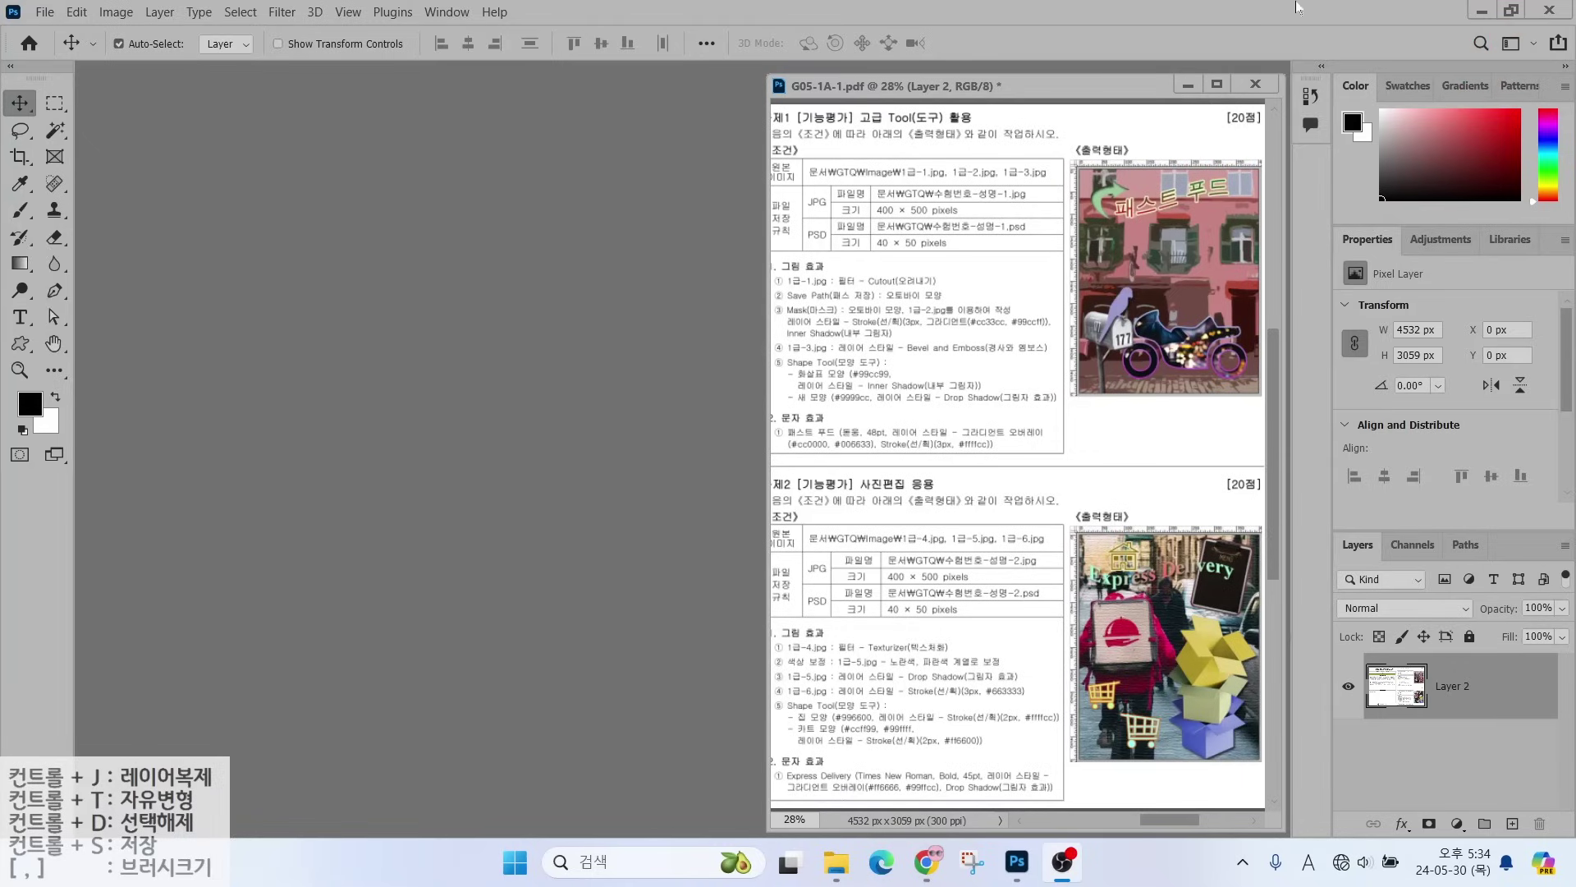
- Reset the Essentials workspace so all panels return to their default layout
click(1501, 47)
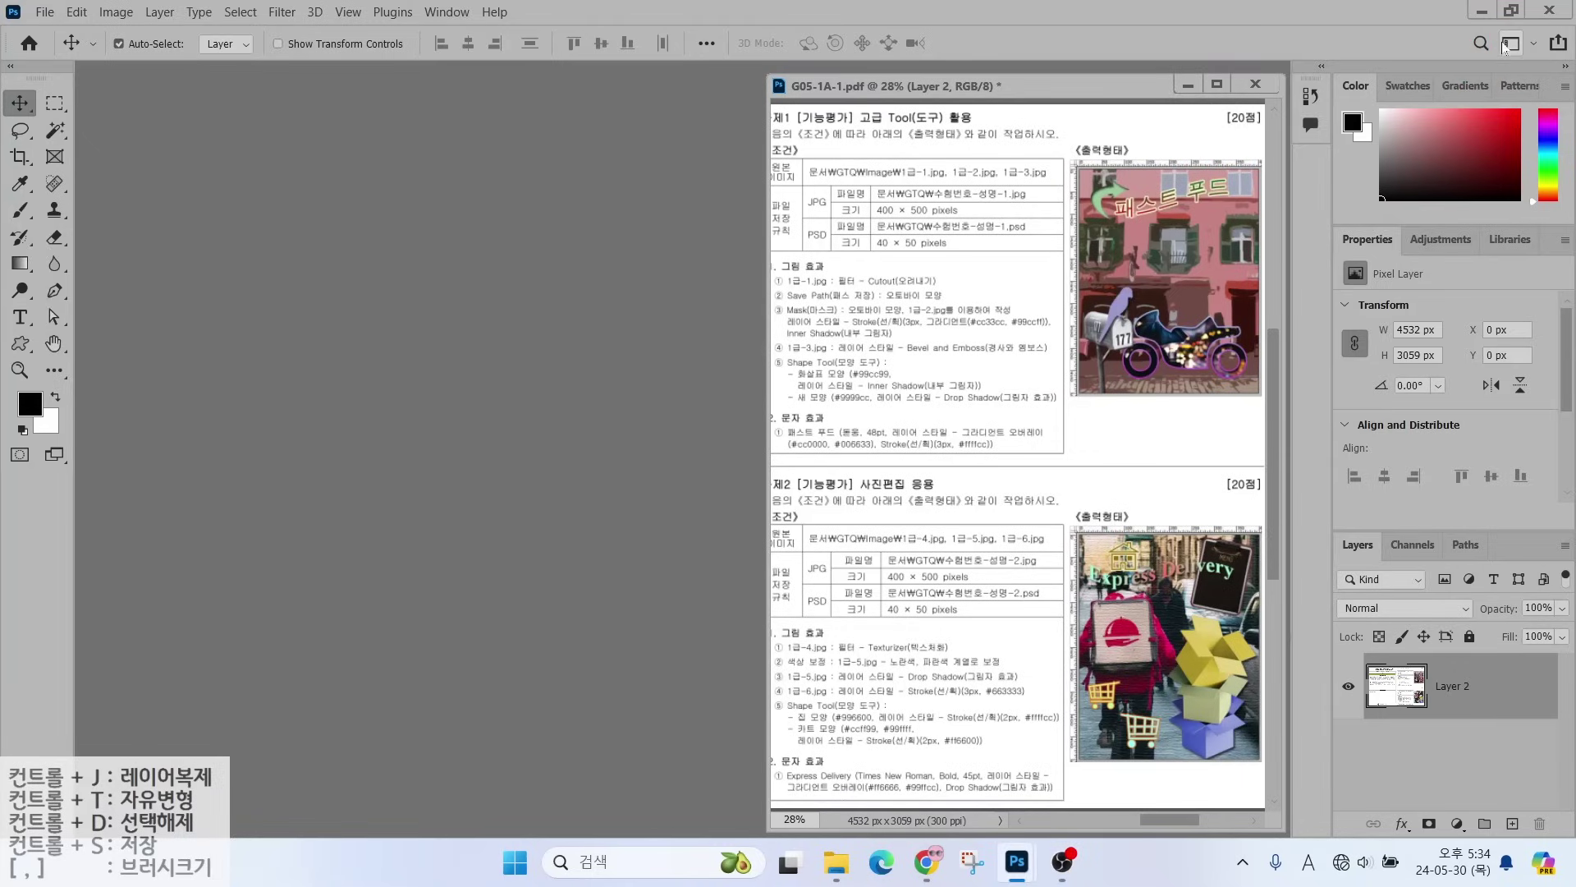
click(1501, 45)
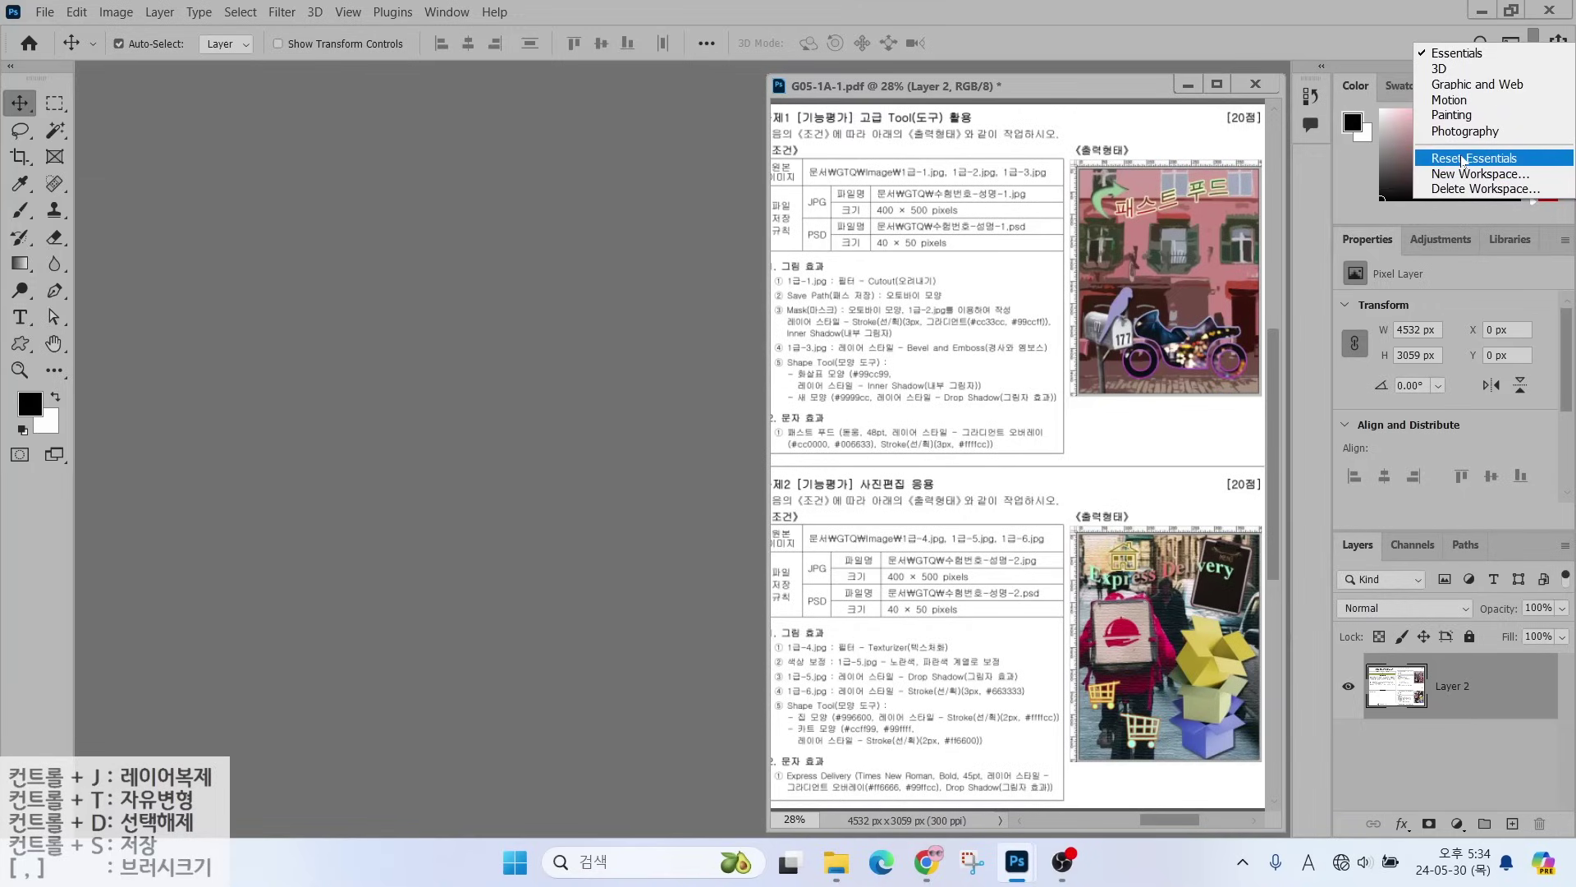
click(624, 299)
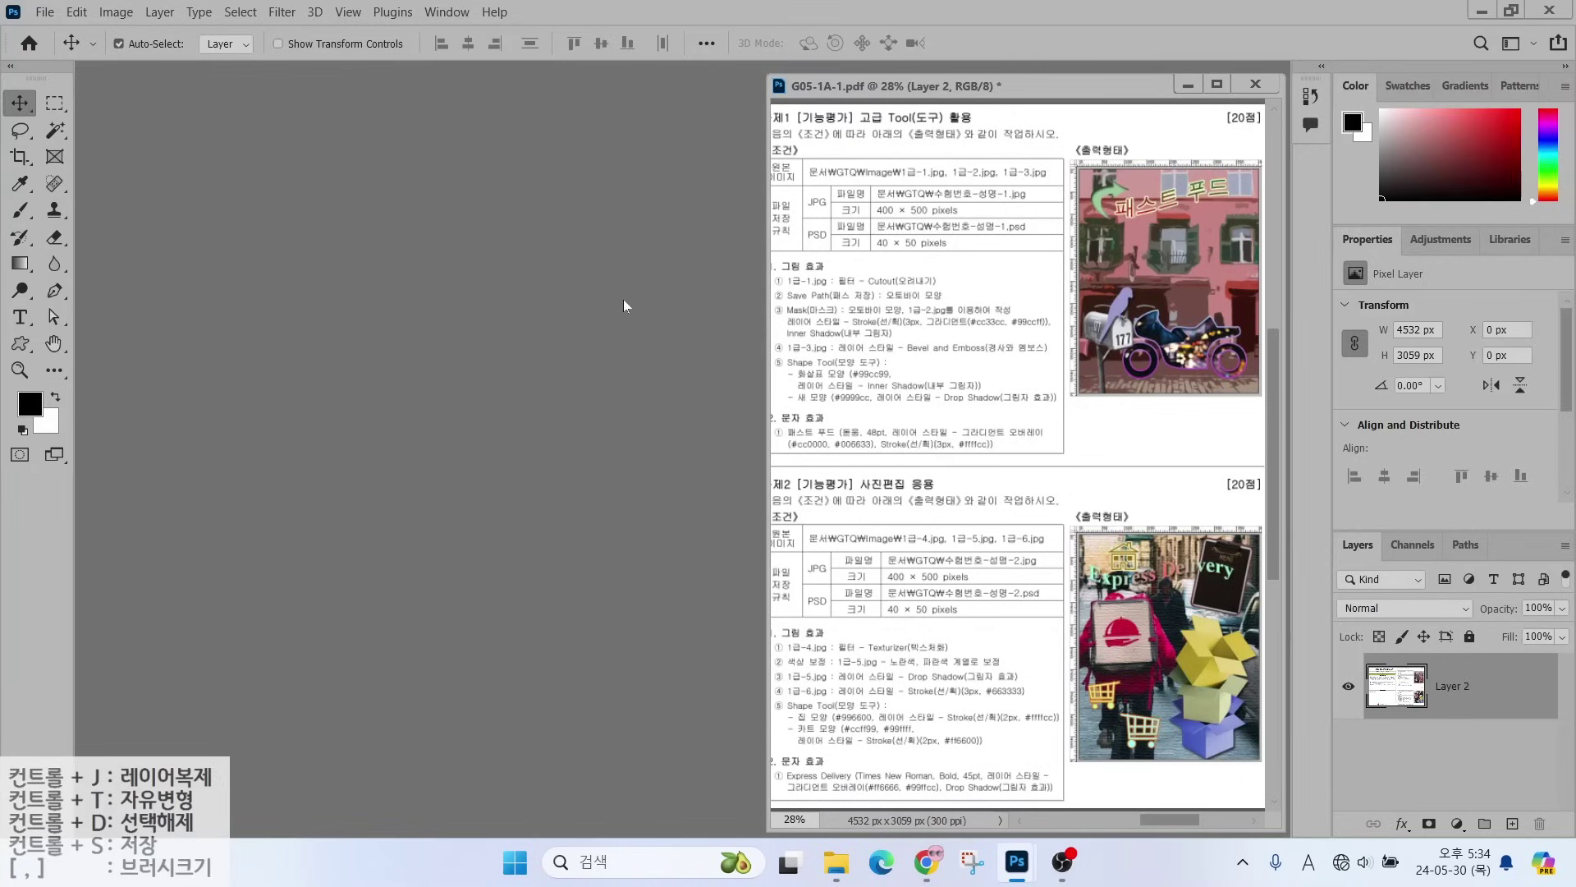
click(435, 13)
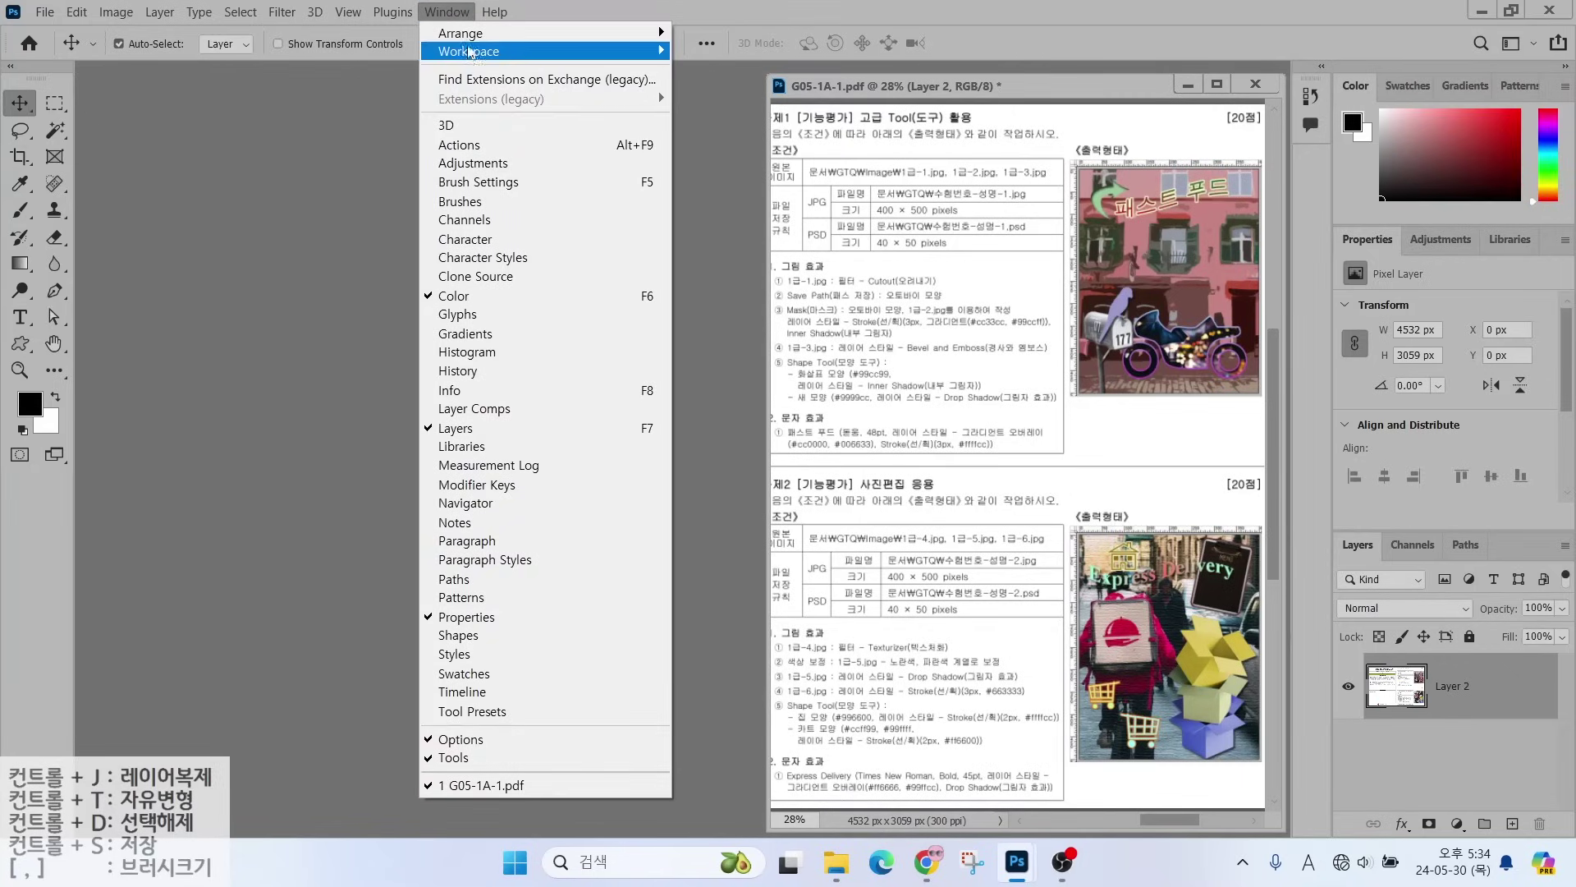
mouse_move(469, 52)
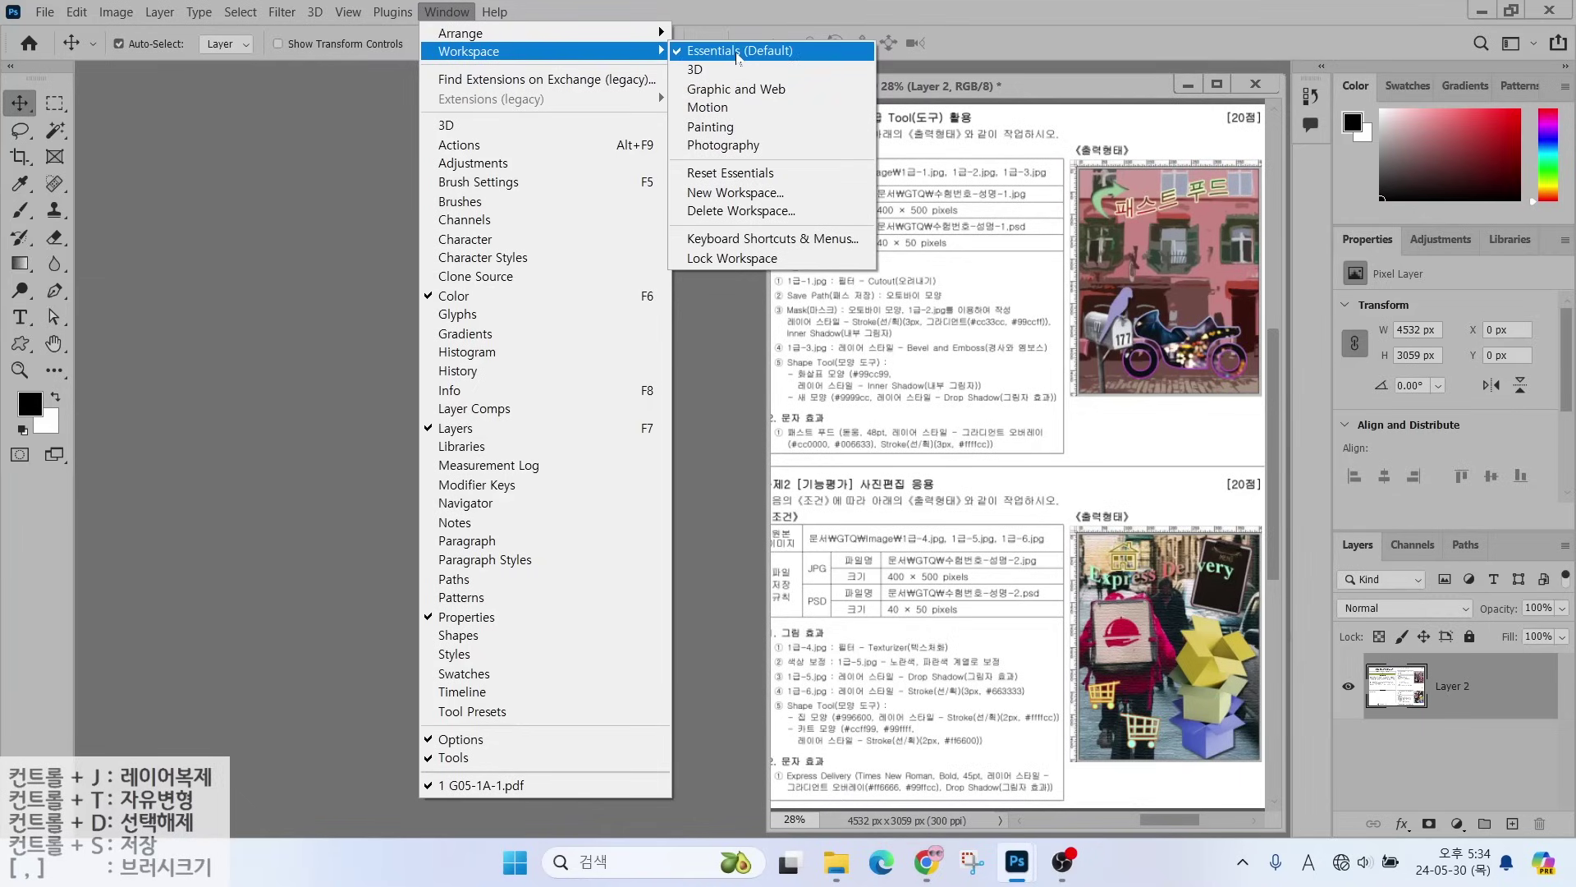
click(735, 174)
key(alt)
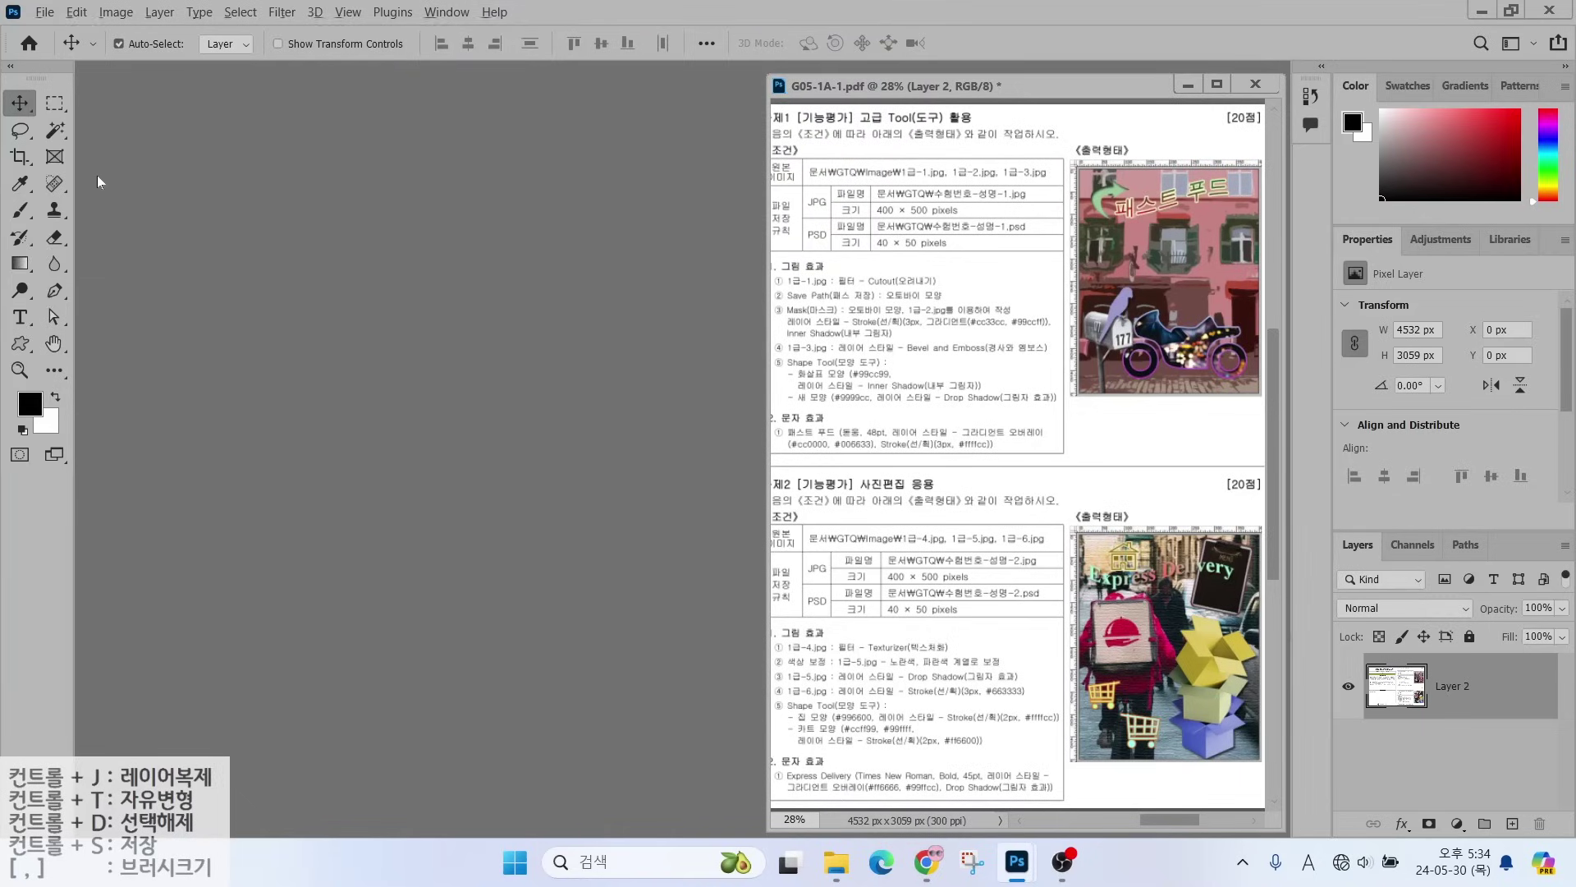
mouse_move(1, 47)
mouse_down()
mouse_move(76, 243)
mouse_move(92, 479)
mouse_up()
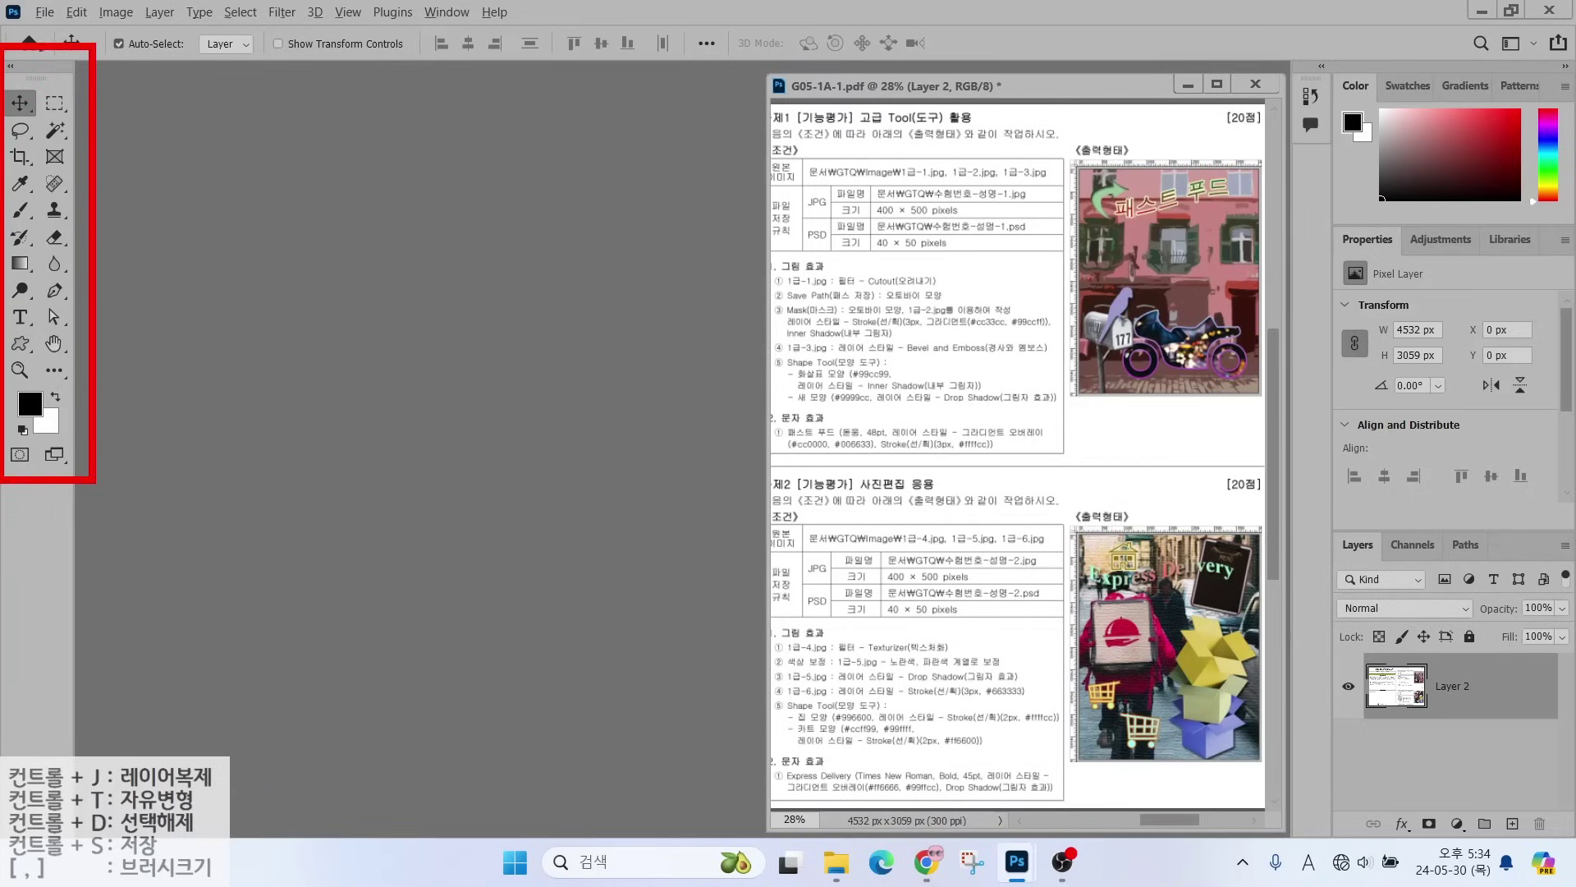
mouse_move(29, 69)
mouse_down()
mouse_move(23, 82)
mouse_move(31, 52)
mouse_move(92, 6)
mouse_up()
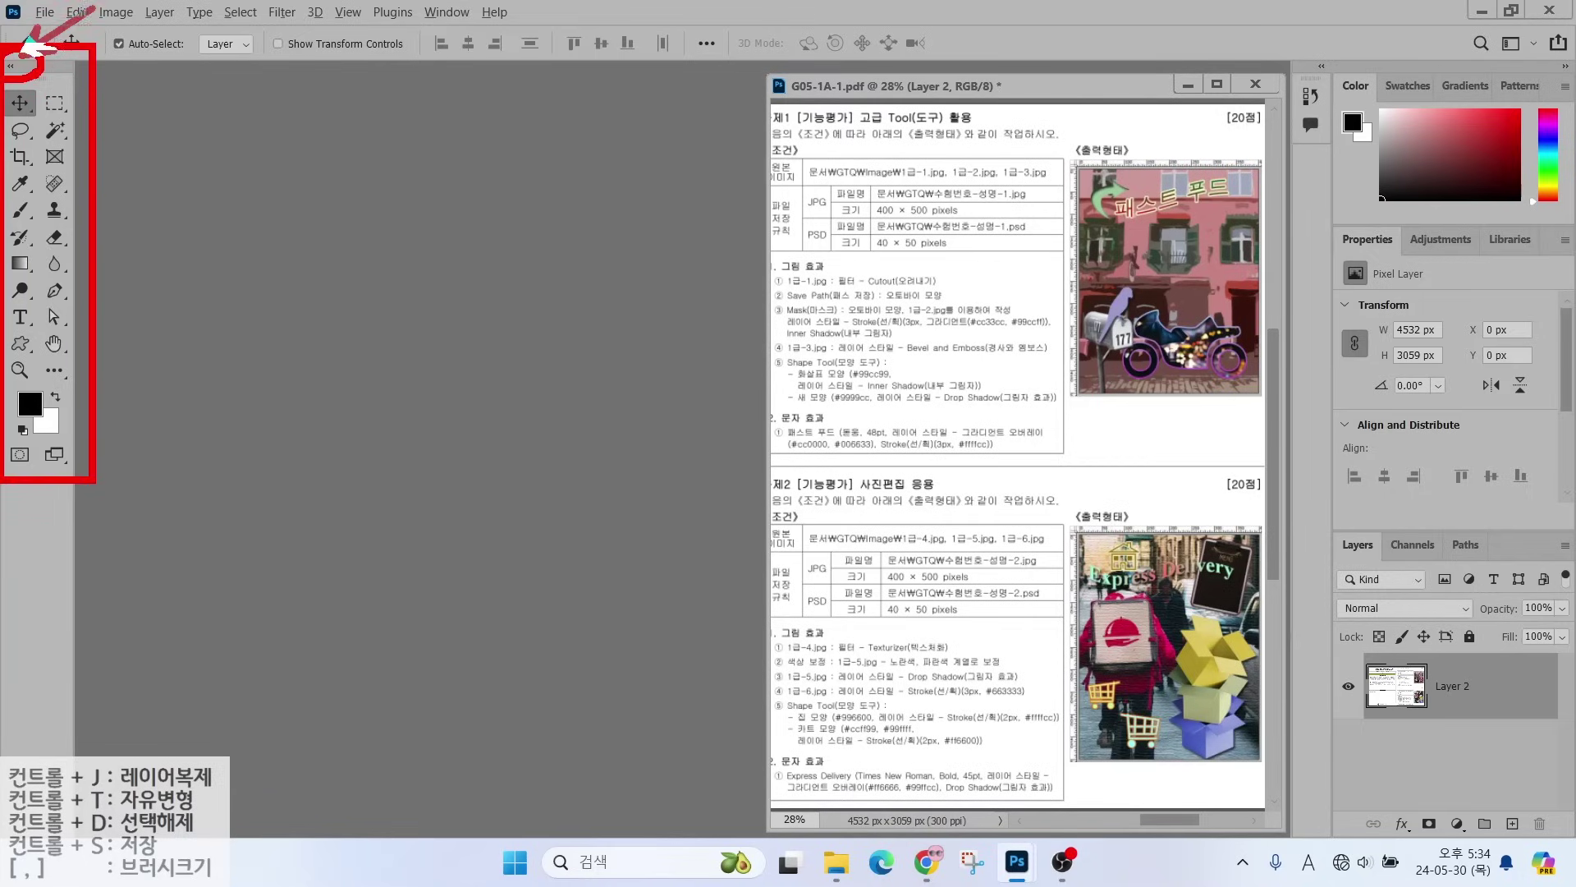
click(10, 66)
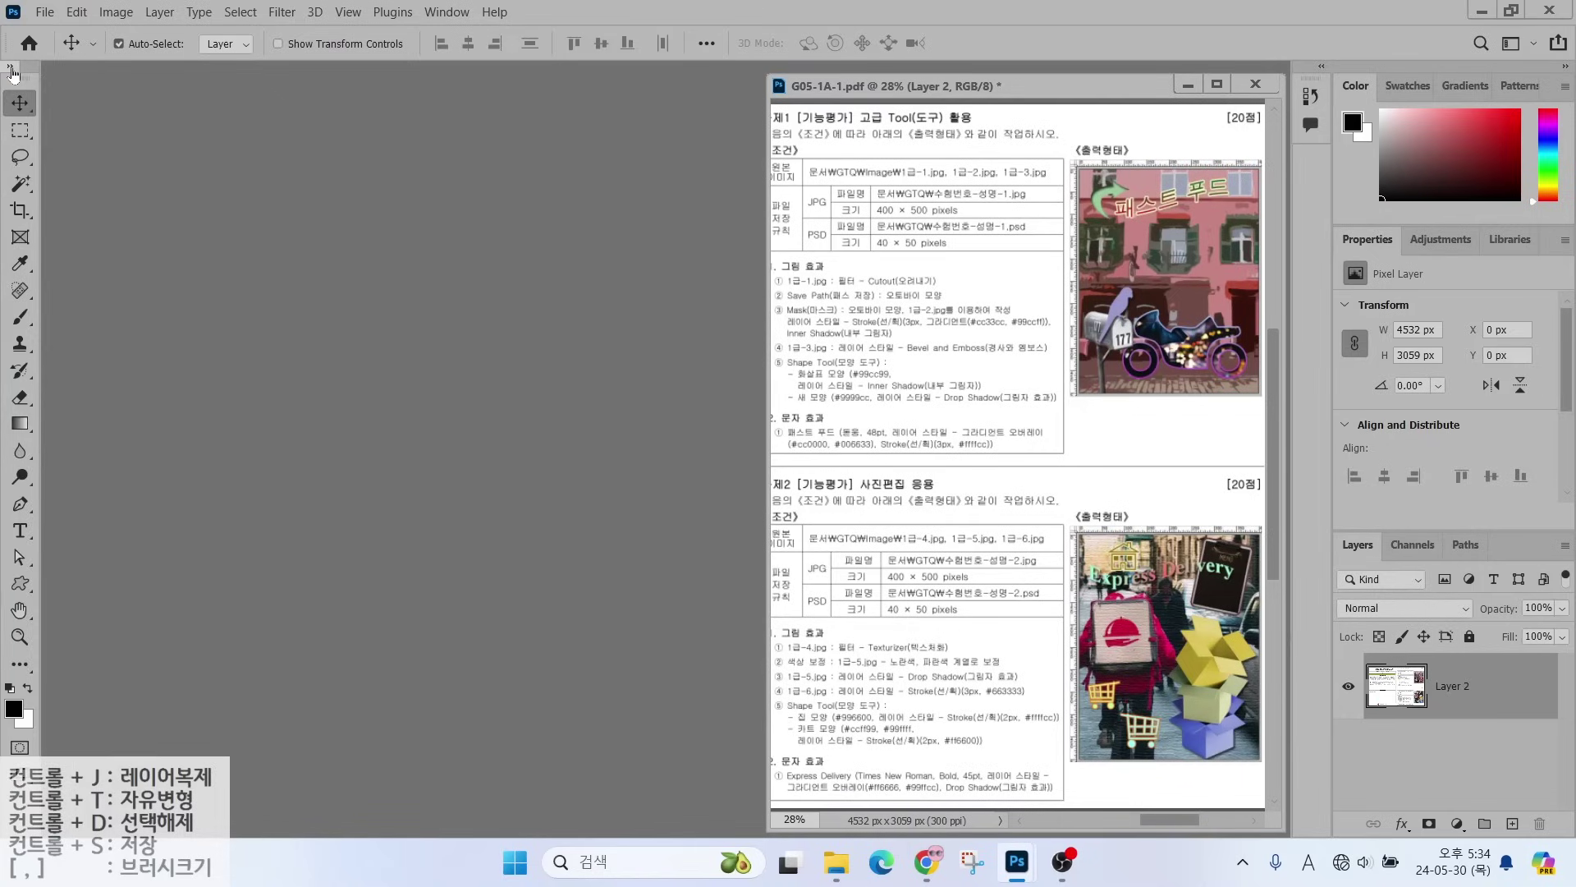
click(11, 67)
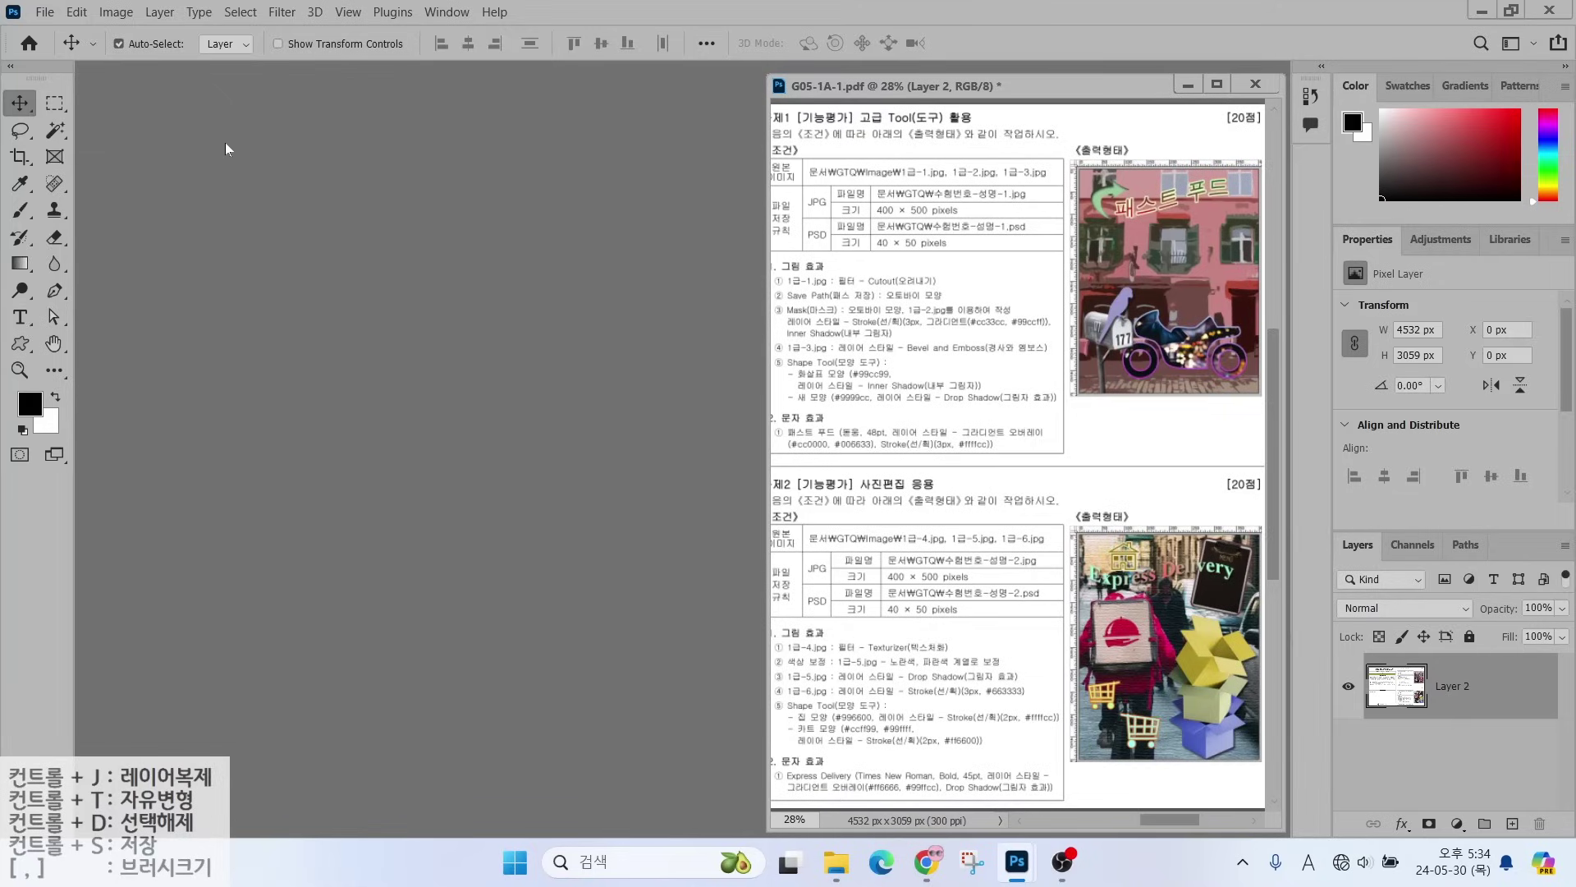
- Bring up the Performance page of Preferences with memory, history and cache settings
click(76, 13)
click(76, 14)
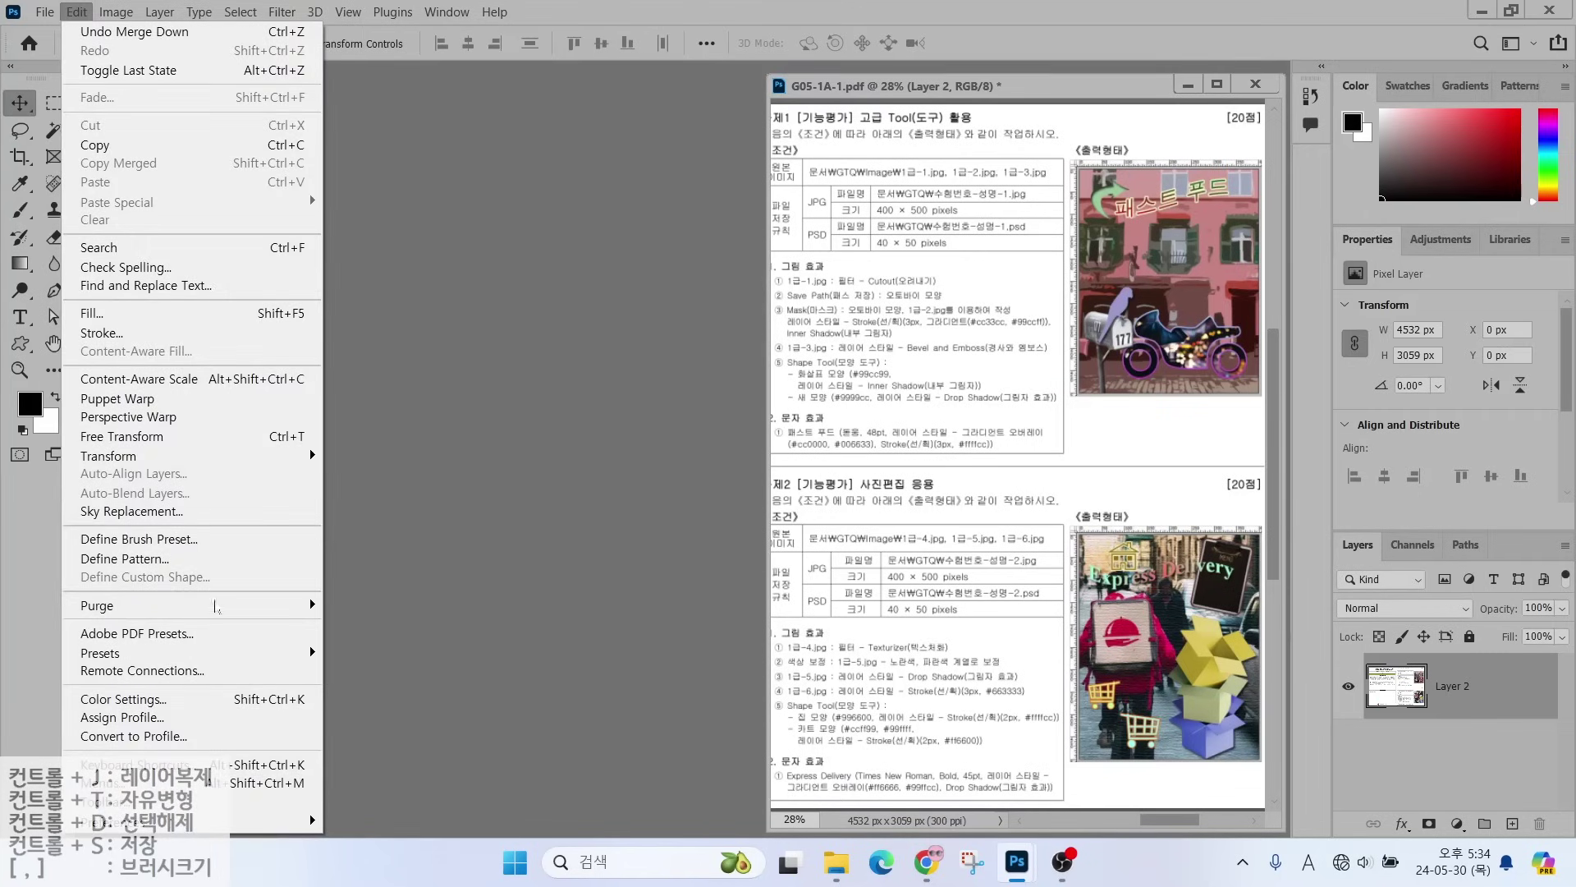
mouse_move(218, 821)
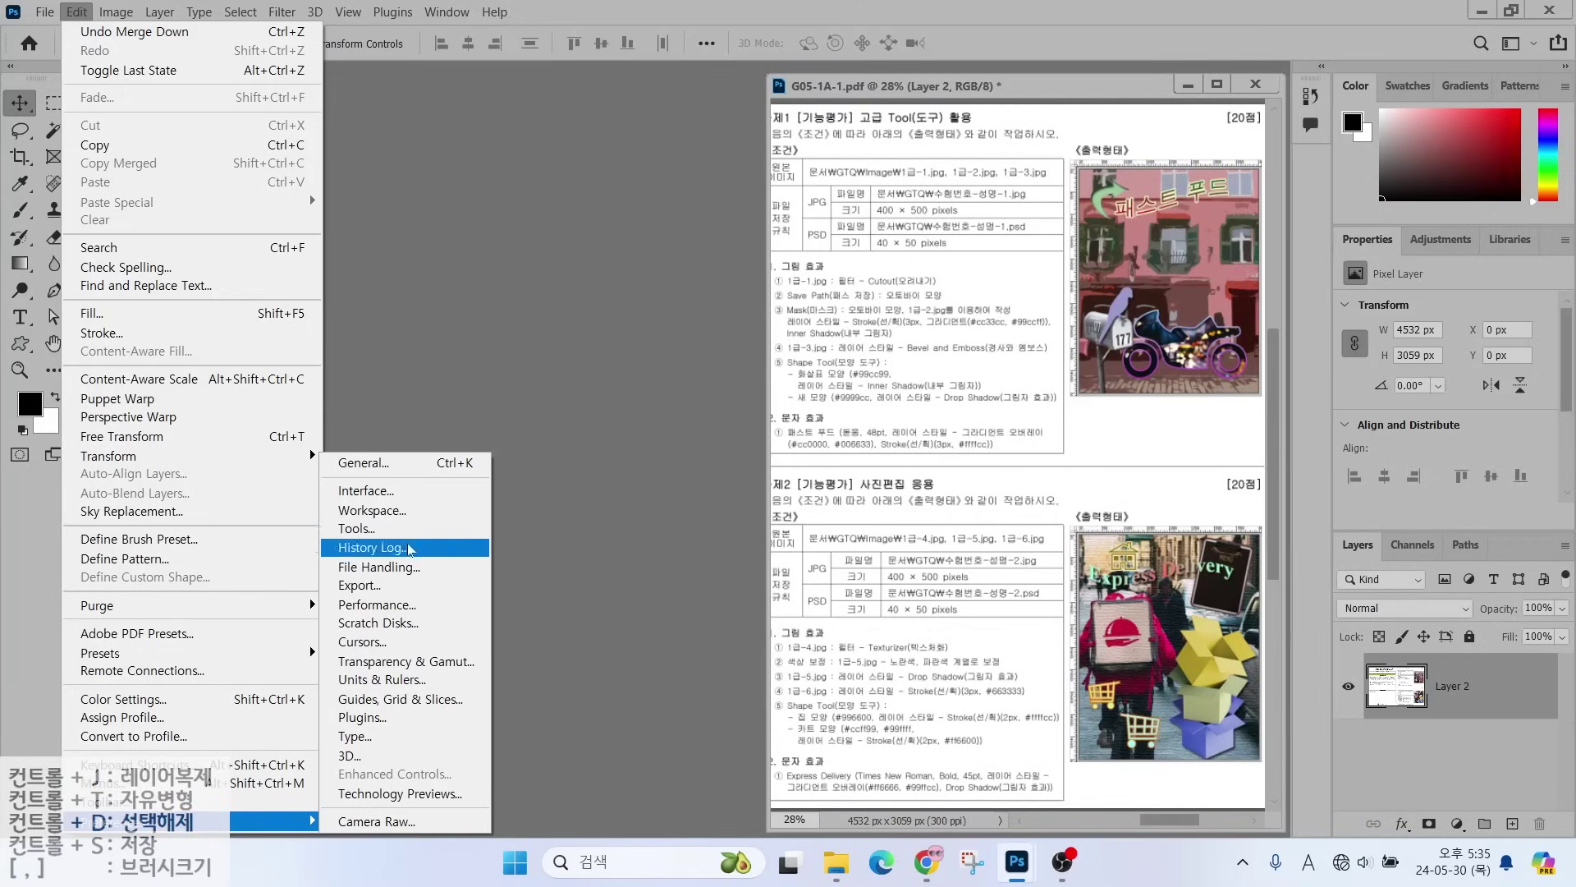
click(390, 605)
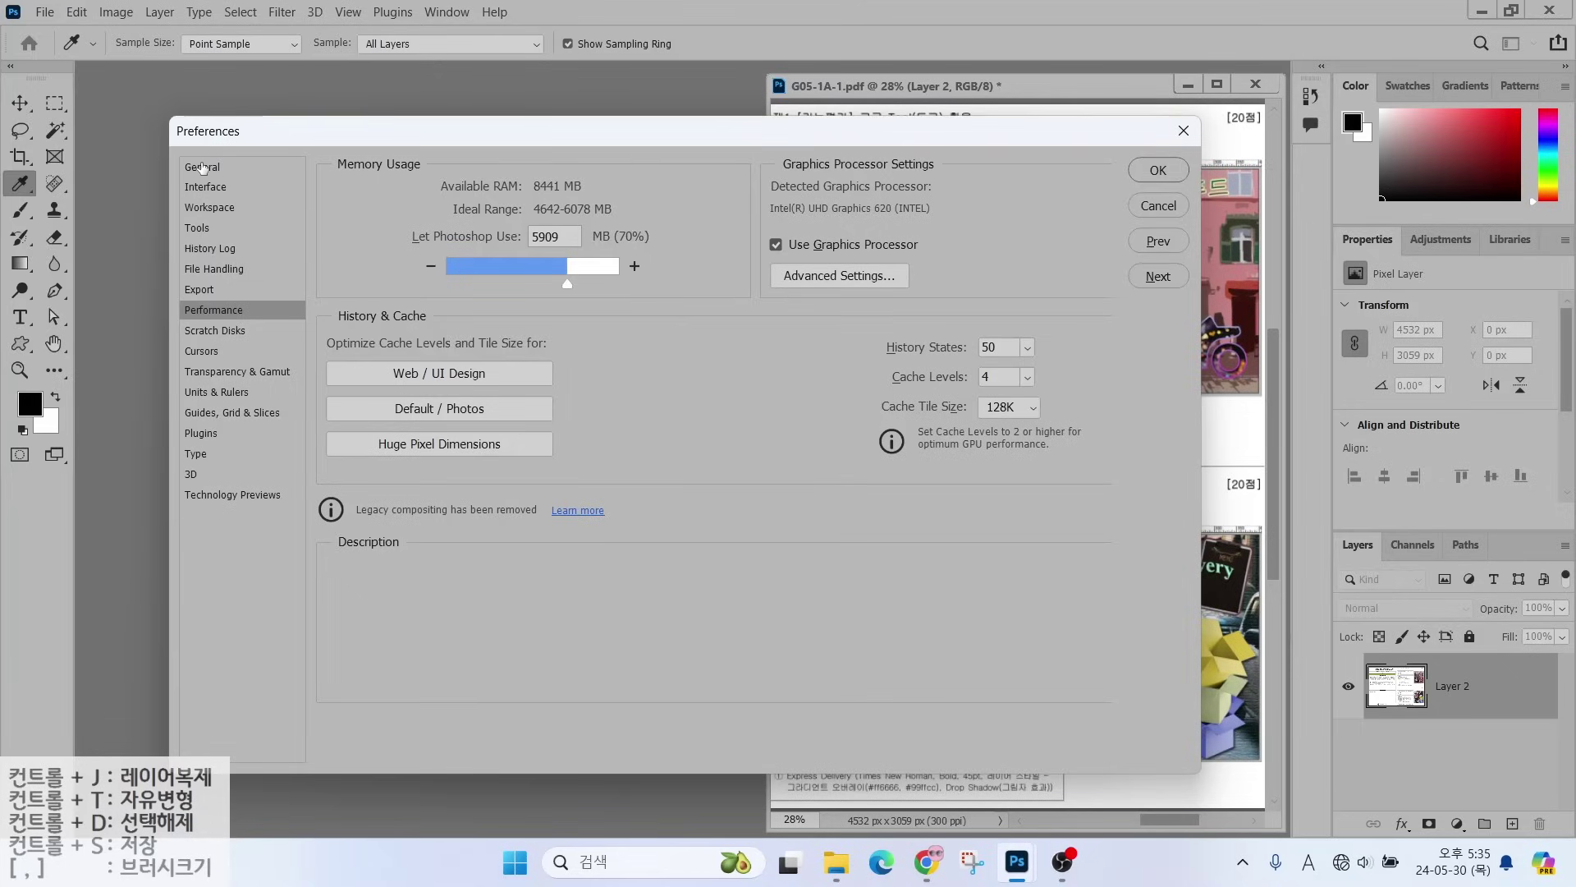
- Browse the General, Interface, Workspace and Tools preference pages, returning to Interface
click(202, 167)
click(206, 187)
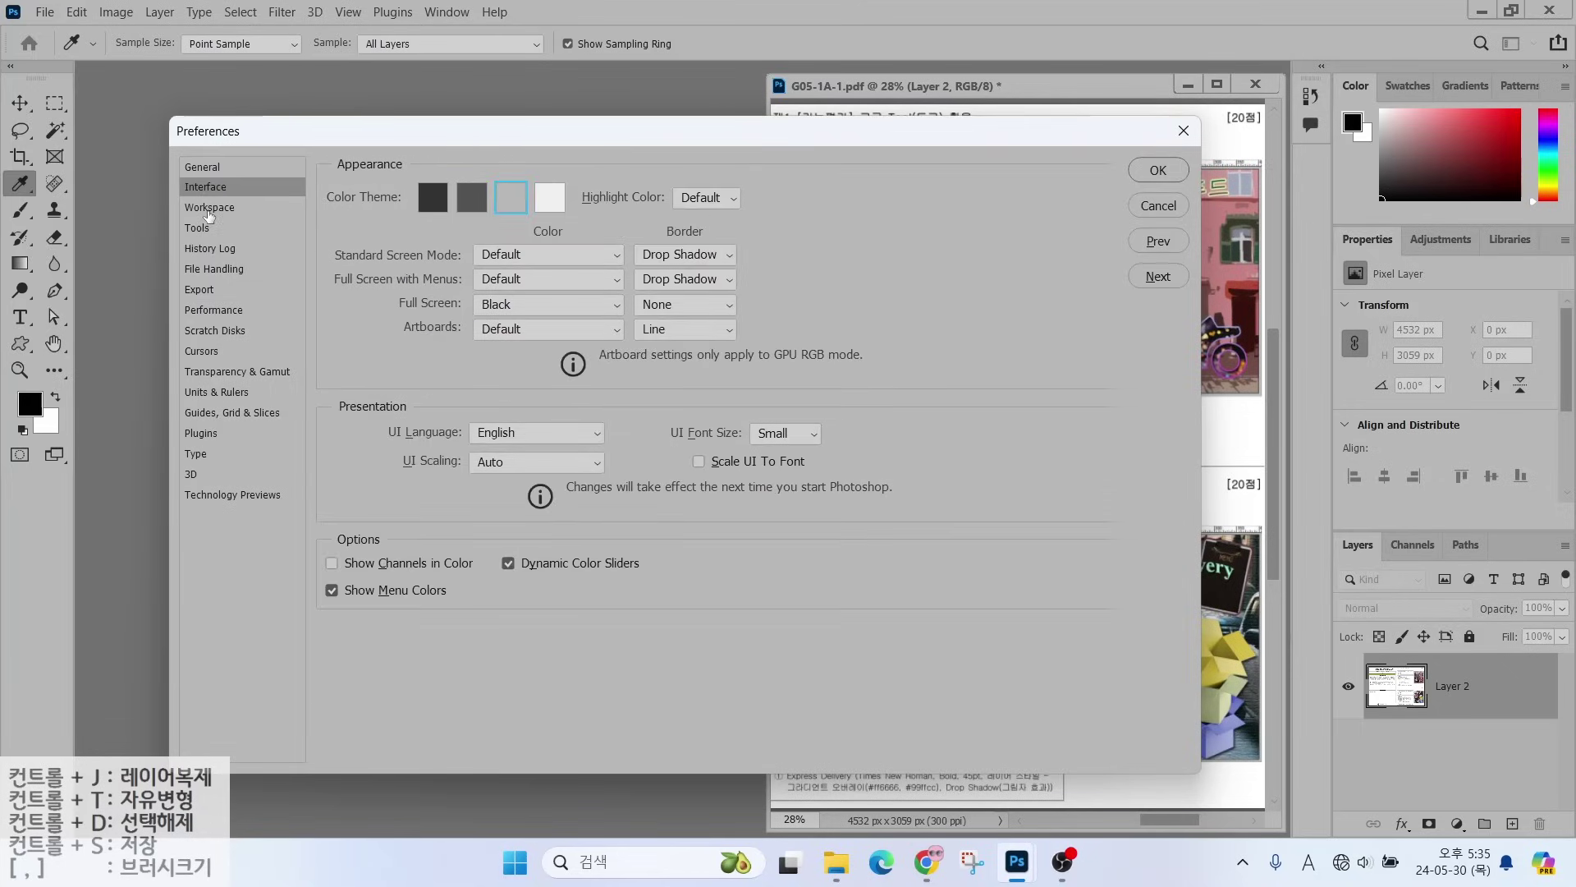
click(209, 214)
click(205, 230)
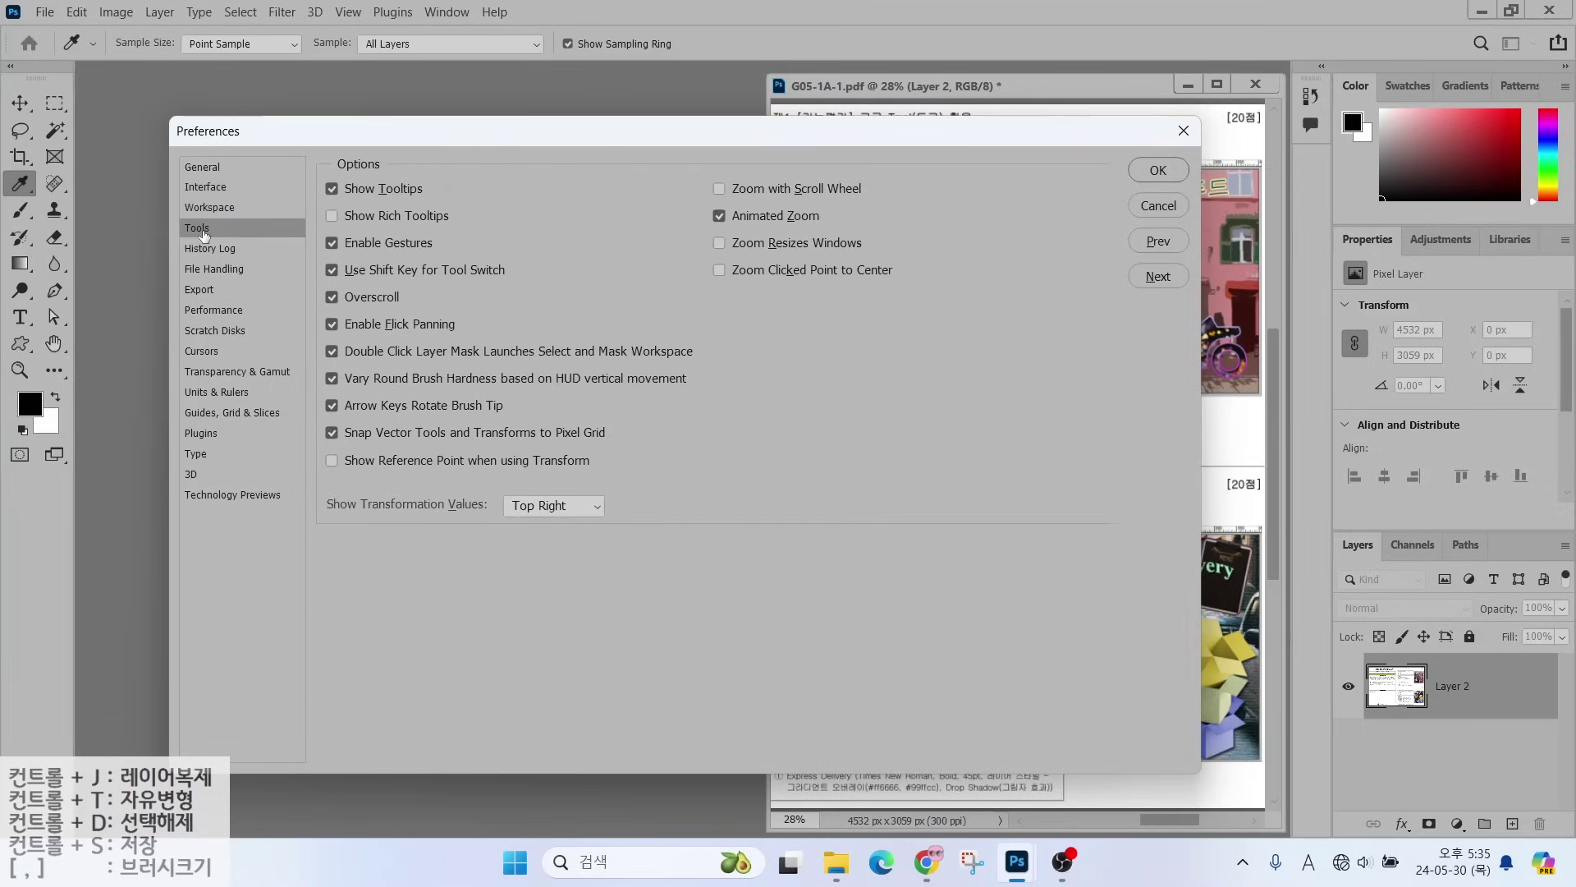
click(205, 190)
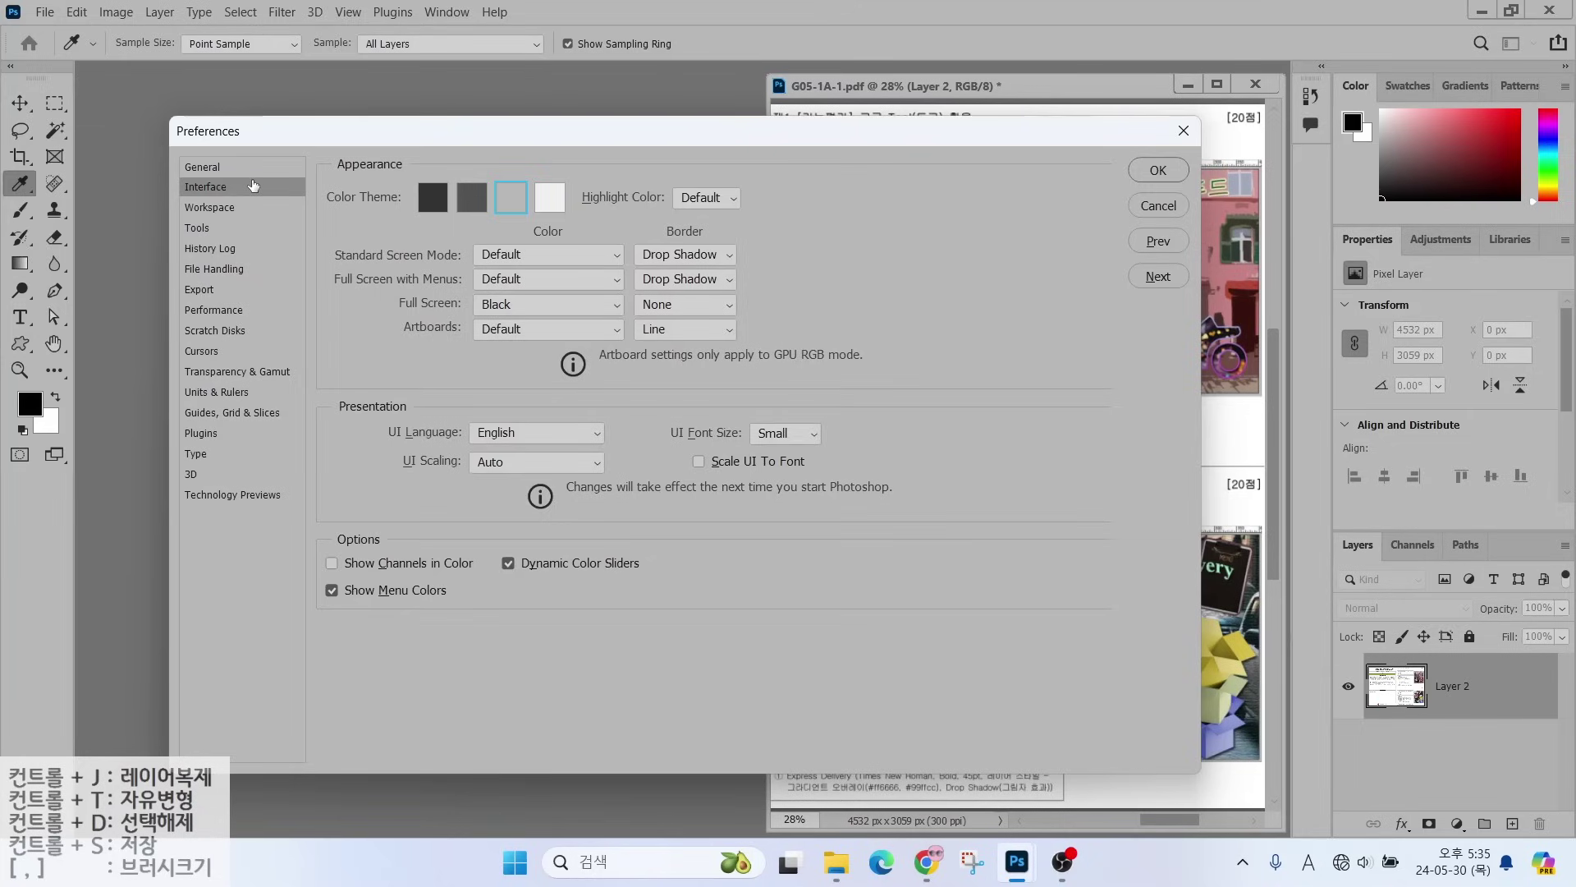
key(alt)
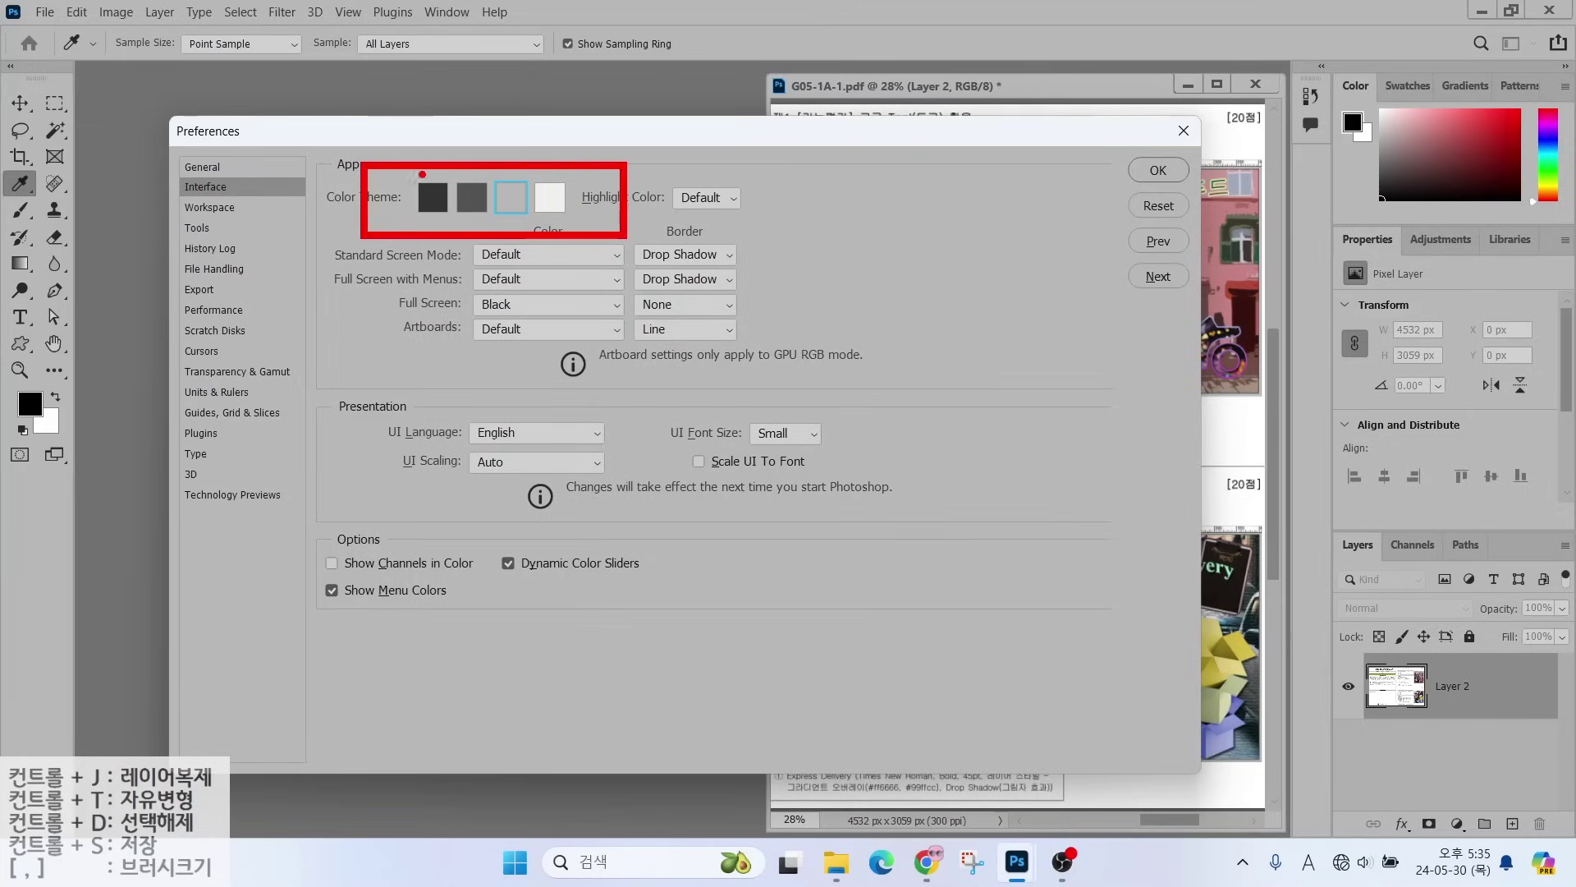
- Mark the Interface colour theme options, then move to the Workspace preferences page
drag(367, 102, 429, 178)
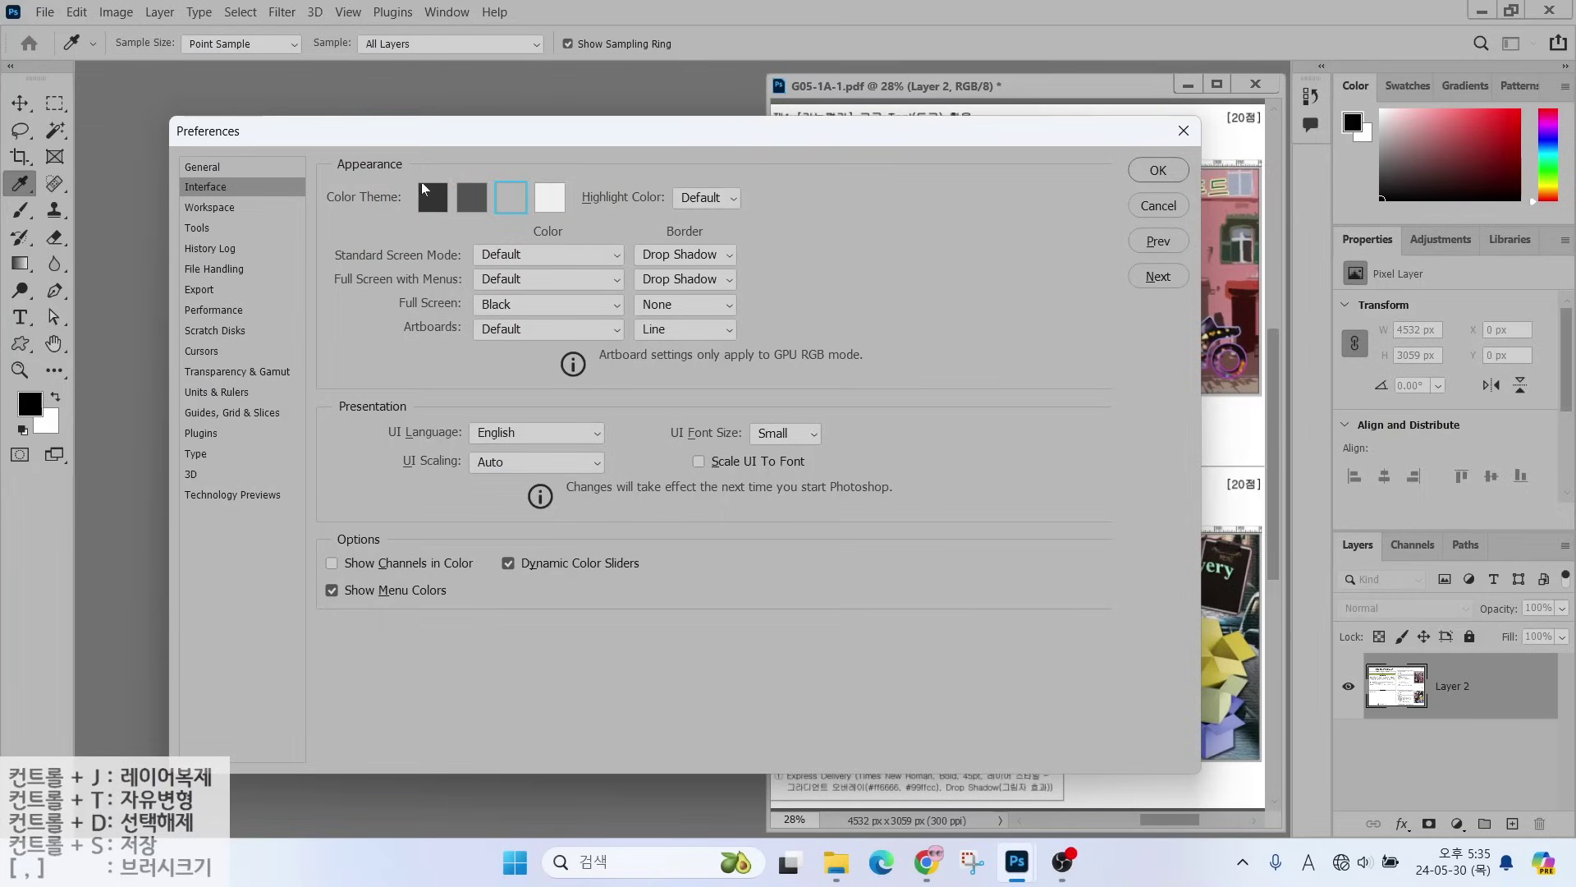
key(Escape)
drag(518, 177, 577, 134)
key(Escape)
click(209, 210)
key(alt)
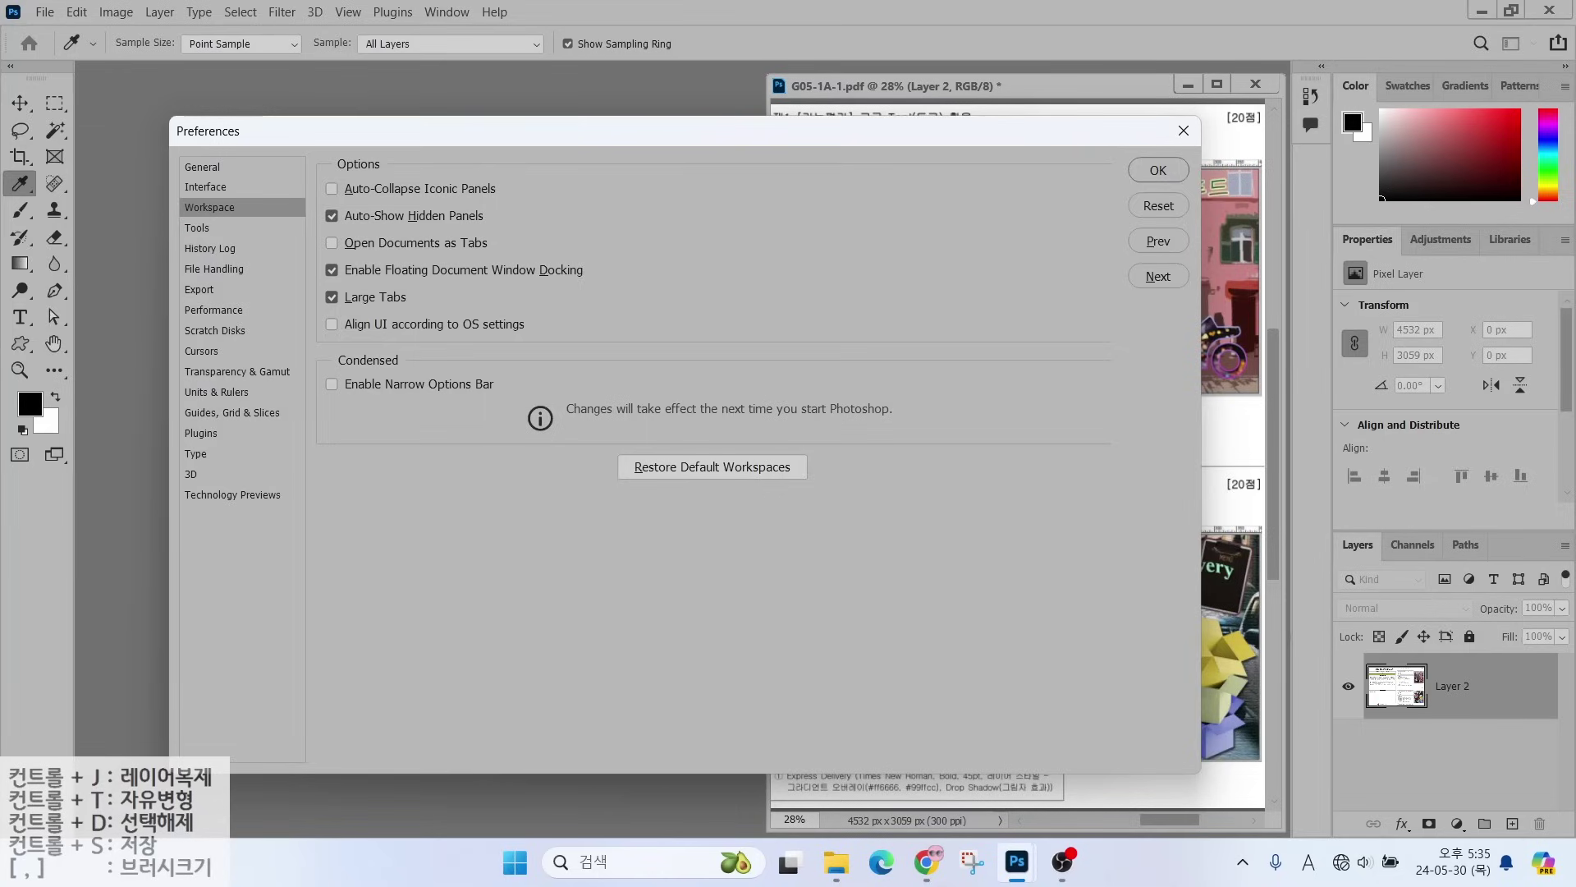
mouse_move(169, 191)
mouse_down()
mouse_move(297, 232)
mouse_move(520, 260)
mouse_up()
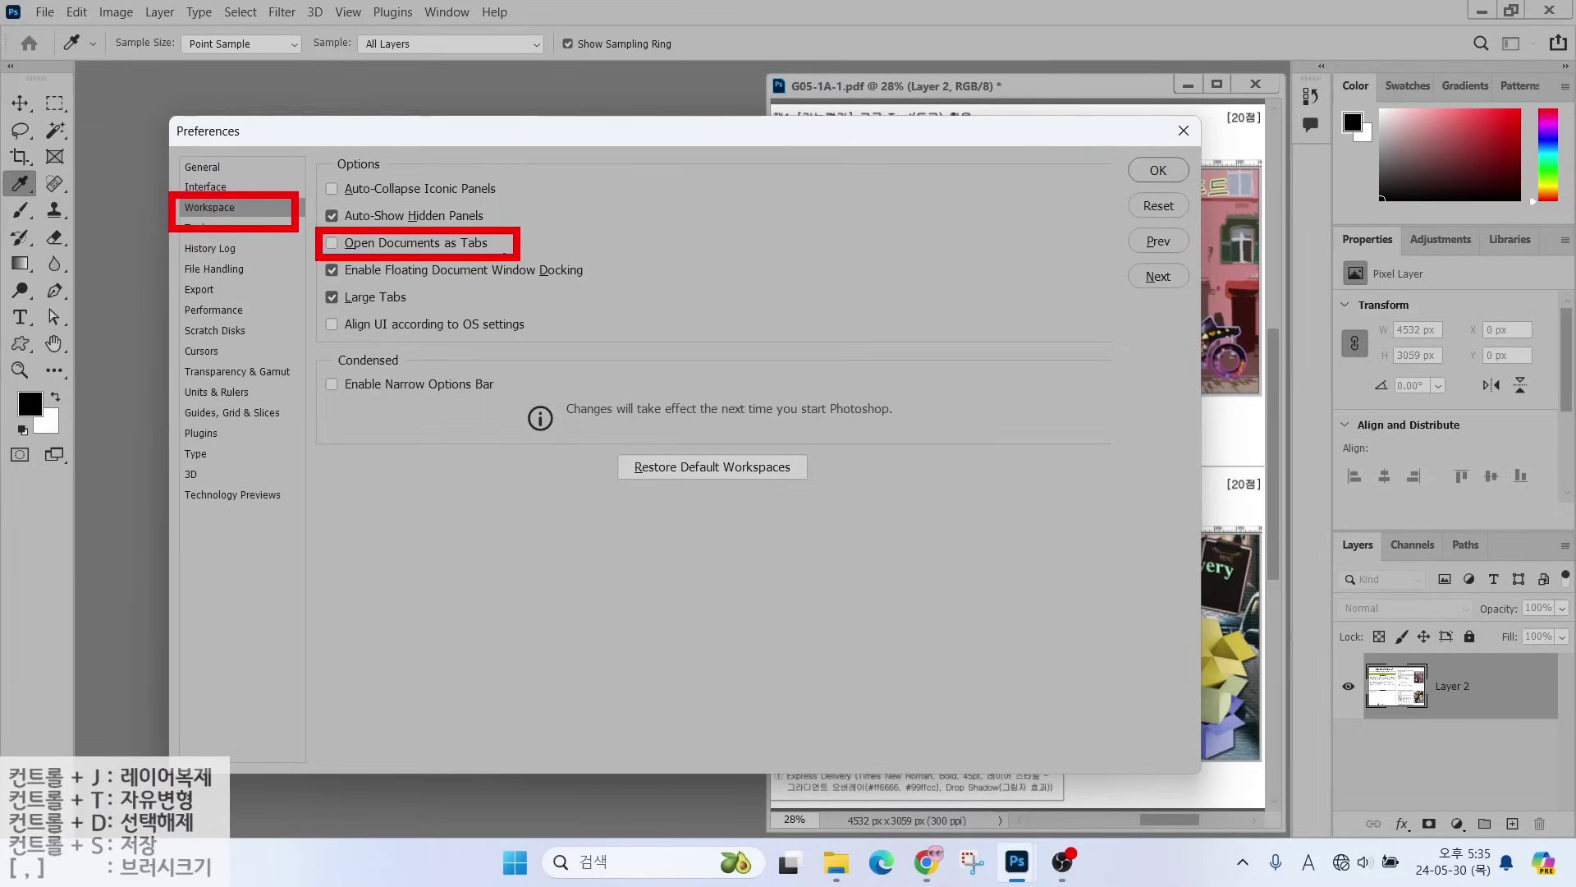
mouse_move(773, 80)
mouse_down()
mouse_move(907, 234)
mouse_move(1278, 783)
mouse_up()
mouse_move(145, 149)
mouse_down()
mouse_move(300, 242)
mouse_move(689, 763)
mouse_up()
drag(543, 149, 457, 18)
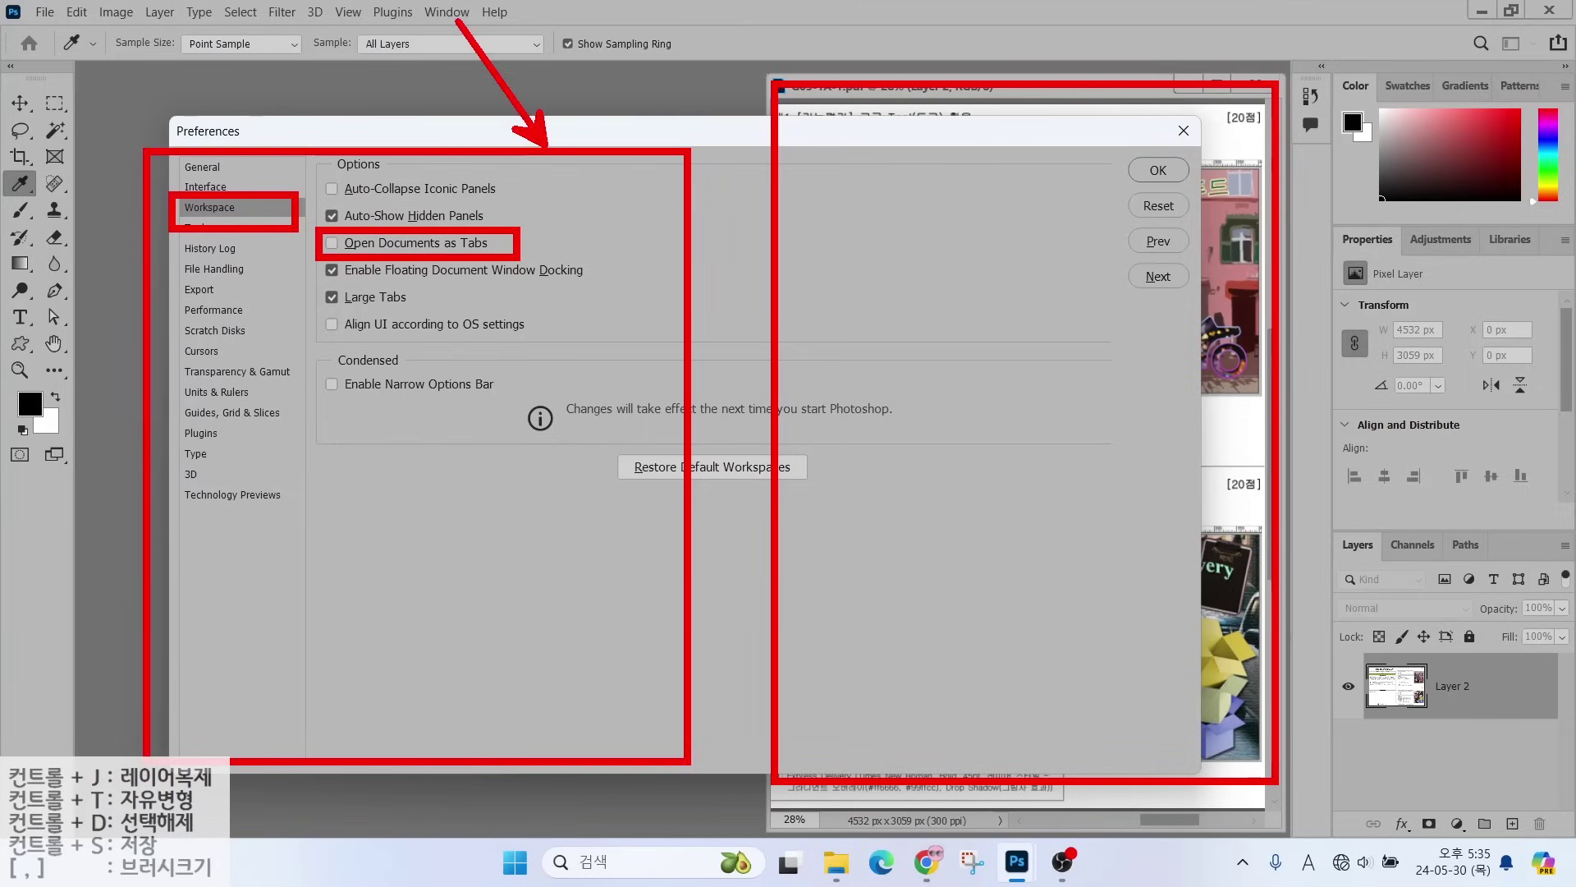
drag(823, 73, 884, 23)
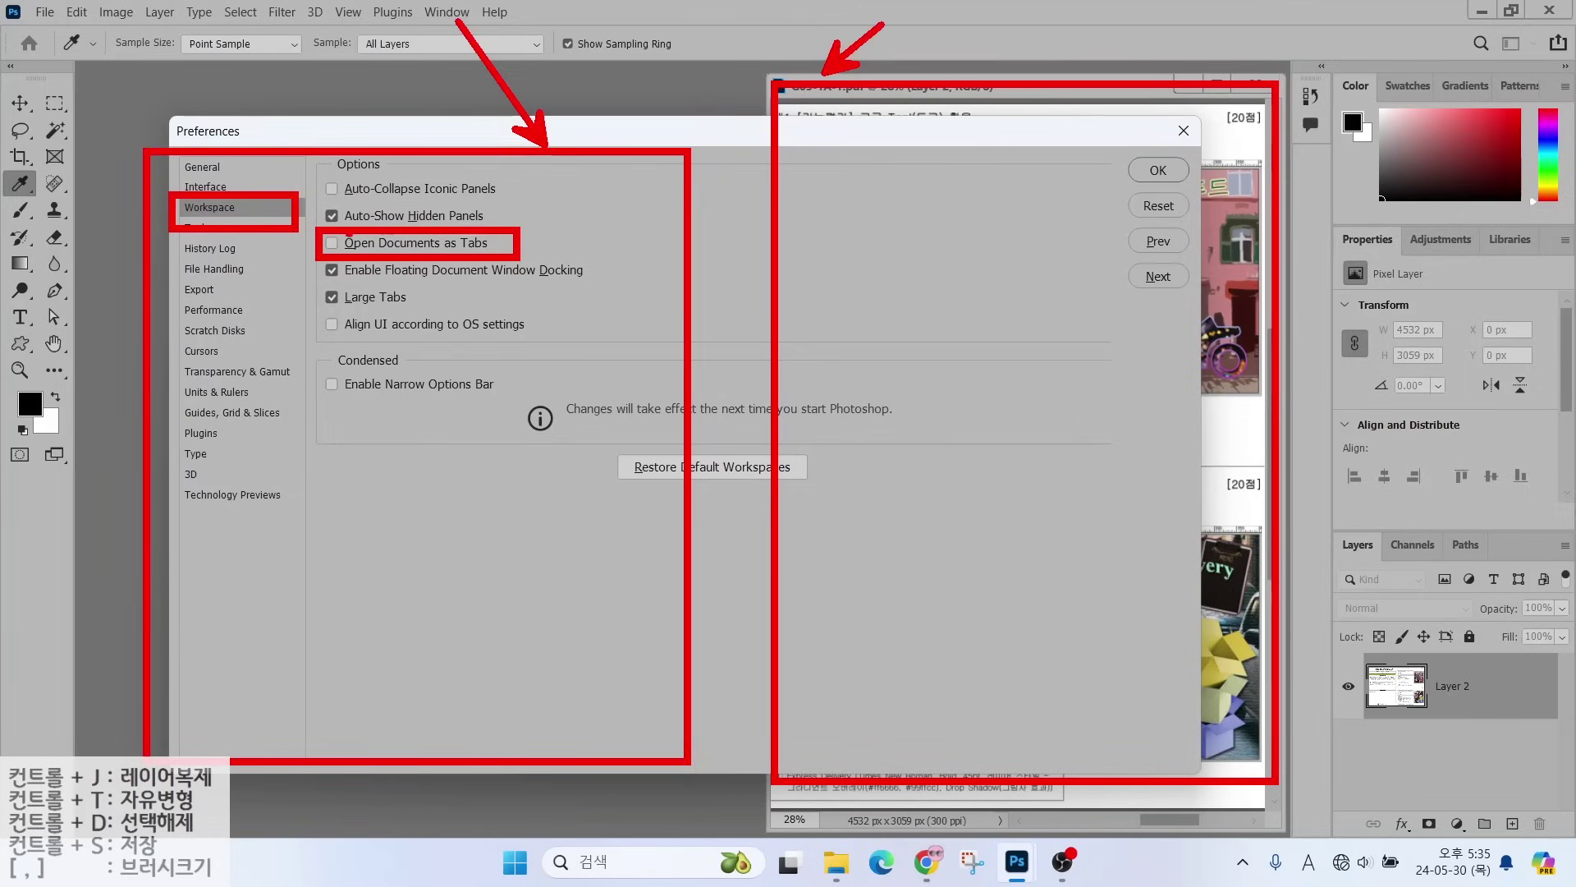
mouse_move(340, 236)
mouse_down()
mouse_move(345, 261)
mouse_move(316, 230)
mouse_move(357, 266)
mouse_up()
mouse_move(496, 376)
mouse_down()
mouse_move(491, 472)
mouse_move(366, 582)
mouse_move(573, 578)
mouse_move(492, 443)
mouse_move(521, 359)
mouse_move(826, 342)
mouse_move(870, 388)
mouse_move(797, 403)
mouse_up()
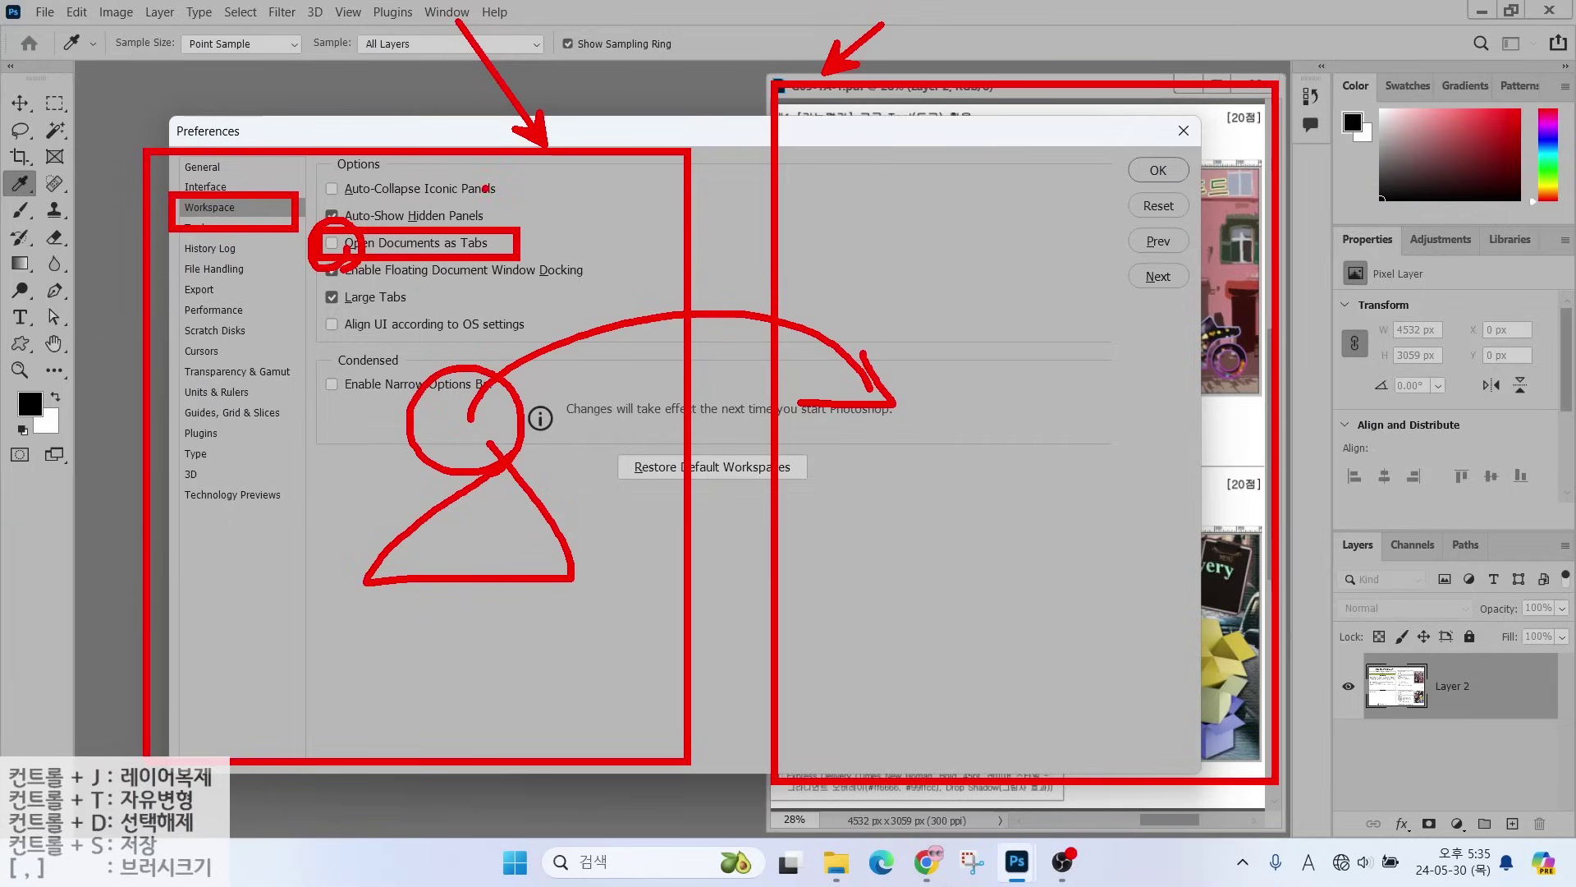
key(Escape)
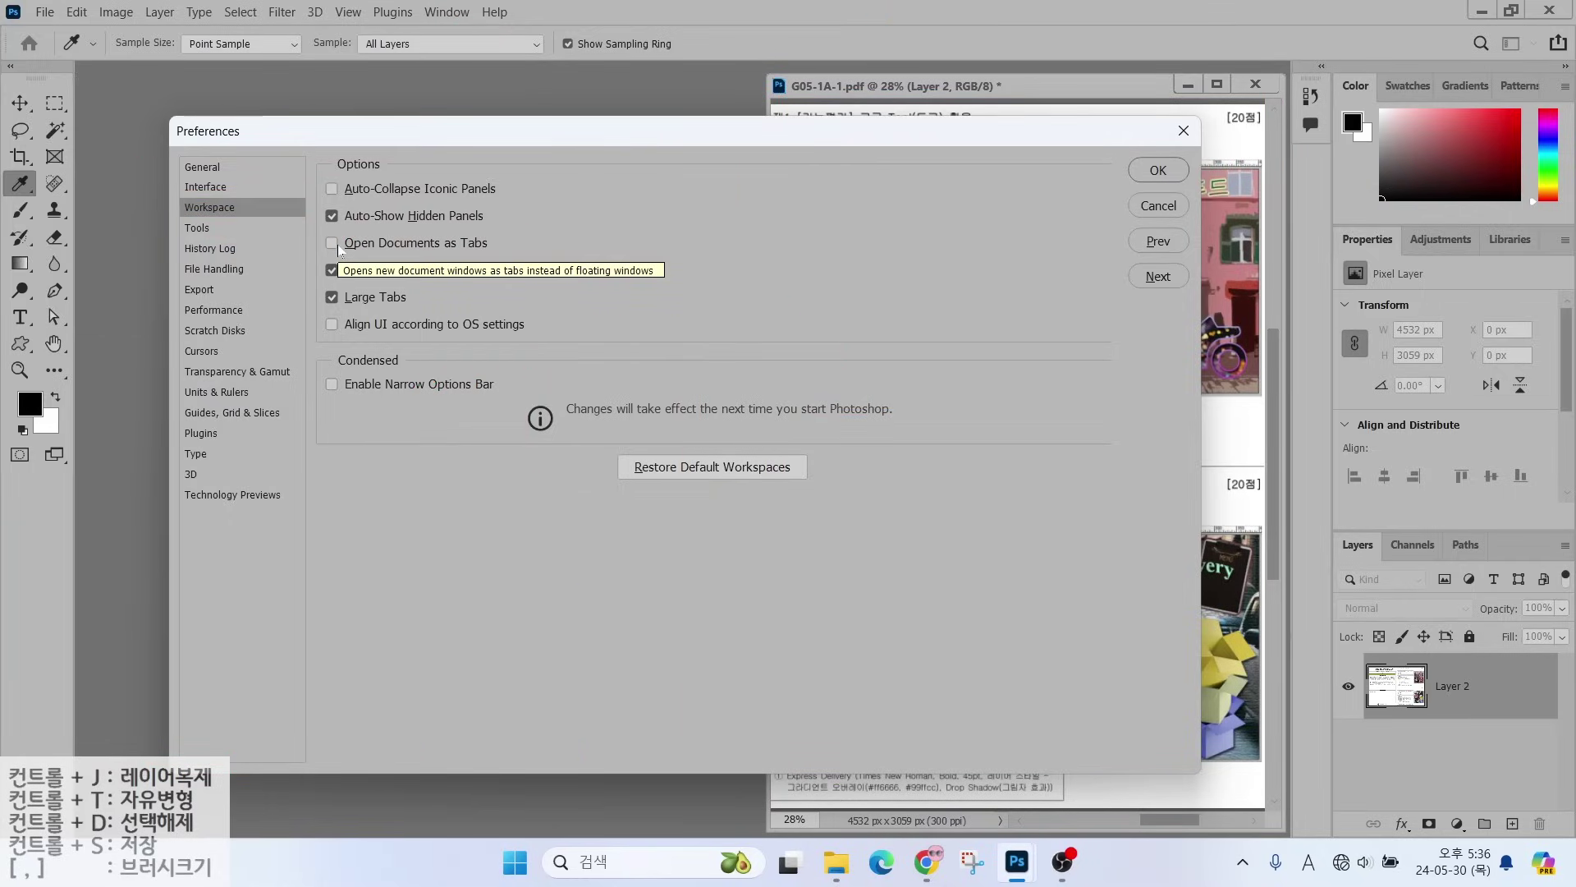
- On the Cursors page, set Painting Cursors to Normal Brush Tip instead of Precise
click(206, 353)
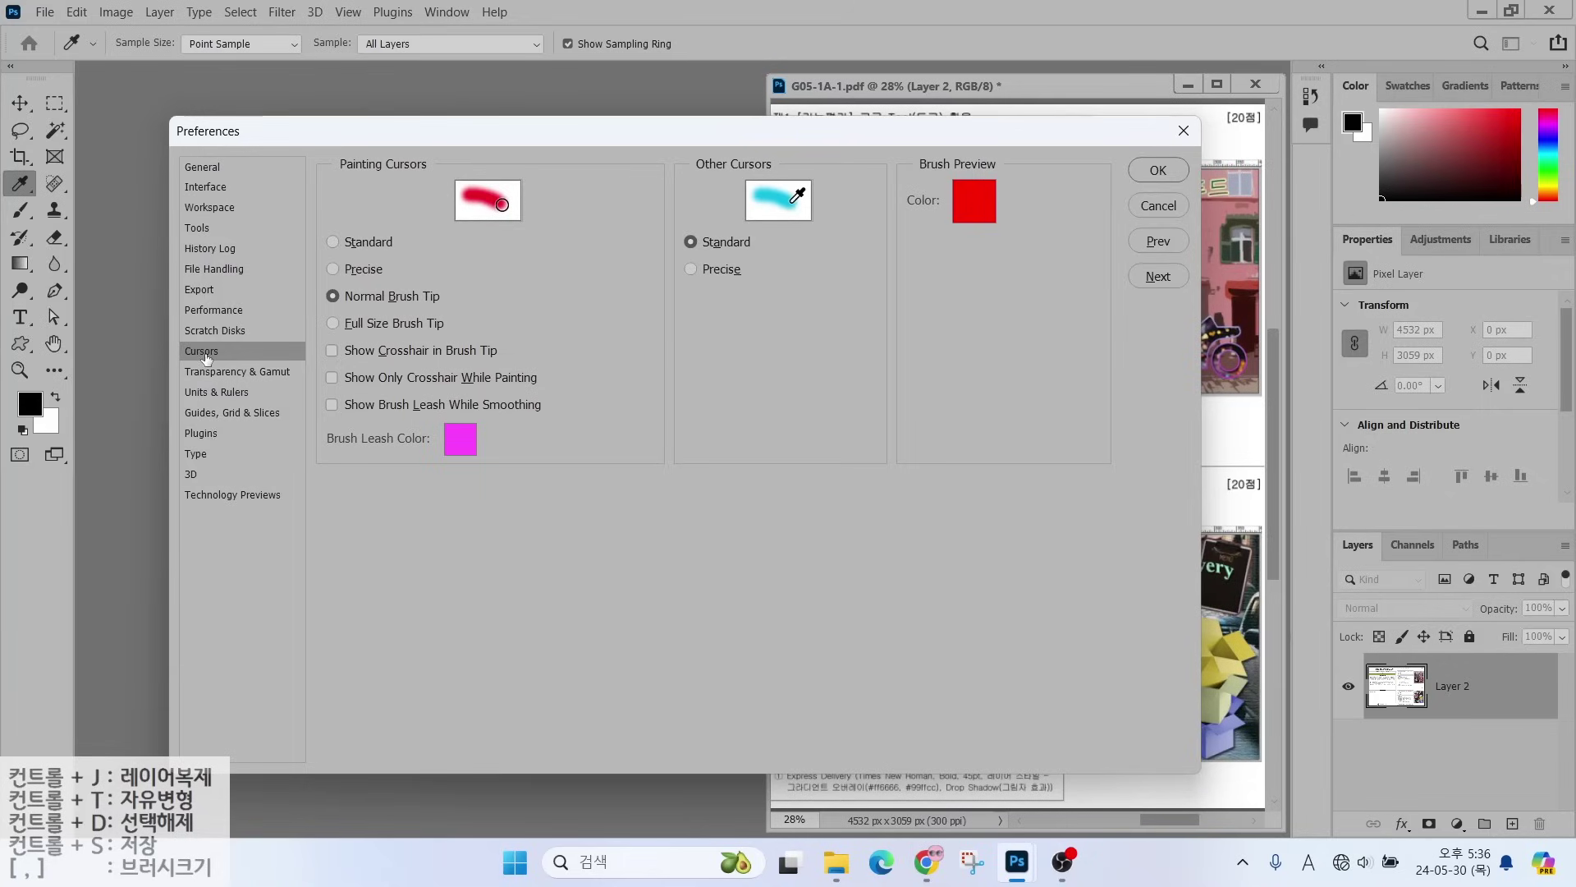
key(alt)
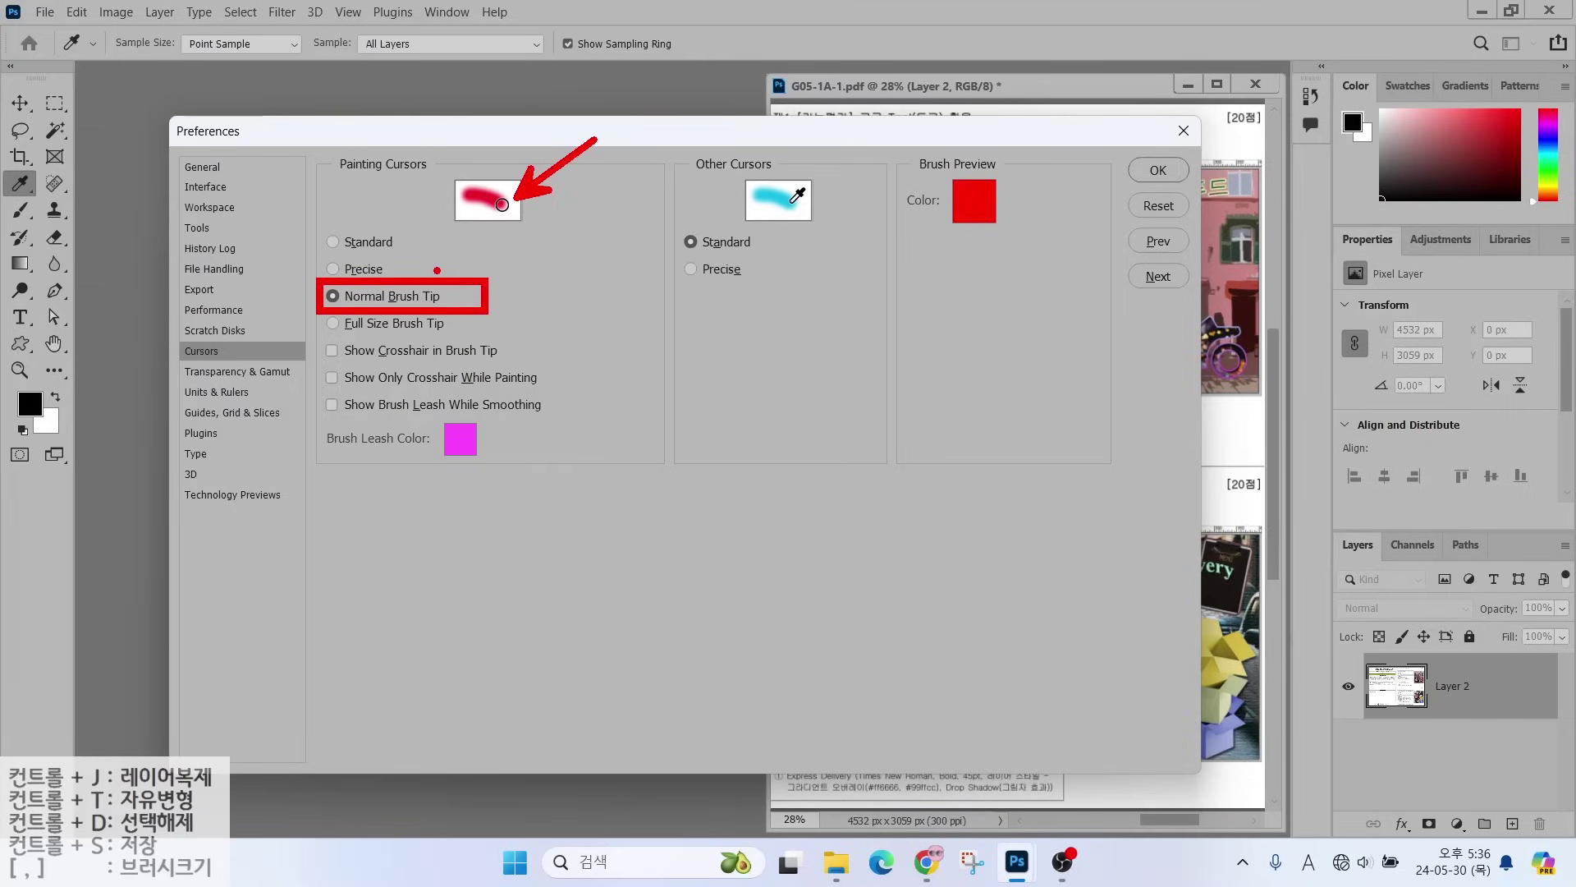
click(355, 271)
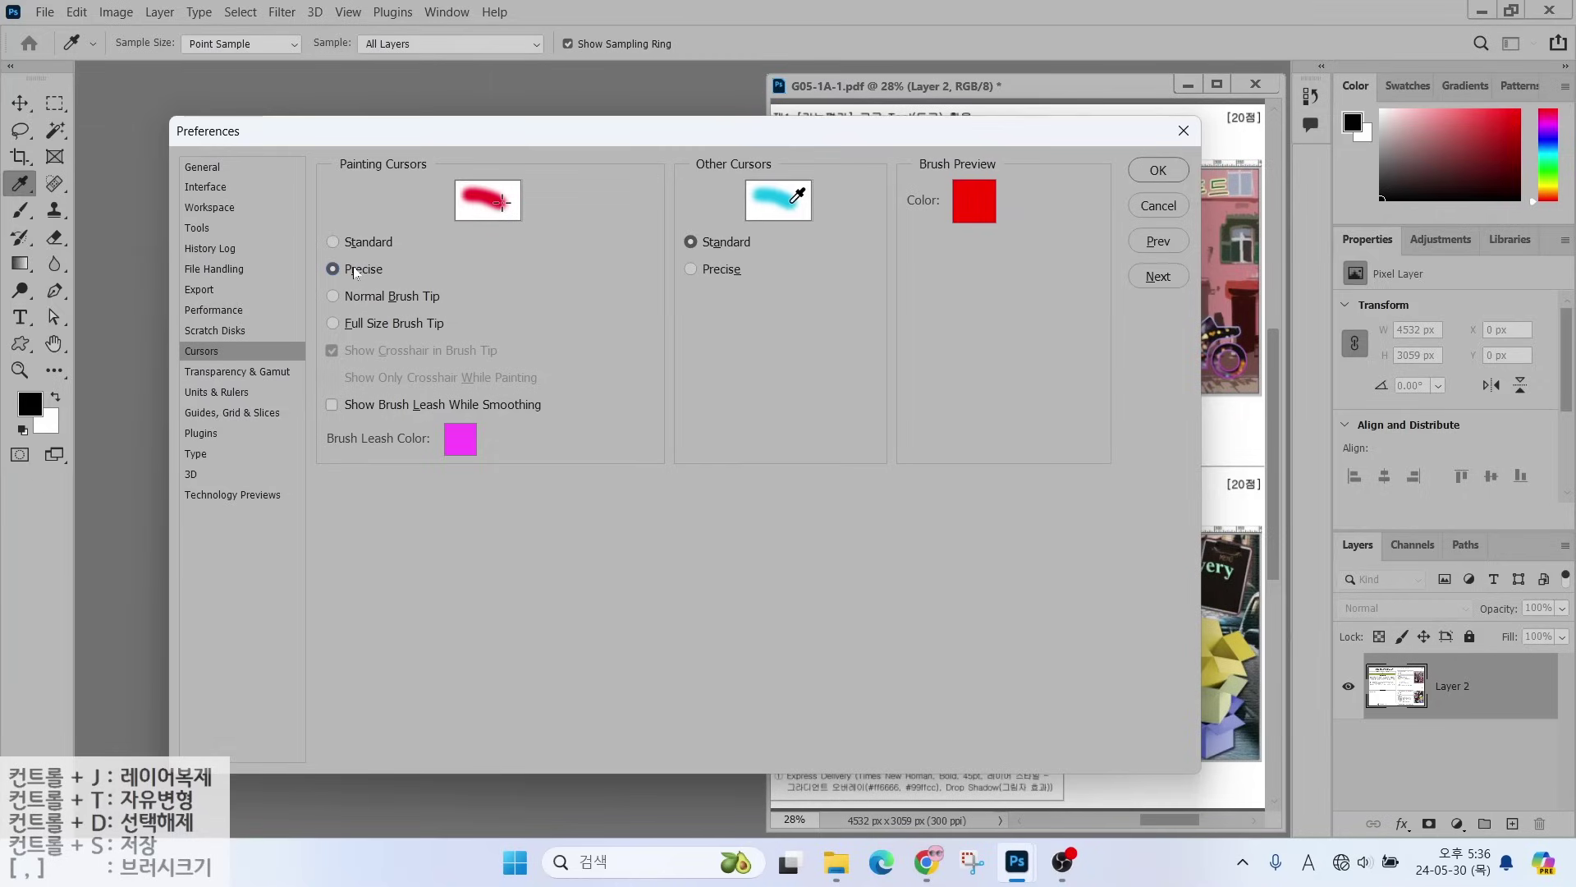
mouse_move(500, 295)
mouse_down()
mouse_move(595, 296)
mouse_move(568, 295)
mouse_move(564, 366)
mouse_up()
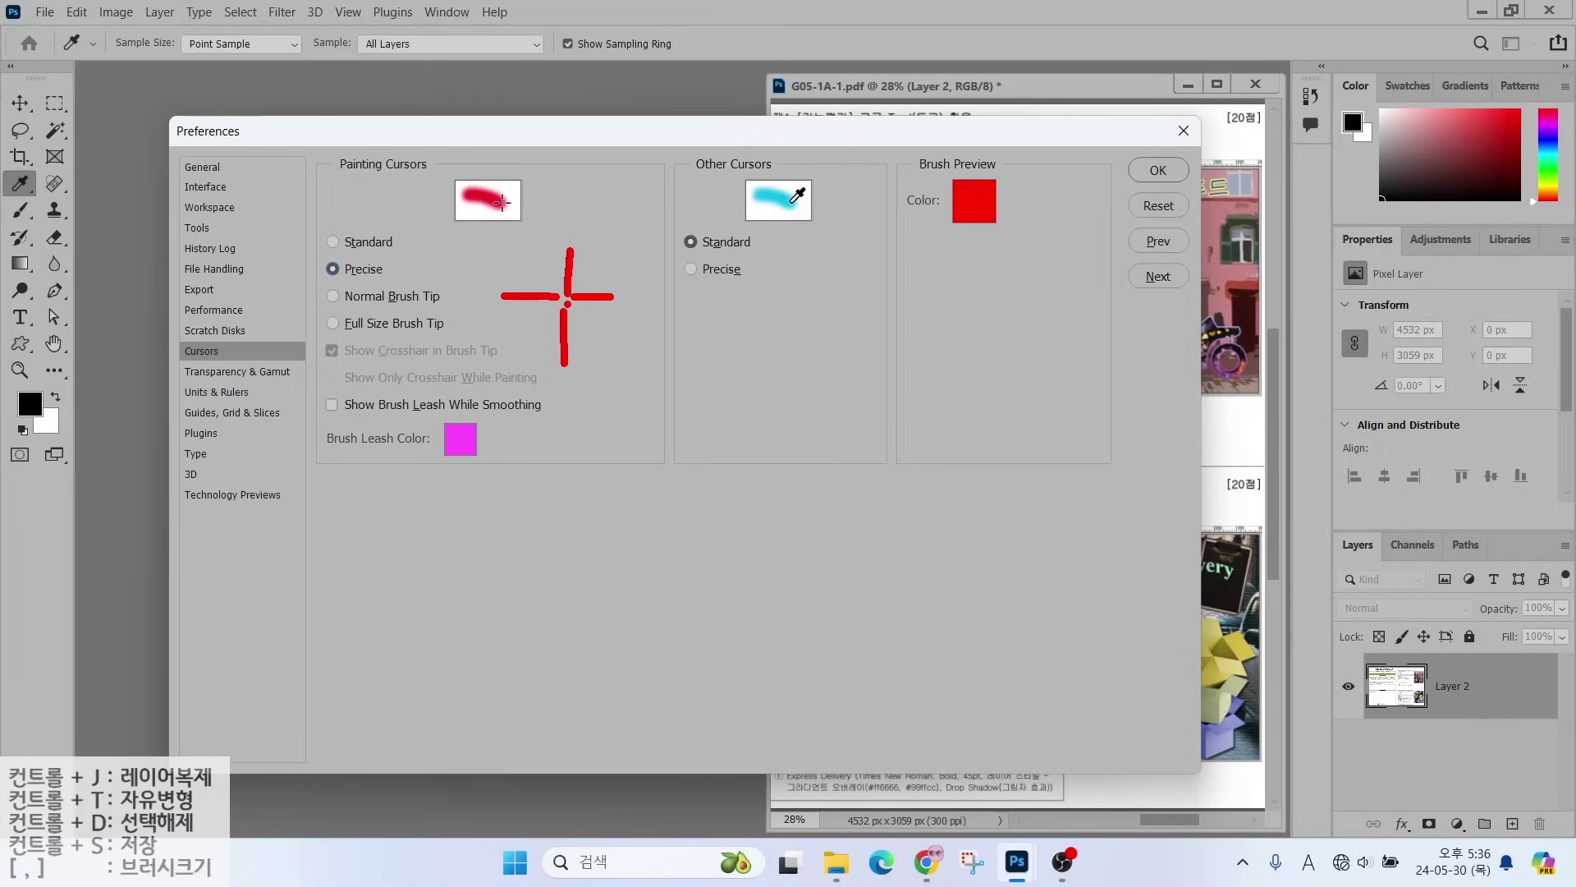
key(Escape)
click(358, 296)
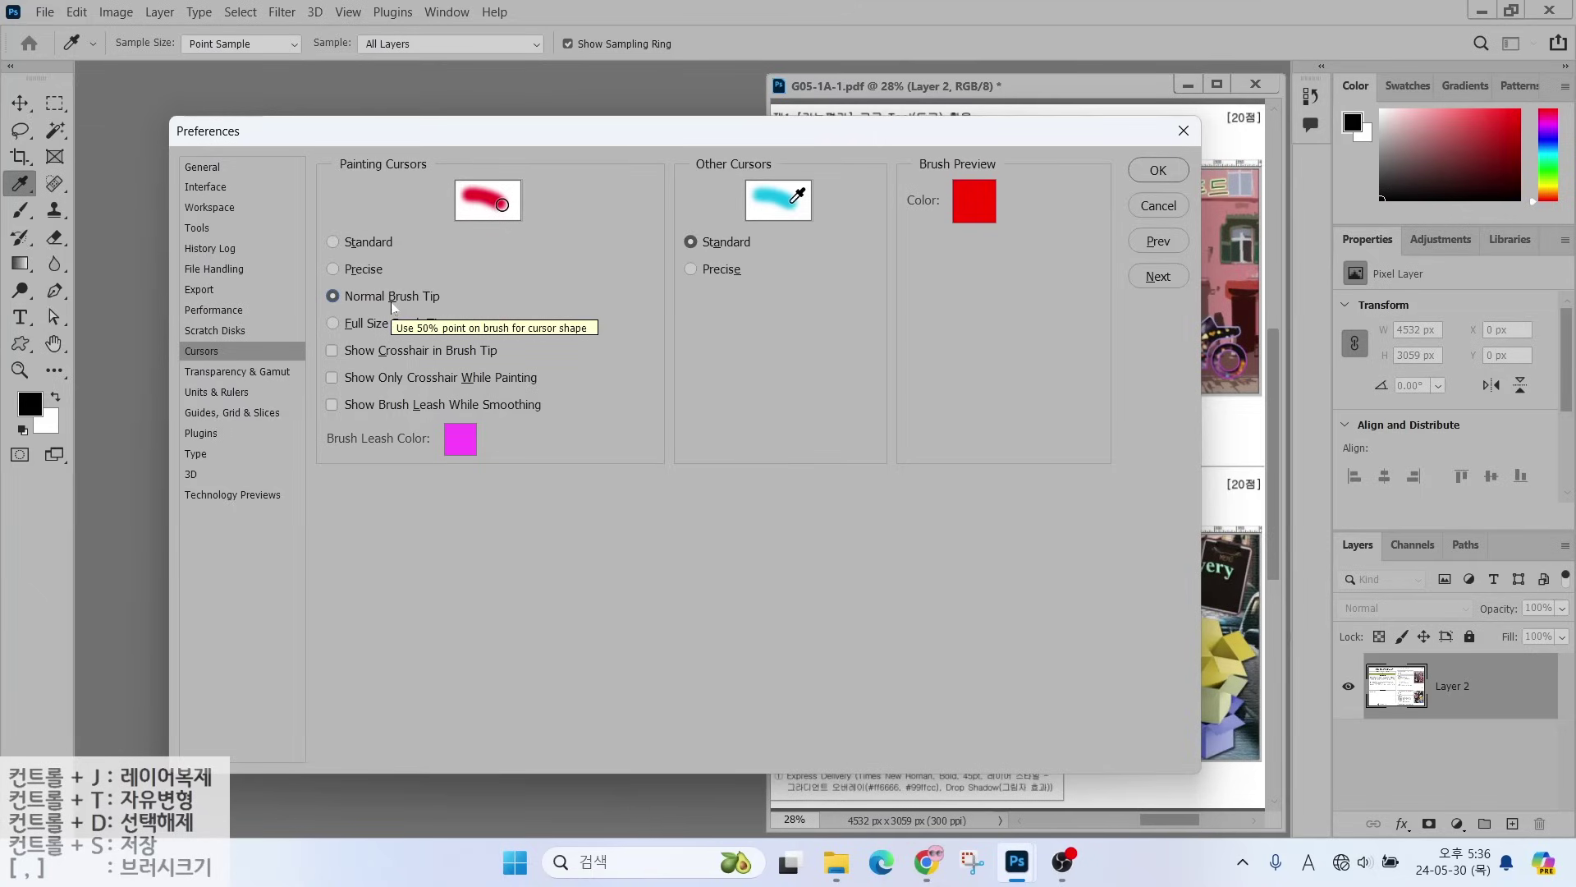
key(Caps_Lock)
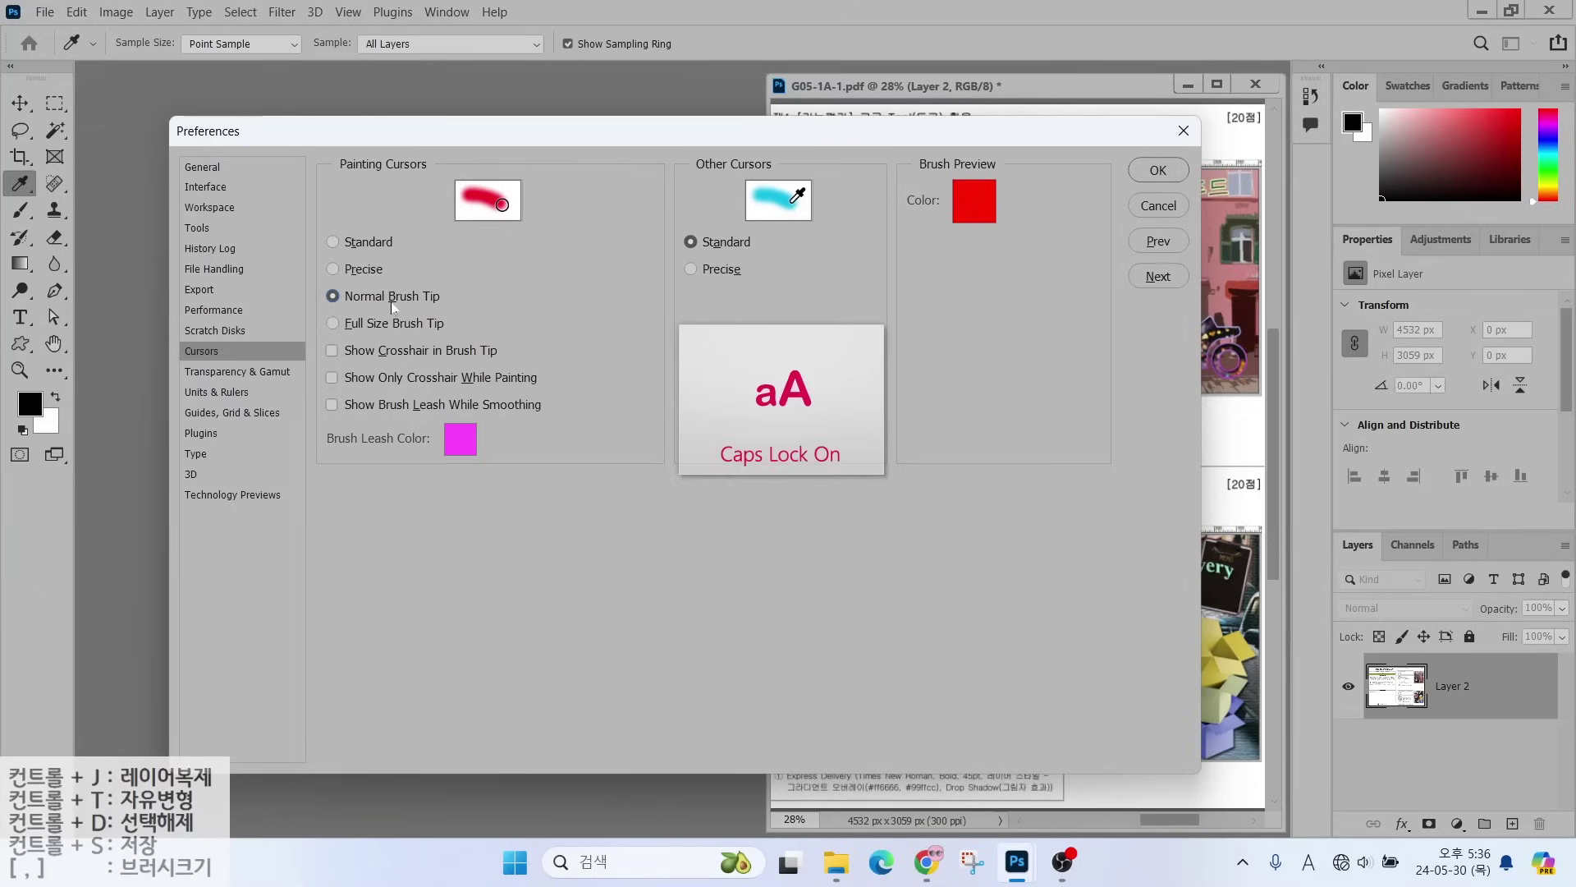
key(Caps_Lock)
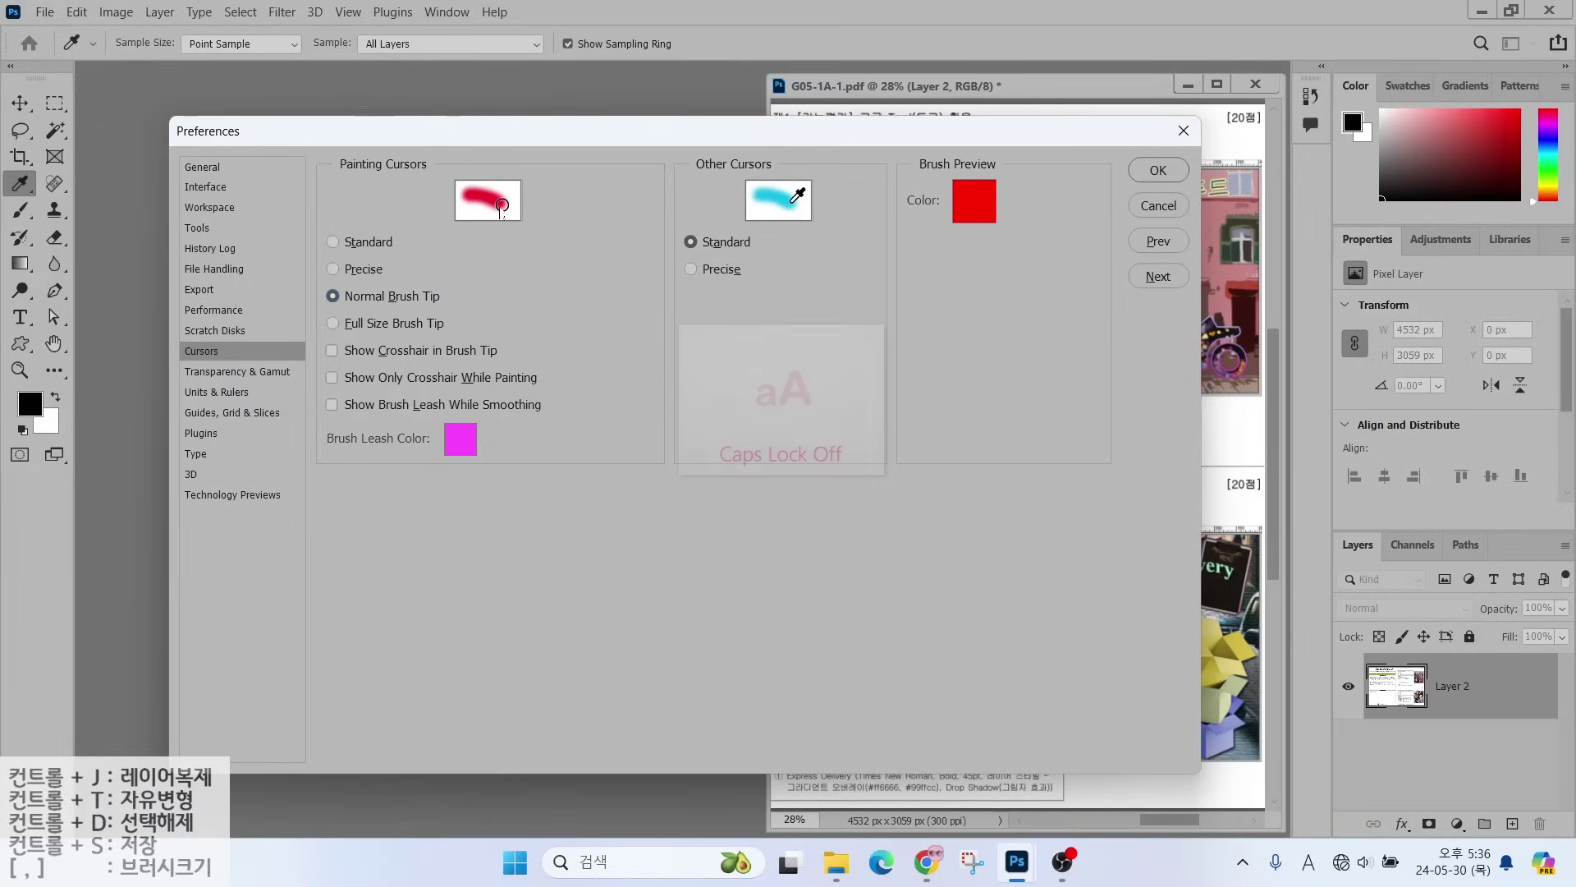
- Show Units & Rulers and mark the Pixels ruler unit and the type unit setting
click(217, 393)
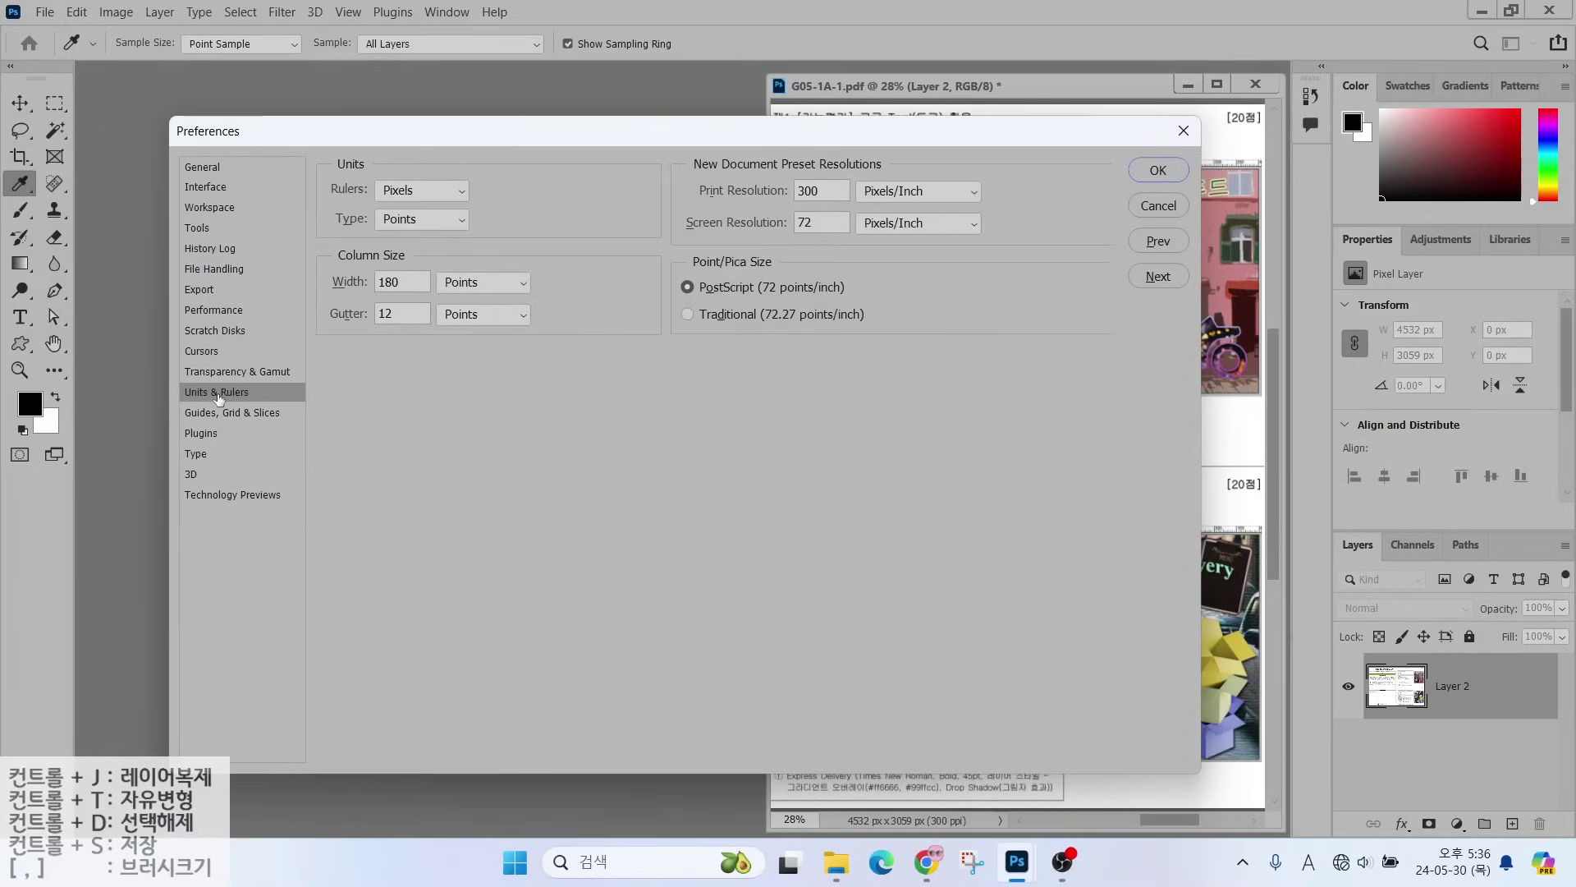
key(alt)
drag(1241, 520, 1326, 443)
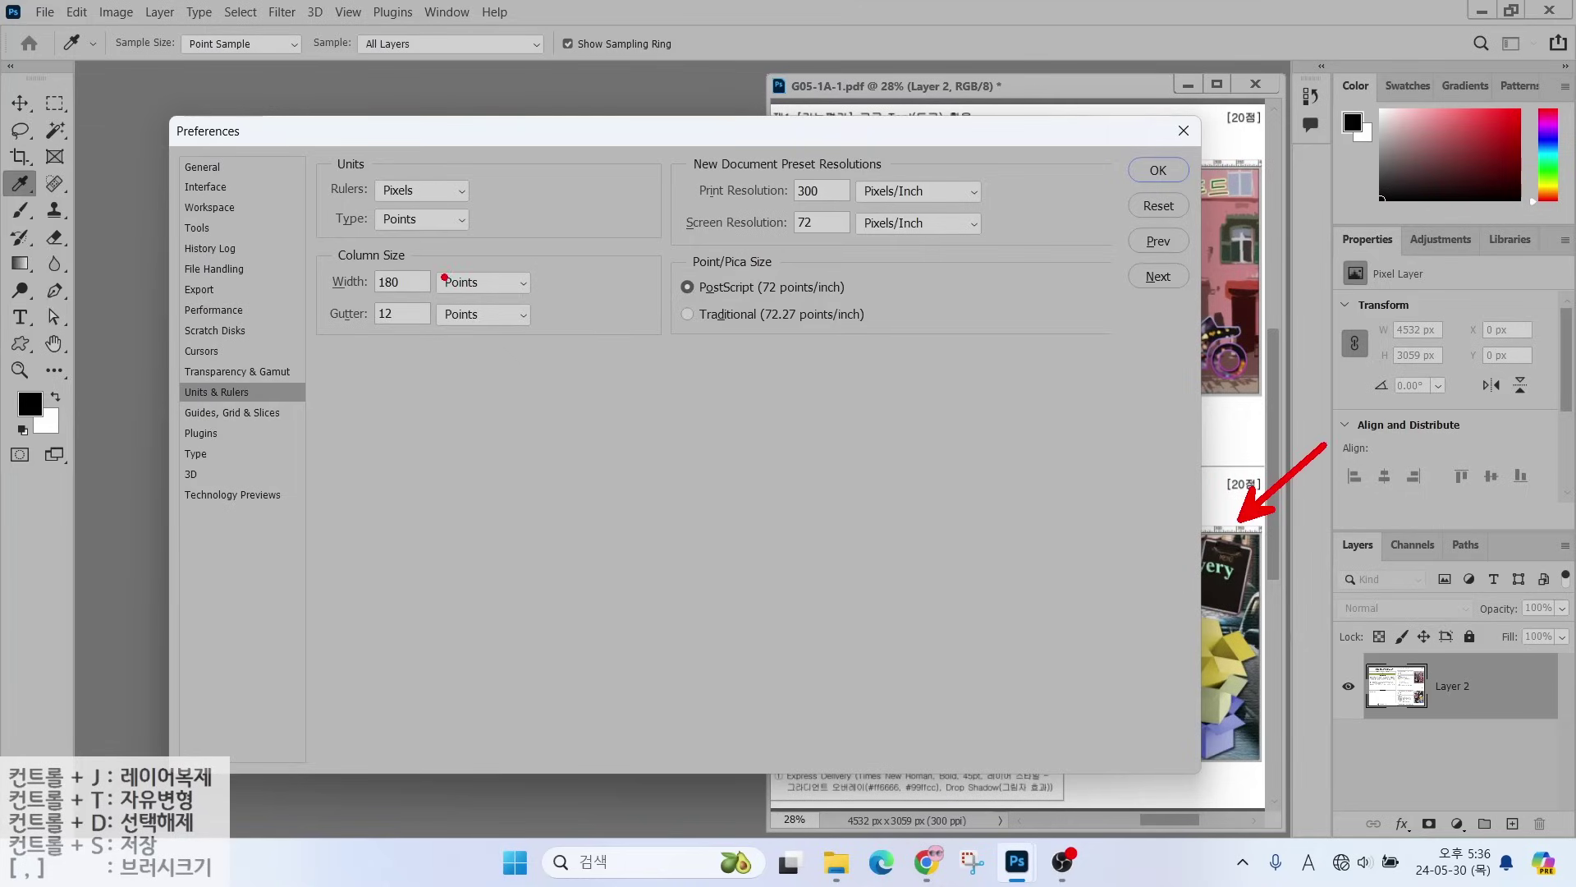
drag(396, 181, 463, 109)
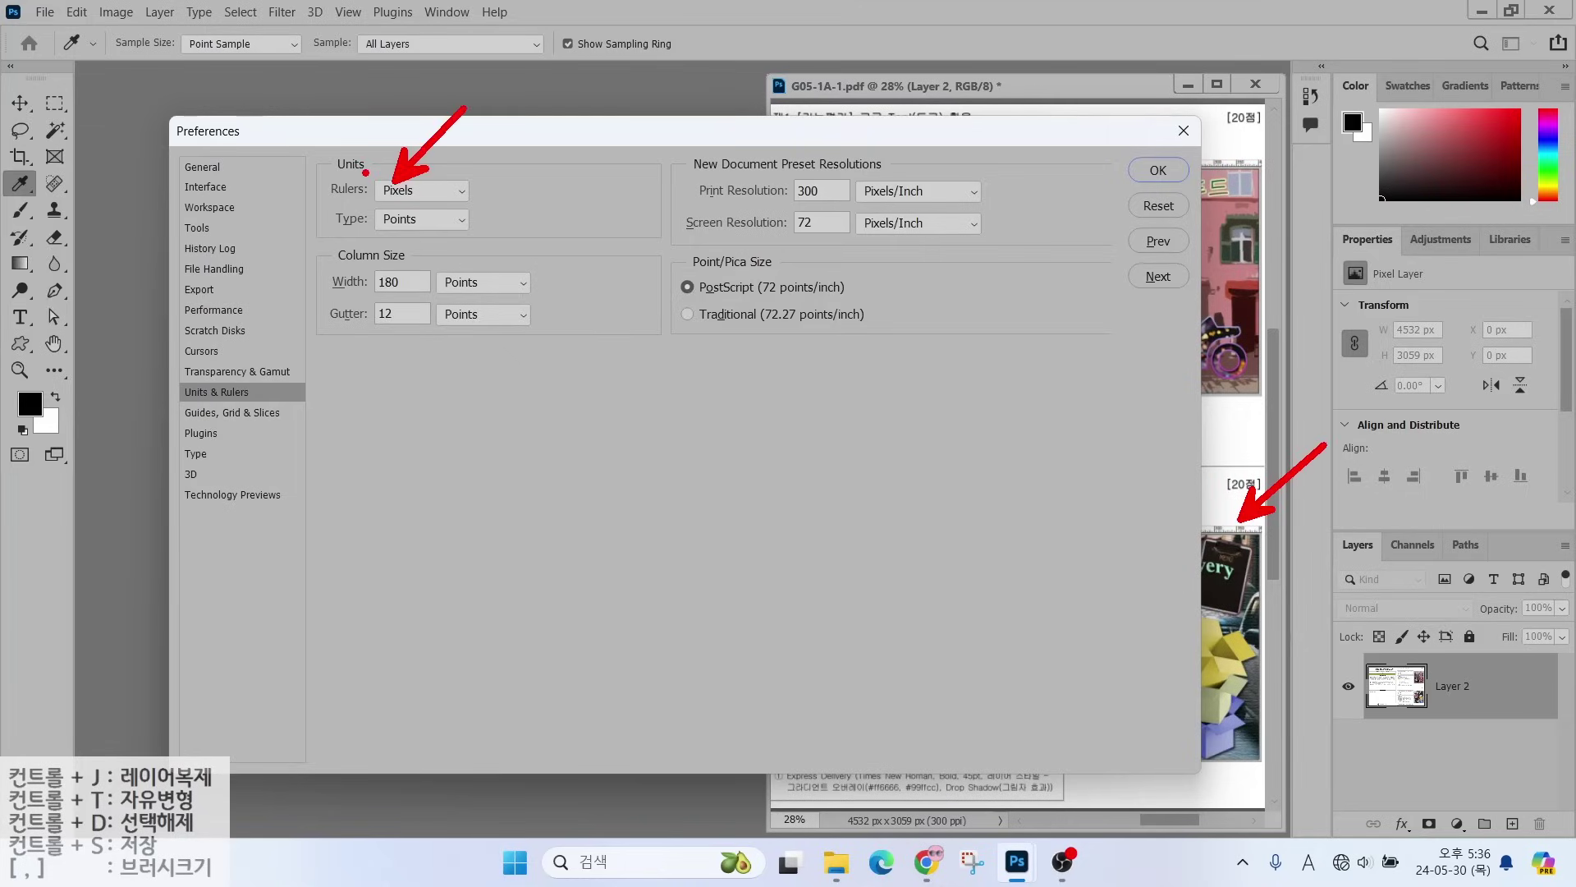
drag(365, 173, 448, 204)
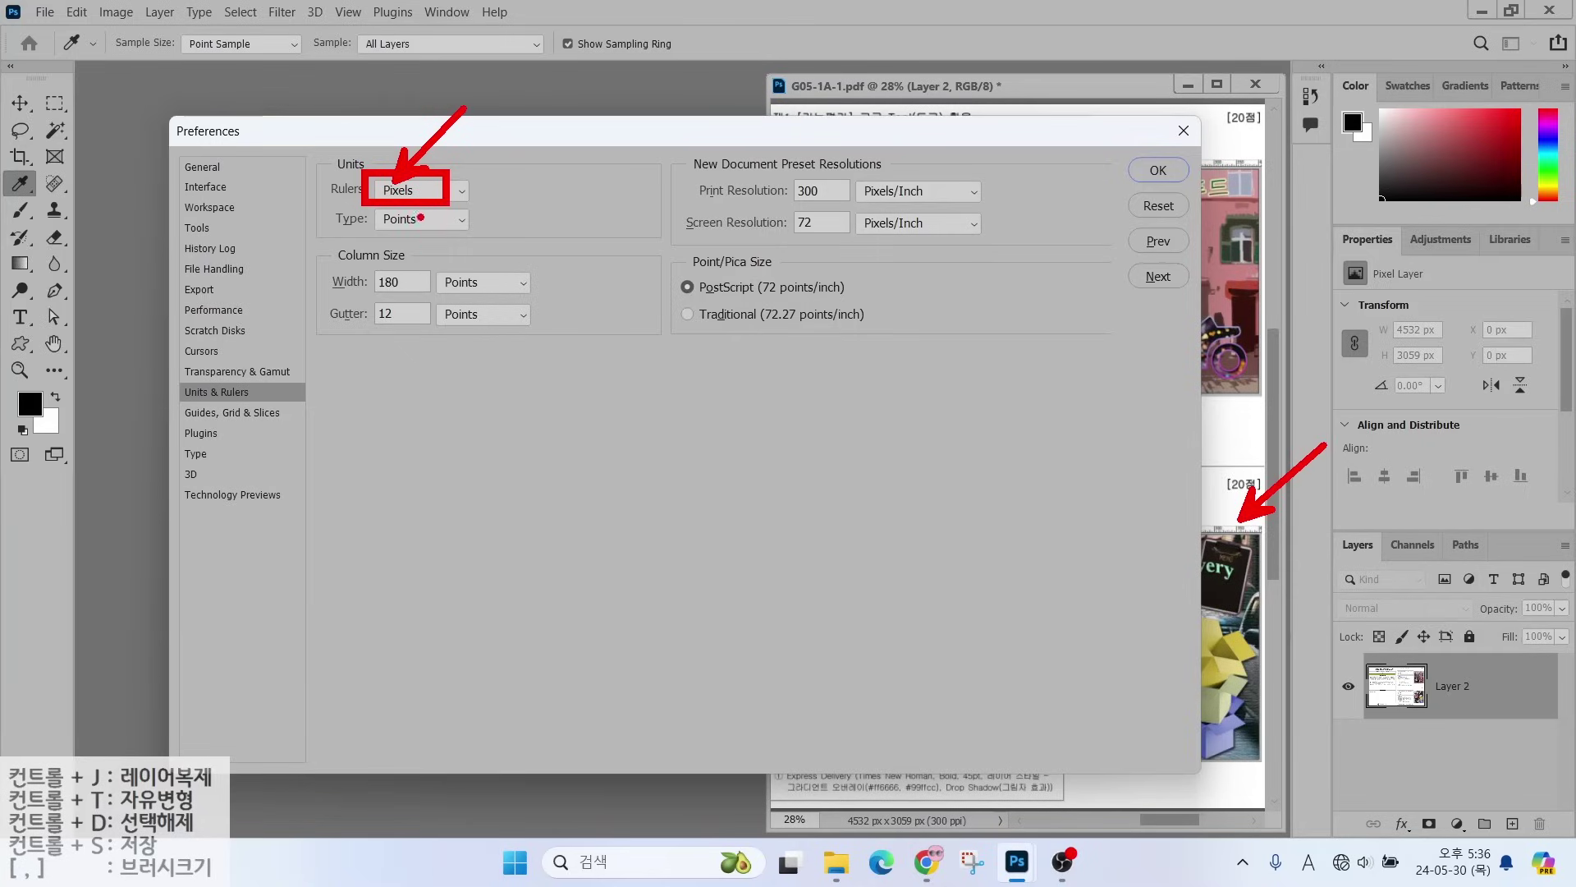
drag(401, 235, 472, 280)
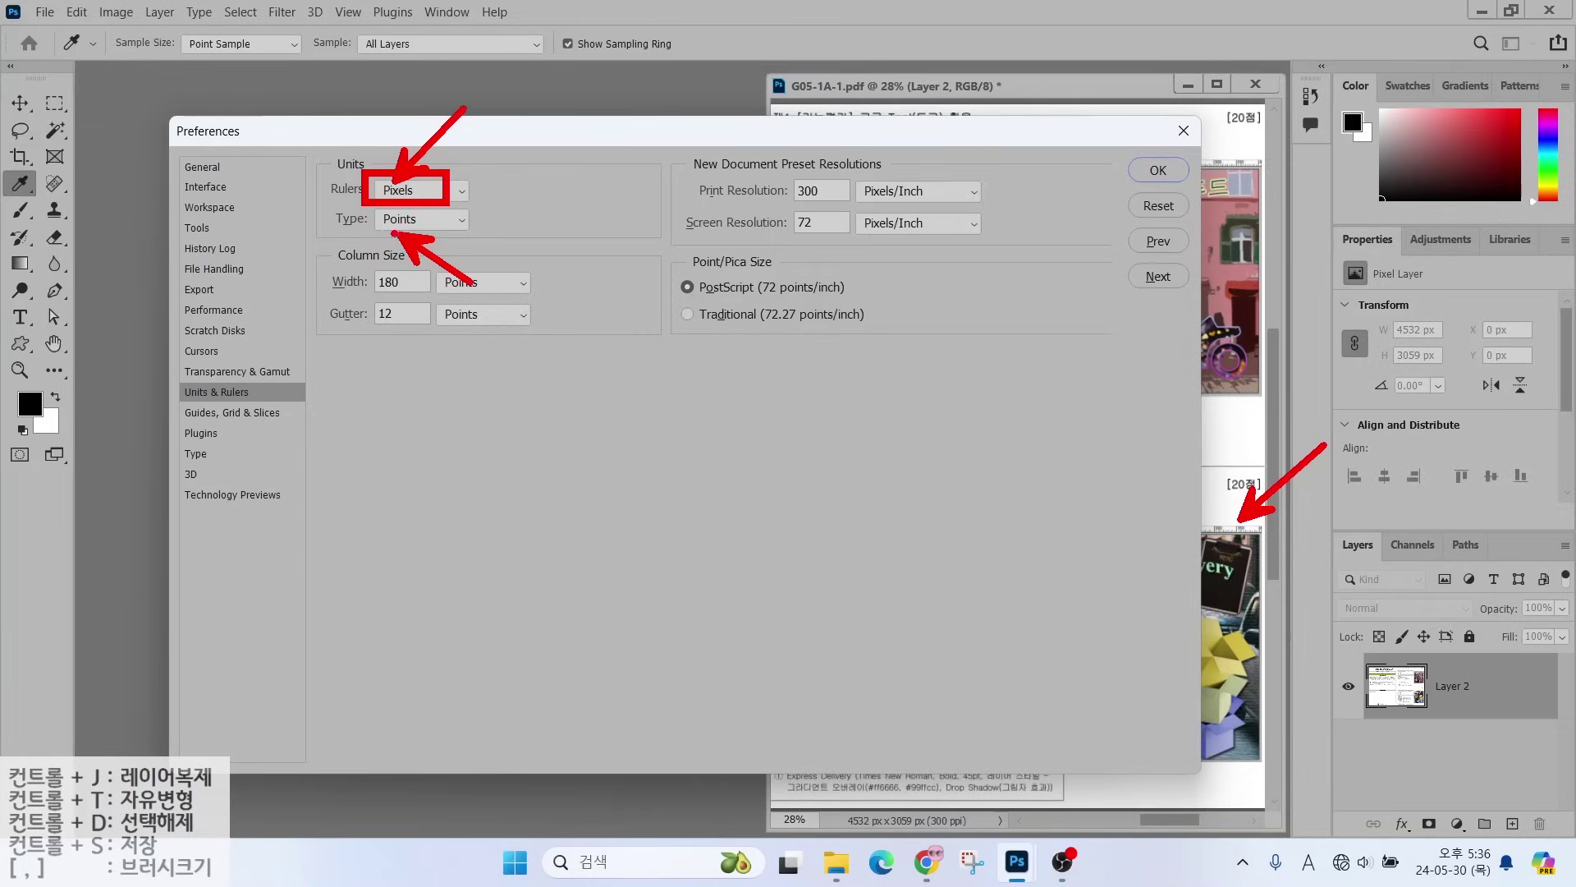
drag(320, 232, 421, 233)
- Switch to the Guides, Grid & Slices page and point out the reference photo
click(246, 412)
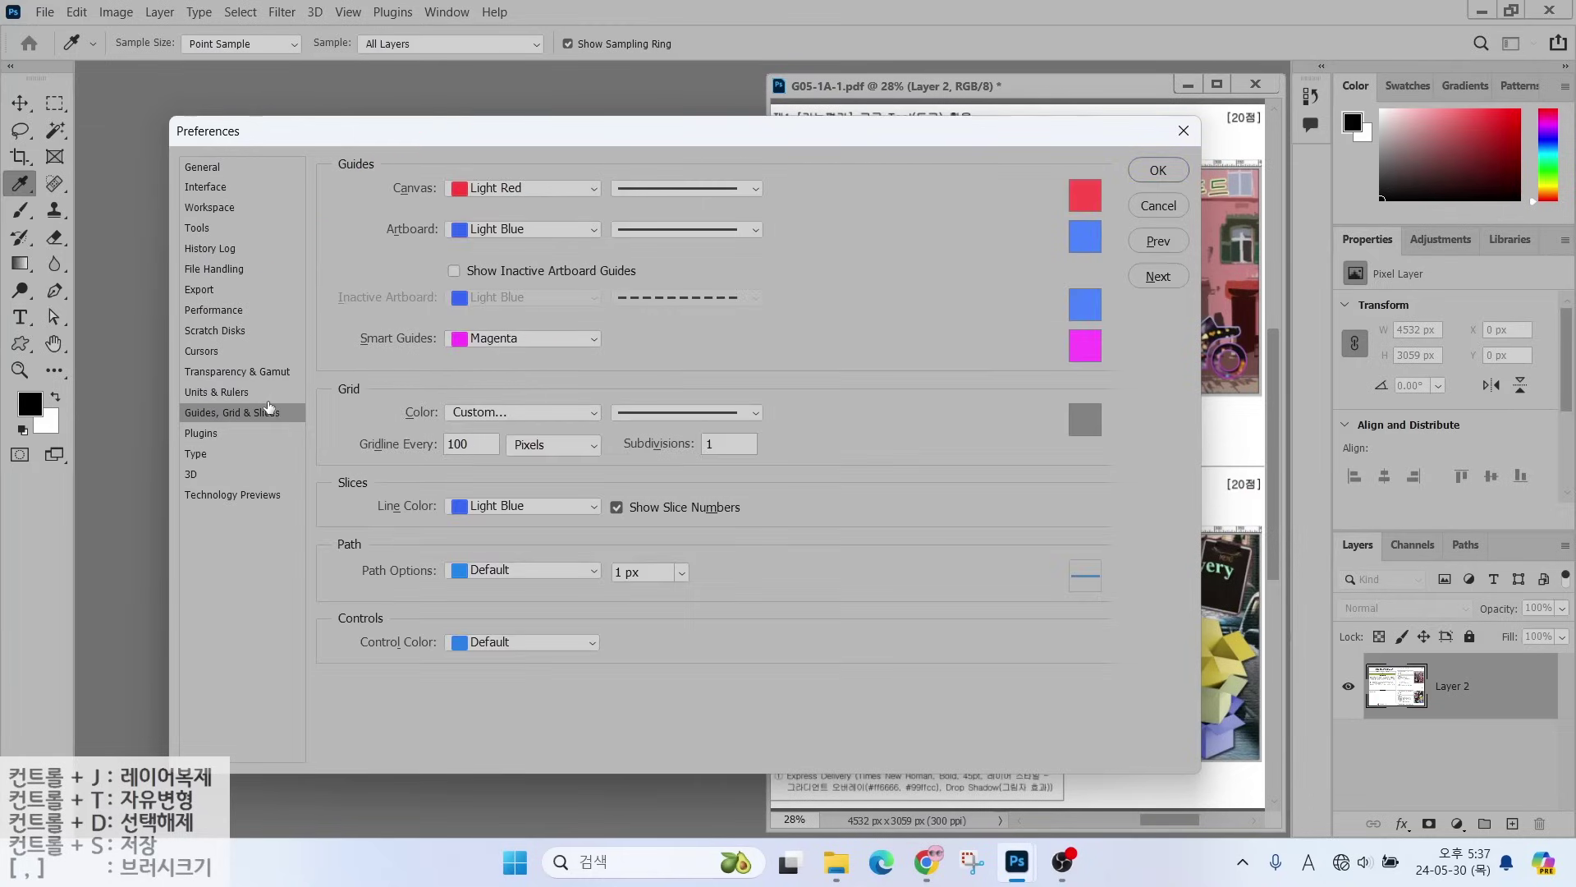
key(alt)
drag(1297, 503, 1248, 581)
- Switch to the Type page and highlight the unchecked Show Font Names in English option
click(216, 454)
key(alt)
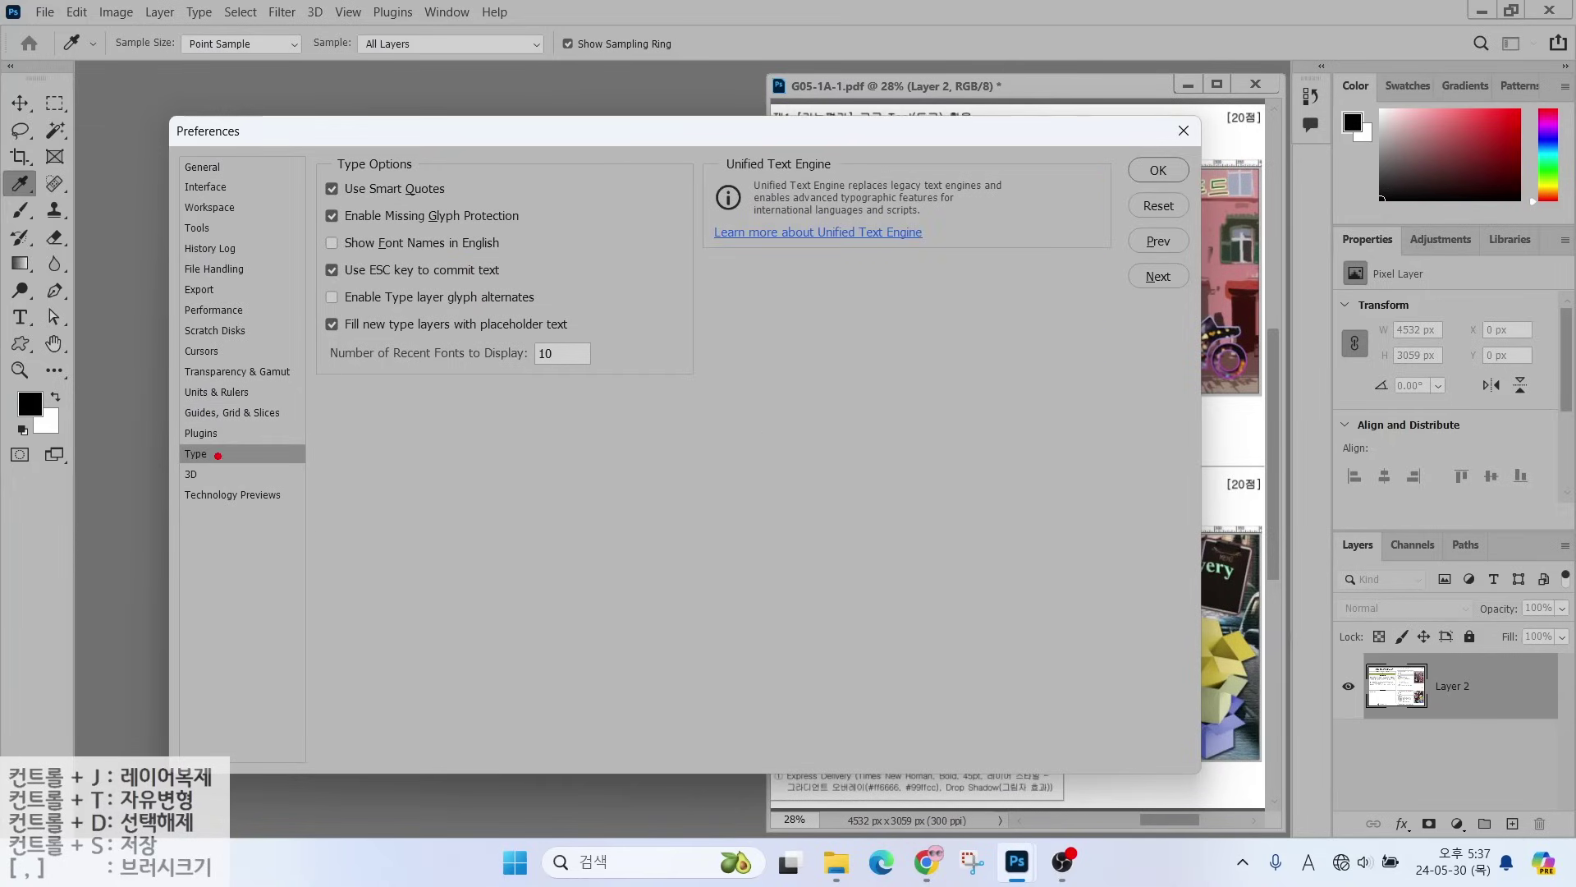
drag(173, 439, 252, 469)
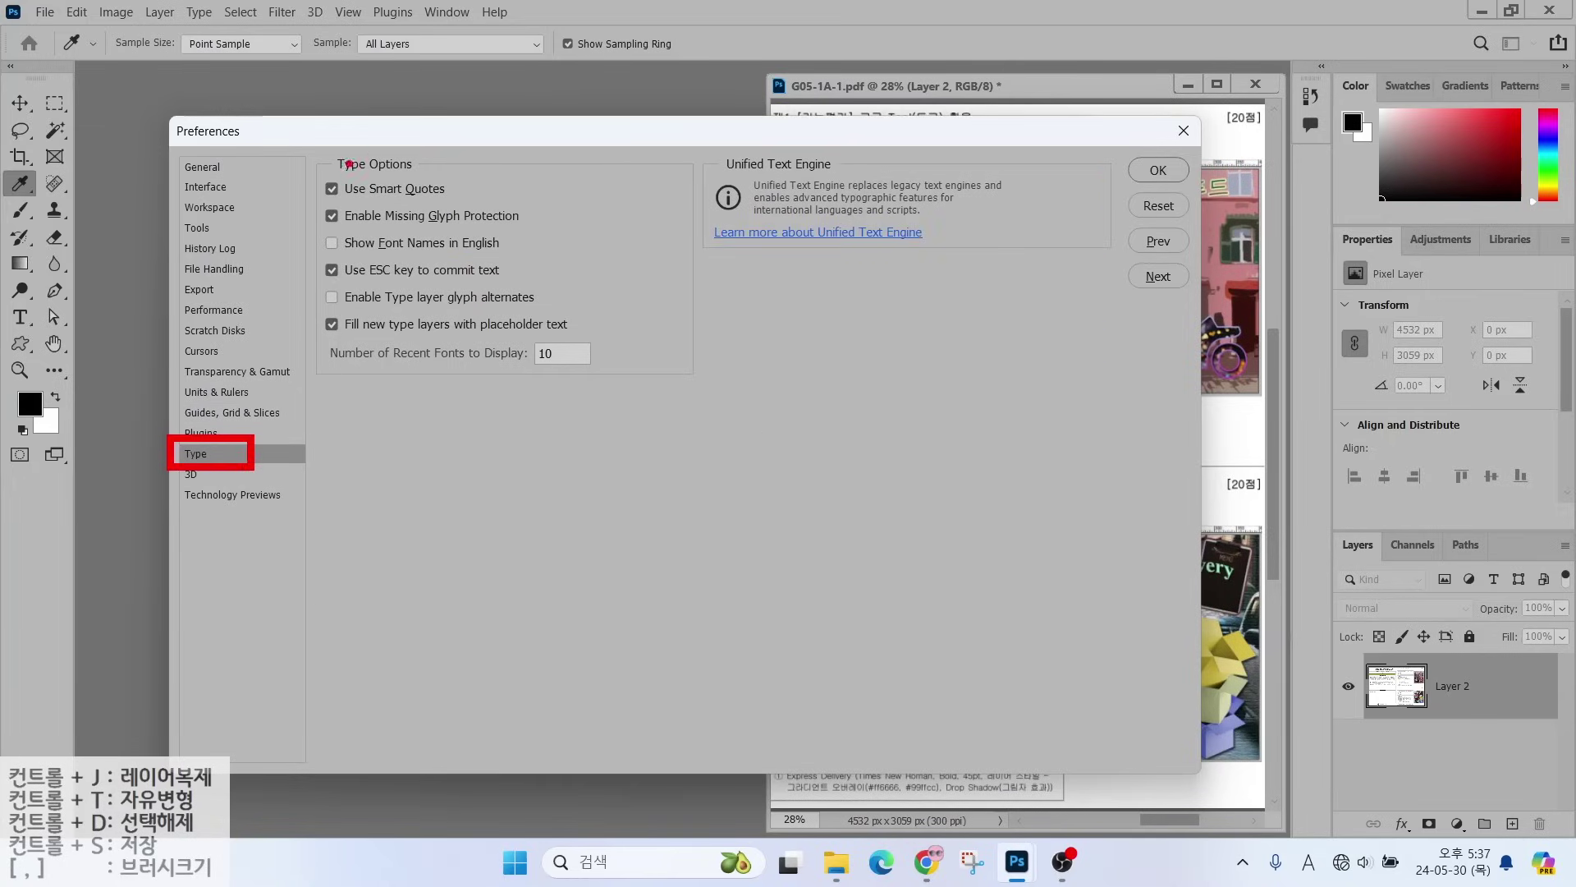
drag(309, 223, 546, 263)
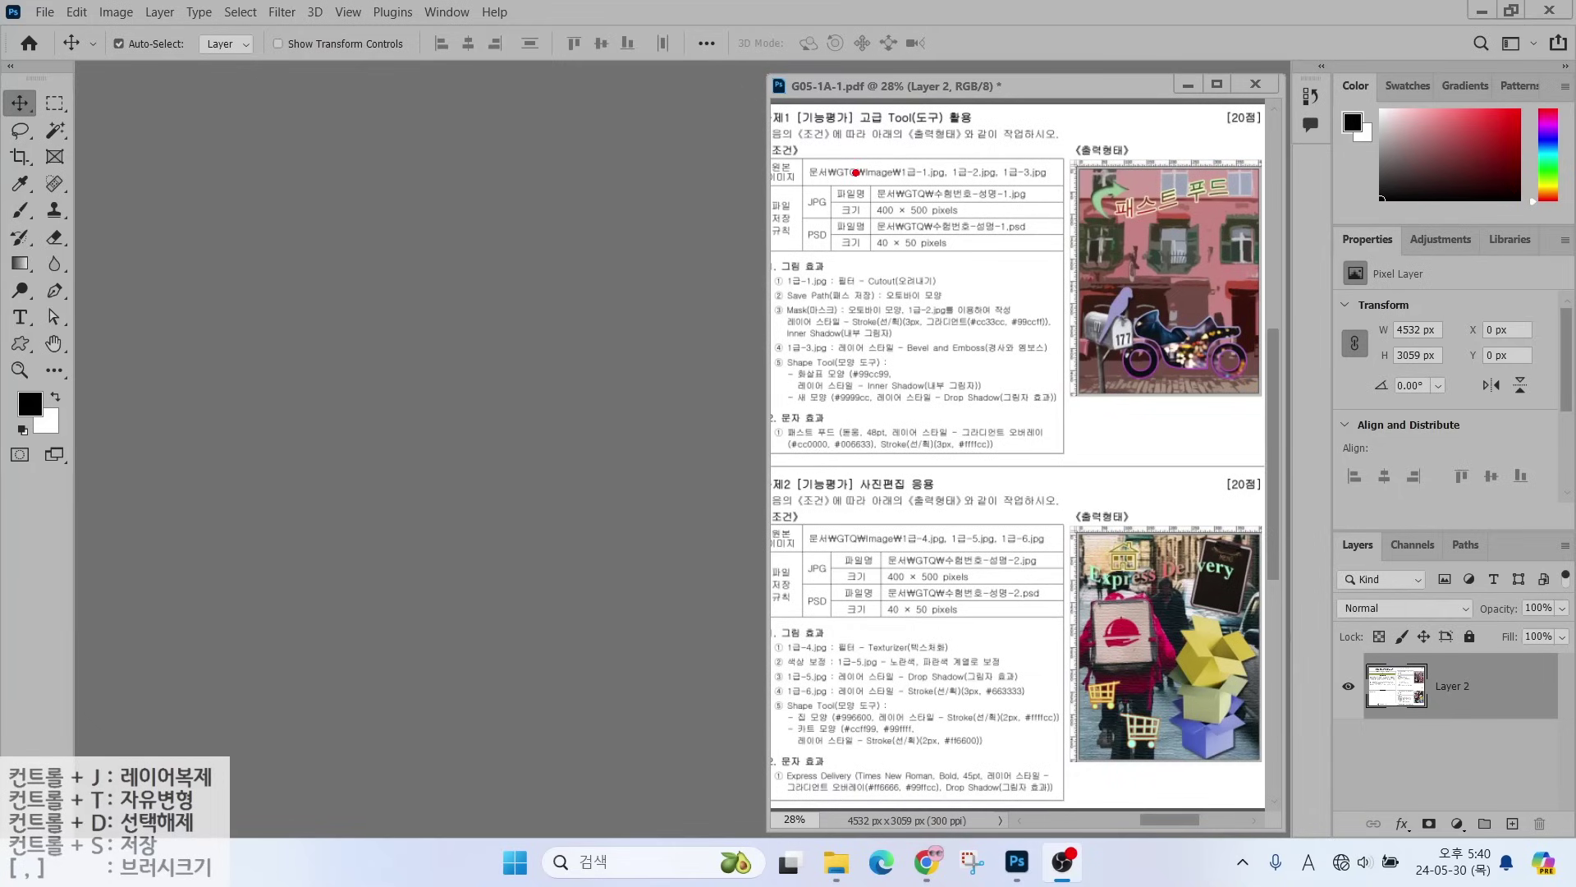
- Highlight the JPG file name and 400 × 500 pixels rows on the exam sheet
drag(855, 171, 1039, 225)
drag(959, 182, 997, 146)
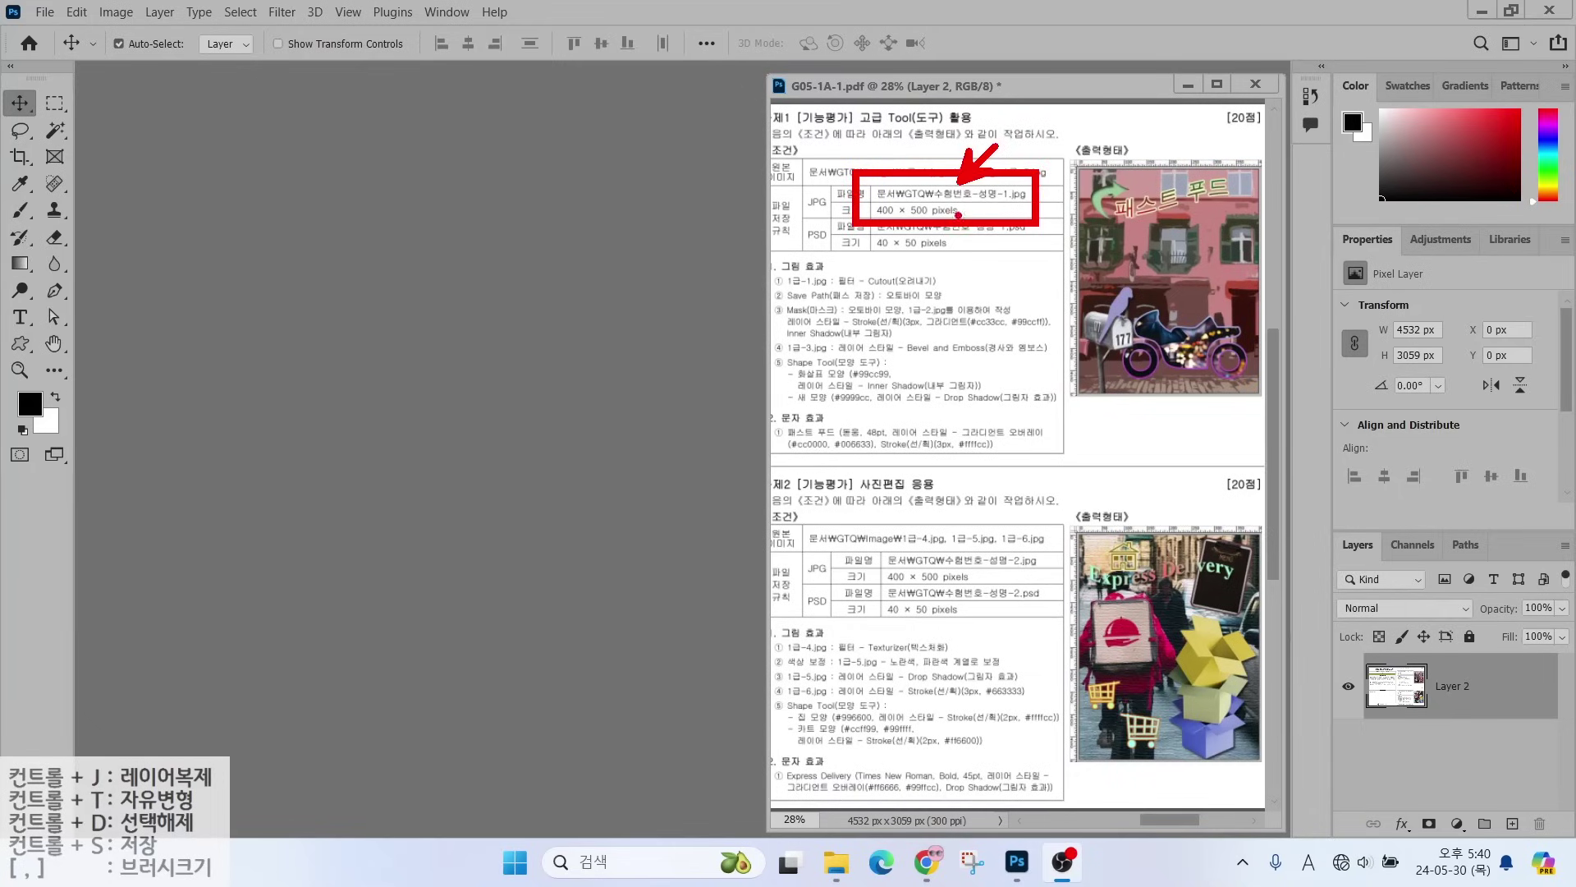
drag(936, 220, 996, 262)
key(Escape)
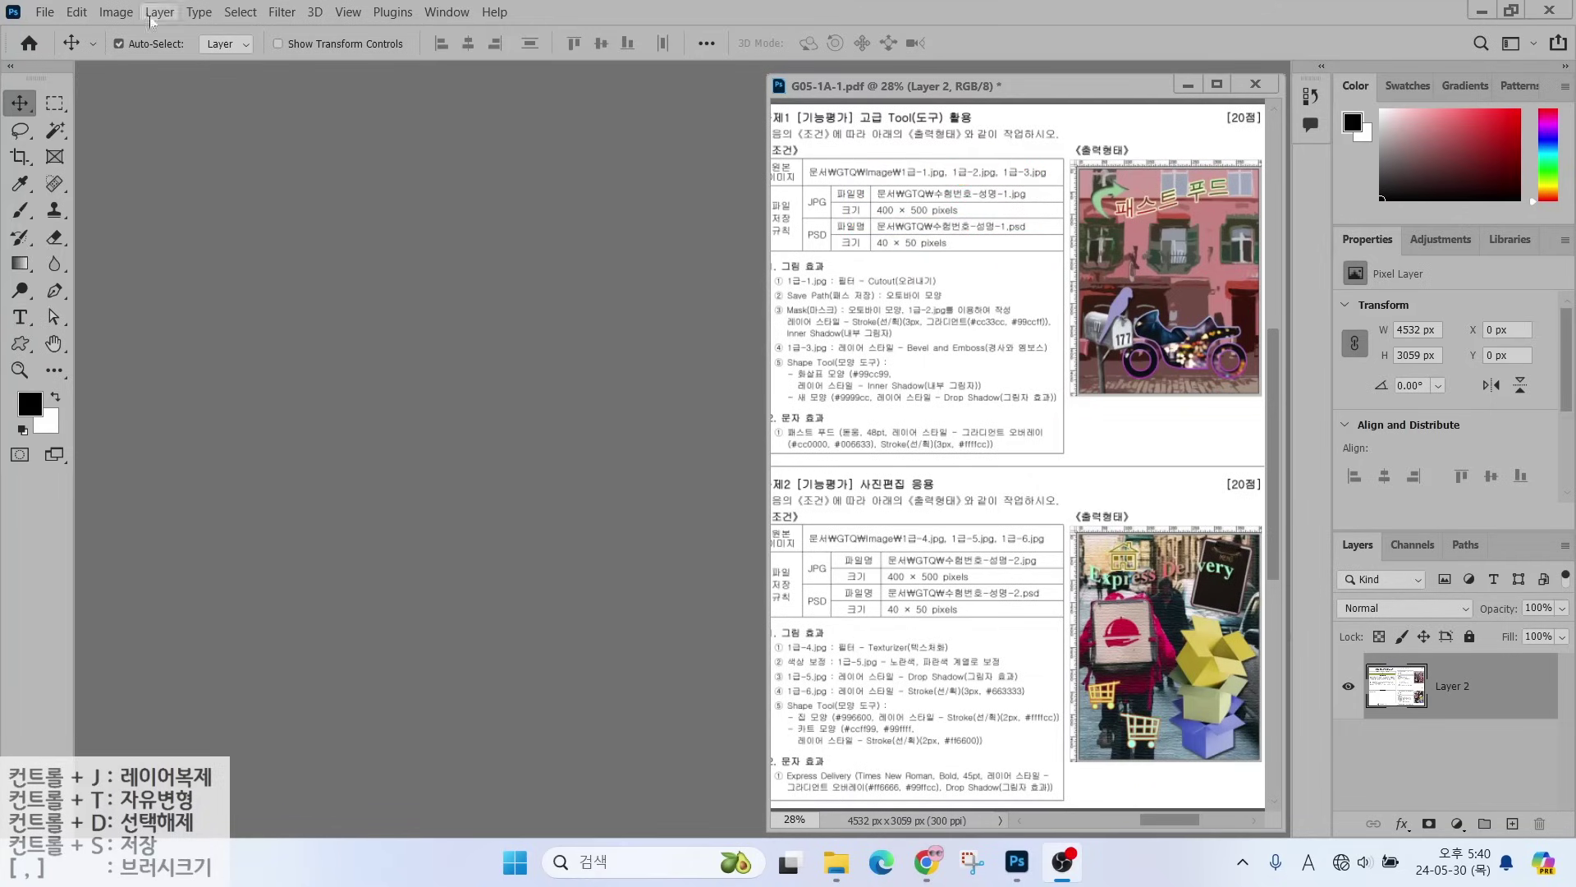
- Start a new document named with the exam number and candidate's name, 400 × 500 pixels
click(44, 14)
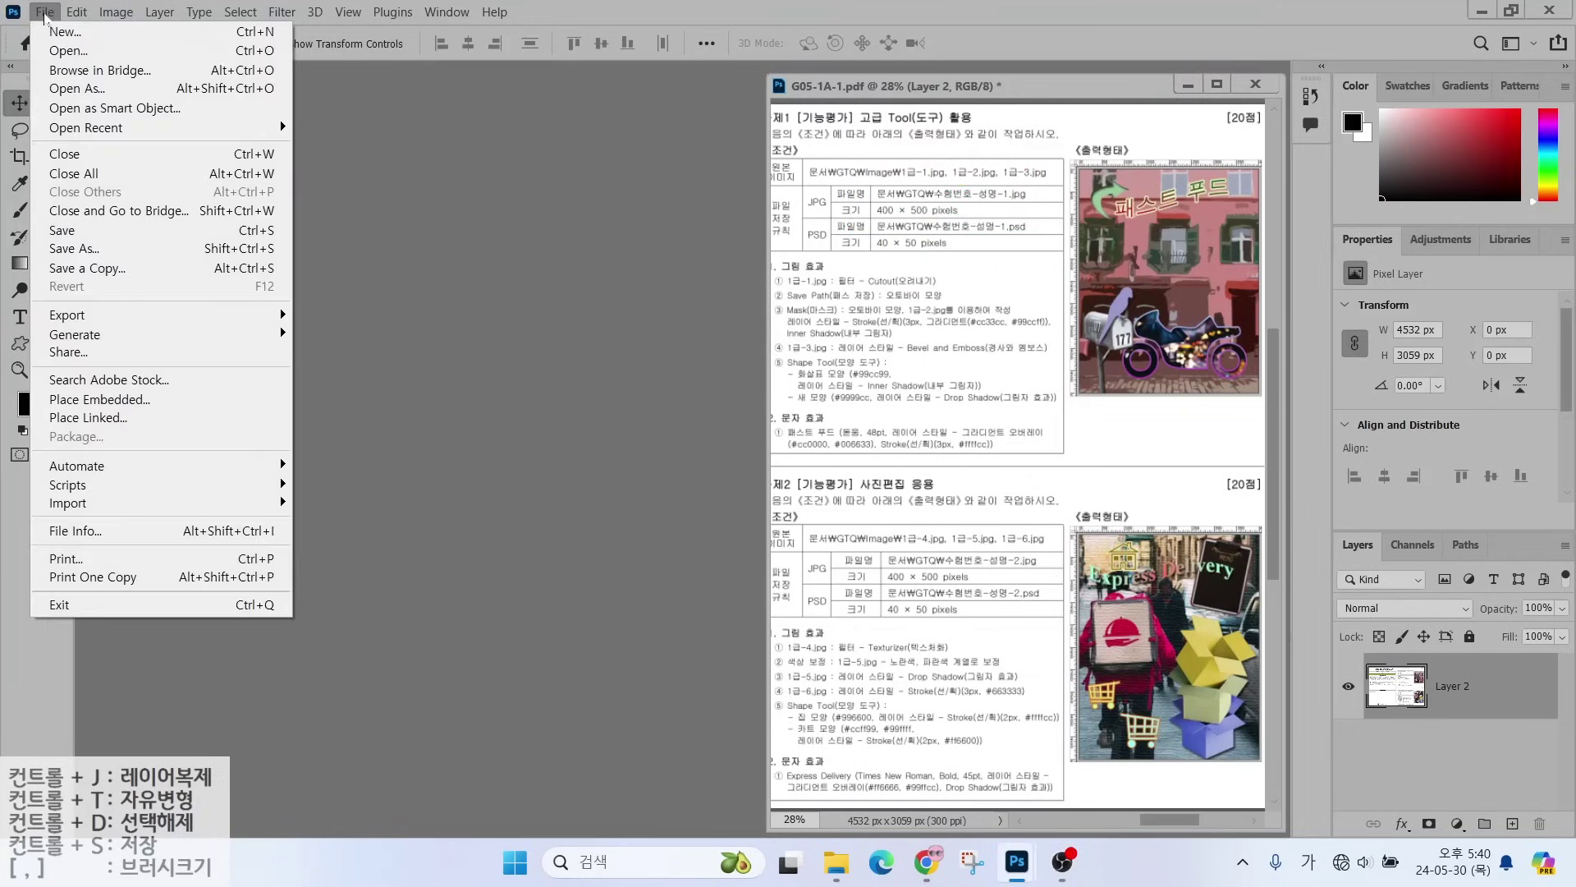
click(54, 33)
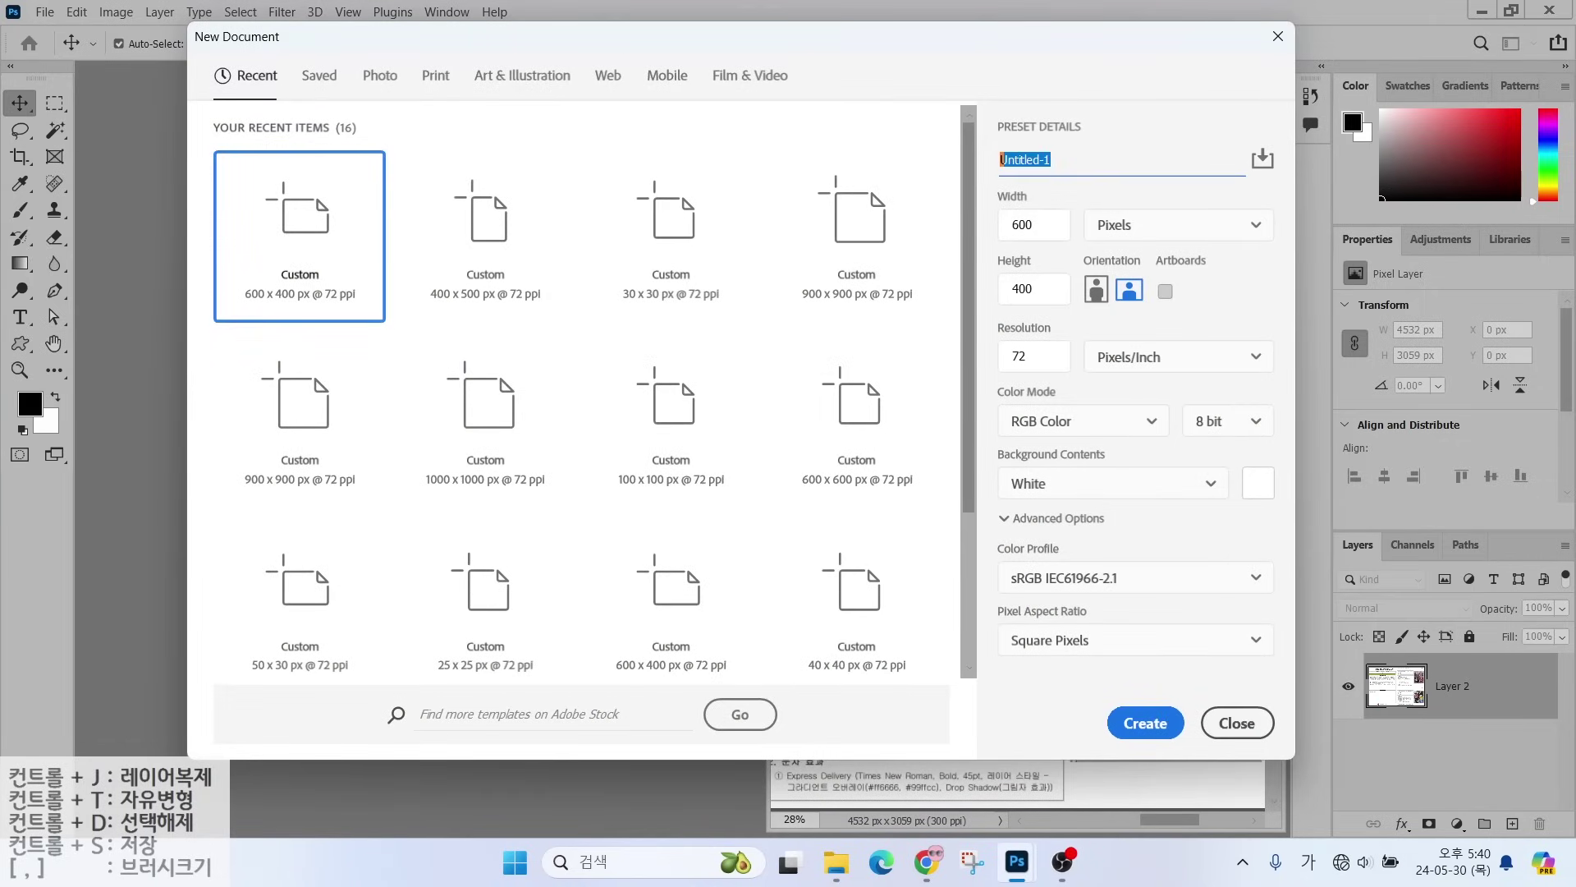
mouse_move(1150, 215)
mouse_down()
mouse_move(1114, 237)
mouse_move(1093, 205)
mouse_move(1149, 226)
mouse_up()
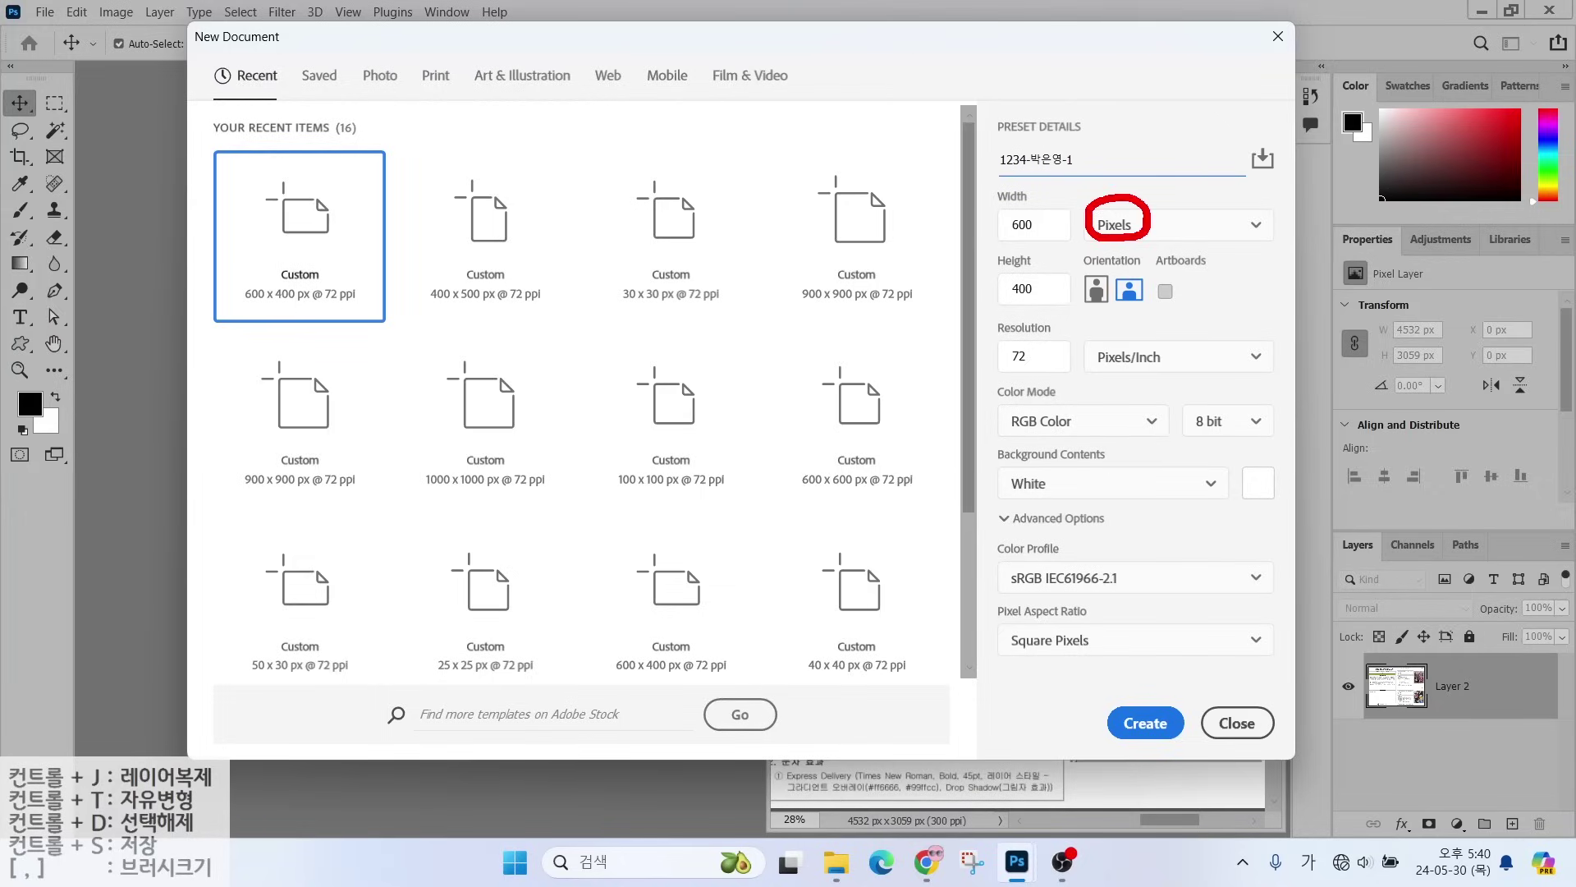
key(Escape)
key(Tab)
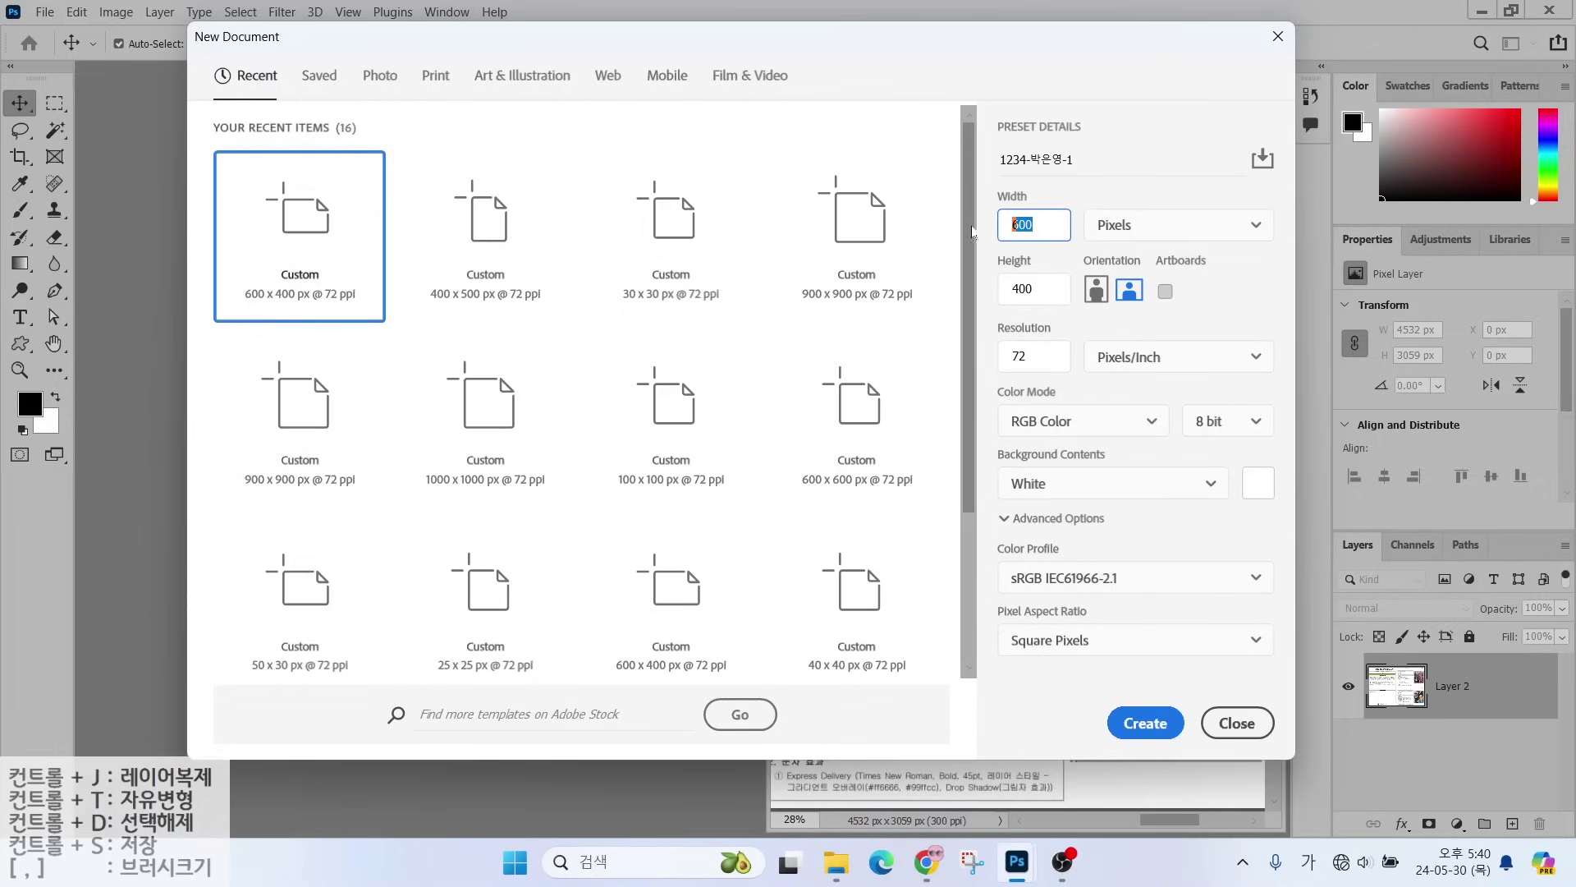
text(400)
key(Tab)
text(500)
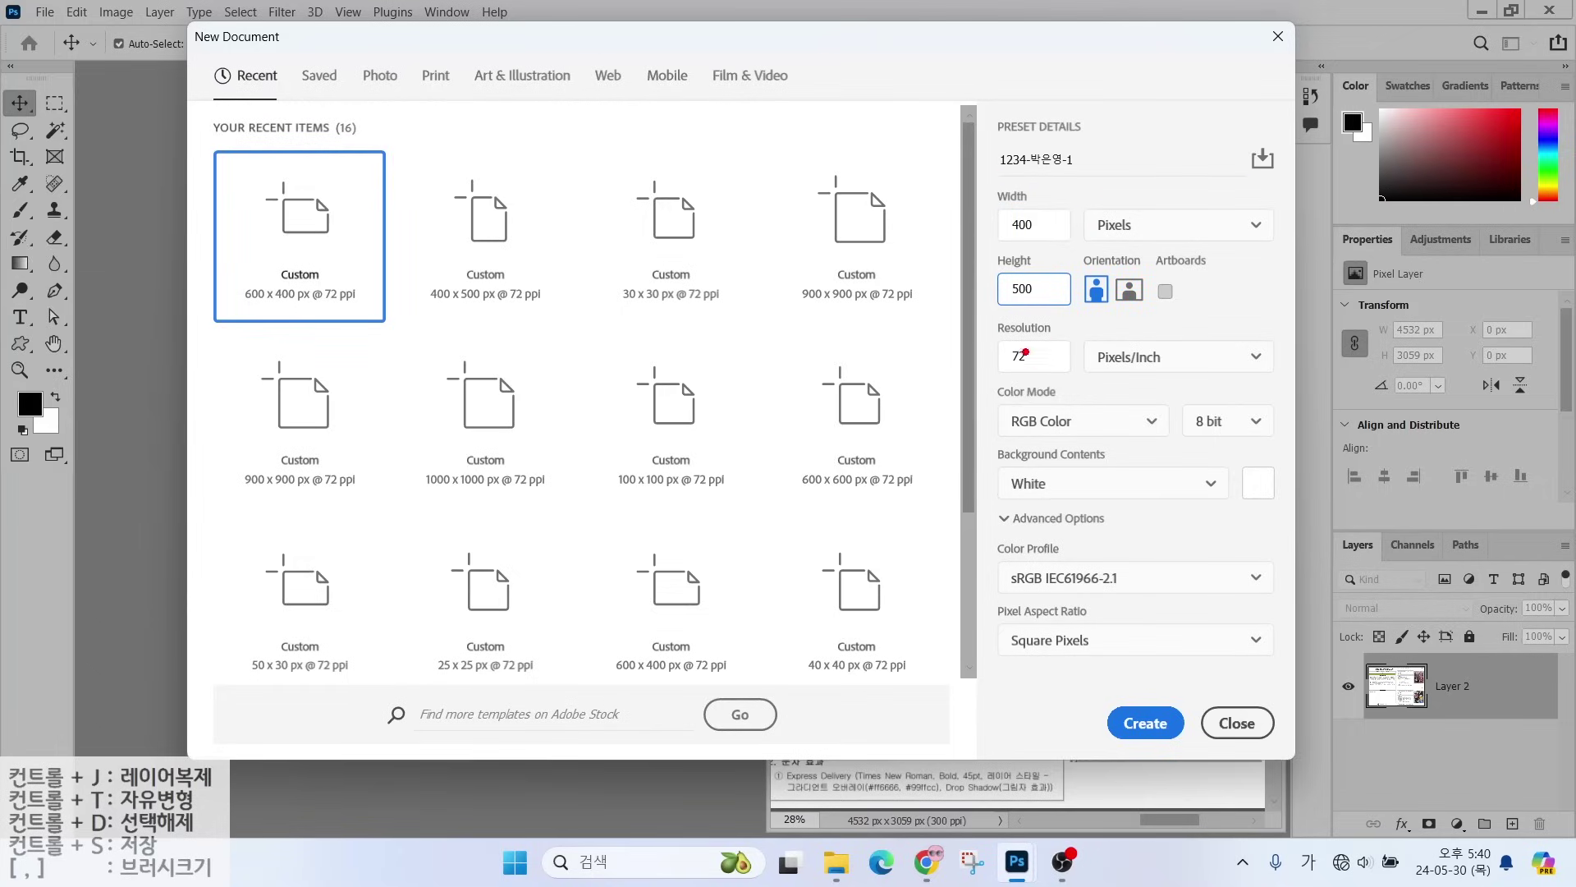
- Confirm 72 ppi, RGB Color and White background with artboards off, and create it
mouse_move(1000, 343)
mouse_down()
mouse_move(936, 271)
mouse_move(893, 261)
mouse_move(915, 246)
mouse_move(935, 259)
mouse_up()
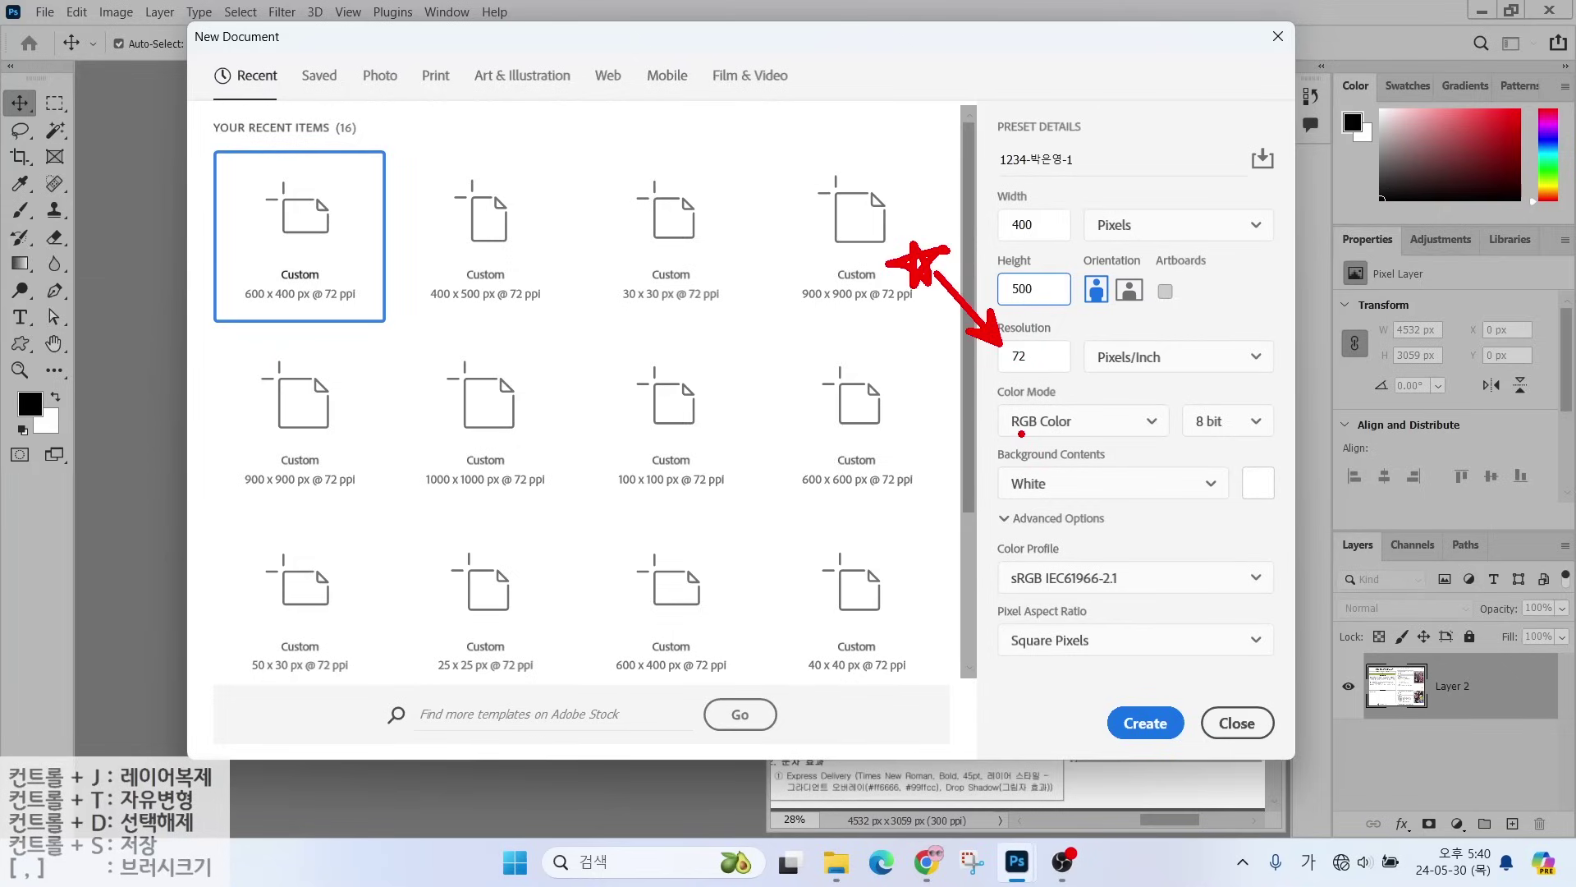
drag(1008, 433, 1085, 433)
drag(1004, 496, 1088, 497)
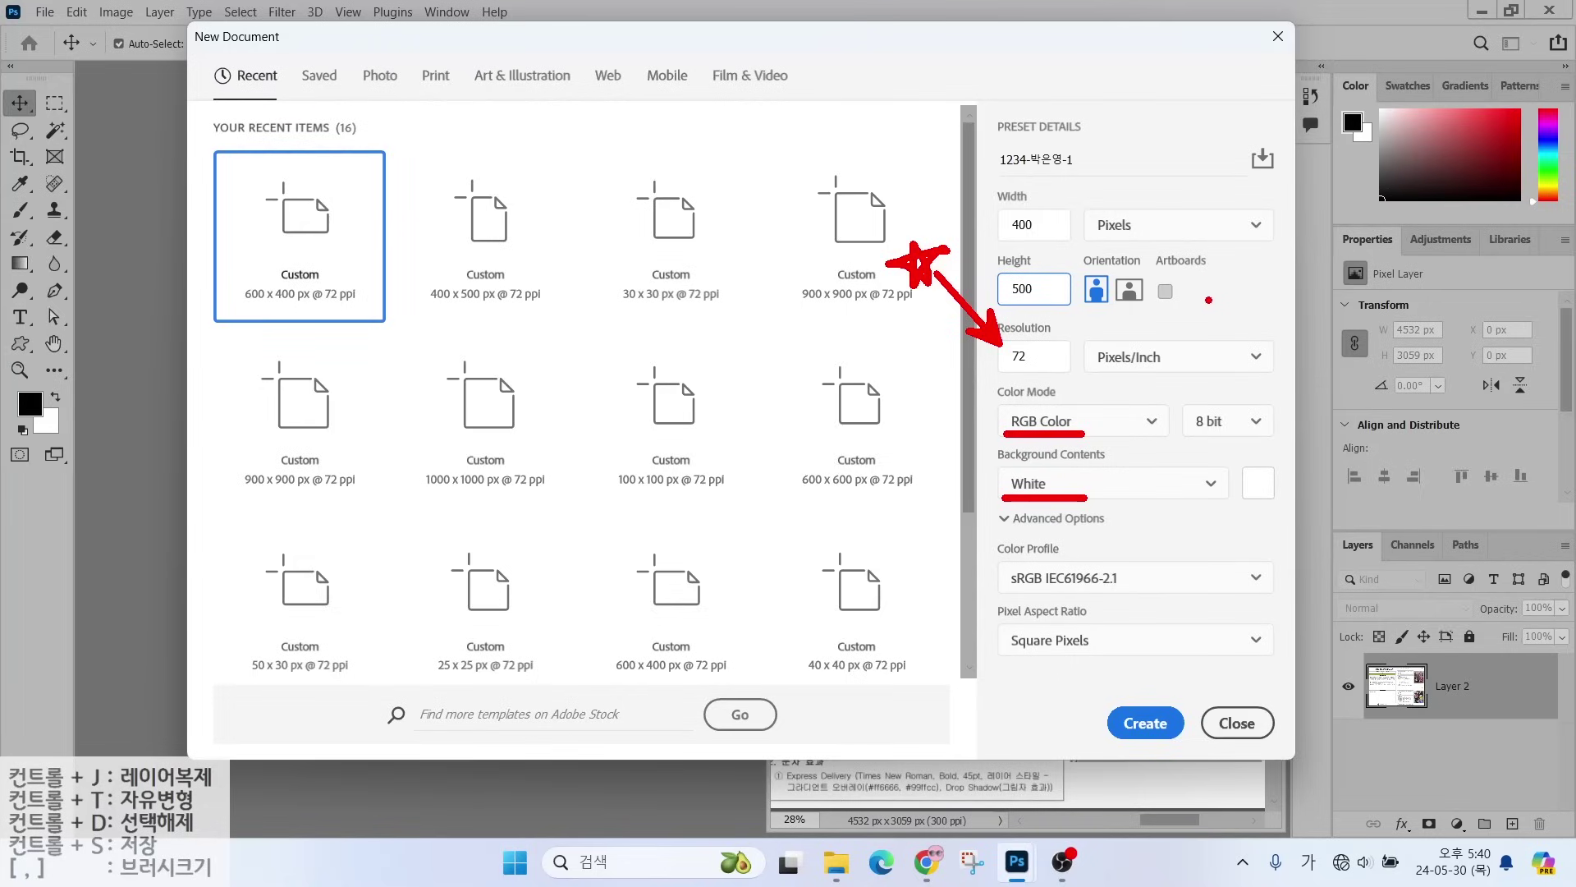
mouse_move(1190, 313)
mouse_down()
mouse_move(1217, 297)
mouse_move(1157, 258)
mouse_move(1211, 248)
mouse_move(1215, 302)
mouse_move(1171, 292)
mouse_move(1184, 276)
mouse_move(1159, 305)
mouse_up()
drag(1149, 258, 1192, 312)
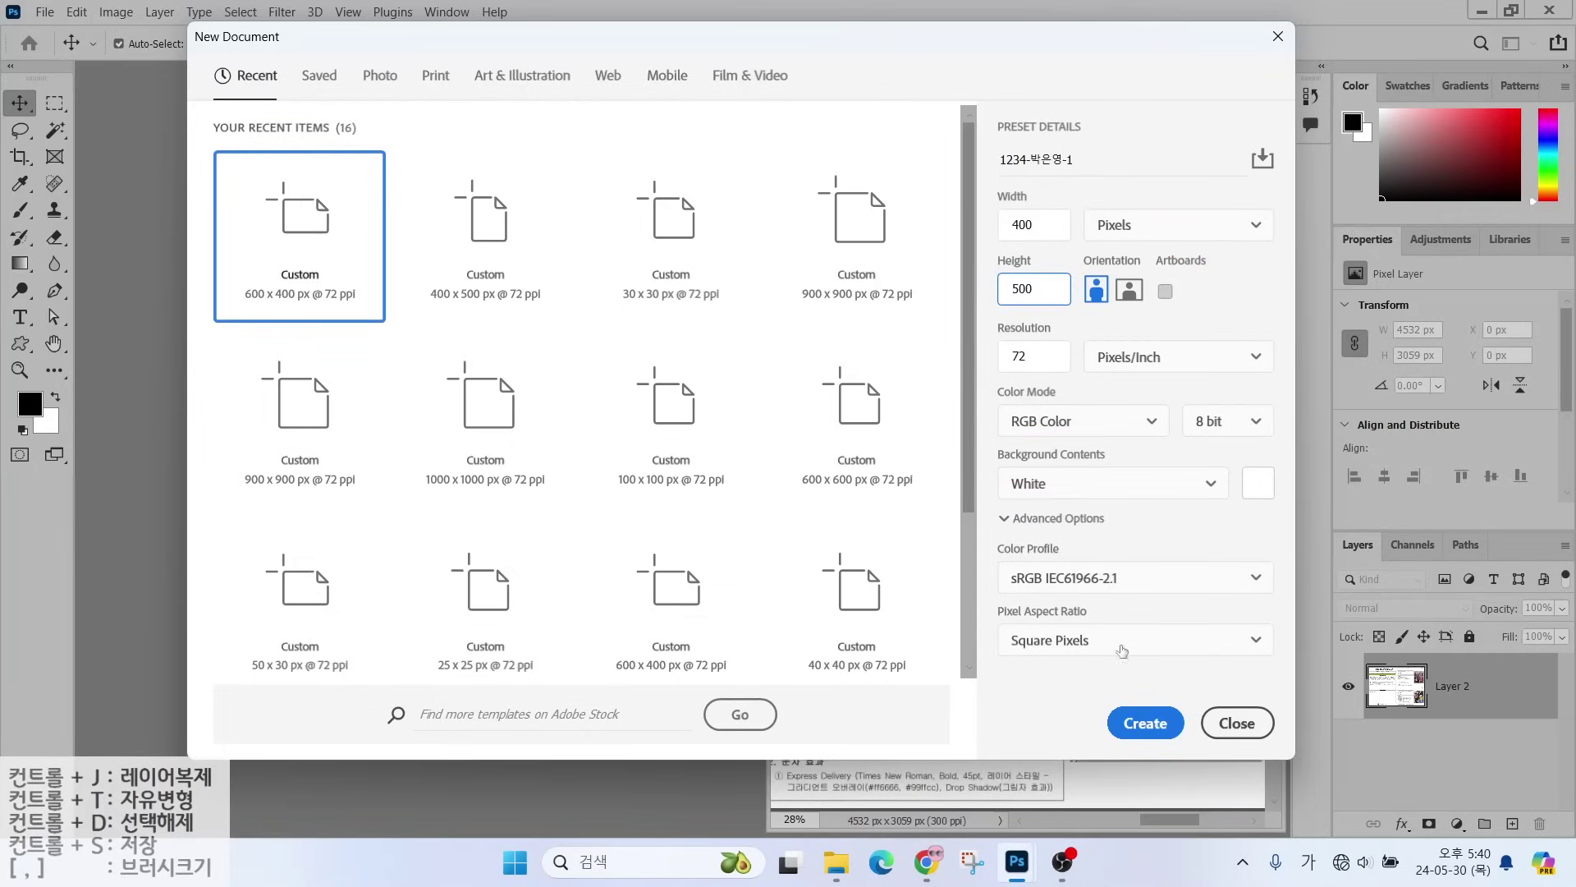
click(1145, 722)
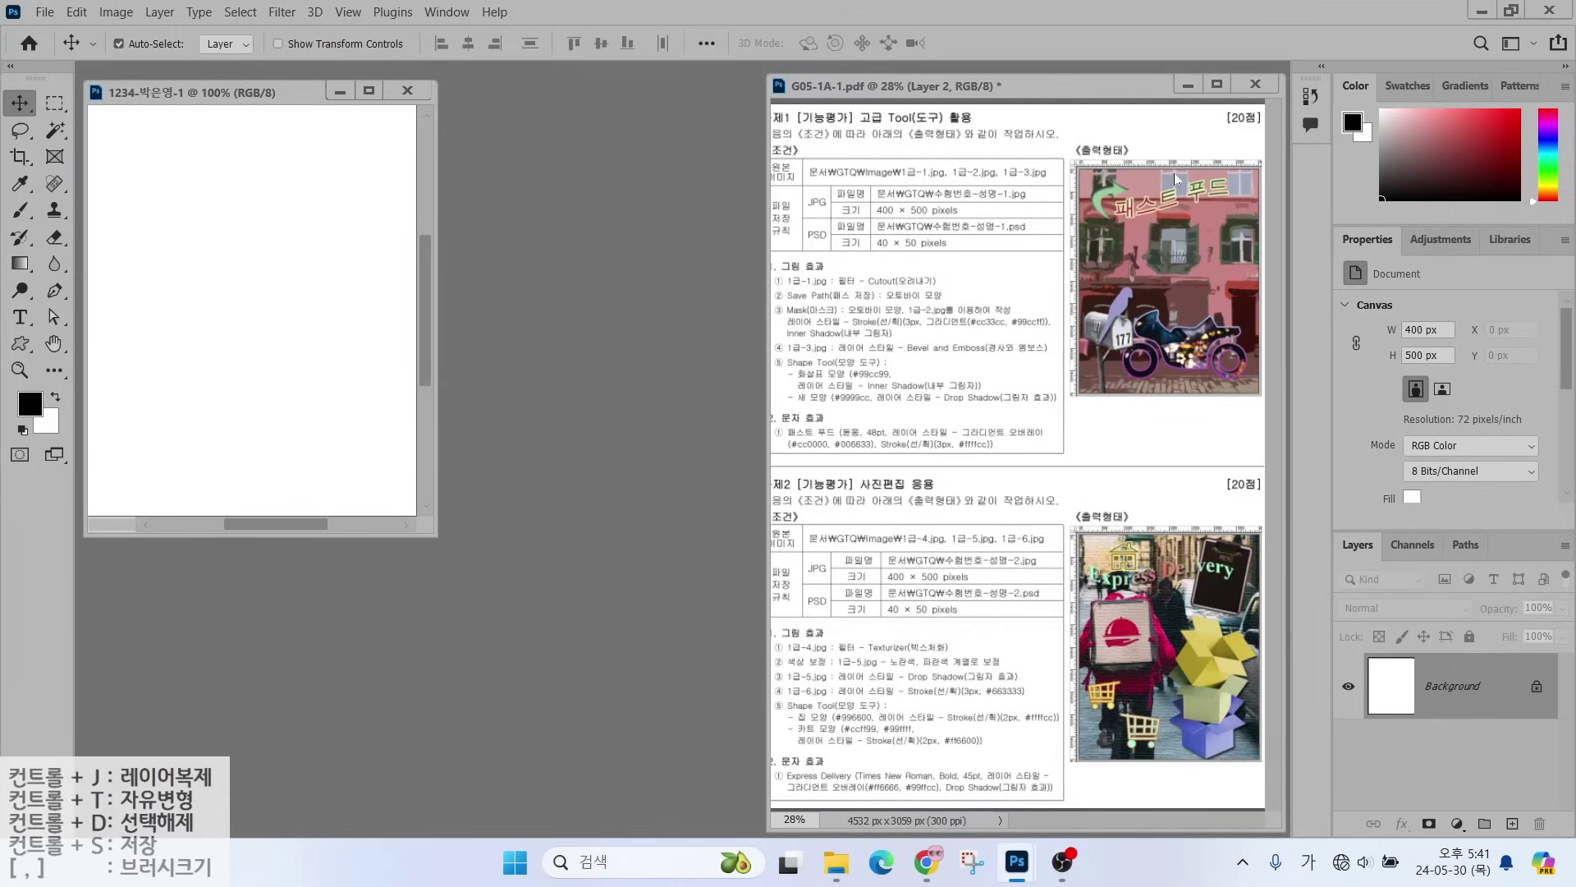
- Turn on rulers, fit the 400 × 500 document to screen, and mark the Save Path requirement
click(348, 12)
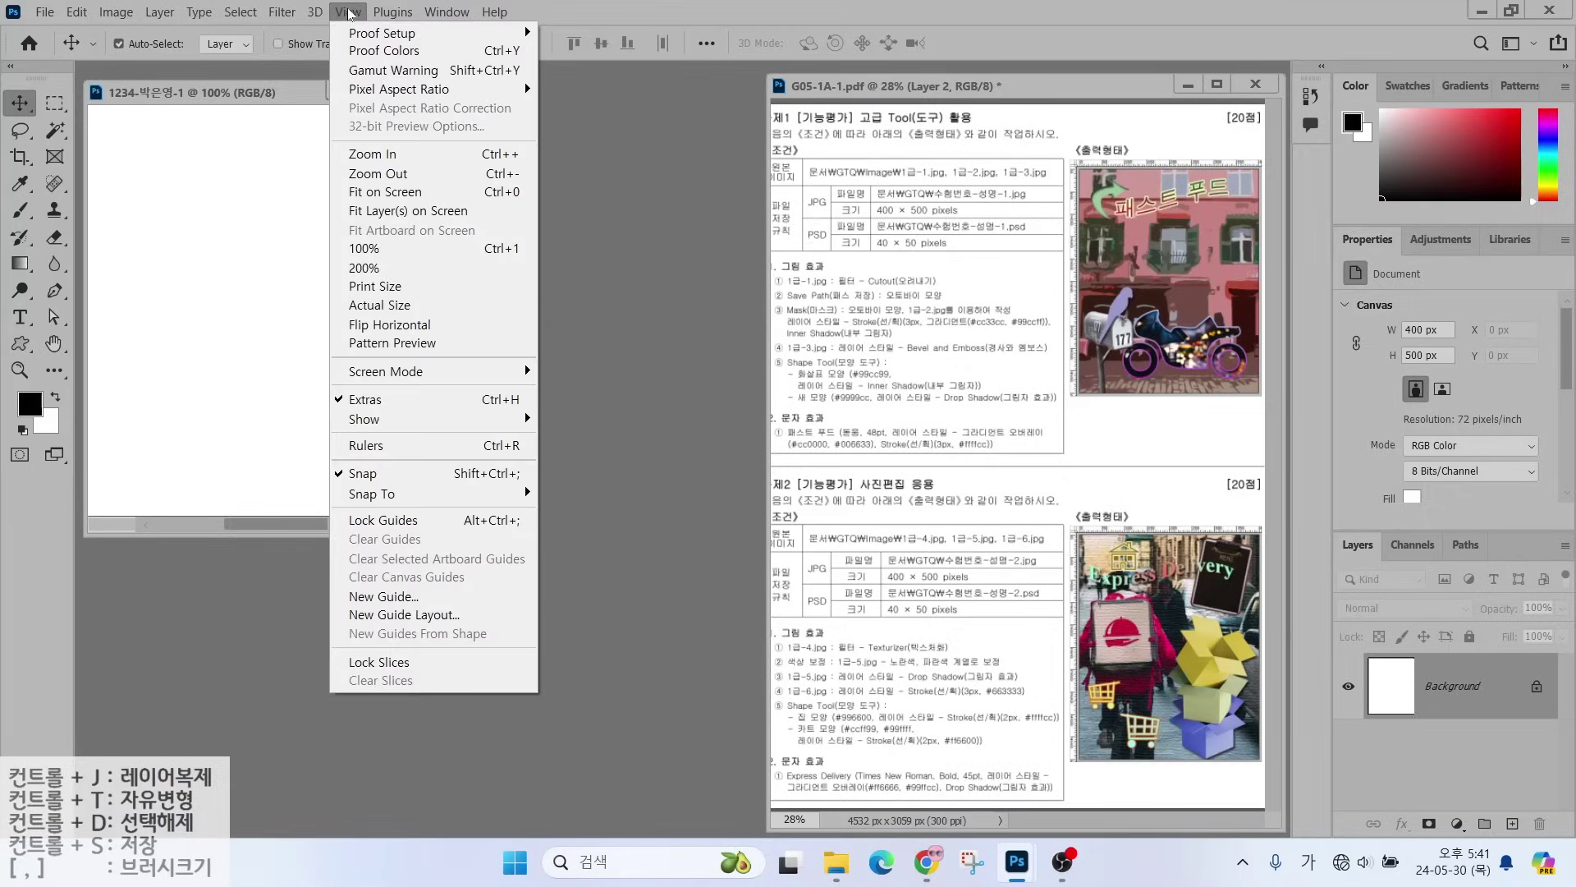
click(395, 451)
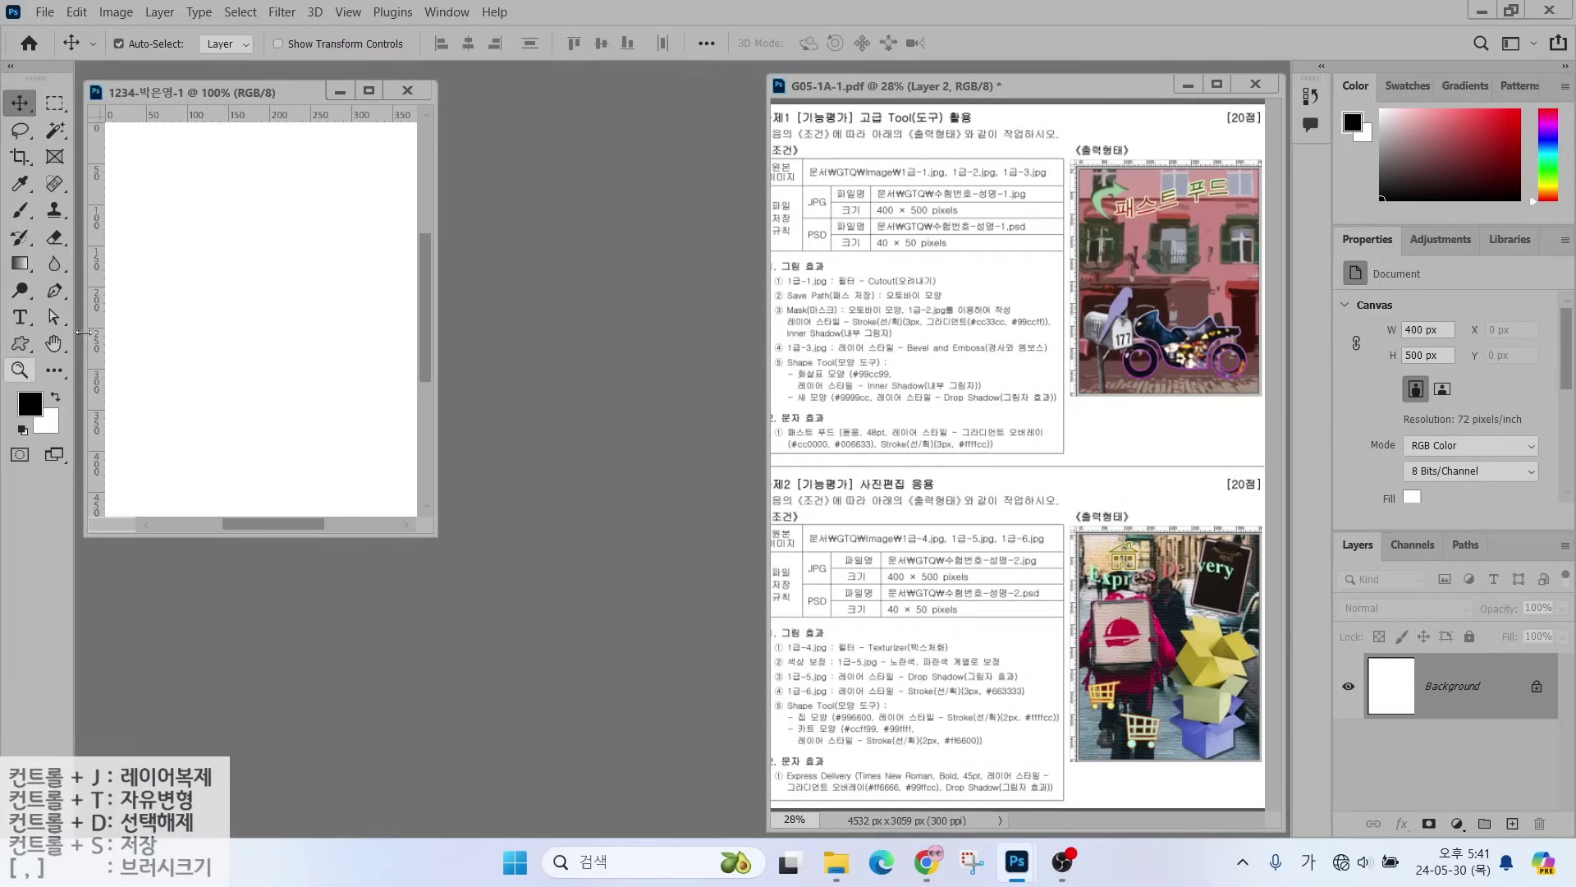
double_click(53, 346)
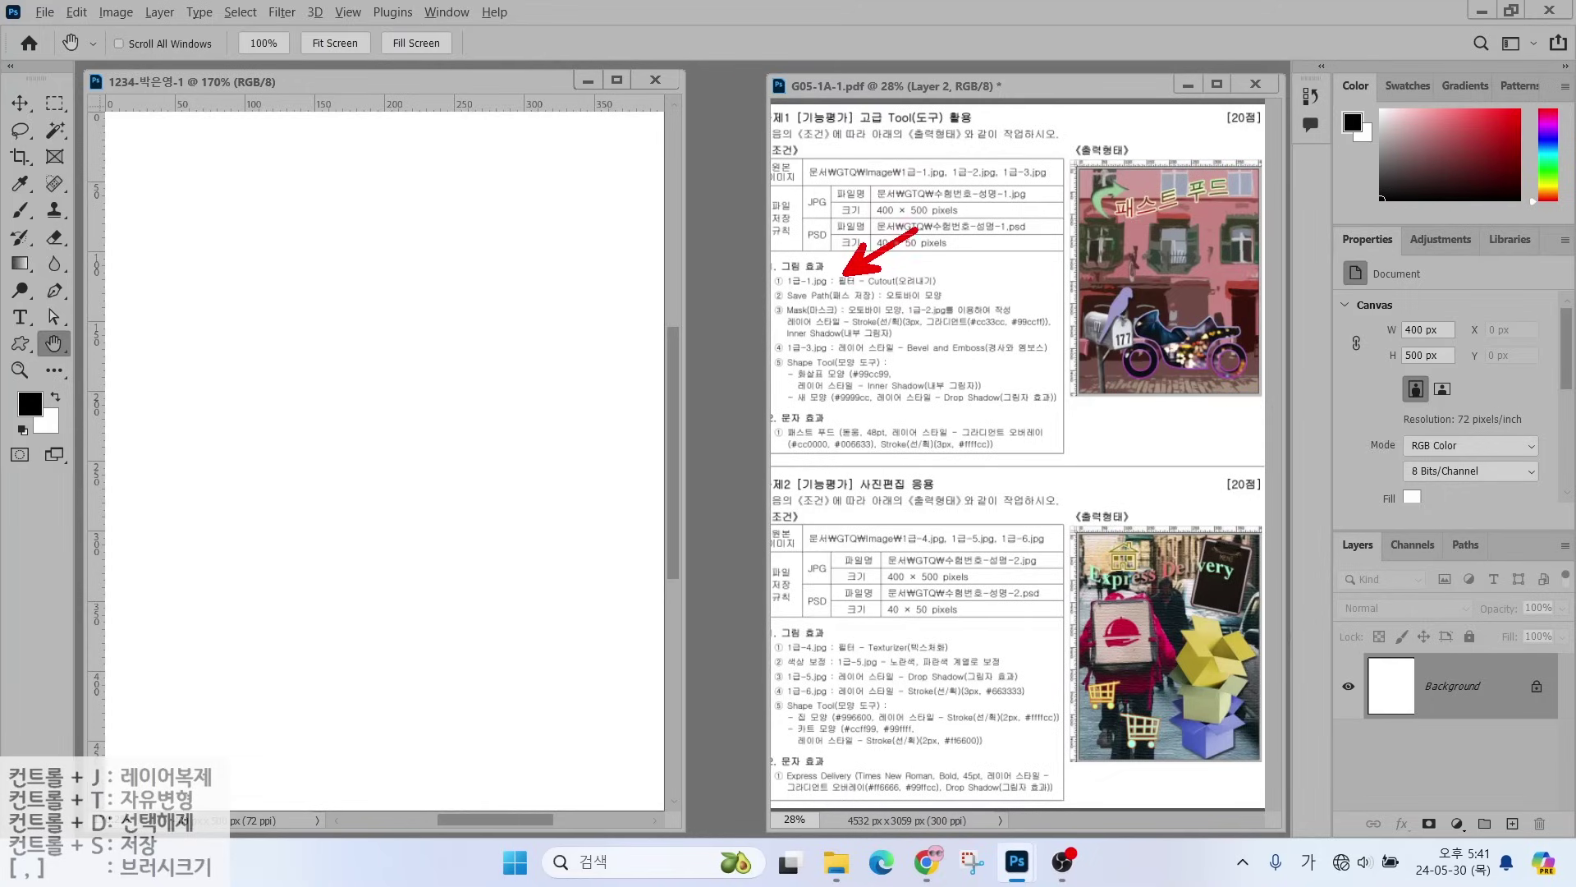
drag(789, 293, 940, 292)
key(Escape)
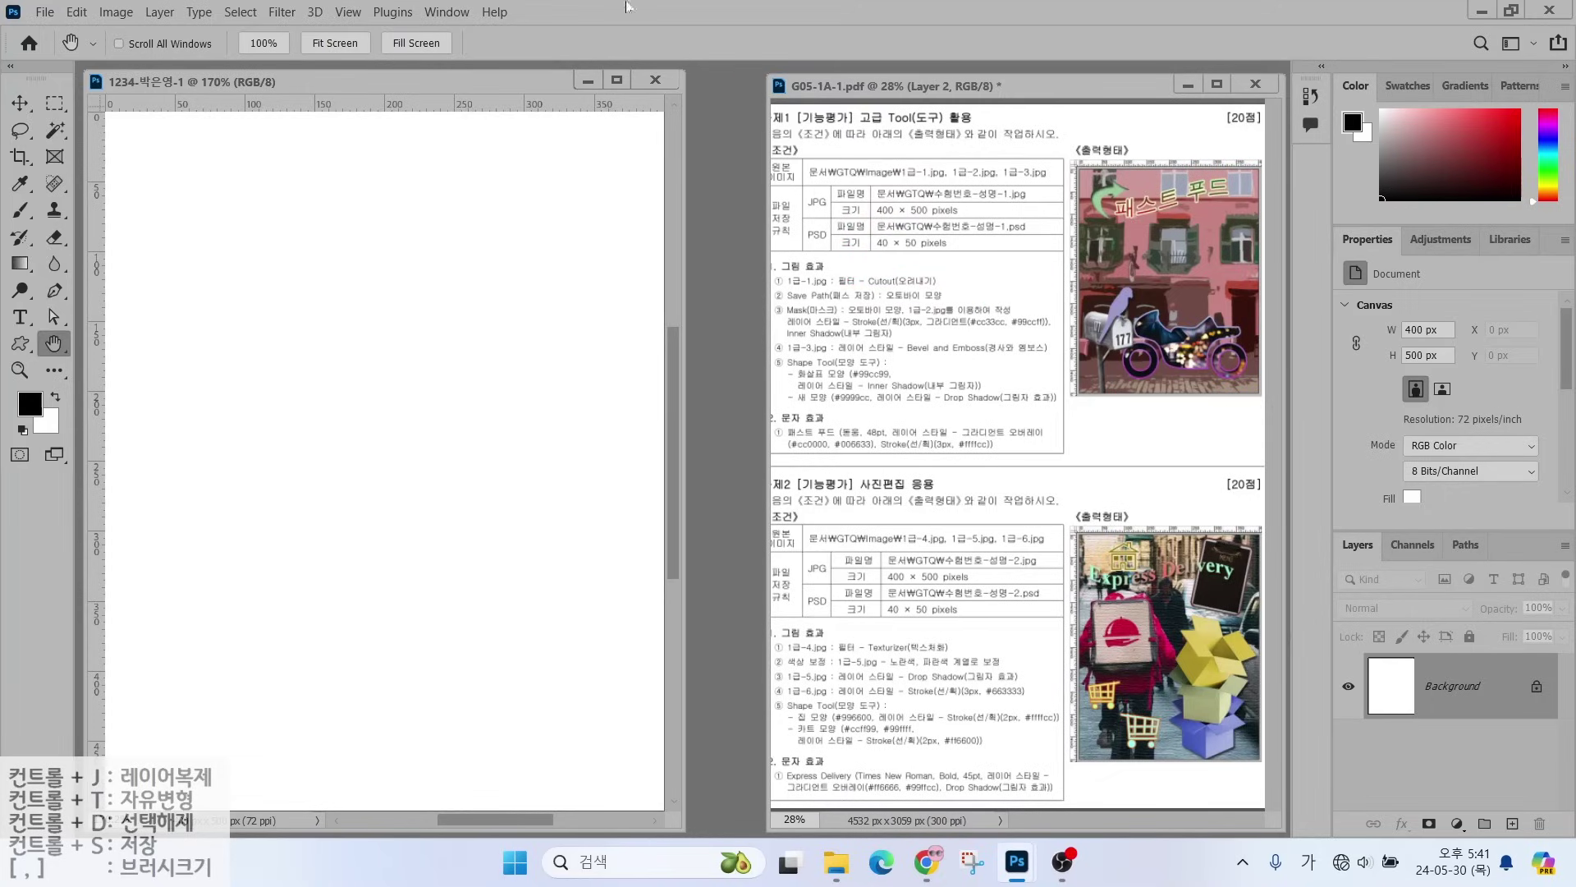
- Open 1급-1.jpg from the Documents > GTQ > image folder
click(45, 11)
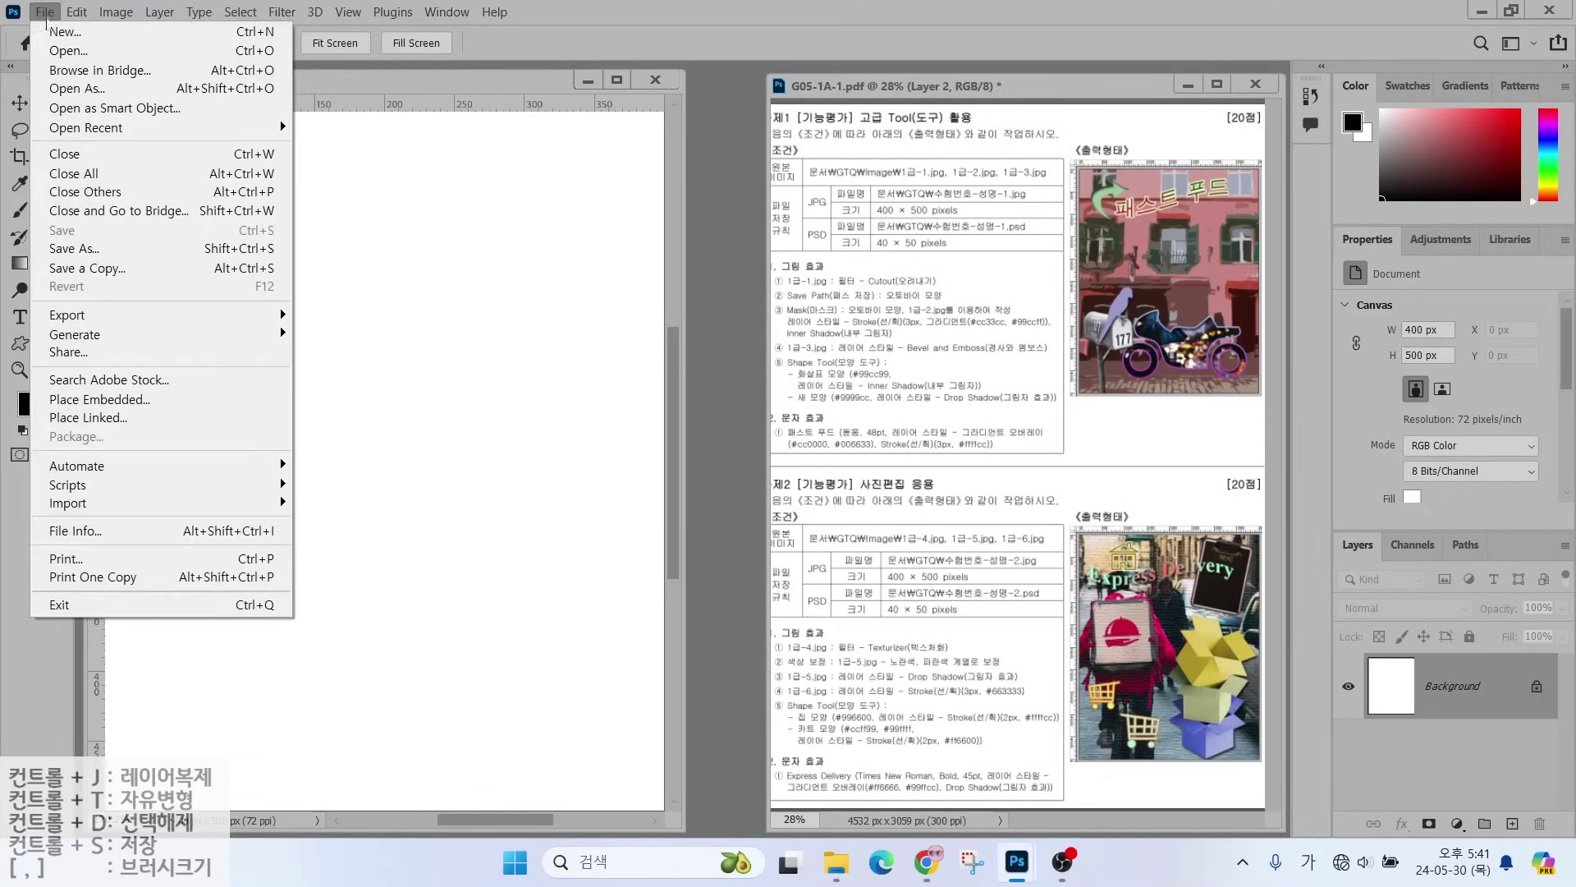
click(58, 54)
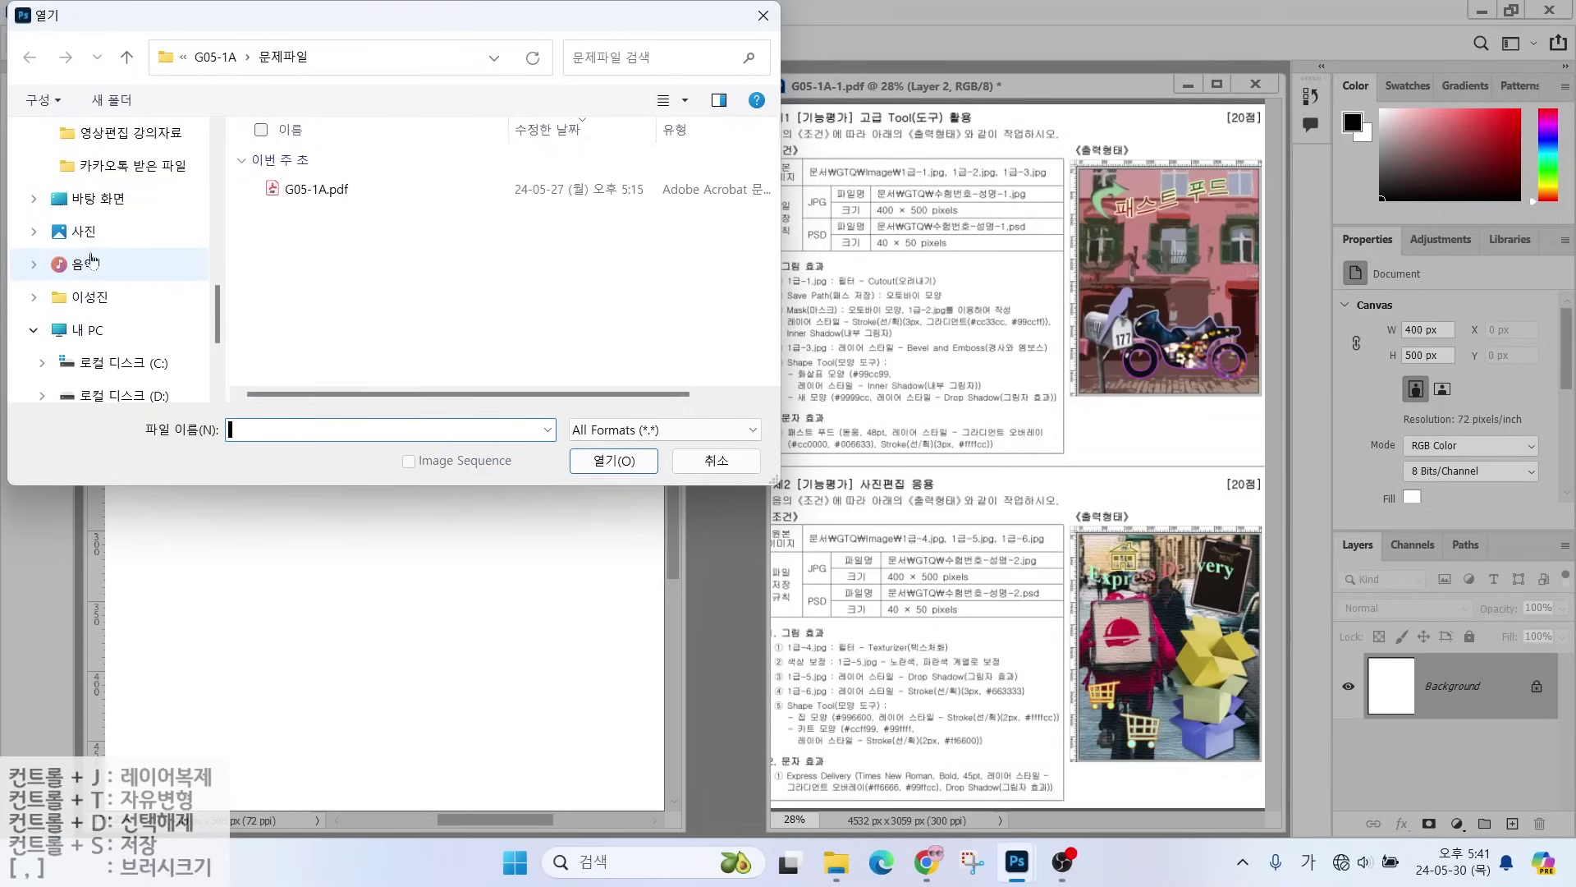
scroll(136, 228, up, 5)
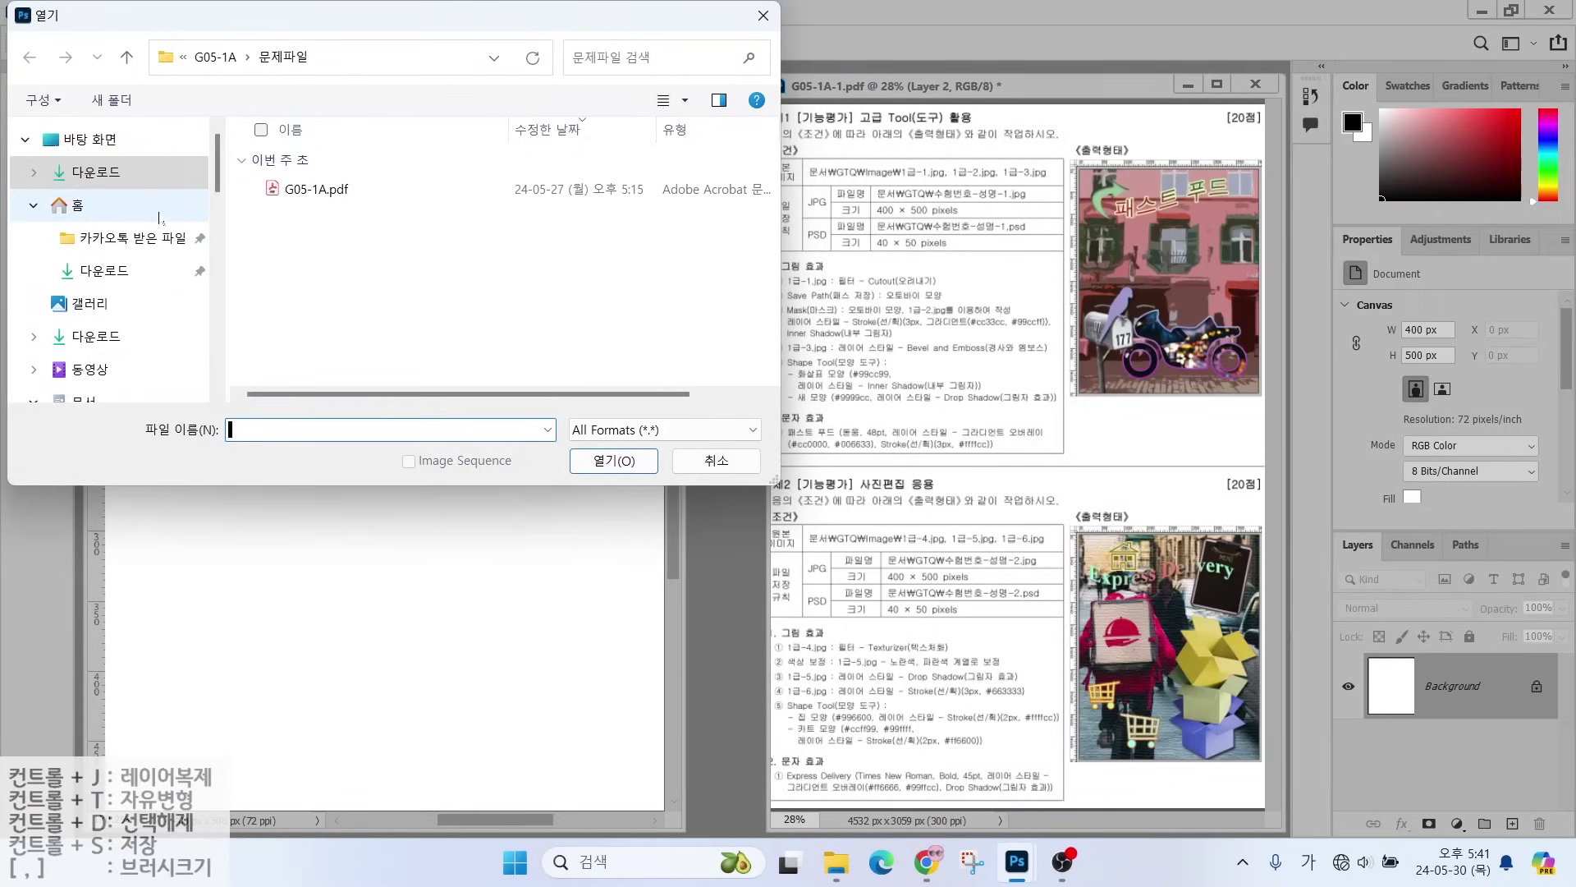
scroll(74, 205, down, 2)
click(93, 297)
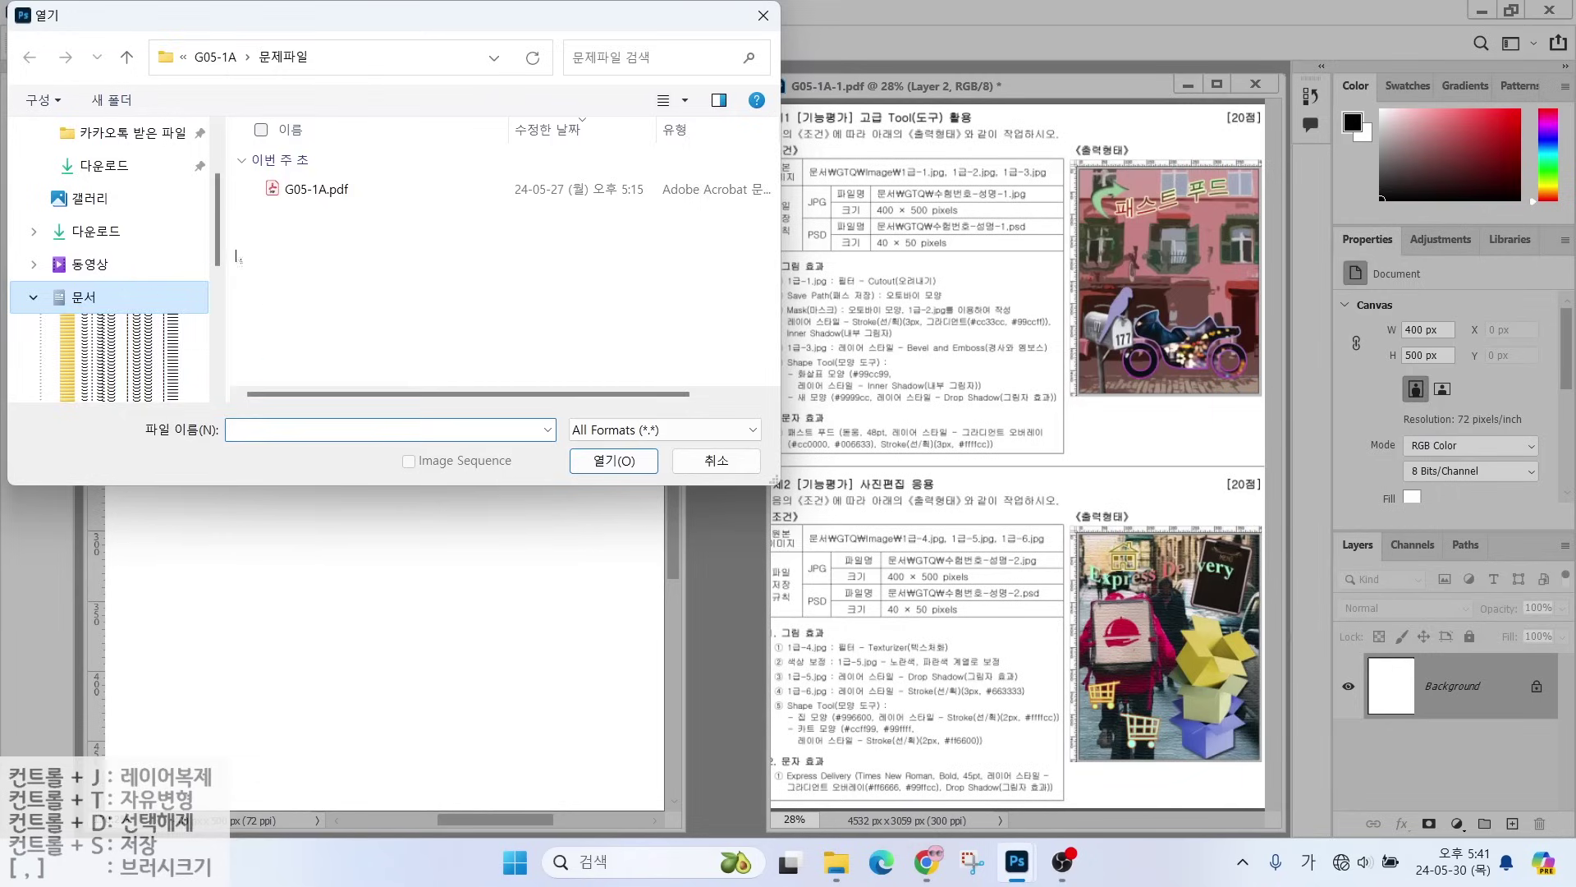
double_click(295, 198)
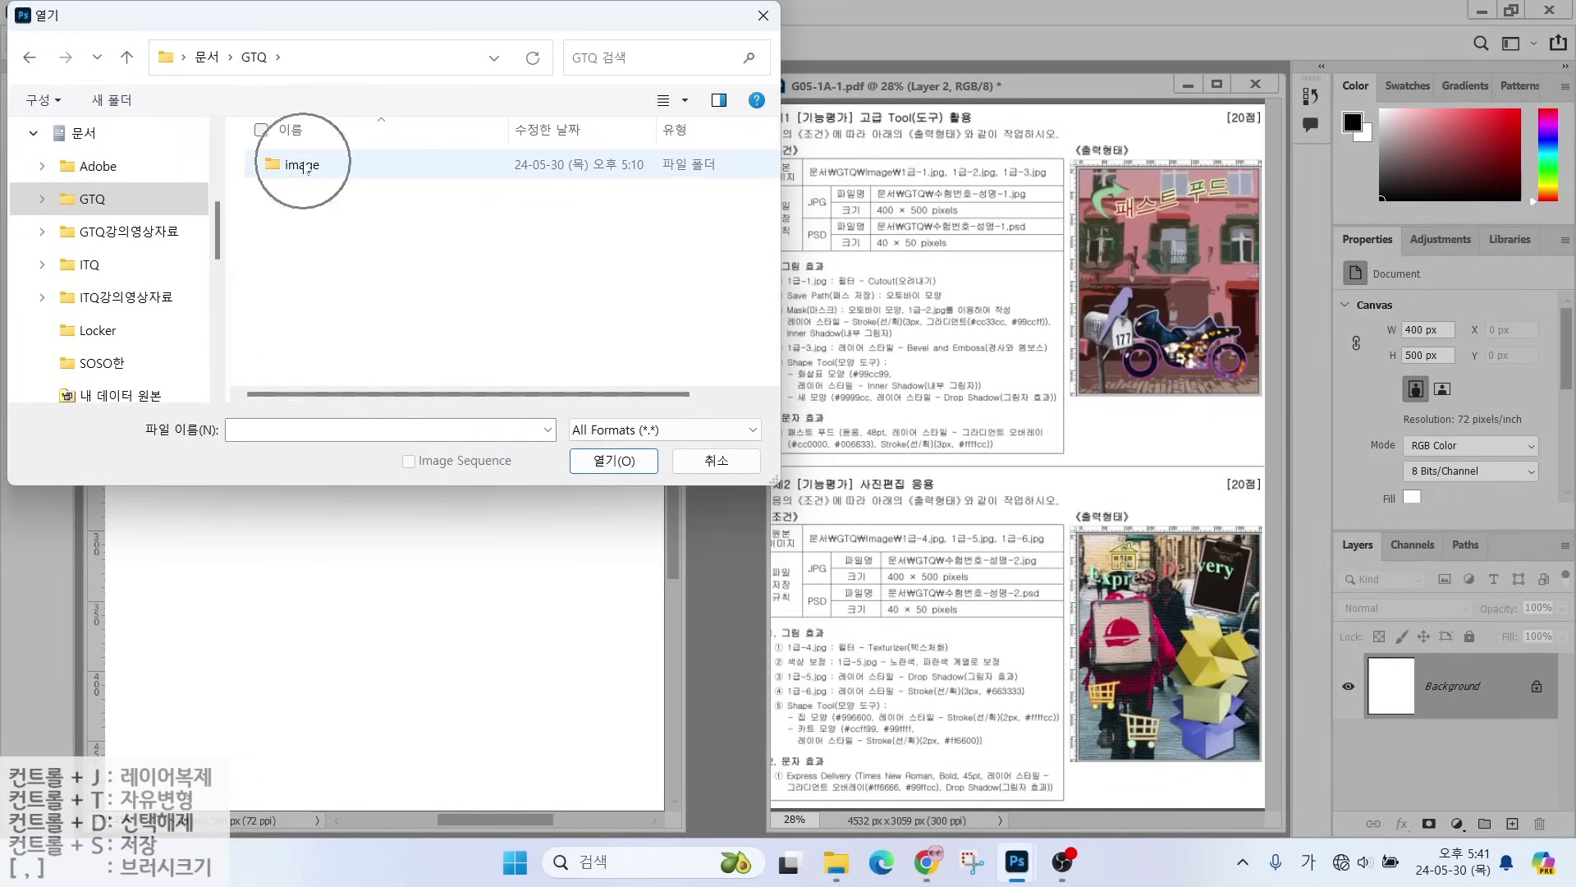
double_click(302, 165)
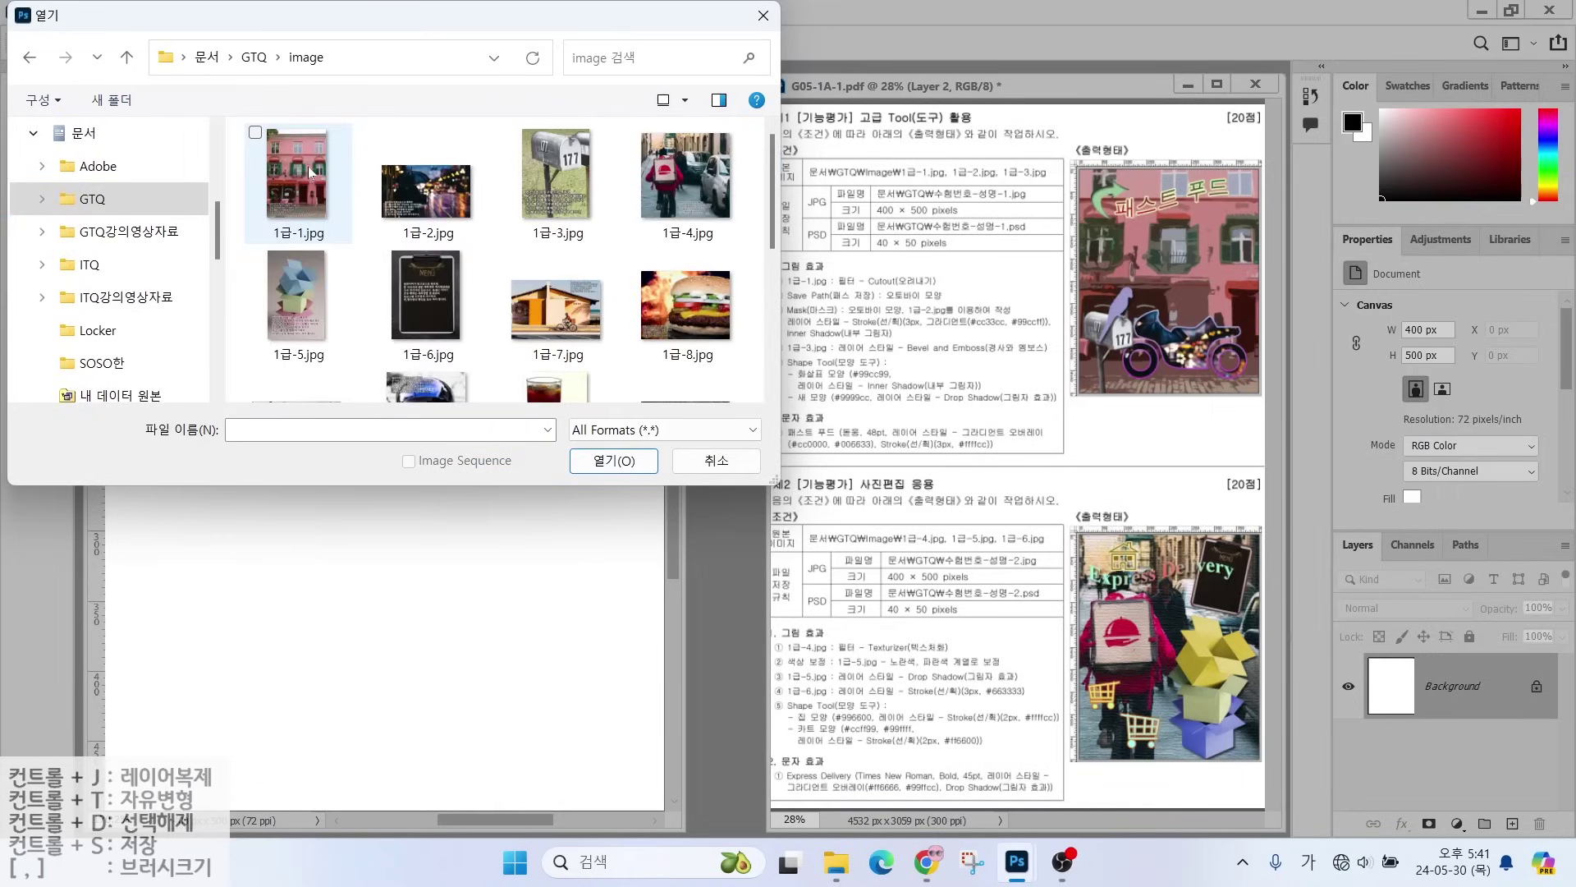
click(302, 170)
click(596, 462)
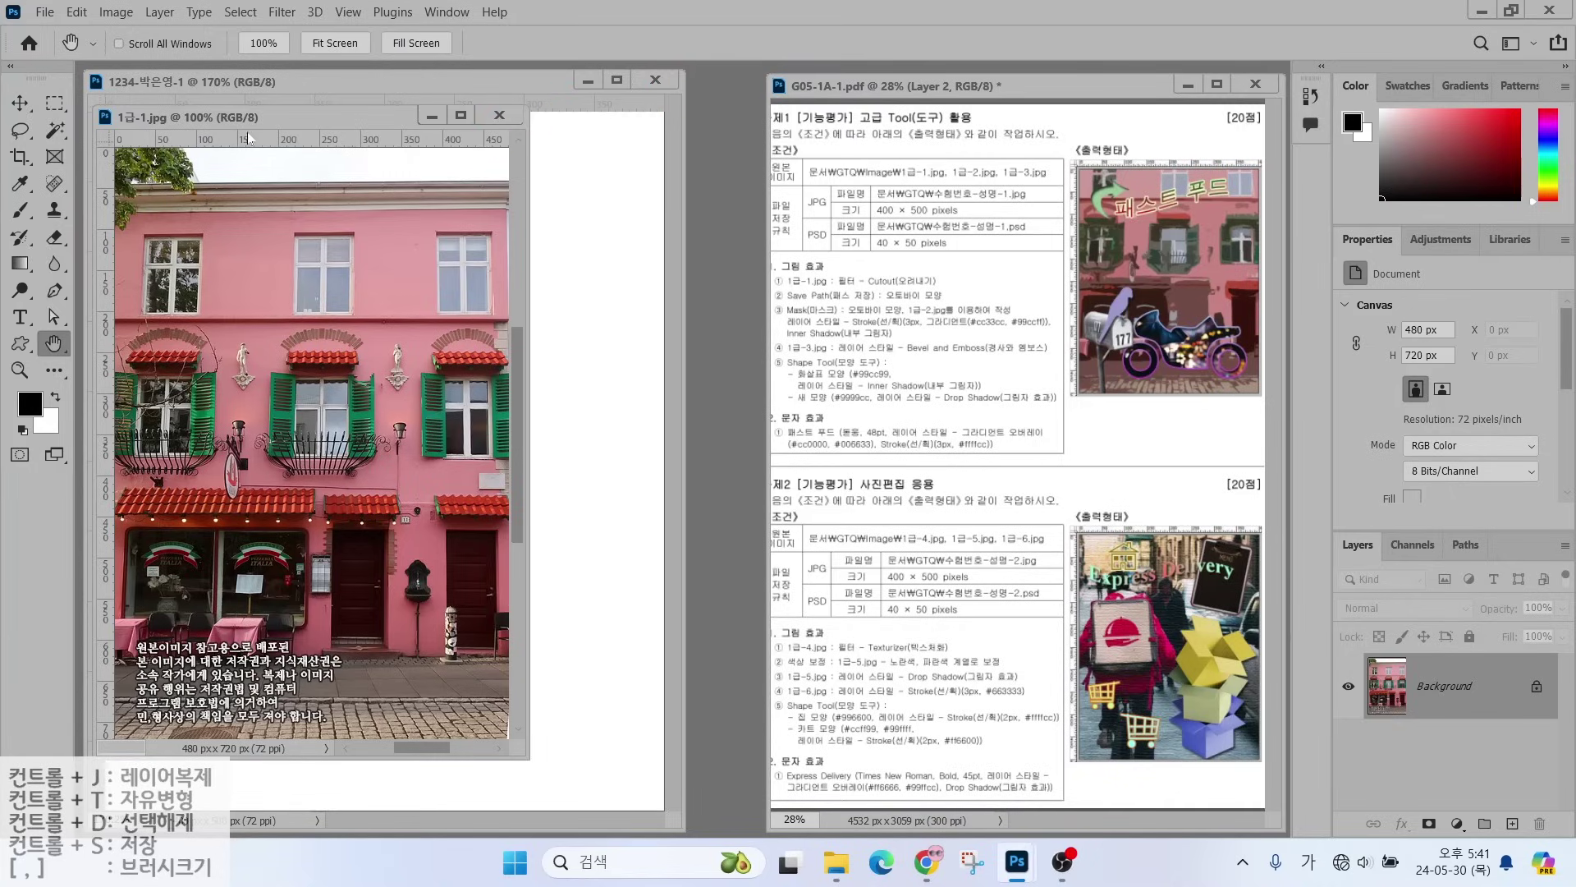
- Use Image Size to set the photo's width to 400 px, giving 400 × 600 px
mouse_move(284, 120)
mouse_down()
mouse_move(605, 185)
mouse_move(619, 147)
mouse_move(605, 163)
mouse_up()
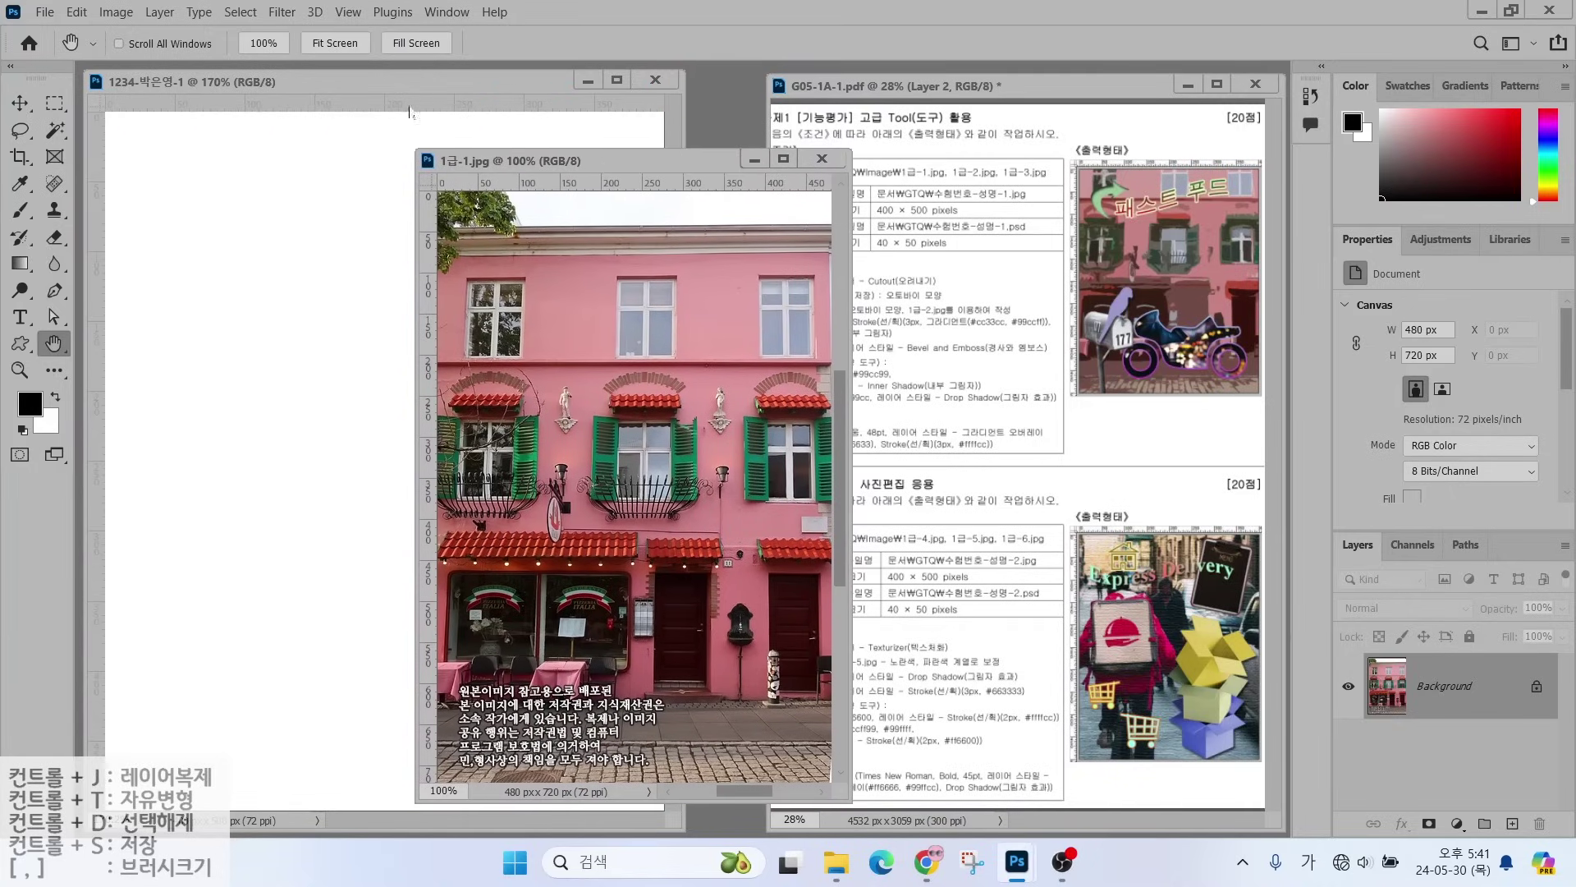
click(115, 12)
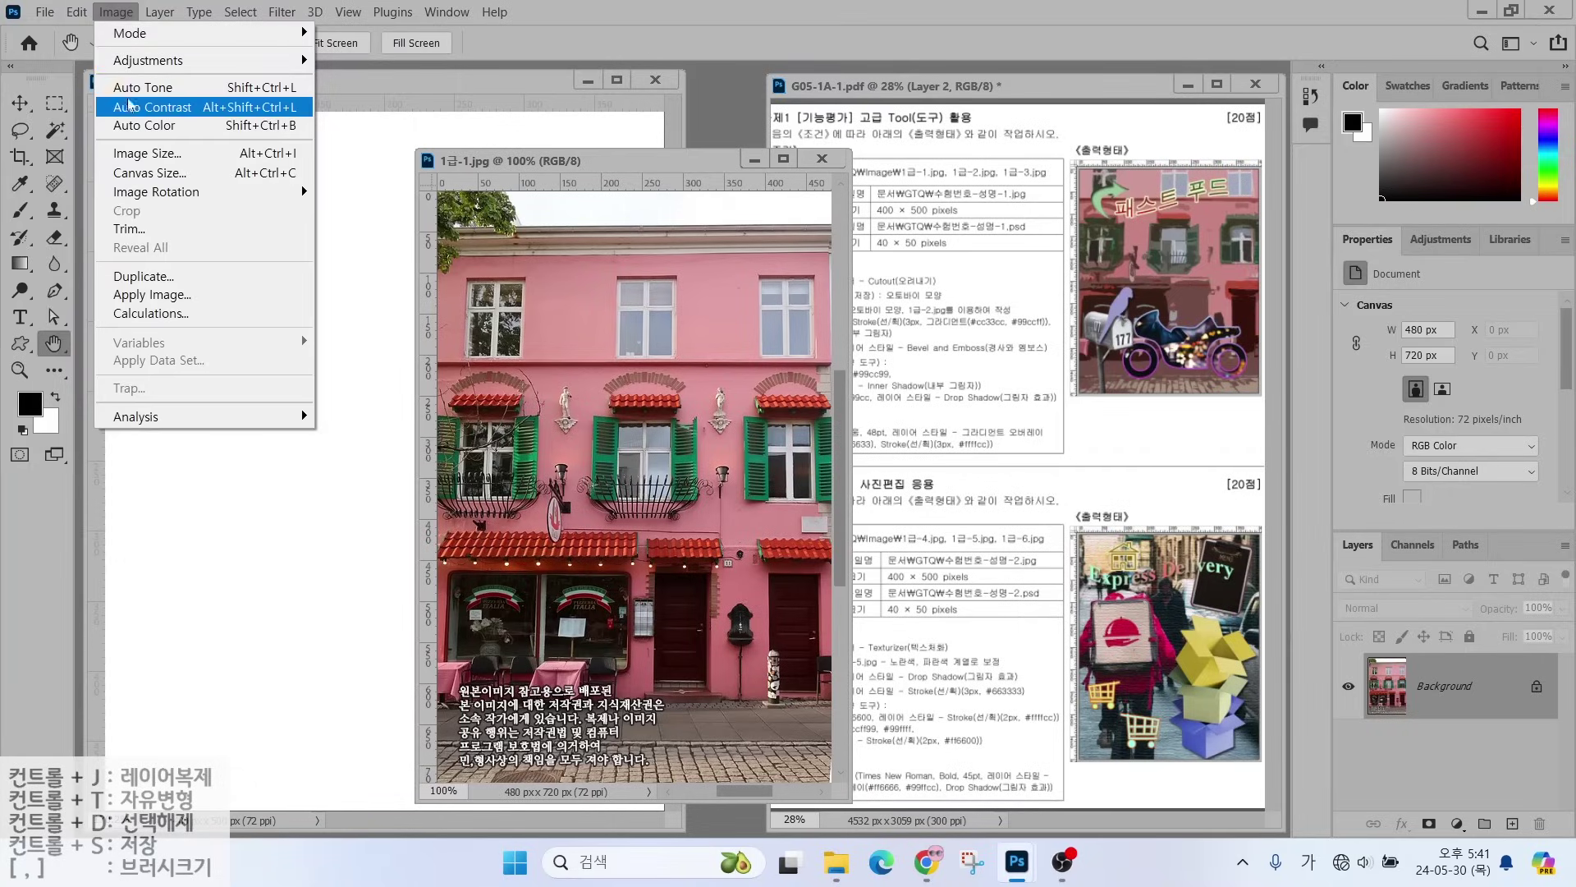
click(147, 153)
text(400)
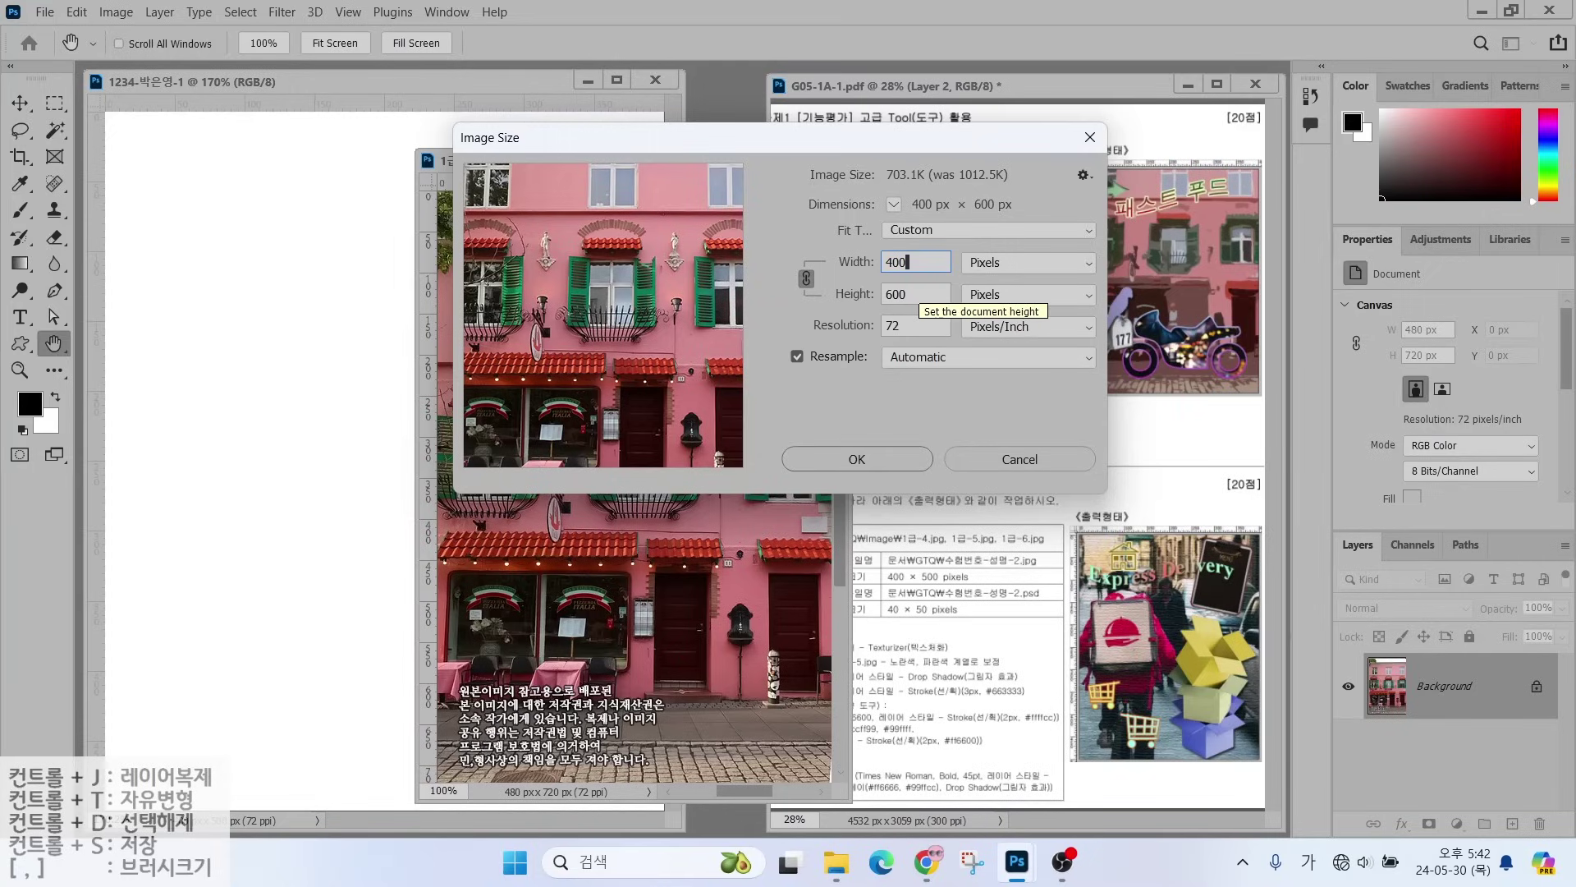
click(869, 459)
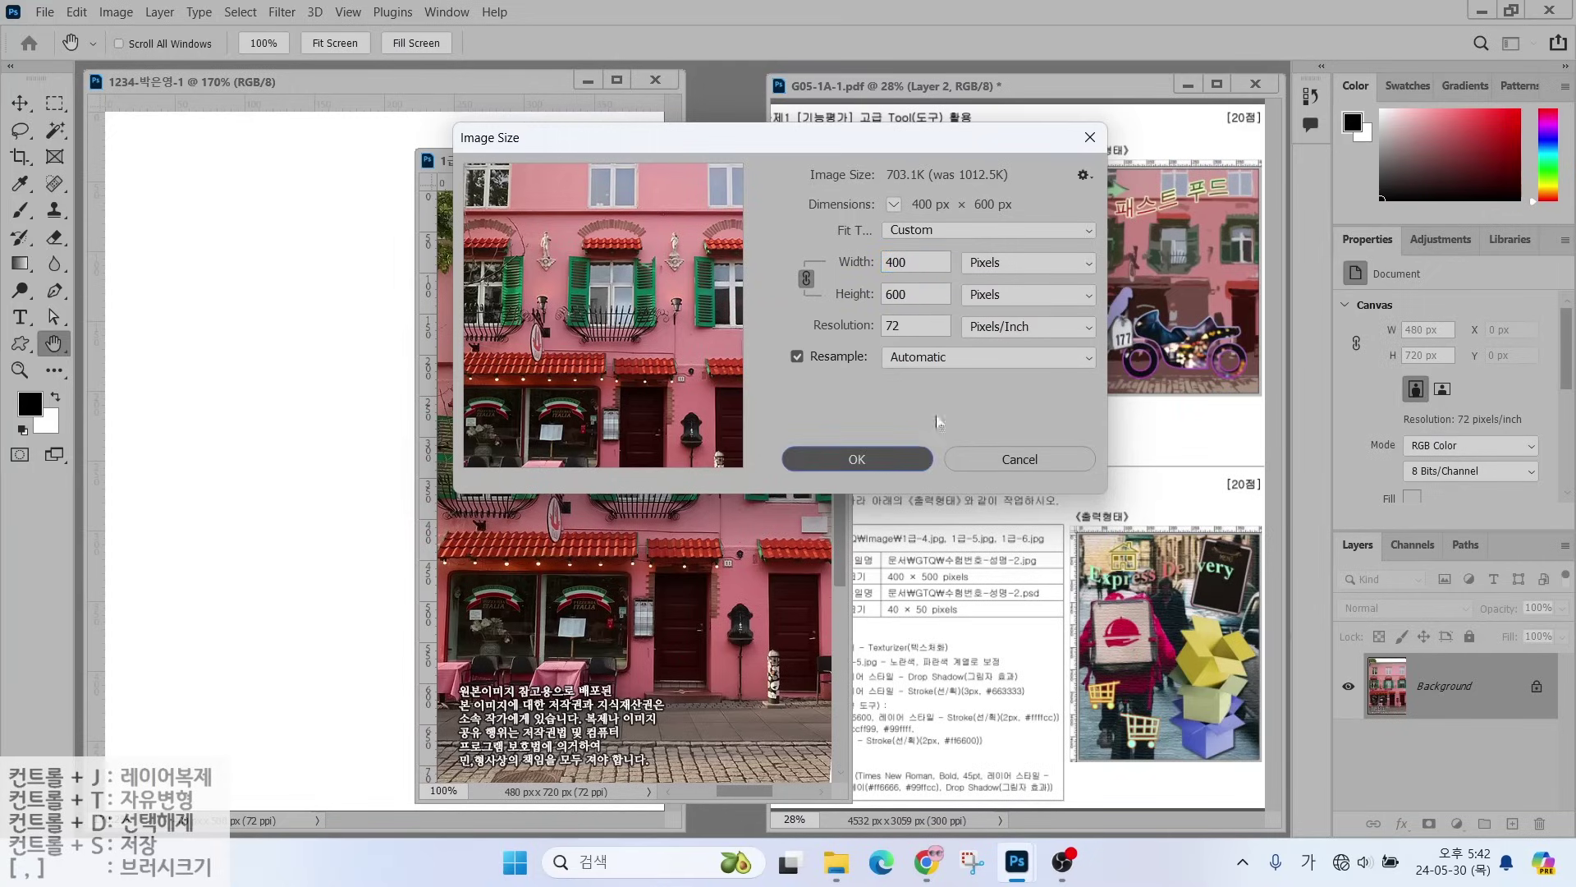
click(857, 461)
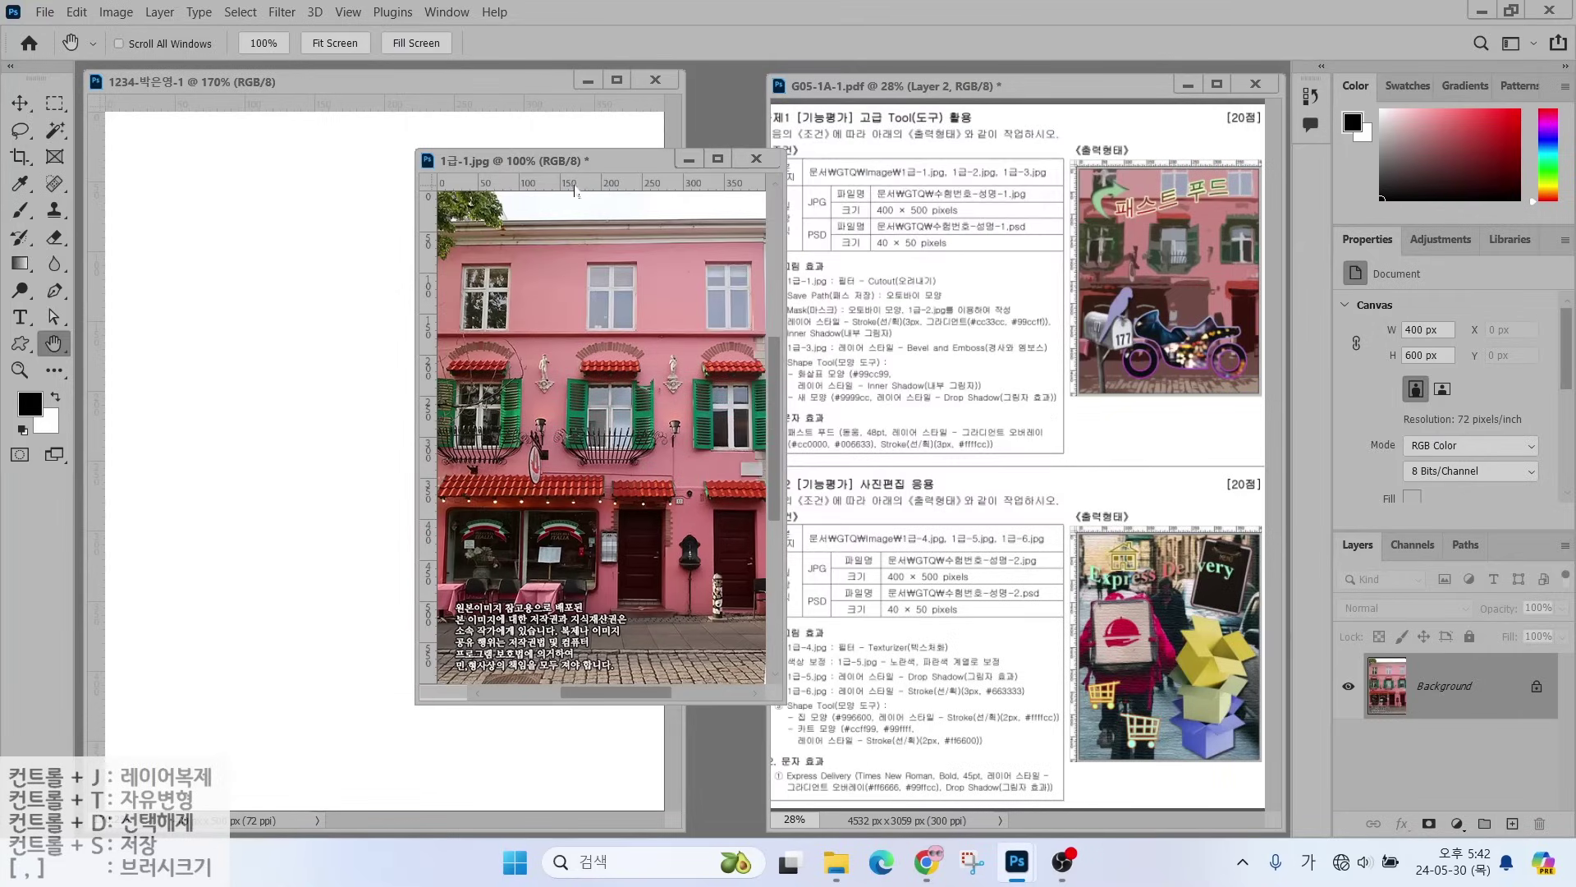
- Move-drag the building photo into the 1234 document and nudge it upward
click(20, 103)
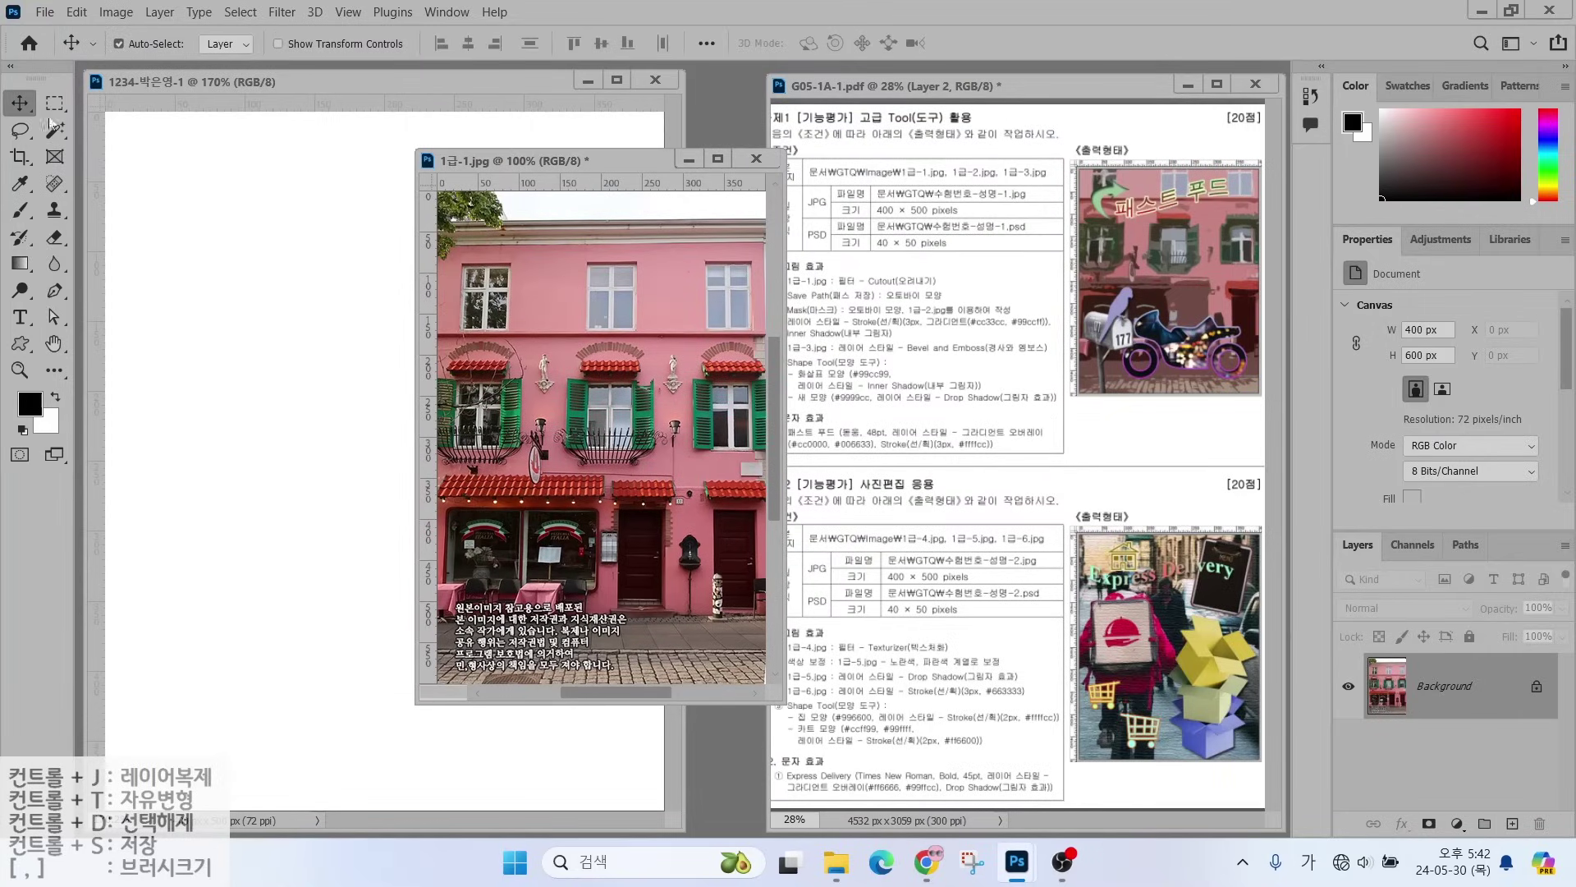
drag(468, 353, 321, 367)
drag(345, 435, 346, 419)
drag(342, 393, 339, 369)
- Close the original 1급-1.jpg without saving changes
click(756, 206)
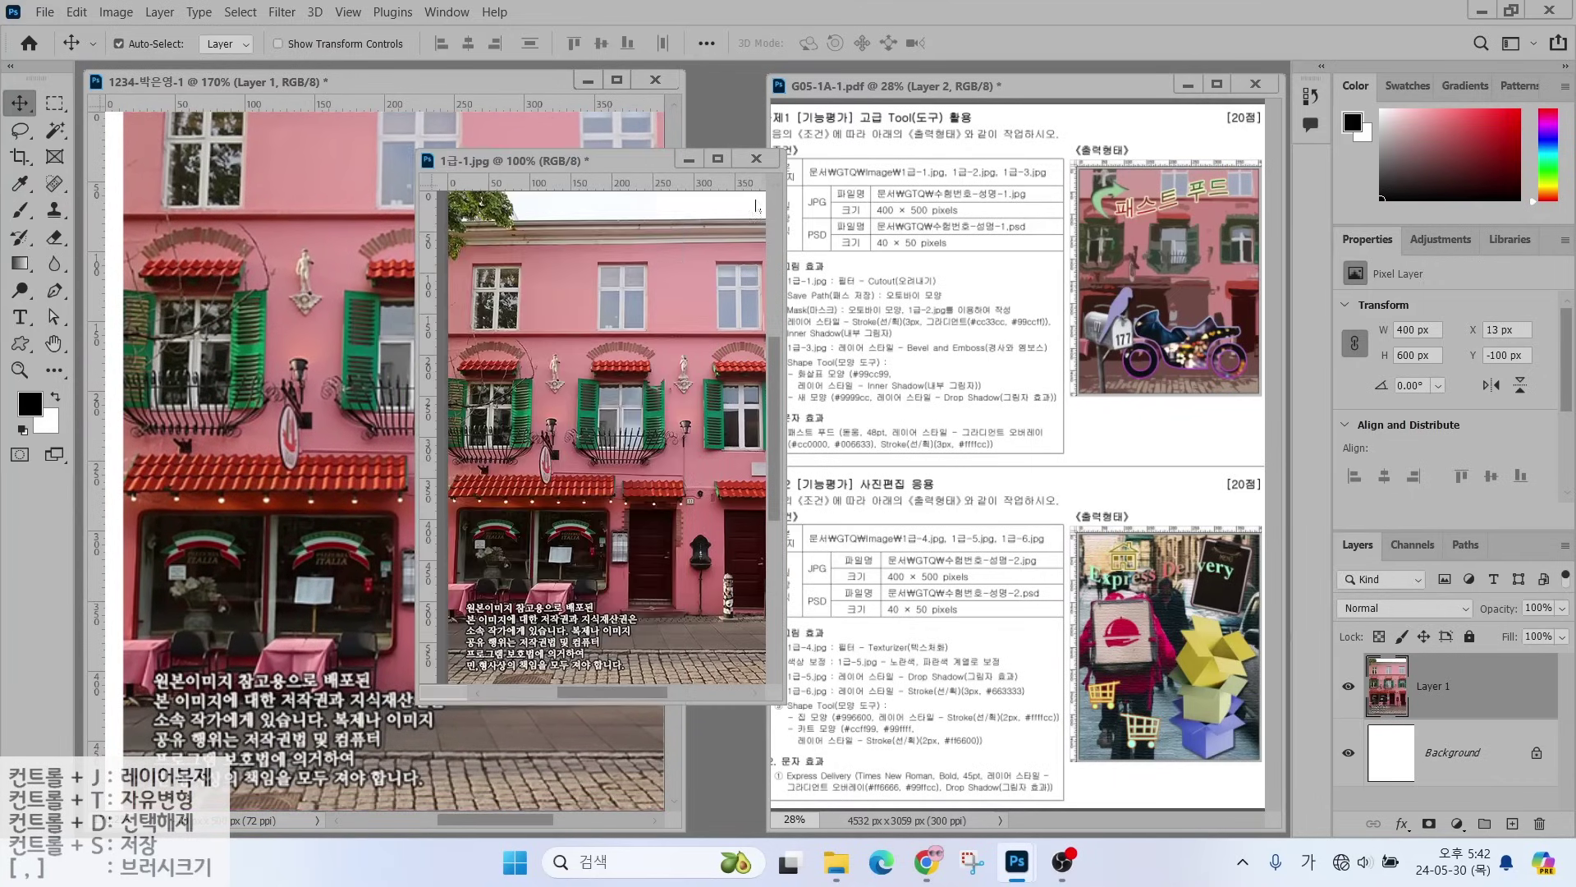
click(756, 158)
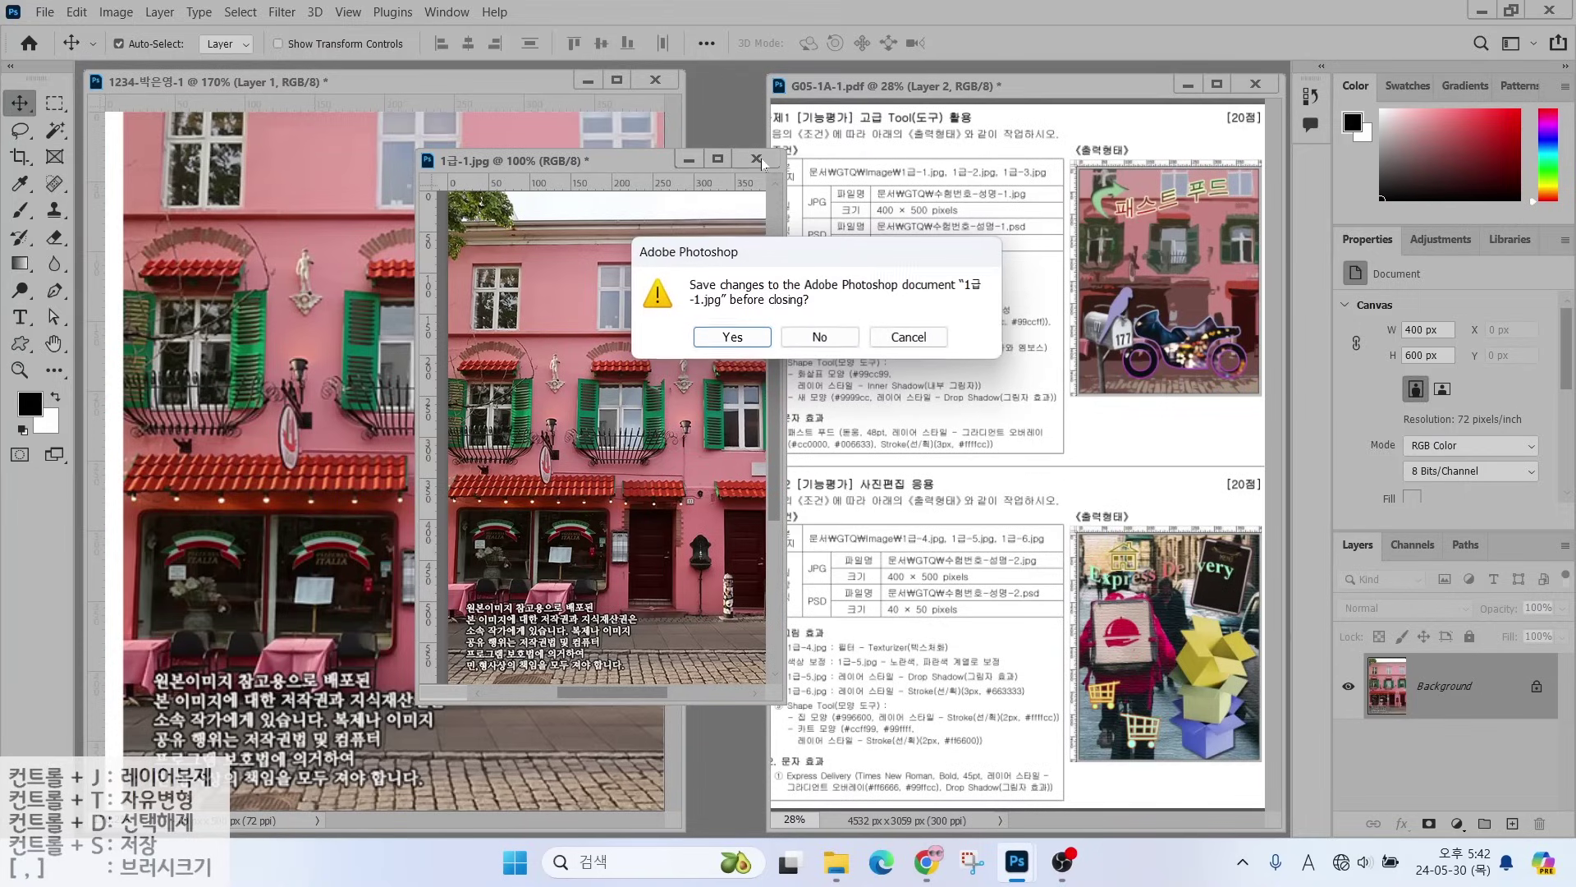
click(818, 337)
- Align the photo with the canvas's left edge and rename Layer 1 to '1-1'
drag(528, 361, 510, 361)
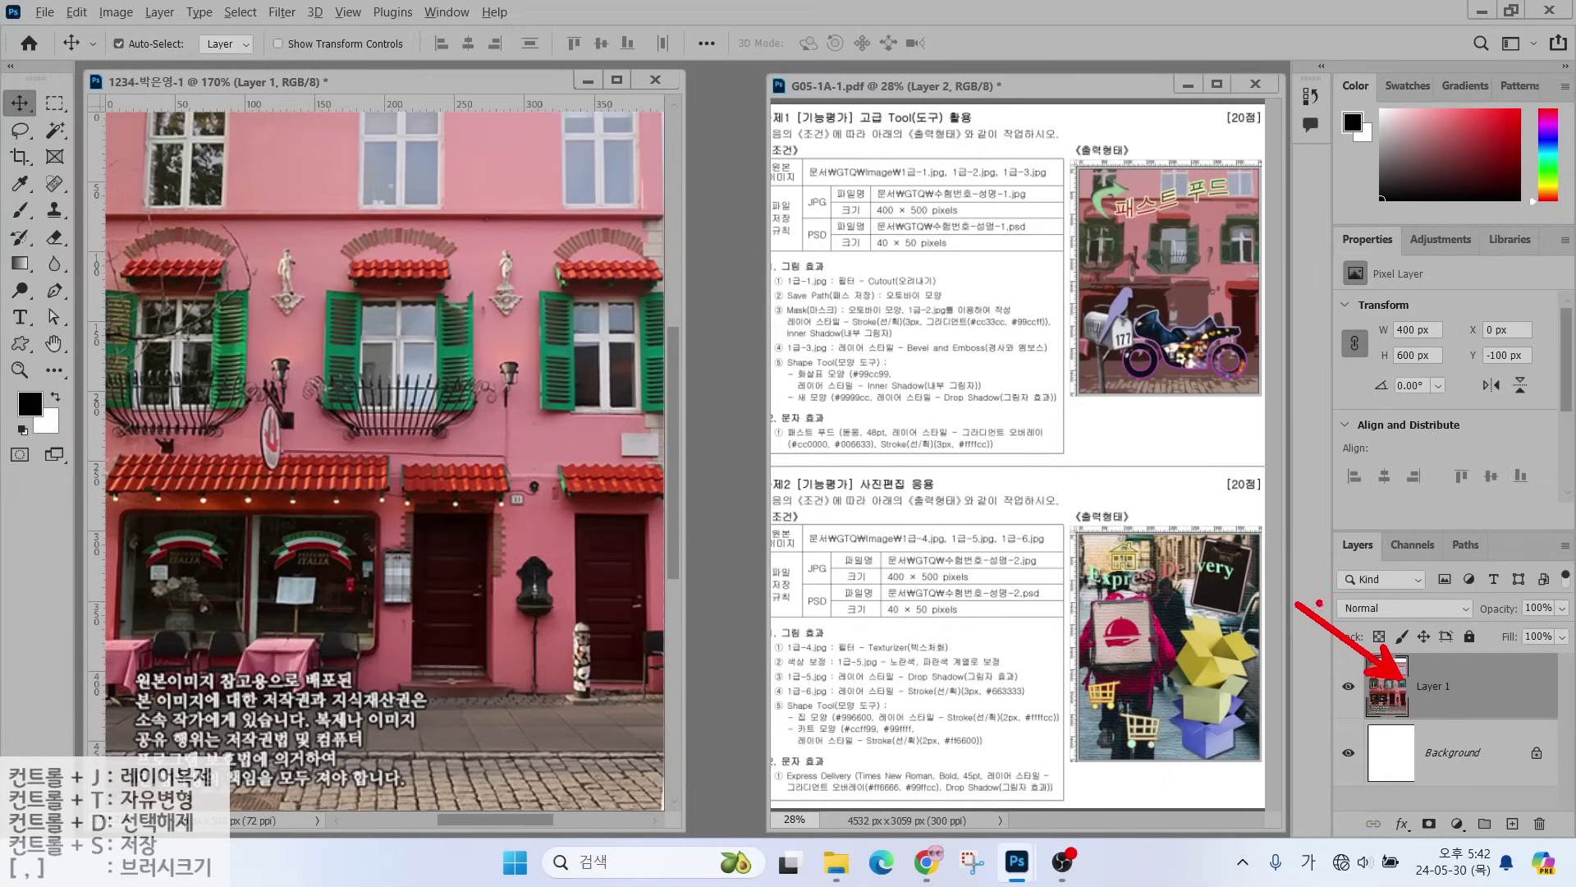
mouse_move(1468, 724)
mouse_down()
mouse_move(1419, 715)
mouse_move(1424, 692)
mouse_move(1461, 707)
mouse_up()
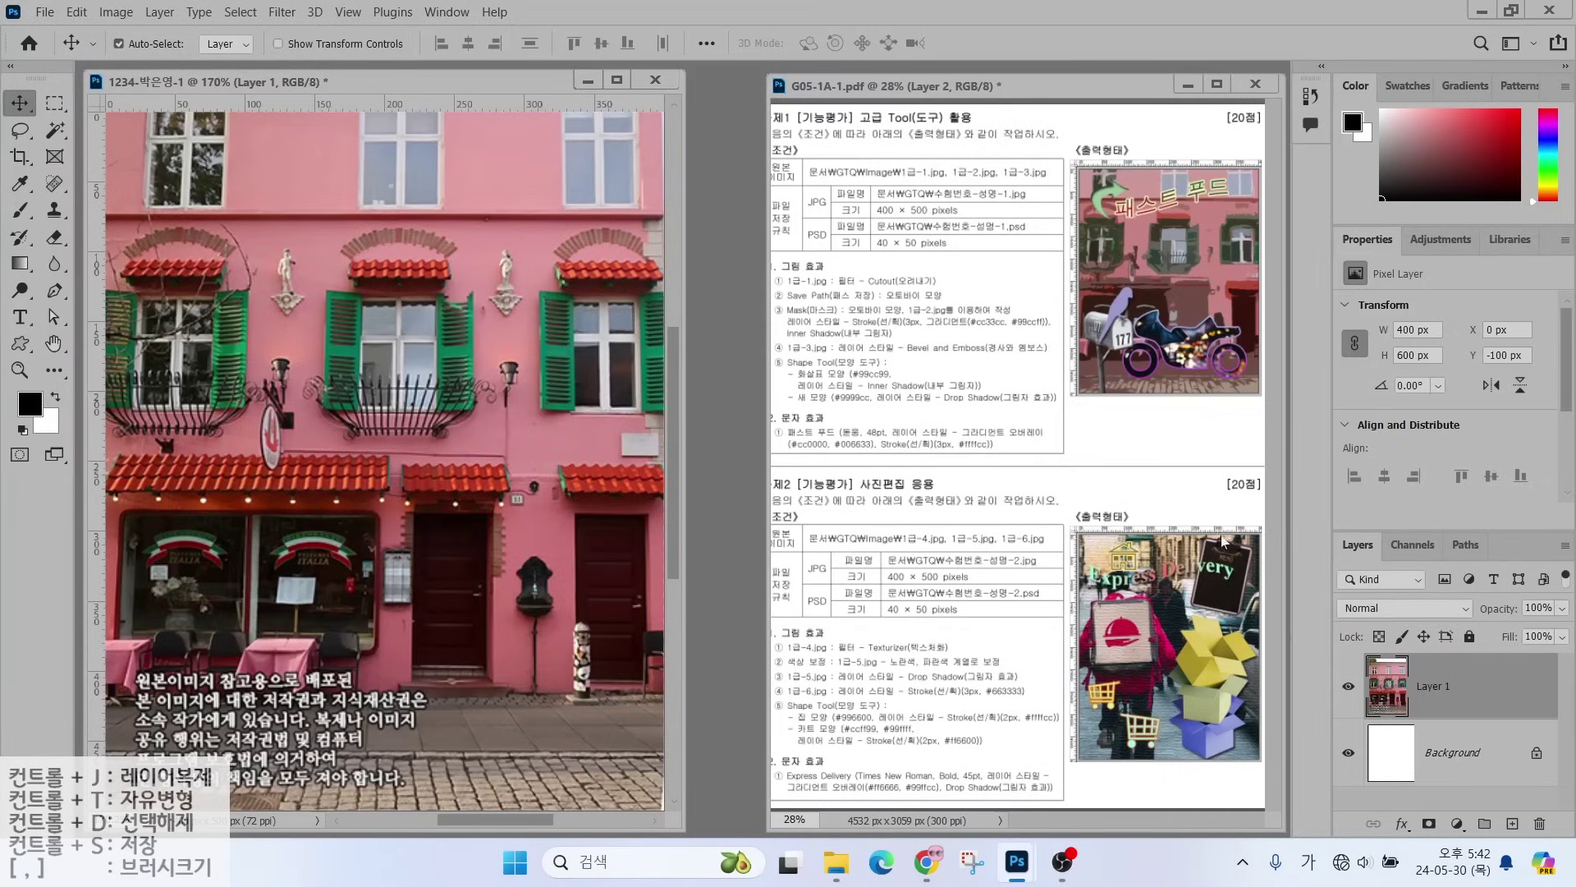
double_click(1436, 692)
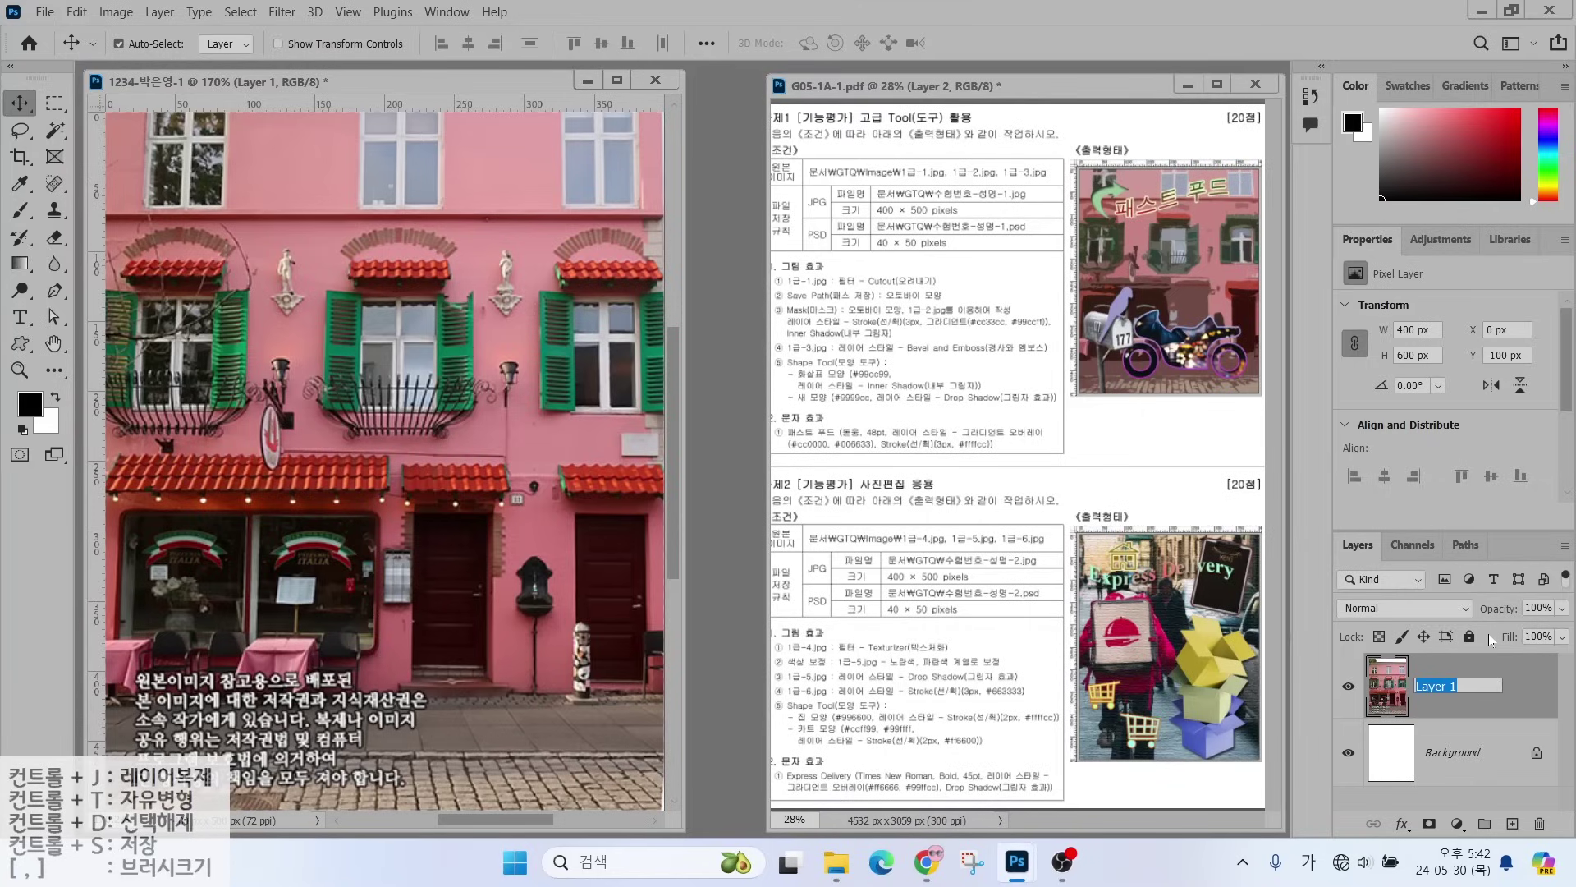
text(1-1)
key(Return)
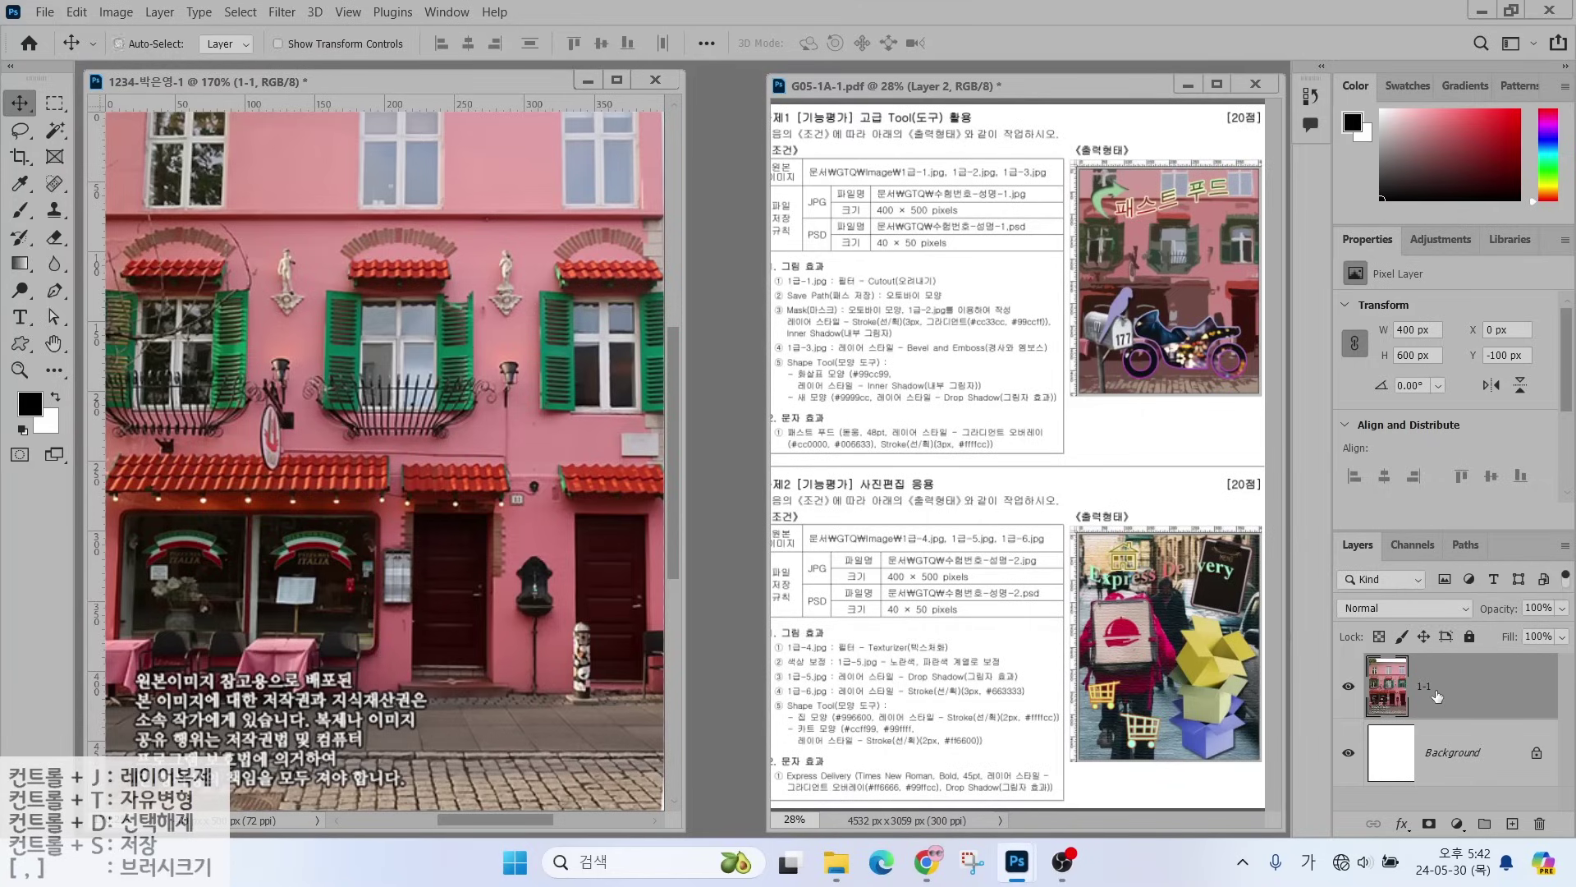
key(ctrl)
- Apply the Filter Gallery's Cutout filter (levels 4, simplicity 4, fidelity 2) to layer 1-1
click(279, 13)
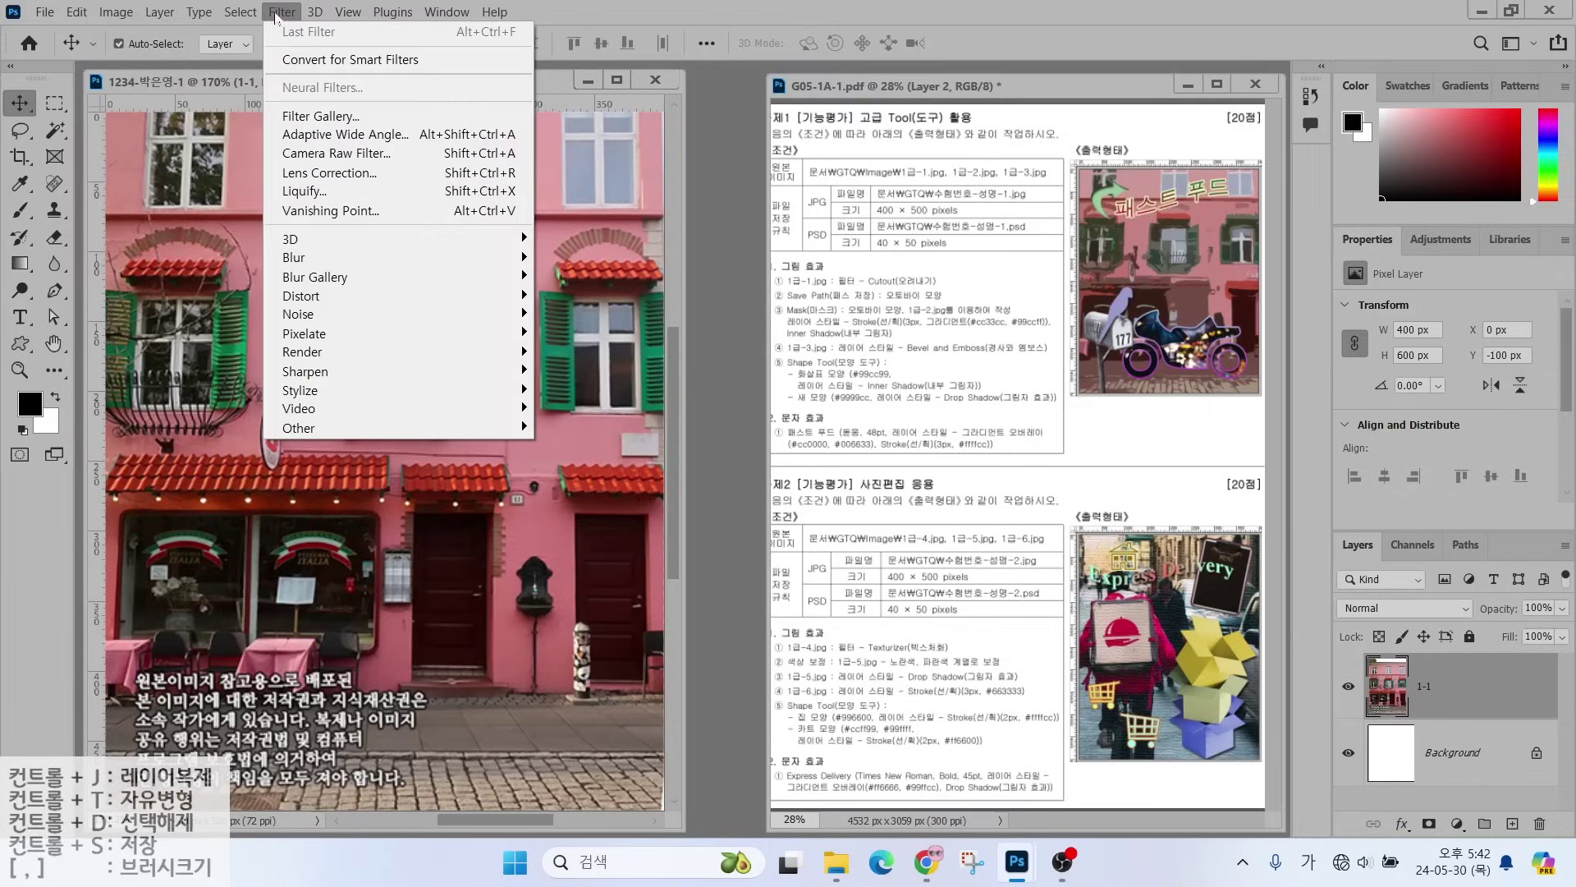
click(307, 116)
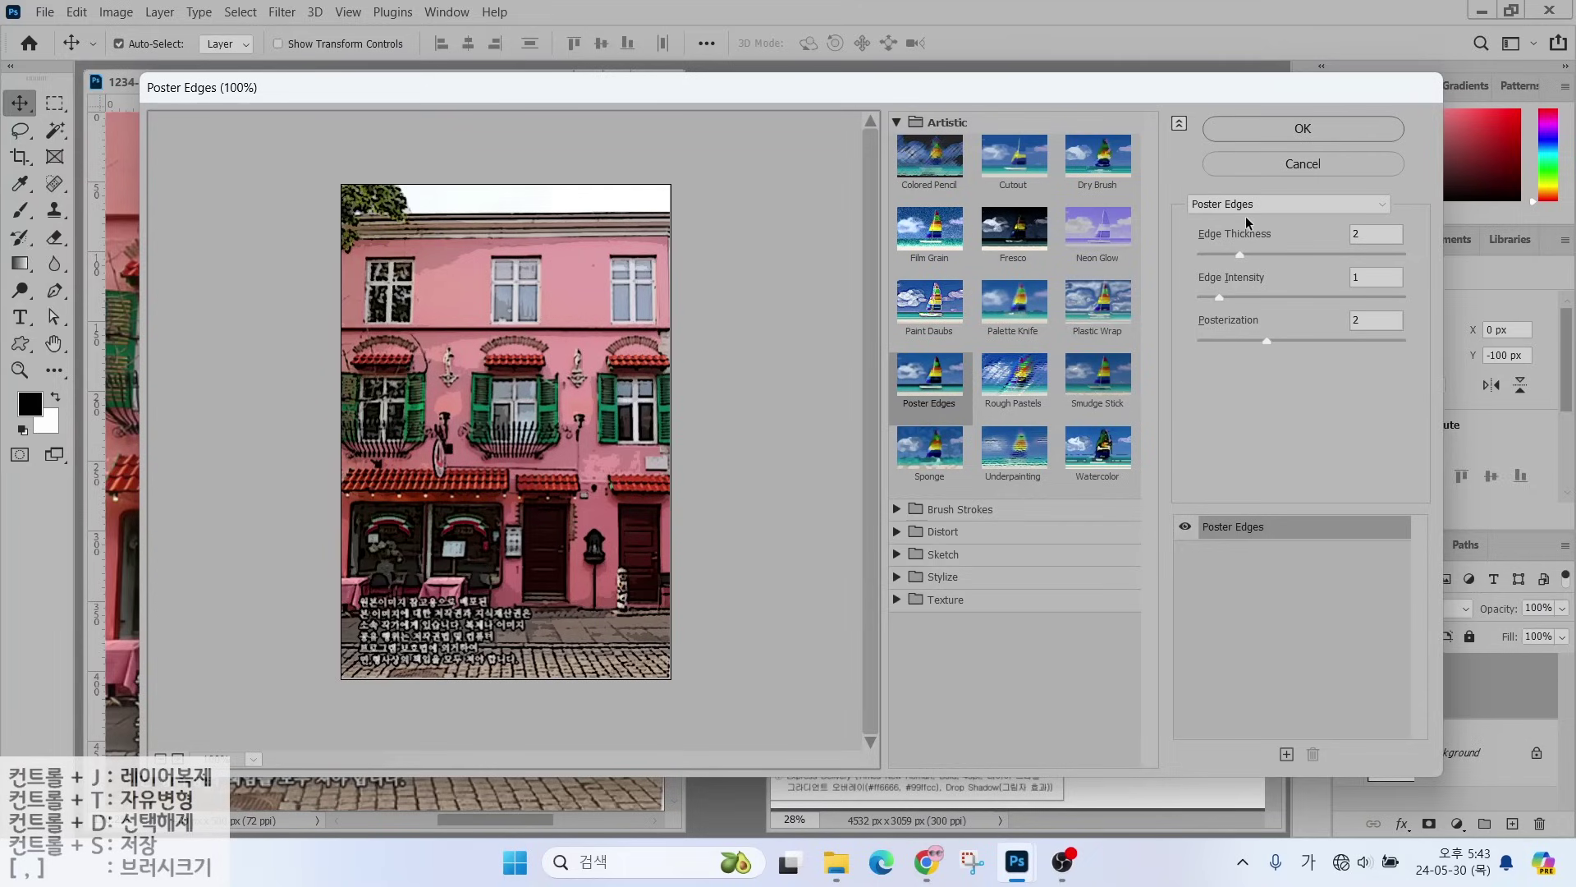
key(alt)
drag(1182, 184, 1321, 236)
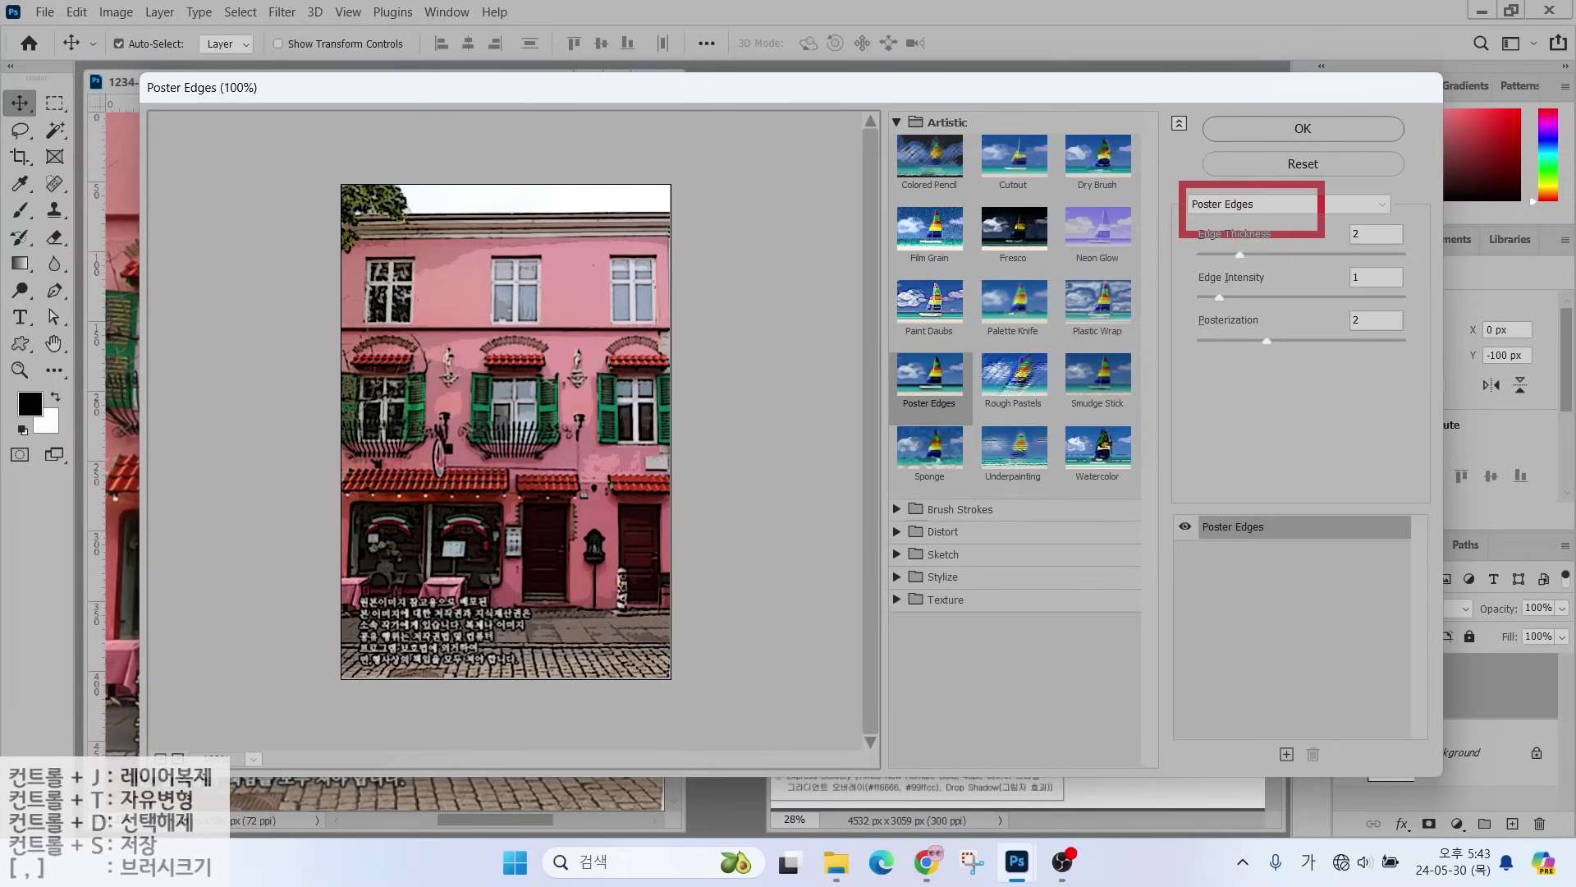
key(Escape)
click(1299, 199)
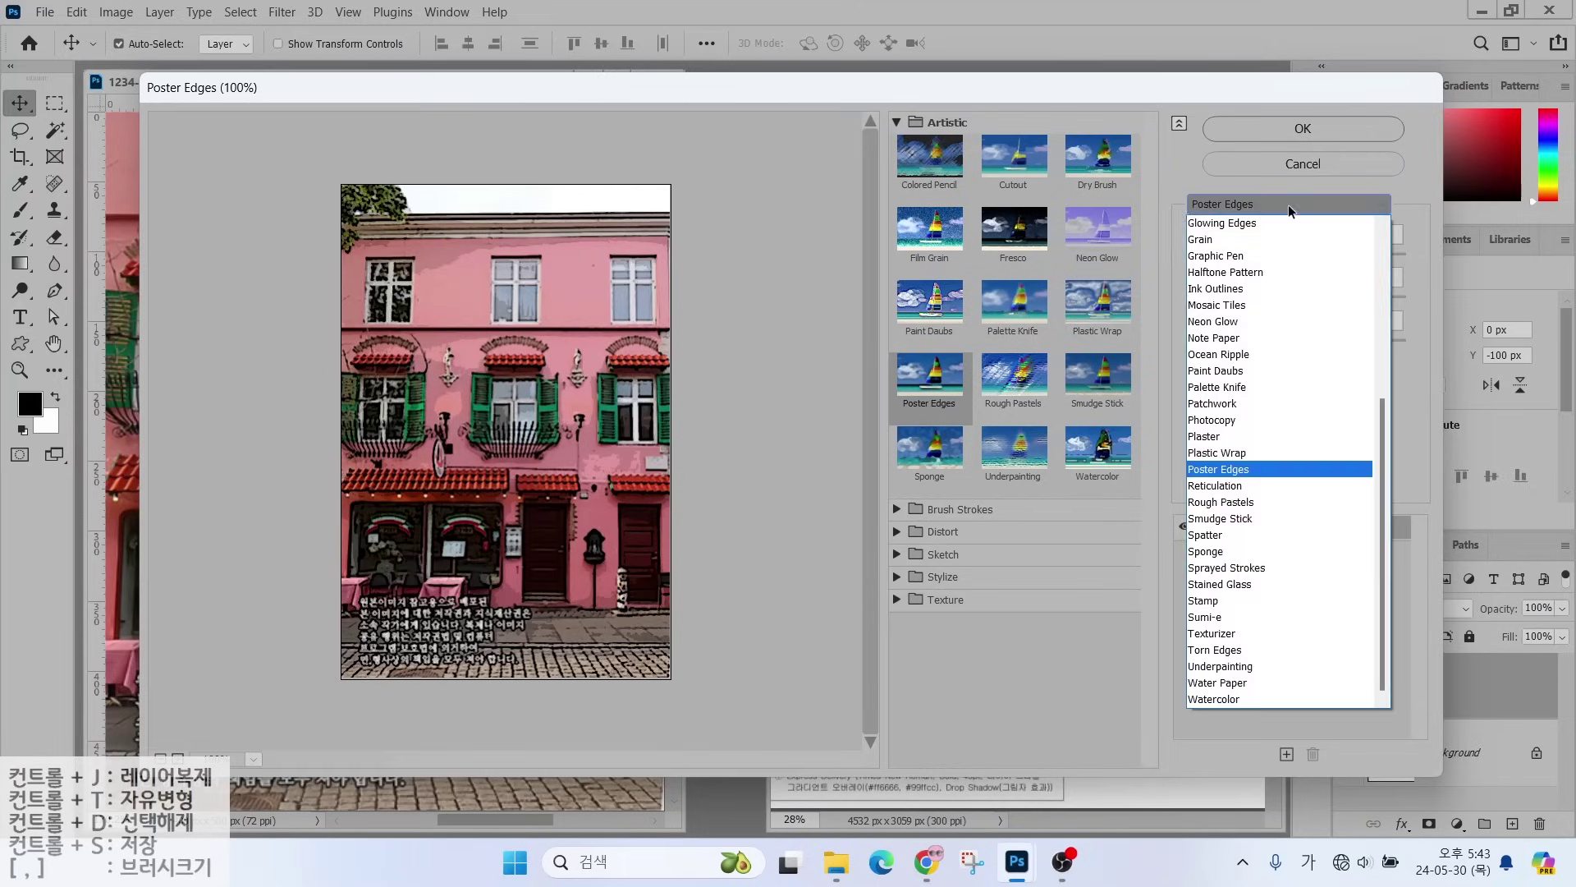
click(1382, 422)
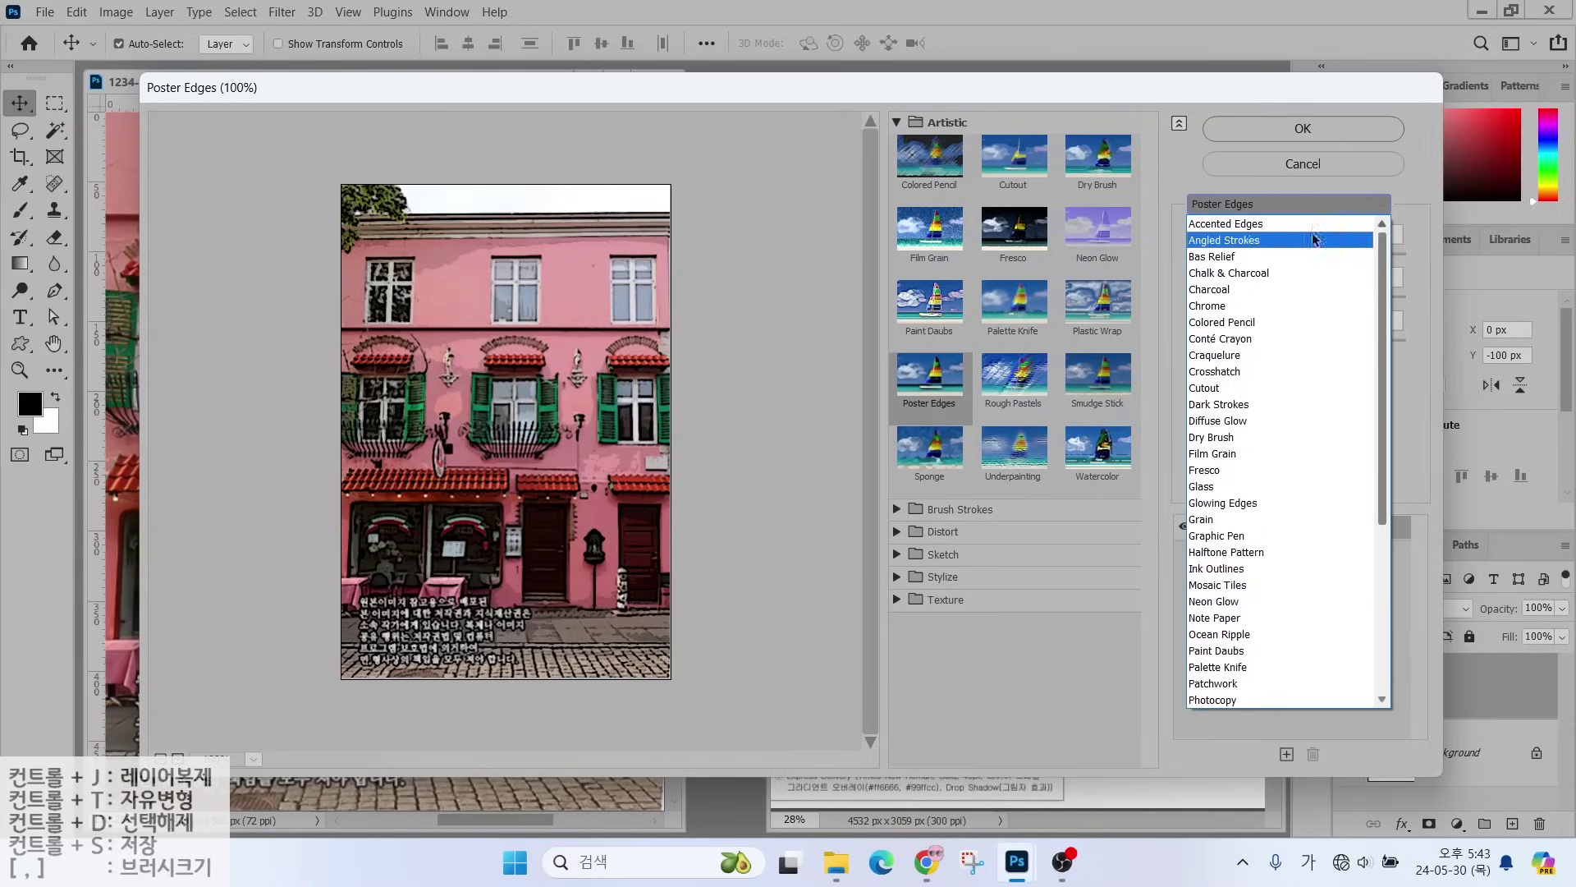
click(1220, 389)
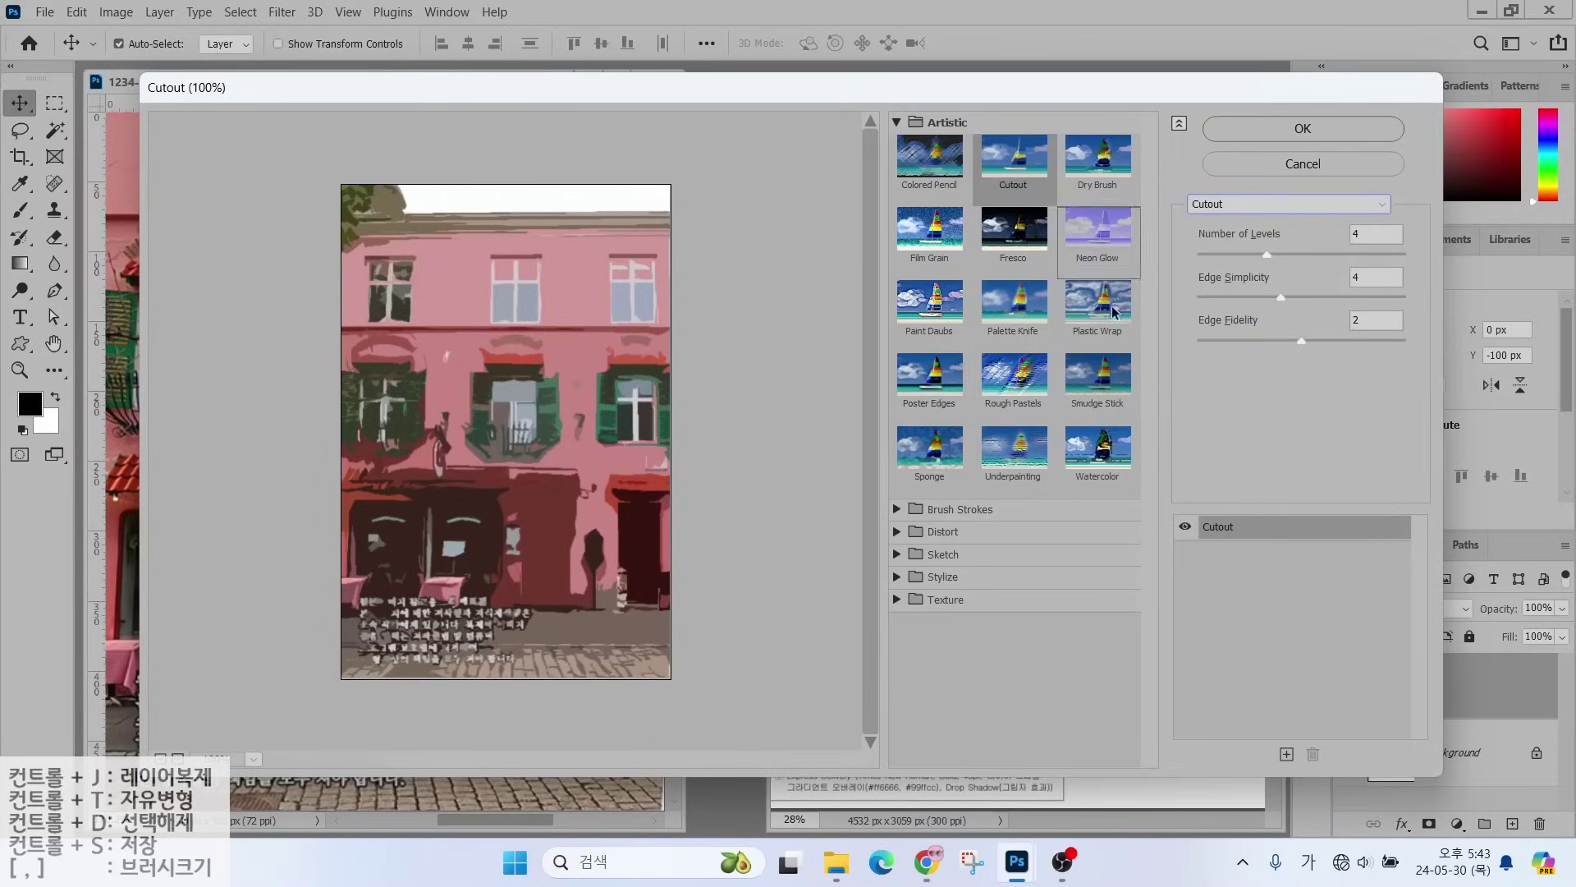
click(1303, 136)
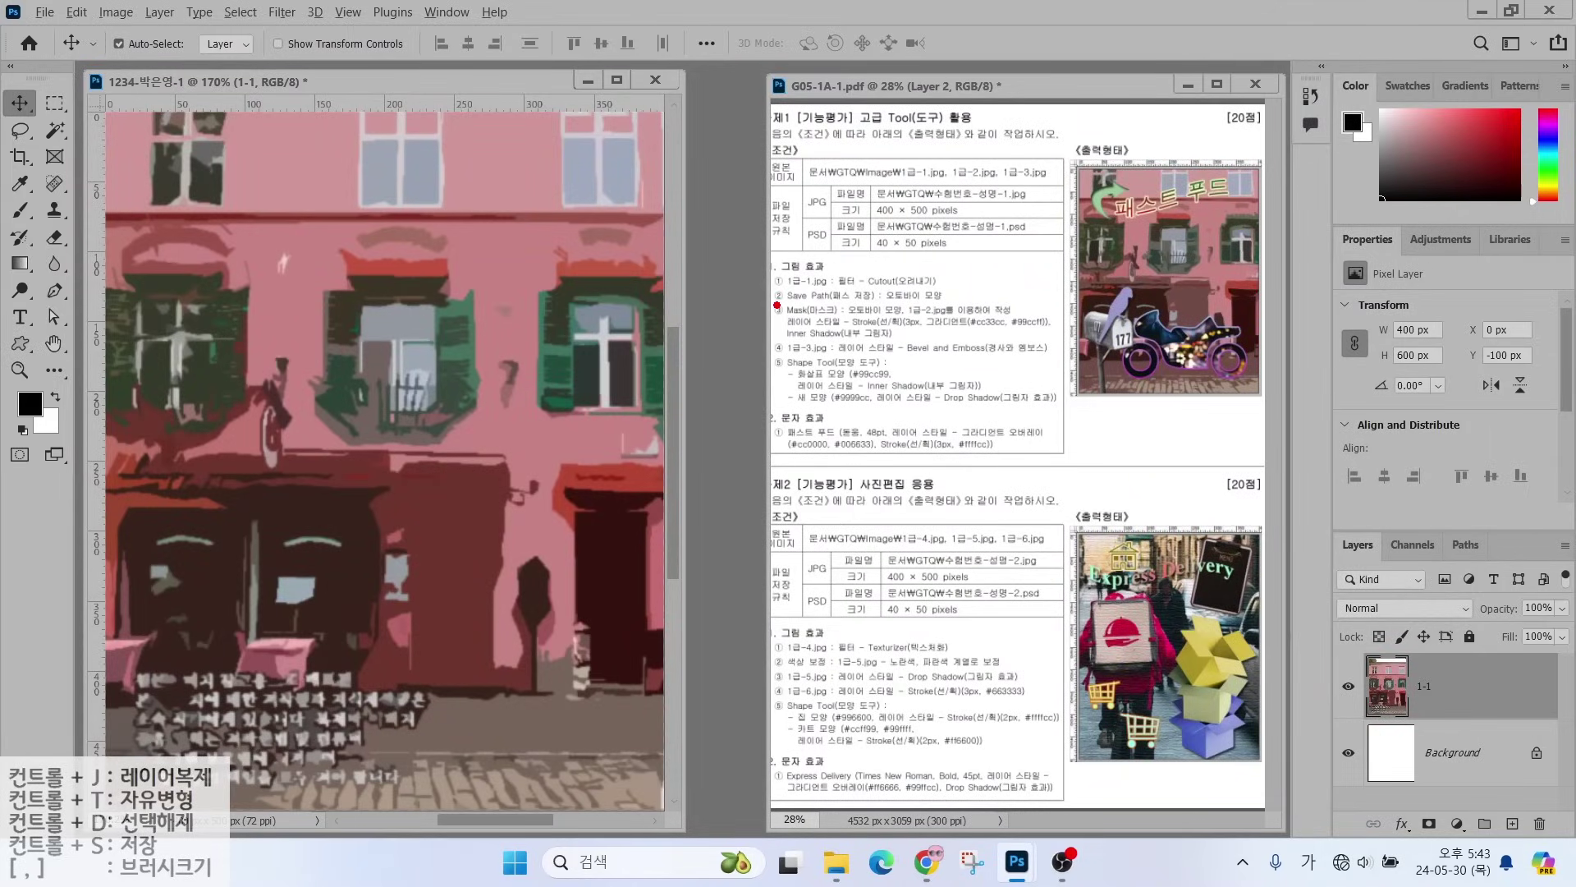
mouse_move(776, 305)
mouse_down()
mouse_move(962, 306)
mouse_move(956, 247)
mouse_move(982, 218)
mouse_up()
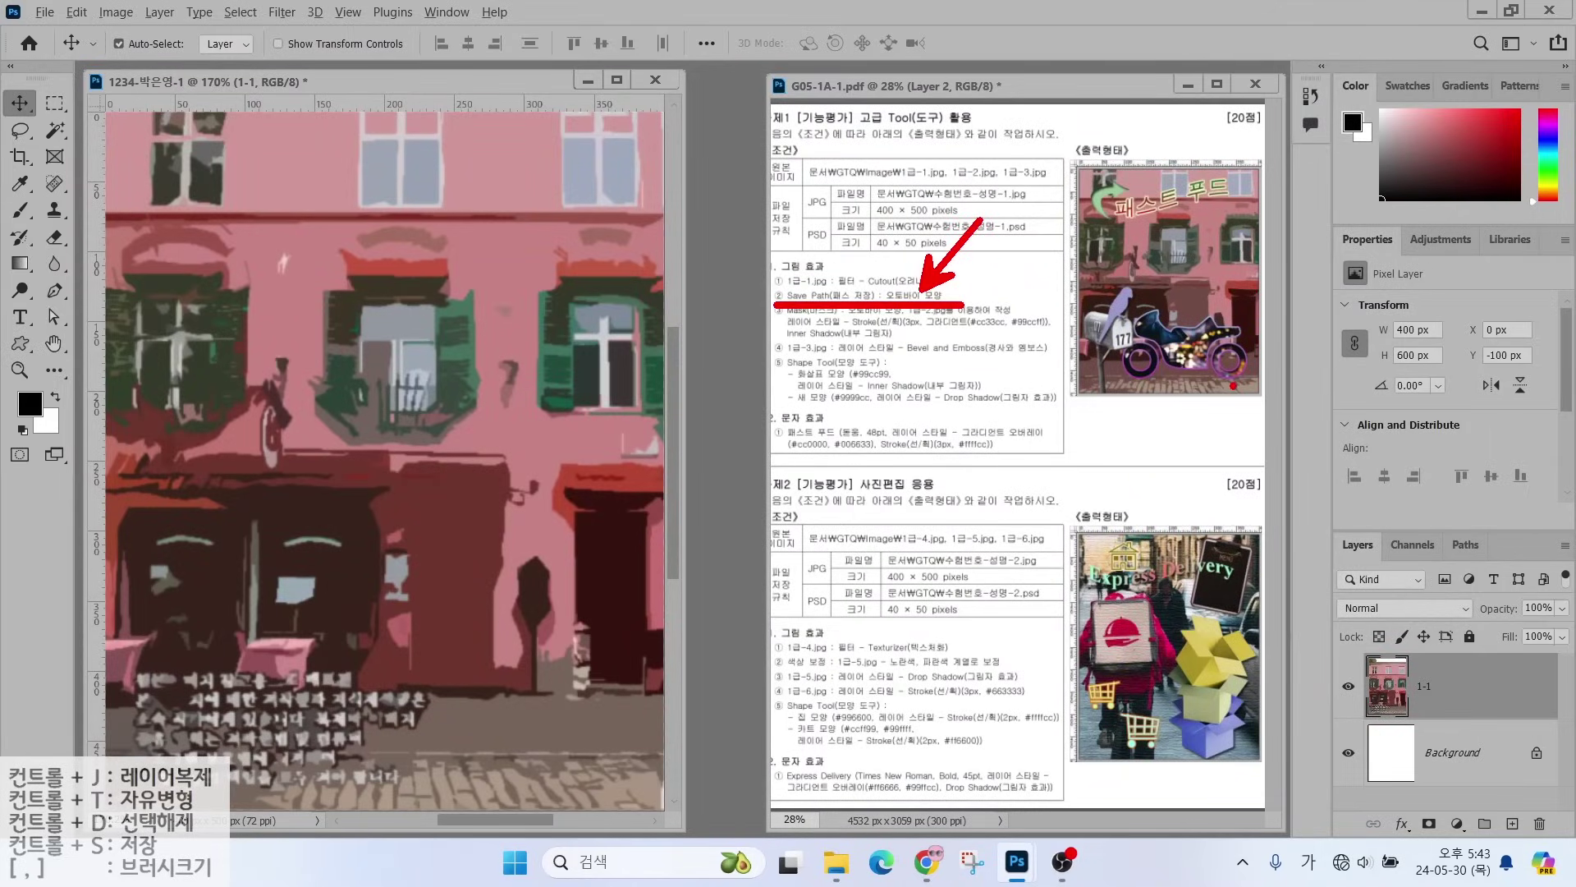
mouse_move(1253, 386)
mouse_down()
mouse_move(1096, 384)
mouse_move(1088, 326)
mouse_move(1100, 307)
mouse_move(1249, 301)
mouse_move(1272, 342)
mouse_move(1256, 382)
mouse_up()
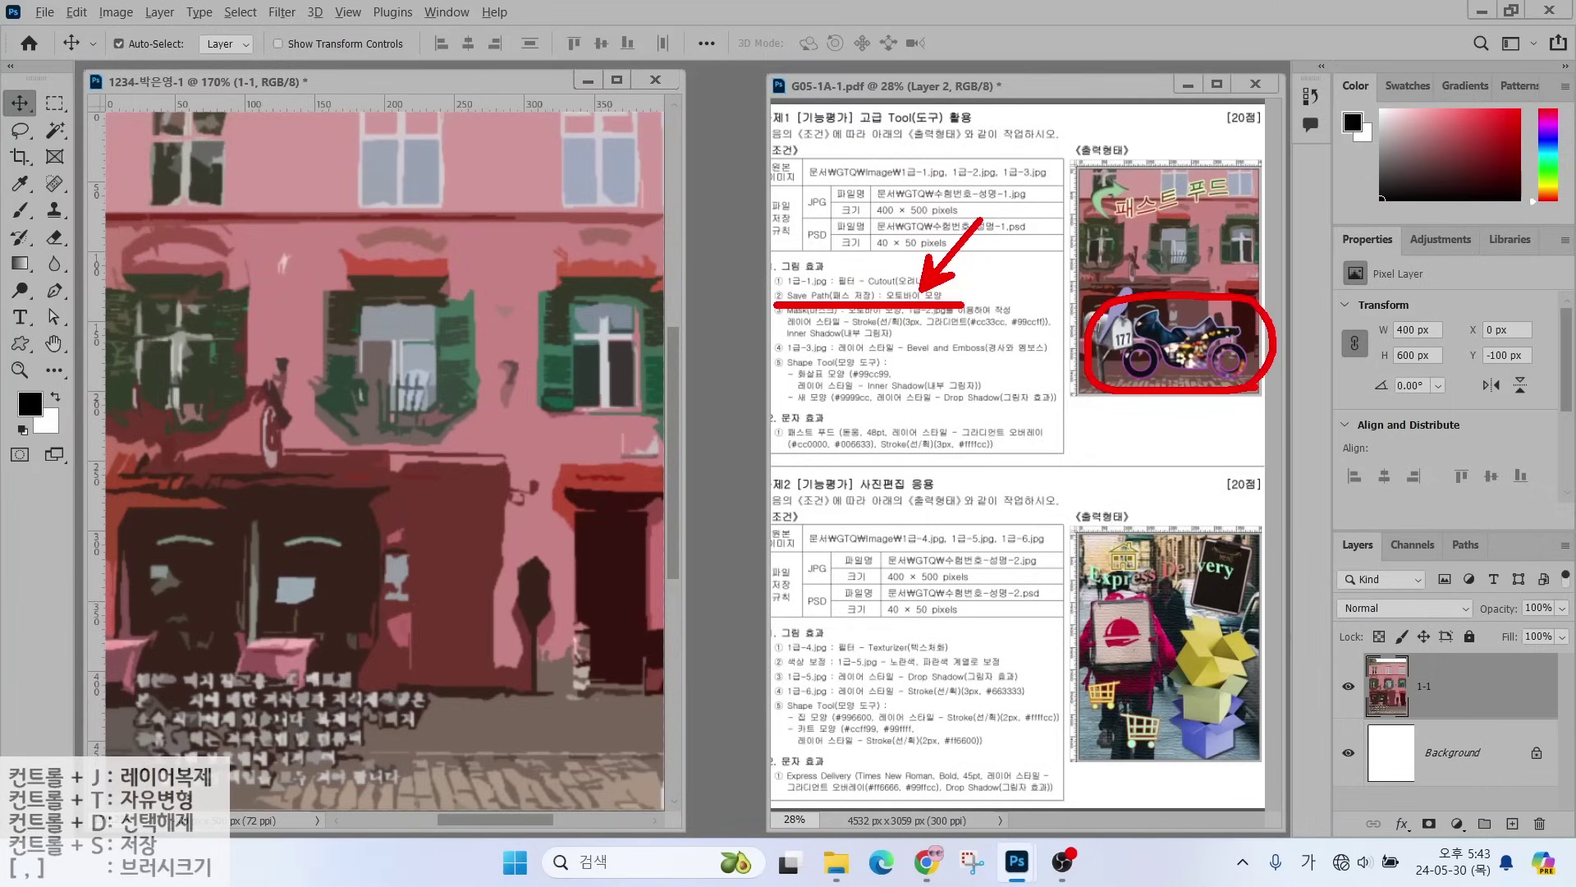
drag(1243, 311, 1340, 261)
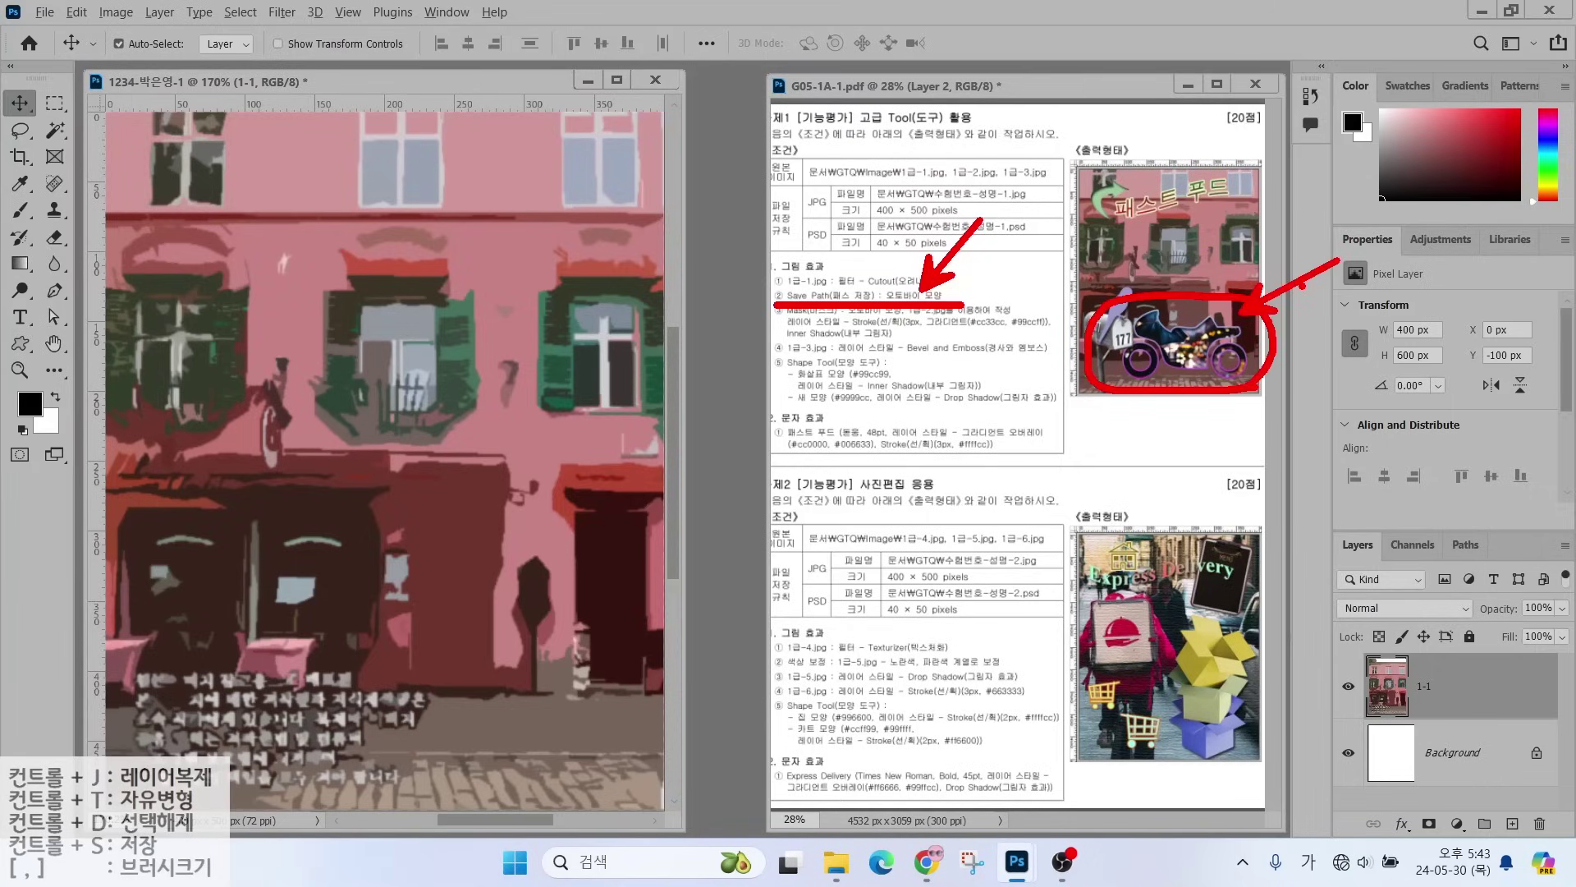
key(Escape)
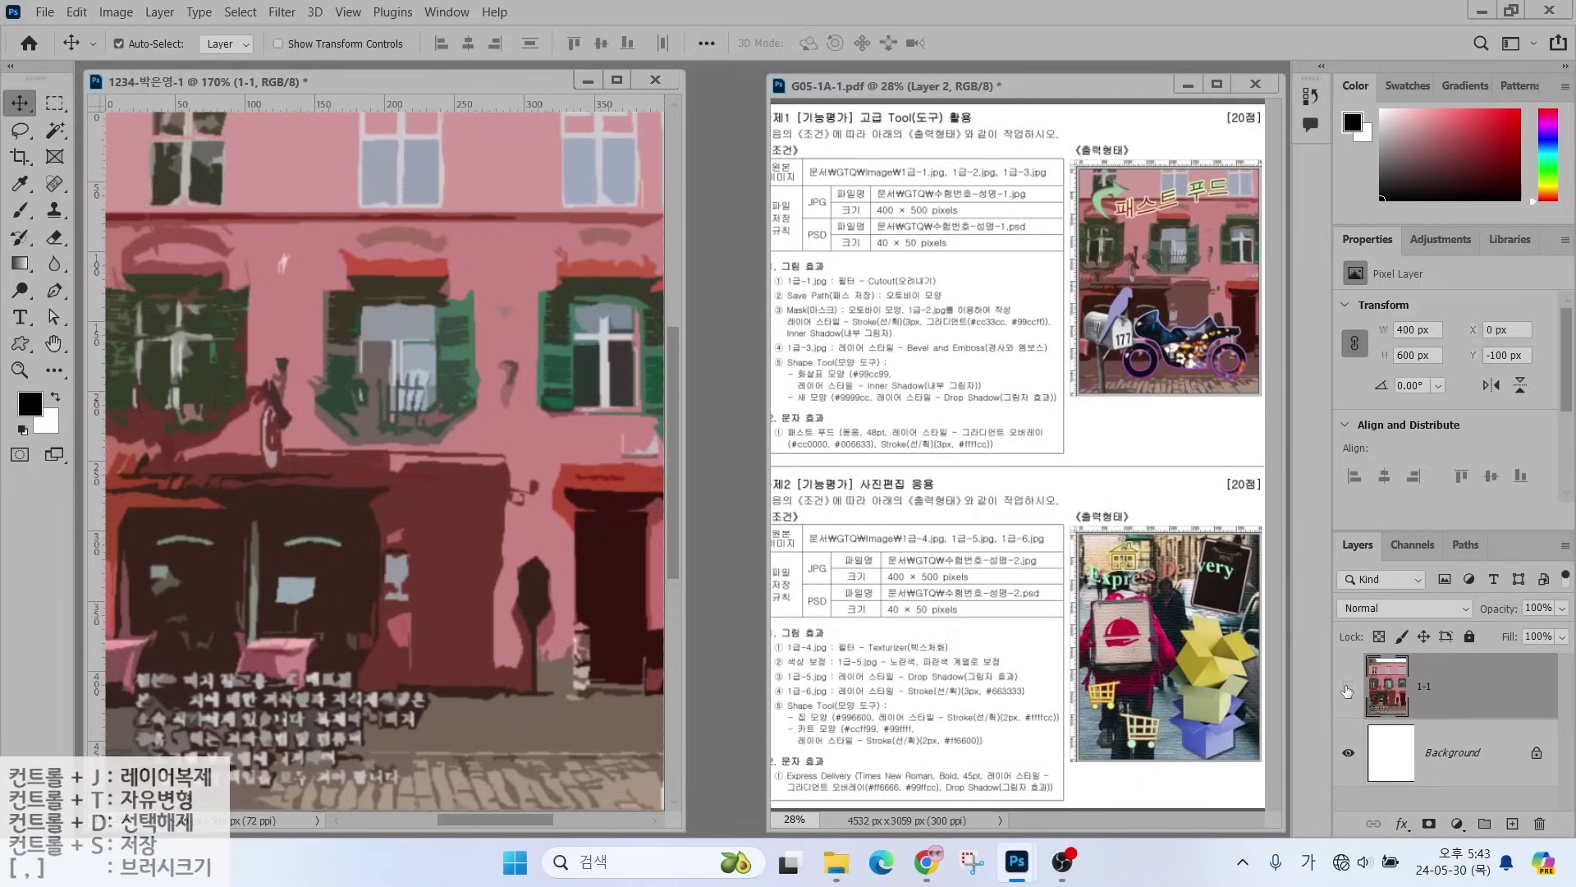
- Hide layer 1-1 by turning off its visibility
click(1347, 688)
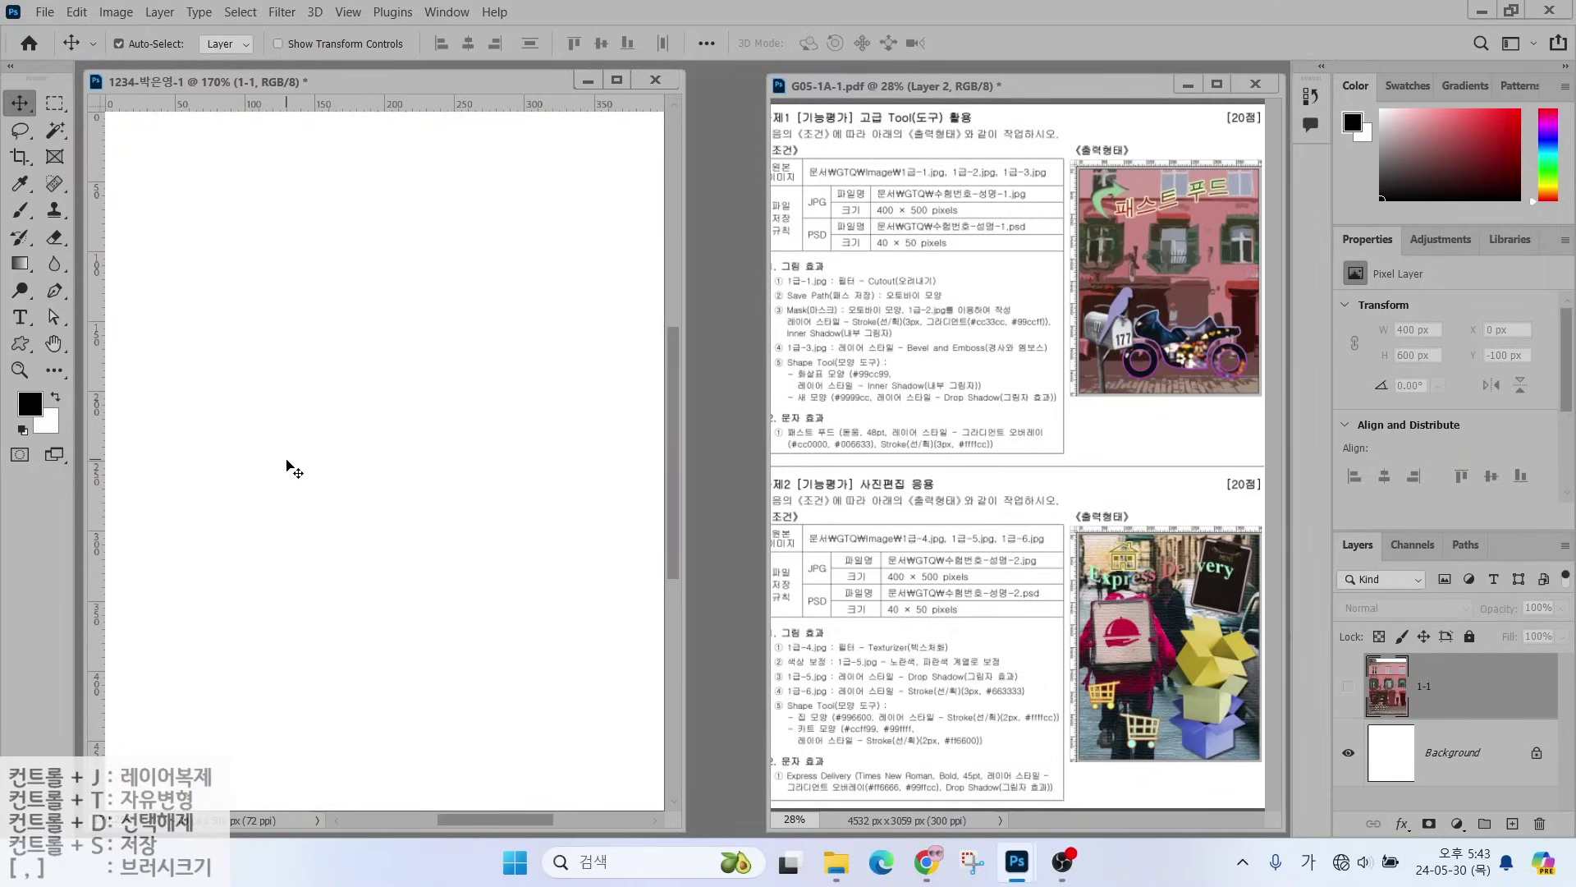
drag(1010, 310, 1309, 310)
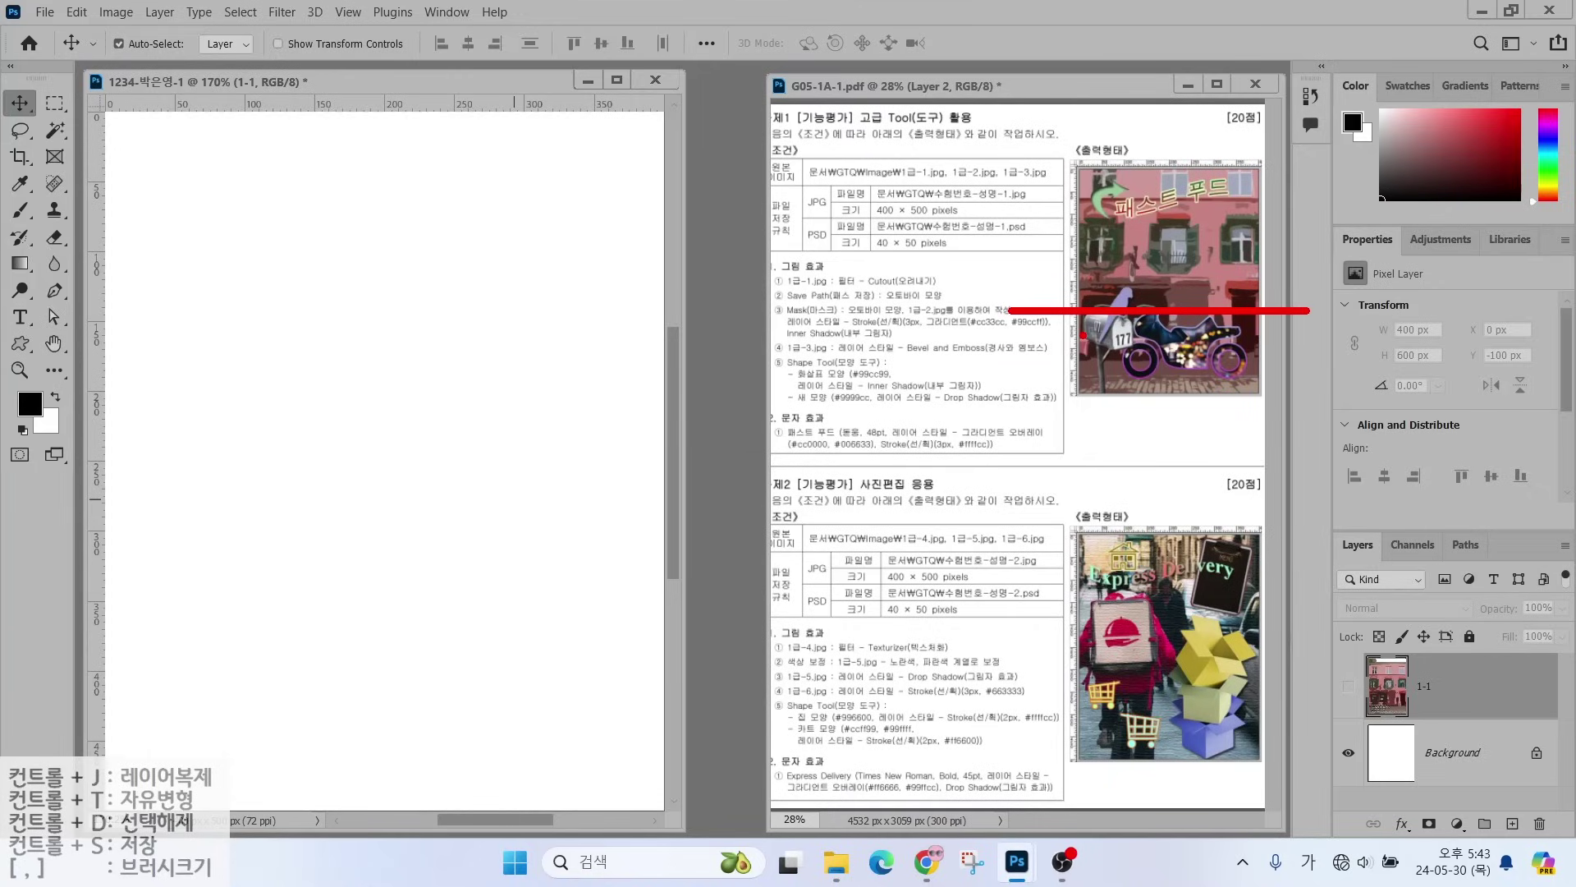
drag(297, 110, 297, 97)
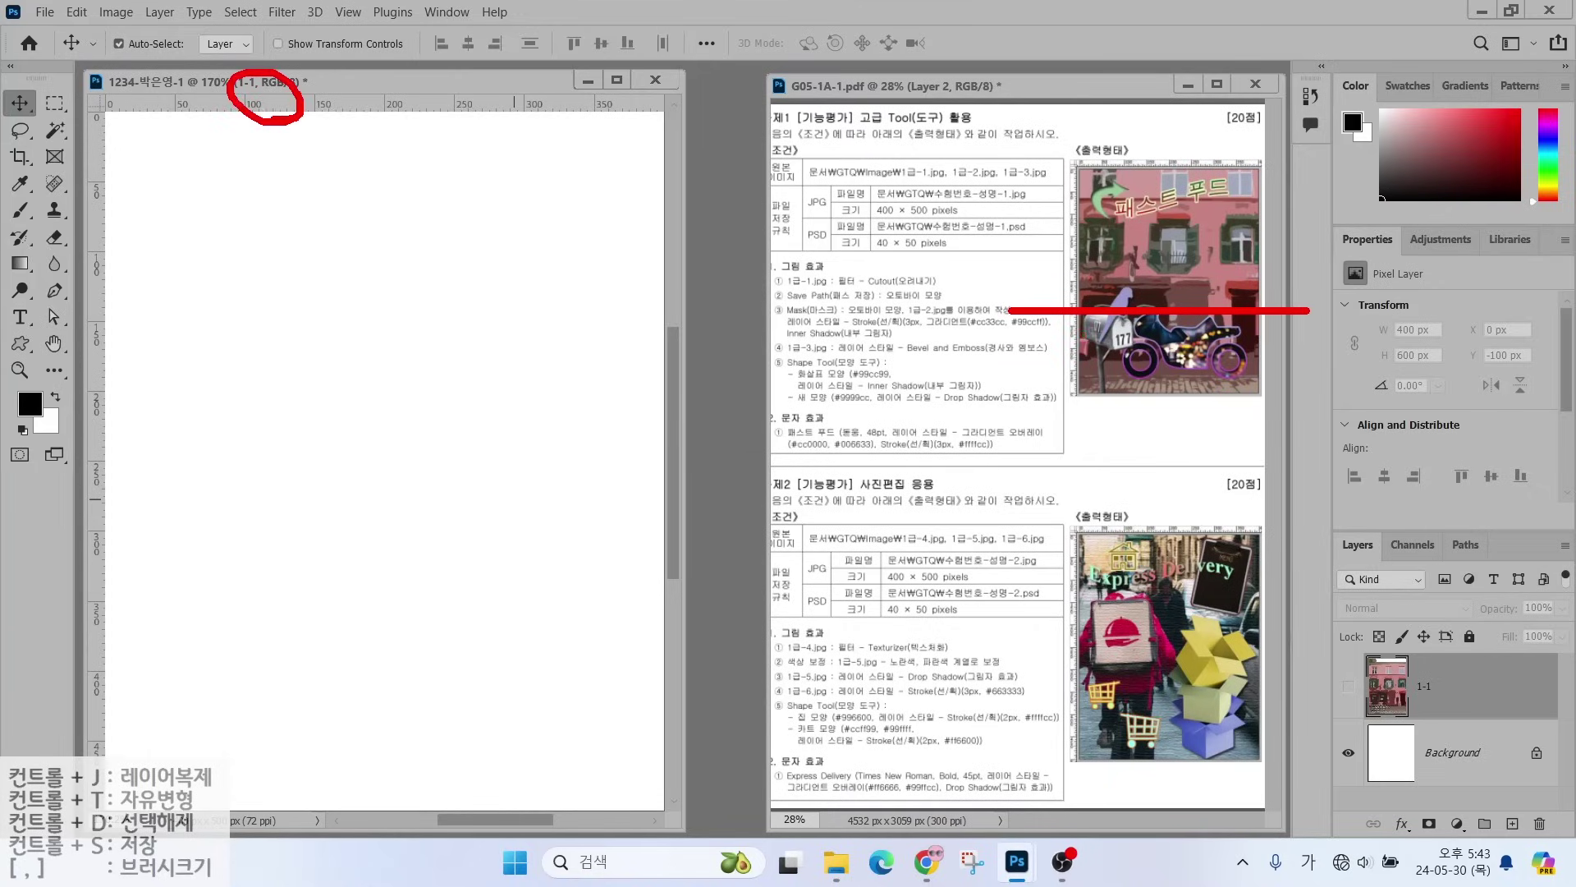
key(Escape)
key(ctrl)
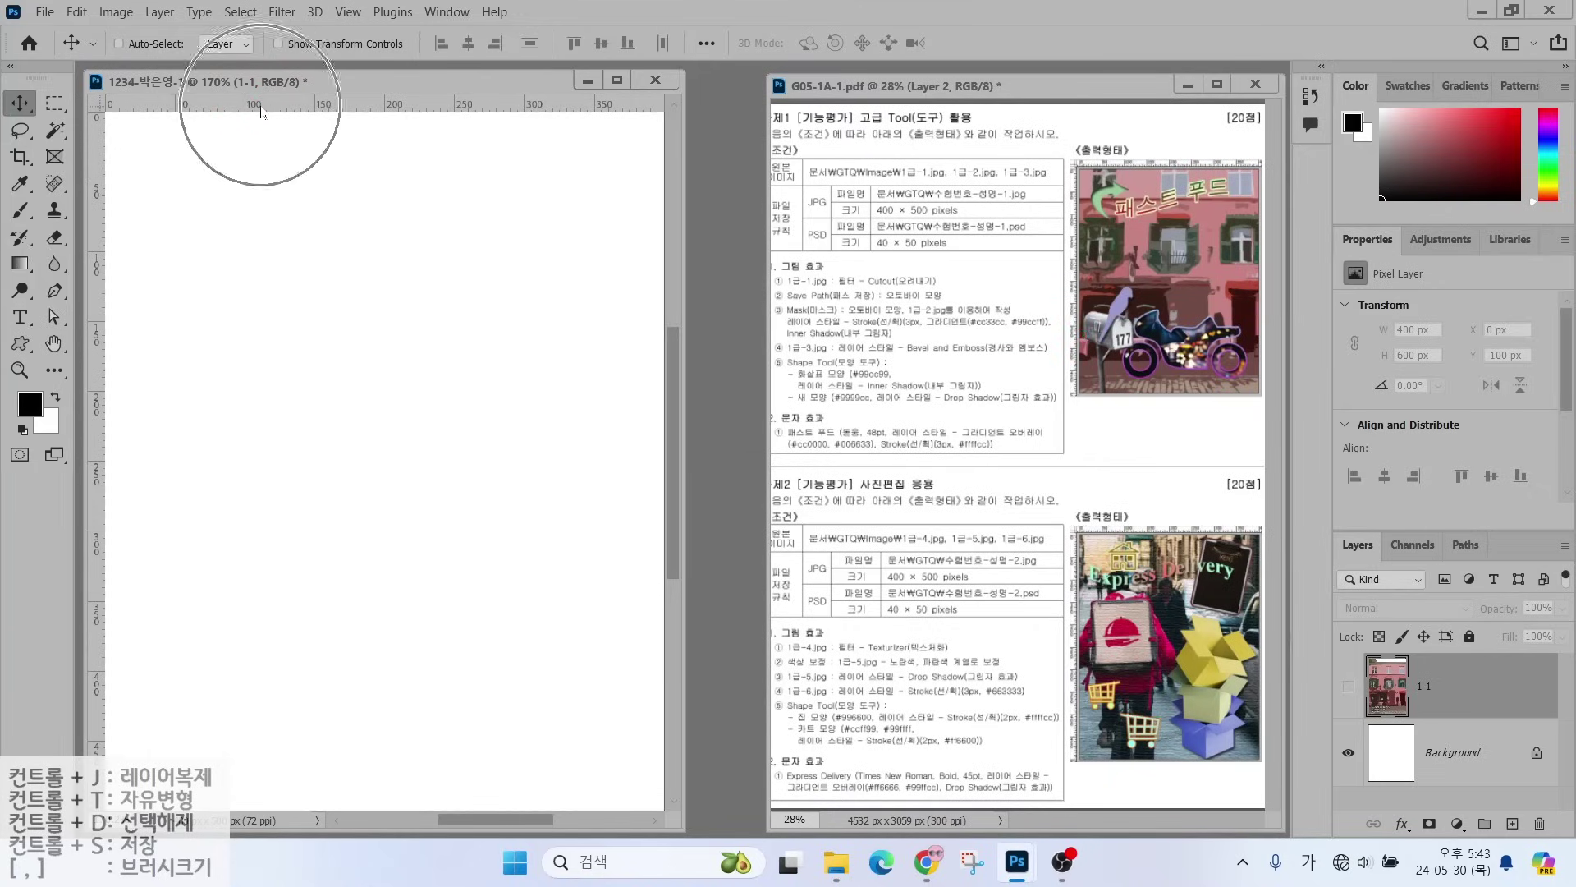
- Drag a horizontal guide from the top ruler to about Y 296.5 px
drag(261, 111, 264, 528)
key(alt)
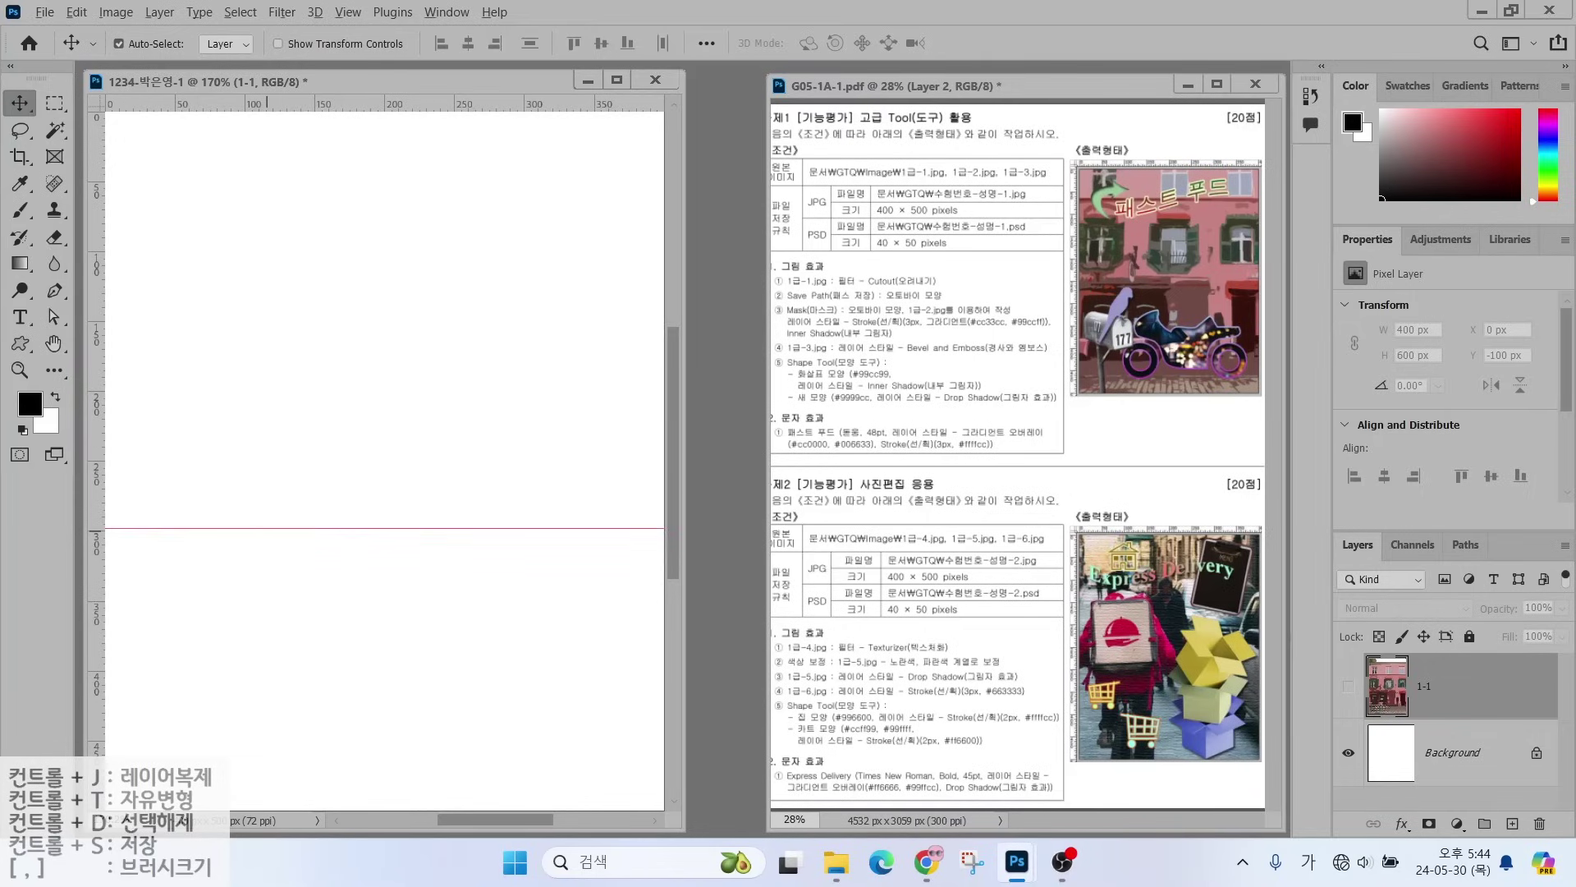
mouse_move(495, 793)
mouse_down()
mouse_move(268, 566)
mouse_move(484, 527)
mouse_move(649, 602)
mouse_move(502, 772)
mouse_up()
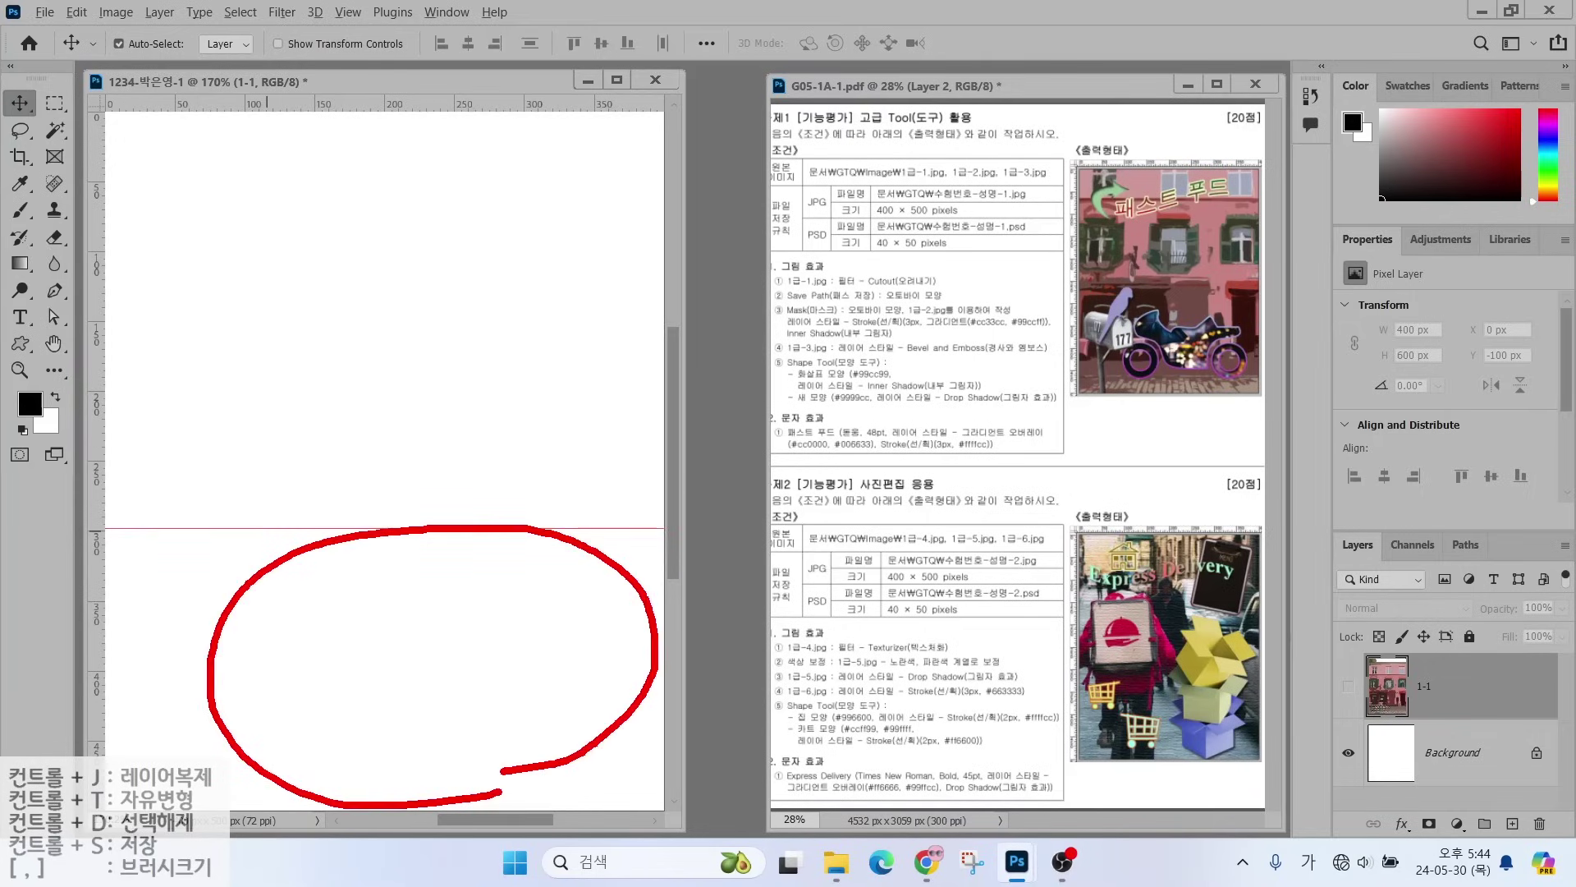
key(Escape)
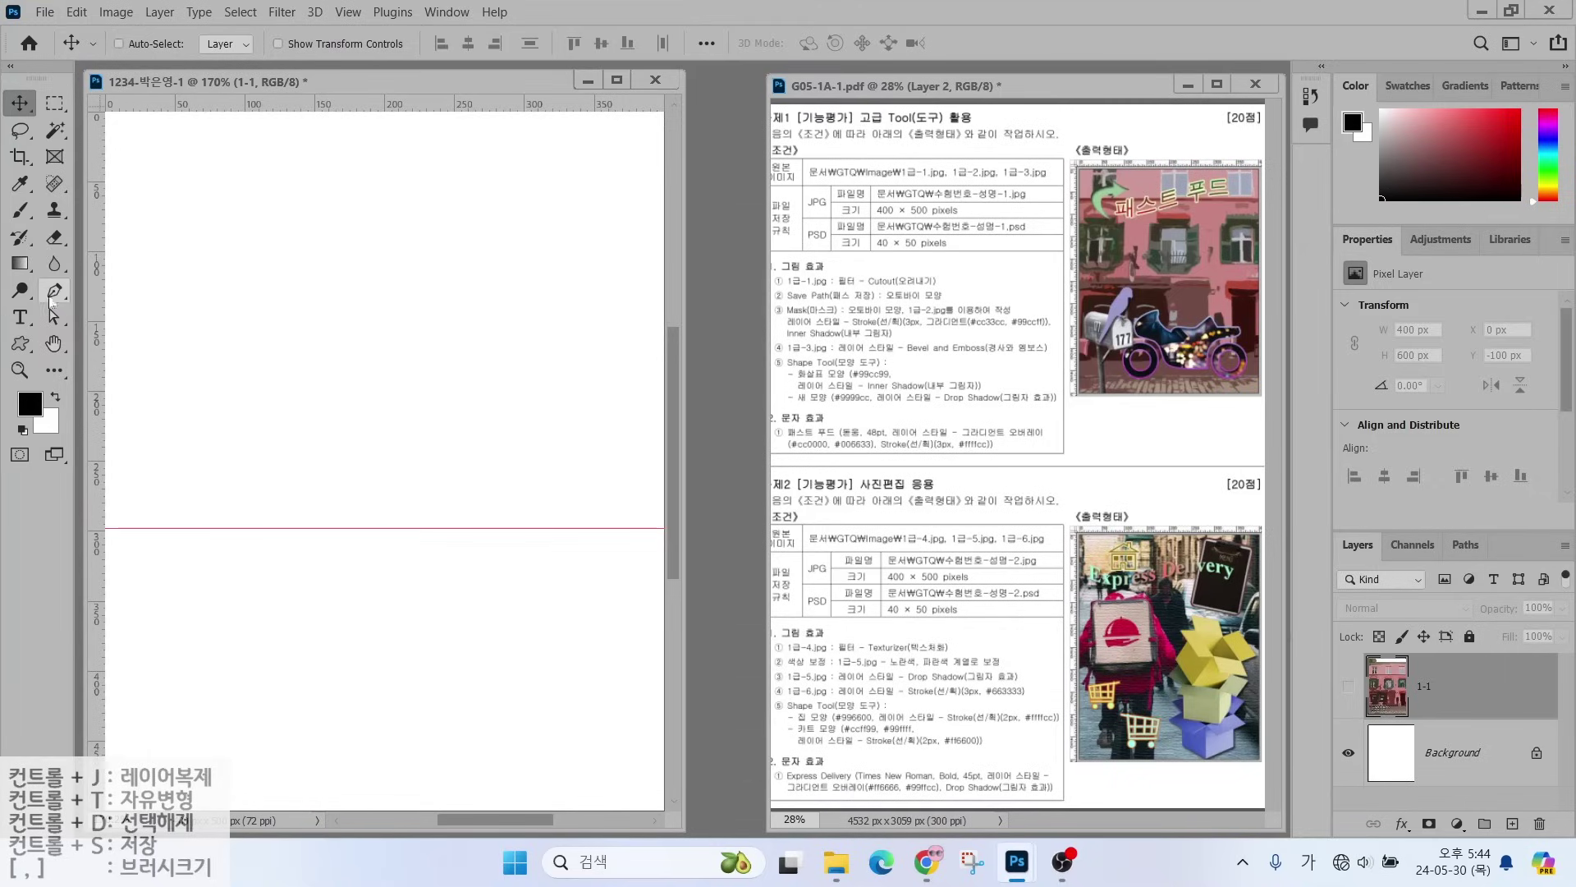
- Draw an 84 × 84 px black circle in the lower-left with the Ellipse Tool, creating Ellipse 1
click(20, 345)
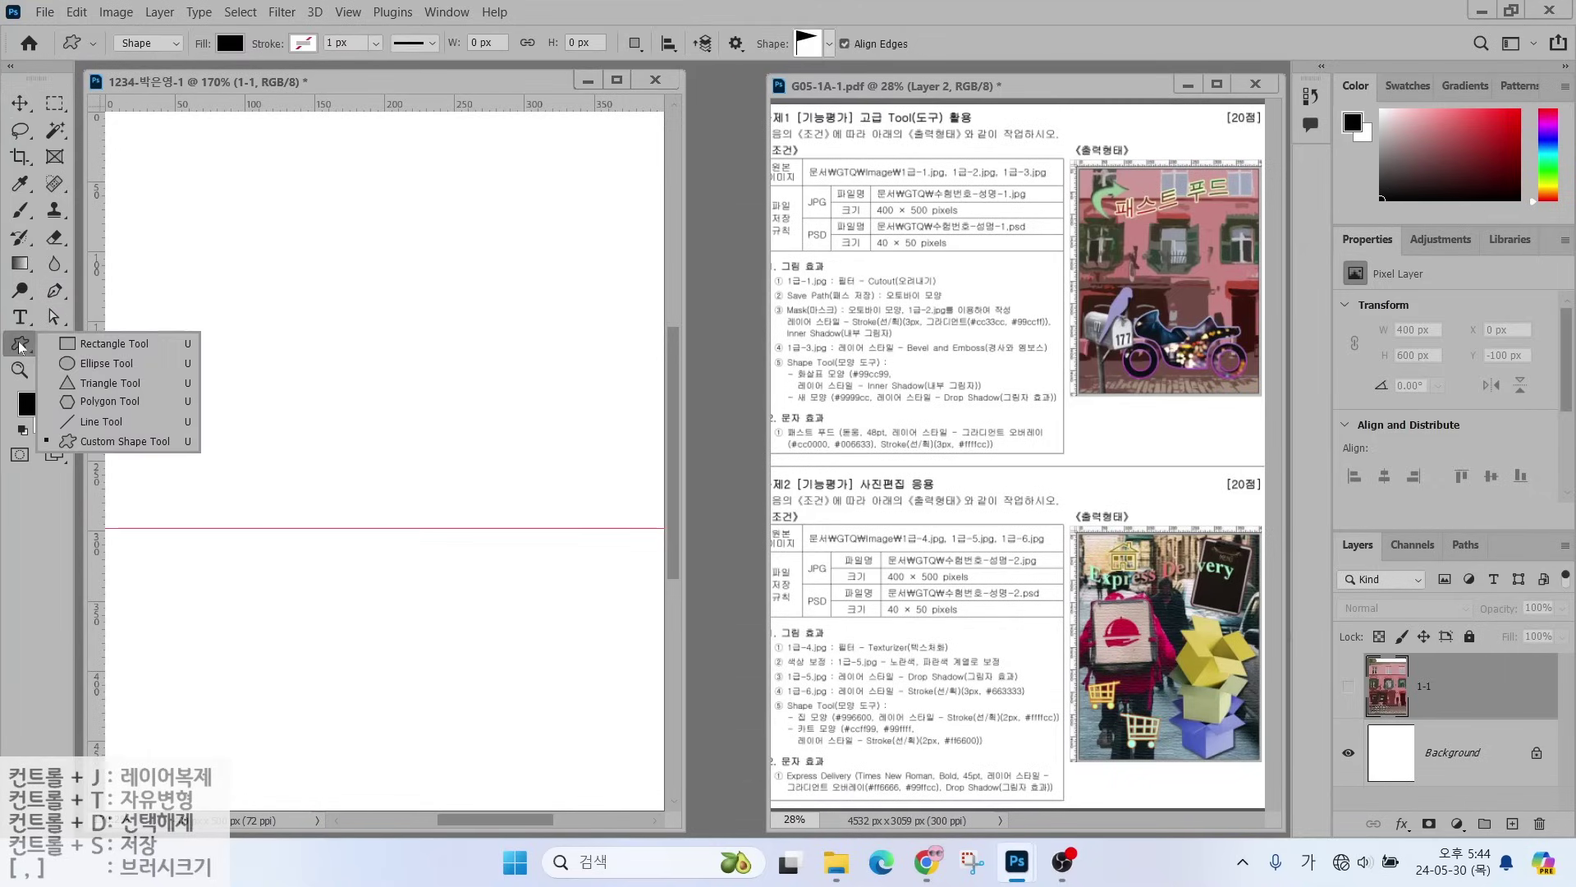
click(85, 366)
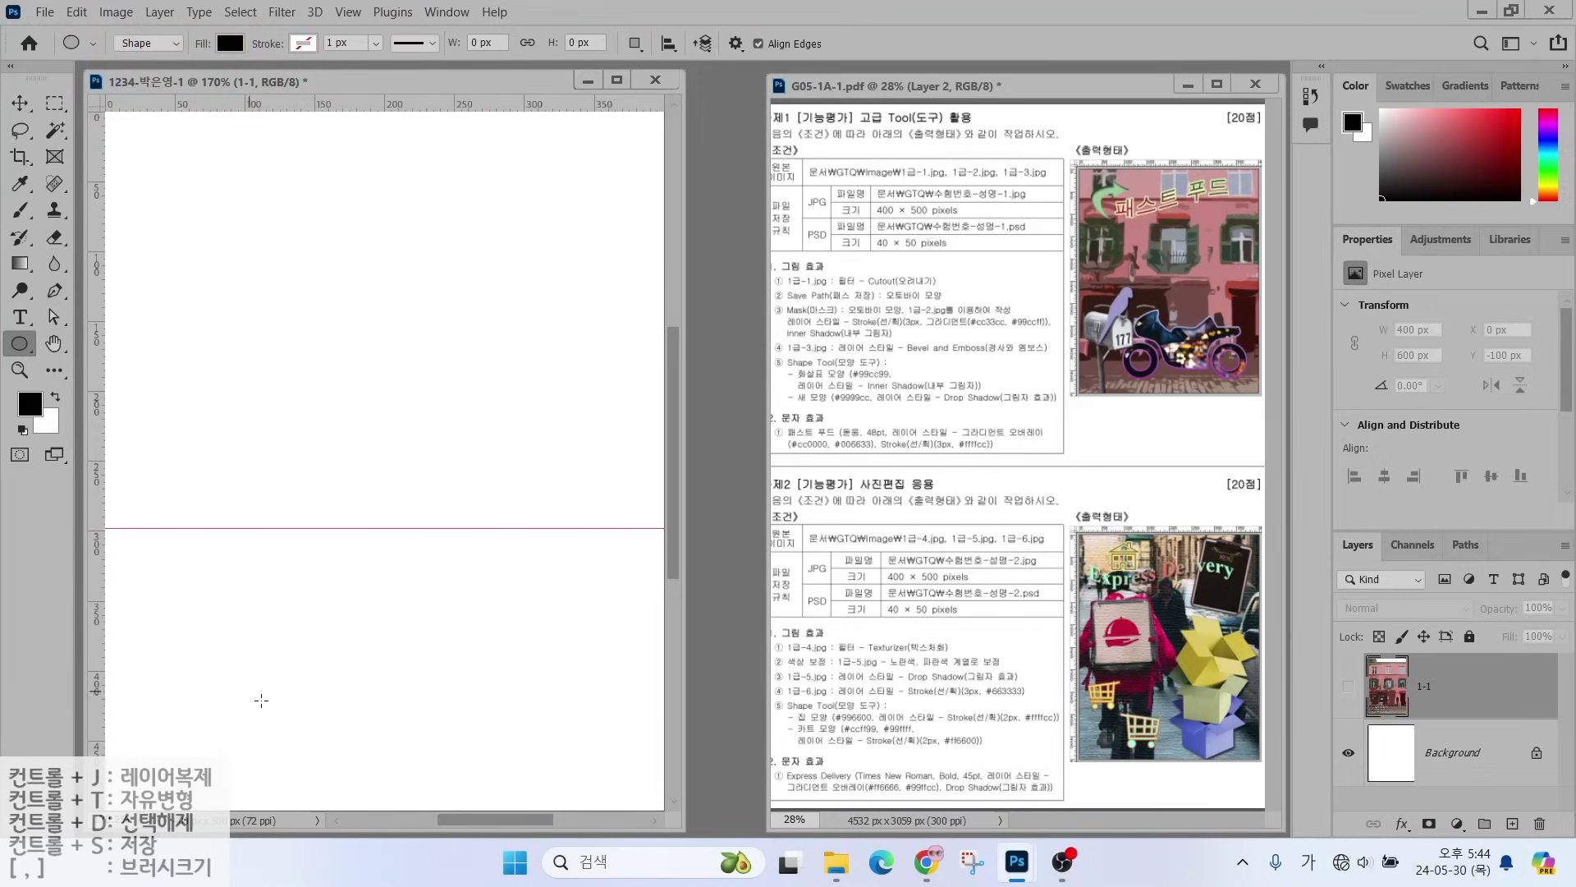
drag(213, 647, 350, 764)
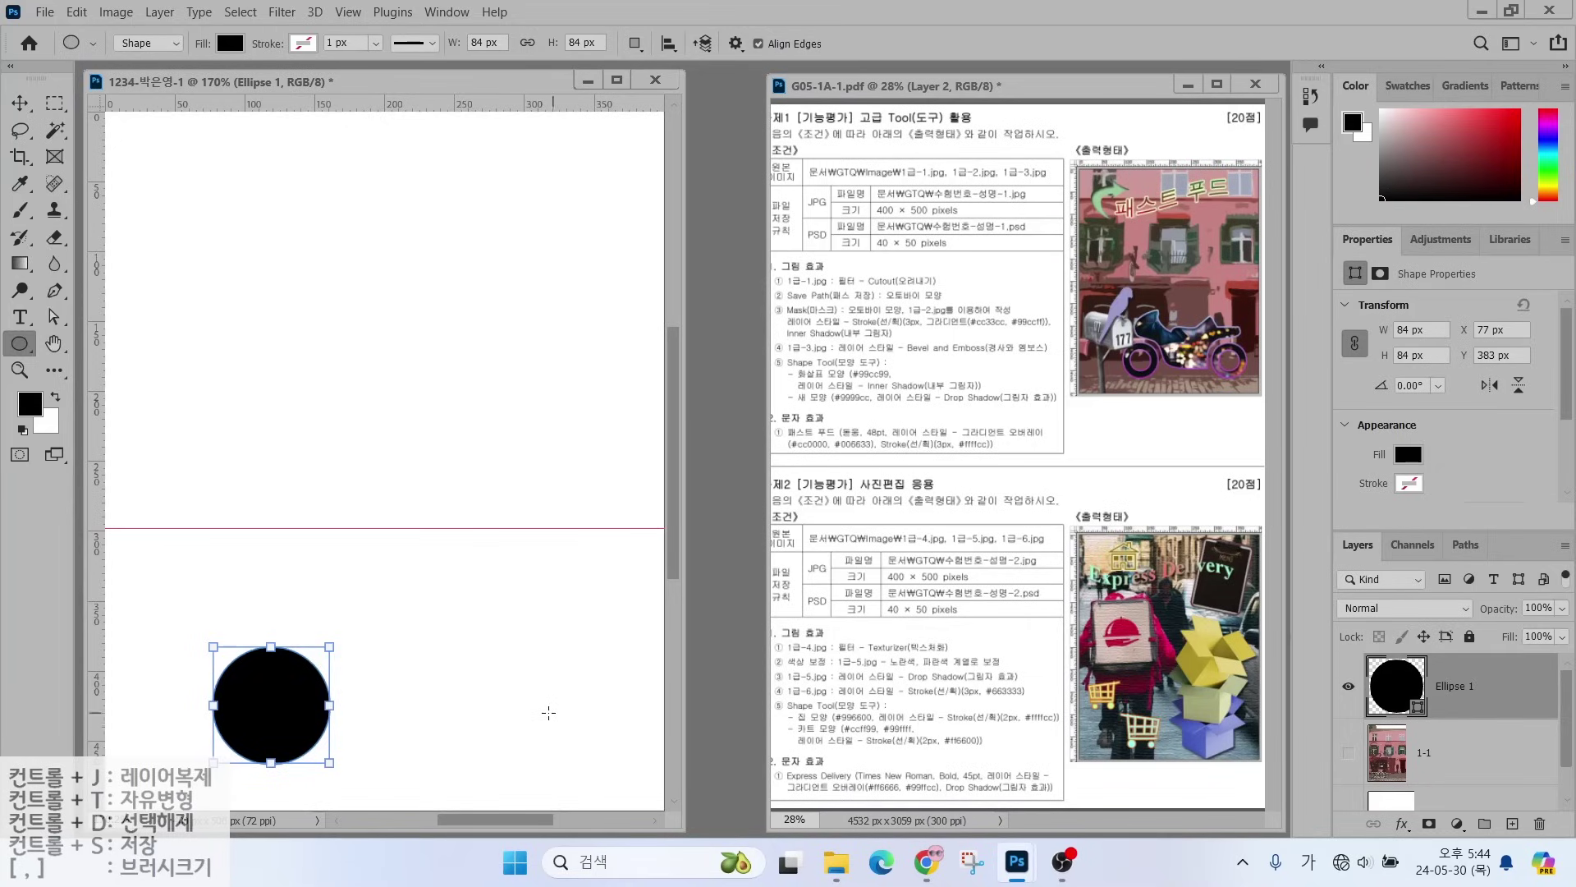
key(Return)
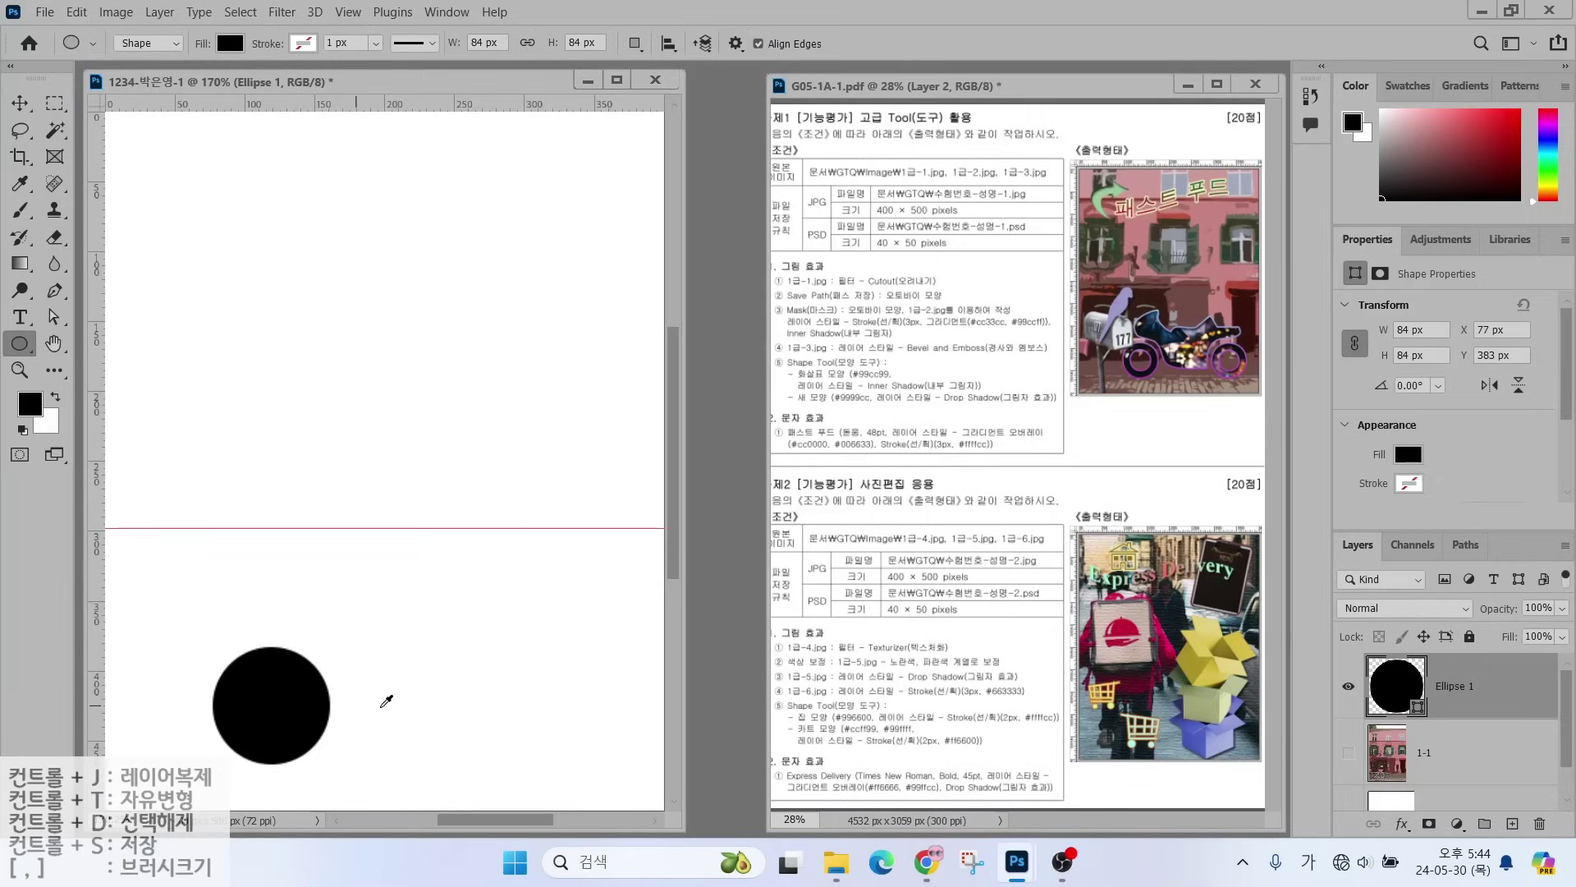
mouse_move(294, 687)
mouse_down()
mouse_move(243, 689)
mouse_move(258, 728)
mouse_move(298, 718)
mouse_move(301, 682)
mouse_up()
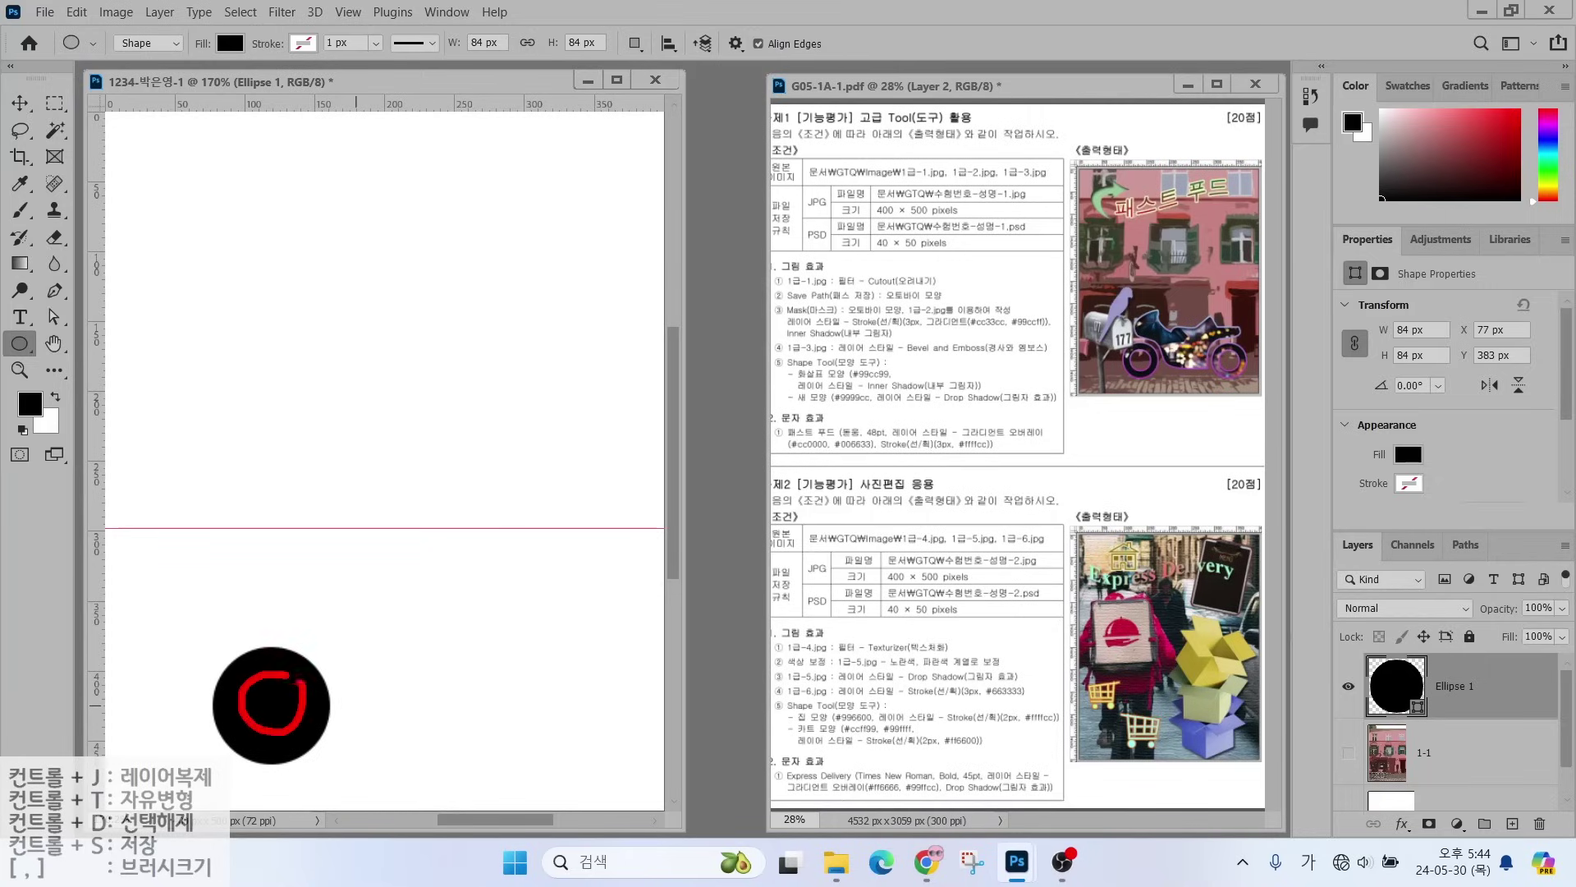
key(Escape)
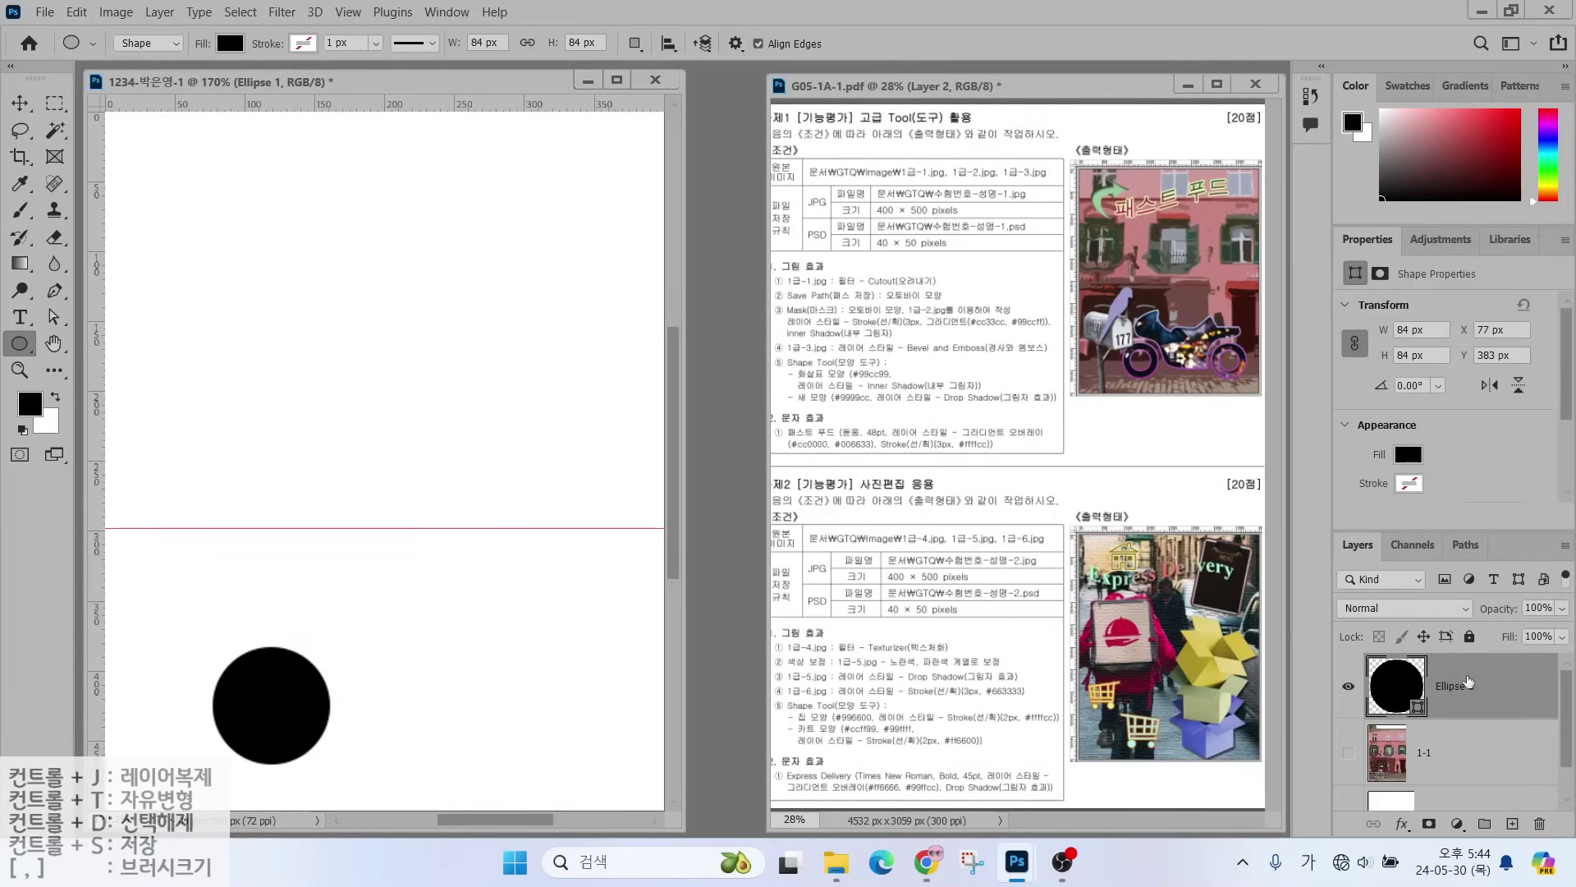
click(1502, 691)
- Set the ellipse tool's Path Operations to Subtract Front Shape
mouse_move(53, 5)
mouse_down()
mouse_move(574, 84)
mouse_move(763, 84)
mouse_up()
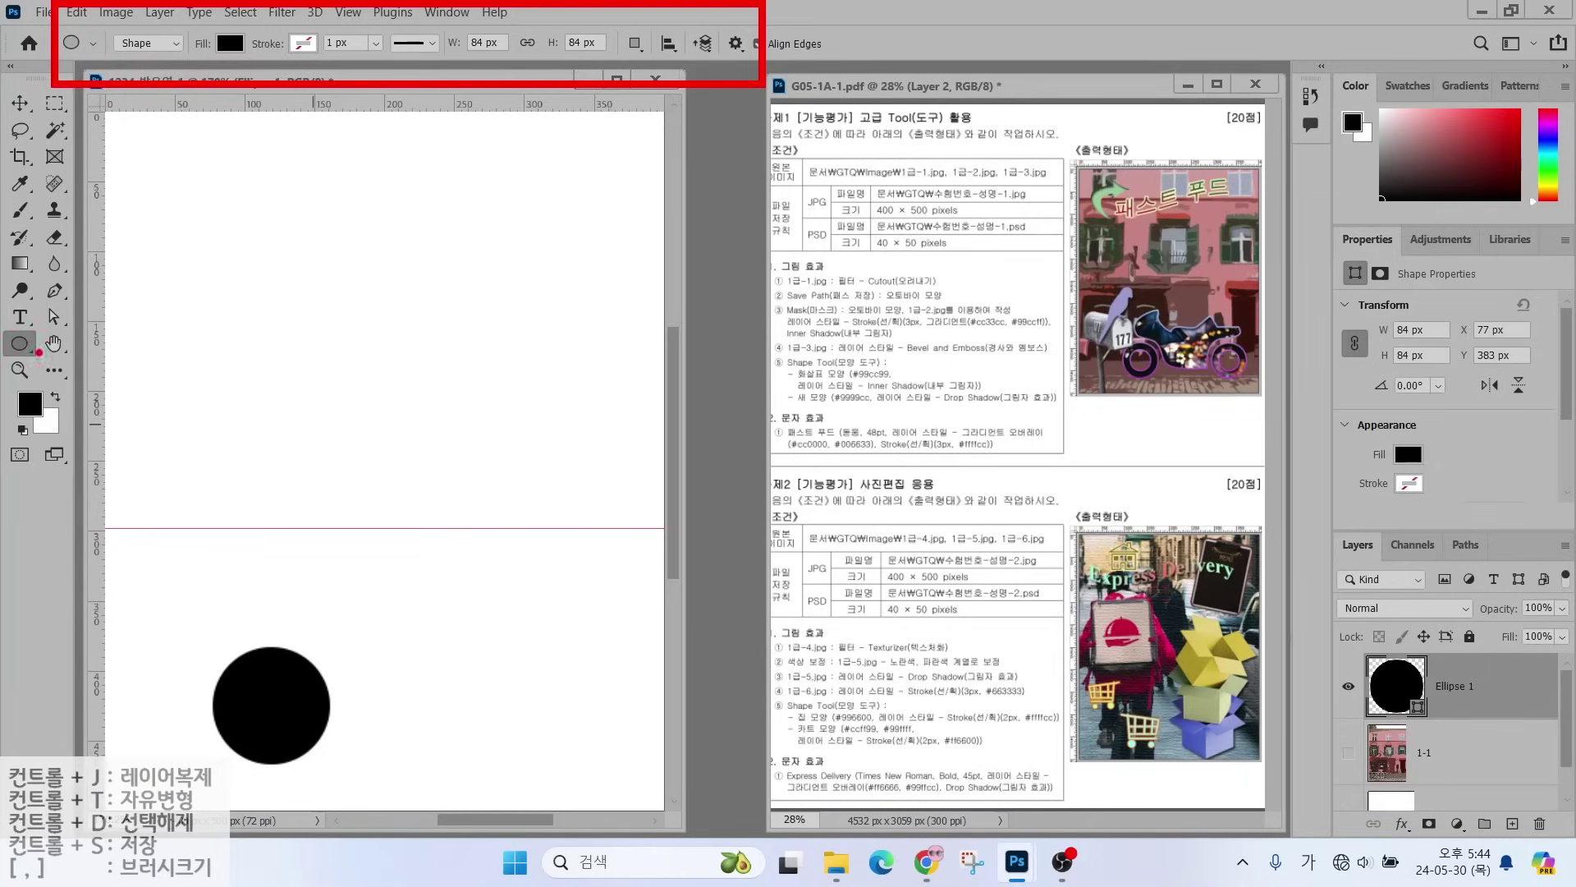
mouse_move(35, 335)
mouse_down()
mouse_move(97, 285)
mouse_move(4, 361)
mouse_move(45, 340)
mouse_up()
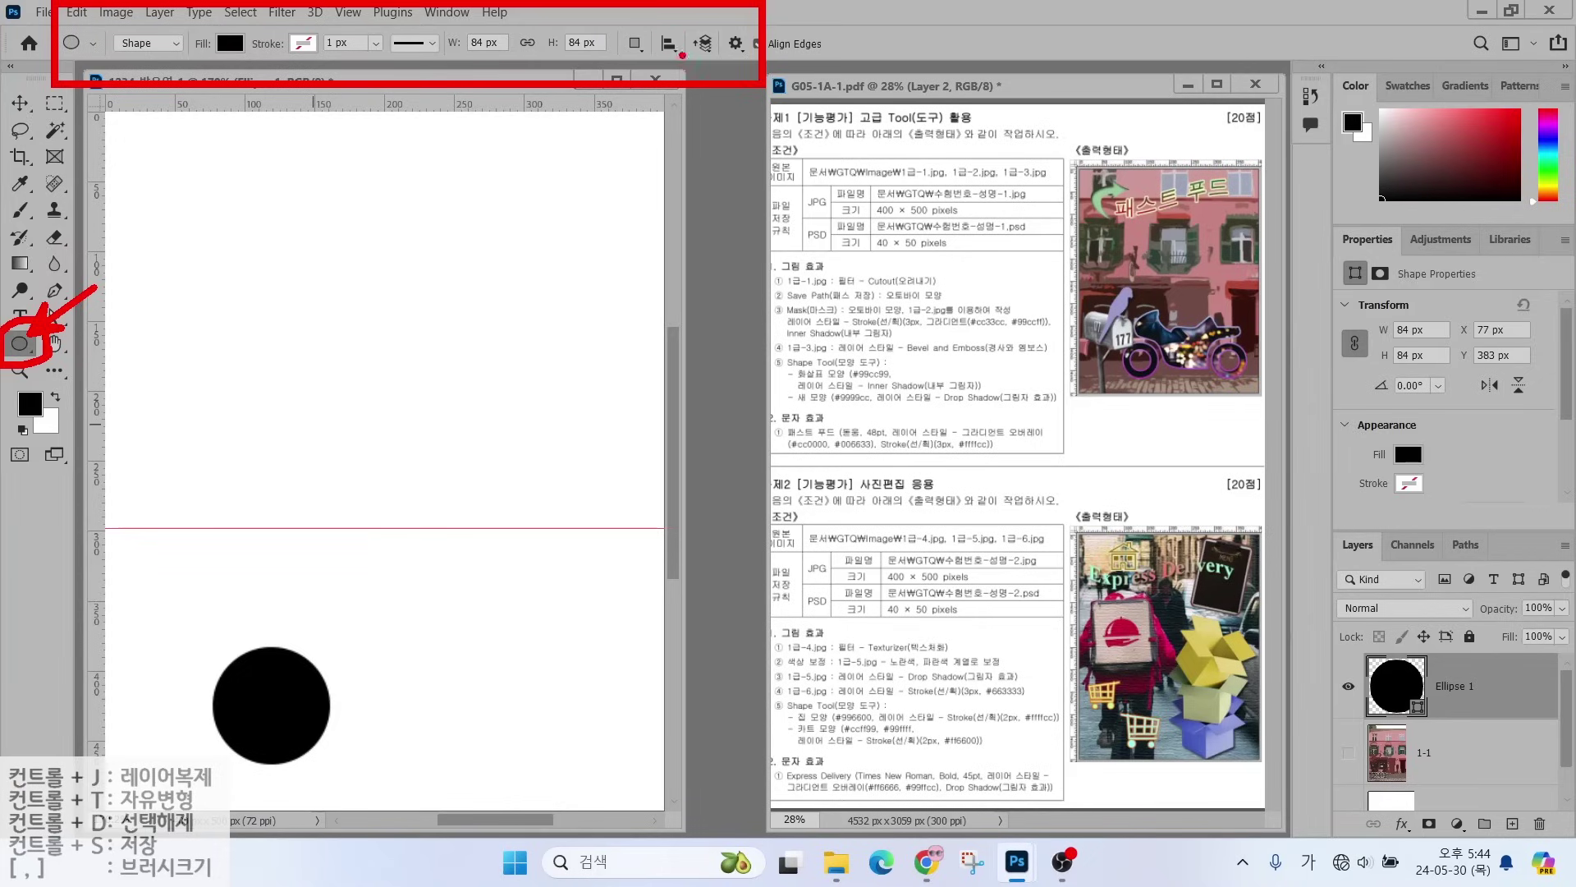
mouse_move(681, 69)
mouse_down()
mouse_move(611, 45)
mouse_move(661, 65)
mouse_move(706, 132)
mouse_up()
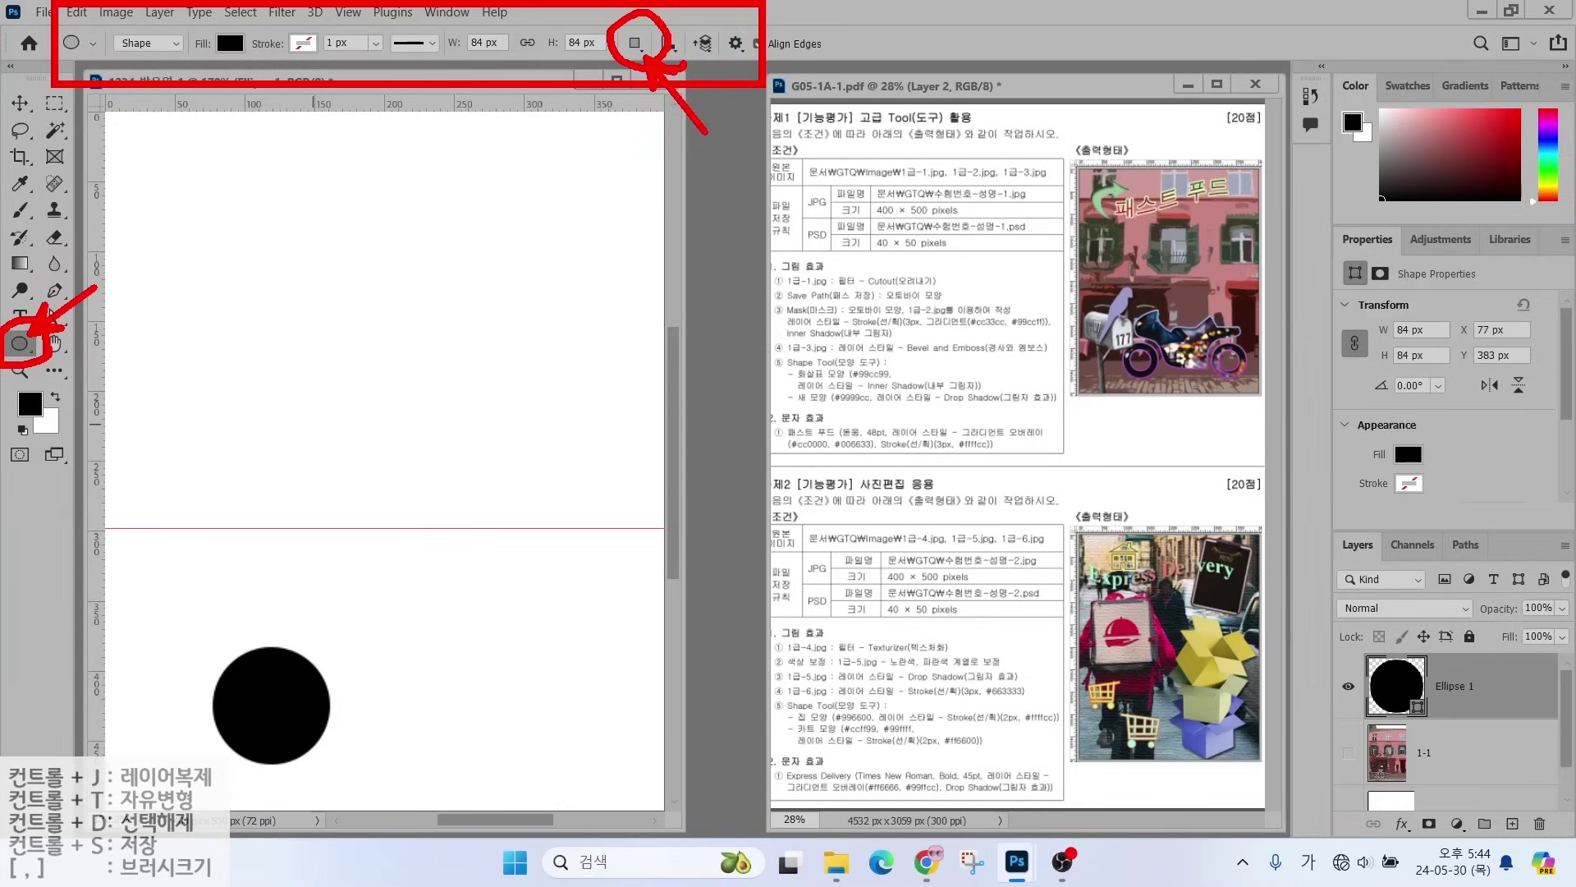
key(Escape)
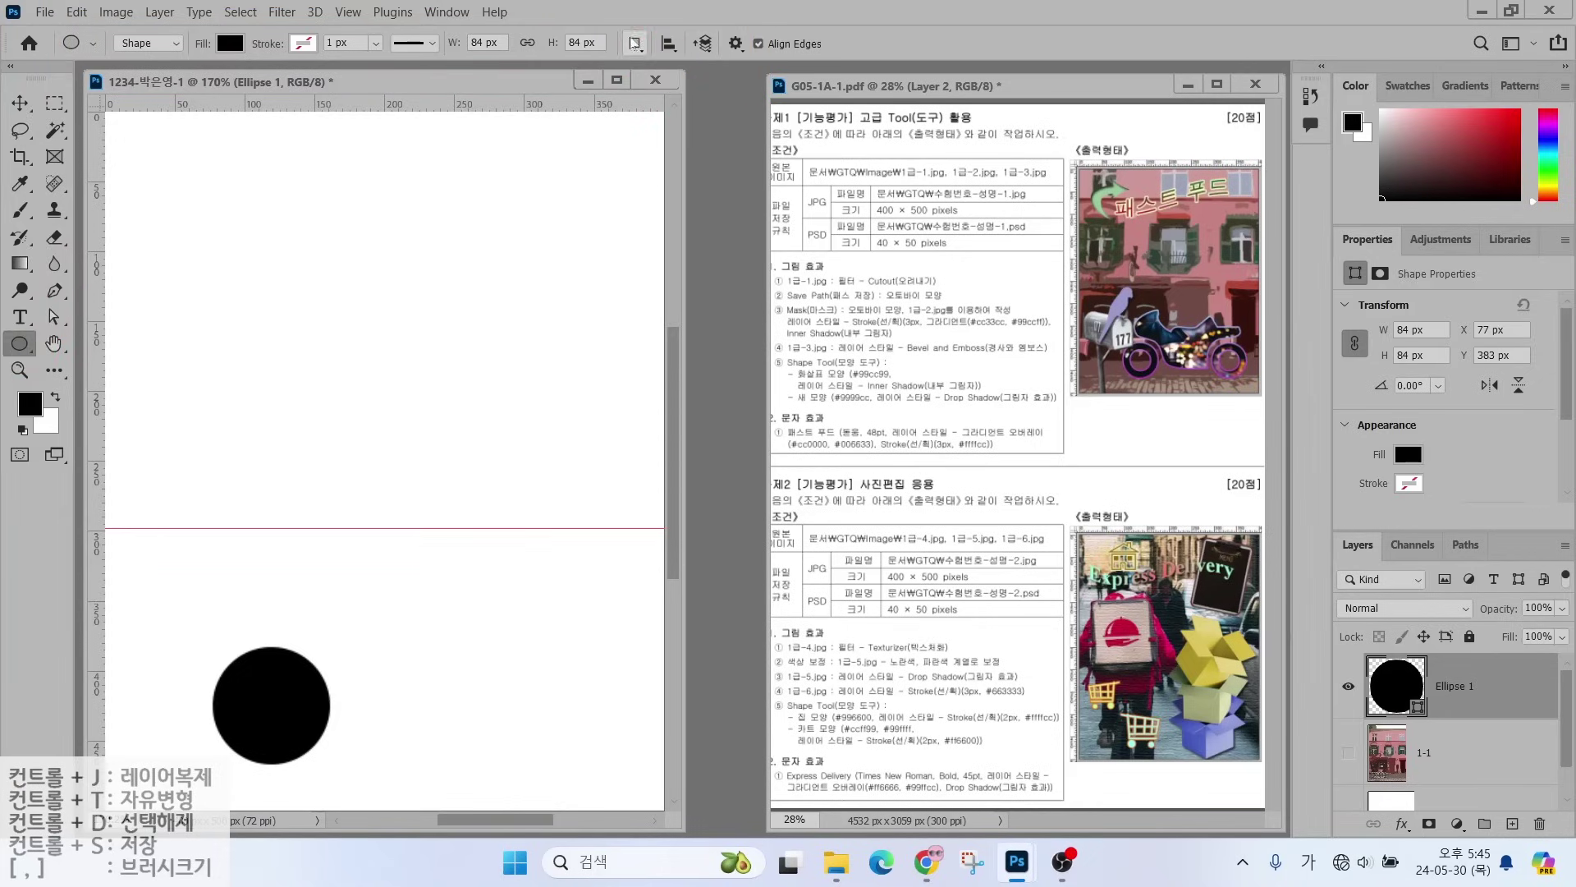
click(634, 43)
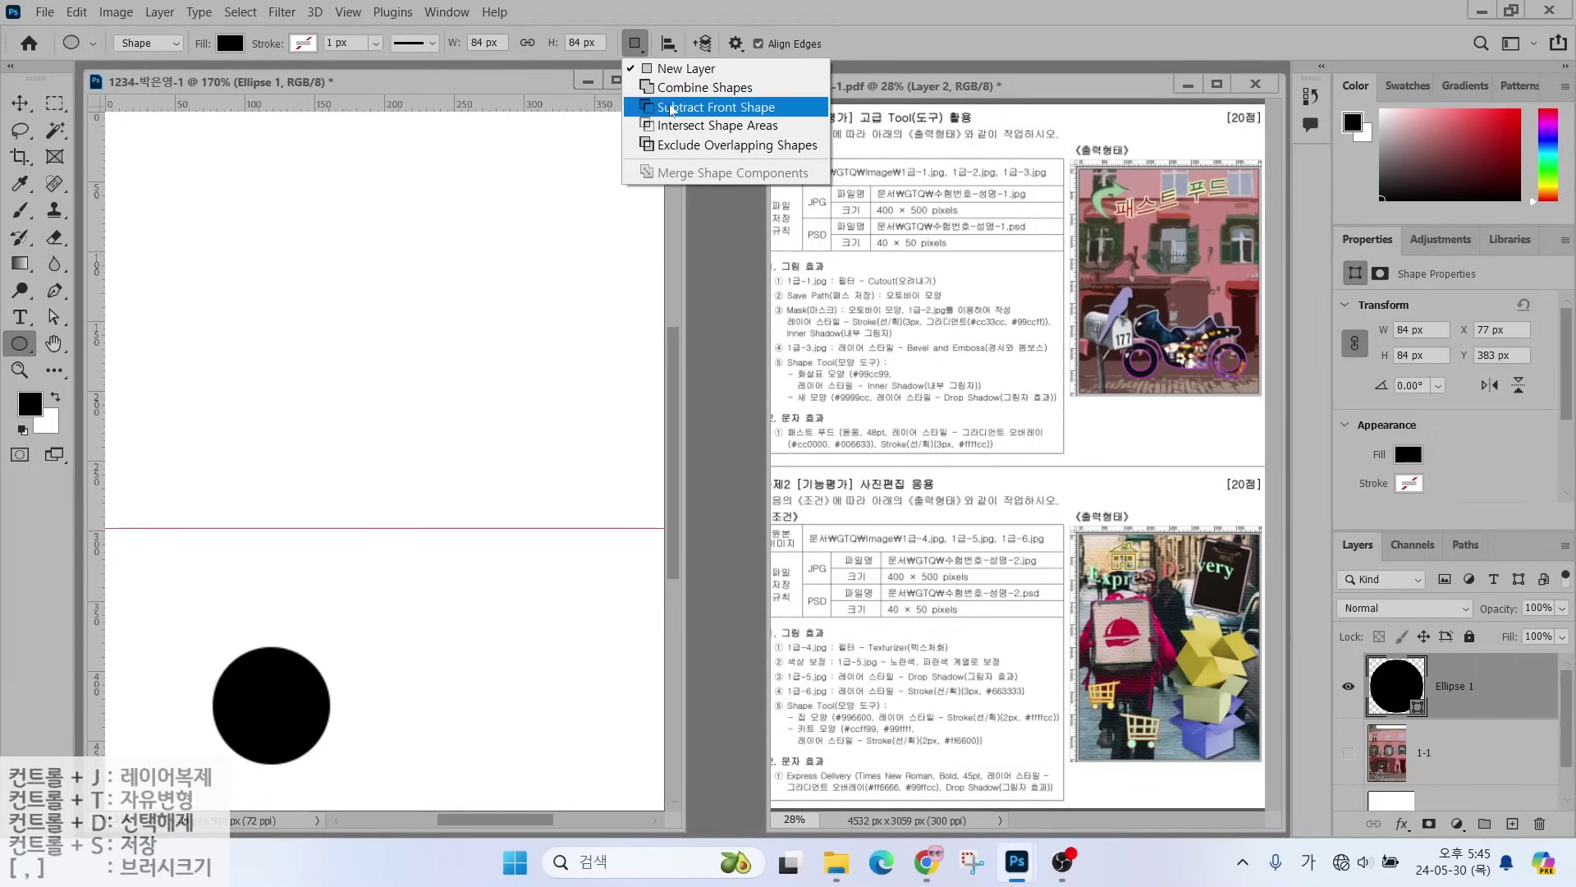
click(672, 107)
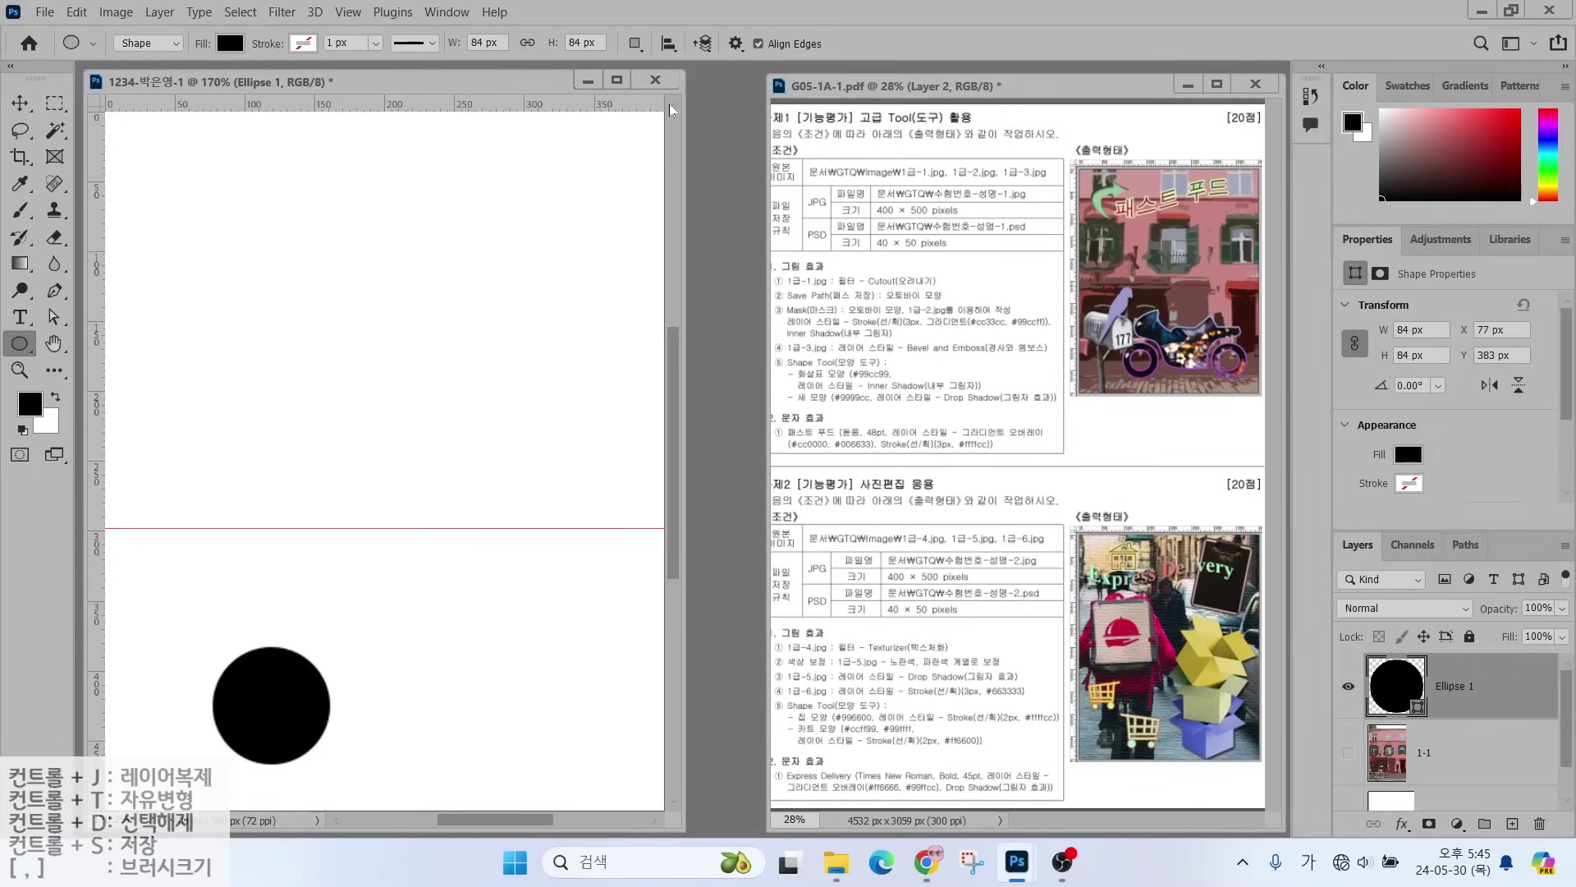
click(636, 46)
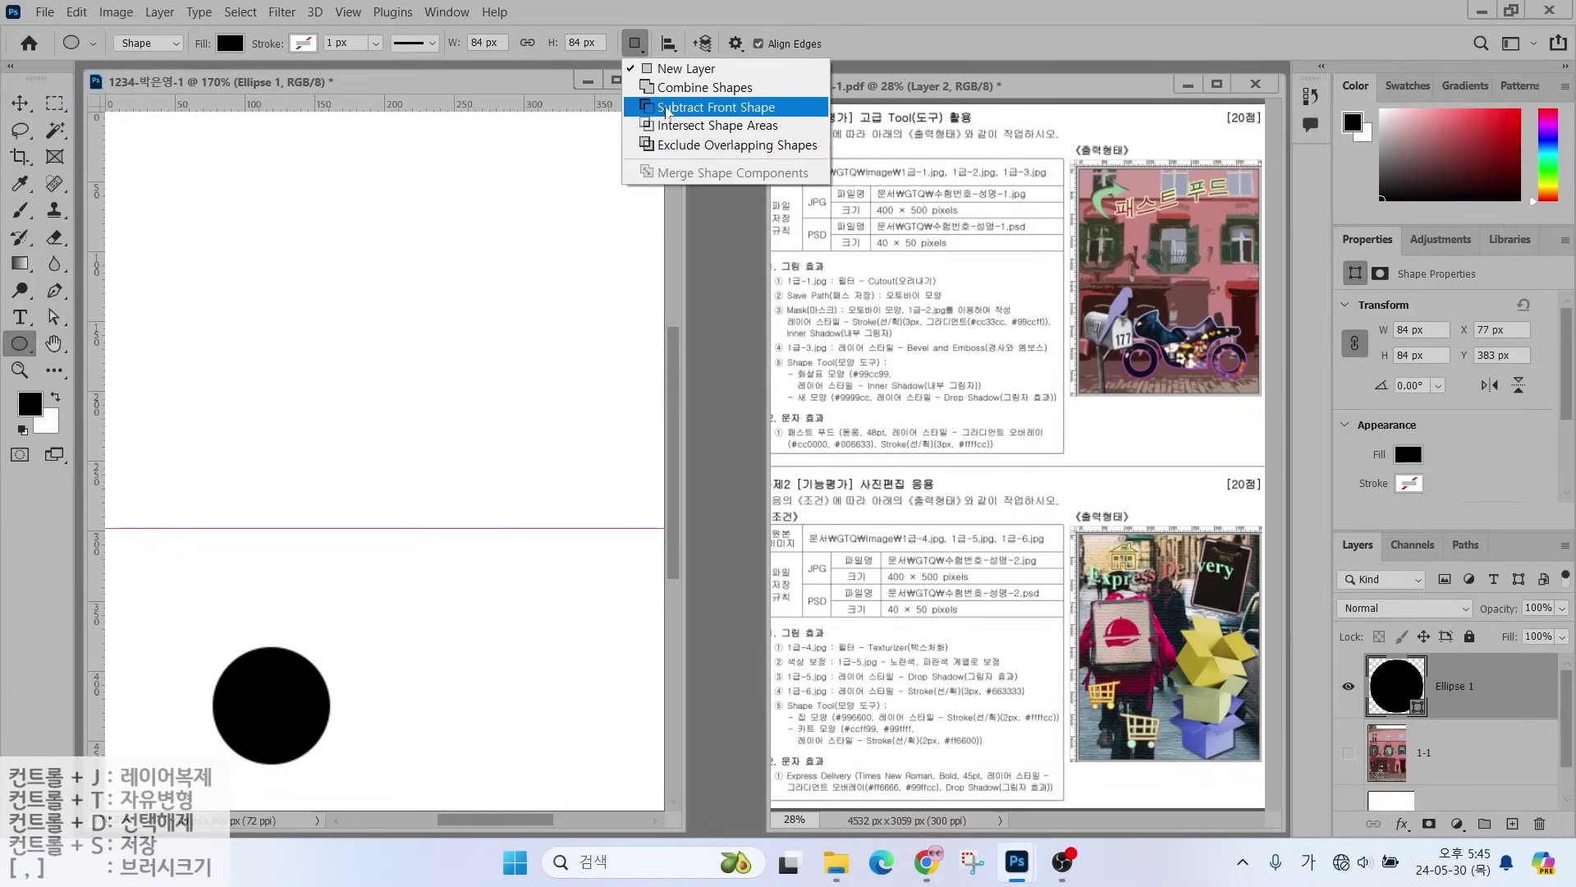
click(667, 109)
click(635, 43)
click(661, 108)
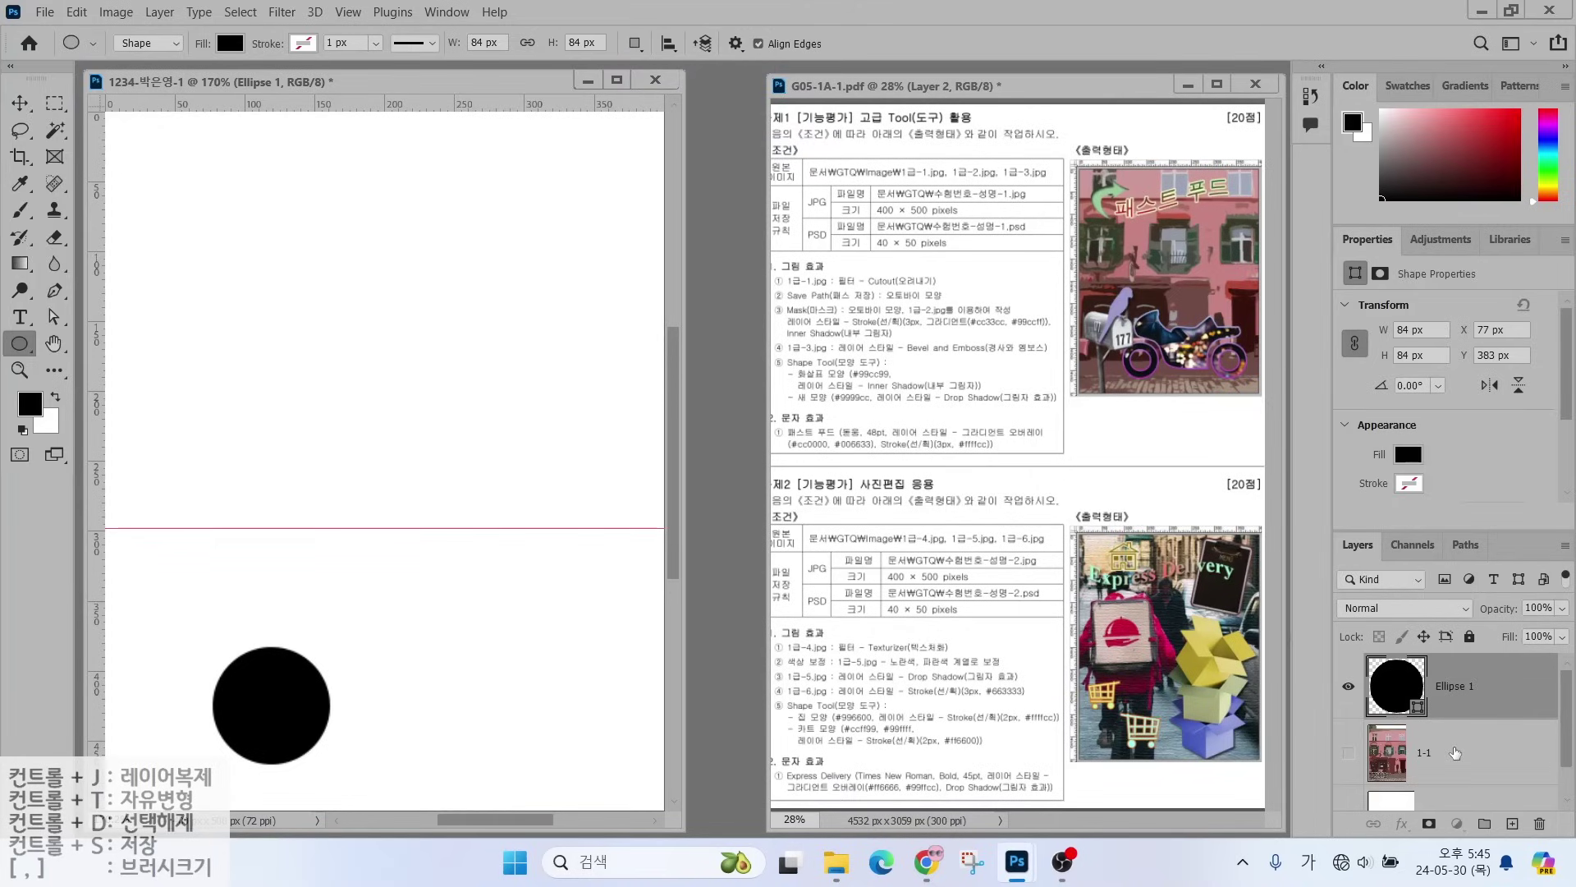
- Reselect the Ellipse 1 layer and verify Subtract Front Shape is still active
click(1455, 753)
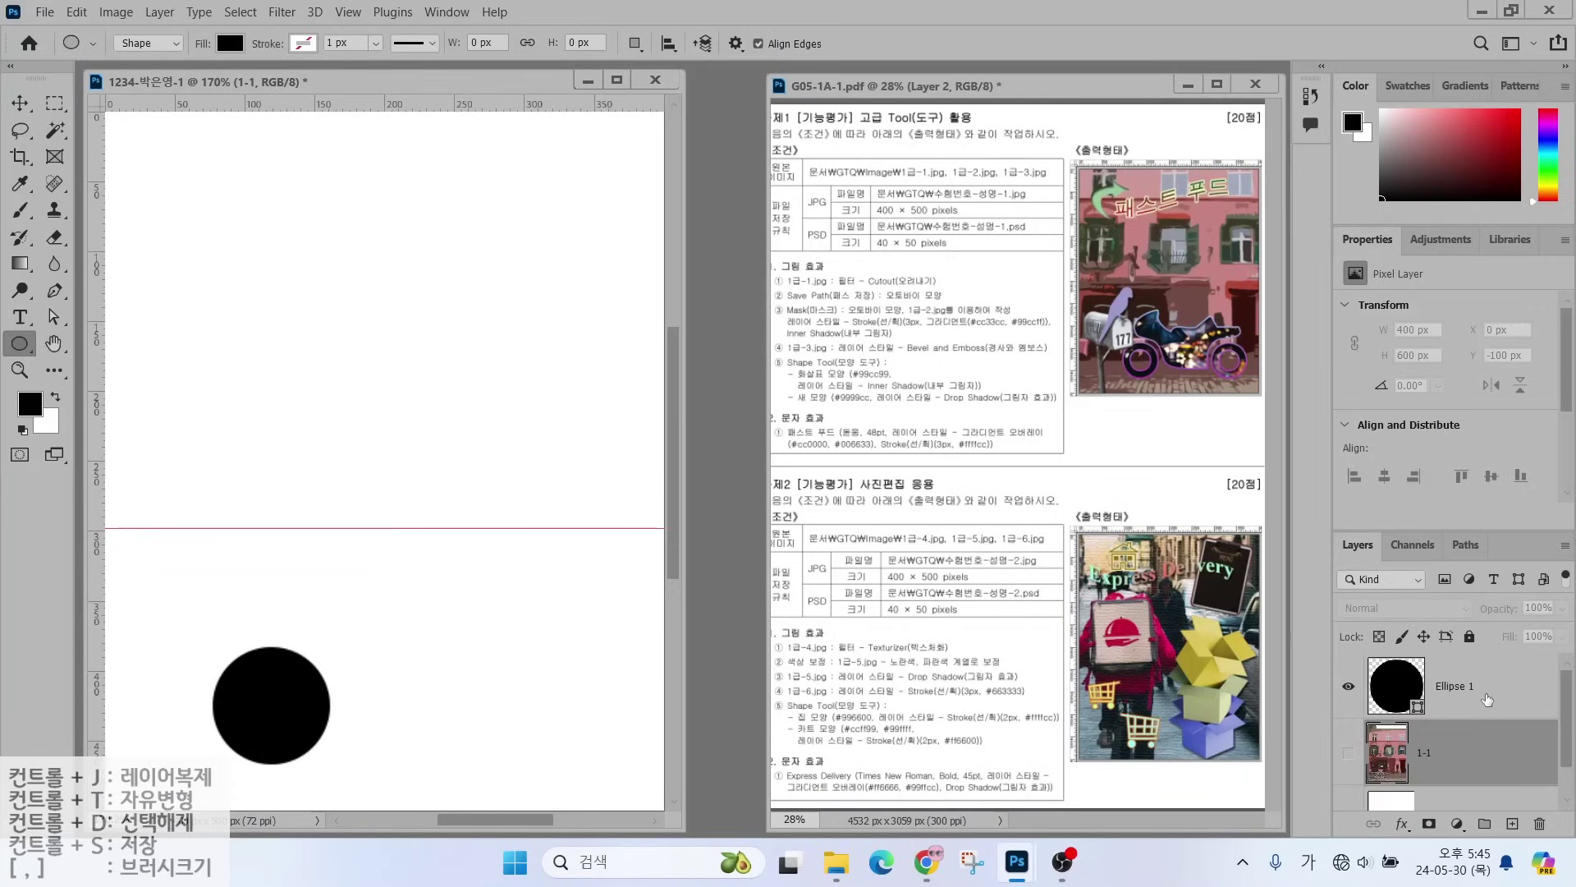
click(1487, 698)
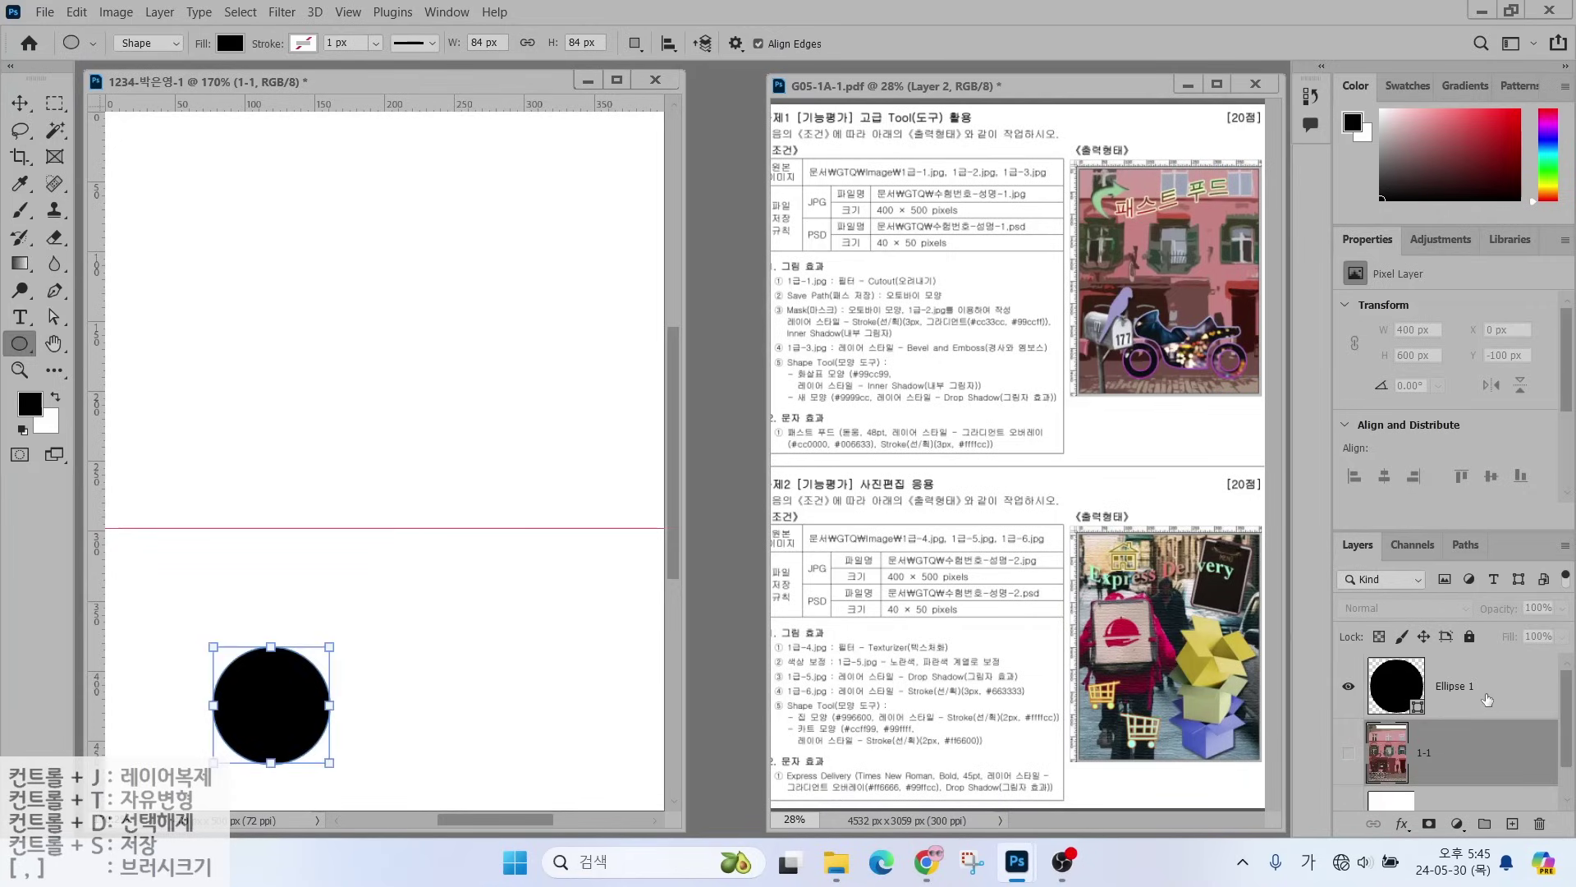
click(636, 47)
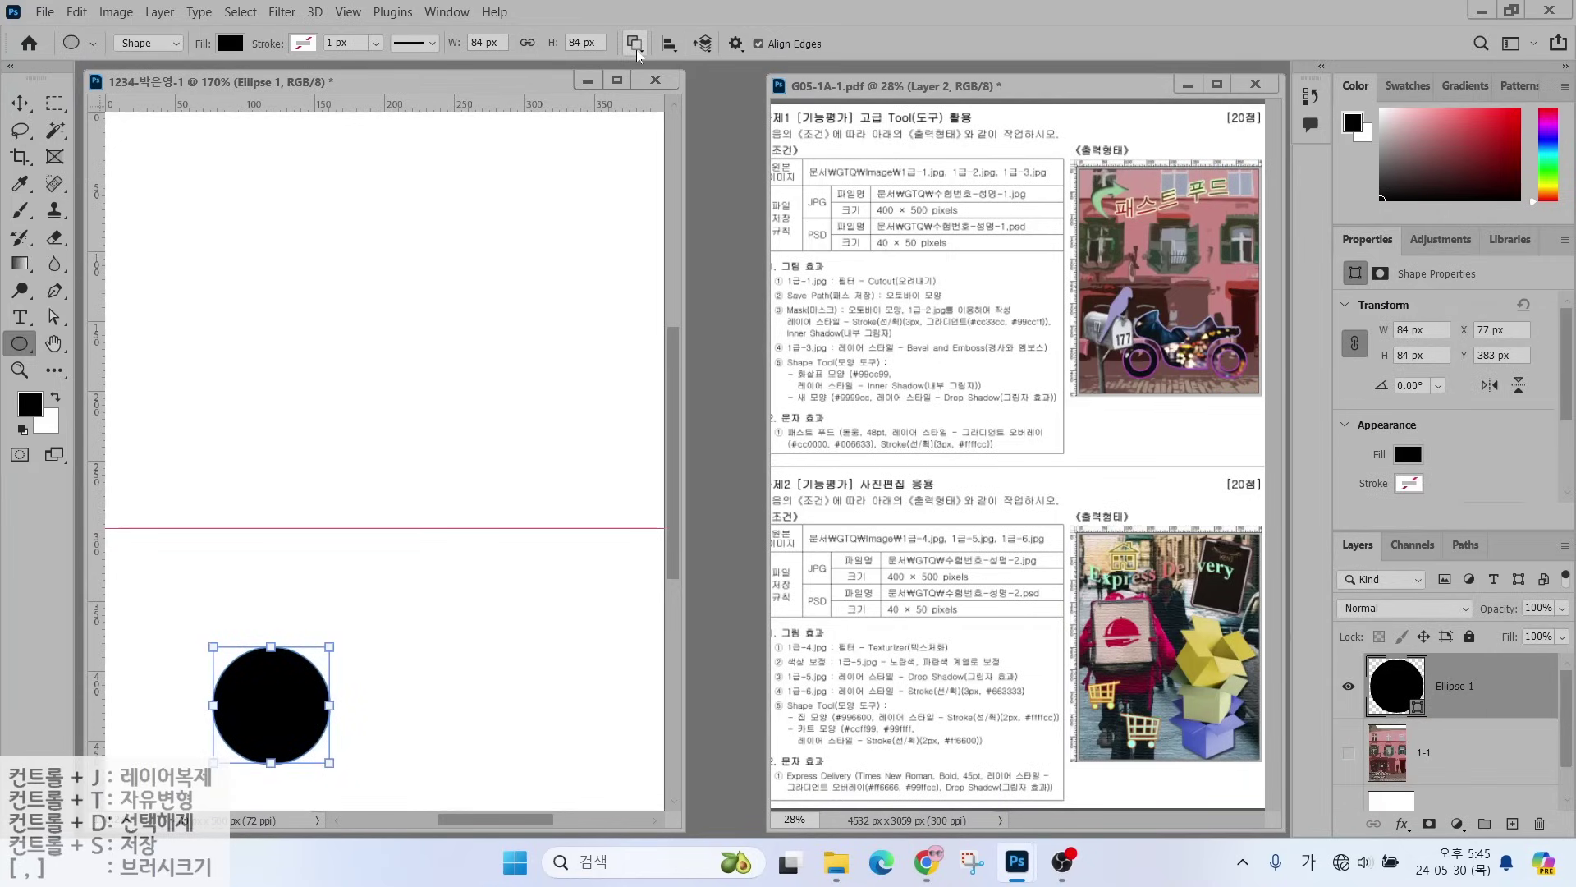
- Cut a centred 52 × 52 px hole into the circle, then select the ring with Path Selection
drag(235, 672, 309, 747)
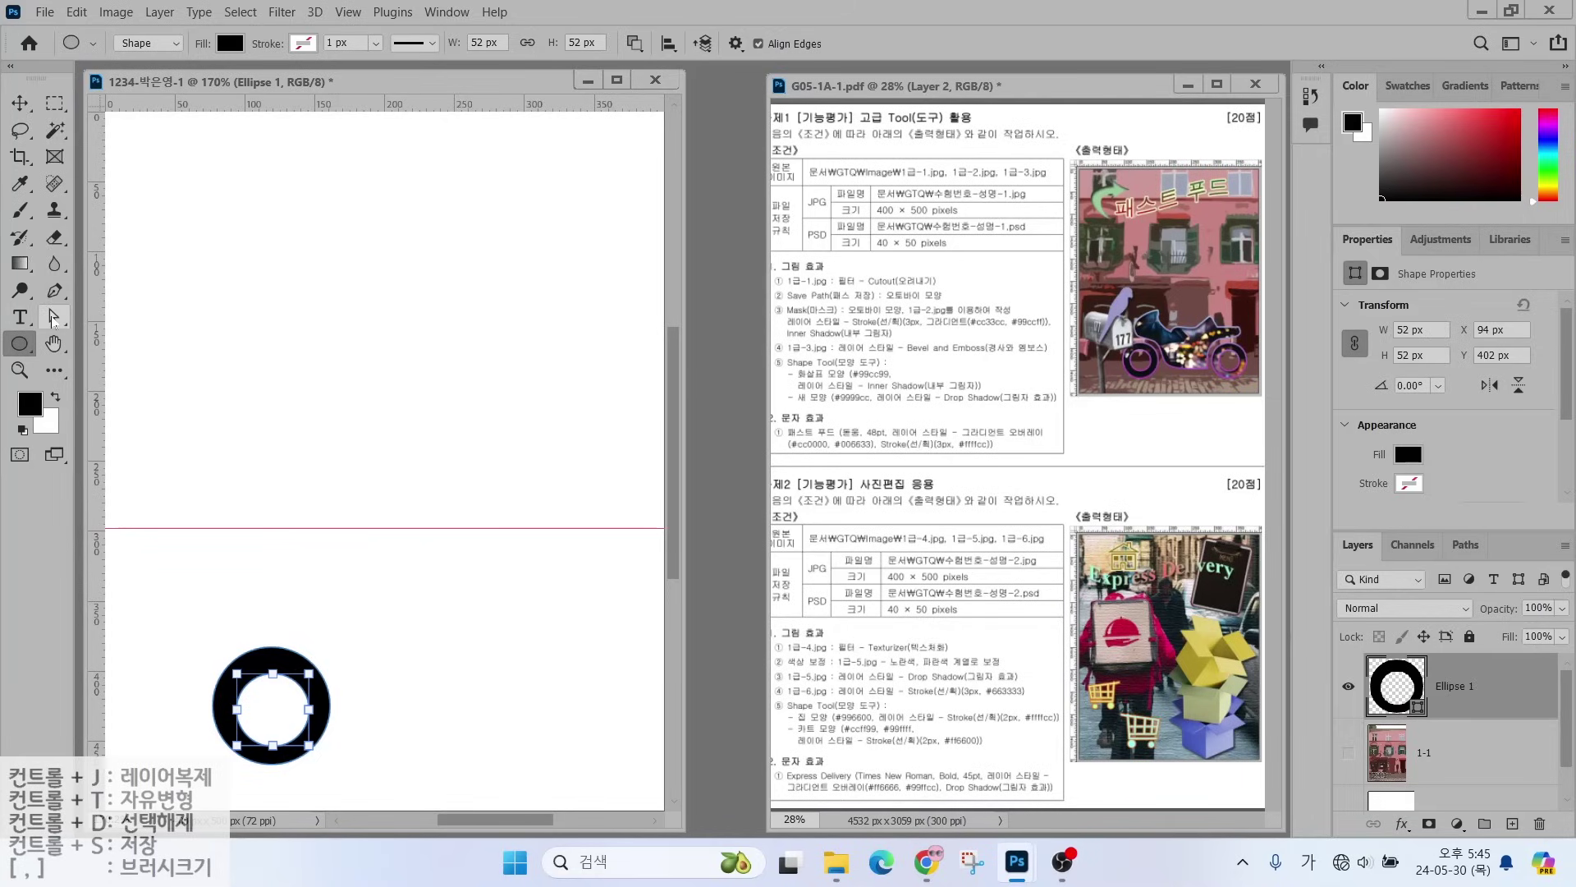
click(53, 319)
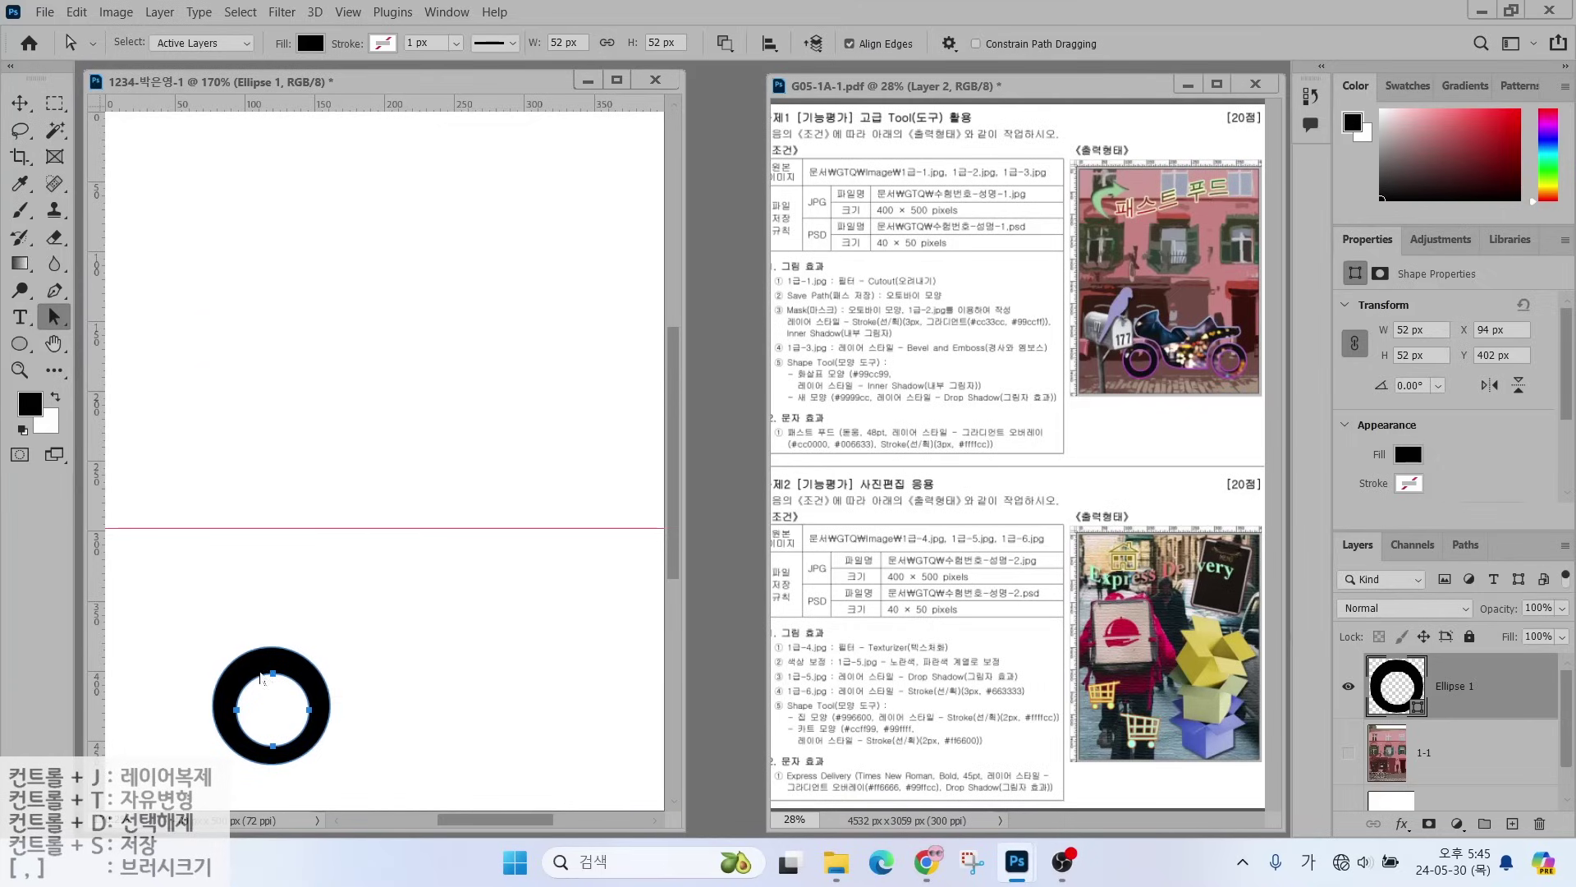
mouse_move(260, 679)
mouse_down()
mouse_move(248, 638)
mouse_move(270, 676)
mouse_move(254, 673)
mouse_up()
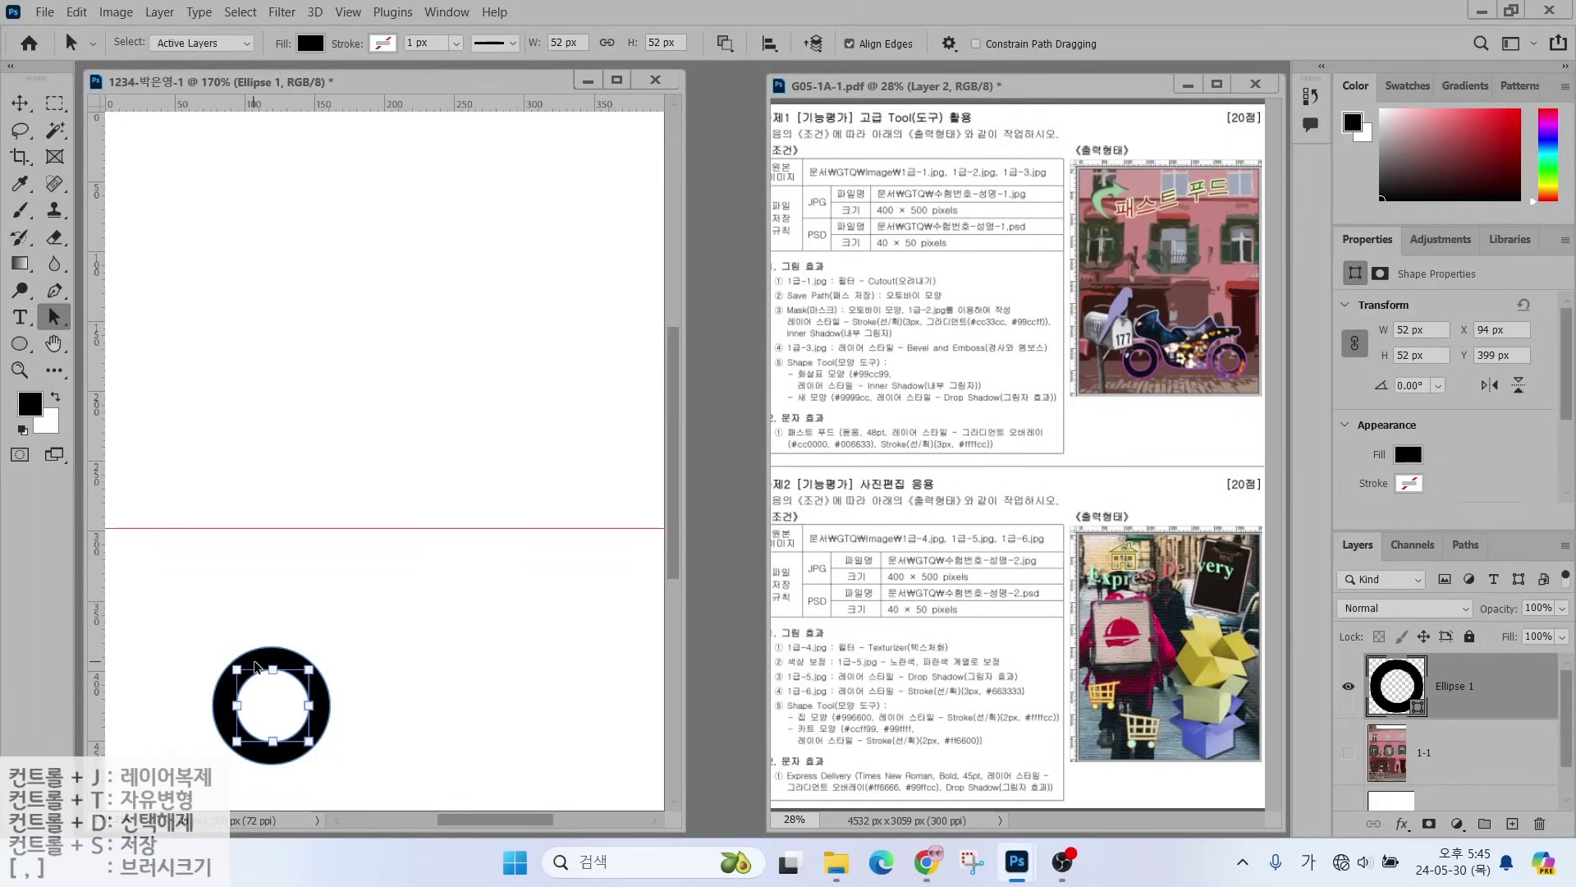
key(Escape)
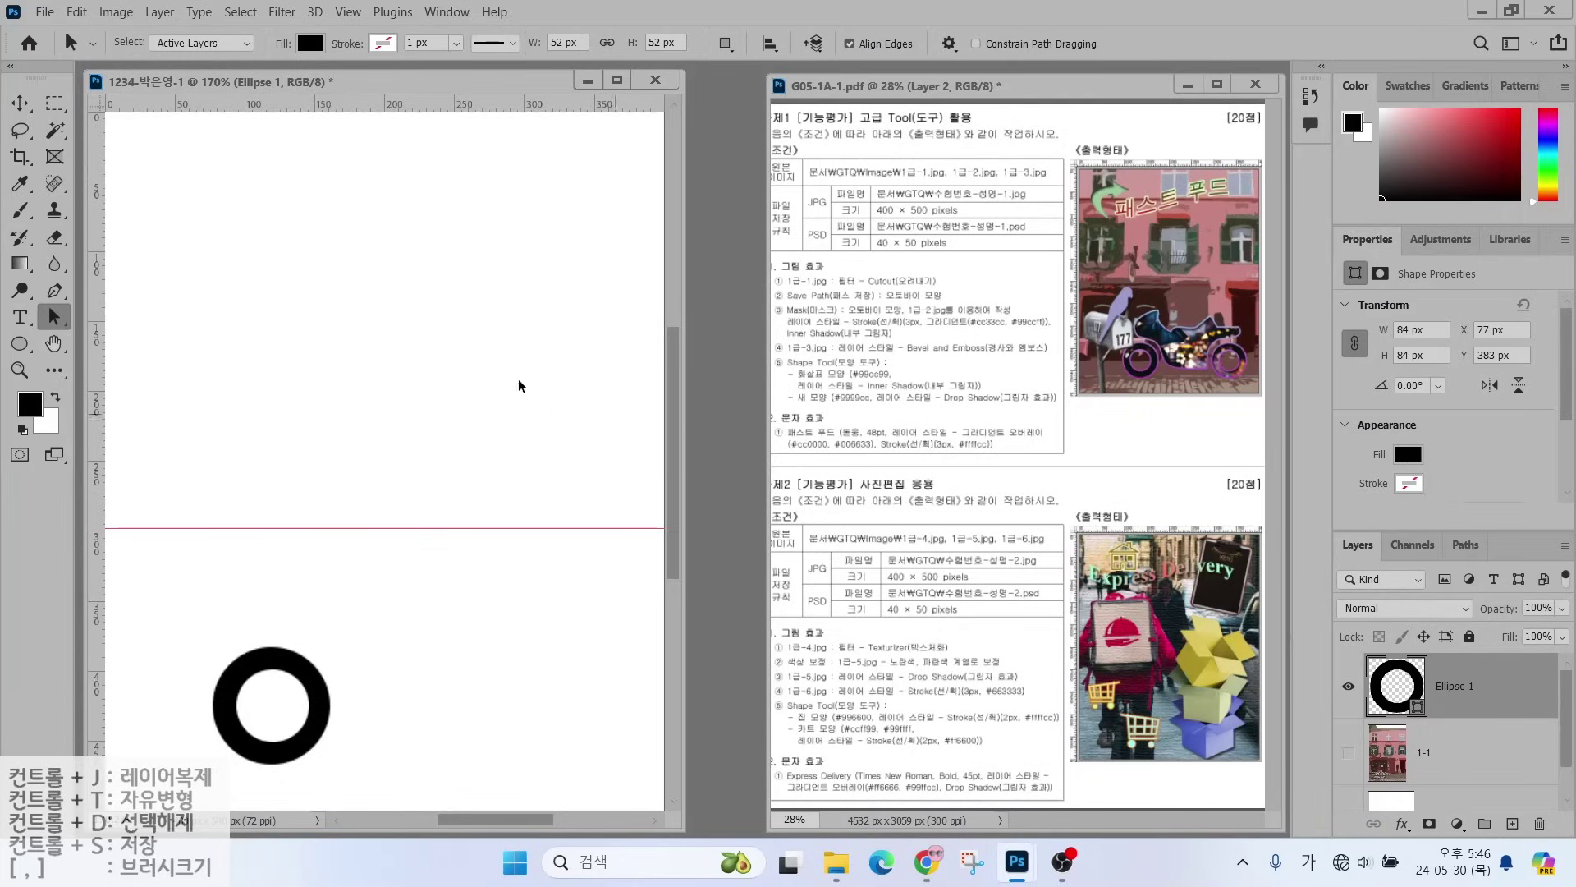
click(260, 665)
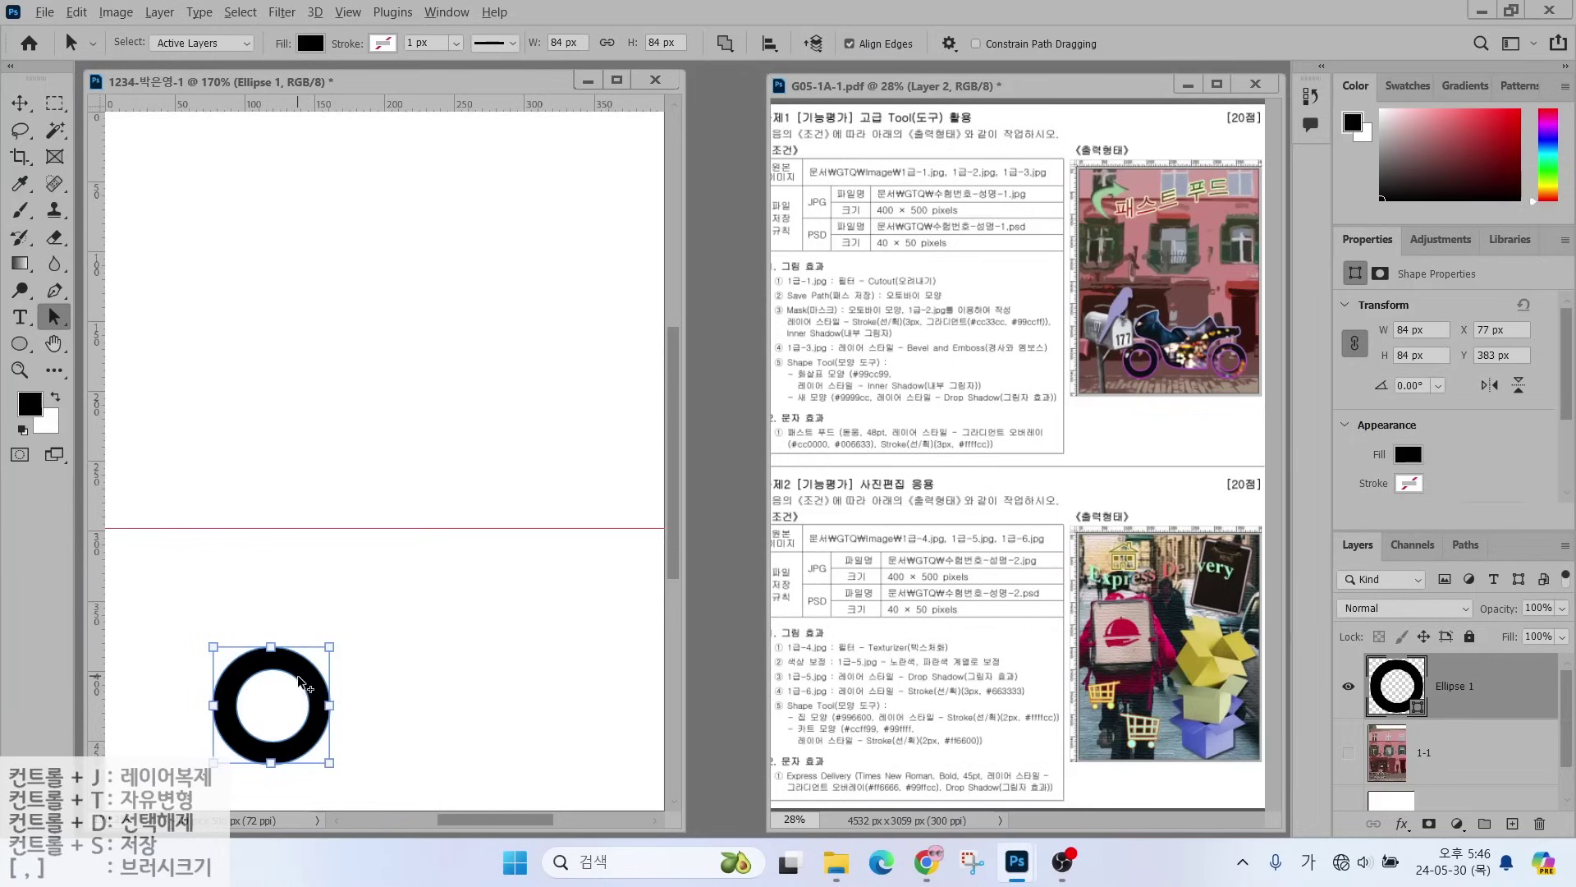
- Alt-drag copies of the ring's outer and inner circles to the right, forming a second wheel
key(alt)
key(alt)
drag(300, 671, 561, 676)
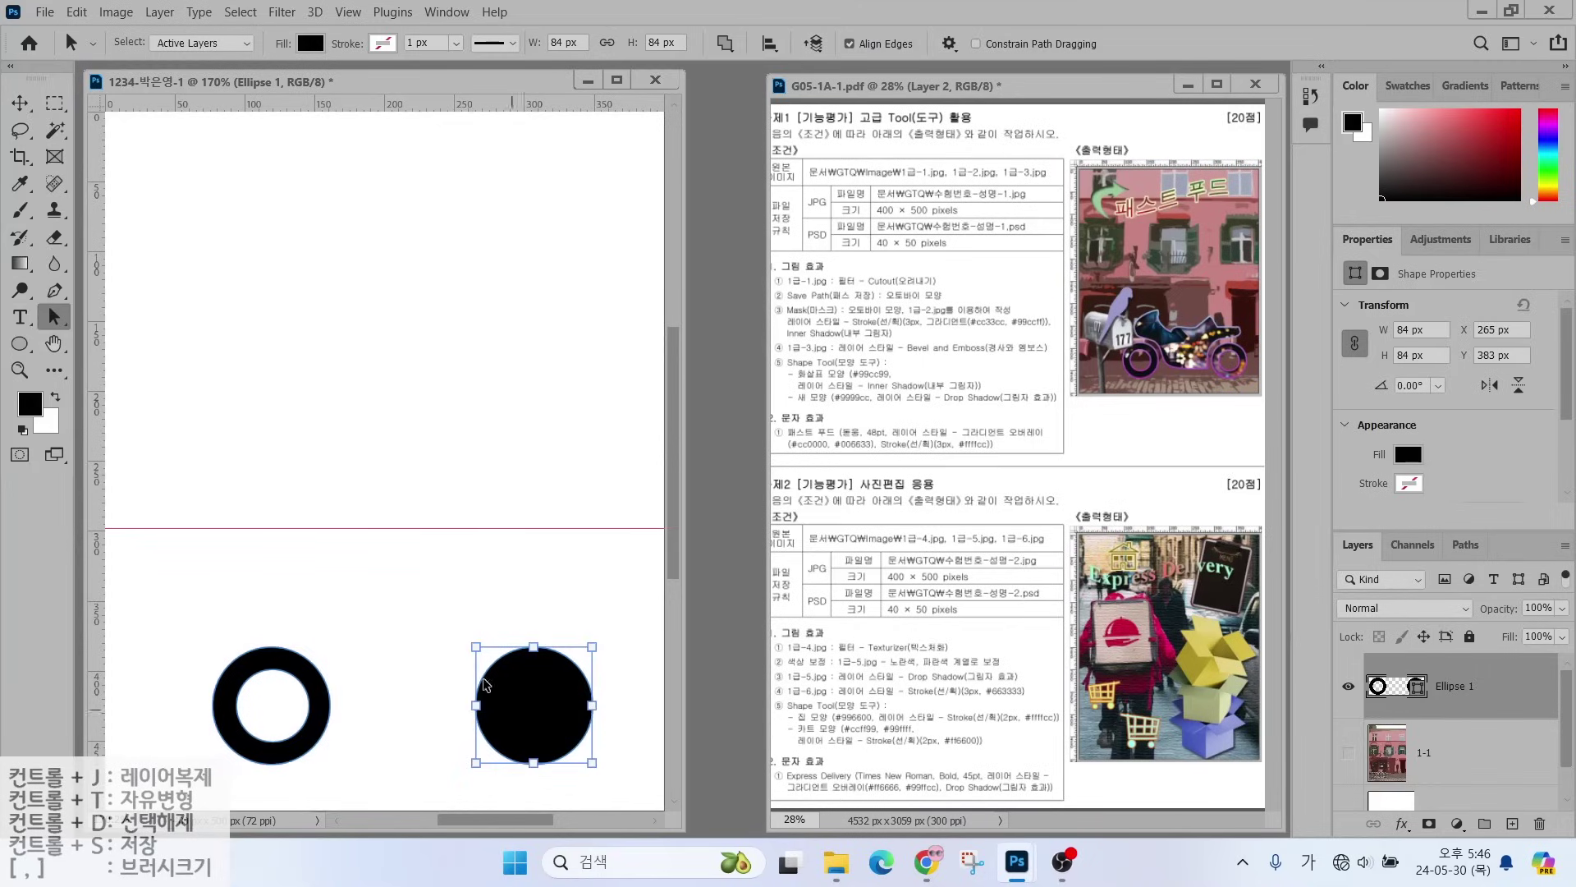
click(256, 690)
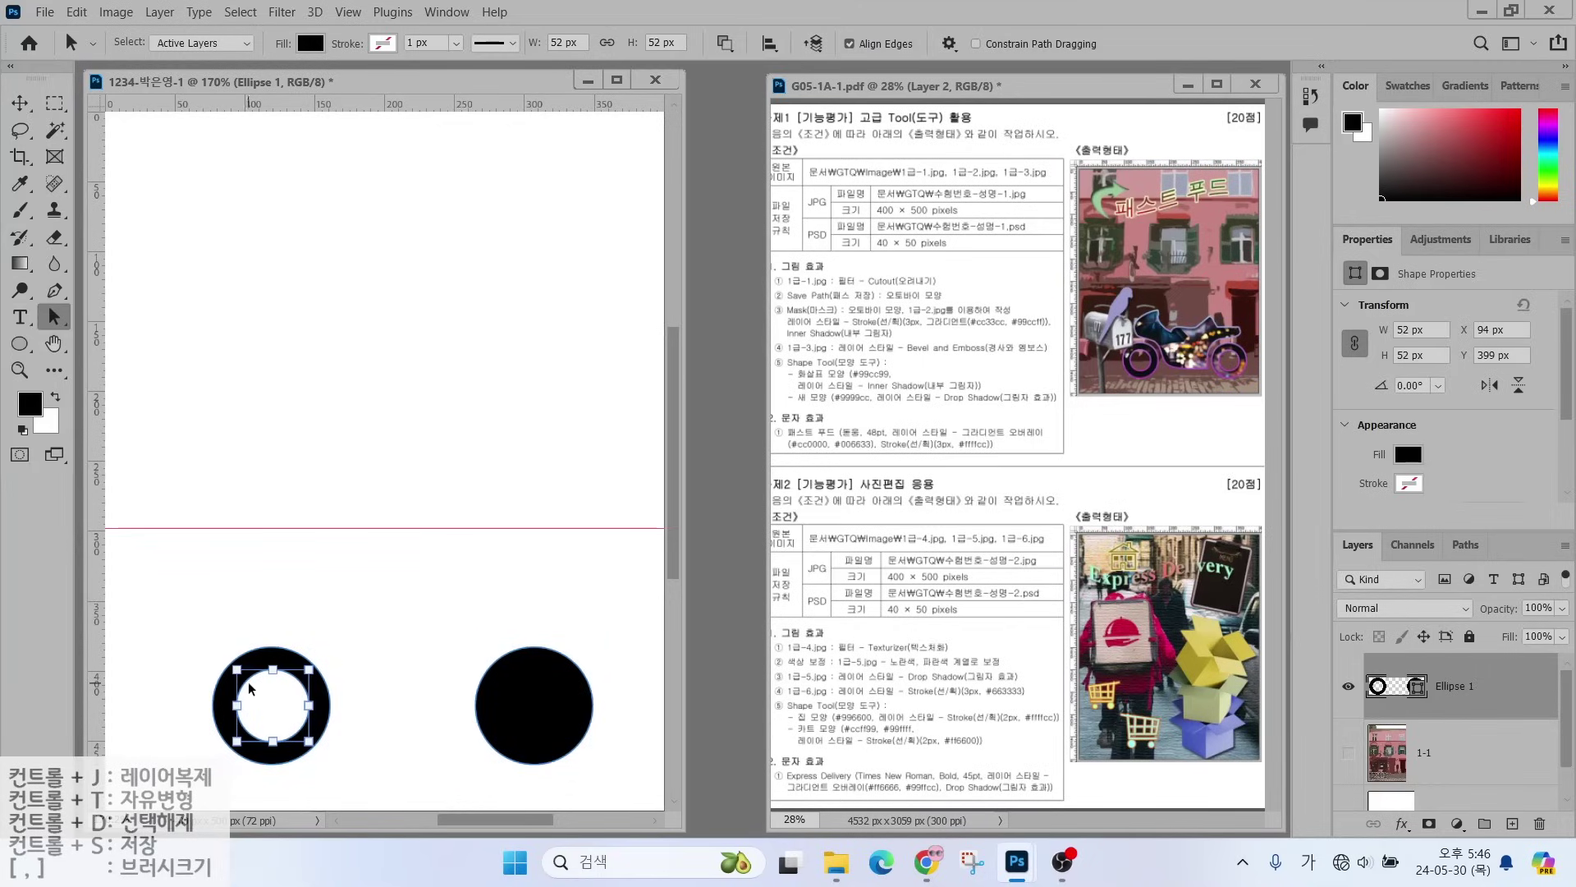
drag(256, 690, 535, 705)
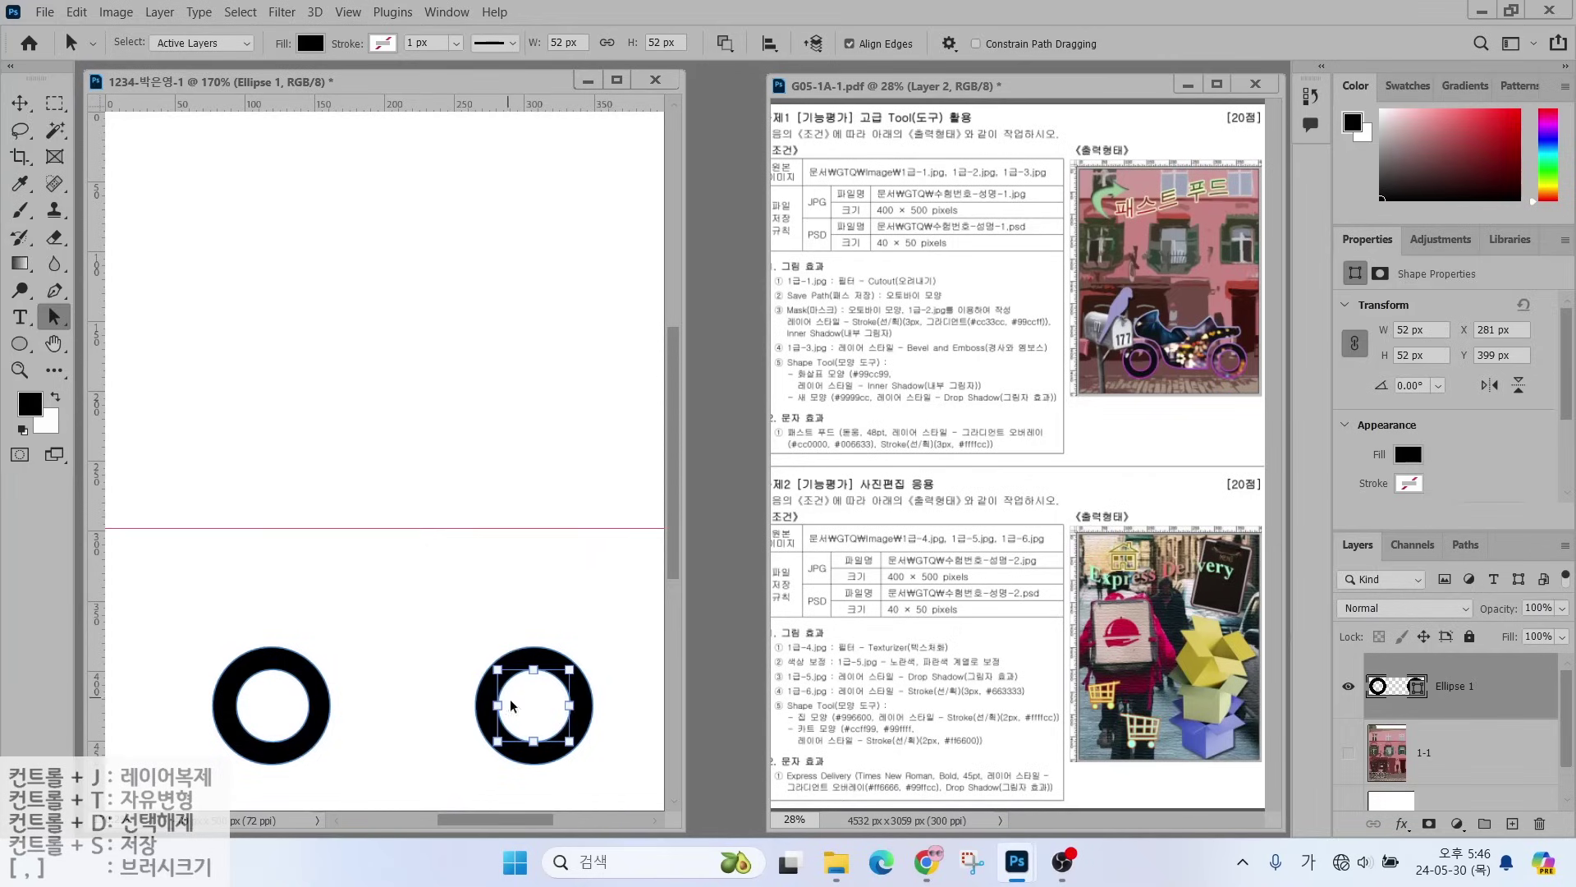
click(410, 704)
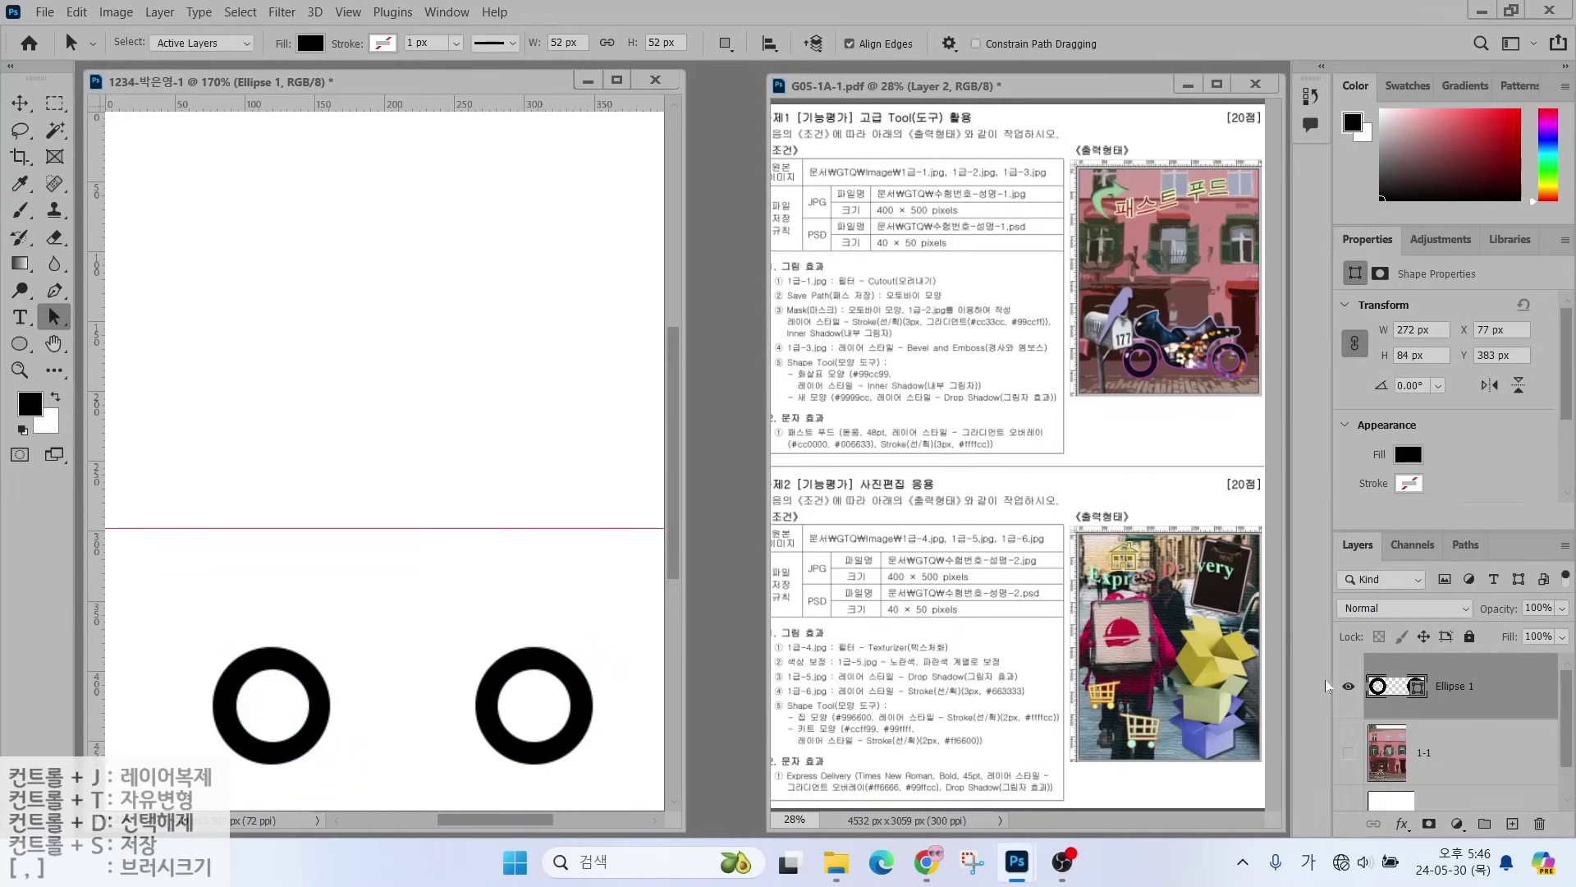
click(1347, 688)
click(1347, 688)
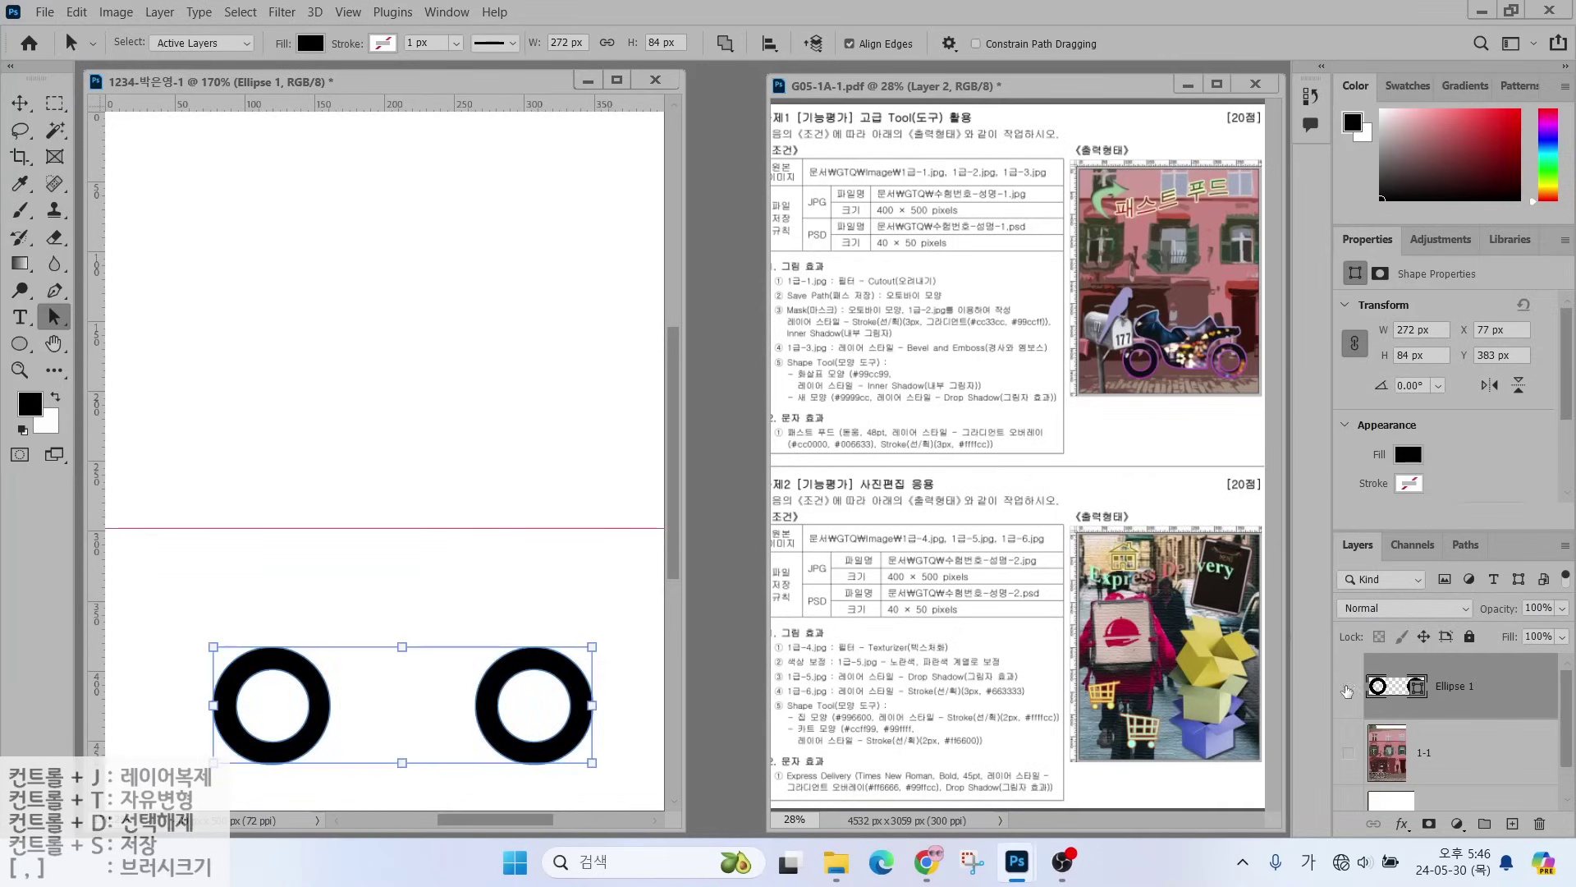
click(1347, 688)
click(1347, 688)
- Switch to the Pen tool in Shape mode
click(56, 291)
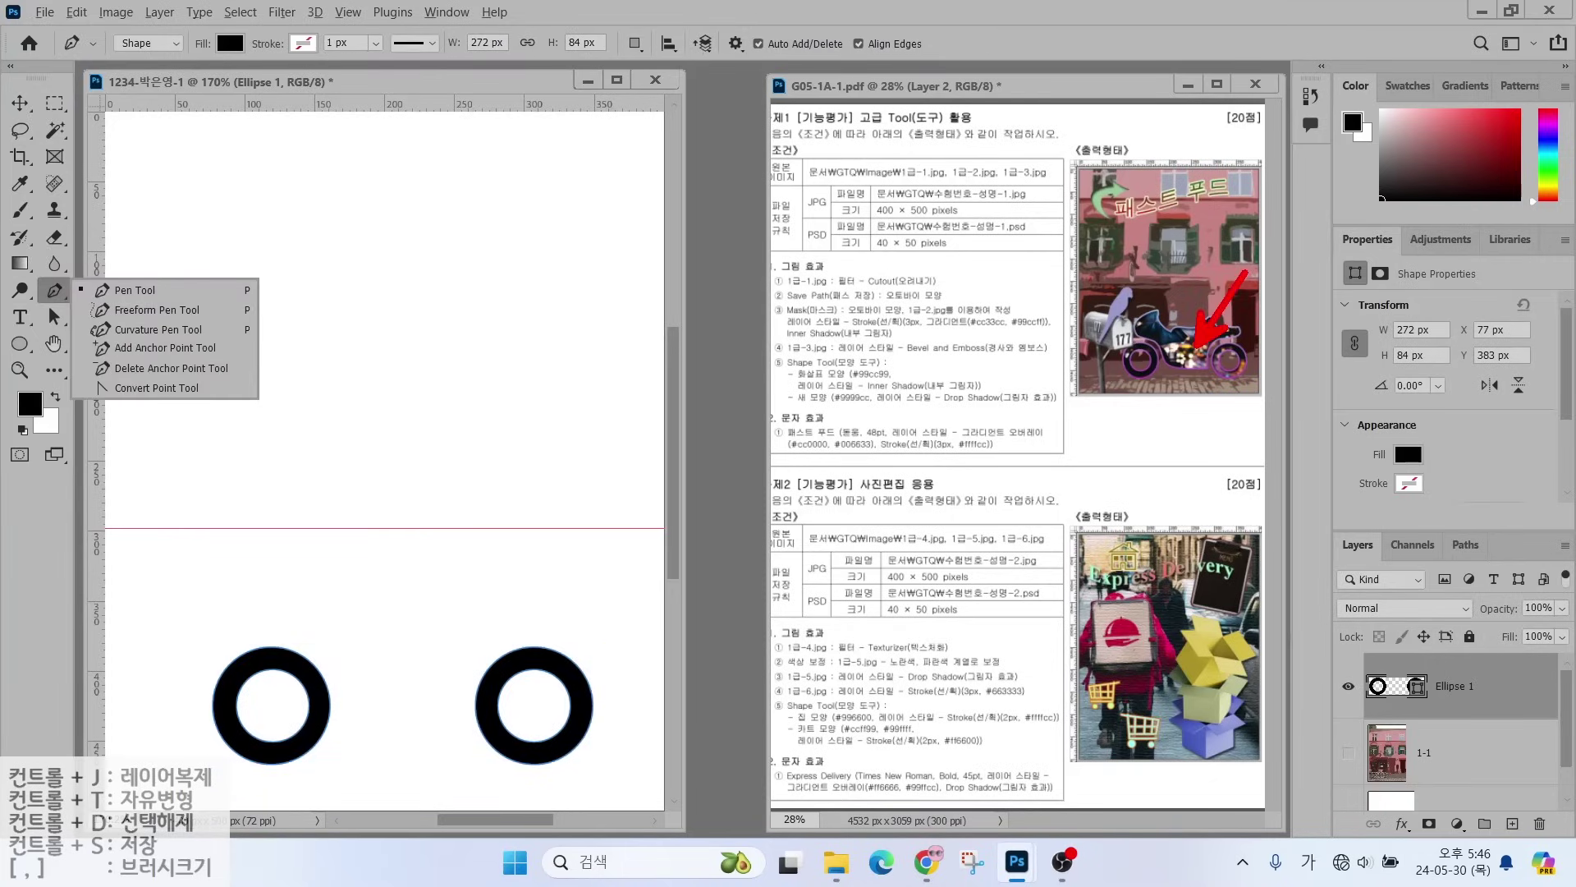
key(Escape)
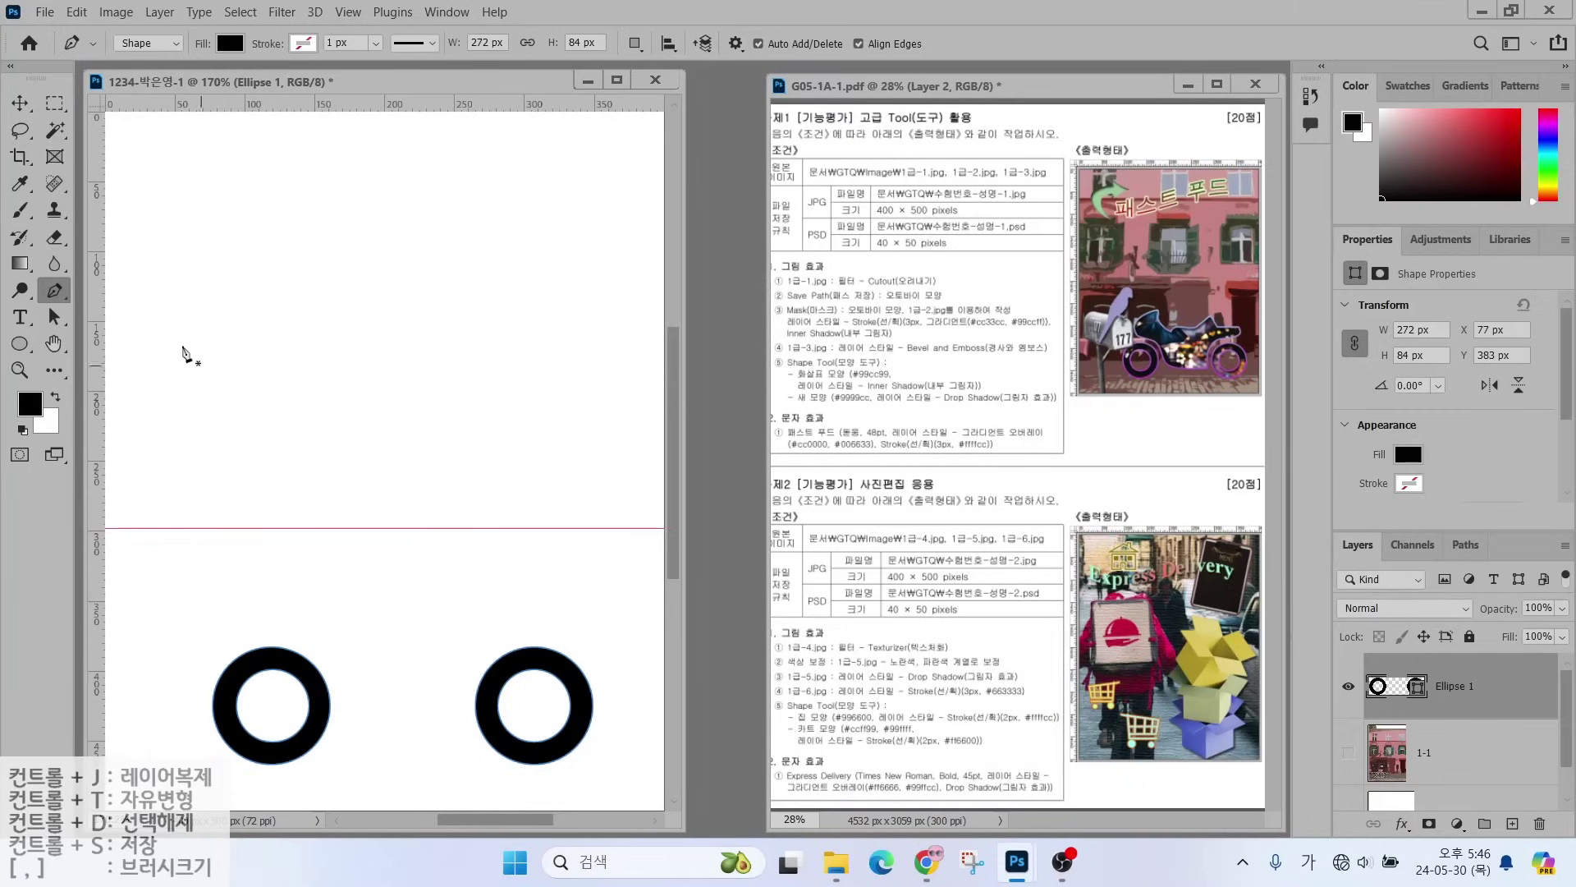
key(ctrl+2)
mouse_move(155, 90)
mouse_down()
mouse_move(98, 28)
mouse_move(145, 20)
mouse_move(189, 115)
mouse_move(226, 68)
mouse_move(212, 39)
mouse_move(238, 37)
mouse_move(228, 64)
mouse_move(320, 17)
mouse_up()
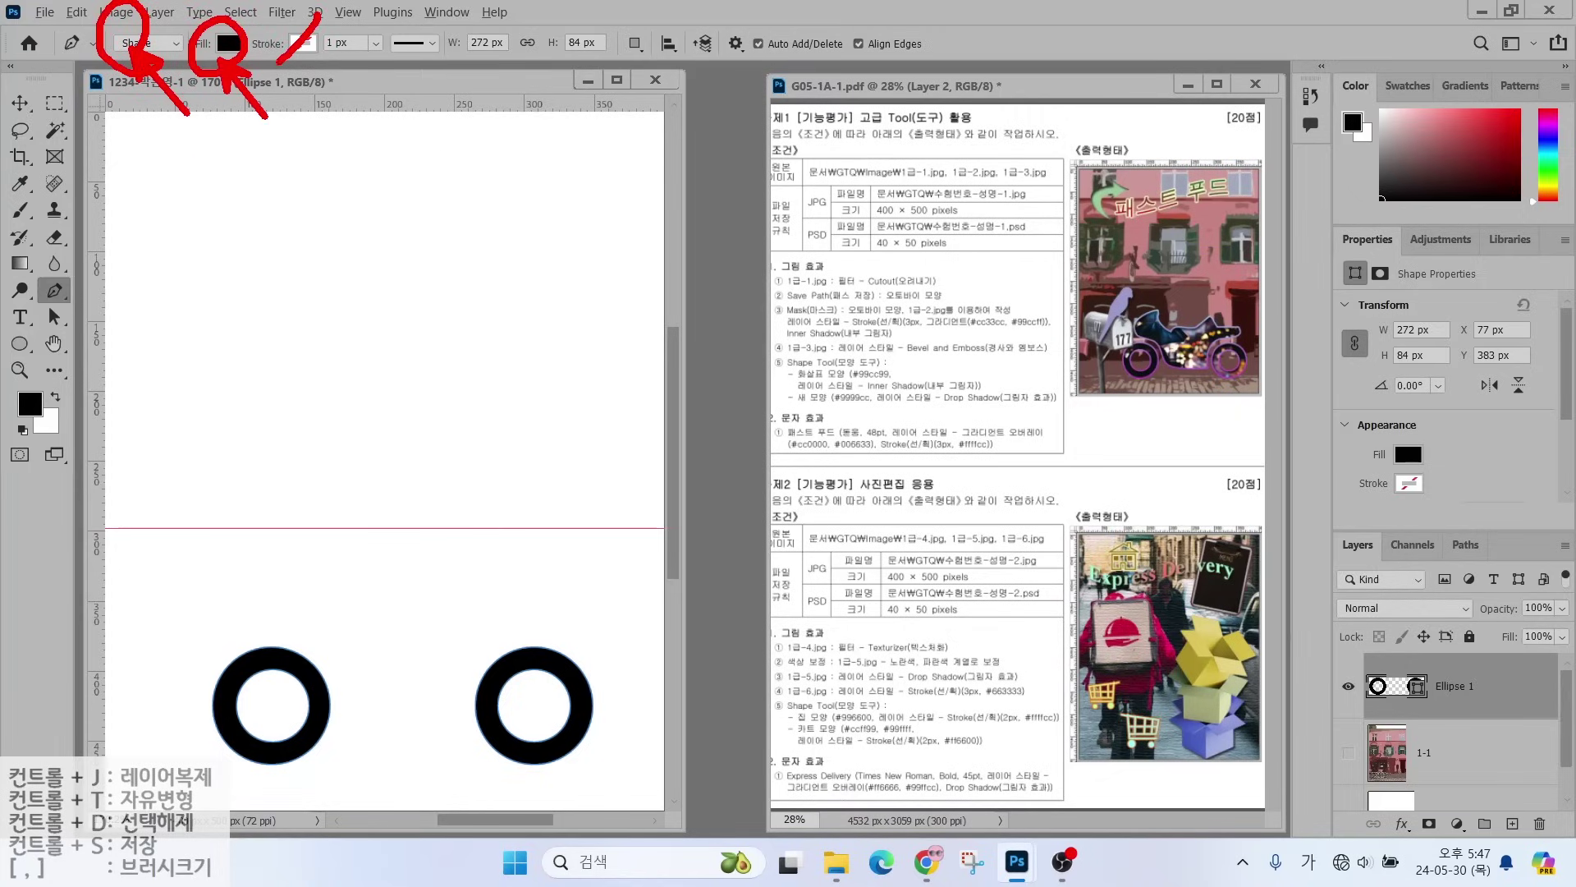
mouse_move(632, 78)
mouse_down()
mouse_move(618, 28)
mouse_move(657, 73)
mouse_up()
key(Escape)
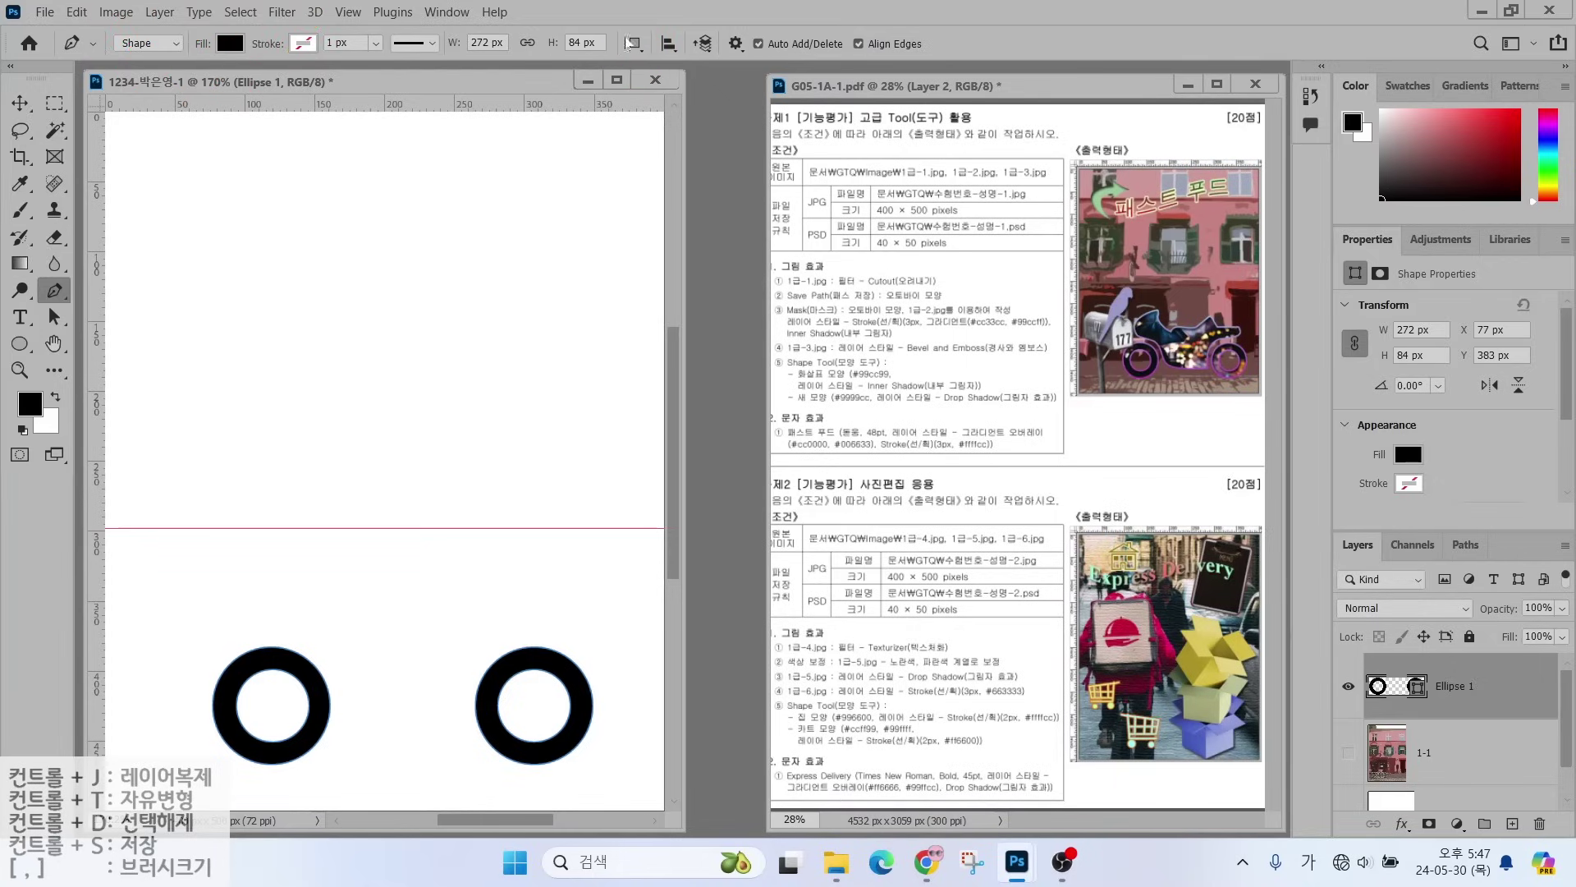
- With Ellipse 1 selected, set Path Operations to Combine Shapes
click(630, 44)
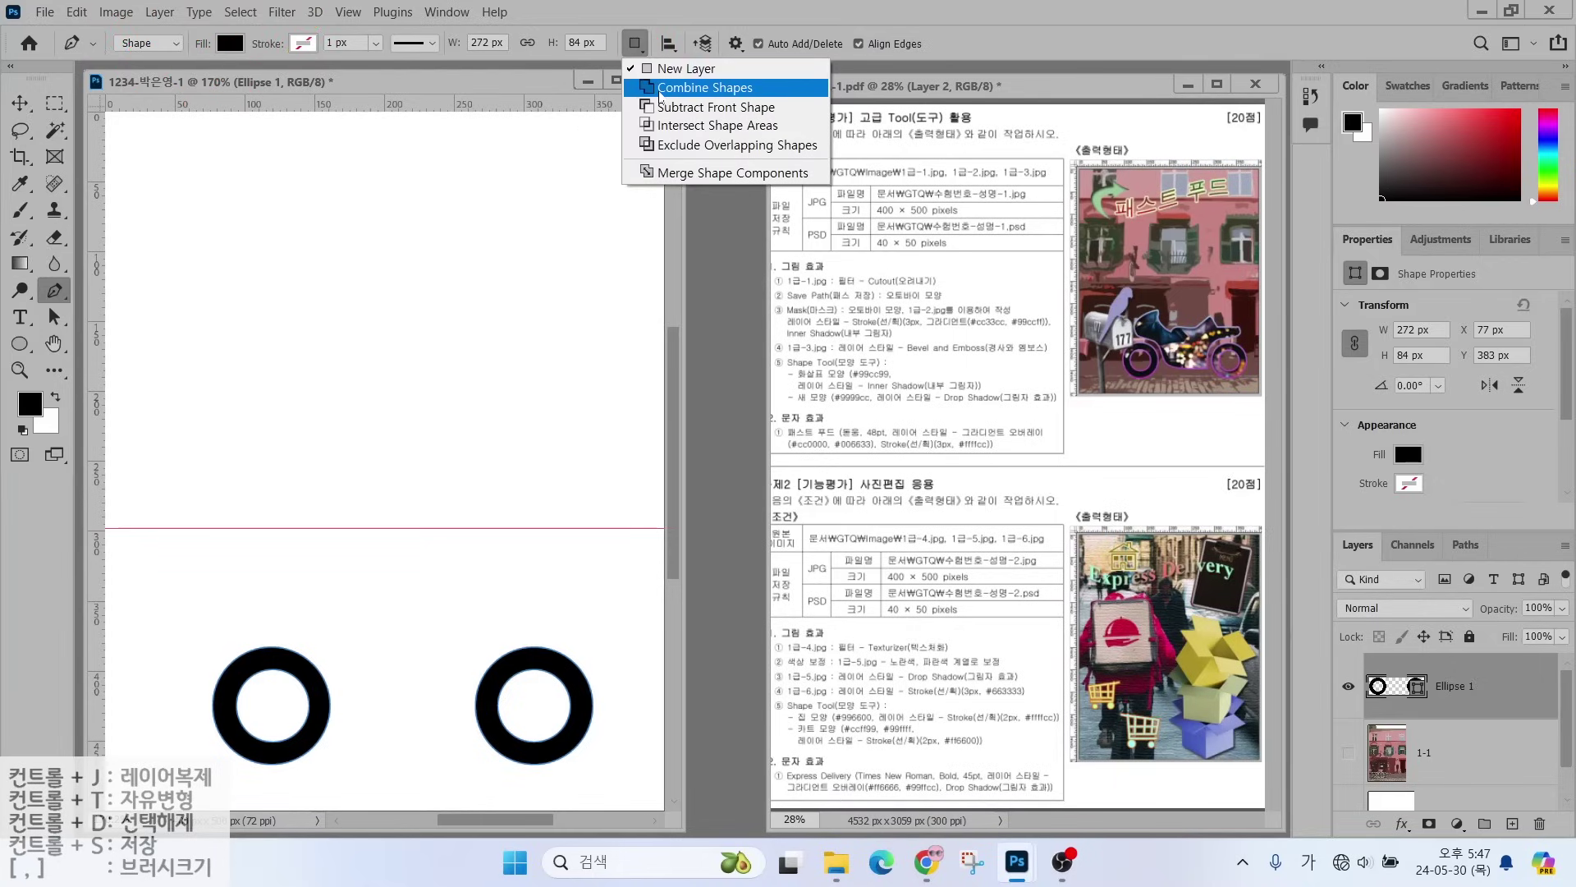
click(659, 90)
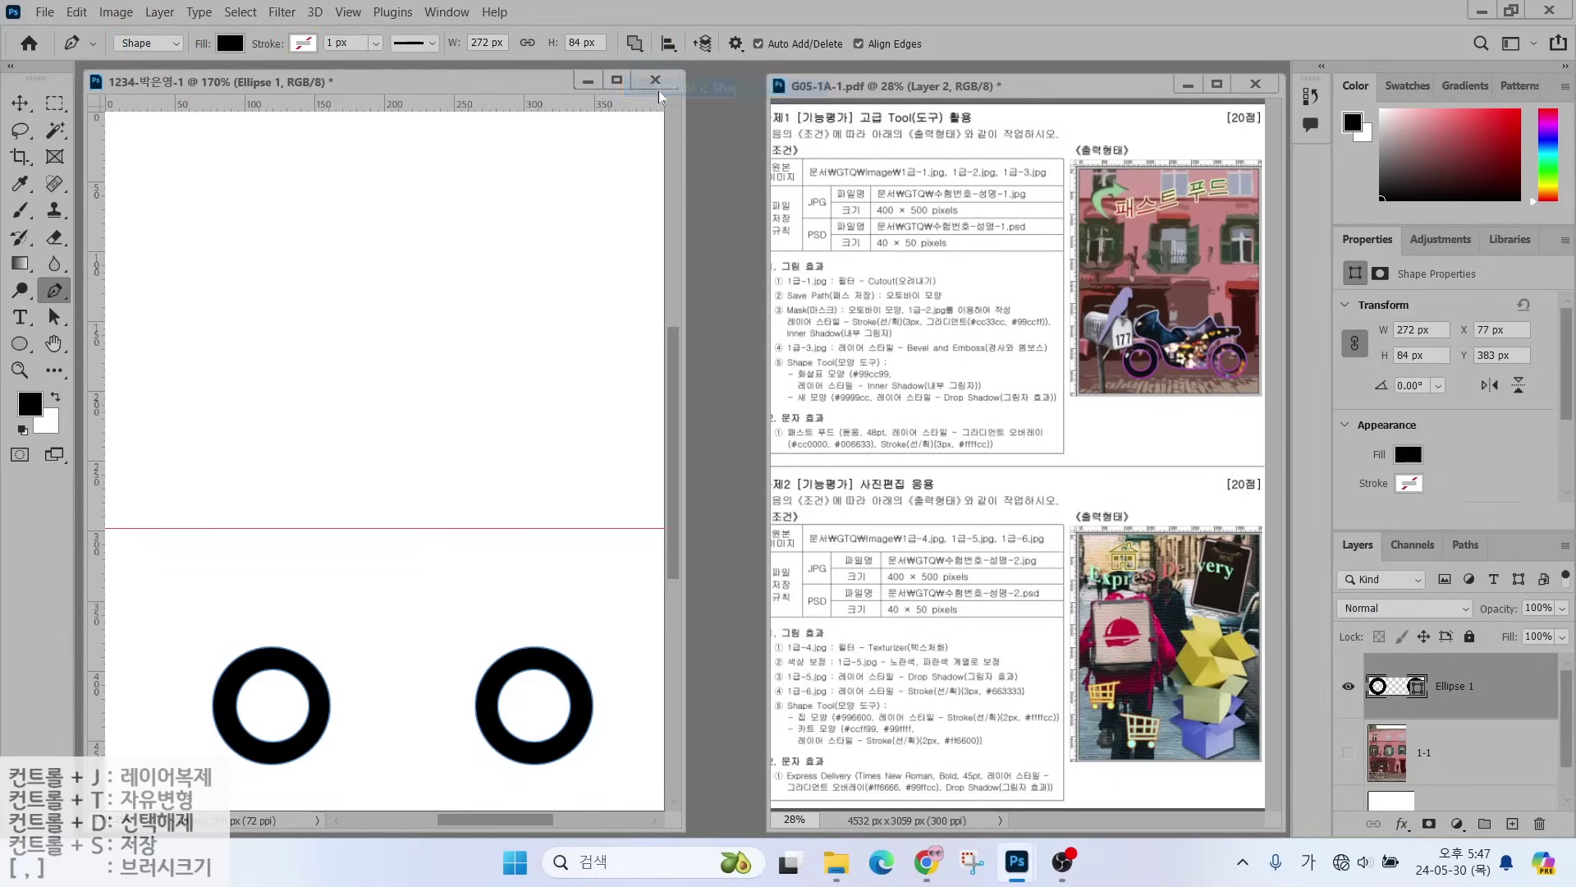
click(637, 49)
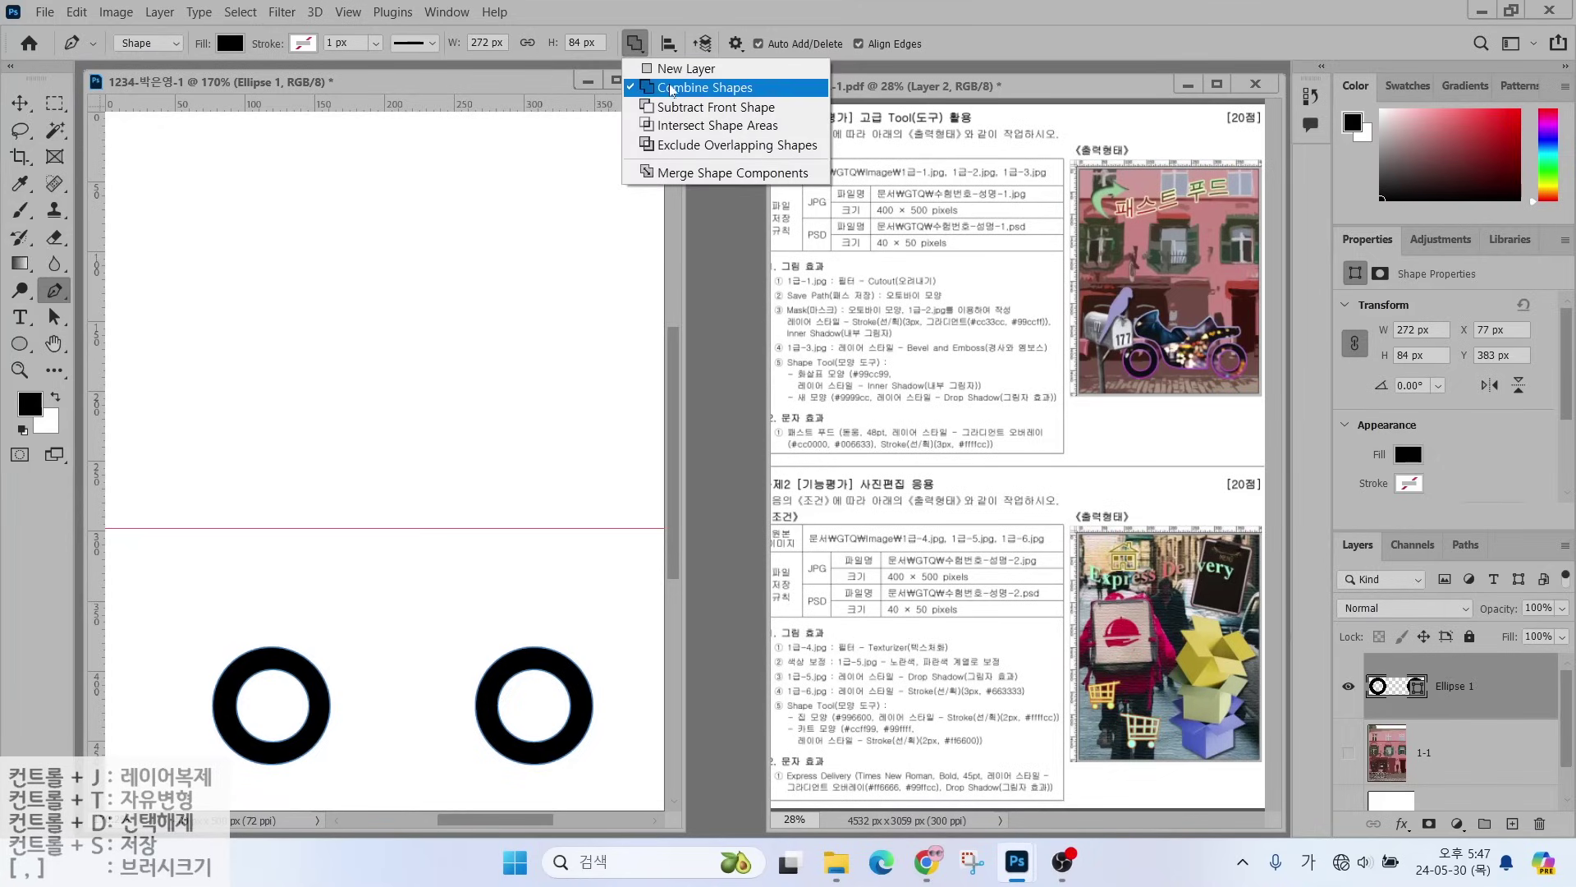
click(670, 89)
click(636, 45)
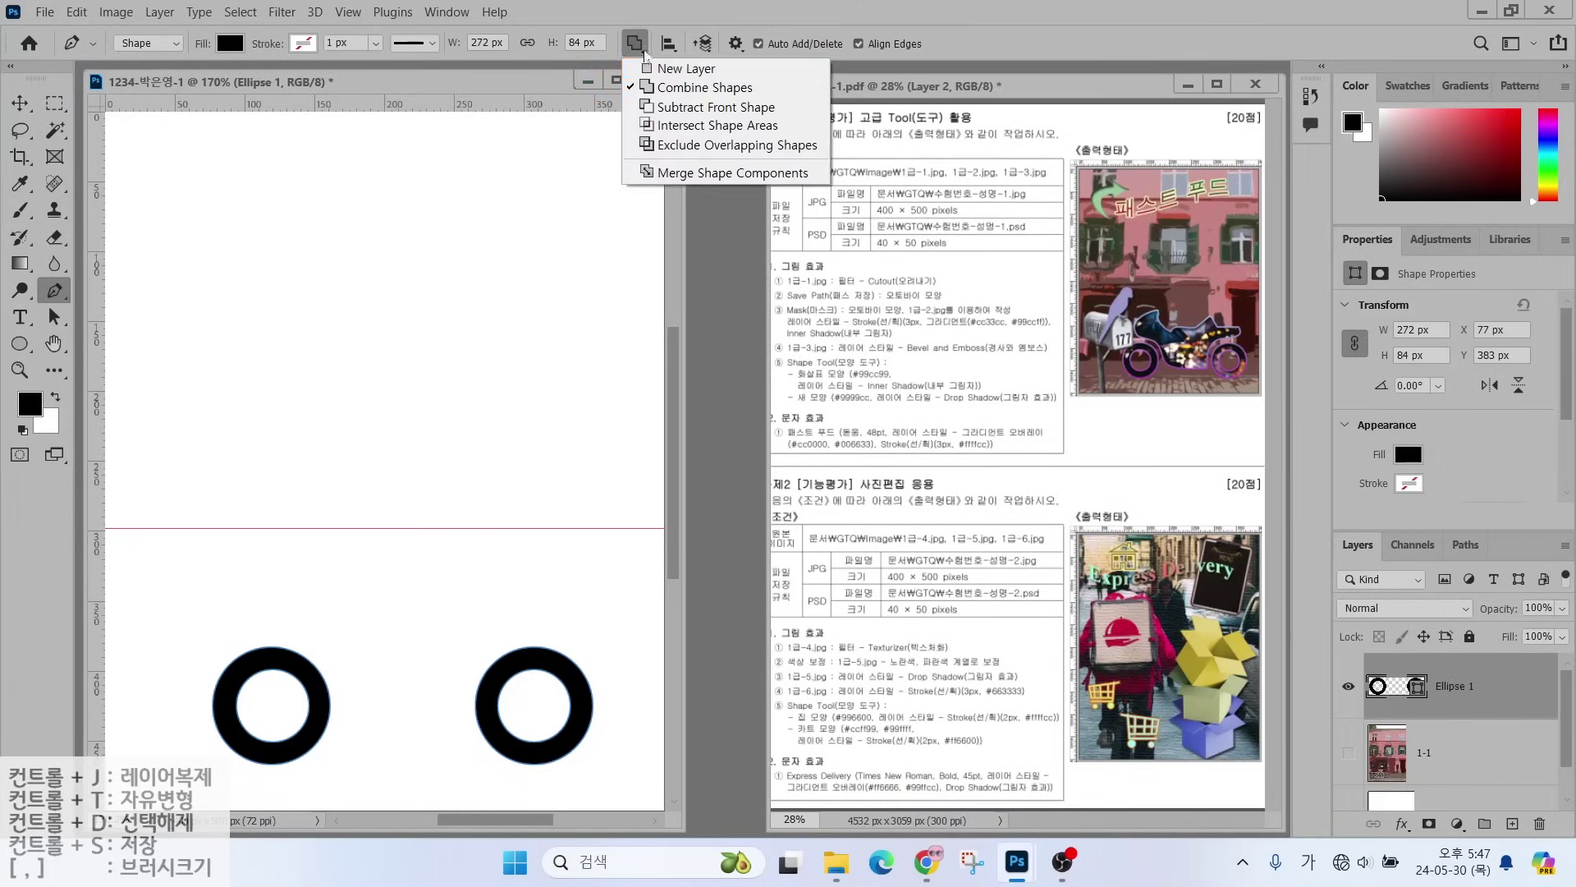
click(653, 65)
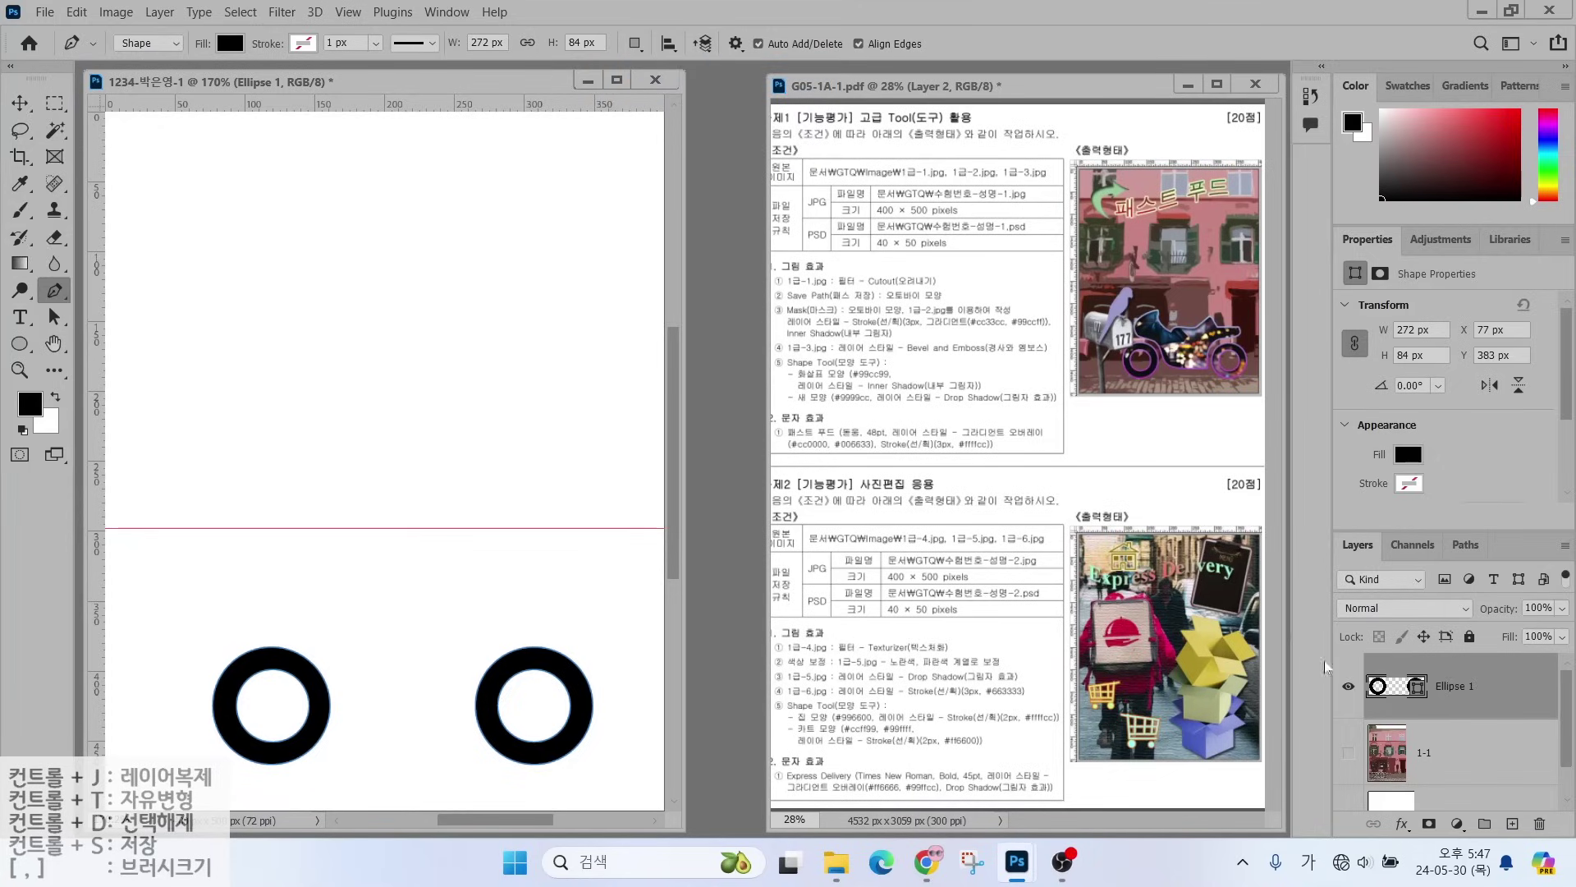
click(1447, 730)
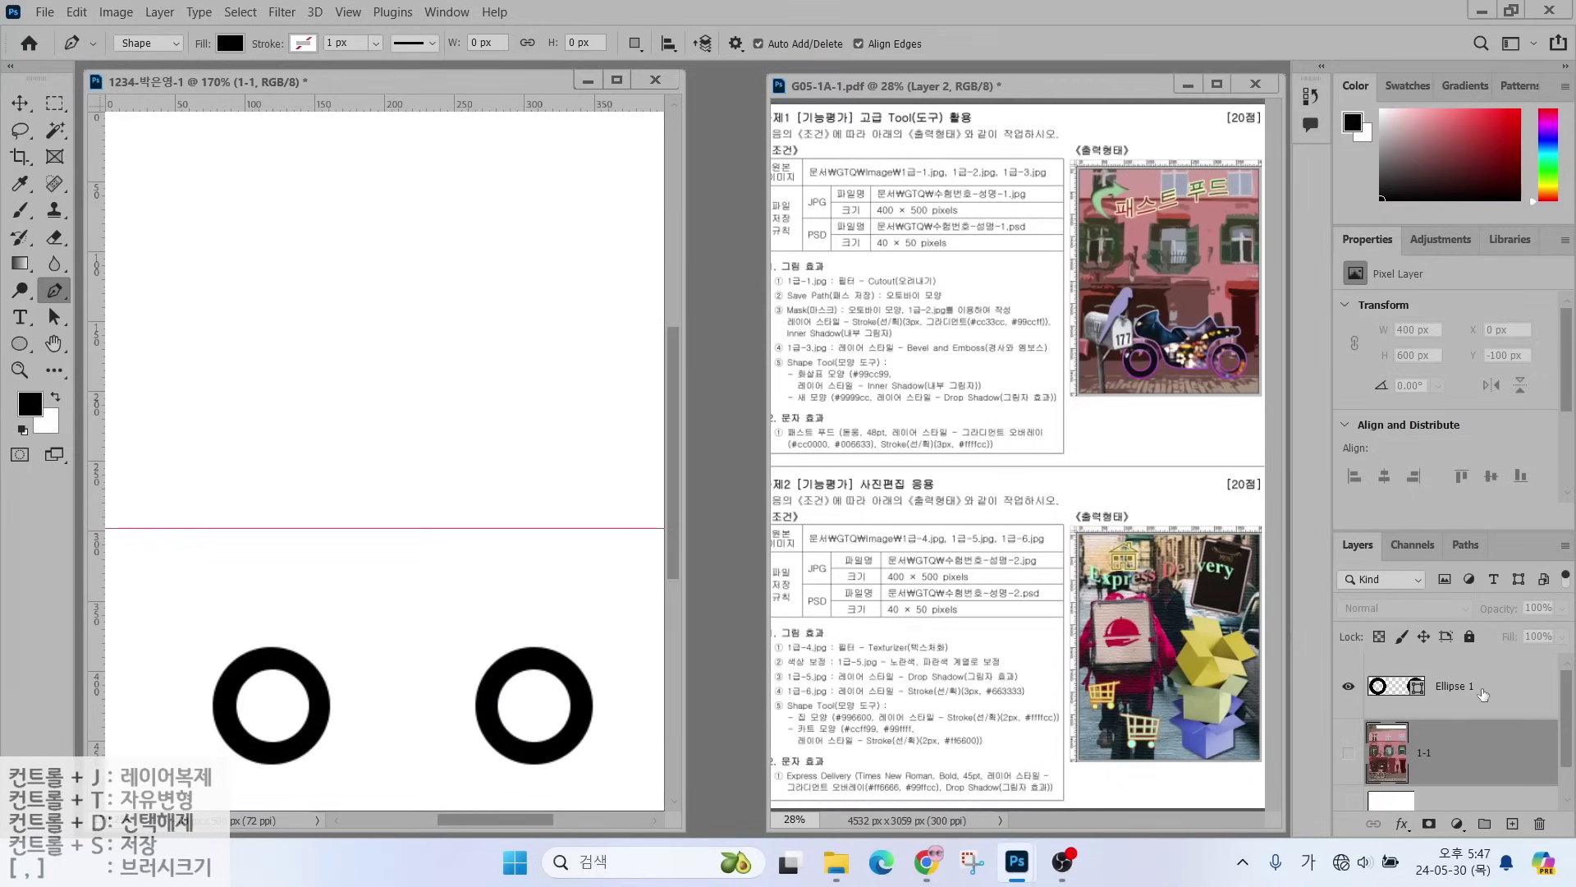
click(1449, 688)
click(637, 45)
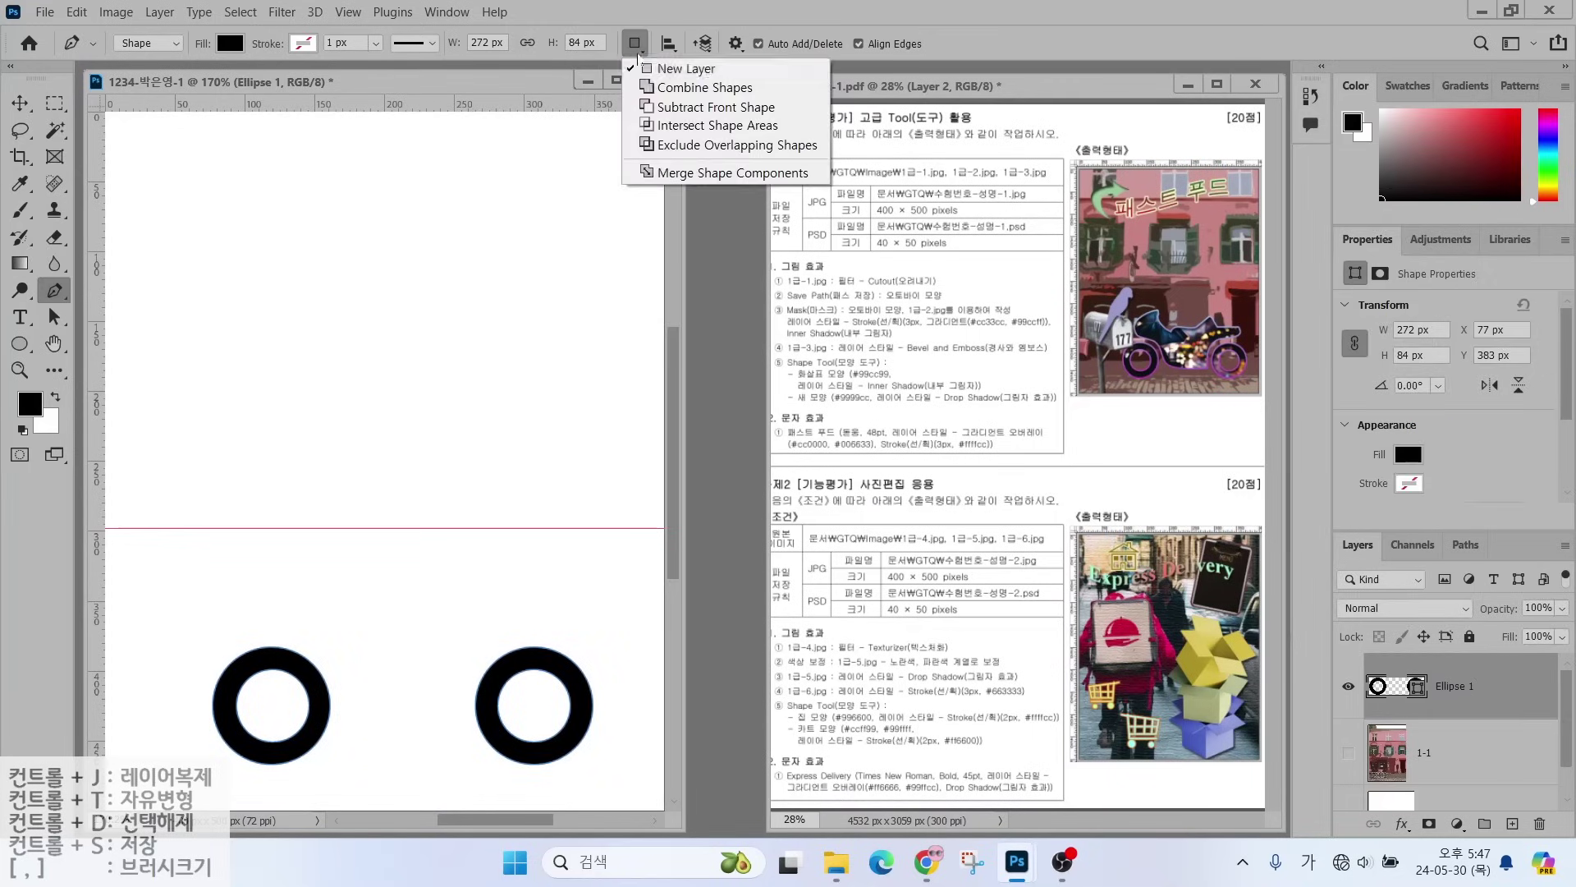
click(653, 86)
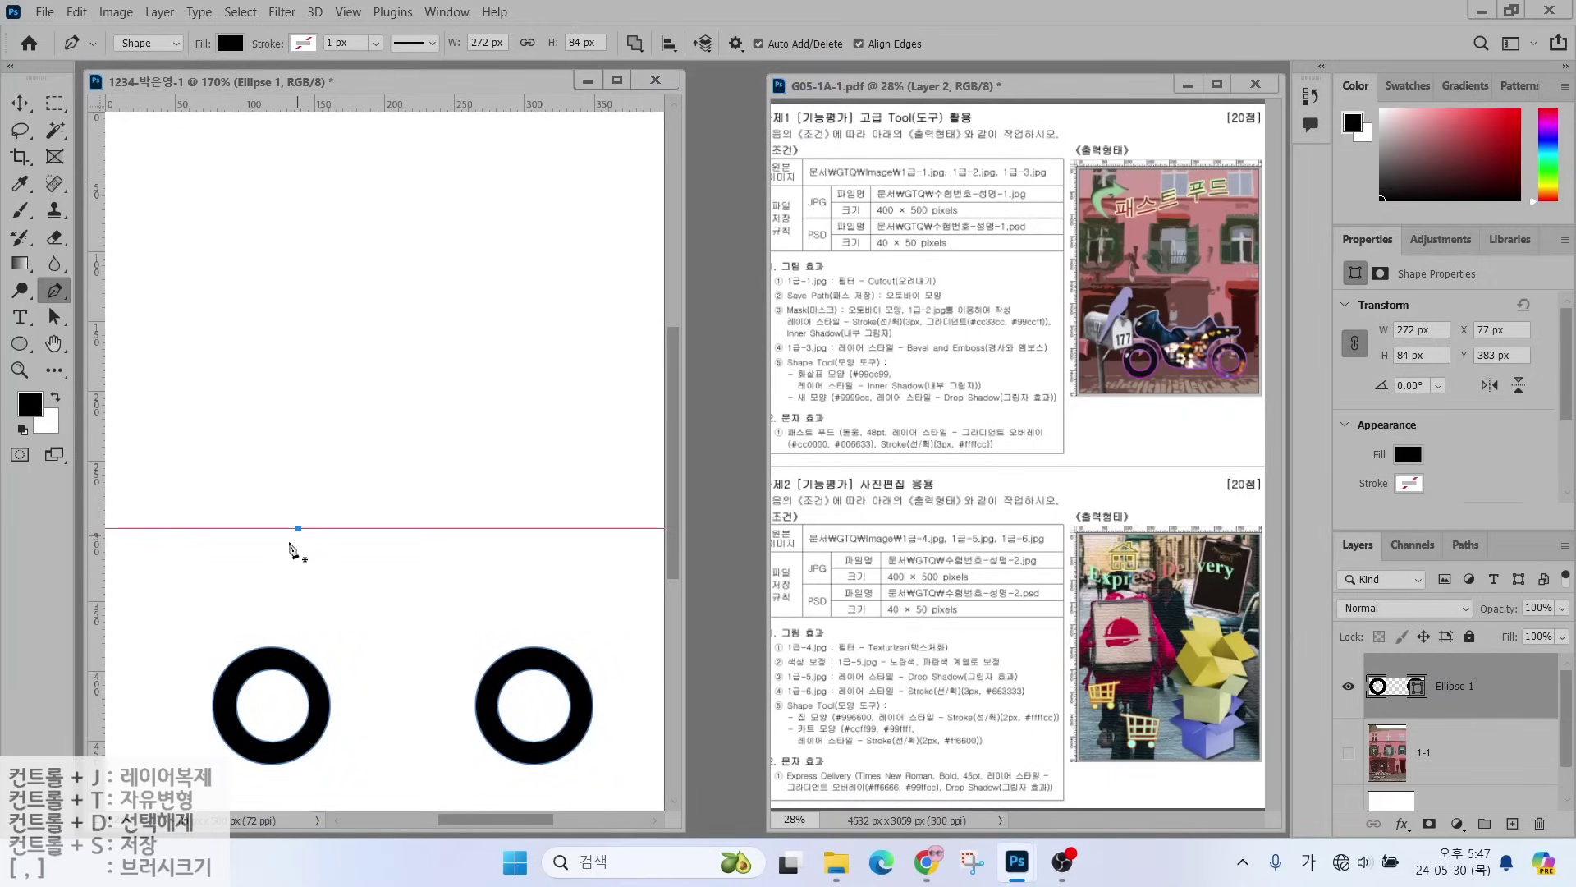
- Pen the motorcycle body's front and lower corners between the two ring wheels
click(298, 528)
click(242, 569)
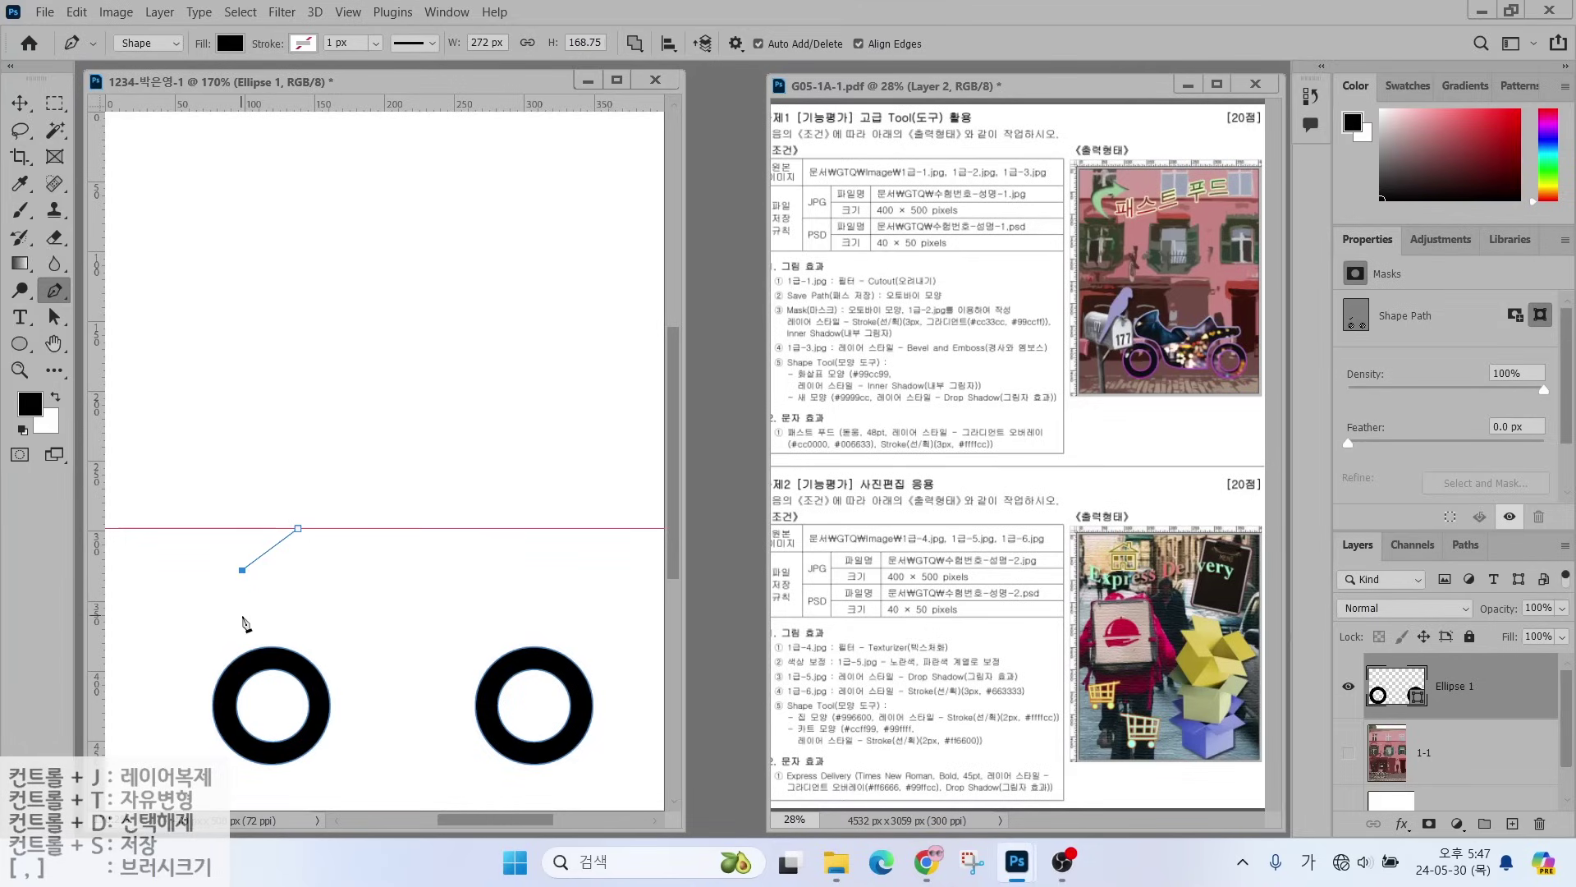
click(242, 615)
click(323, 633)
click(352, 709)
click(455, 717)
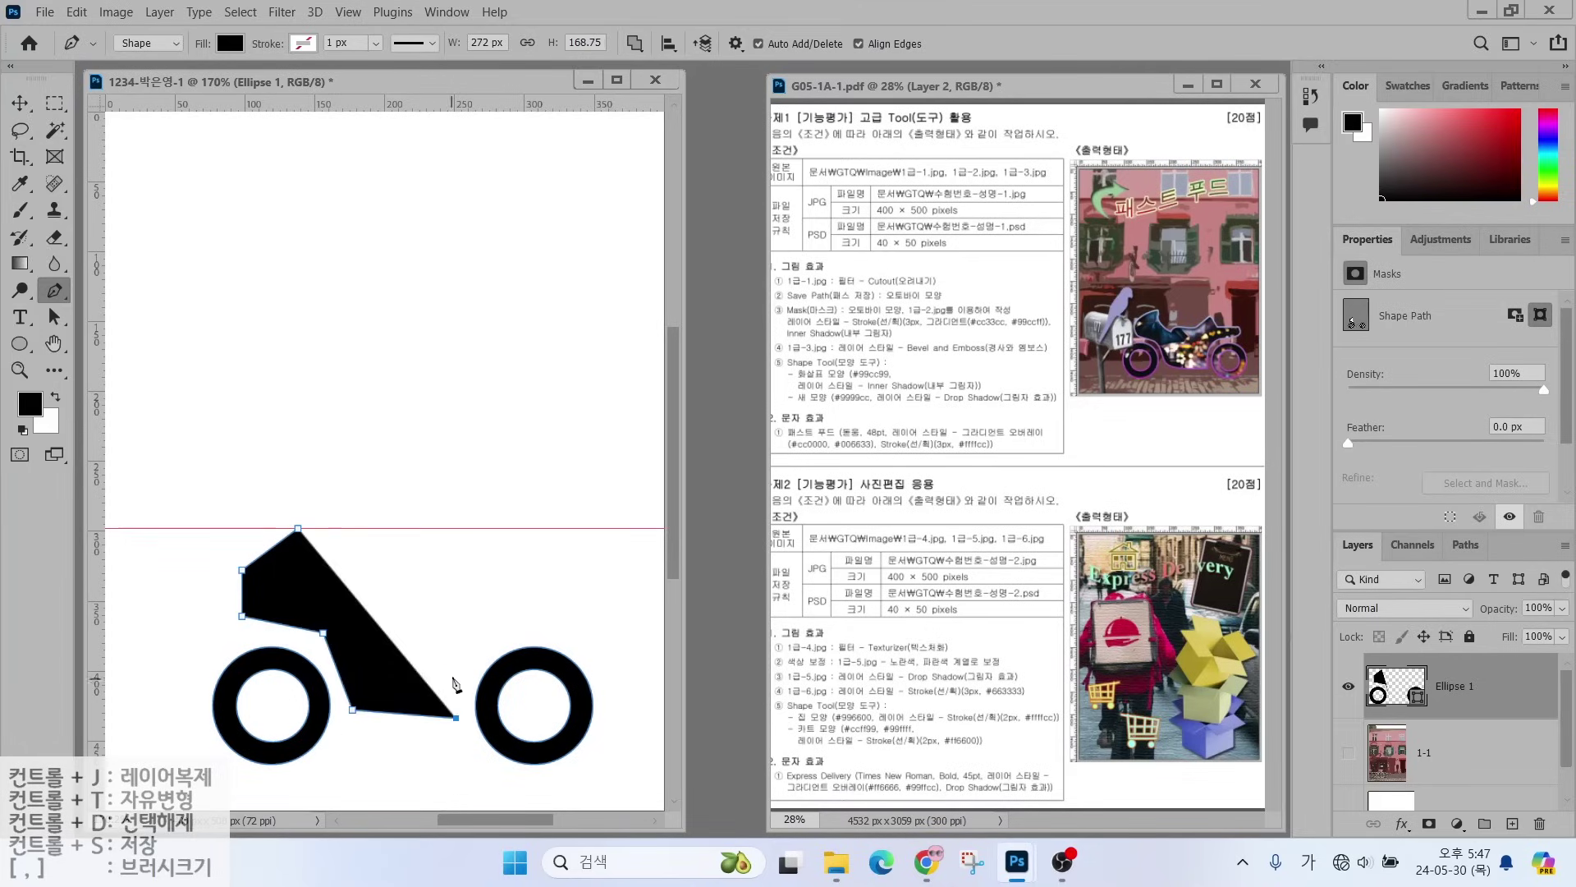
click(456, 663)
click(500, 633)
click(563, 628)
click(576, 576)
- Trace the tank and seat along the top and close the body outline at its start point
click(501, 580)
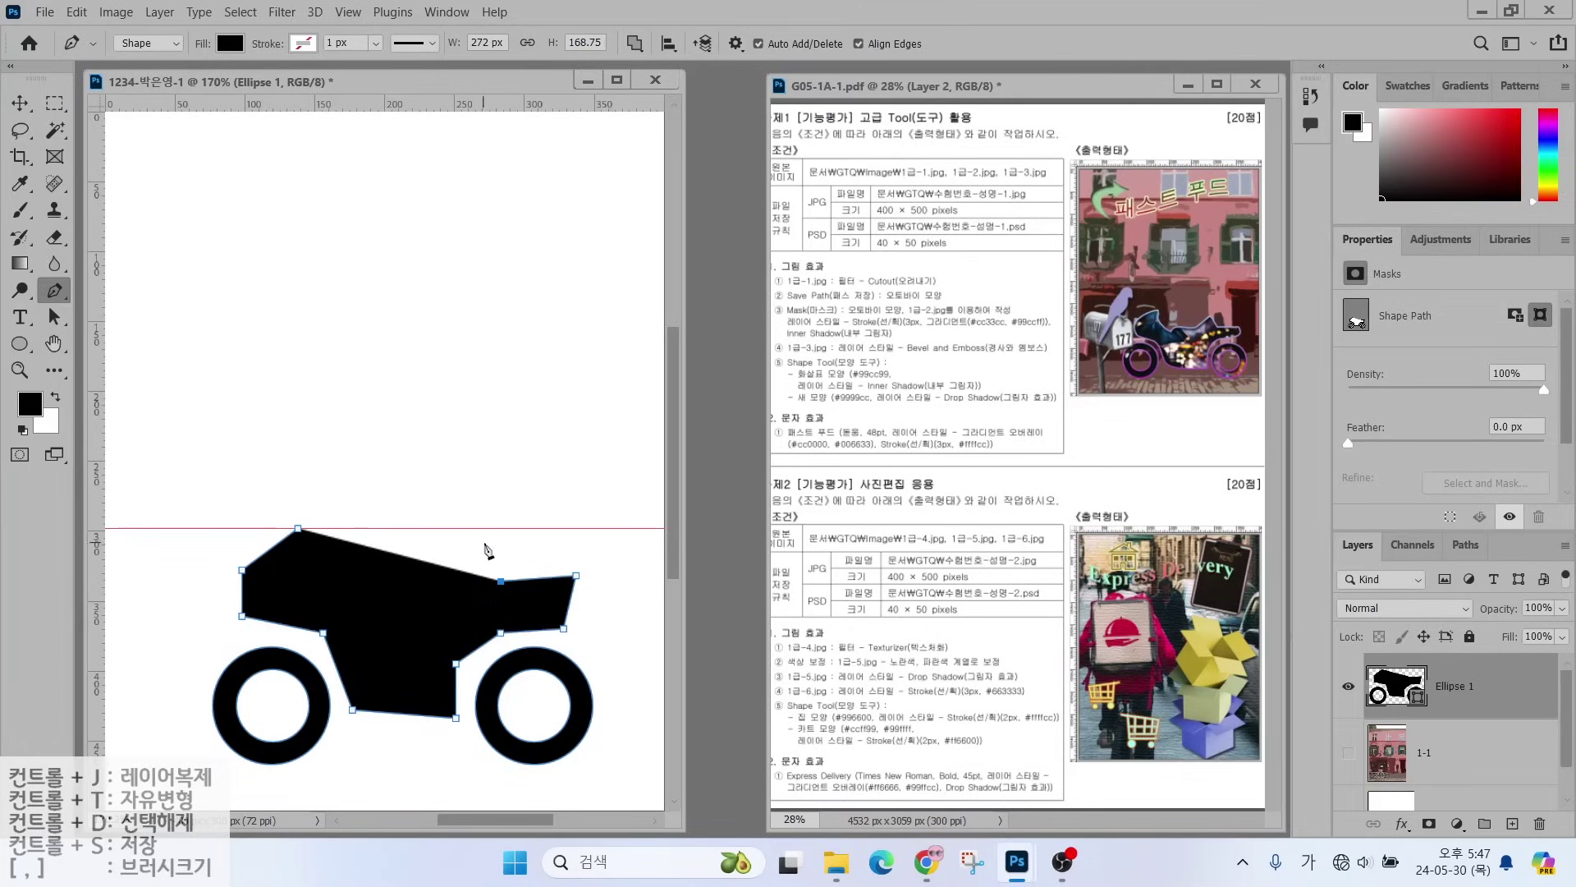
click(484, 542)
click(438, 586)
click(376, 585)
click(352, 601)
click(294, 575)
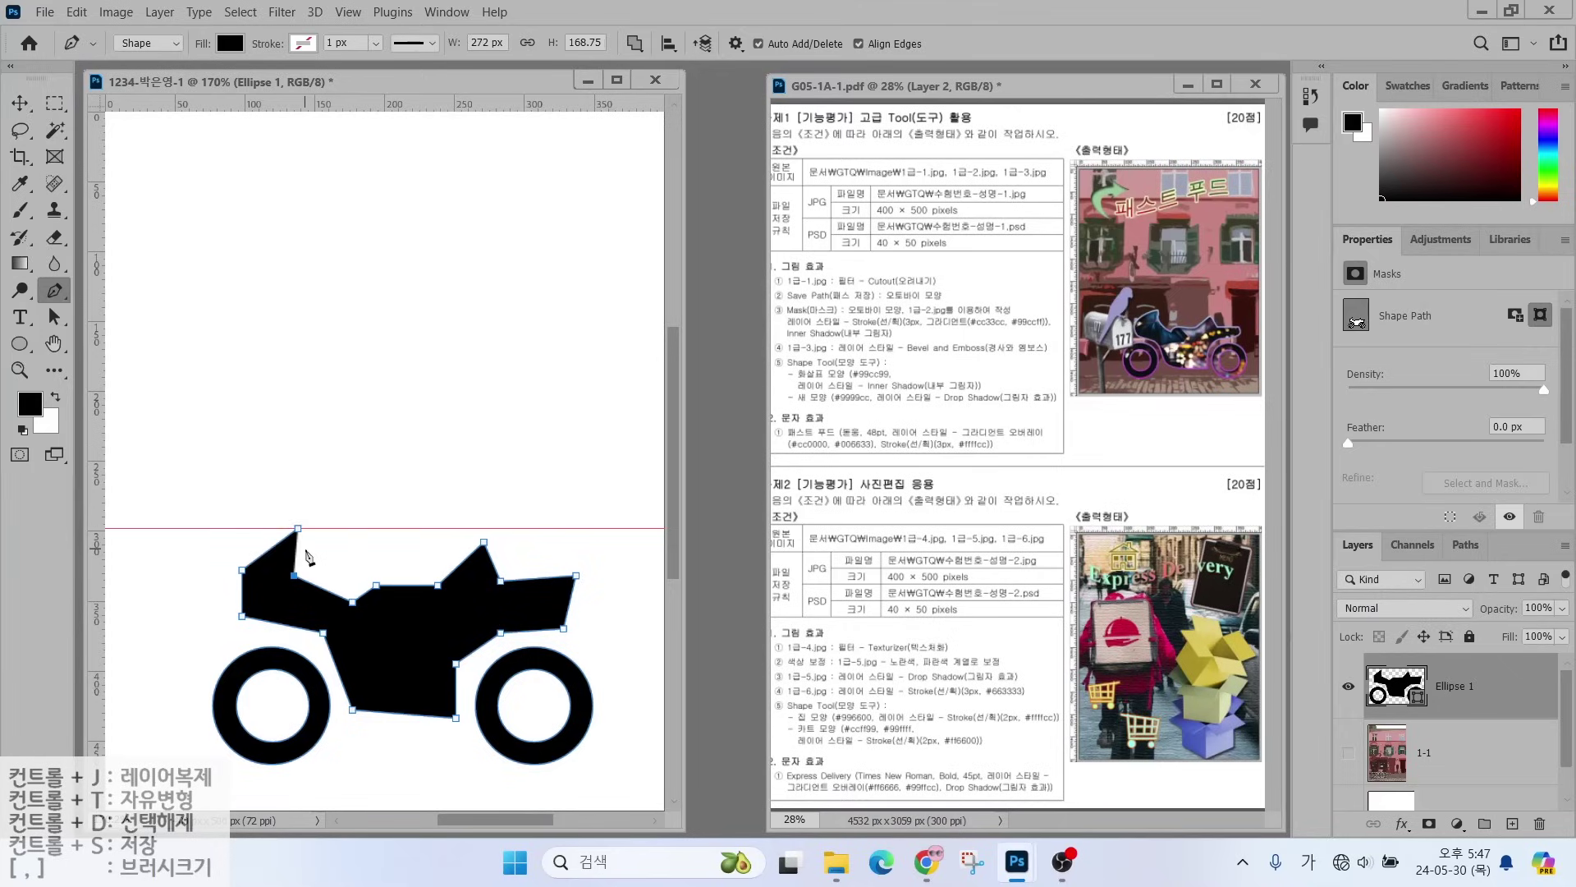
click(304, 548)
click(298, 528)
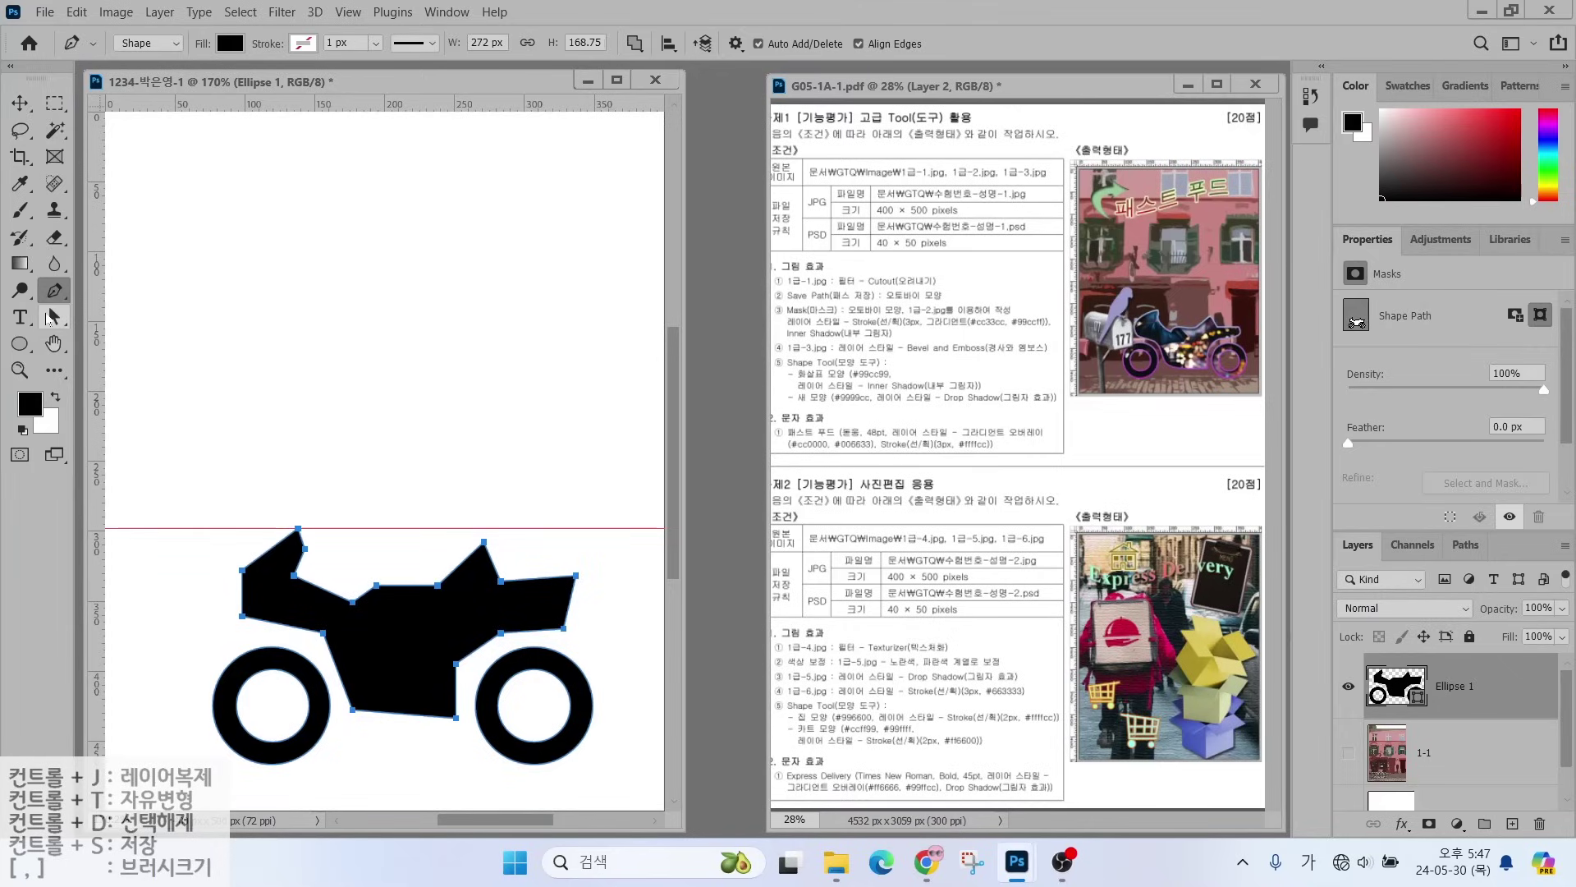
- Nudge three body anchors with Direct Selection to reshape the front and lower edges
click(52, 317)
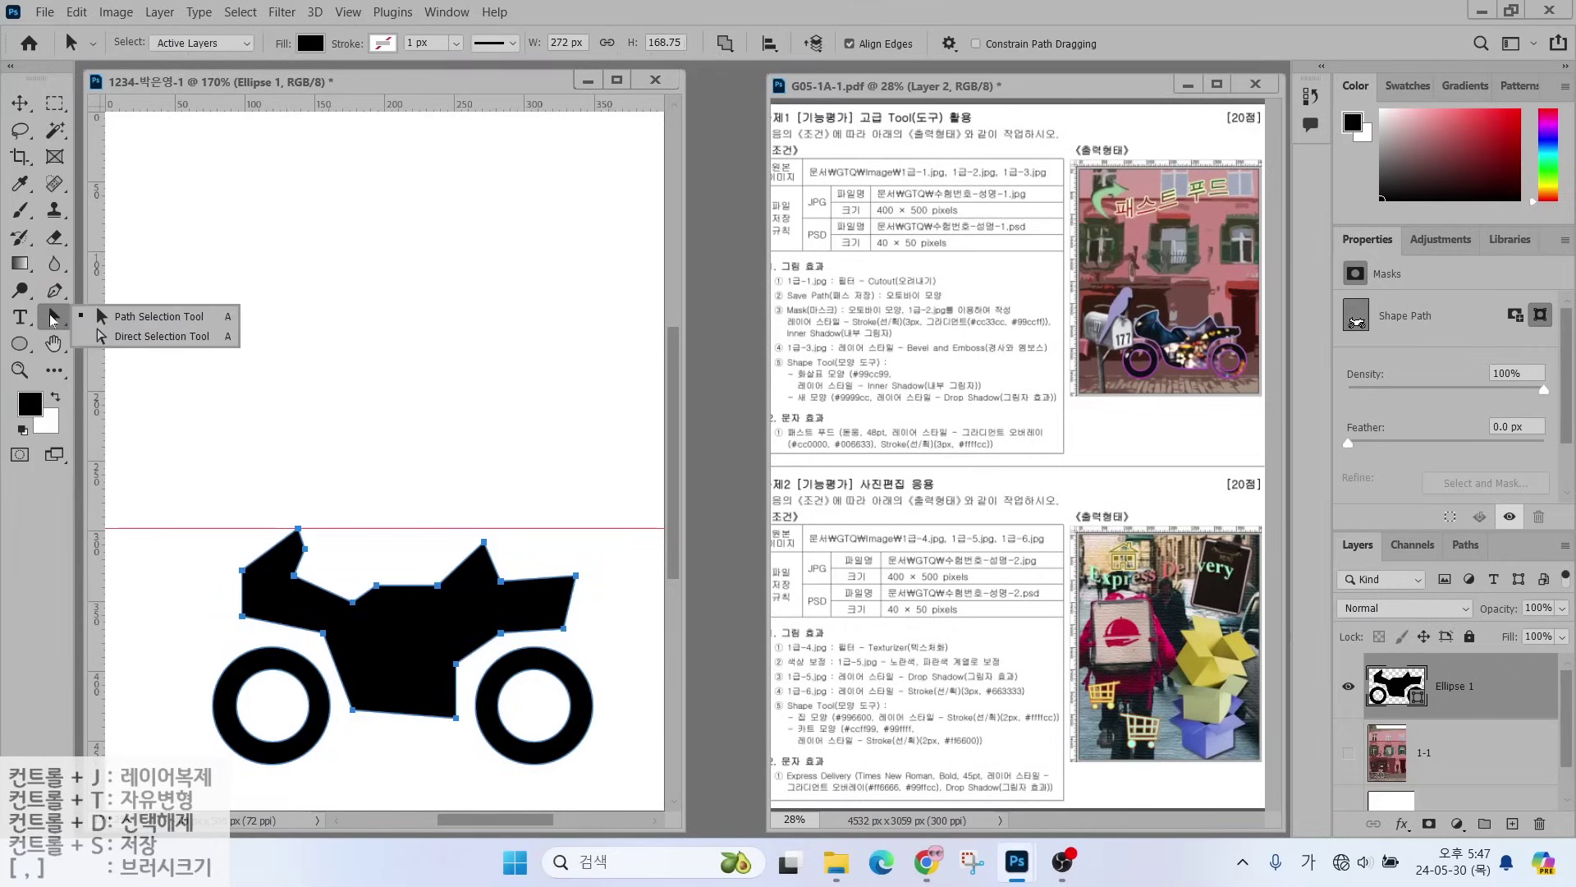
click(119, 337)
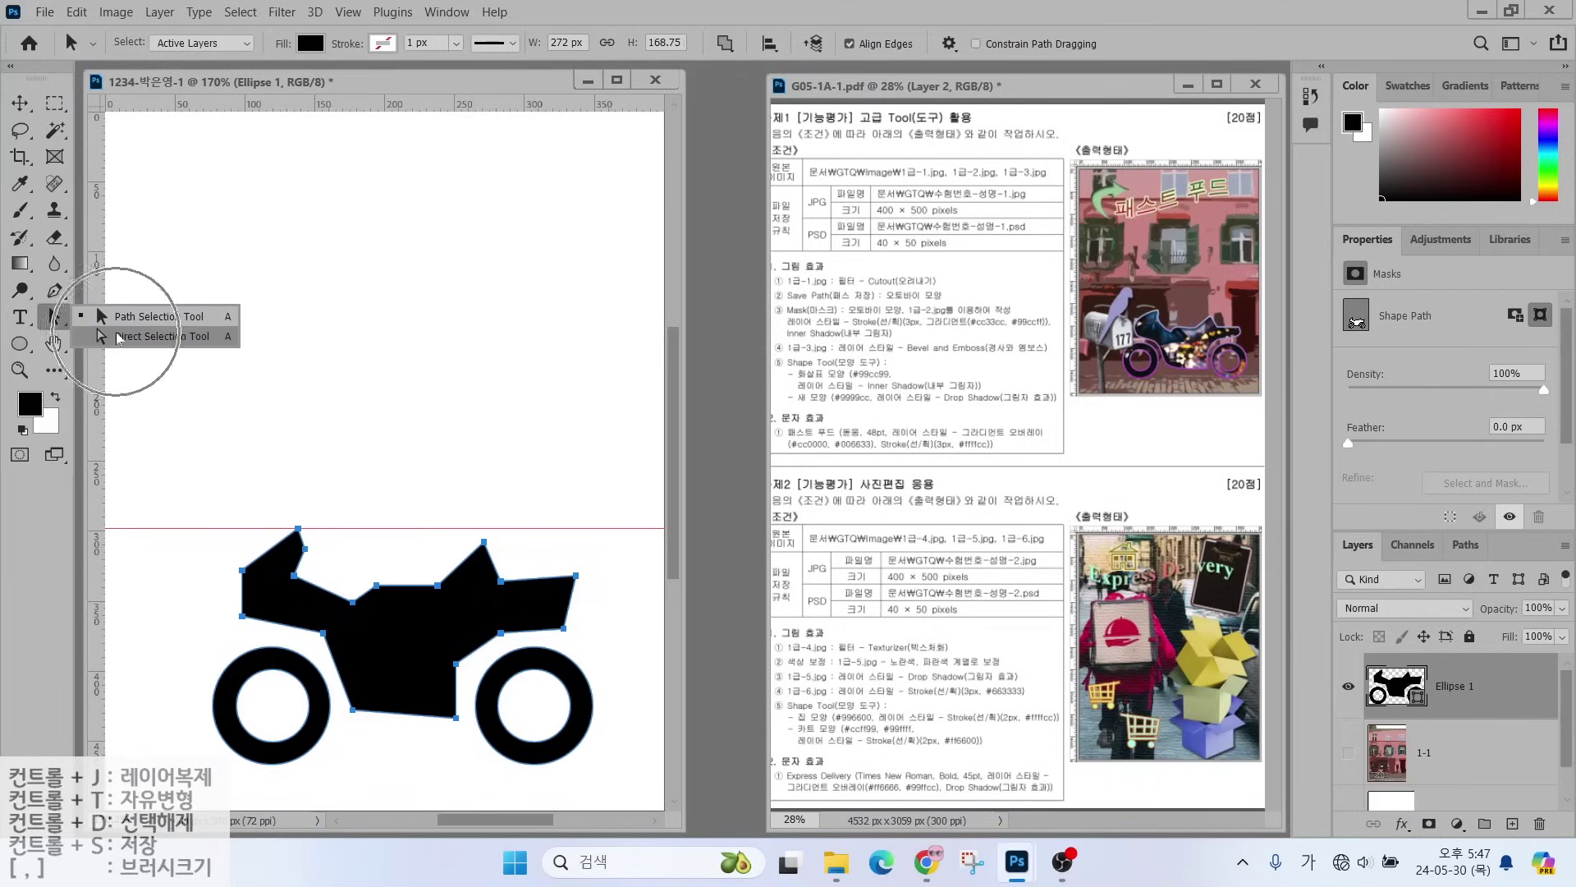
click(294, 576)
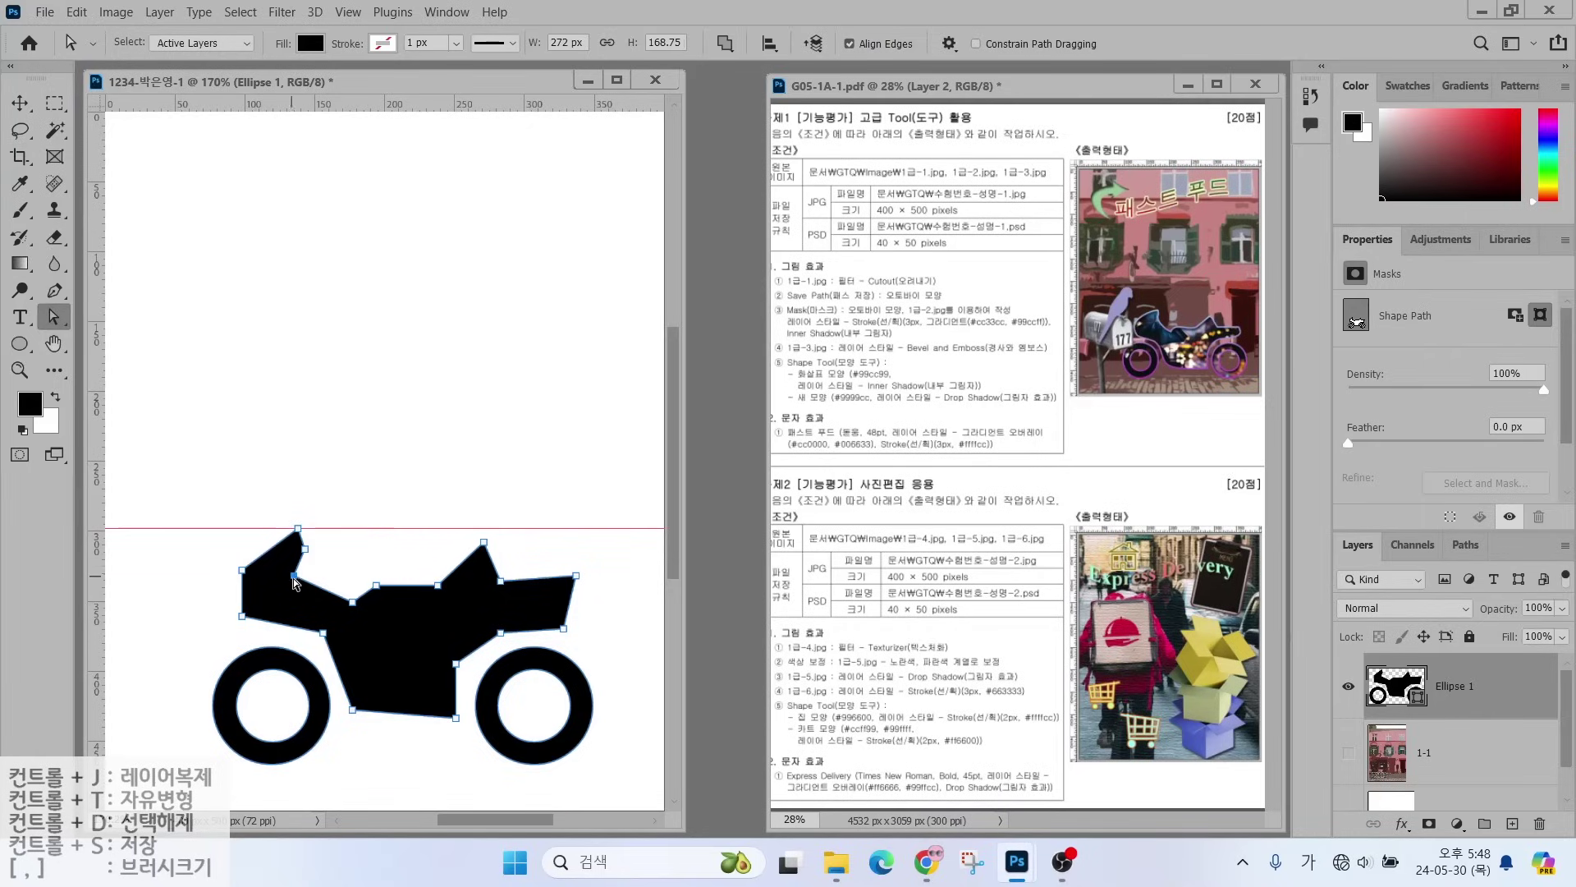
drag(295, 576, 310, 542)
drag(324, 638, 320, 647)
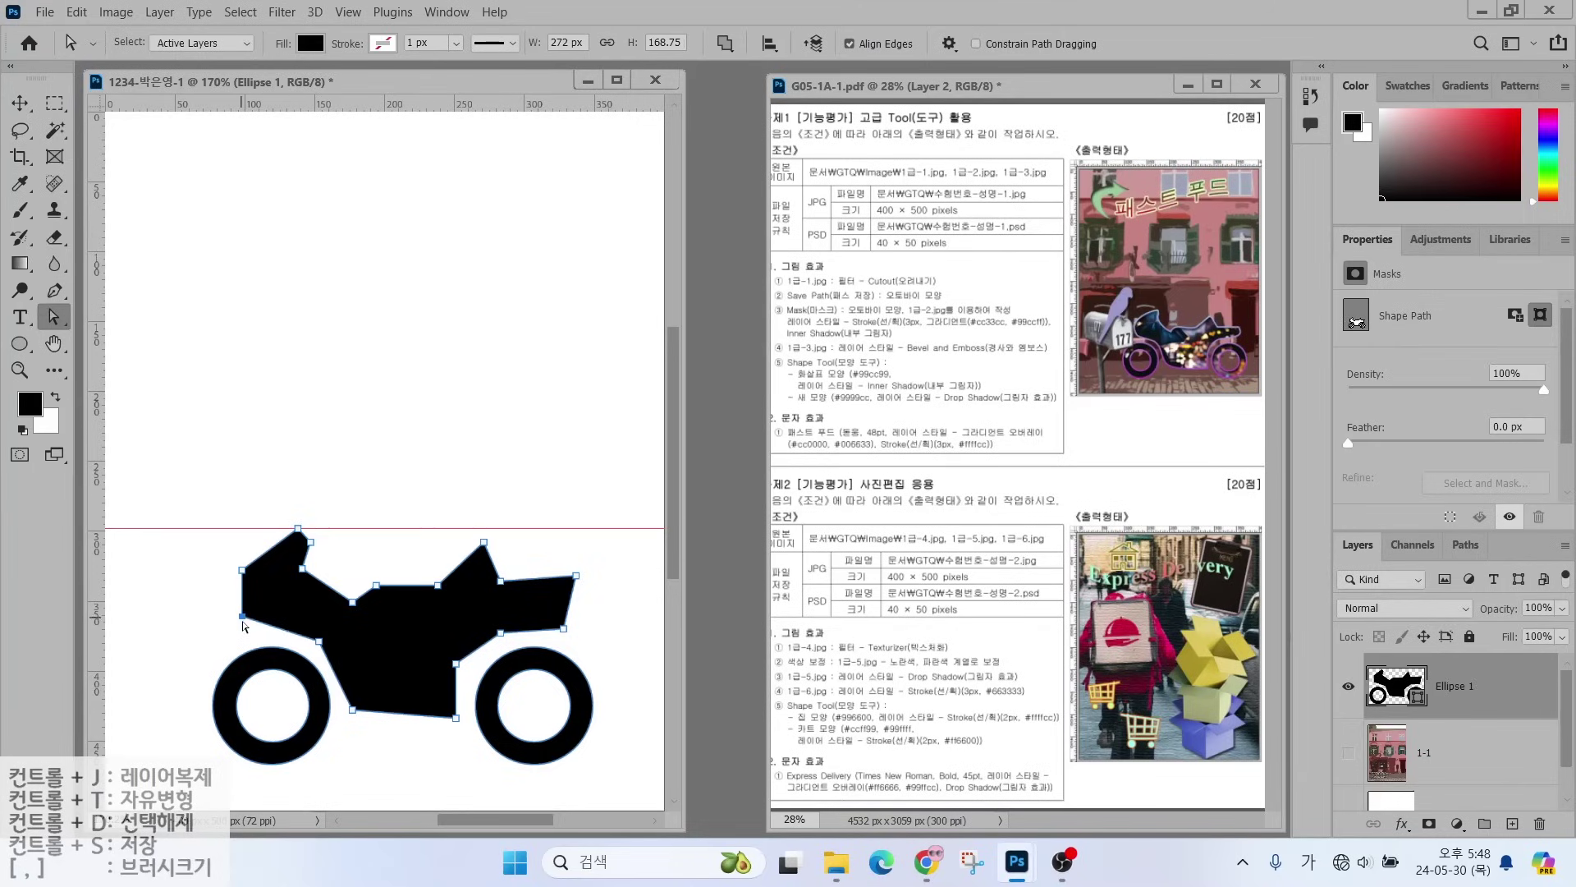
drag(243, 622, 247, 633)
click(52, 292)
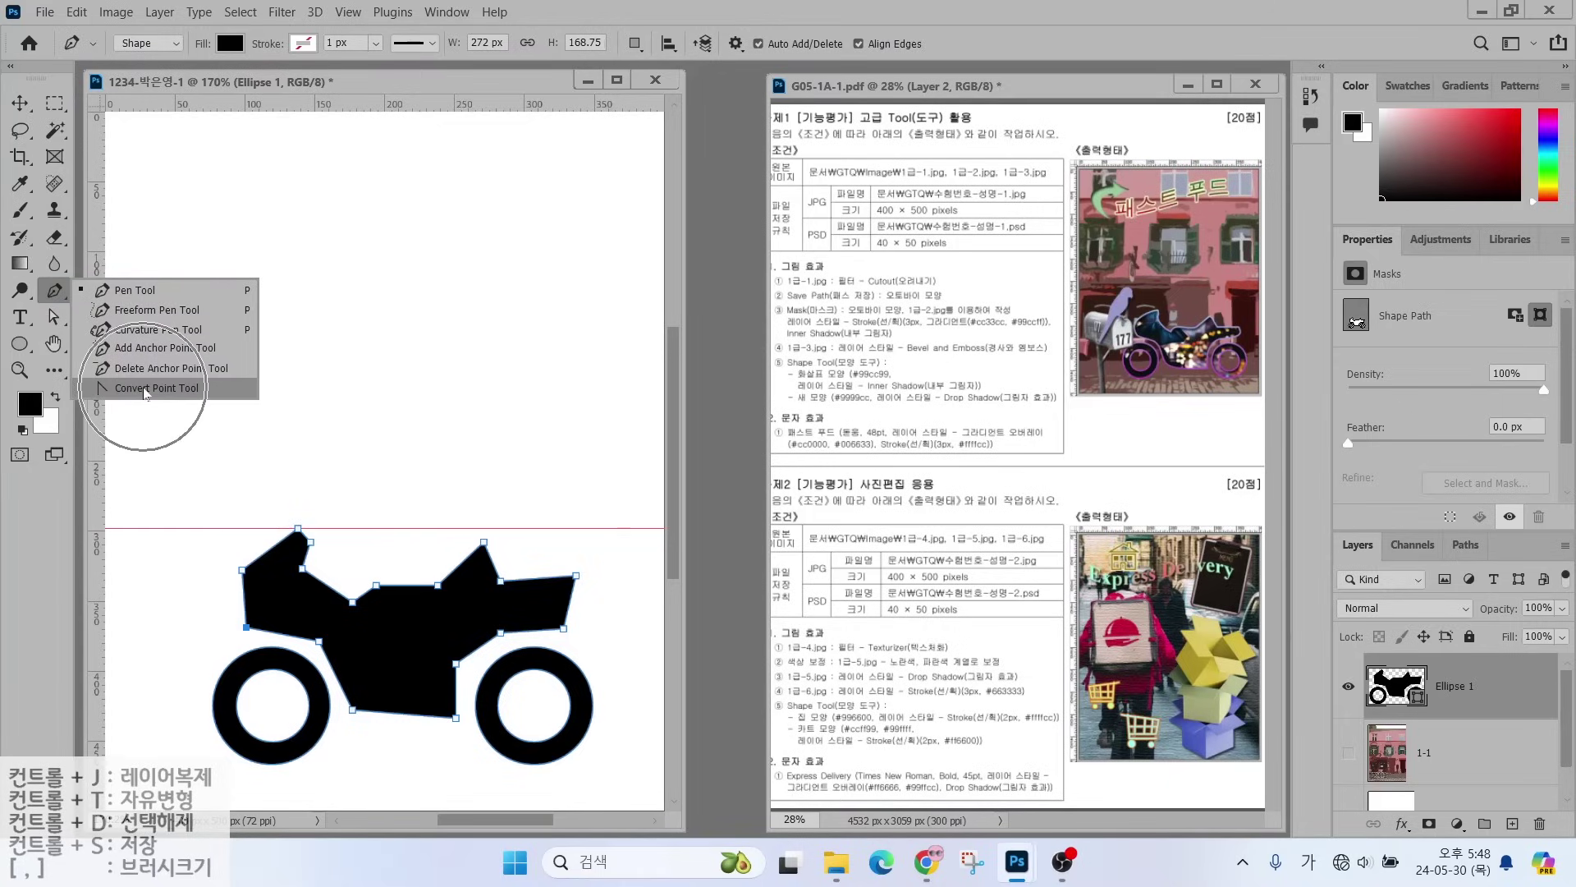
- Curve the left edge, lower rear and top-edge anchors with Convert Point, then deselect the path
click(145, 389)
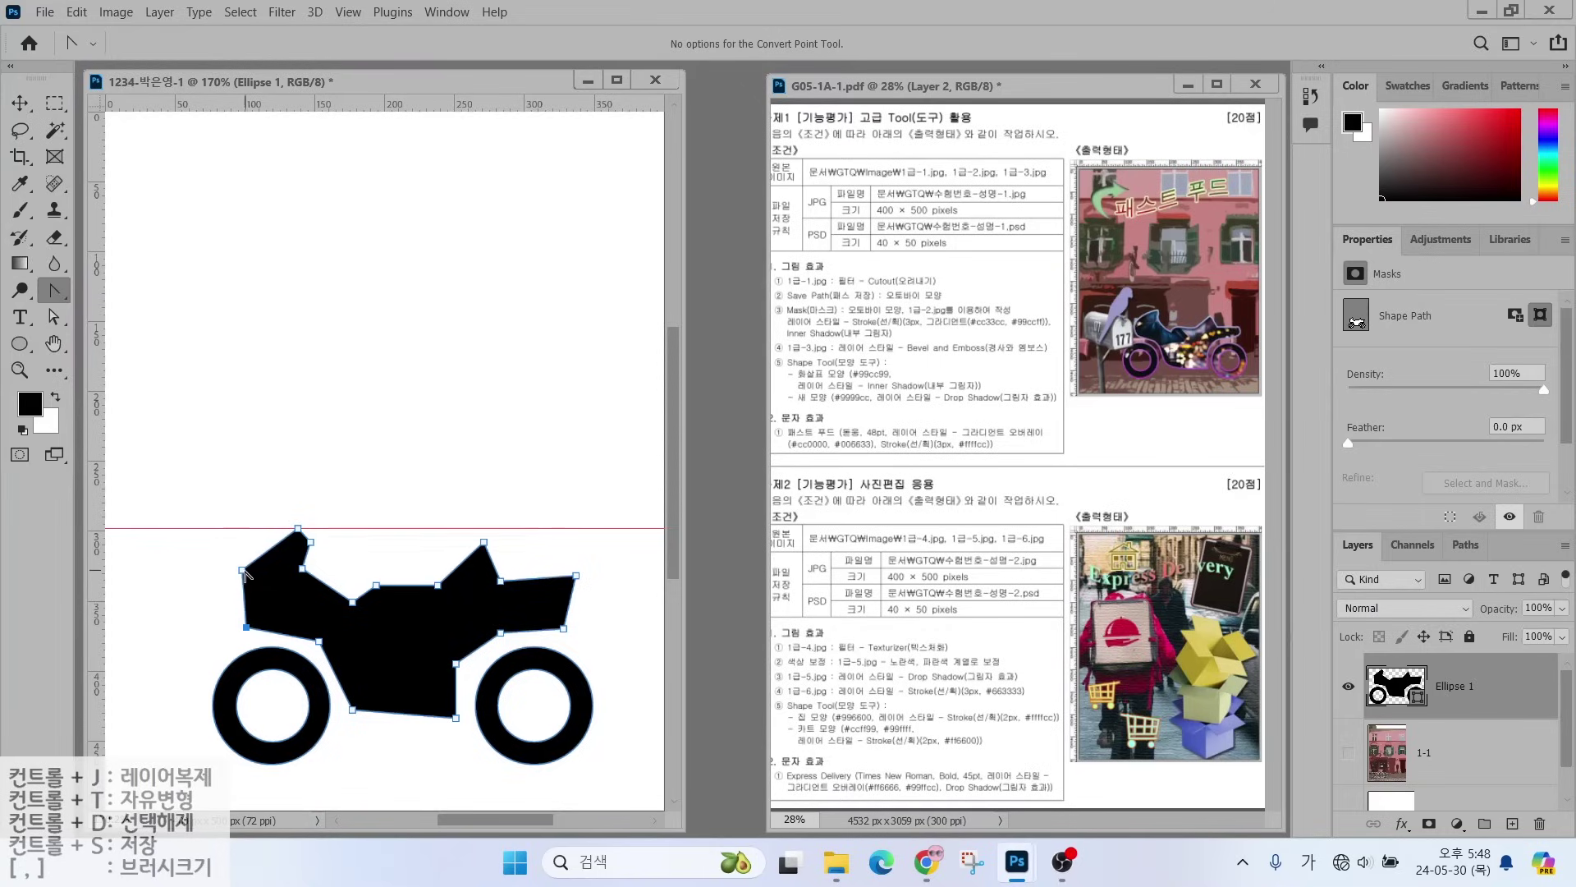
drag(243, 571, 337, 655)
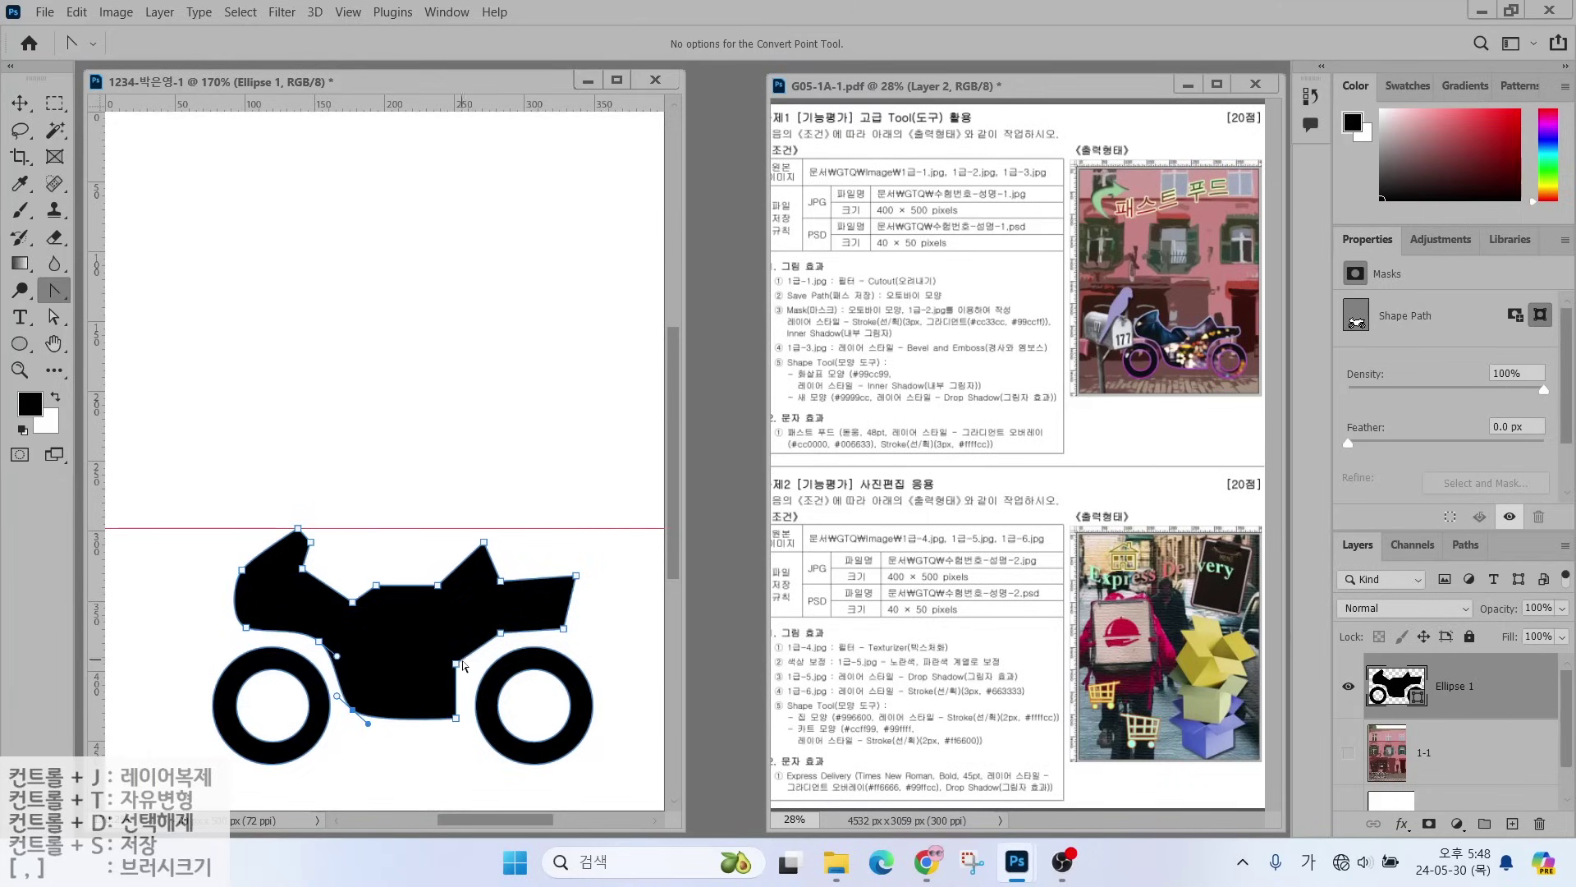
drag(501, 633, 519, 638)
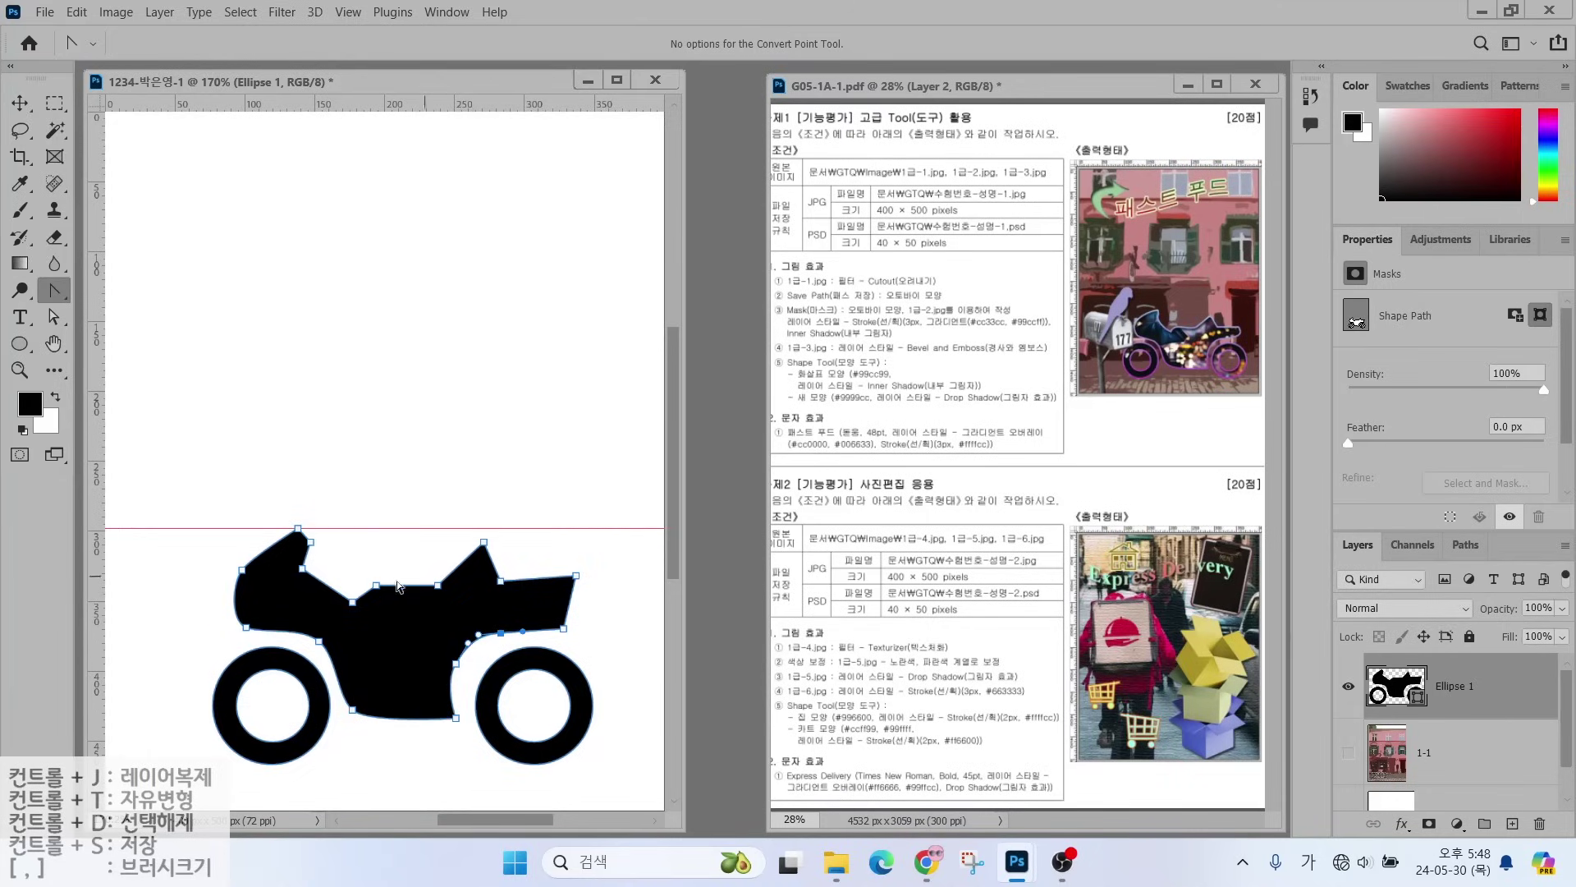
drag(376, 585, 361, 590)
click(387, 550)
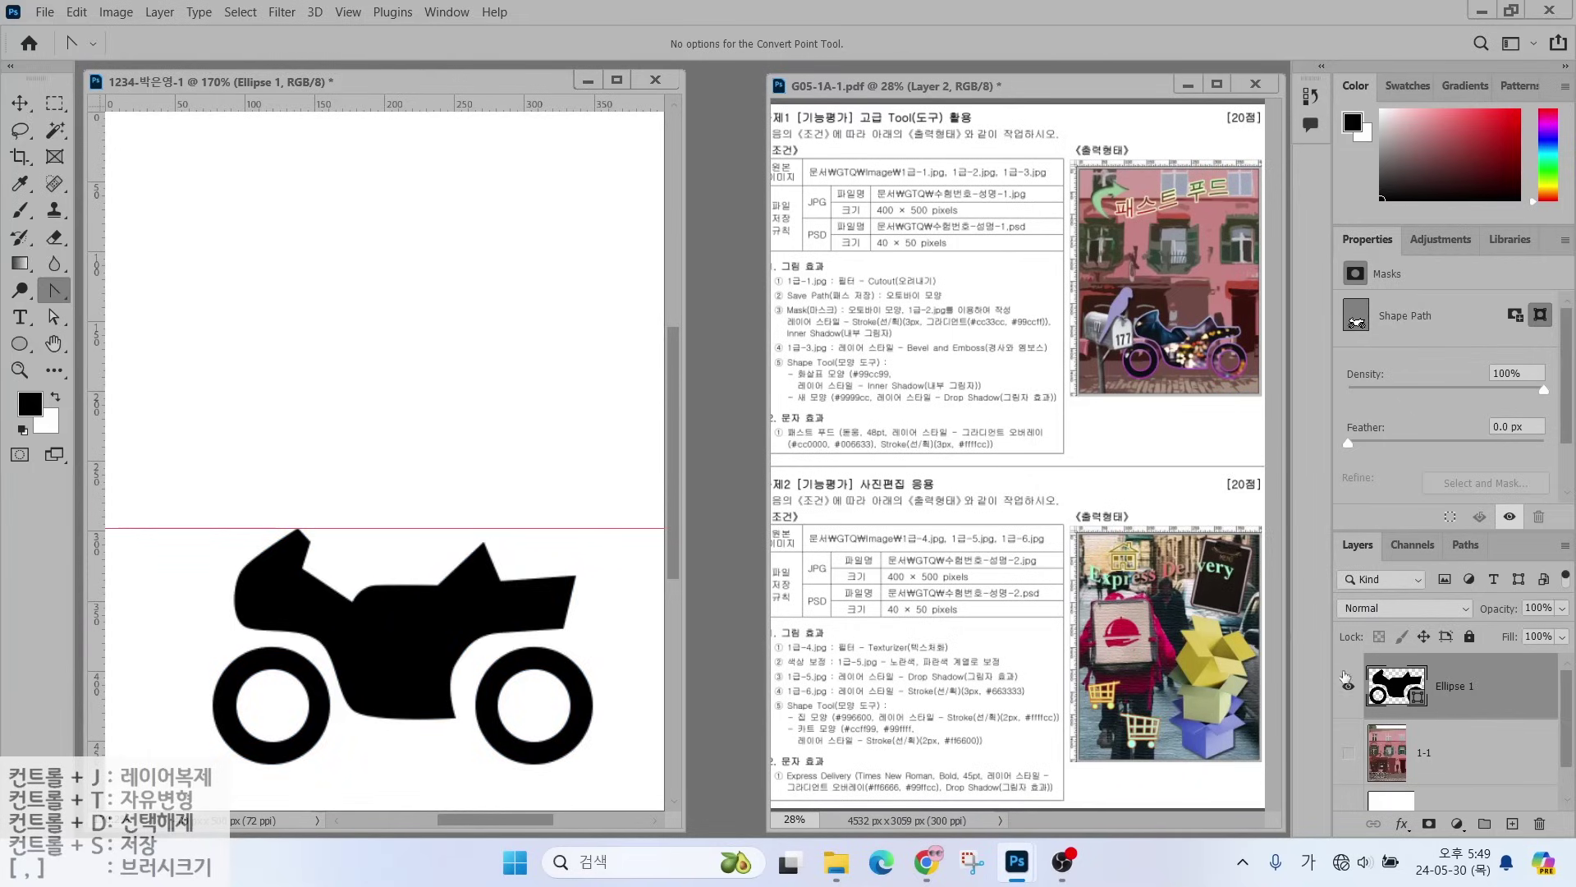
- Toggle the motorcycle layer's visibility twice to compare, then adjust the layers panel
click(1348, 684)
click(1349, 687)
click(1351, 688)
click(1350, 688)
click(1469, 678)
mouse_move(1388, 562)
mouse_down()
mouse_move(1302, 562)
mouse_move(1360, 517)
mouse_move(1367, 559)
mouse_up()
mouse_move(1486, 570)
mouse_down()
mouse_move(1457, 525)
mouse_move(1490, 565)
mouse_up()
- Save Ellipse 1 Shape Path in the Paths panel as a new path named 오토바이 모양
click(1467, 547)
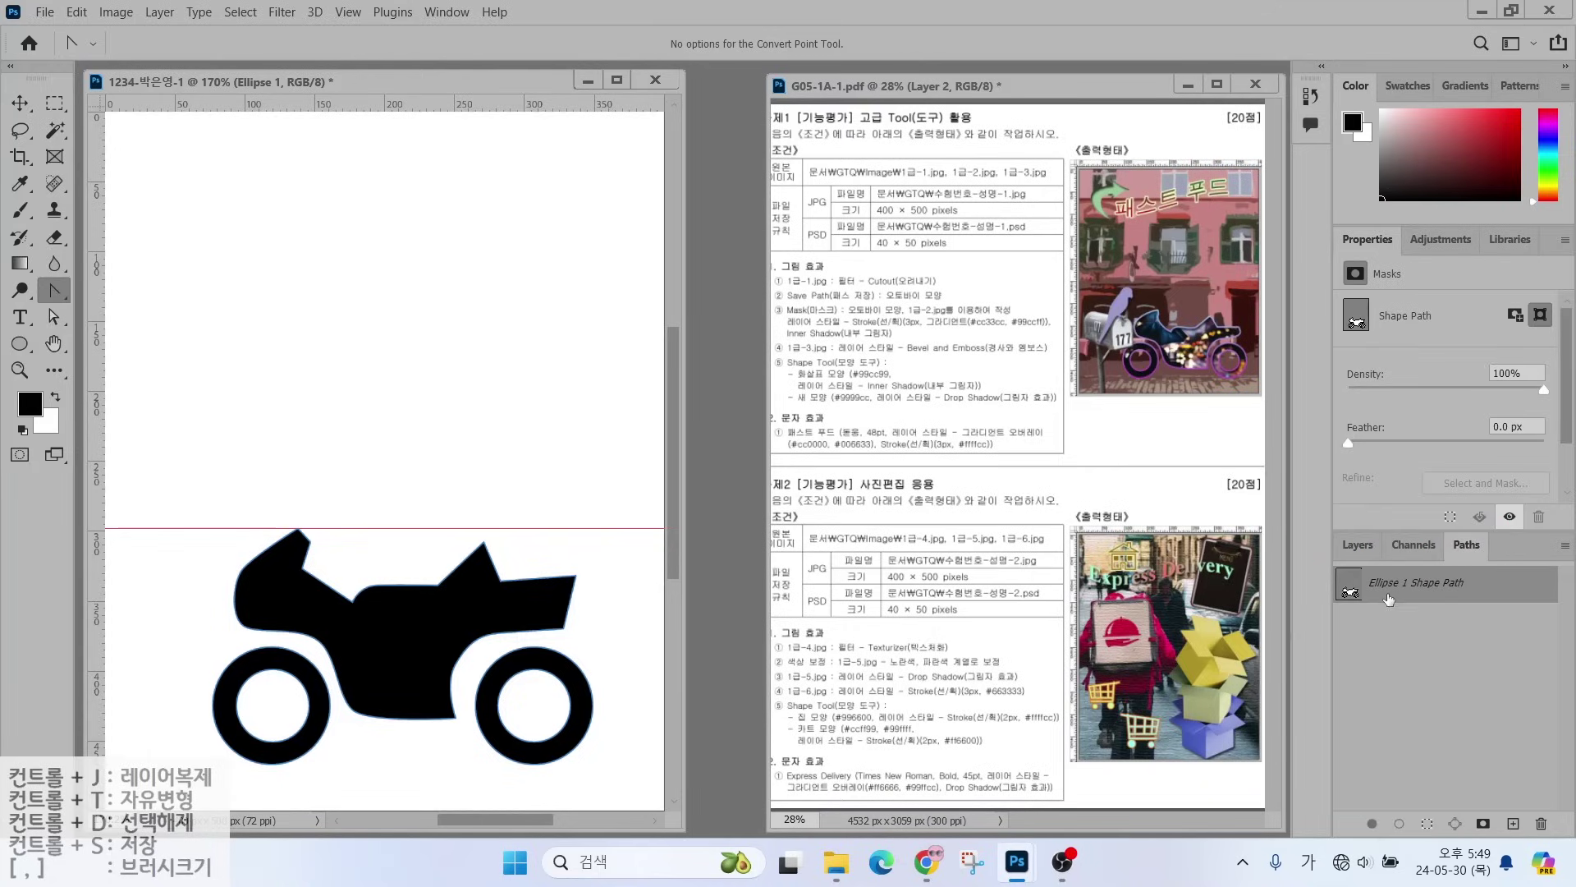
drag(1389, 593, 1478, 661)
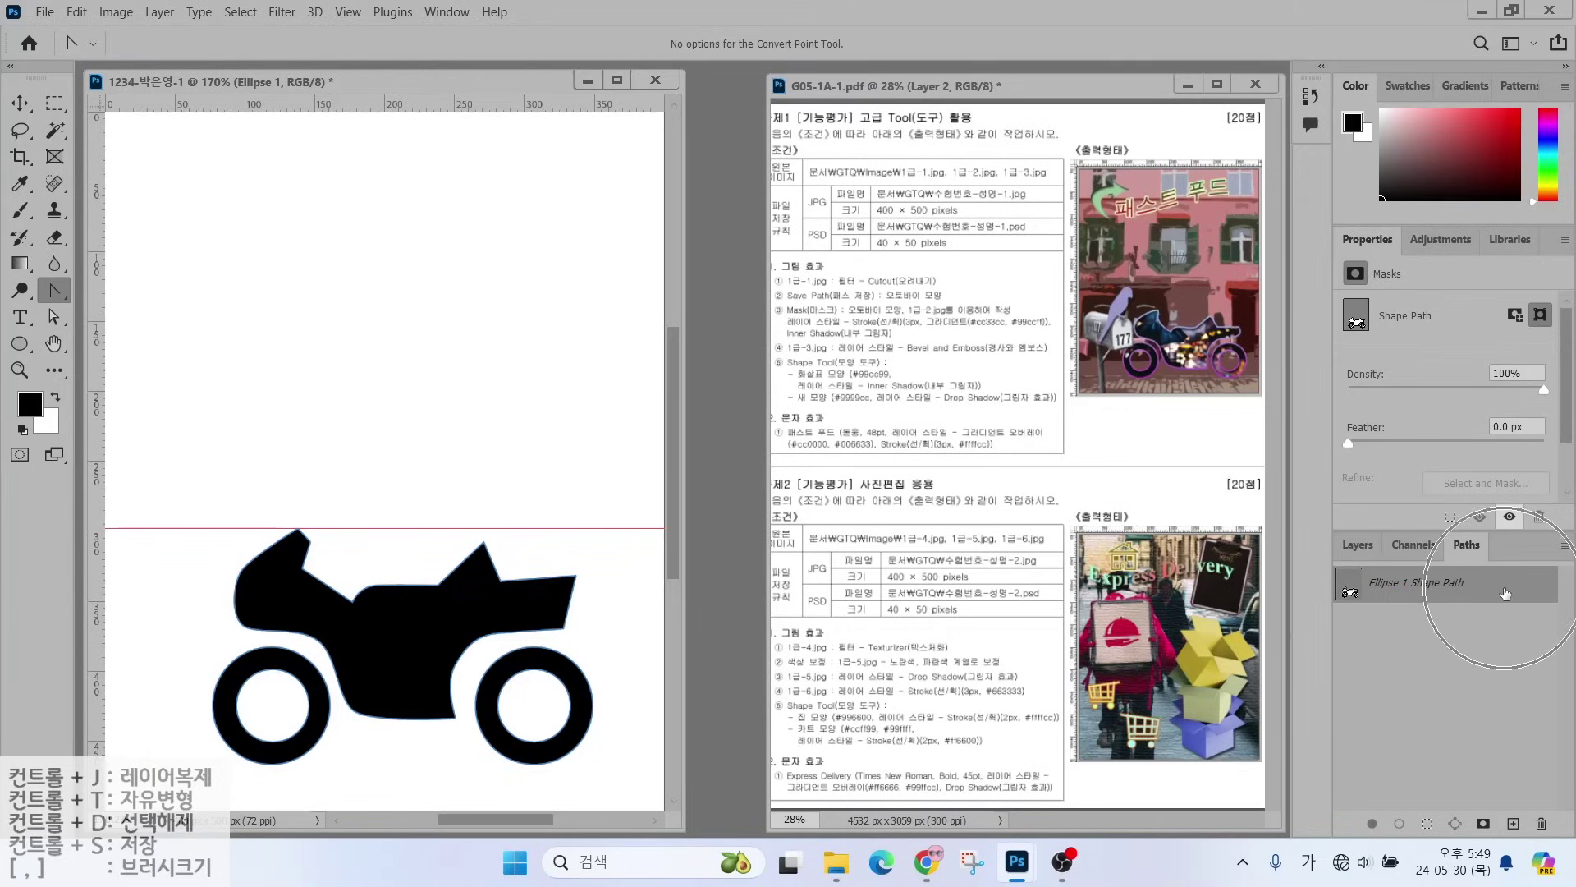
click(1504, 593)
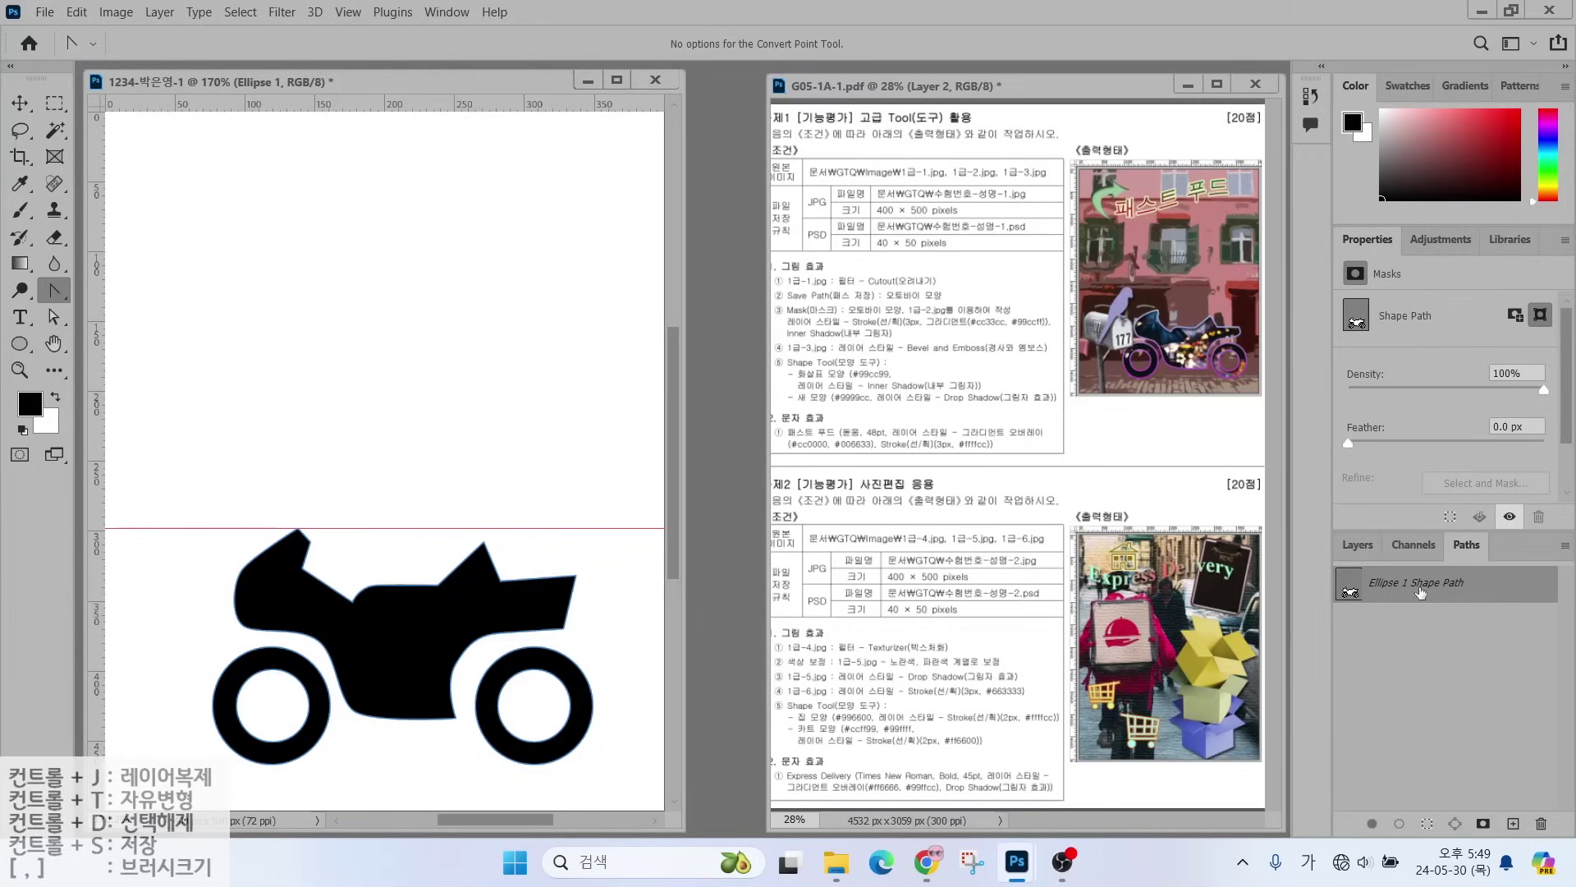
double_click(1501, 589)
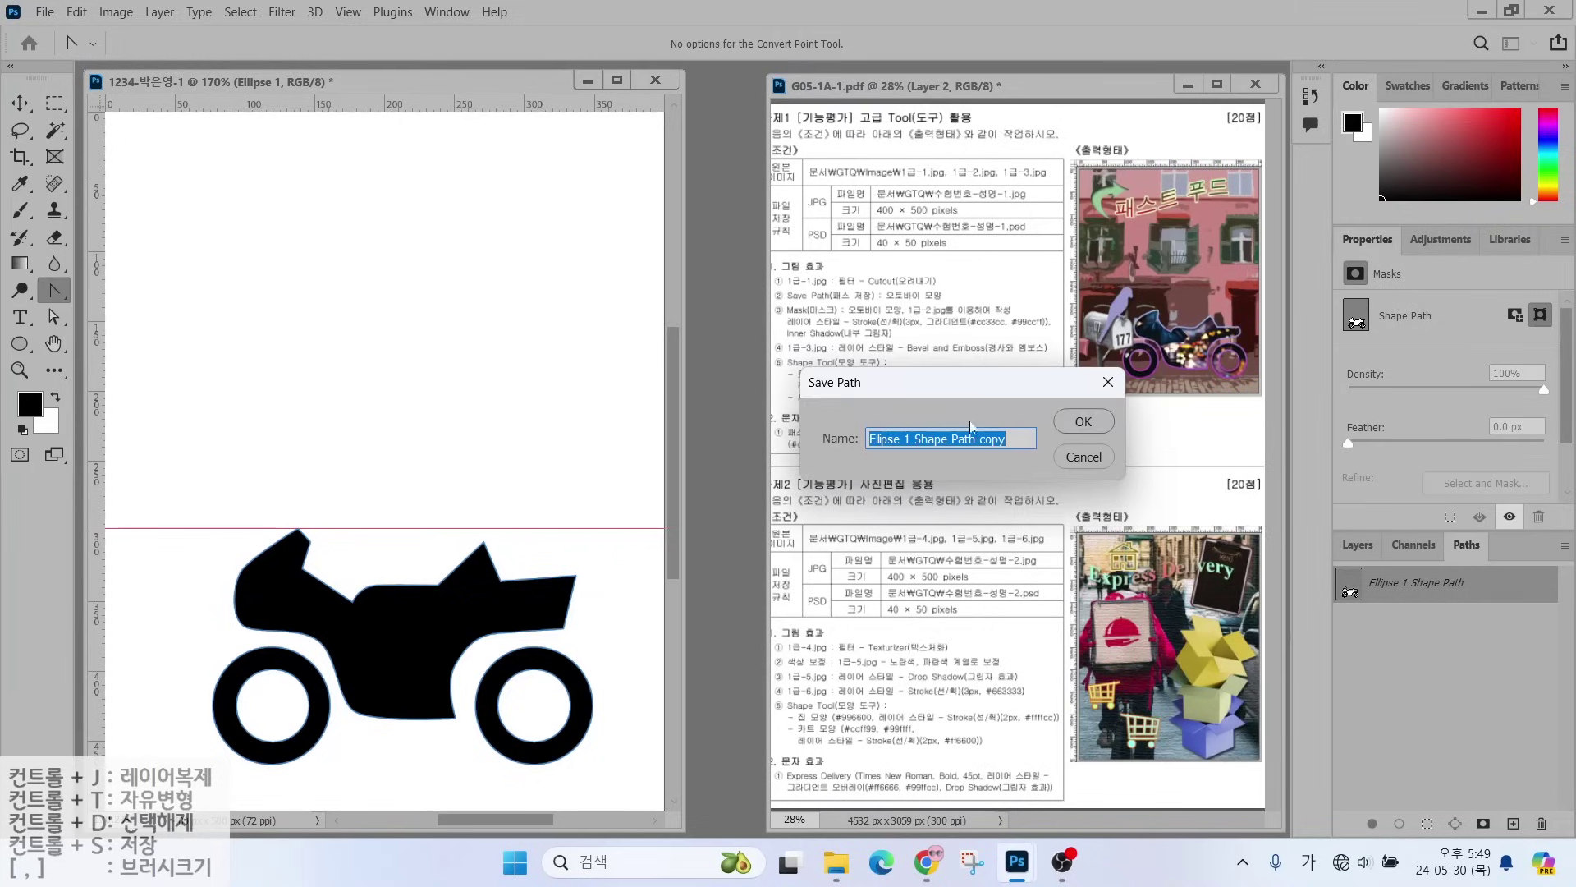
click(946, 422)
text(오)
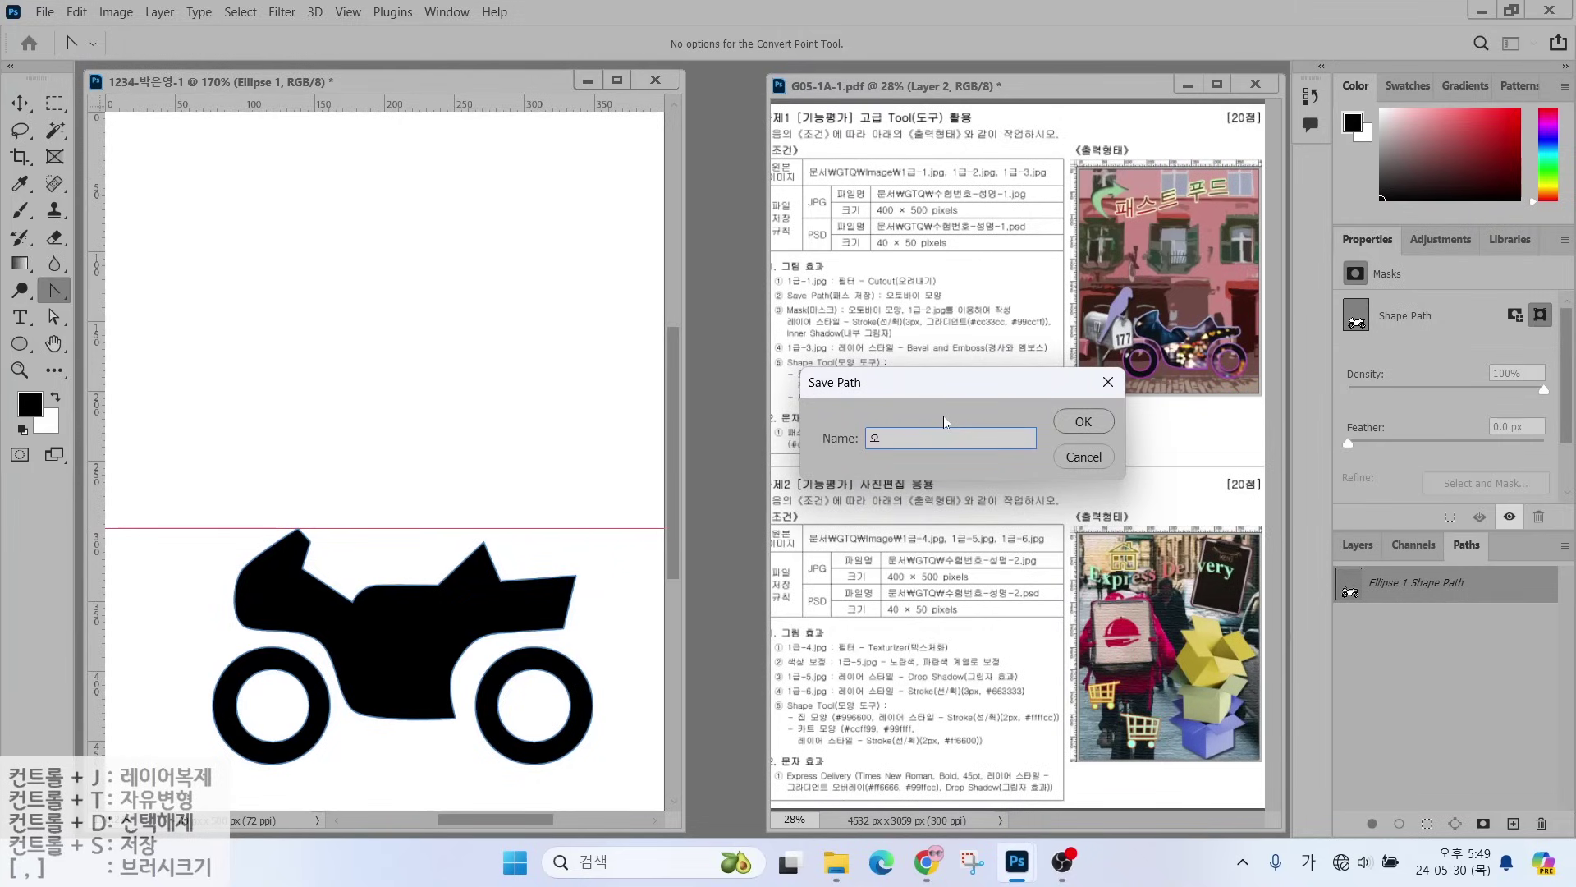
text(토바이 모양)
key(Return)
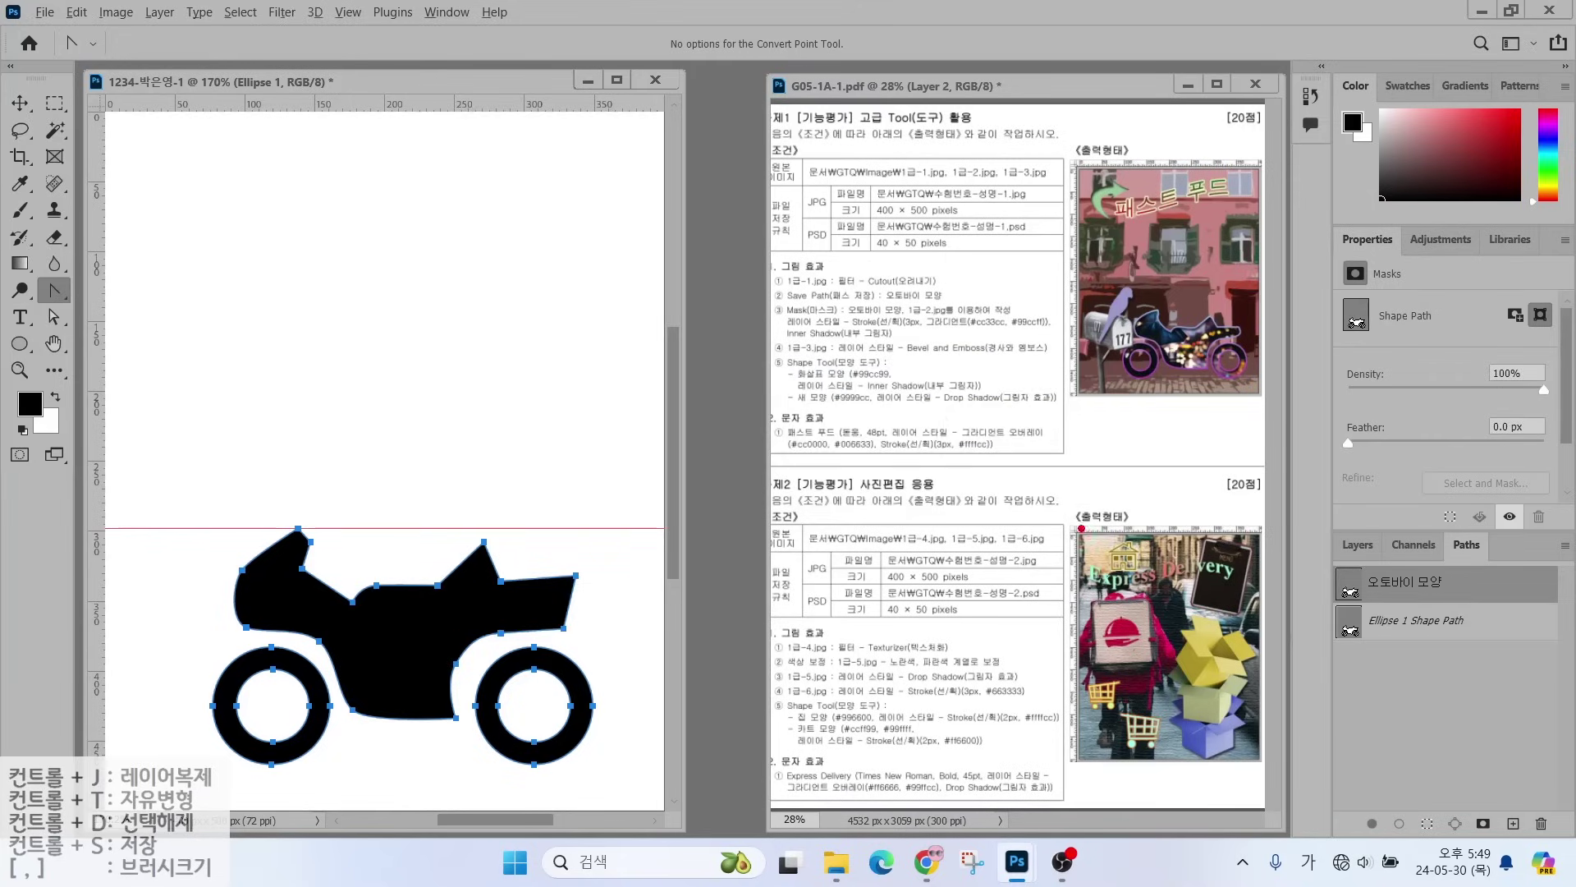
drag(1465, 628, 1512, 679)
- Deselect the 오토바이 모양 path in the Paths panel and go back to the Layers panel
drag(1449, 573, 1513, 532)
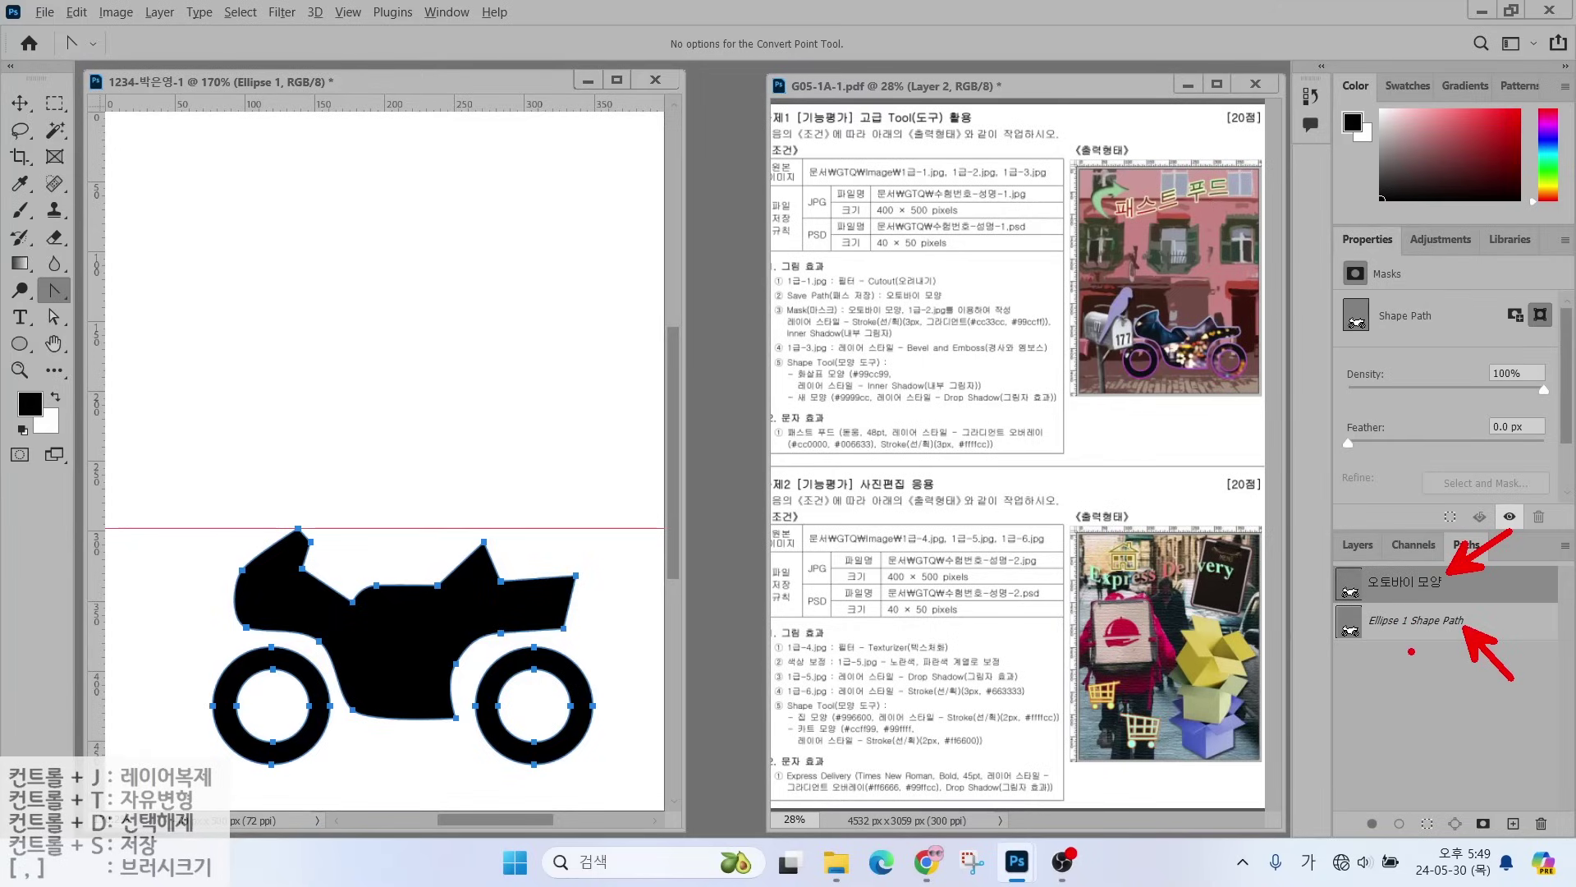
key(Escape)
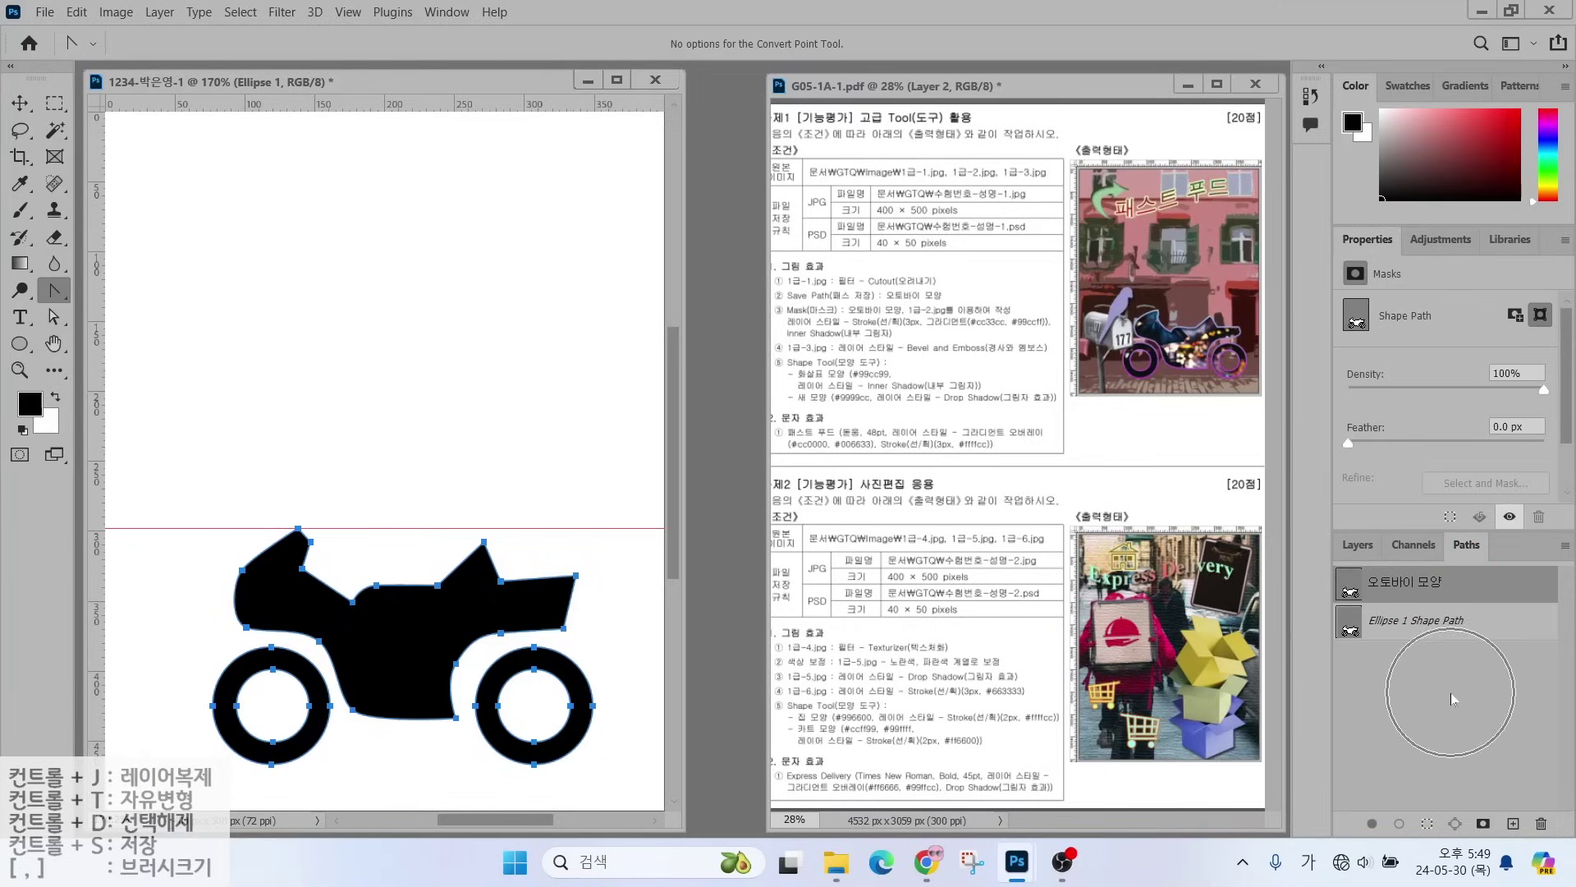
click(1451, 693)
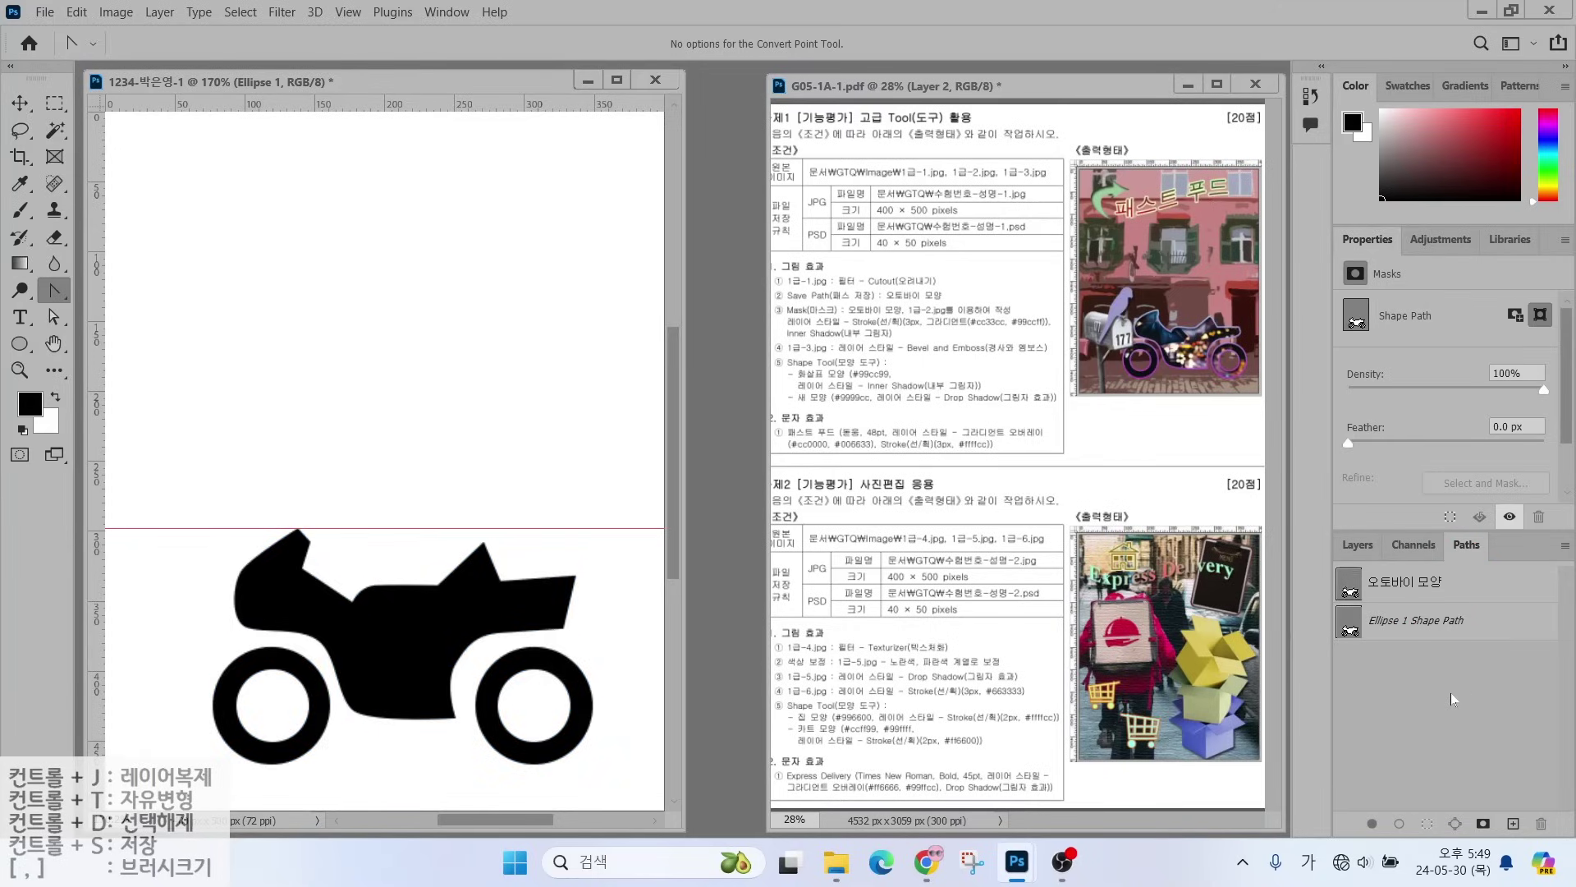
click(1355, 549)
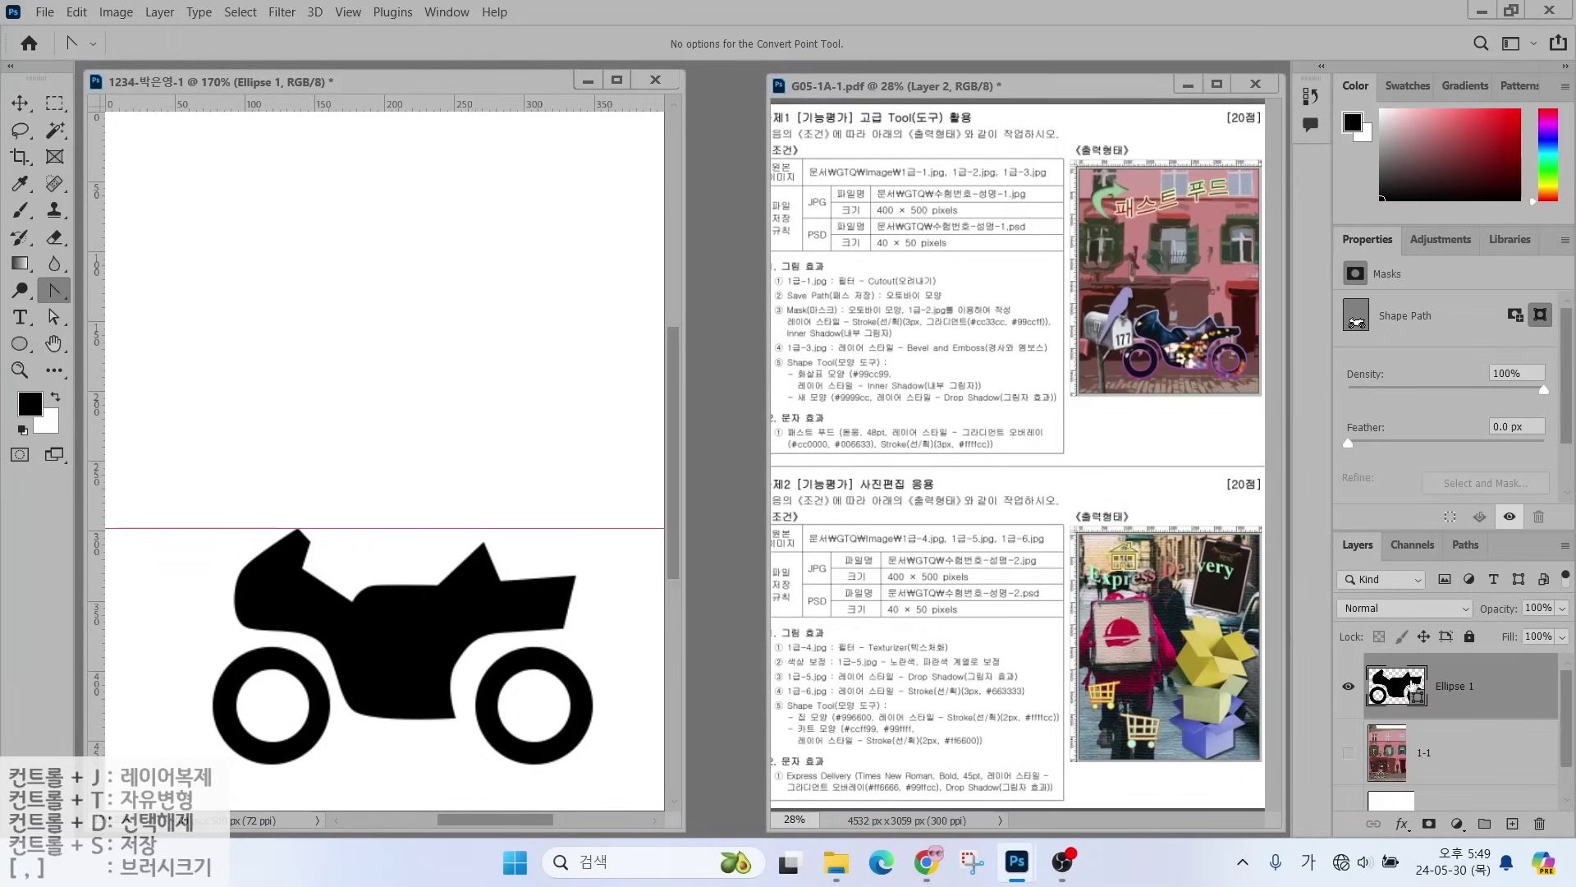
click(1467, 545)
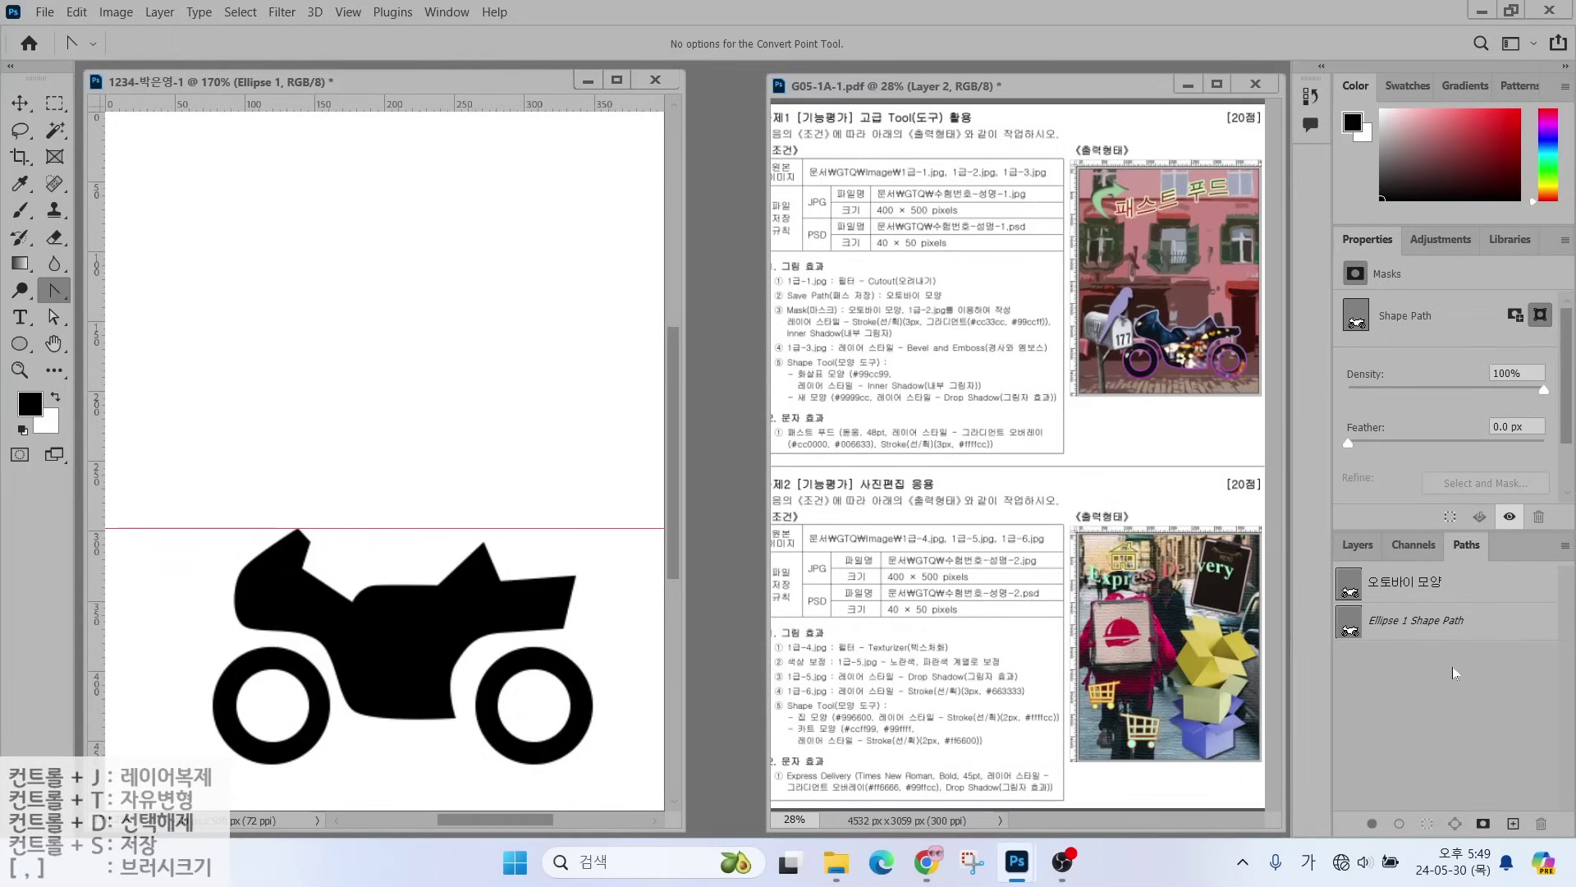
click(1352, 546)
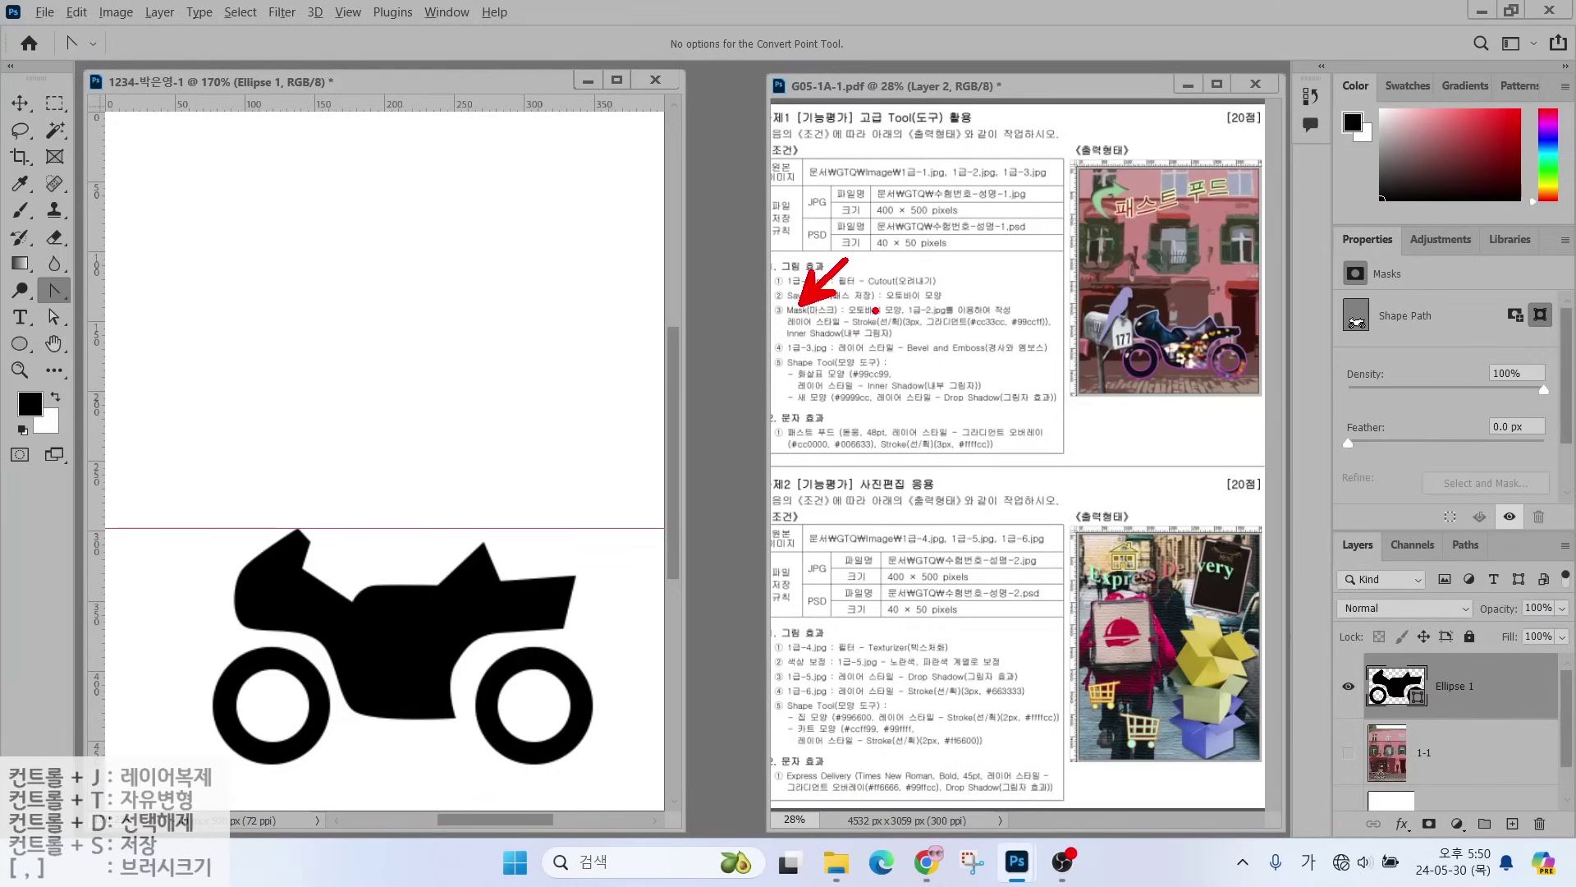
drag(863, 317, 972, 315)
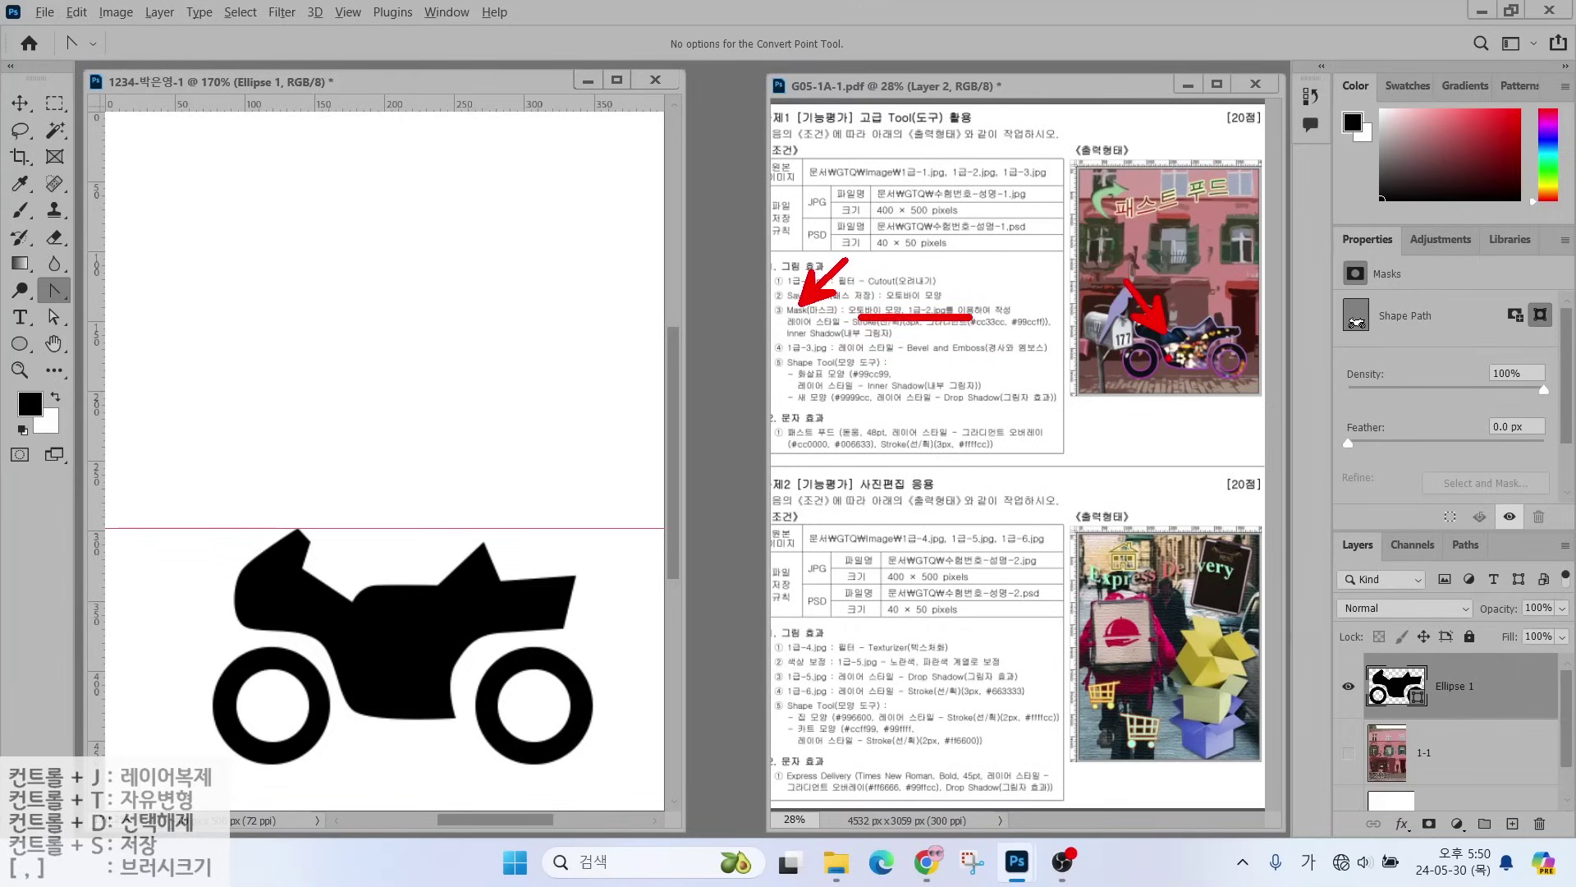
key(Escape)
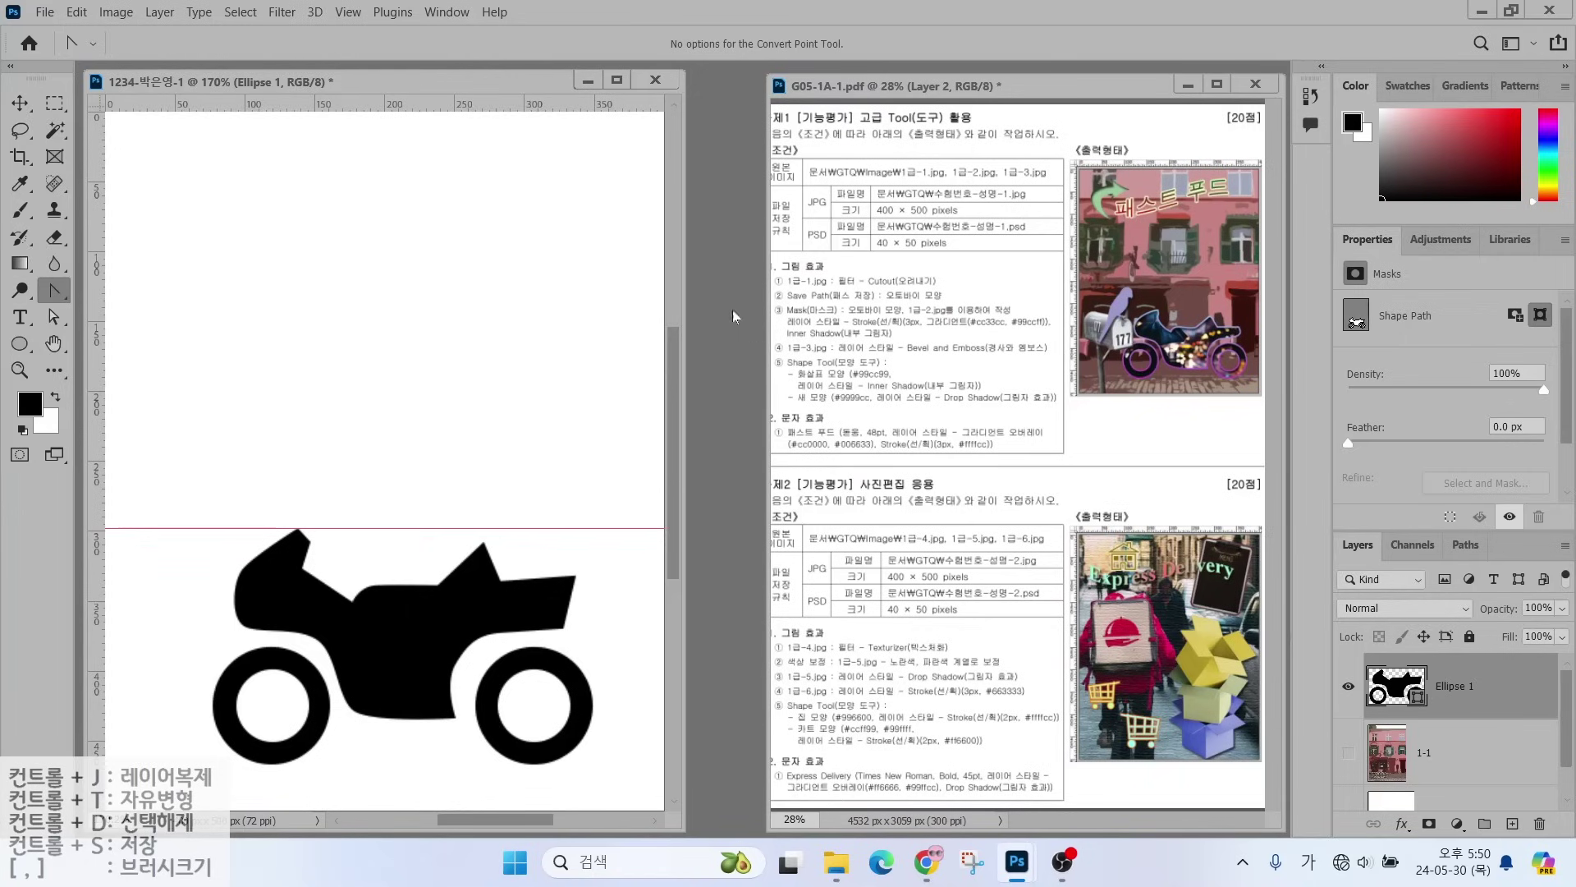
- Open 1급-2.jpg from the image folder using Ctrl+O
click(43, 12)
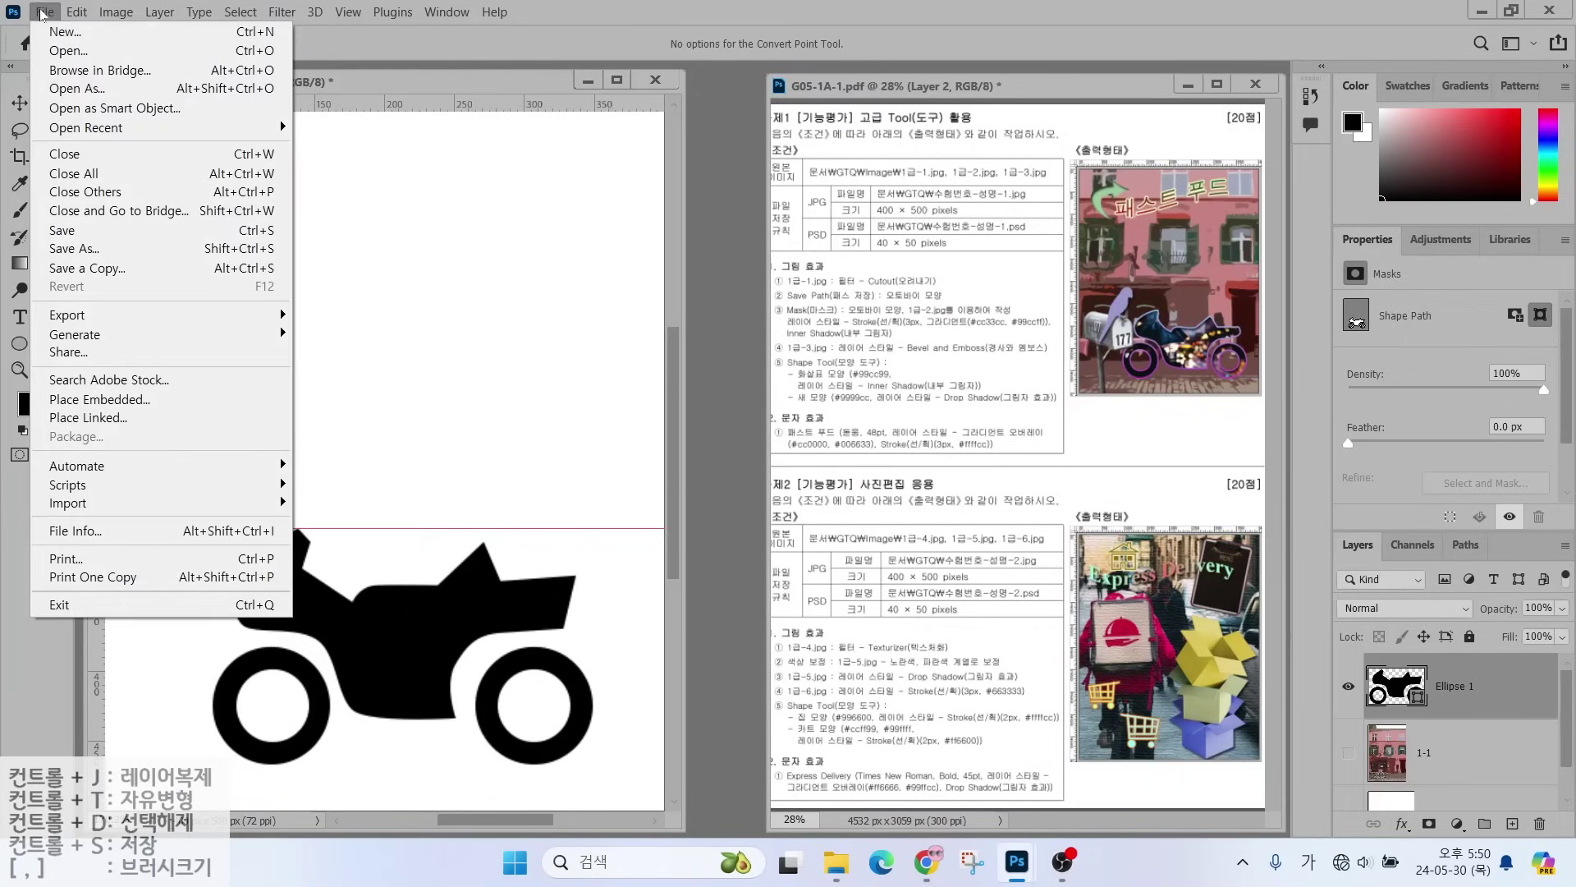
key(Escape)
key(ctrl+o)
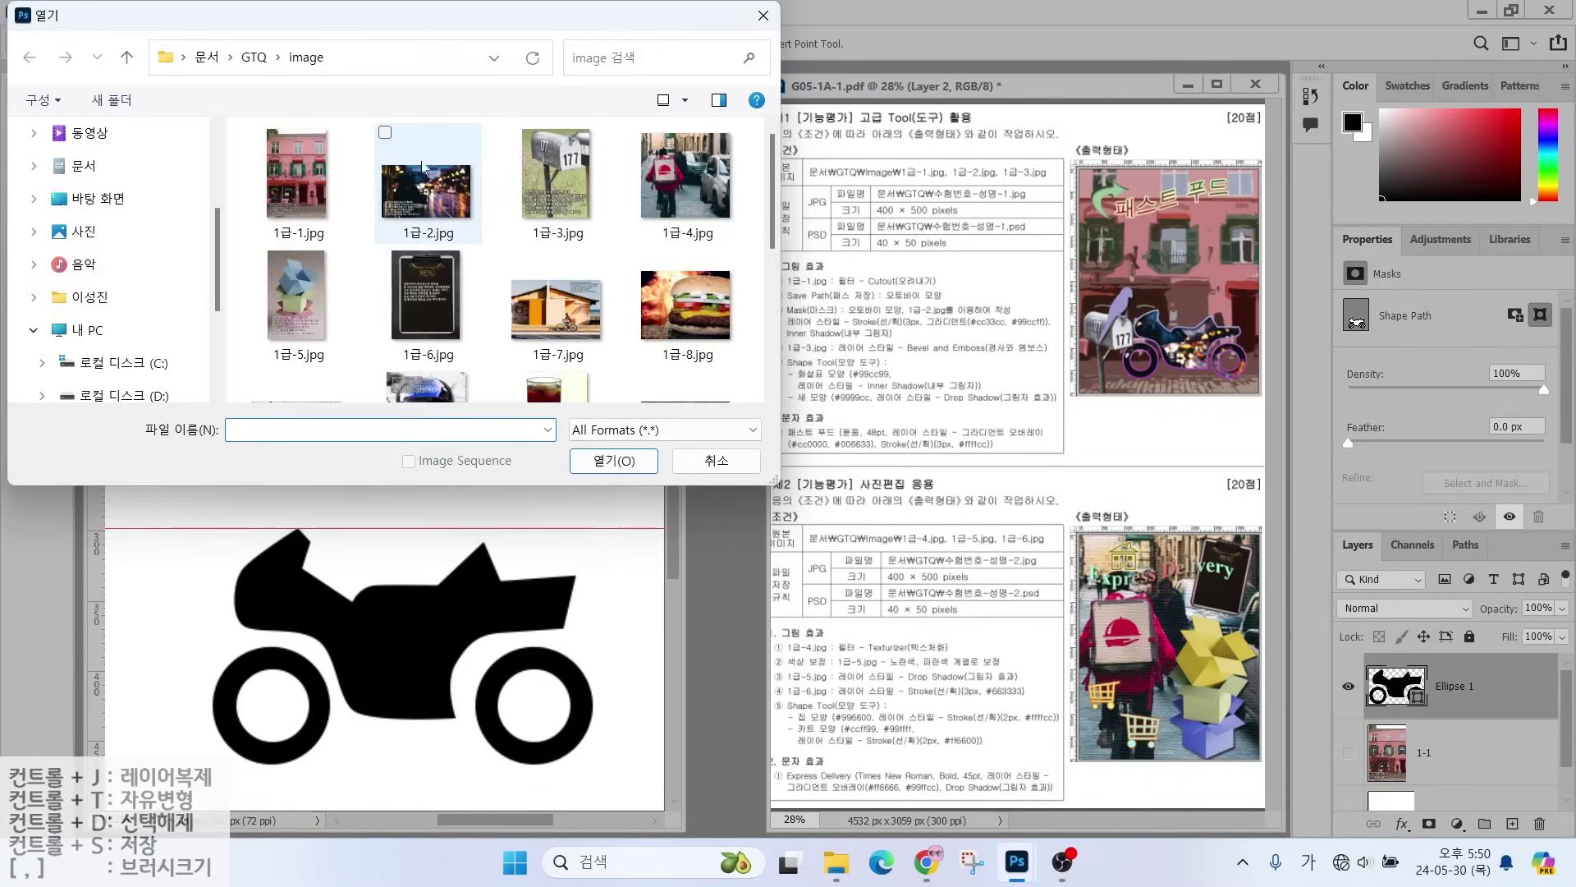
click(427, 176)
click(648, 458)
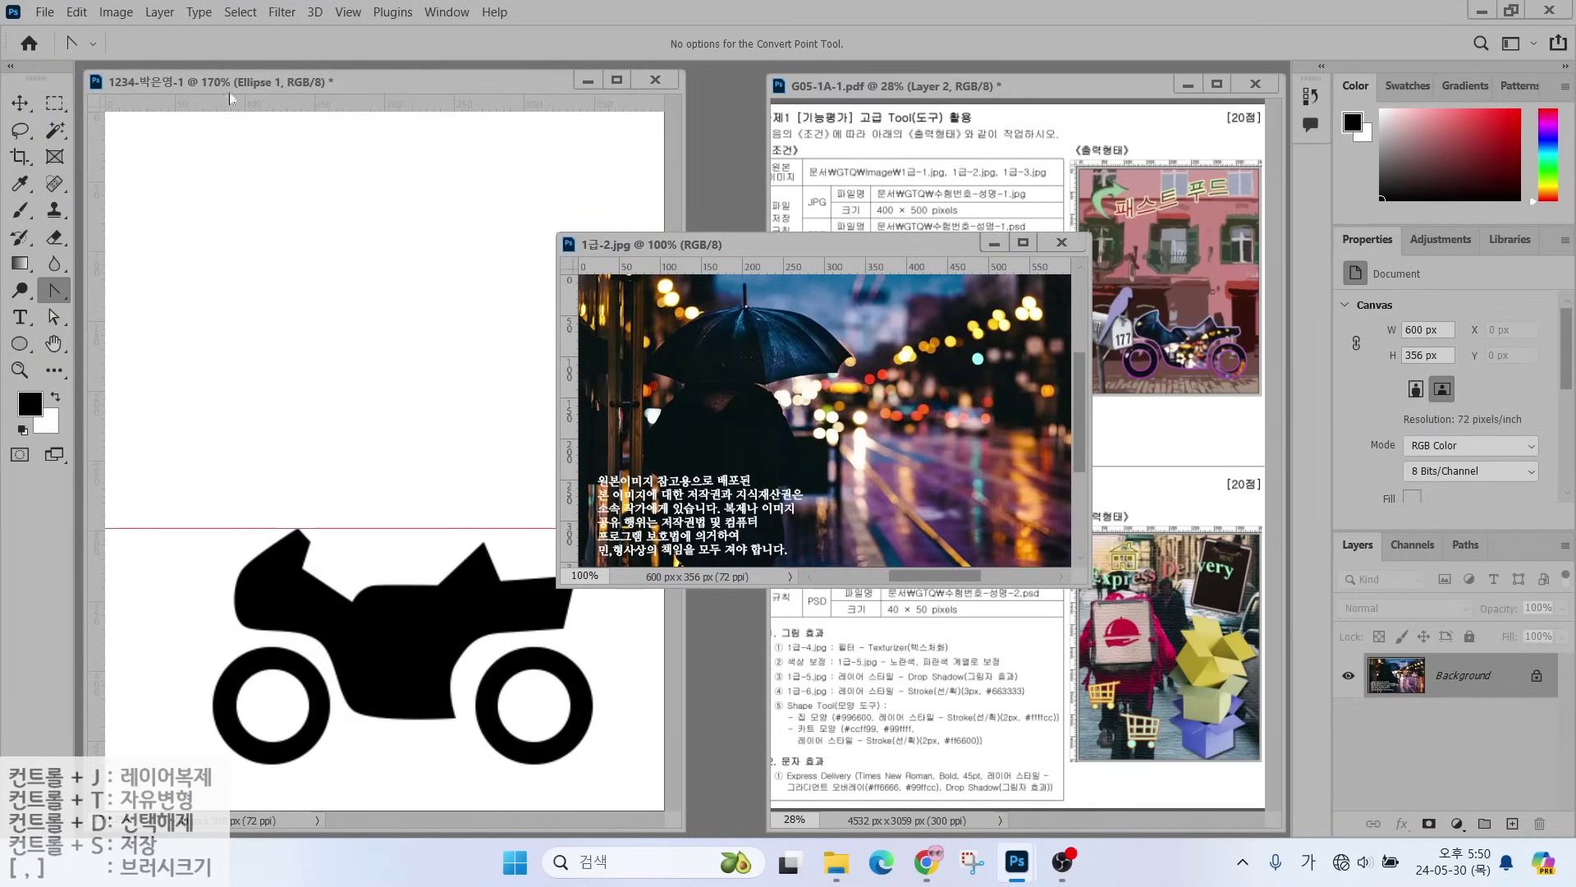
click(20, 103)
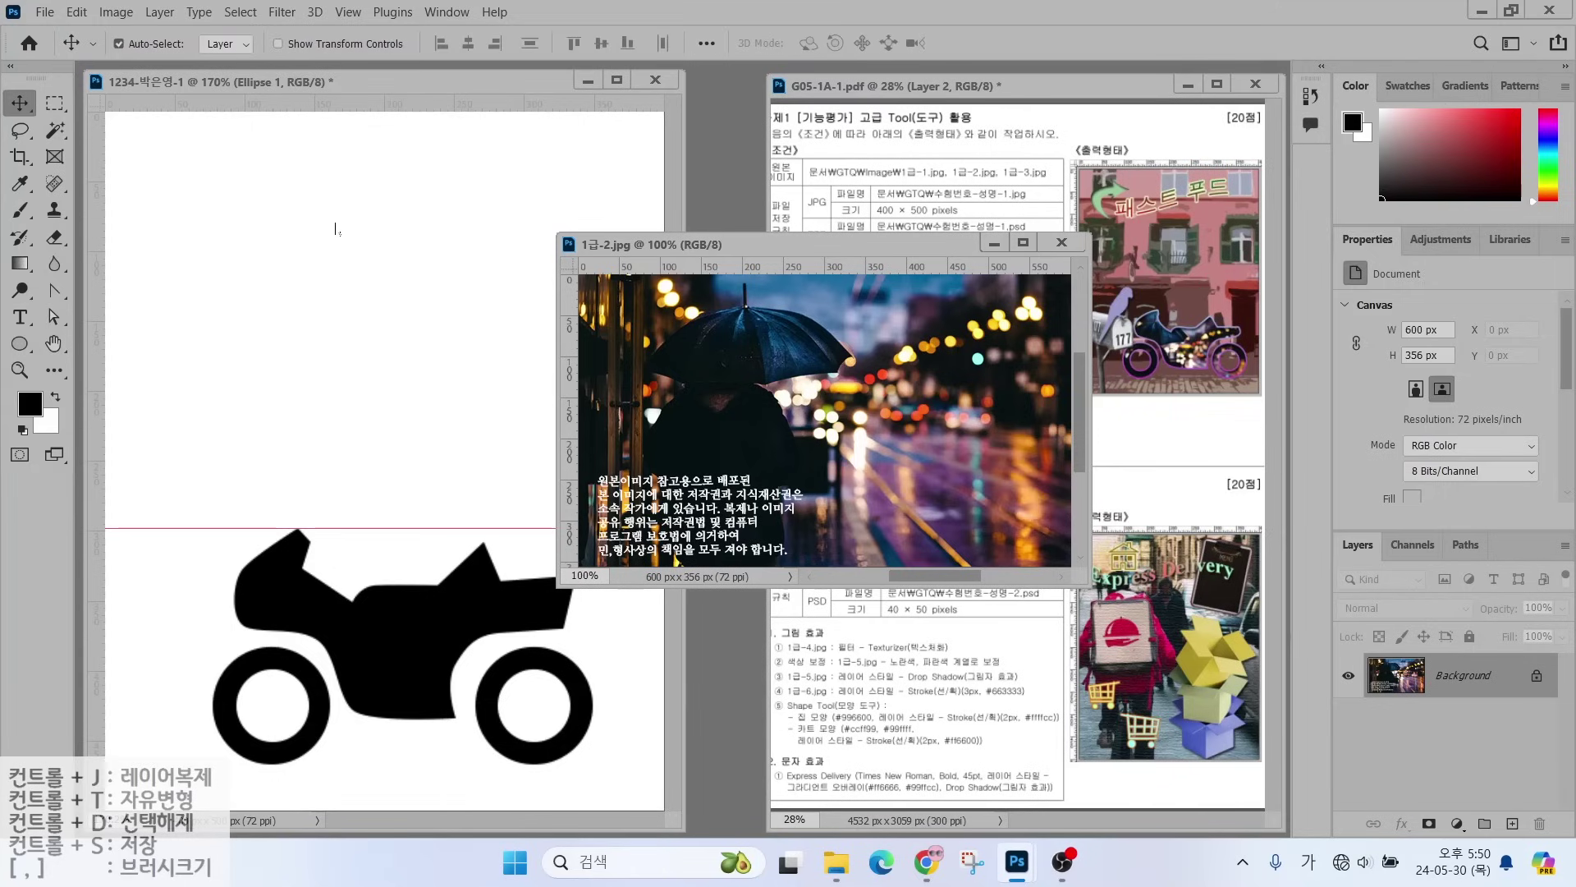
drag(694, 393, 384, 481)
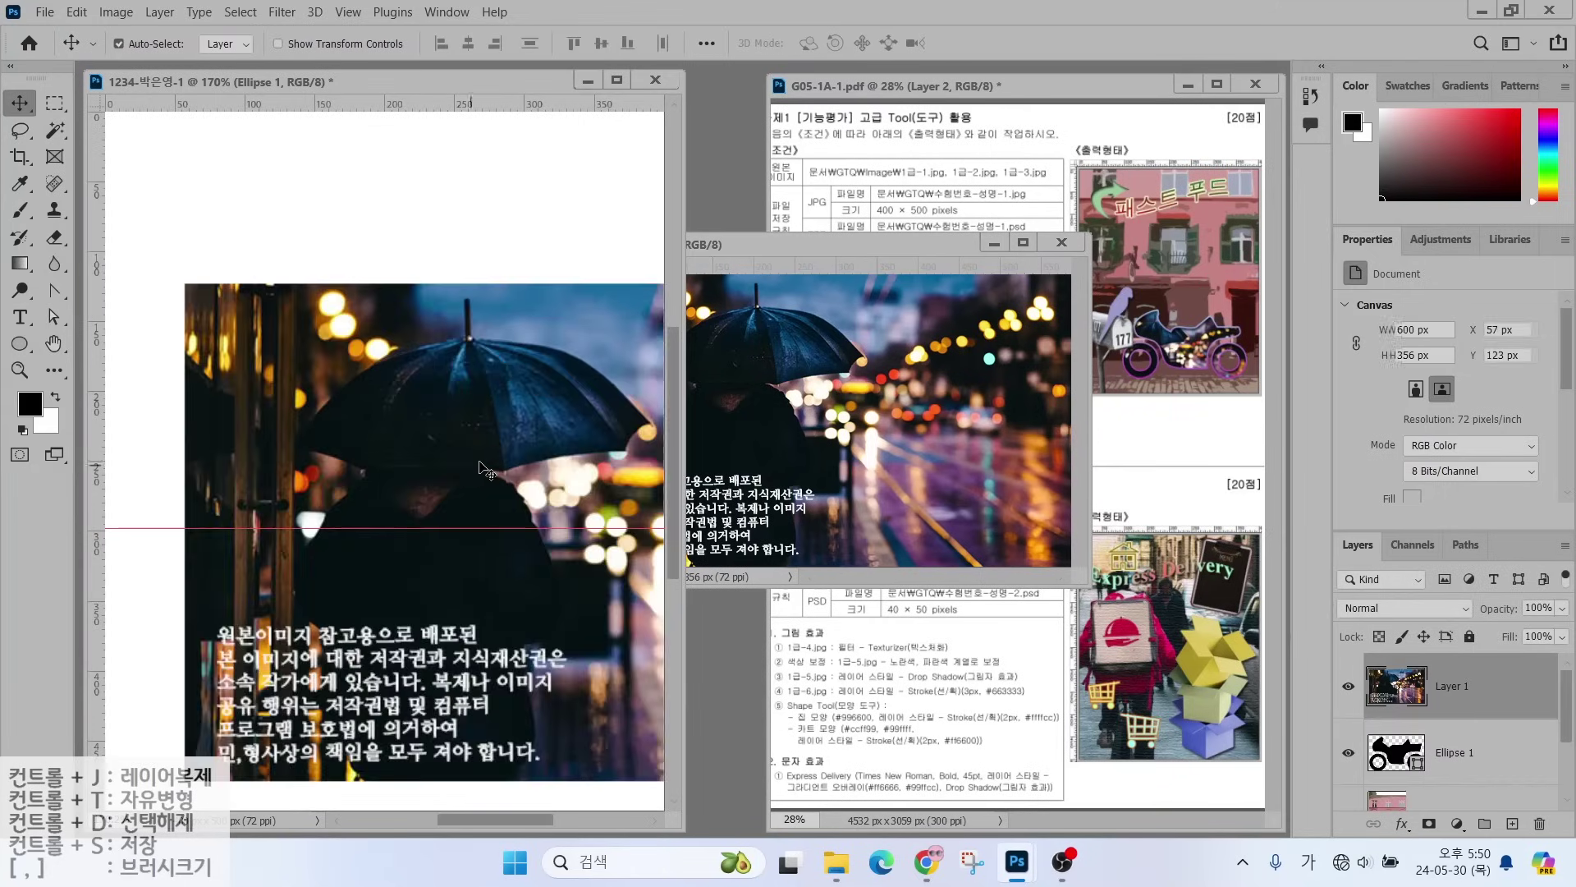
drag(481, 468, 400, 497)
click(1062, 242)
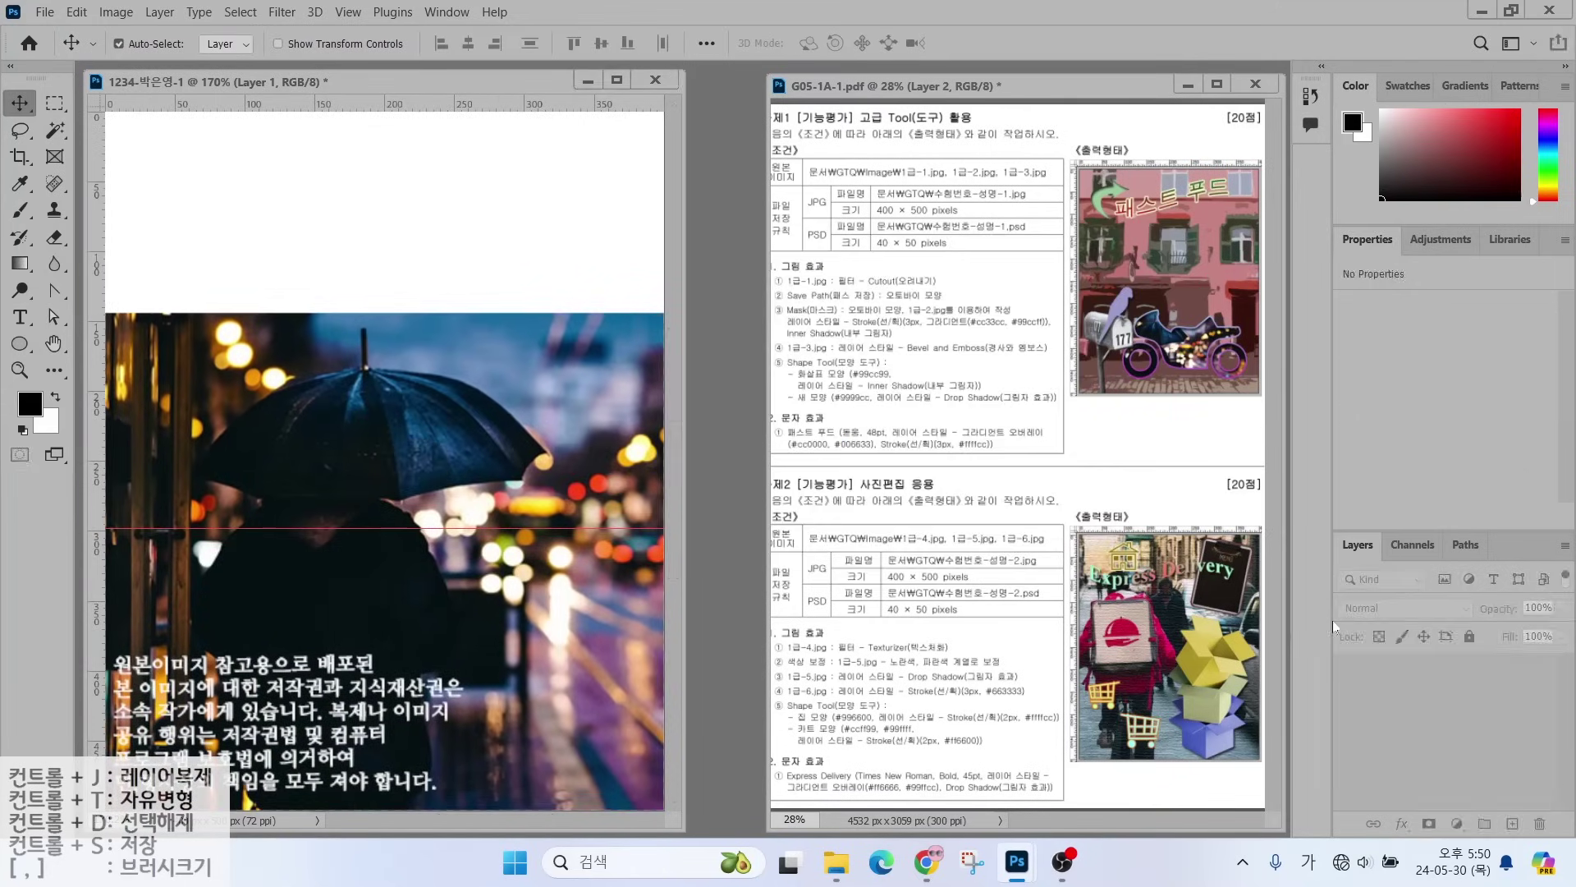
click(1462, 690)
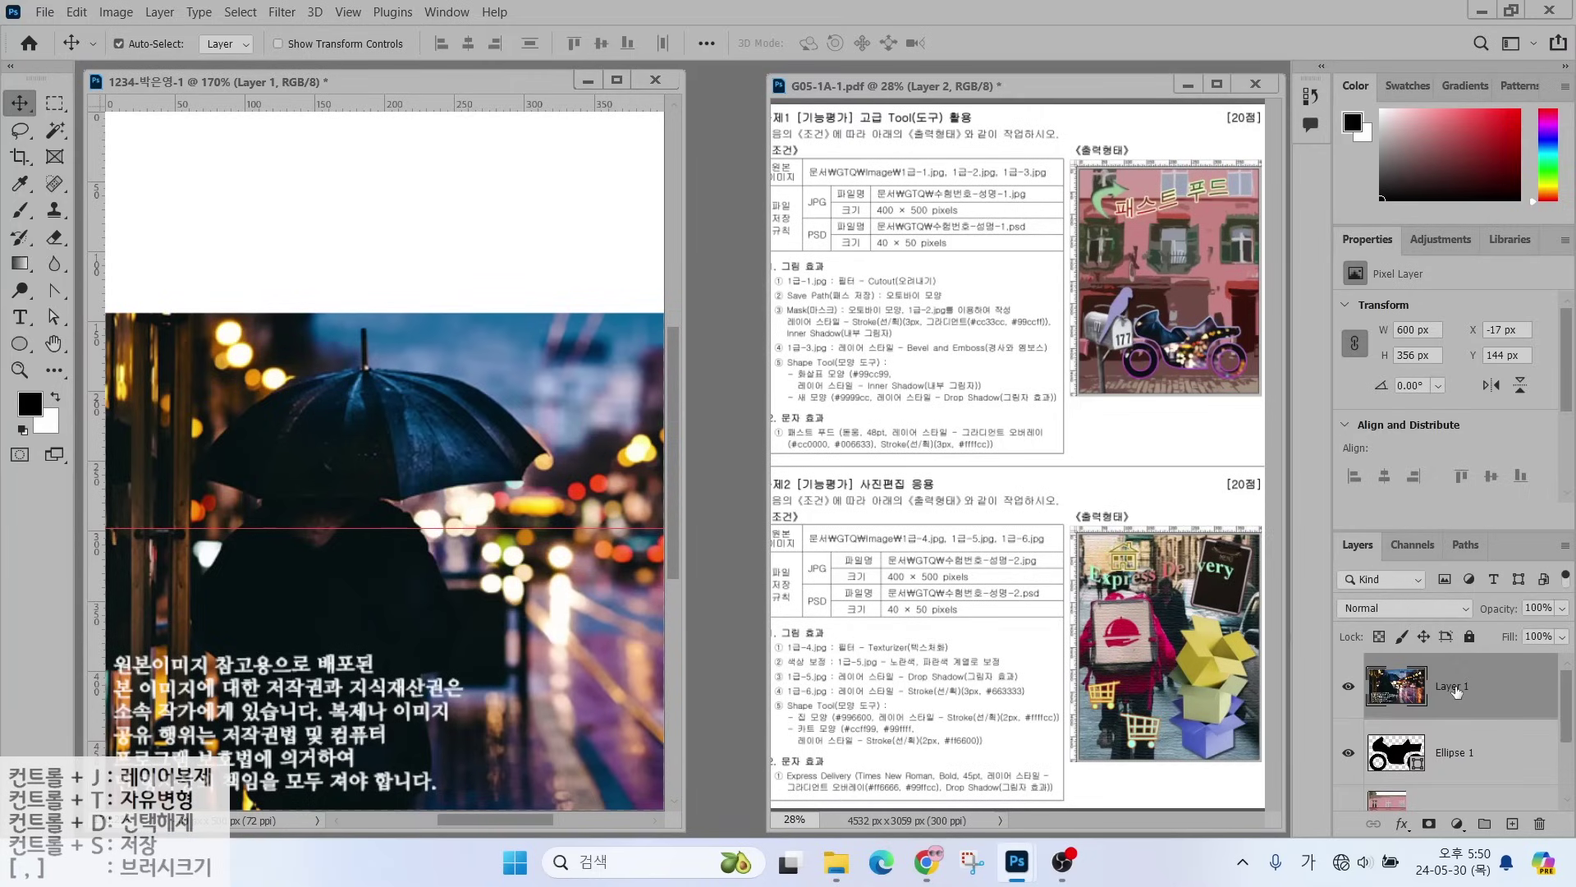
double_click(1462, 689)
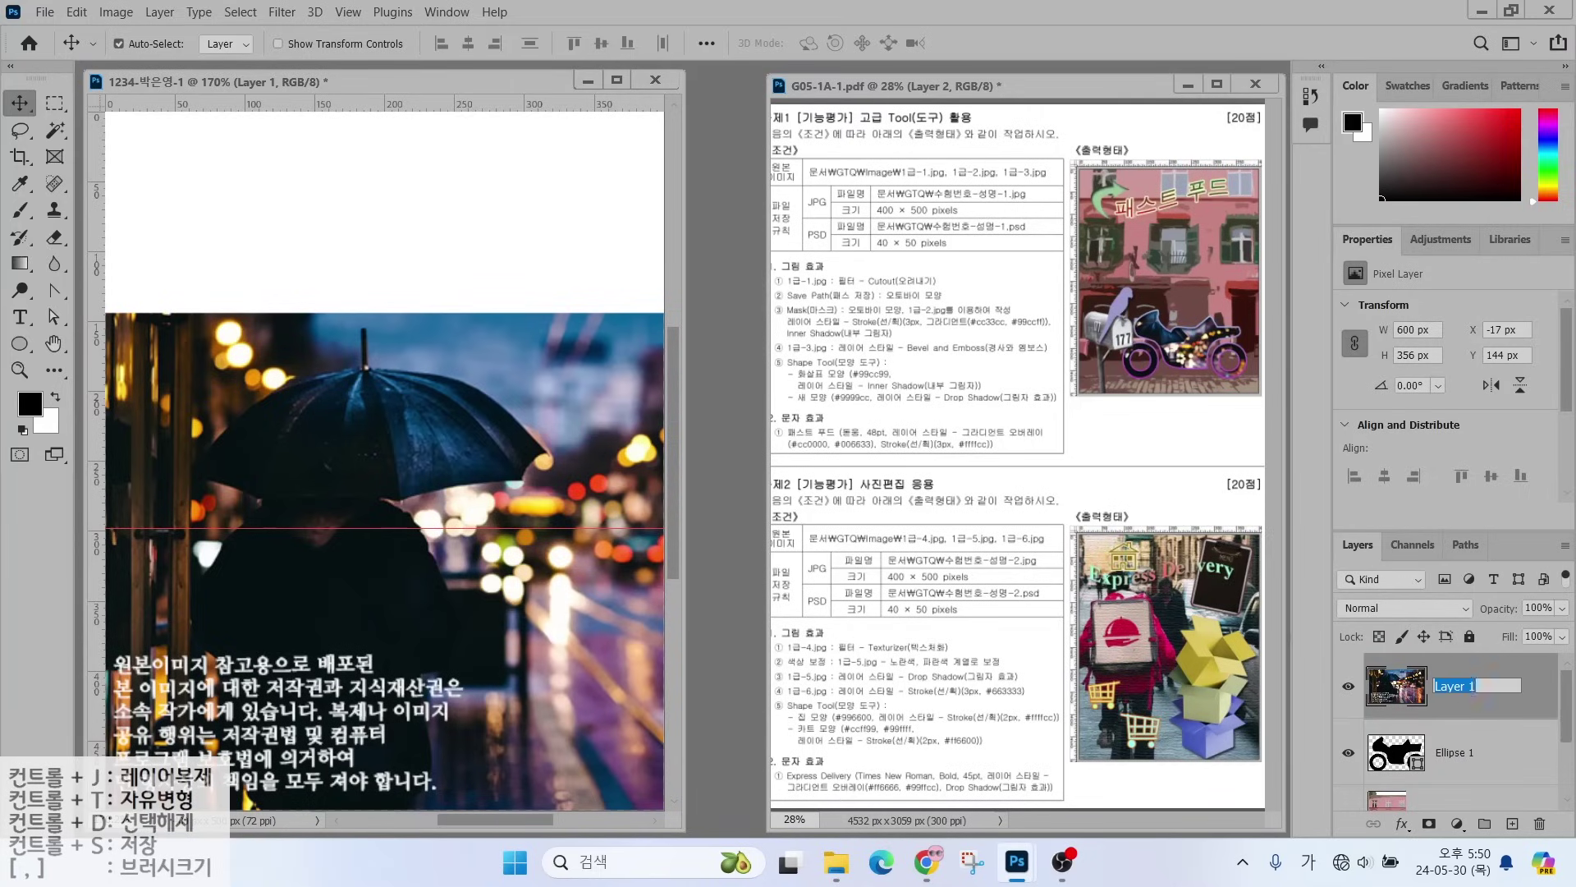
text(1-2)
key(Return)
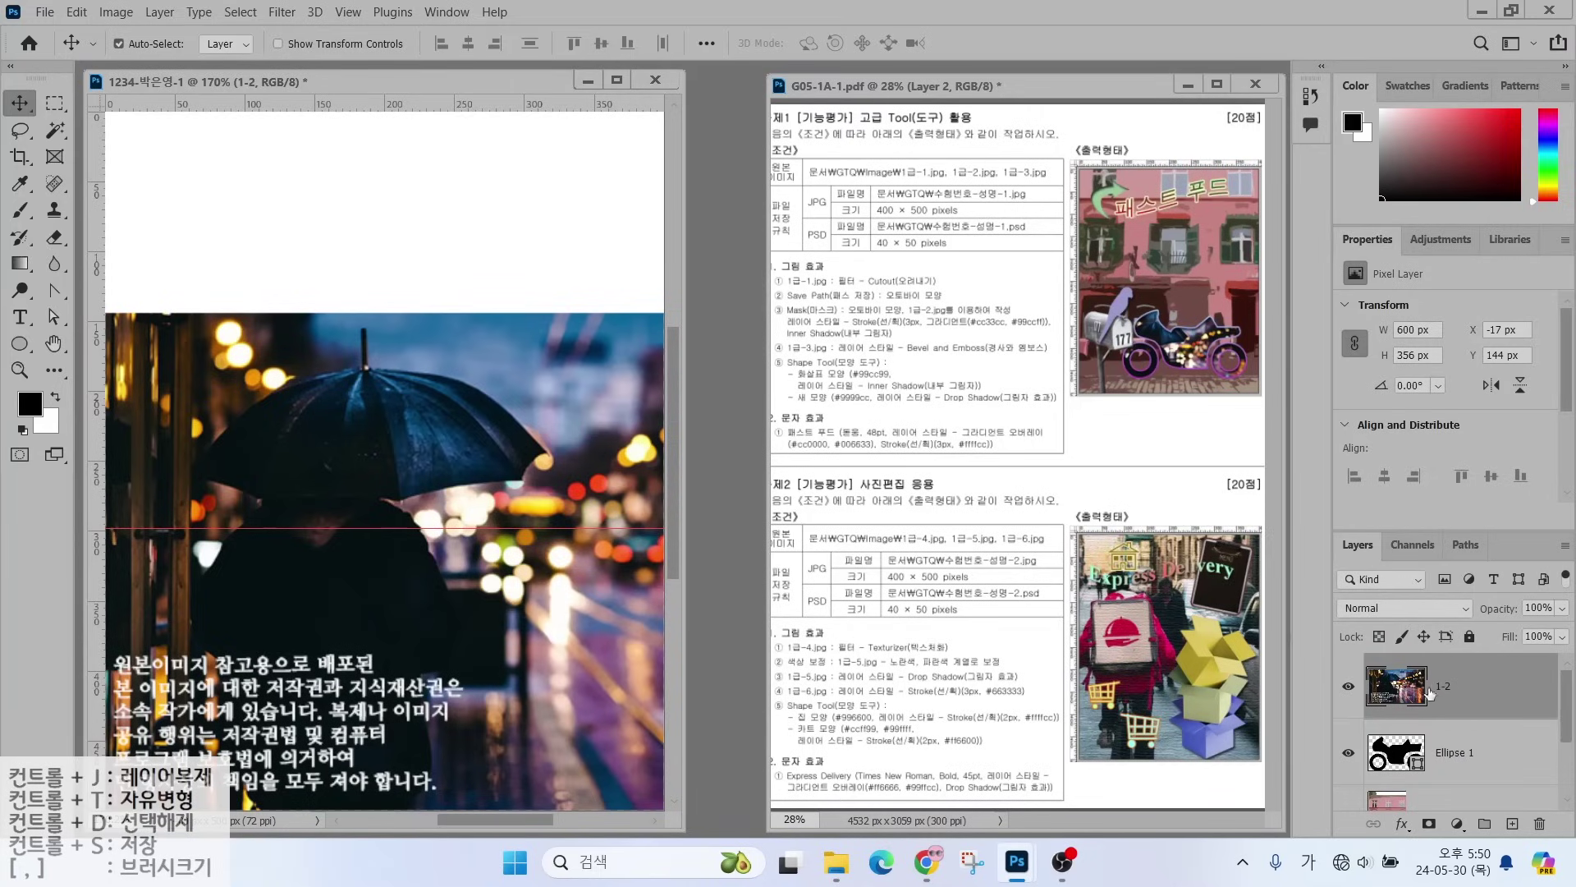
key(alt+2)
drag(1370, 747, 1310, 719)
drag(1365, 660, 1280, 588)
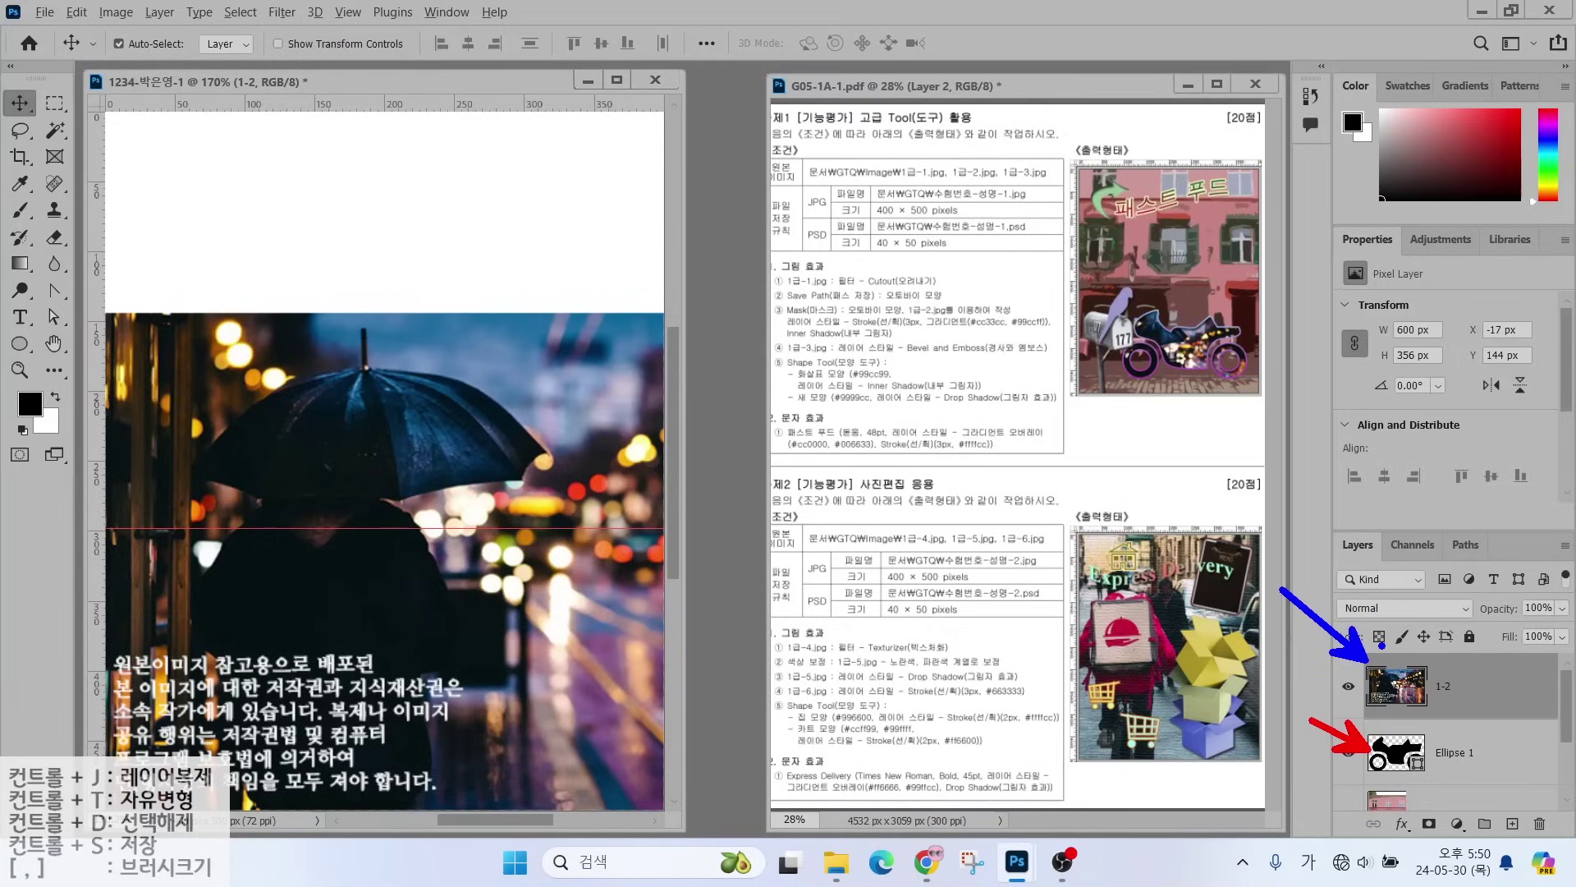
mouse_move(1361, 651)
mouse_down()
mouse_move(1502, 714)
mouse_move(1570, 724)
mouse_up()
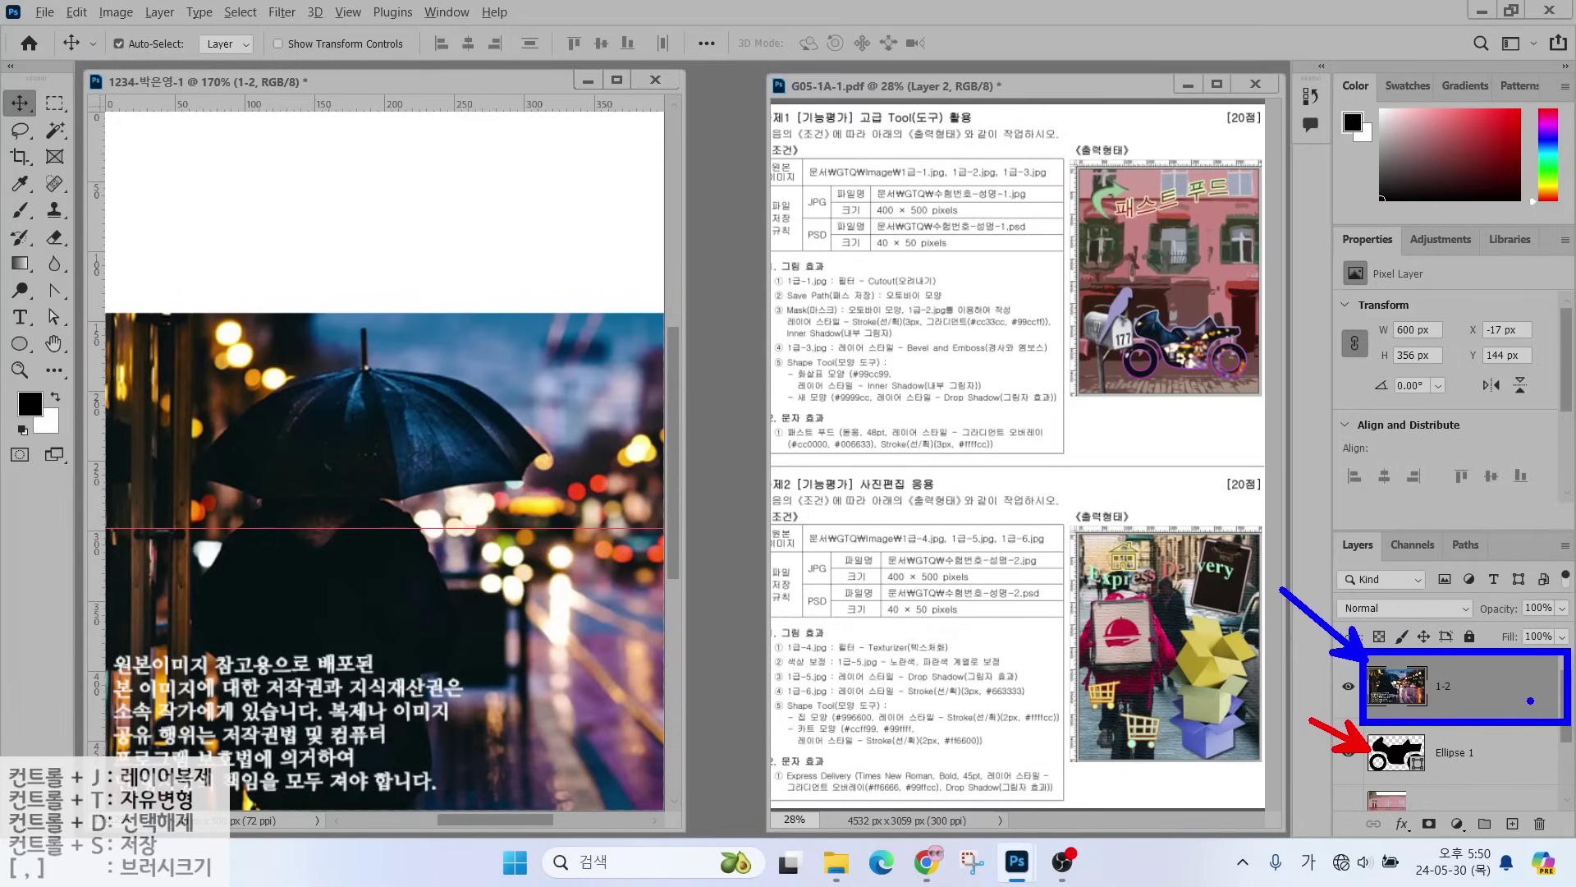
mouse_move(1499, 681)
mouse_down()
mouse_move(1478, 696)
mouse_move(1516, 683)
mouse_up()
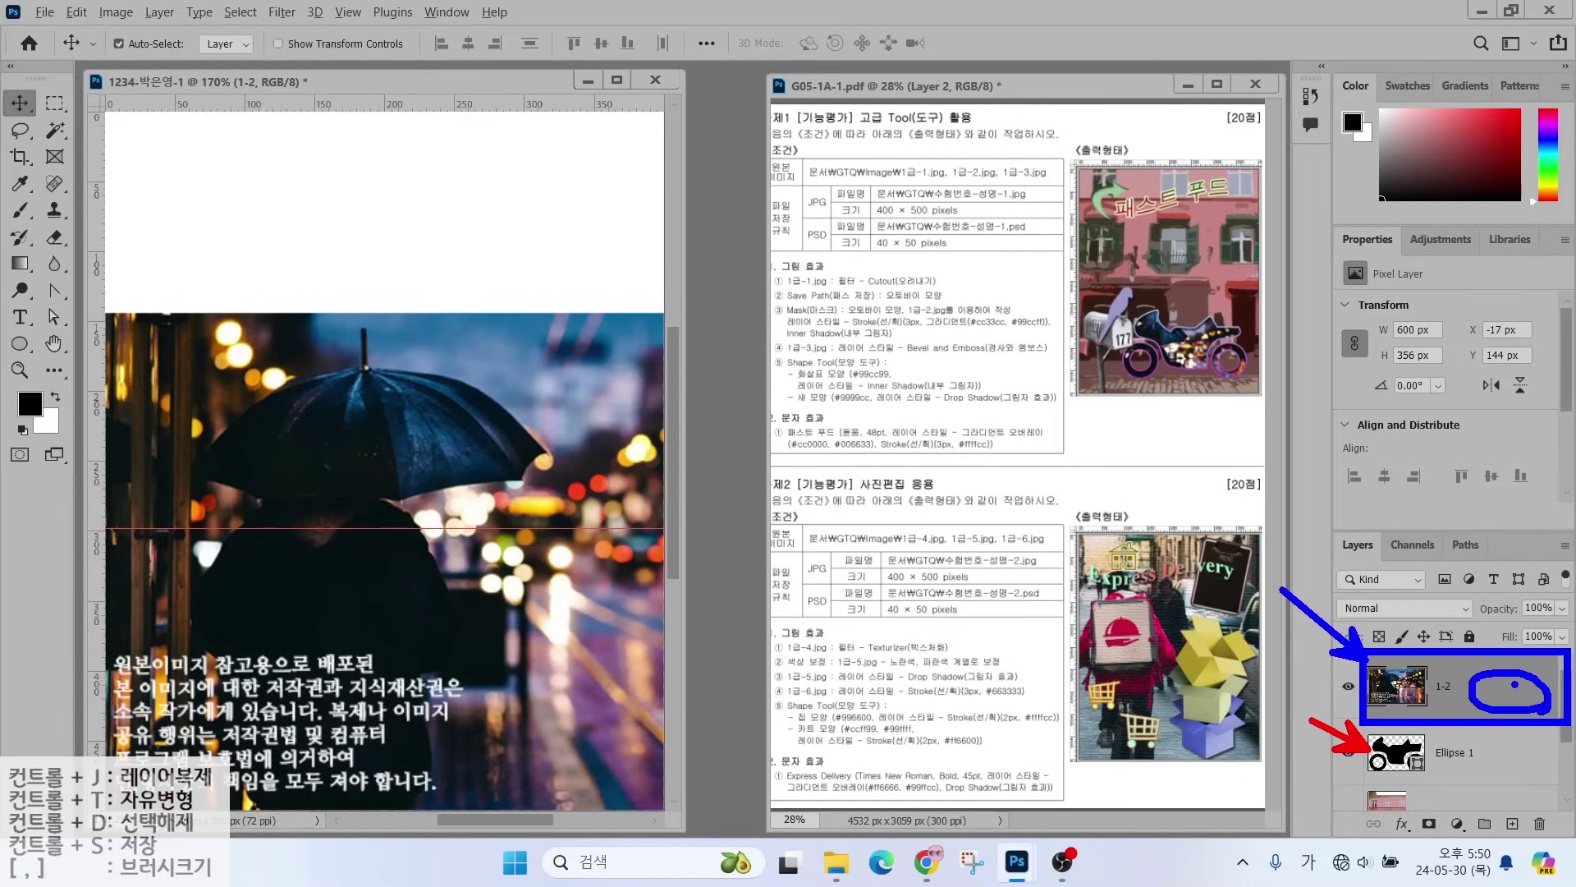
key(Escape)
- Create a clipping mask so layer 1-2 shows only inside Ellipse 1
right_click(1489, 676)
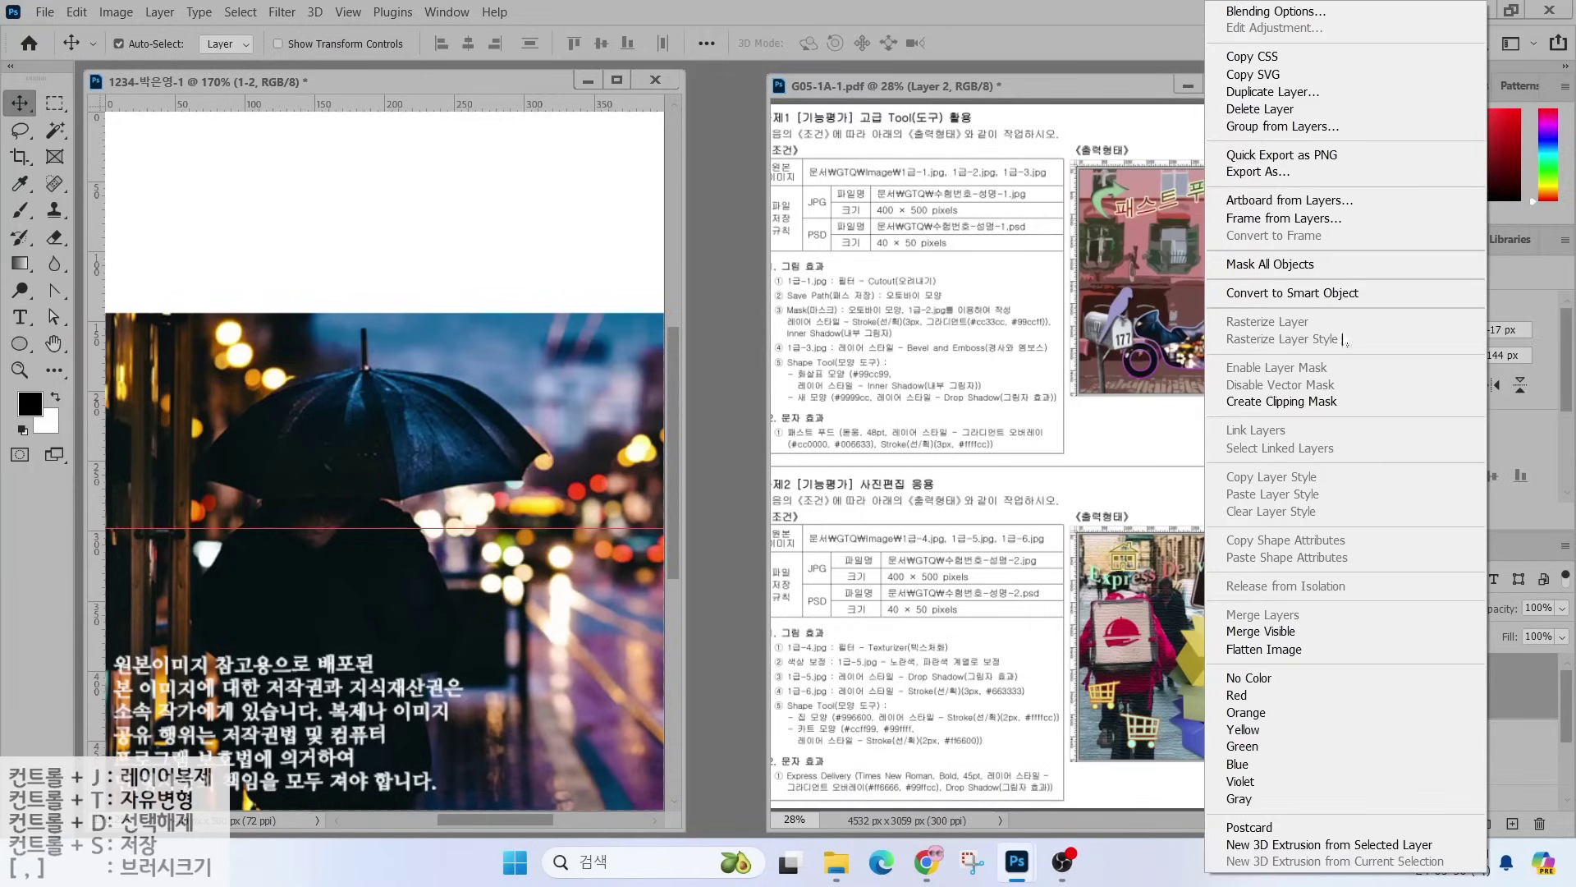
click(1283, 402)
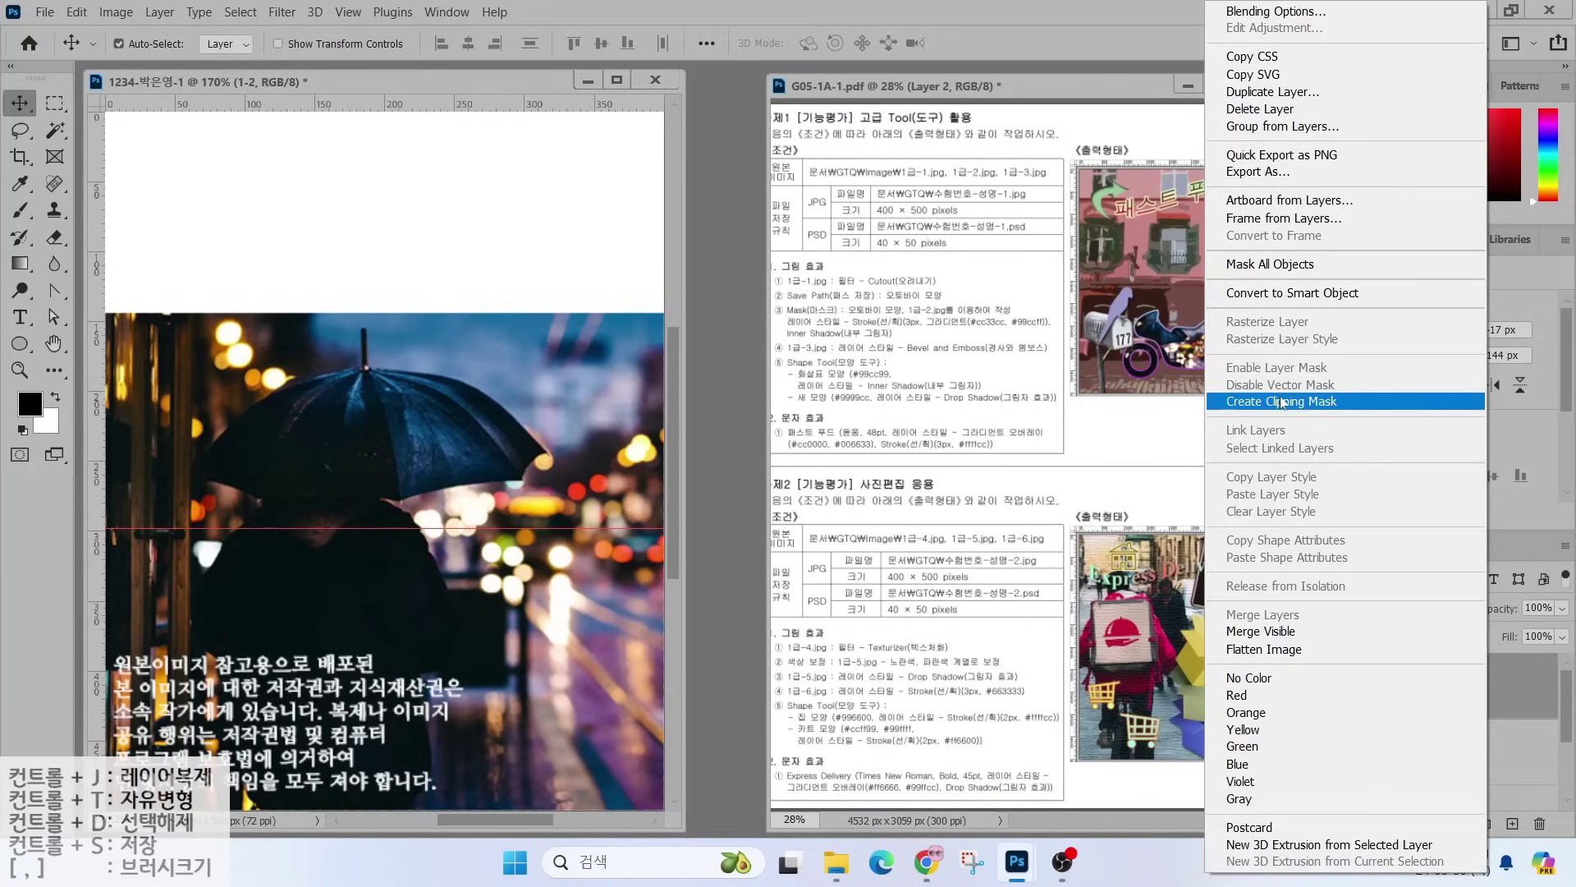
key(ctrl)
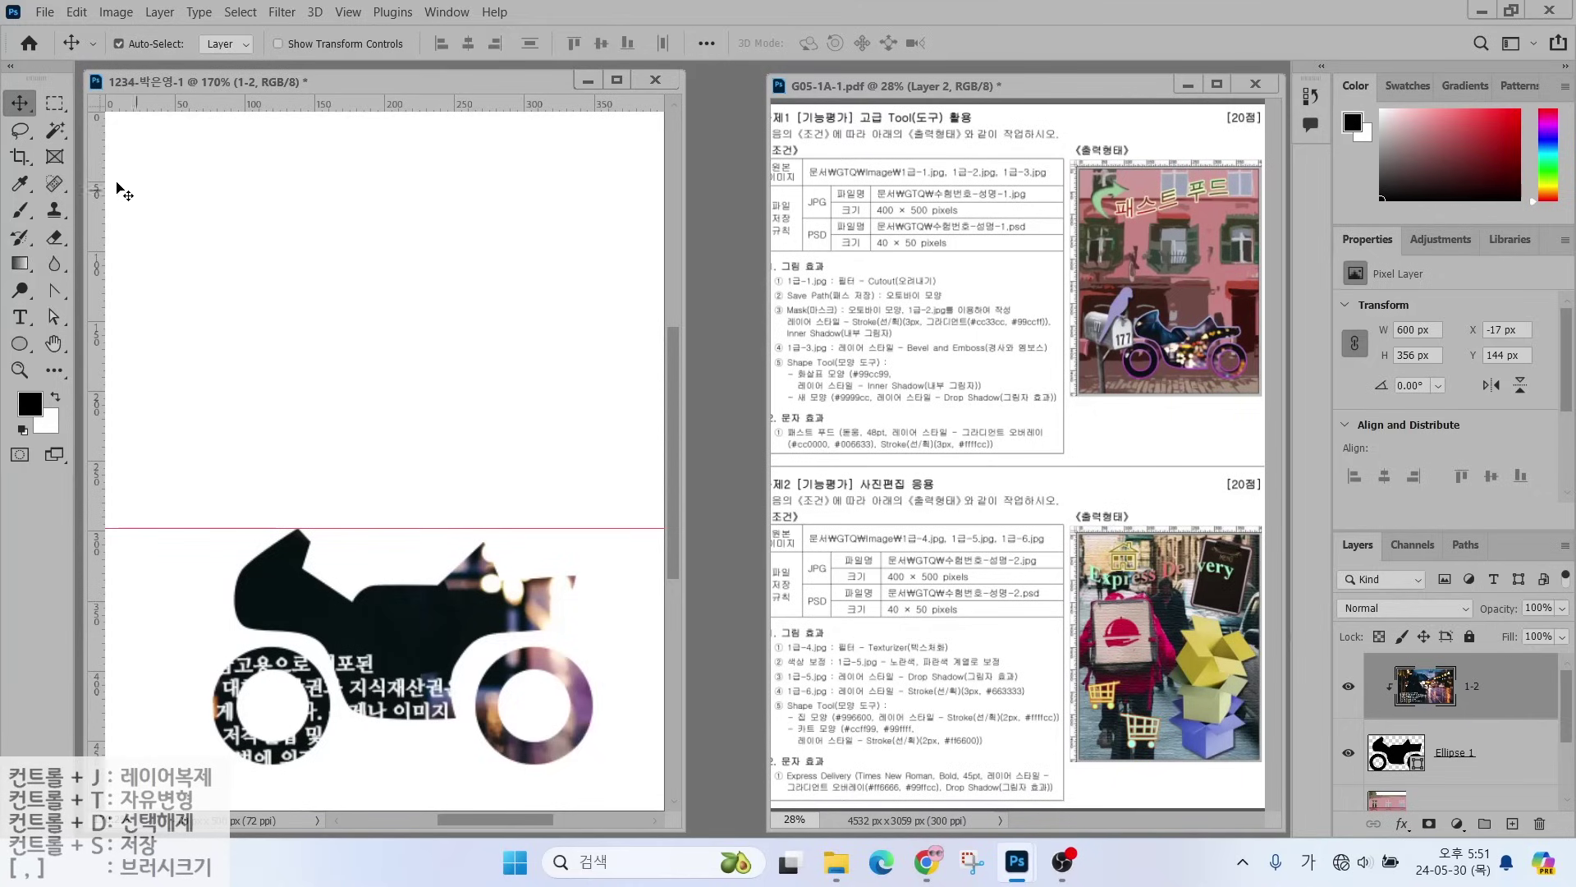
- Drag the clipped photo left within the motorcycle silhouette and rearrange the panels
drag(414, 623, 447, 767)
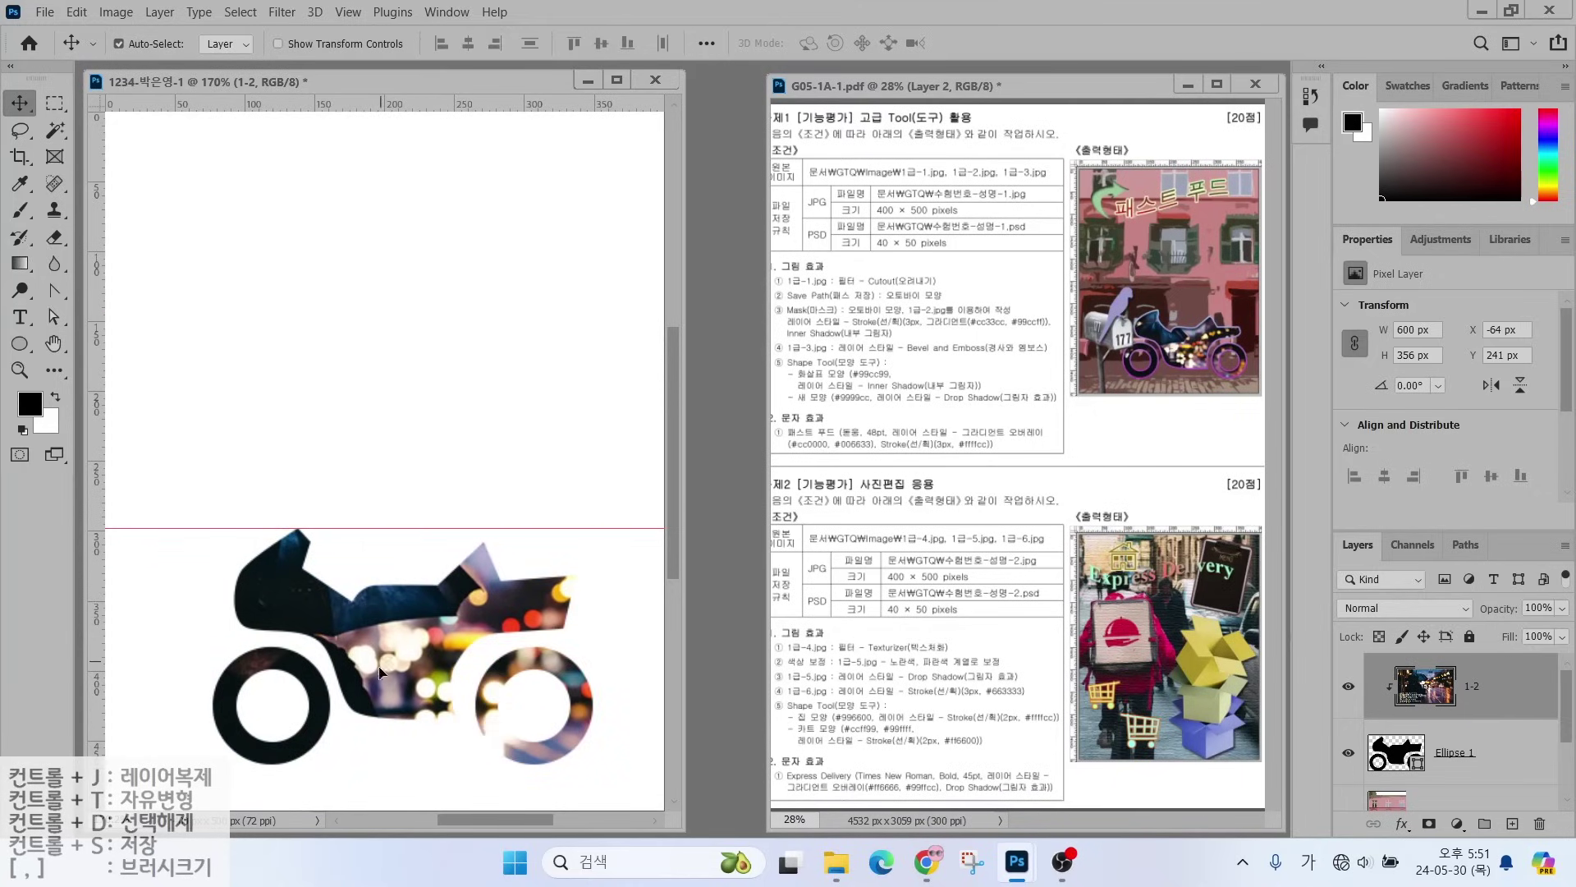
drag(380, 669, 362, 666)
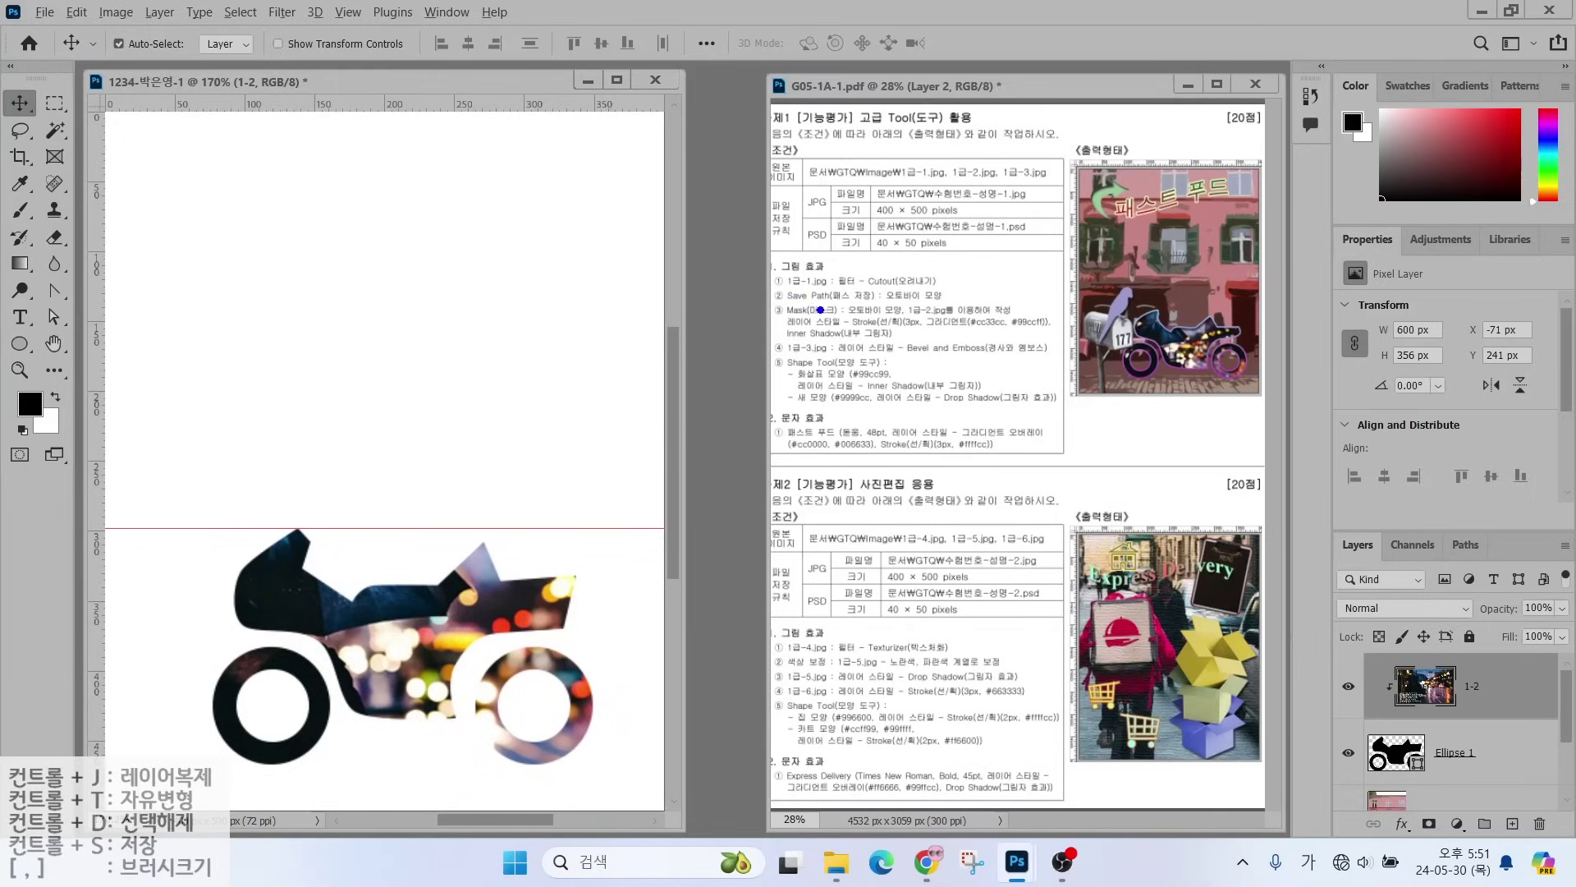
drag(820, 311, 768, 255)
drag(888, 331, 965, 332)
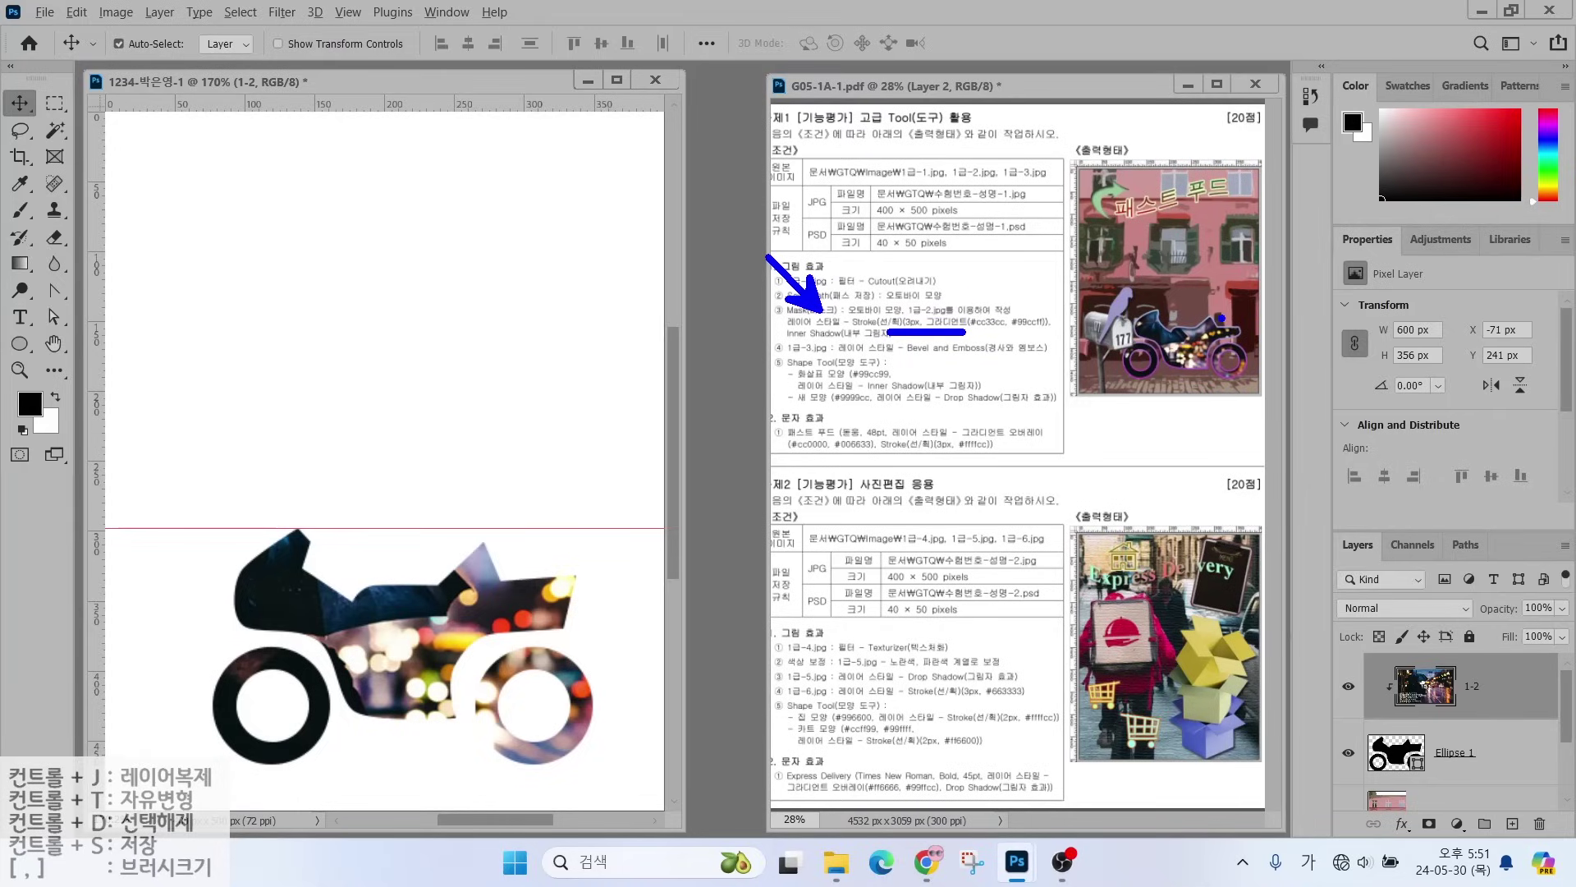
drag(1222, 317, 1291, 255)
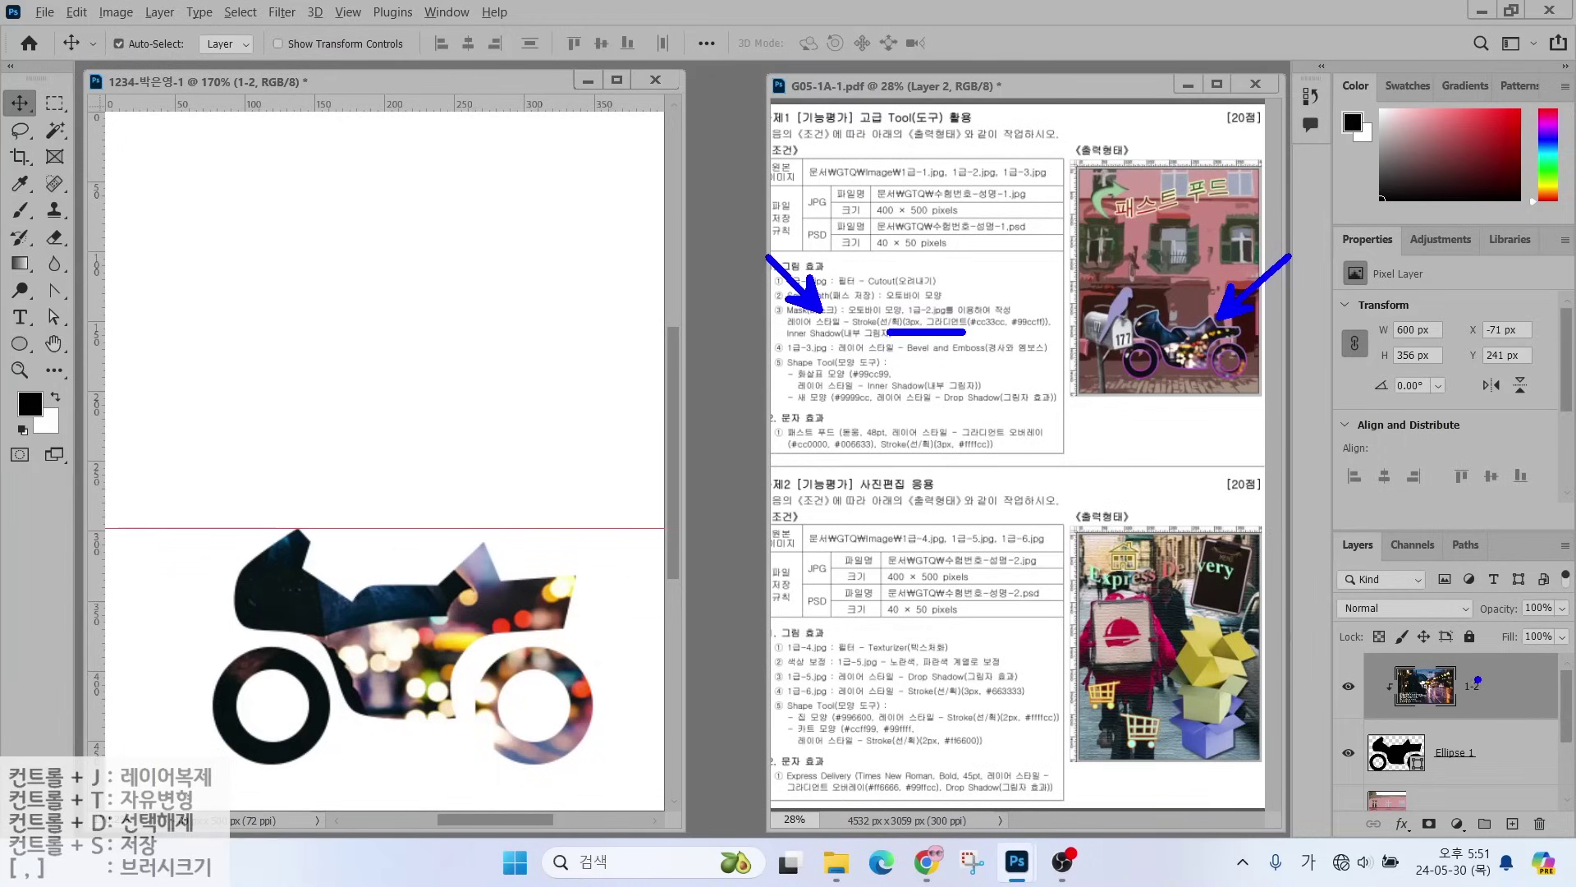
drag(1469, 658, 1410, 703)
drag(1410, 657, 1447, 692)
mouse_move(1475, 752)
mouse_down()
mouse_move(1452, 702)
mouse_move(1478, 759)
mouse_up()
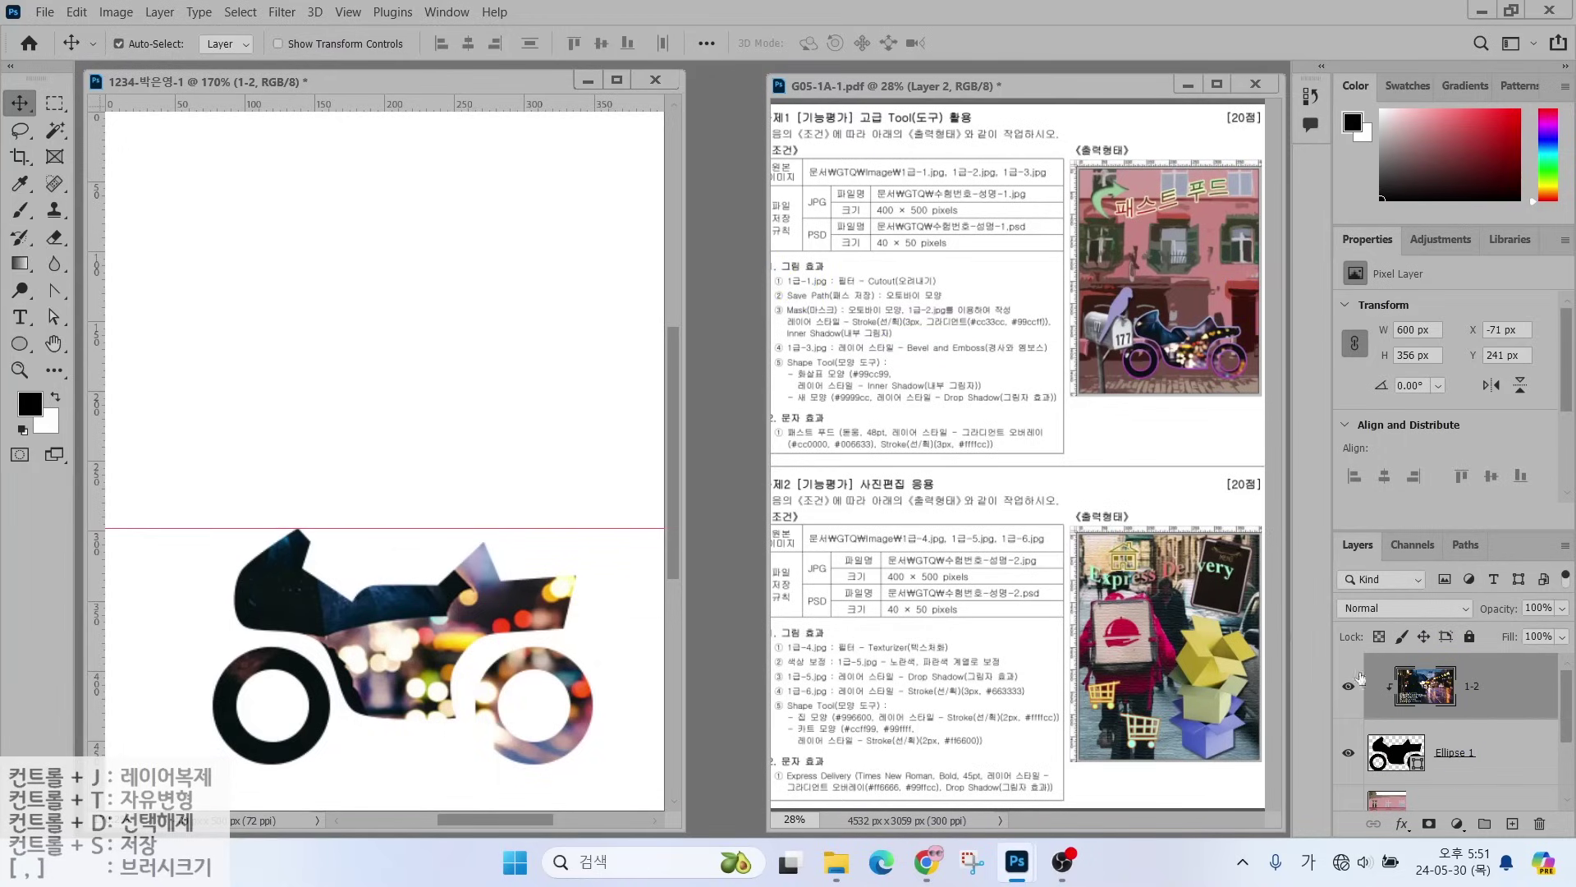
- Select the Ellipse 1 layer and add a Stroke layer effect from the fx menu
click(1509, 731)
drag(1324, 530, 1573, 839)
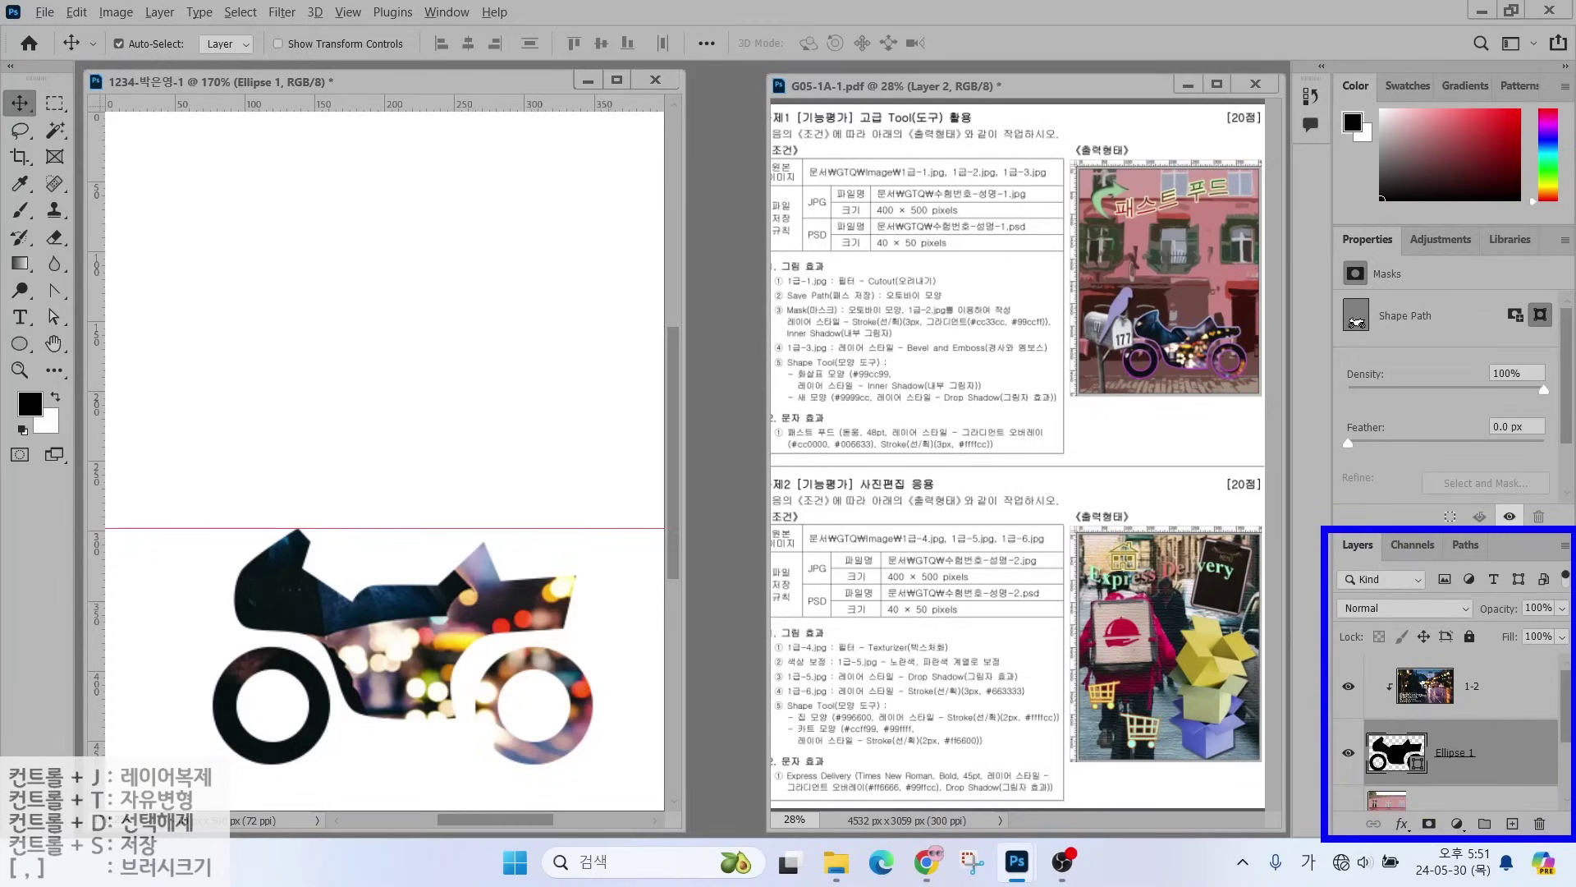
mouse_move(1421, 805)
mouse_down()
mouse_move(1394, 833)
mouse_move(1425, 808)
mouse_up()
mouse_move(1328, 747)
mouse_down()
mouse_move(1395, 809)
mouse_move(1389, 790)
mouse_up()
key(Escape)
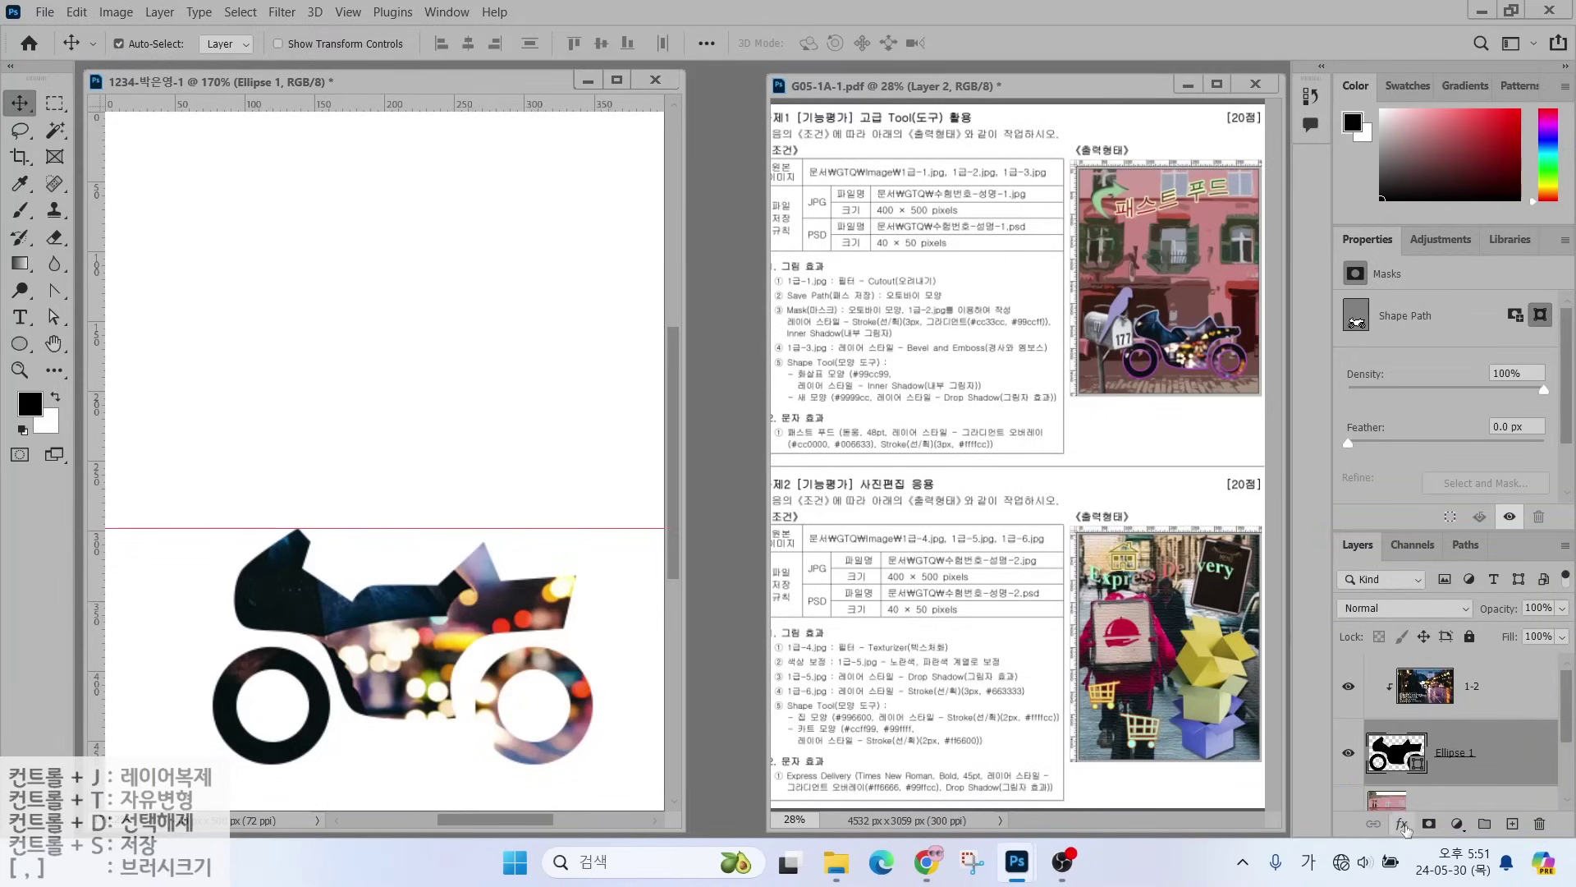
click(1405, 826)
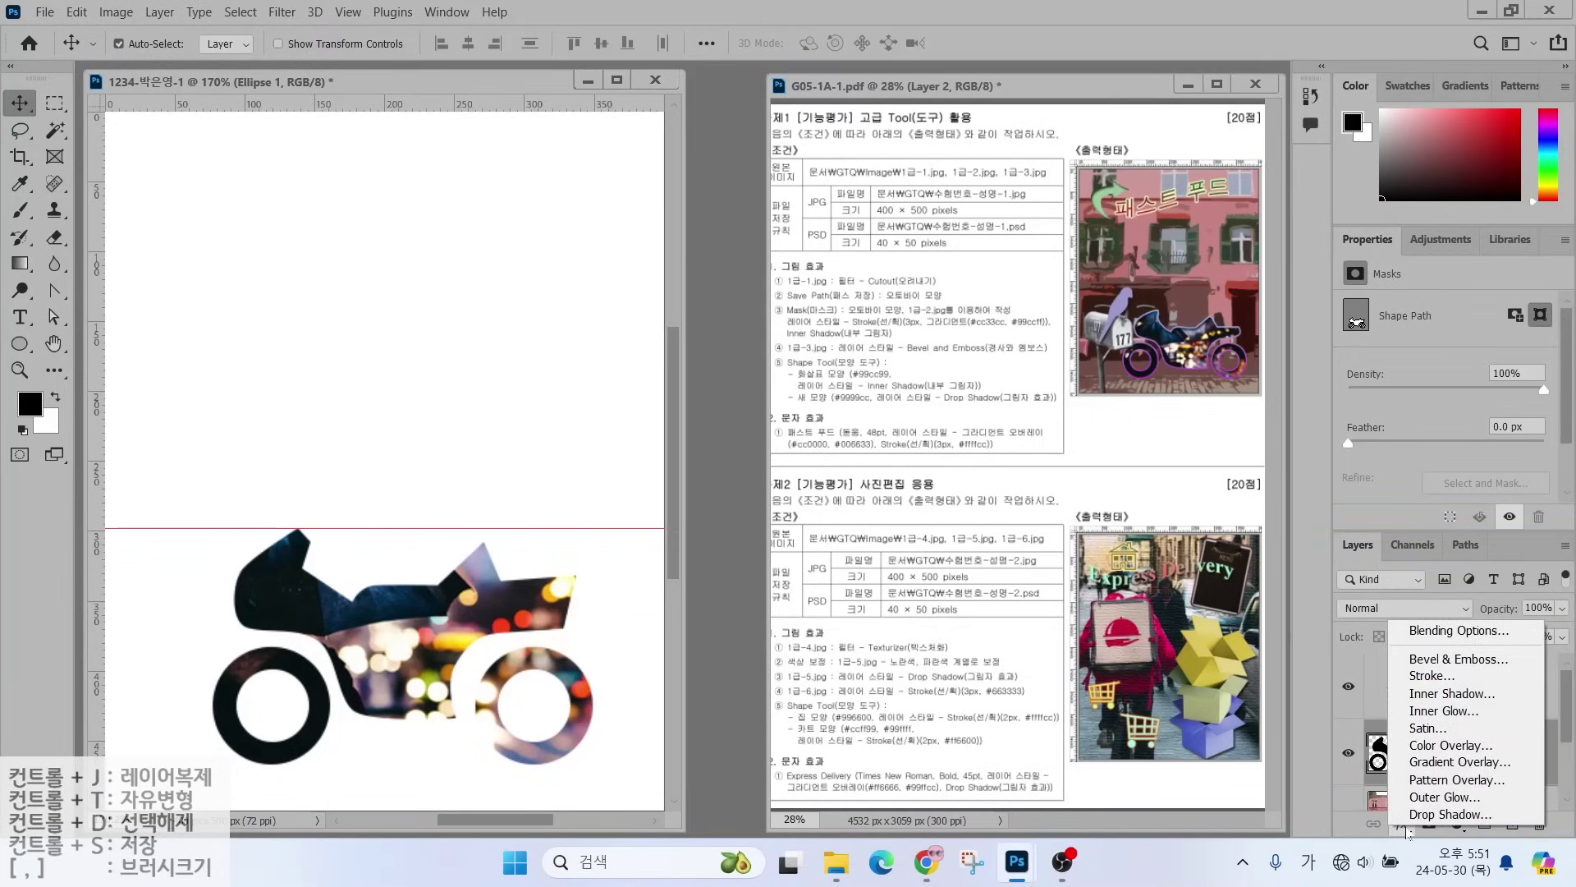
click(1420, 676)
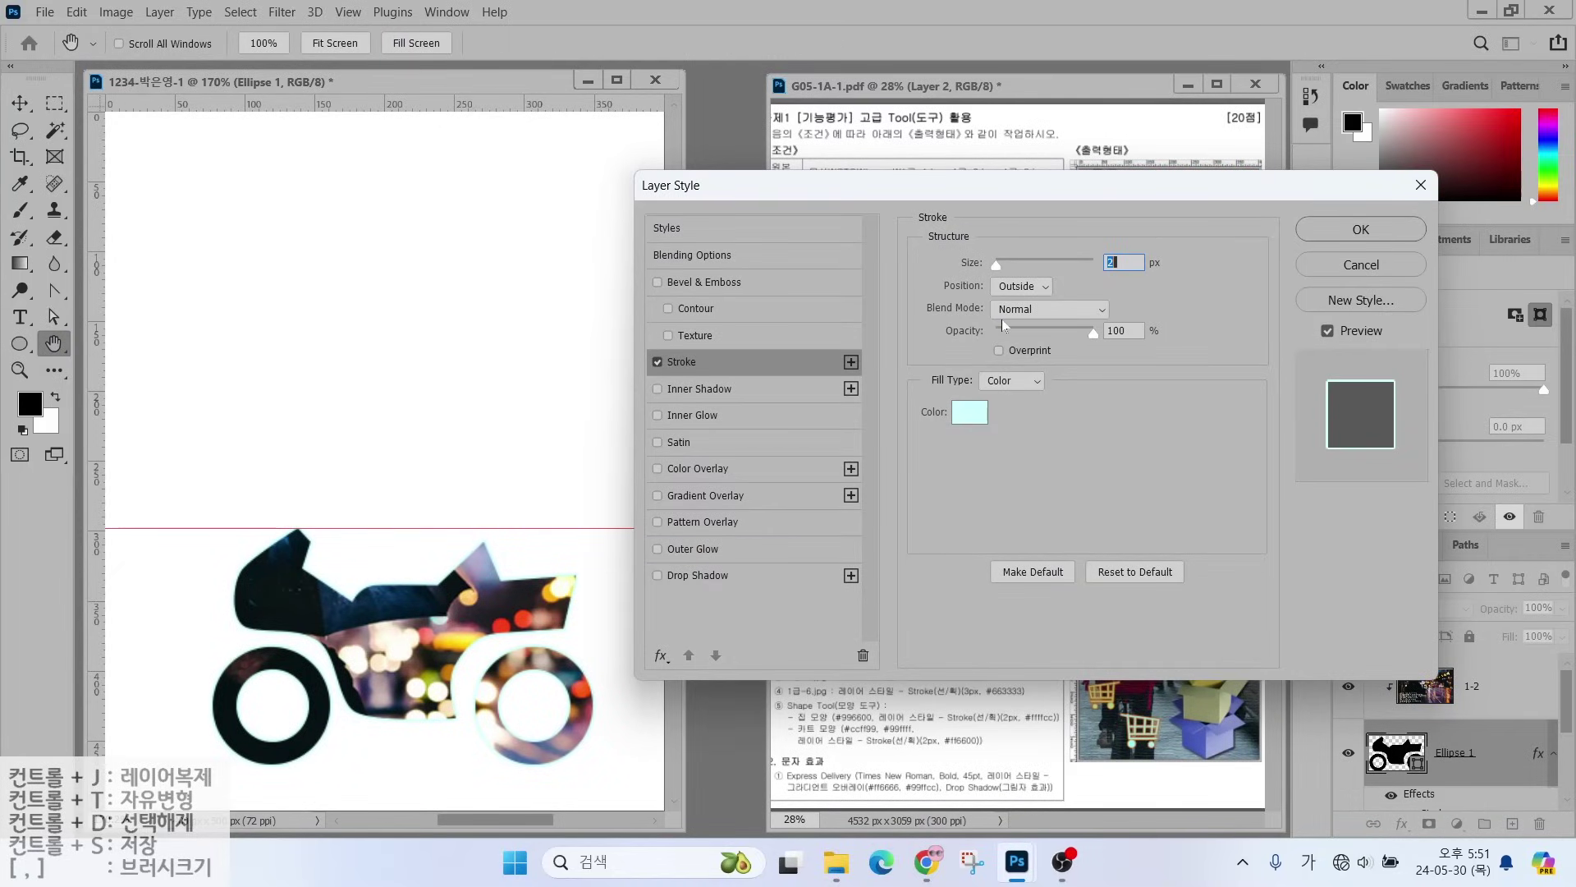
- Change the 2 px outside stroke's Fill Type to Gradient
key(alt)
mouse_move(635, 343)
mouse_down()
mouse_move(702, 370)
mouse_move(828, 380)
mouse_up()
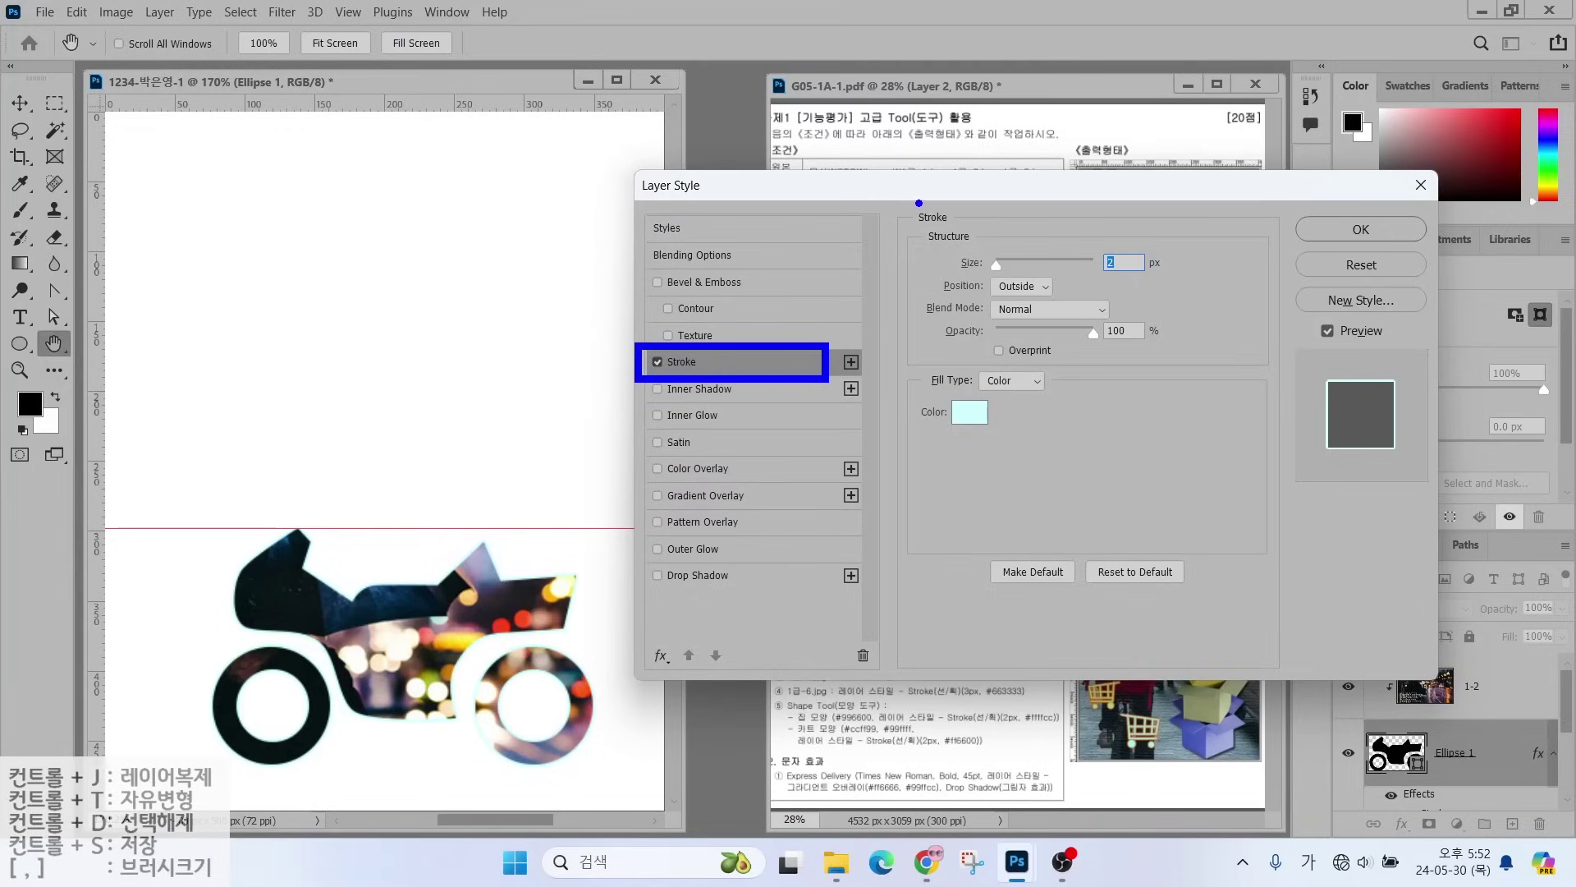
mouse_move(976, 233)
mouse_down()
mouse_move(944, 193)
mouse_move(981, 235)
mouse_up()
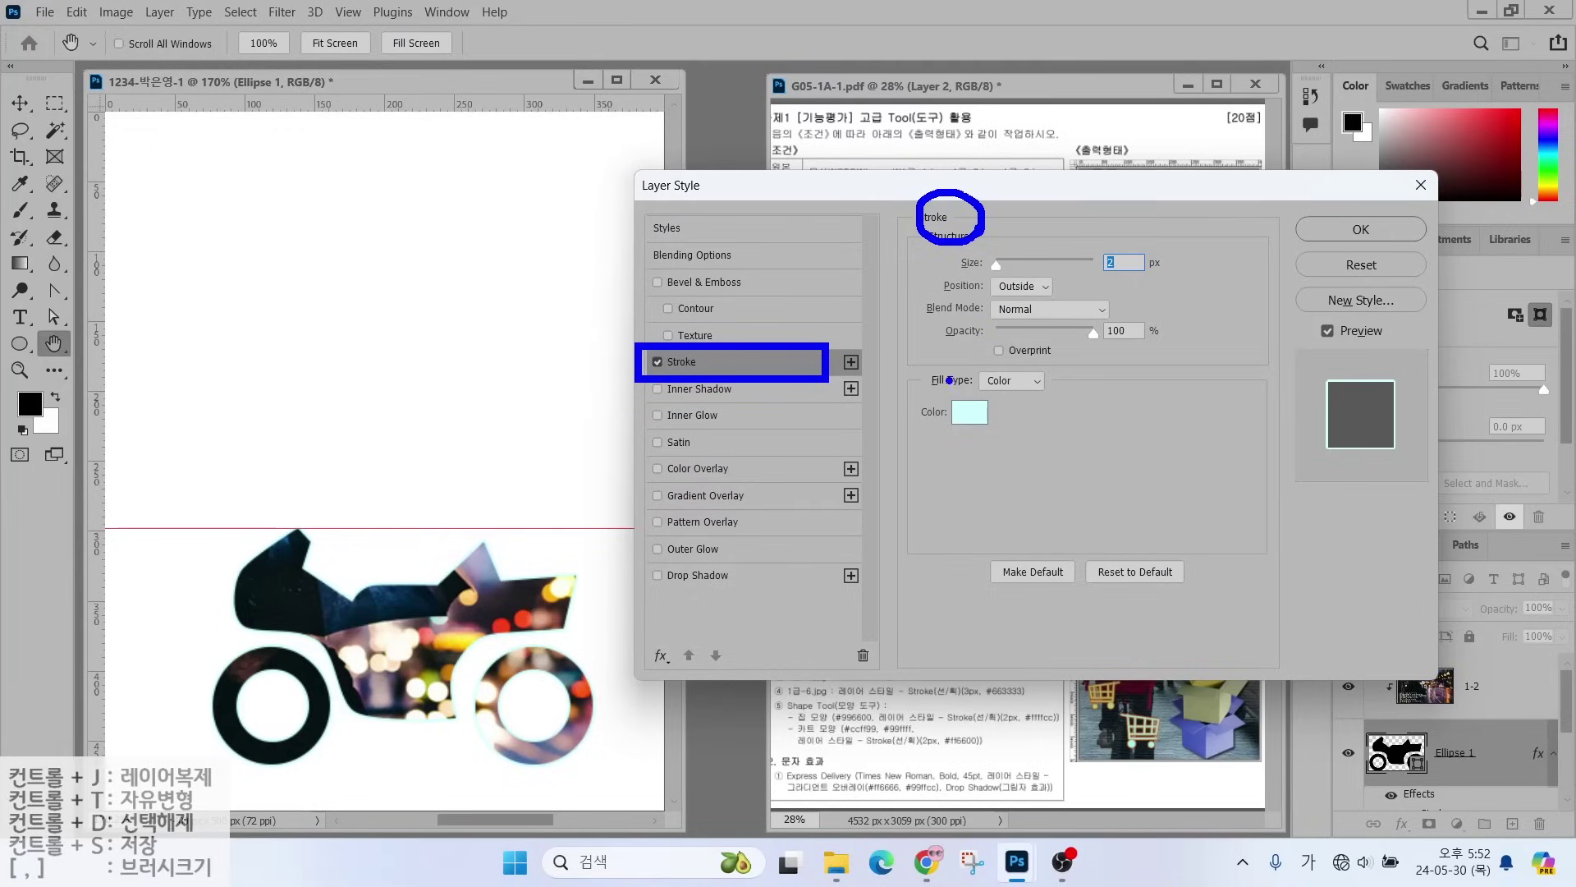
drag(971, 371, 941, 335)
key(Escape)
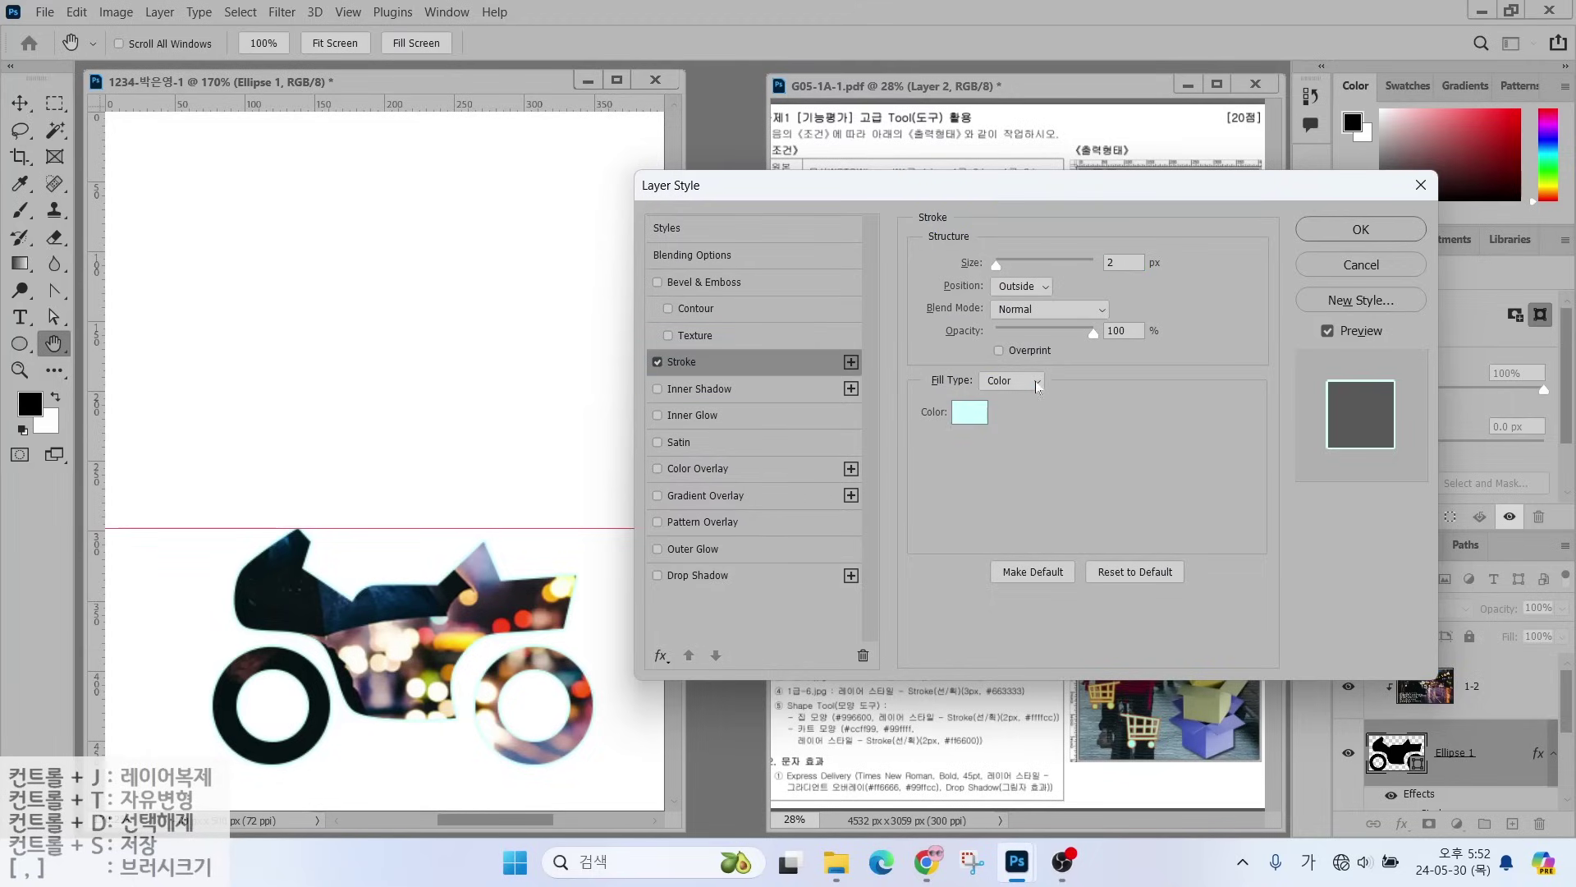
click(1037, 383)
click(1015, 412)
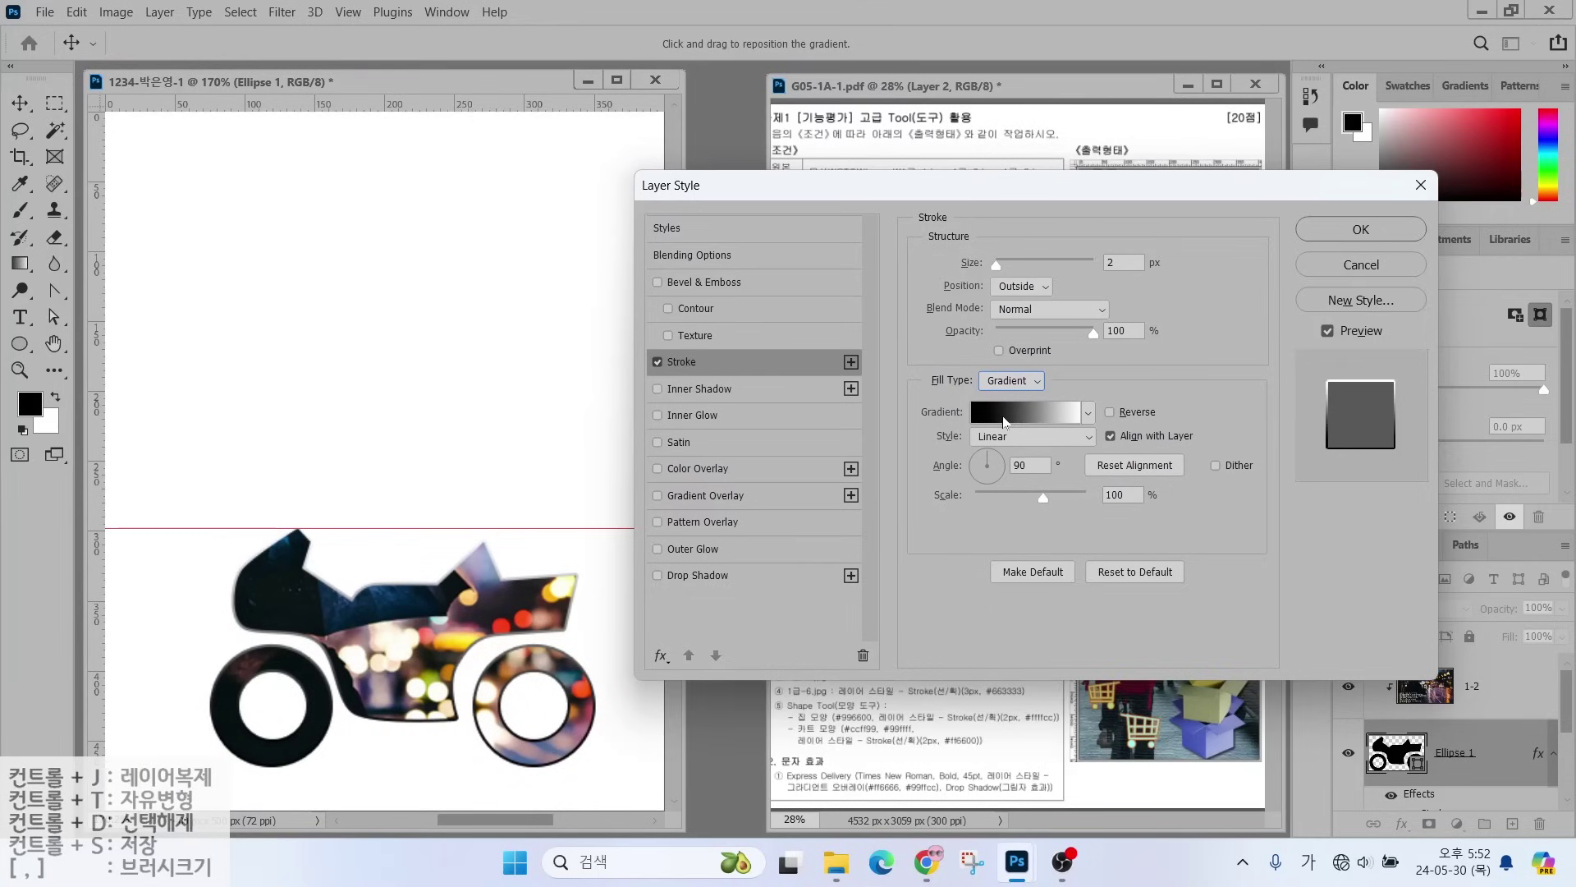
- Reposition the Layer Style dialog and bring up the Gradient Editor for the stroke gradient
drag(1052, 191, 797, 408)
key(alt)
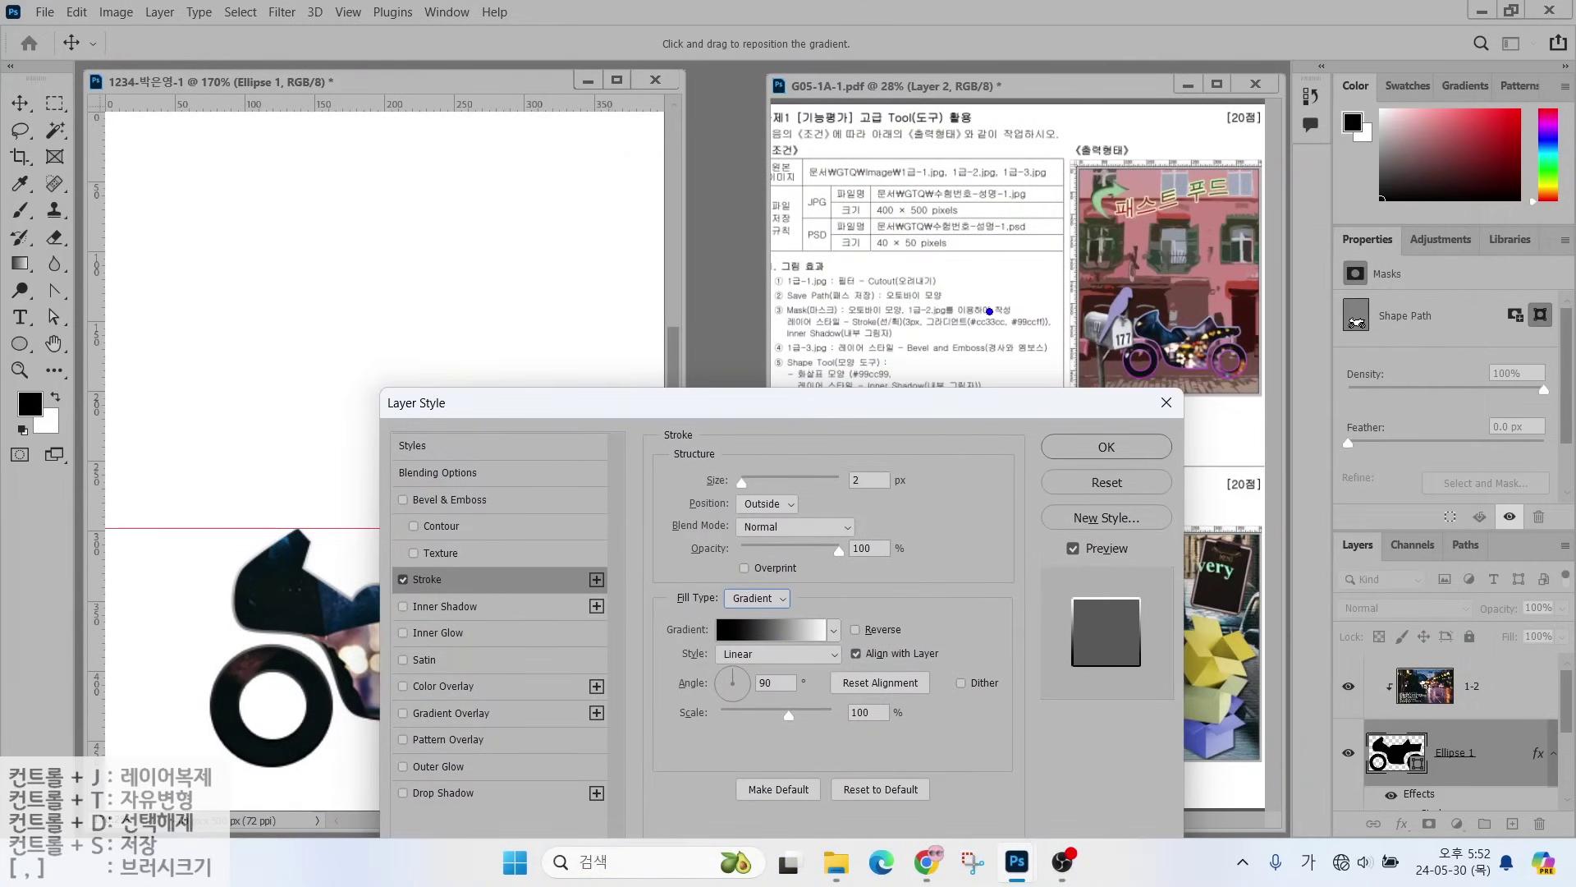
mouse_move(989, 311)
mouse_down()
mouse_move(962, 276)
mouse_move(1002, 302)
mouse_move(1072, 266)
mouse_up()
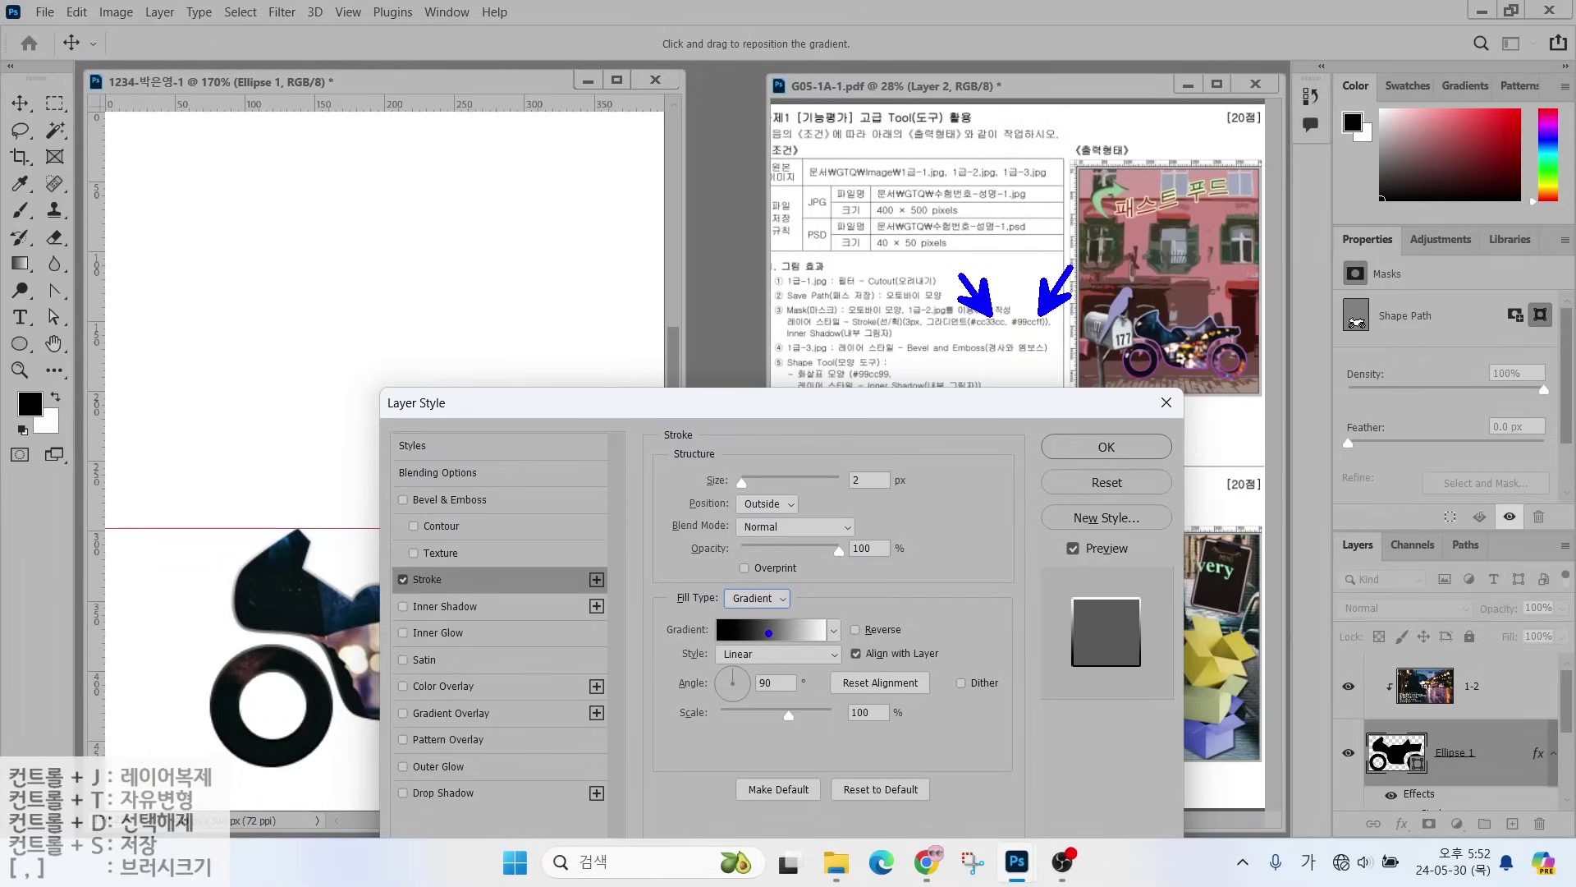
drag(756, 614, 798, 584)
key(Escape)
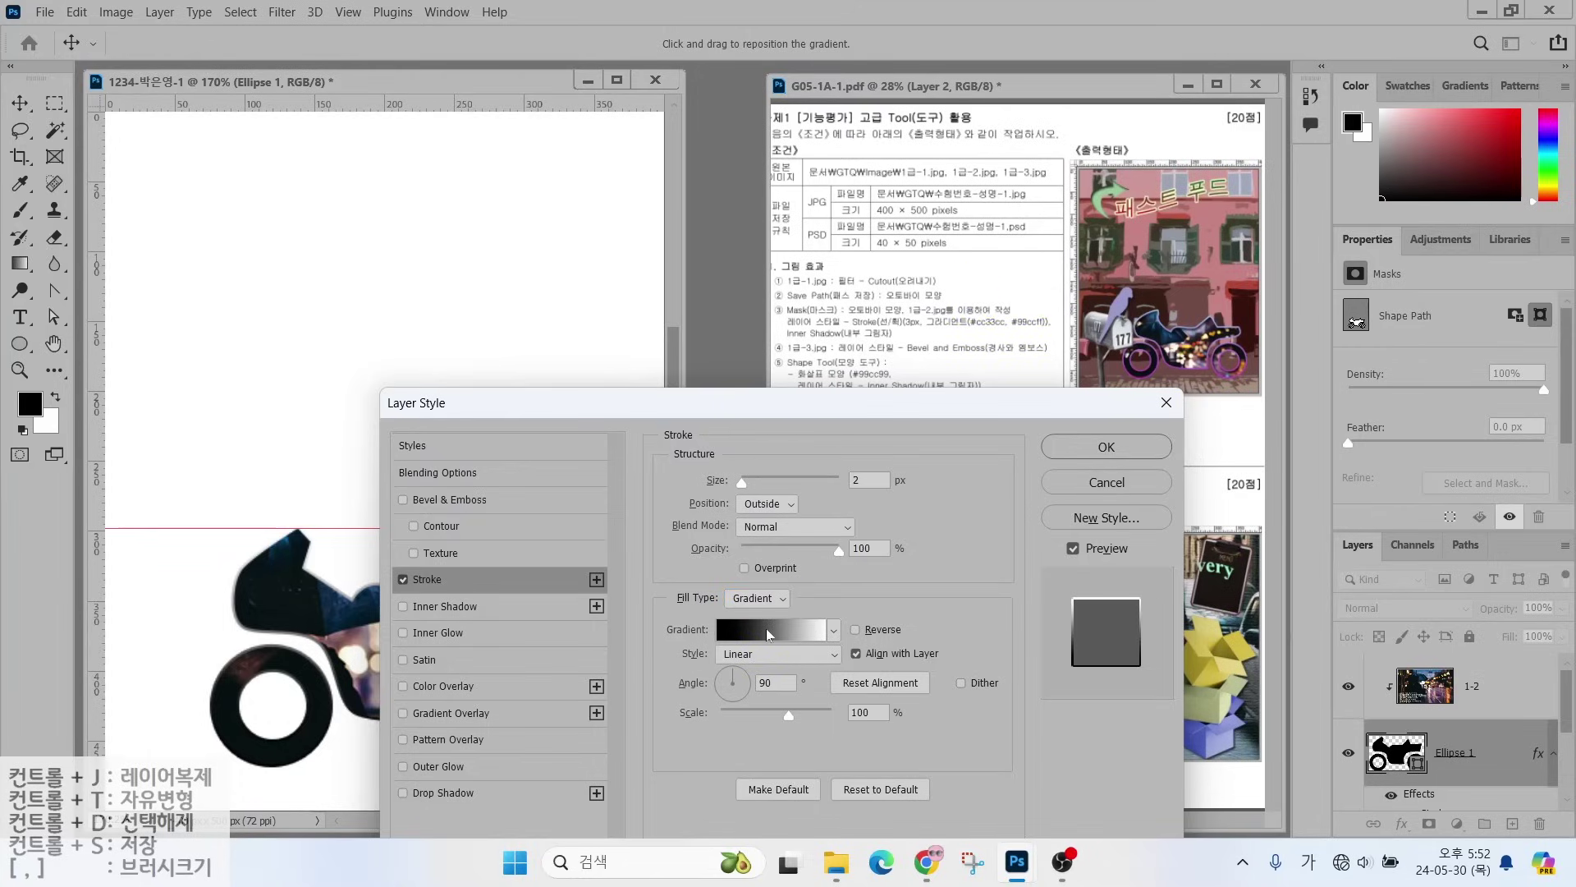
click(770, 629)
drag(963, 158, 370, 90)
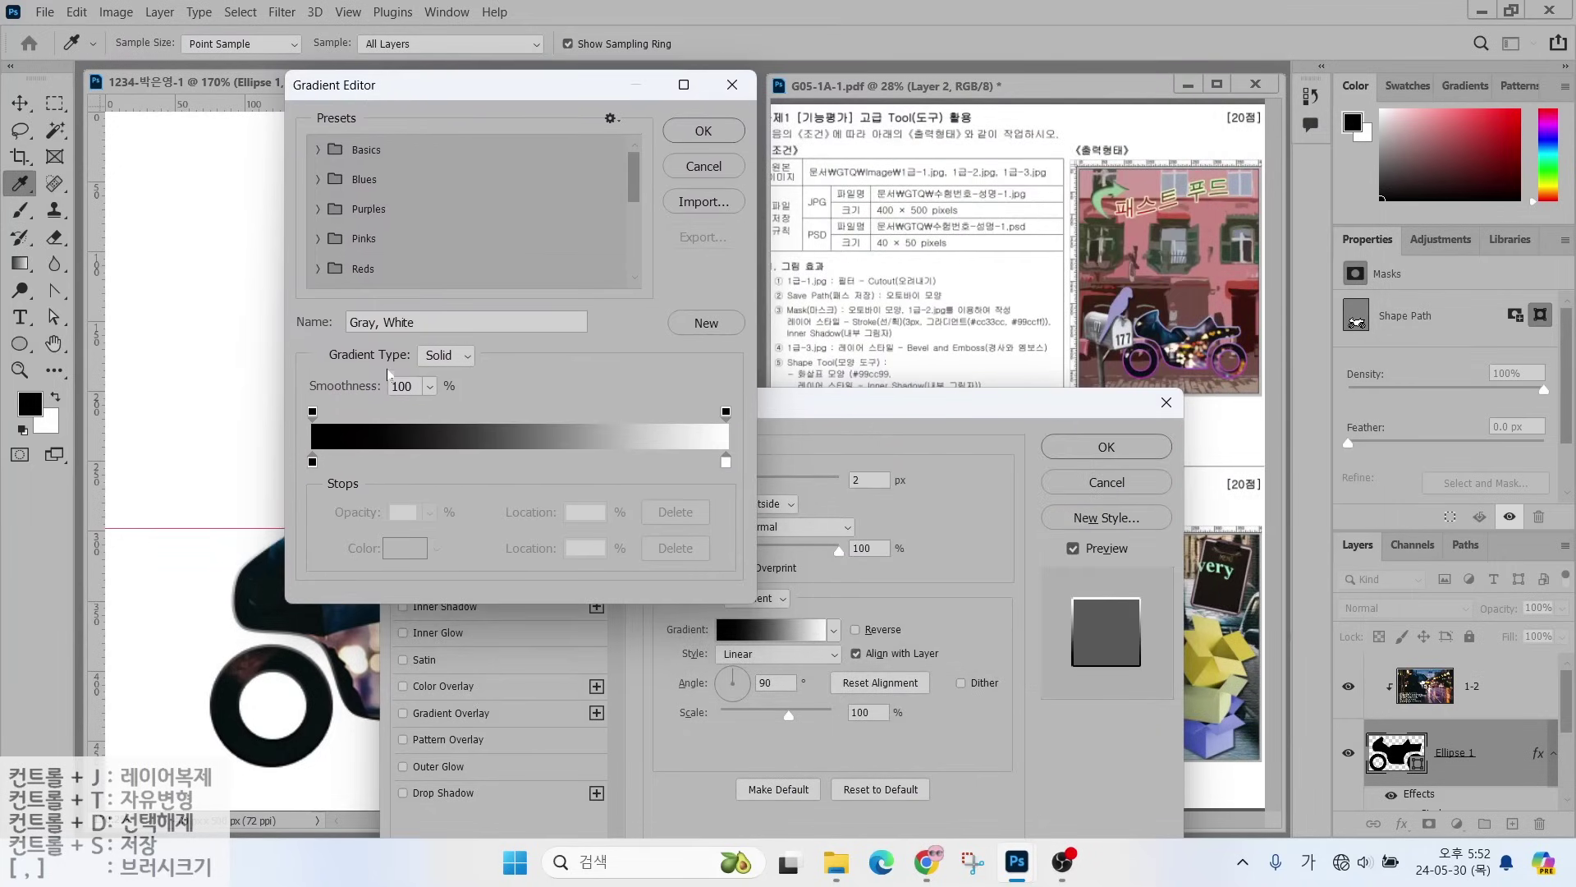
- Move the Gradient Editor aside and select the black (000000) colour stop at location 0
key(alt)
mouse_move(335, 479)
mouse_down()
mouse_move(319, 434)
mouse_move(336, 480)
mouse_up()
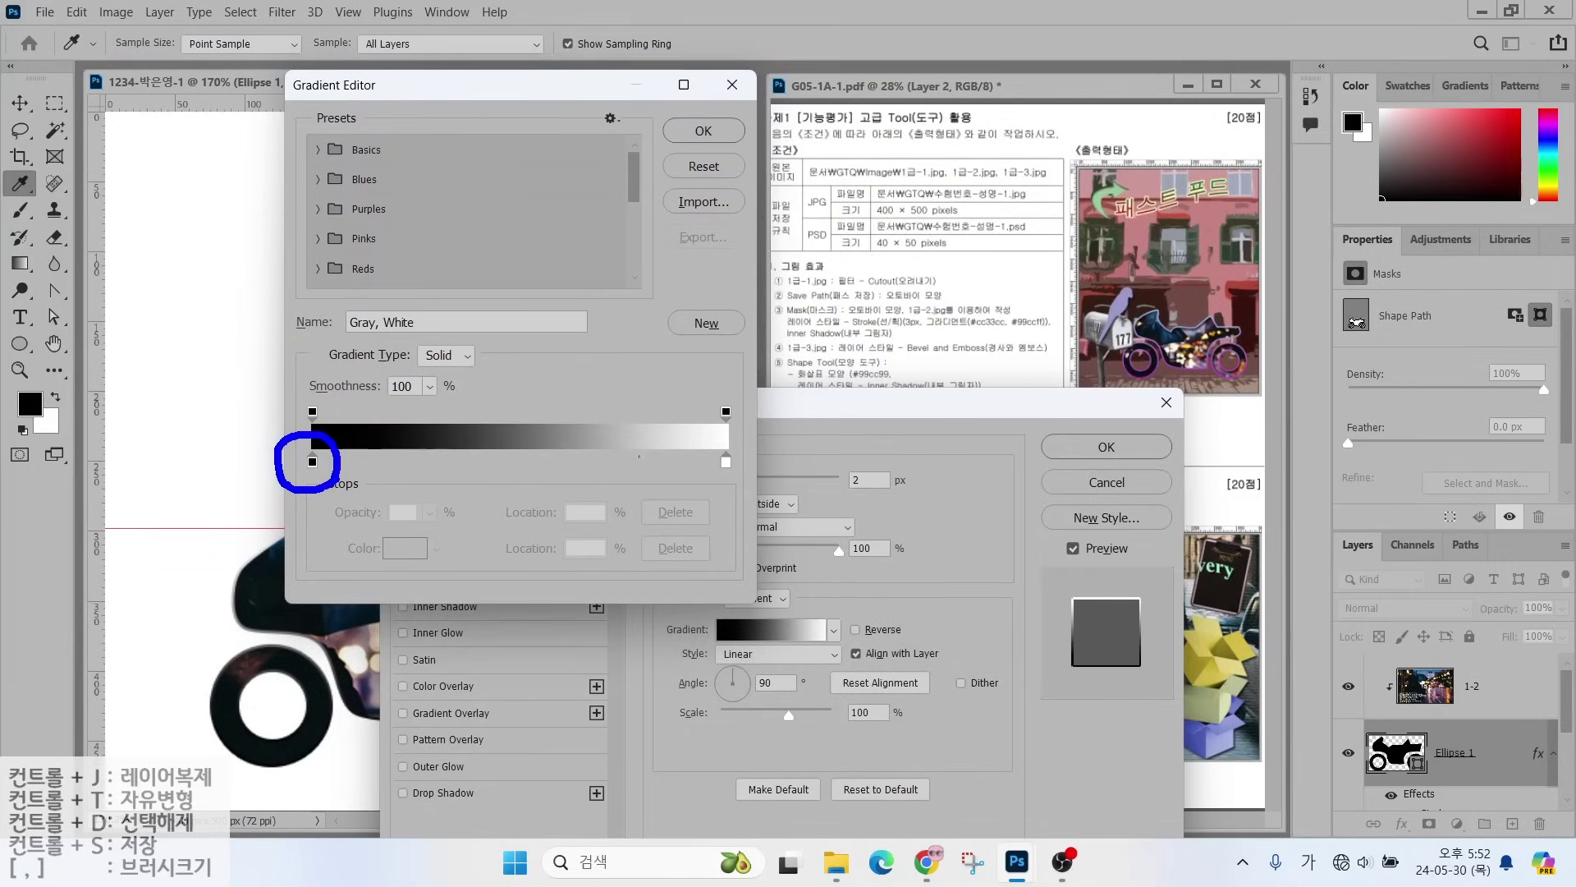
mouse_move(750, 476)
mouse_down()
mouse_move(697, 463)
mouse_move(727, 437)
mouse_move(748, 475)
mouse_up()
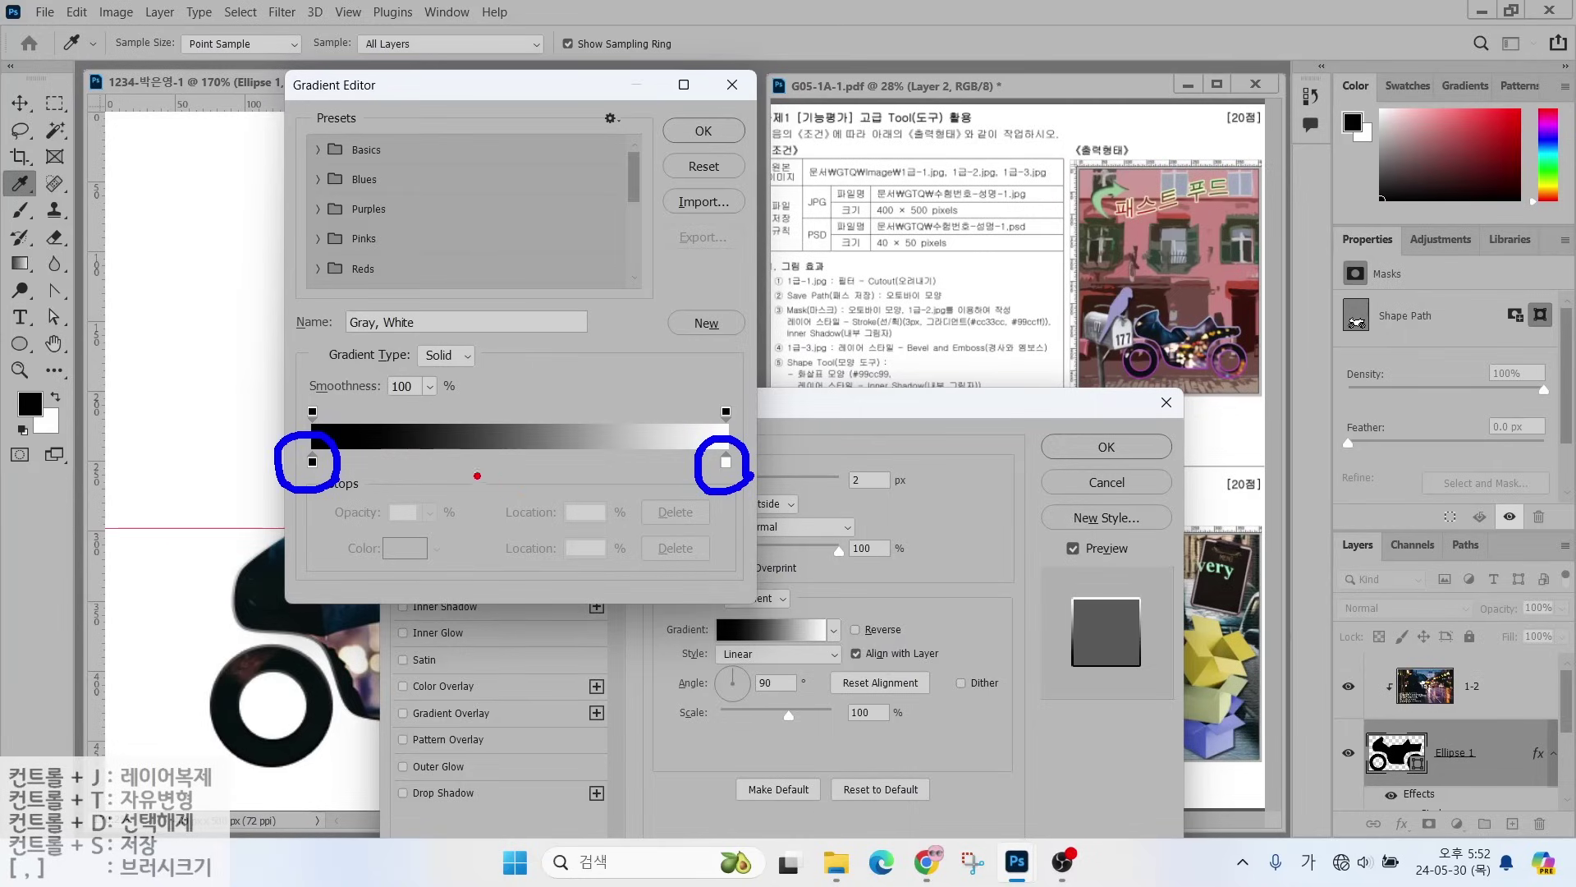
drag(302, 407, 248, 333)
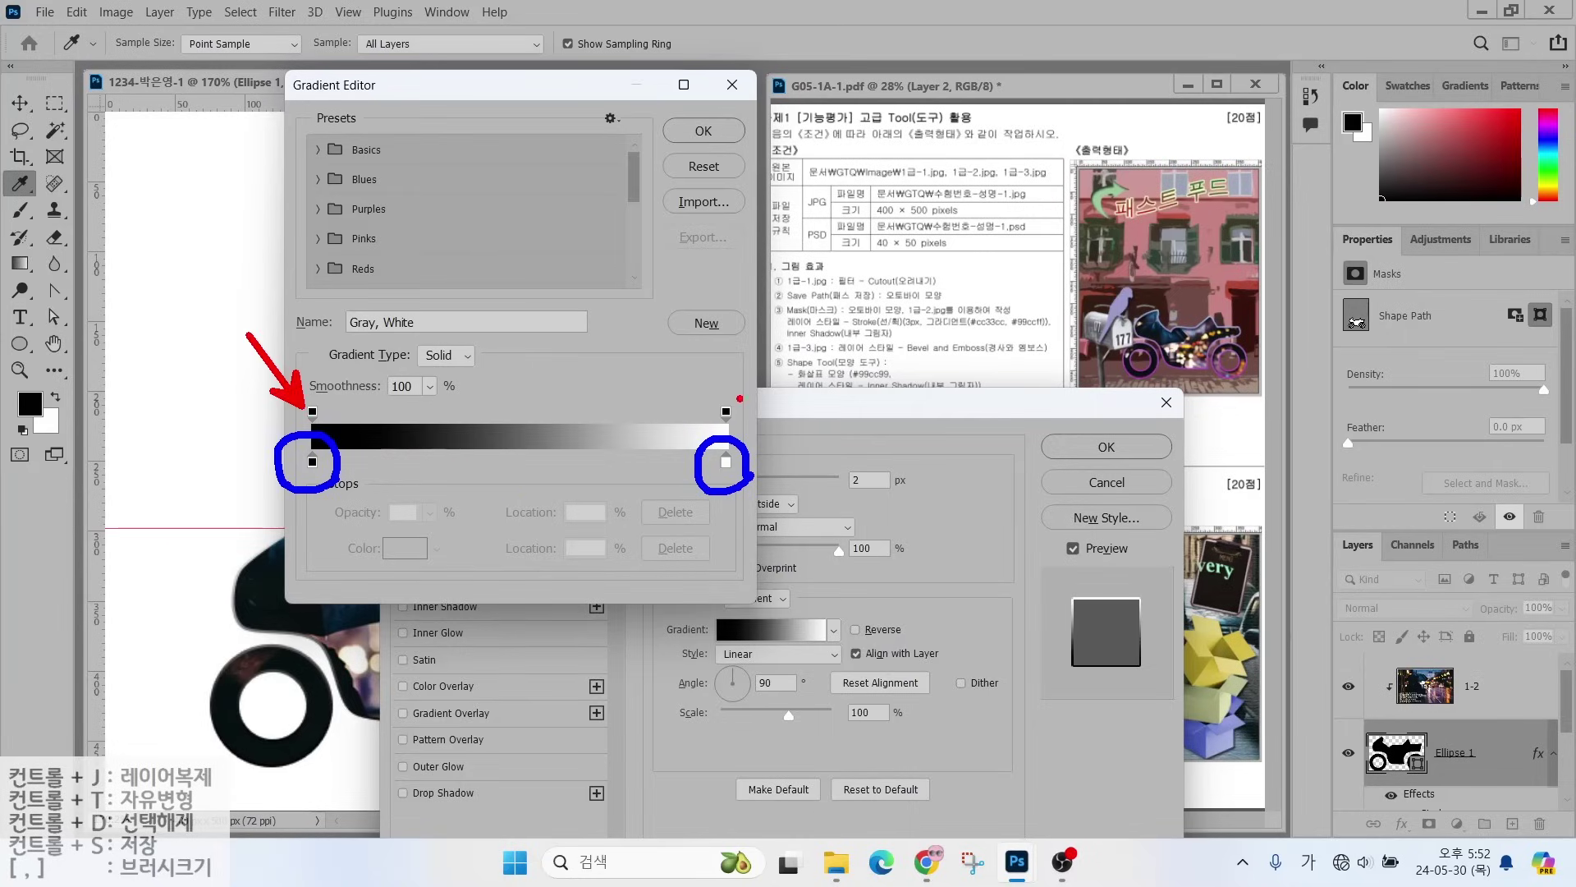
drag(727, 405, 761, 346)
drag(970, 335, 1066, 337)
mouse_move(322, 490)
mouse_down()
mouse_move(295, 489)
mouse_move(335, 477)
mouse_up()
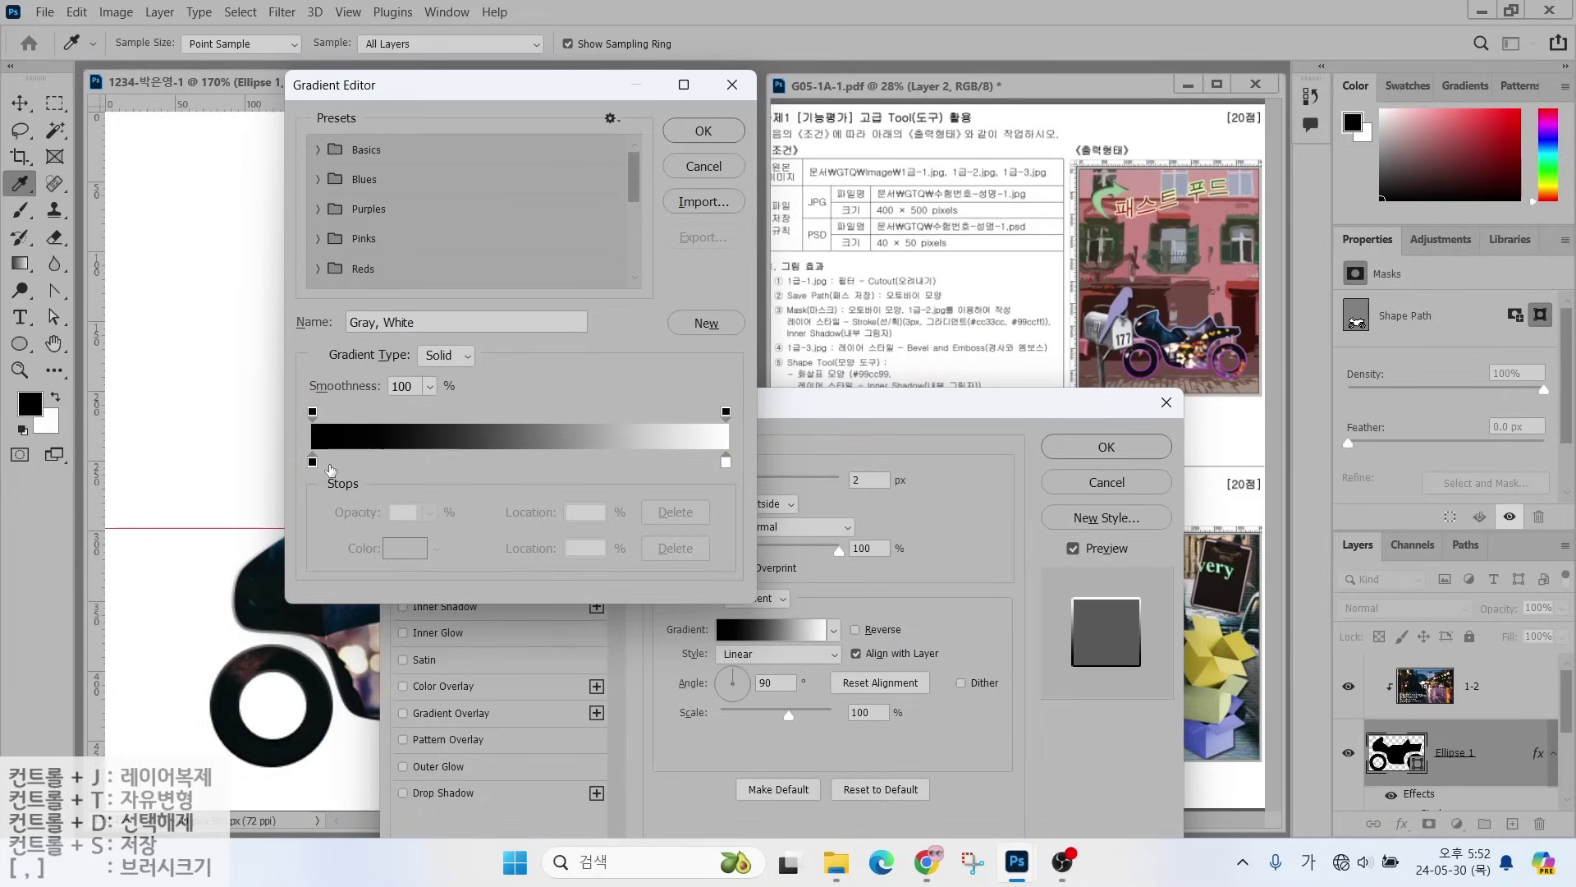
click(312, 461)
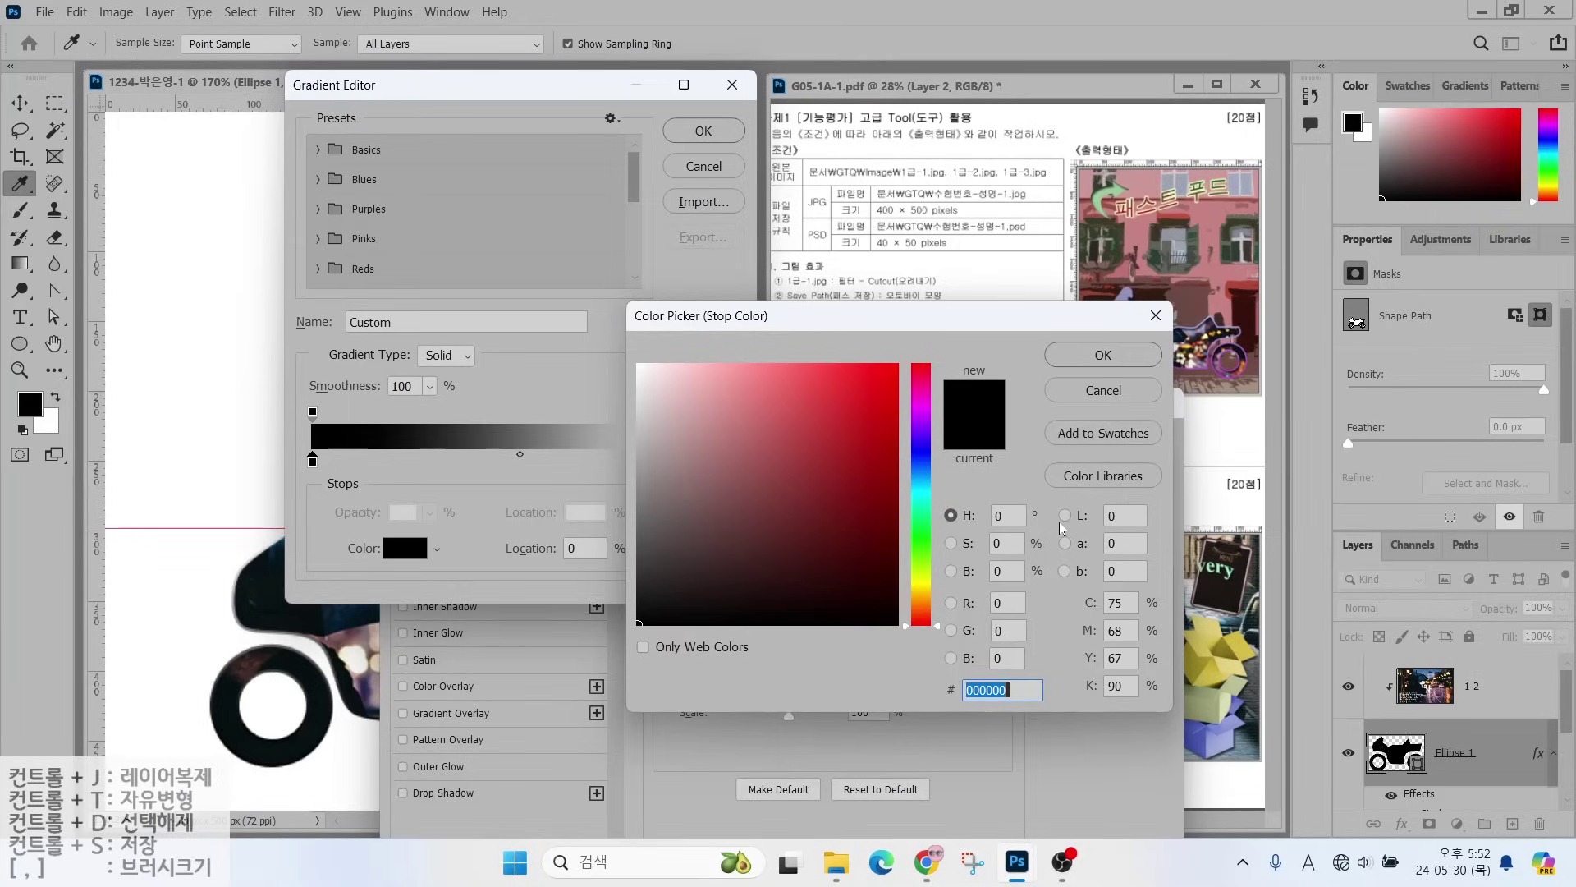
- Set the stroke gradient's left stop to magenta c3c and its right stop to light blue 9cf
text(c3c)
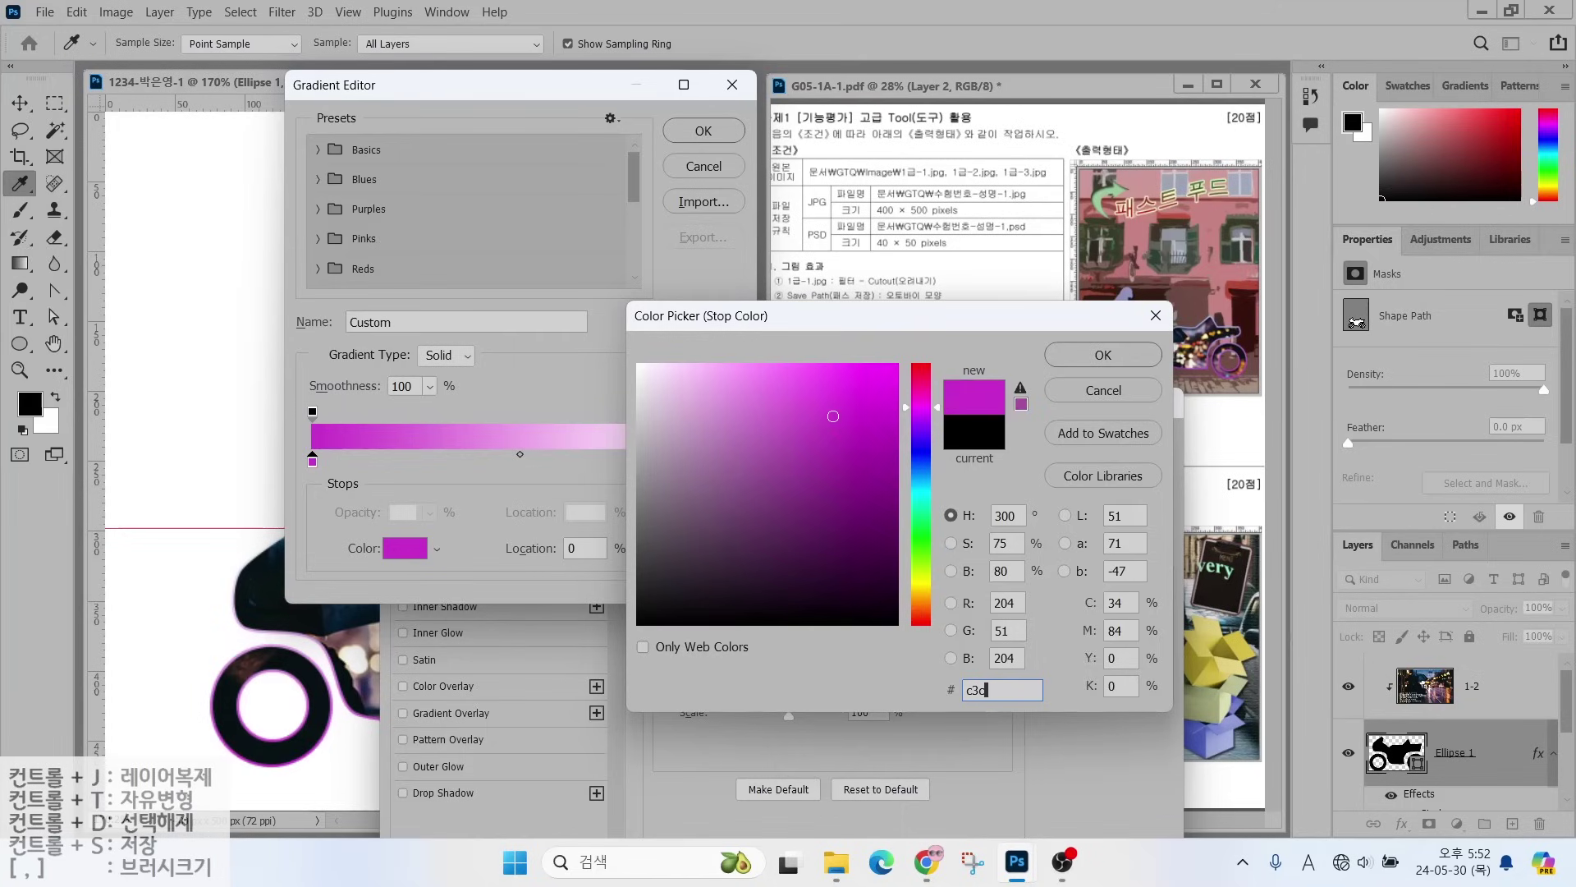
click(1064, 357)
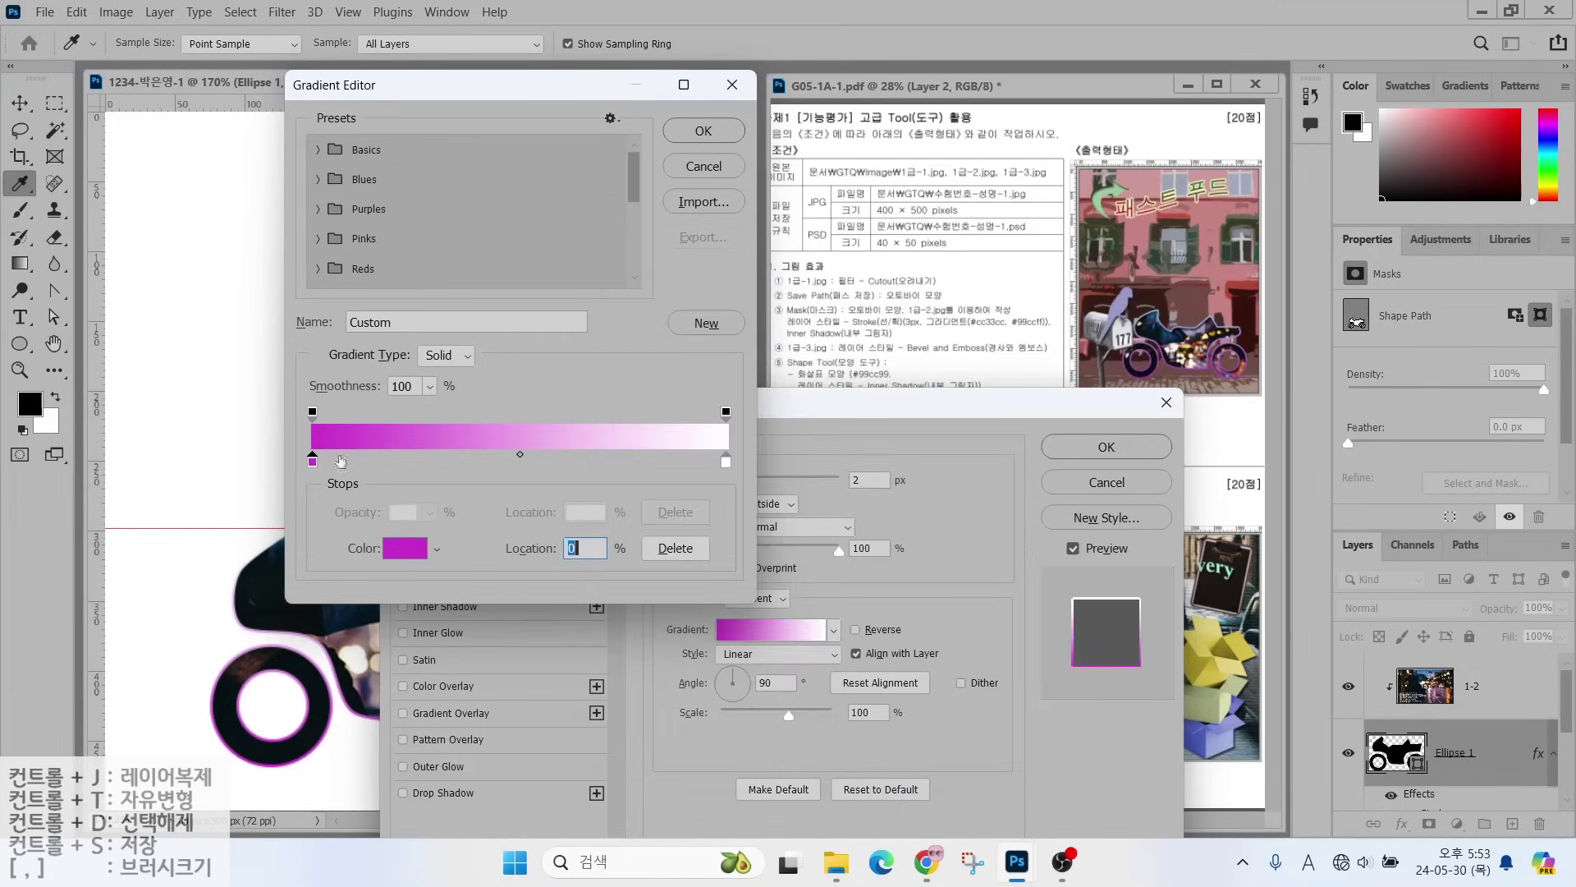
click(728, 465)
double_click(728, 463)
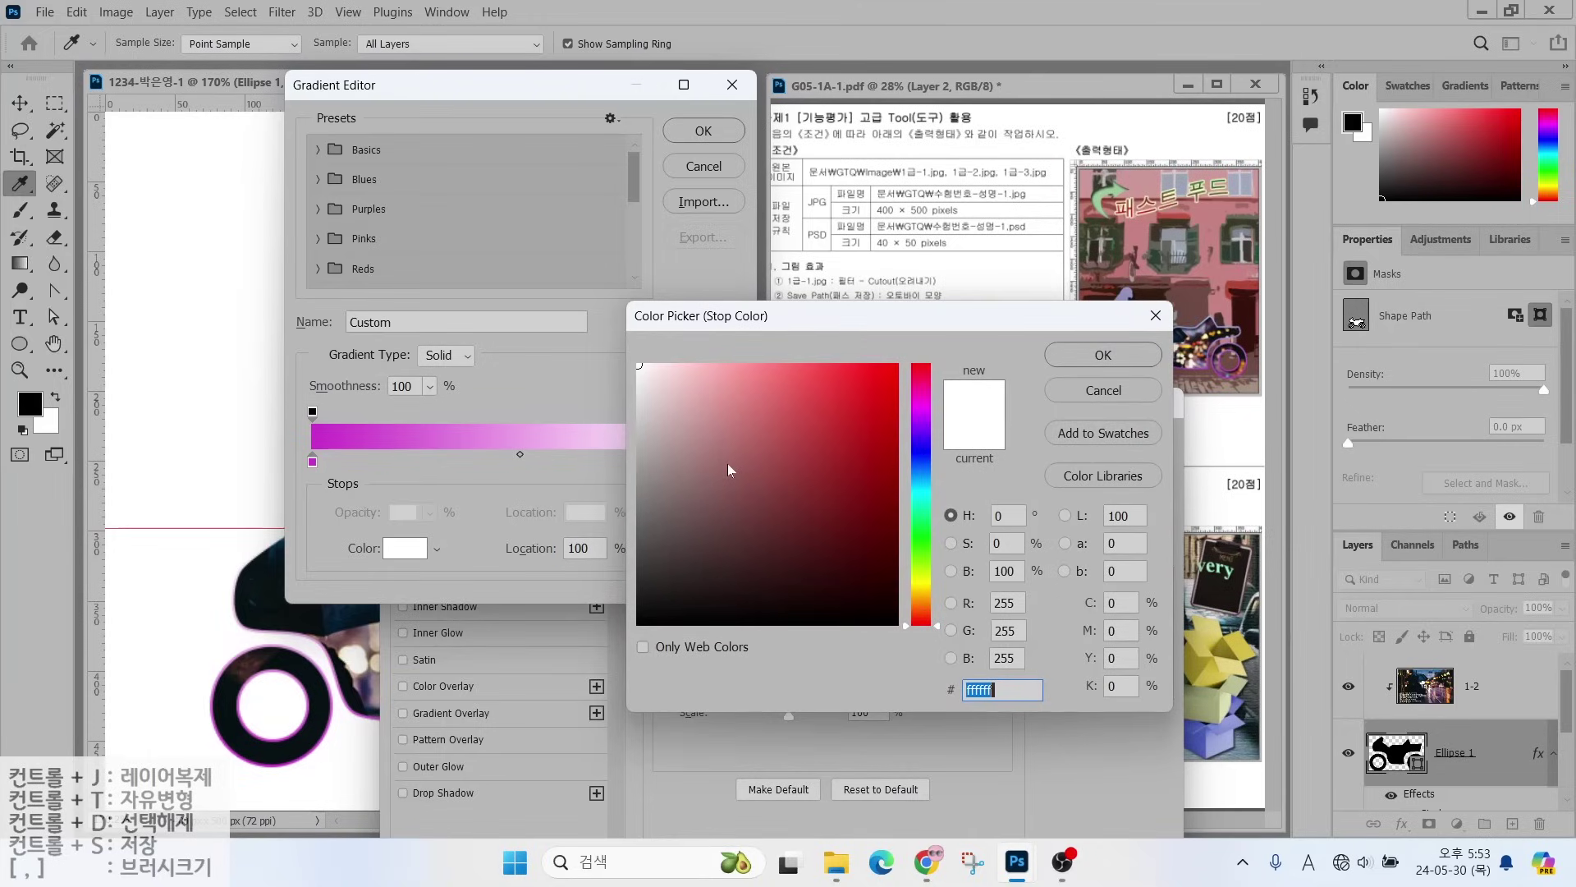
text(9)
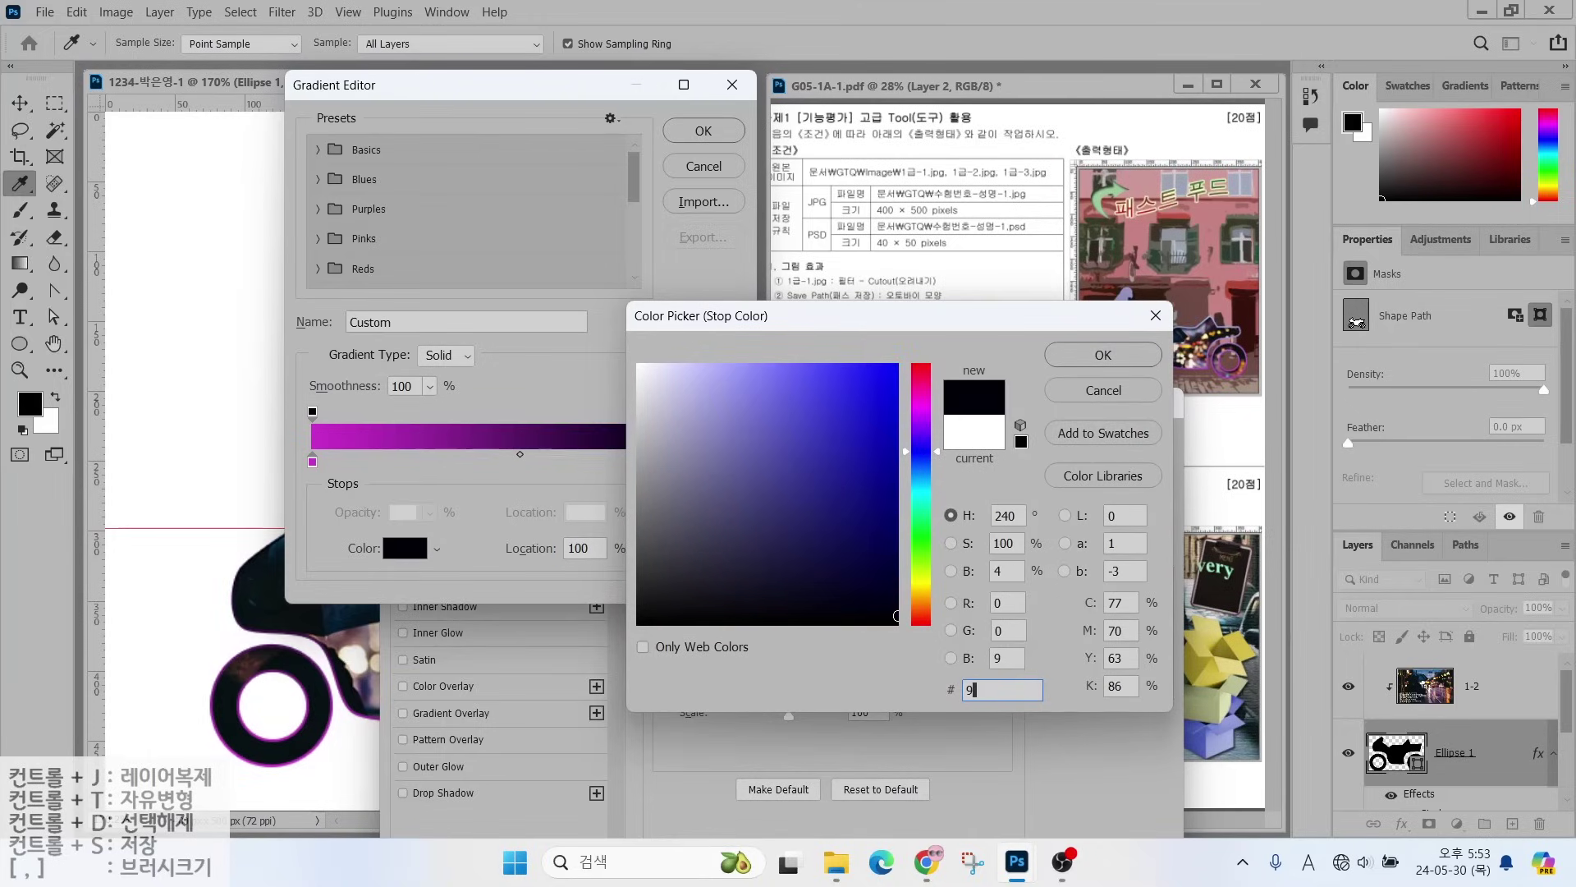
text(df)
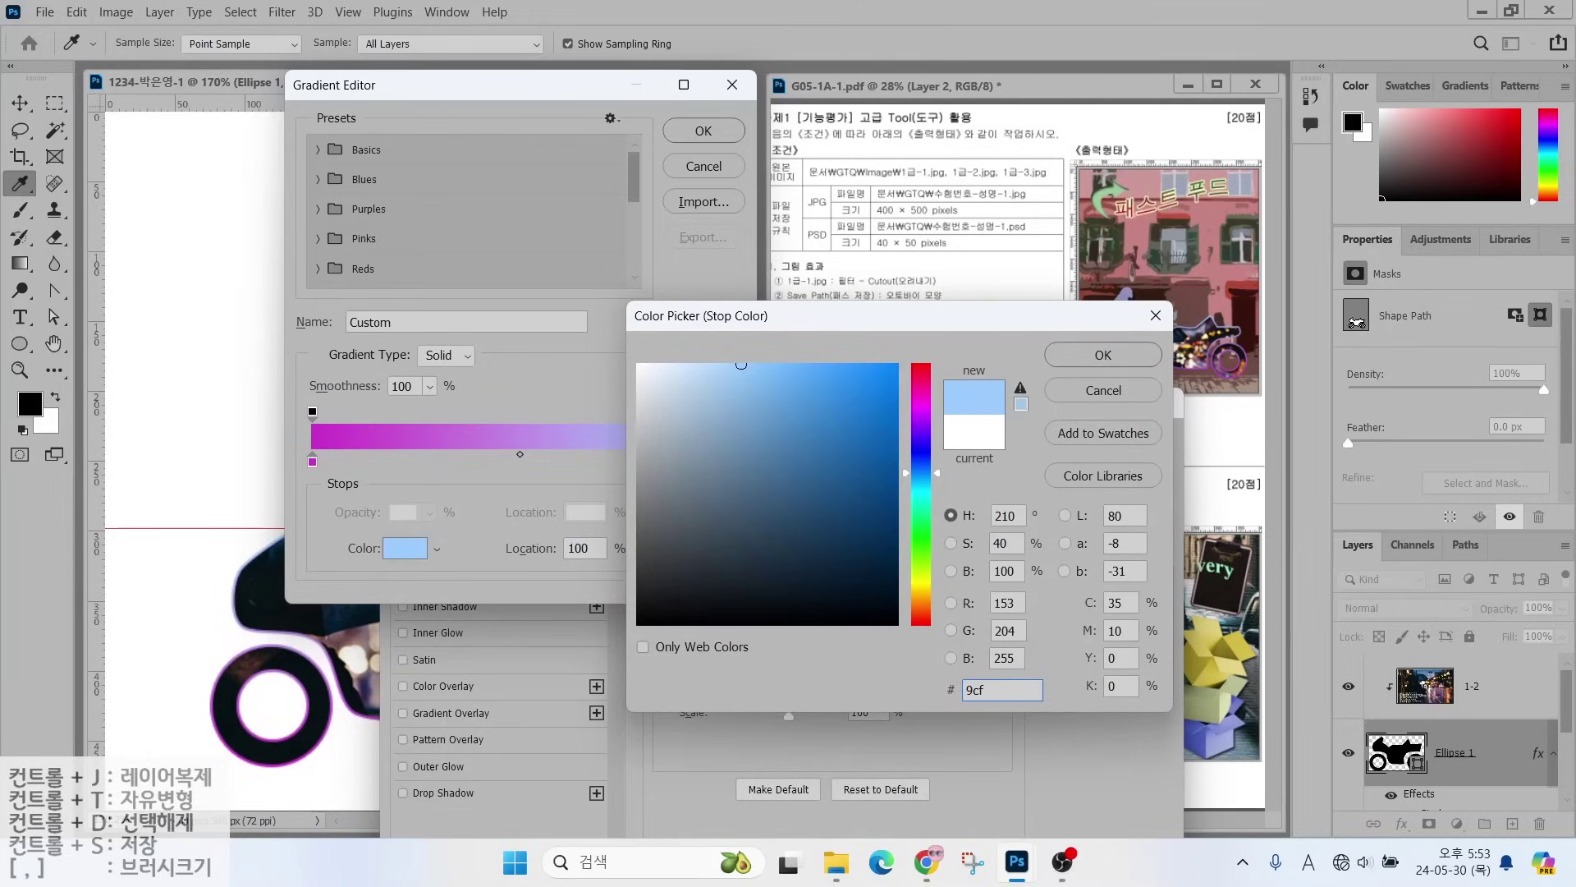
key(Return)
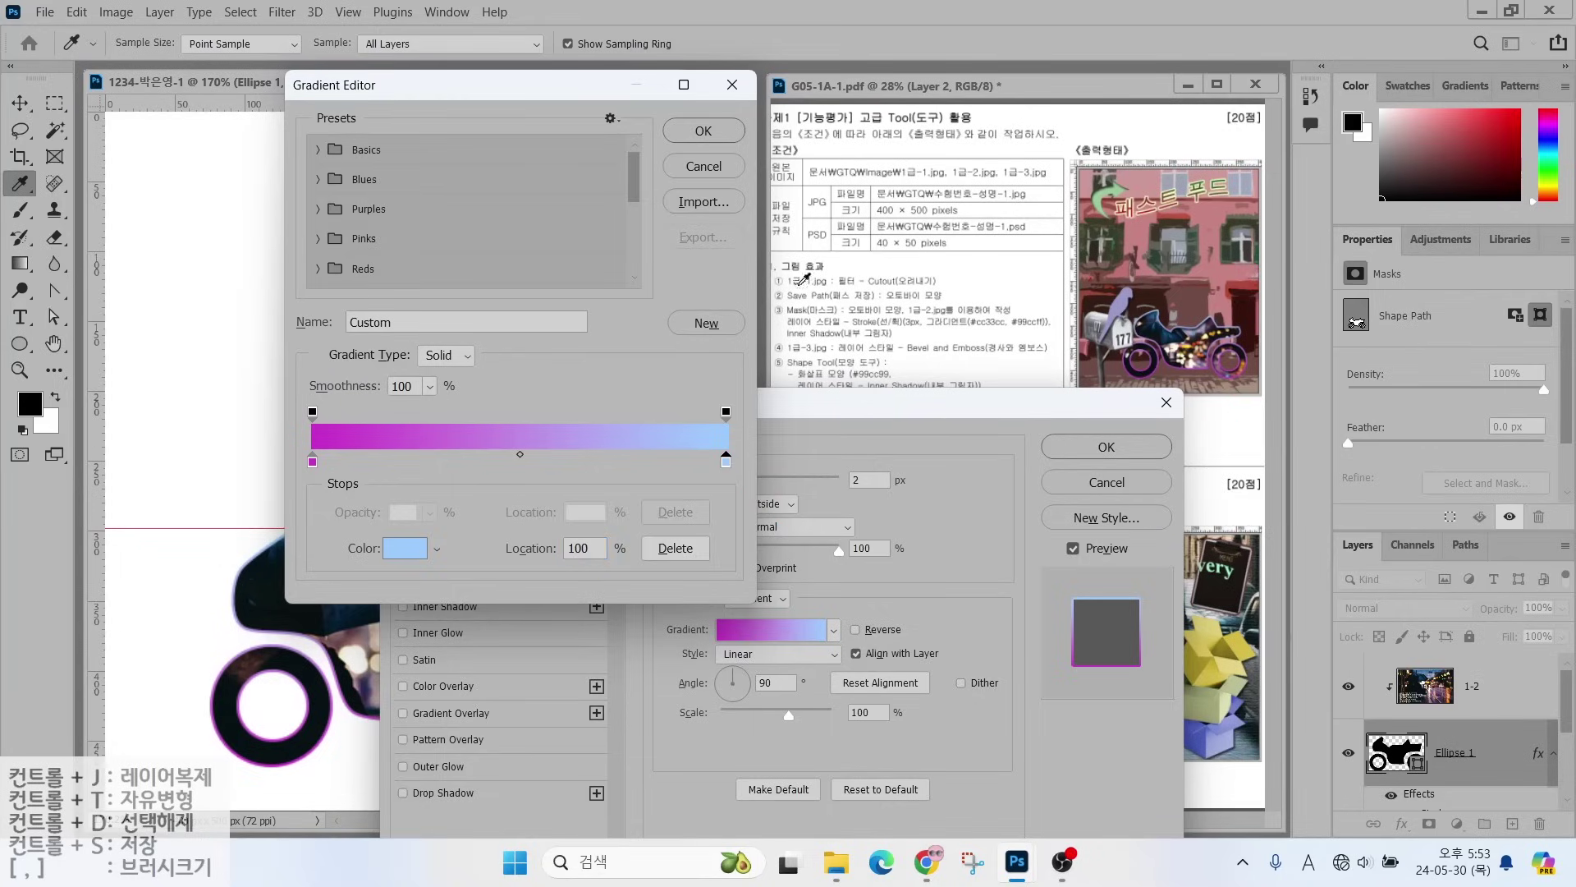
click(697, 132)
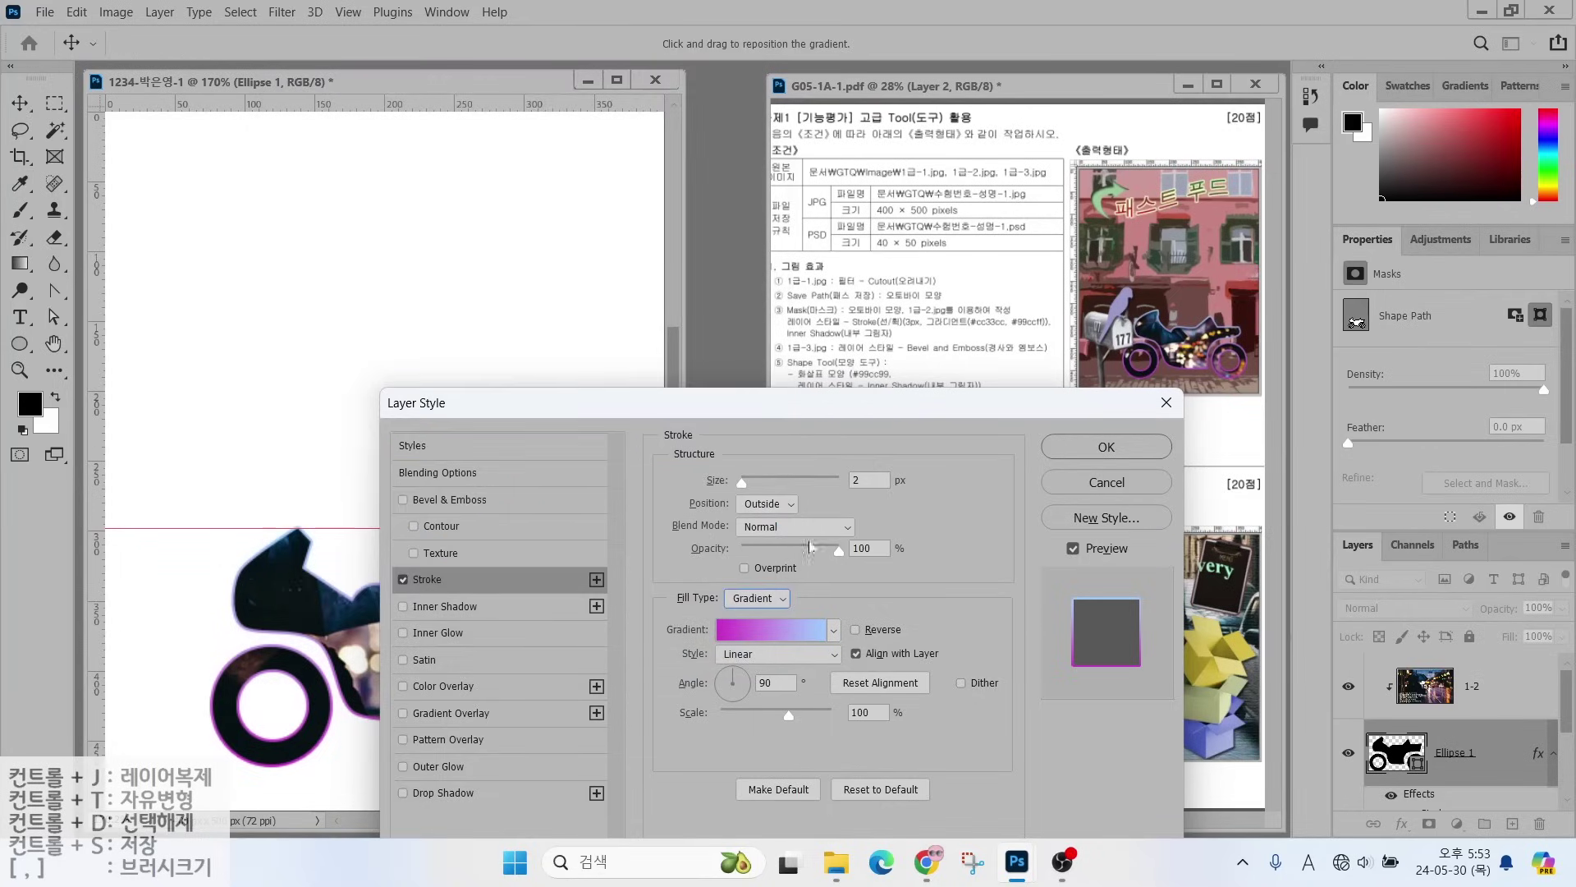
- Change the gradient stroke size from 2 to 3 px and apply the Layer Style
key(alt)
drag(862, 468, 921, 417)
key(Escape)
drag(874, 479, 818, 482)
text(3)
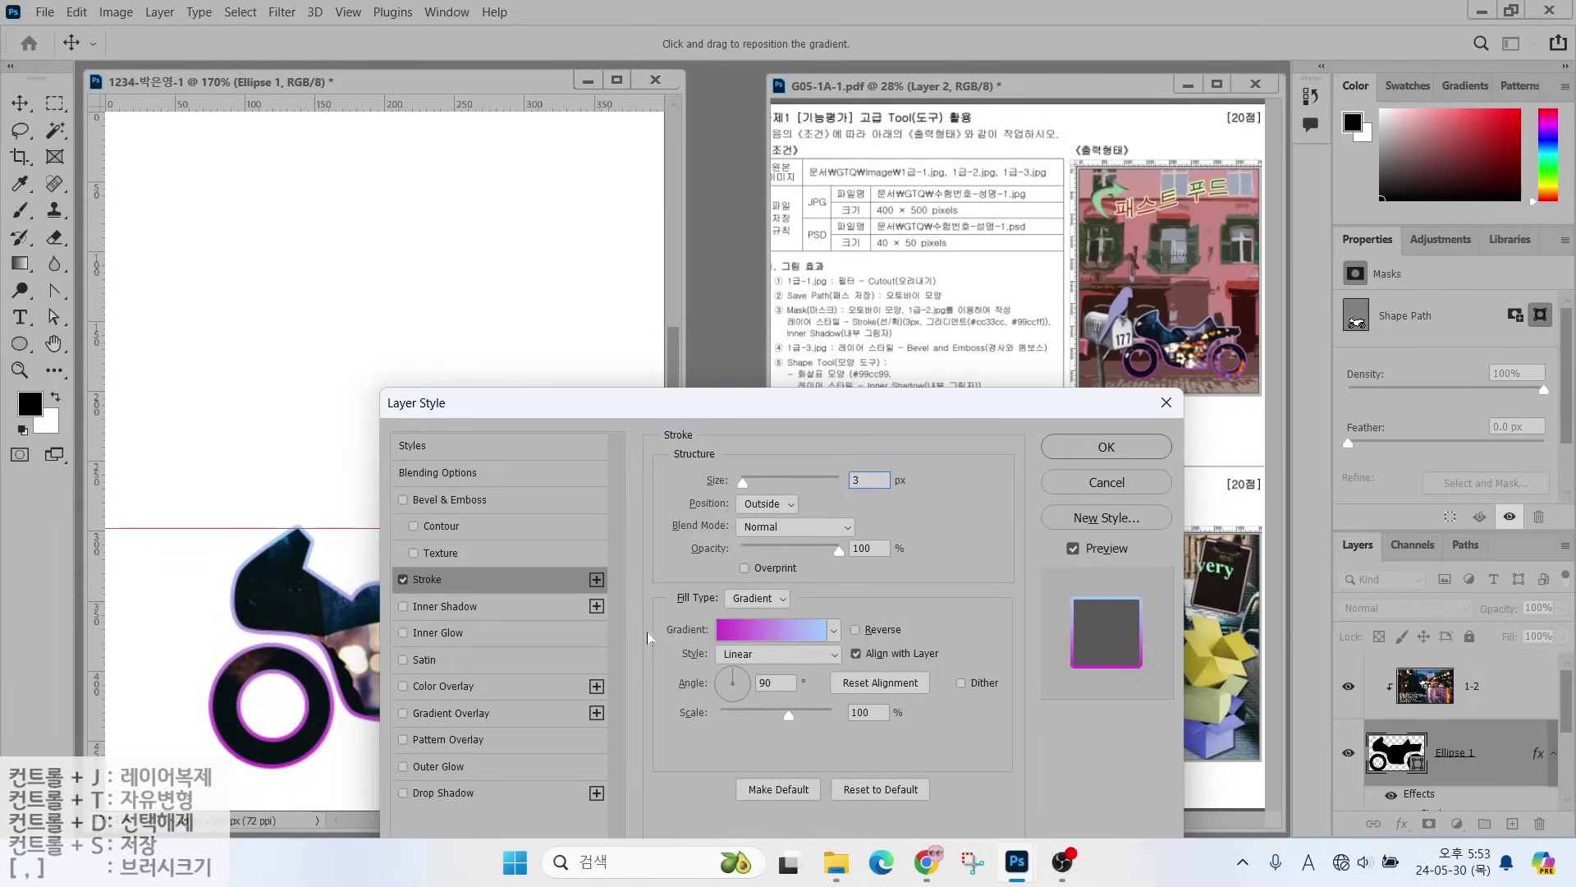
drag(1137, 602, 1208, 556)
drag(1131, 669, 1215, 715)
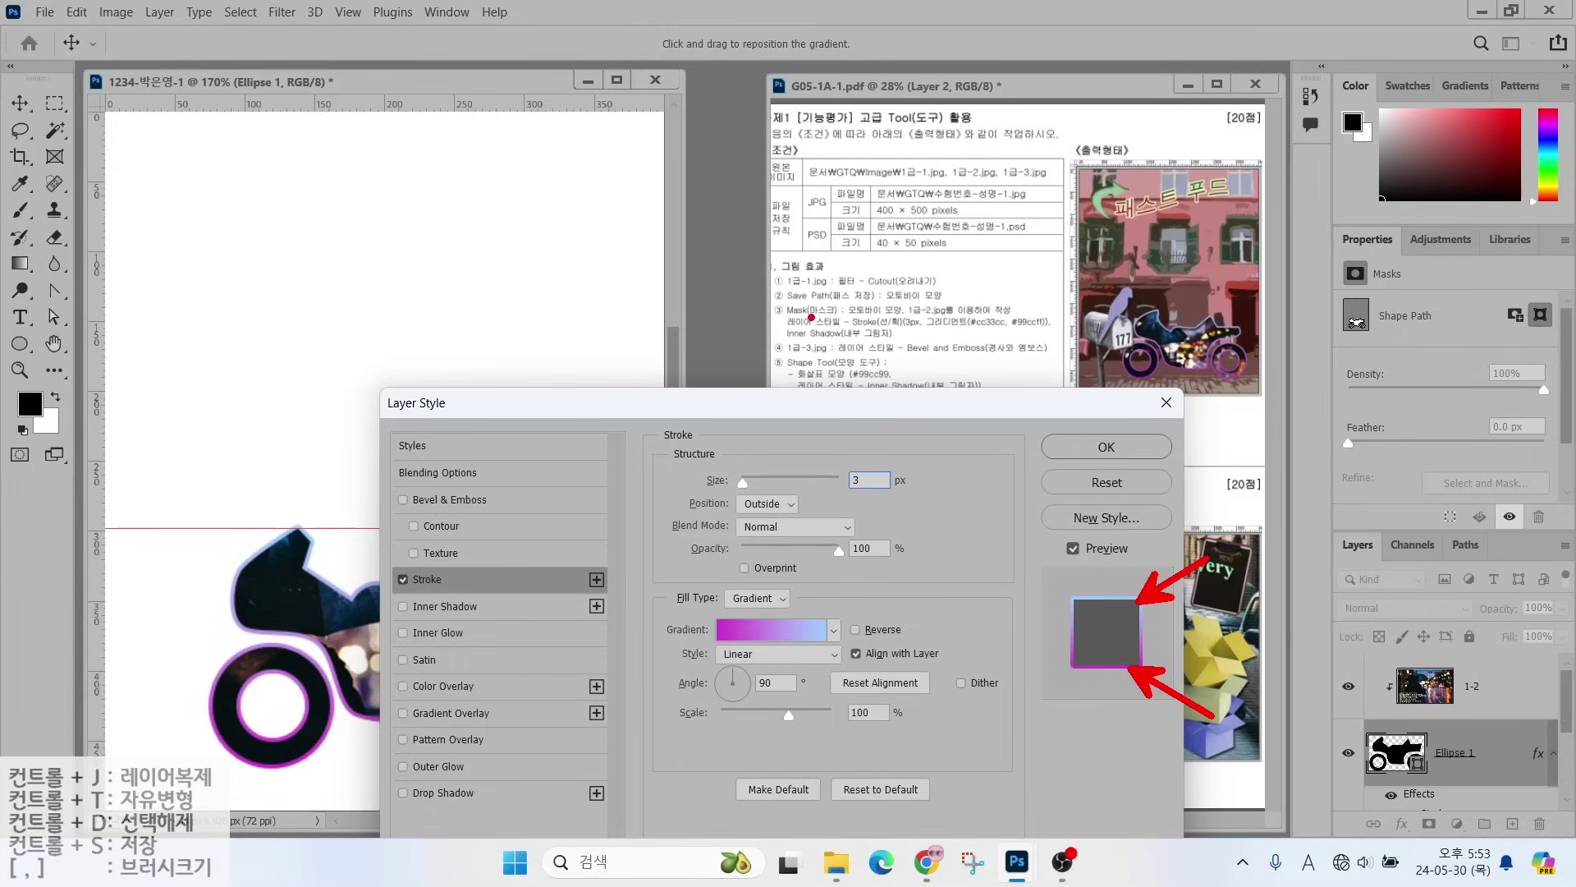
drag(826, 339, 767, 265)
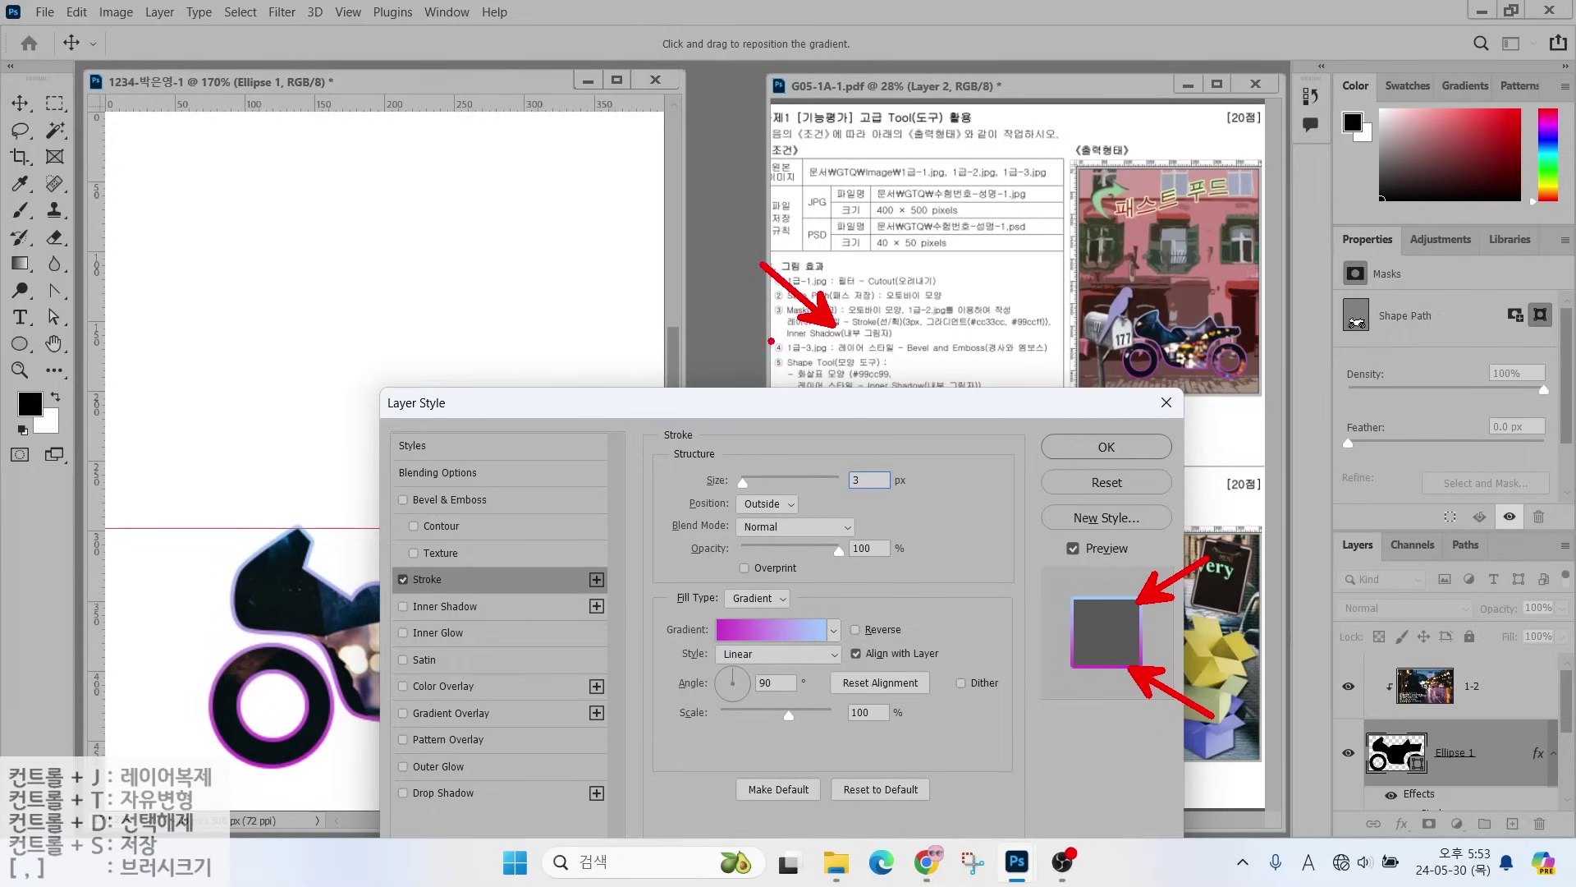
drag(770, 340, 917, 344)
mouse_move(378, 593)
mouse_down()
mouse_move(407, 616)
mouse_move(430, 585)
mouse_up()
key(Escape)
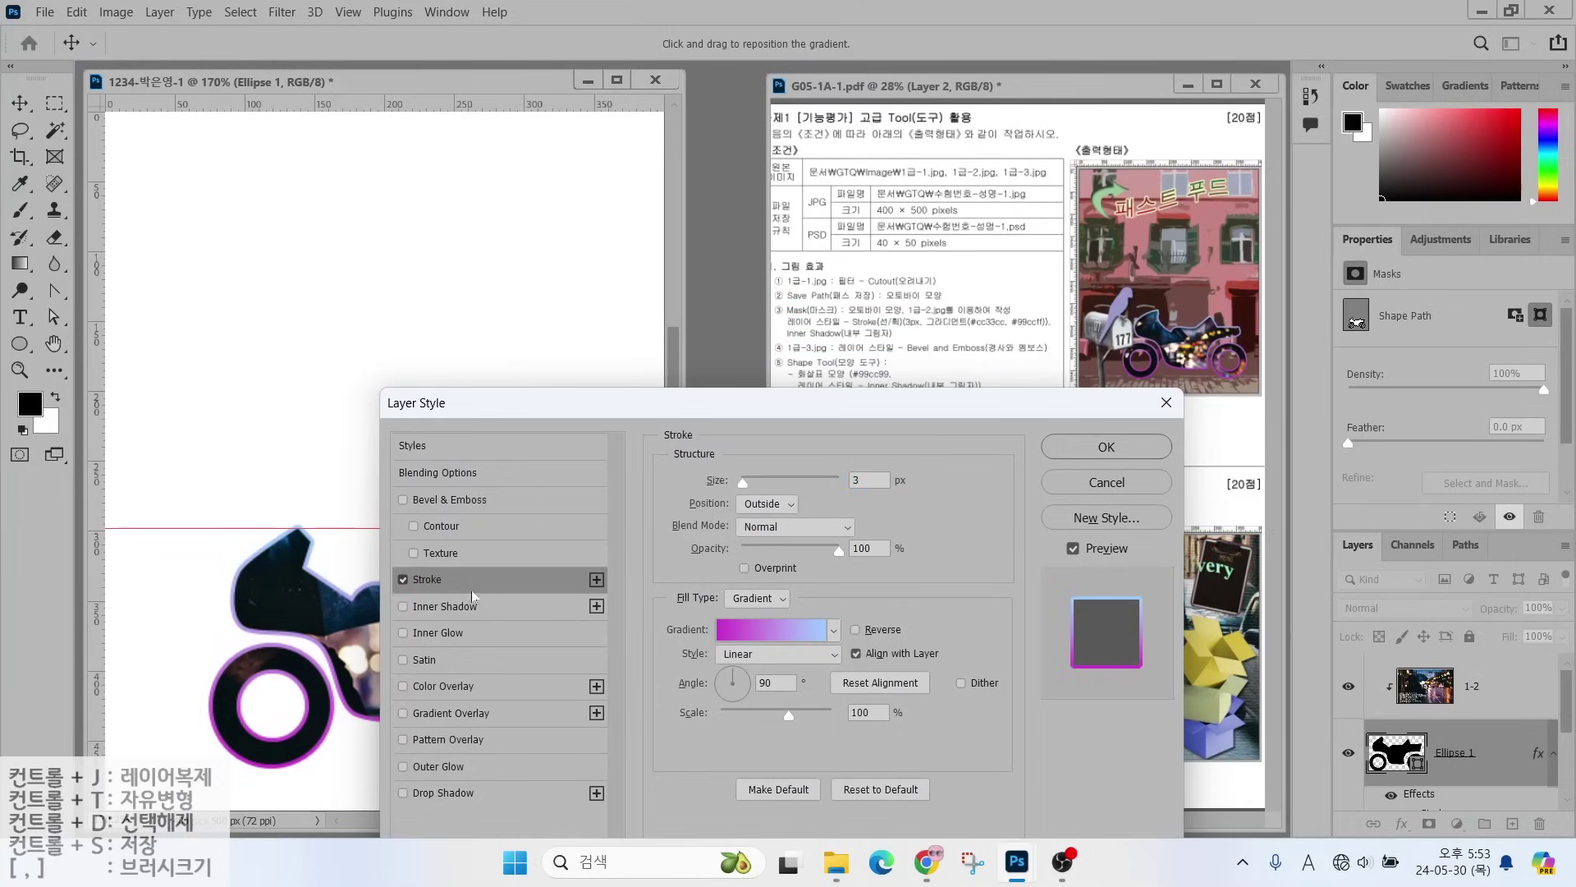
key(Return)
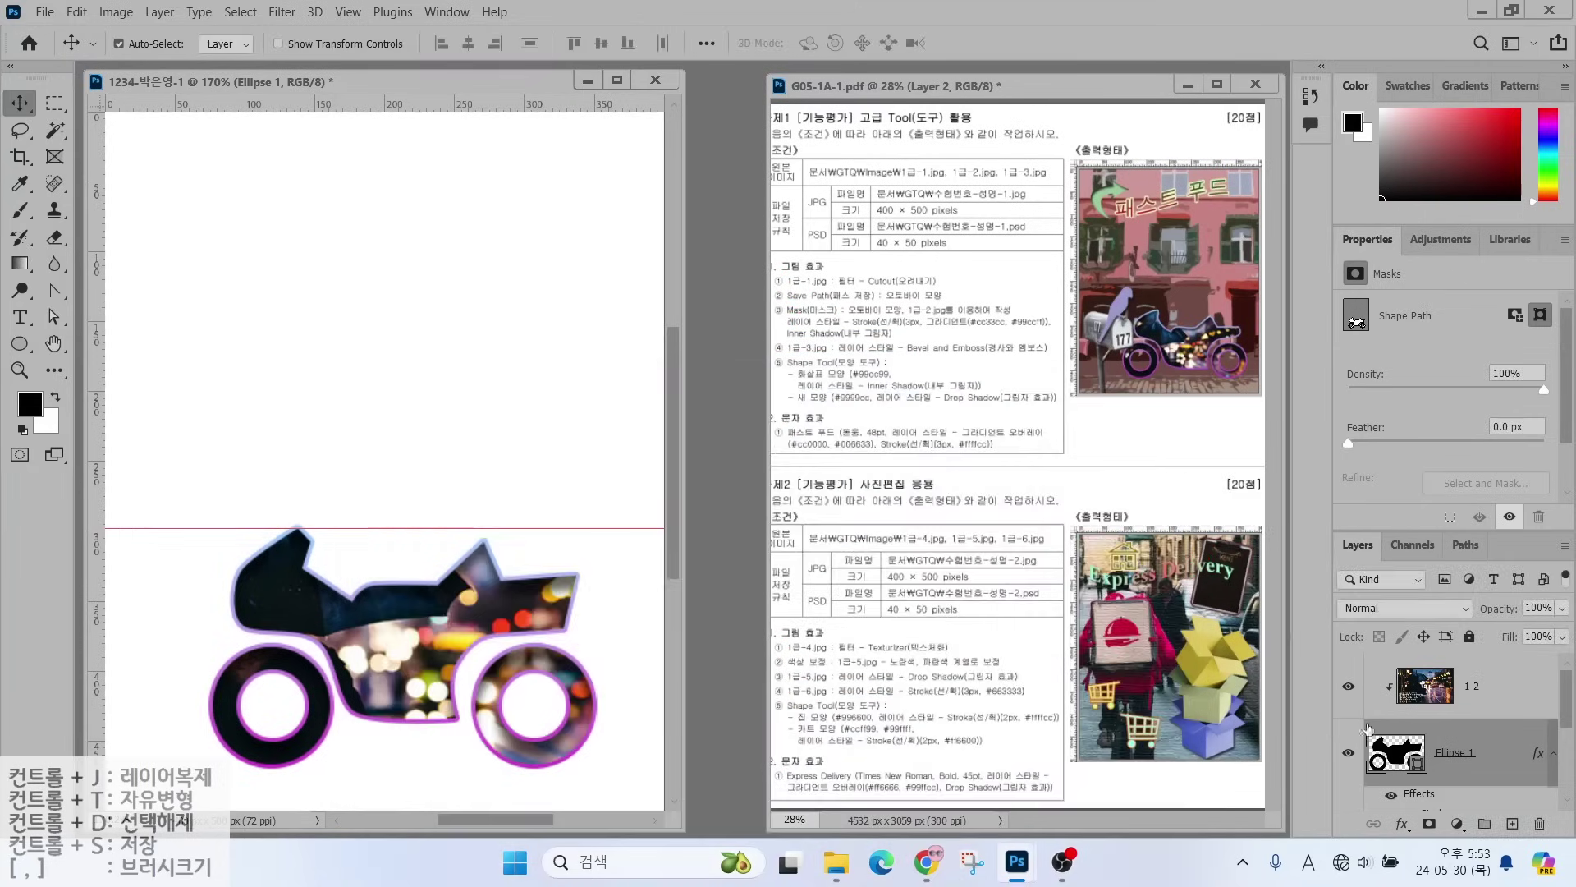
- Make the pink building layer 1-1 visible
scroll(1428, 758, down, 3)
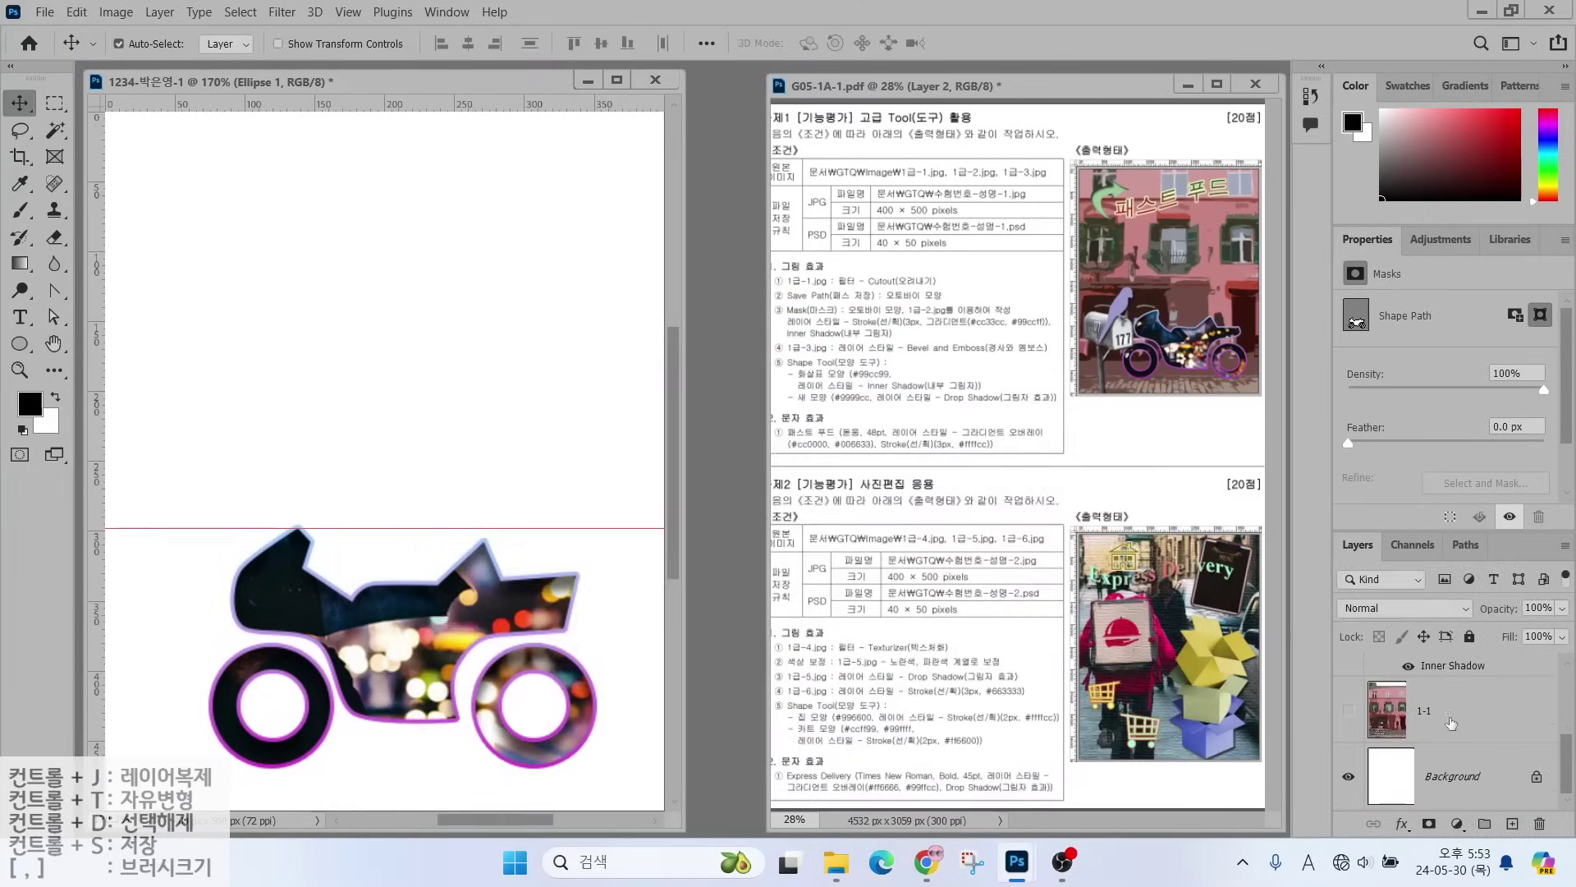
click(1450, 714)
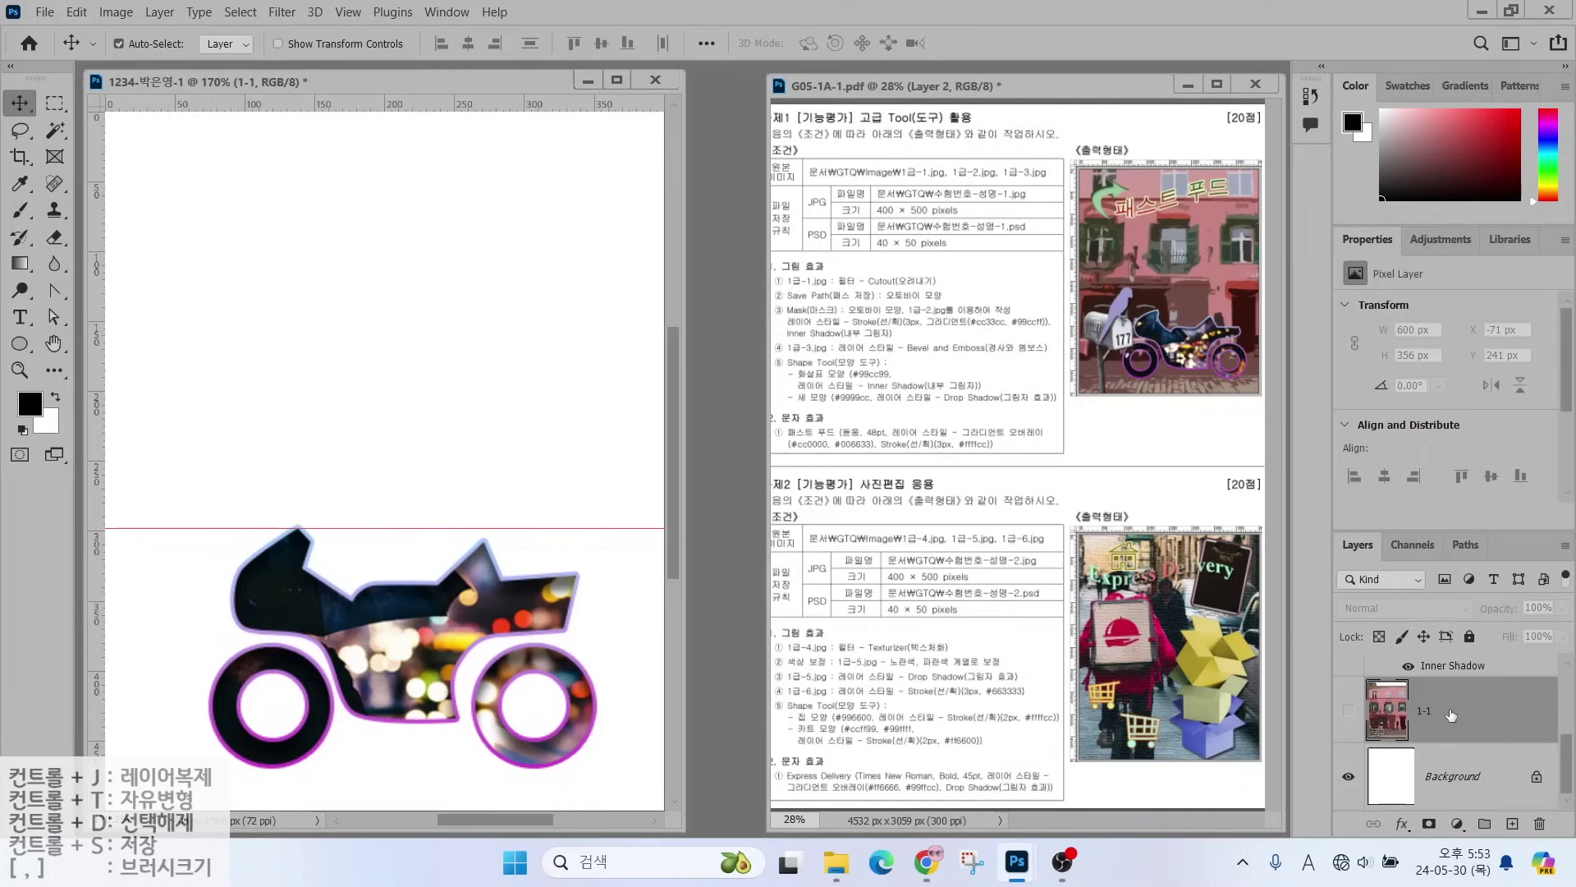
click(1349, 711)
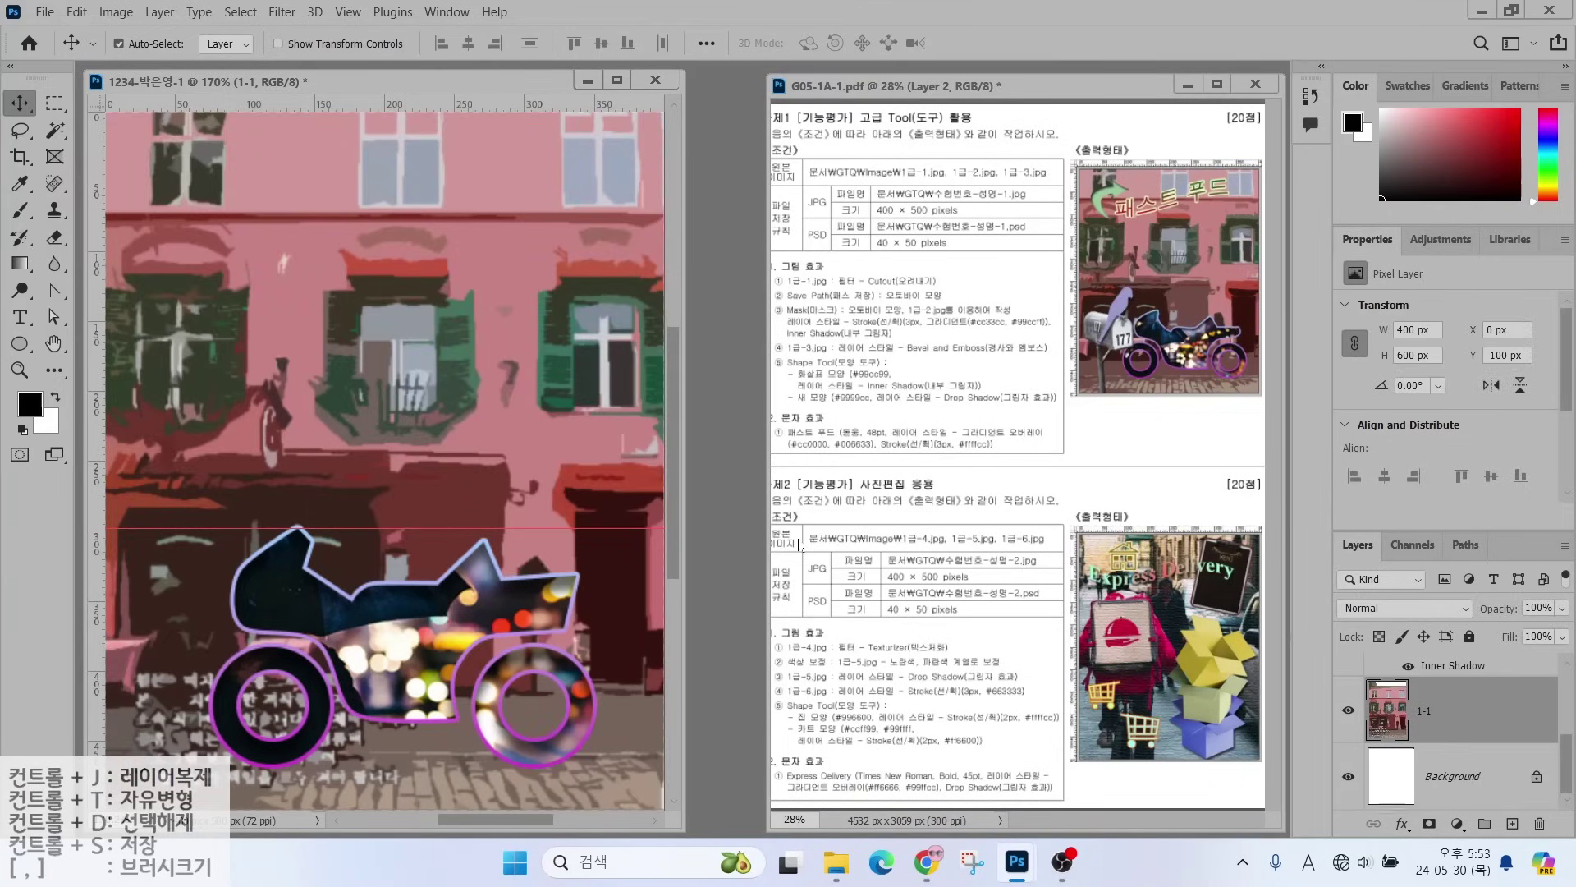
mouse_move(608, 711)
mouse_down()
mouse_move(461, 776)
mouse_move(178, 647)
mouse_move(329, 502)
mouse_move(555, 591)
mouse_move(577, 718)
mouse_up()
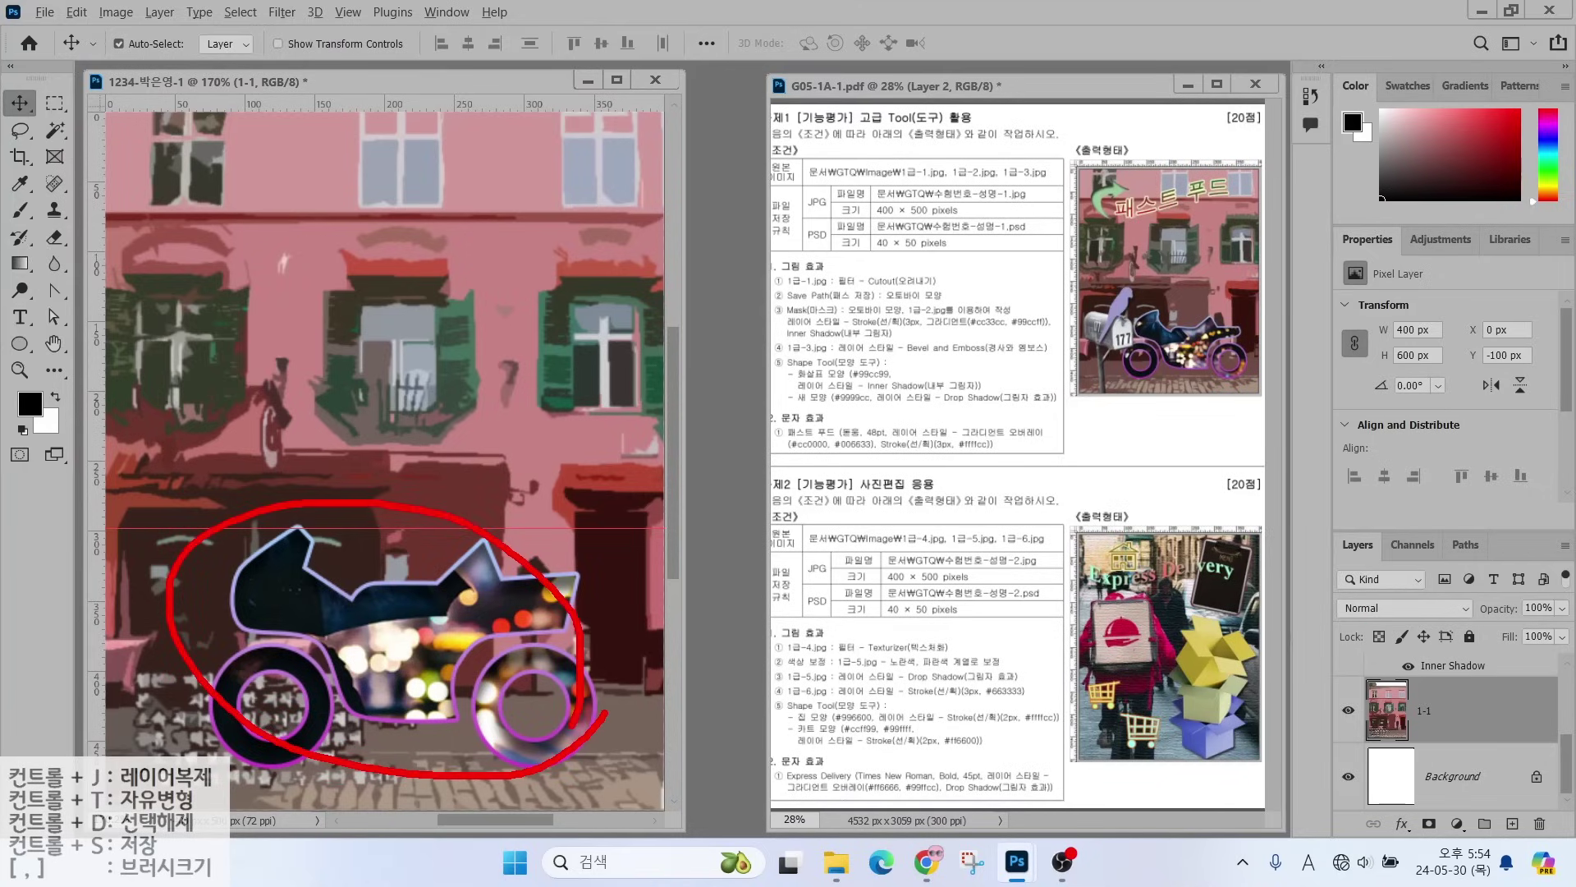
key(Escape)
- Select Ellipse 1 and layer 1-2 together and move the motorcycle image right
scroll(1481, 752, up, 3)
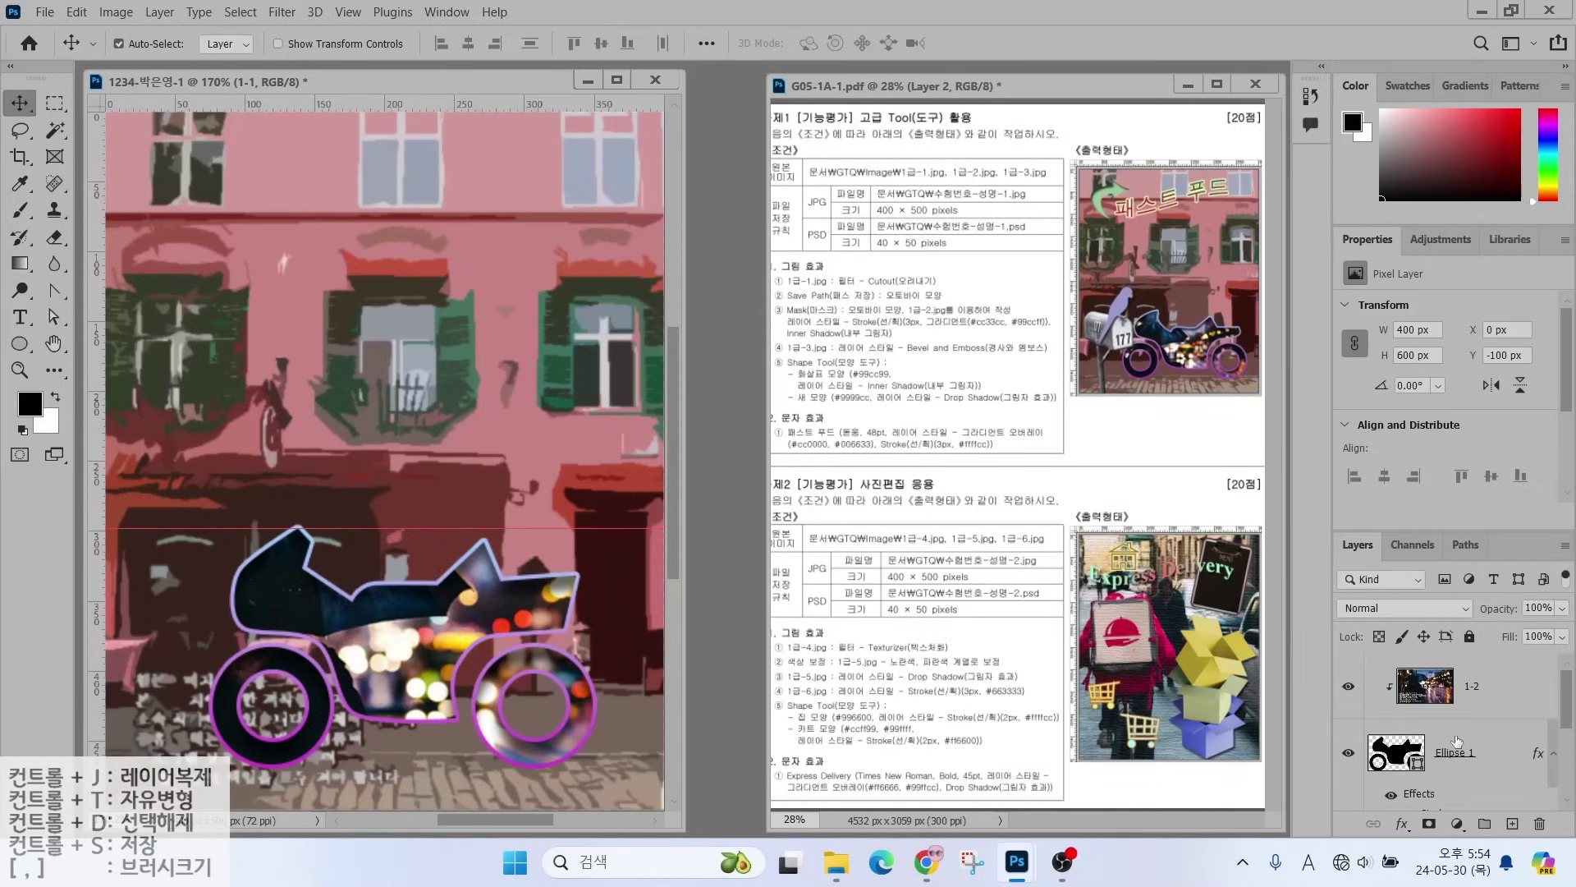
click(1504, 695)
scroll(1504, 695, up, 1)
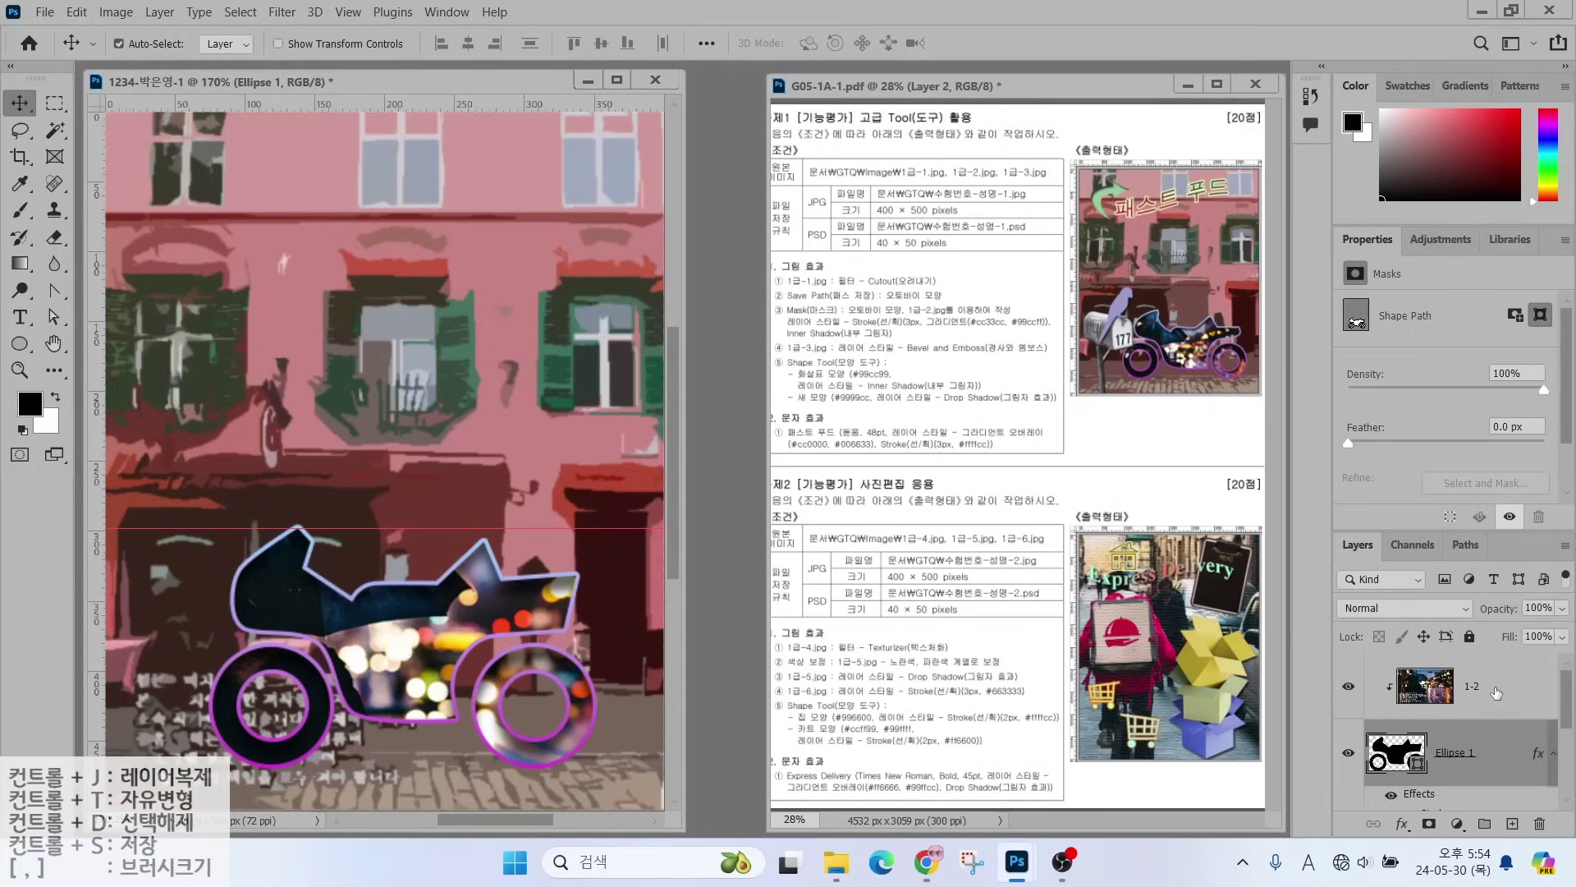
shift+click(1497, 707)
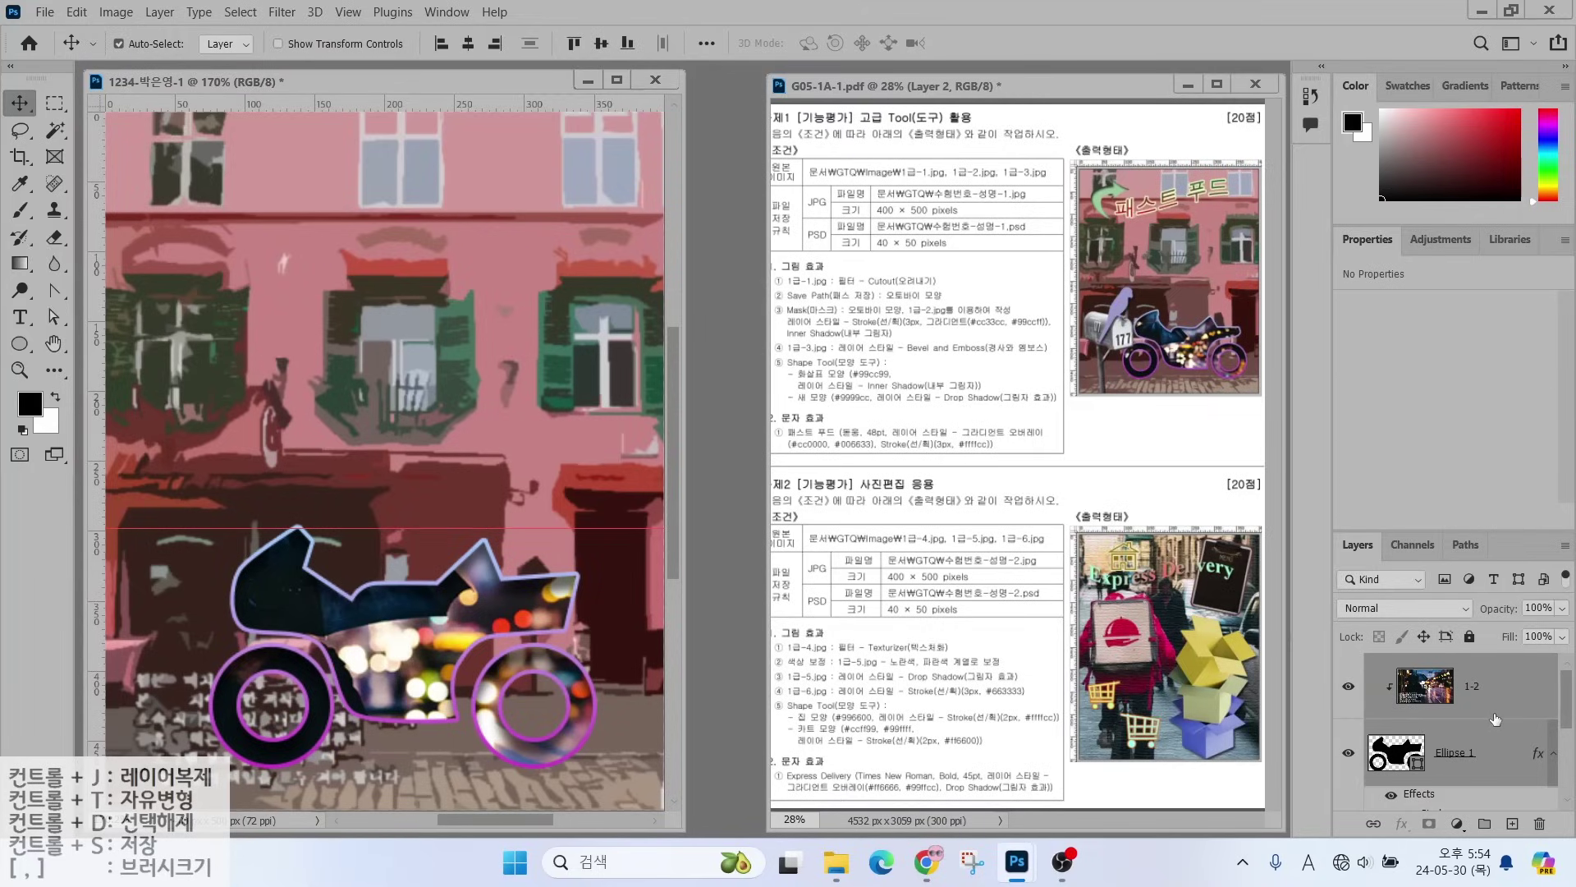
drag(1484, 673, 1540, 644)
drag(1495, 754, 1551, 743)
drag(519, 616, 554, 612)
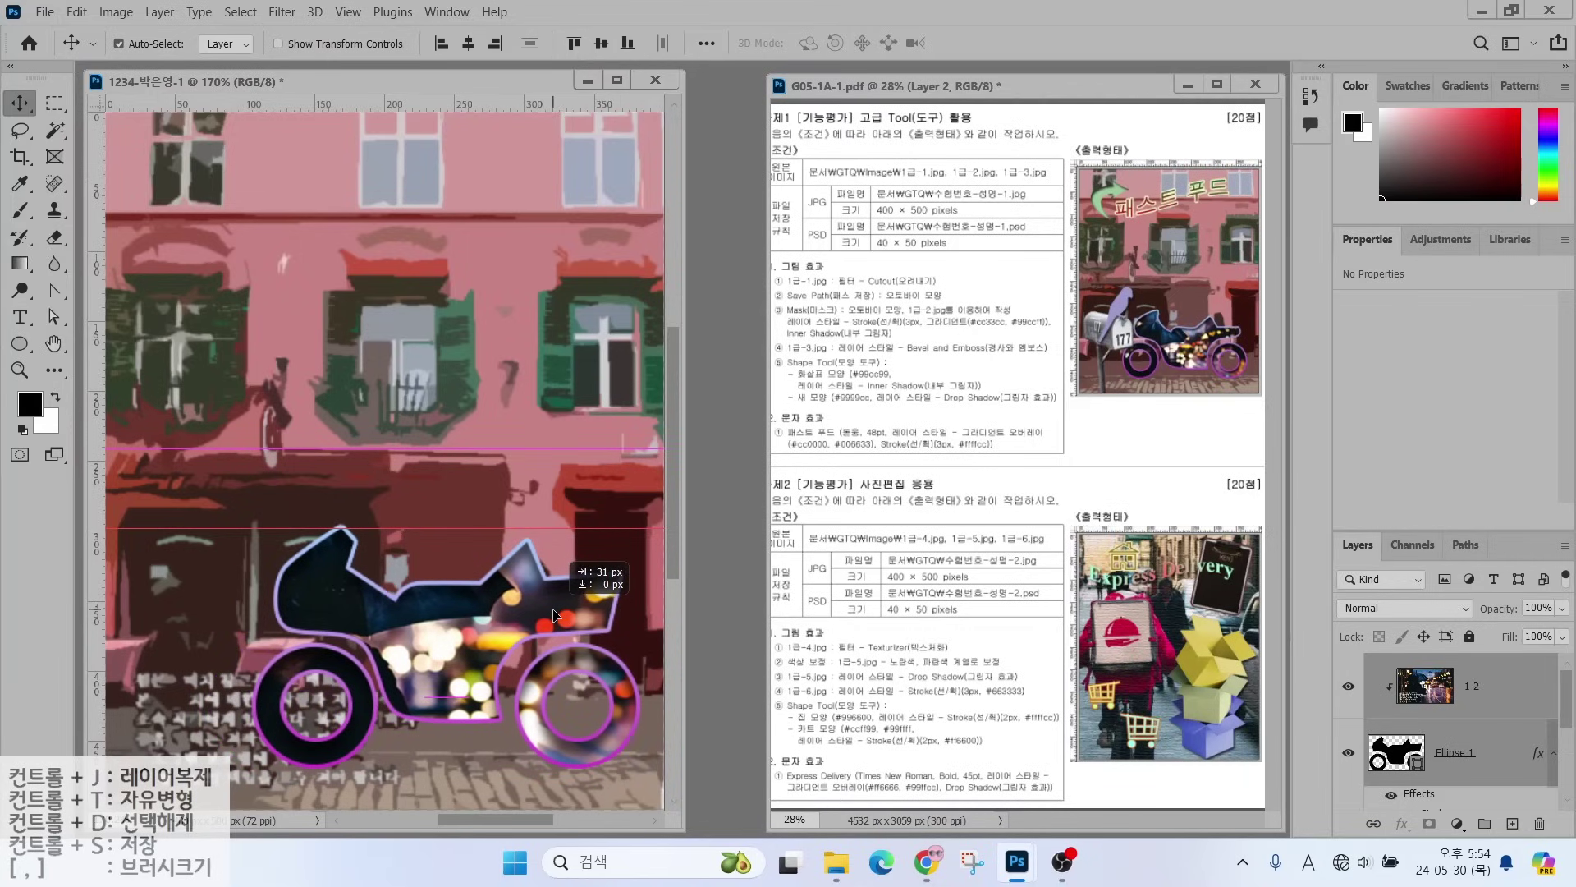
click(1393, 674)
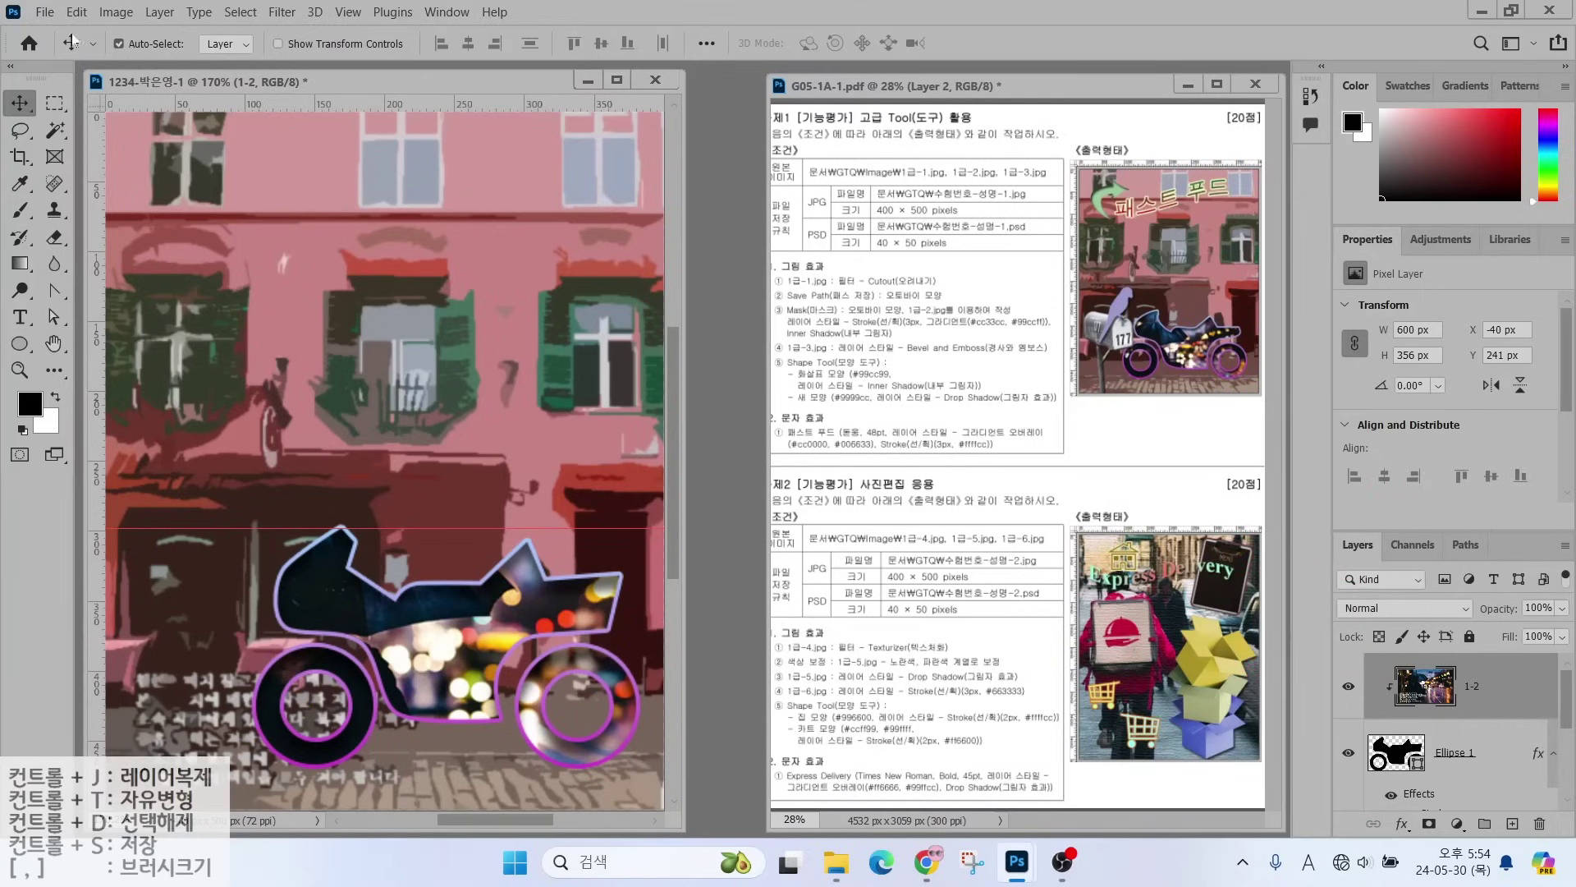
- Open the 1급-3.jpg mailbox photo
click(44, 11)
click(49, 46)
double_click(558, 177)
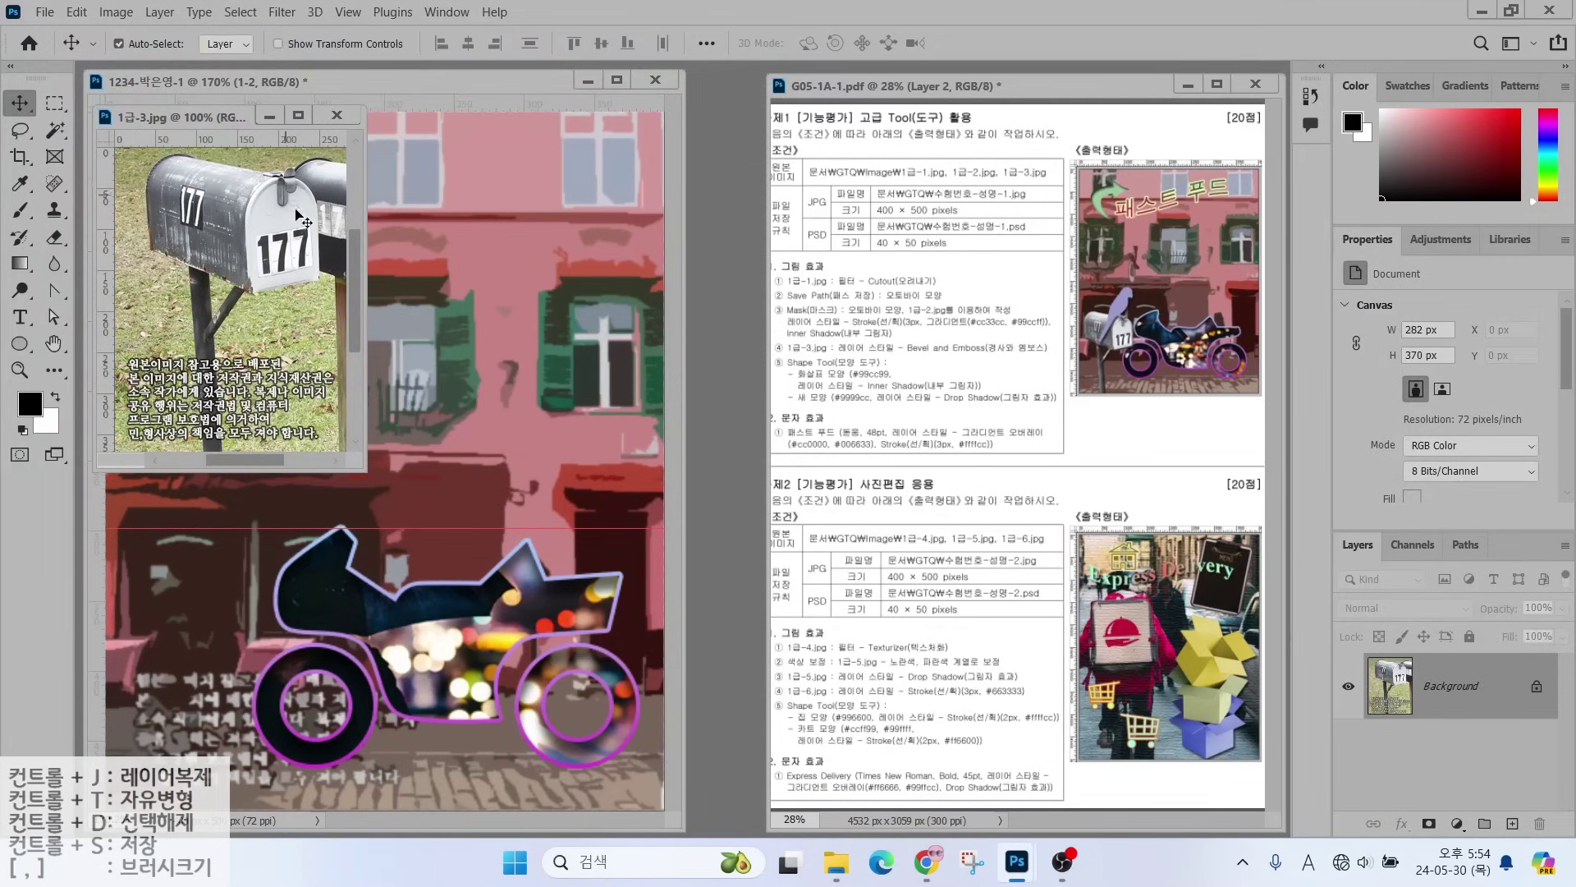
- Start a Polygonal Lasso outline along the mailbox post, brace and front
key(ctrl)
click(19, 131)
click(90, 148)
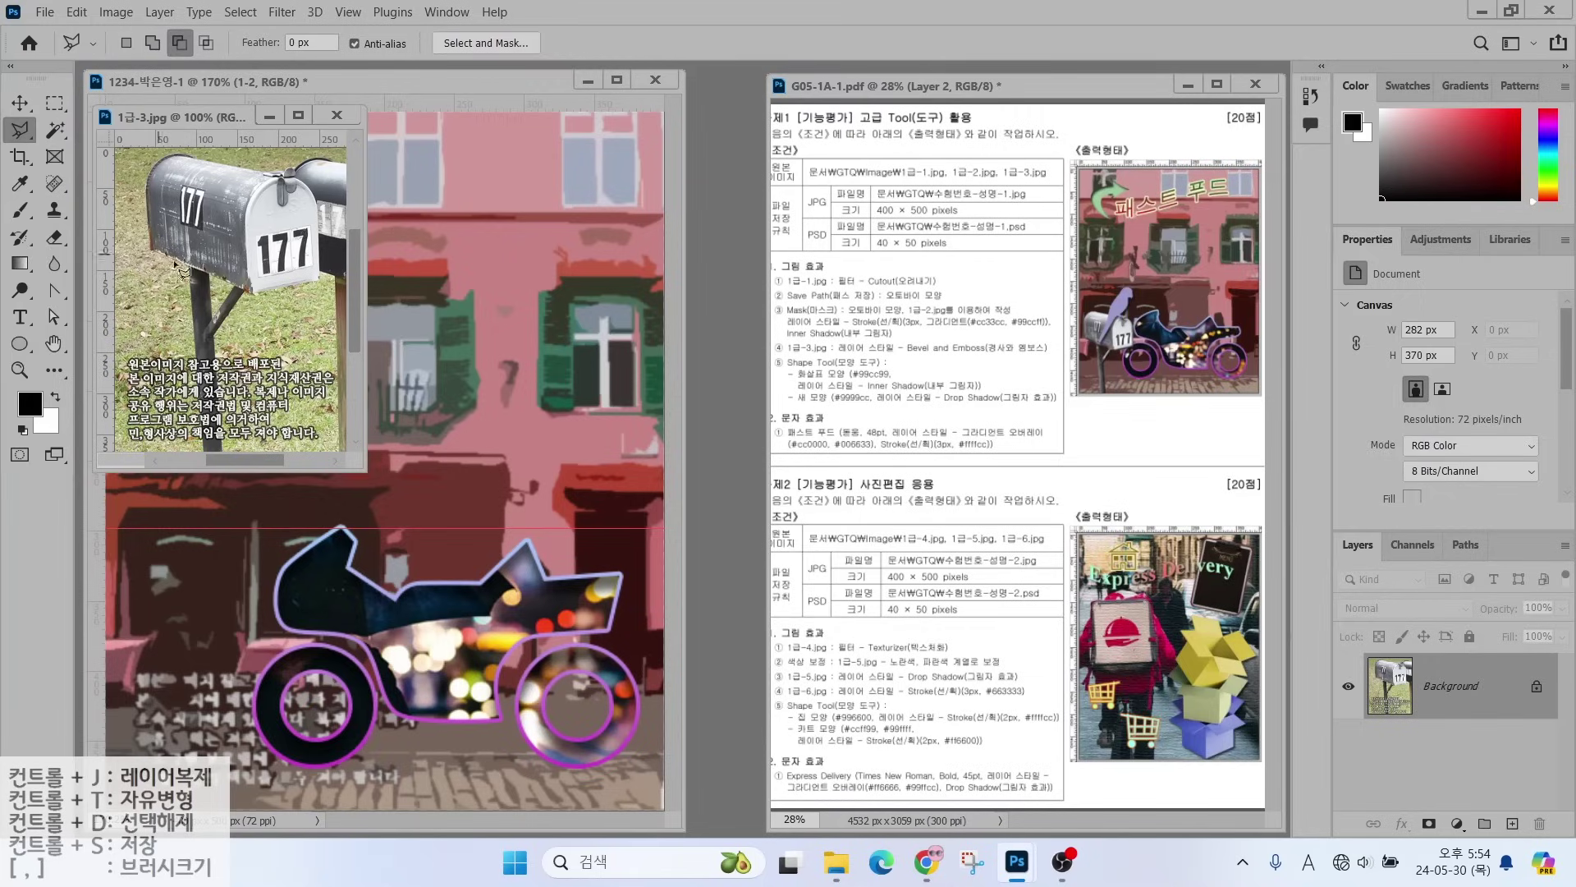
click(189, 271)
click(221, 435)
click(213, 317)
click(245, 270)
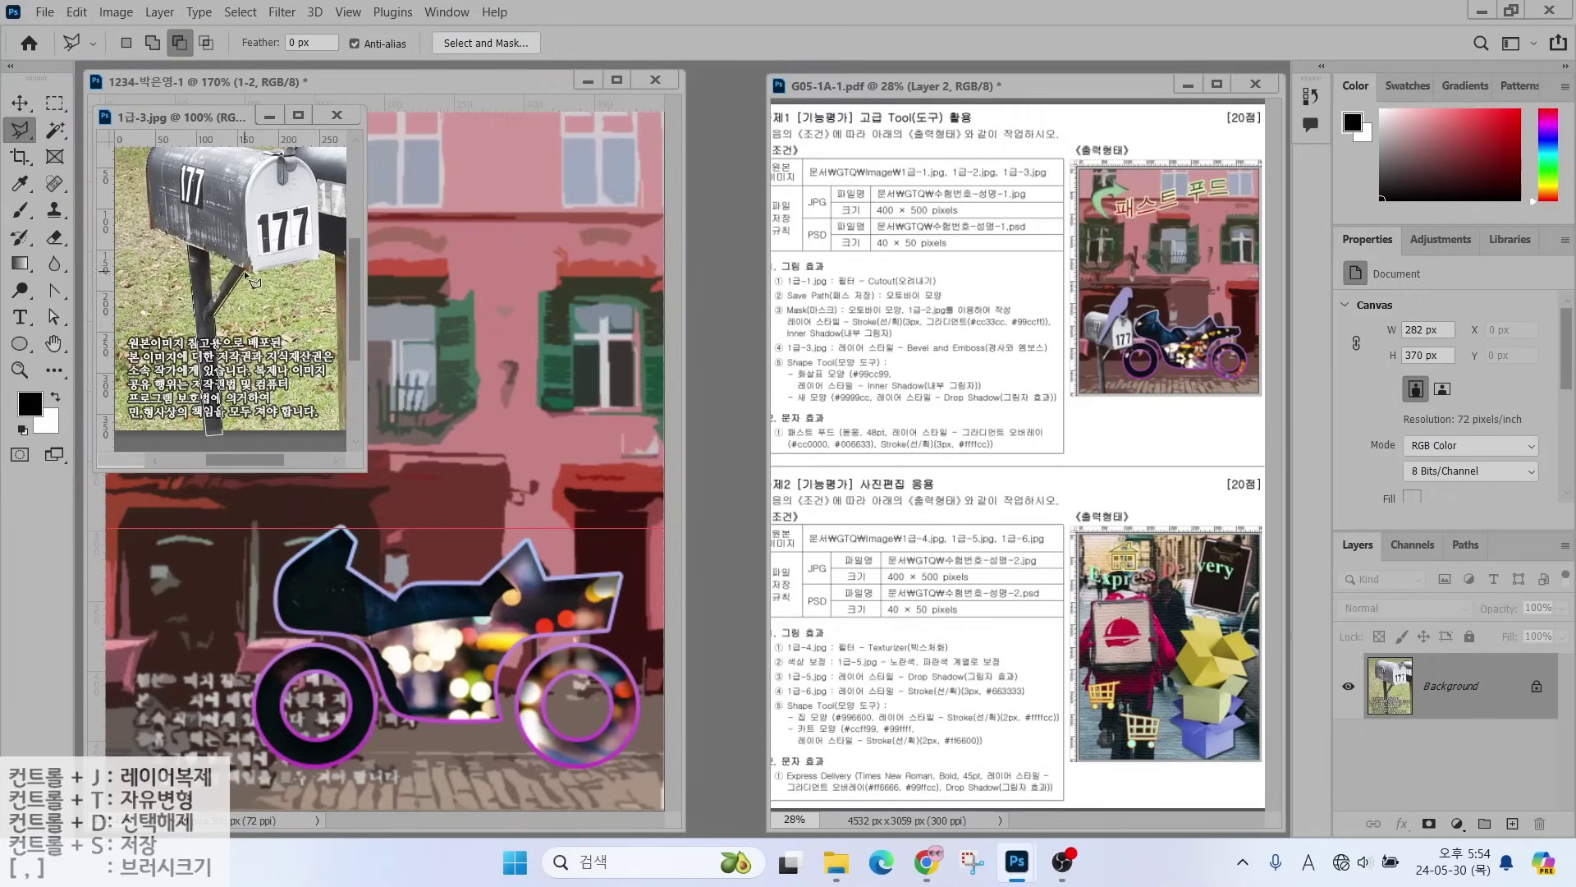
click(319, 260)
click(316, 183)
- Close the outline around the mailbox and drag it into the main composition
scroll(316, 183, up, 3)
click(286, 215)
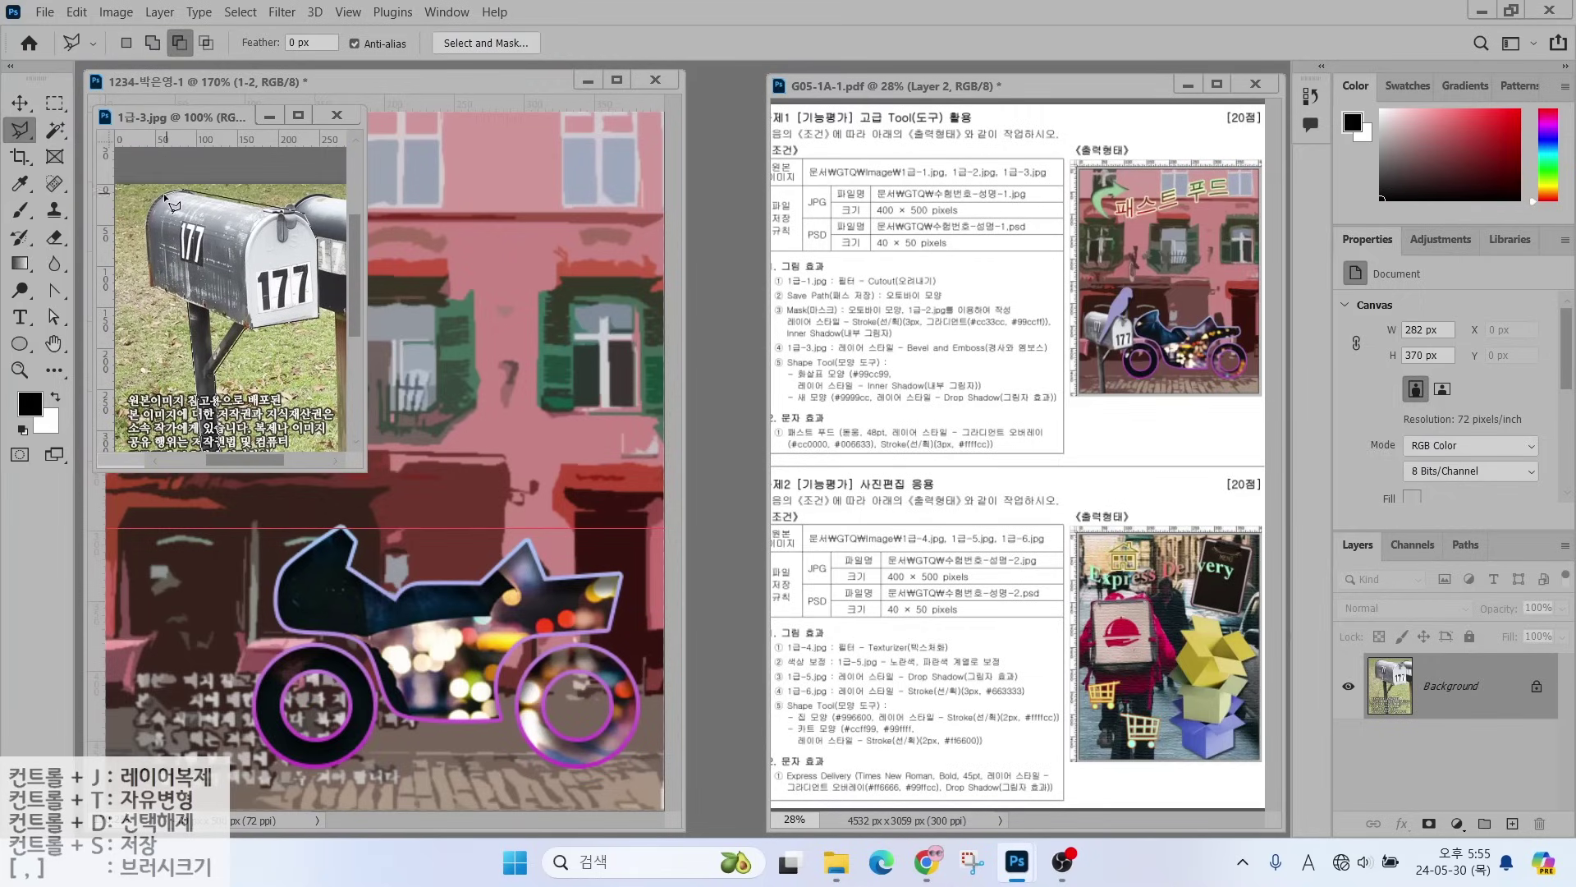
click(155, 200)
click(148, 286)
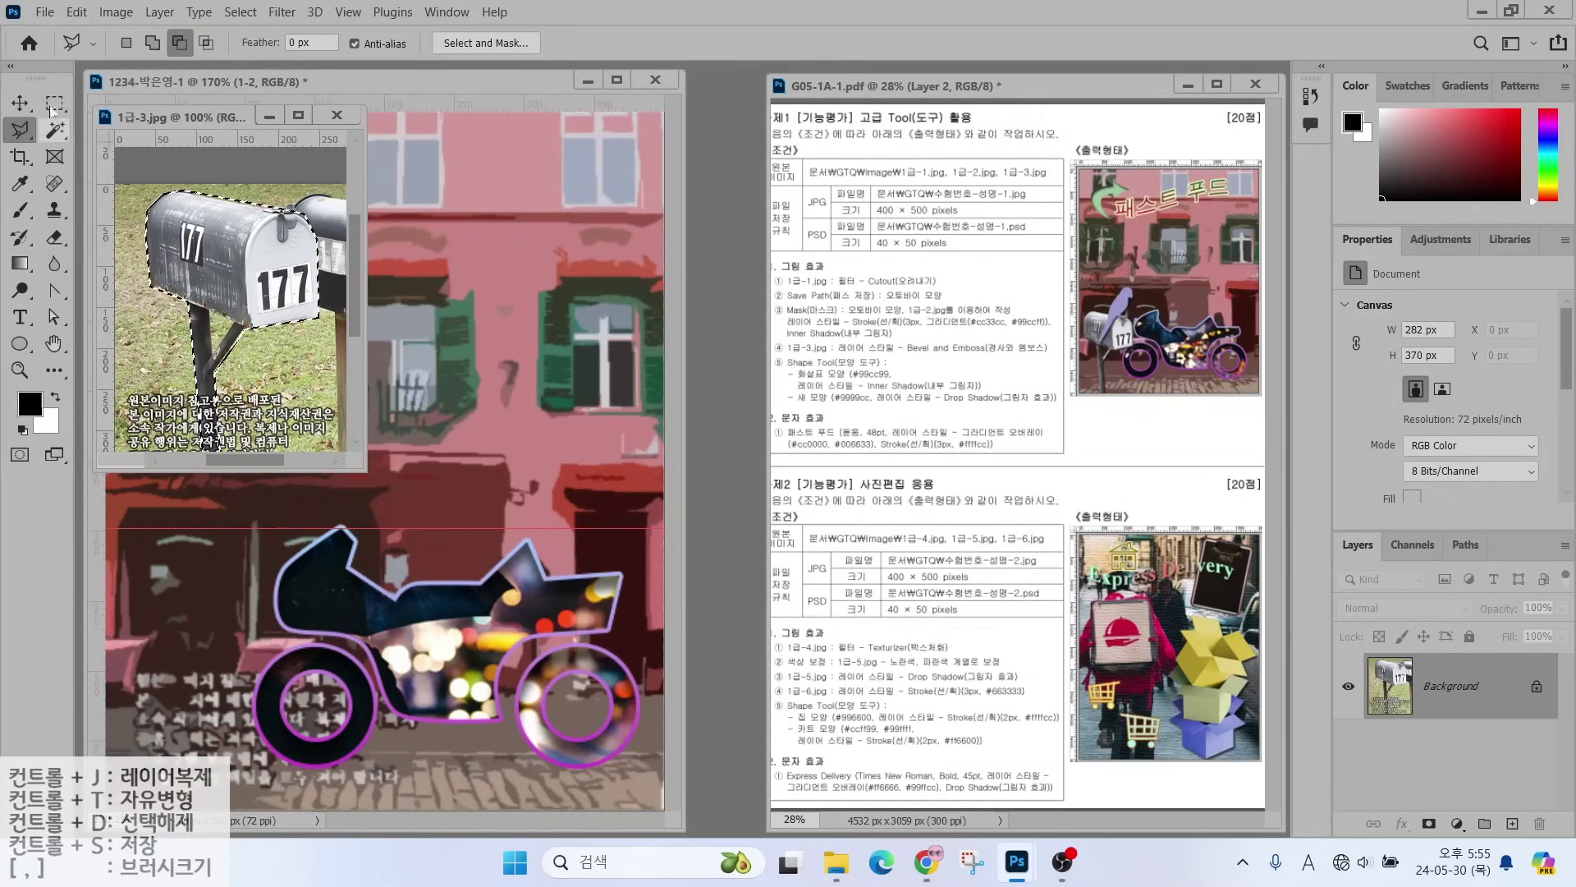
click(209, 316)
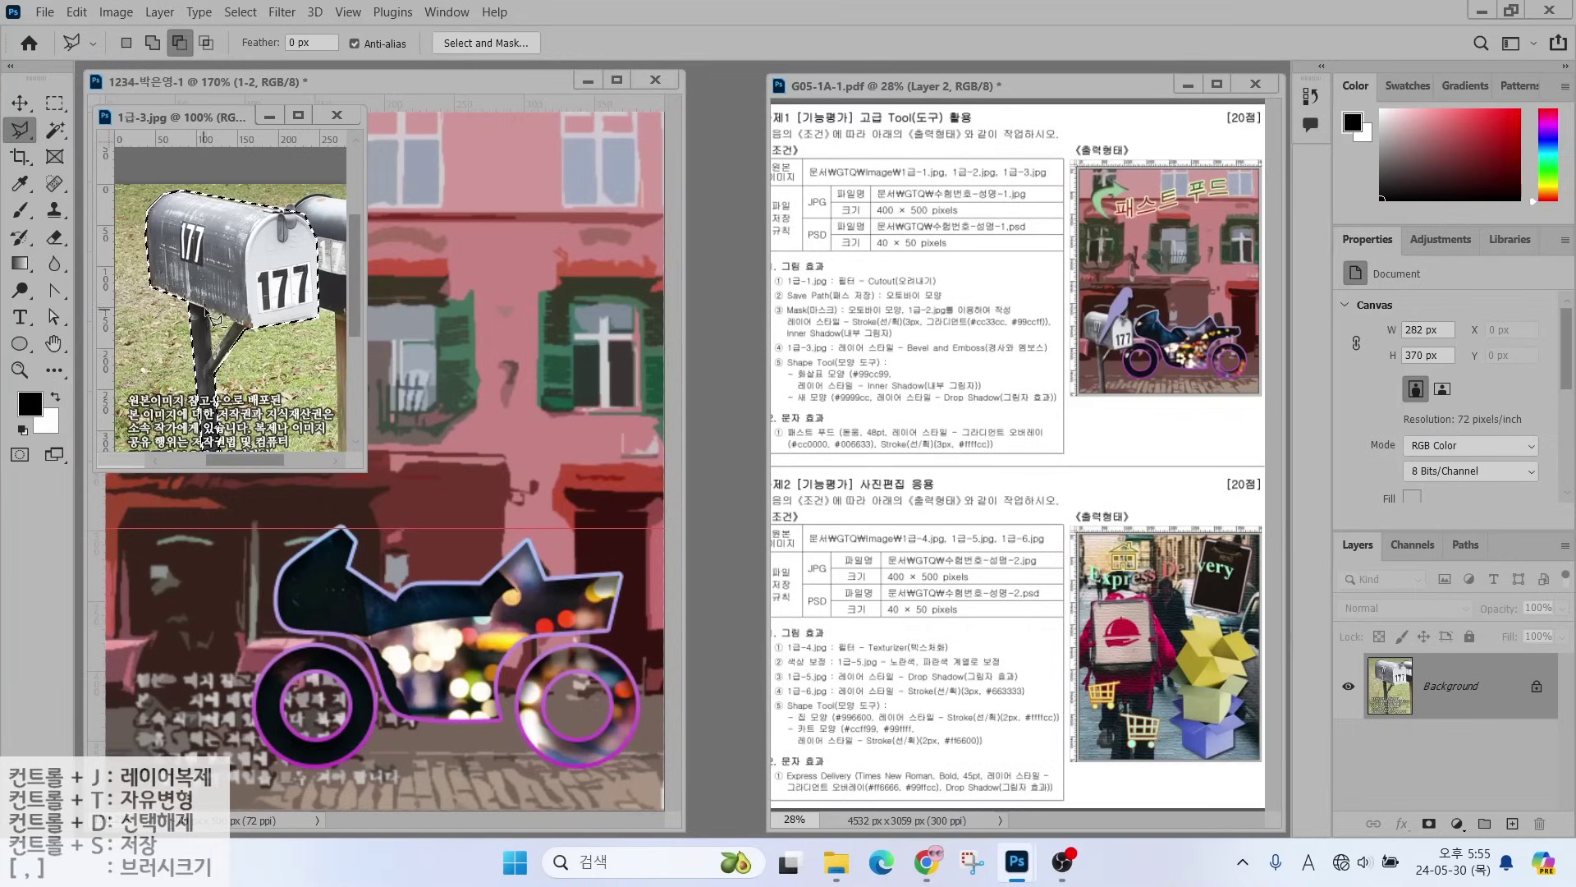
click(19, 102)
drag(294, 254, 362, 458)
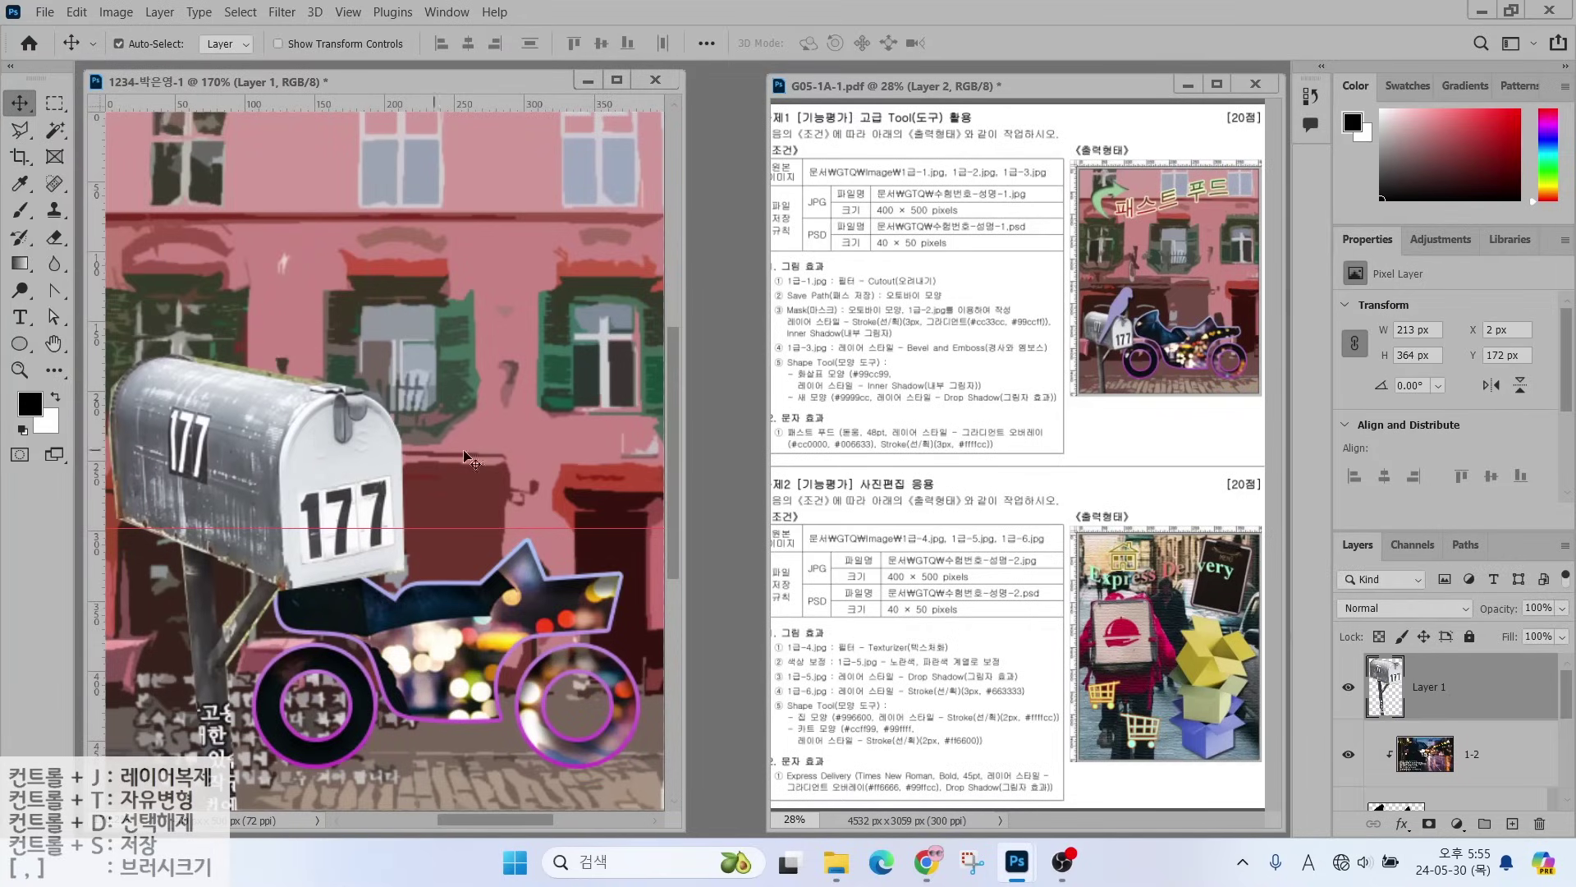
- Rename the new mailbox layer to 1-3
double_click(1433, 686)
text(1-3)
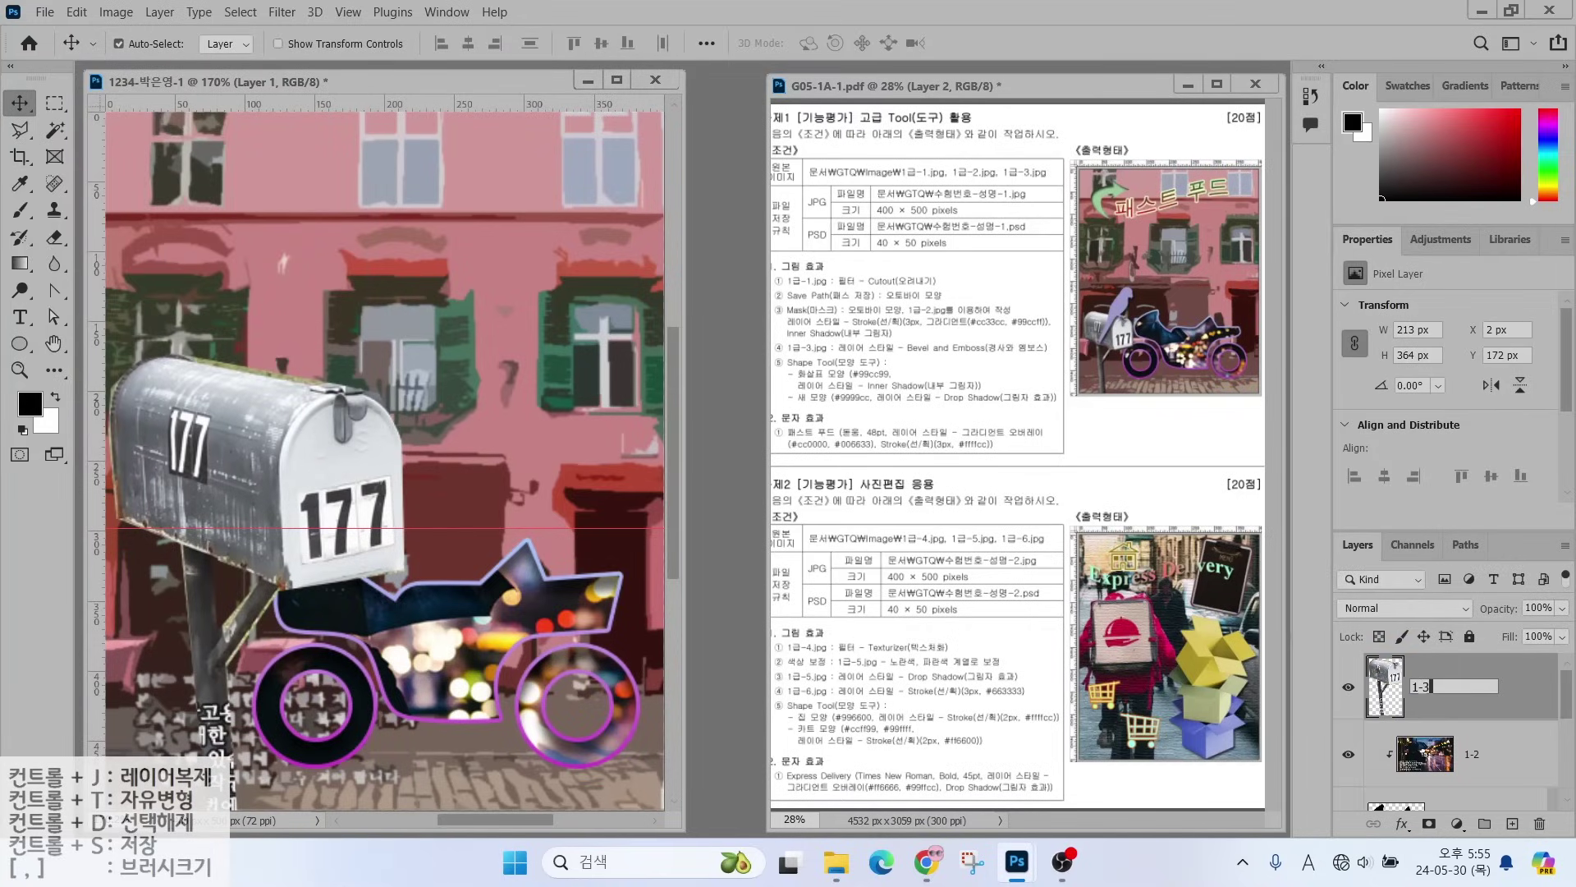
key(Return)
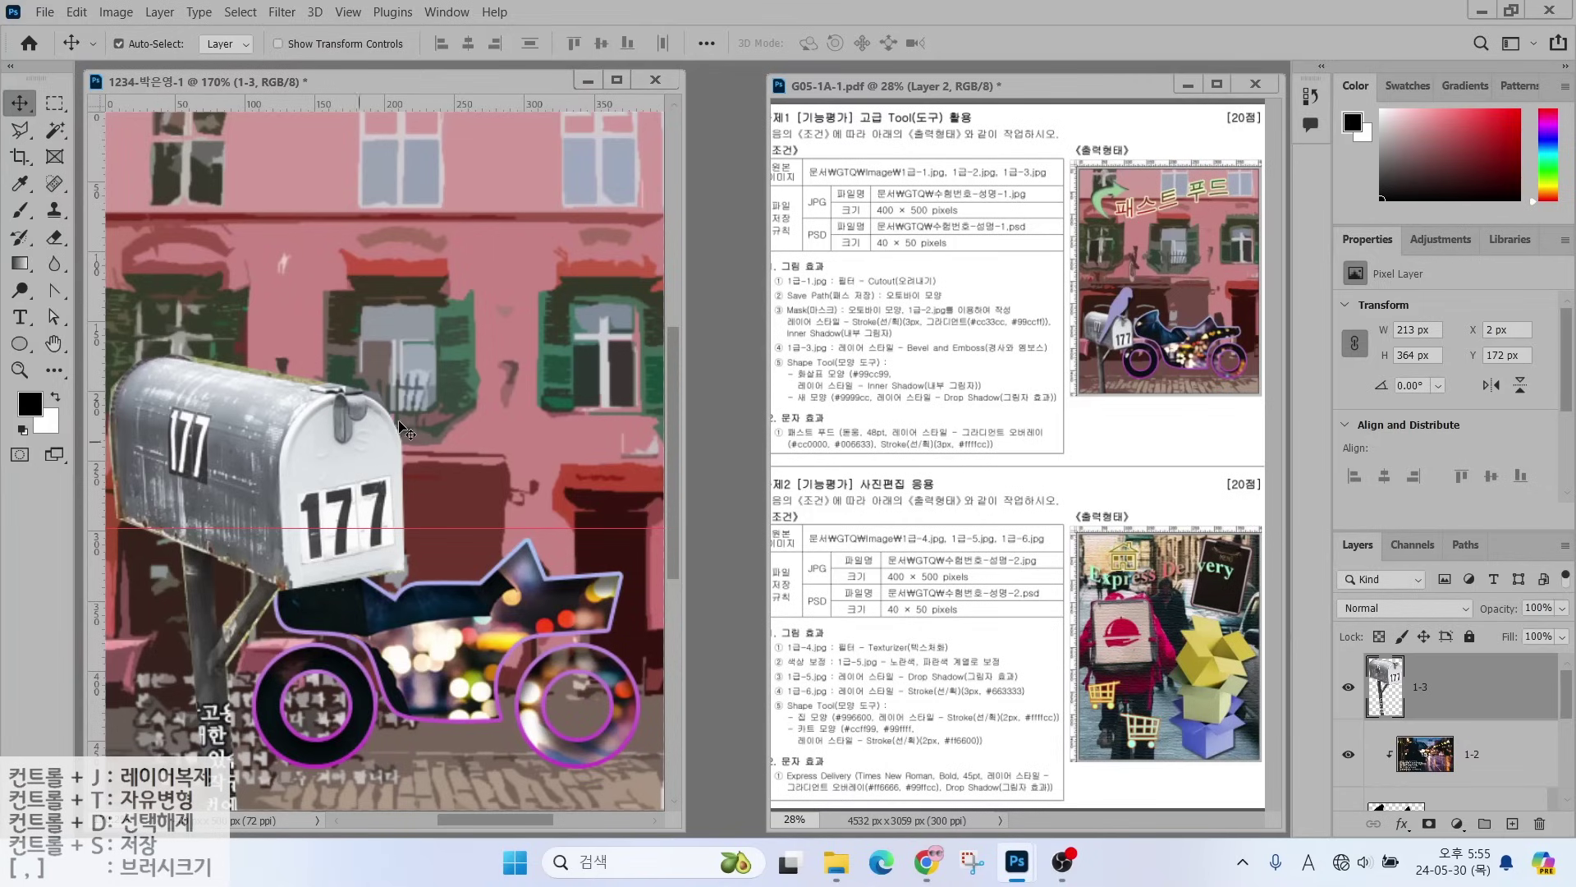
- Scale the mailbox down to about 110 × 188 px with Free Transform
click(76, 12)
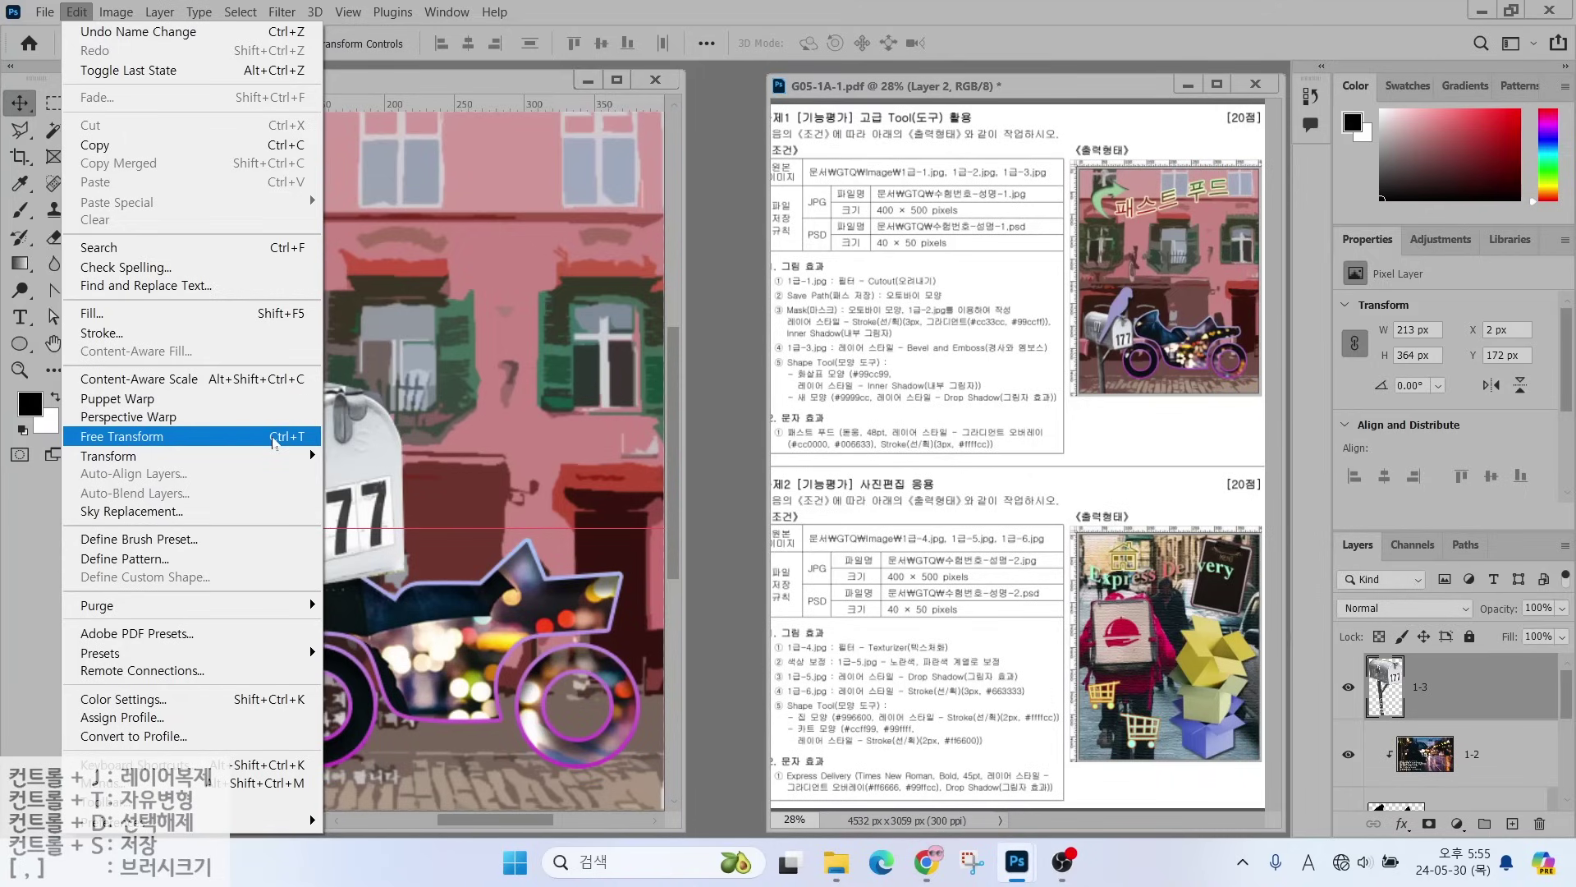
click(274, 443)
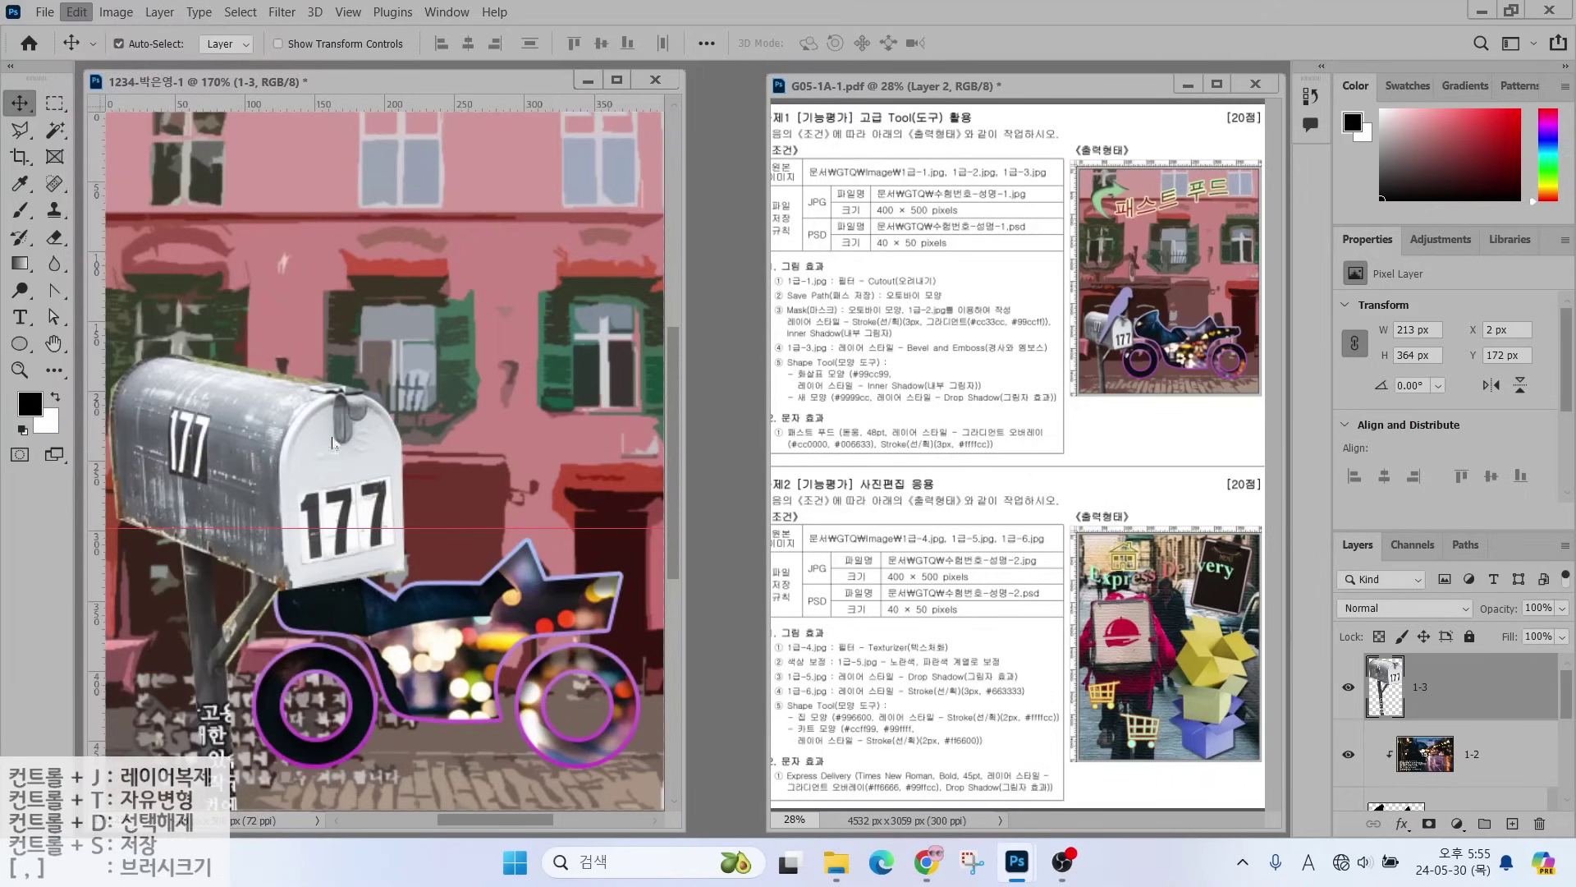
drag(407, 354, 266, 581)
key(Return)
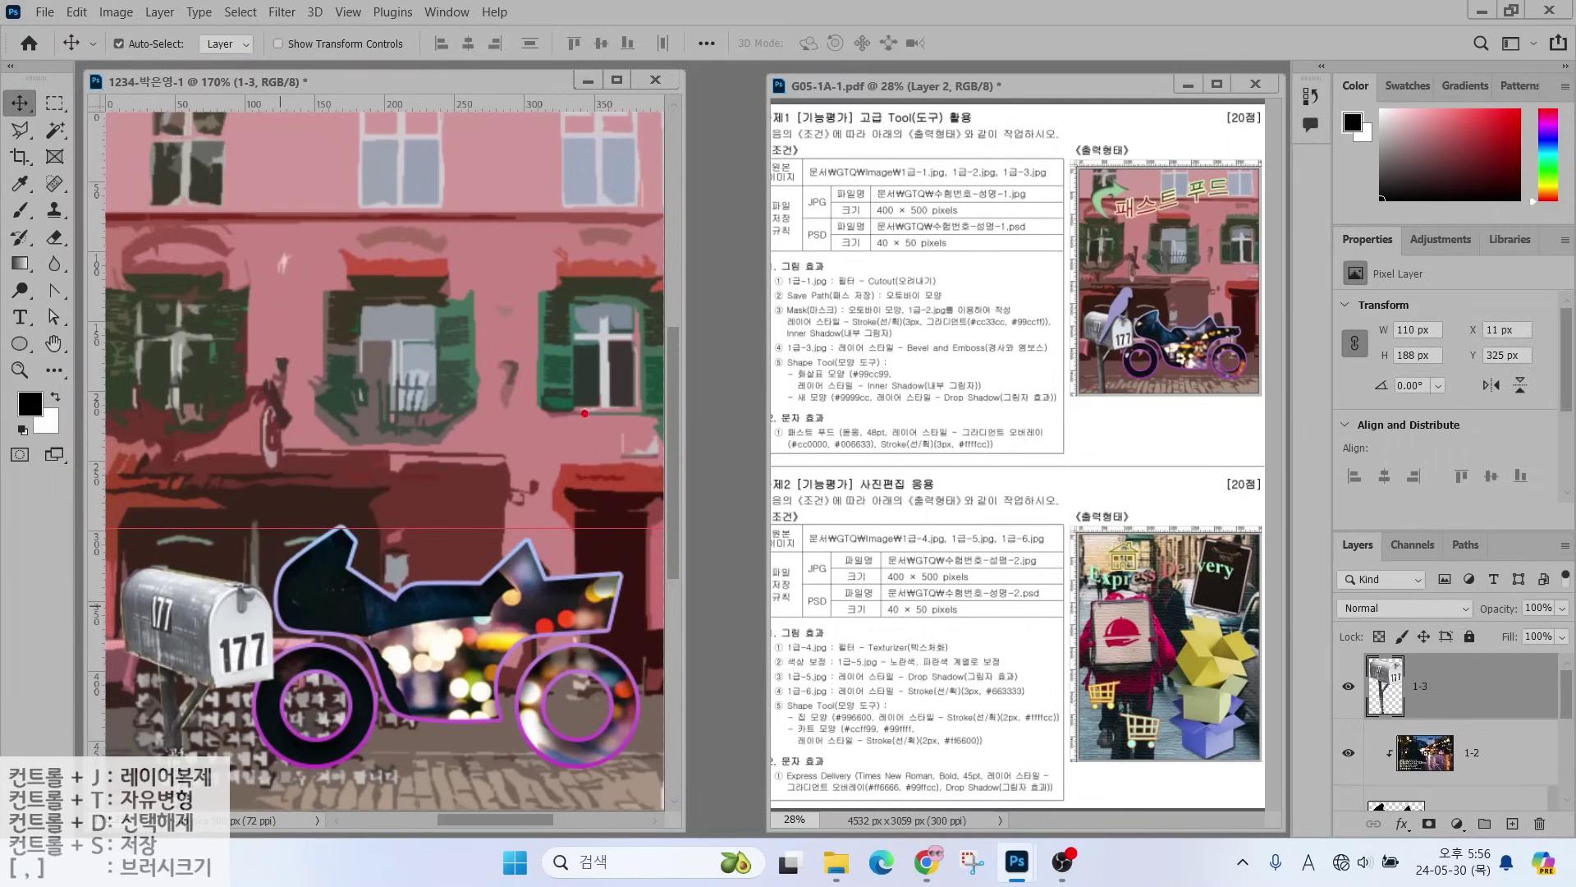
drag(883, 338, 944, 279)
drag(908, 363, 1024, 362)
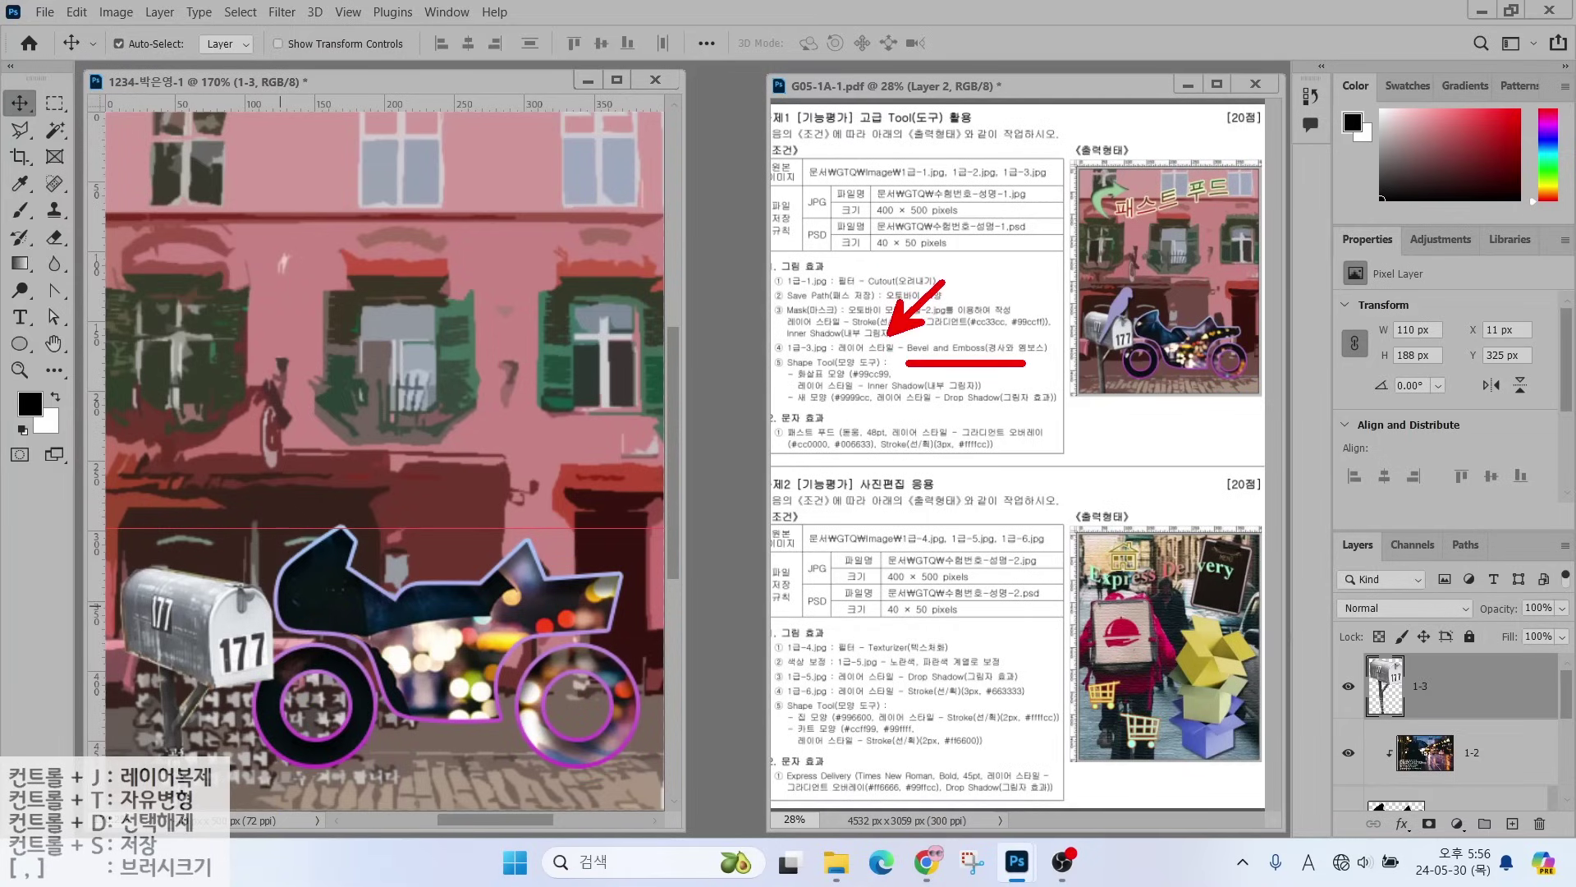
- Apply a default Bevel & Emboss style (Inner Bevel, 7 px) to layer 1-3
mouse_move(1315, 522)
mouse_down()
mouse_move(1544, 837)
mouse_move(1565, 838)
mouse_up()
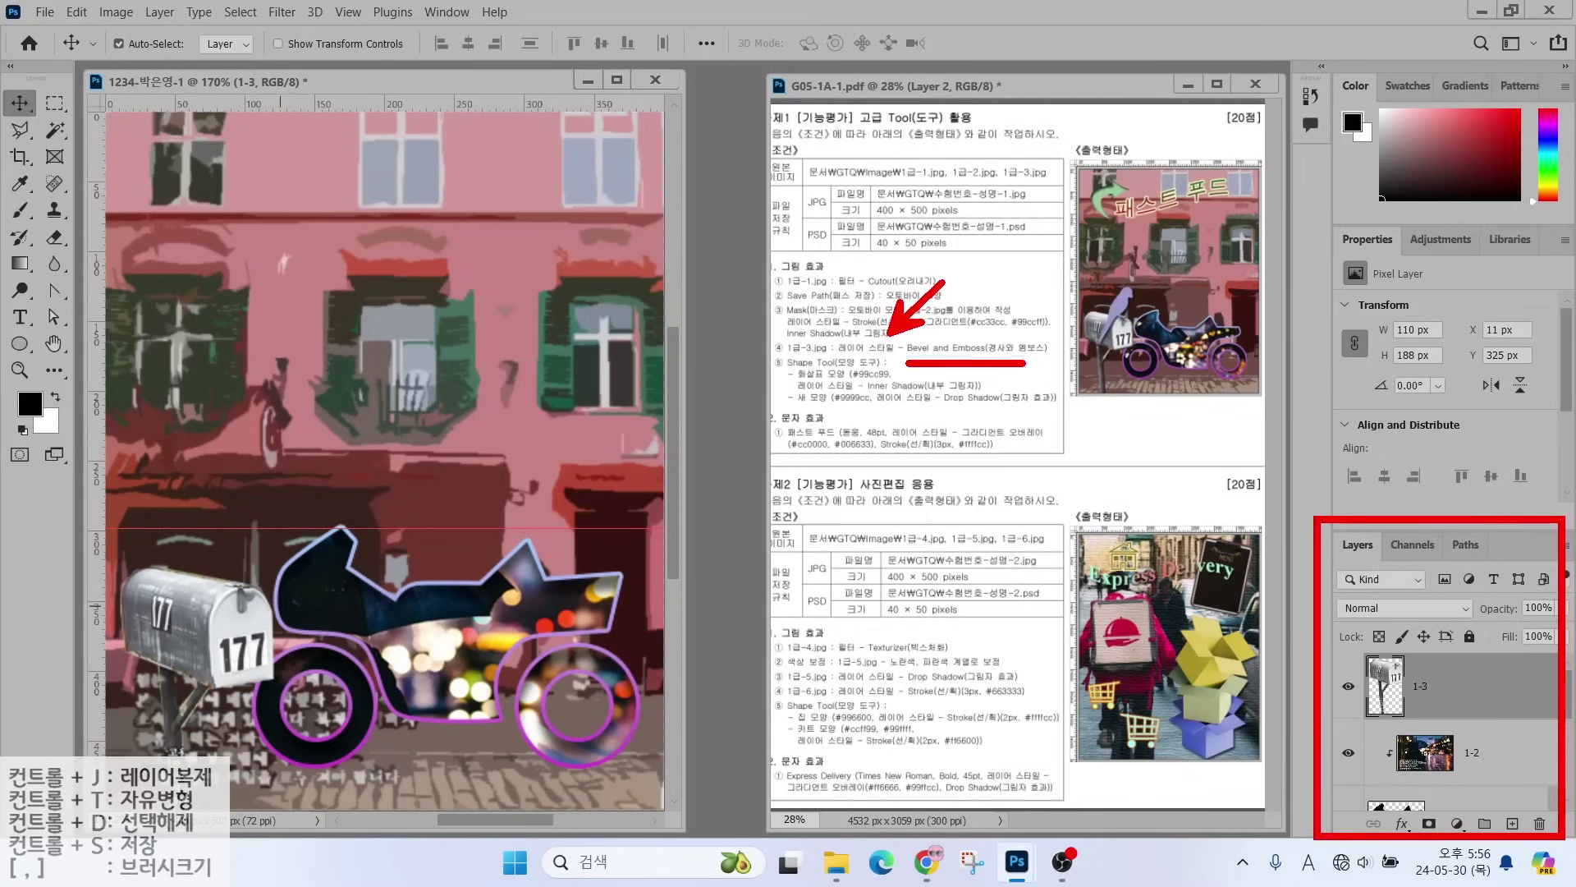
mouse_move(1380, 804)
mouse_down()
mouse_move(1435, 845)
mouse_move(1422, 818)
mouse_move(1451, 770)
mouse_up()
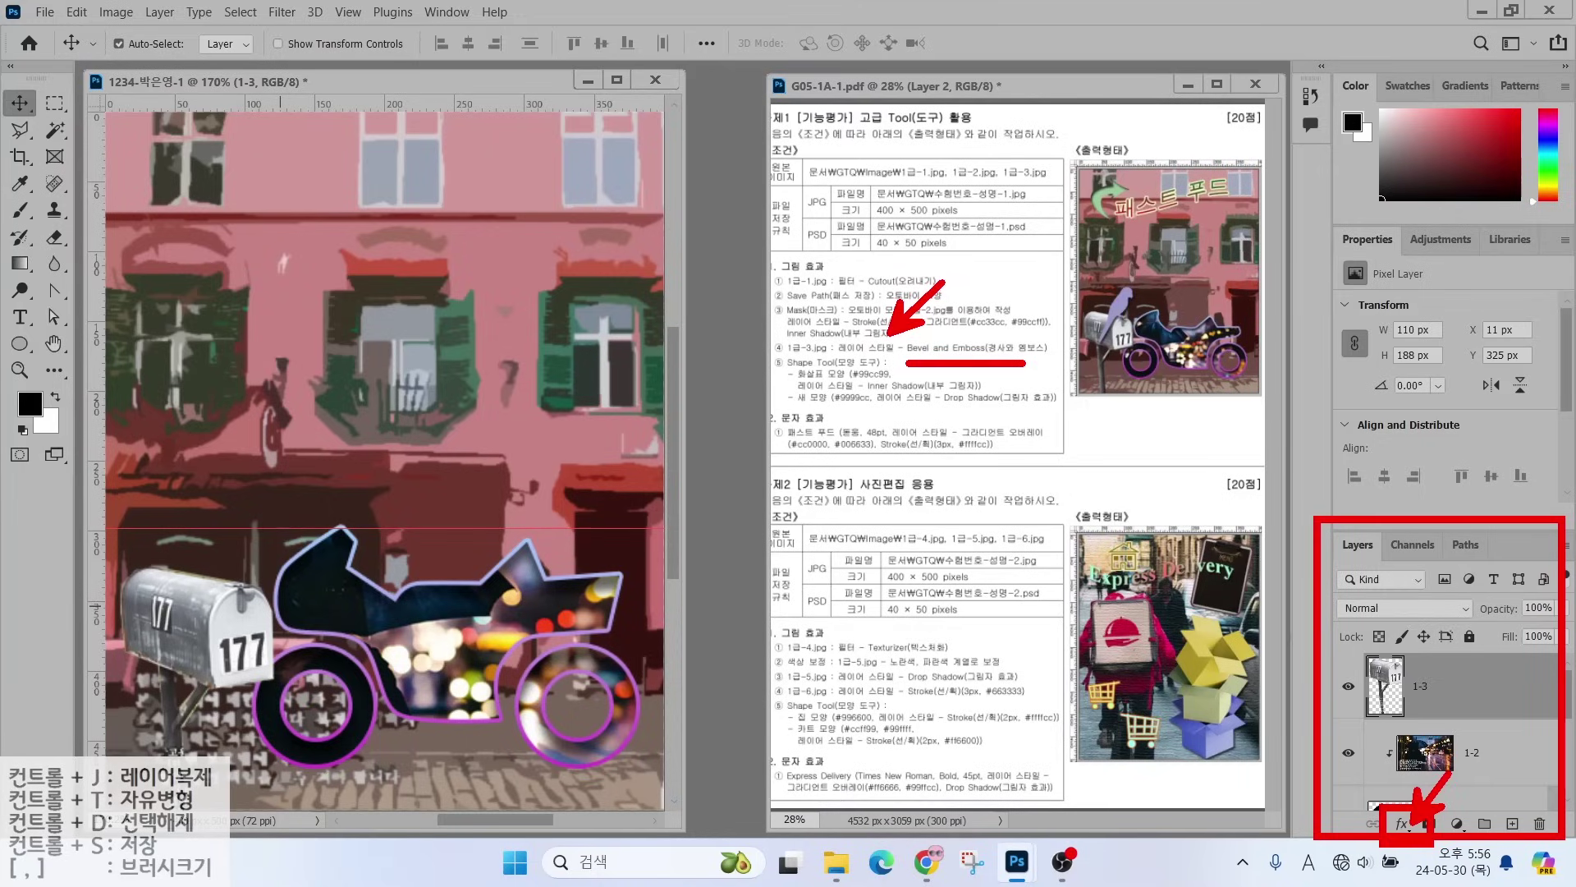
key(Escape)
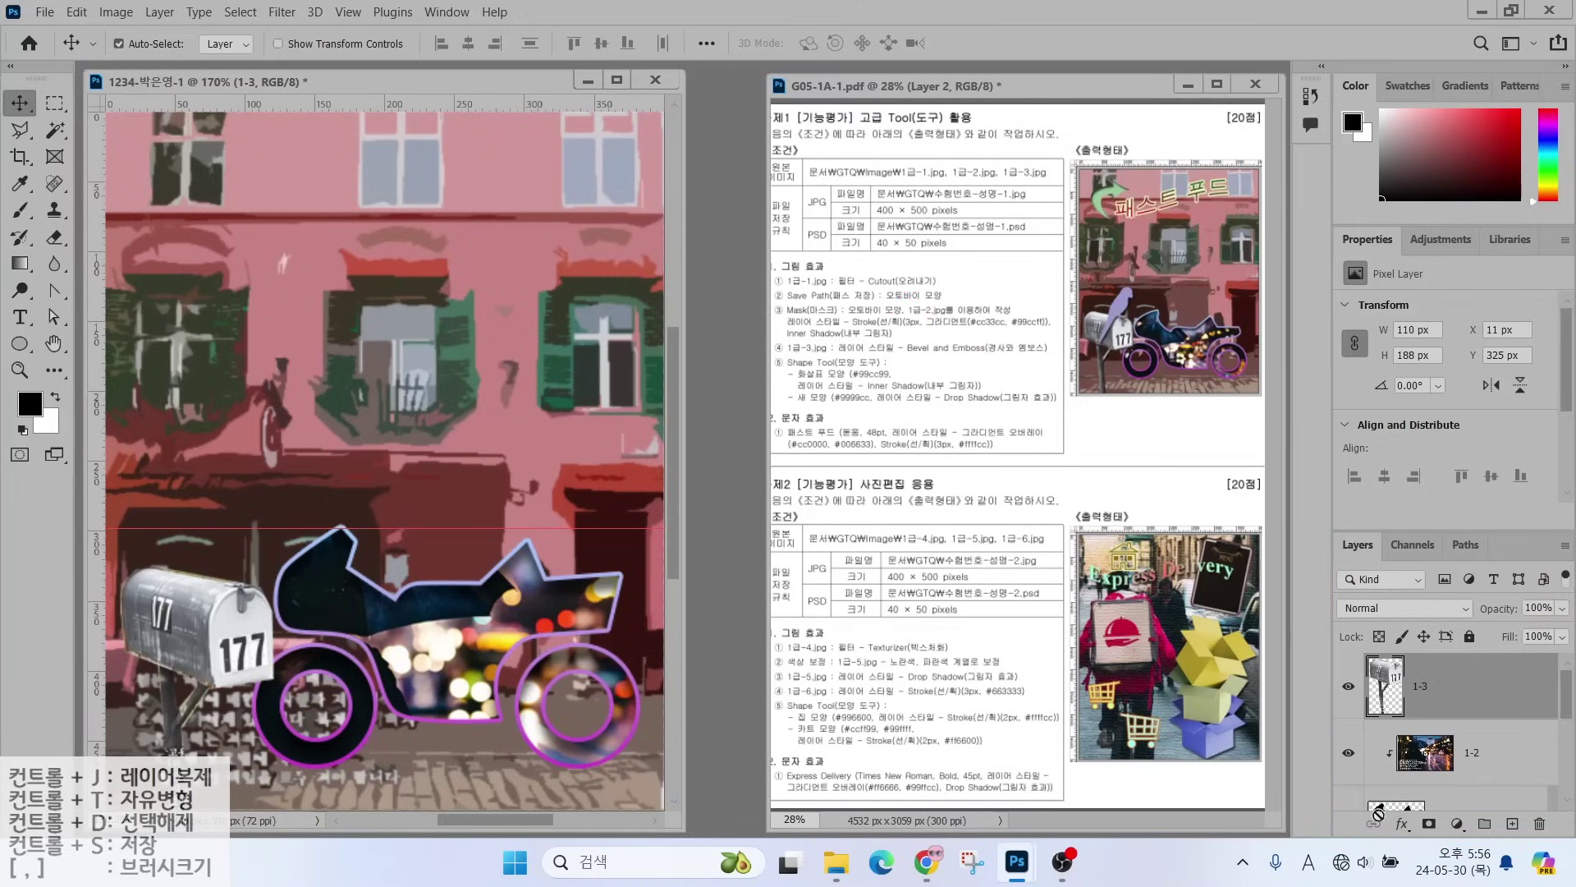
click(1402, 824)
click(1336, 686)
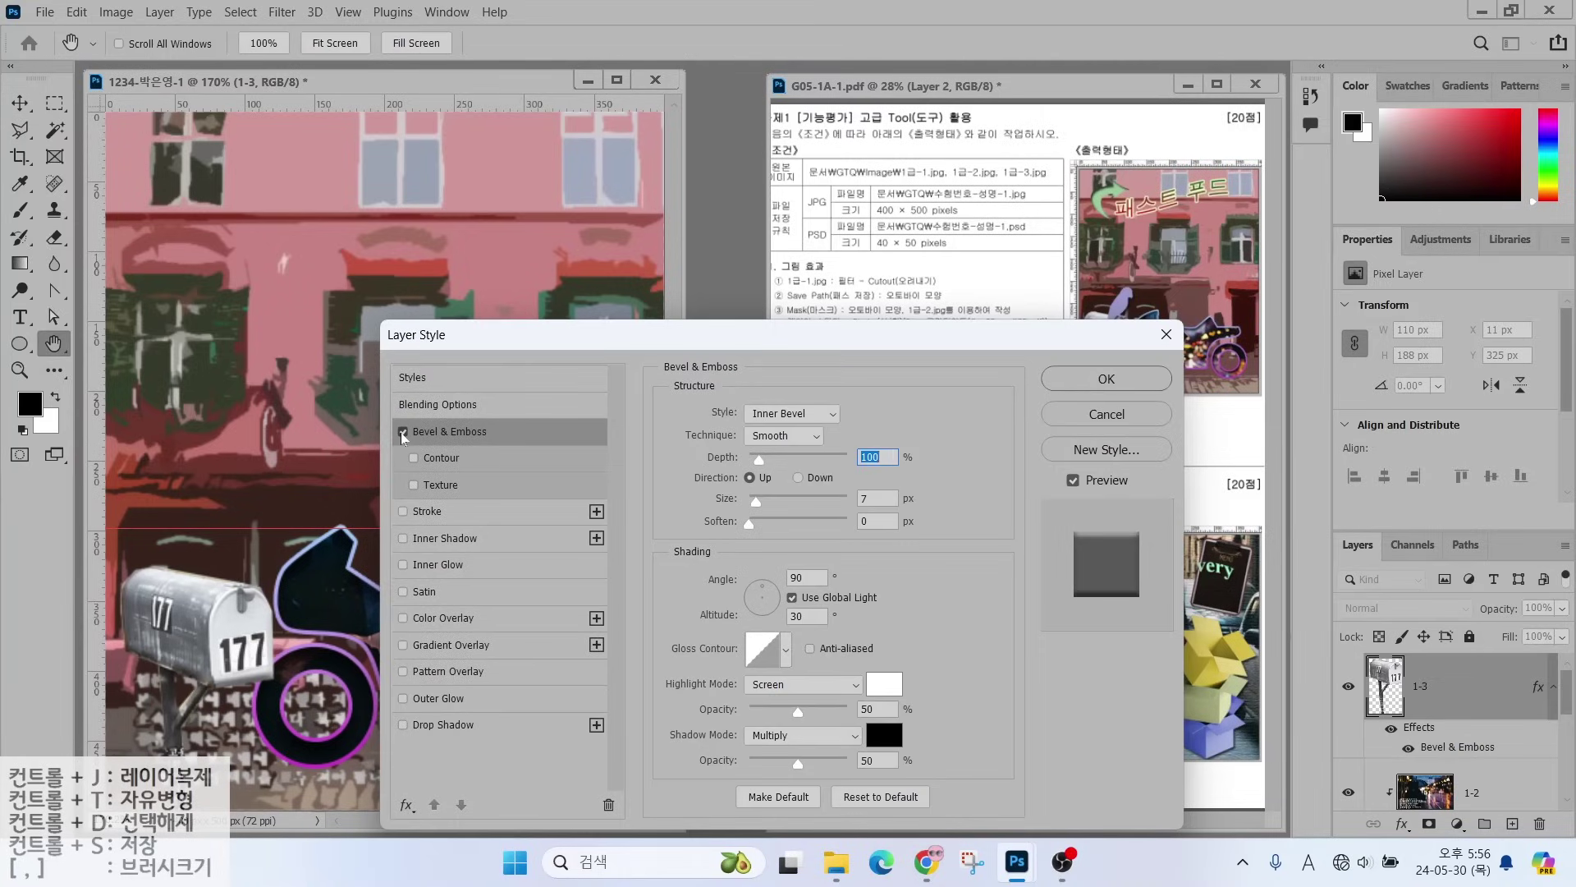
click(402, 432)
click(402, 432)
click(402, 433)
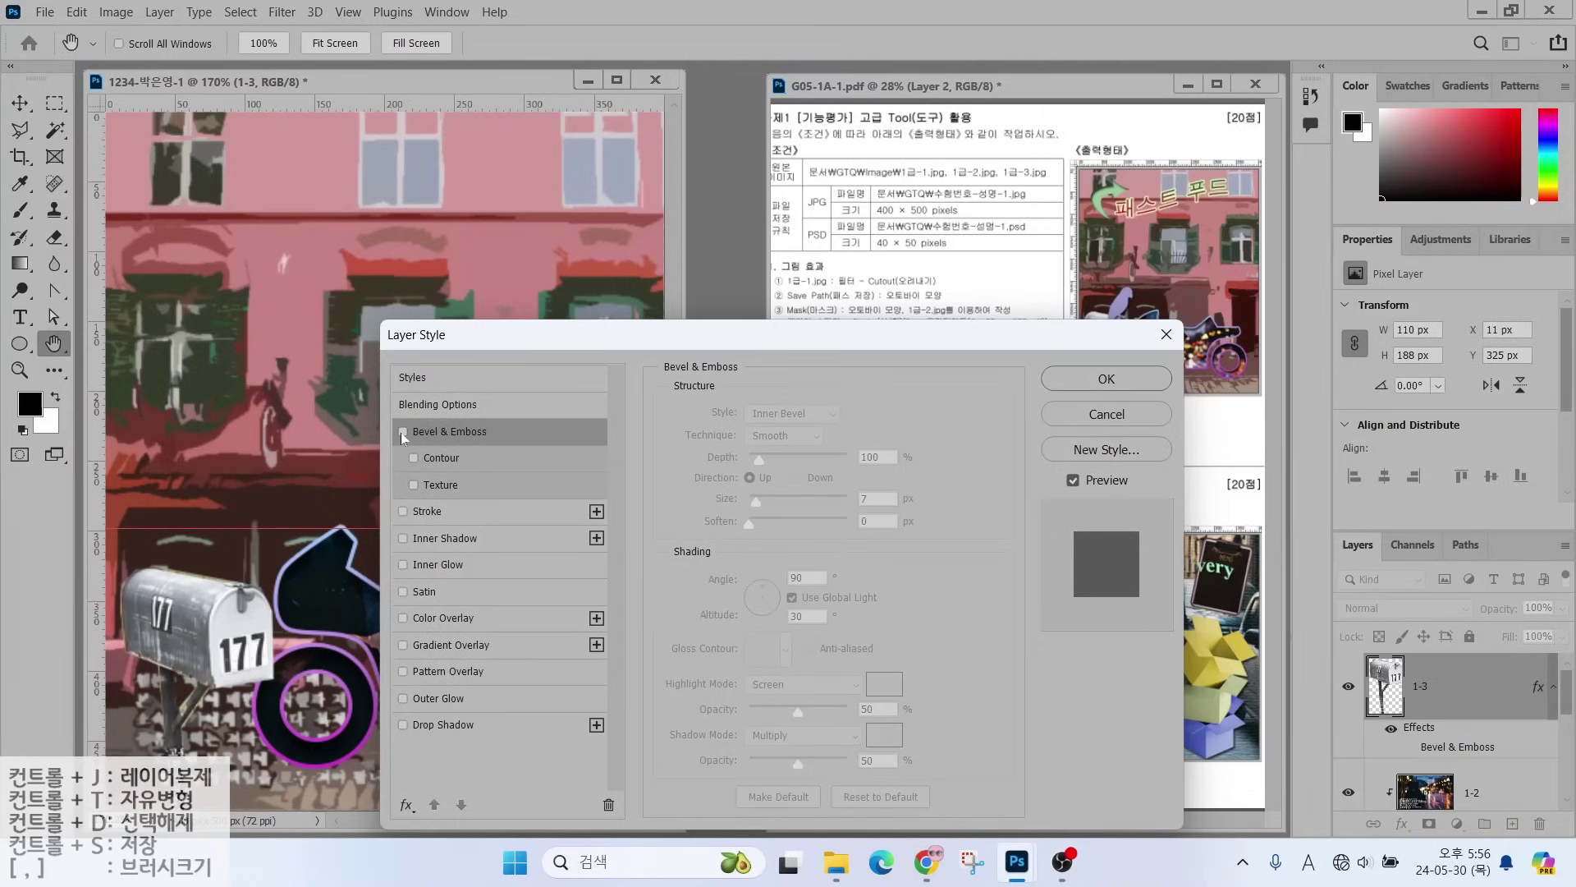
click(400, 432)
click(401, 432)
click(401, 432)
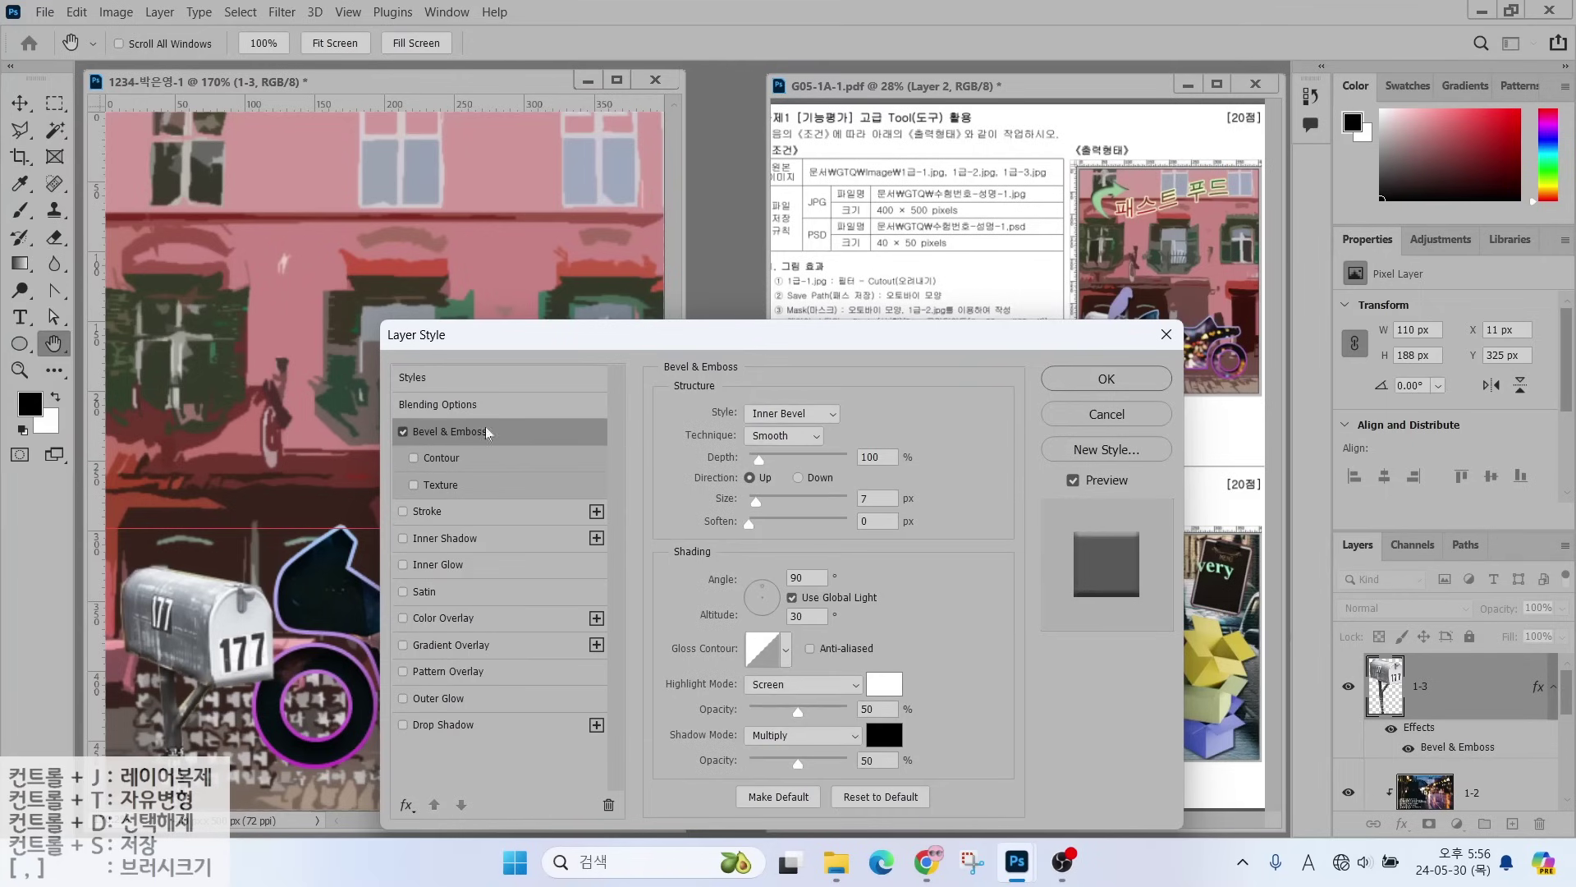
key(v)
key(Return)
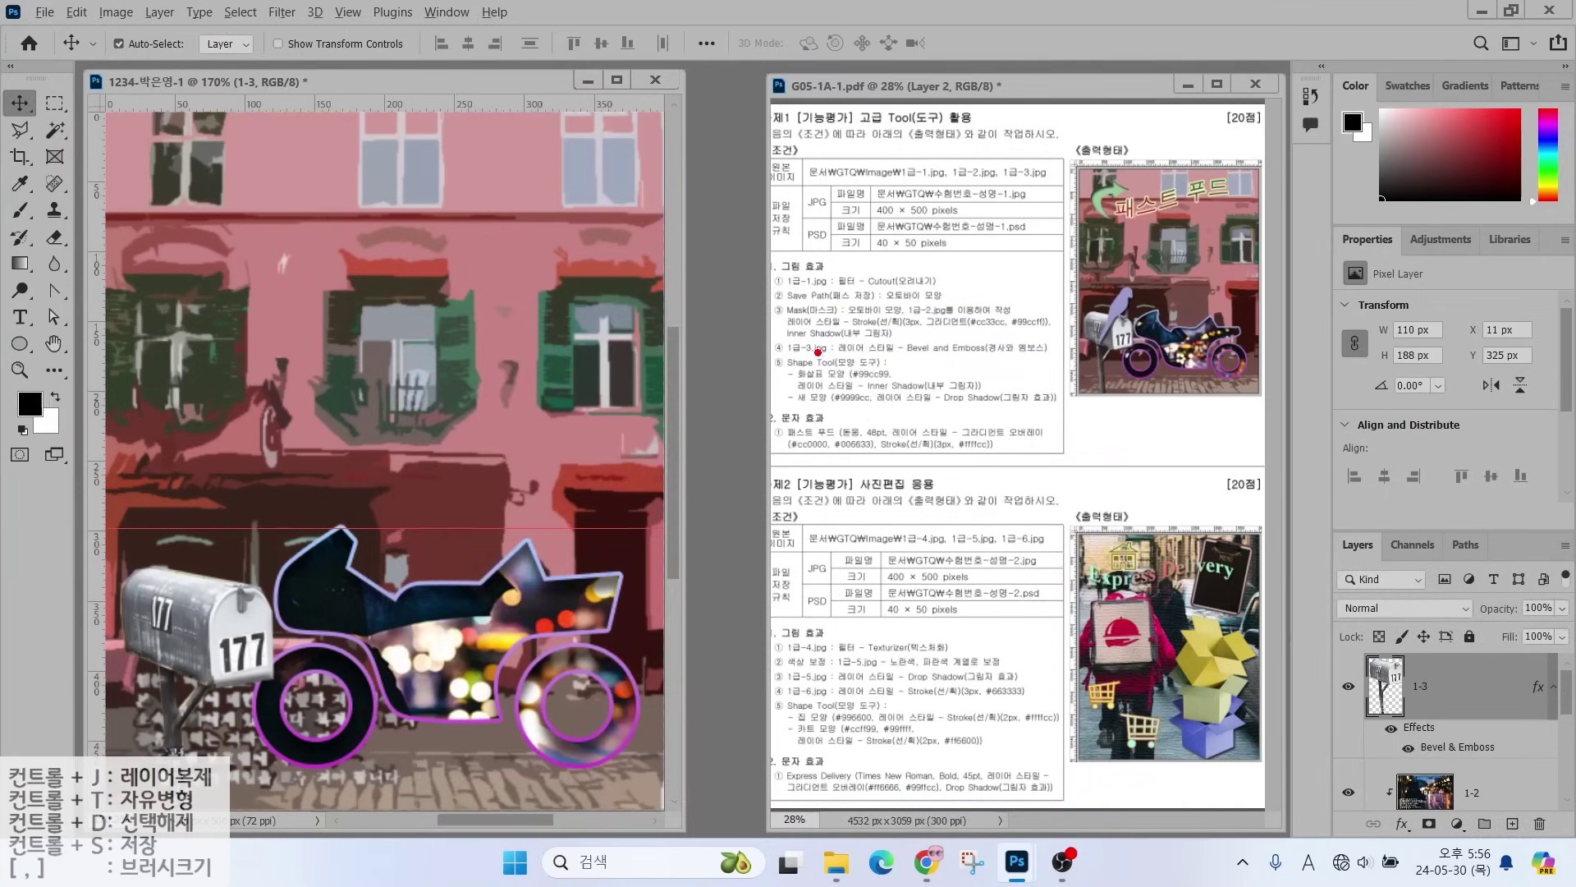
- Choose the Custom Shape Tool from the shape tools flyout
drag(823, 352, 776, 284)
click(21, 345)
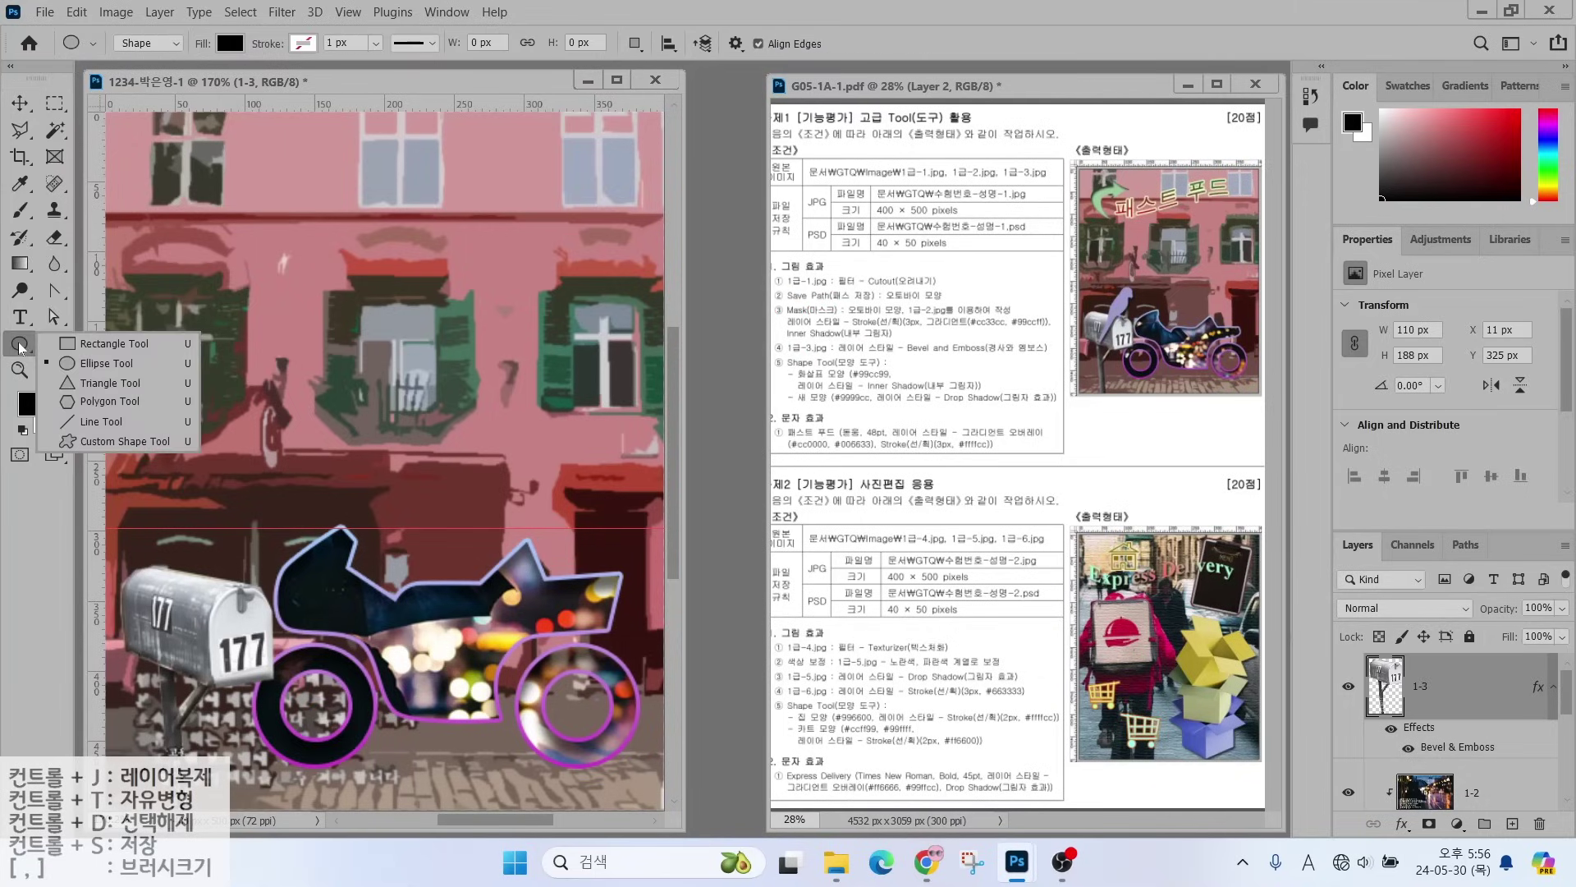
click(106, 441)
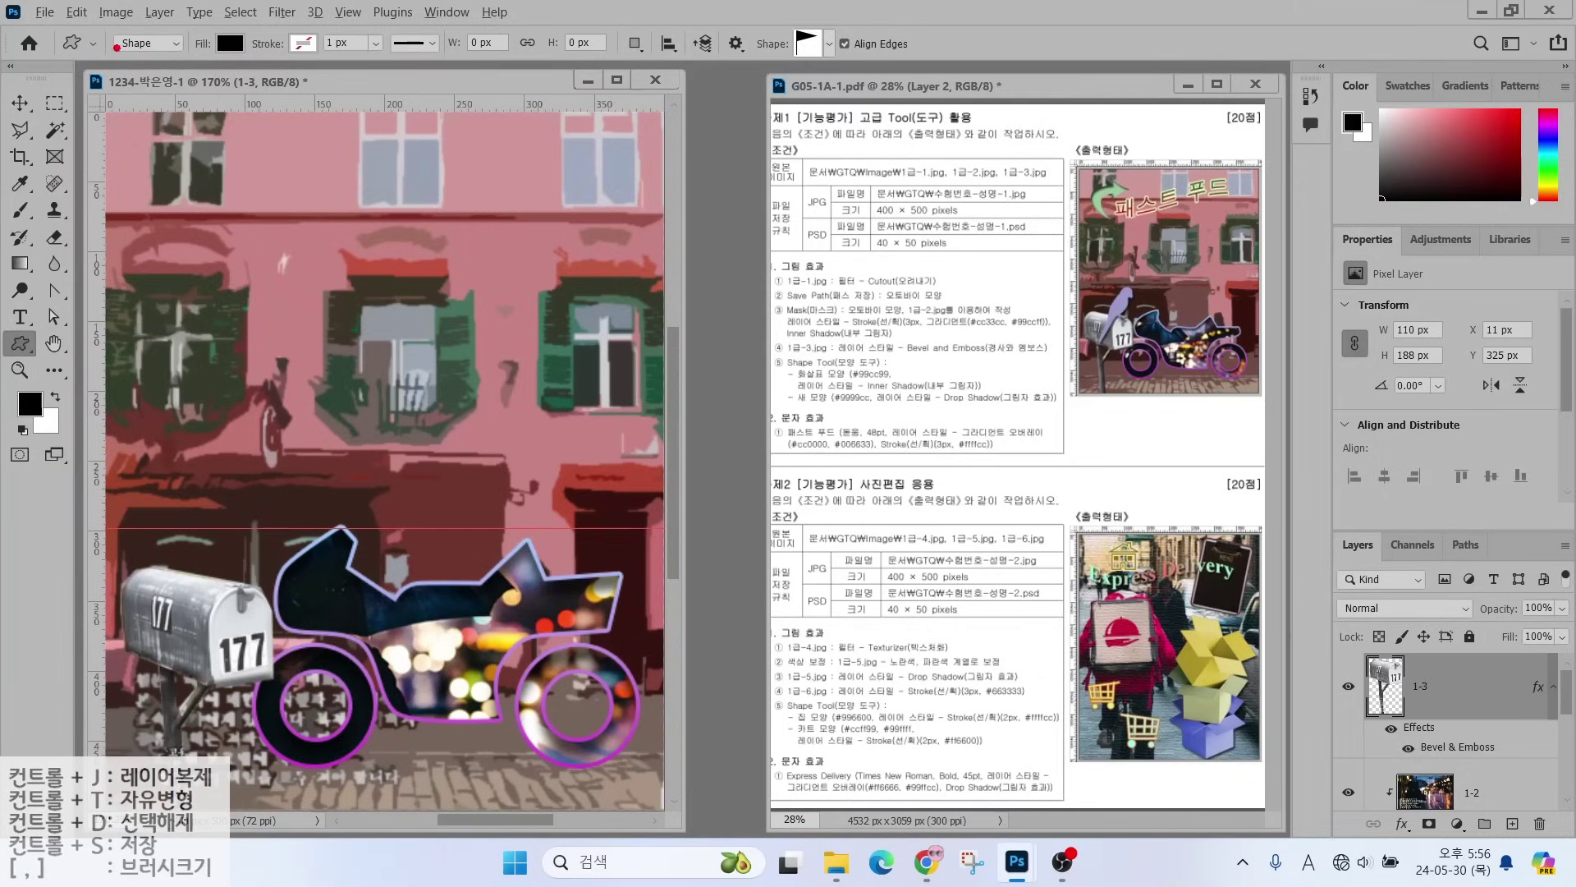
drag(99, 20, 903, 63)
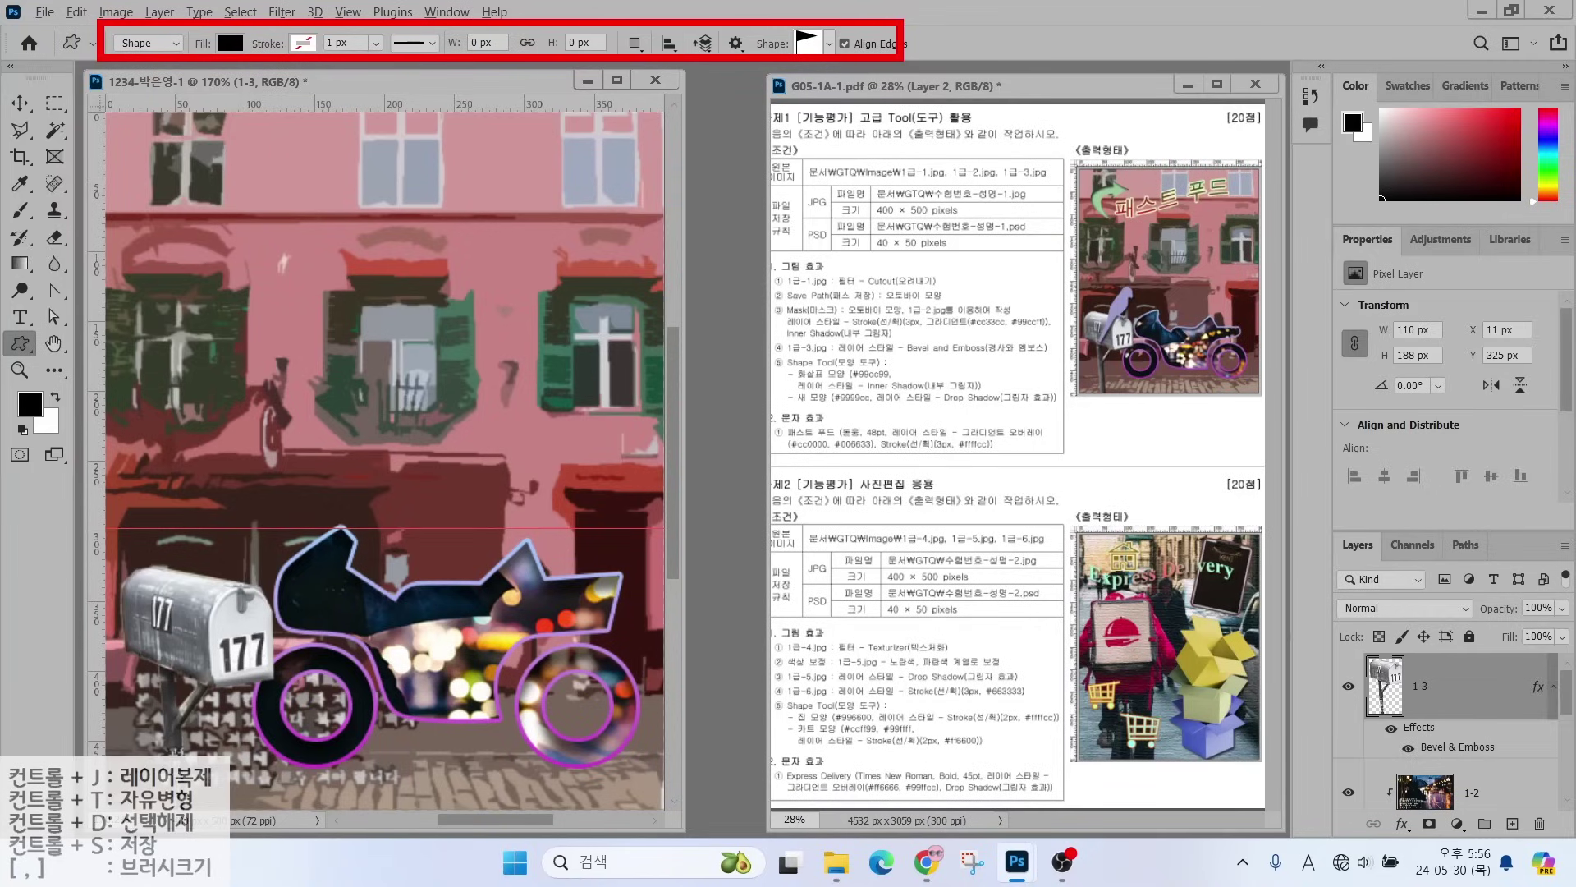
mouse_move(170, 47)
mouse_down()
mouse_move(124, 72)
mouse_move(171, 49)
mouse_move(207, 98)
mouse_move(197, 33)
mouse_move(247, 49)
mouse_move(263, 104)
mouse_up()
drag(308, 39, 276, 62)
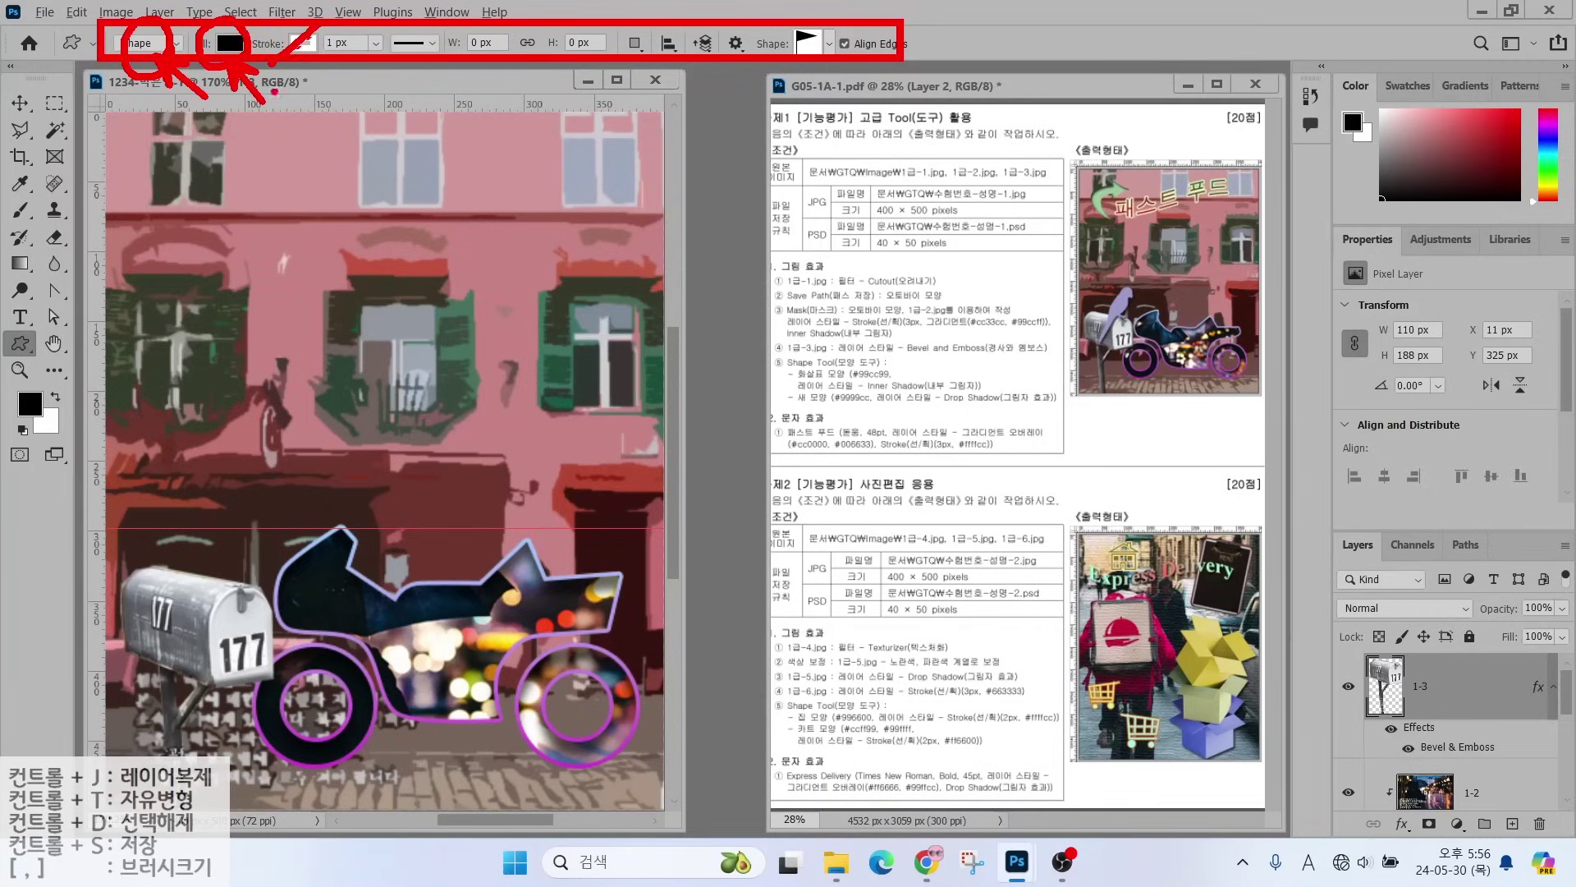
mouse_move(843, 64)
mouse_down()
mouse_move(751, 74)
mouse_move(854, 49)
mouse_move(831, 66)
mouse_move(864, 104)
mouse_up()
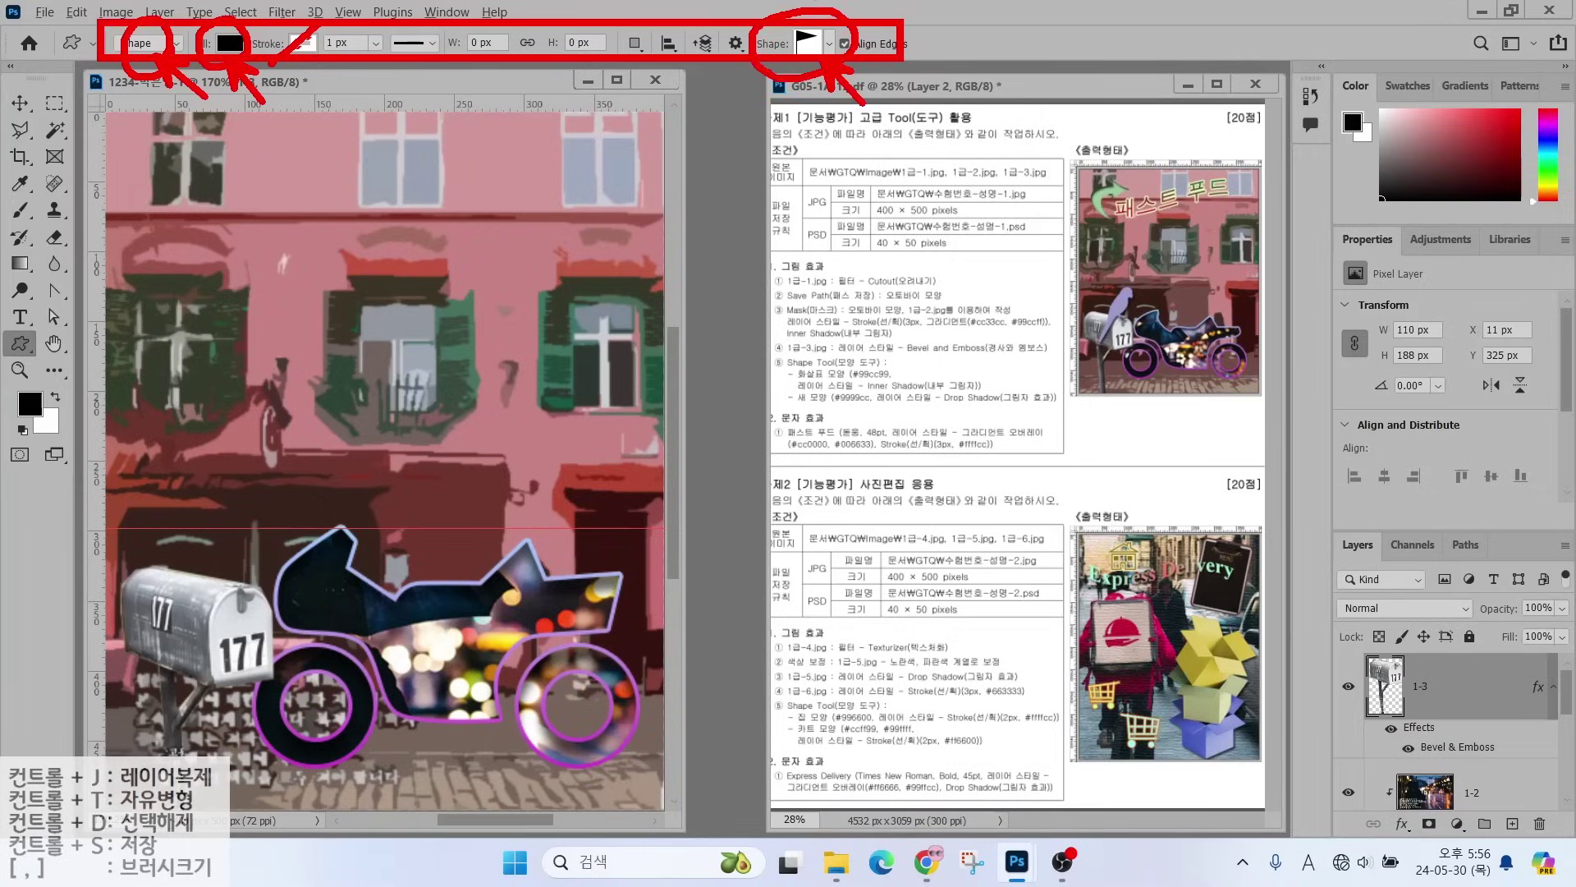
key(Escape)
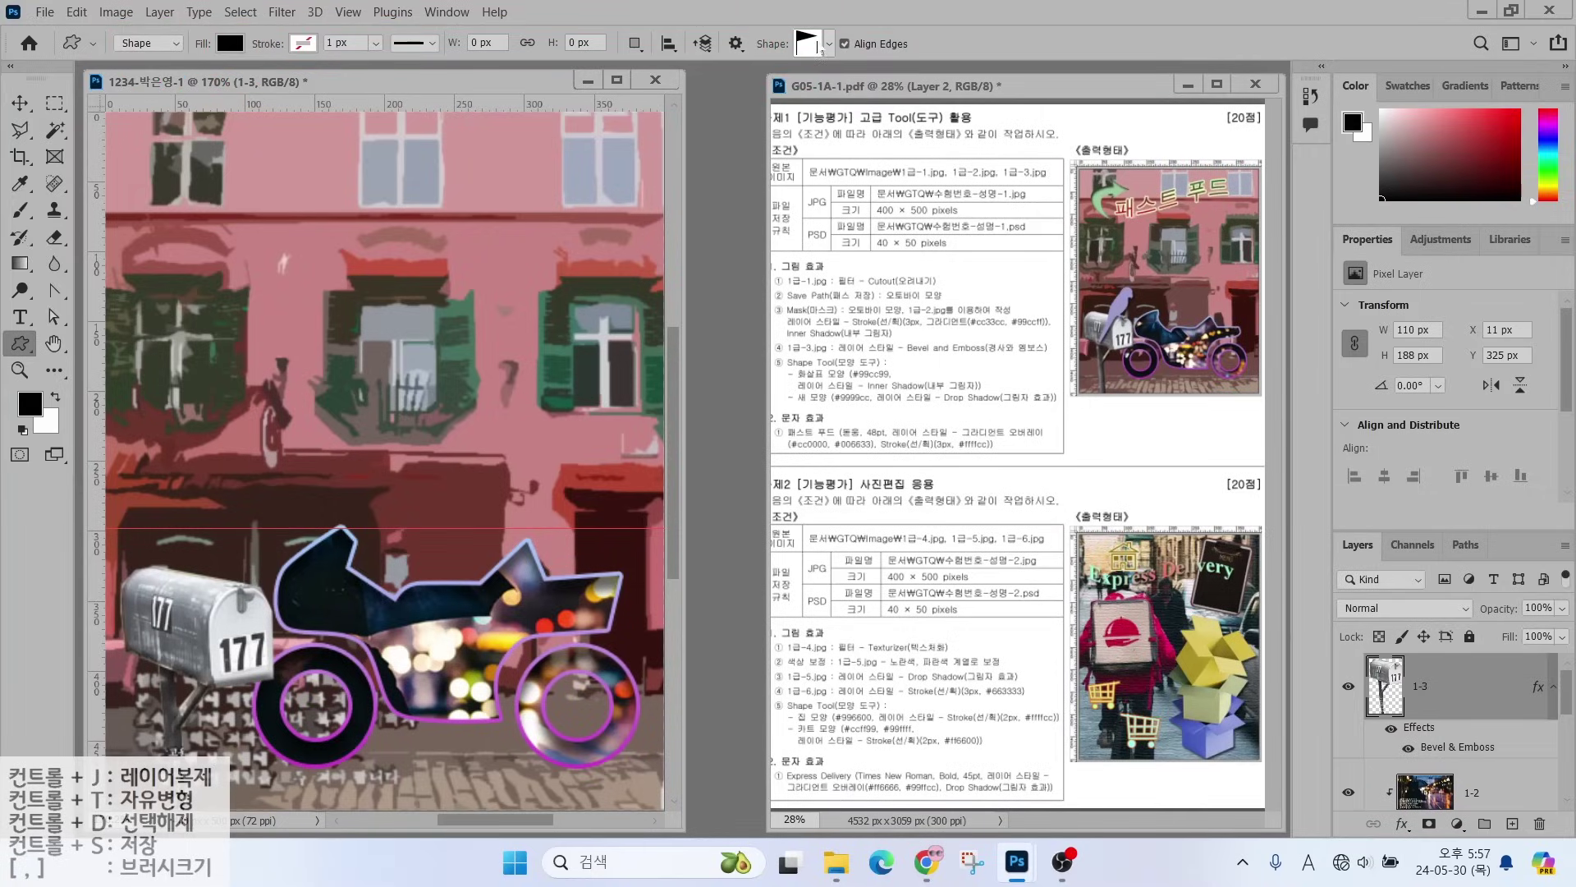
click(821, 50)
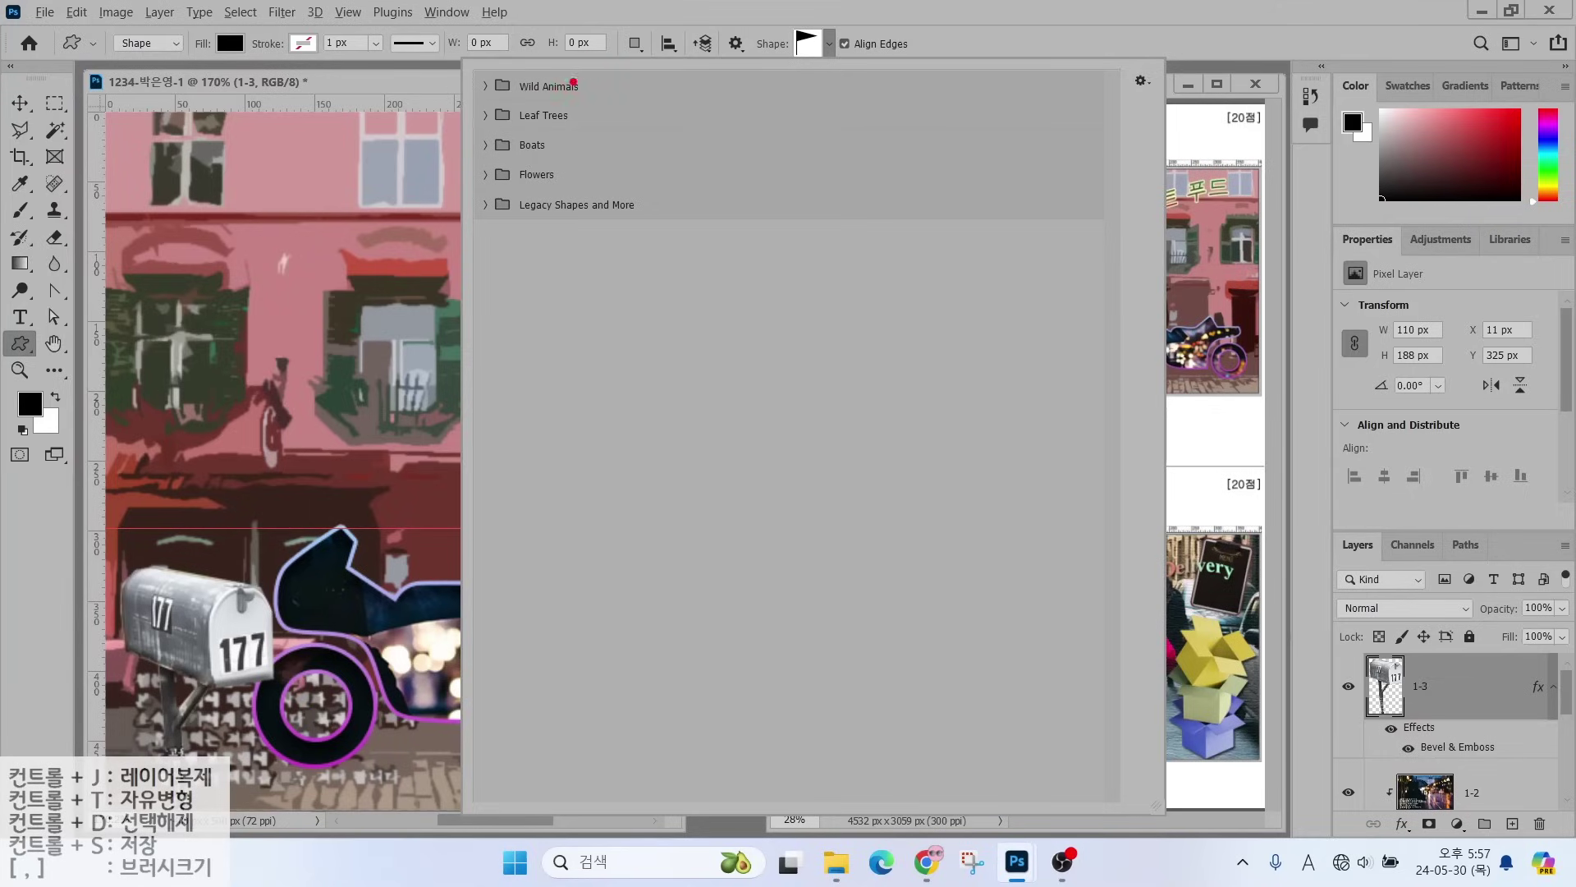
mouse_move(573, 82)
mouse_down()
mouse_move(574, 143)
mouse_move(604, 164)
mouse_move(564, 180)
mouse_move(589, 219)
mouse_up()
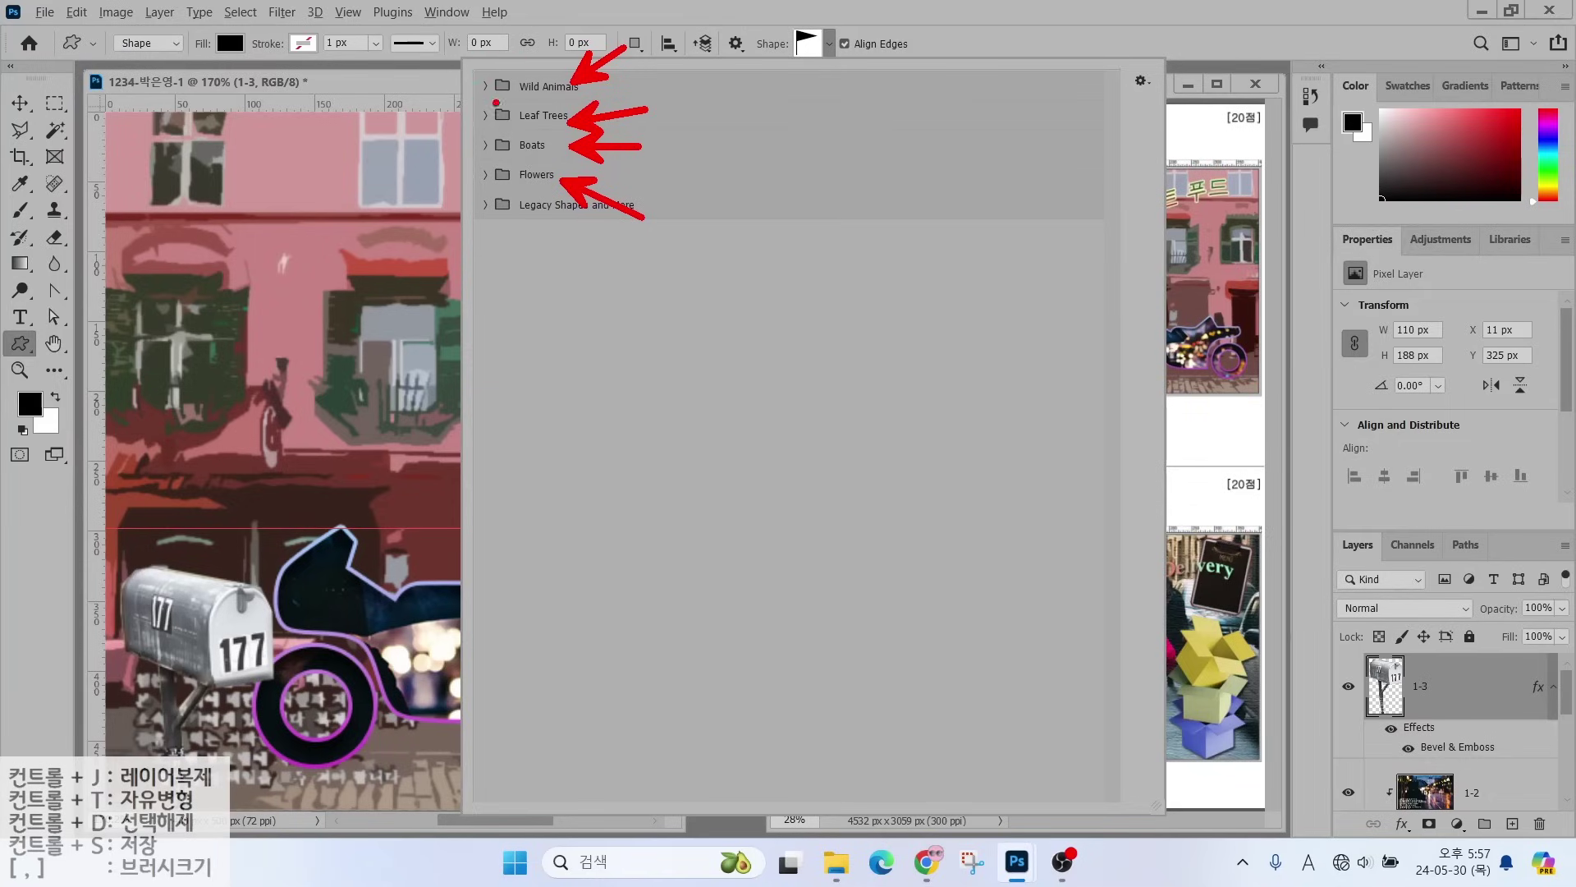
mouse_move(483, 268)
mouse_down()
mouse_move(540, 314)
mouse_move(611, 316)
mouse_up()
drag(632, 289, 683, 323)
drag(695, 284, 761, 331)
mouse_move(769, 297)
mouse_down()
mouse_move(824, 332)
mouse_move(883, 329)
mouse_up()
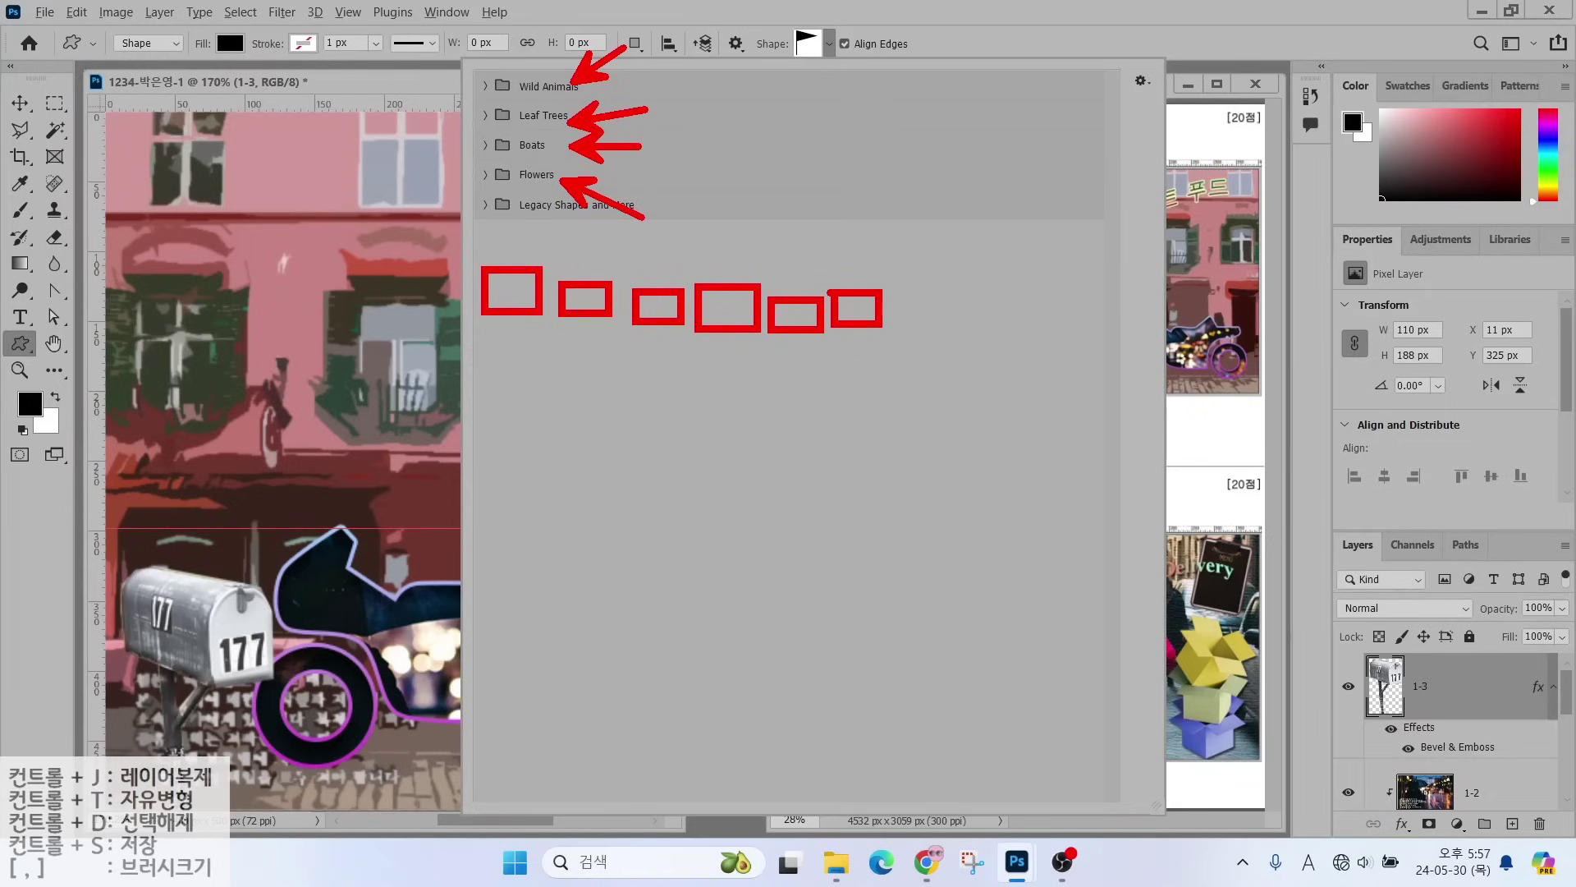
key(Escape)
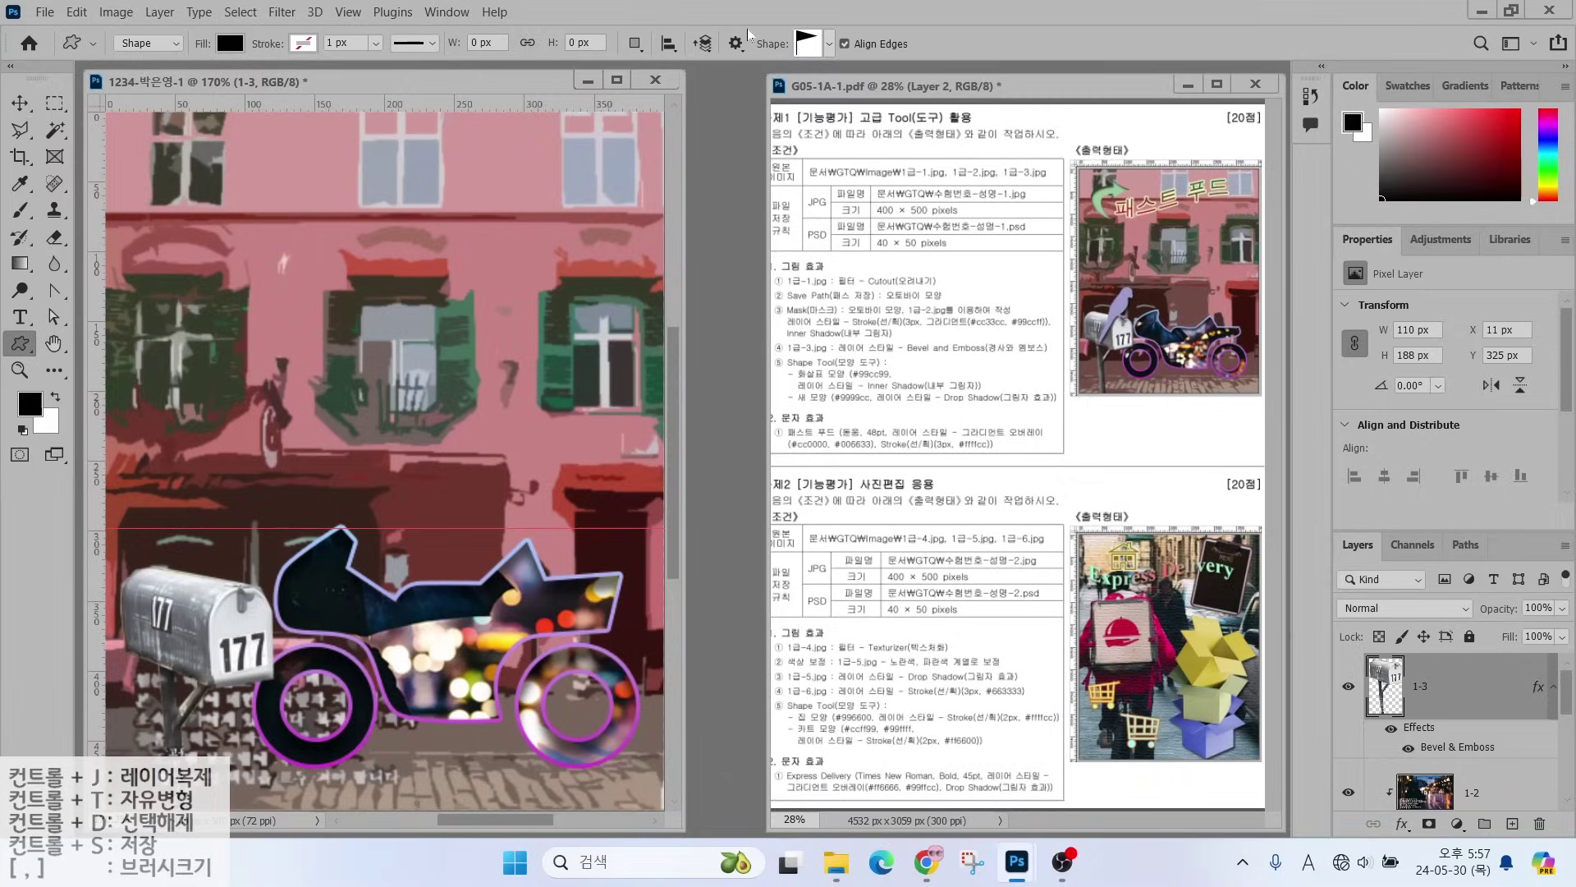
click(829, 46)
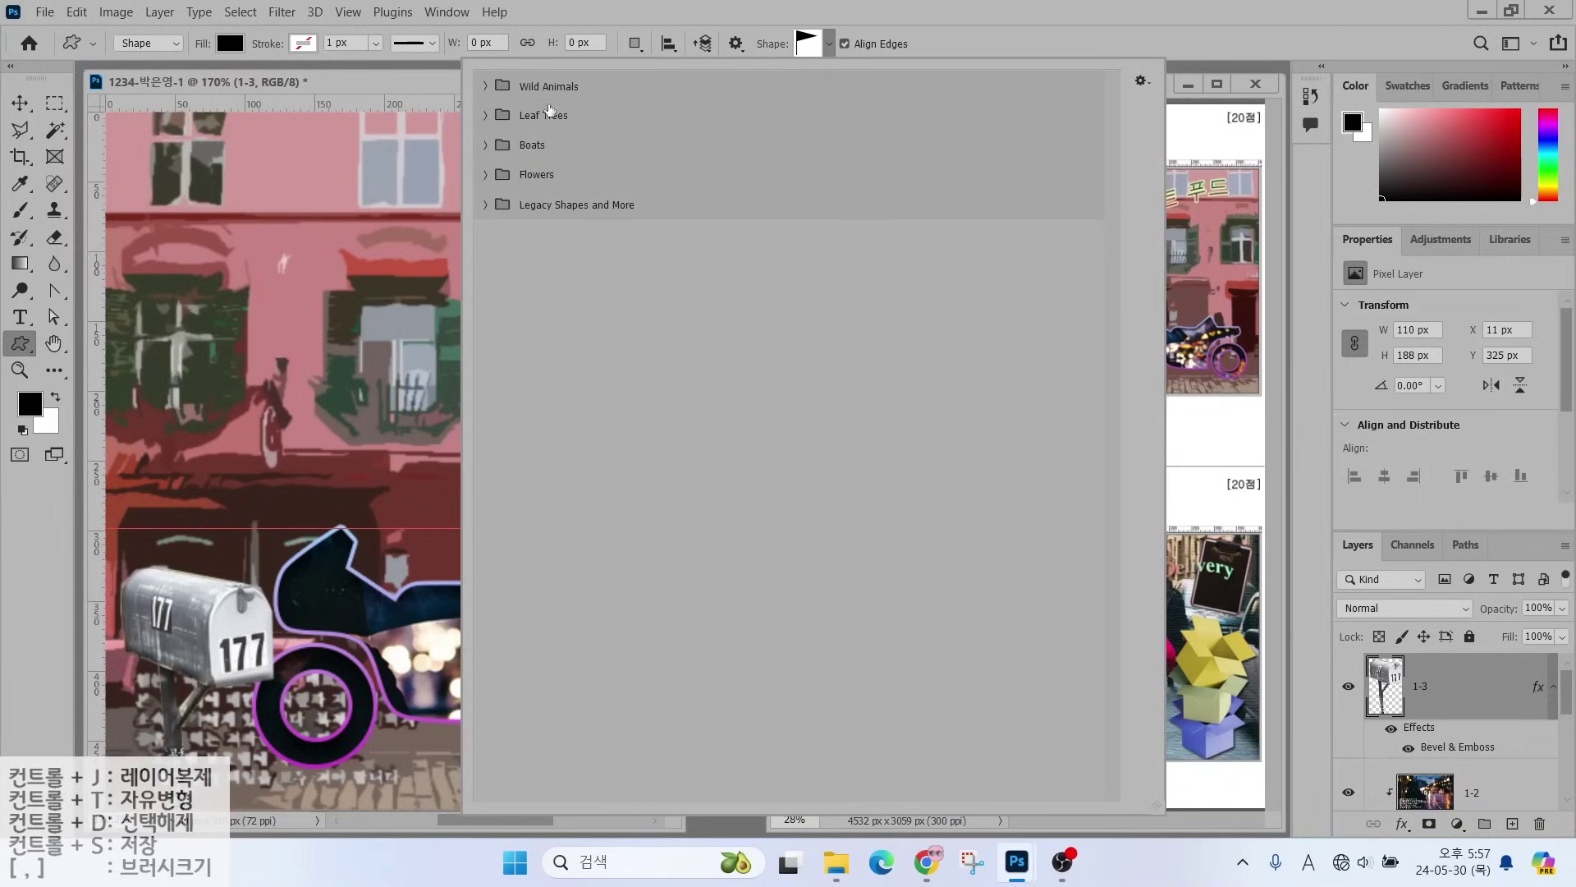
key(alt+2)
drag(472, 184, 692, 227)
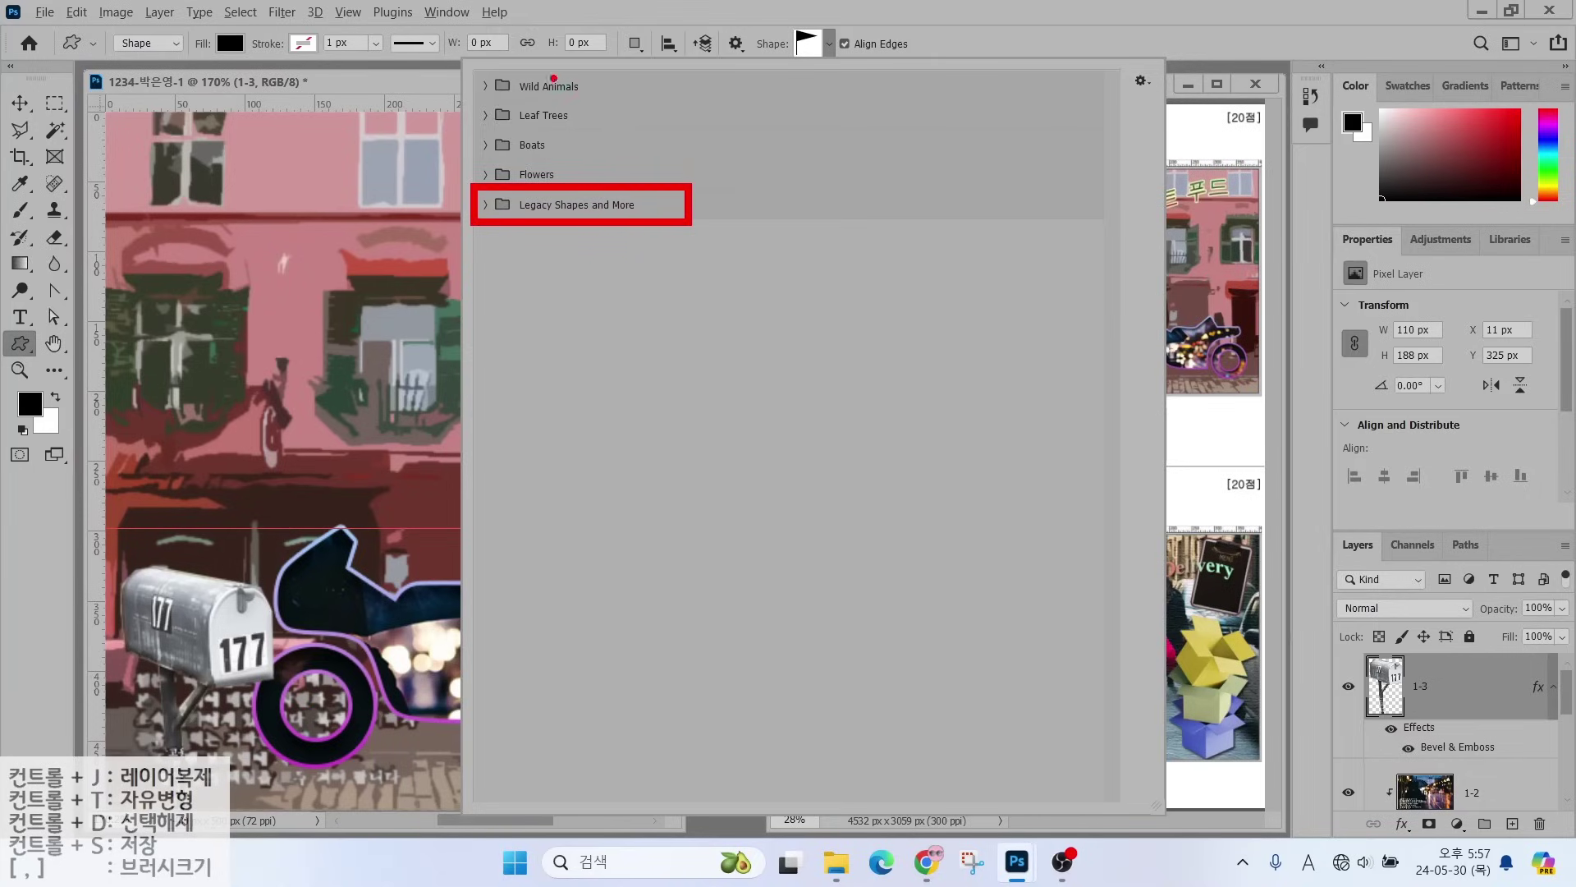
mouse_move(563, 73)
mouse_down()
mouse_move(529, 119)
mouse_move(562, 125)
mouse_move(524, 172)
mouse_move(563, 183)
mouse_up()
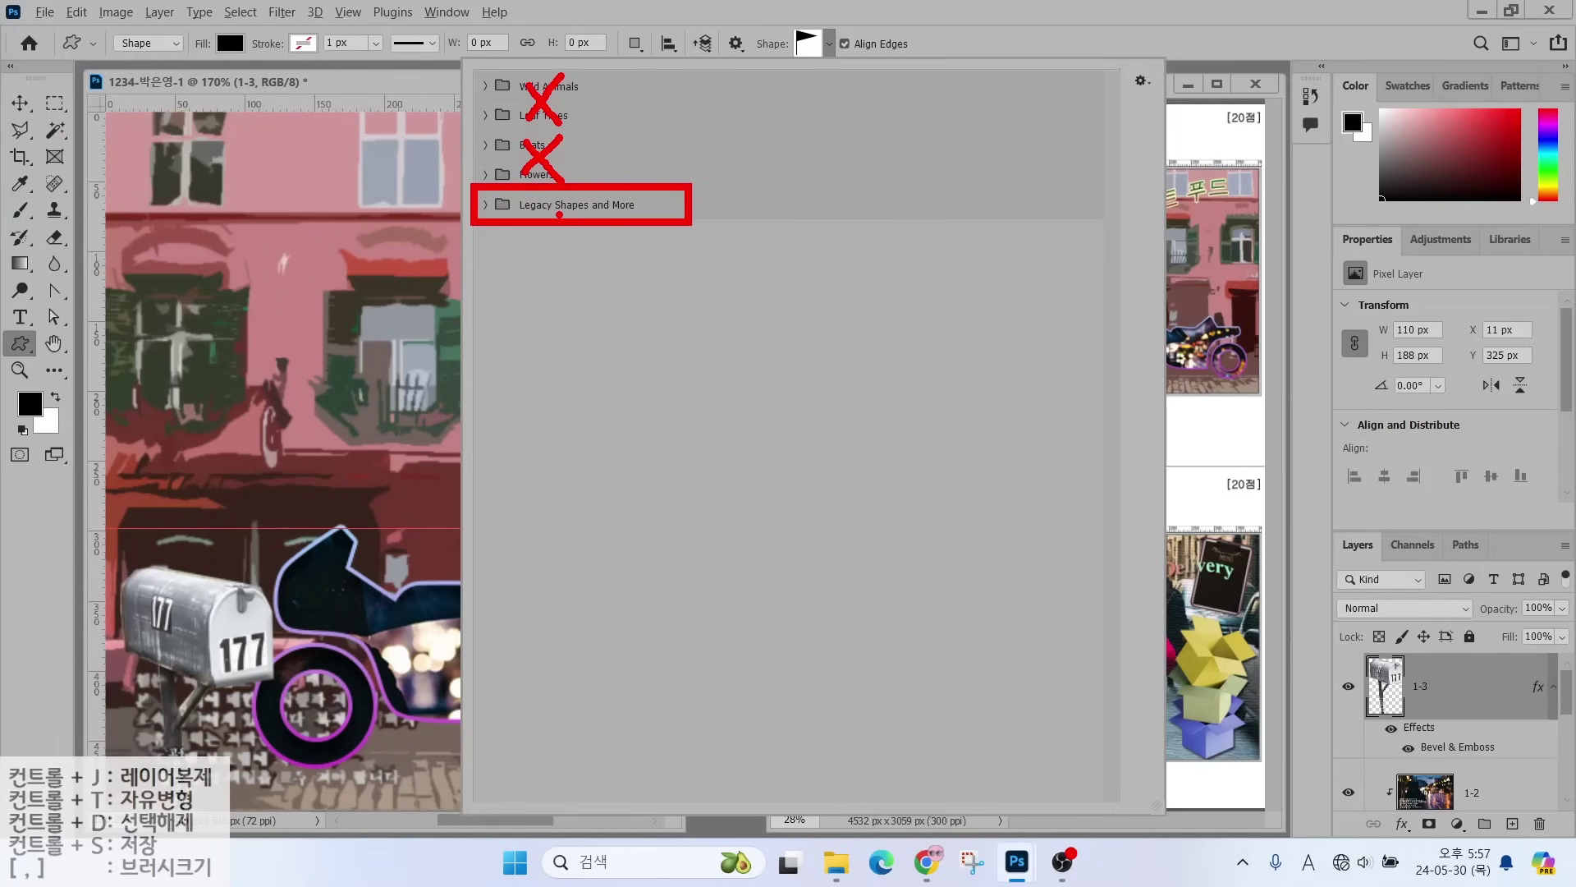
key(Escape)
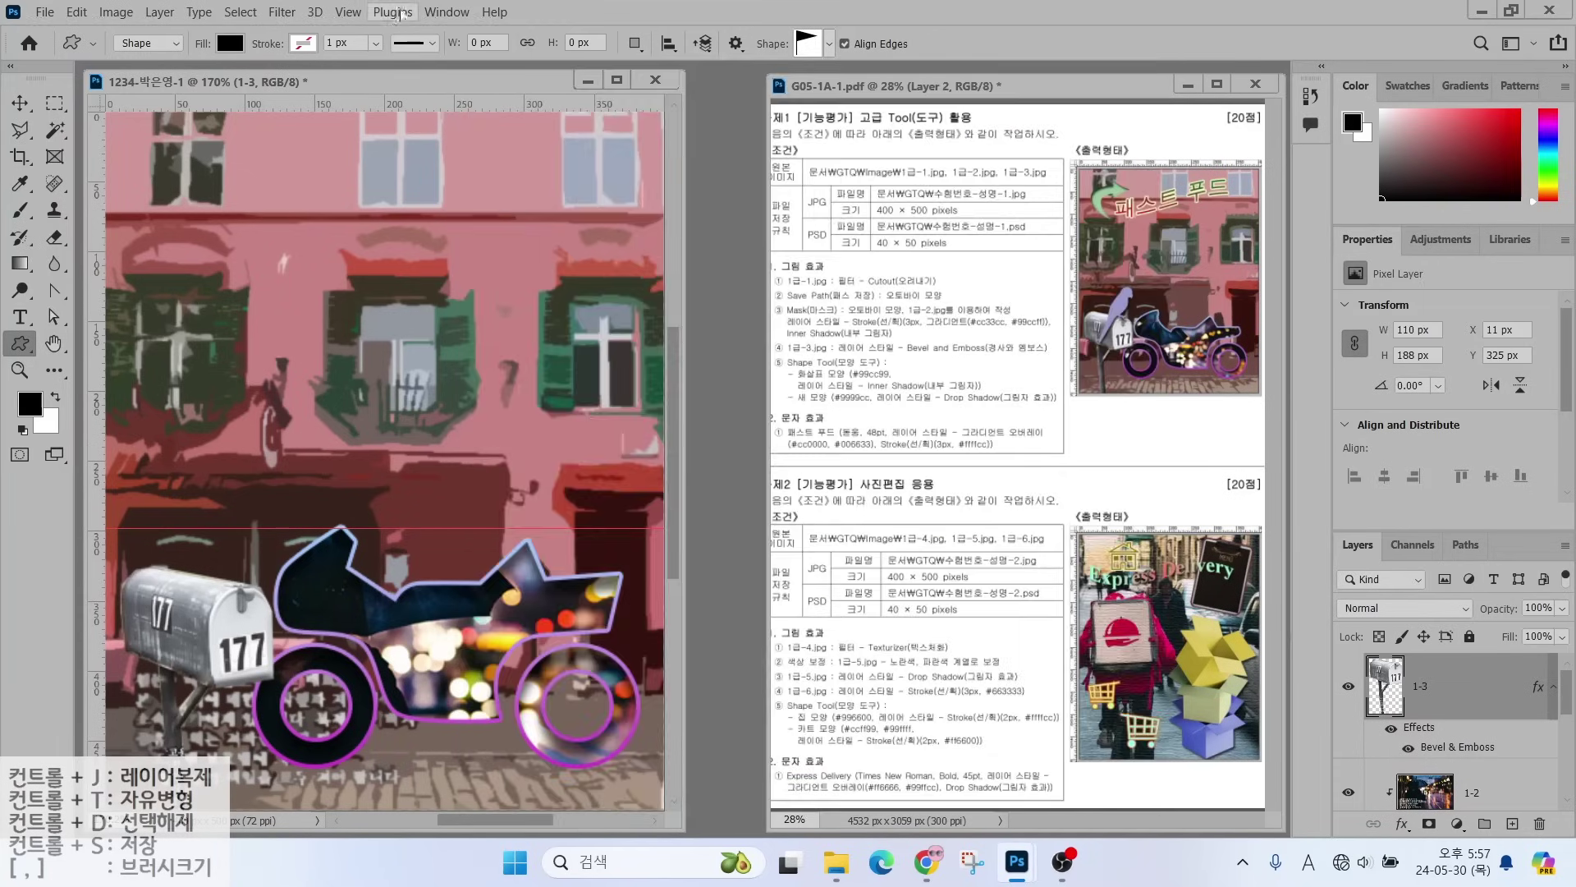
click(448, 13)
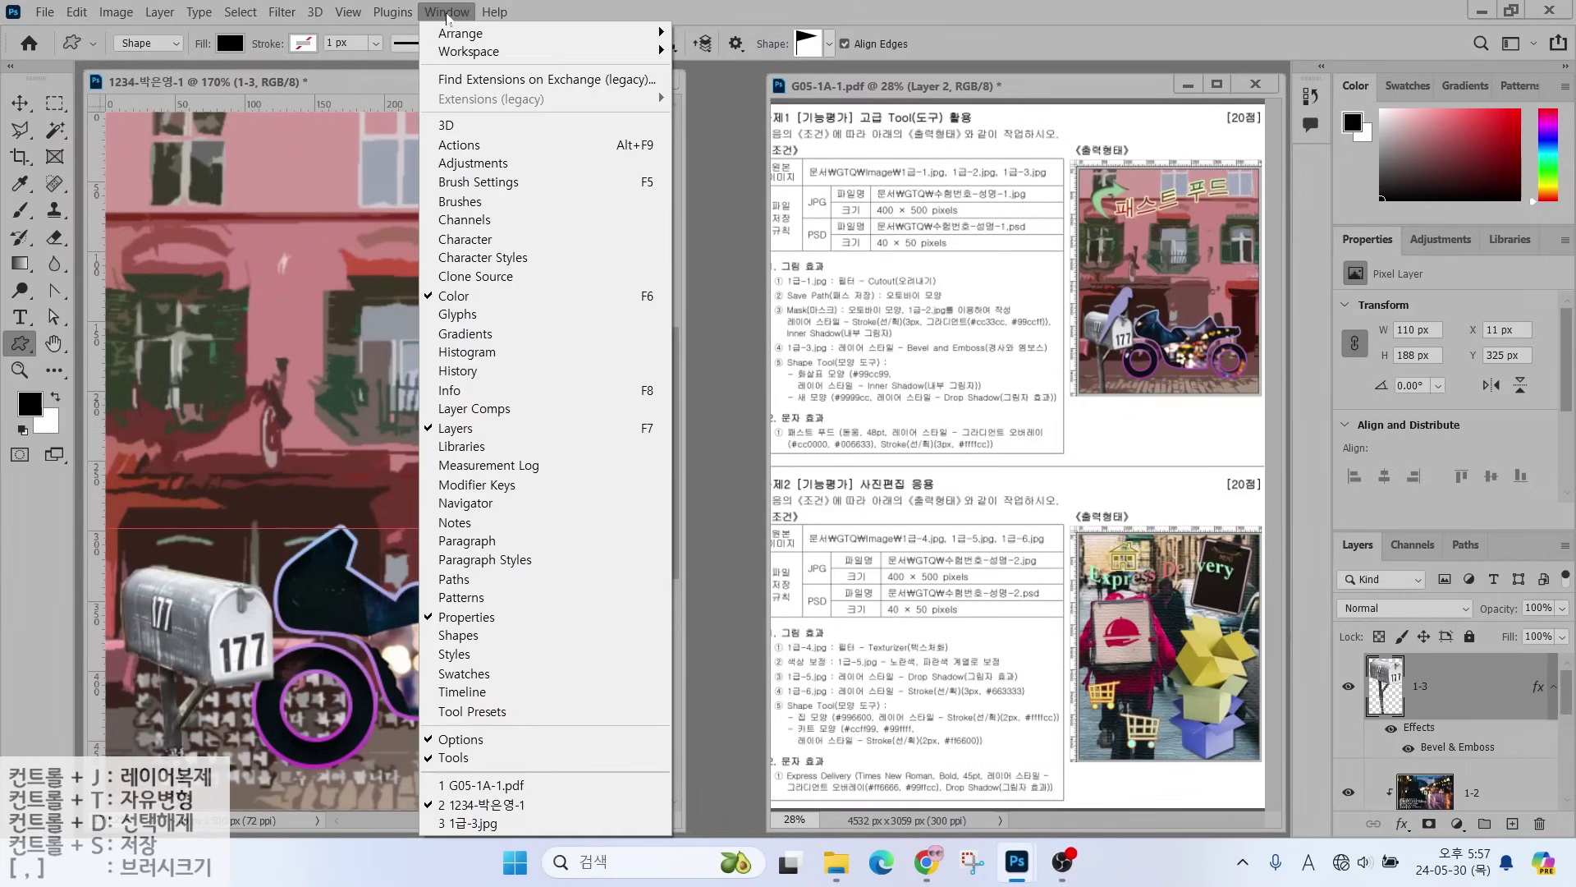
- Check the Shapes panel, then open the Shape picker showing Wild Animals through Legacy Shapes folders
click(481, 641)
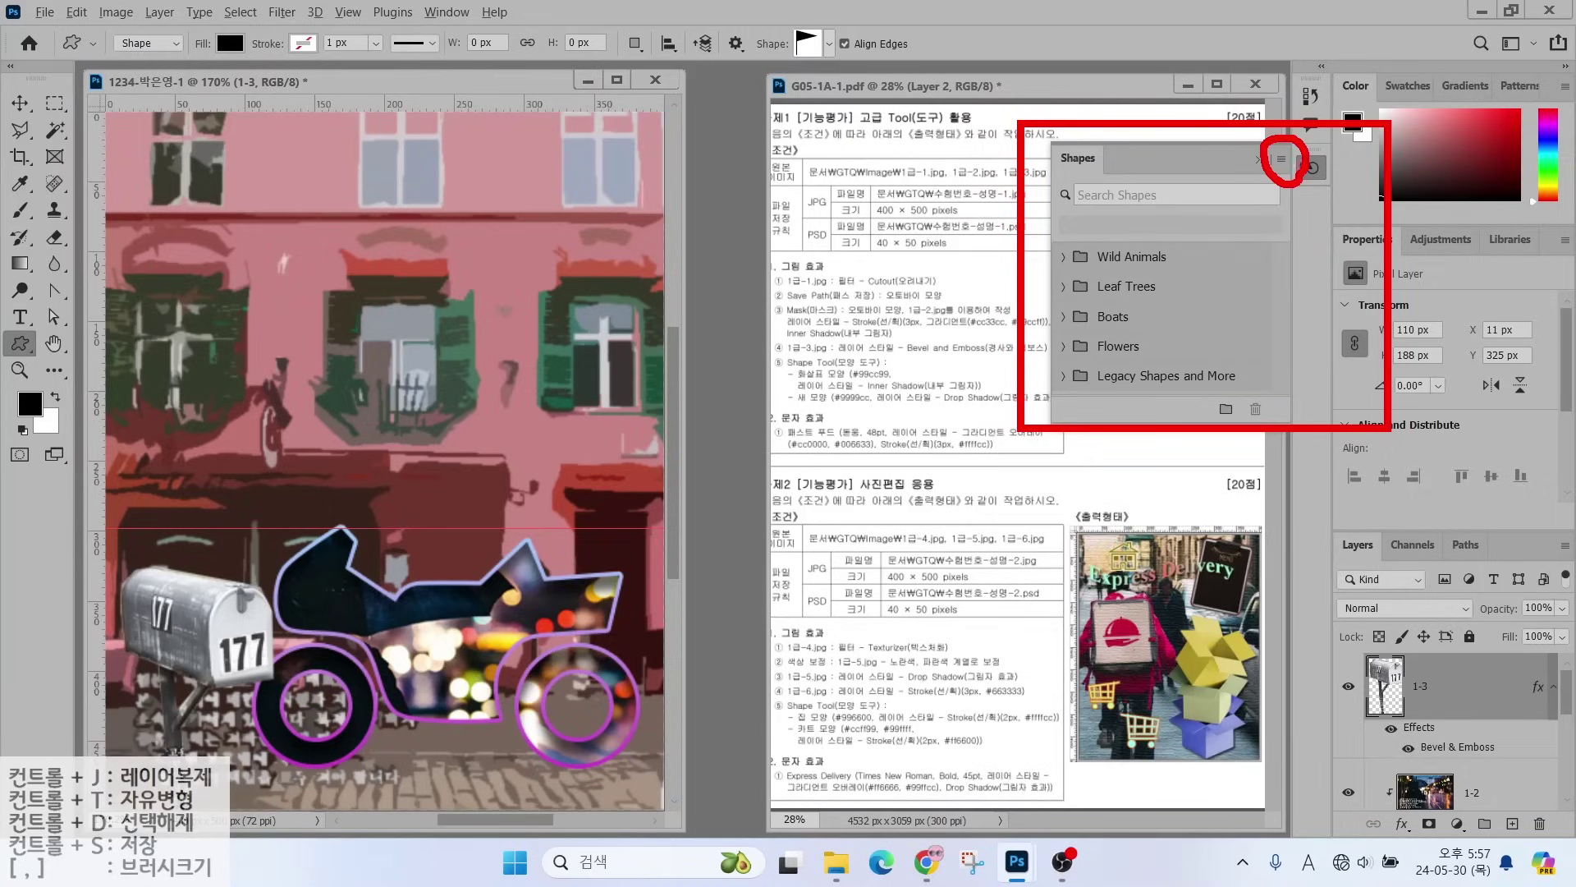
click(1282, 161)
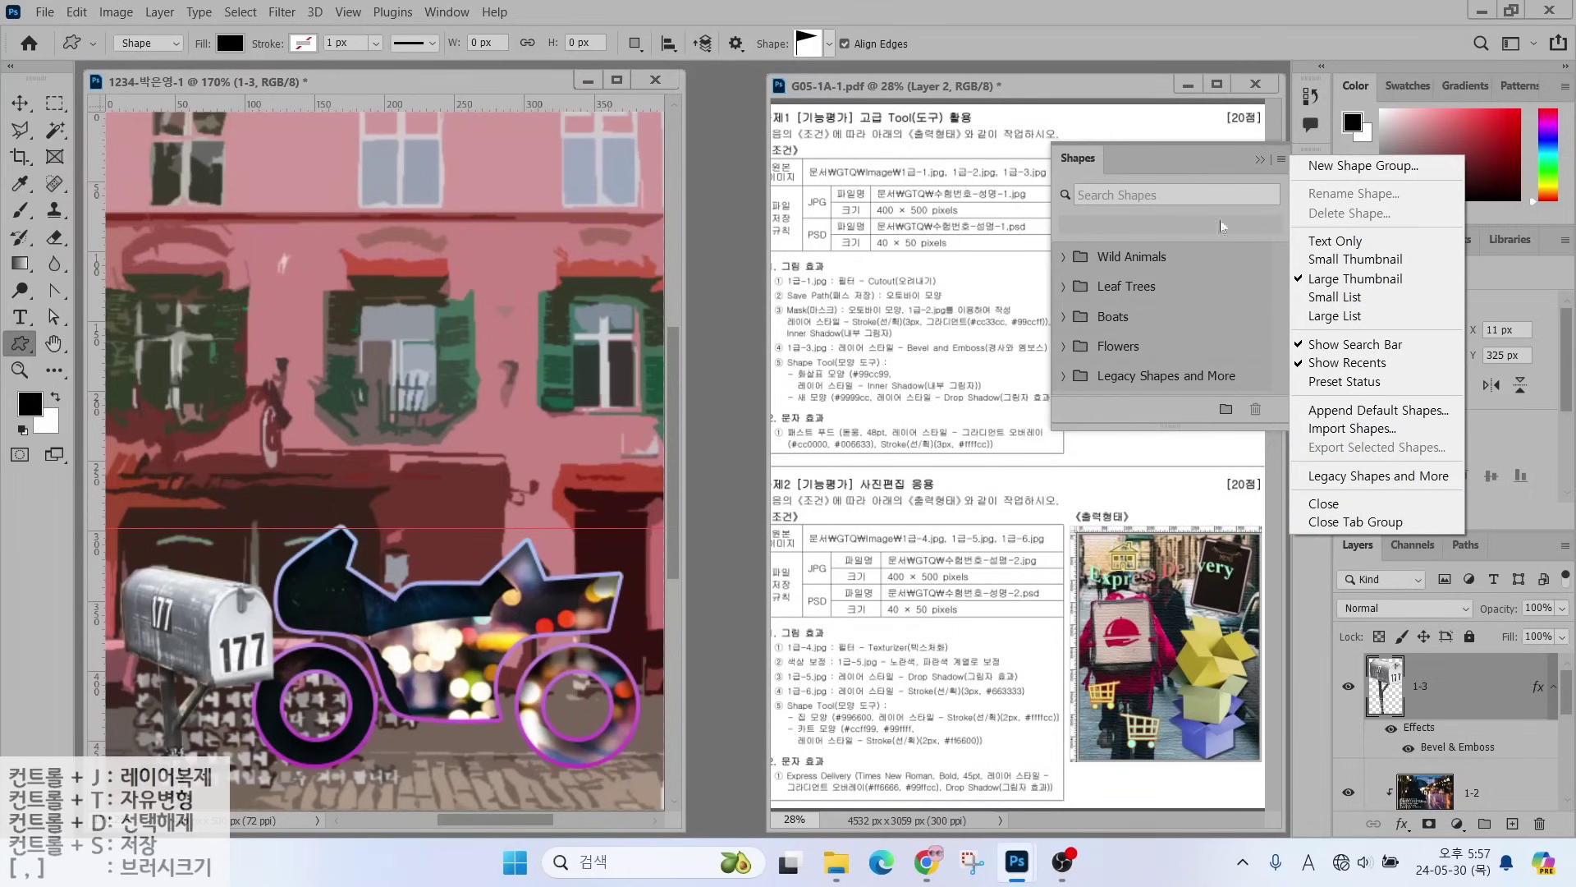
click(1265, 160)
click(829, 44)
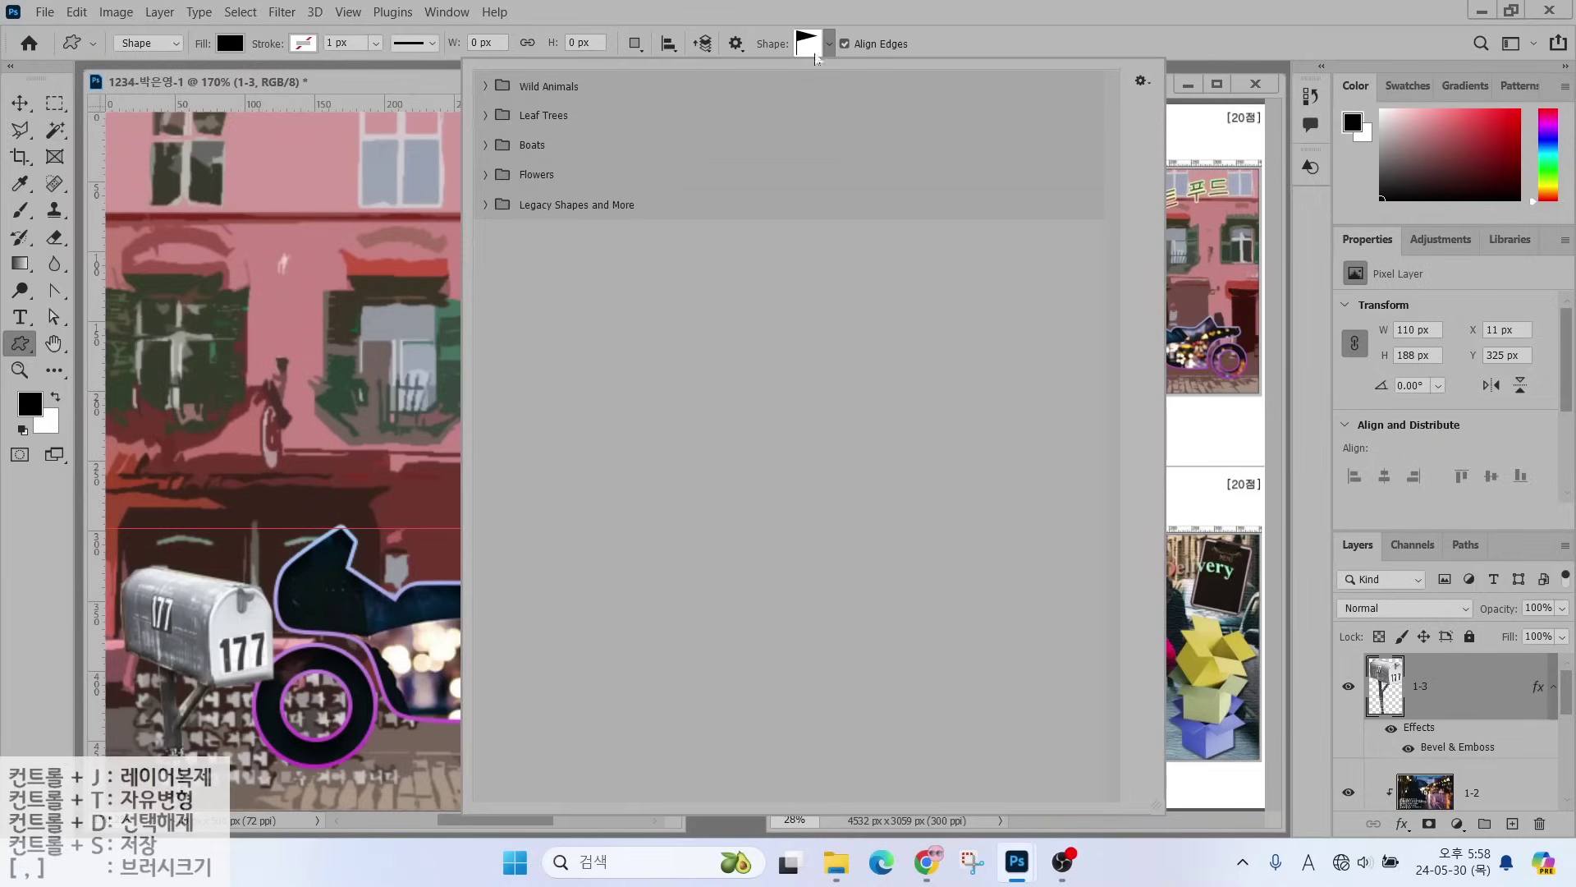
- Expand Legacy Shapes and More and its legacy shape groups from Web up to Music
click(486, 206)
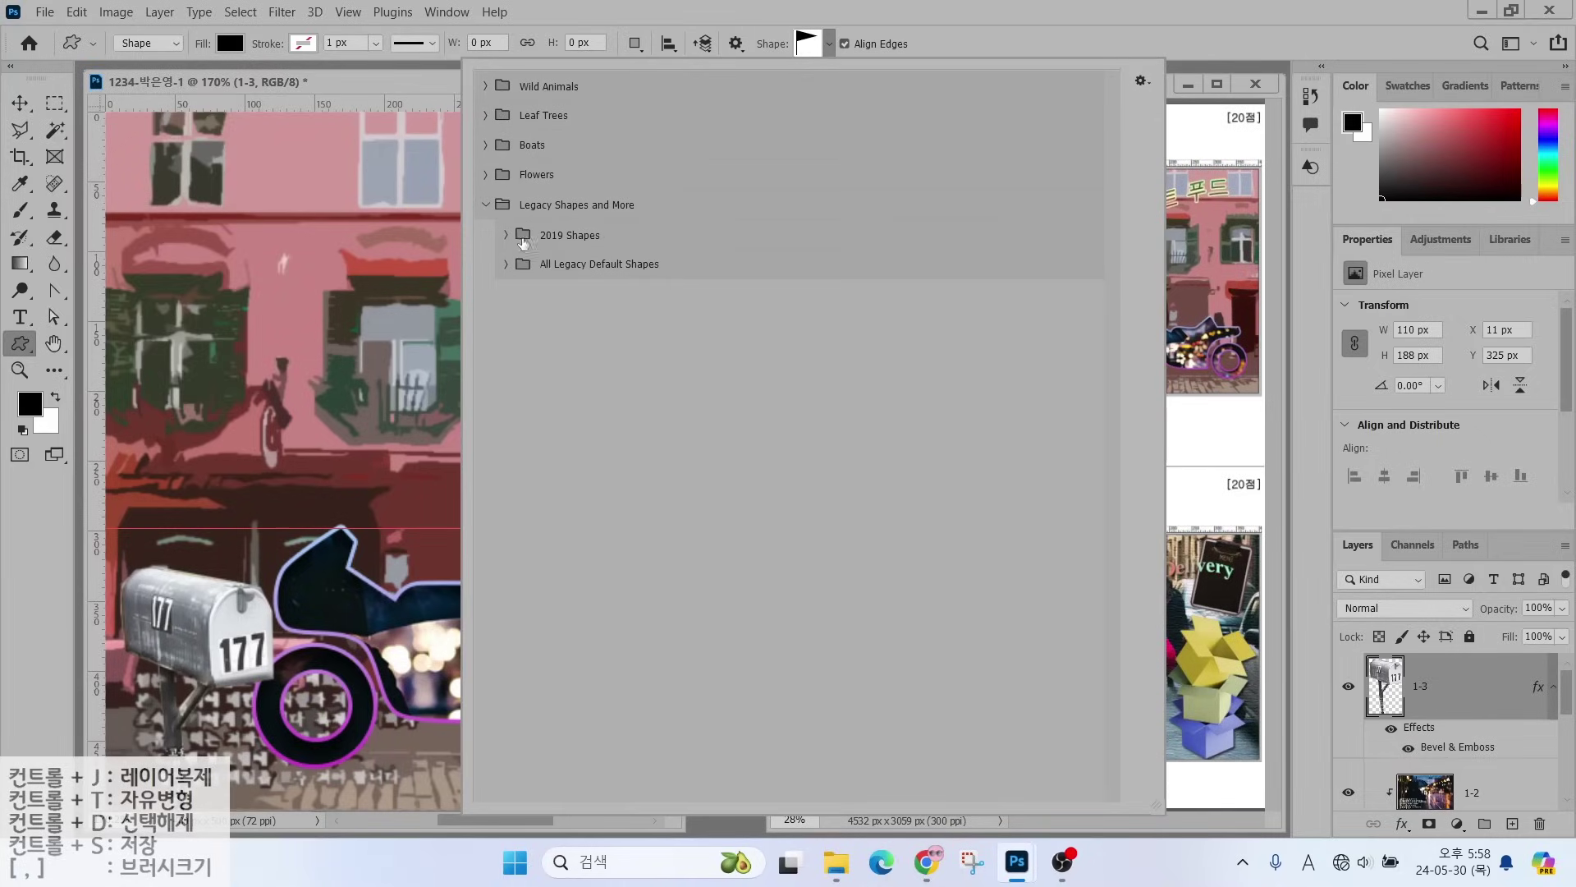
click(556, 266)
click(507, 264)
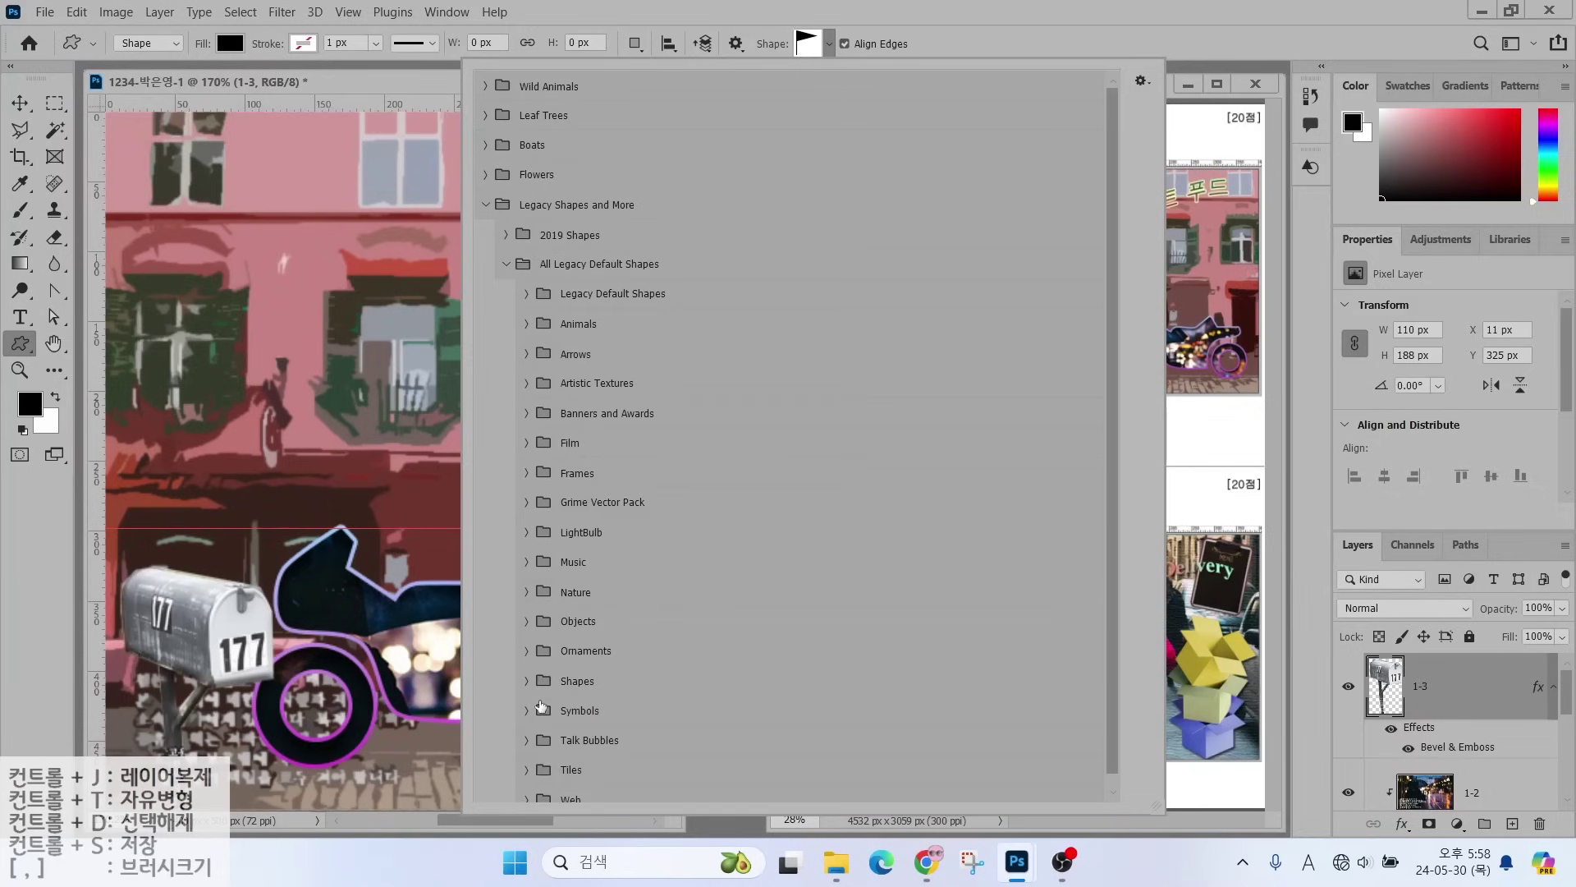
scroll(546, 663, down, 1)
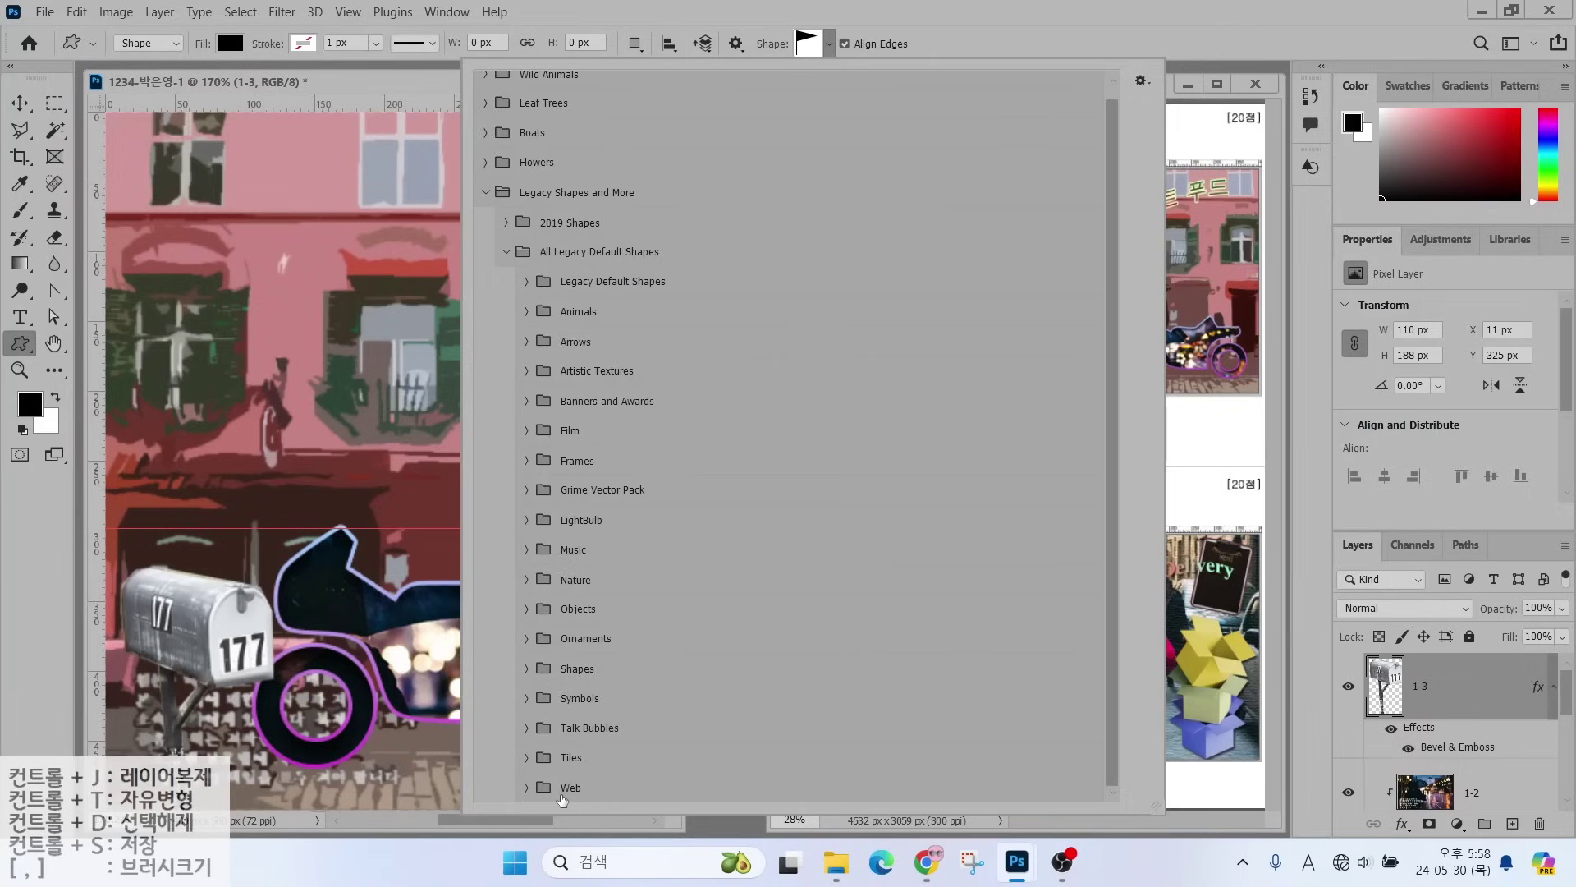
click(528, 788)
click(529, 758)
click(528, 729)
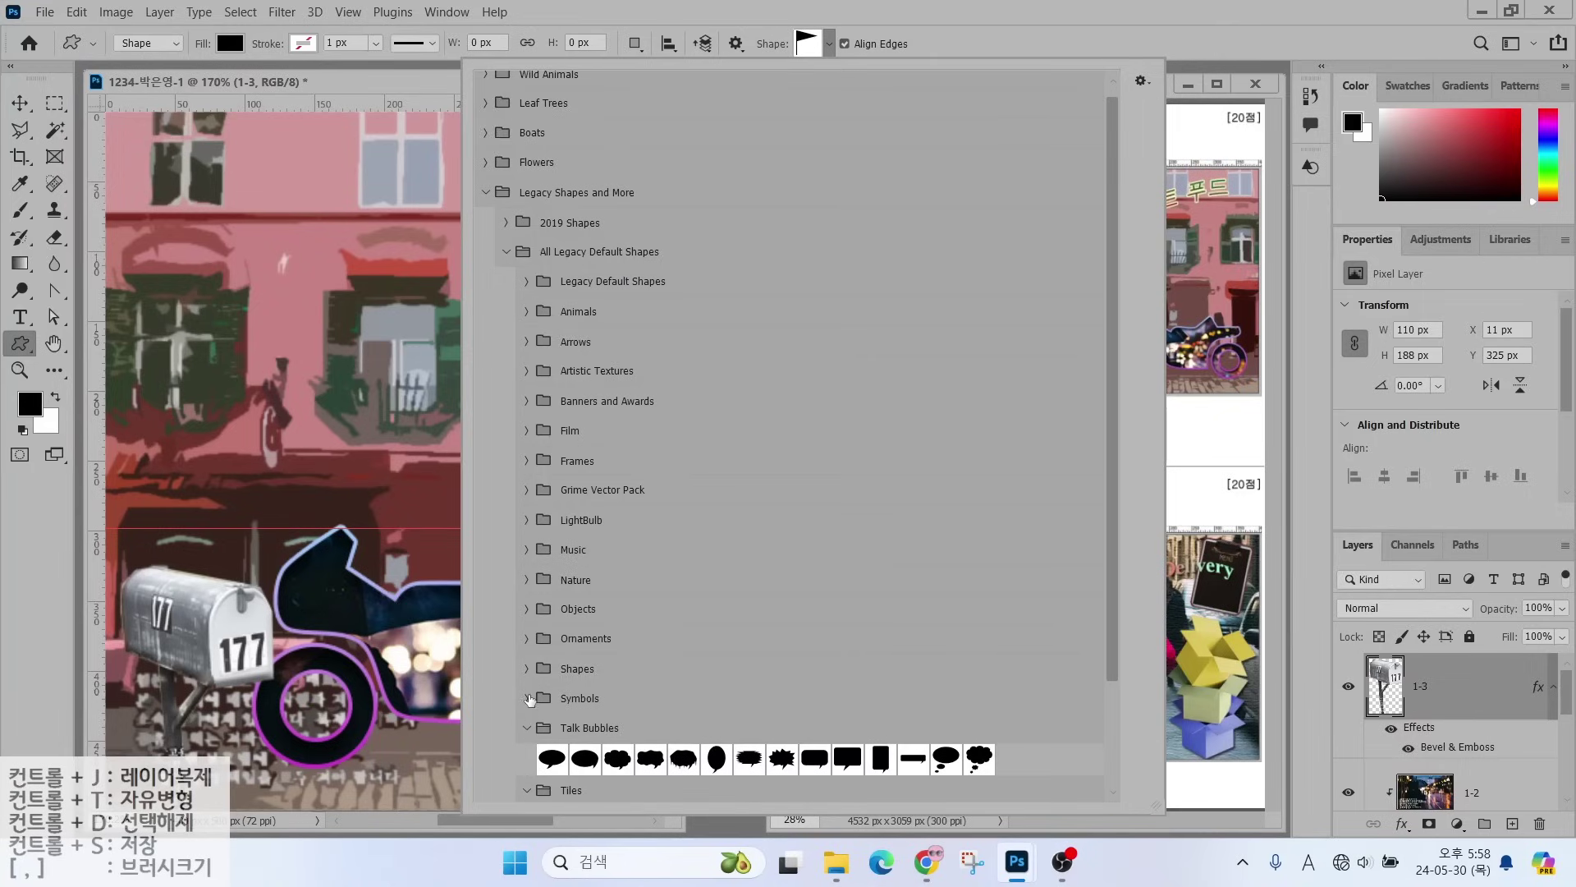
click(528, 694)
click(527, 668)
click(527, 638)
click(527, 608)
click(527, 580)
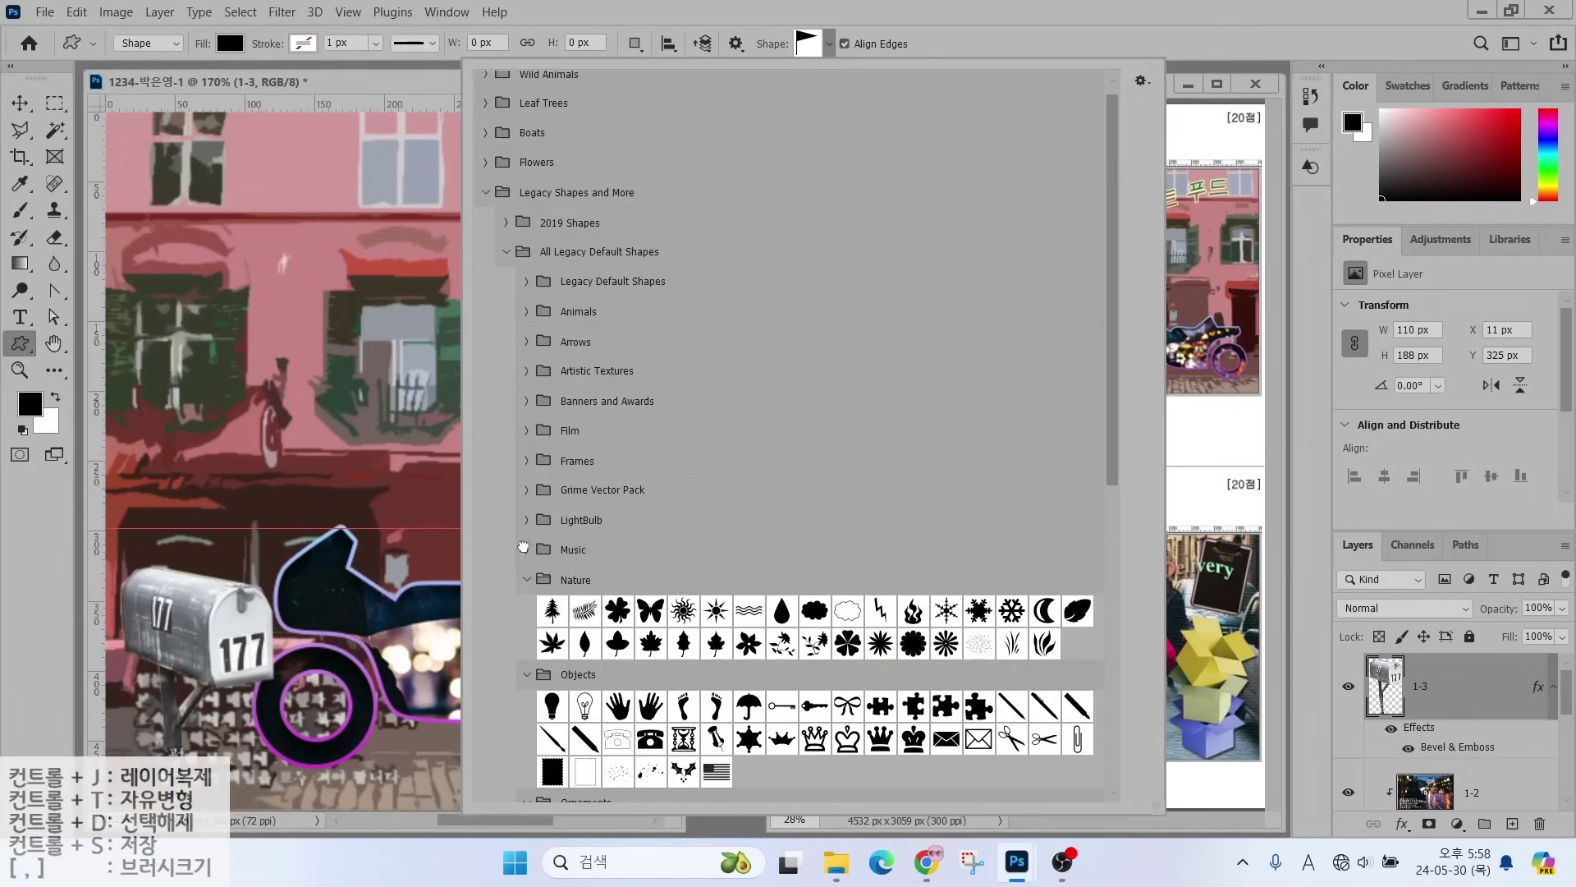
click(527, 549)
- Work through the remaining groups to Arrows and draw the curved arrow near the top-left
click(527, 520)
click(526, 489)
click(526, 461)
click(526, 430)
click(527, 401)
click(526, 371)
click(526, 342)
click(526, 311)
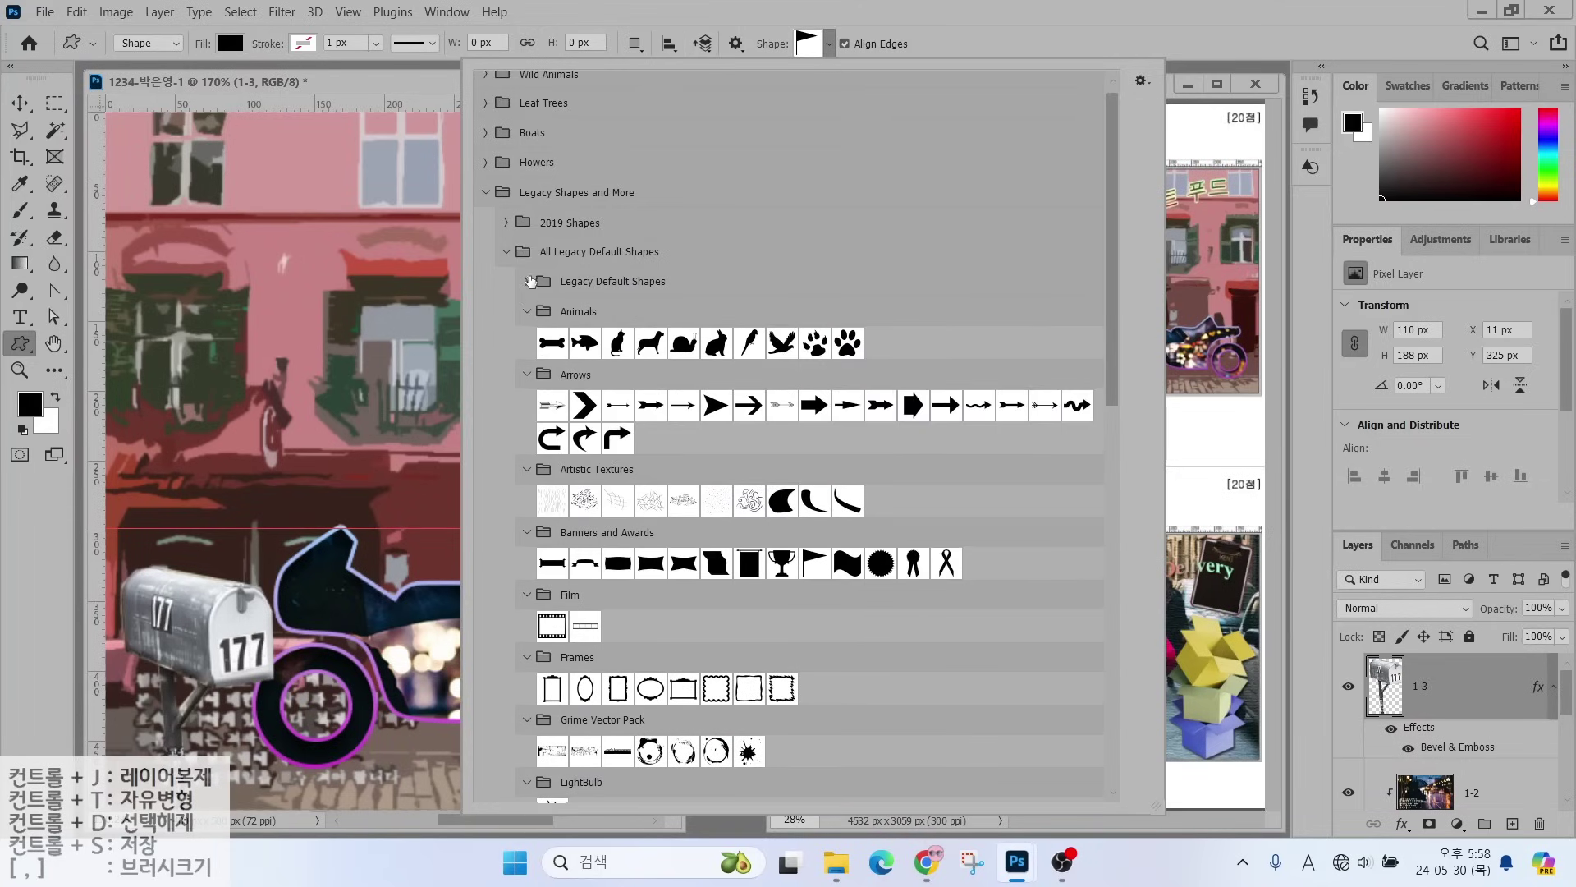
click(527, 281)
click(584, 504)
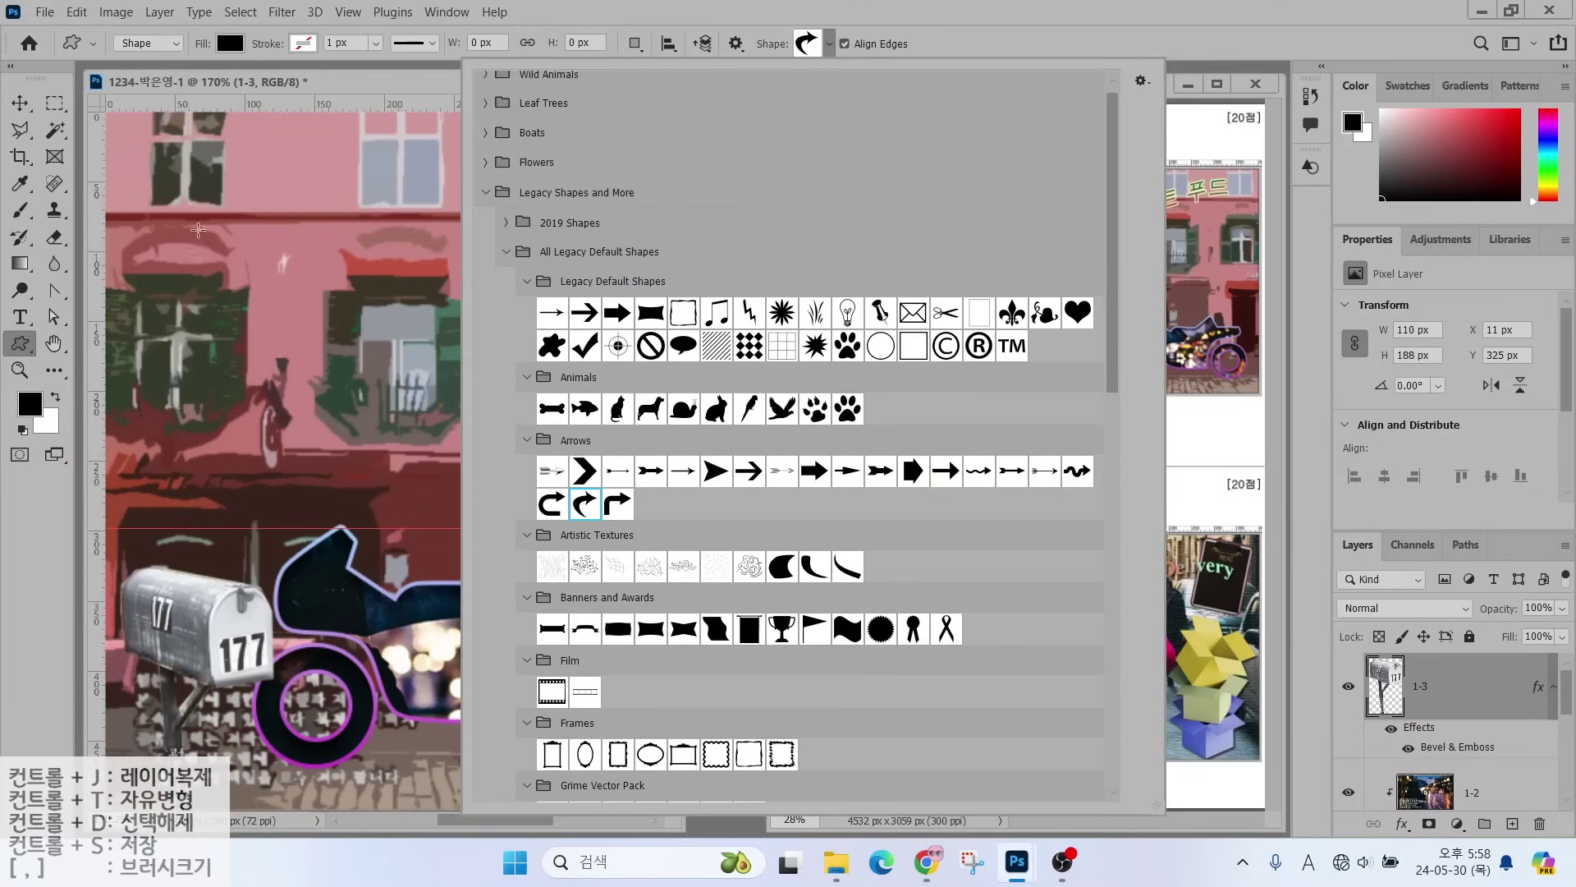
drag(145, 146, 224, 259)
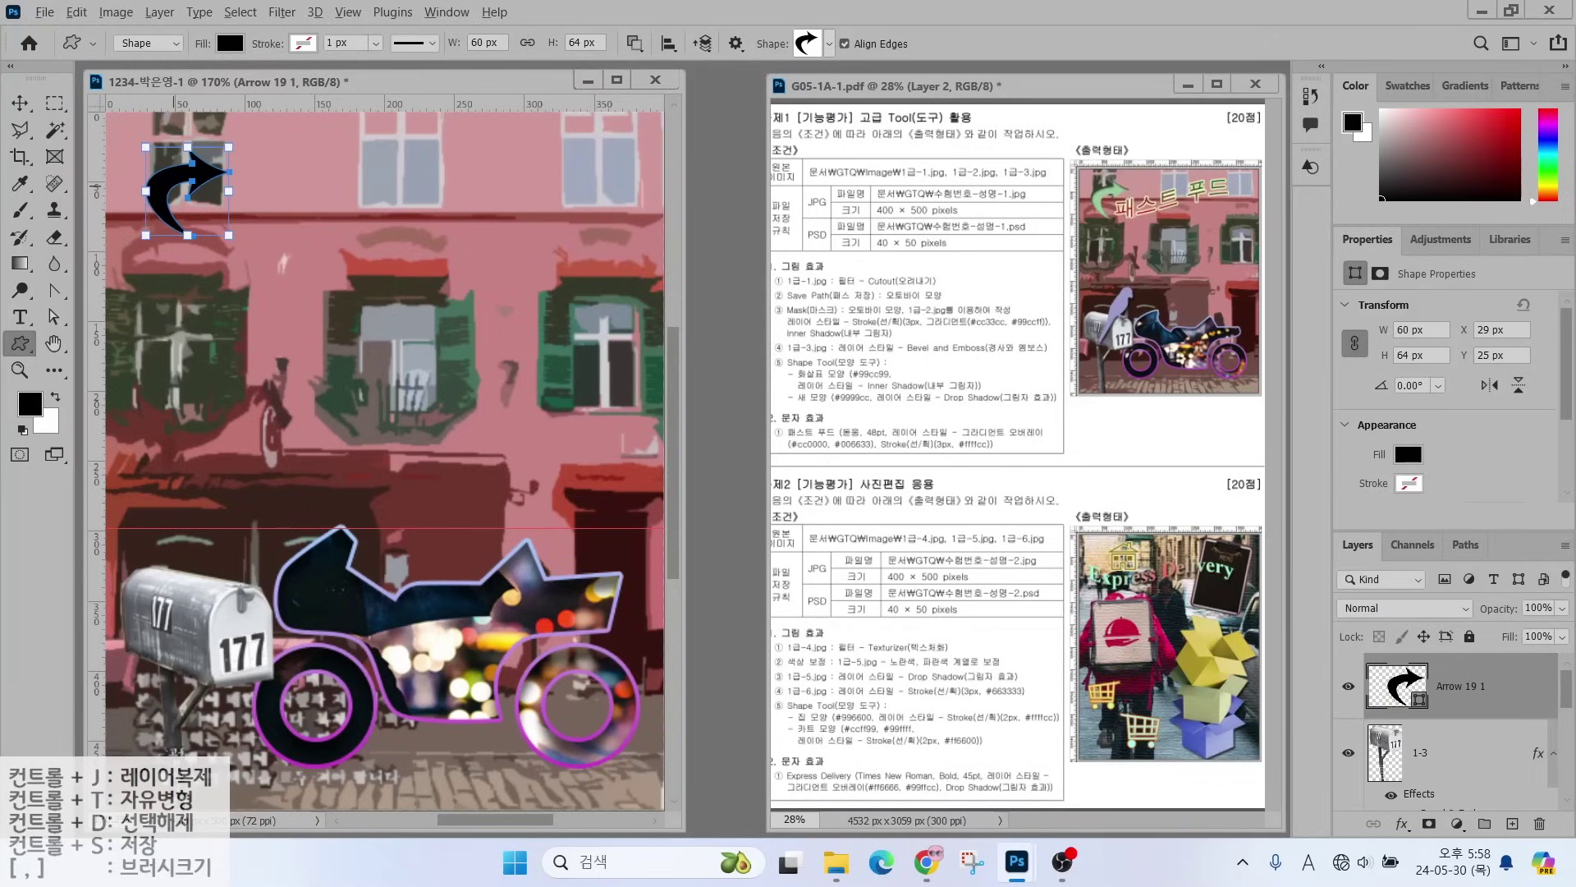
- Fill the curved arrow shape with light green #99cc99
mouse_move(872, 361)
mouse_down()
mouse_move(910, 350)
mouse_move(910, 309)
mouse_up()
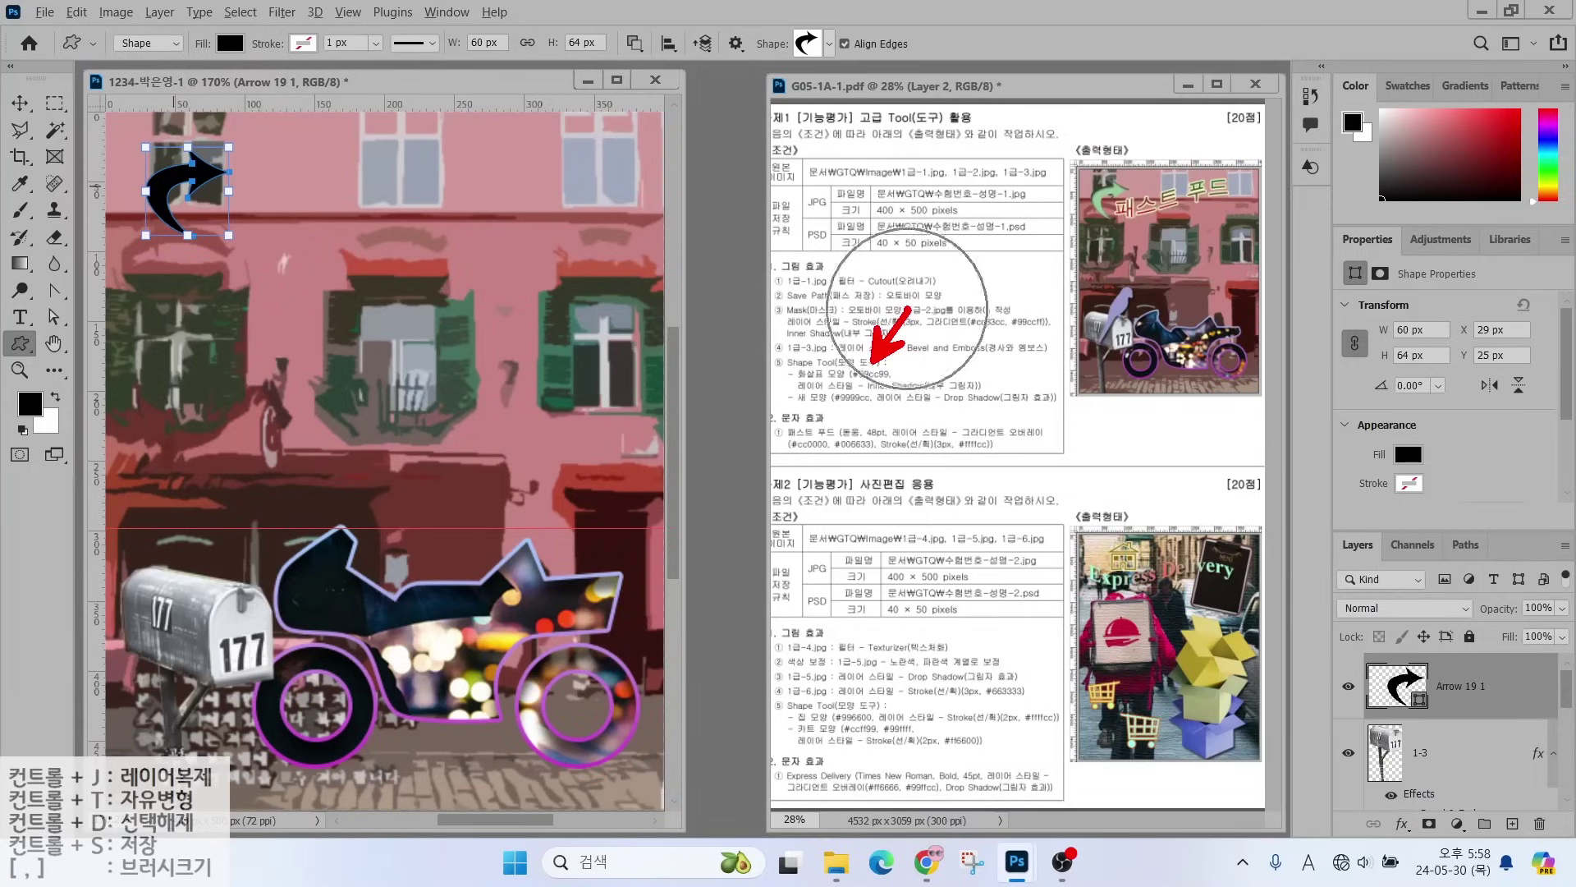
drag(1338, 638, 1569, 724)
drag(1387, 672, 1338, 609)
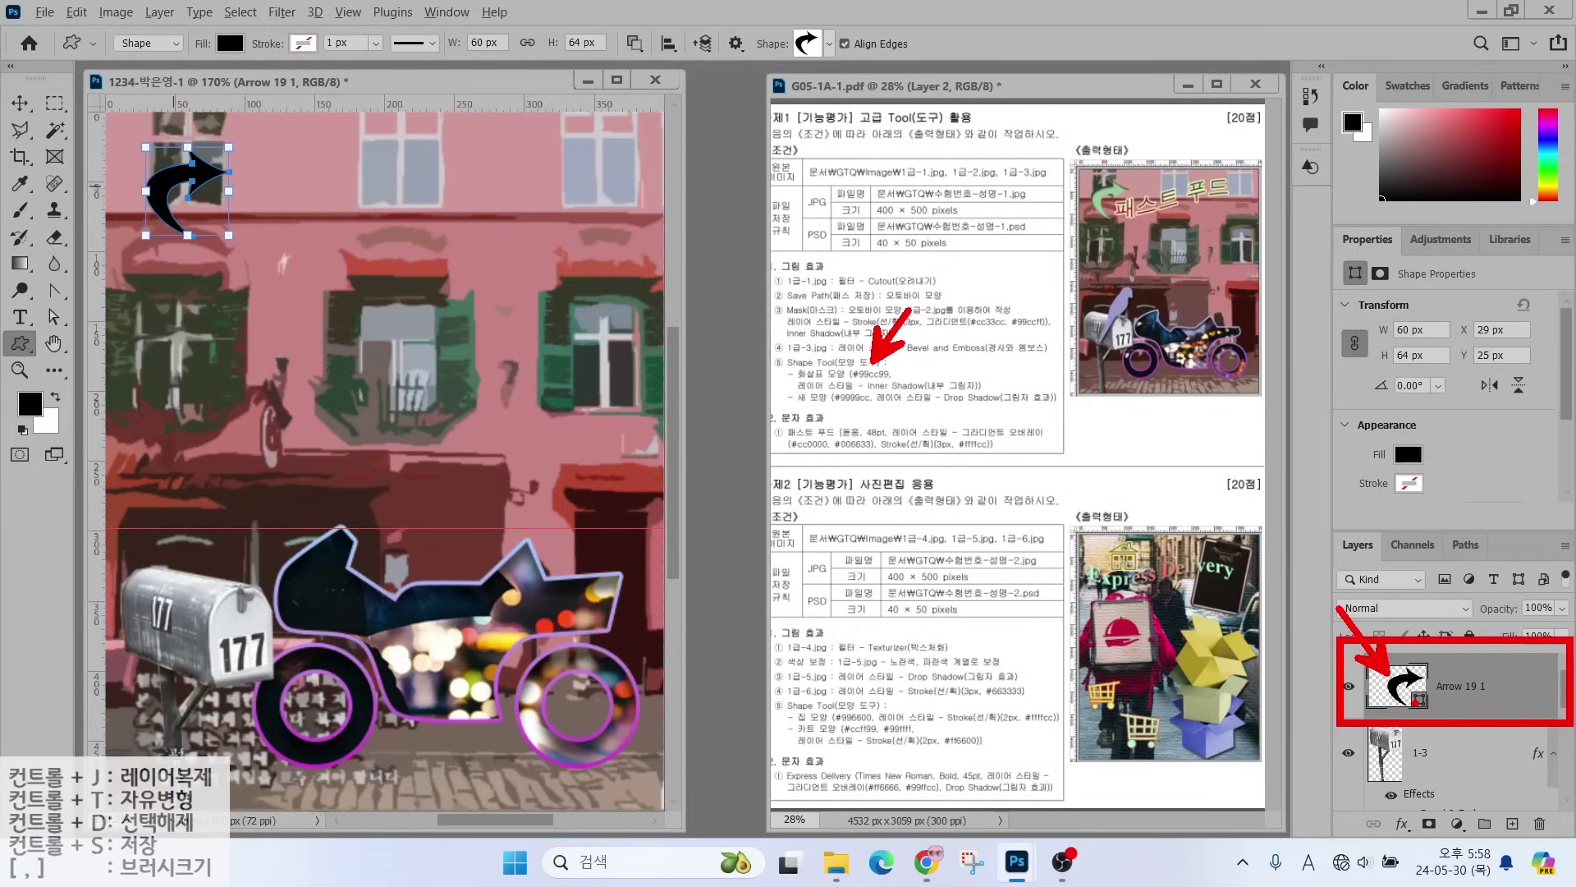
key(Escape)
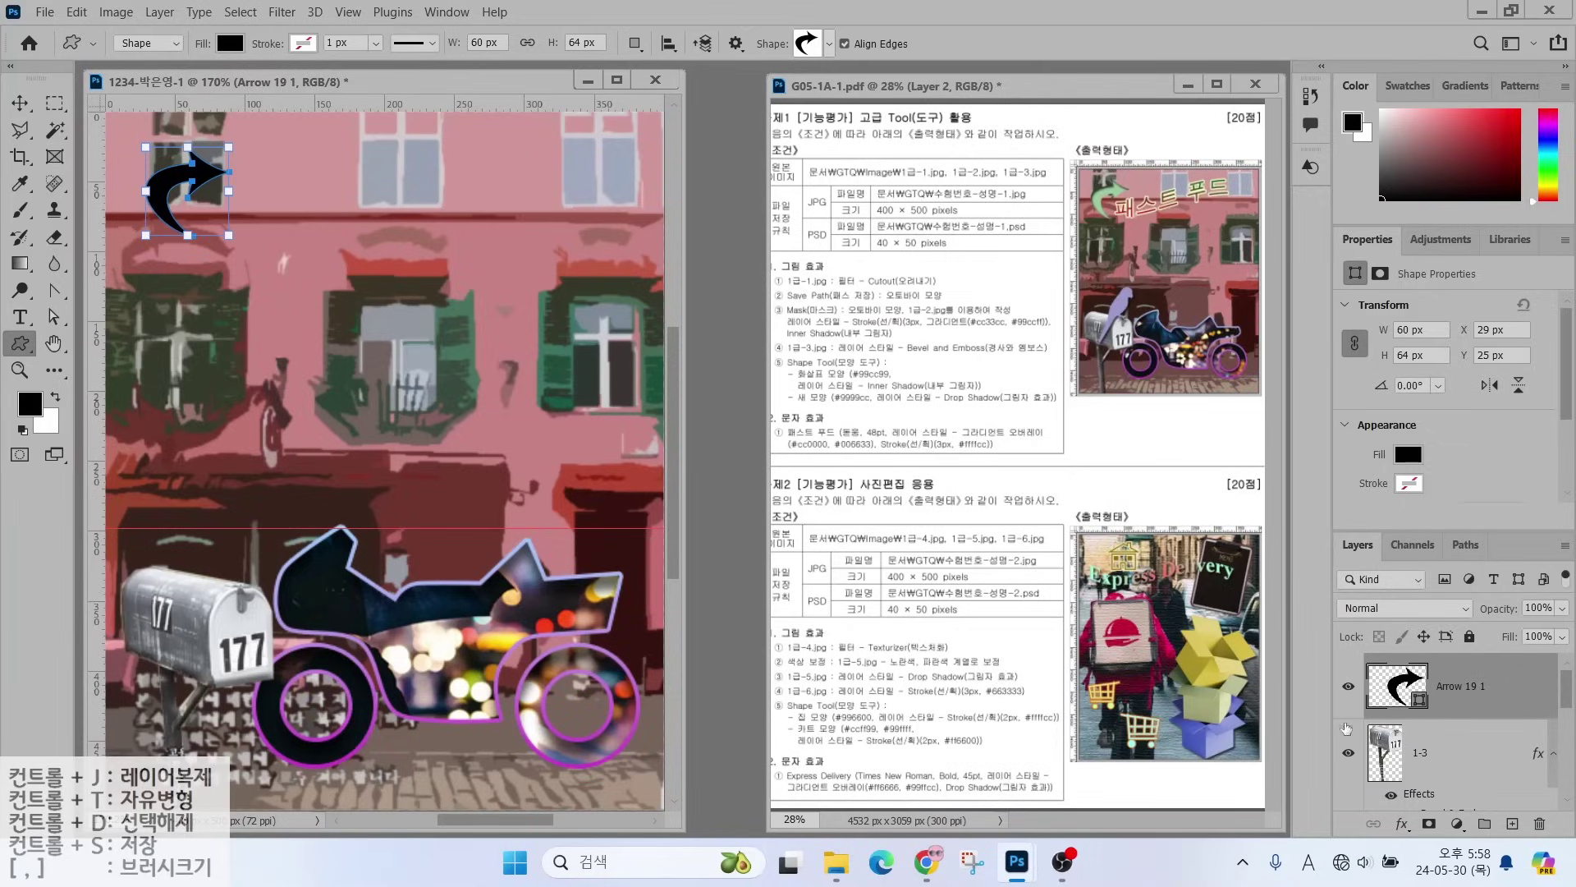
double_click(1395, 688)
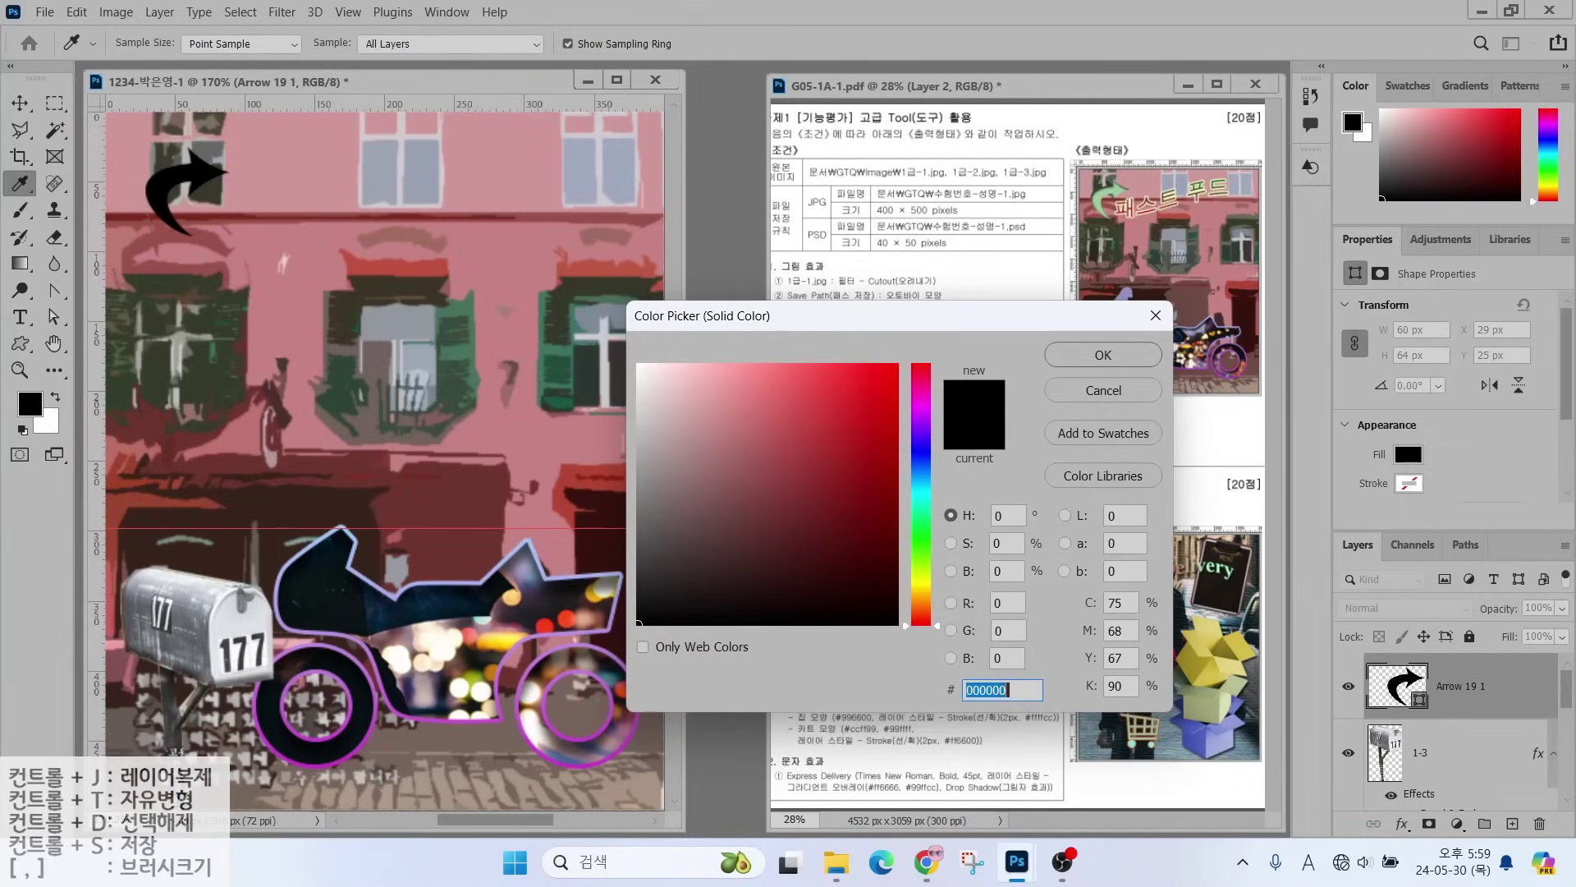
text(9c9)
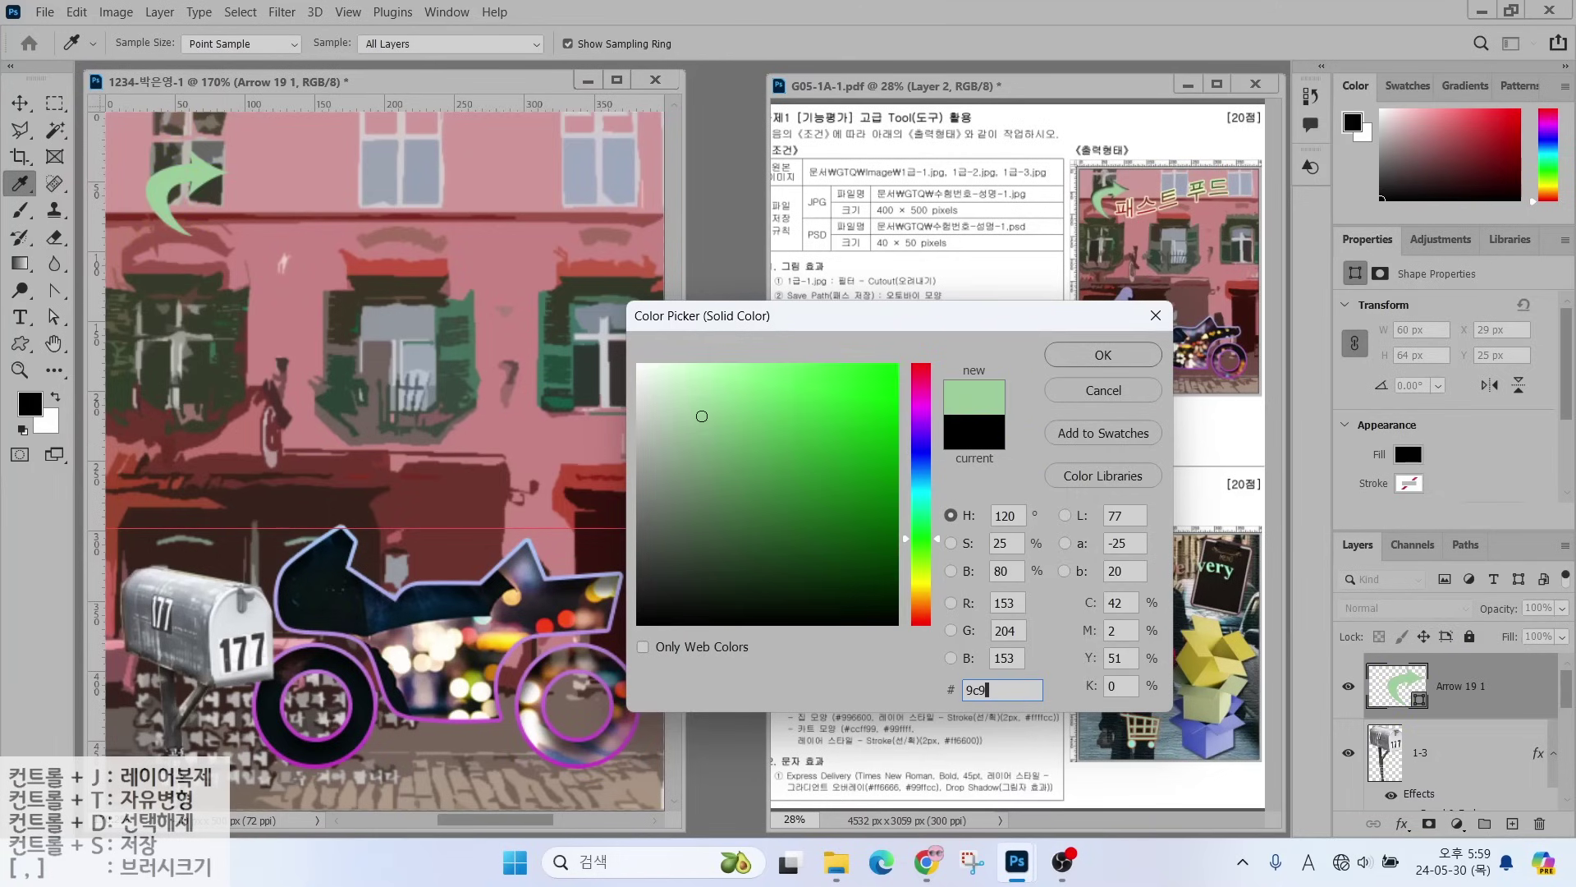
key(Return)
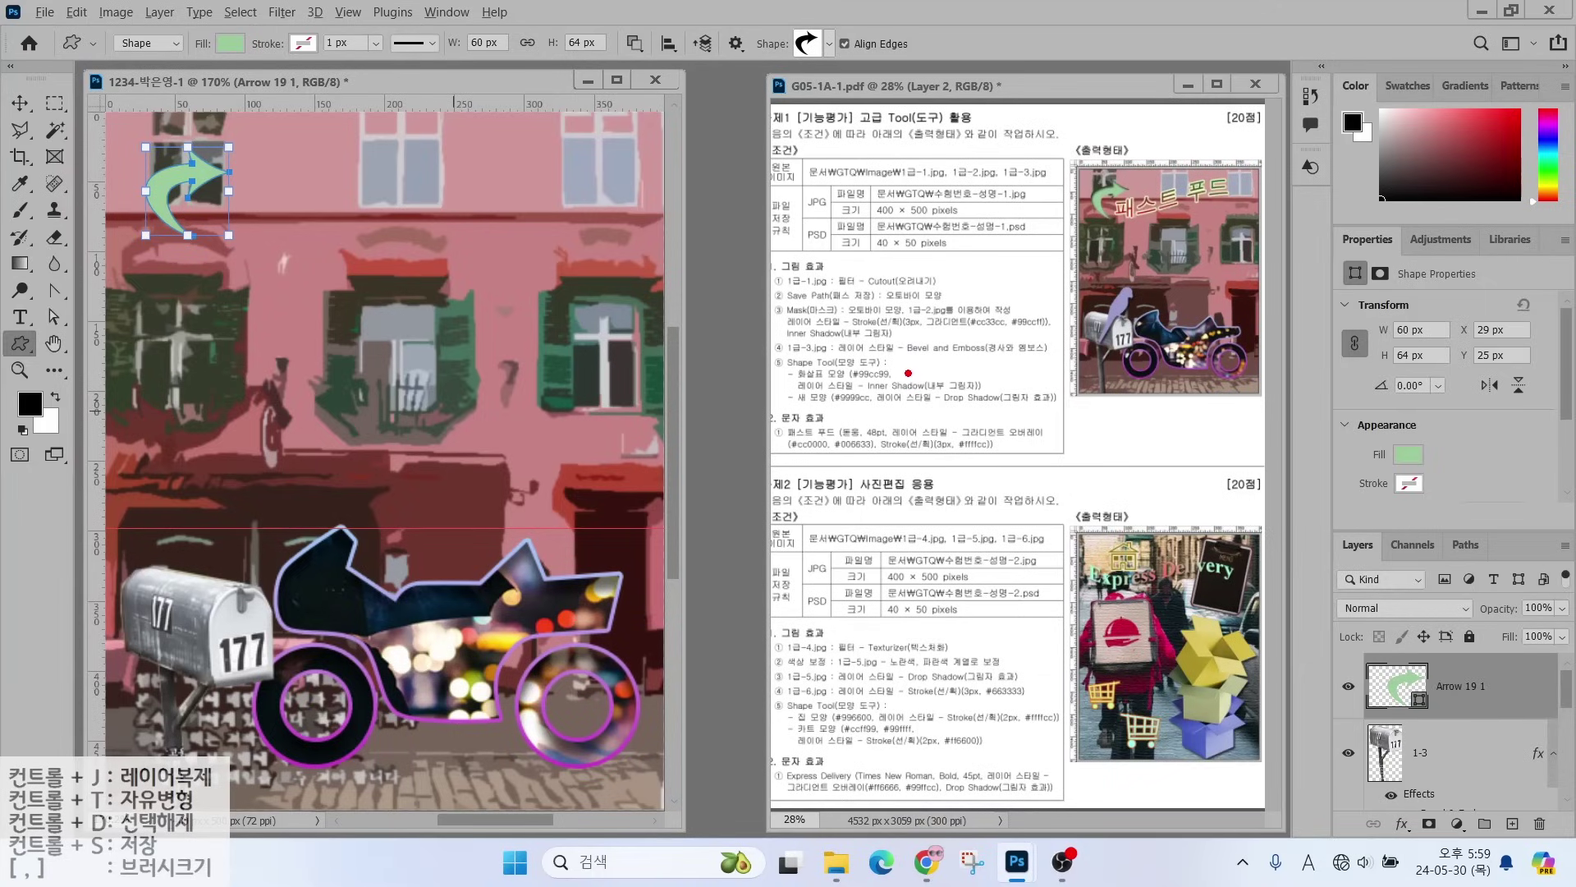
- Add an Inner Shadow effect with default settings to the arrow layer
drag(903, 375, 956, 327)
mouse_move(1303, 522)
mouse_down()
mouse_move(1457, 690)
mouse_move(1561, 847)
mouse_up()
drag(1370, 804, 1434, 858)
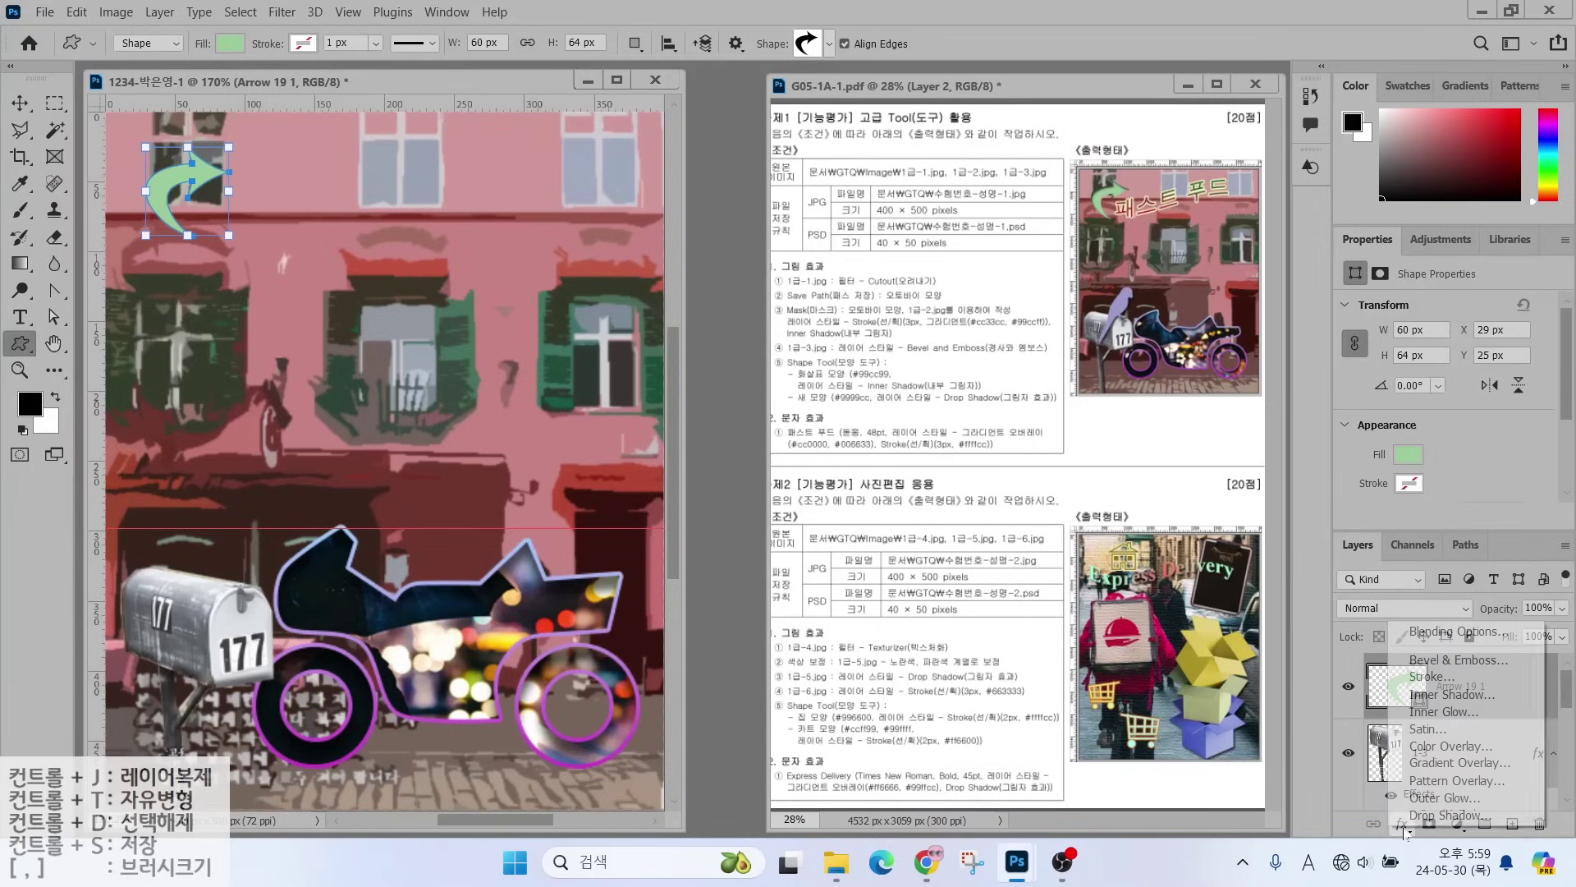
click(1402, 824)
click(1451, 696)
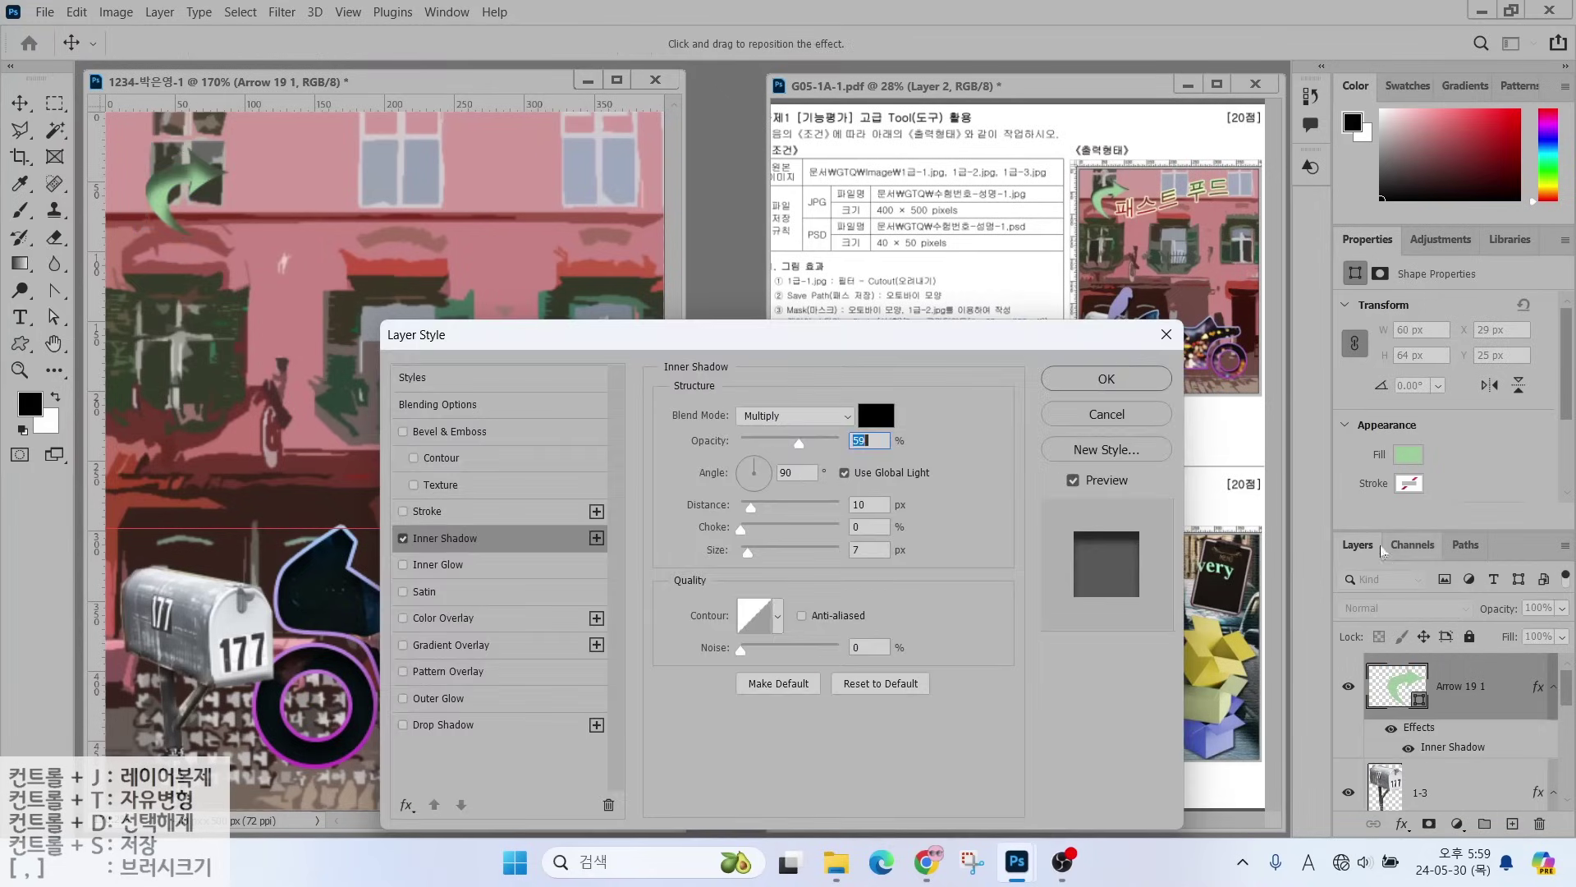
click(1055, 379)
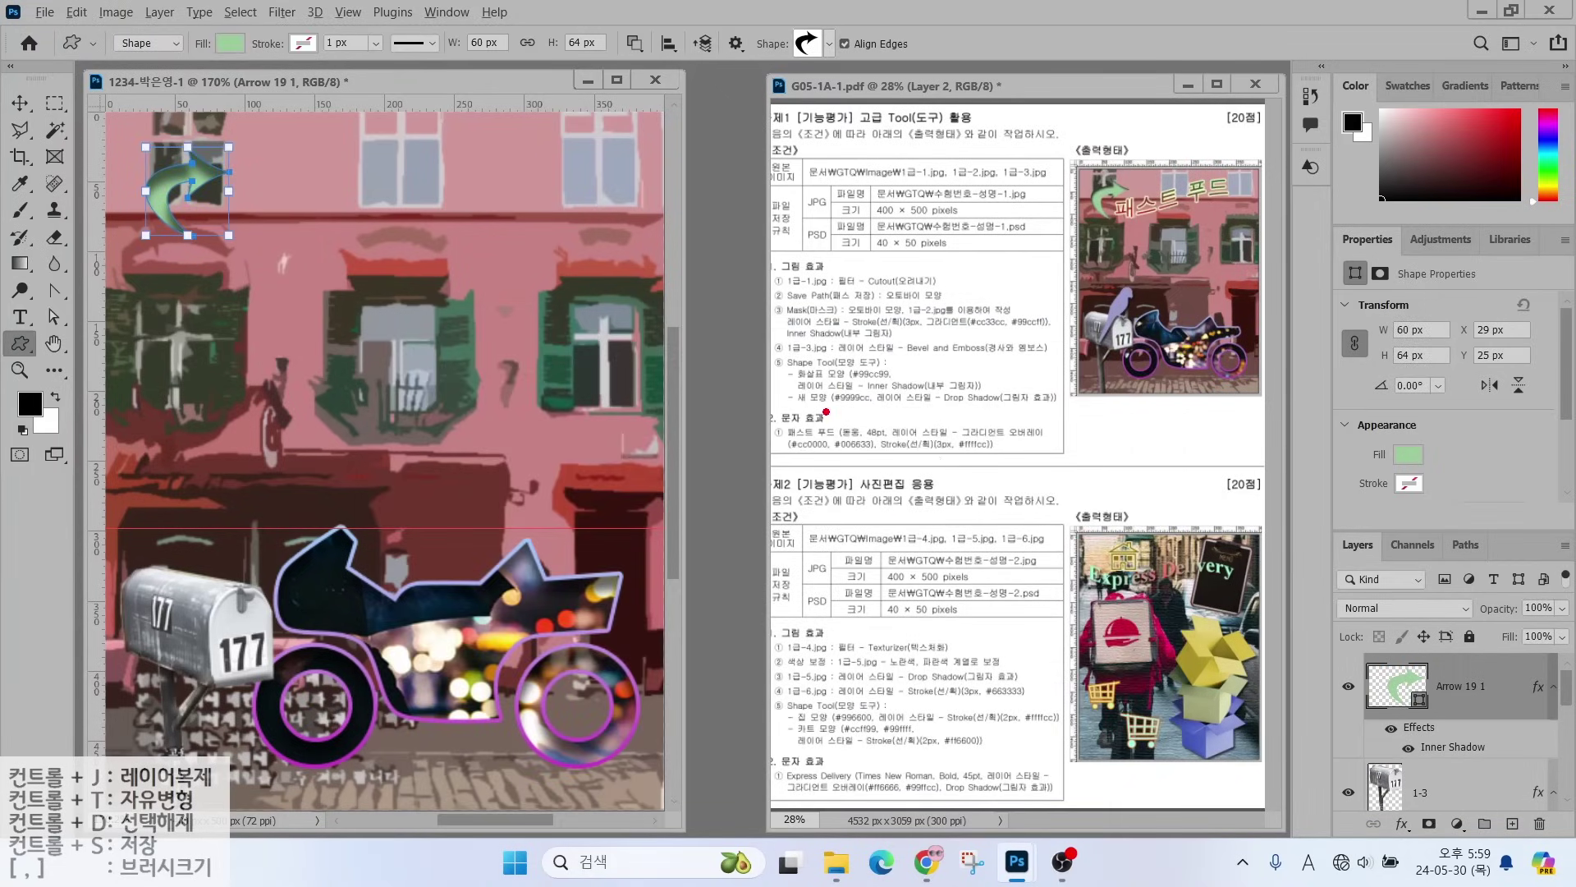
drag(826, 412, 777, 481)
click(827, 45)
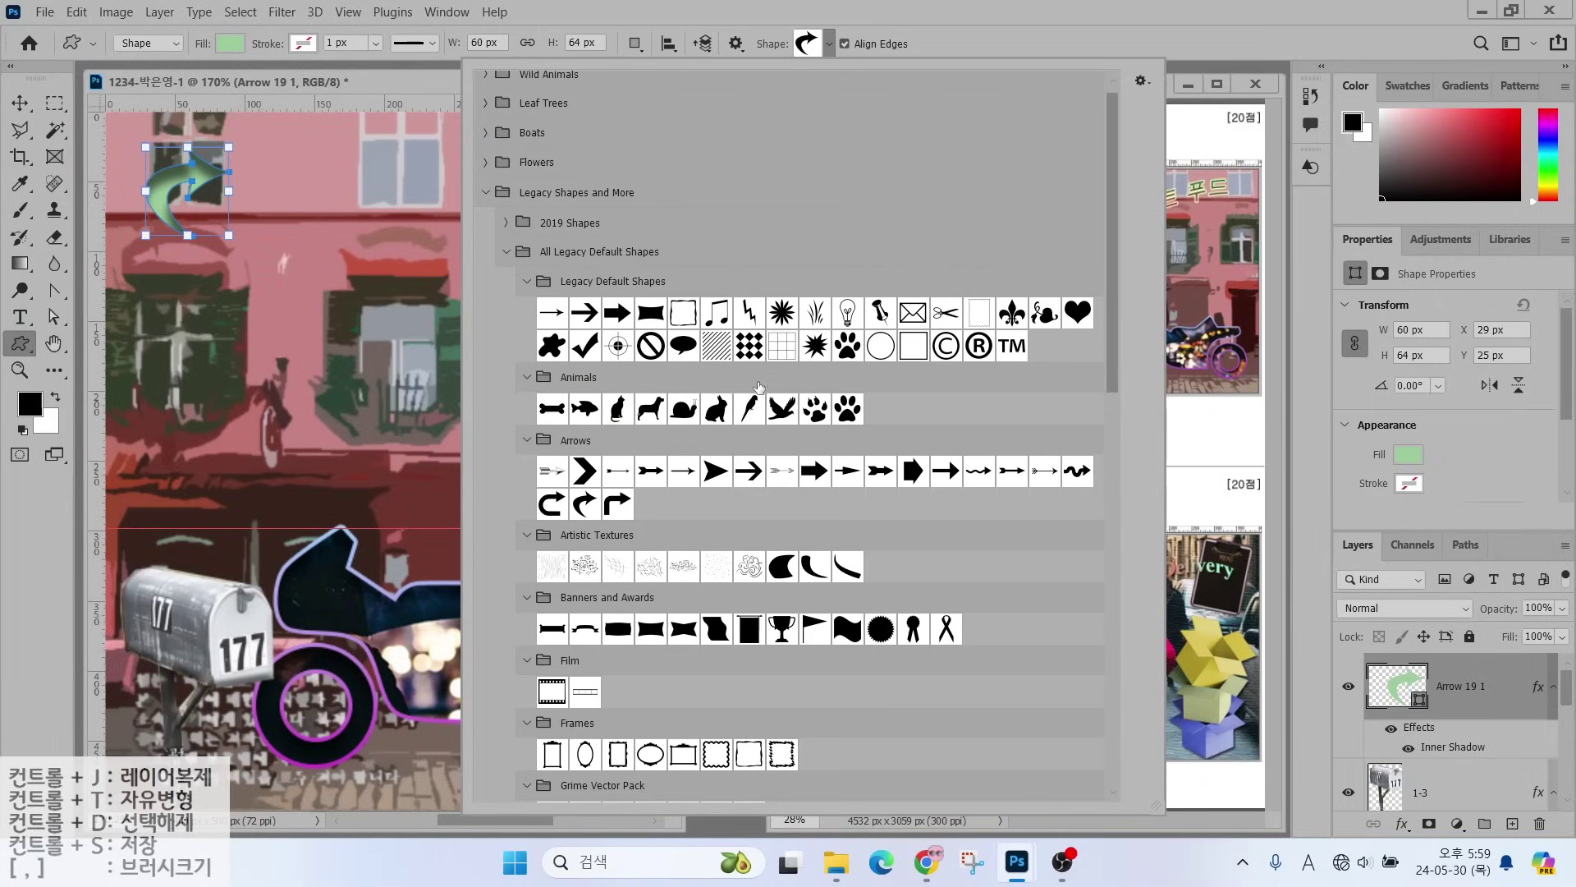
- Draw the Animals bird custom shape above the mailbox with fill colour 9999cc
click(749, 408)
click(162, 446)
drag(162, 446, 307, 617)
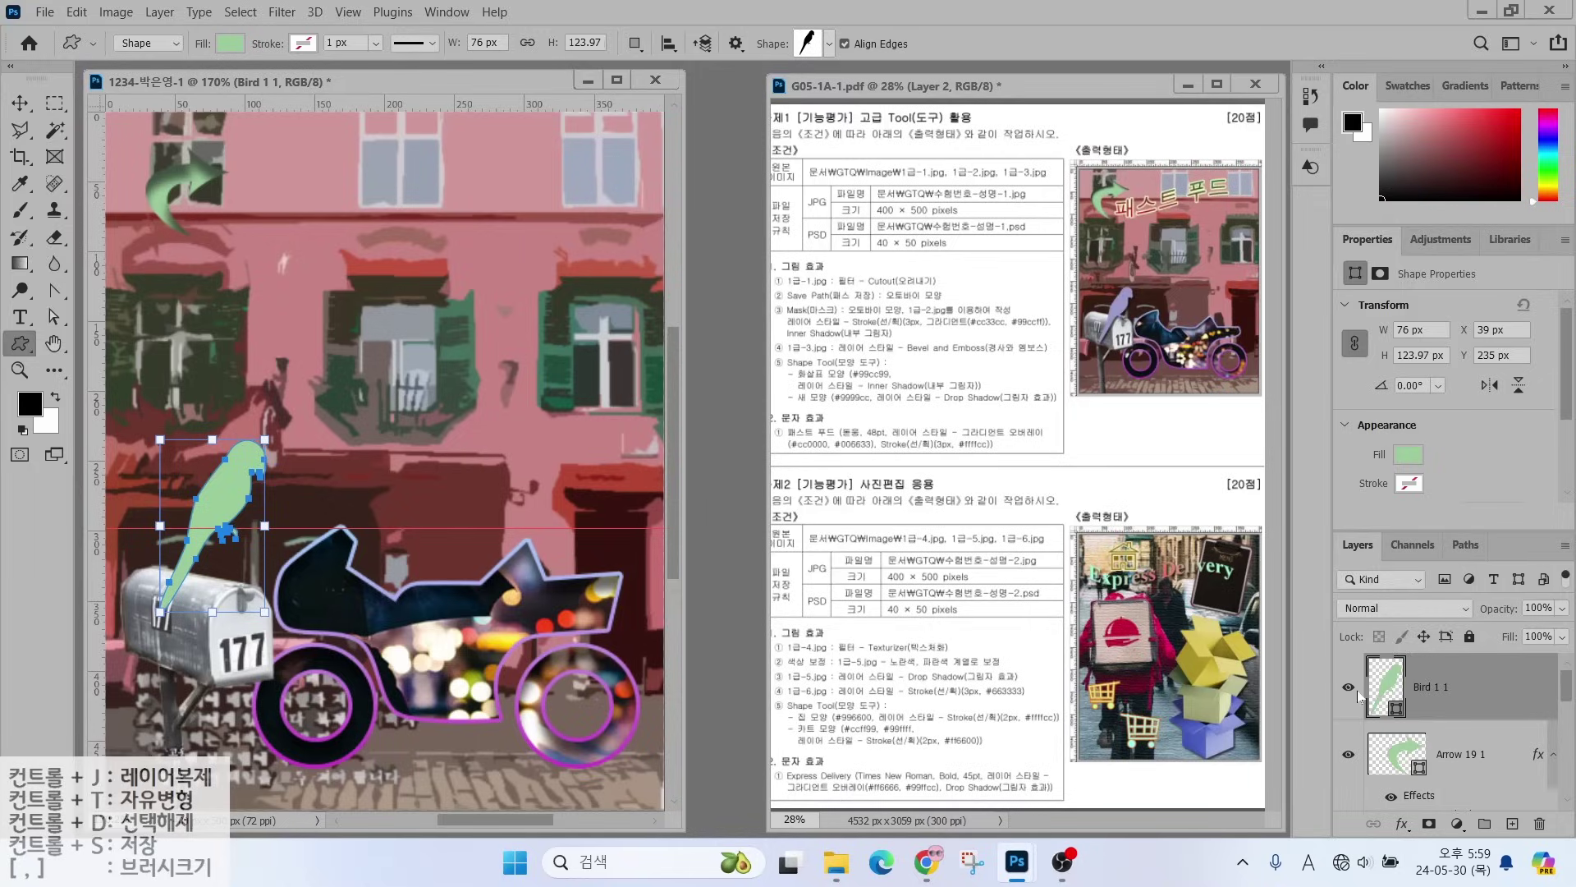
double_click(1384, 694)
text(99)
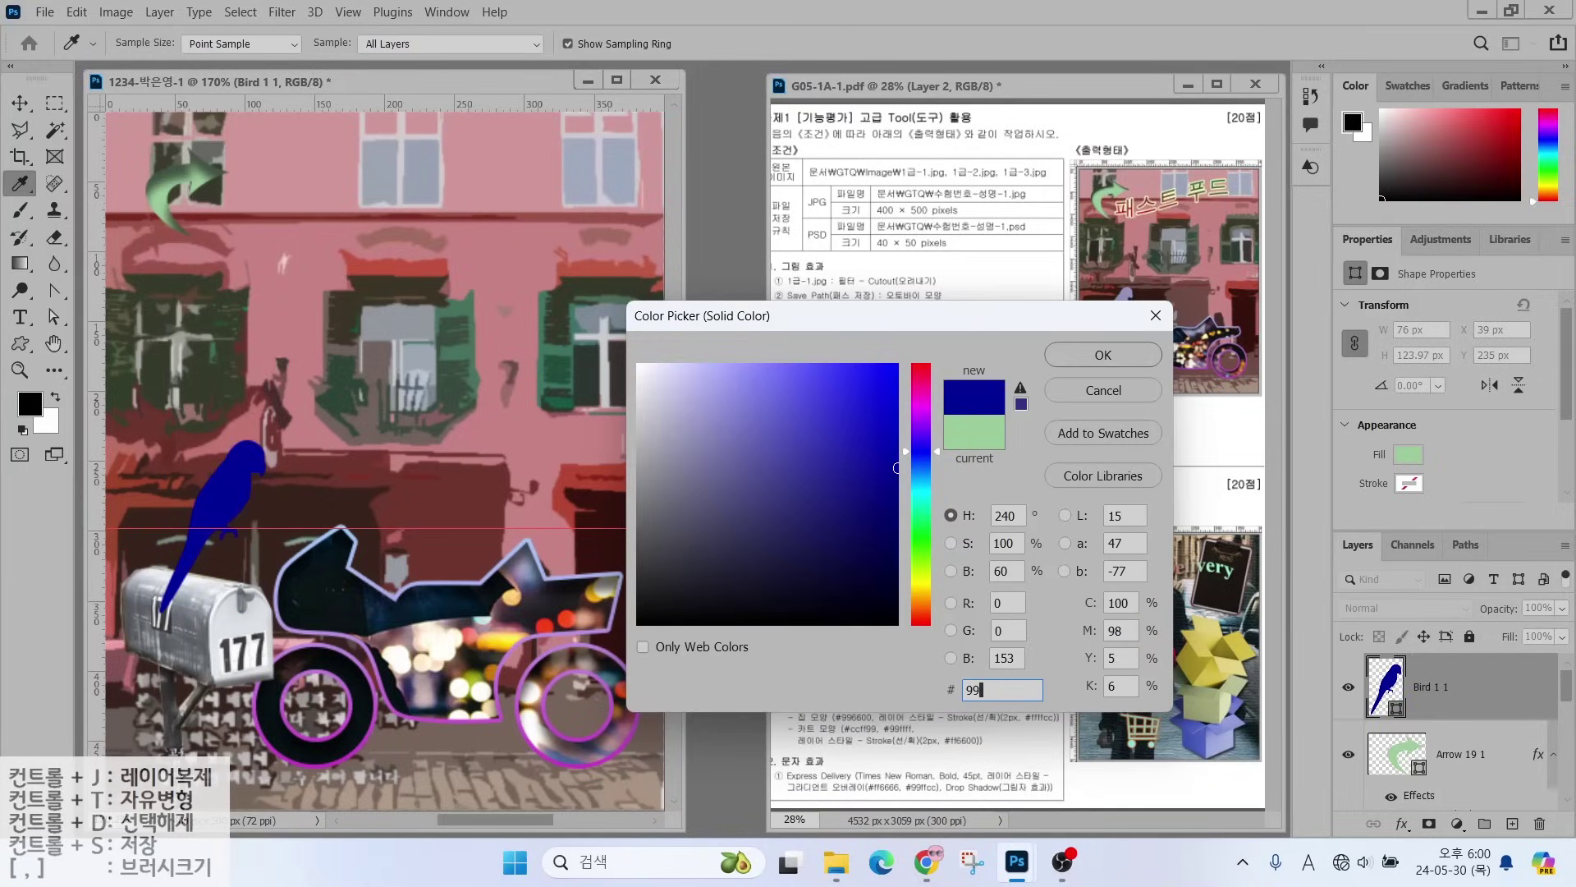
text(99cc)
key(Return)
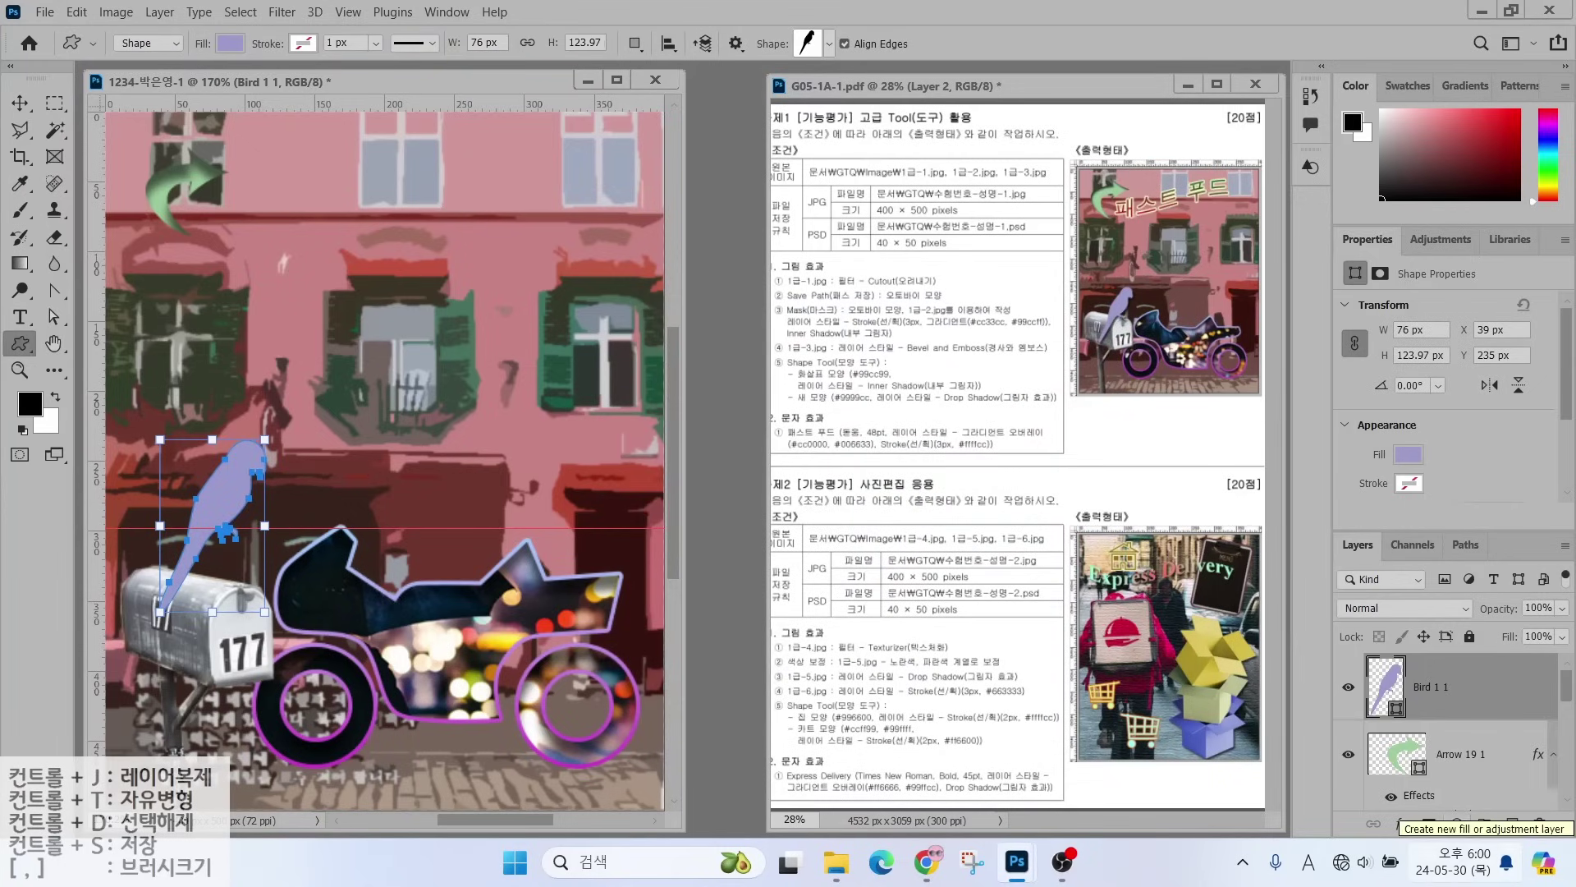
- Add a drop shadow to the bird, move it onto the mailbox, and start text above
click(1403, 827)
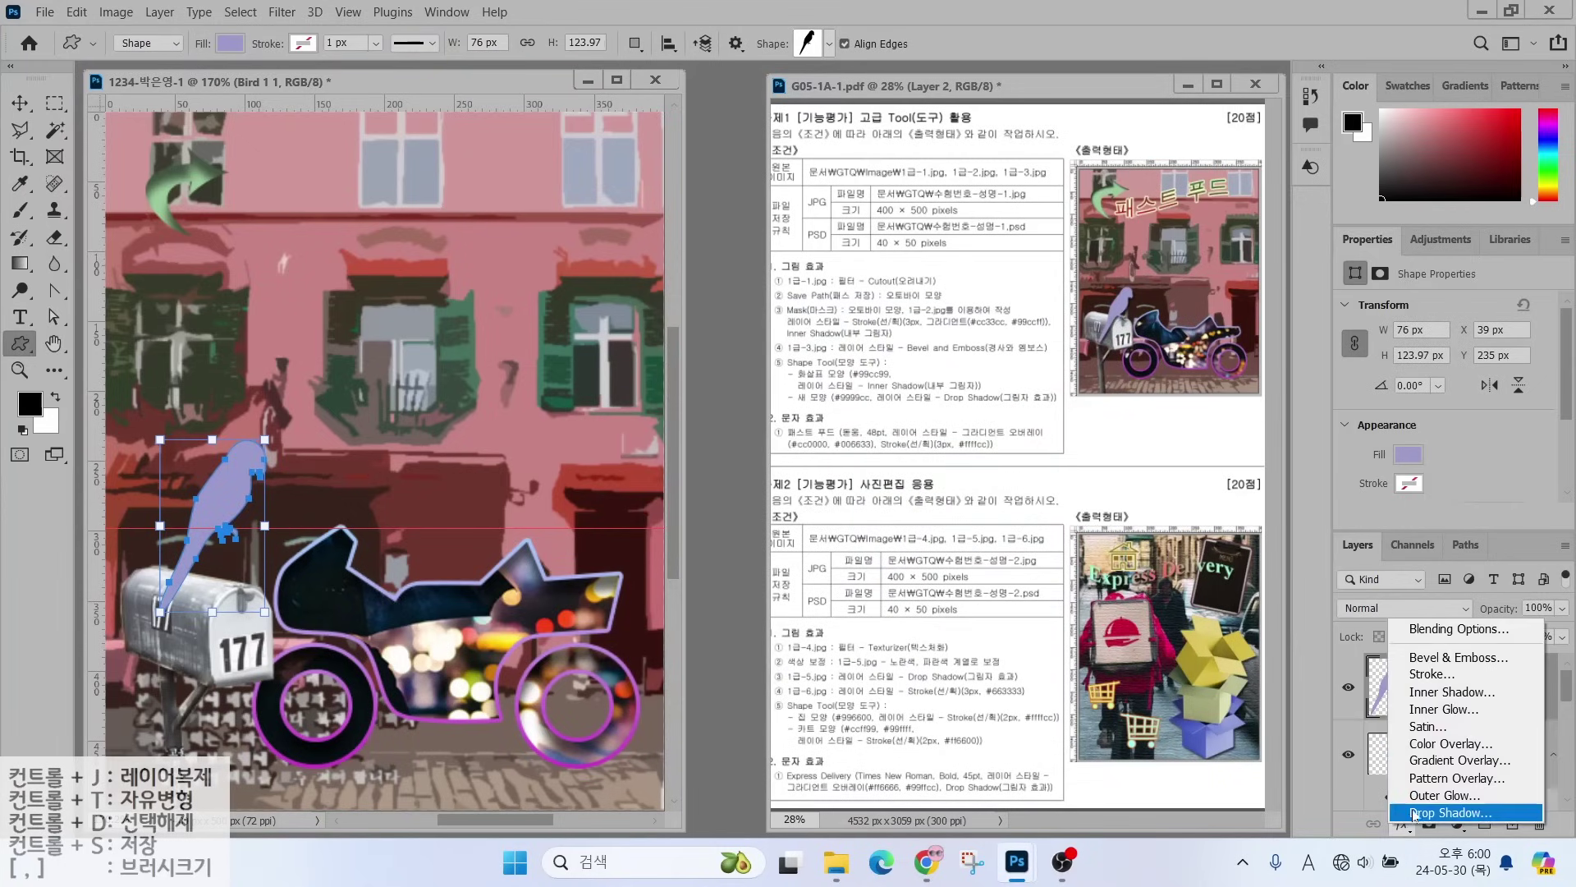
click(1412, 813)
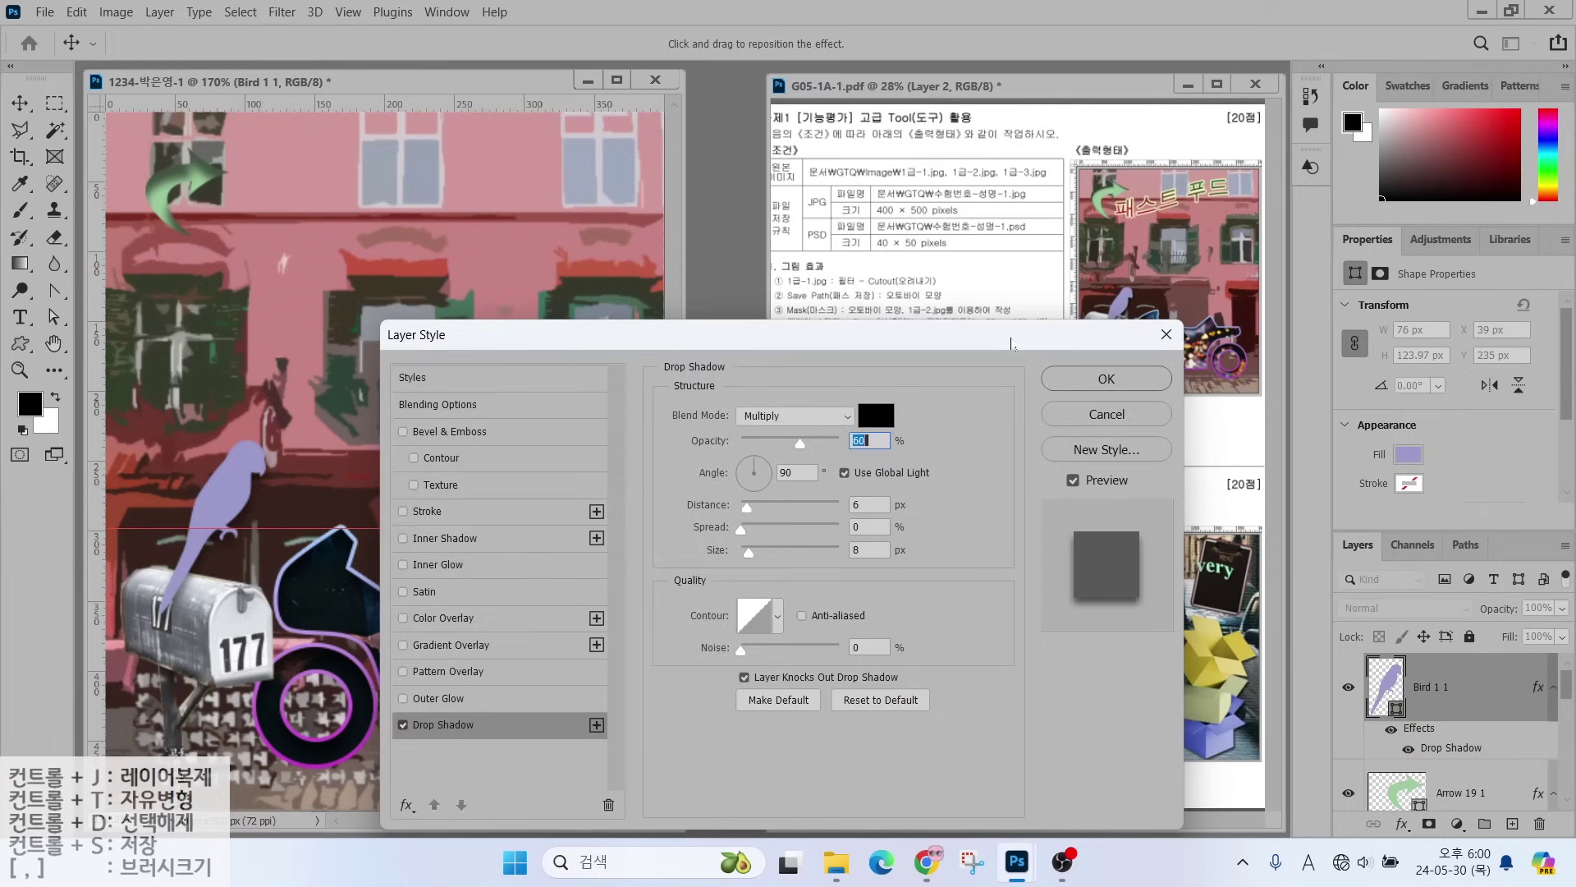
key(Return)
key(v)
drag(231, 512, 248, 563)
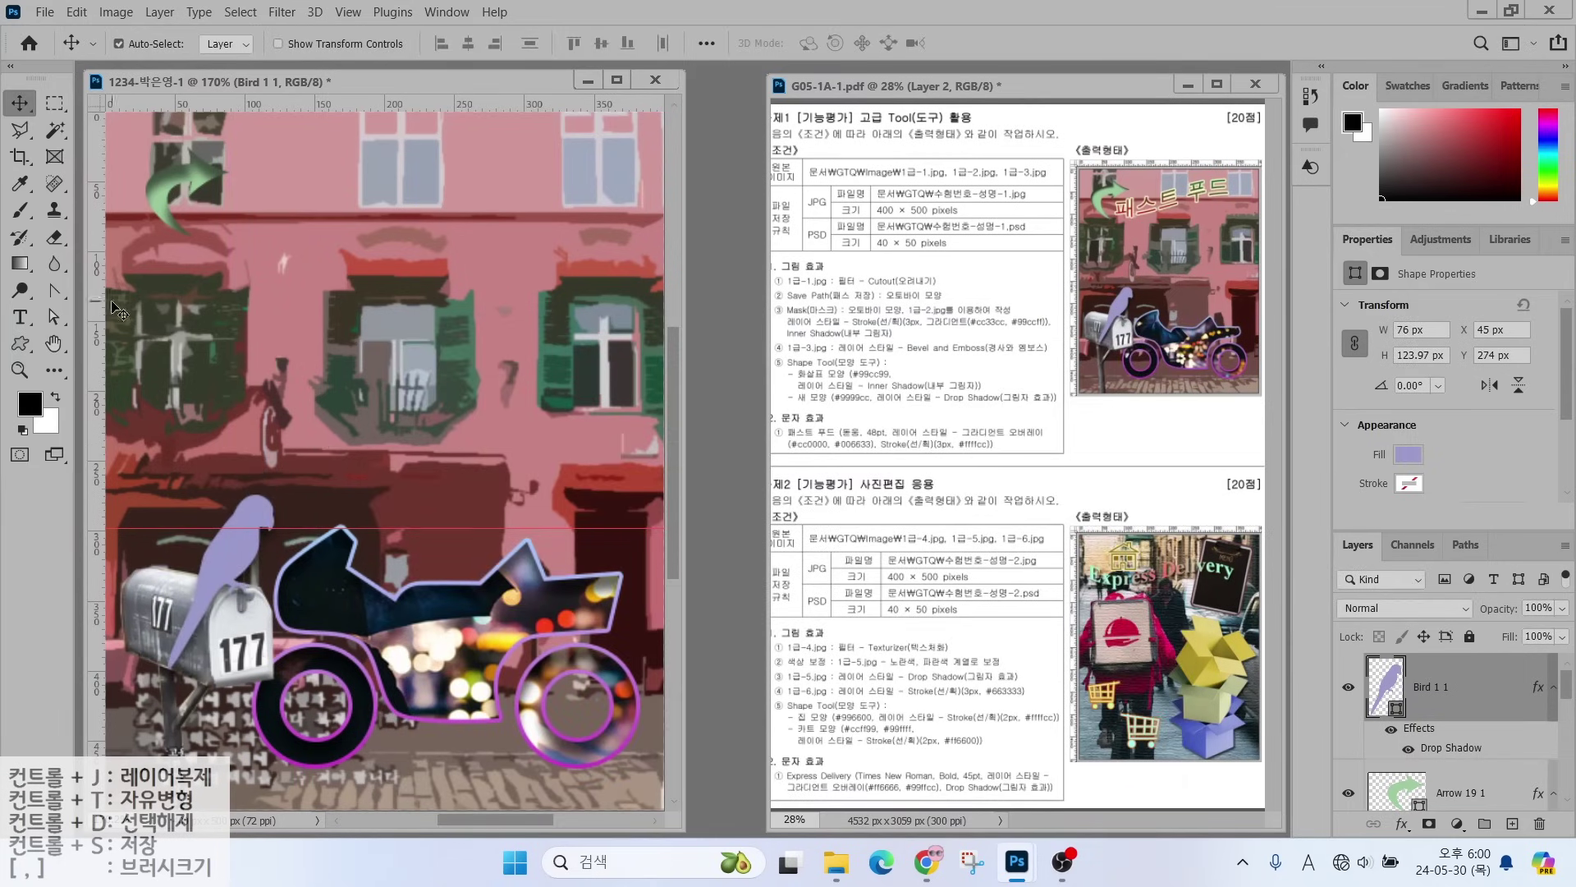
click(20, 317)
click(236, 273)
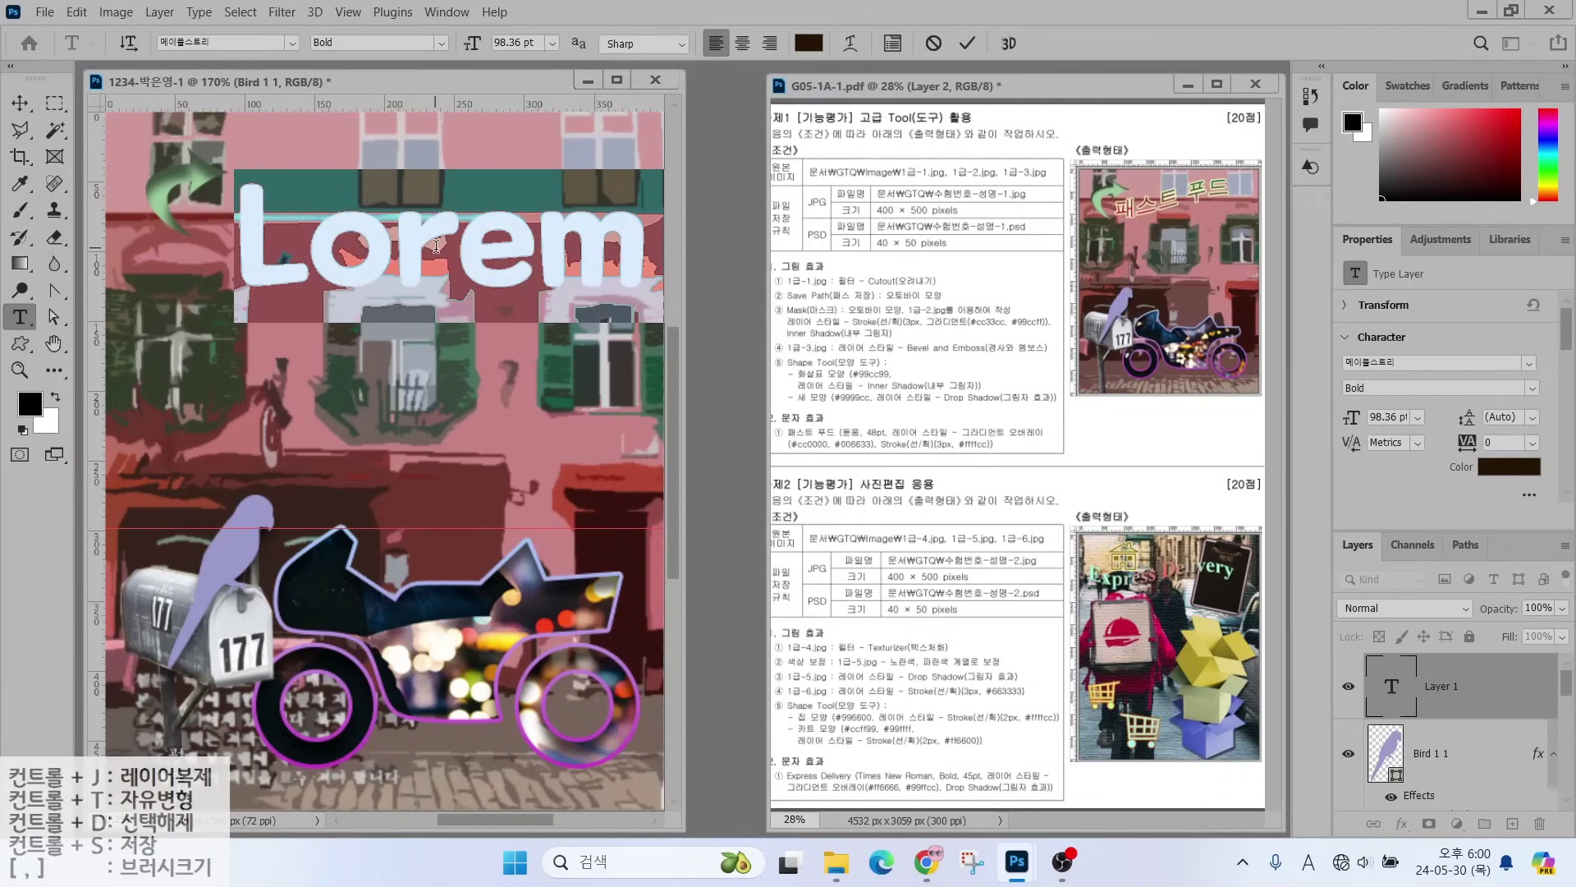
- Type the title 패스트 푸드 and set it in the 돋움 font at 48 pt
text(패 푸)
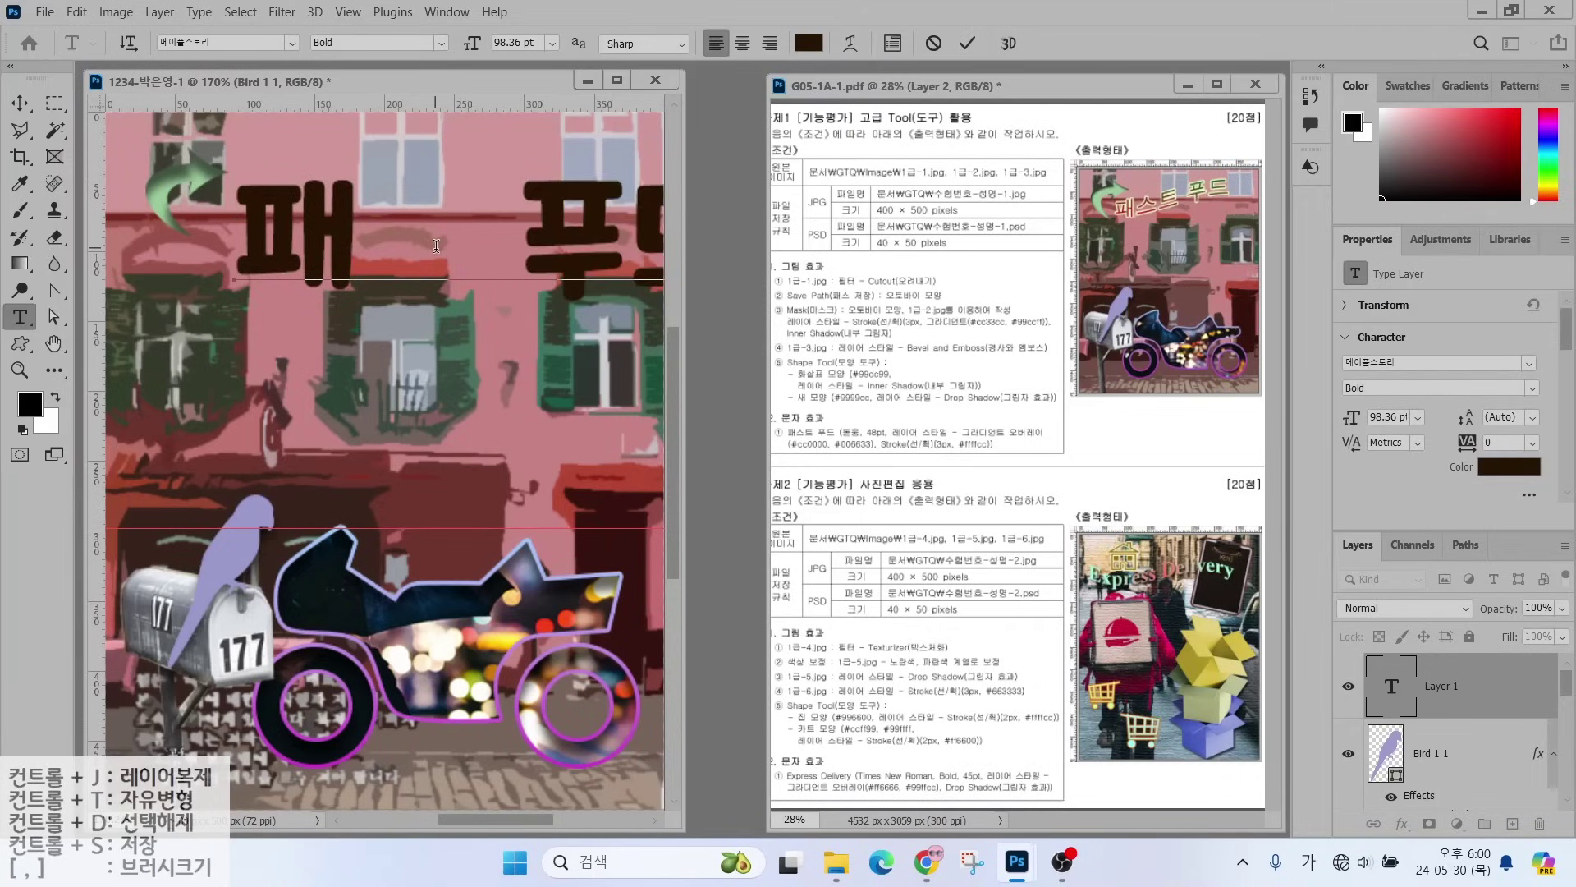
text(스트)
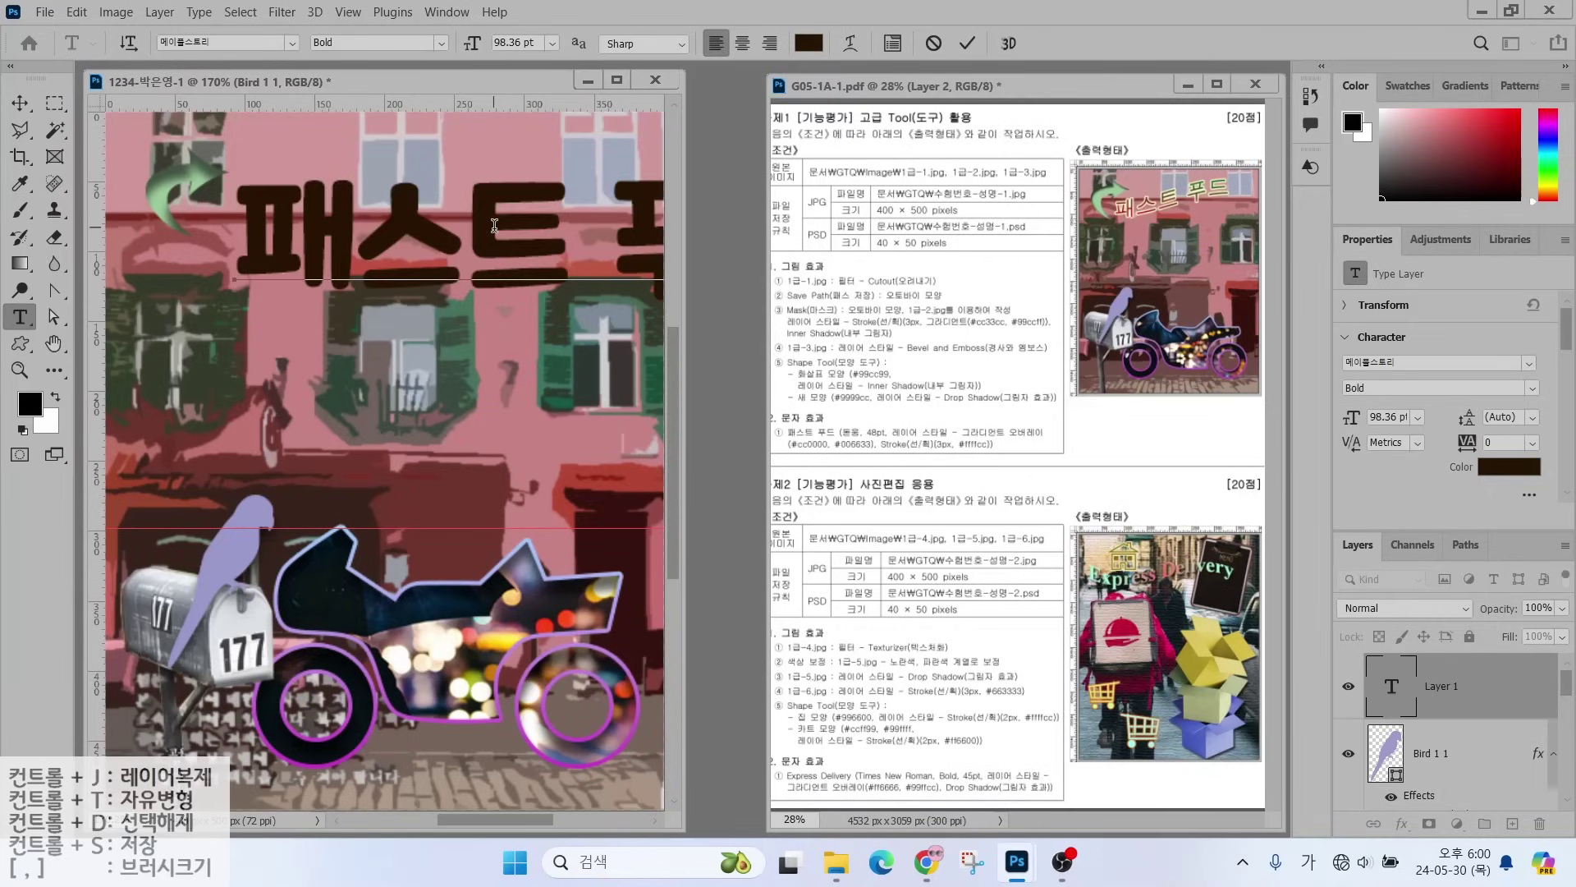
key(ctrl+Return)
click(291, 43)
text(돋움)
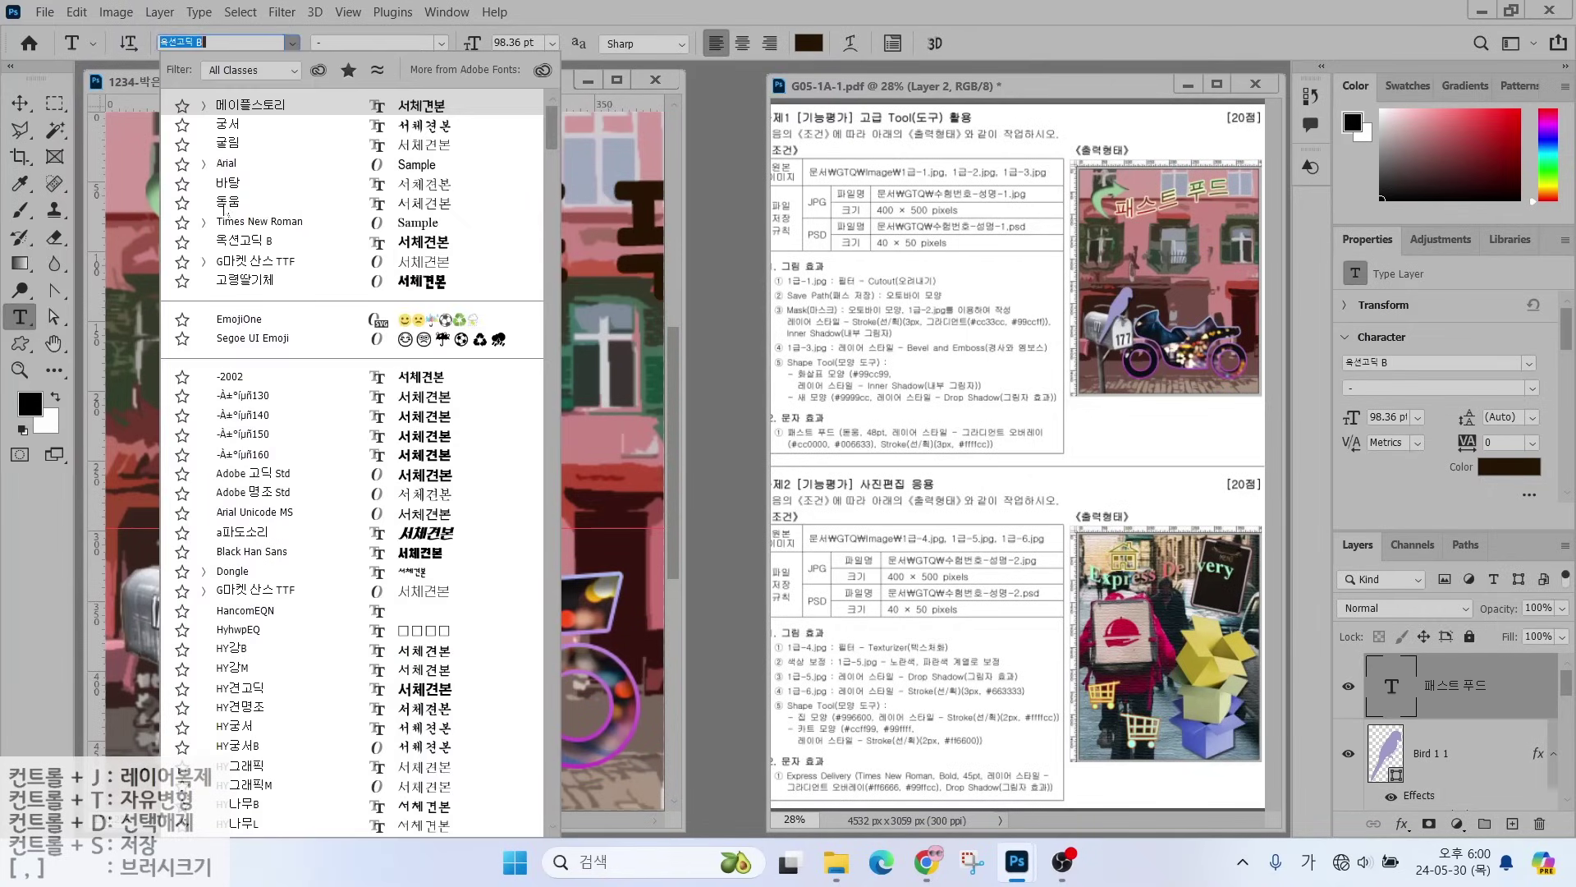
key(Return)
click(517, 43)
text(48)
key(Return)
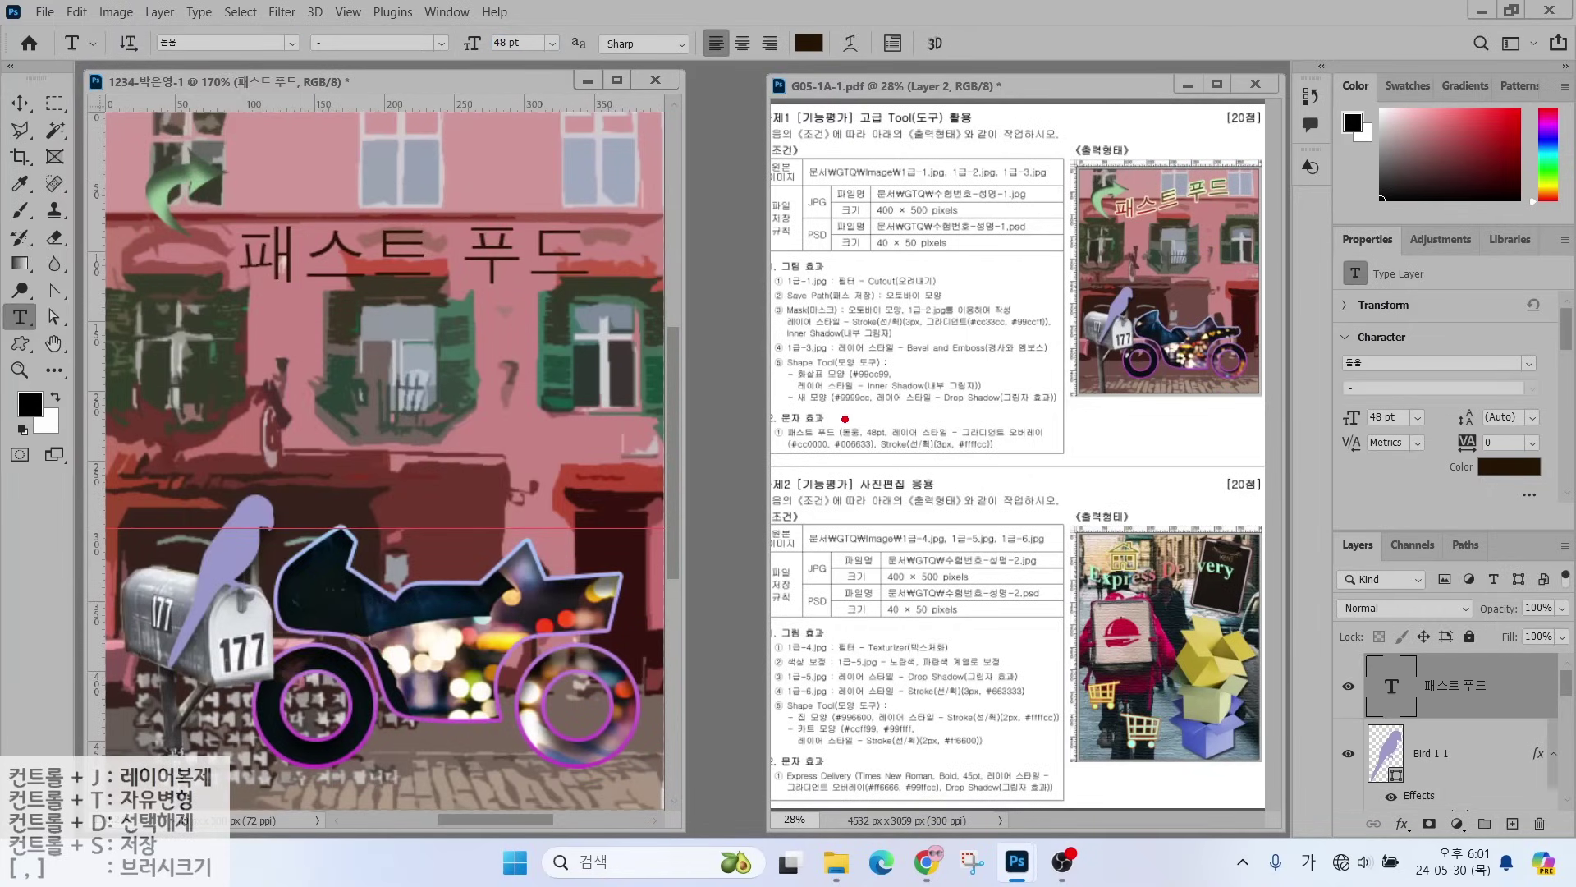
mouse_move(844, 420)
mouse_down()
mouse_move(878, 373)
mouse_move(911, 398)
mouse_move(936, 372)
mouse_move(1001, 378)
mouse_up()
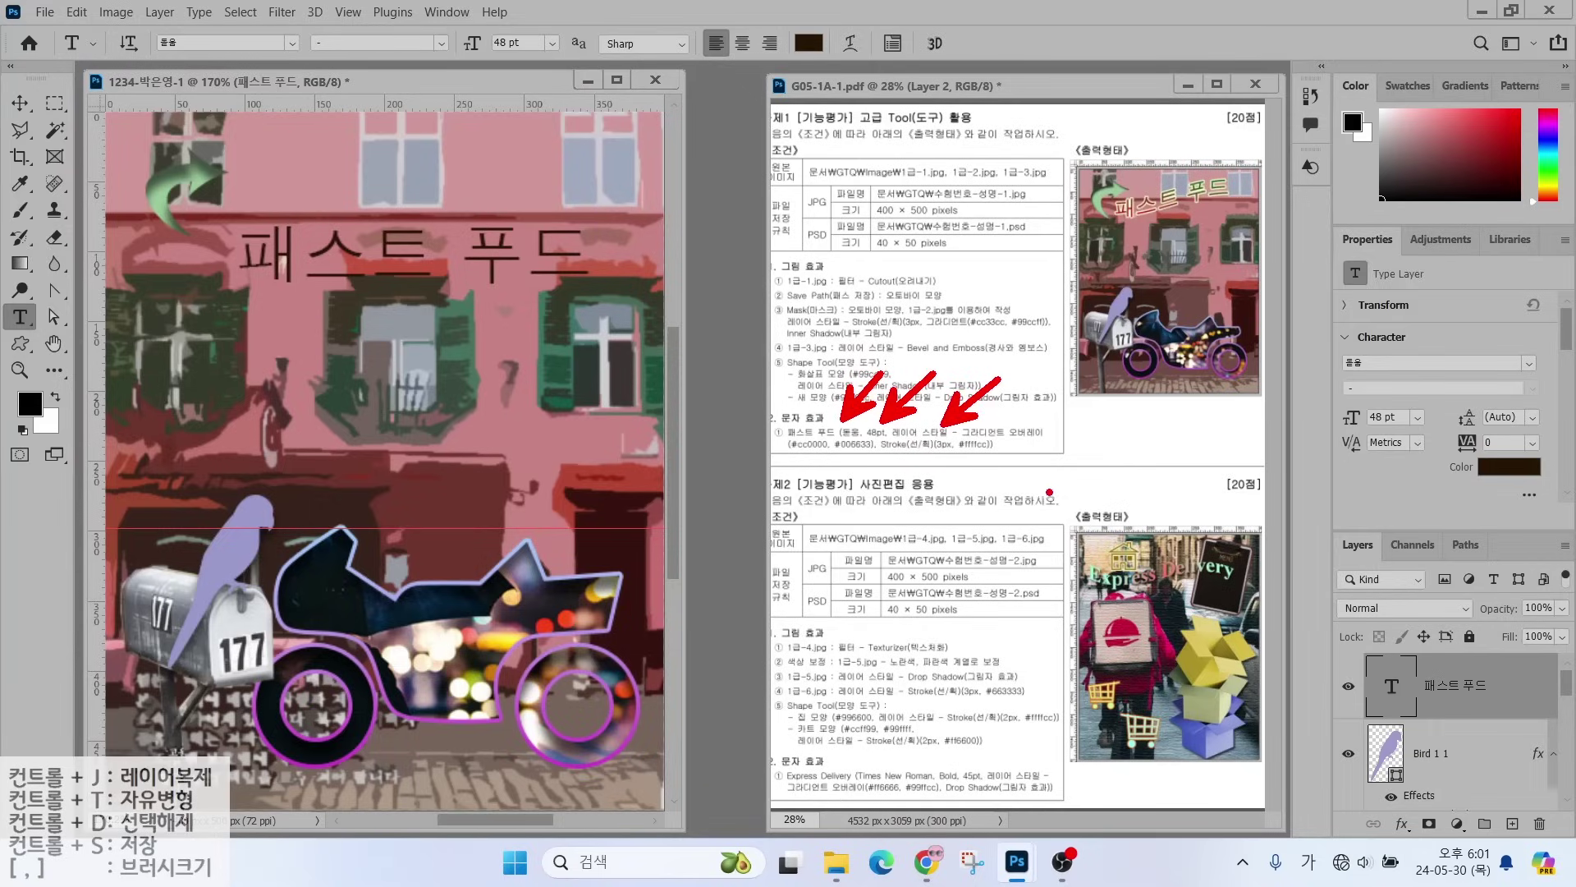
key(Escape)
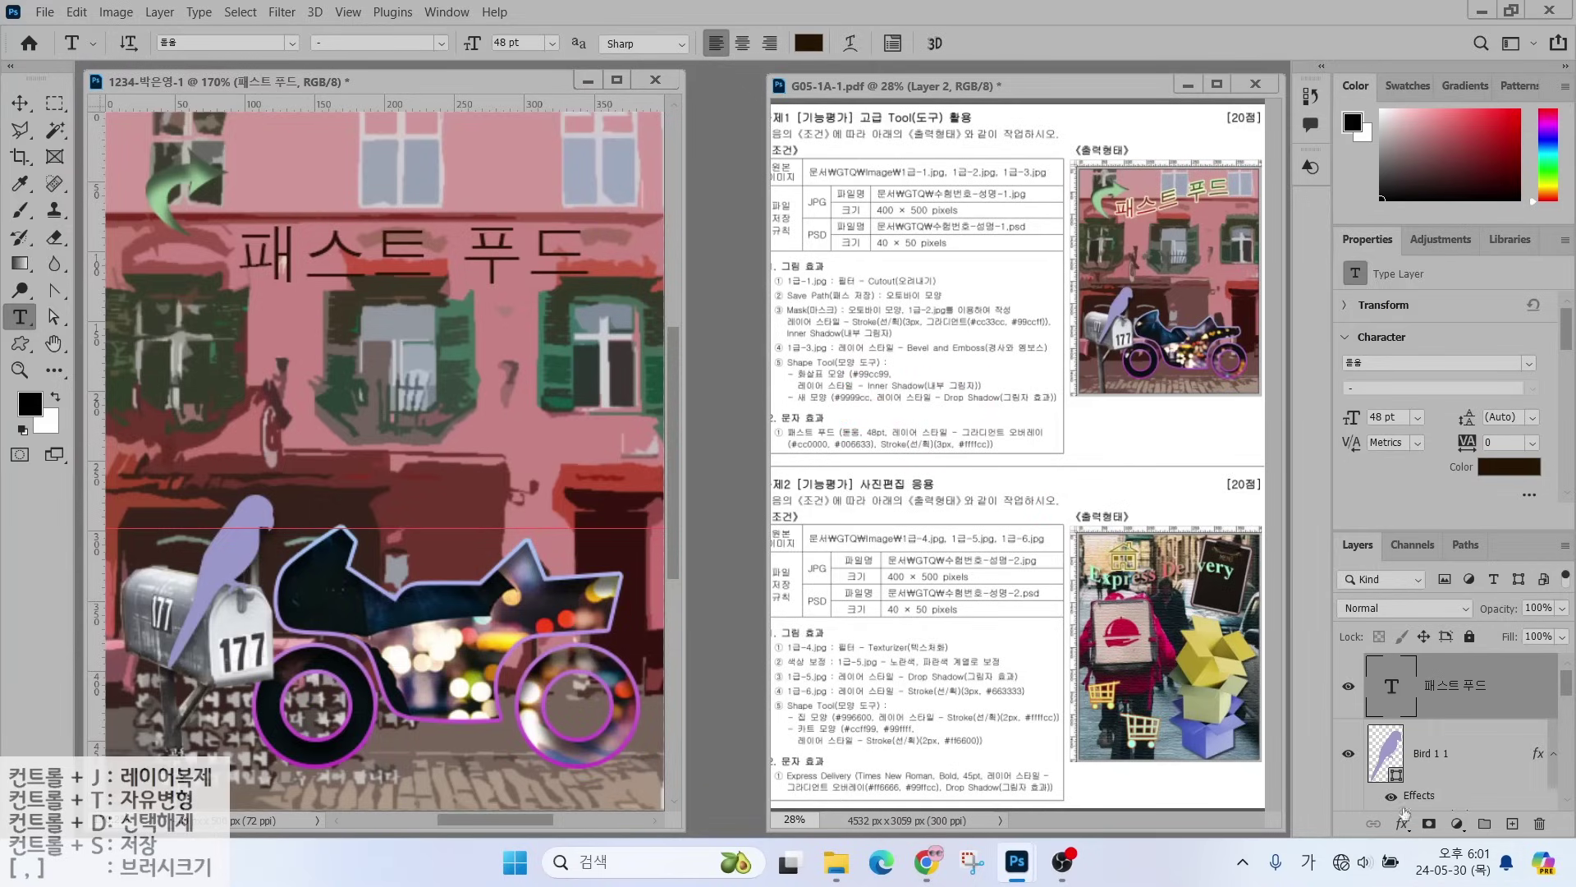
- Give the title a 3 px solid pale-yellow (ffffcc) stroke
click(1402, 824)
click(1428, 680)
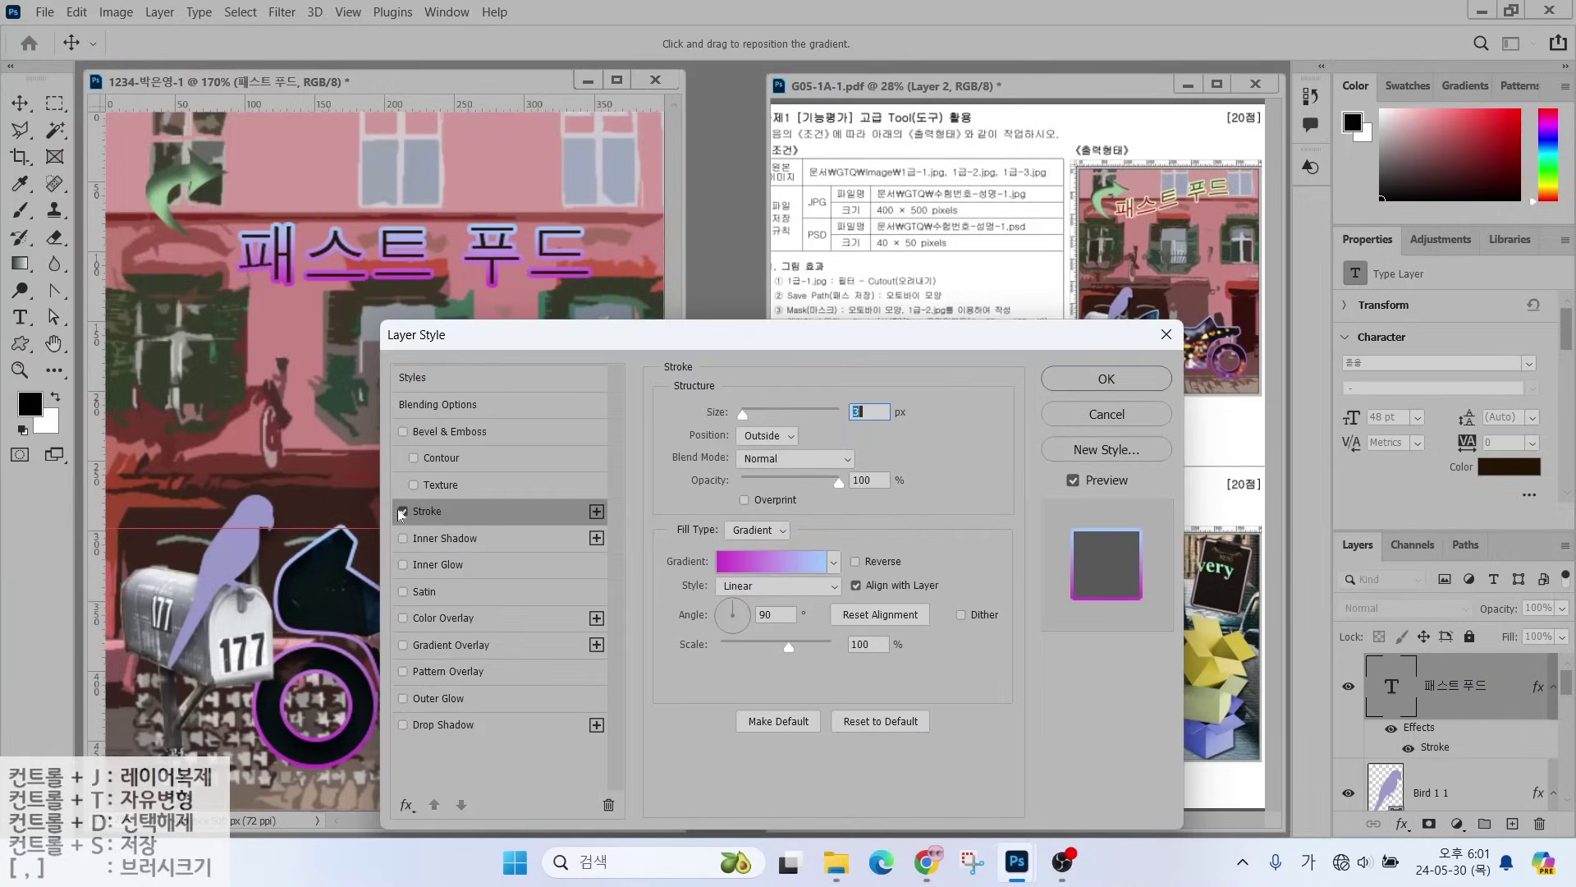
click(757, 530)
click(752, 548)
click(745, 562)
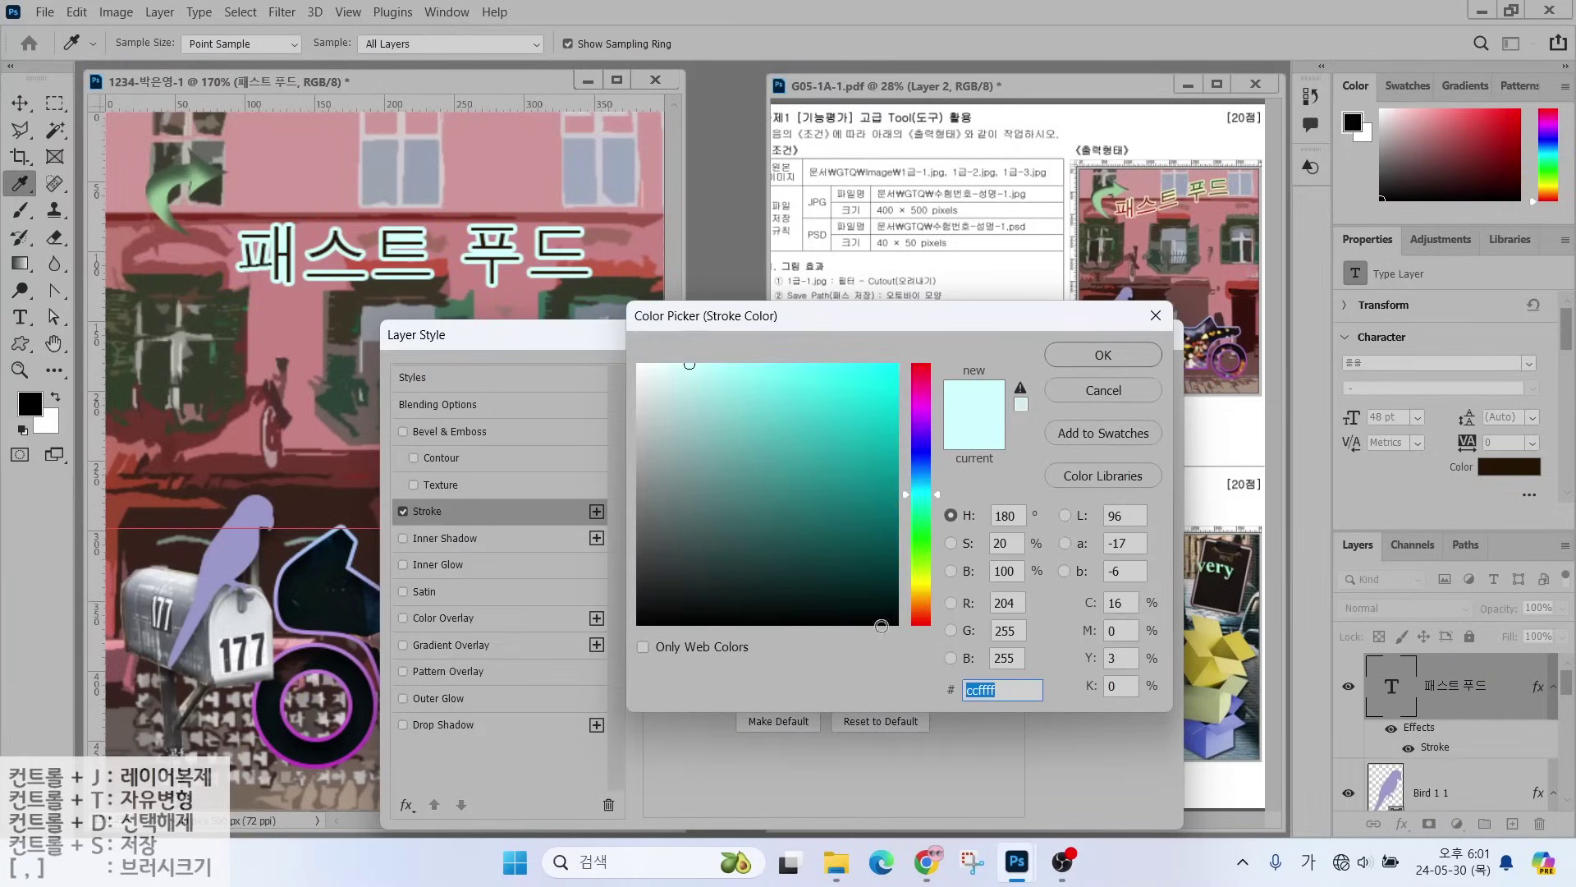
text(0ffffcc)
key(Return)
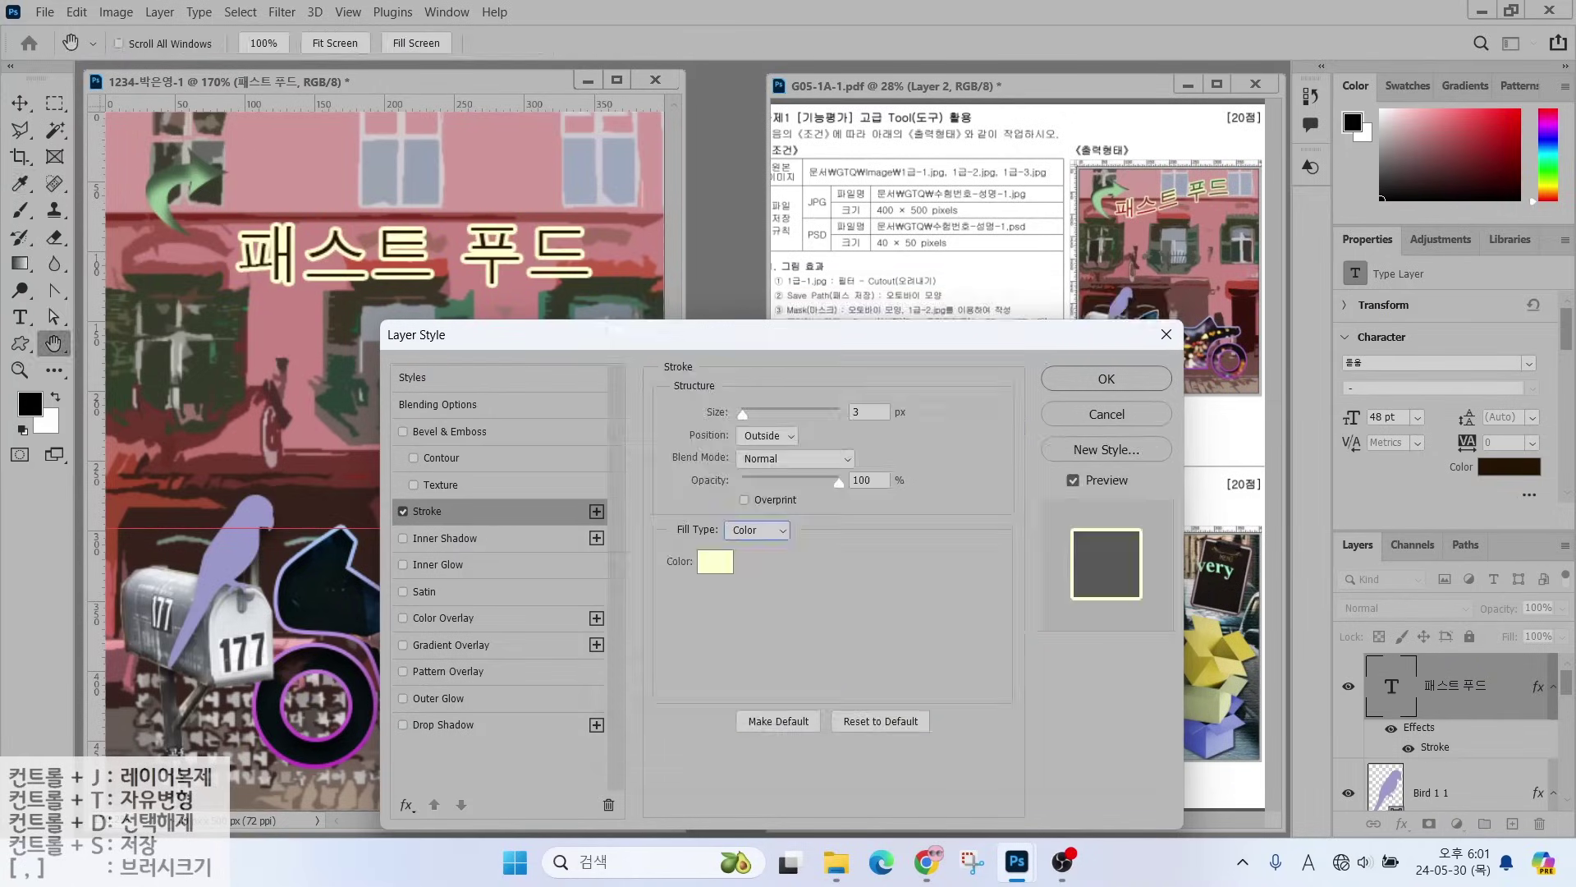
- Add a gradient overlay from #cc0000 red to #006633 dark green and apply the style
click(444, 644)
click(784, 365)
click(312, 460)
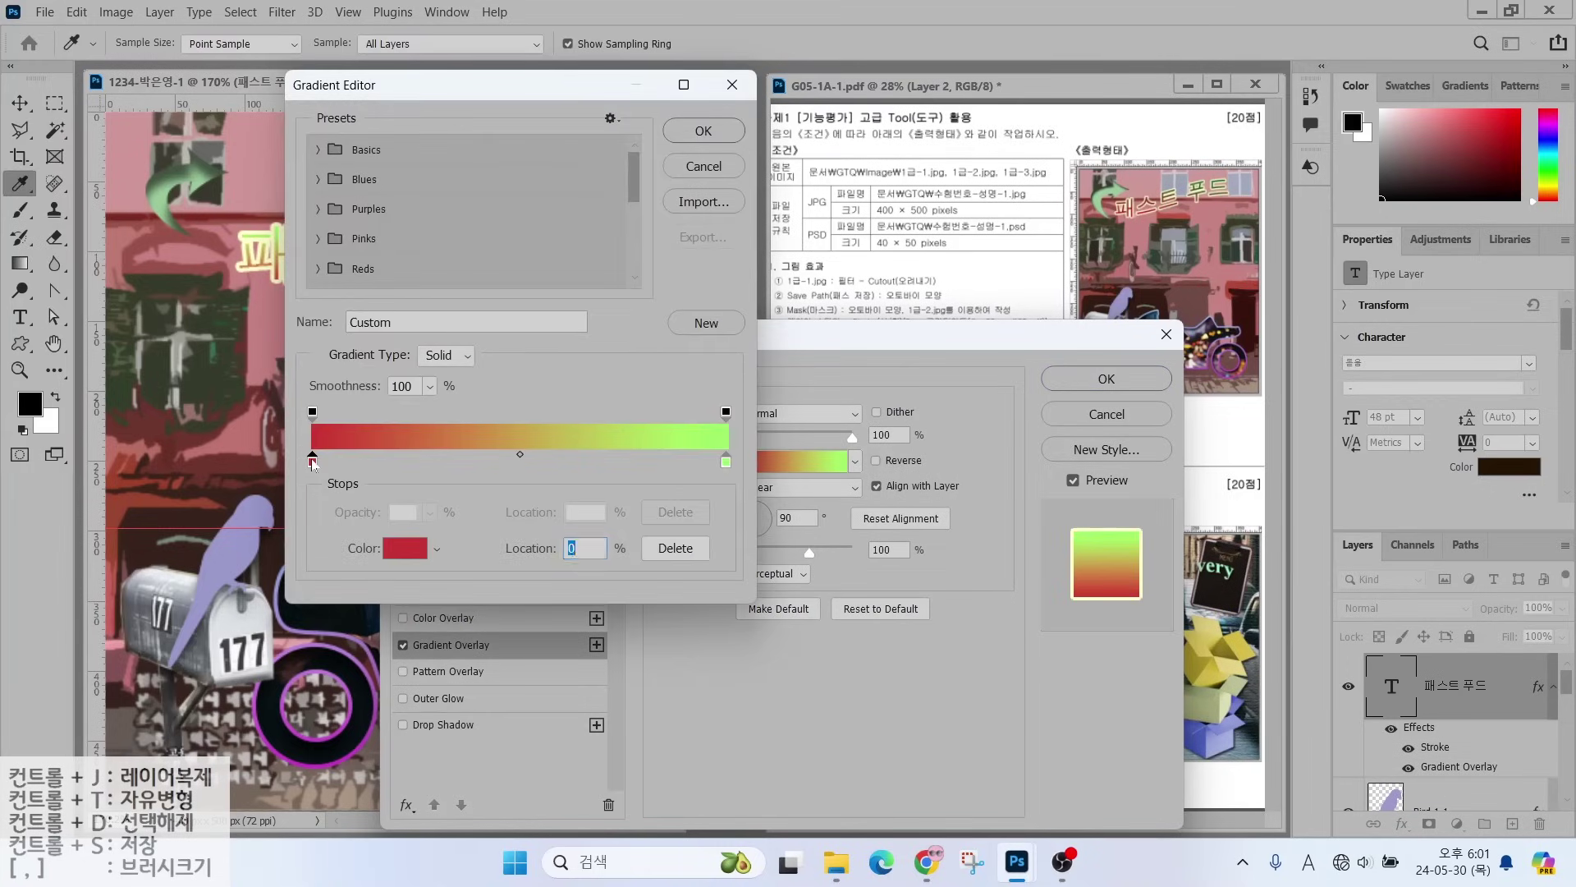
click(405, 547)
text(cc0000)
key(Return)
click(729, 461)
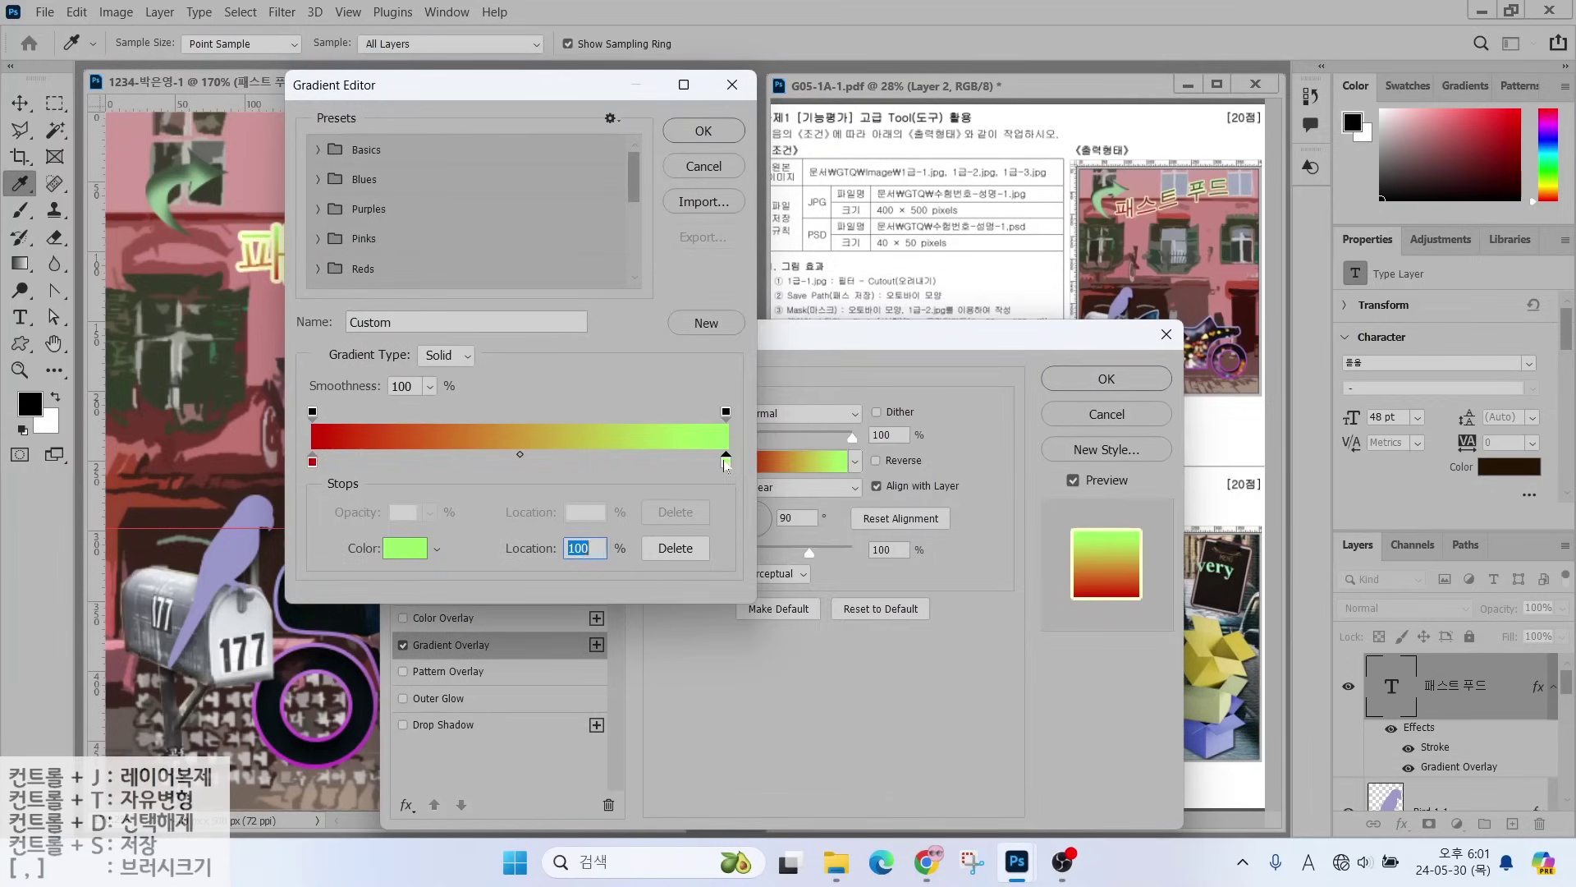
click(404, 547)
text(006633)
key(Return)
key(Return)
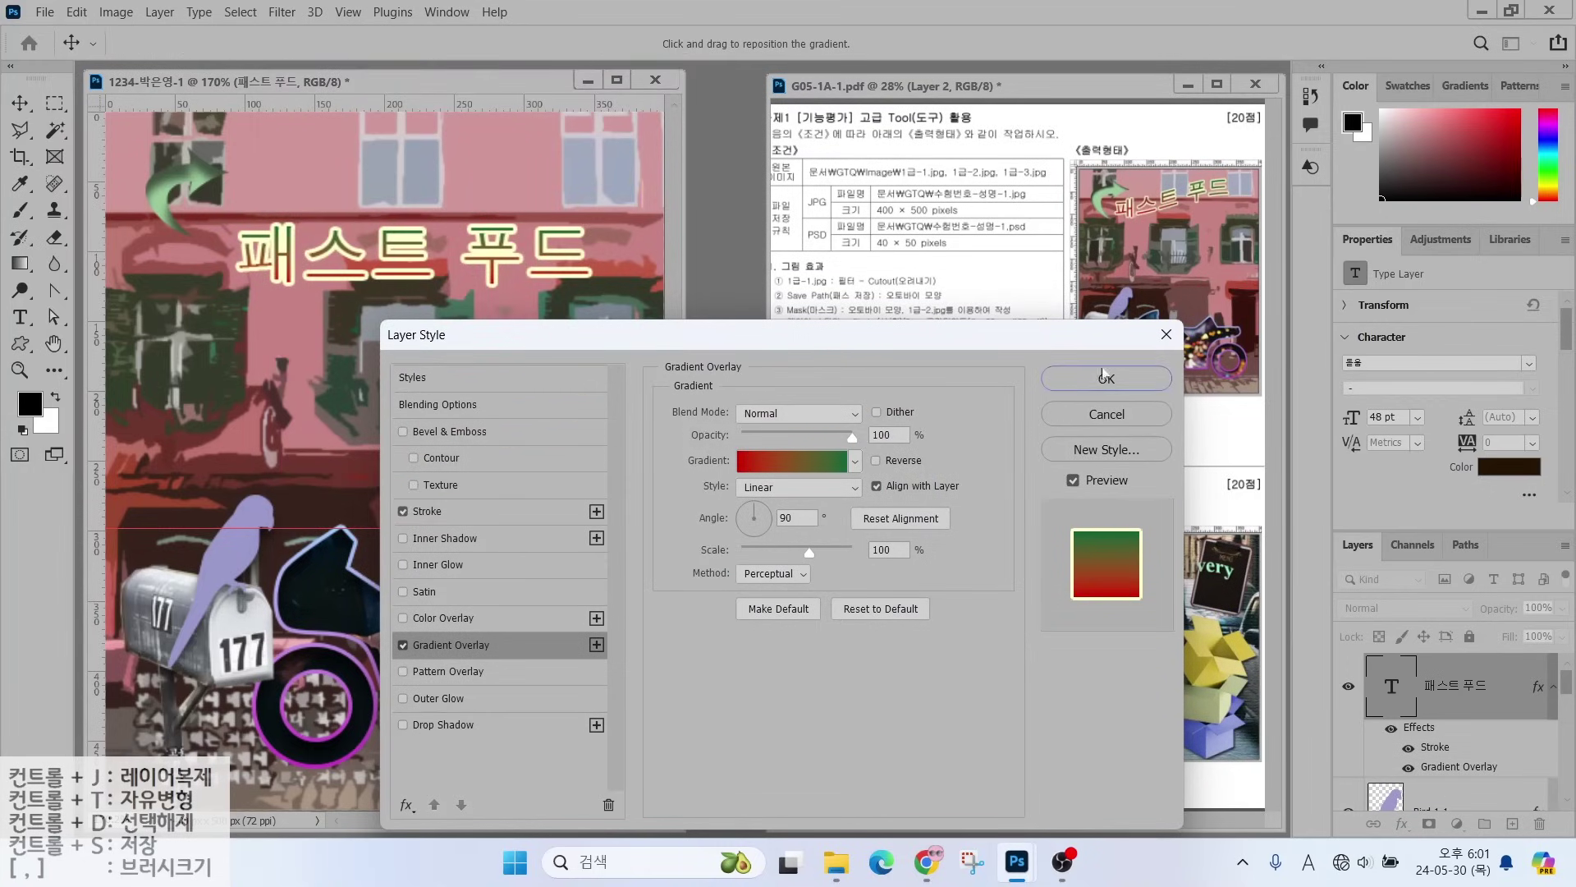
click(1102, 376)
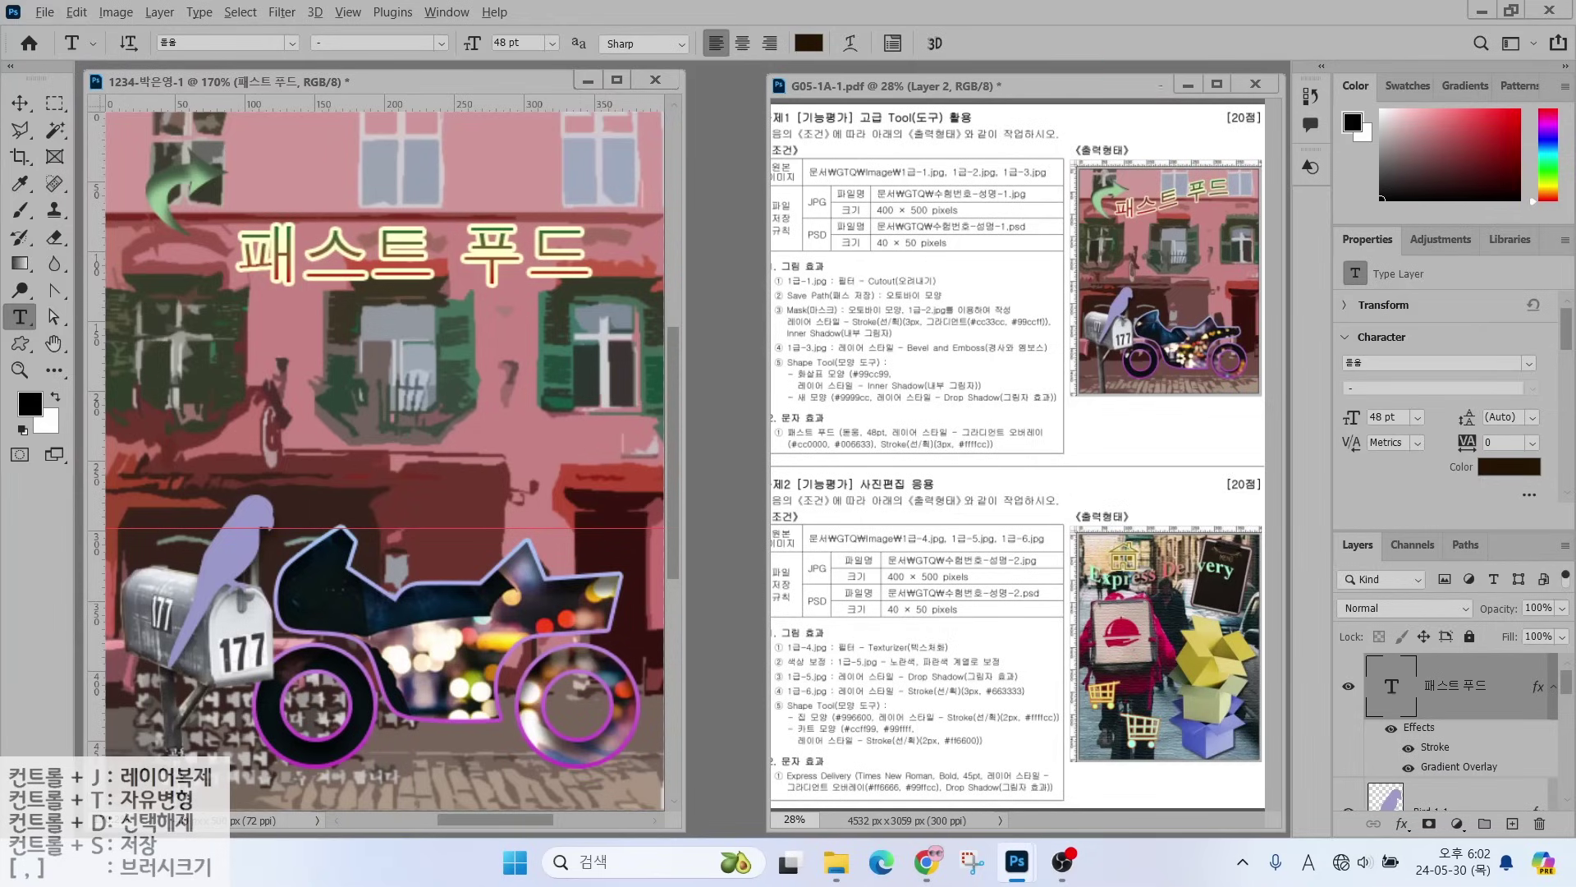
- Try several drag adjustments around the title and cancel them
drag(1117, 192, 1075, 134)
drag(1222, 177, 1266, 135)
drag(1129, 231, 1250, 200)
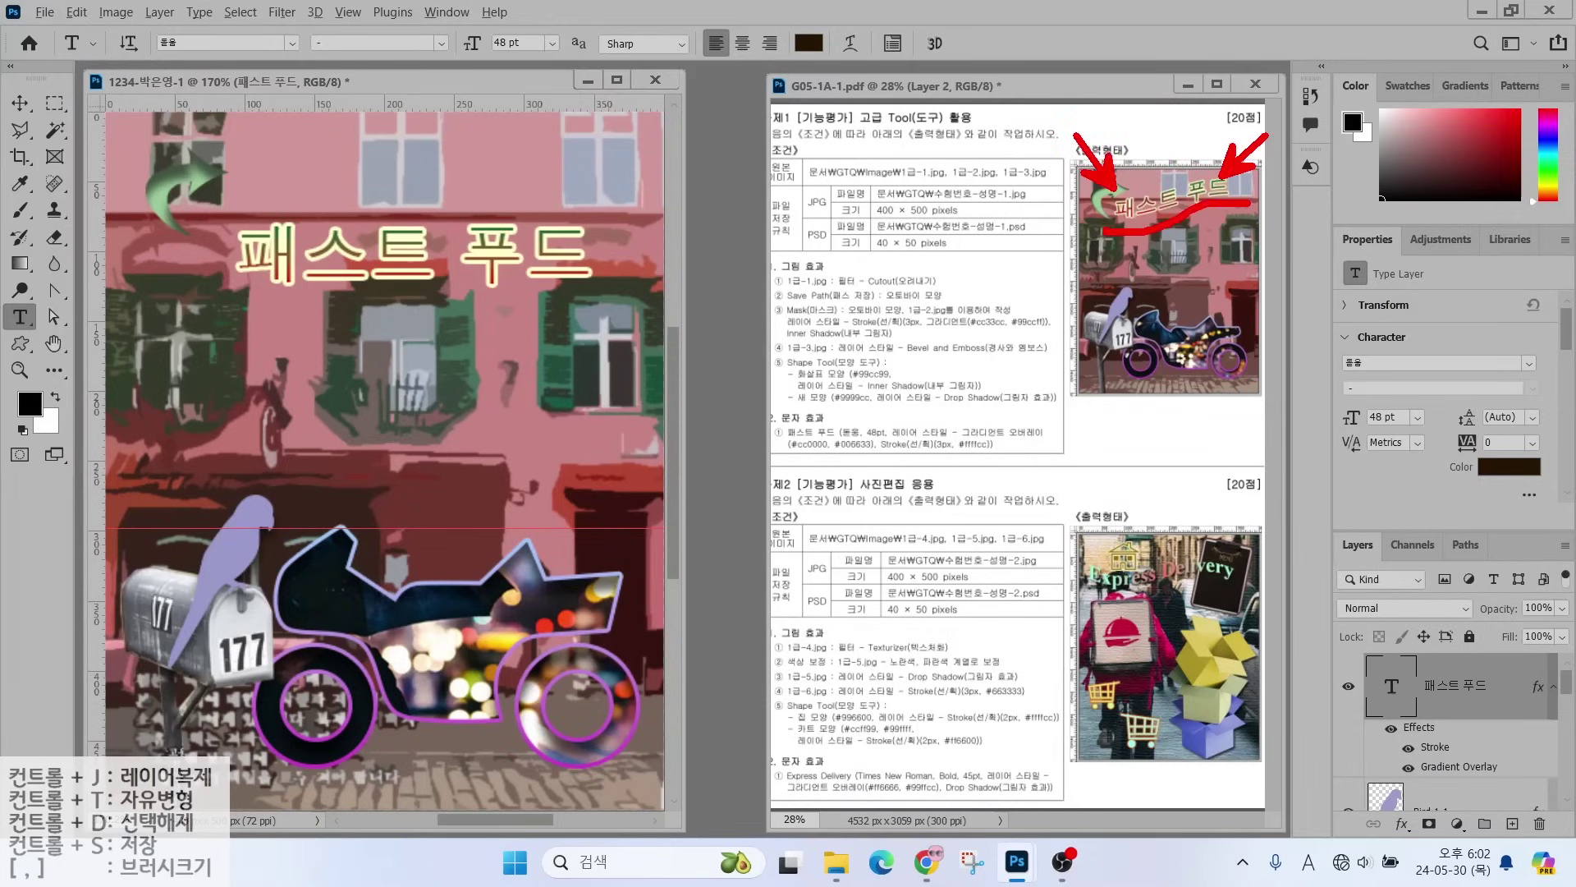
key(Escape)
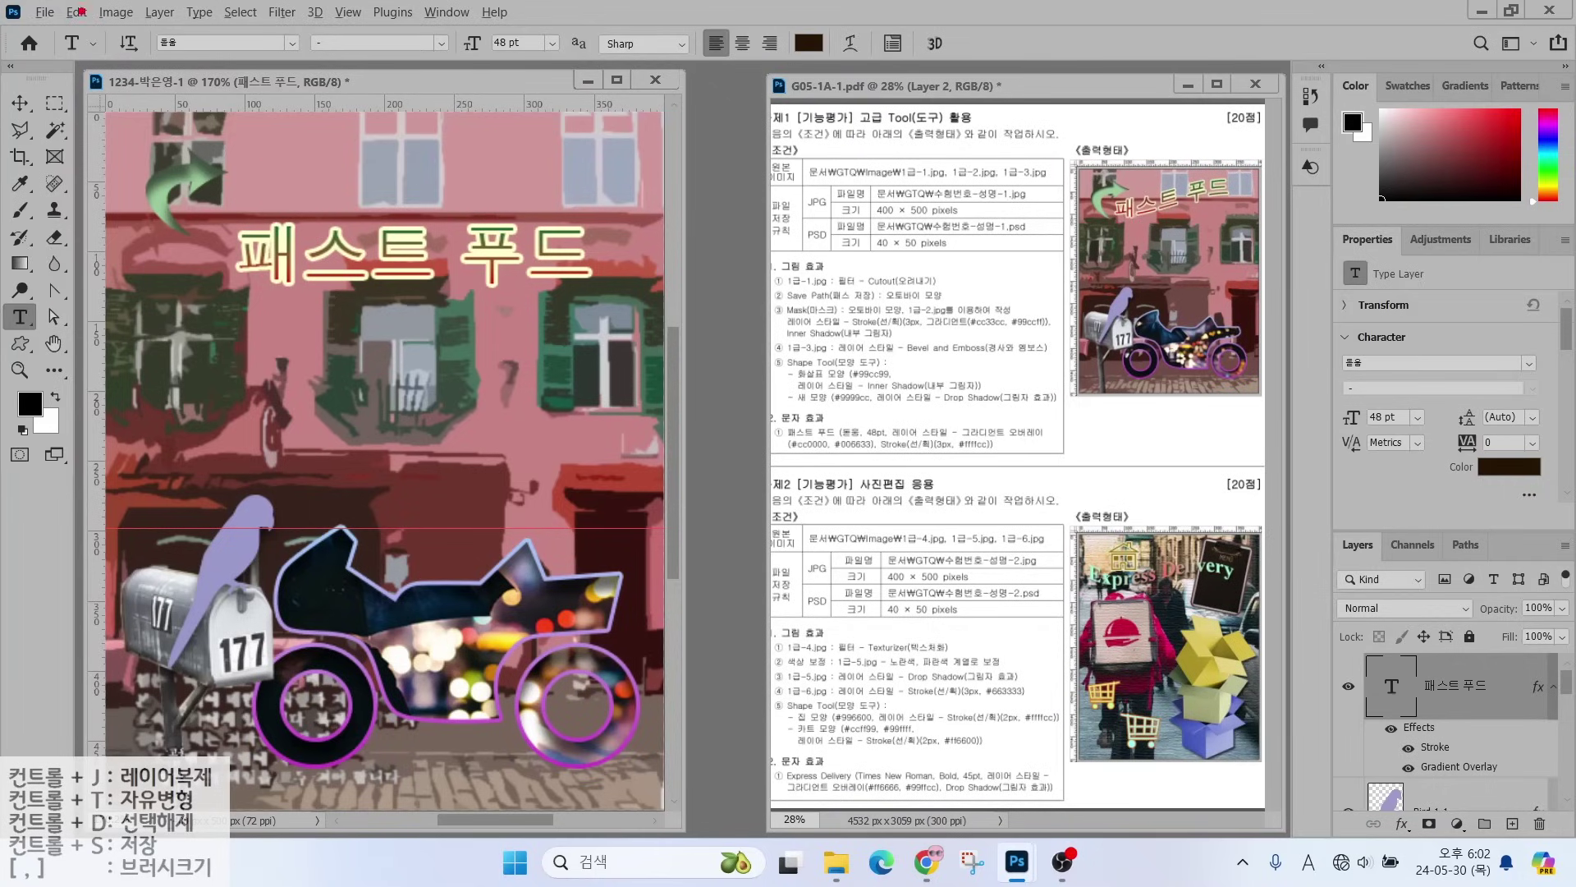
drag(227, 63, 175, 119)
drag(490, 50, 431, 111)
drag(697, 57, 637, 119)
mouse_move(860, 51)
mouse_down()
mouse_move(802, 48)
mouse_move(831, 10)
mouse_move(877, 24)
mouse_move(891, 103)
mouse_up()
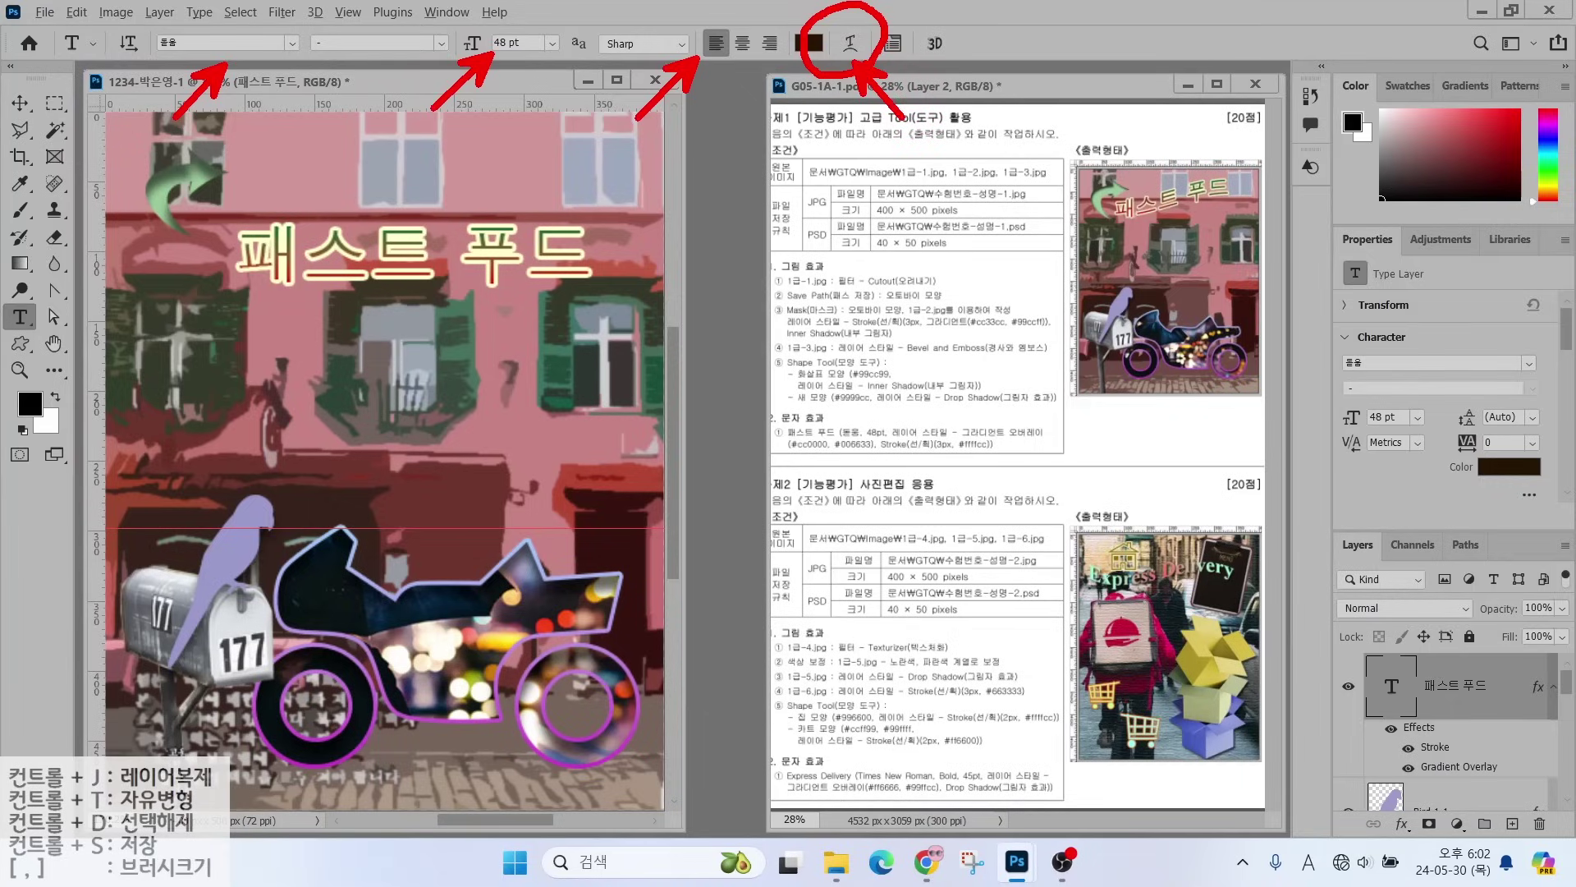
key(Escape)
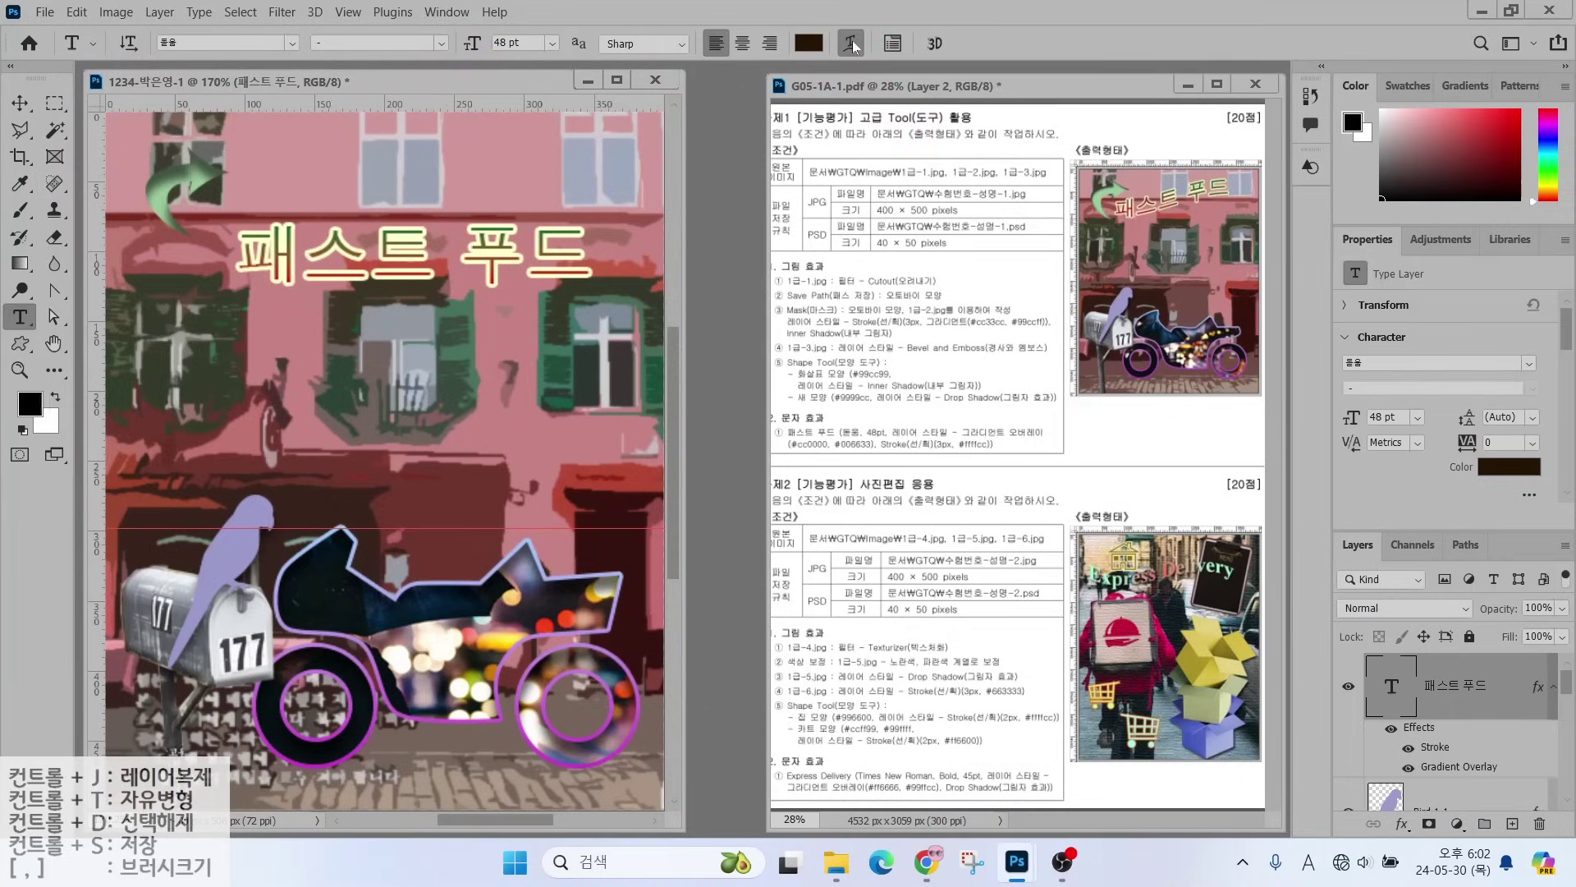
- Warp the title with the Rise style and move it up-left beside the green arrow
click(852, 41)
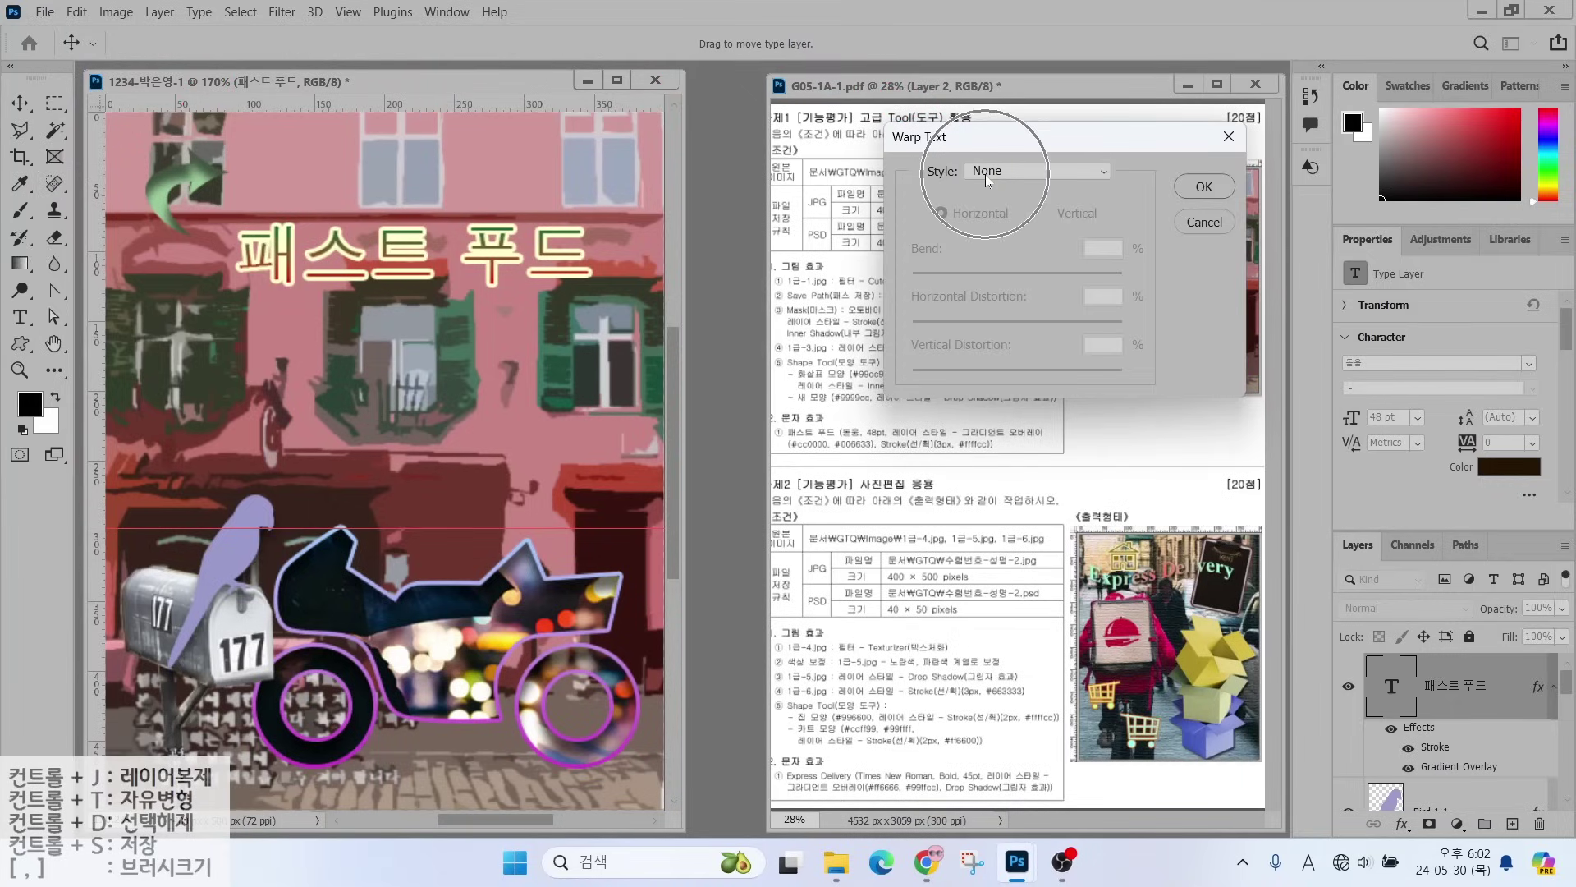
click(986, 174)
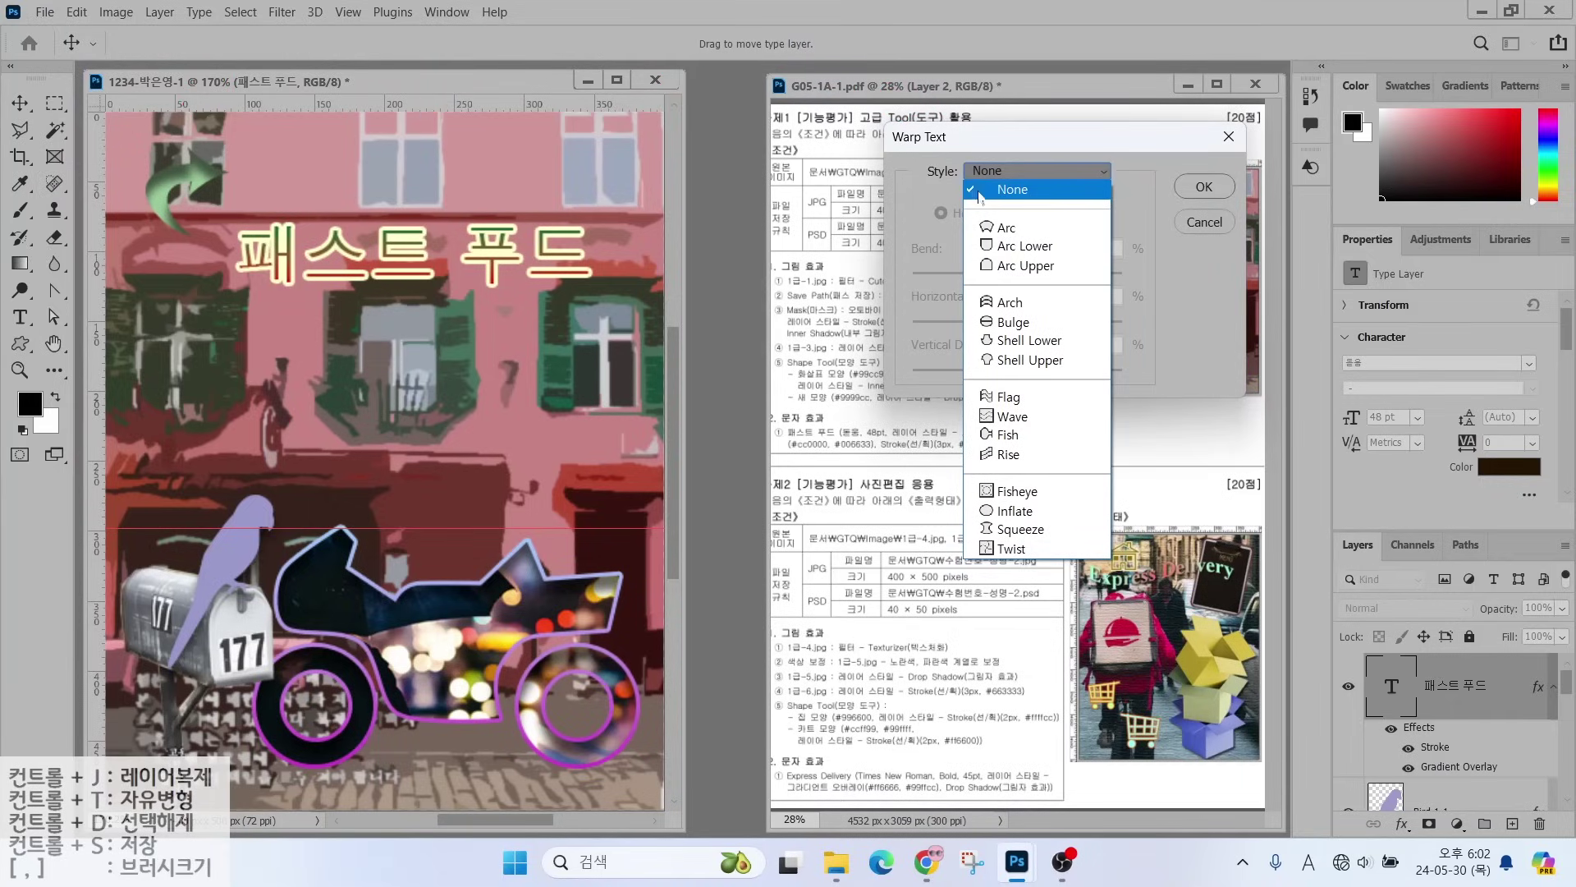
click(1008, 454)
key(Return)
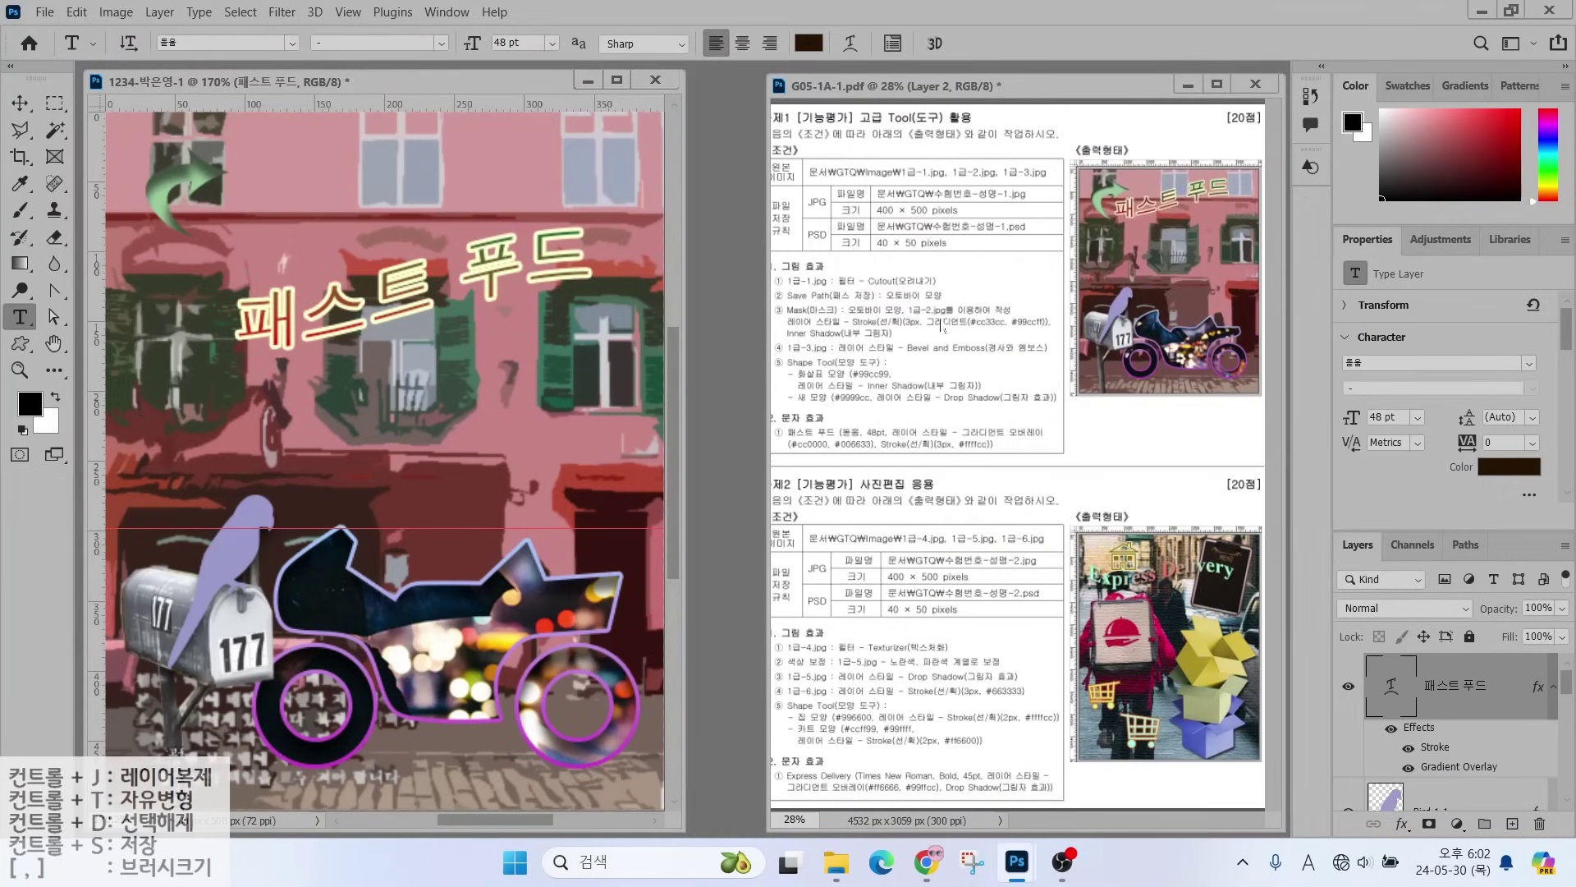
key(v)
drag(410, 295, 382, 197)
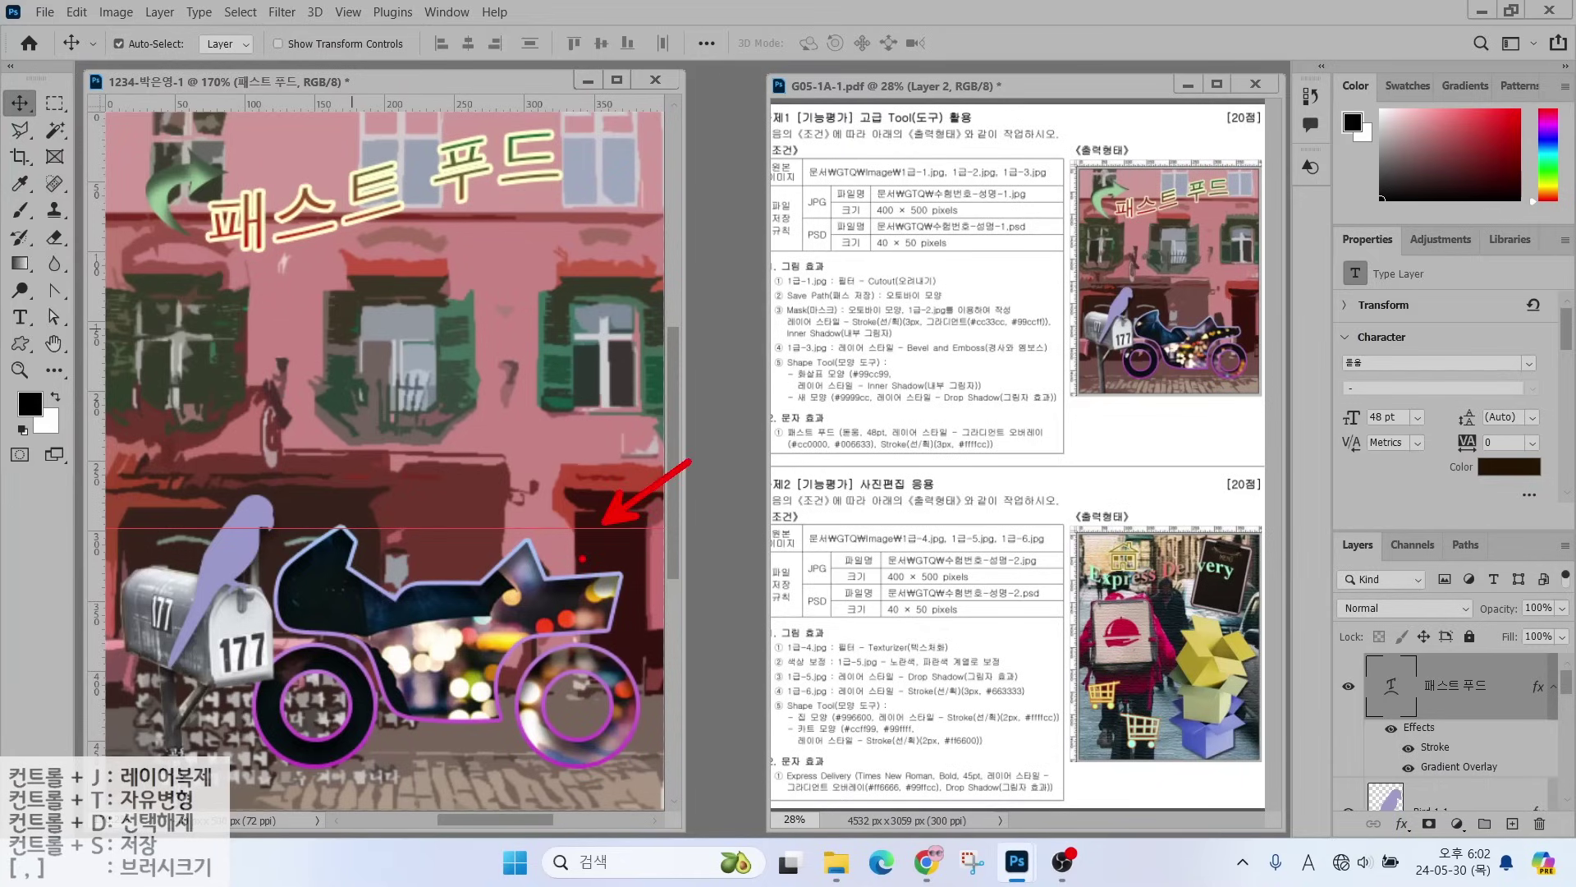
- Clear the horizontal guide line from the image using View > Clear Guides
click(353, 17)
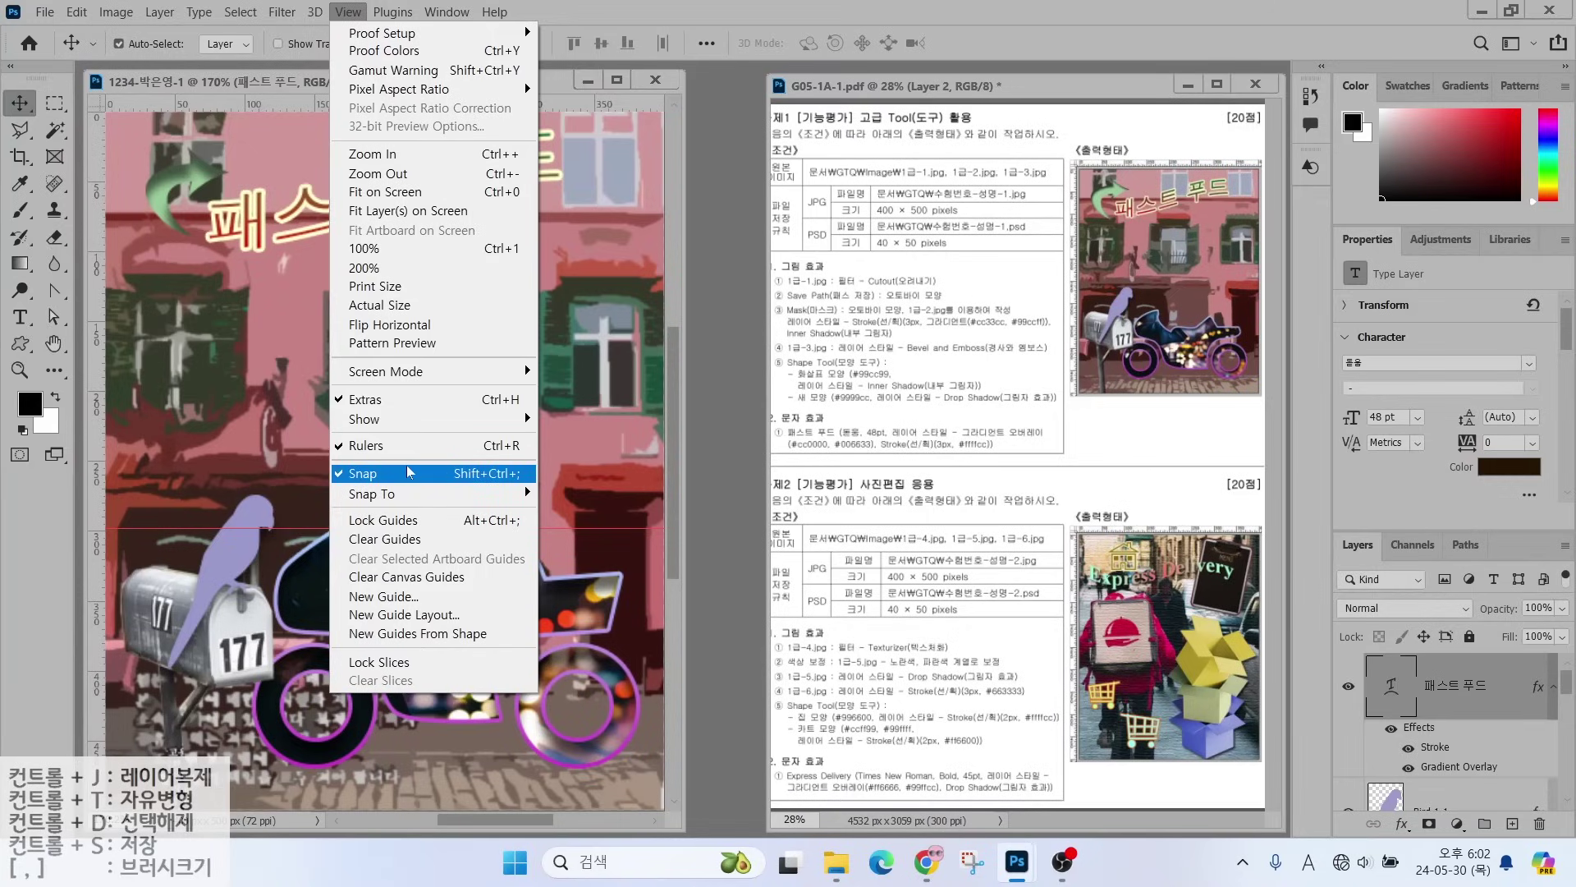
click(416, 538)
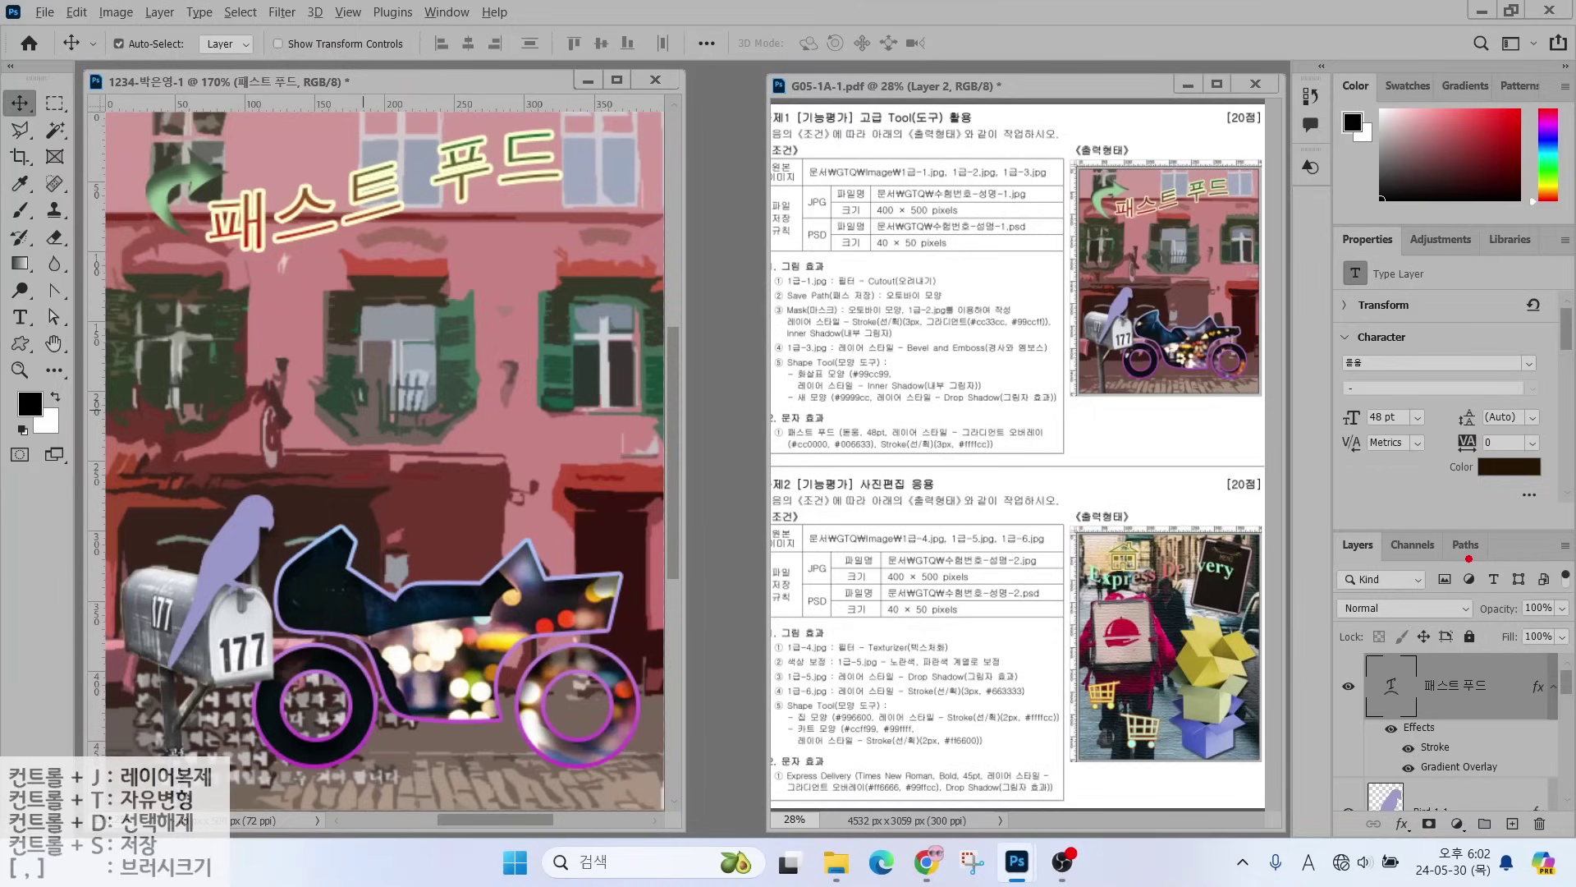
mouse_move(1502, 726)
mouse_down()
mouse_move(1420, 767)
mouse_move(1396, 698)
mouse_move(1507, 742)
mouse_up()
drag(804, 180, 726, 108)
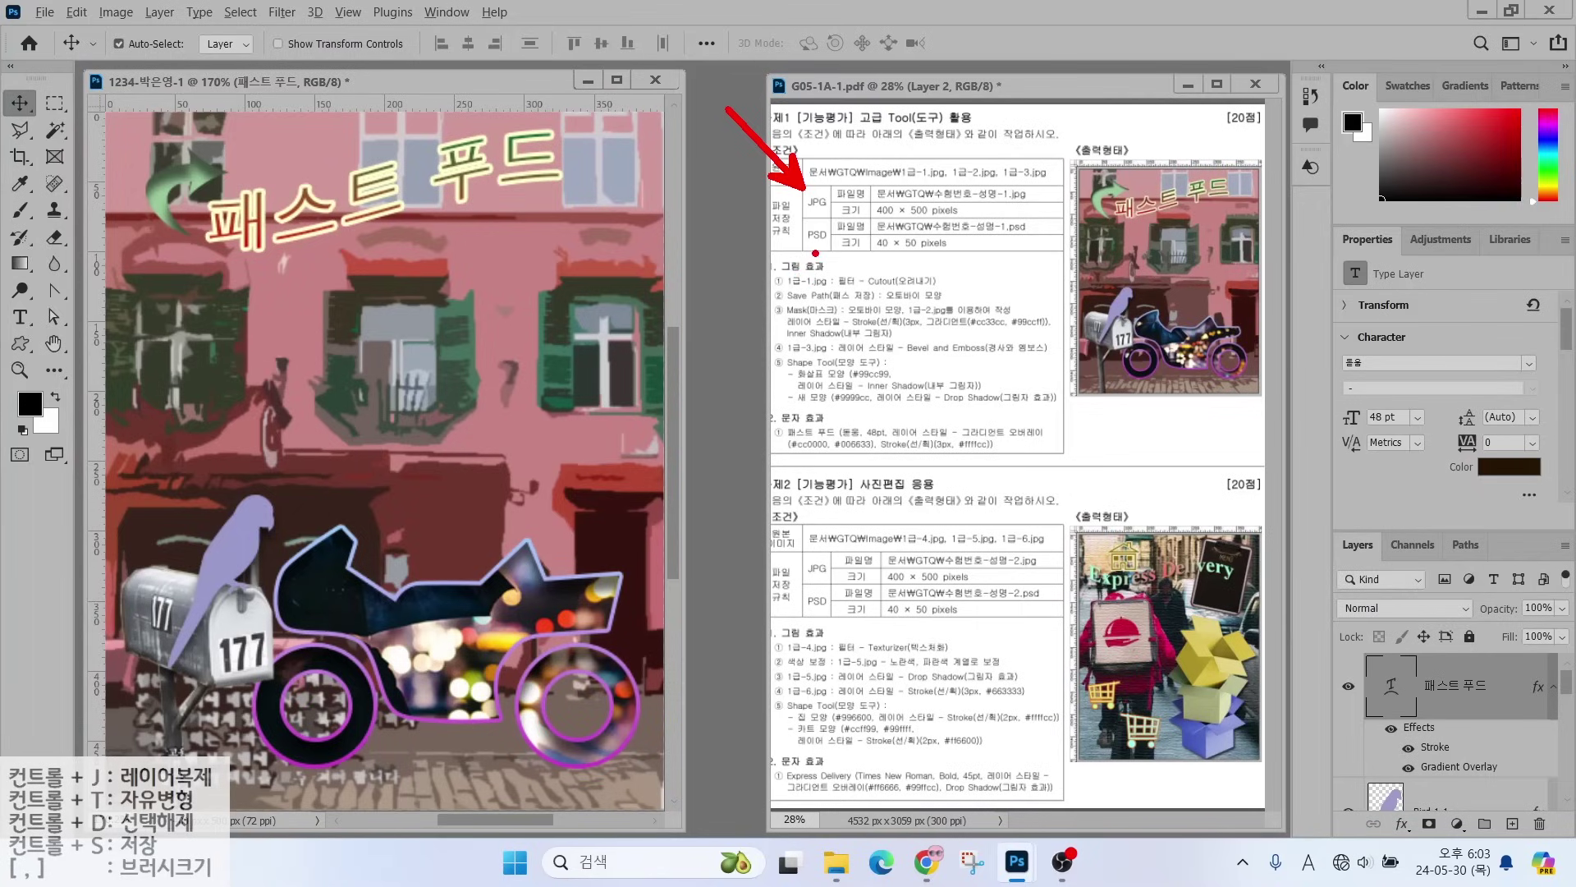
drag(815, 253, 762, 285)
drag(802, 222, 1018, 222)
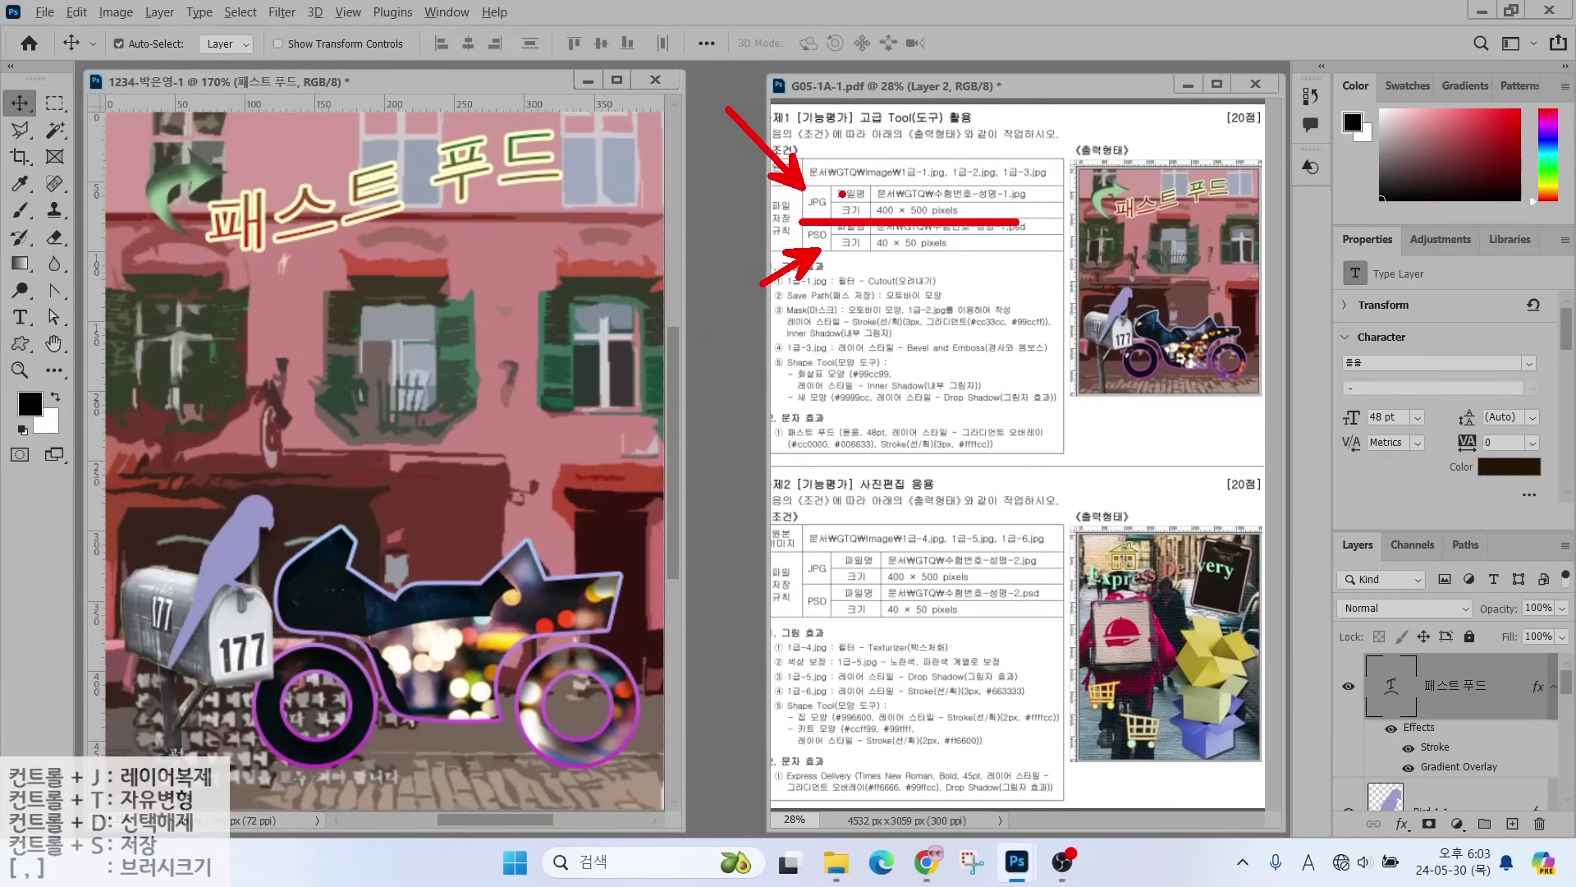
key(Escape)
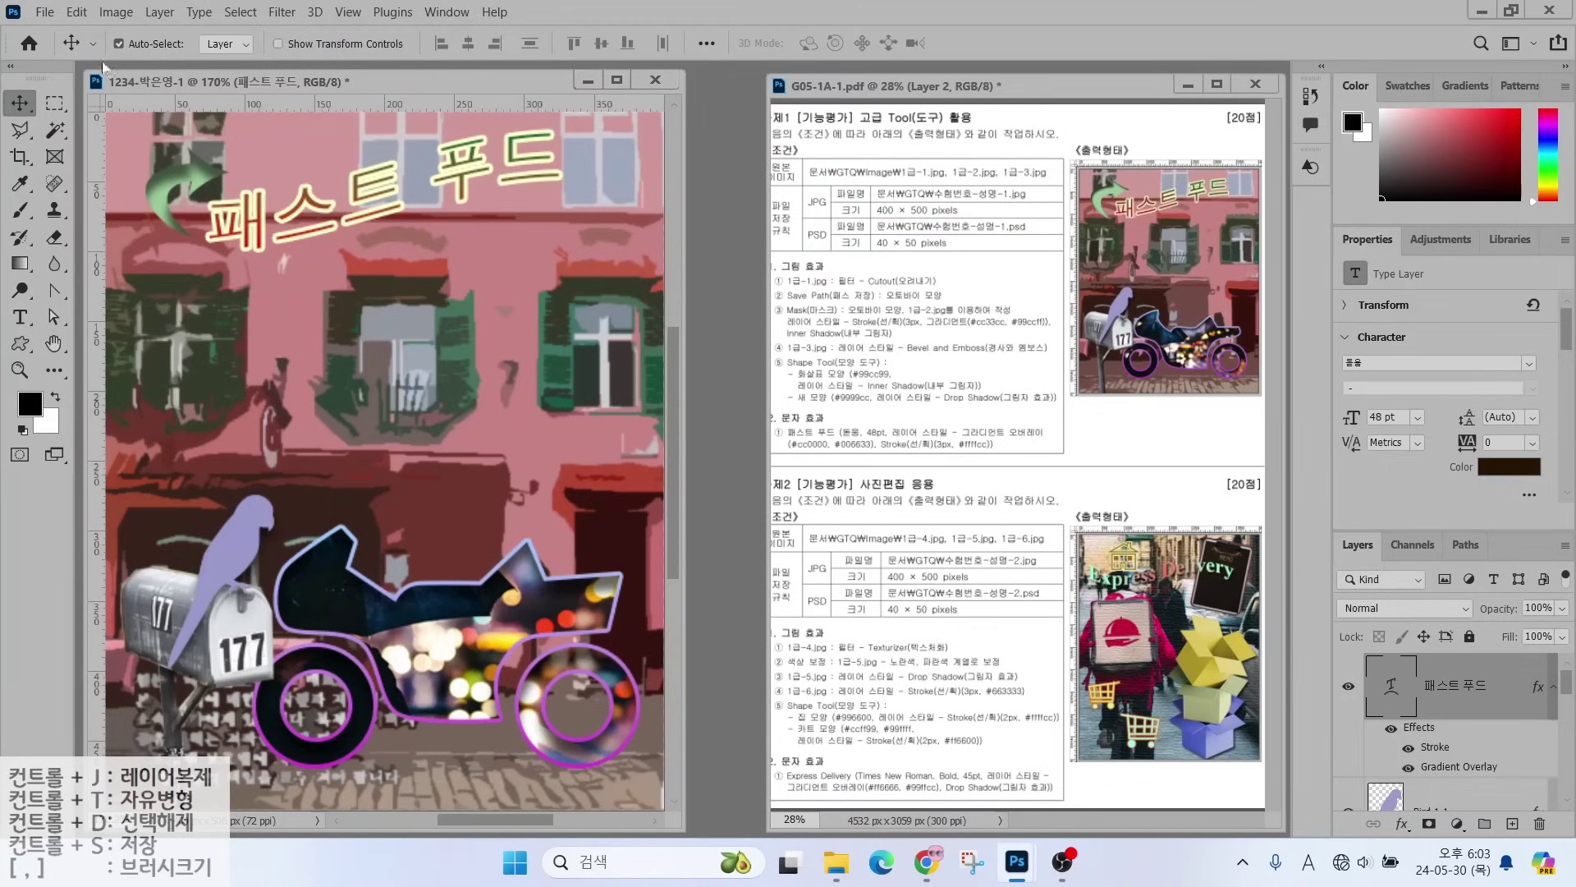
- Start saving the PSD into the GTQ folder, check the format list, then cancel
click(44, 11)
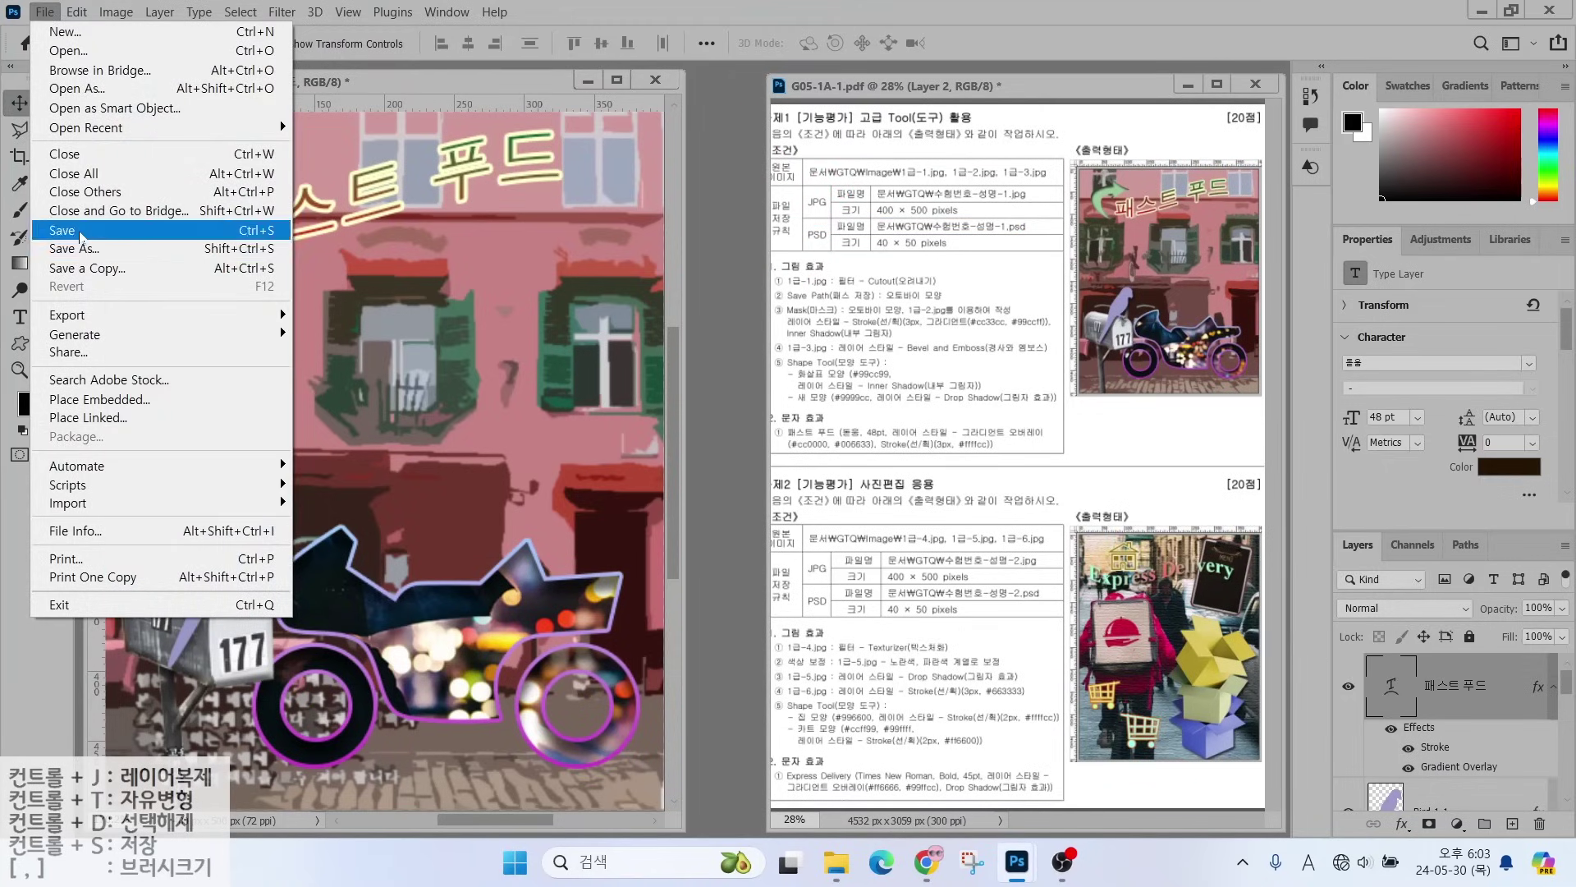
click(62, 230)
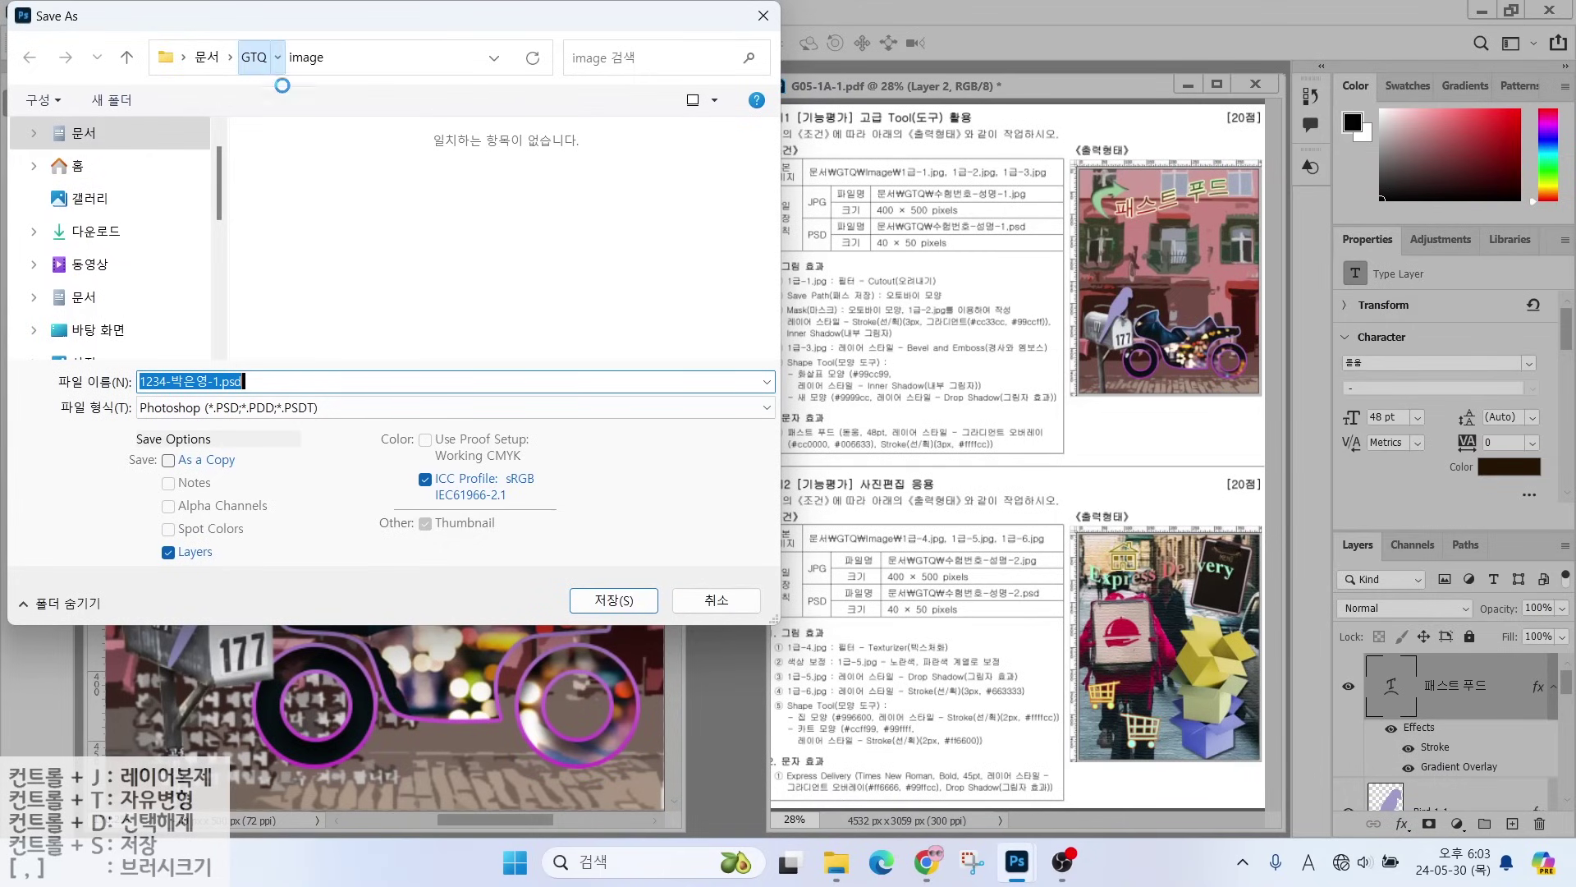
click(255, 59)
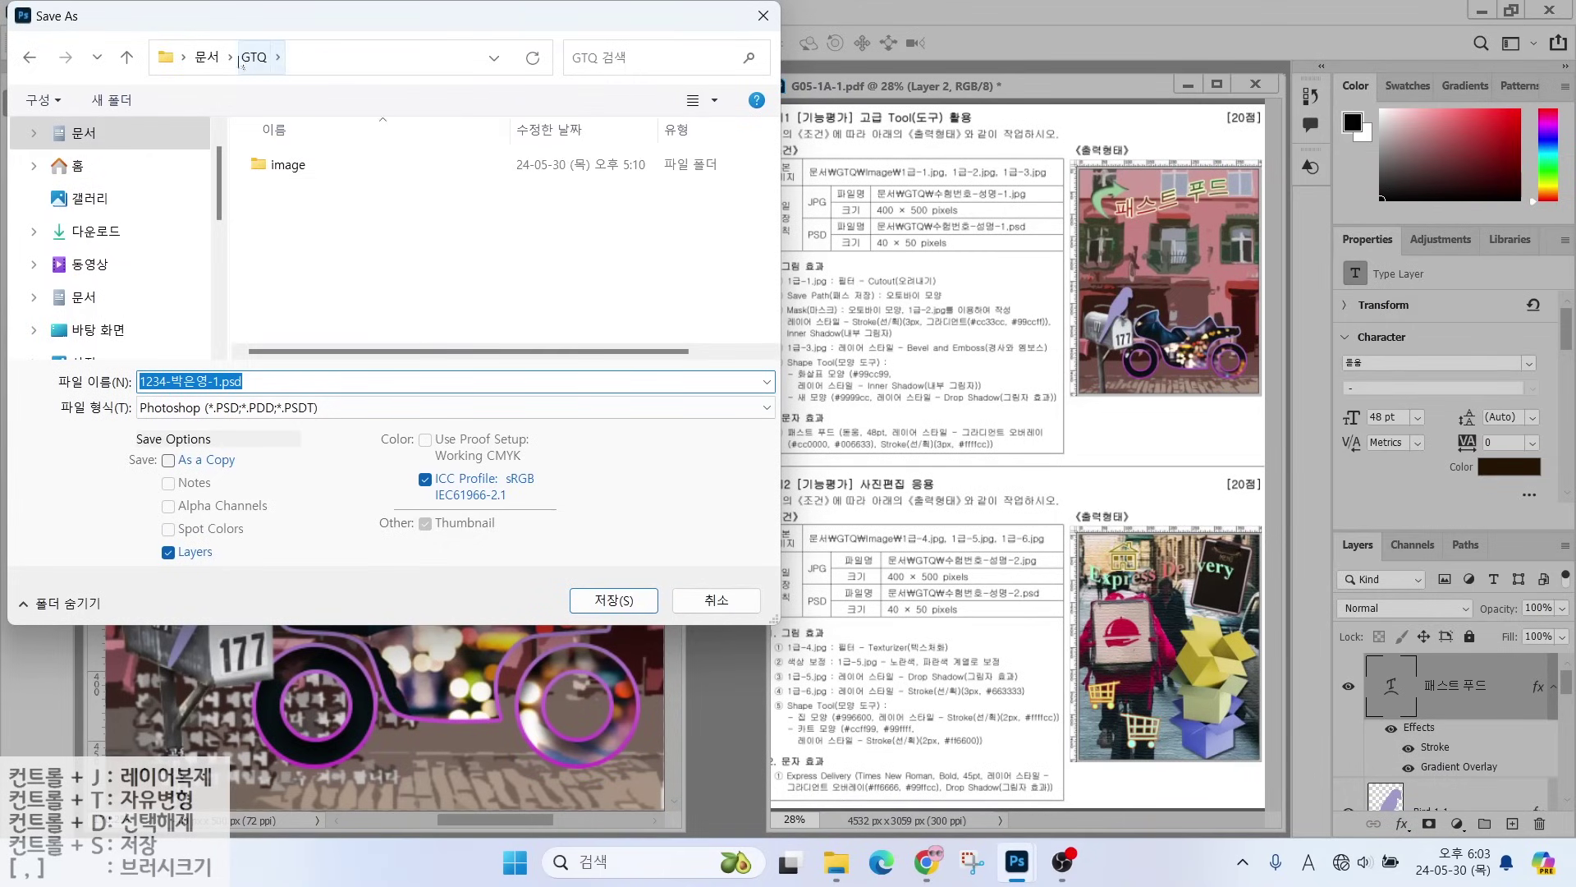
key(ctrl)
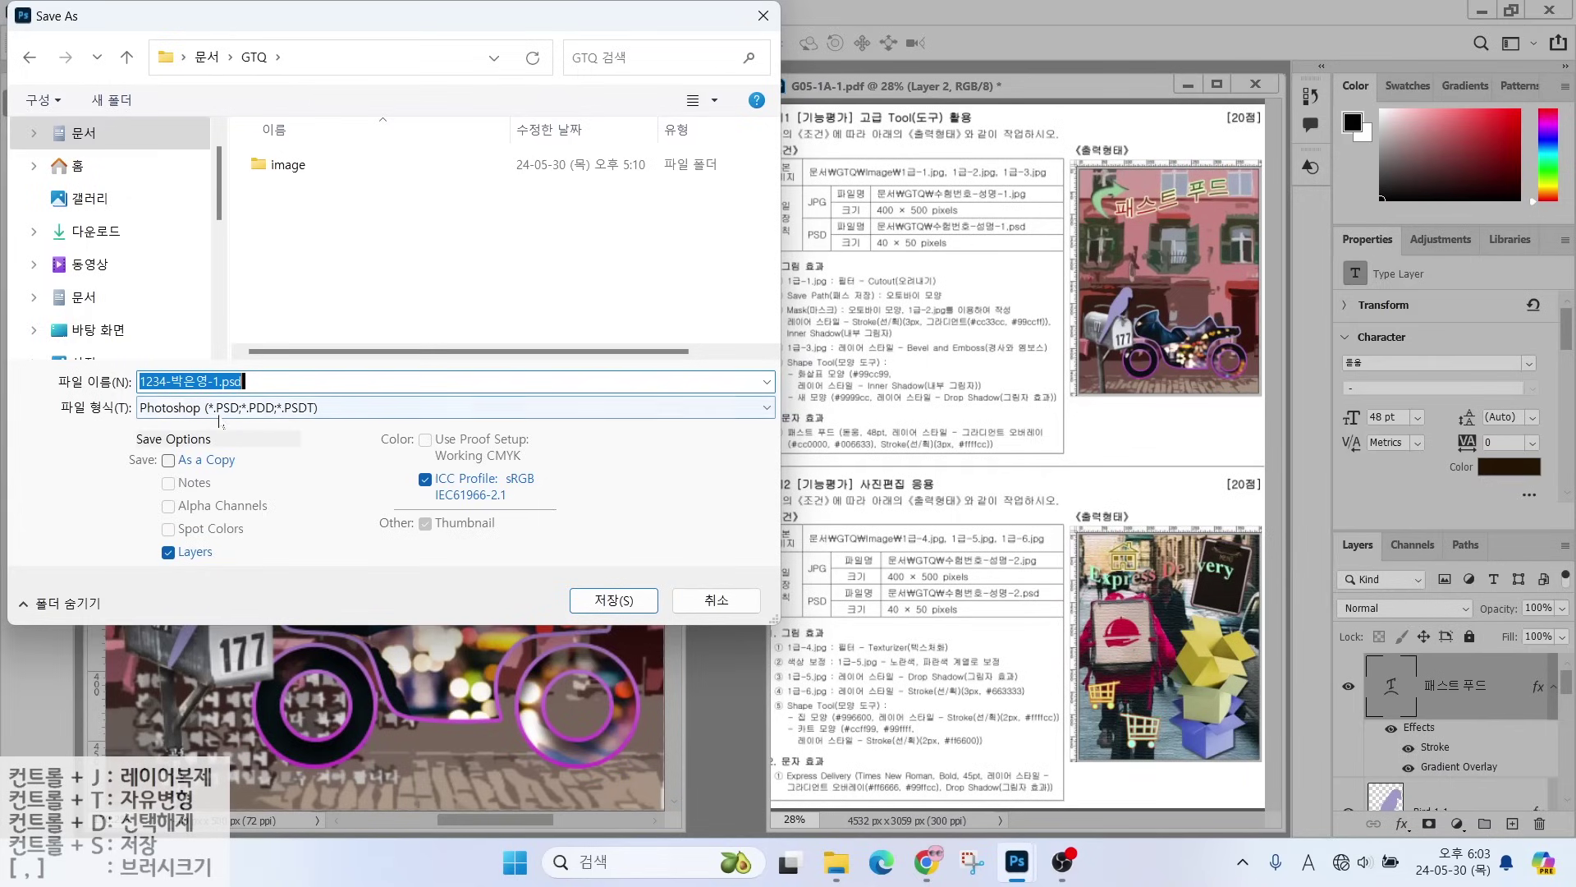
key(ctrl)
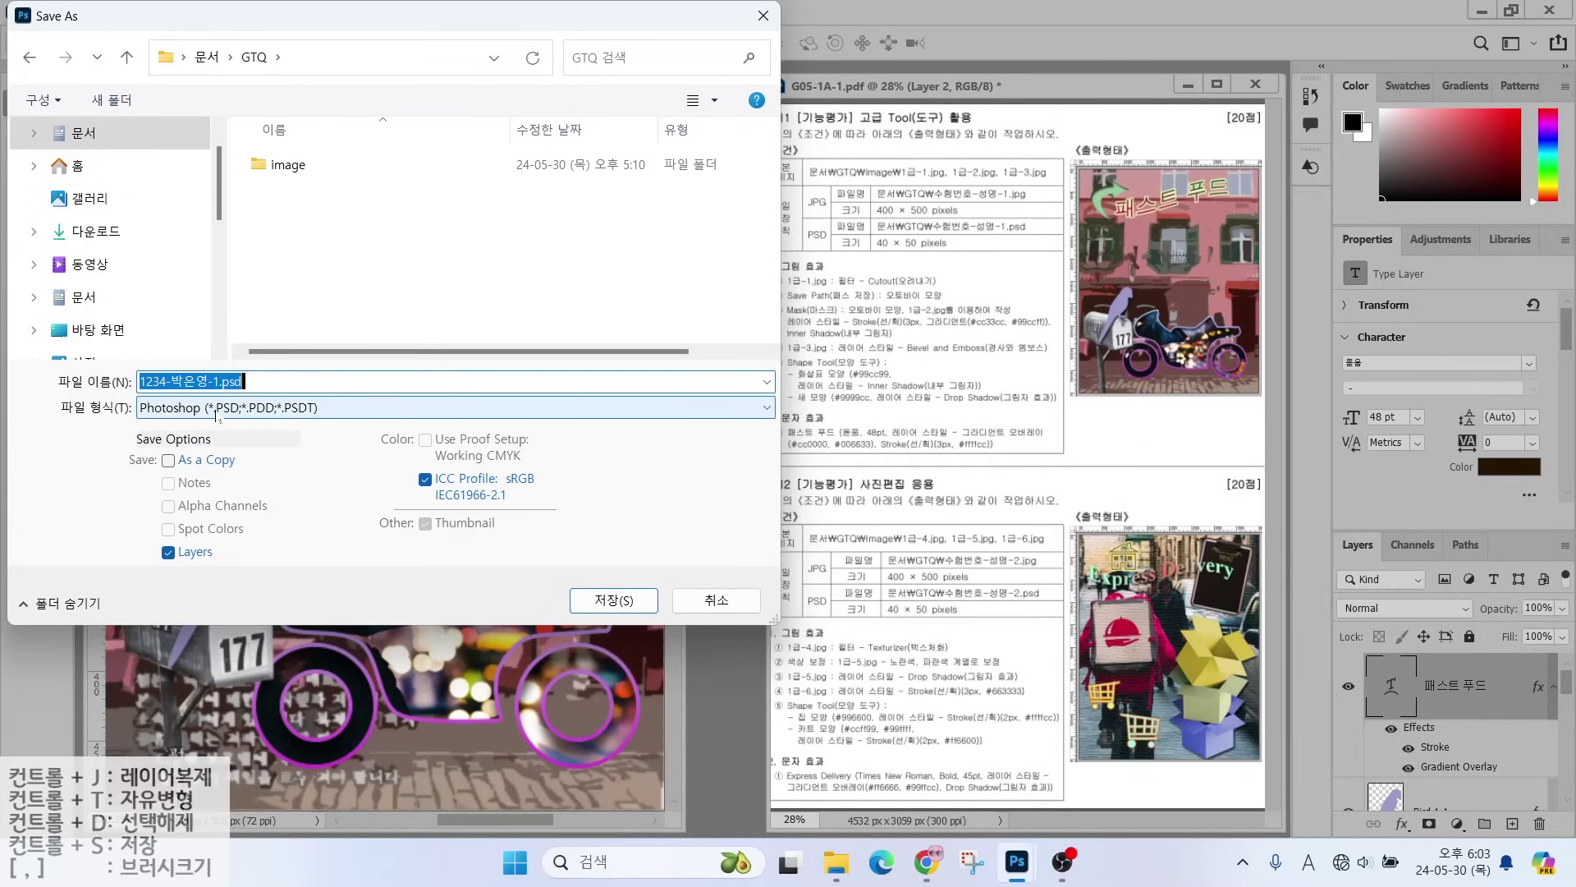
click(218, 415)
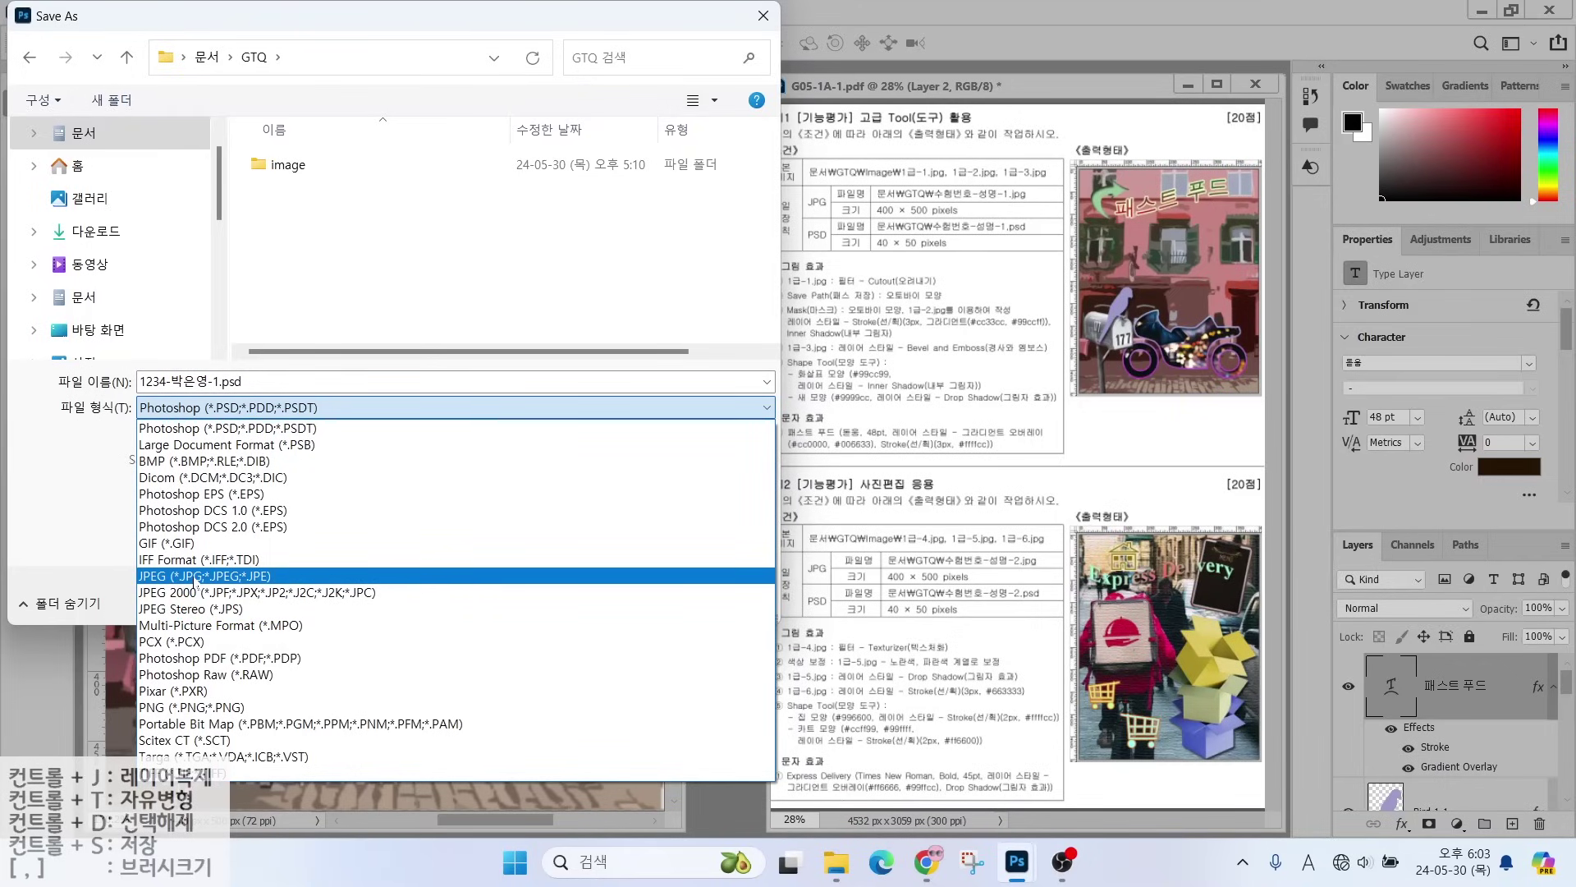
click(102, 530)
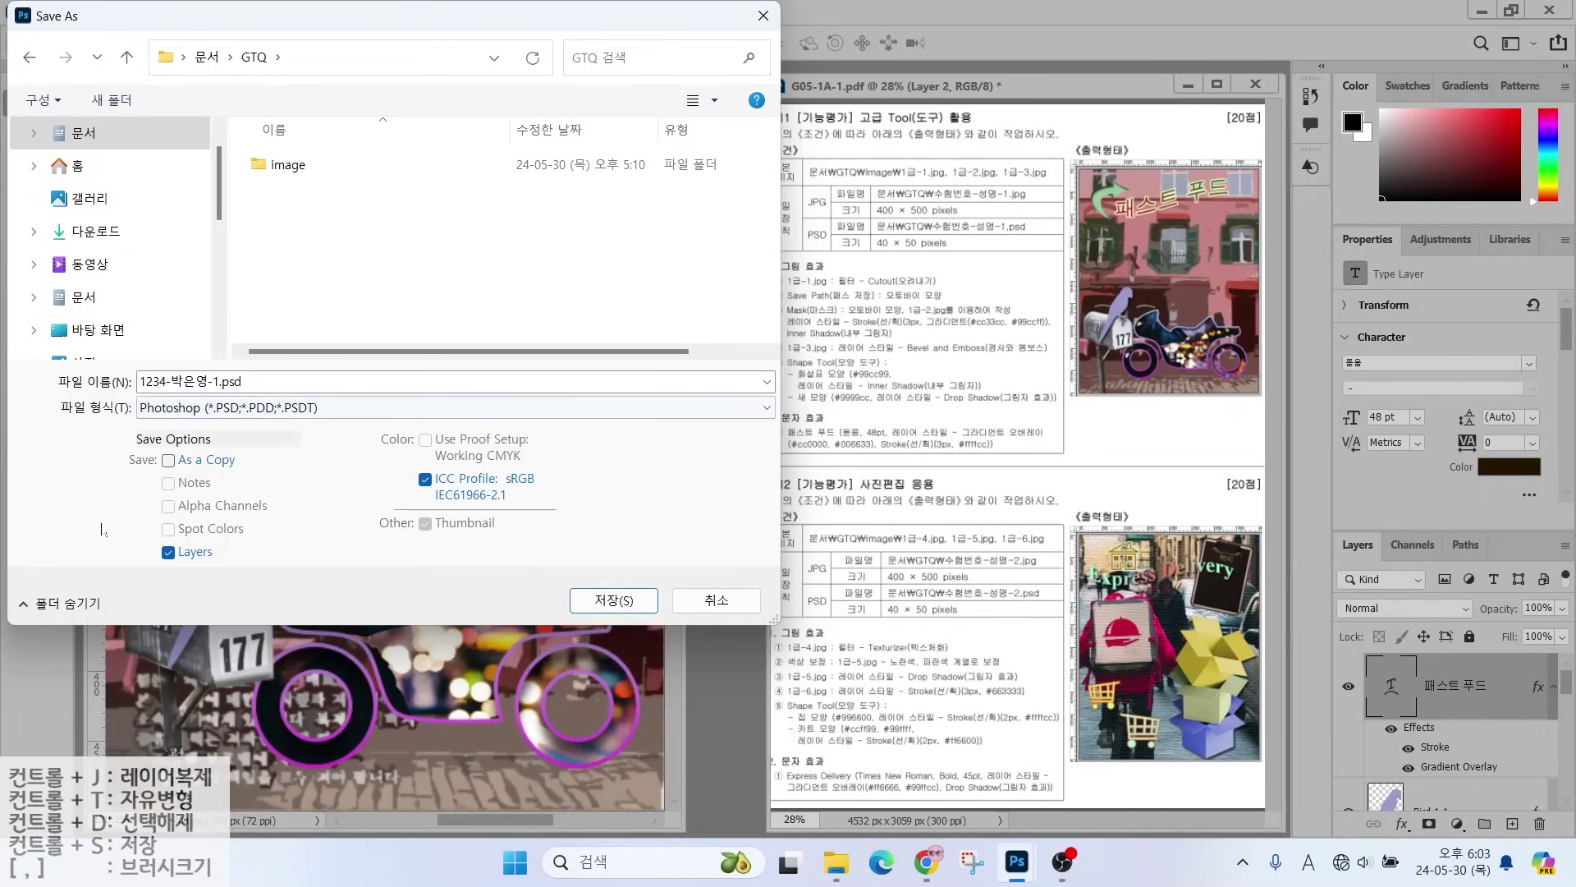
click(717, 600)
click(45, 13)
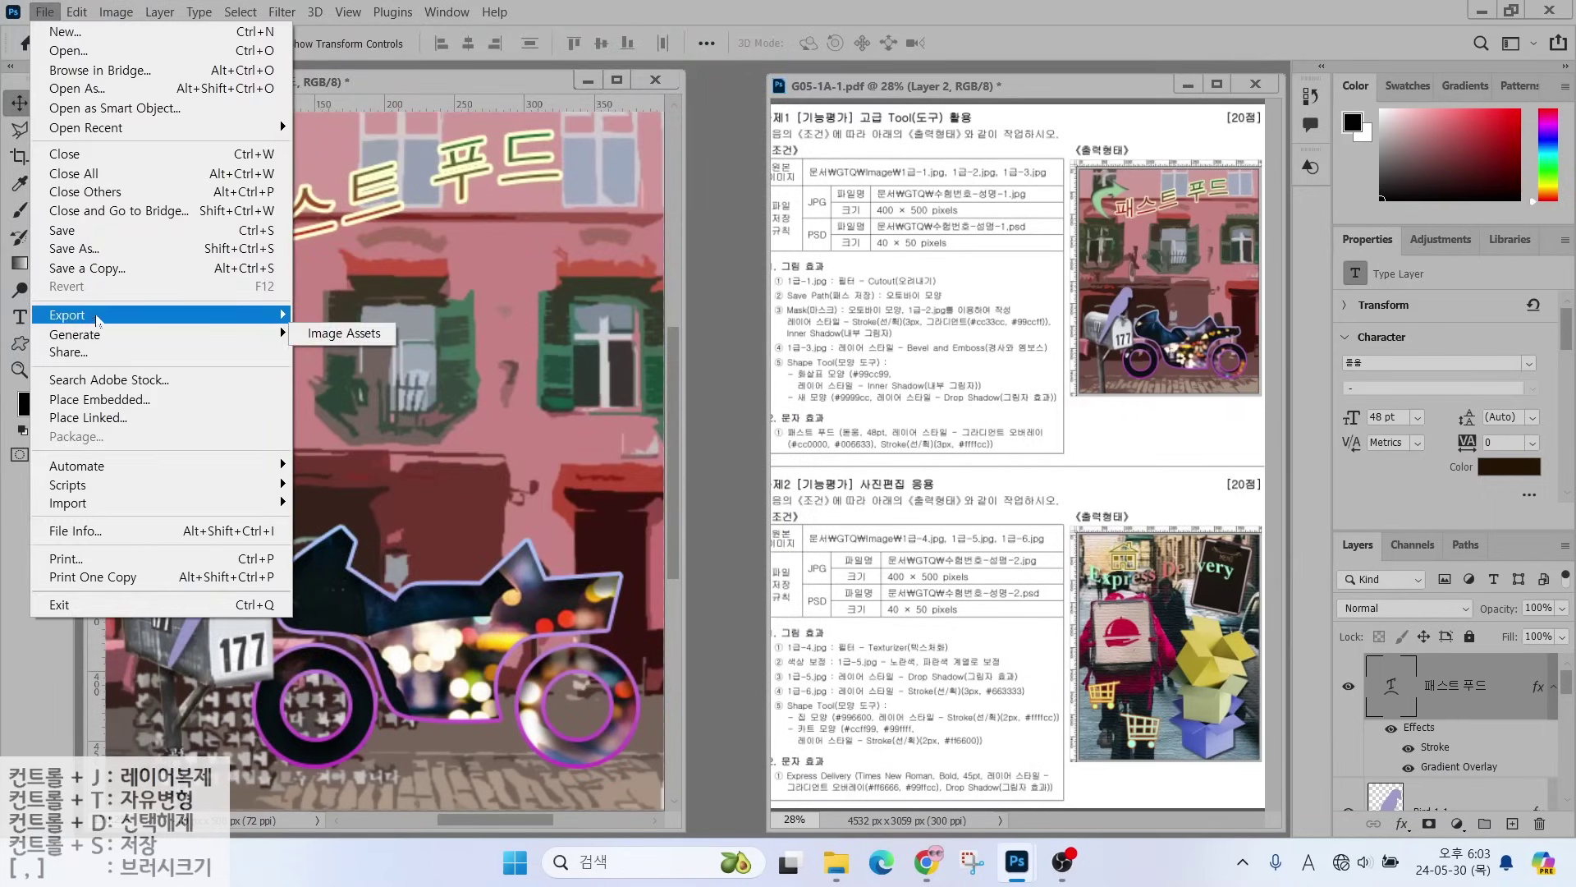
- Save a JPEG copy of the design in GTQ at Quality 12 (Maximum)
mouse_move(197, 319)
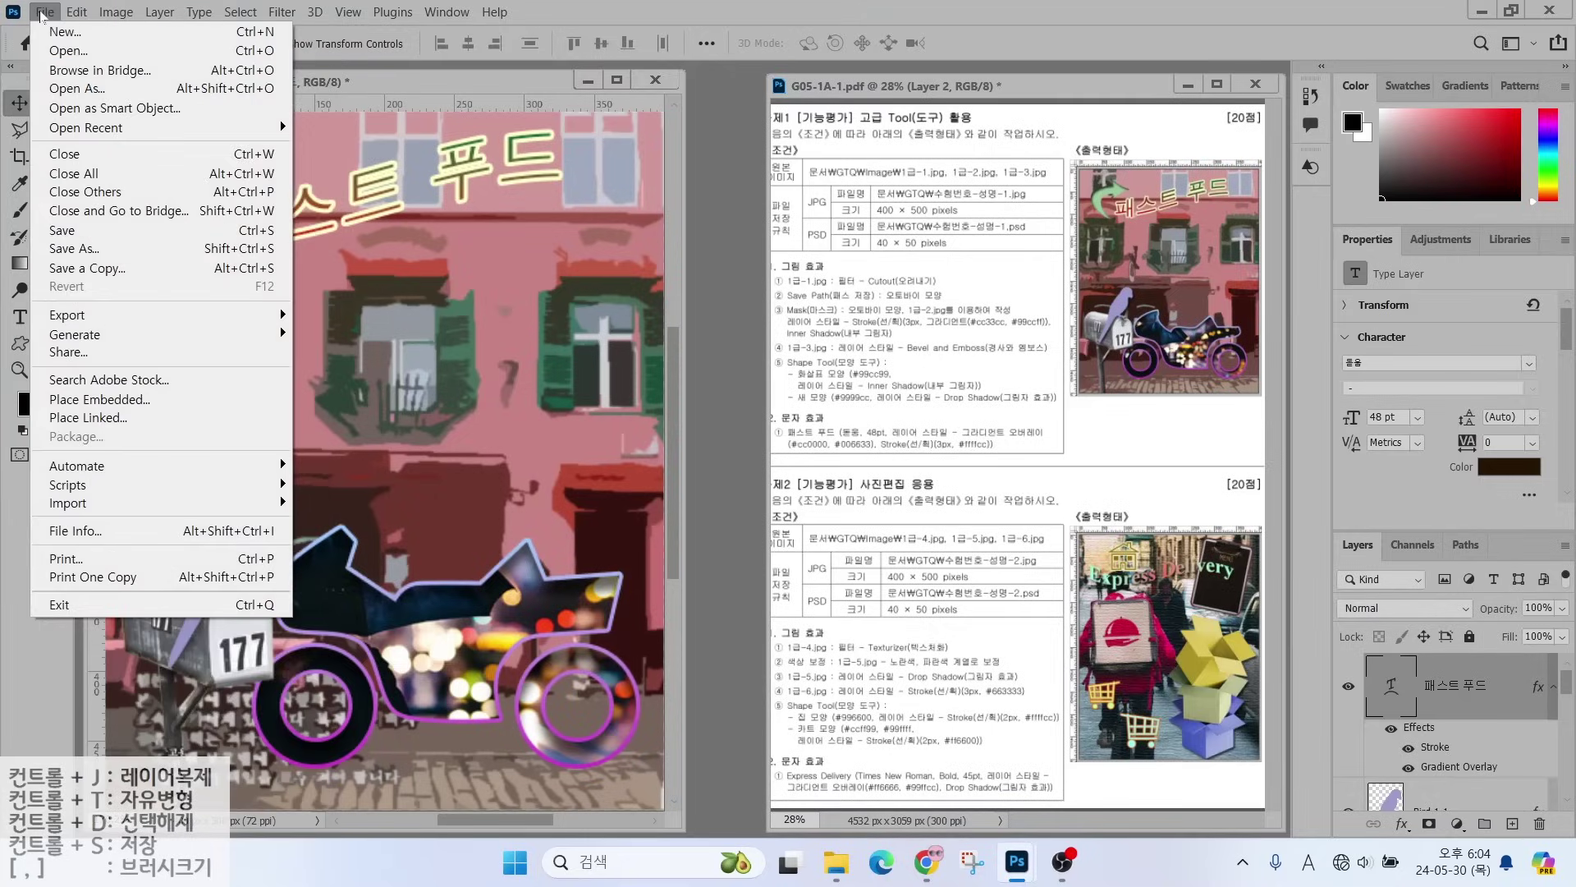
click(64, 232)
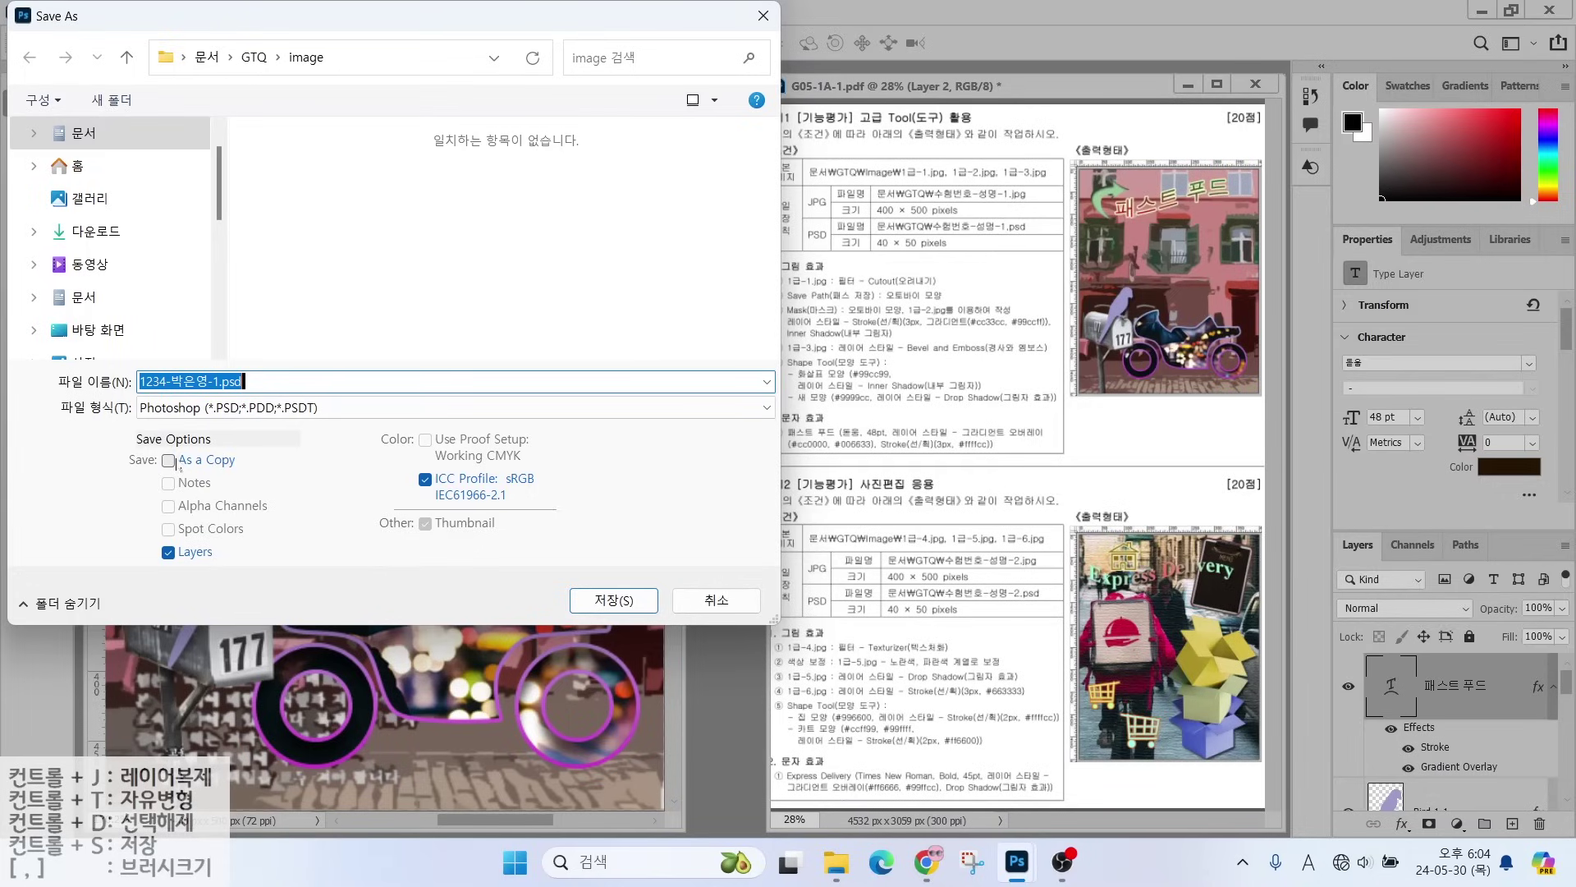
click(179, 462)
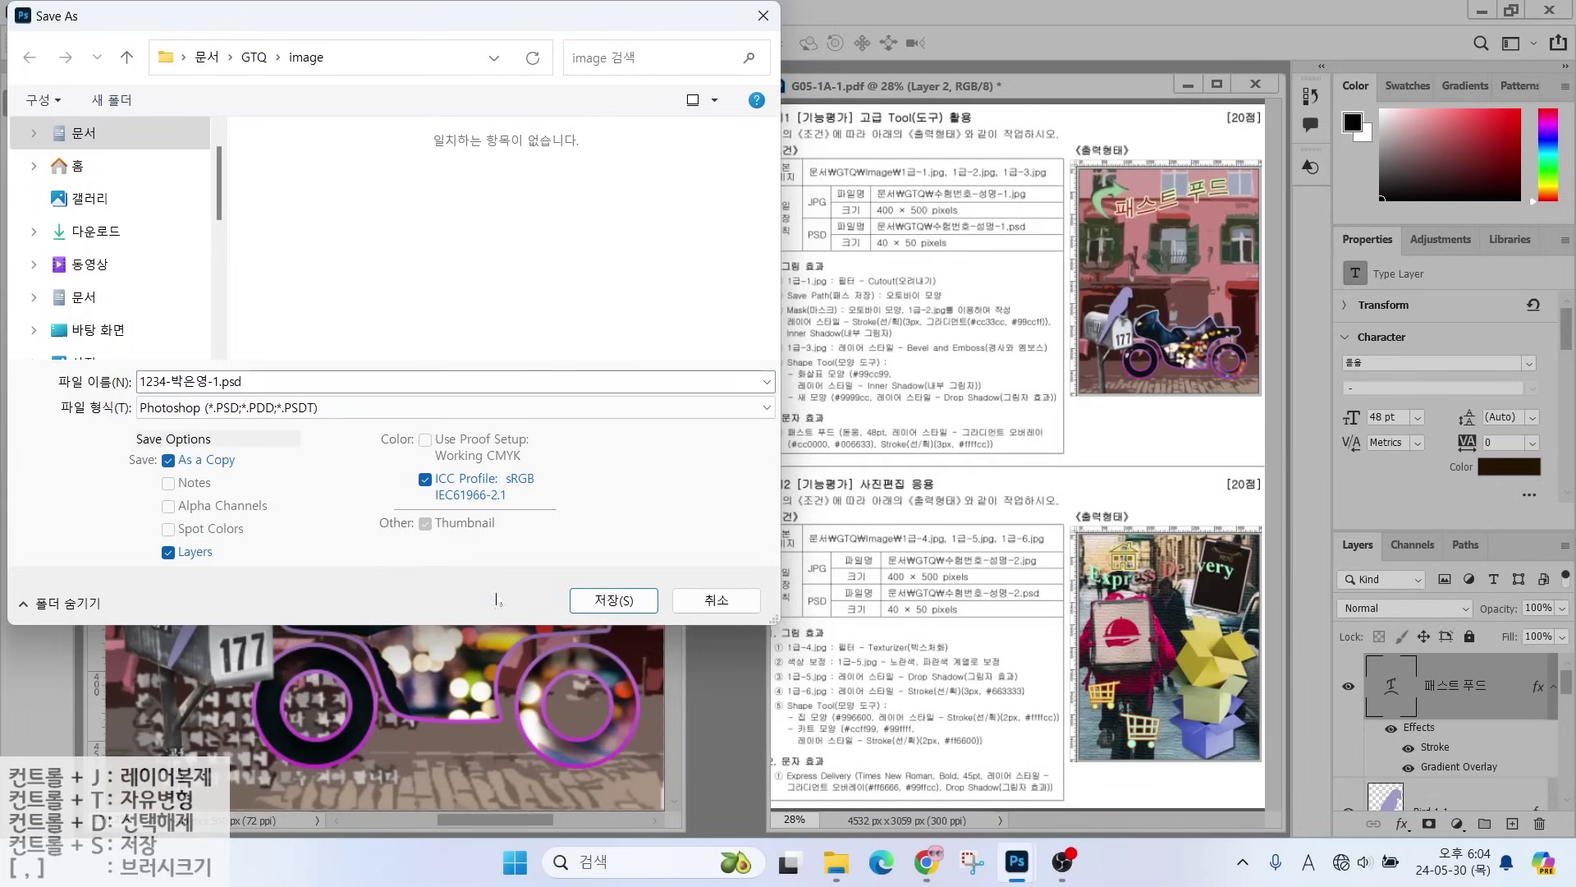
click(246, 408)
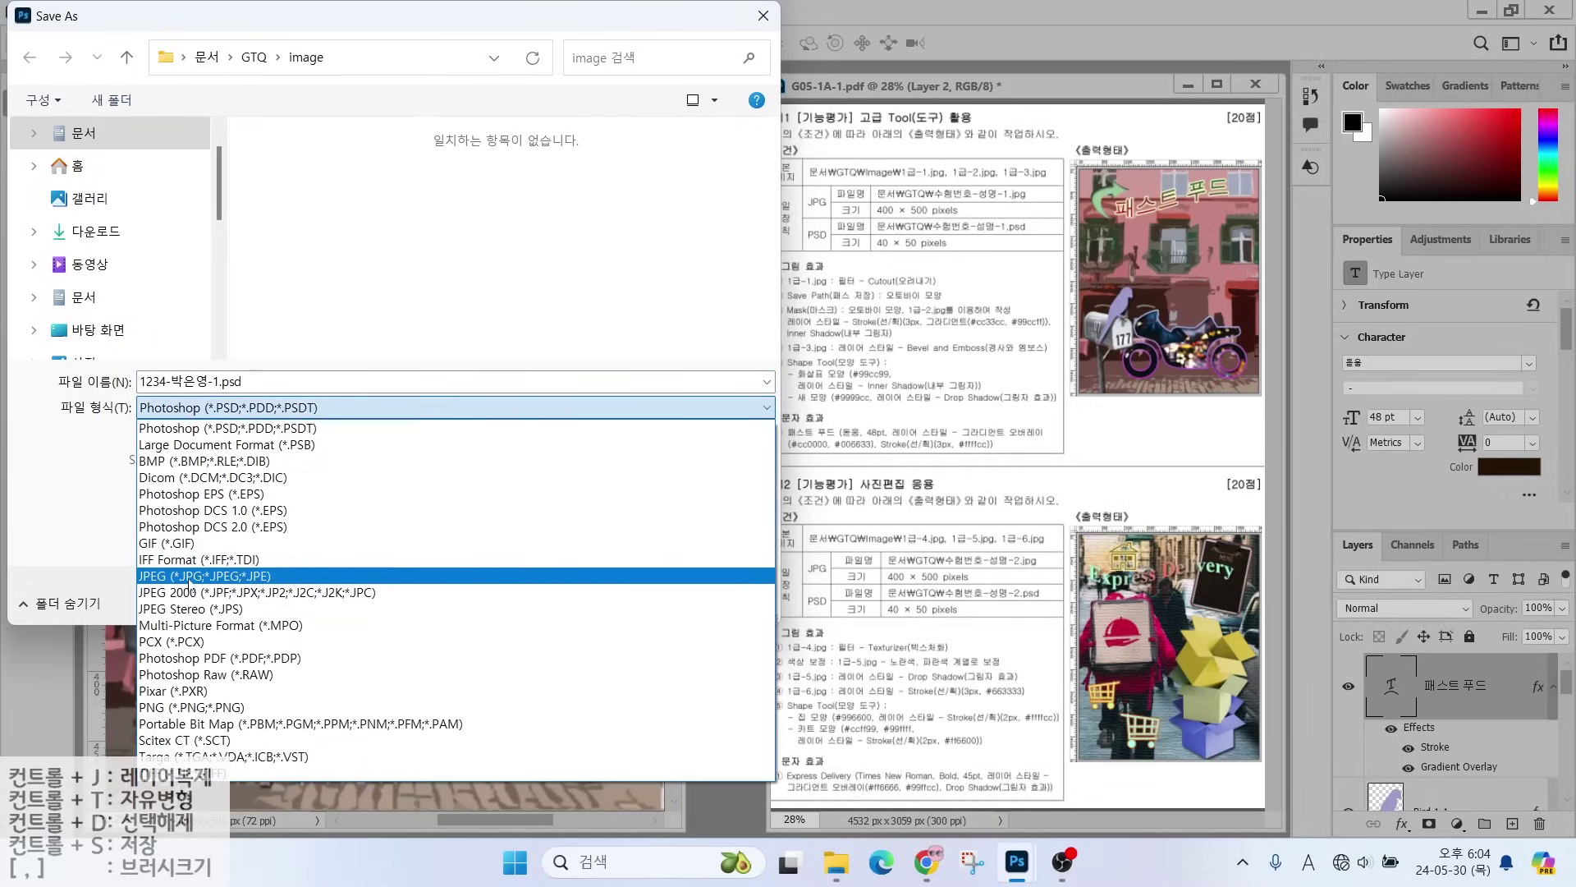
click(189, 577)
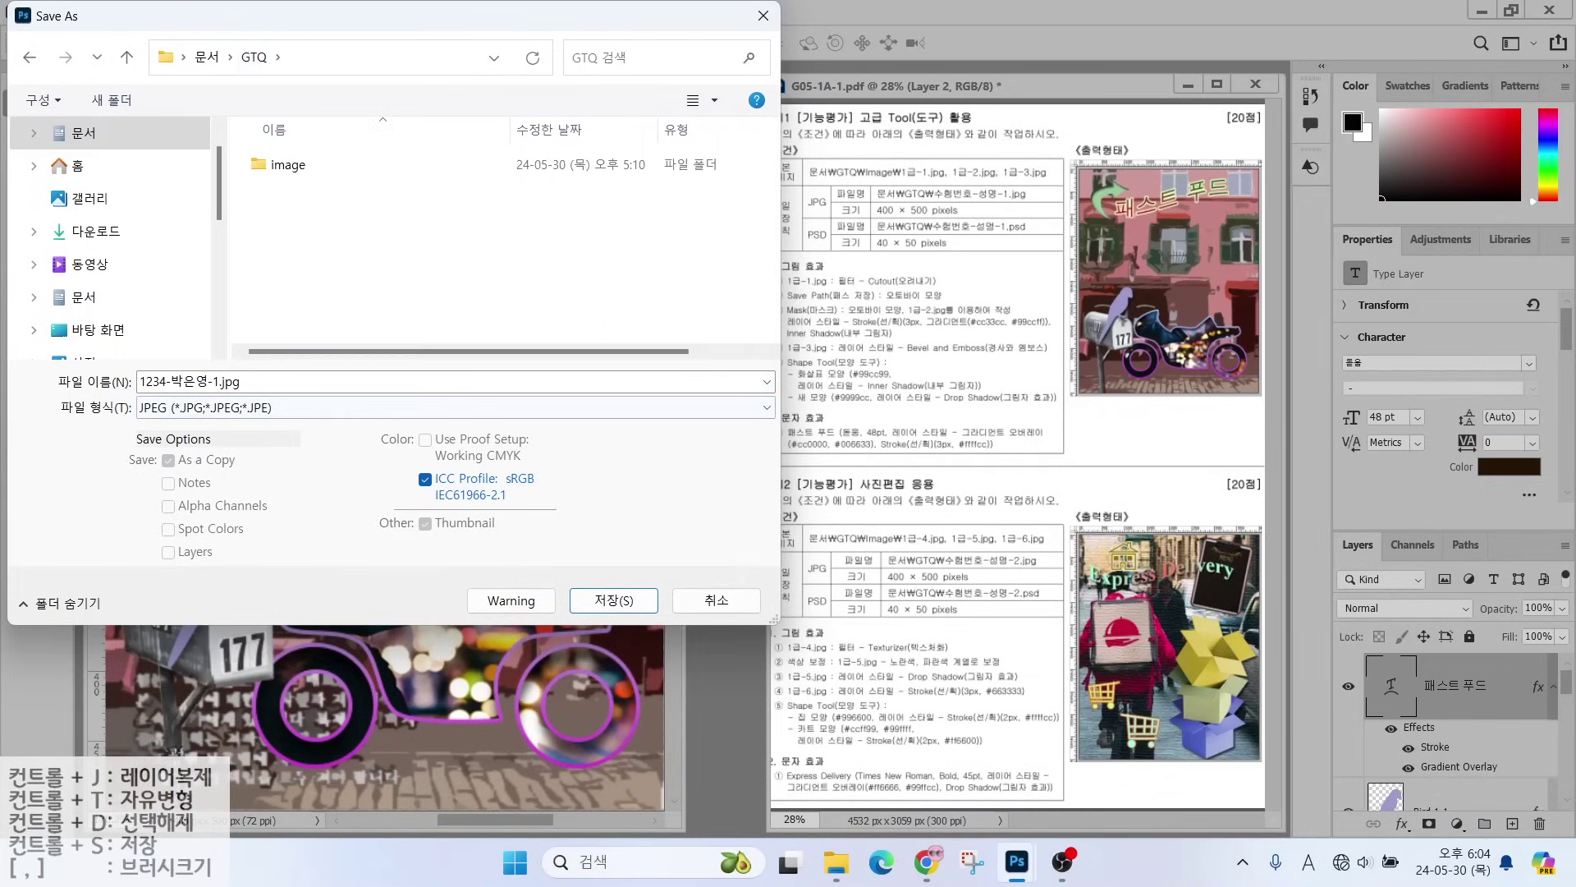
click(576, 600)
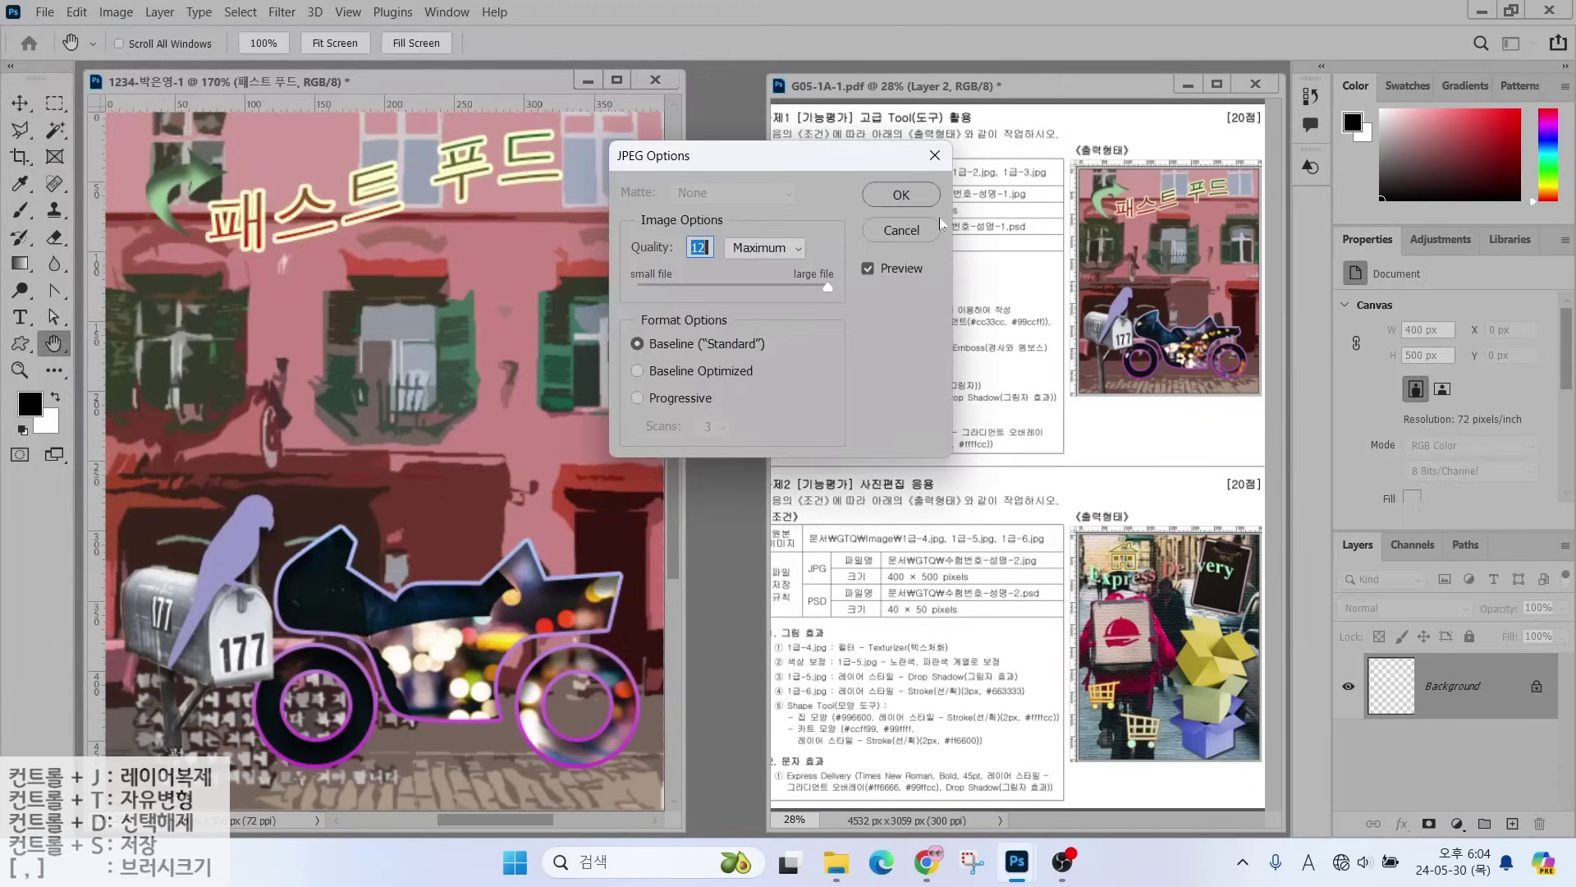
click(900, 195)
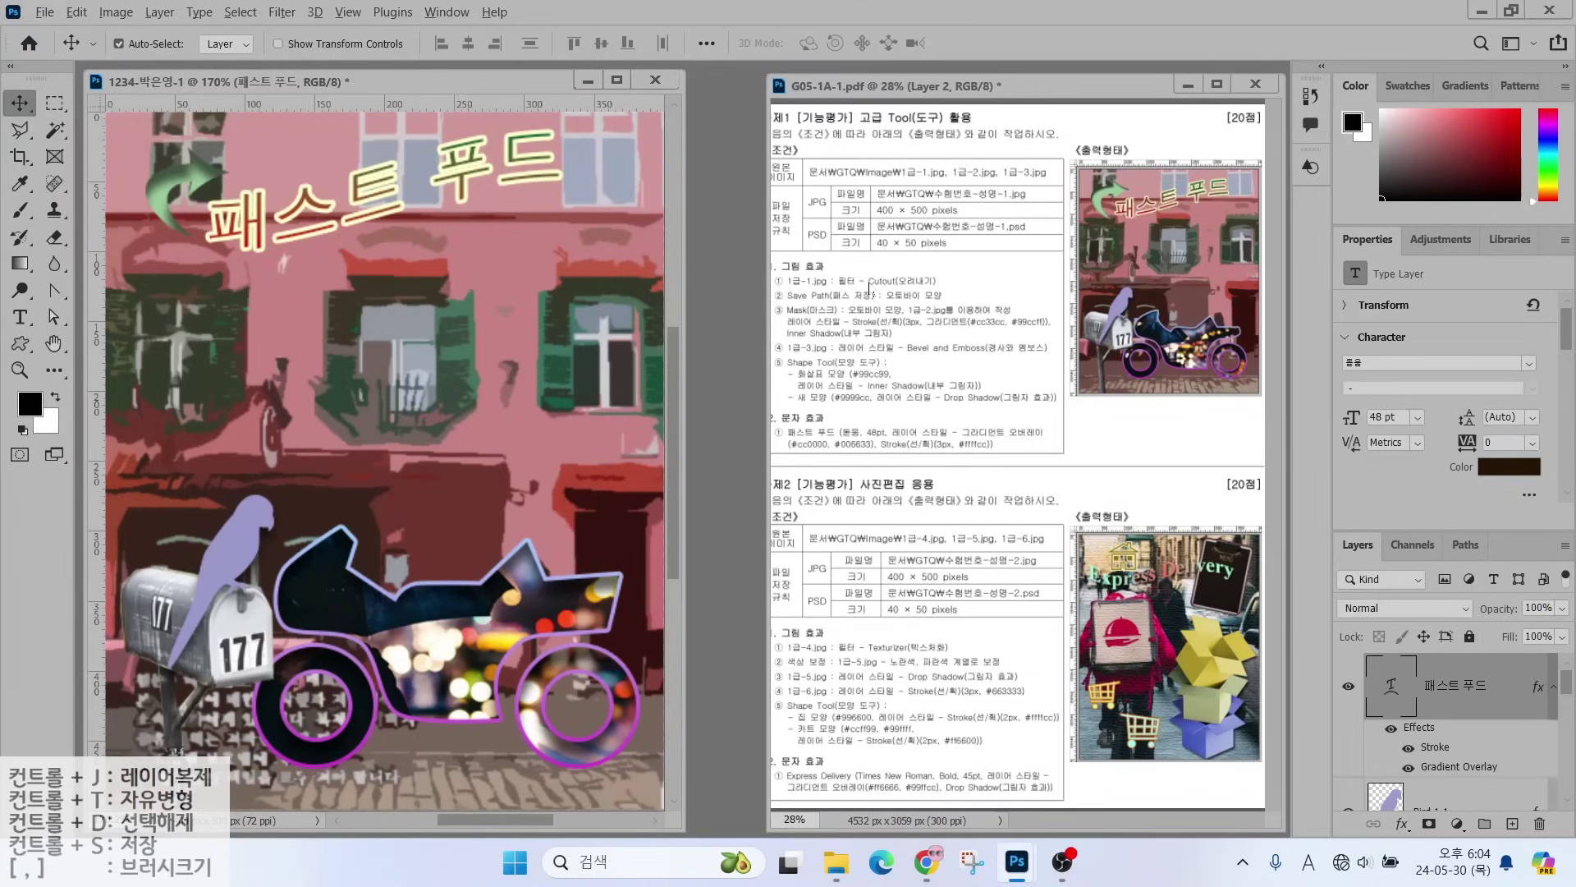
drag(880, 227, 936, 189)
drag(858, 264, 989, 264)
- Resize the image to 40 × 50 pixels with Image Size
click(109, 18)
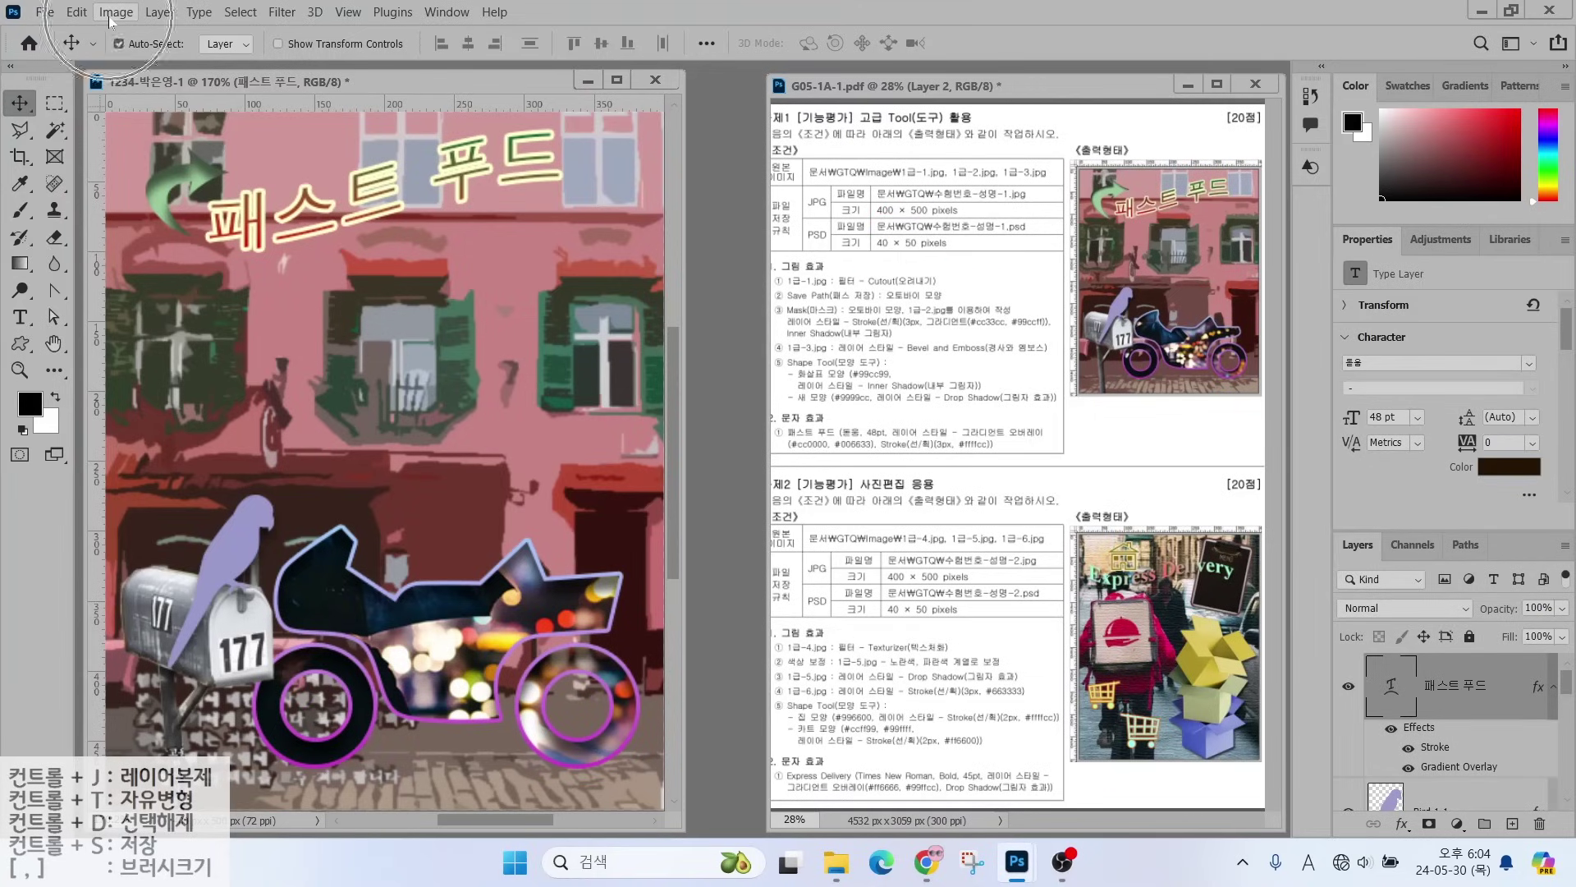
click(110, 16)
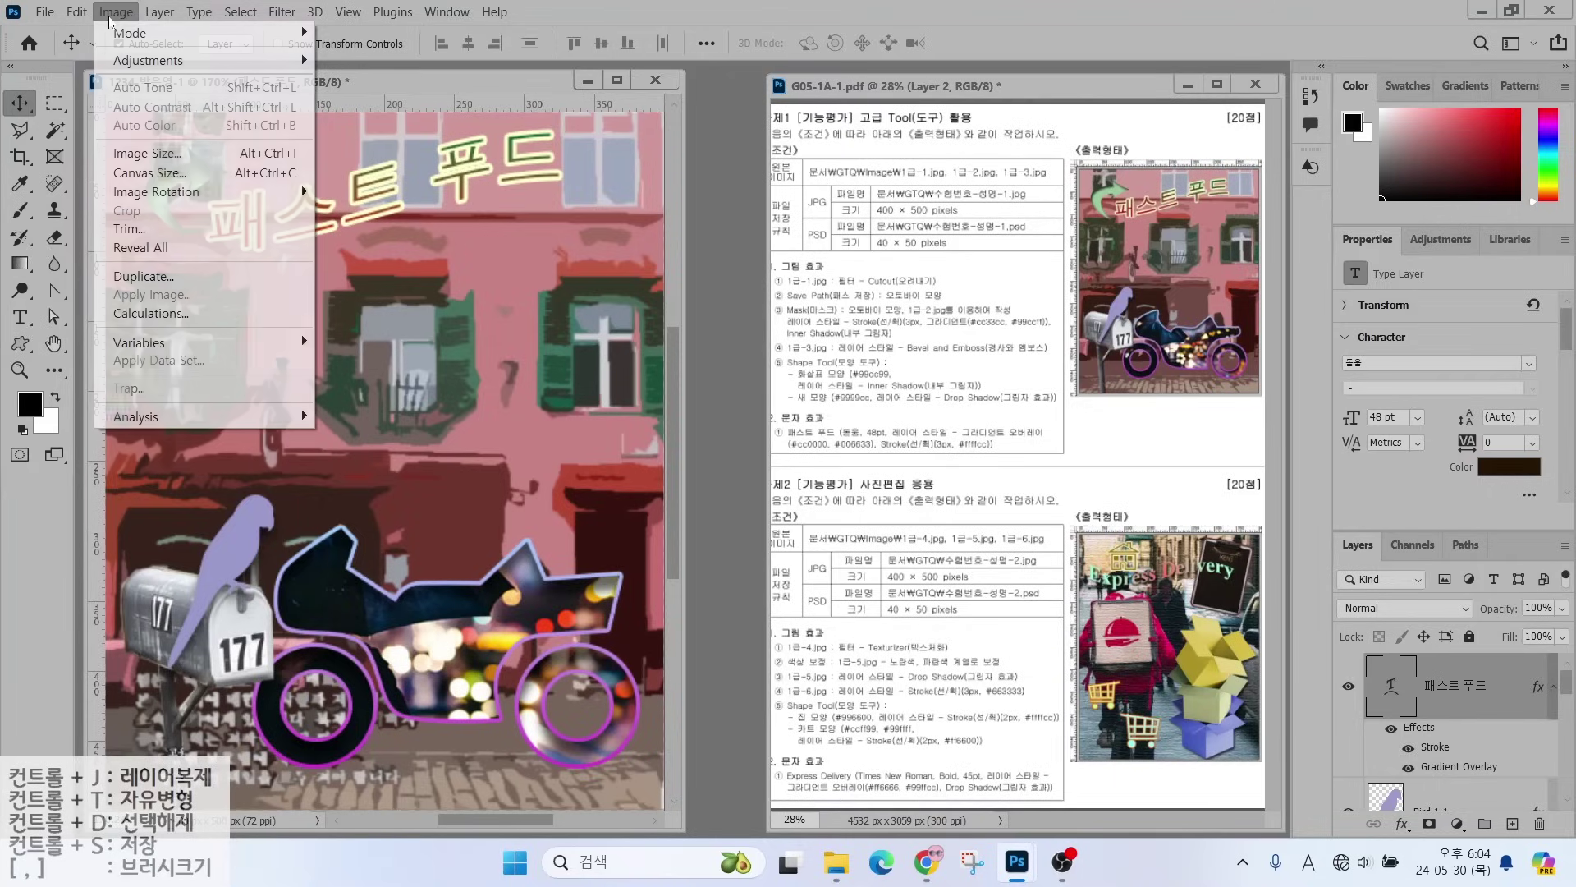
click(139, 155)
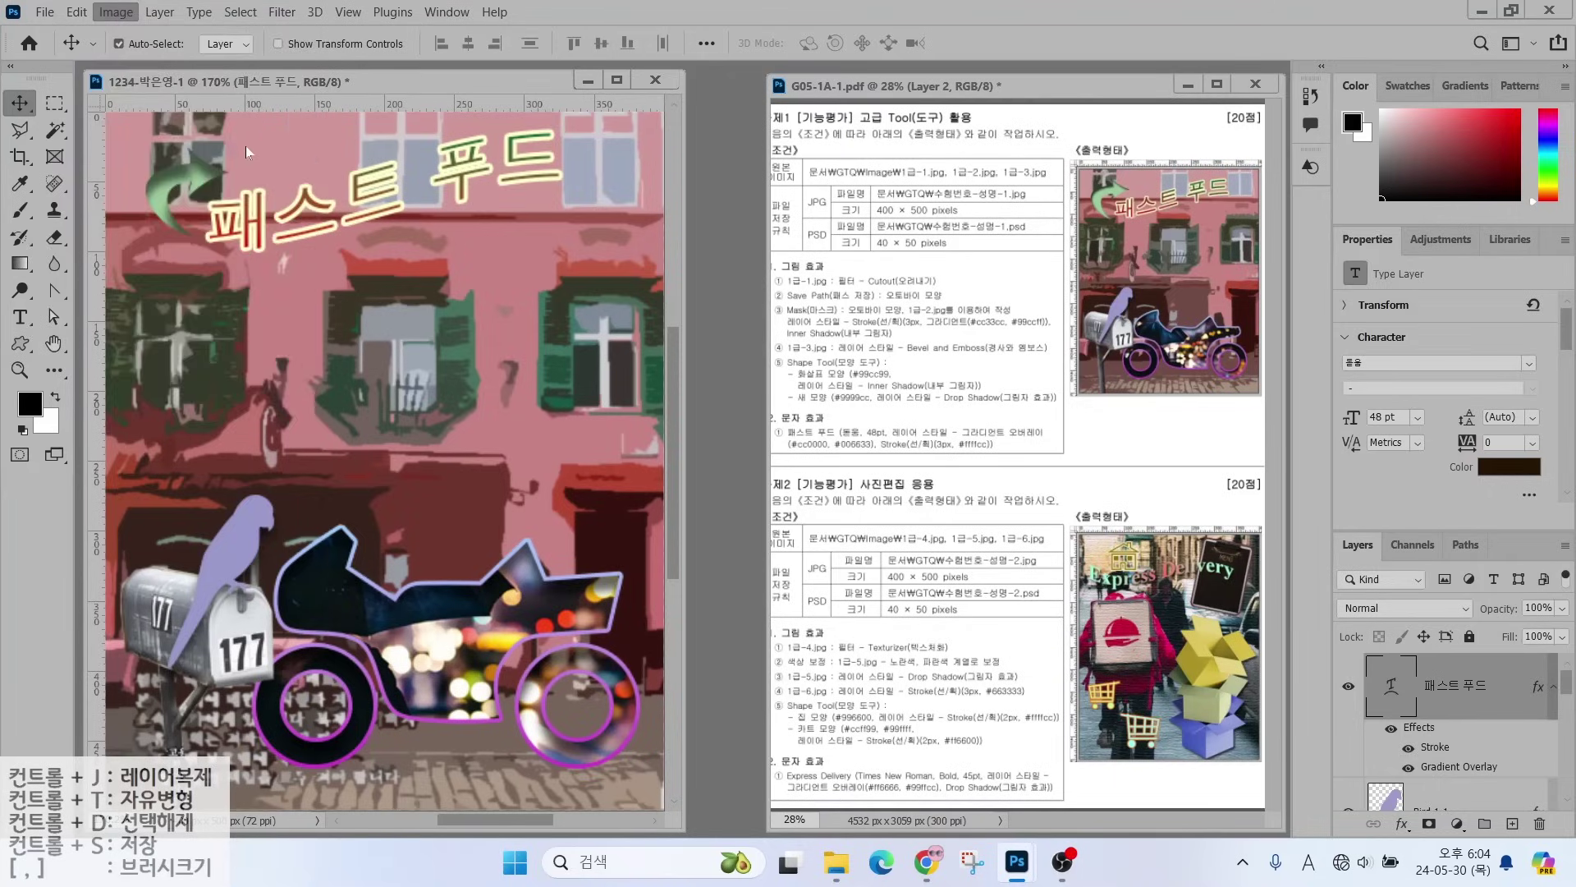
text(40)
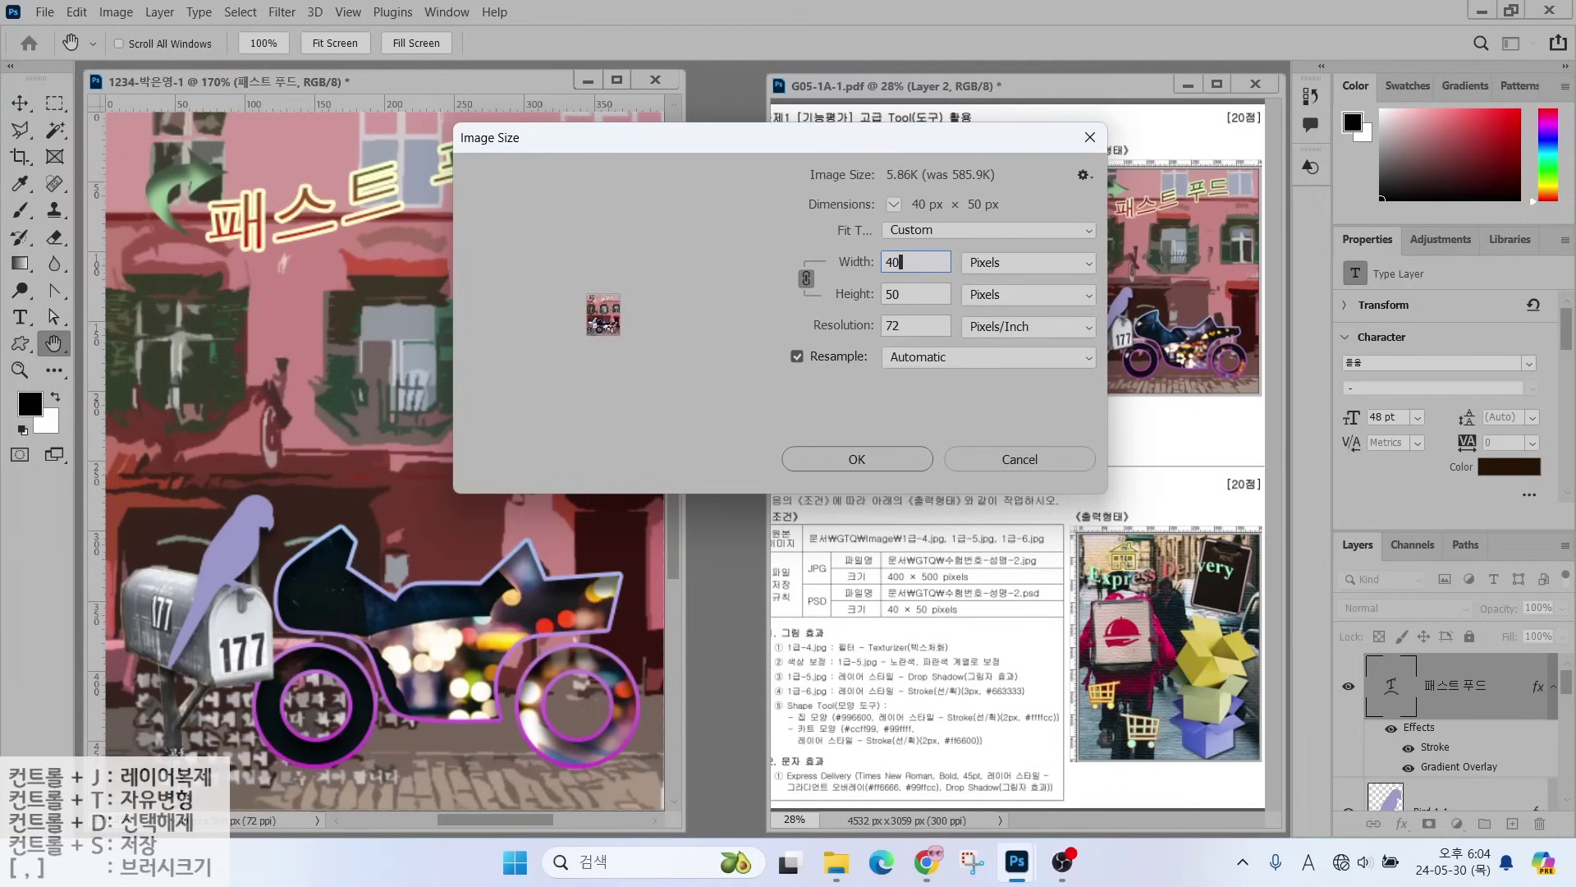
click(856, 460)
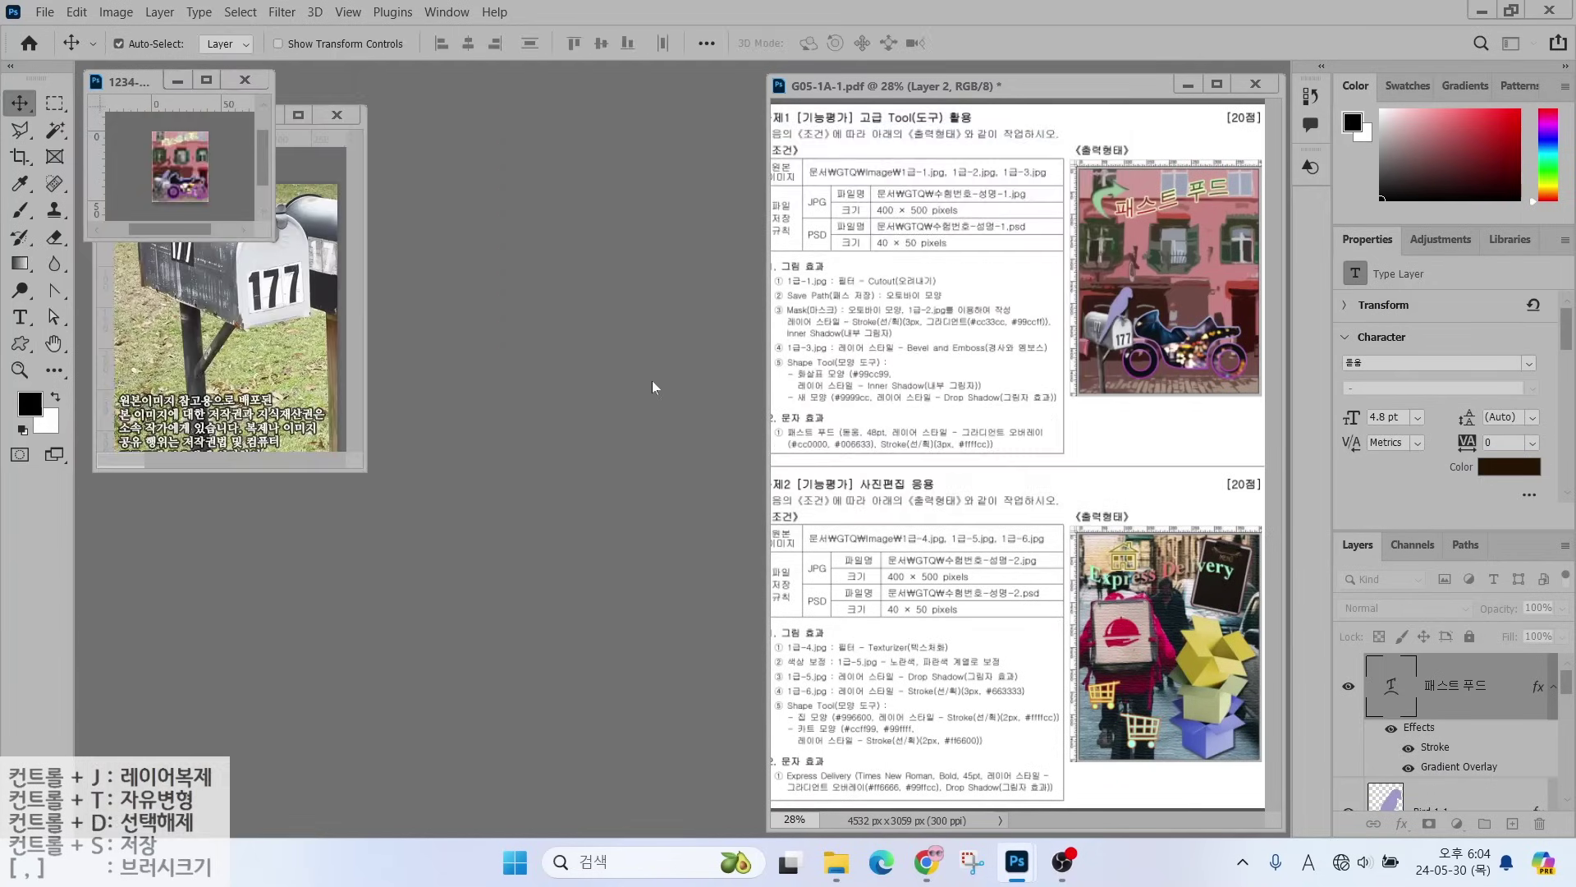
- Close the 1급-3.jpg mailbox photo and return to the 1234 design window
click(336, 116)
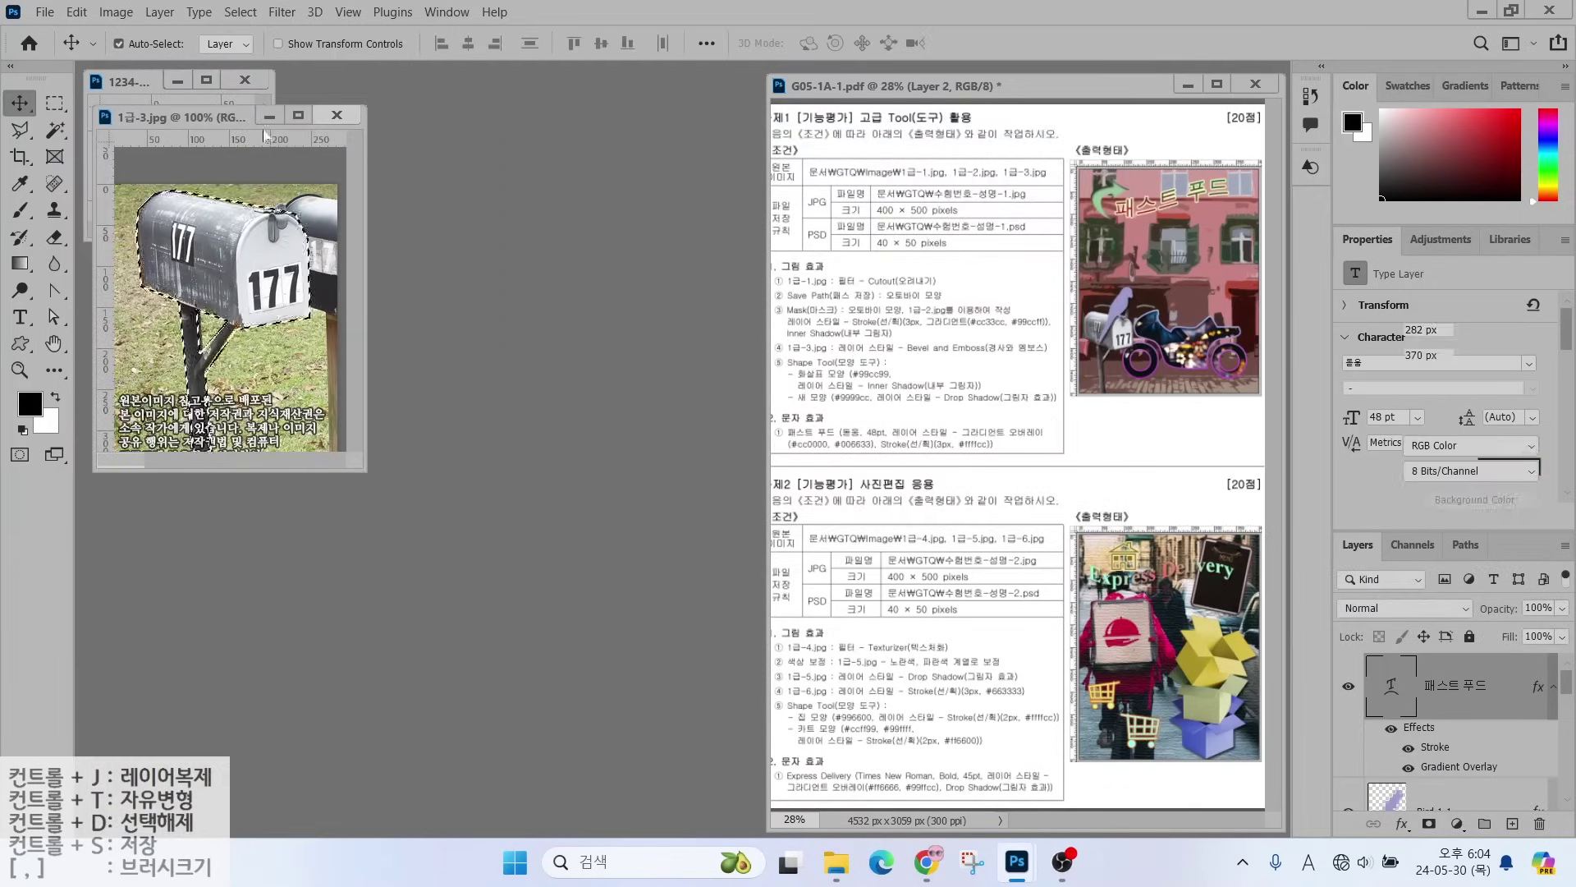
click(169, 140)
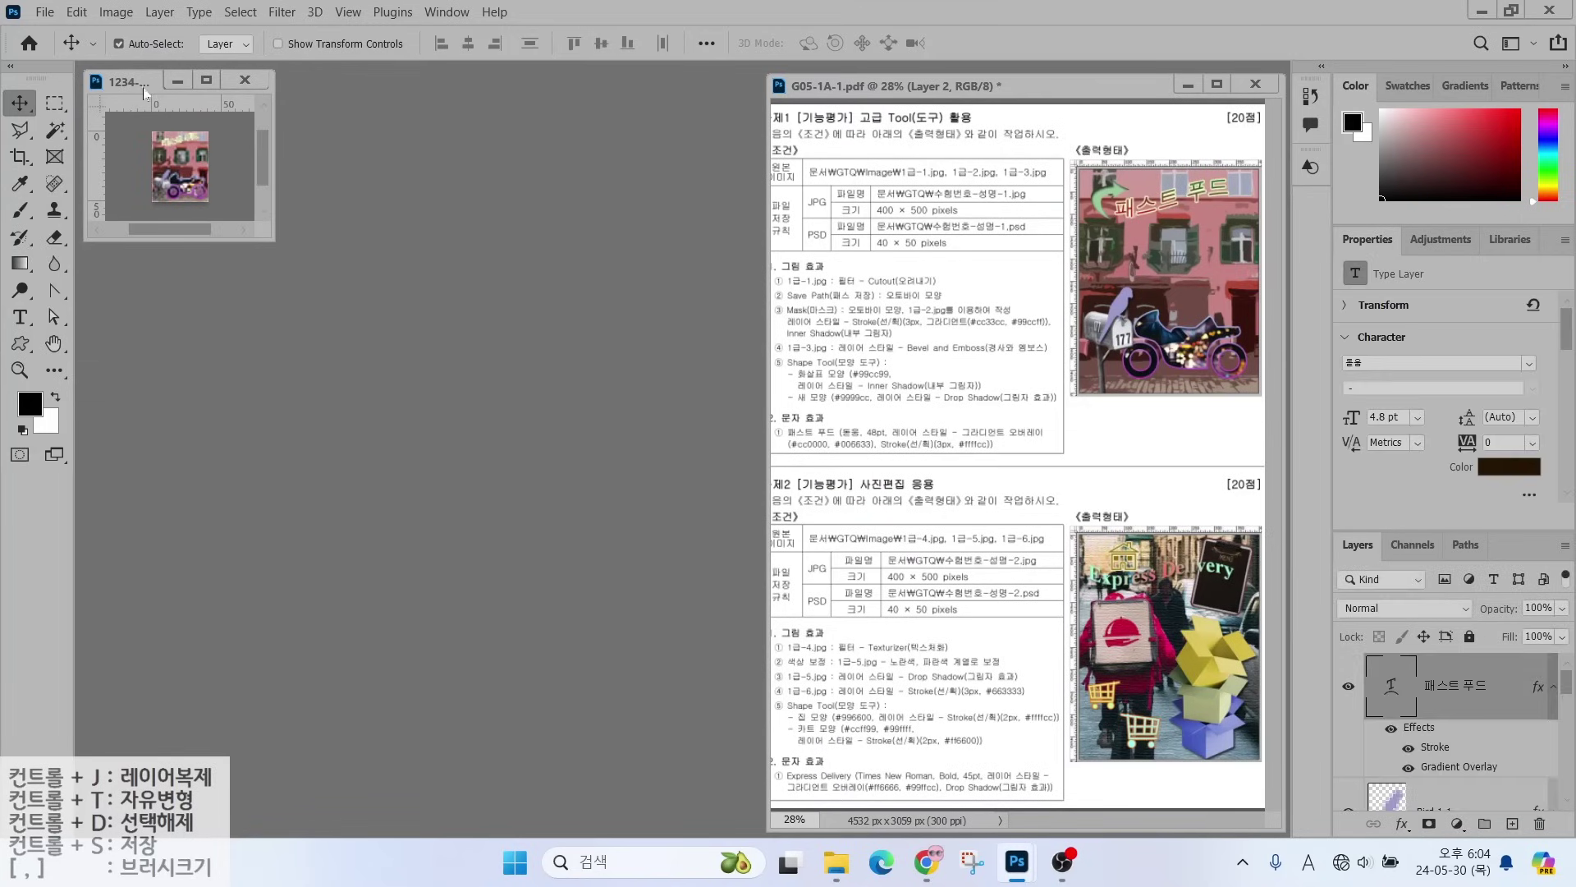
click(44, 11)
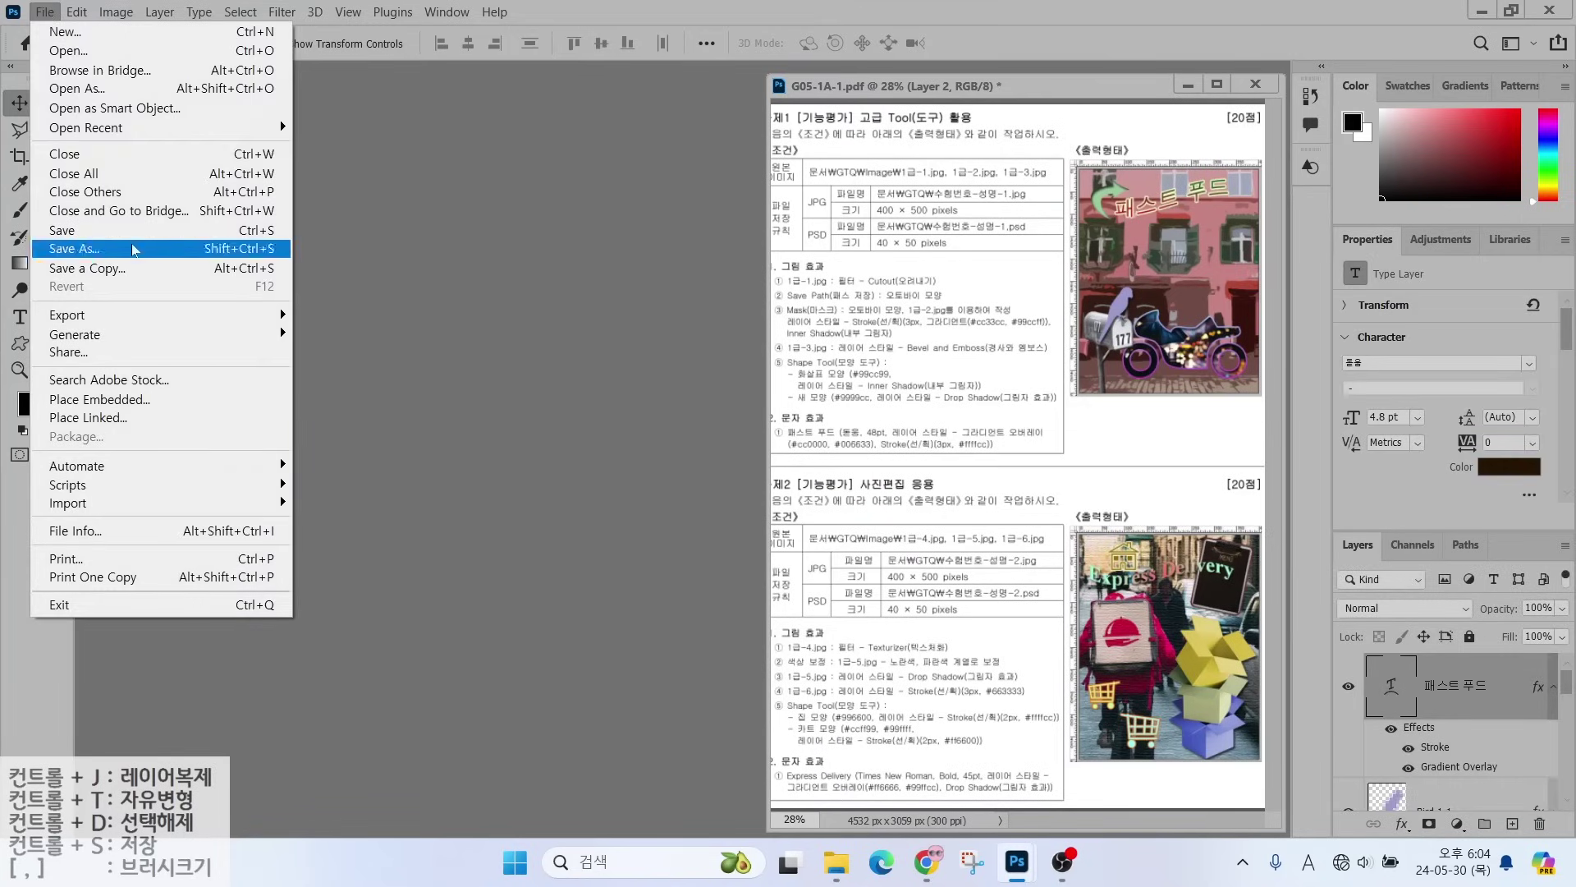
- Save the 40 × 50 design as a Photoshop PSD file in the GTQ folder
click(77, 234)
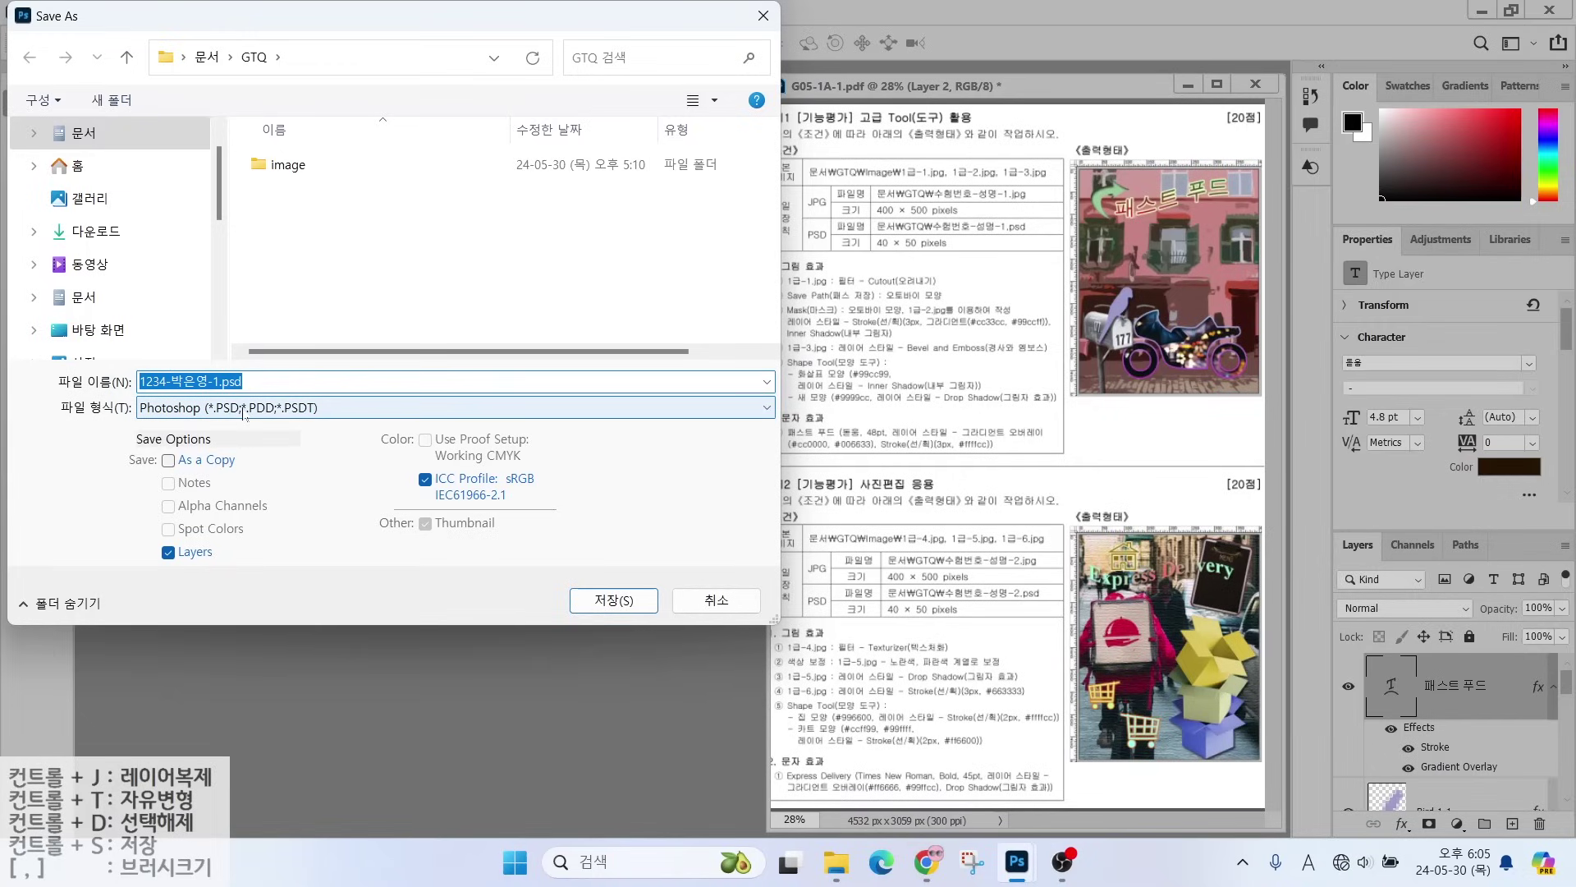
click(608, 600)
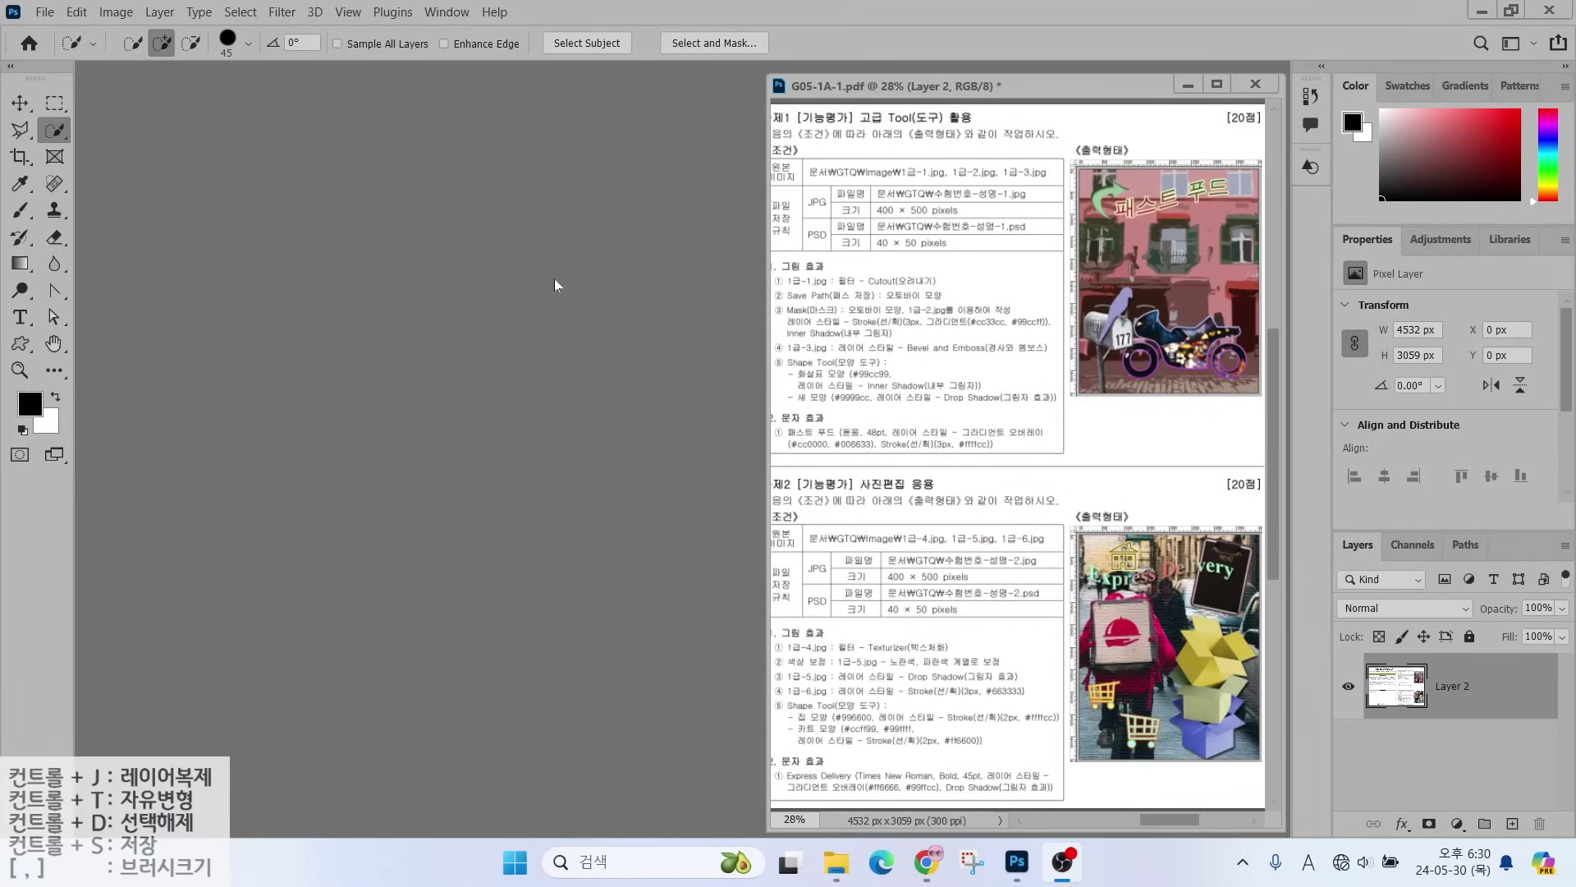
- Create a new 400 × 500 px, 72 ppi RGB white document named with the candidate's ID and name
click(44, 12)
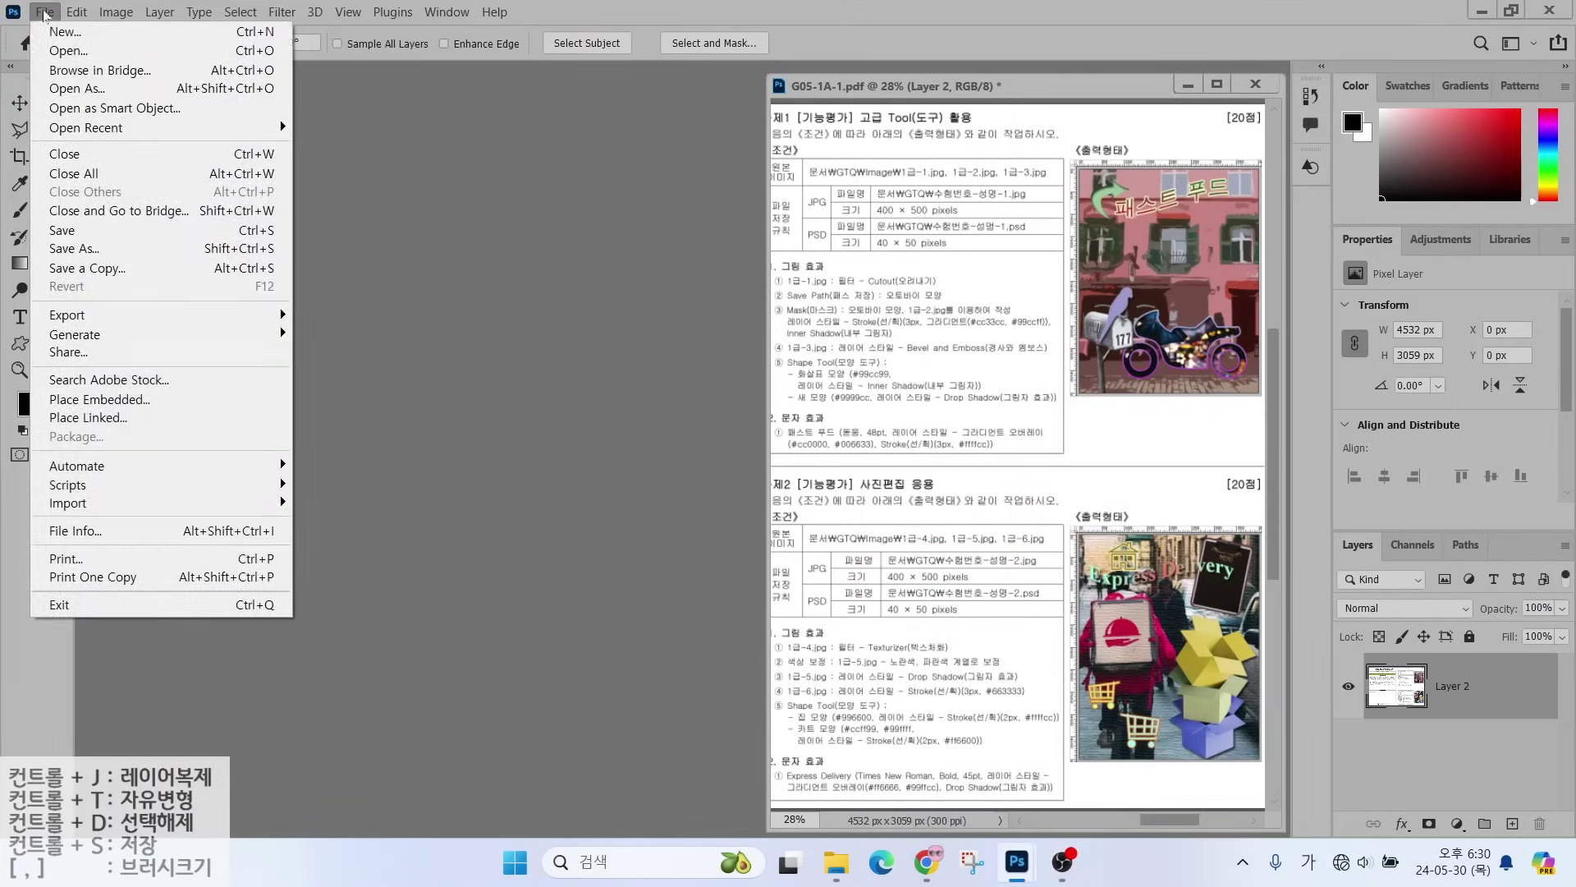
click(54, 33)
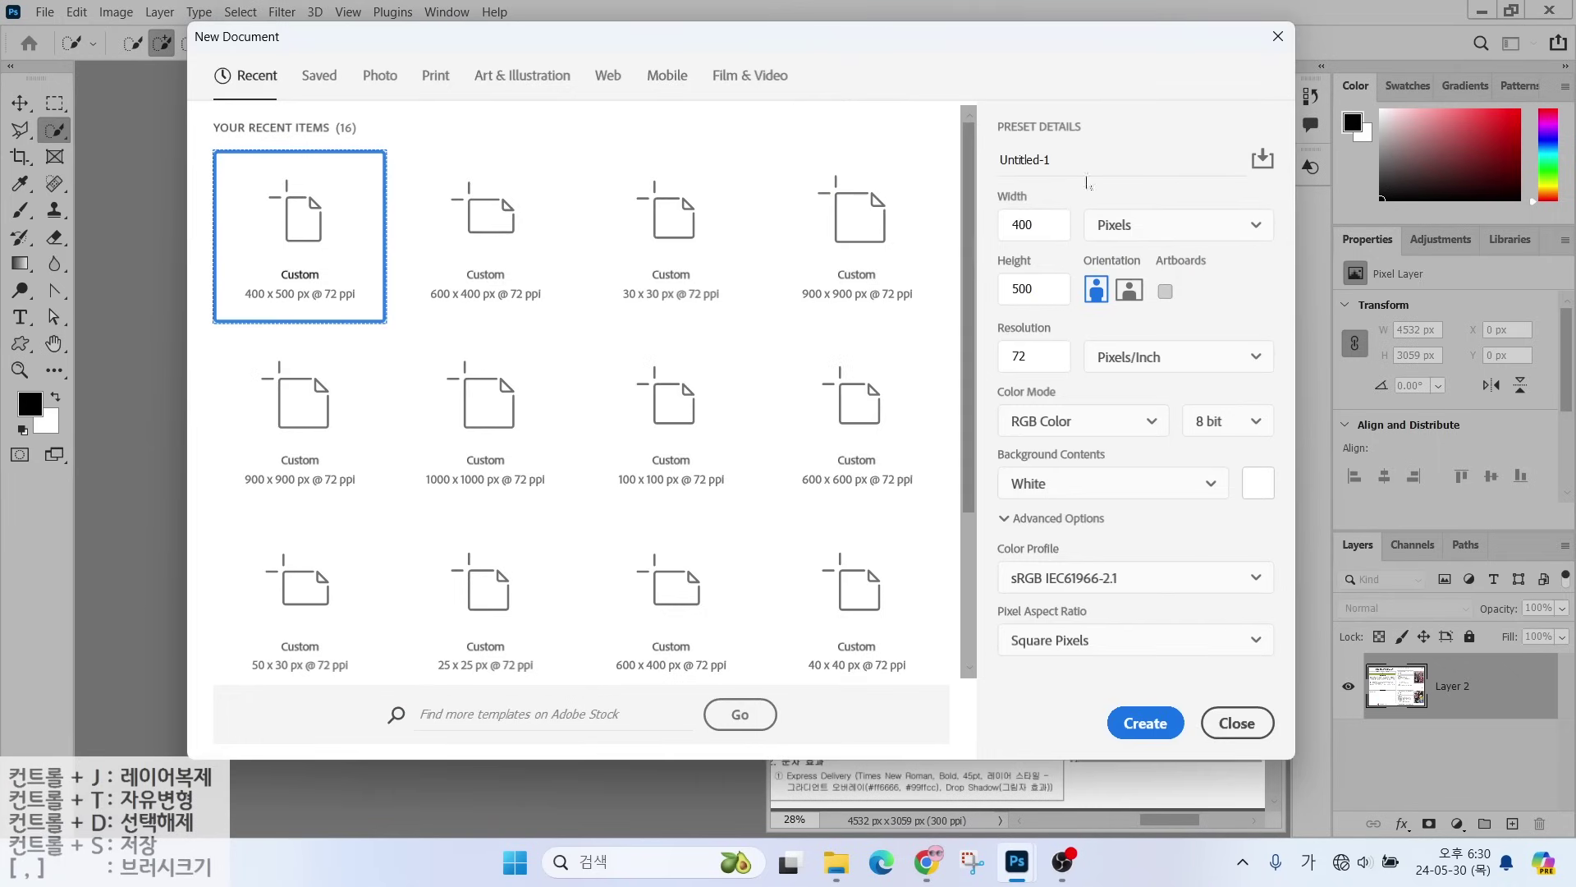
key(ctrl+a)
text(123)
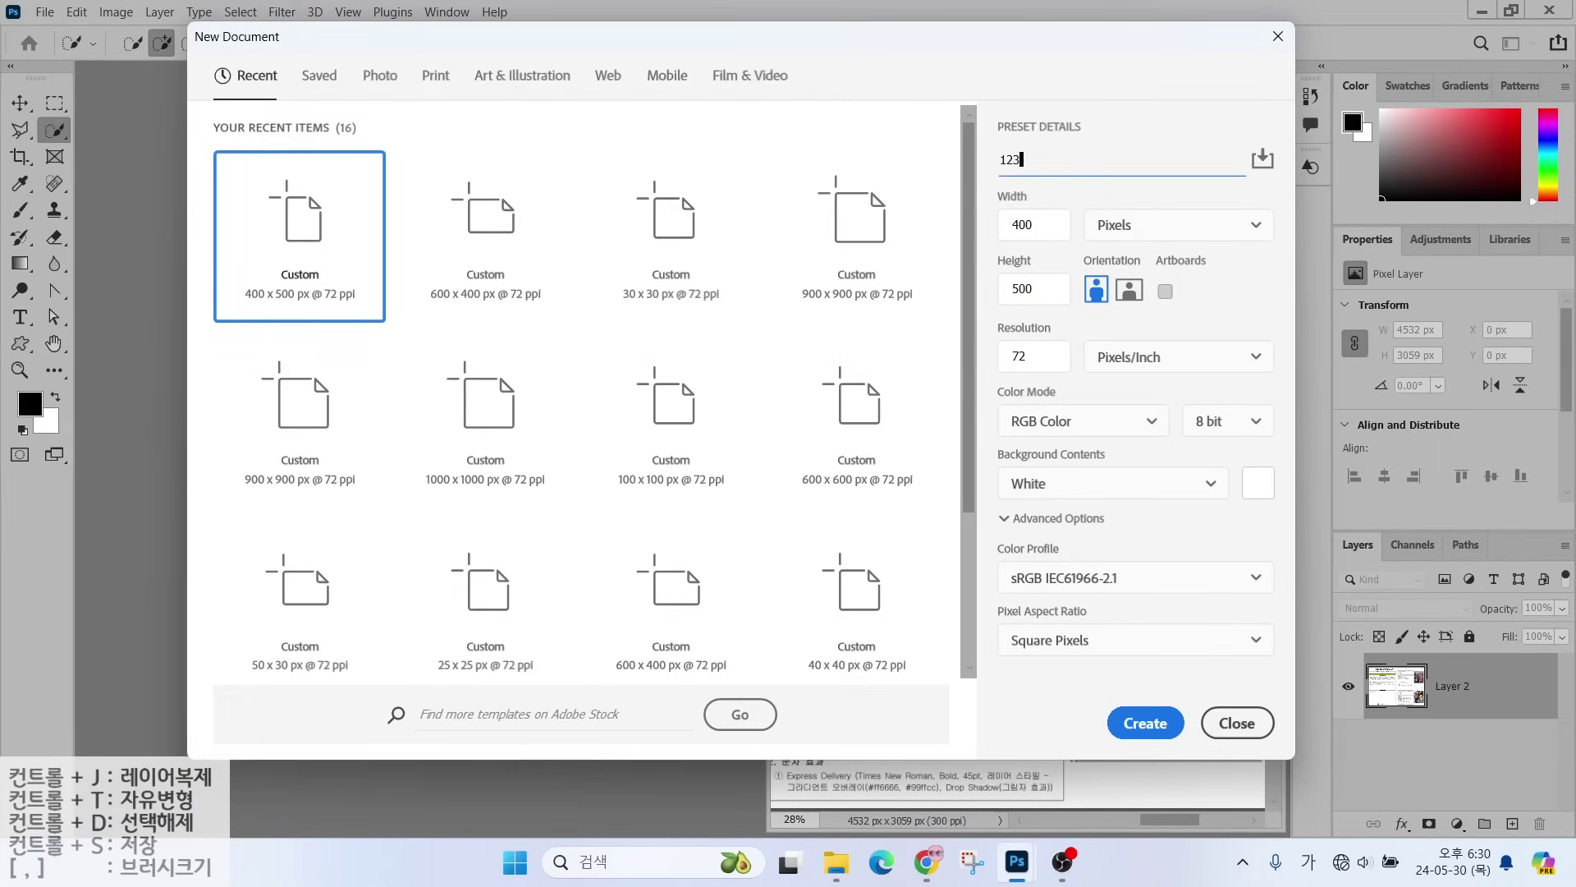
click(1129, 724)
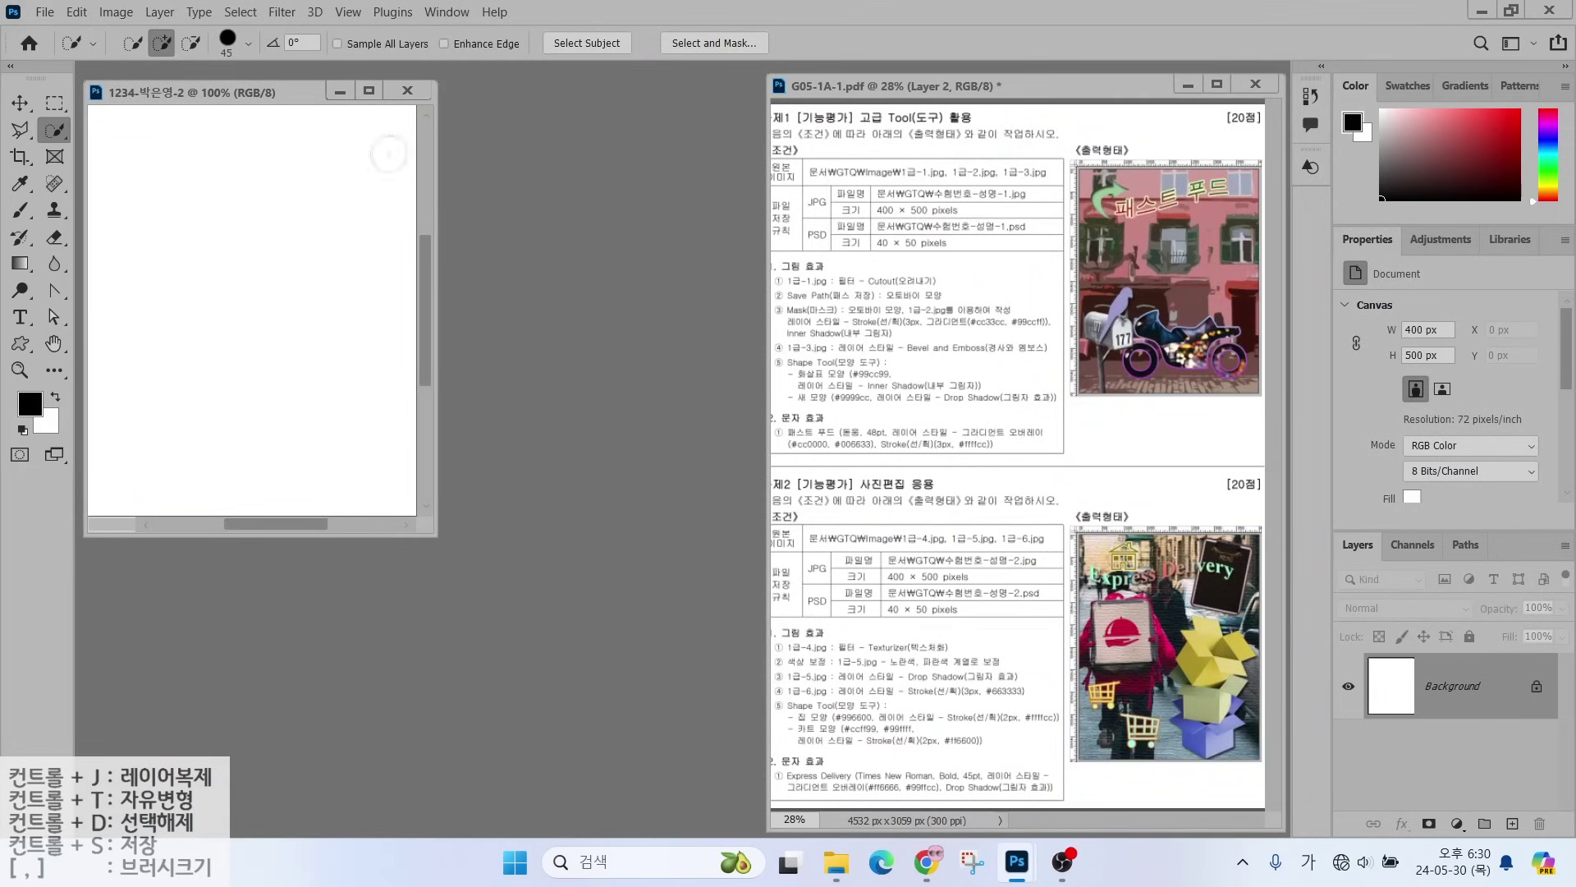
- Show rulers and fit the new blank canvas to its window
key(ctrl+r)
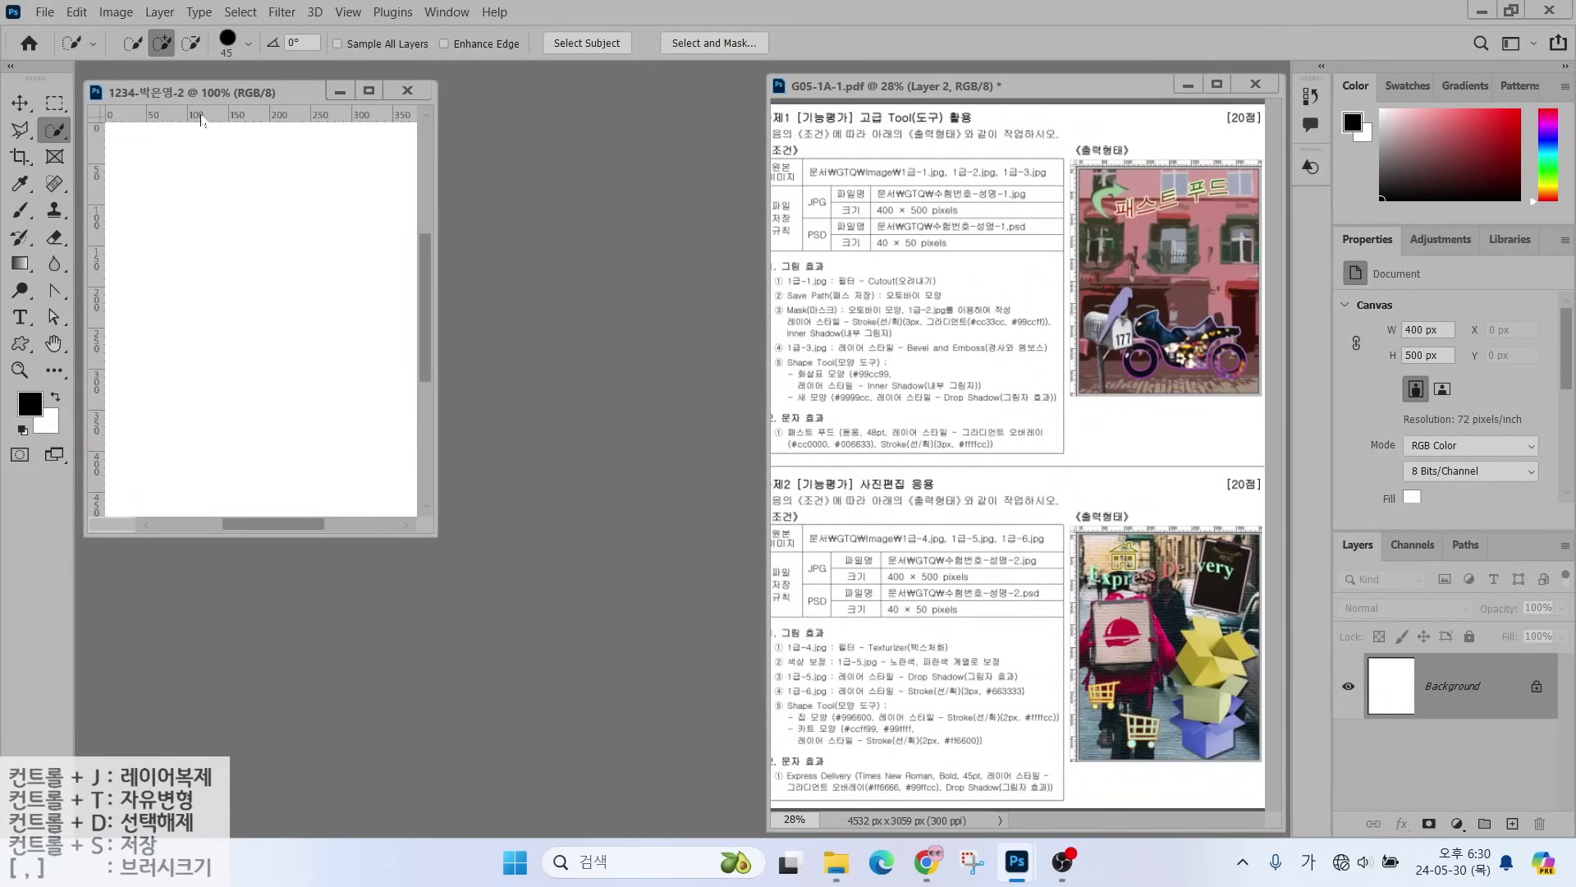
double_click(55, 344)
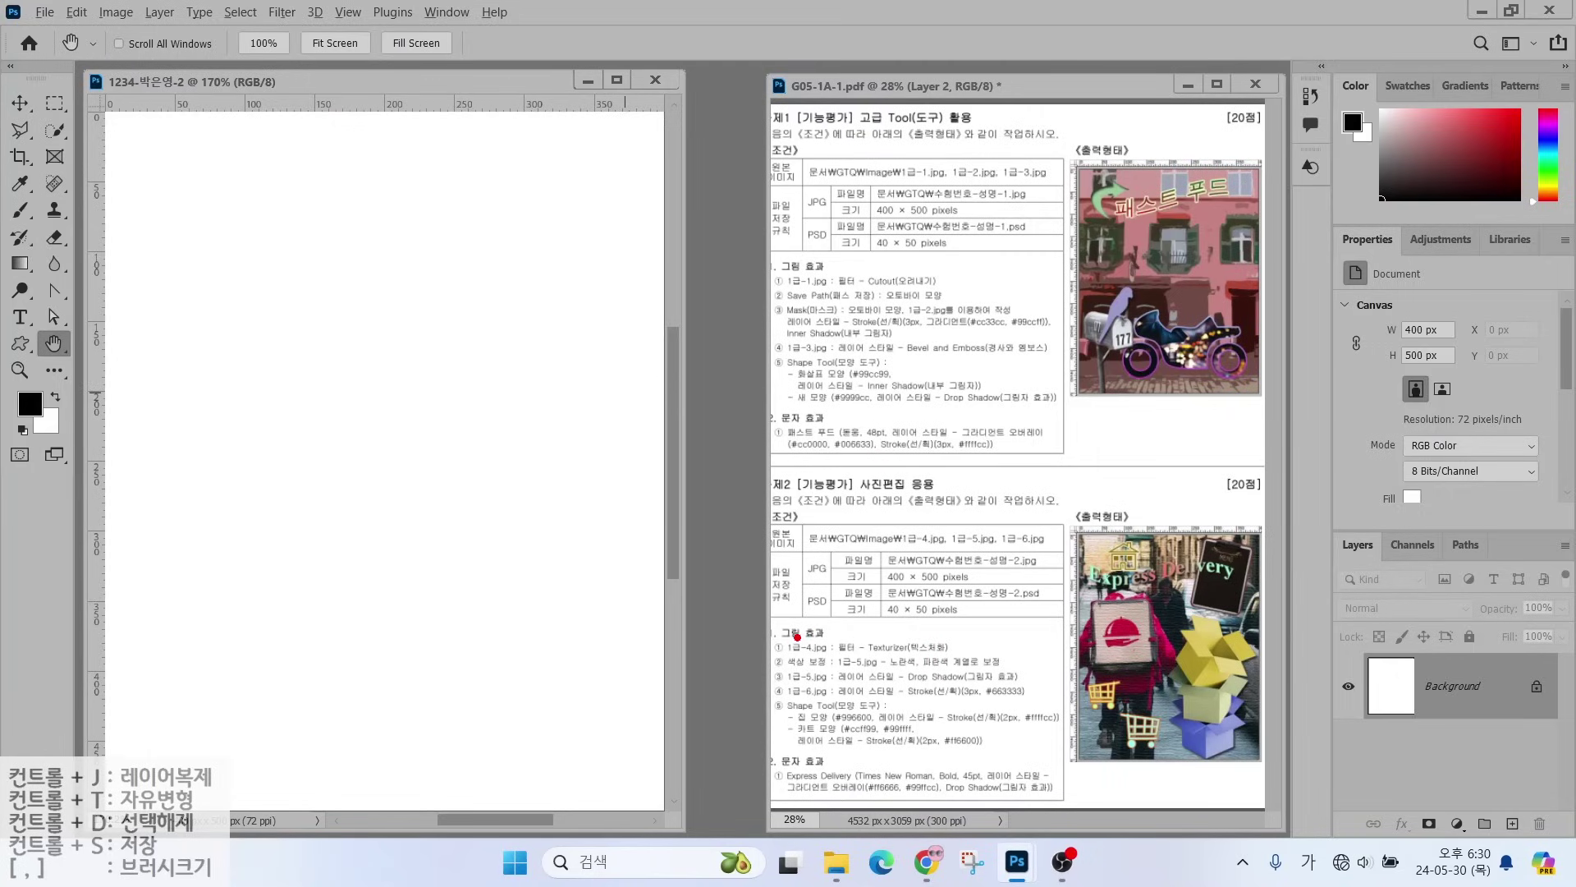
drag(797, 637, 744, 543)
drag(817, 661, 985, 660)
key(Escape)
- Bring up the Open dialog on the GTQ image folder
drag(765, 83, 1166, 733)
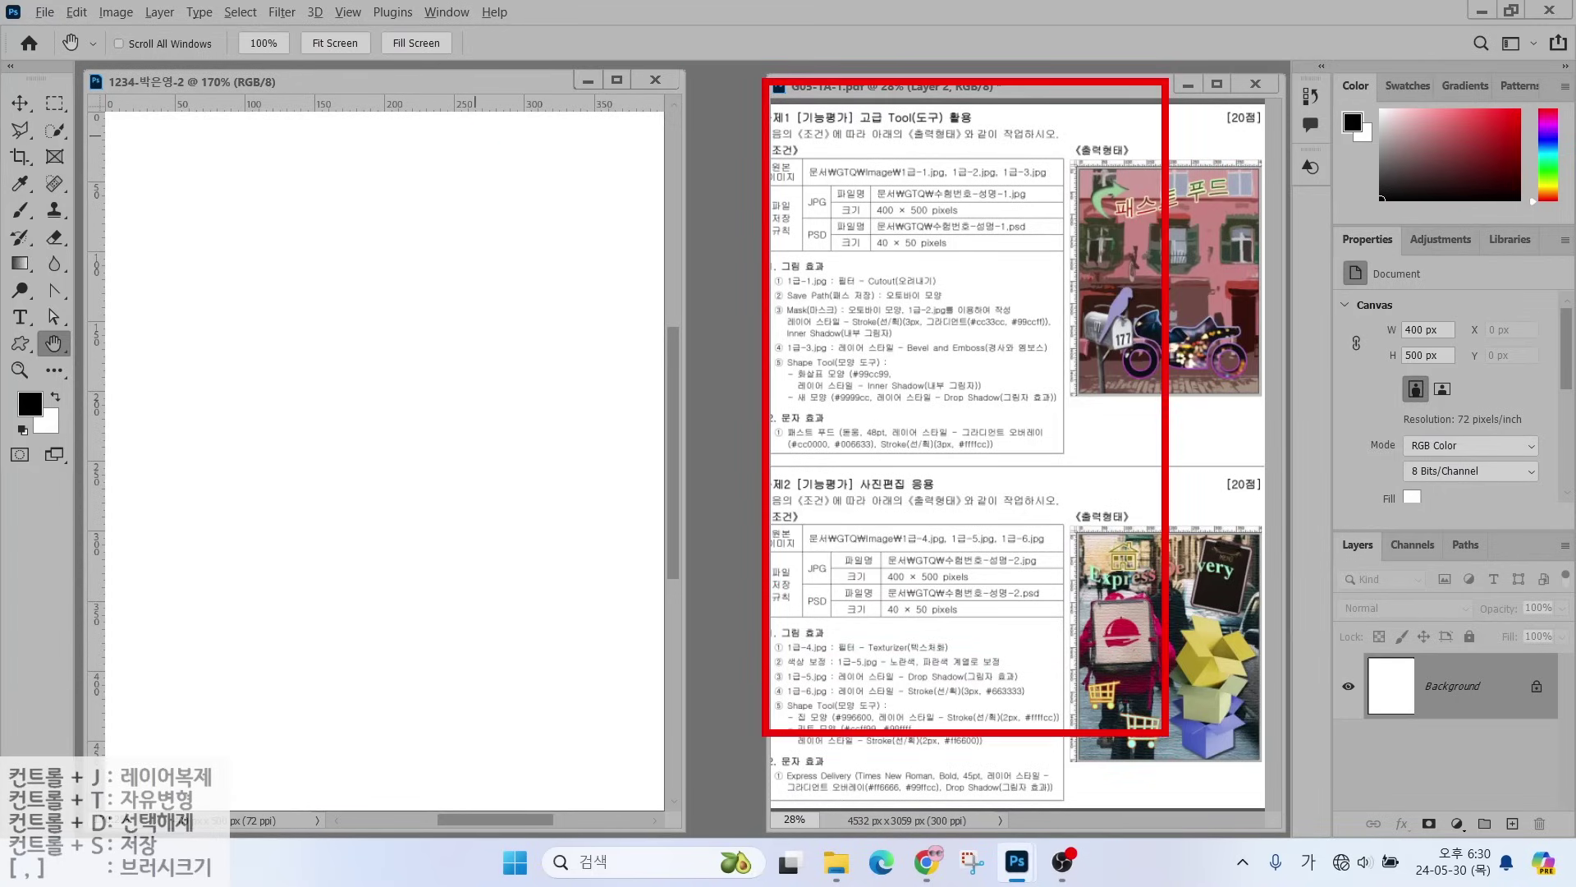
mouse_move(671, 79)
mouse_down()
mouse_move(180, 628)
mouse_move(127, 728)
mouse_up()
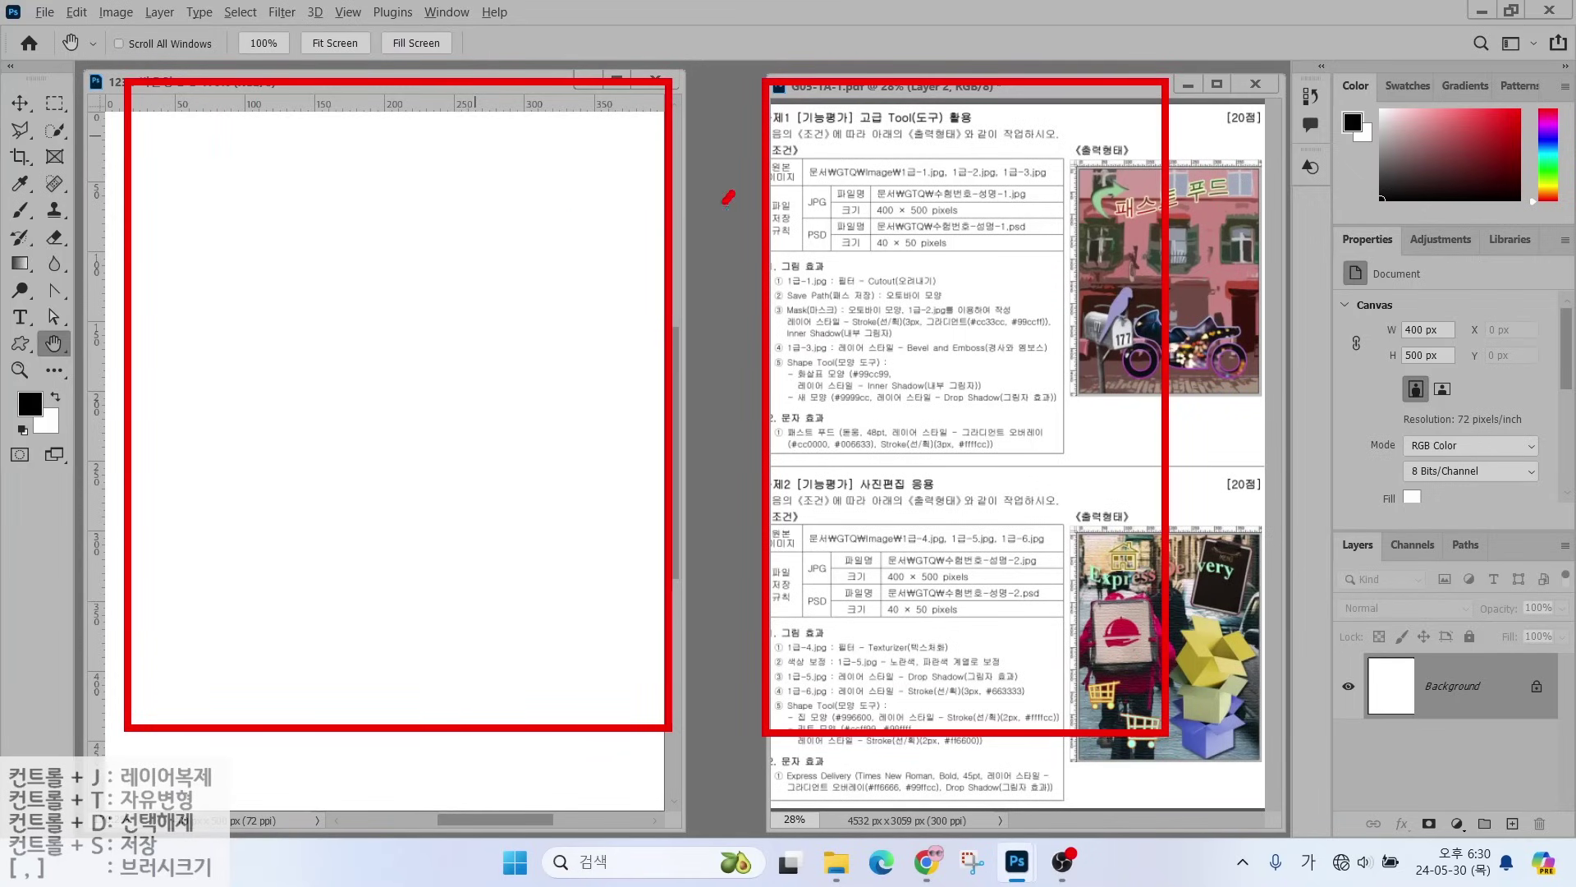
drag(728, 197, 730, 472)
key(Escape)
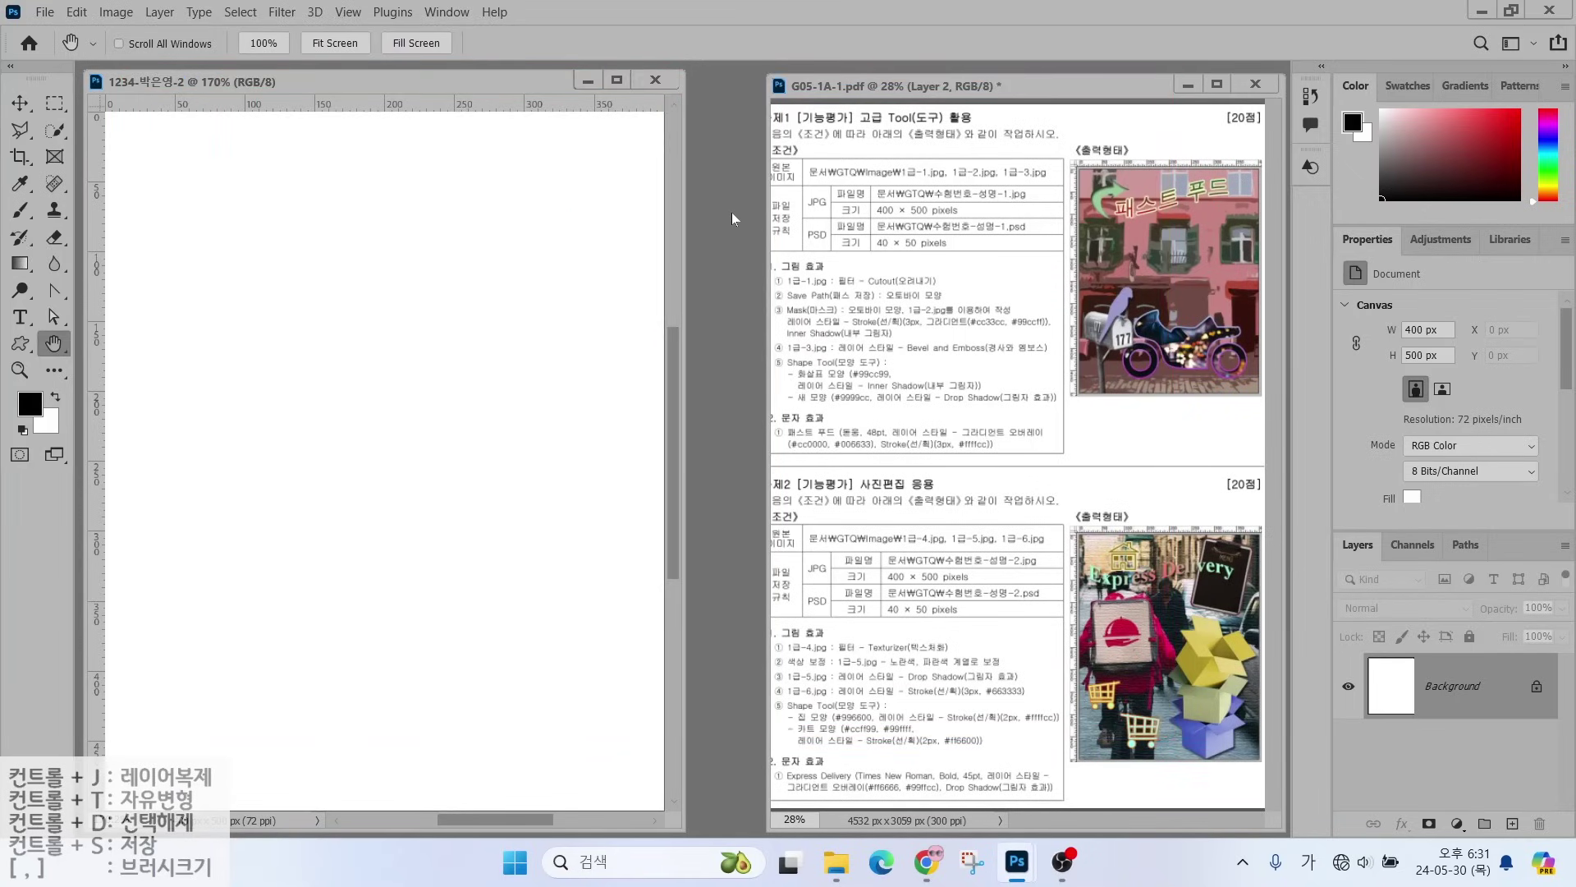
key(ctrl+o)
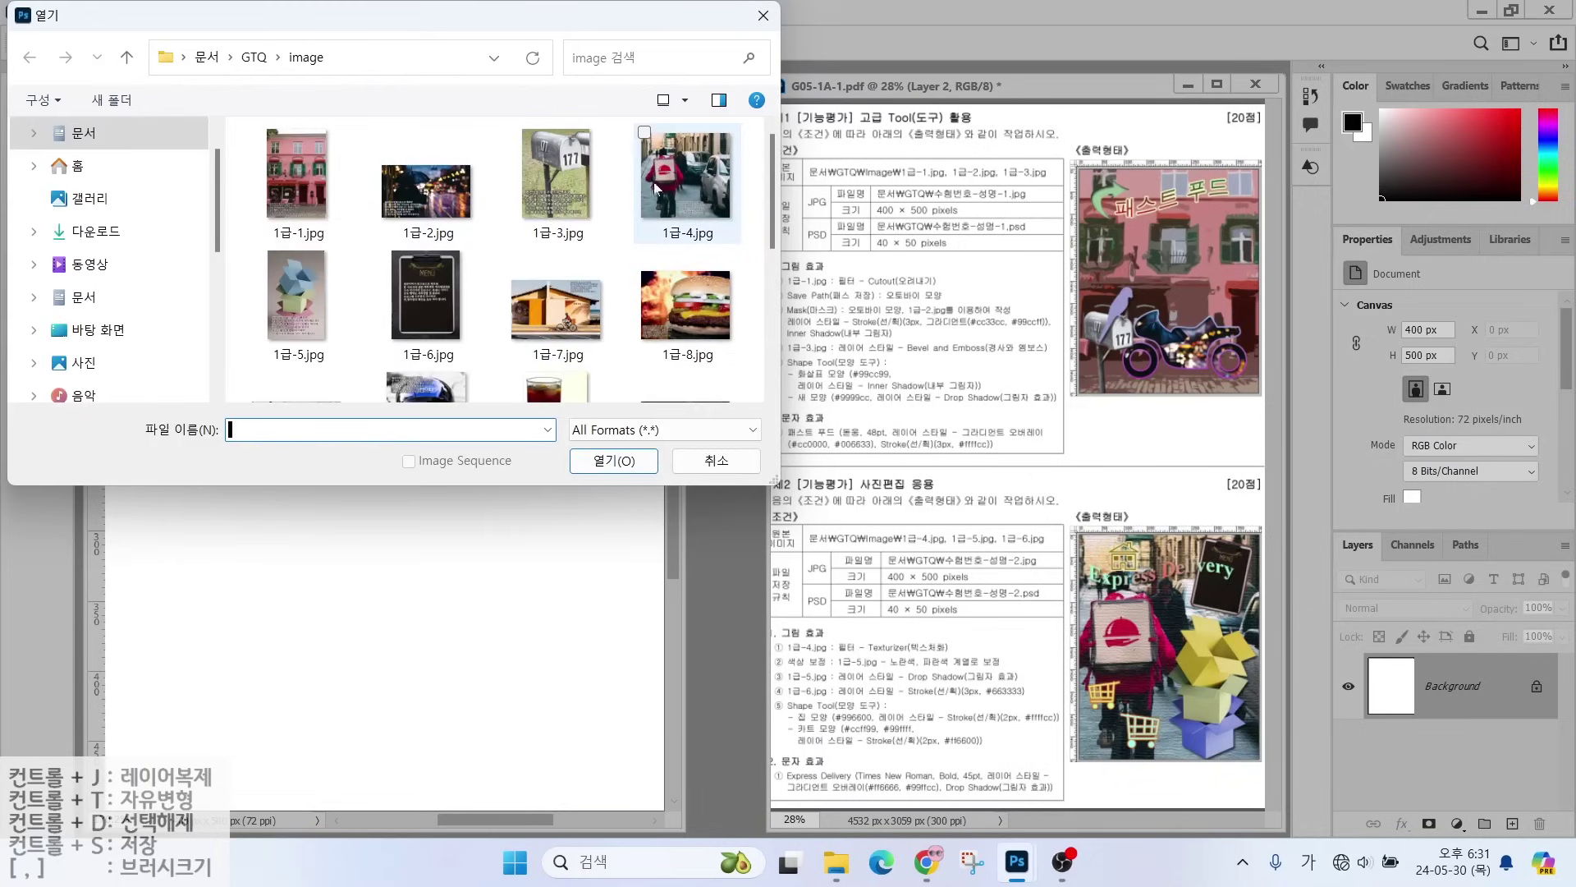
- Open 1급-4.jpg and resize it to 500 px tall, giving 525 × 500 px
click(665, 179)
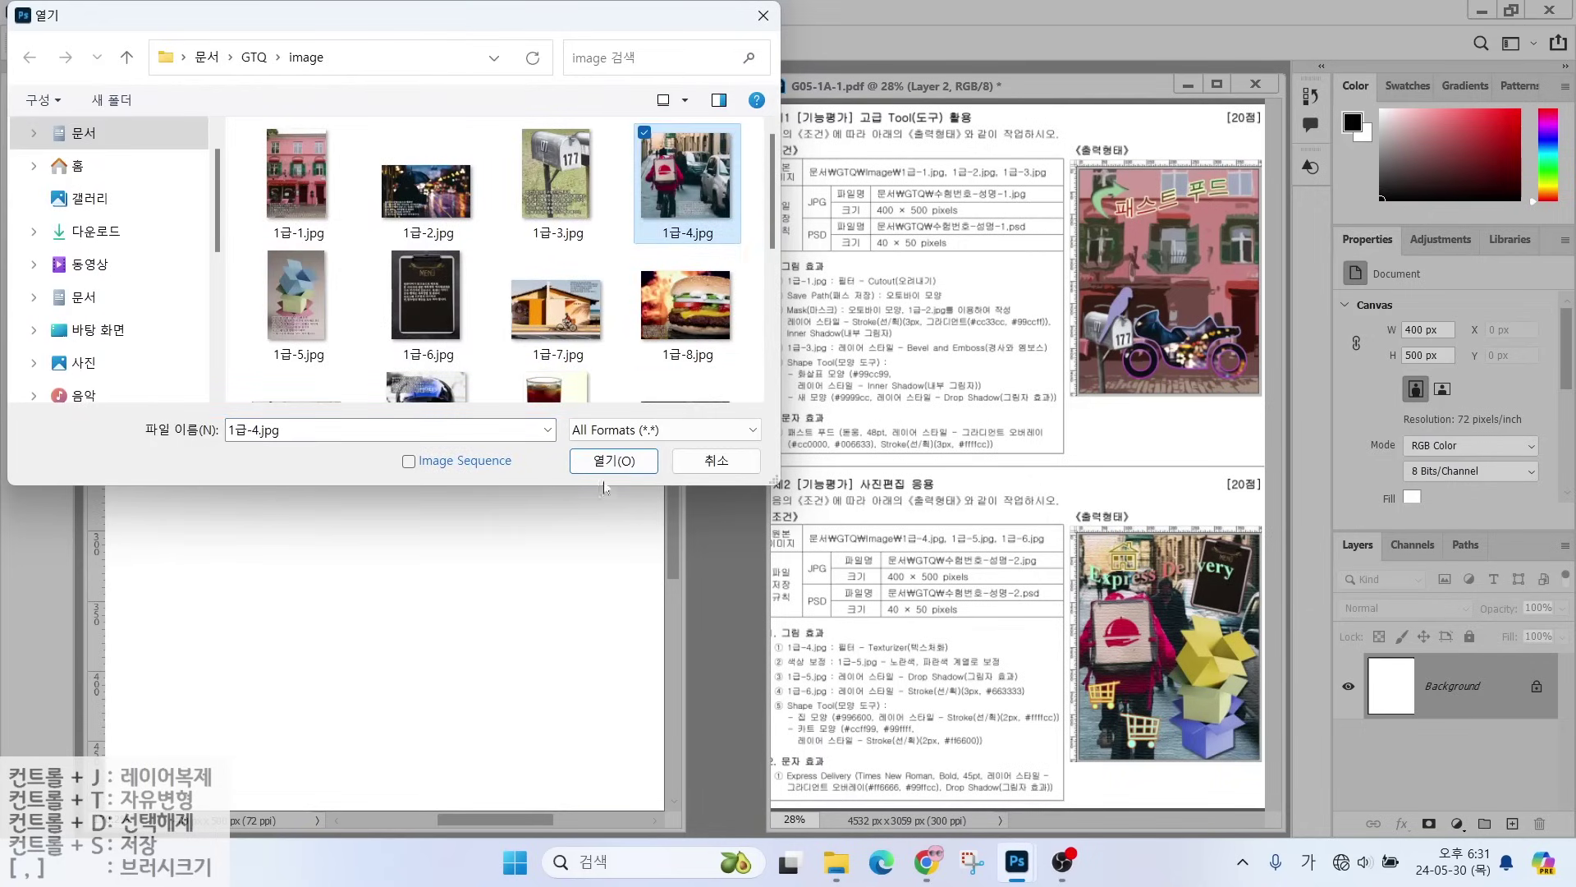
click(614, 461)
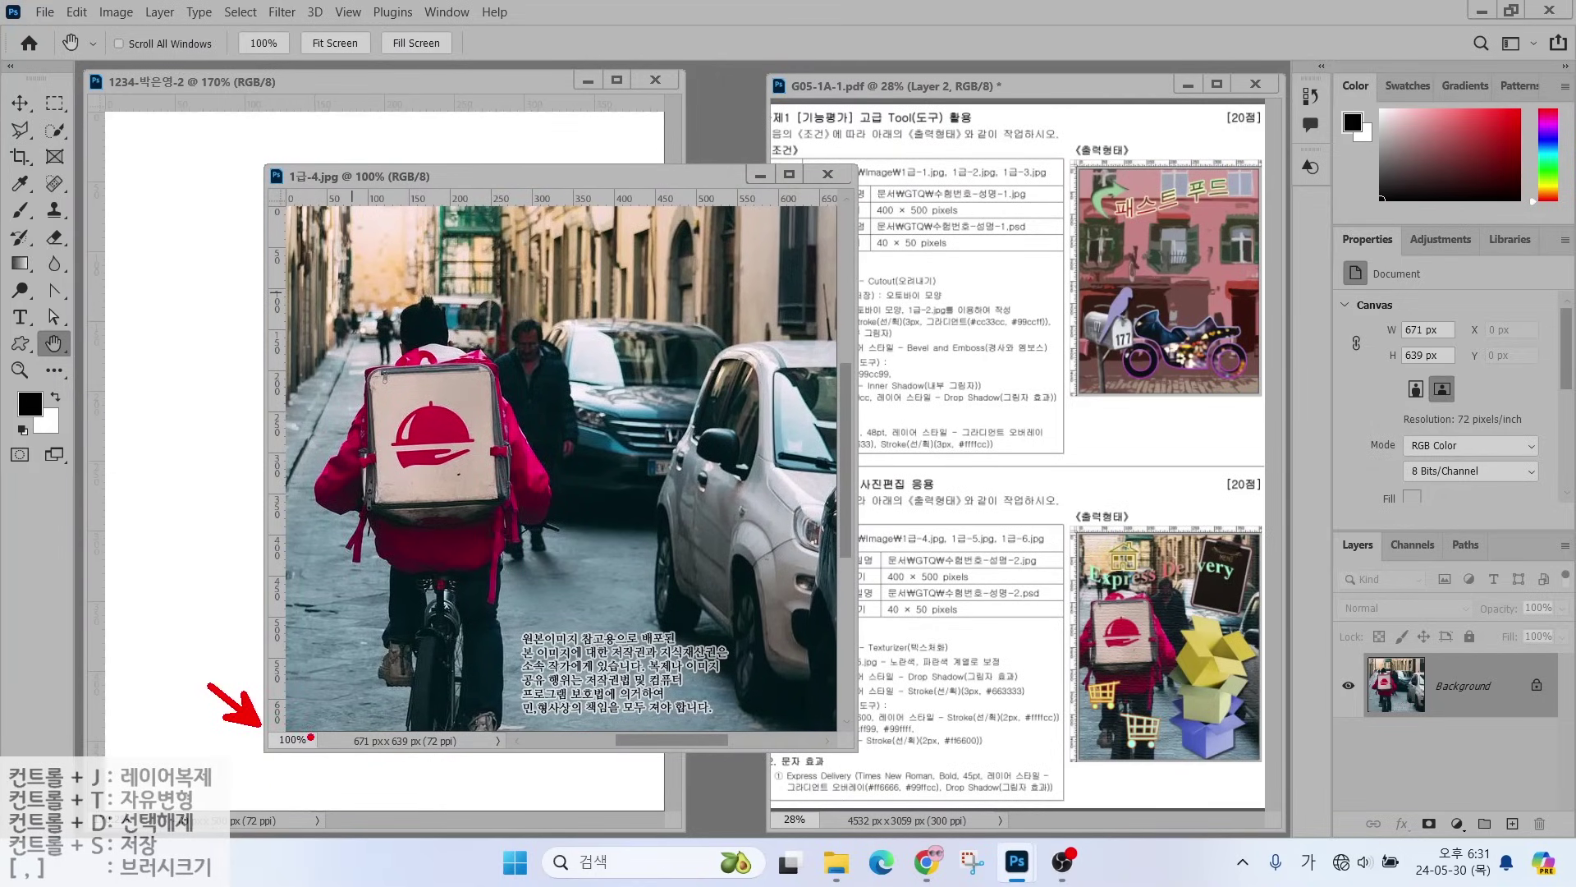
click(123, 13)
click(127, 153)
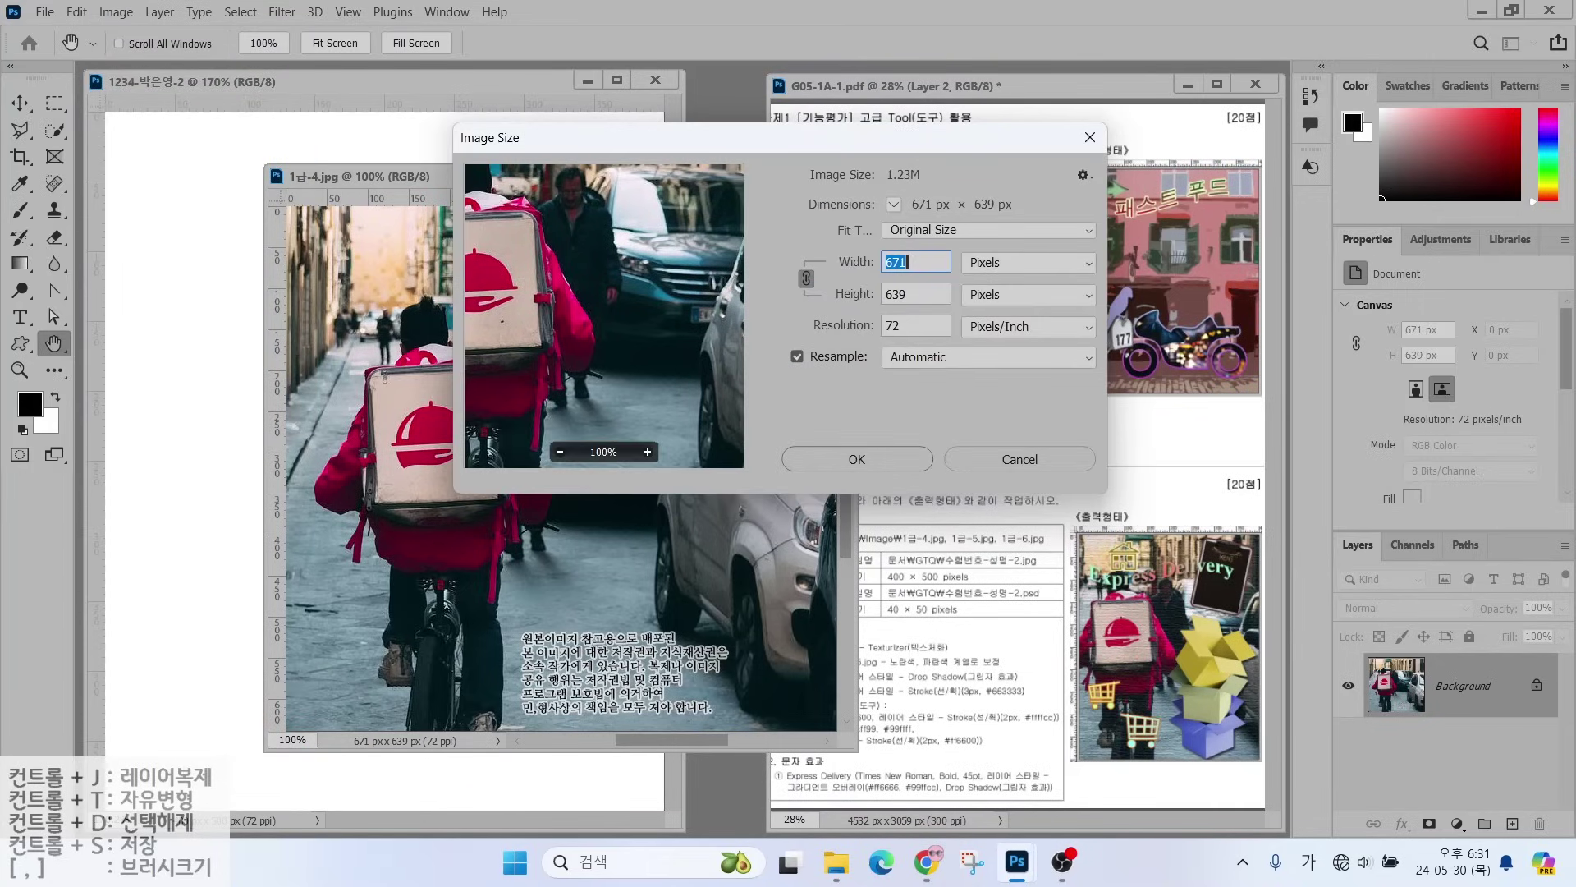
text(400)
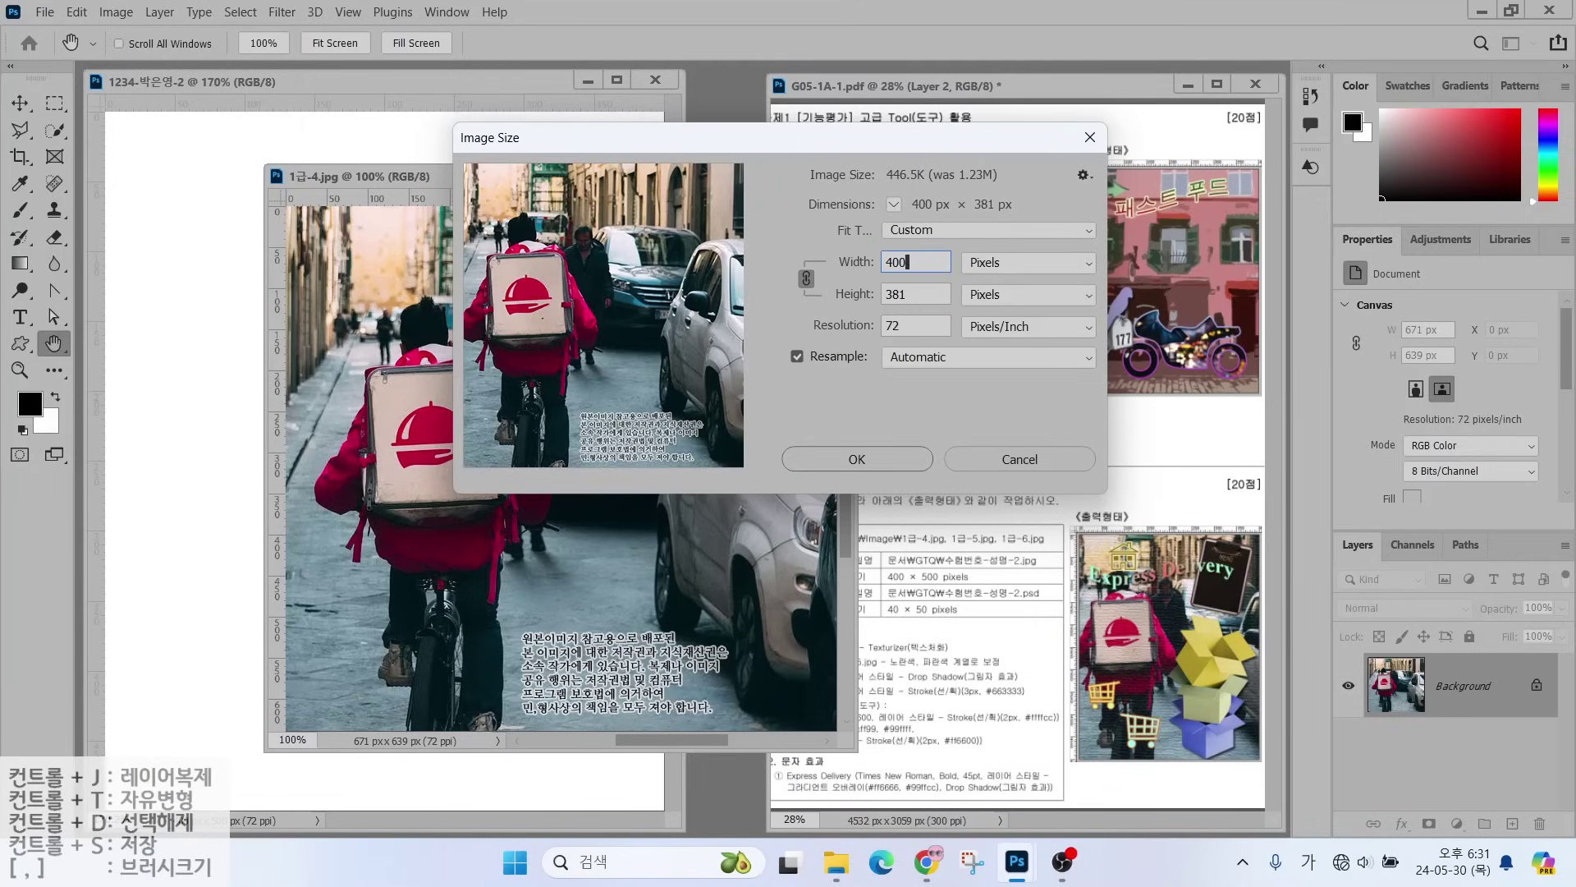
key(Tab)
text(500)
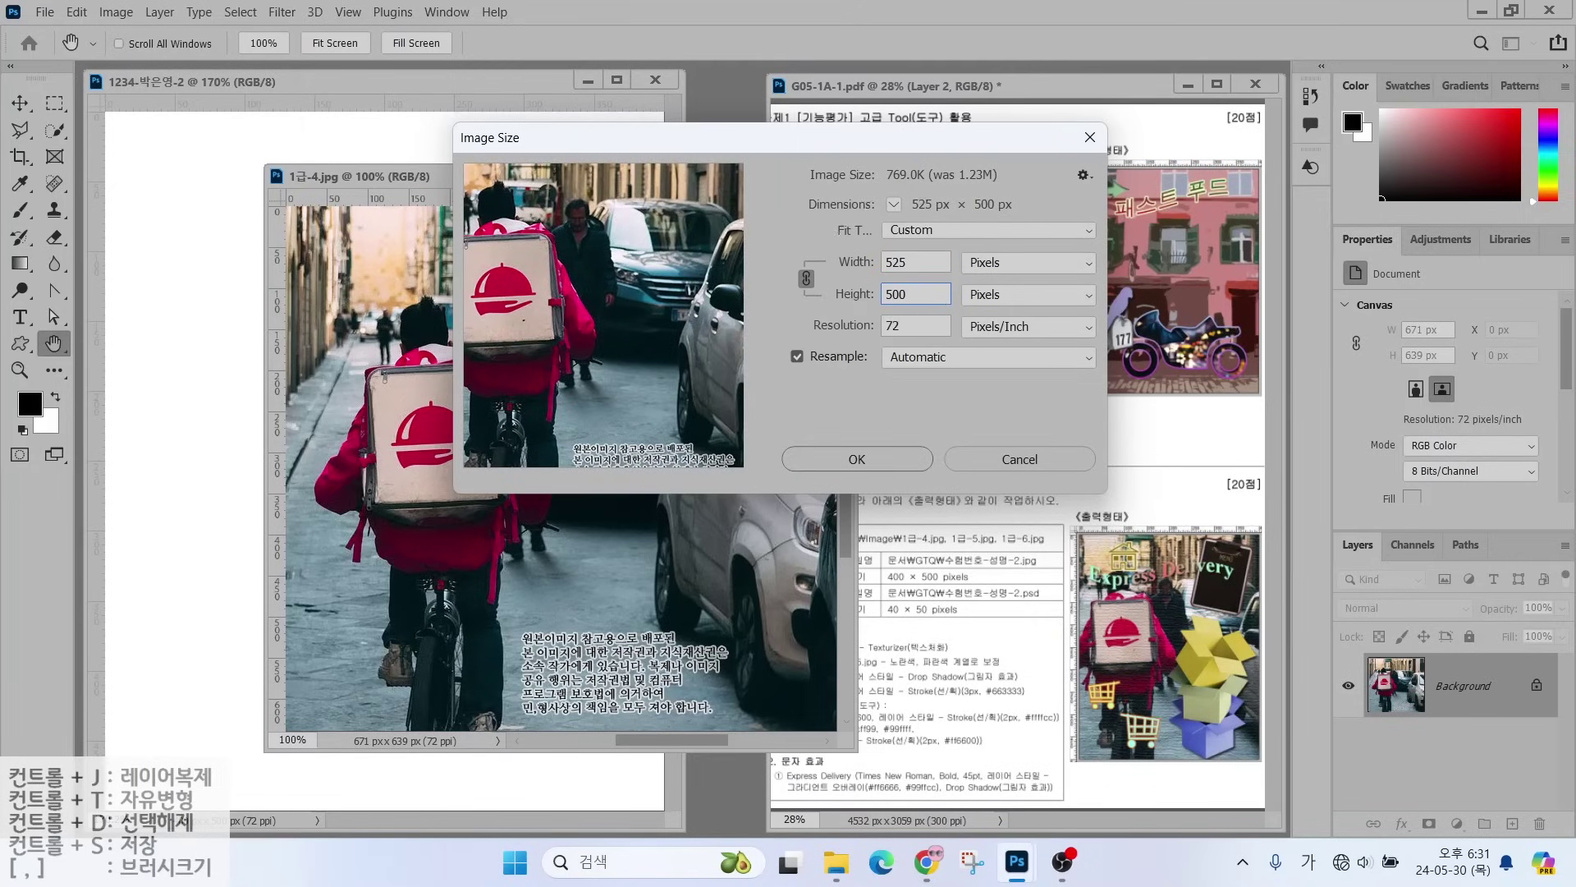
click(874, 465)
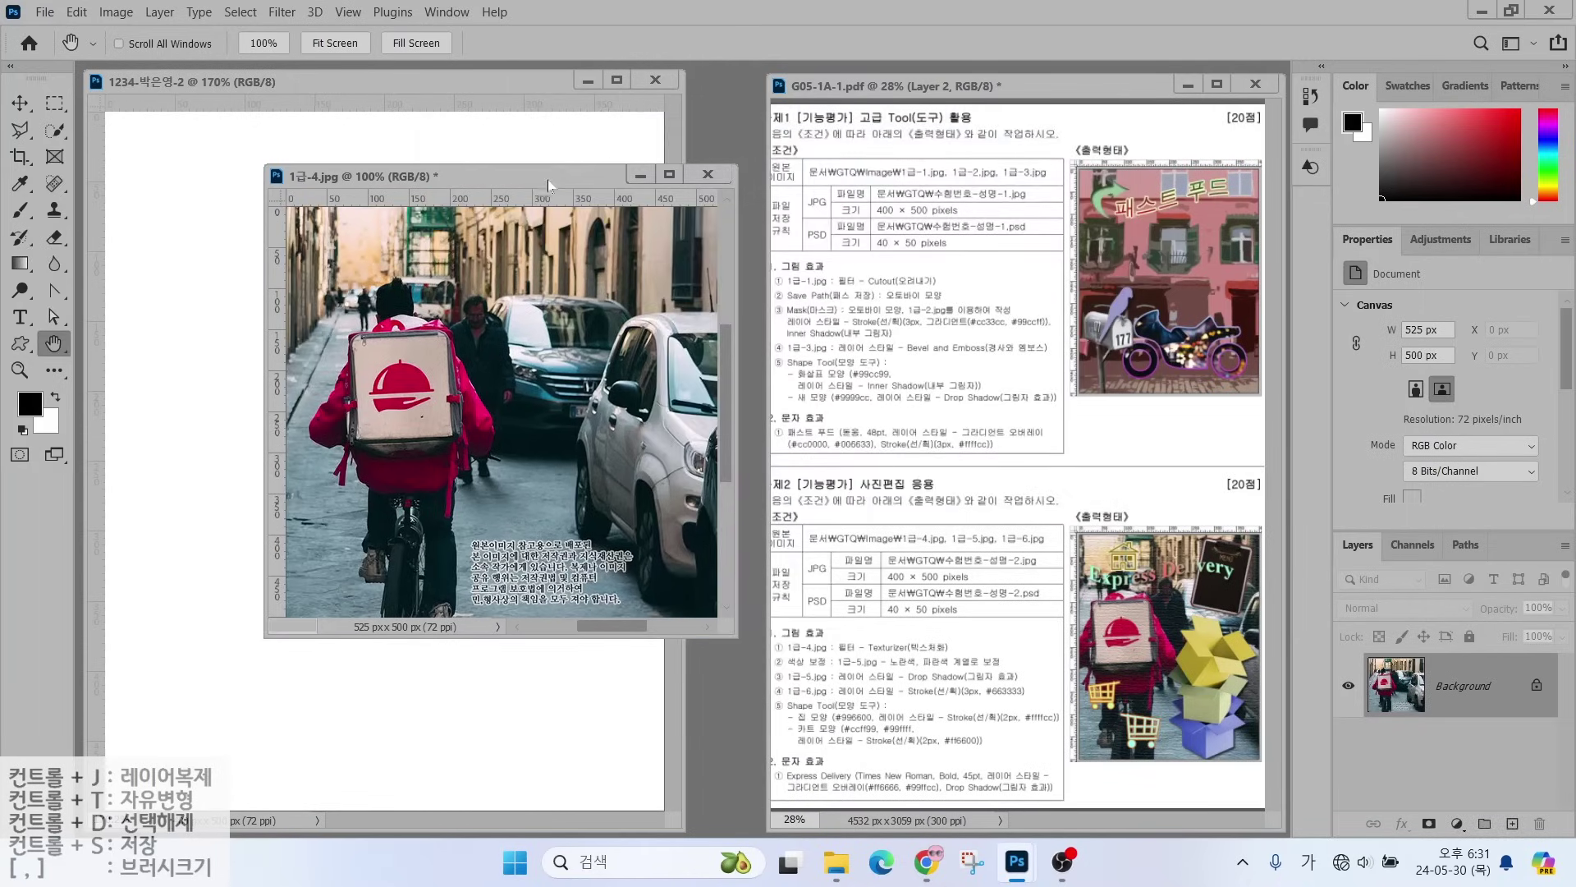
drag(548, 186, 736, 209)
click(18, 100)
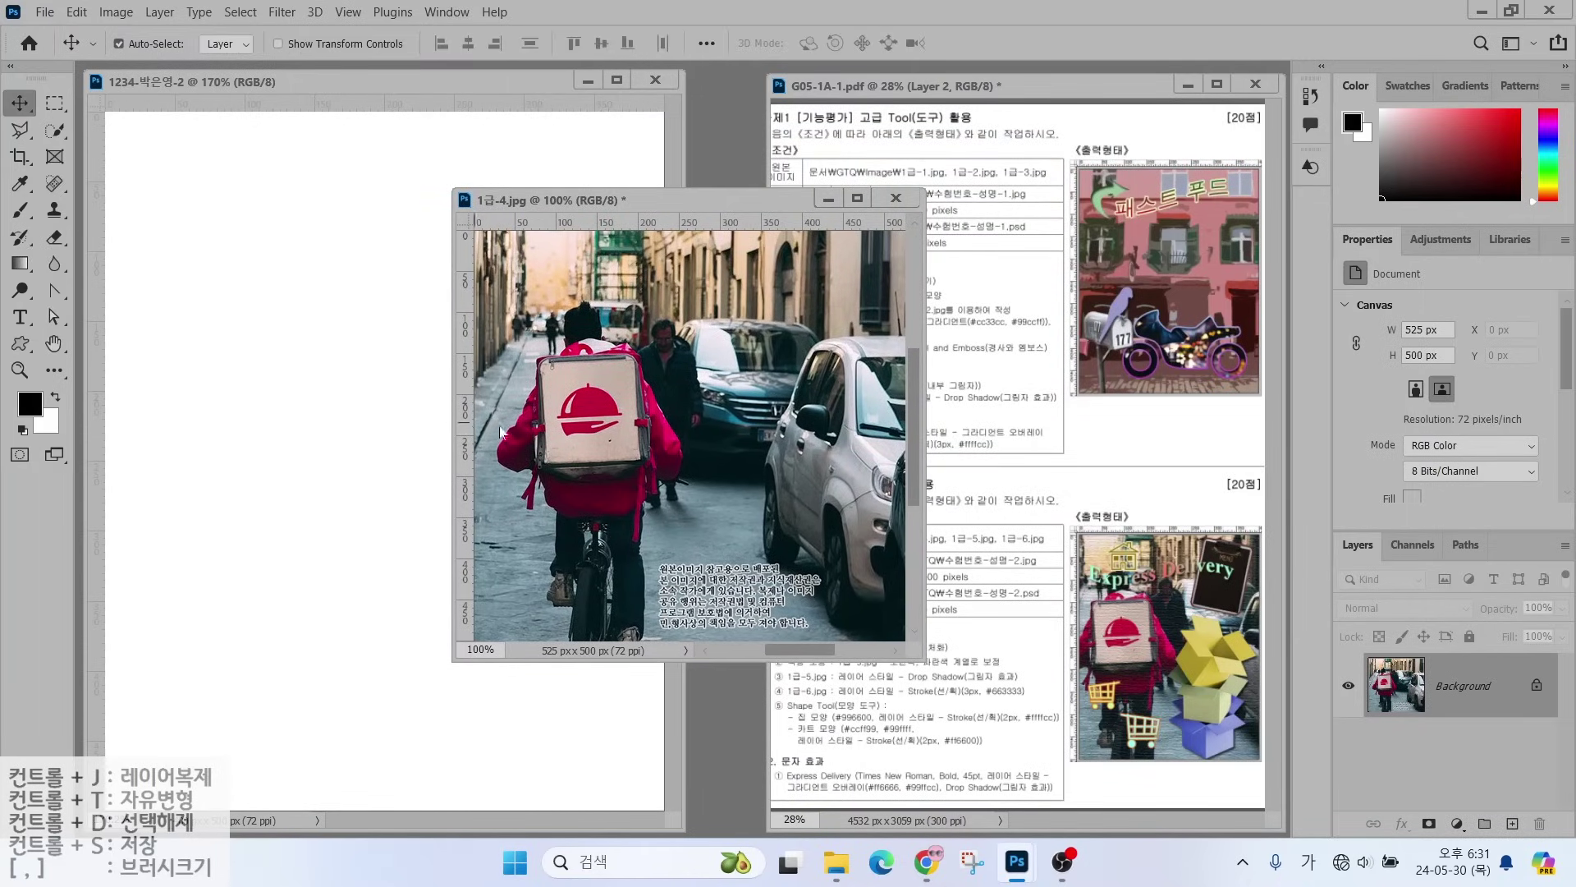
- Drag the rider photo into the 400 × 500 document and close the original without saving
drag(500, 431, 239, 417)
click(892, 203)
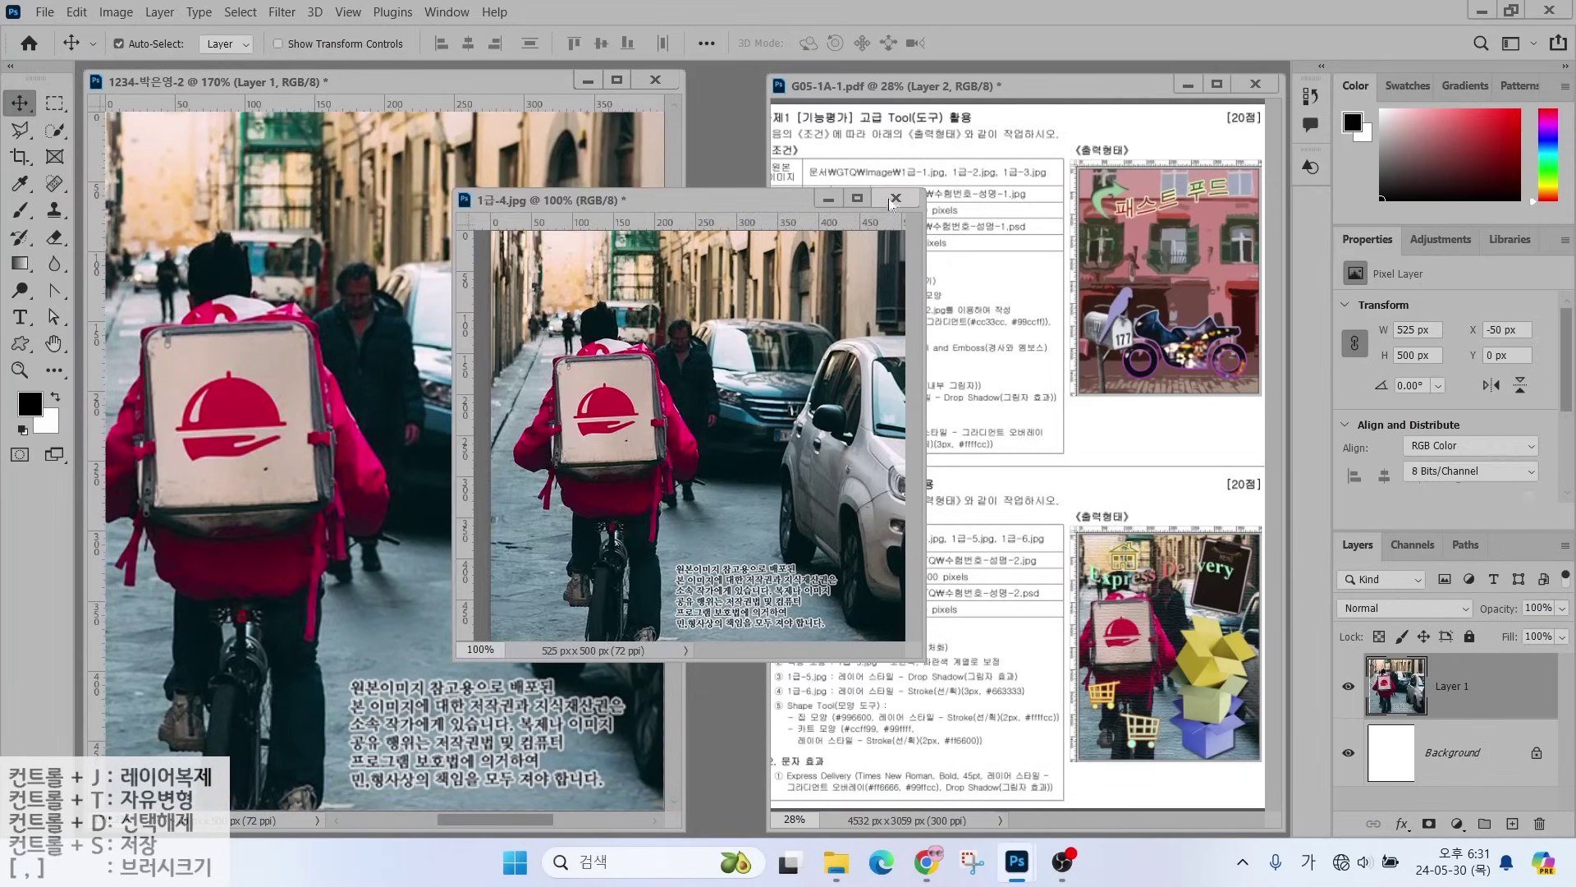
click(893, 203)
click(816, 335)
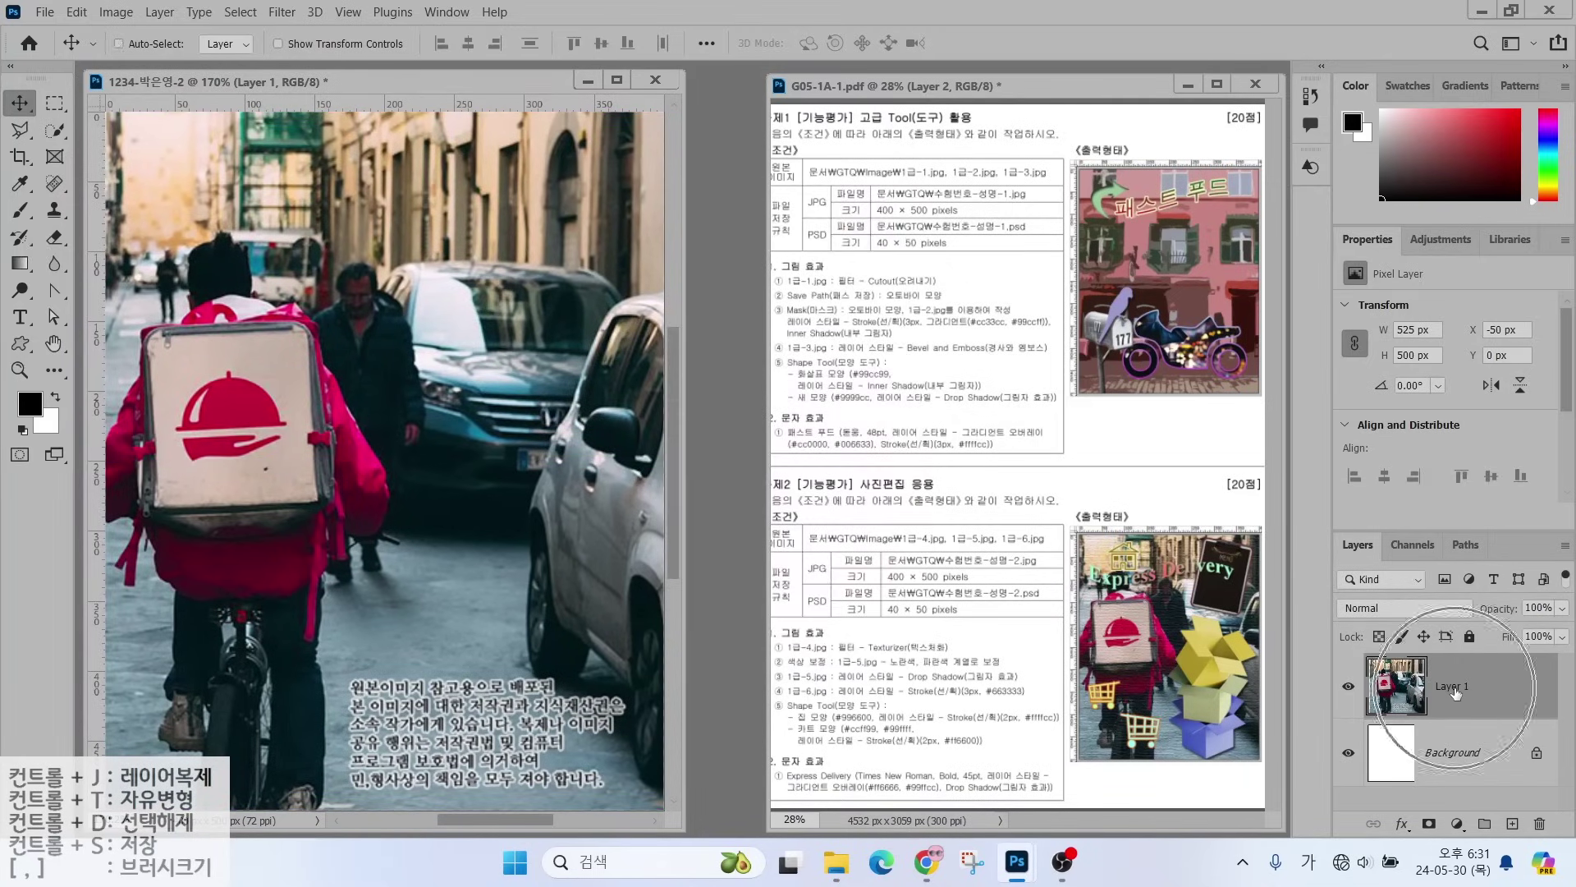
- Rename the rider photo layer to 1-4
double_click(1455, 692)
text(1-4)
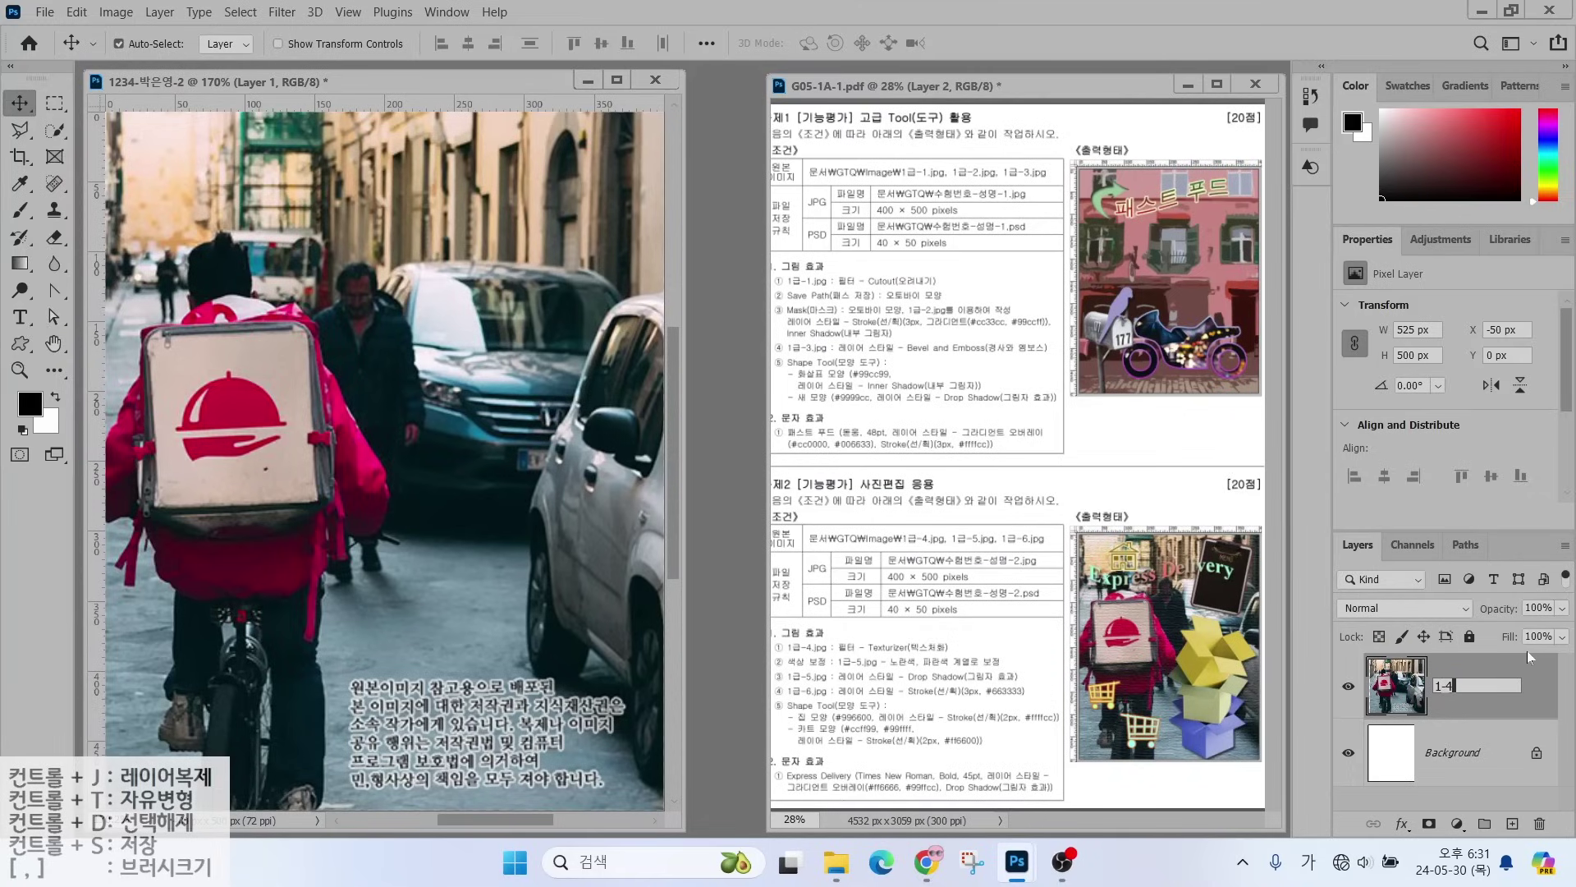
key(Return)
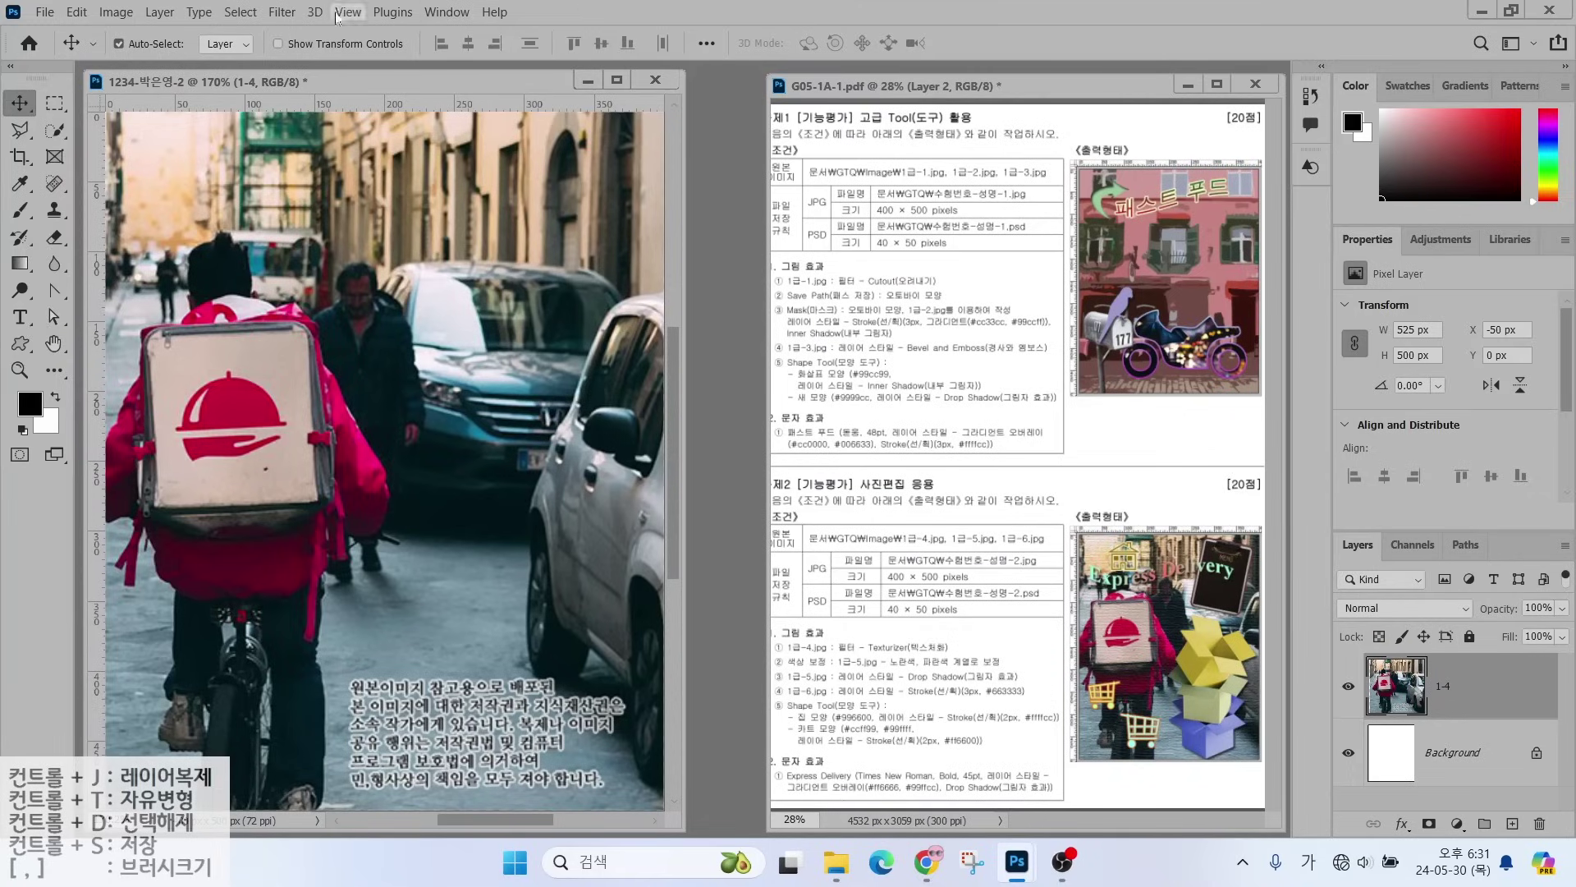
- Apply the Filter Gallery Texturizer with Canvas texture, Scaling 100 and Relief 4
click(282, 13)
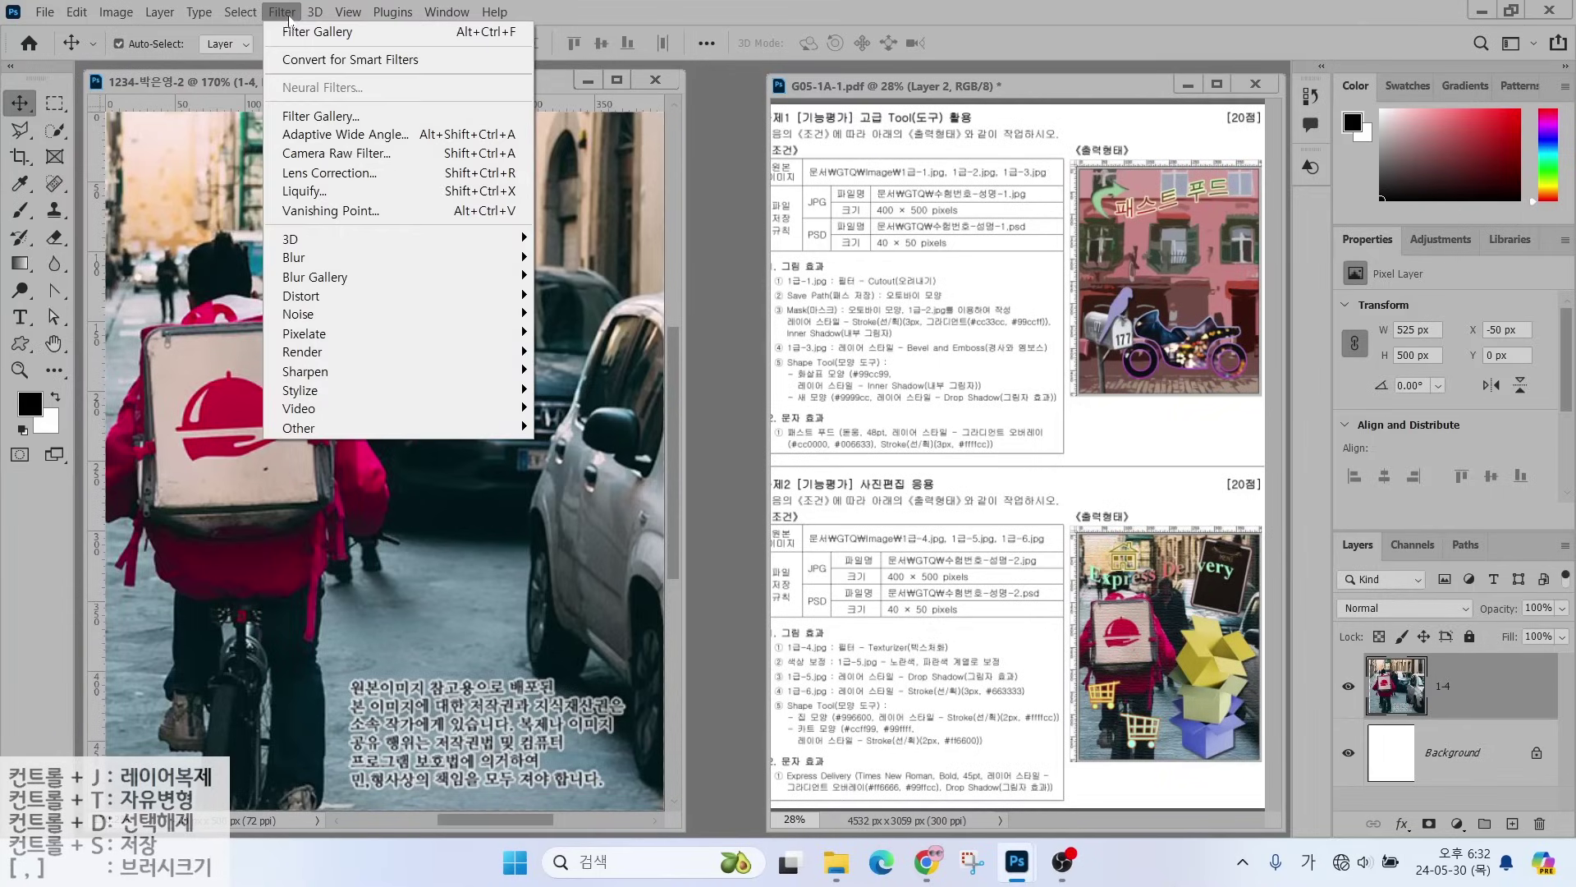
click(299, 118)
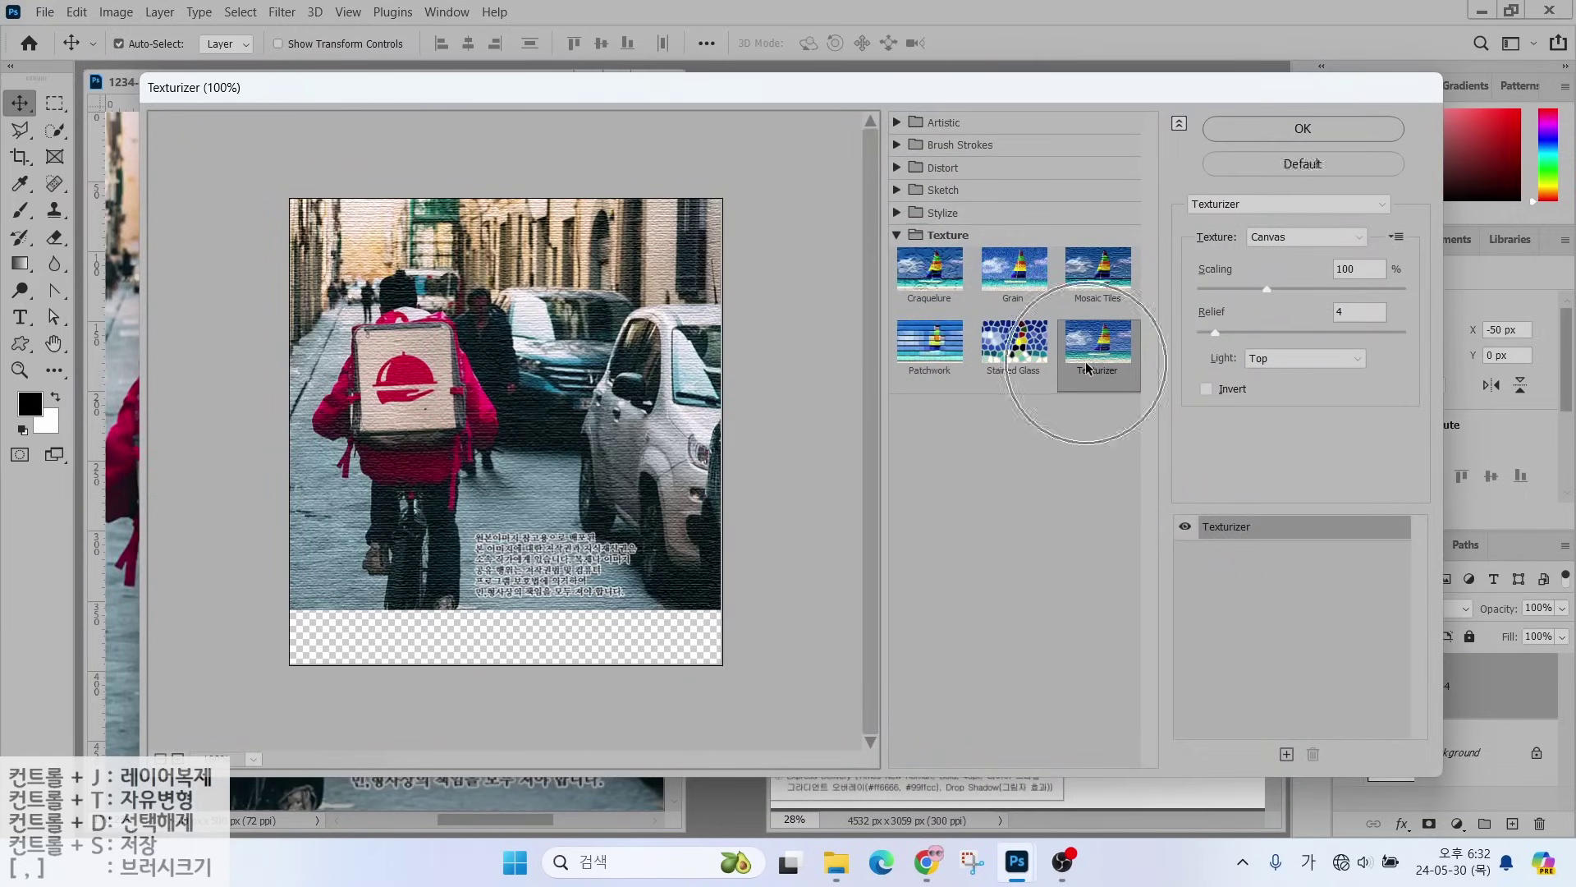
click(1252, 204)
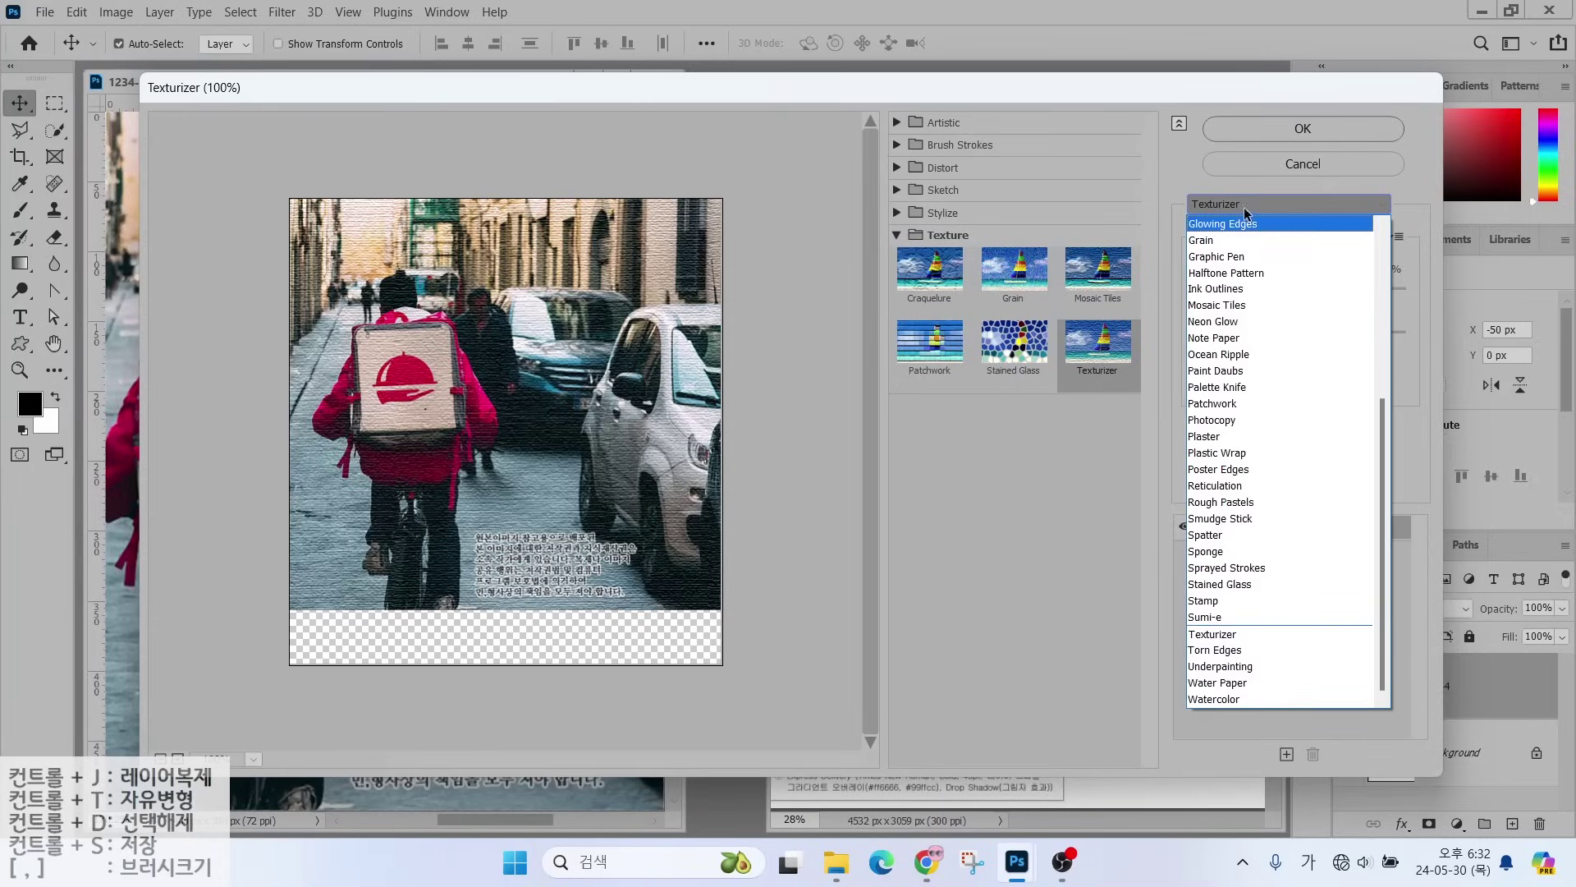
click(1223, 636)
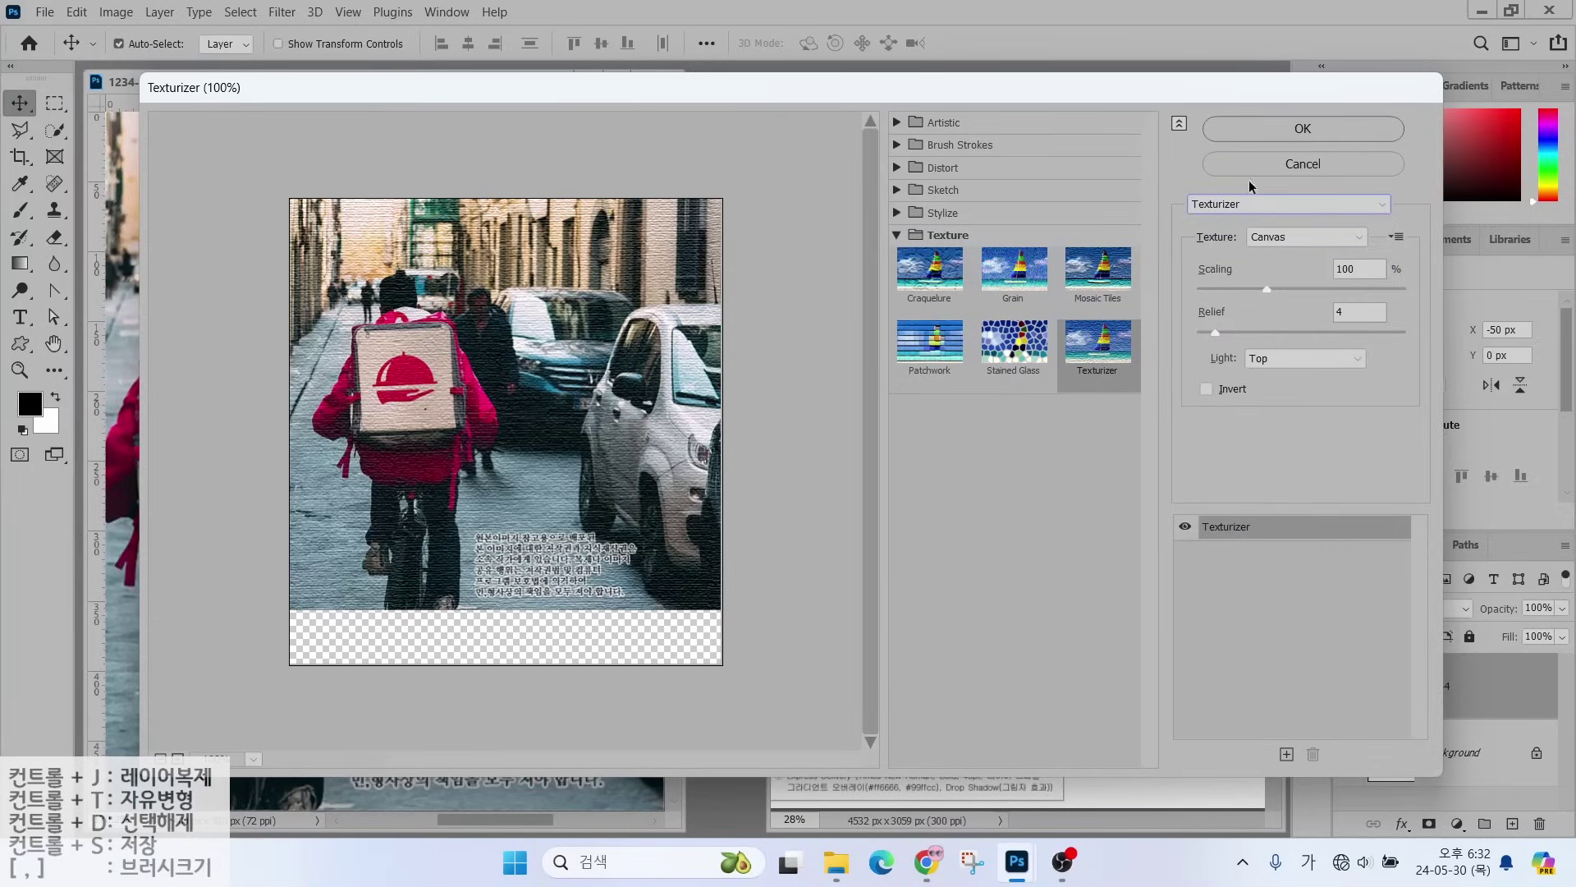
click(1283, 131)
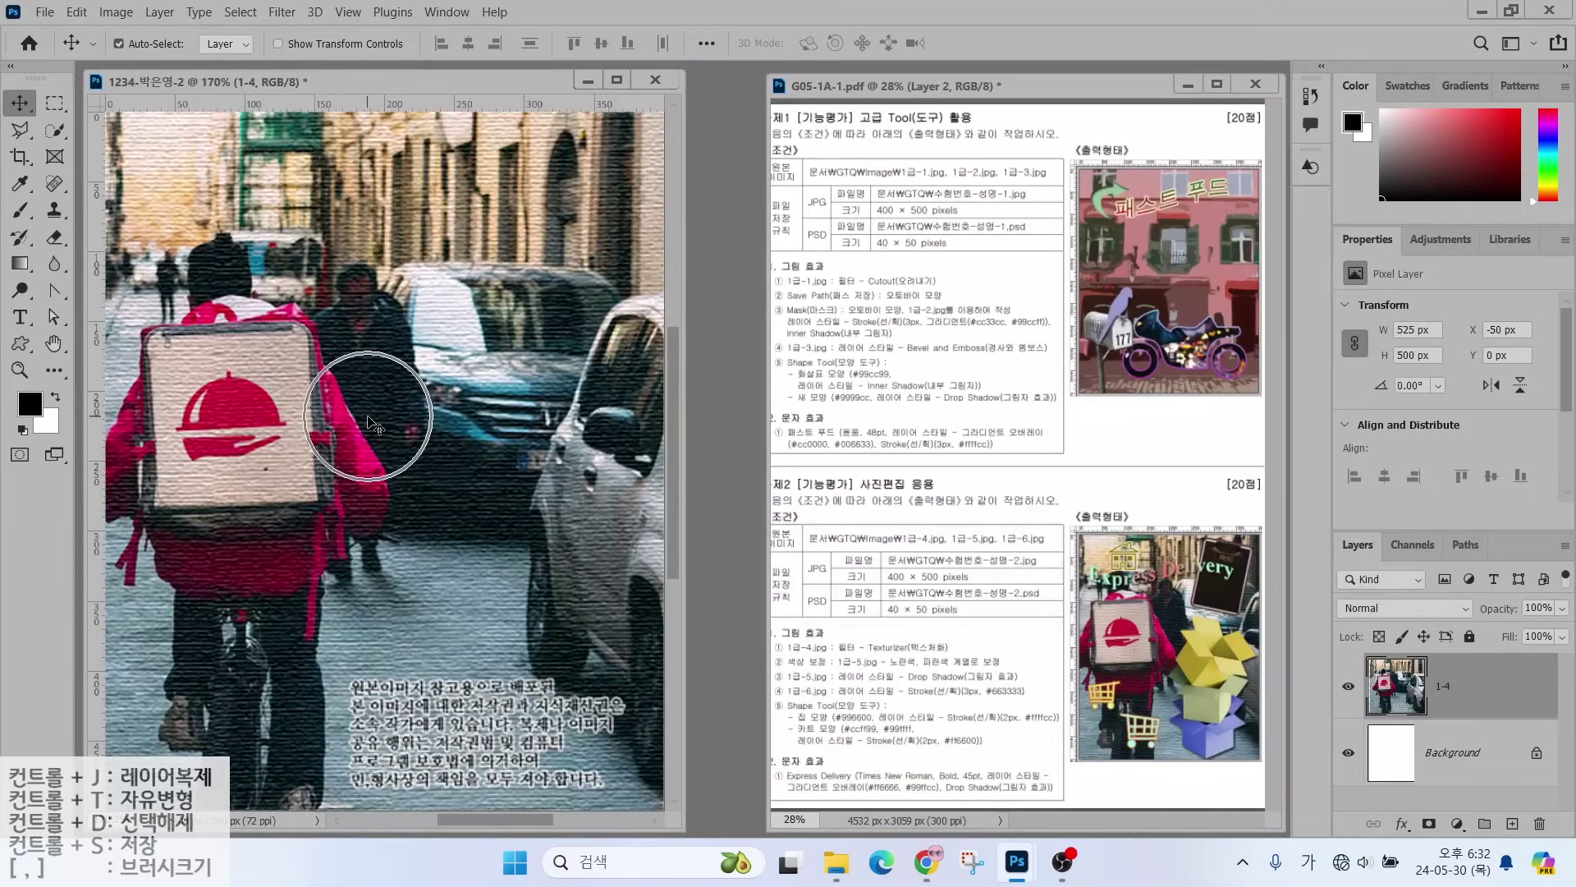
key(ctrl)
drag(765, 673, 1026, 673)
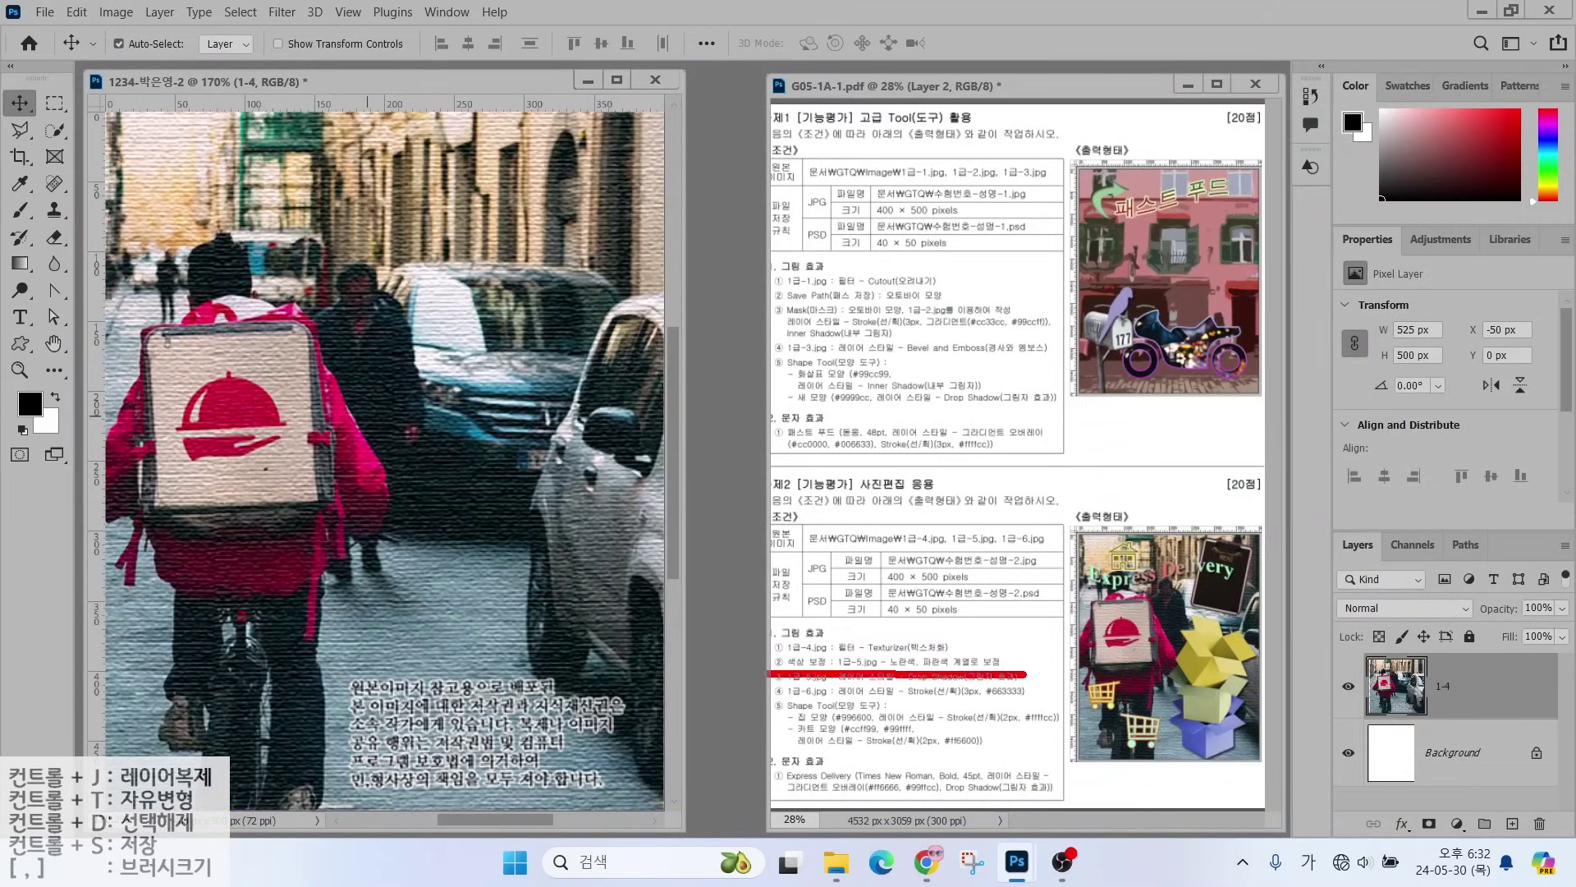
mouse_move(858, 653)
mouse_down()
mouse_move(890, 642)
mouse_move(885, 607)
mouse_up()
key(Escape)
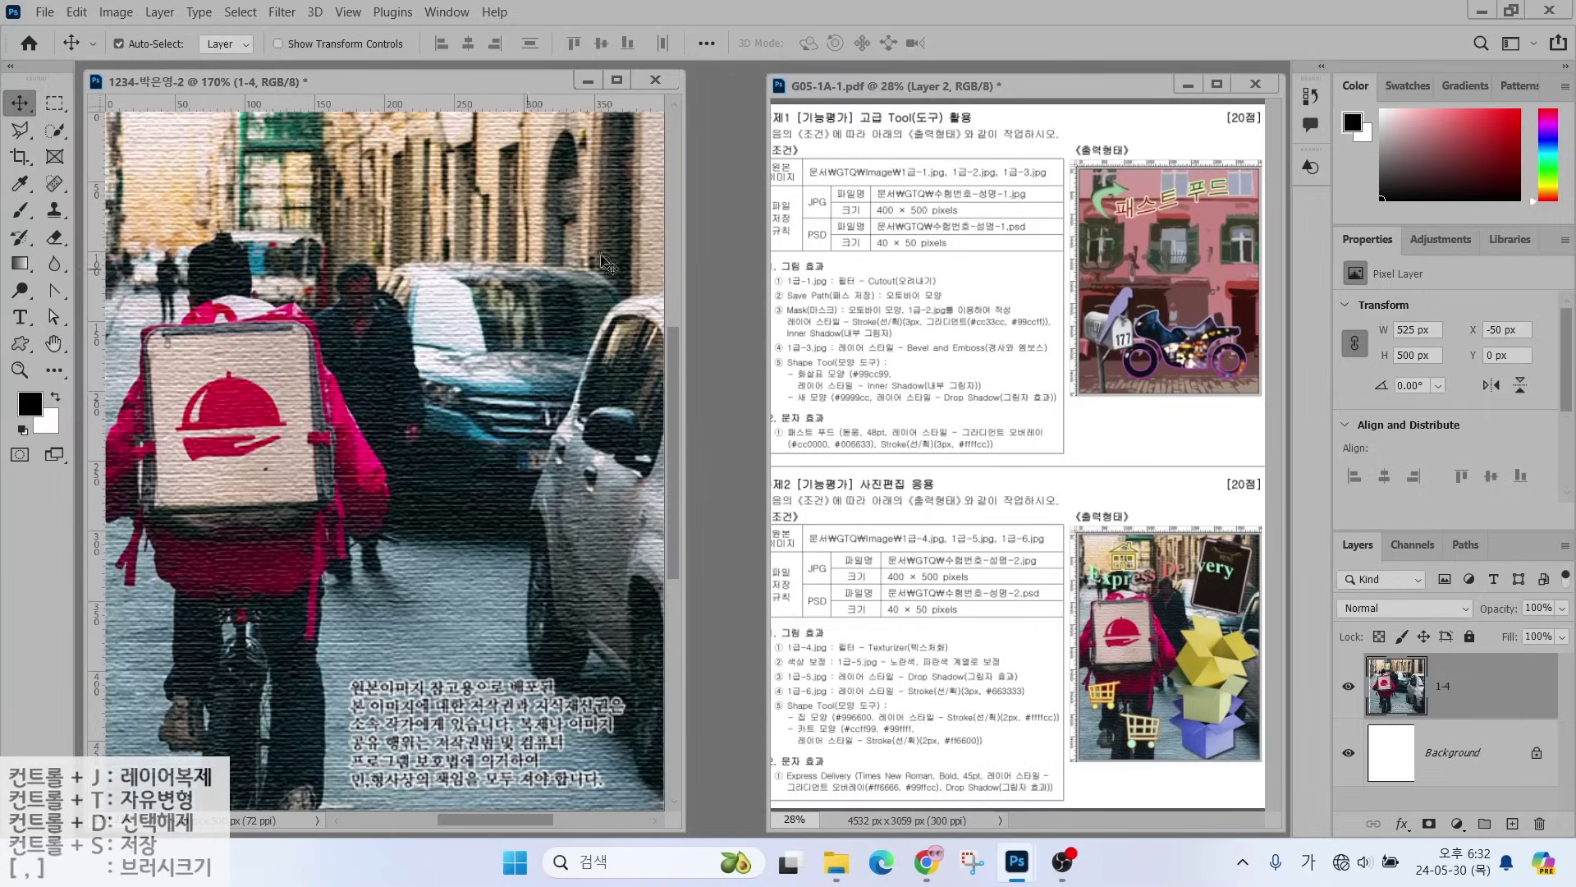
click(728, 303)
- Open the stacked-boxes image 1급-5.jpg
double_click(727, 301)
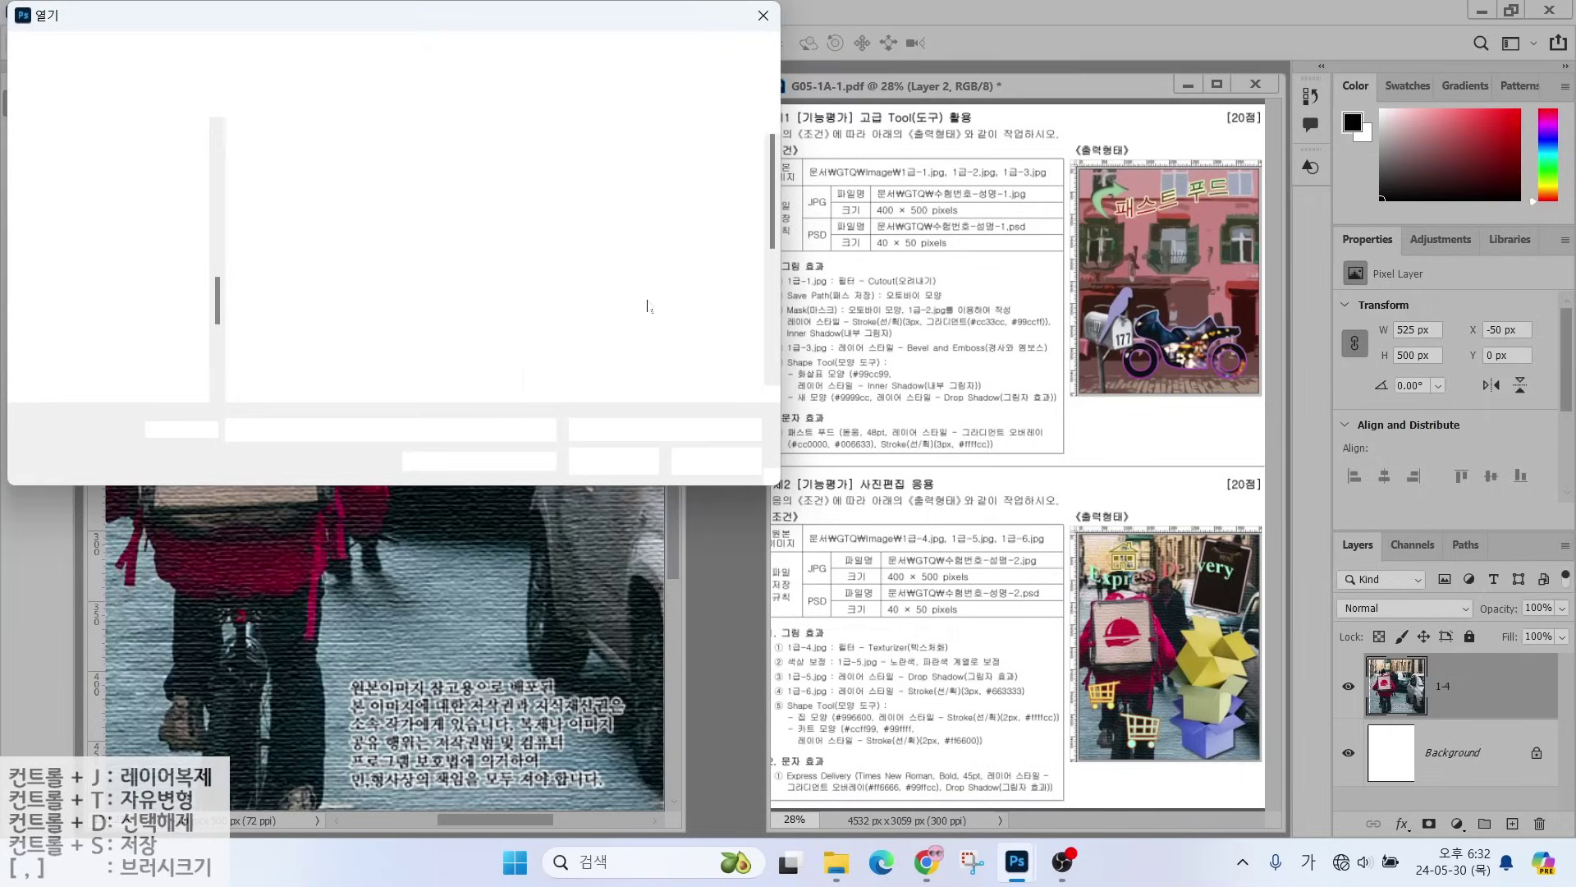
click(298, 301)
double_click(298, 302)
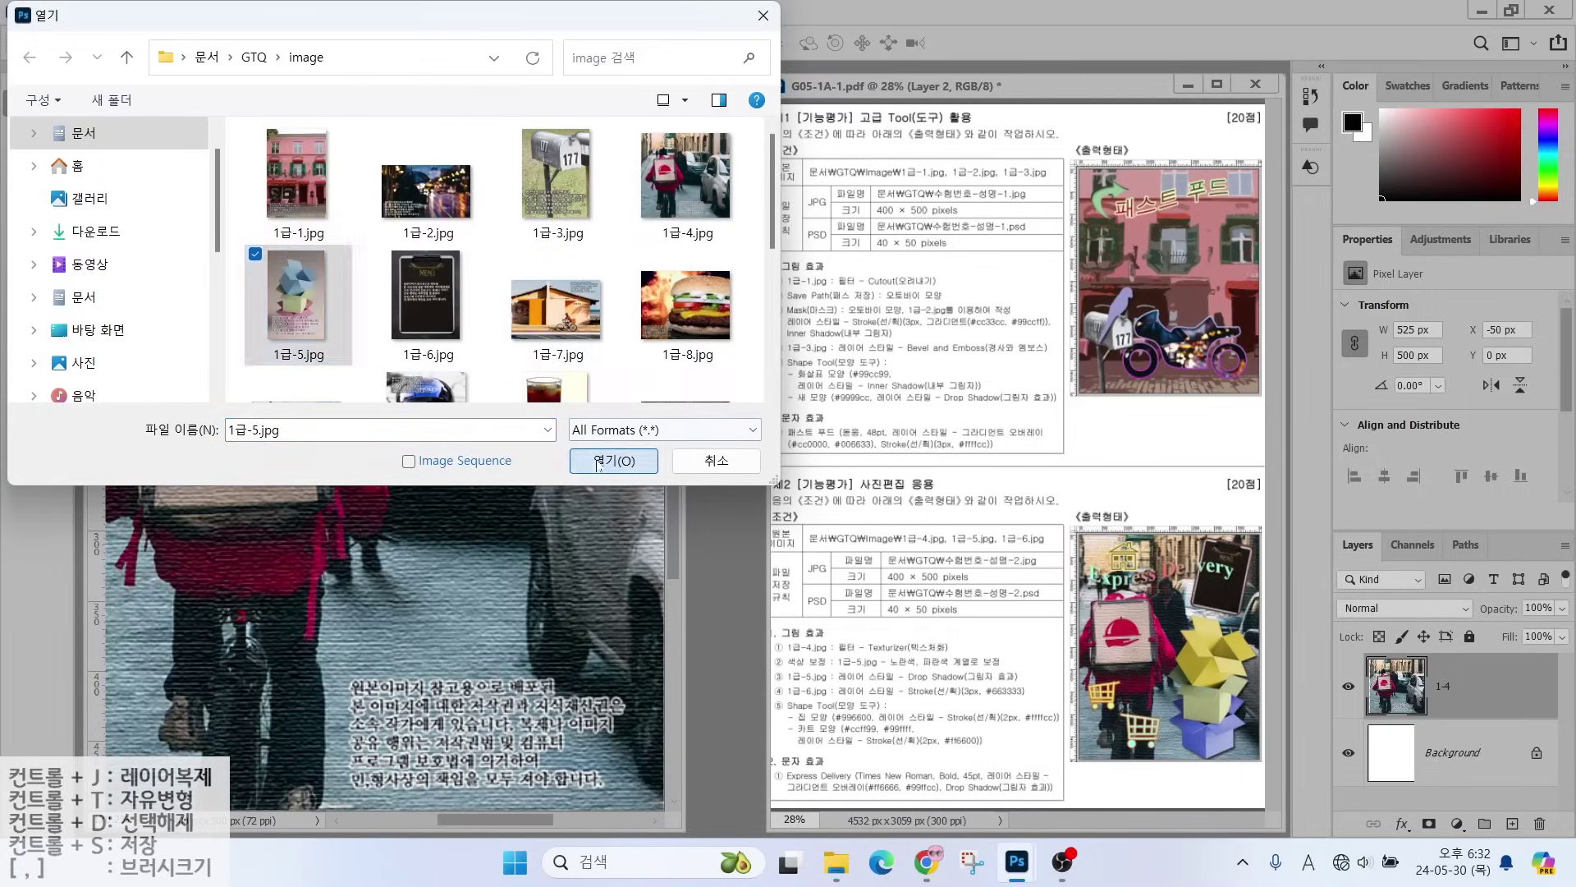
drag(229, 123, 751, 181)
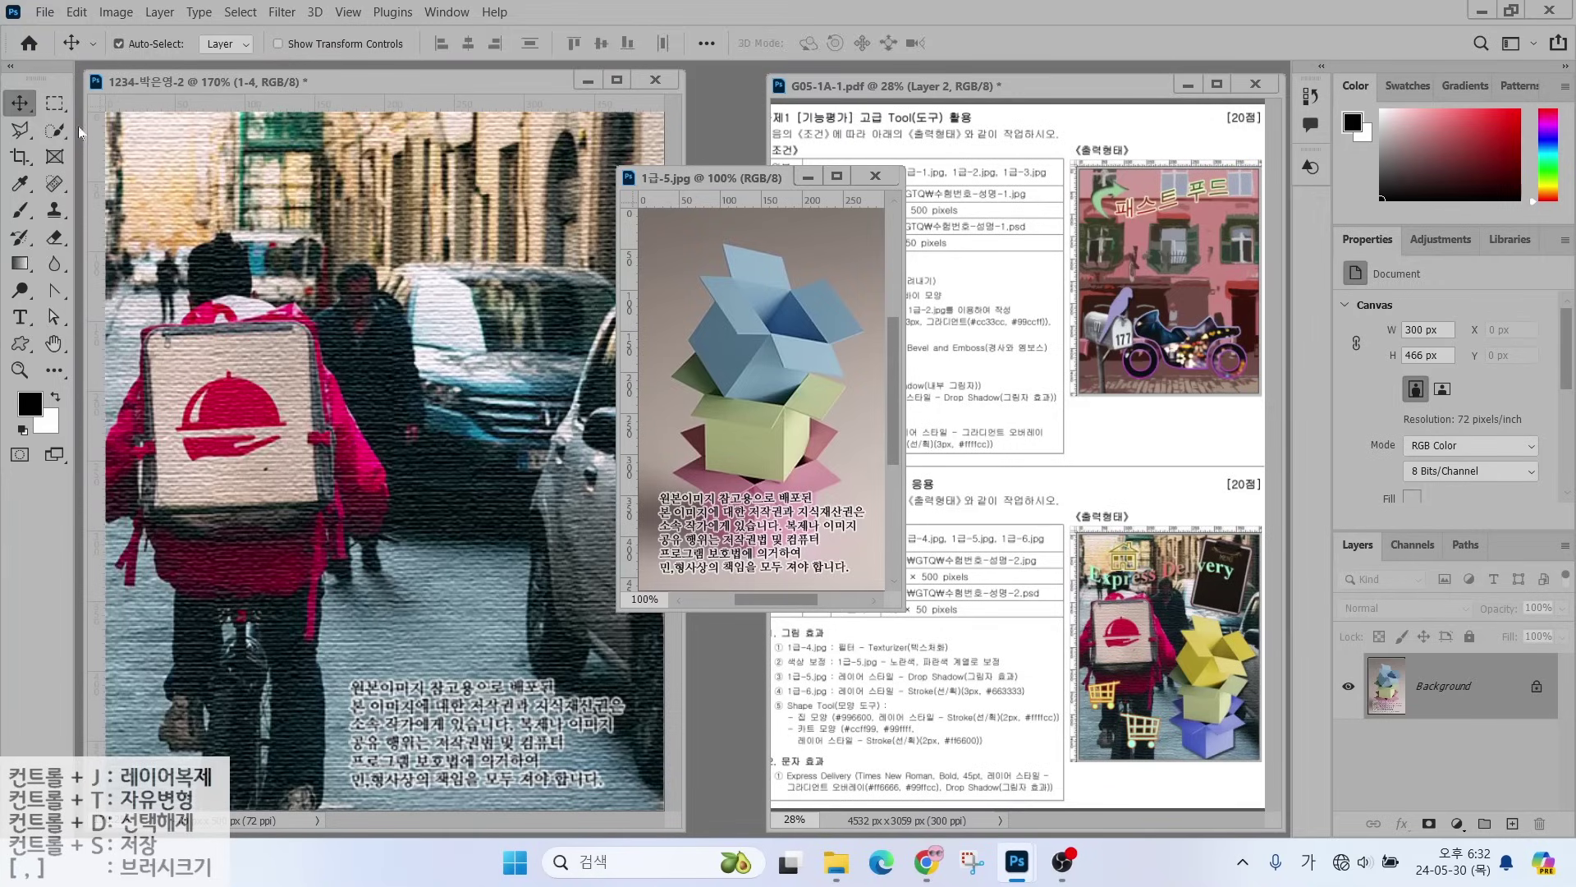
- Select the stacked boxes and drag them into the rider photo
key(w)
mouse_move(776, 295)
mouse_down()
mouse_move(770, 334)
mouse_move(792, 346)
mouse_move(812, 318)
mouse_move(755, 428)
mouse_move(776, 389)
mouse_move(754, 389)
mouse_move(721, 474)
mouse_move(798, 448)
mouse_move(719, 437)
mouse_move(778, 501)
mouse_move(756, 572)
mouse_move(823, 543)
mouse_move(829, 481)
mouse_up()
key(l)
key(v)
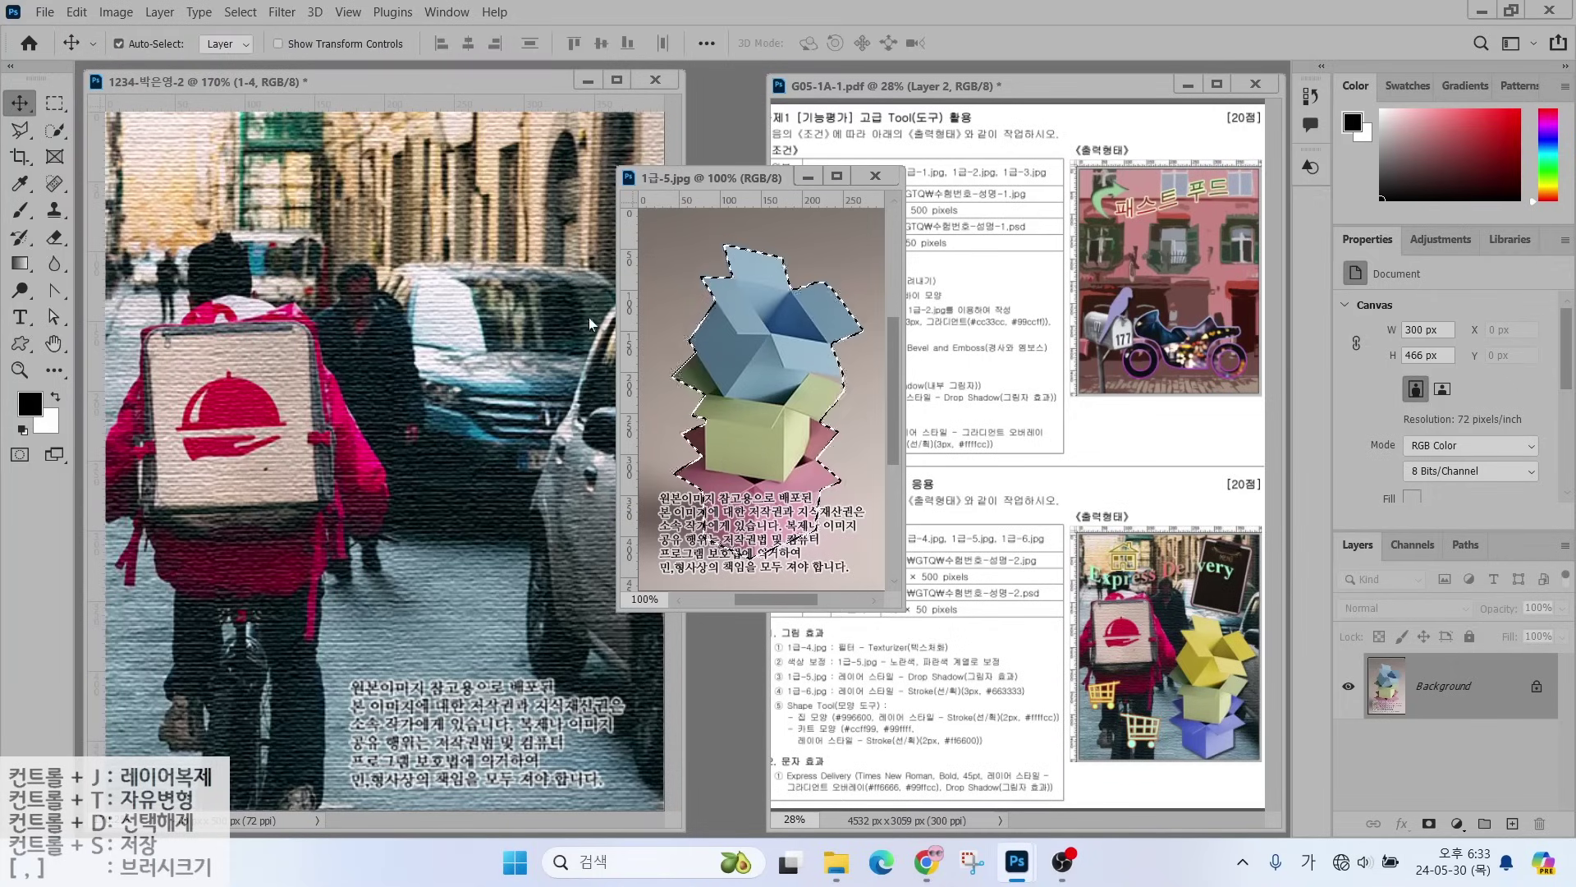
mouse_move(772, 386)
mouse_down()
mouse_move(506, 454)
mouse_move(530, 517)
mouse_move(512, 506)
mouse_up()
- Name the new boxes layer 1-5
double_click(1431, 685)
text(1-5)
key(Return)
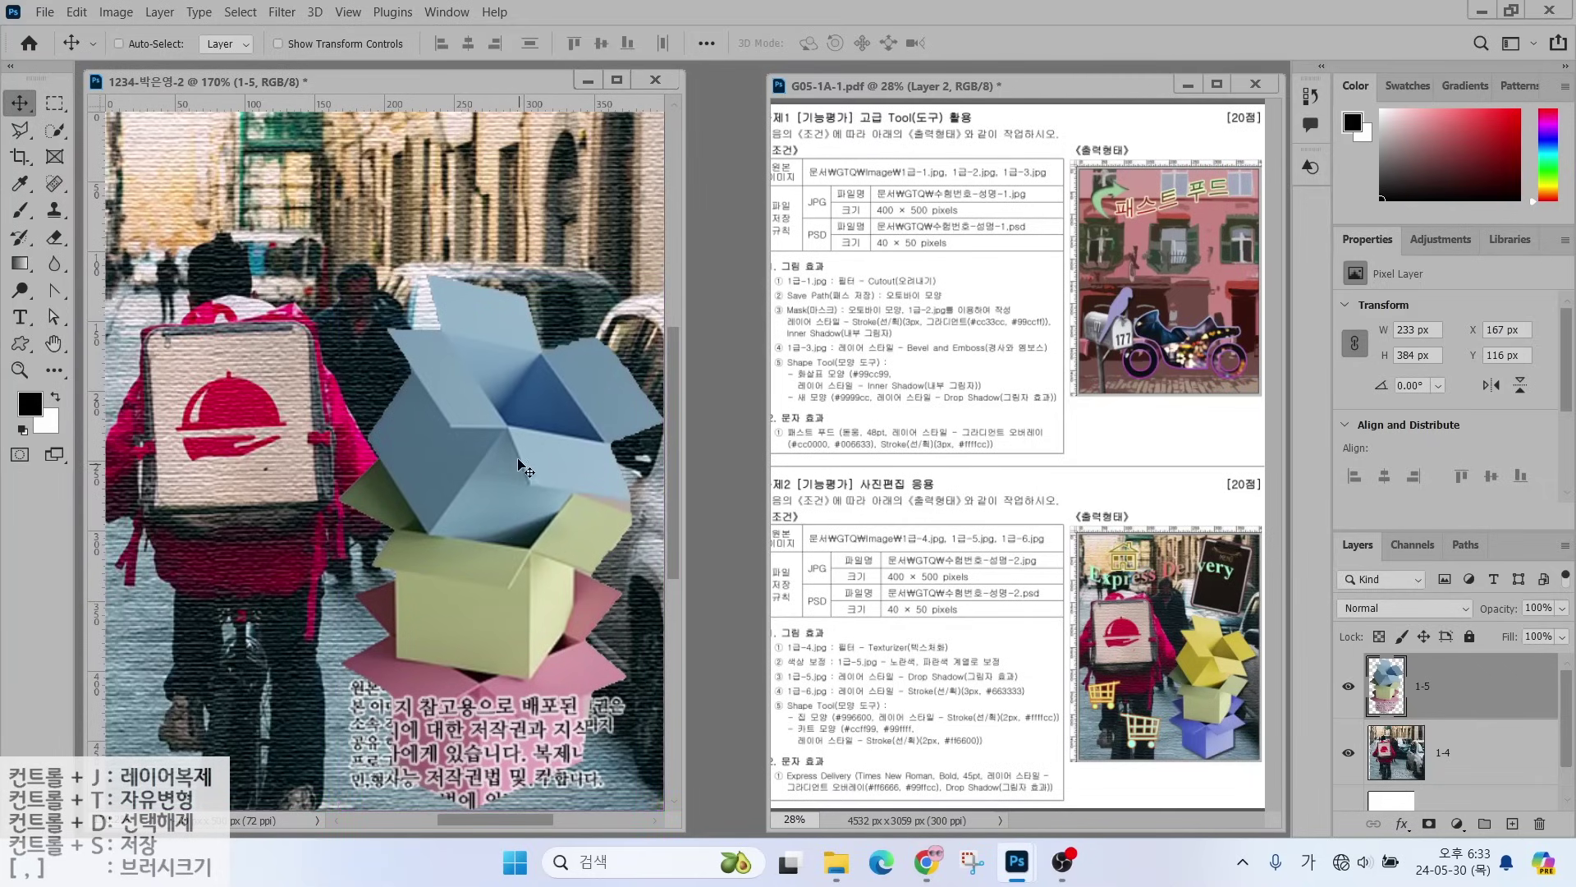
- Free-transform the boxes layer down to 213 × 352 px, keeping its bottom edge
key(ctrl+t)
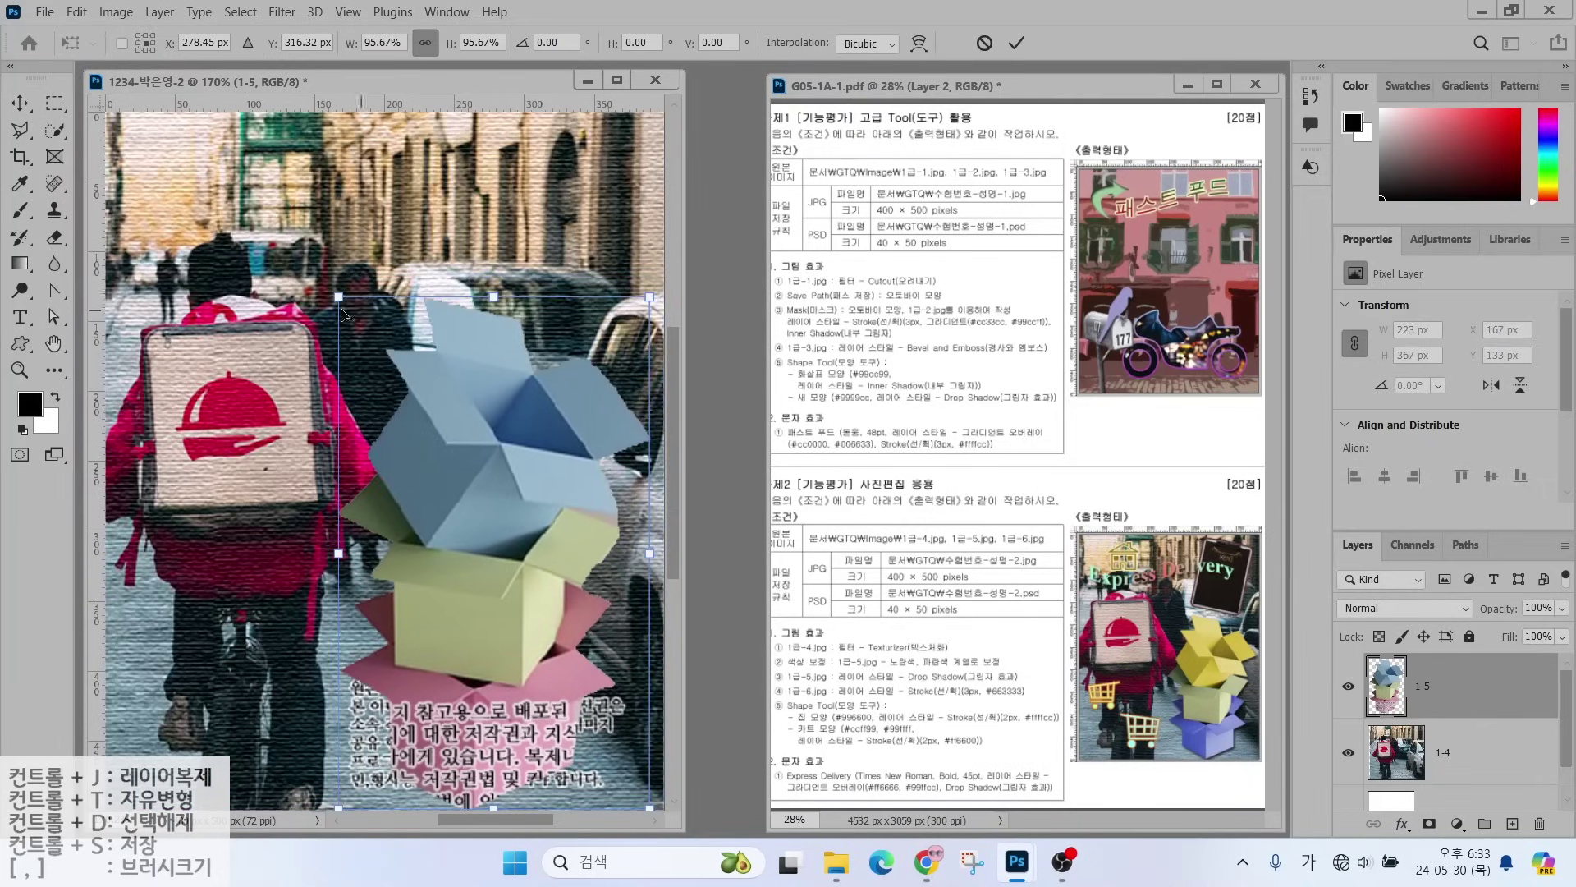
drag(500, 275, 500, 320)
key(Return)
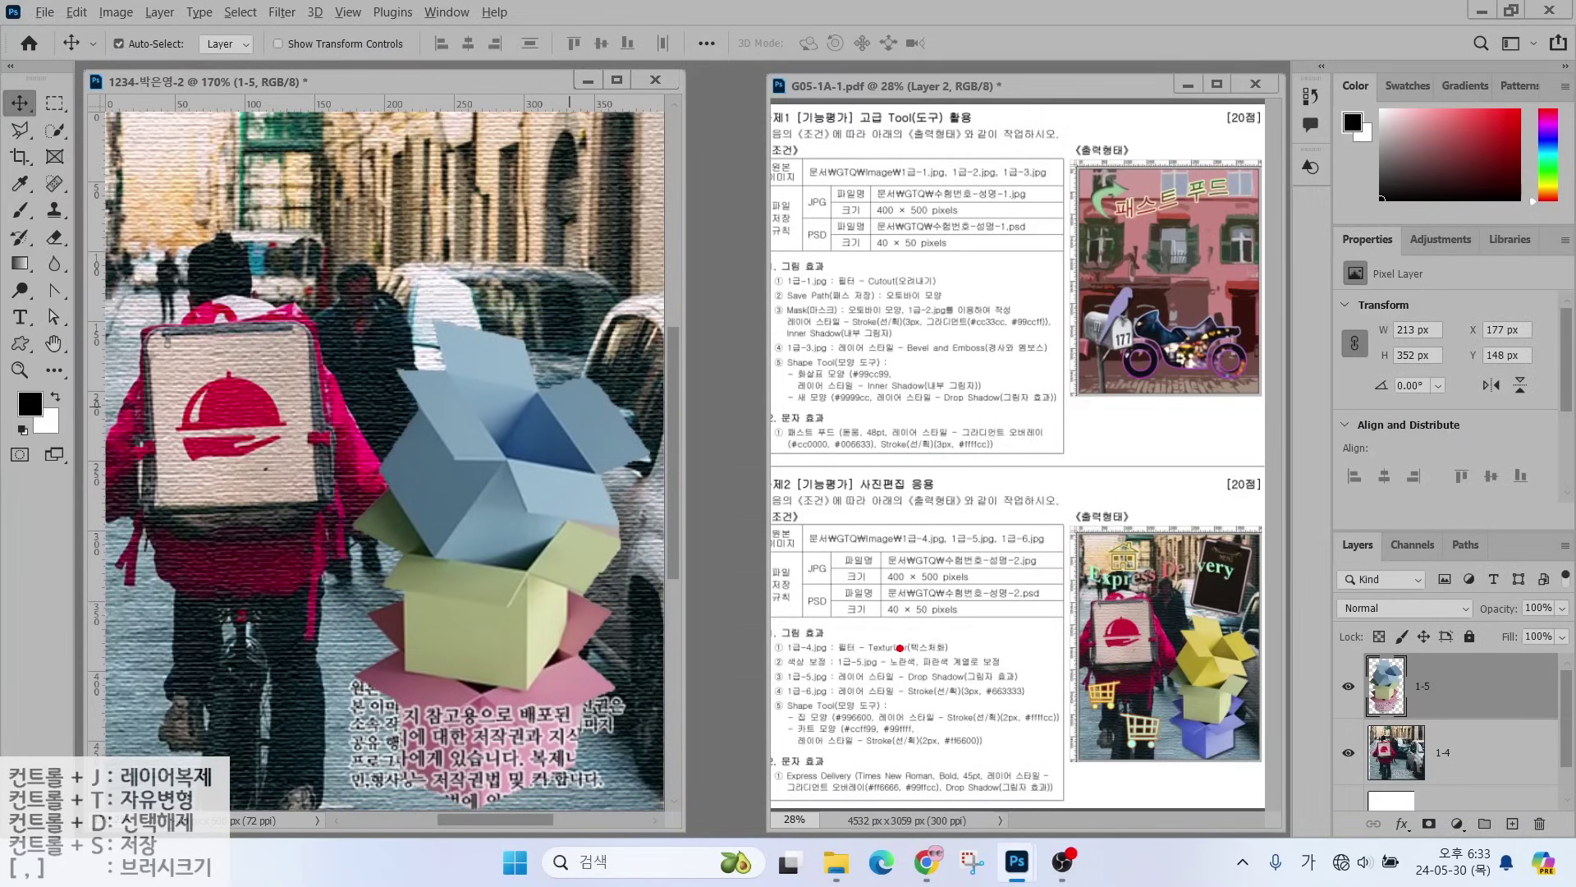
drag(900, 647, 859, 584)
drag(925, 654, 965, 586)
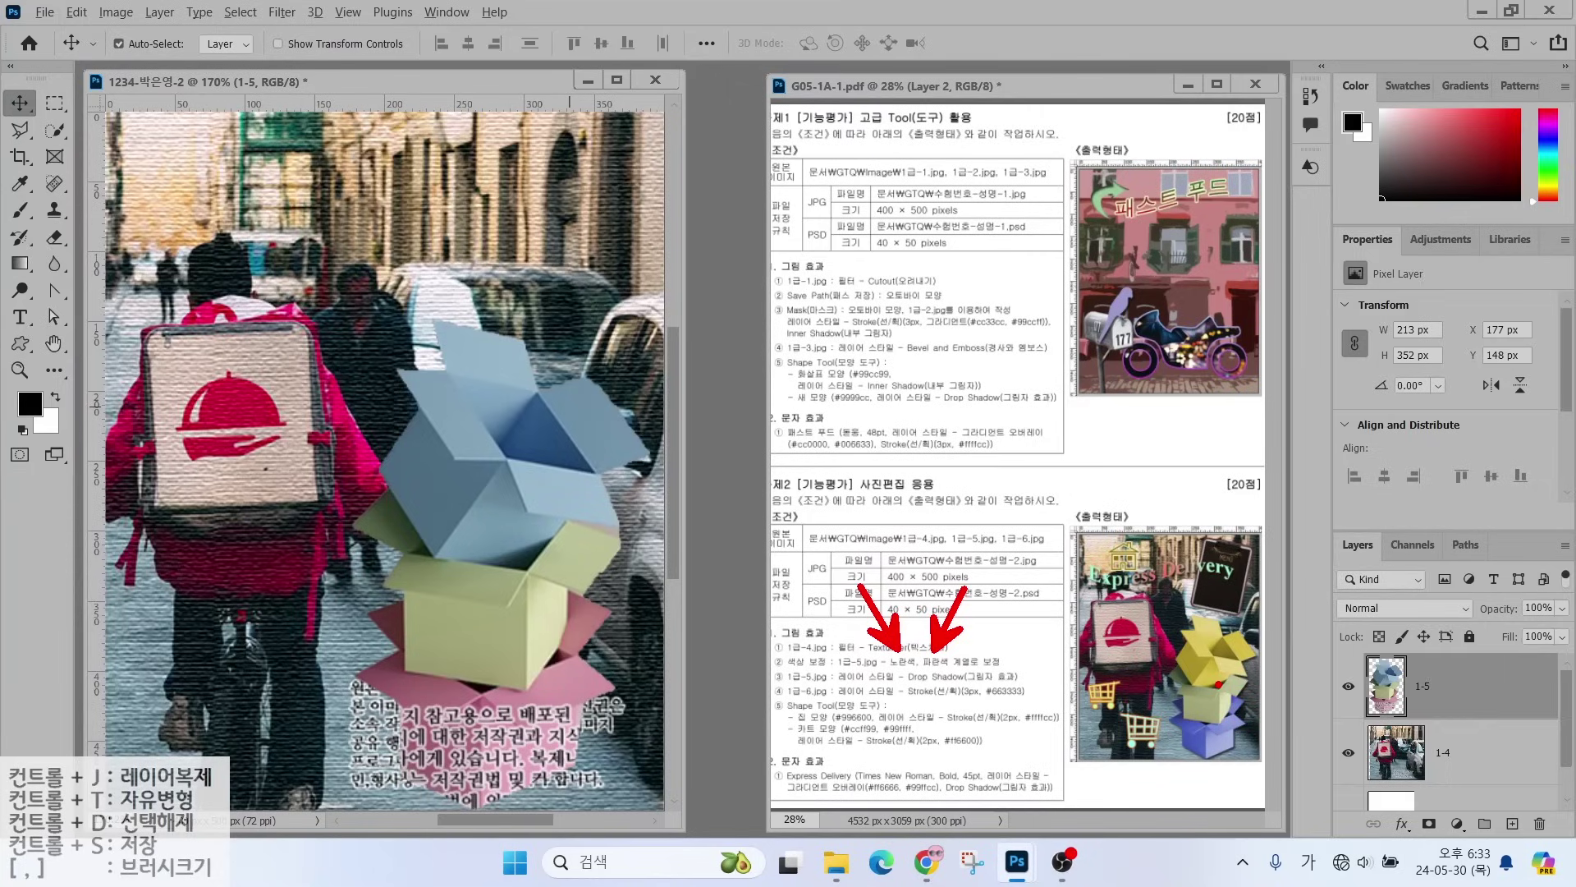
mouse_move(1161, 691)
mouse_down()
mouse_move(1157, 609)
mouse_move(1270, 612)
mouse_up()
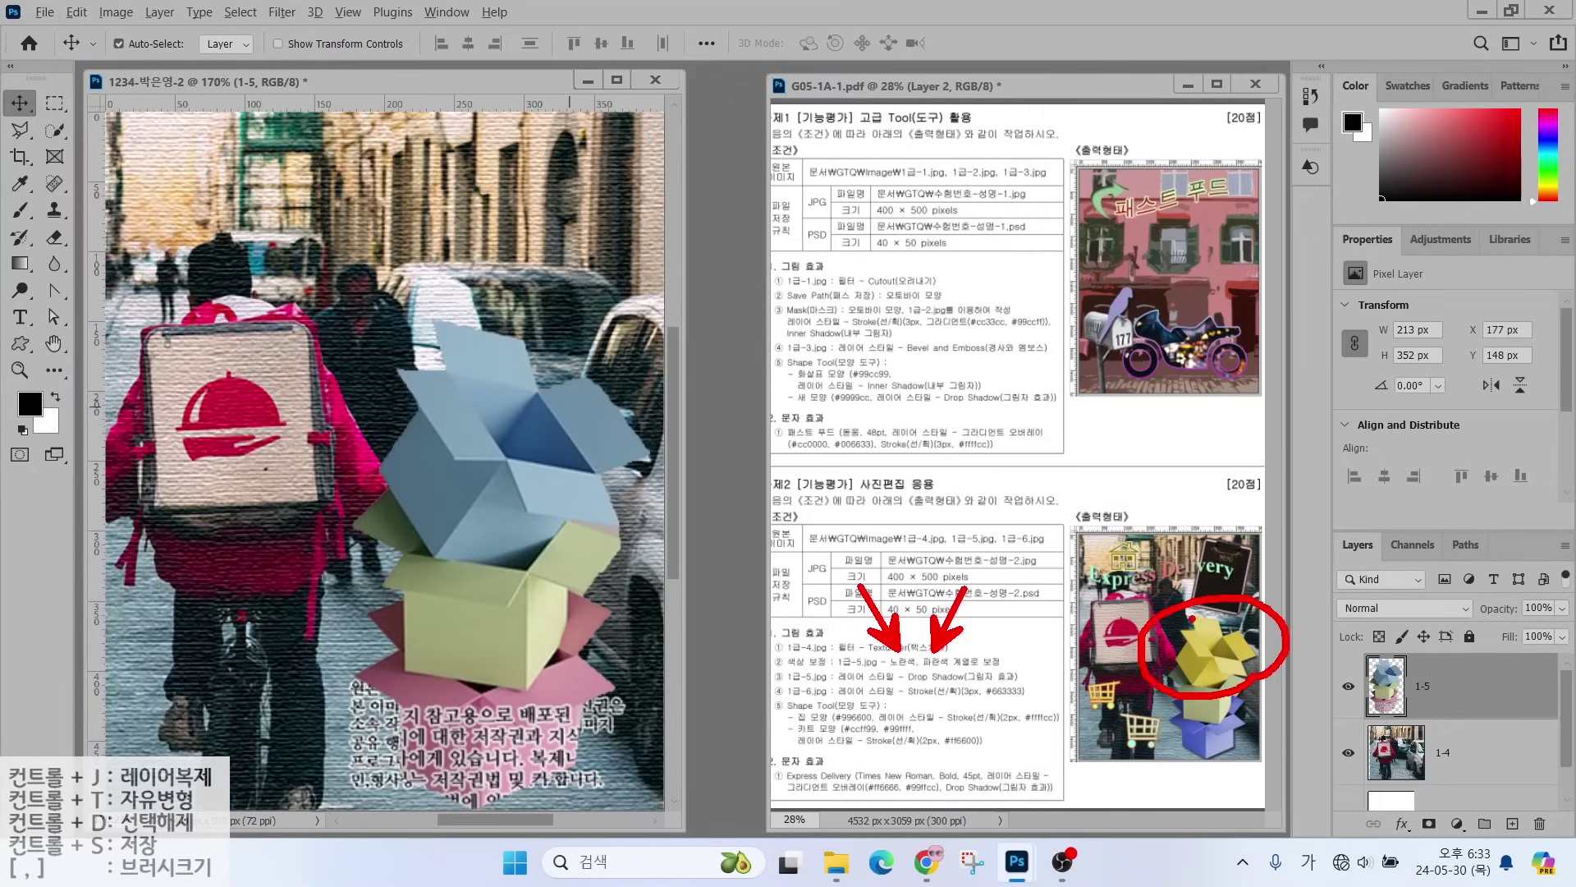
drag(1224, 626, 1308, 563)
mouse_move(1251, 757)
mouse_down()
mouse_move(1159, 755)
mouse_move(1311, 790)
mouse_up()
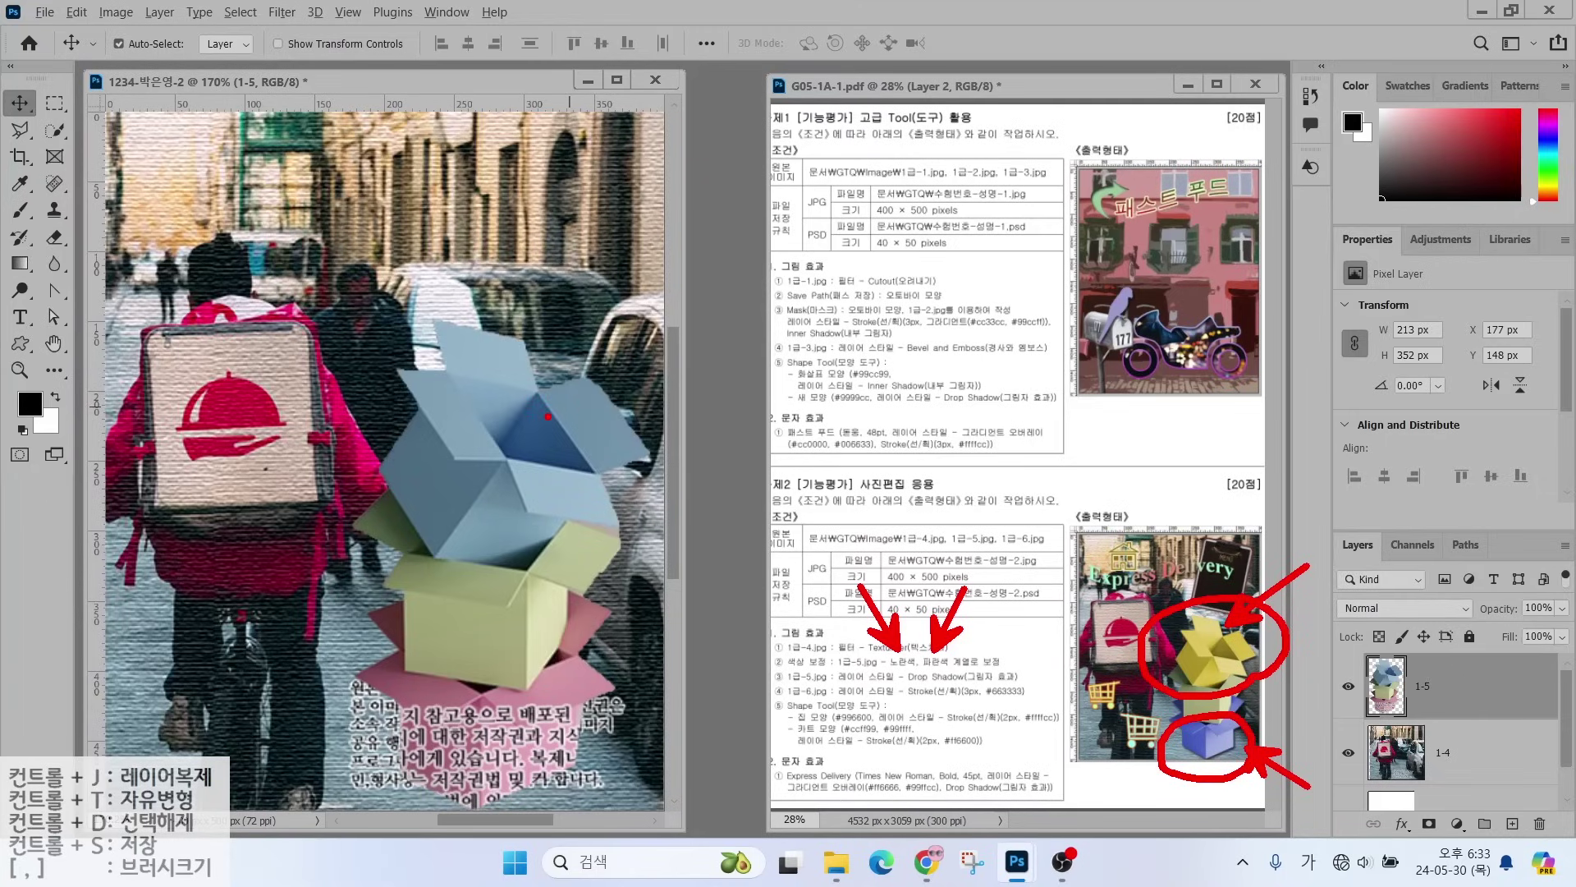
key(Escape)
click(54, 130)
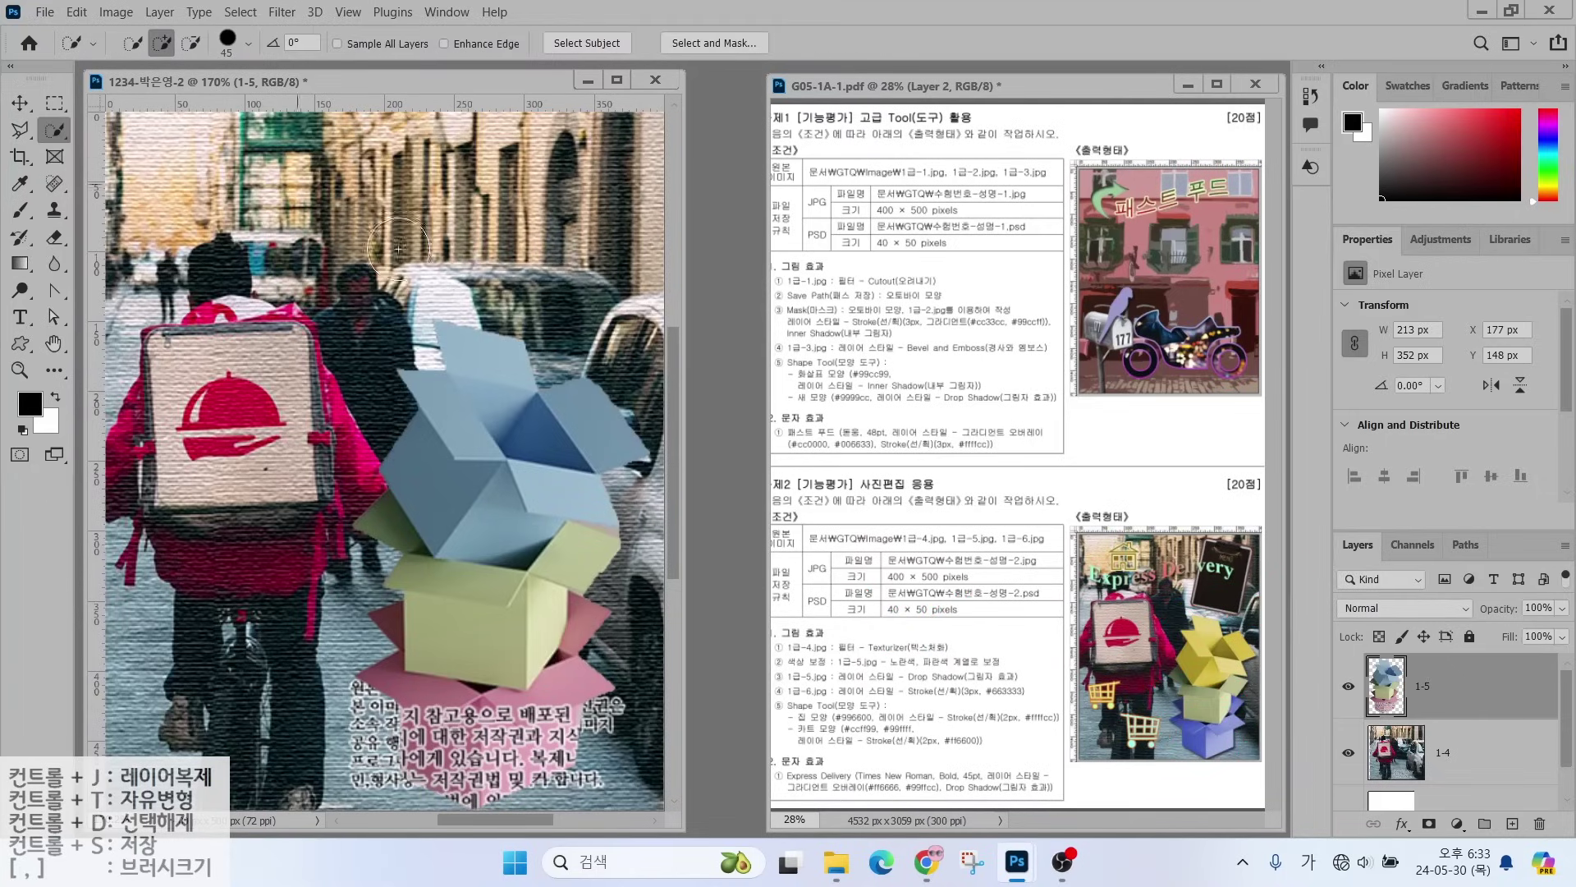
- Select the top blue box and apply Hue -160, Saturation +51, Lightness +12
mouse_move(479, 365)
mouse_down()
mouse_move(454, 430)
mouse_move(507, 428)
mouse_move(523, 471)
mouse_move(579, 427)
mouse_up()
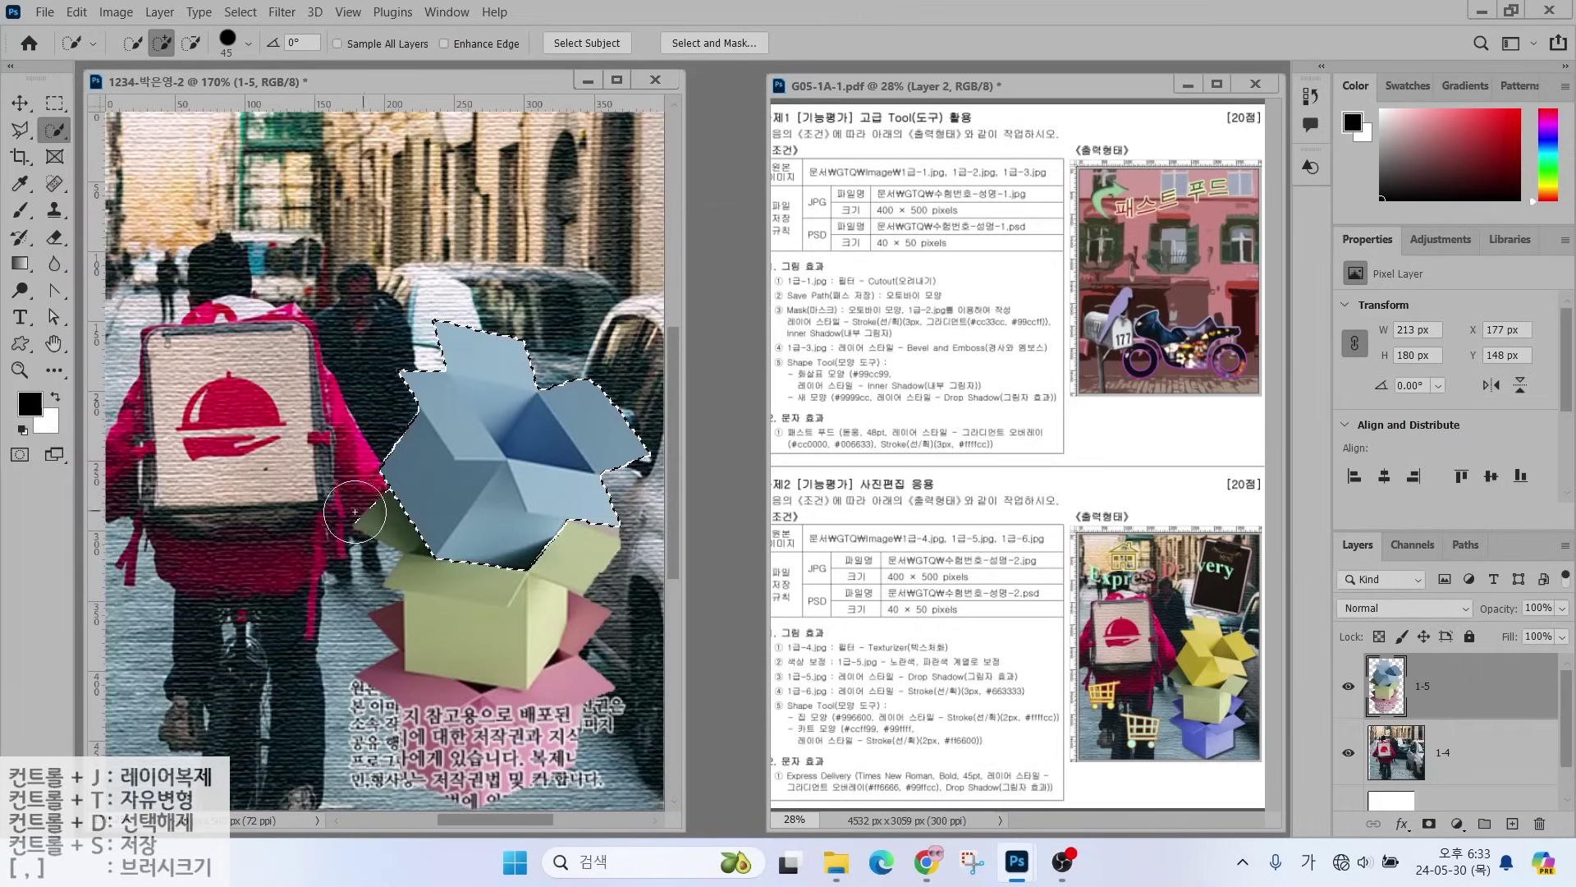
key(alt)
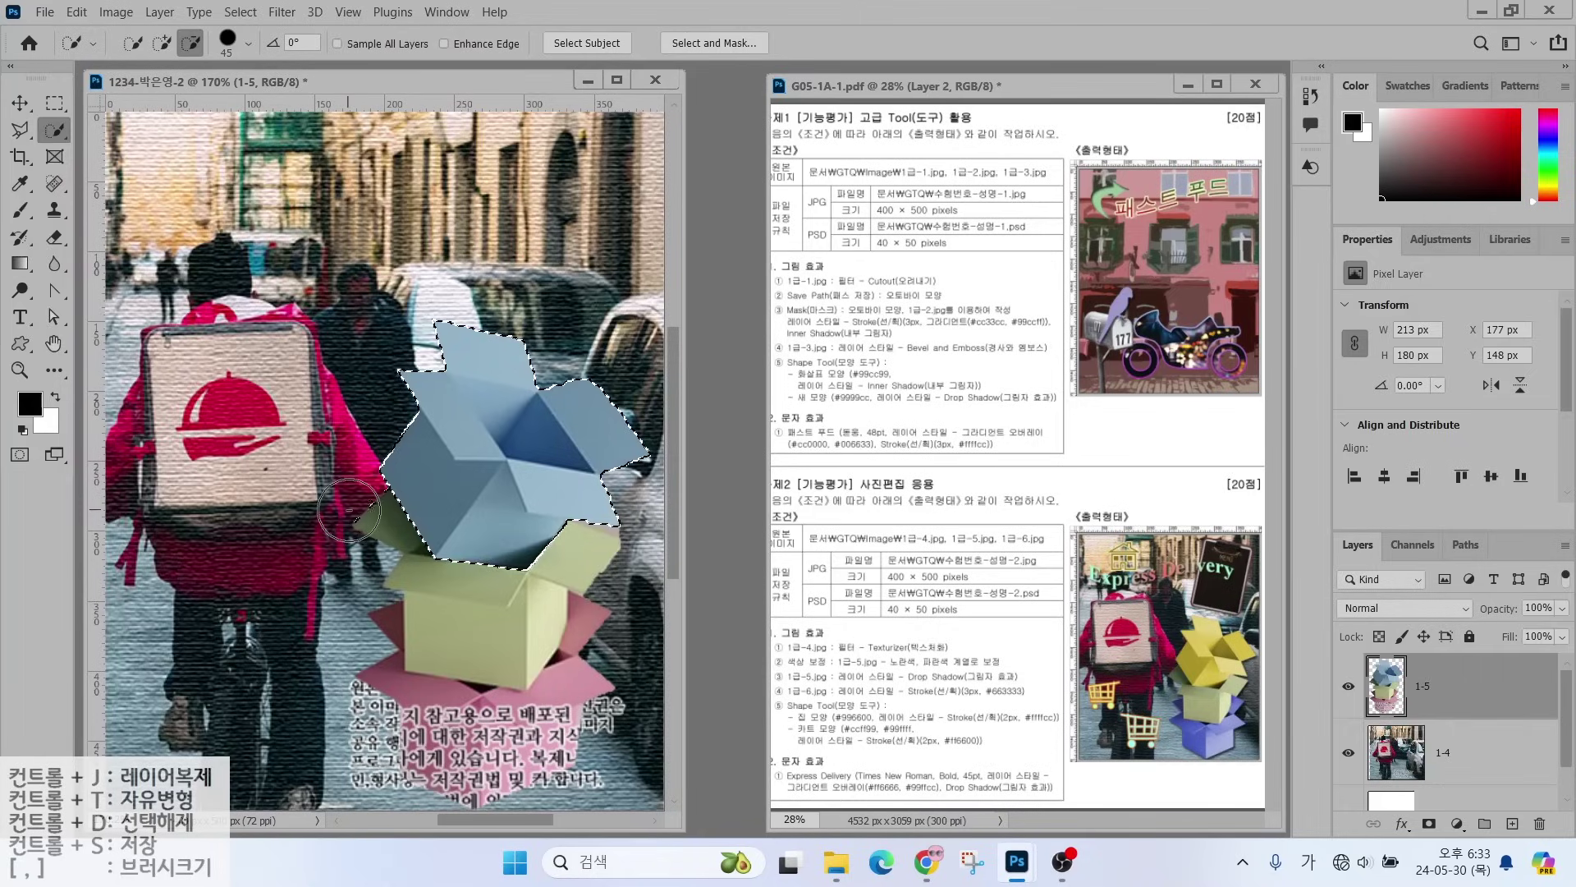
click(116, 12)
click(131, 61)
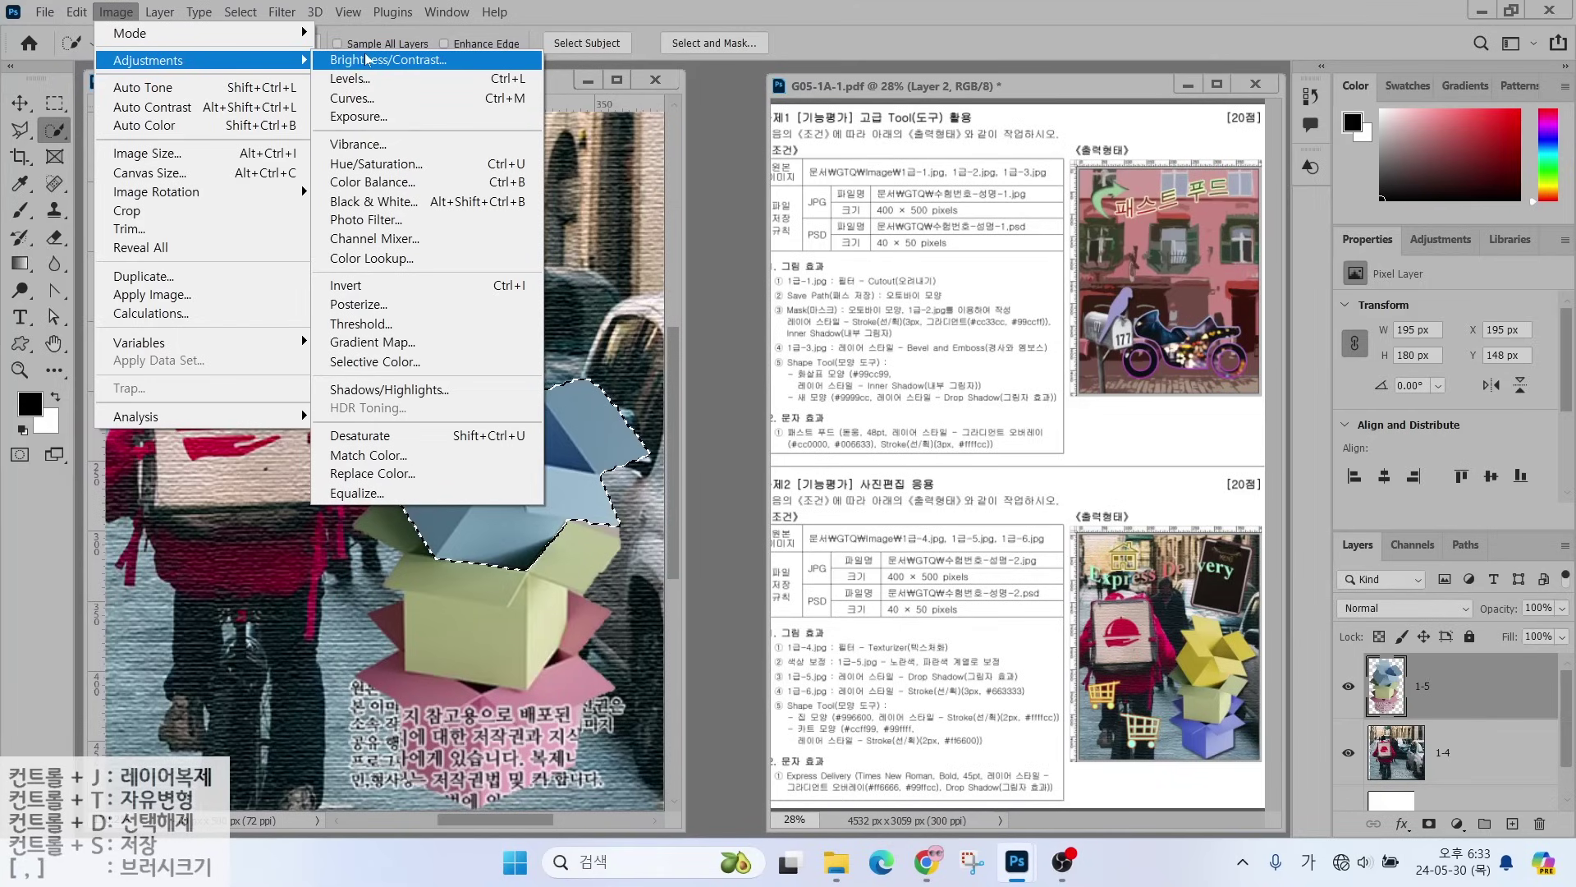
click(360, 169)
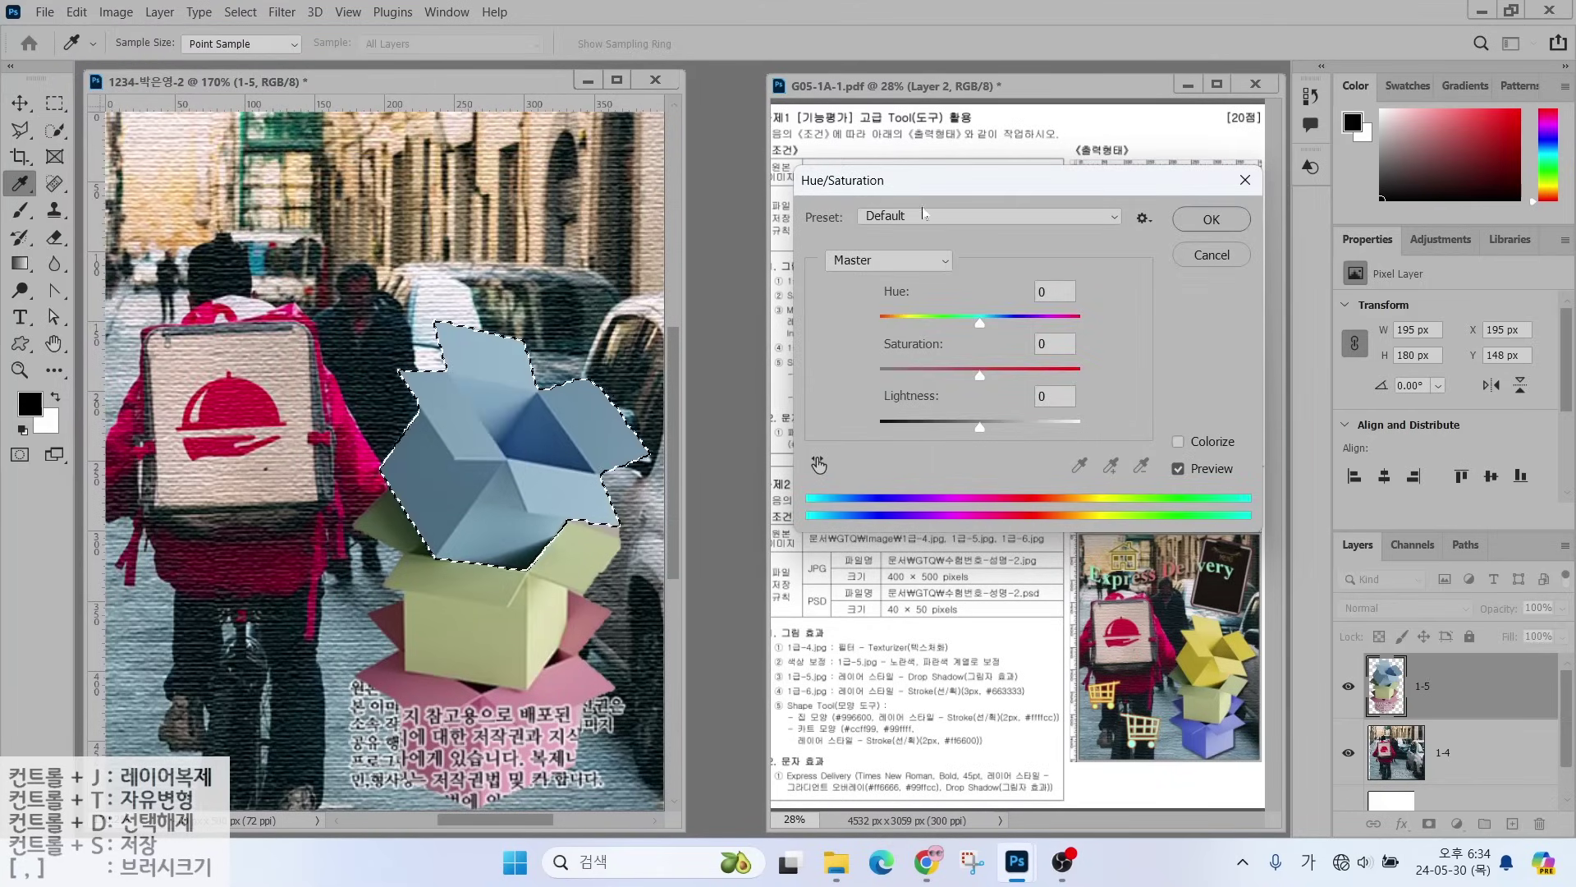
drag(982, 323, 895, 333)
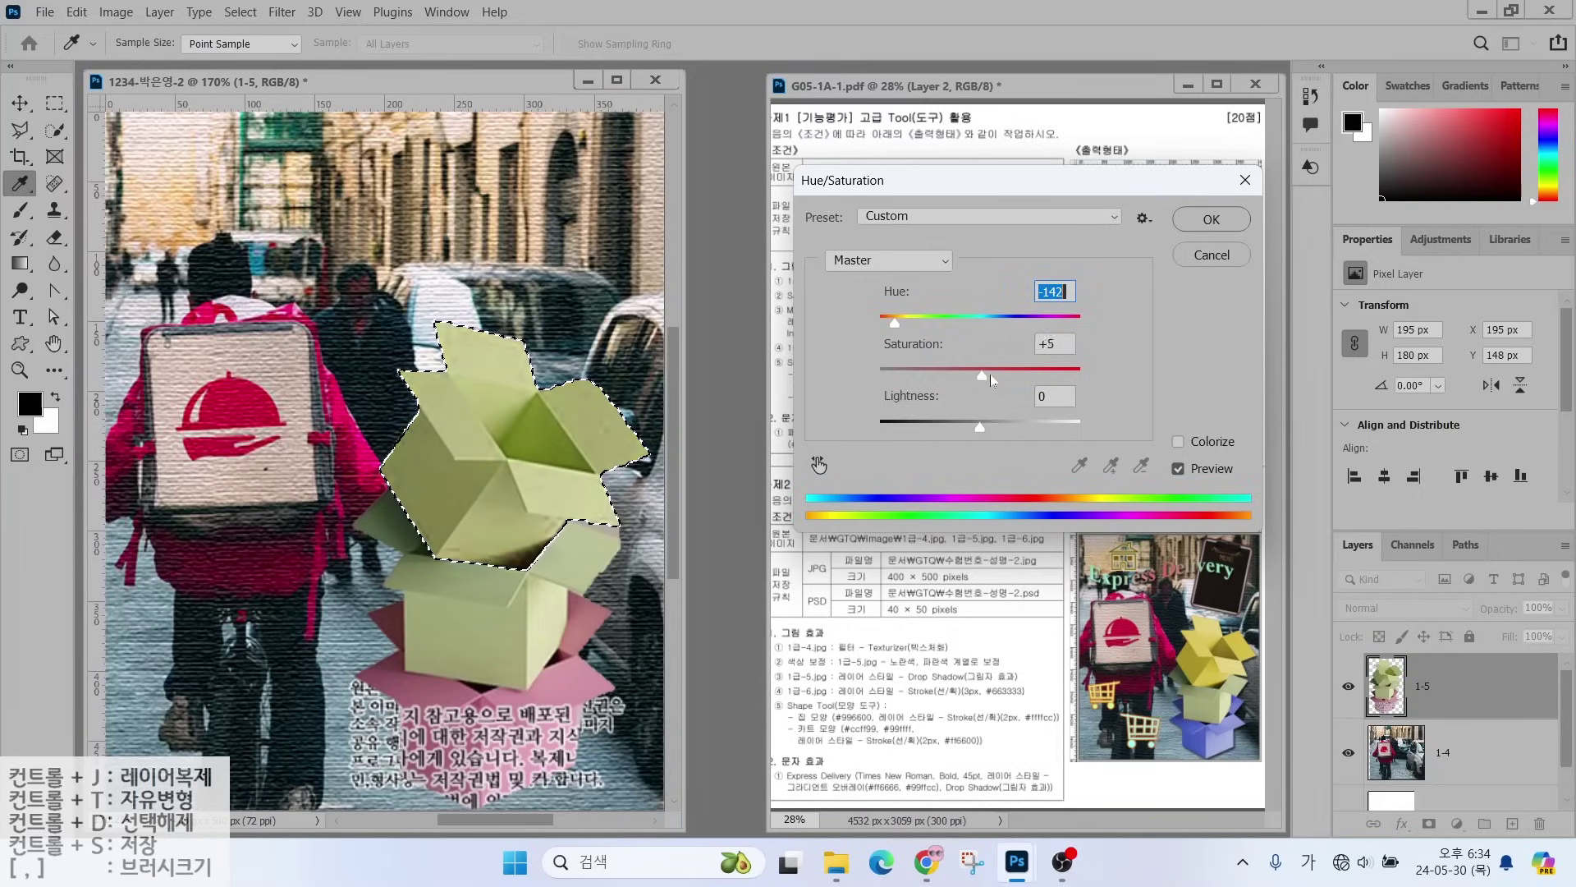
drag(1030, 377, 1031, 378)
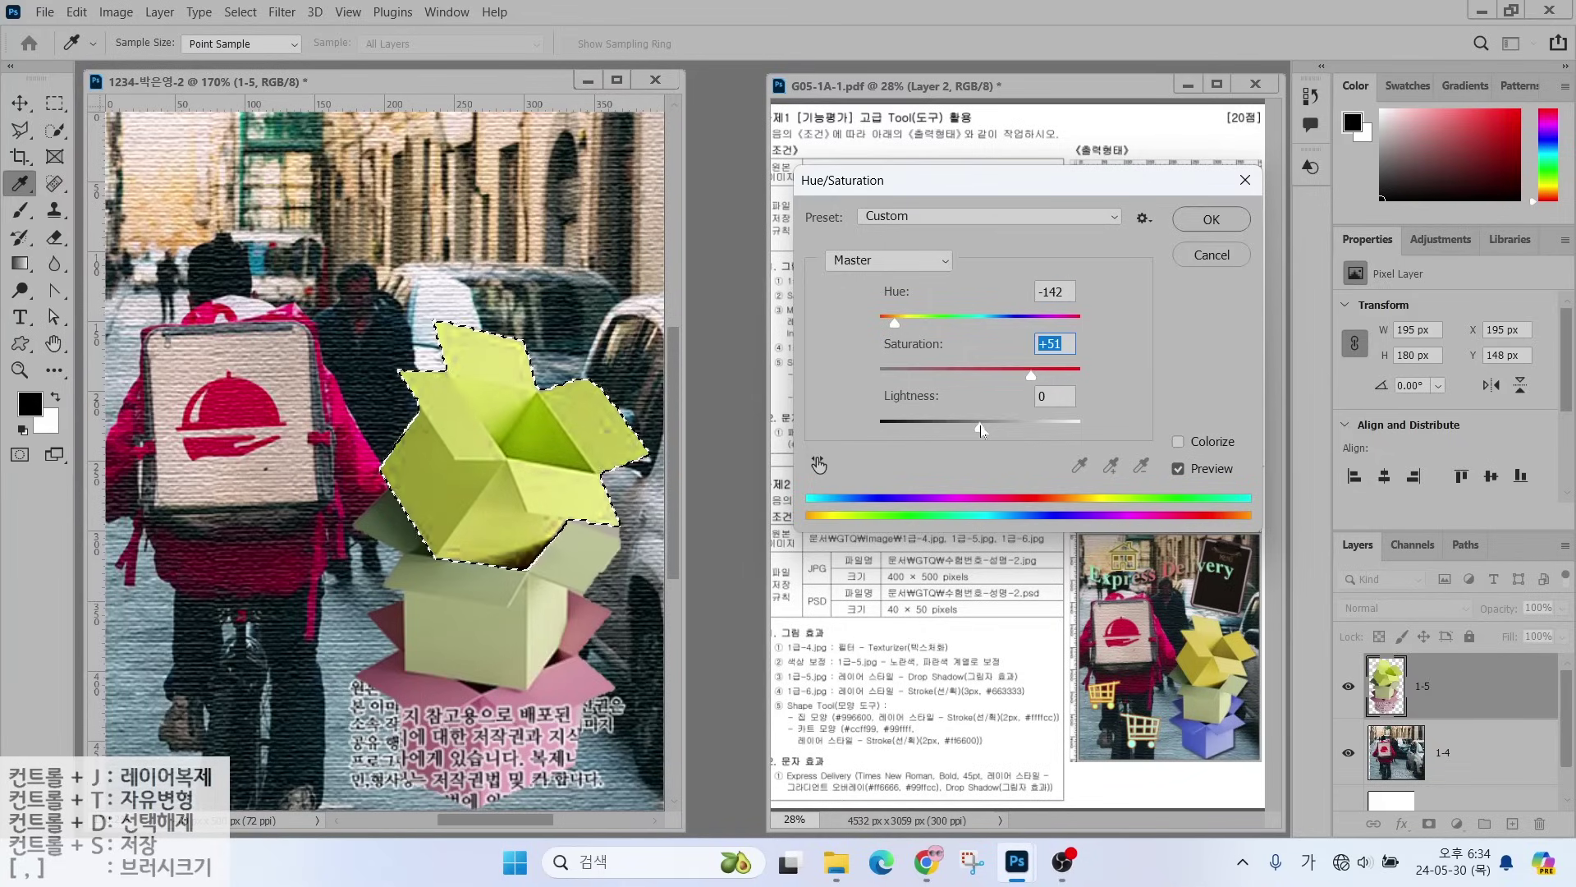
mouse_move(987, 427)
mouse_down()
mouse_move(968, 430)
mouse_move(992, 428)
mouse_up()
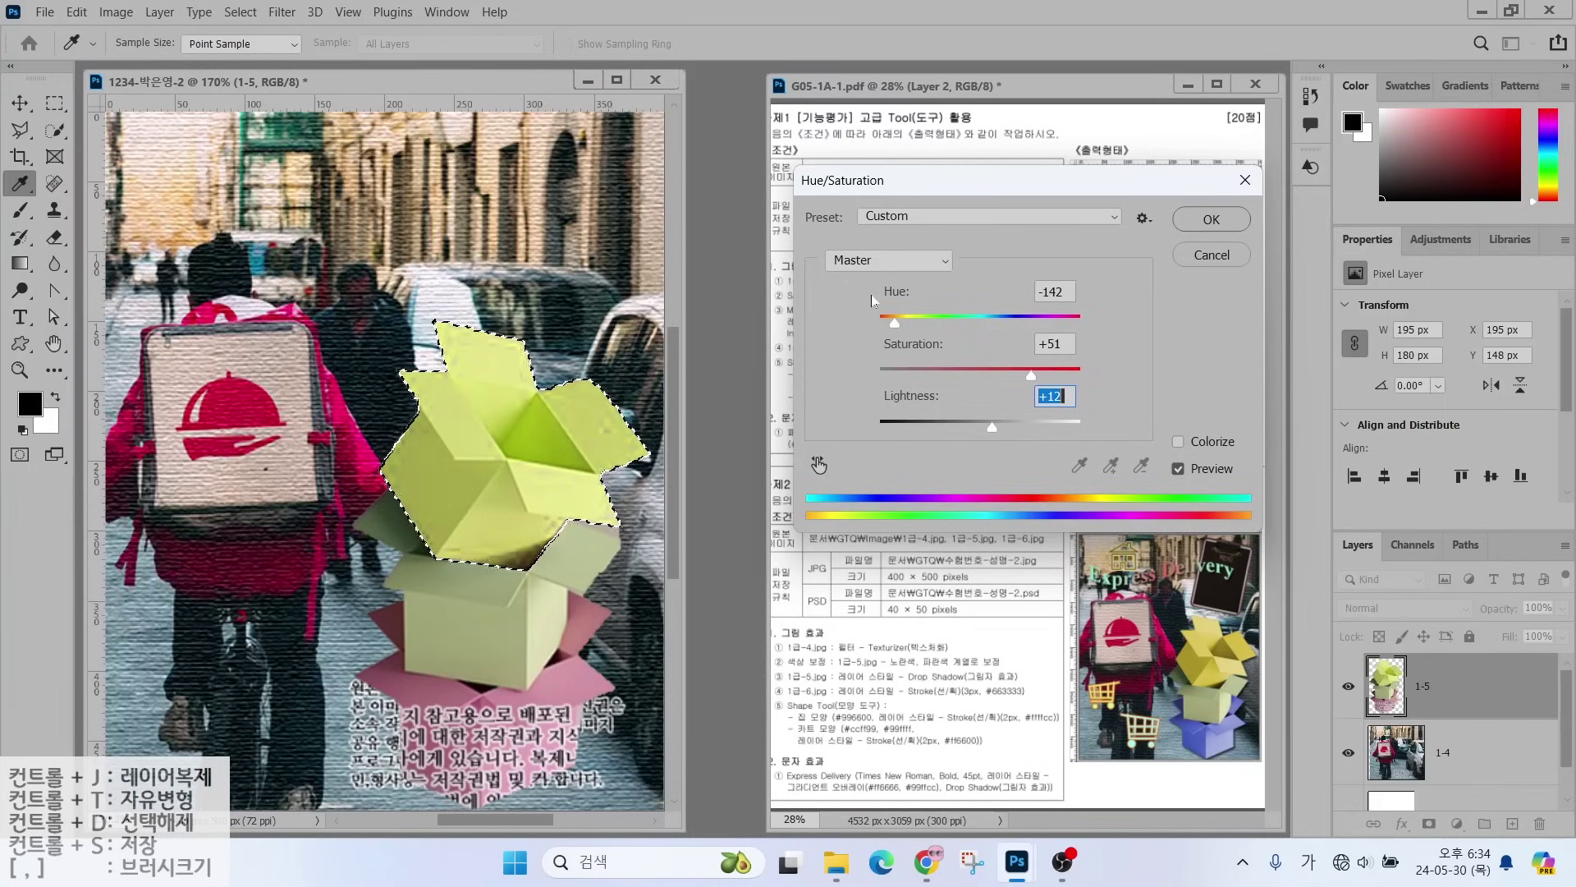
drag(894, 322, 888, 325)
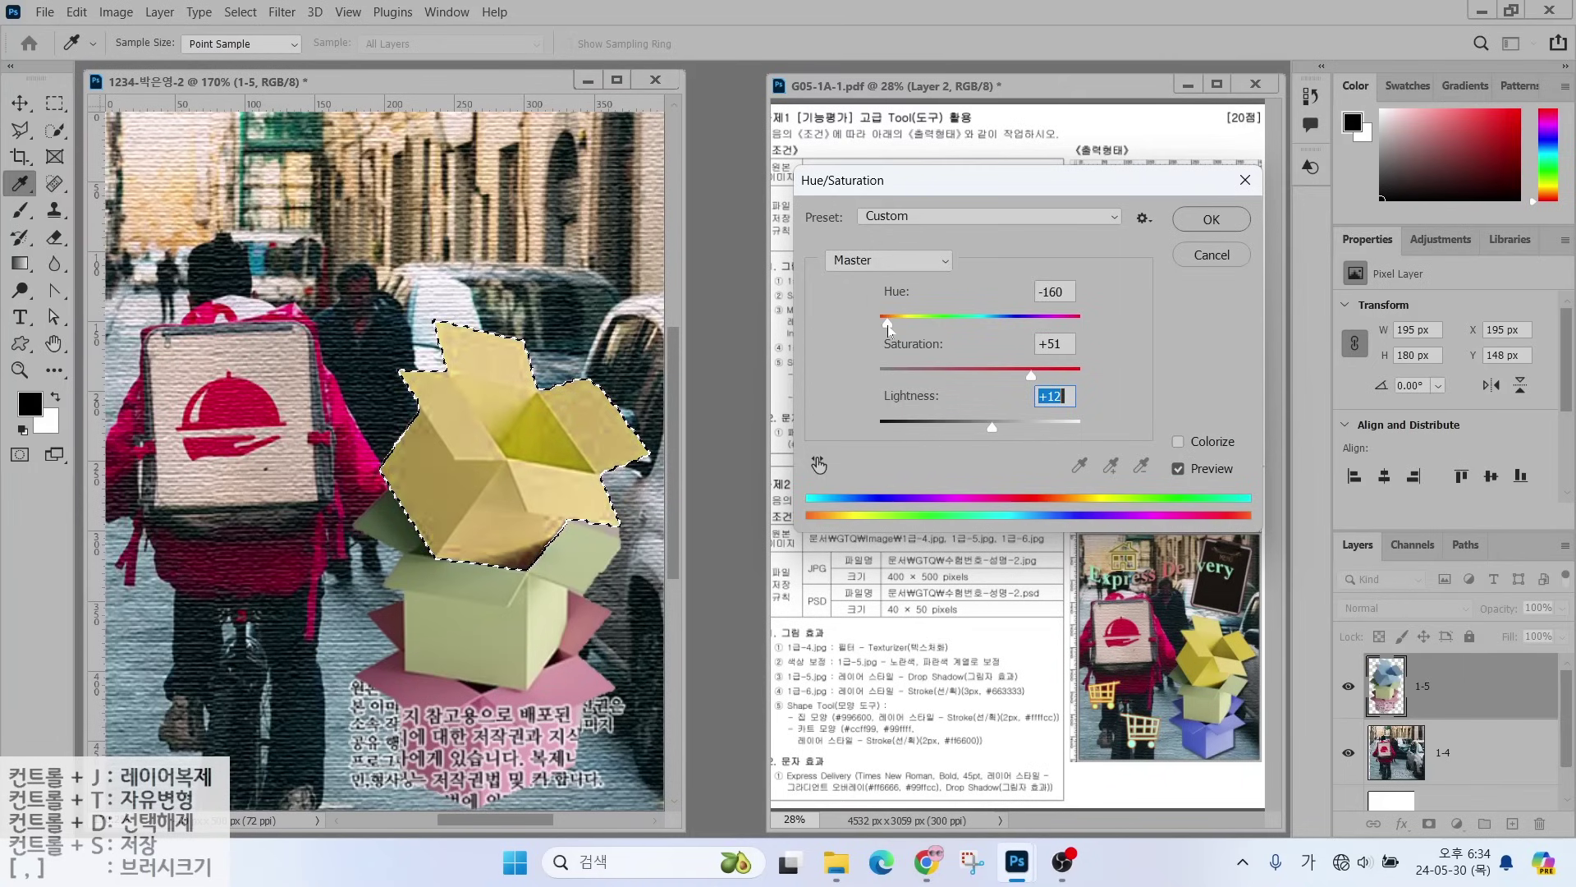
click(1191, 220)
key(w)
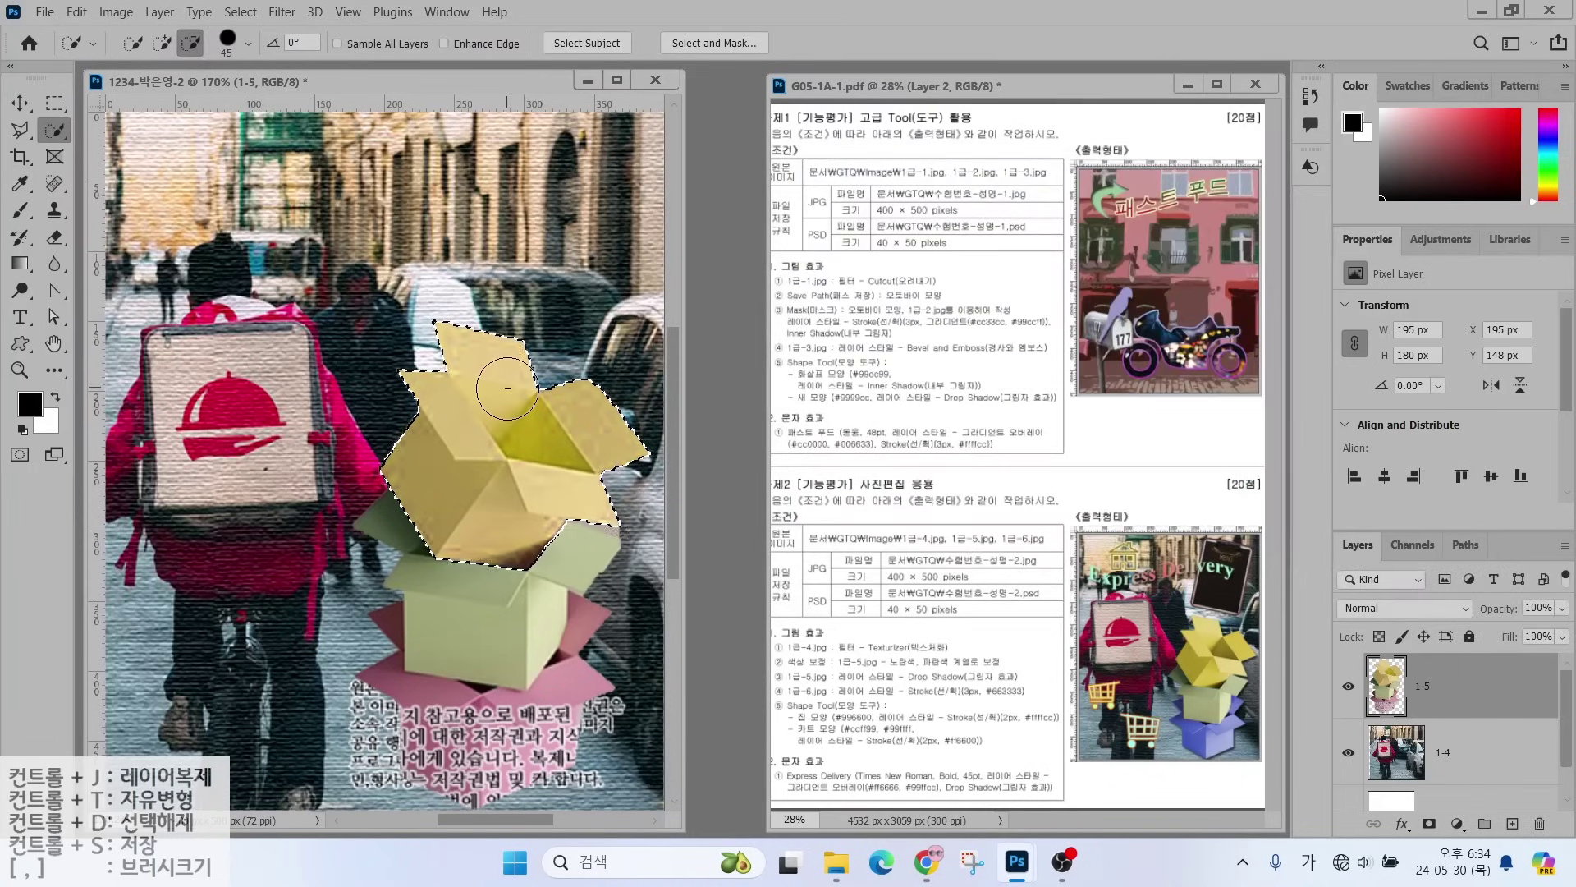
- Deselect, then select the pink flaps of the bottom box
key(ctrl+d)
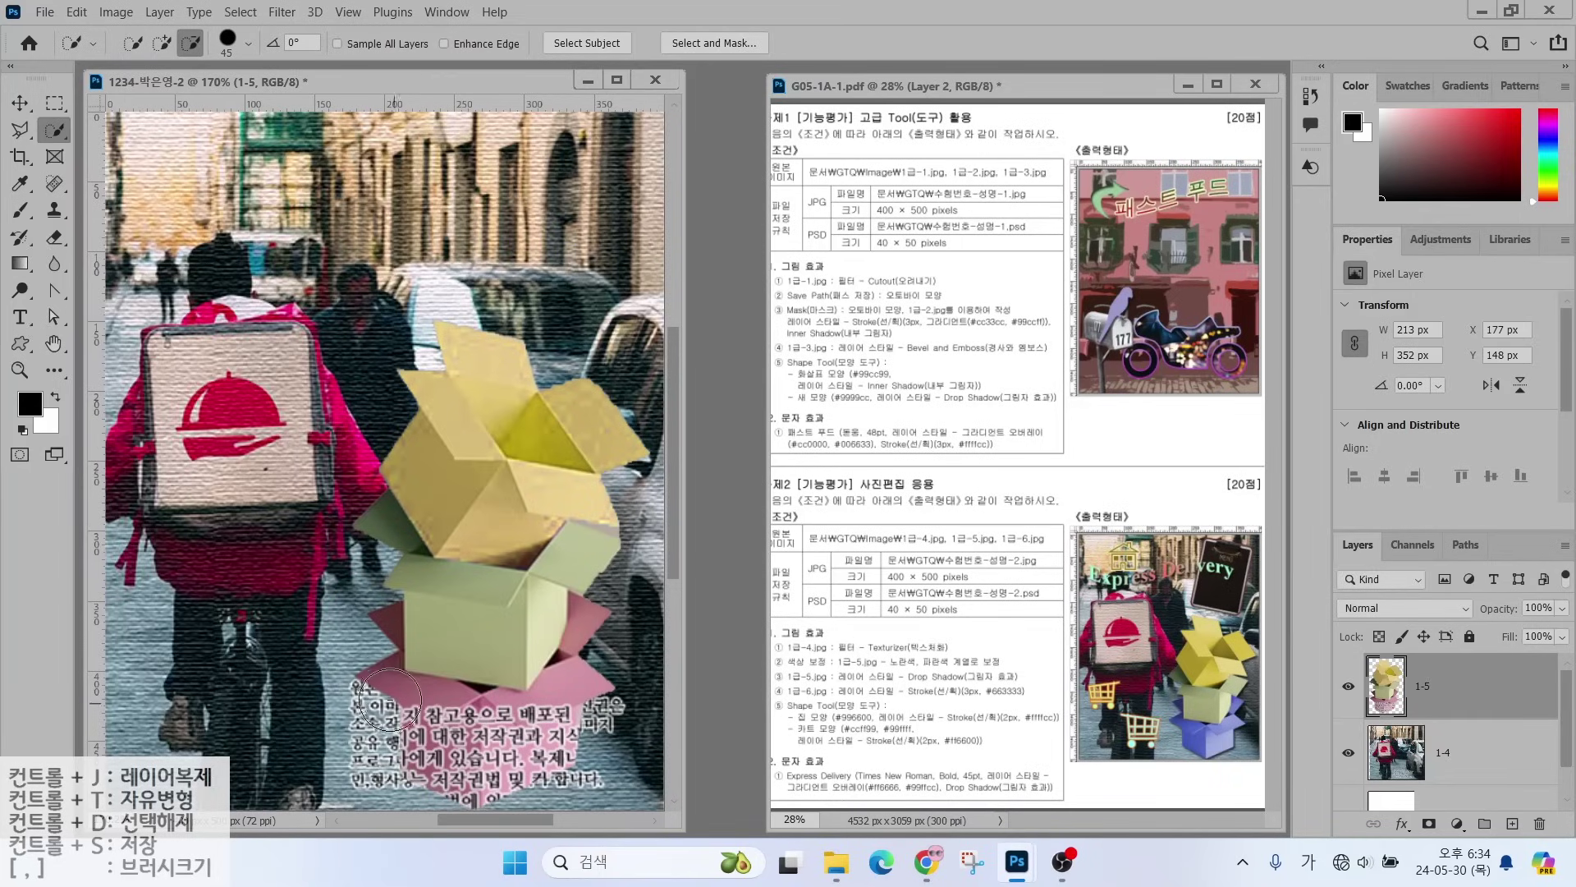
mouse_move(377, 714)
mouse_down()
mouse_move(516, 724)
mouse_move(584, 702)
mouse_move(605, 659)
mouse_move(610, 689)
mouse_move(514, 769)
mouse_move(408, 773)
mouse_move(574, 743)
mouse_up()
click(163, 42)
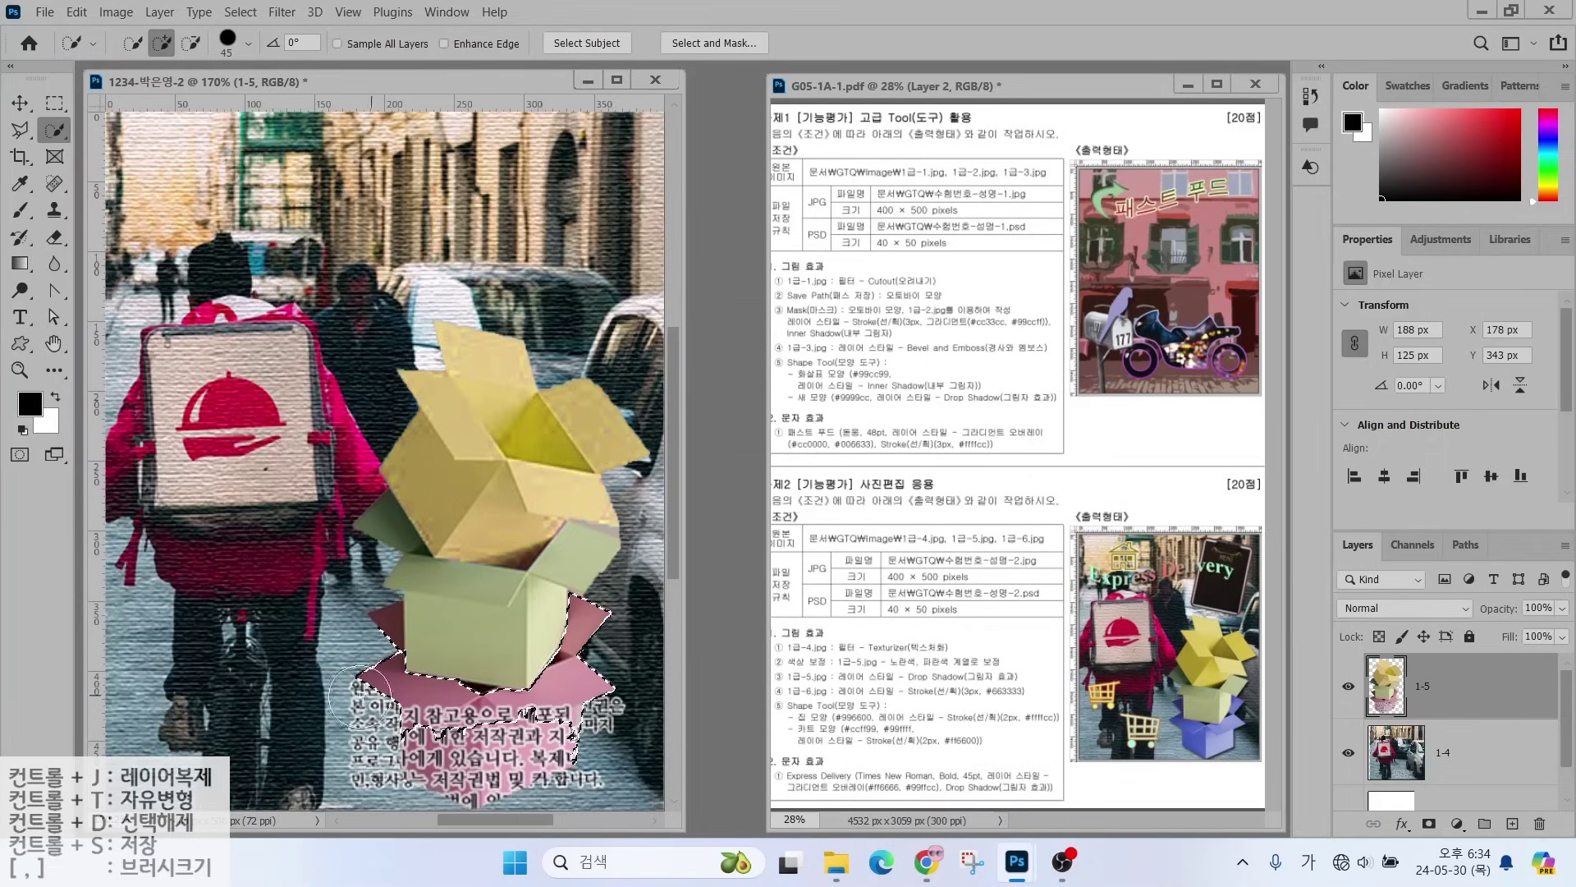
mouse_move(353, 640)
mouse_down()
mouse_move(385, 628)
mouse_move(363, 678)
mouse_move(460, 739)
mouse_move(579, 738)
mouse_move(459, 788)
mouse_move(411, 780)
mouse_move(514, 695)
mouse_up()
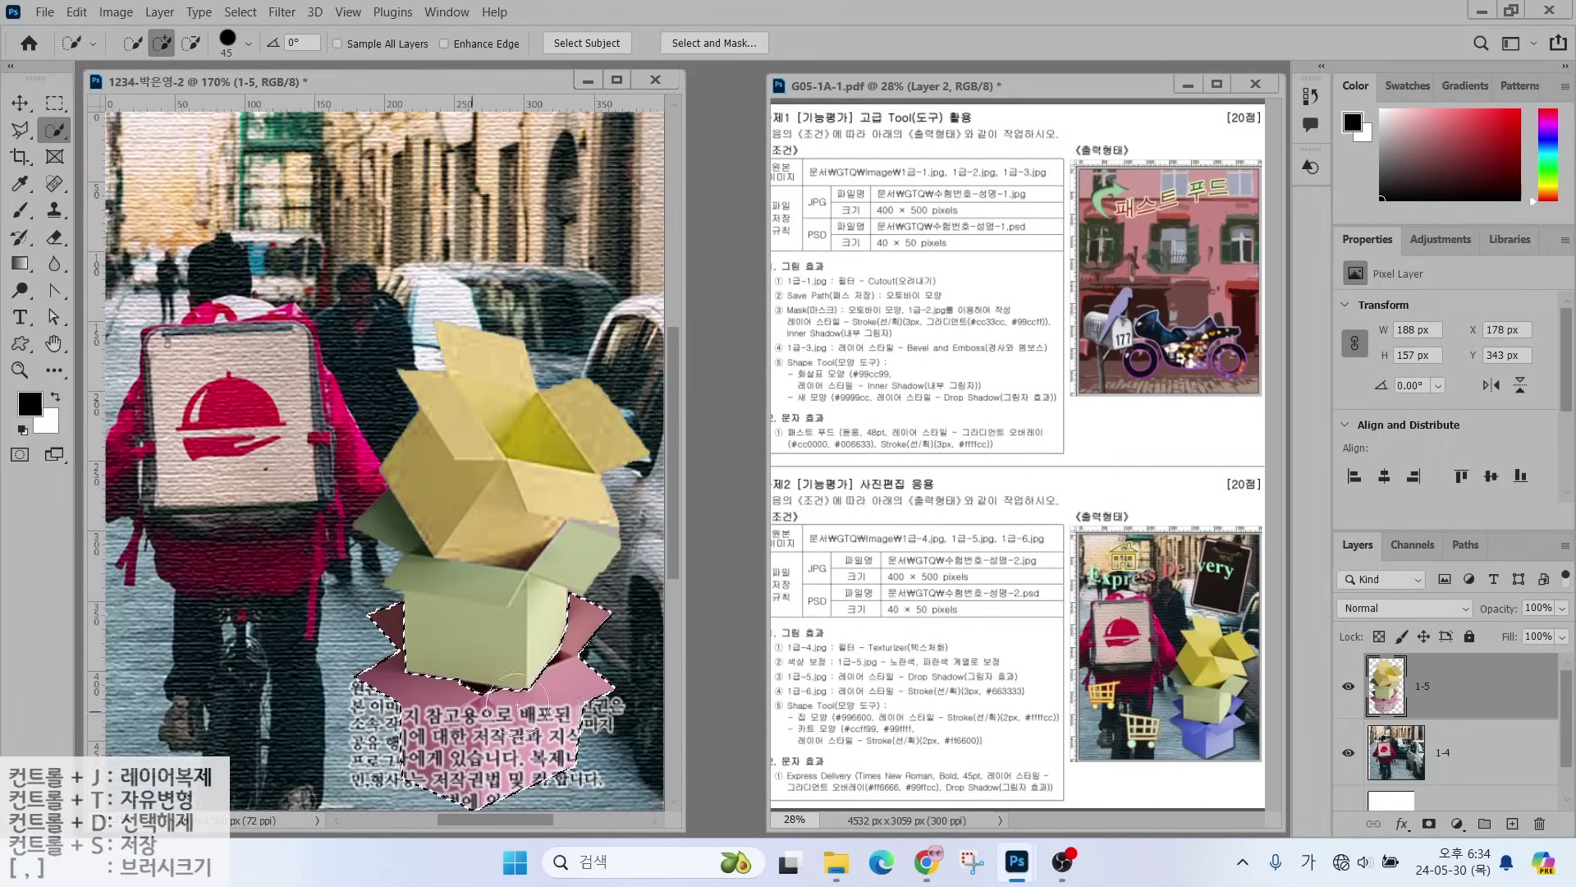
- Turn the flaps blue with Hue -140 and Saturation +4, then deselect
click(116, 12)
mouse_move(127, 59)
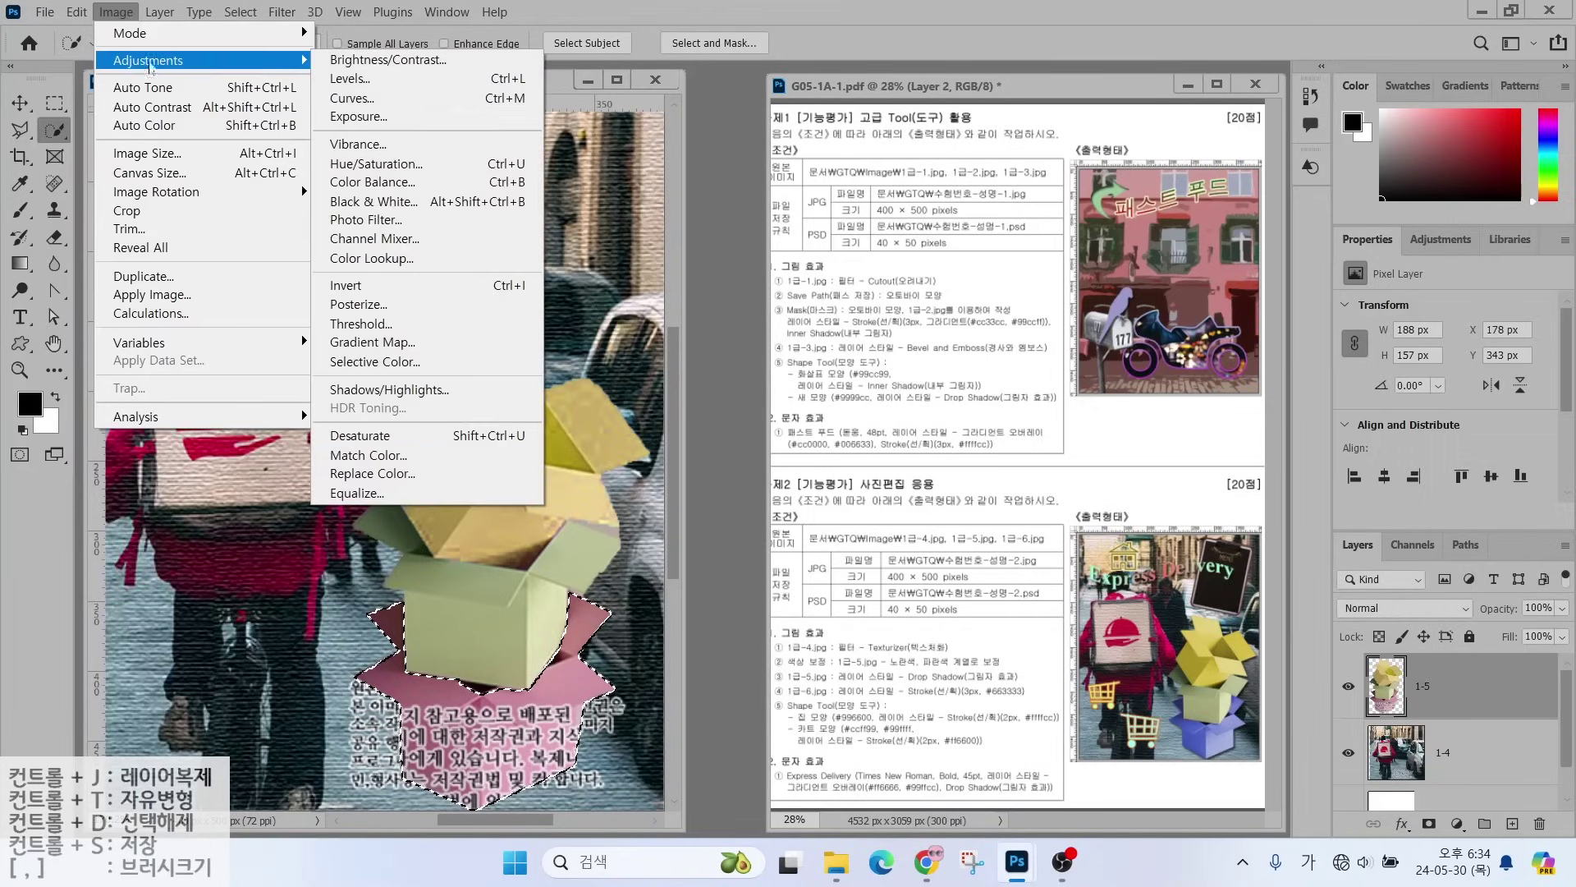
click(367, 165)
drag(979, 323, 895, 330)
drag(979, 376, 988, 376)
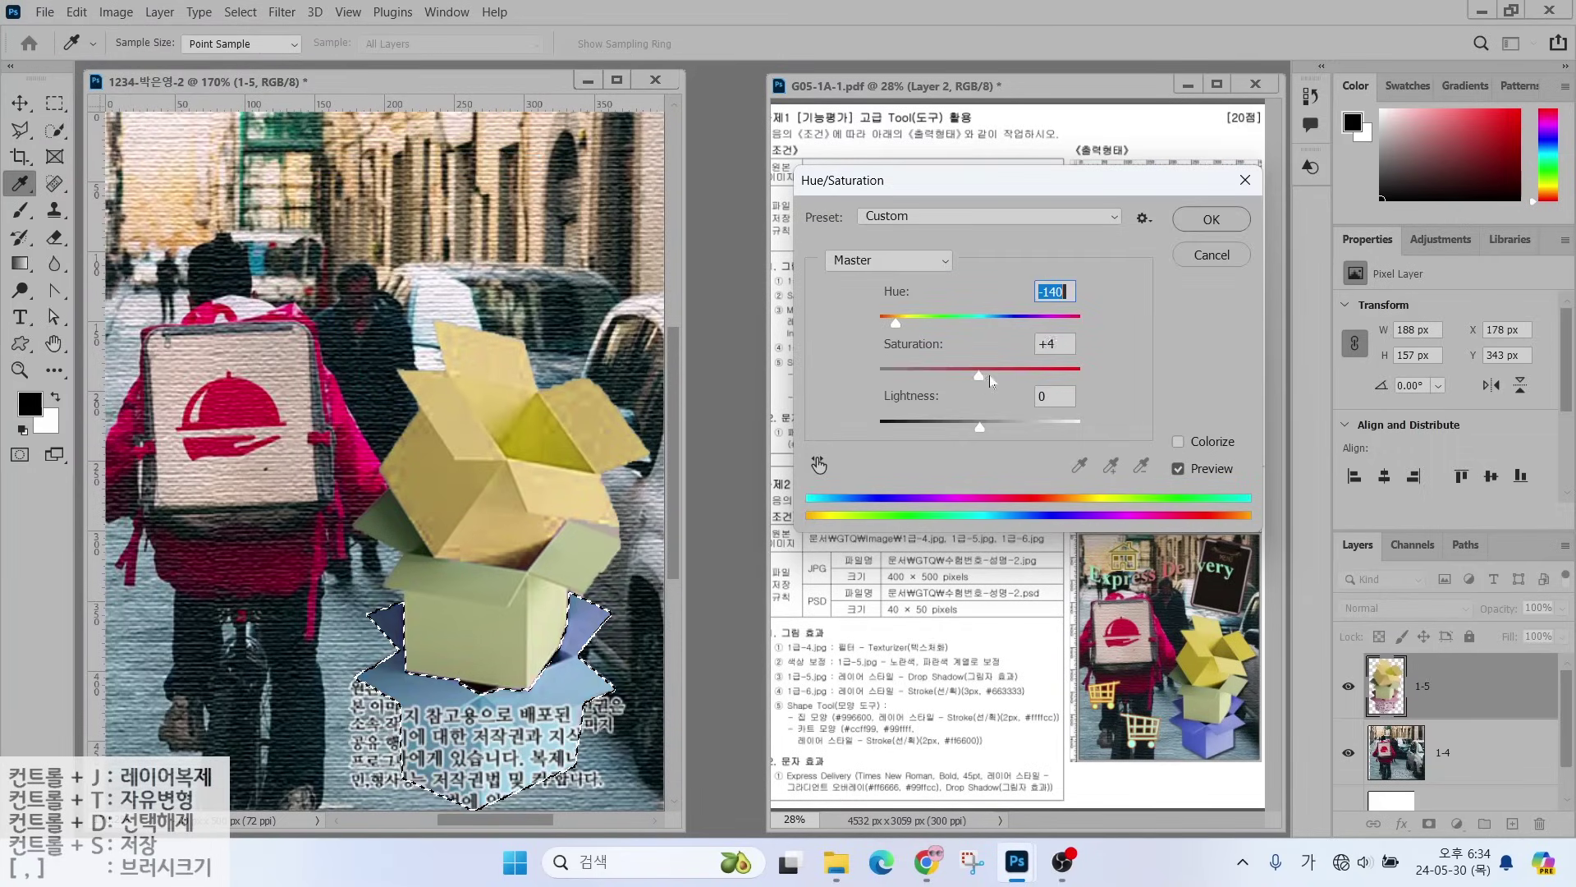
key(Tab)
key(Tab)
key(Return)
key(w)
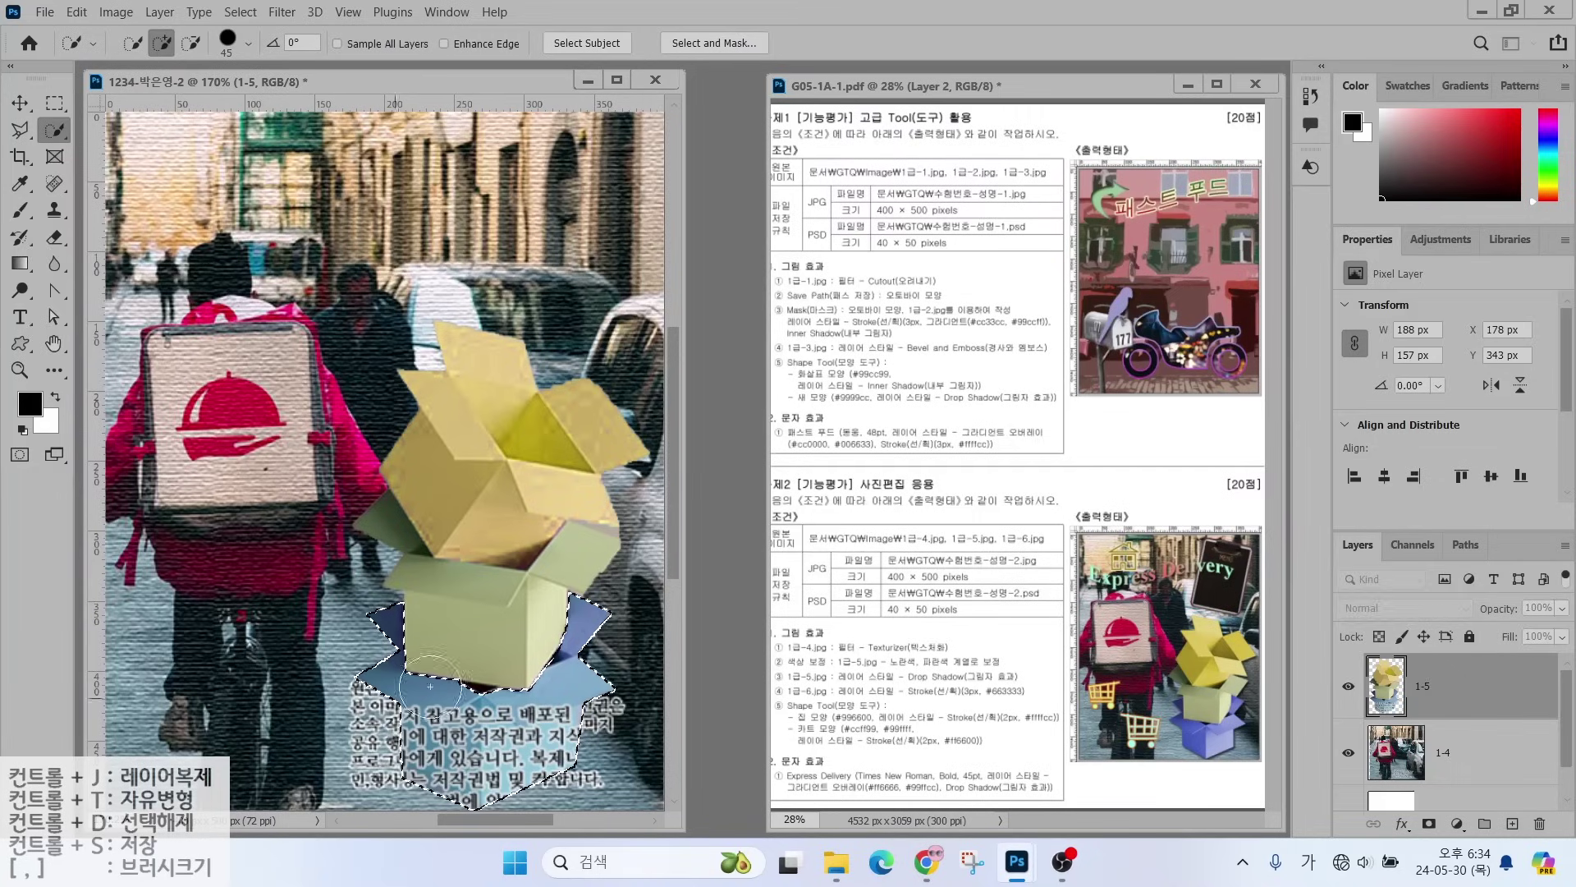
key(ctrl+d)
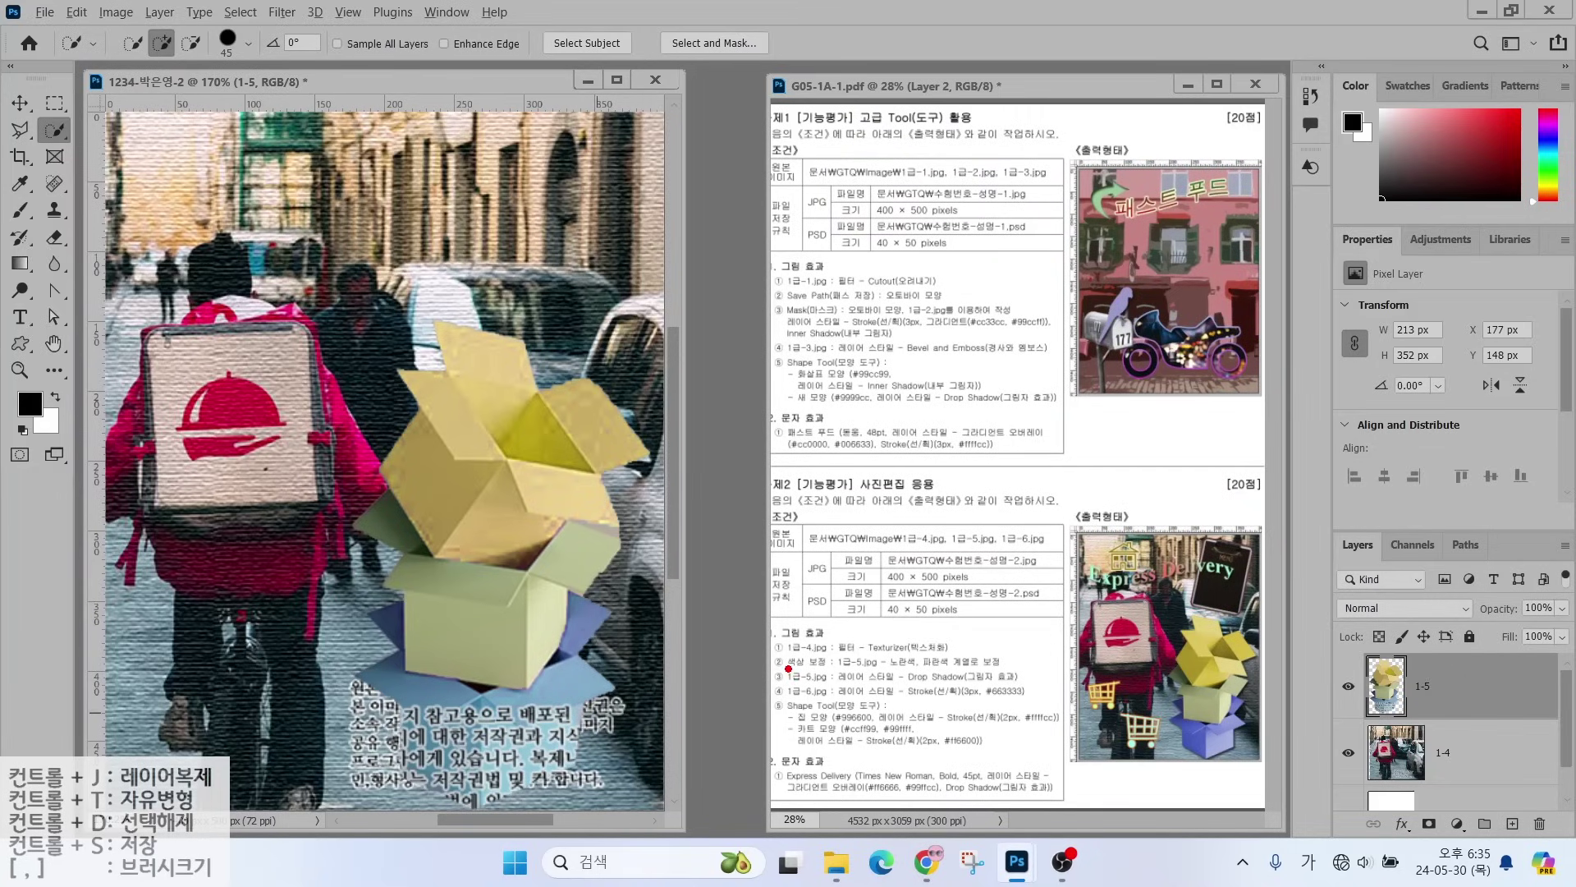
- Add a default Drop Shadow effect to layer 1-5
mouse_move(772, 689)
mouse_down()
mouse_move(963, 686)
mouse_move(1005, 622)
mouse_up()
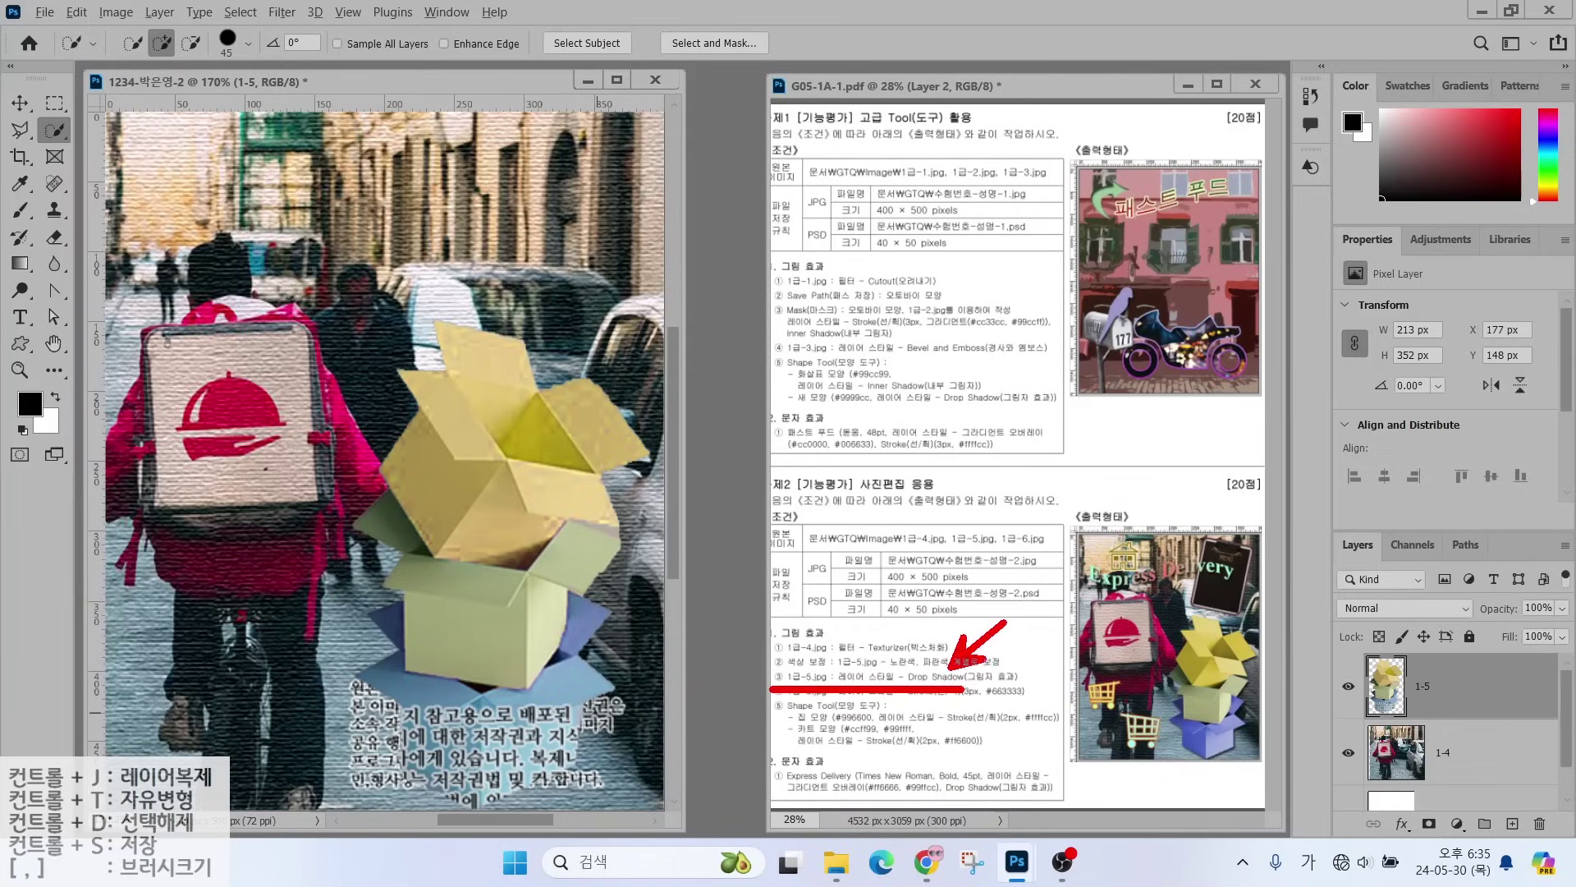
drag(1453, 668, 1547, 625)
mouse_move(1449, 845)
mouse_down()
mouse_move(1409, 857)
mouse_move(1433, 799)
mouse_up()
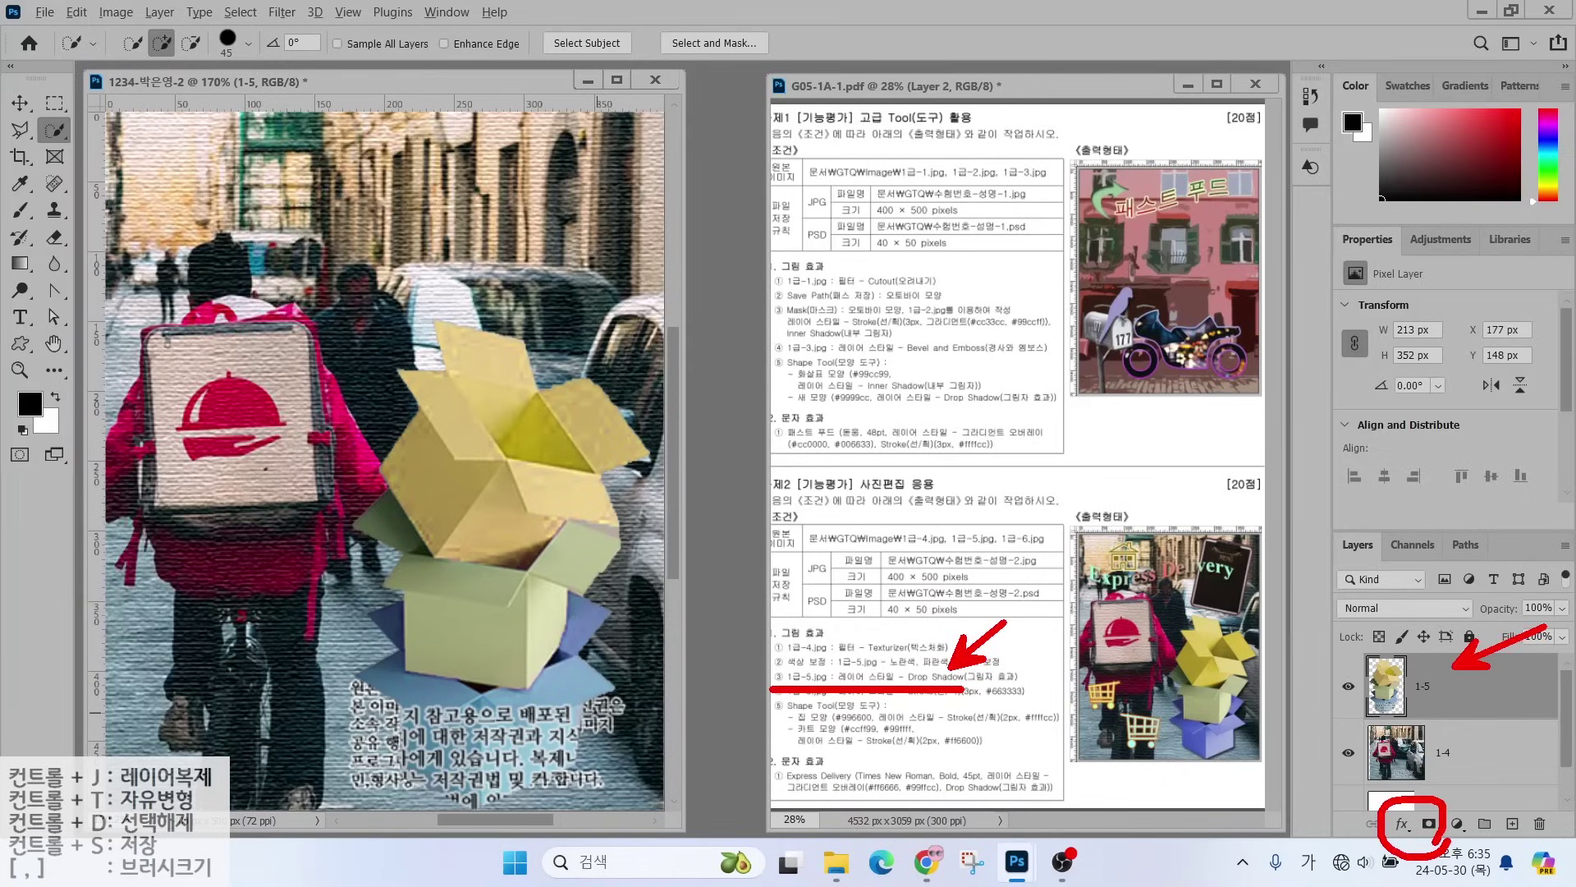
key(Escape)
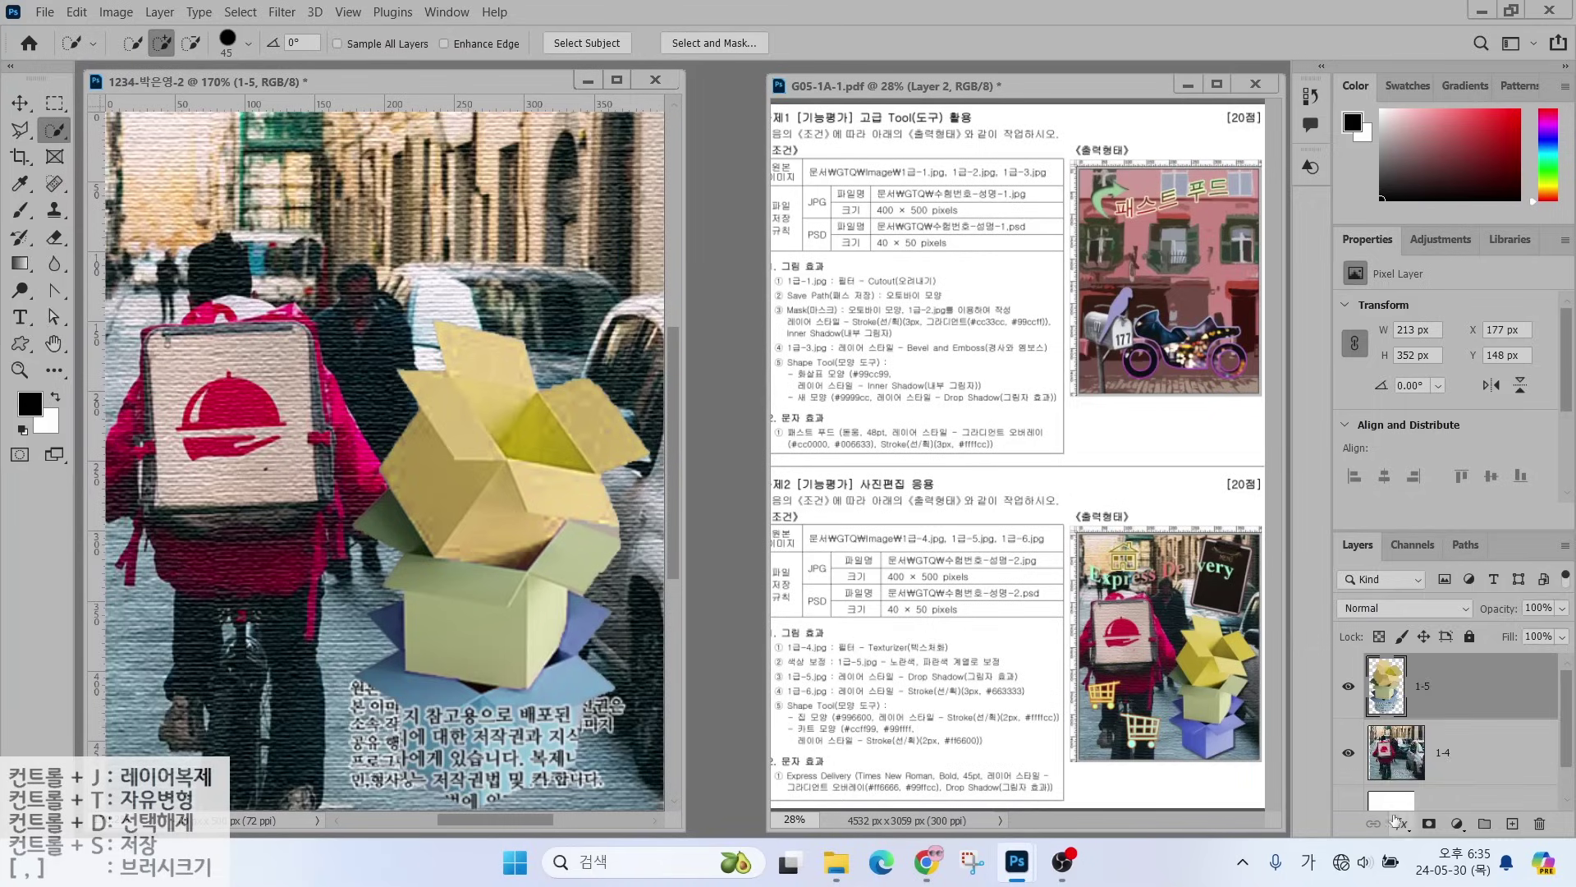
click(1396, 819)
click(1408, 815)
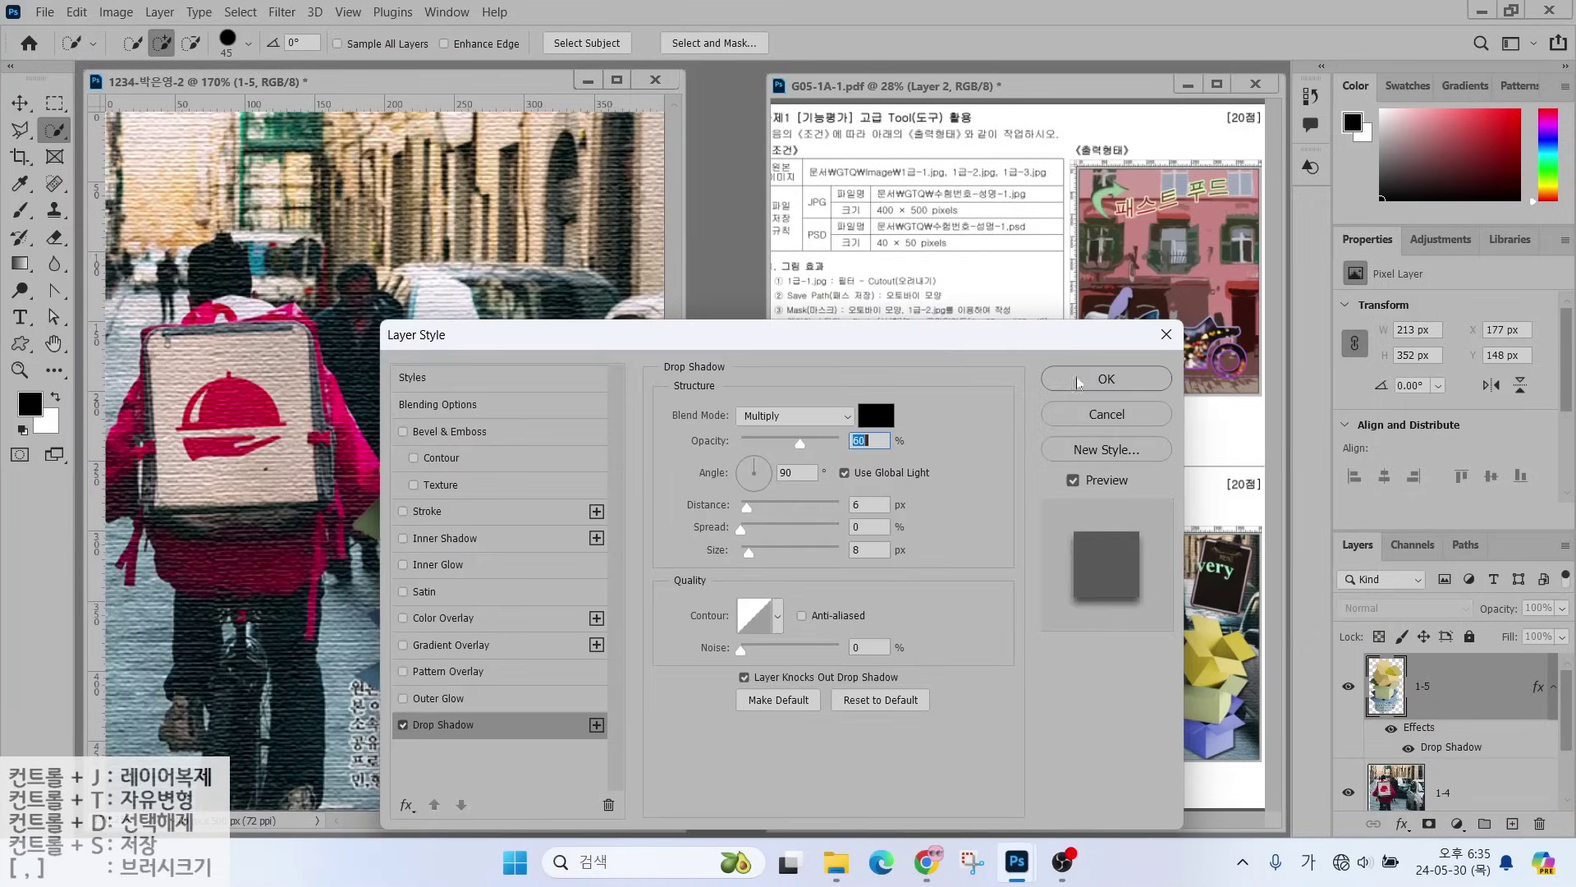
click(1078, 380)
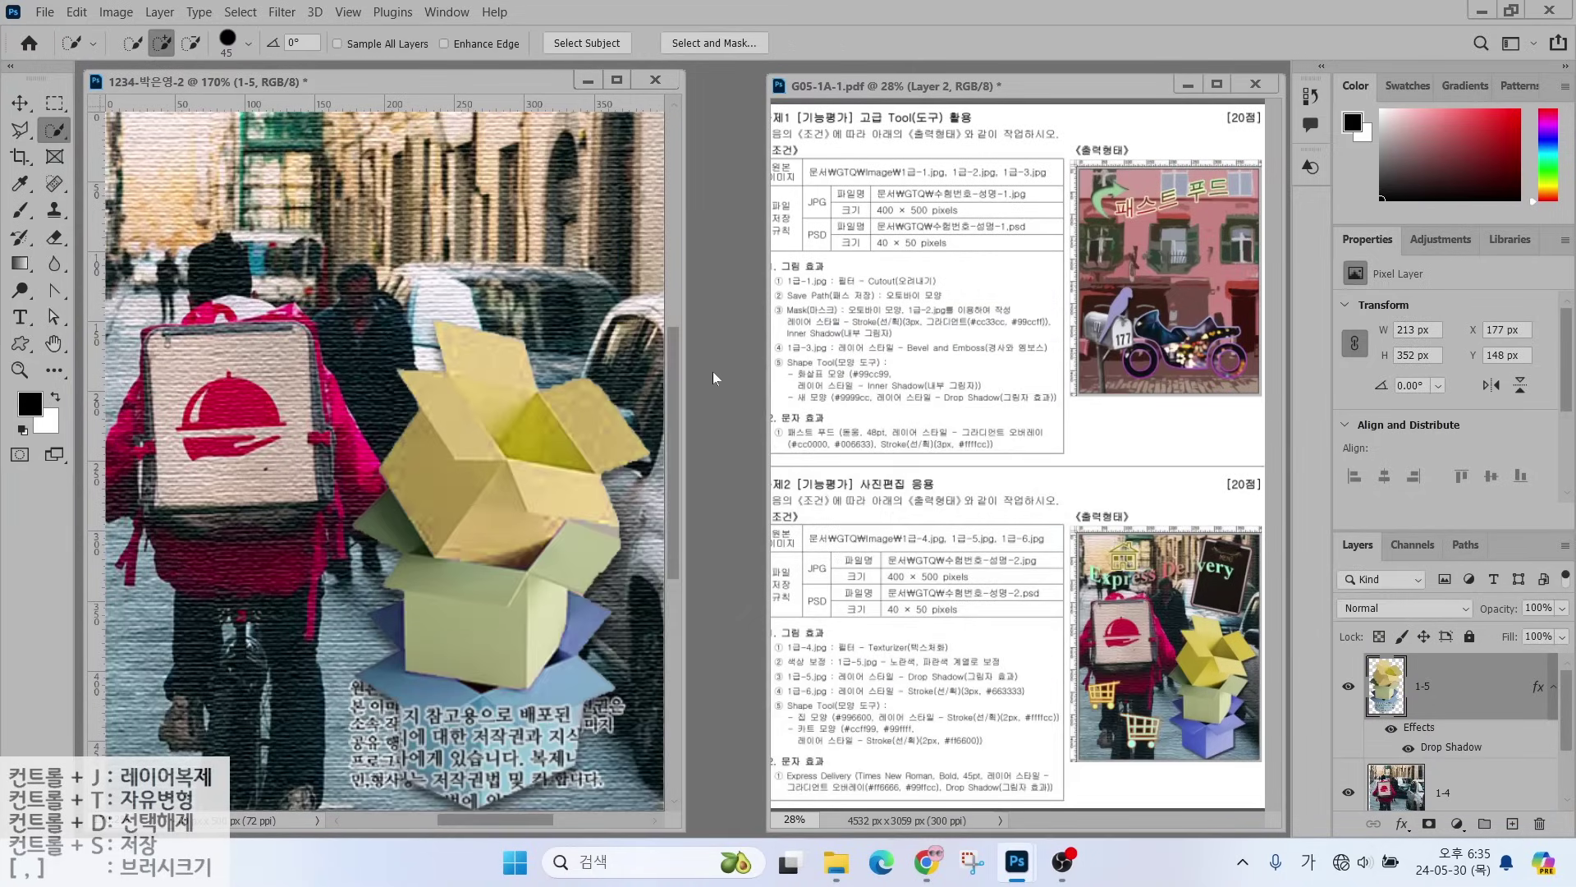
key(ctrl+o)
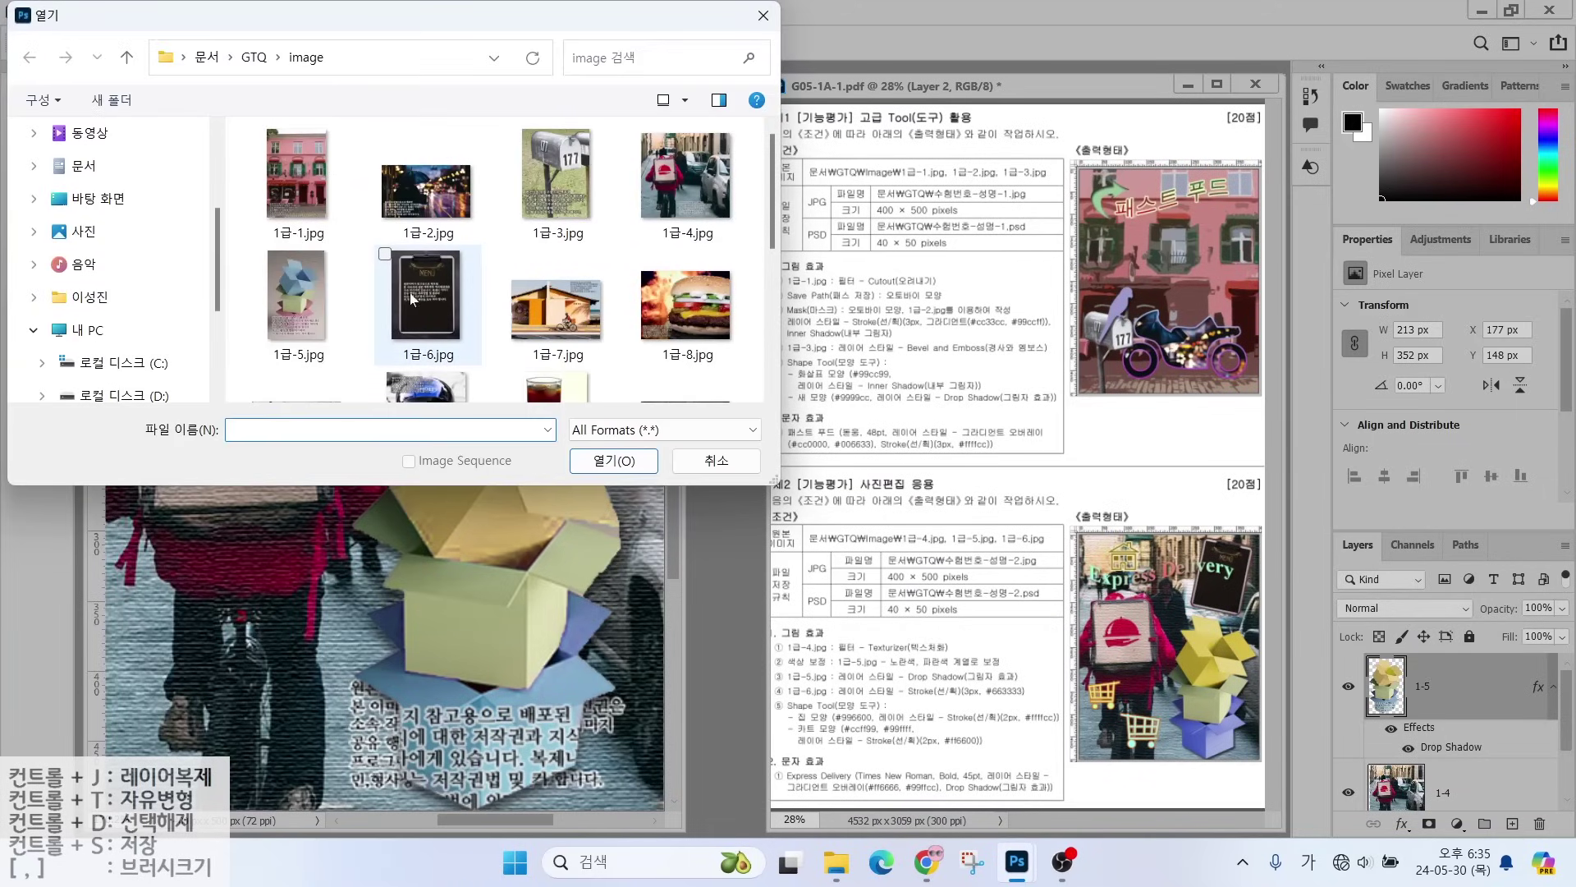
- Open 1급-6.jpg and select the whole menu clipboard
click(420, 289)
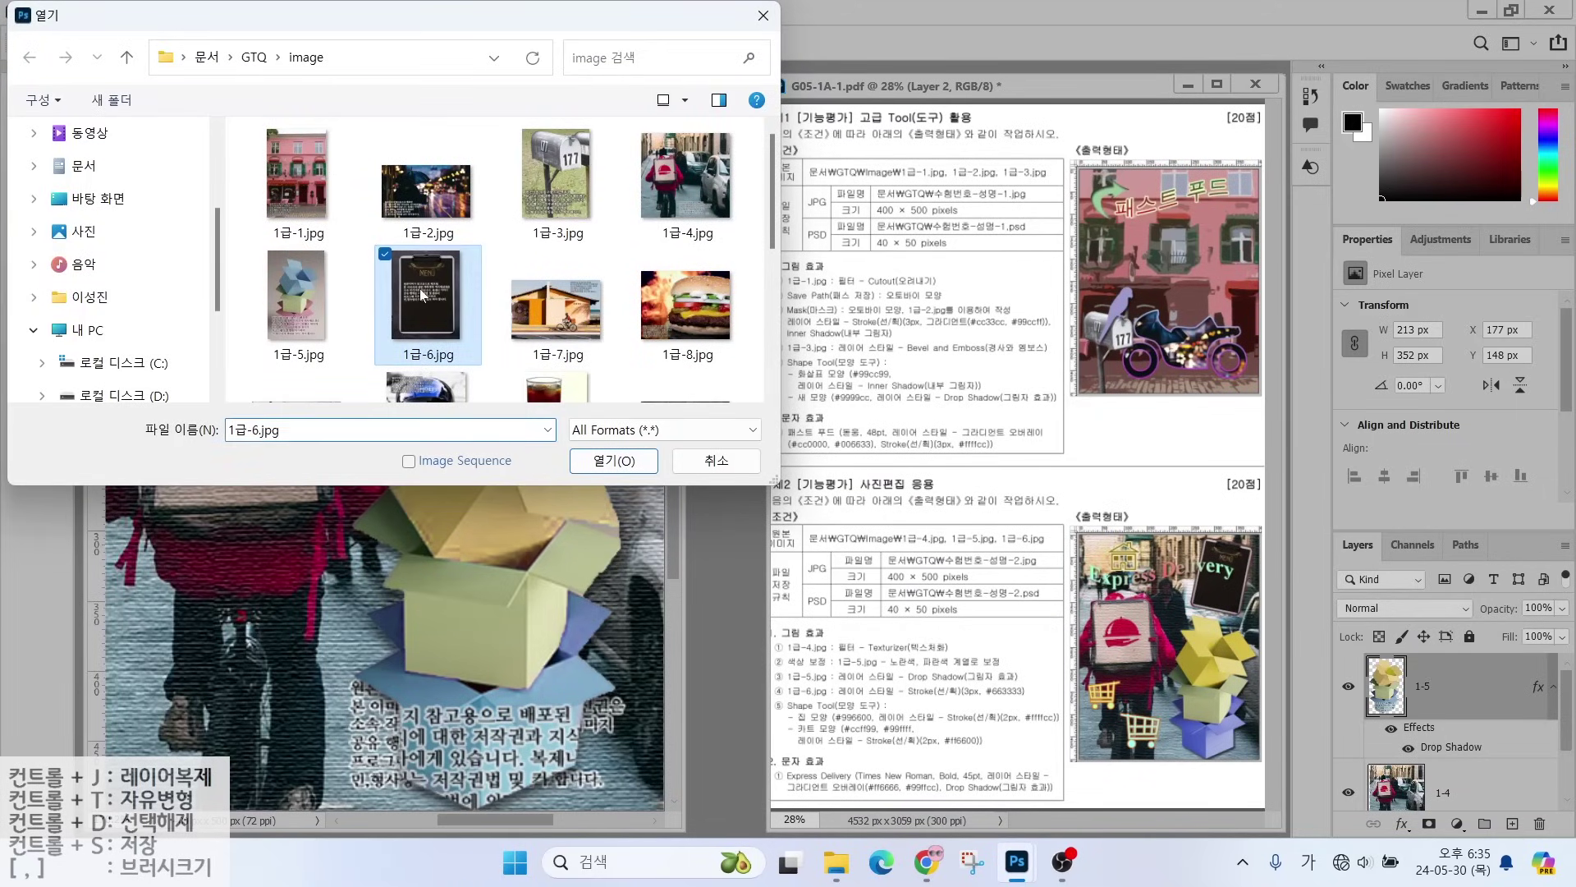
click(609, 461)
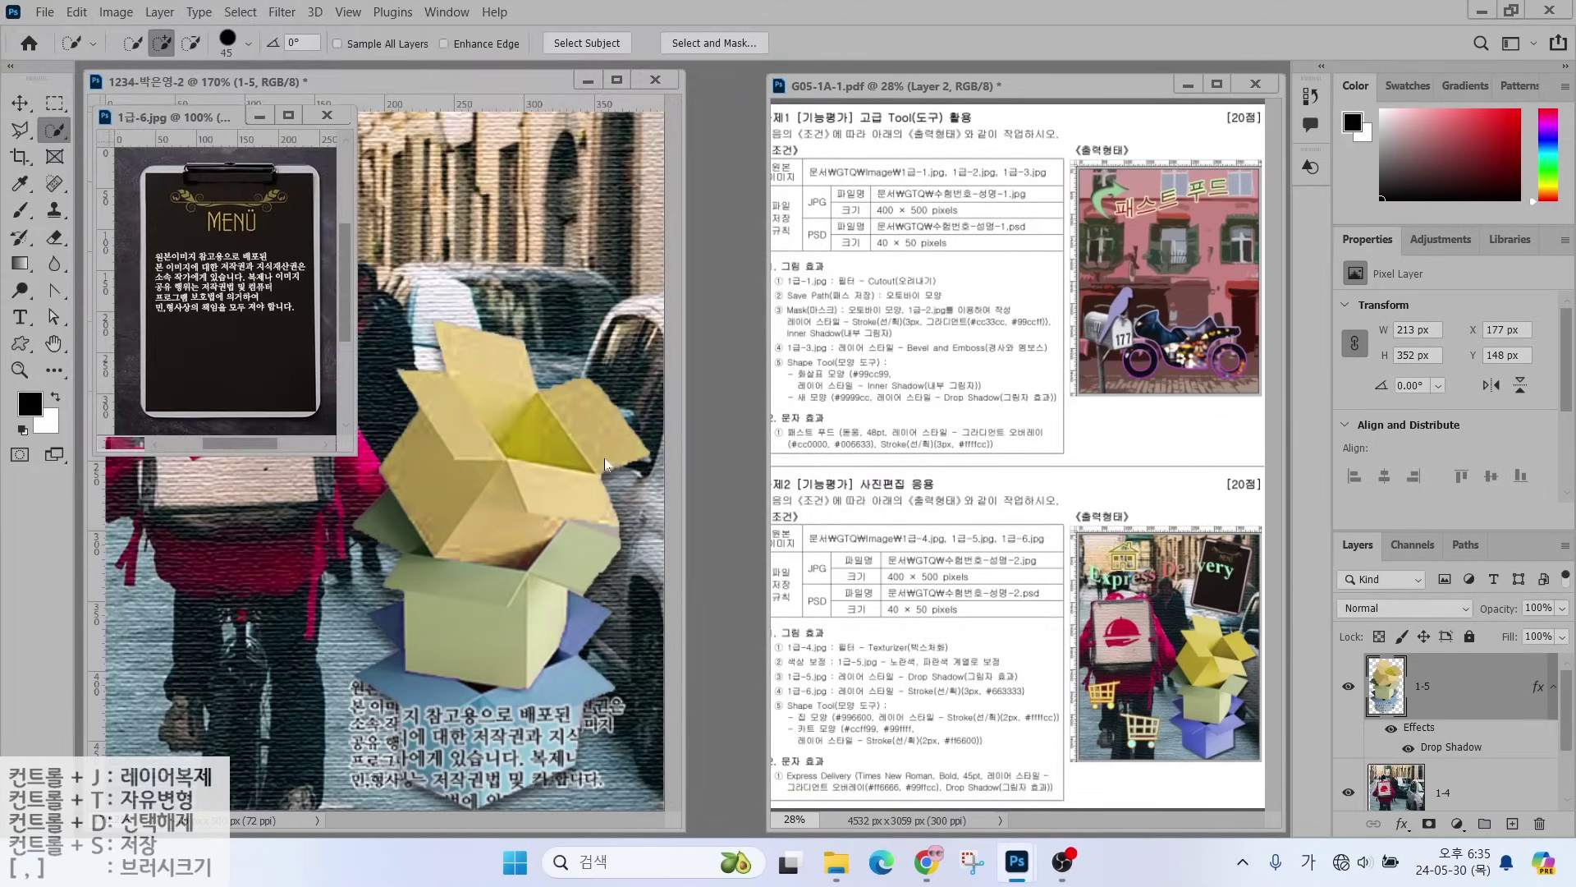
drag(257, 294, 172, 266)
drag(225, 316, 161, 327)
drag(289, 191, 303, 190)
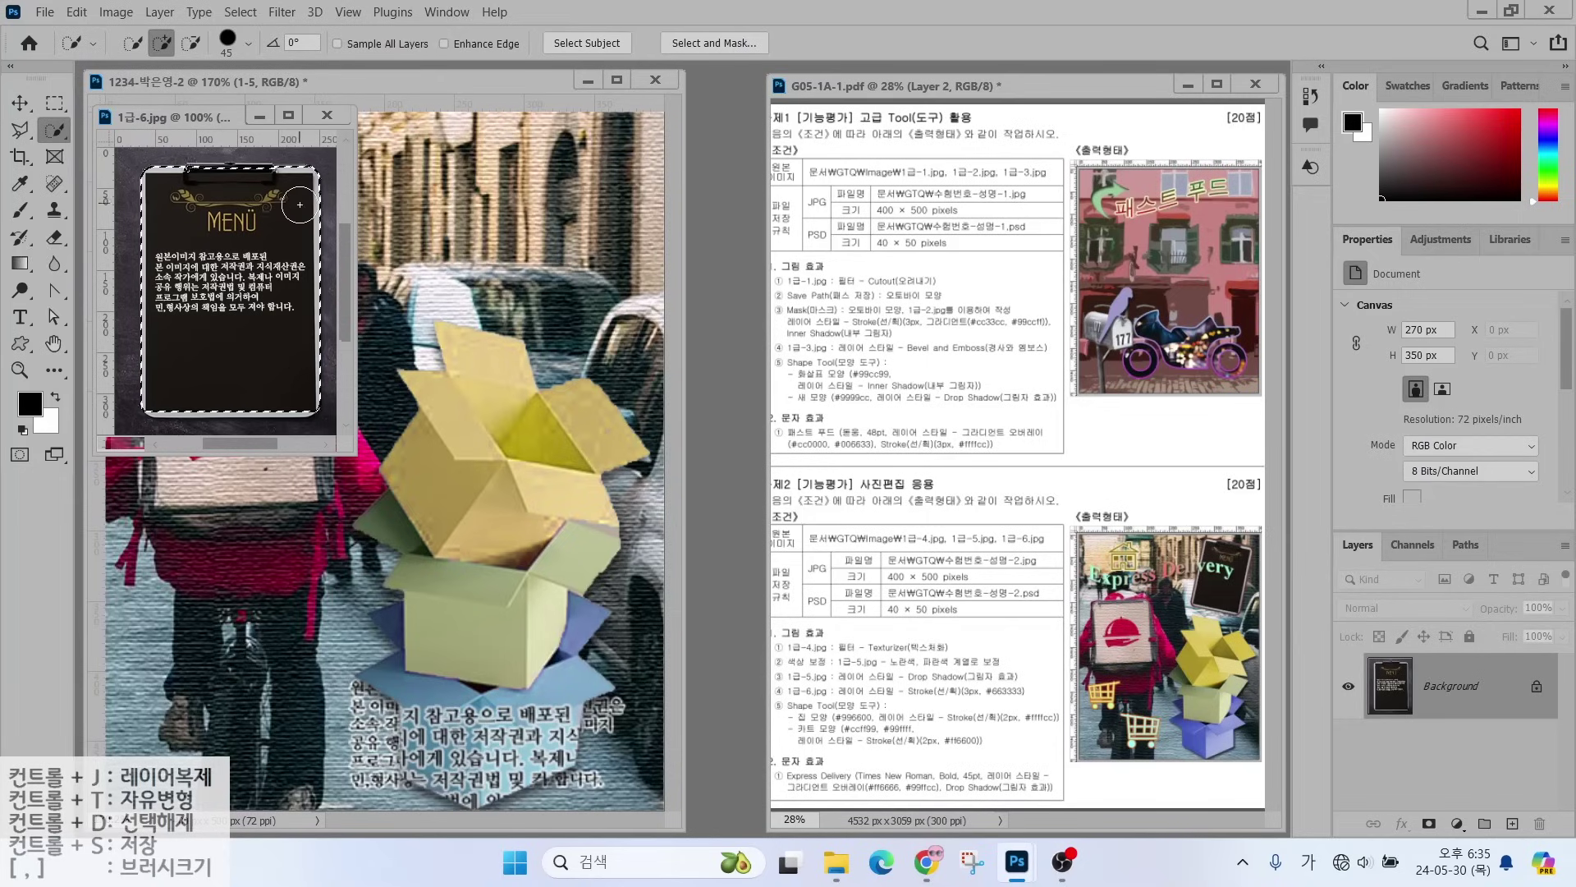
mouse_move(279, 330)
mouse_down()
mouse_move(279, 393)
mouse_move(250, 398)
mouse_up()
drag(182, 199, 265, 186)
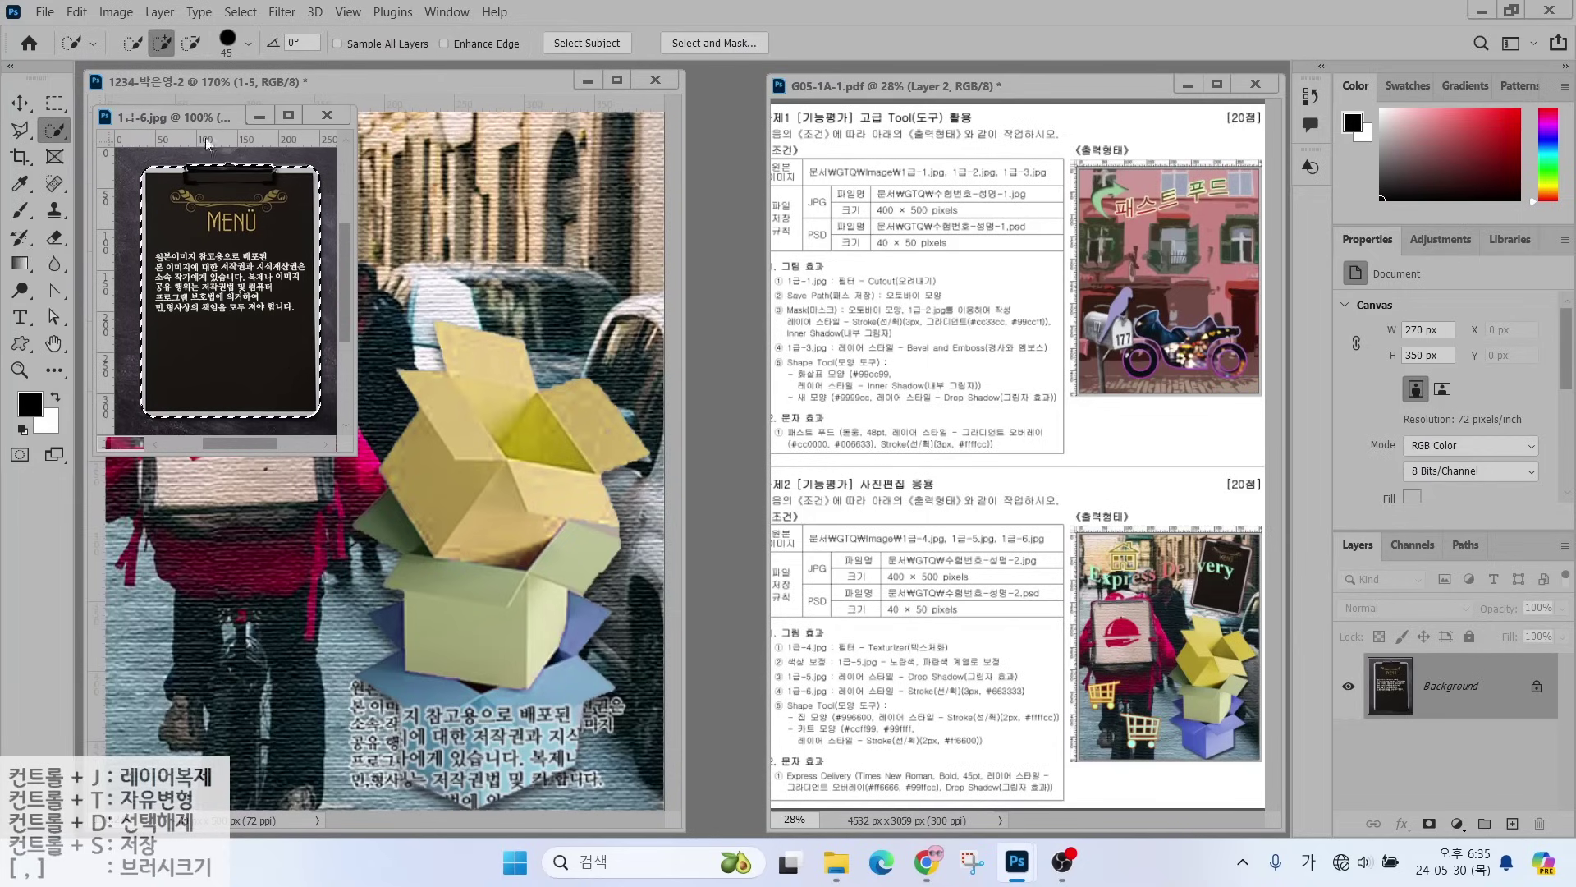
- Move the menu board into the rider photo and name its layer 1-6
drag(164, 116, 618, 224)
key(v)
drag(681, 386, 375, 441)
click(780, 224)
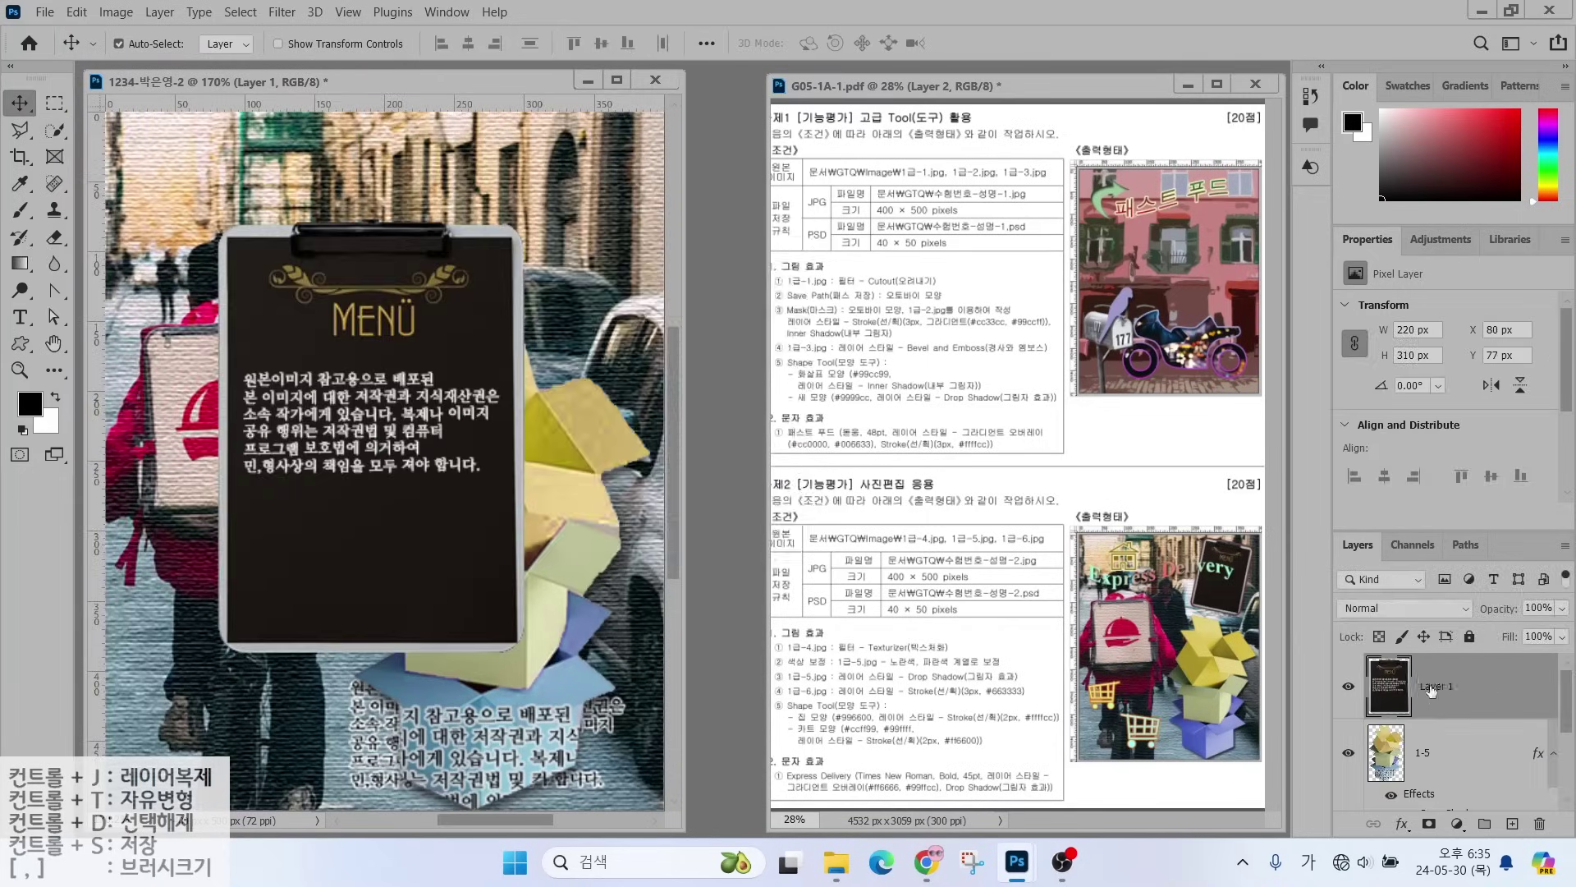
double_click(1437, 686)
text(1-6)
key(Return)
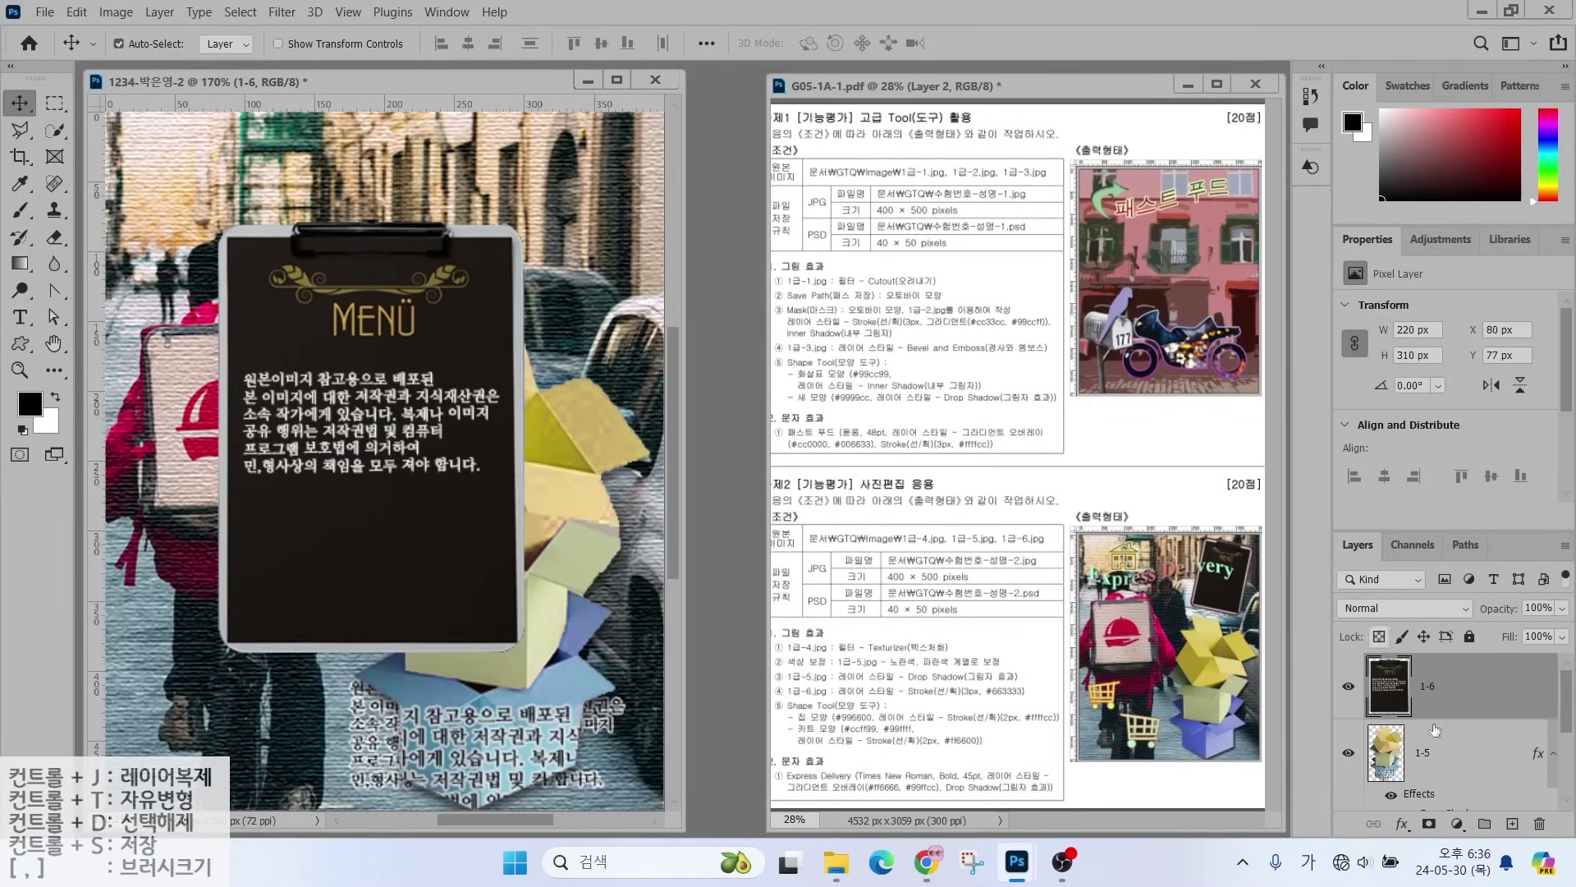
- Give layer 1-6 a 3 px dark red (#663333) Stroke effect
click(1402, 824)
click(1437, 682)
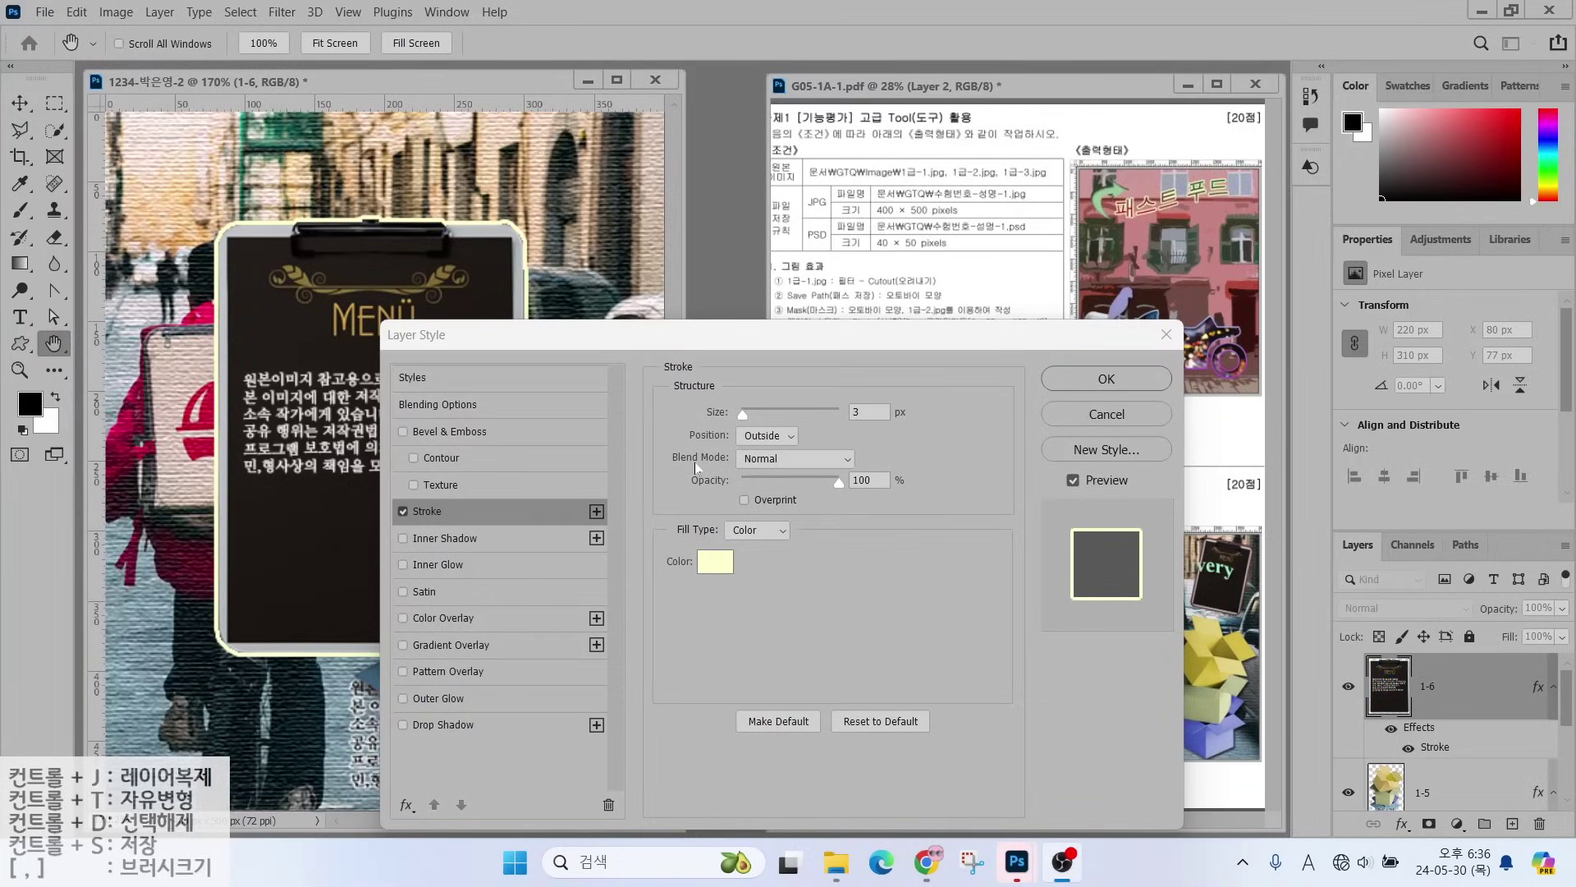
click(860, 414)
click(711, 565)
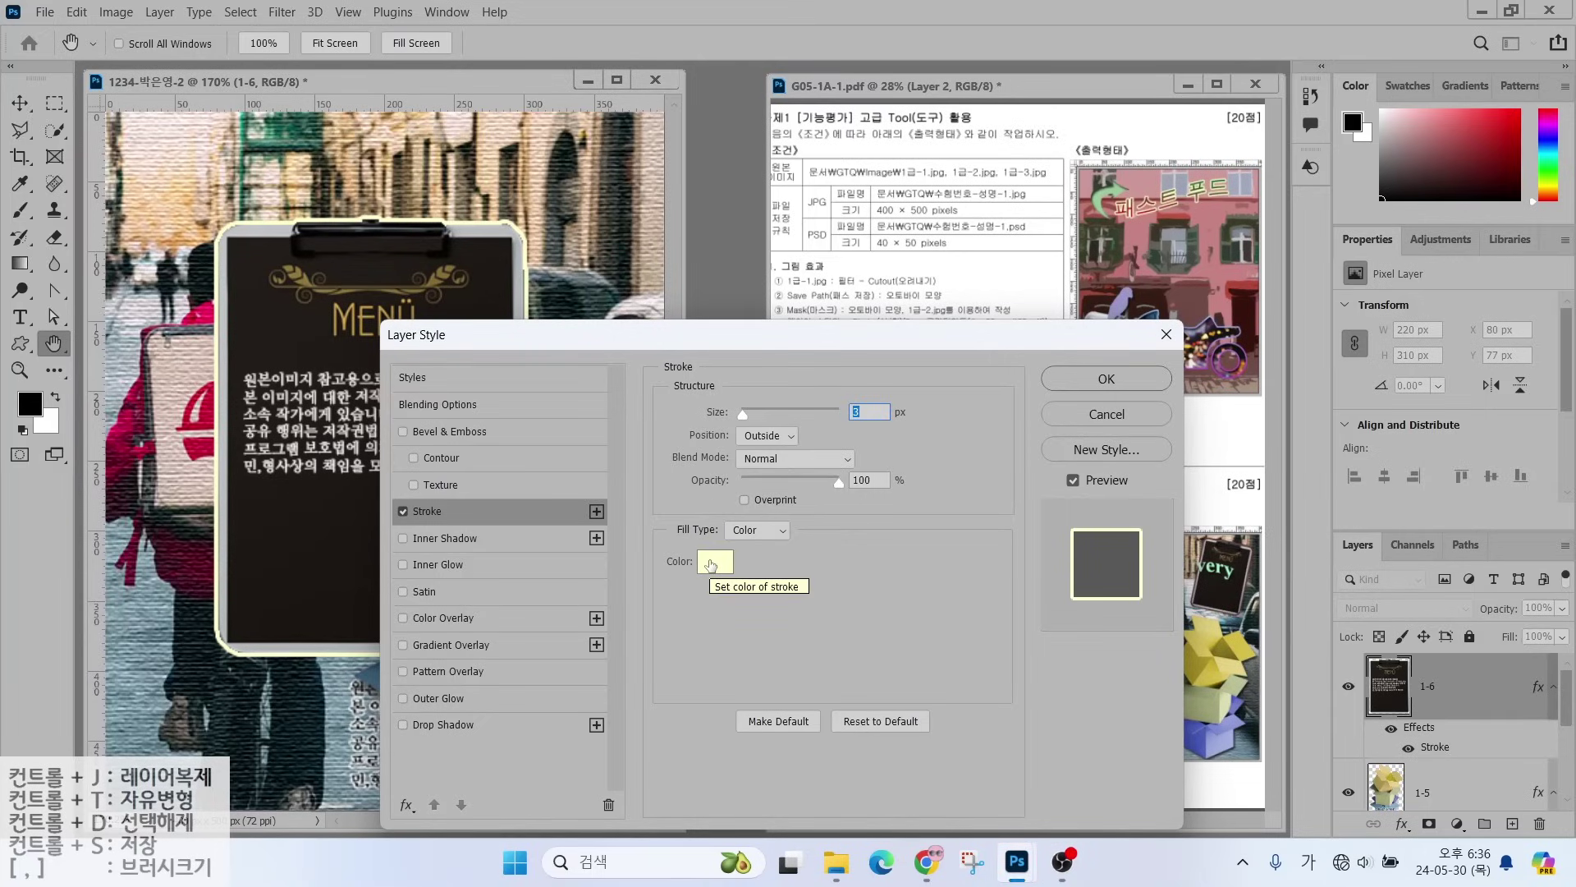
click(711, 565)
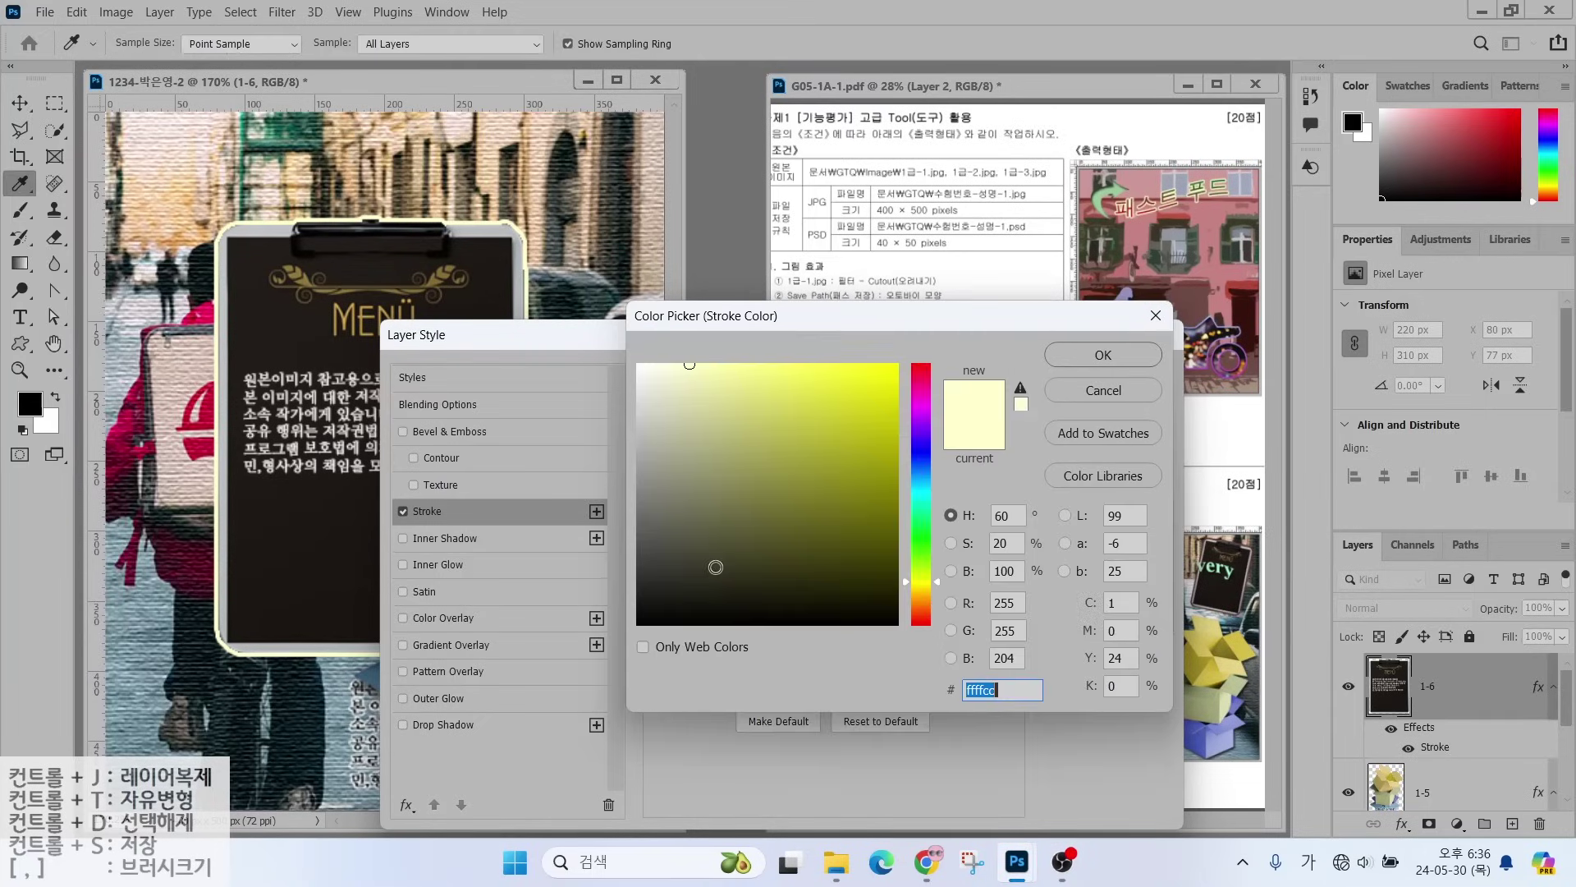
text(633)
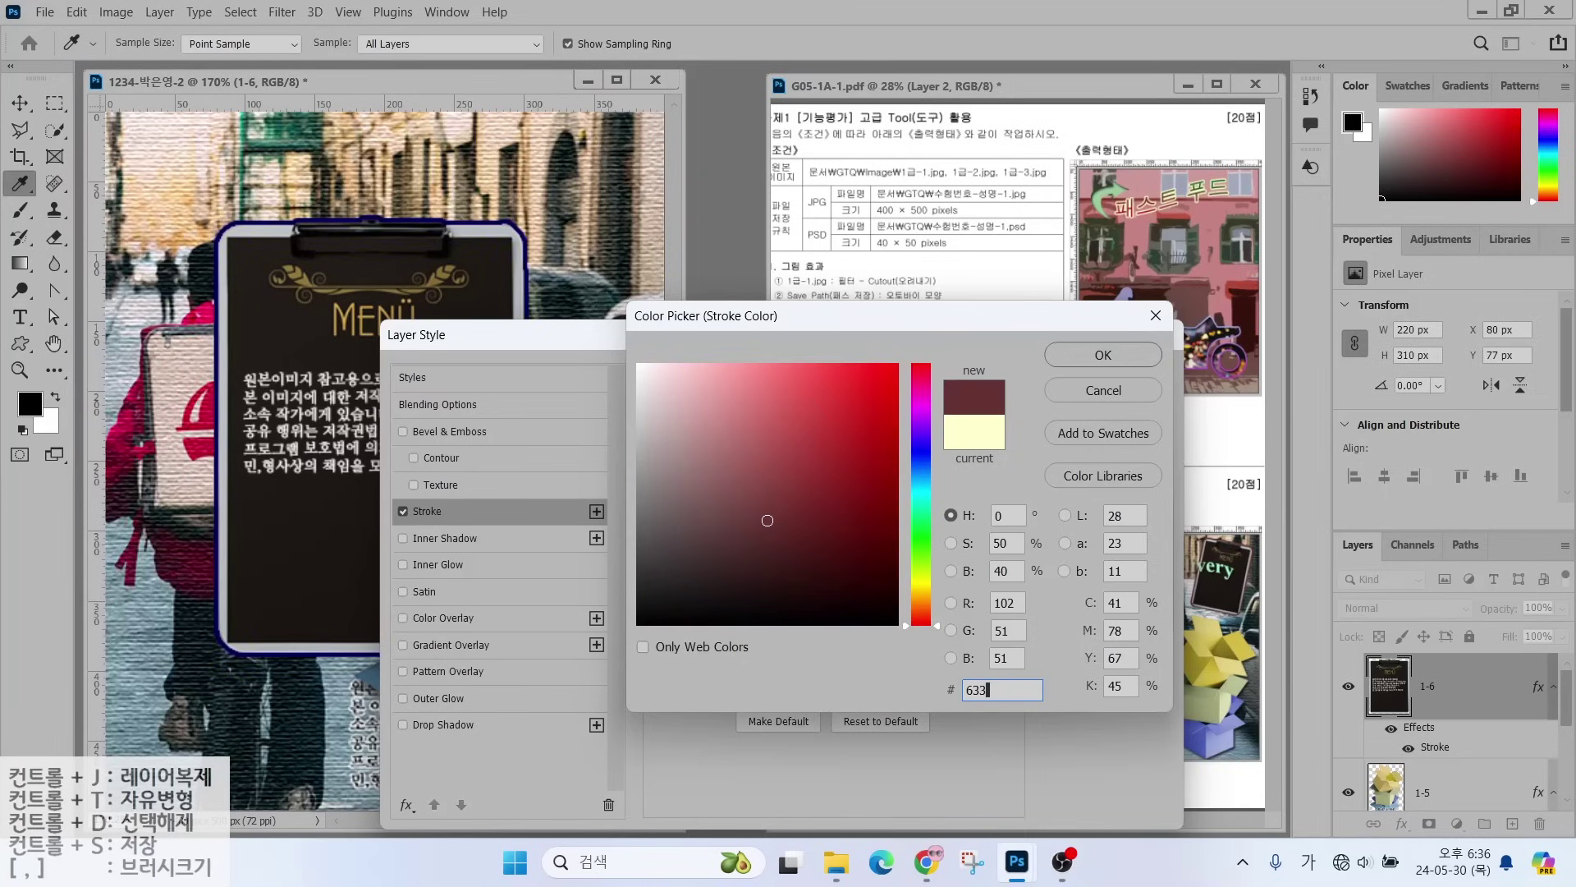
click(1075, 358)
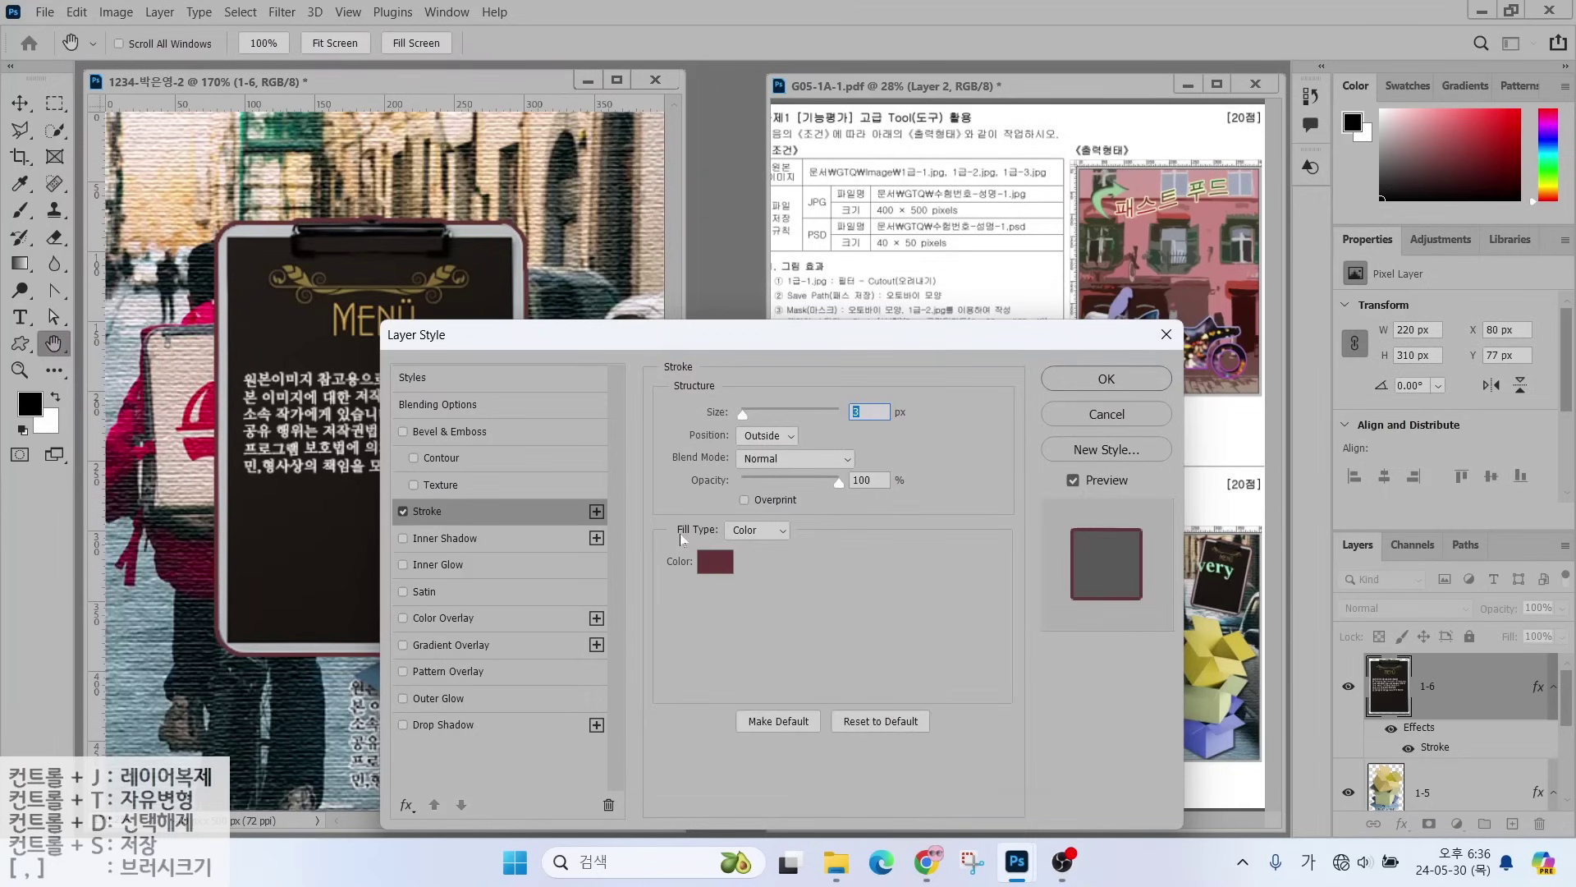
key(v)
key(Return)
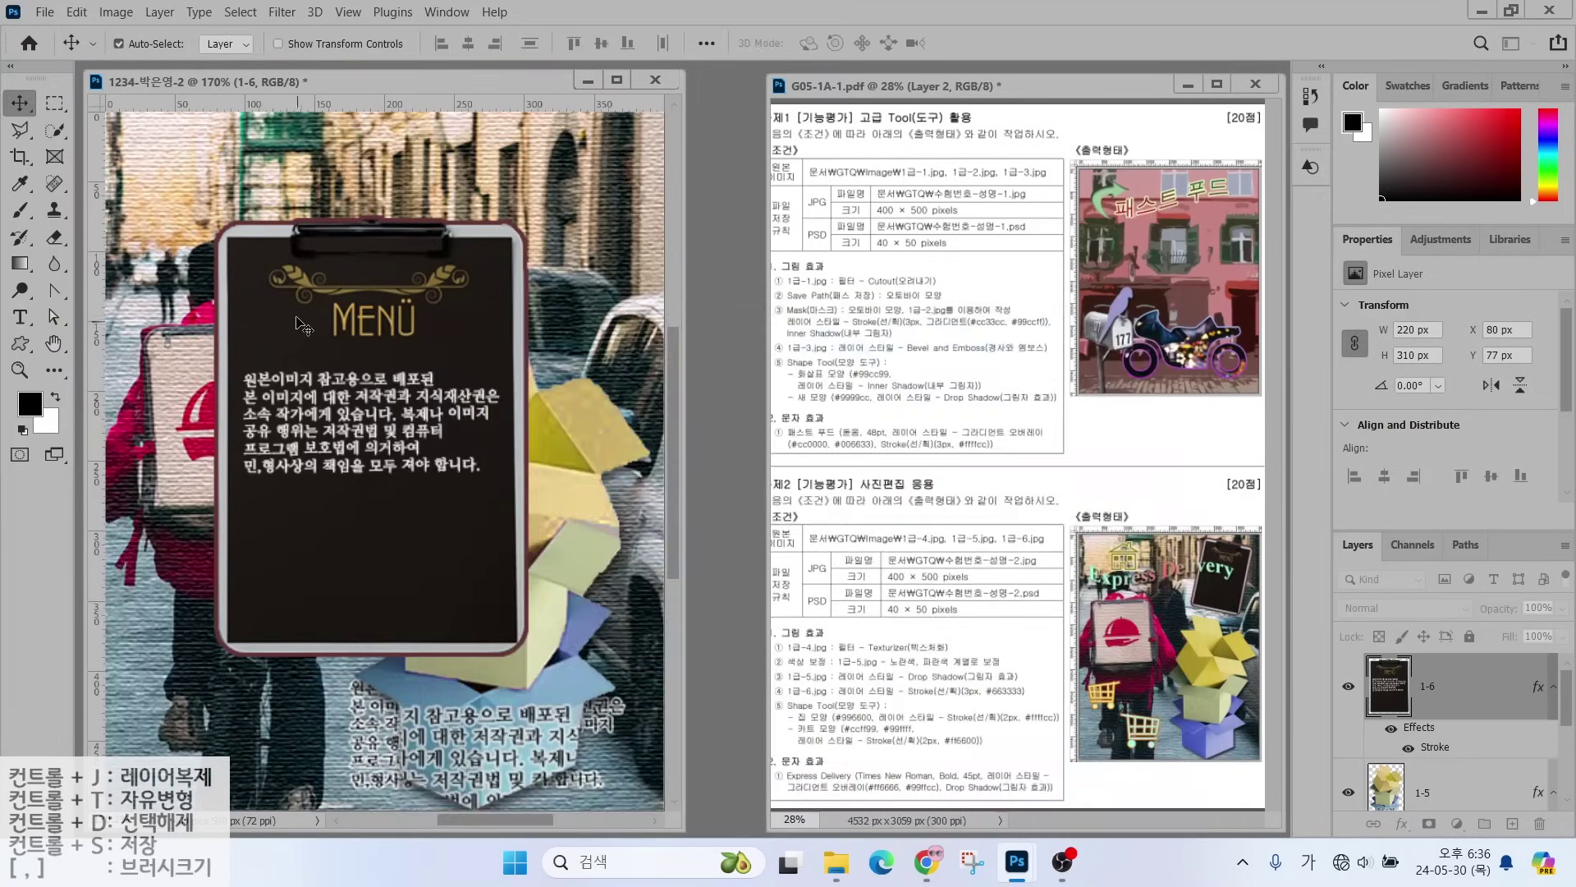
- Shrink and tilt the menu board, placing it at the photo's upper right
key(ctrl+t)
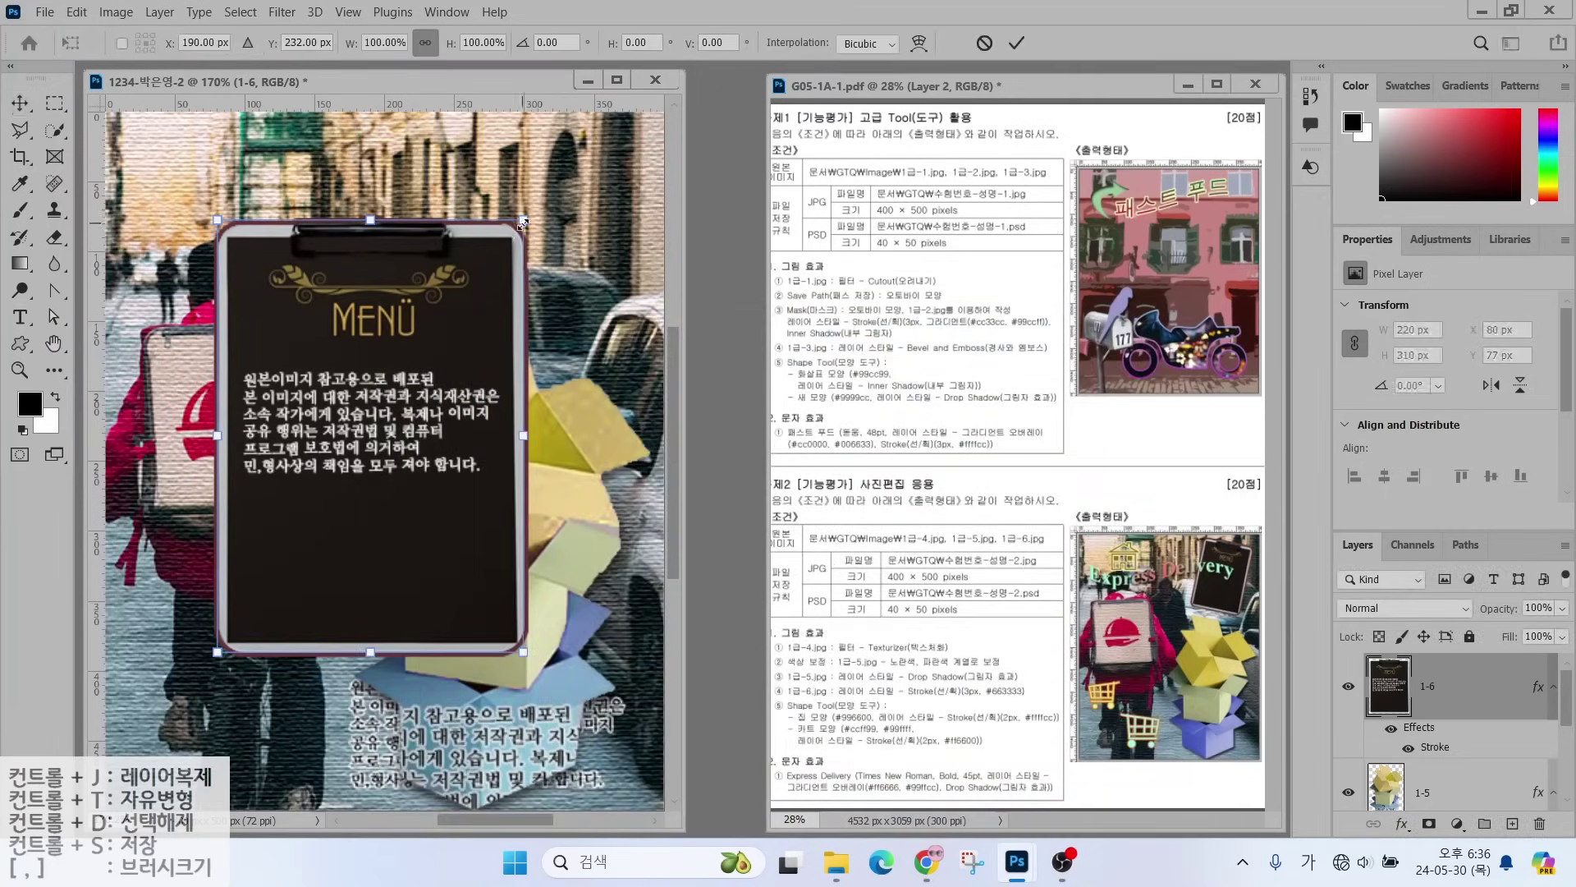
drag(523, 223, 590, 250)
drag(408, 363, 481, 304)
drag(508, 264, 447, 315)
key(Return)
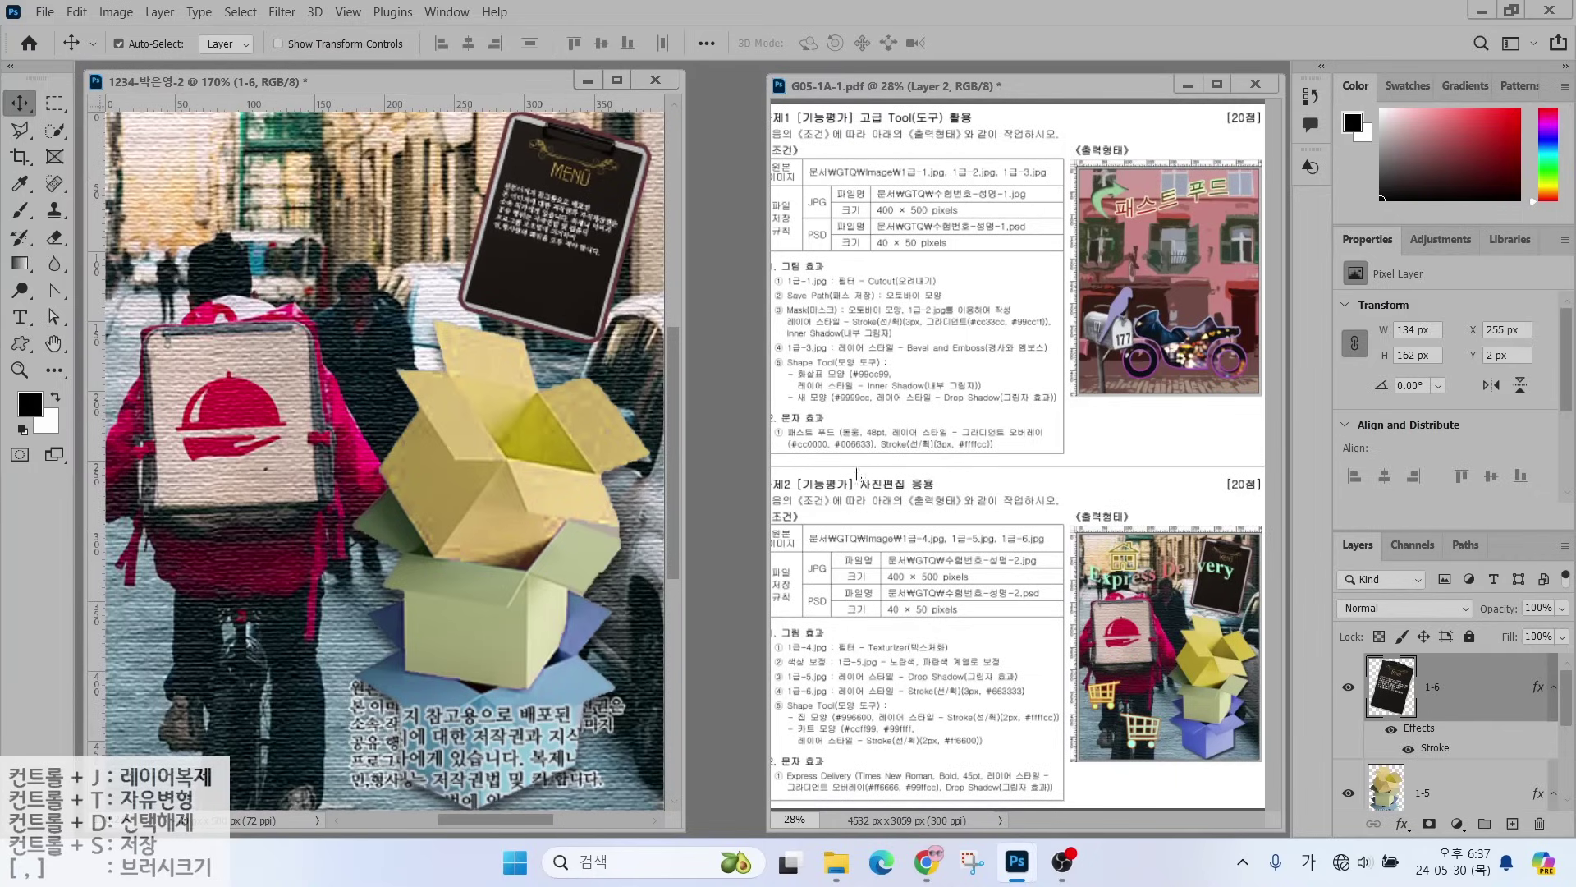
click(17, 350)
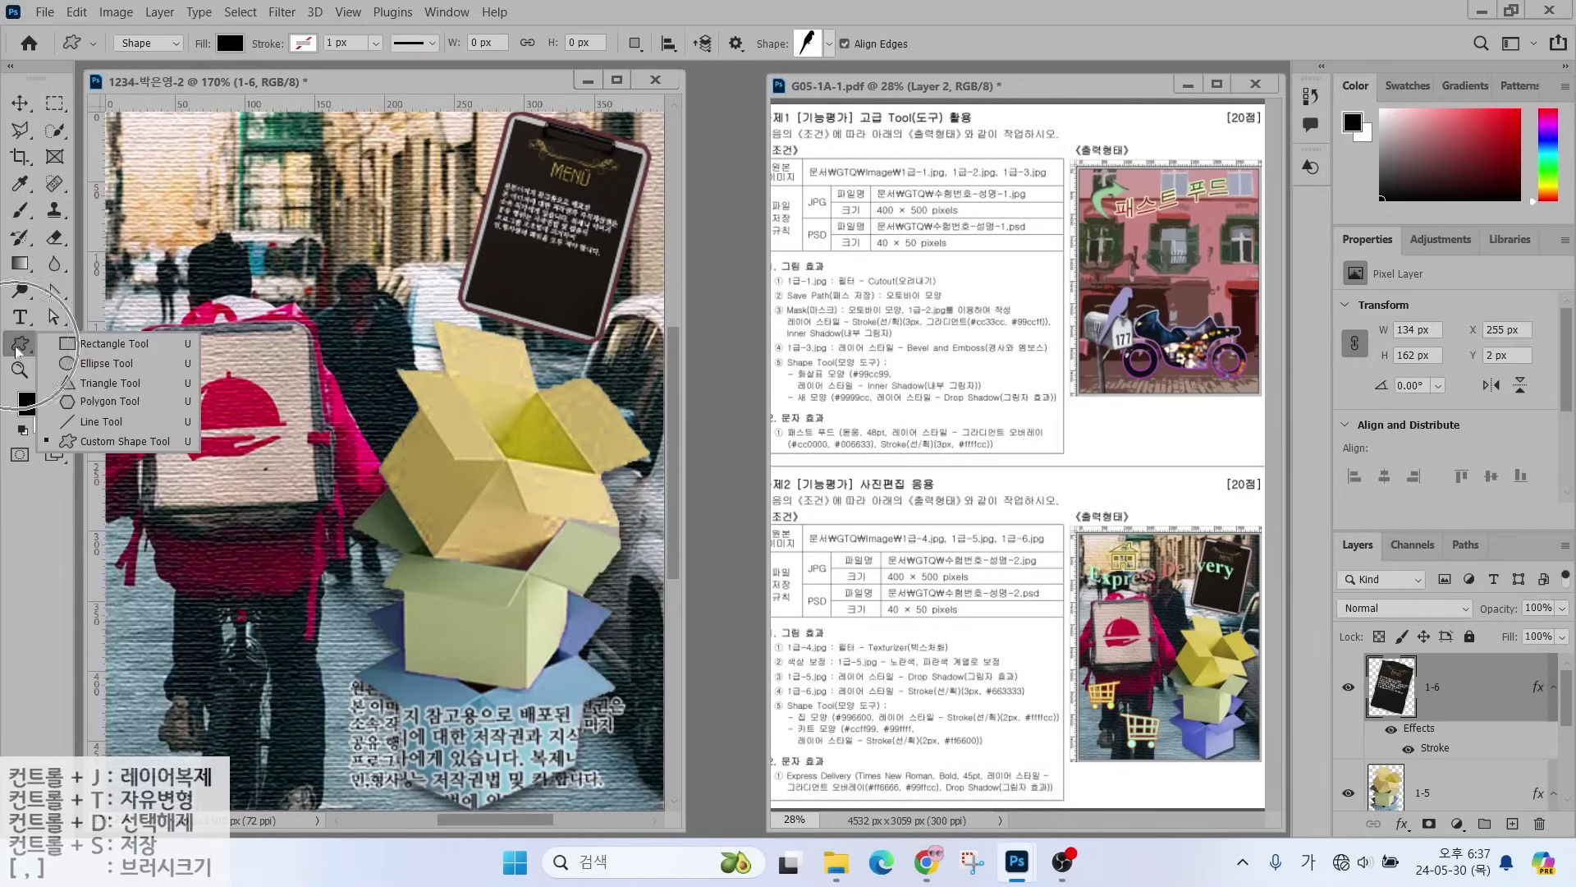
- Point out the shape mode, fill colour and custom shape settings in the options bar
click(115, 440)
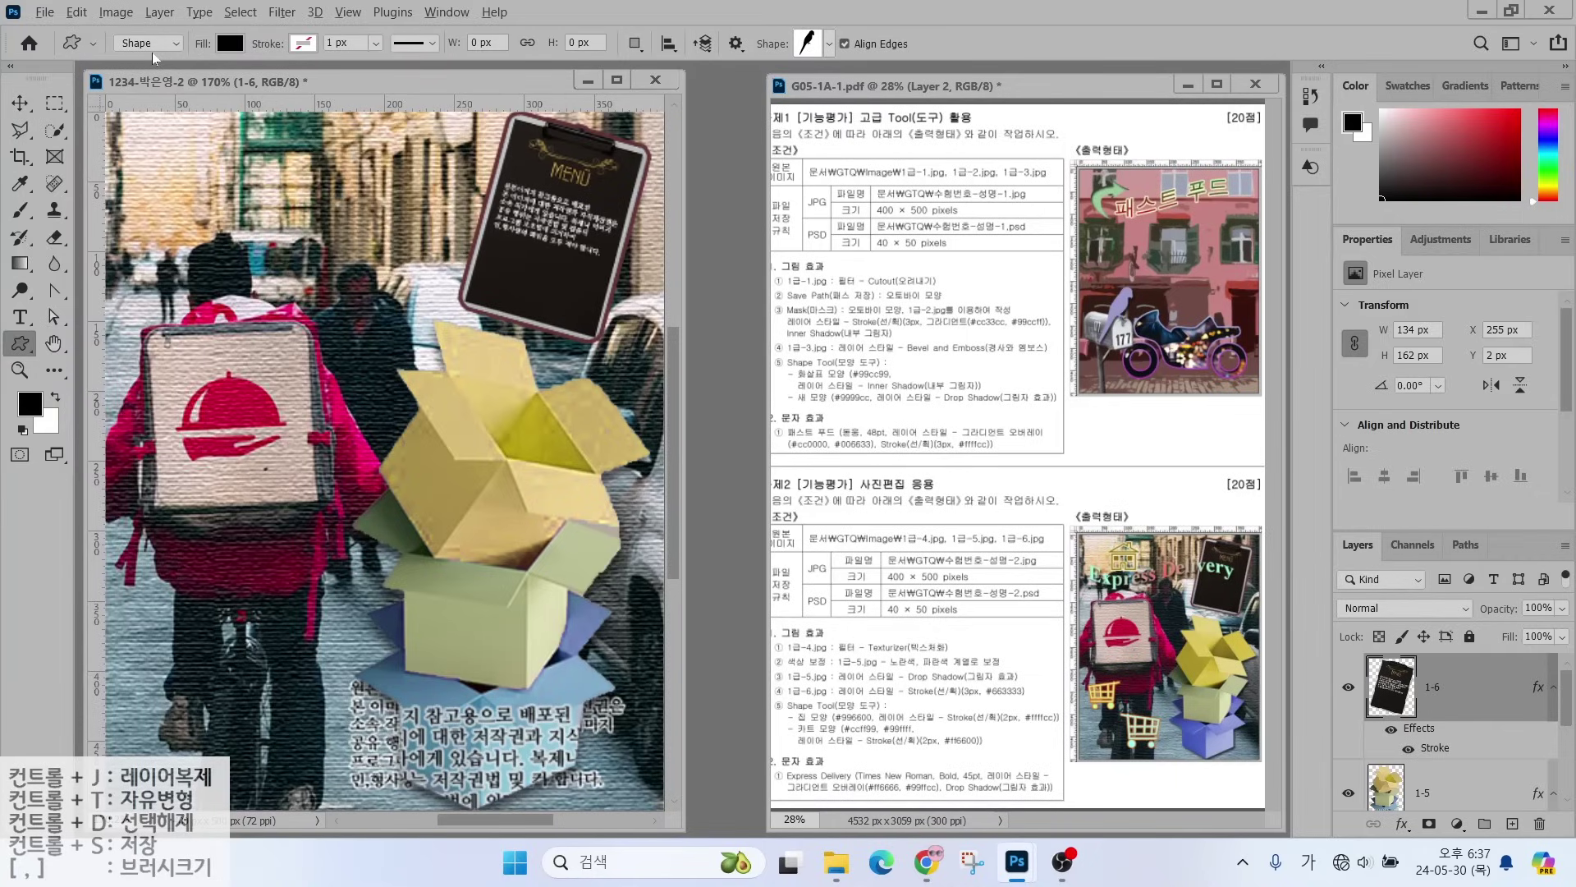
mouse_move(167, 46)
mouse_down()
mouse_move(171, 78)
mouse_move(168, 19)
mouse_move(169, 60)
mouse_up()
mouse_move(222, 117)
mouse_down()
mouse_move(168, 61)
mouse_move(212, 75)
mouse_move(246, 26)
mouse_move(245, 47)
mouse_up()
drag(245, 48, 285, 65)
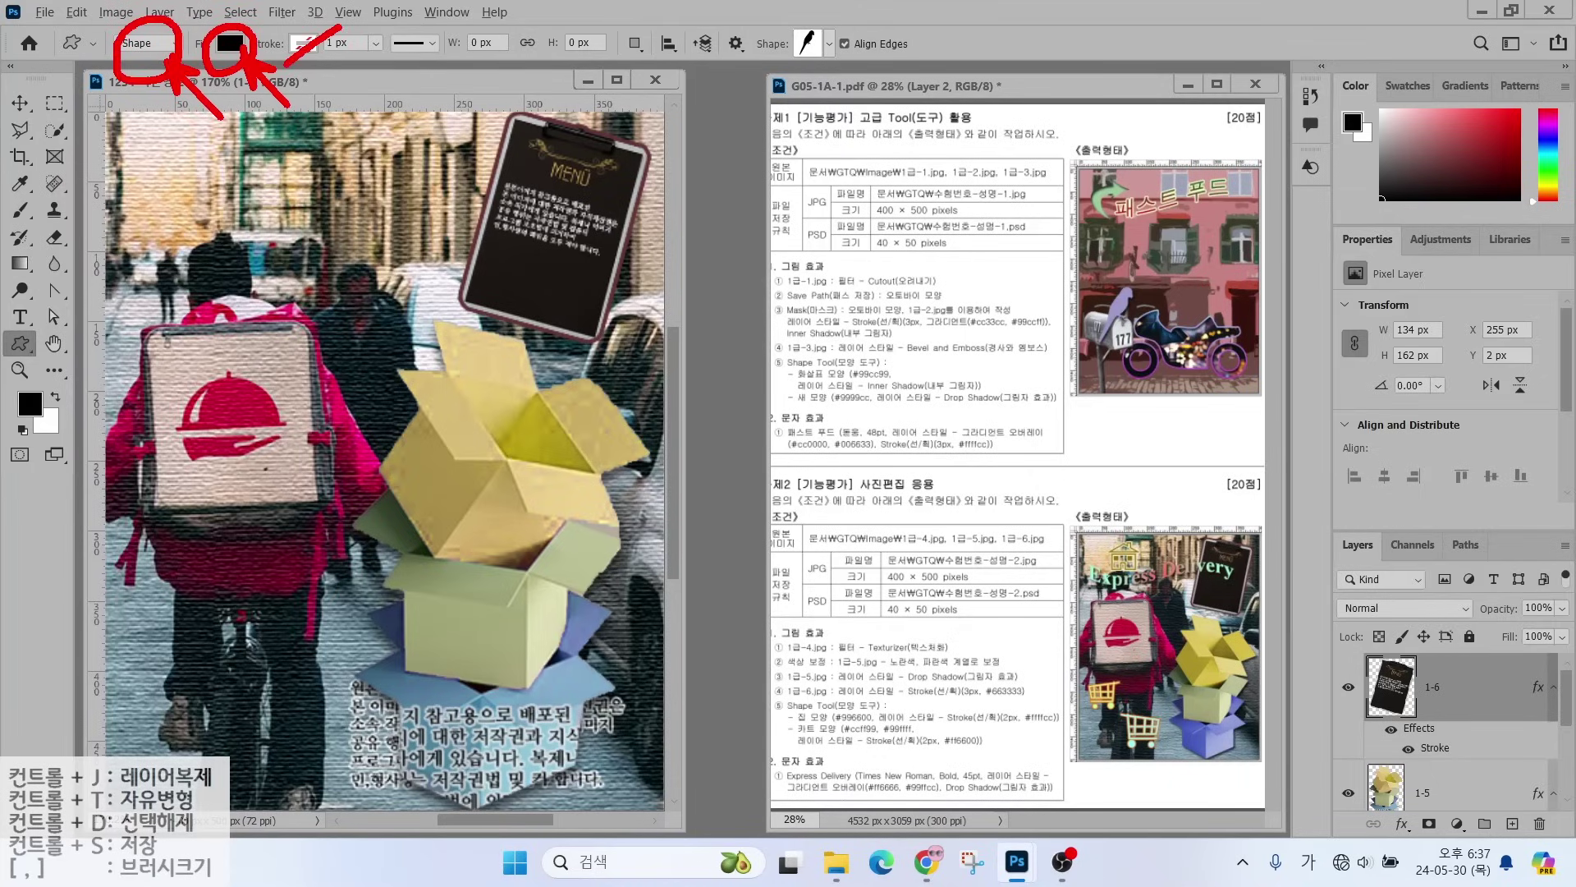
mouse_move(845, 53)
mouse_down()
mouse_move(790, 90)
mouse_move(839, 7)
mouse_move(858, 74)
mouse_up()
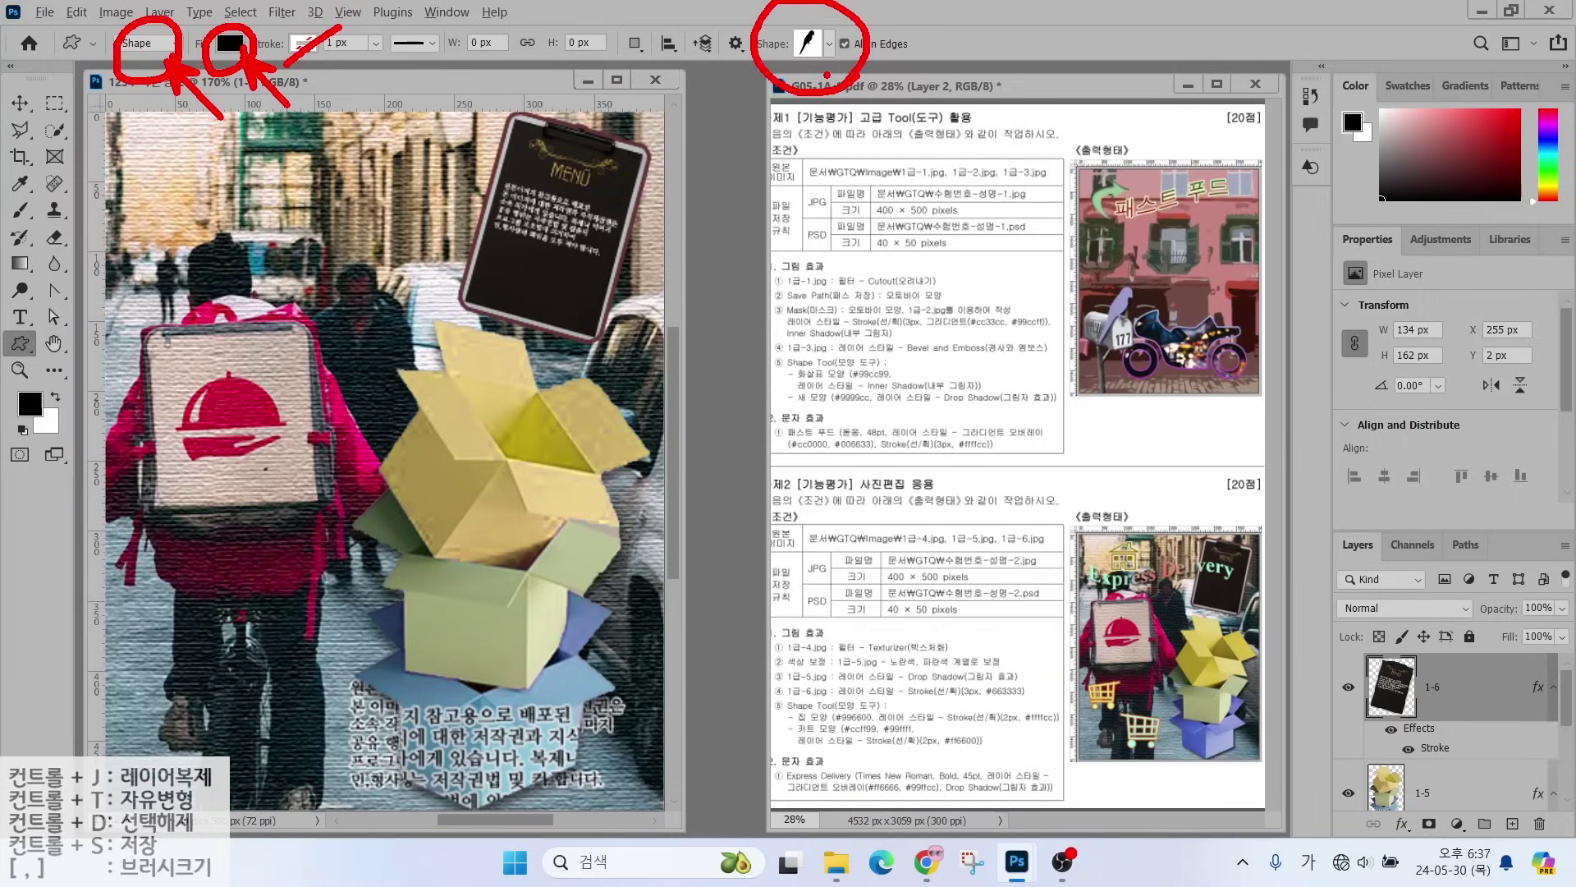
drag(891, 148, 826, 79)
drag(821, 105, 854, 82)
key(Escape)
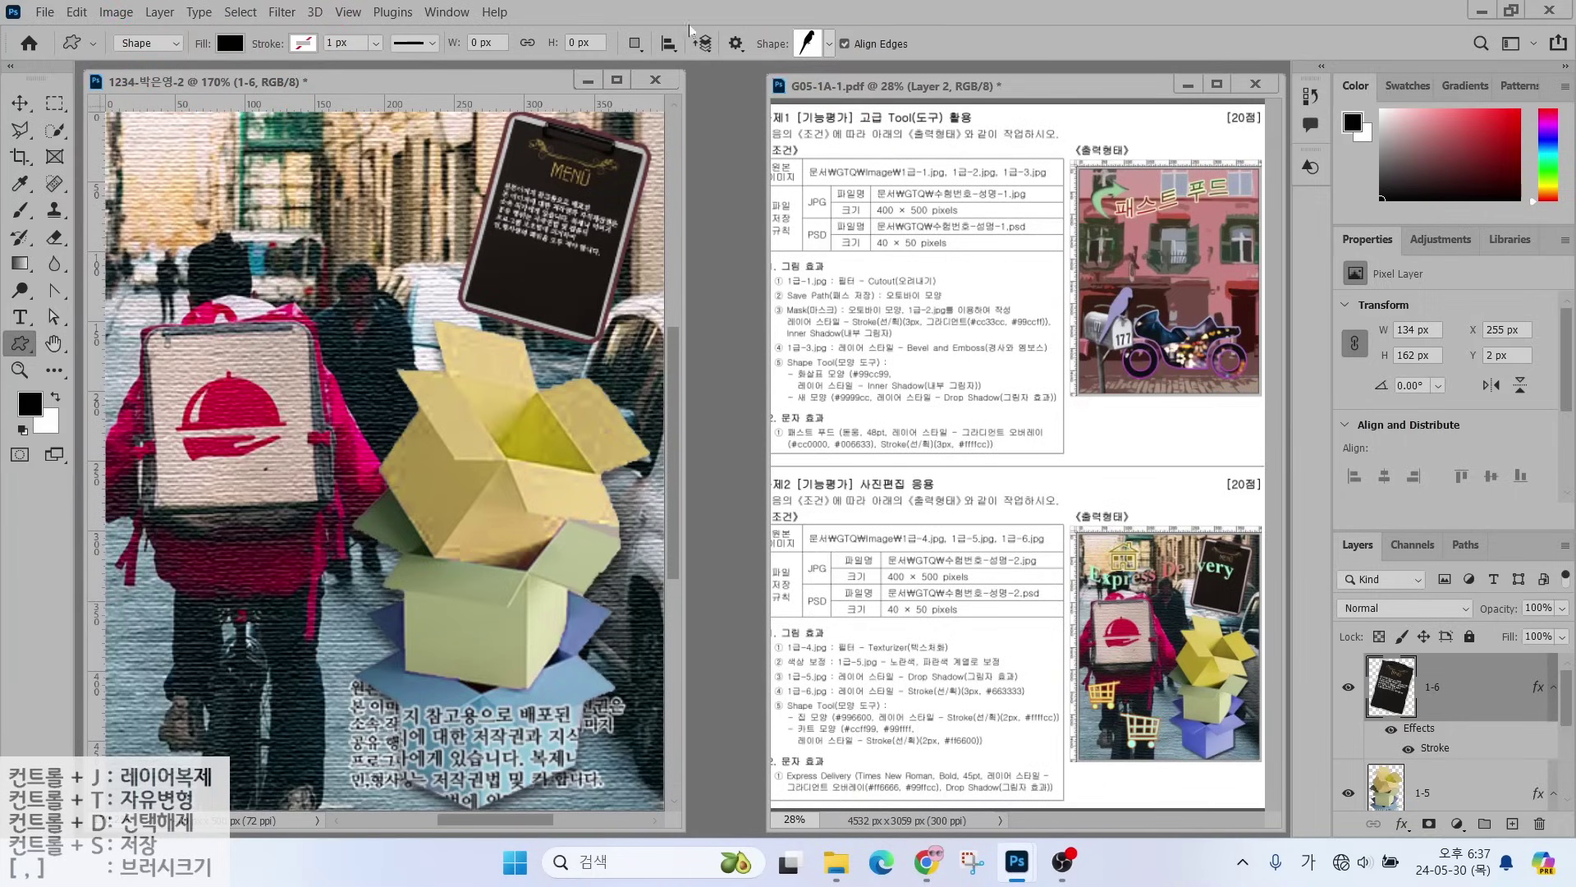
- Draw the House custom shape near the photo's top-left and fill it with #996600
click(830, 43)
scroll(1129, 642, down, 10)
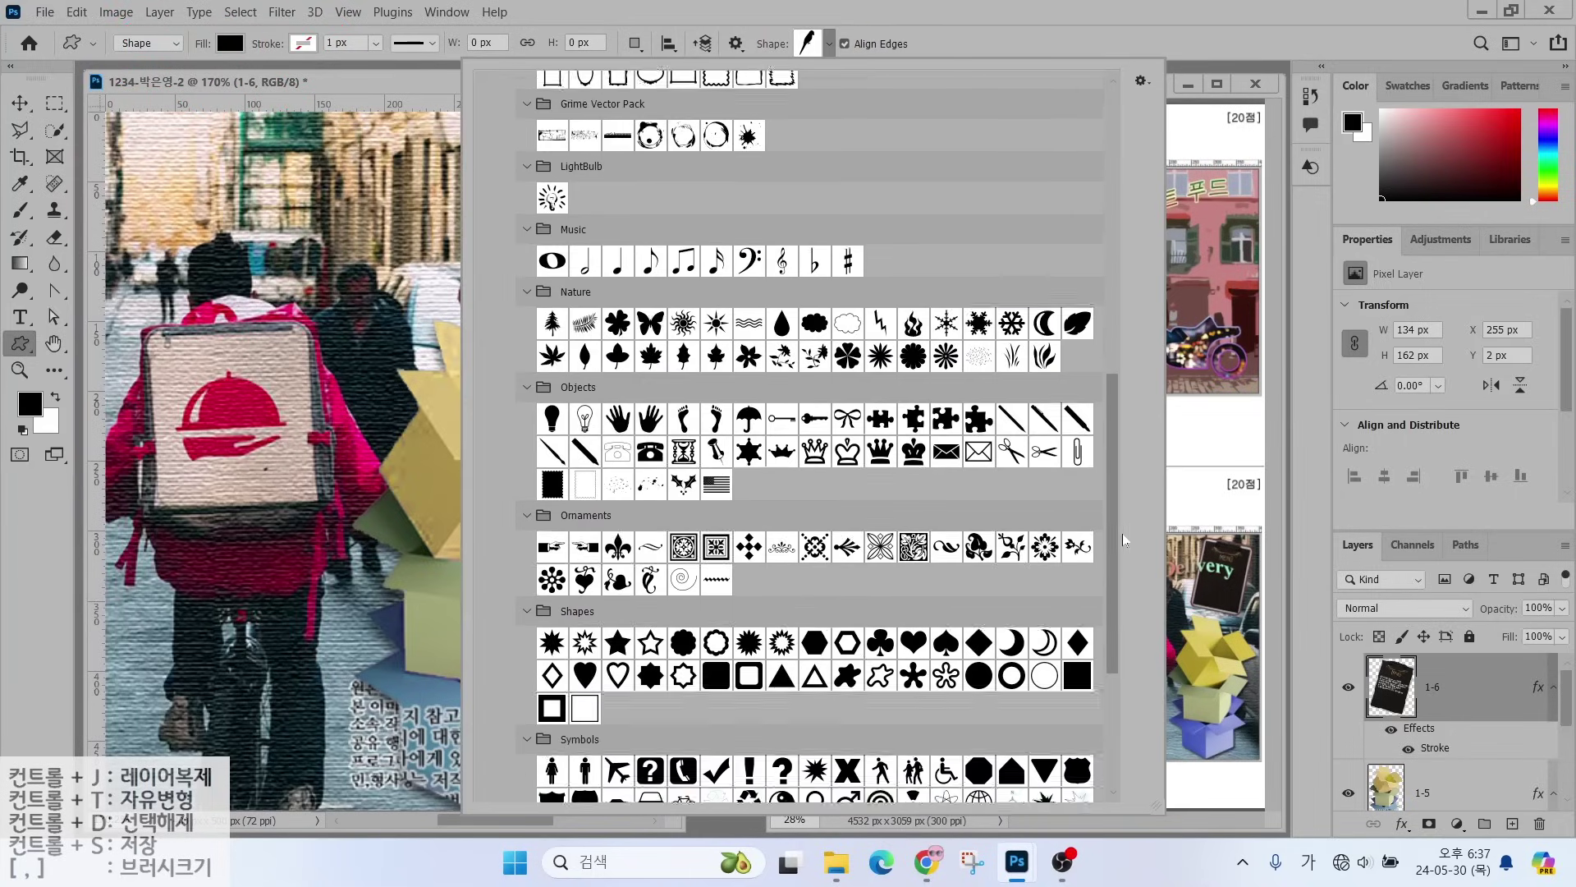
scroll(1128, 643, down, 1)
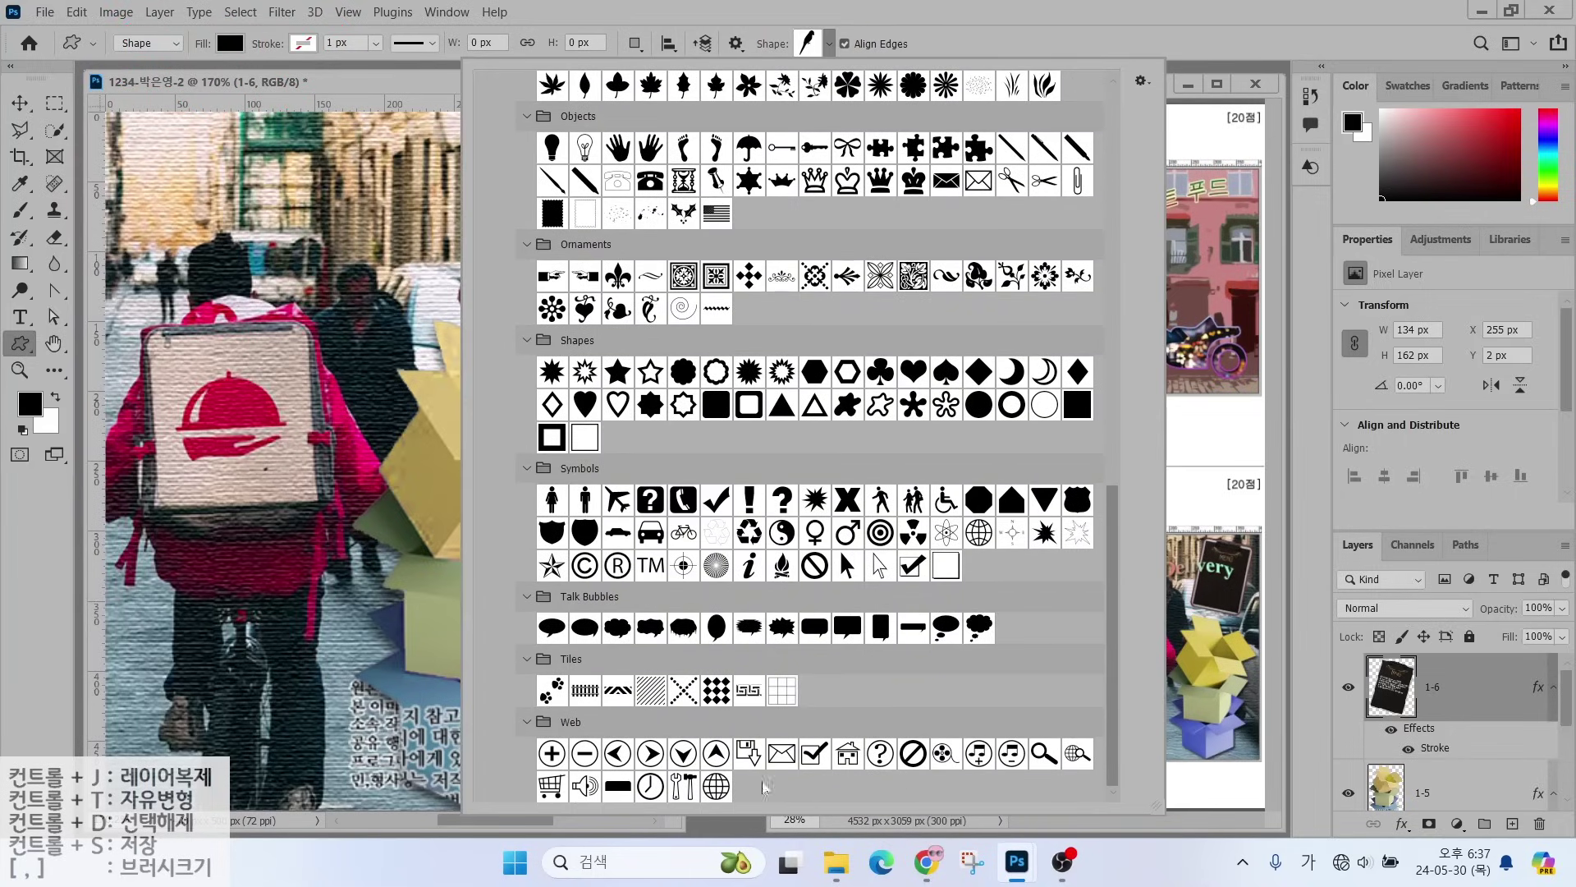
click(839, 752)
drag(174, 143, 248, 210)
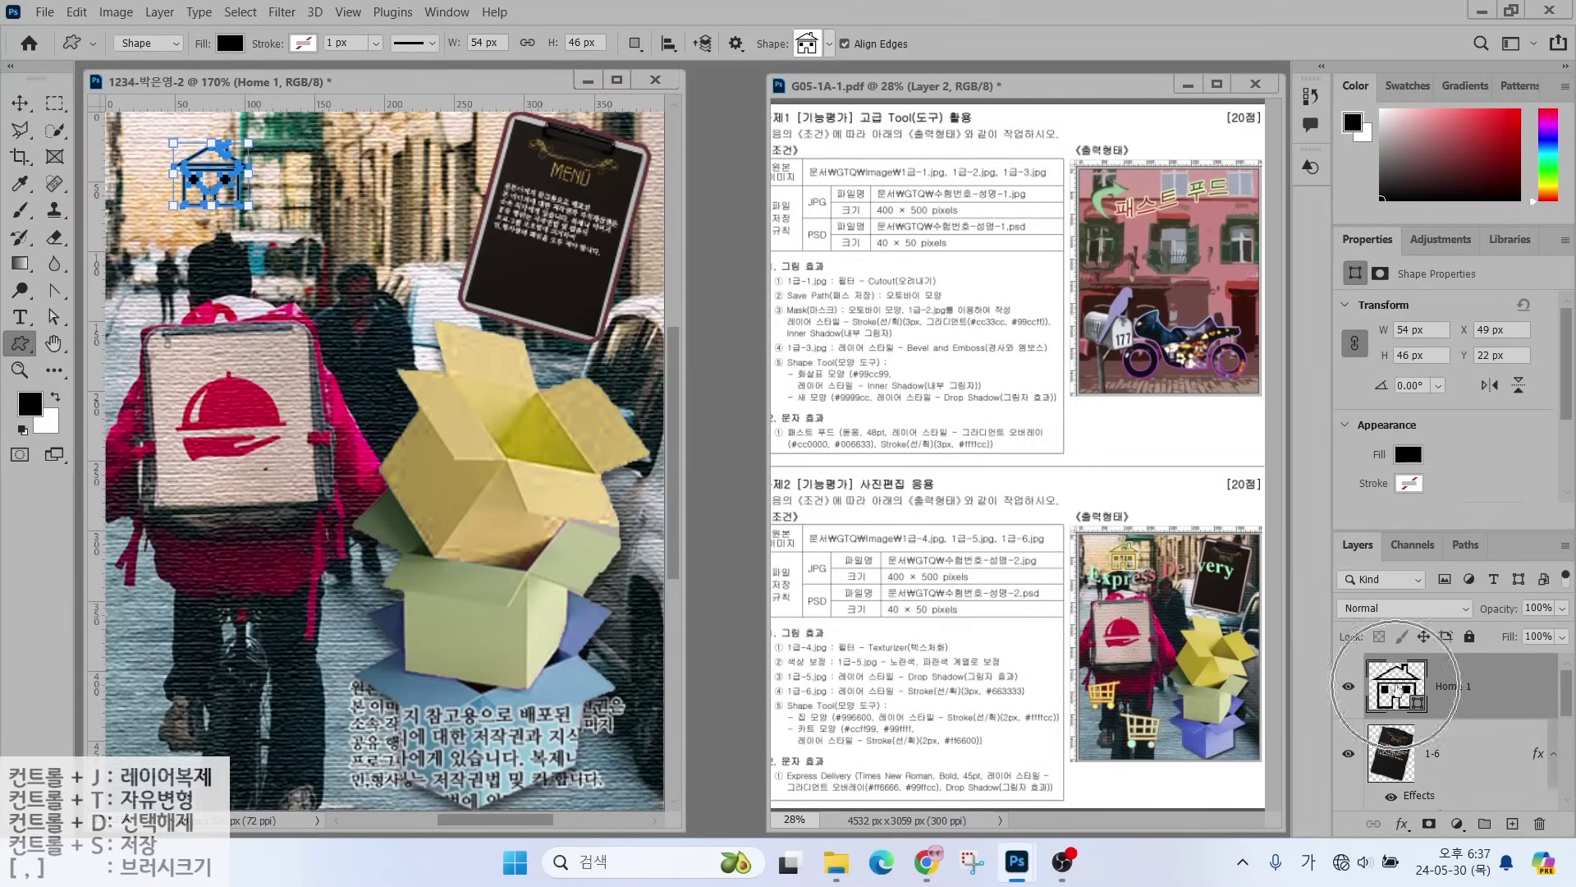
double_click(1395, 686)
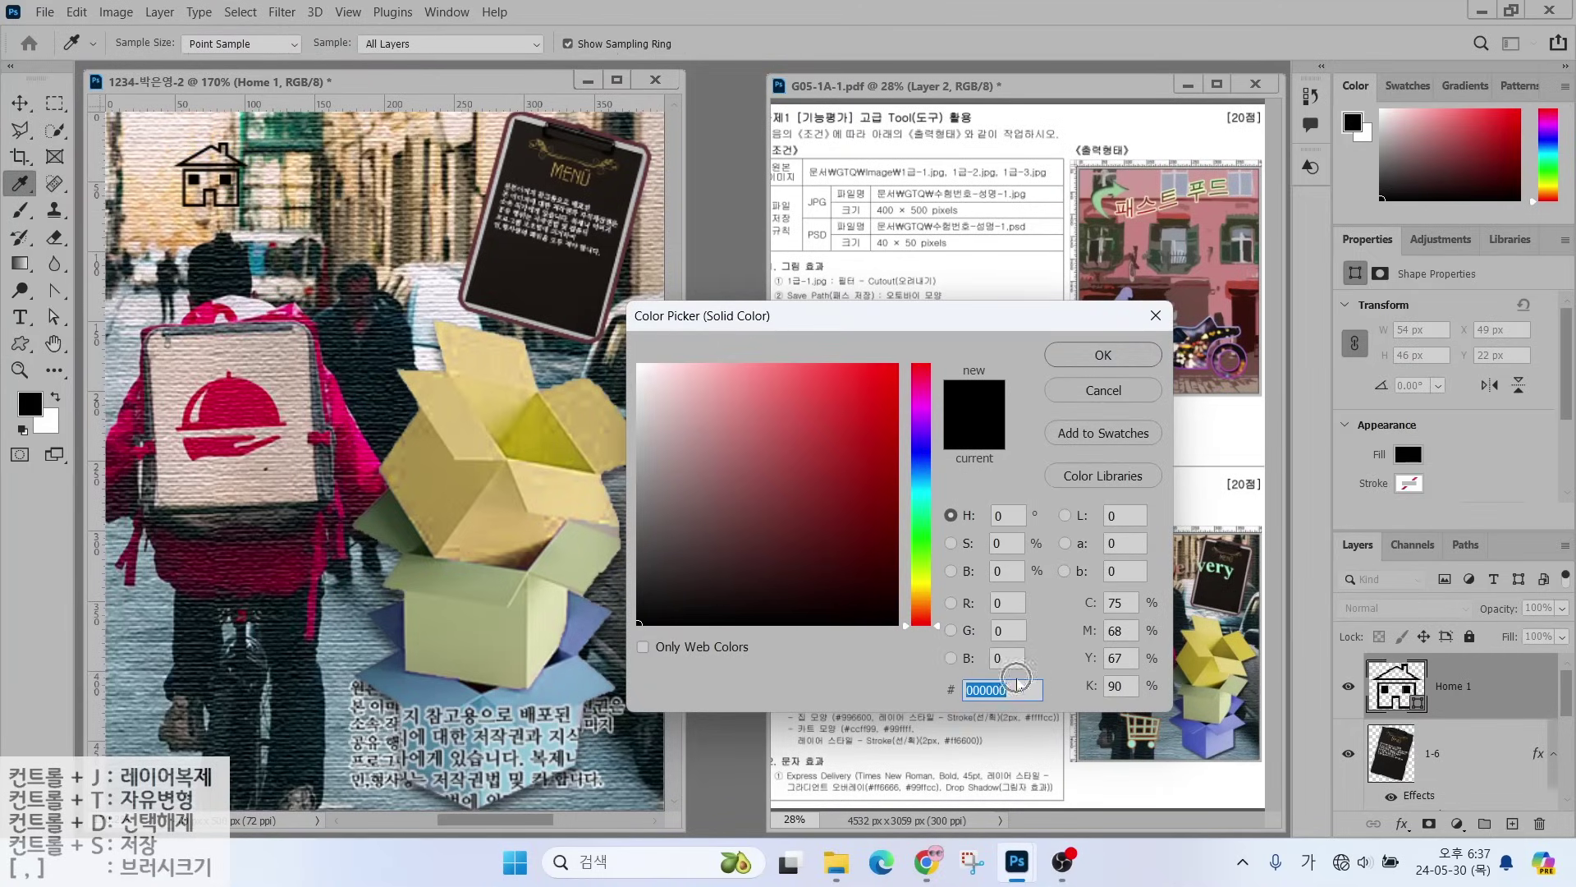
text(9)
text(96600)
key(Return)
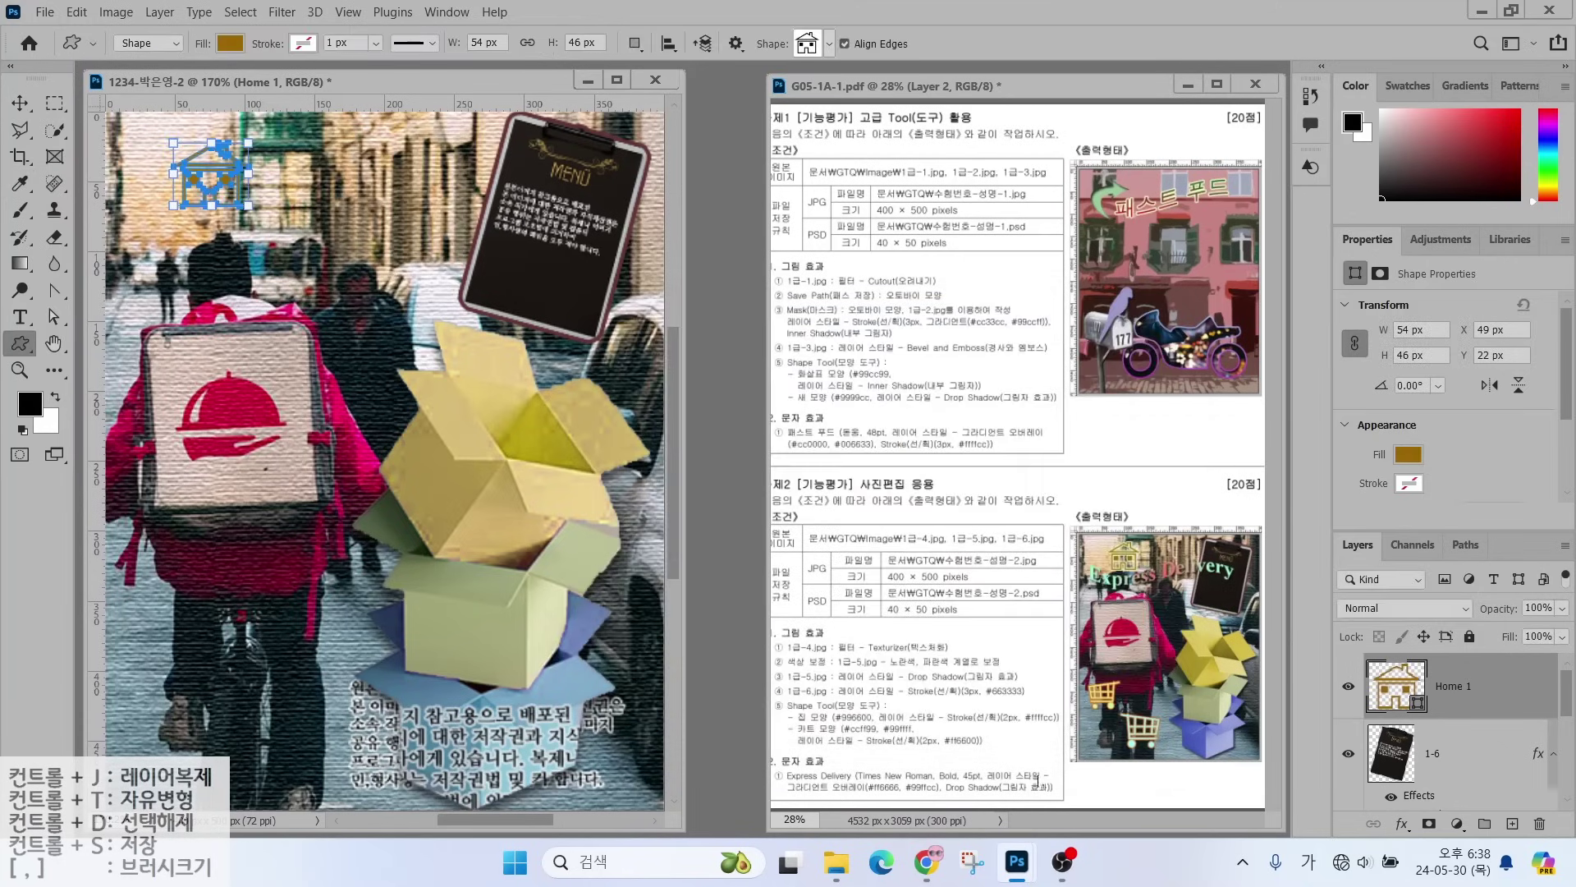
- Give the house a 2 px #ffffcc Stroke layer effect
click(1401, 824)
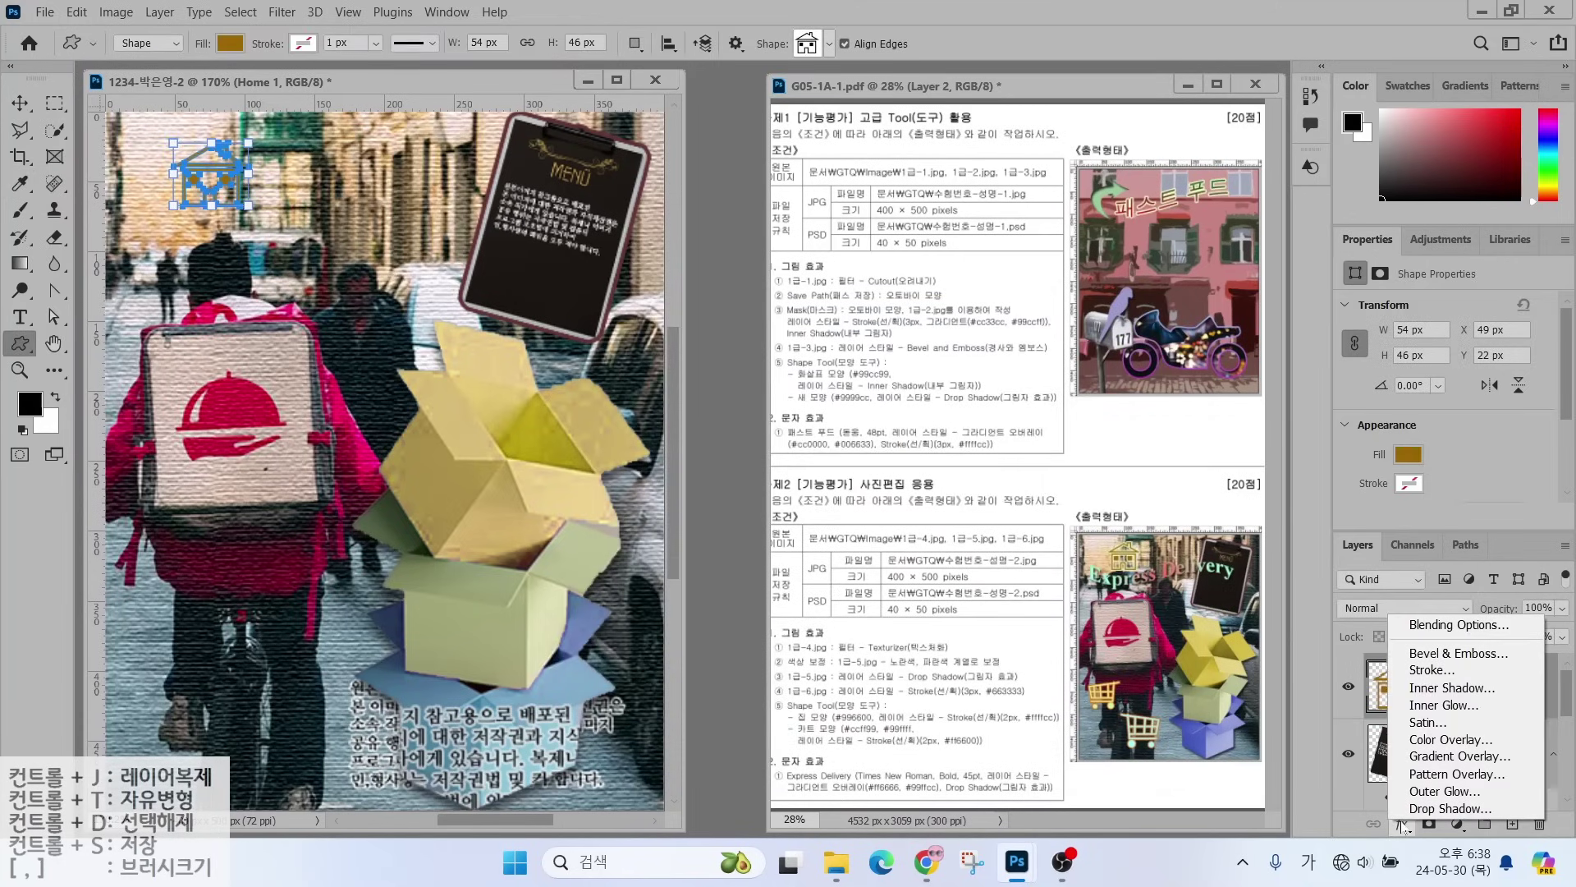
click(1412, 671)
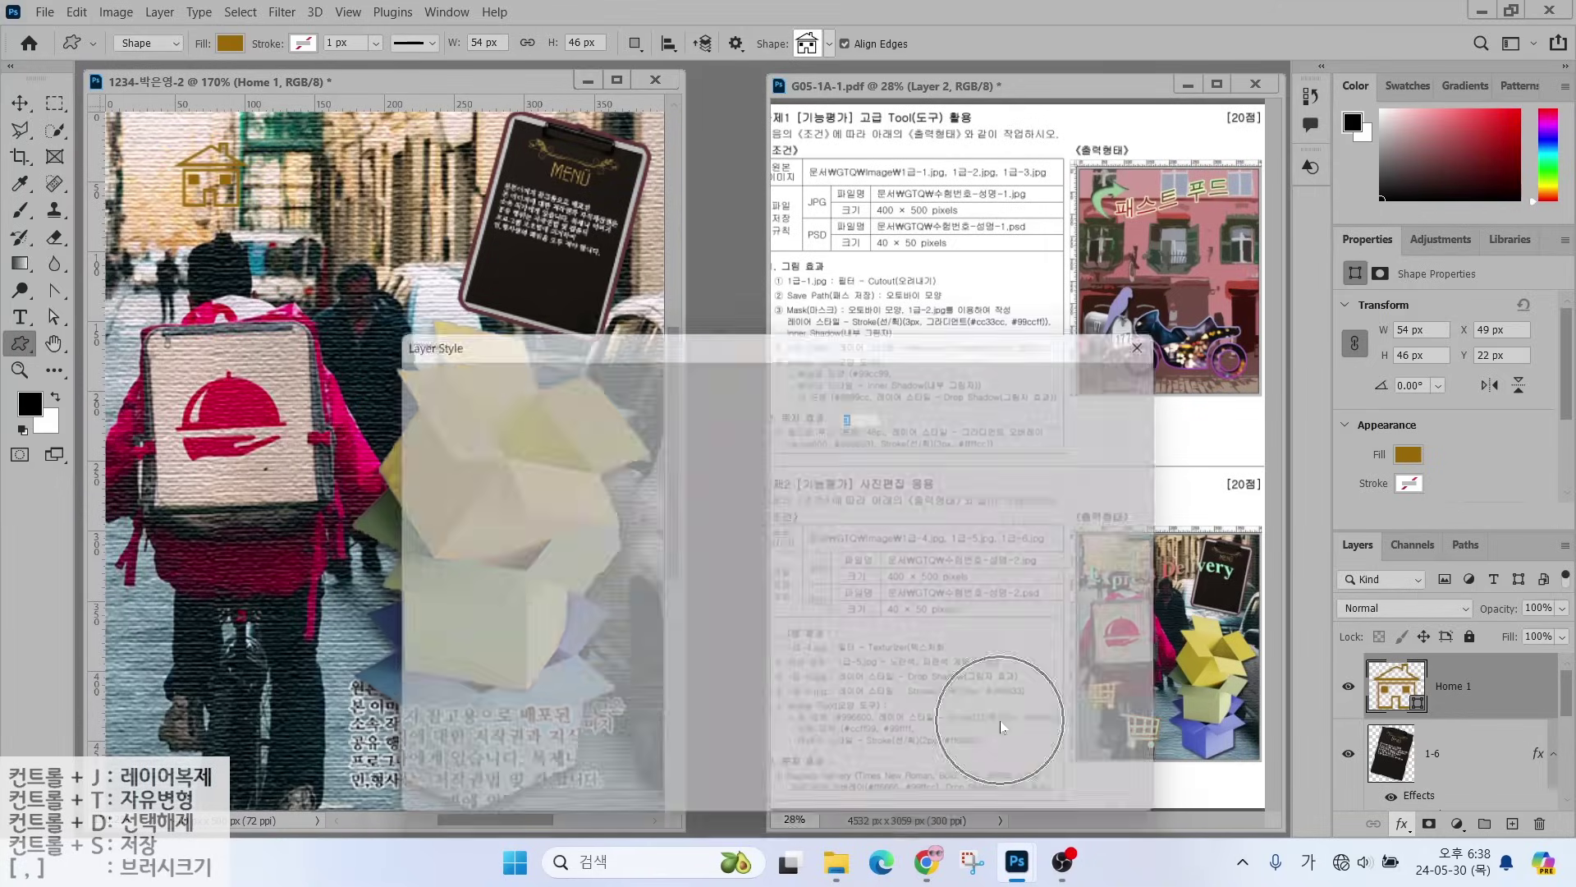
text(2)
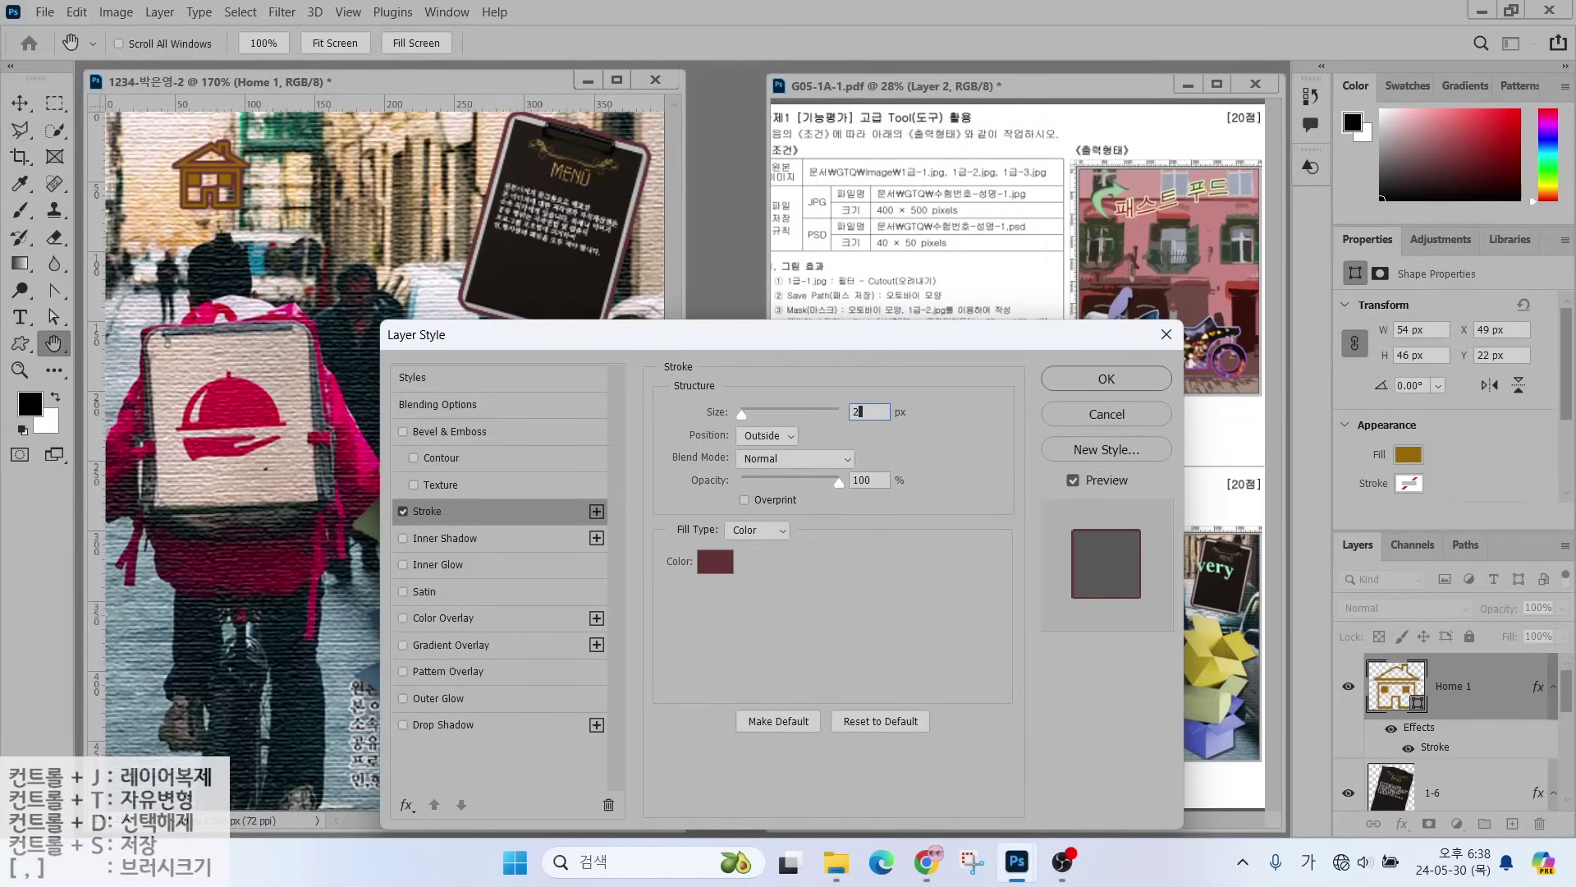
click(715, 562)
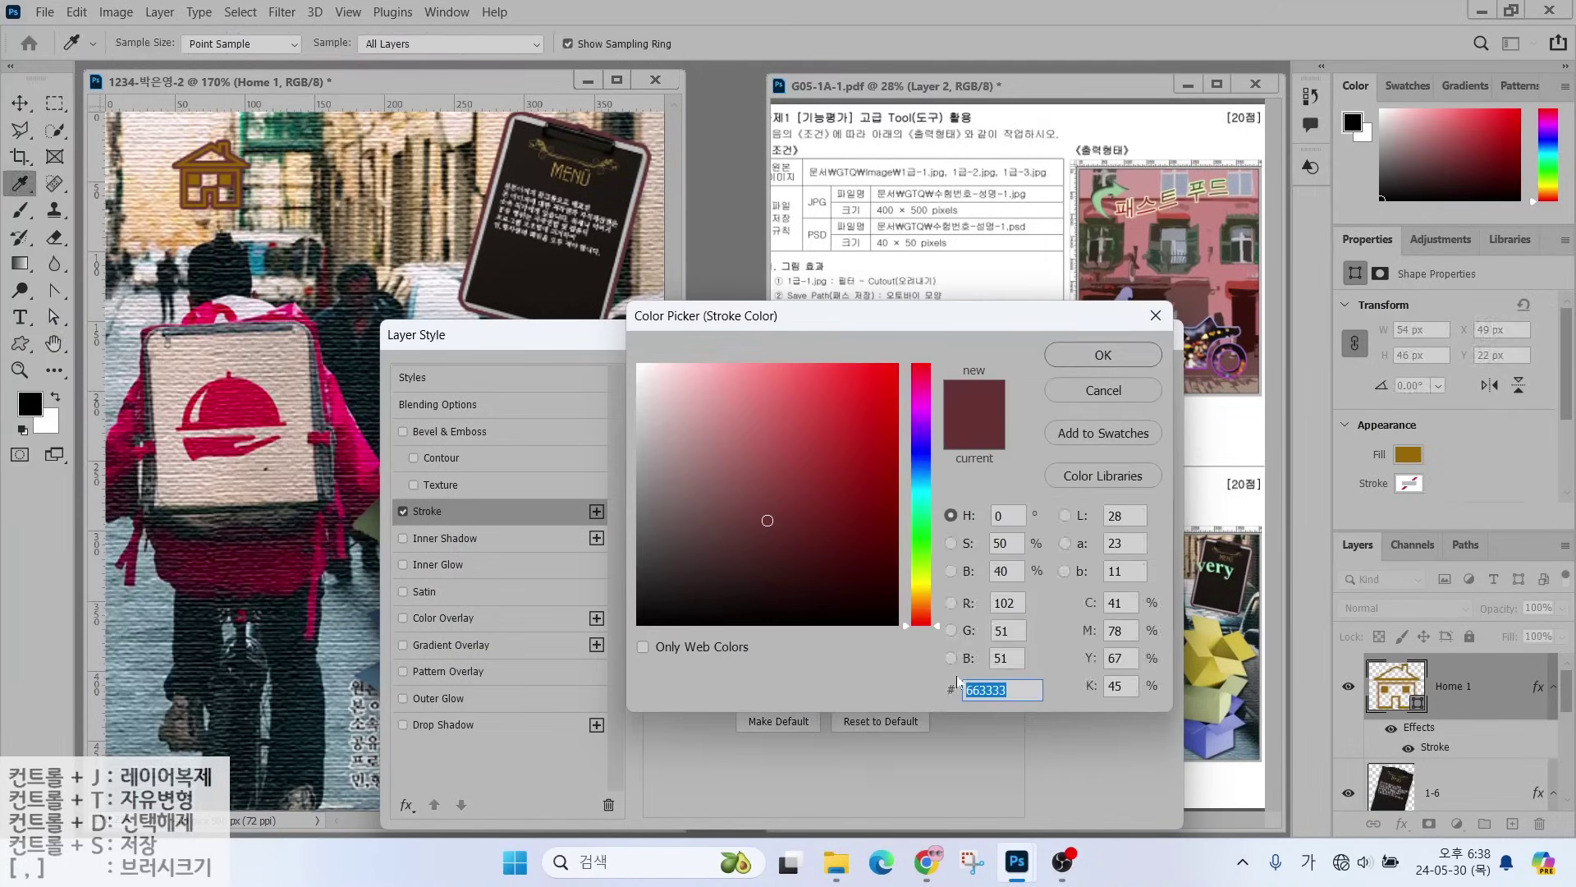
key(BackSpace)
text(ffffcc)
key(Return)
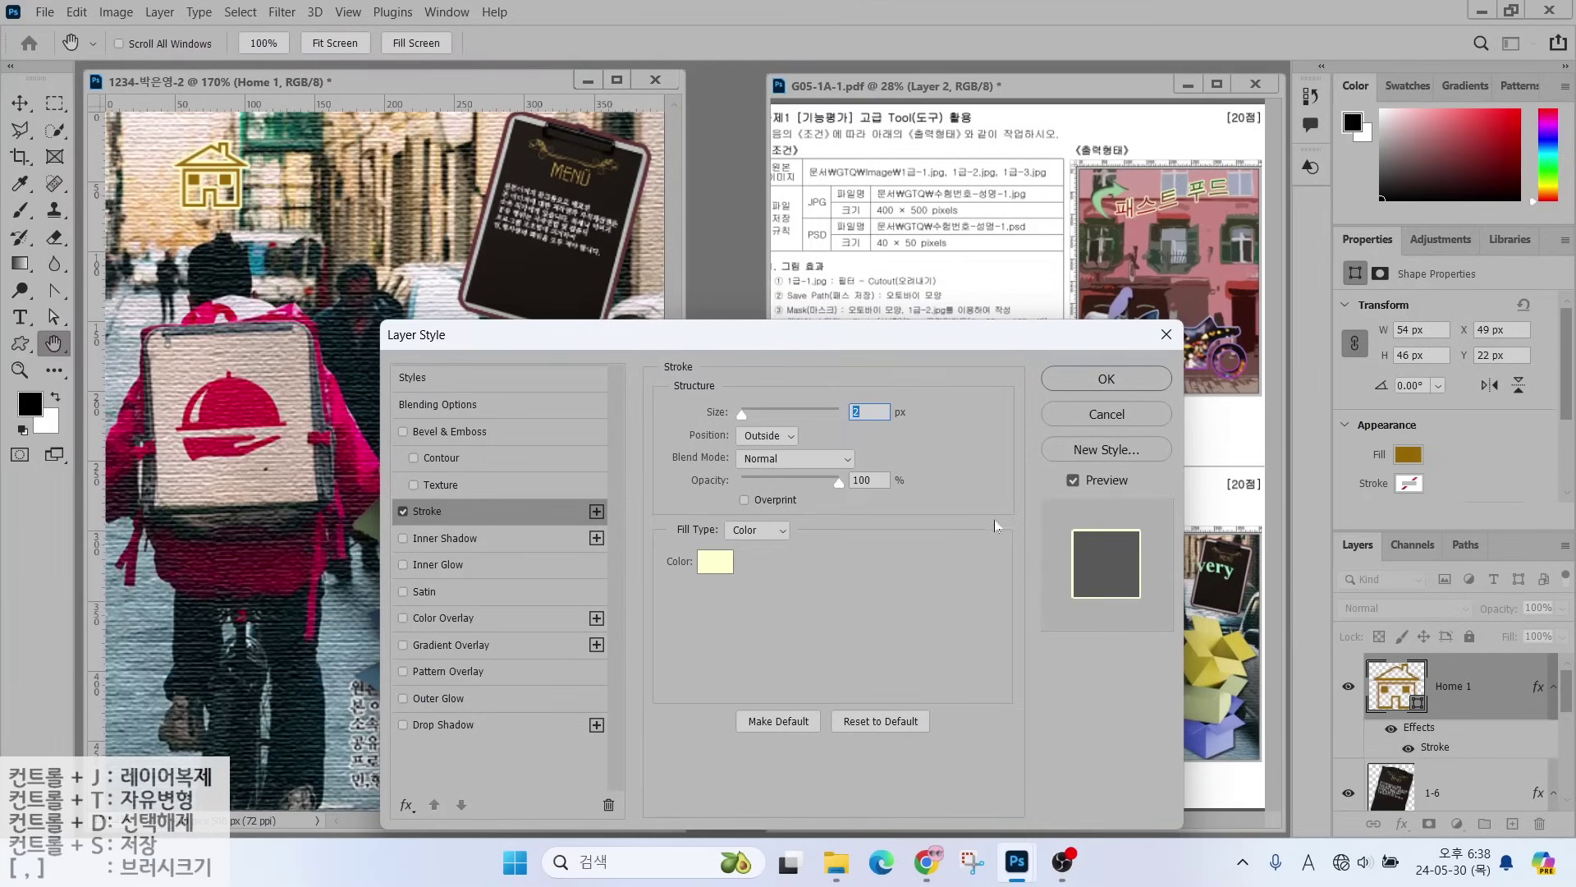
key(Return)
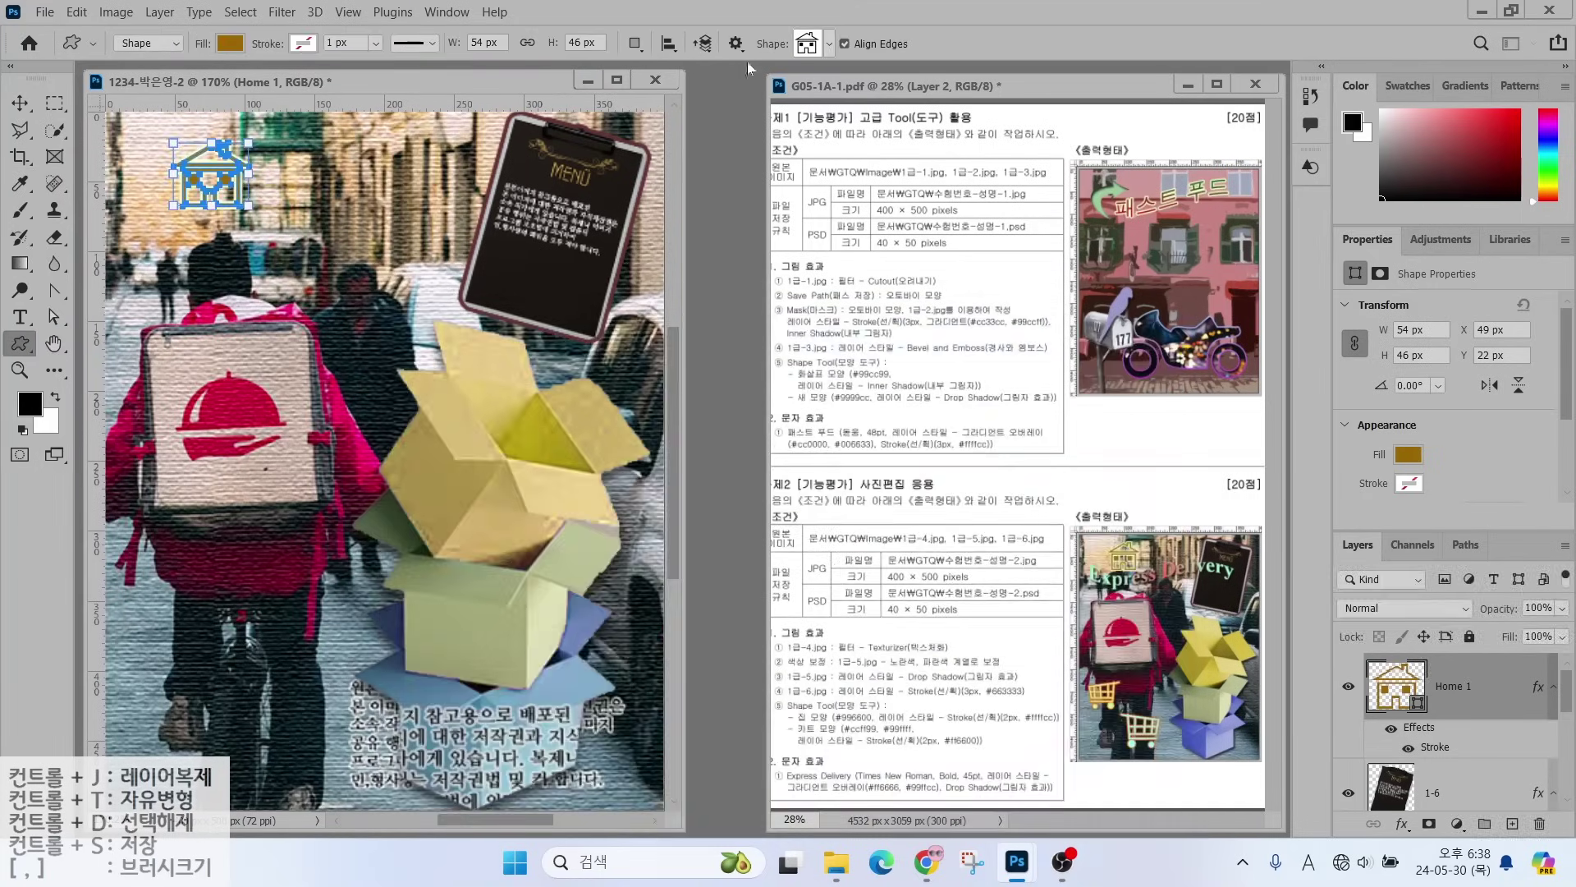
- Draw the Shopping Cart custom shape at the lower left with an #ff6600 stroke
click(819, 48)
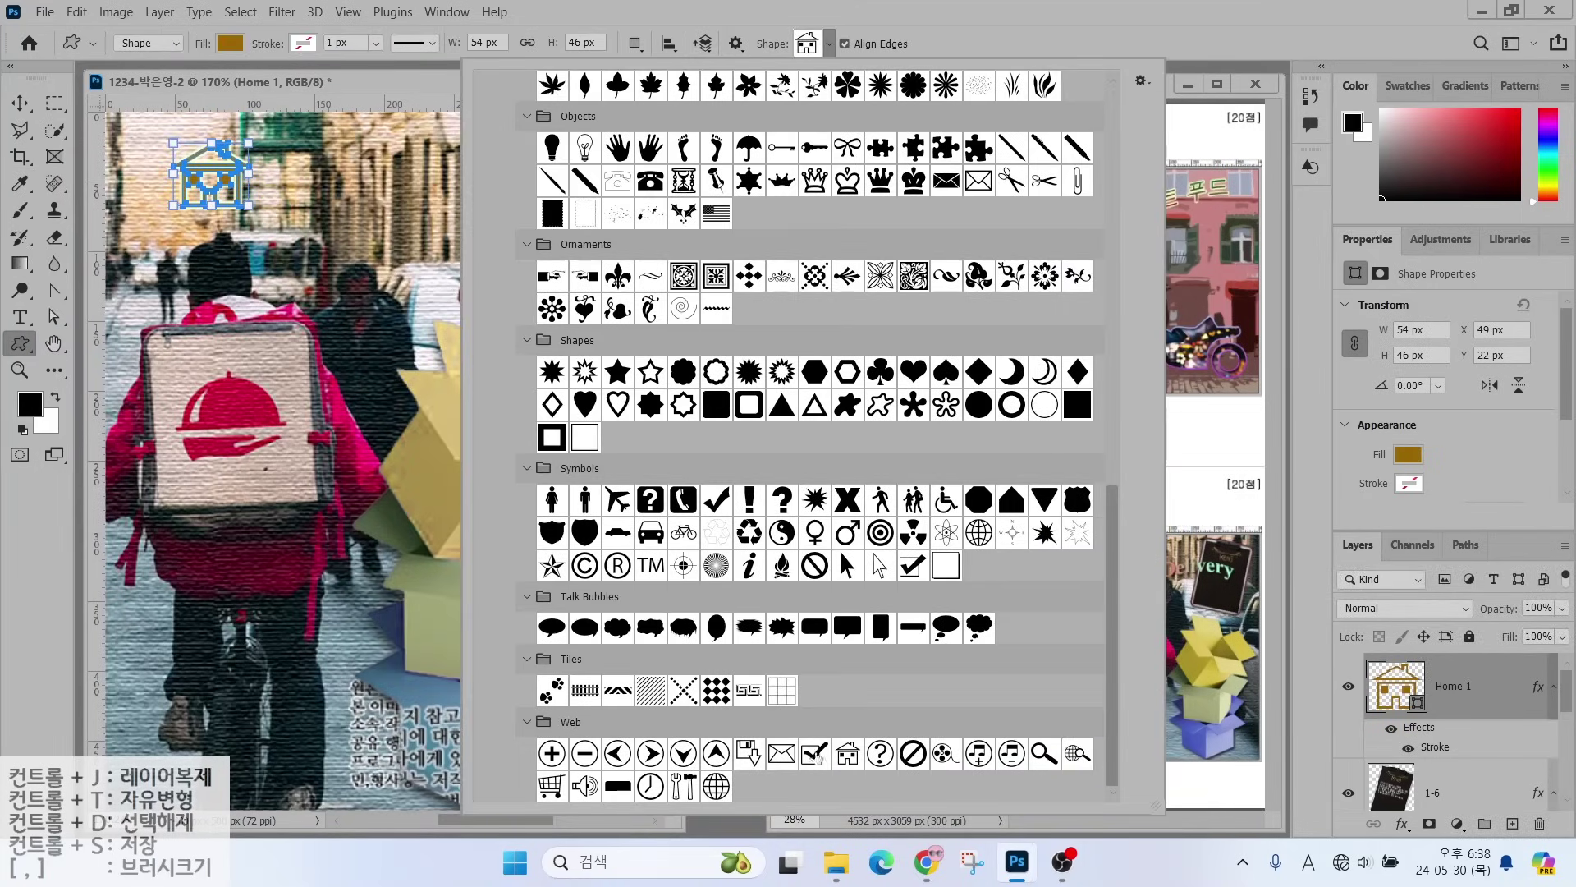
double_click(552, 786)
drag(123, 582, 212, 660)
click(1402, 824)
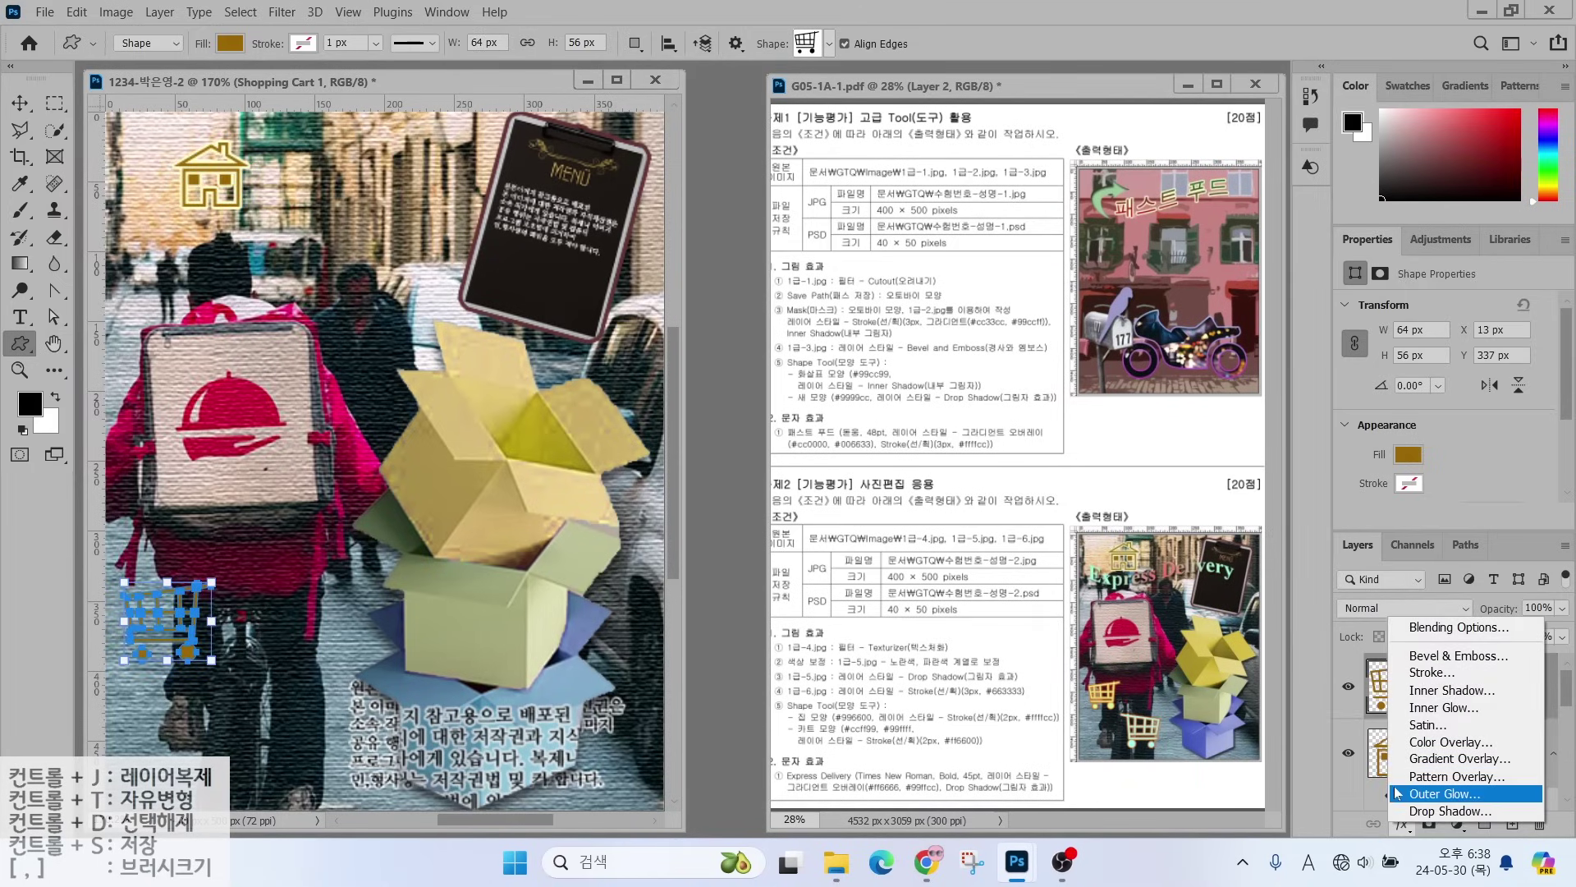
click(1114, 697)
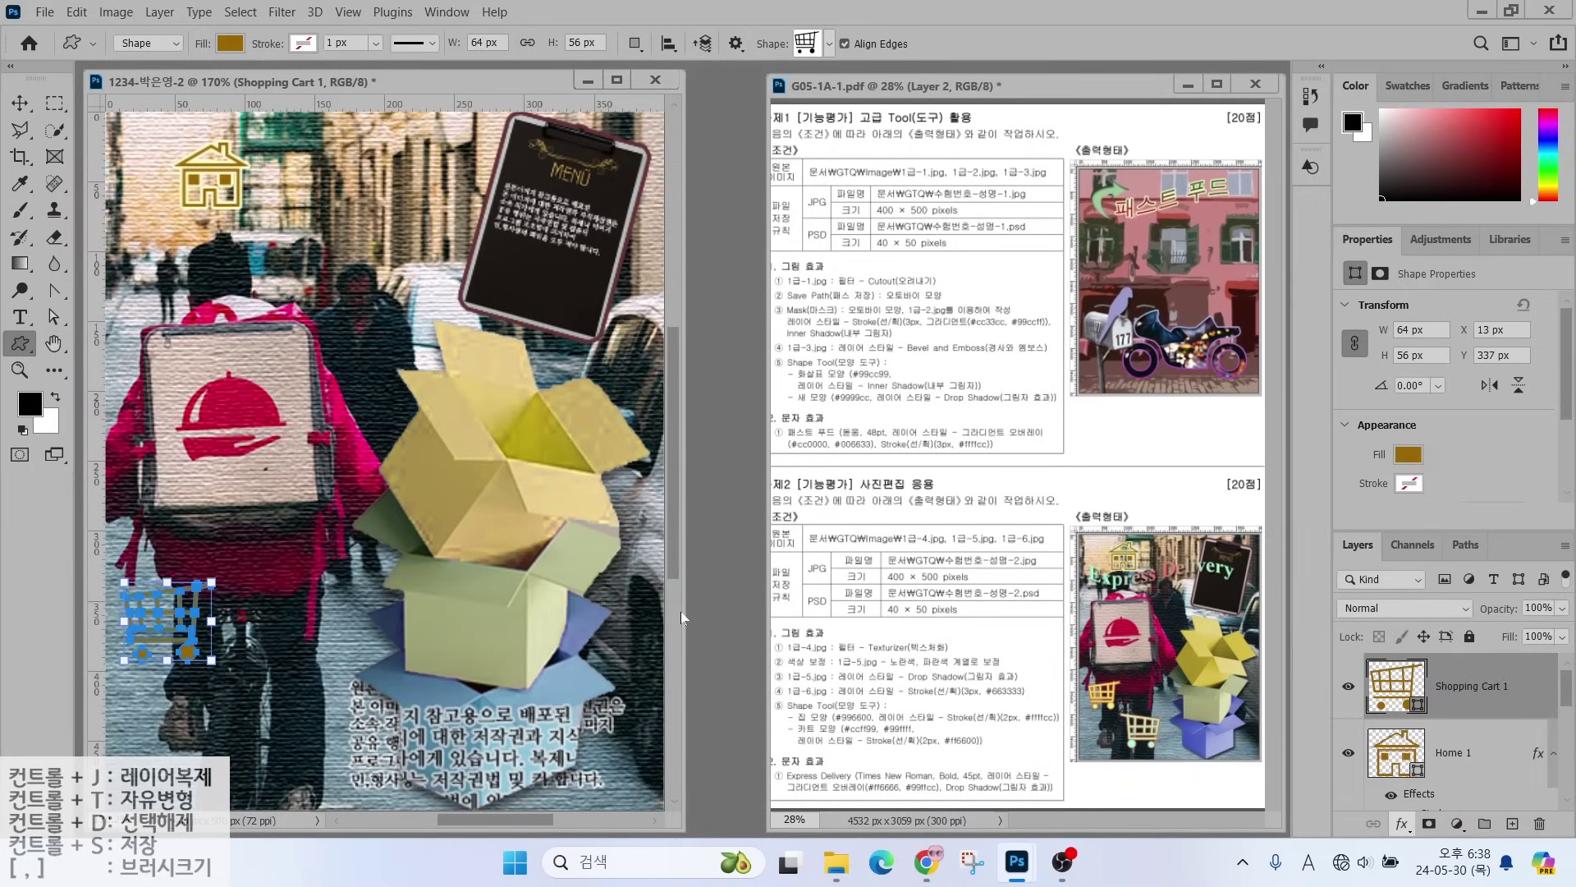
click(715, 562)
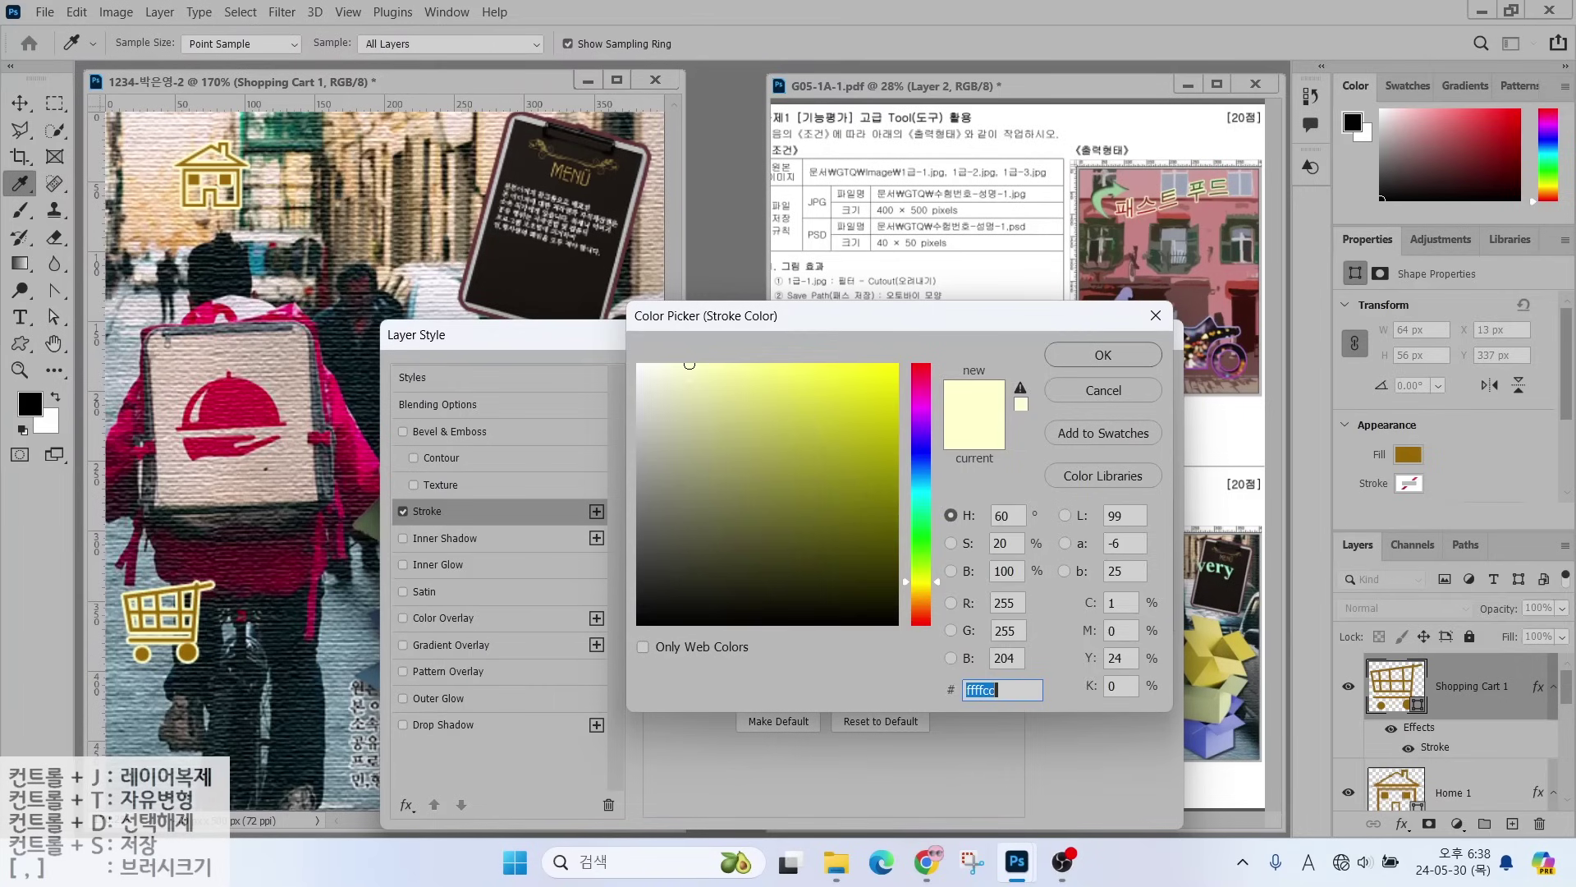
text(ff6600)
key(Return)
- Set the cart's fill colour to light green #ccff99
key(Return)
double_click(1396, 683)
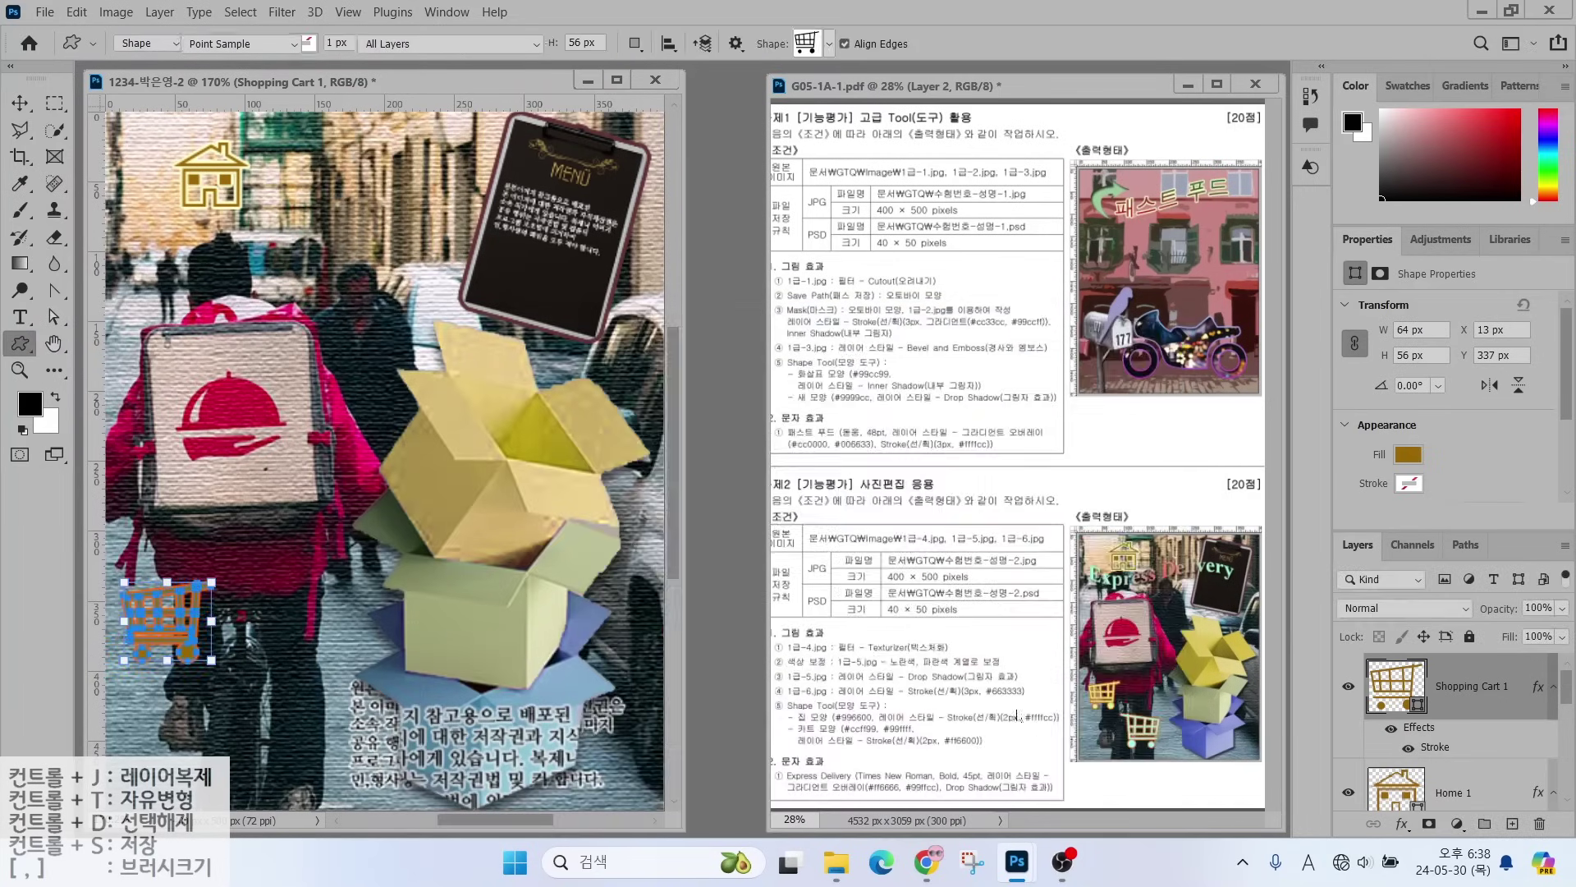
text(cf99)
key(Return)
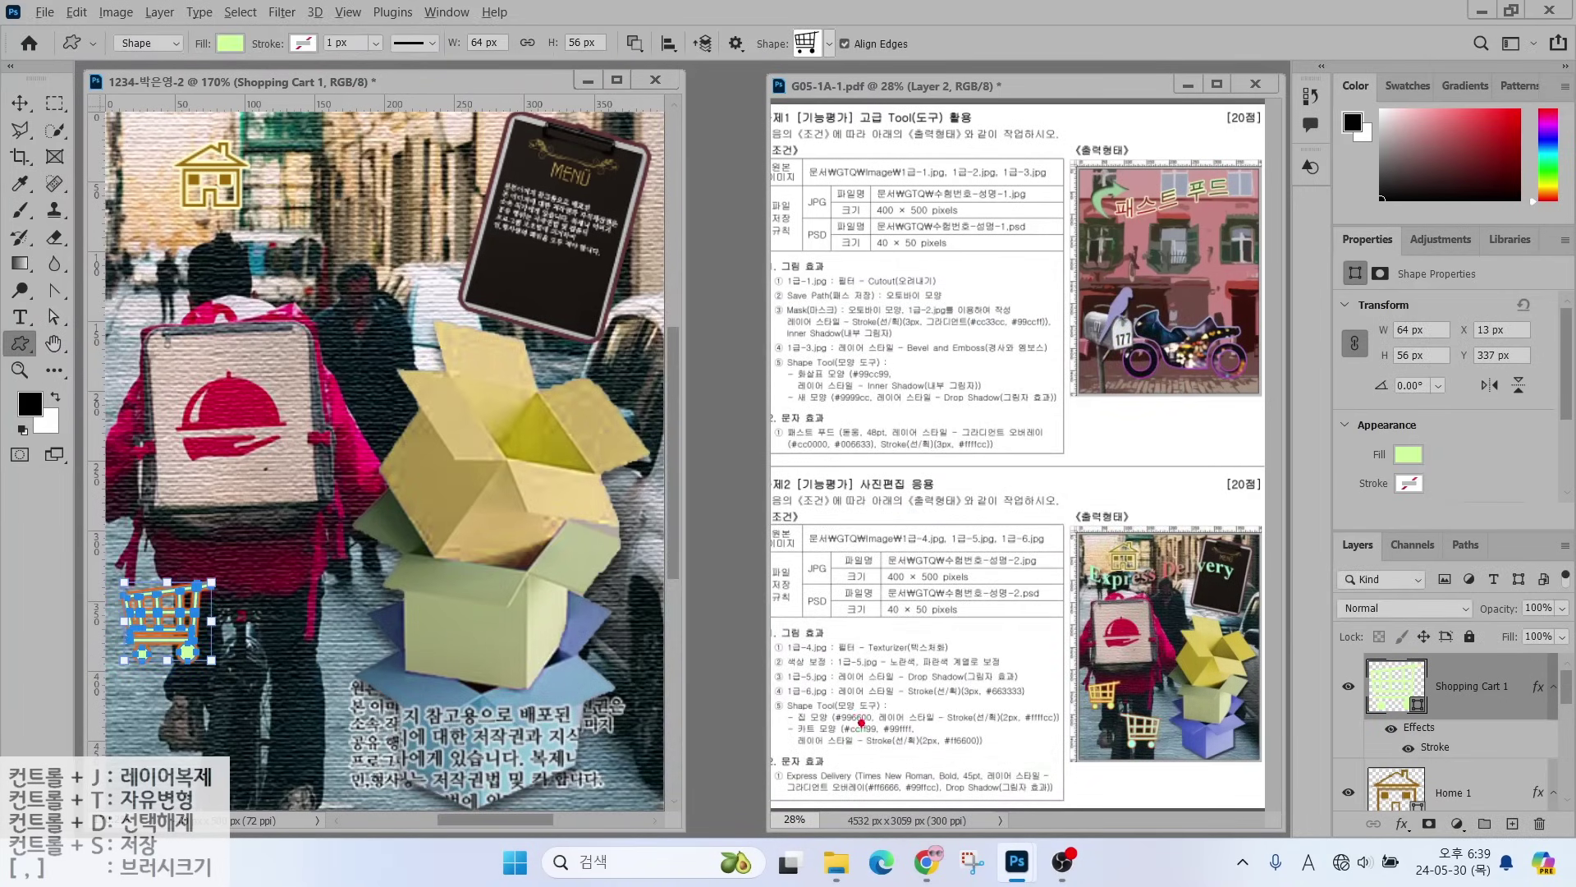
mouse_move(849, 717)
mouse_down()
mouse_move(827, 692)
mouse_move(817, 657)
mouse_up()
drag(891, 717, 940, 657)
drag(1100, 709, 1082, 656)
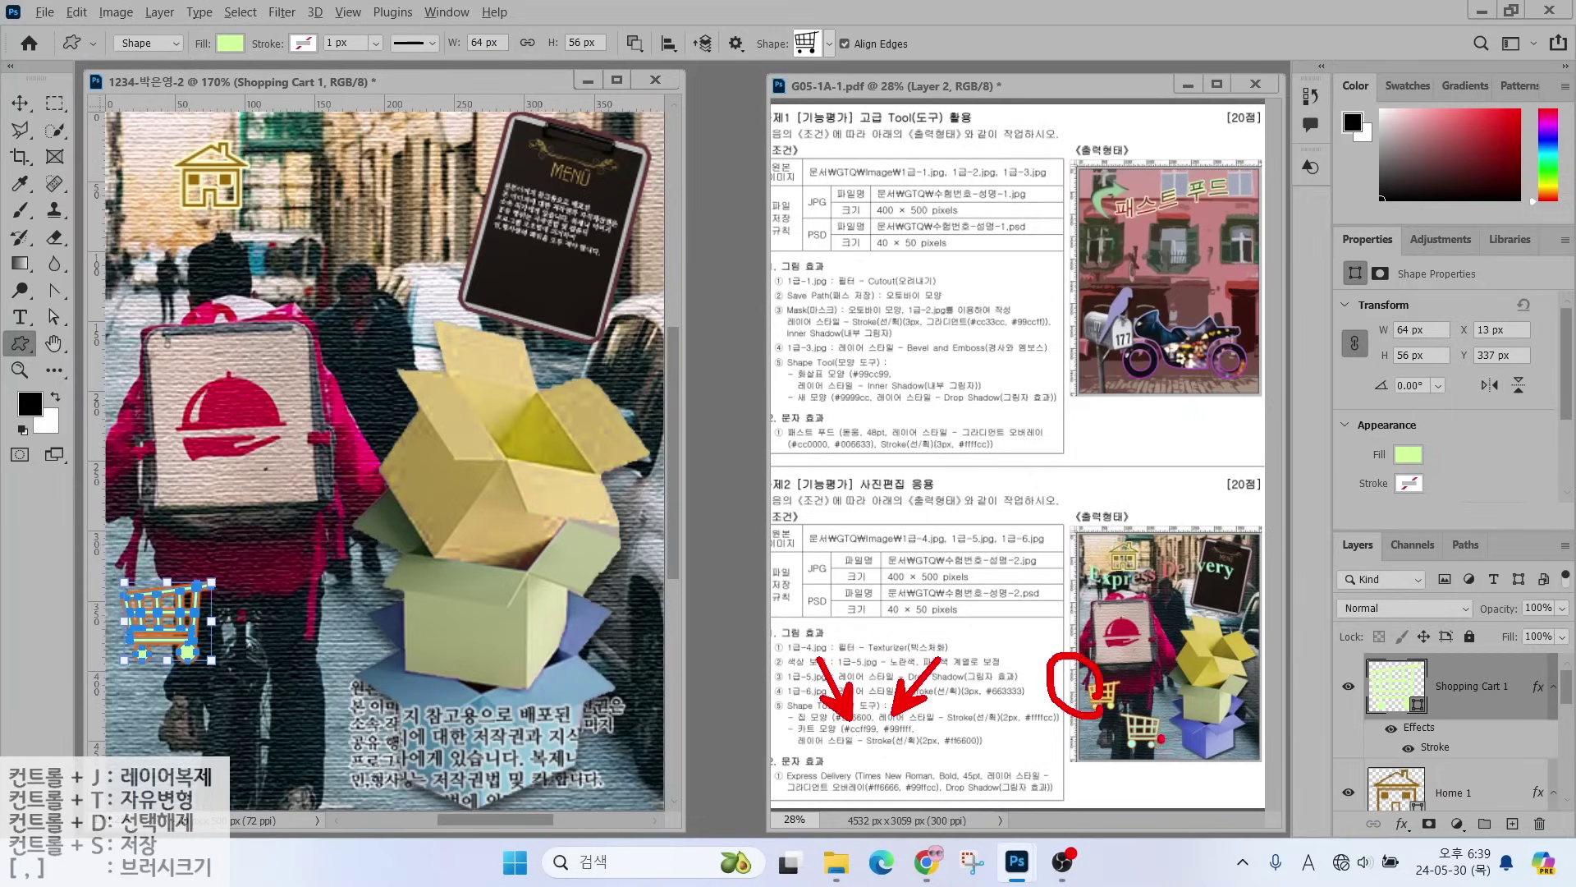
mouse_move(1161, 738)
mouse_down()
mouse_move(1113, 727)
mouse_move(1158, 721)
mouse_up()
key(Escape)
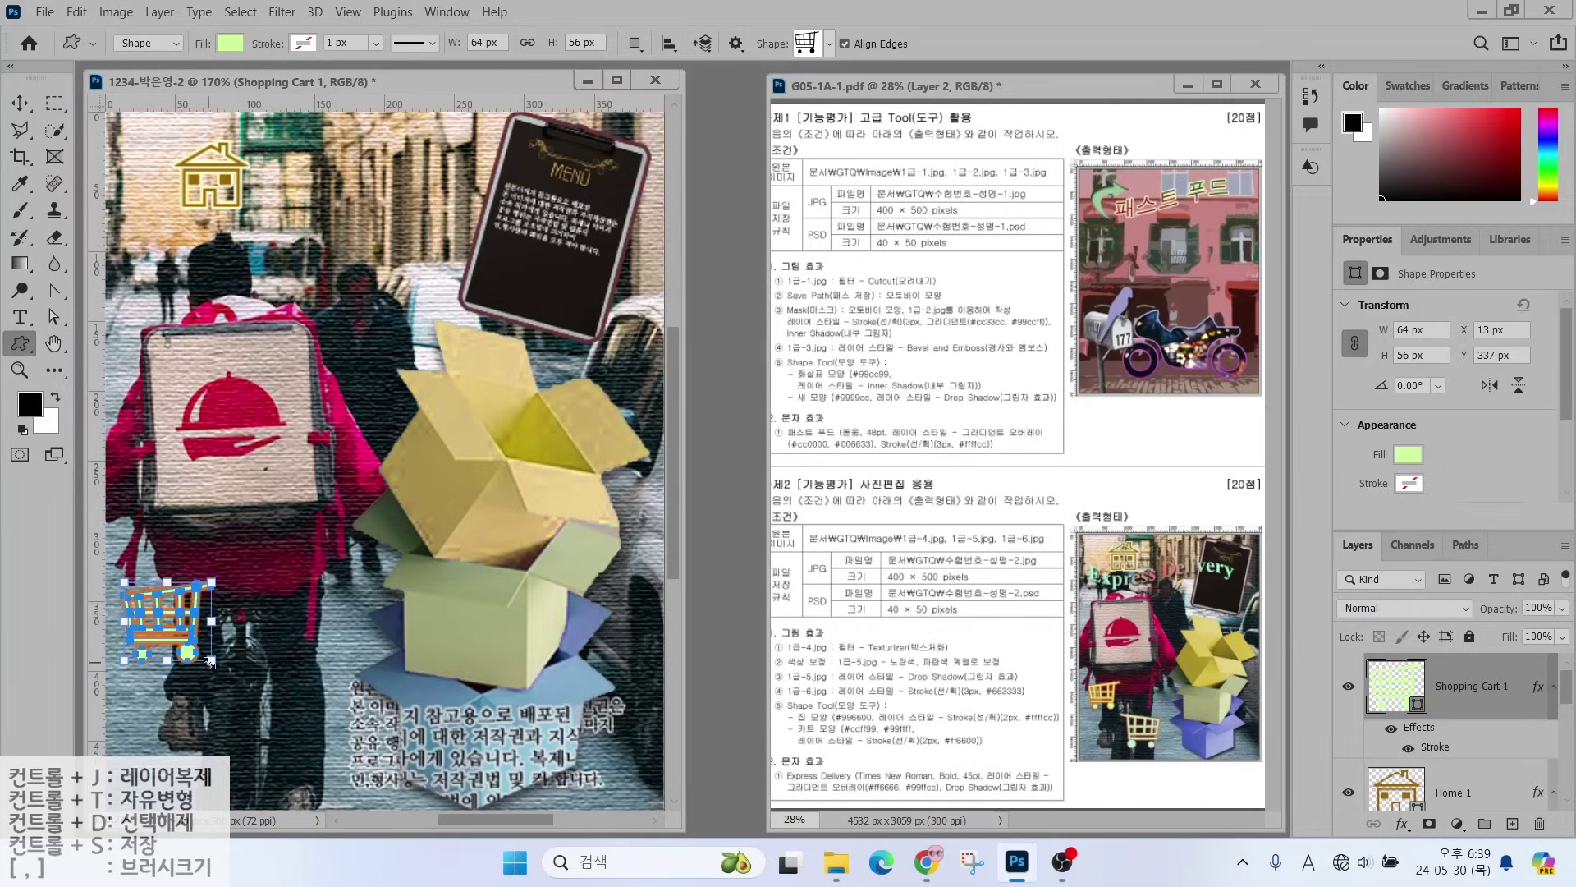
- Shrink the cart slightly and duplicate its layer with Ctrl+J
drag(209, 662, 201, 650)
click(1398, 692)
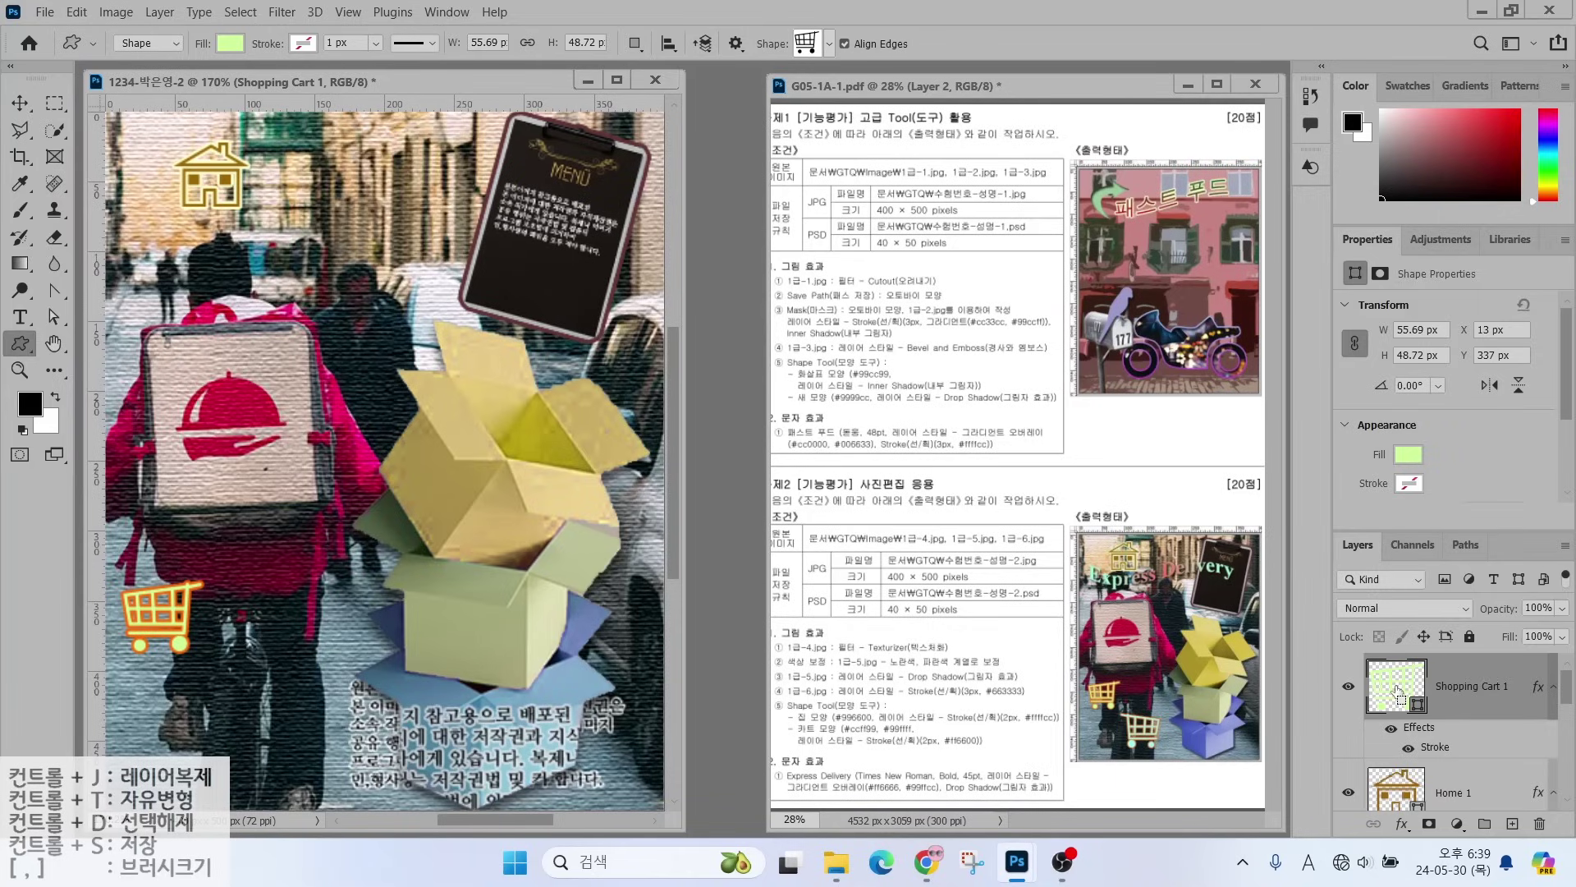
key(ctrl+j)
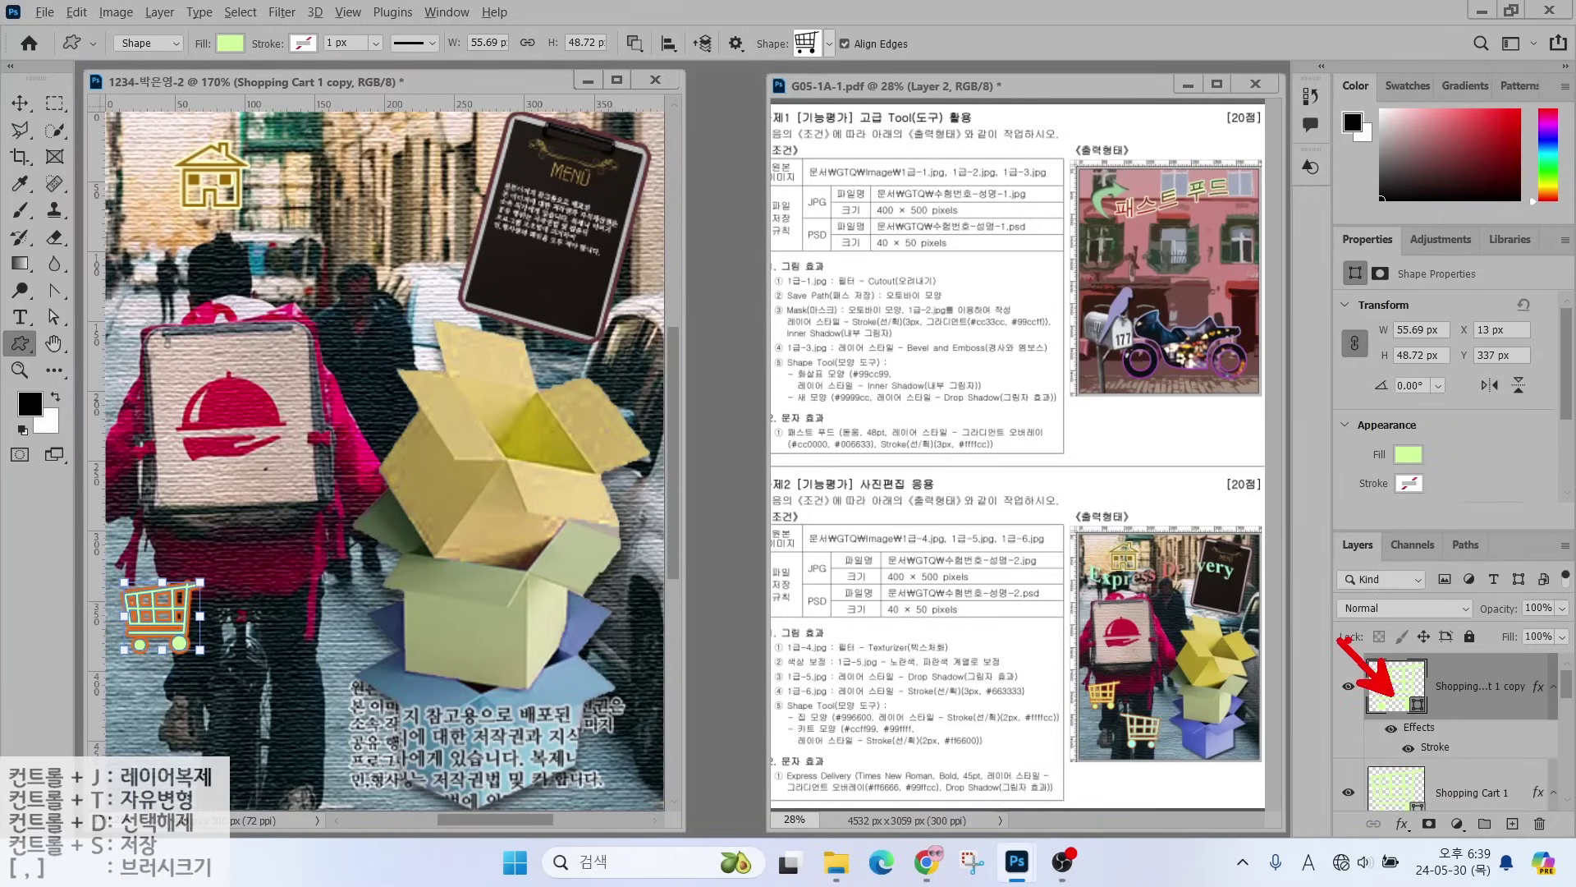
- Move the cart copy down-right near the bottom centre and enlarge it to about 146%
click(19, 103)
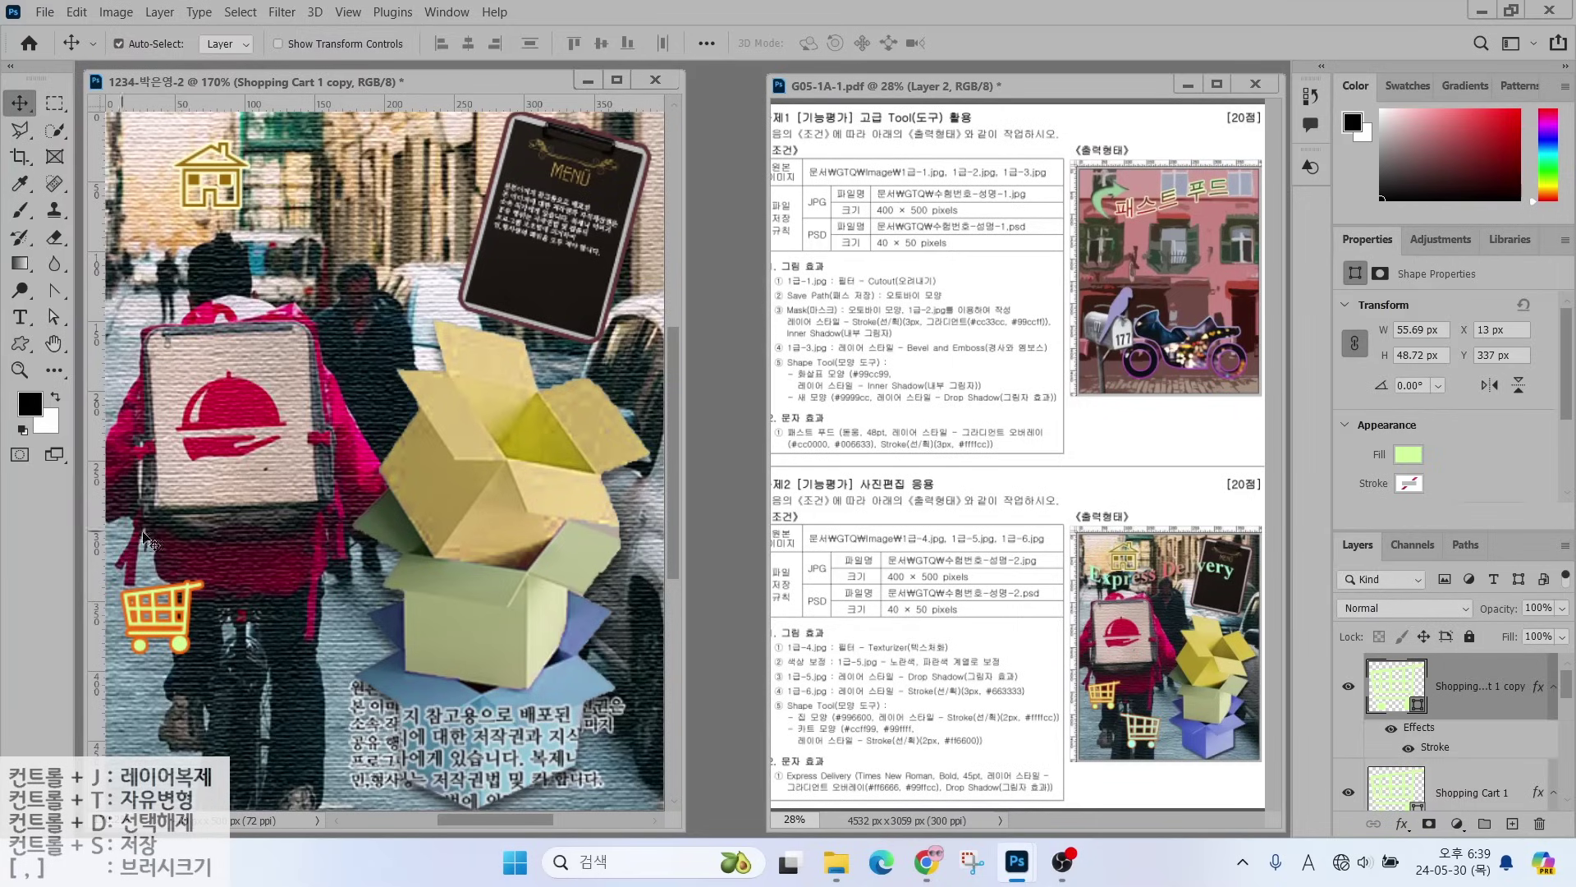
drag(227, 663, 195, 650)
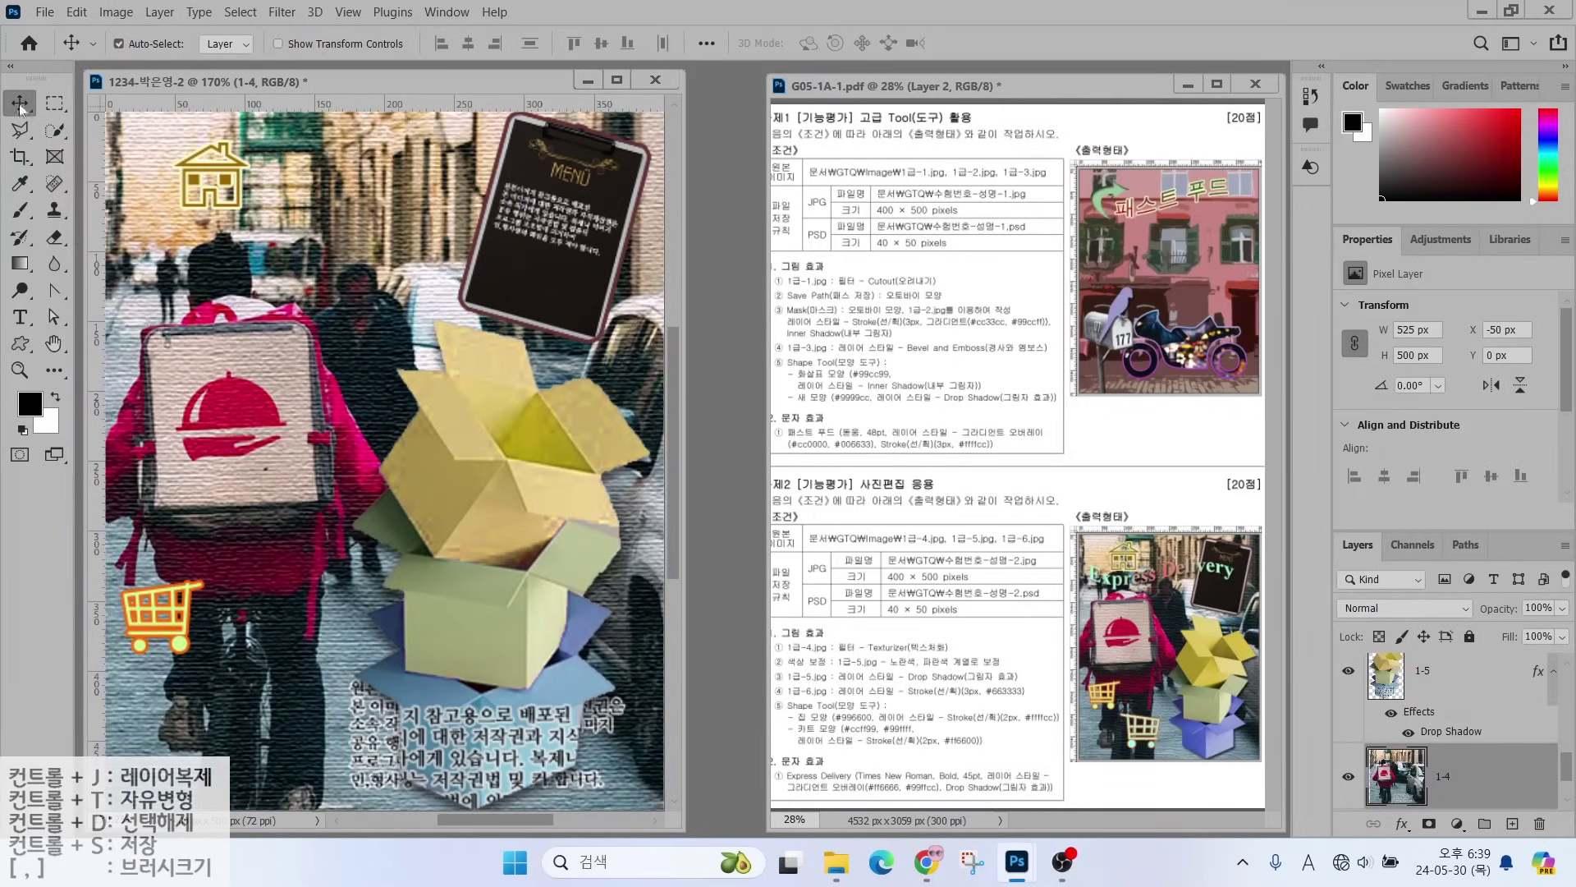
scroll(1445, 696, up, 3)
click(1445, 696)
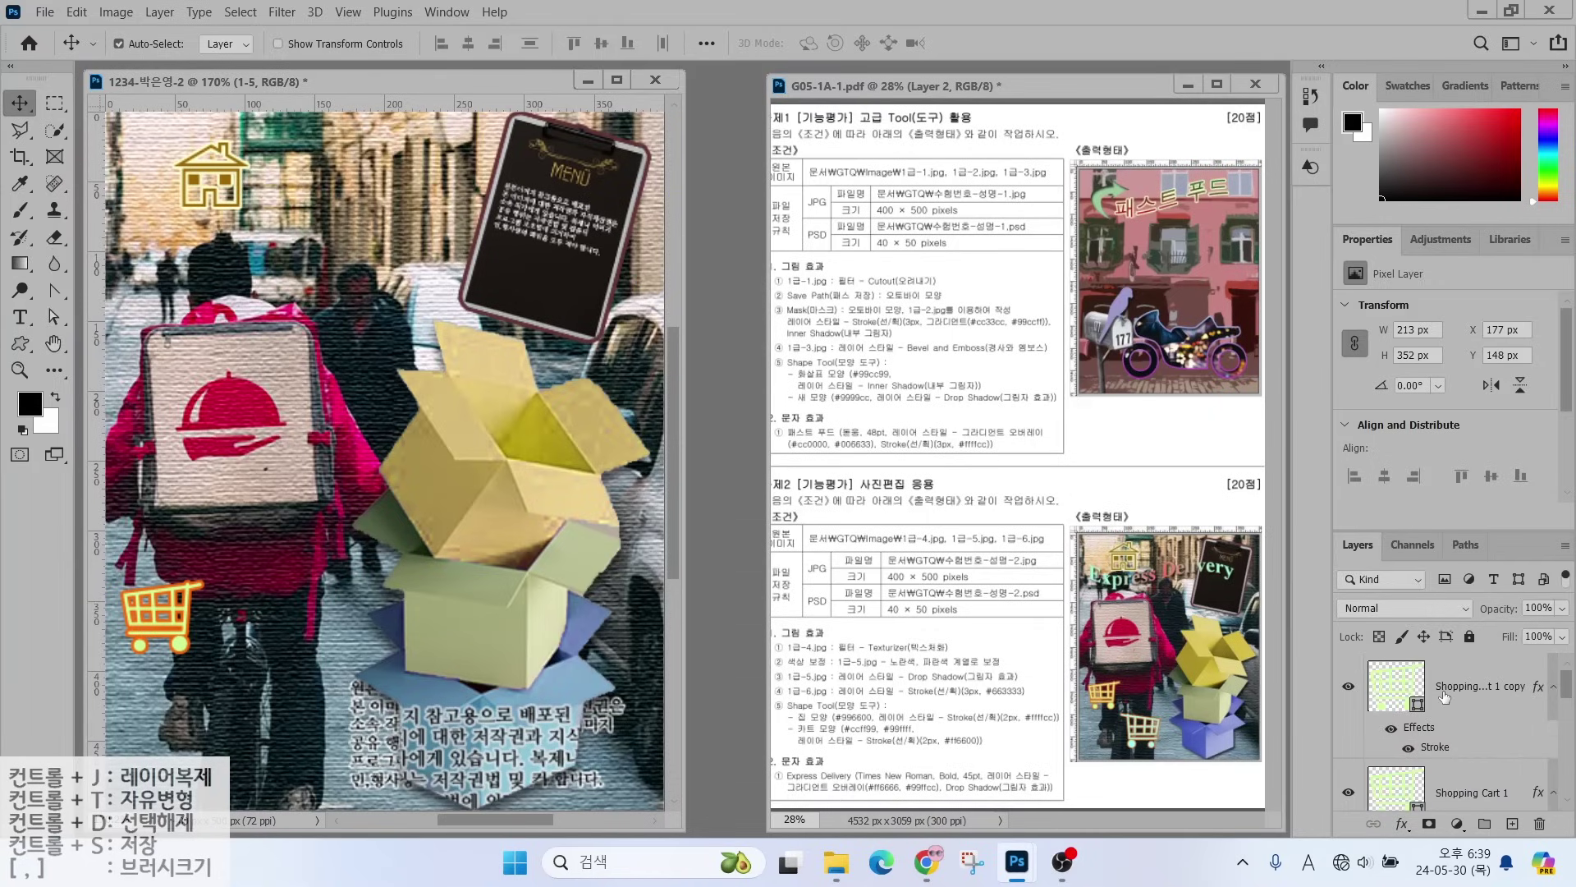
click(187, 654)
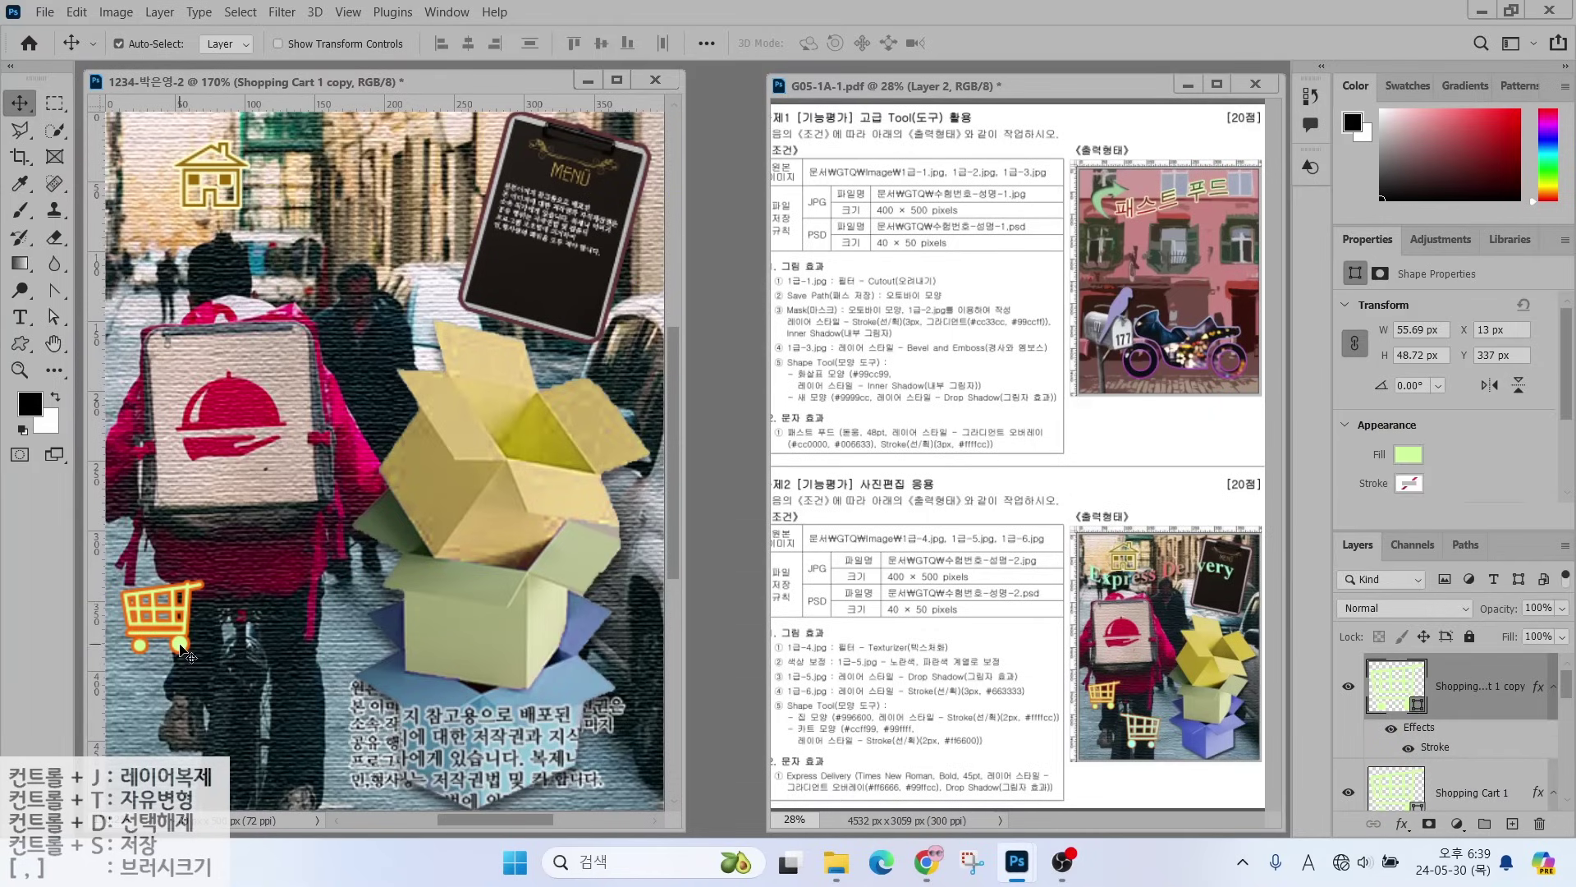
drag(182, 651, 301, 739)
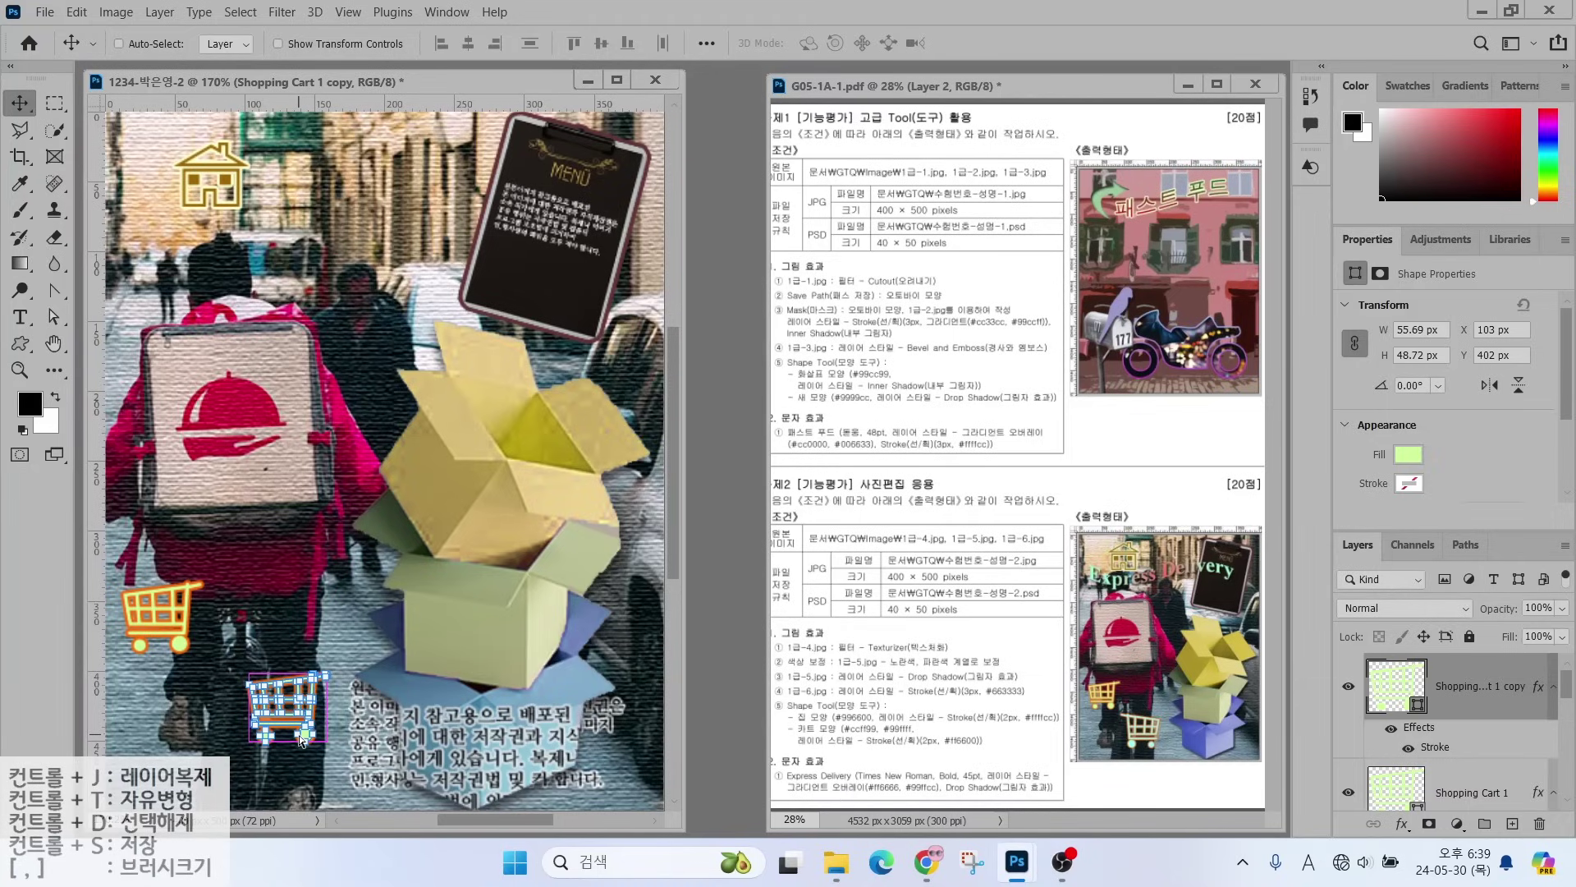
key(ctrl+t)
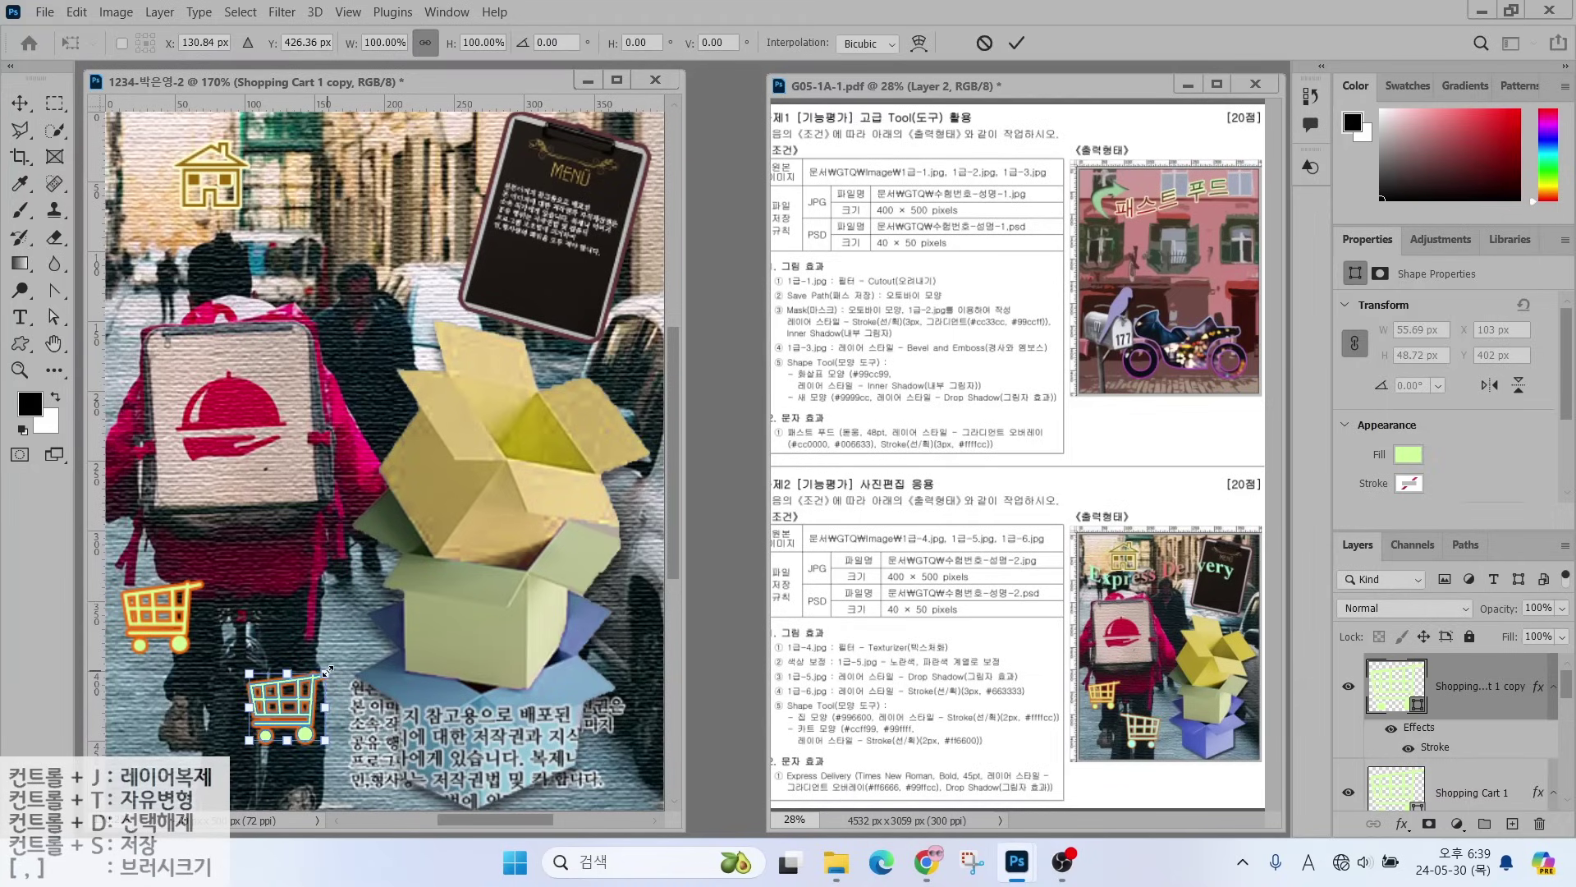
drag(327, 667, 362, 641)
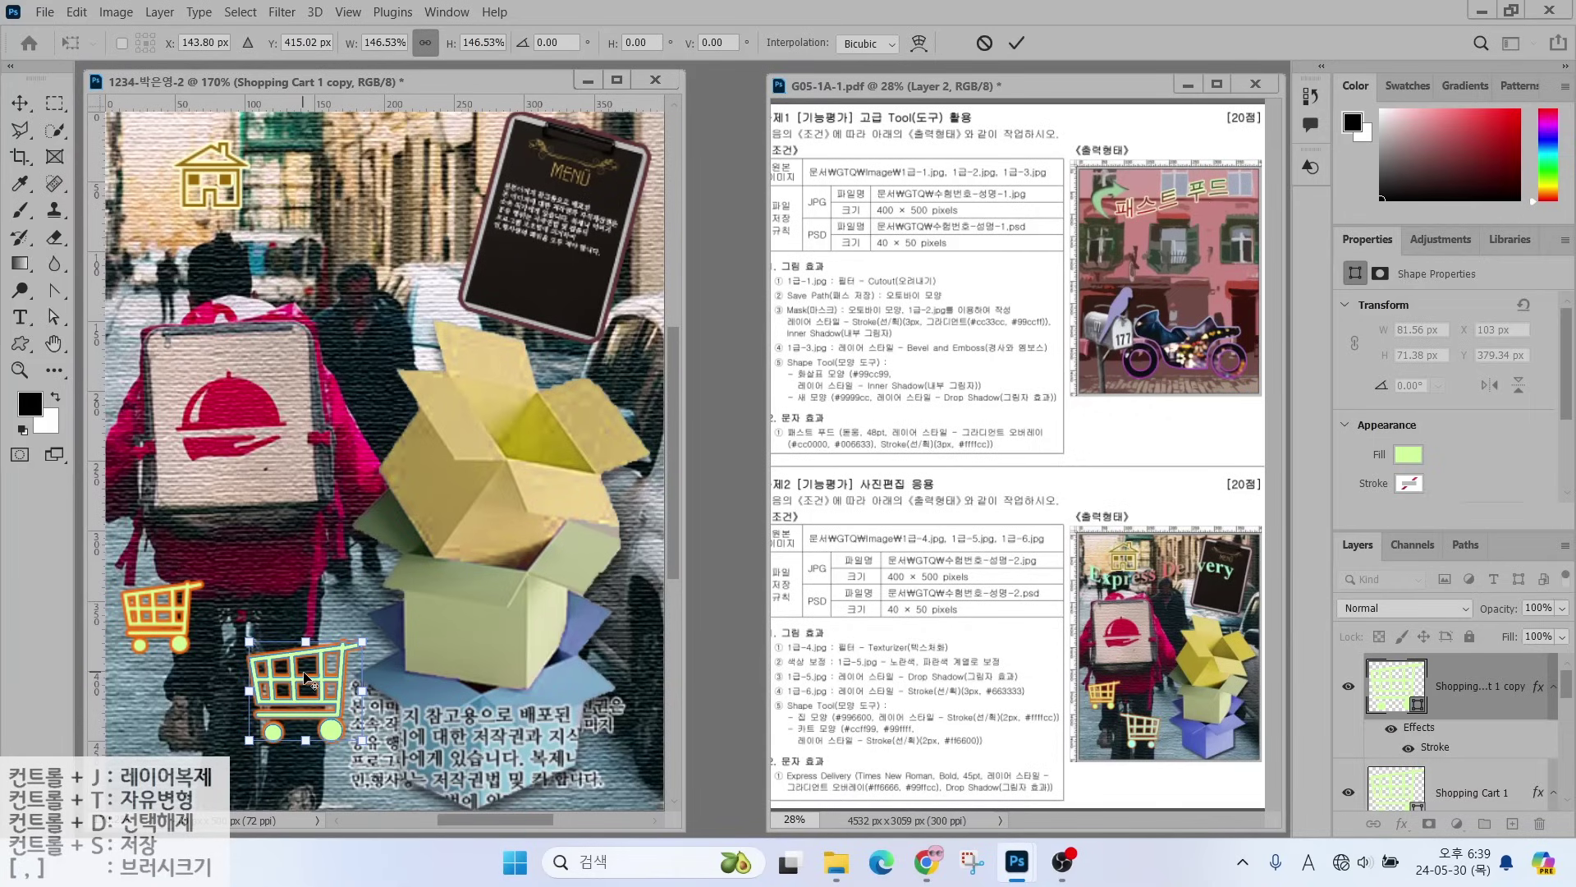
- Flip the cart copy horizontally, nudge it left and down, and enlarge it to about 160%
mouse_move(289, 663)
mouse_down()
mouse_move(312, 638)
mouse_move(387, 654)
mouse_up()
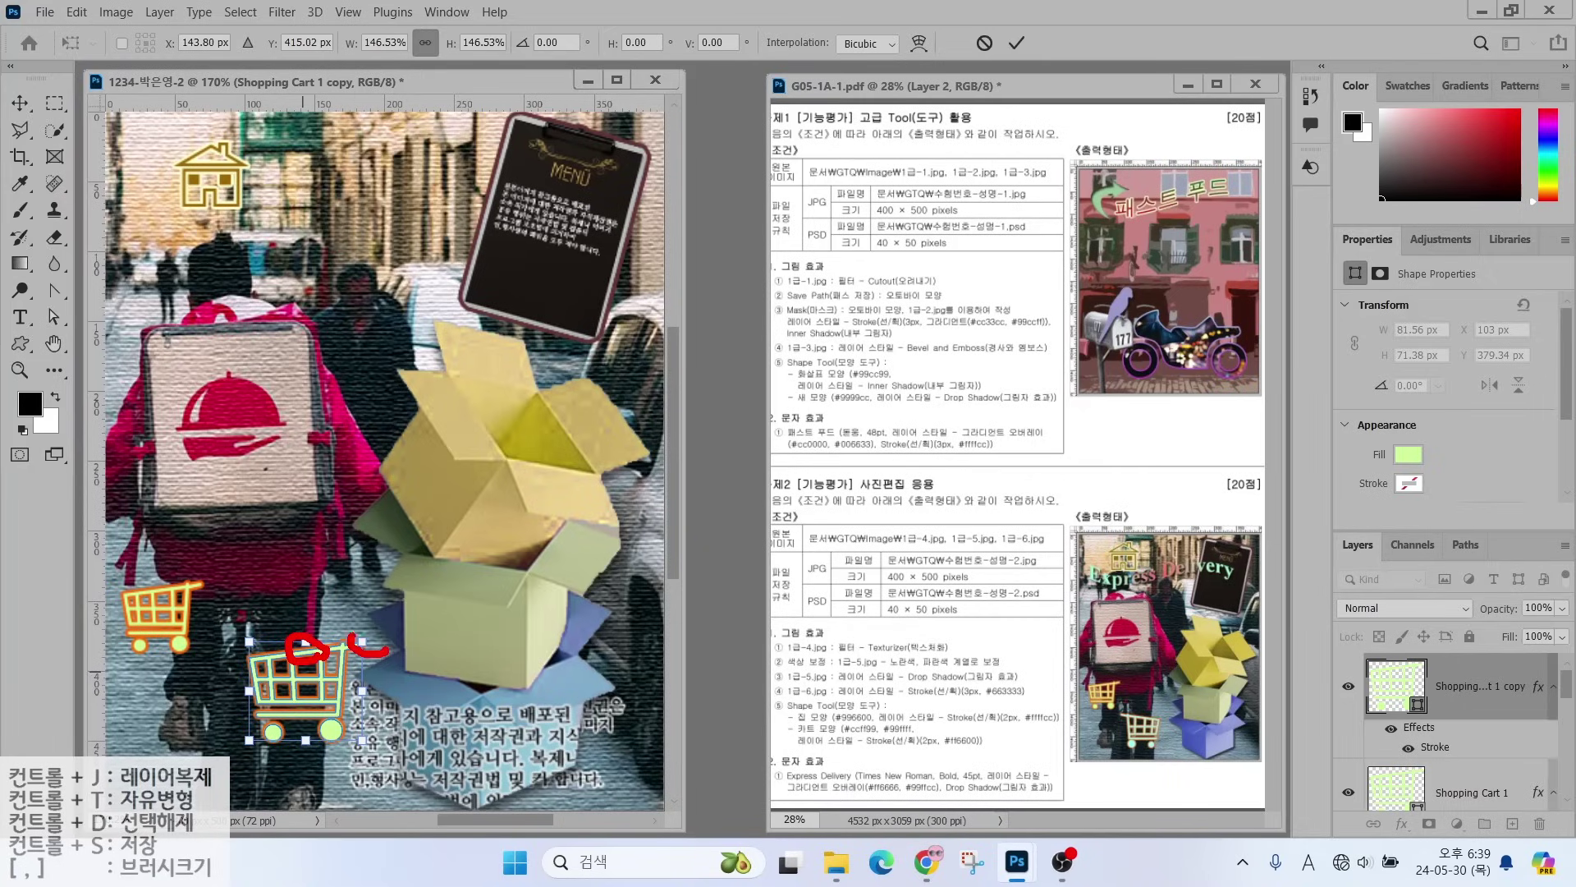
right_click(302, 696)
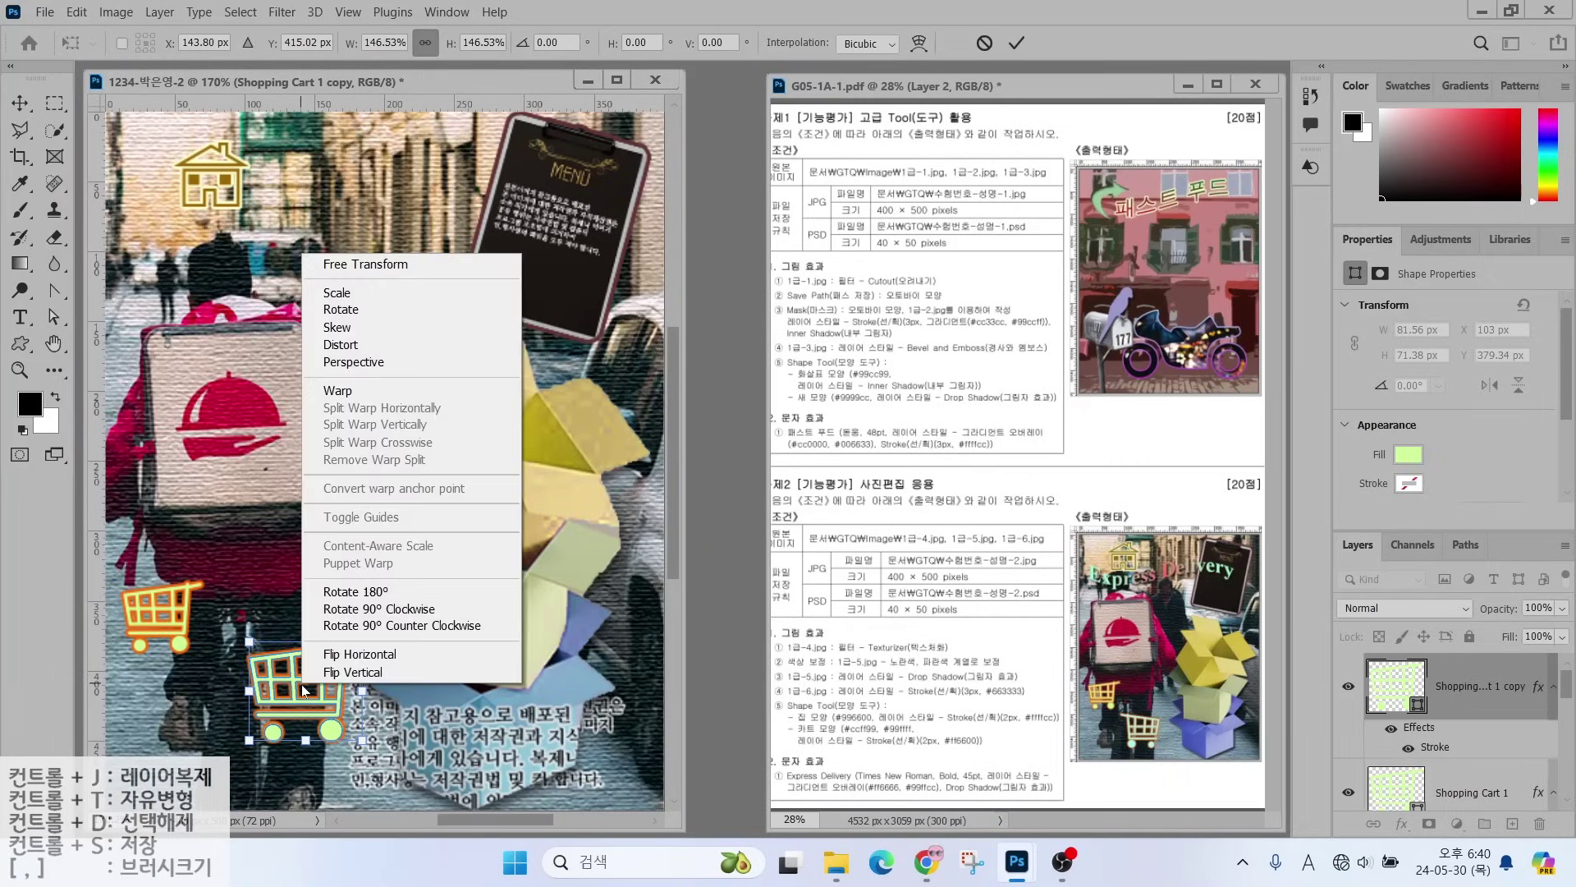
click(351, 656)
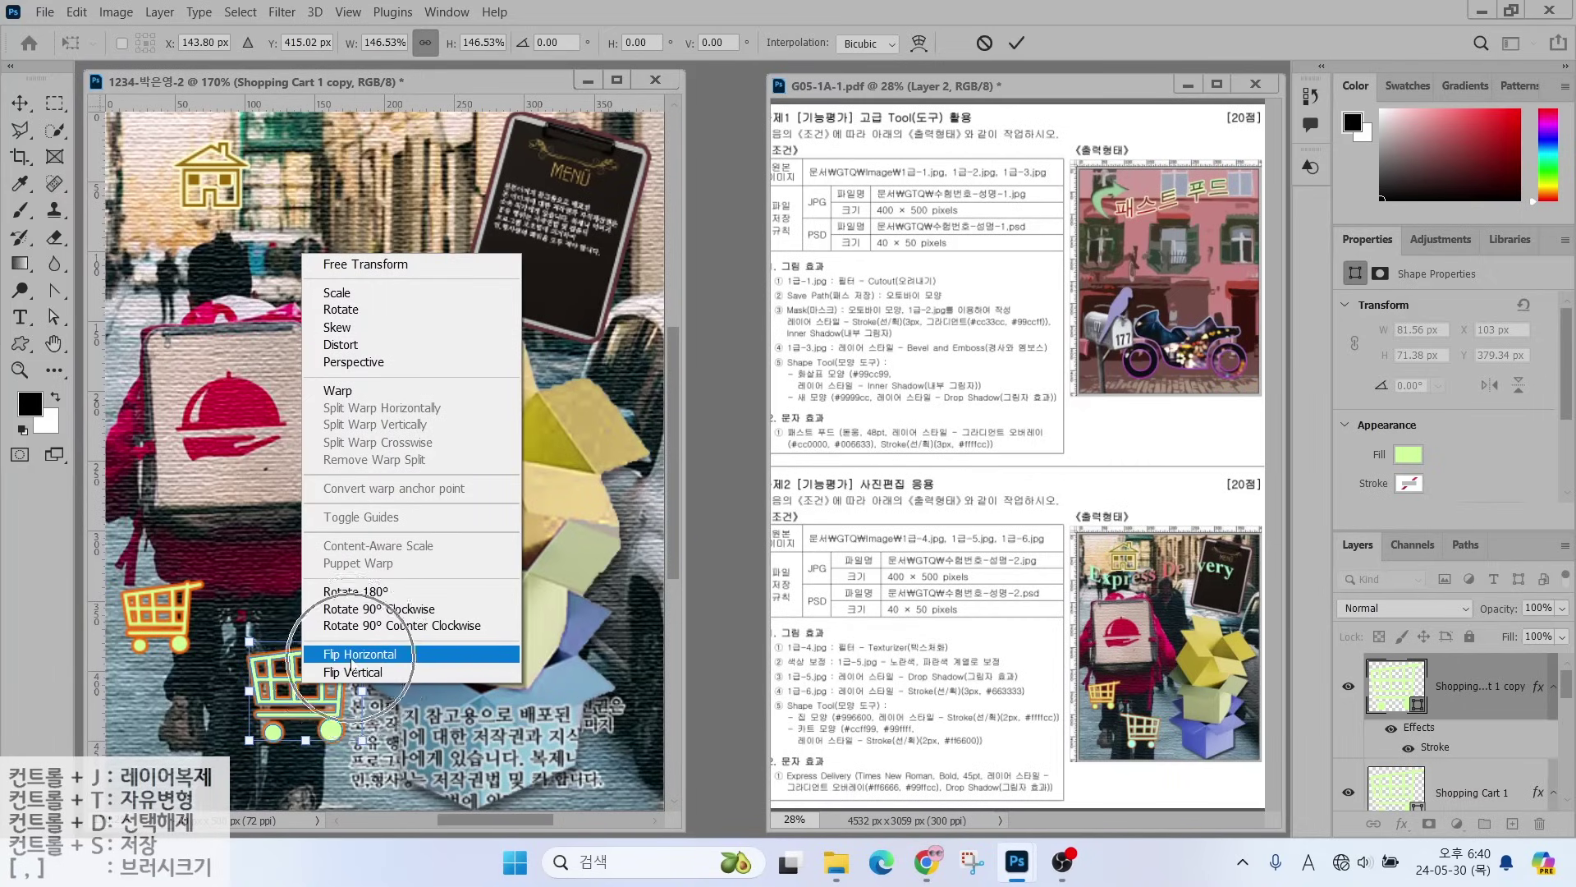
click(351, 655)
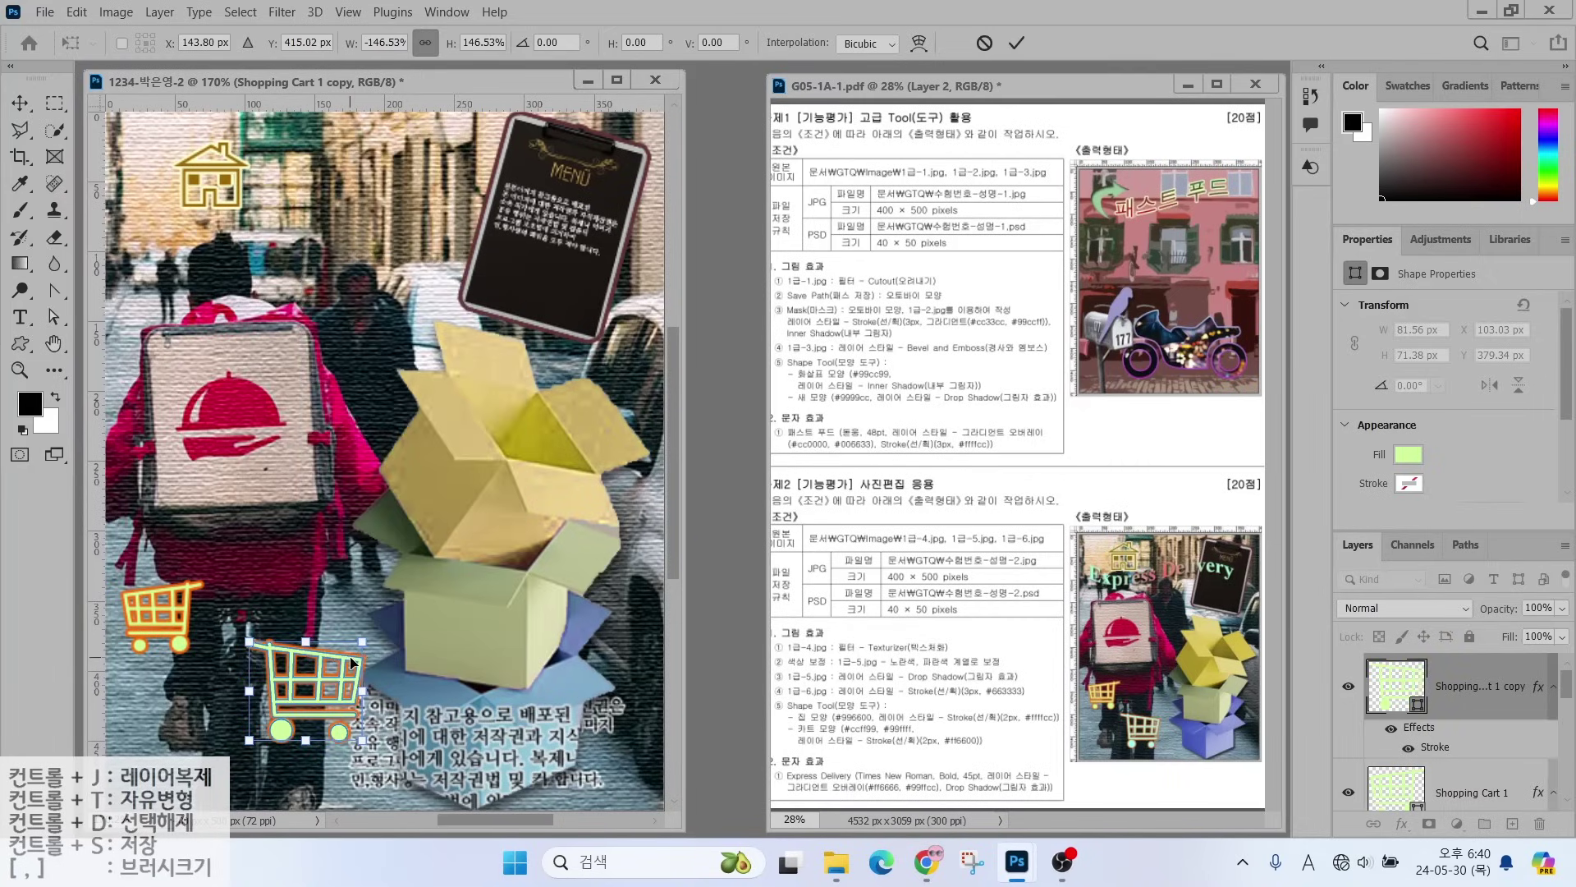
drag(279, 722, 344, 760)
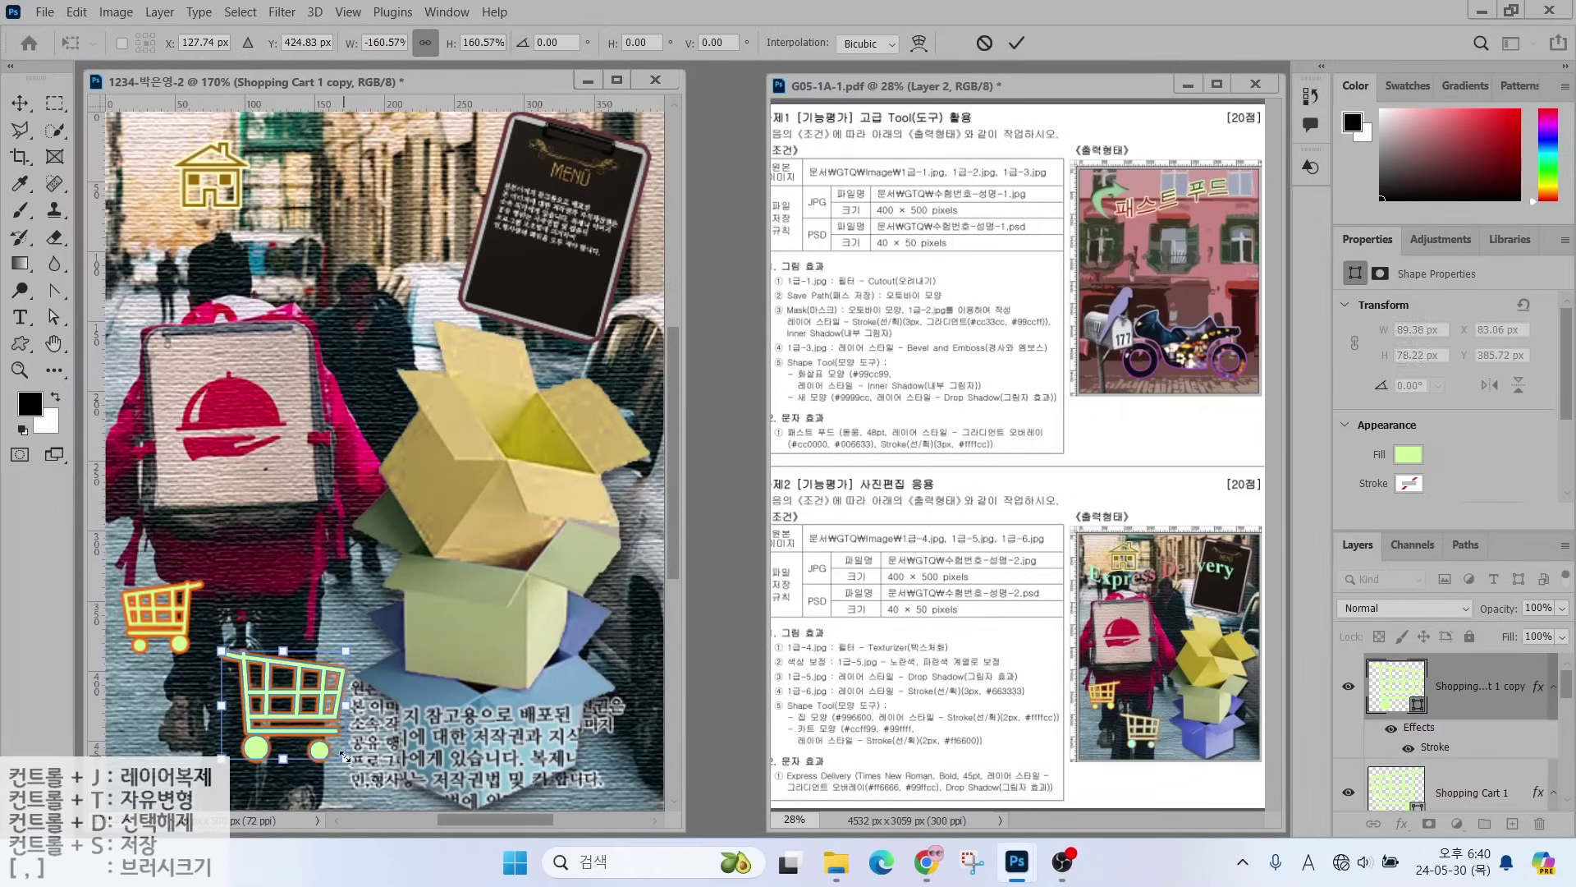
key(Return)
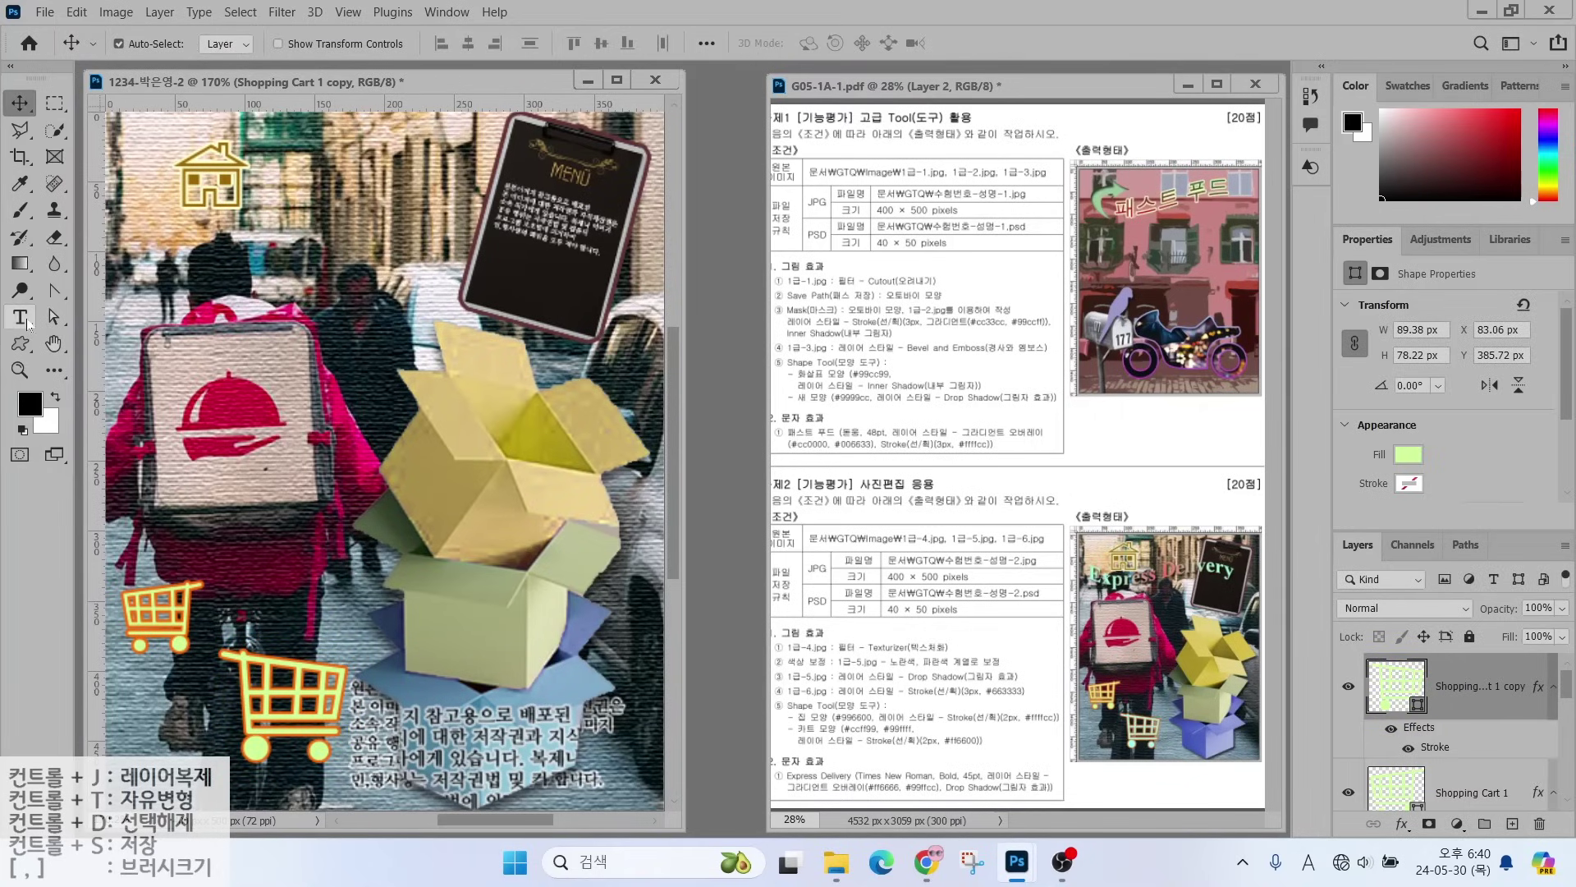
- Add the text 'Express Delivery' near the top of the poster
click(20, 318)
click(146, 283)
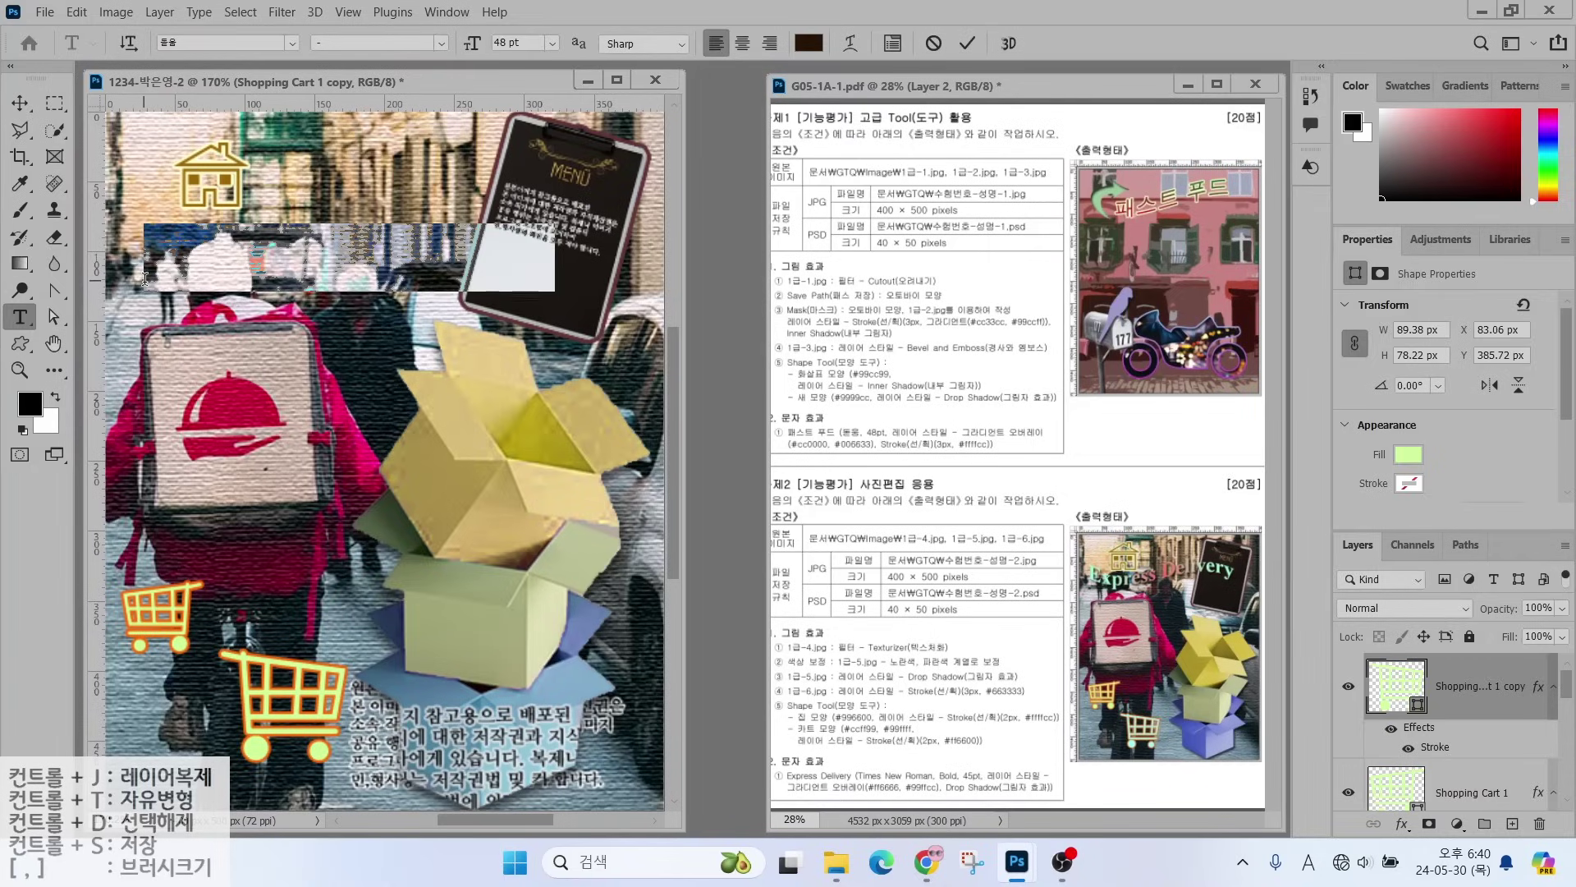
text(Express Delivery)
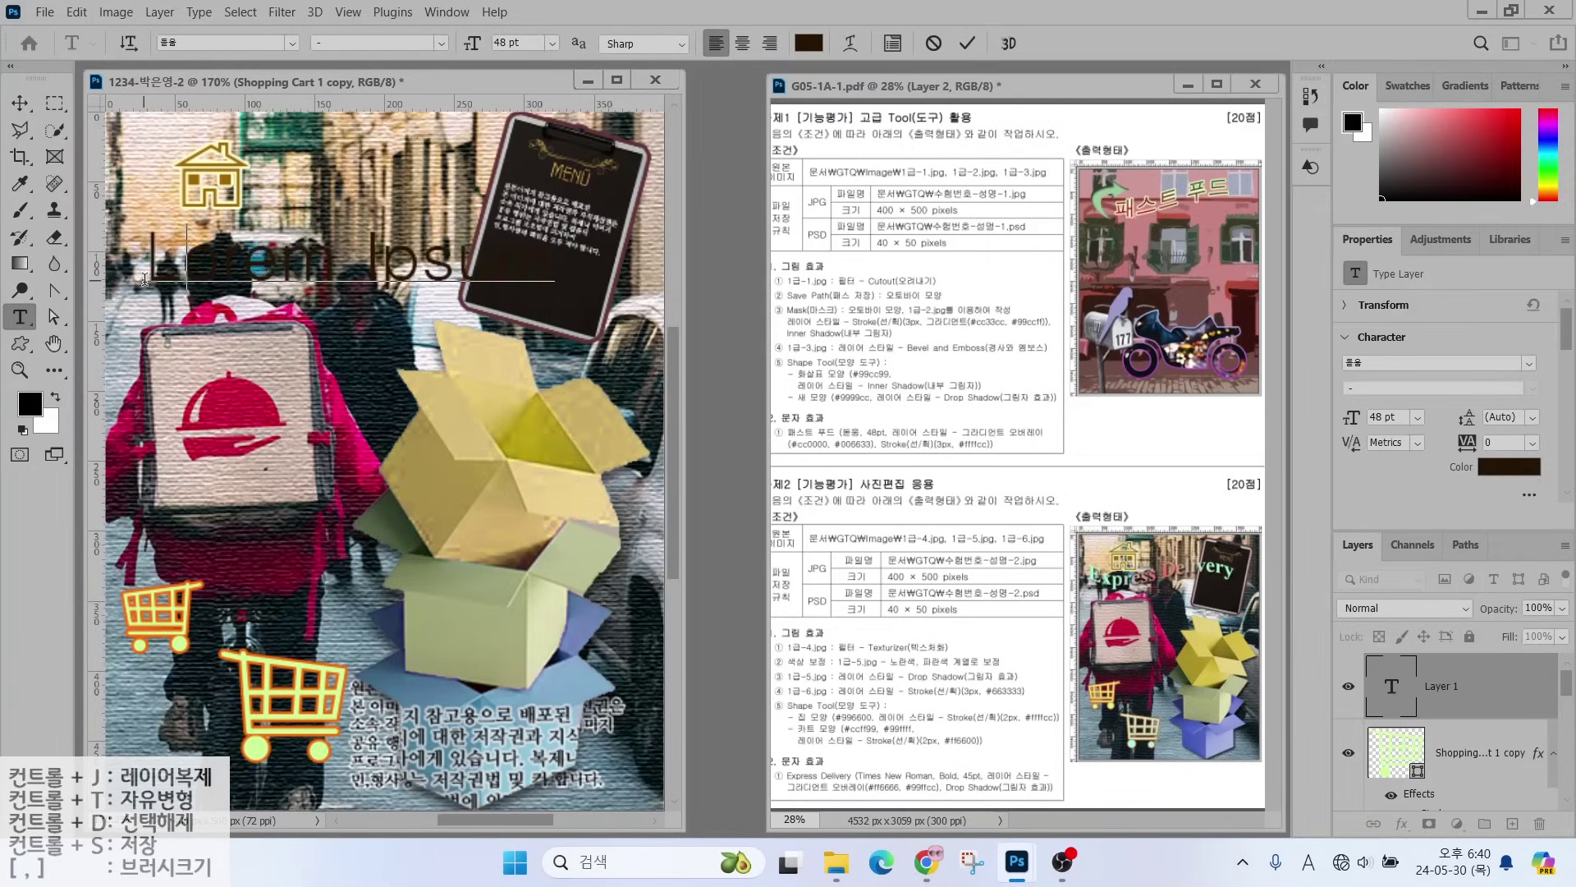
key(ctrl+Return)
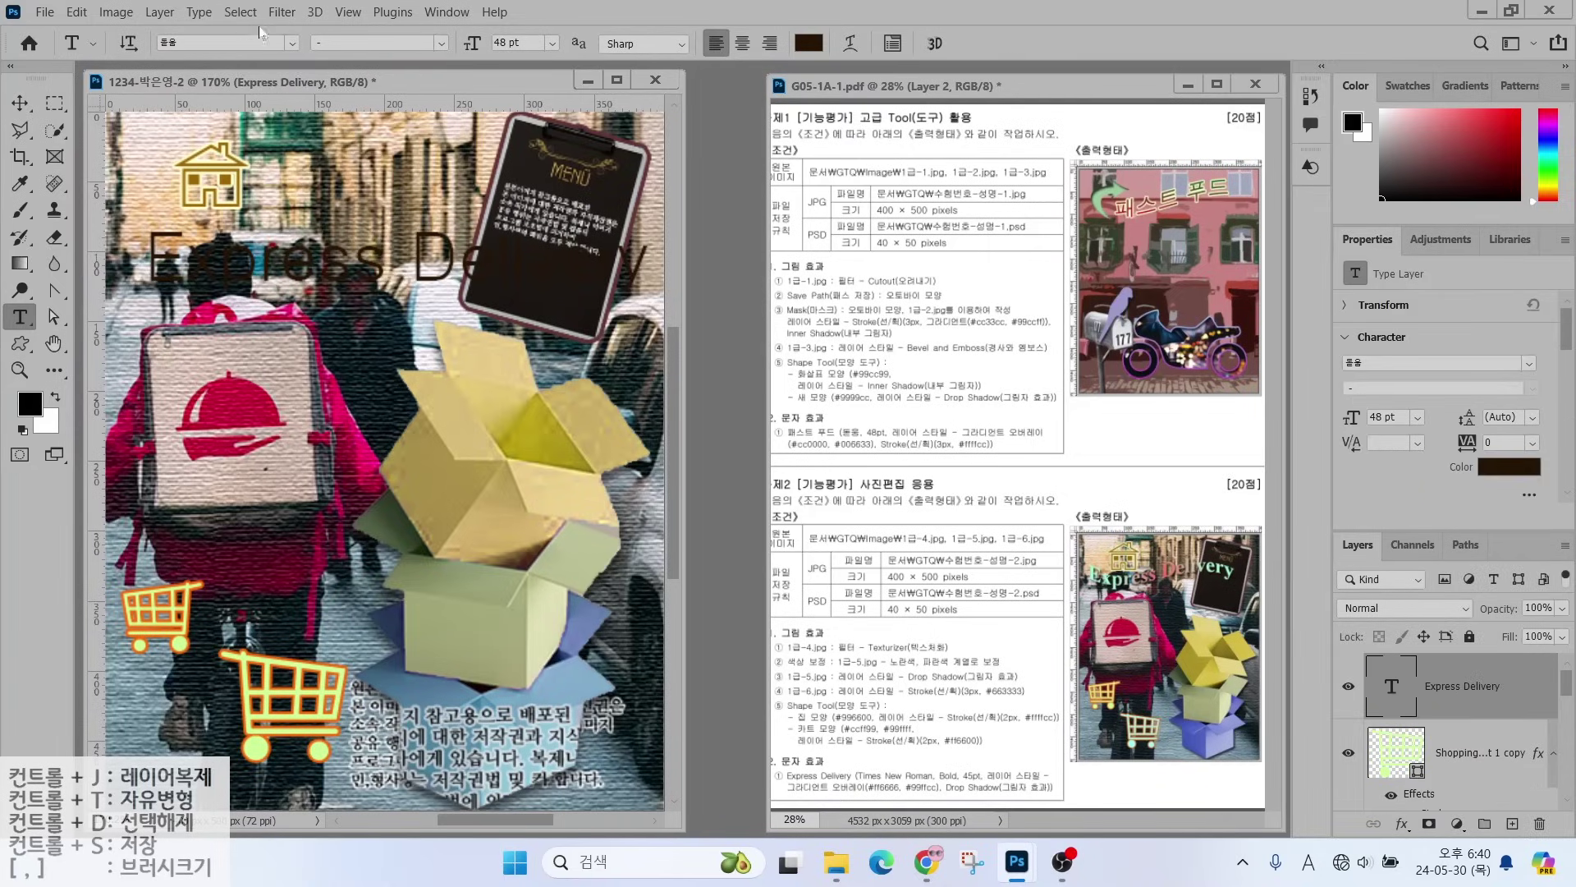
- Set the title's font to Times New Roman Bold at 45 pt
click(292, 44)
click(246, 222)
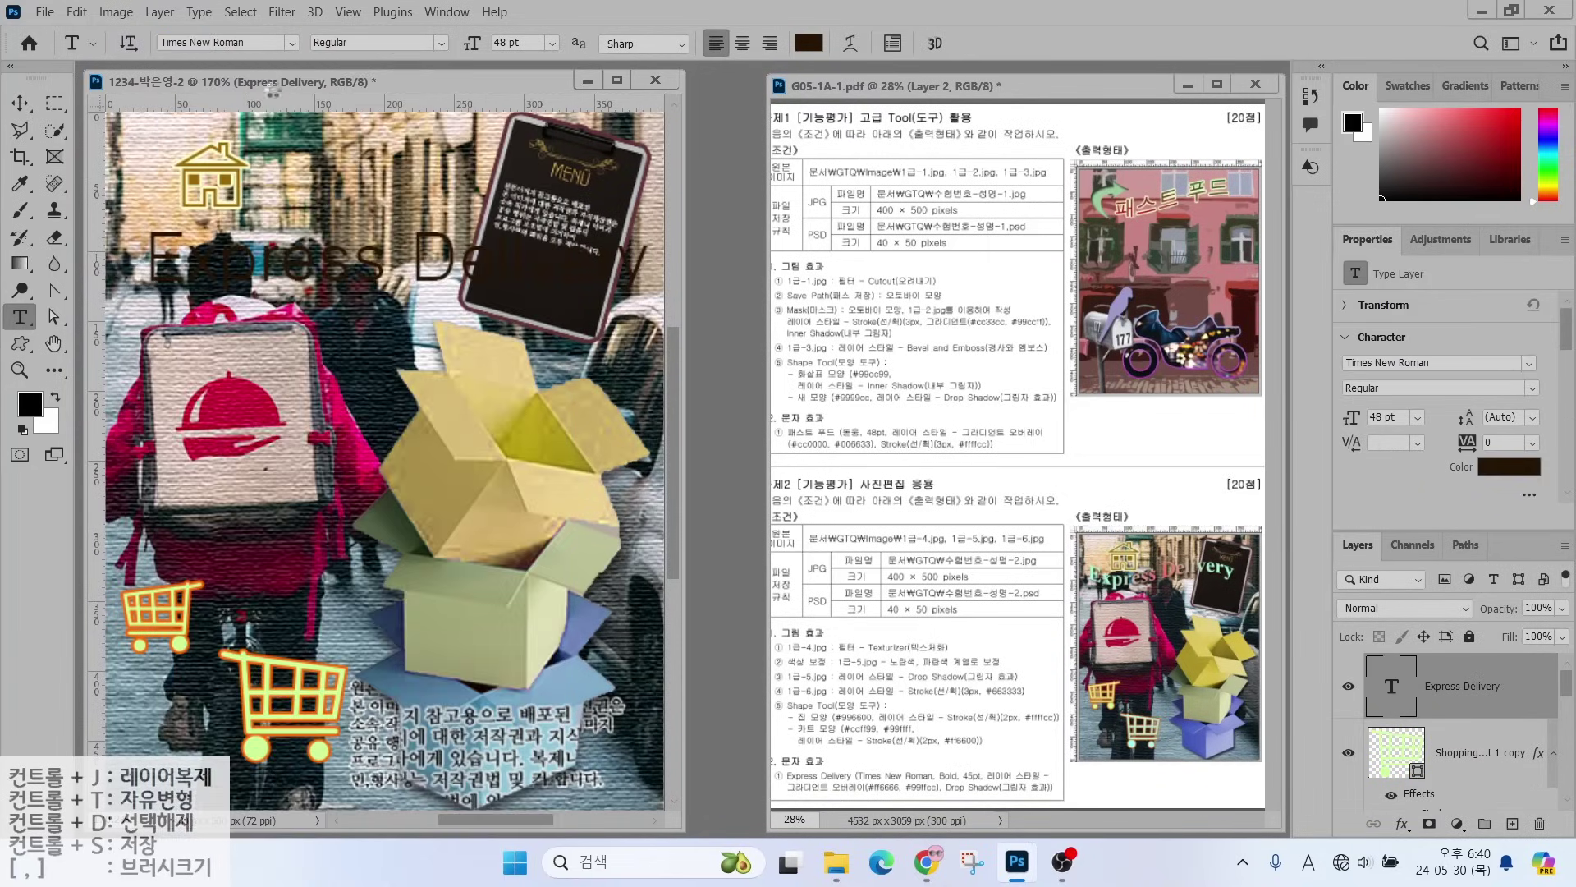
click(441, 42)
click(361, 89)
click(526, 42)
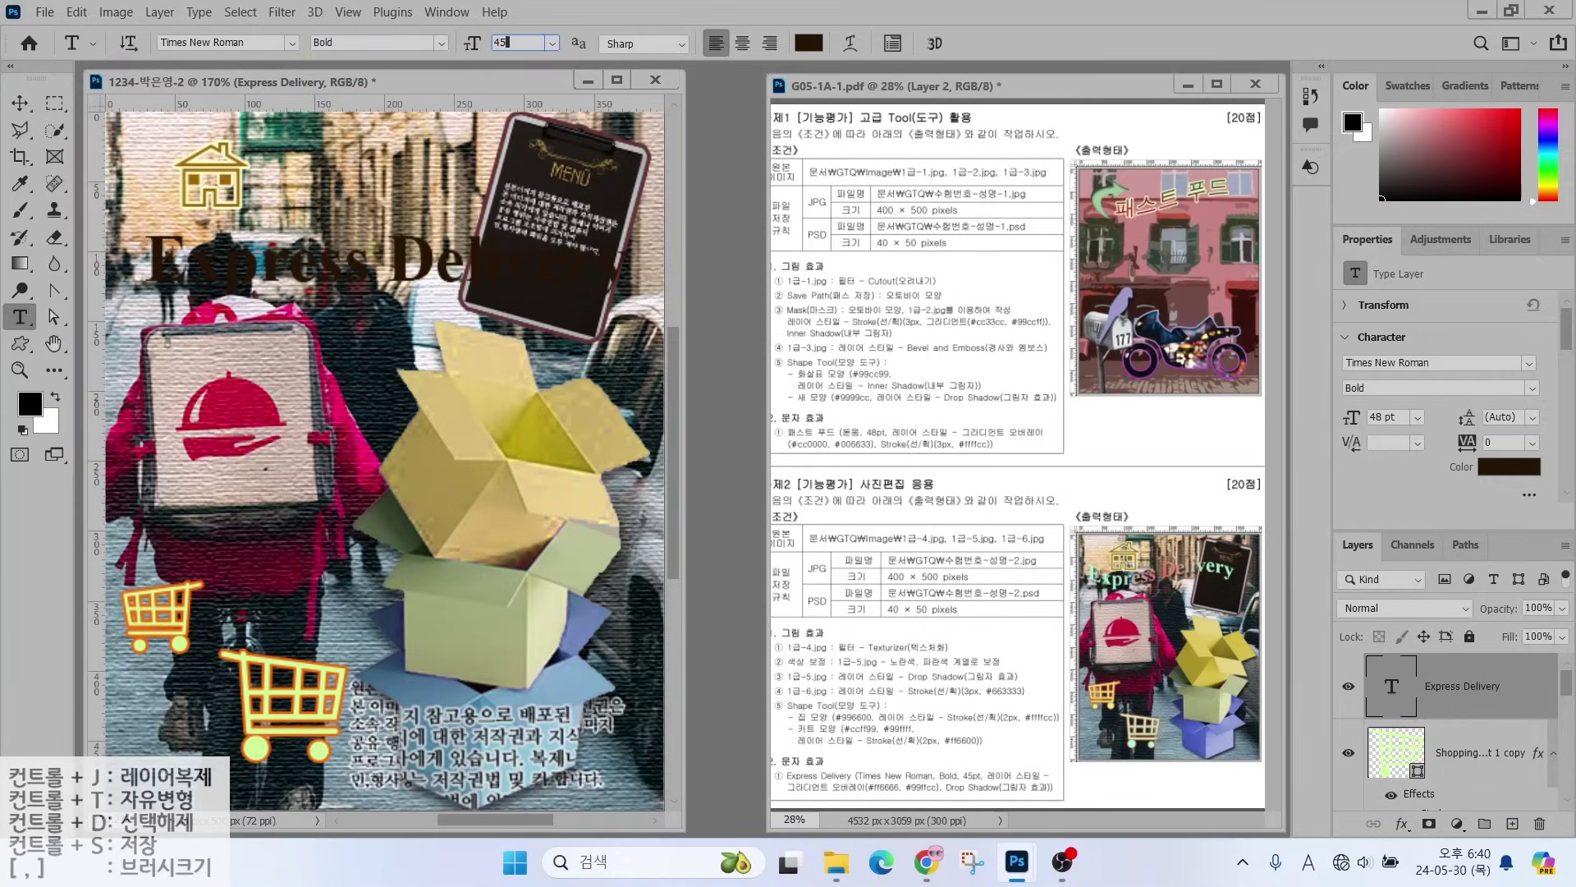
text(45)
key(Return)
click(1401, 823)
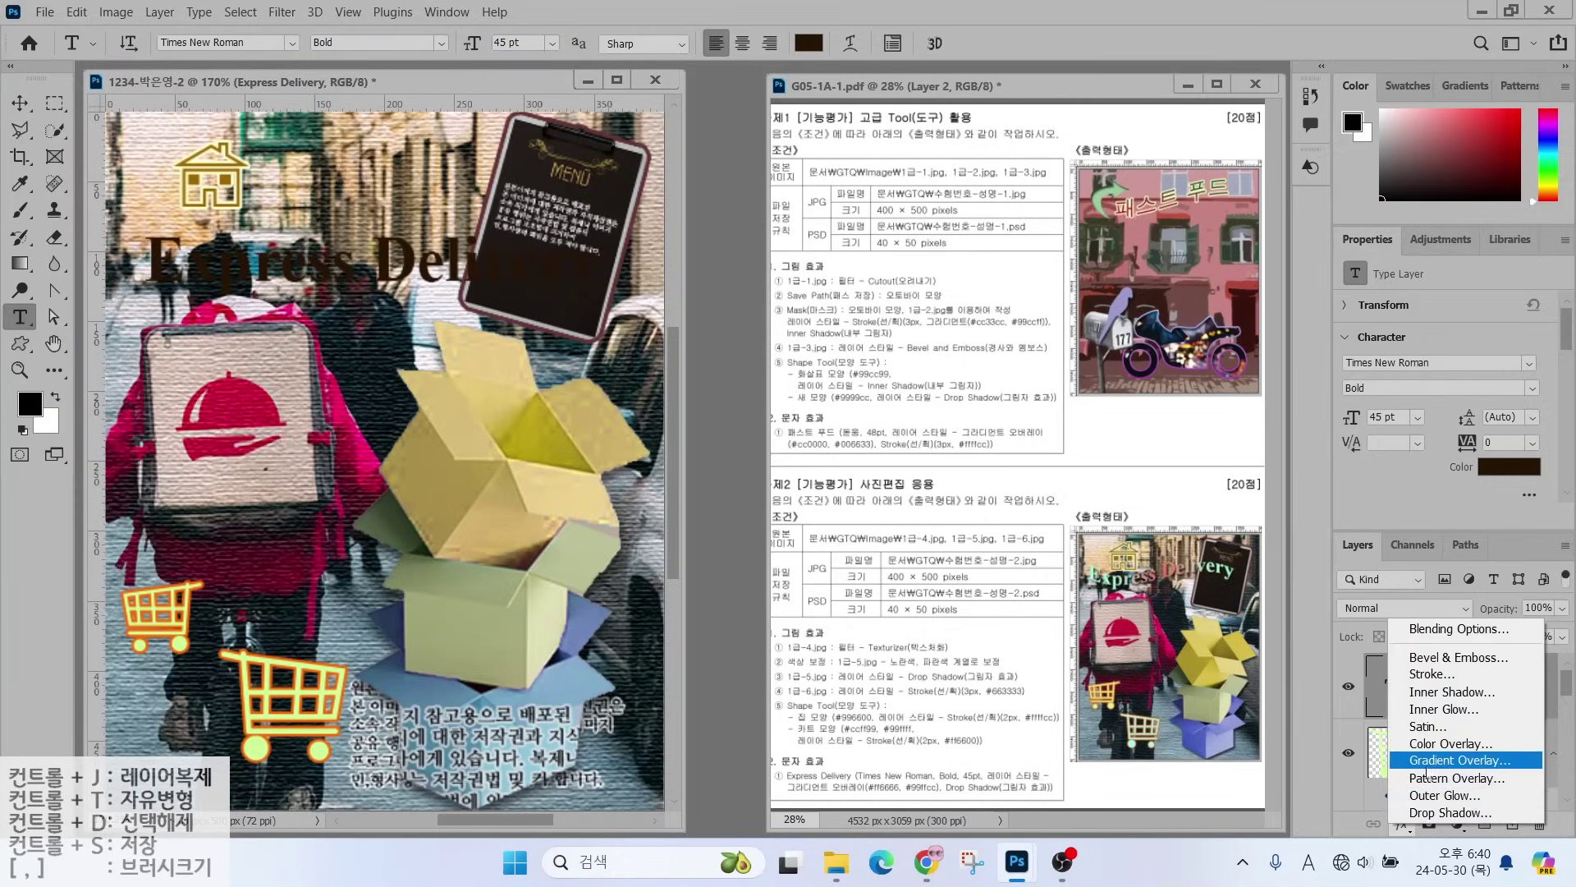
- Add a Gradient Overlay to the title running from #ff6666 to #99ffcc
click(1459, 760)
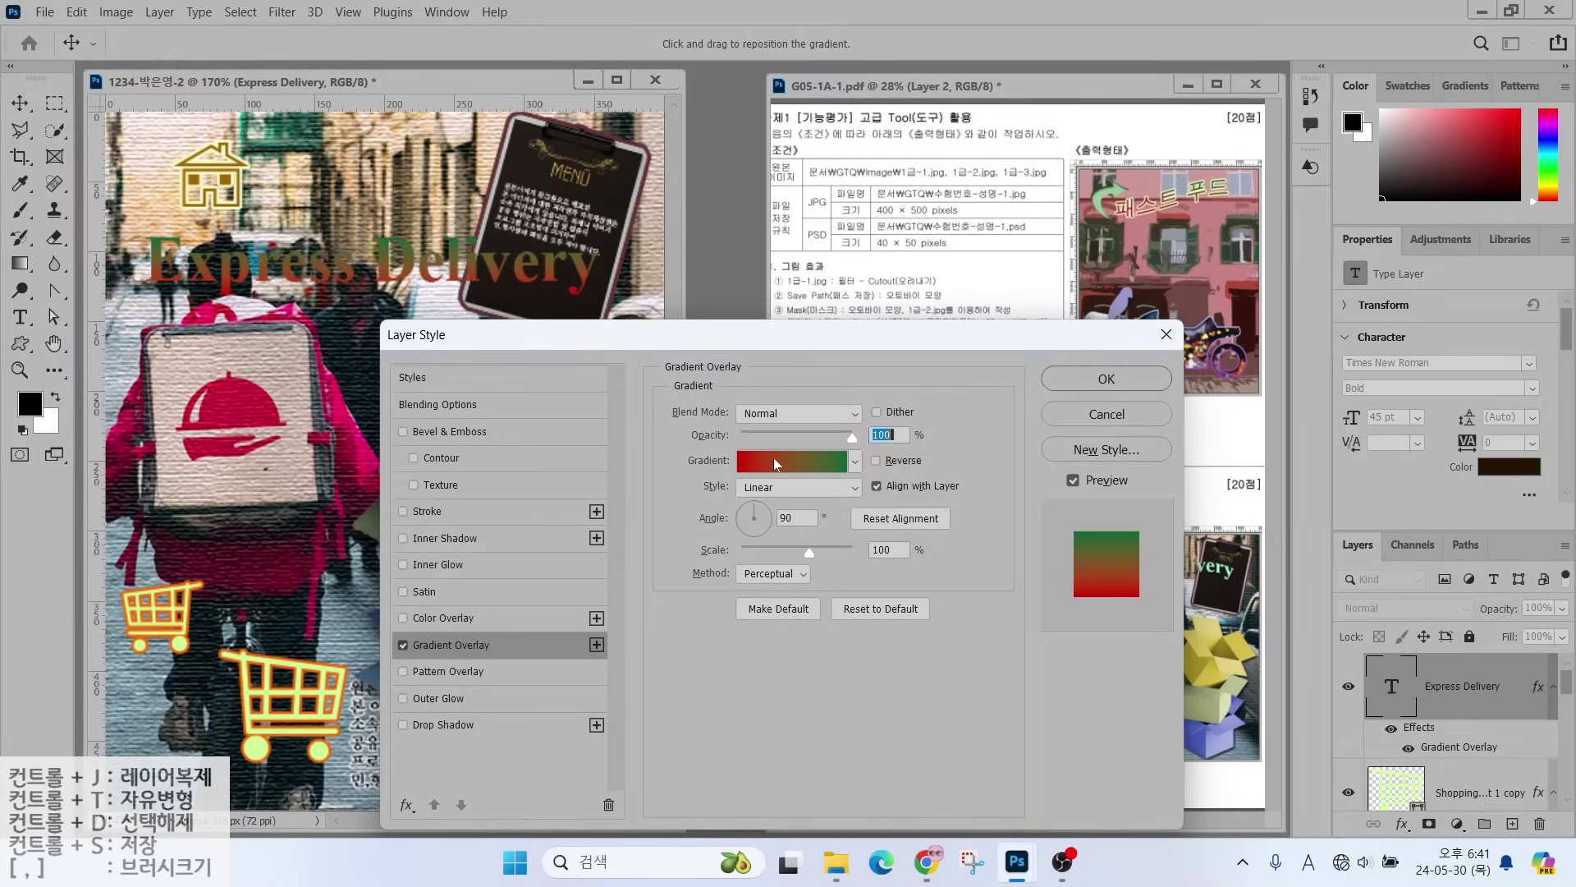
click(773, 457)
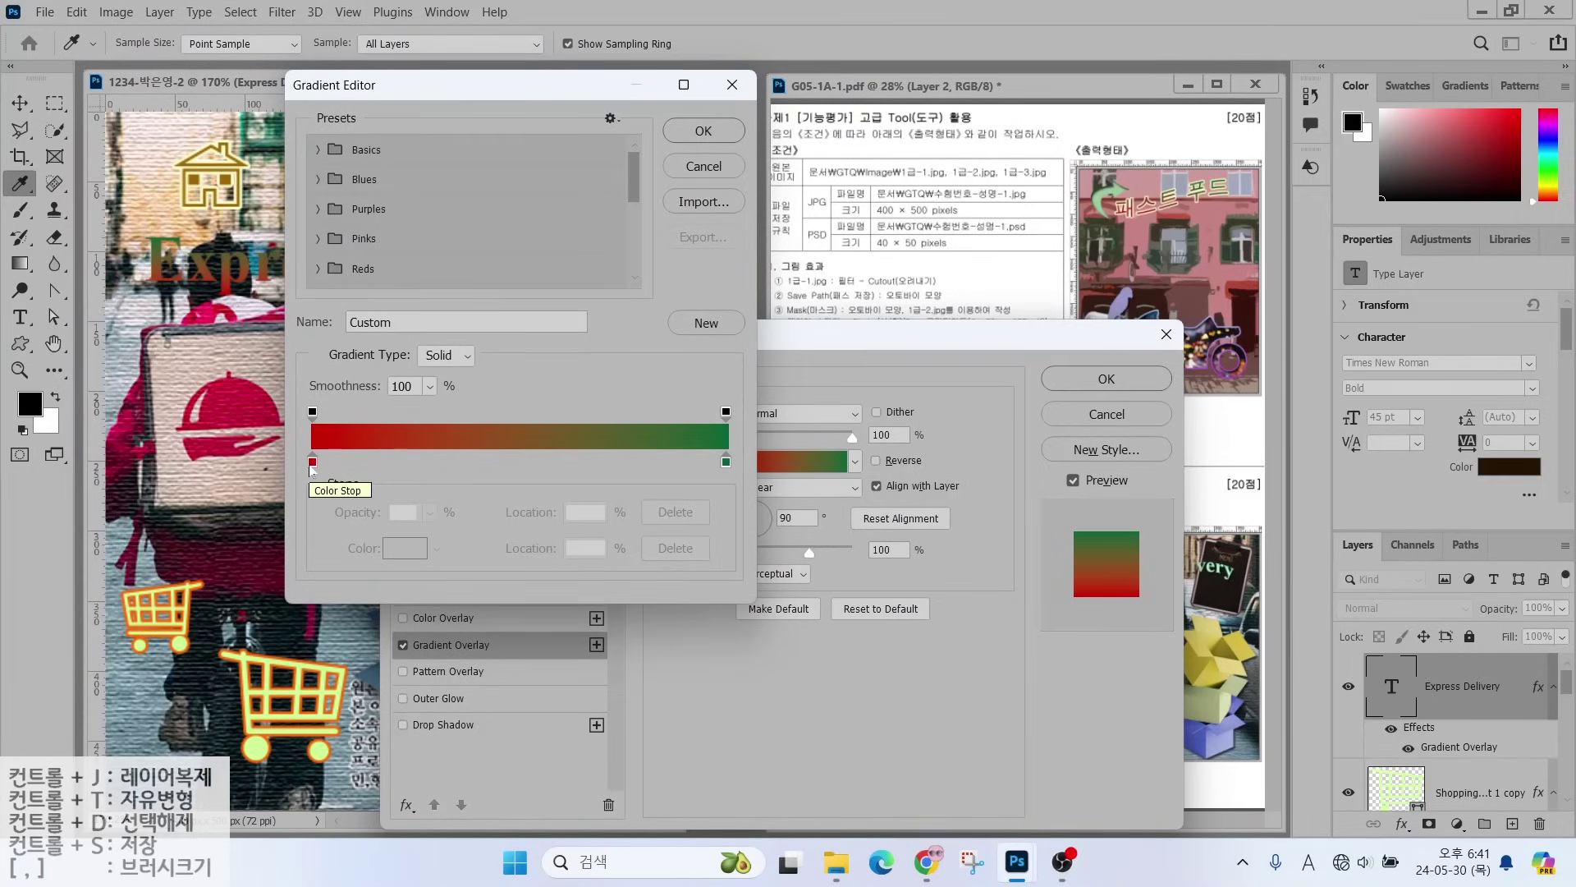
click(312, 463)
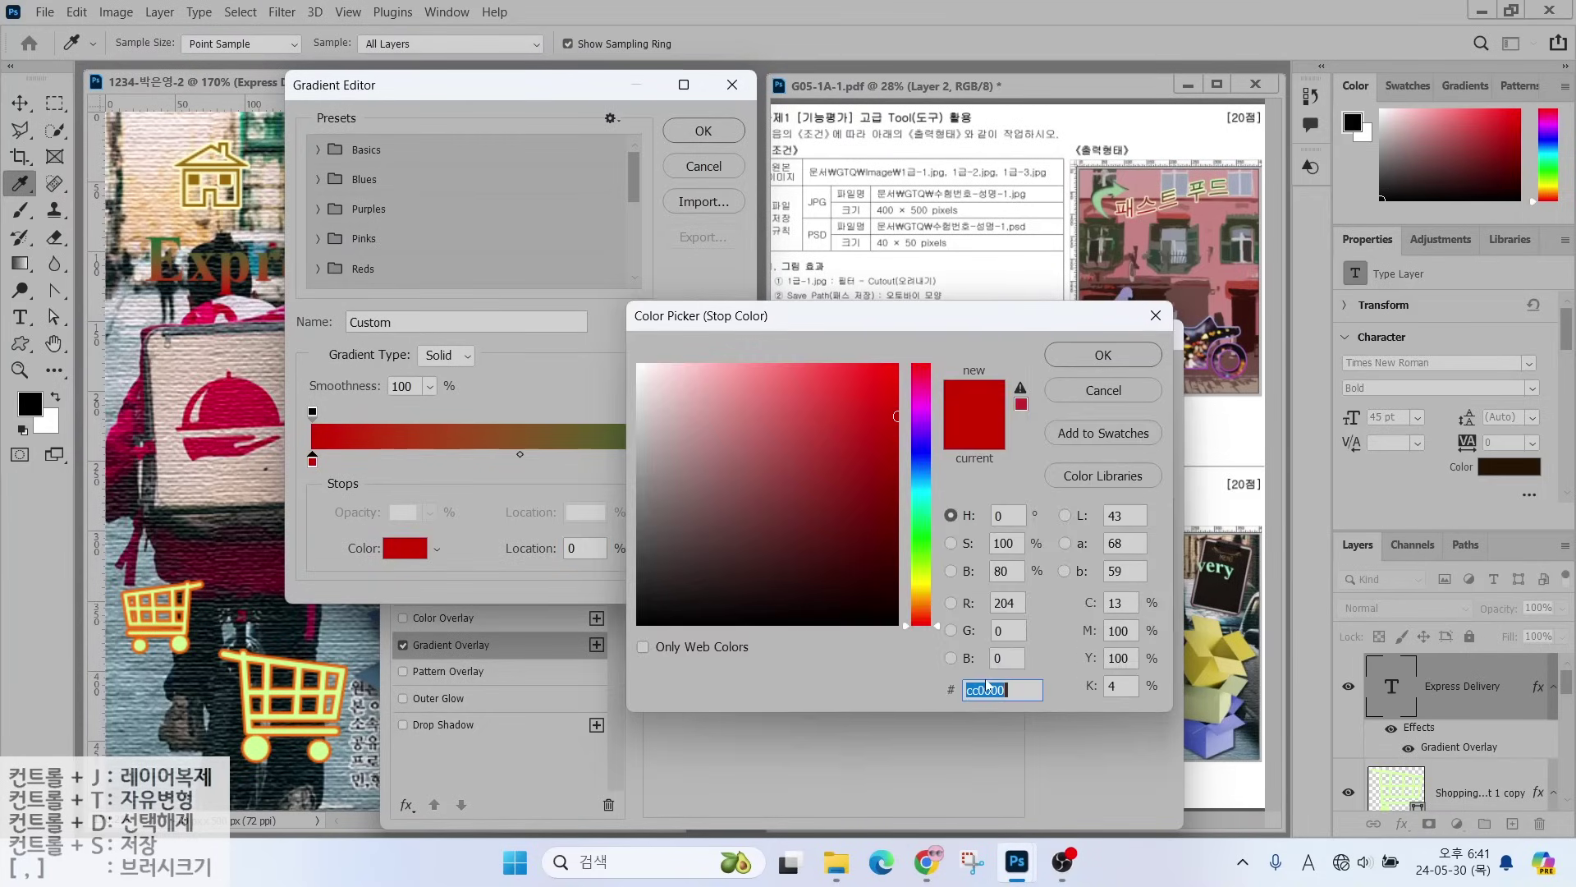
text(ff6666)
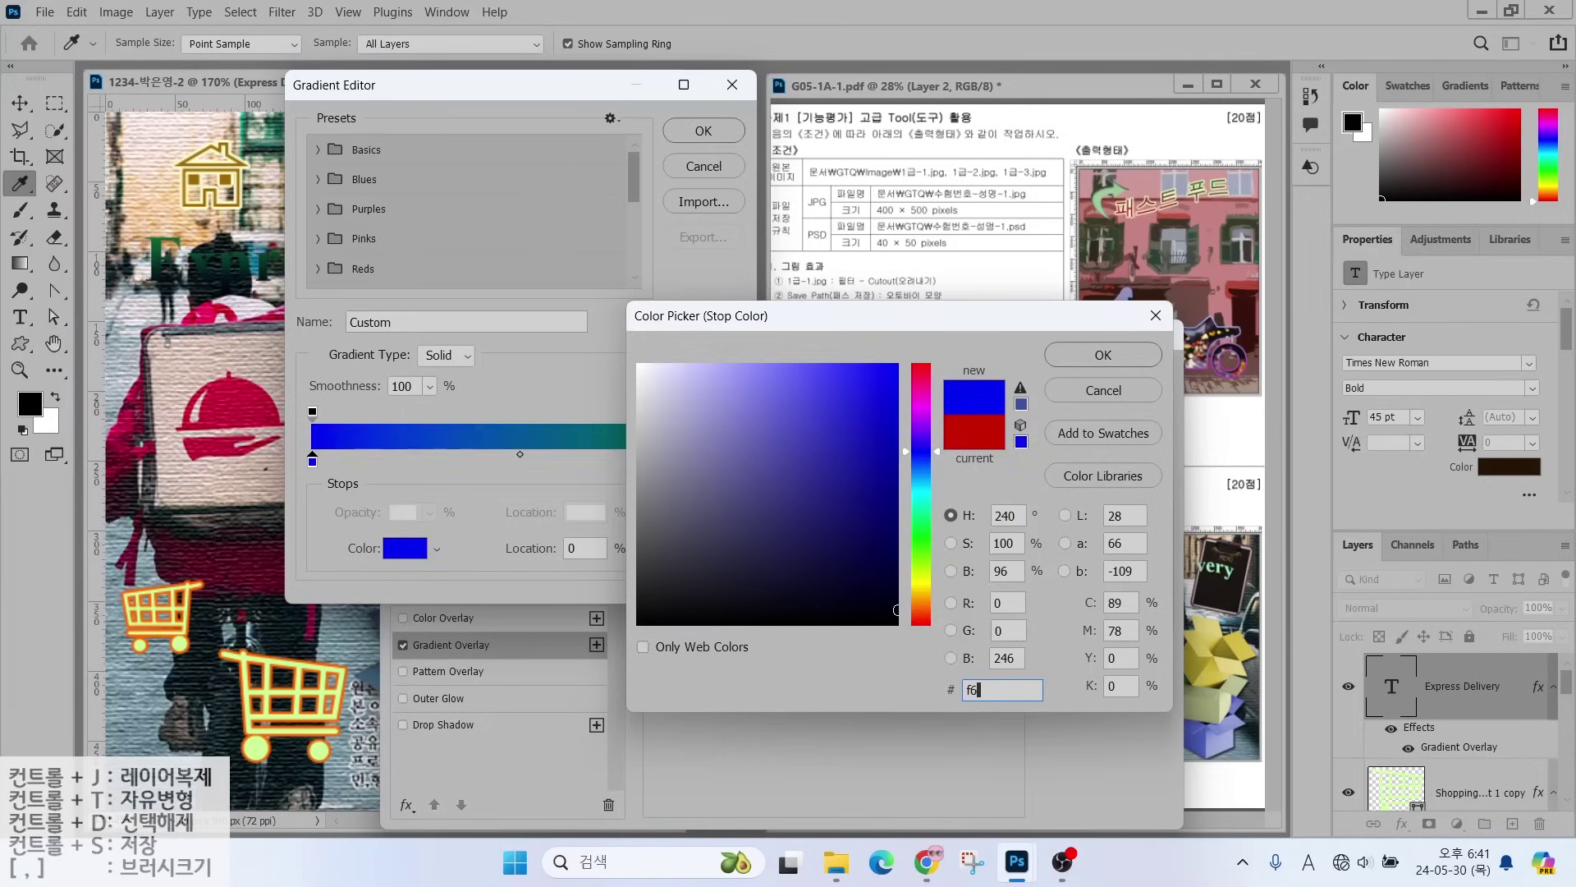
key(Return)
click(725, 459)
double_click(725, 460)
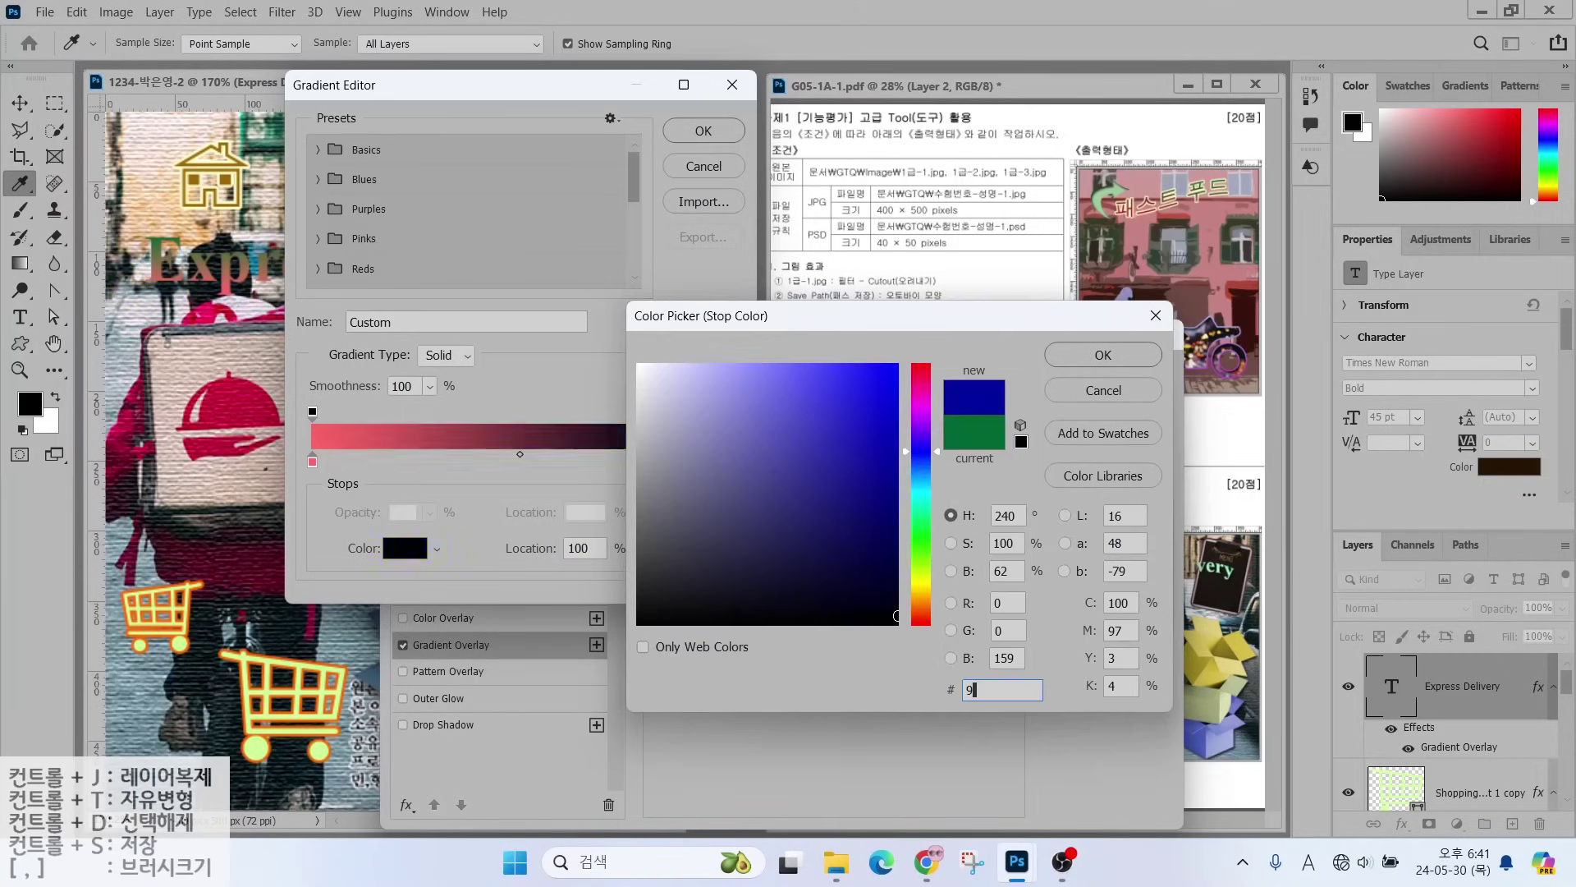
text(99ffcc)
key(Return)
click(690, 133)
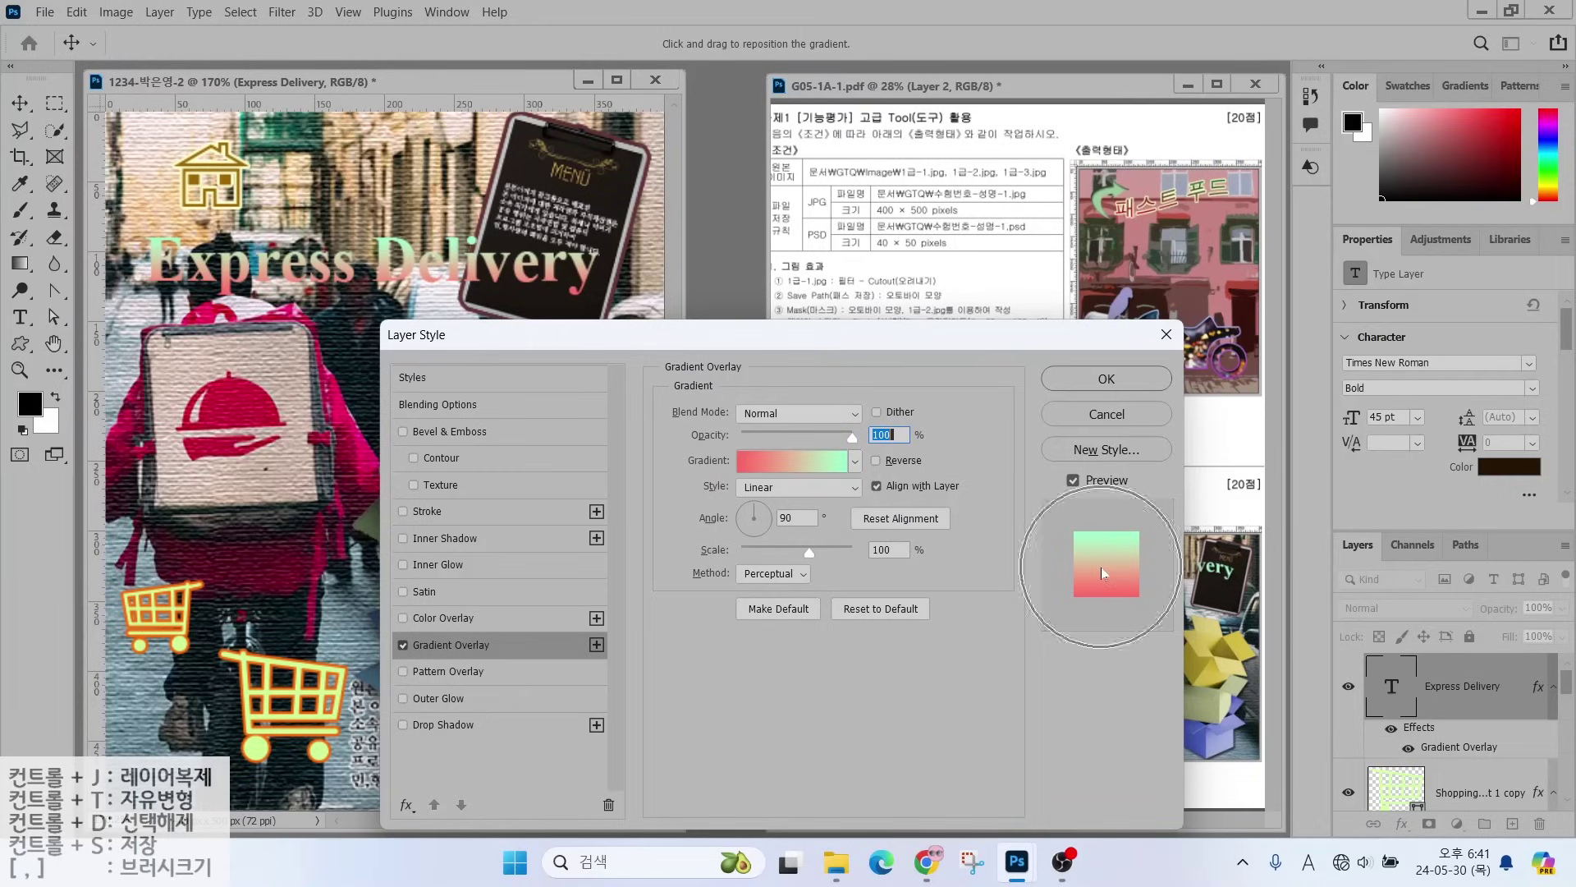
- Make the gradient Reflected at a 0° angle, add a Drop Shadow, and apply the effects
drag(756, 509, 776, 527)
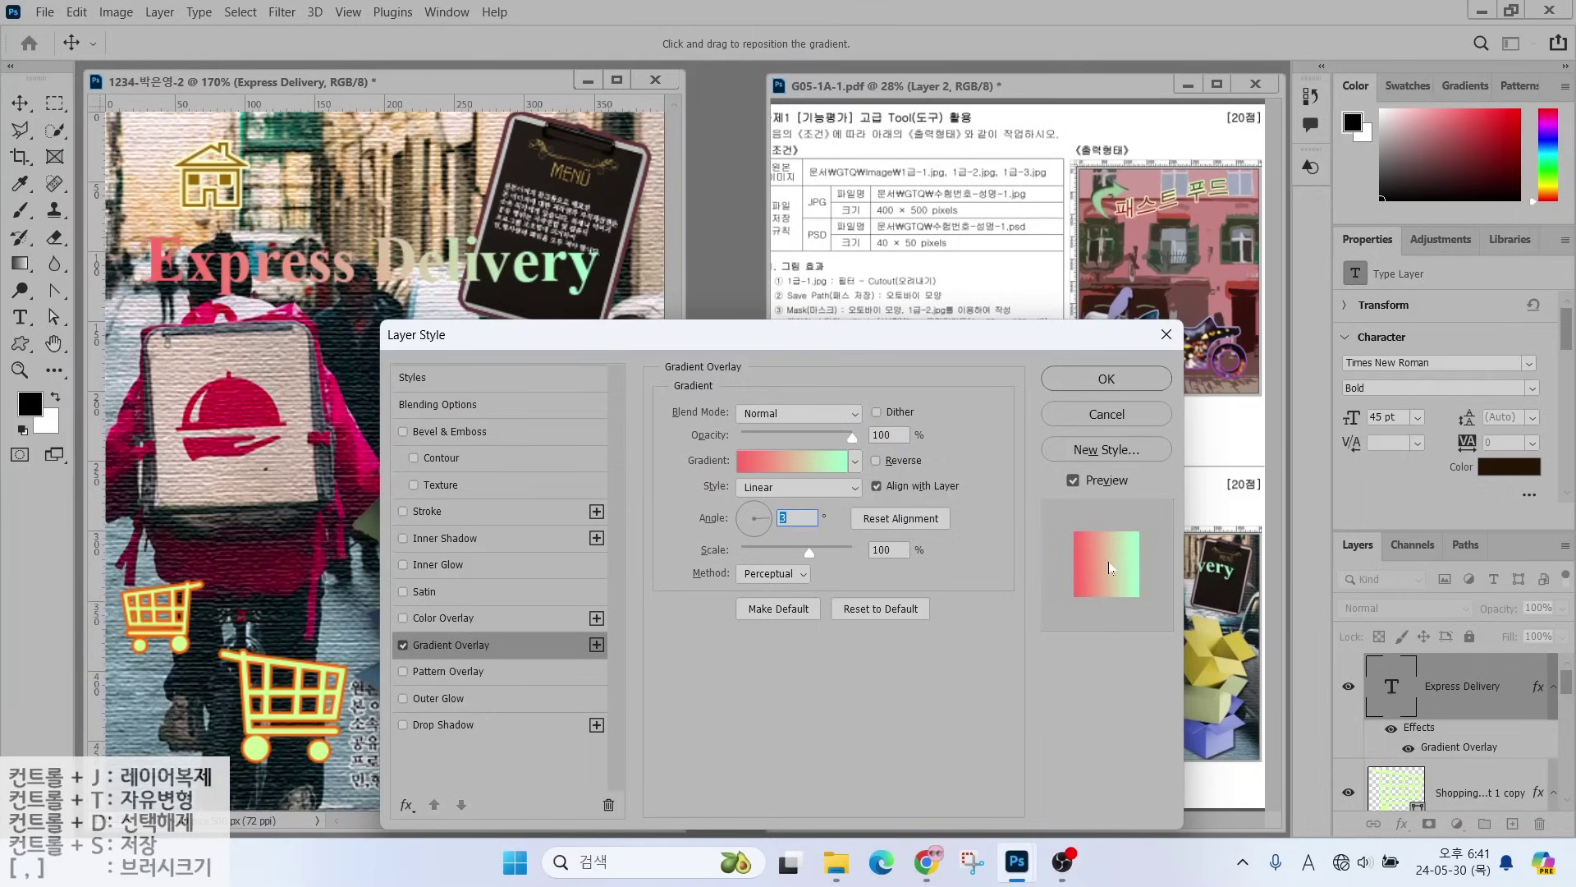
key(alt)
drag(920, 332, 760, 332)
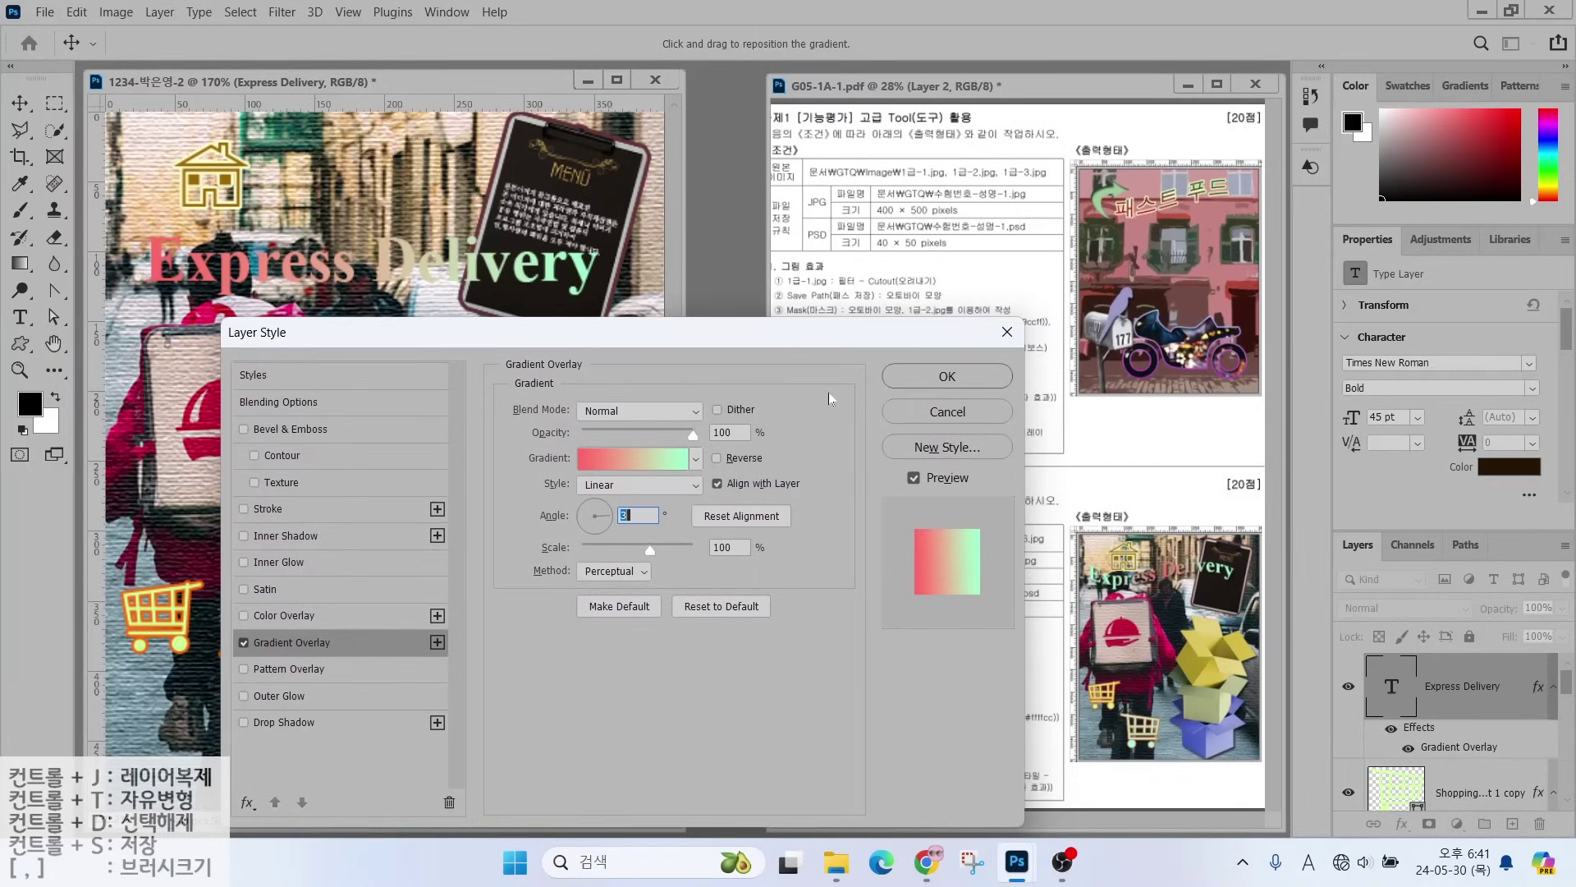
mouse_move(1192, 599)
mouse_down()
mouse_move(1132, 588)
mouse_move(1161, 555)
mouse_move(1179, 595)
mouse_up()
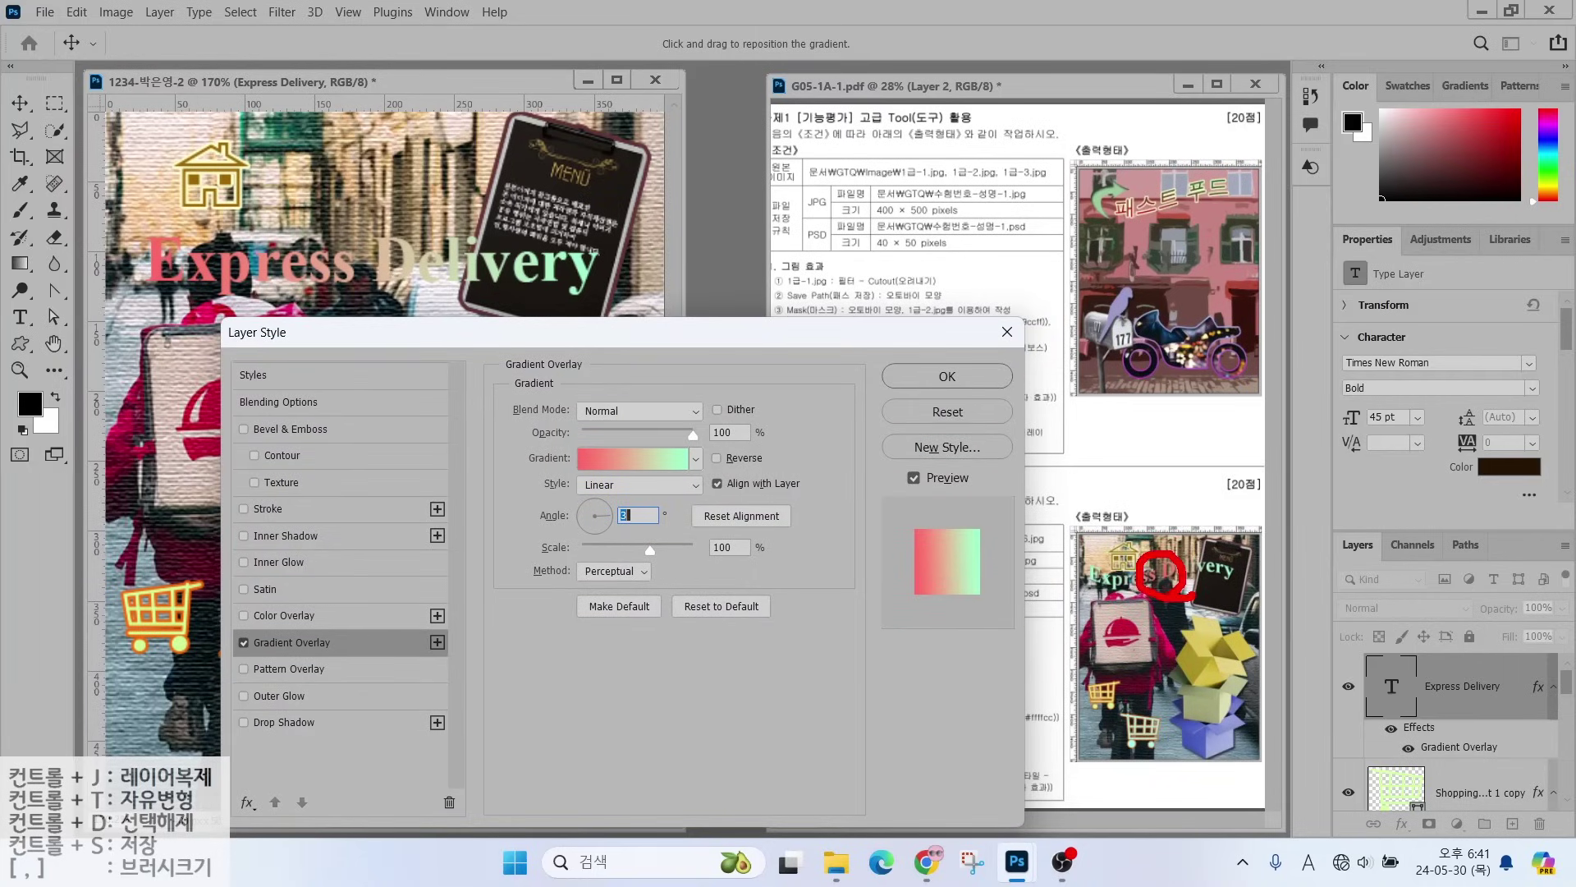
drag(1028, 526, 1077, 573)
drag(1323, 535, 1256, 566)
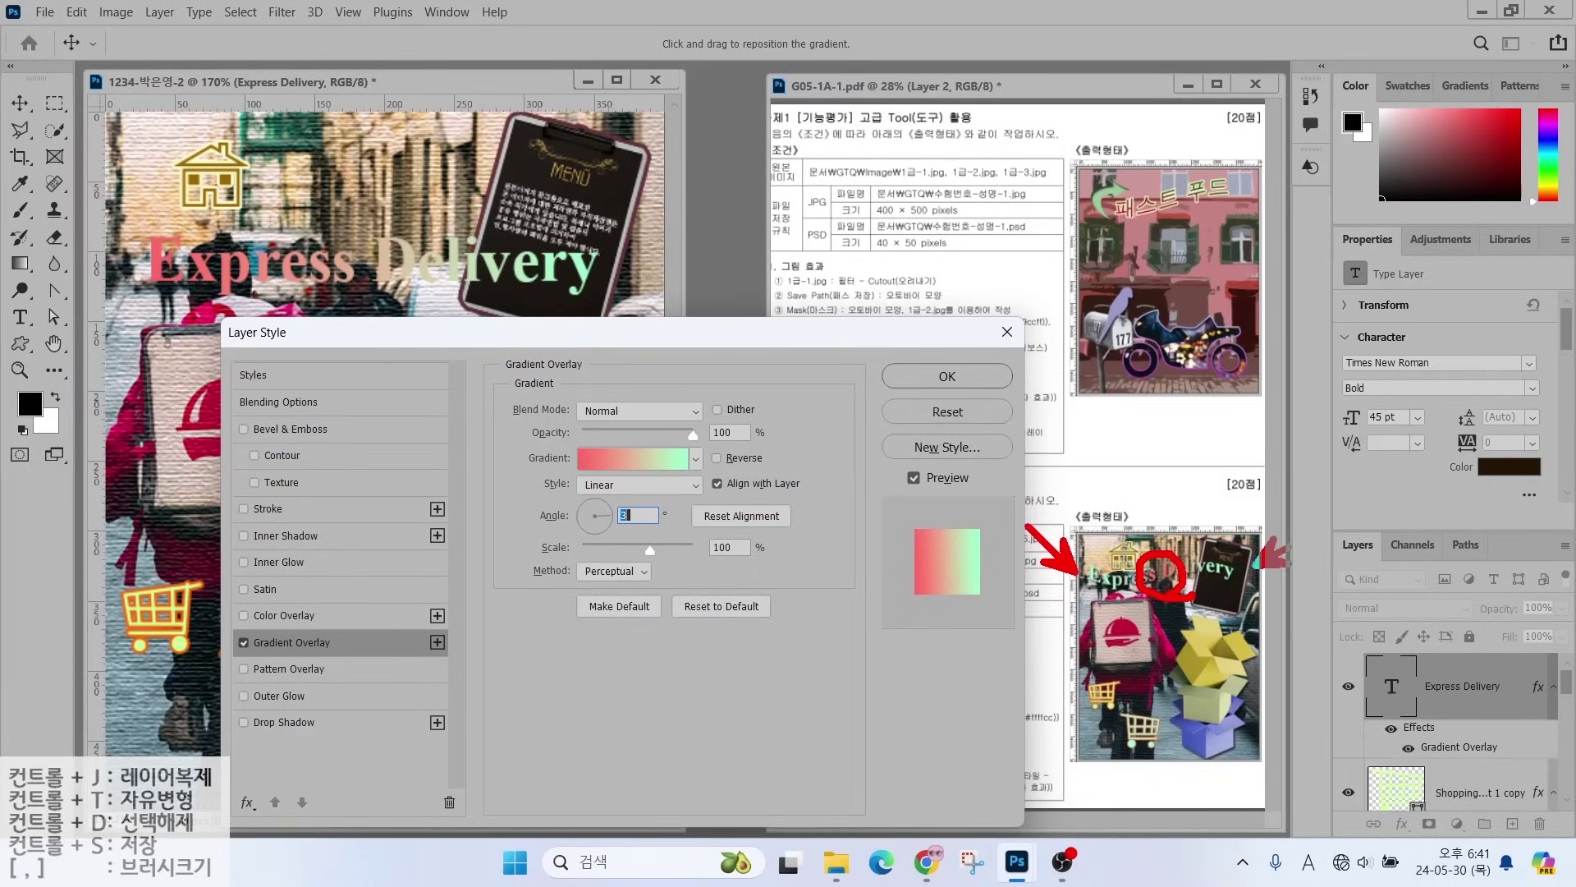
key(Escape)
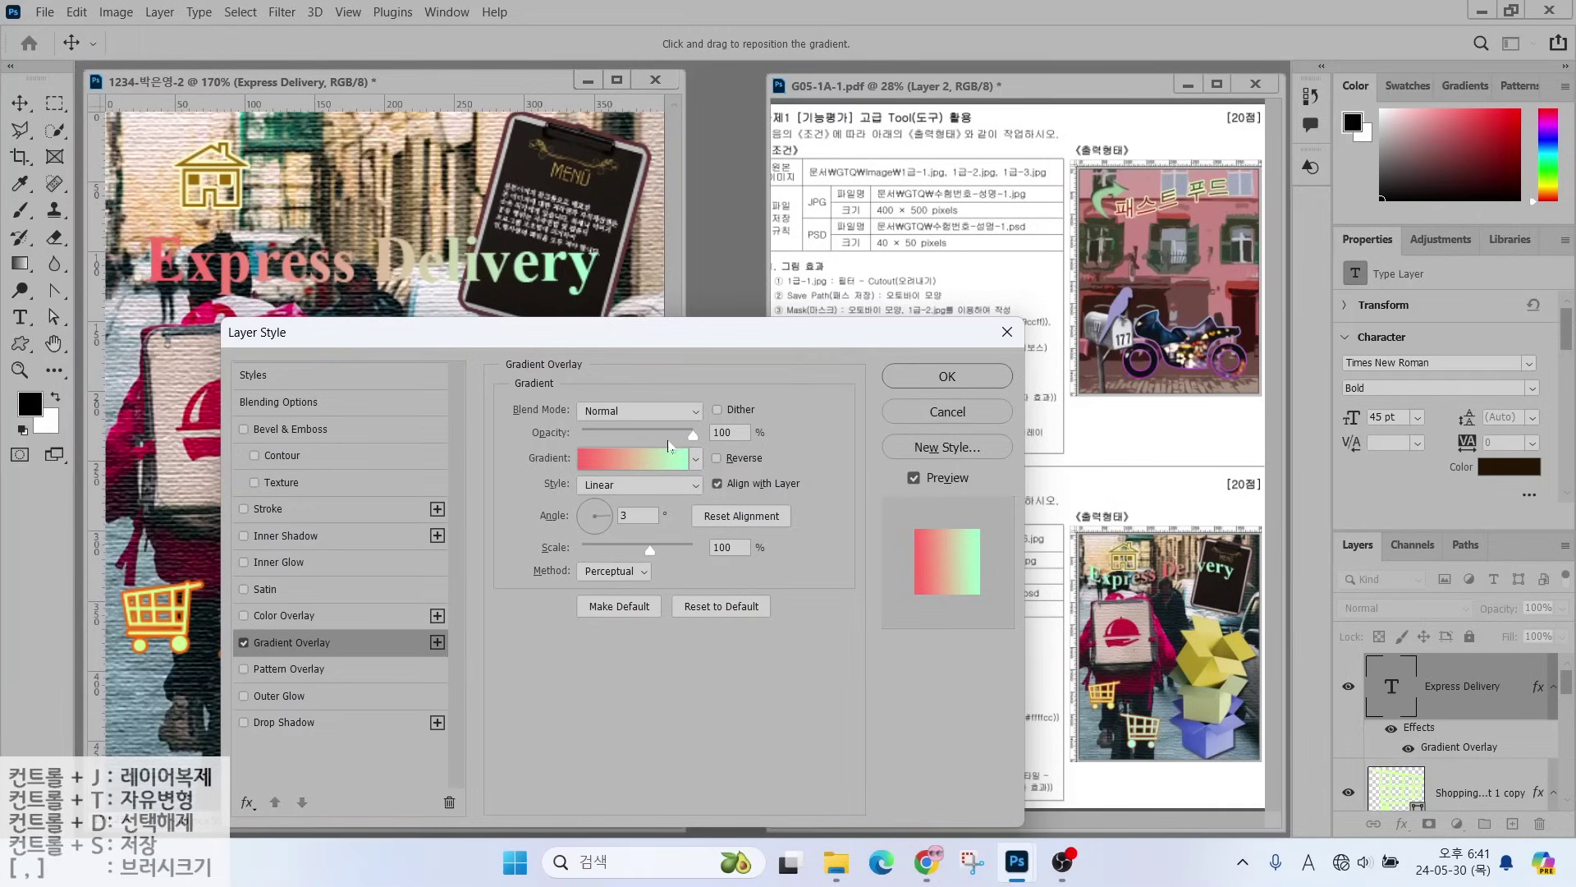
click(633, 486)
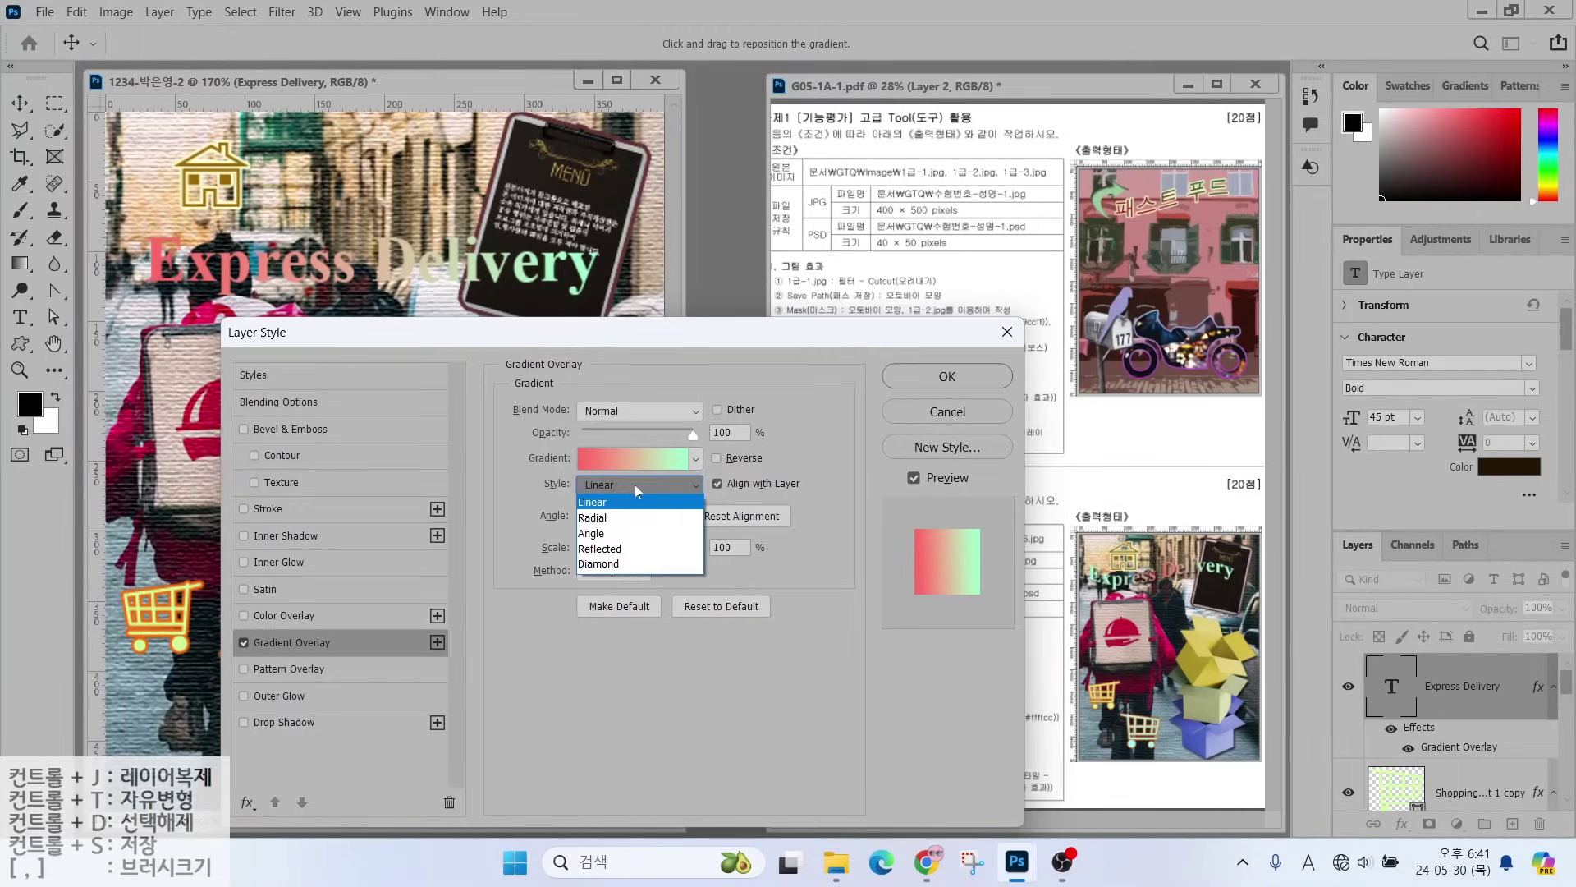
click(620, 548)
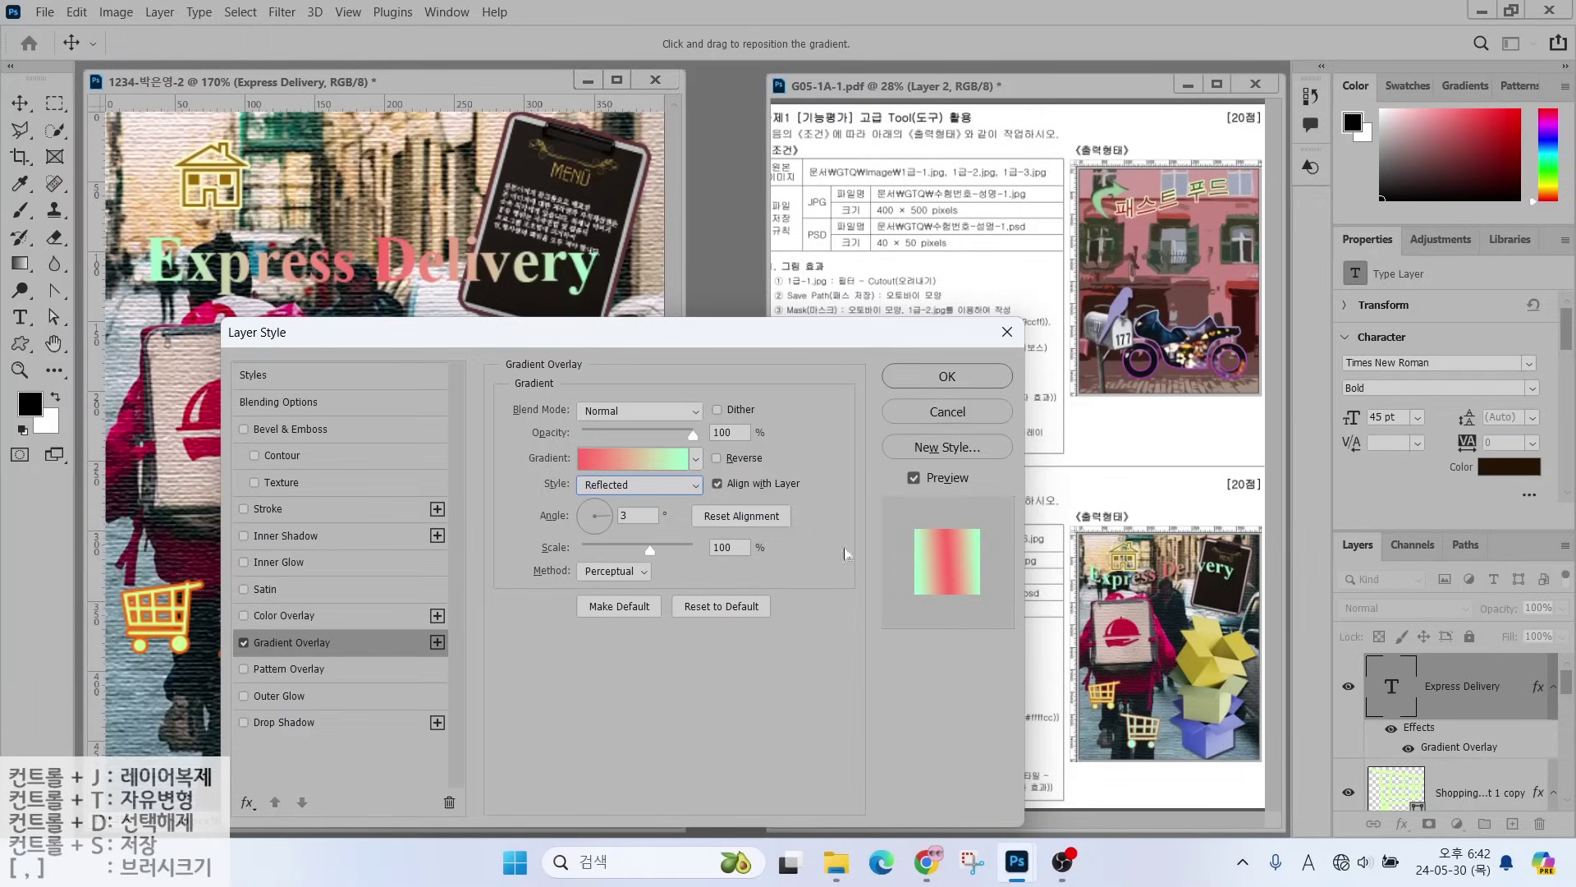
click(585, 517)
text(0)
click(304, 722)
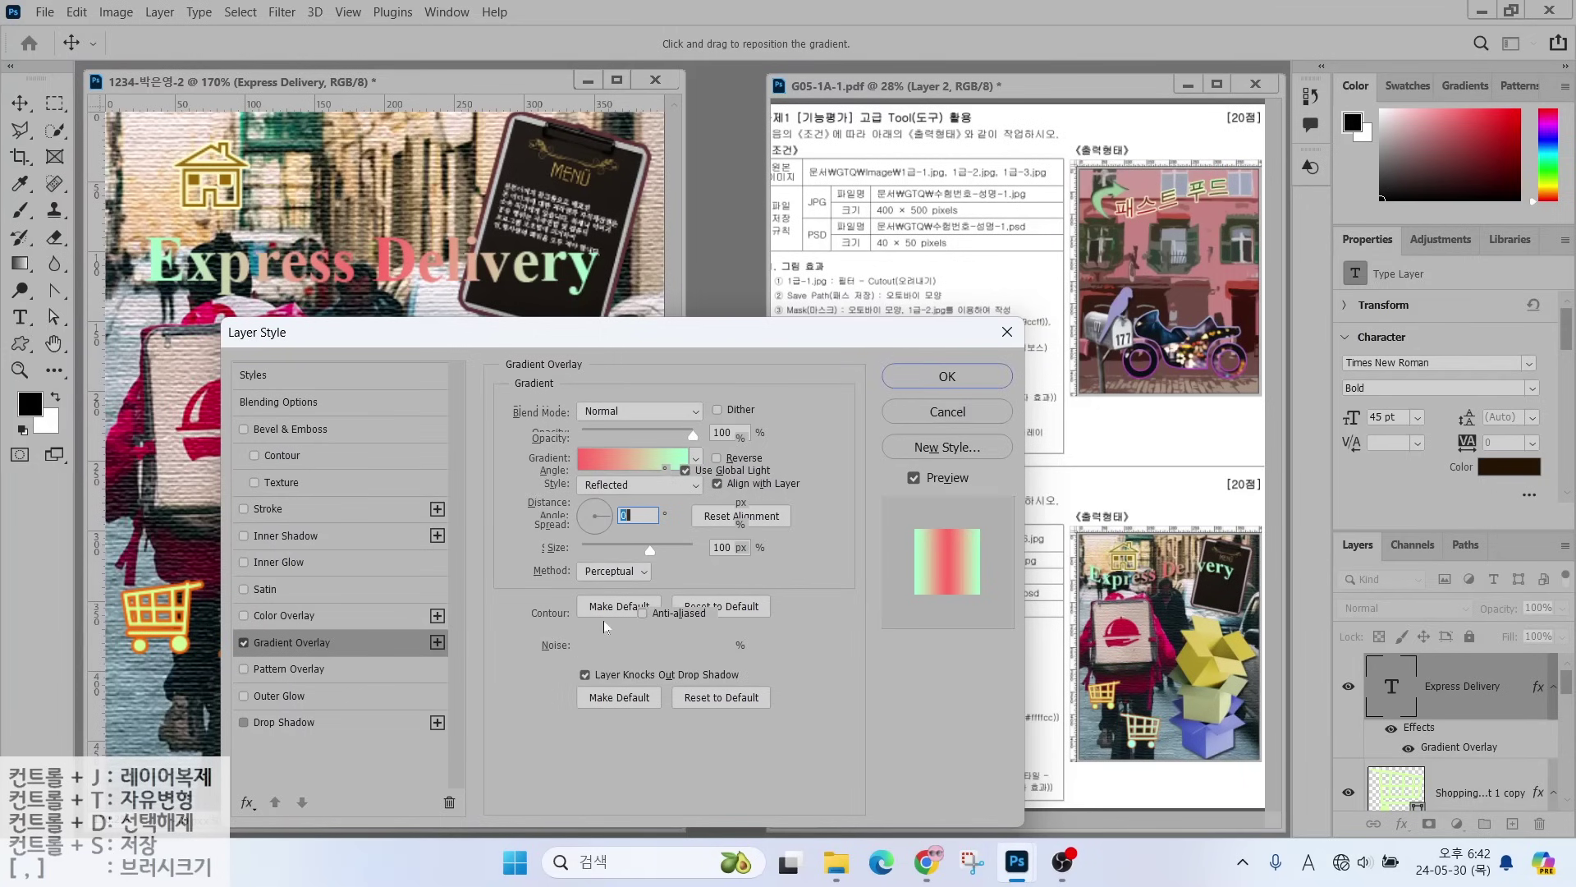
click(944, 378)
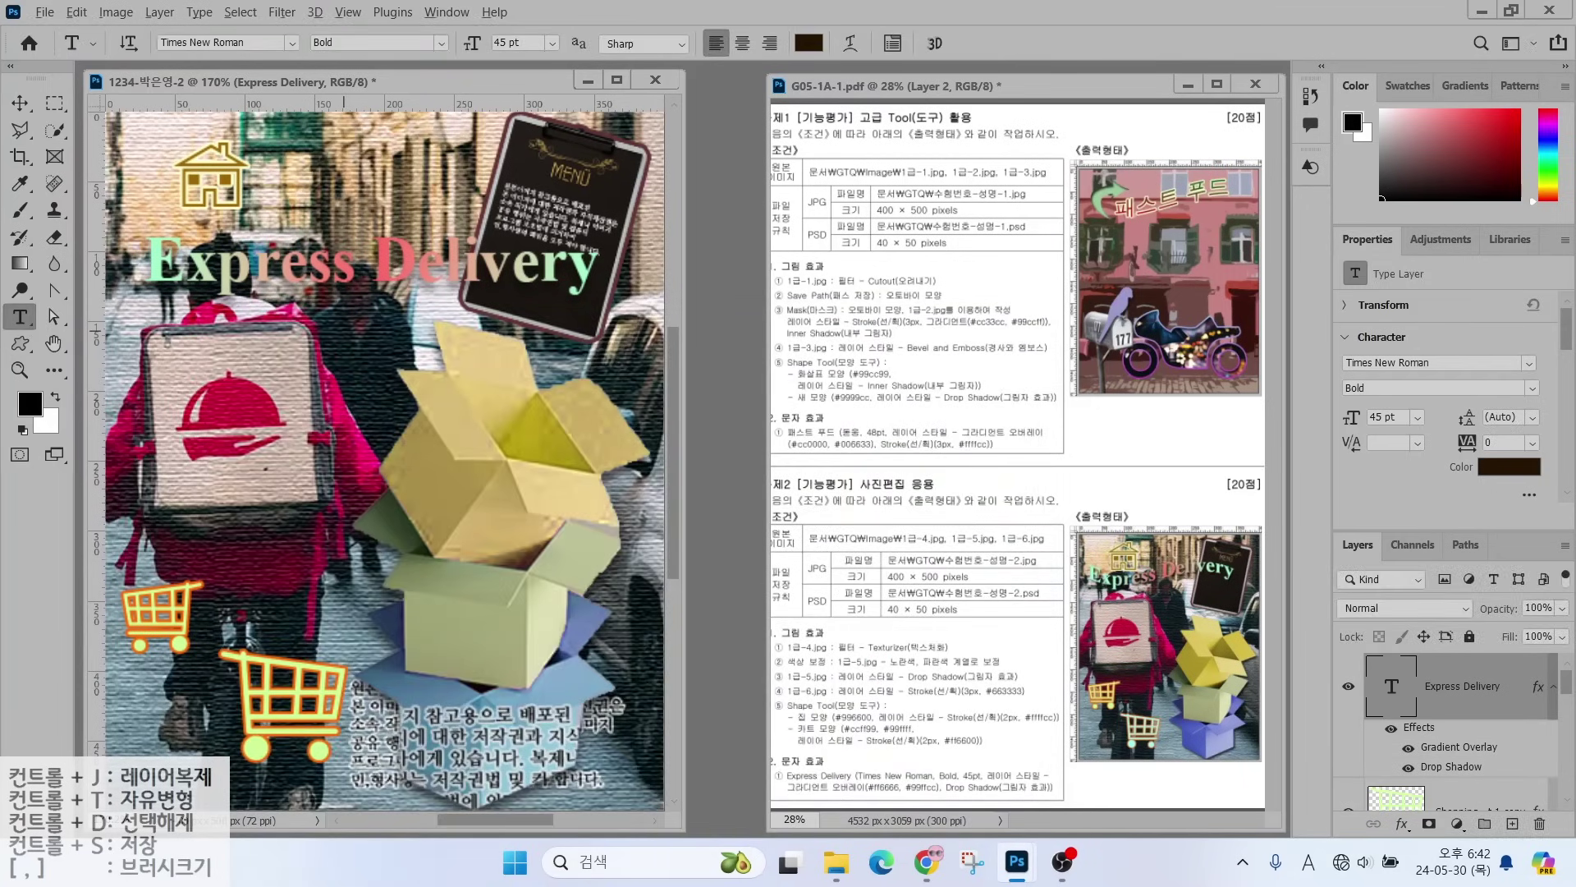
- Warp the Express Delivery title with the Flag style at a -49 bend
mouse_move(1067, 586)
mouse_down()
mouse_move(1107, 603)
mouse_move(1227, 593)
mouse_up()
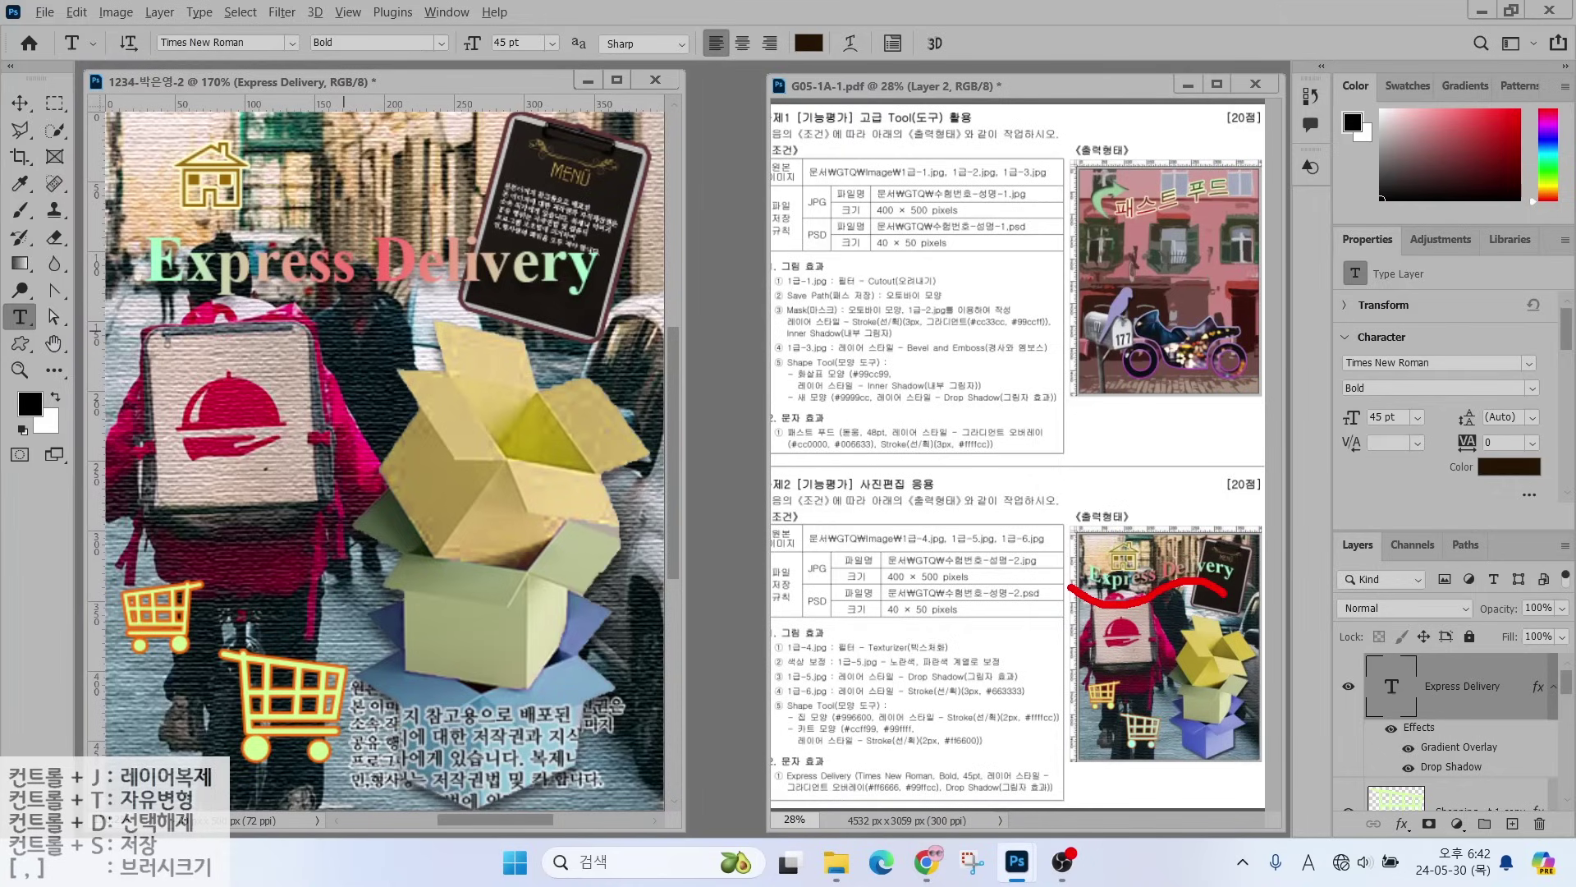
mouse_move(863, 74)
mouse_down()
mouse_move(825, 33)
mouse_move(891, 68)
mouse_move(866, 55)
mouse_up()
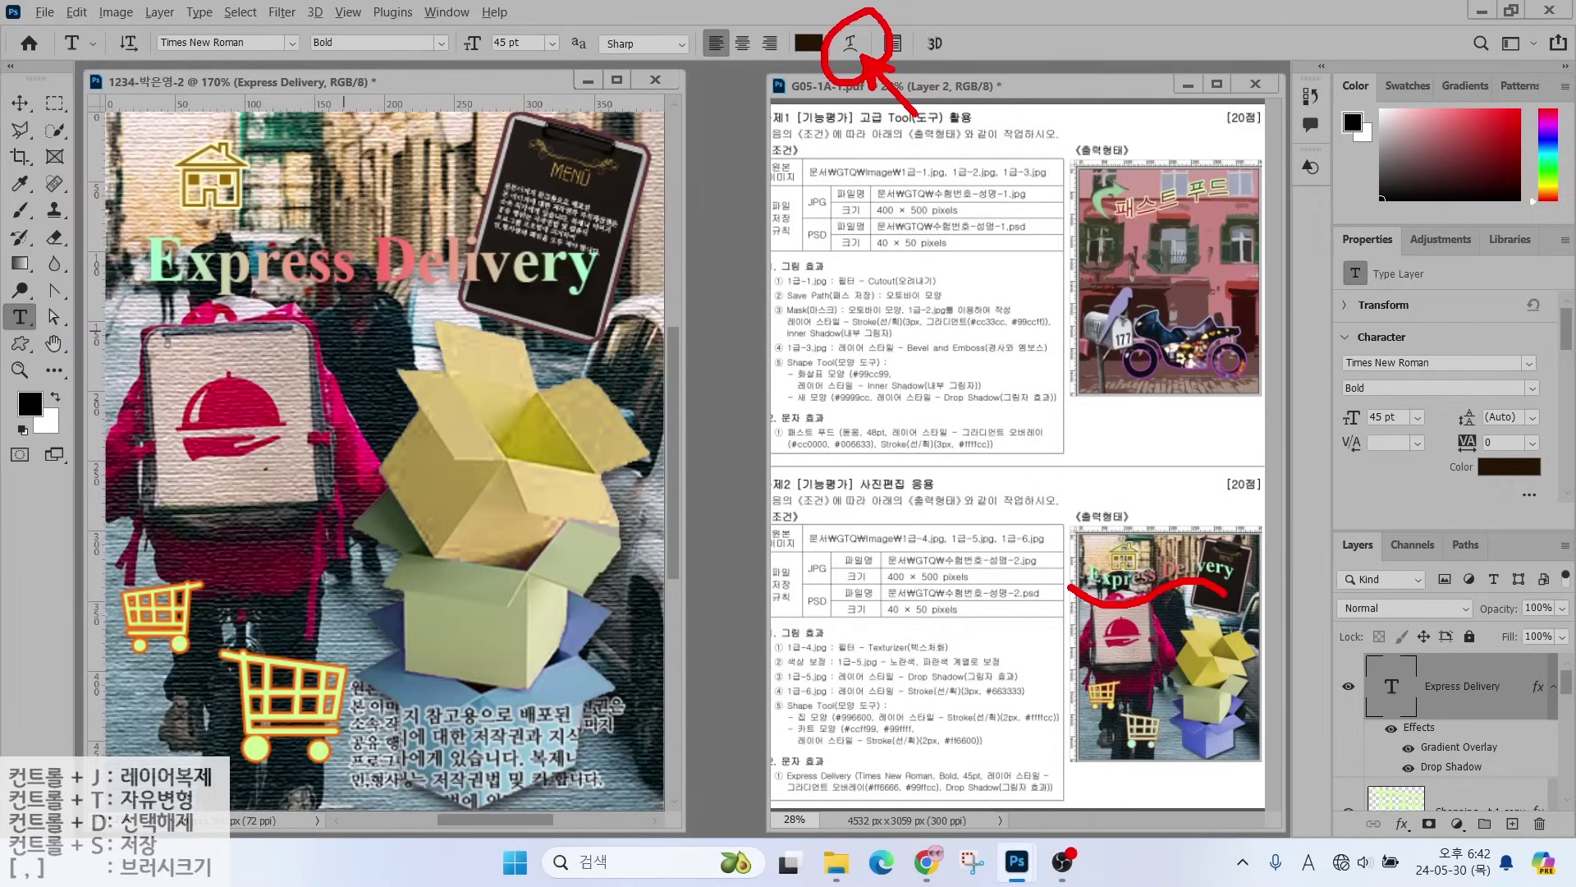
key(Escape)
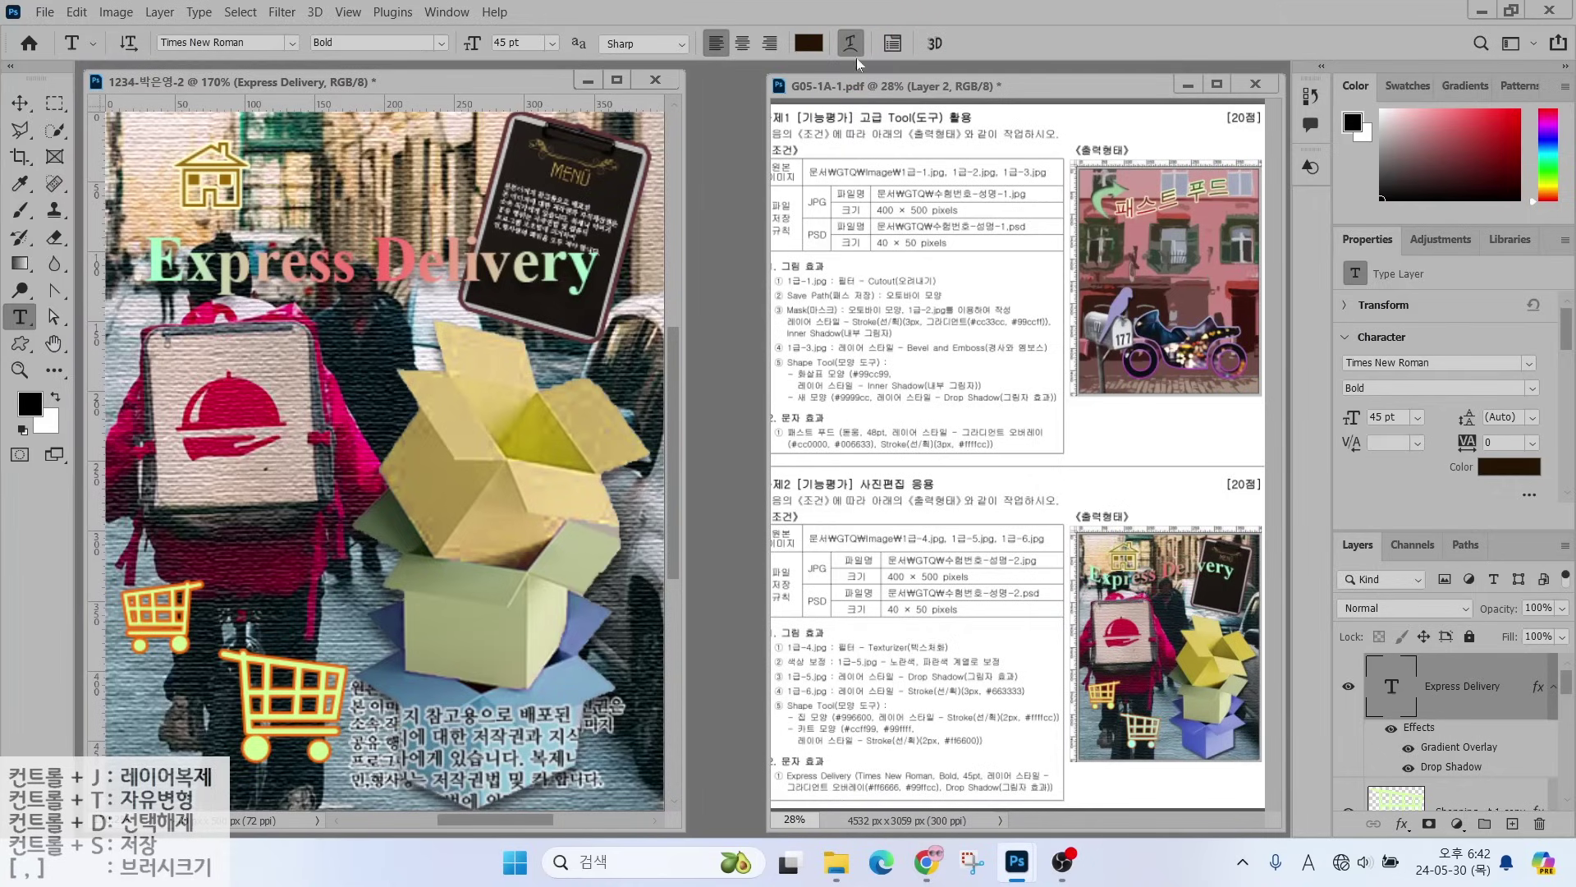
click(850, 43)
click(1038, 171)
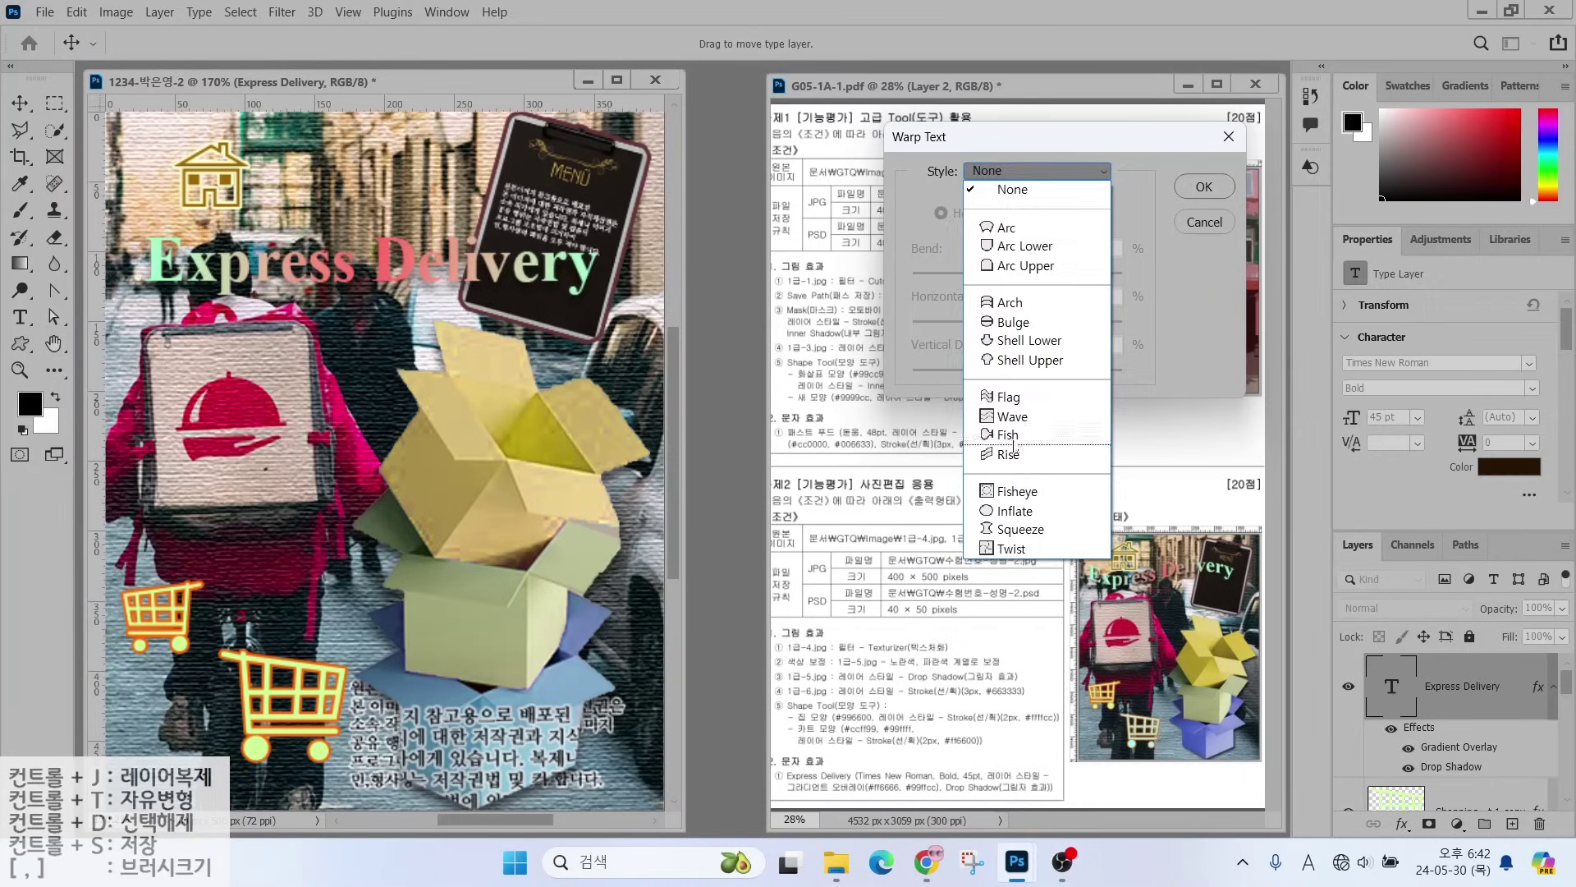
click(993, 402)
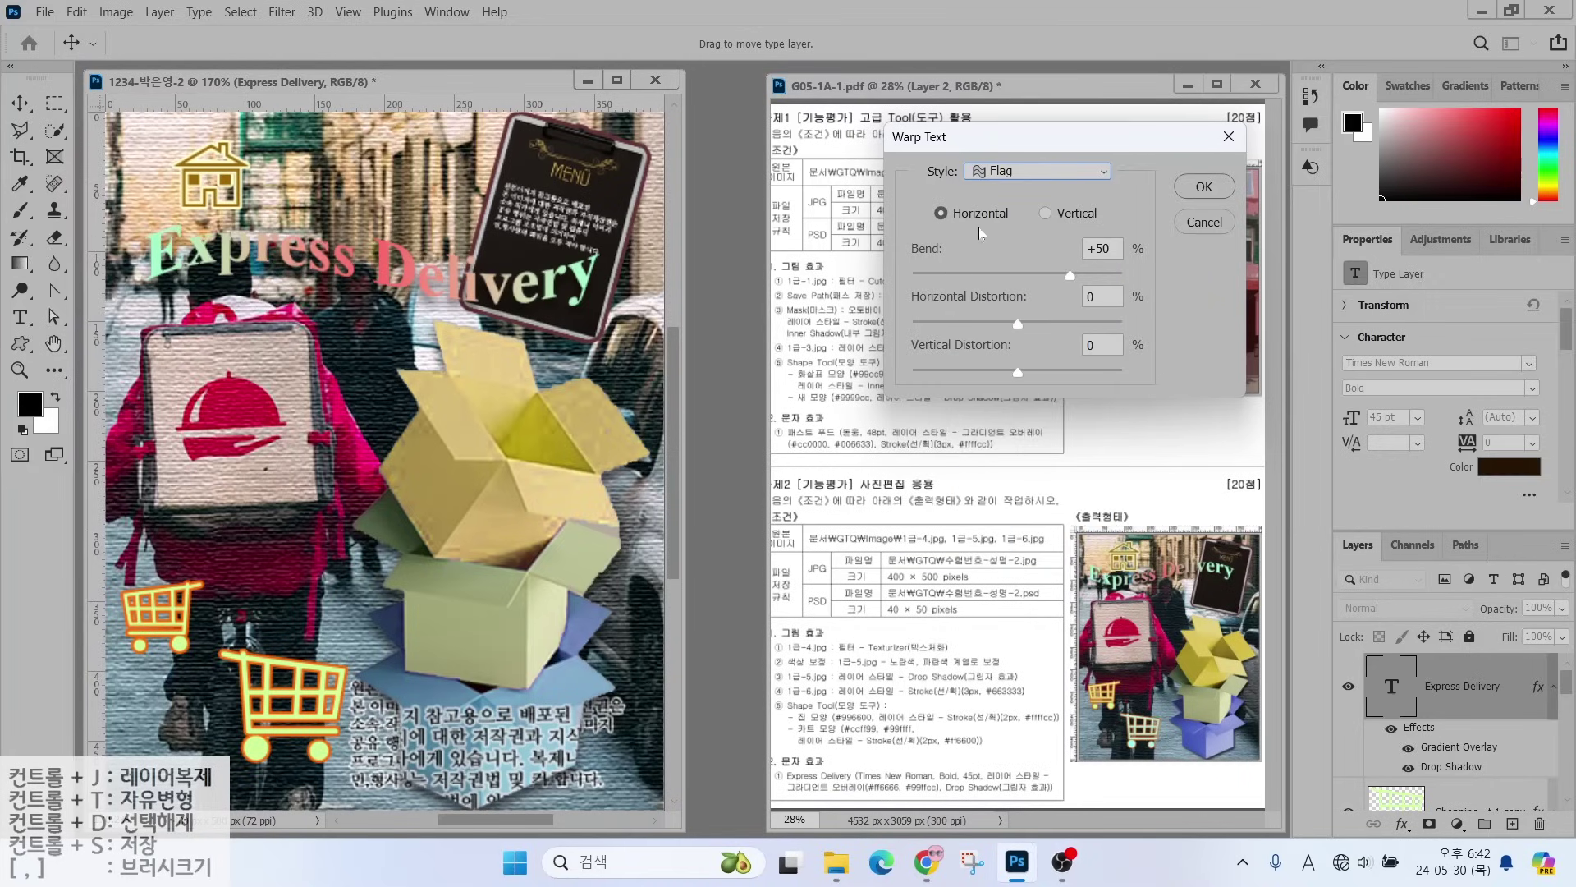
drag(1071, 275, 966, 279)
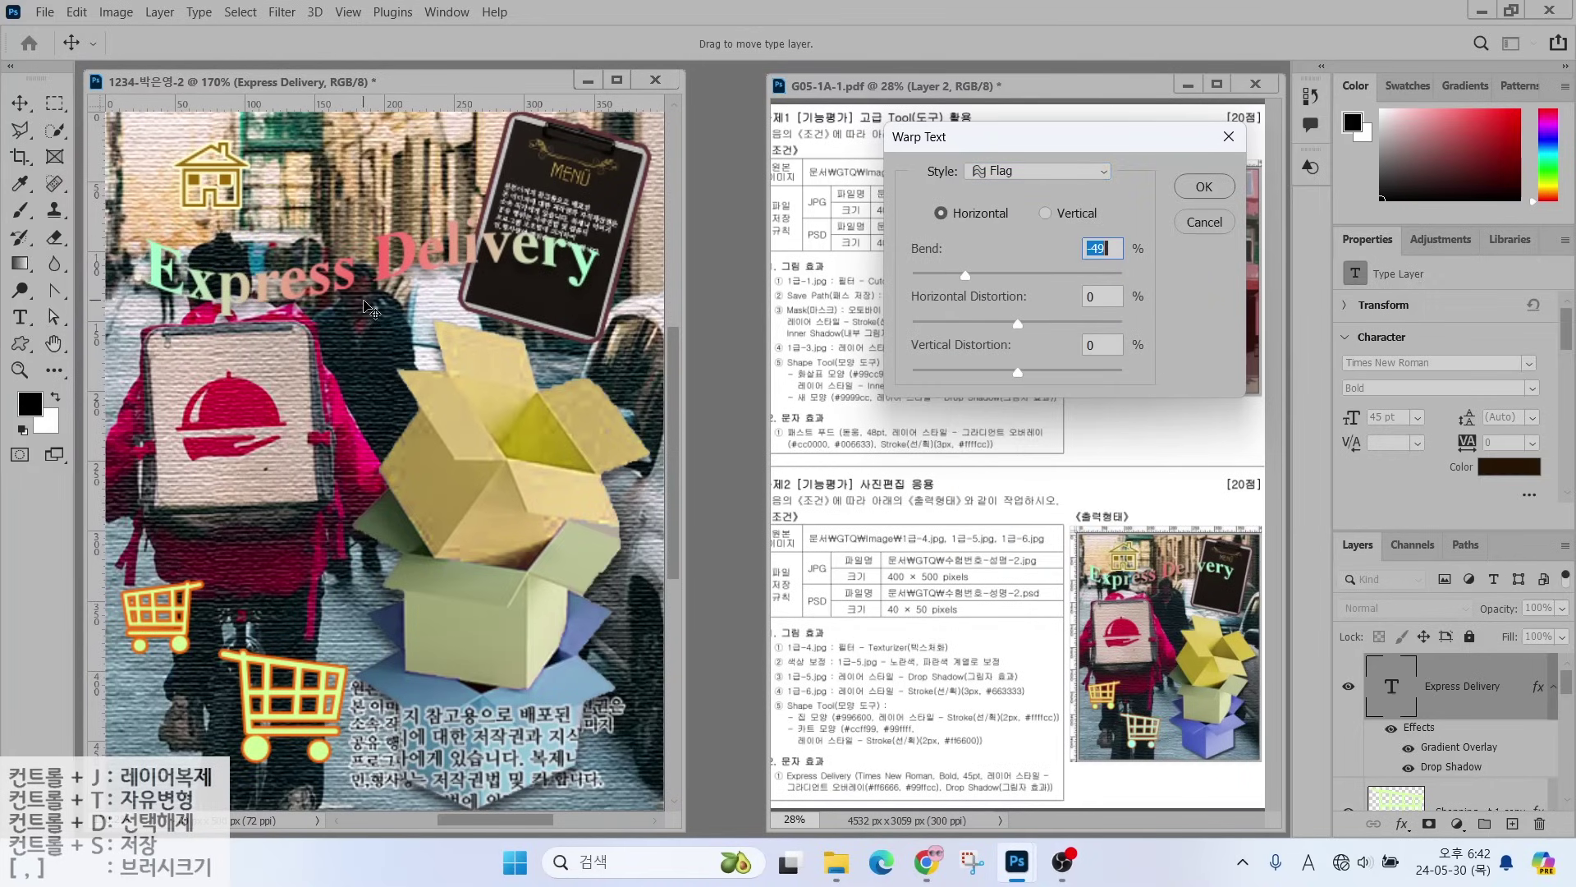
click(1191, 191)
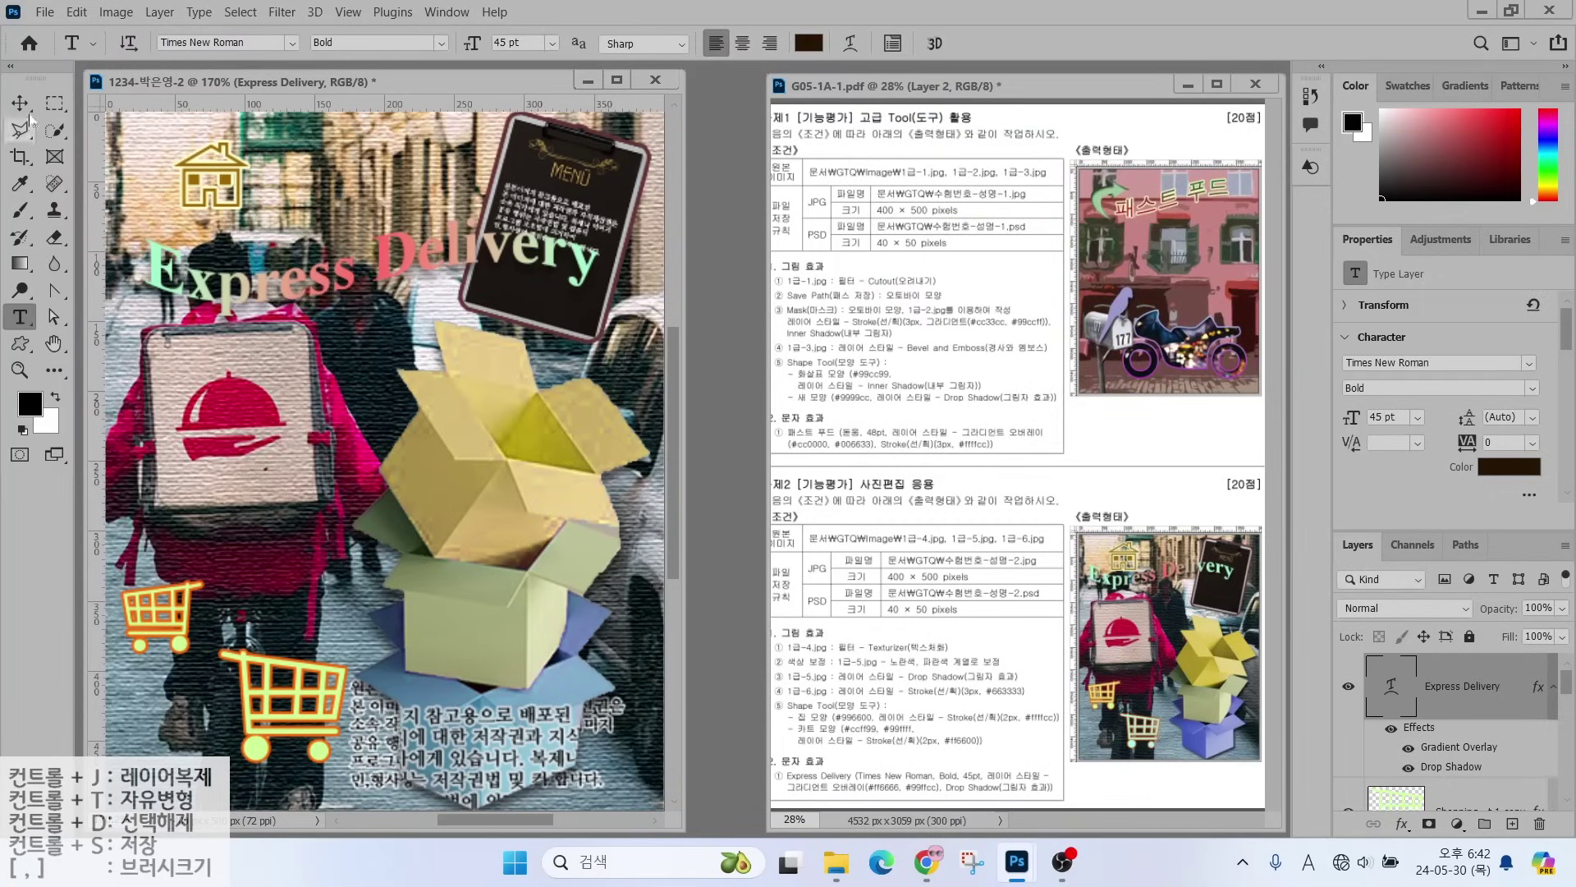
- Move the Express Delivery title up slightly
key(v)
drag(270, 291, 254, 256)
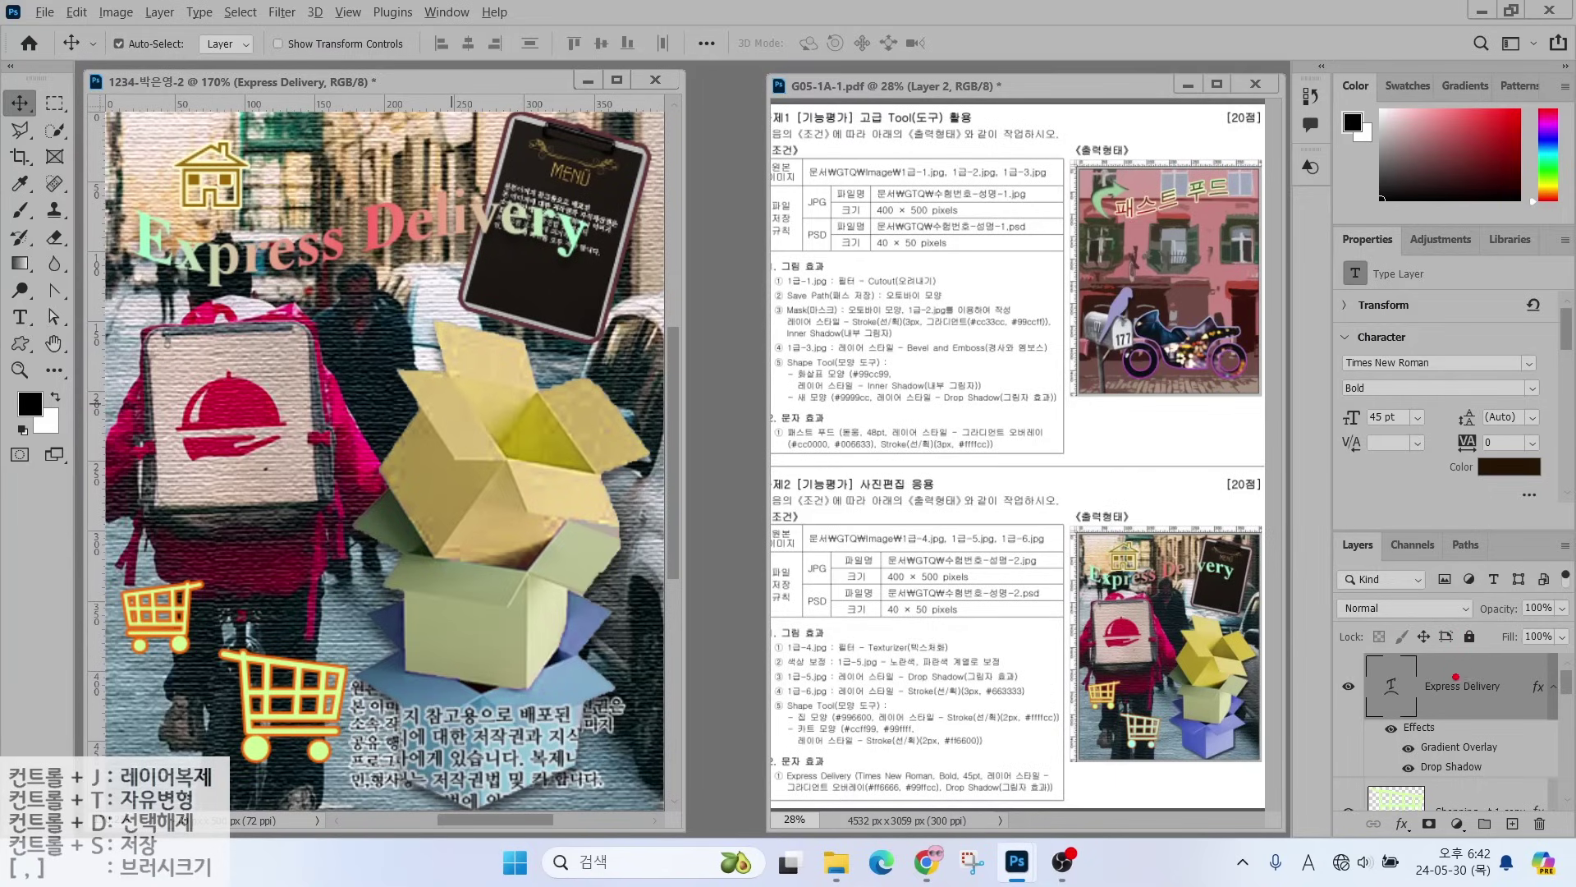
mouse_move(1467, 761)
mouse_down()
mouse_move(1376, 757)
mouse_move(1449, 768)
mouse_up()
drag(1569, 688, 1538, 628)
mouse_move(829, 578)
mouse_down()
mouse_move(811, 547)
mouse_move(834, 574)
mouse_move(996, 585)
mouse_up()
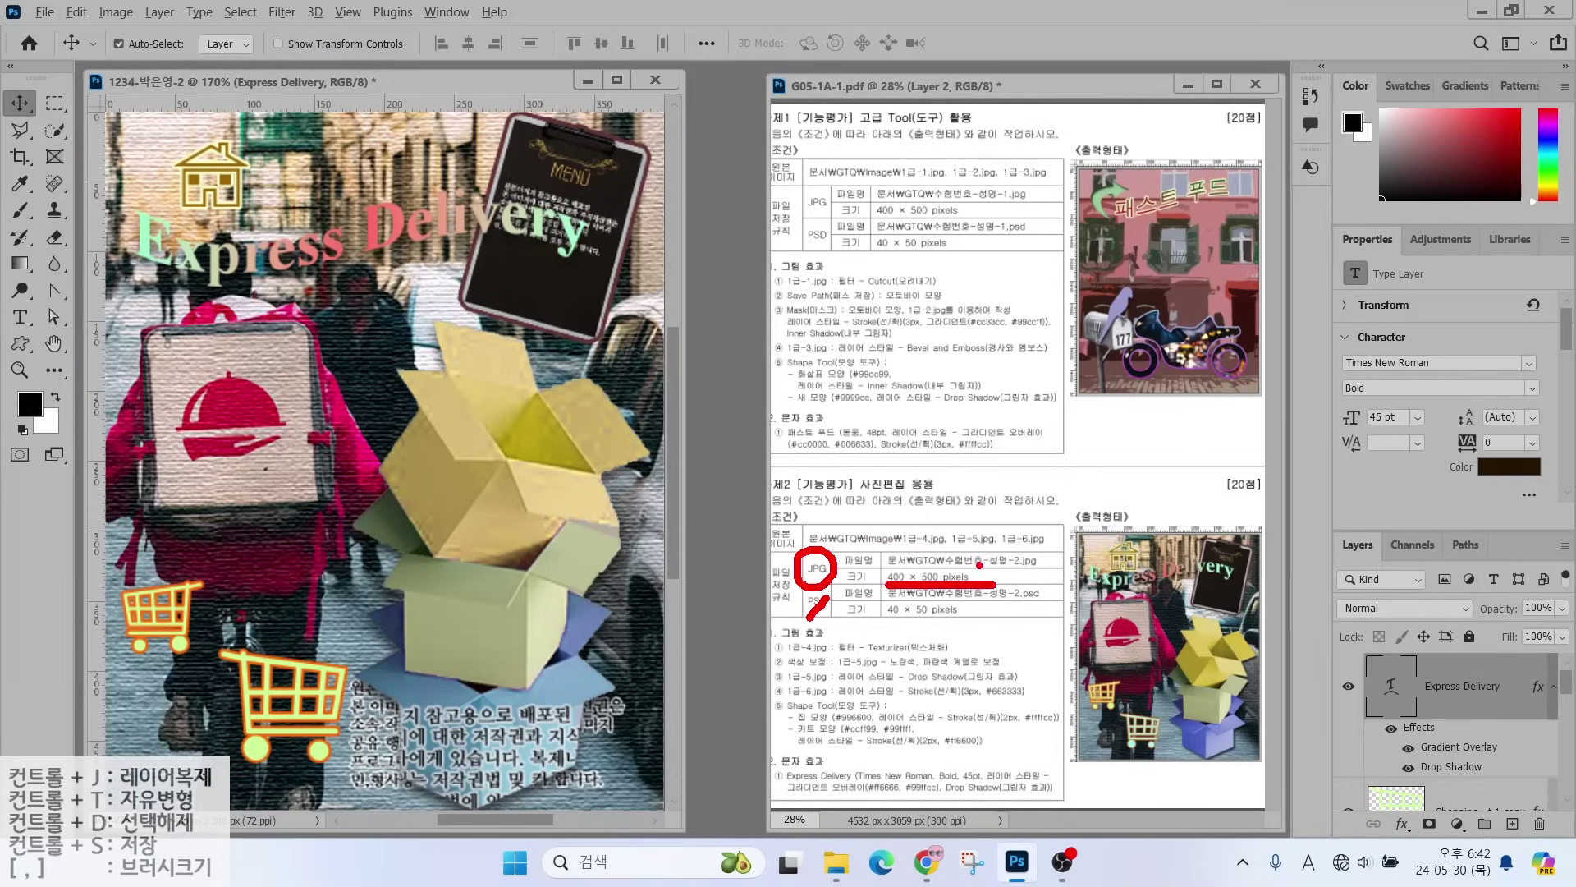
- Start a Save As toward the GTQ folder, then cancel it
click(45, 11)
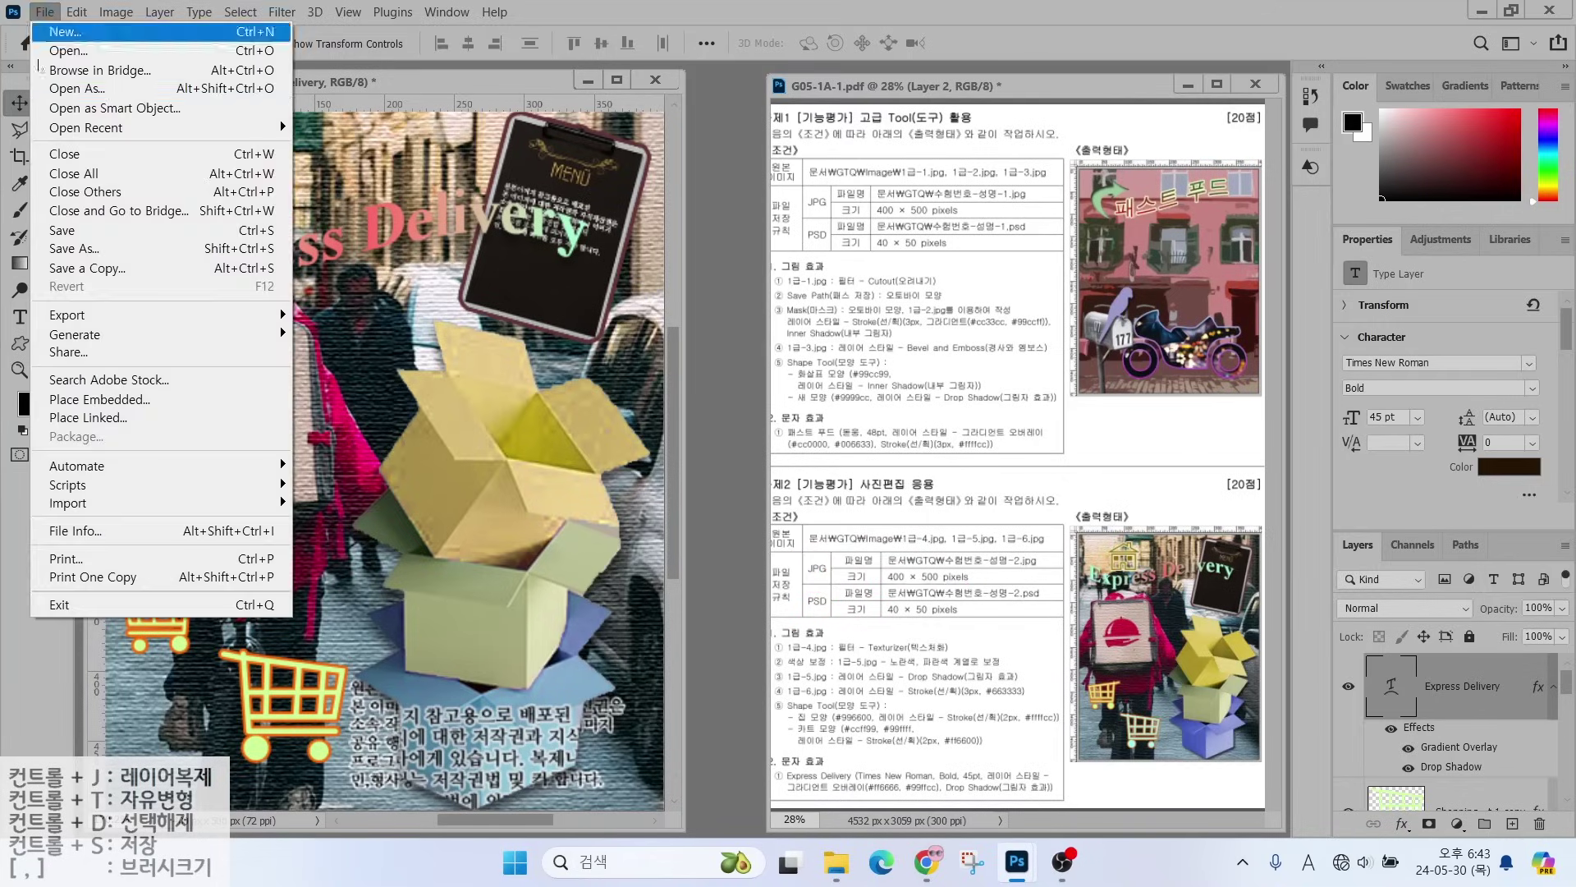
click(61, 229)
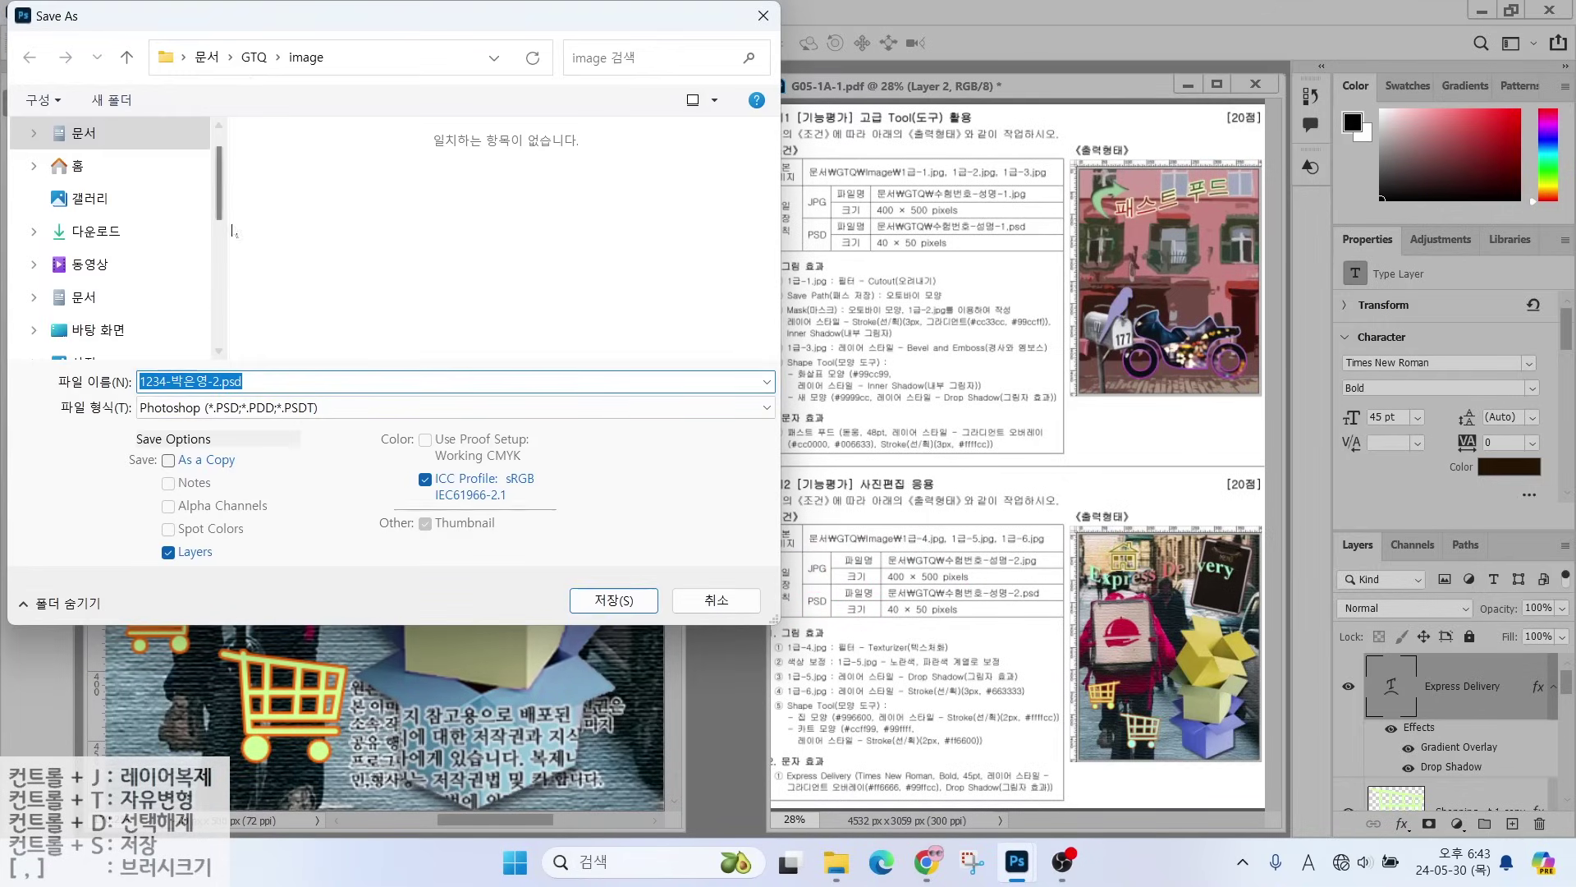
click(253, 56)
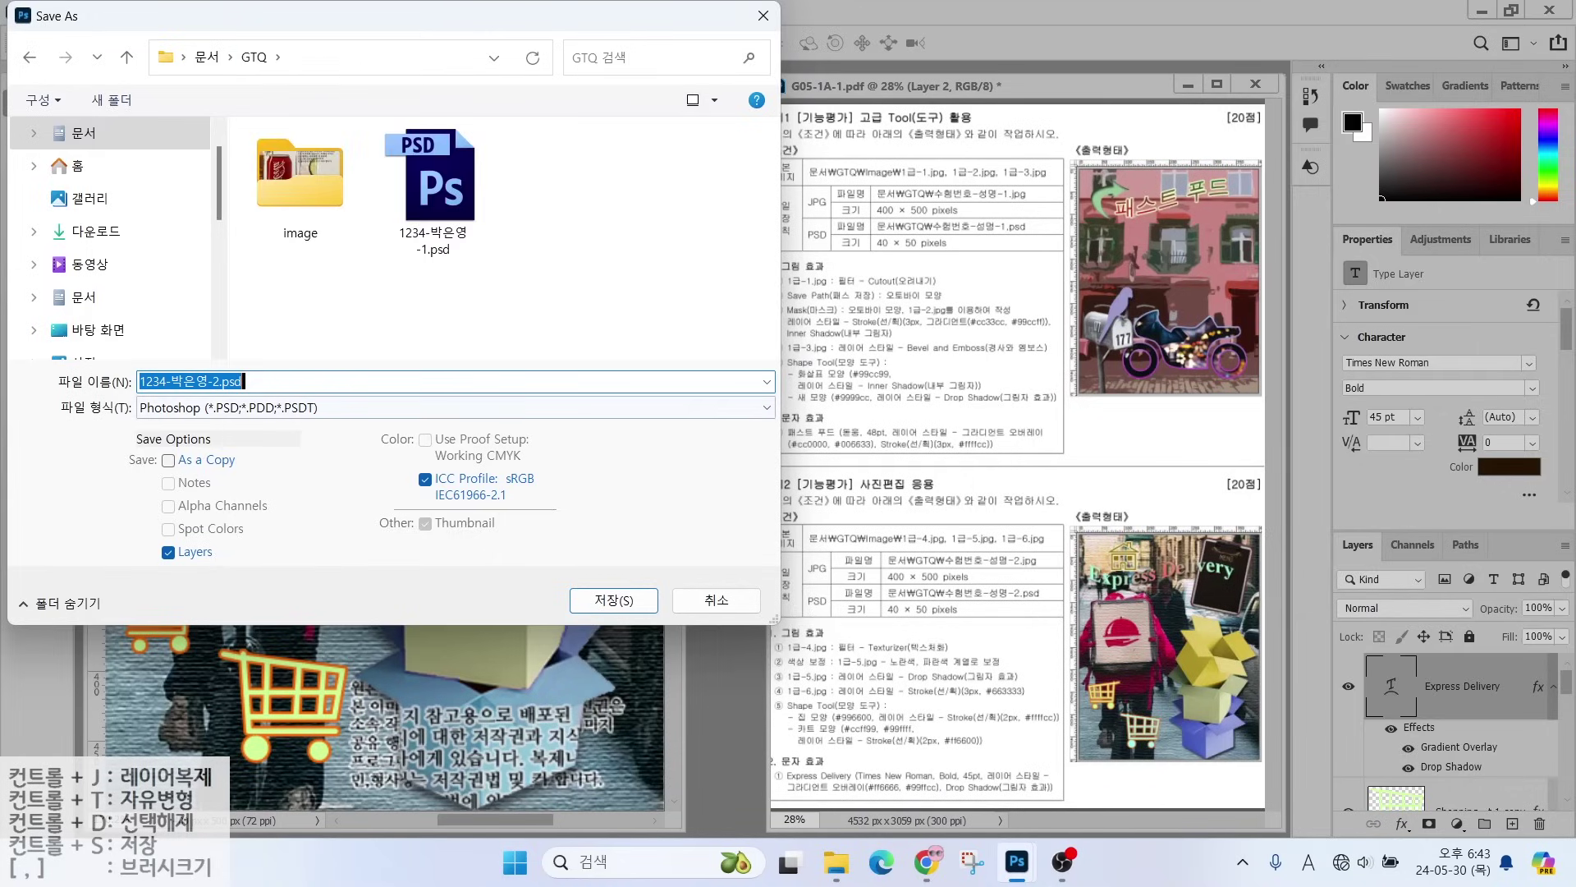
click(189, 407)
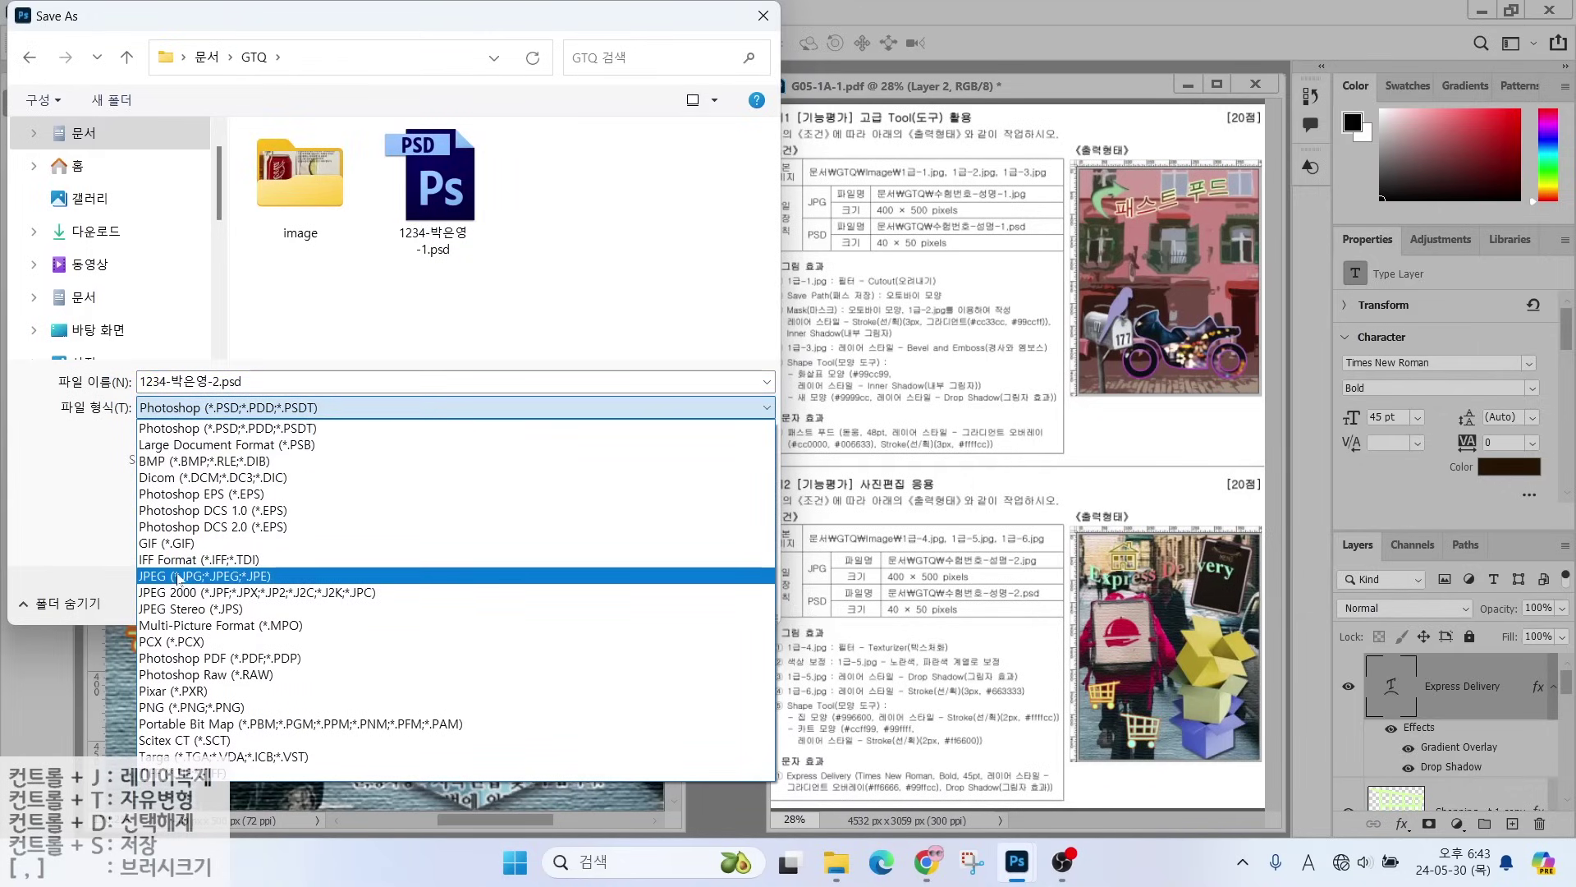
click(563, 20)
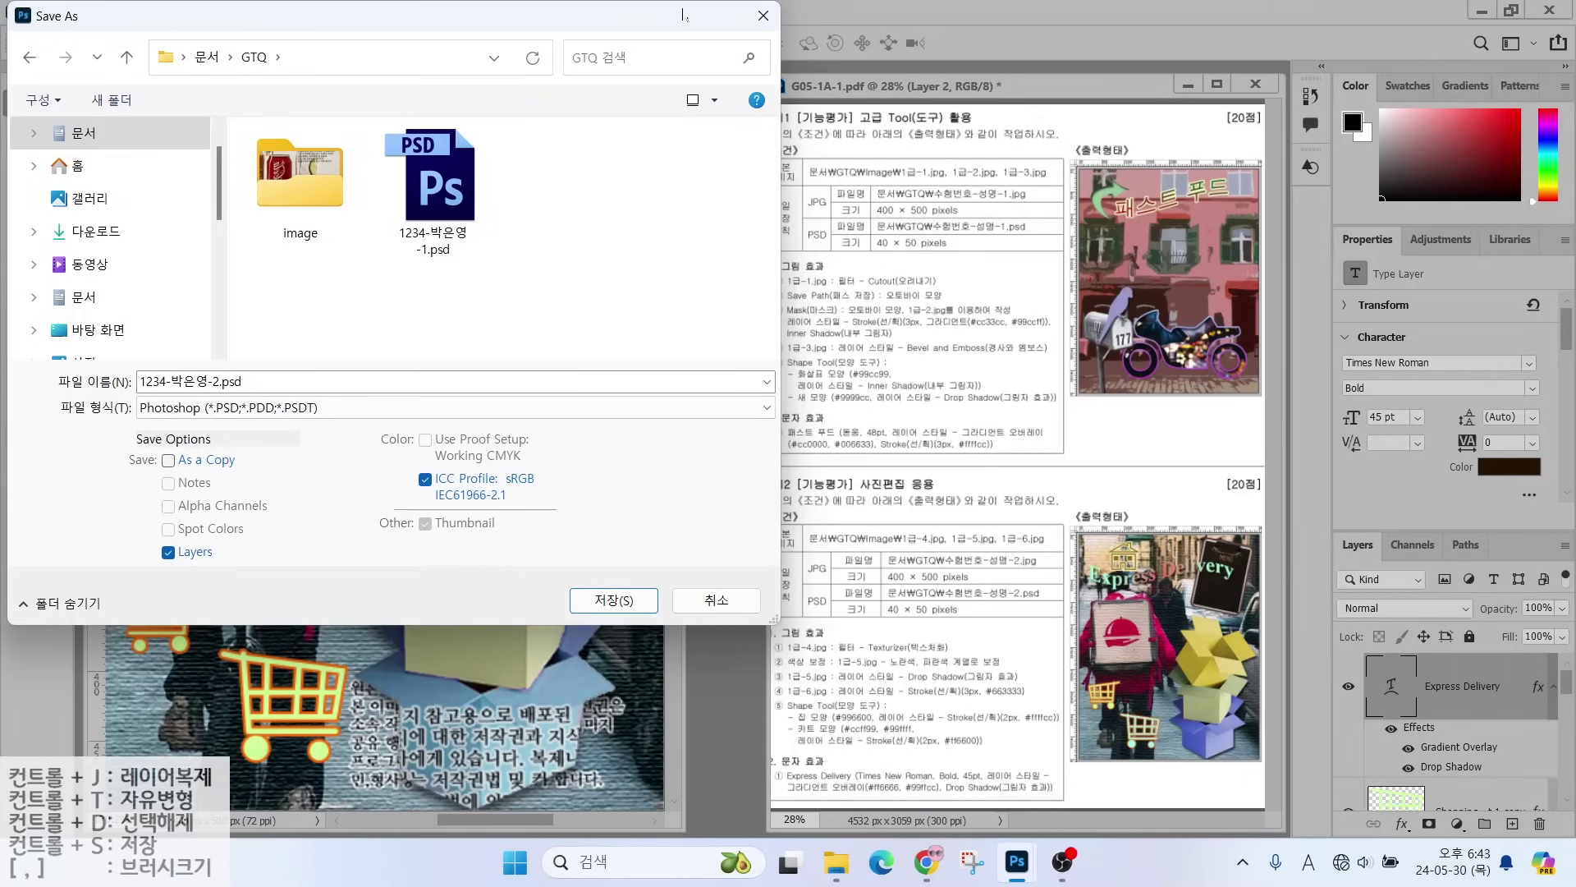
key(Escape)
- Save a copy of the poster as a JPEG in the GTQ folder
click(46, 11)
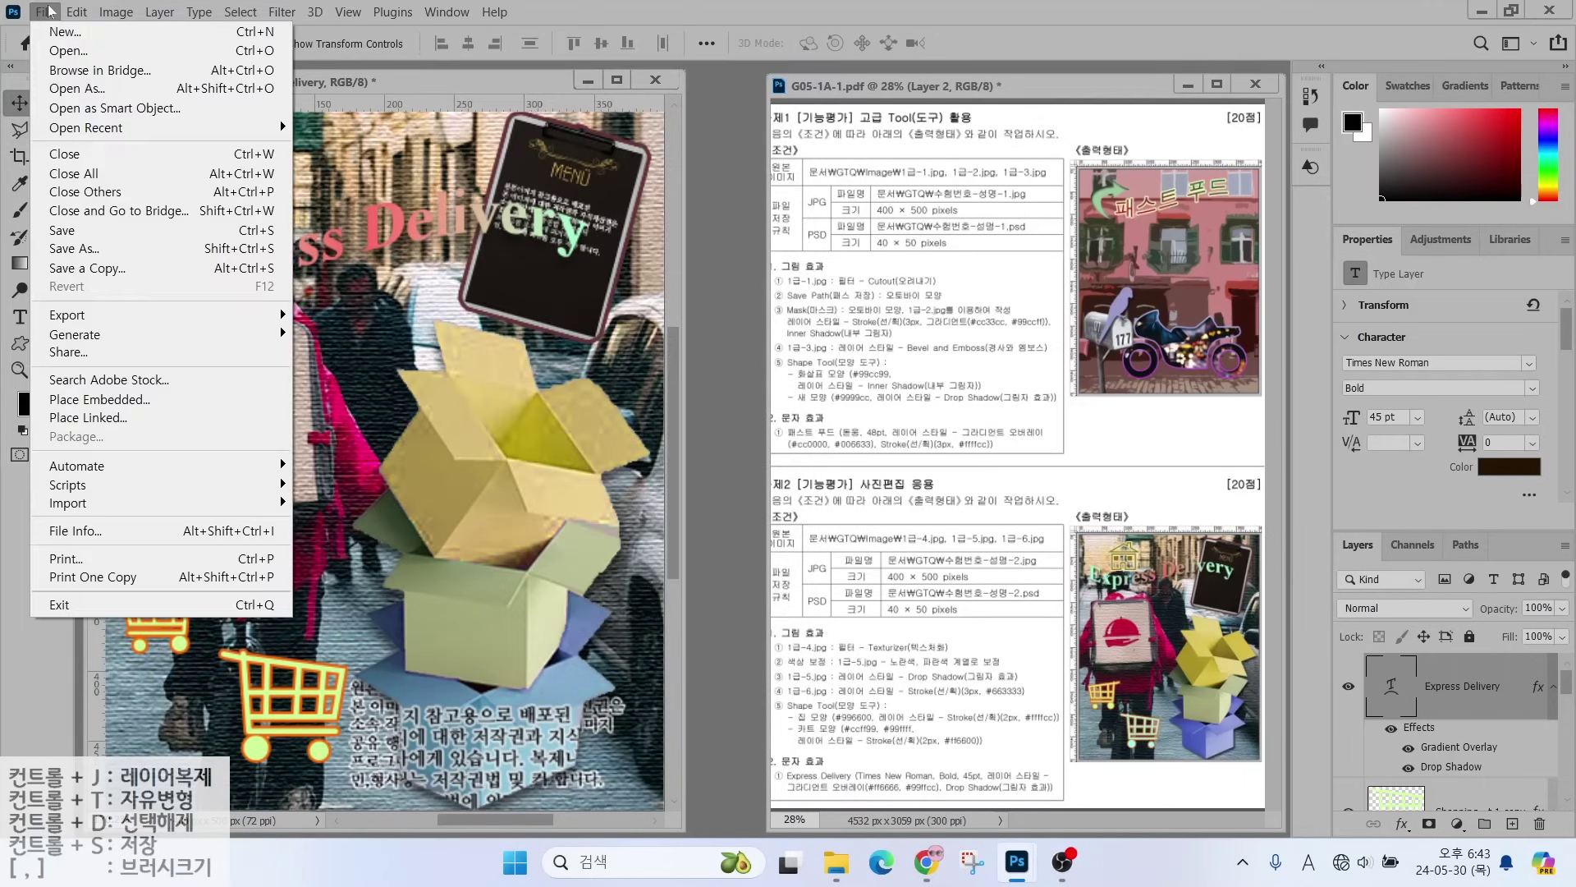
click(86, 273)
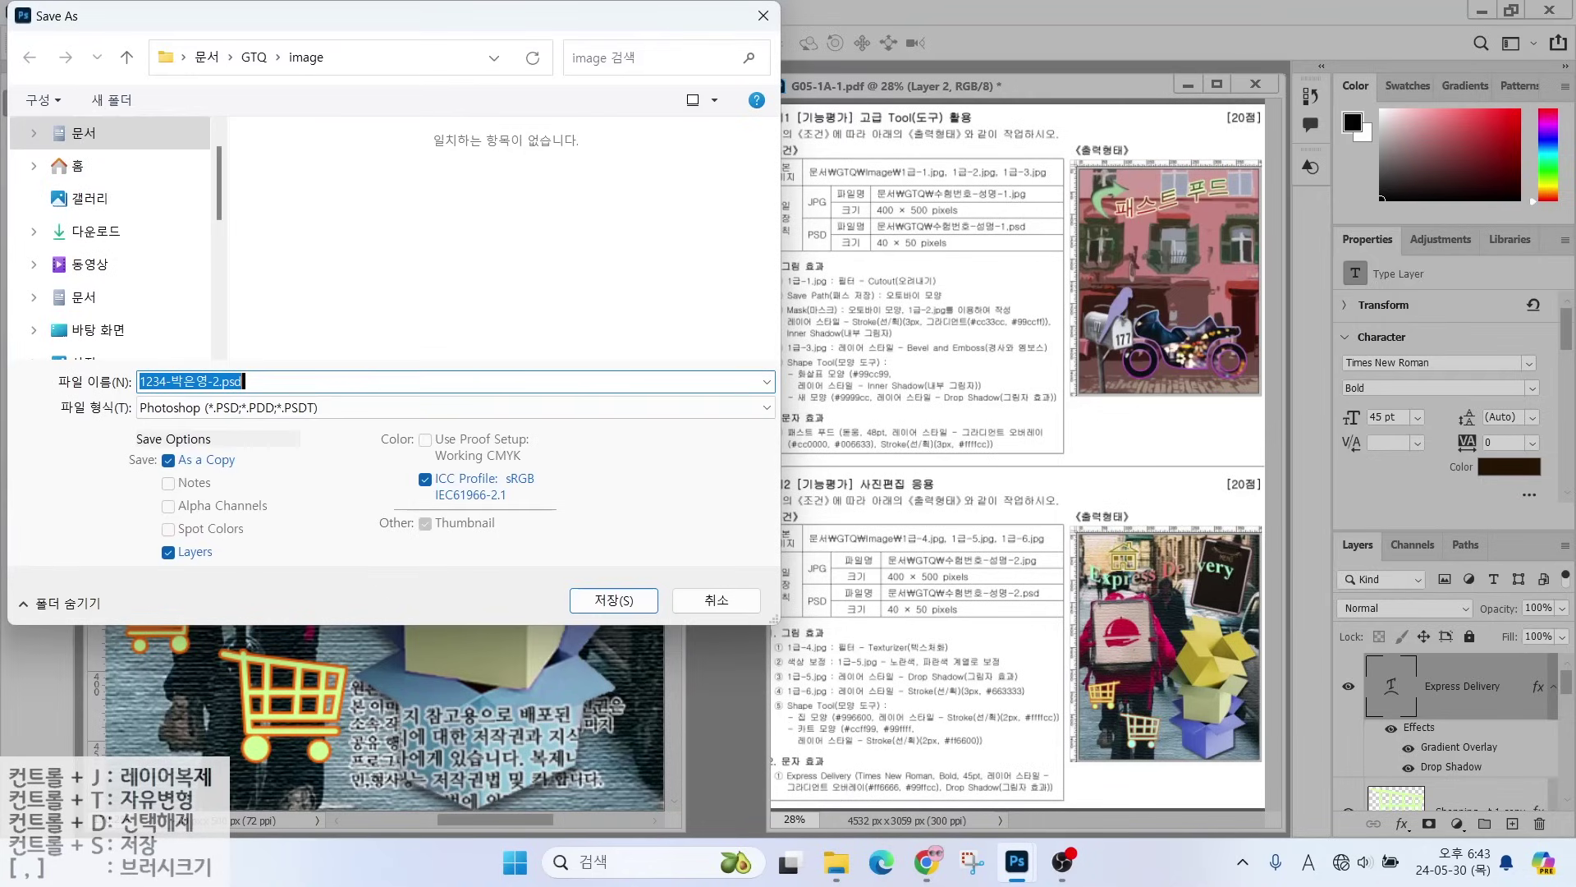
click(260, 408)
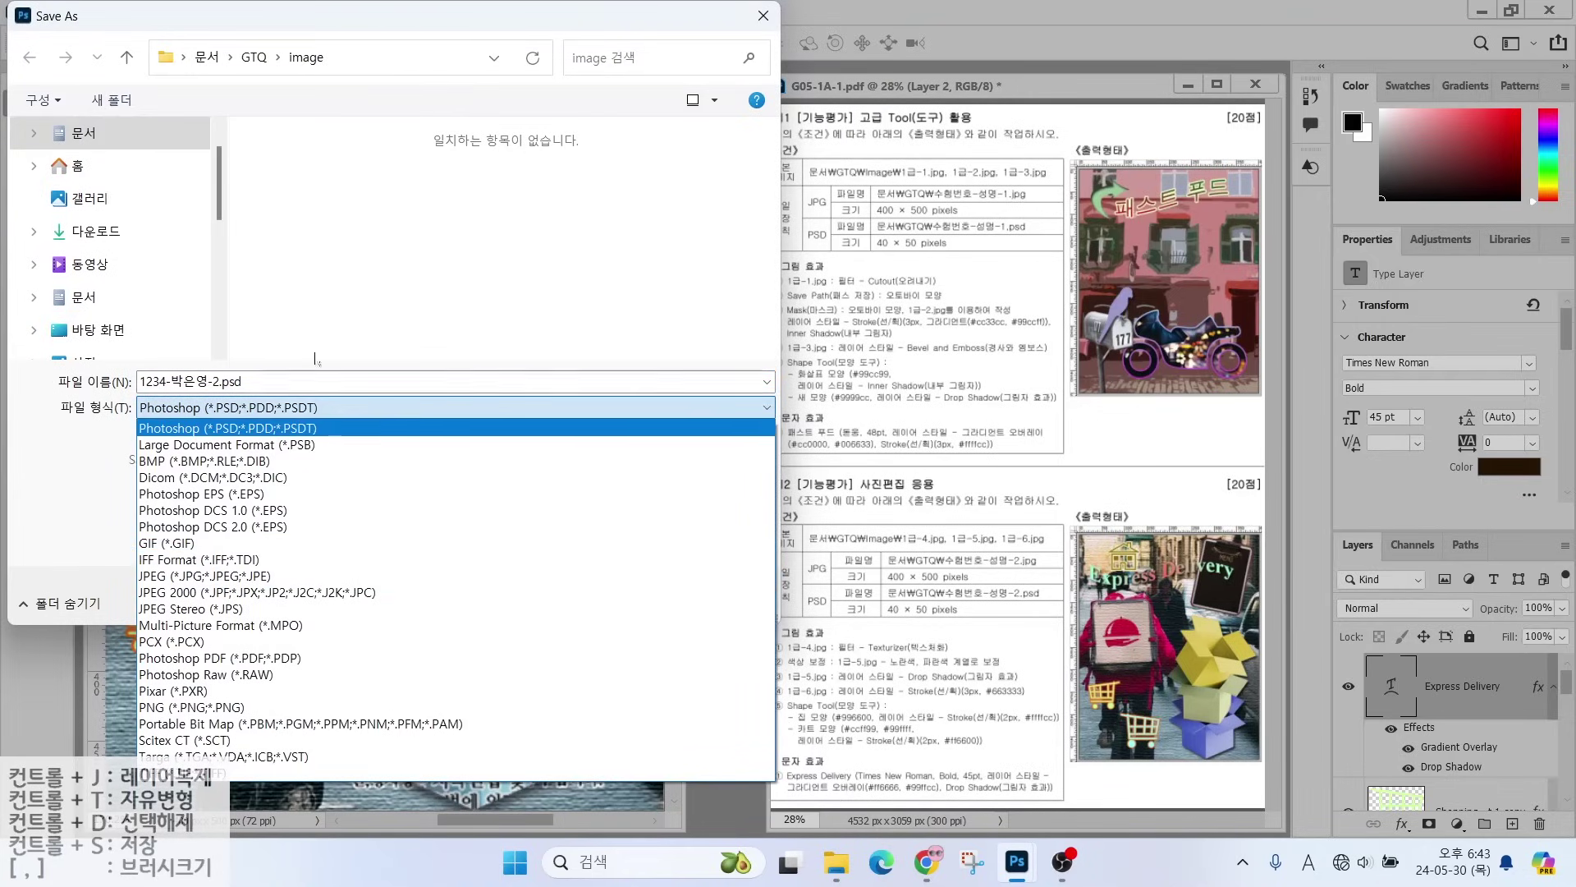
click(253, 57)
click(253, 58)
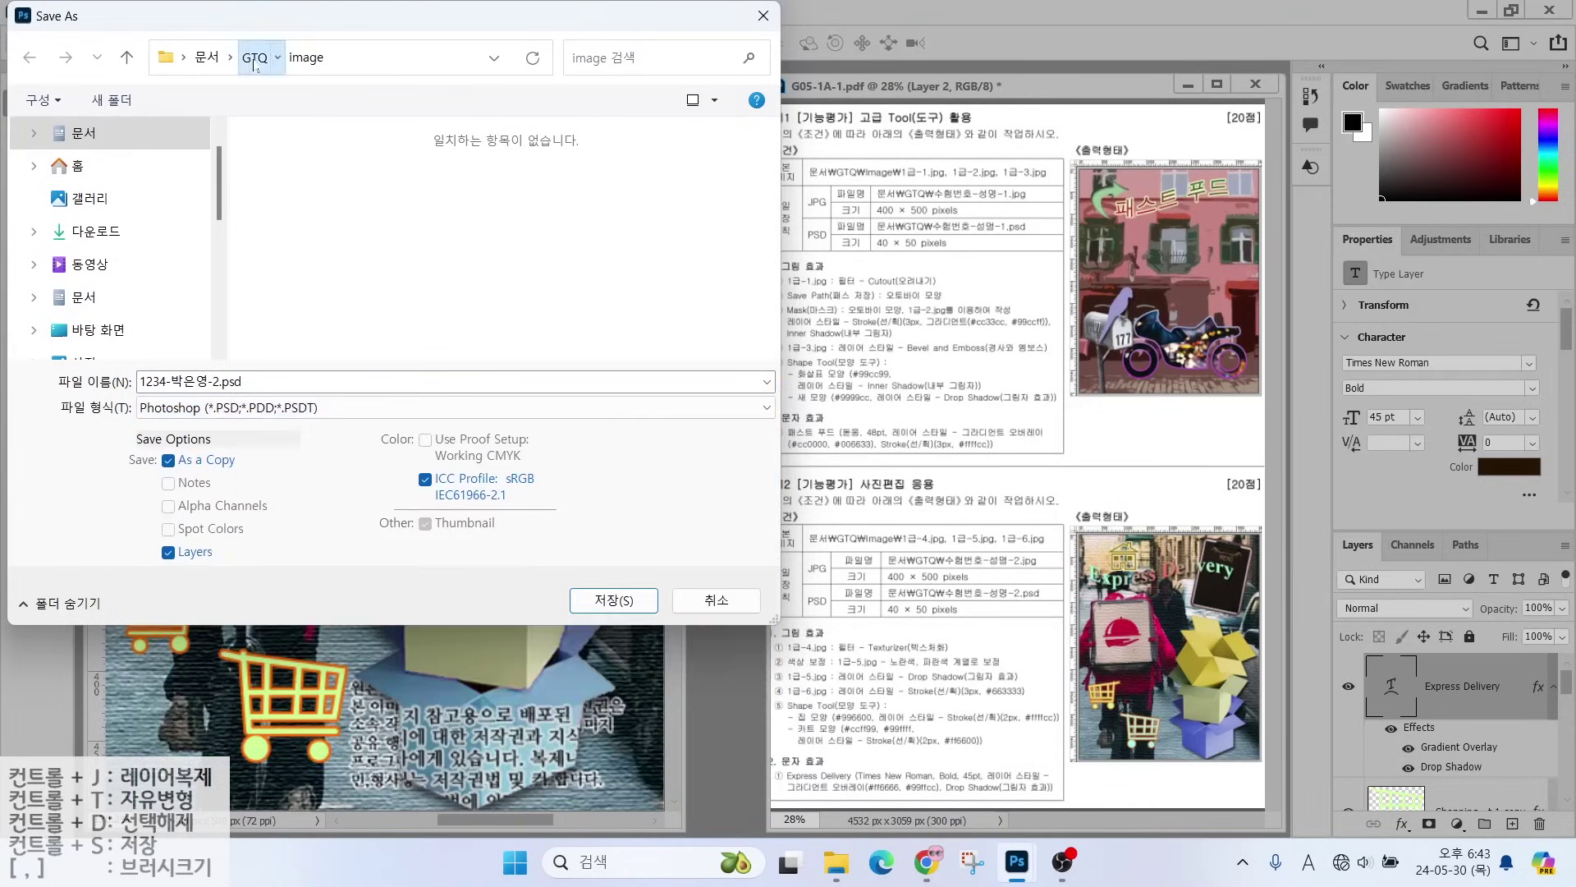
click(211, 406)
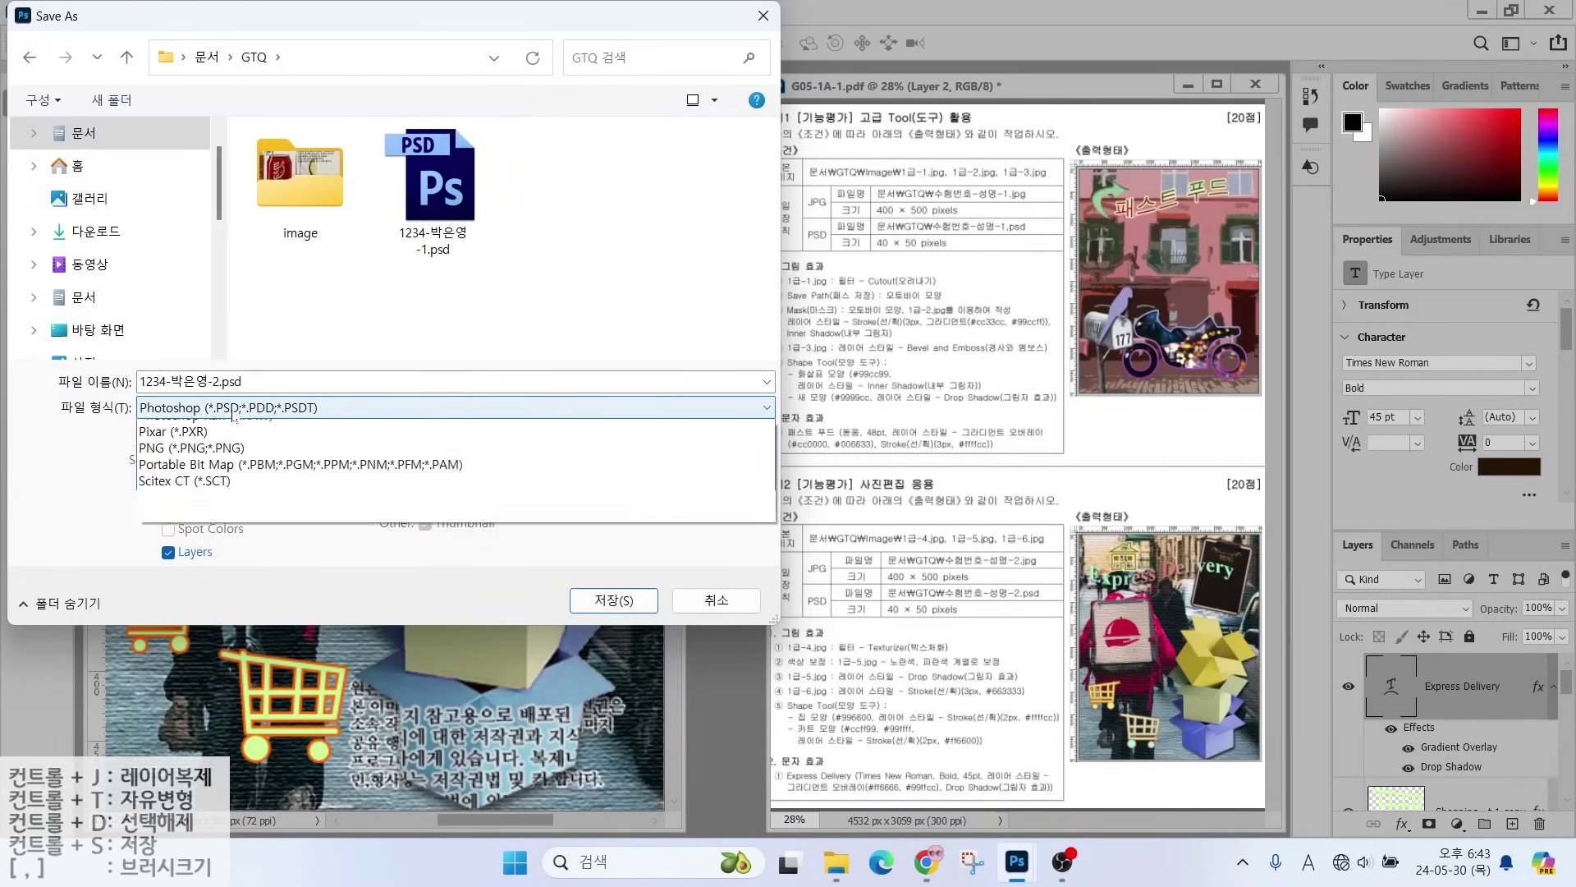
key(Escape)
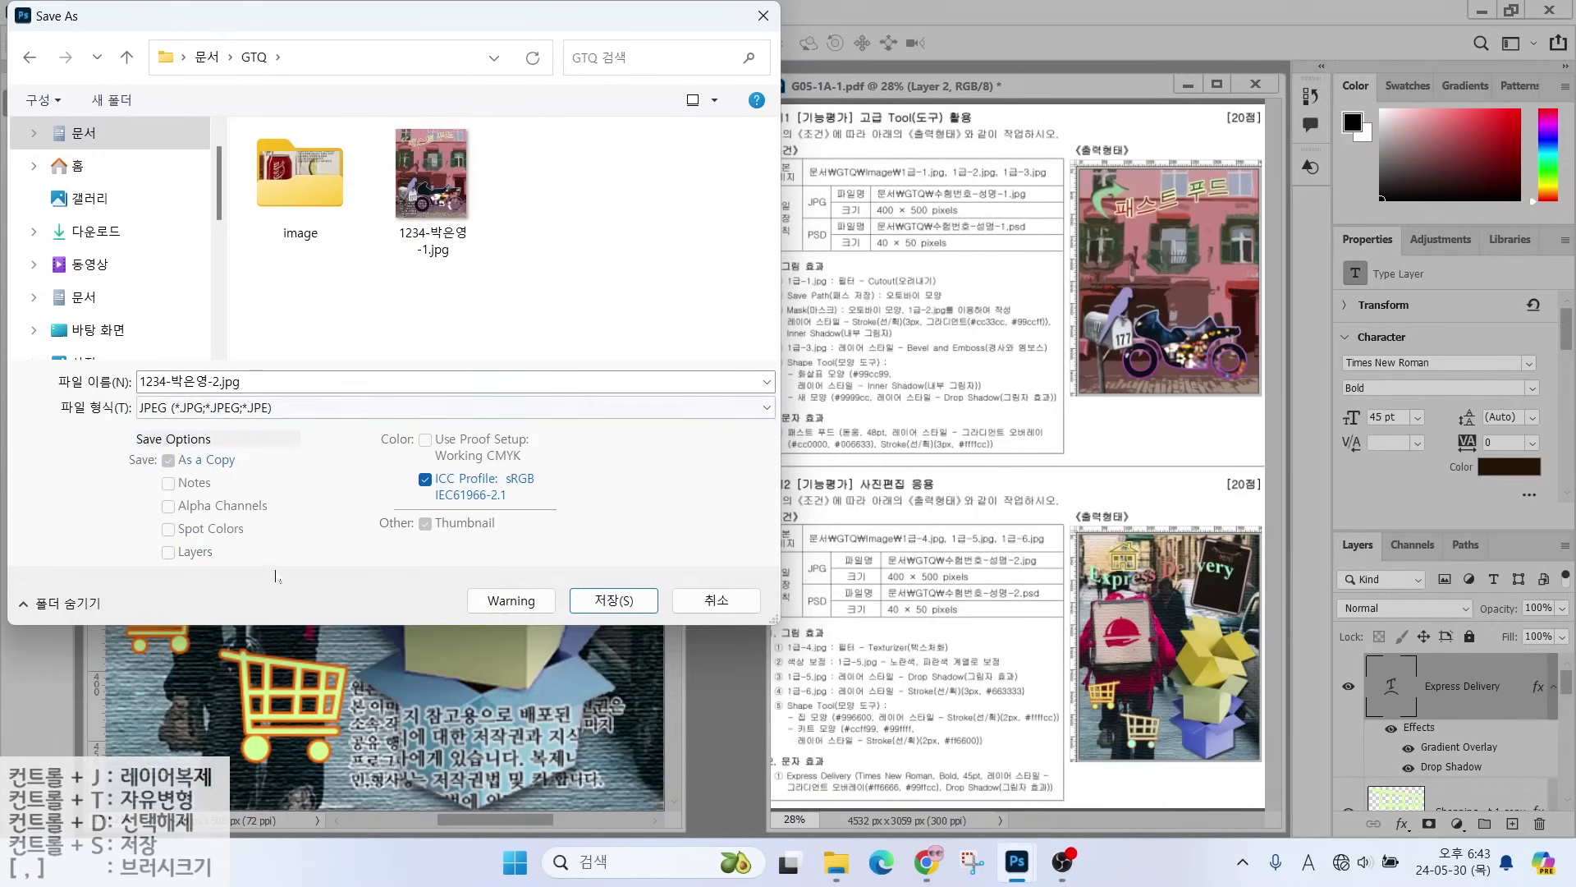
click(594, 597)
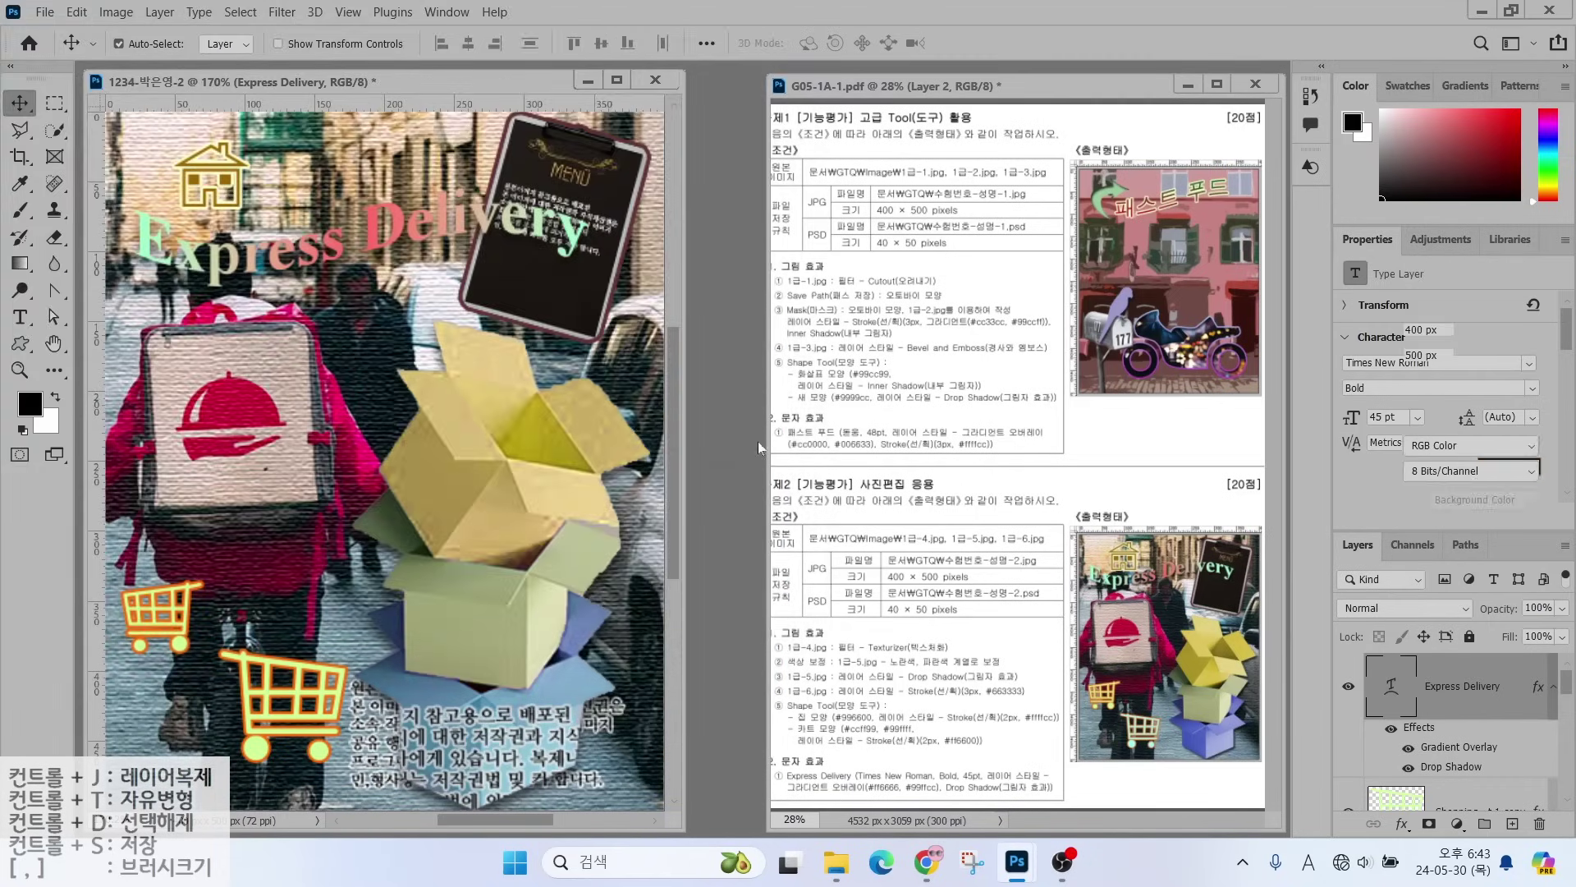
- Accept the JPEG options and resize the image to 40 × 50 px
click(901, 195)
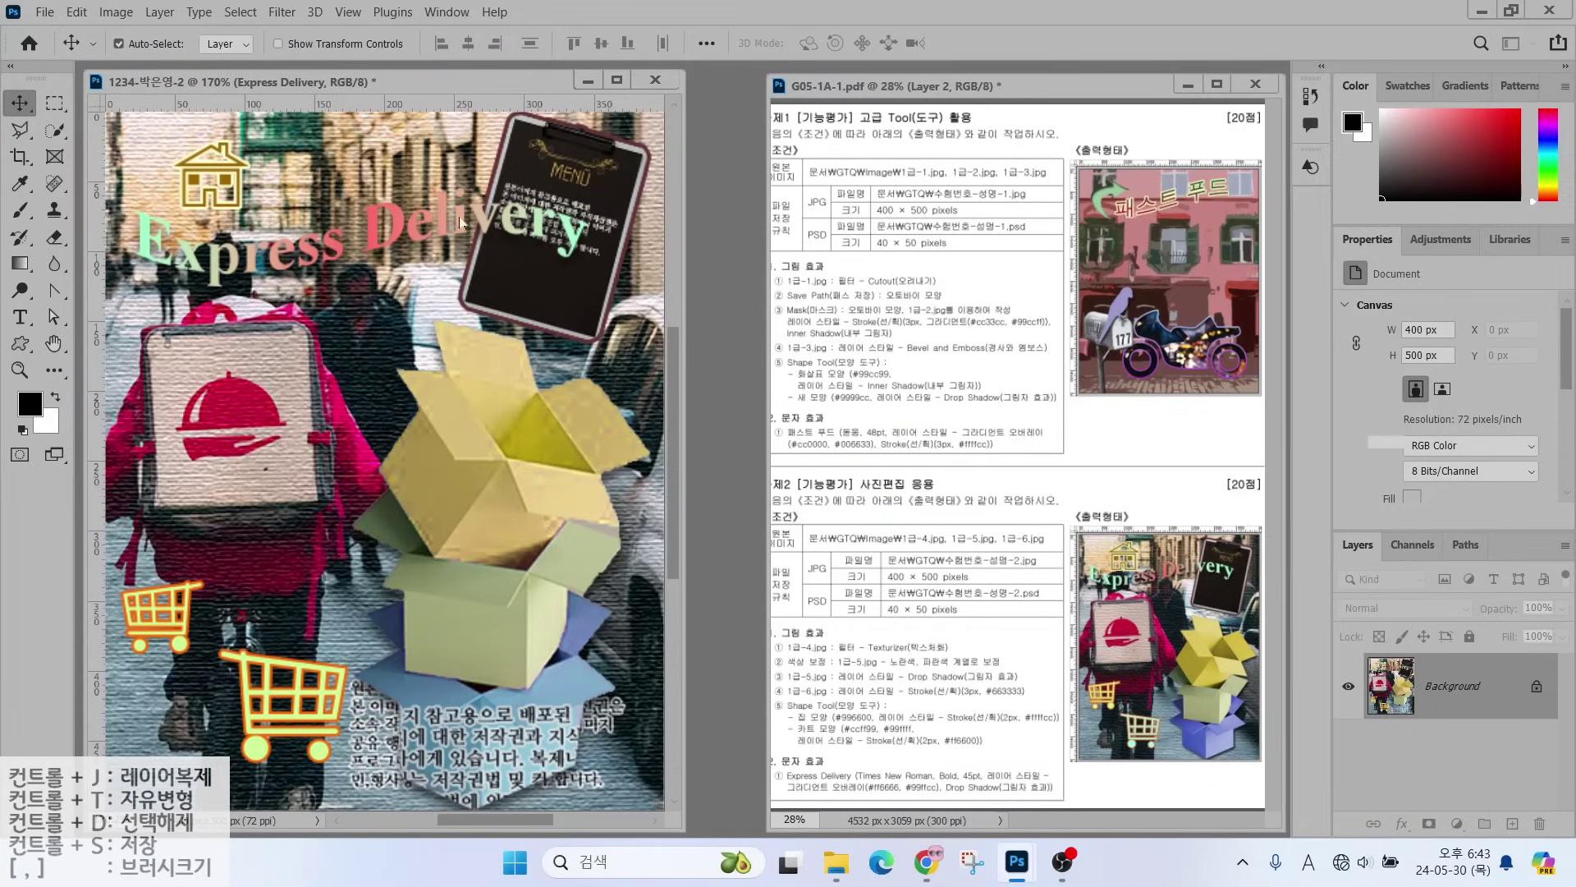
click(116, 12)
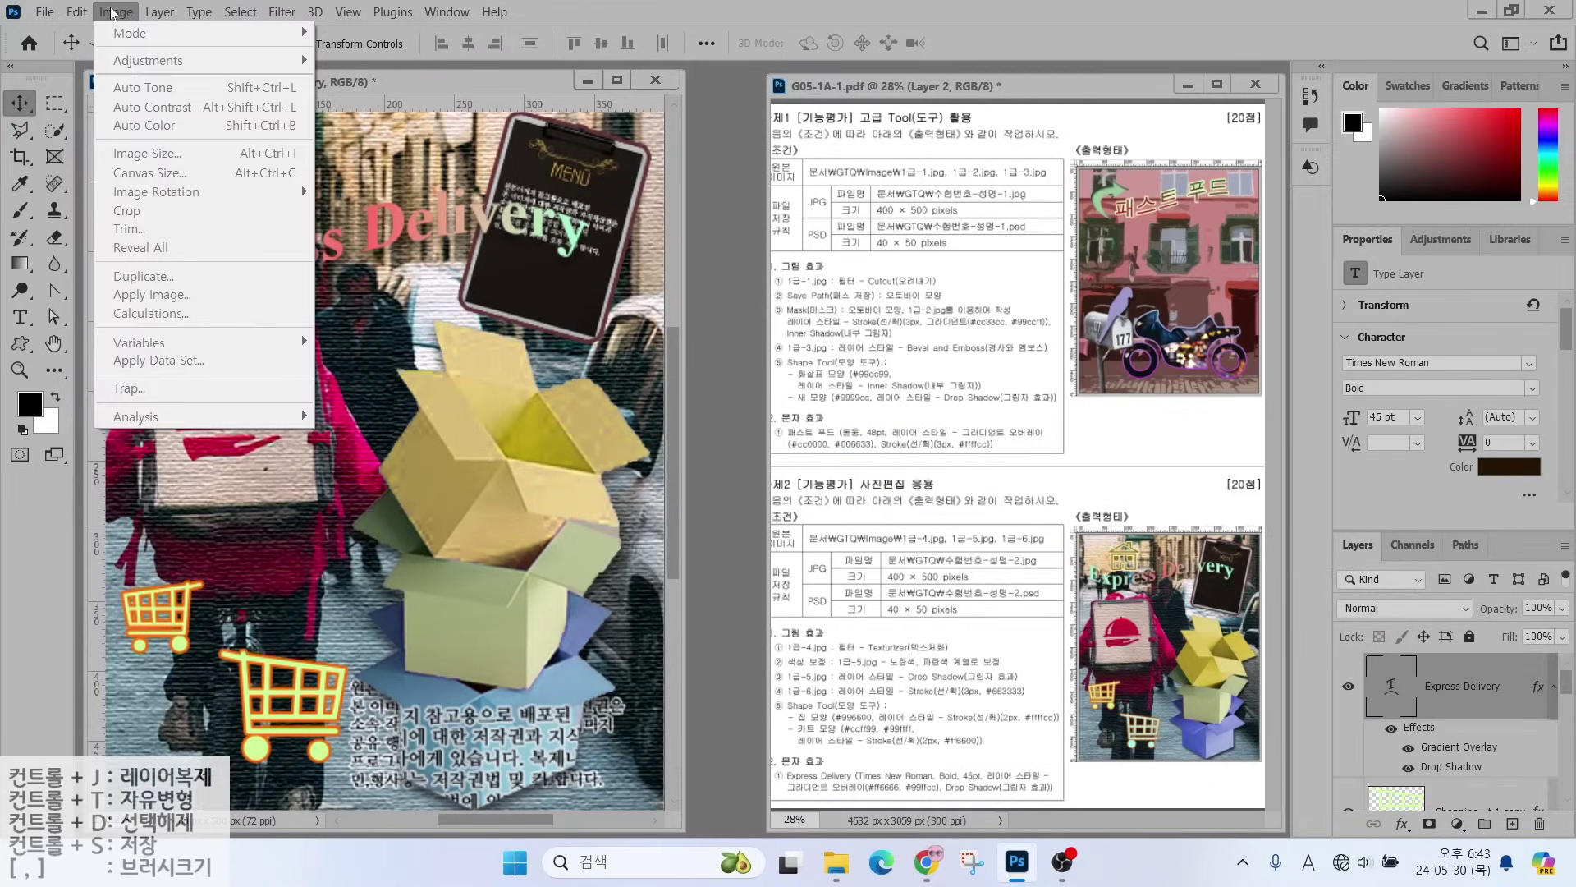
click(115, 12)
click(114, 13)
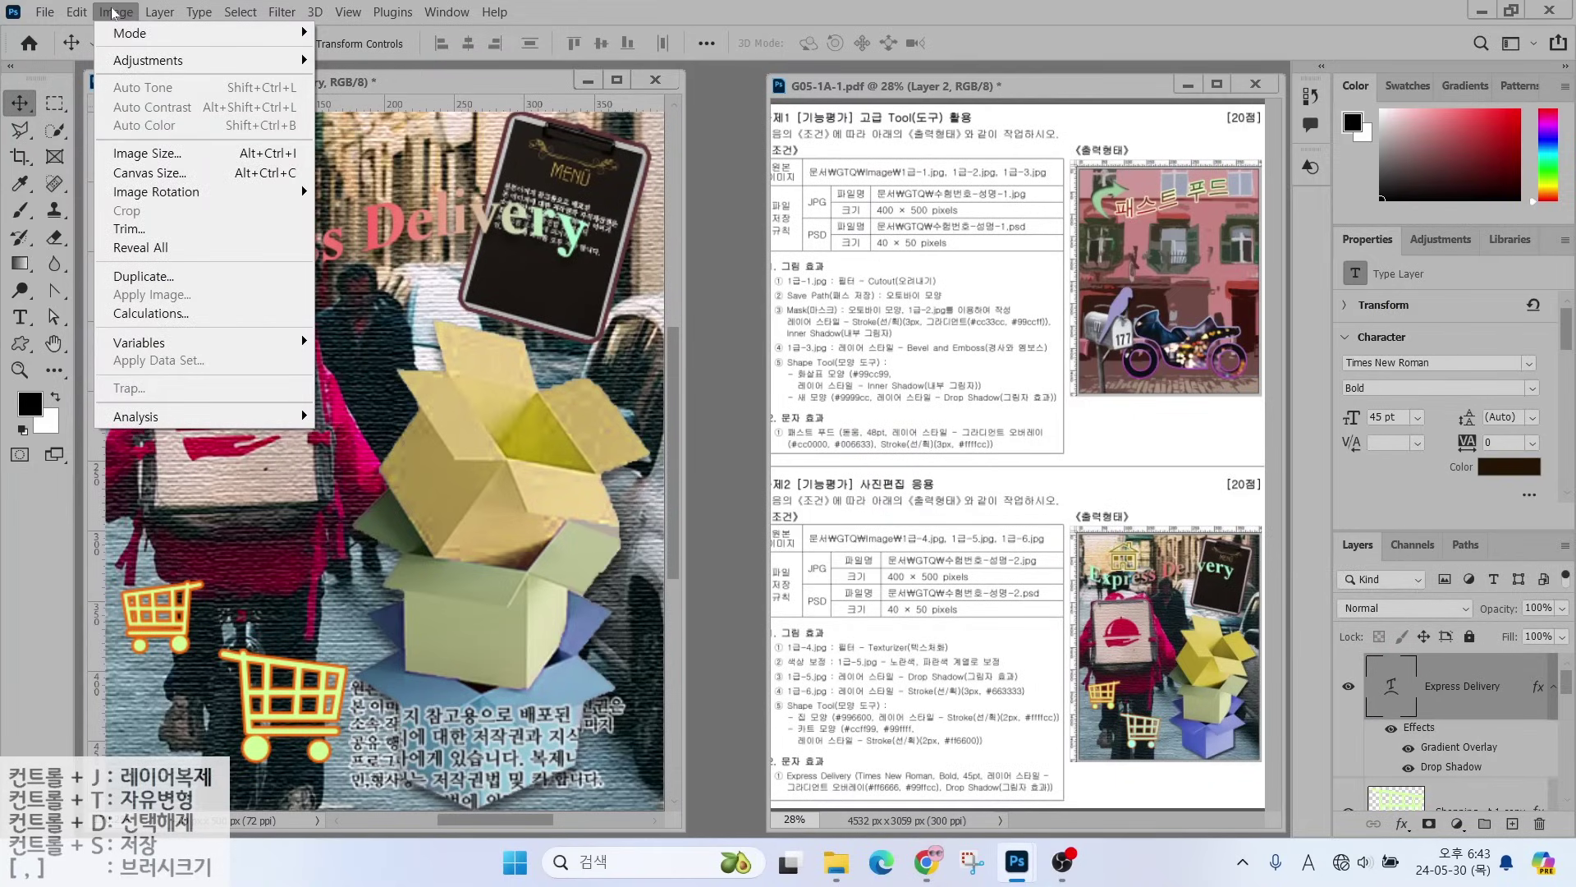
click(140, 153)
text(40)
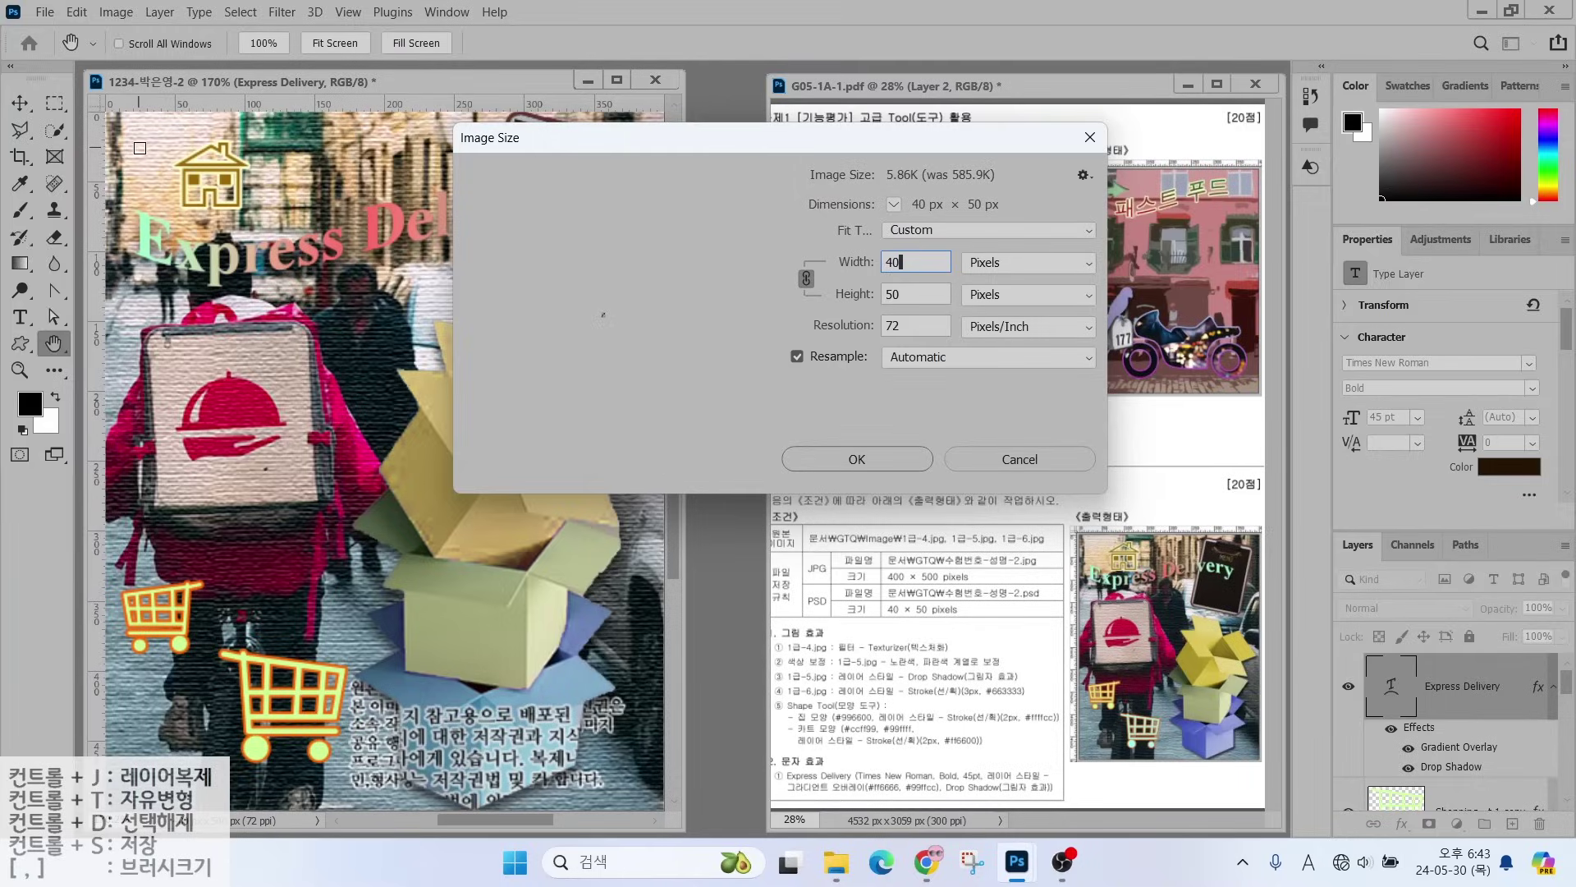
key(Return)
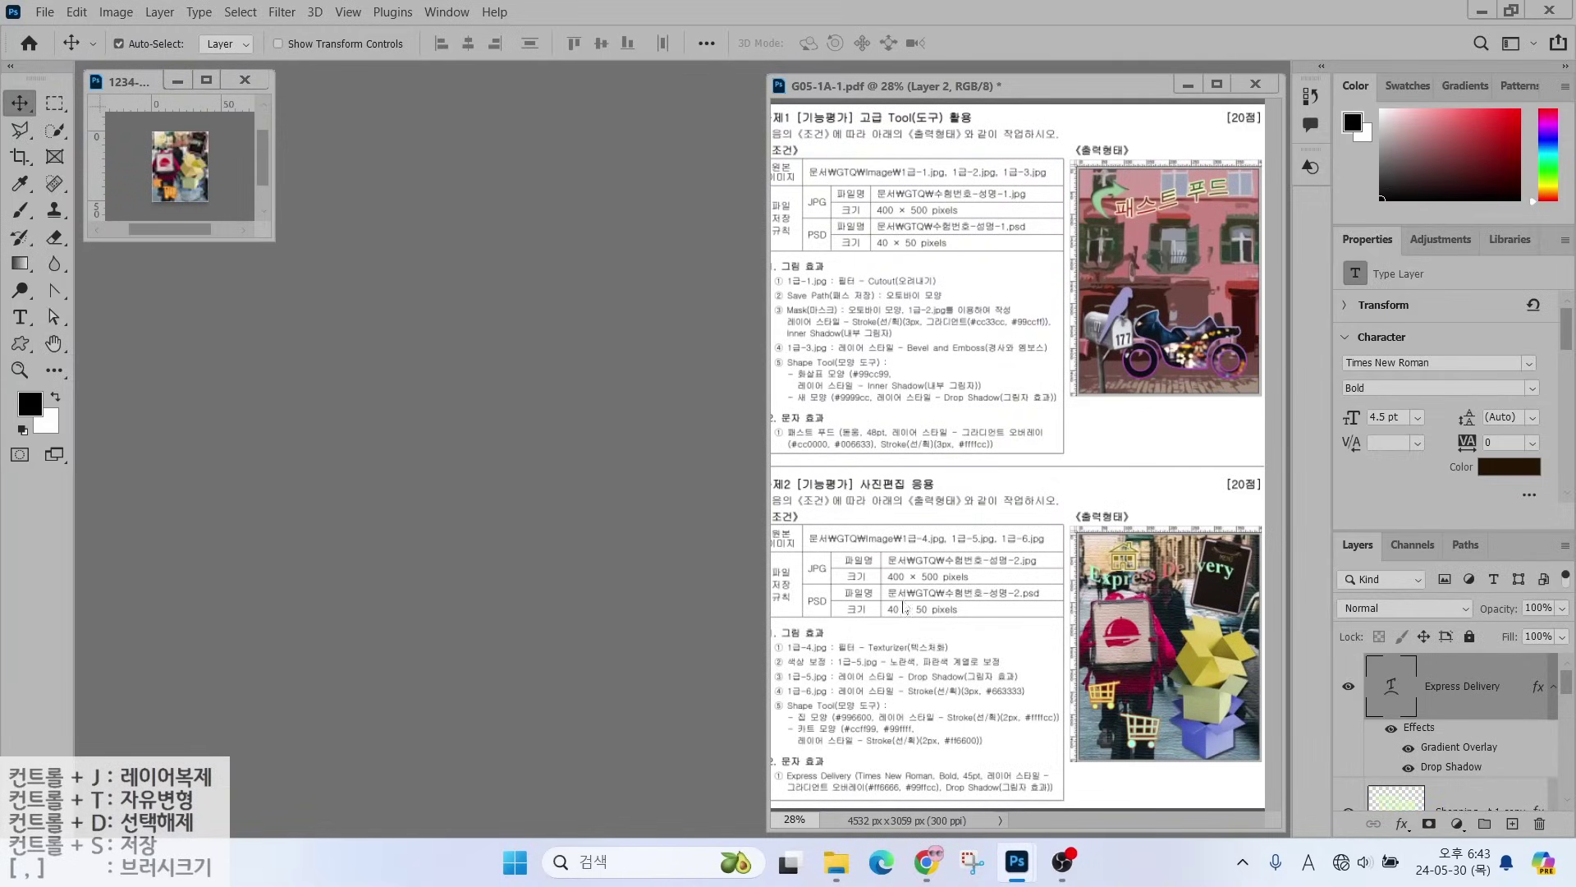
- Save the resized poster as a Photoshop file in GTQ
key(ctrl)
click(44, 11)
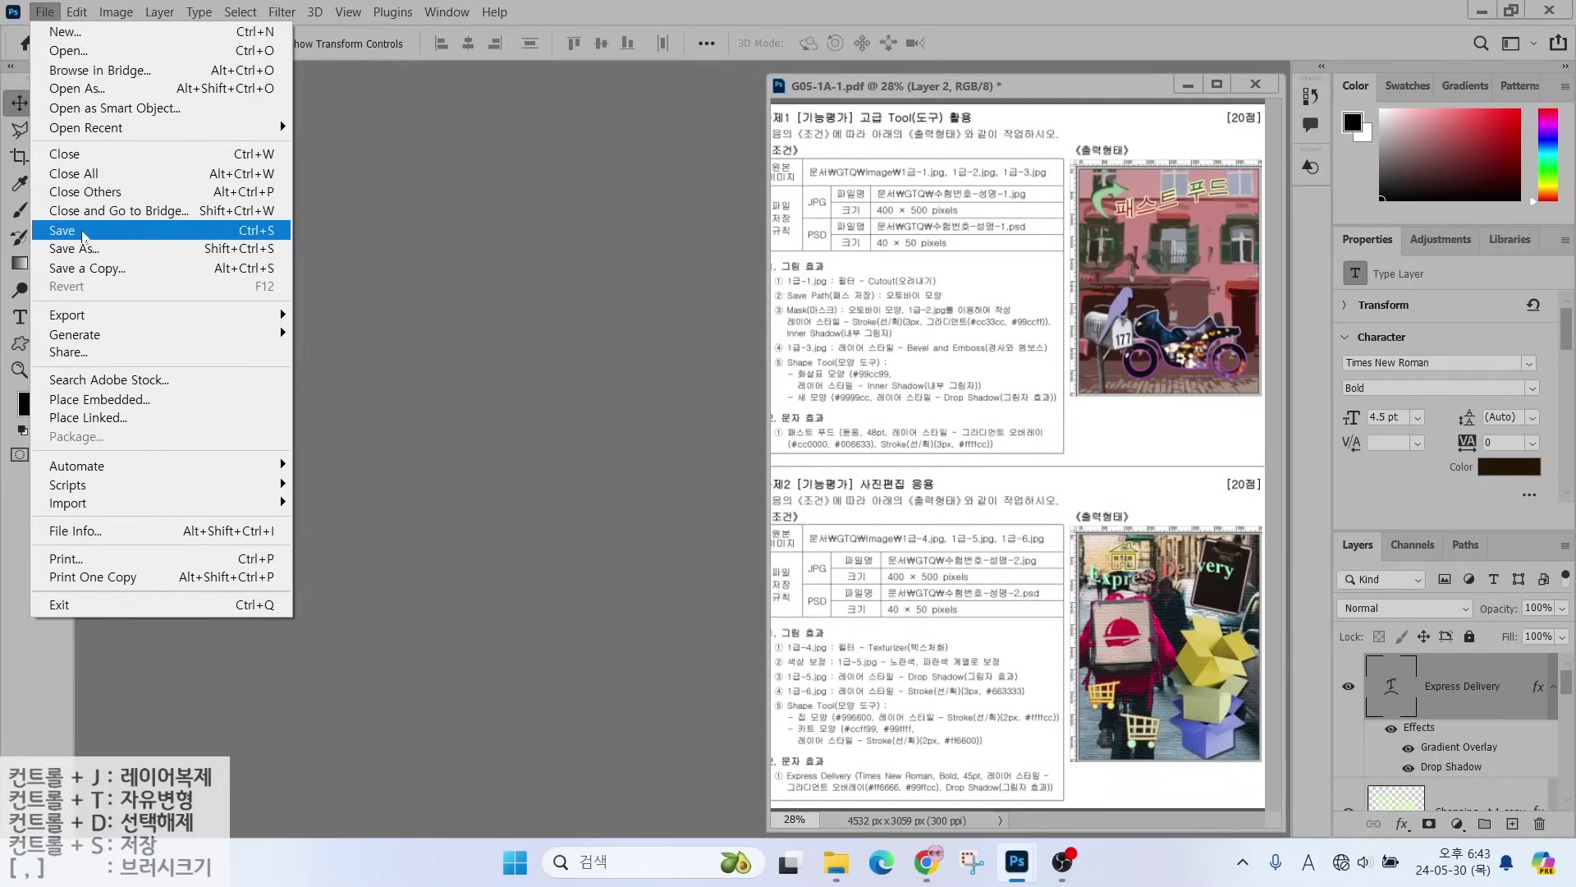
click(85, 232)
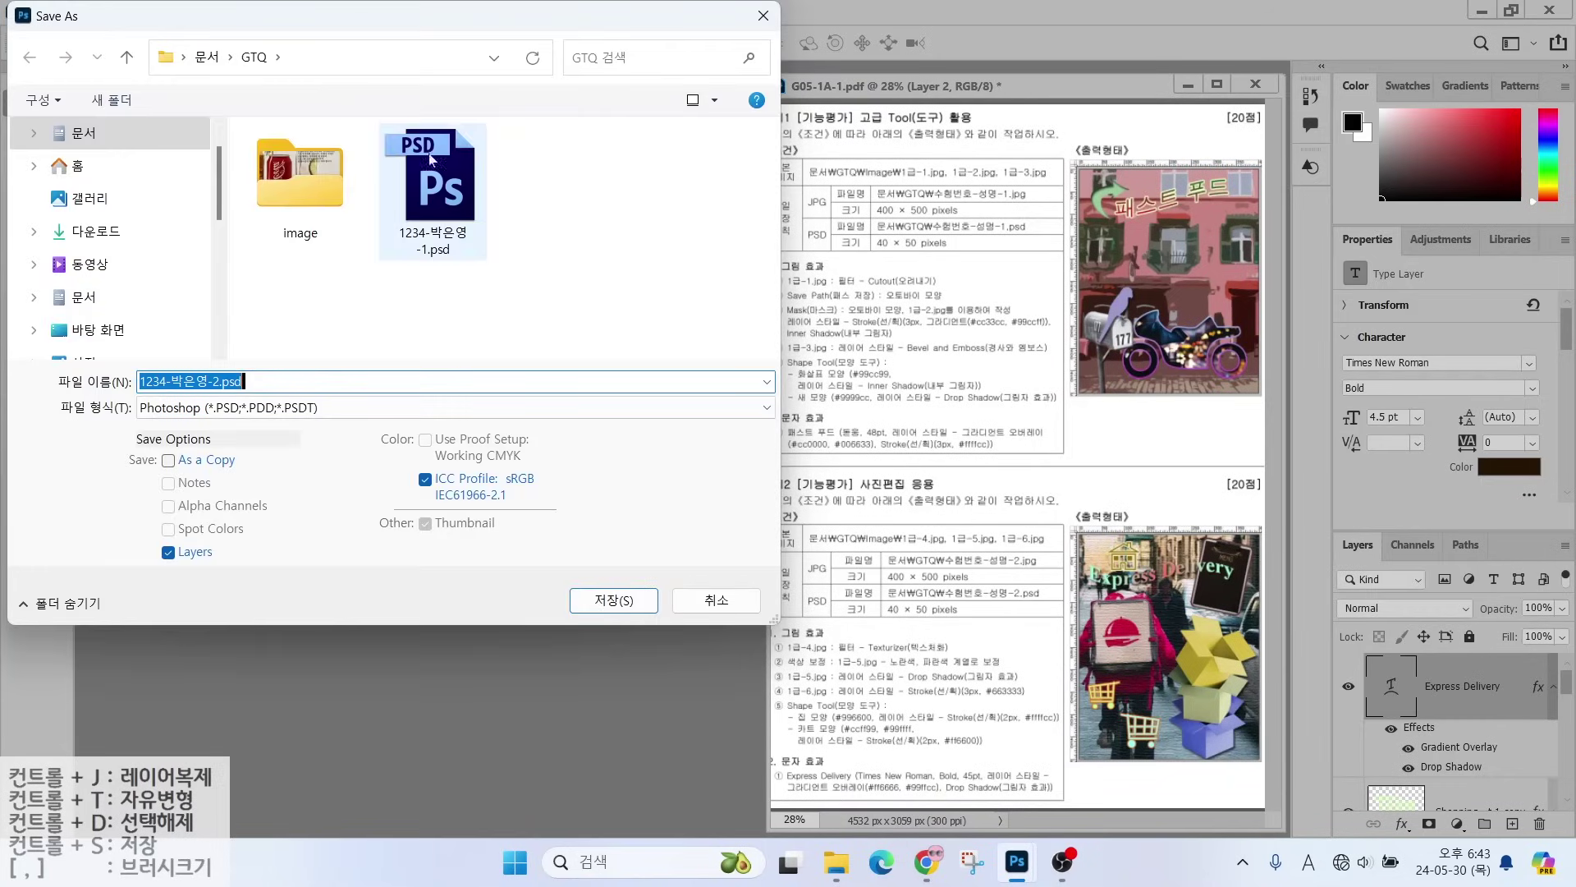
key(ctrl)
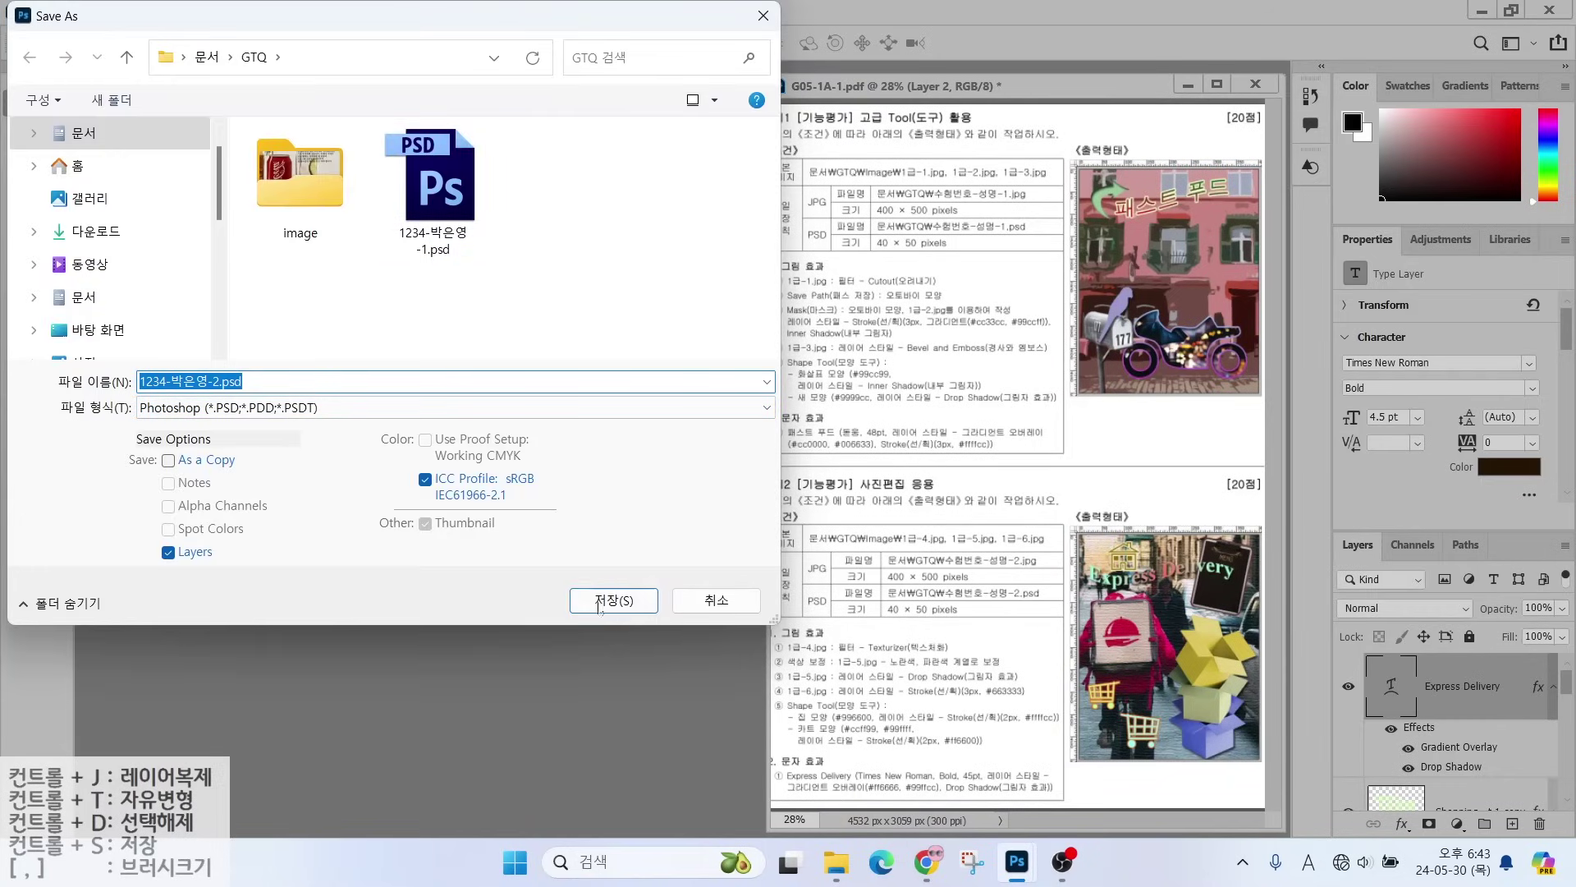
click(600, 606)
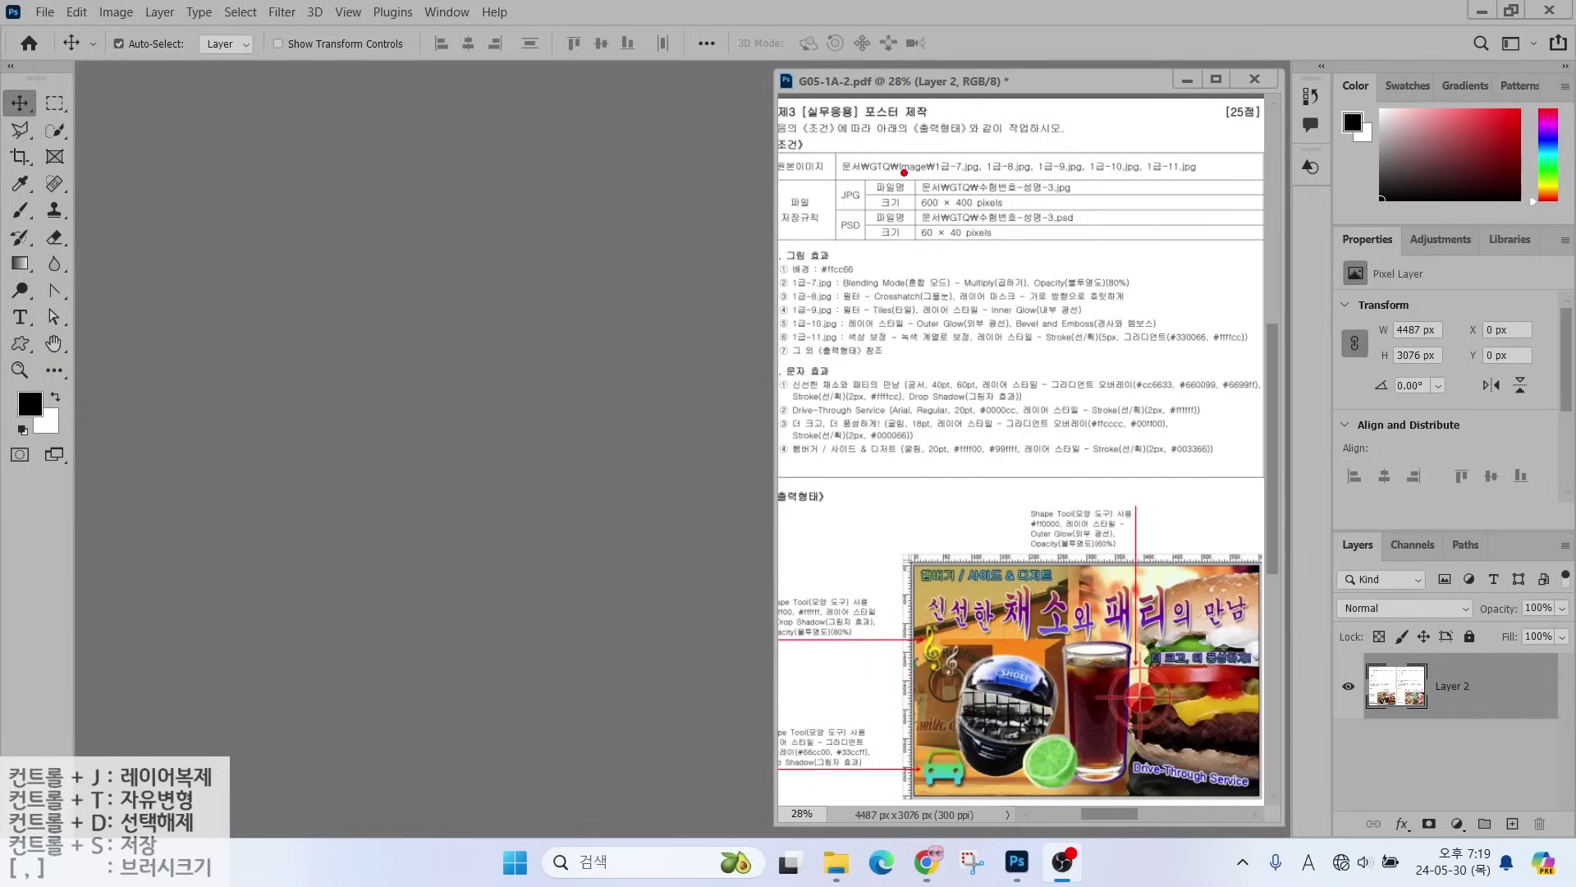
- Start a new document named with the exam number and the candidate's name
mouse_move(904, 173)
mouse_down()
mouse_move(1024, 223)
mouse_move(1063, 220)
mouse_up()
drag(953, 216, 1026, 267)
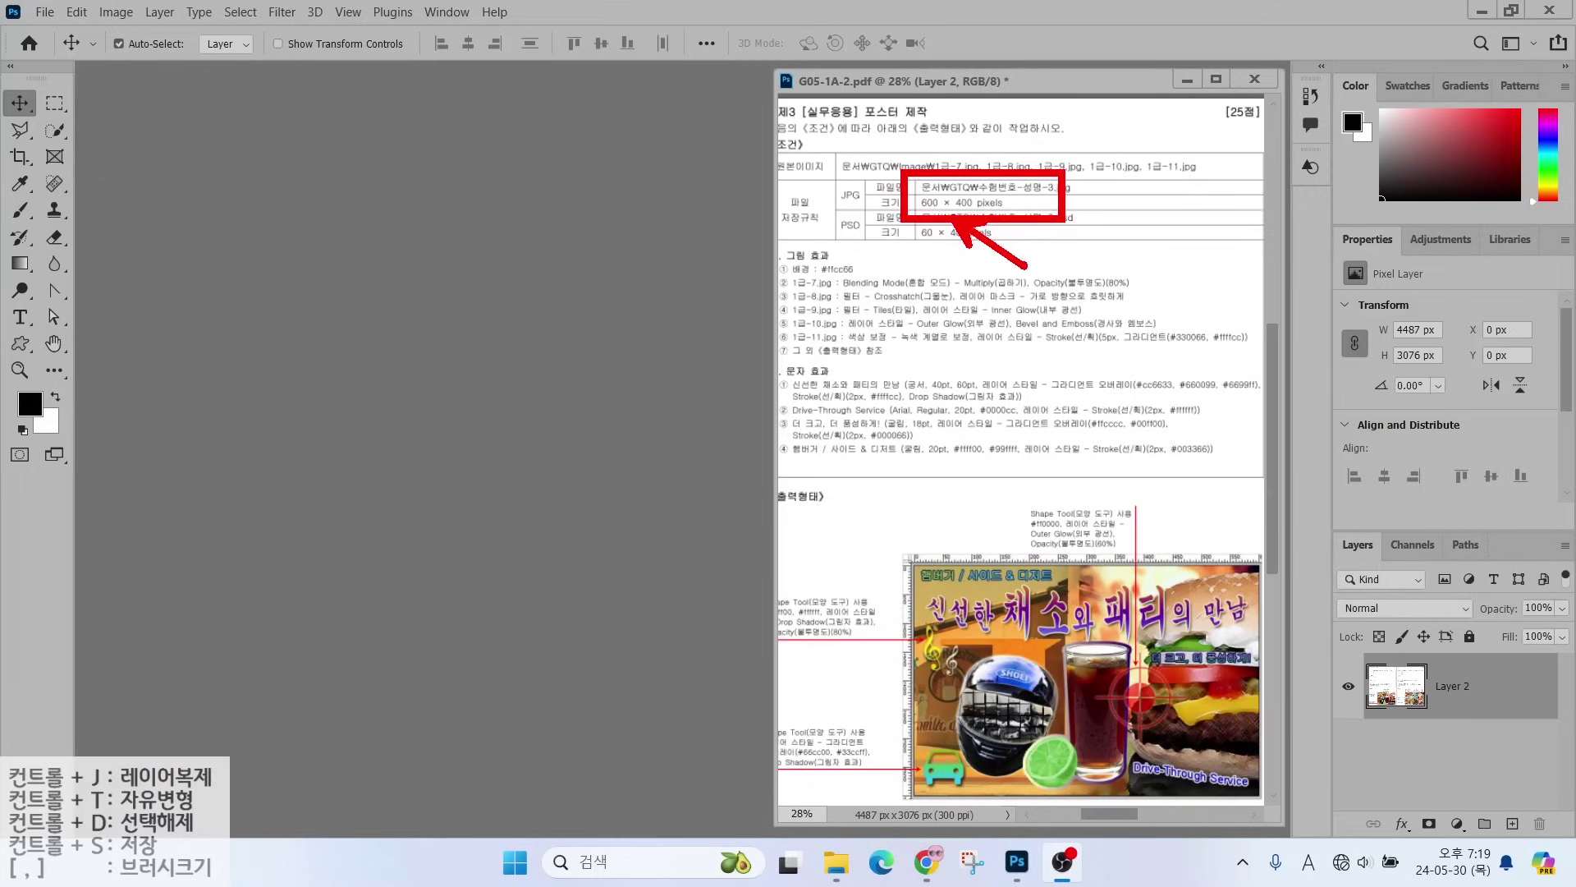
key(Escape)
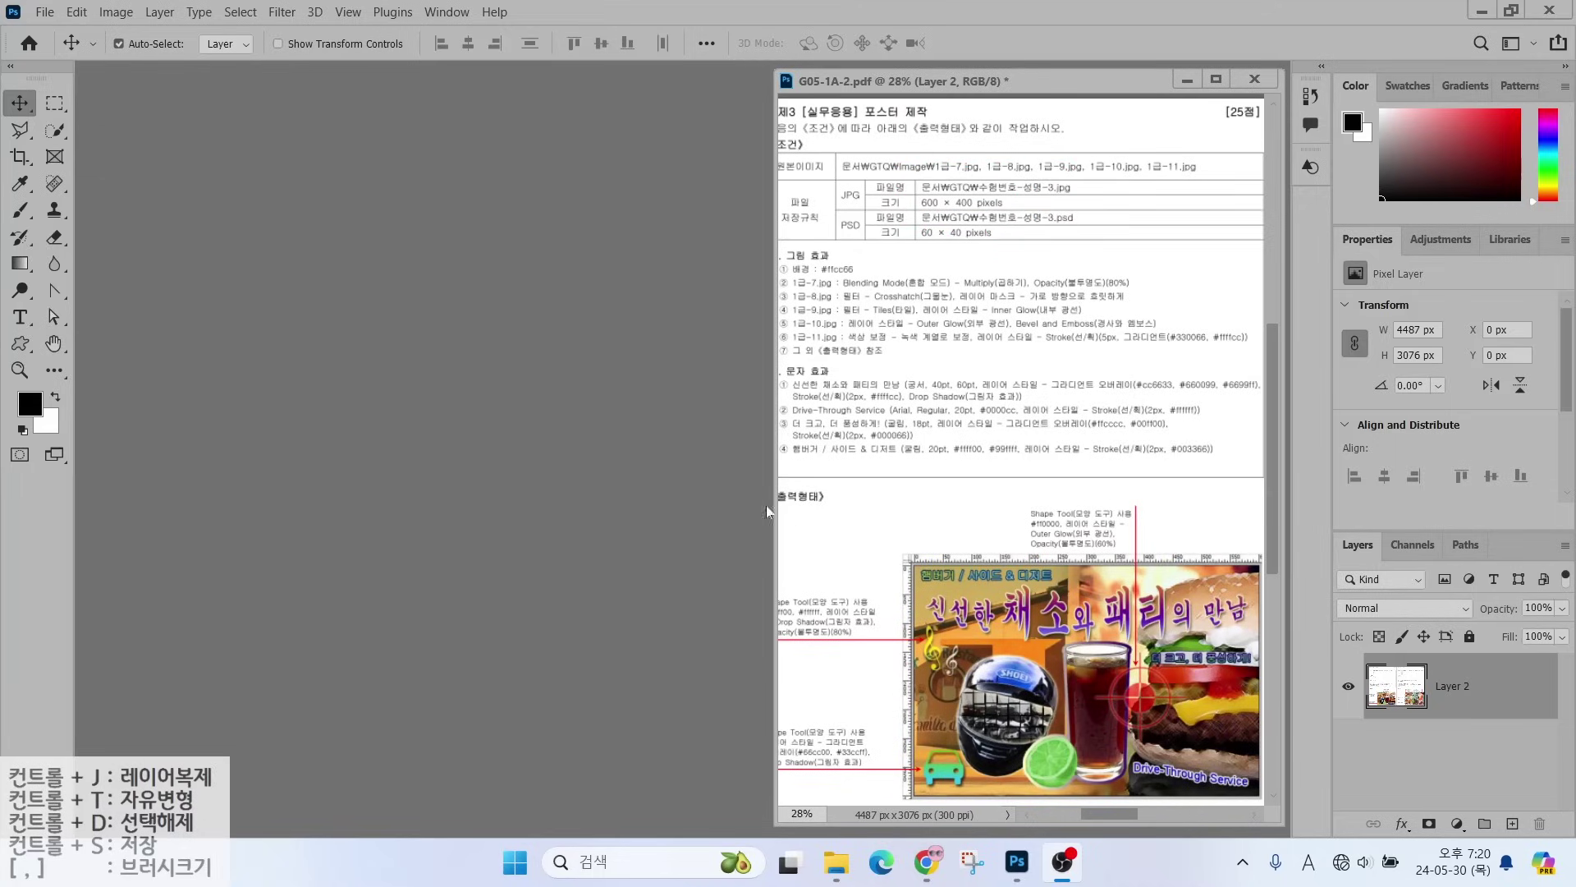
click(45, 12)
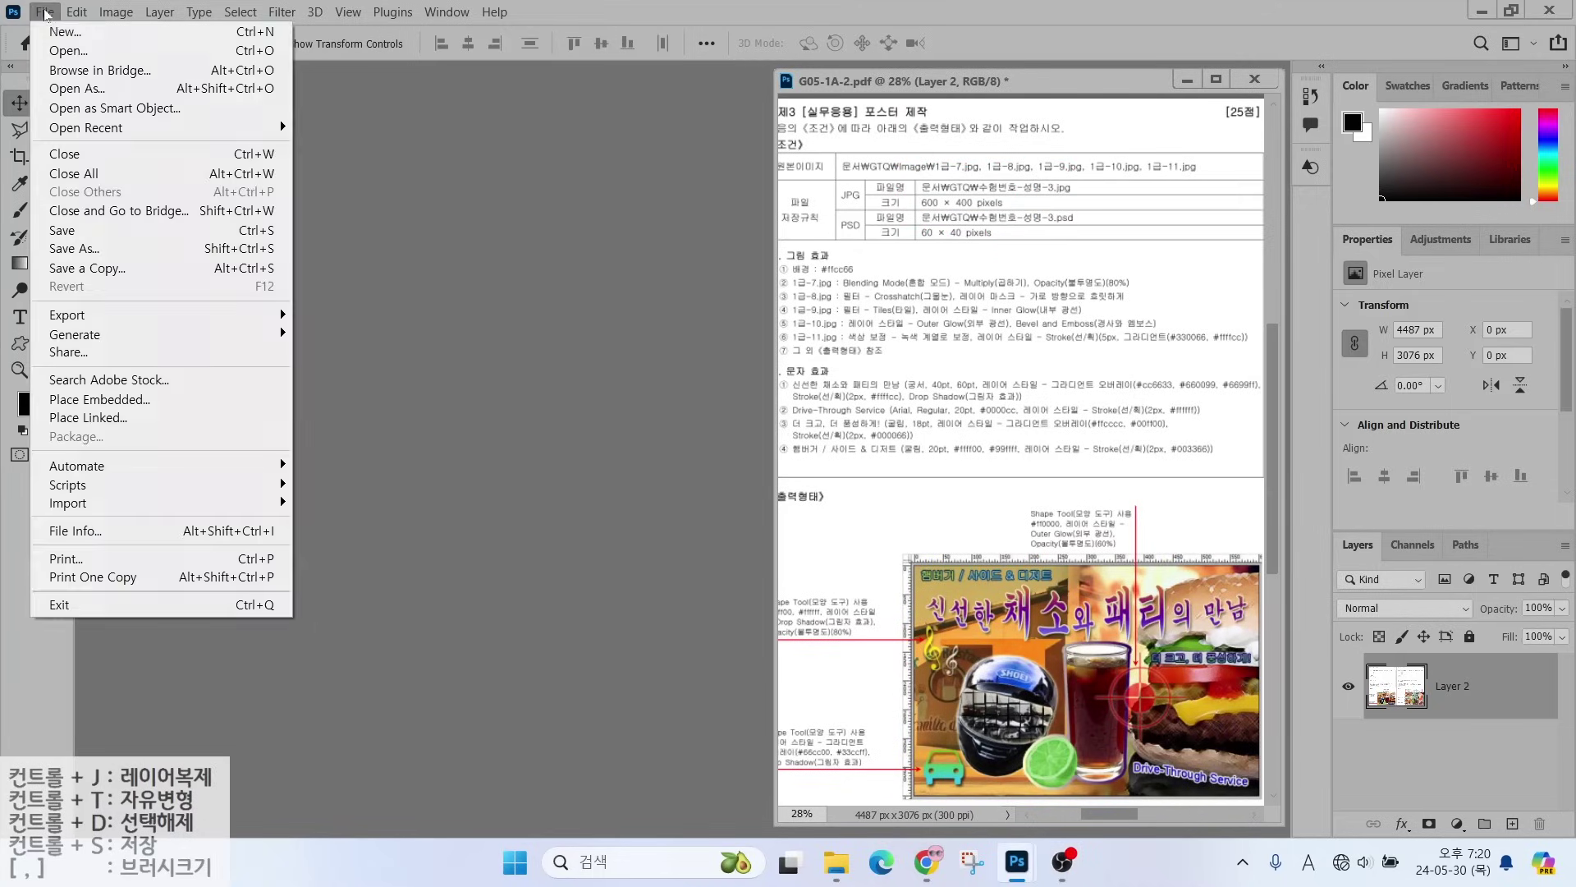
click(59, 32)
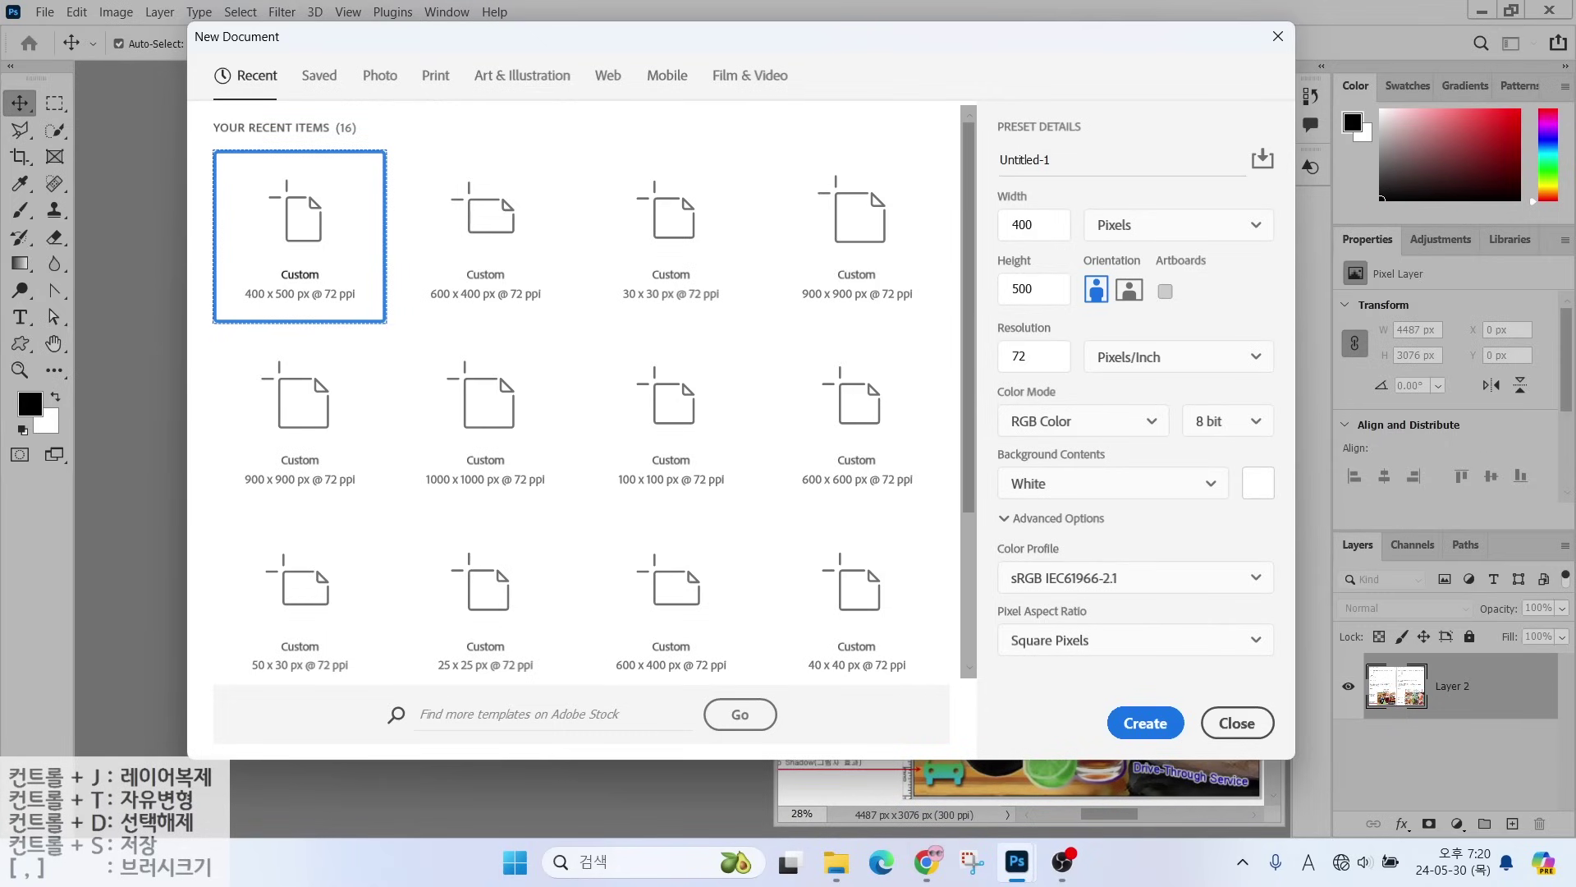
text(1234-)
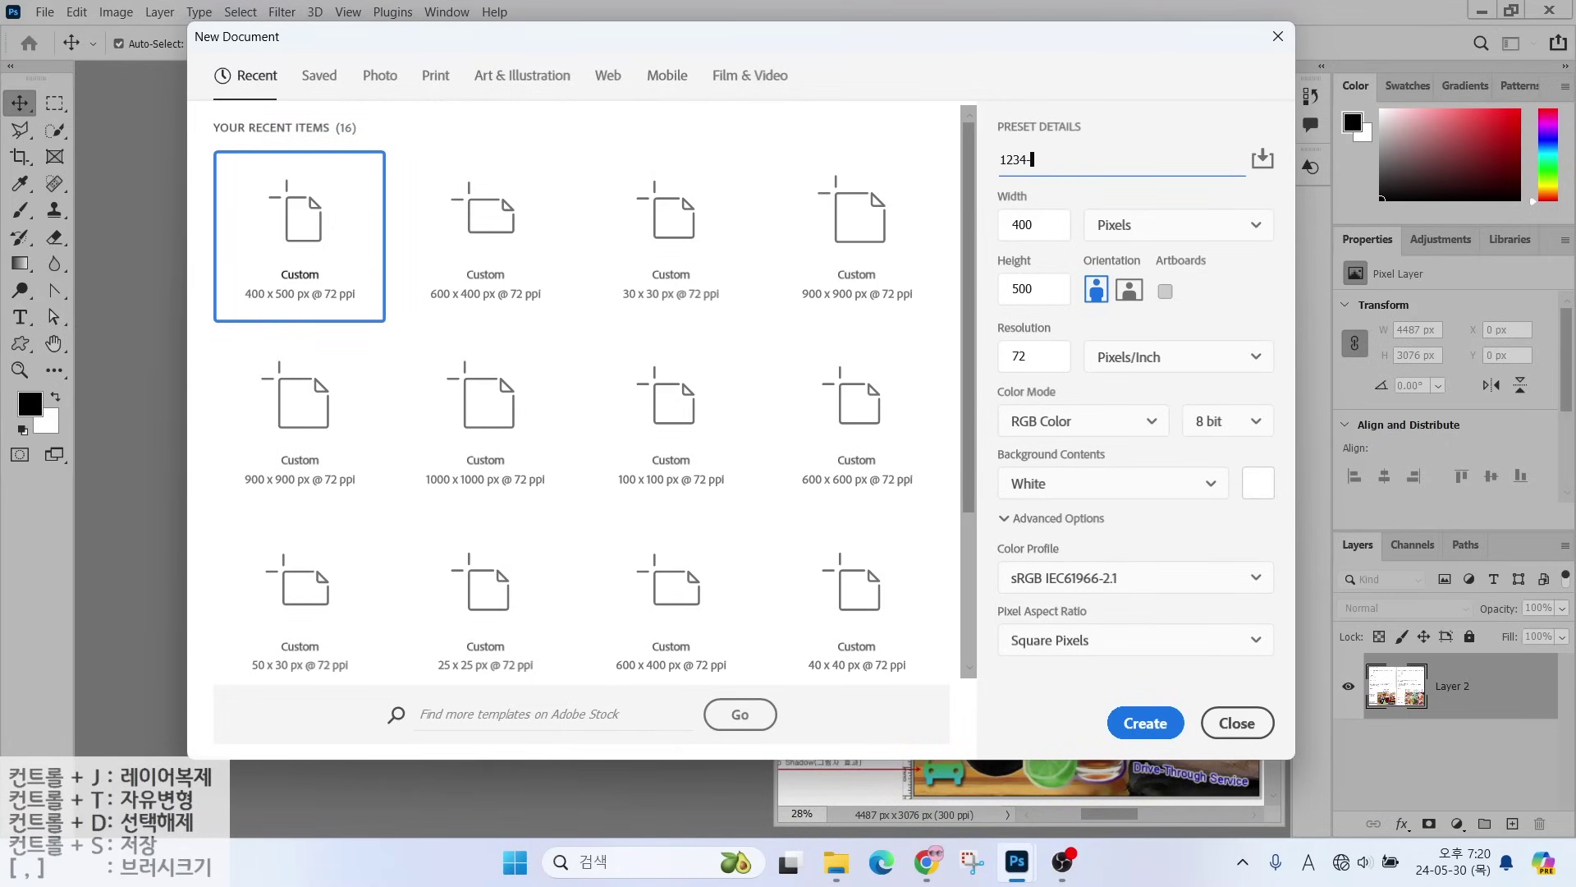
key(Hangul)
- Set the new document to 600 × 400 px at 72 ppi and create it
click(1000, 234)
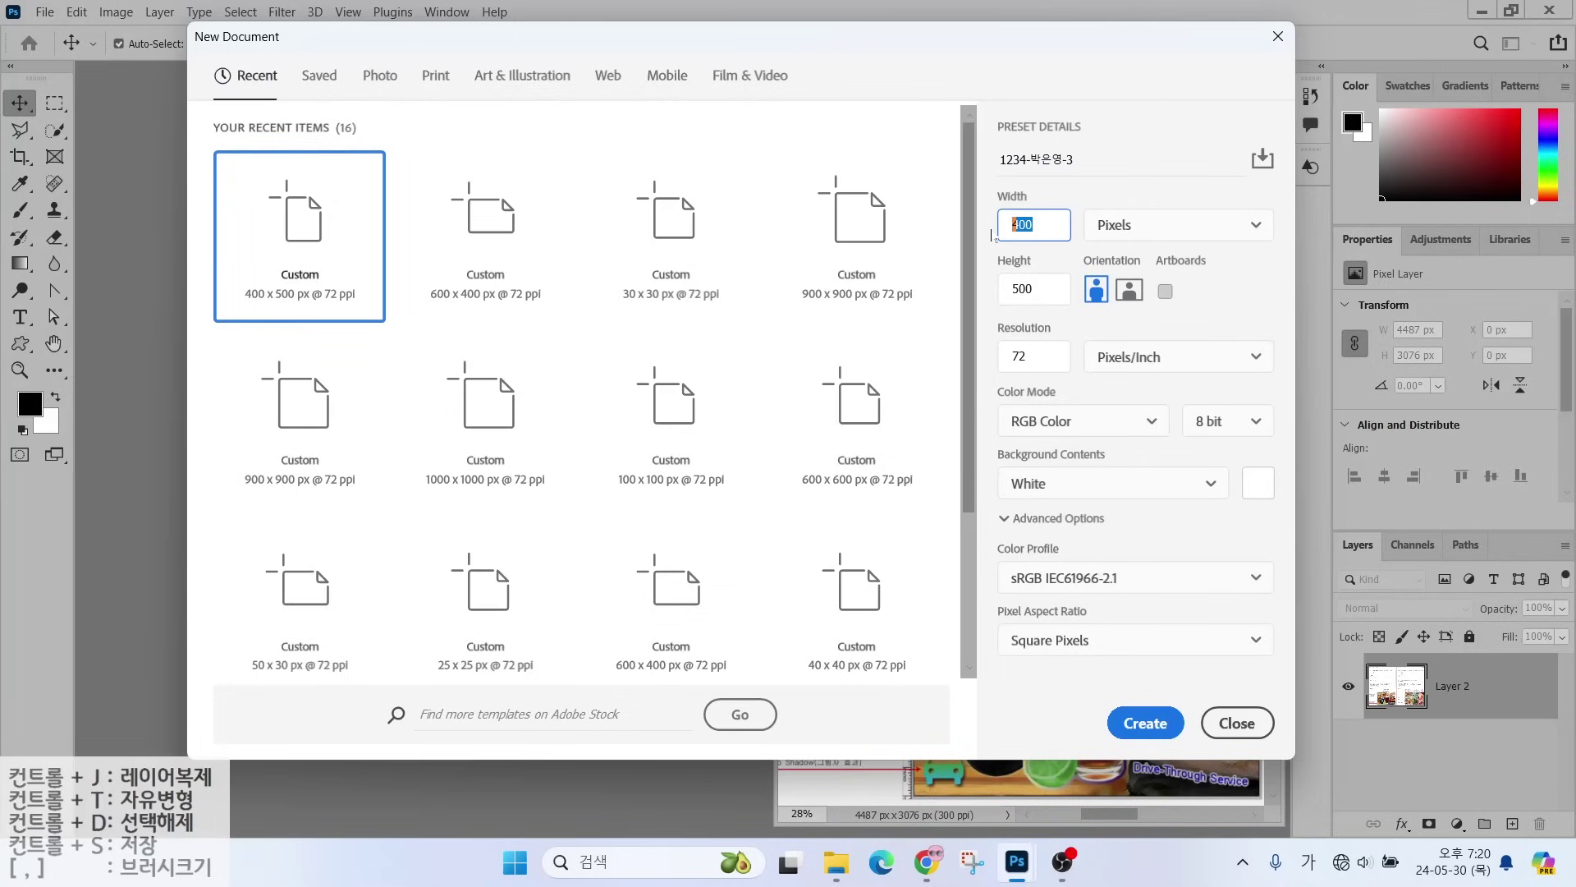
text(600)
key(Tab)
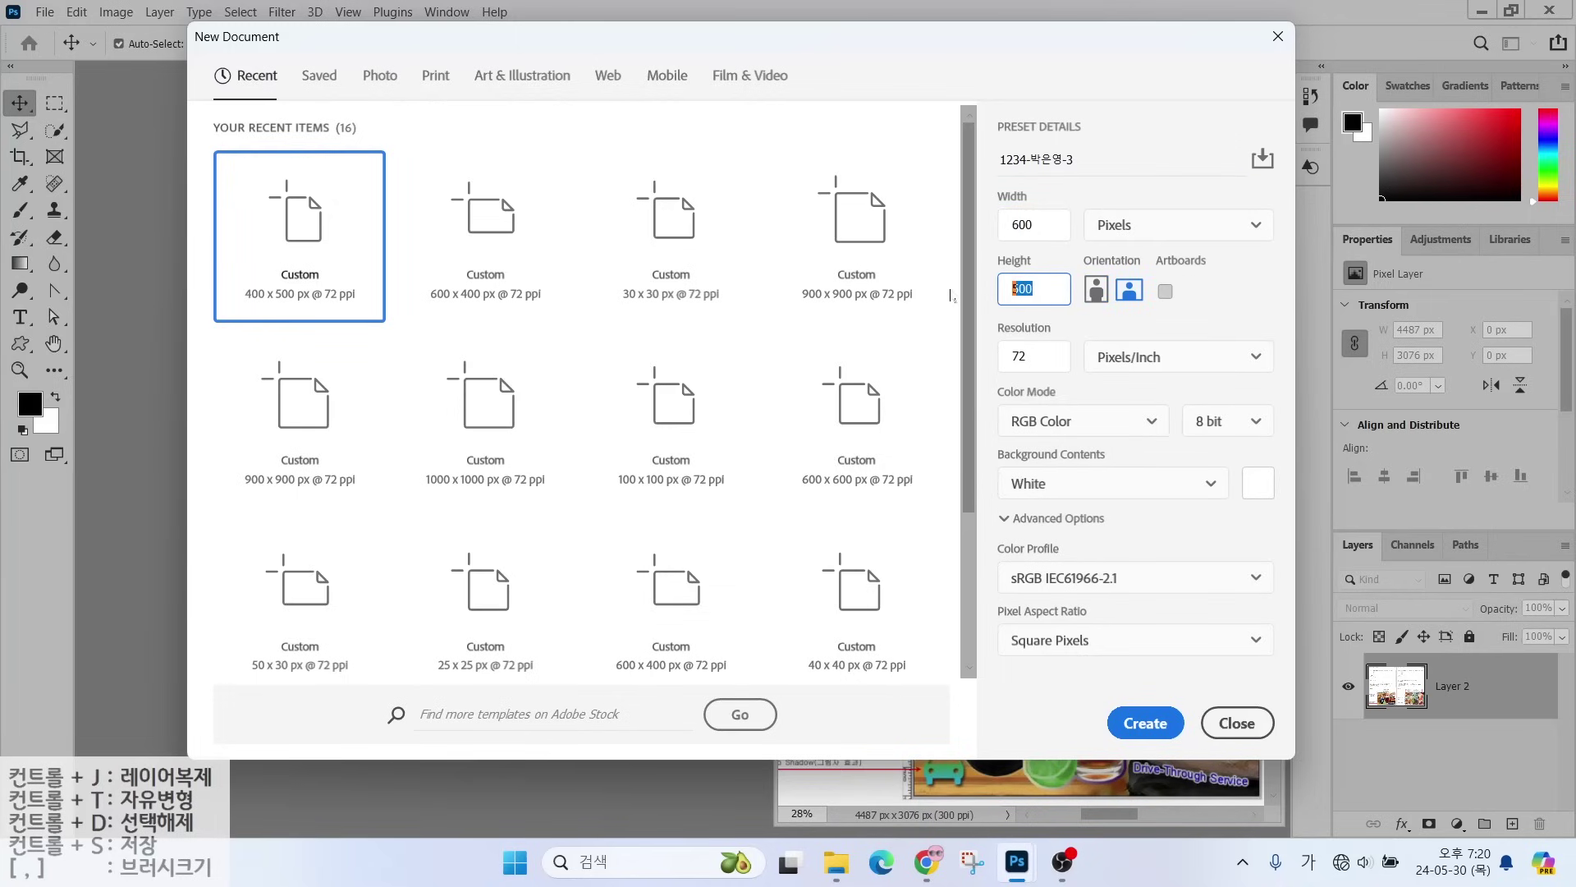
text(4)
key(Return)
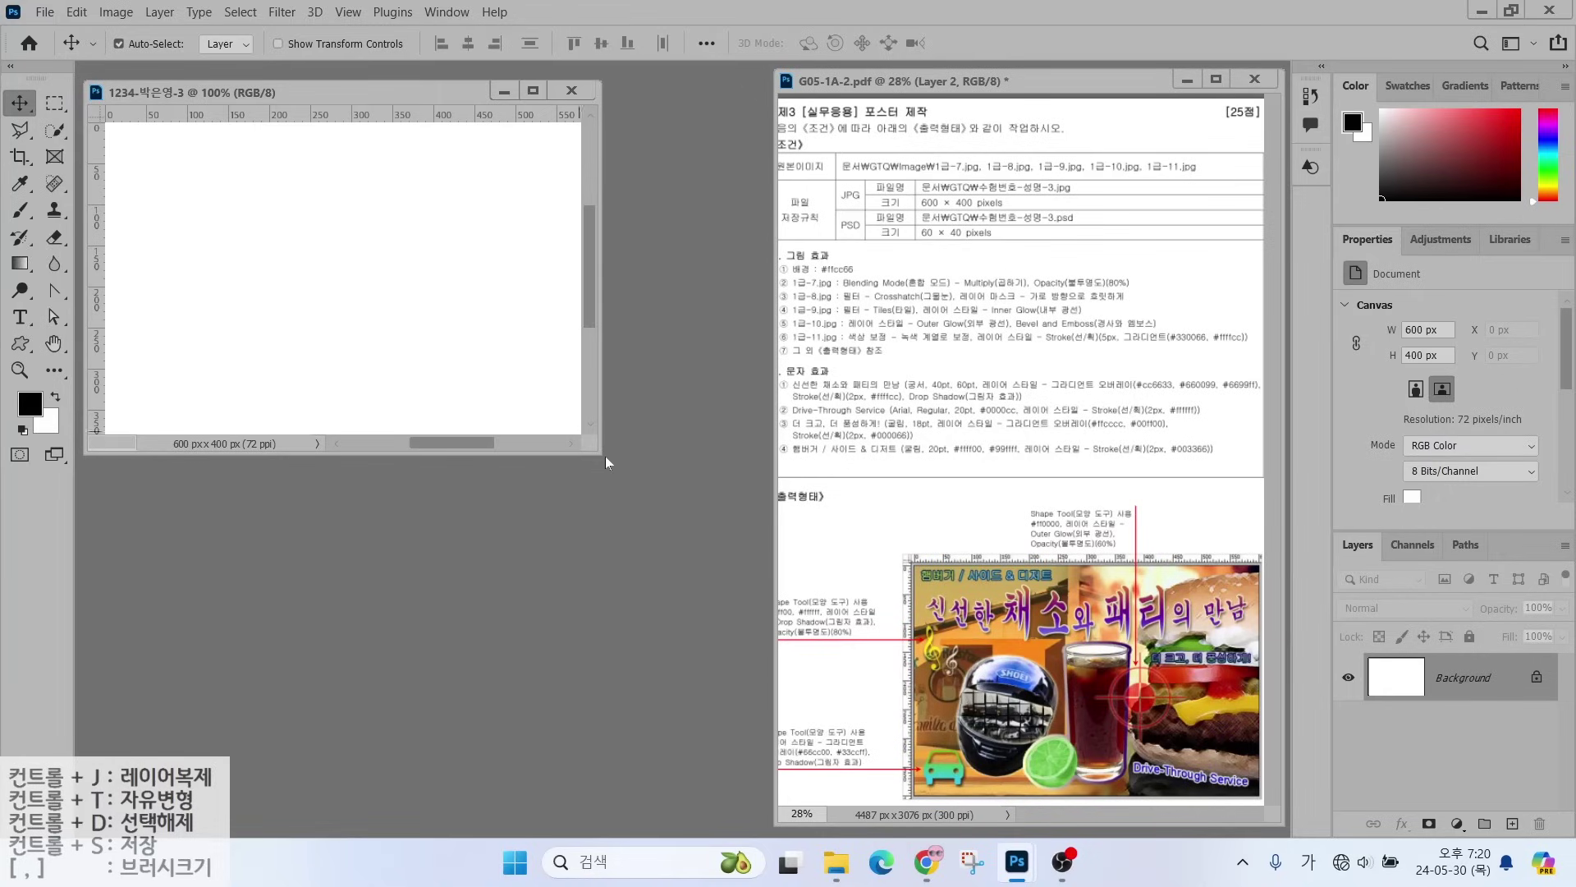
- Enlarge the document window and set the foreground colour to #ffcc66
drag(597, 451, 775, 597)
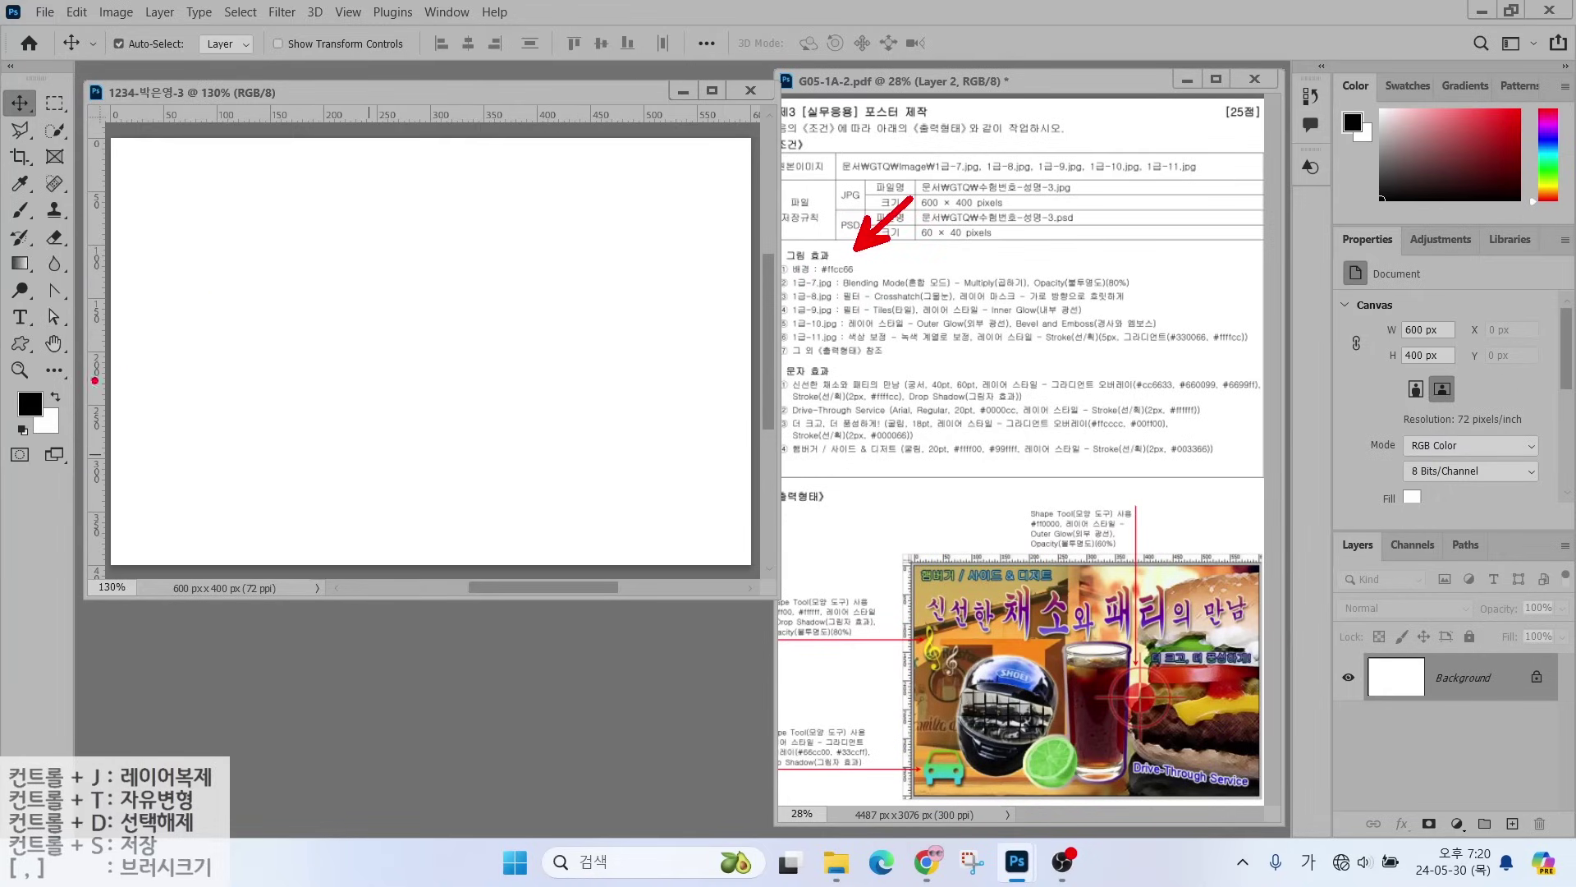
mouse_move(62, 417)
mouse_down()
mouse_move(3, 426)
mouse_move(31, 385)
mouse_move(59, 404)
mouse_up()
key(Escape)
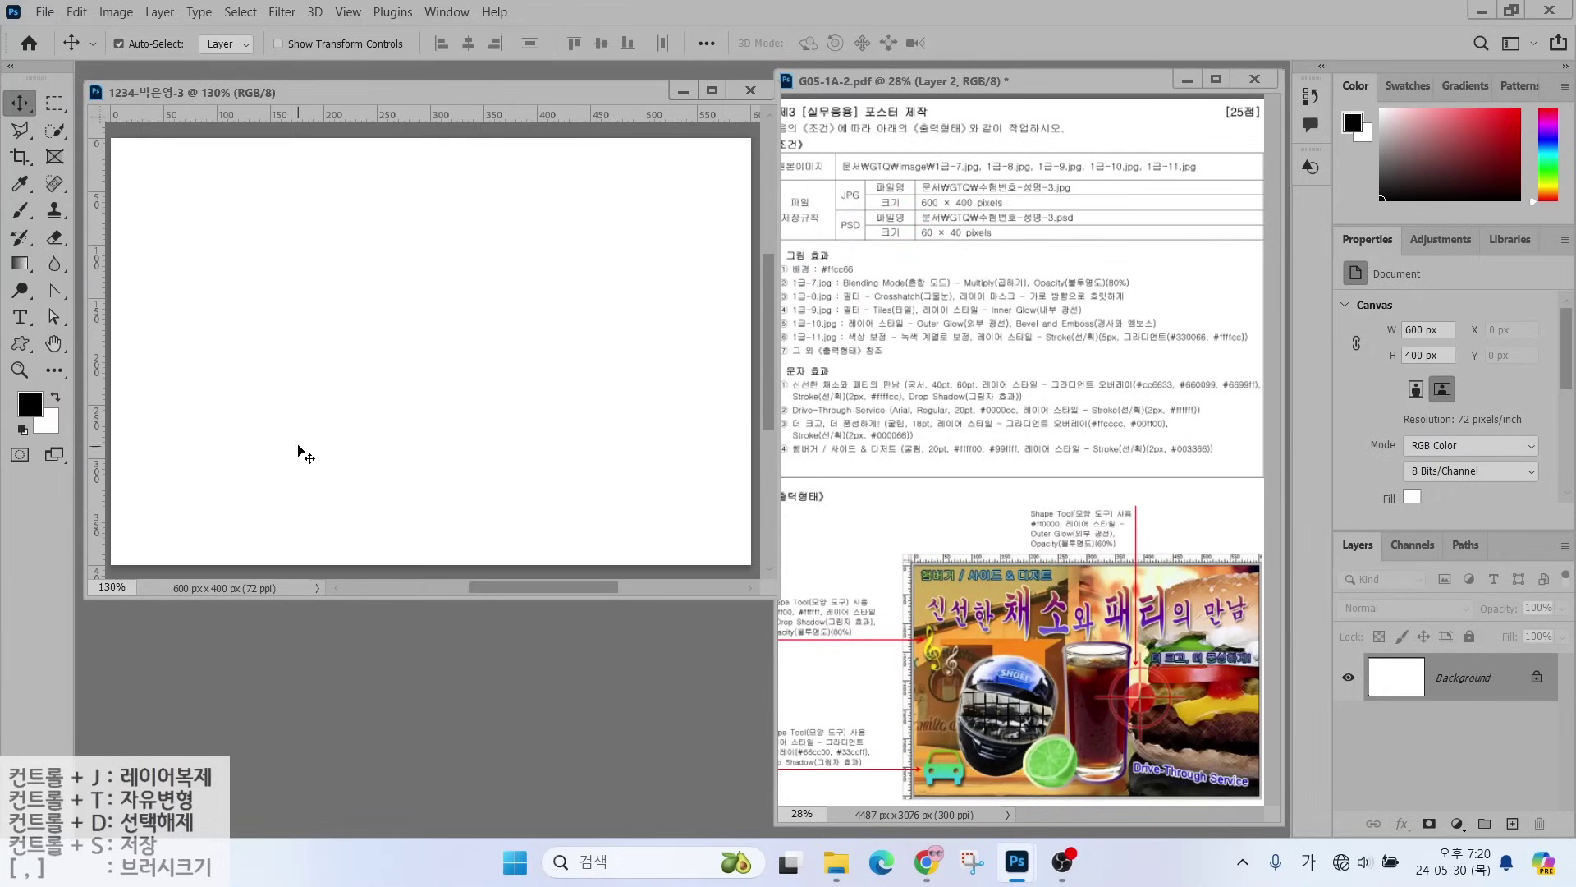
click(28, 404)
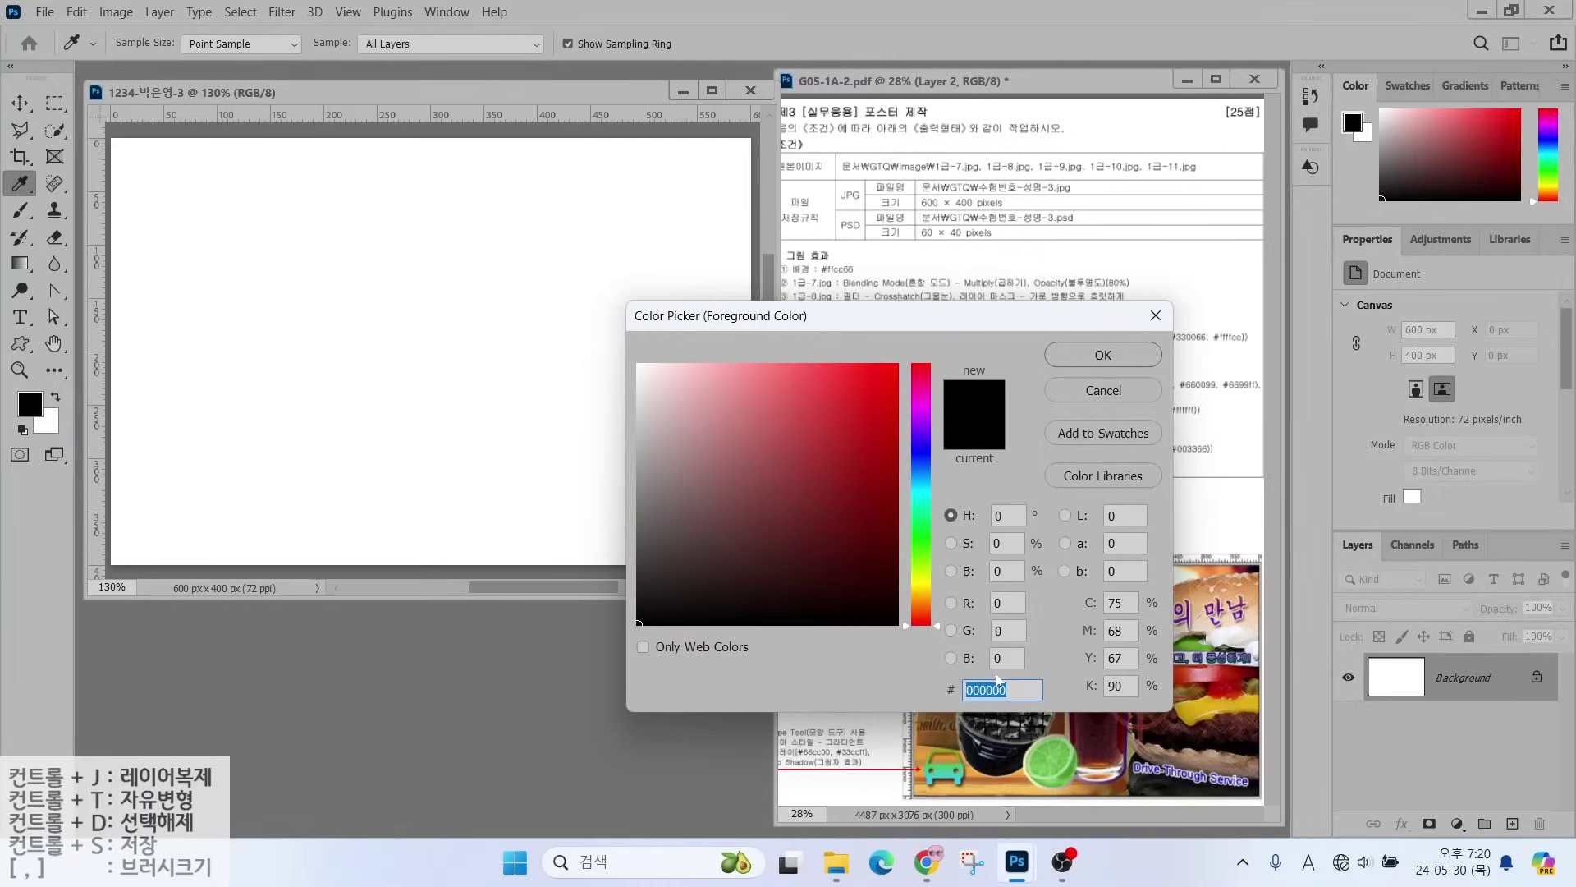
text(ffcc66)
key(Return)
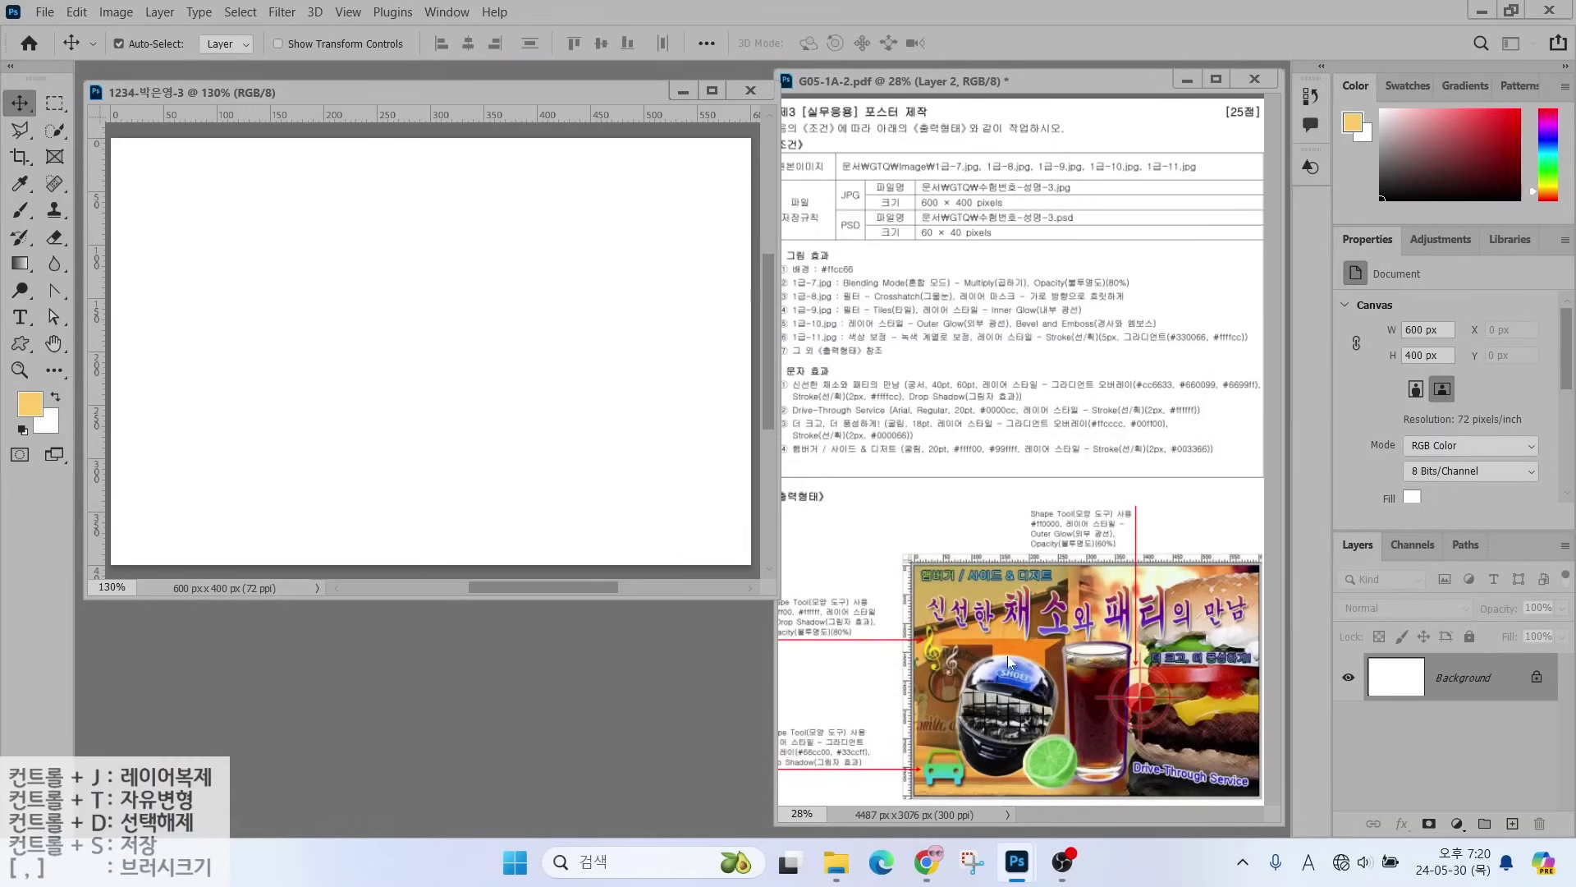
- Fill the background with the #ffcc66 foreground colour
click(76, 12)
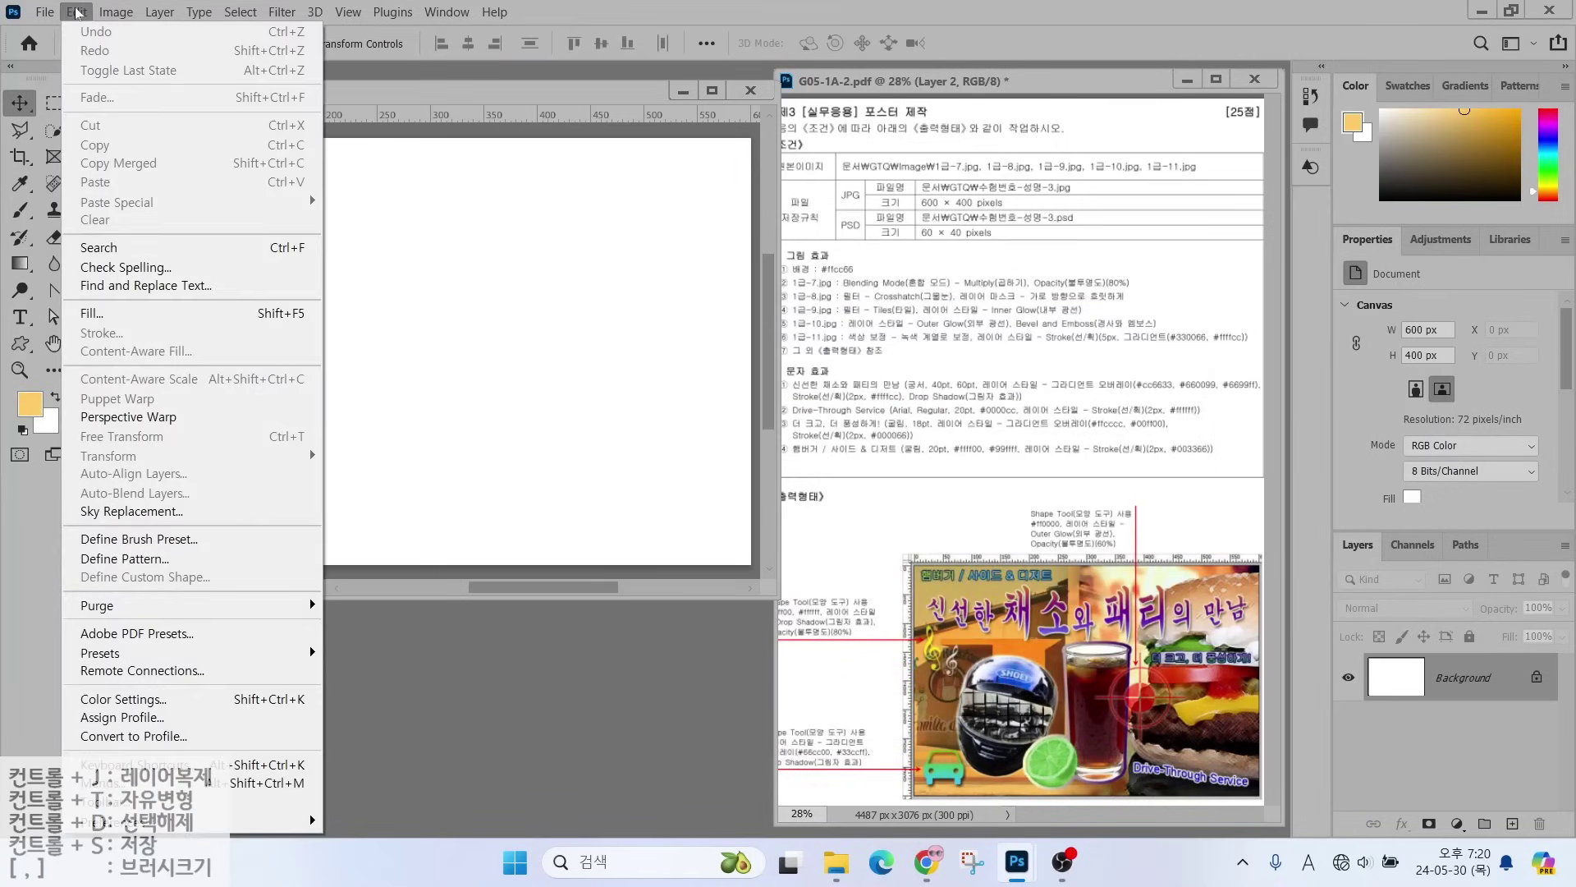
click(94, 314)
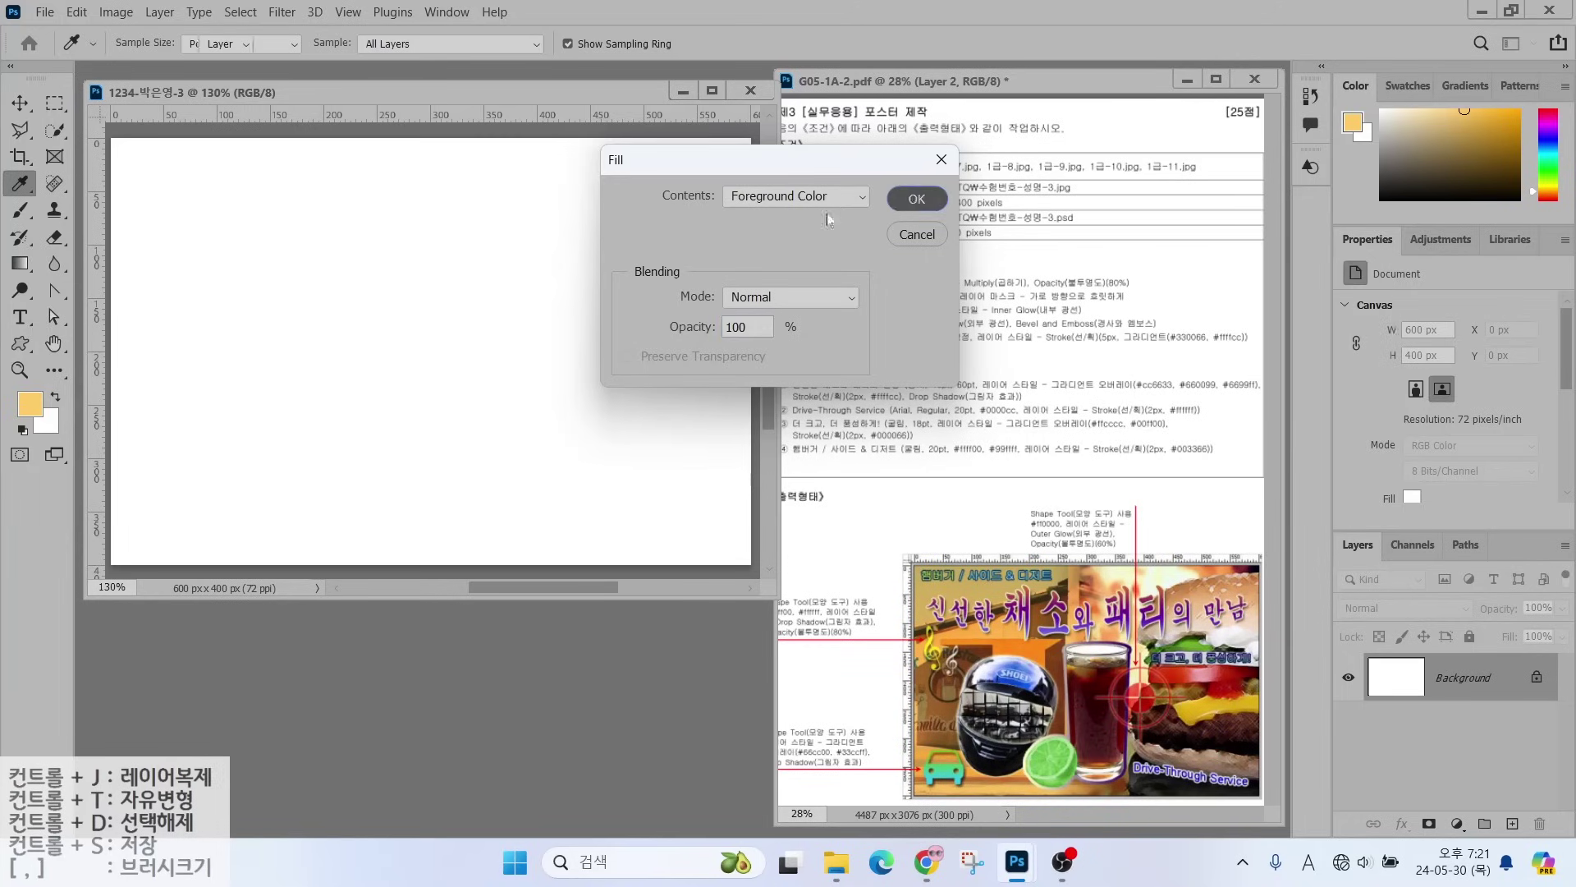
click(916, 199)
key(v)
drag(824, 269, 892, 213)
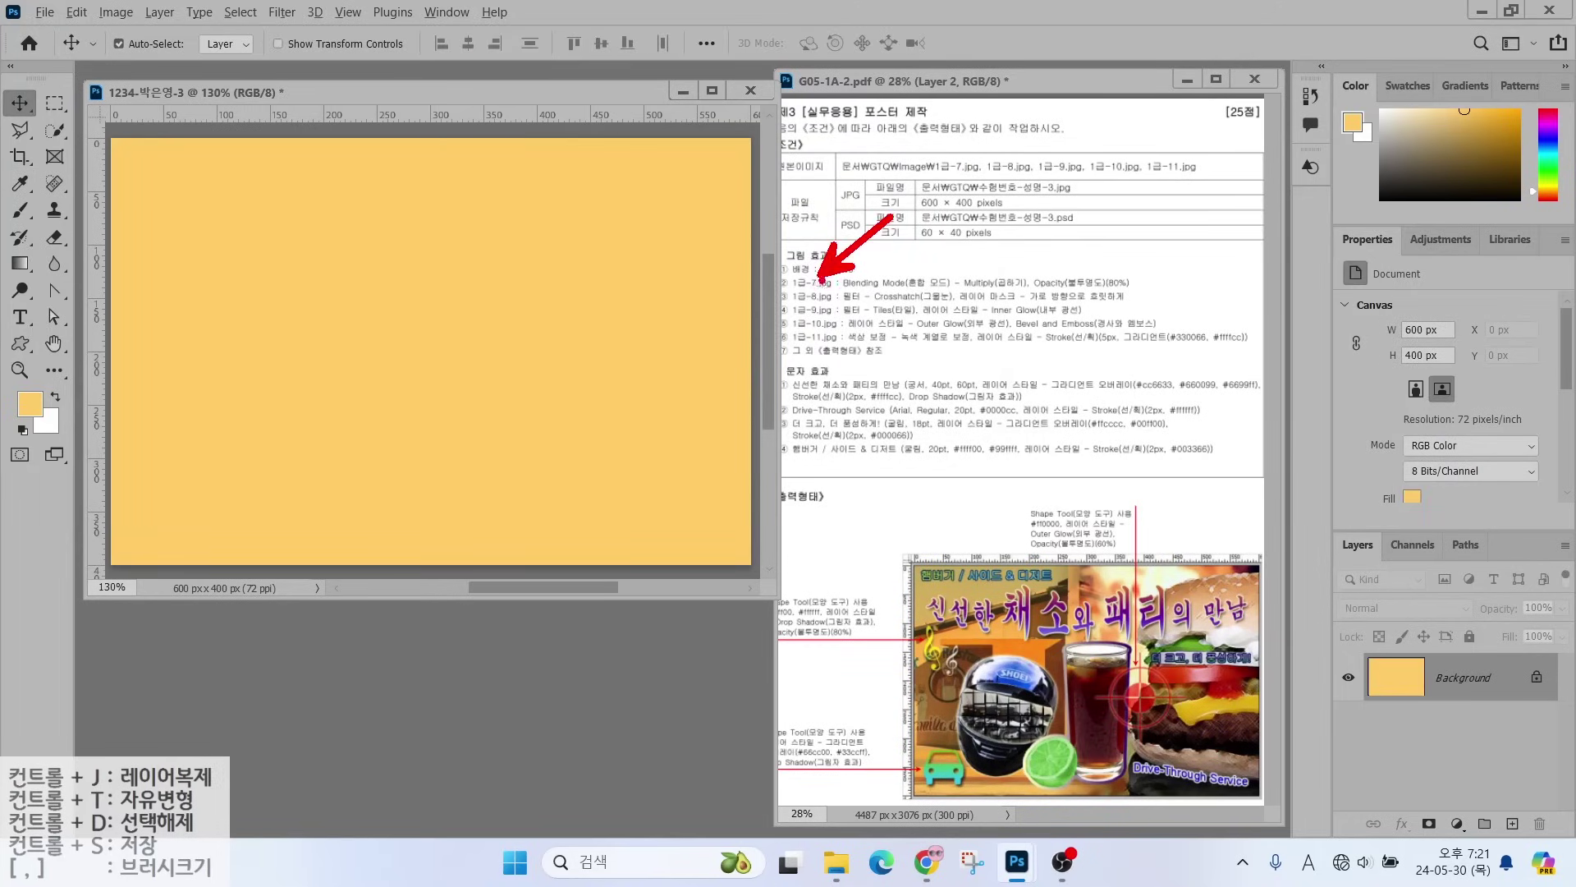
drag(793, 293, 983, 295)
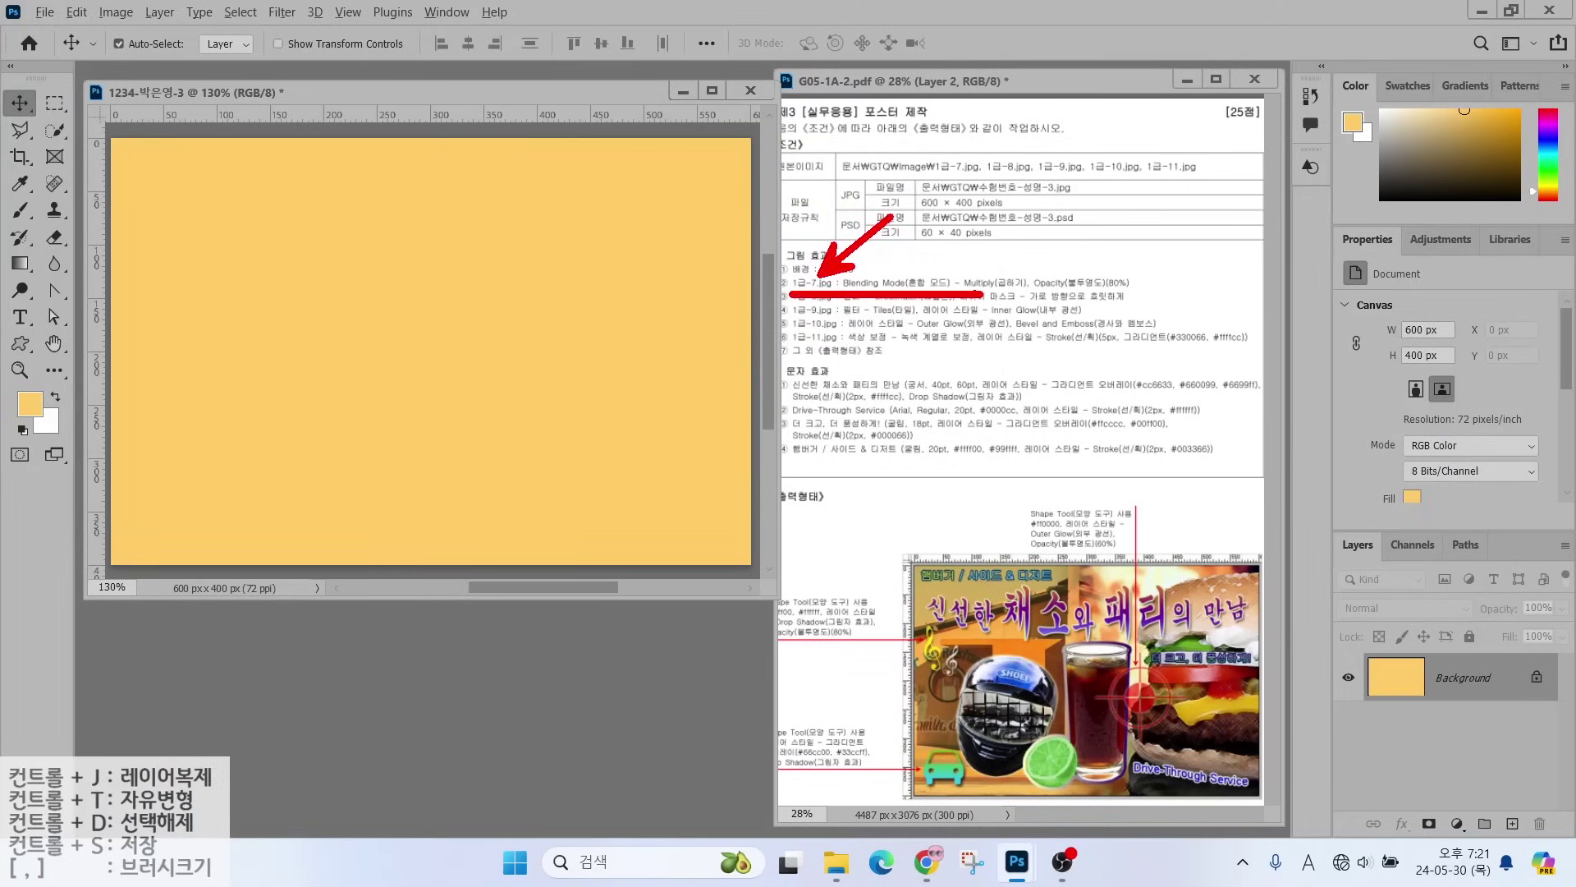
- Open 1급-7.jpg from the GTQ image folder and resize it to 600 × 400 px
key(Escape)
click(514, 643)
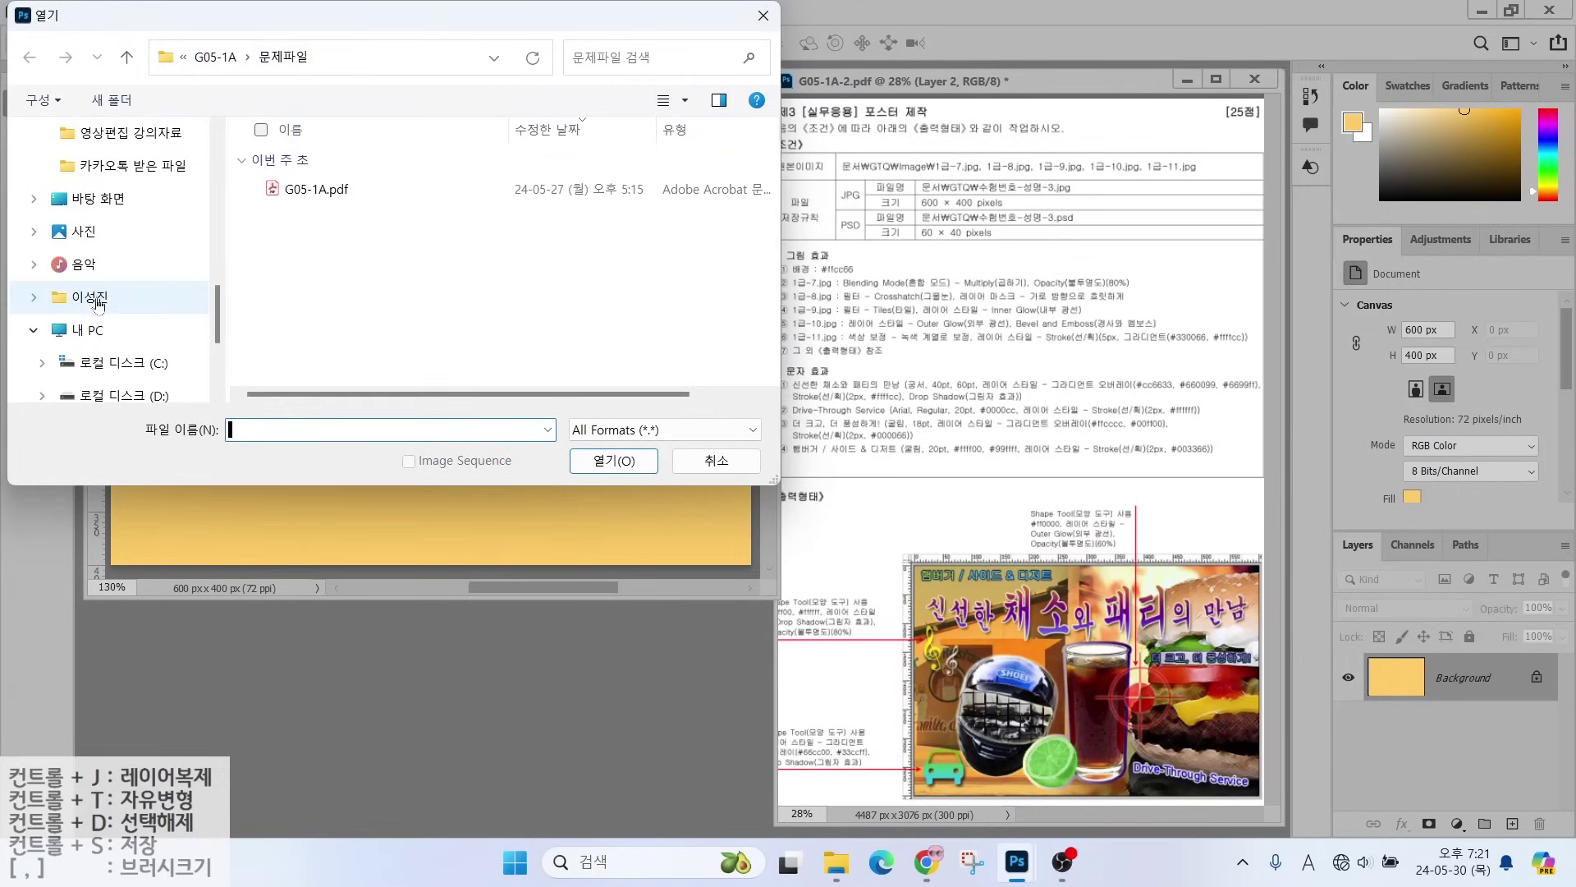
scroll(99, 304, up, 3)
click(83, 296)
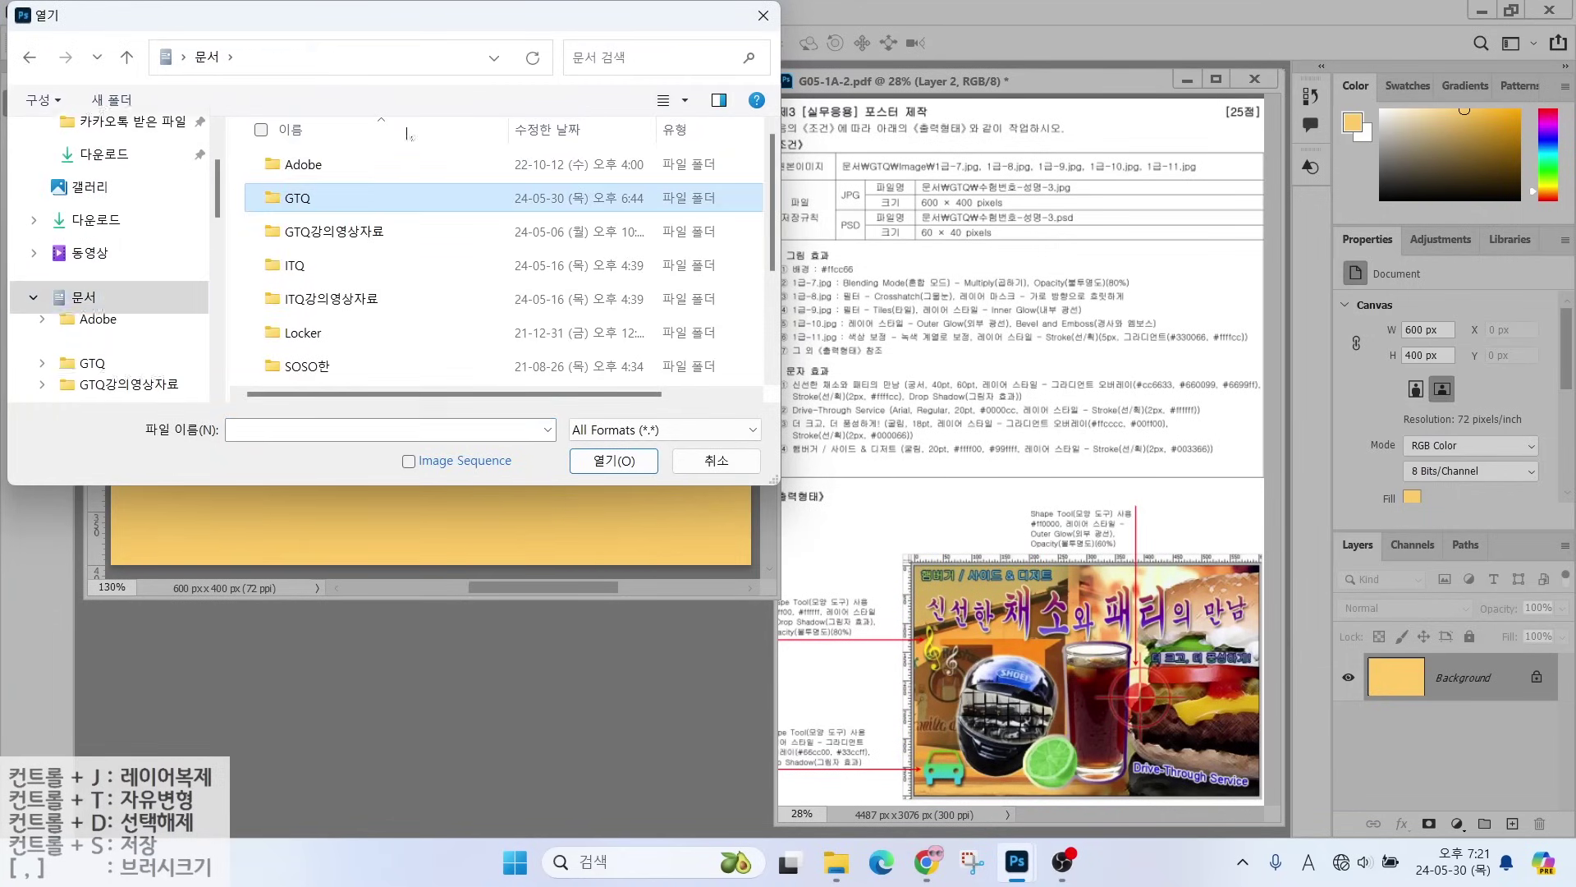
double_click(297, 198)
double_click(298, 181)
click(612, 460)
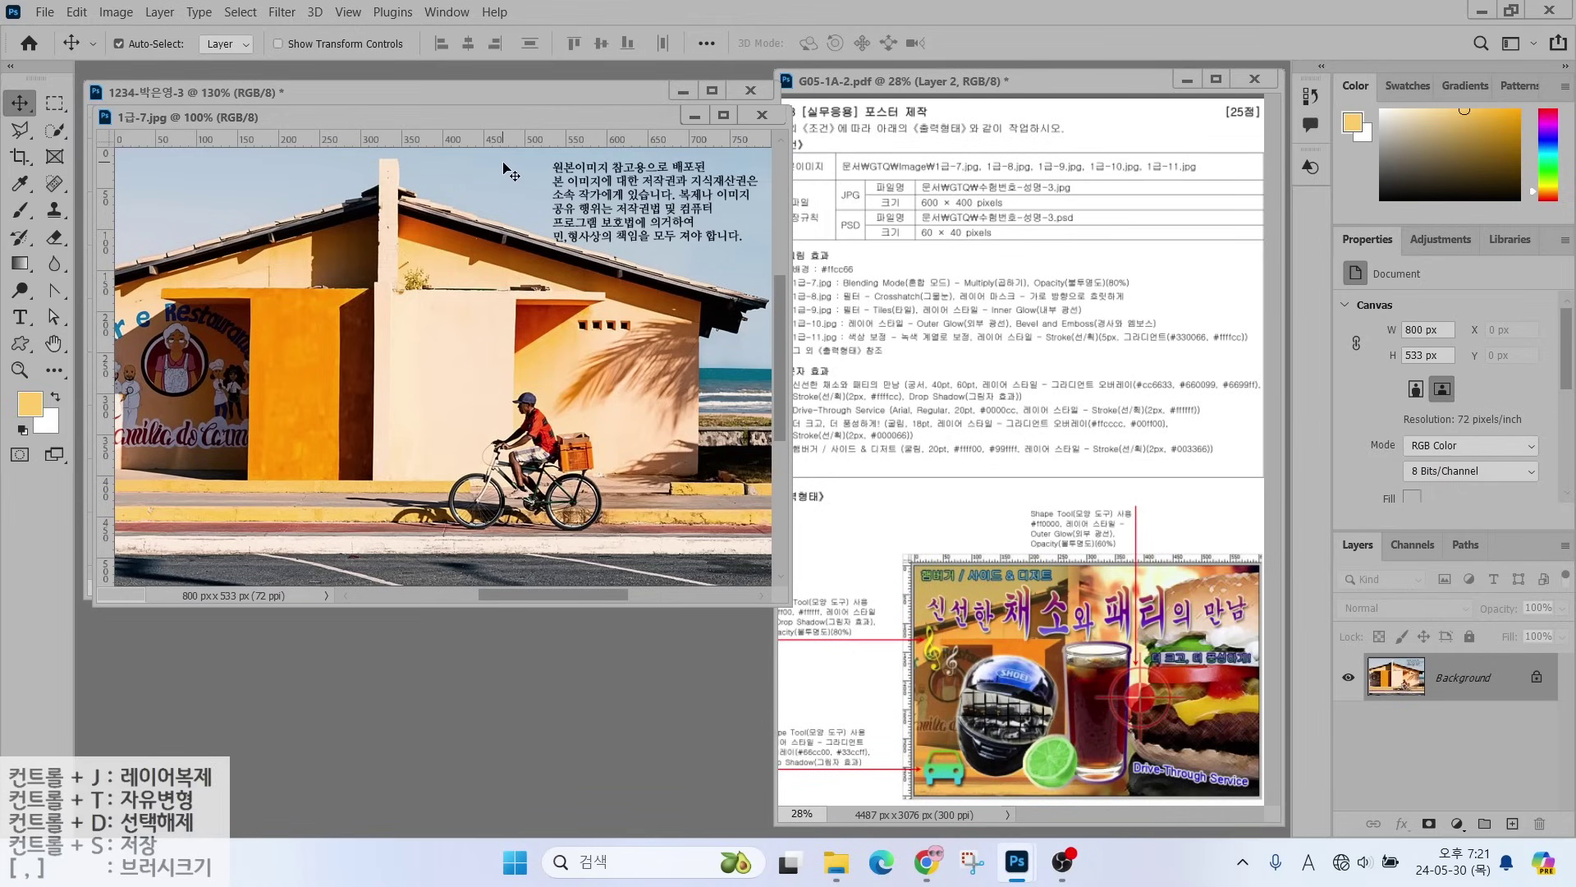
click(116, 12)
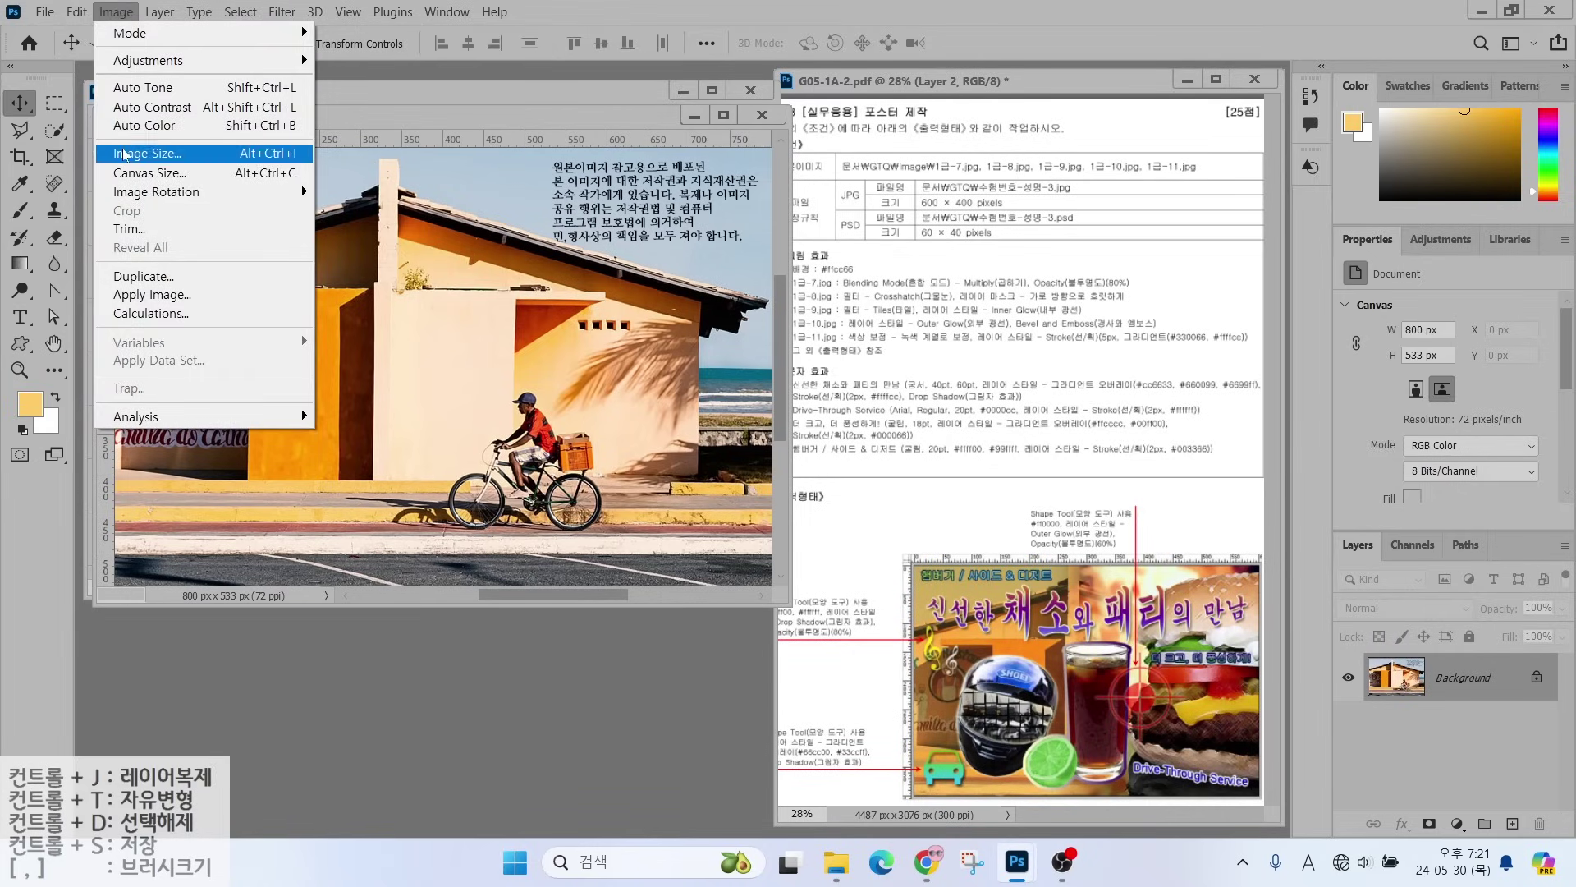
click(128, 154)
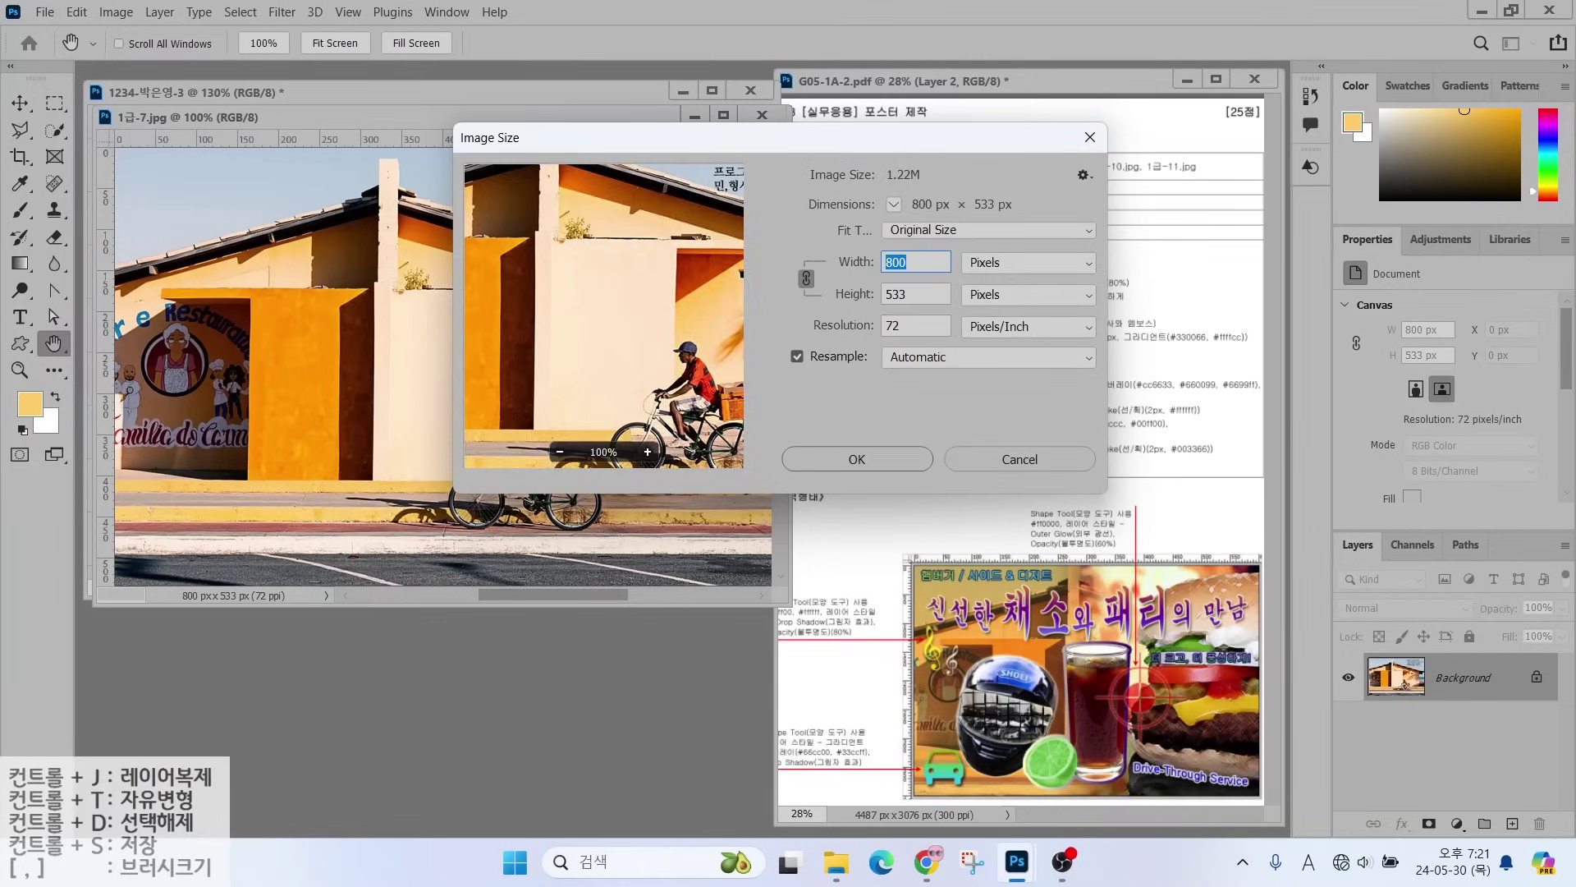
text(600)
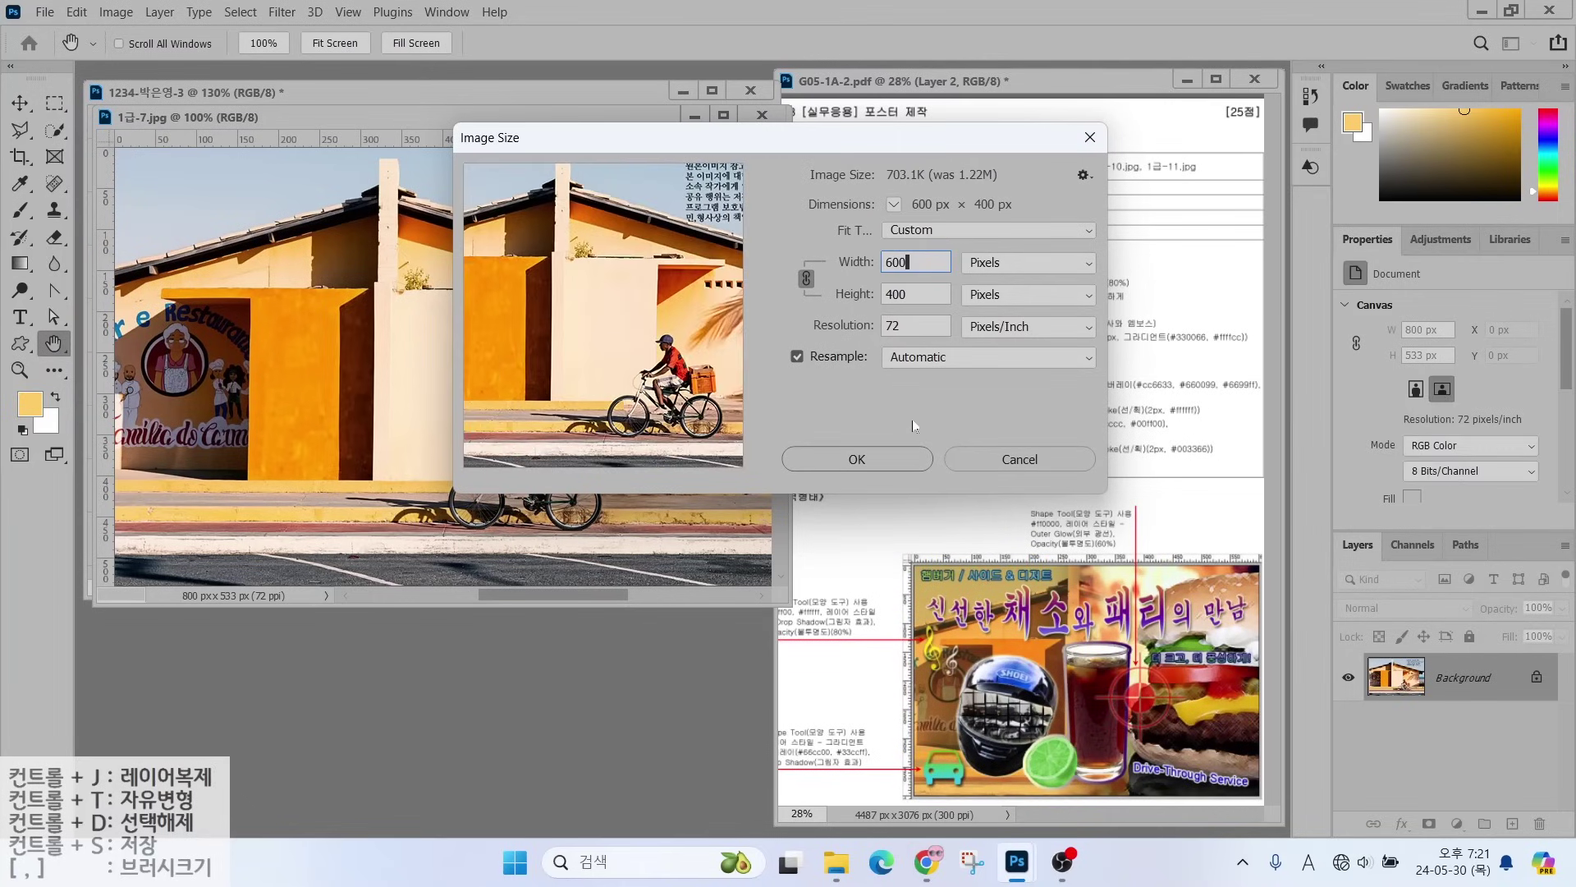
click(856, 458)
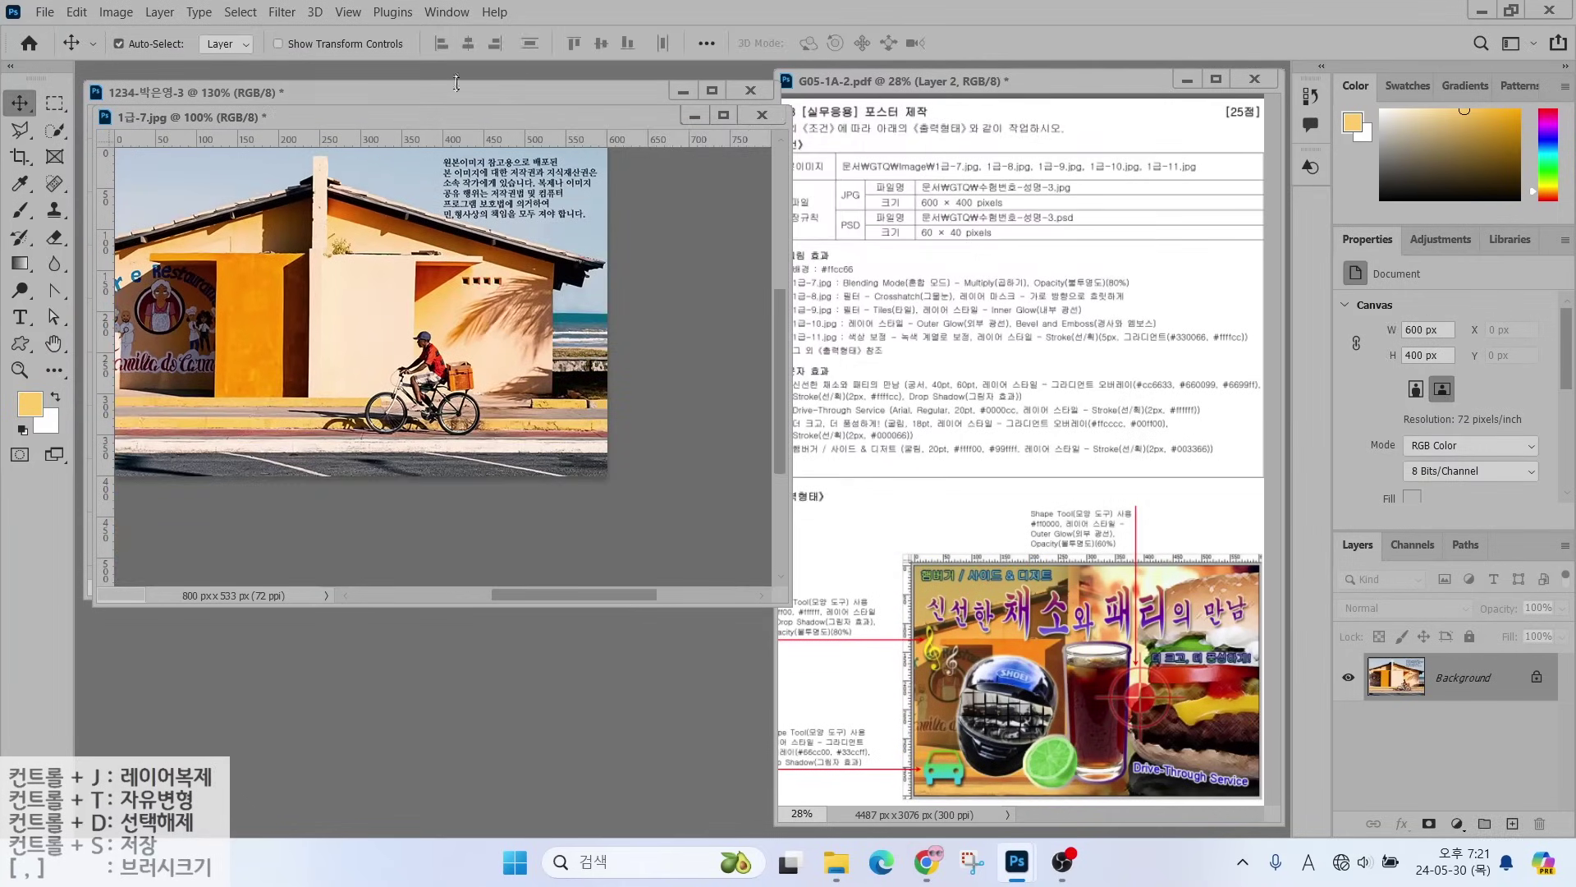
- Copy the photo into the poster flush with the canvas corner and close the original unsaved
drag(415, 120, 717, 253)
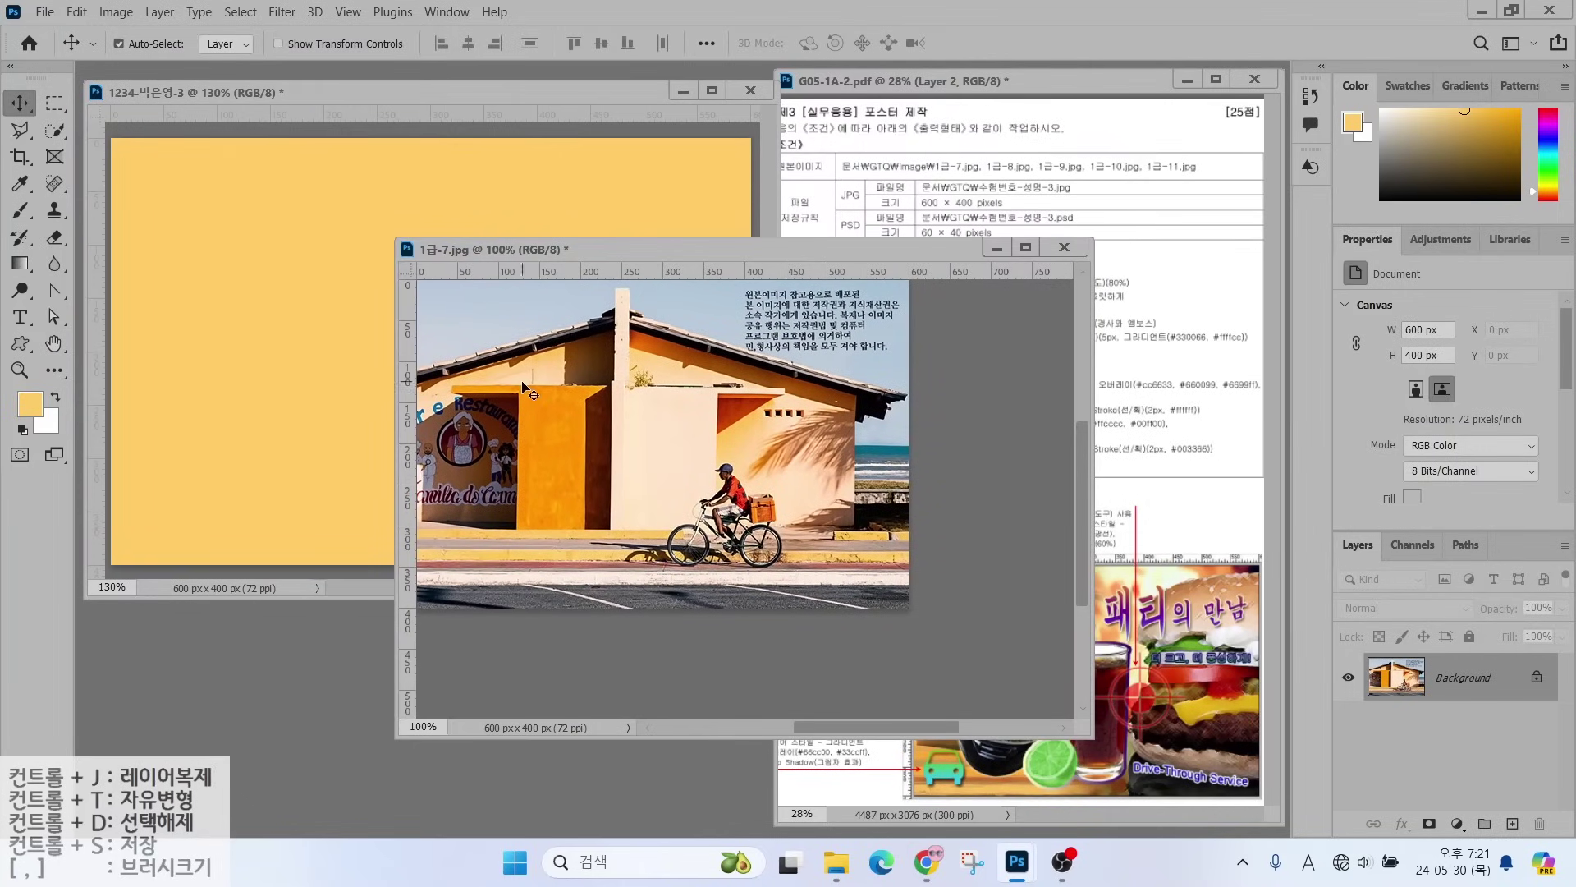
drag(250, 315, 255, 317)
drag(440, 344, 440, 307)
click(1063, 247)
click(820, 340)
- Rename the photo layer to 1-7
double_click(1449, 686)
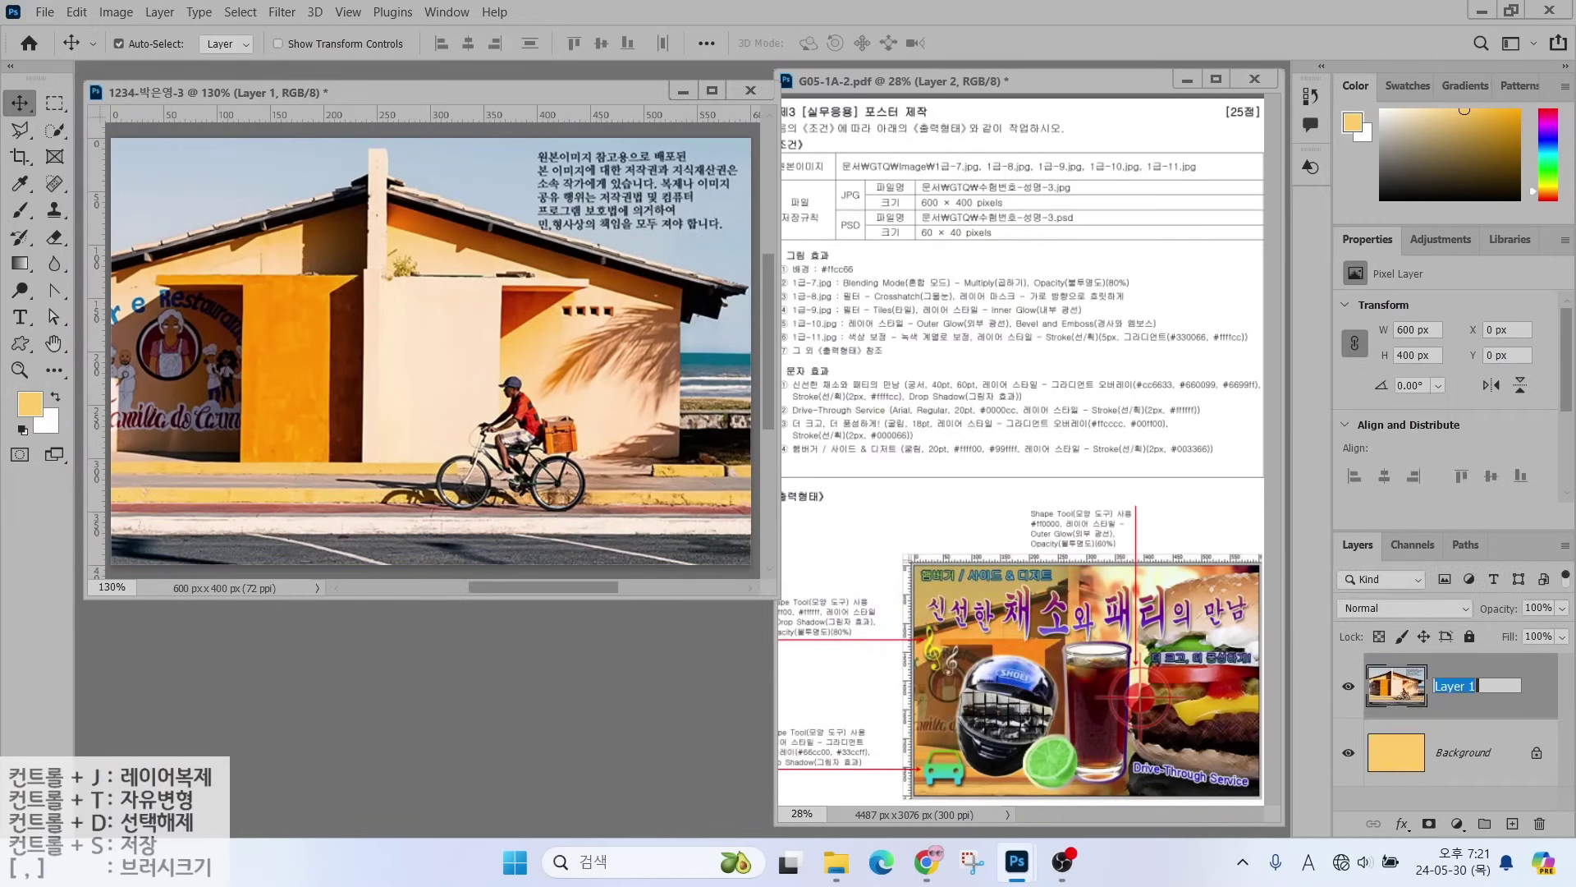
text(1-7)
key(Return)
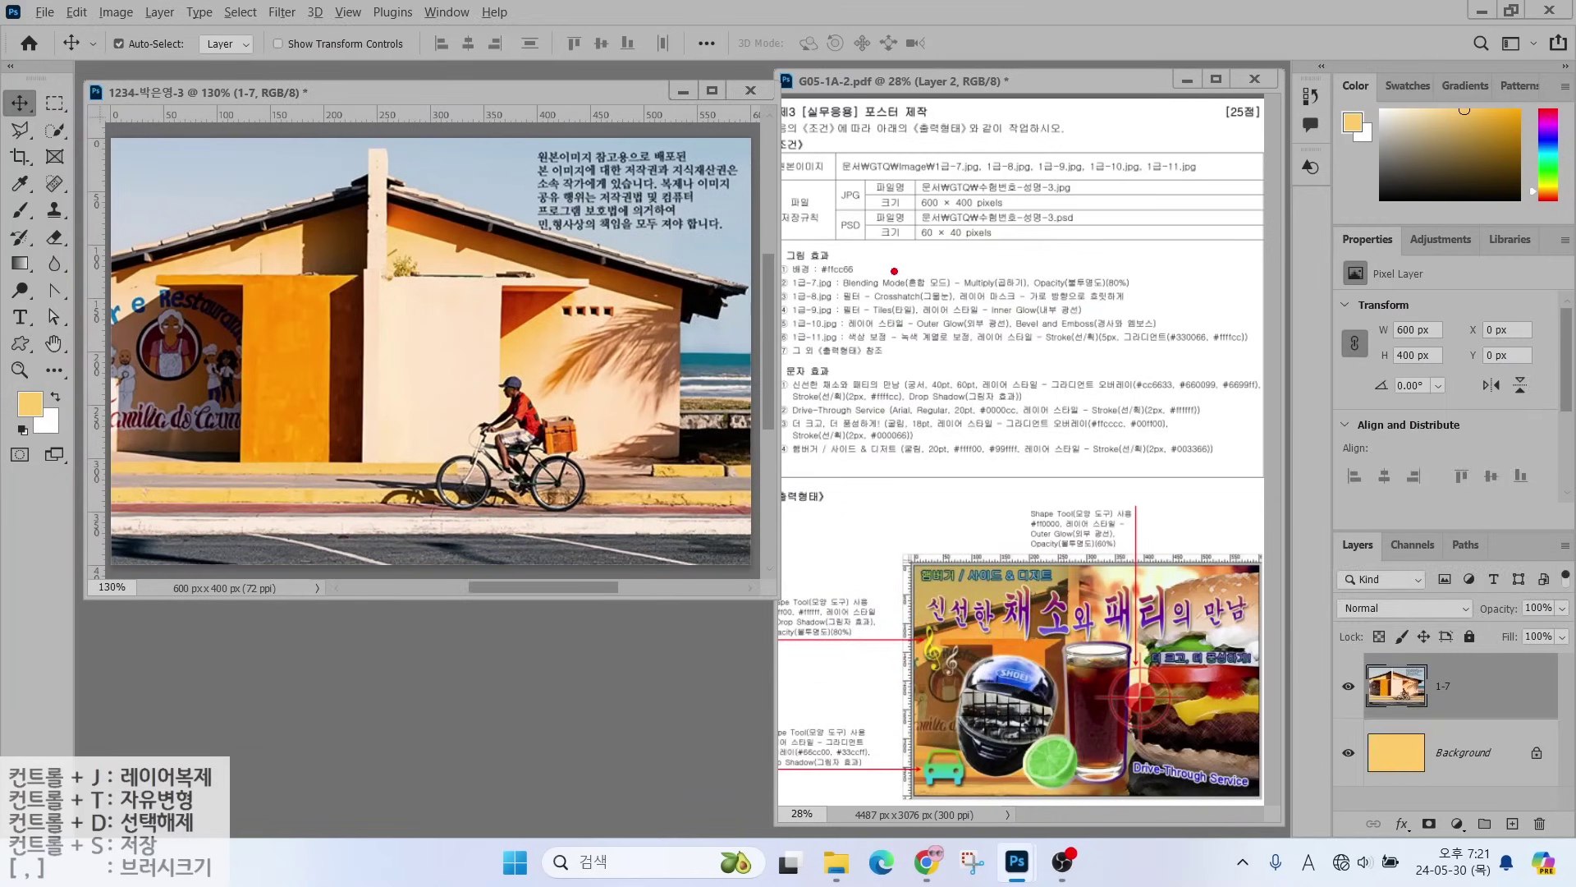
drag(894, 271, 989, 228)
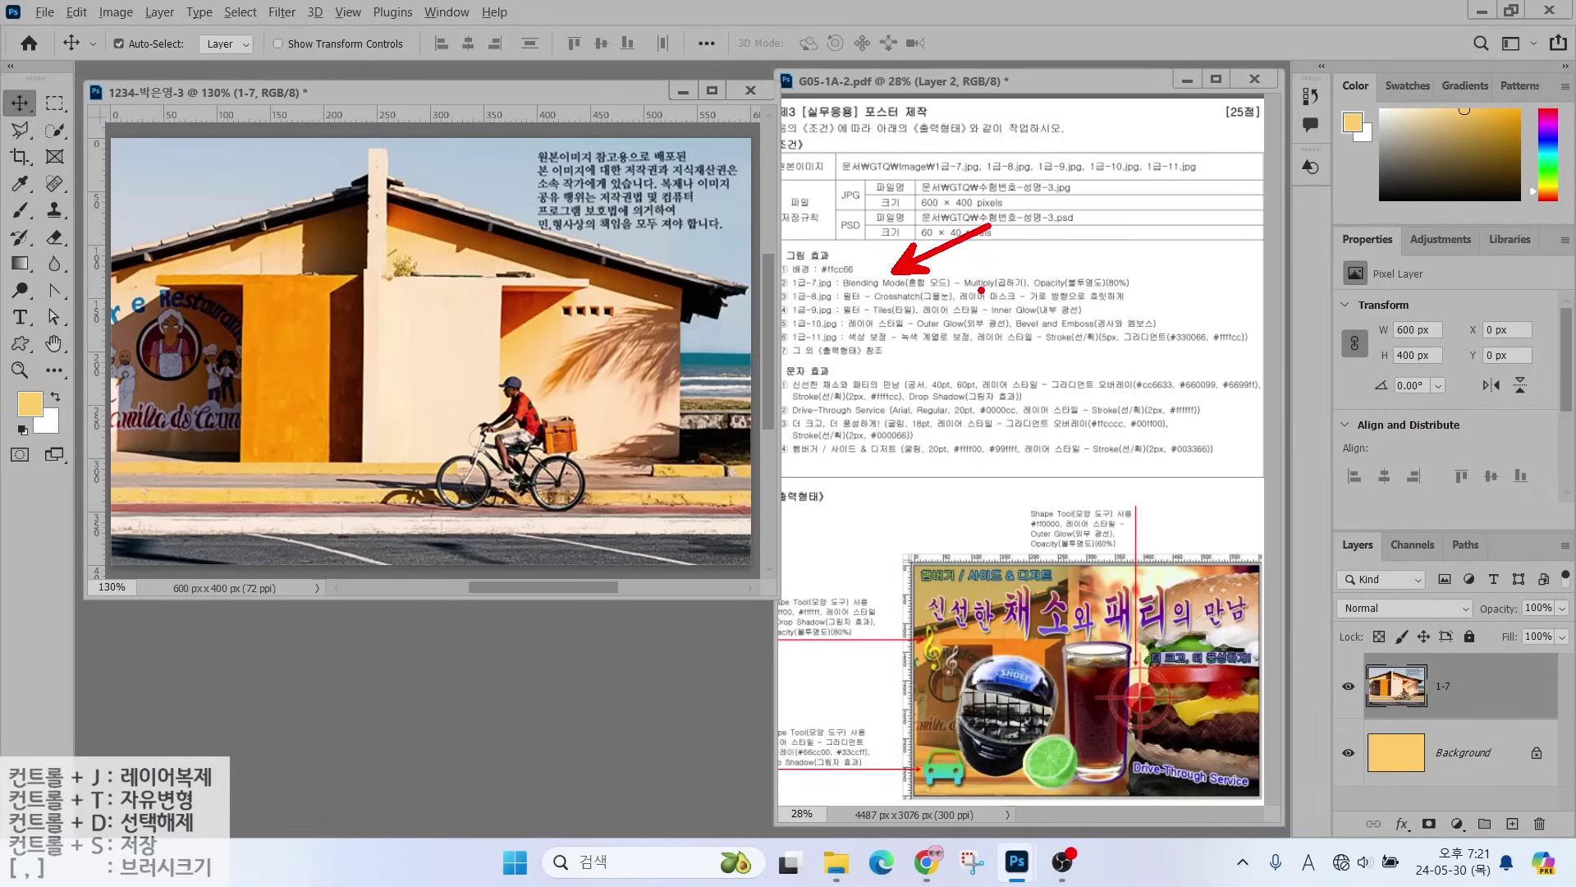
mouse_move(1325, 514)
mouse_down()
mouse_move(1509, 796)
mouse_move(1570, 848)
mouse_up()
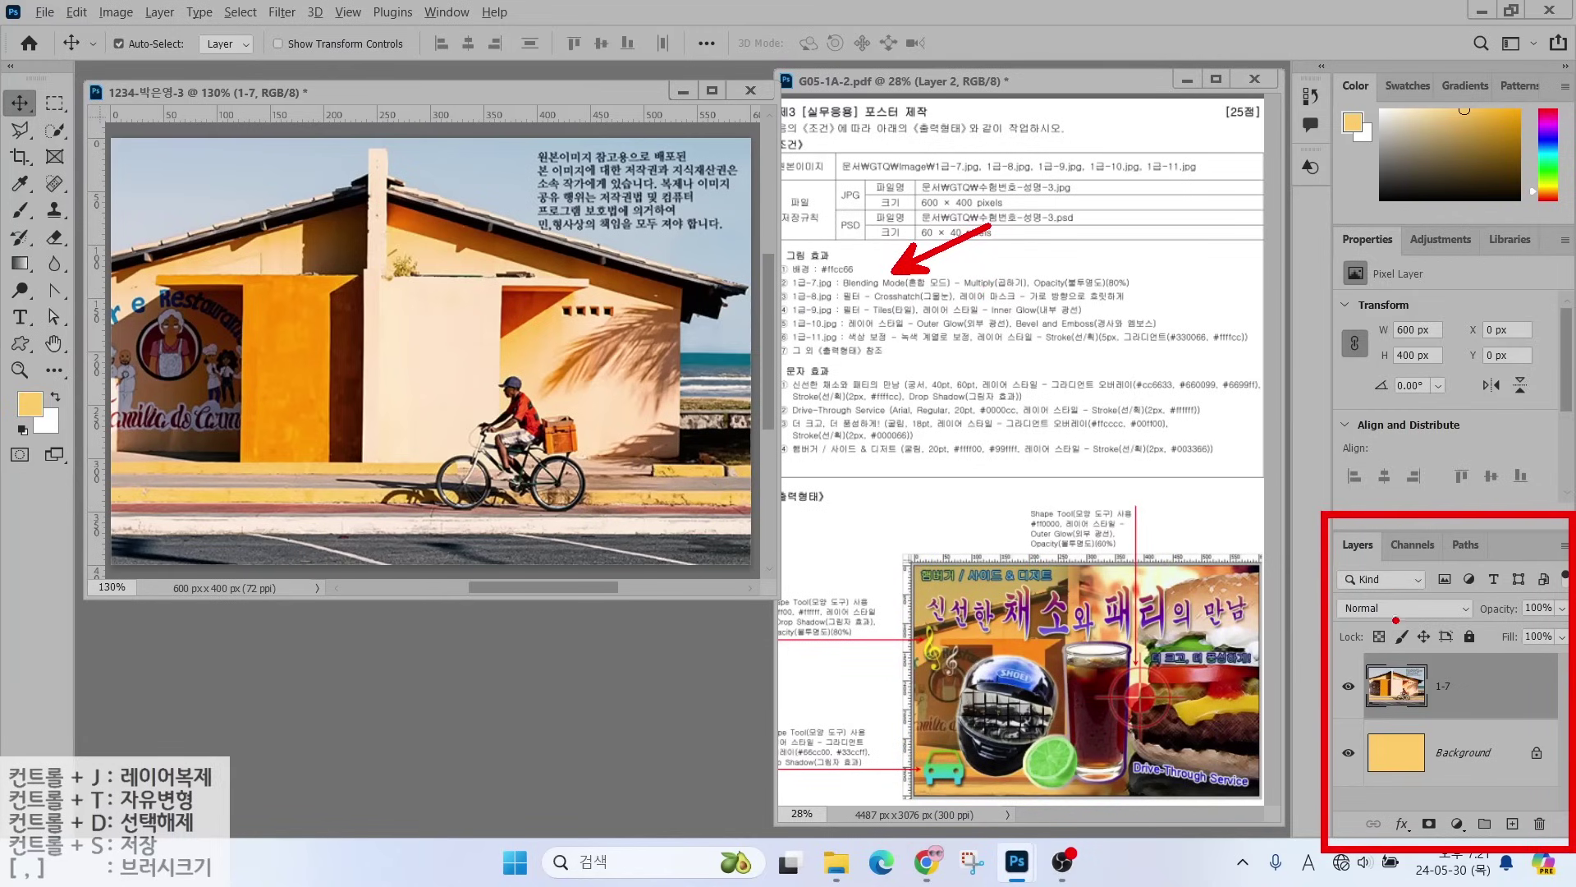
mouse_move(1396, 619)
mouse_down()
mouse_move(1305, 608)
mouse_move(1370, 572)
mouse_move(1413, 623)
mouse_up()
drag(1240, 531, 1334, 595)
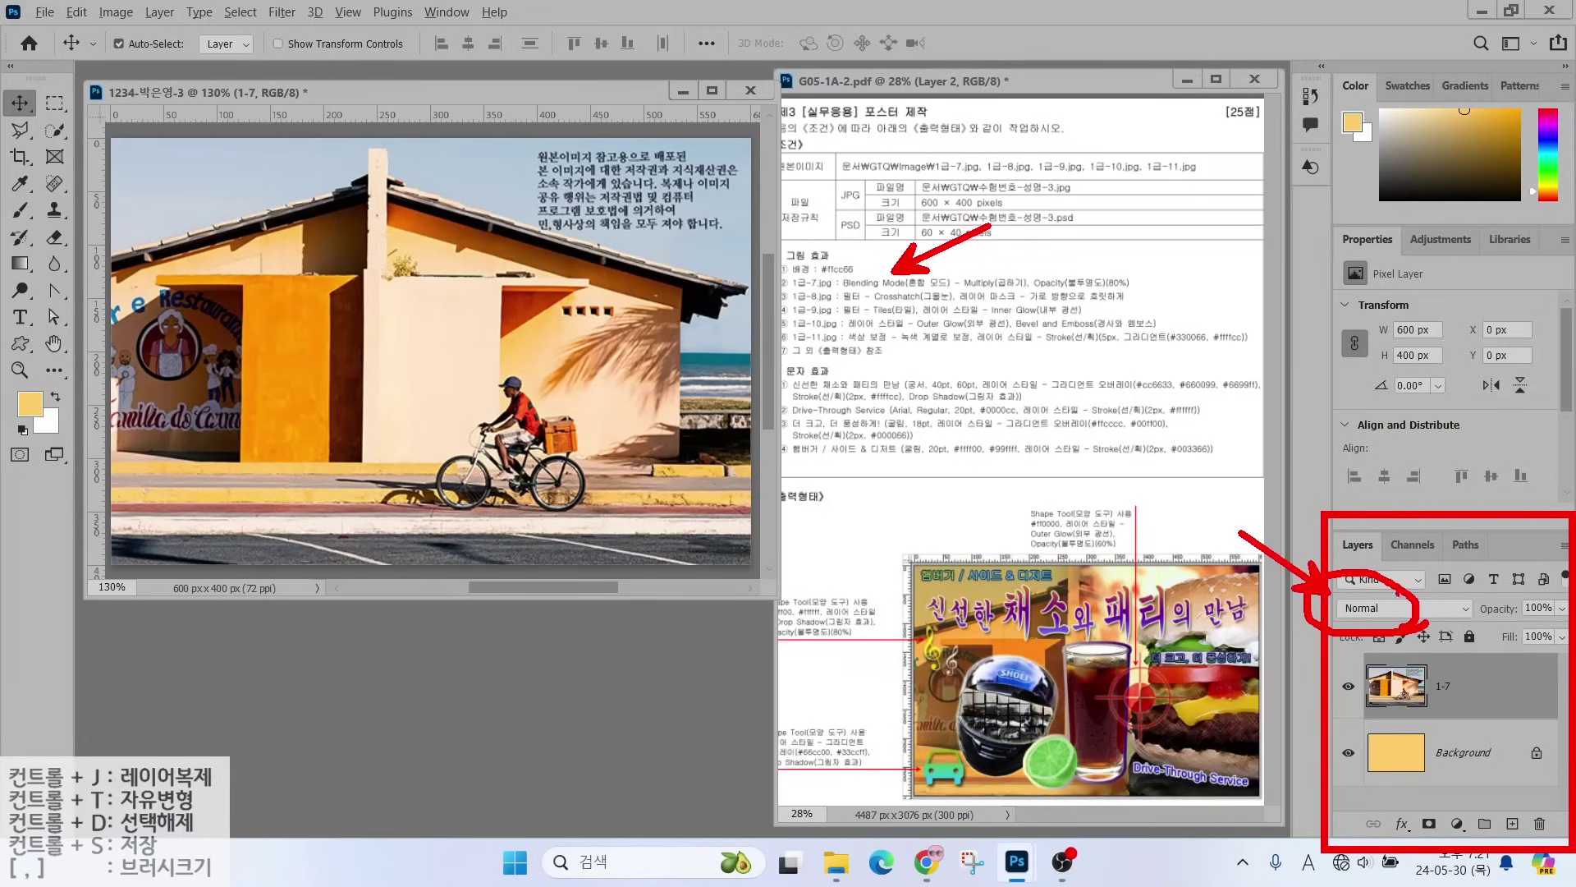
- Blend layer 1-7 in Multiply mode at 80% opacity
click(1412, 612)
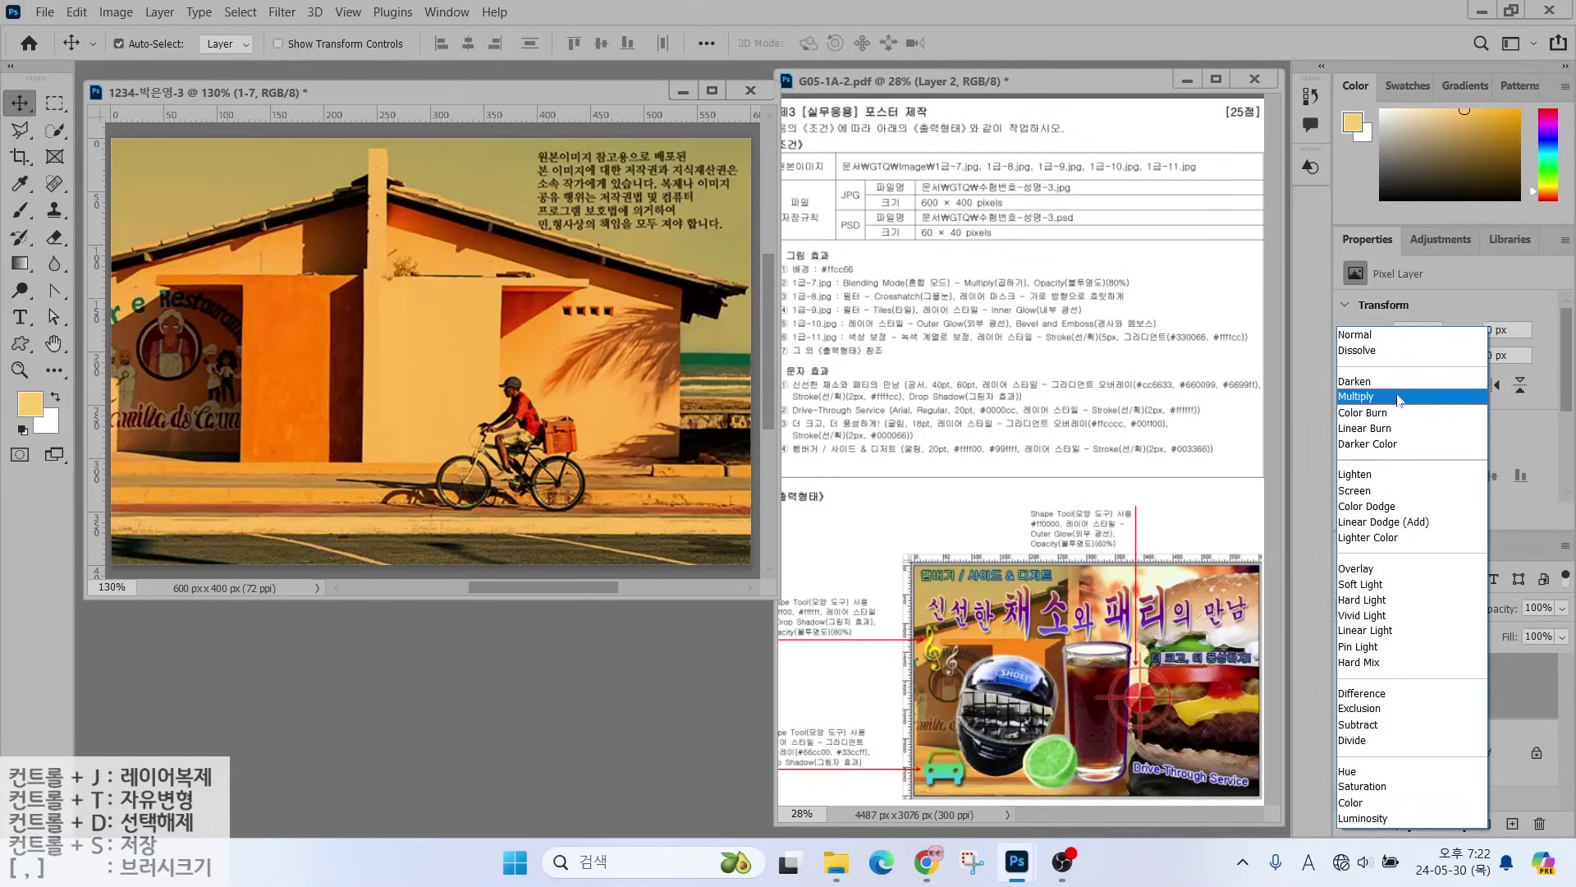
click(1395, 398)
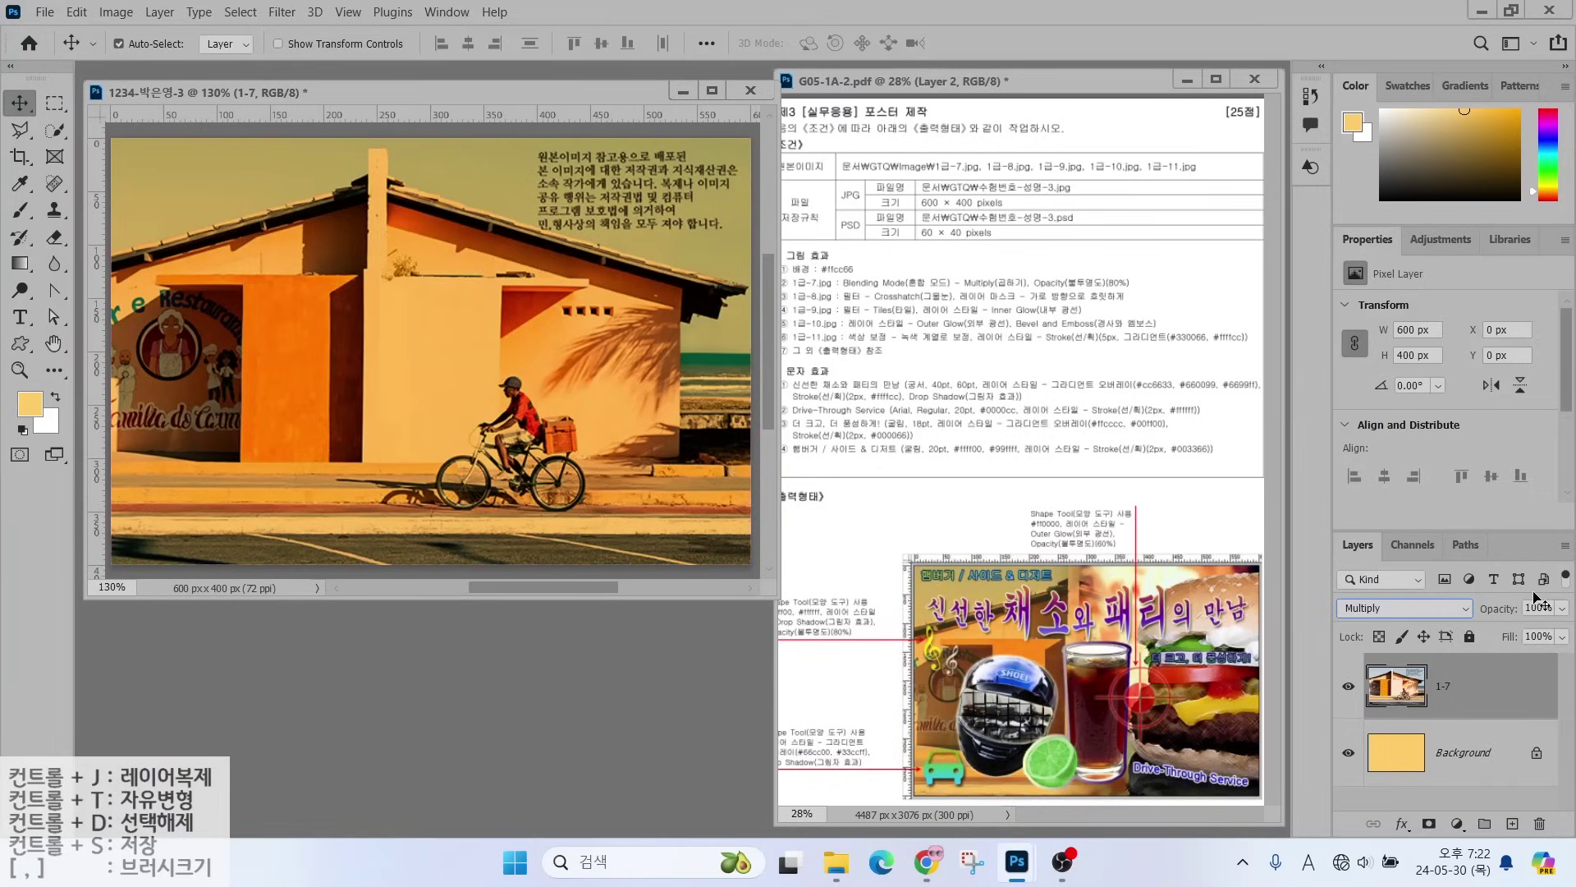
mouse_move(1571, 621)
mouse_down()
mouse_move(1504, 629)
mouse_move(1523, 581)
mouse_move(1571, 587)
mouse_move(1565, 628)
mouse_up()
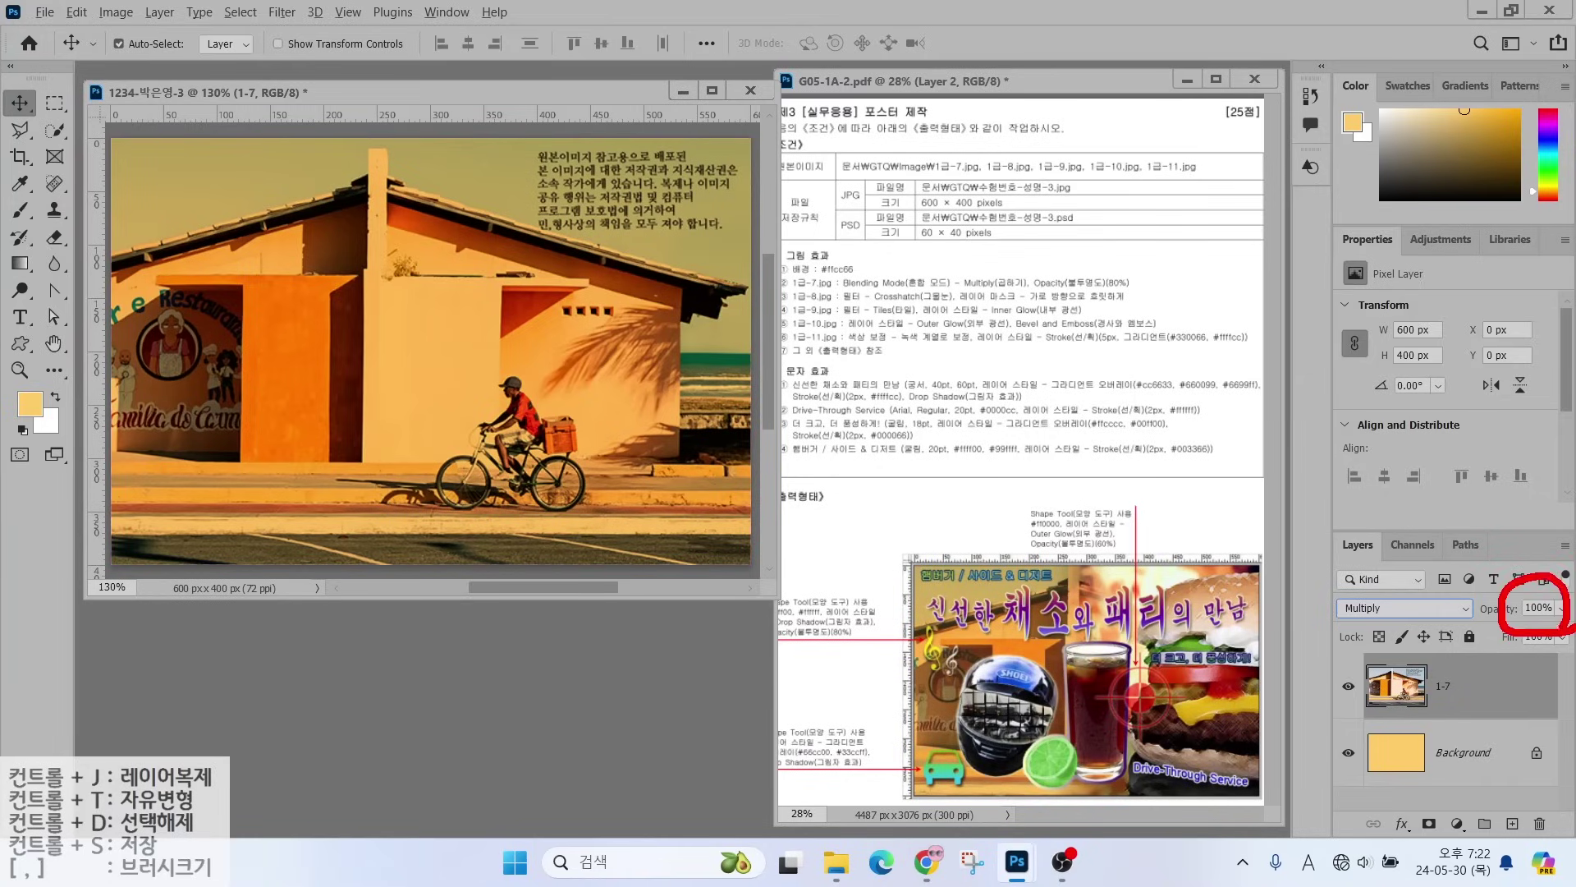
click(1538, 607)
text(80)
key(Return)
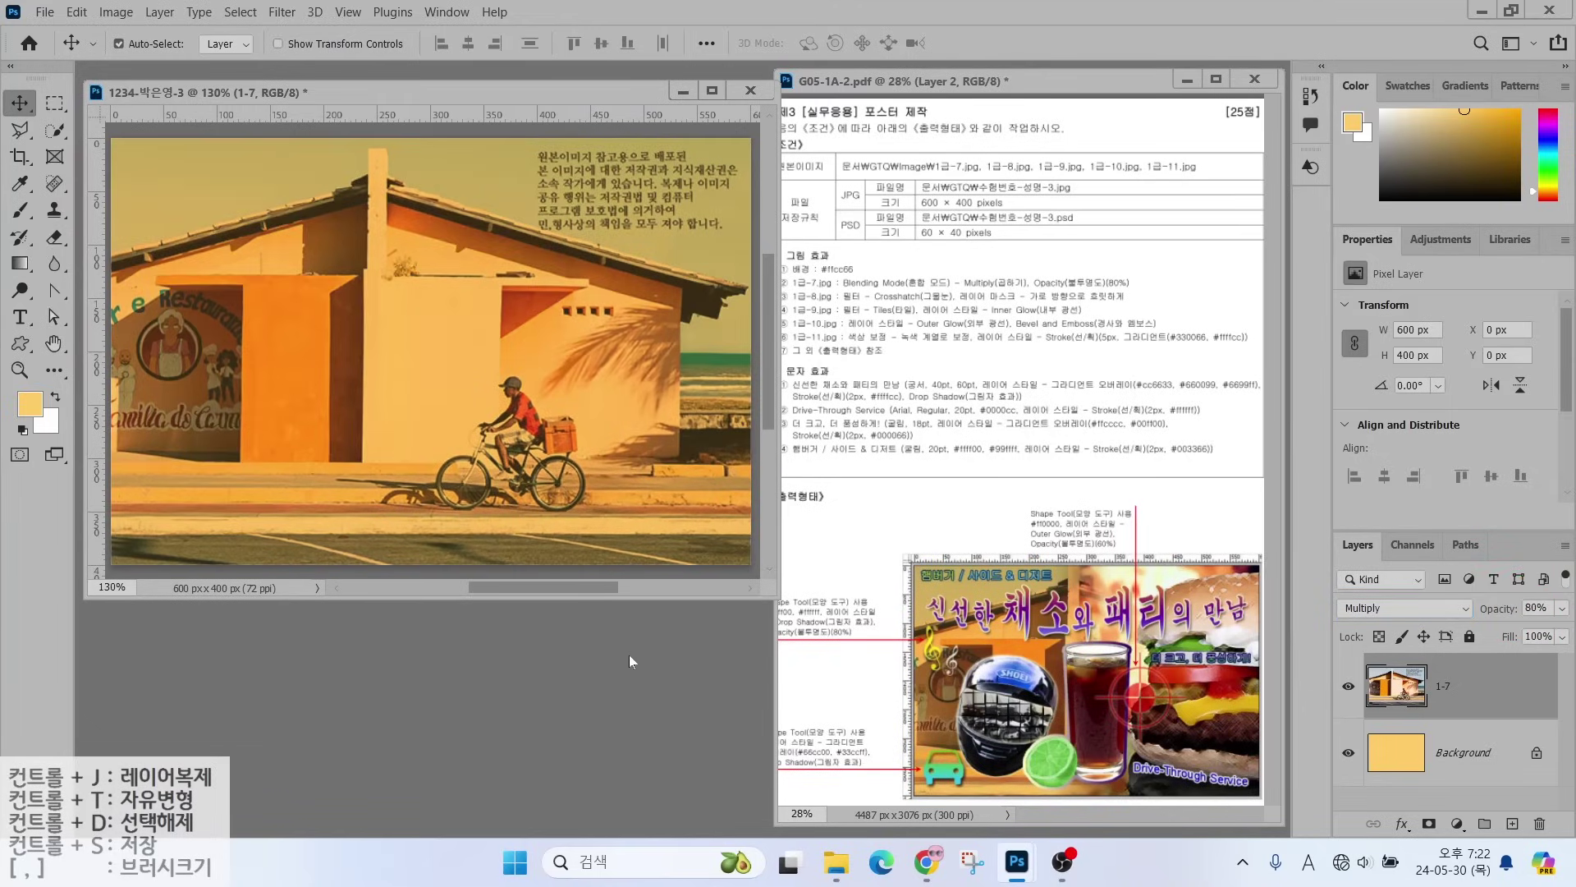
key(ctrl+o)
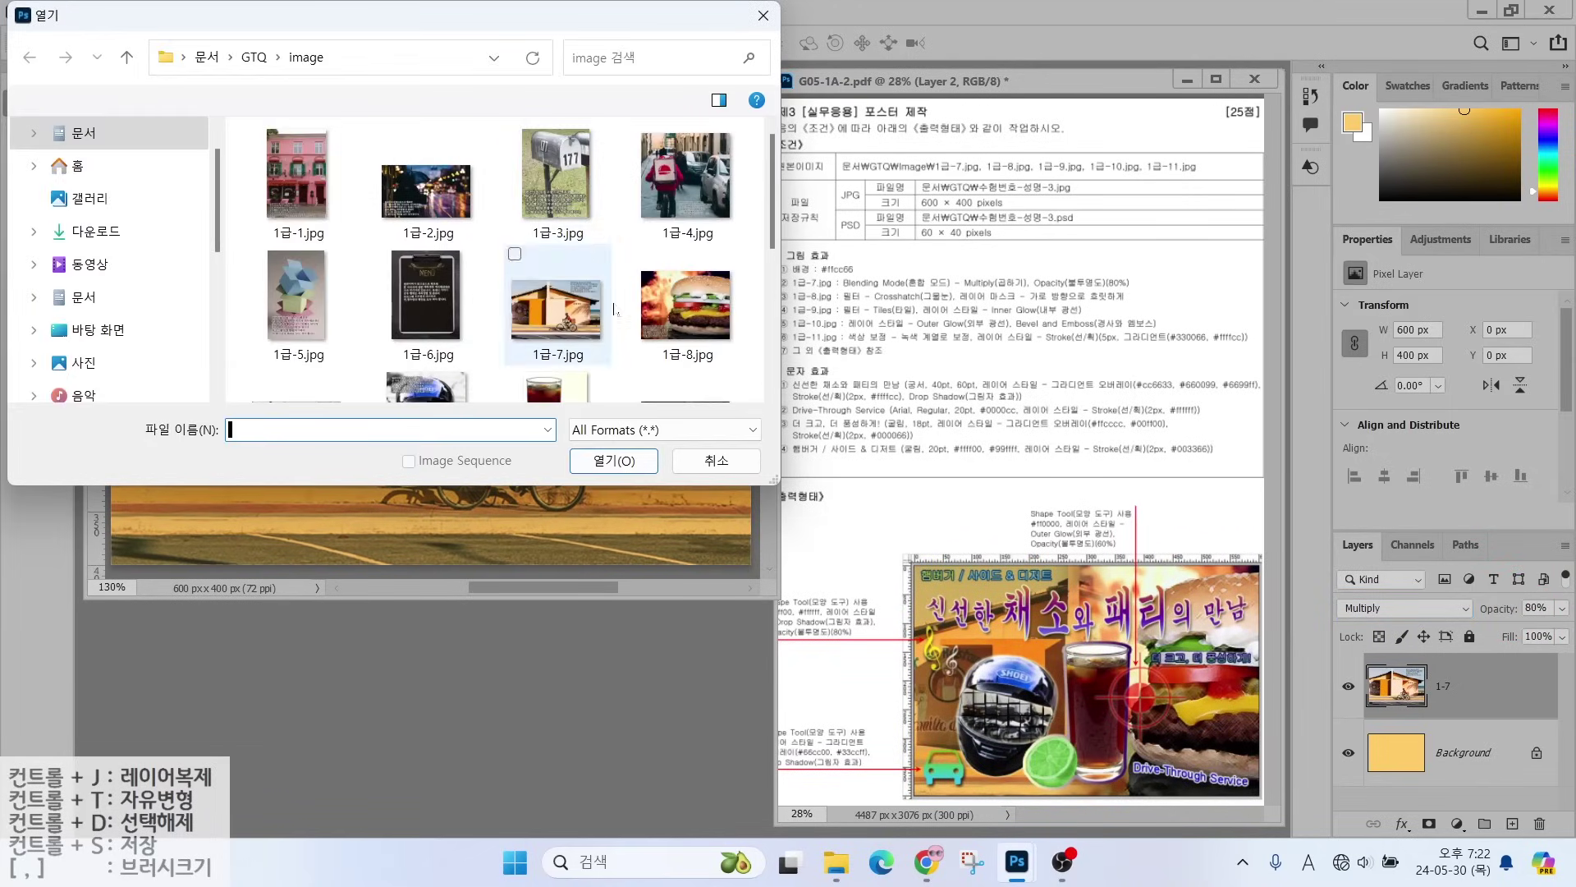
- Open the burger photo 1급-8.jpg and resize it to 600 px wide
click(686, 304)
click(614, 461)
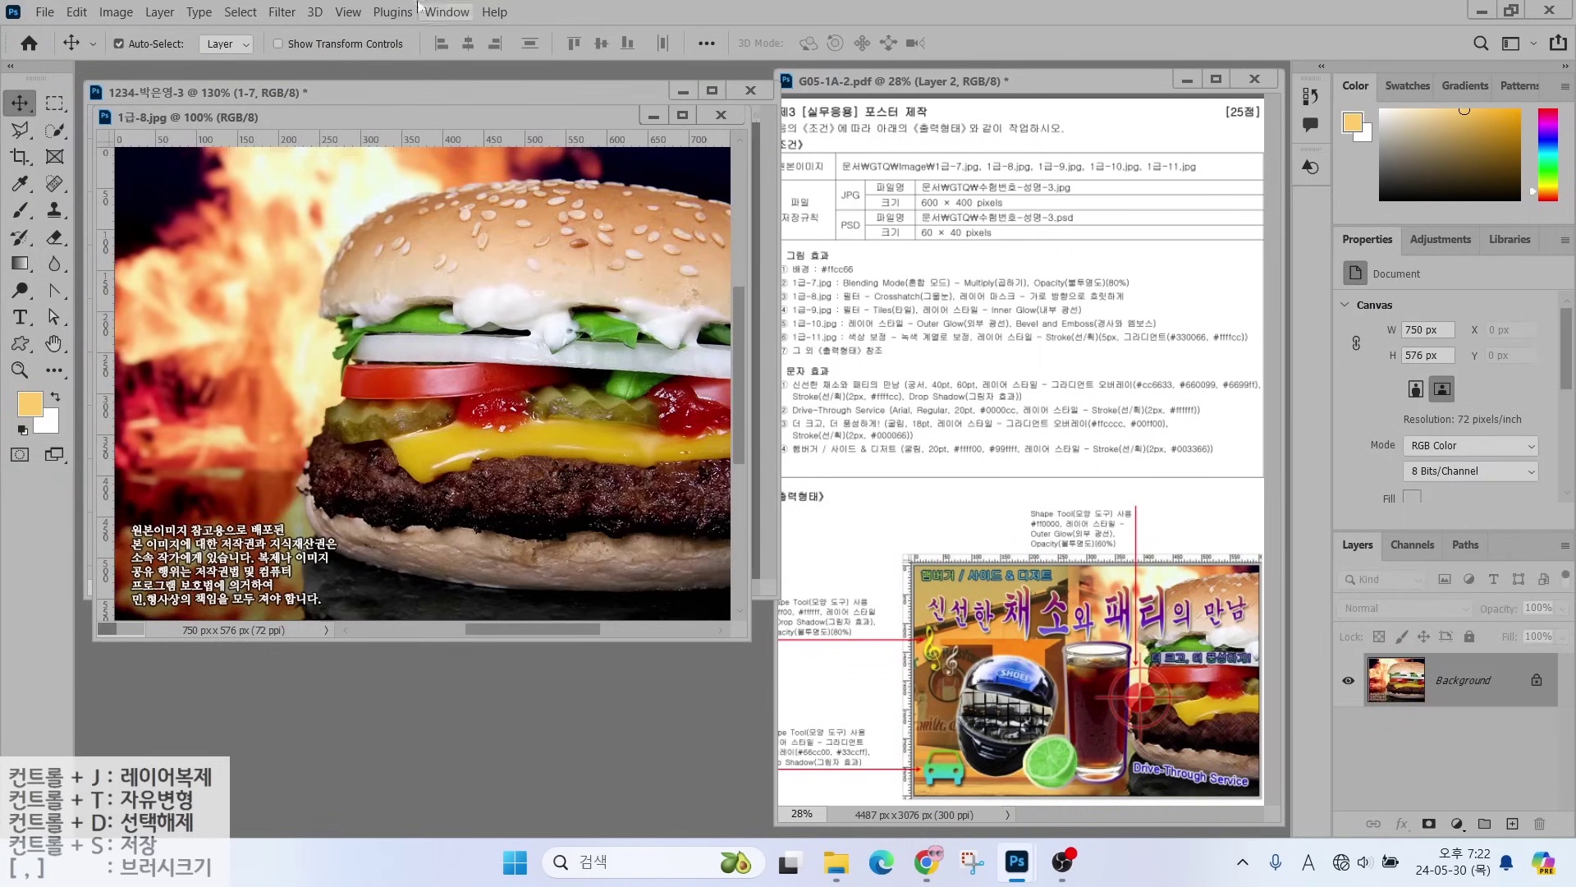
click(115, 13)
click(170, 156)
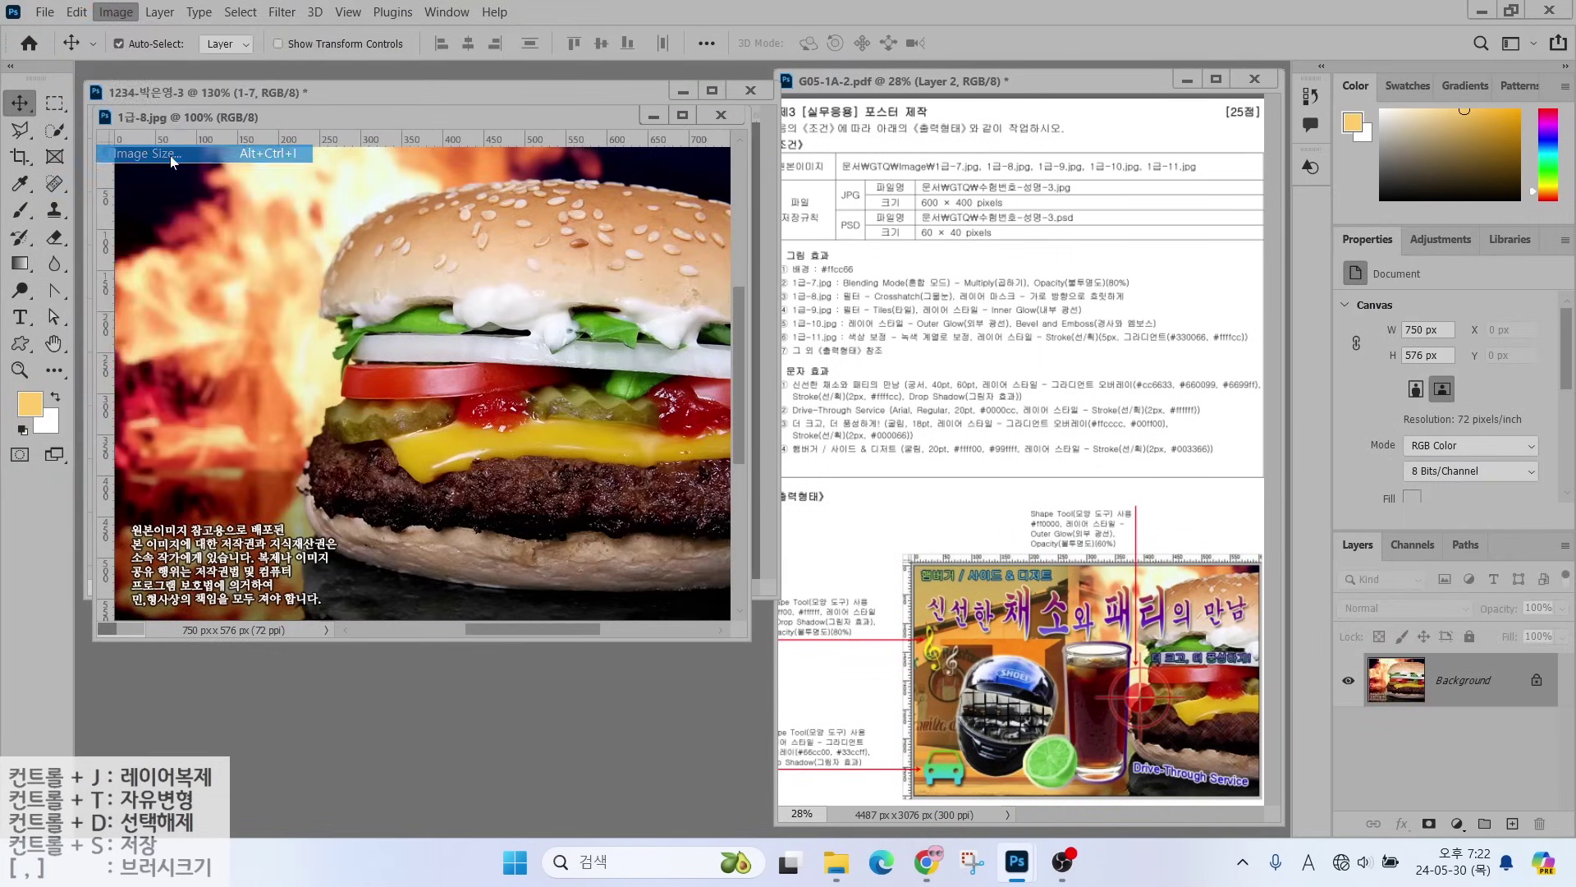
text(600)
key(Return)
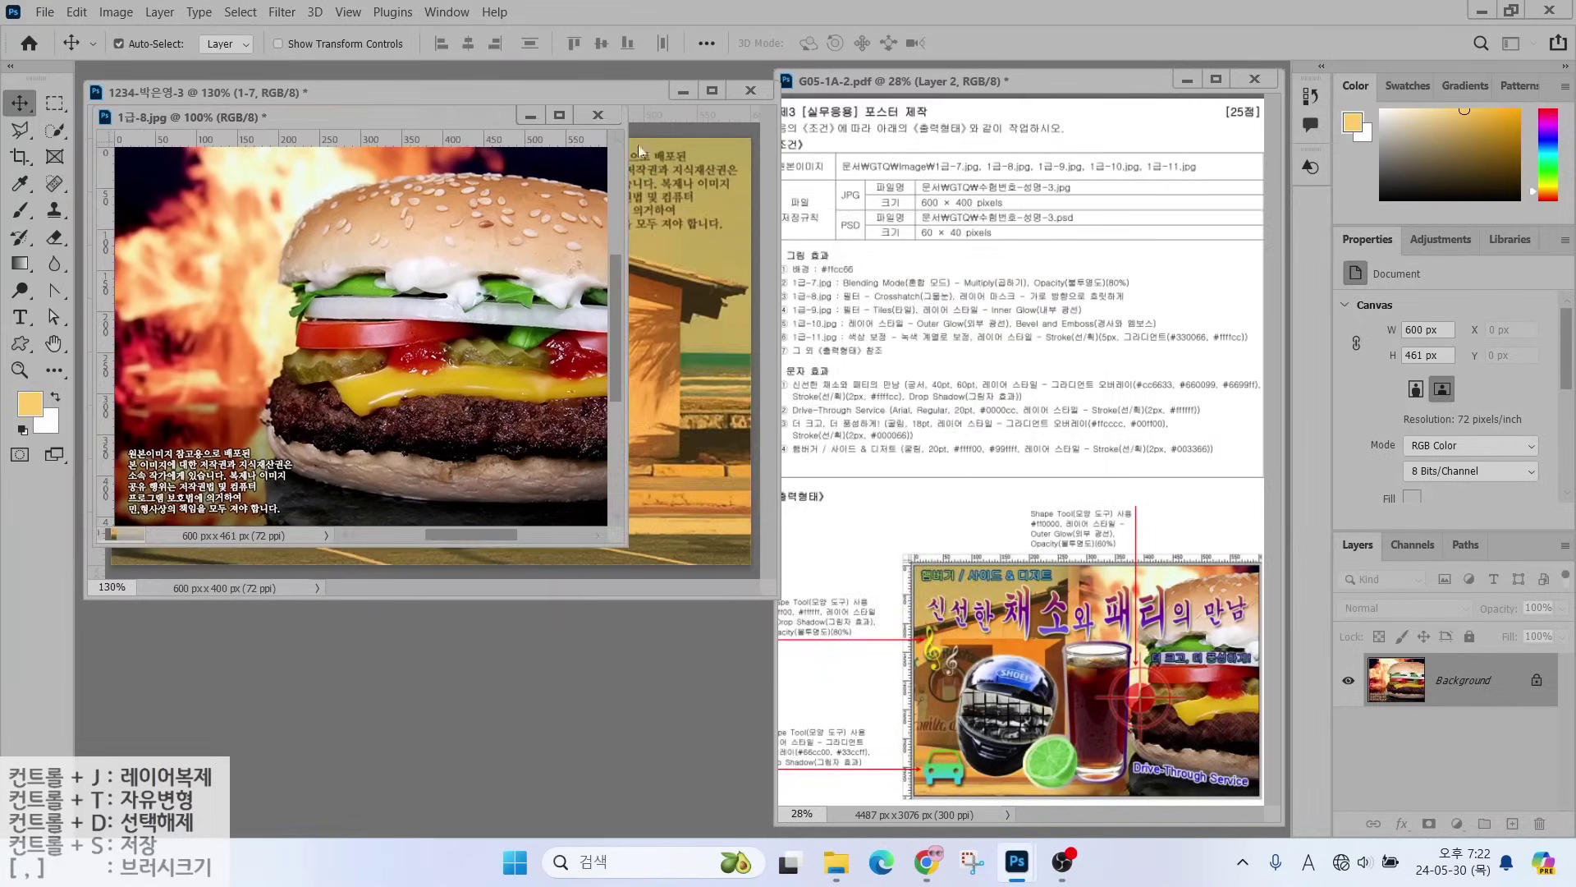
- Drag the burger into the poster, shift it right to about X 184 px, and close the source photo
drag(280, 116, 629, 220)
drag(550, 361, 353, 304)
mouse_move(552, 300)
mouse_down()
mouse_move(459, 304)
mouse_move(559, 306)
mouse_up()
drag(476, 343, 556, 341)
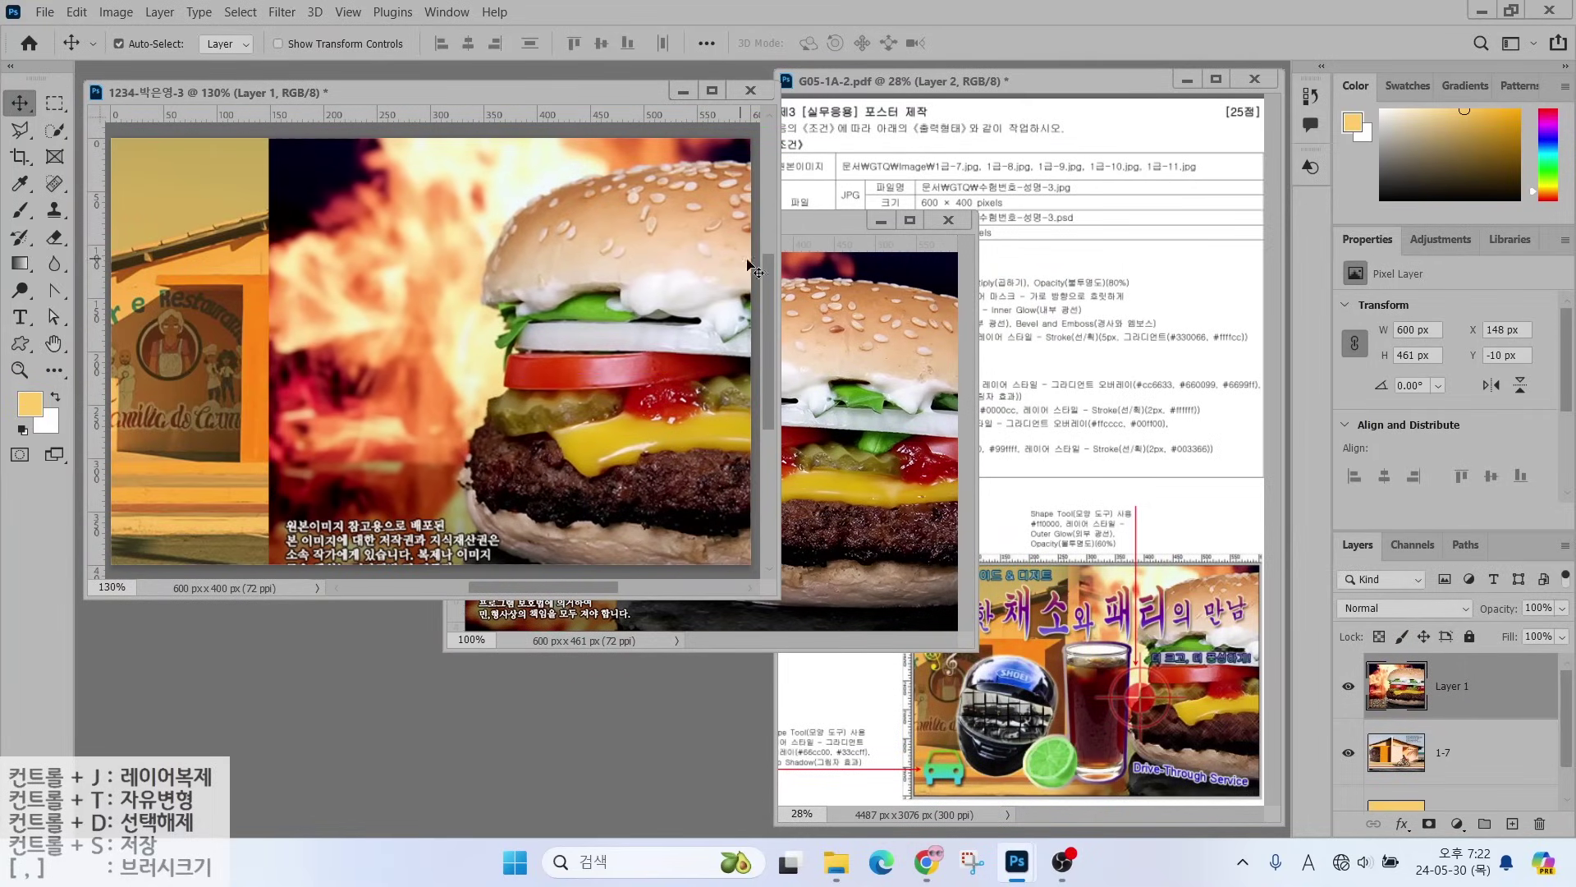
drag(623, 295, 661, 295)
click(948, 220)
key(n)
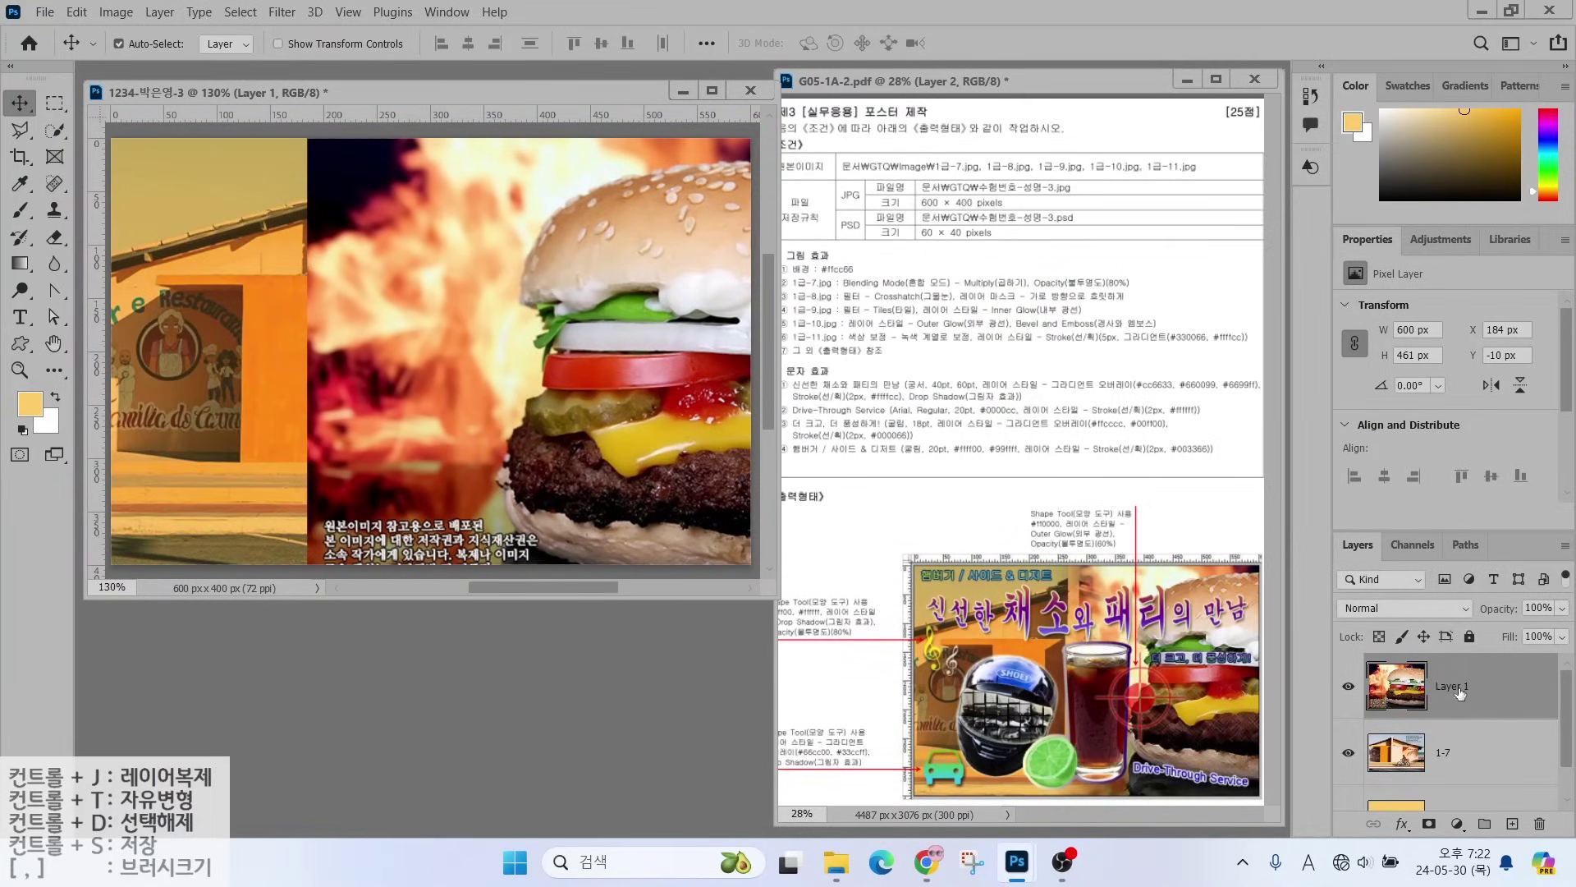
- Rename the new burger layer to 1-8
double_click(1452, 686)
text(1-8)
key(Return)
drag(1132, 511, 1132, 866)
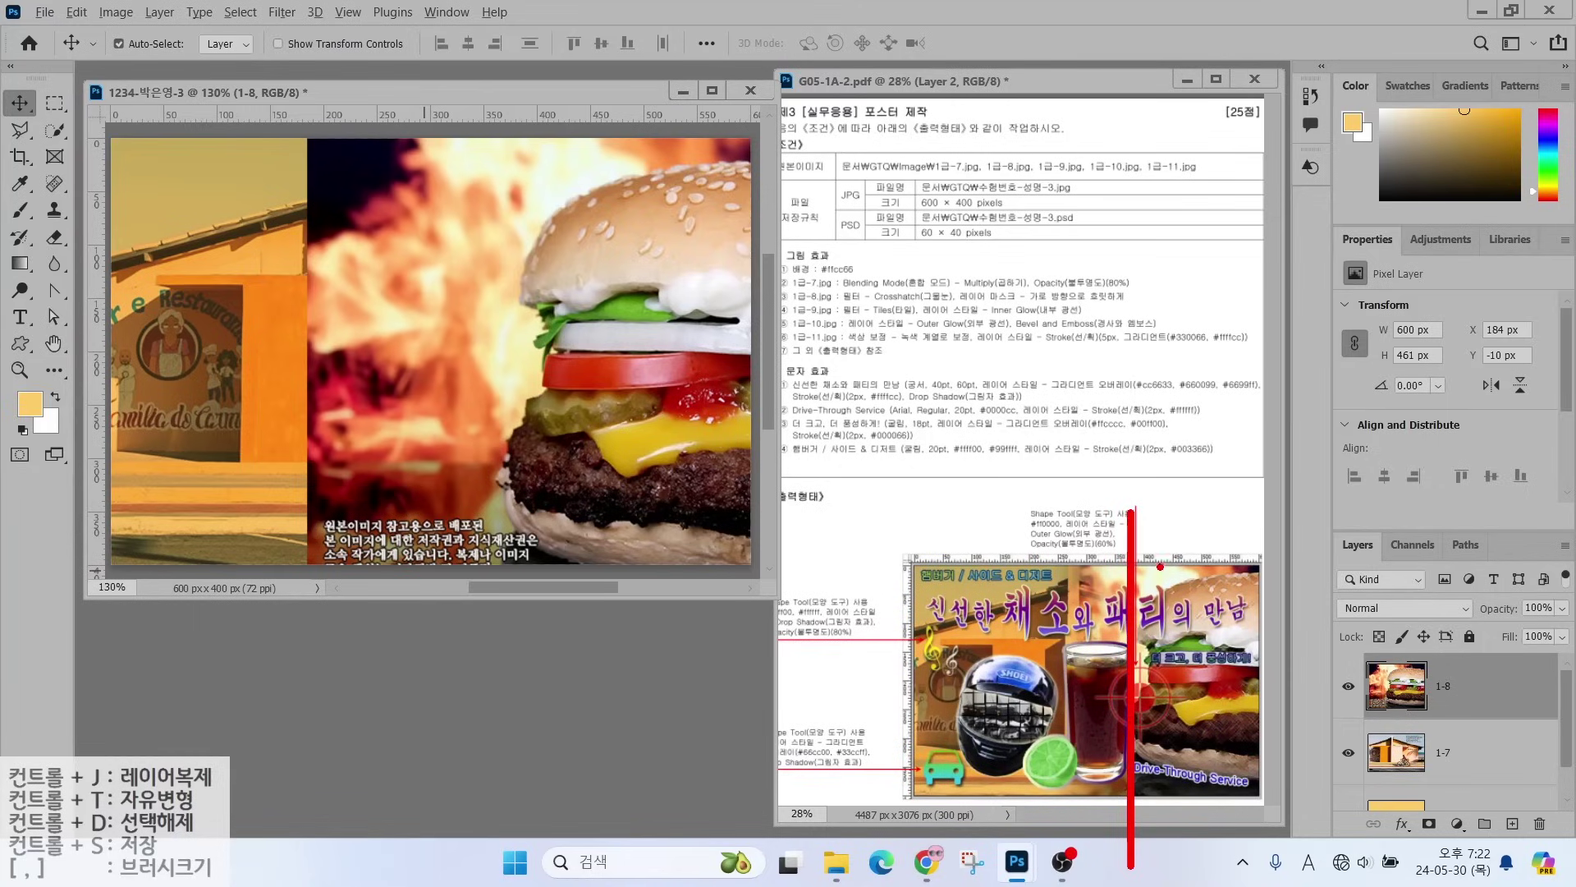
drag(1139, 567, 1212, 496)
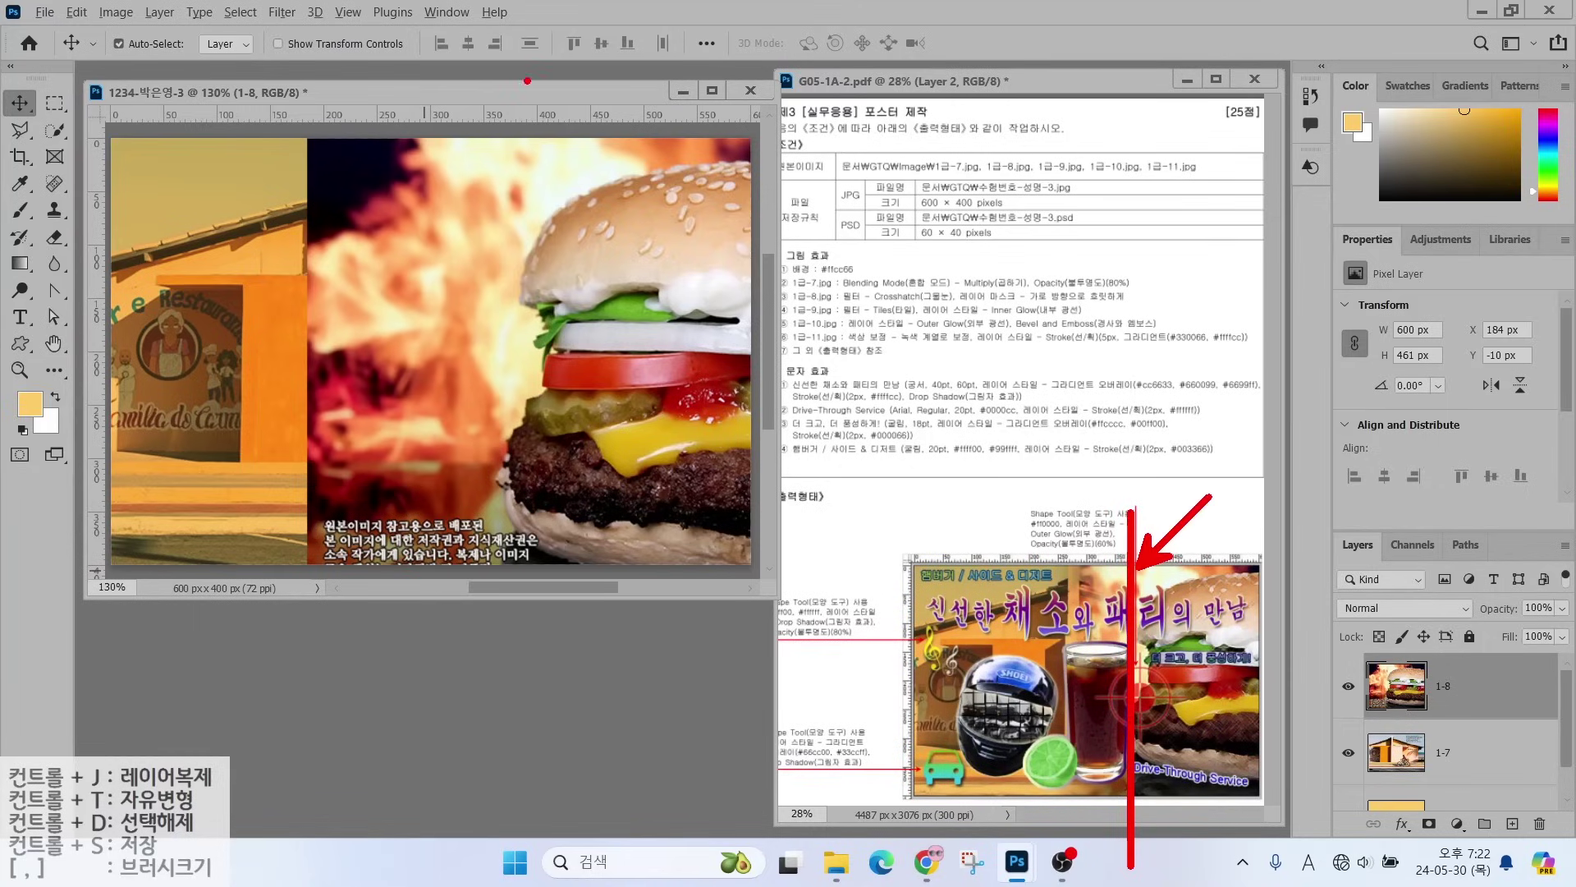
mouse_move(527, 81)
mouse_down()
mouse_move(497, 435)
mouse_move(502, 548)
mouse_move(537, 597)
mouse_move(527, 643)
mouse_up()
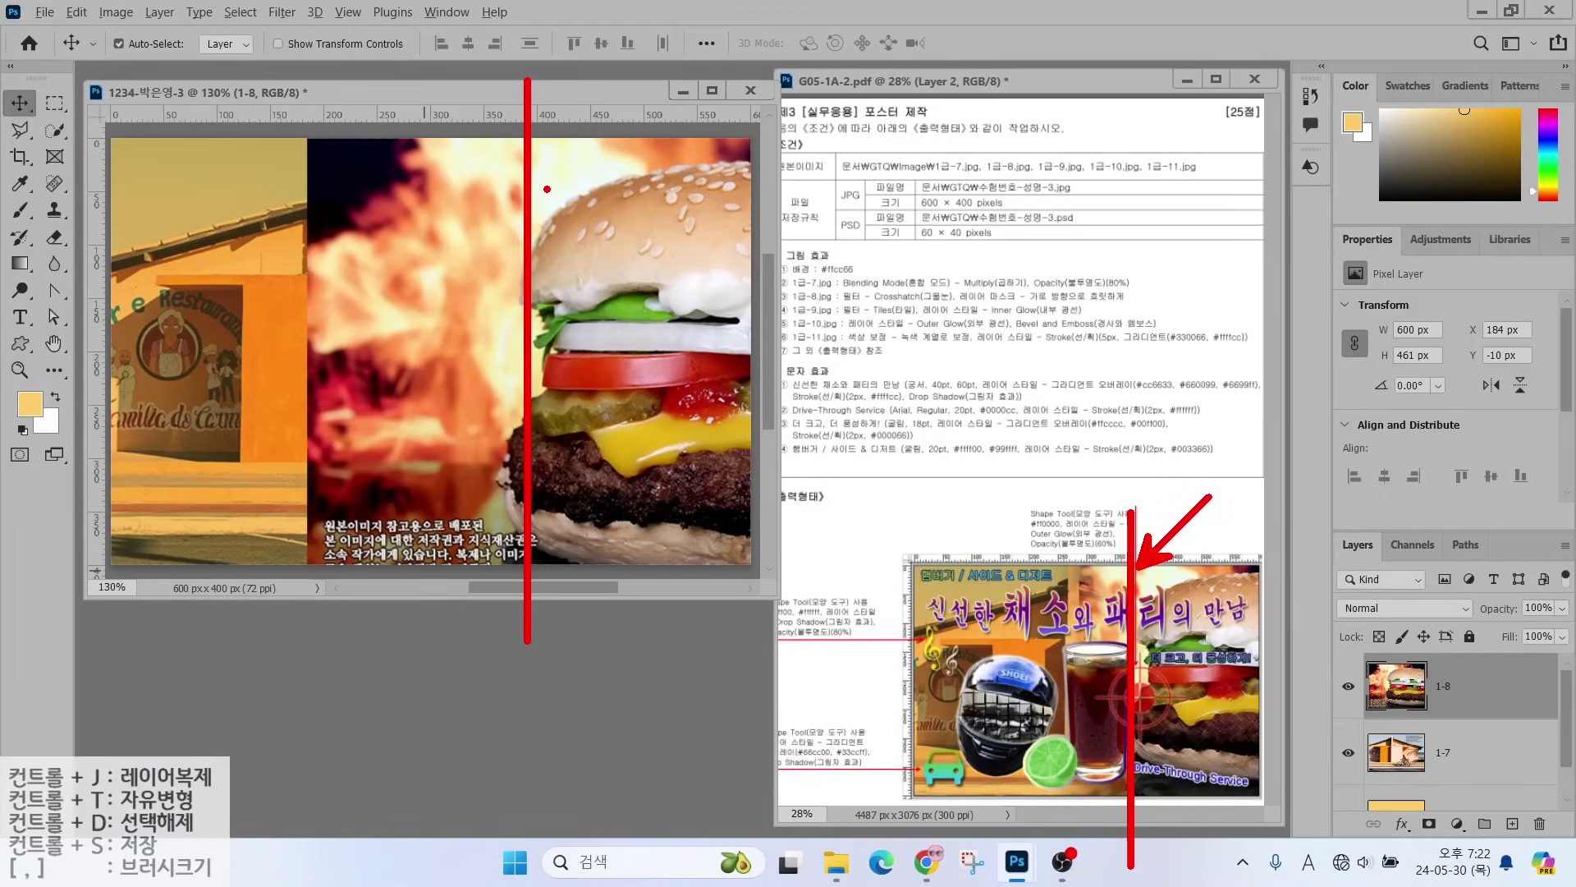
key(Escape)
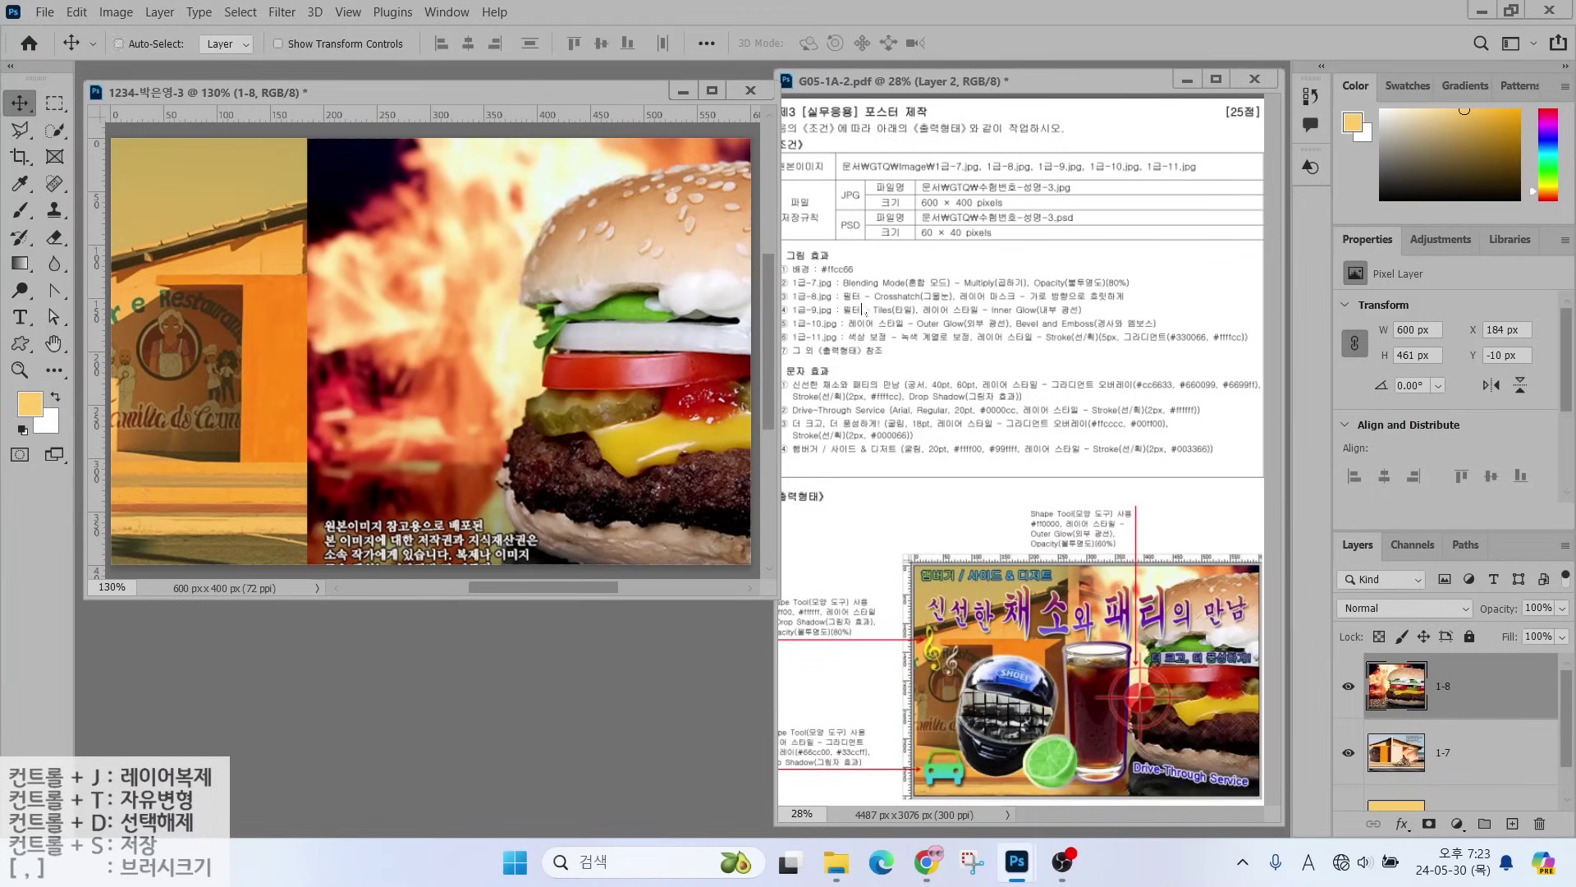
- Apply the Crosshatch effect from the Filter Gallery to burger layer 1-8
click(281, 12)
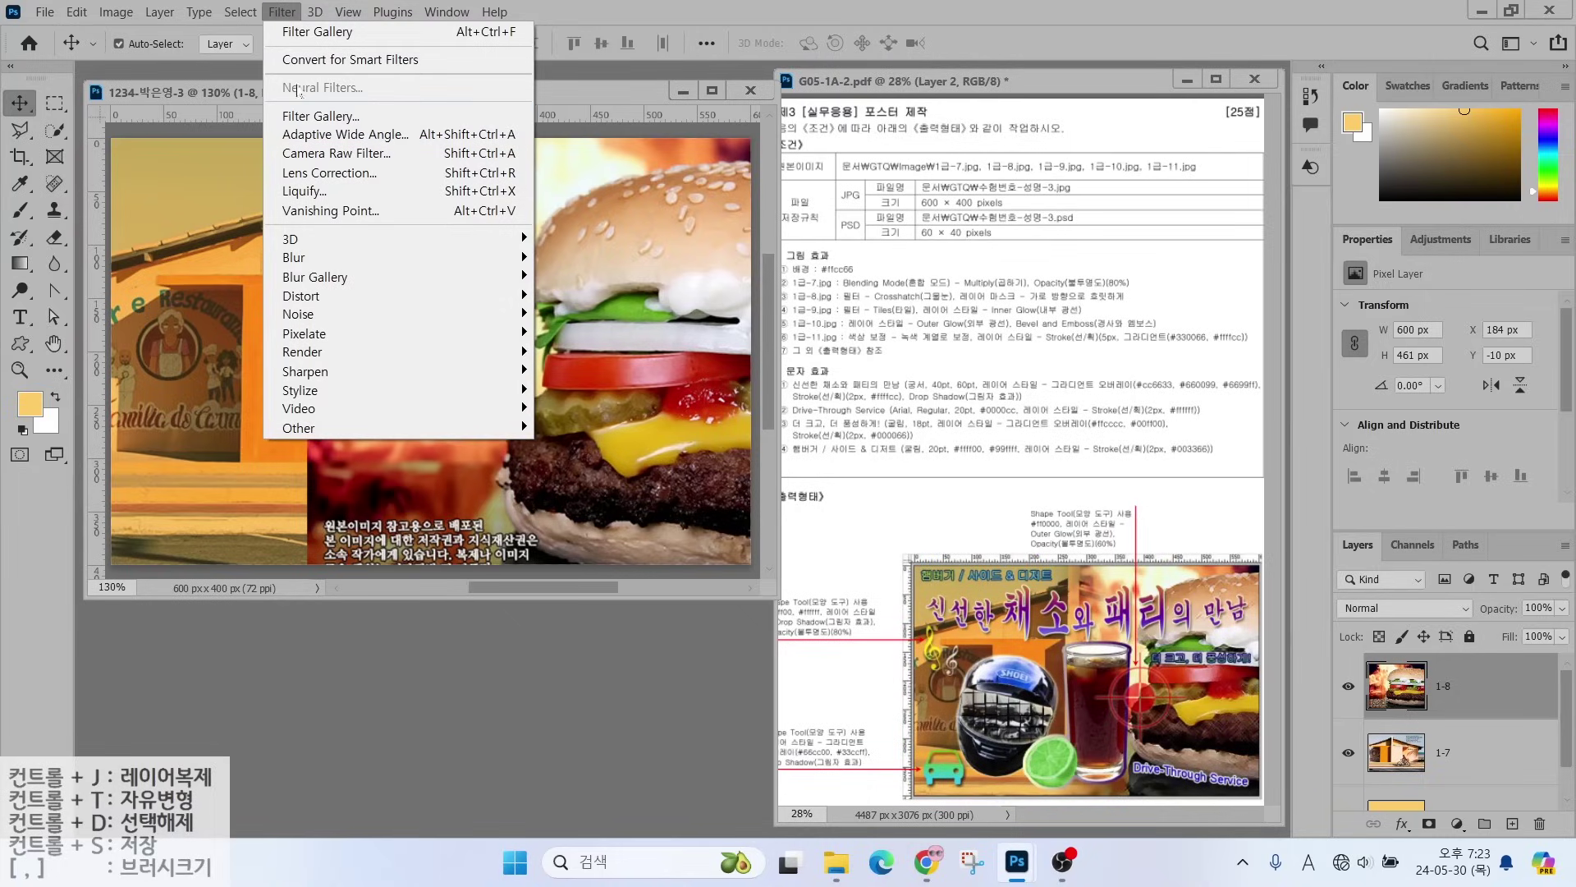
click(293, 115)
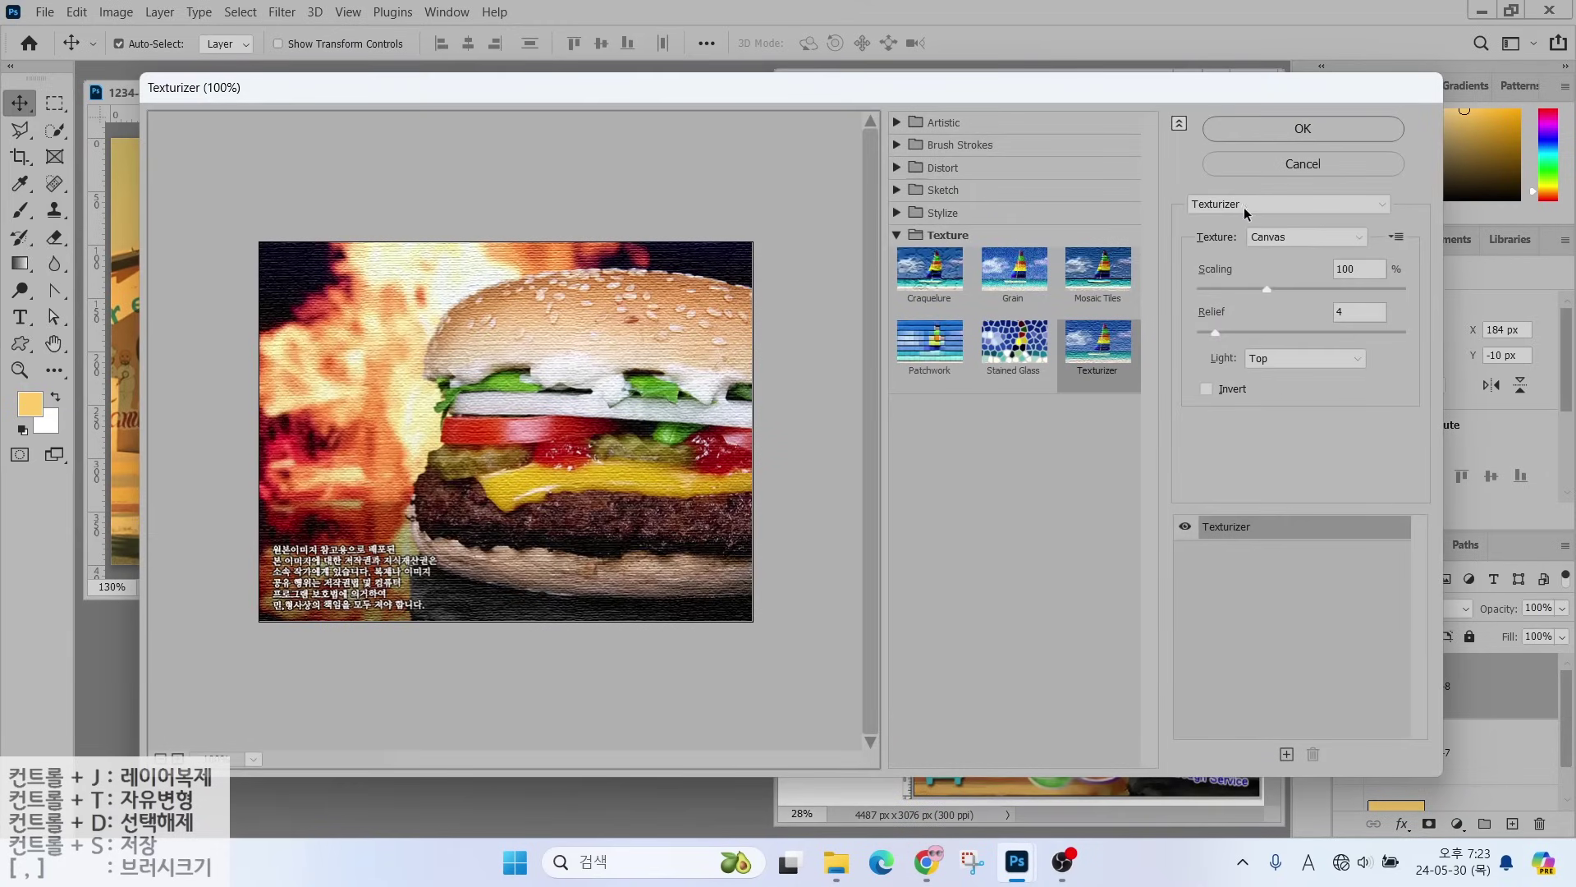
click(1244, 207)
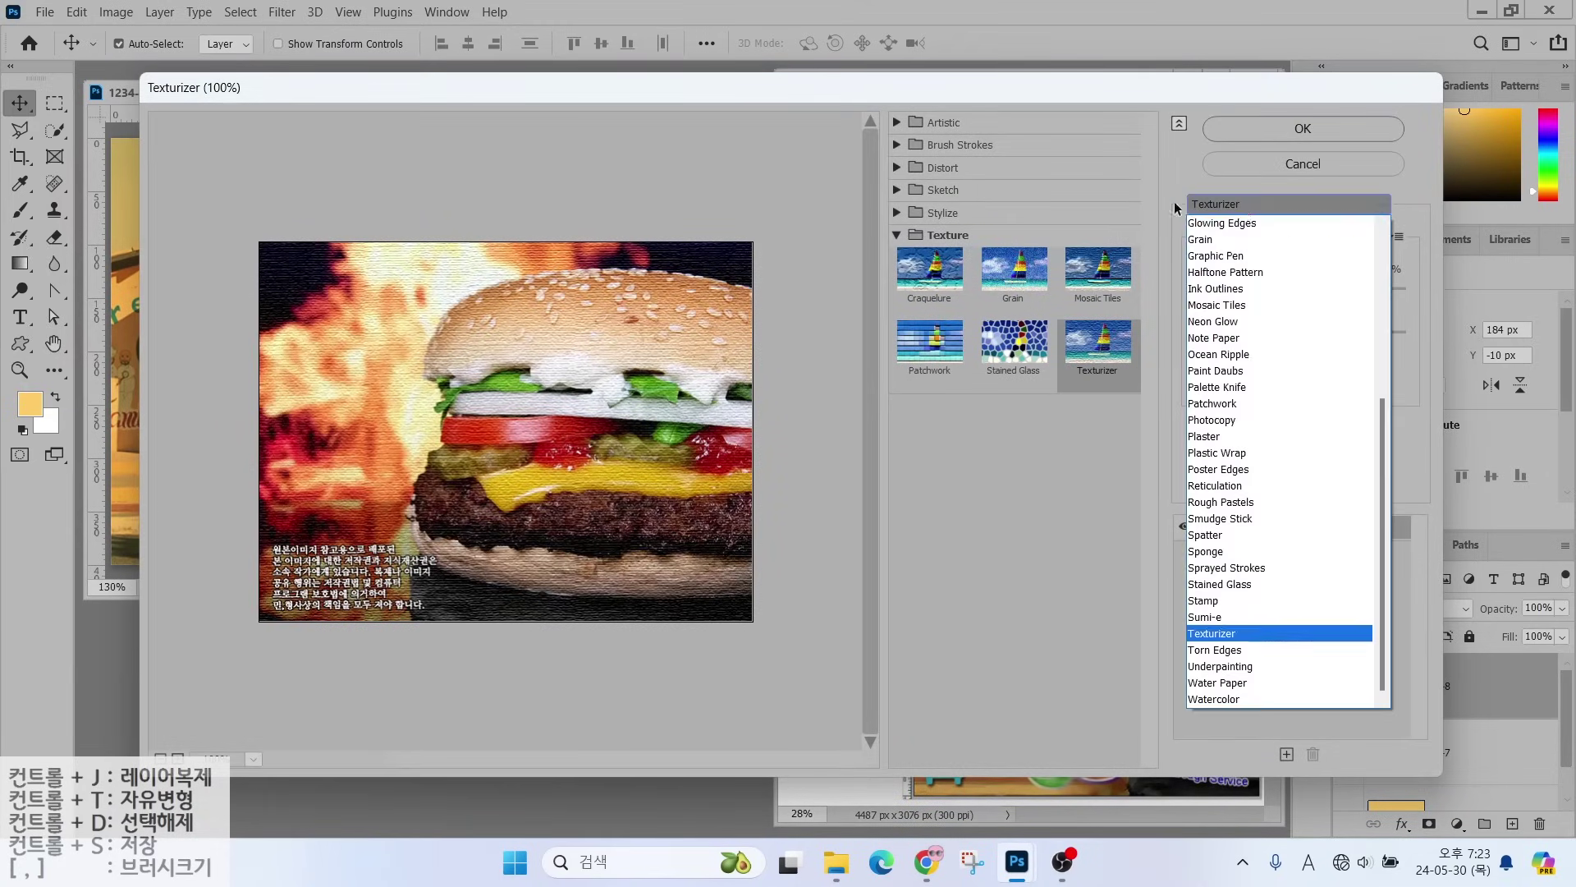
scroll(1378, 379, up, 1)
drag(1378, 379, 1378, 246)
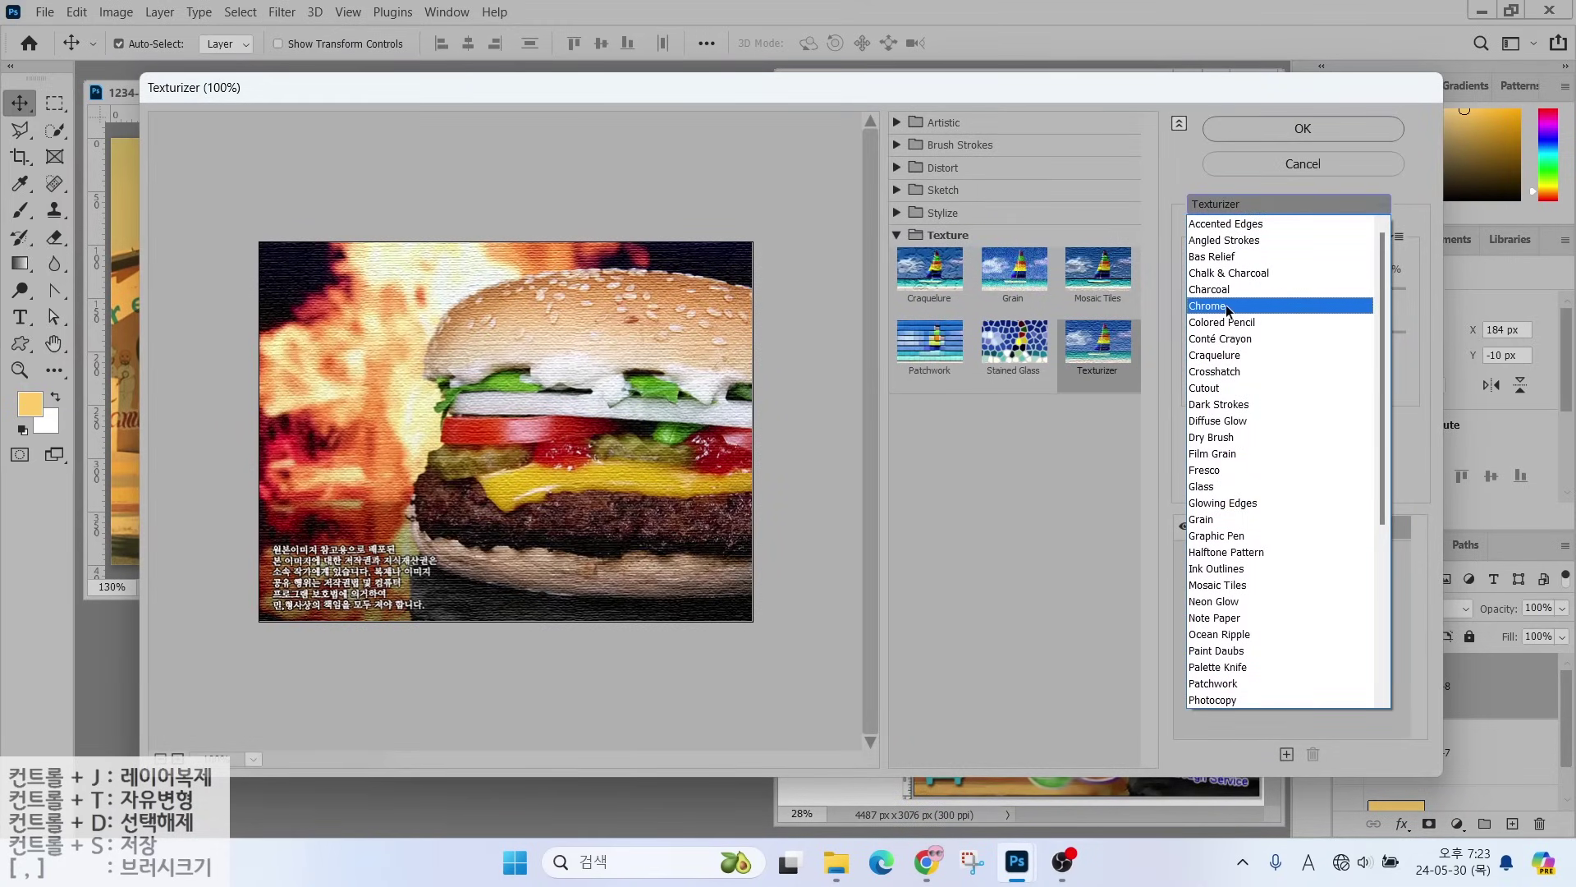
click(1225, 371)
click(1253, 136)
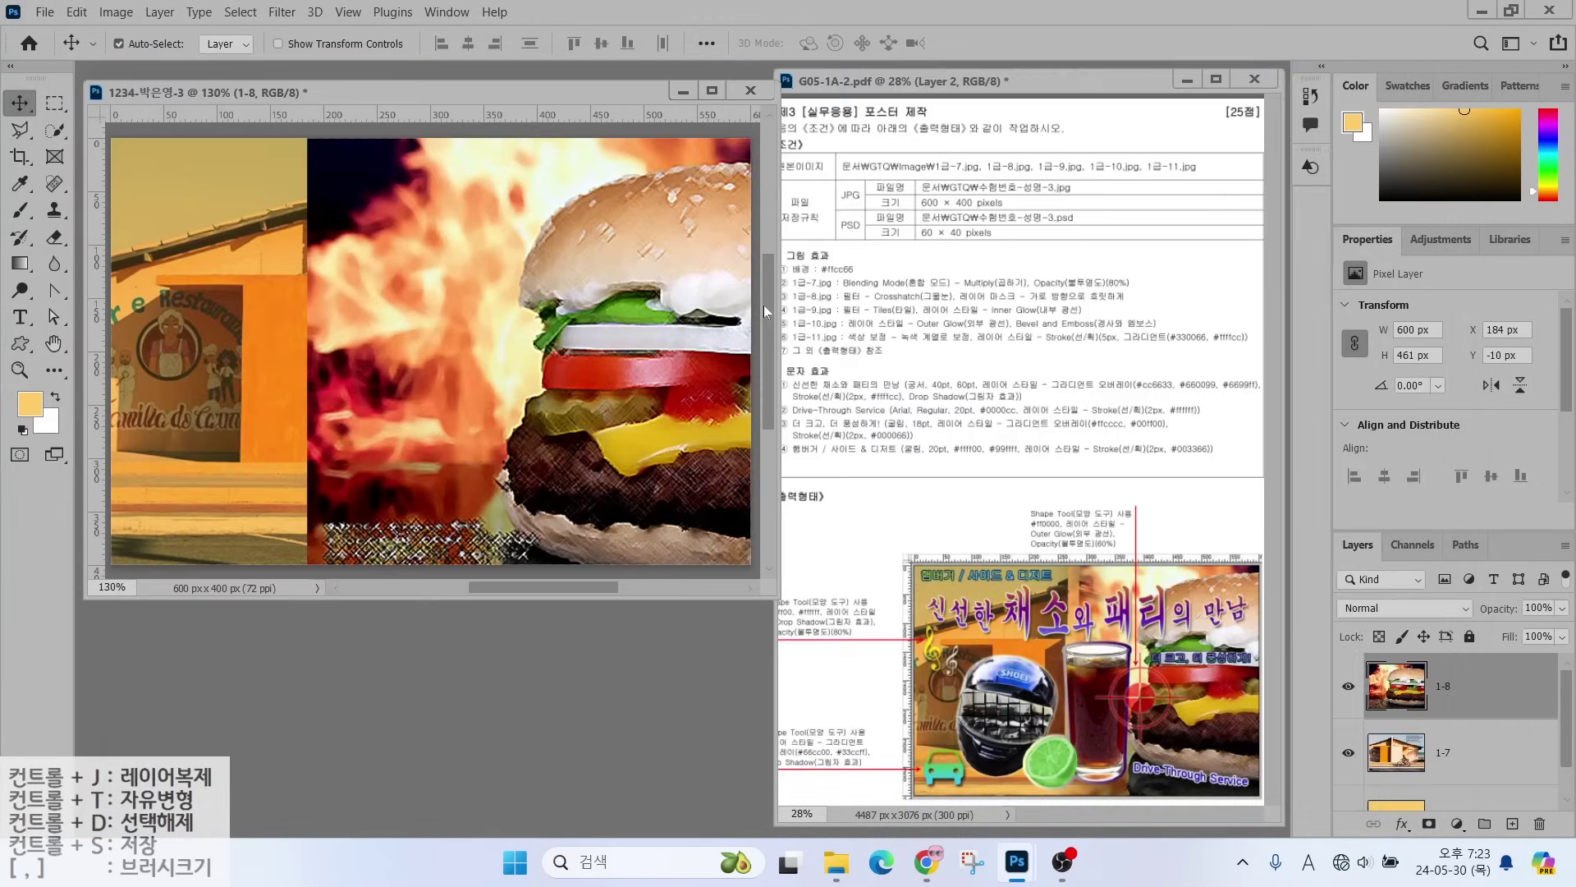
- Add a white layer mask to layer 1-8
drag(944, 310, 1138, 310)
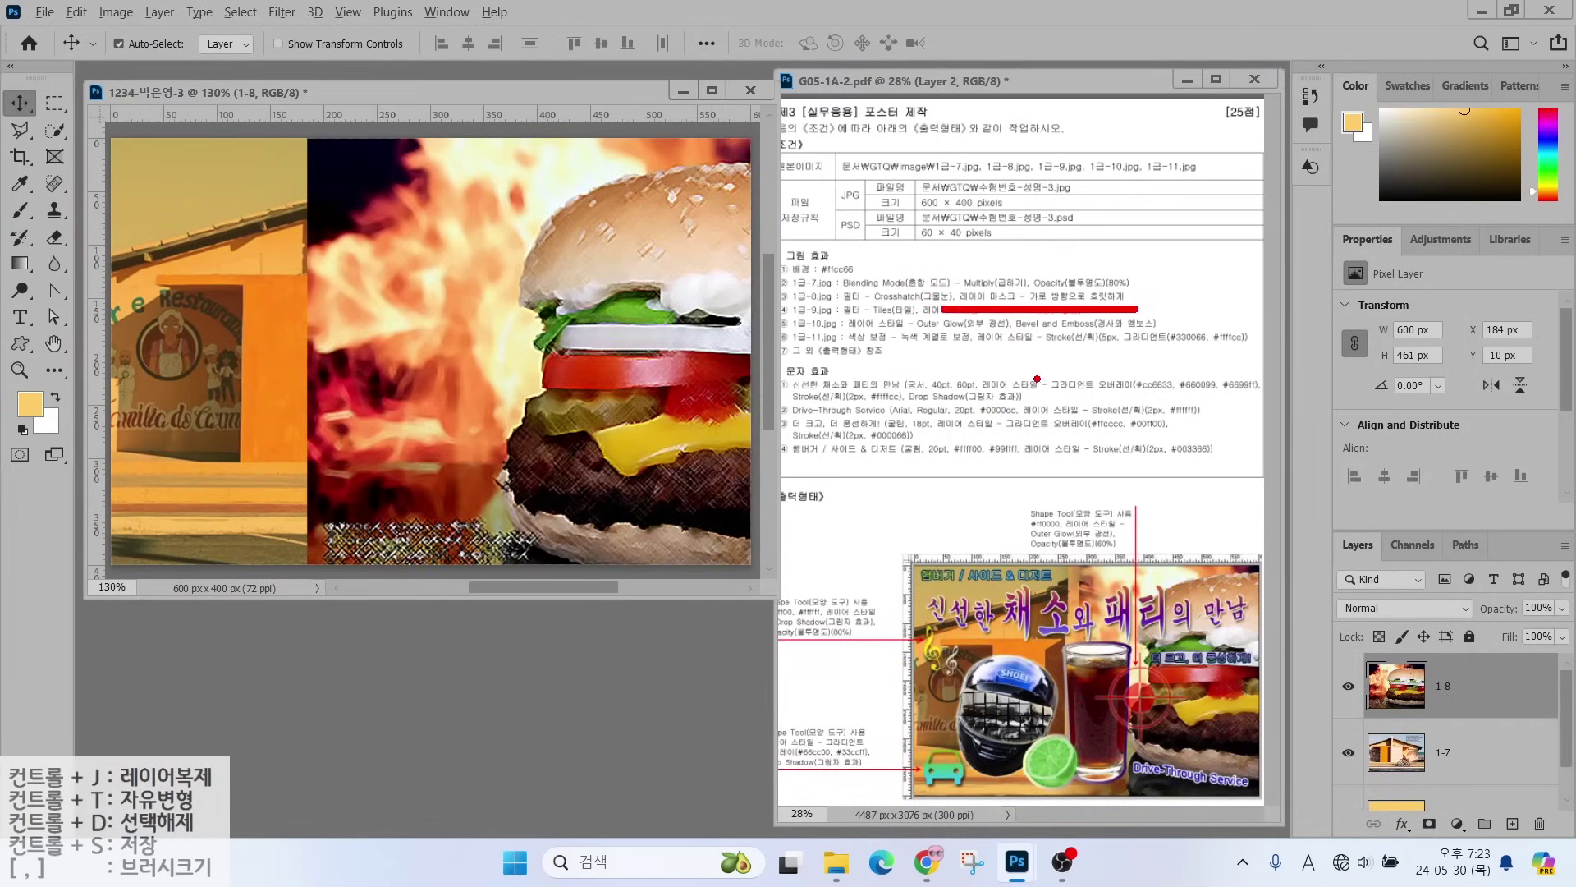
mouse_move(972, 582)
mouse_down()
mouse_move(1189, 578)
mouse_move(1134, 599)
mouse_up()
drag(1038, 531, 1008, 617)
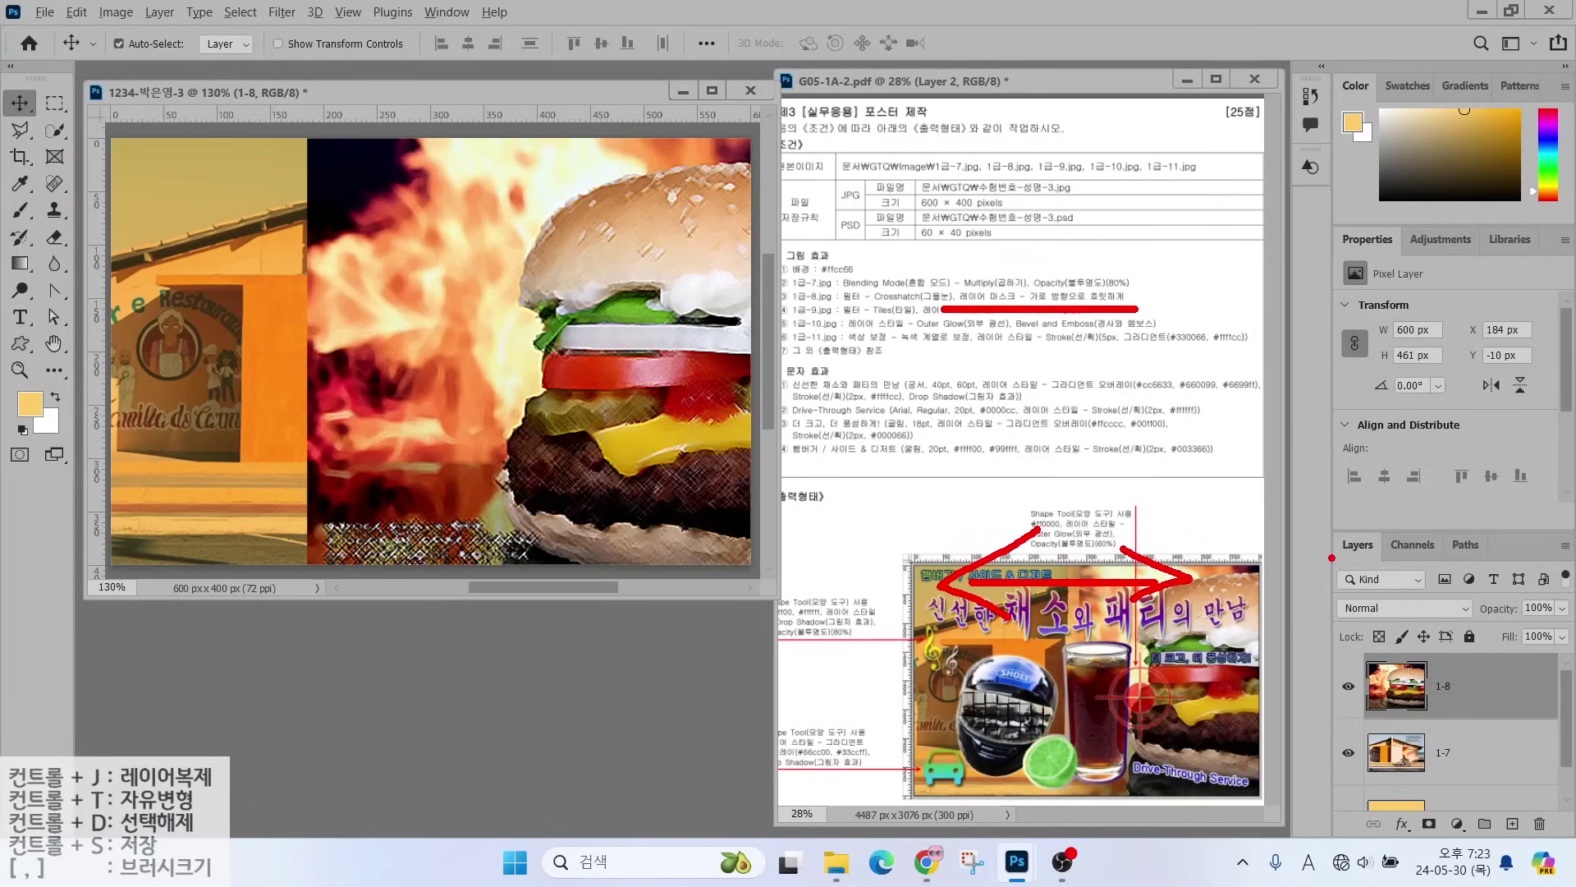
mouse_move(1316, 525)
mouse_down()
mouse_move(1509, 827)
mouse_move(1571, 846)
mouse_up()
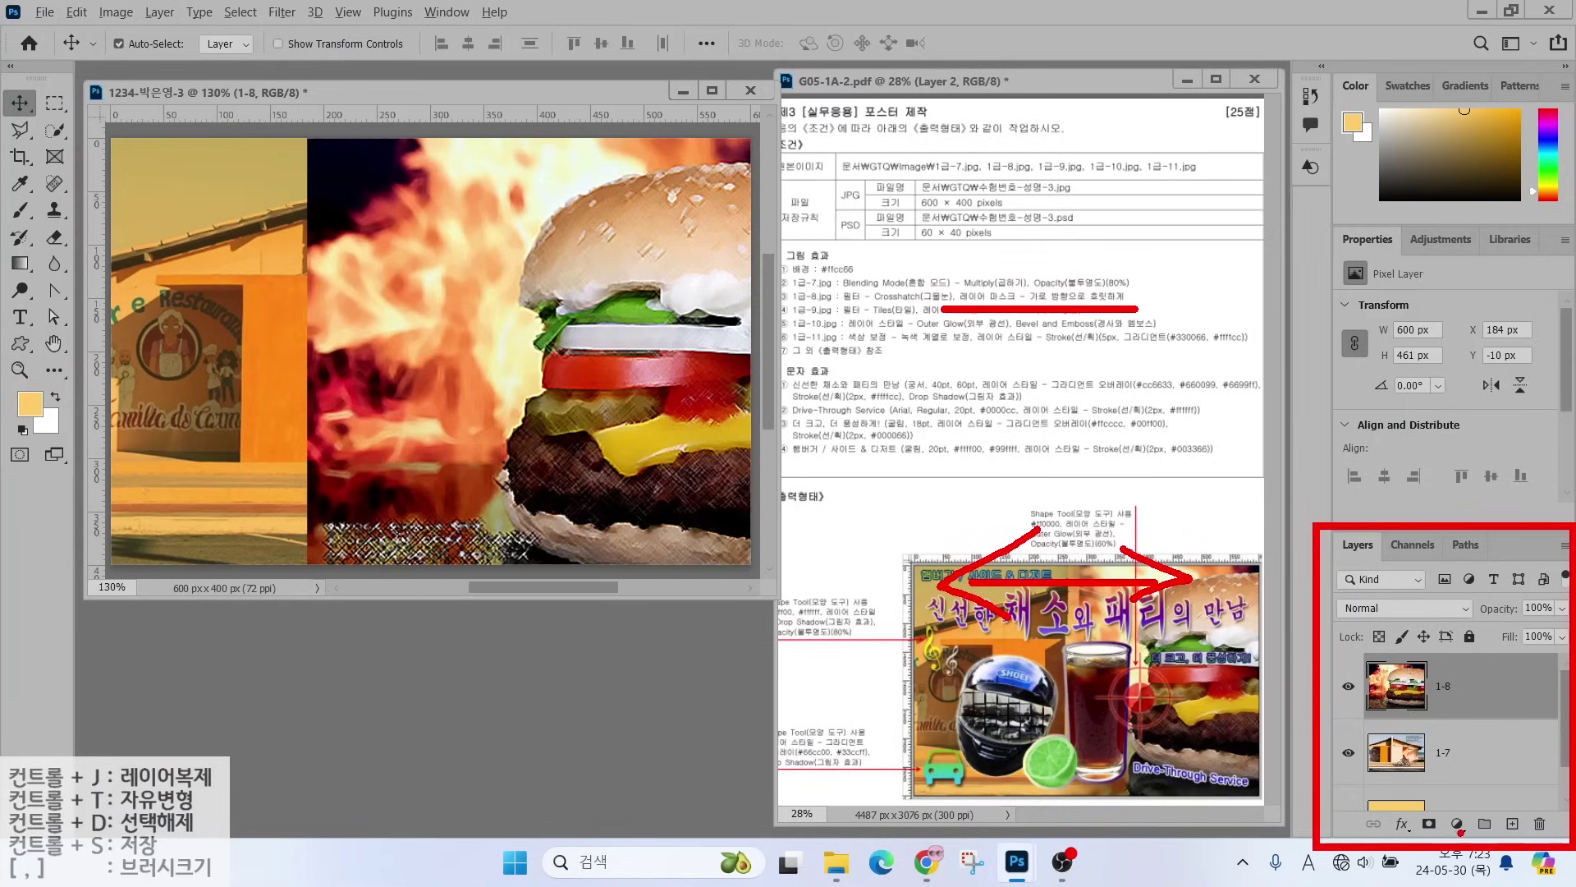
drag(1409, 803, 1457, 845)
mouse_move(1482, 747)
mouse_down()
mouse_move(1438, 813)
mouse_move(1435, 784)
mouse_up()
drag(1438, 812, 1468, 799)
key(Escape)
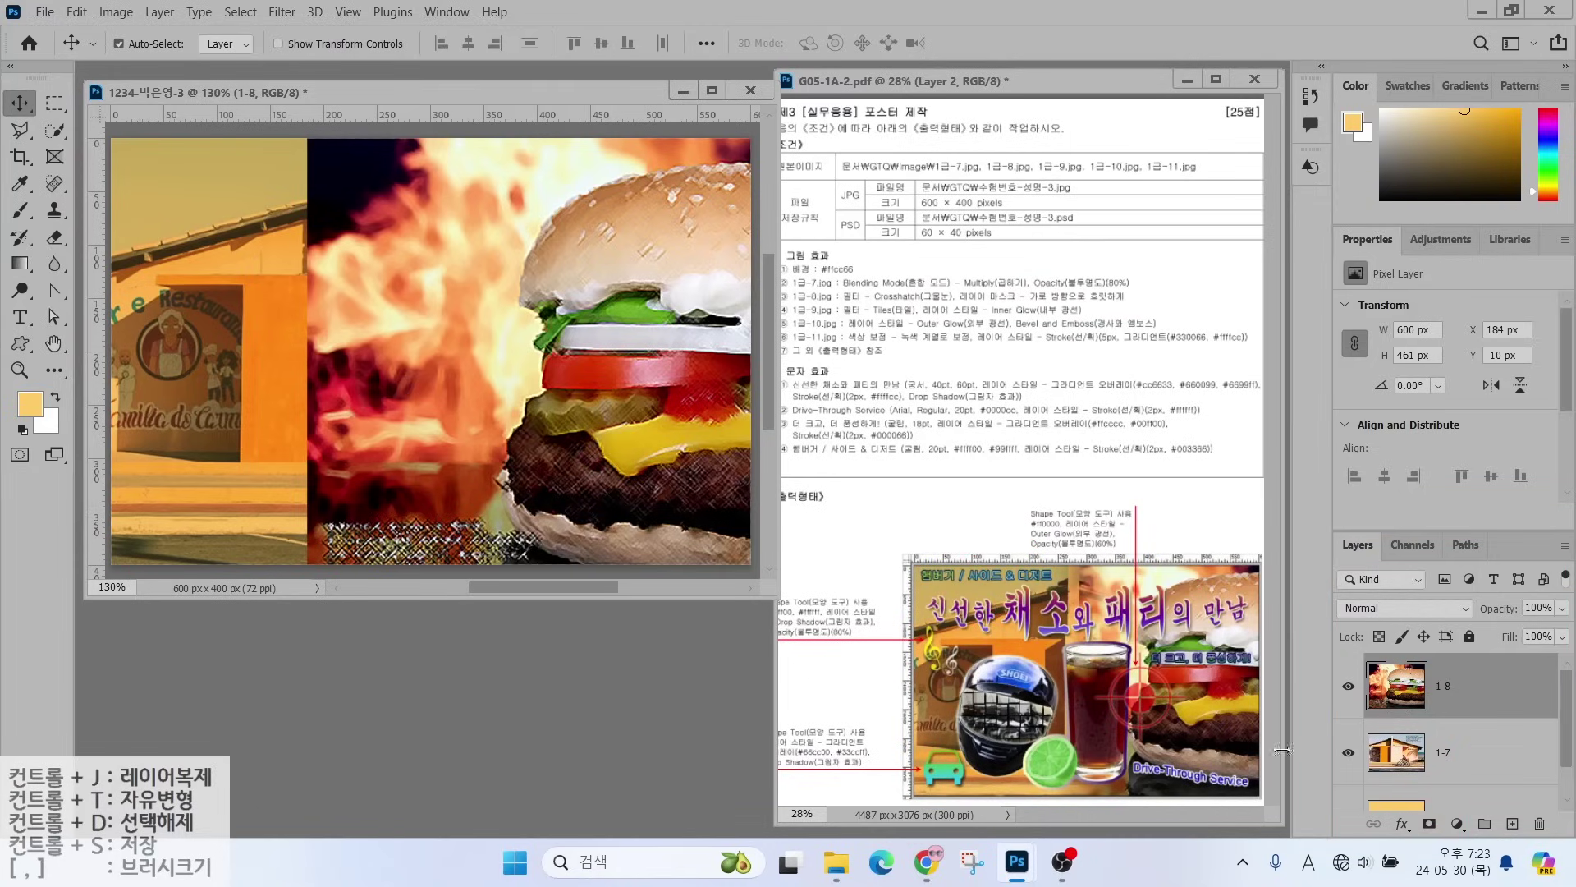
click(1428, 823)
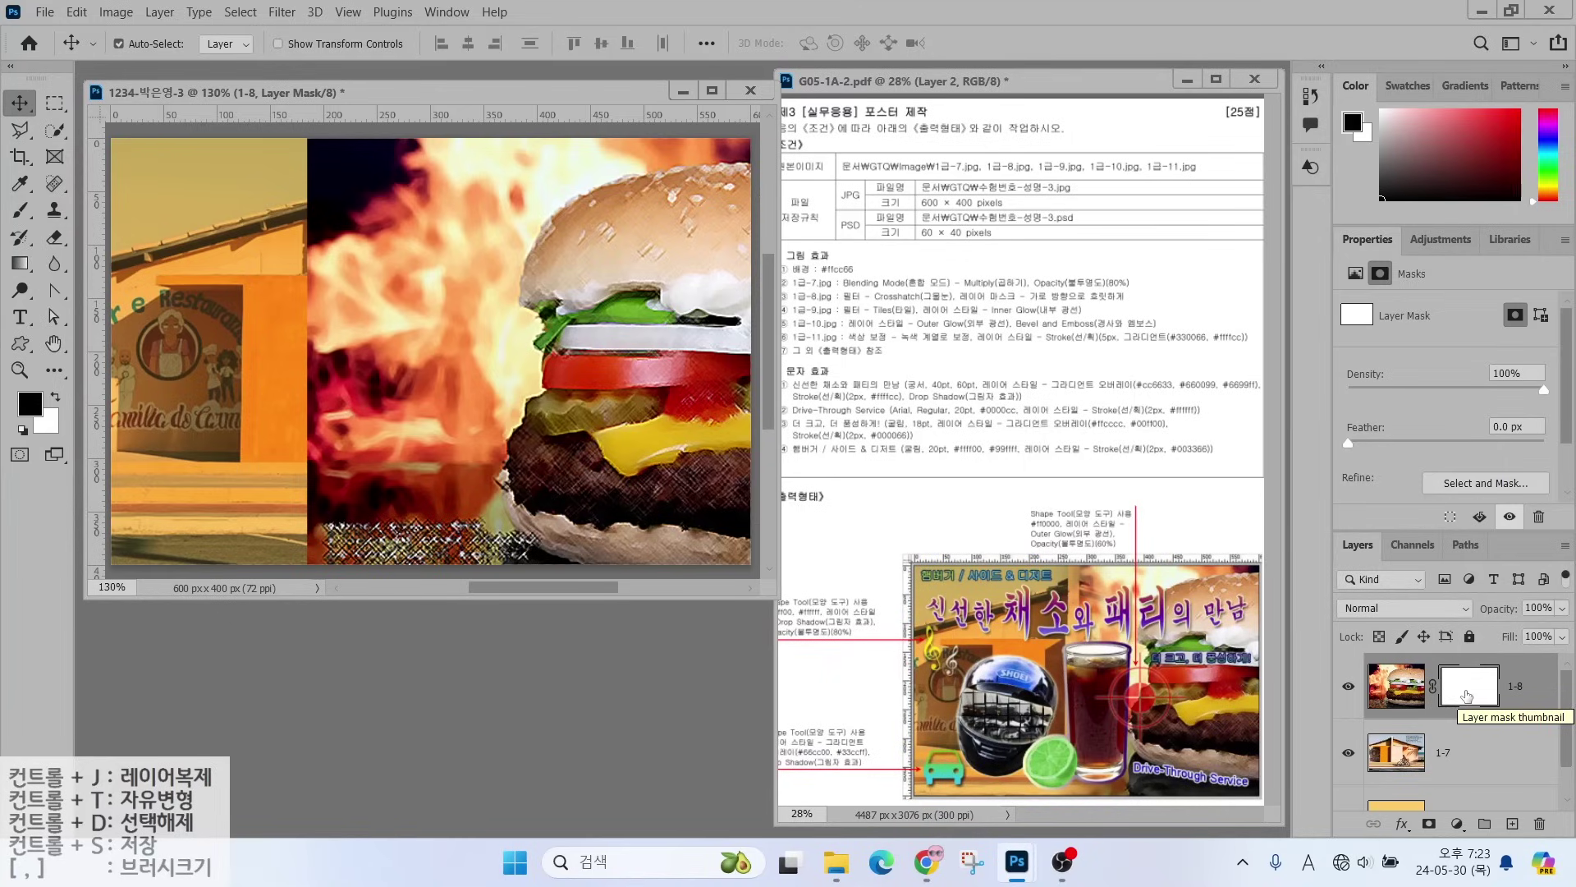
- Choose the Gradient Tool while layer 1-8's mask is active
key(alt+2)
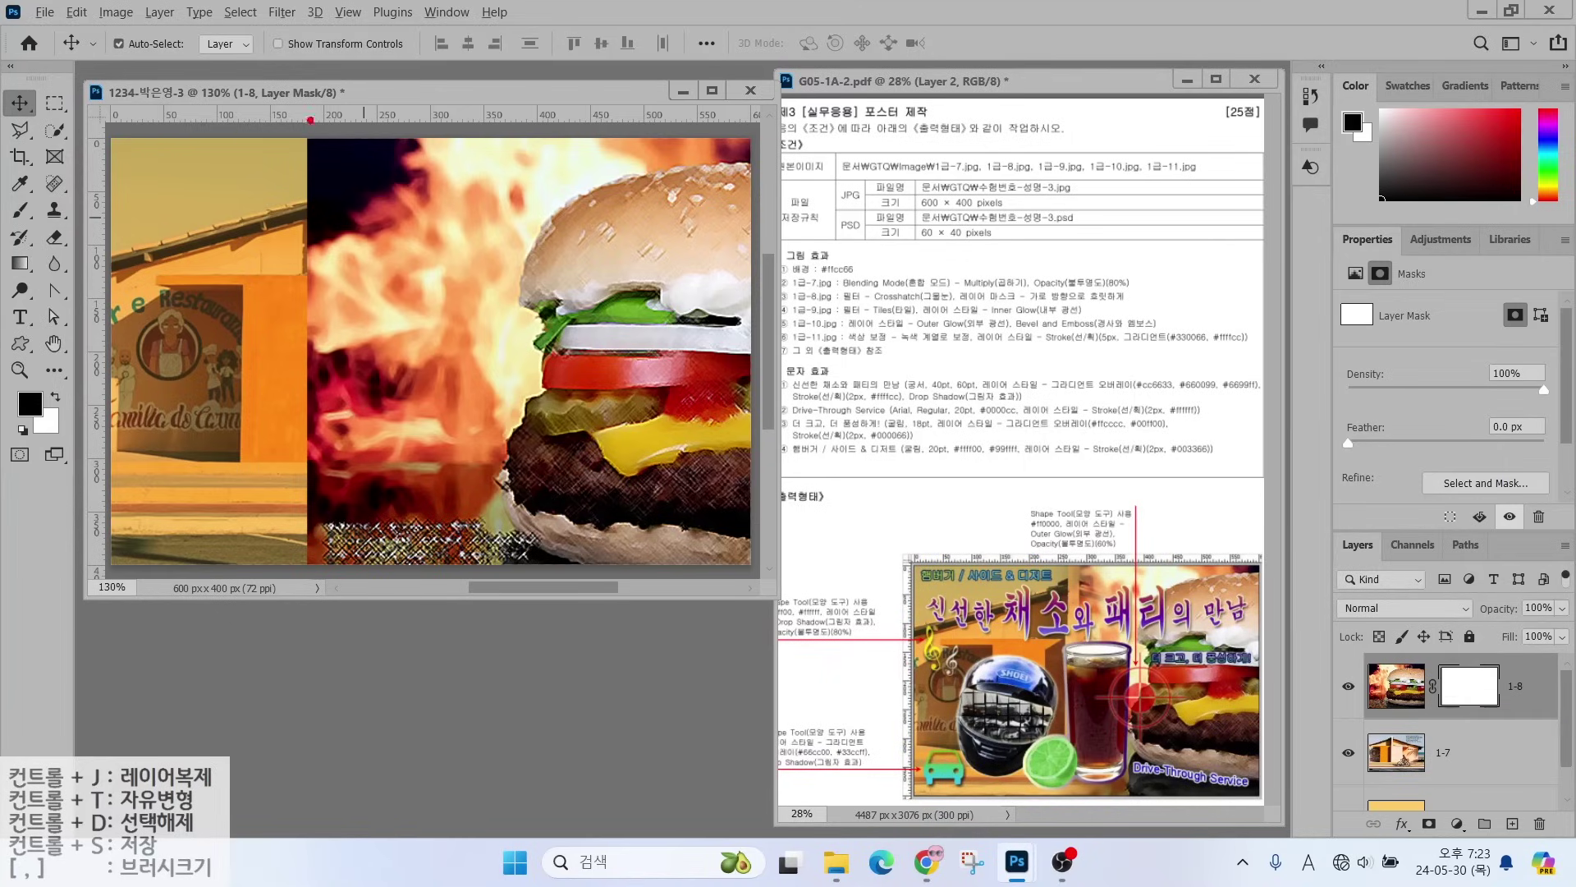
mouse_move(328, 124)
mouse_down()
mouse_move(361, 224)
mouse_move(300, 442)
mouse_move(355, 566)
mouse_move(321, 609)
mouse_up()
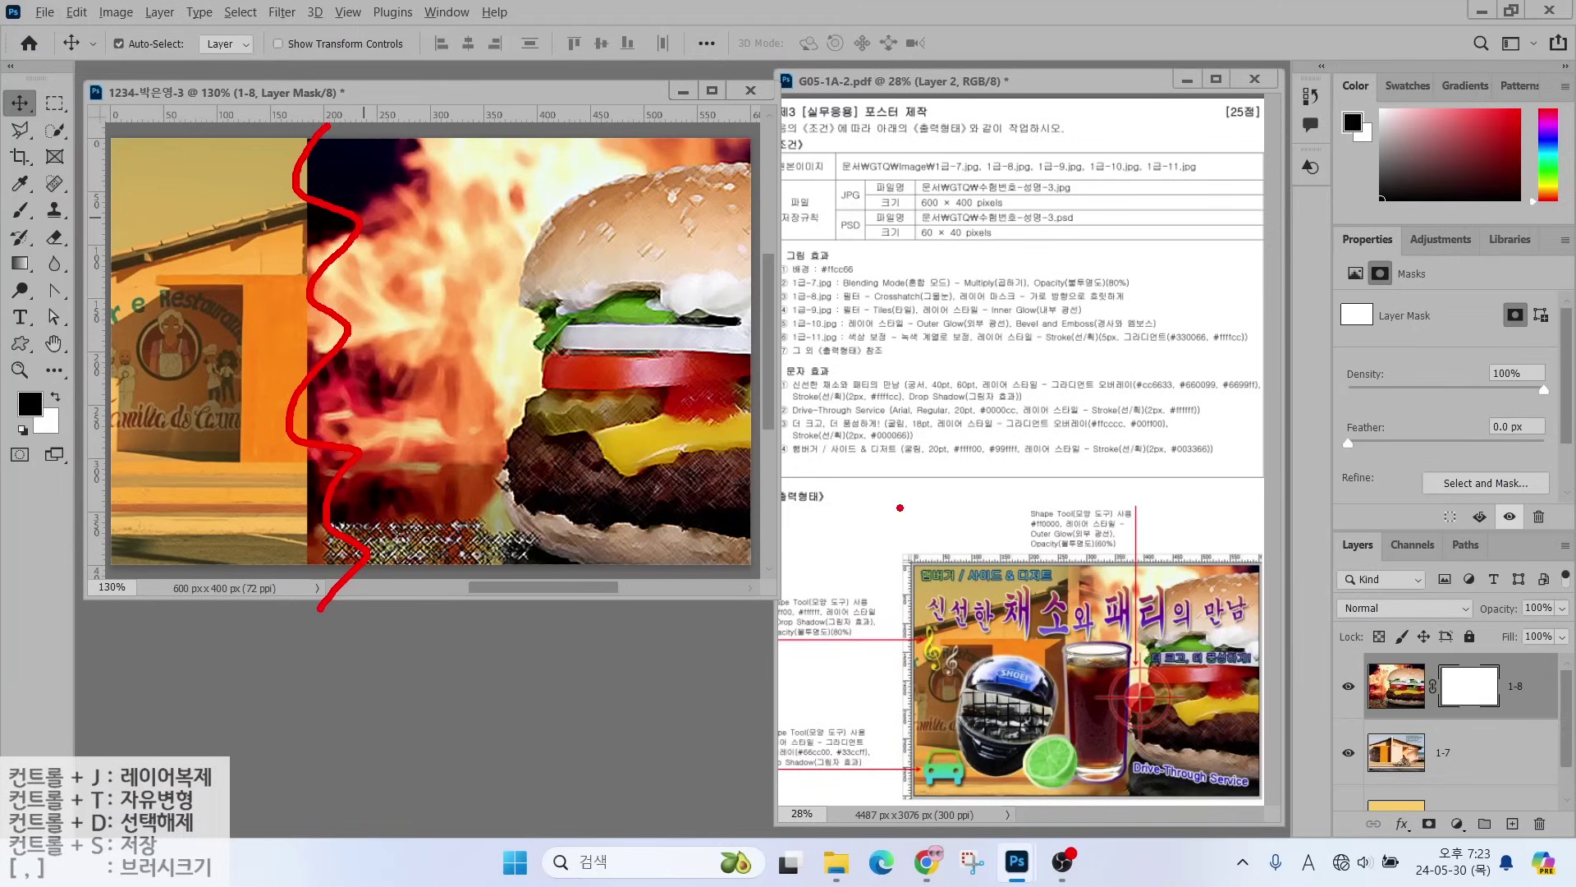
drag(1104, 592, 1030, 511)
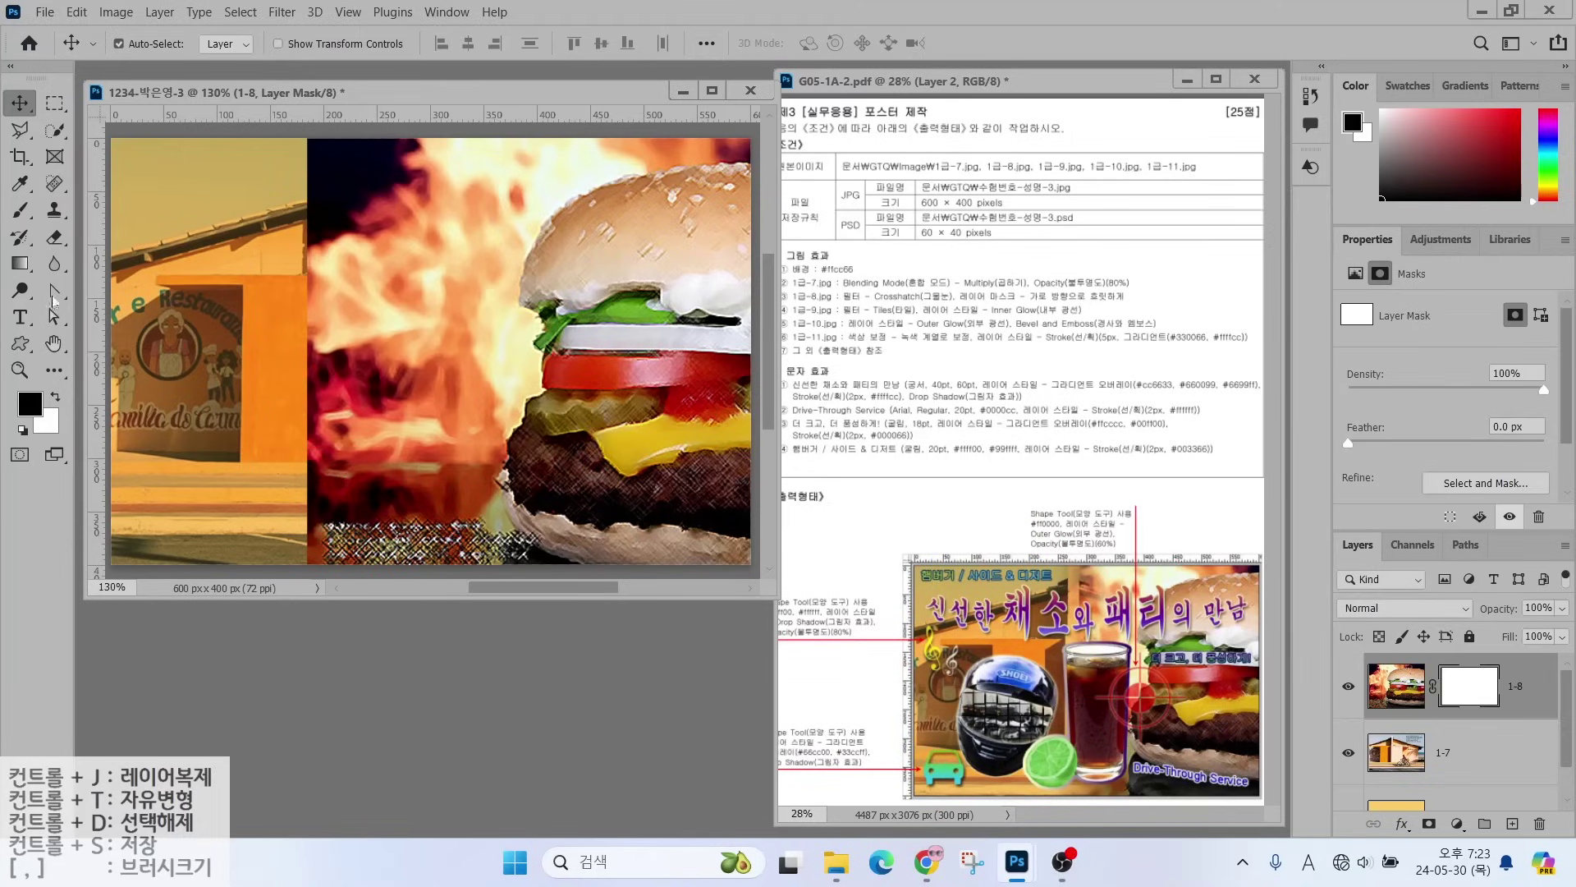
click(20, 263)
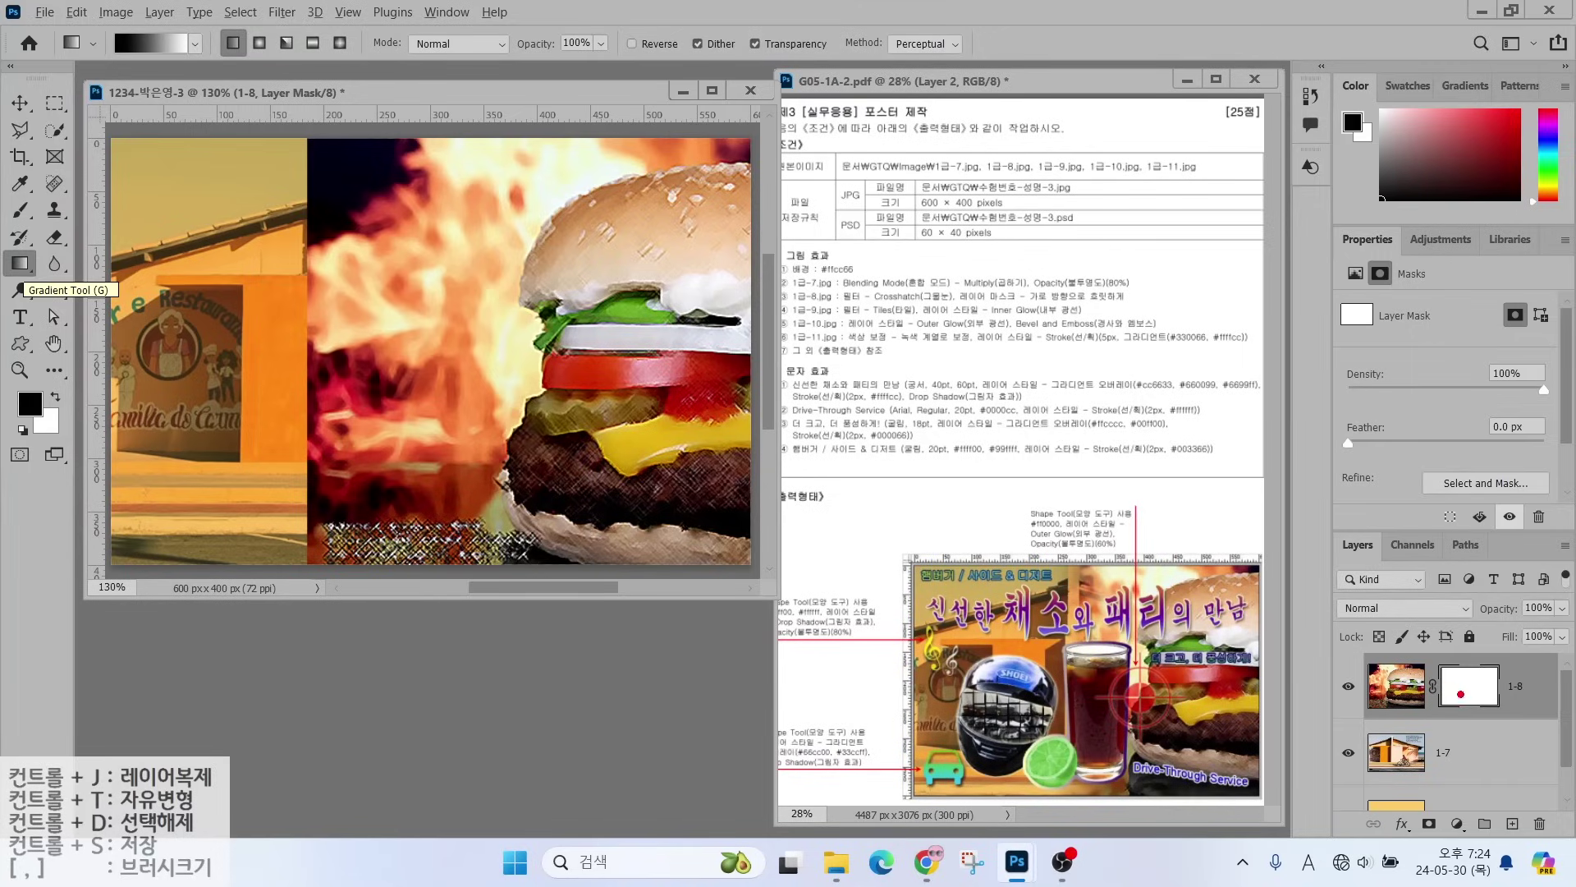
- Set the gradient to black-to-white Foreground to Background in the Gradient Editor
mouse_move(1461, 693)
mouse_down()
mouse_move(1500, 697)
mouse_move(1443, 725)
mouse_move(1437, 667)
mouse_move(1482, 637)
mouse_move(1506, 666)
mouse_move(1502, 703)
mouse_move(1465, 642)
mouse_move(1526, 587)
mouse_up()
mouse_move(24, 291)
mouse_down()
mouse_move(4, 244)
mouse_move(47, 244)
mouse_move(33, 287)
mouse_up()
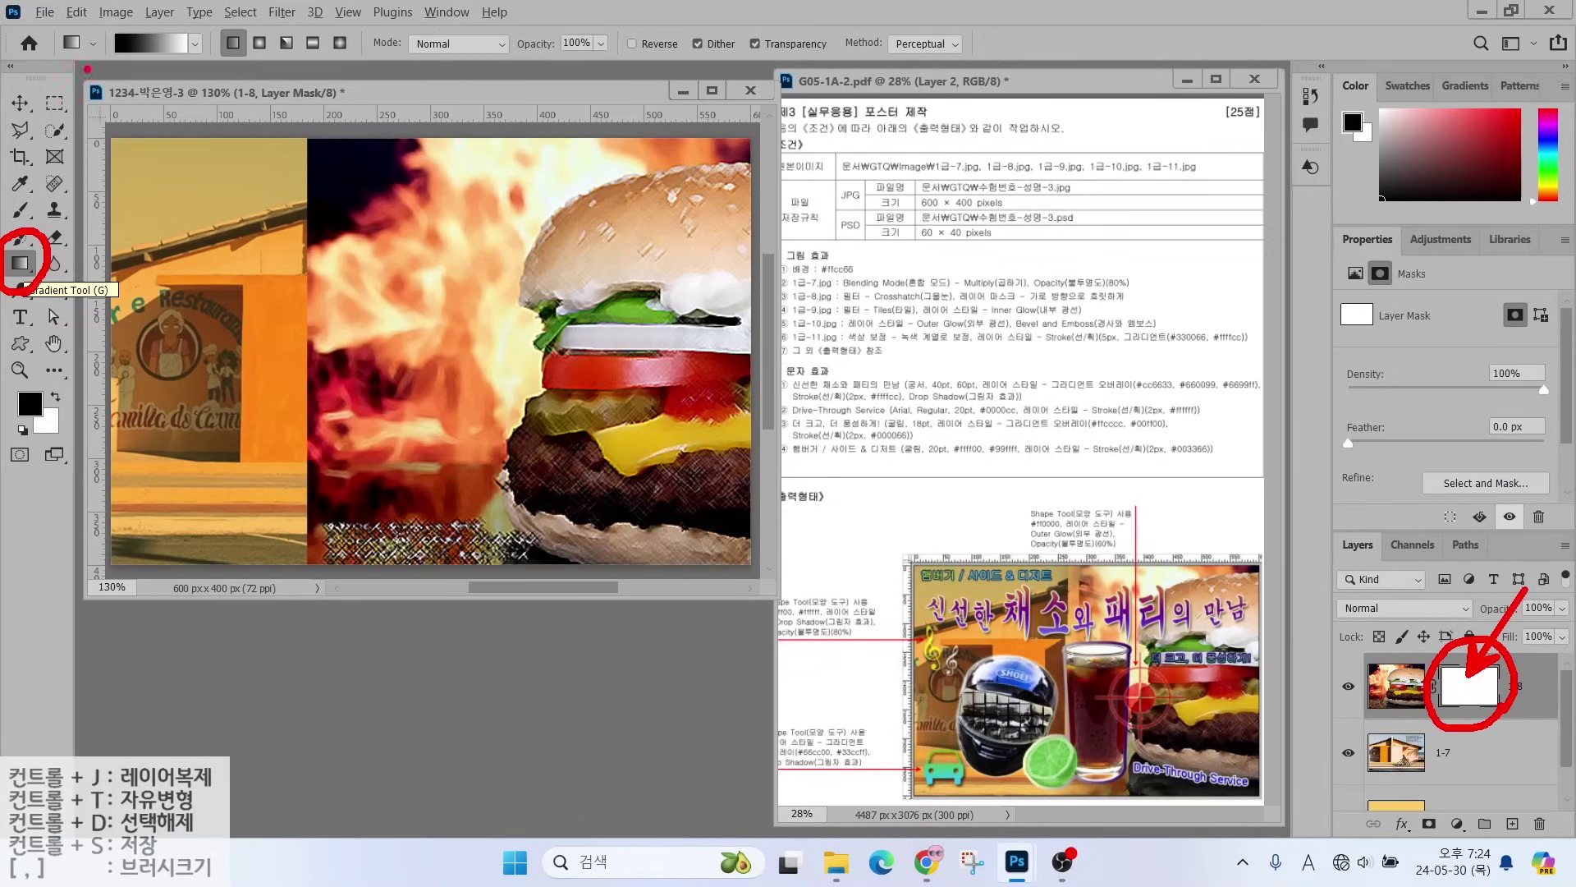
mouse_move(220, 67)
mouse_down()
mouse_move(59, 7)
mouse_move(235, 37)
mouse_move(220, 78)
mouse_up()
drag(125, 56, 78, 128)
drag(179, 57, 234, 119)
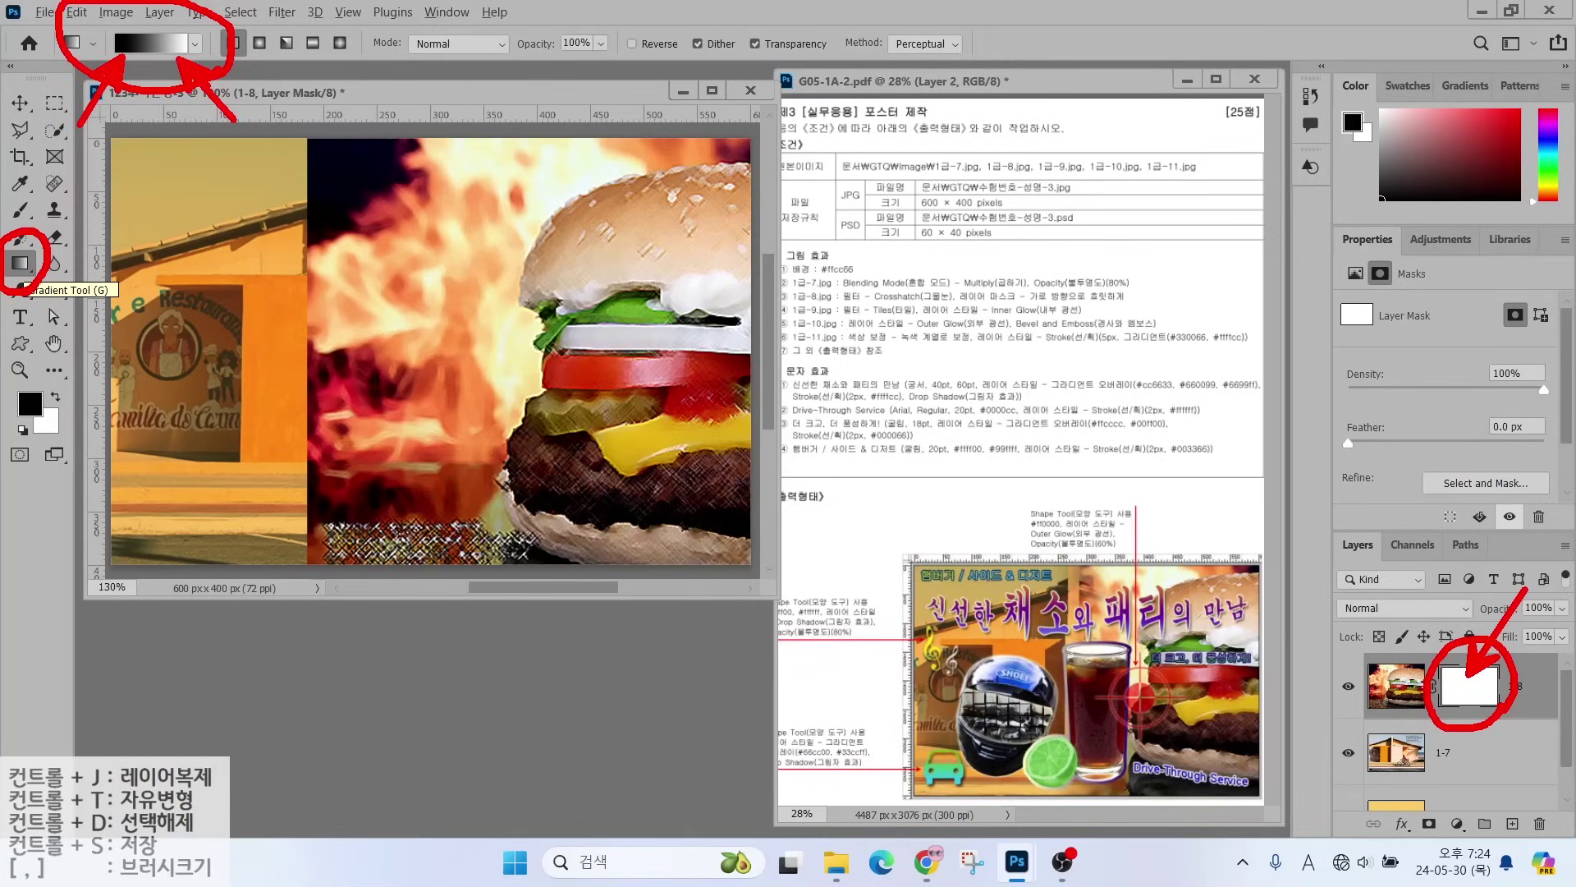
key(Escape)
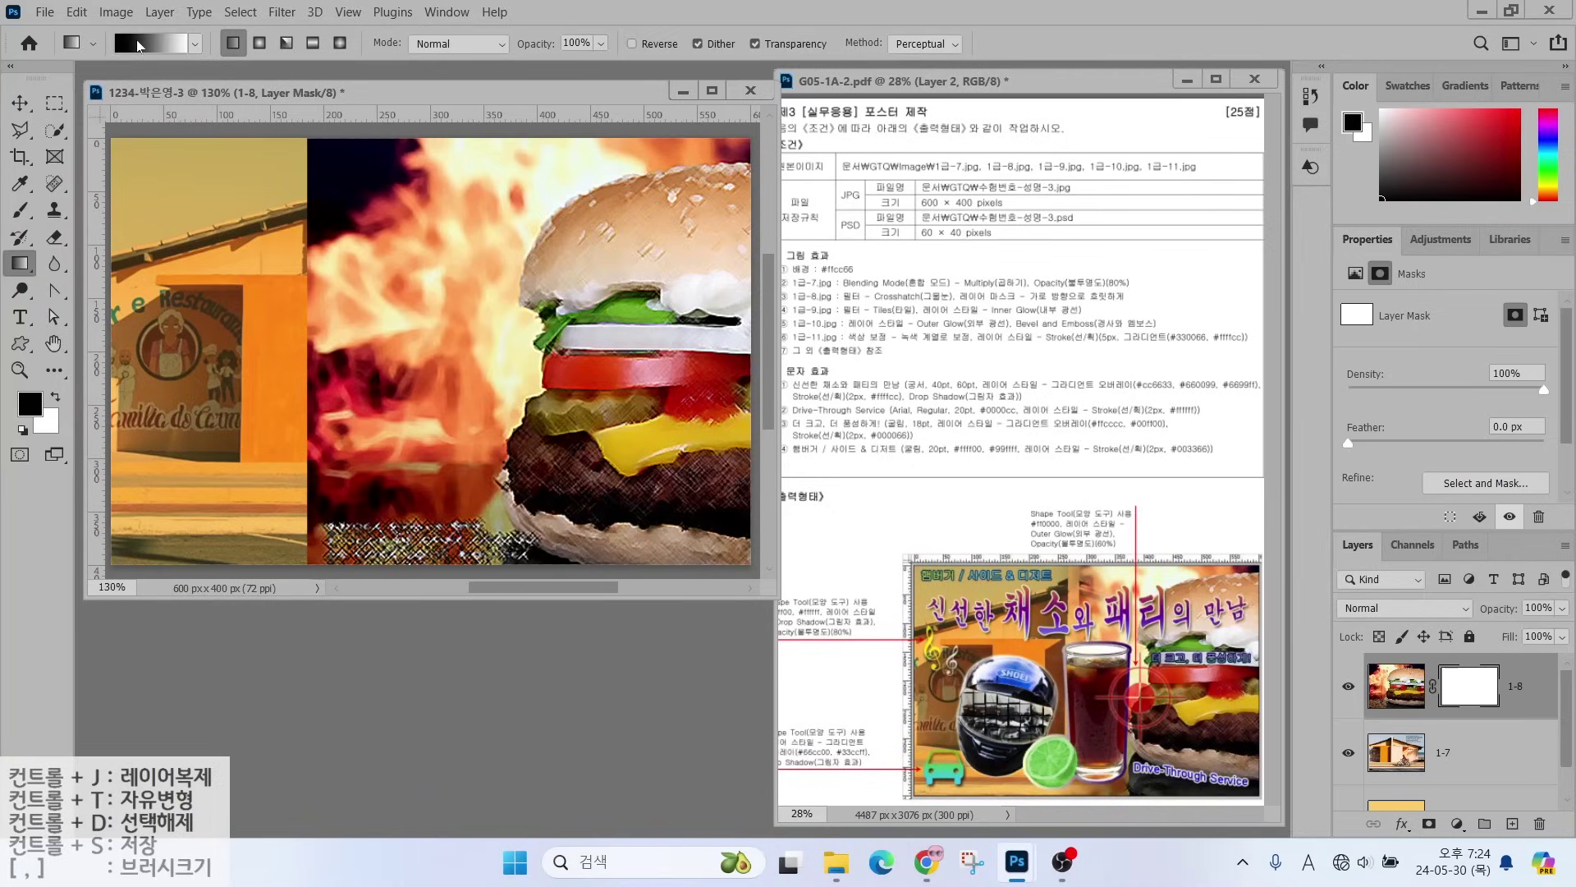
click(140, 45)
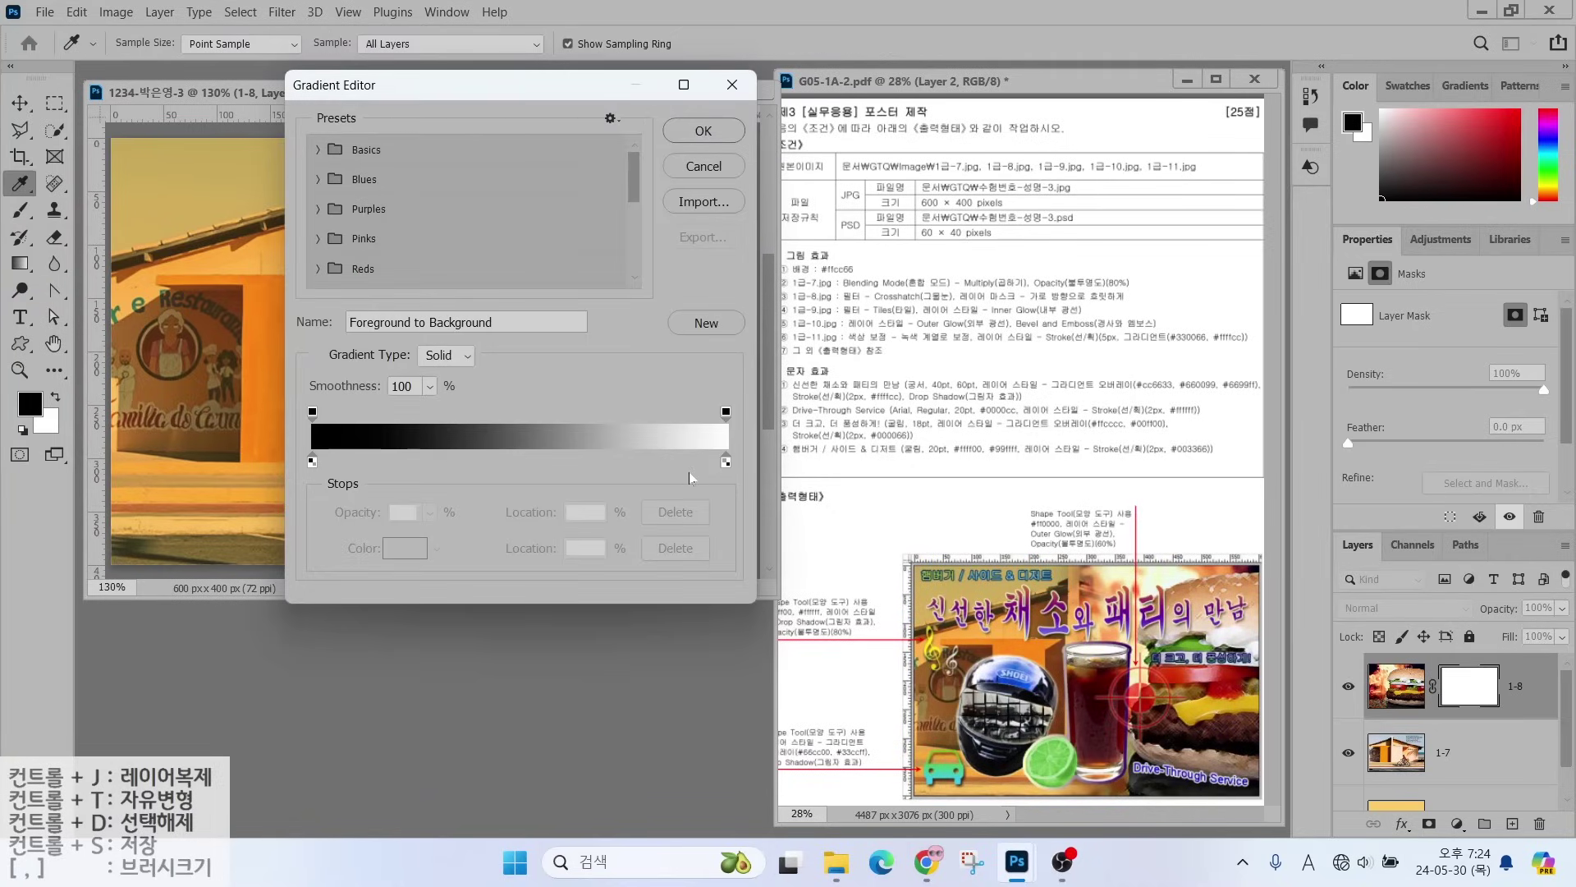
click(673, 131)
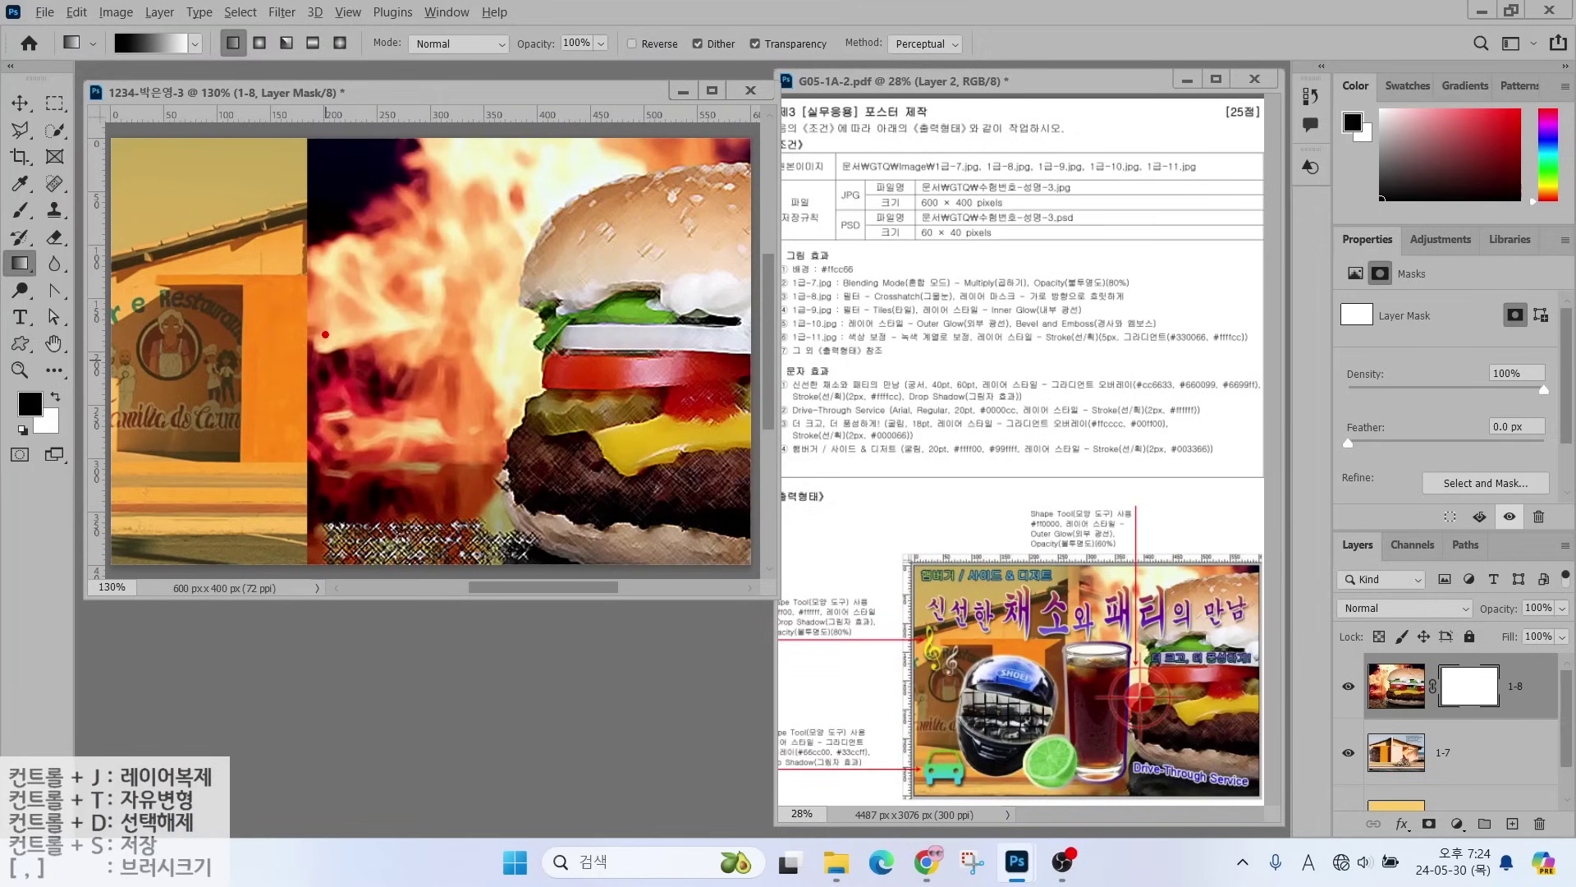
- Drag a left-to-right gradient on the 1-8 mask to fade the burger's left side, then bring up File Open
drag(332, 197, 328, 475)
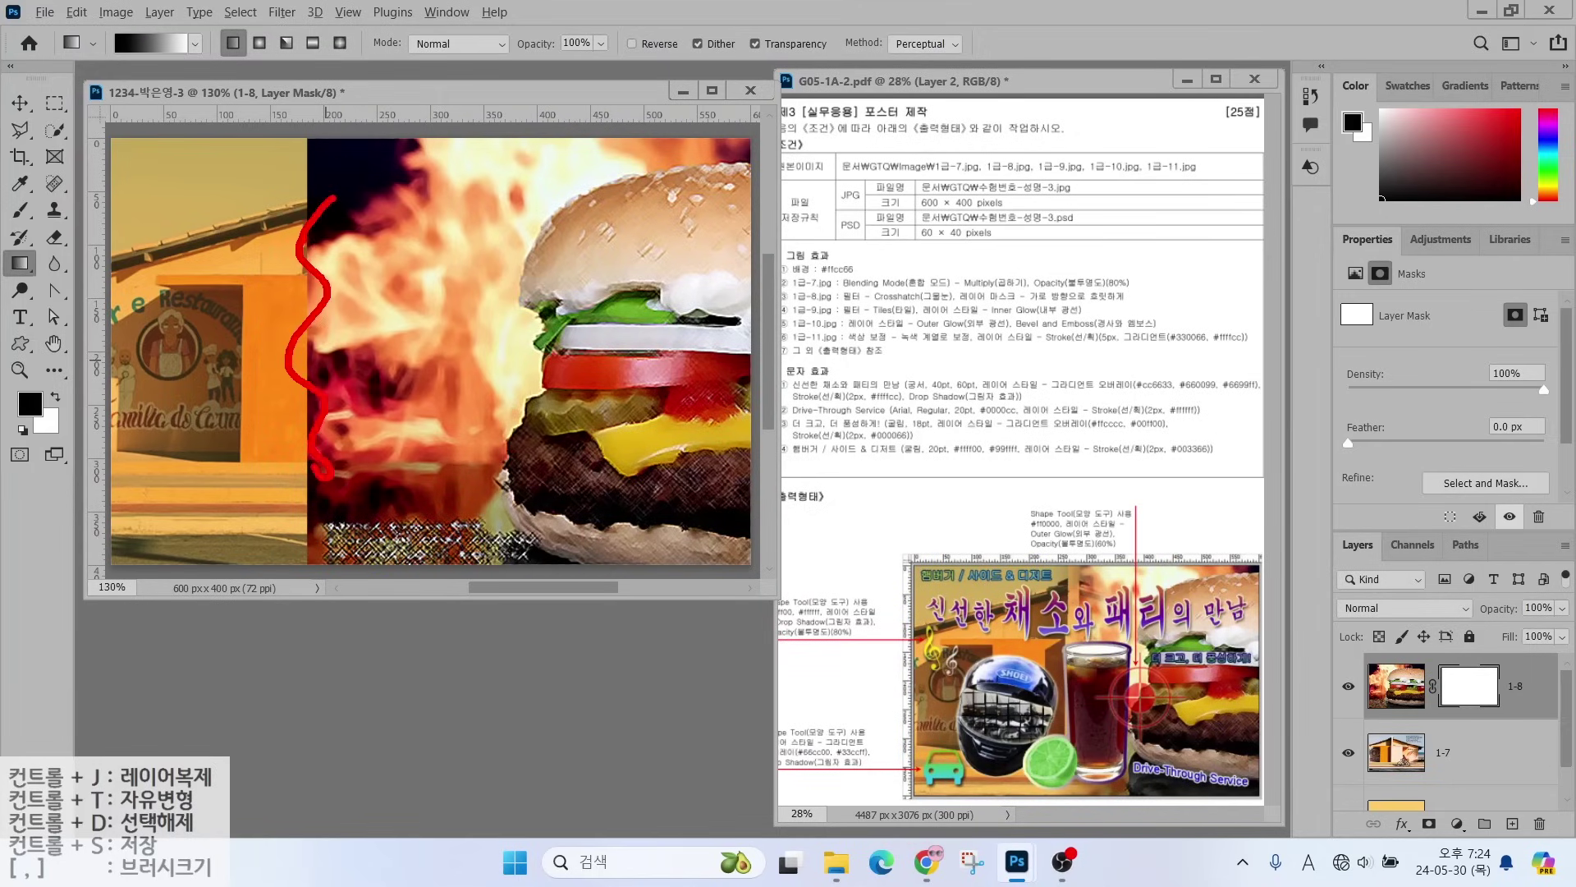
mouse_move(340, 179)
mouse_down()
mouse_move(313, 183)
mouse_move(329, 148)
mouse_move(343, 168)
mouse_move(674, 167)
mouse_up()
drag(675, 167, 616, 194)
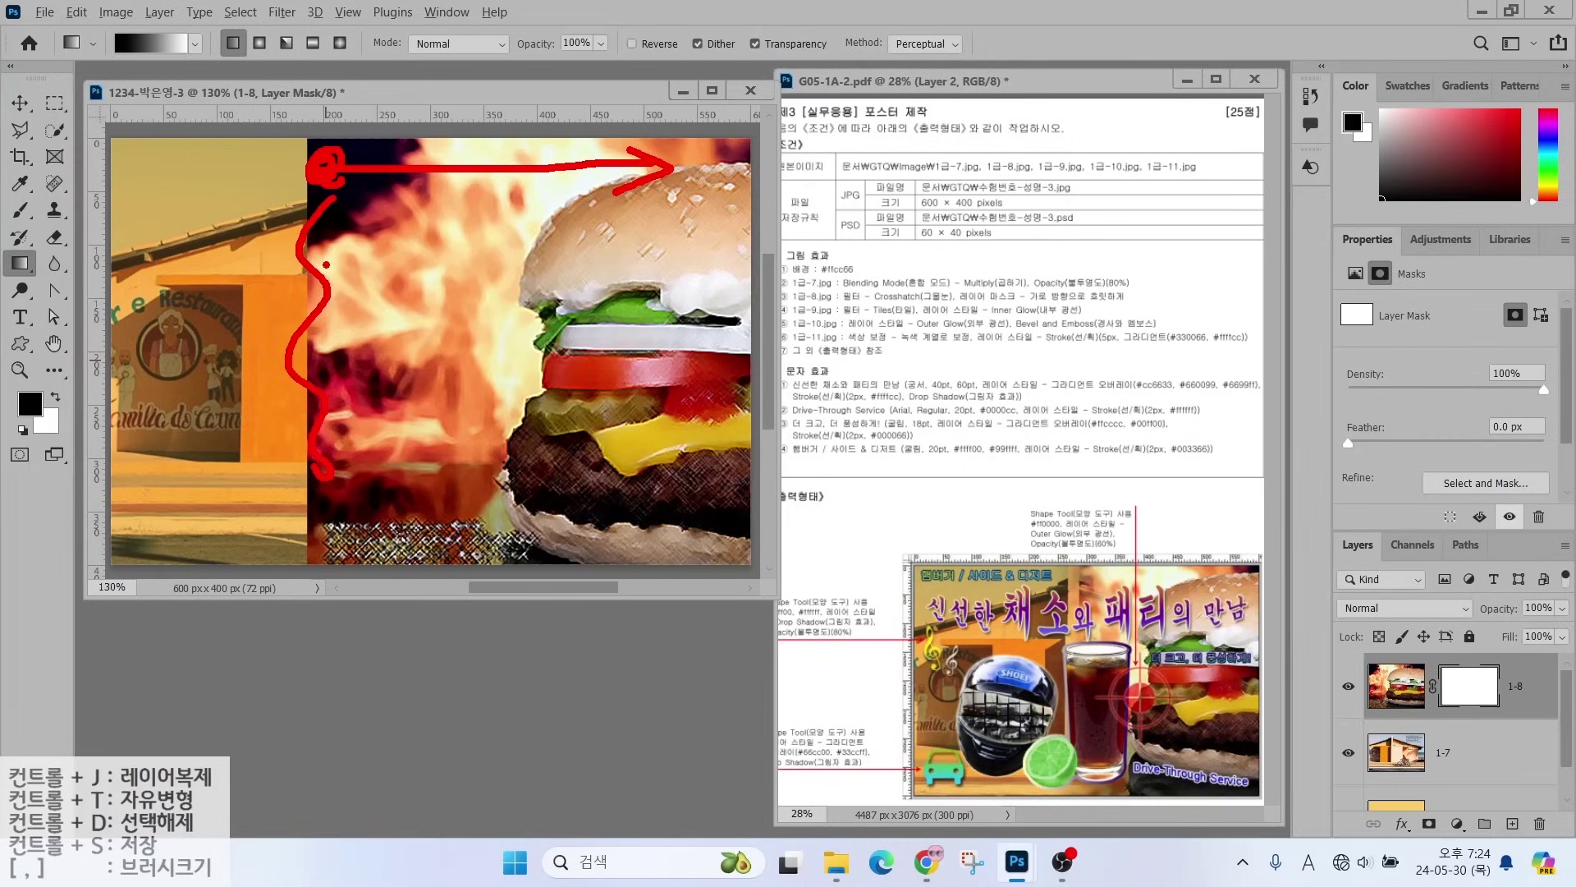
mouse_move(324, 221)
mouse_down()
mouse_move(334, 267)
mouse_move(406, 220)
mouse_move(404, 269)
mouse_up()
mouse_move(373, 264)
mouse_down()
mouse_move(372, 313)
mouse_move(415, 305)
mouse_move(359, 280)
mouse_up()
drag(574, 225, 652, 227)
mouse_move(605, 198)
mouse_down()
mouse_move(608, 234)
mouse_move(665, 279)
mouse_up()
mouse_move(663, 234)
mouse_down()
mouse_move(664, 292)
mouse_move(702, 290)
mouse_up()
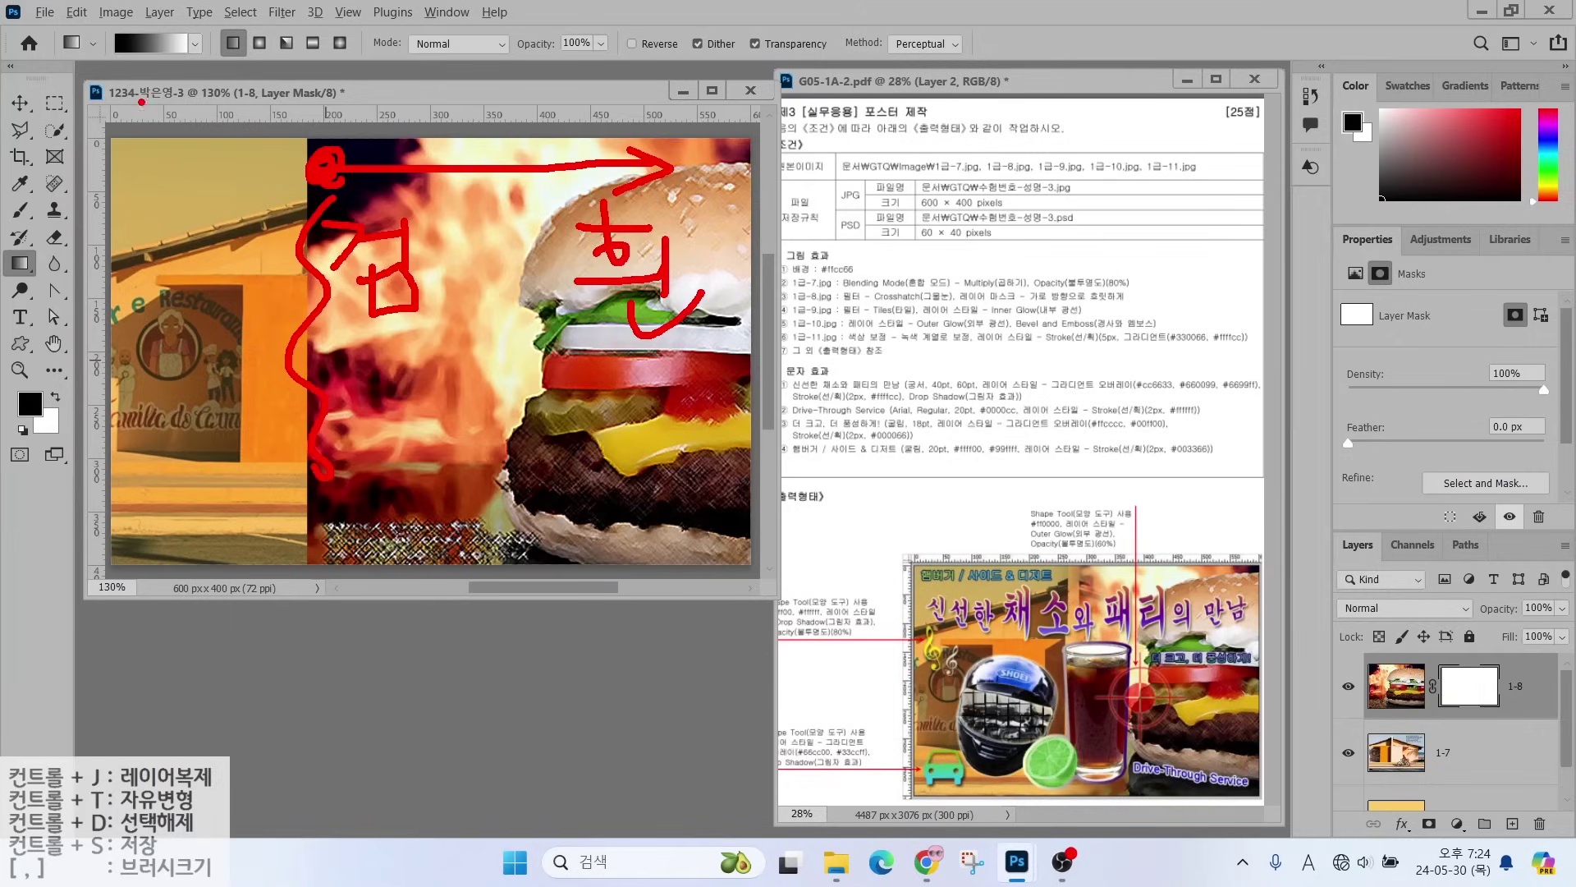
drag(77, 119, 111, 64)
drag(228, 116, 193, 64)
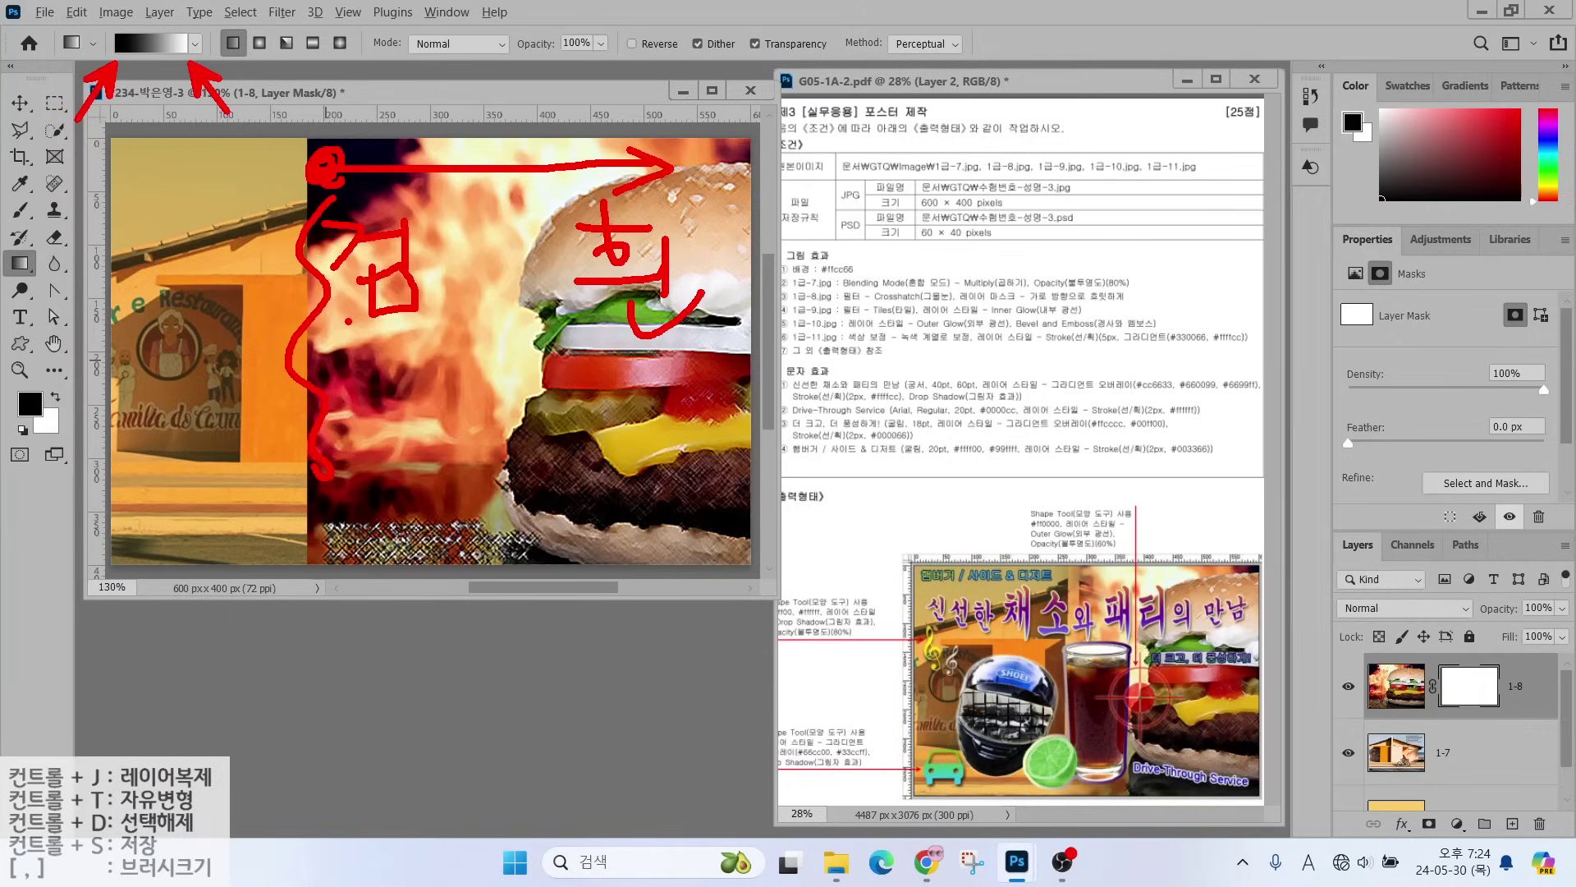
key(Escape)
drag(320, 182, 552, 182)
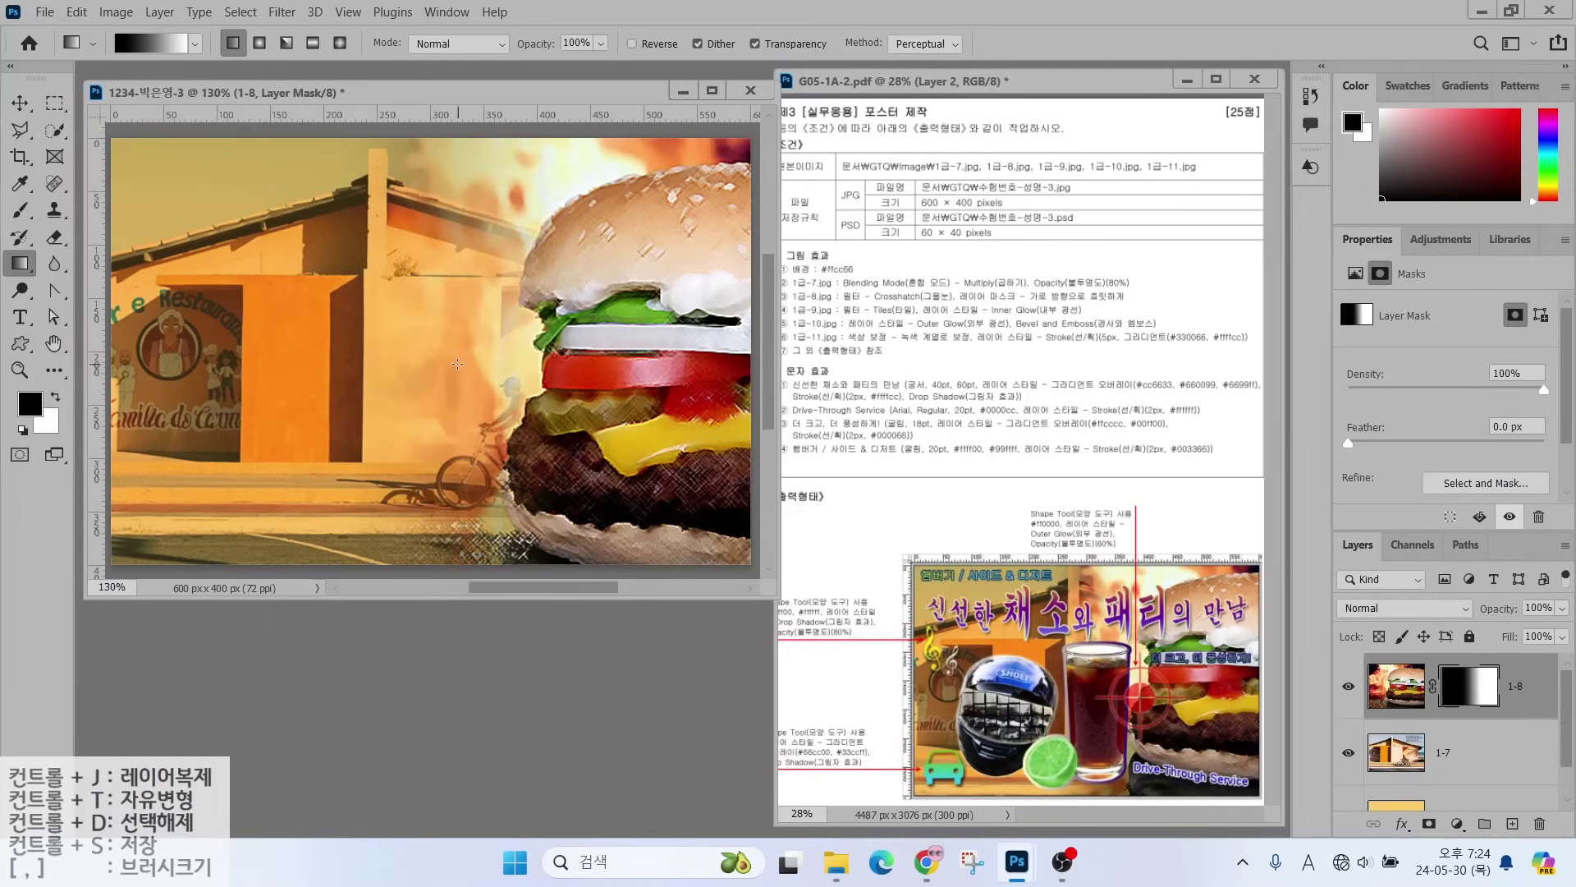
key(ctrl+o)
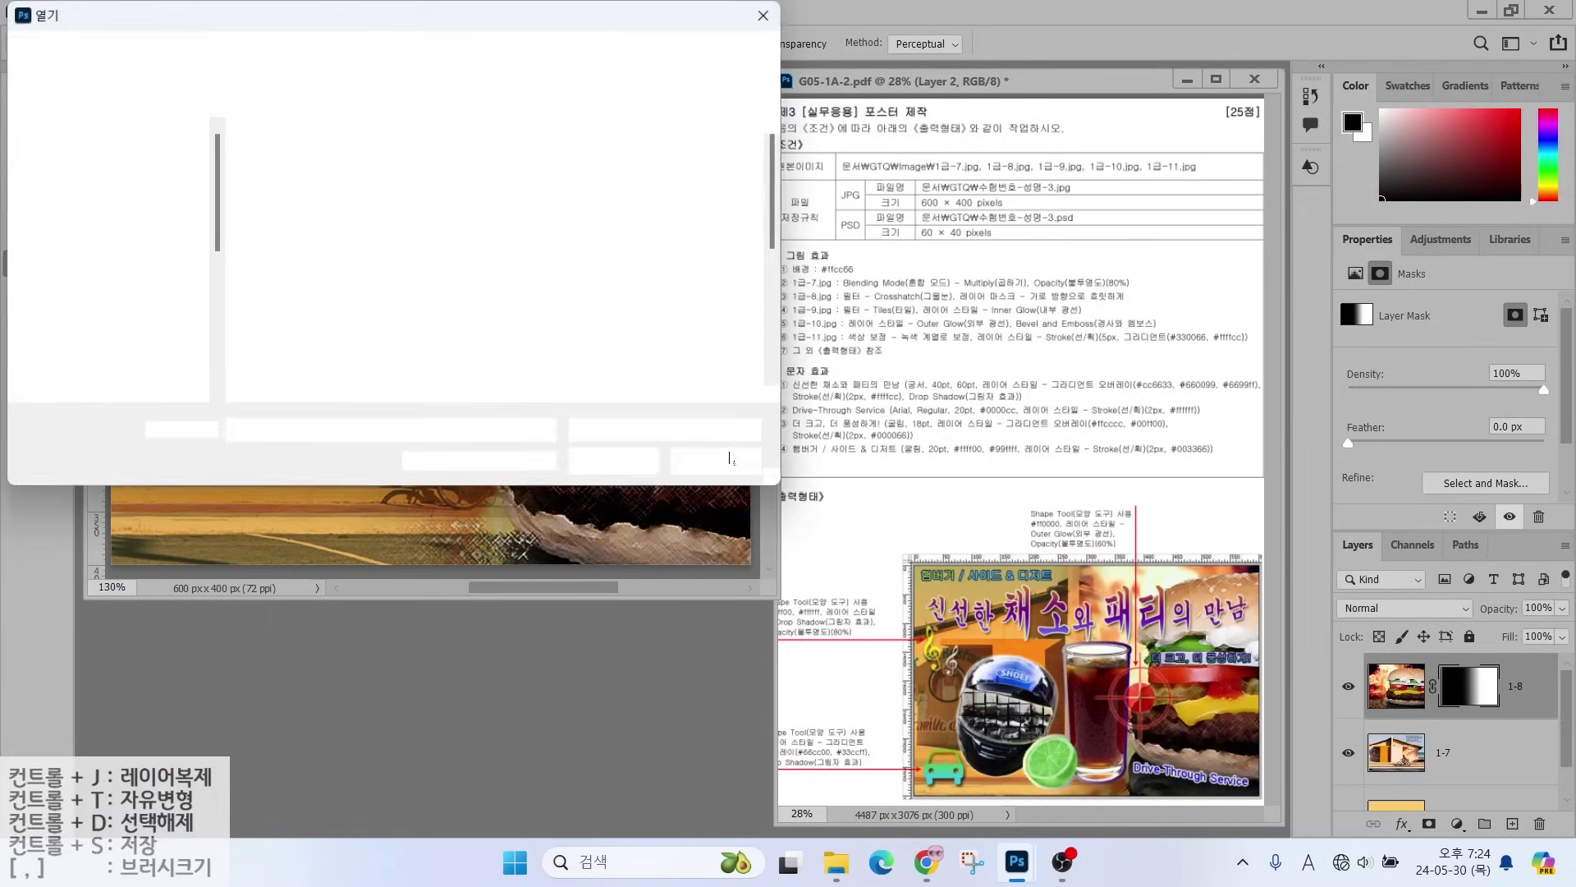
- Open 1급-9.jpg, drag the motorcycle photo into the poster, and close the source
double_click(312, 367)
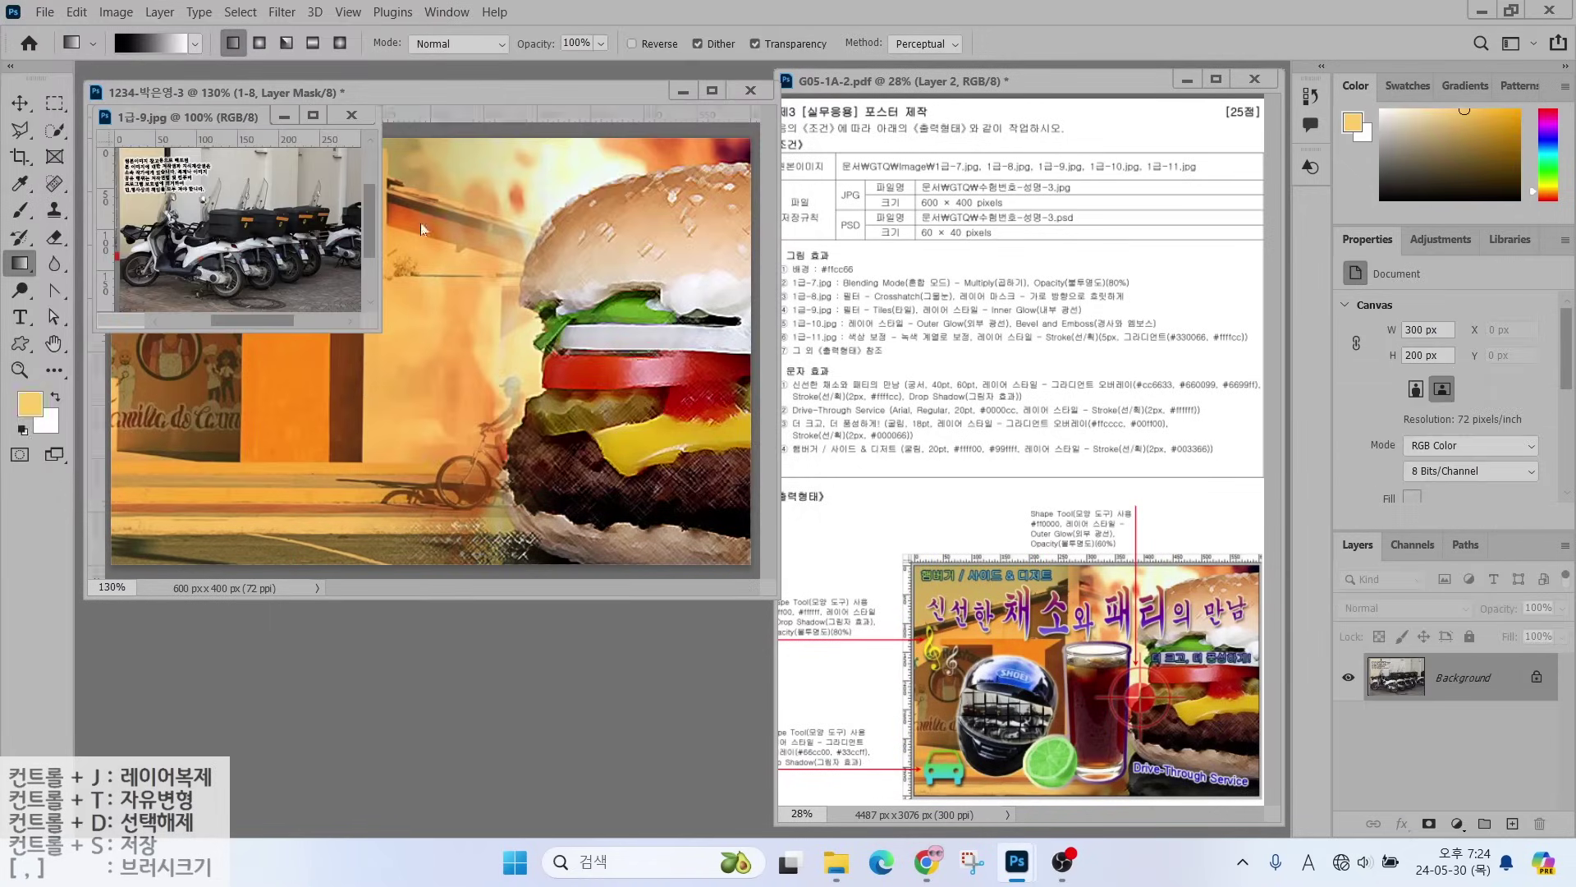
drag(239, 131, 418, 454)
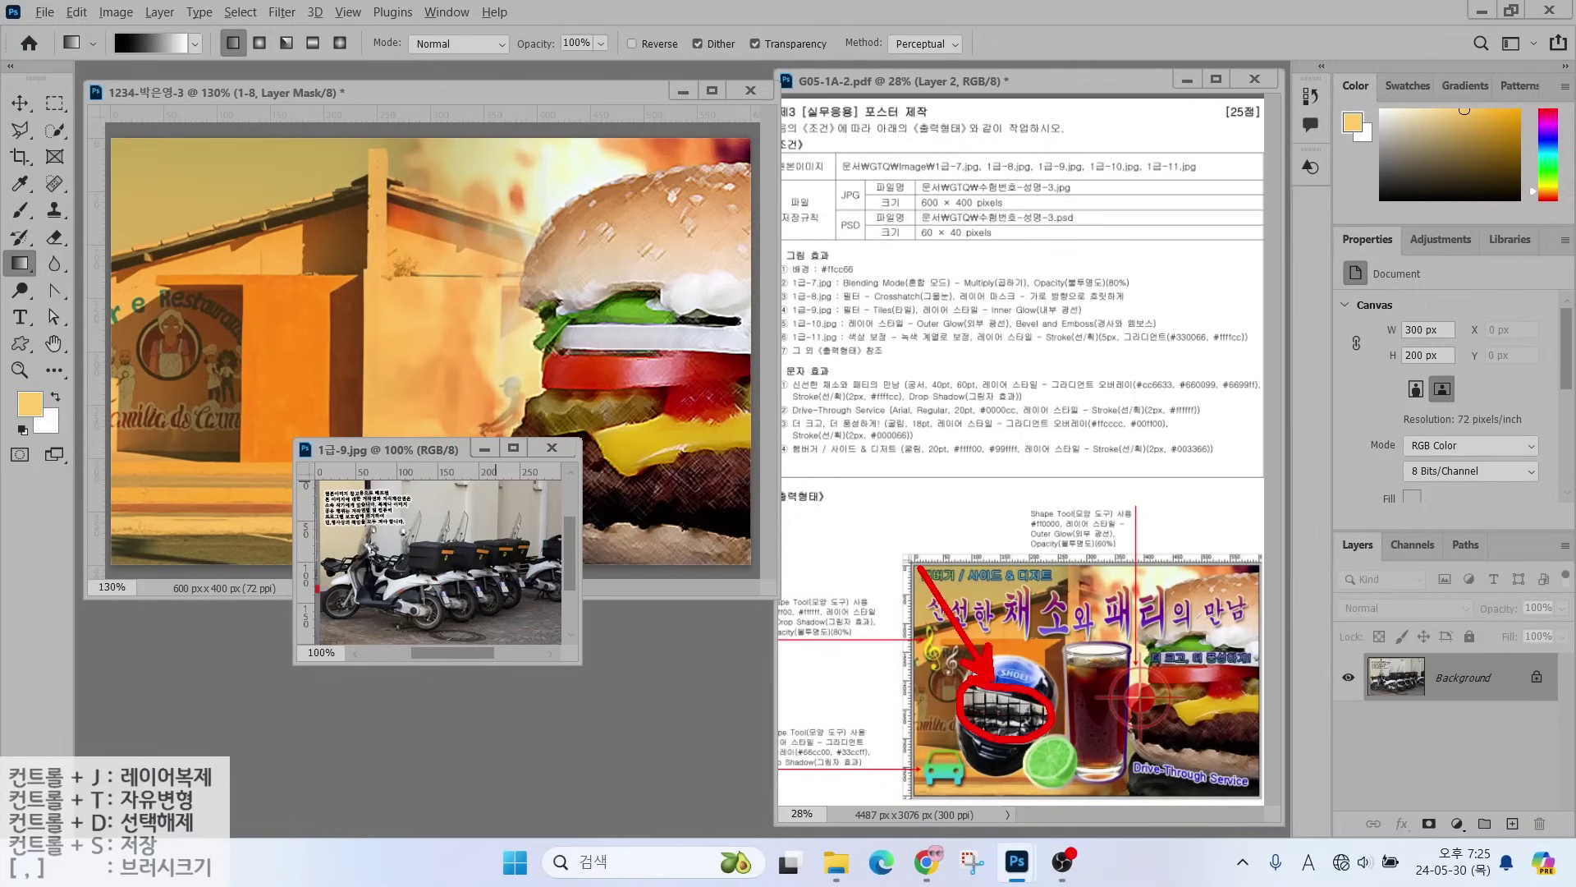
drag(406, 446, 464, 493)
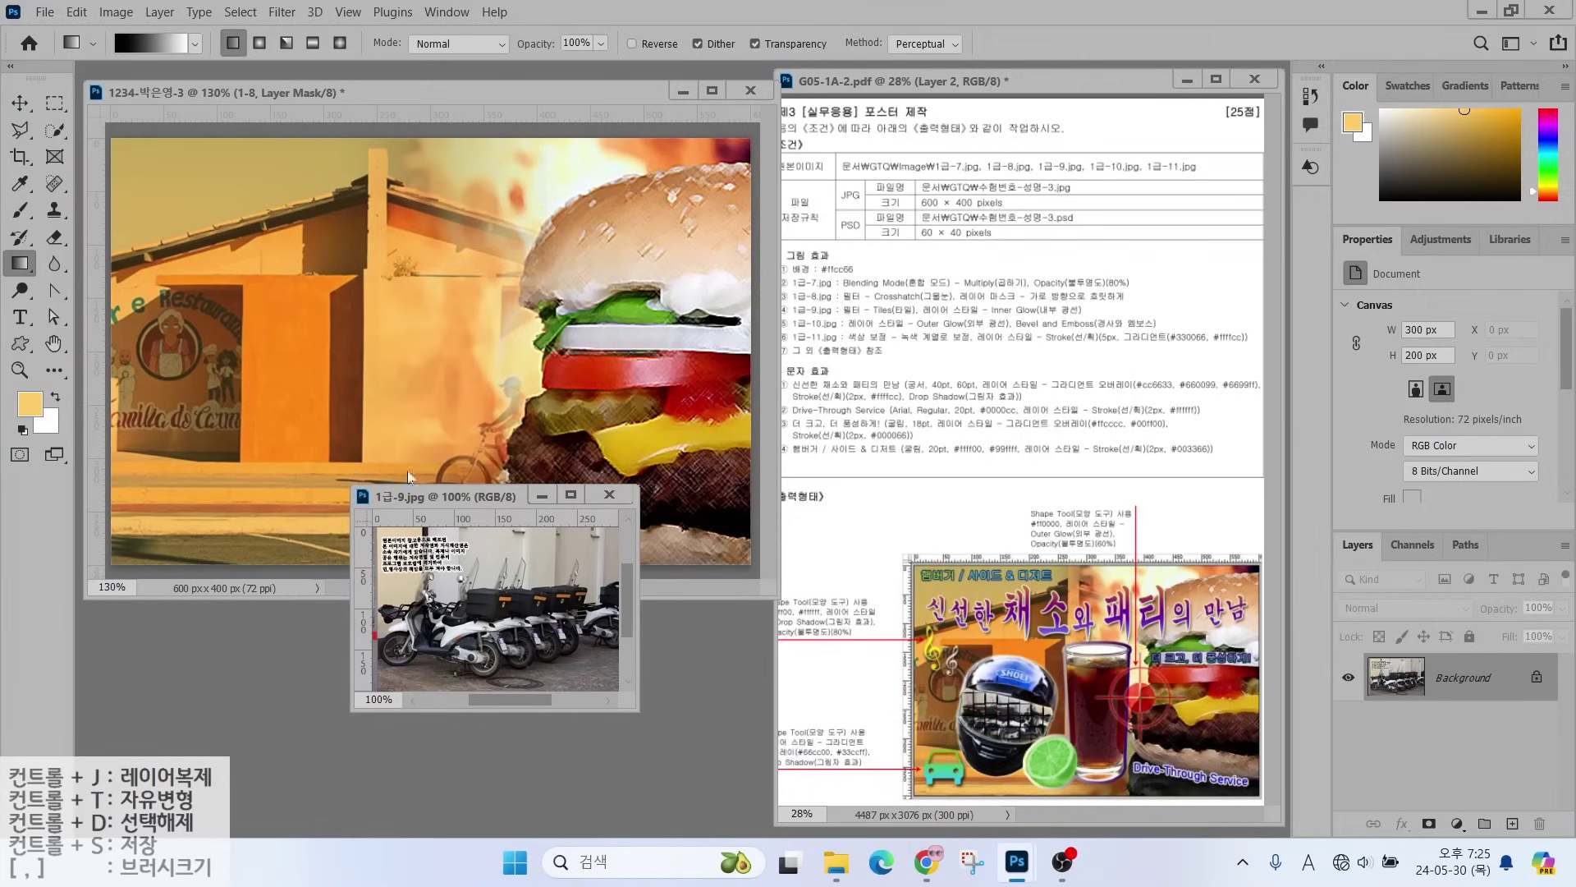
click(20, 102)
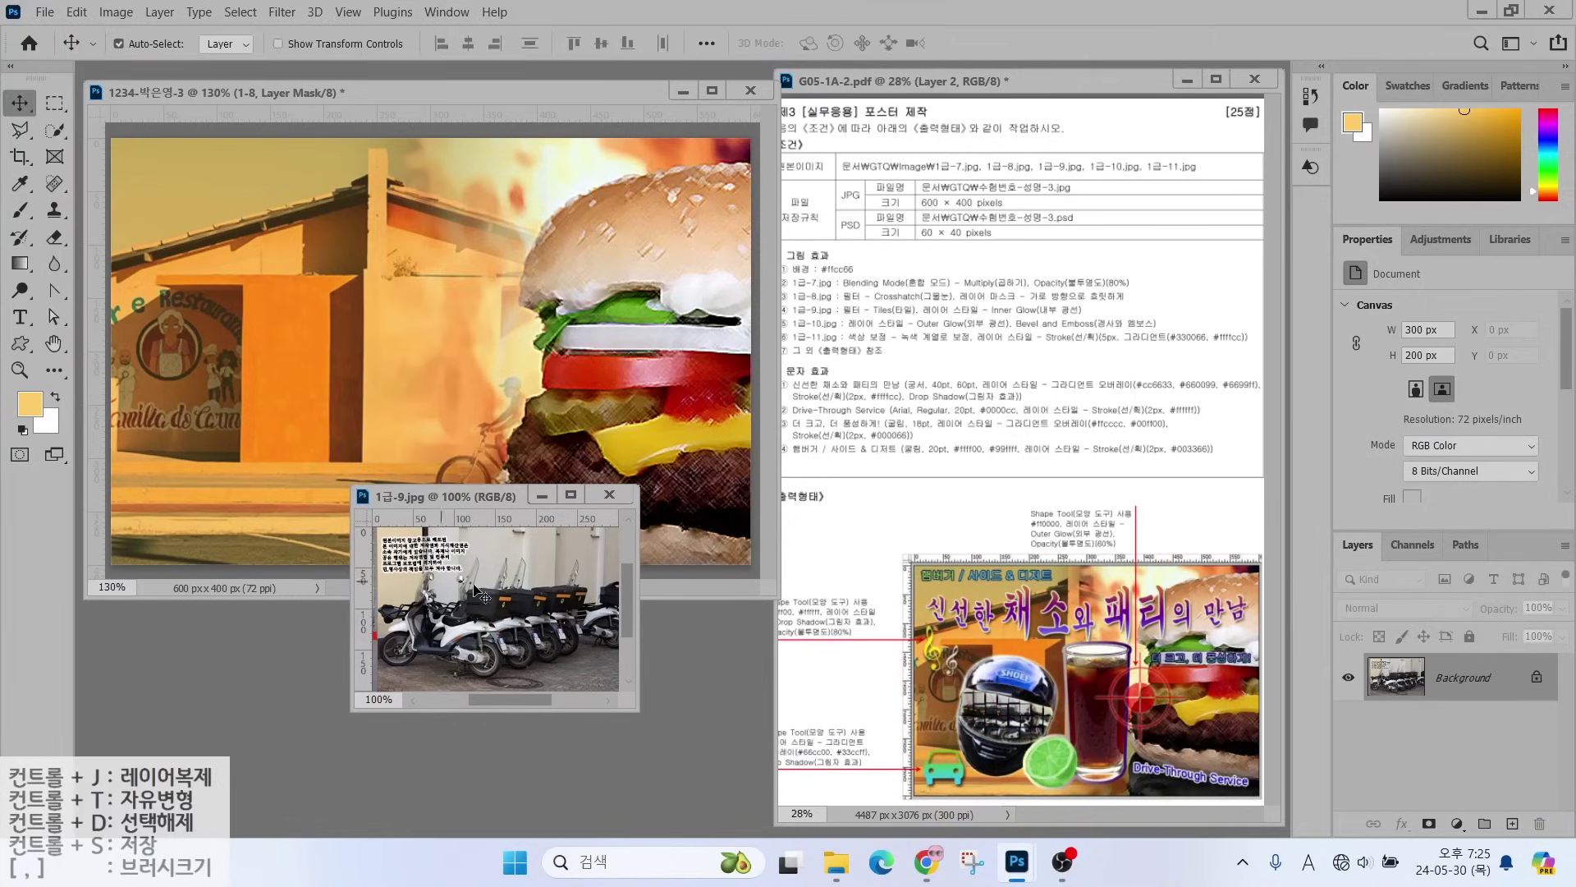
drag(487, 596, 370, 384)
click(493, 698)
click(625, 490)
- Rename the motorcycle layer to 1-9 and bring up the Open dialog again
double_click(1451, 686)
text(1-9)
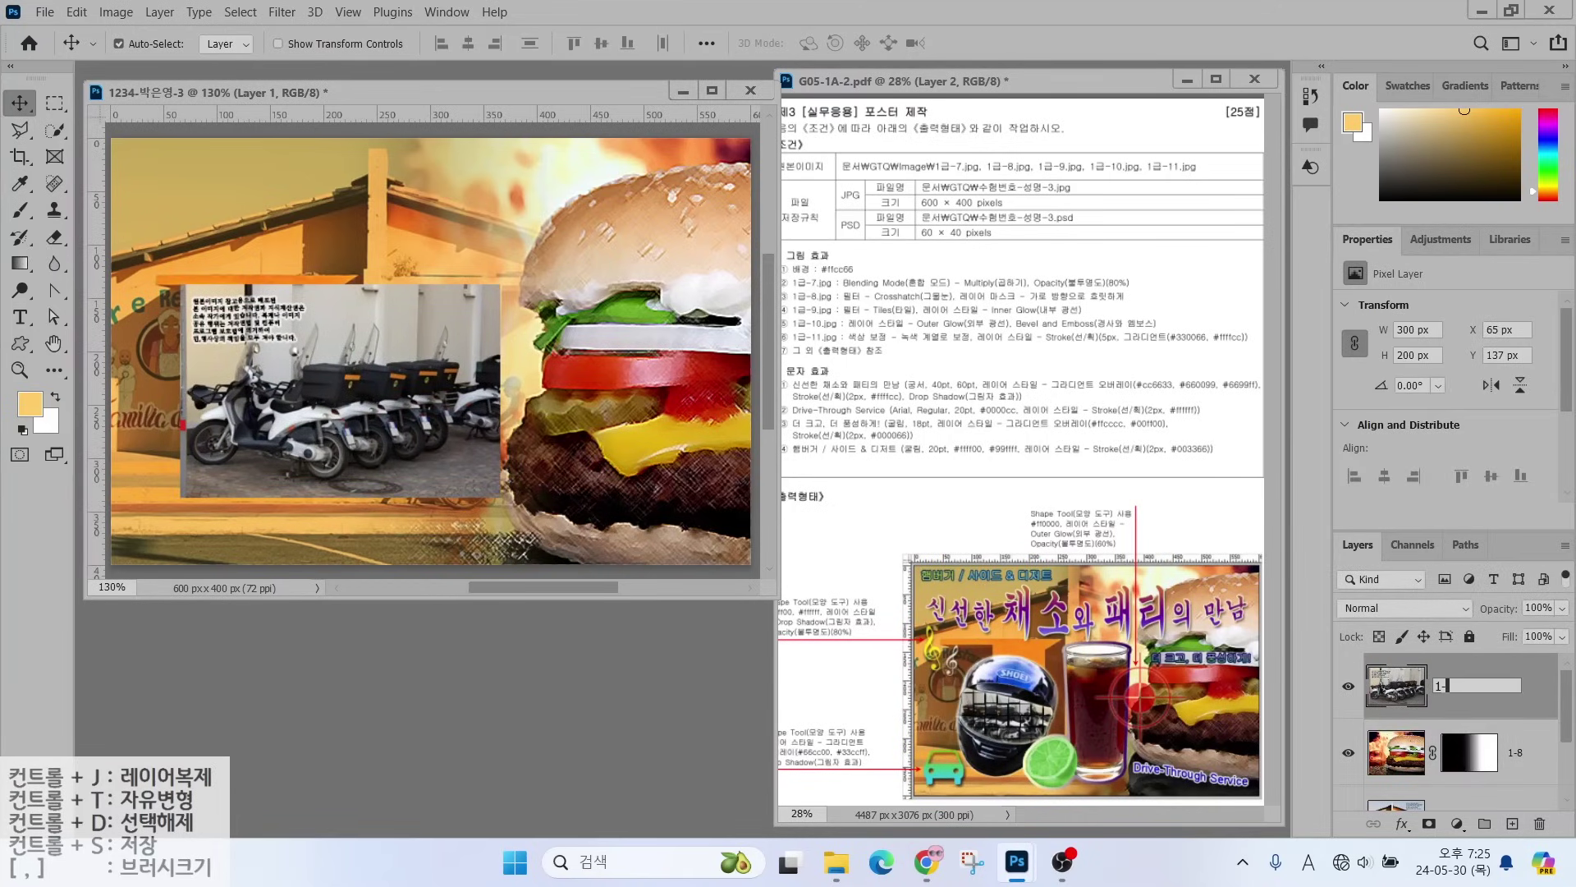
key(Return)
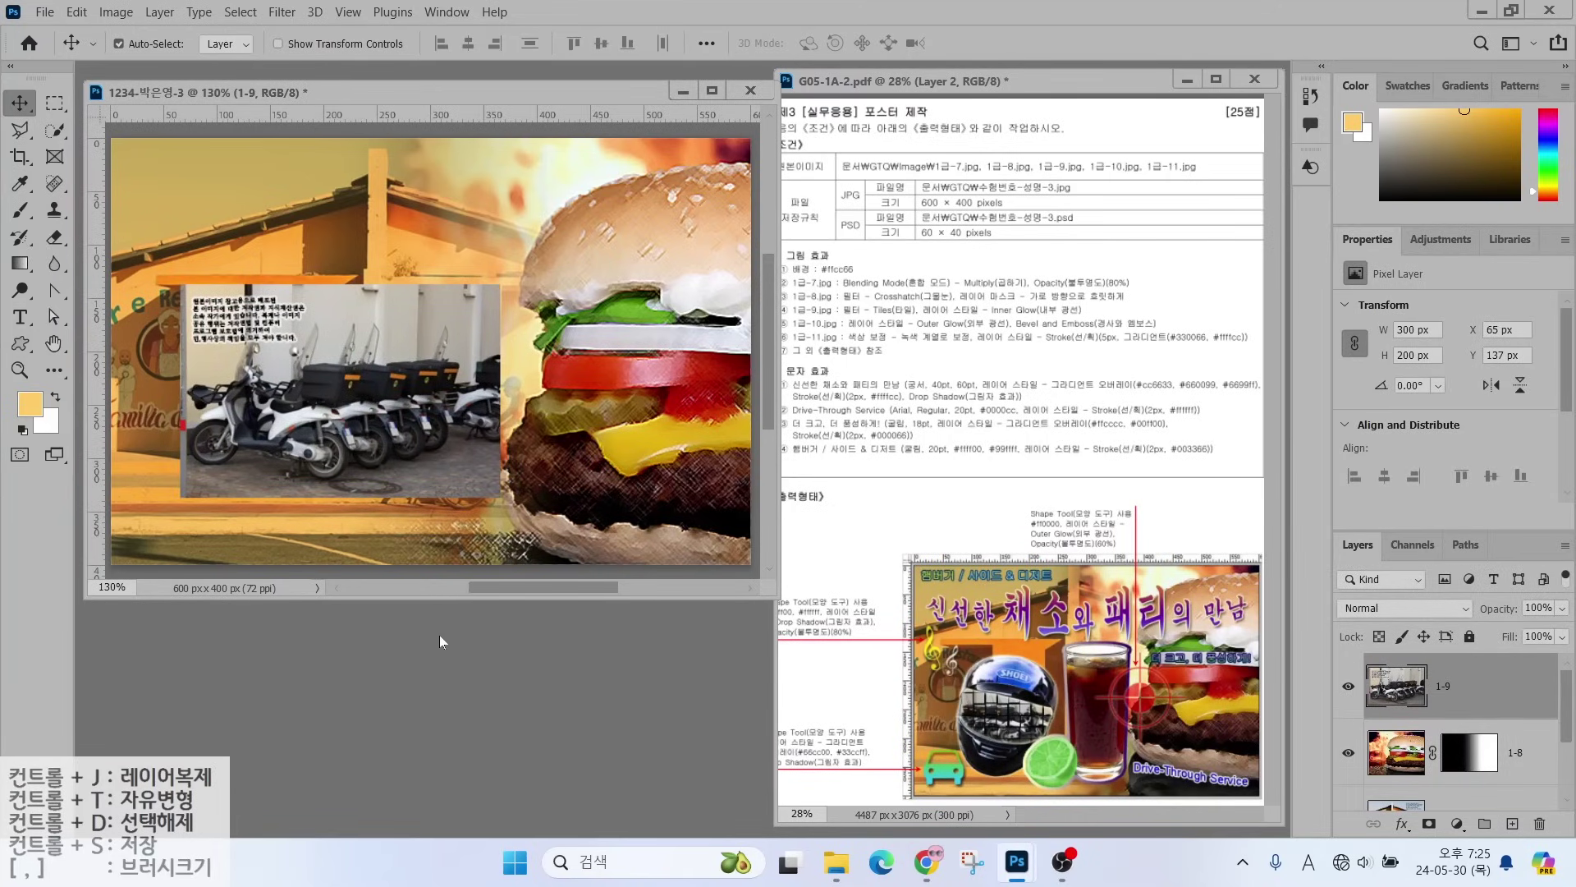
double_click(440, 641)
scroll(455, 362, down, 2)
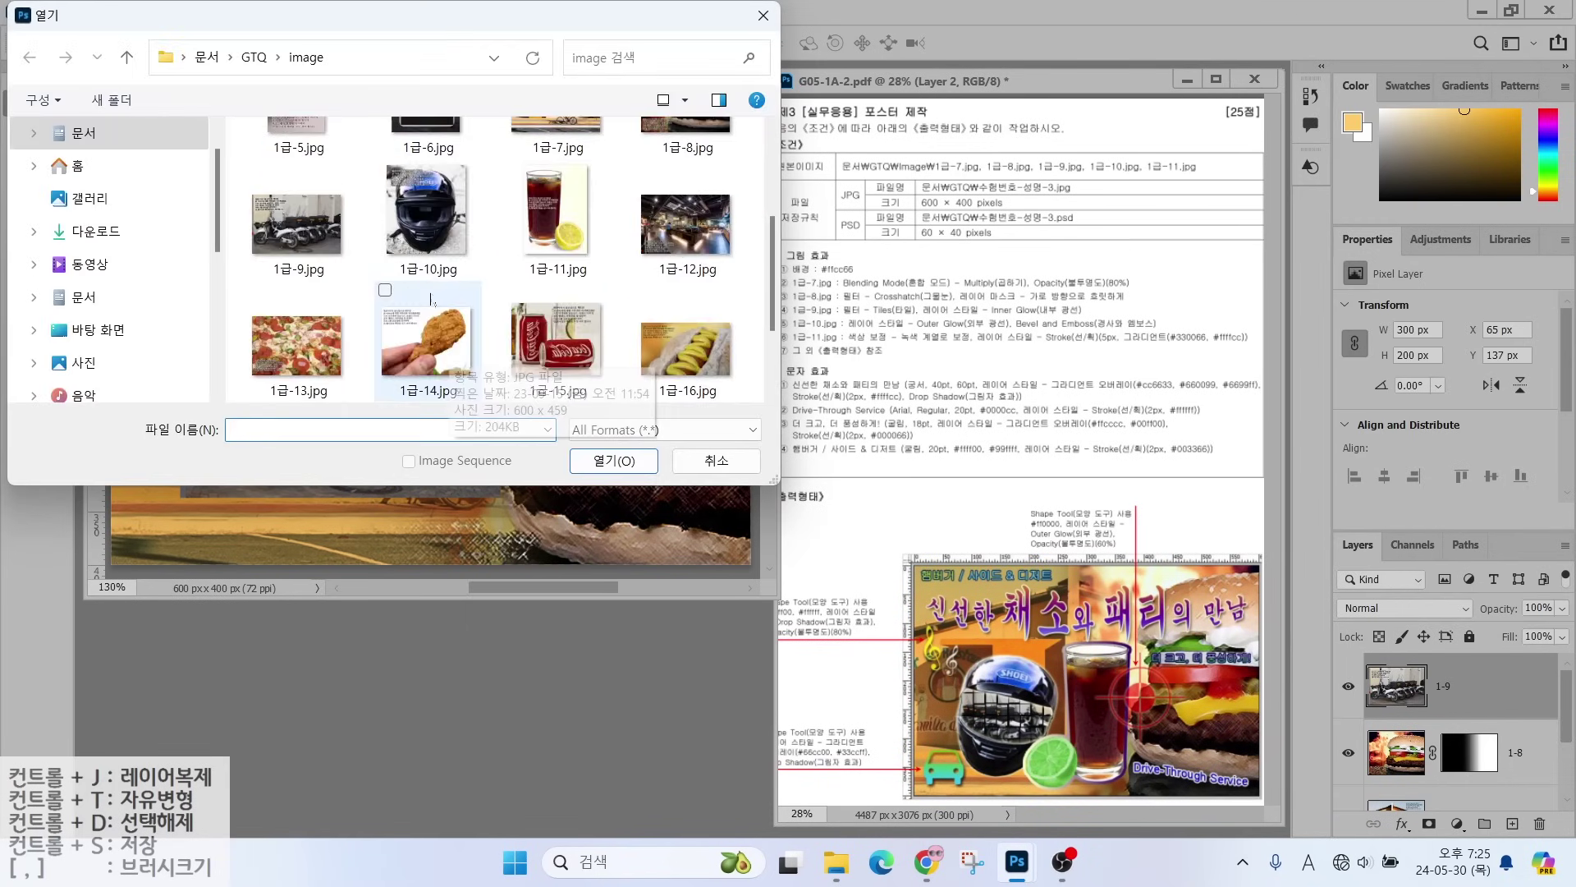
- Open 1급-10.jpg and select the whole helmet with Quick Selection plus Polygonal Lasso
click(426, 213)
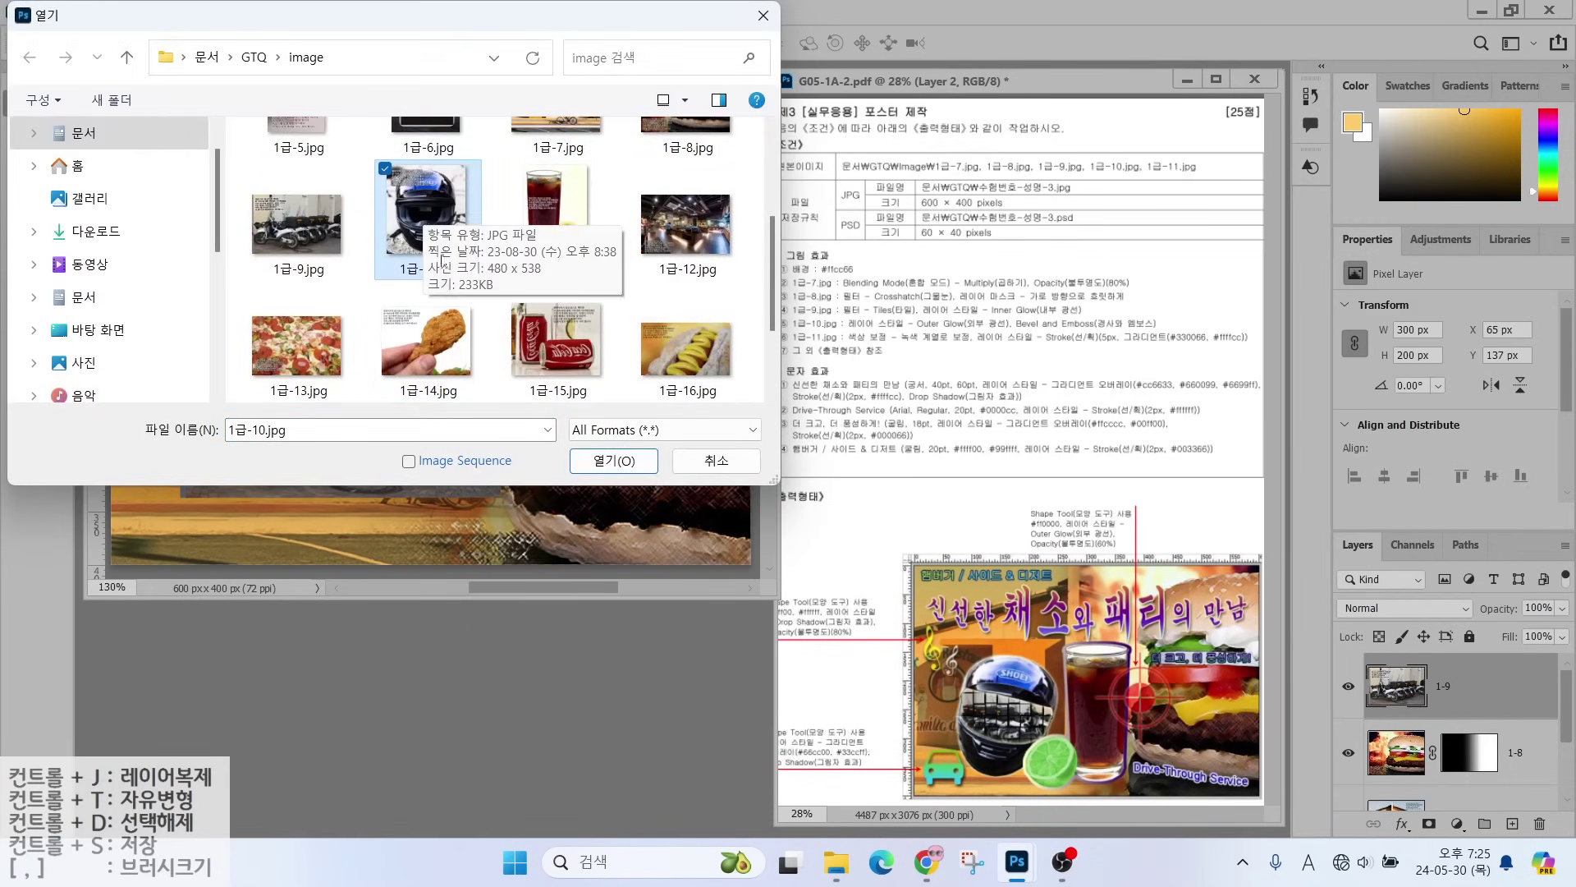
click(613, 460)
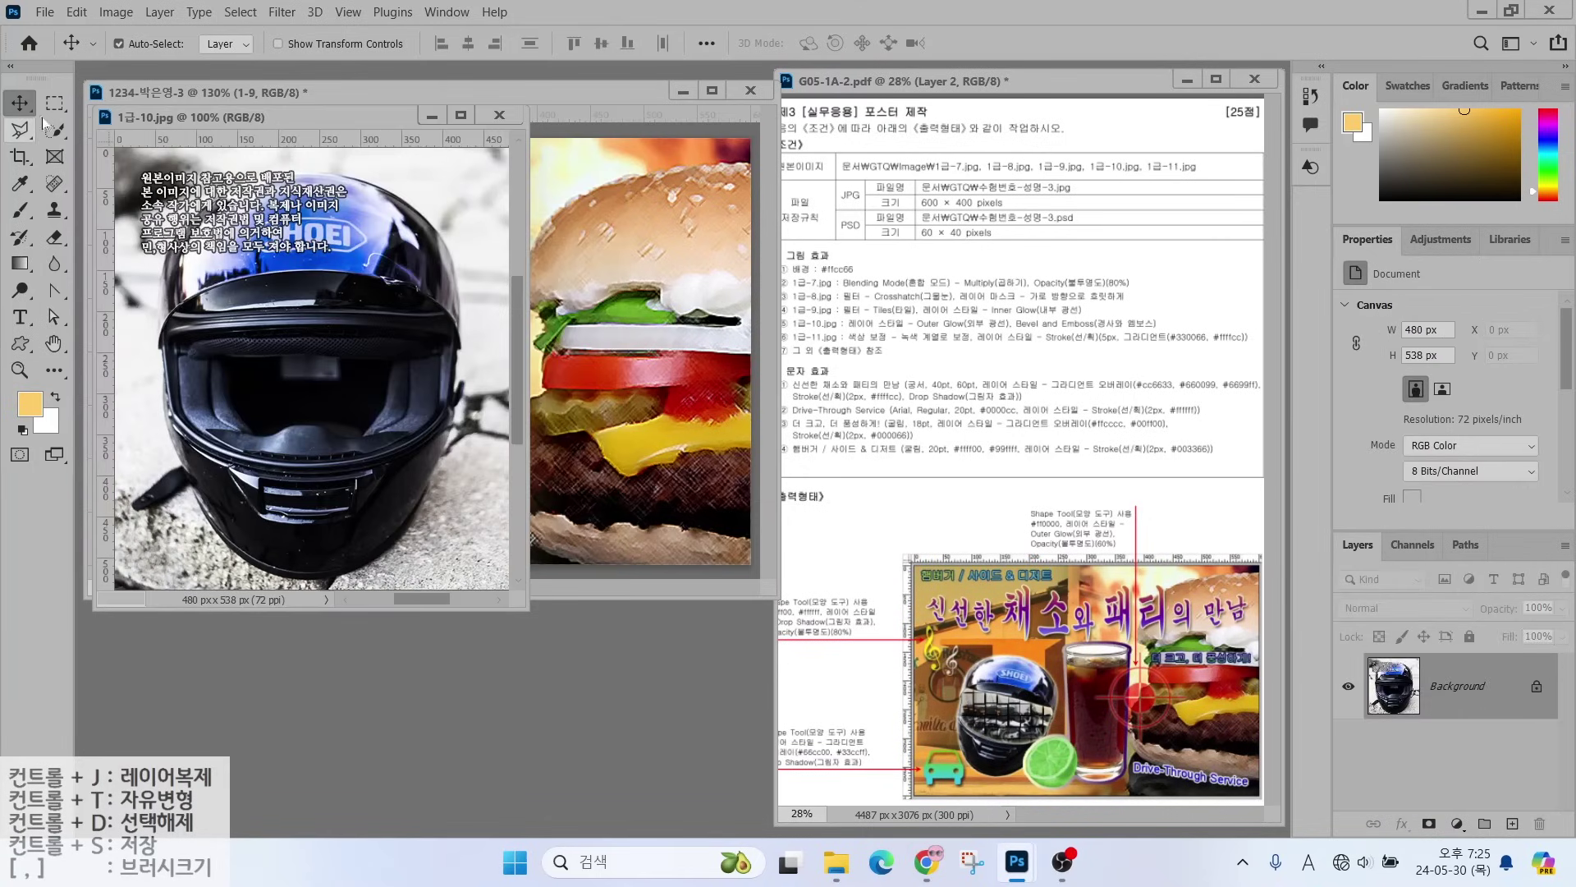
click(54, 129)
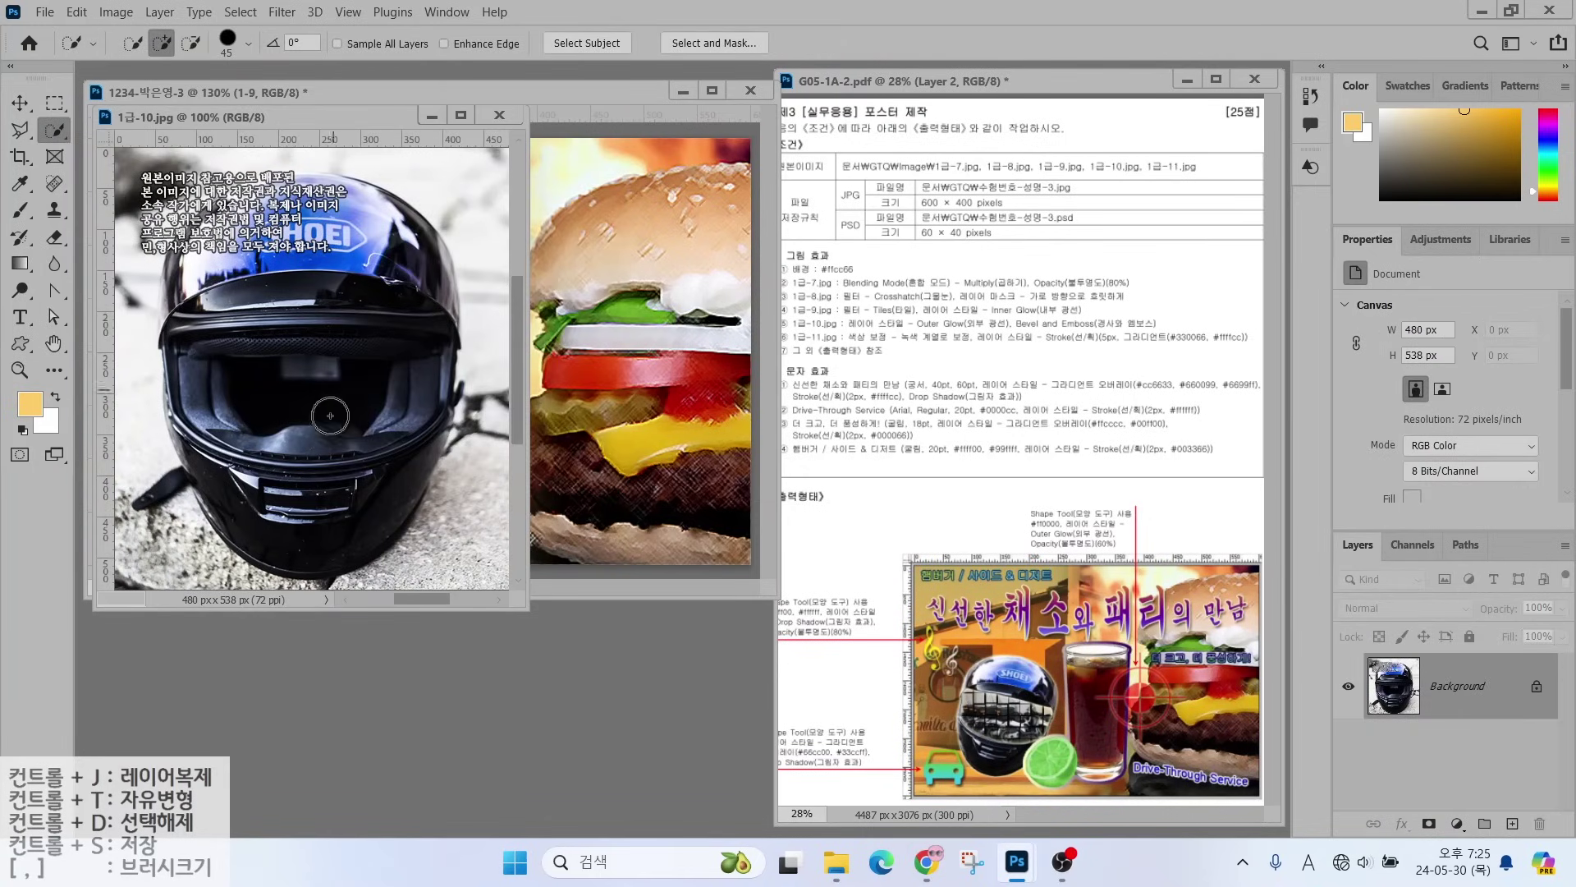
mouse_move(330, 415)
mouse_down()
mouse_move(324, 499)
mouse_move(292, 495)
mouse_move(273, 444)
mouse_move(304, 498)
mouse_move(305, 528)
mouse_move(284, 523)
mouse_move(384, 420)
mouse_move(318, 279)
mouse_move(286, 297)
mouse_move(216, 250)
mouse_move(400, 260)
mouse_move(423, 297)
mouse_move(369, 321)
mouse_move(242, 479)
mouse_move(188, 409)
mouse_move(197, 443)
mouse_move(379, 413)
mouse_move(277, 443)
mouse_move(227, 306)
mouse_up()
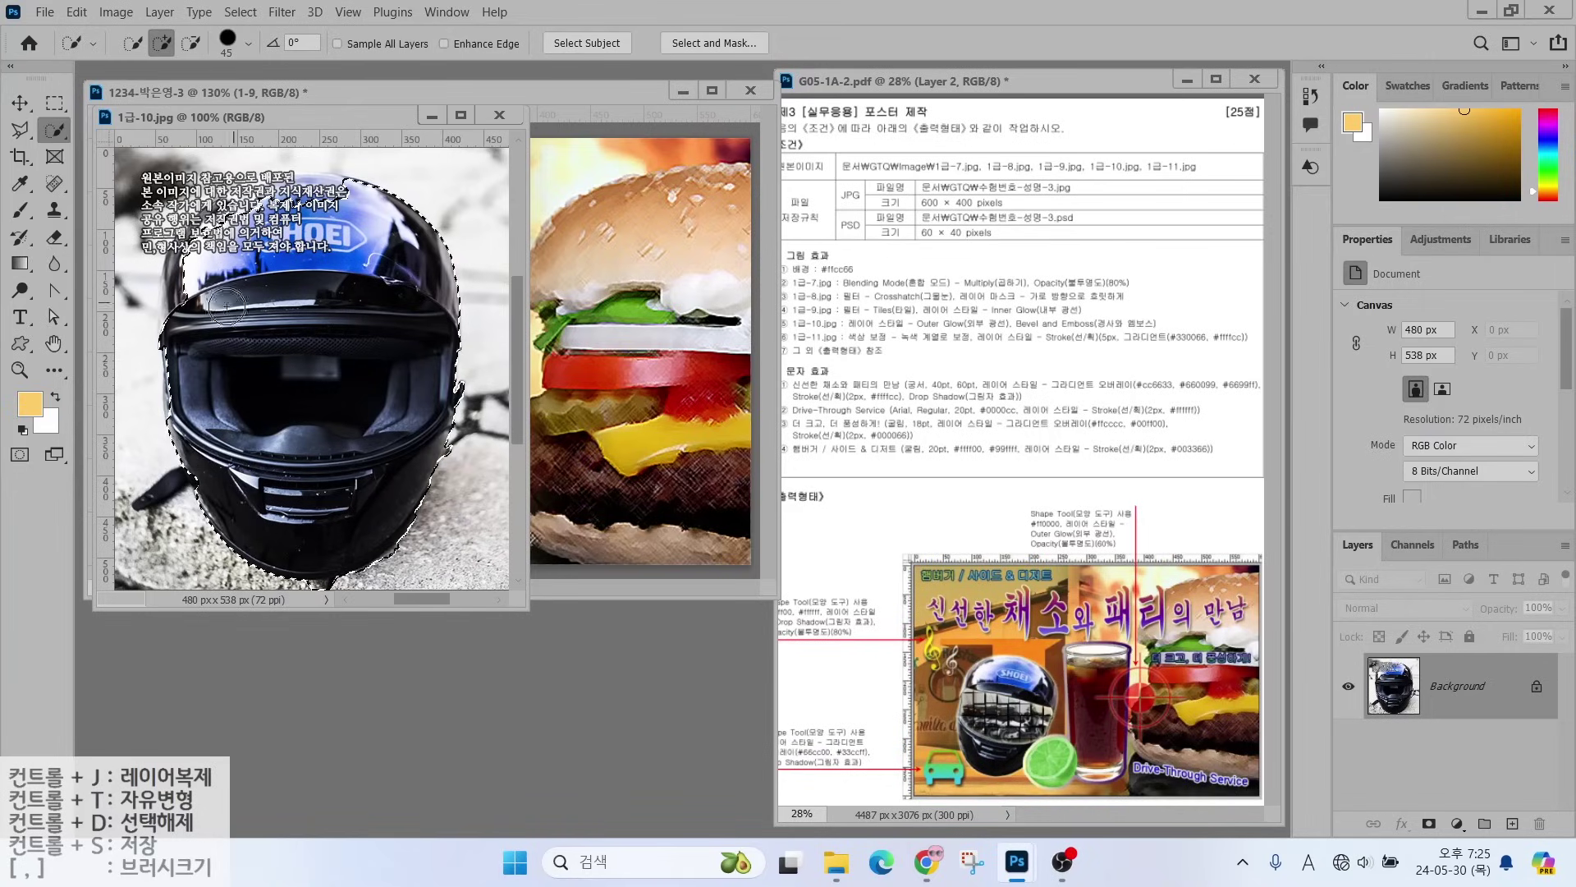
key(l)
click(161, 331)
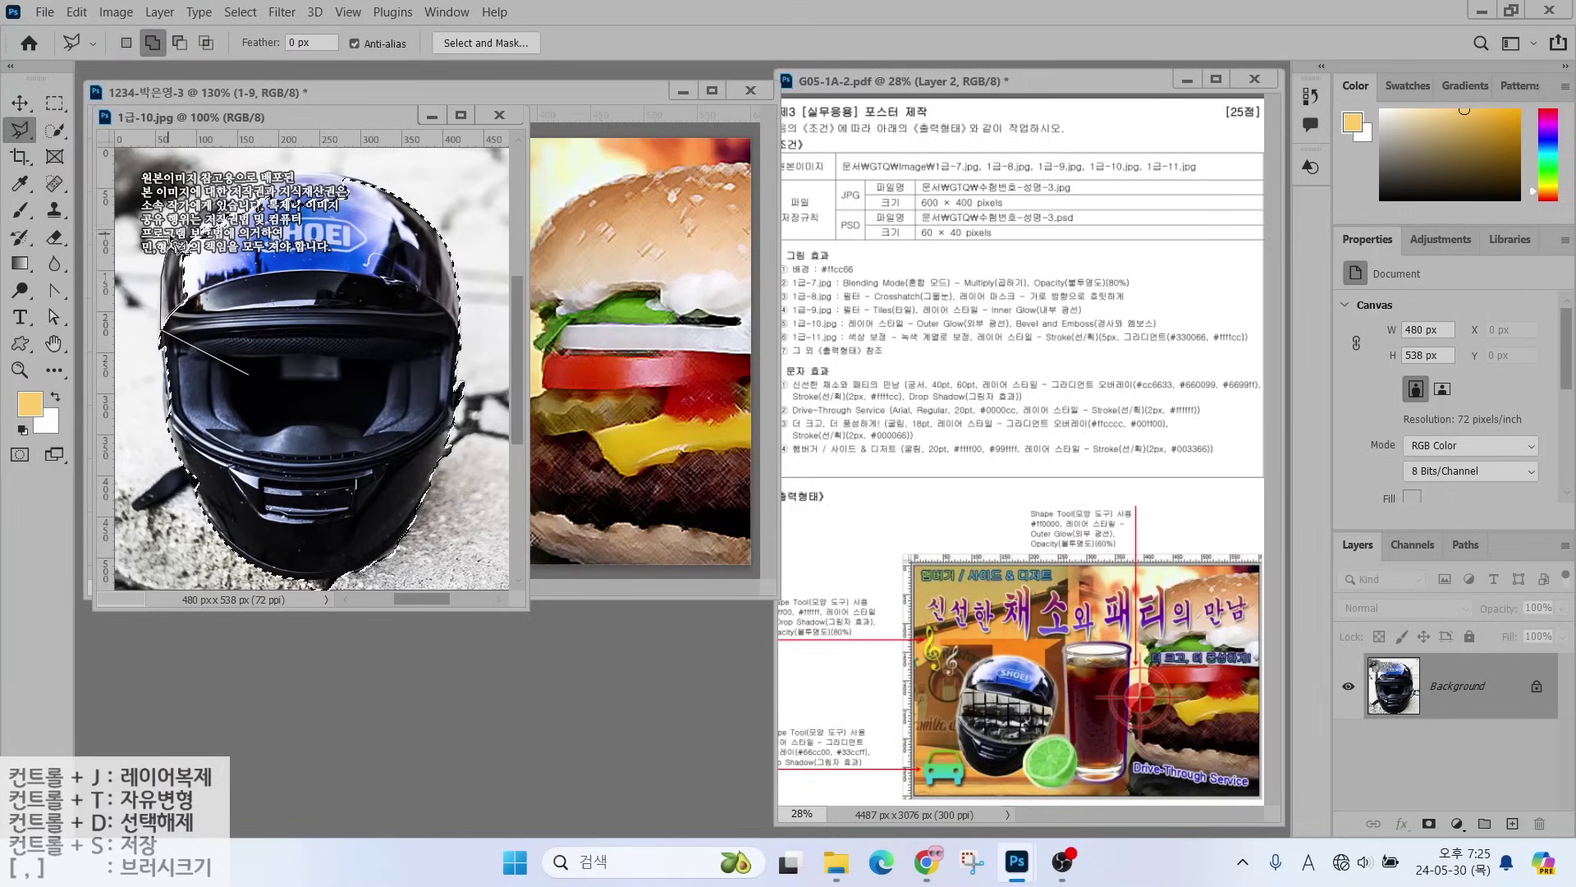
click(173, 246)
click(202, 209)
click(246, 180)
click(304, 168)
double_click(353, 177)
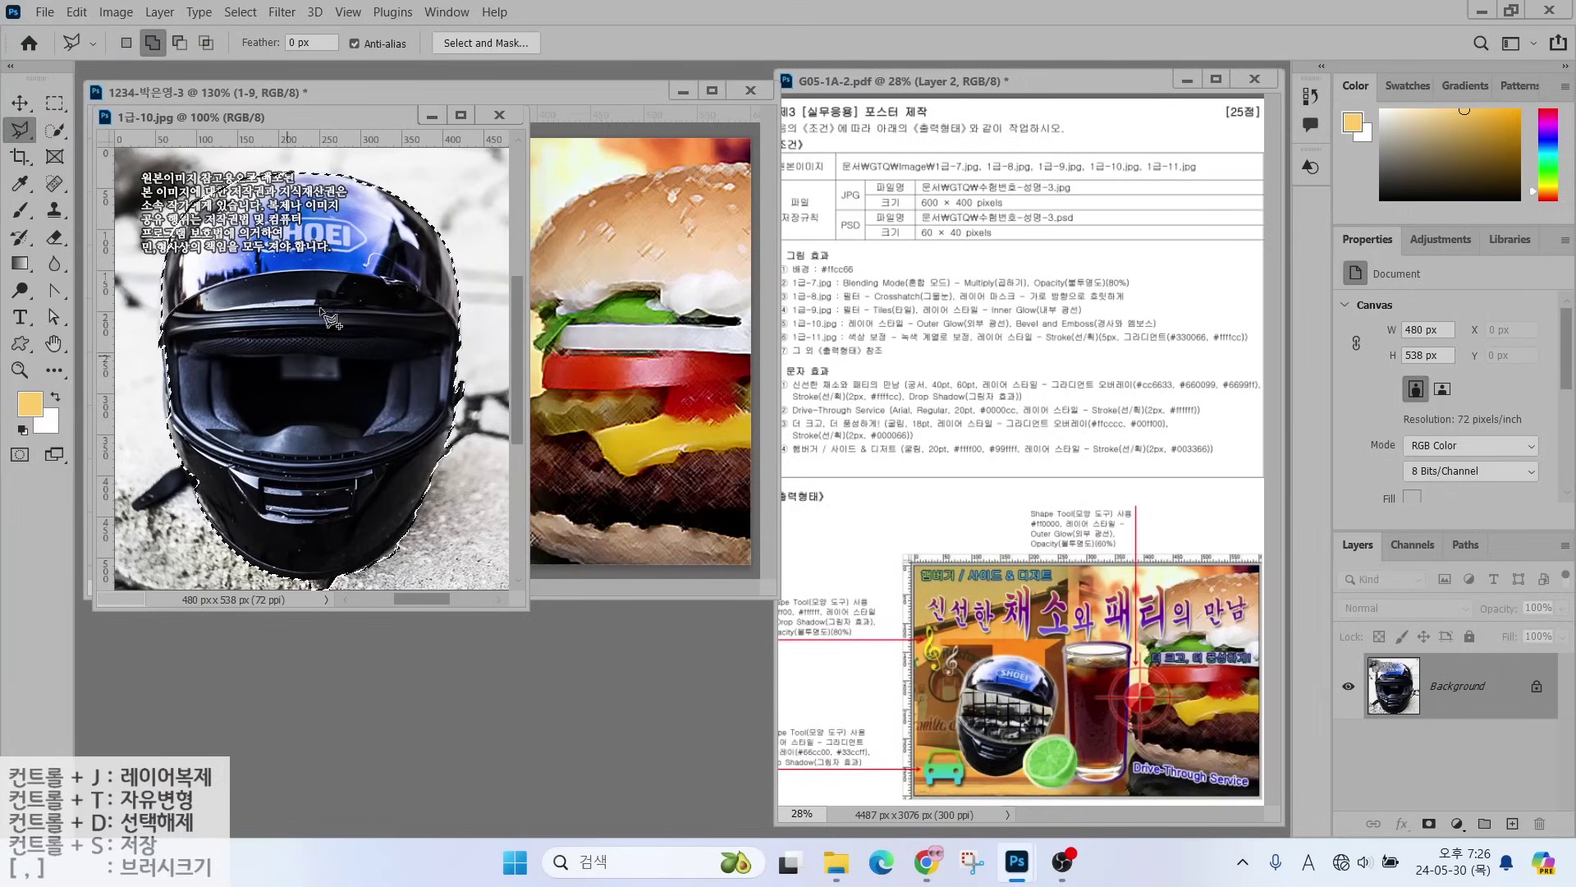
- Move the selected helmet into the poster and name its layer 1-10
key(v)
drag(327, 320, 394, 410)
double_click(1435, 686)
text(1-10)
key(Return)
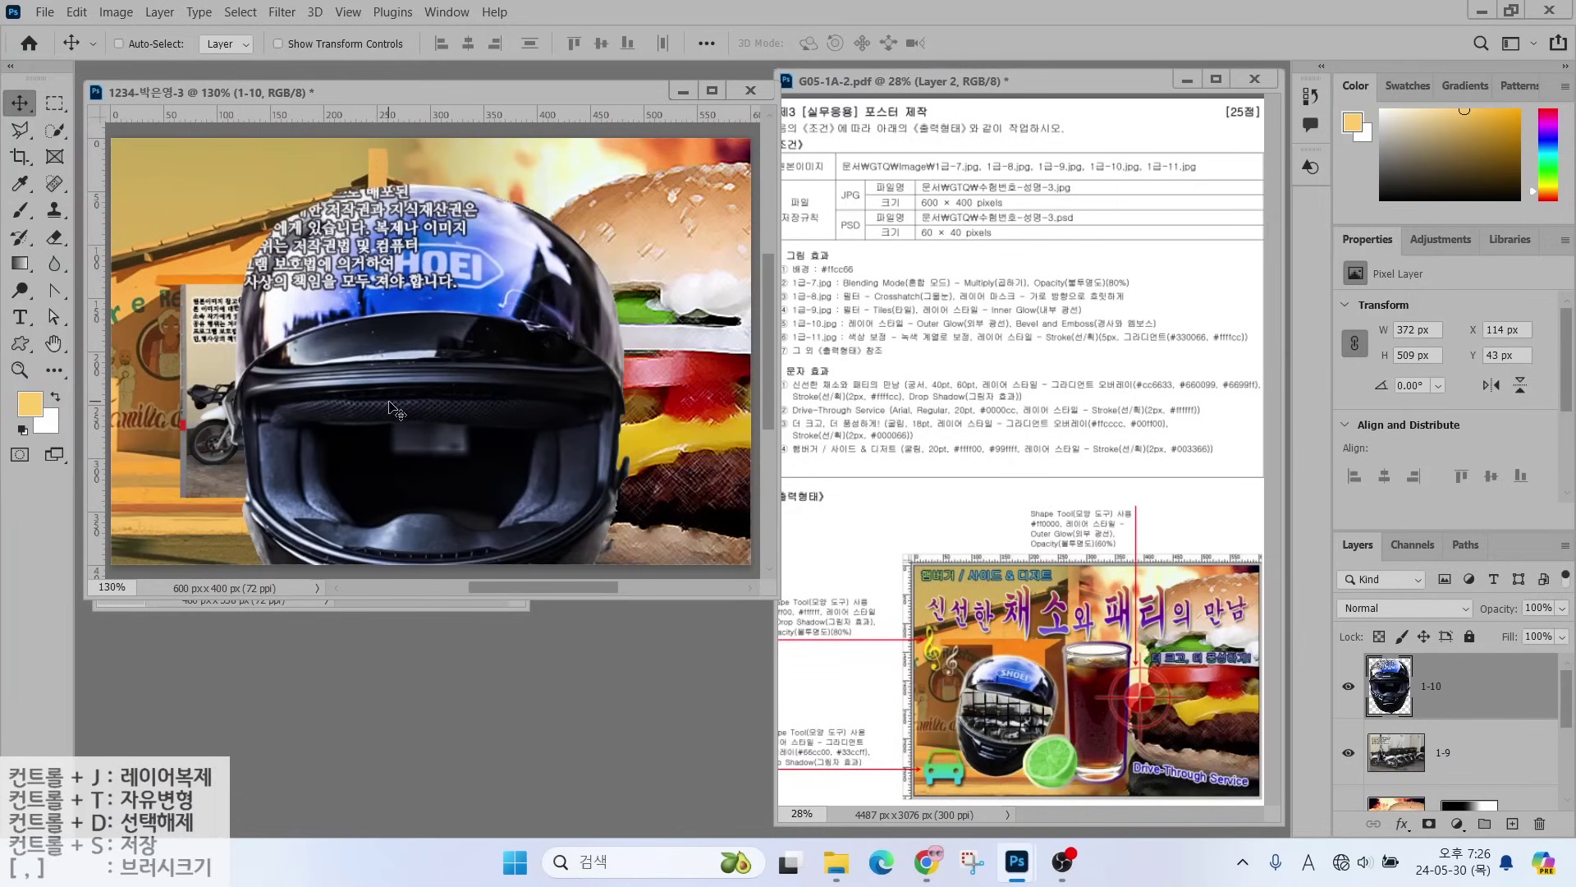
- Scale helmet layer 1-10 to about 49% and place it up-left over the motorcycles
key(ctrl+t)
drag(629, 184, 478, 275)
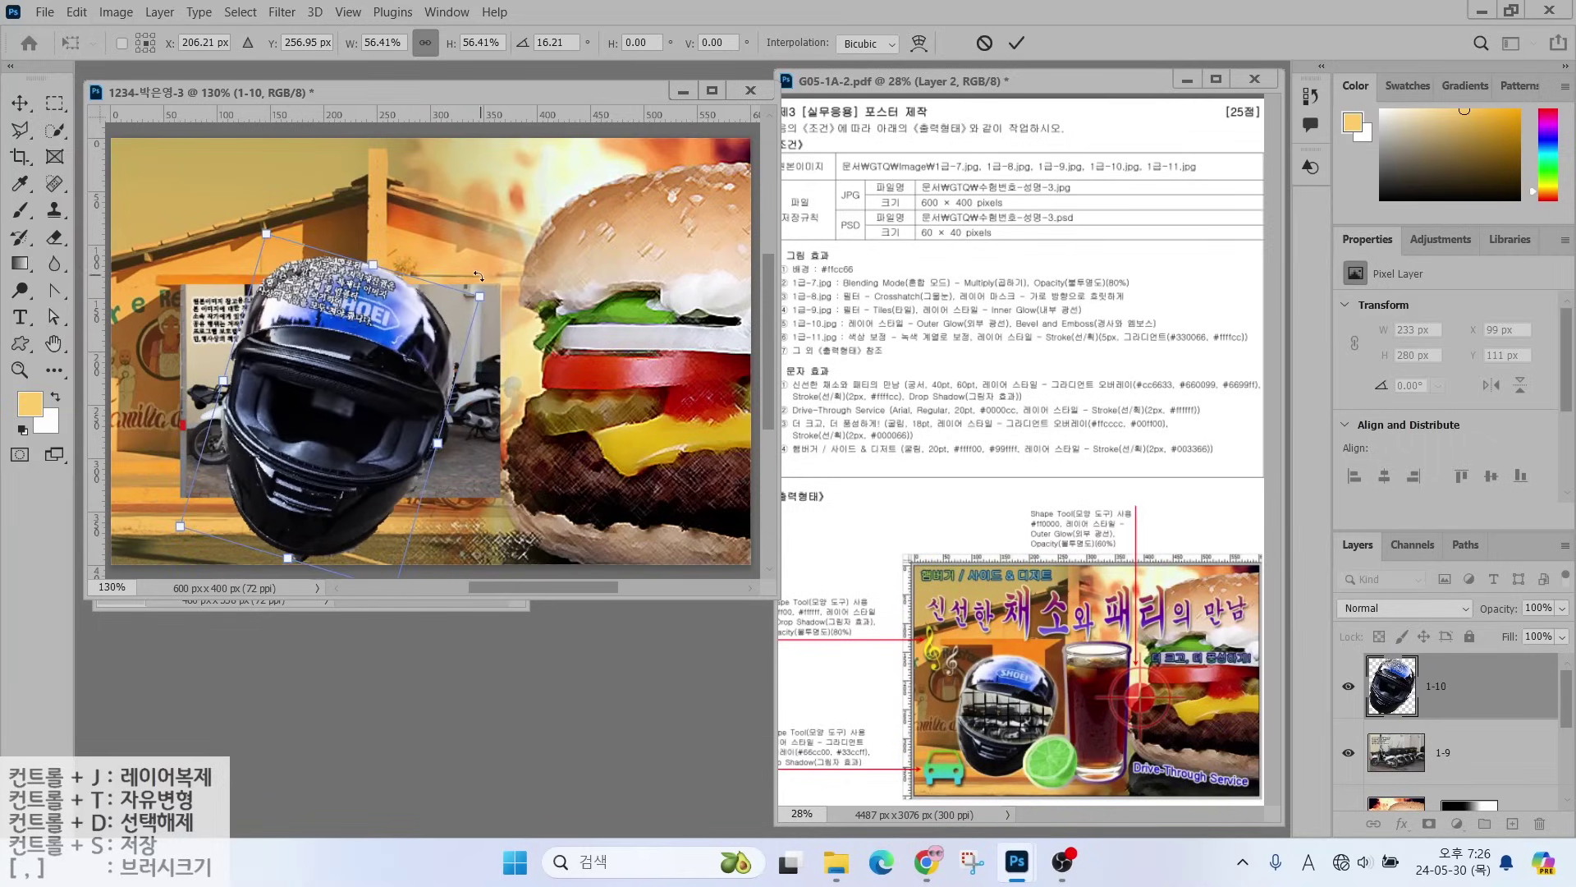
drag(267, 236, 282, 278)
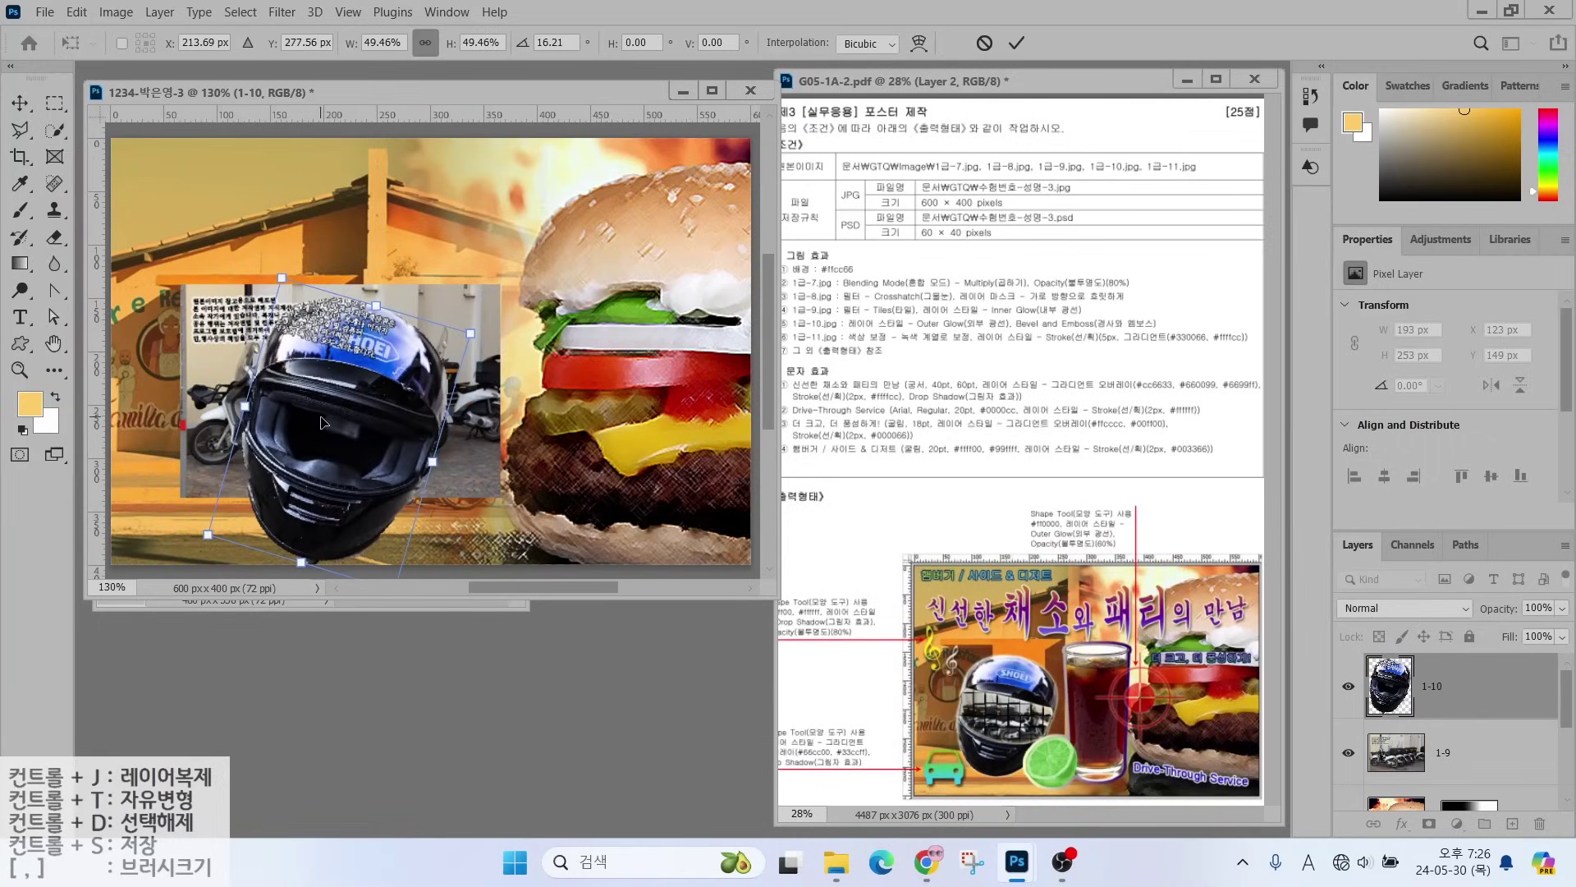
drag(318, 429, 261, 421)
key(Return)
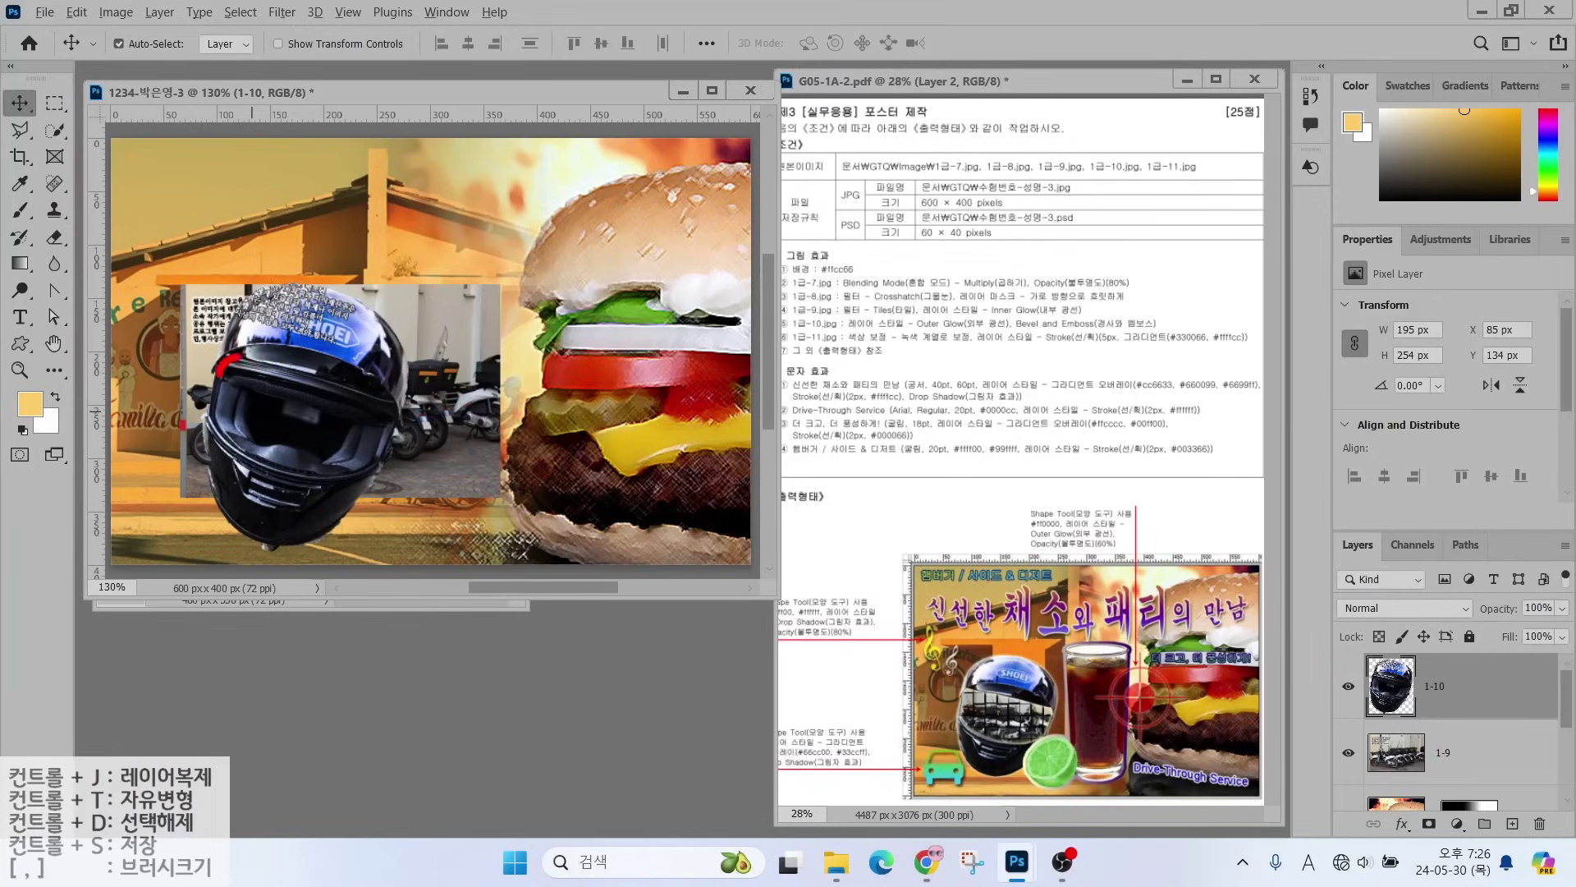
mouse_move(226, 357)
mouse_down()
mouse_move(340, 364)
mouse_move(381, 392)
mouse_move(375, 452)
mouse_move(254, 451)
mouse_move(217, 369)
mouse_up()
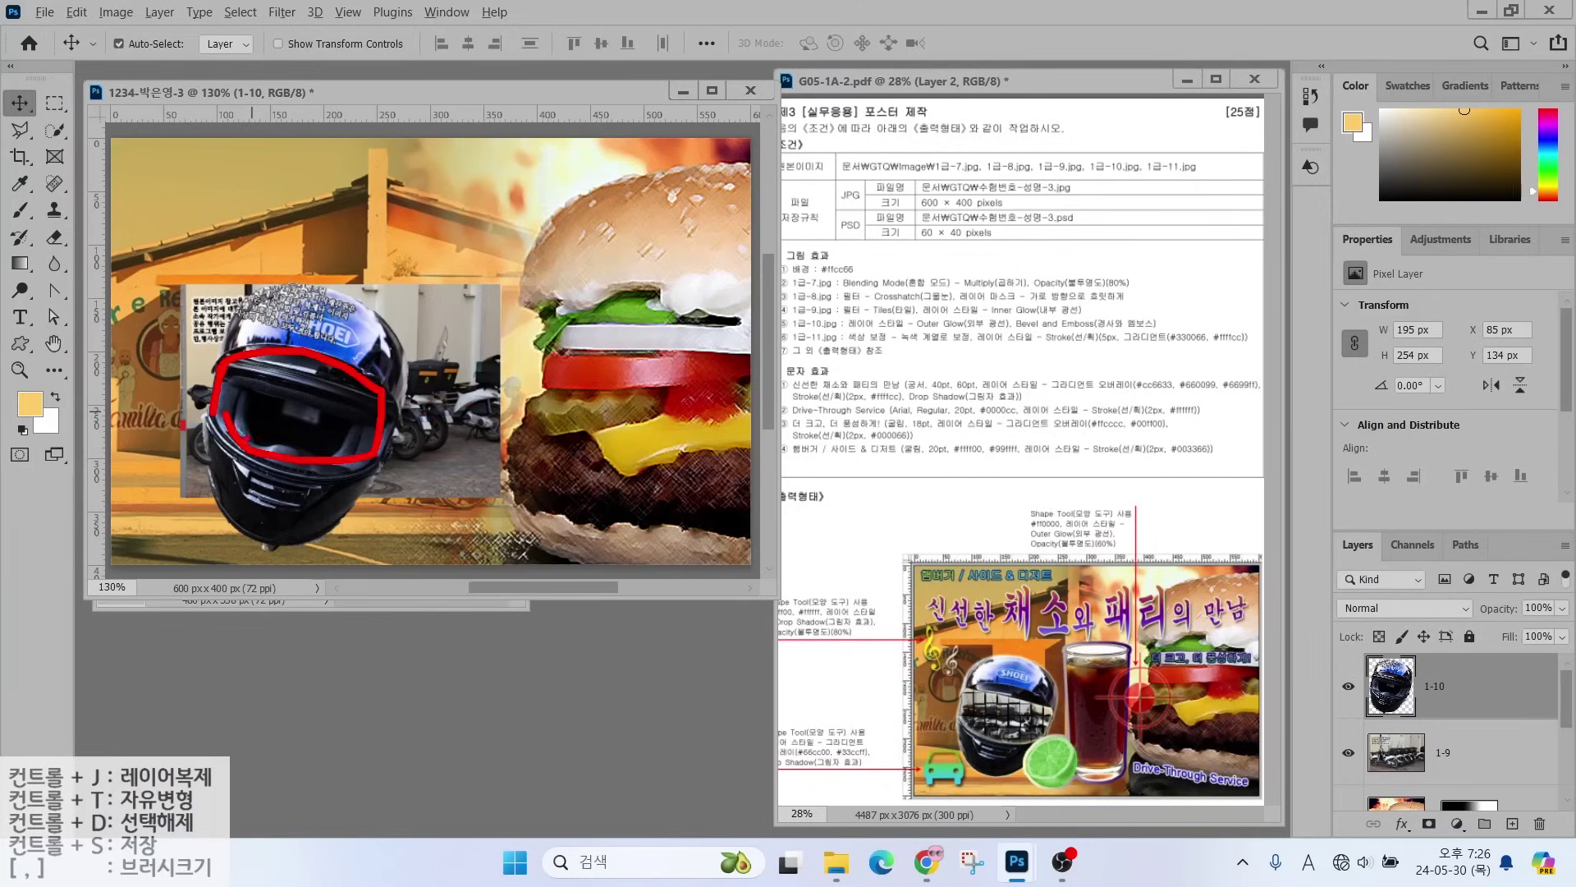
key(Escape)
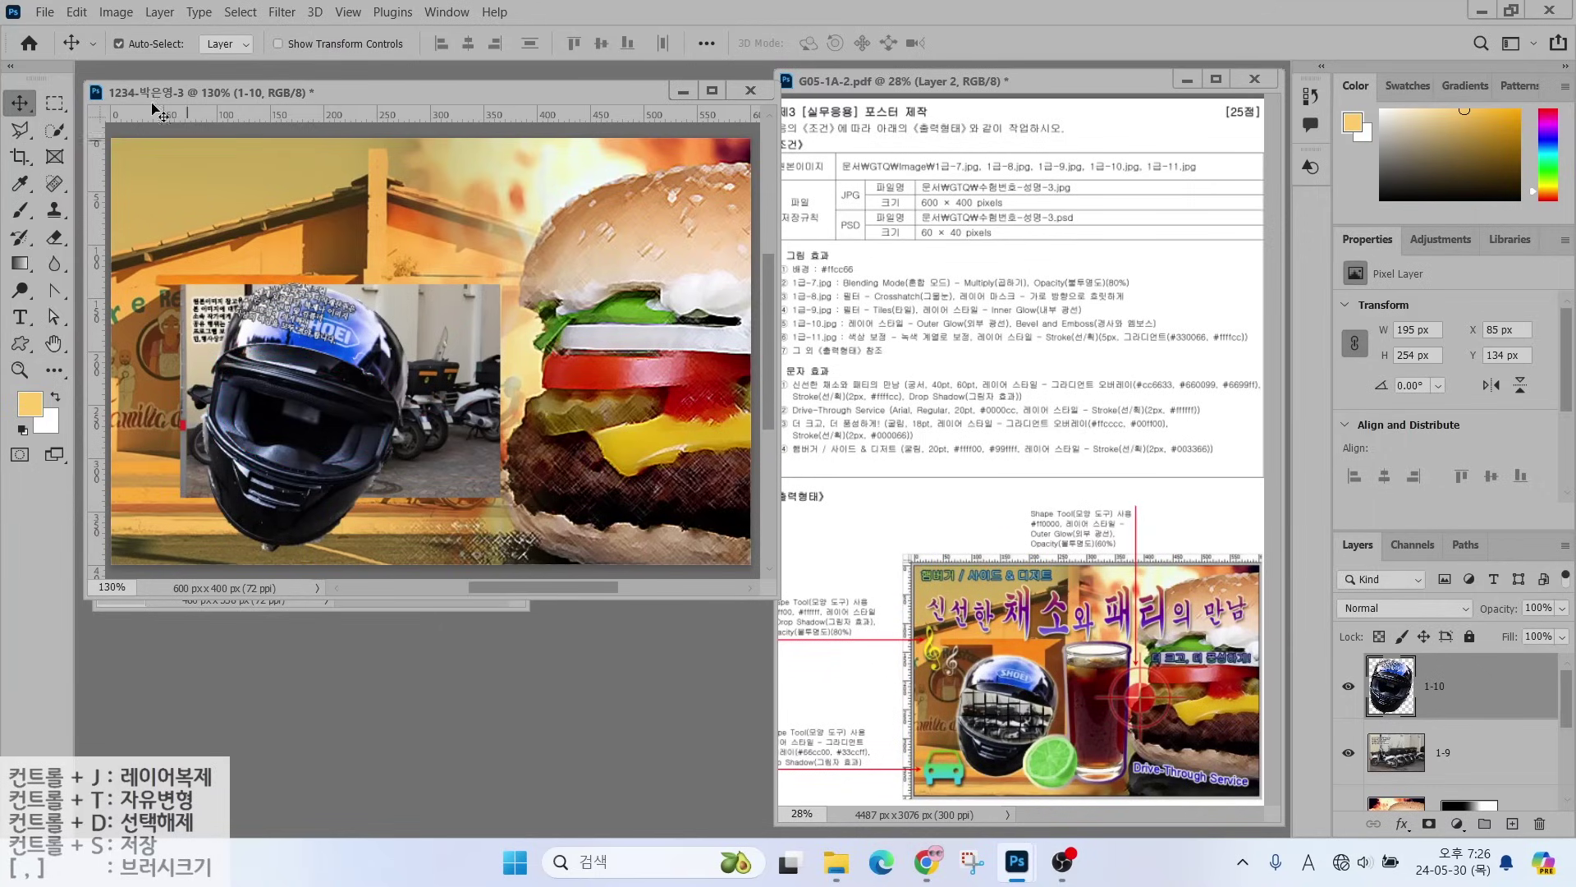
- Outline the helmet visor with the Polygonal Lasso
click(25, 130)
click(218, 360)
click(247, 345)
click(312, 349)
click(362, 369)
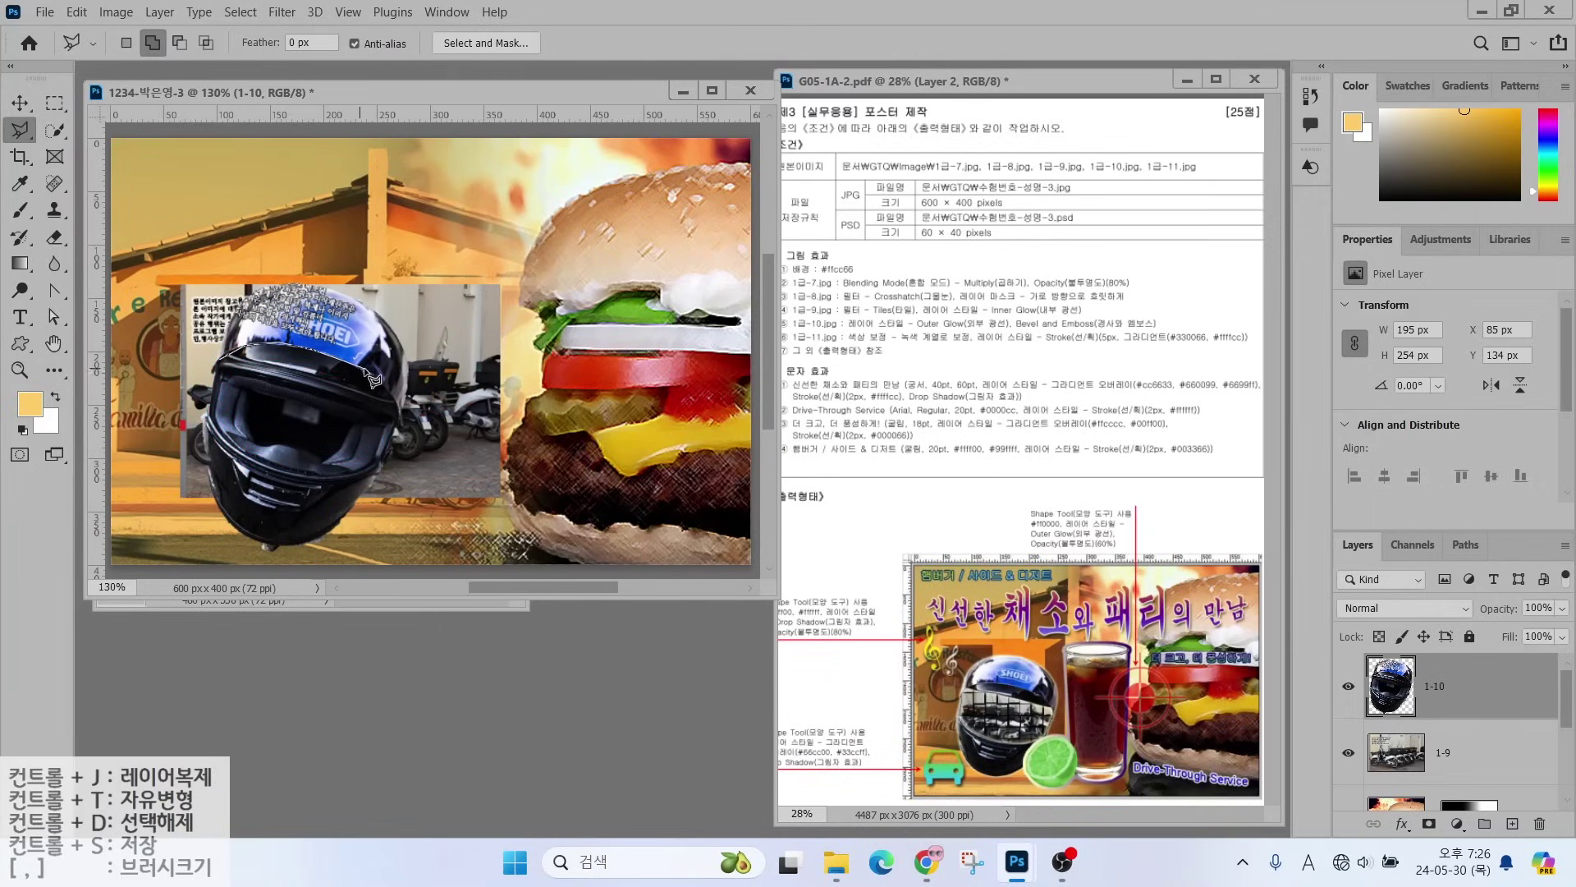
click(401, 409)
click(397, 459)
click(331, 477)
click(281, 474)
click(249, 464)
click(218, 438)
click(200, 405)
click(207, 372)
click(218, 359)
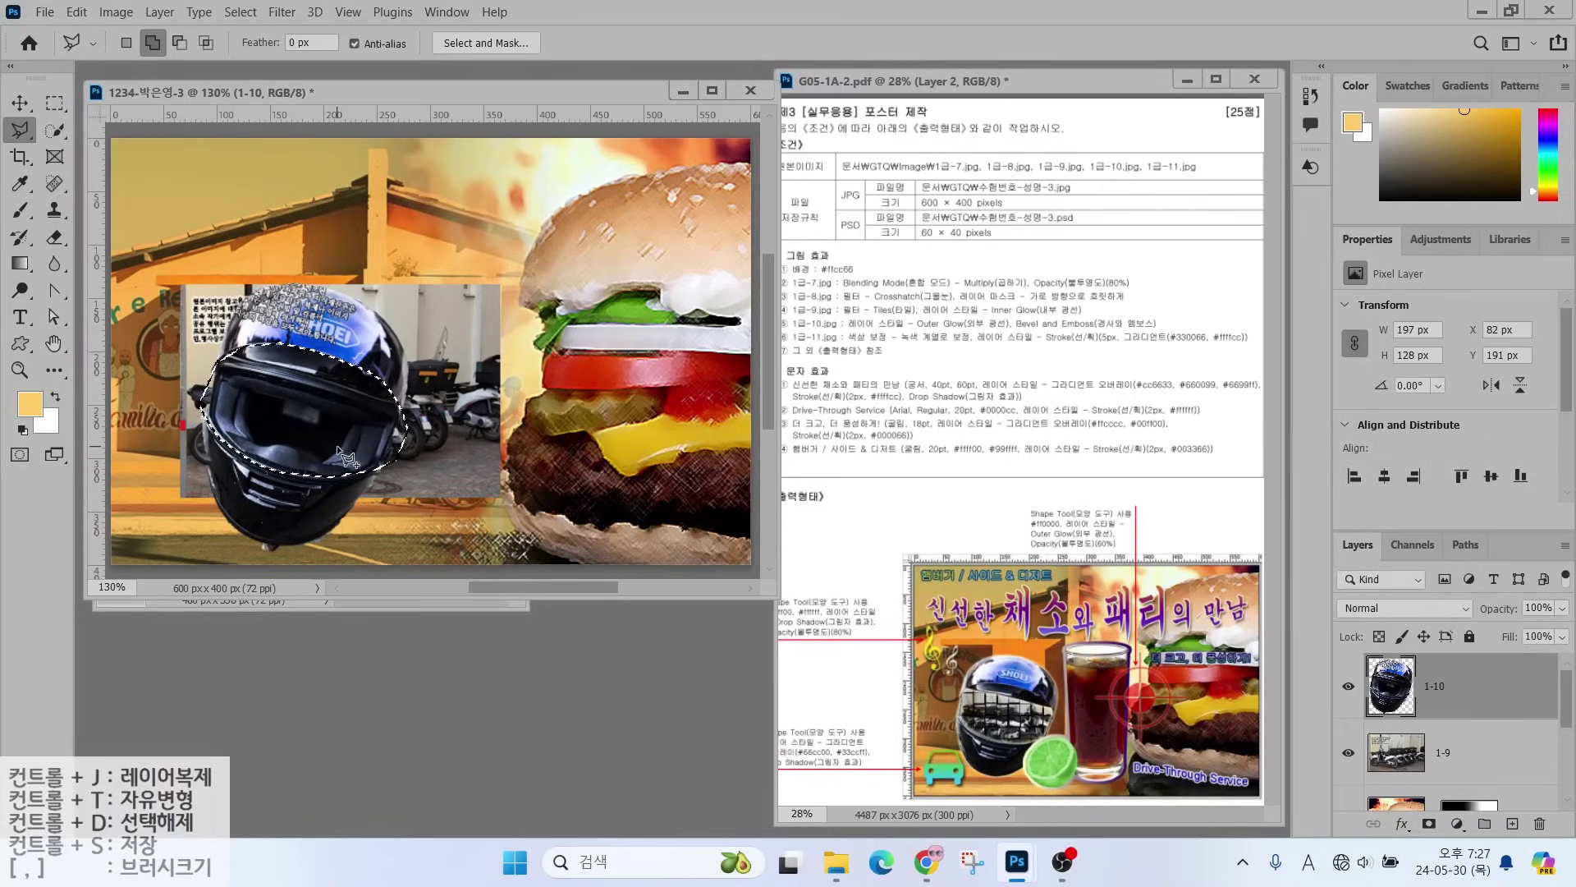
- Copy the visor to a new layer and name it 클리핑
key(ctrl+j)
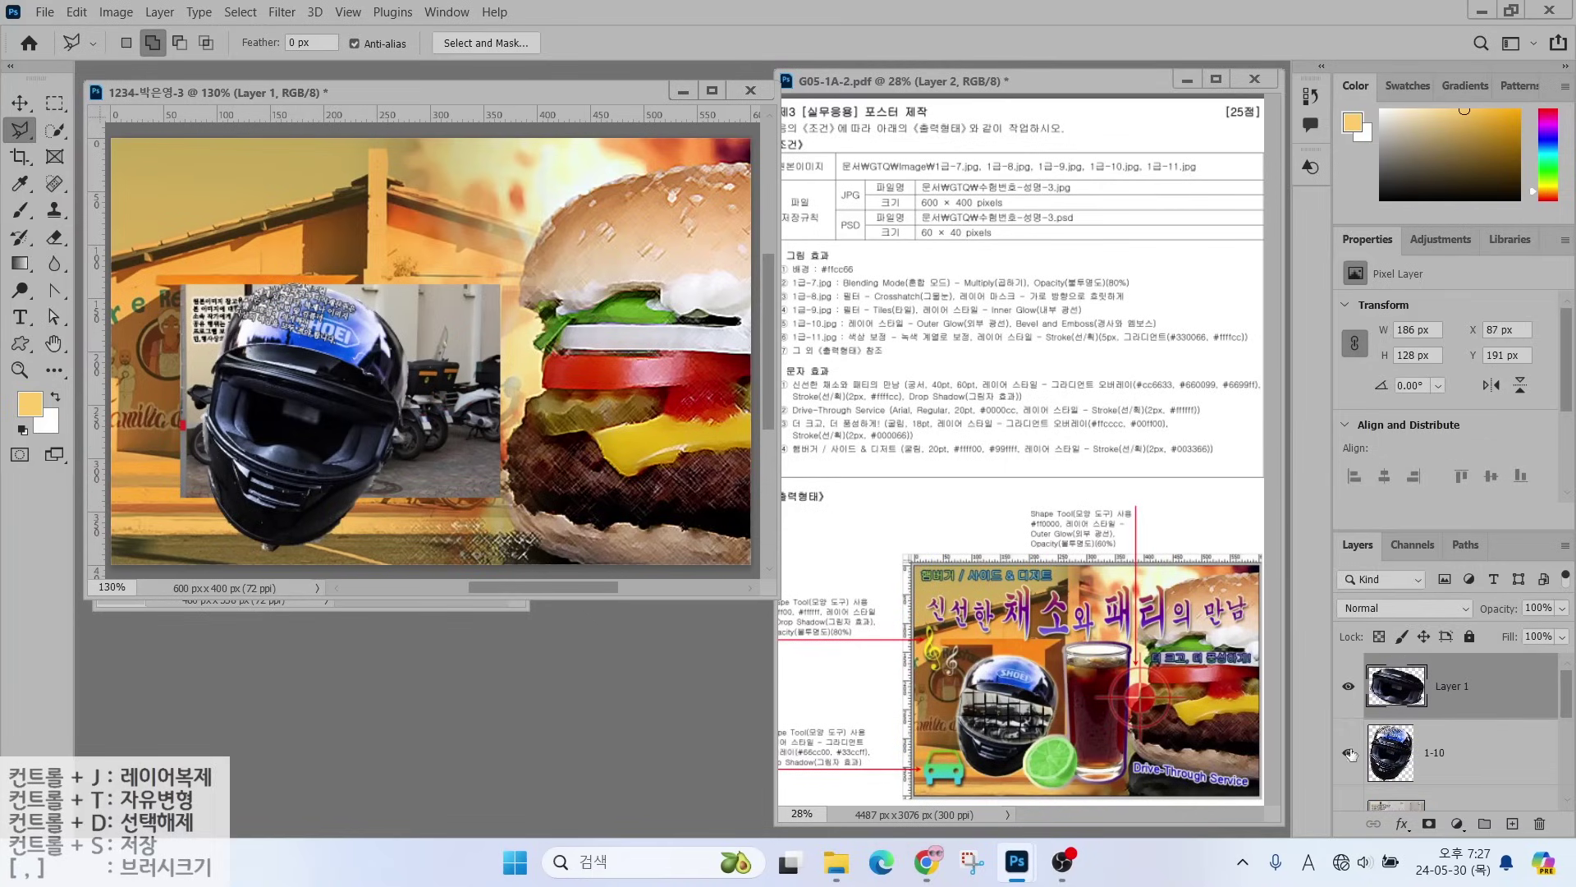
double_click(1449, 688)
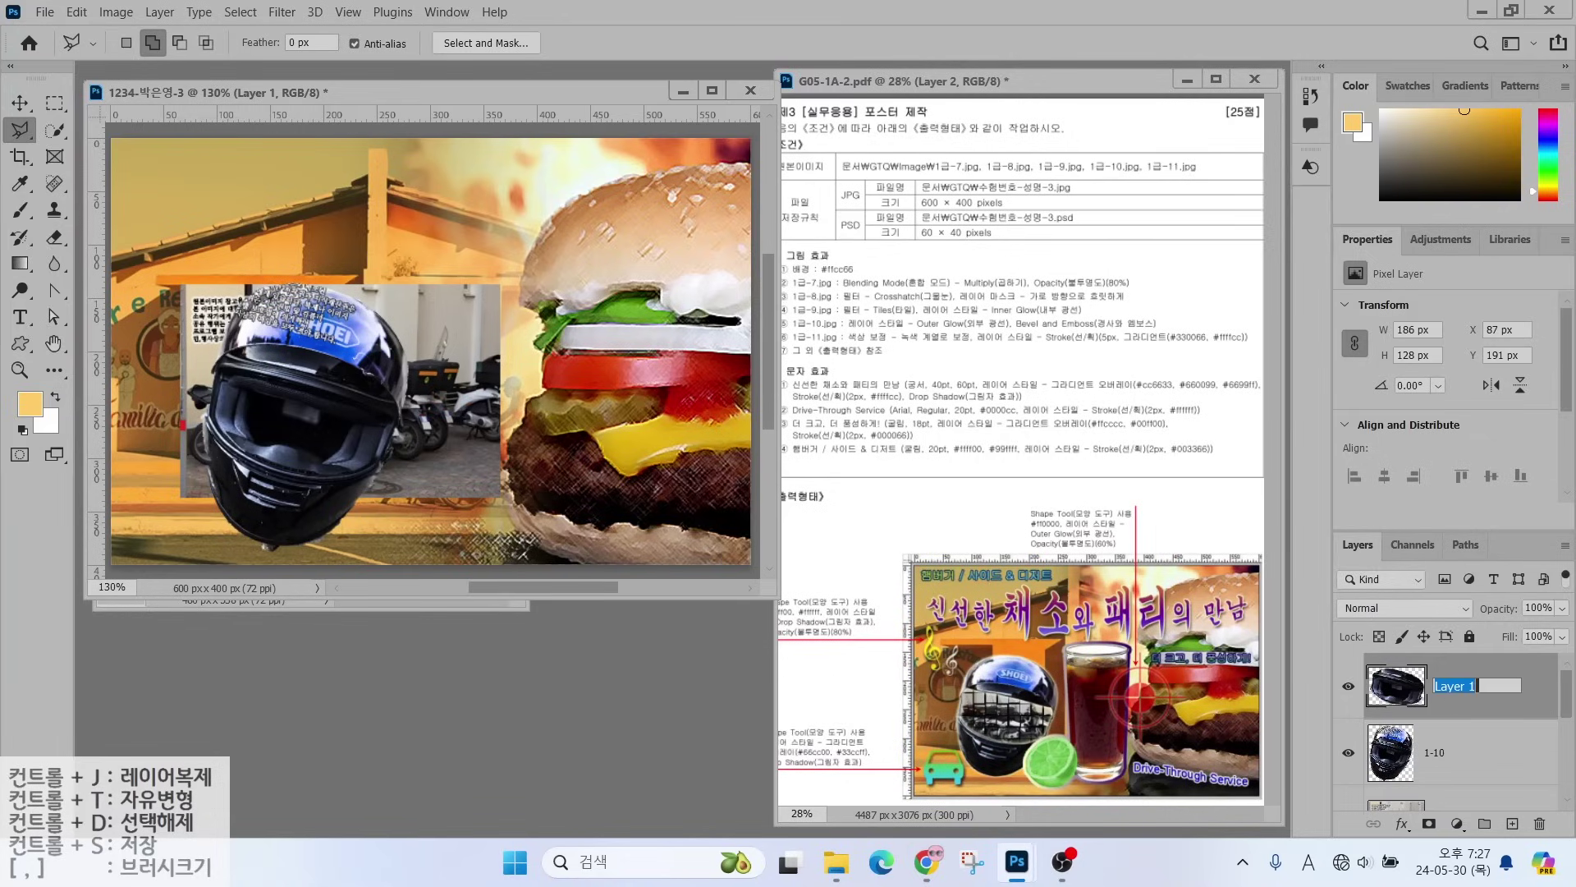
text(z)
text(클리핑)
key(Return)
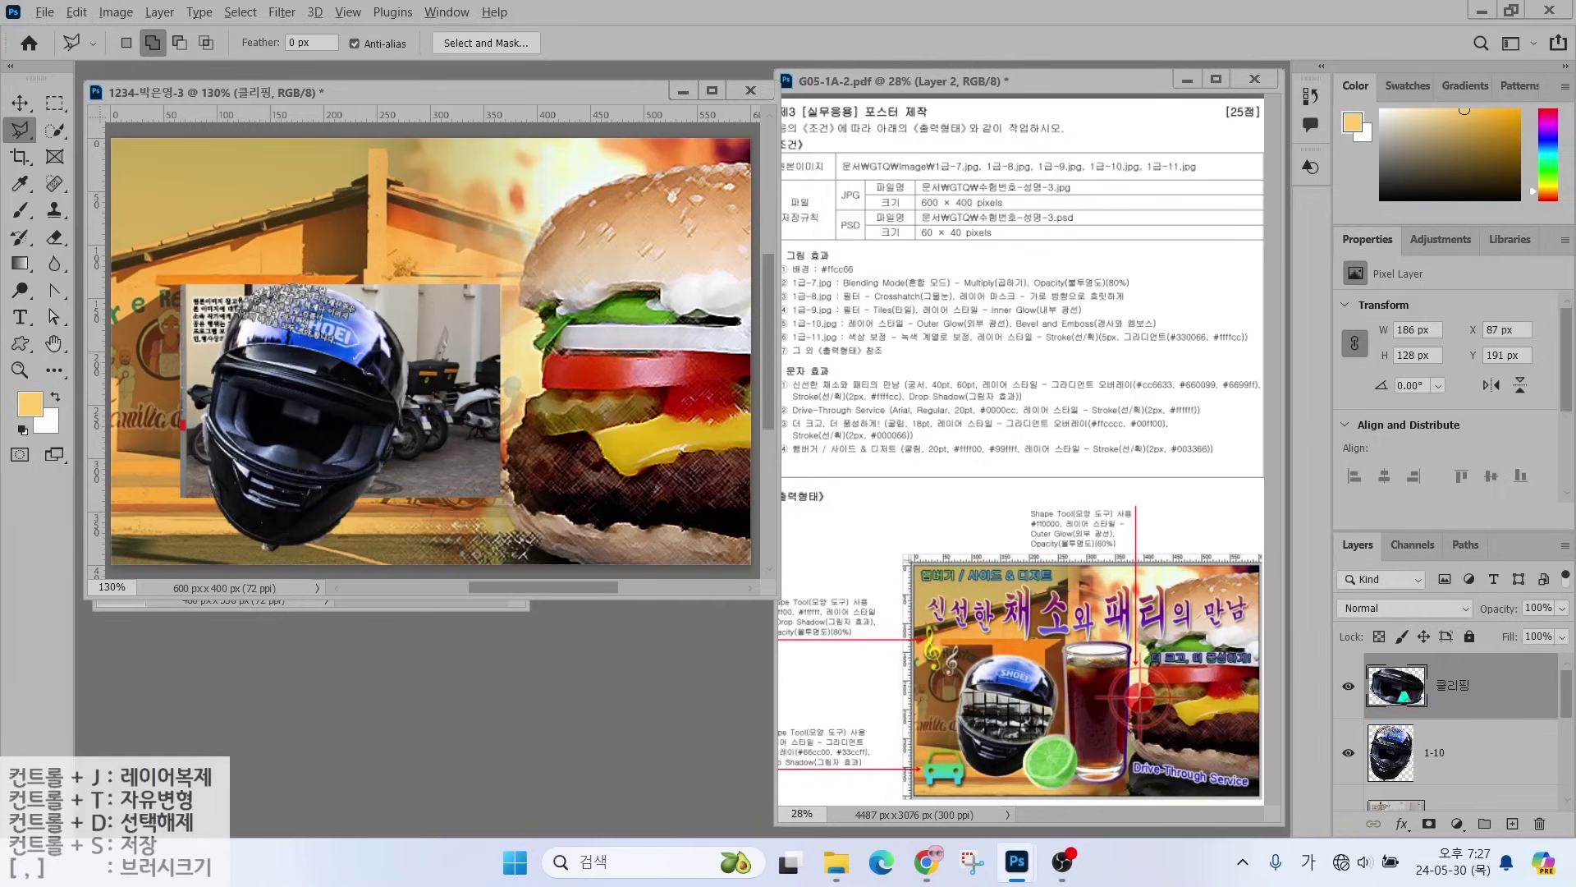
drag(1340, 610, 1481, 659)
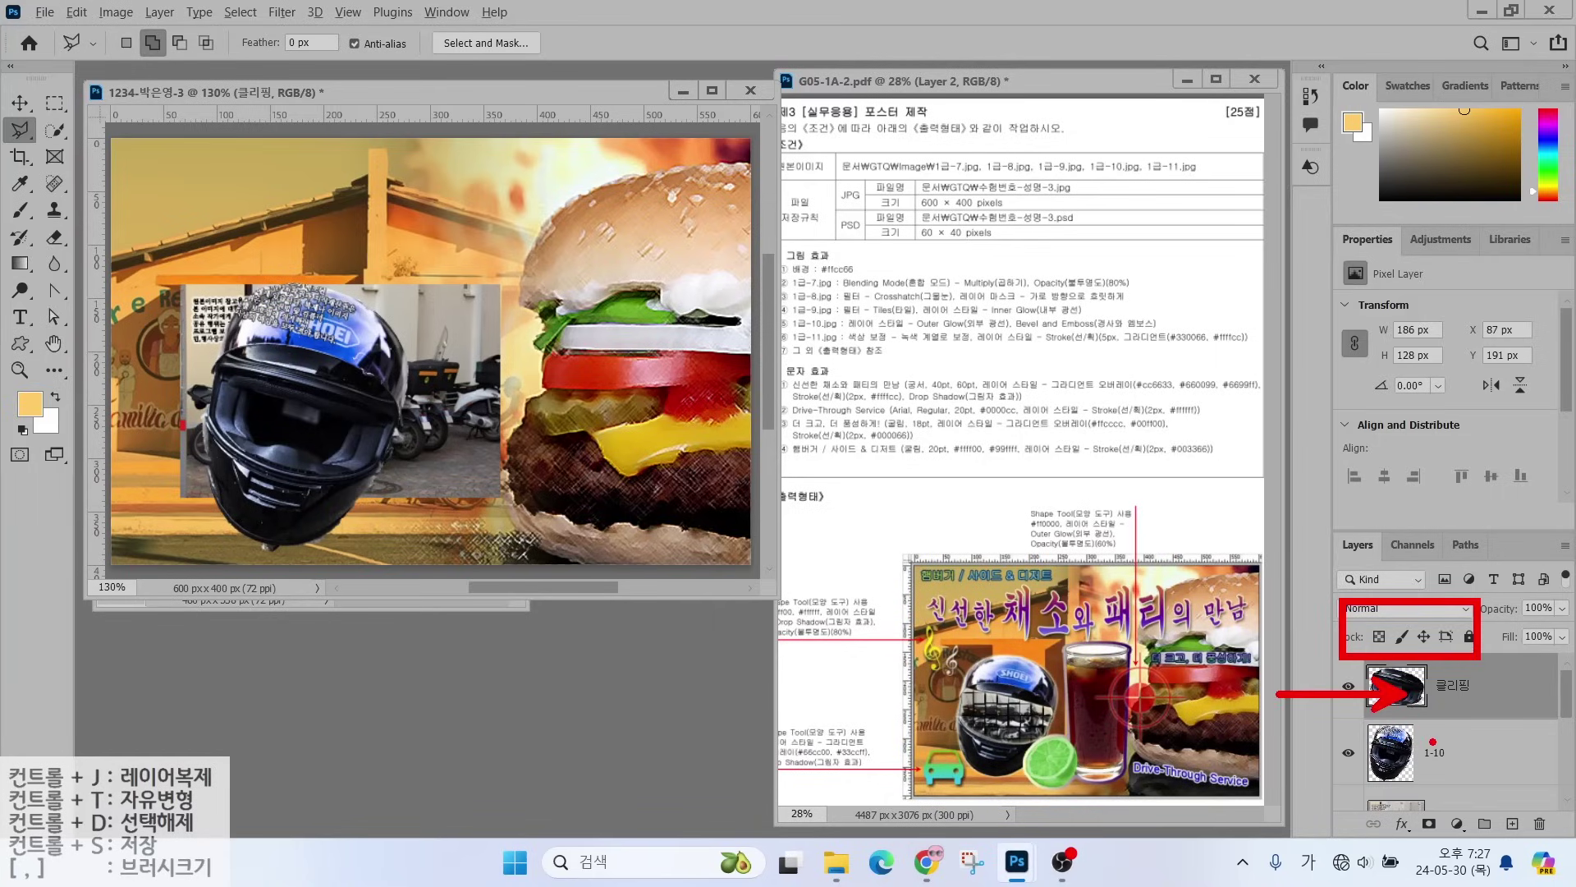
- Move layer 1-9 directly above 클리핑 and make it a clipping mask
scroll(1485, 770, down, 1)
click(1456, 747)
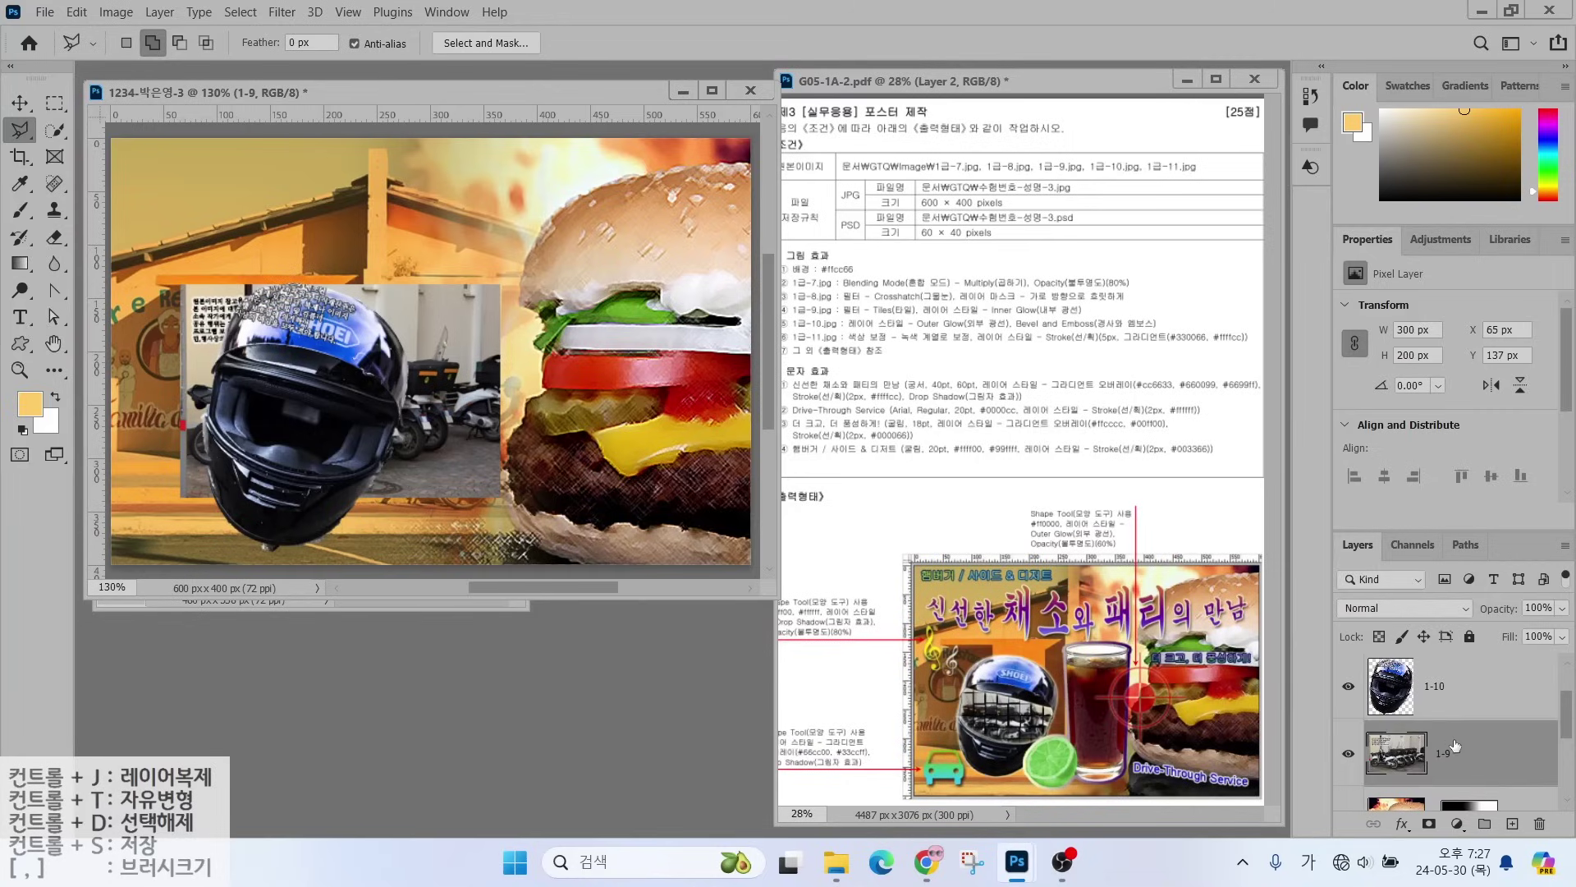
drag(1466, 756, 1463, 675)
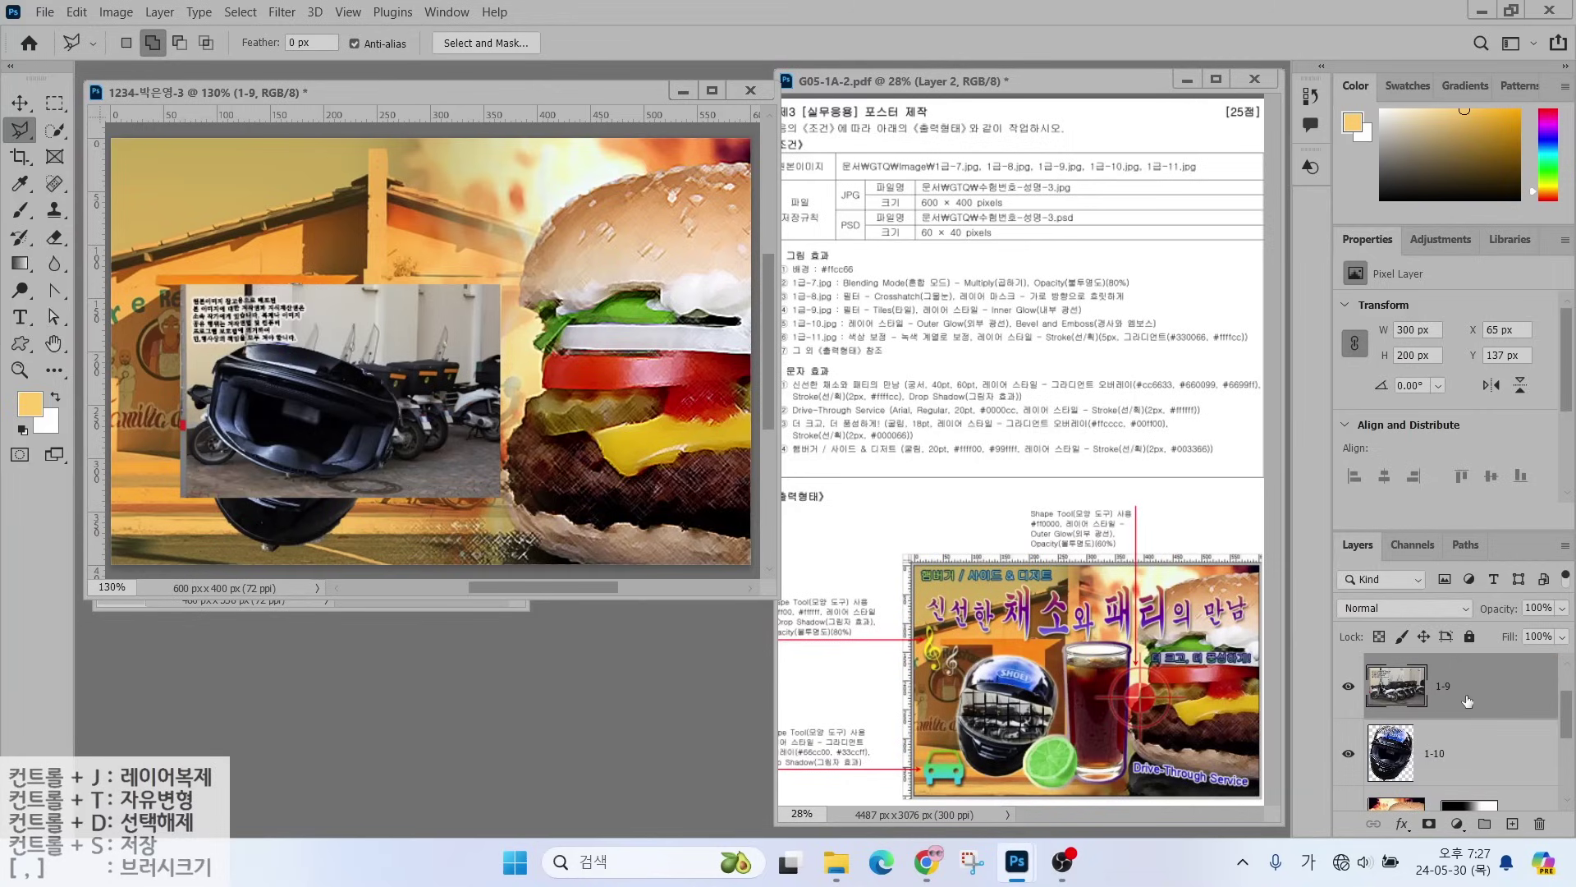
drag(1460, 747, 1465, 679)
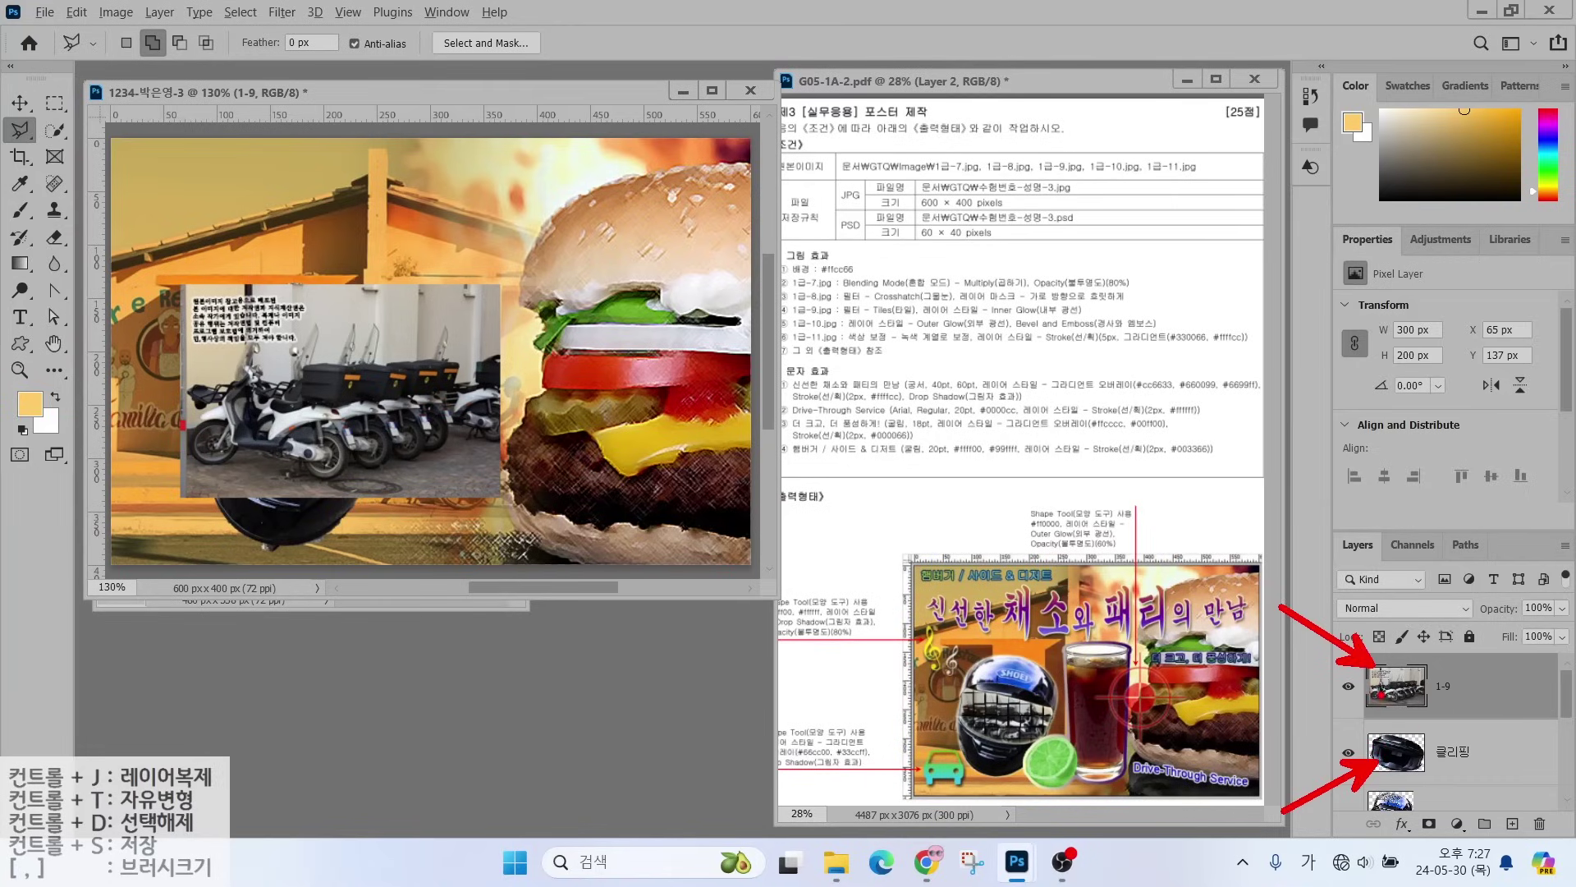
right_click(1494, 683)
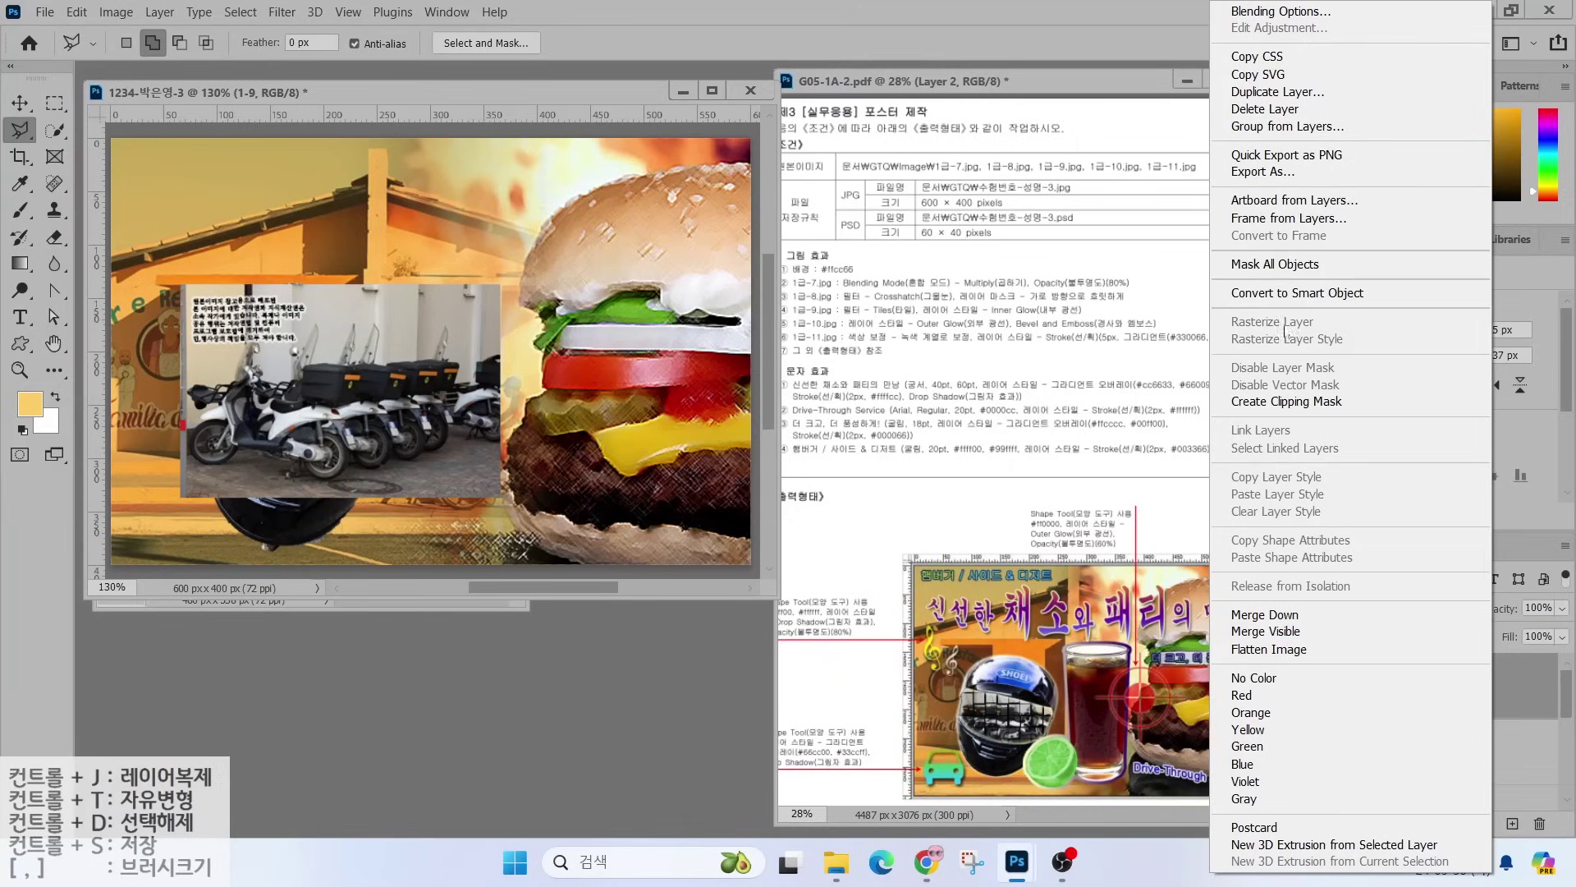
click(1286, 401)
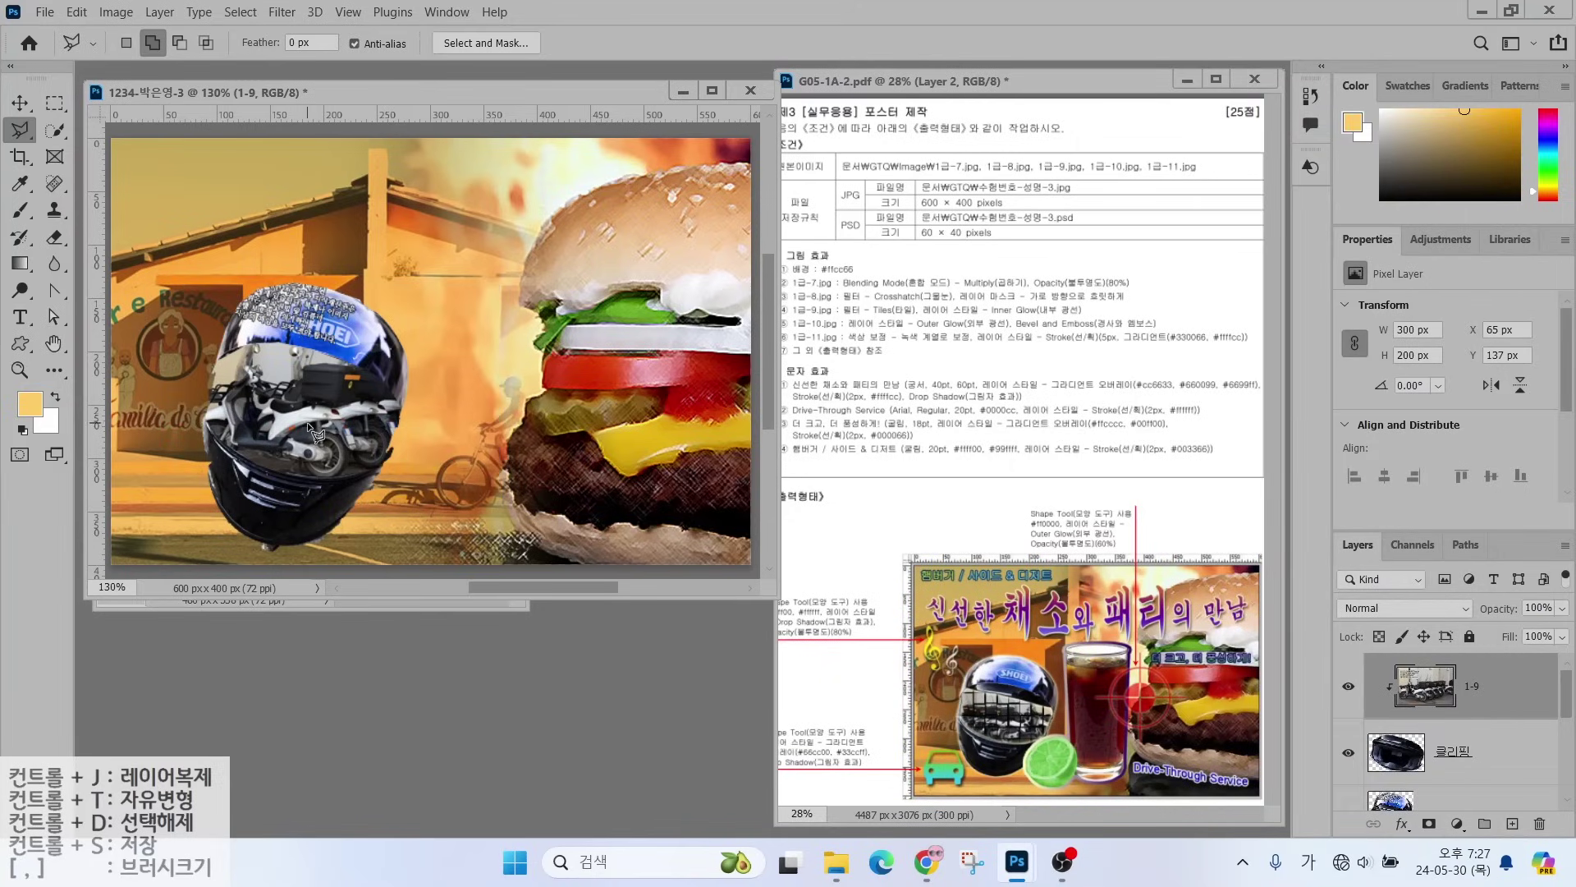
- Toggle layer 1-9's visibility to check the clip, then start Free Transform on it
click(1349, 688)
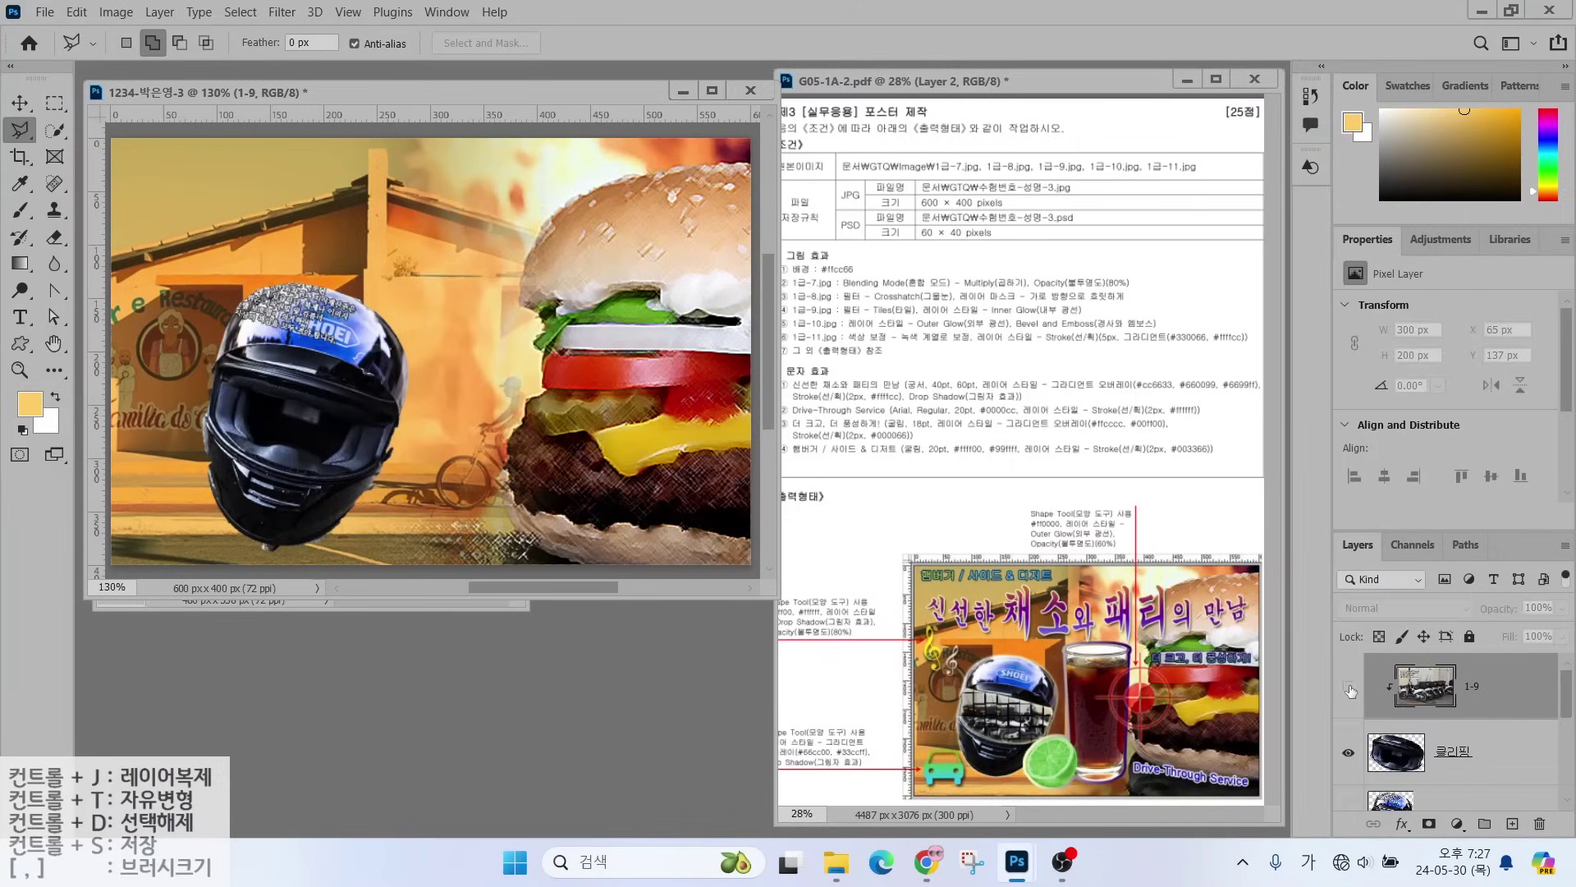
click(1349, 688)
click(1348, 688)
click(1349, 688)
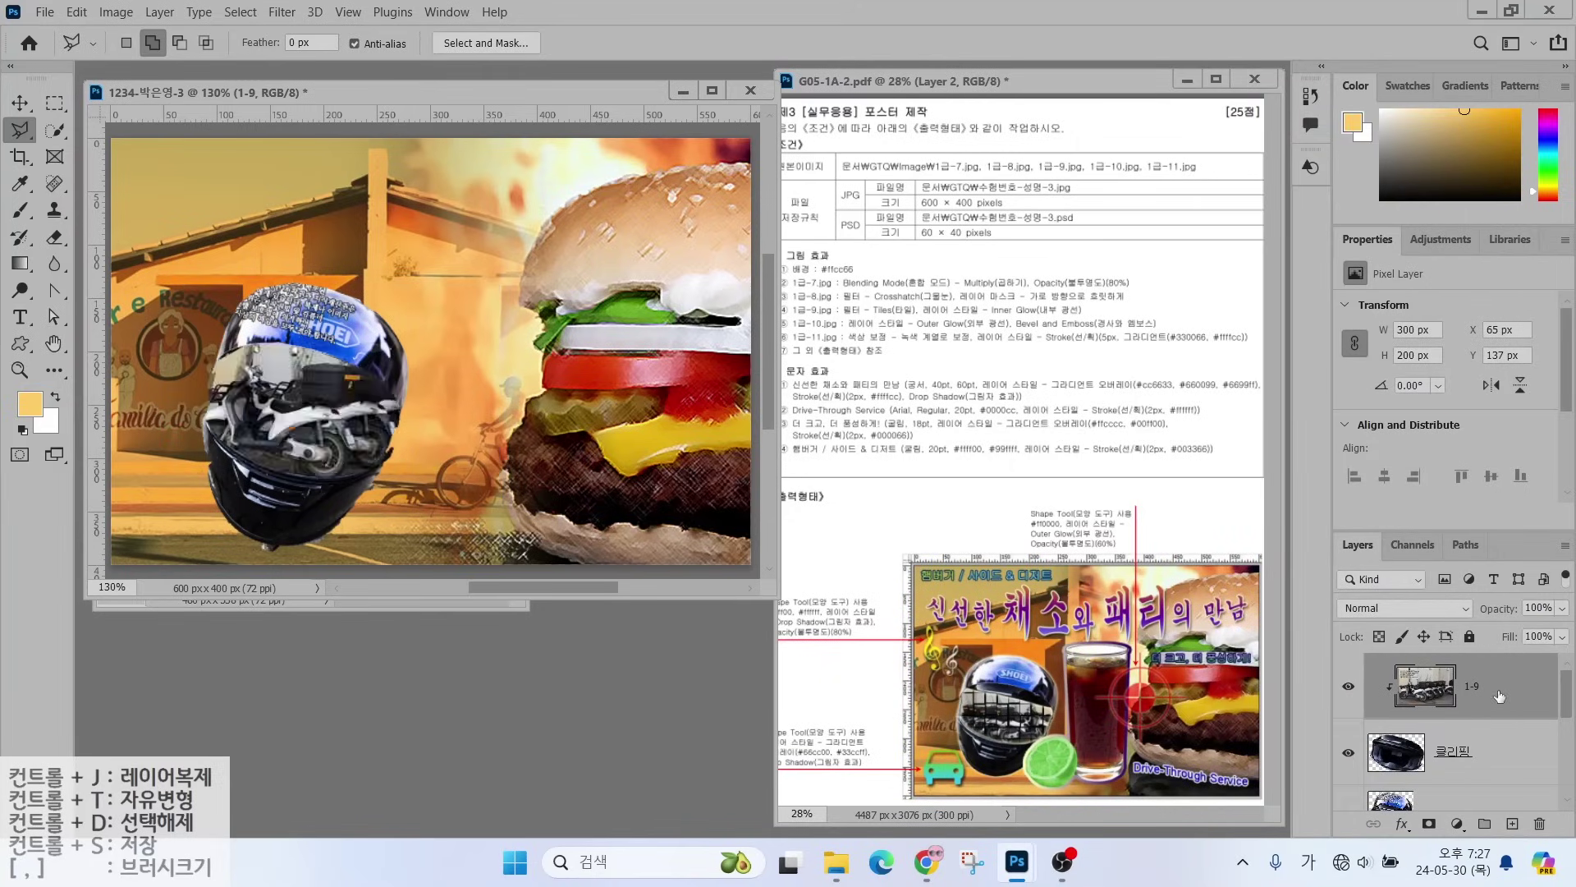
click(267, 436)
key(Escape)
key(ctrl+t)
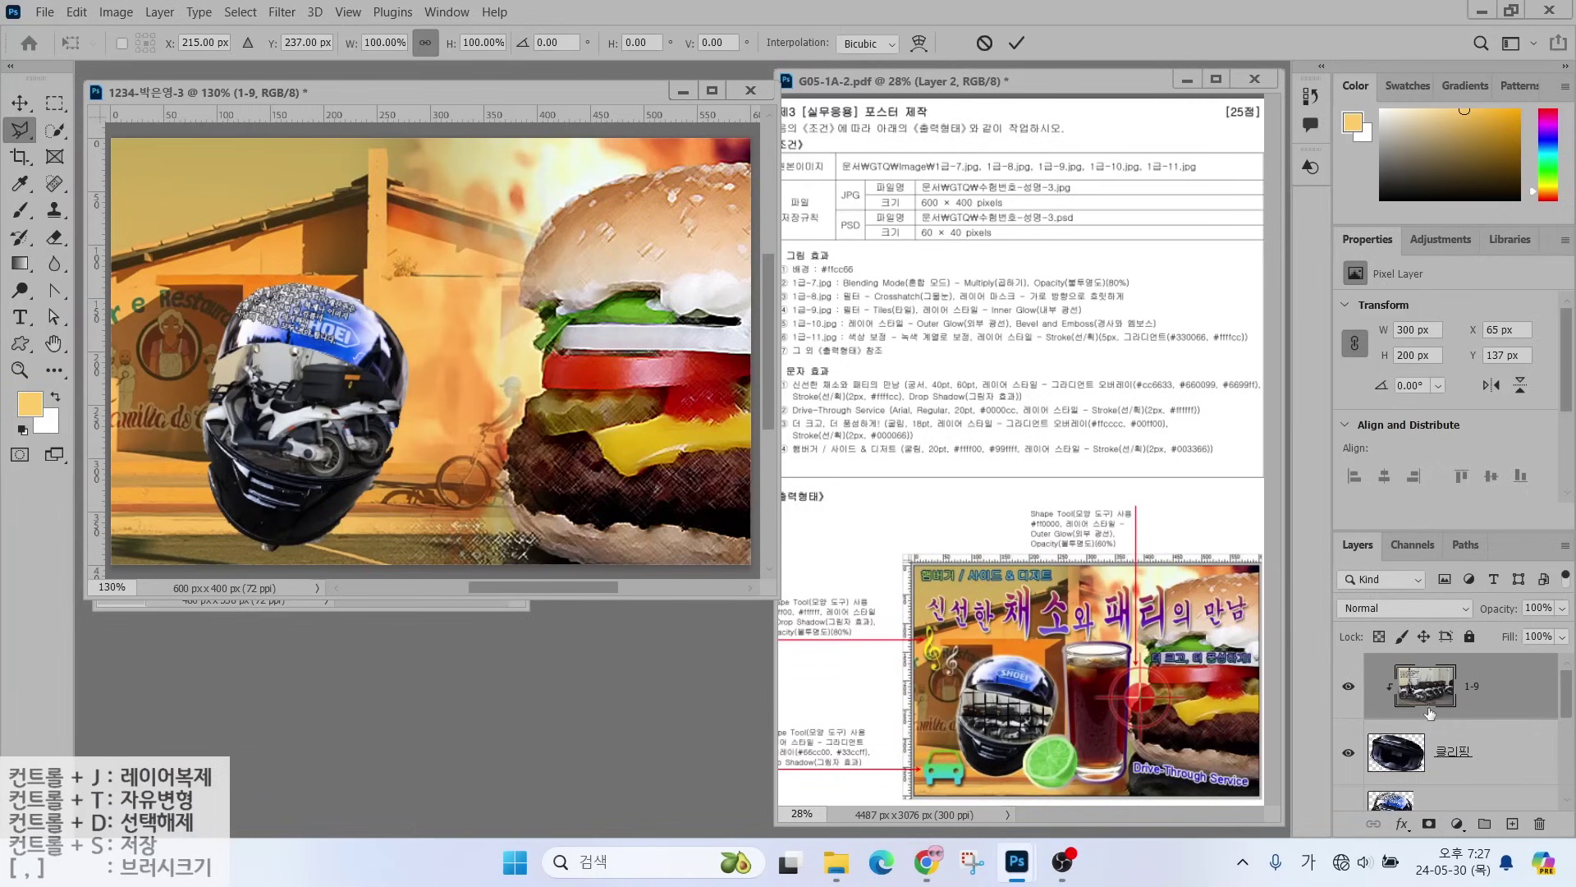
- Scale the clipped motorcycle layer 1-9 to 77.81%, flip it horizontally, and commit
drag(498, 285, 428, 331)
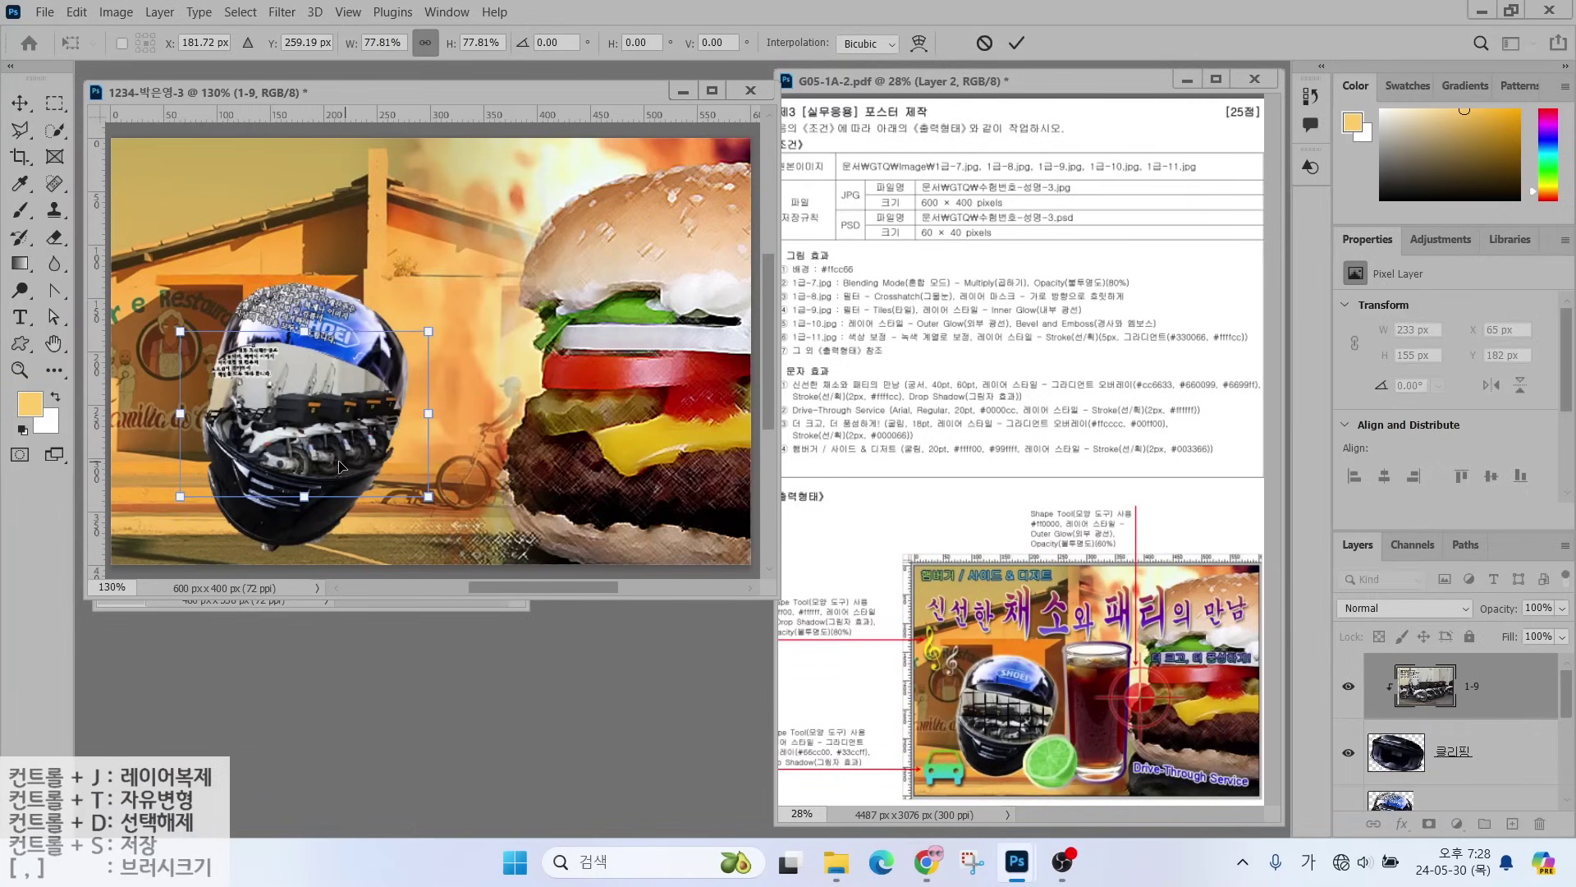
drag(1002, 726, 909, 639)
right_click(301, 410)
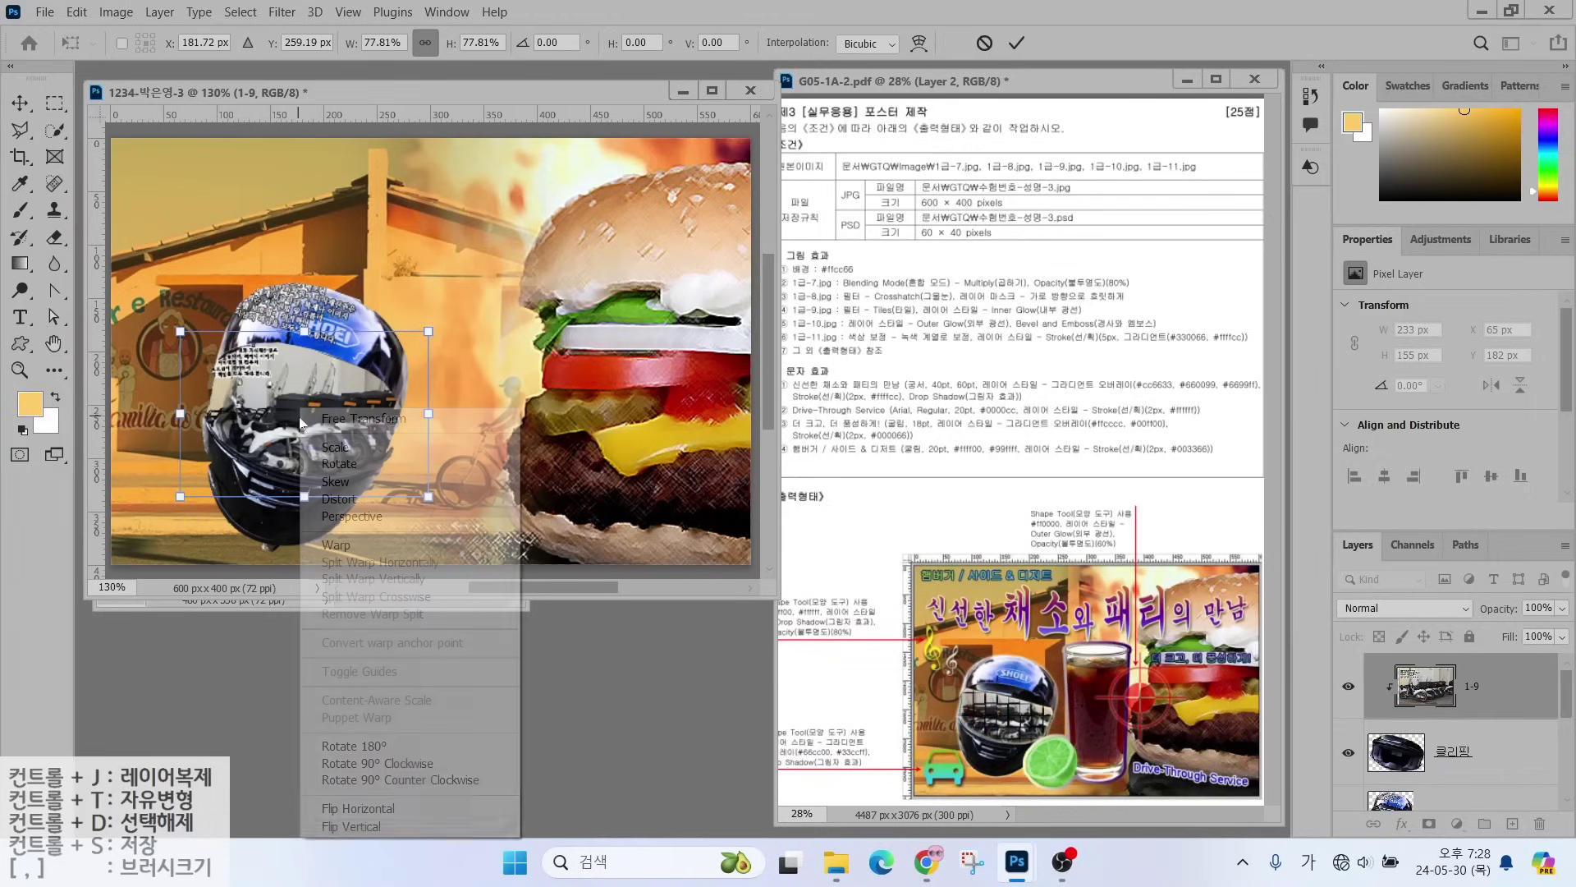
click(373, 808)
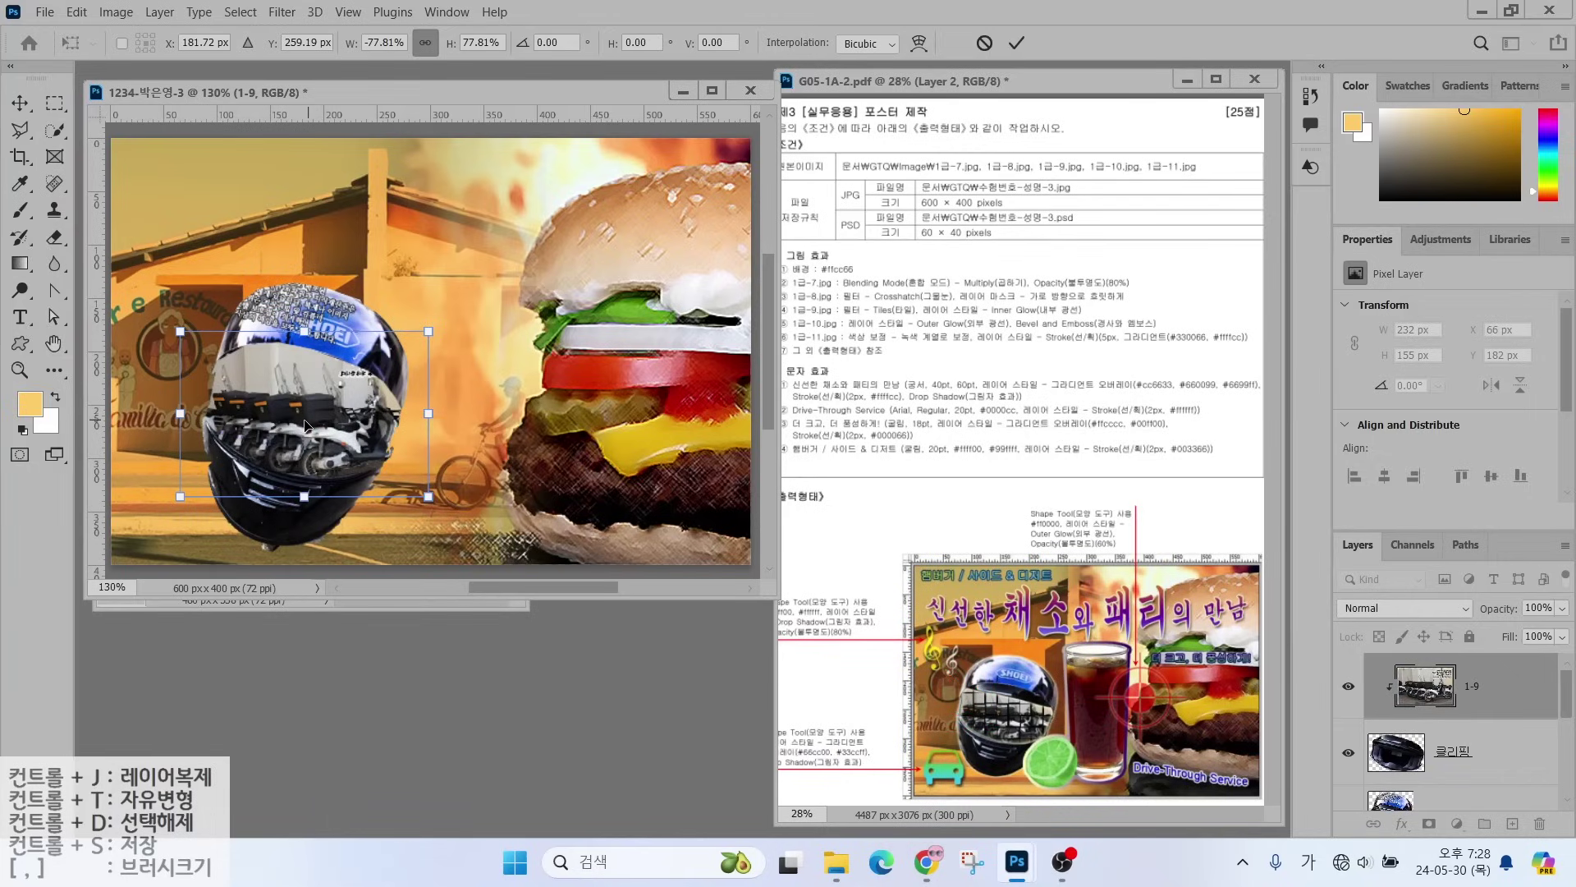
drag(300, 430, 295, 430)
key(Return)
key(l)
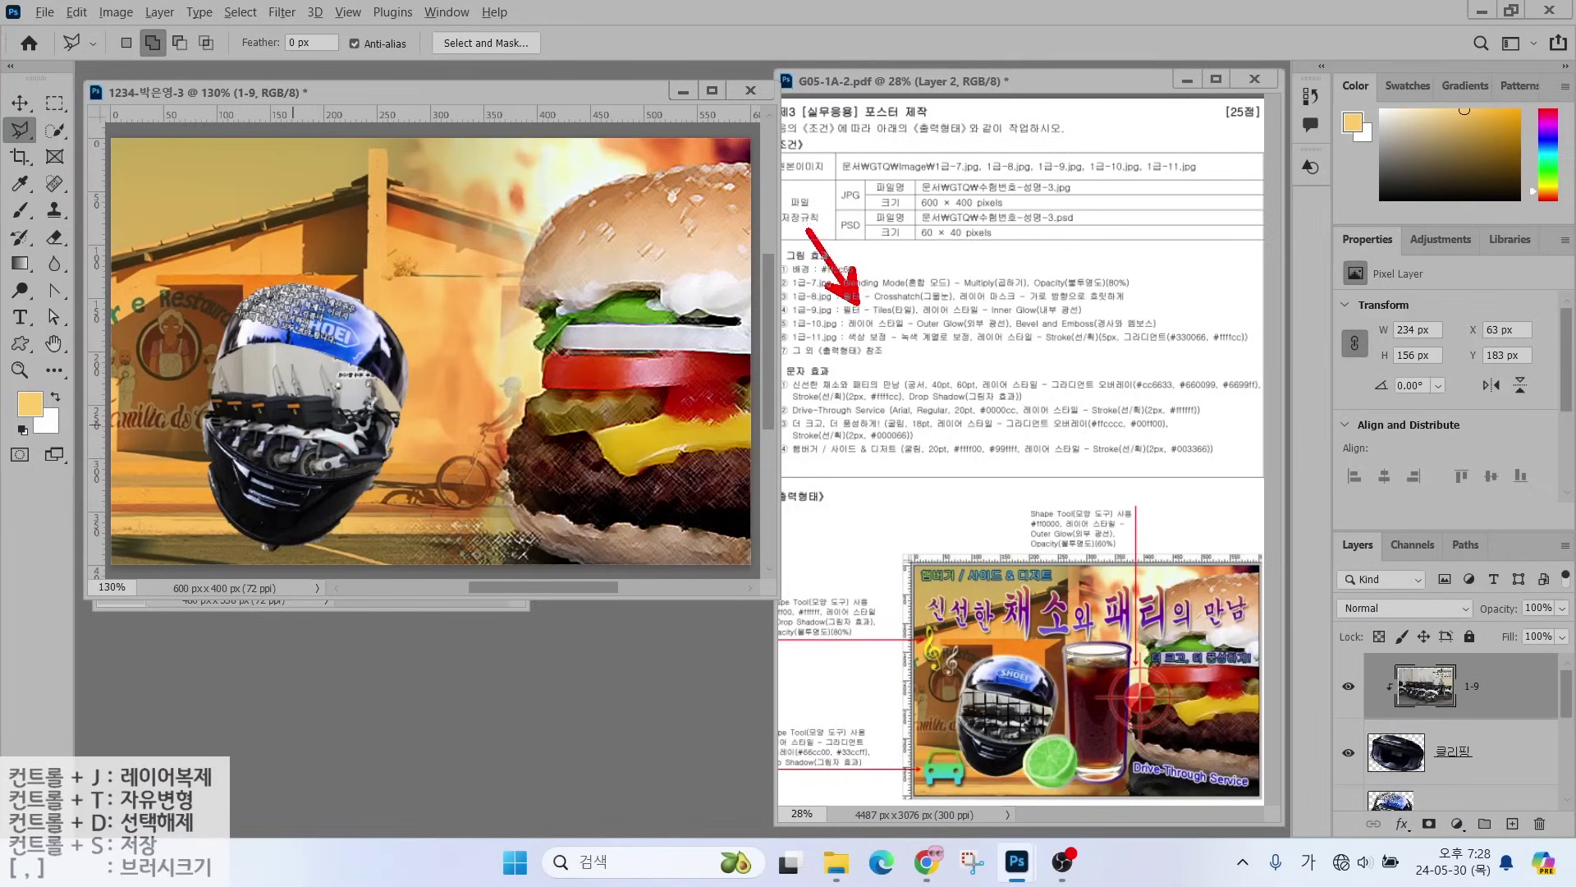
drag(856, 319, 934, 323)
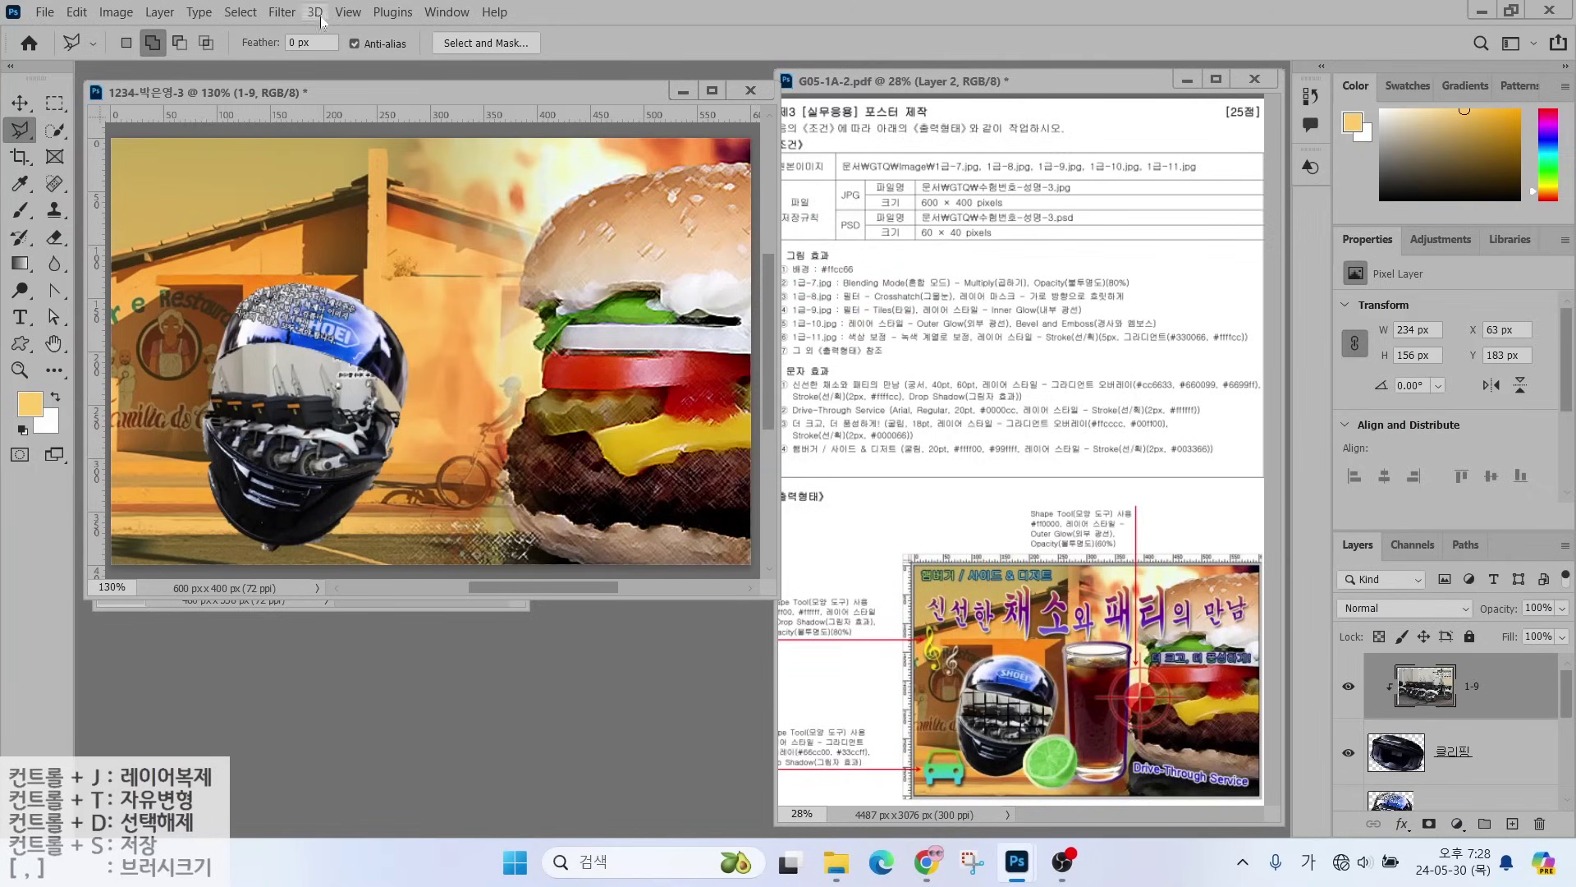
- Browse the Filter Gallery choices, then close it without applying a filter
click(282, 12)
click(291, 109)
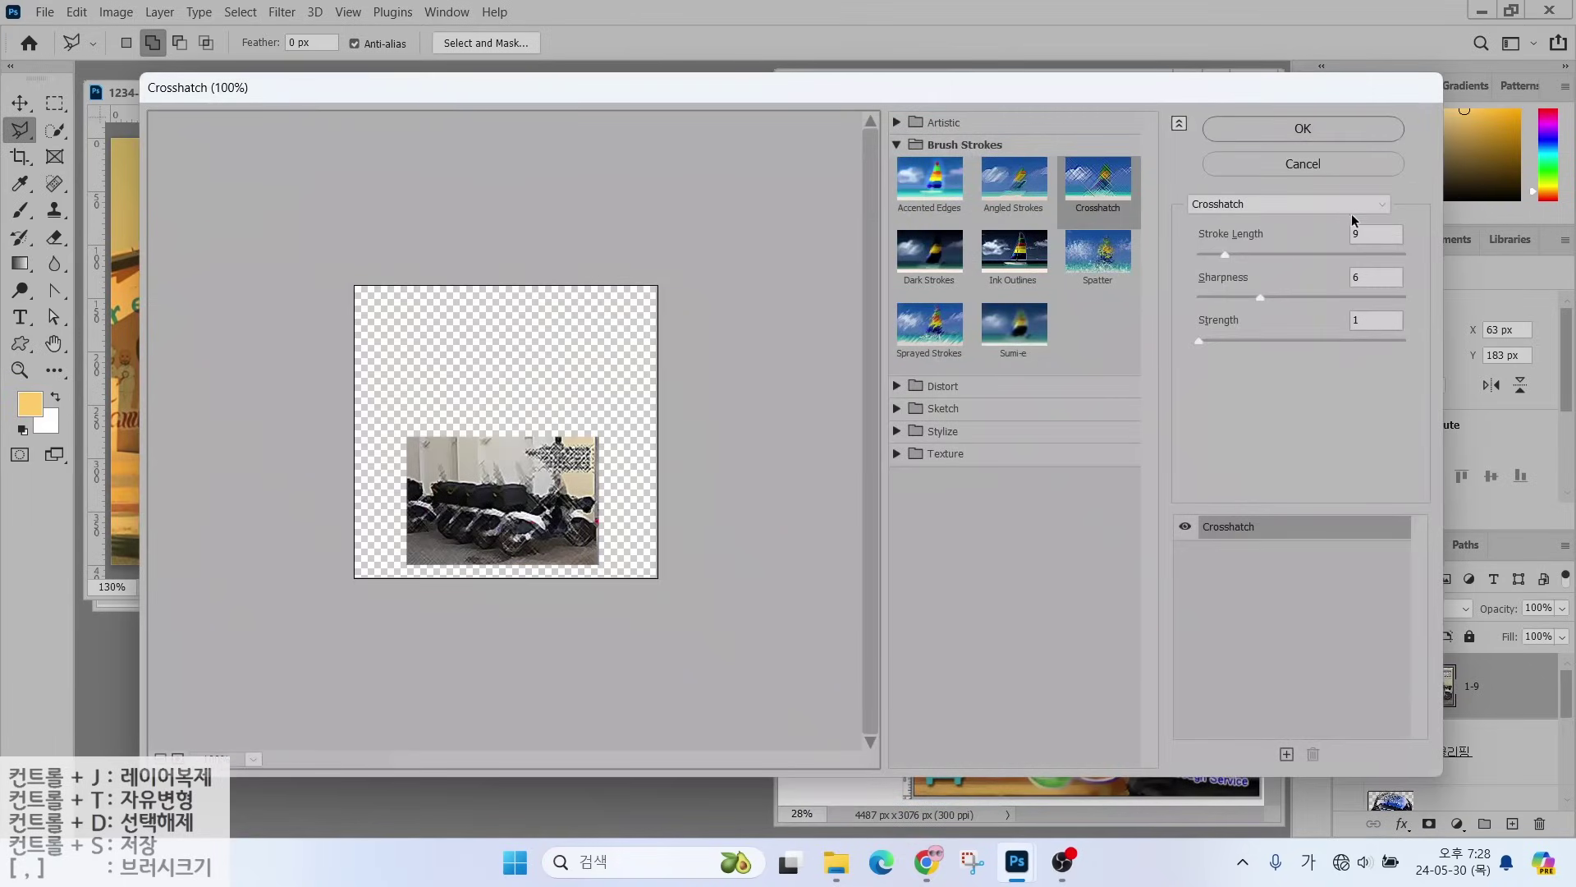
click(1357, 207)
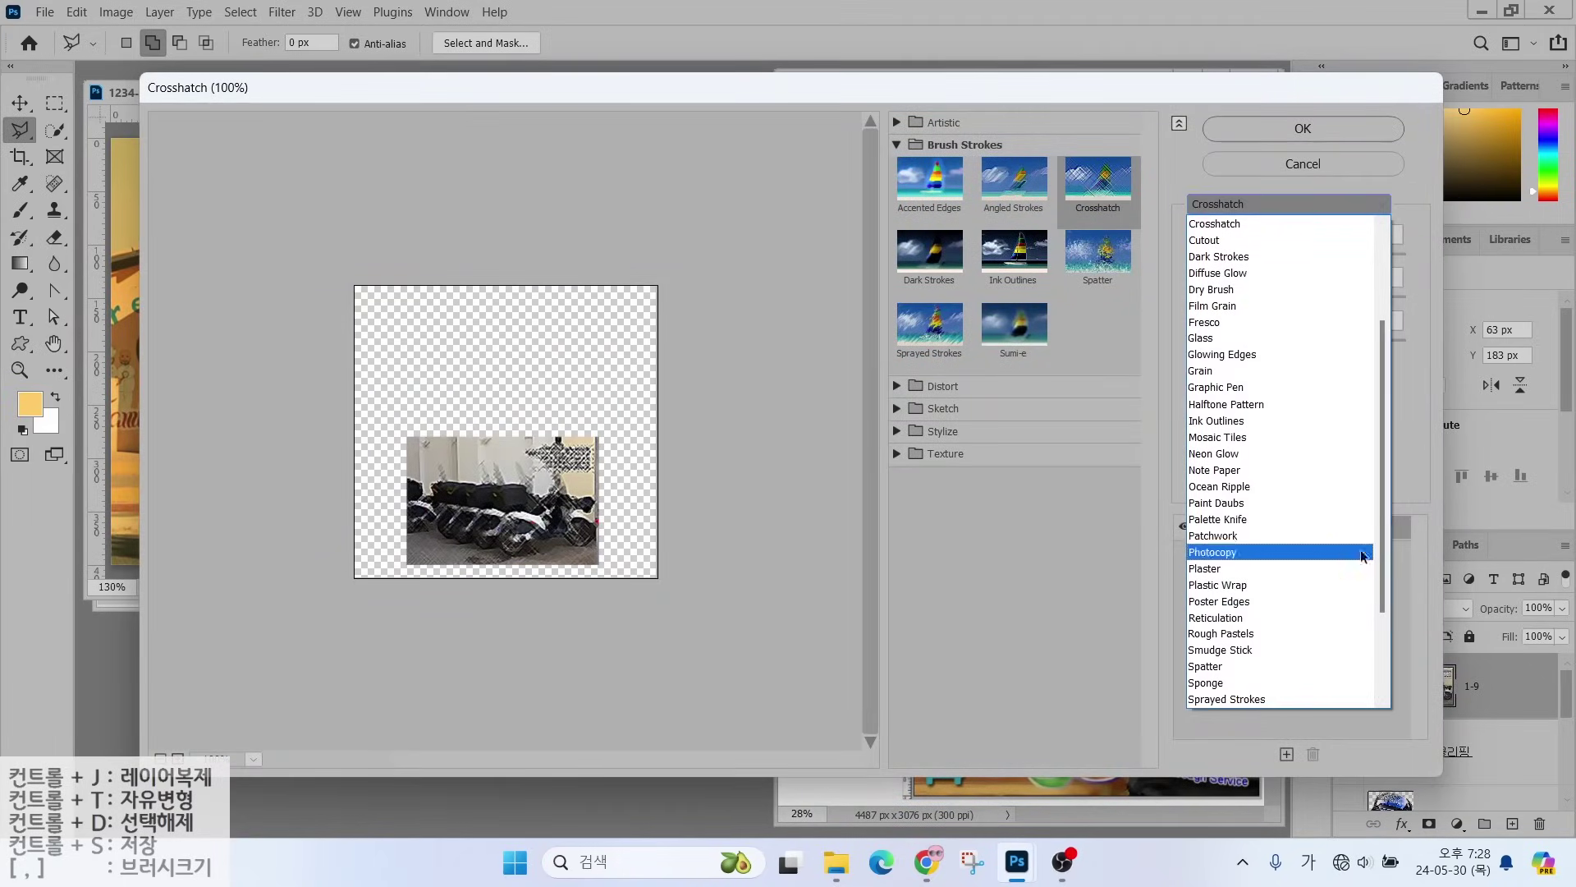
drag(1382, 543, 1382, 622)
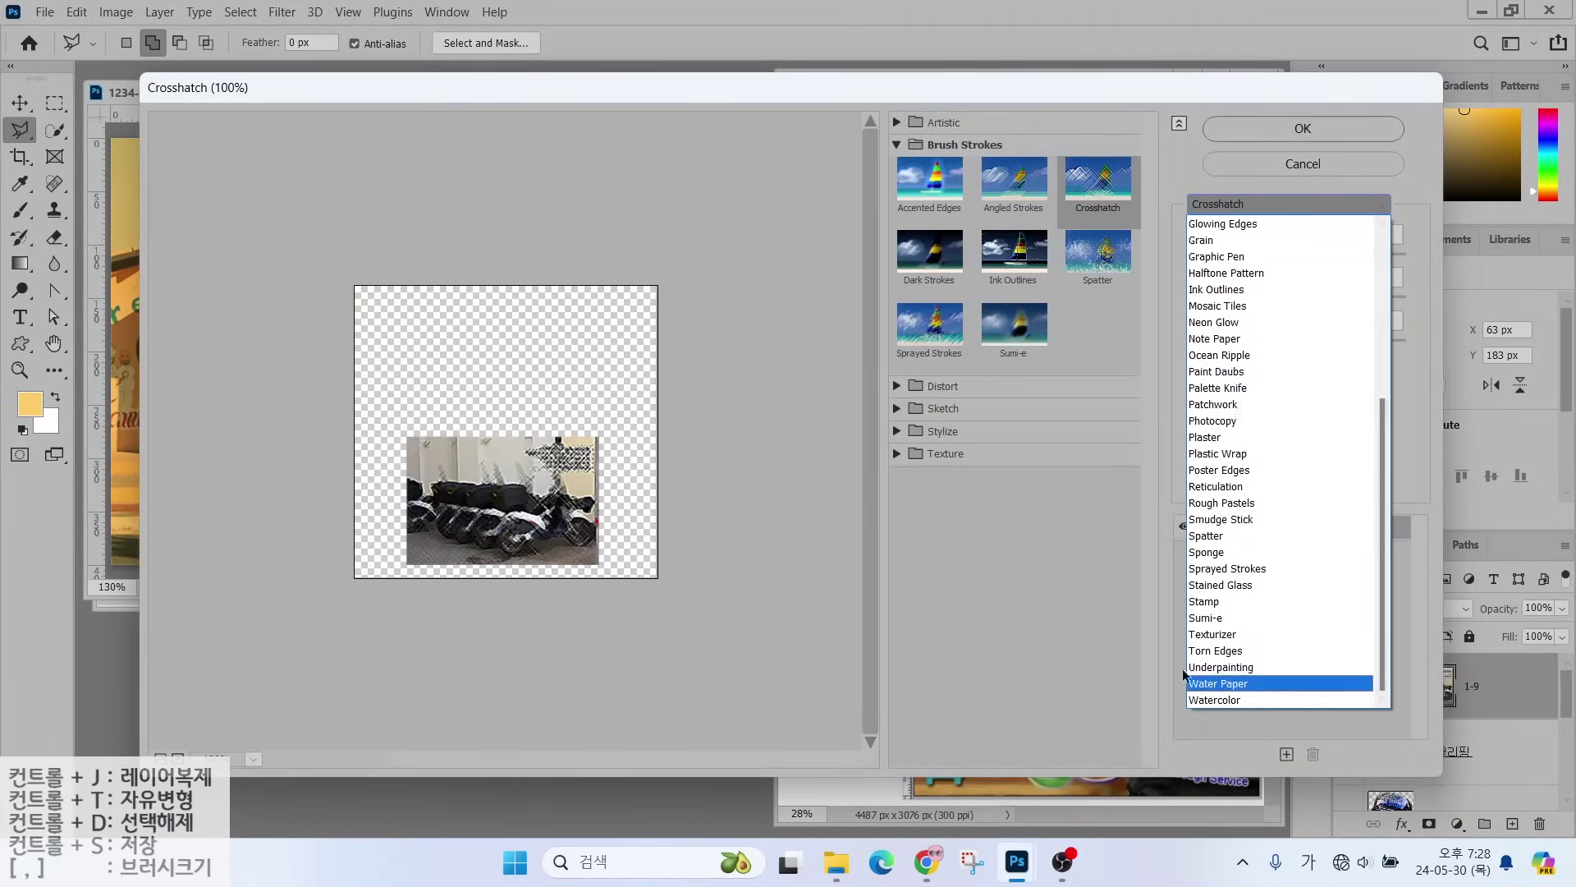
click(1286, 165)
click(1285, 162)
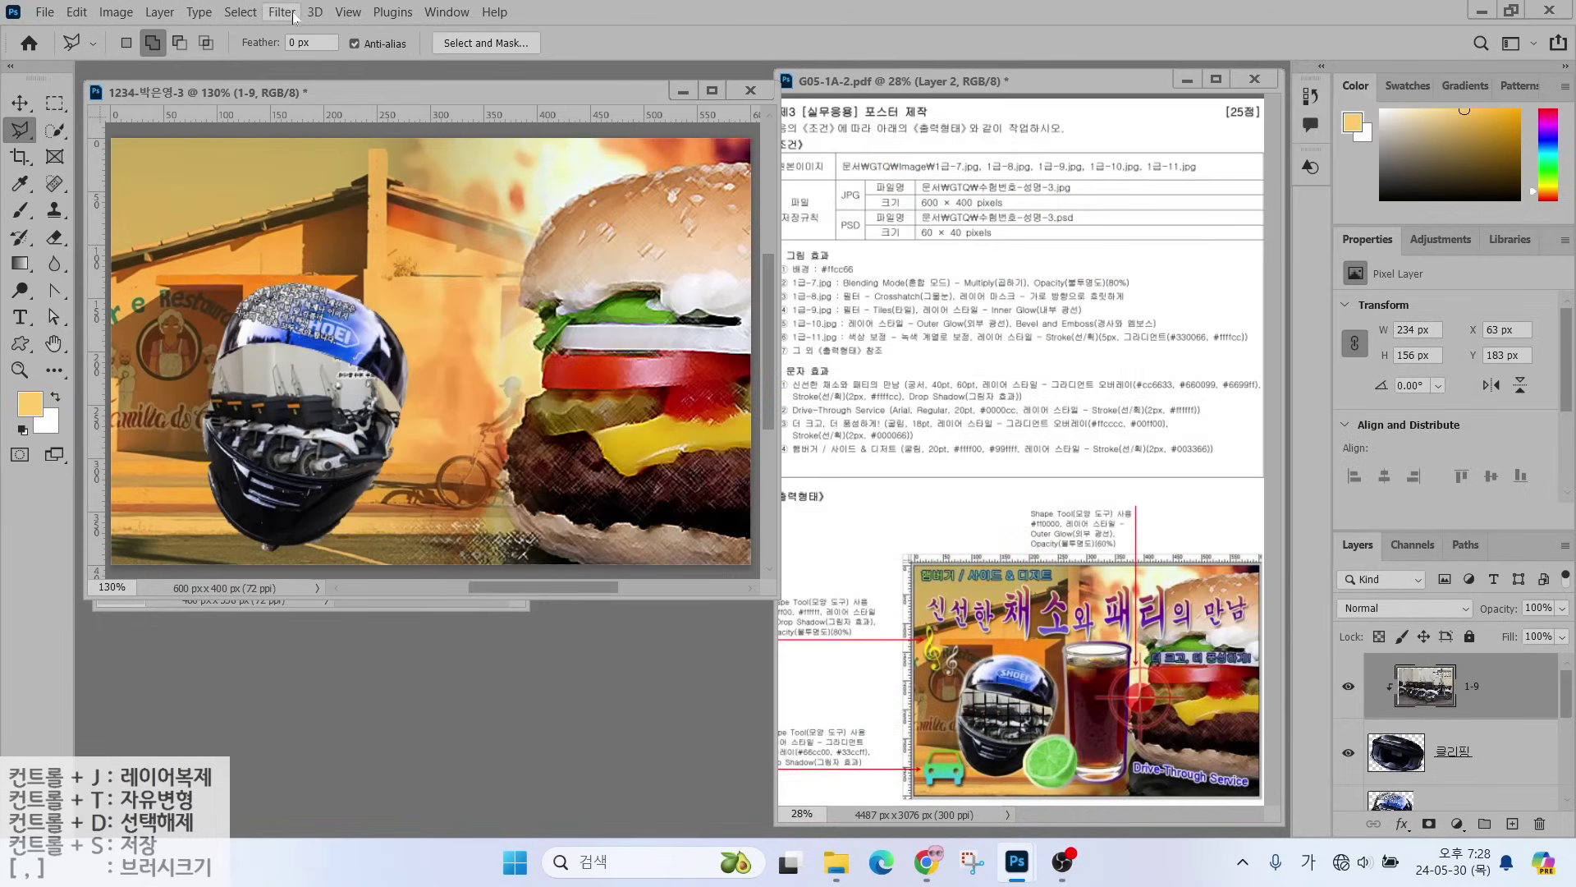
- Apply the Stylize > Tiles filter with 10 tiles to the motorcycle image
click(282, 12)
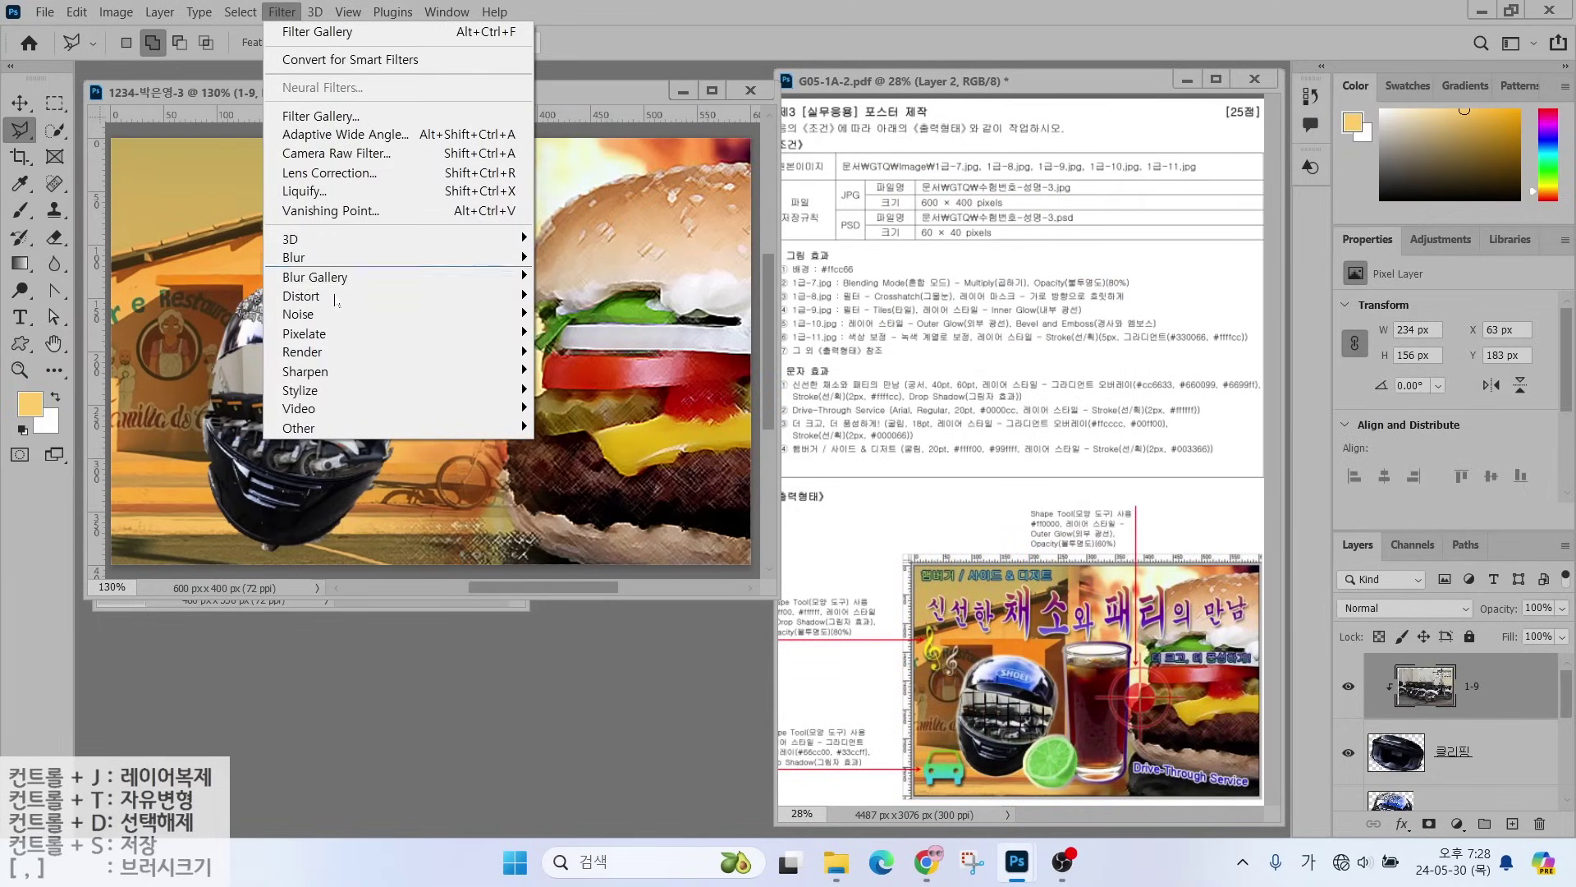
mouse_move(318, 398)
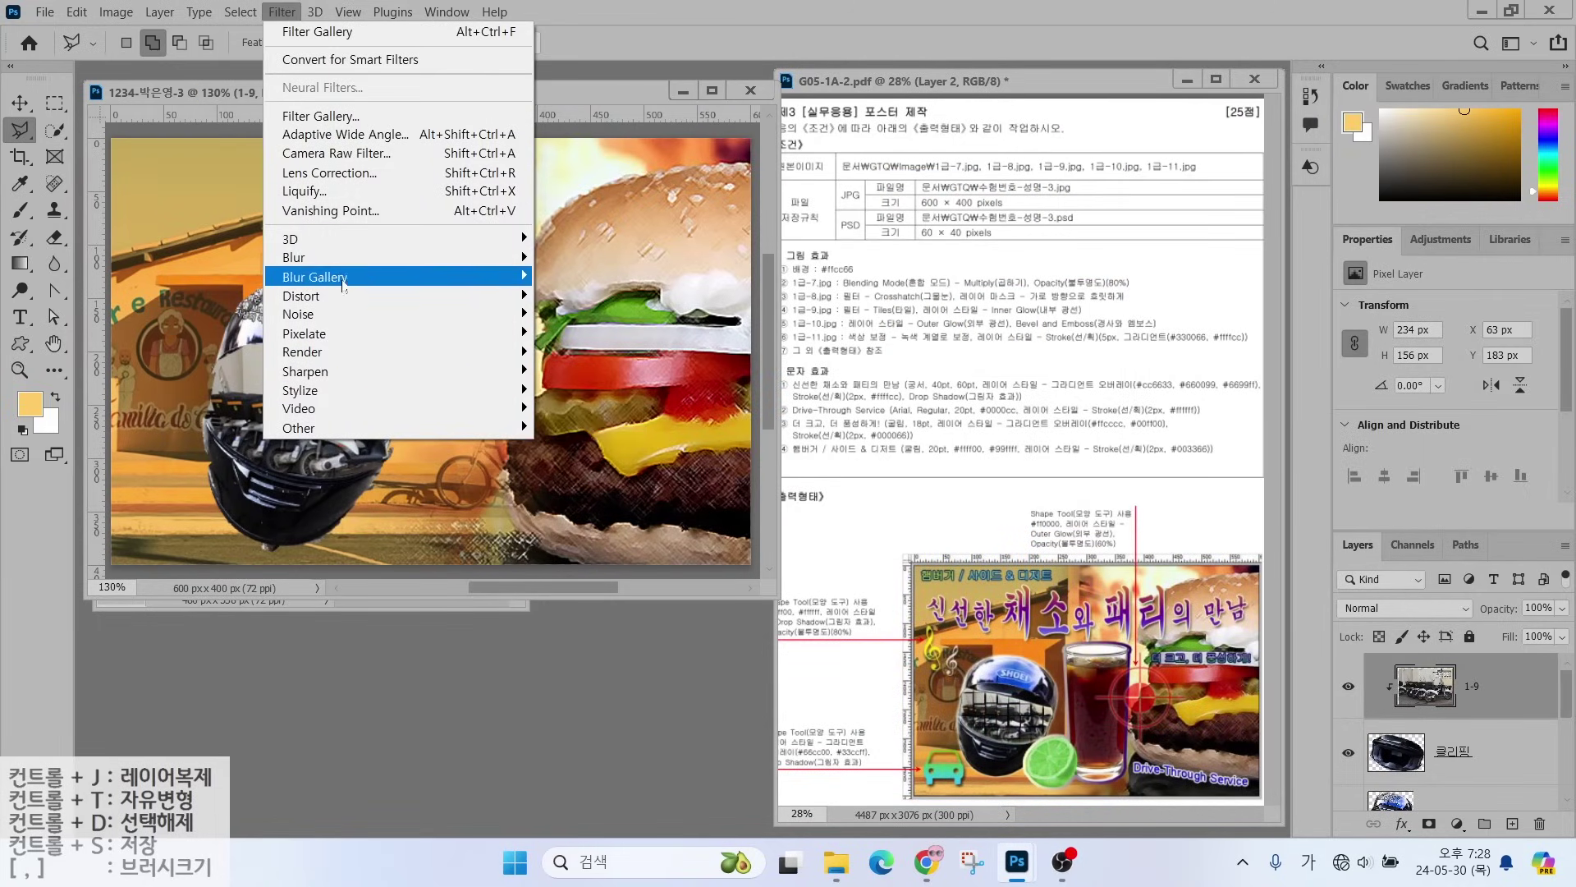
mouse_move(337, 341)
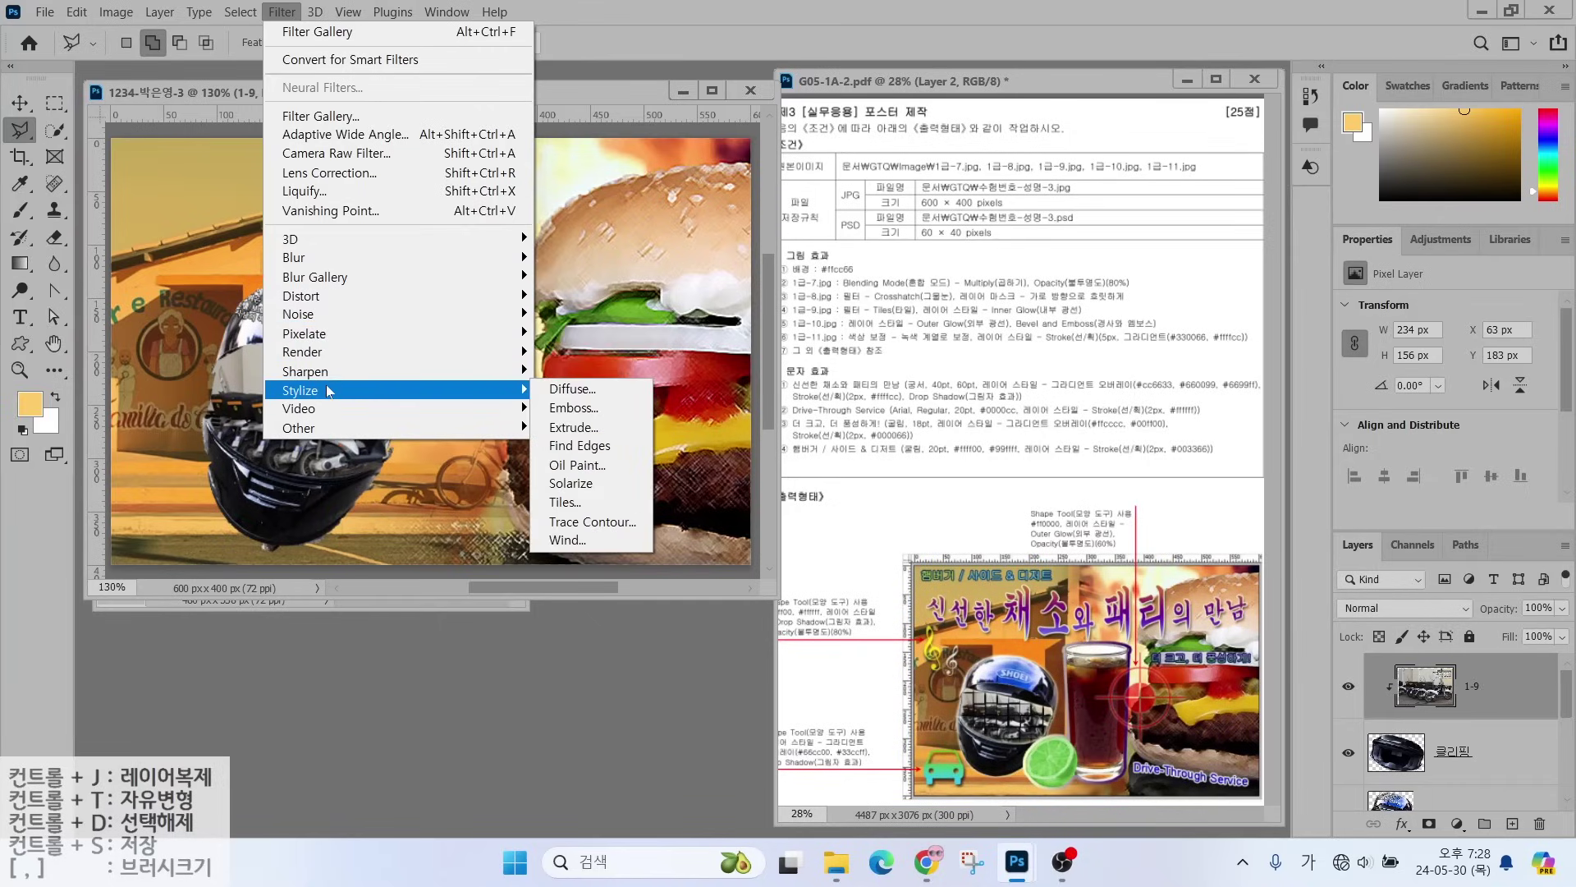
click(561, 503)
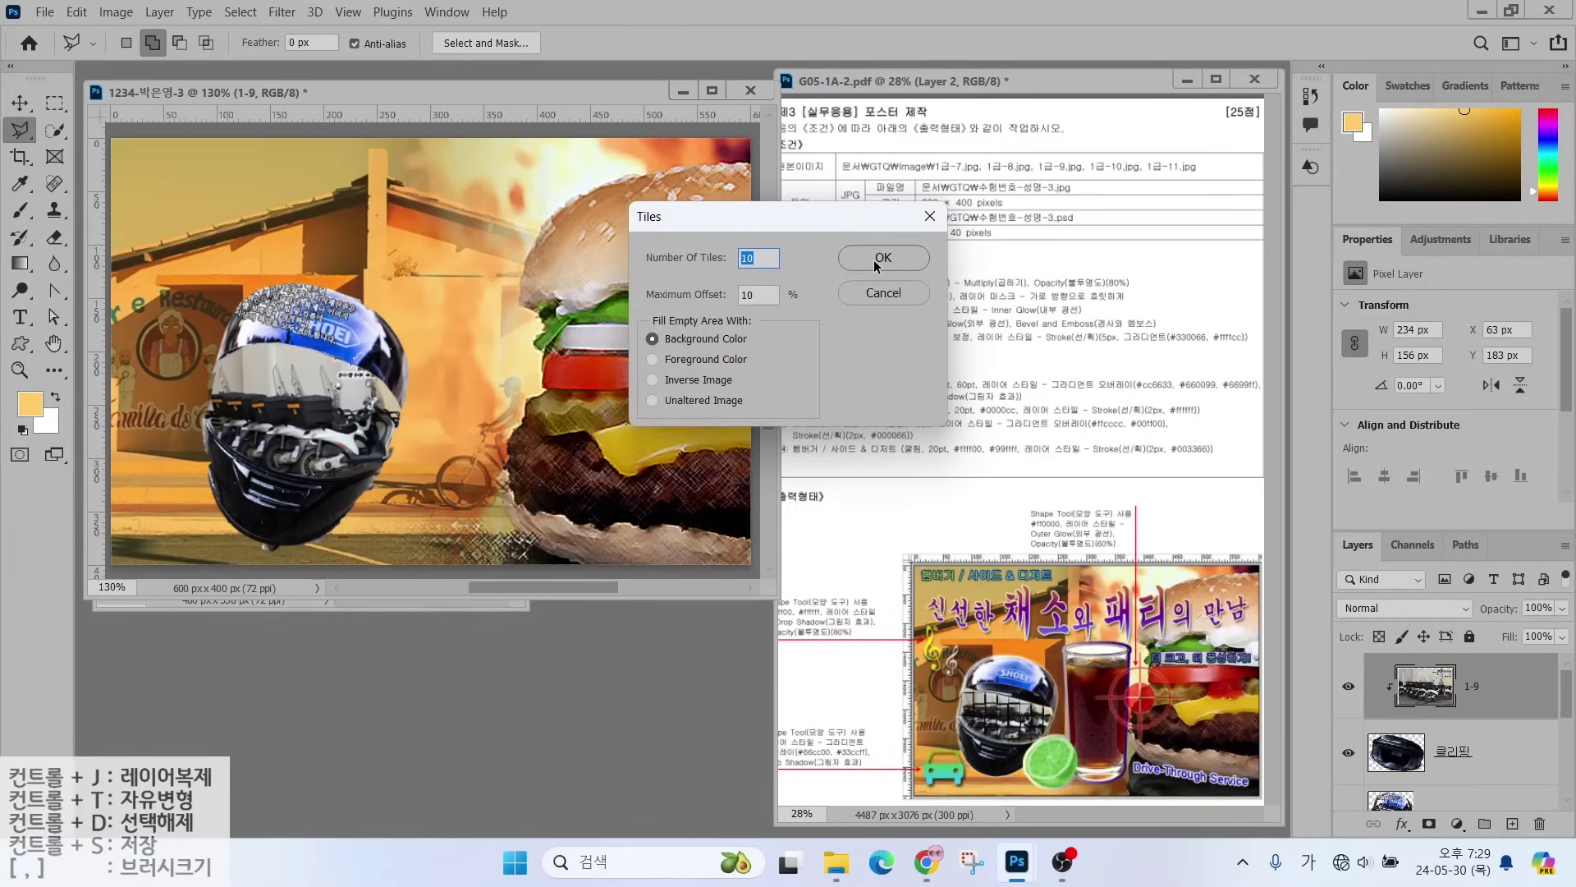
click(877, 261)
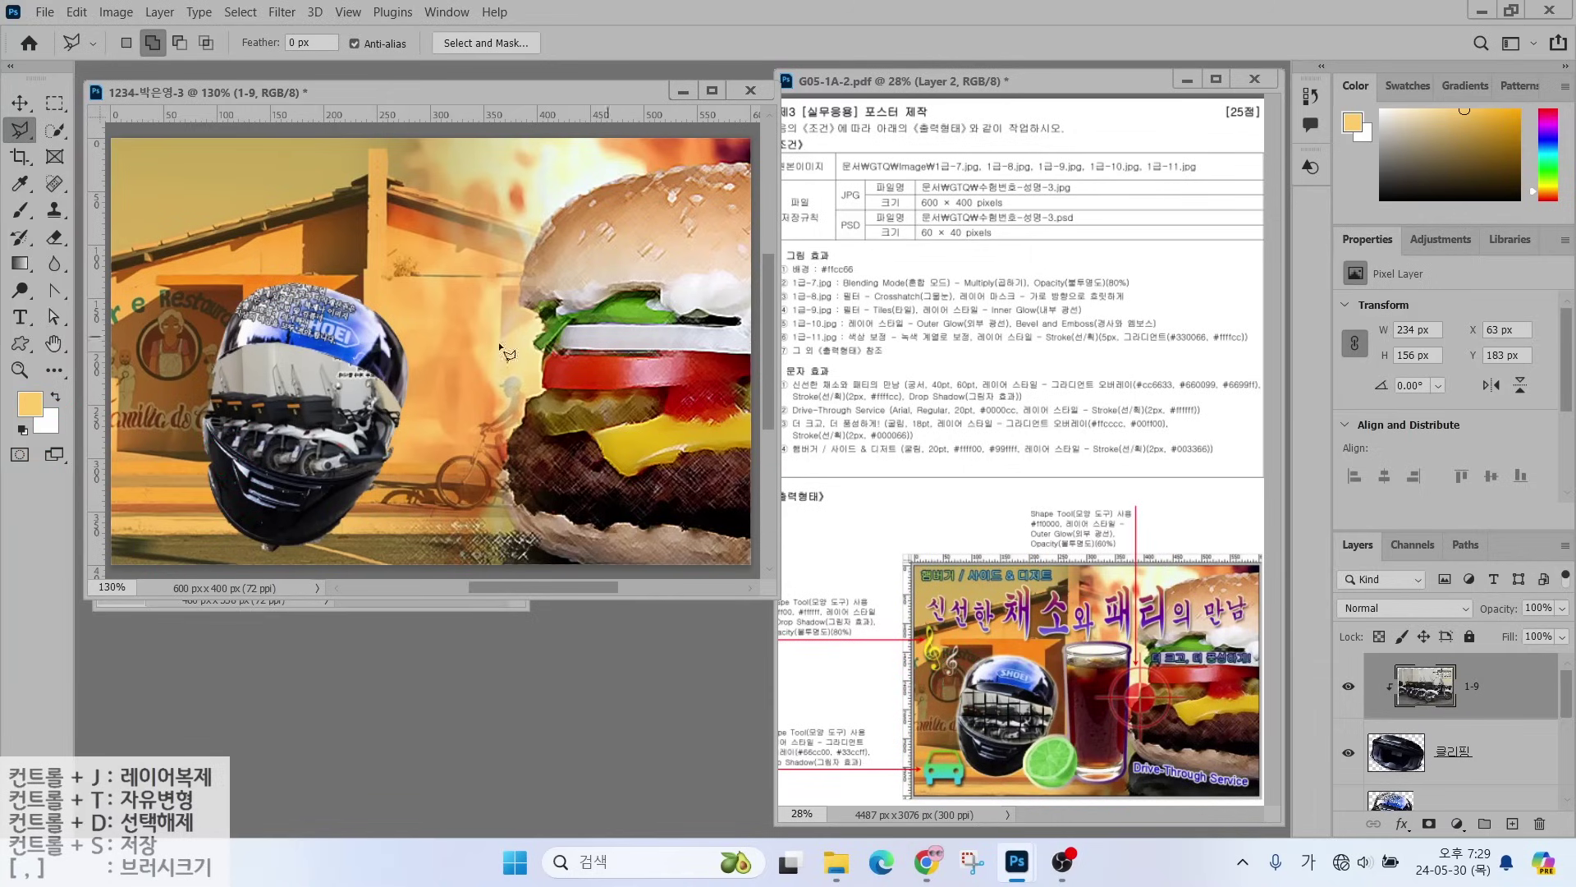
- Undo the white-gap tiles and set the background colour to black (#000000)
key(ctrl+z)
click(50, 425)
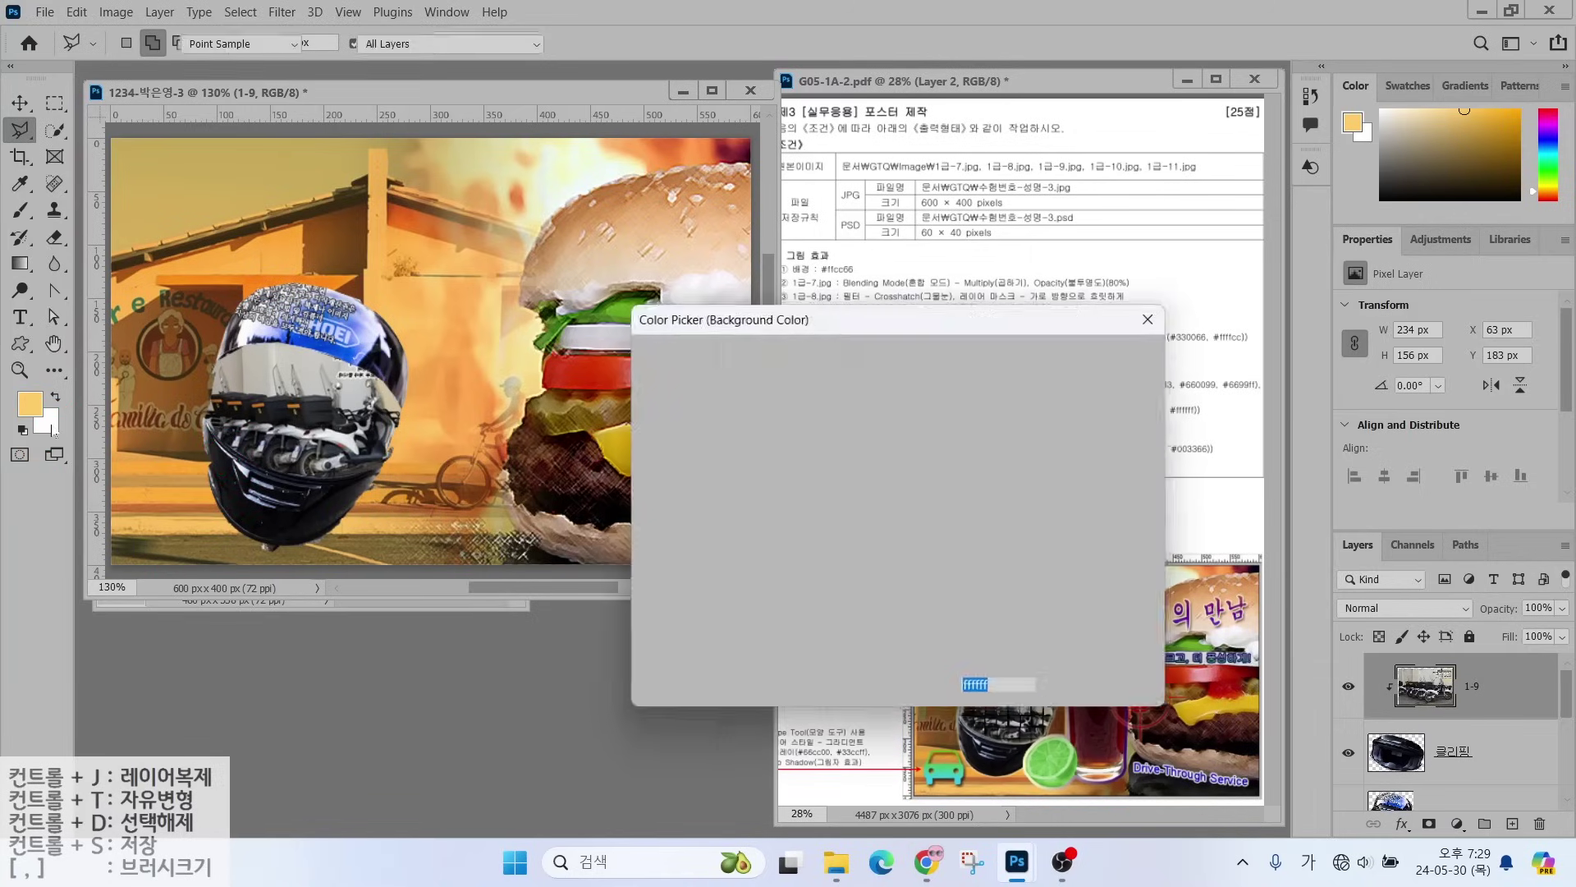
drag(658, 563, 618, 655)
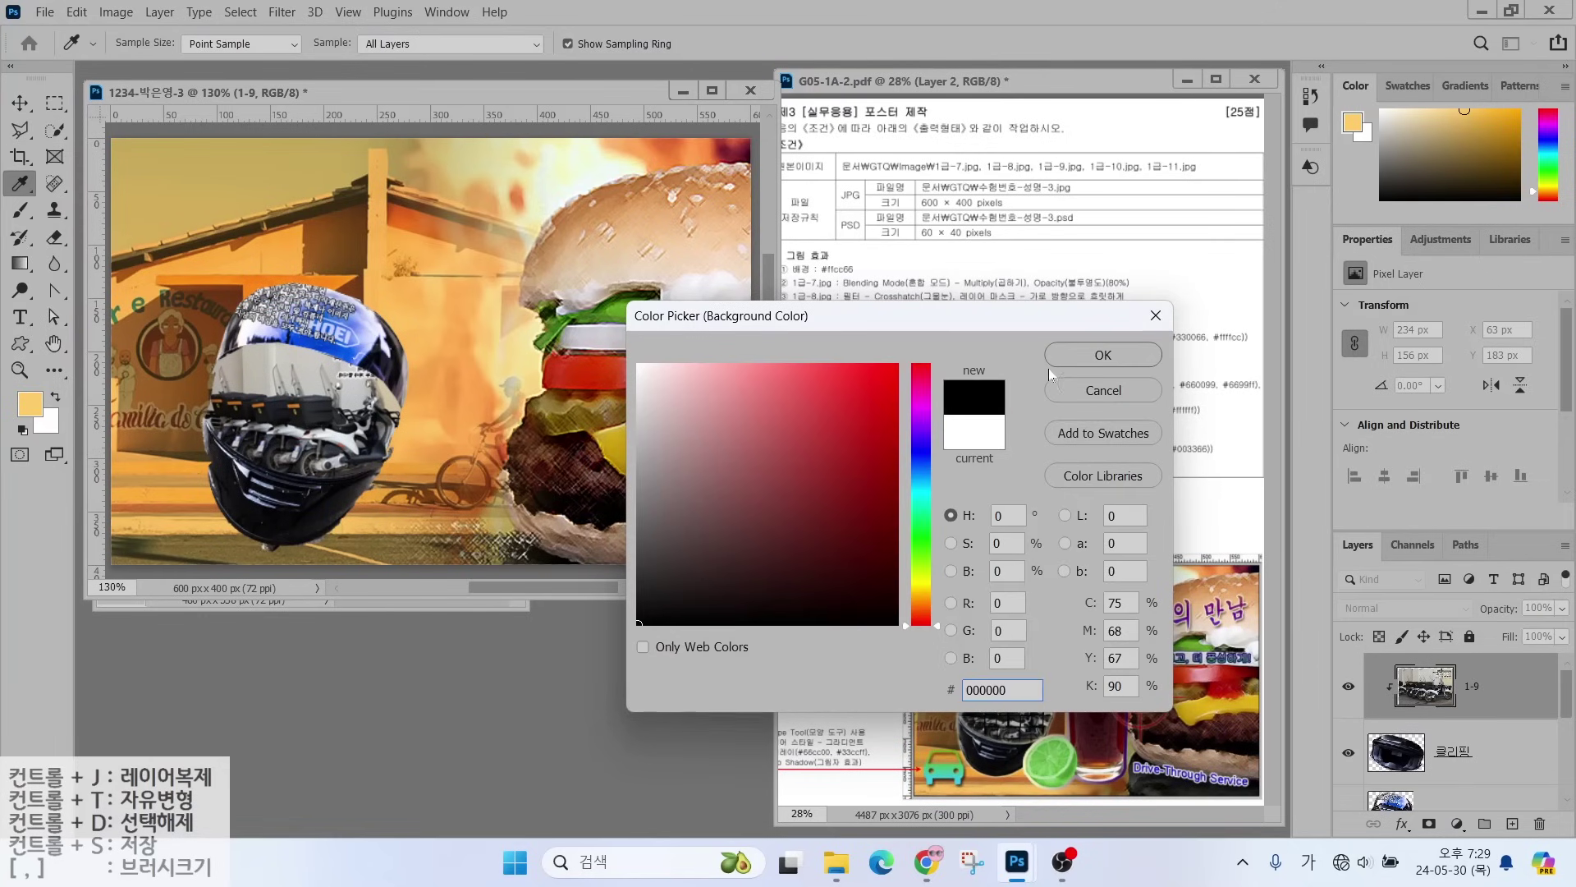
click(1098, 355)
key(l)
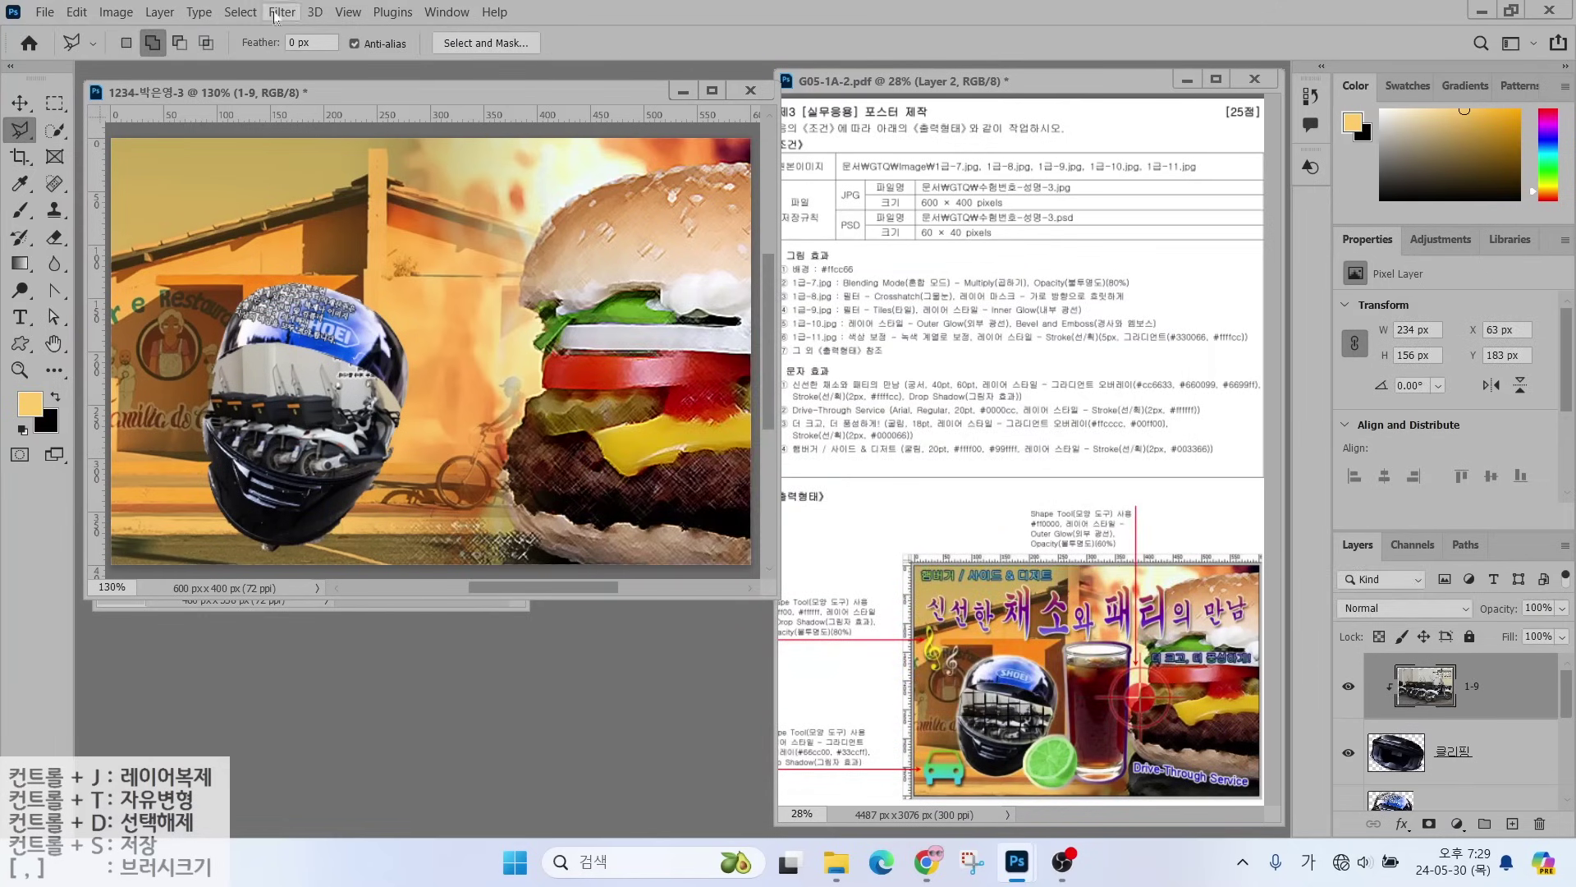
- Reapply Tiles with Background Color fill so black fills the gaps between tiles
click(282, 12)
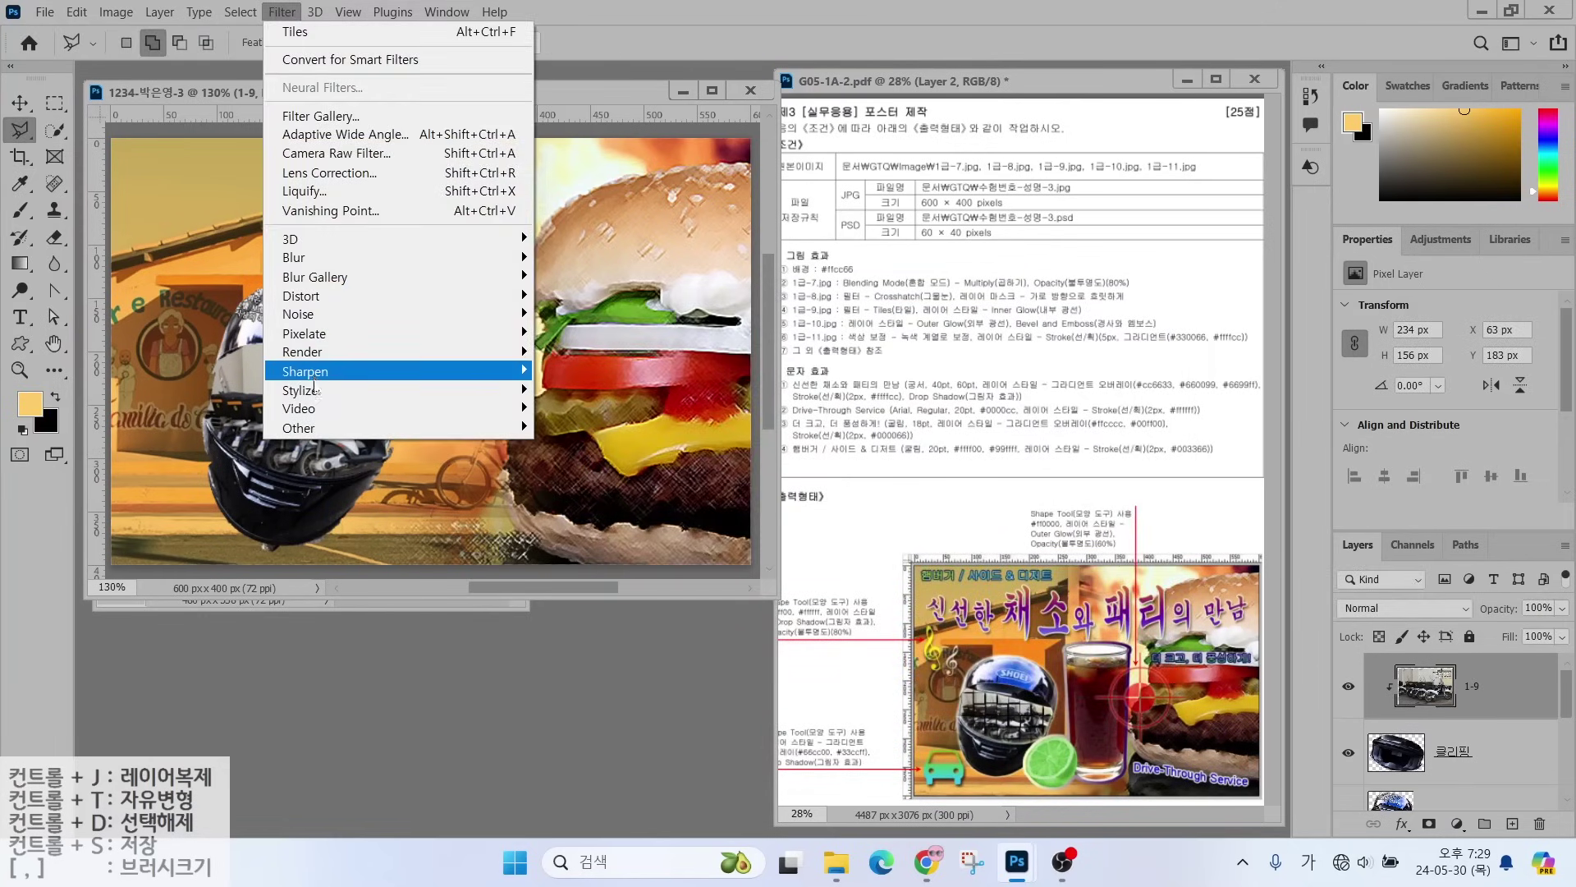
mouse_move(319, 390)
click(565, 502)
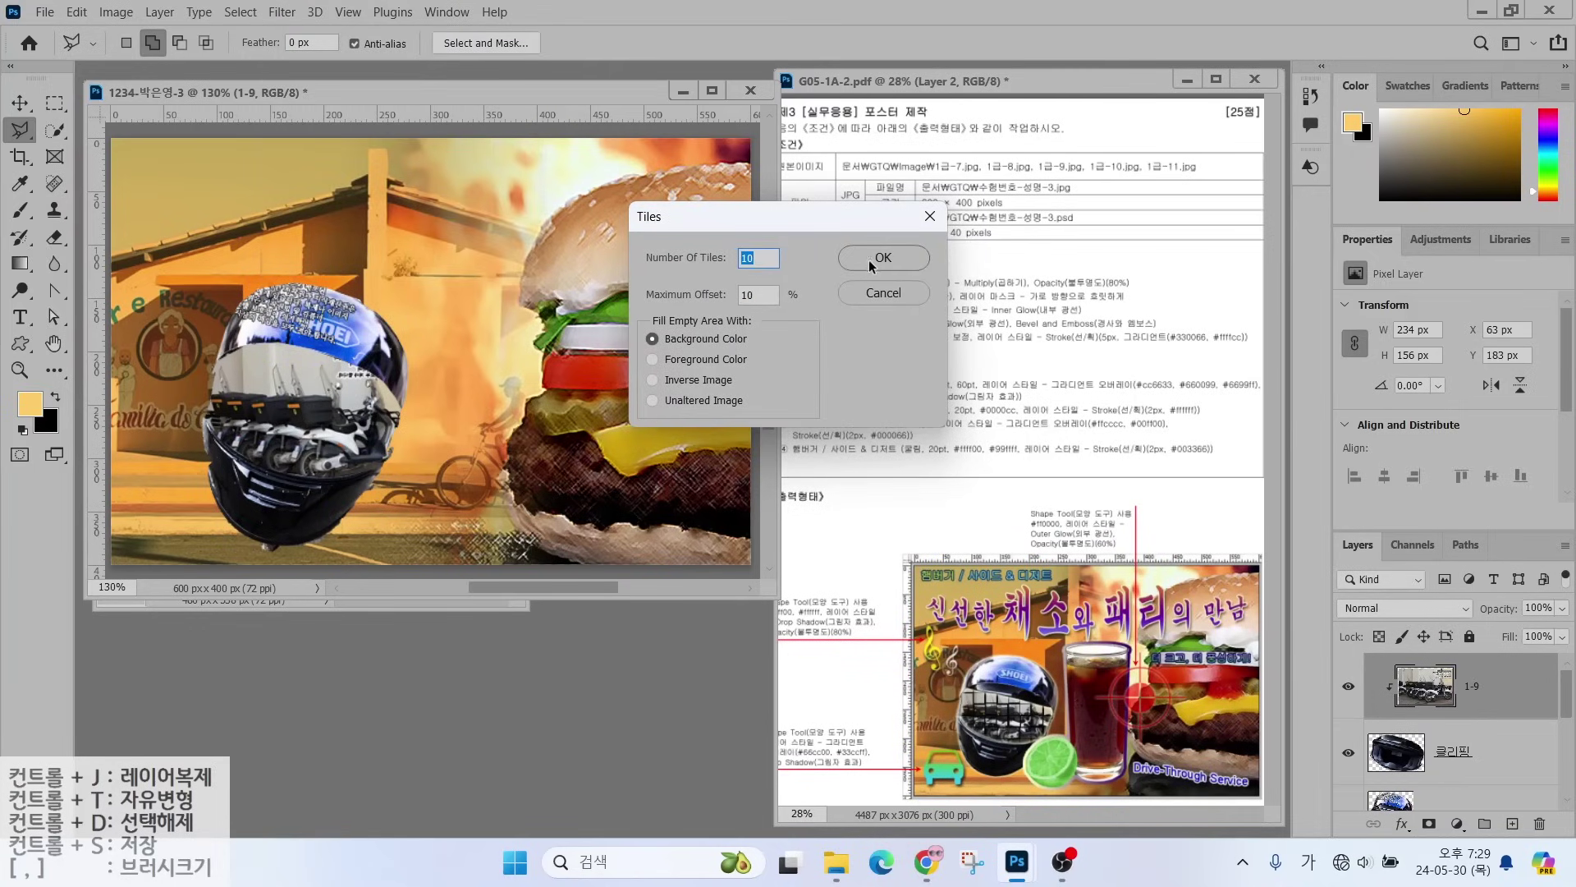
click(871, 261)
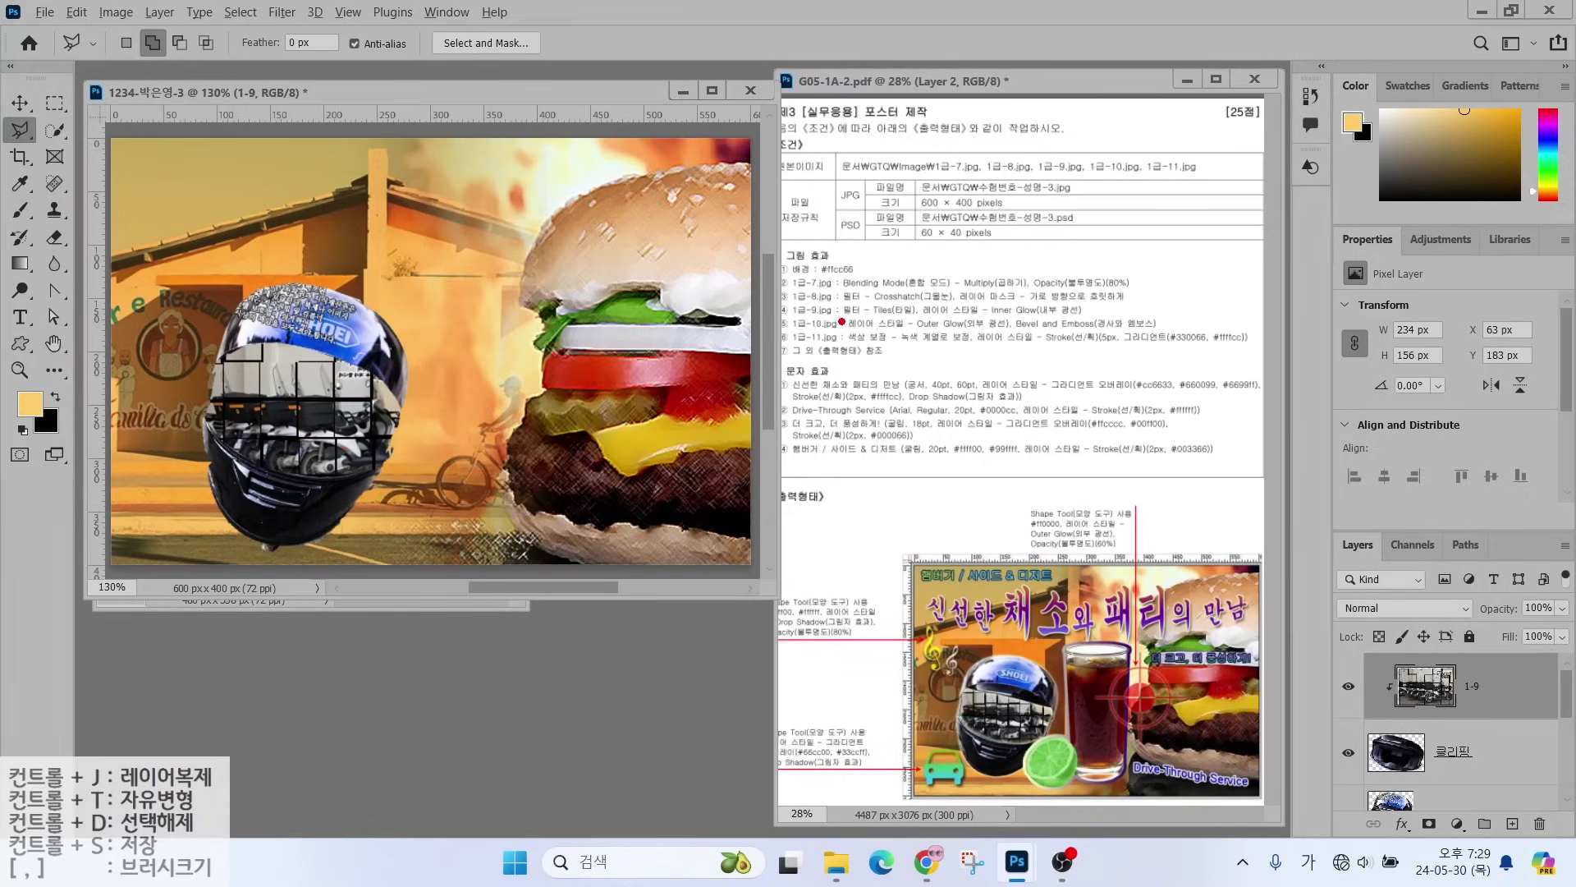
drag(841, 322, 1116, 319)
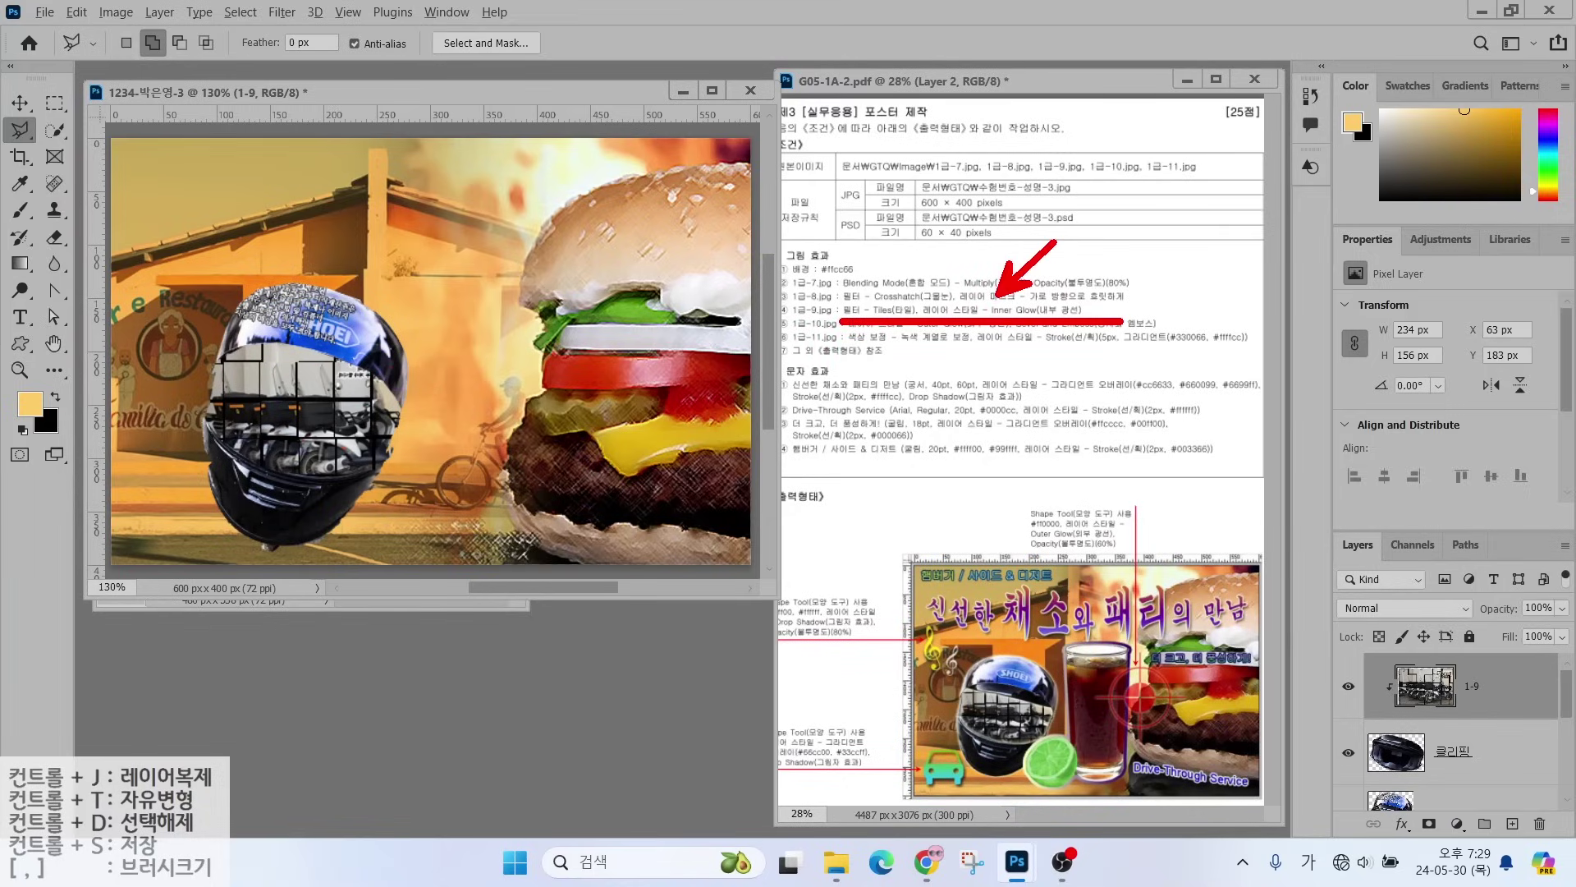
mouse_move(1513, 695)
mouse_down()
mouse_move(1433, 708)
mouse_move(1428, 656)
mouse_move(1510, 704)
mouse_up()
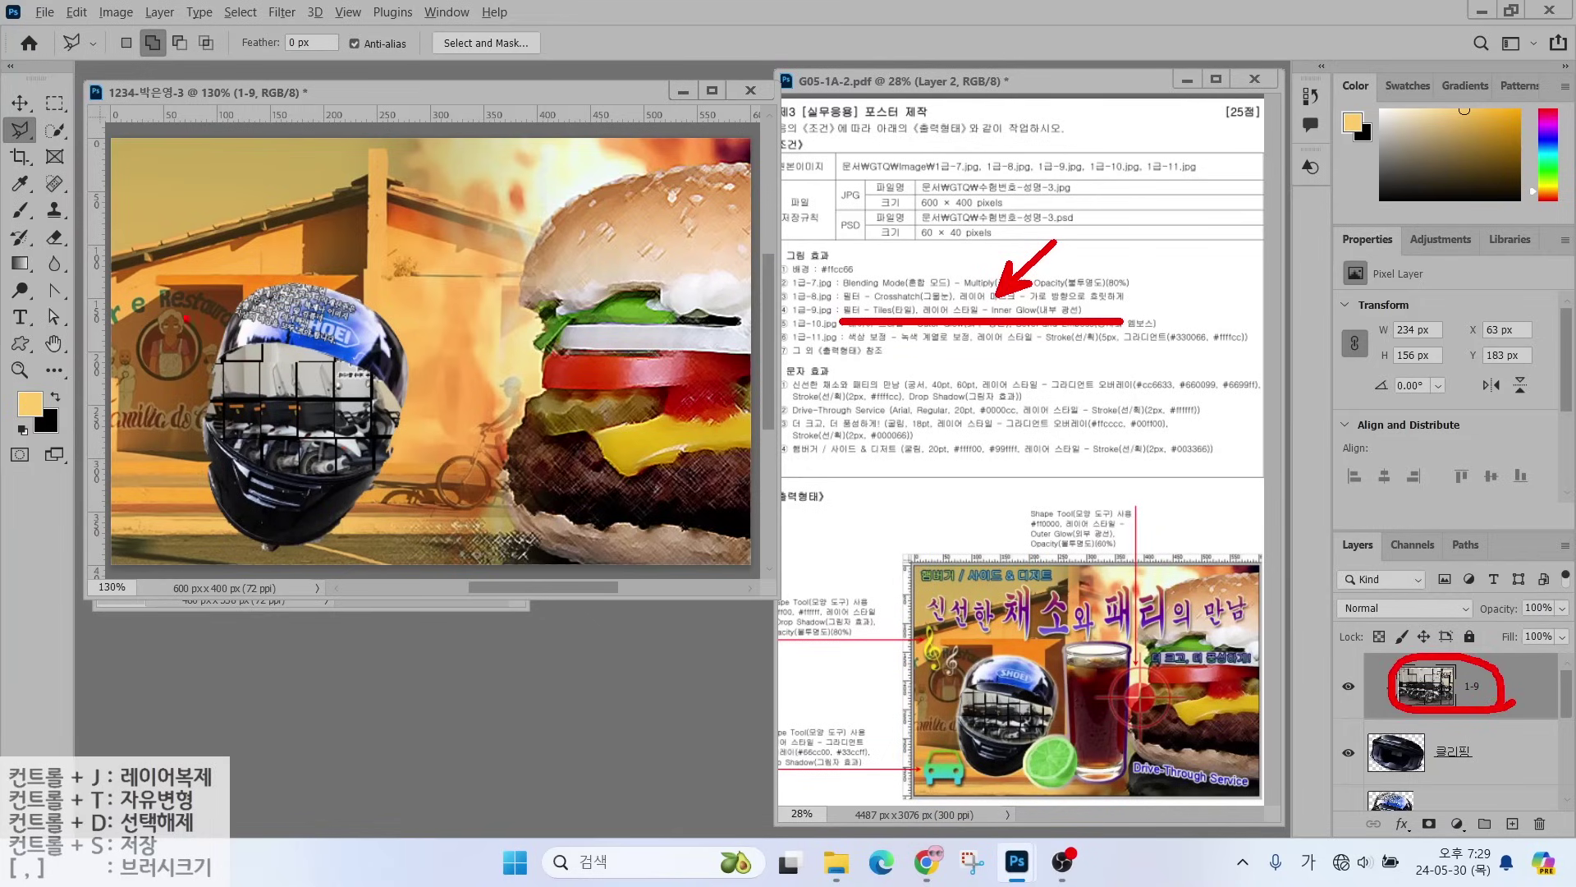
mouse_move(151, 297)
mouse_down()
mouse_move(414, 473)
mouse_move(493, 501)
mouse_up()
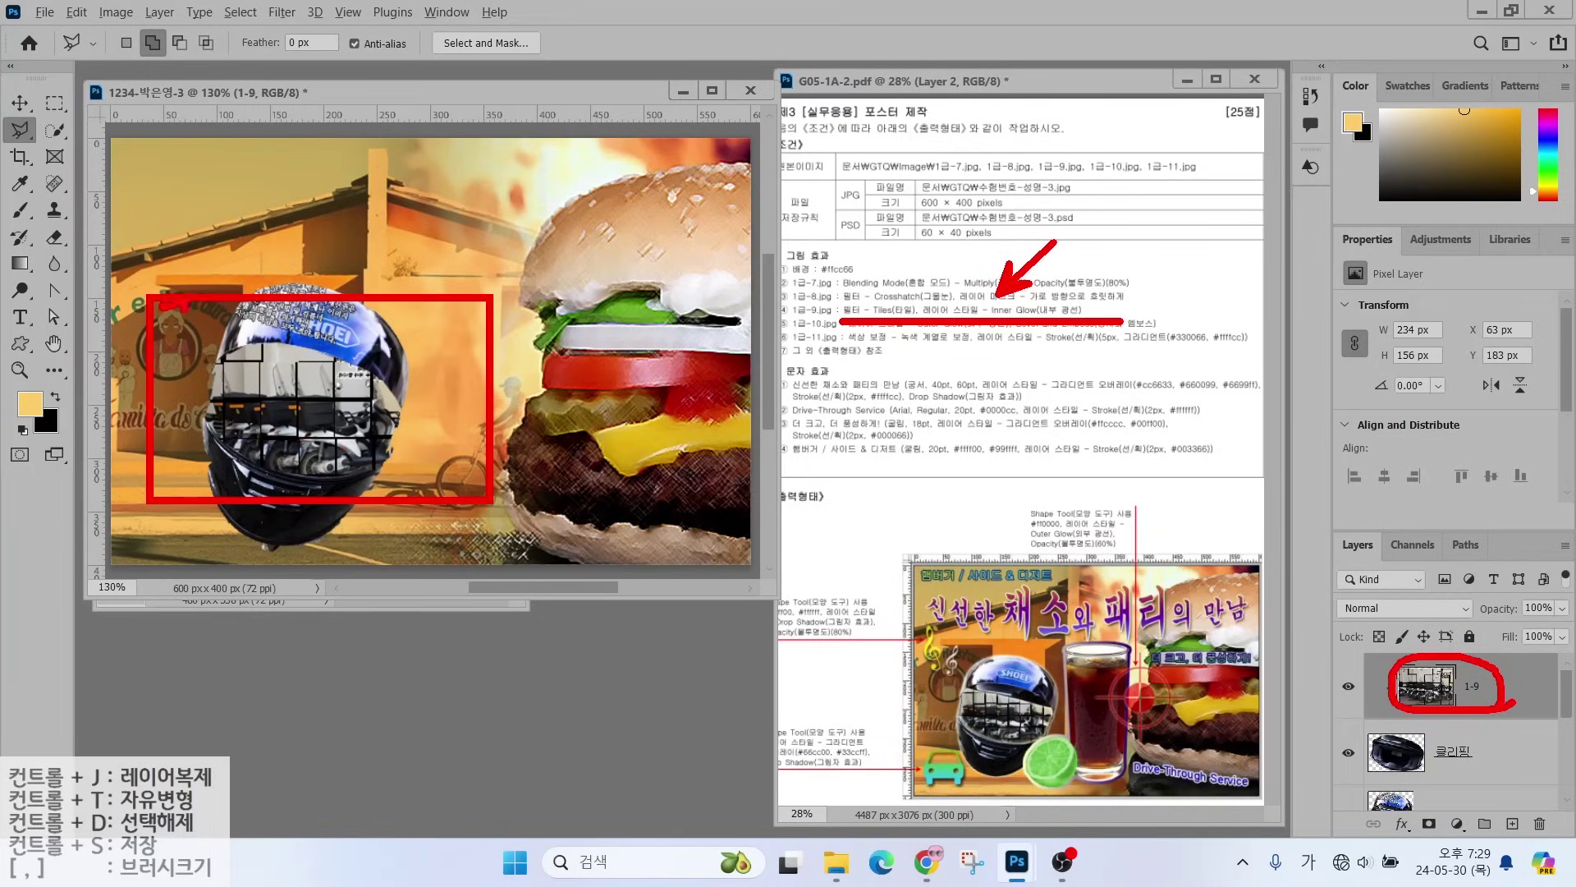
drag(336, 300, 491, 288)
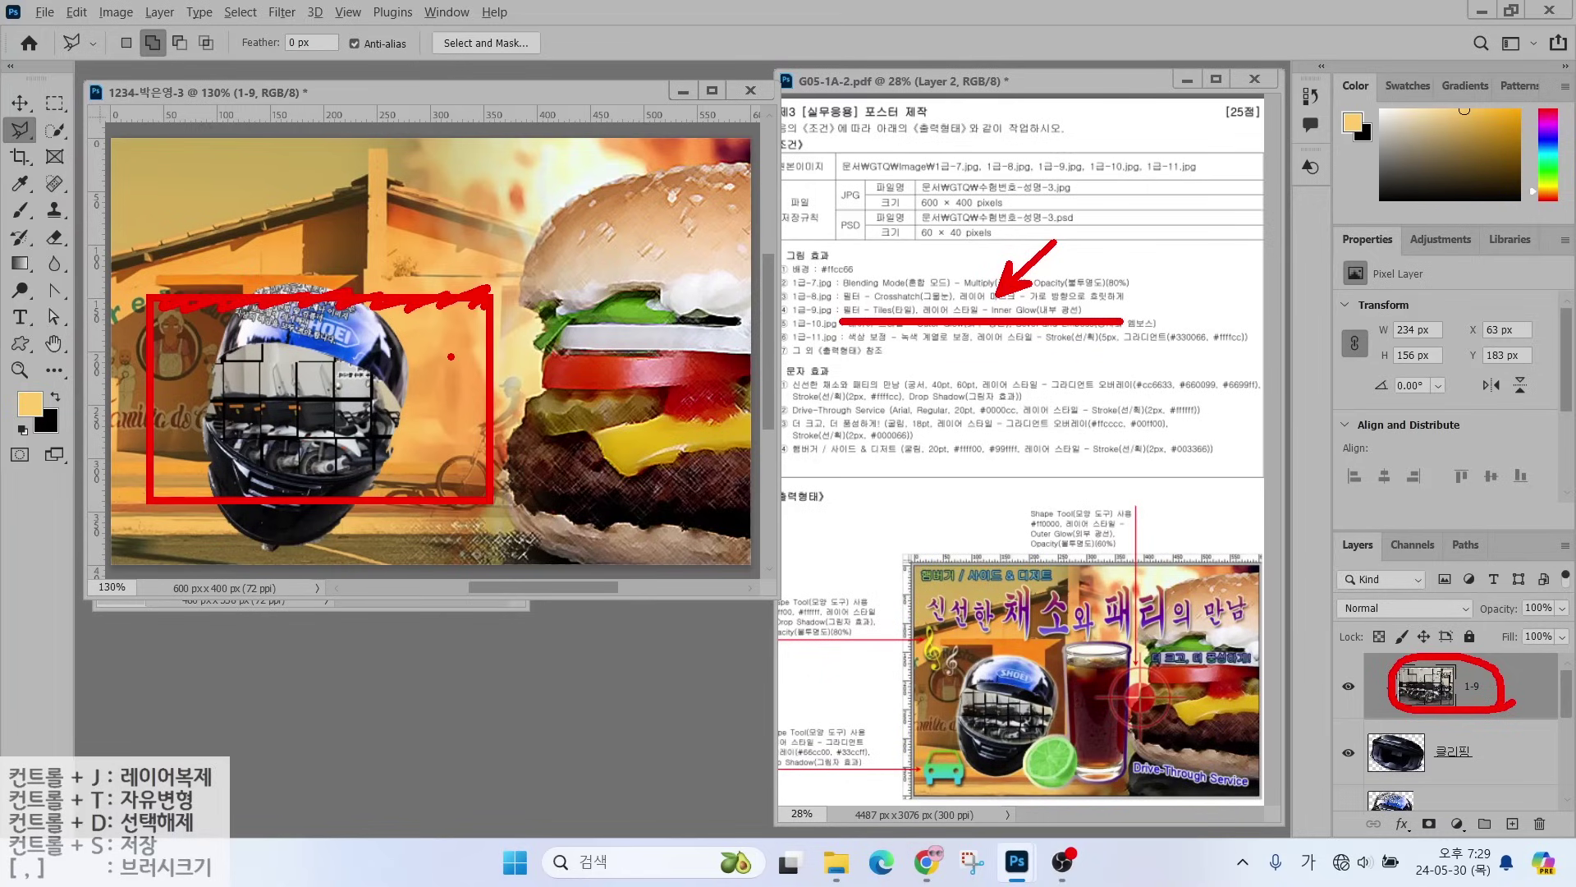
mouse_move(197, 355)
mouse_down()
mouse_move(287, 345)
mouse_move(380, 393)
mouse_up()
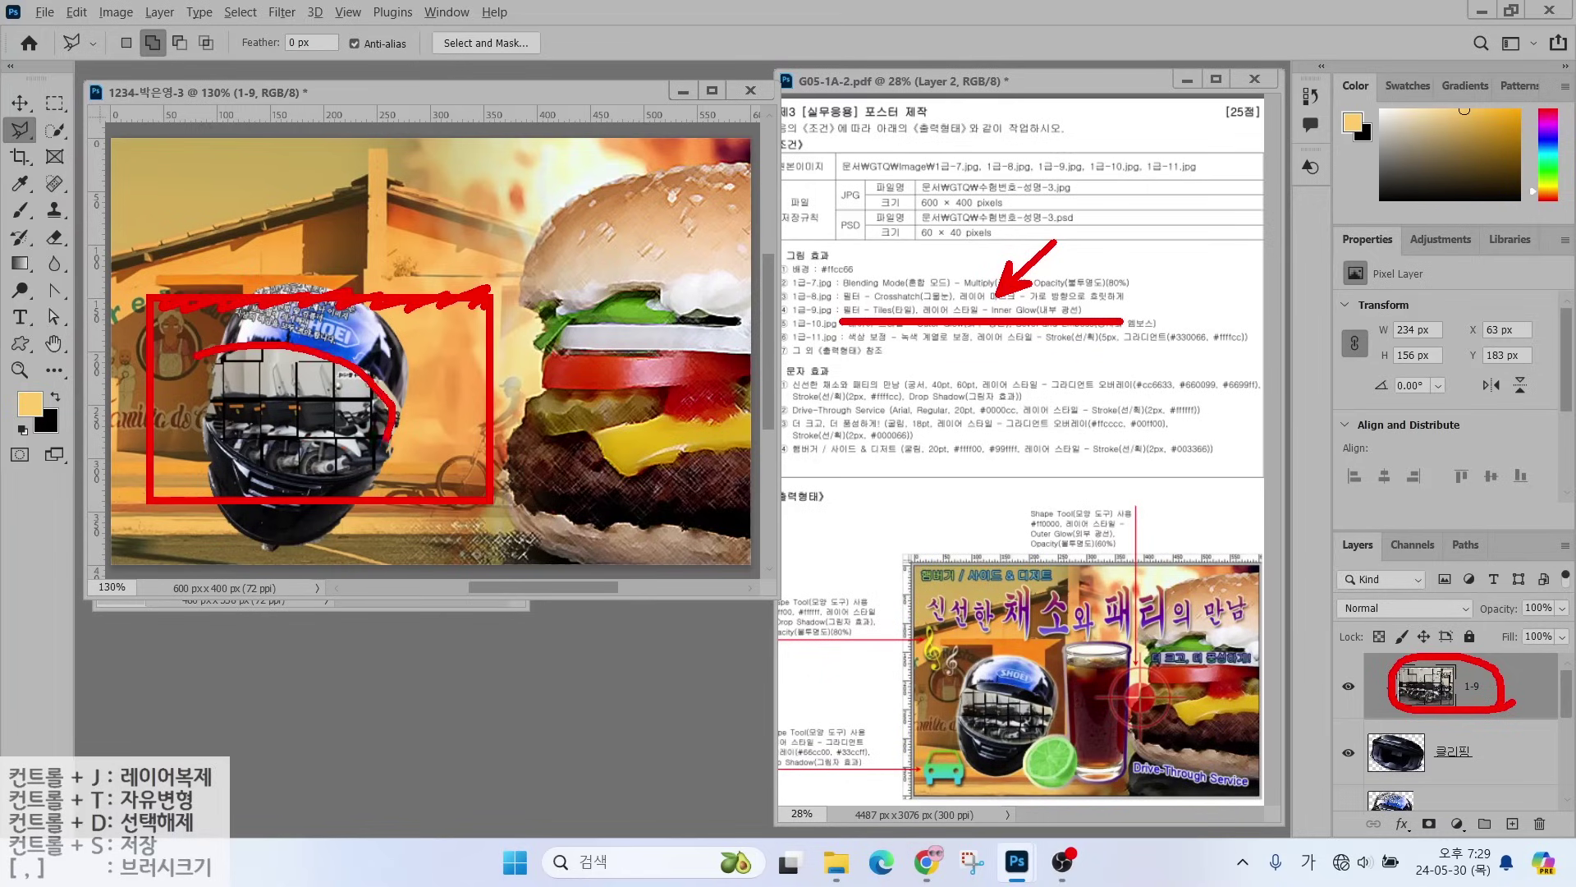
key(Escape)
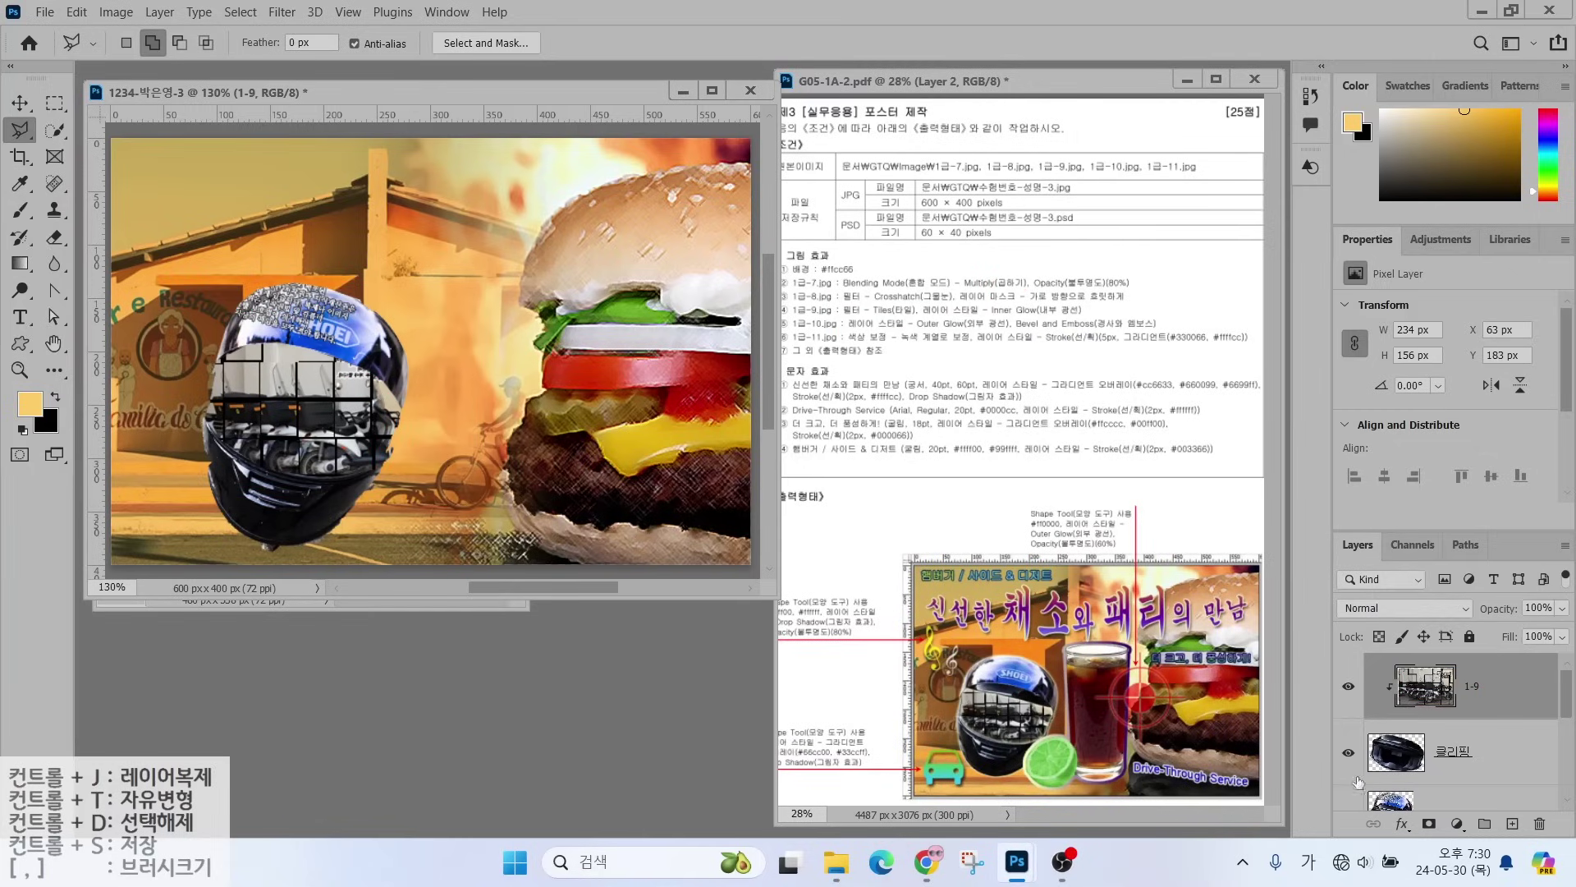
- Add an Inner Glow (Screen, 59%, white, 8 px) to the 클리핑 visor layer
click(1495, 755)
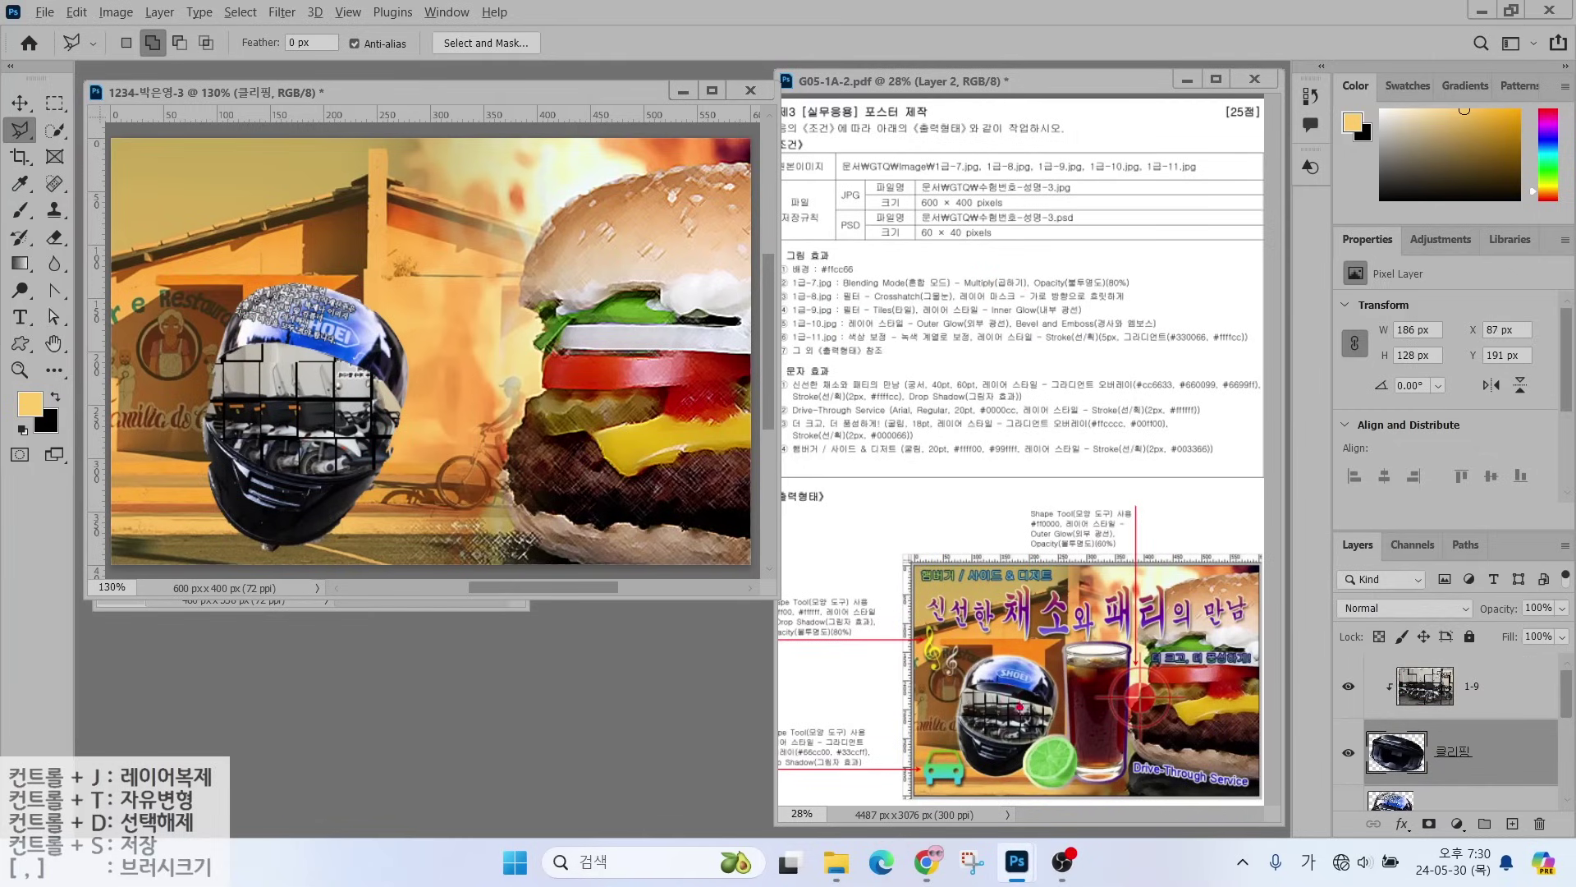
drag(1009, 699, 1082, 652)
click(1497, 753)
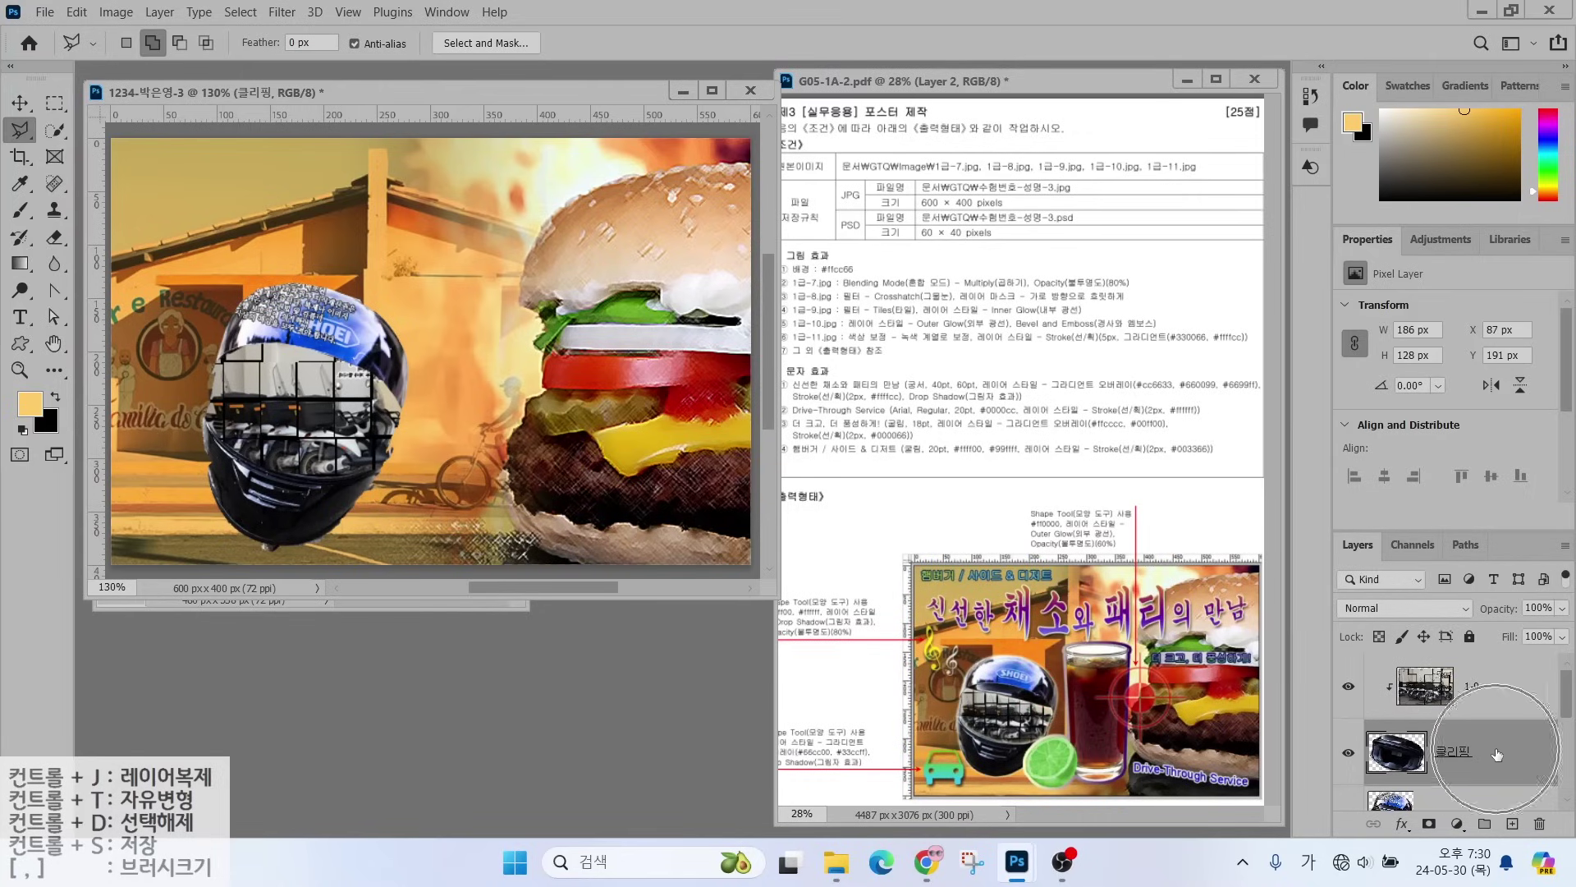
click(1402, 824)
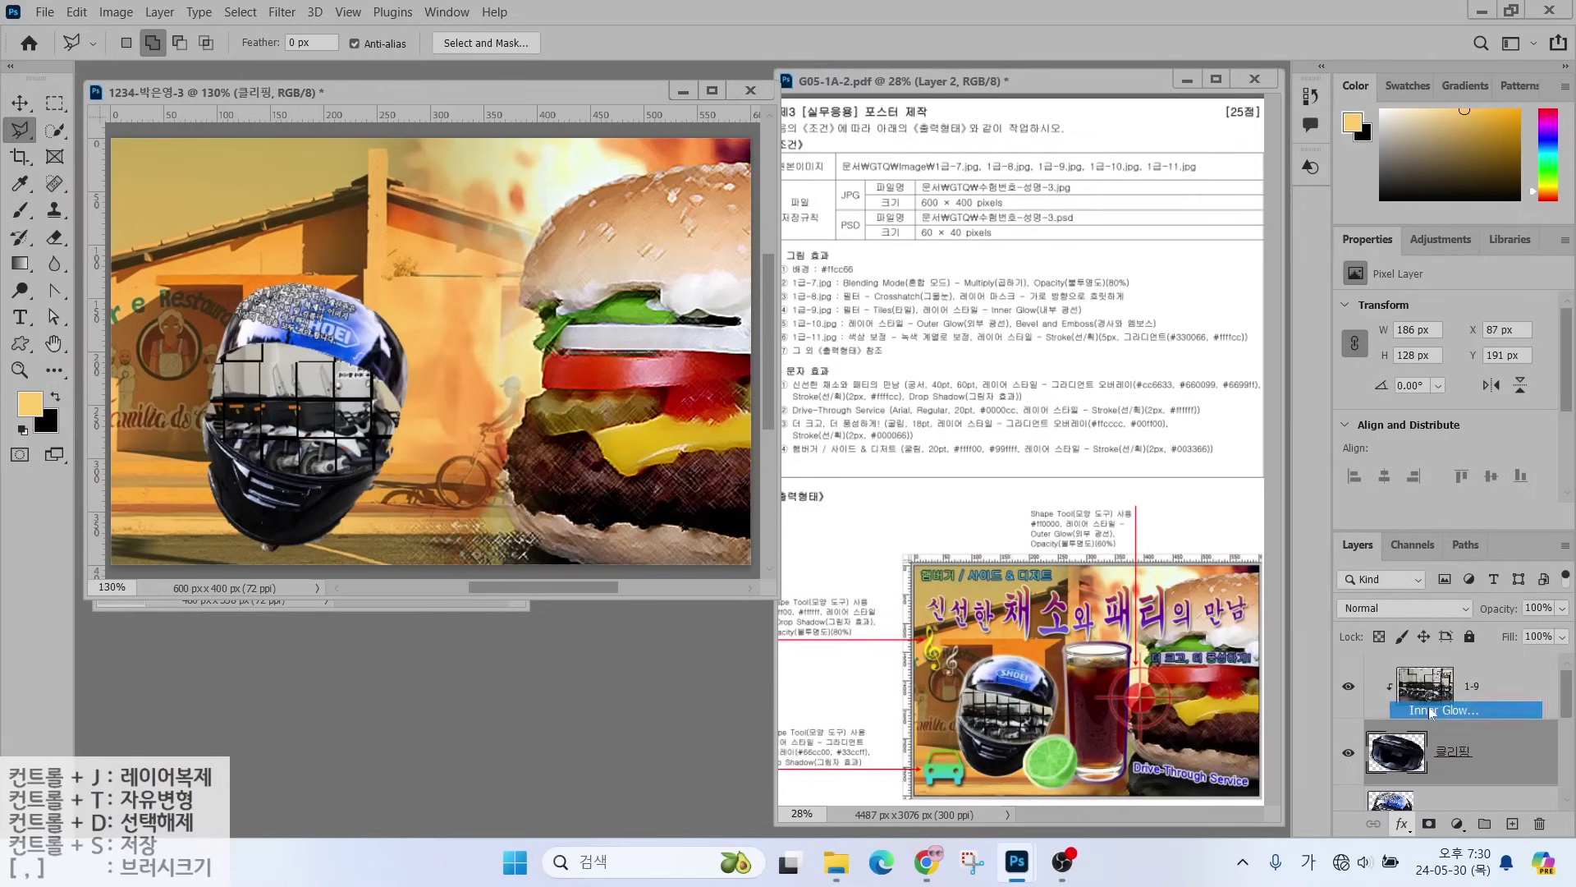
click(1429, 707)
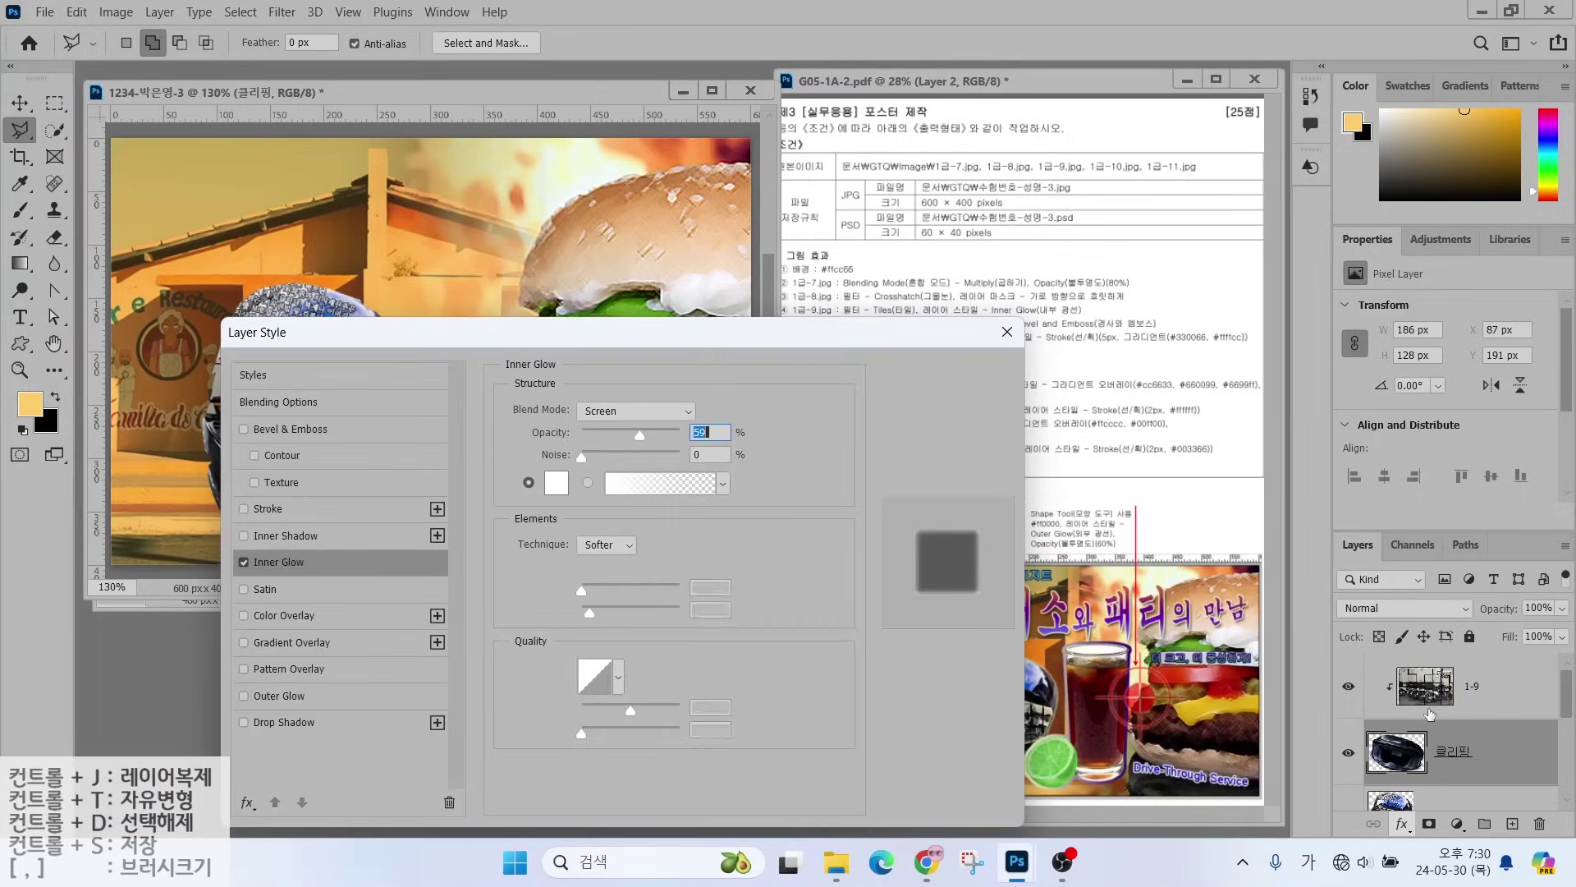
- Compare the visor with and without the Inner Glow, then keep it enabled and confirm
drag(519, 339, 841, 253)
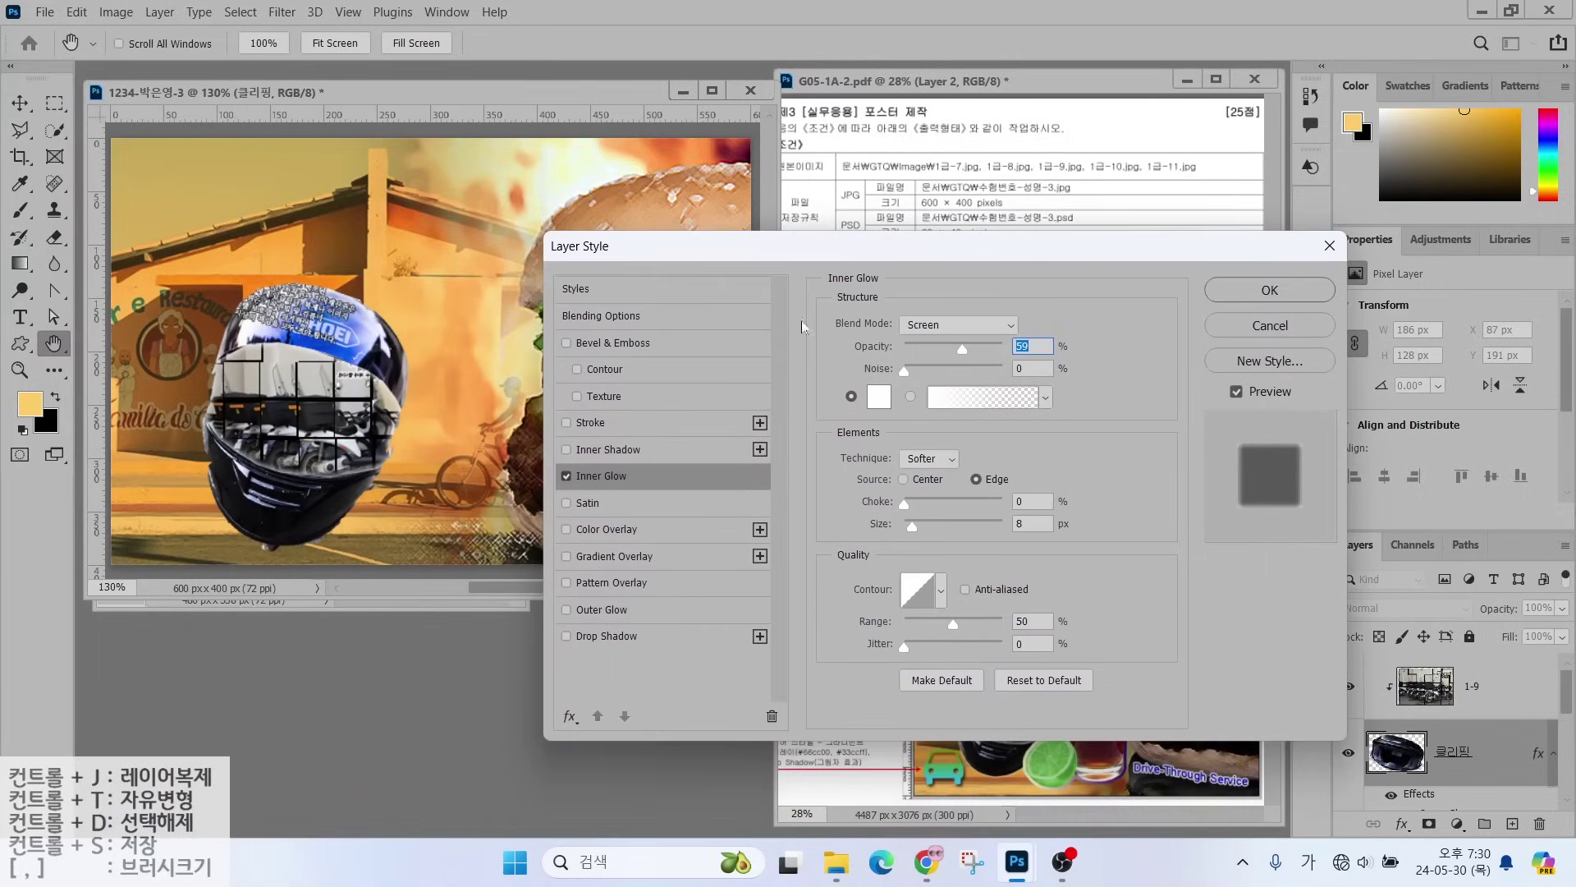
click(566, 479)
click(566, 479)
click(565, 479)
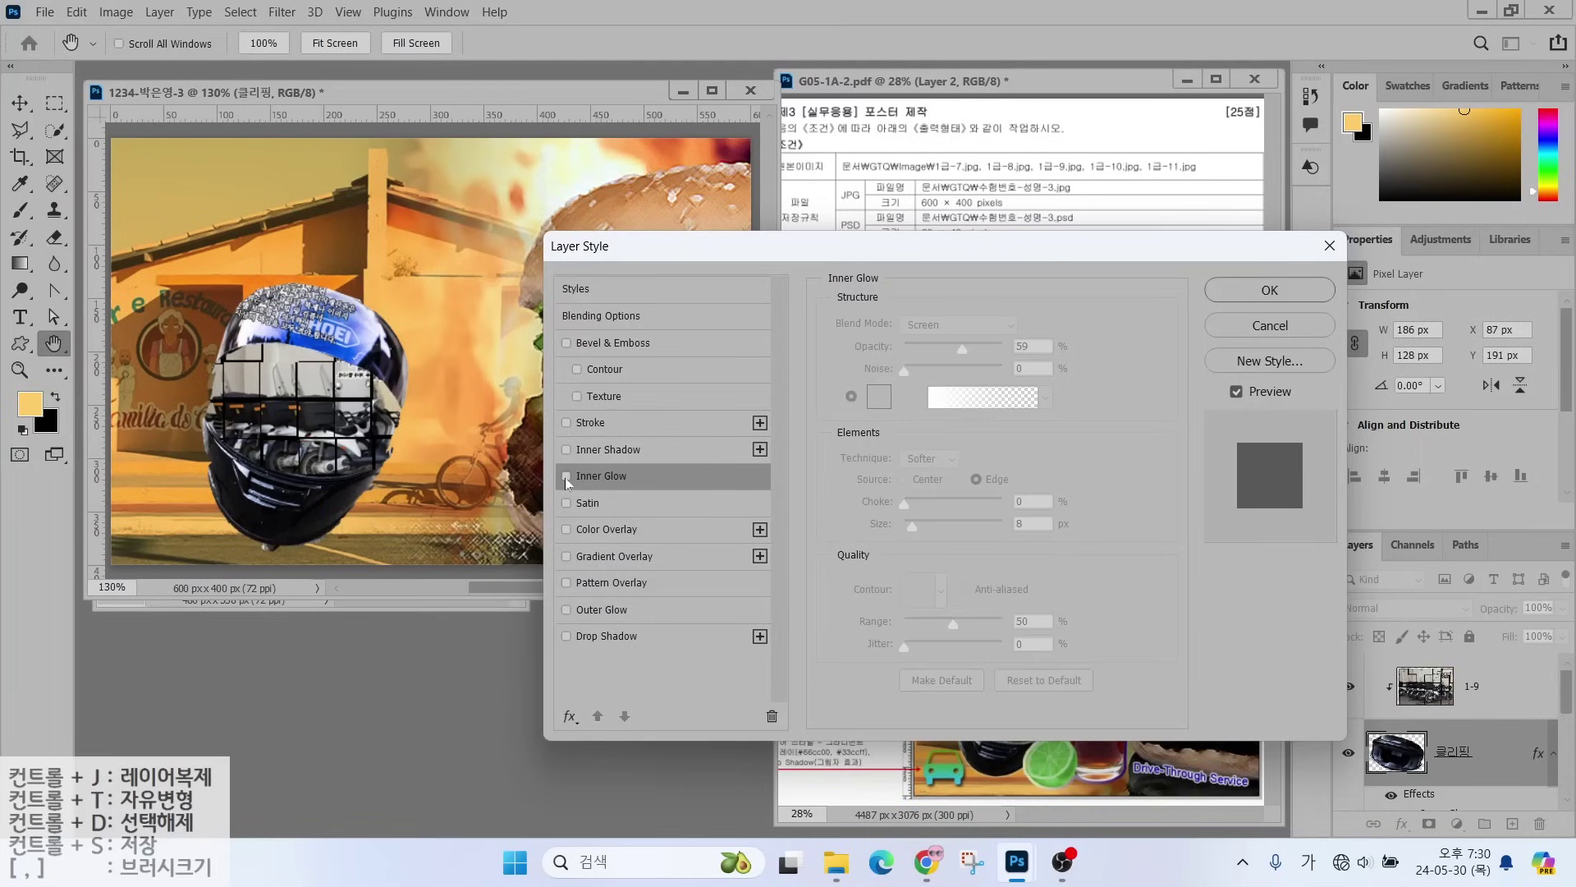
click(566, 479)
click(566, 479)
click(566, 478)
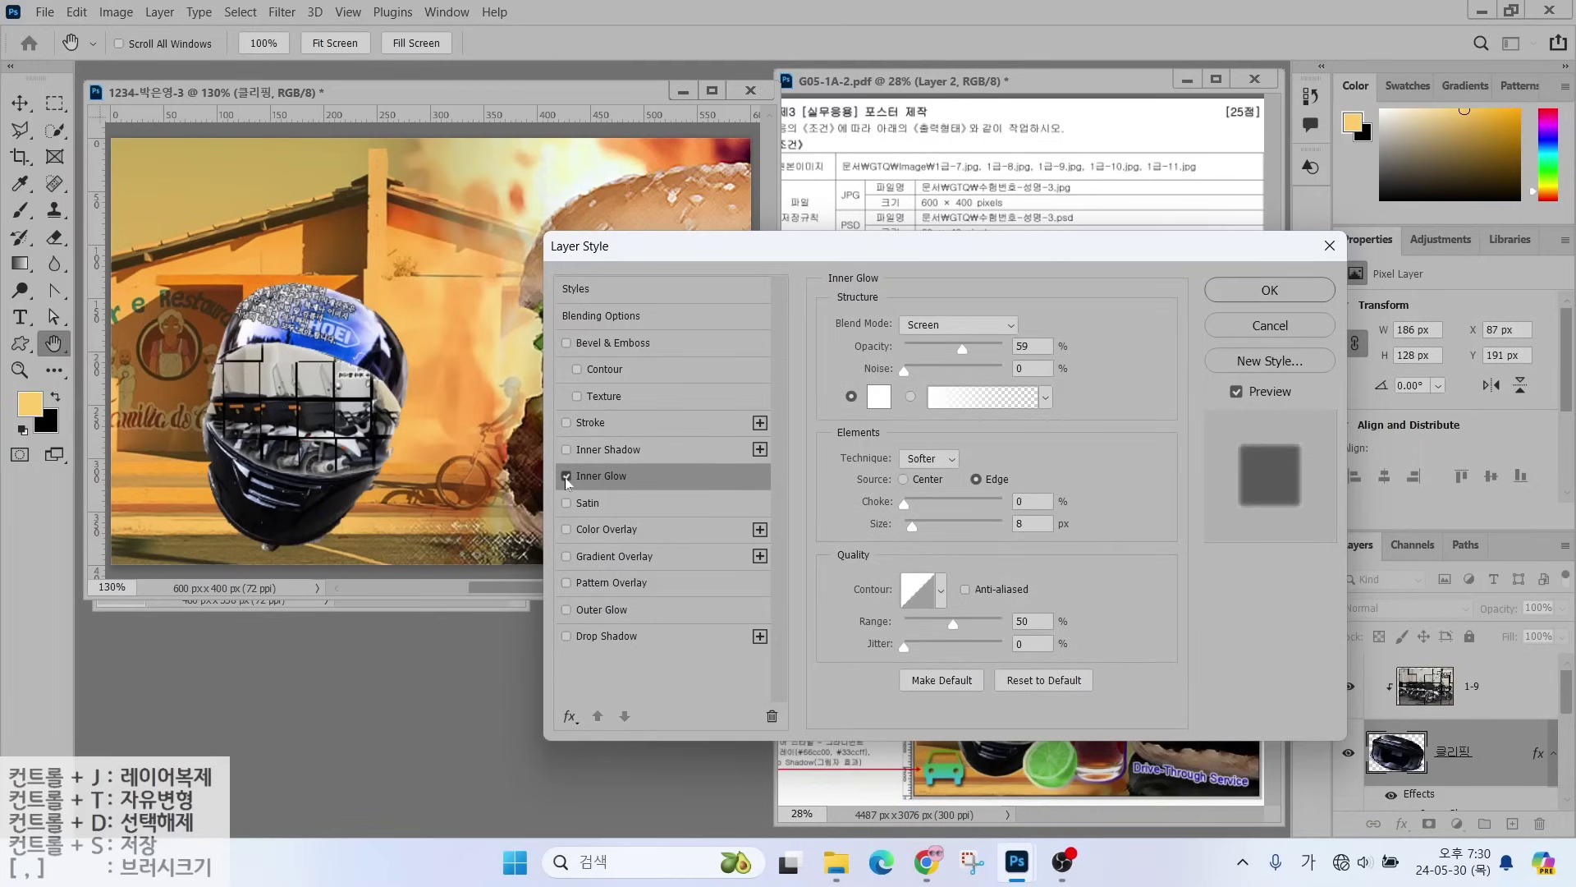
click(1268, 290)
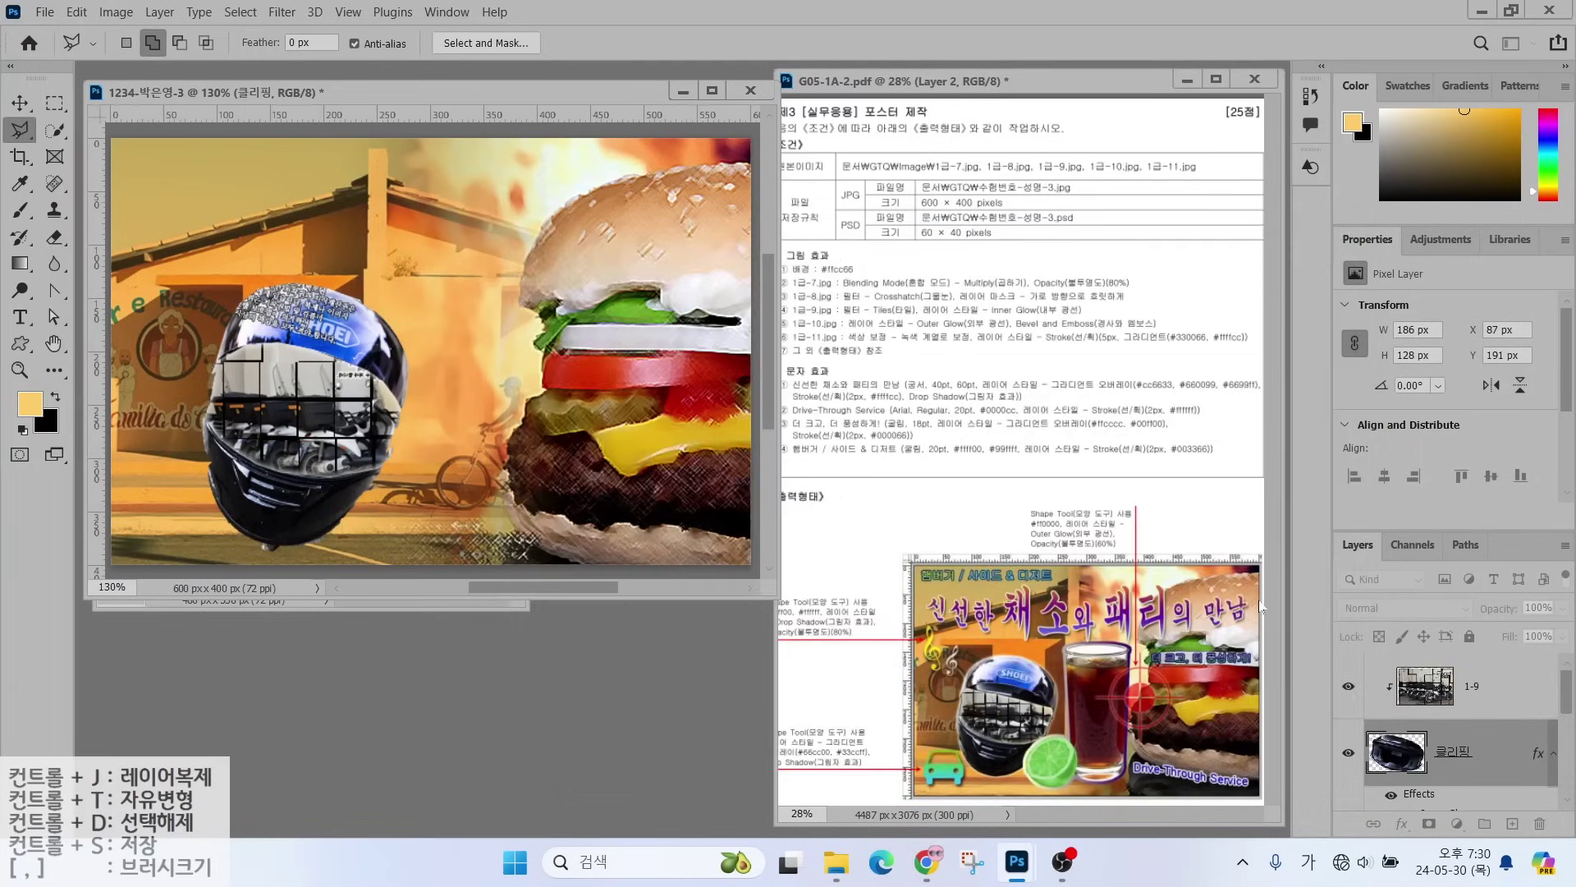
drag(829, 316, 897, 265)
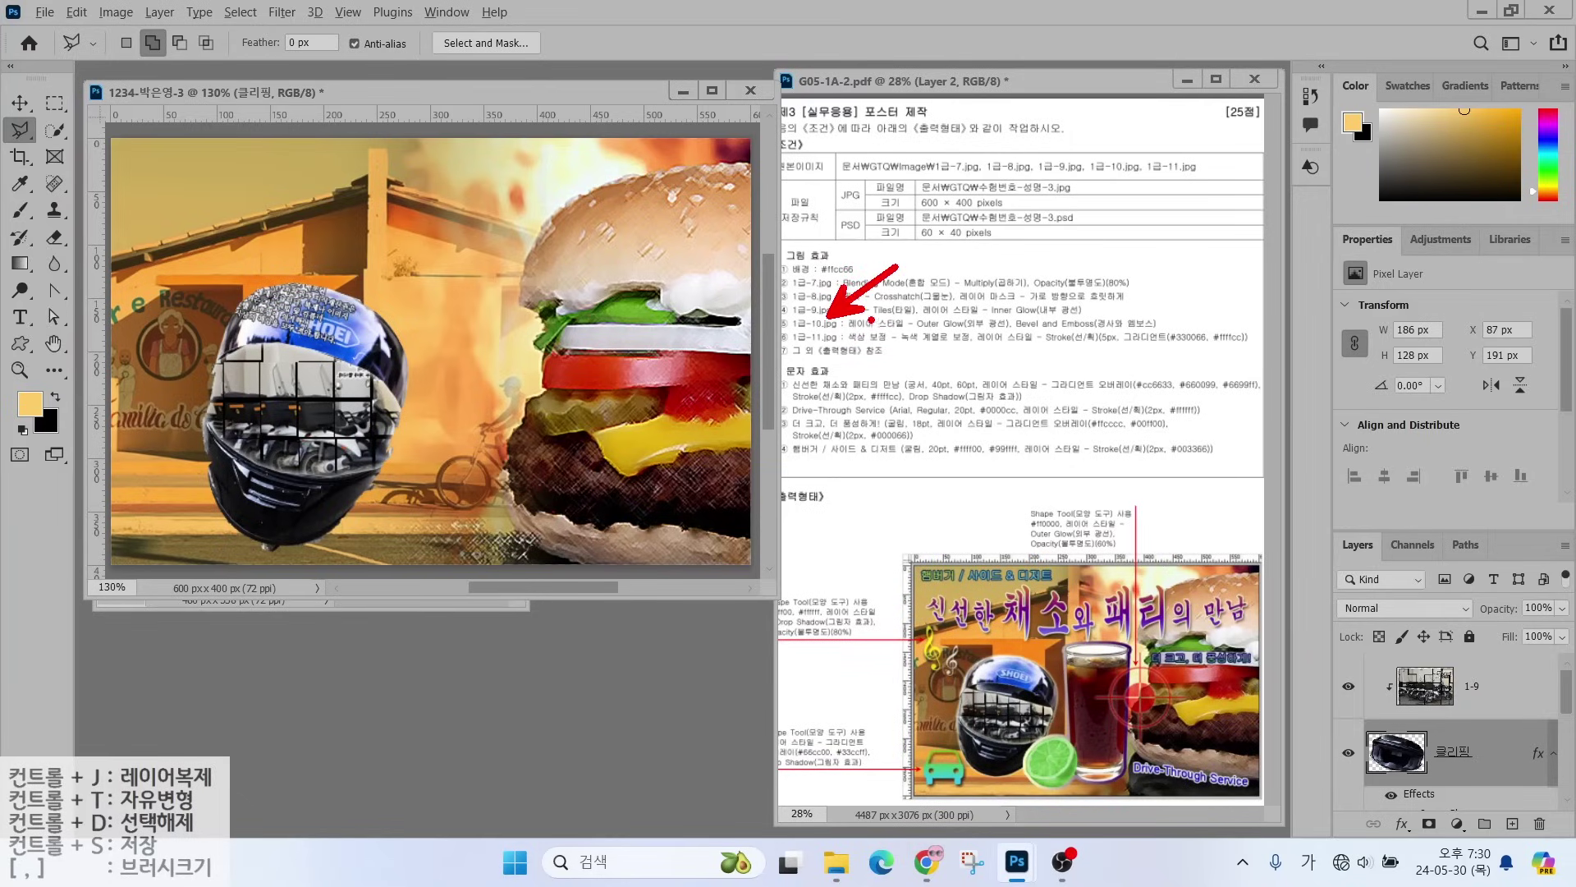
drag(867, 333, 1143, 337)
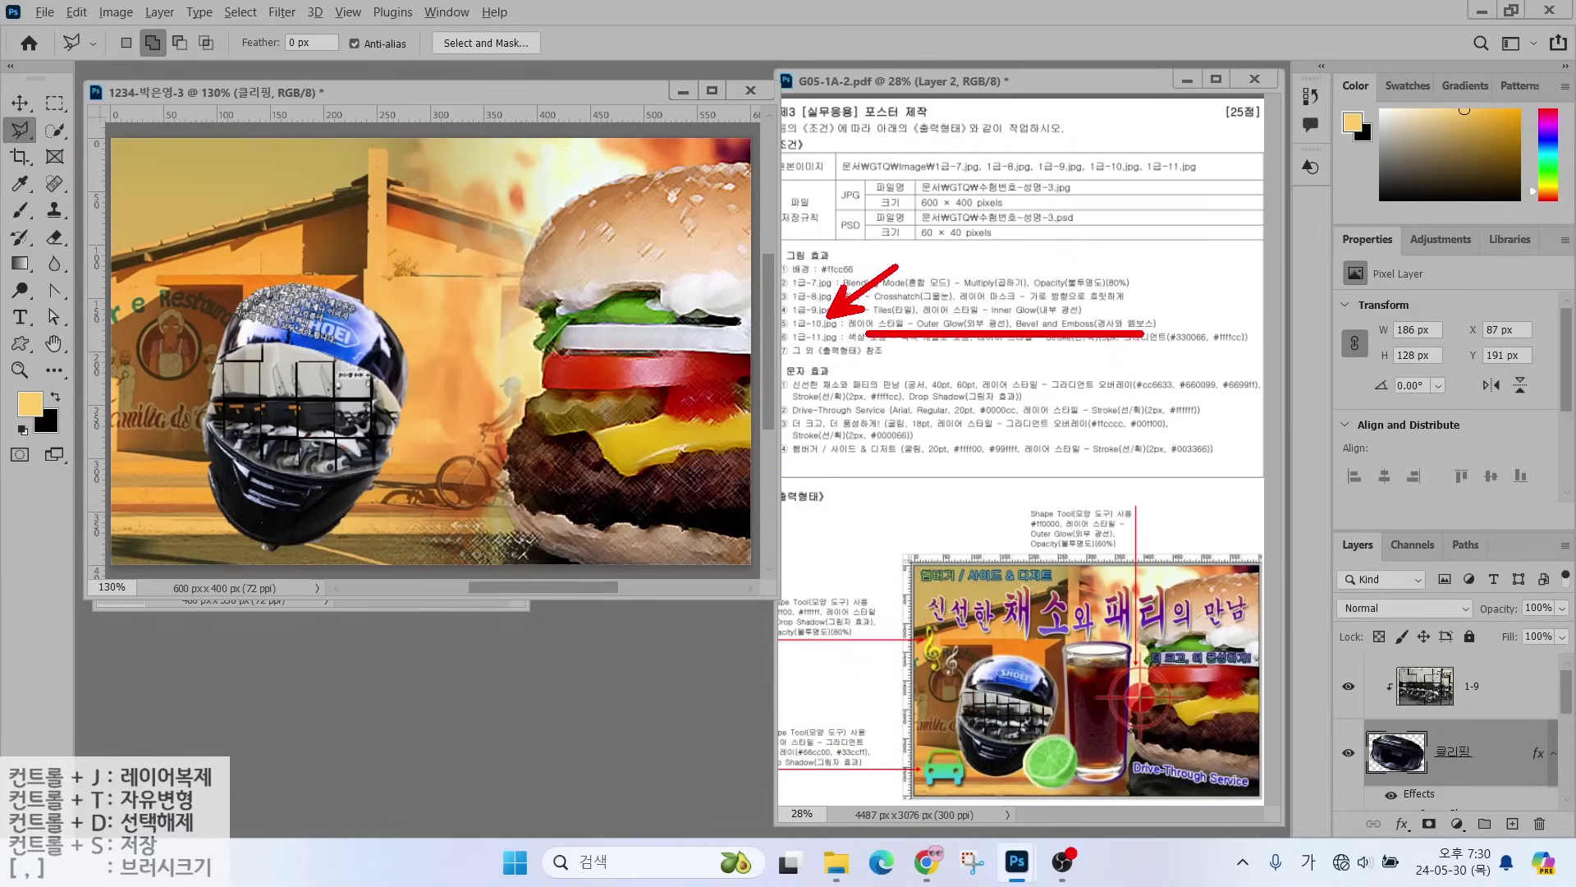
key(Escape)
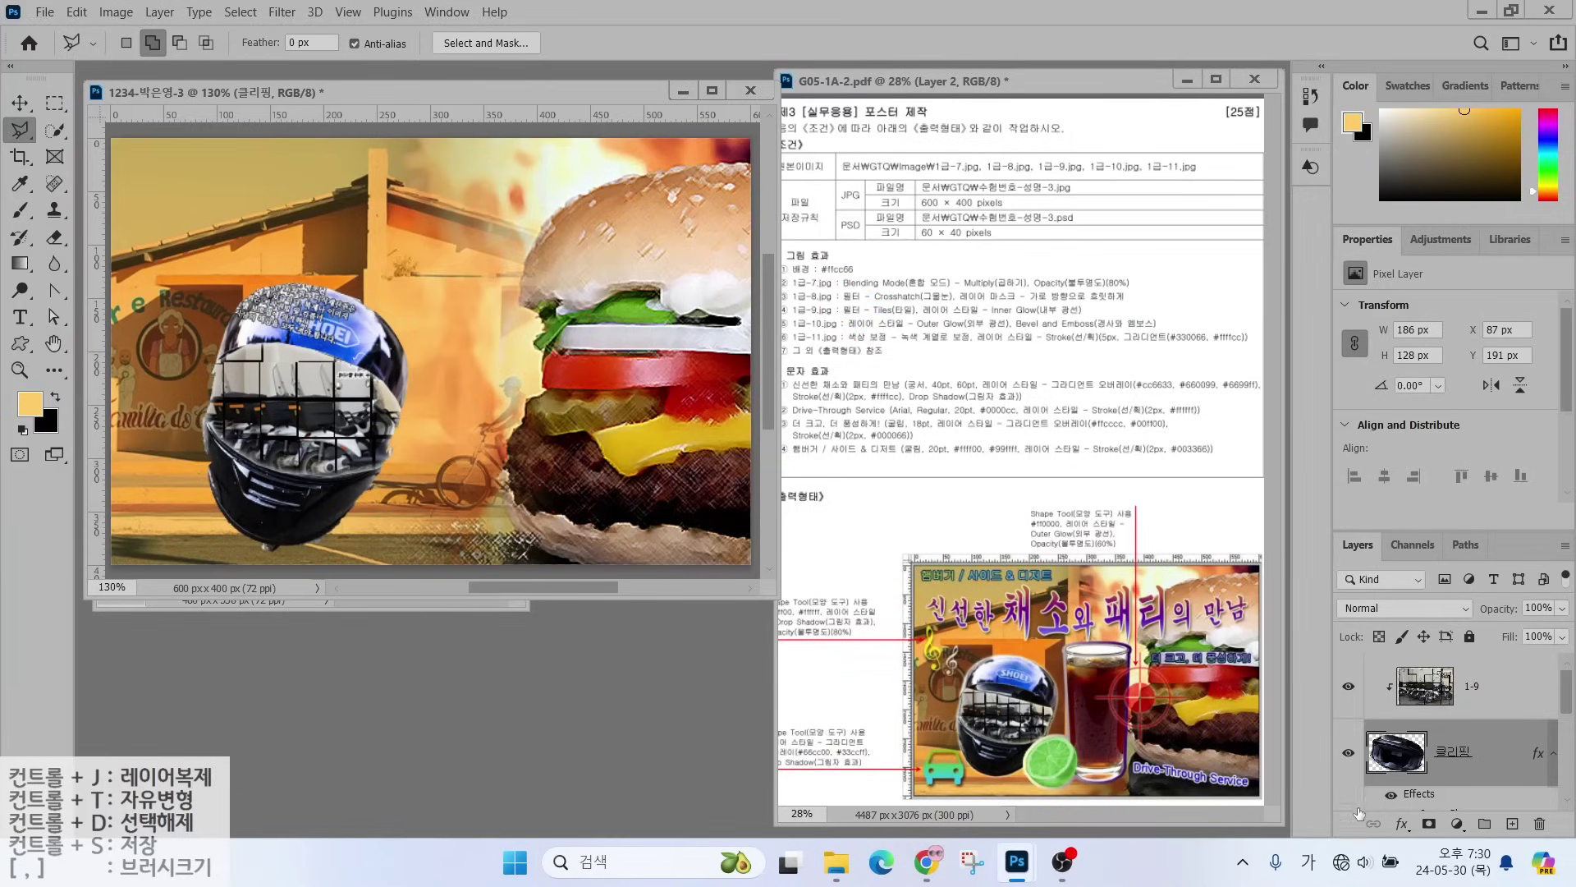
- Give layer 1-10 an Outer Glow (Screen, 8 px) plus Bevel & Emboss
scroll(1475, 751, down, 2)
click(1440, 786)
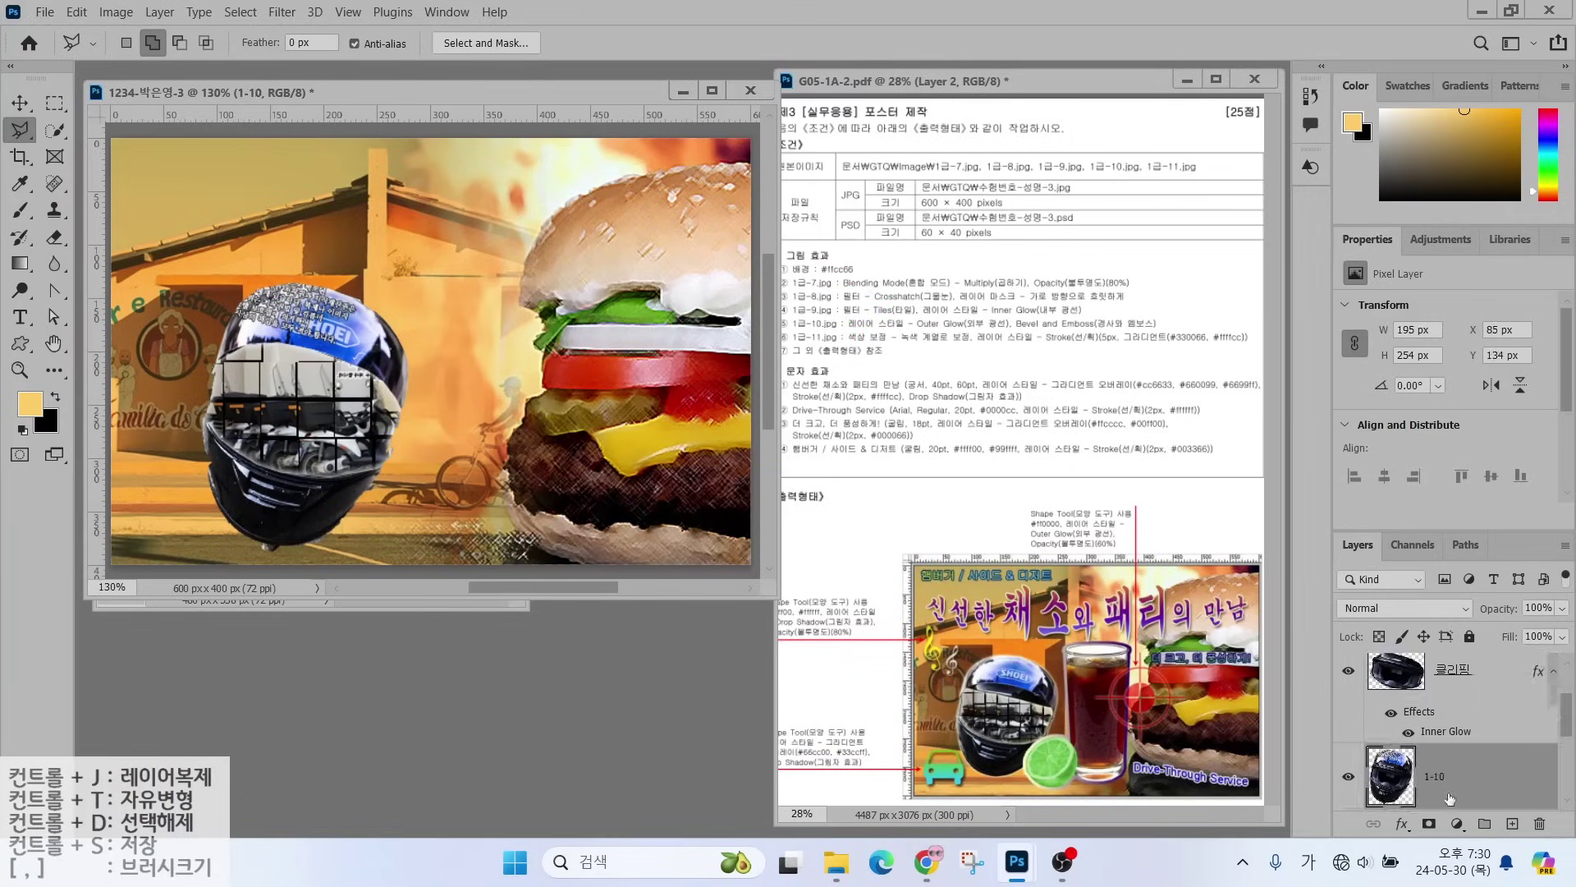
click(1402, 825)
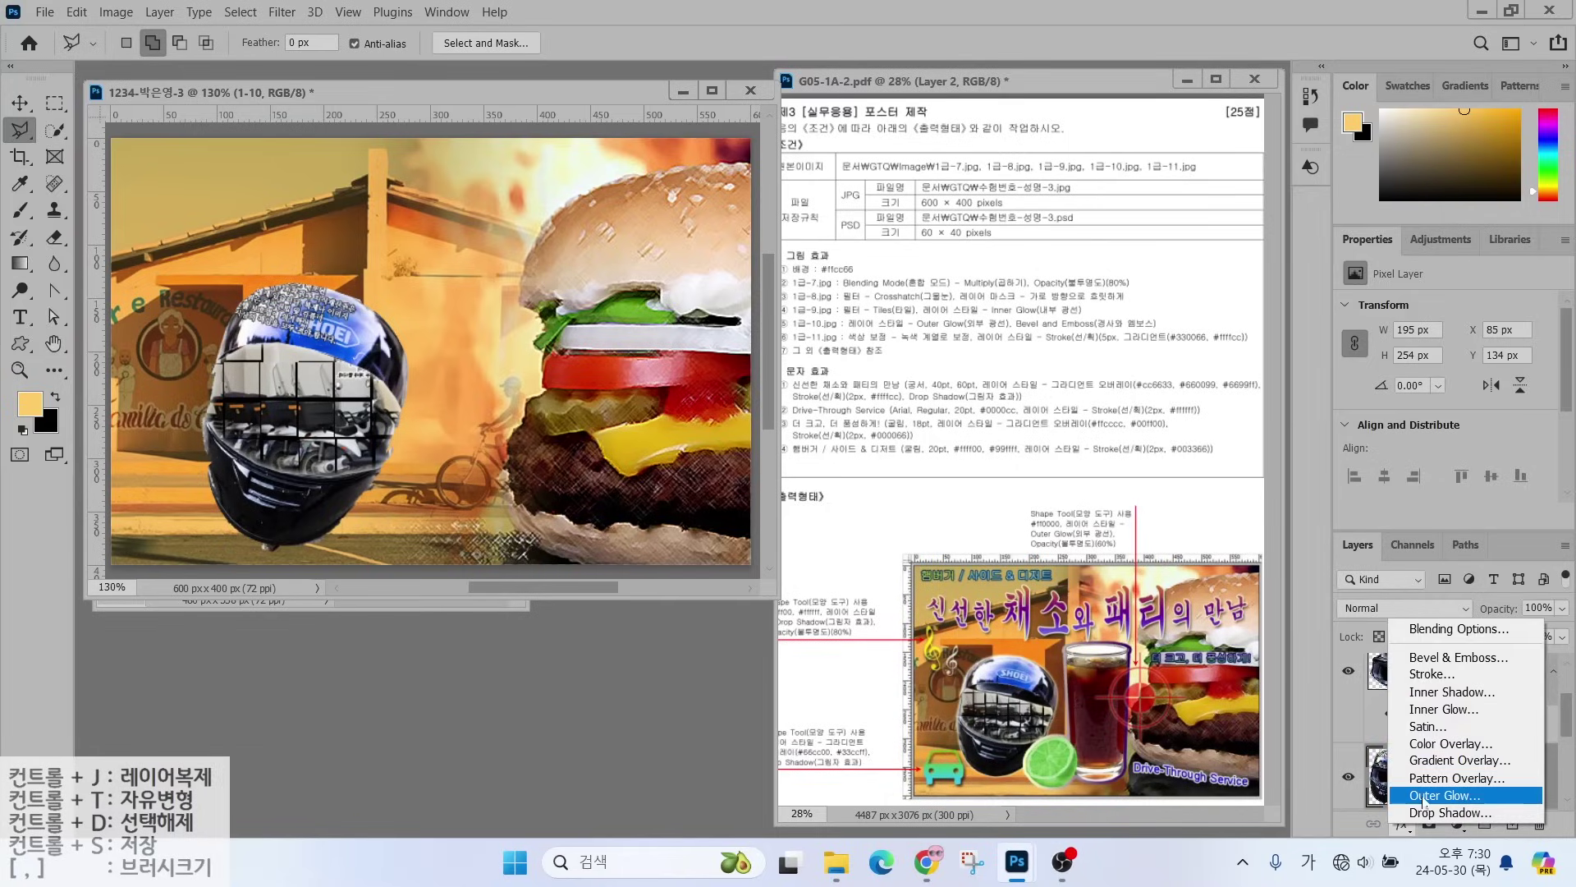
click(1423, 796)
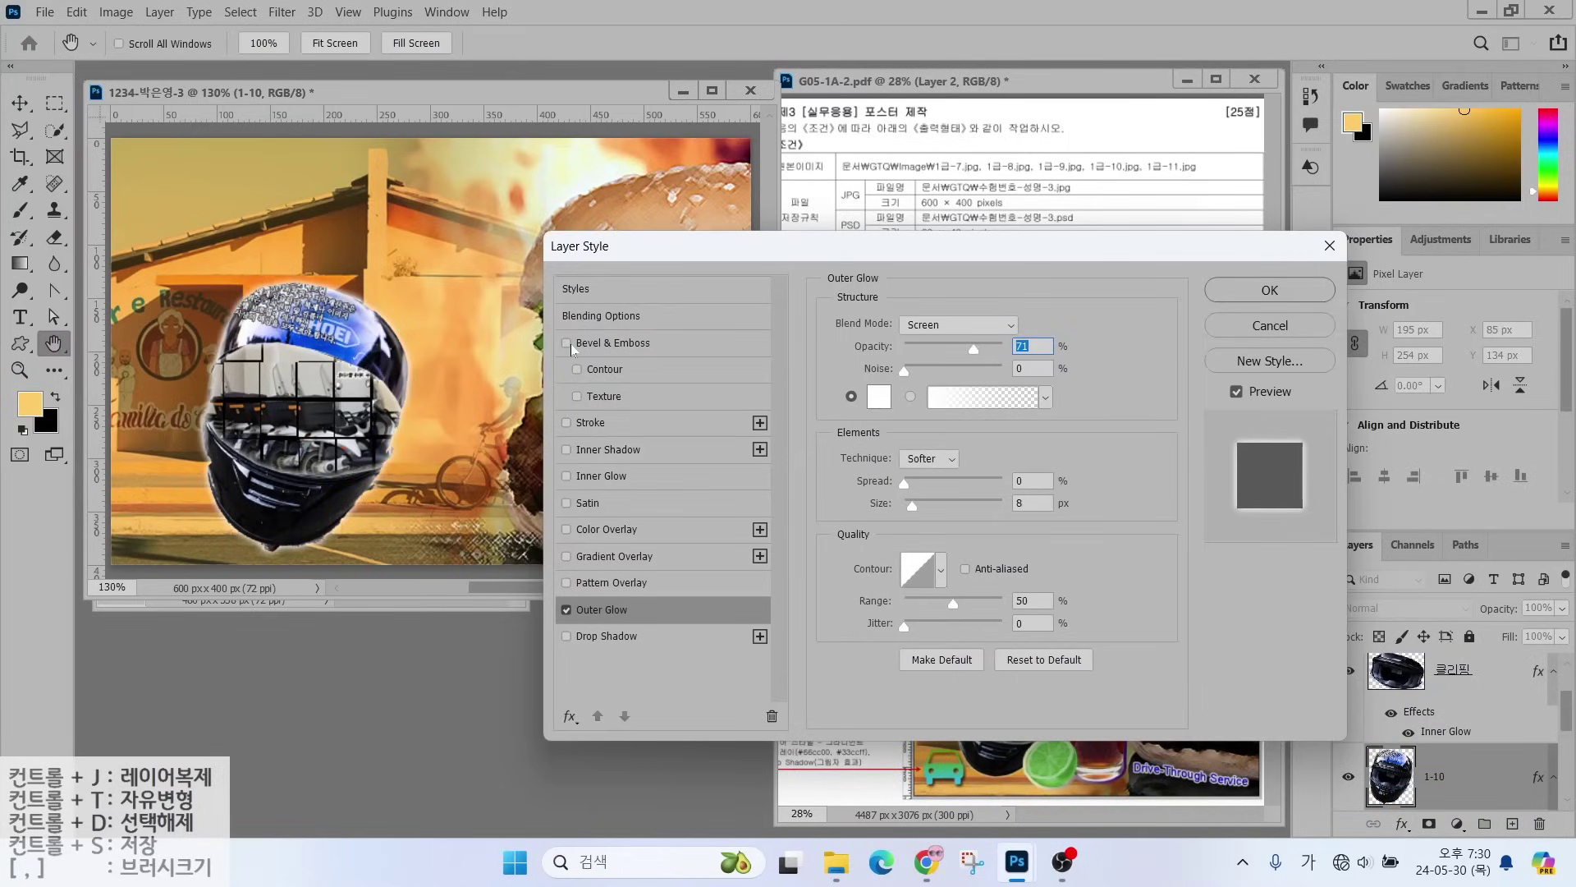
click(566, 343)
click(567, 344)
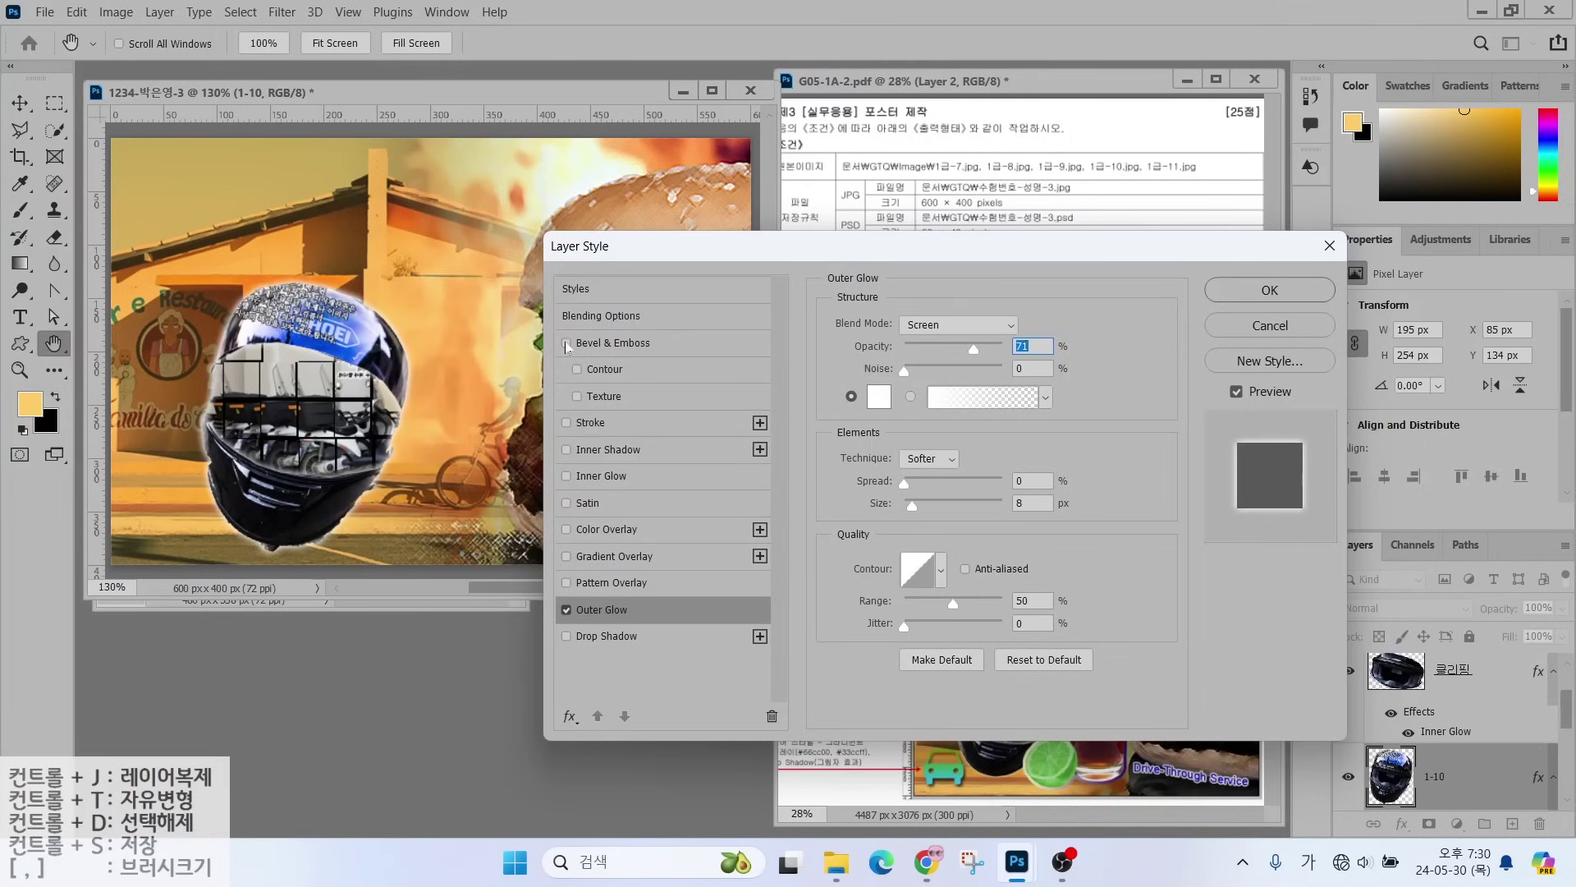
click(566, 344)
click(566, 344)
click(566, 344)
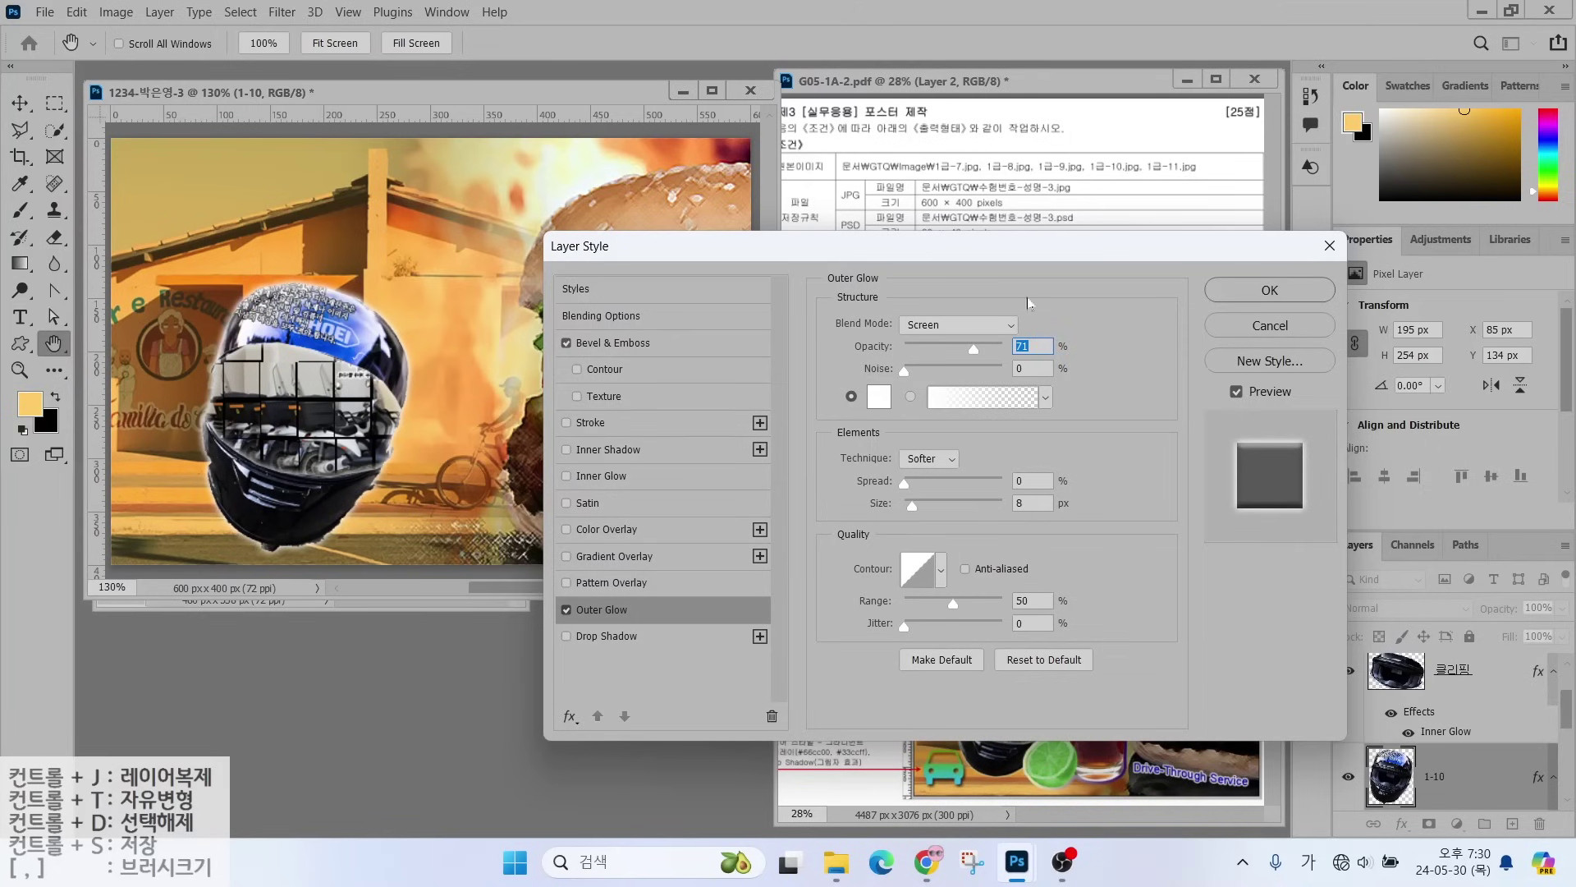
click(1268, 290)
key(l)
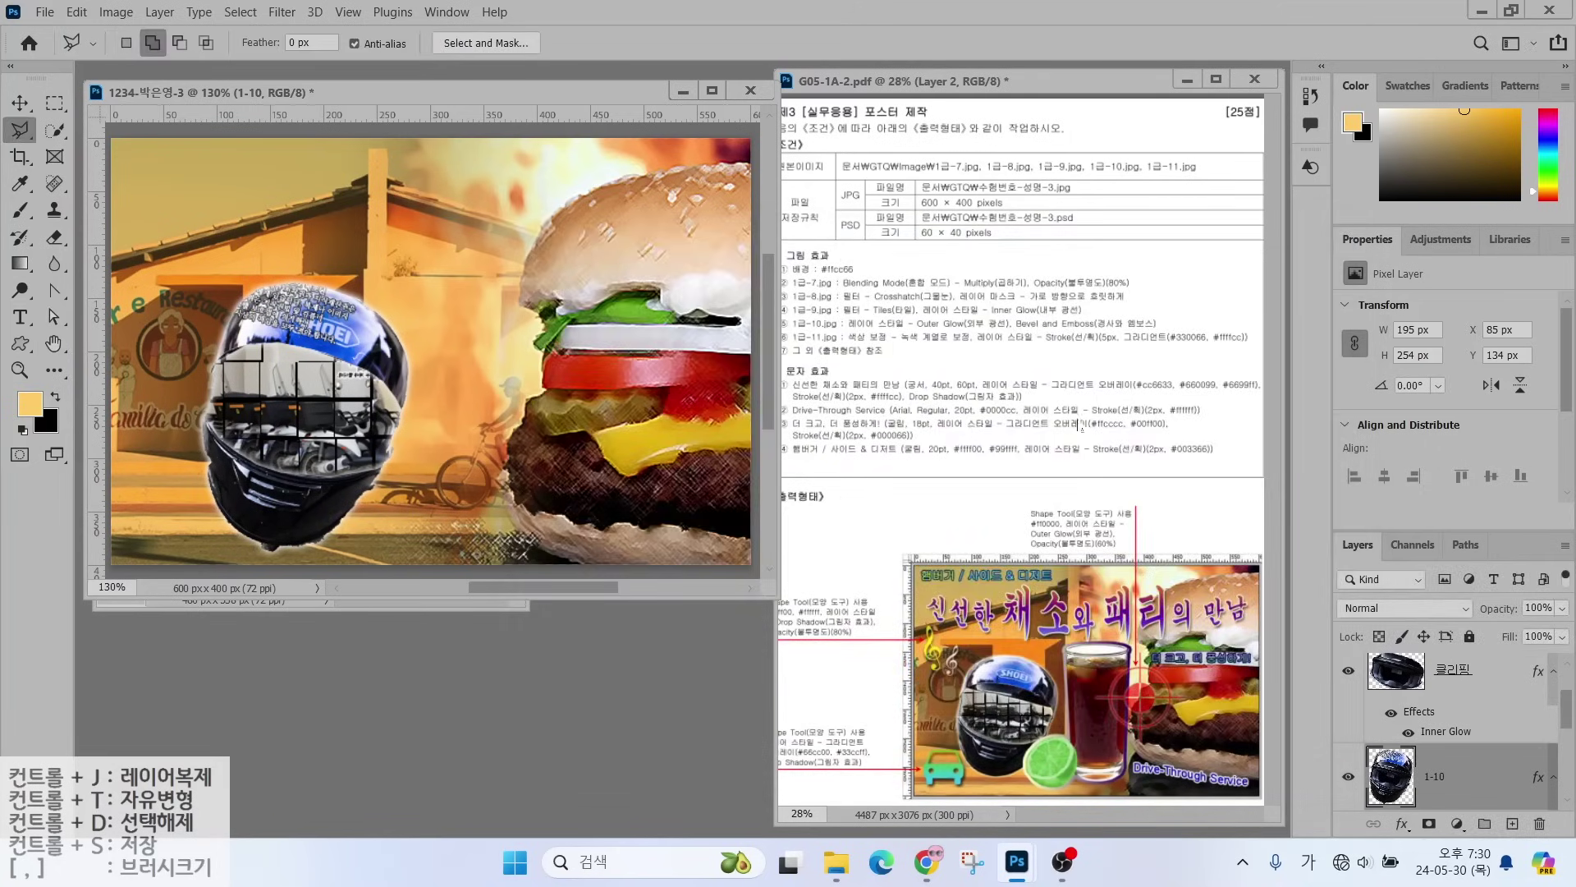
- Highlight the 1-9 layer with annotations and then select it
scroll(1458, 685, up, 1)
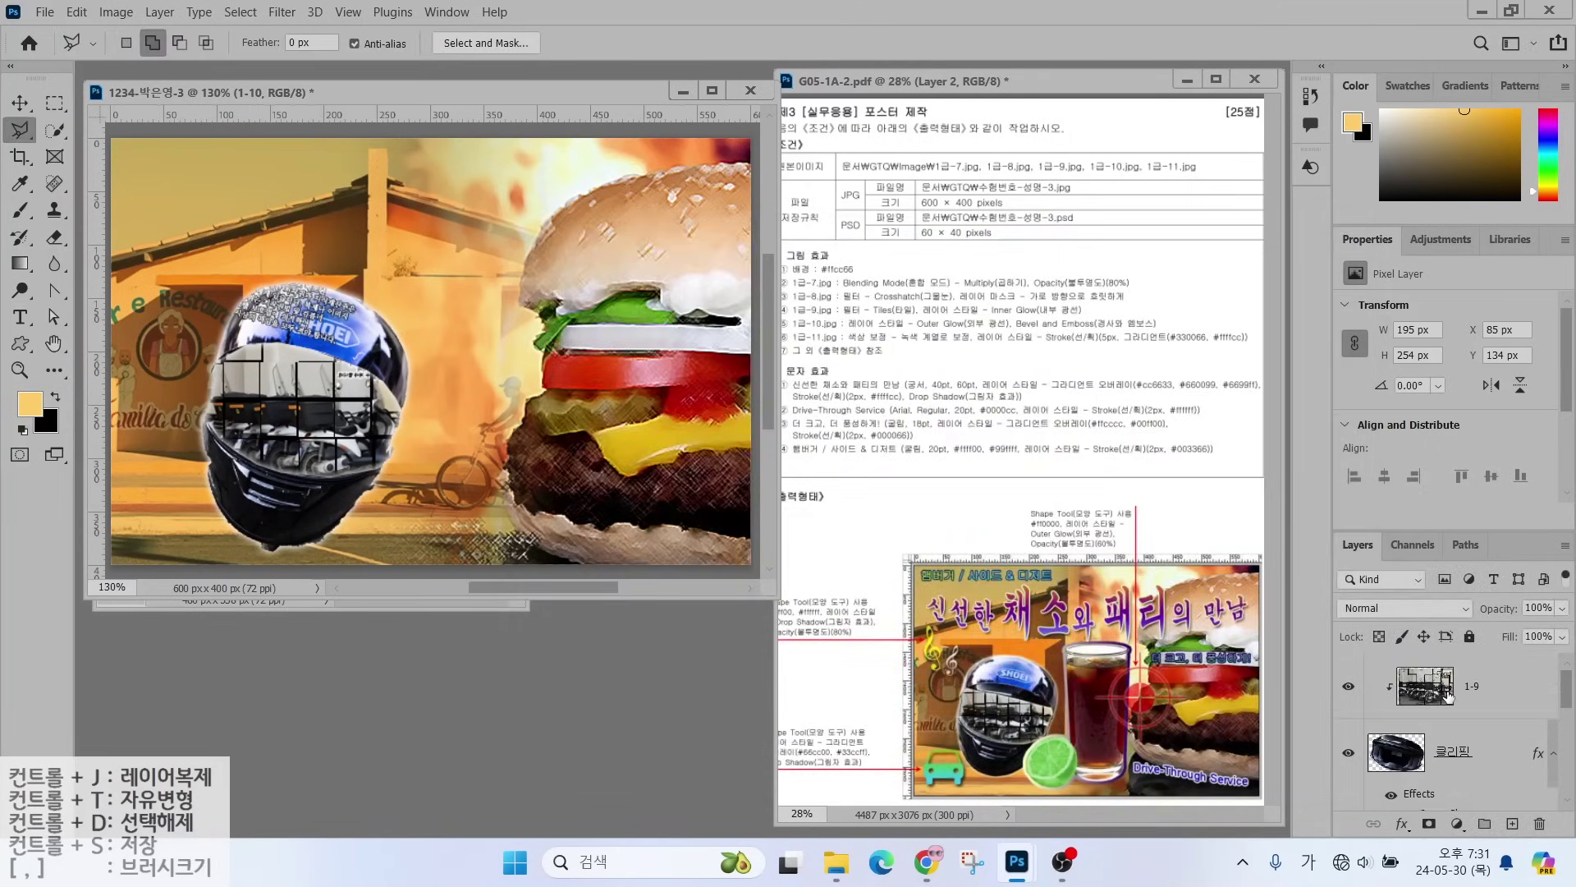
drag(1315, 645, 1573, 711)
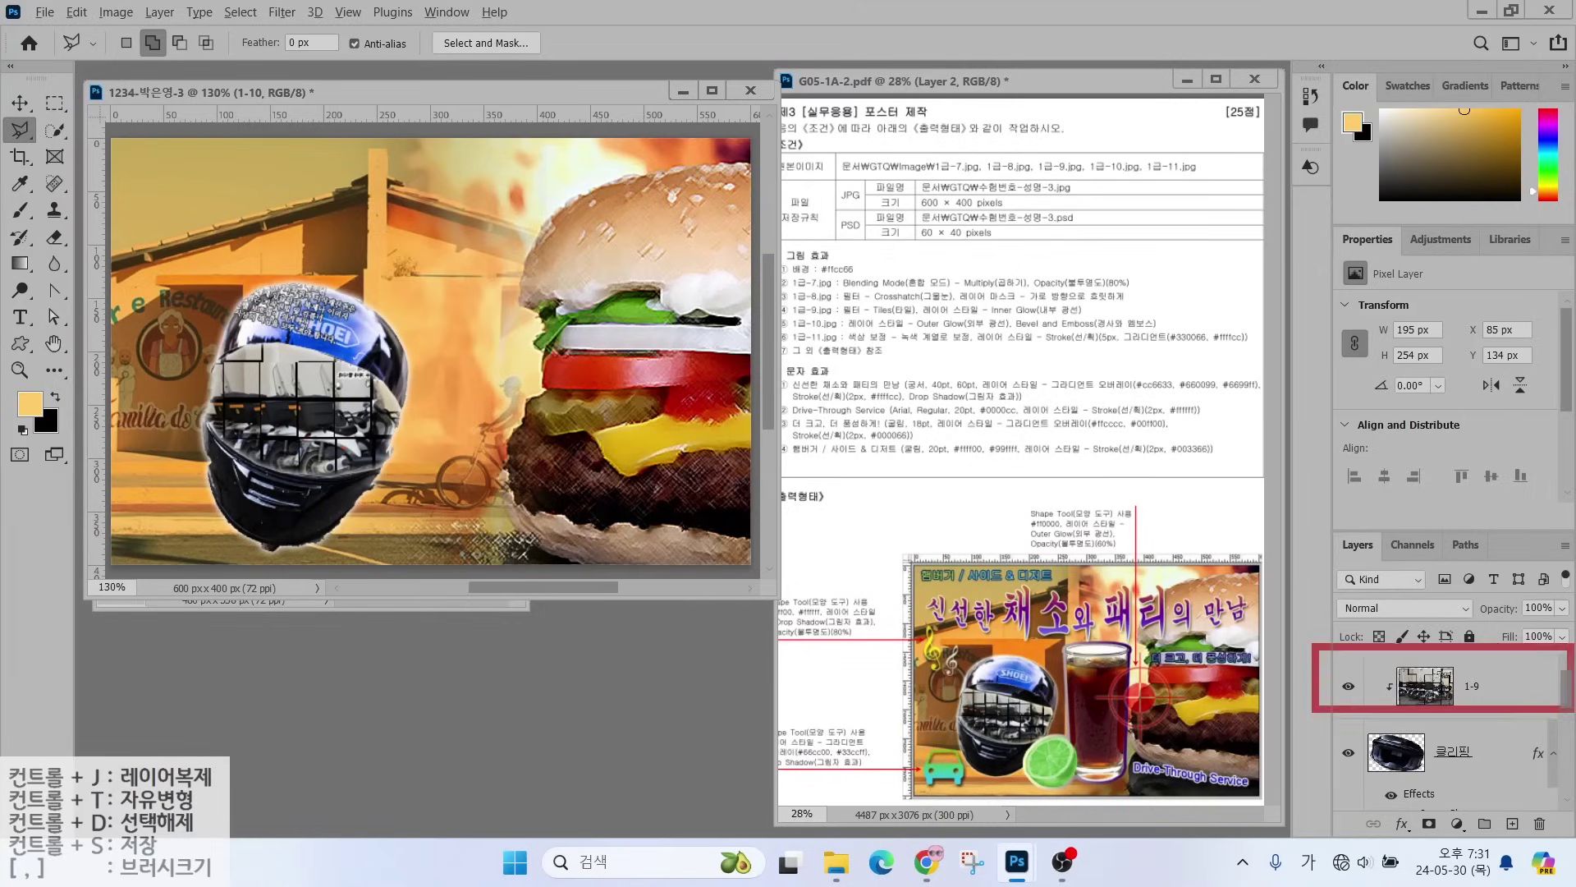
mouse_move(1270, 665)
mouse_down()
mouse_move(1381, 568)
mouse_move(1381, 598)
mouse_up()
mouse_move(1270, 576)
mouse_down()
mouse_move(1394, 495)
mouse_move(1369, 517)
mouse_up()
key(Escape)
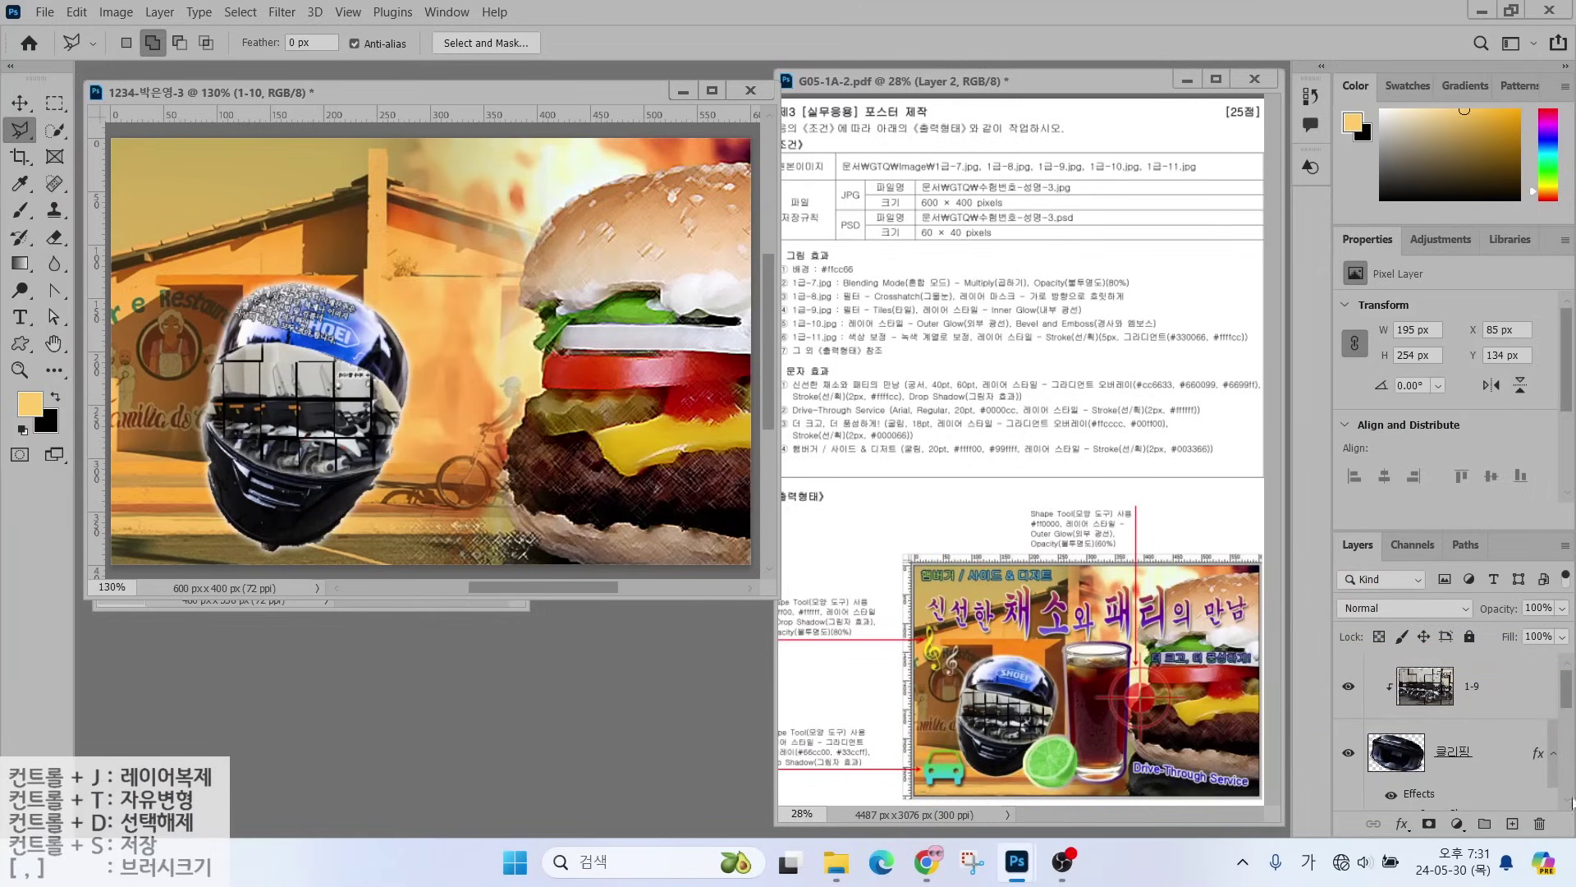
click(1480, 697)
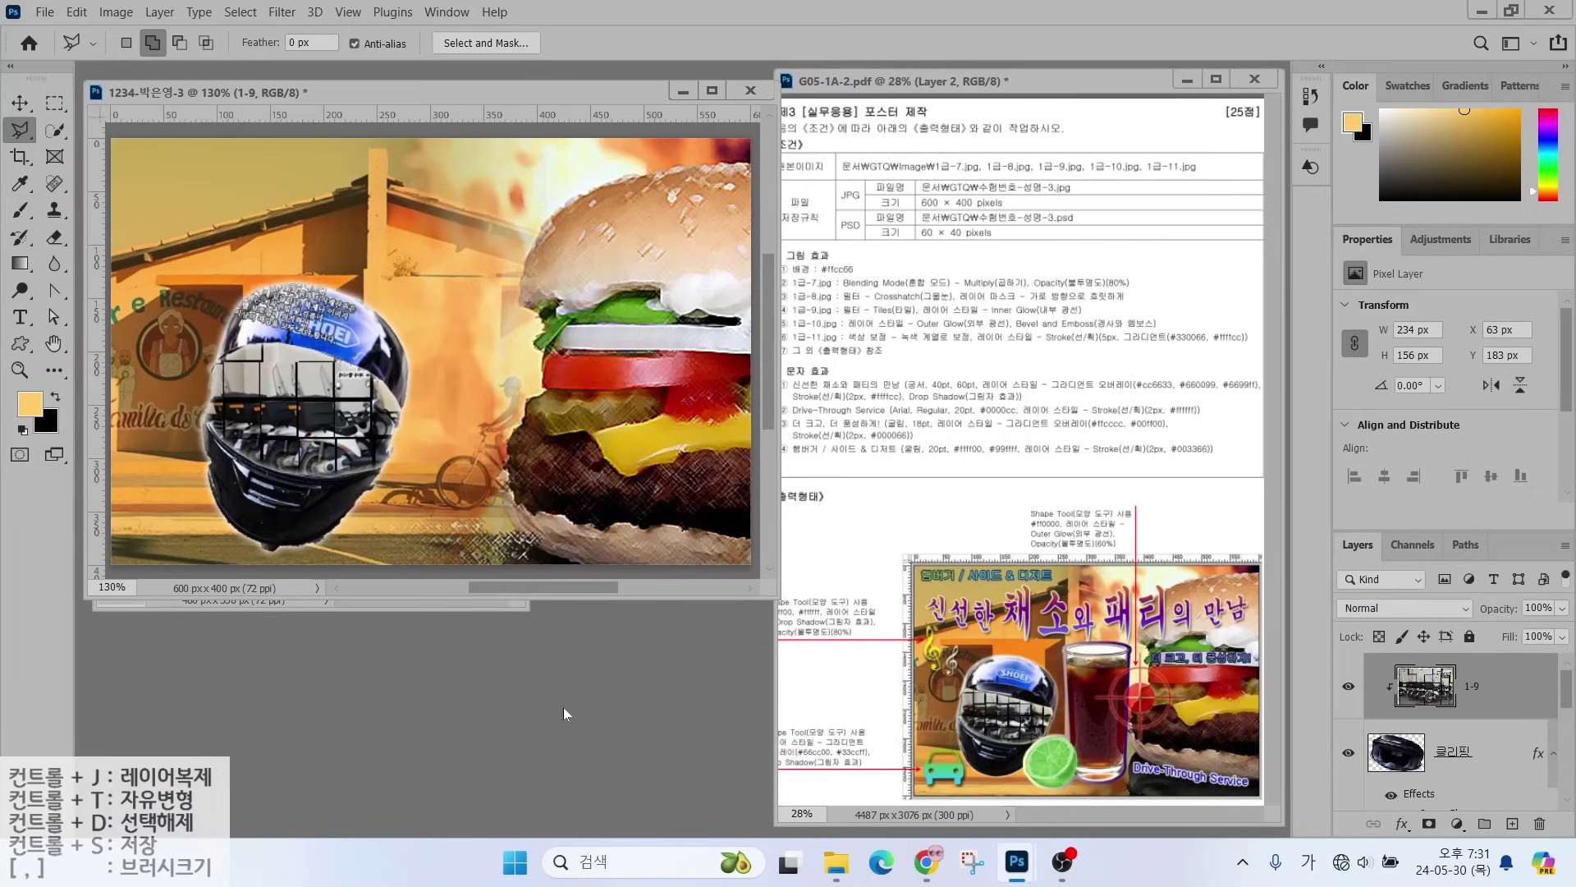
- Open the drink photo 1급-11.jpg
key(ctrl+o)
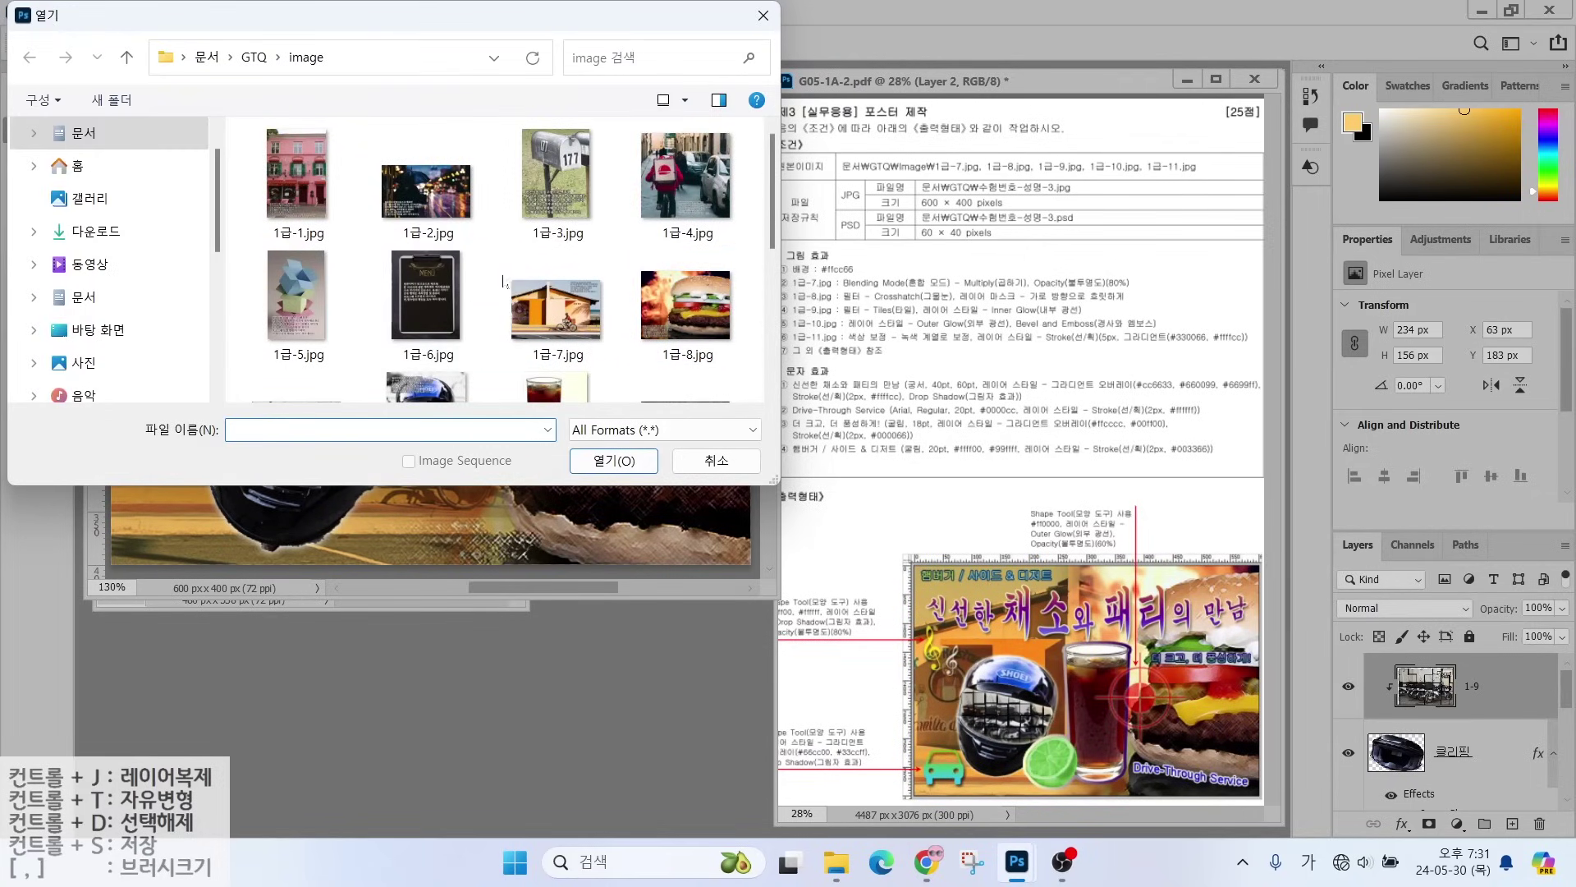
scroll(503, 282, down, 1)
click(554, 324)
click(614, 460)
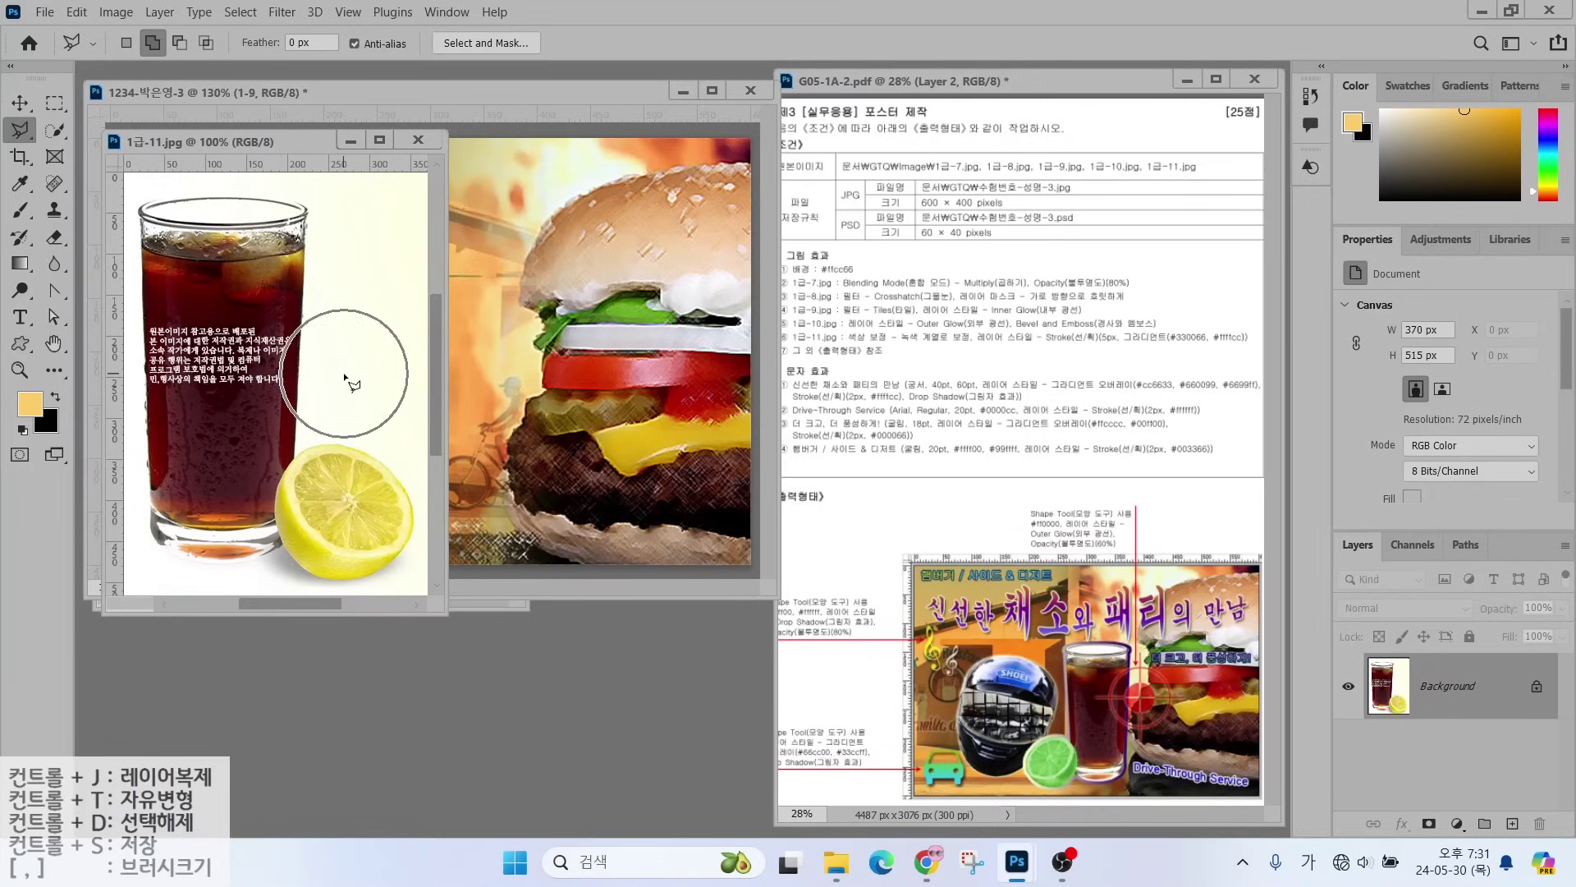
- Magic Wand the white background and invert it to isolate the glass and lemon
click(48, 133)
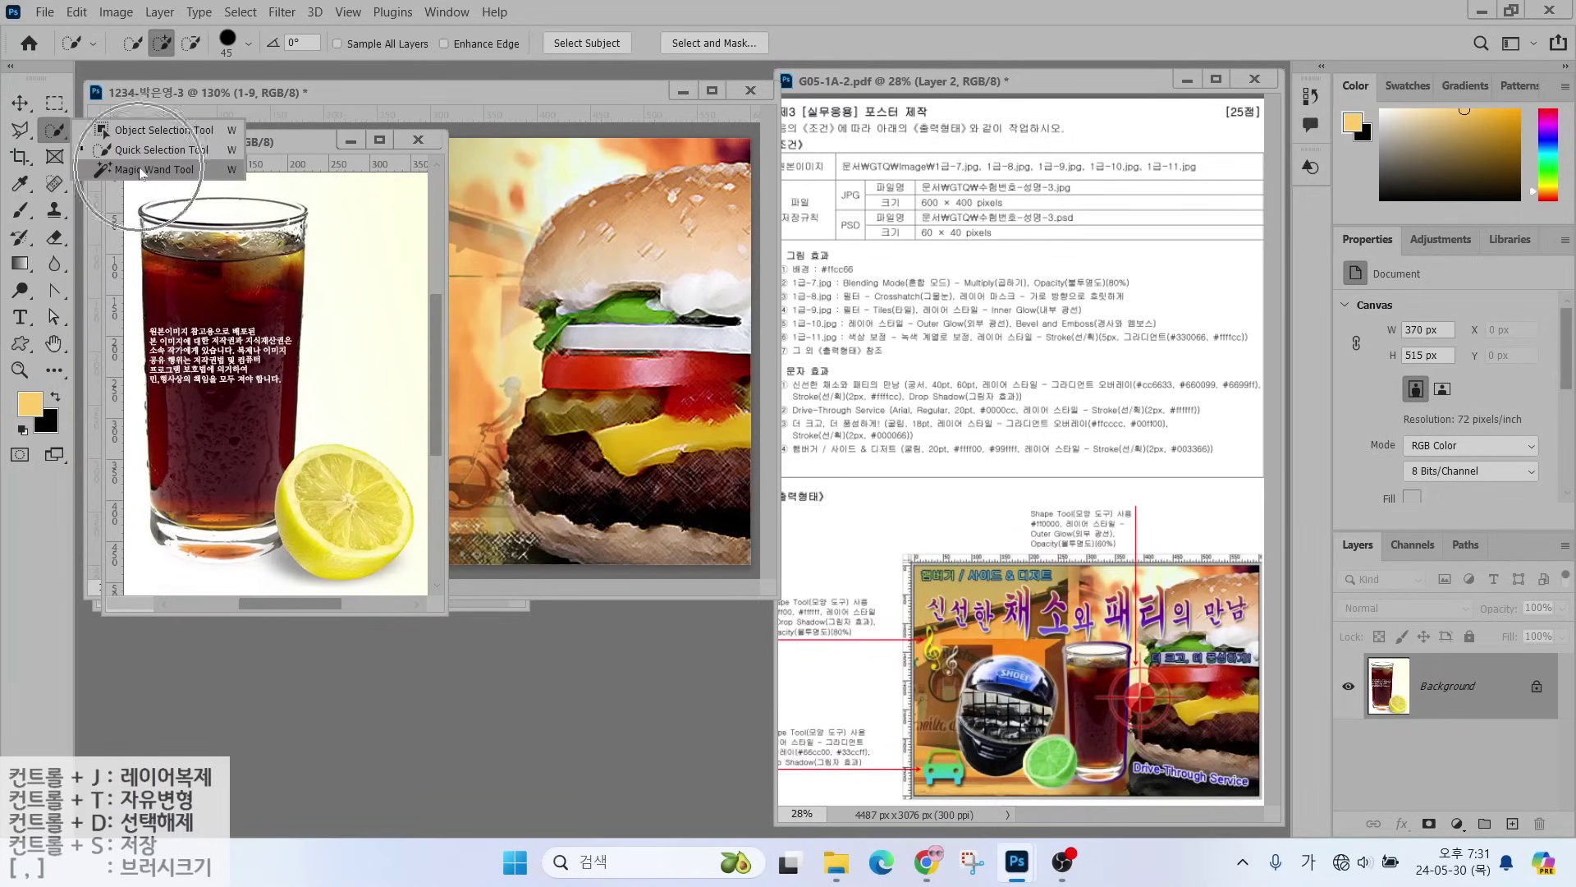
click(144, 170)
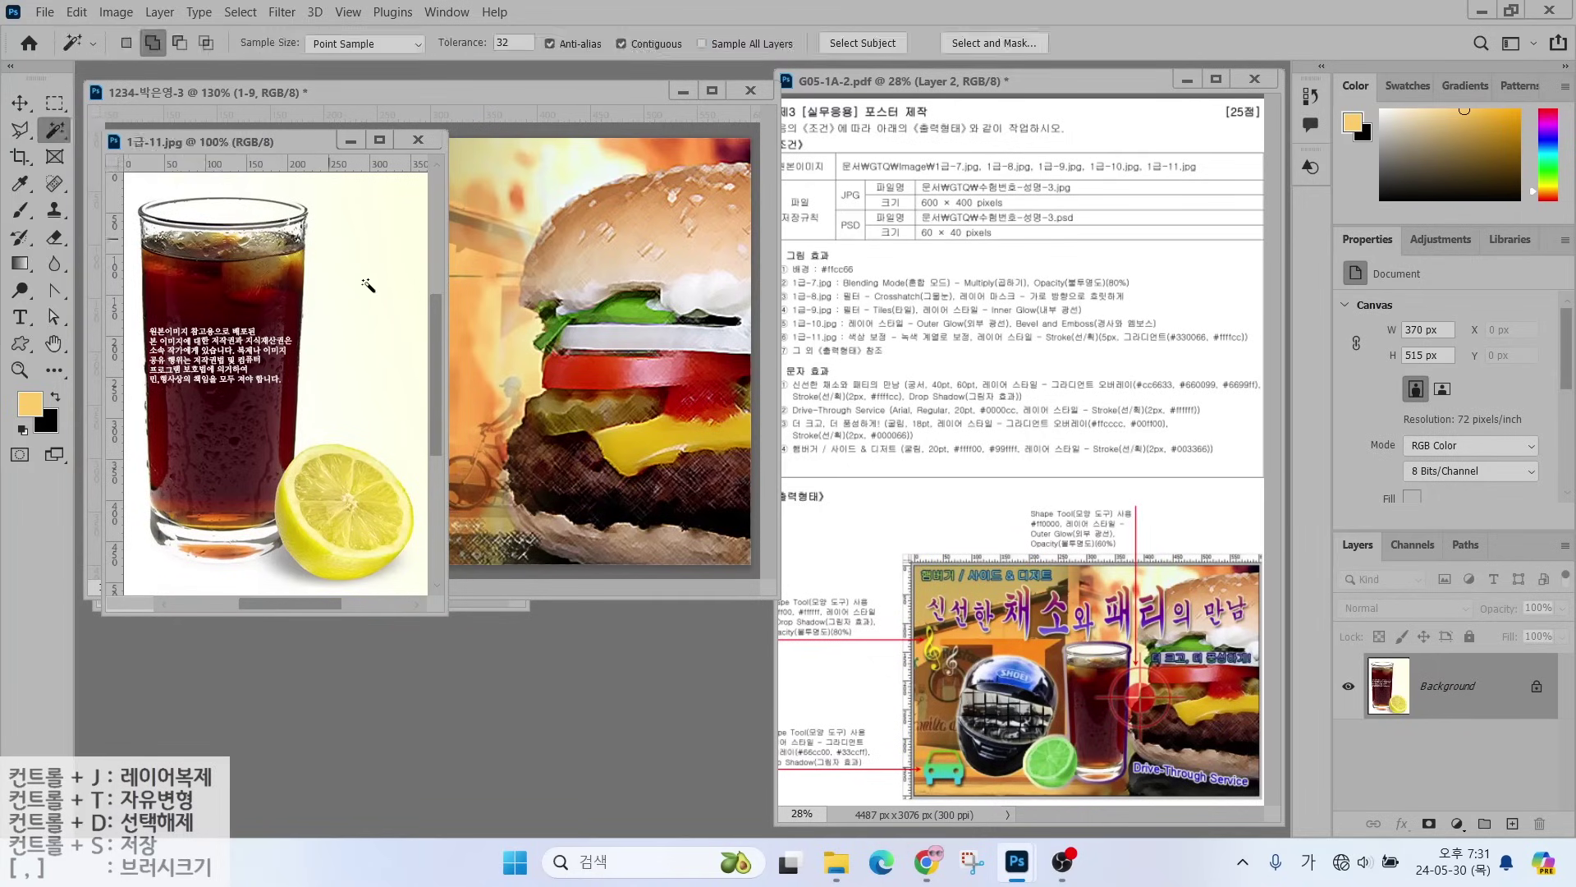
click(376, 333)
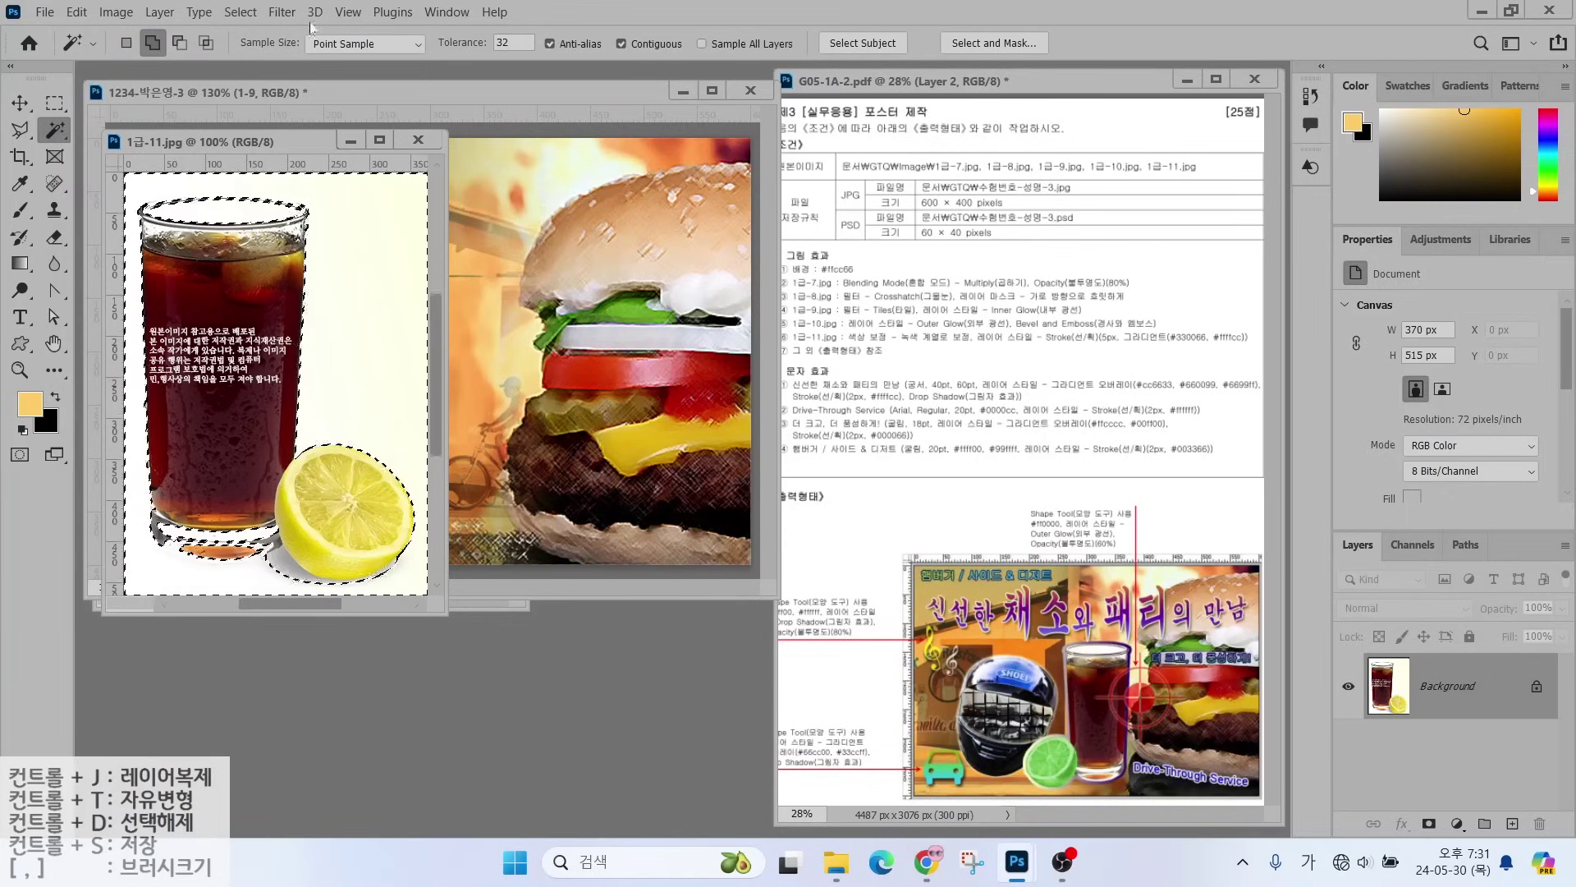
click(241, 12)
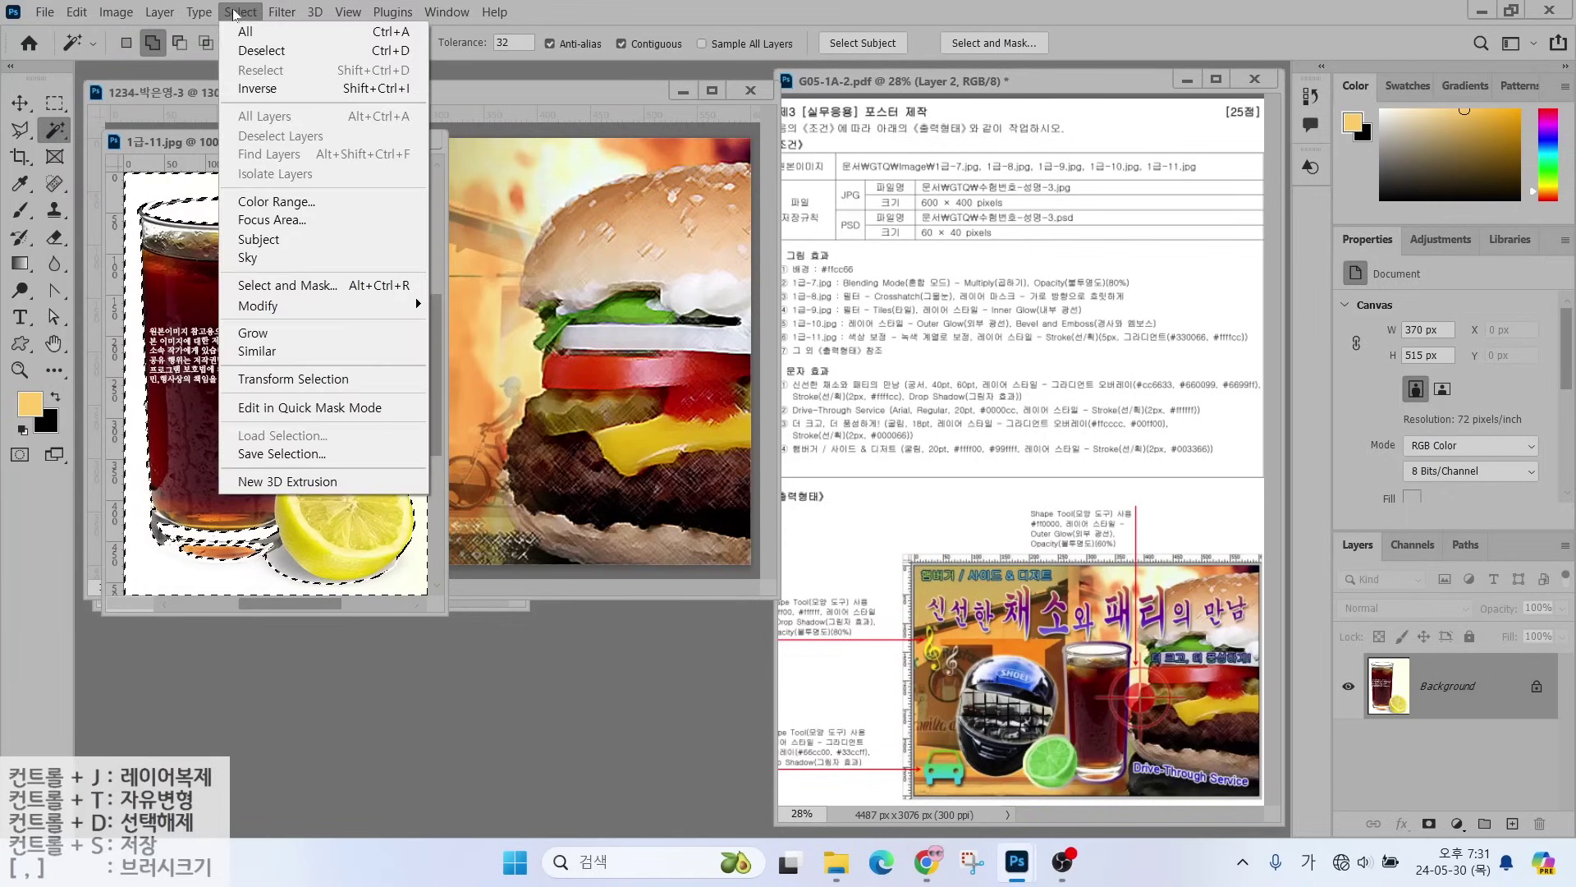
click(264, 90)
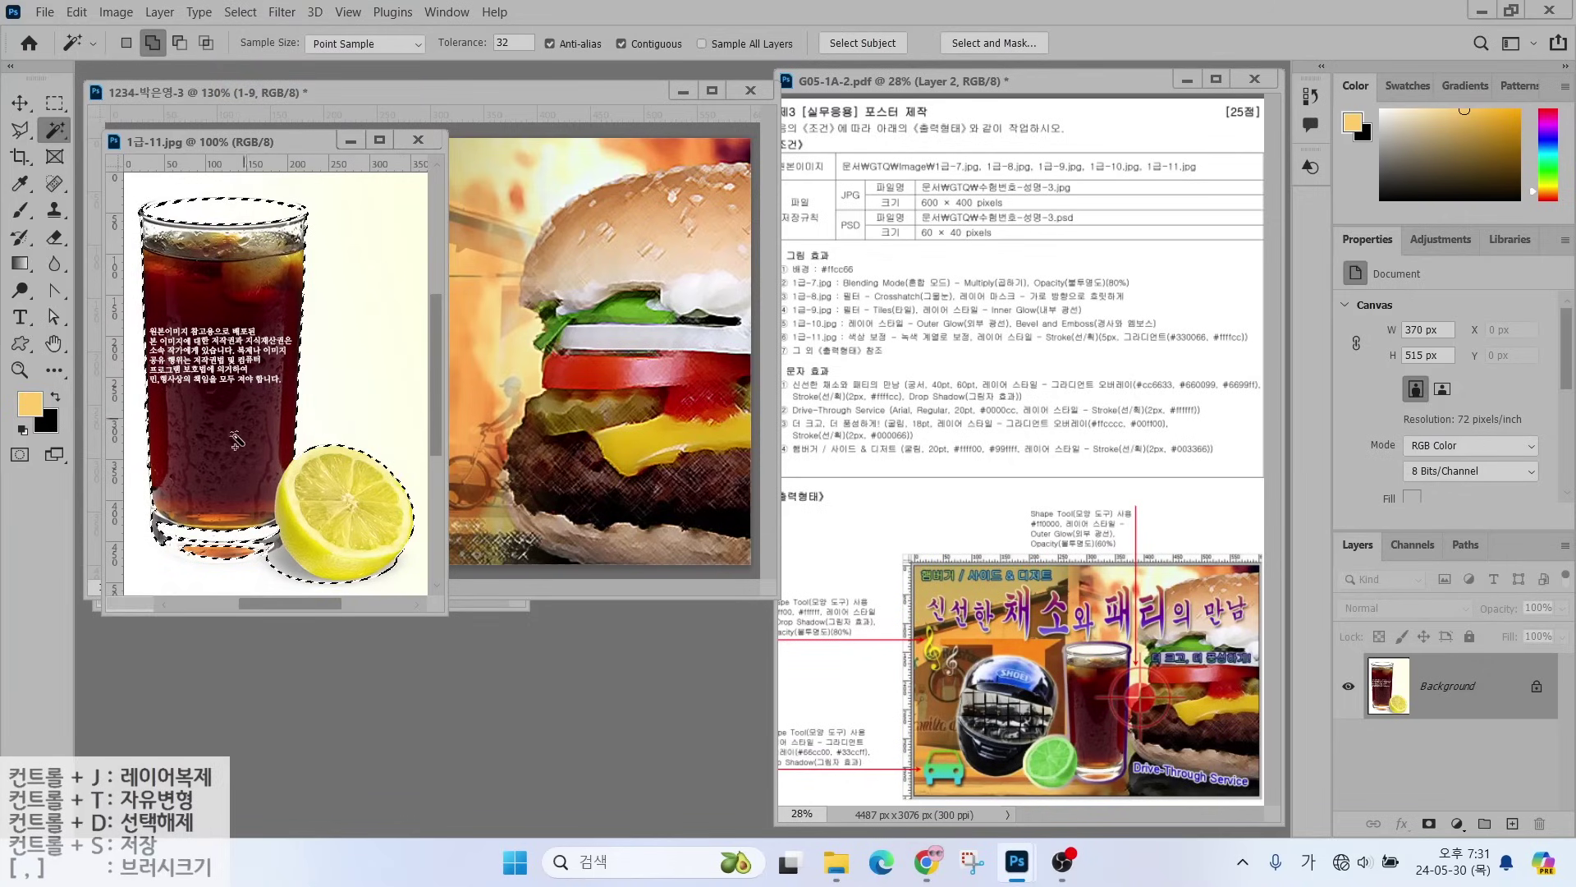
right_click(51, 130)
click(115, 150)
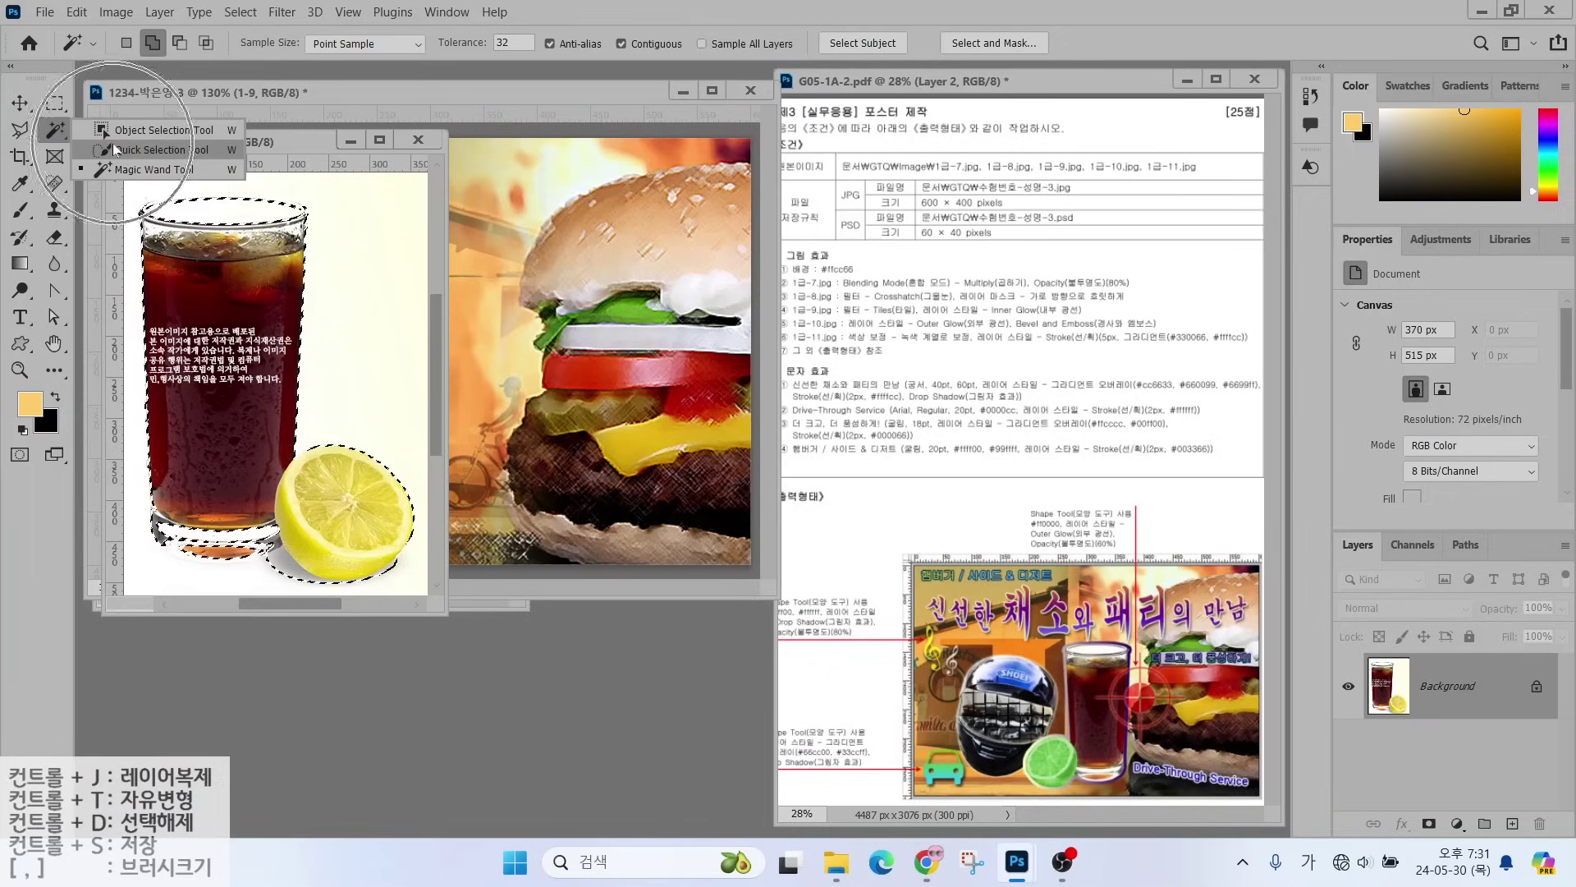
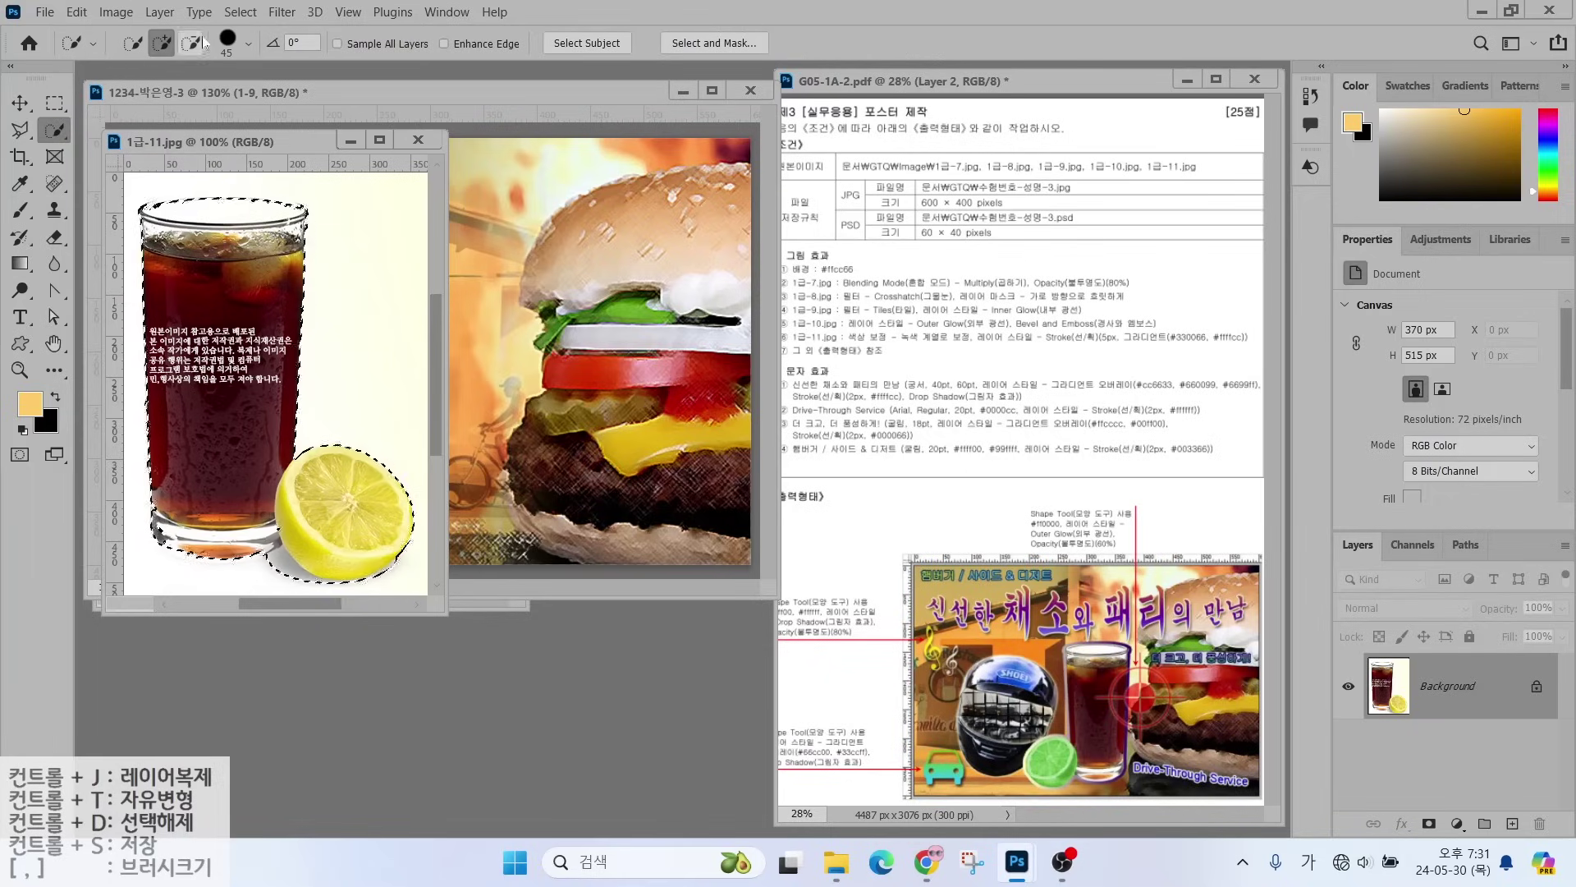
- Drag the glass-and-lemon selection into the poster and name the new layer 1-11
key(bracketleft)
key(bracketleft)
key(bracketleft)
key(alt)
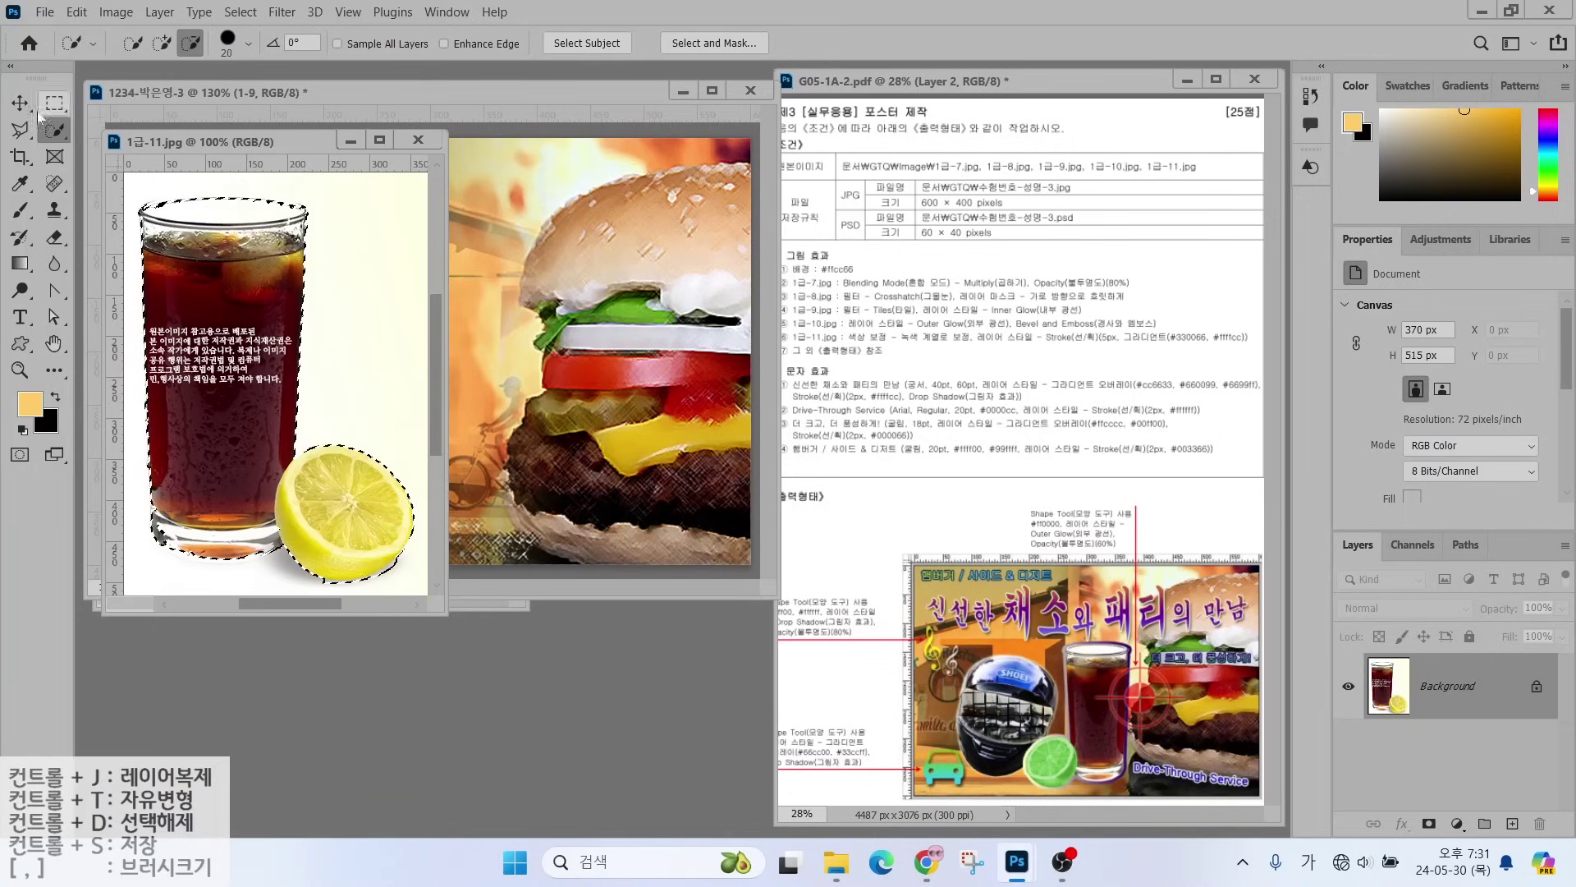
key(v)
drag(247, 370, 542, 430)
double_click(1444, 686)
text(1-11)
key(Return)
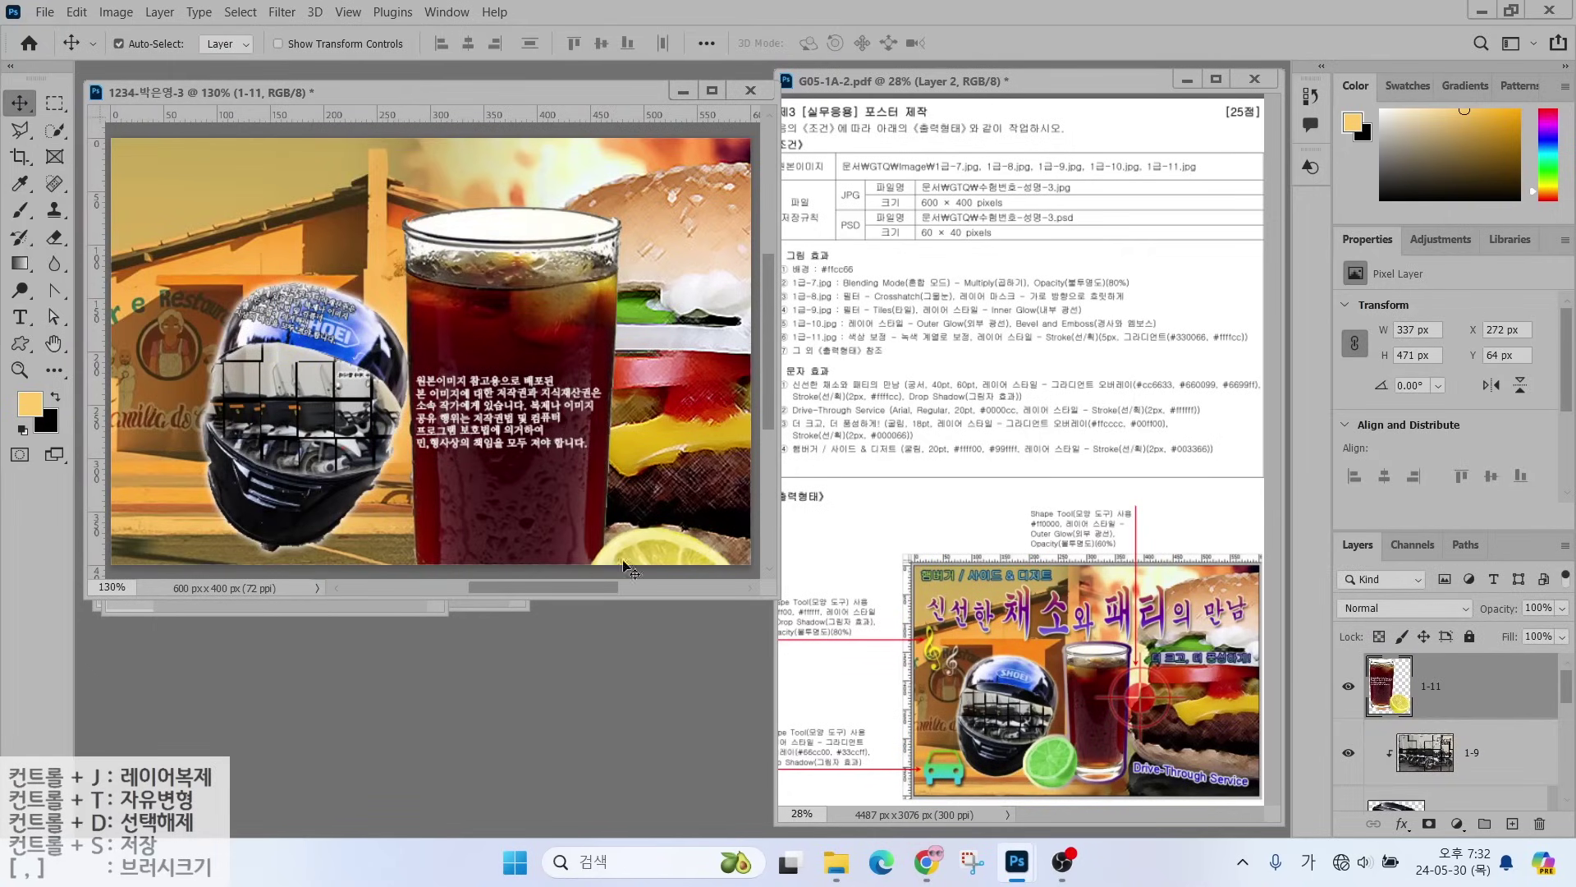
- Flip layer 1-11 horizontally, shrink it to about 58% and place it beside the helmet
key(ctrl)
key(ctrl+t)
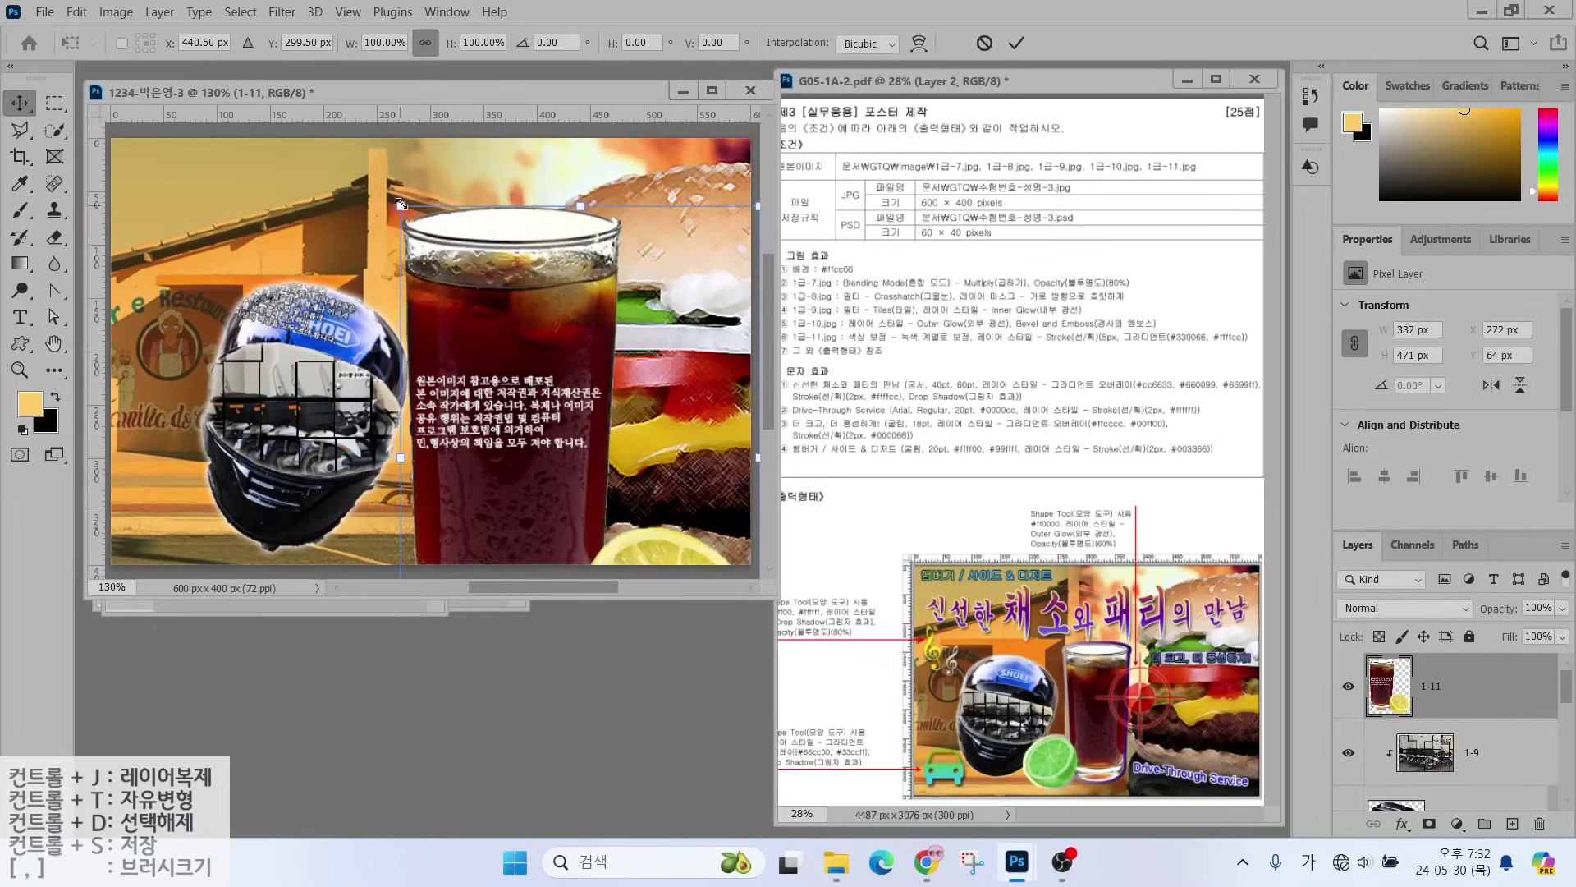
drag(401, 206, 497, 337)
drag(566, 427, 455, 297)
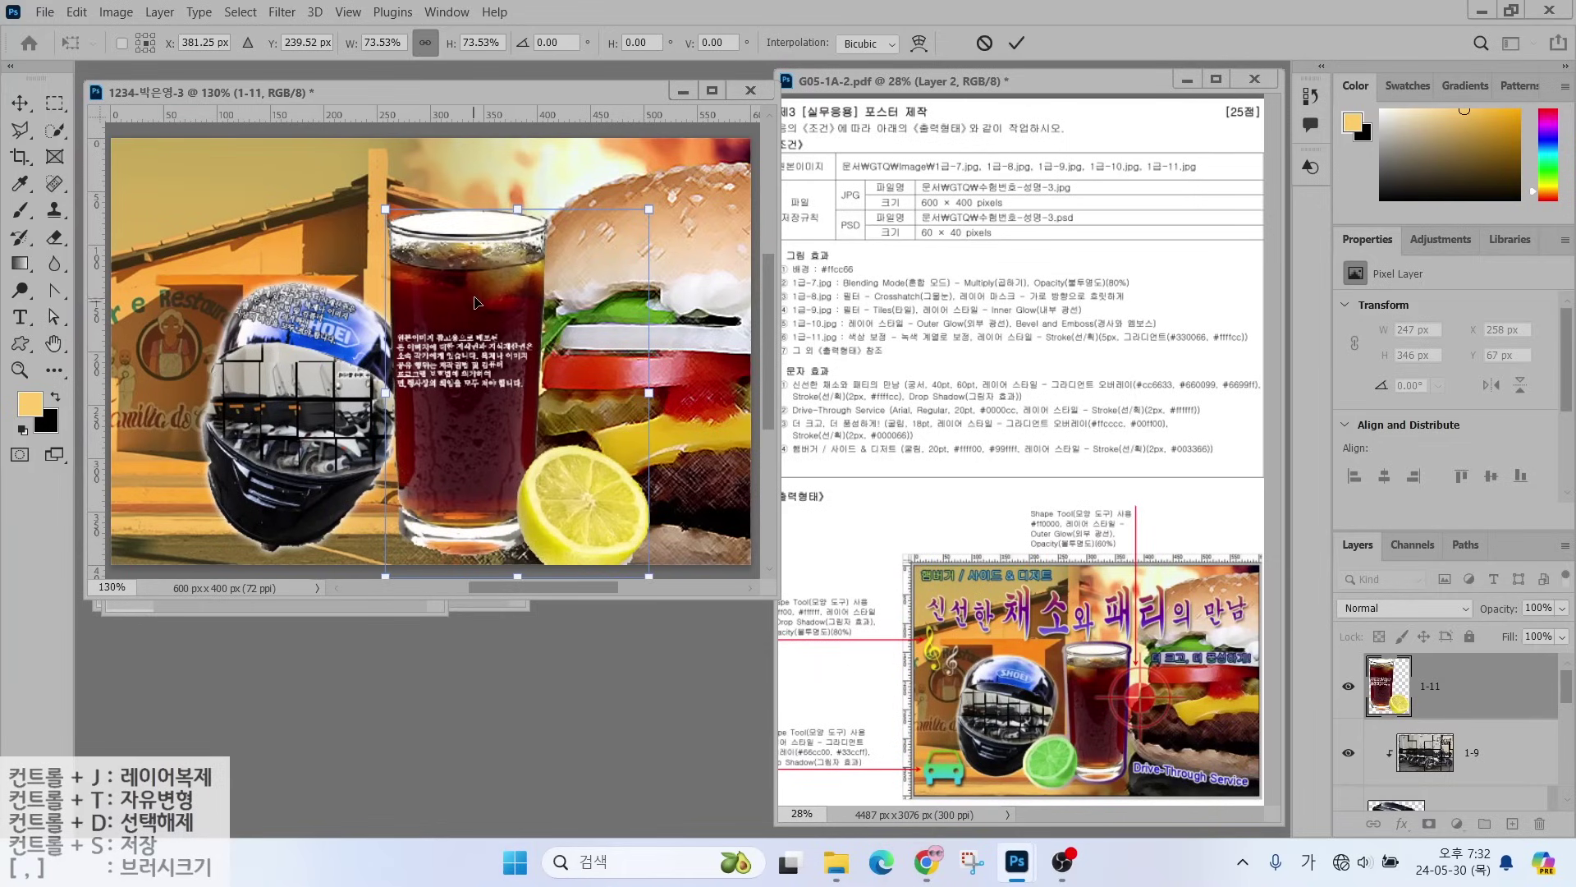
right_click(476, 302)
click(563, 703)
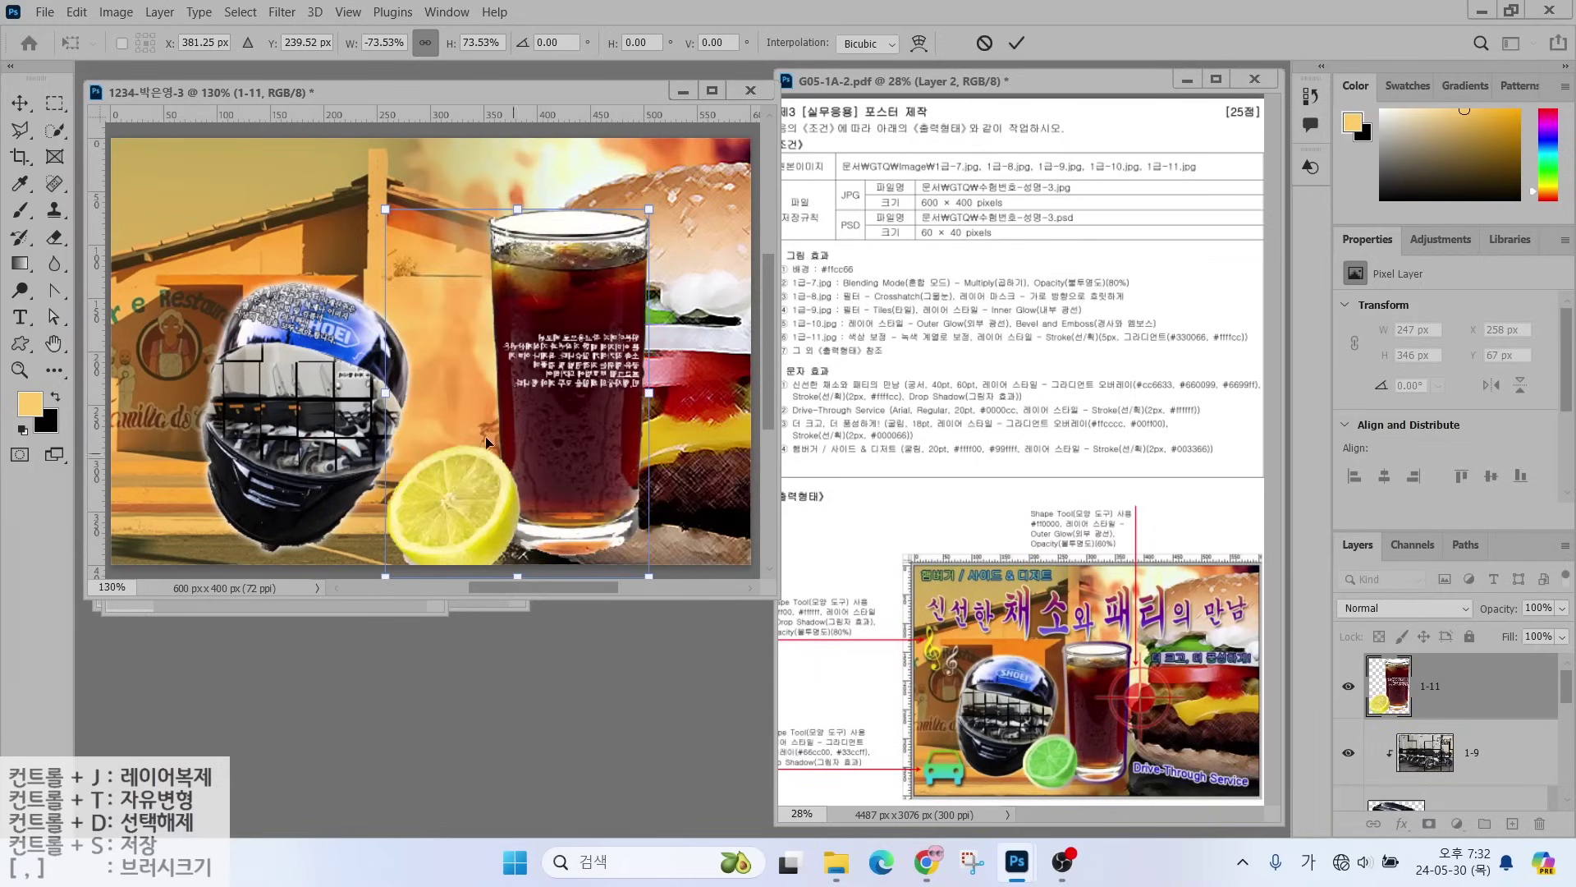
drag(536, 447, 487, 434)
drag(595, 195, 546, 295)
key(Return)
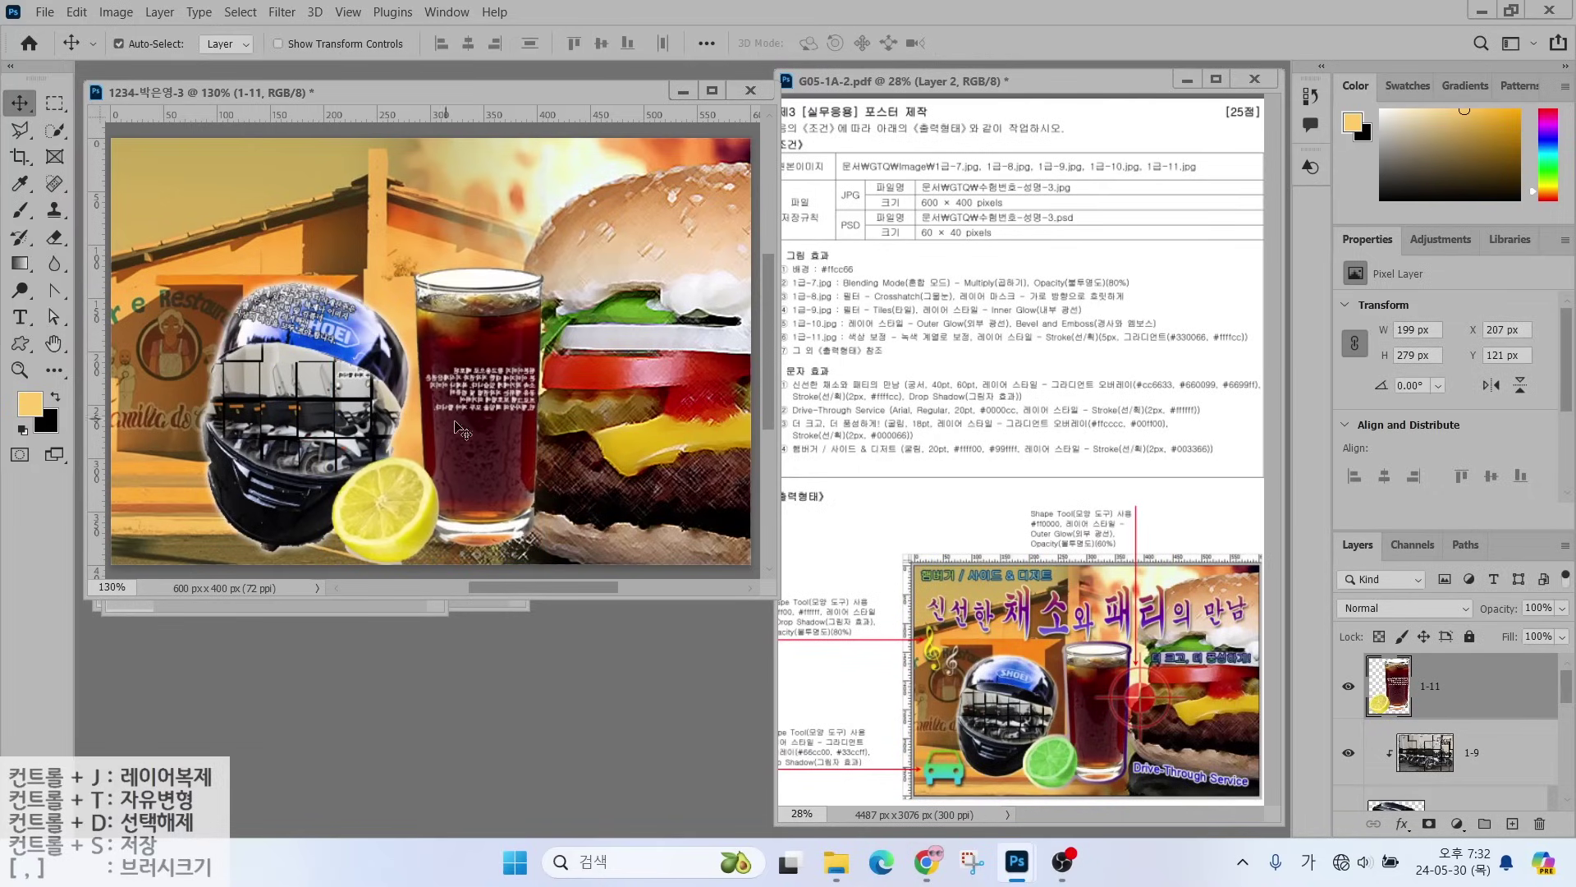
- Shift the helmet and glass layers left together, then reselect only layer 1-11
click(1430, 801)
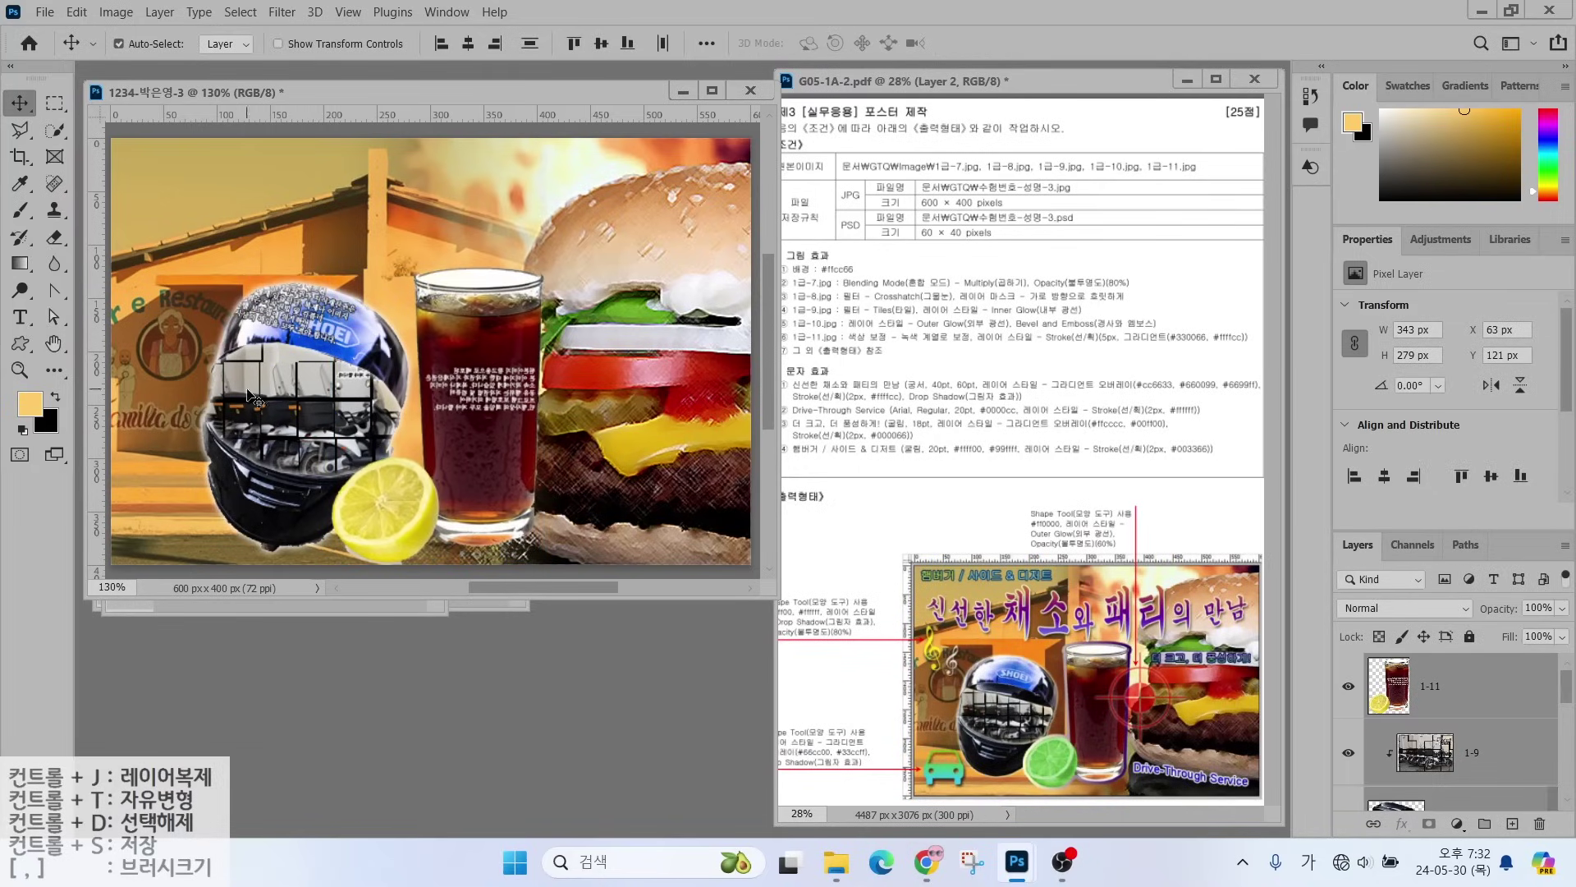
click(328, 412)
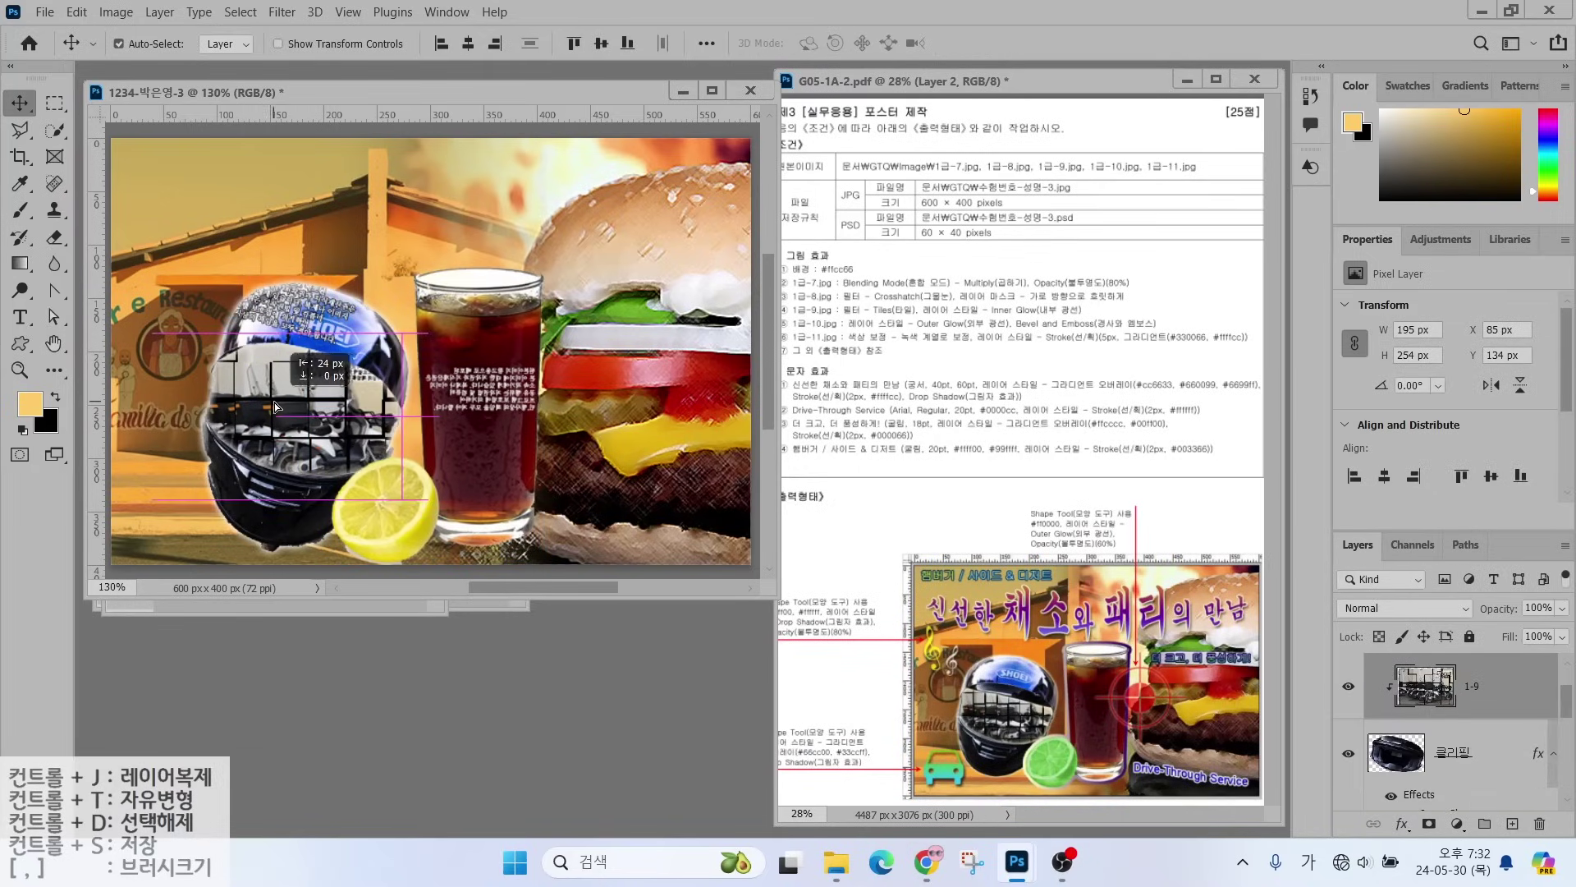
click(1500, 713)
scroll(1499, 713, down, 3)
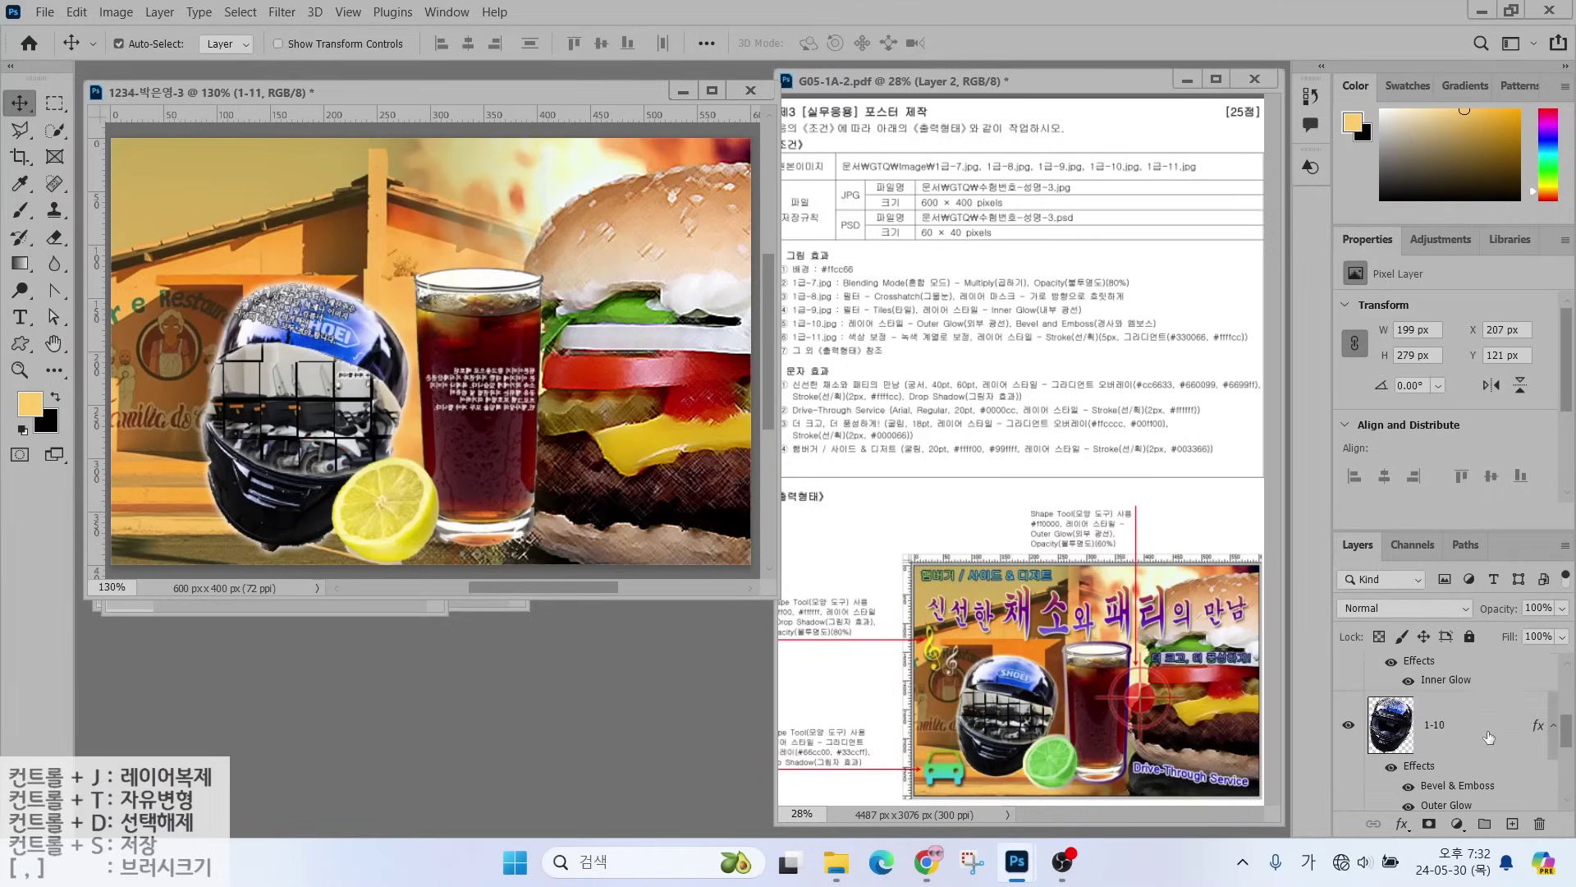
shift+click(1484, 729)
drag(460, 333, 422, 334)
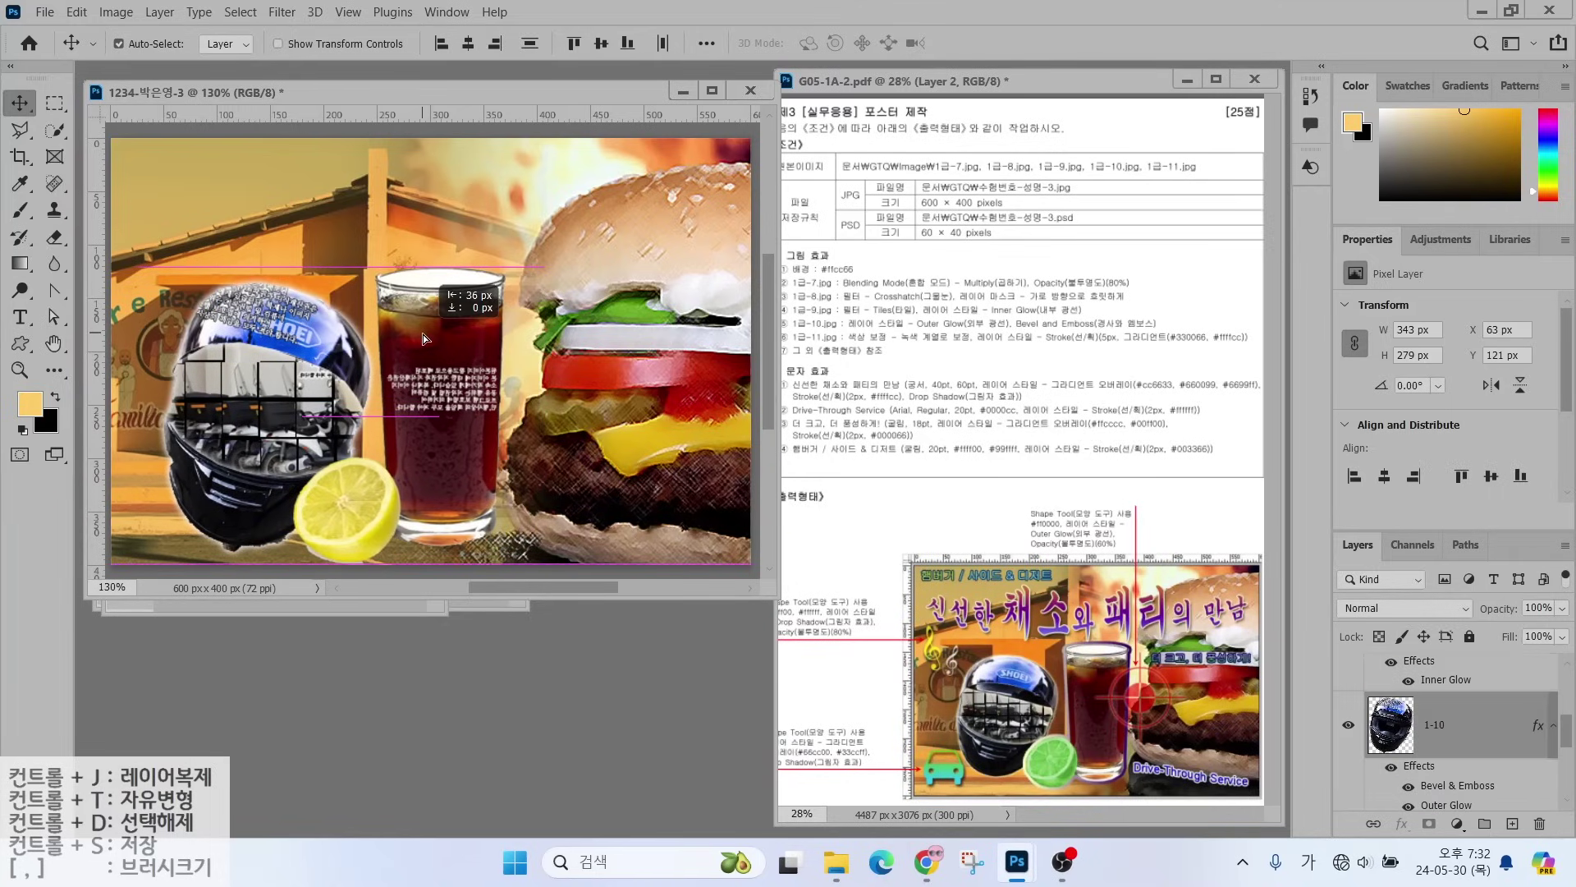
click(422, 334)
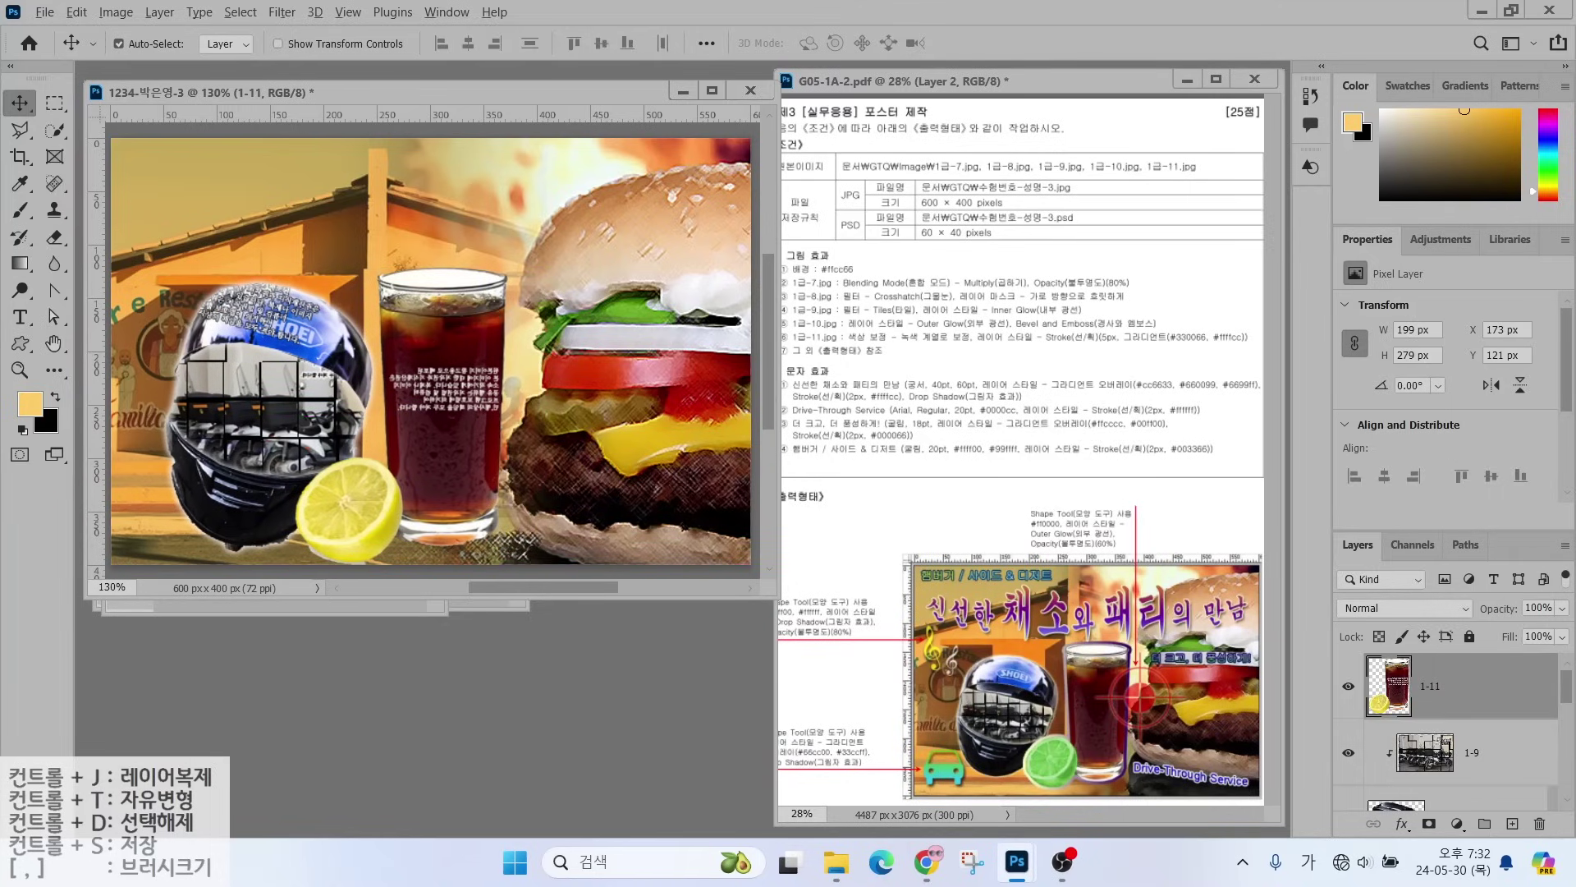
- Mark the brief's green colour-correction requirement for the lemon under the glass
drag(868, 325, 930, 289)
drag(878, 346, 981, 349)
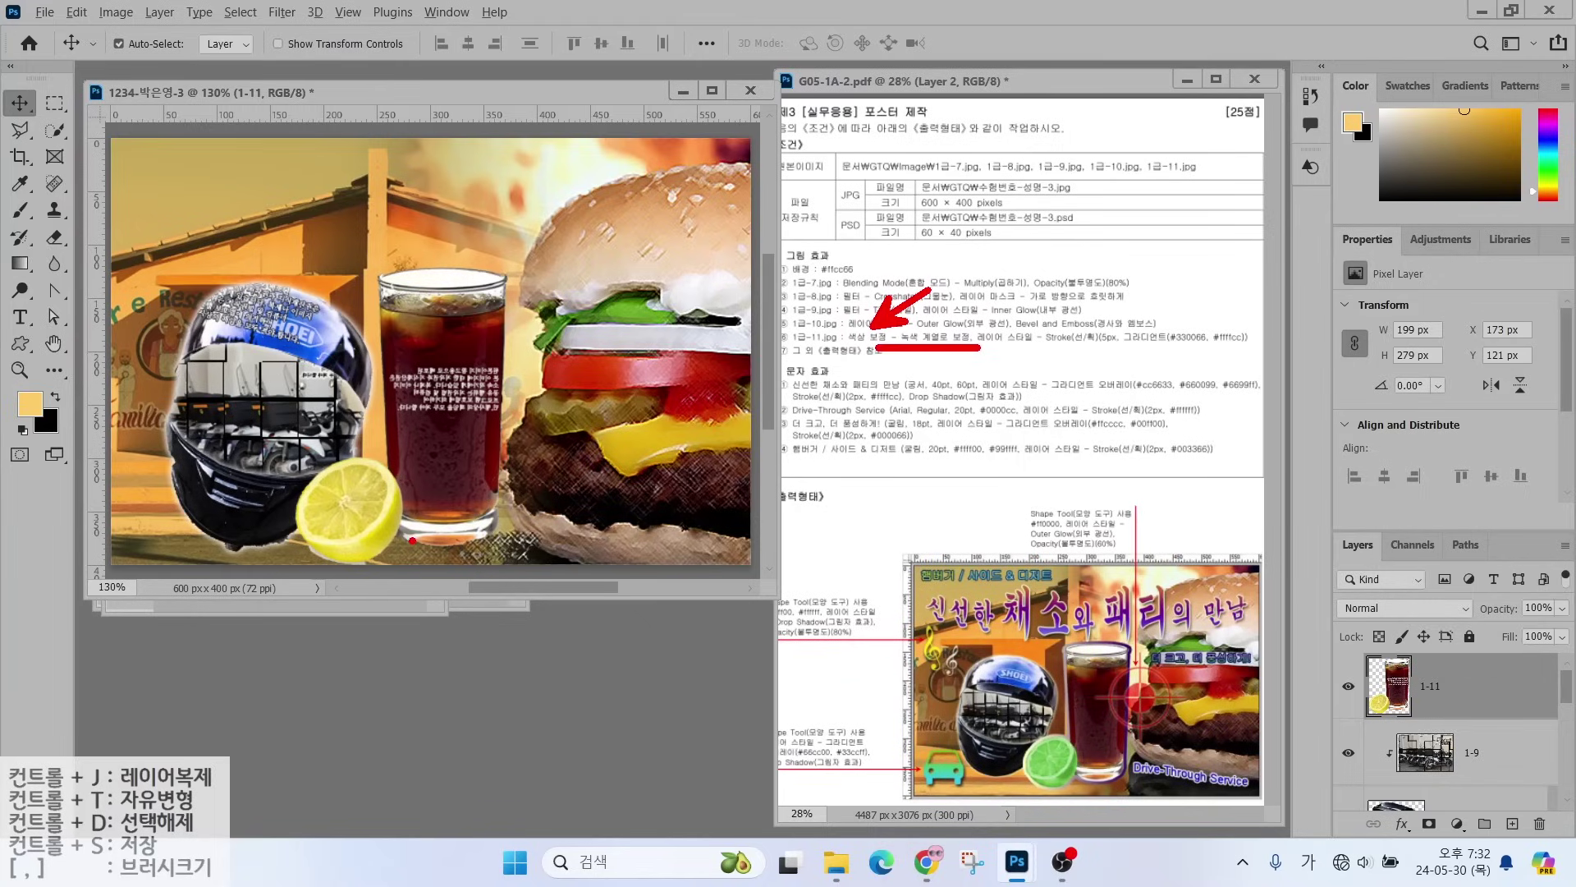
drag(412, 540, 470, 600)
drag(941, 354, 951, 322)
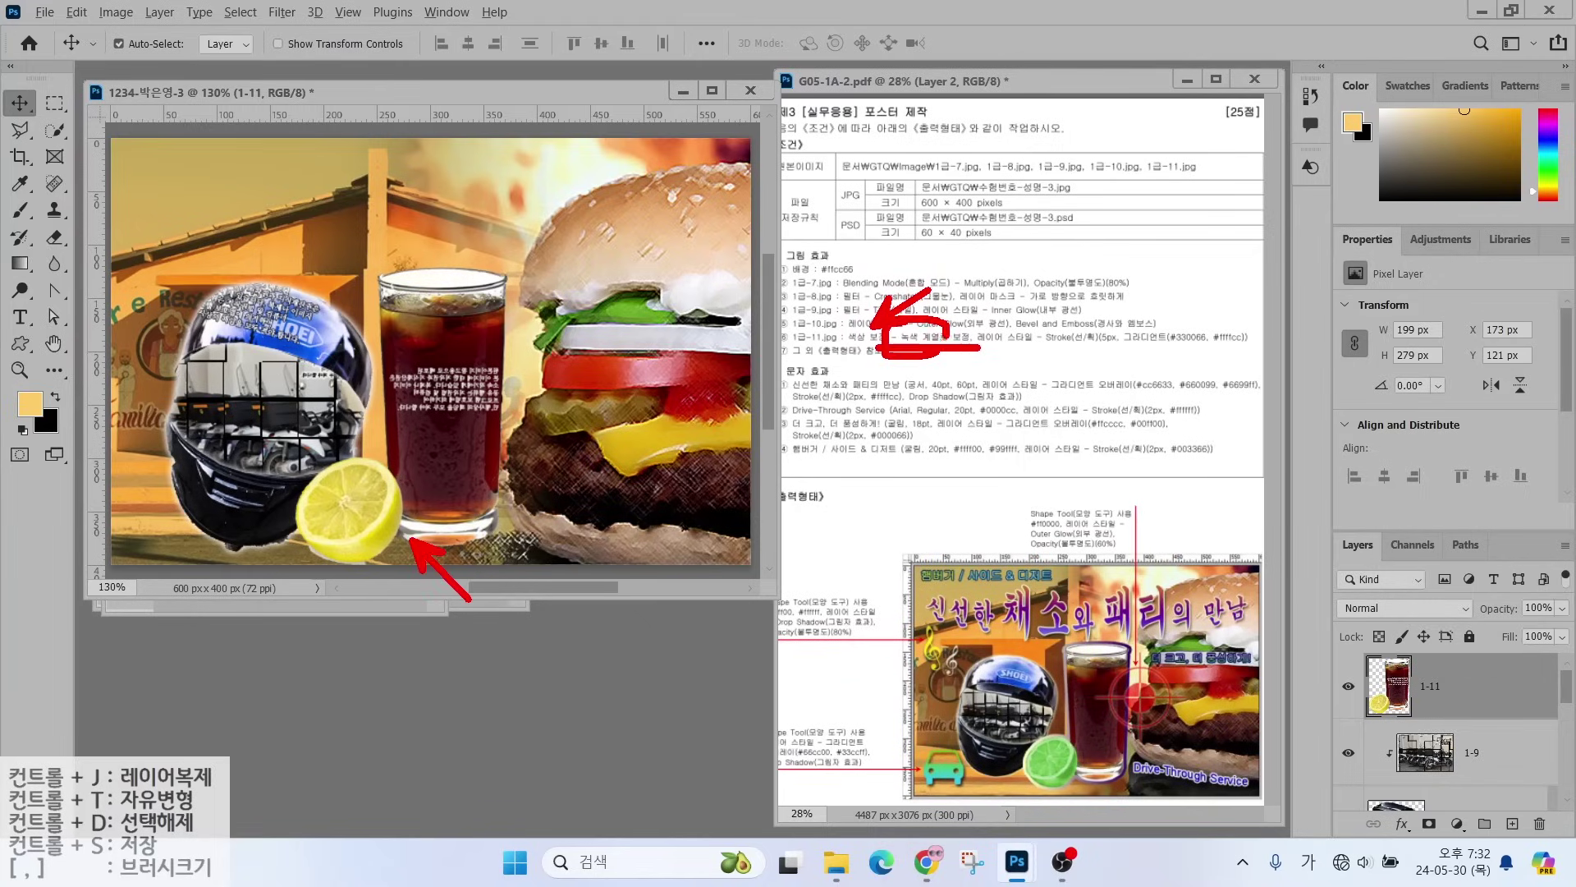
key(Escape)
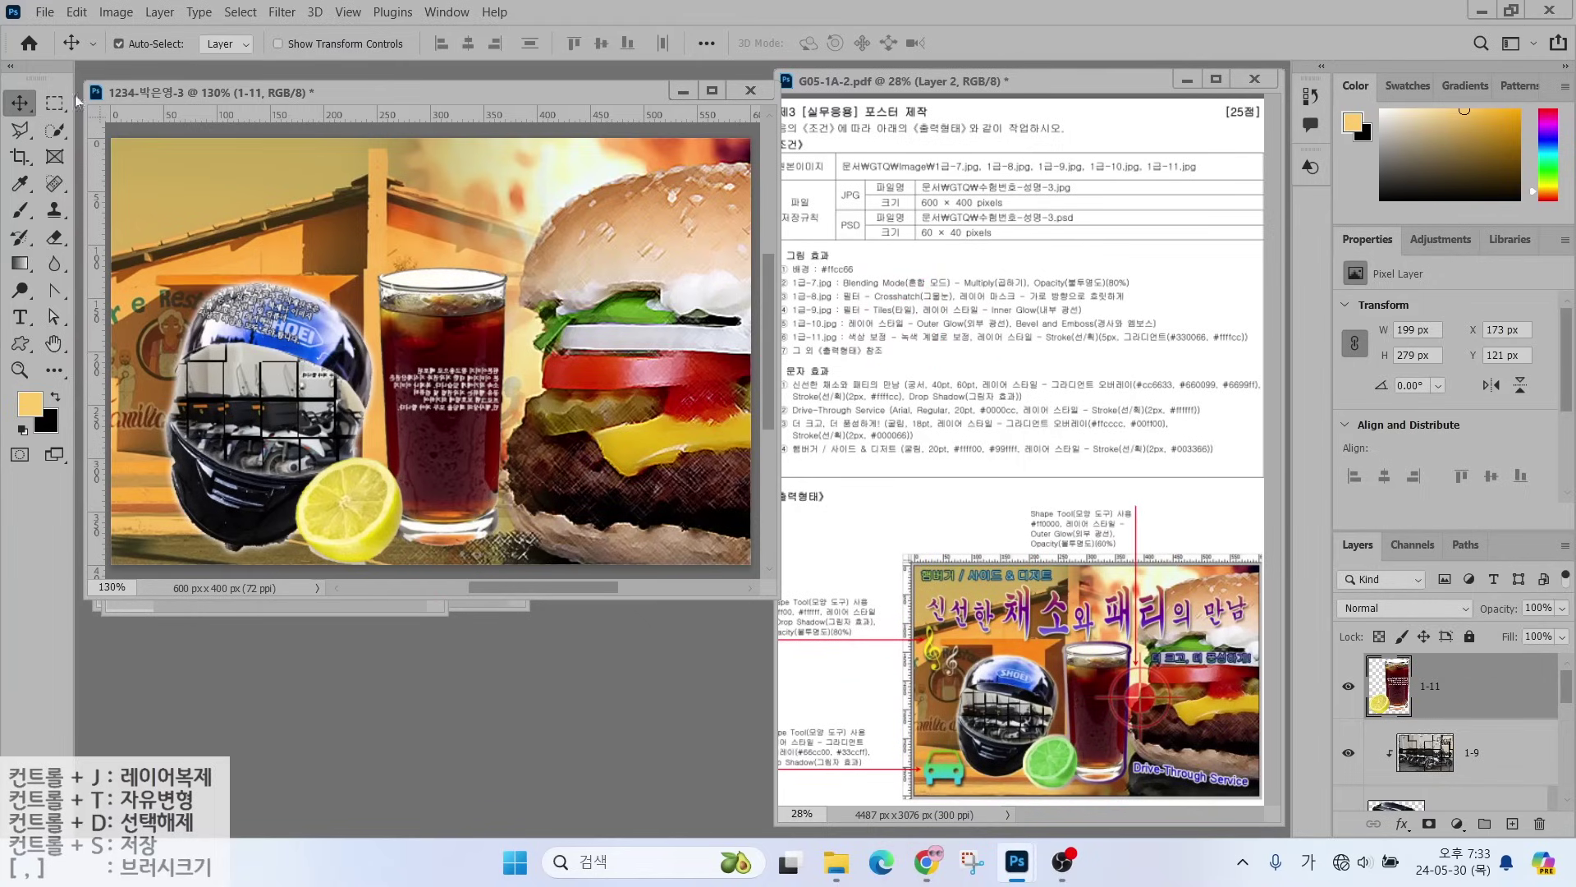
- Quick-select the lemon, trimming the helmet edge out of the selection
click(56, 132)
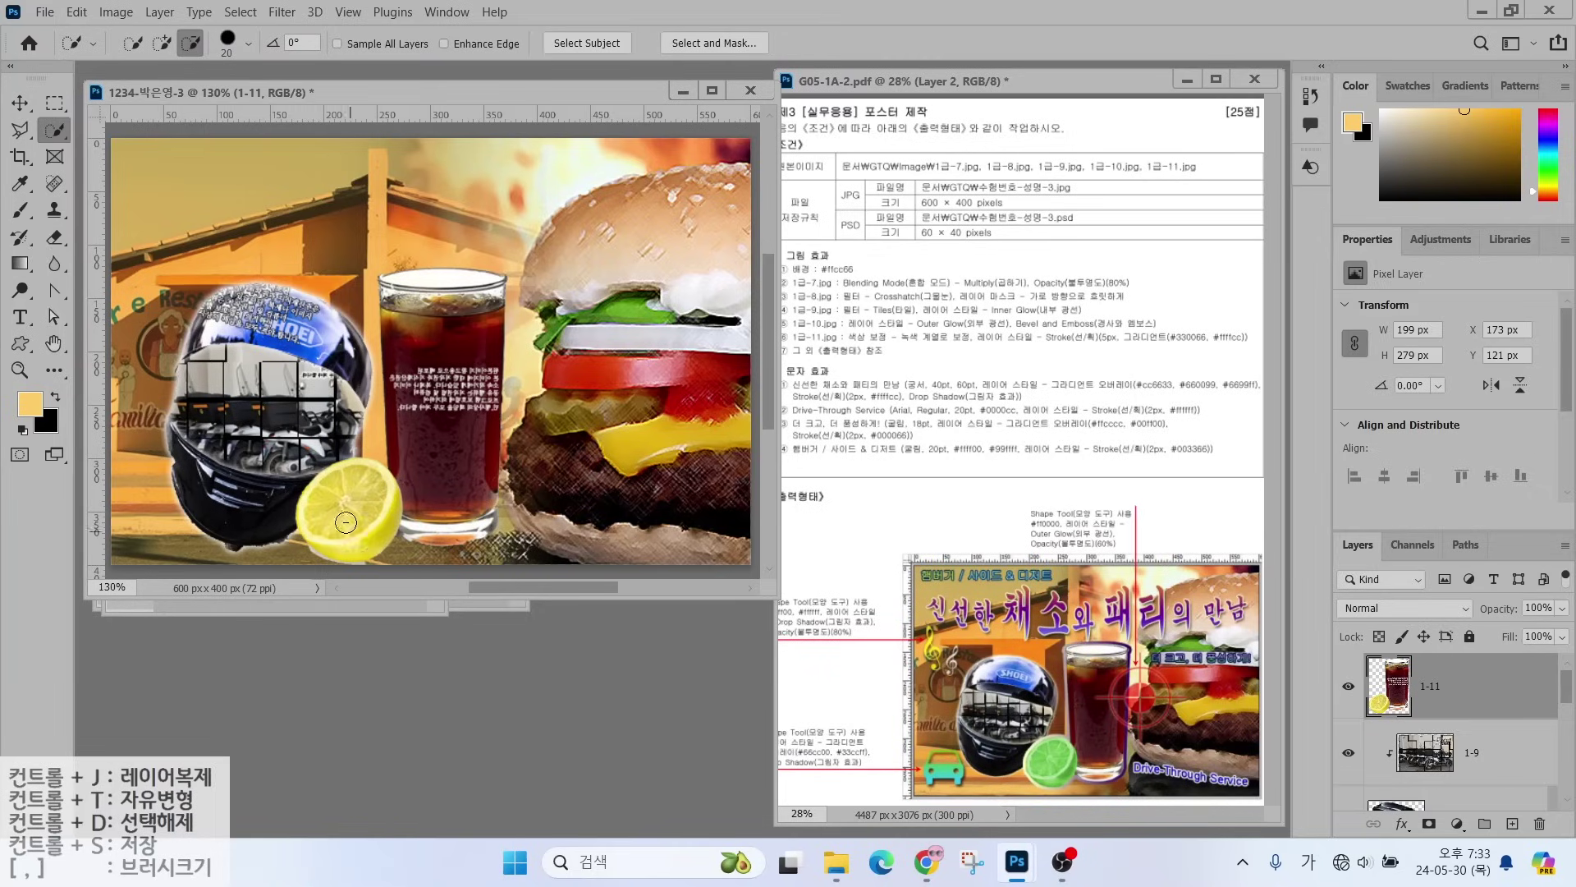
click(163, 42)
mouse_move(335, 529)
mouse_down()
mouse_move(355, 545)
mouse_move(329, 518)
mouse_move(348, 470)
mouse_up()
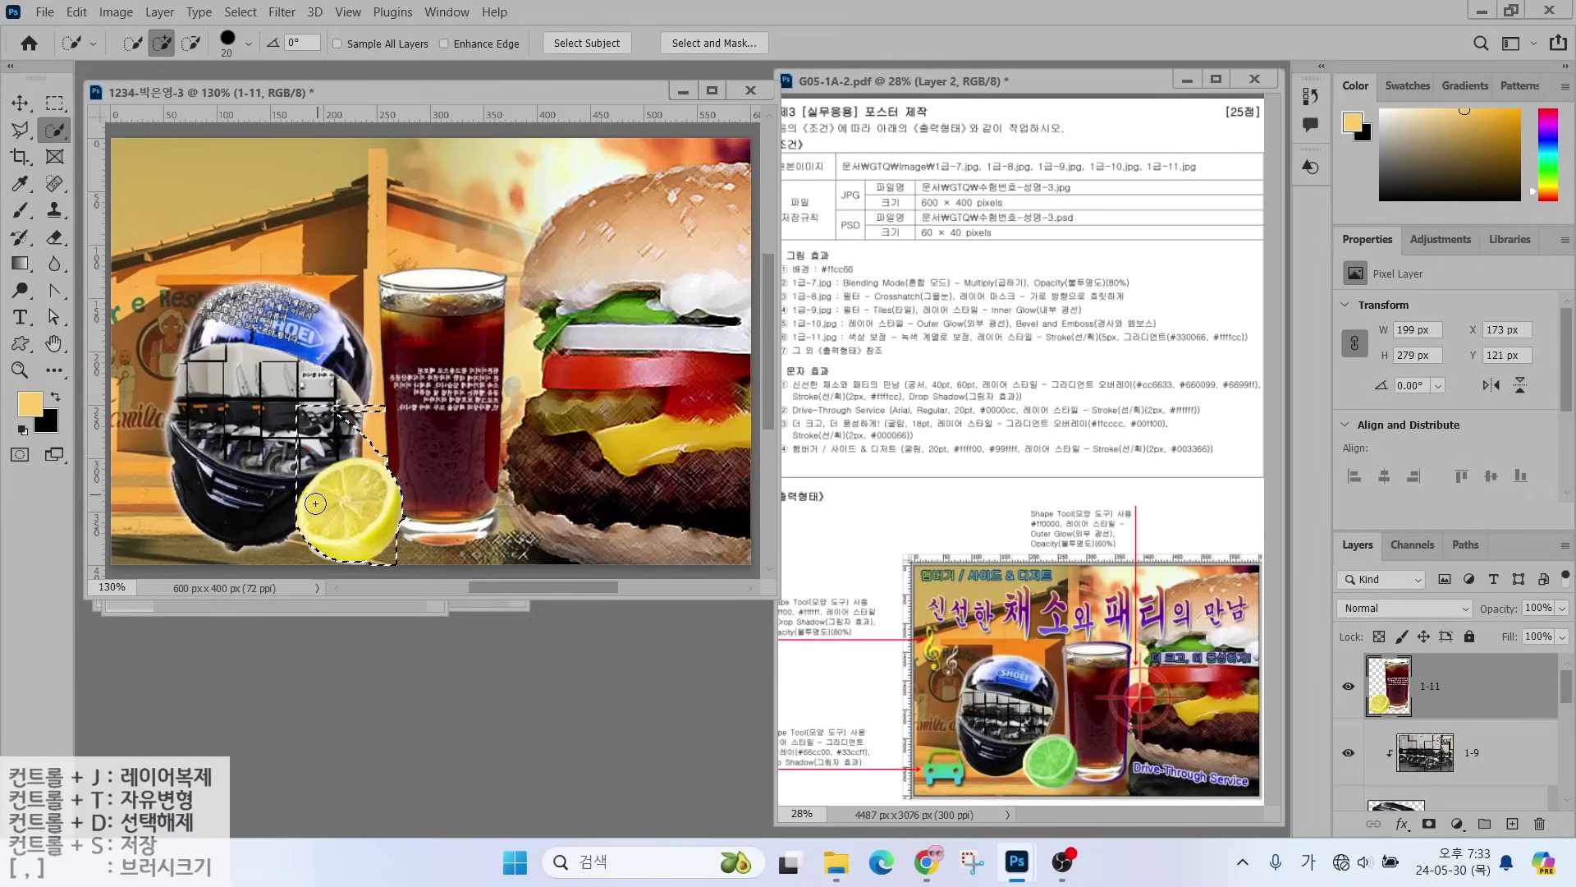
alt+click(355, 444)
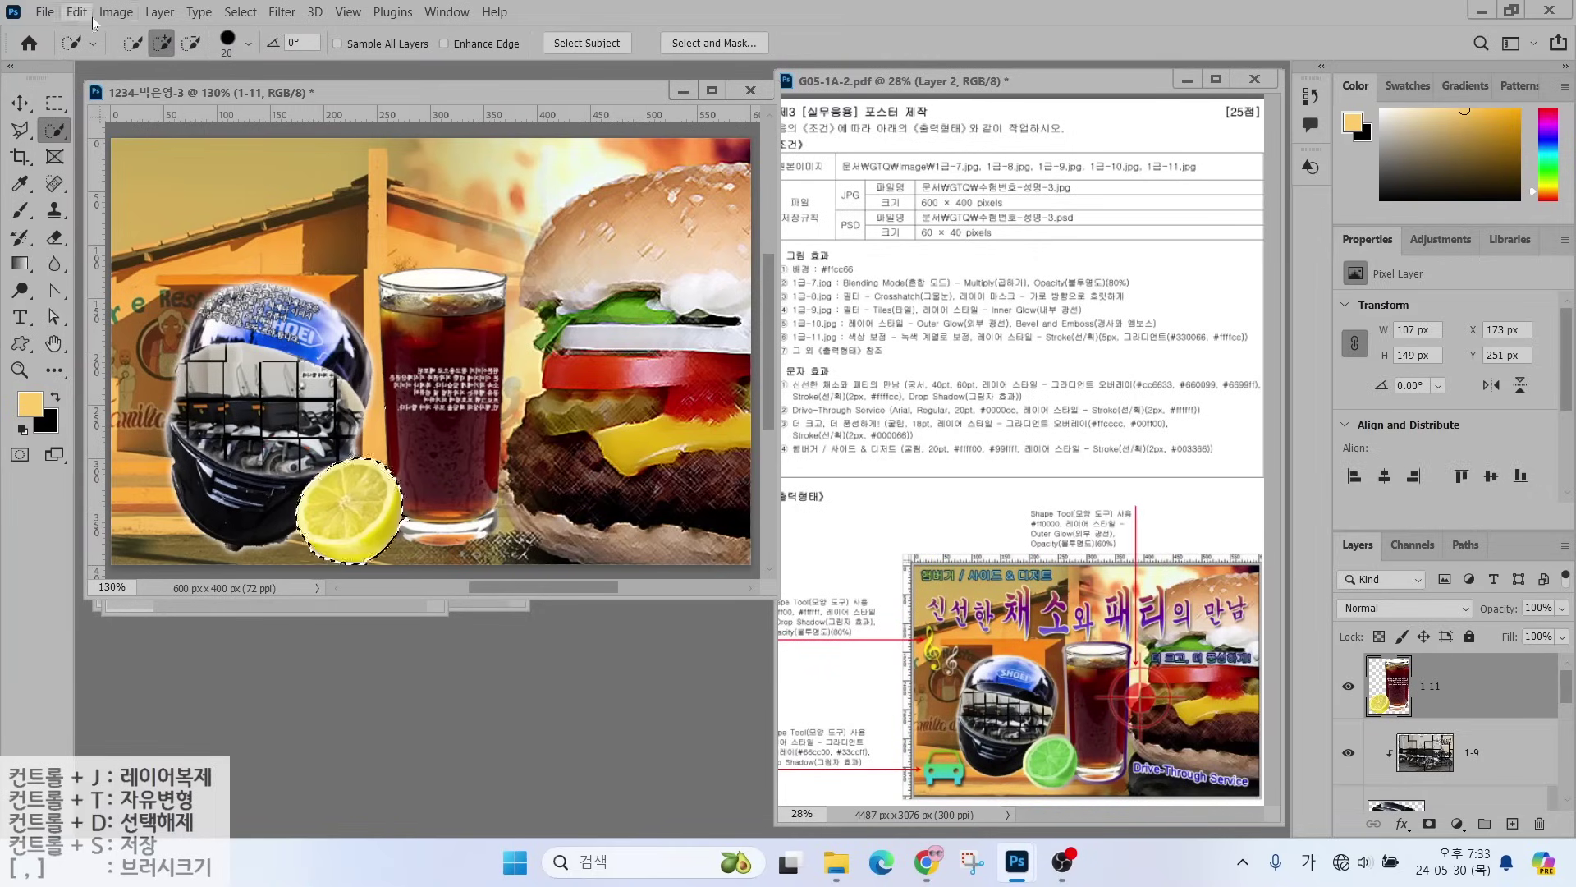
- Shift the lemon's hue by +34 to lime green, then add a Stroke effect to layer 1-11
click(116, 12)
mouse_move(126, 64)
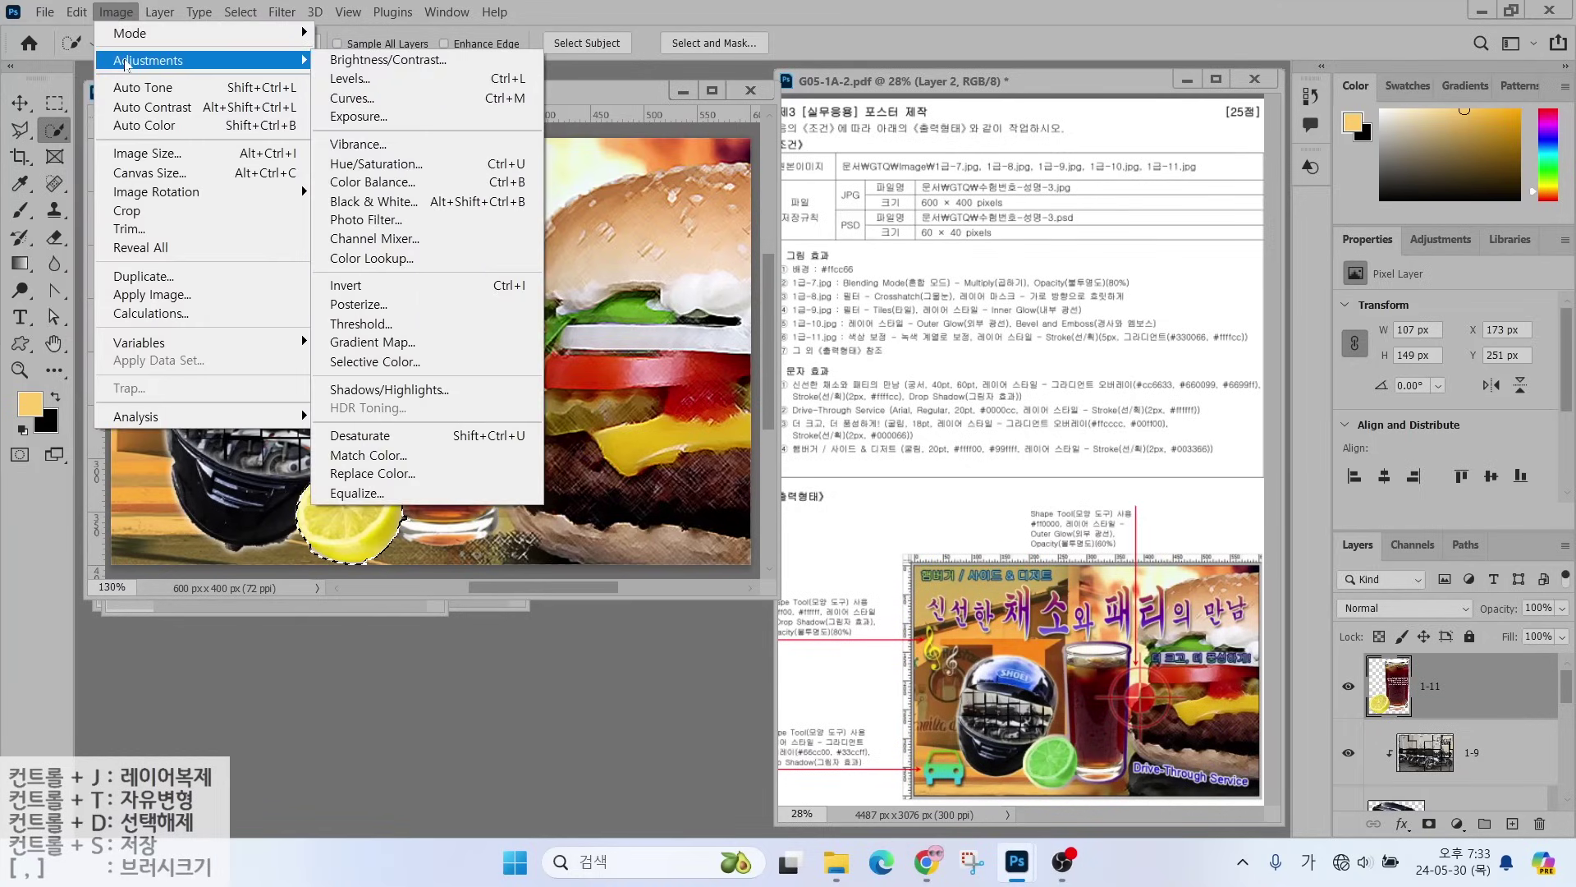
click(361, 164)
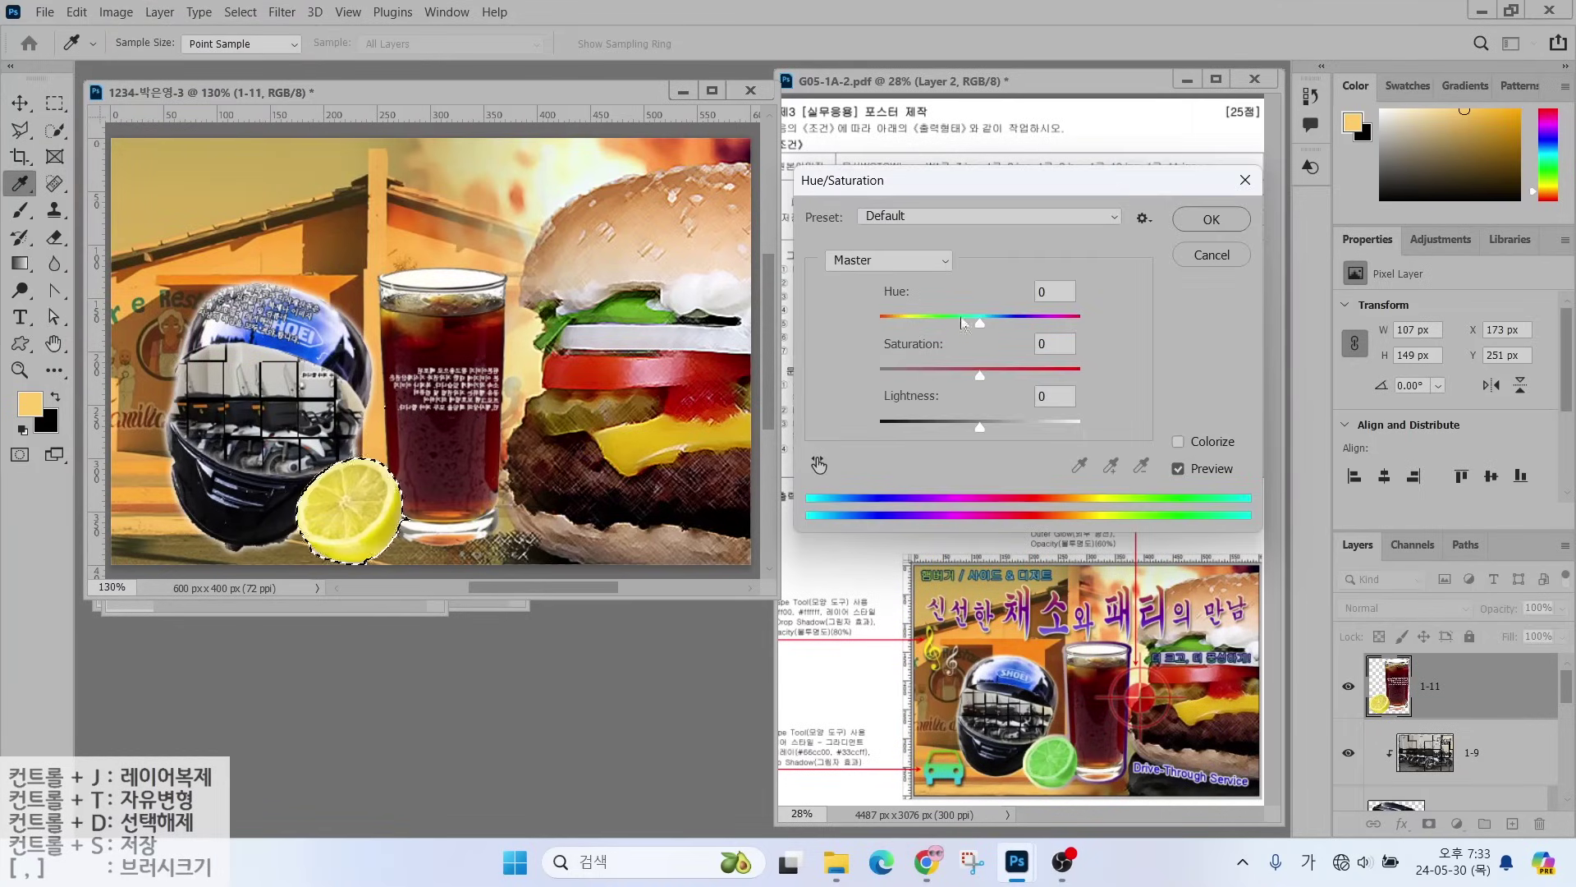
mouse_move(980, 322)
mouse_down()
mouse_move(951, 327)
mouse_move(1013, 327)
mouse_up()
click(1211, 219)
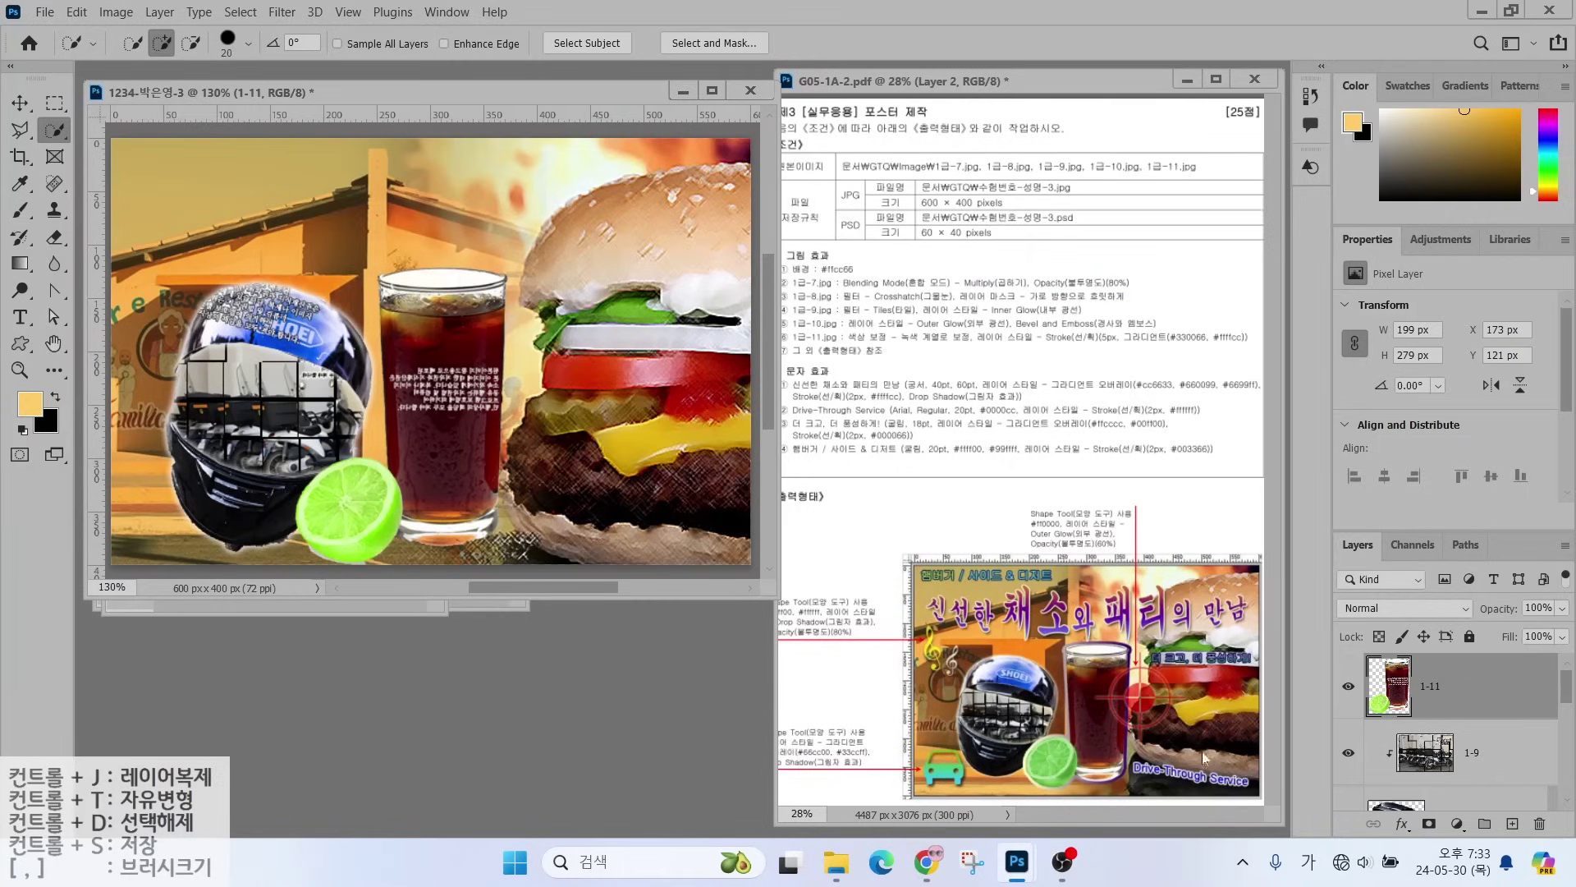
click(1402, 823)
click(1421, 667)
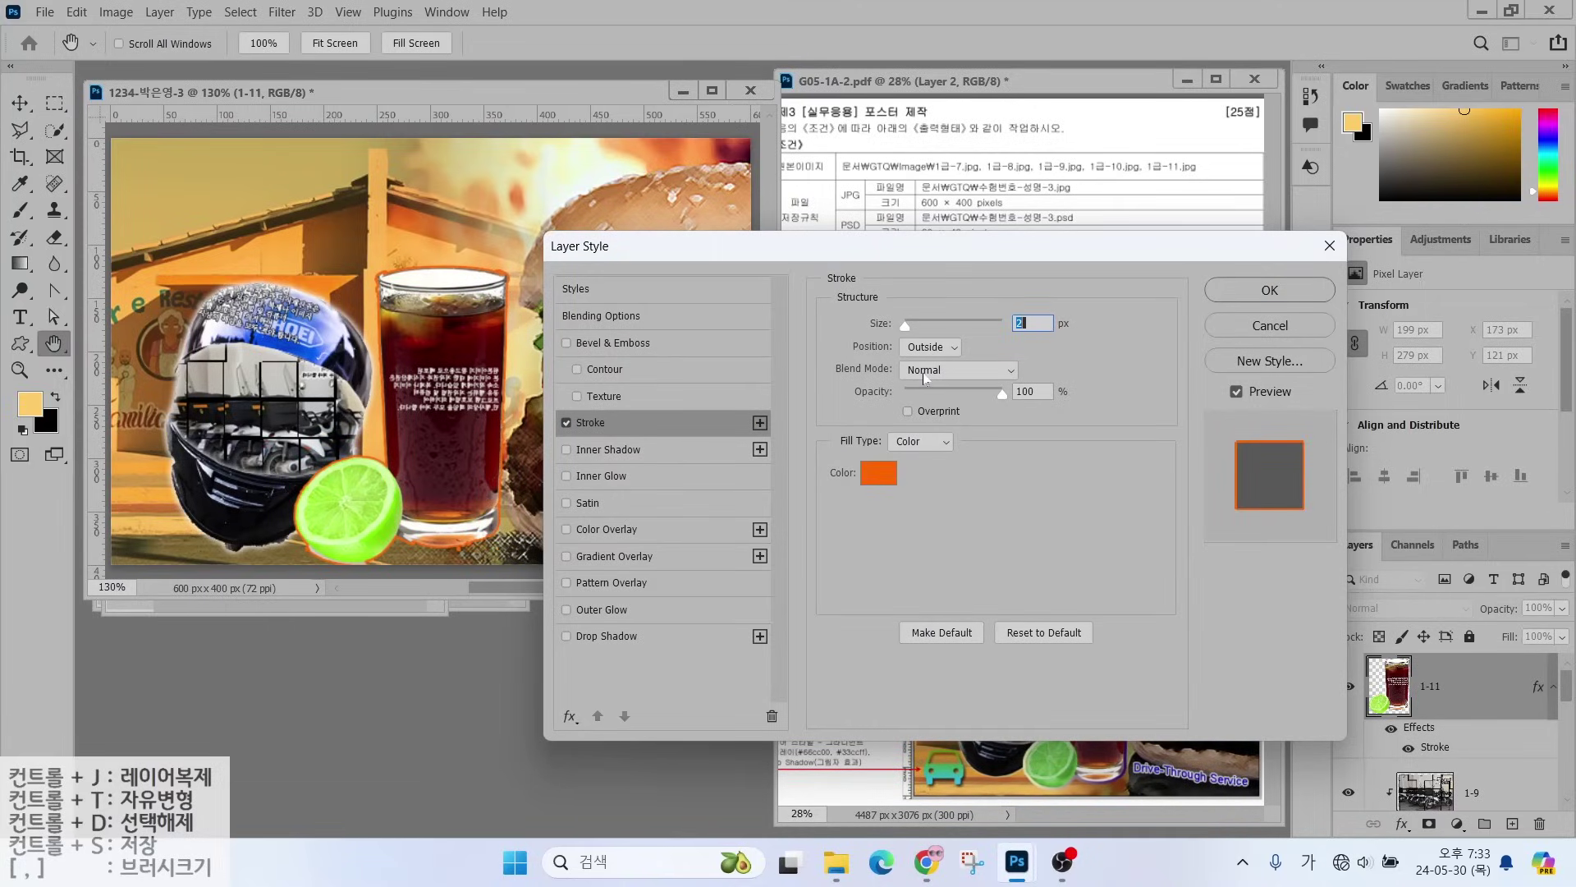
- Change the stroke fill type to Gradient and edit its gradient
key(alt)
mouse_move(655, 432)
mouse_down()
mouse_move(557, 435)
mouse_move(622, 433)
mouse_up()
mouse_move(973, 456)
mouse_down()
mouse_move(878, 470)
mouse_move(857, 423)
mouse_move(972, 436)
mouse_move(967, 457)
mouse_move(1022, 523)
mouse_up()
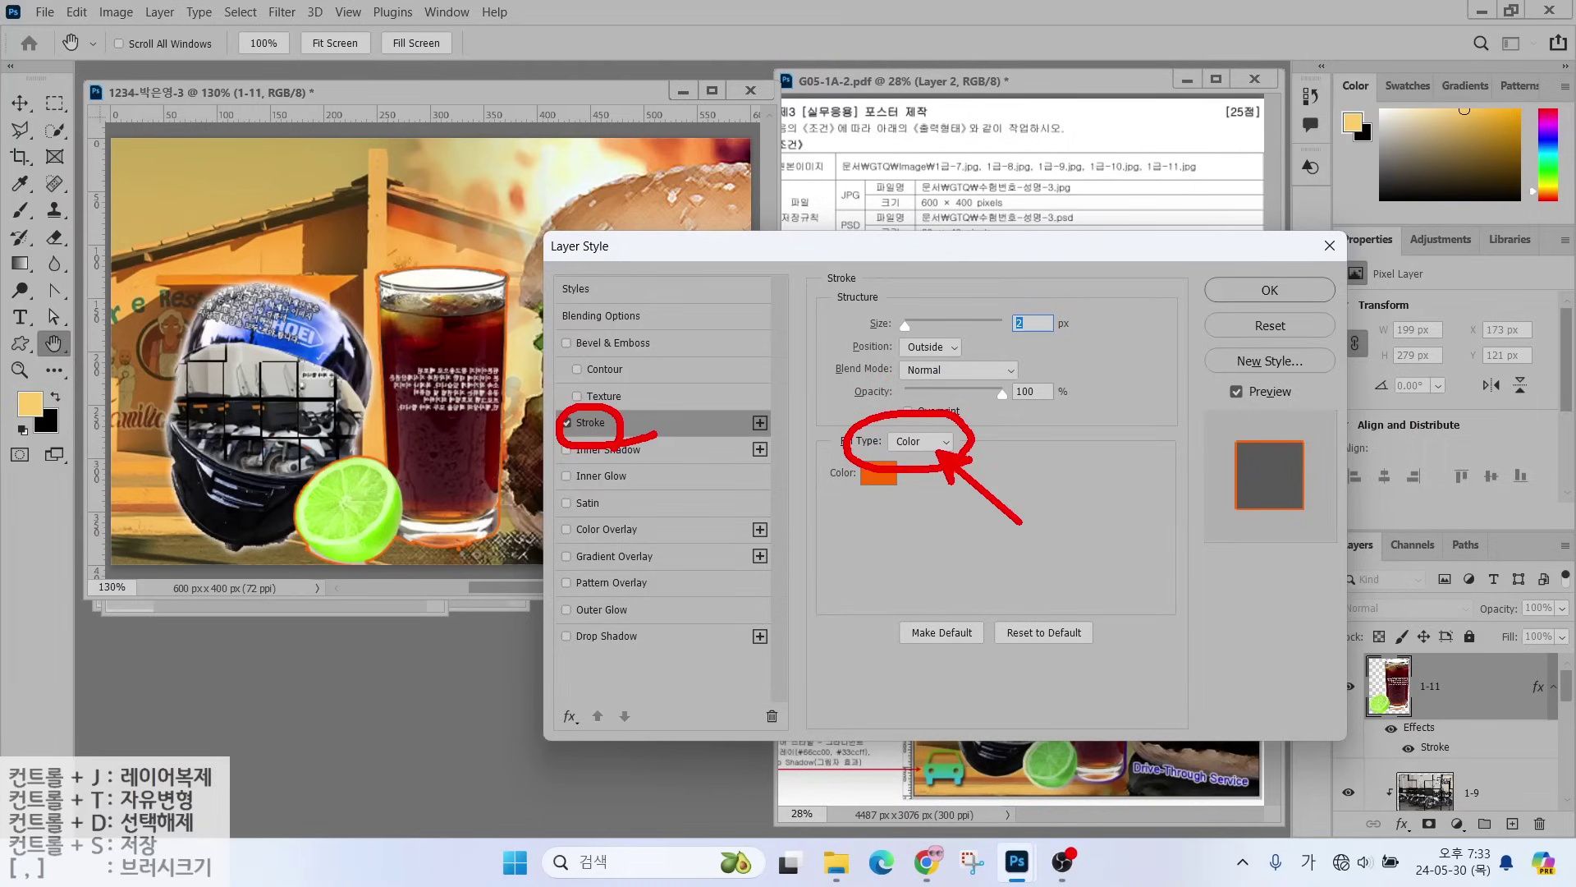
key(Escape)
click(936, 446)
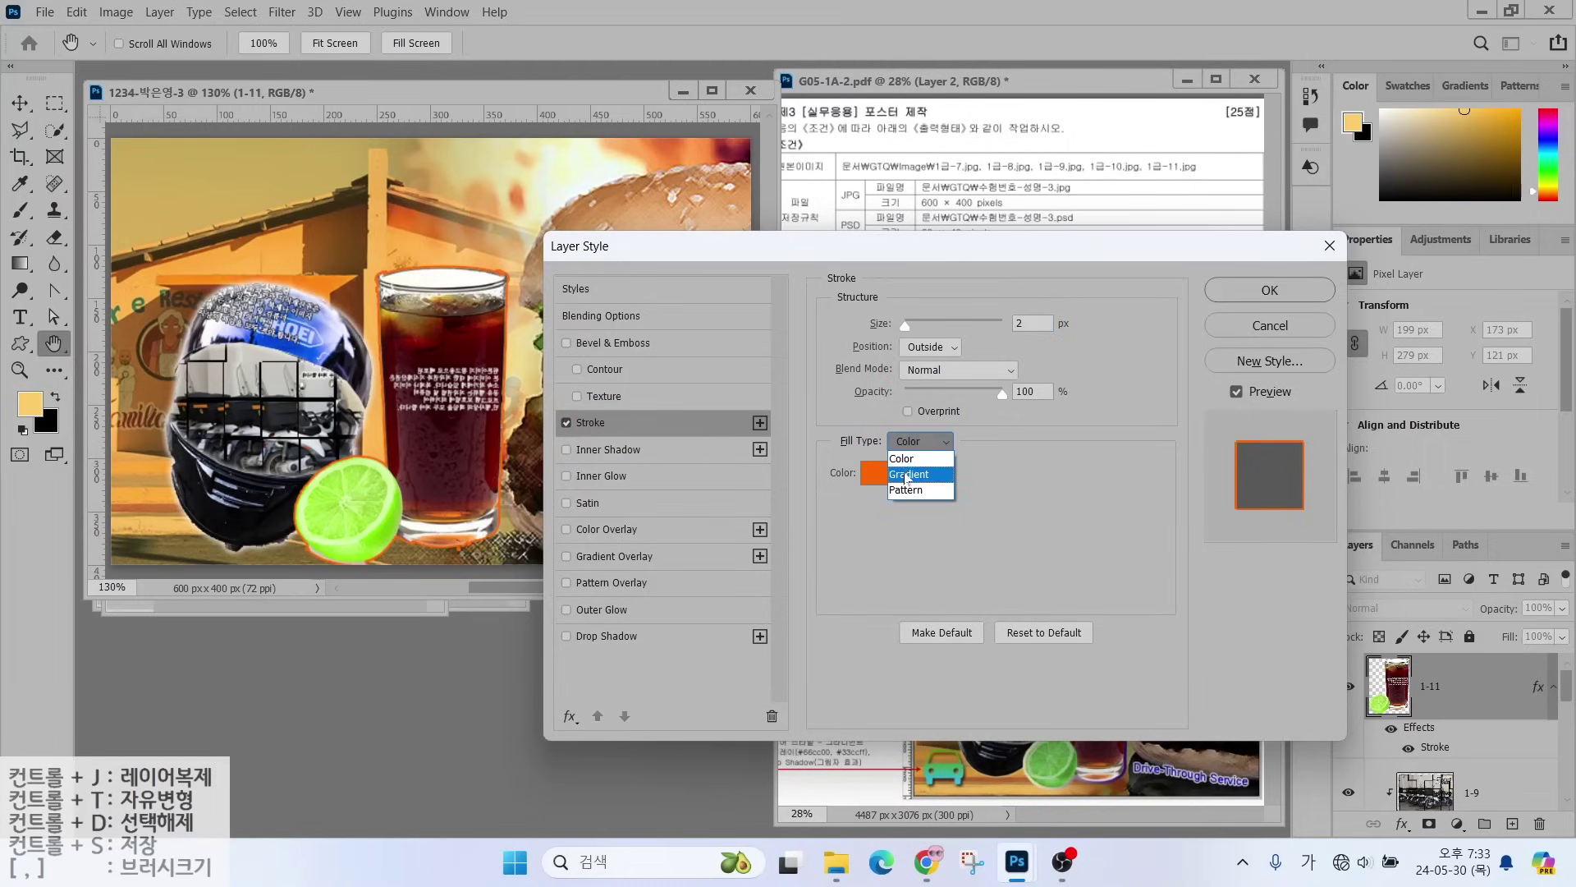
click(909, 474)
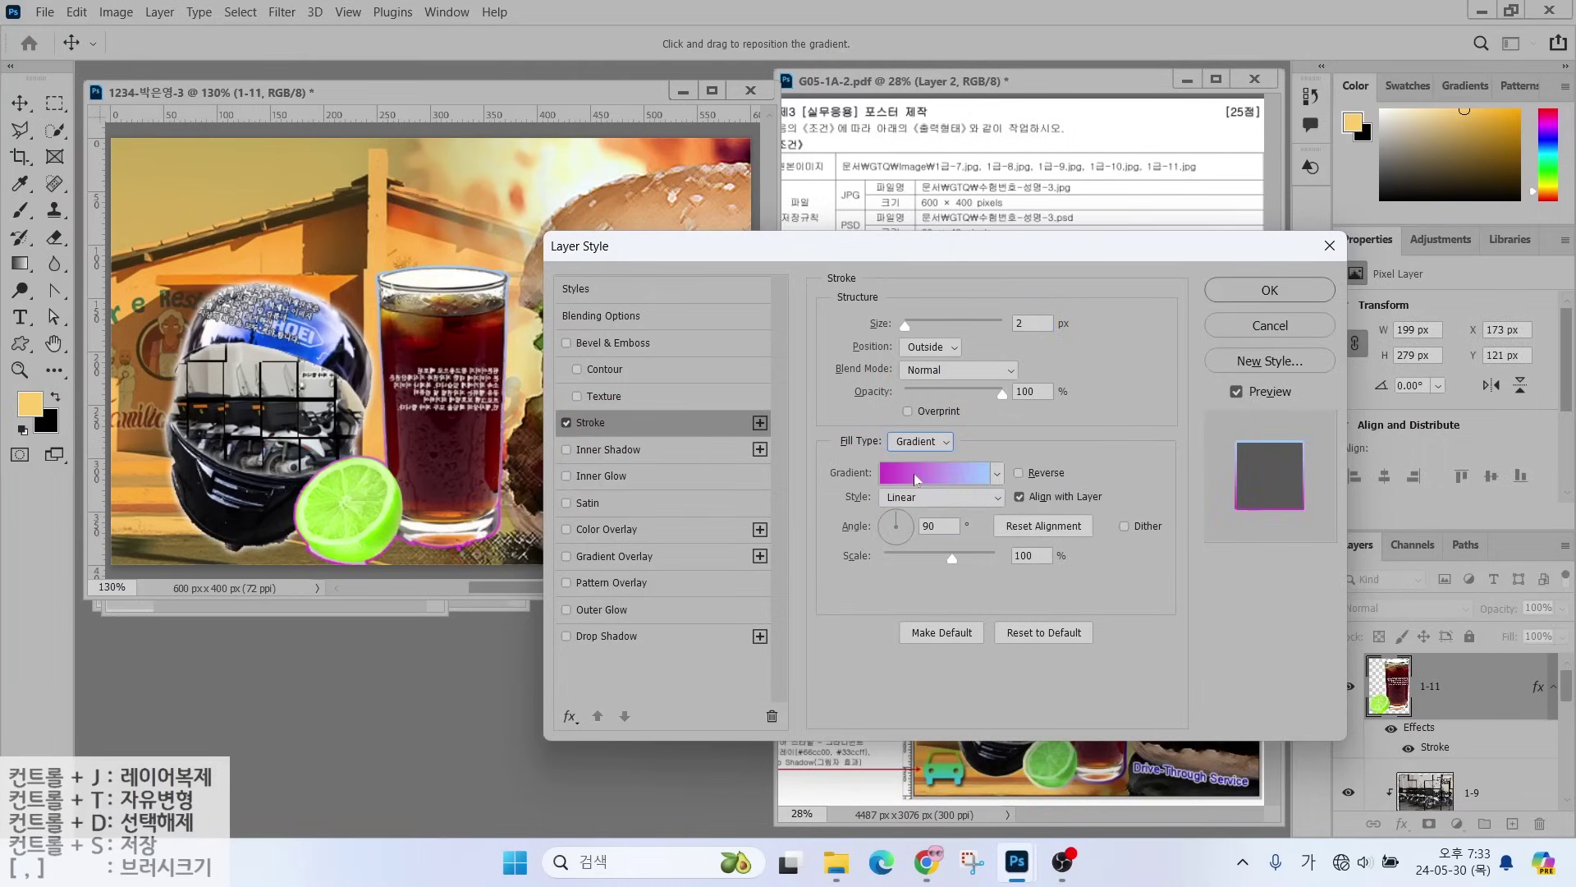
click(917, 479)
- Make the stroke gradient run from 330066 dark purple to ffffcc pale yellow
double_click(312, 461)
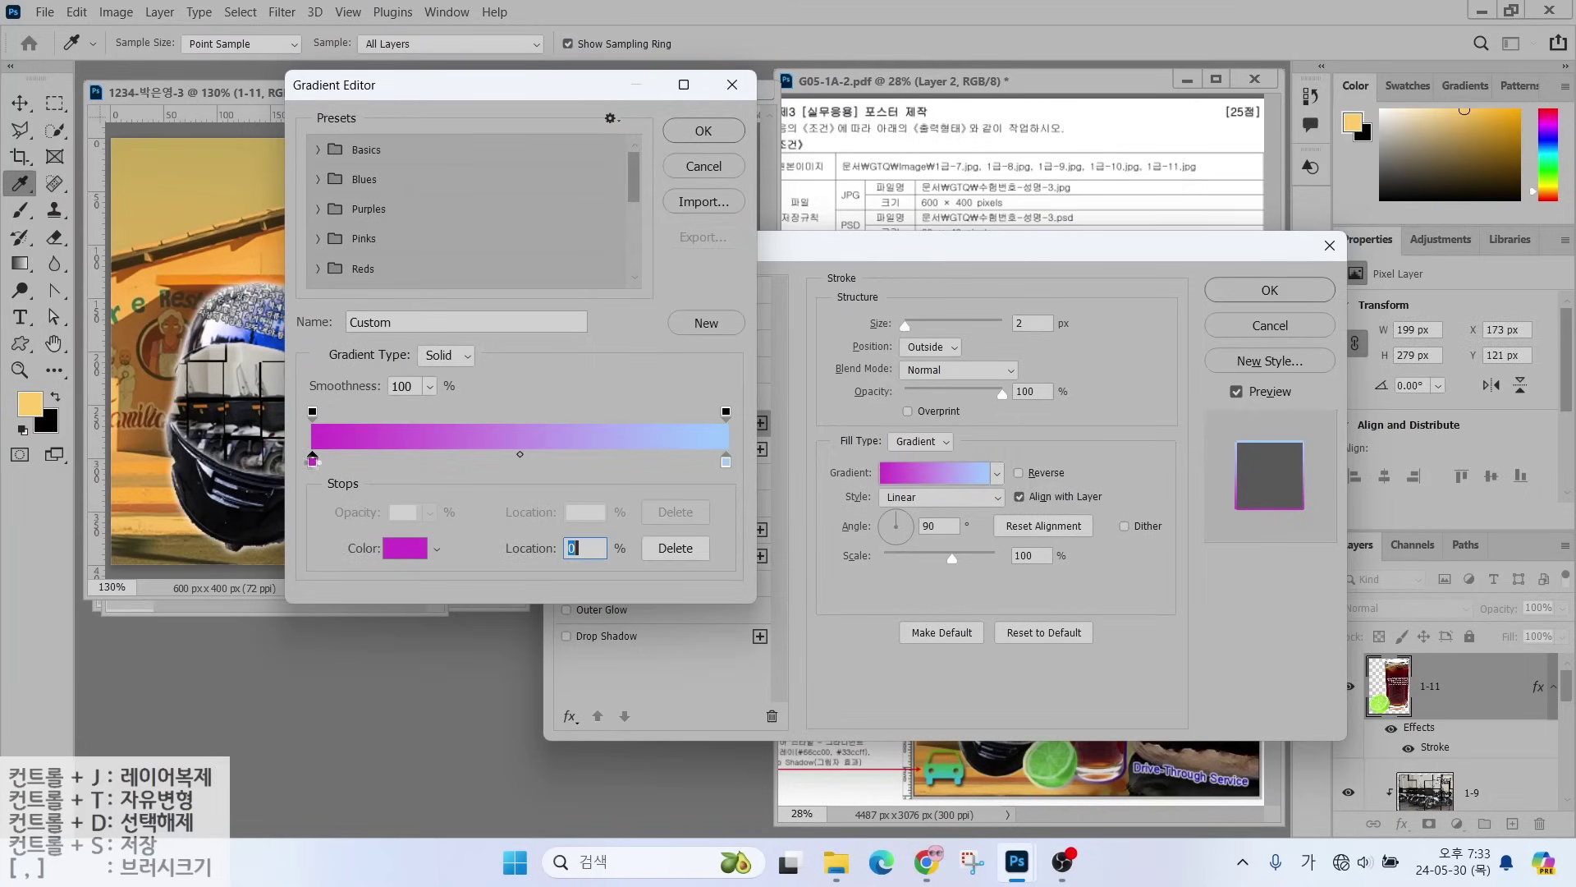
text(330066)
key(Return)
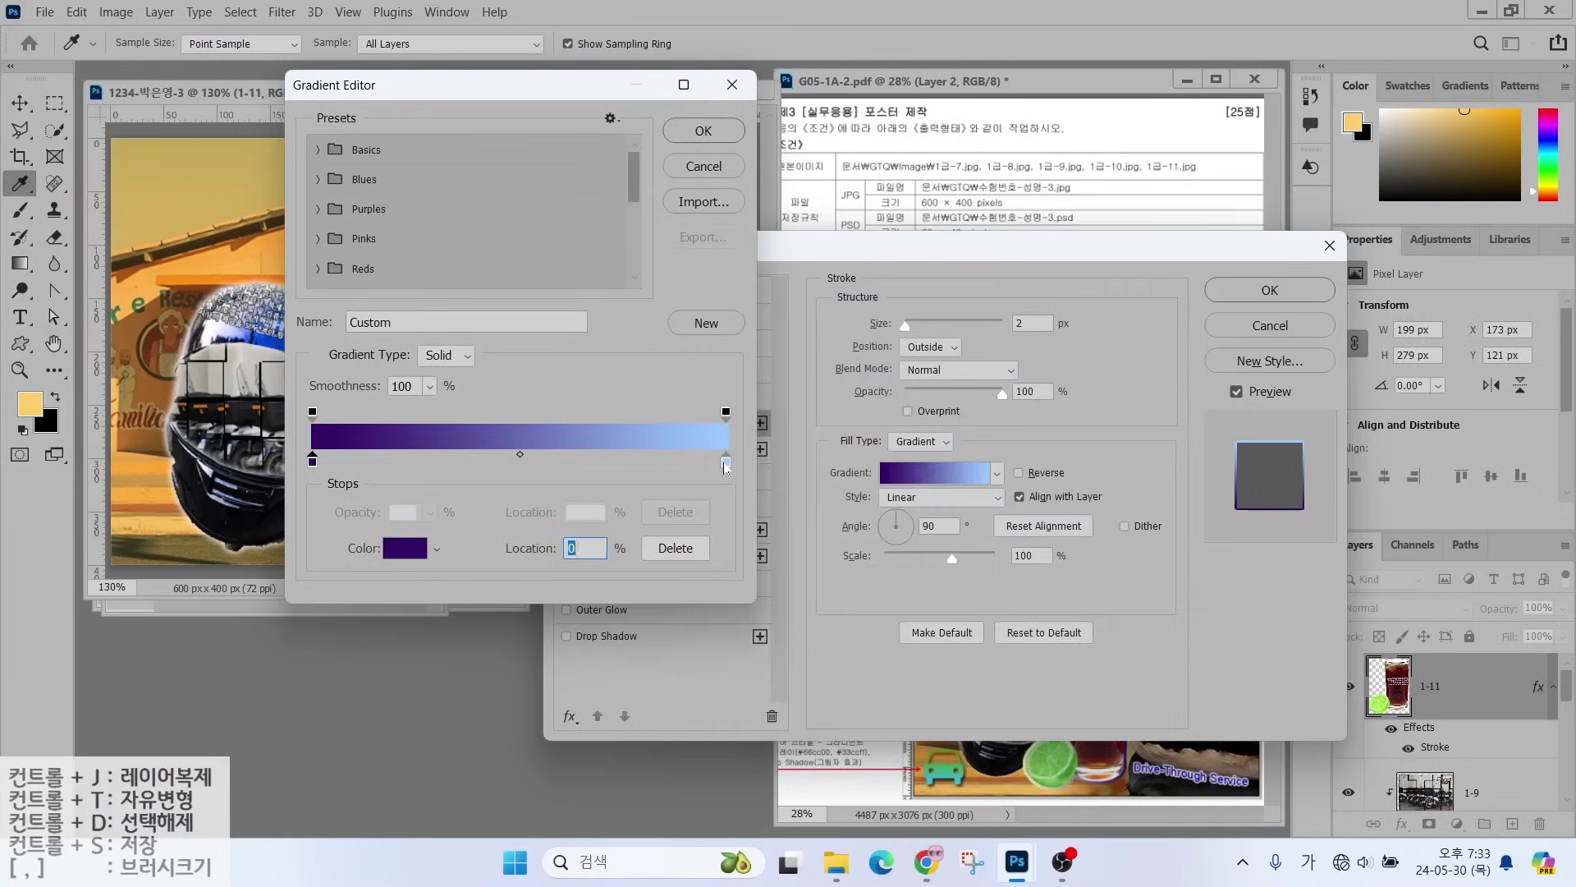
double_click(725, 462)
text(ffffcc)
key(Return)
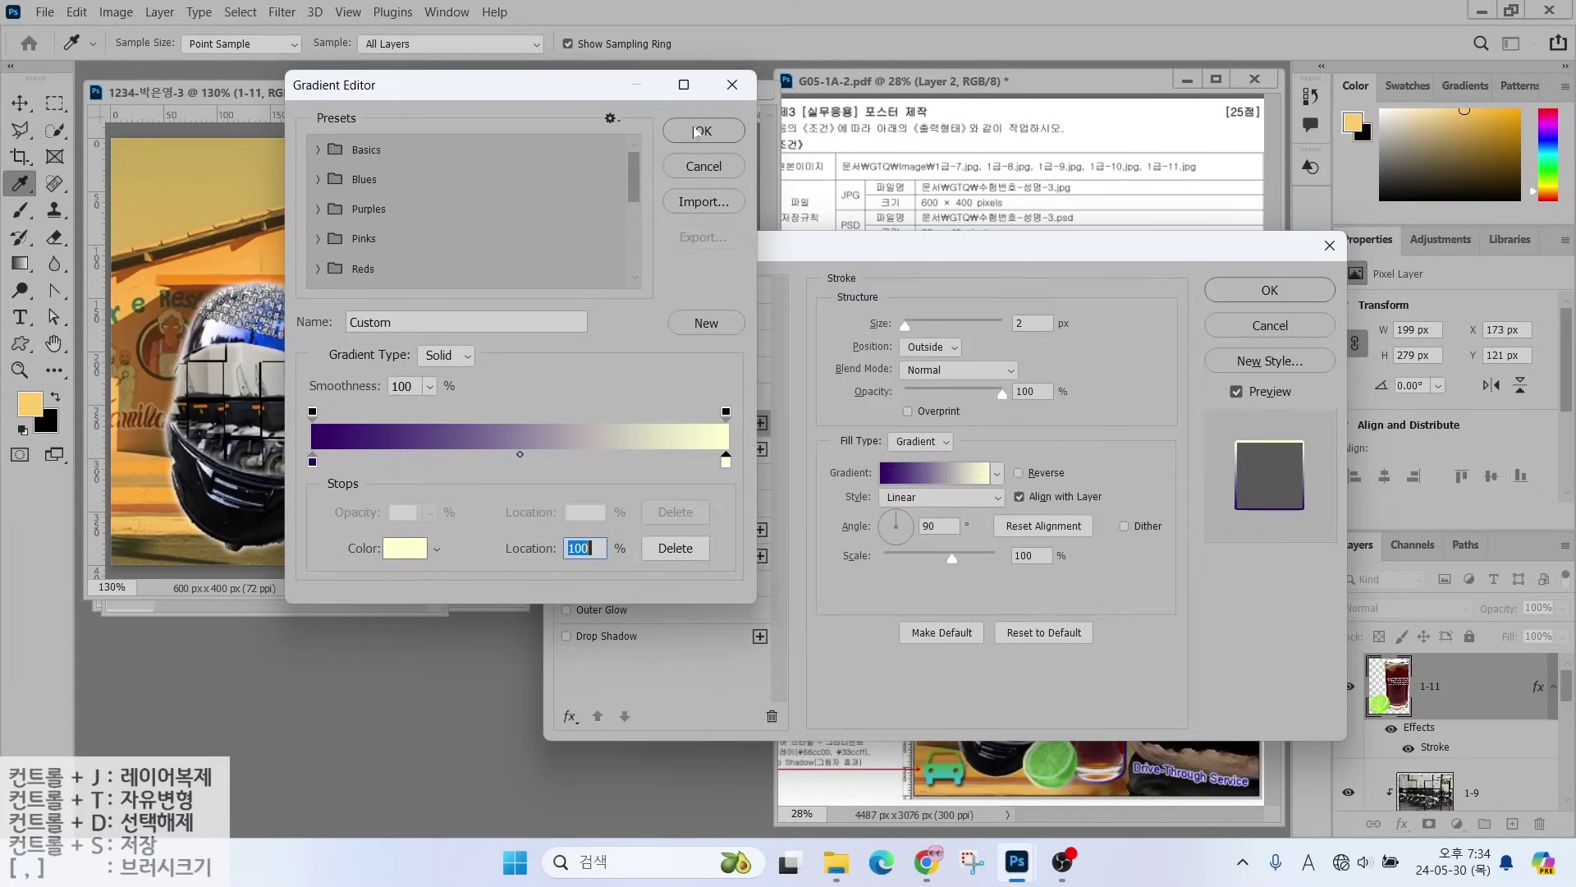
key(Return)
- Set the stroke size to 5 and angle to 180°, then apply it to the glass
key(alt+s)
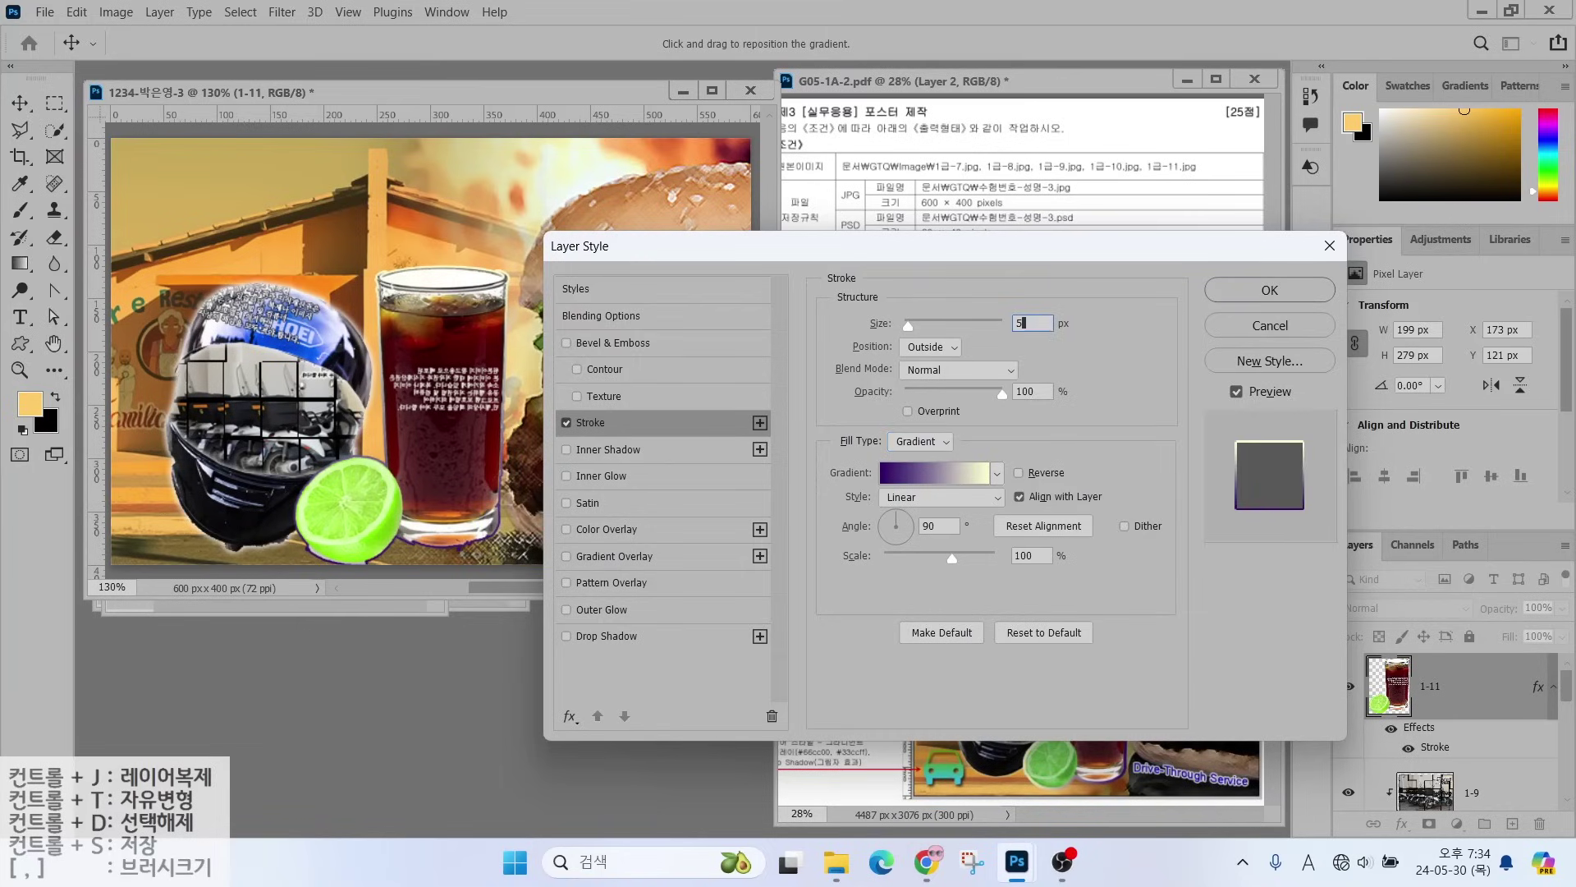
text(5)
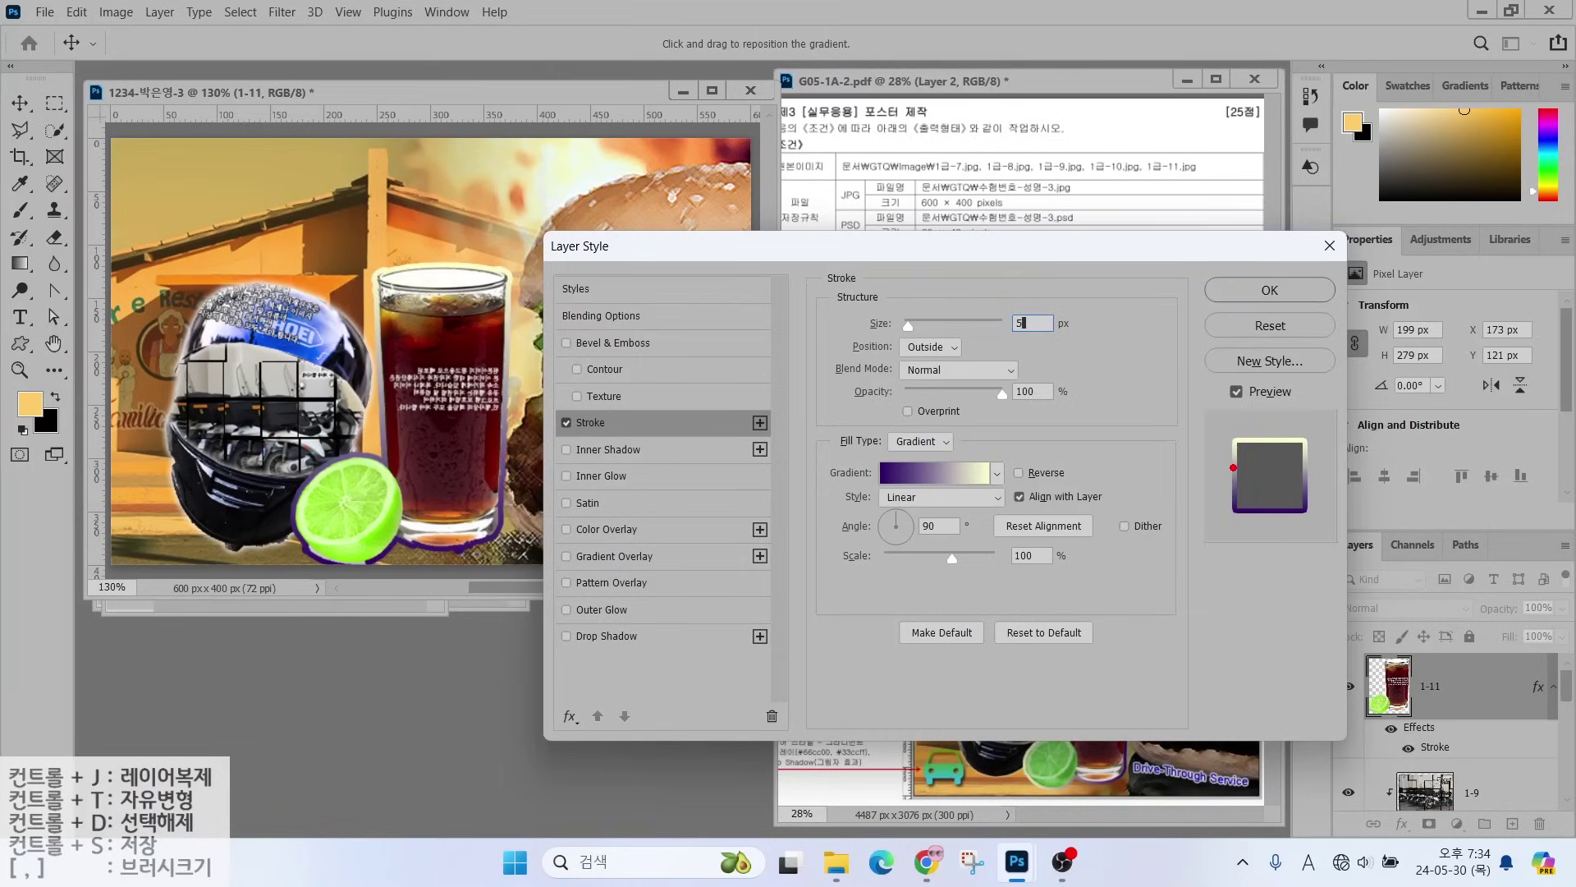
drag(1232, 439, 1155, 362)
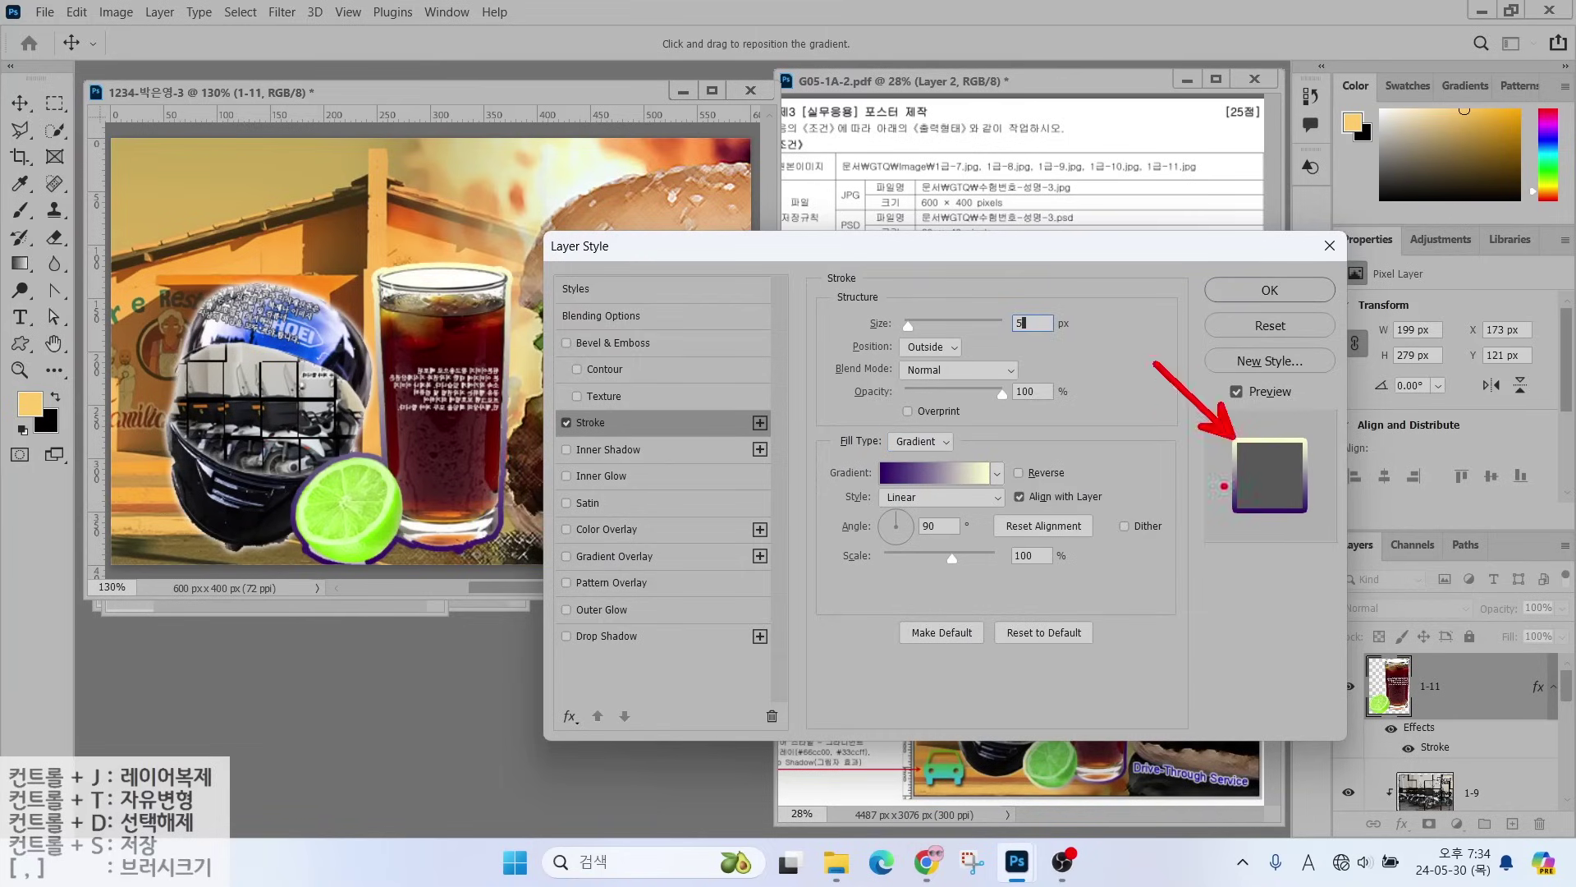
drag(1243, 513, 1182, 556)
mouse_move(989, 538)
mouse_down()
mouse_move(877, 553)
mouse_move(995, 496)
mouse_up()
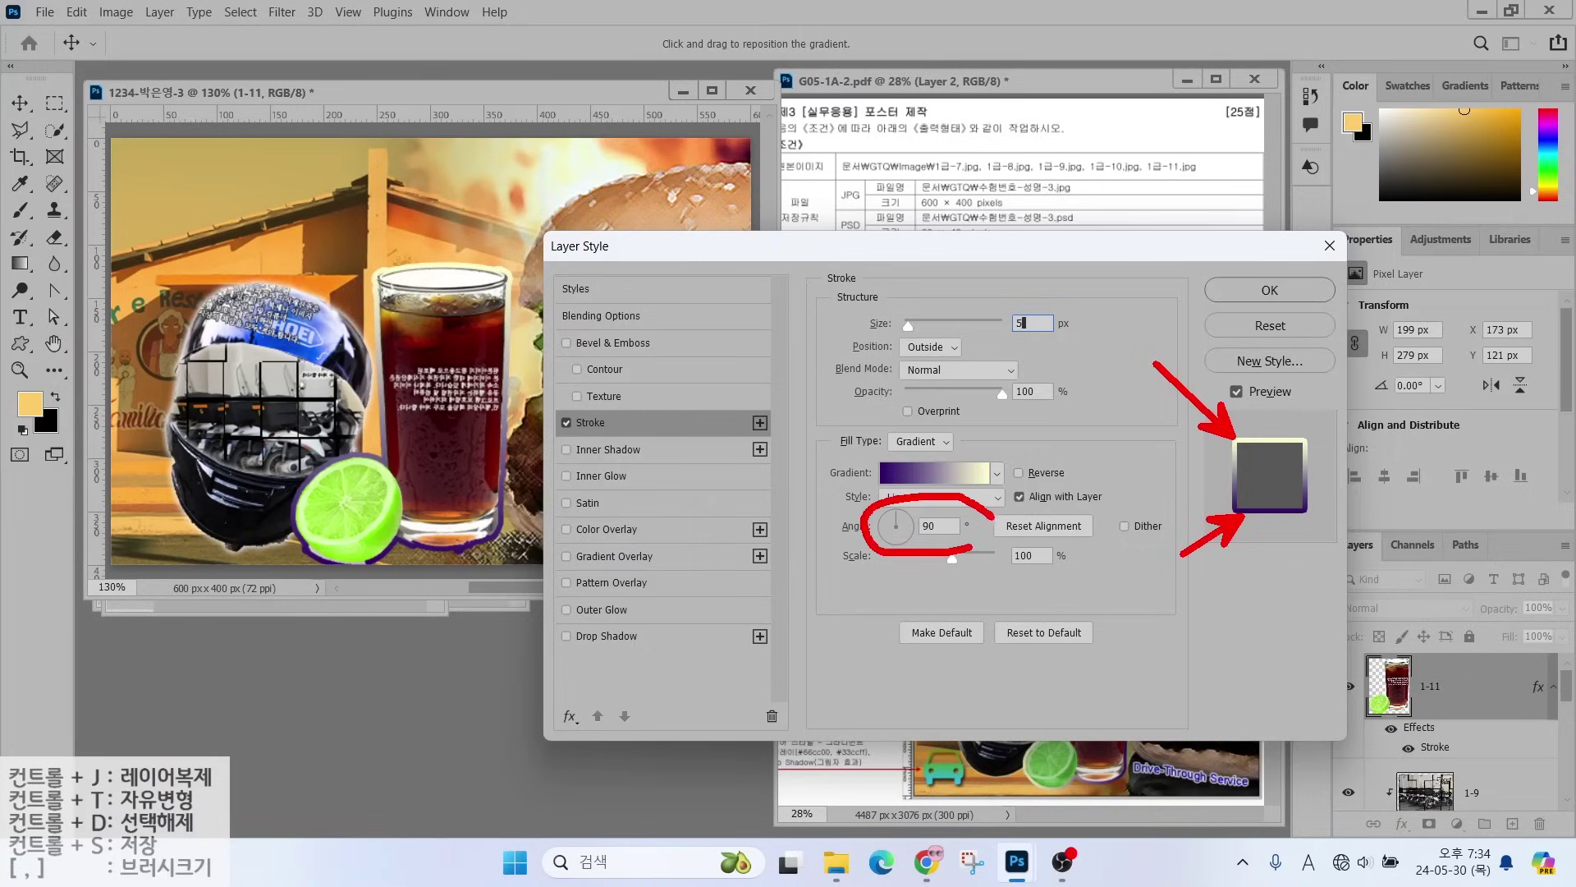
key(Escape)
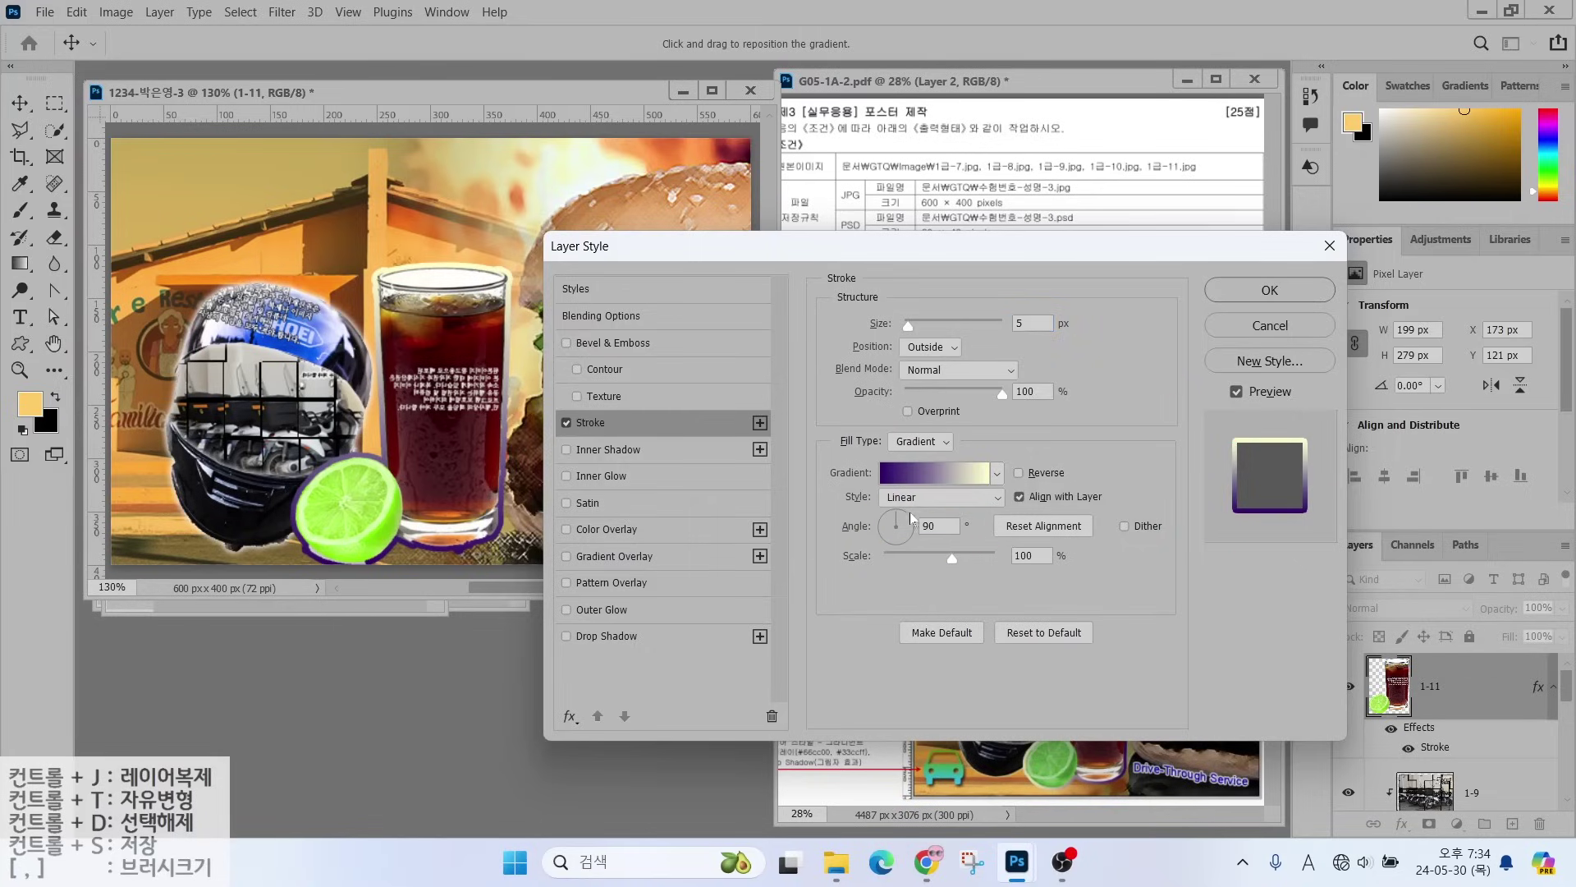
drag(899, 517, 878, 525)
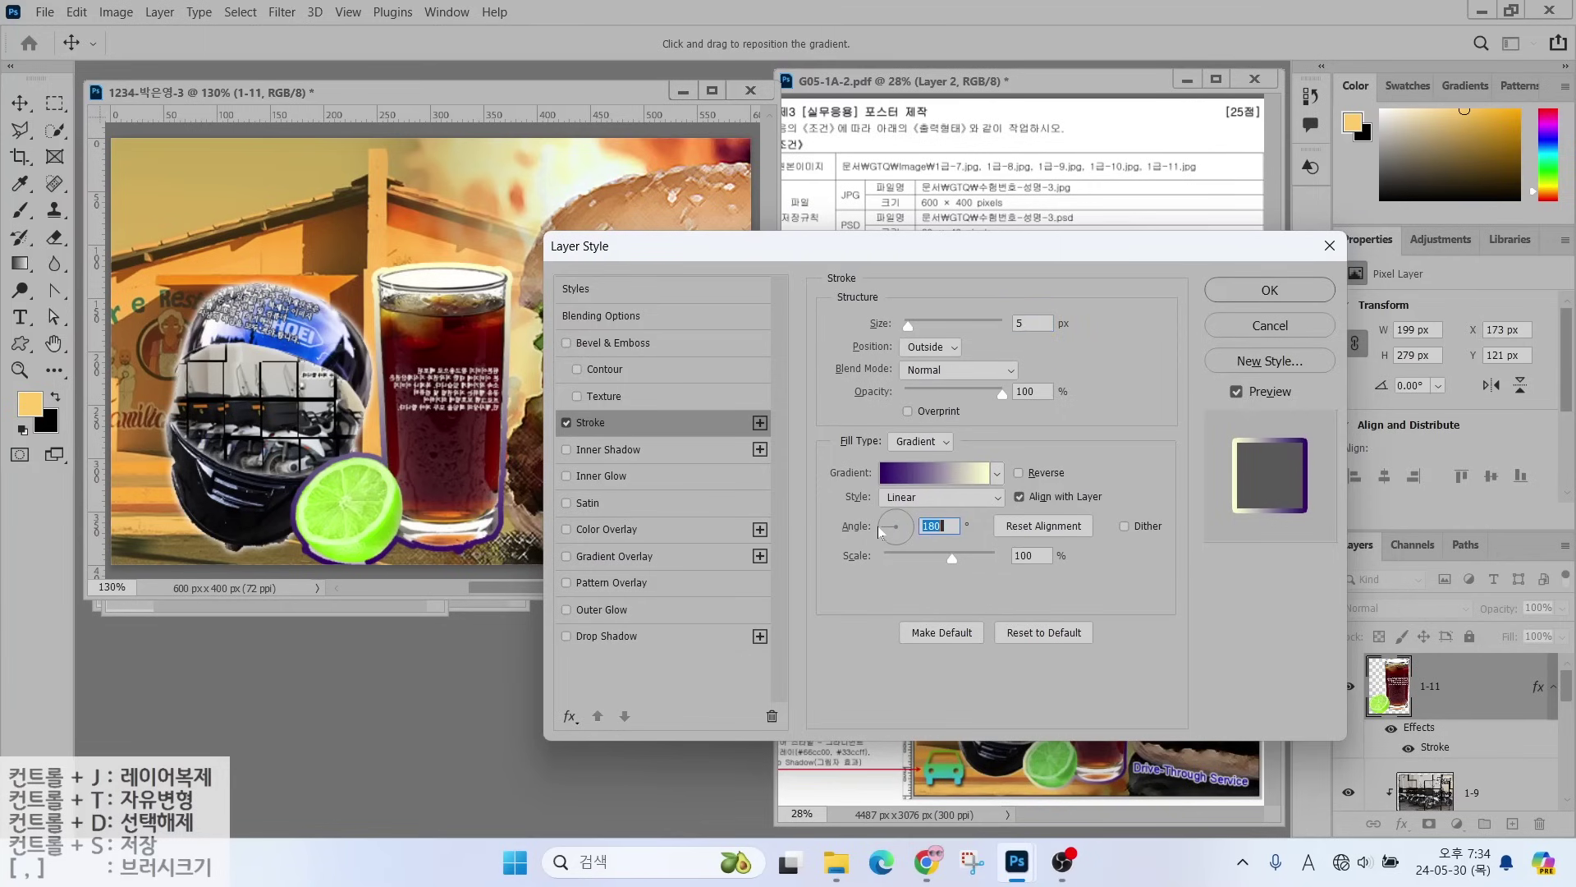
click(1231, 285)
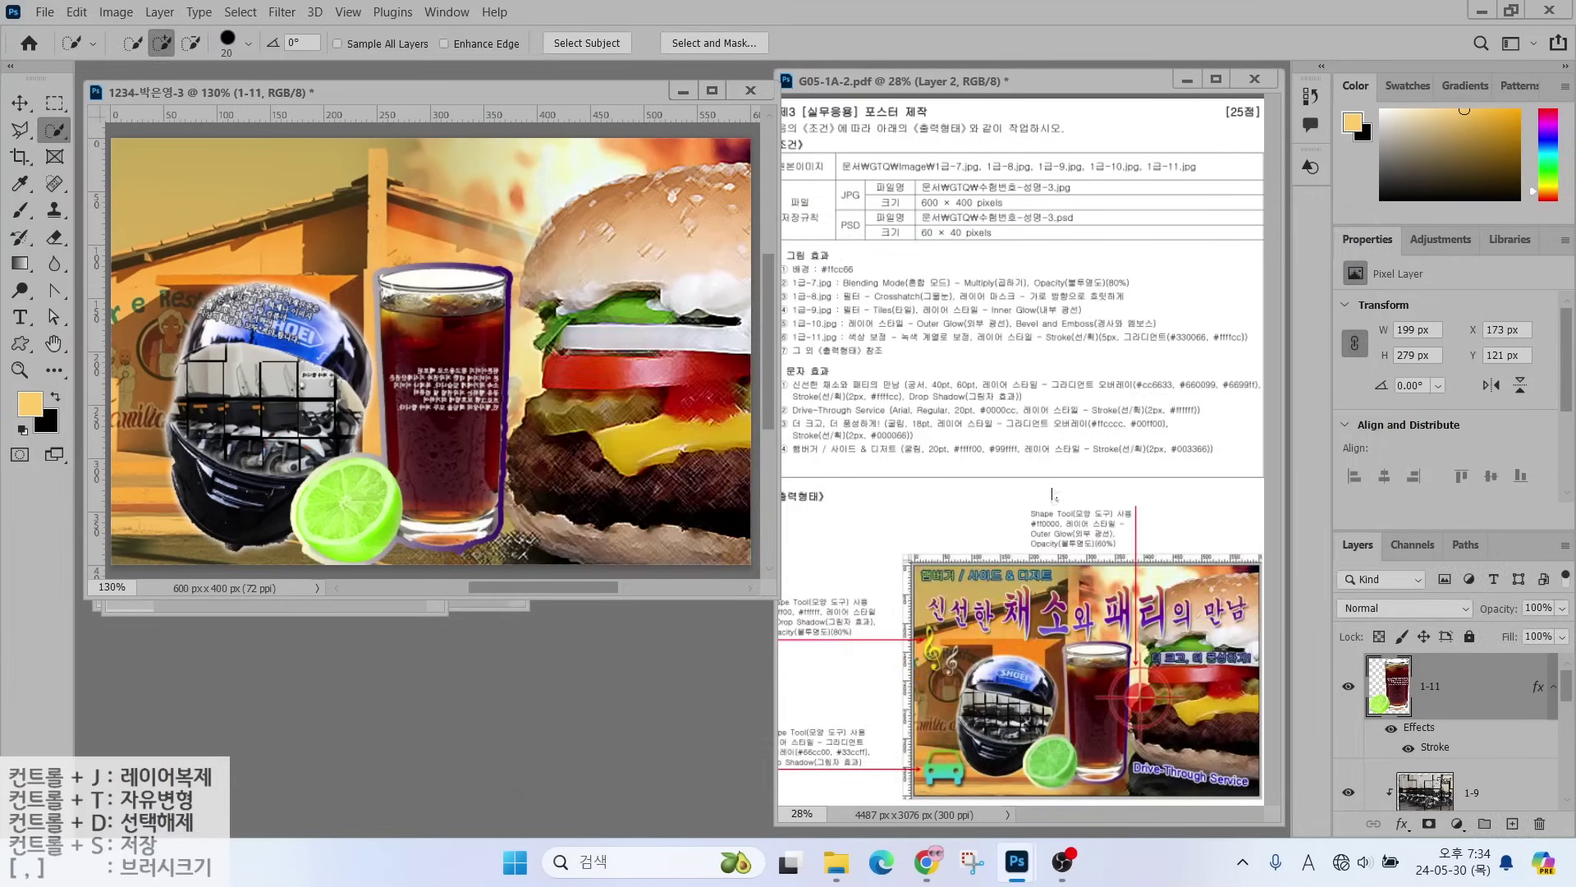
- Enlarge restaurant photo layer 1-7 to about 107.81%, then reselect glass layer 1-11
drag(884, 328, 945, 279)
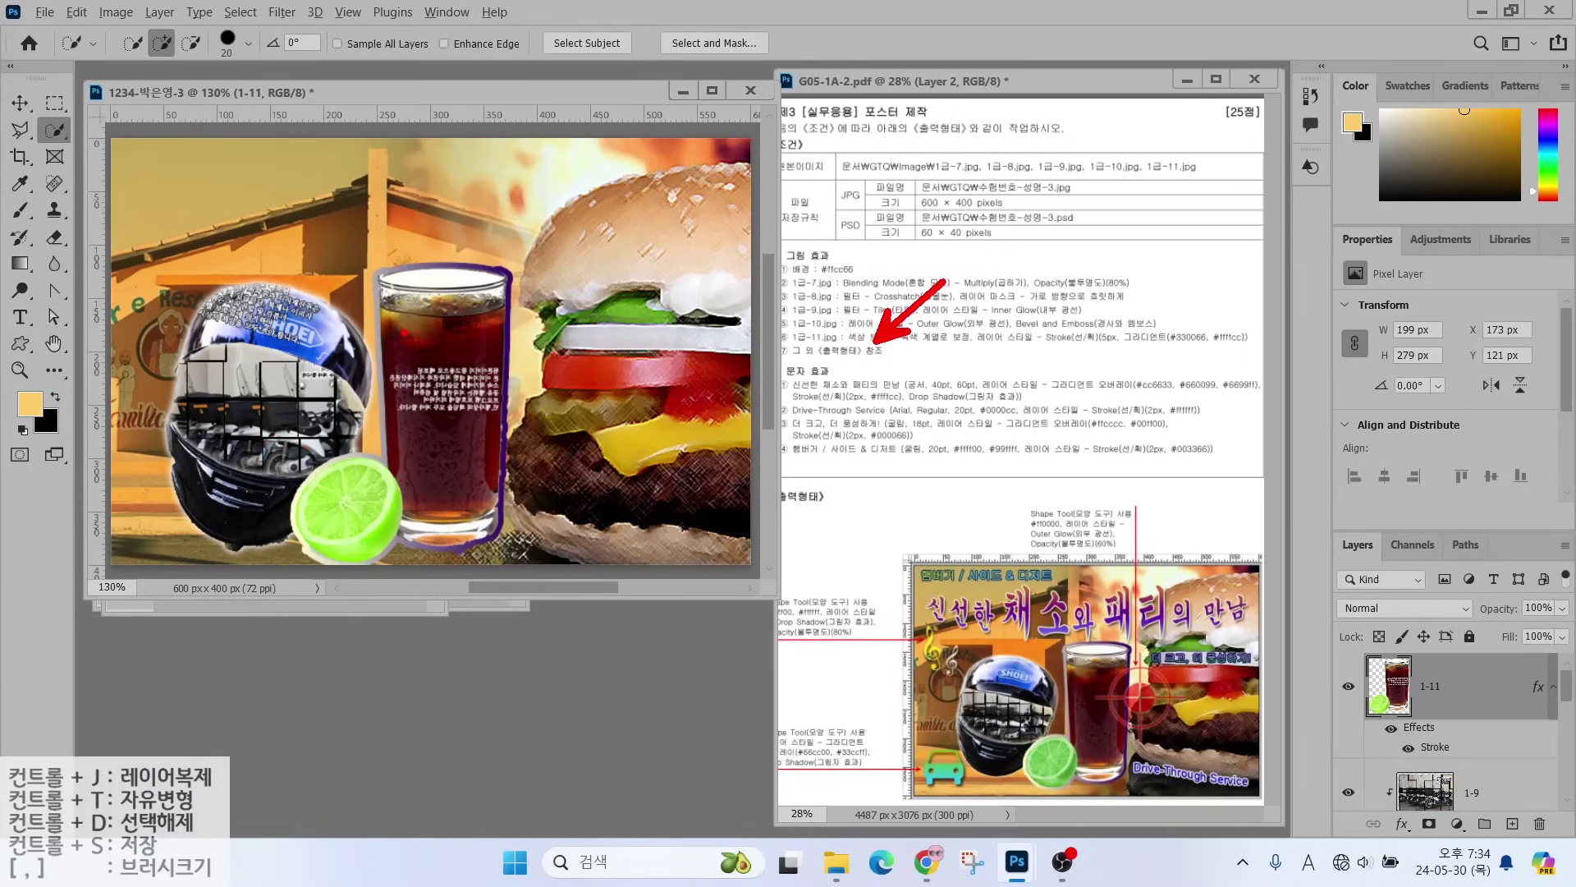
key(Escape)
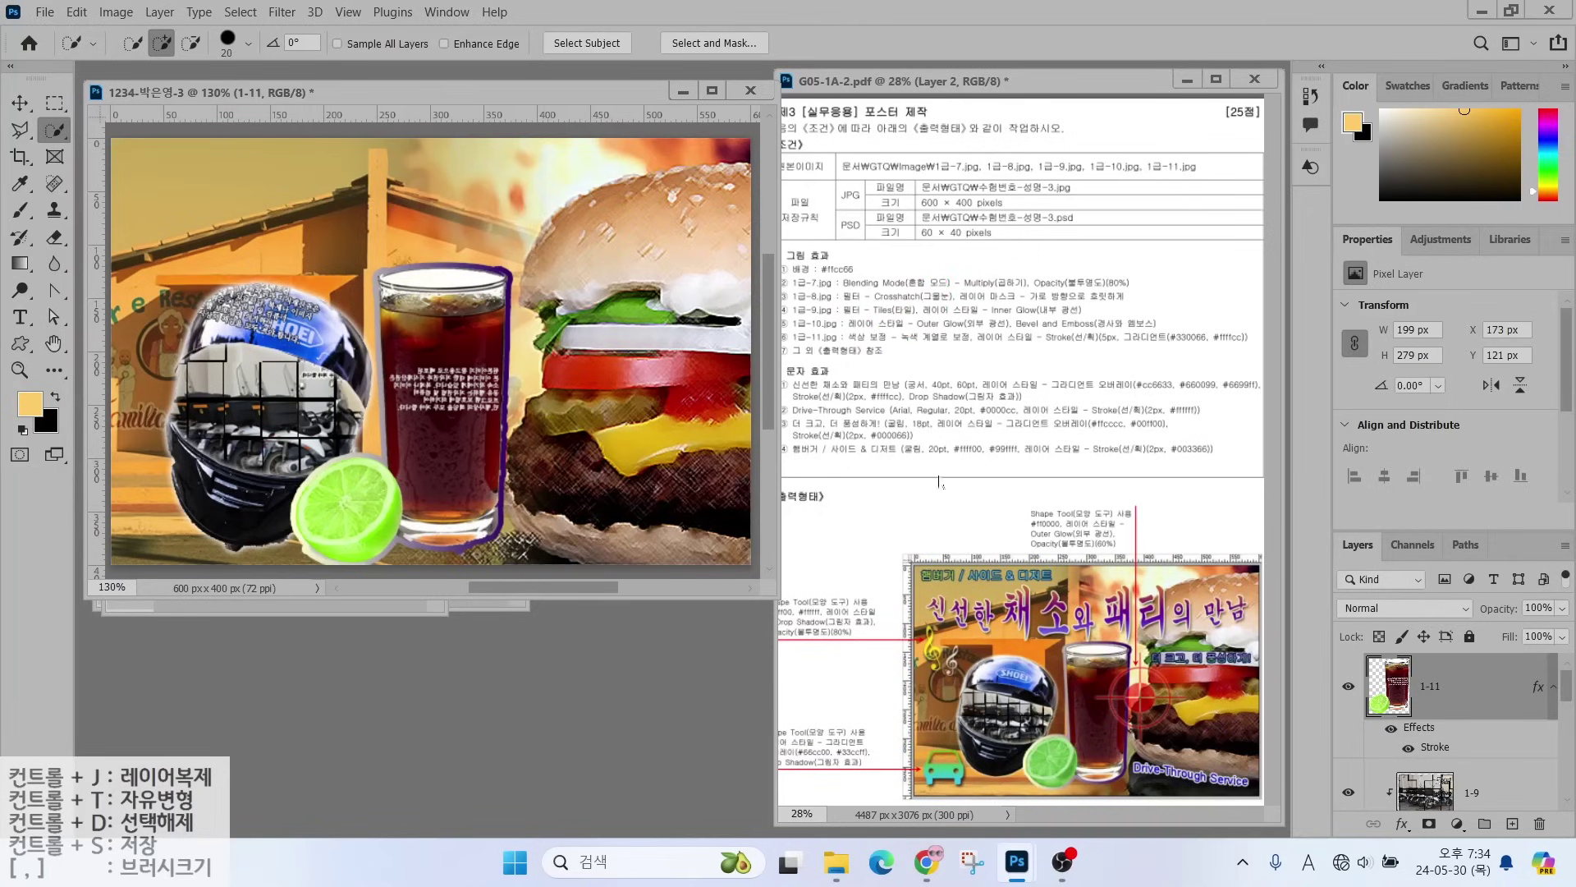
scroll(1508, 772, down, 3)
click(1509, 710)
key(ctrl+t)
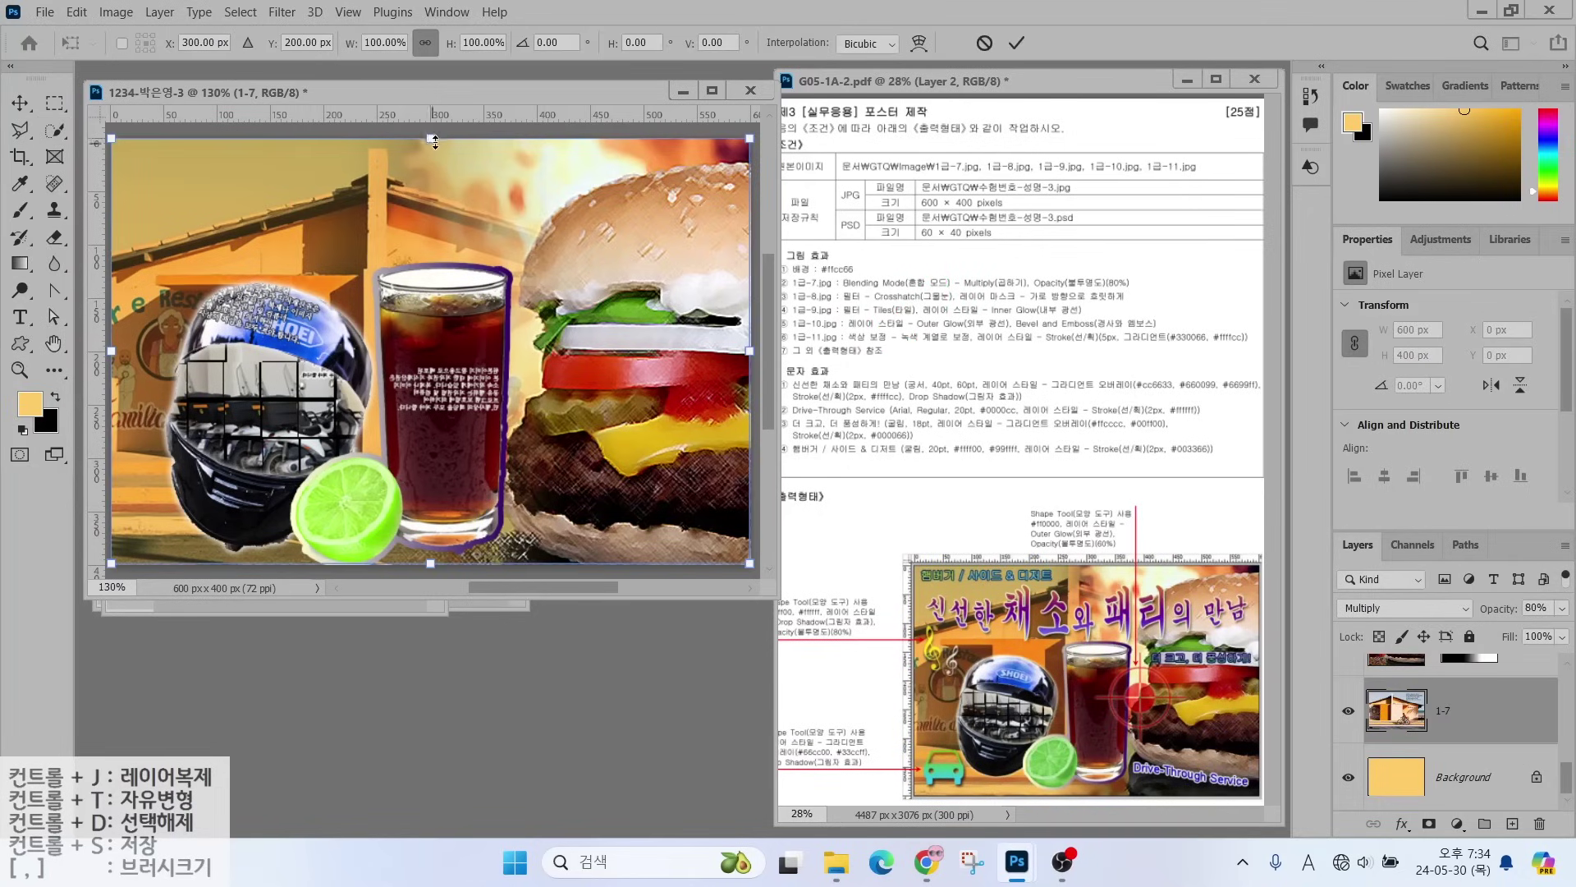
drag(431, 137, 431, 112)
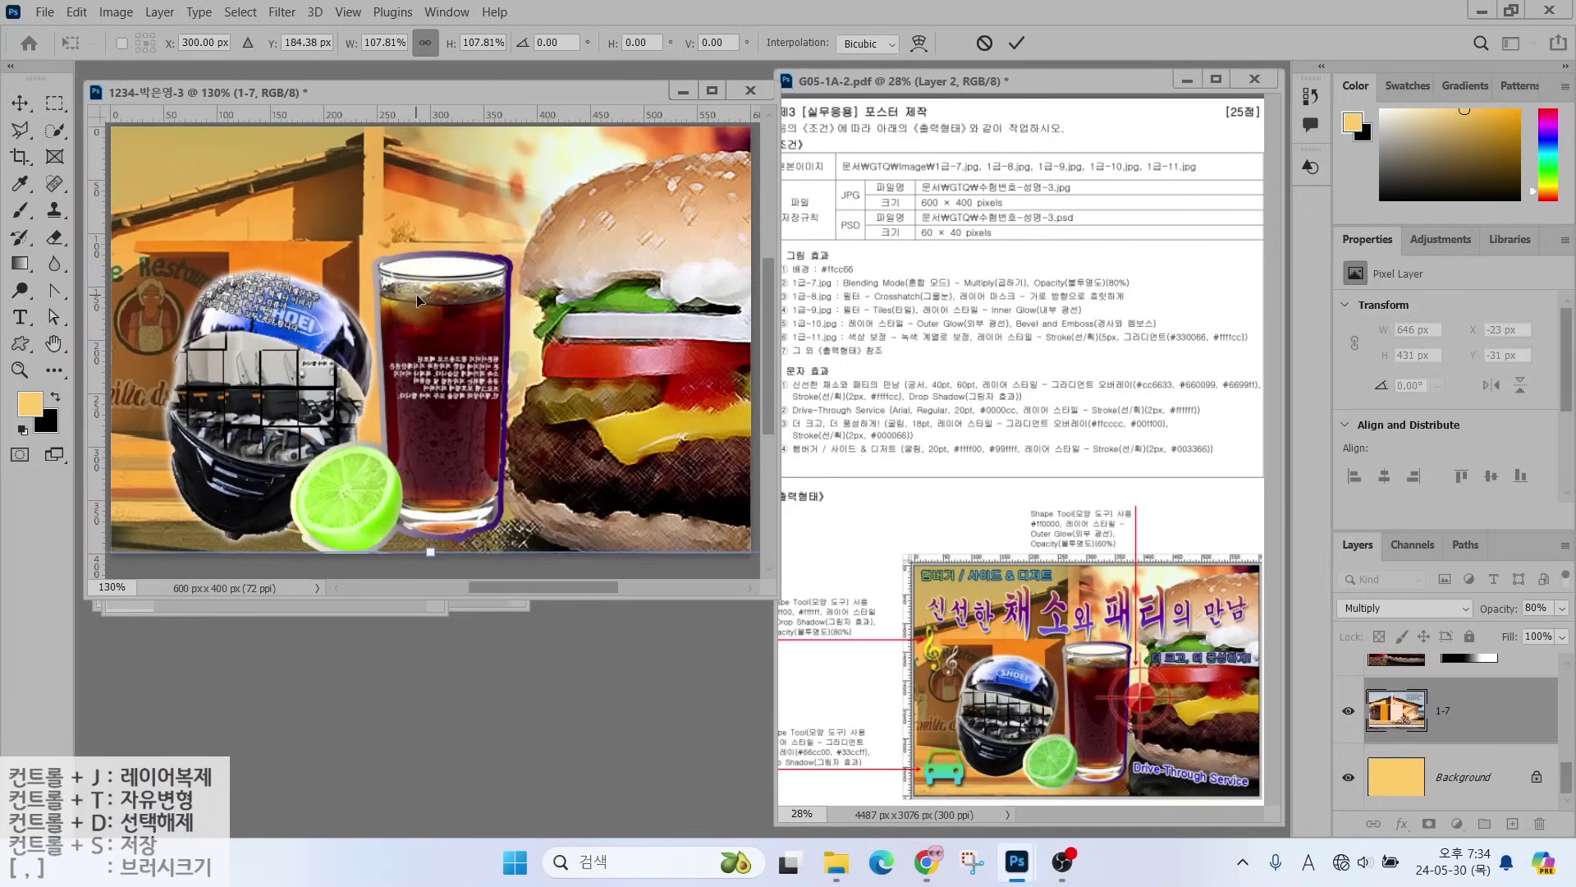
key(Return)
scroll(1445, 714, up, 3)
click(1416, 682)
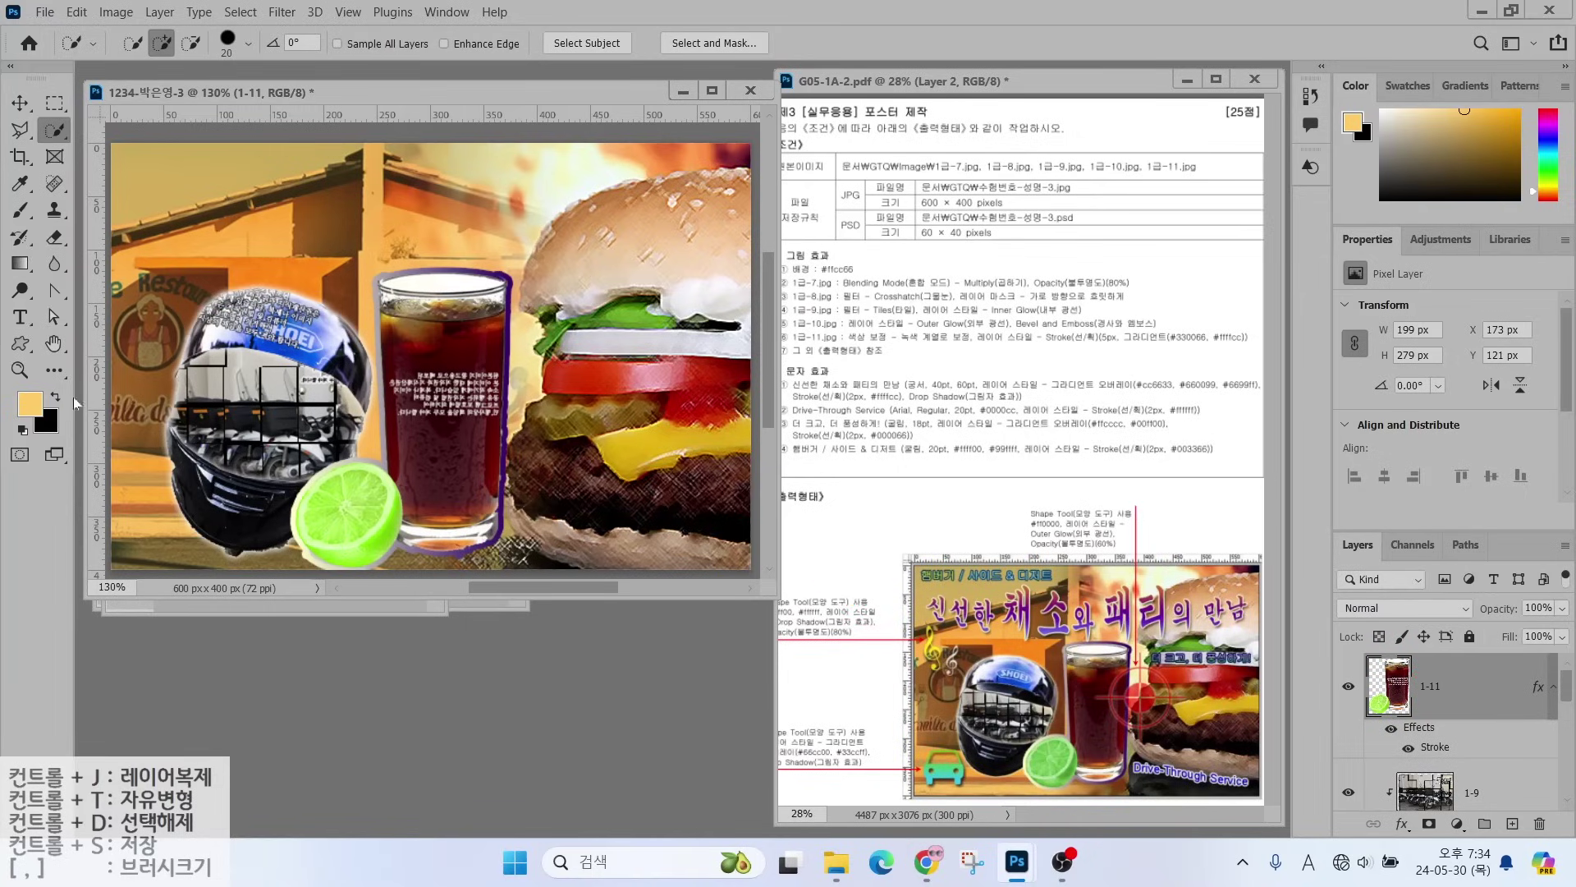
click(19, 347)
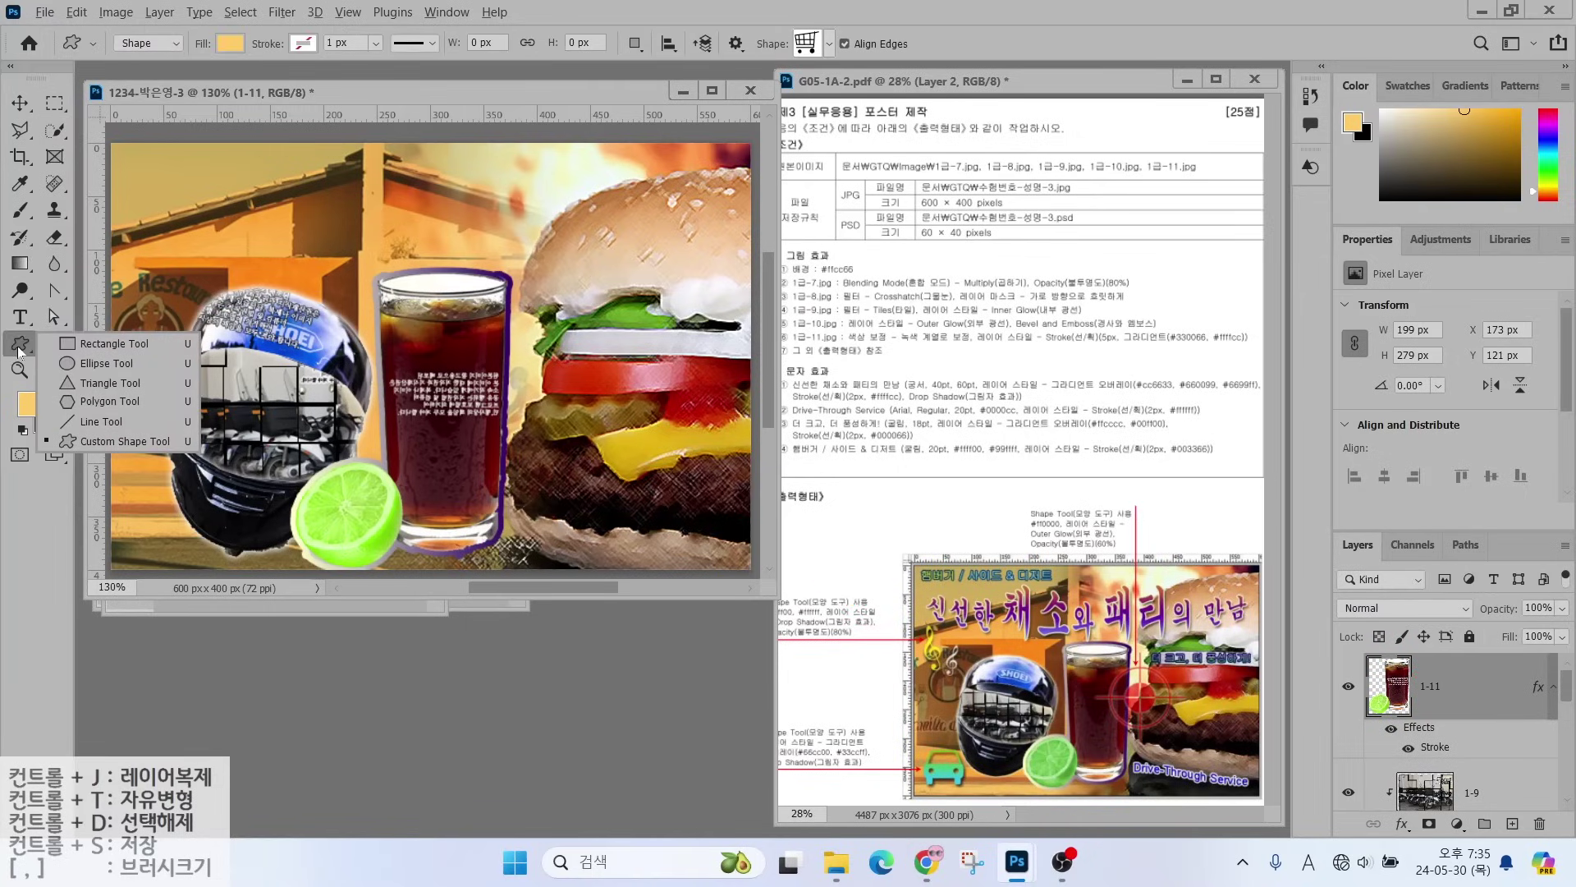
- Set the custom shape fill colour to dark green
mouse_move(192, 66)
mouse_down()
mouse_move(90, 51)
mouse_move(121, 5)
mouse_move(154, 59)
mouse_up()
mouse_move(226, 141)
mouse_down()
mouse_move(157, 64)
mouse_move(260, 70)
mouse_move(266, 36)
mouse_move(250, 69)
mouse_move(298, 116)
mouse_up()
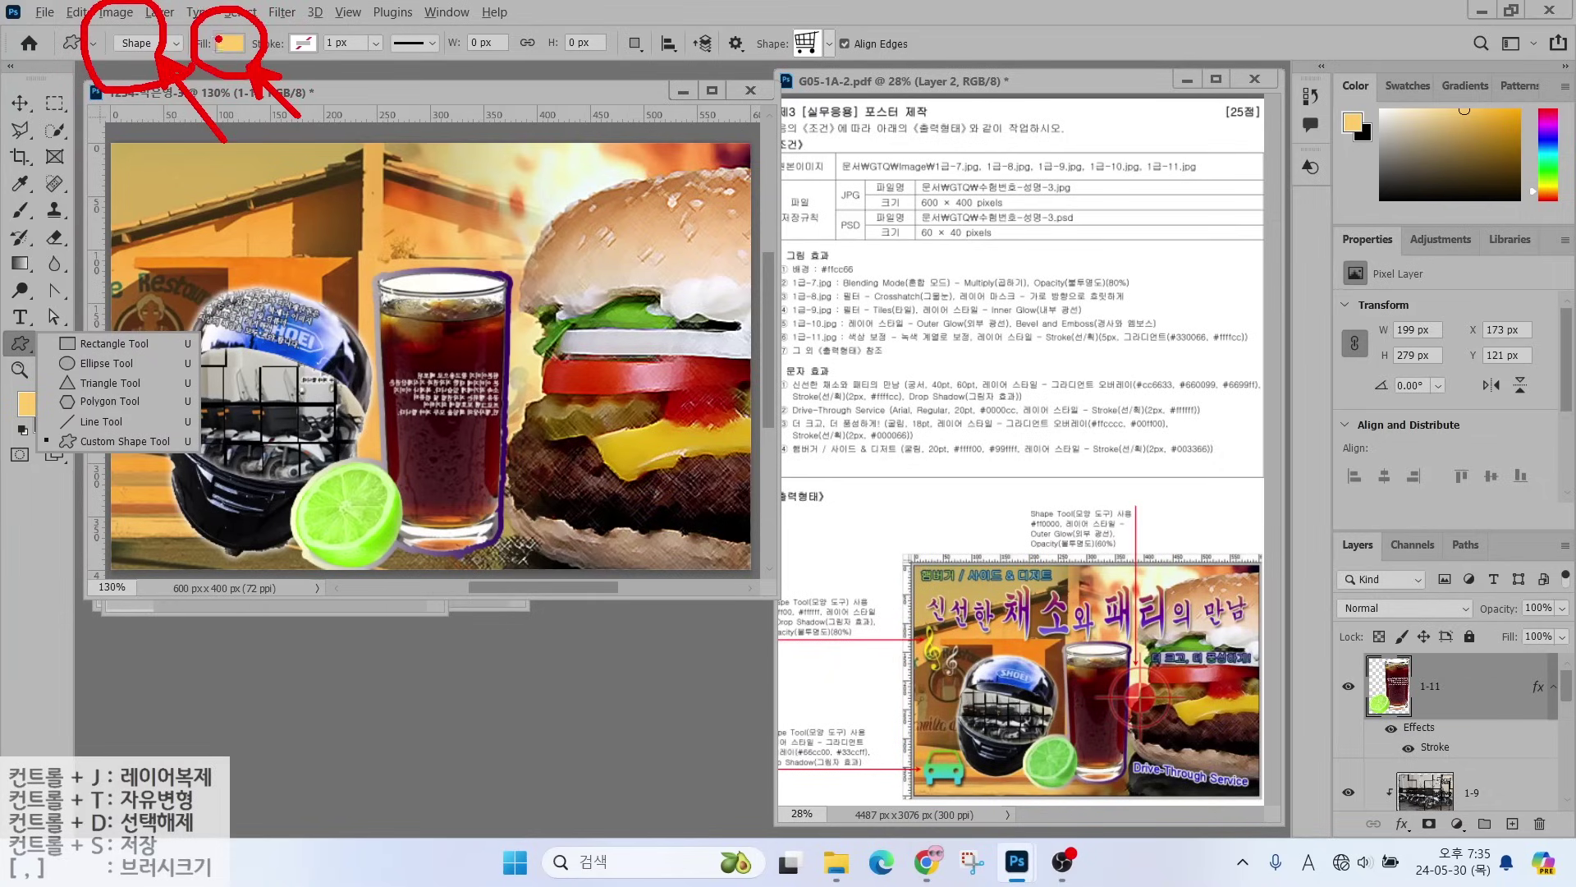
key(Escape)
click(223, 44)
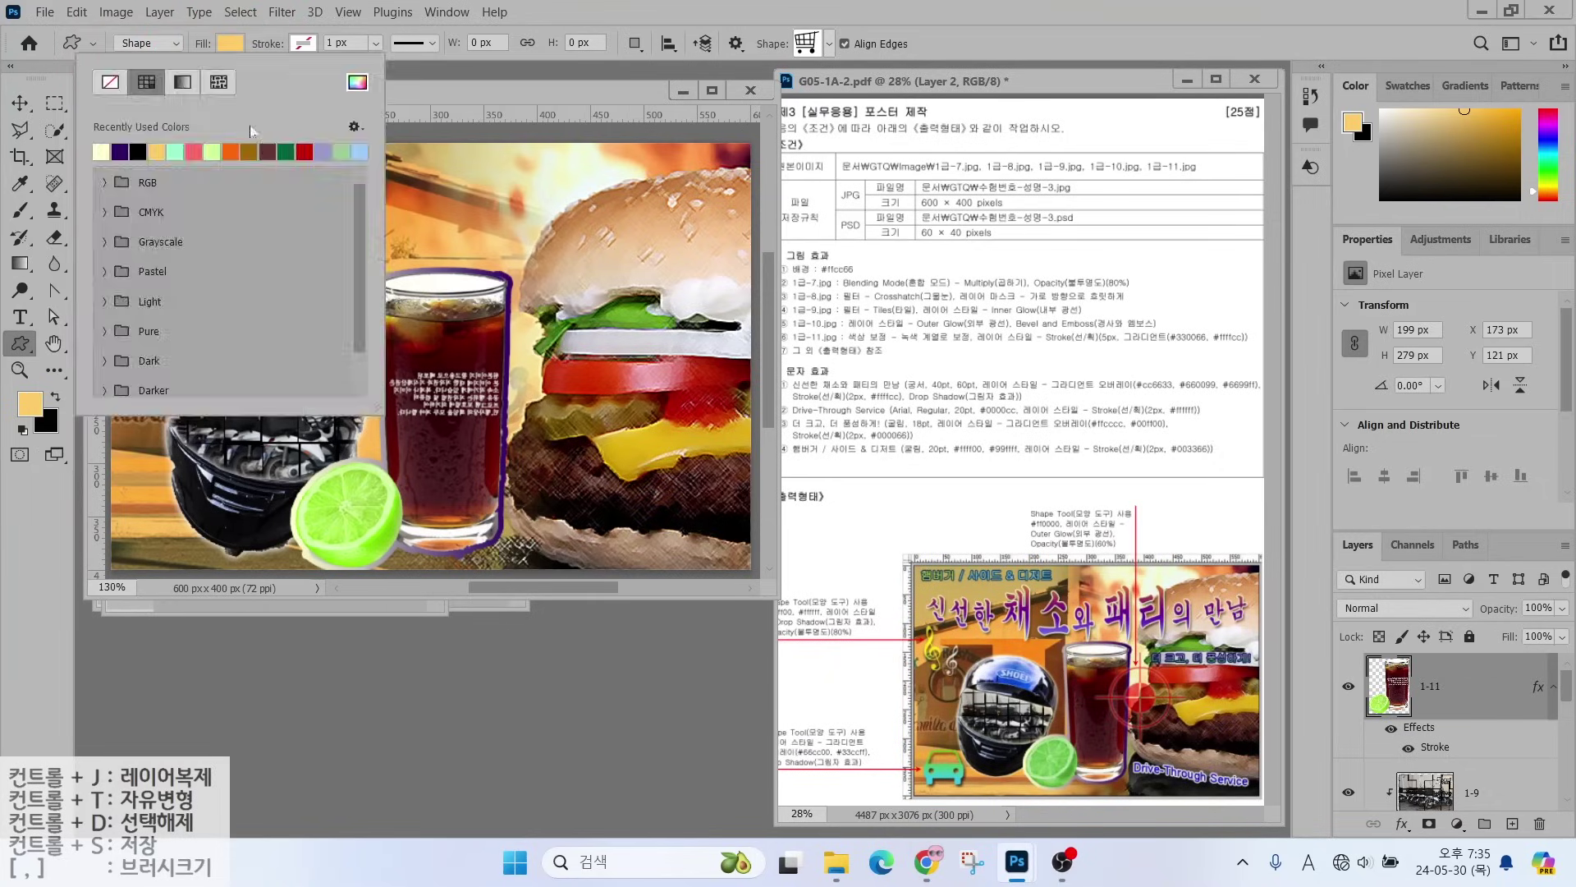
click(293, 153)
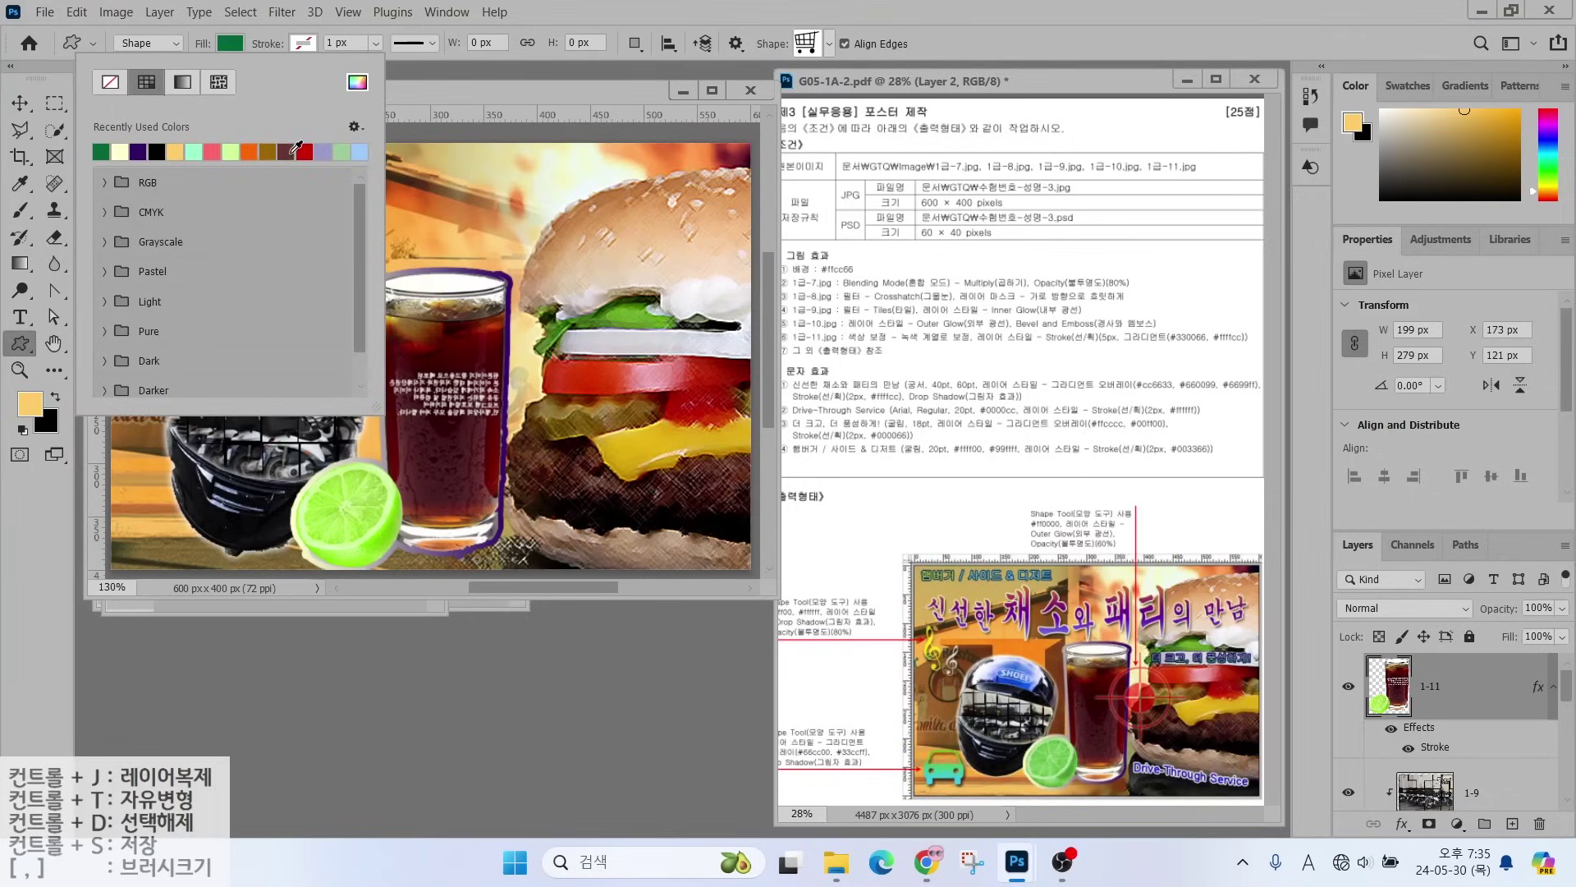
click(281, 45)
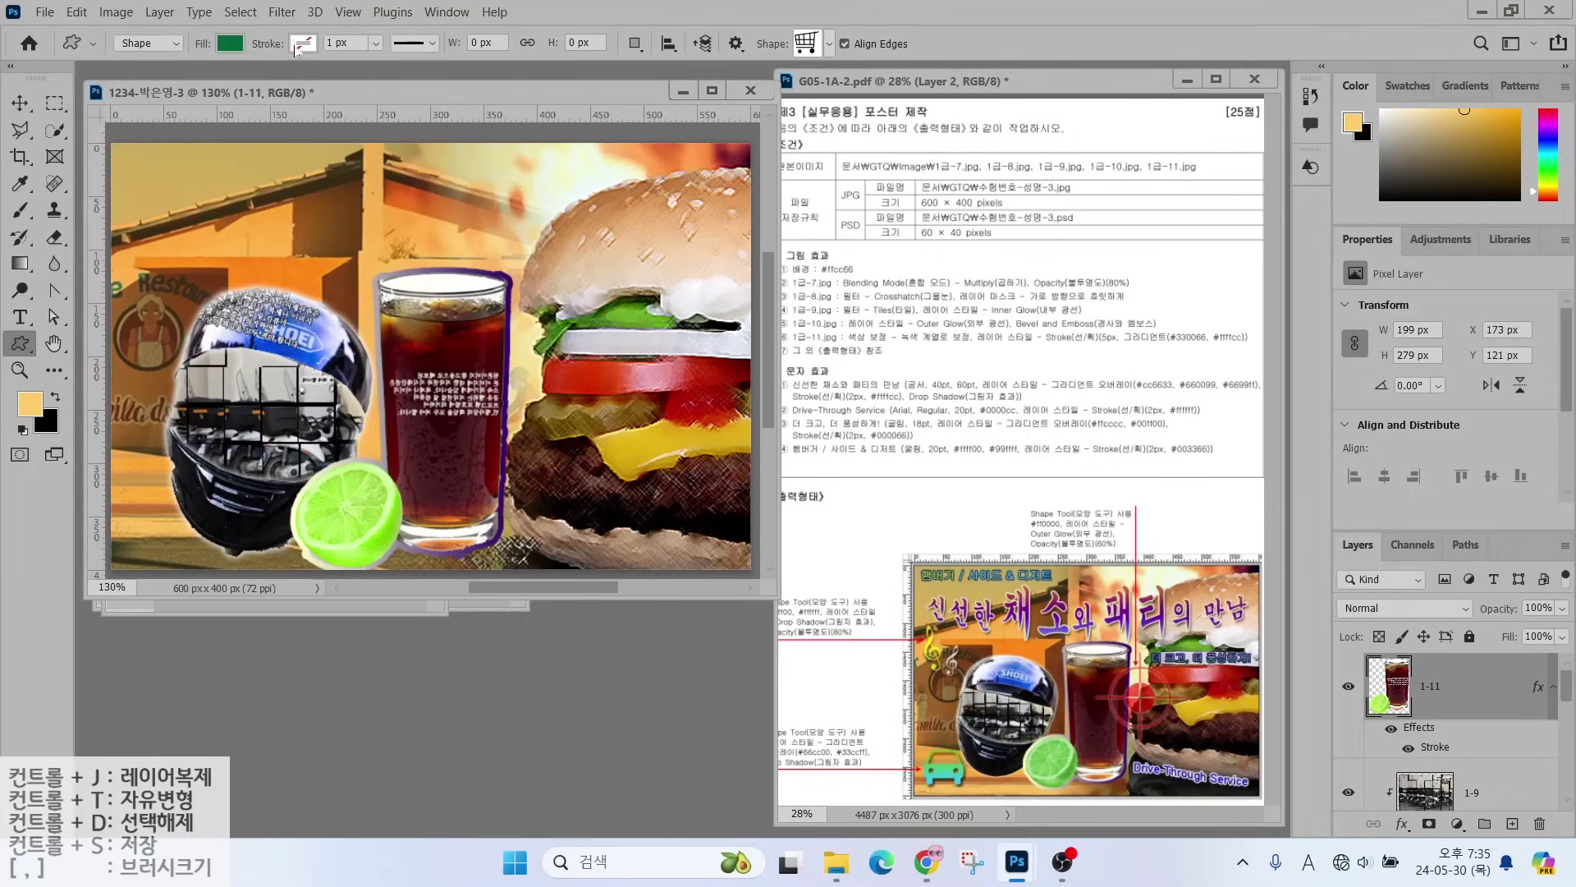
- Draw the car shape at the poster's bottom-left, about 65 × 55 px, and add a Gradient Overlay
click(810, 43)
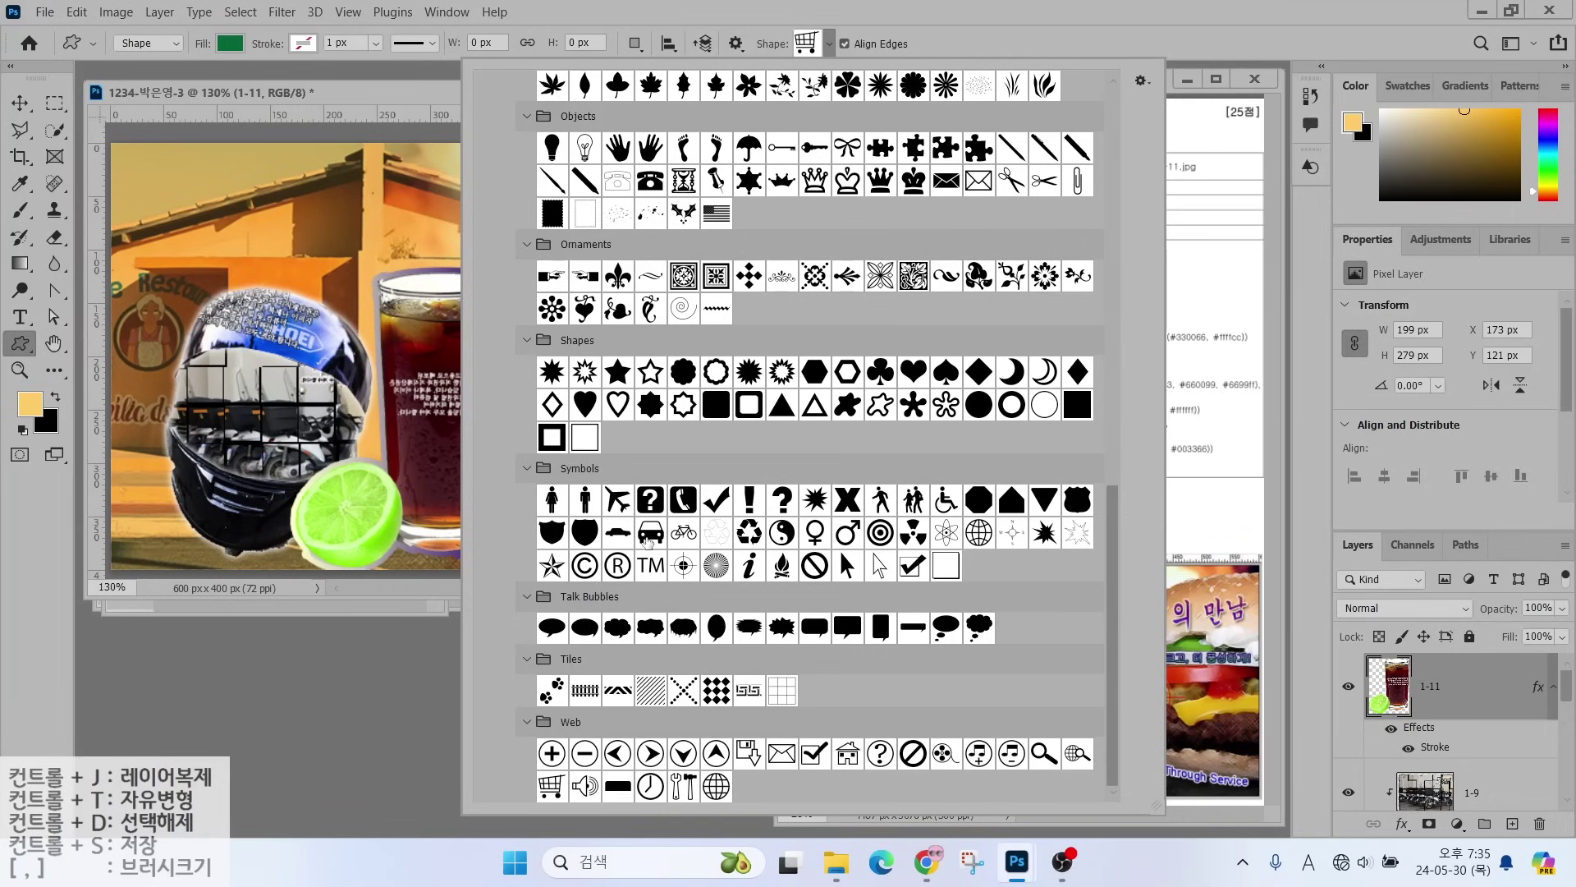
click(650, 532)
click(137, 476)
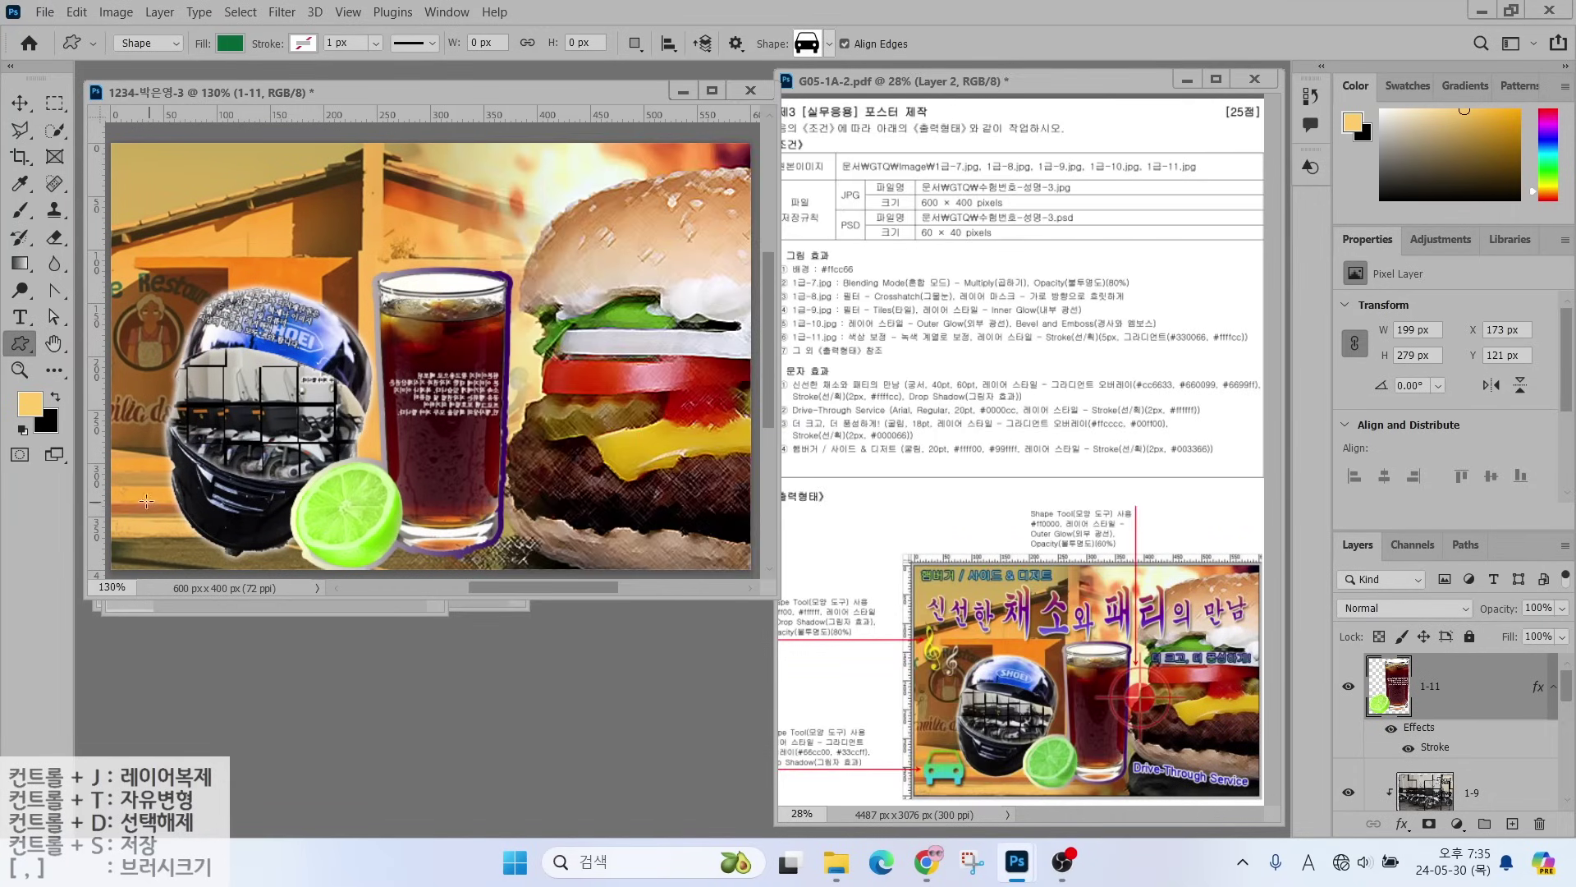
drag(135, 493, 205, 553)
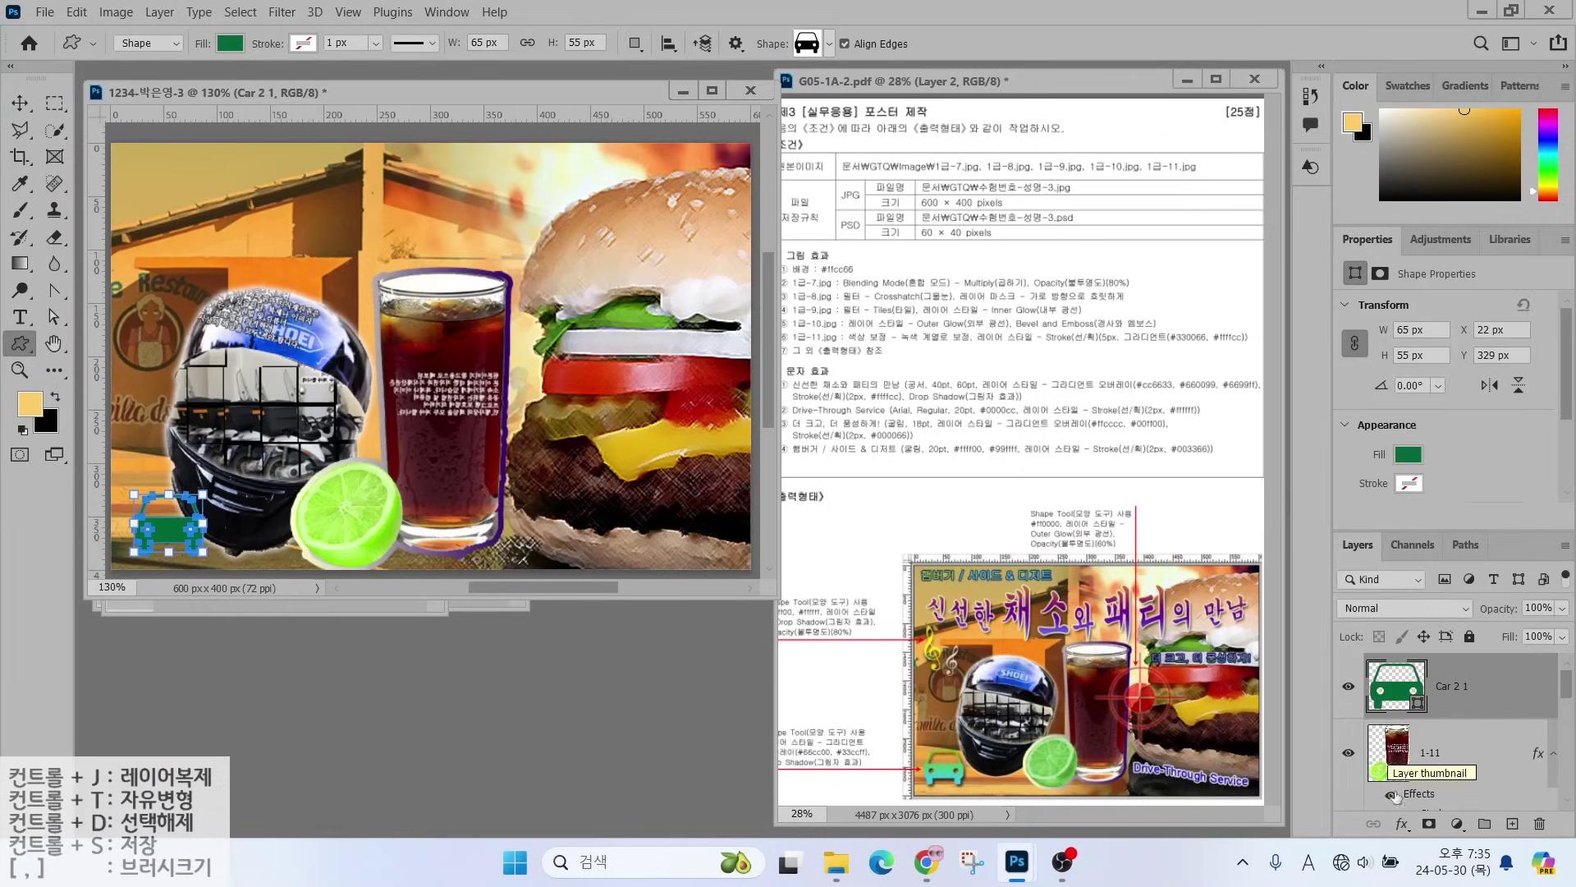
click(1402, 824)
click(1418, 756)
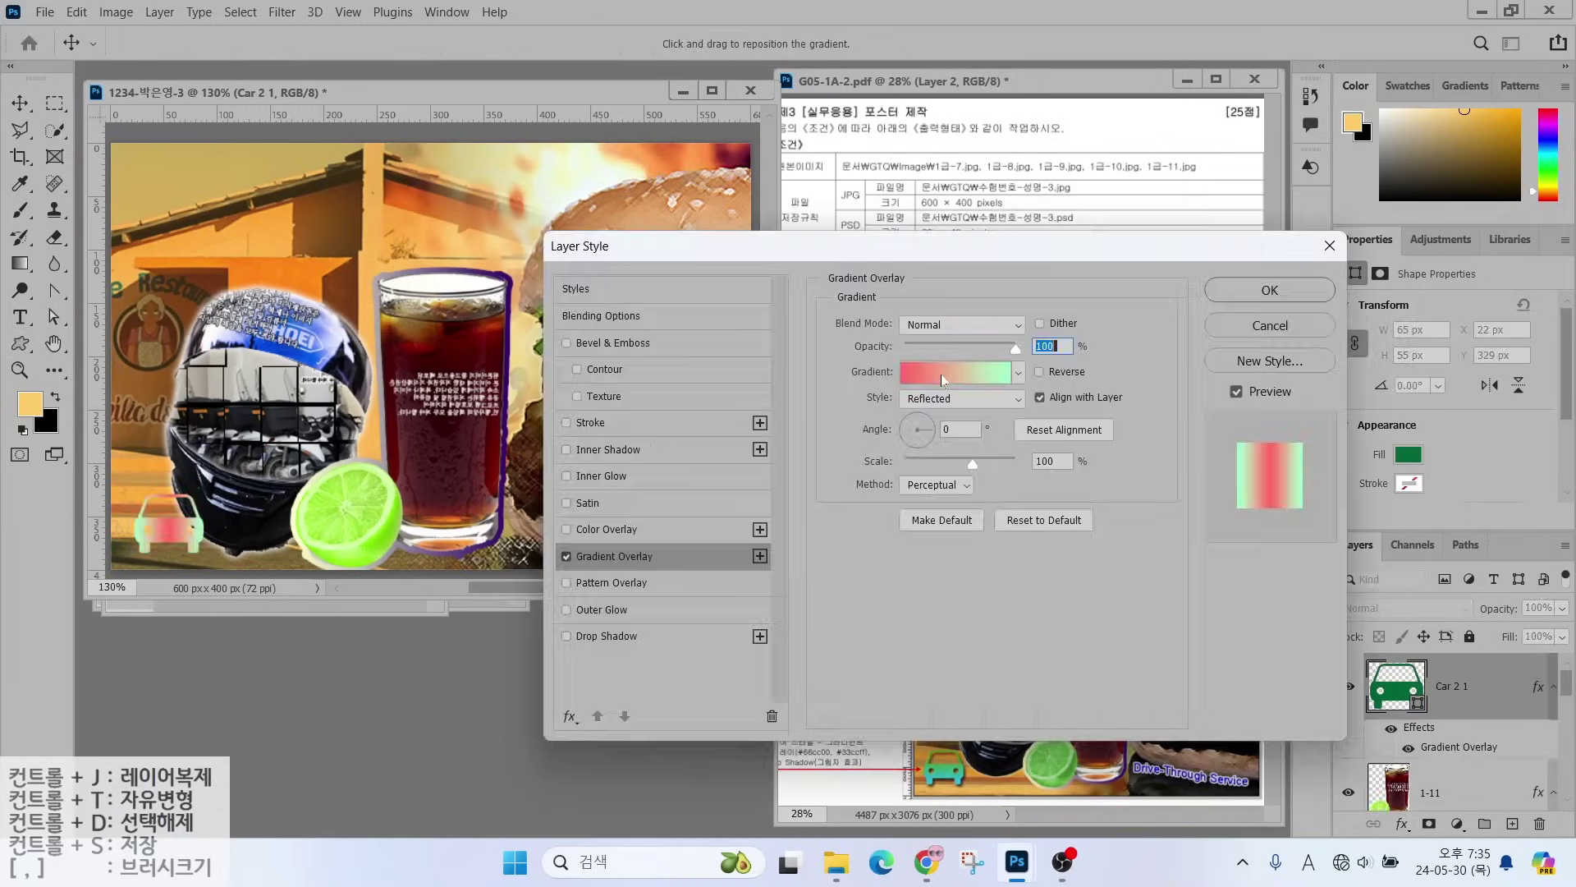
- Set the car's overlay gradient stops to 66cc00 green and 33ccff cyan
click(940, 374)
click(313, 461)
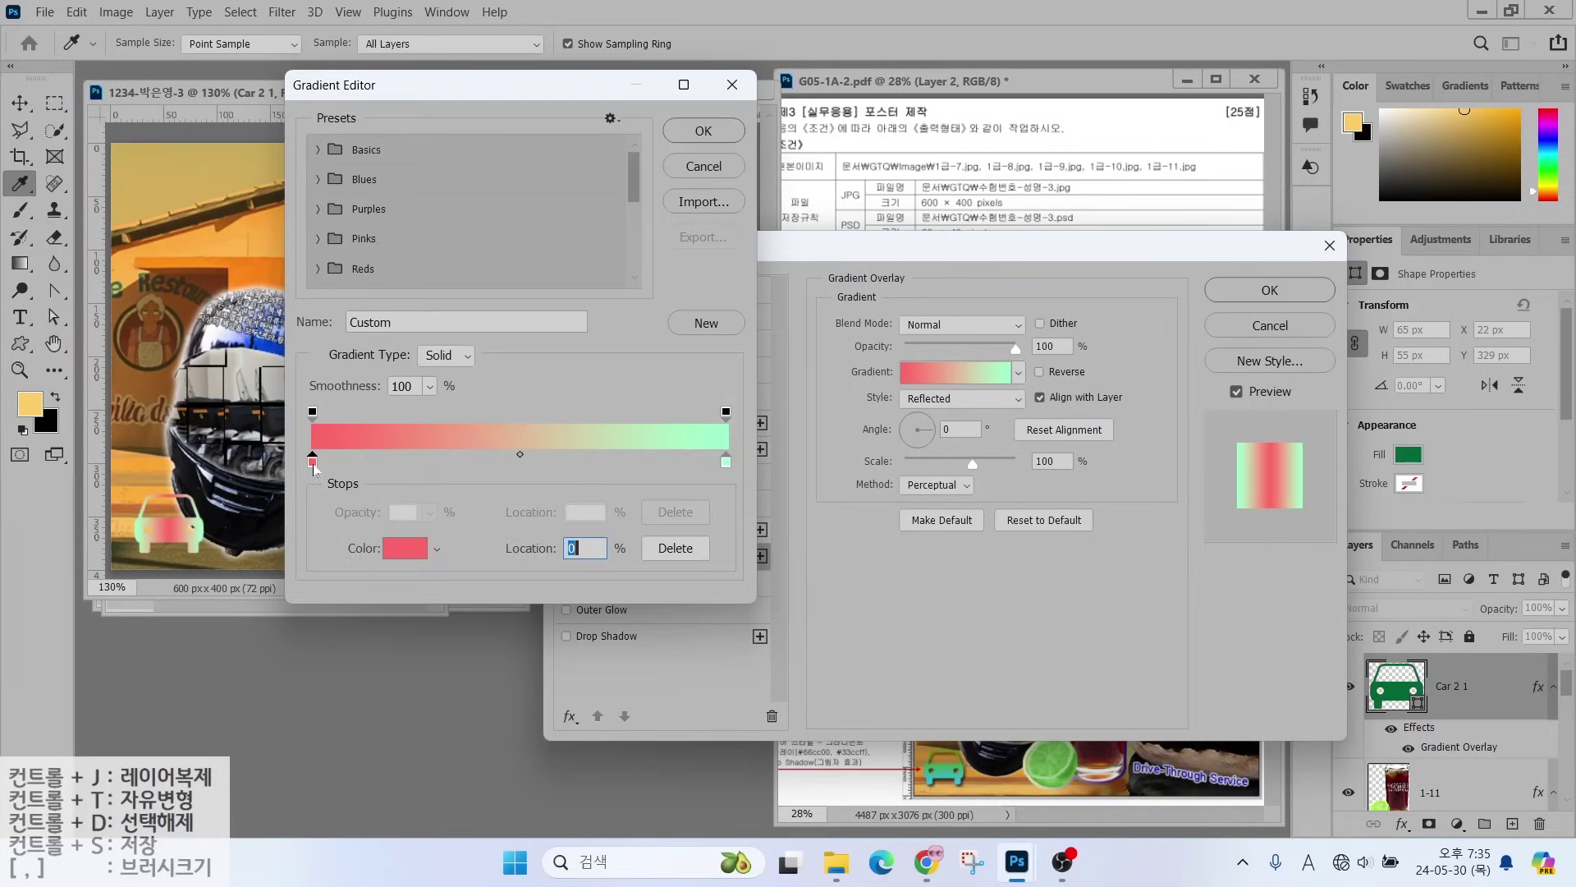
double_click(312, 463)
text(66cc00)
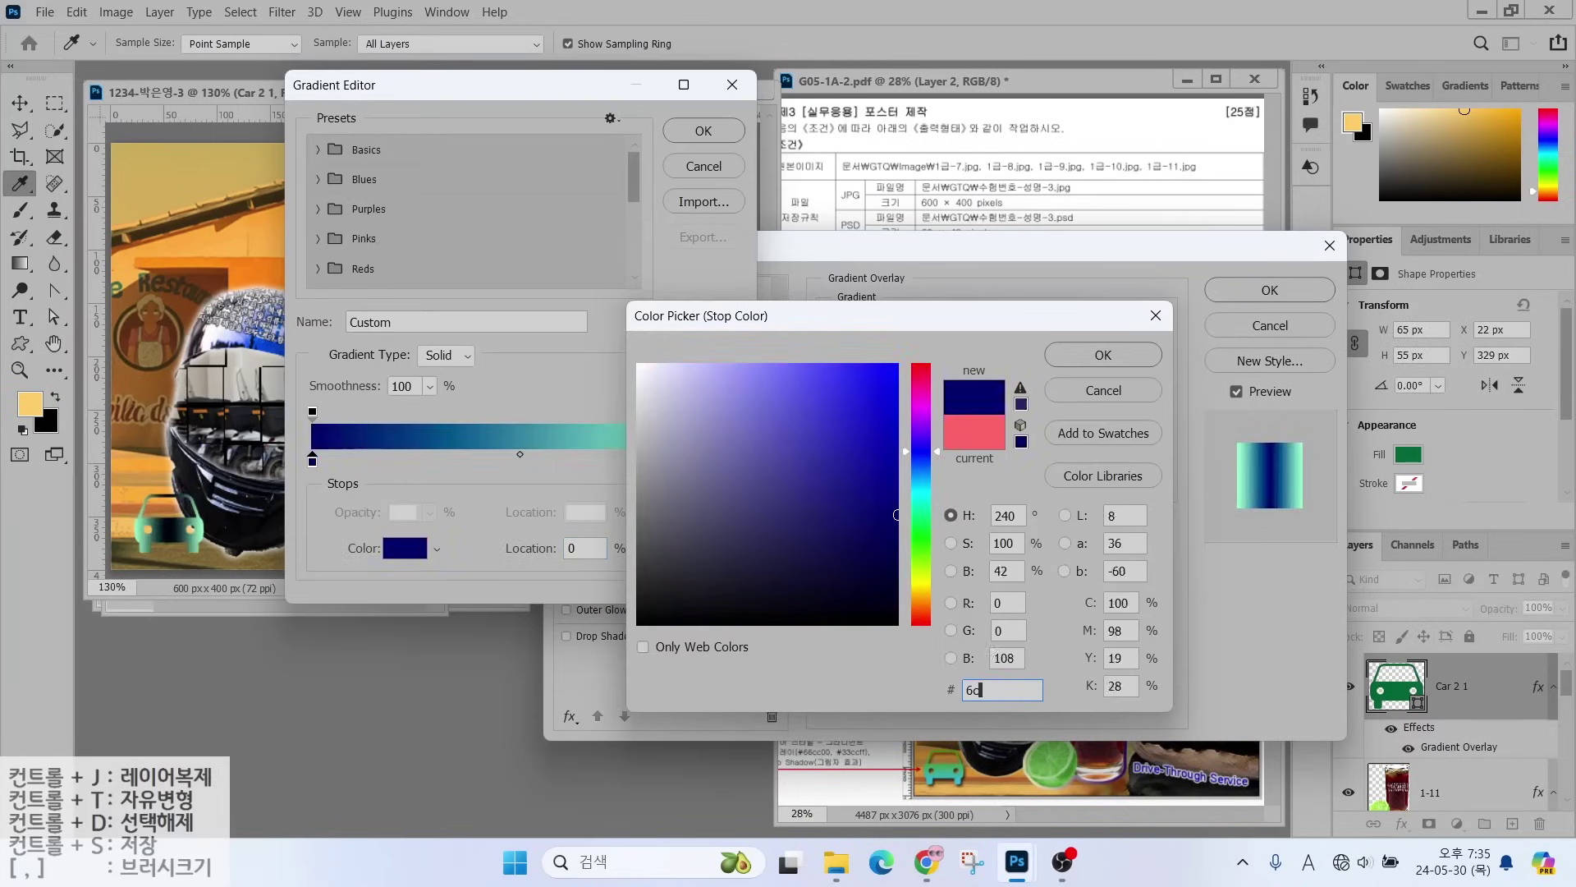
key(Return)
click(726, 462)
double_click(726, 461)
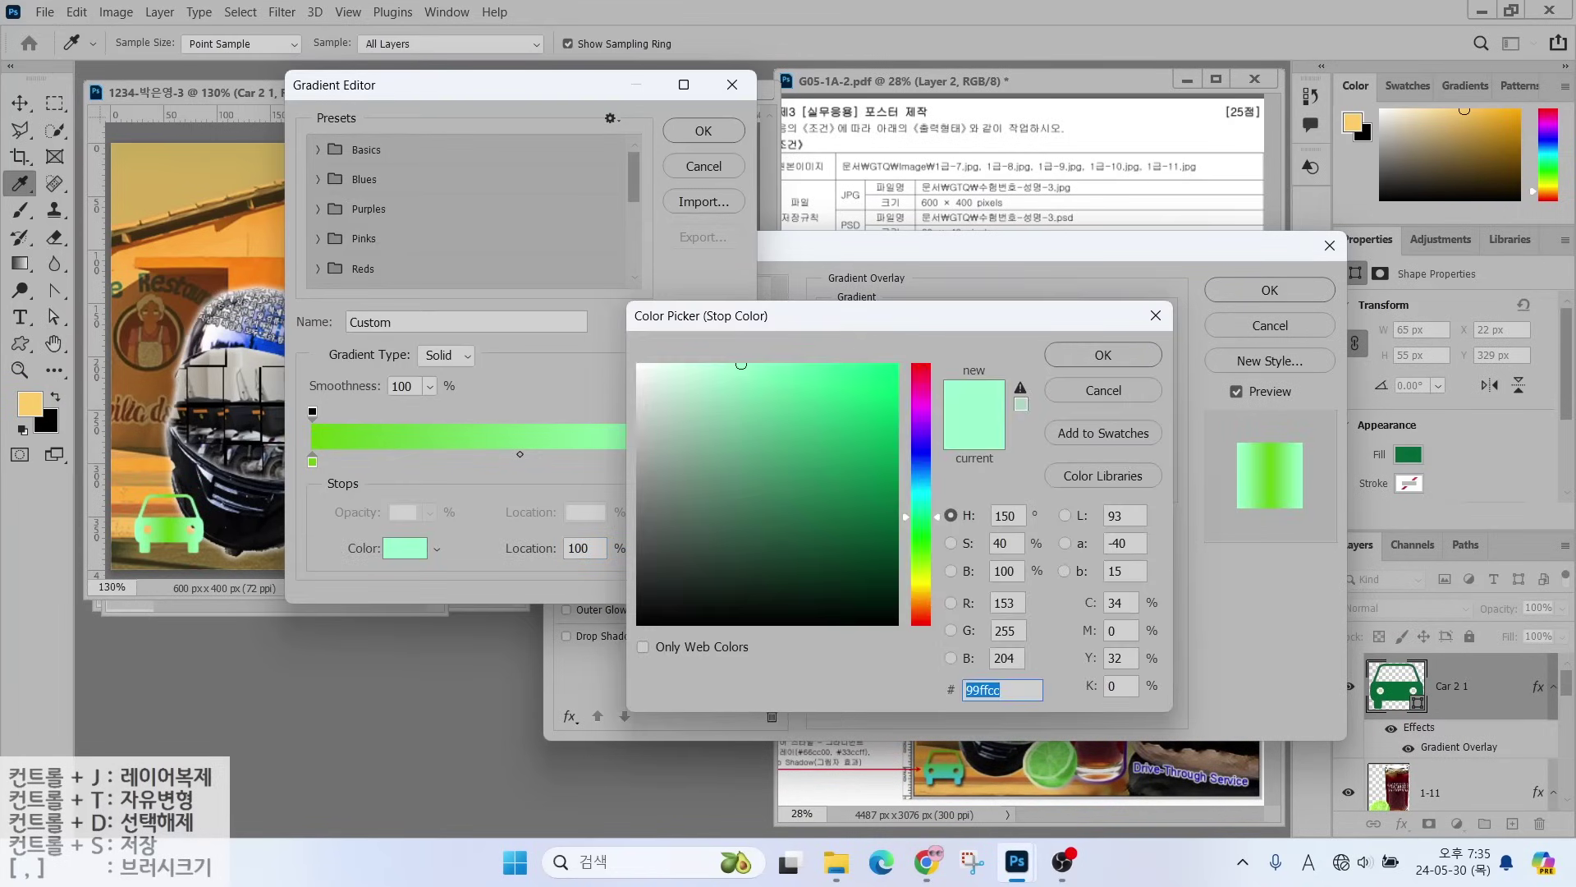
text(33ccff)
key(Return)
click(709, 135)
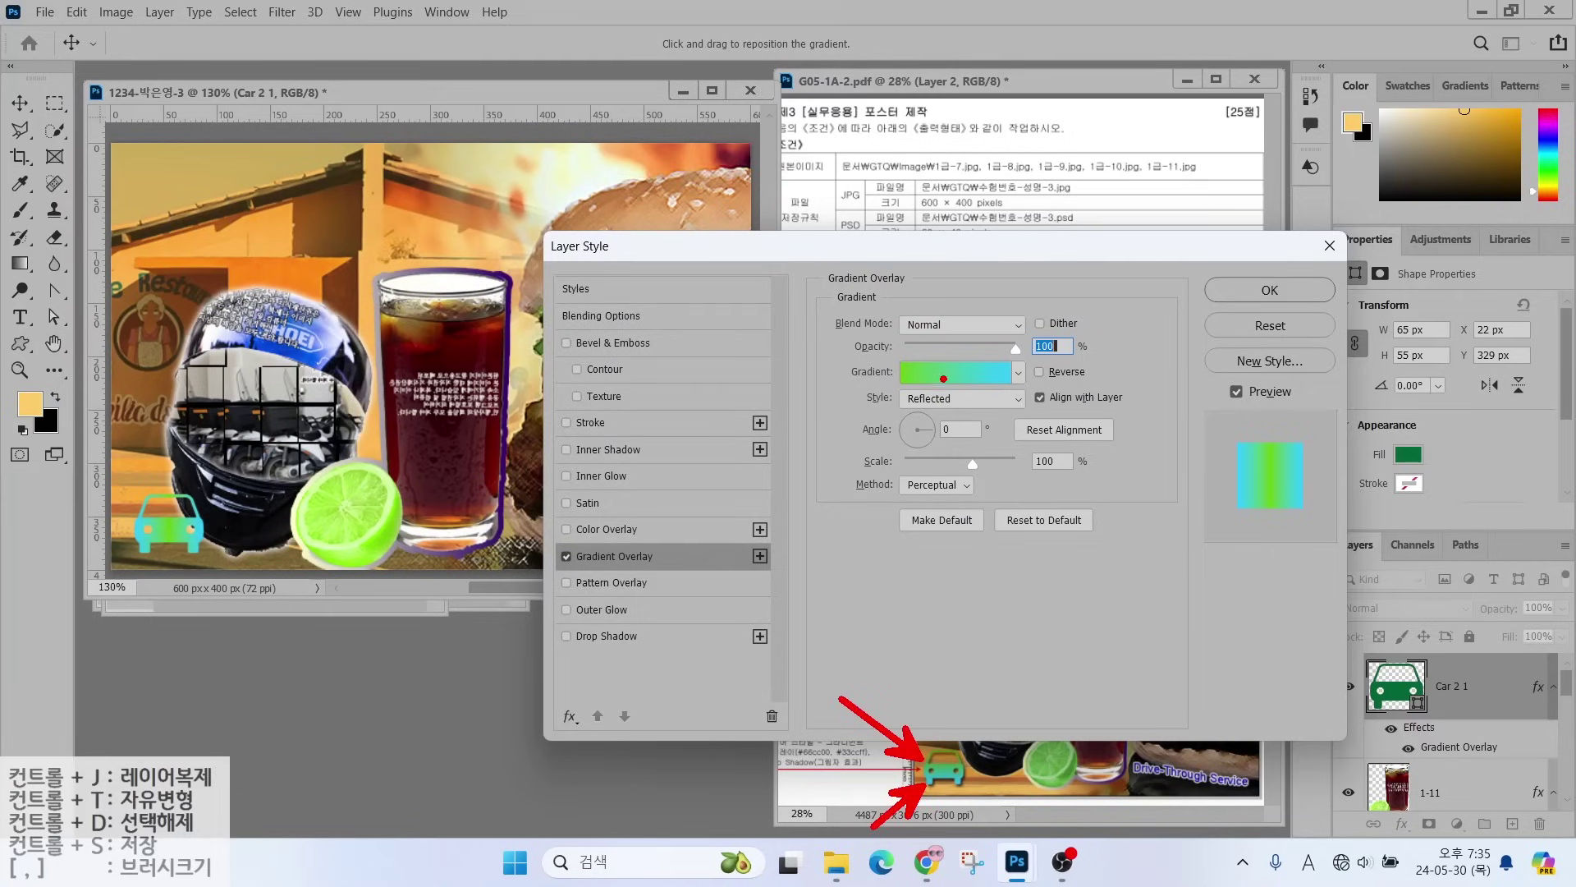
- Make the overlay Linear, add a Drop Shadow, and shrink the car to about 75%
drag(878, 379, 994, 417)
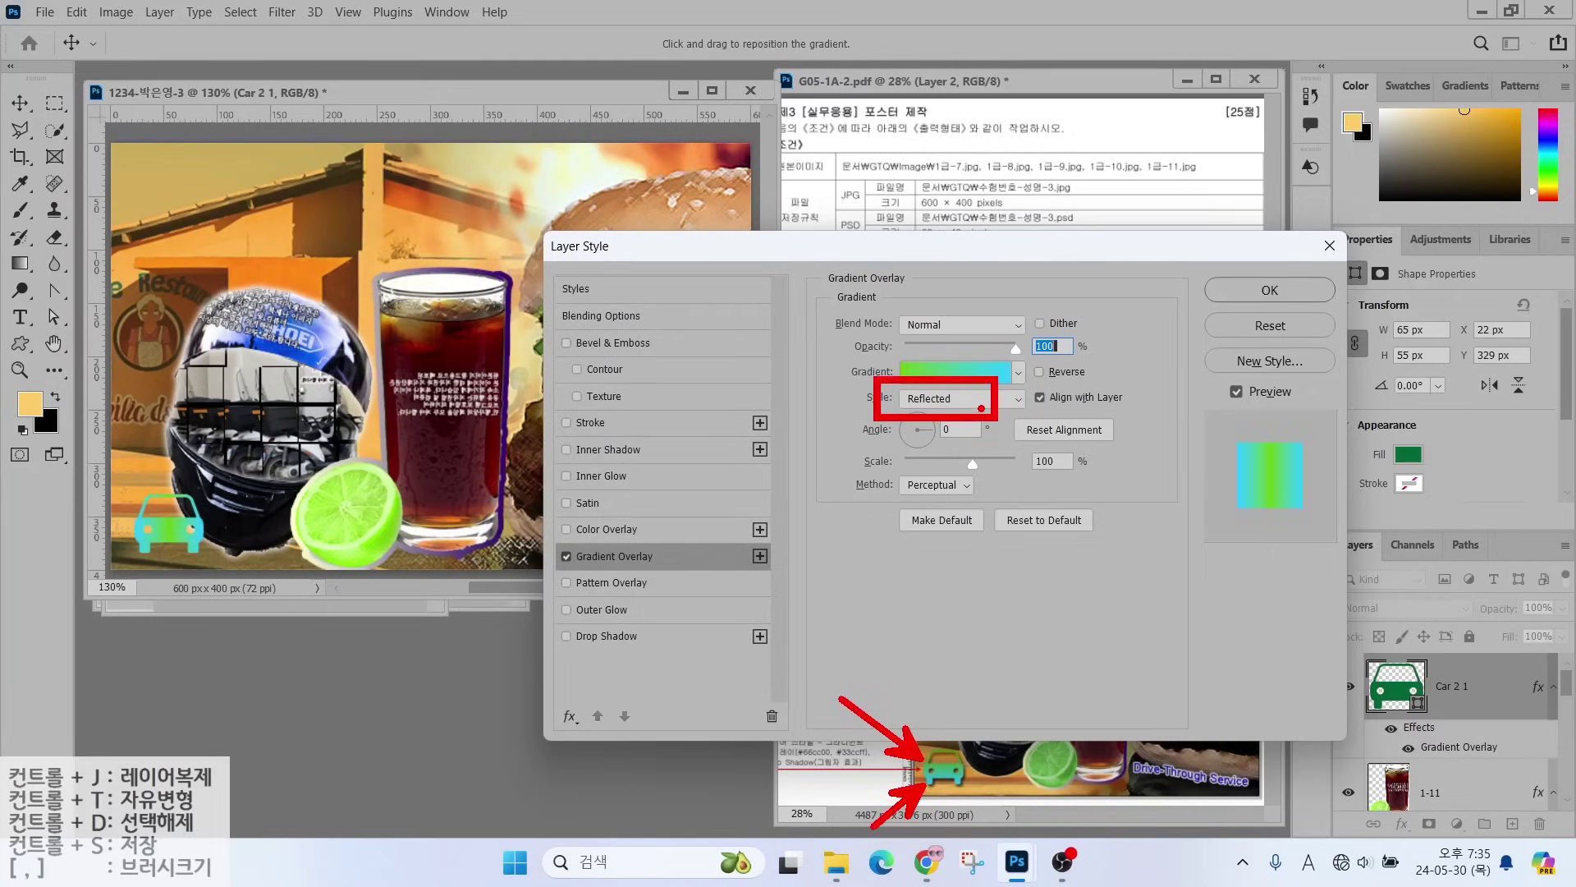
key(Escape)
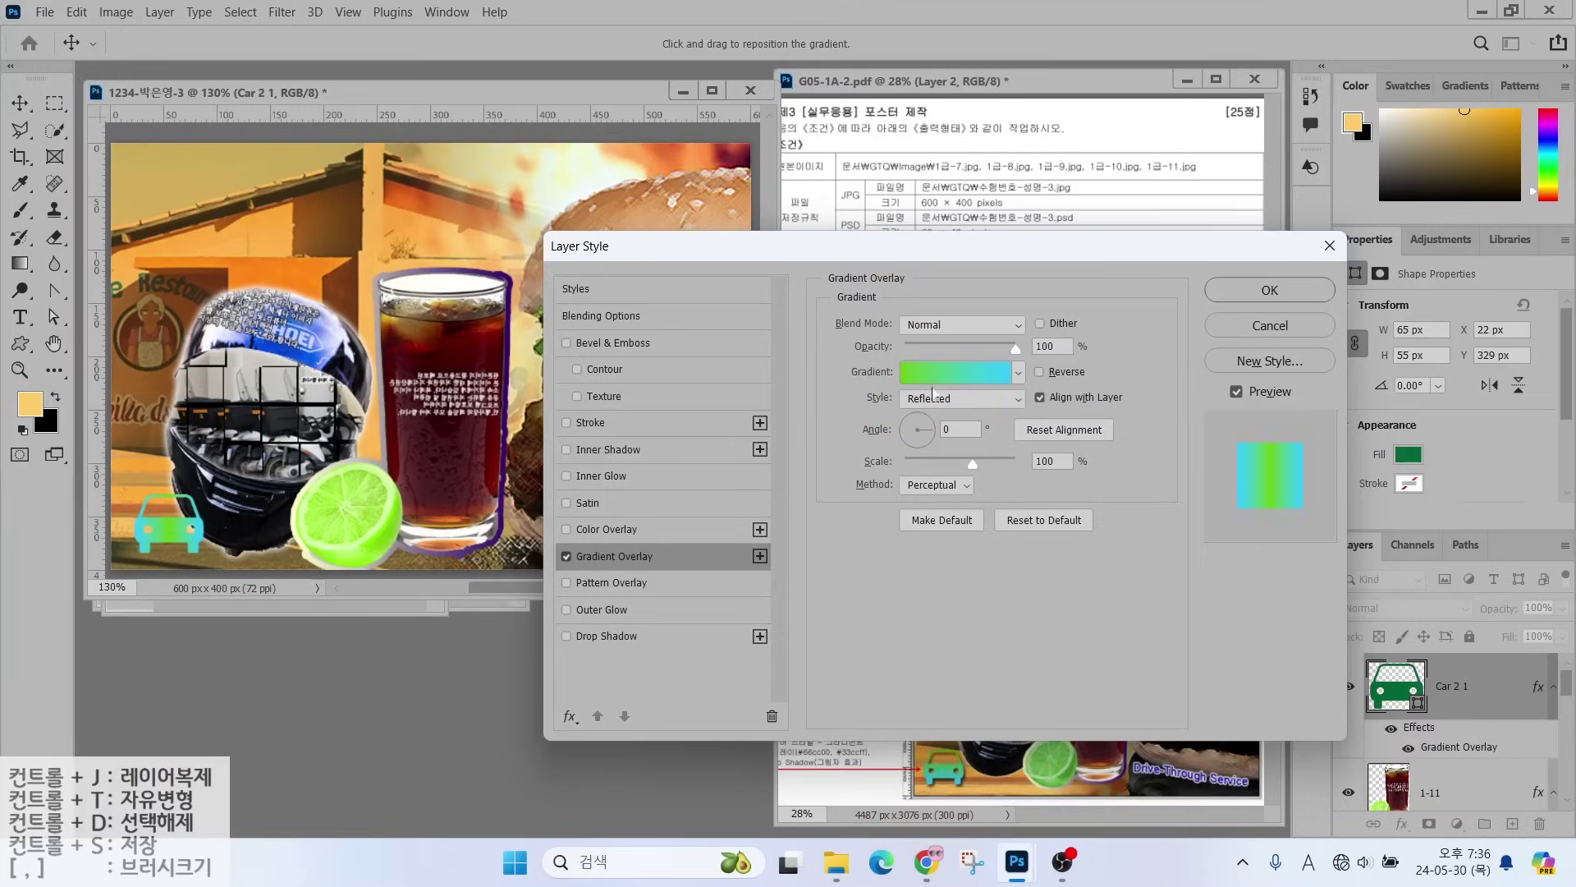
click(933, 396)
click(923, 412)
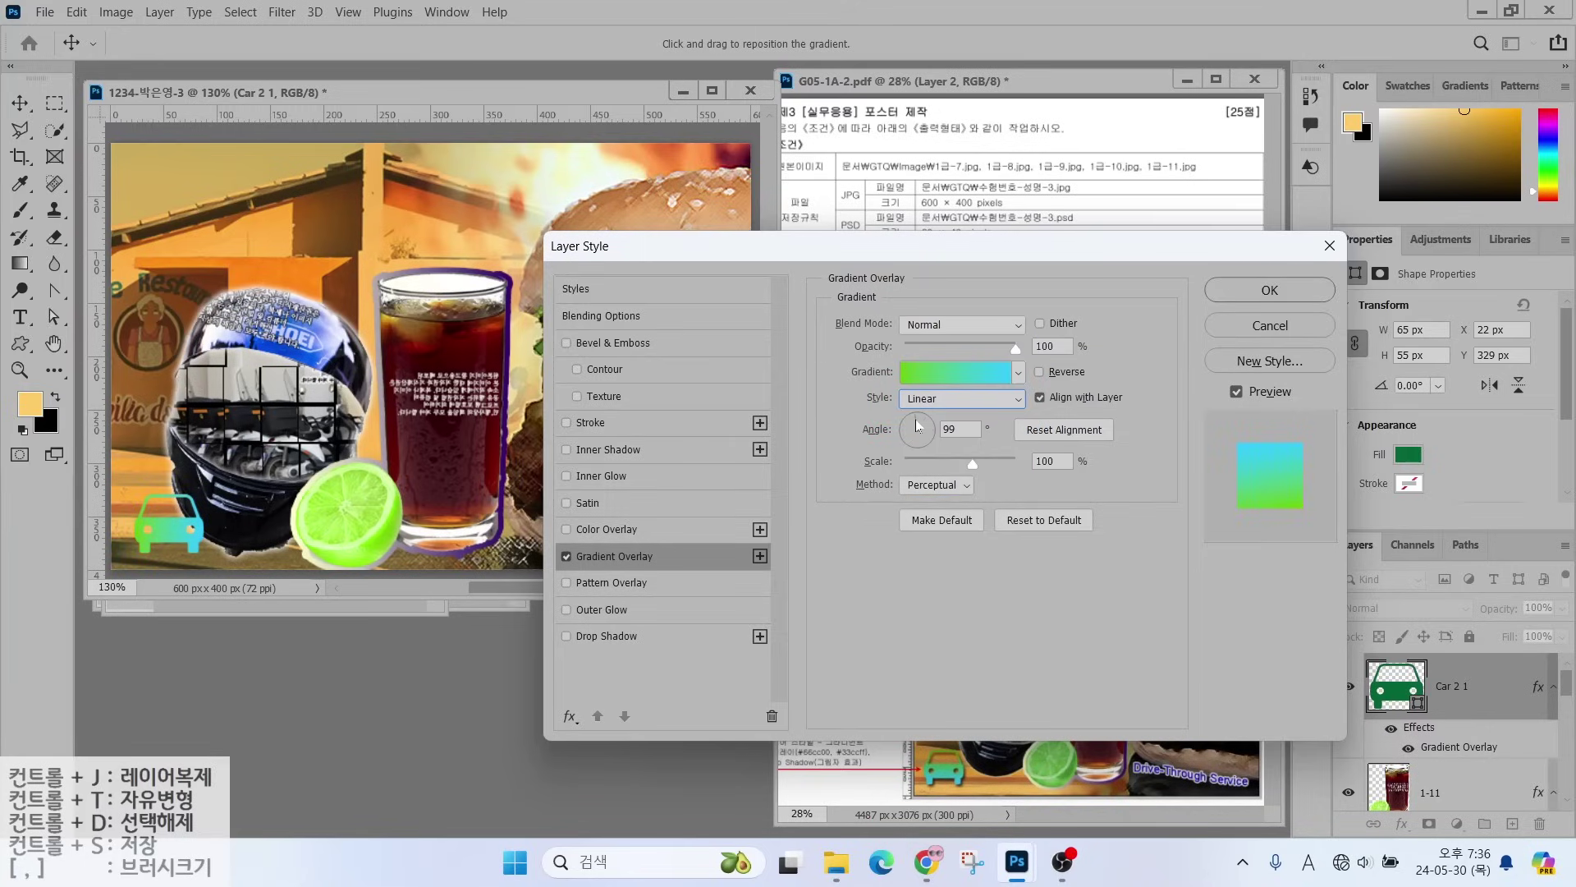
click(606, 635)
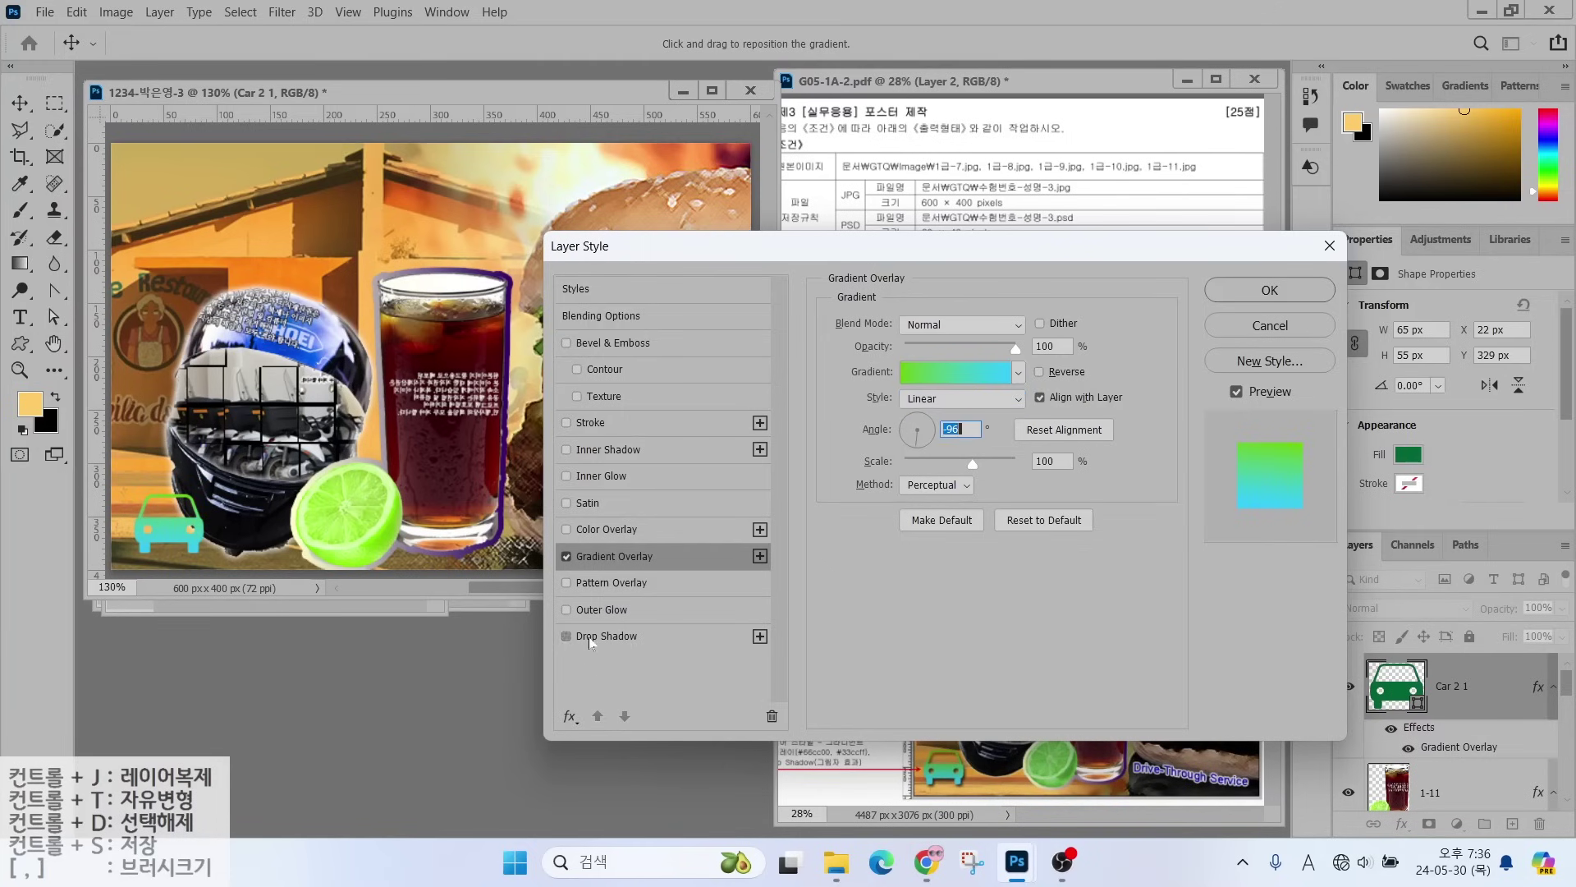
click(1269, 289)
key(ctrl+t)
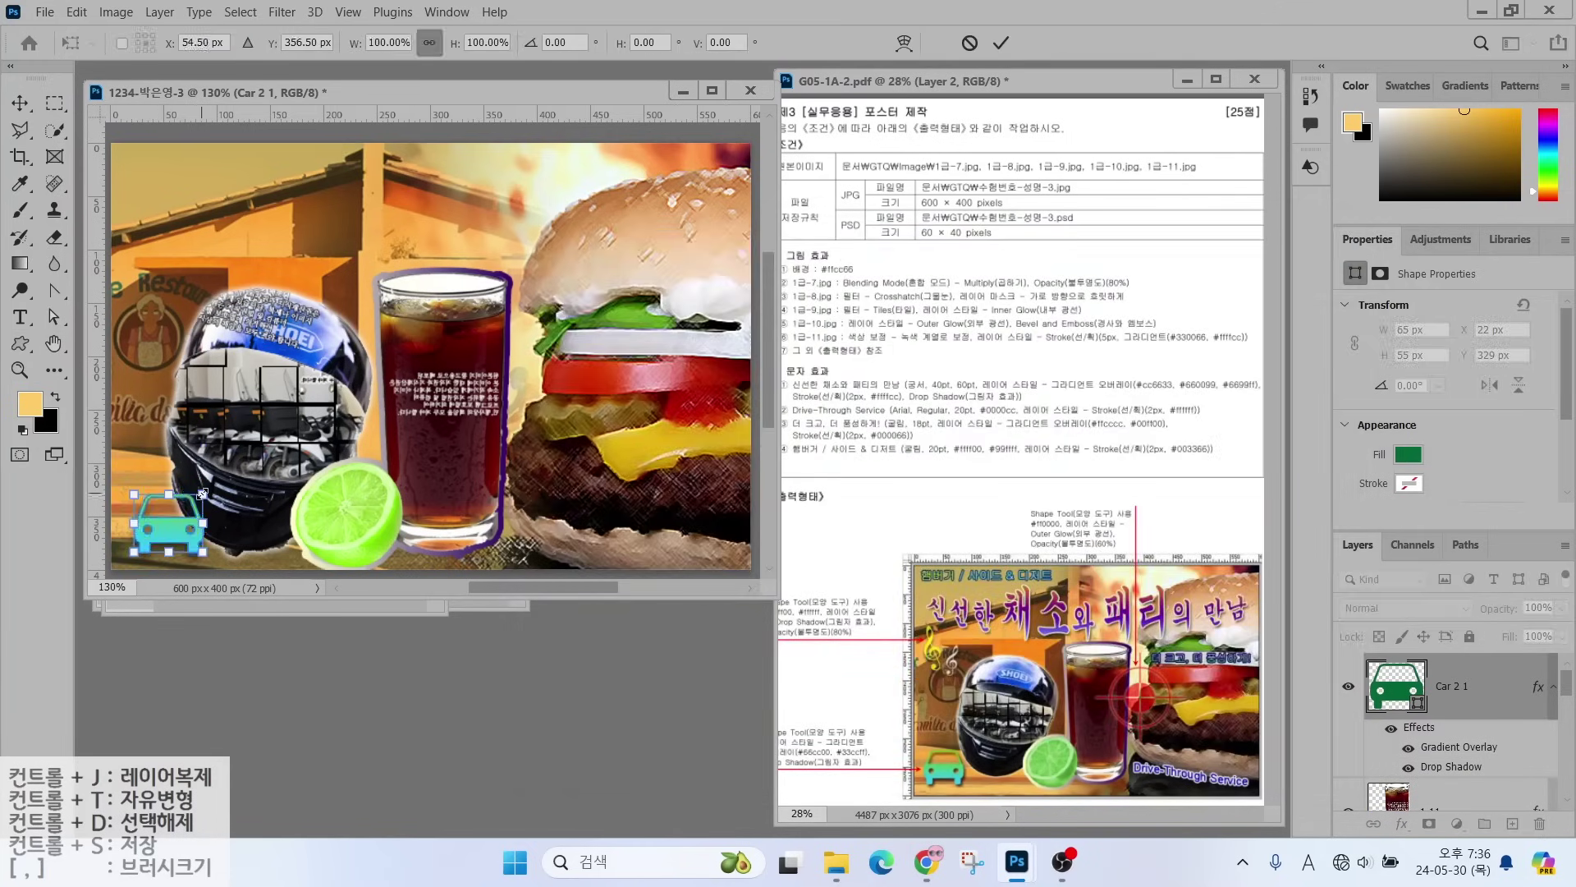
mouse_move(204, 495)
mouse_down()
mouse_move(259, 460)
mouse_move(184, 507)
mouse_up()
- Draw a treble clef shape filled with ffff00 yellow
key(Return)
click(829, 43)
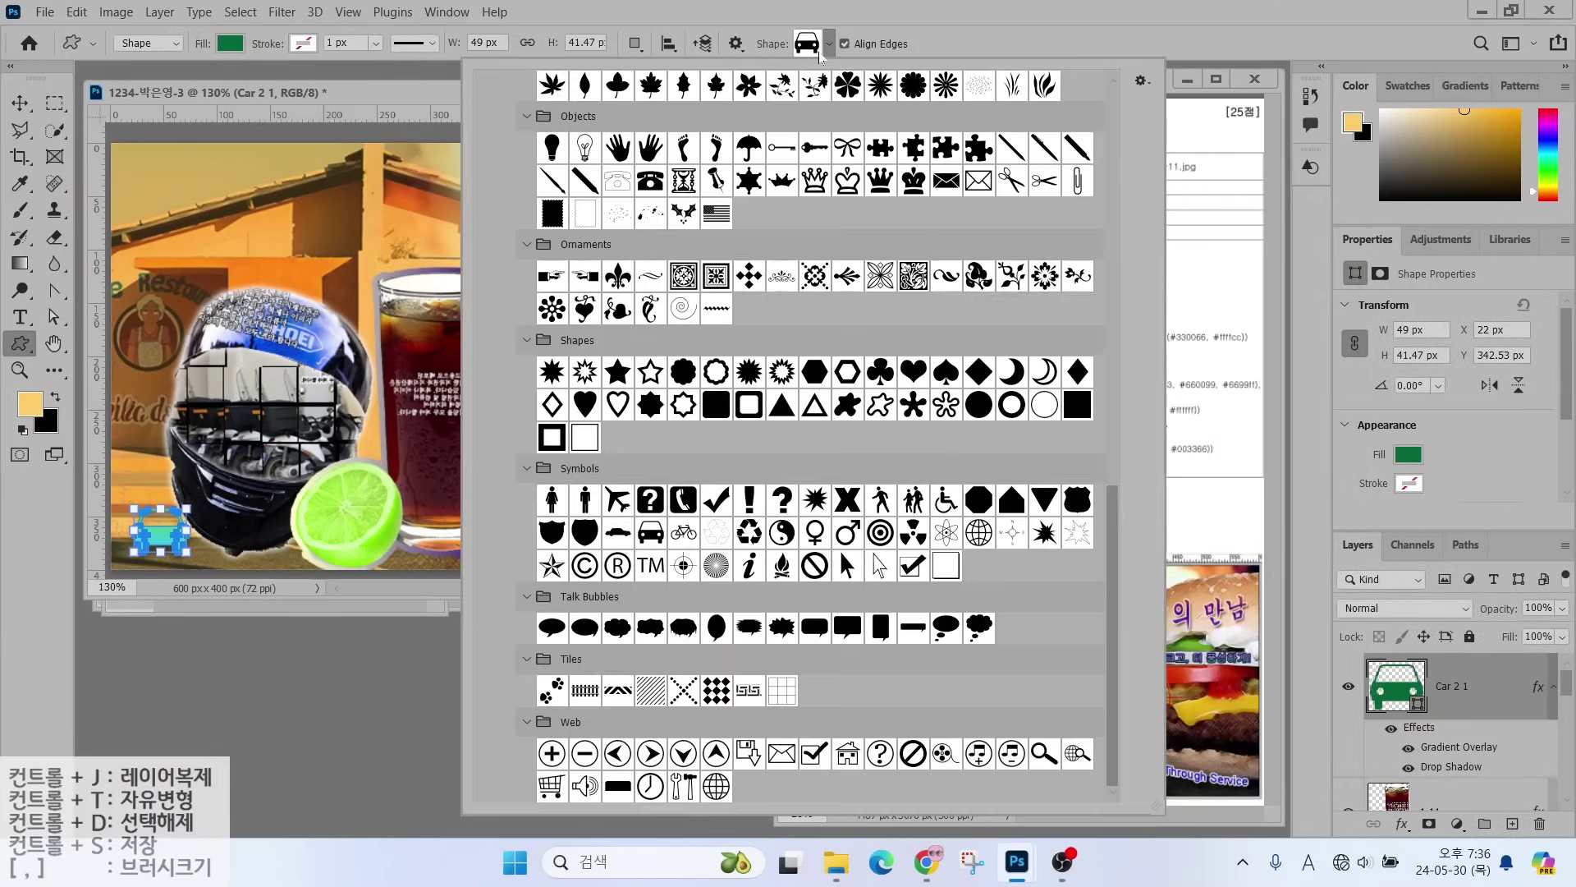
scroll(910, 281, down, 5)
scroll(910, 281, up, 3)
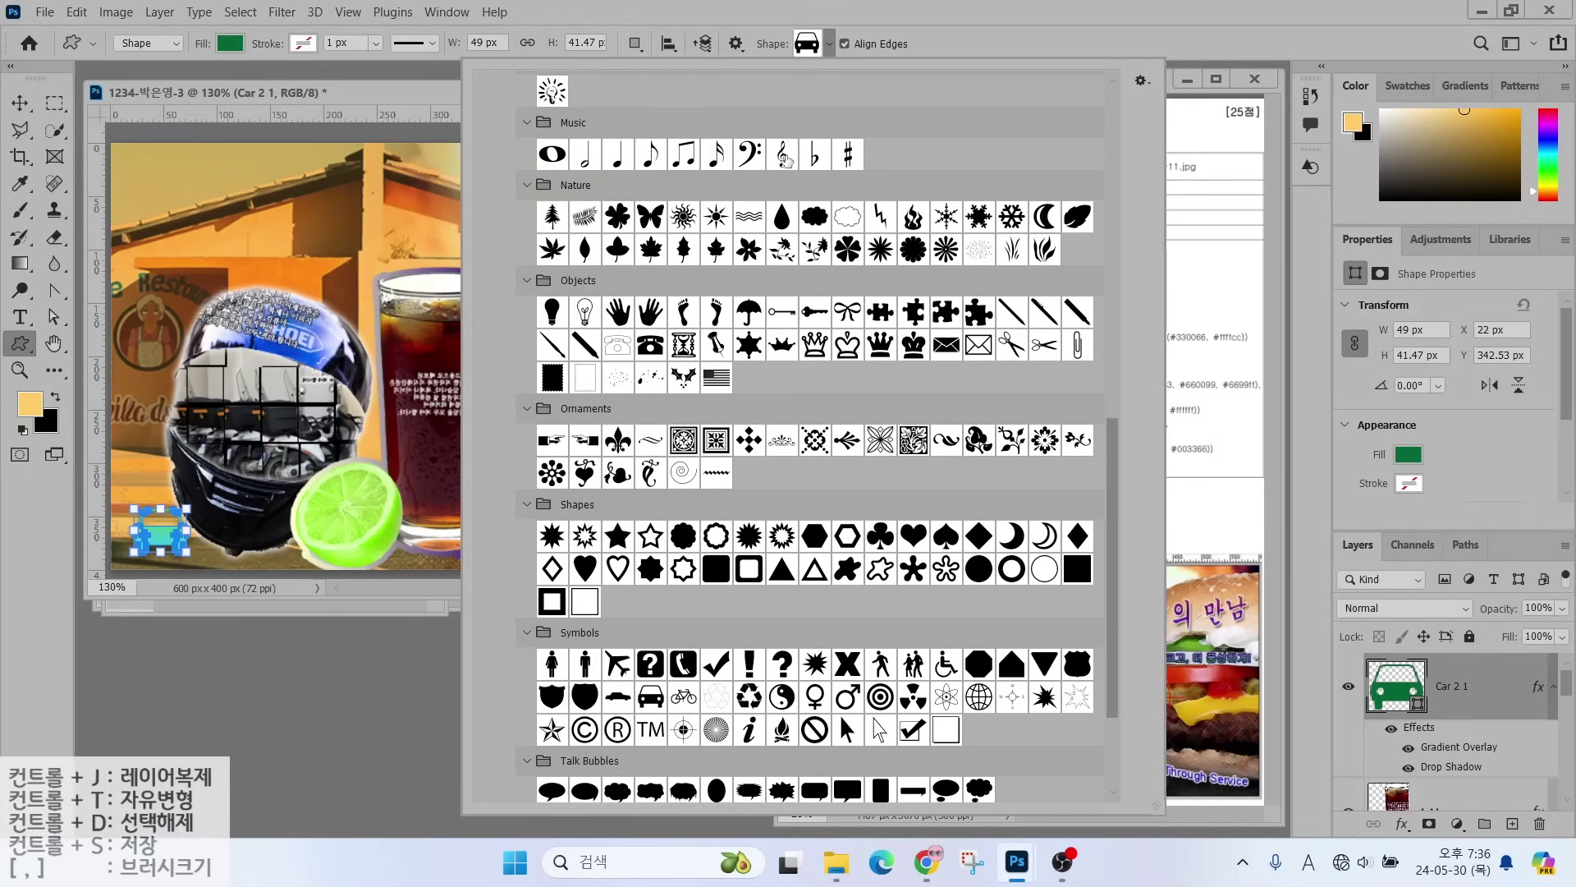
double_click(783, 154)
drag(133, 244, 163, 329)
double_click(1388, 684)
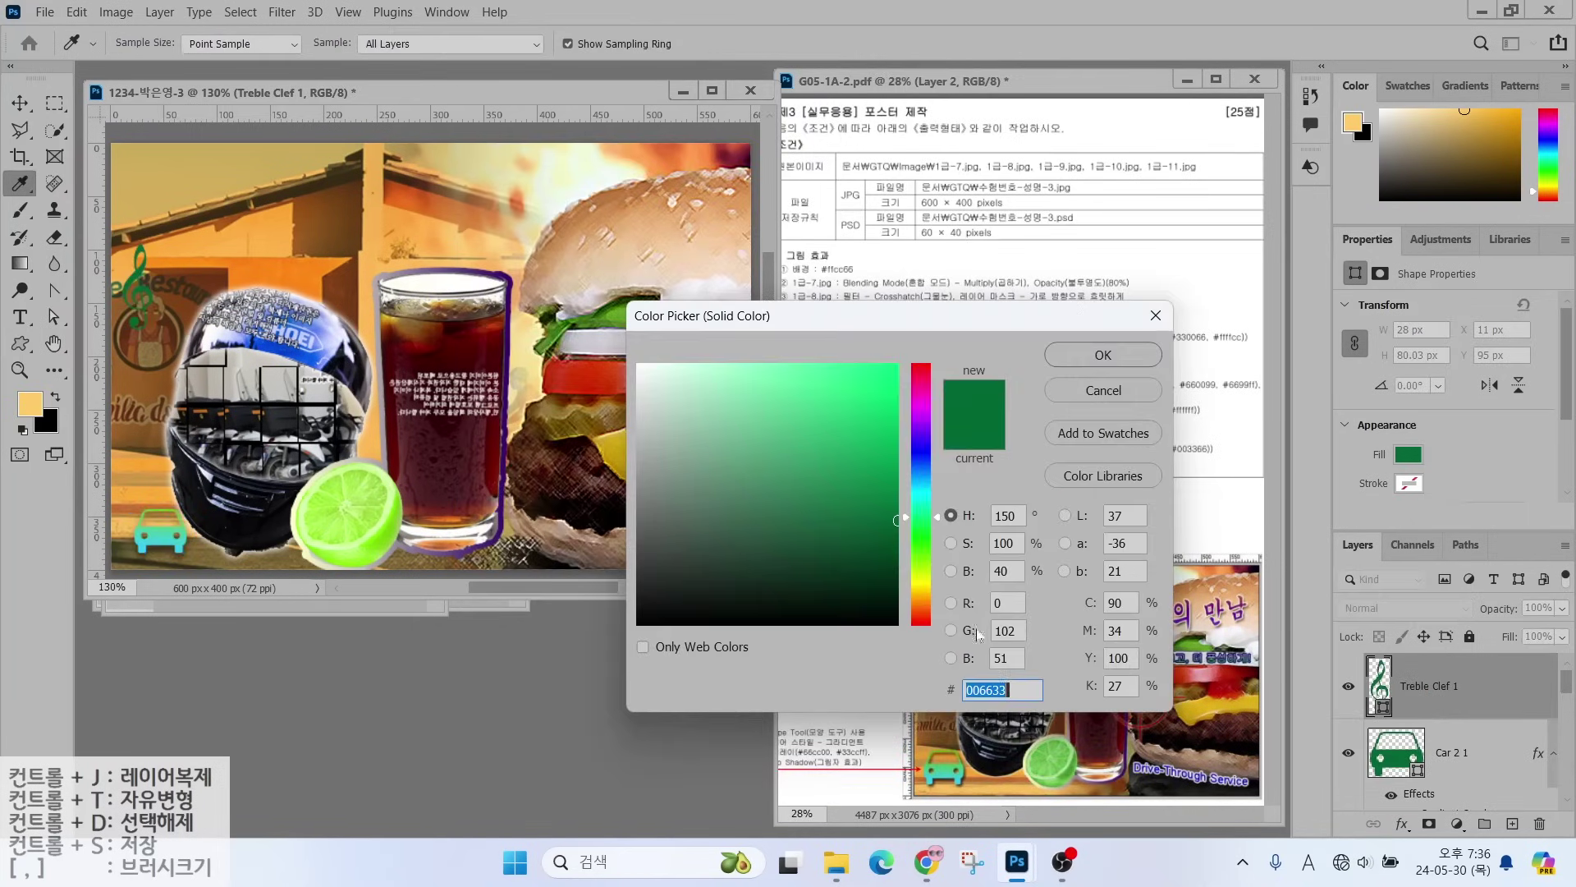
text(ffff00)
key(Return)
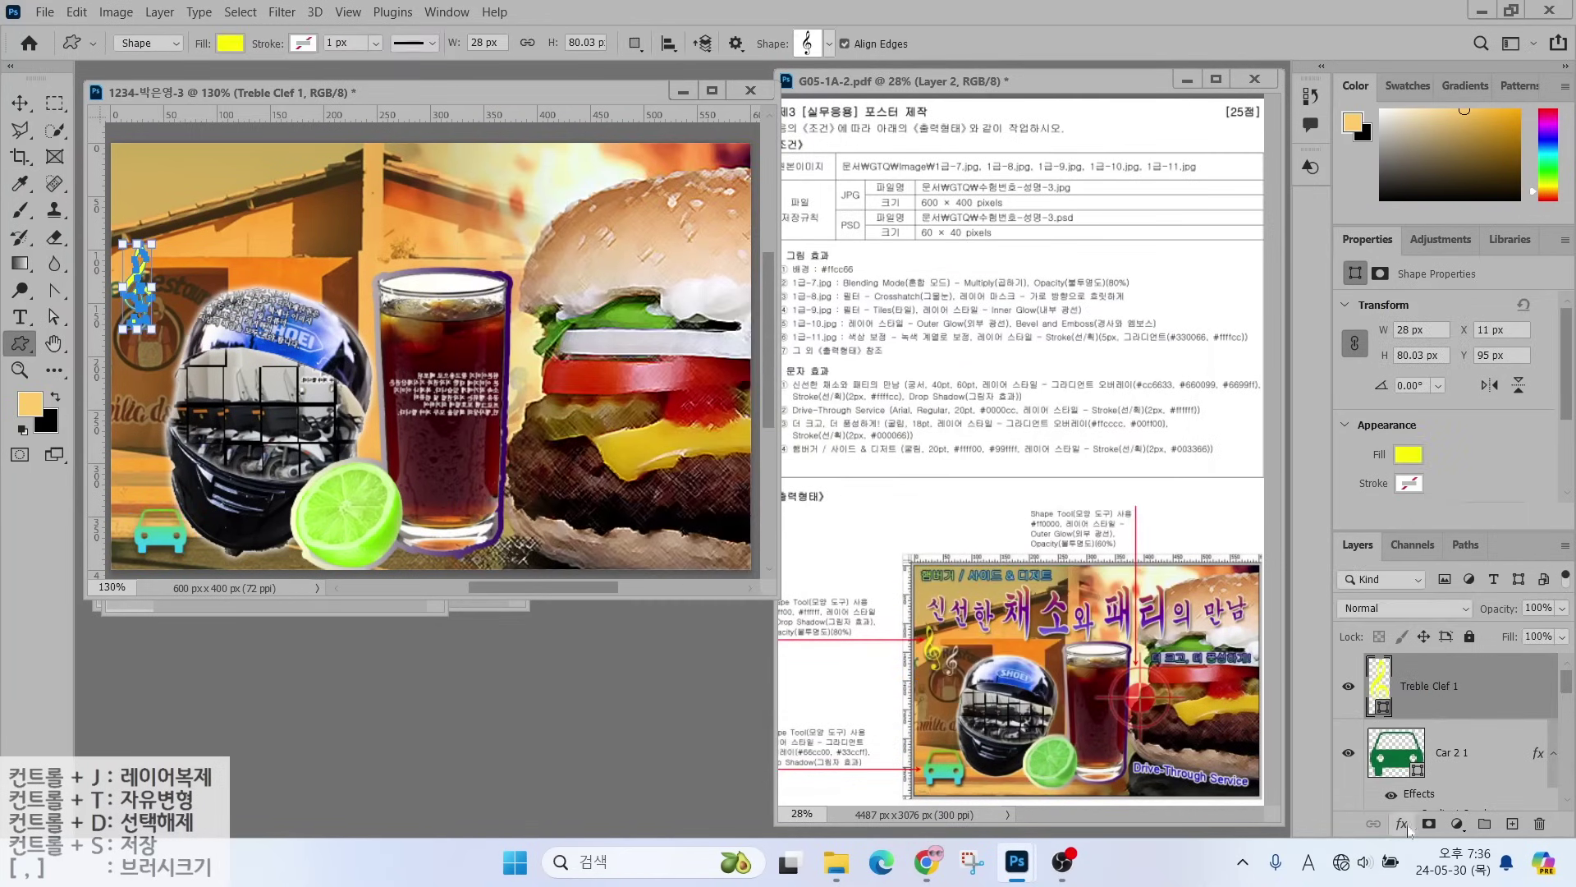
- Give the clef a Drop Shadow and rotate it to about -10°, nudged slightly right
click(1403, 823)
click(1445, 803)
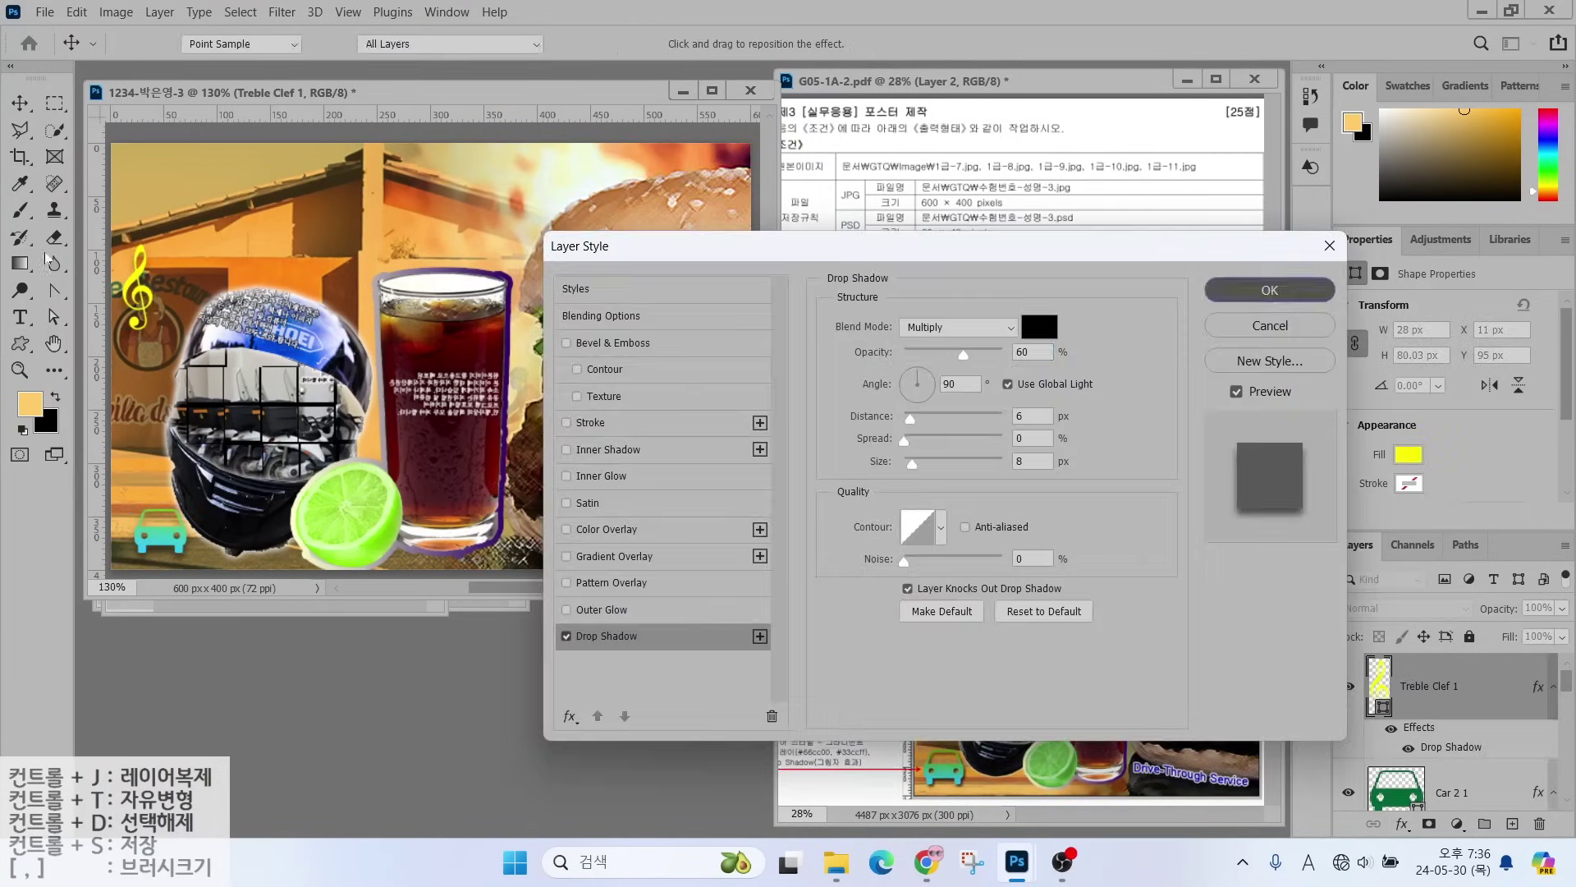
click(1268, 288)
key(ctrl+t)
drag(172, 230, 162, 225)
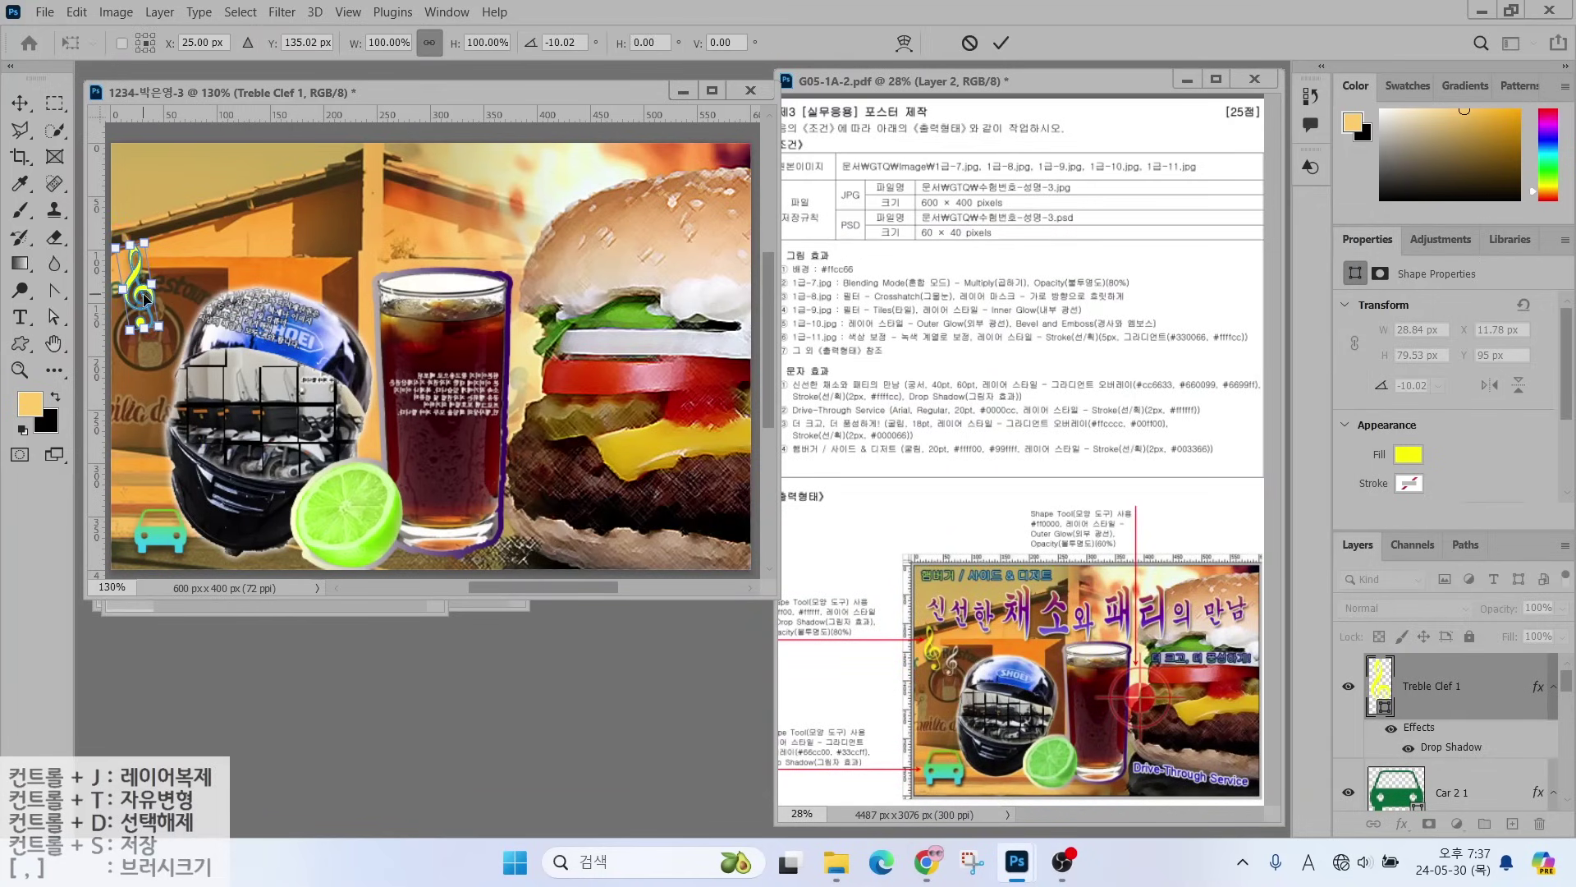
drag(145, 300, 151, 299)
key(Return)
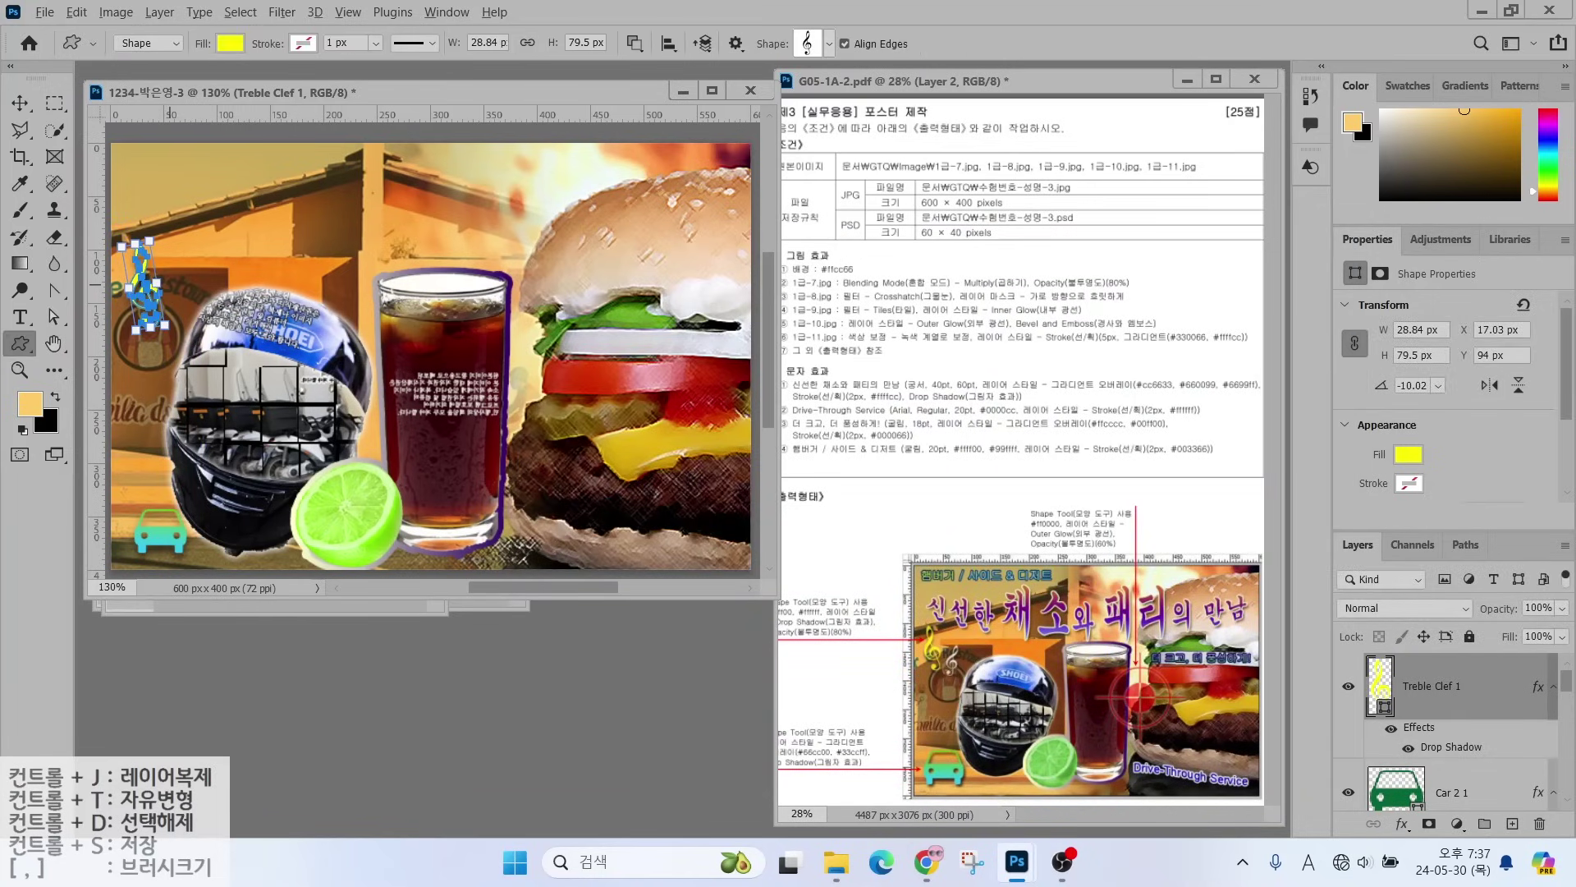
- Set the Treble Clef 1 layer opacity to 80%
drag(838, 640, 891, 691)
mouse_move(1450, 707)
mouse_down()
mouse_move(1392, 650)
mouse_move(1466, 702)
mouse_up()
drag(1324, 519, 1571, 827)
drag(1519, 598, 1477, 519)
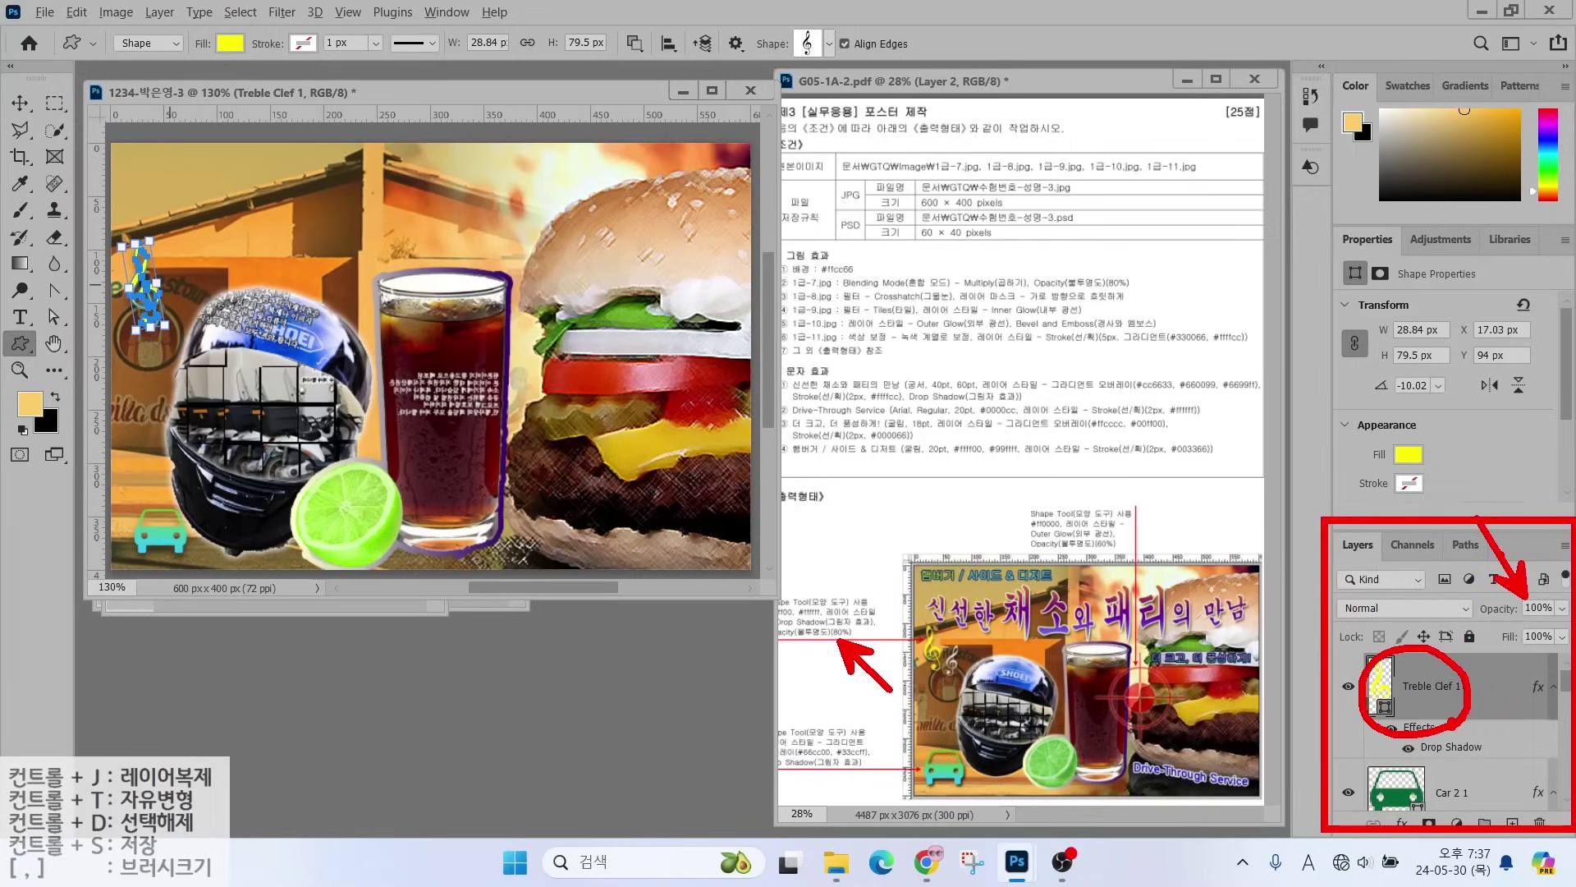
key(Escape)
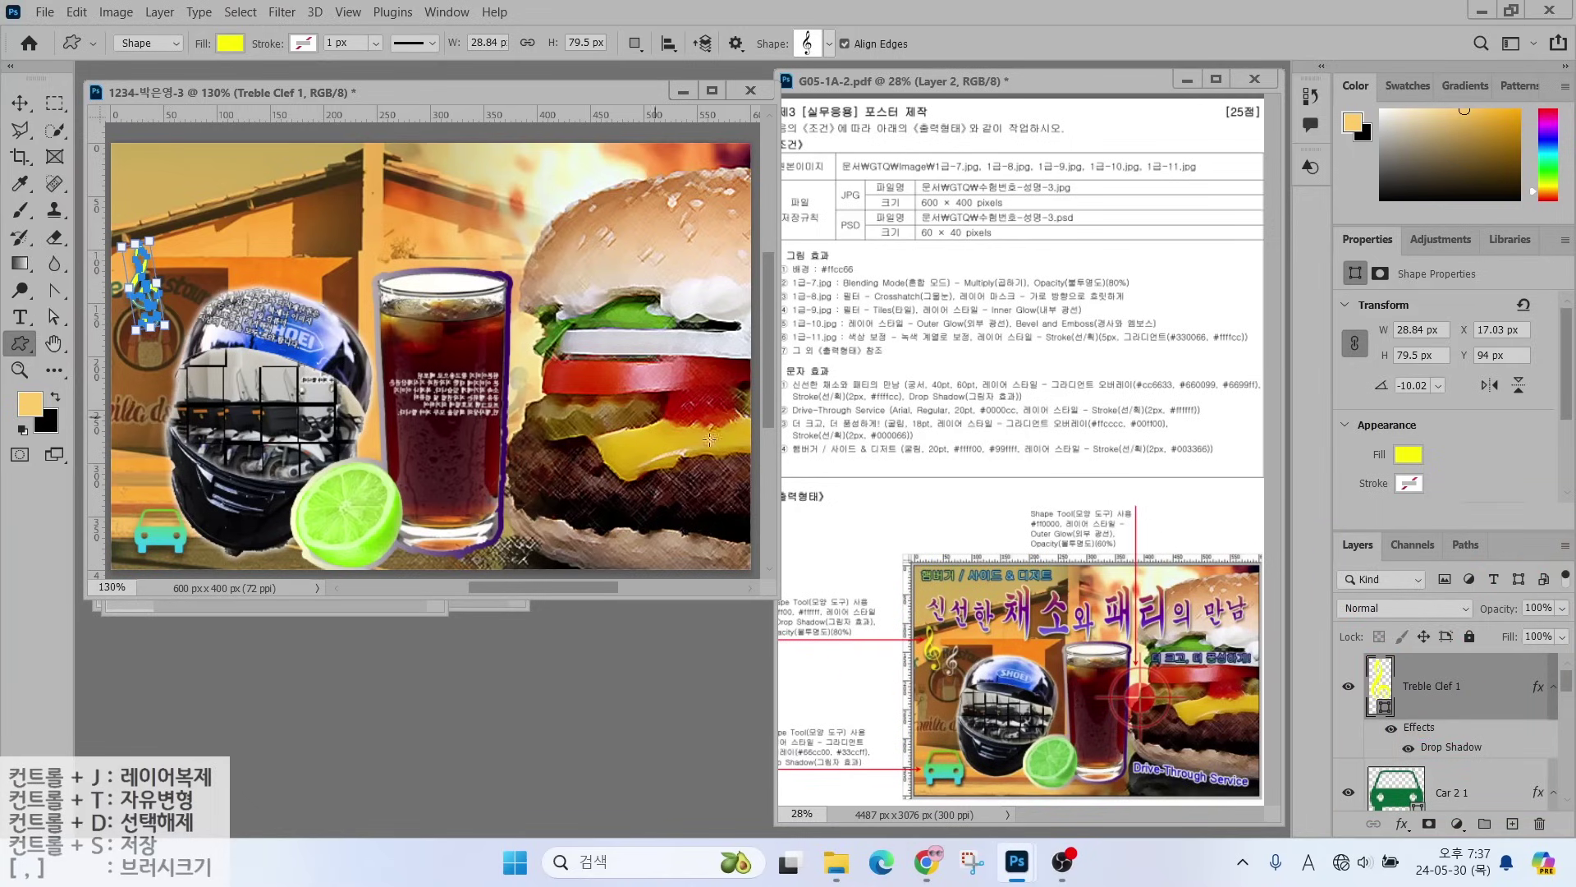
click(1532, 607)
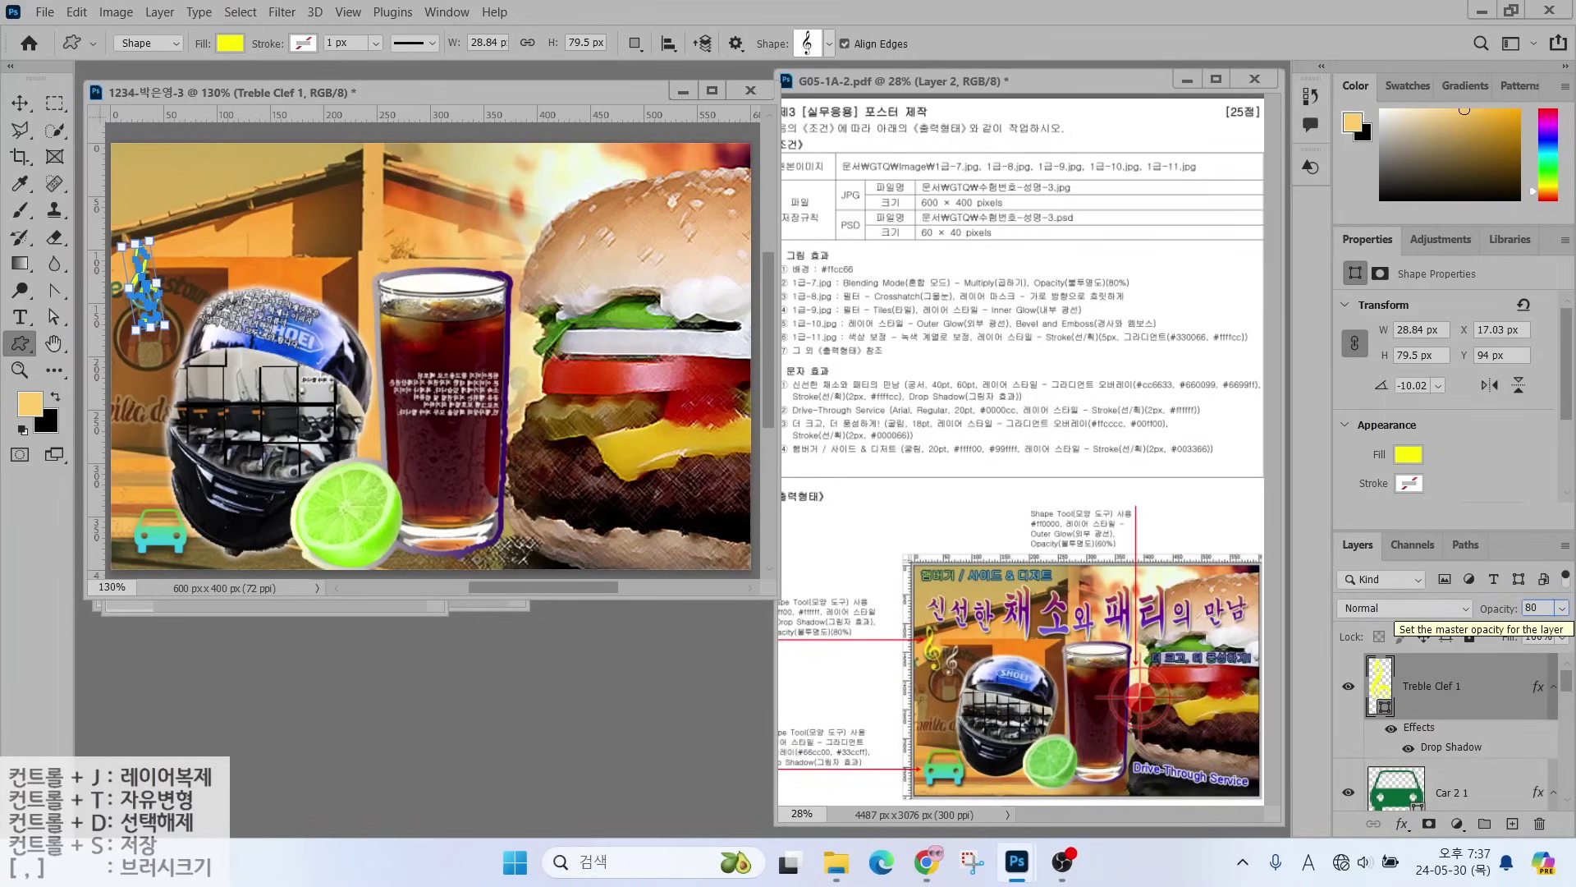
text(80)
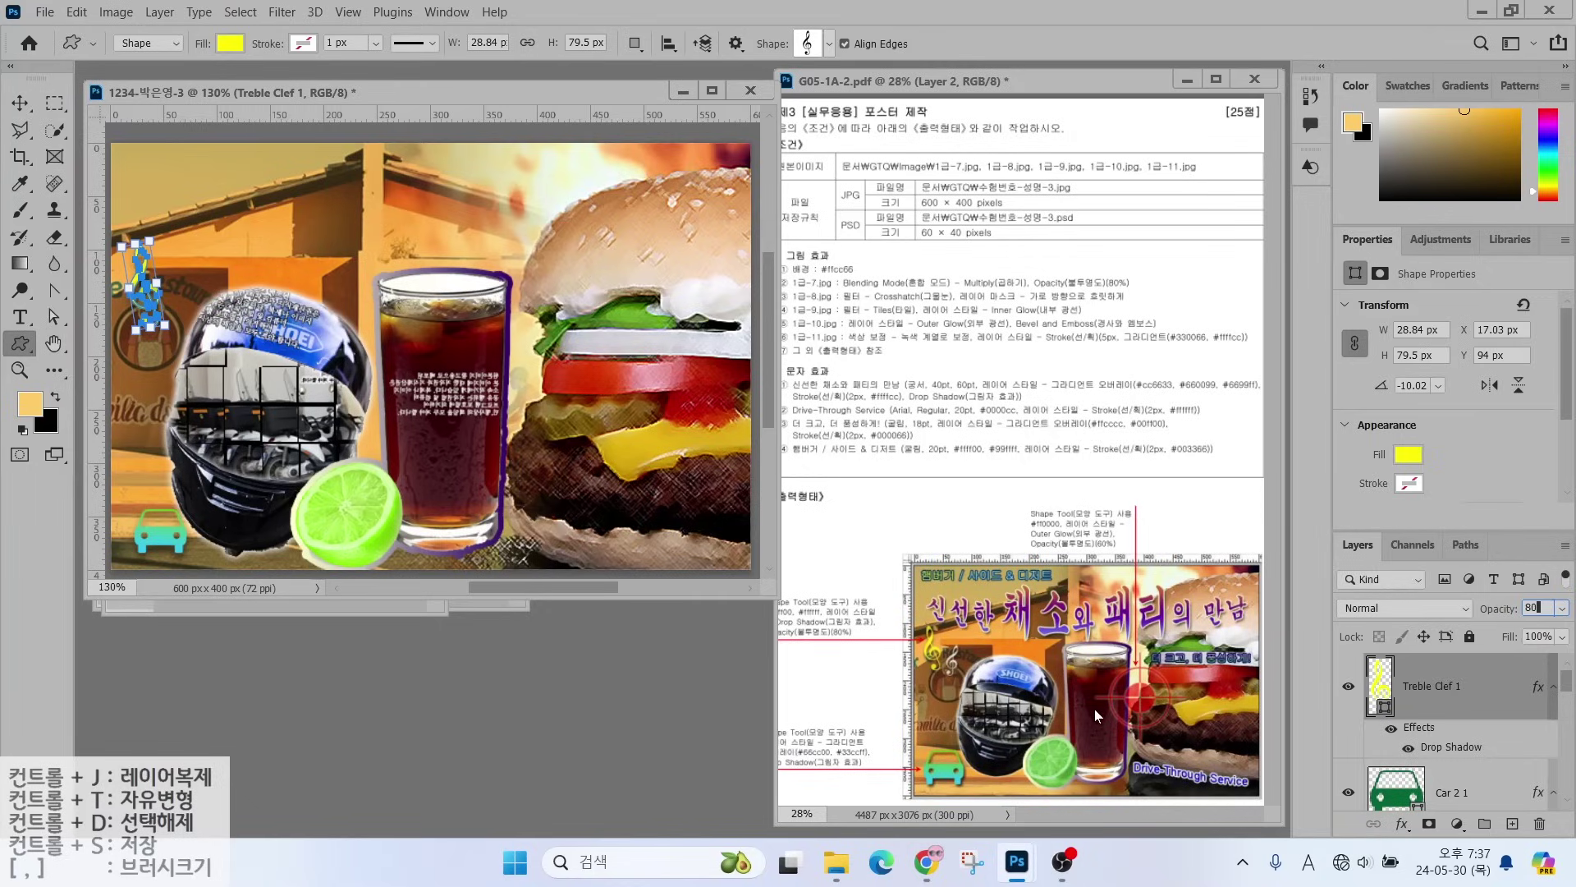
- Duplicate the treble clef layer and change the copy's fill to white ffffff
key(ctrl+j)
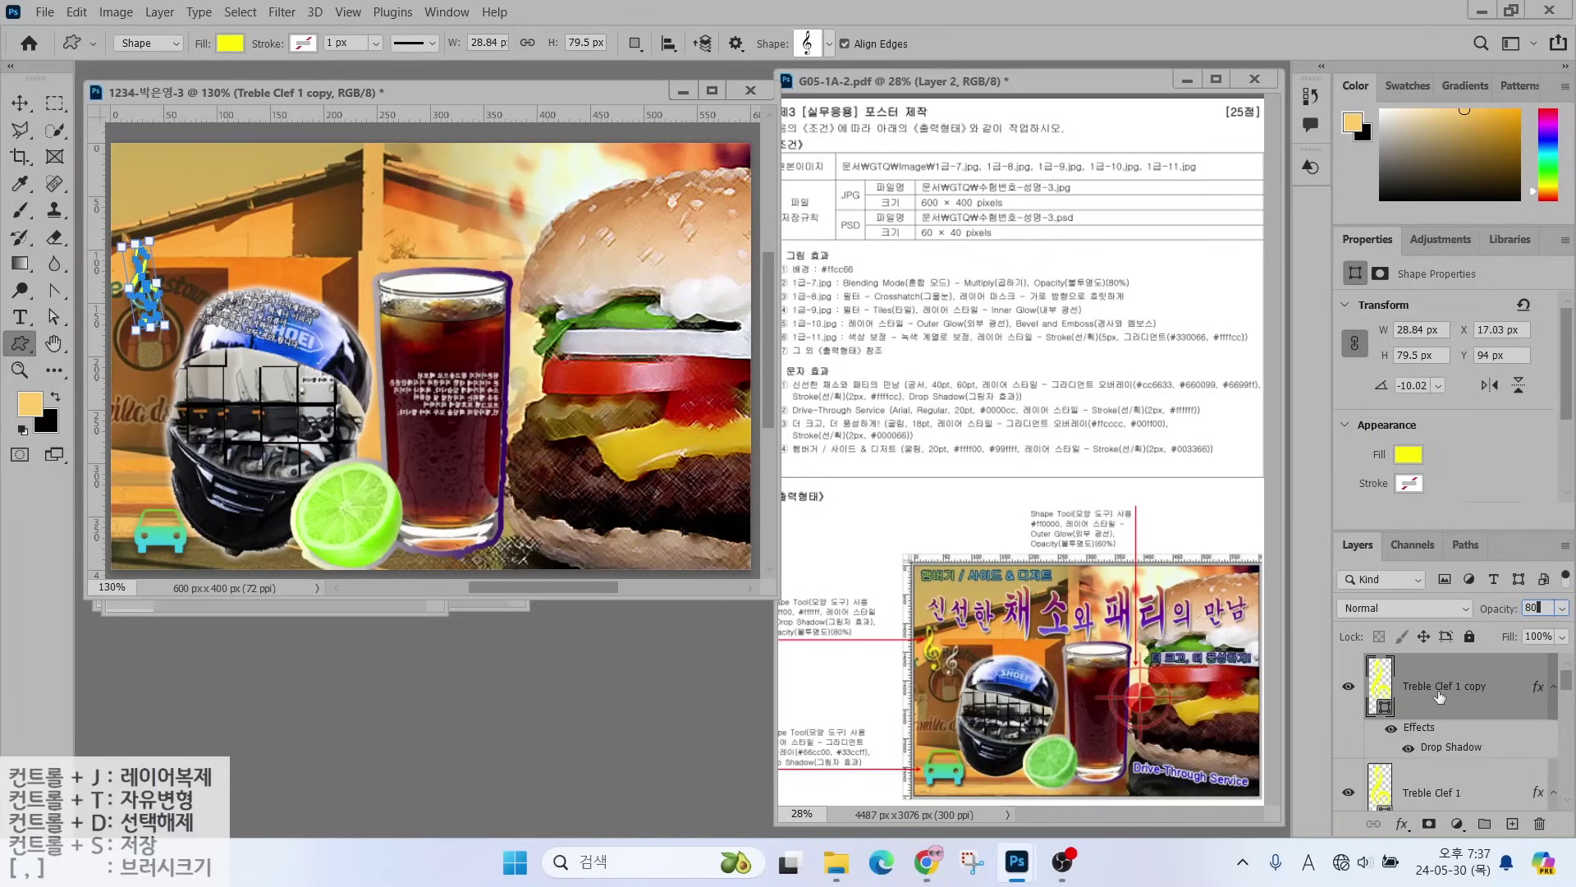
key(Return)
double_click(1384, 688)
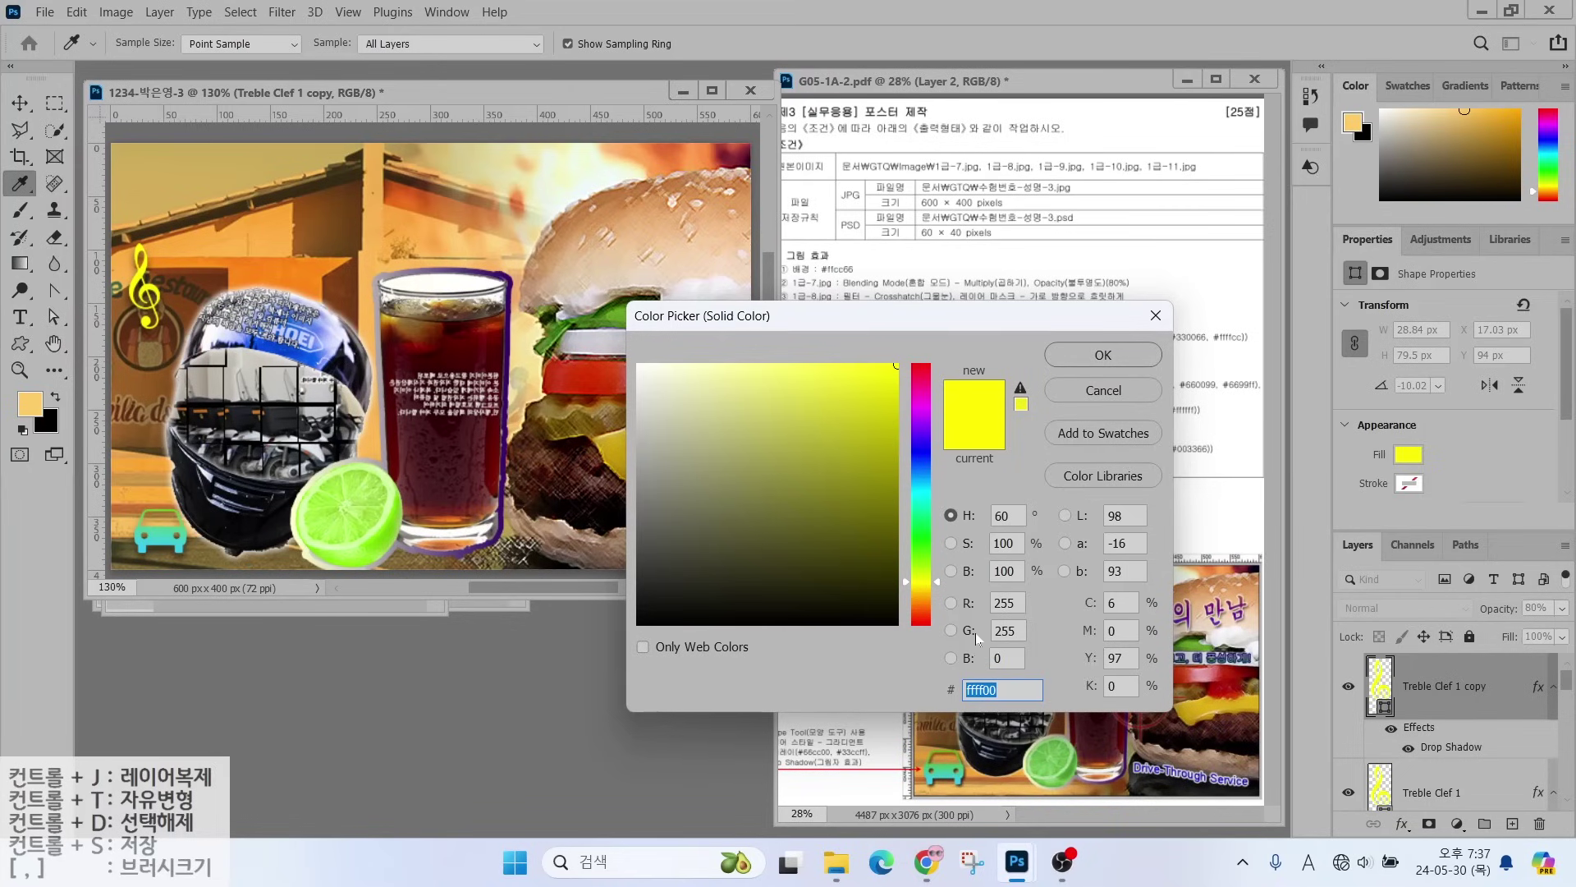
click(639, 365)
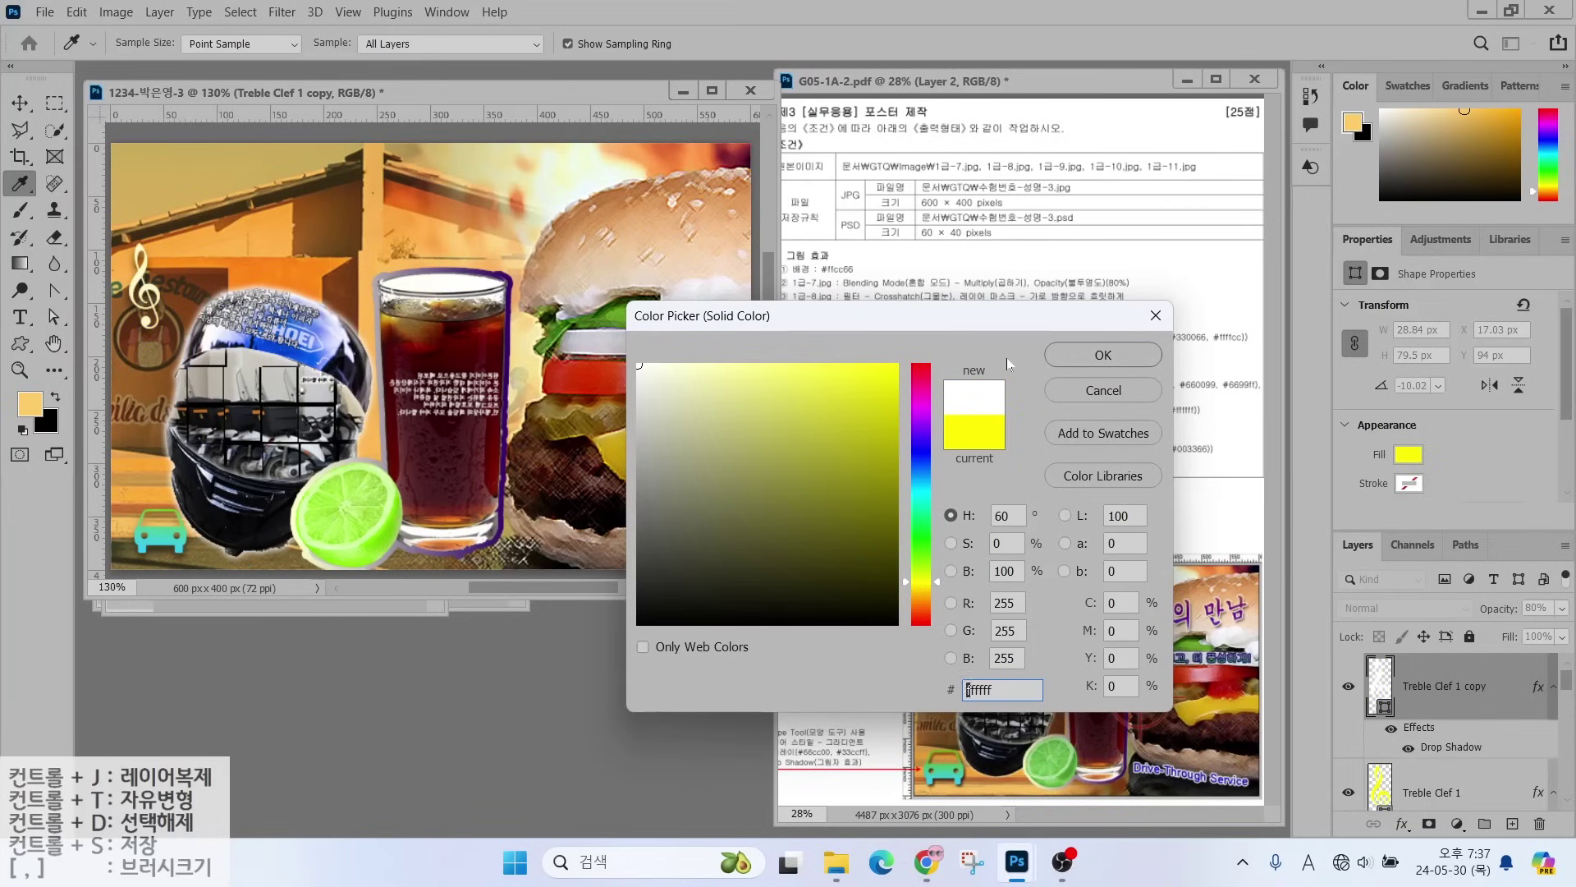
click(1129, 358)
- Move the white clef copy down-right of the yellow one and shrink it slightly
click(20, 104)
drag(144, 295, 188, 315)
key(ctrl+t)
key(Return)
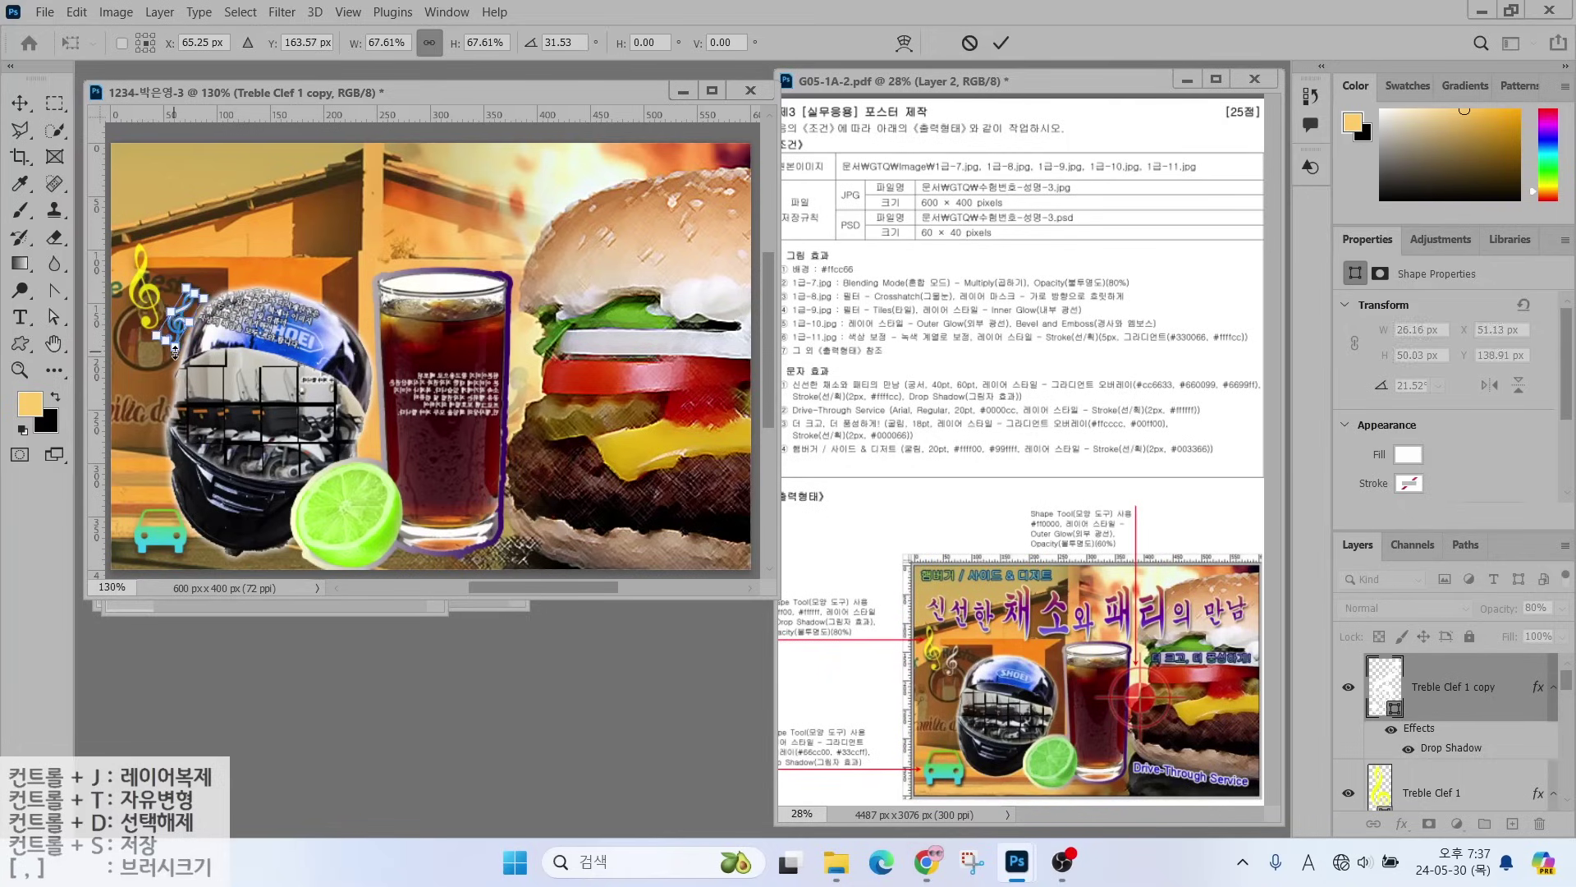
key(u)
click(829, 44)
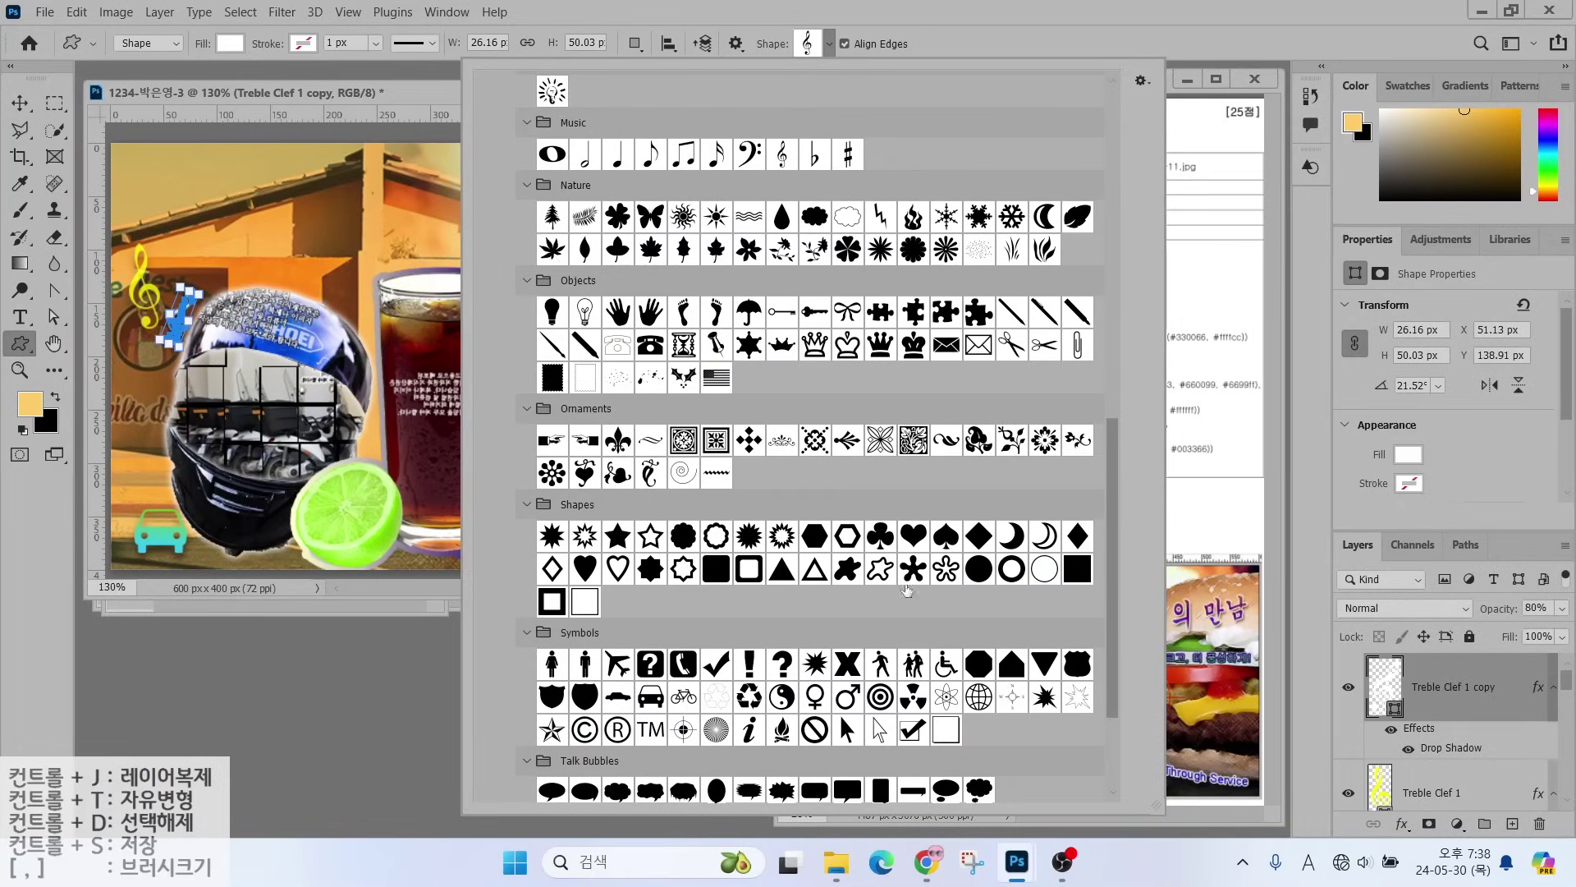
- Draw a Registration Target crosshair over the drink and burger and fill it red (ff0000)
scroll(907, 592, down, 4)
scroll(907, 593, down, 1)
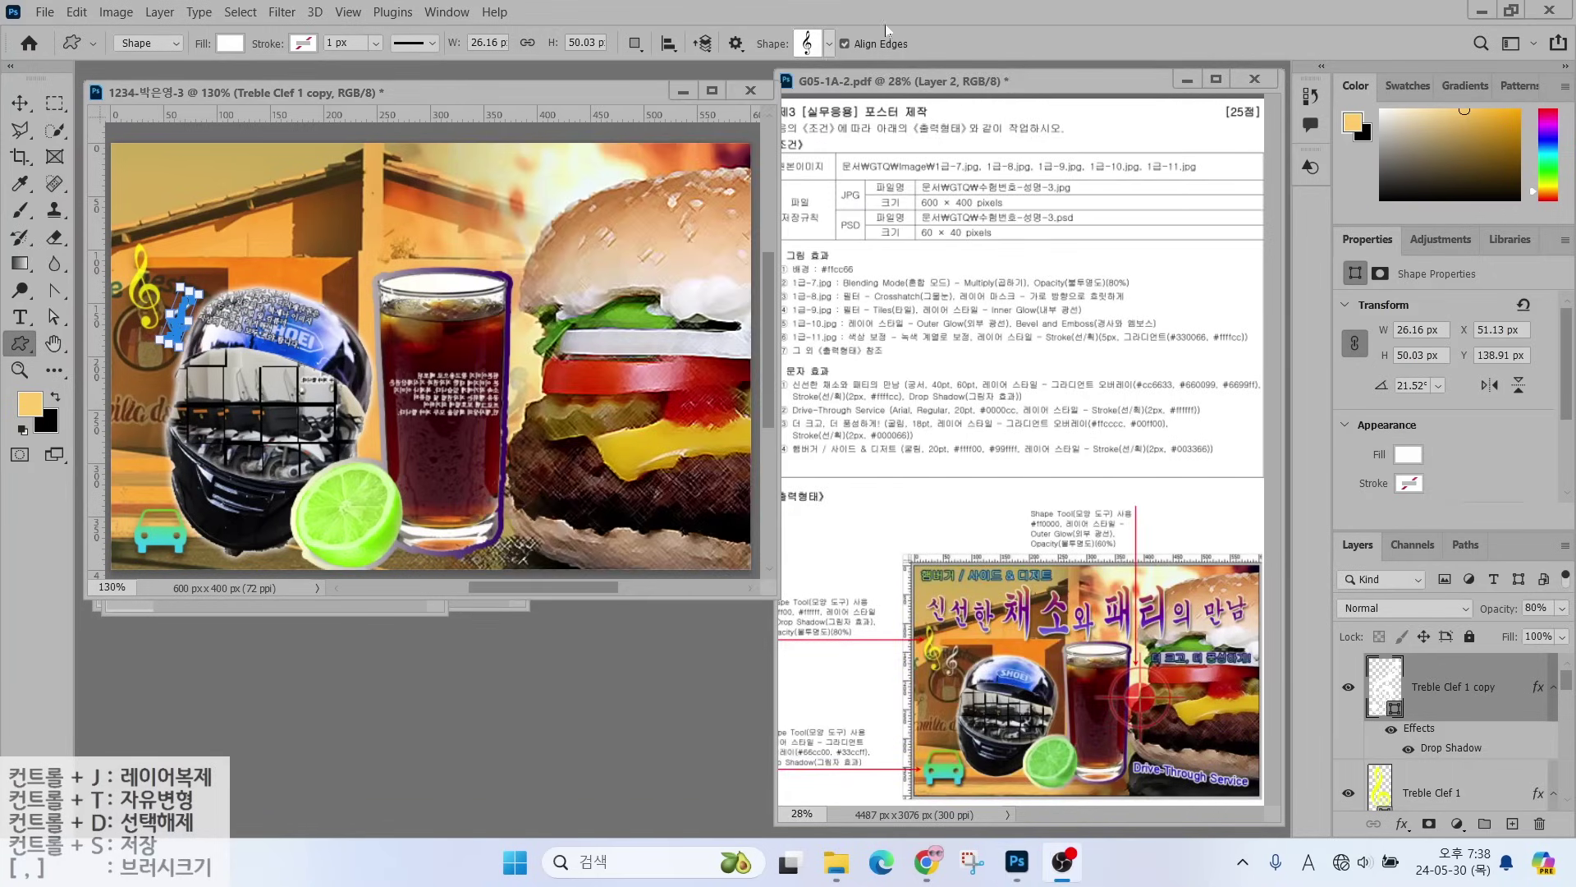
click(829, 43)
double_click(690, 574)
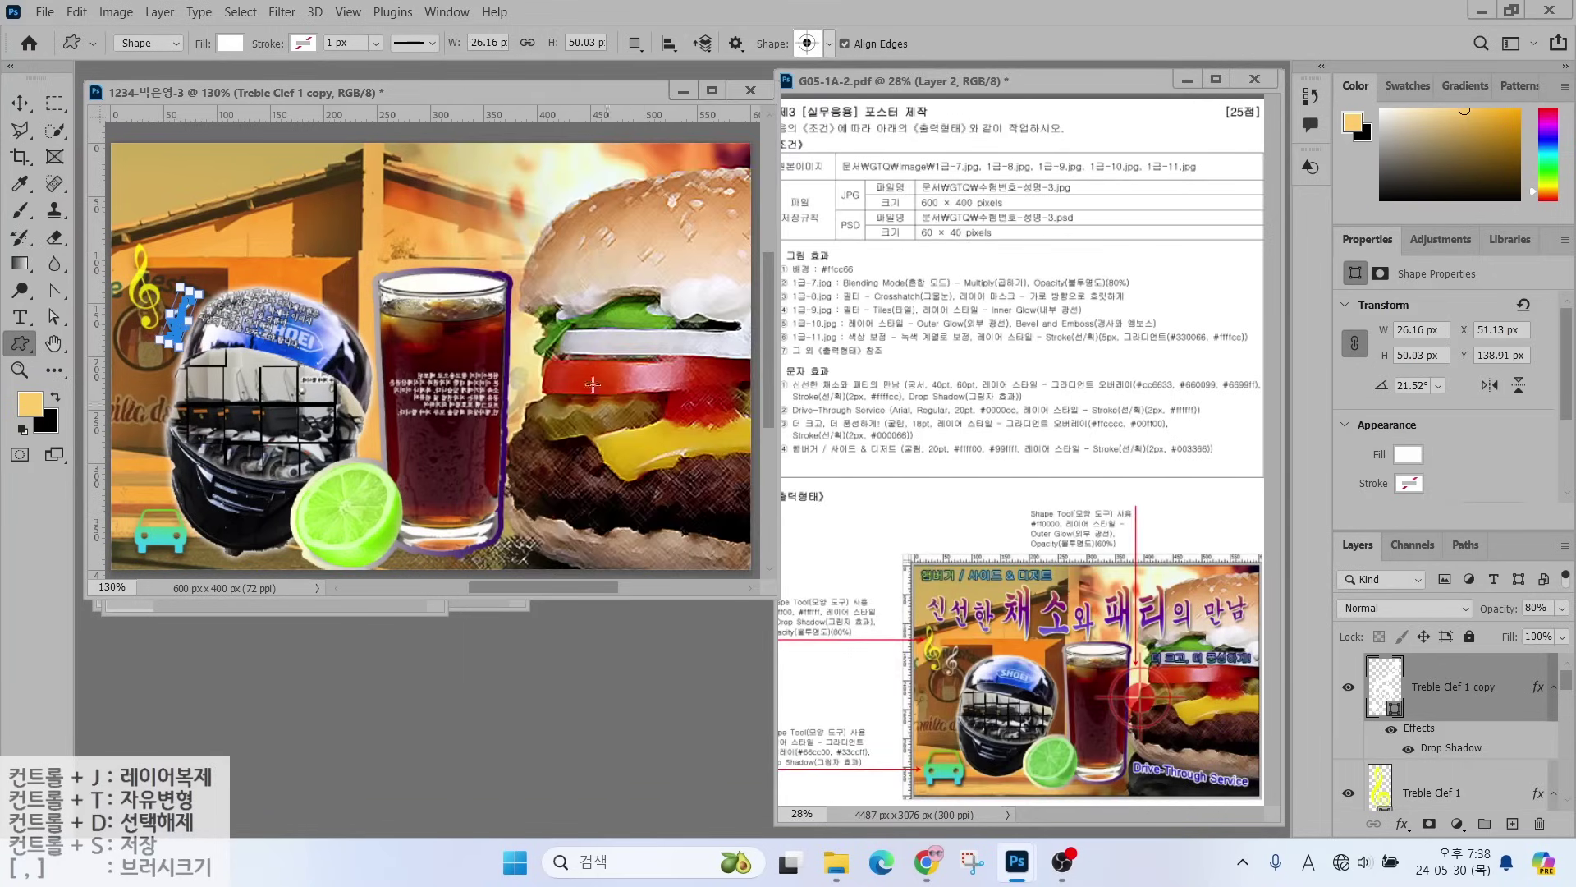
mouse_move(433, 283)
mouse_down()
mouse_move(616, 386)
mouse_move(622, 472)
mouse_up()
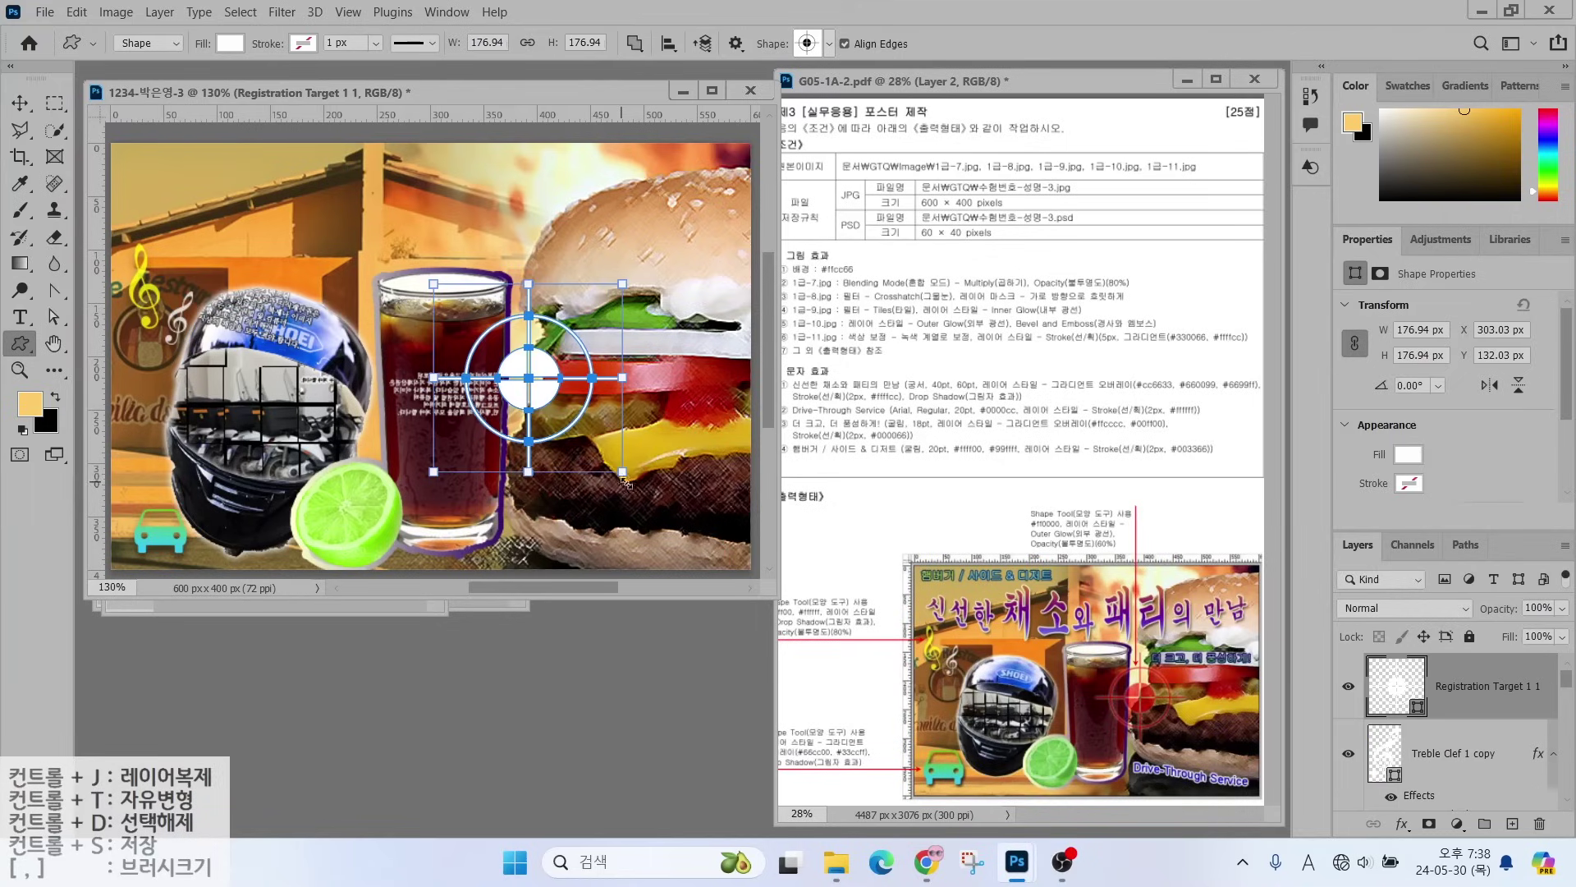
double_click(1400, 688)
text(ff0000)
key(Return)
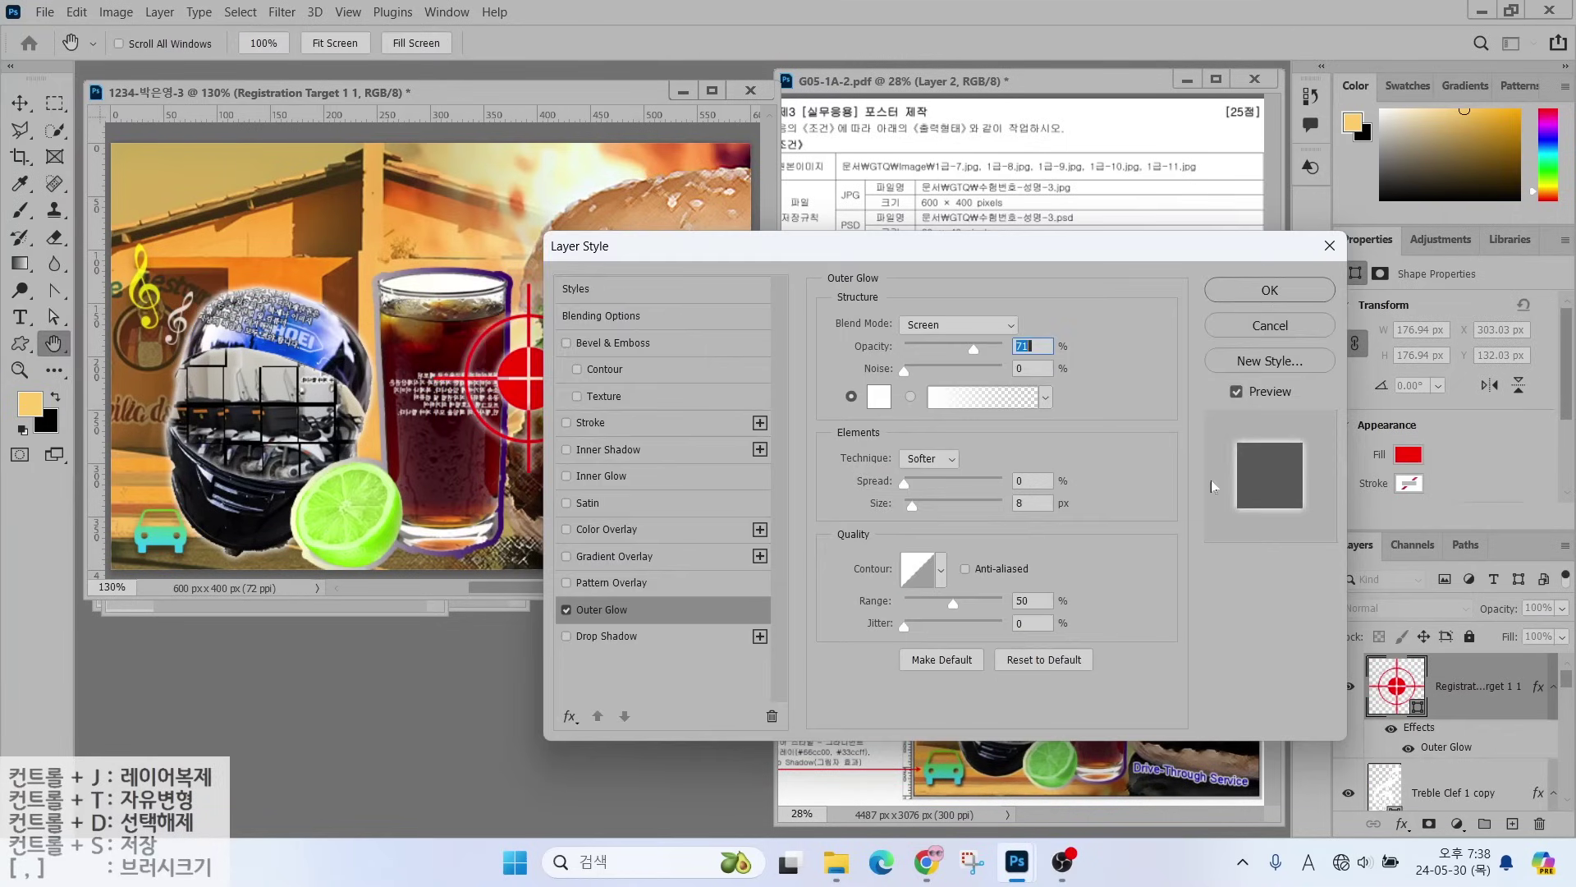
- Give the target shape an Outer Glow at 60% opacity
click(1274, 289)
click(1536, 608)
text(60)
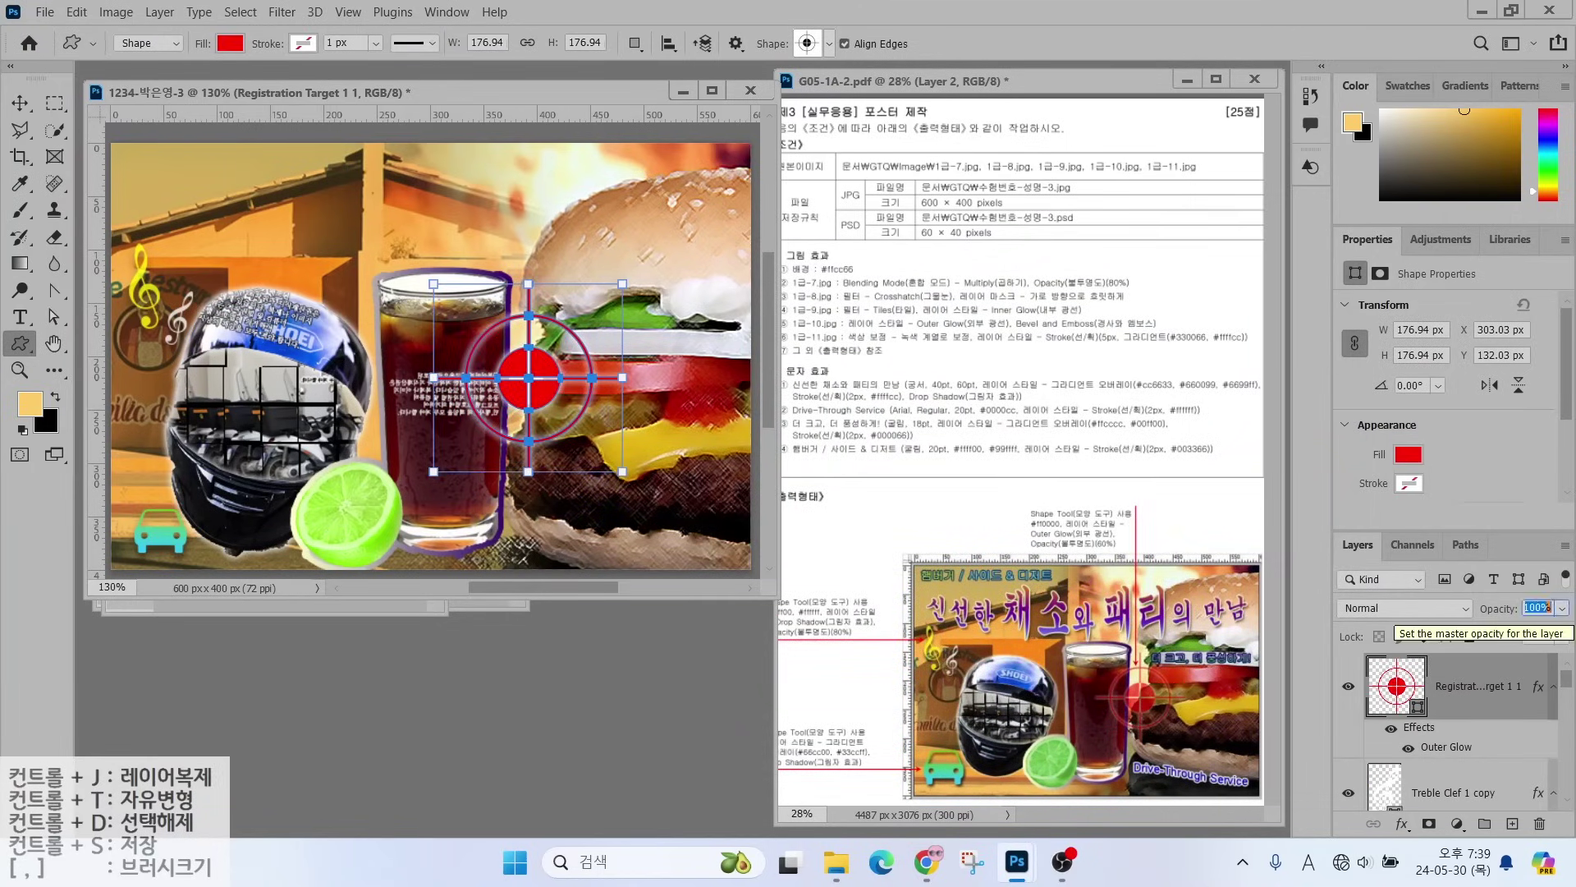
key(Return)
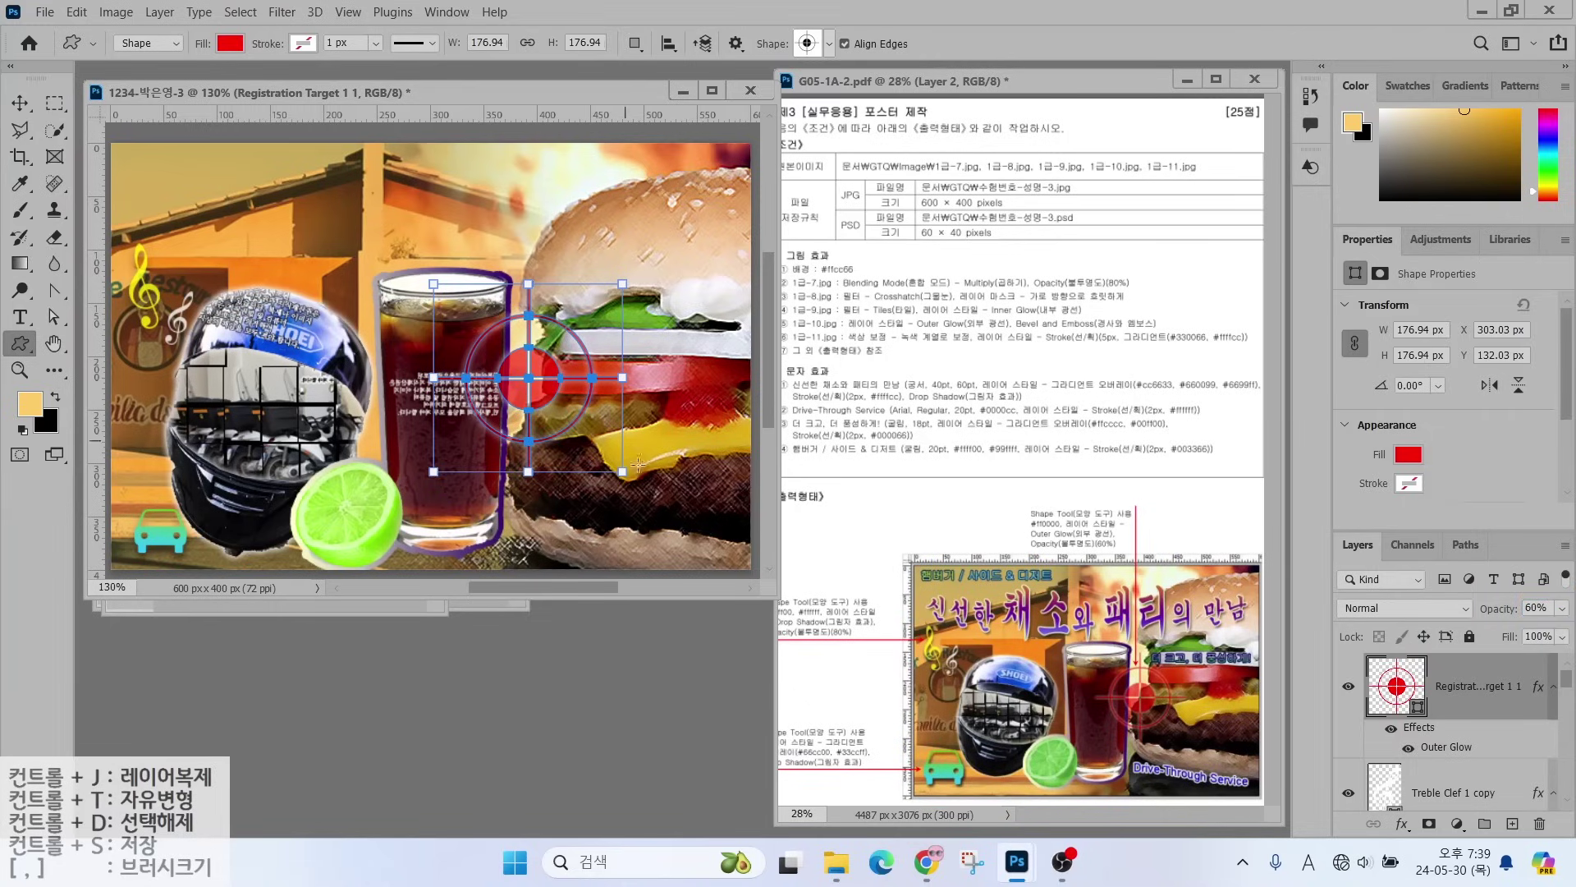
key(Return)
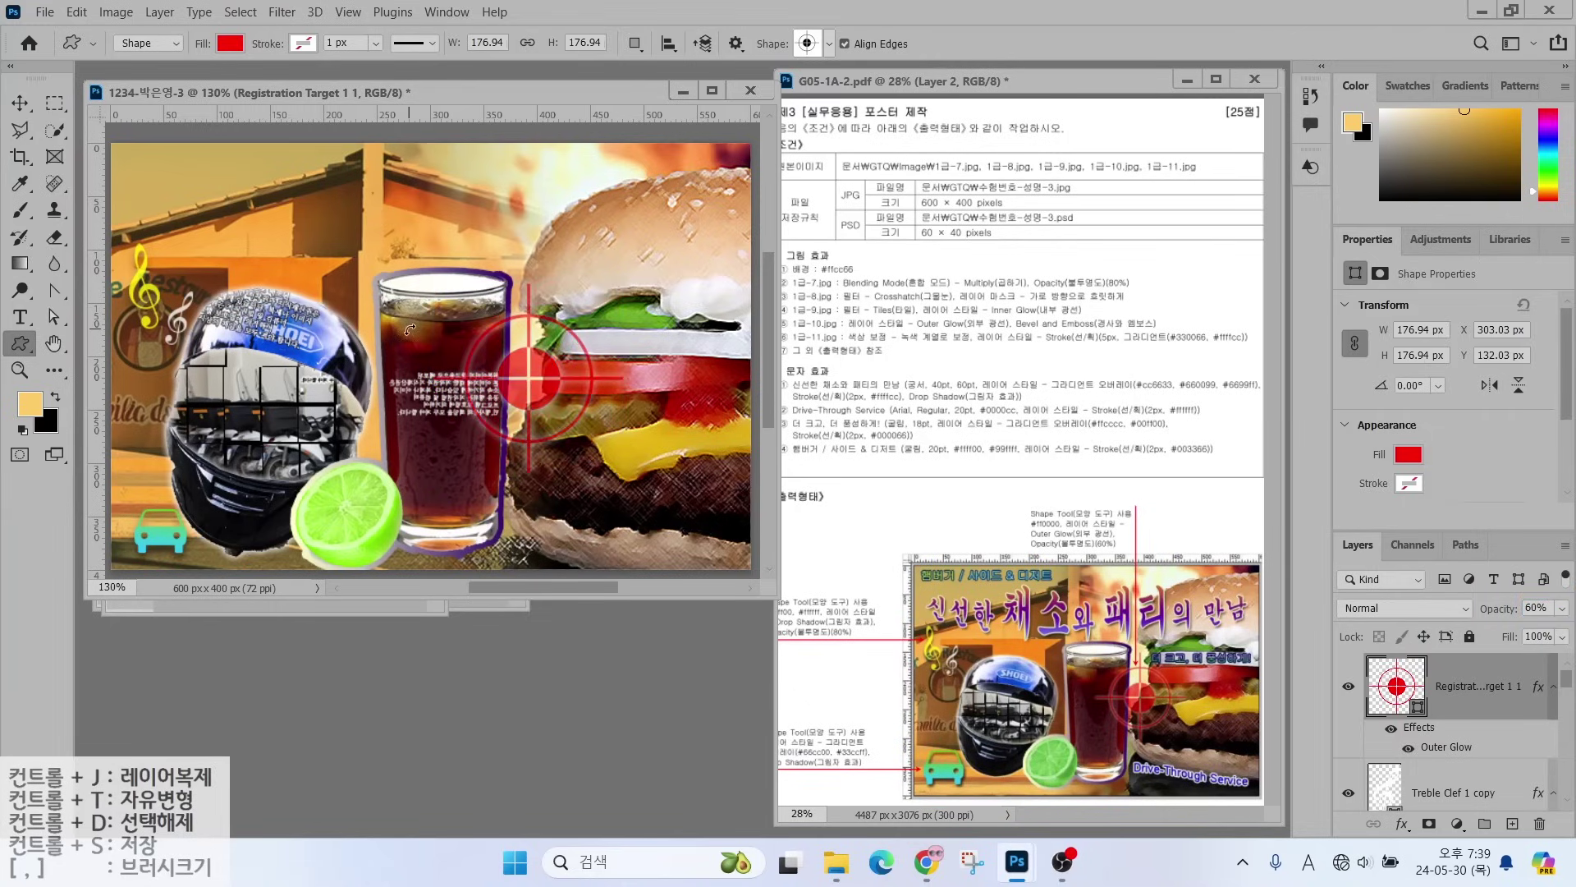
click(19, 317)
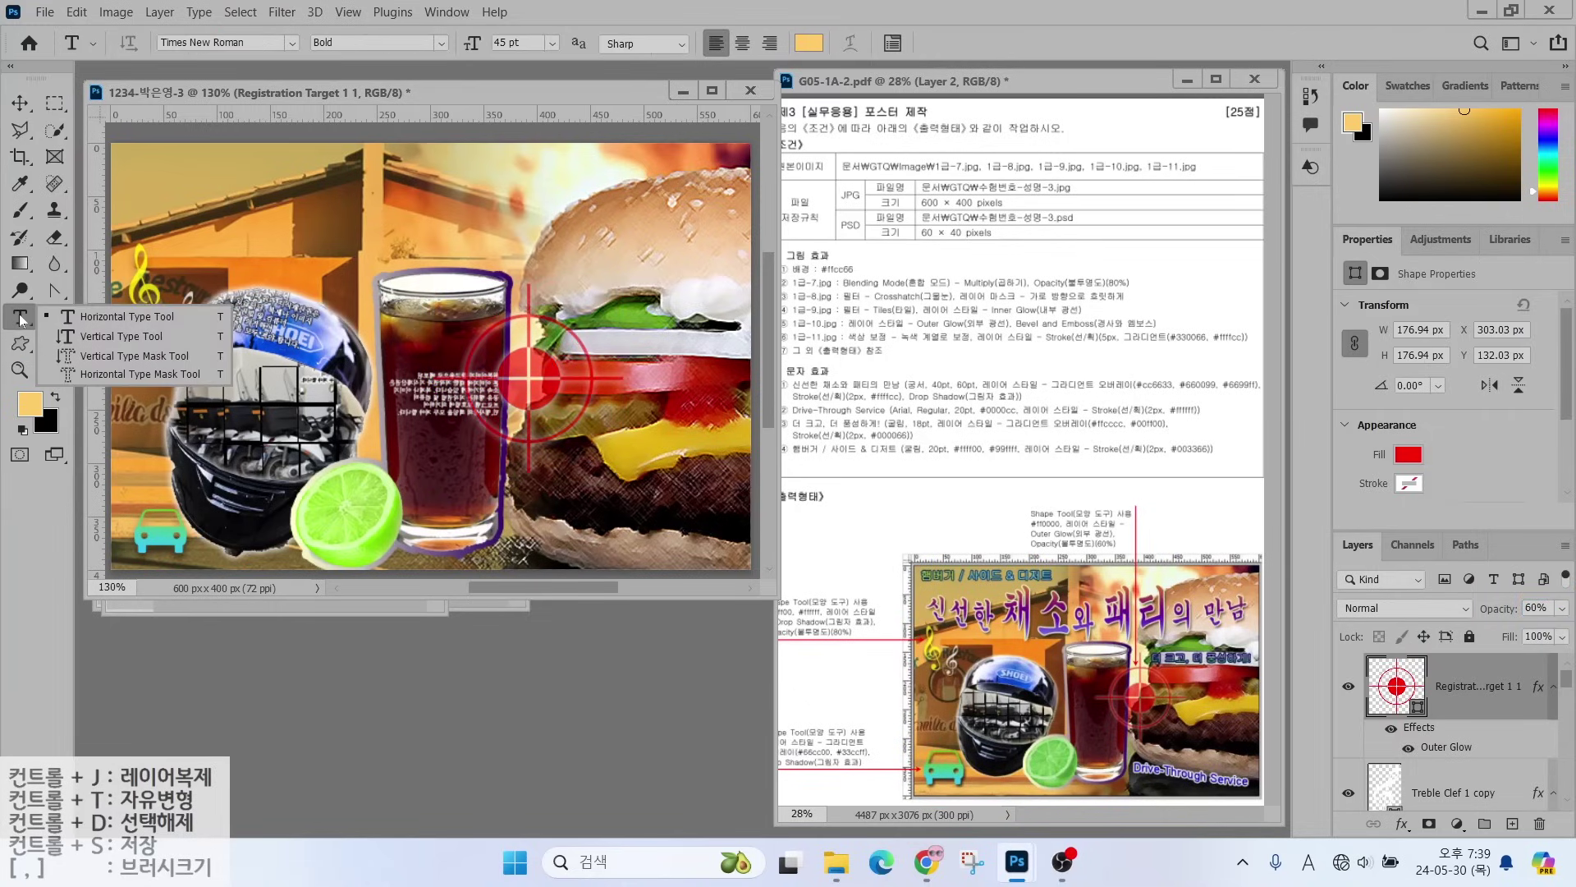
- Add the title '신선한 채소와 패티의 만남' near the poster top in 궁서 font at 40 pt
click(222, 215)
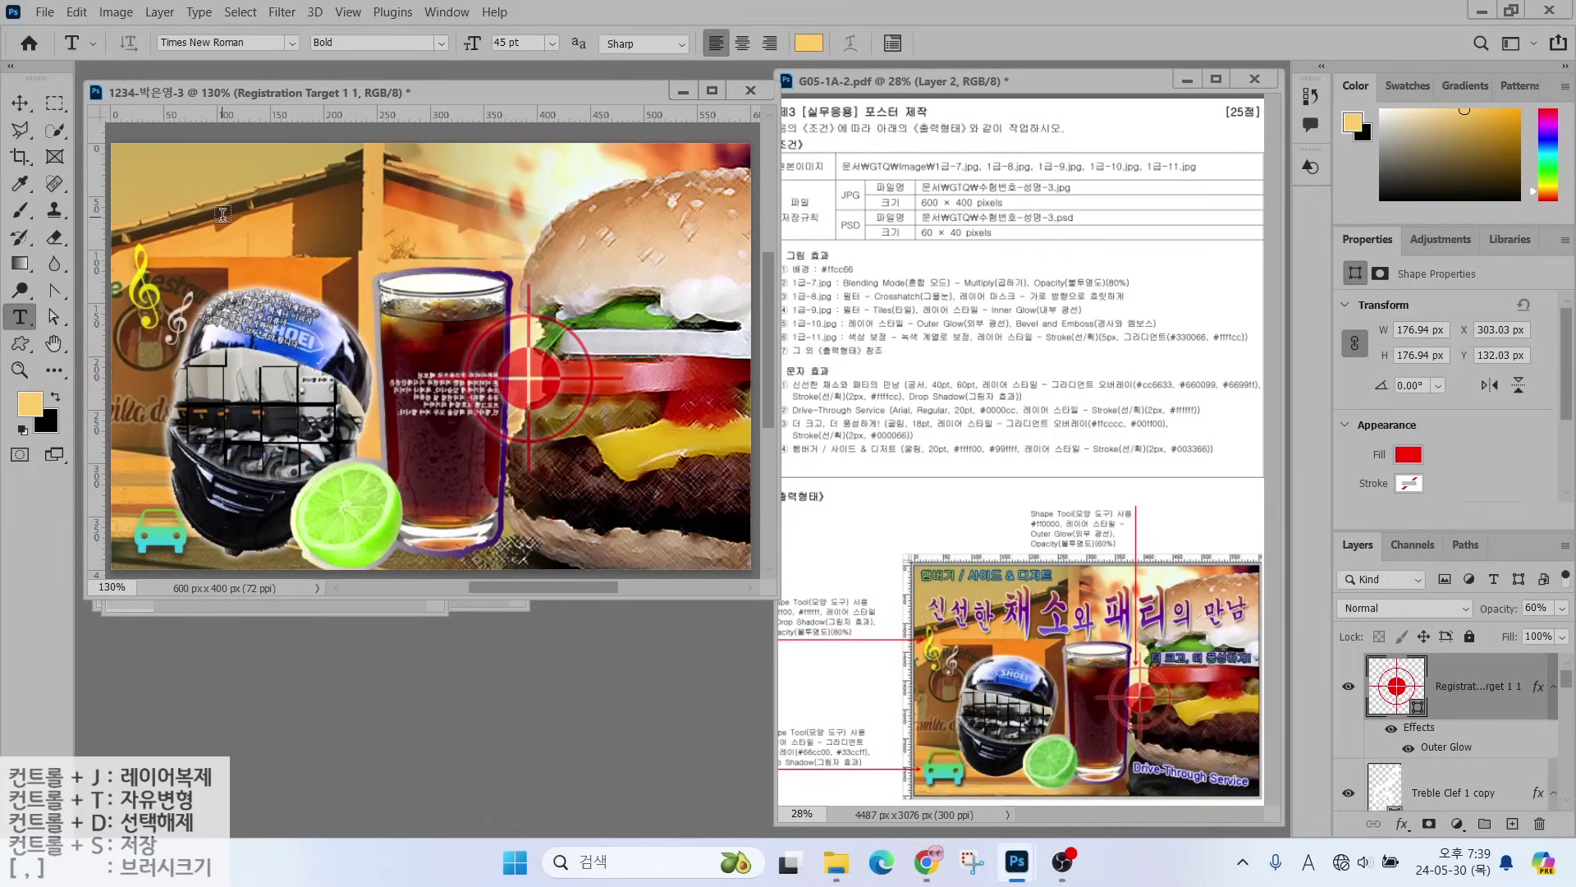
click(223, 215)
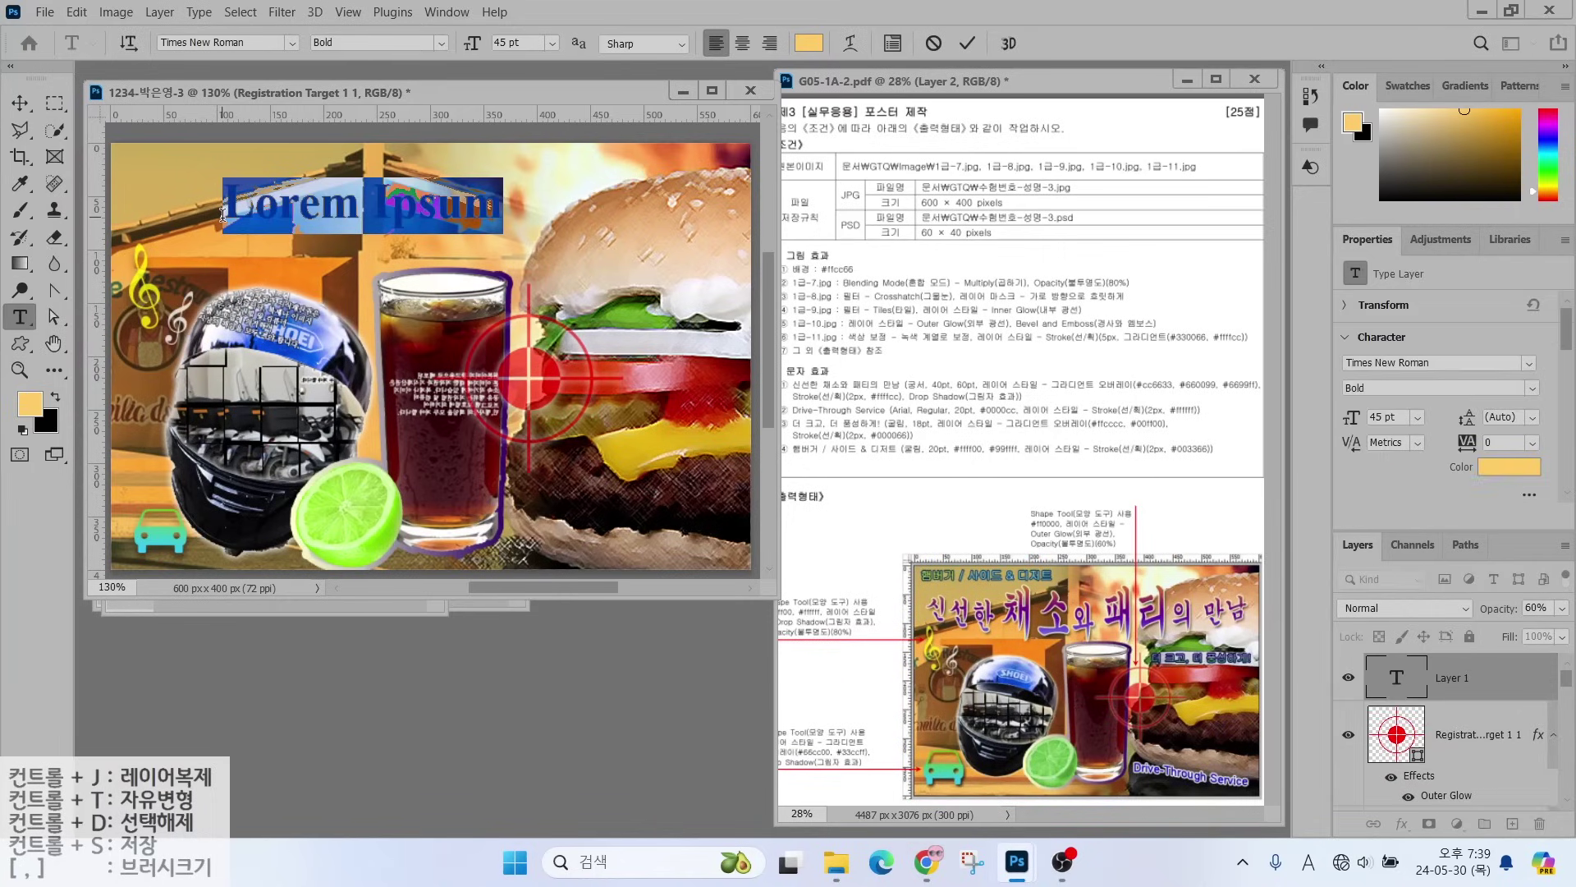
text(신선한 채소와)
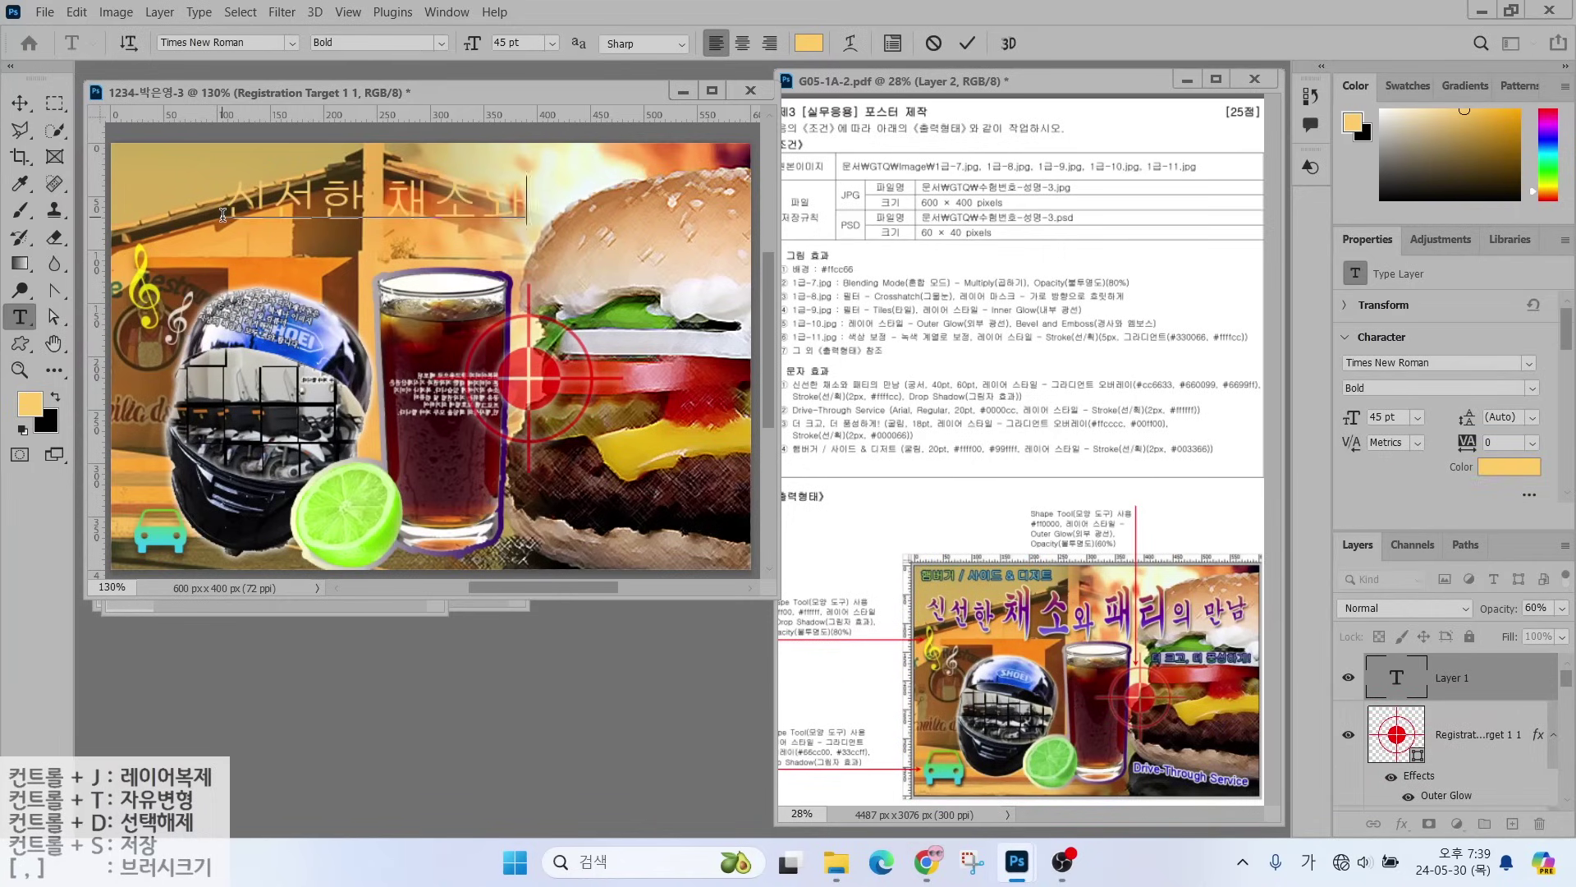
text( 패티의 만남)
key(ctrl+Return)
click(291, 43)
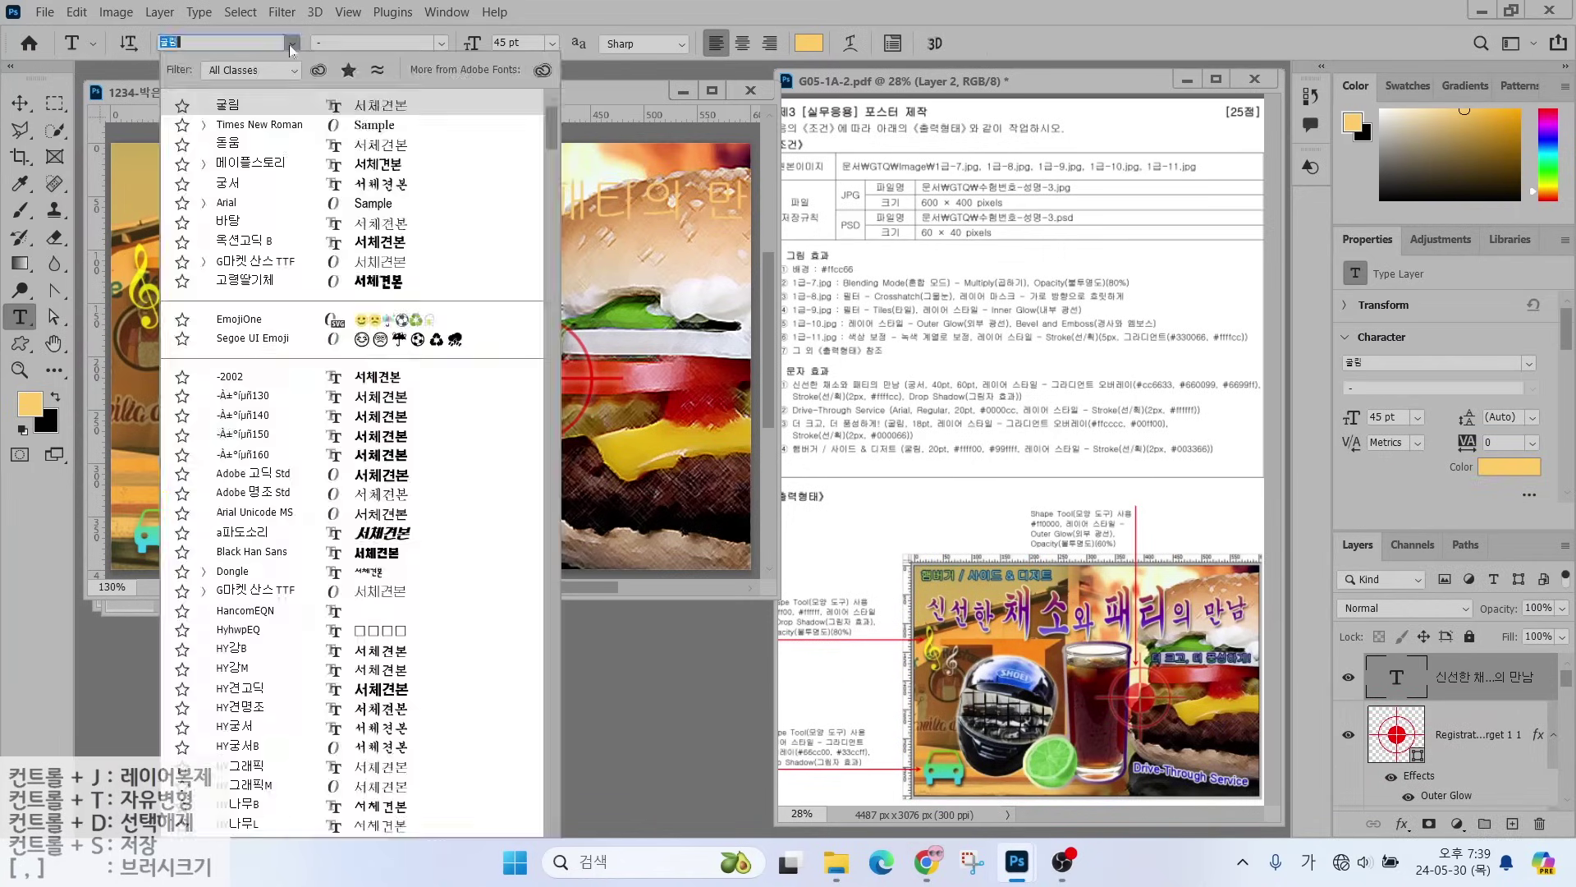
text(궁서)
key(Return)
key(Tab)
key(Tab)
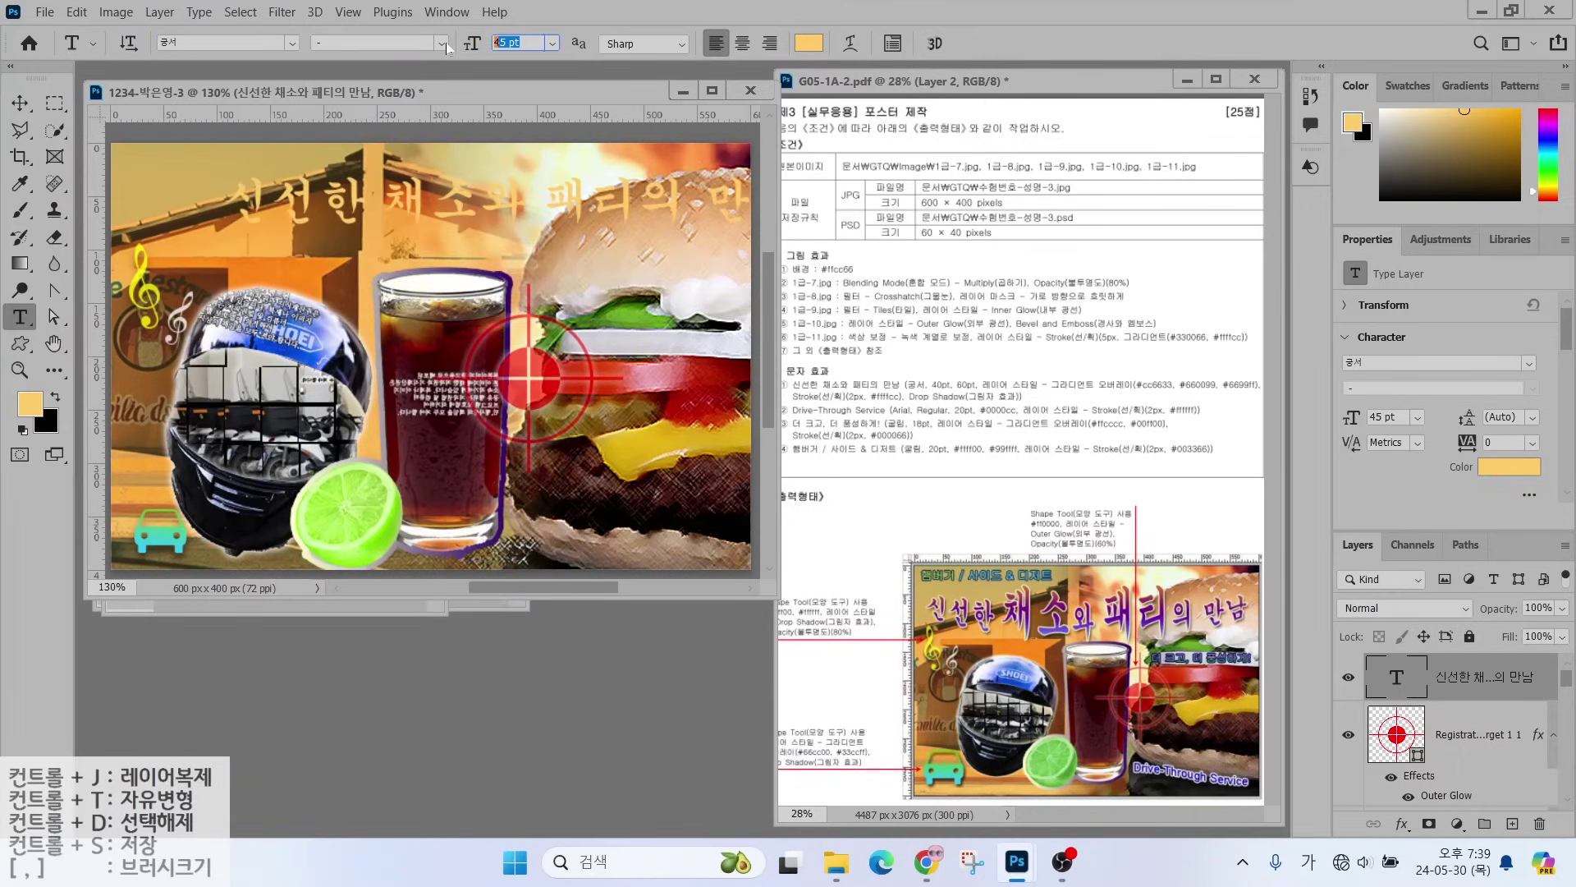
text(40)
key(Return)
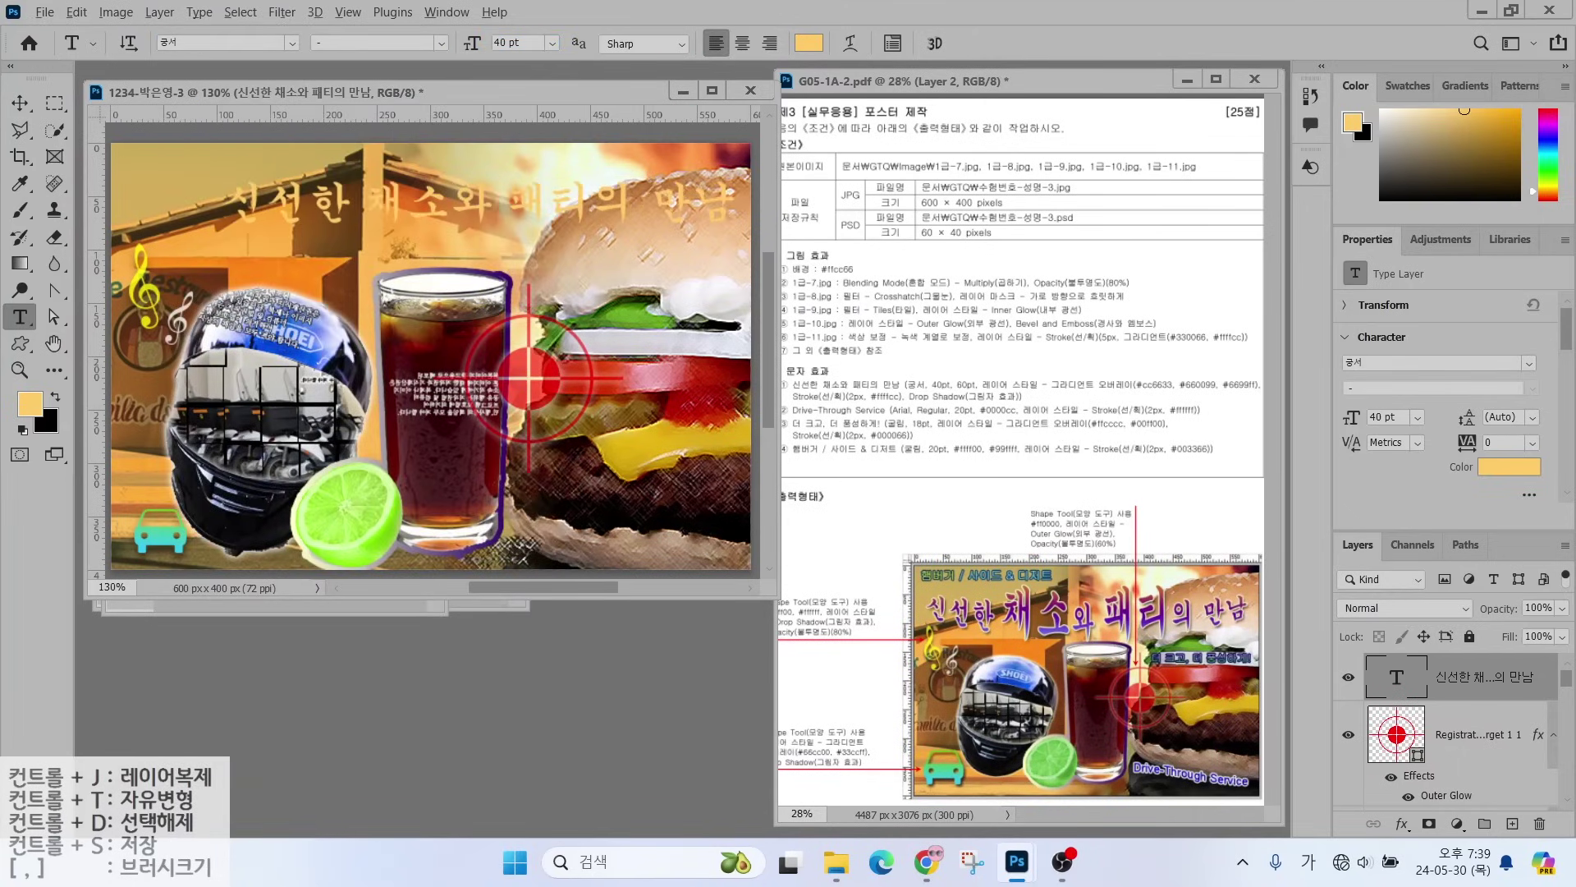
- Enlarge the word 채소 in the title to 60 pt, then select 패티
drag(908, 307, 940, 371)
drag(1020, 316, 970, 375)
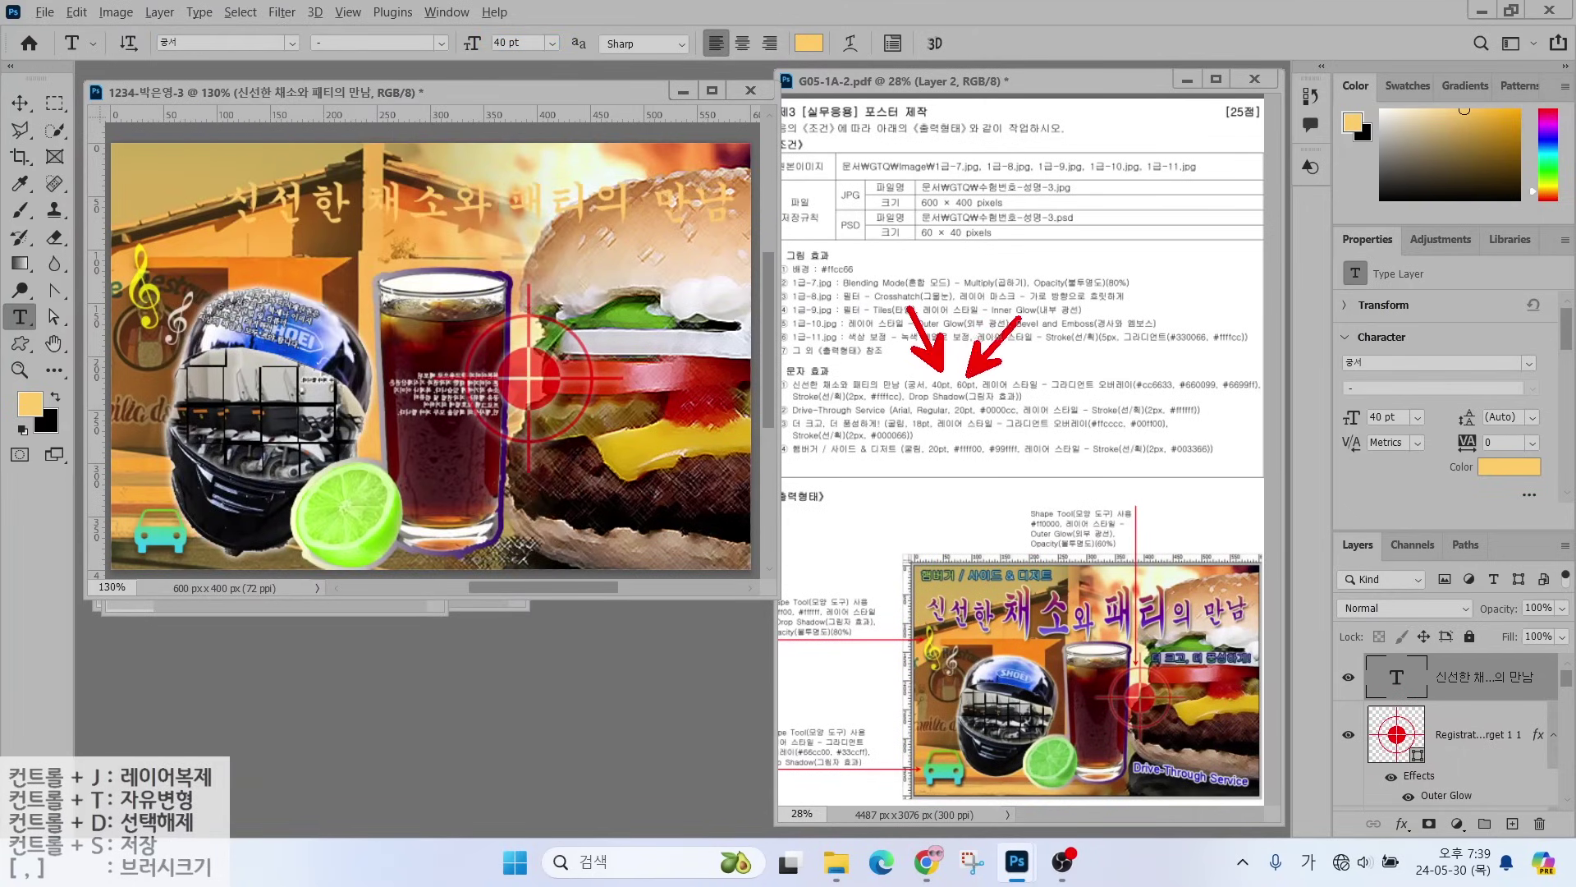
mouse_move(1066, 640)
mouse_down()
mouse_move(1015, 655)
mouse_move(1019, 587)
mouse_move(1076, 583)
mouse_move(1112, 649)
mouse_move(1125, 573)
mouse_move(1146, 653)
mouse_up()
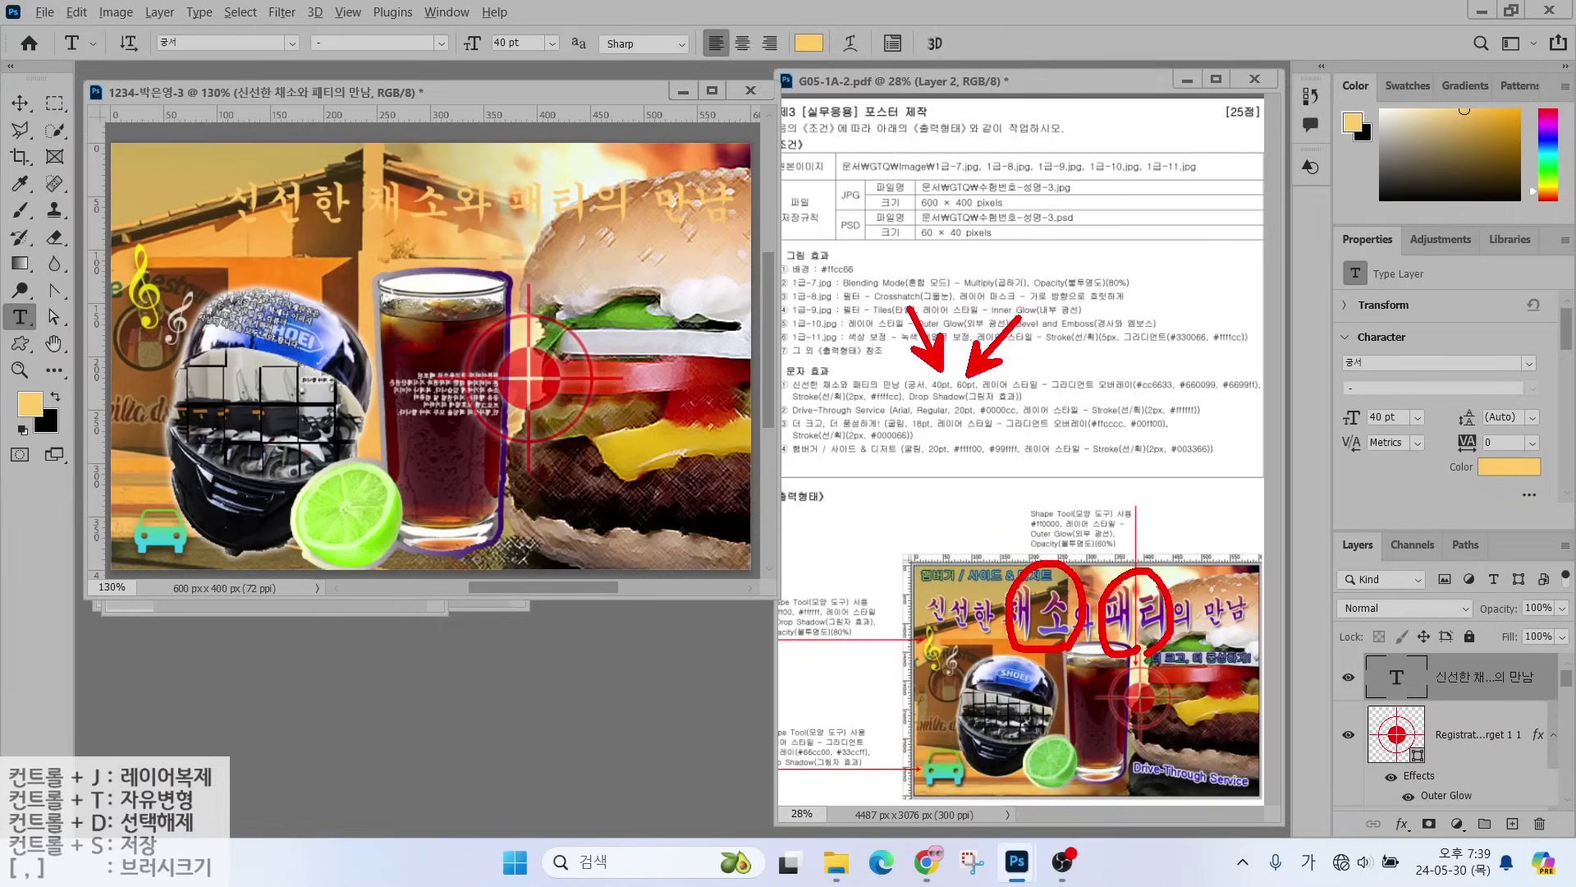
key(Escape)
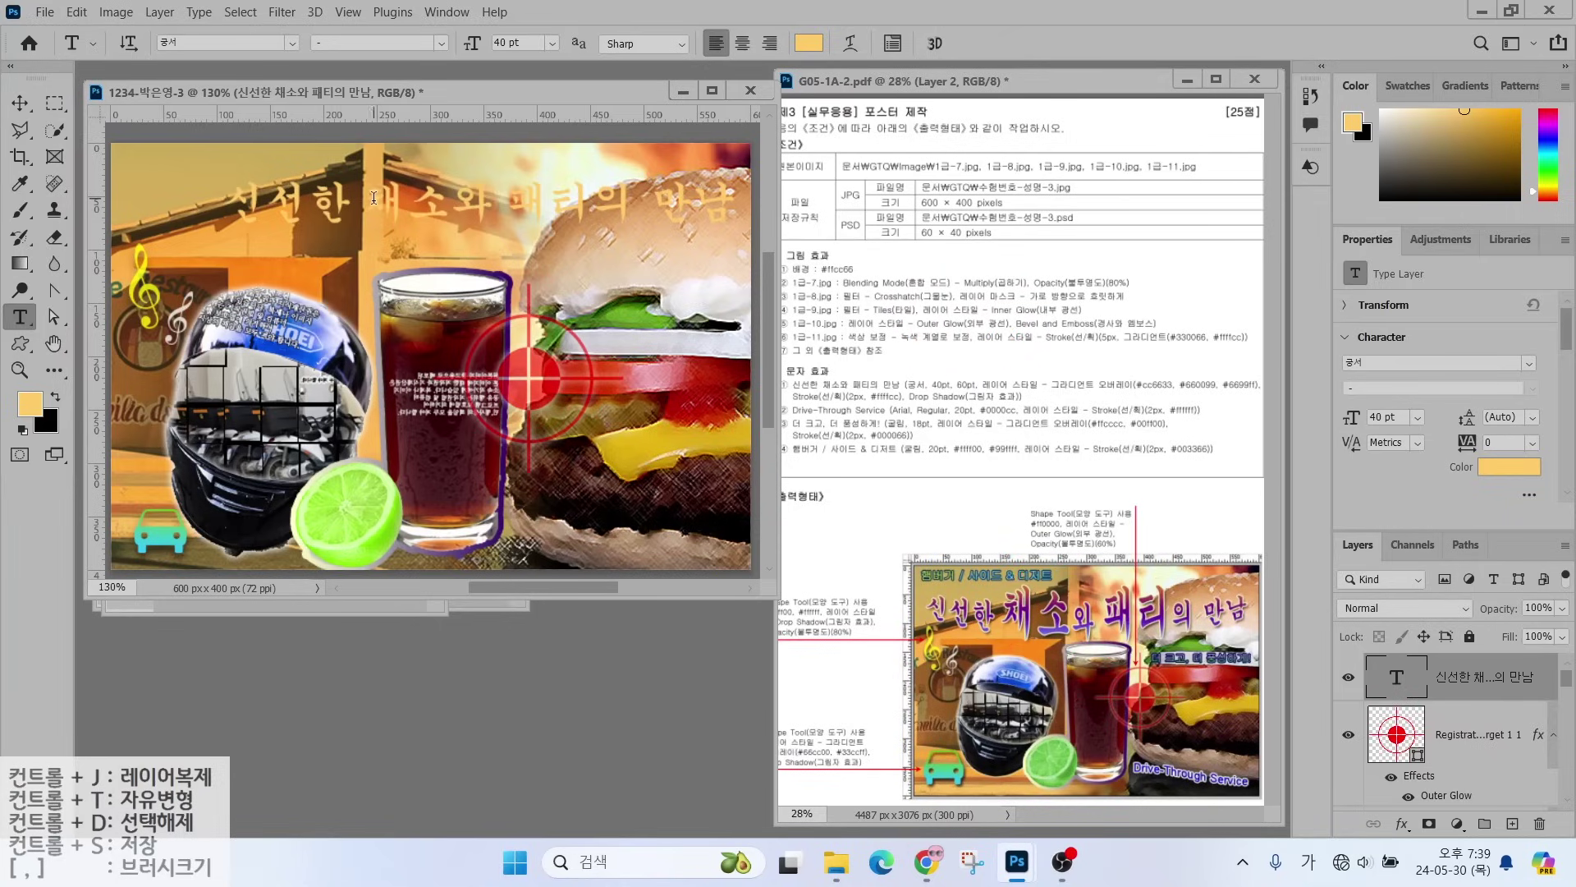
drag(373, 198, 431, 197)
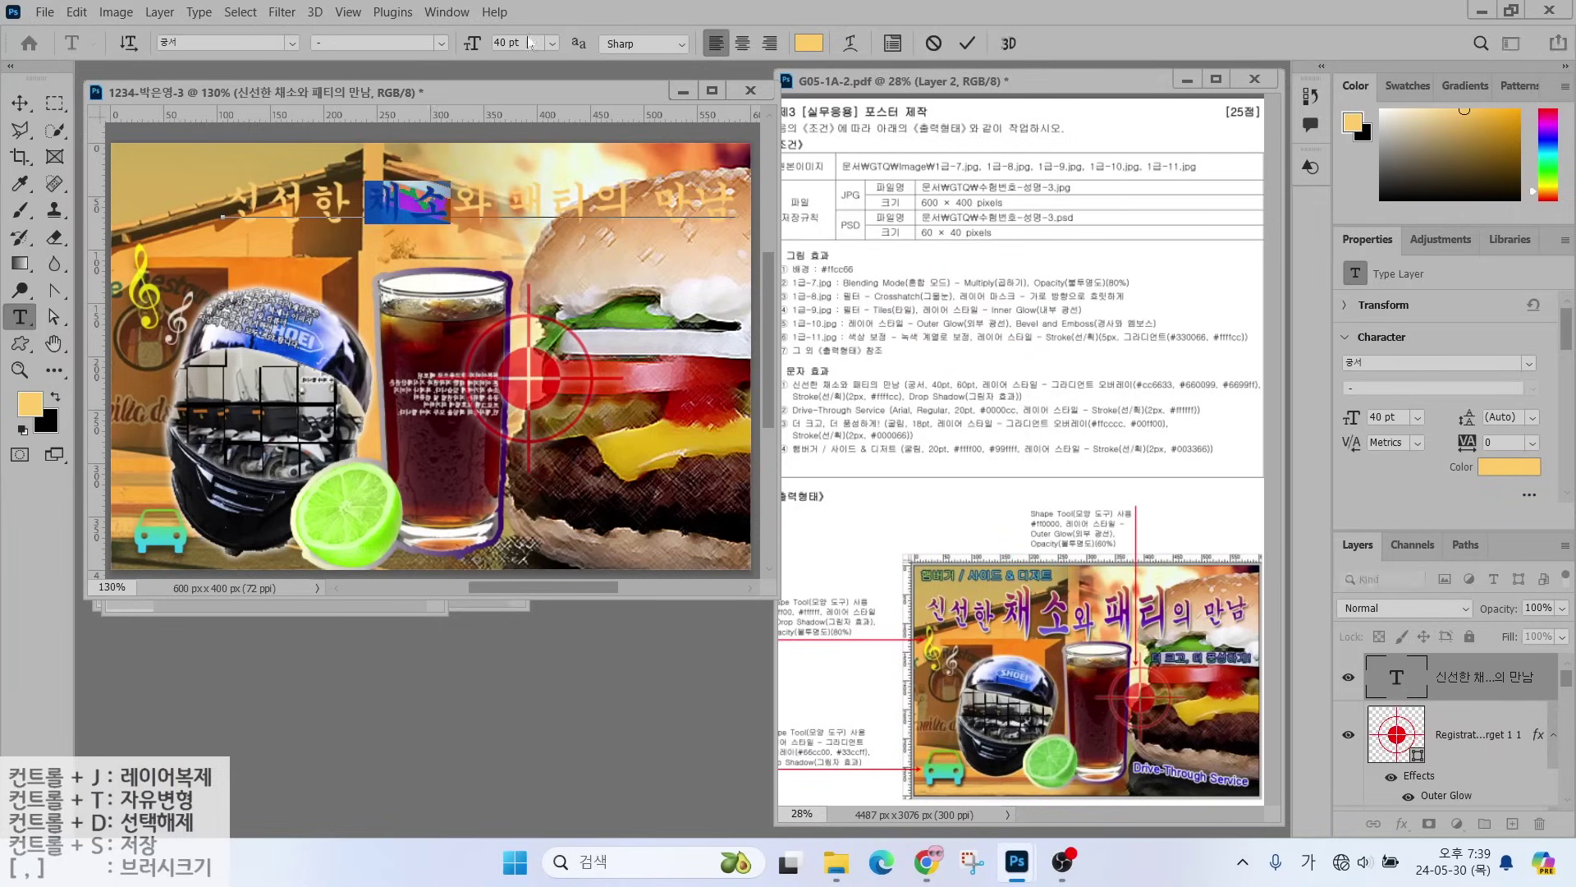
drag(461, 47, 559, 76)
drag(549, 197, 678, 197)
- Add a Gradient Overlay effect to the title and open its gradient colours
click(1401, 823)
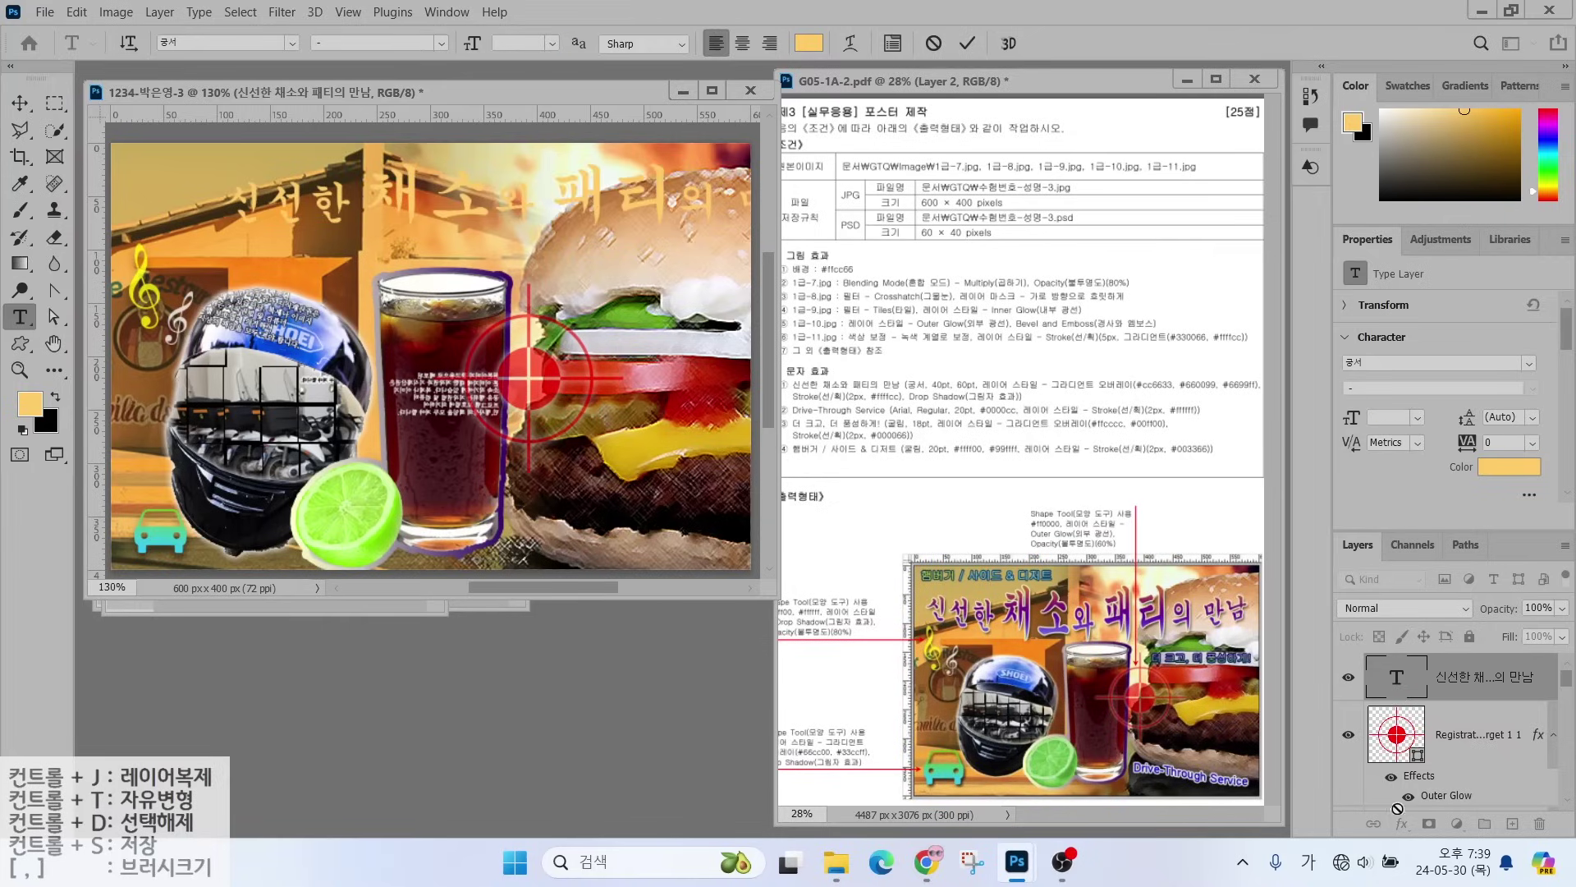
click(1316, 722)
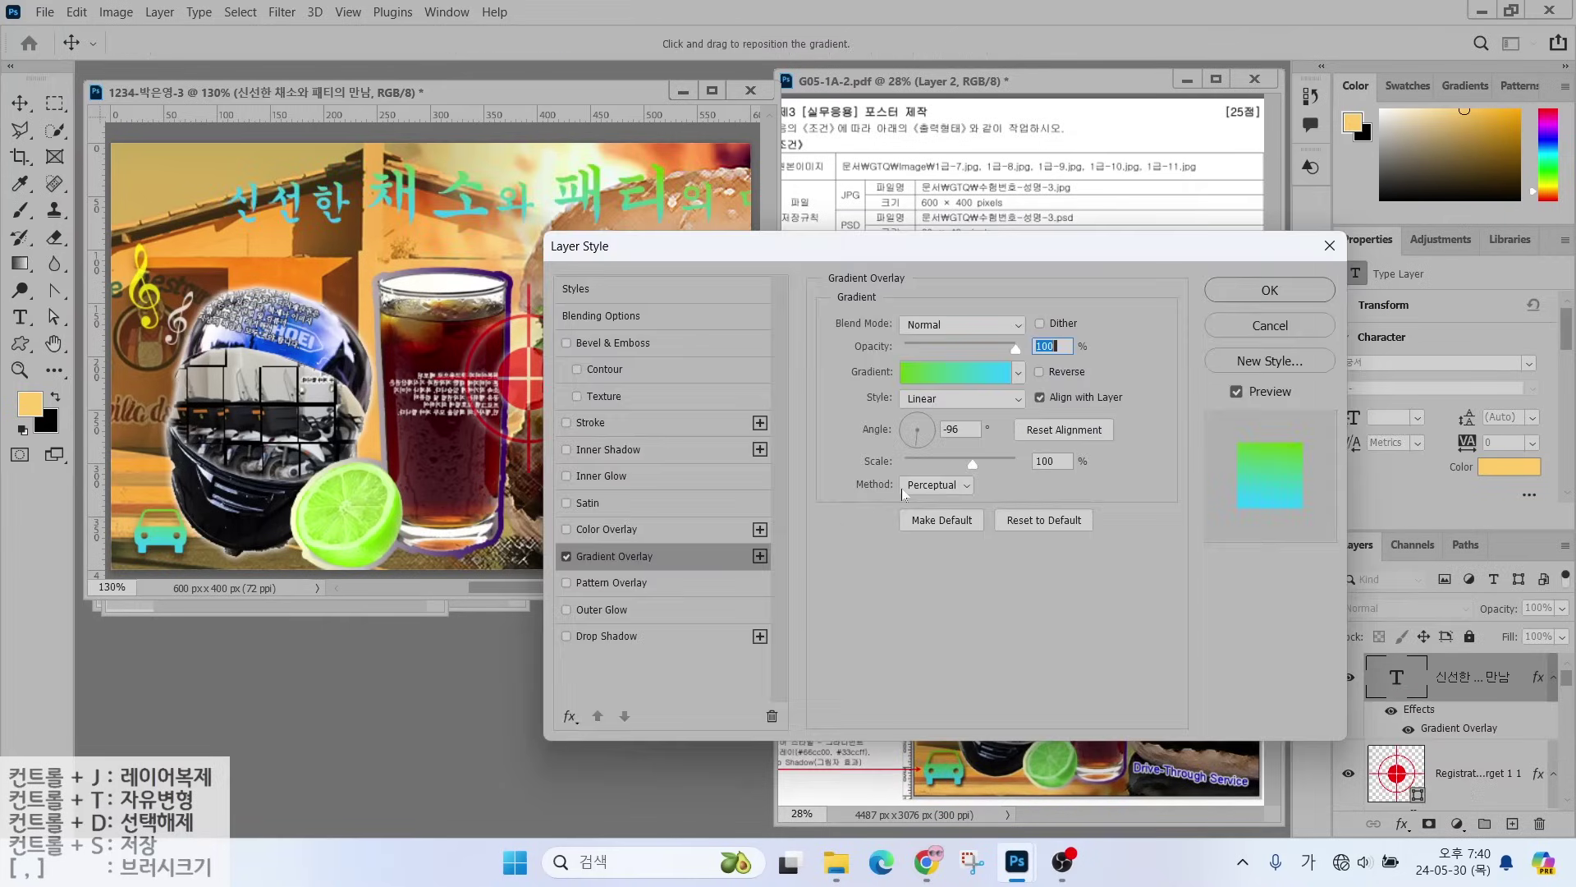
click(943, 374)
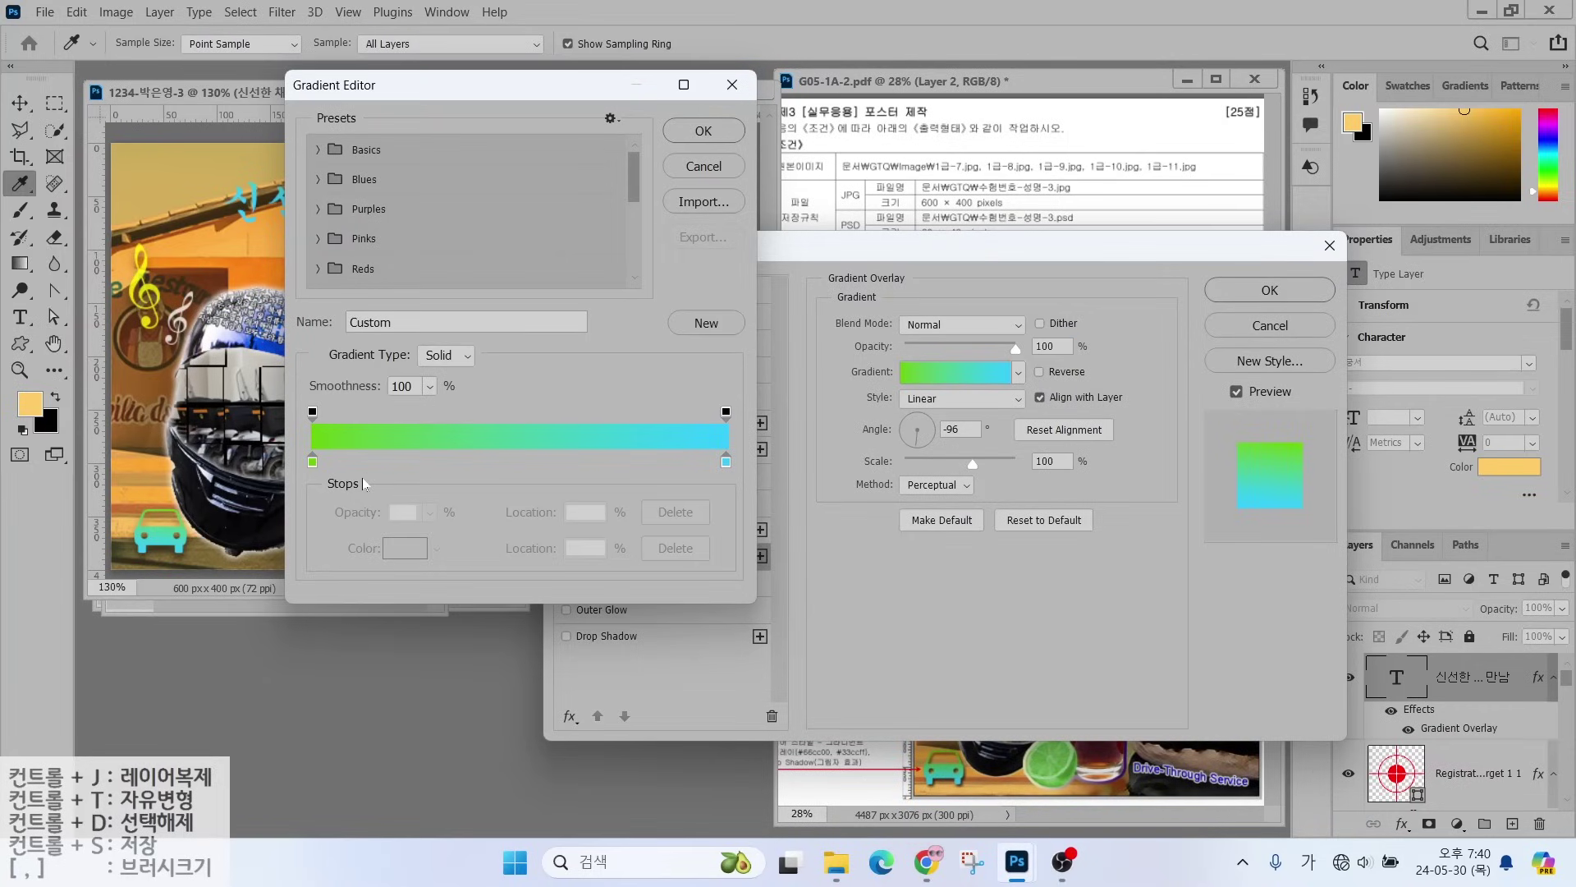
- Add a middle colour stop to the title's gradient at about 47%
key(alt)
mouse_move(335, 471)
mouse_down()
mouse_move(342, 439)
mouse_move(351, 486)
mouse_up()
mouse_move(749, 493)
mouse_down()
mouse_move(702, 495)
mouse_move(730, 438)
mouse_move(765, 474)
mouse_up()
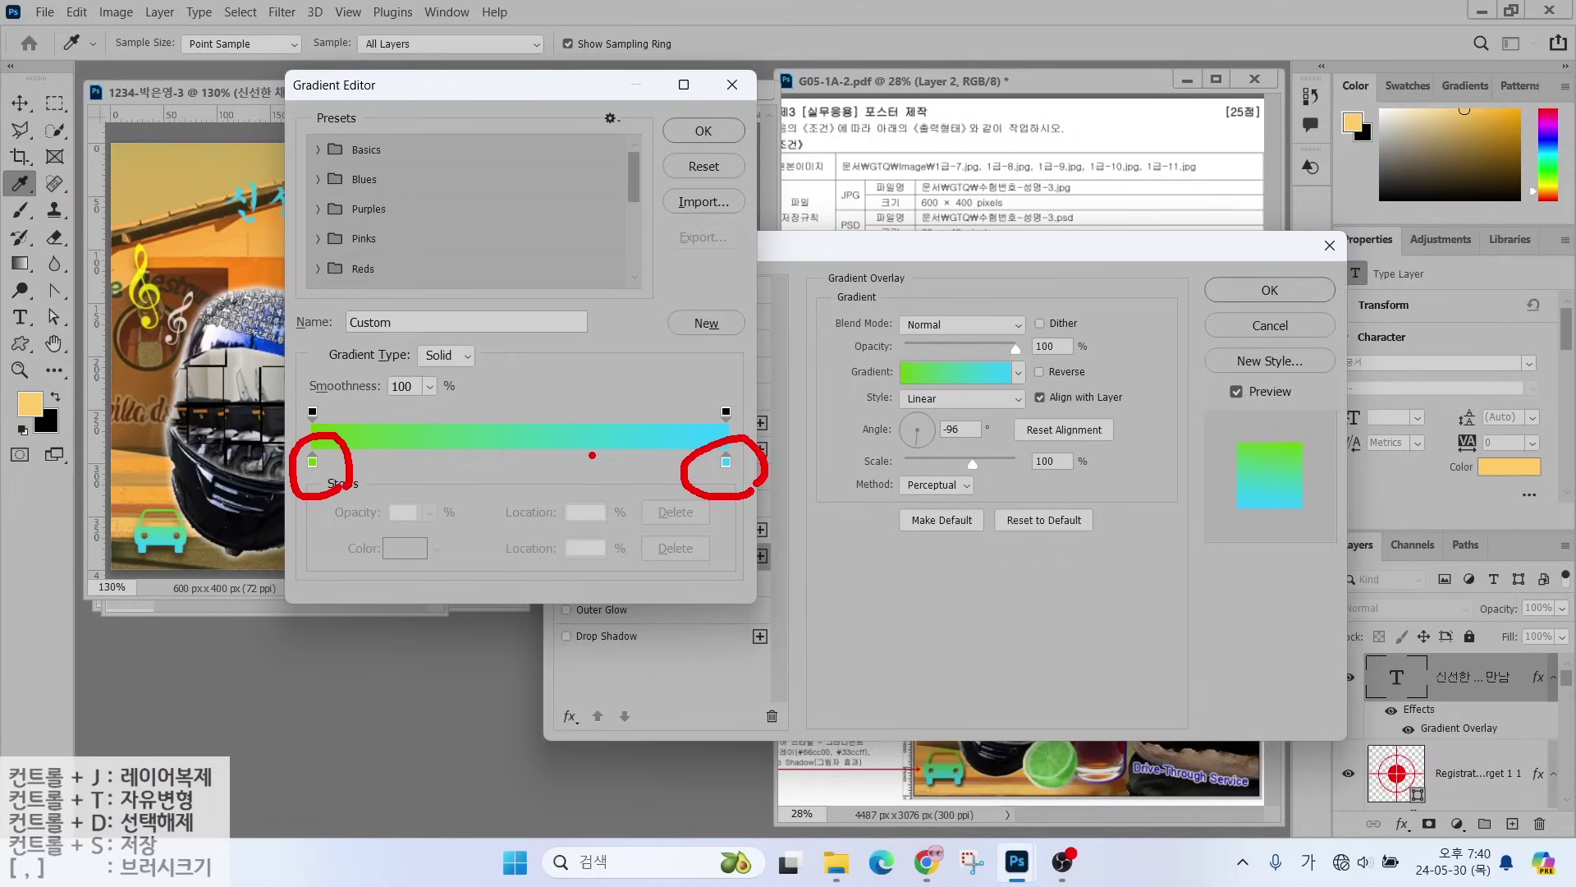
mouse_move(527, 469)
mouse_down()
mouse_move(494, 446)
mouse_move(544, 459)
mouse_move(536, 494)
mouse_up()
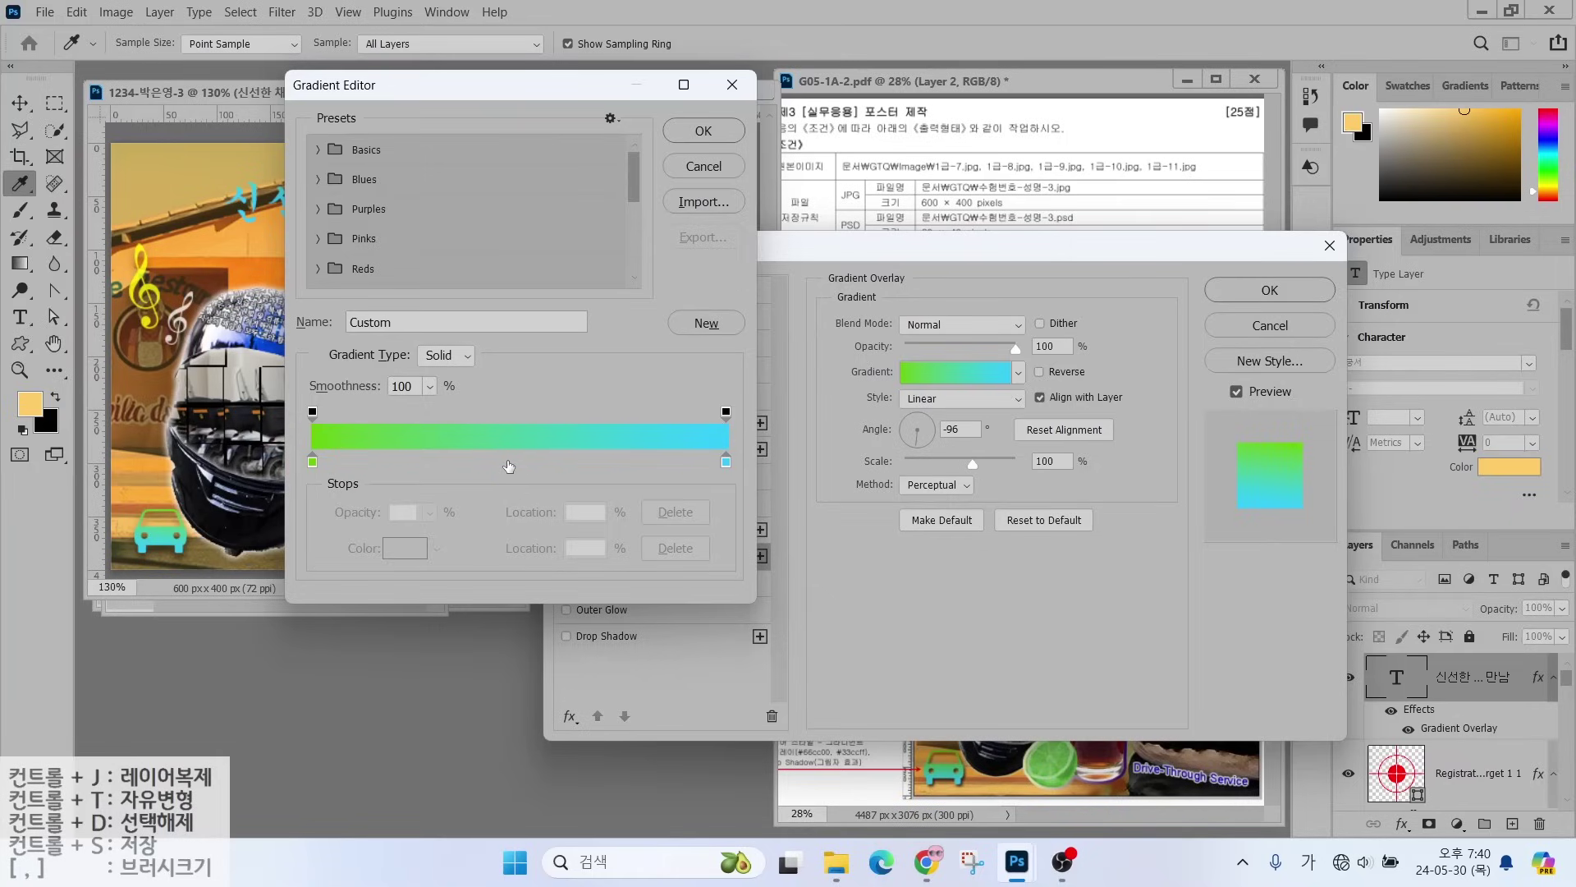
click(506, 465)
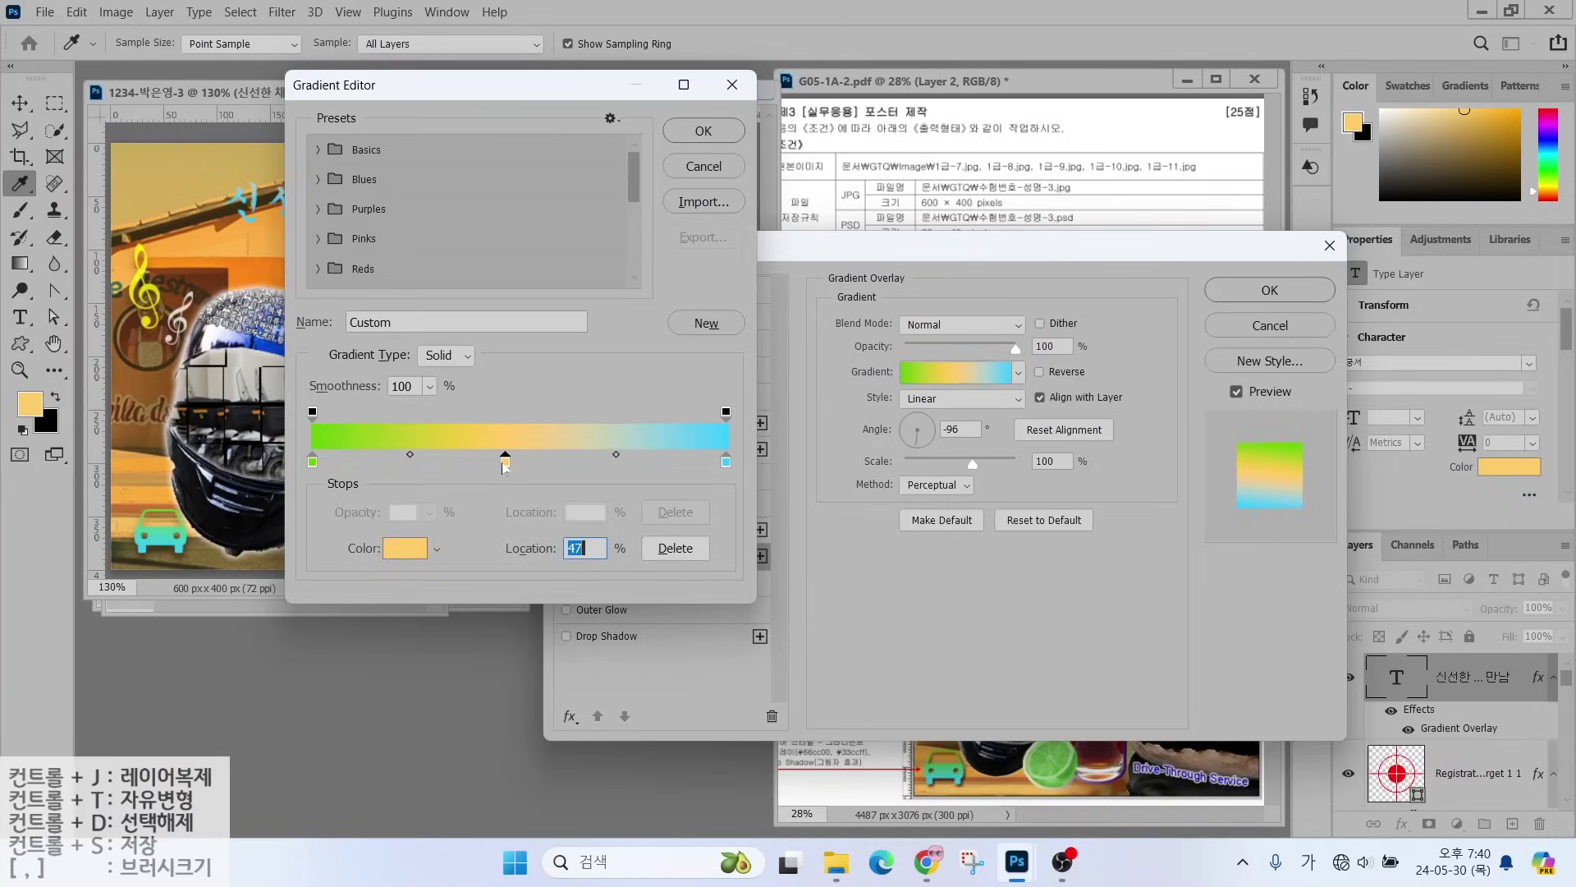
- Colour the gradient stops #cc6633, #660099 and #6666ff, with the angle at -90°
click(313, 461)
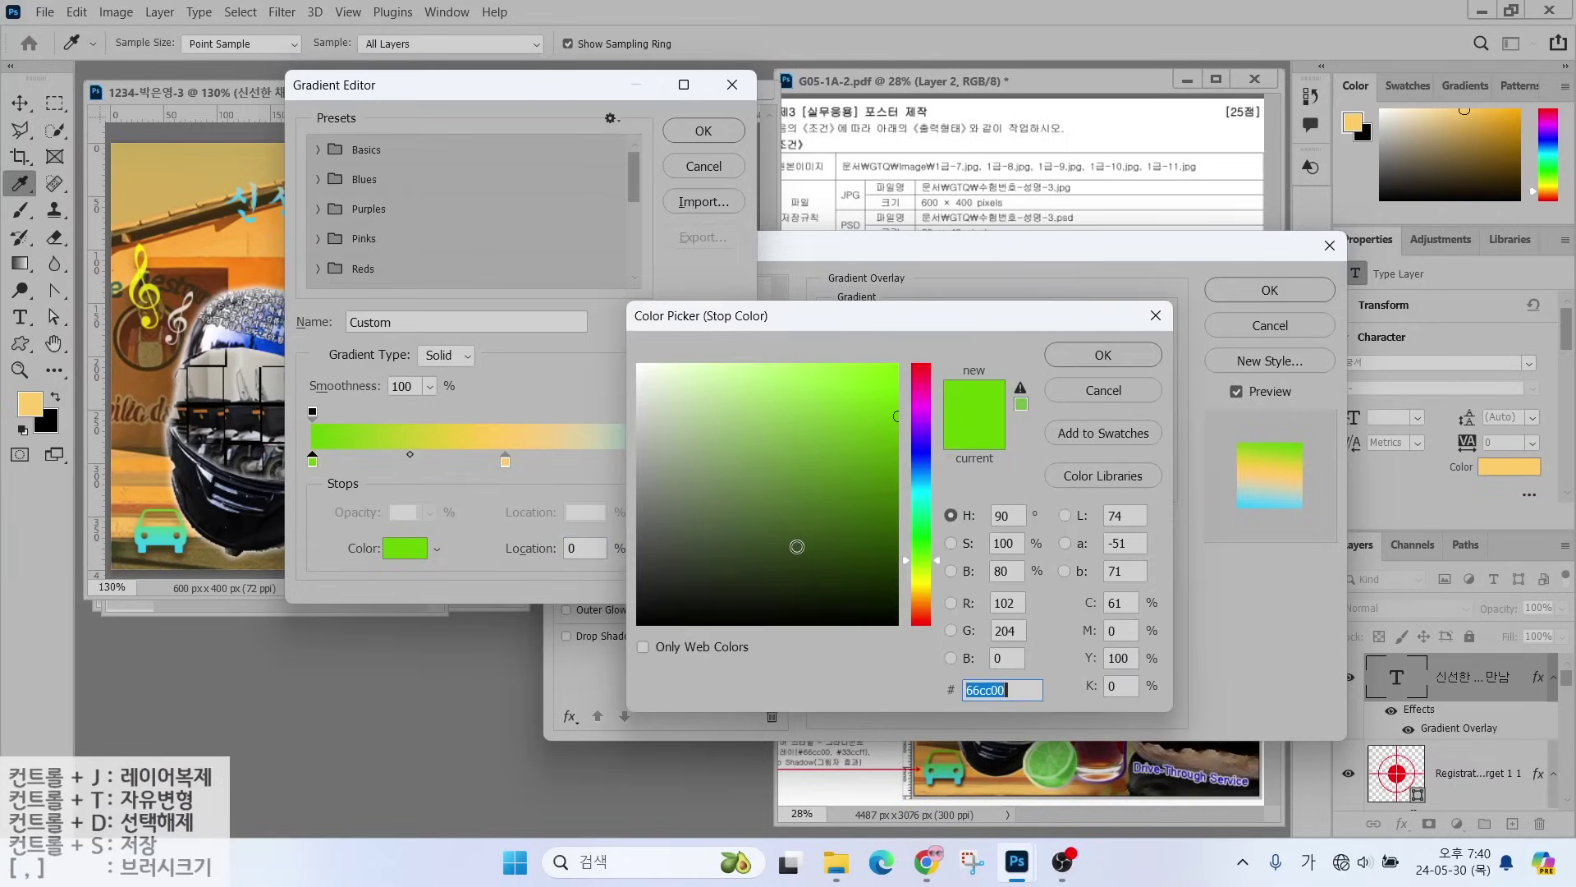
text(cc6633)
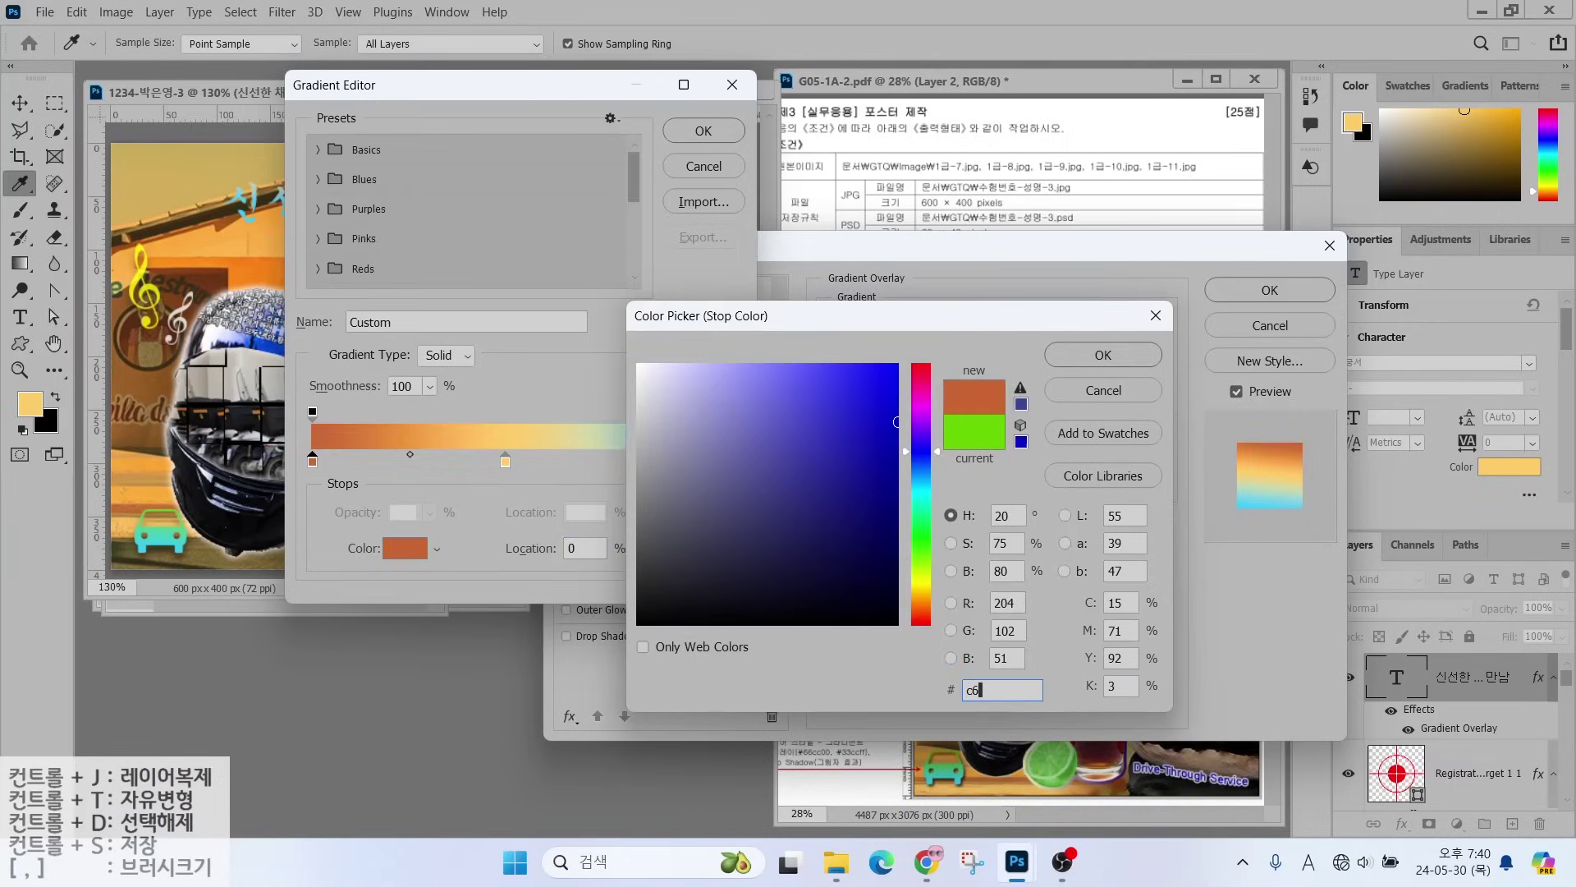
key(Return)
double_click(506, 462)
text(660099)
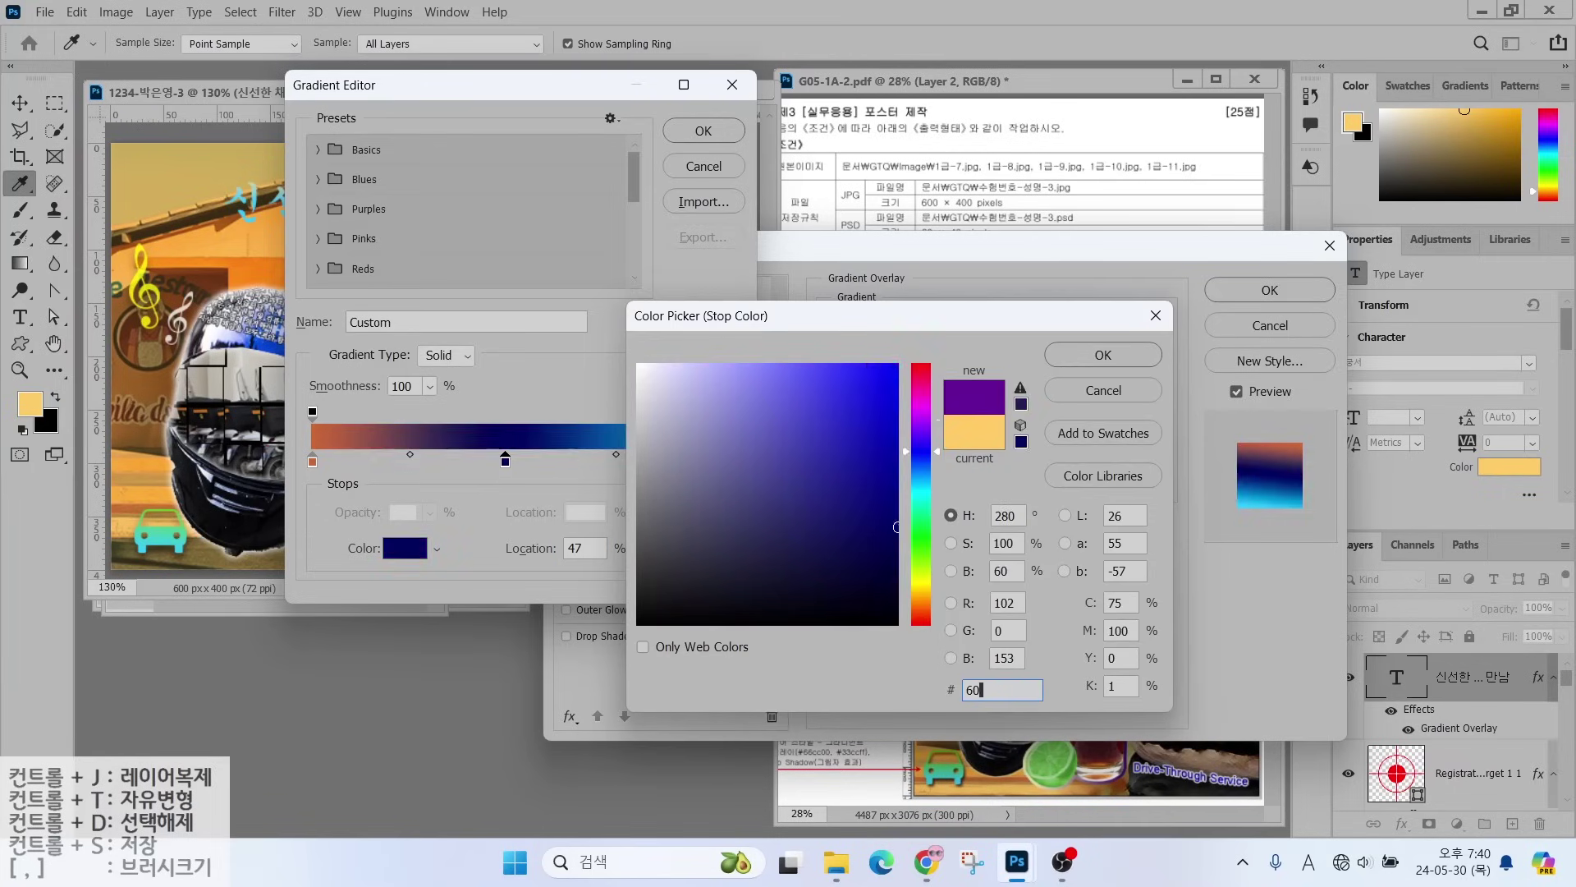
key(Return)
double_click(726, 462)
text(6666ff)
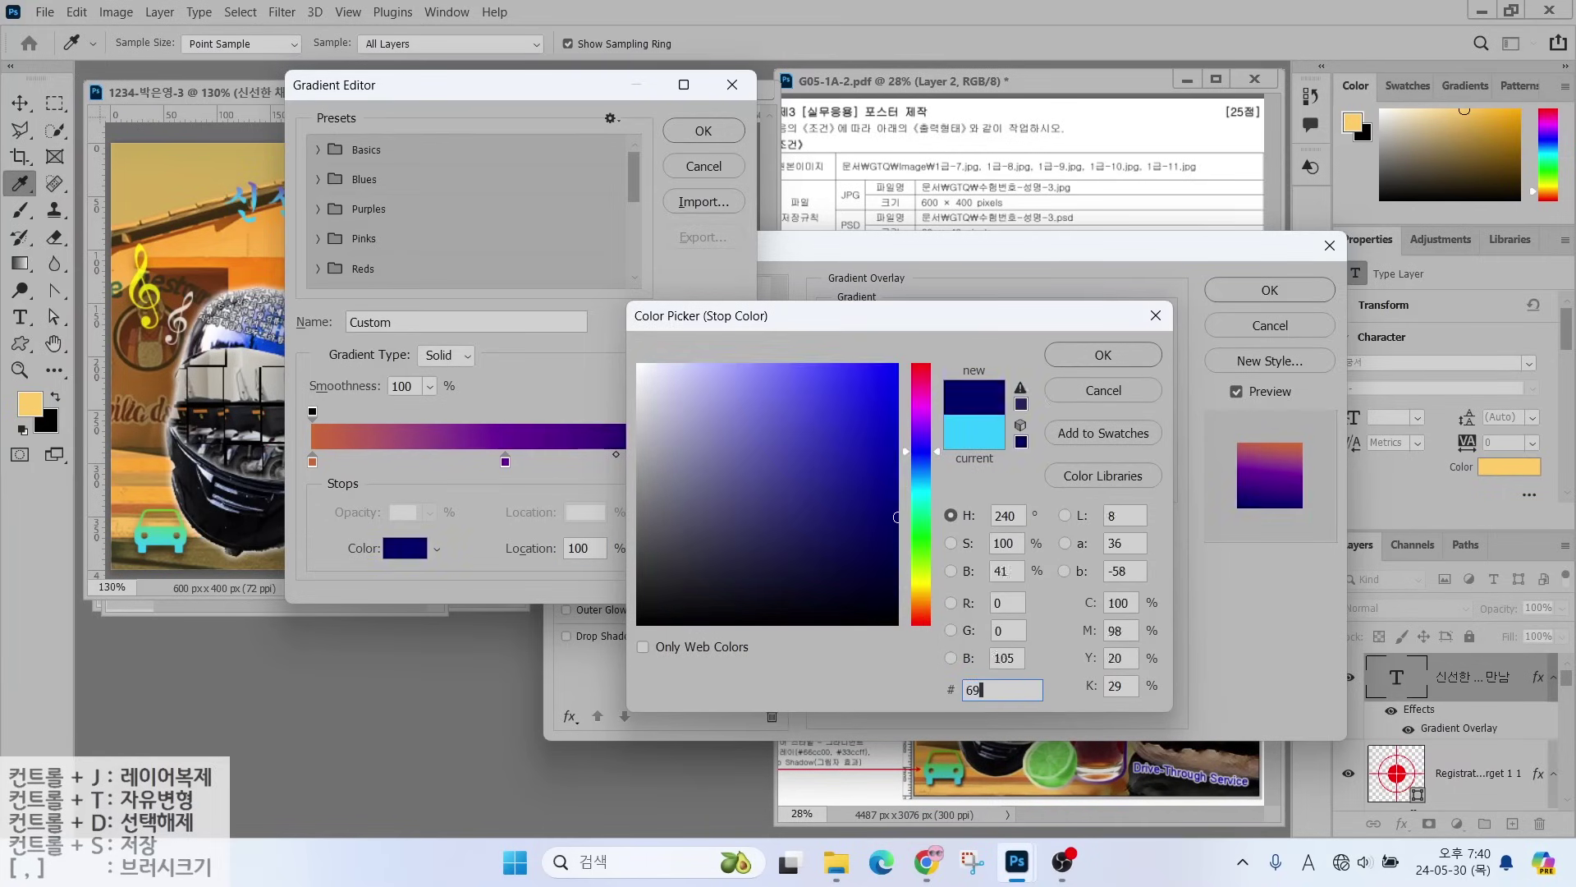
key(Return)
key(Return)
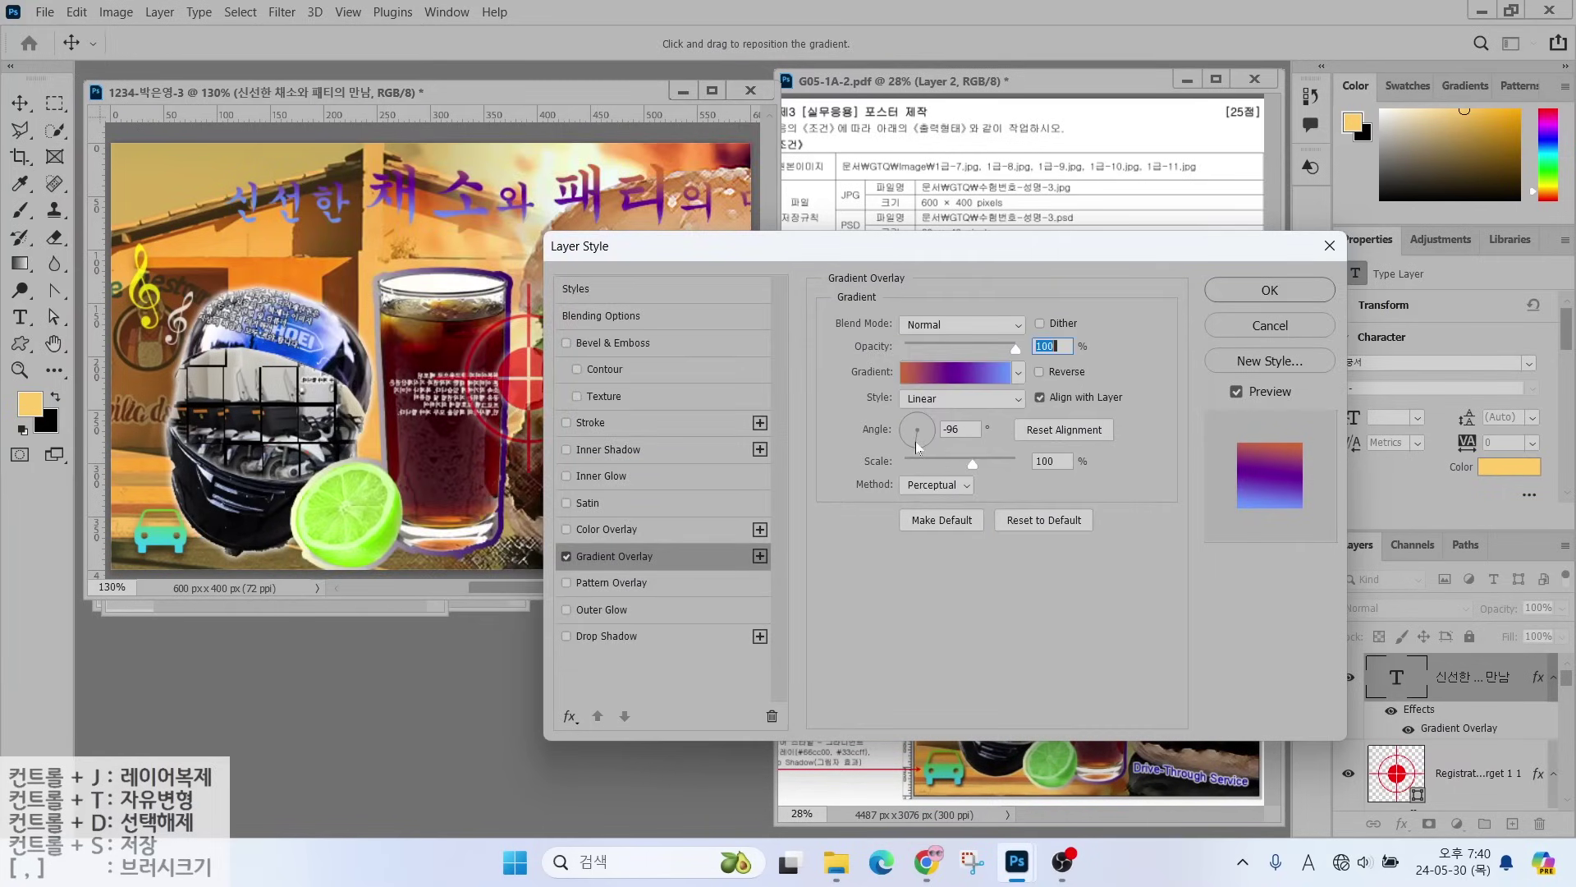
click(918, 446)
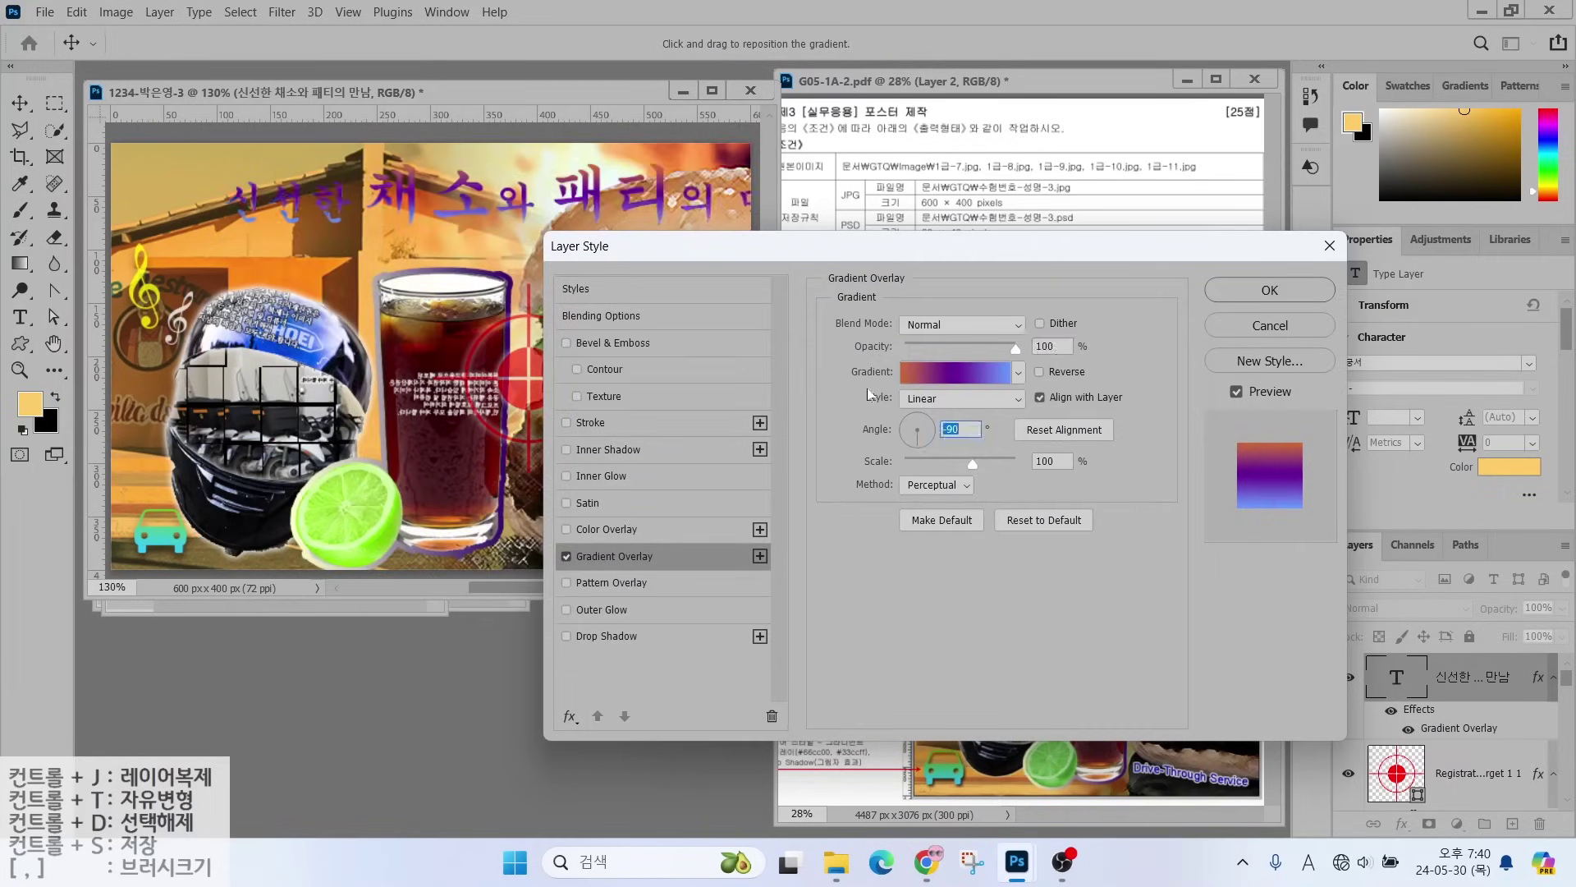
- Add a 2 px white (#ffffff) stroke and a drop shadow to the title, then apply
click(712, 417)
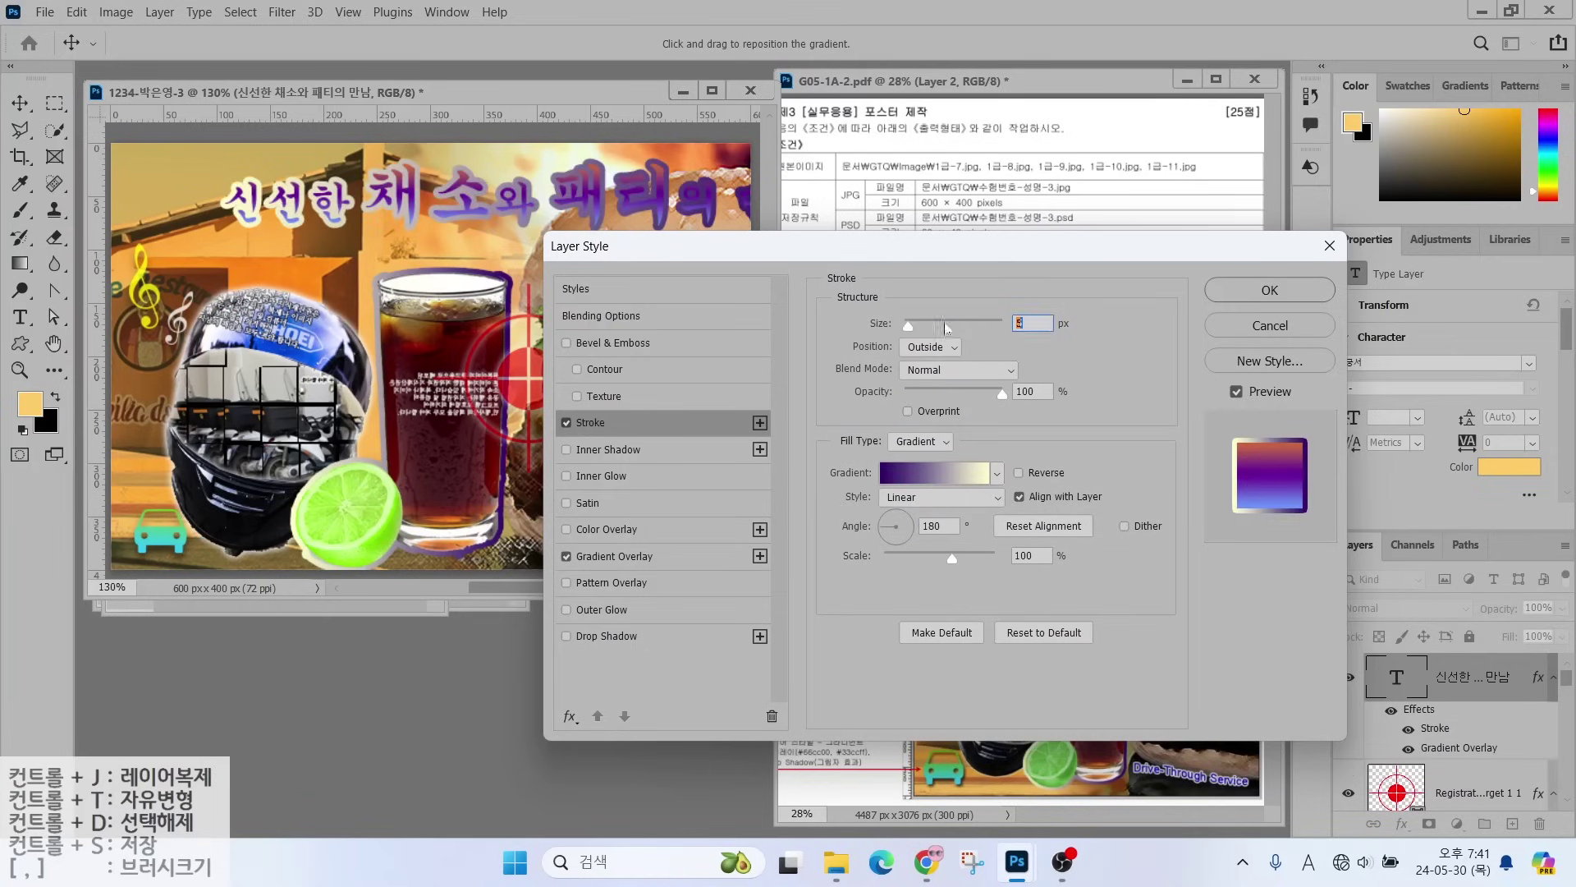
click(920, 441)
click(916, 459)
click(881, 474)
text(ffffff)
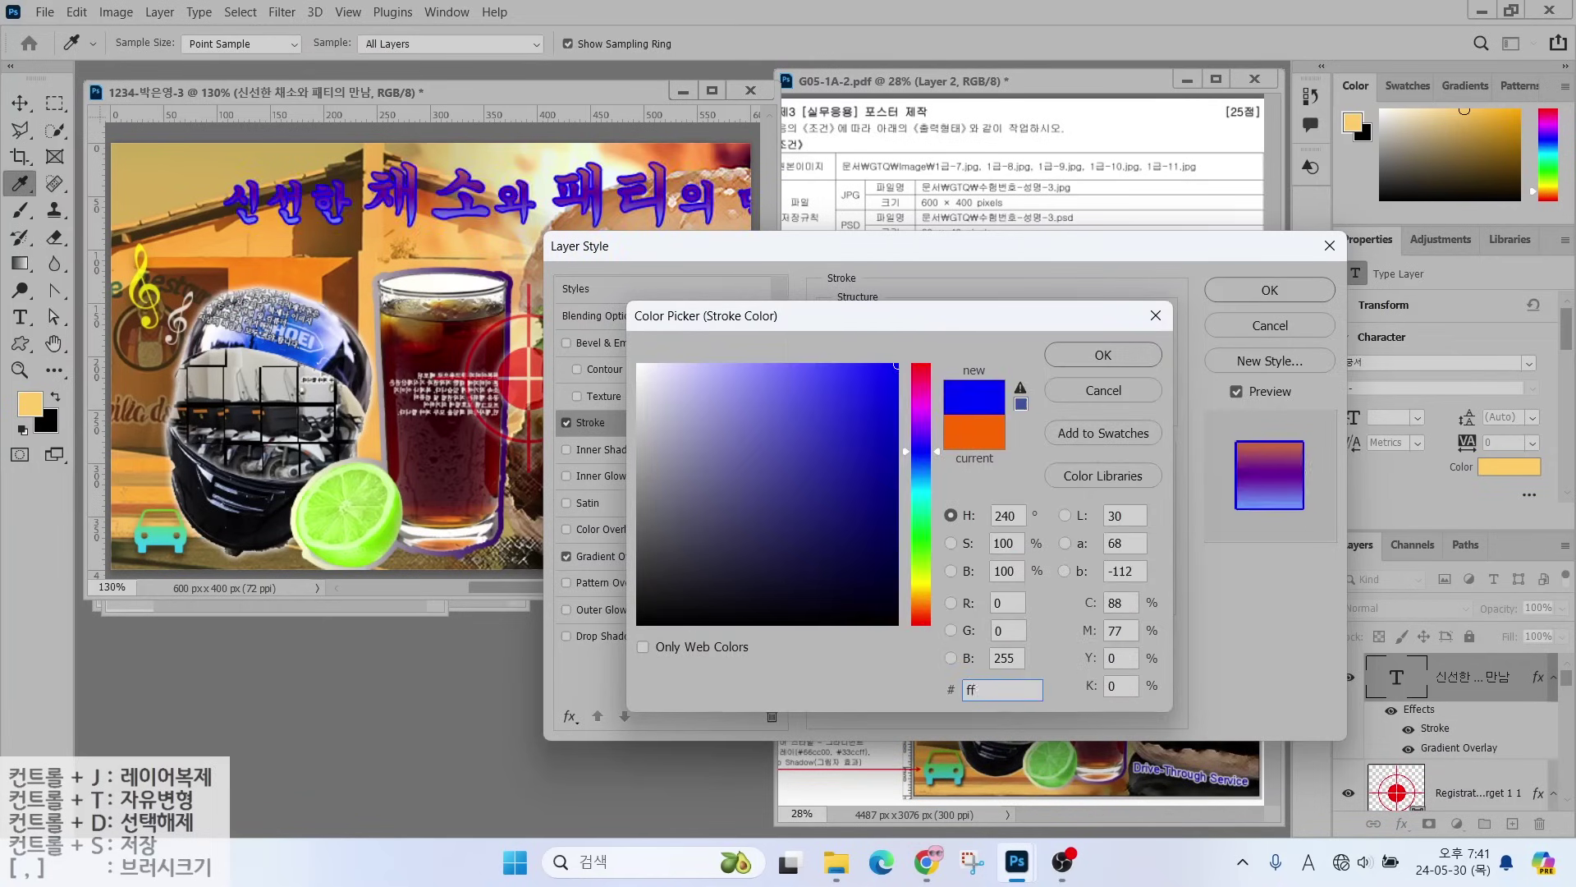
key(Return)
click(606, 635)
click(1253, 298)
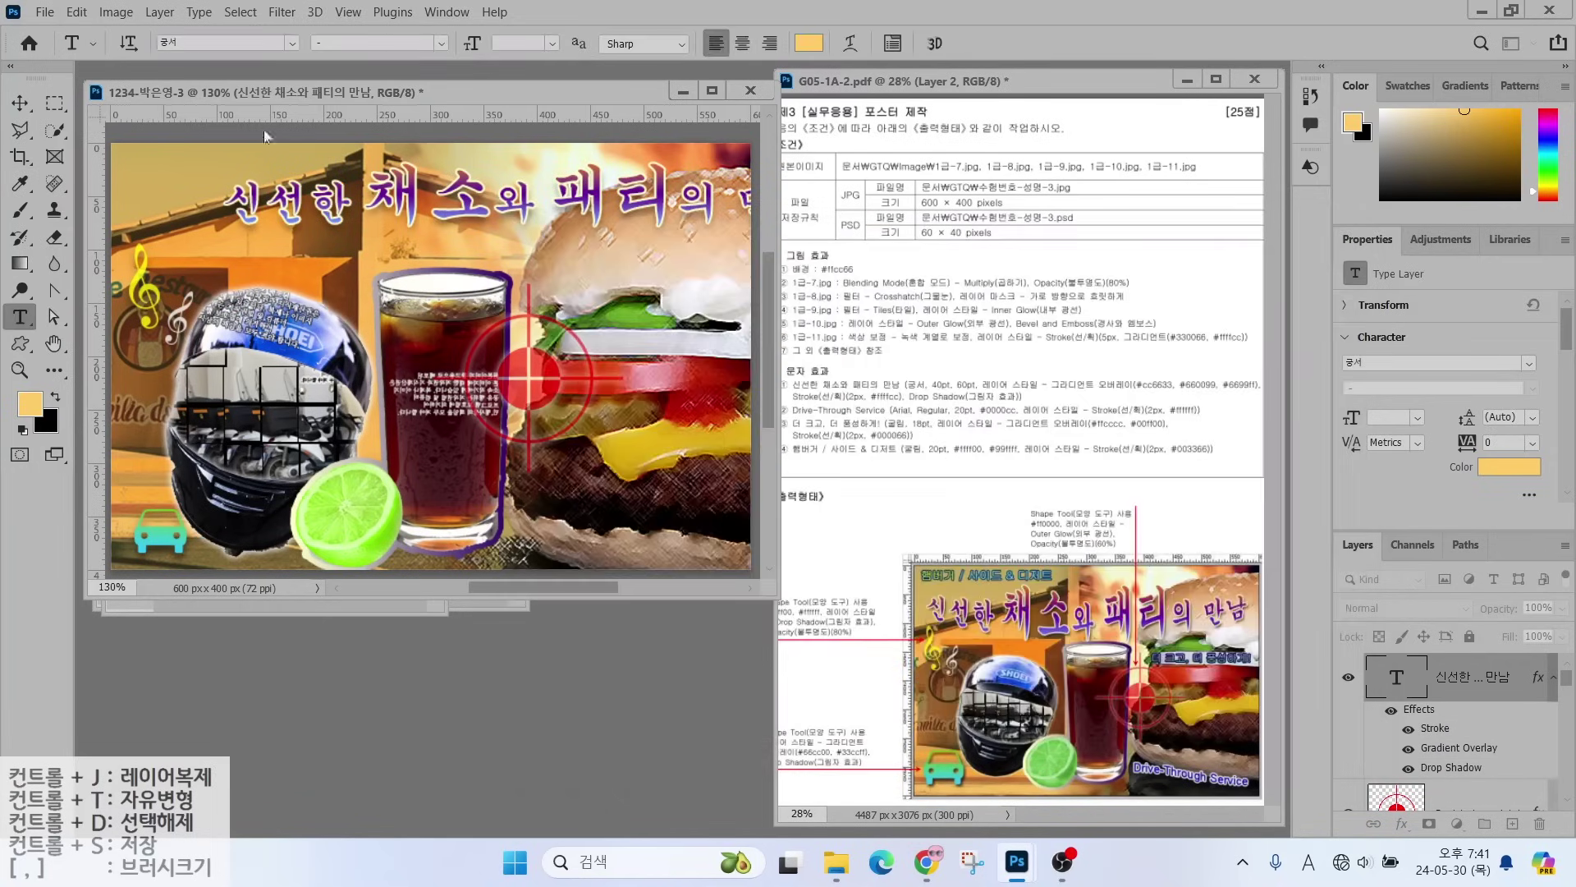
- Move the title text about 122 px to the left
key(v)
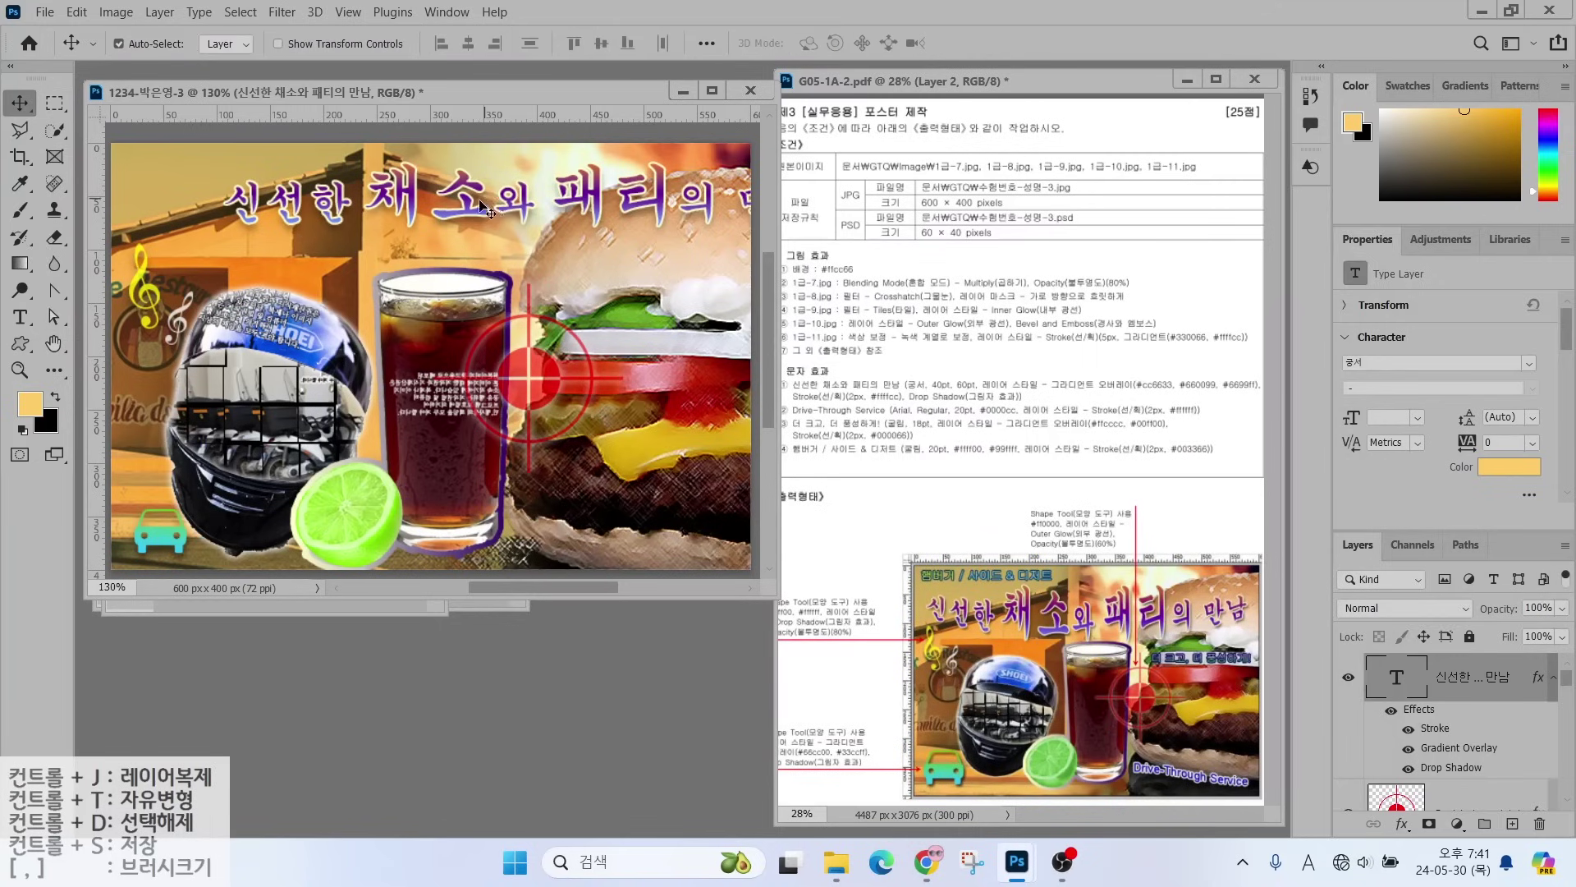
drag(484, 204, 410, 214)
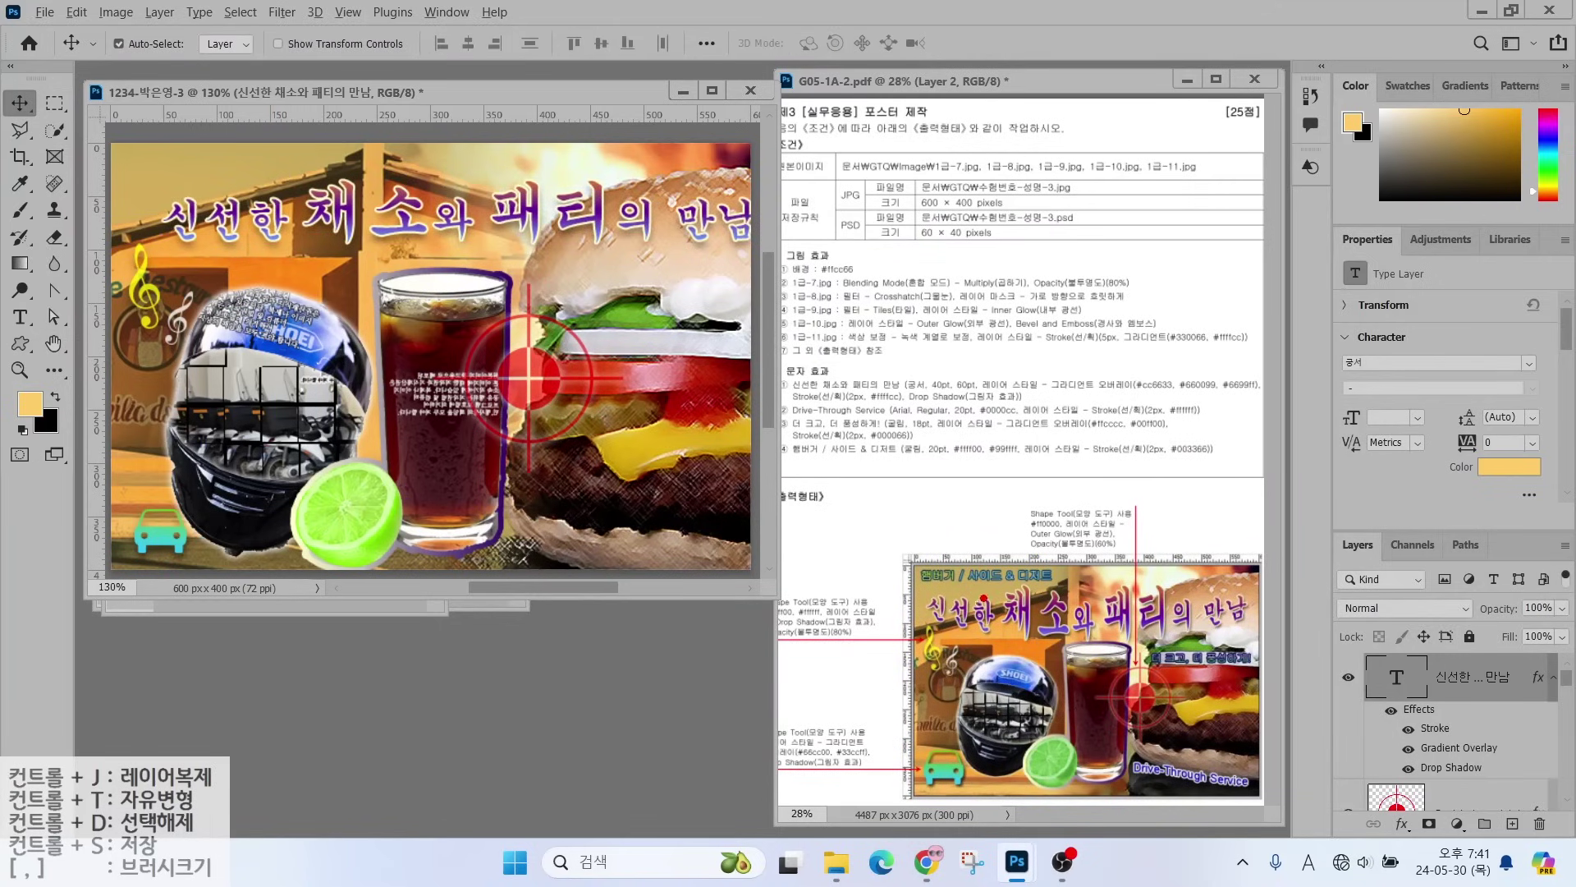
drag(955, 599, 1212, 599)
mouse_move(991, 639)
mouse_down()
mouse_move(1143, 652)
mouse_move(1195, 632)
mouse_up()
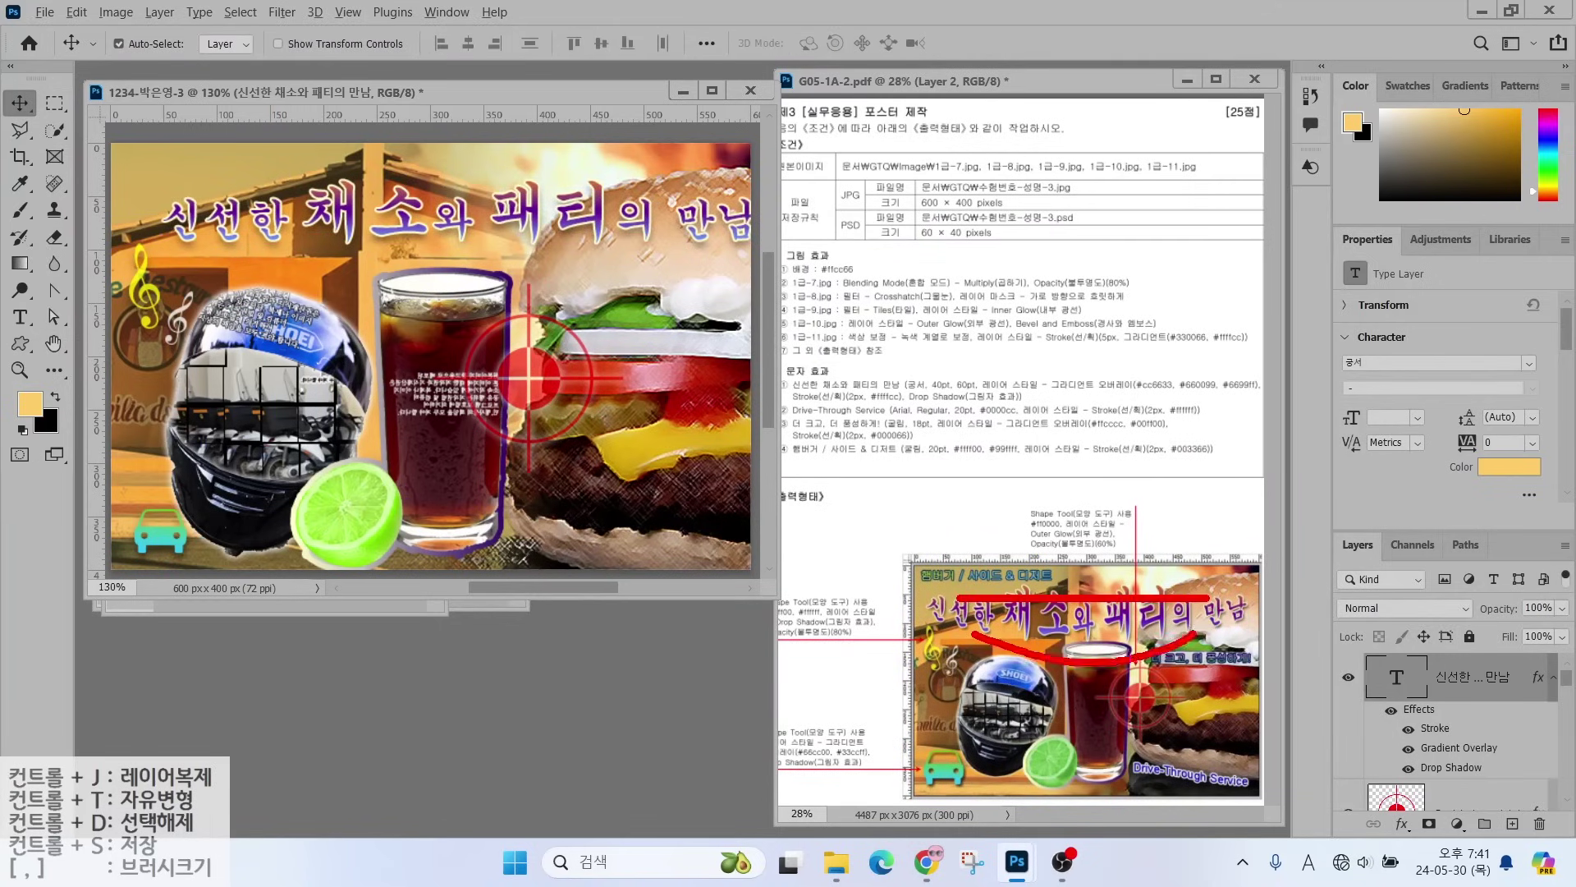
key(Escape)
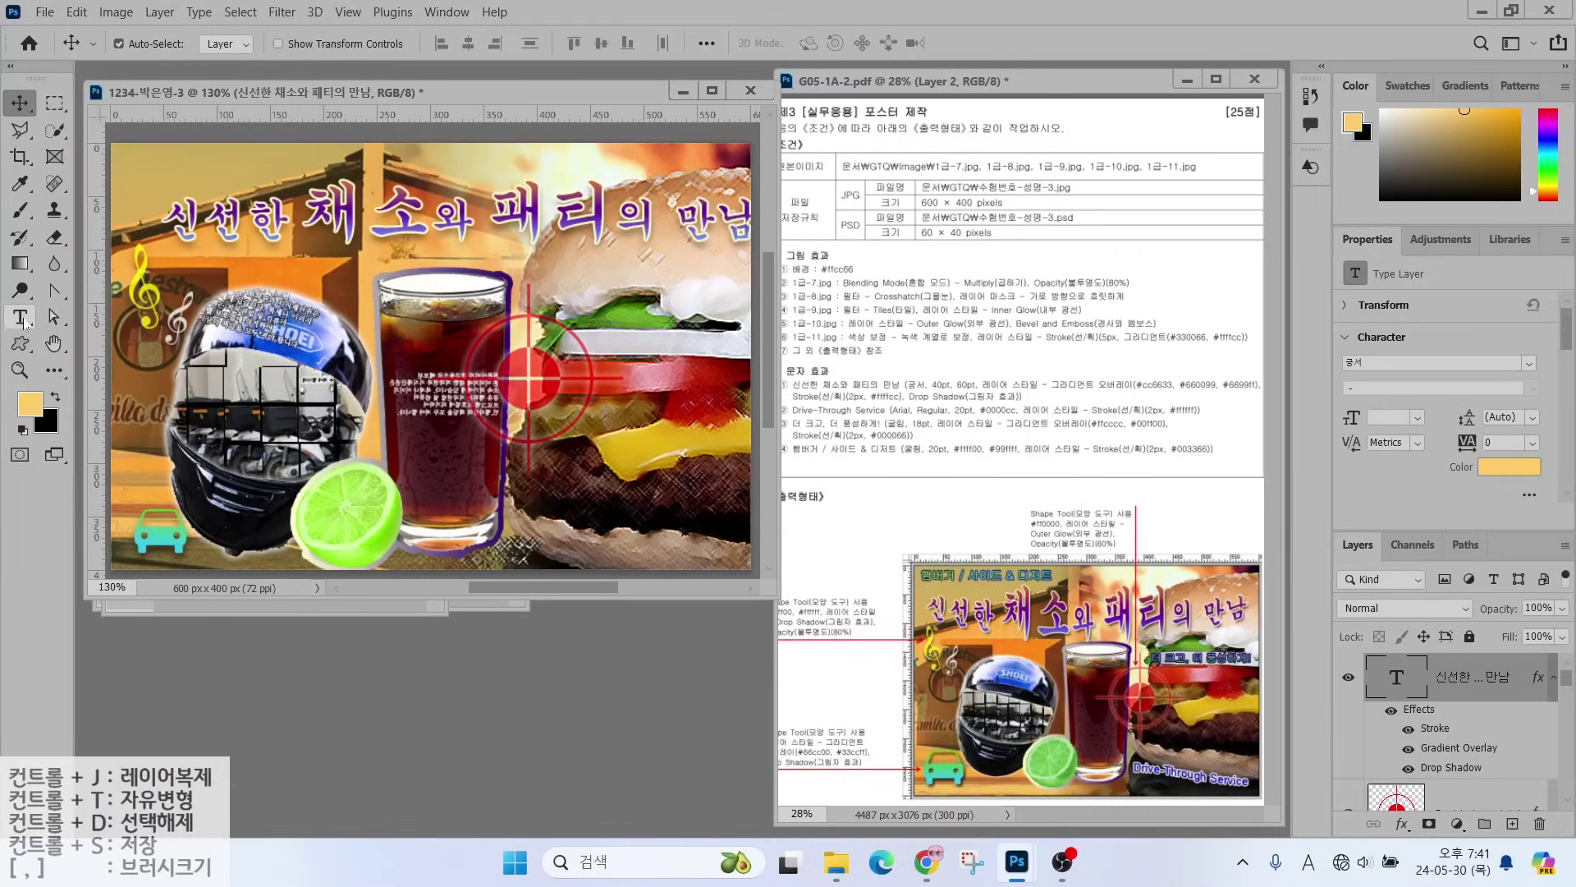
- Warp the title with an Arc Lower style at about +15 bend and nudge it into place
click(21, 319)
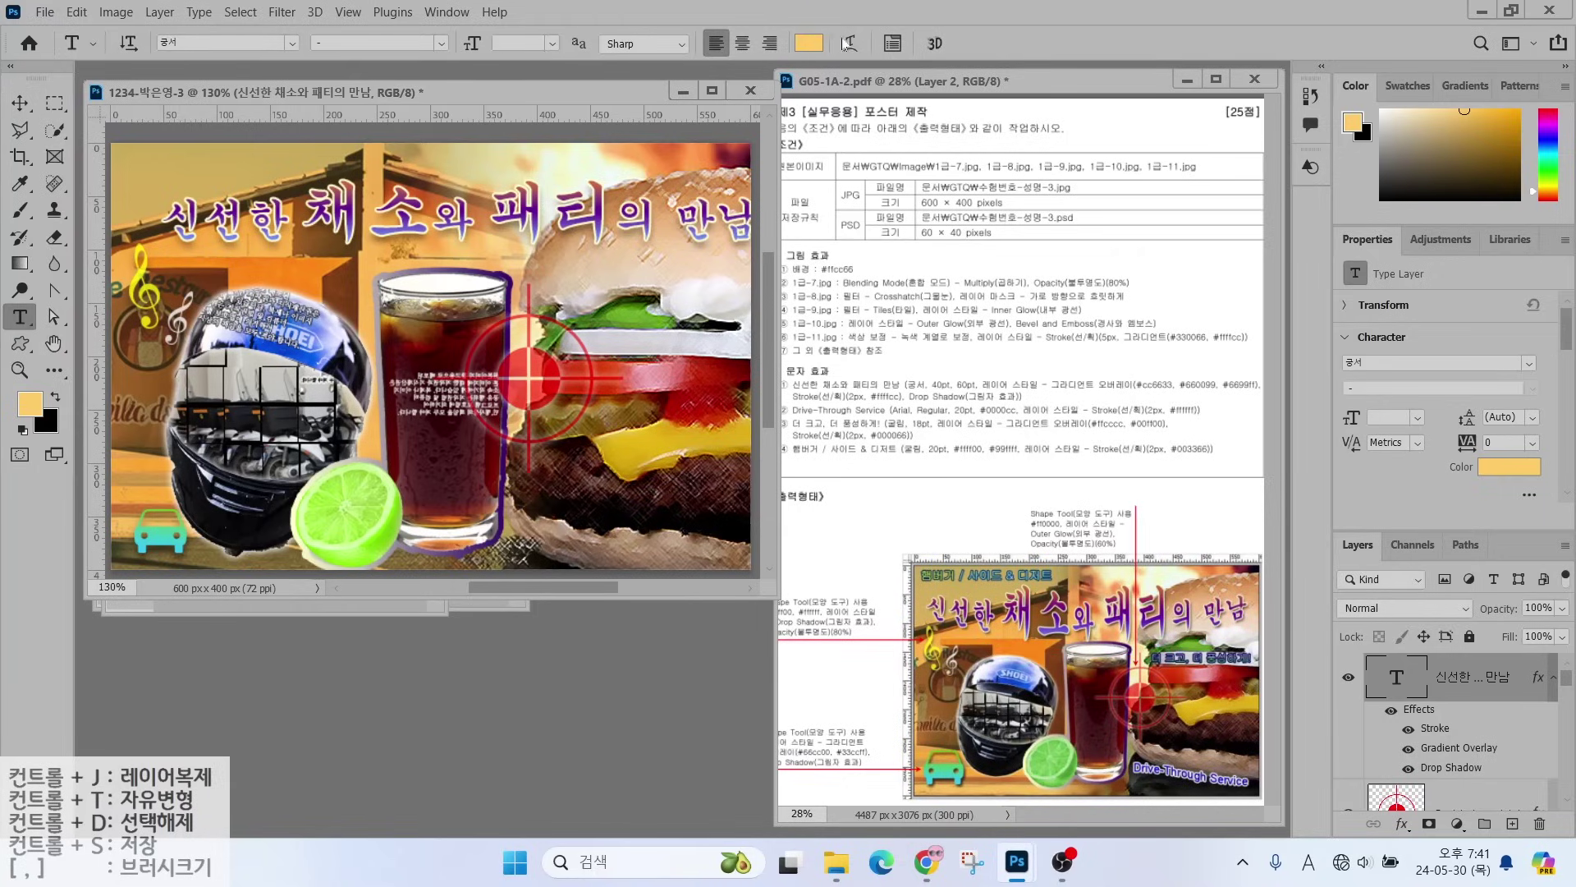
click(848, 43)
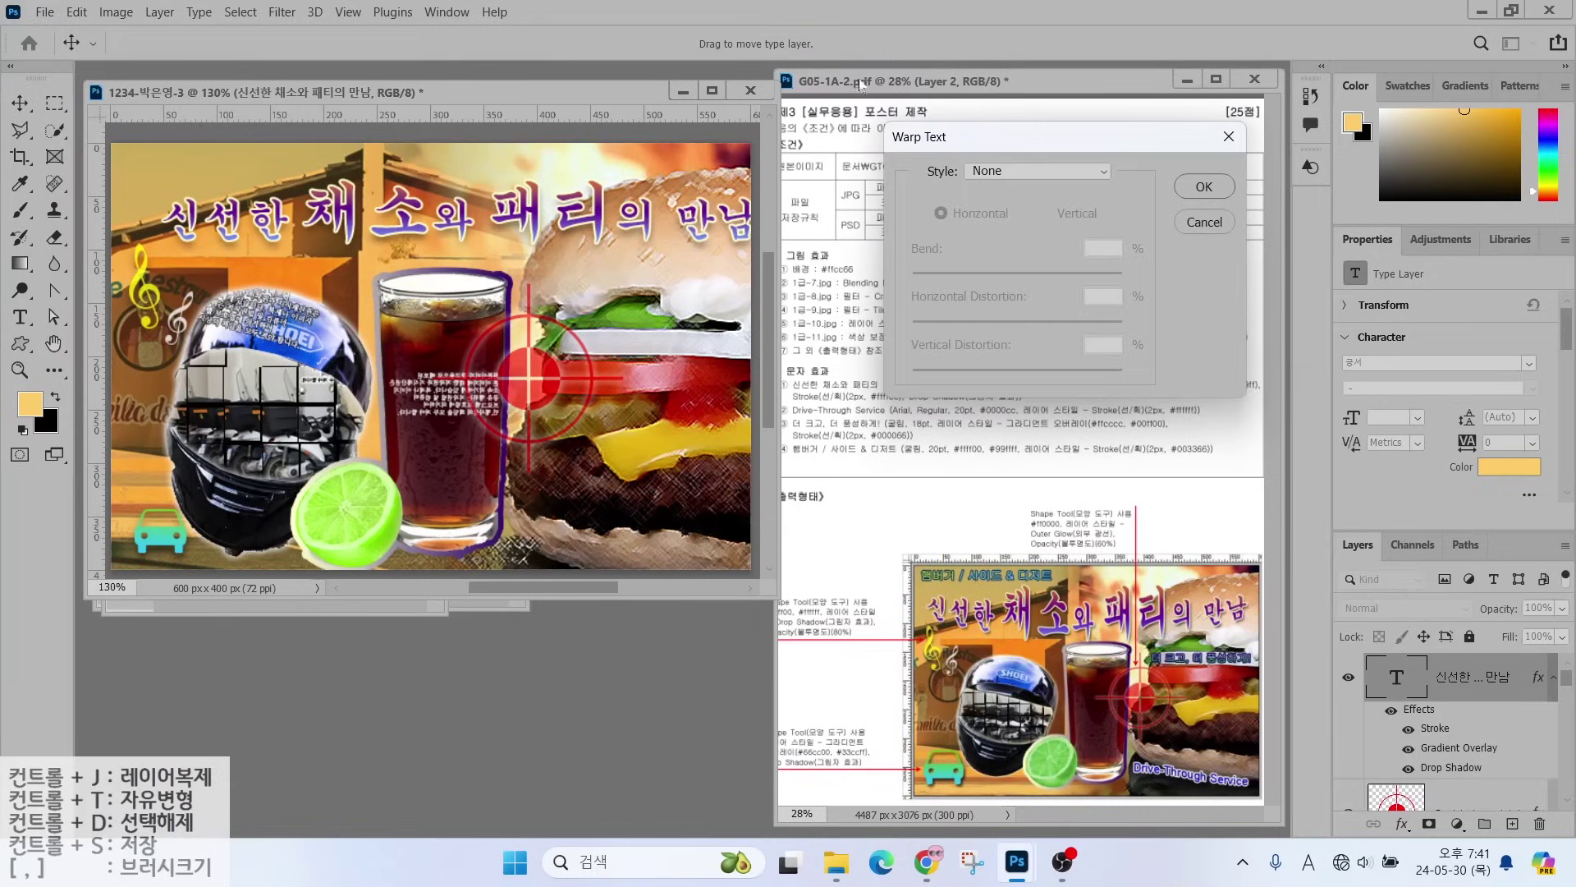
click(1008, 170)
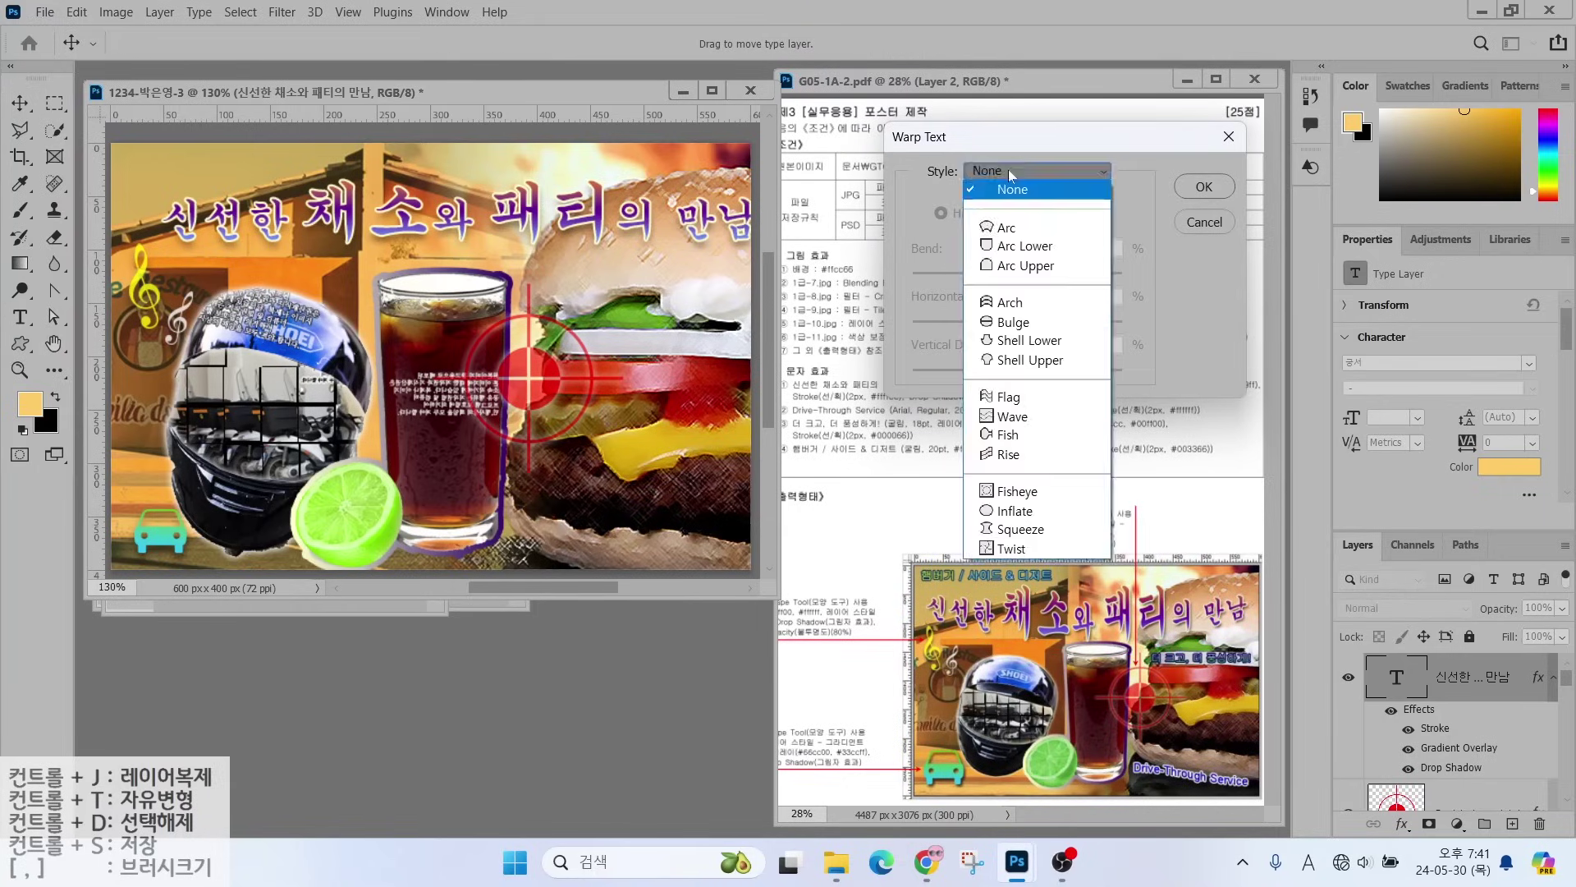
click(1015, 250)
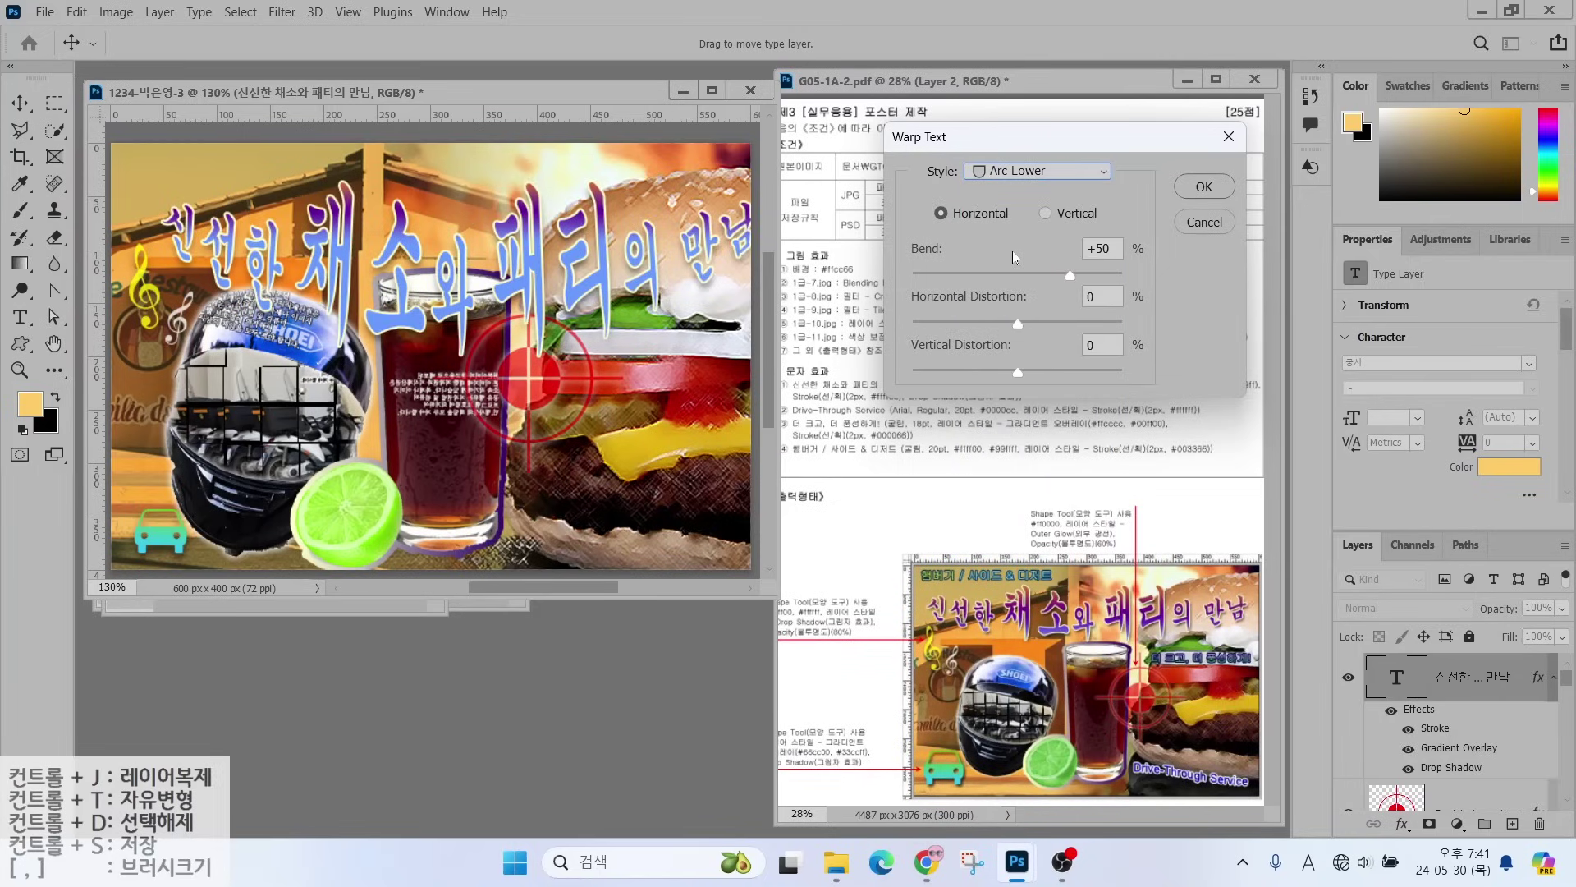
drag(1072, 277, 1036, 281)
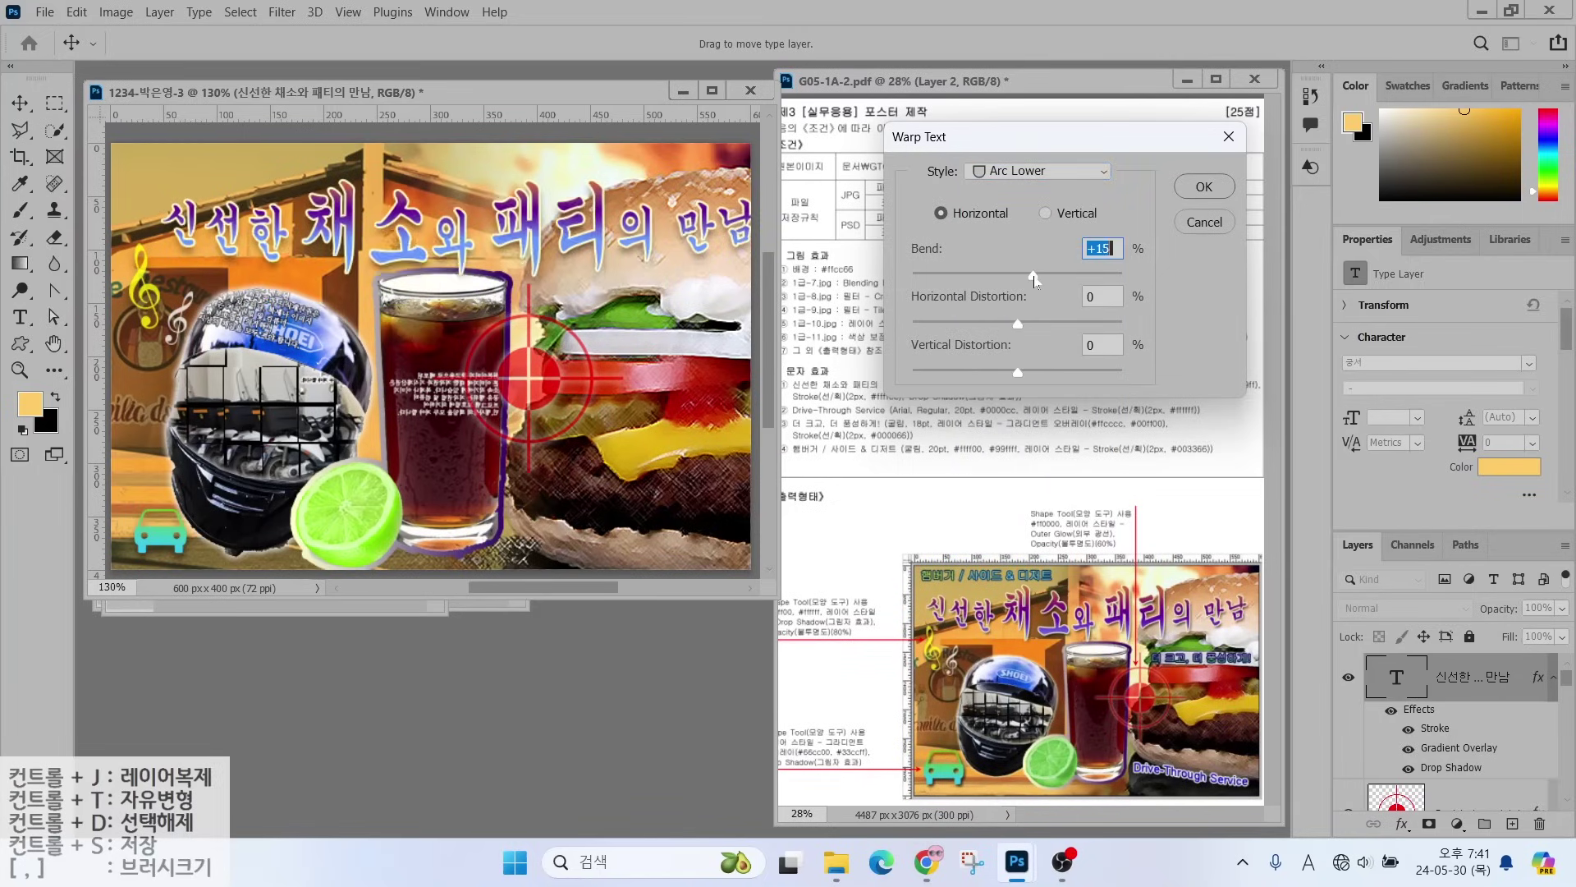
key(Return)
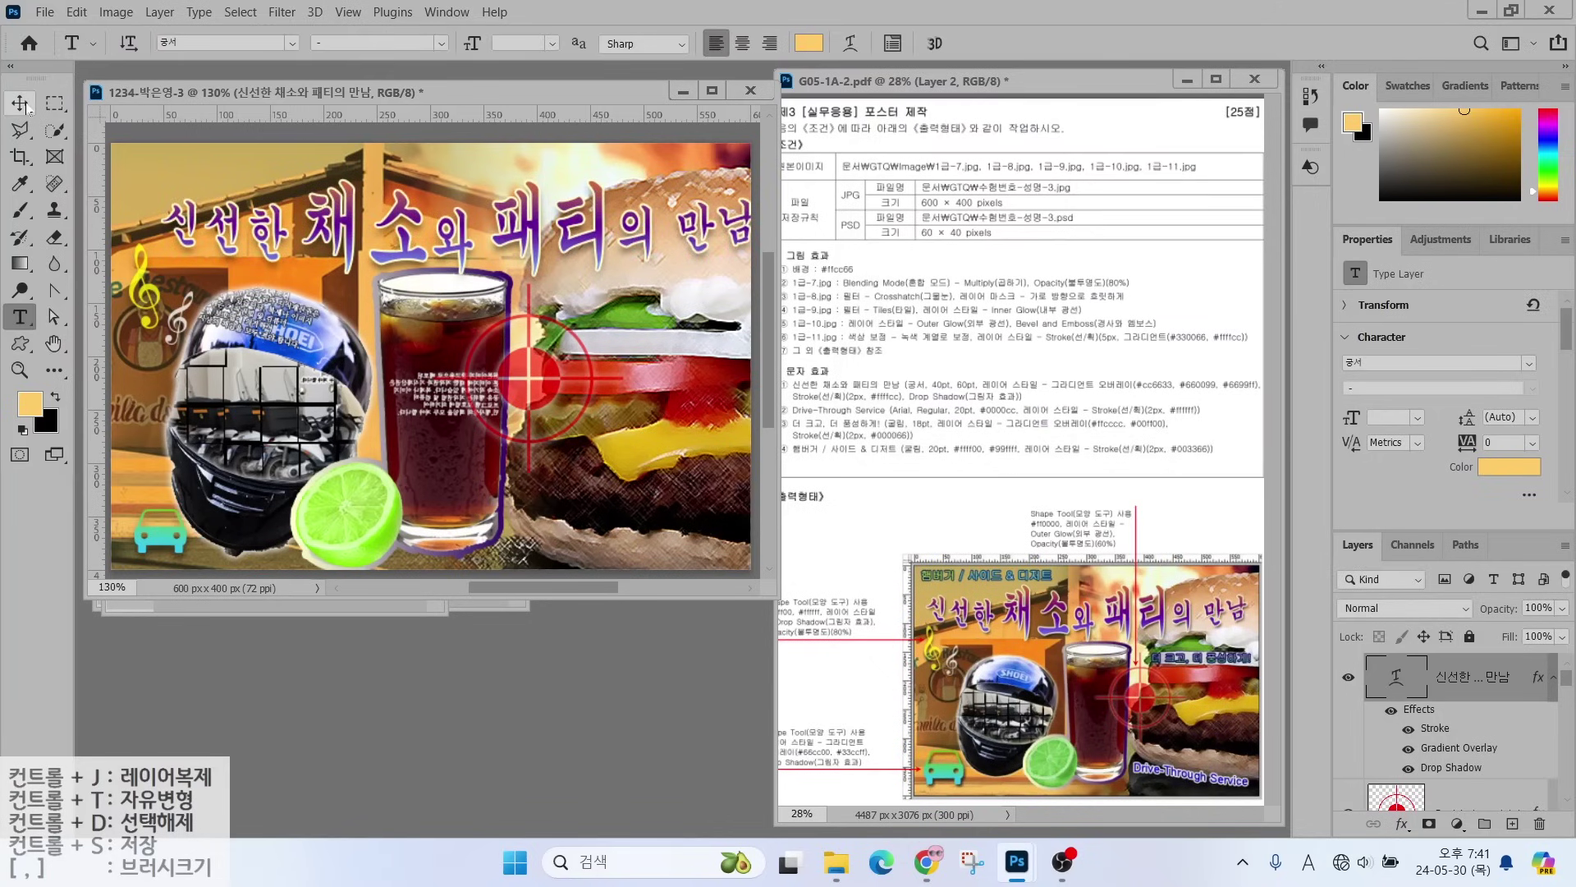
key(v)
drag(325, 239, 304, 244)
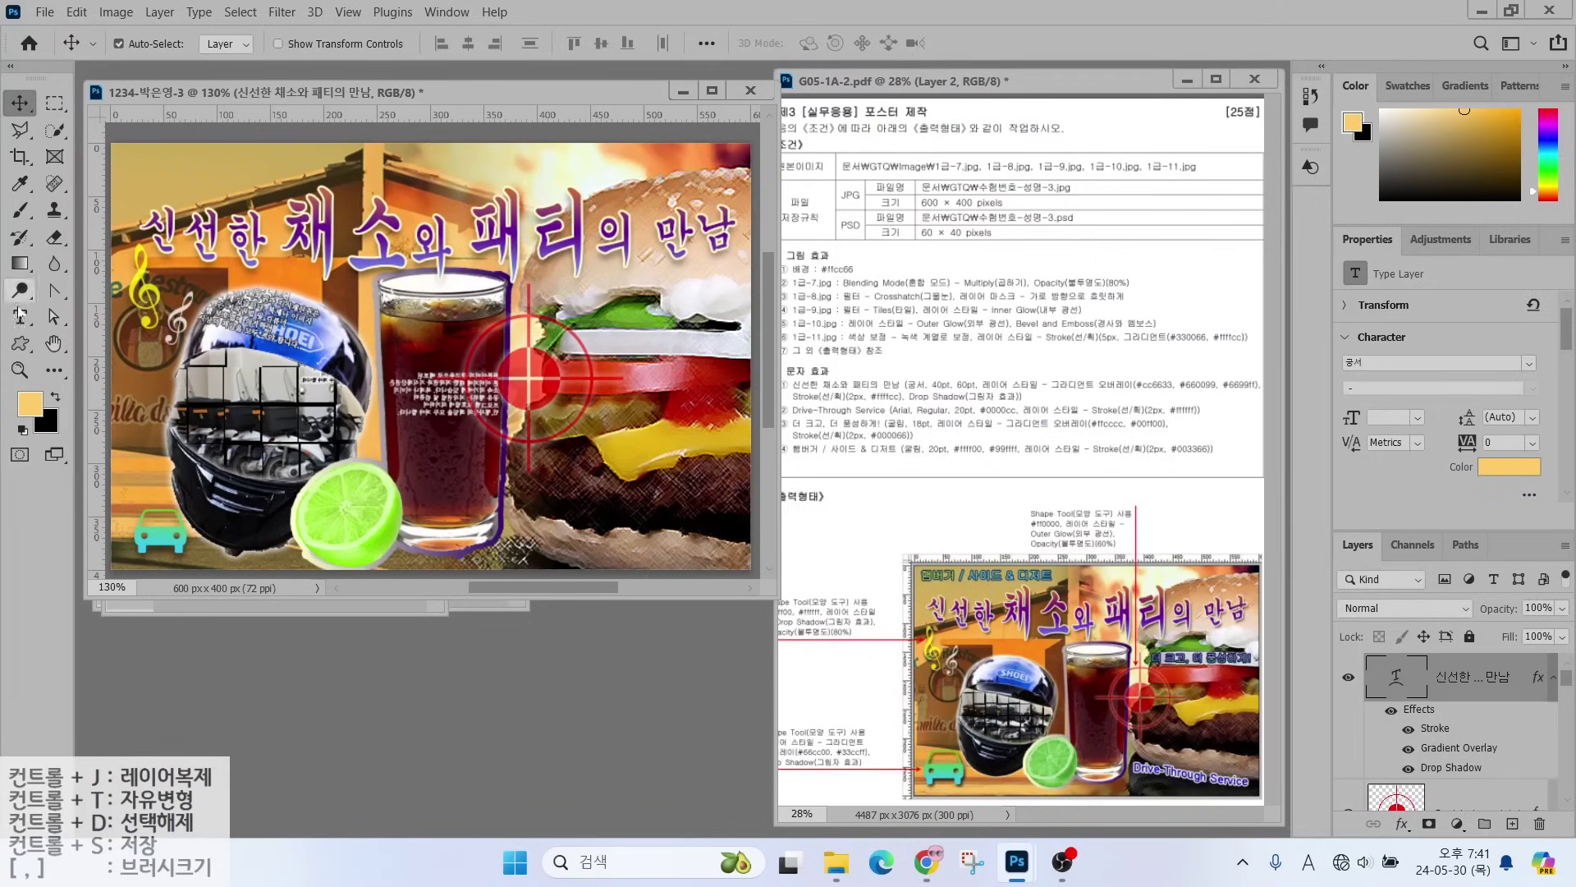
- Type the 'Drive-Through Seervice' text line over the helmet
key(t)
click(206, 343)
key(Hangul)
text(Drive-Through Service)
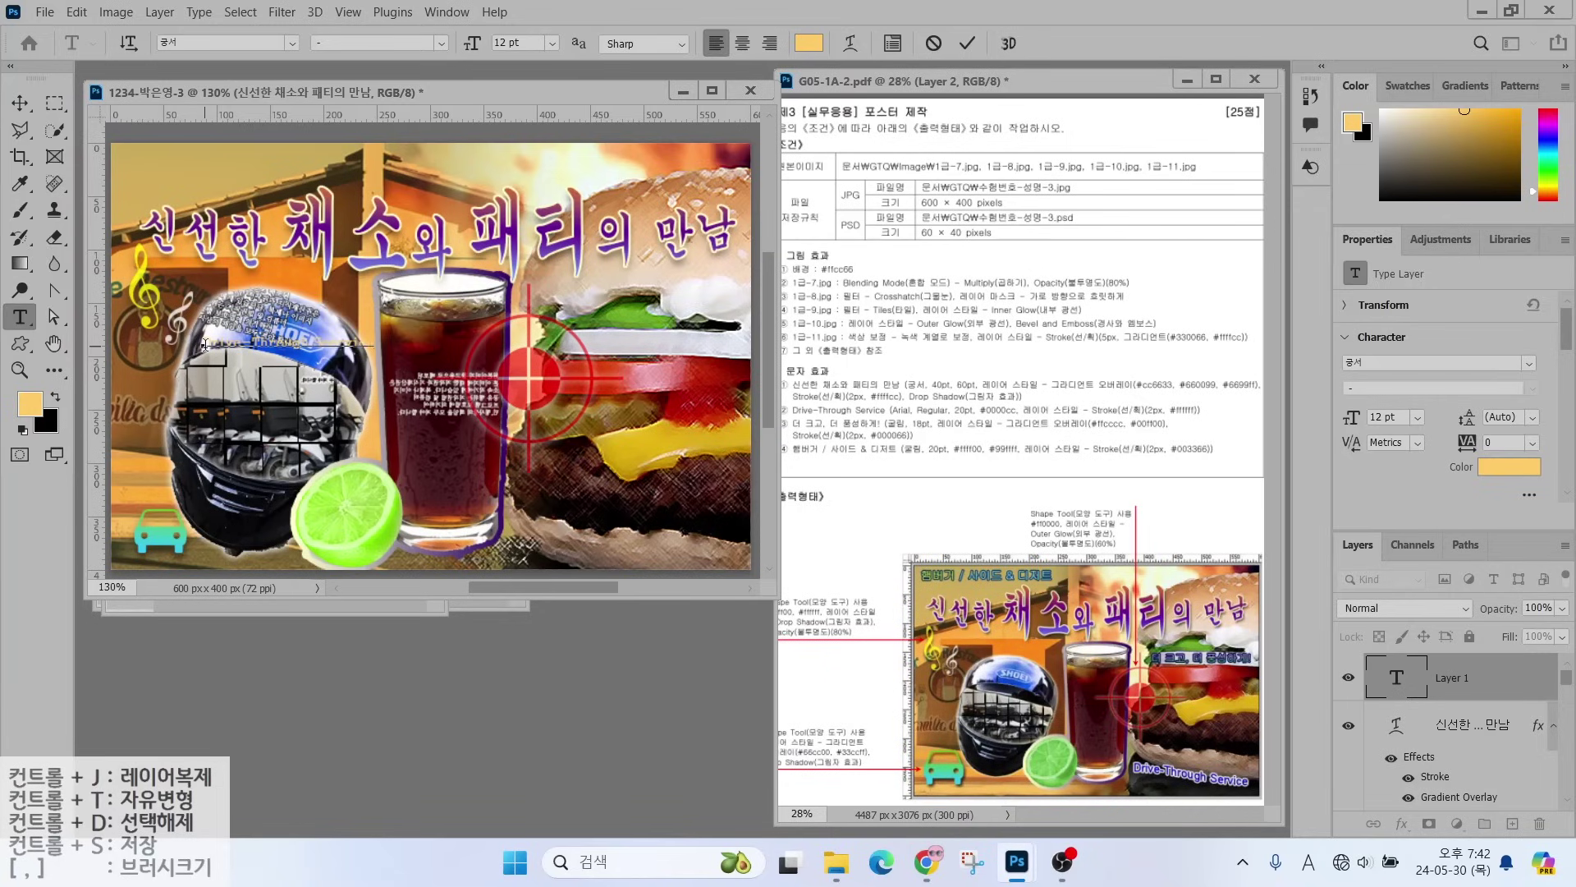
key(ctrl+Return)
- Format the Drive-Through text as Arial 20 pt in blue (#0000cc)
click(291, 43)
click(223, 194)
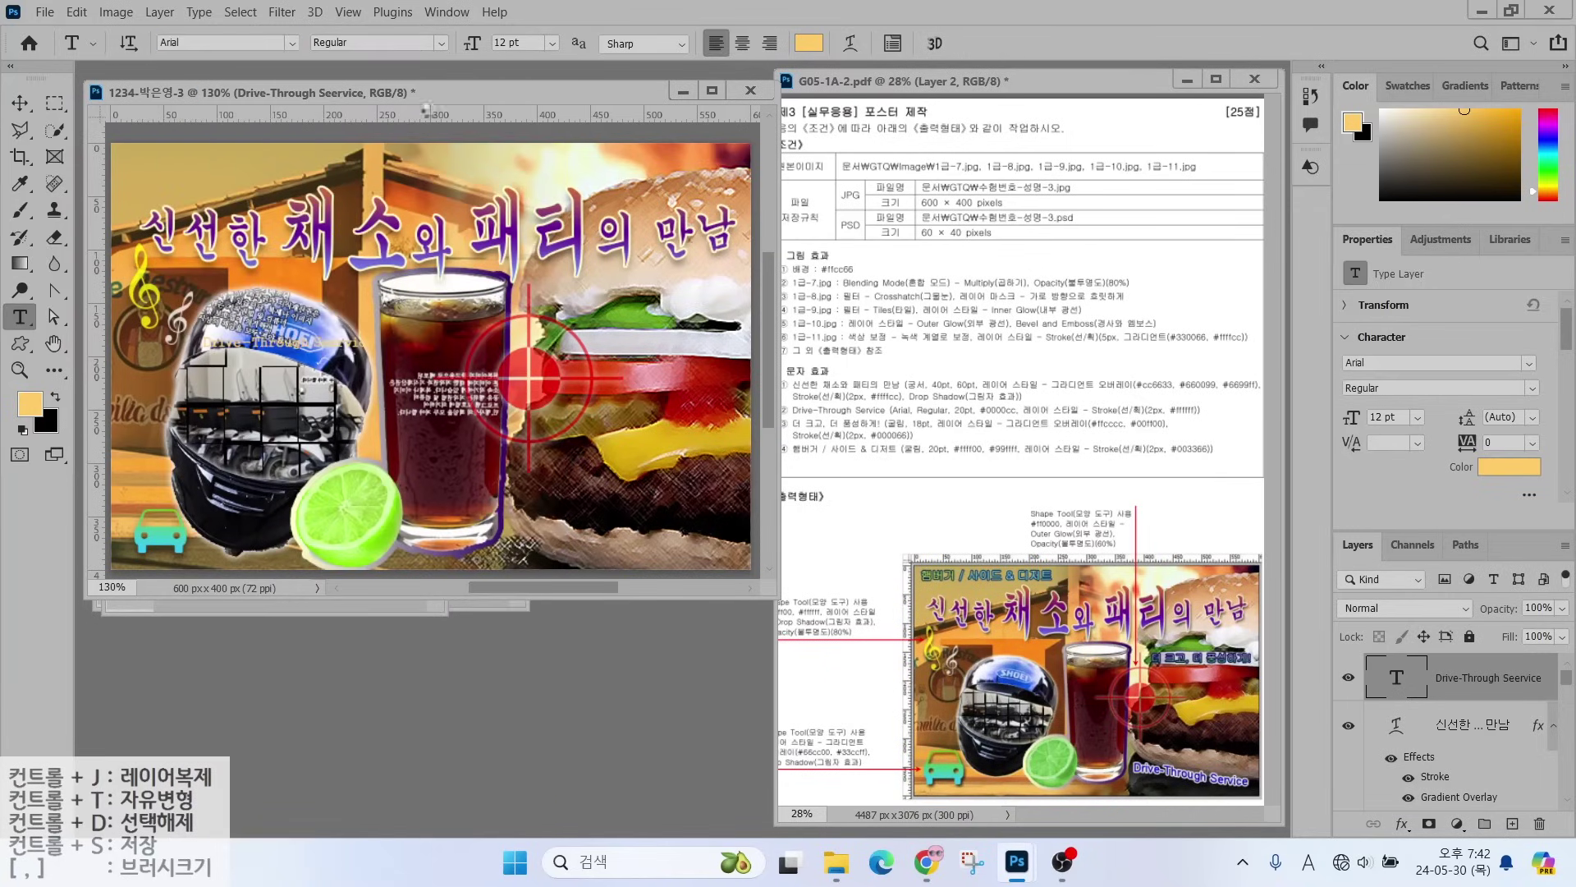
click(505, 44)
text(20)
key(Return)
click(809, 43)
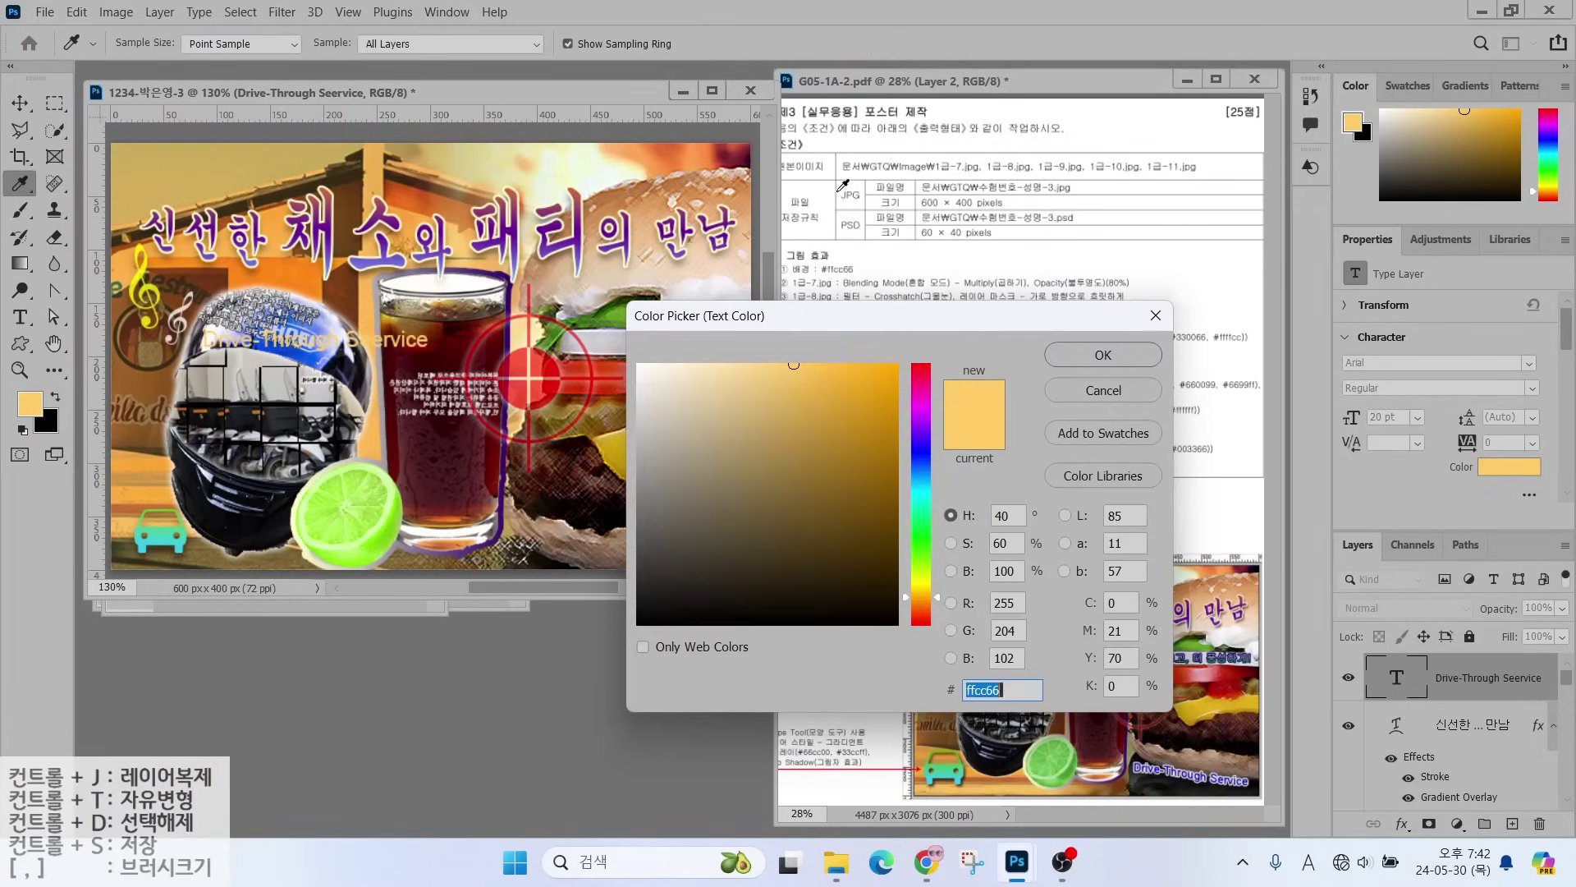
text(0000cc)
key(Return)
- Add a white (#ffffff) stroke outline to the Drive-Through text
click(1402, 823)
click(1412, 673)
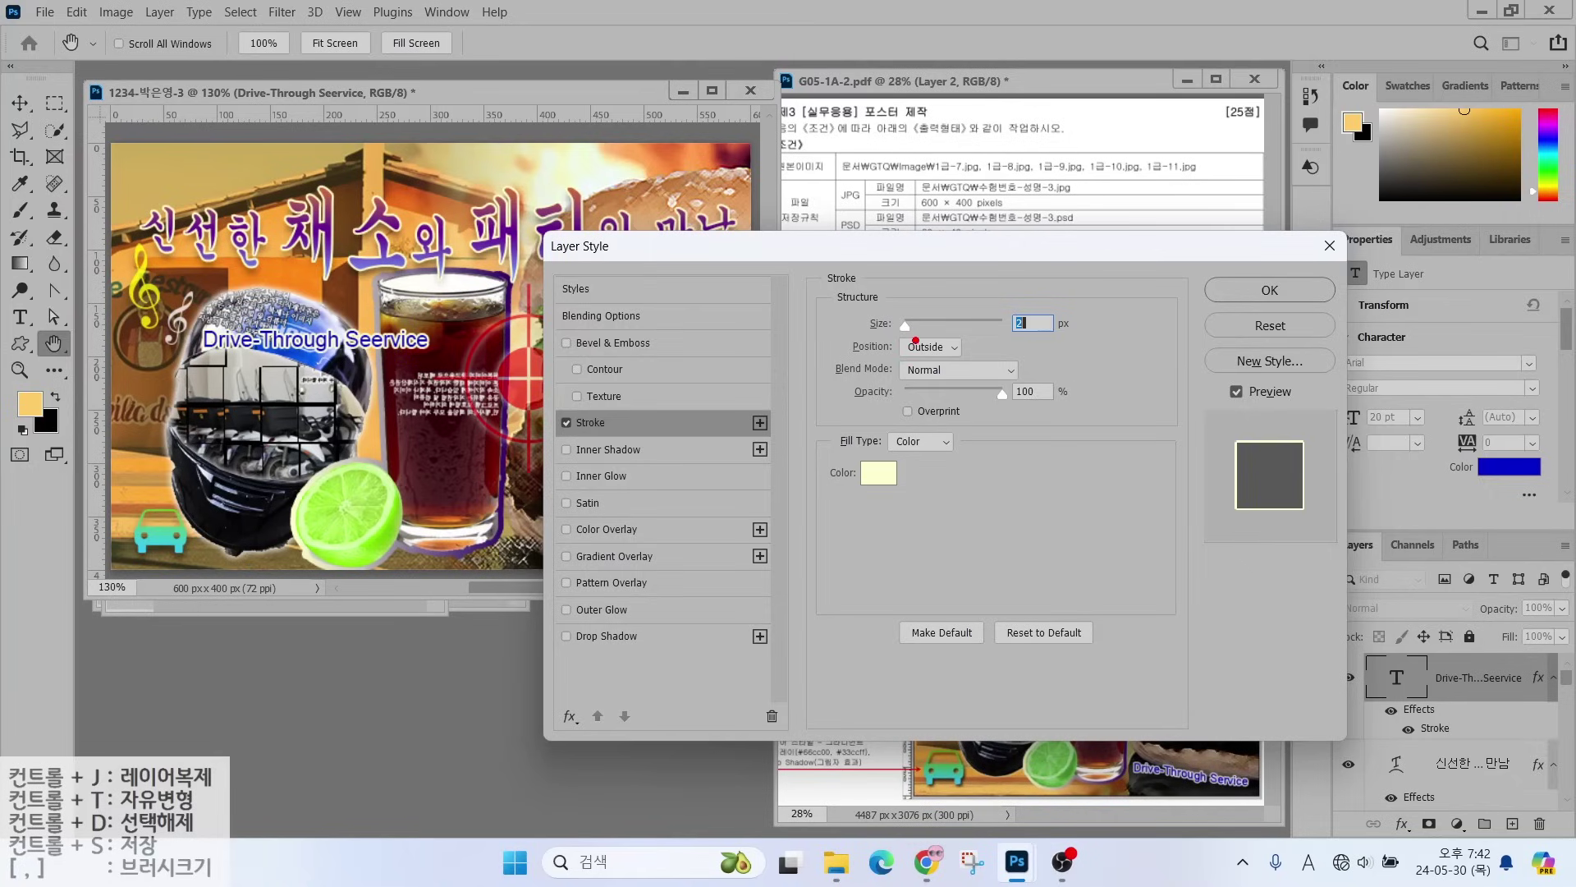
drag(875, 363, 989, 363)
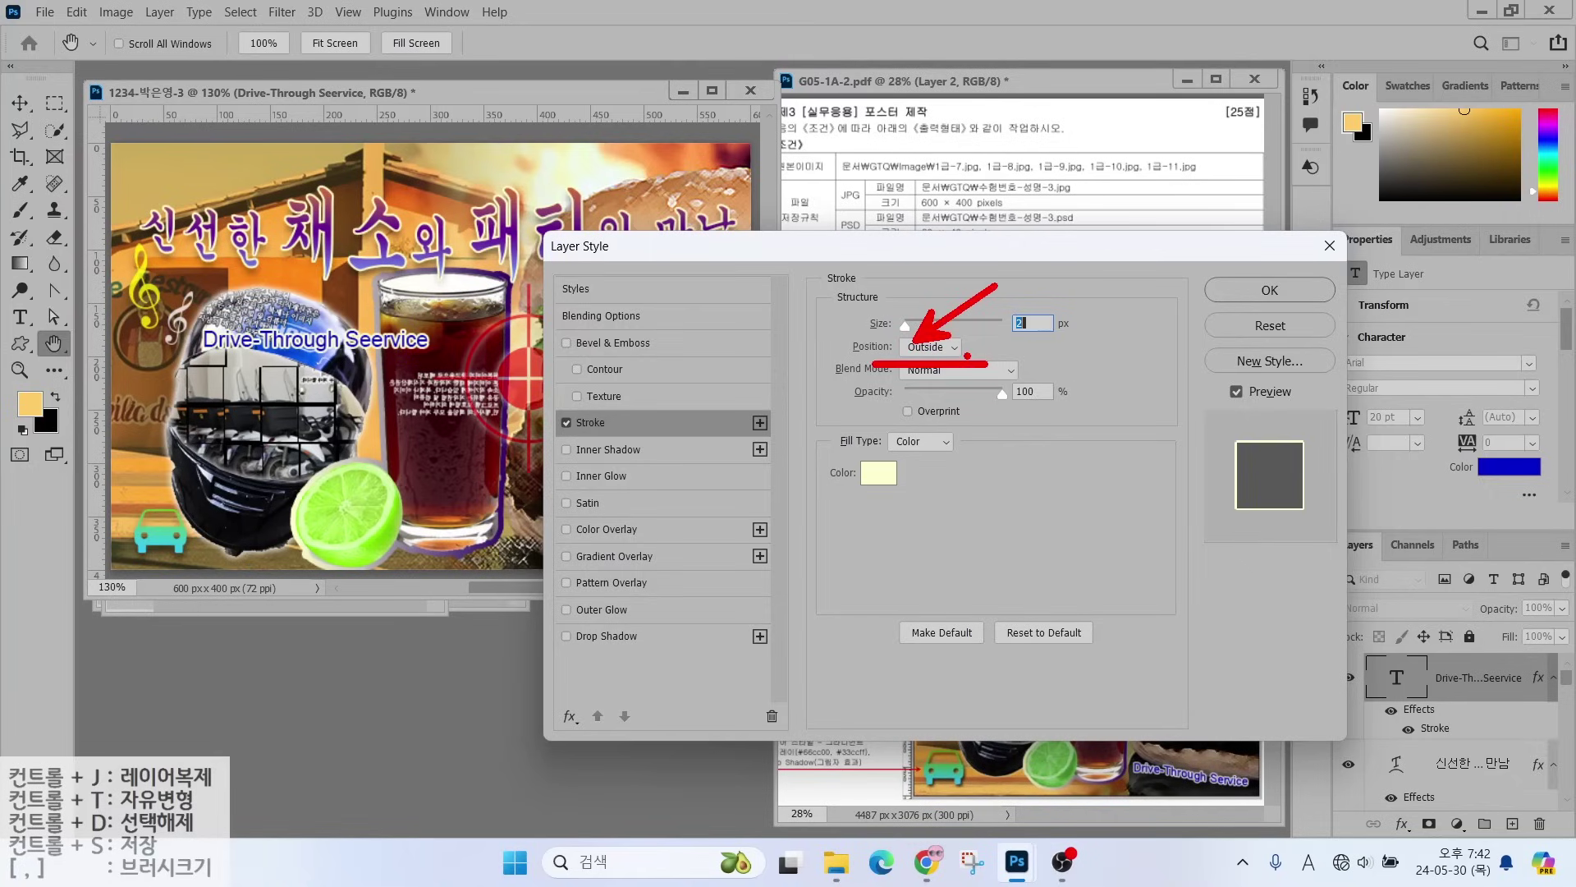
key(Escape)
click(876, 470)
text(ffffff)
click(1102, 353)
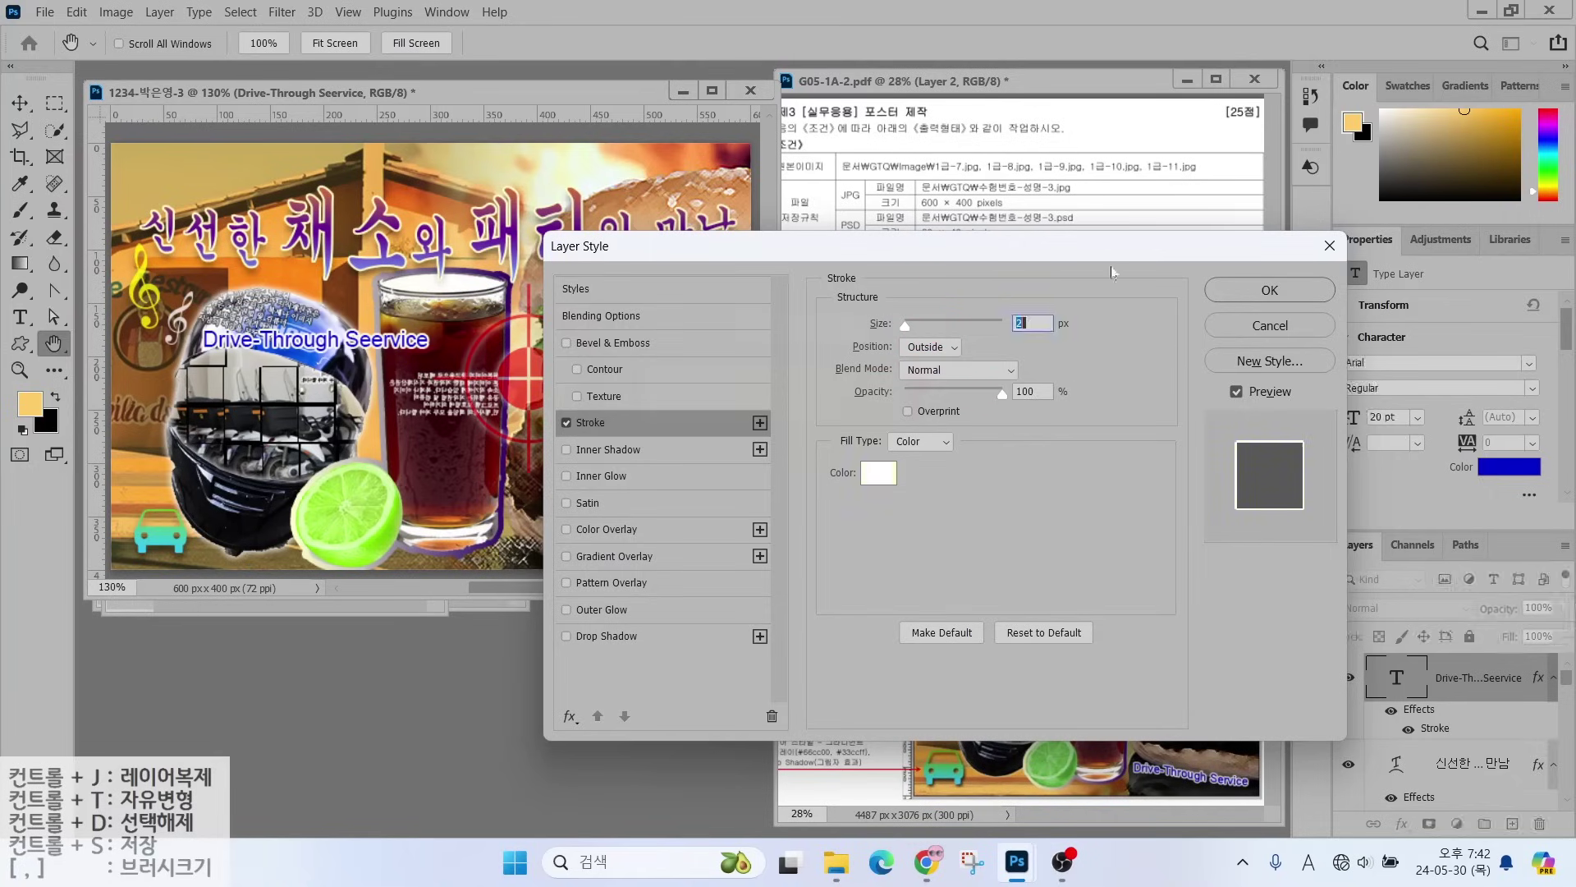
click(1270, 290)
- Move the text to the bottom right and apply a Rise warp with -43 bend
key(v)
drag(389, 424, 679, 614)
key(t)
click(851, 42)
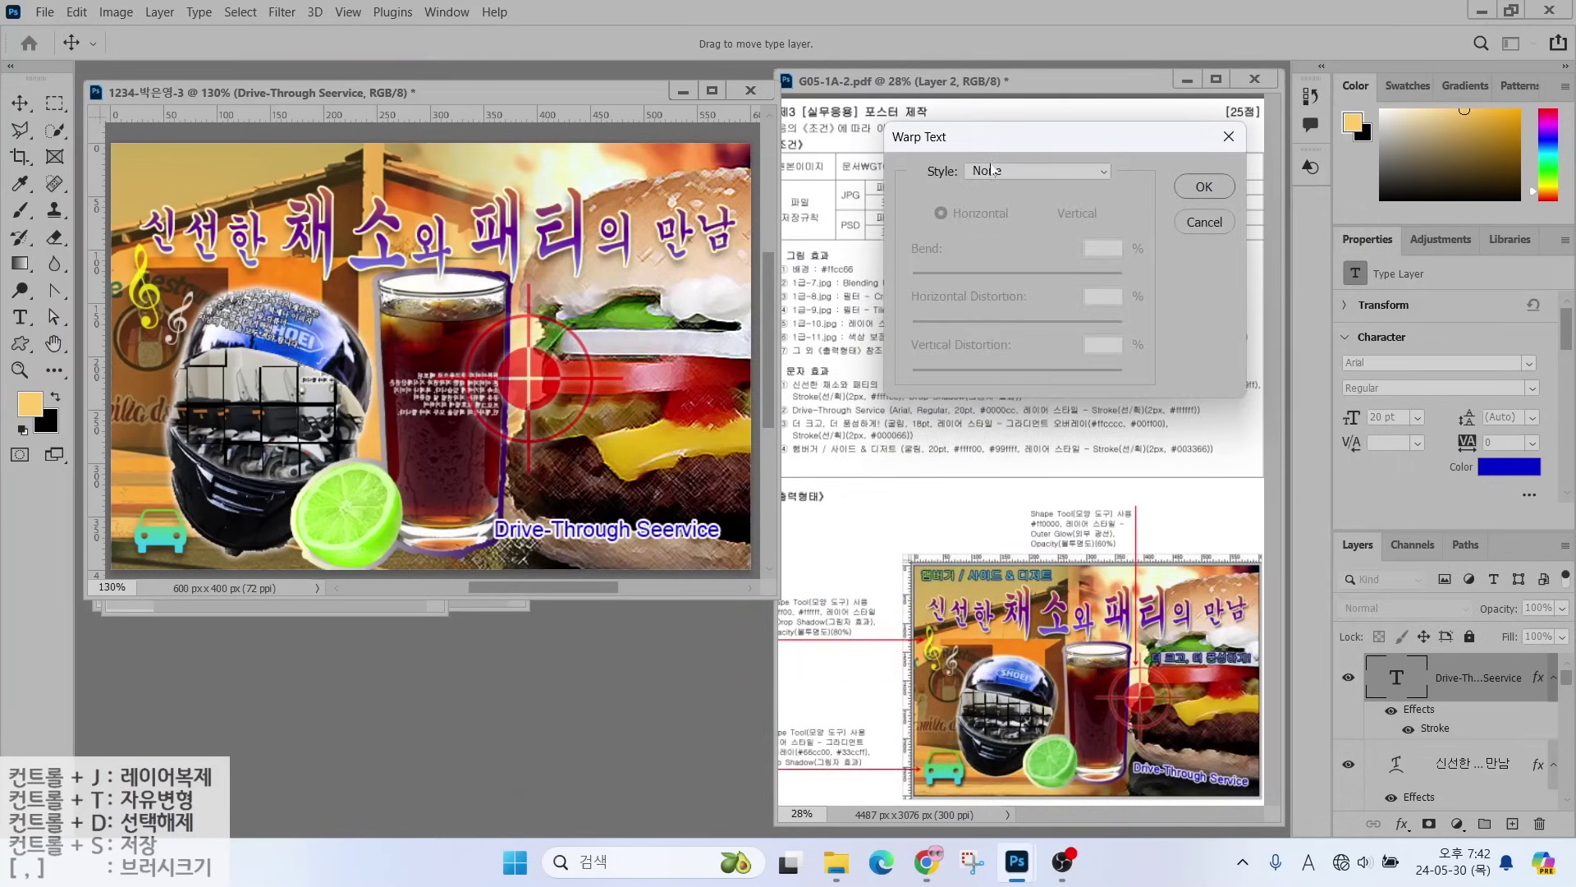
click(992, 170)
click(1008, 450)
drag(1054, 276, 974, 277)
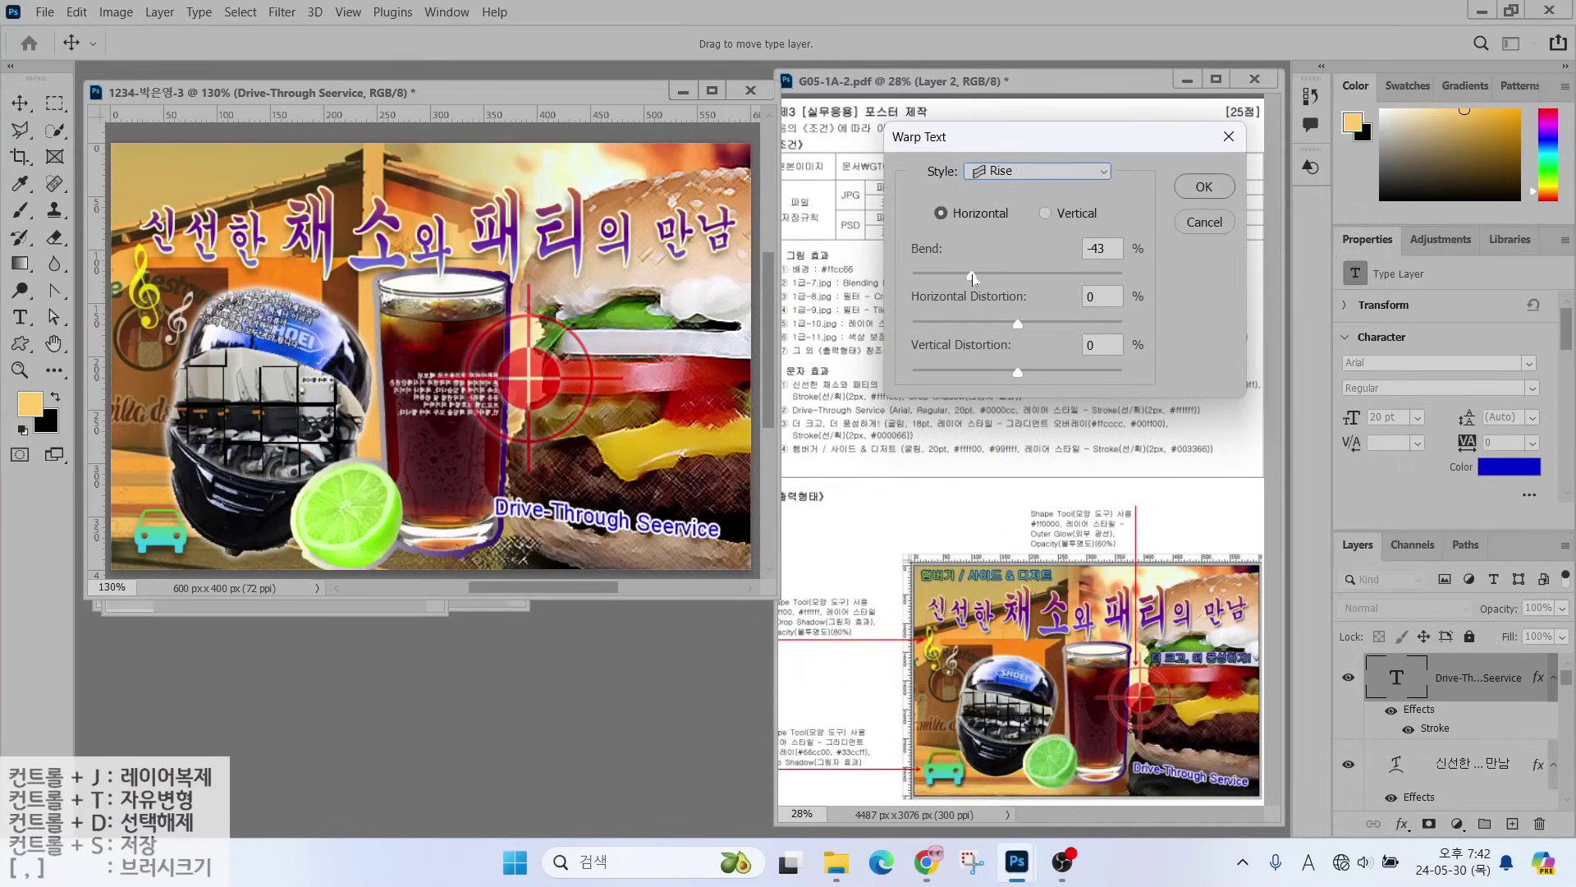
click(1204, 187)
key(t)
click(167, 332)
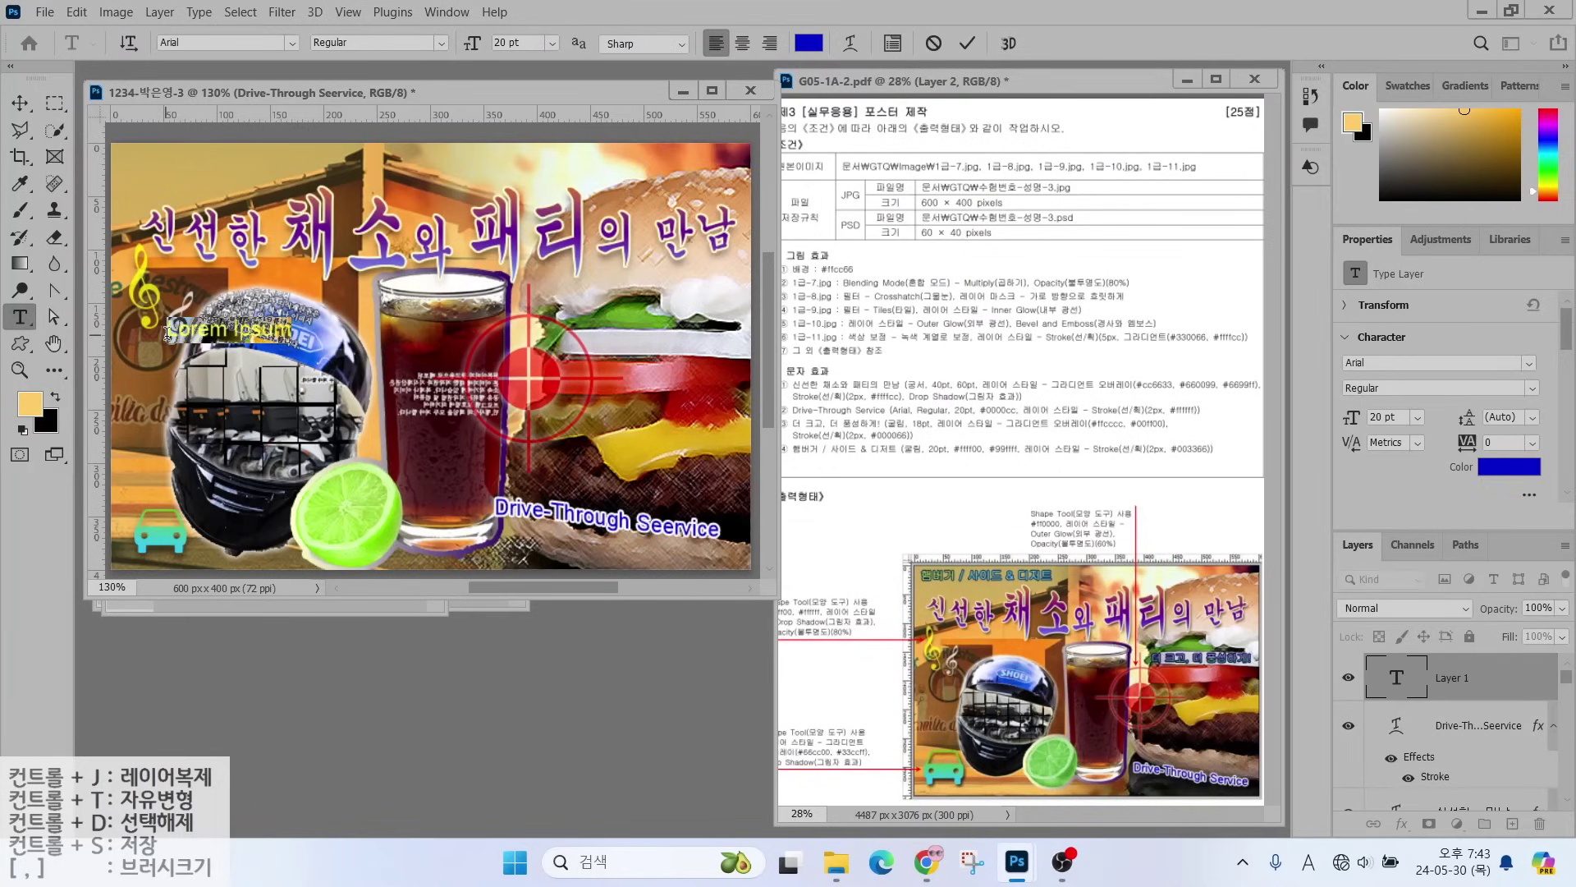
- Type '더 크고, 더 풍성하게' in 굴림 font at 18 pt
text(더 크고, 더 풍성하게!)
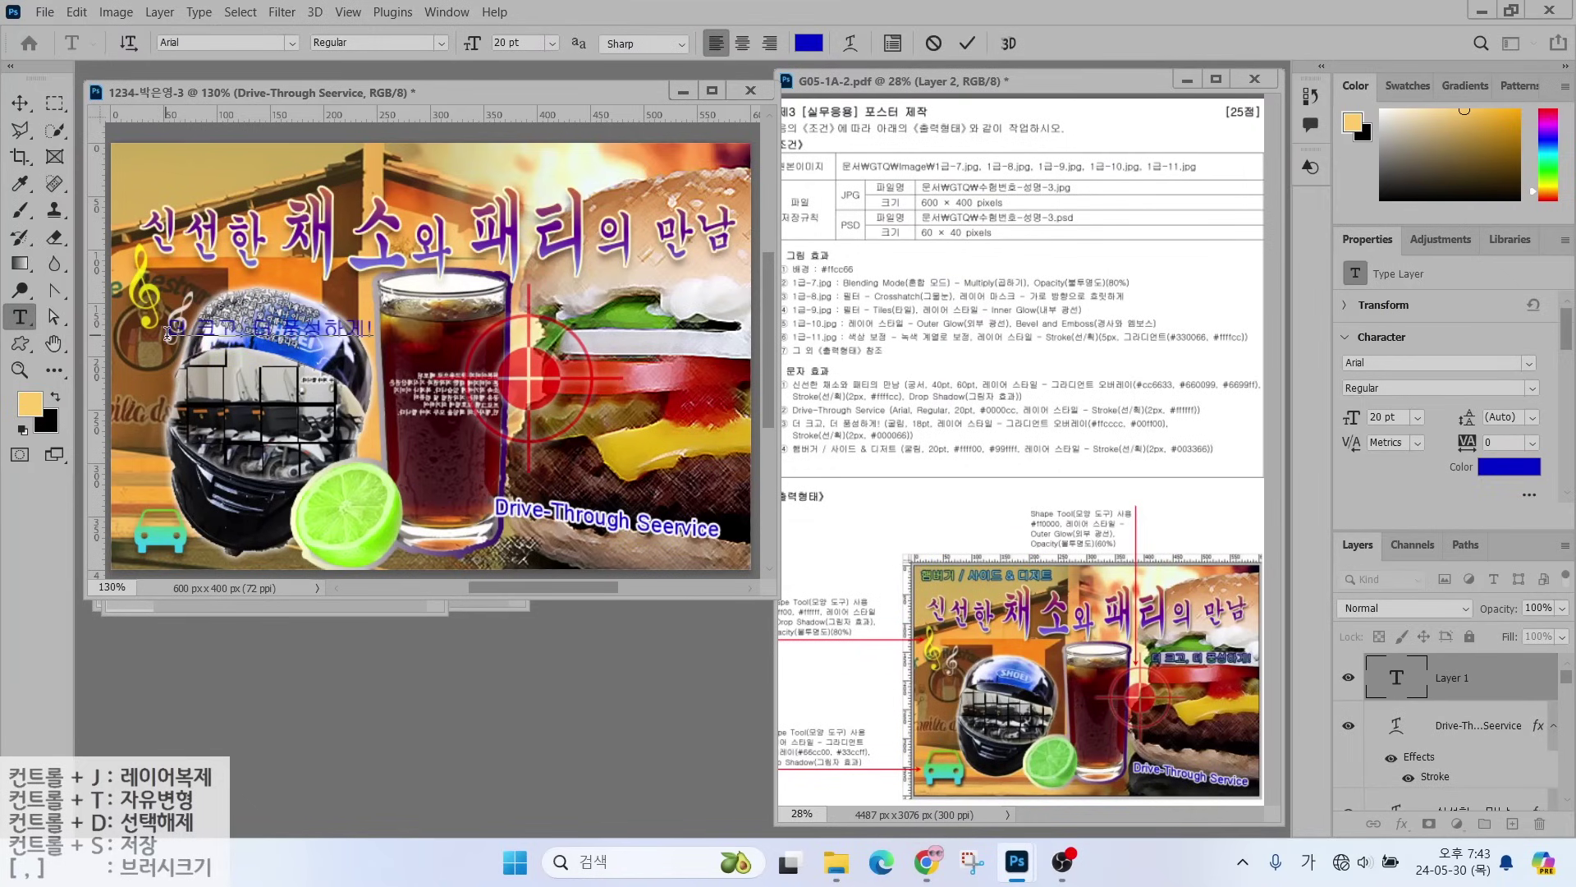
key(ctrl+Return)
click(291, 45)
click(291, 44)
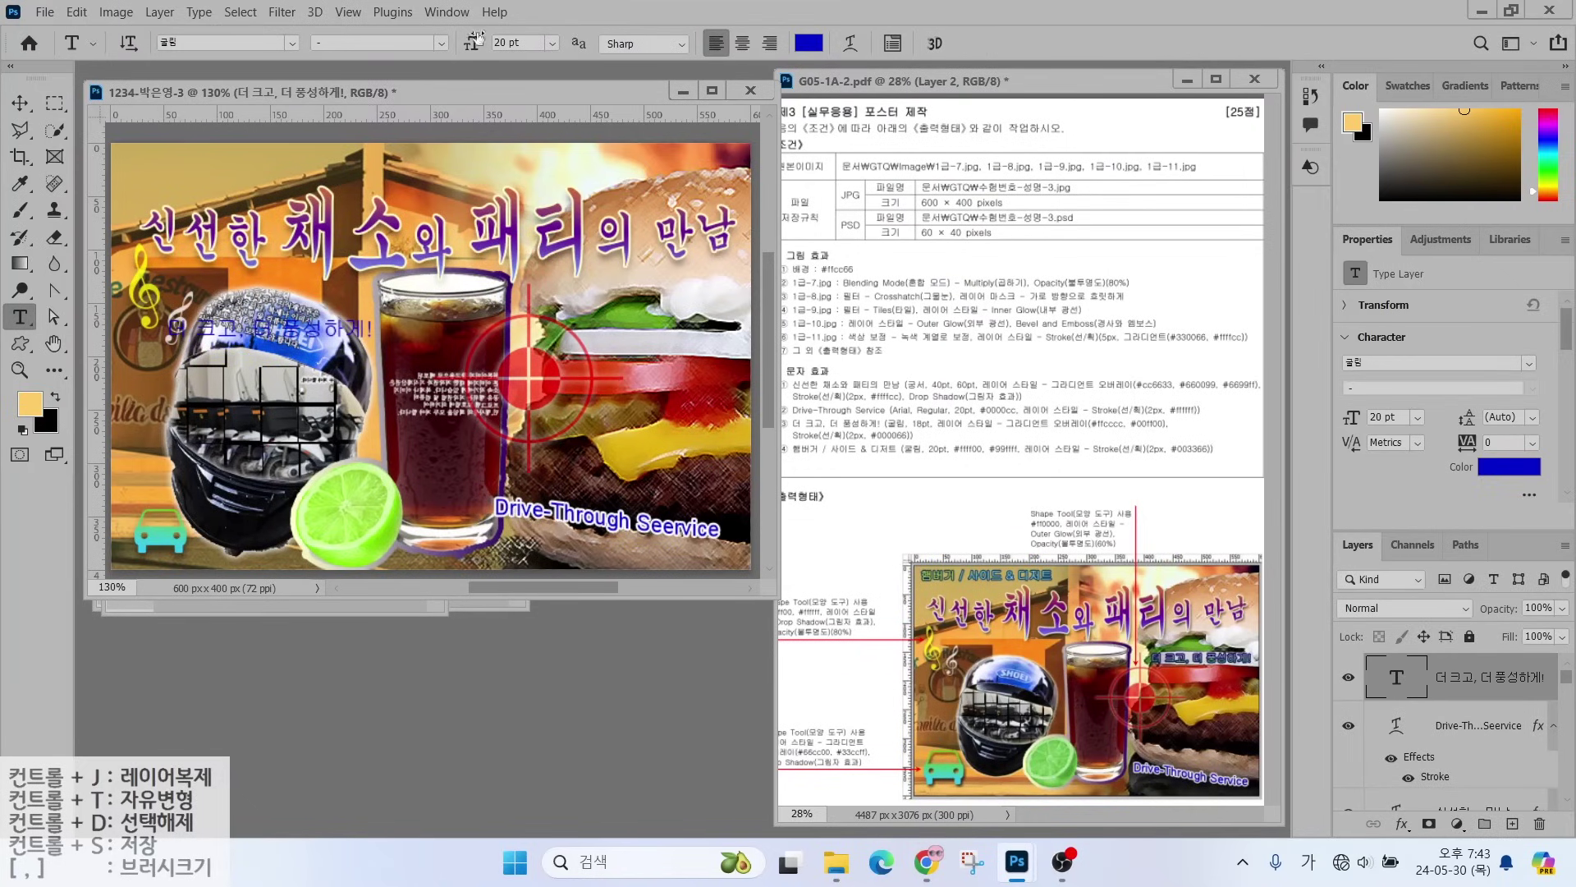
click(497, 42)
text(18)
key(Return)
- Add a Gradient Overlay to the text and remove the middle purple stop
click(1402, 823)
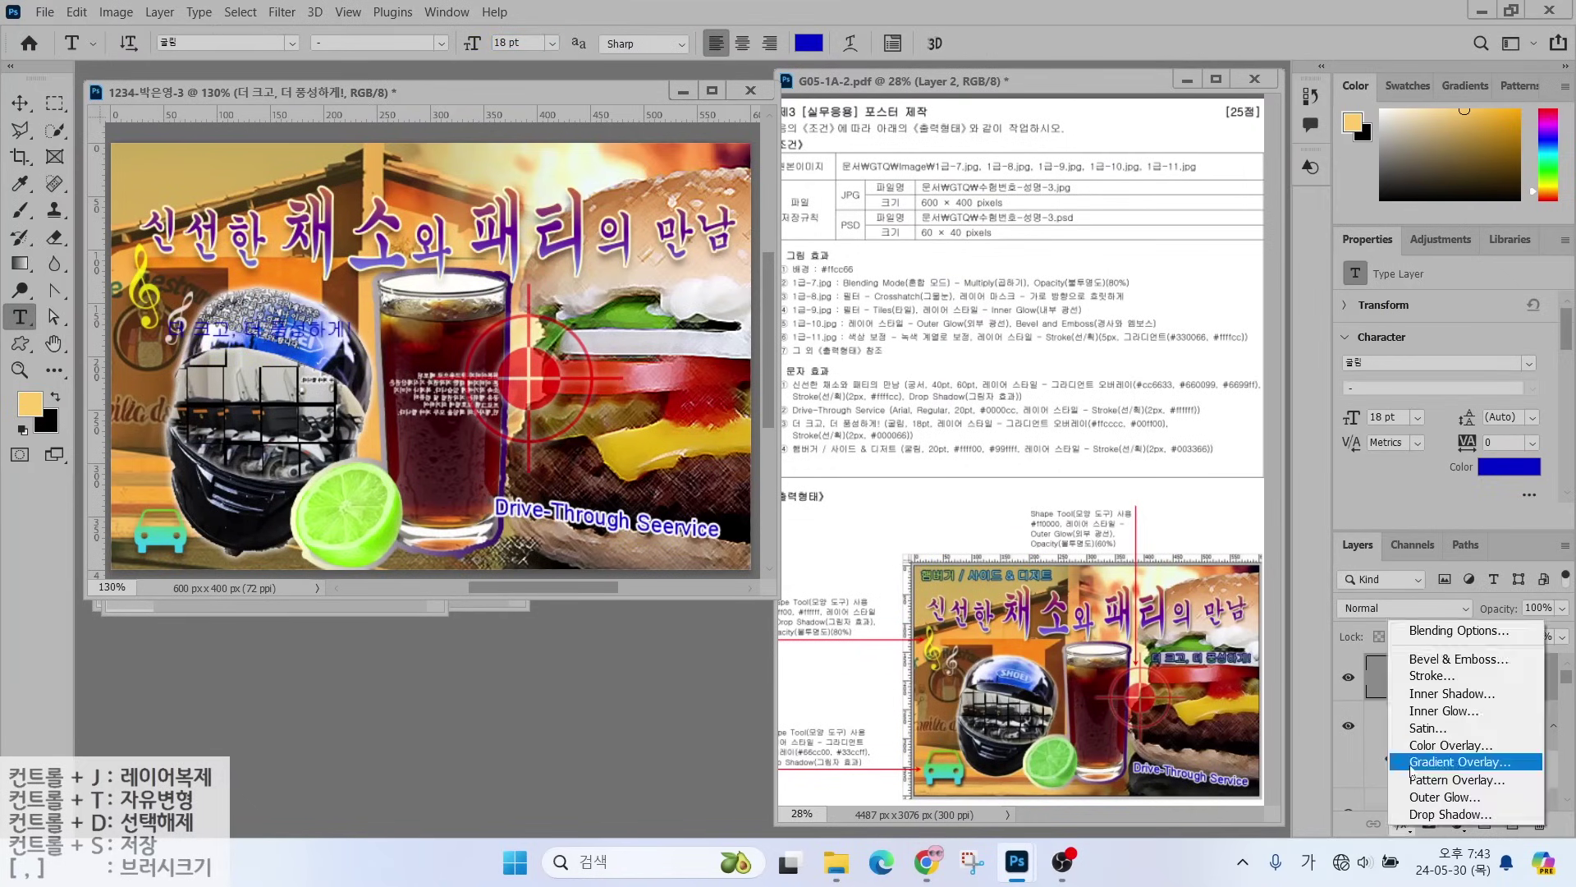
click(1365, 736)
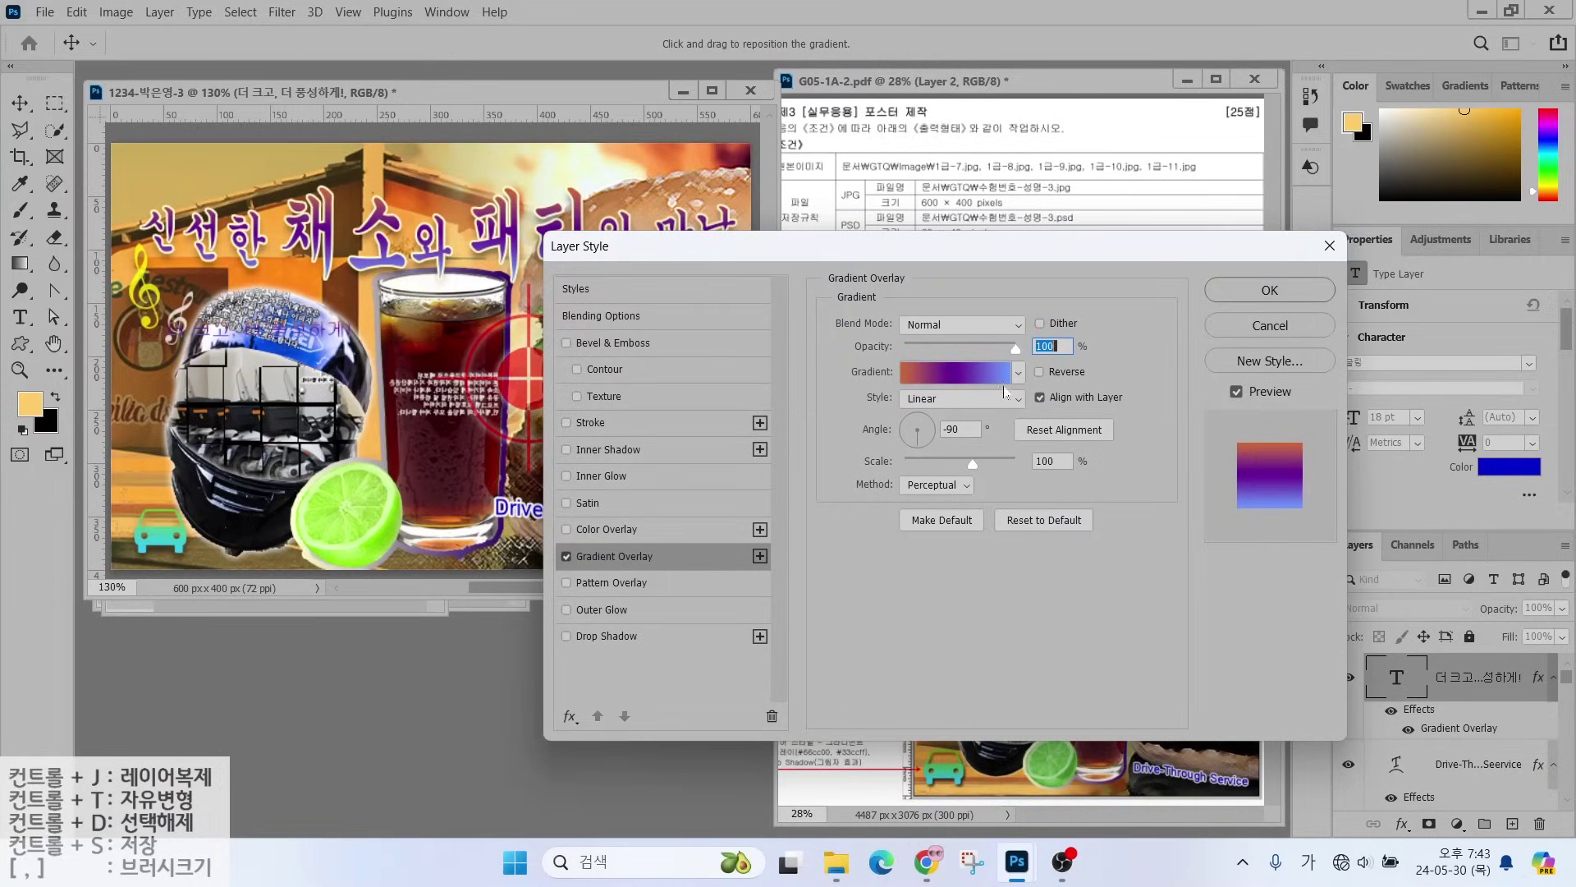
click(944, 376)
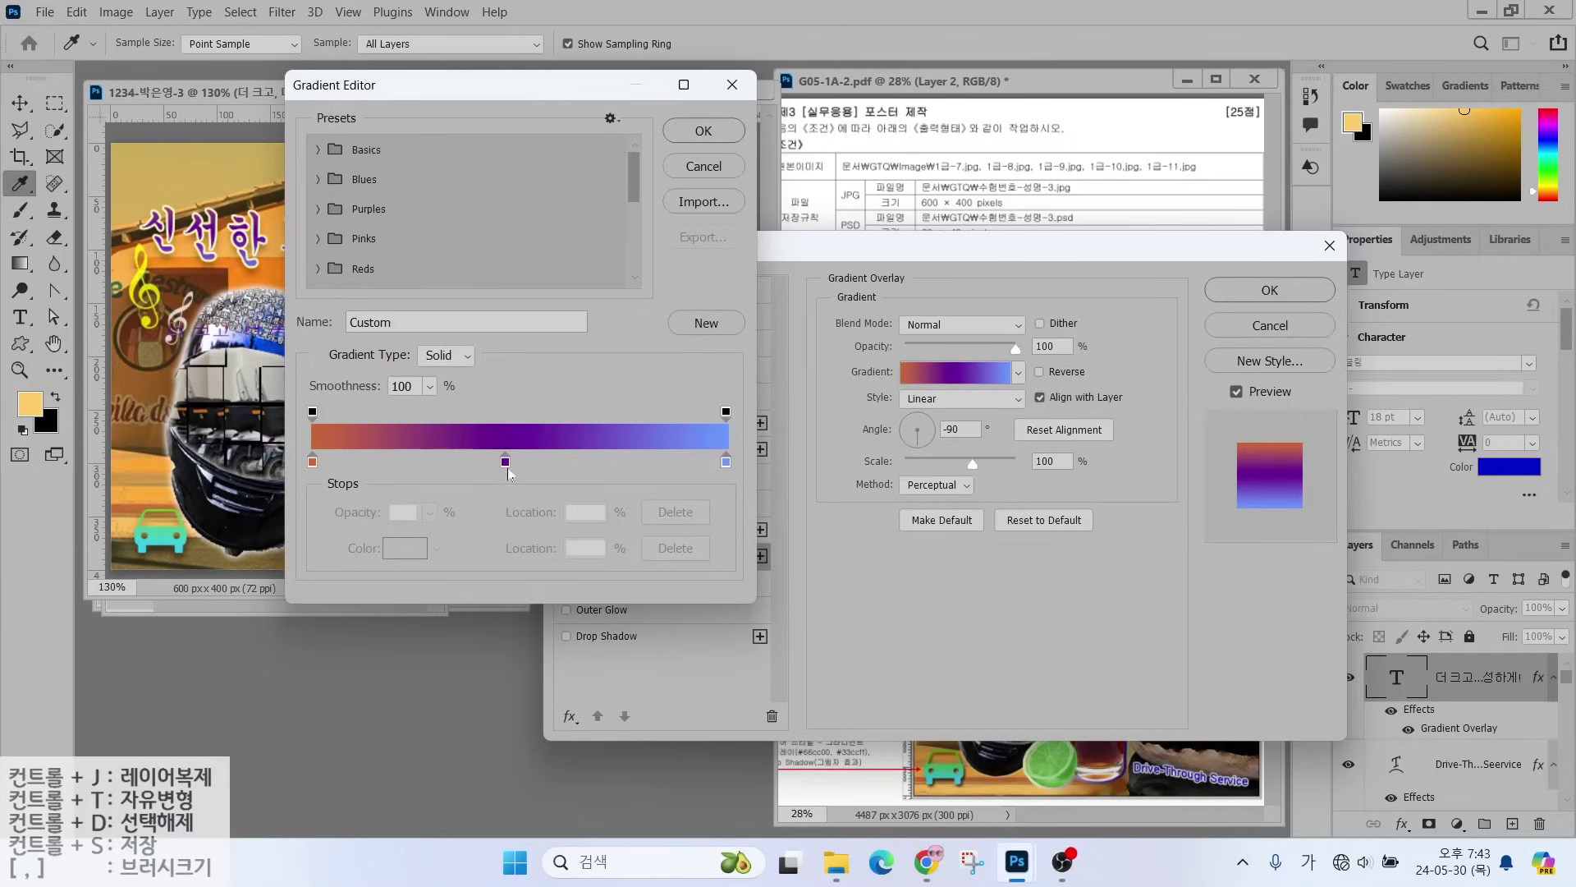
key(alt)
mouse_move(521, 477)
mouse_down()
mouse_move(483, 481)
mouse_move(479, 450)
mouse_move(519, 439)
mouse_move(538, 476)
mouse_move(503, 509)
mouse_move(558, 526)
mouse_move(527, 635)
mouse_move(557, 681)
mouse_up()
key(Escape)
drag(517, 601, 509, 587)
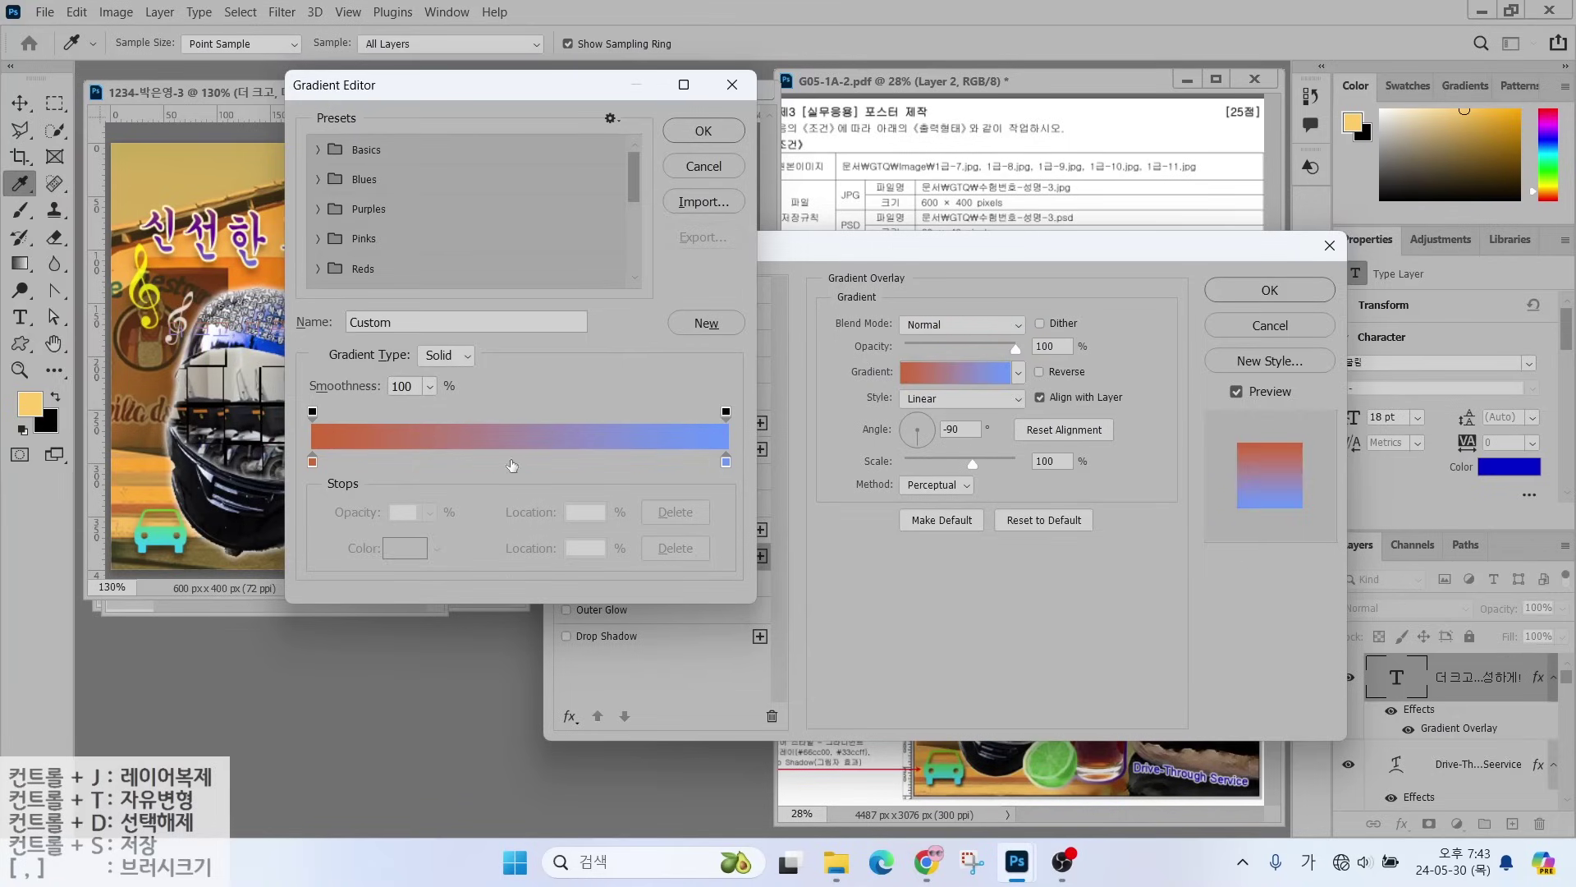
- Set the overlay gradient from pink (#ffcccc) to green (#00ff00)
double_click(313, 462)
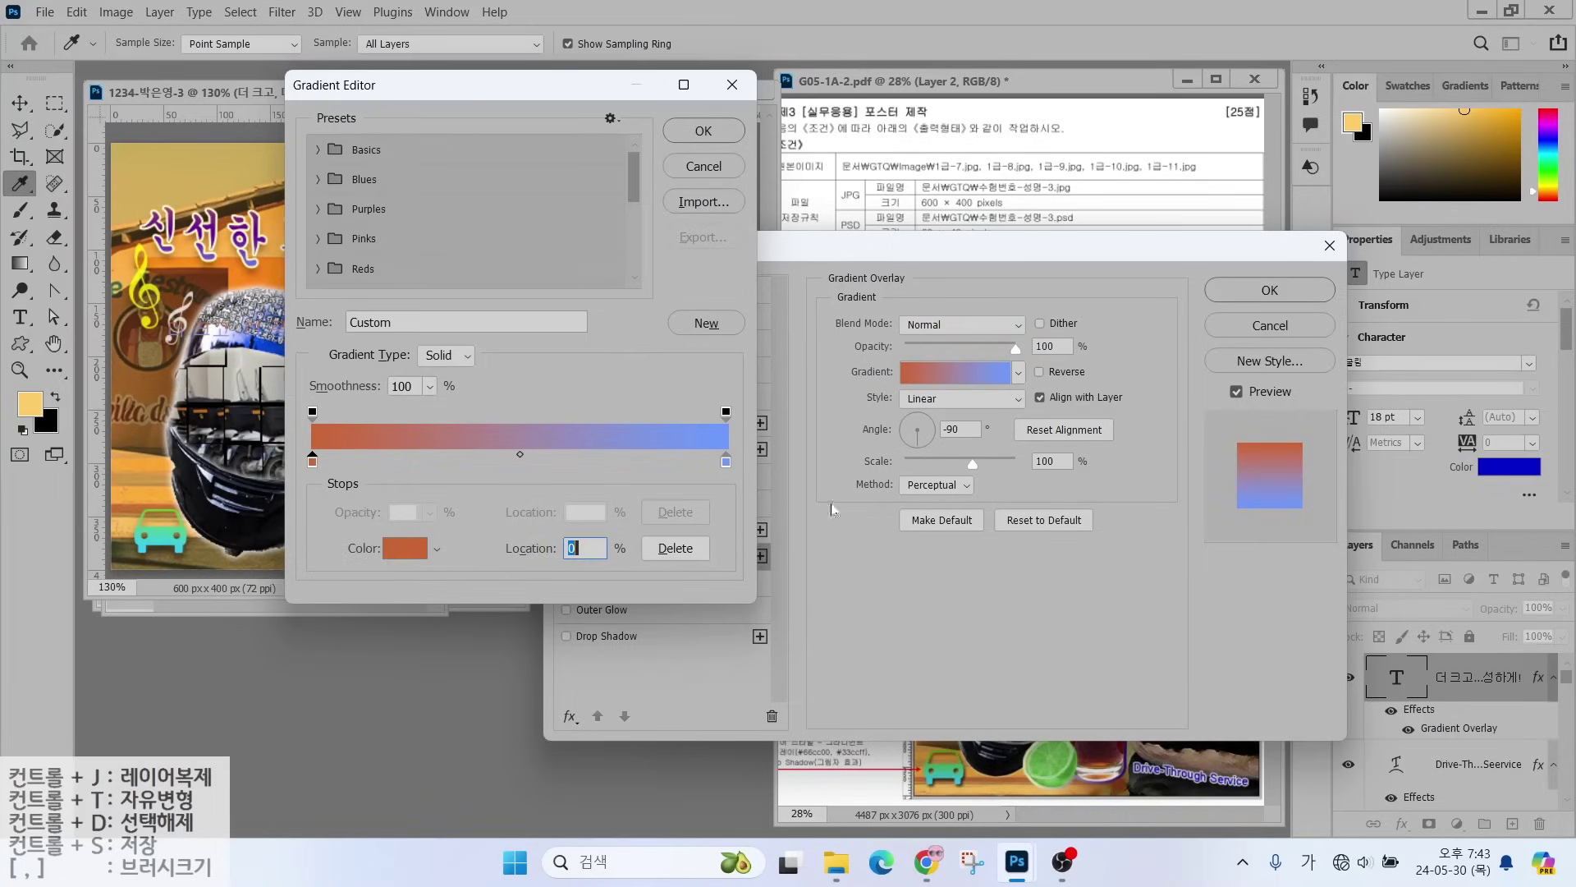
text(fcc)
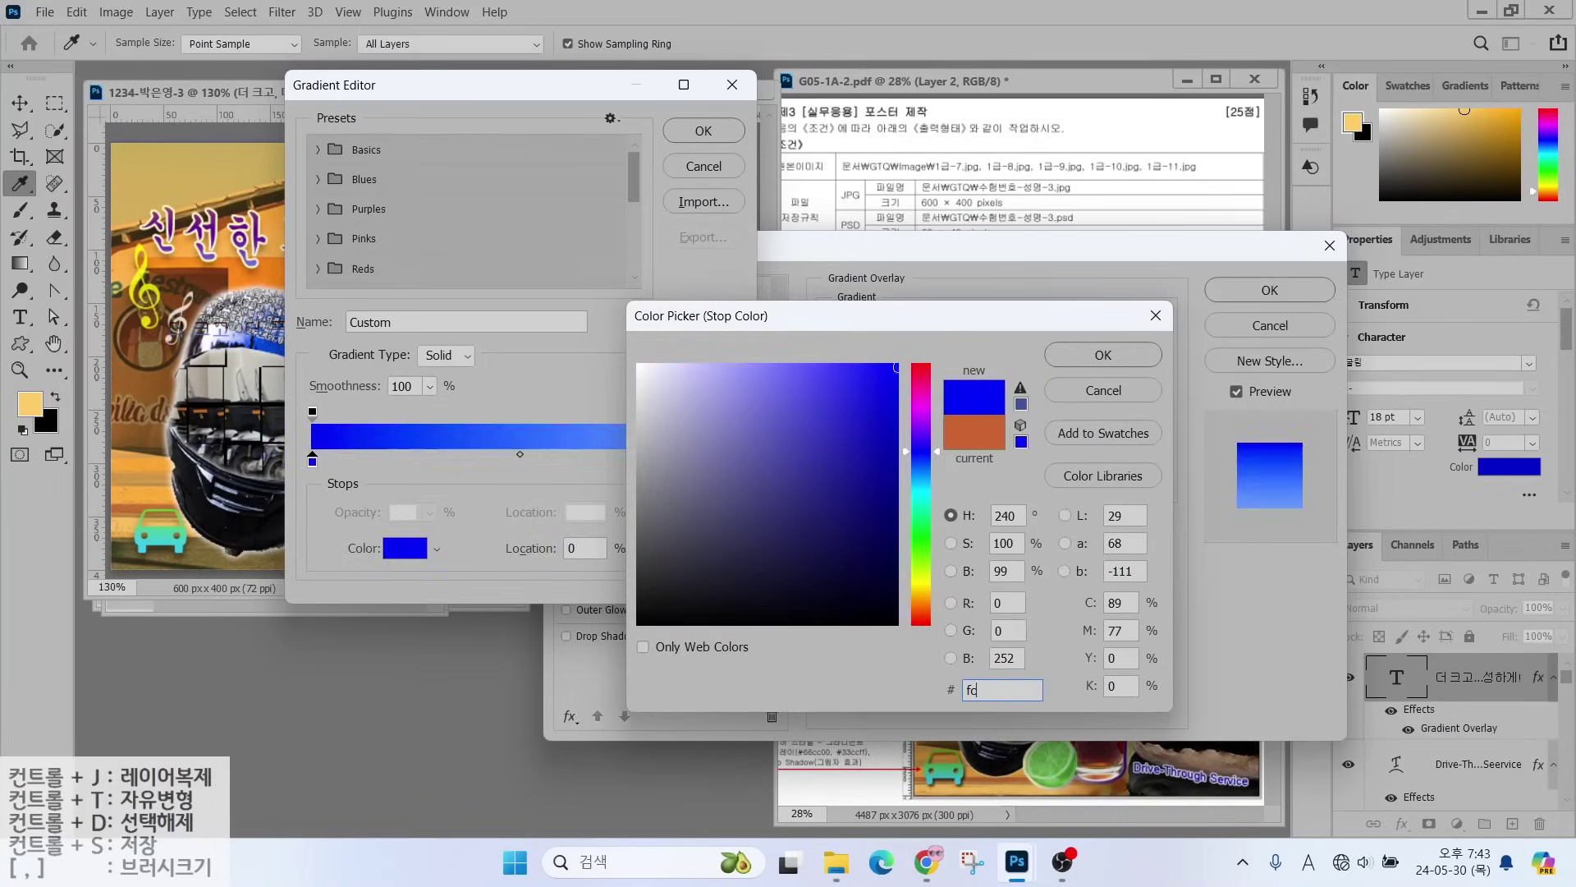
key(Return)
click(725, 462)
double_click(725, 462)
text(0f0)
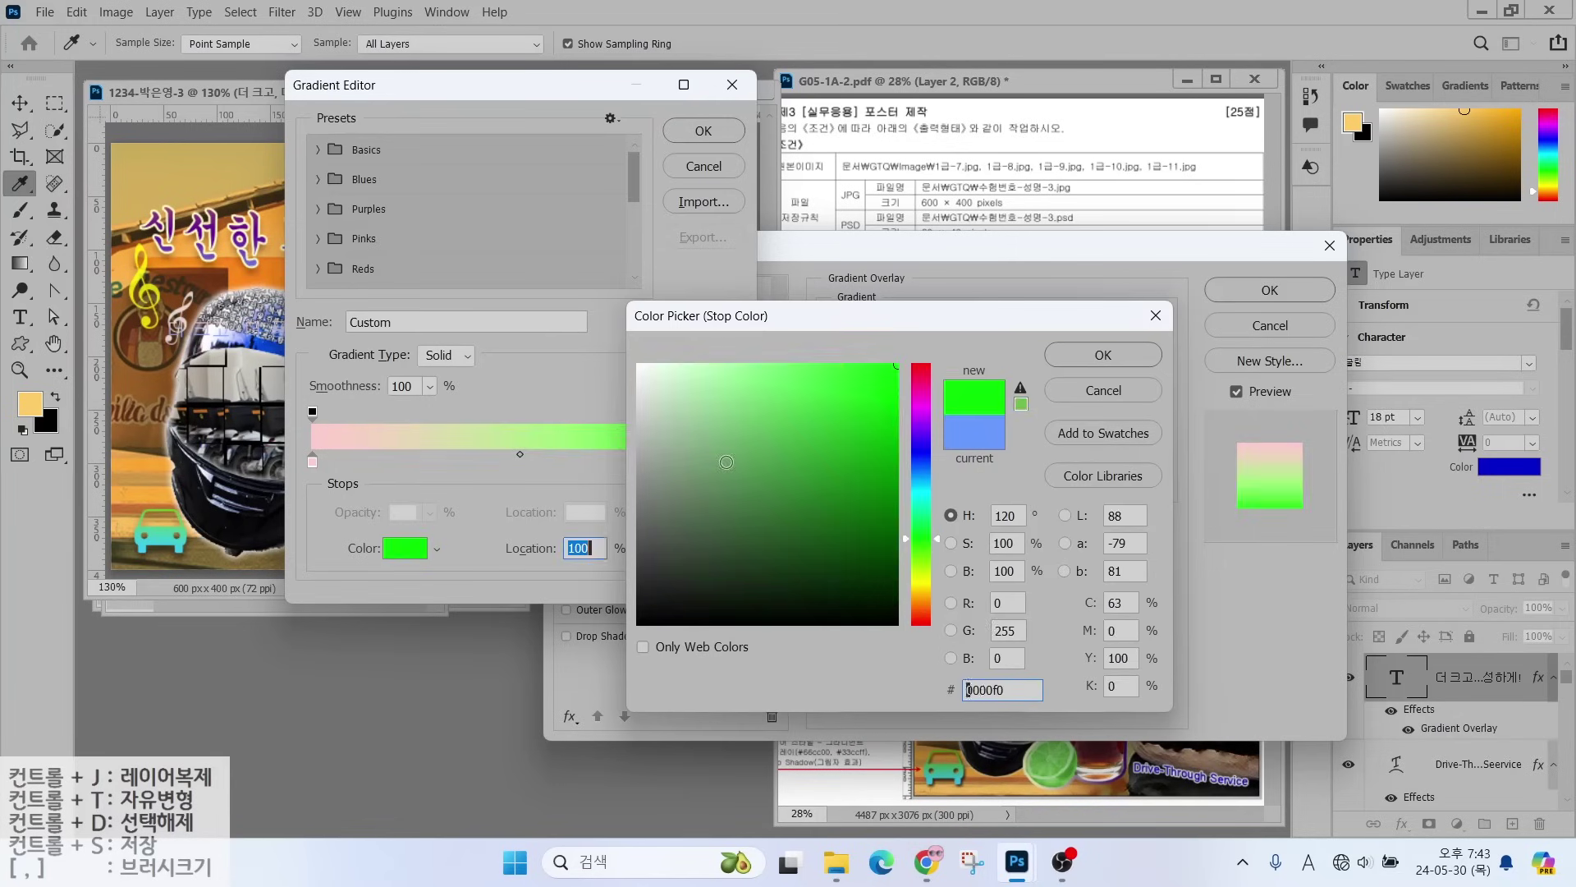
key(Return)
click(686, 132)
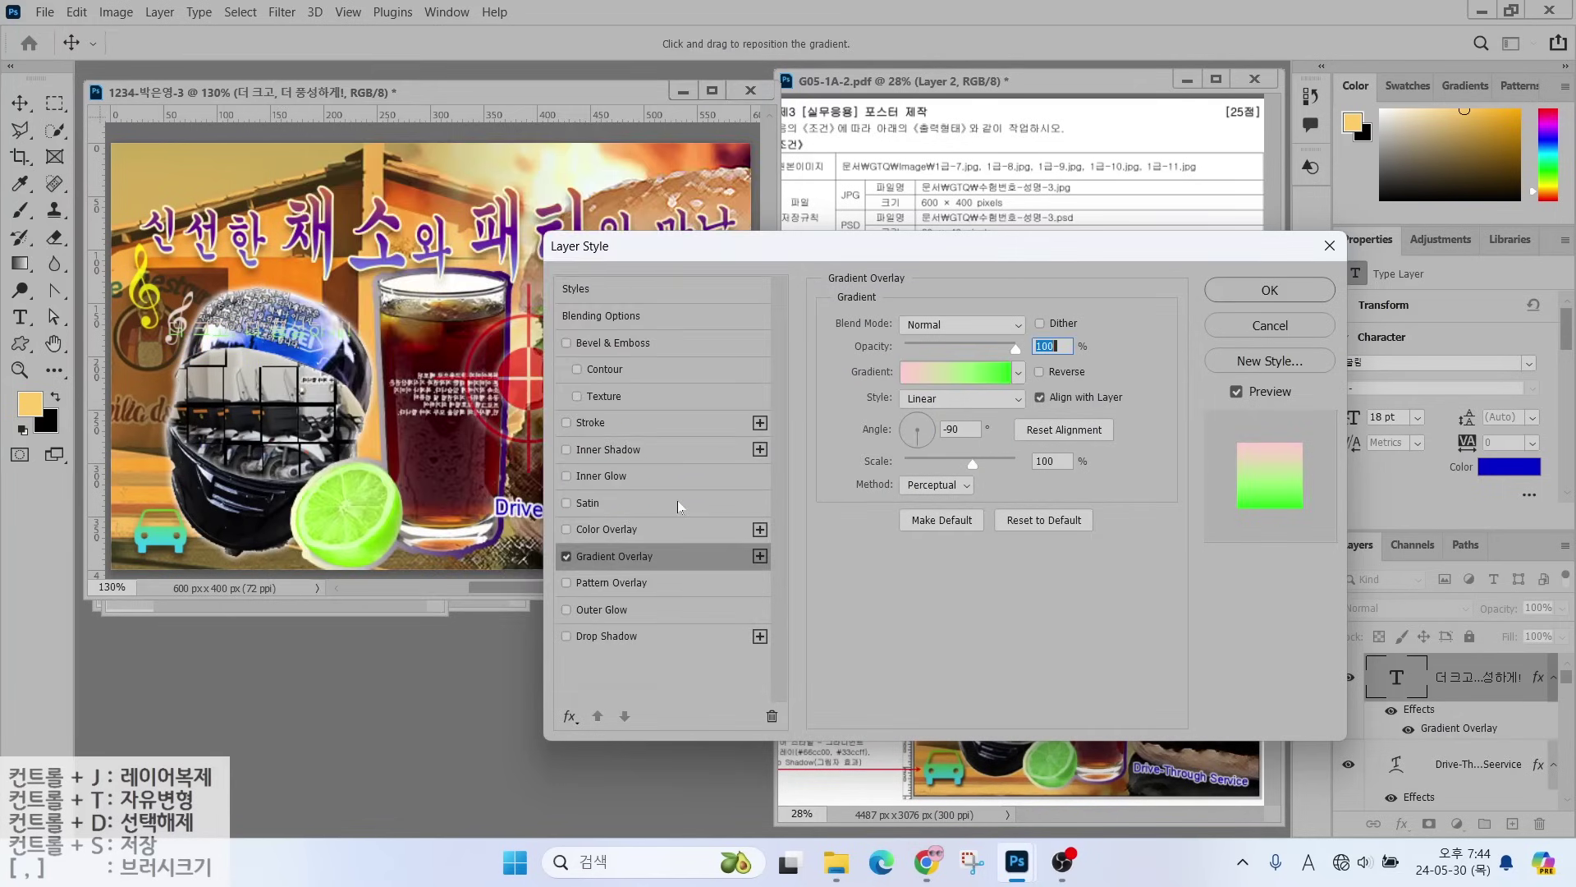
- Add a dark blue (#000066) stroke and move the text right beside the glass
click(589, 422)
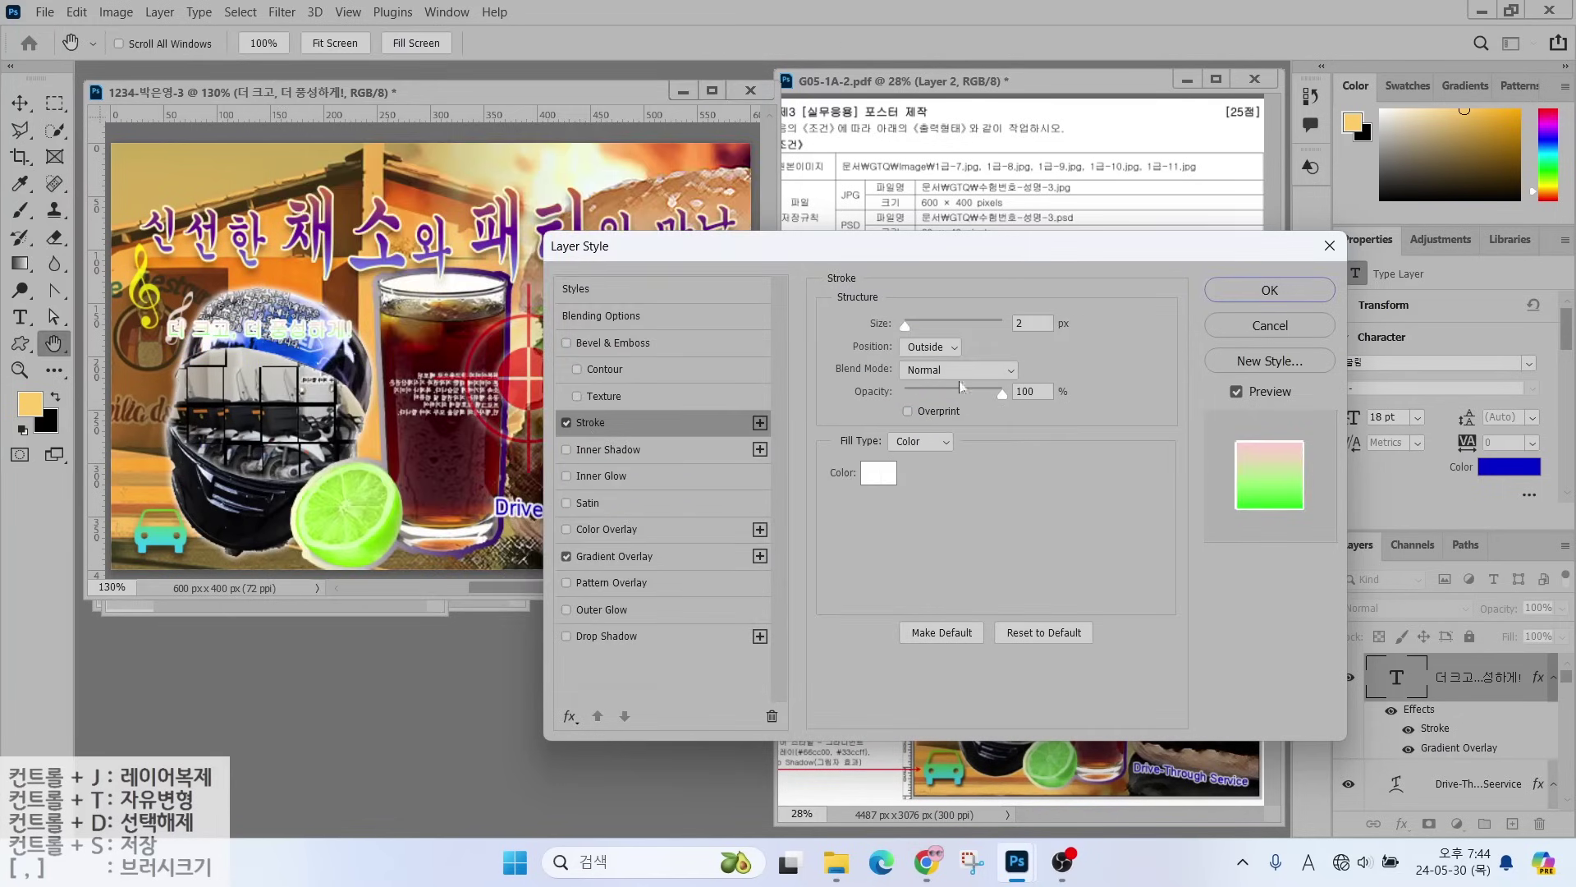
click(877, 474)
text(000066)
key(Return)
key(Return)
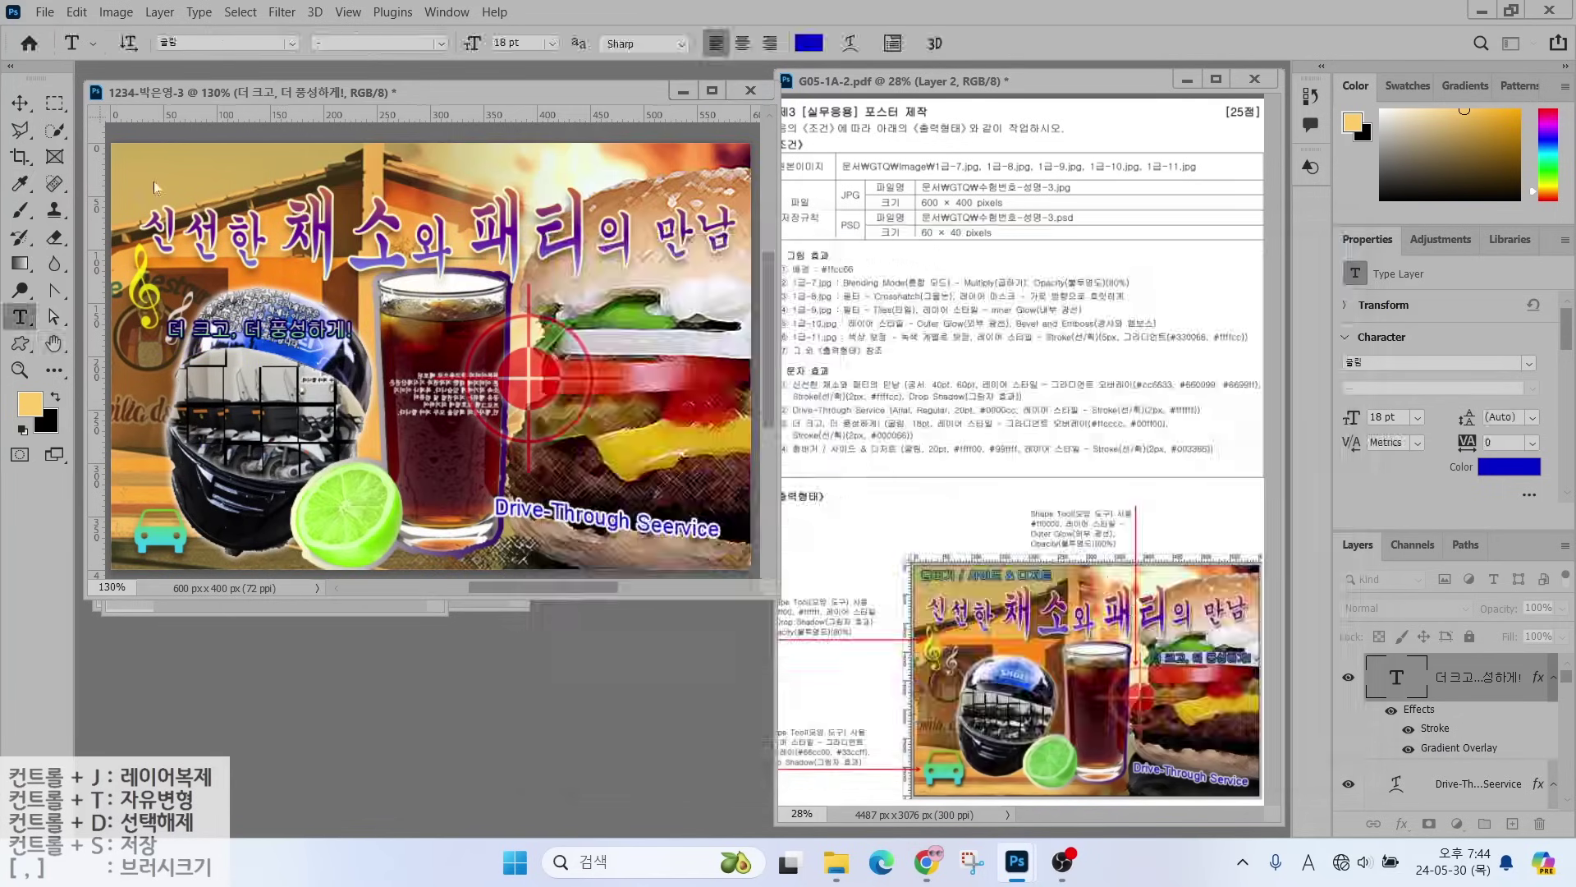
key(v)
drag(256, 333, 640, 347)
- Type the title '햄버거 / 사이드 & 디저트' at the top left of the poster
key(t)
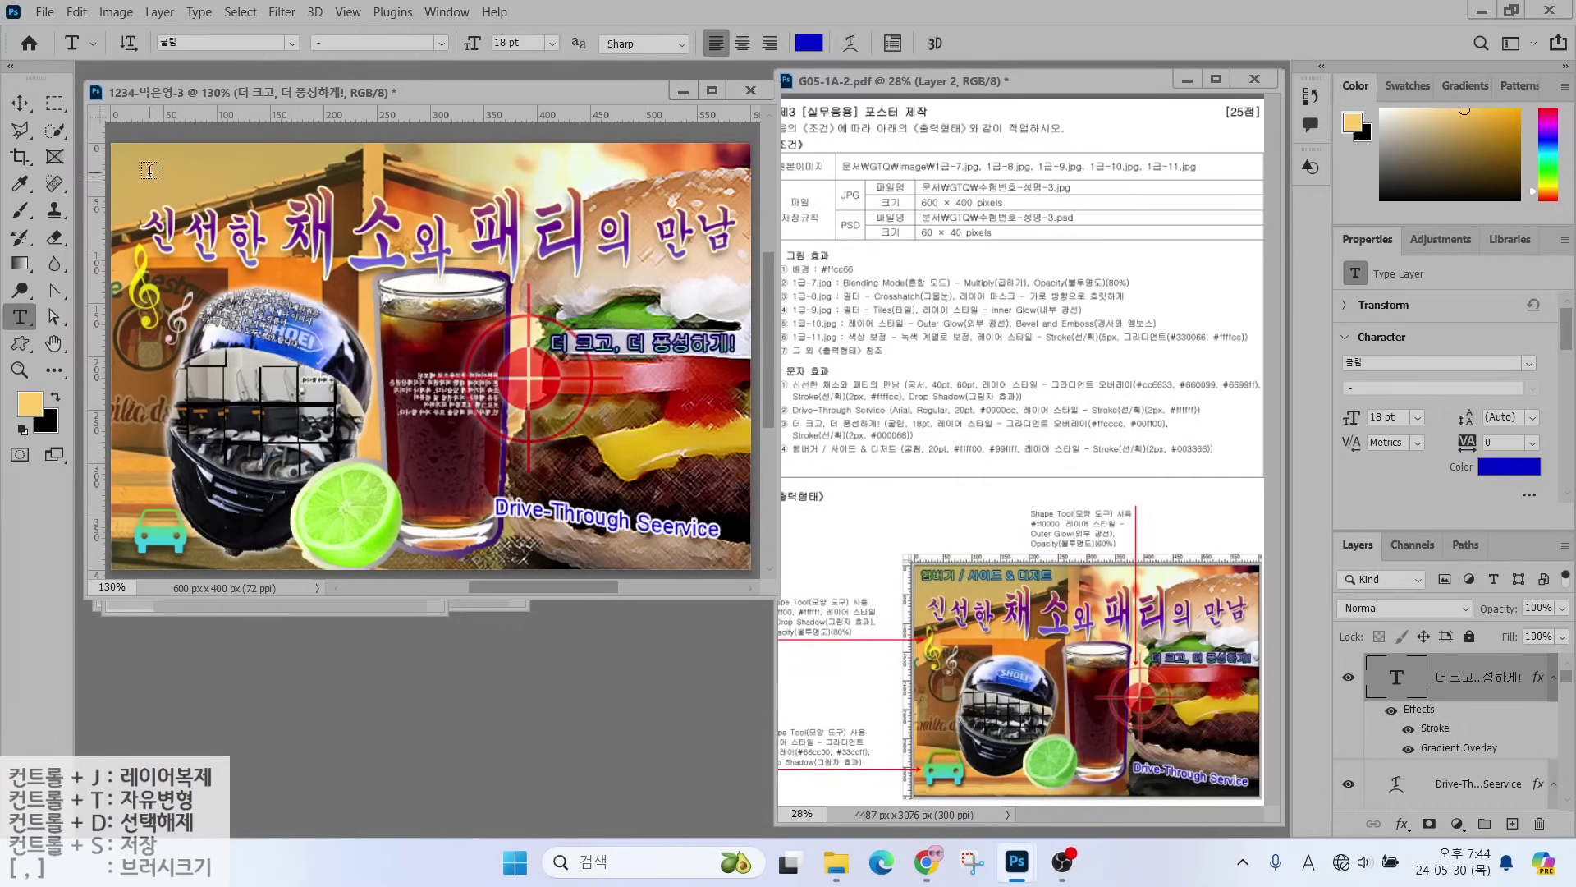
click(150, 170)
text(햄버거 / )
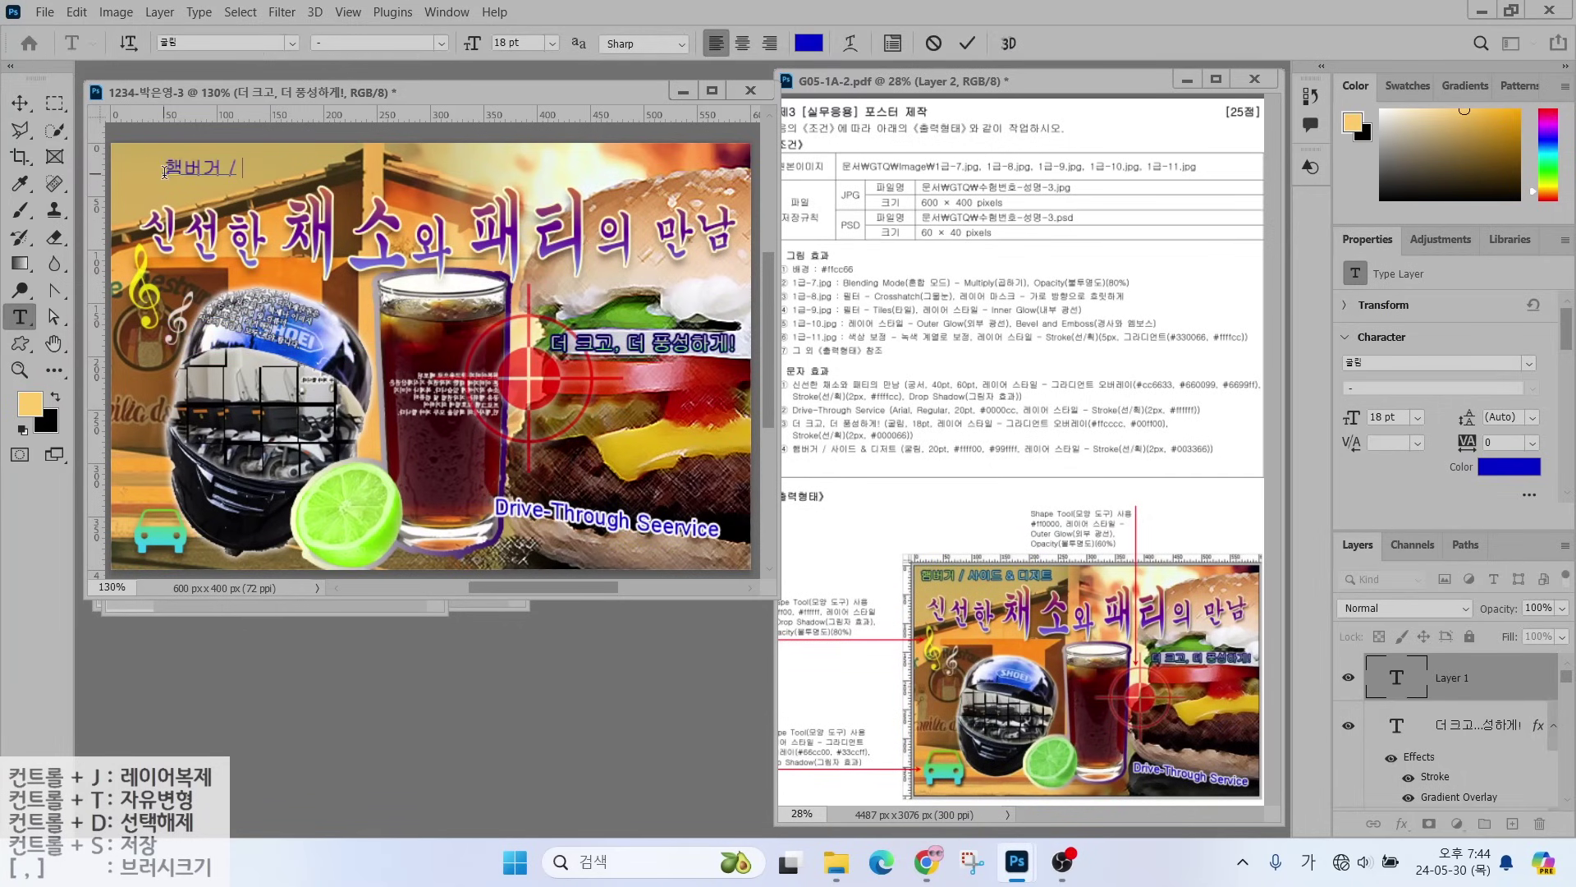
text(사이드 & 디저트)
key(ctrl+Return)
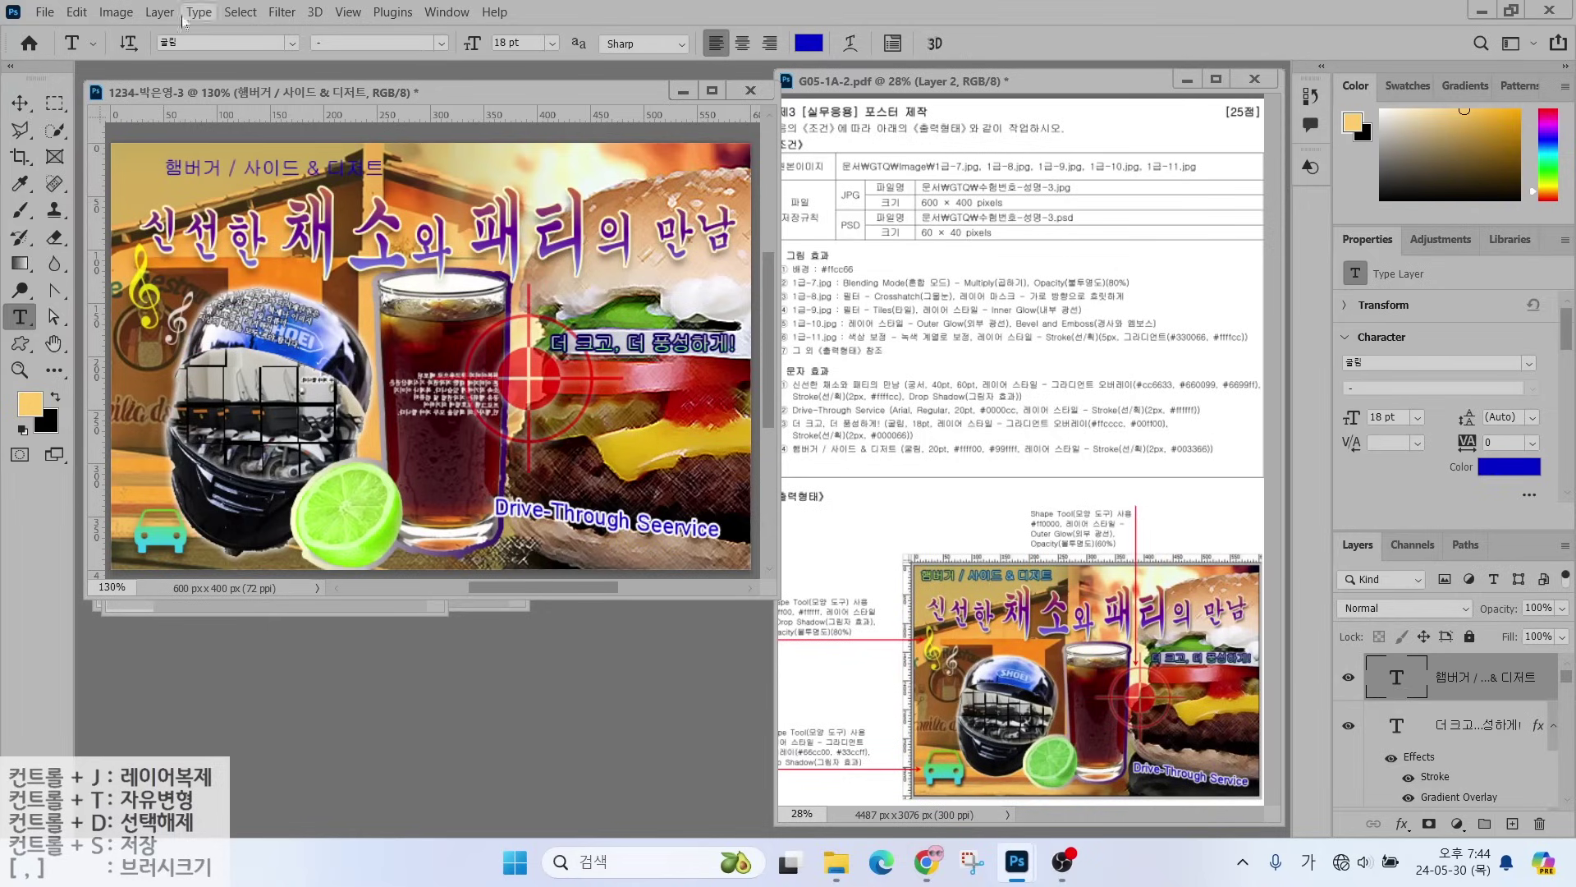
- Set the title to 20 pt and colour it yellow #ffff00
click(509, 43)
text(20)
key(Return)
click(809, 48)
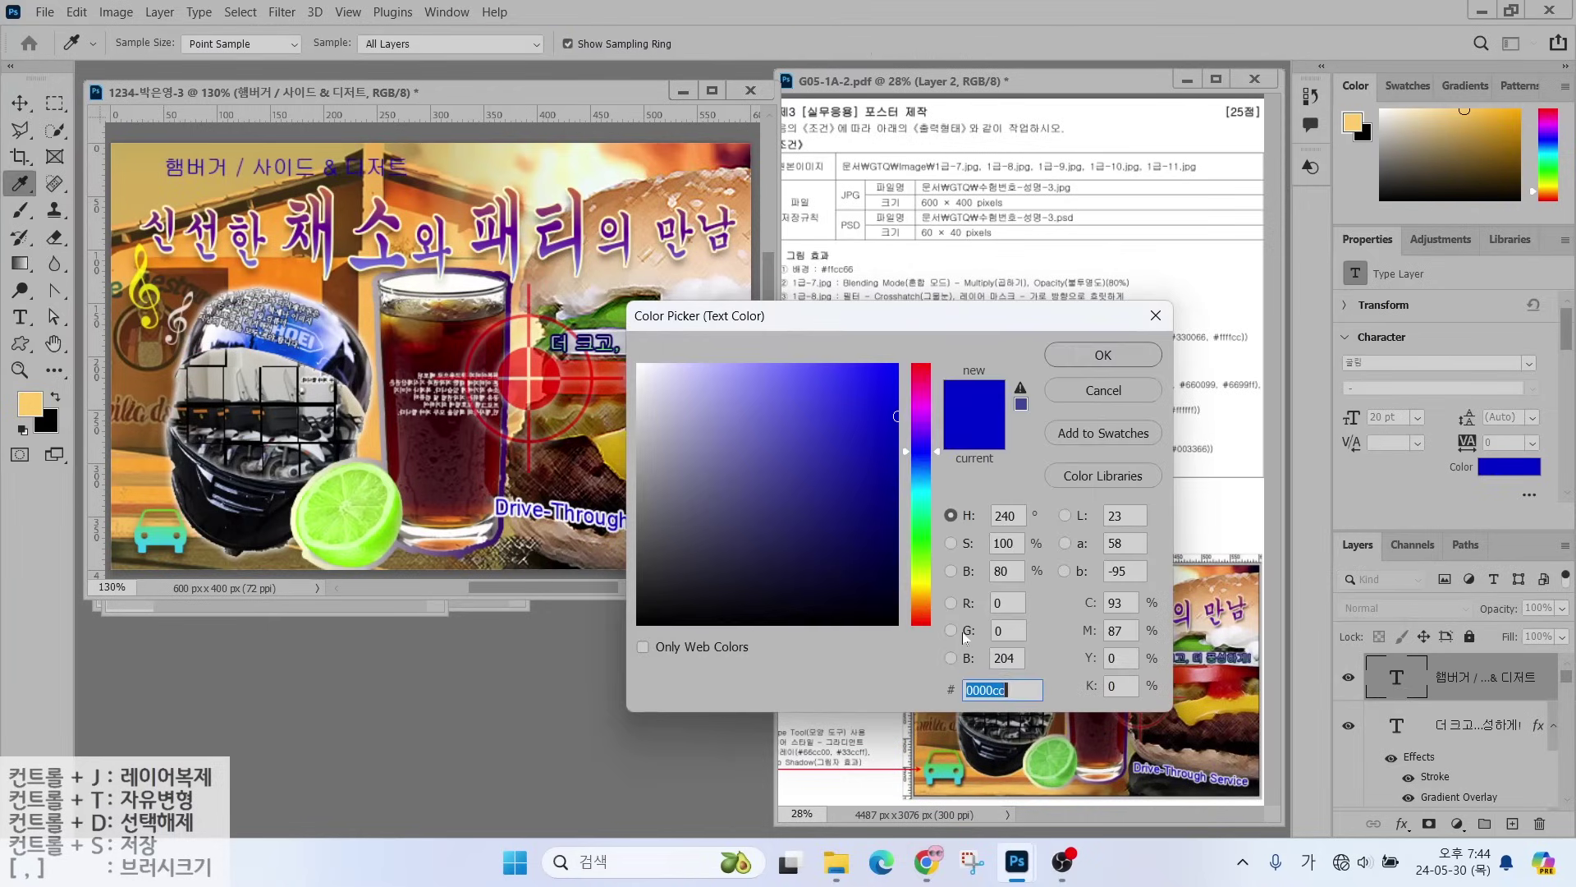
text(ffff00)
key(Return)
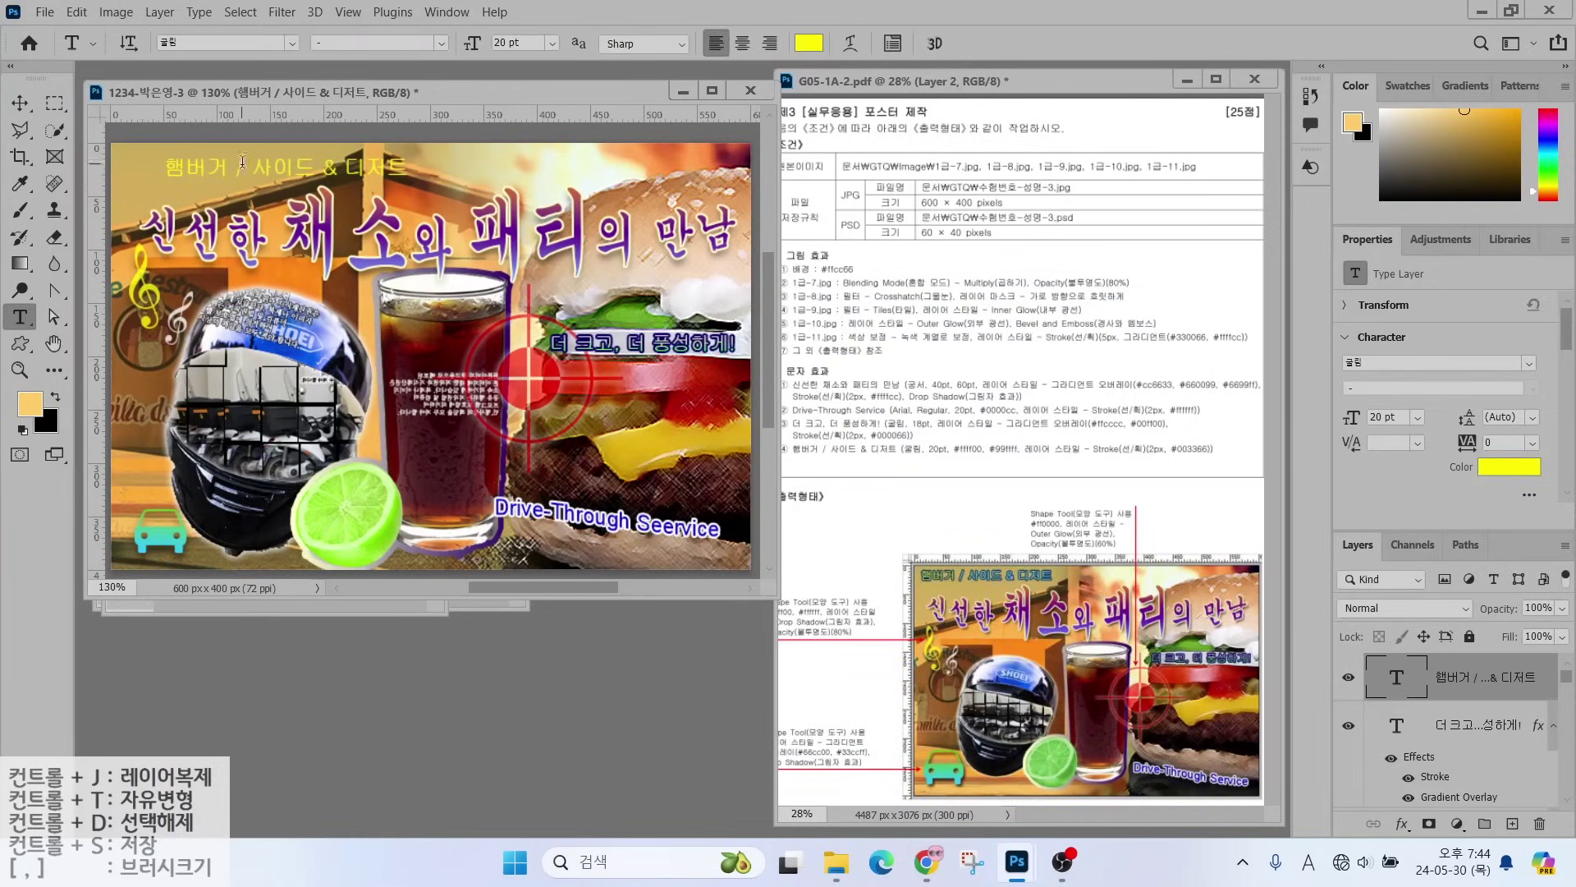
- Recolour the word 햄버거 light cyan #99ffff and commit the text
click(242, 161)
key(ctrl+a)
click(810, 43)
text(99ffff)
key(Return)
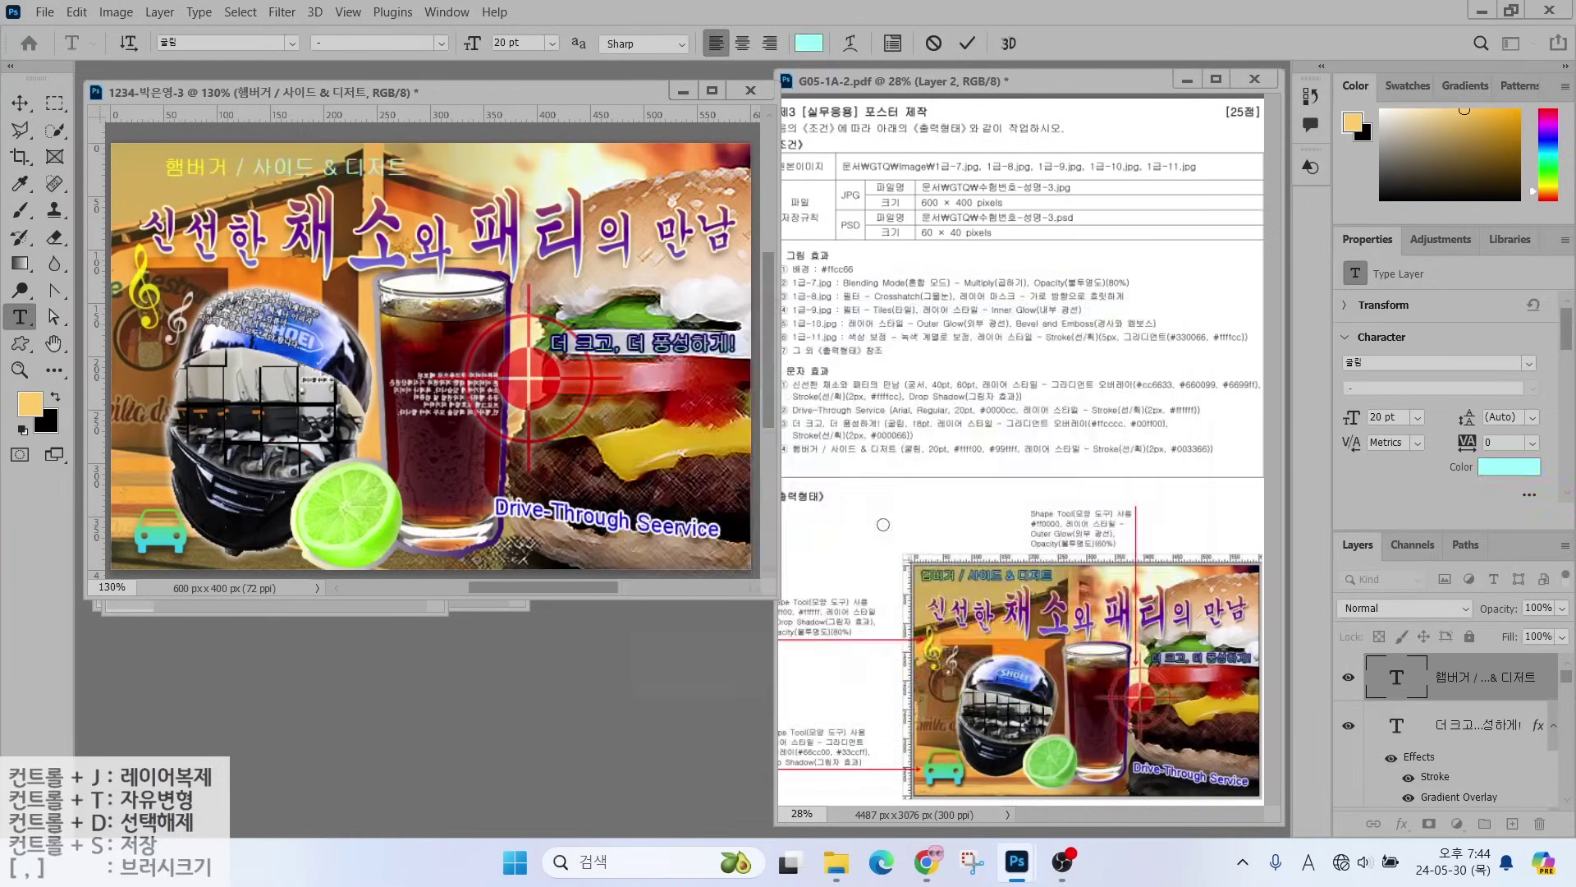
click(1402, 824)
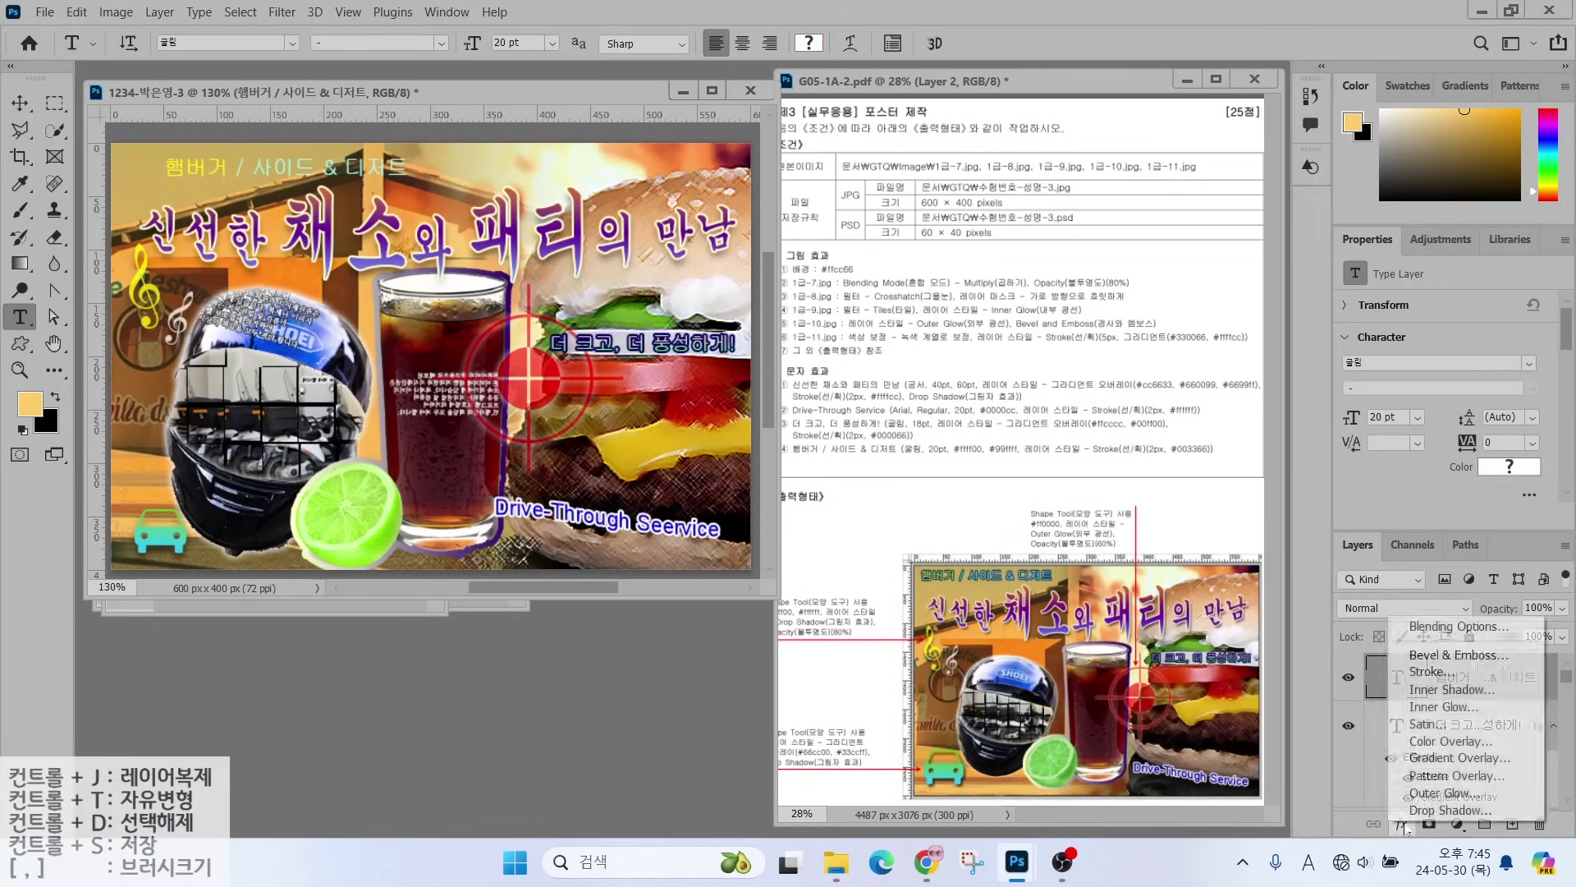
click(1425, 675)
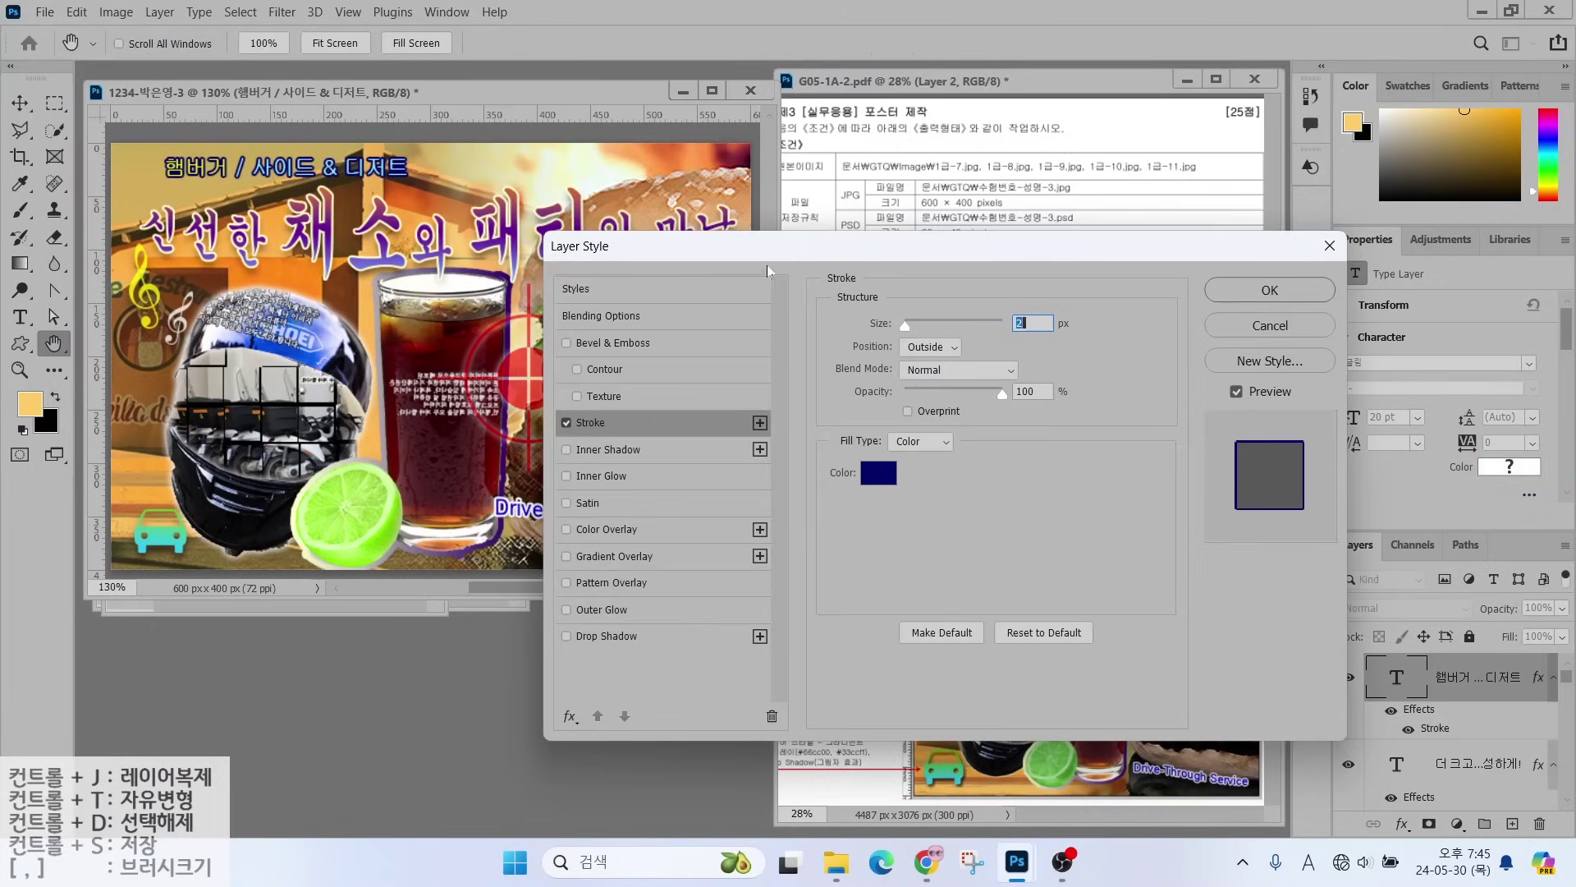
click(872, 483)
text(003366)
key(Return)
click(1270, 290)
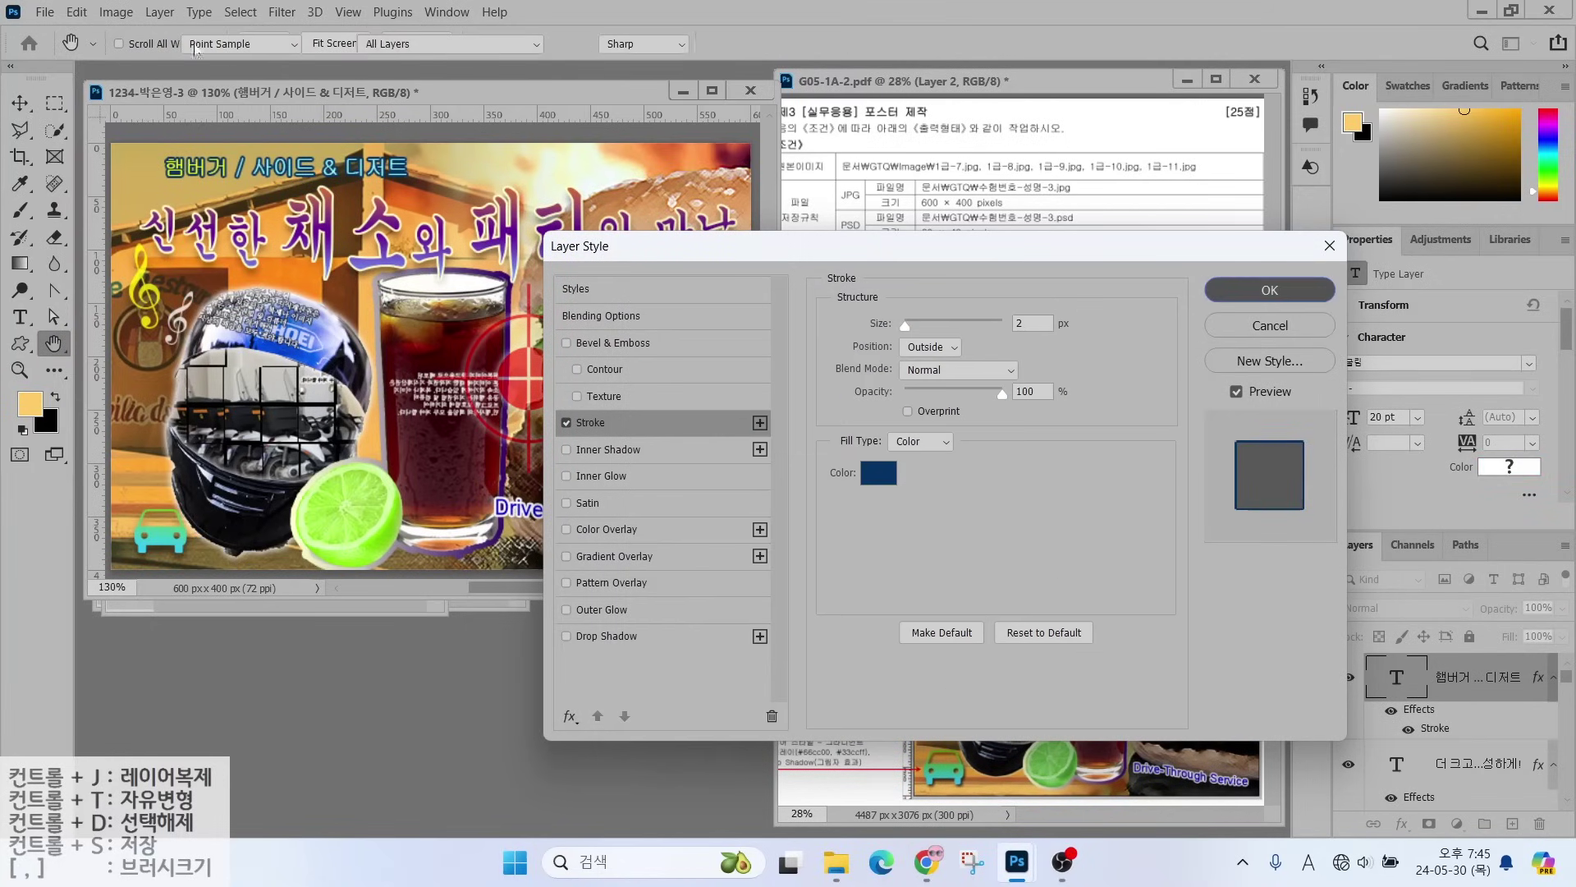
click(18, 104)
drag(207, 170, 179, 176)
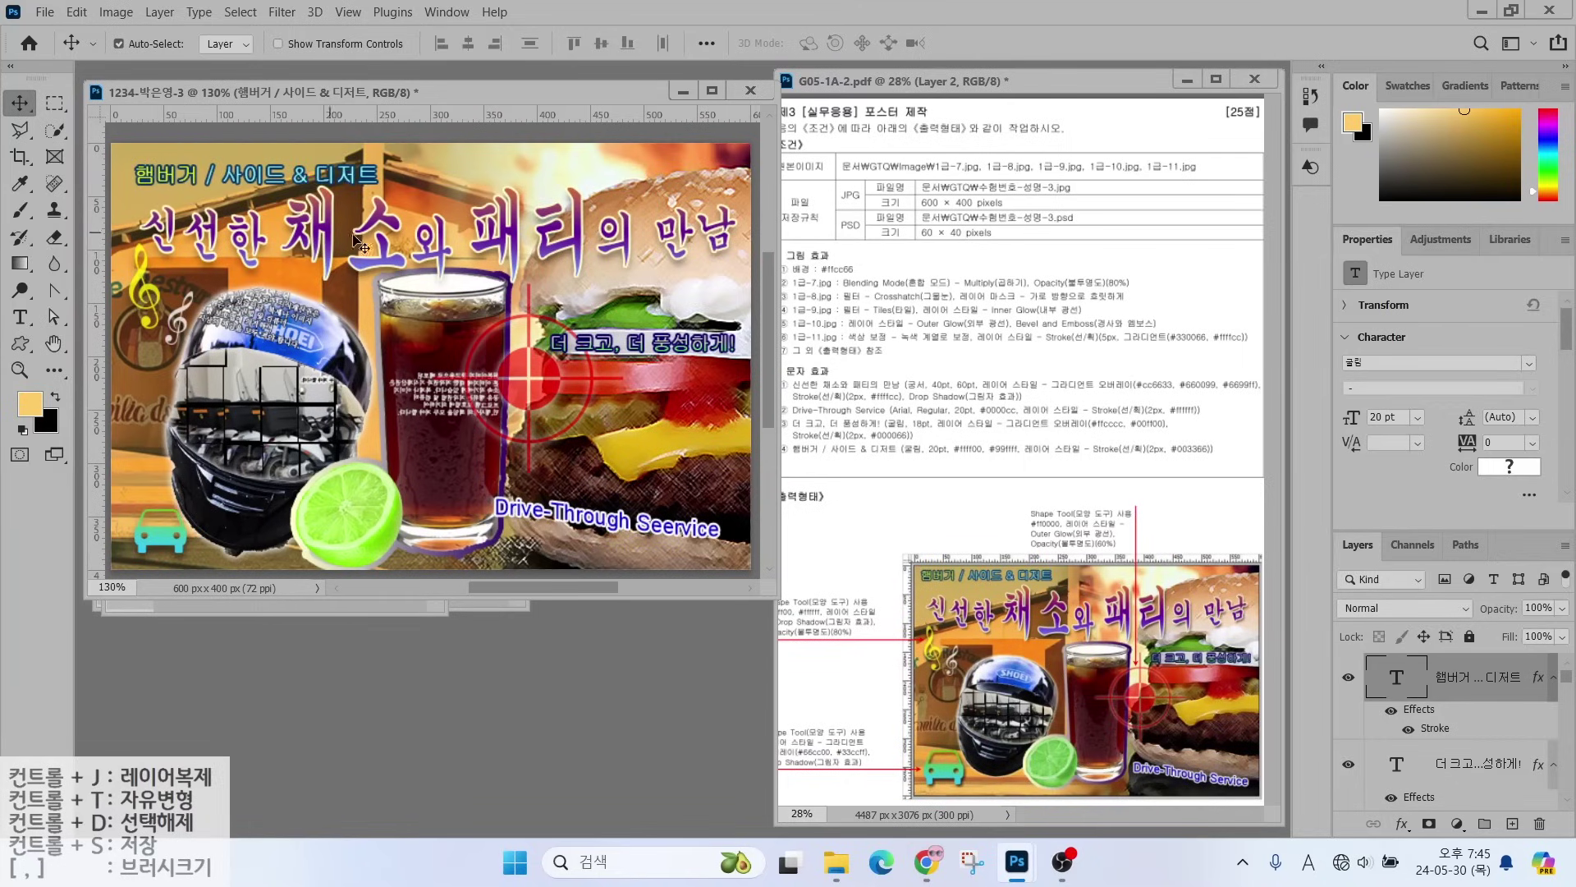
key(Up)
key(Up)
key(Up)
key(Up)
key(Up)
key(Up)
key(Up)
key(Up)
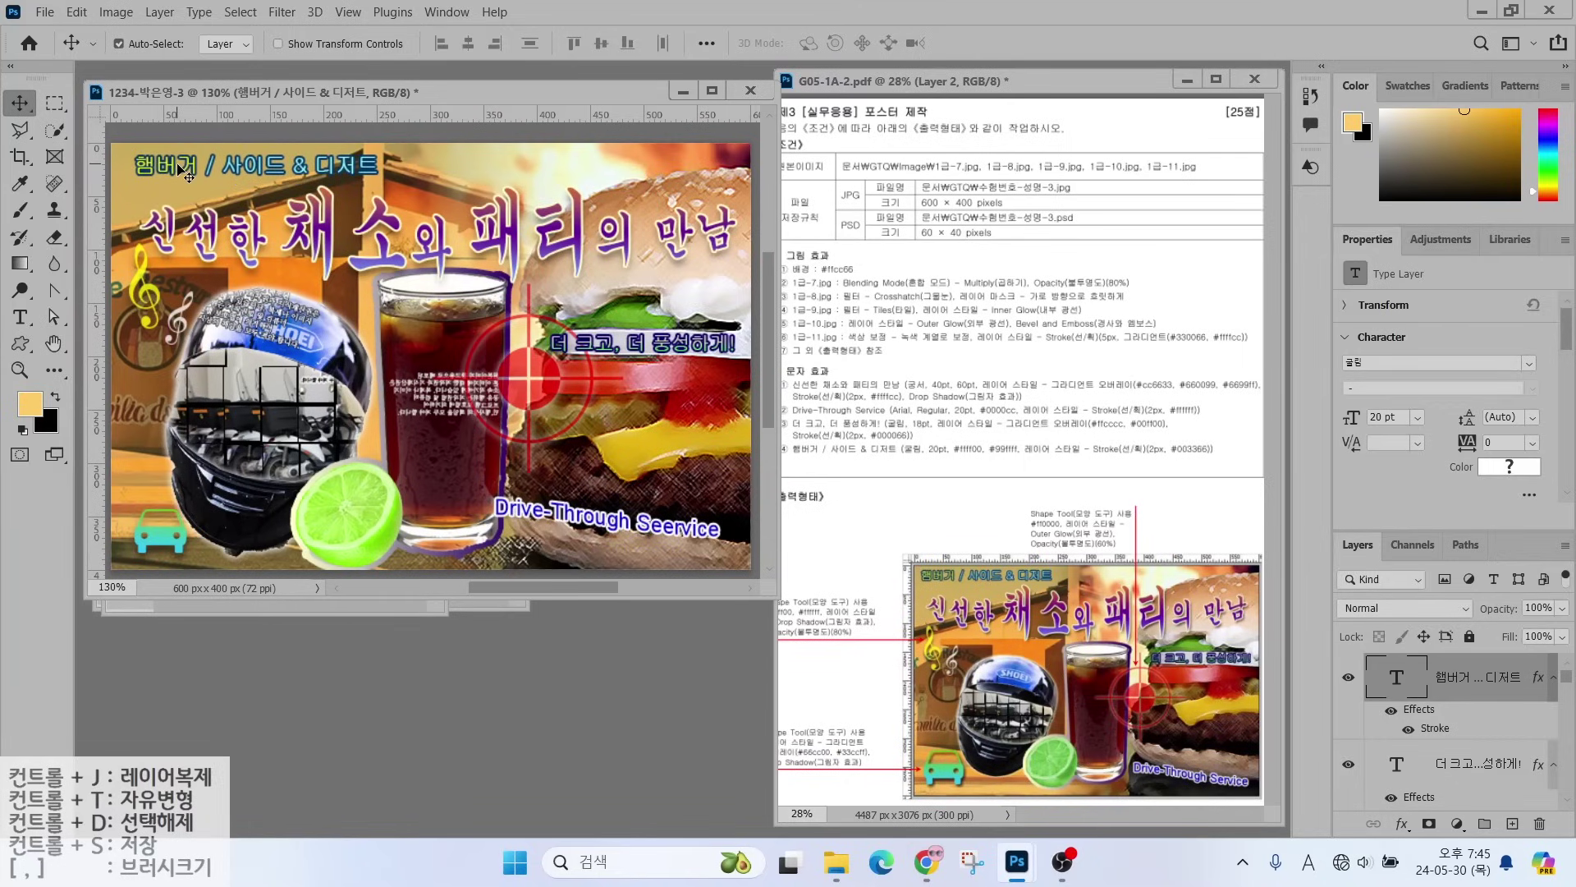
key(Left)
key(Left)
key(Left)
key(Left)
key(Left)
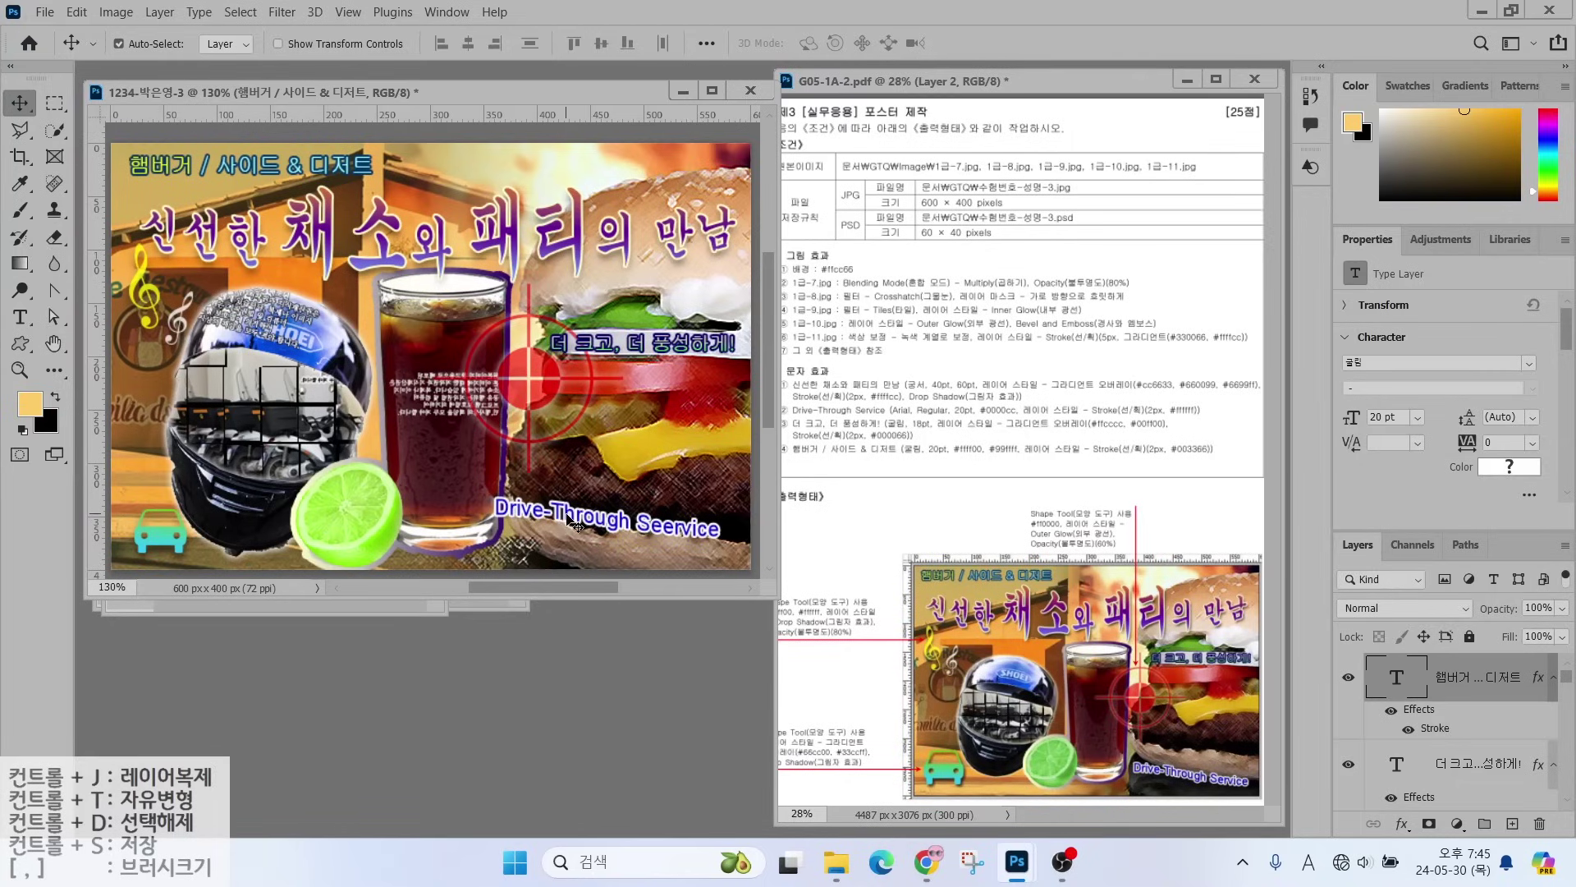
drag(575, 524, 593, 531)
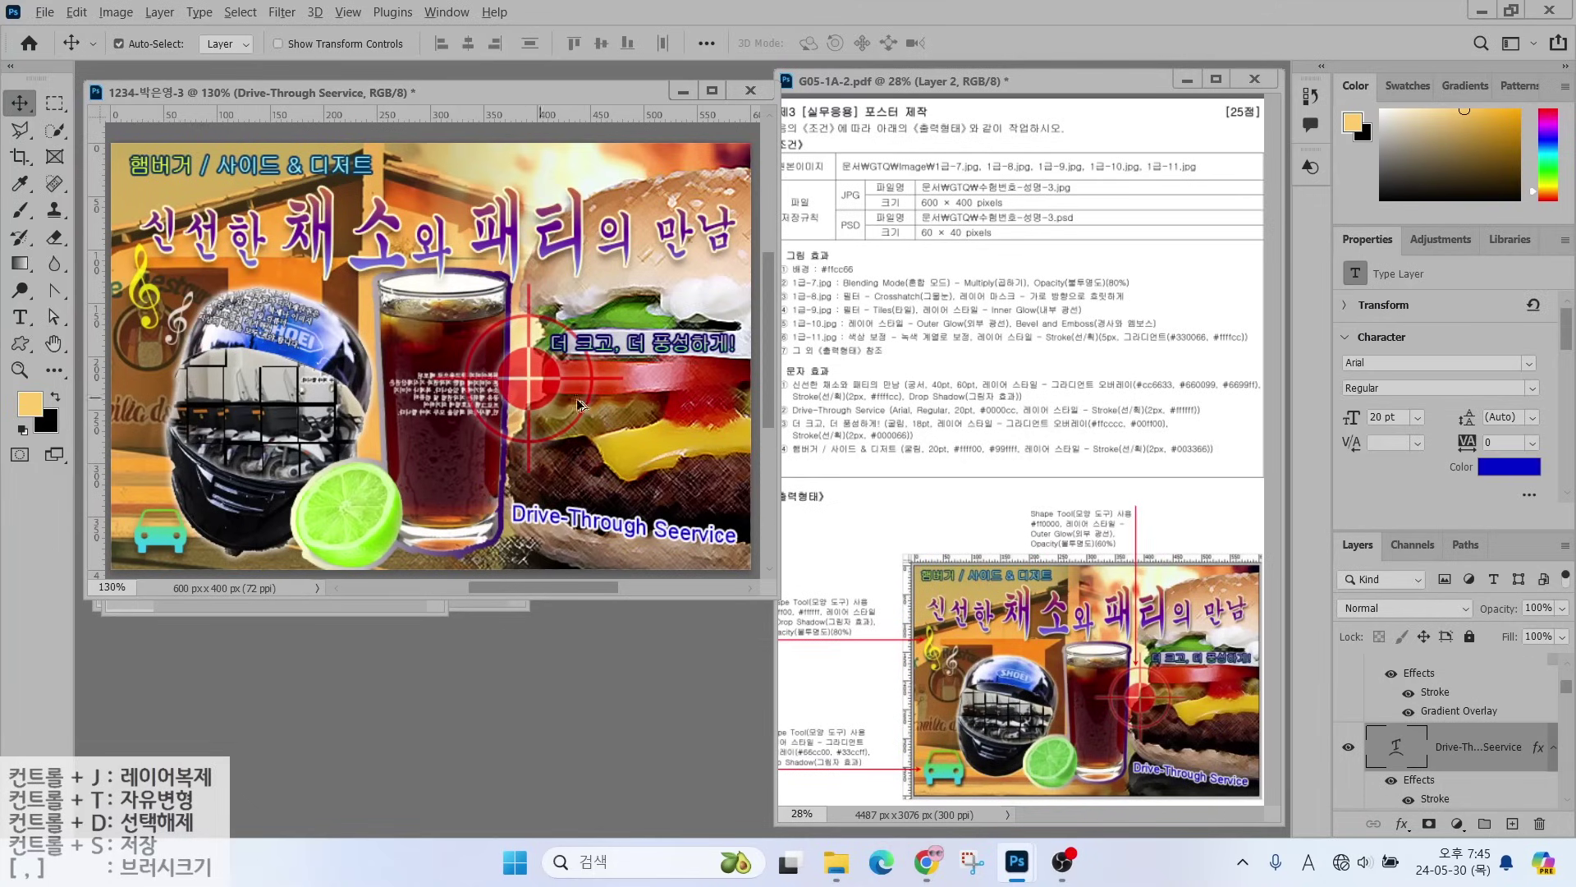
drag(964, 193, 1055, 129)
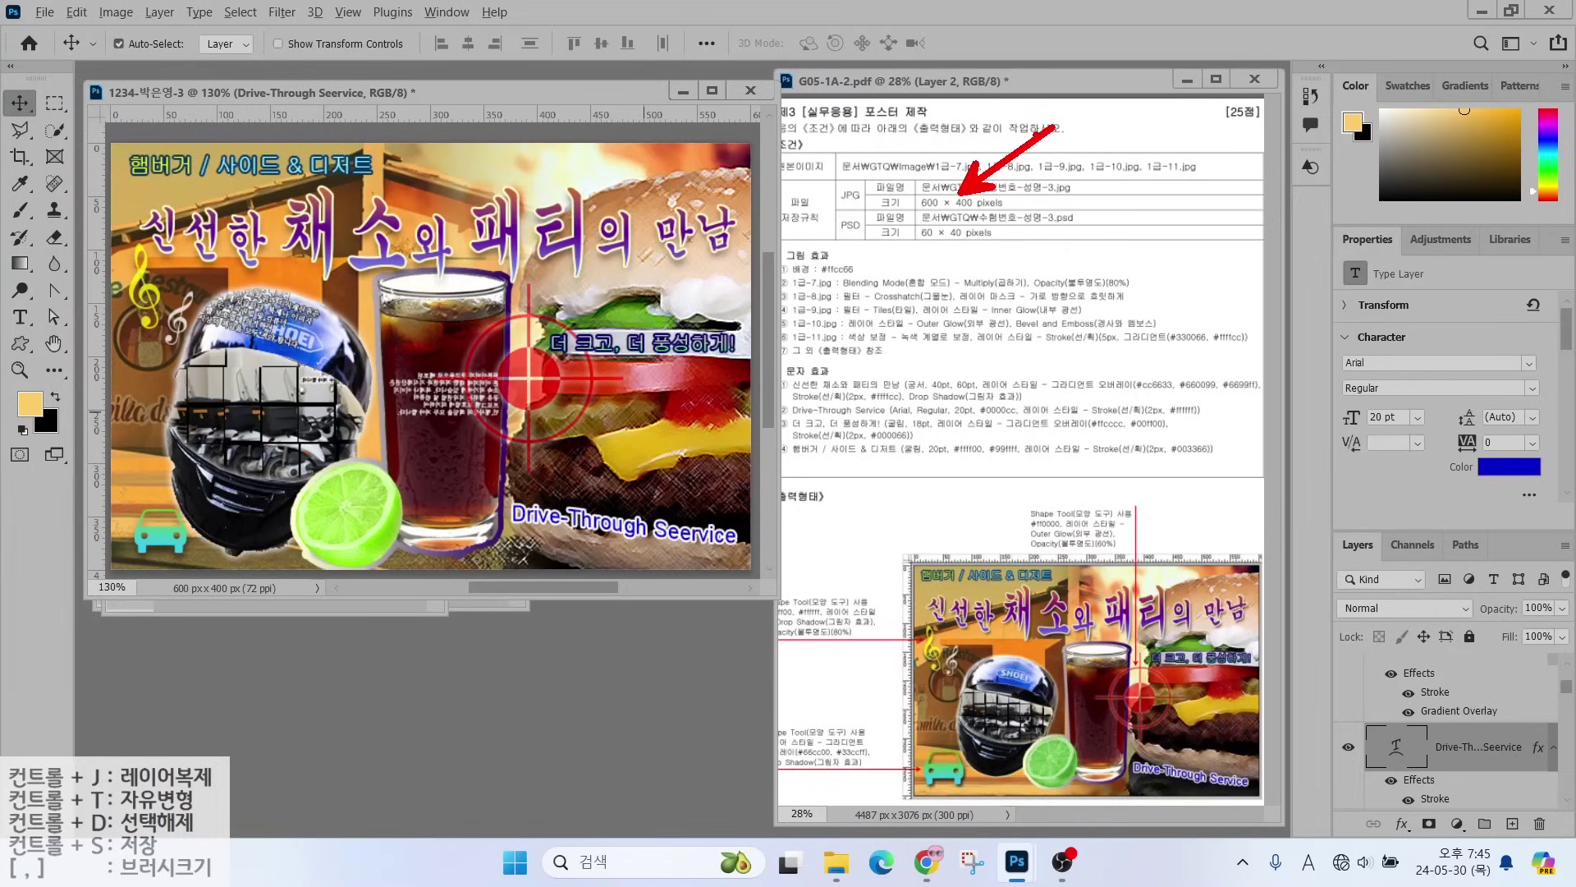
- Save the poster as a JPEG in the GTQ folder at Maximum quality 12
click(45, 12)
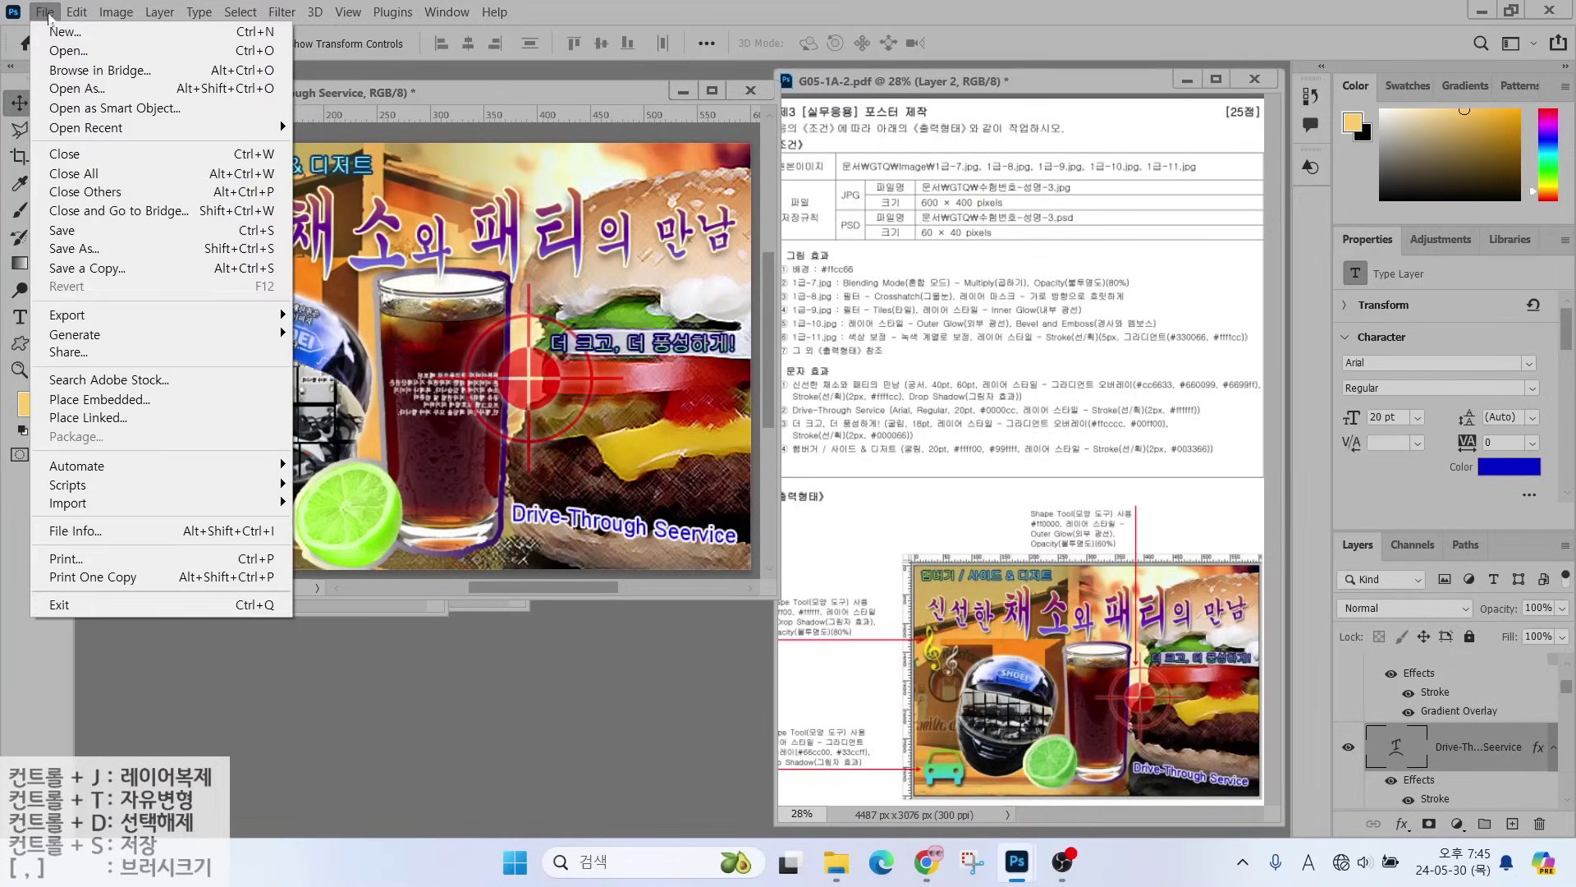
click(55, 232)
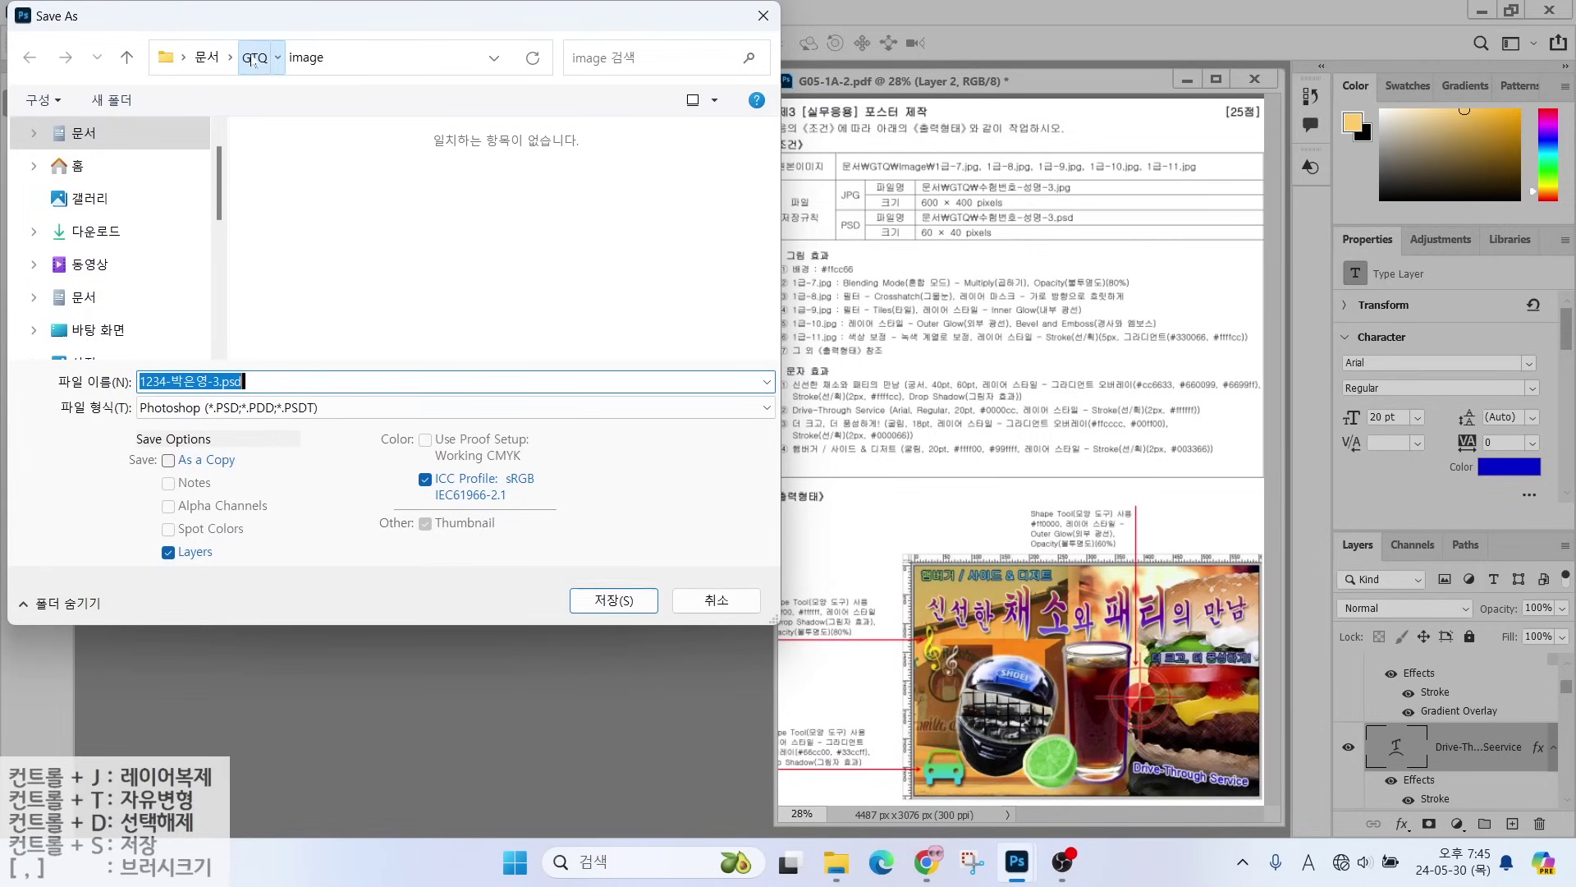
click(250, 56)
click(197, 405)
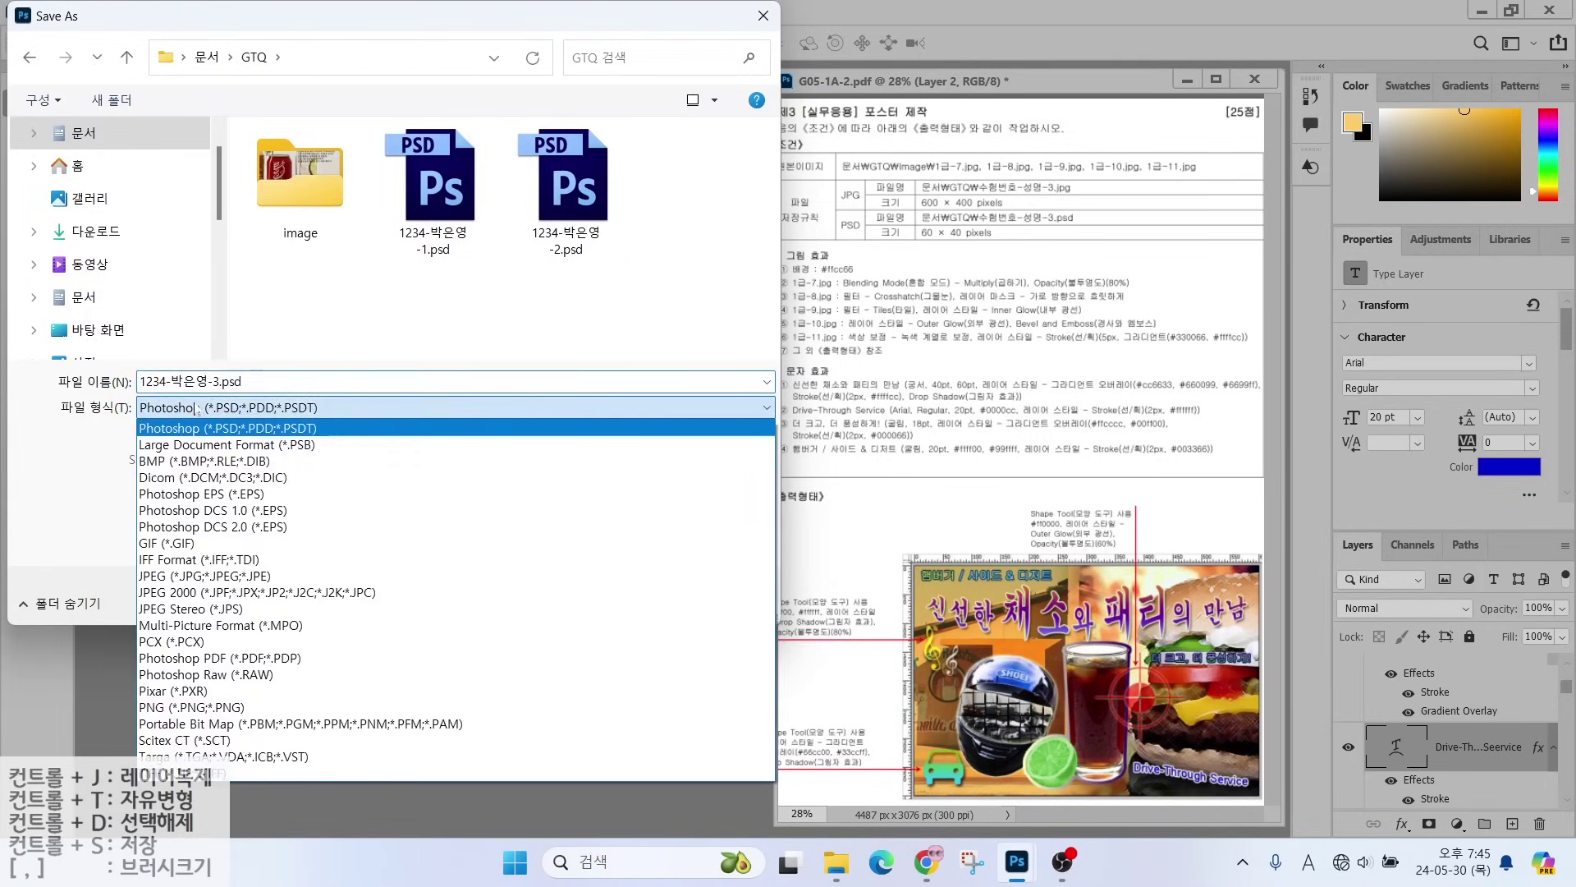
click(169, 576)
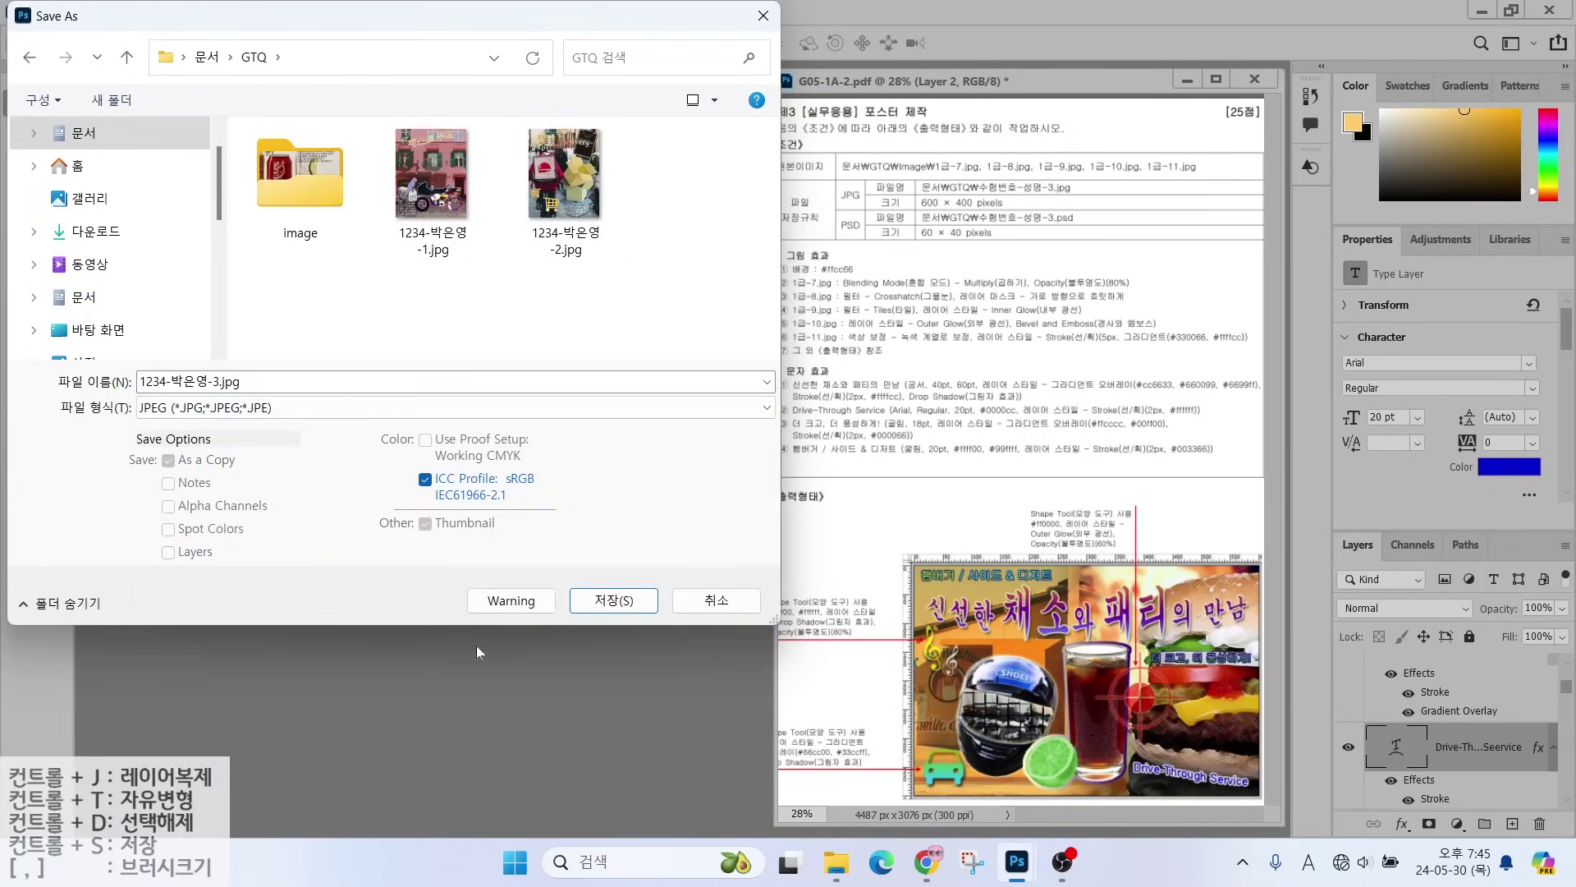
click(631, 600)
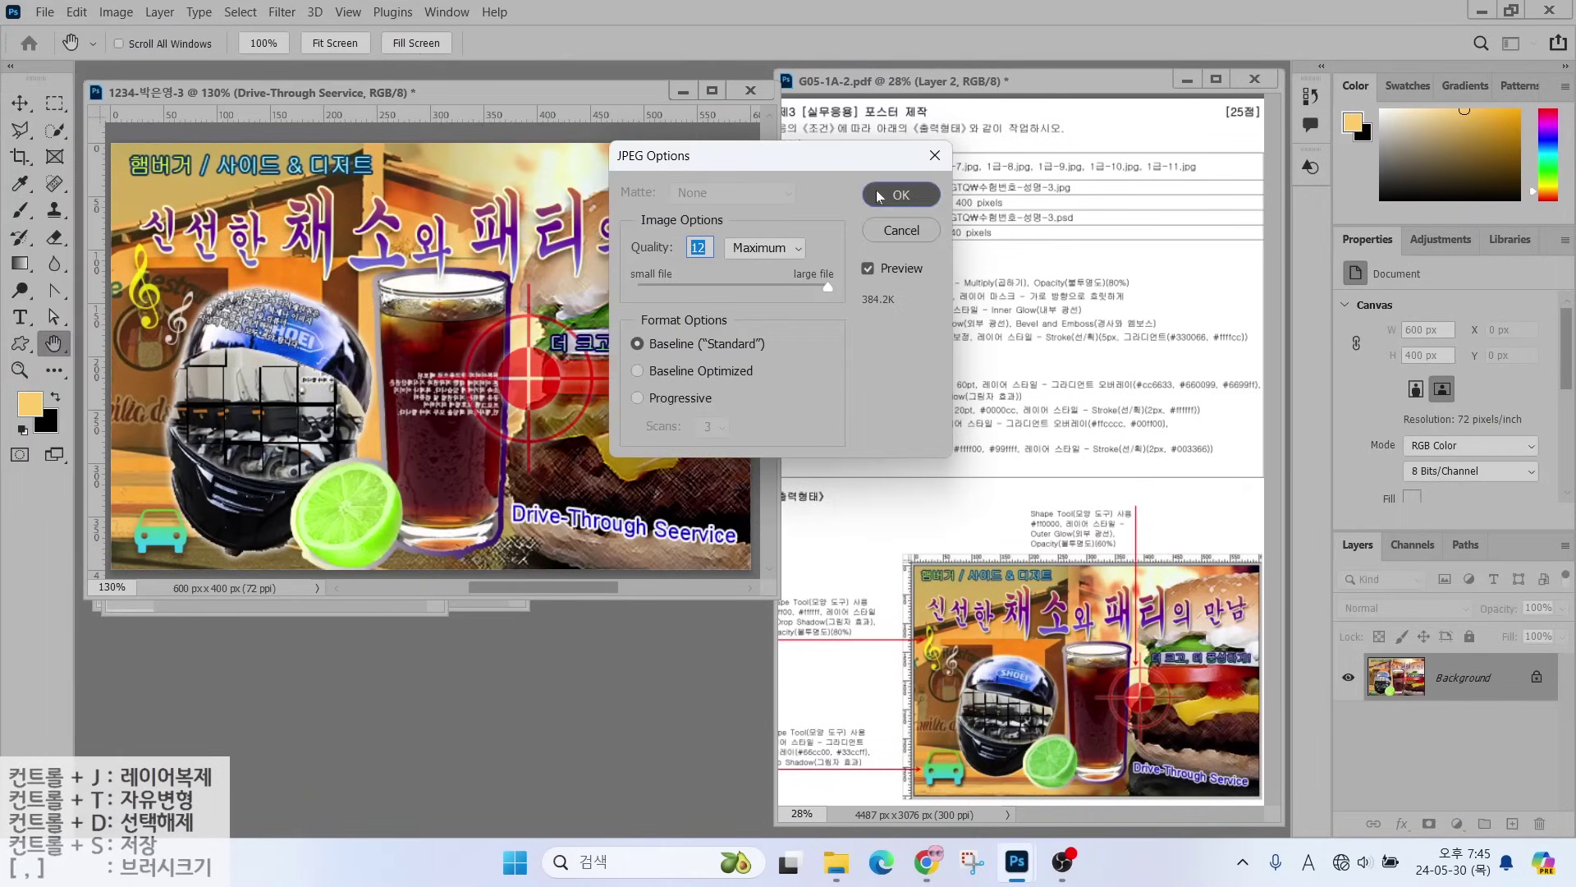
click(901, 195)
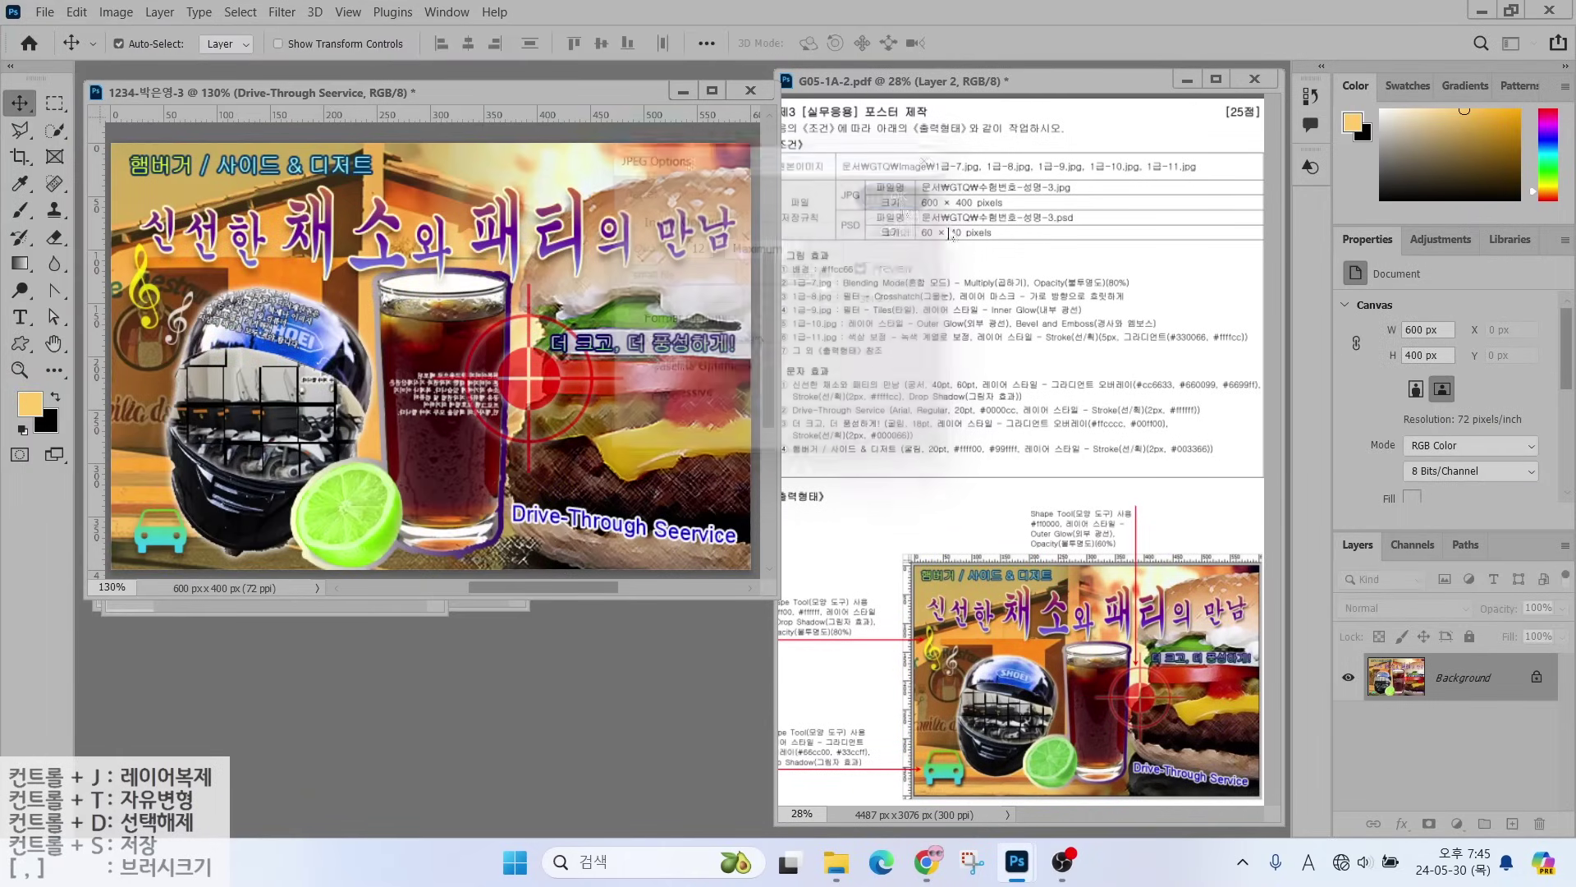
- Resize the poster image to 60 × 40 px
click(115, 12)
click(113, 13)
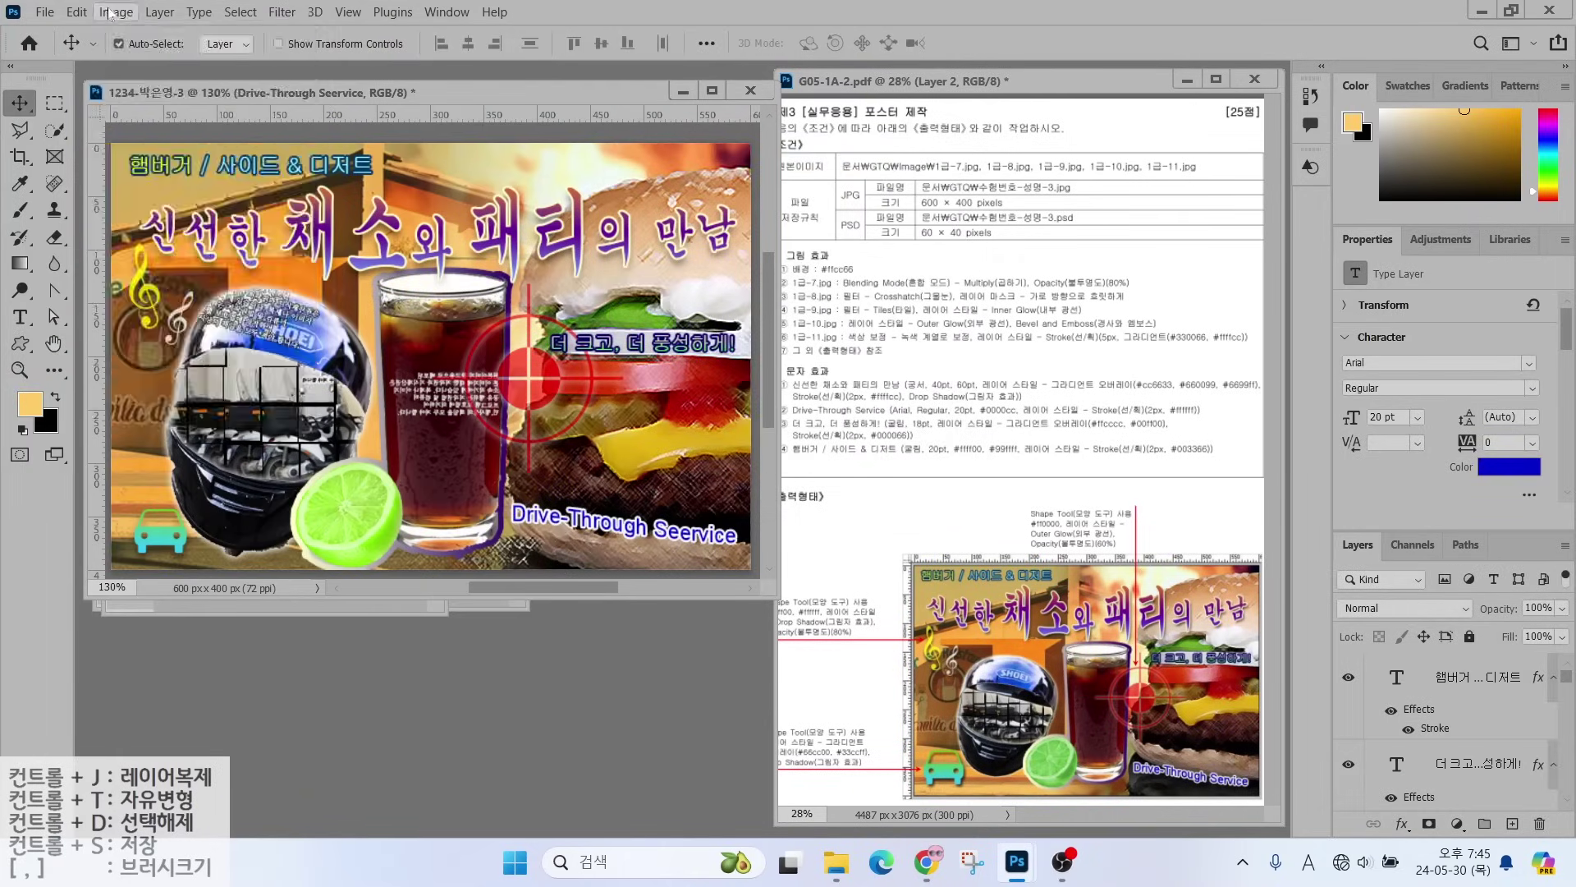
click(113, 12)
click(134, 155)
text(60)
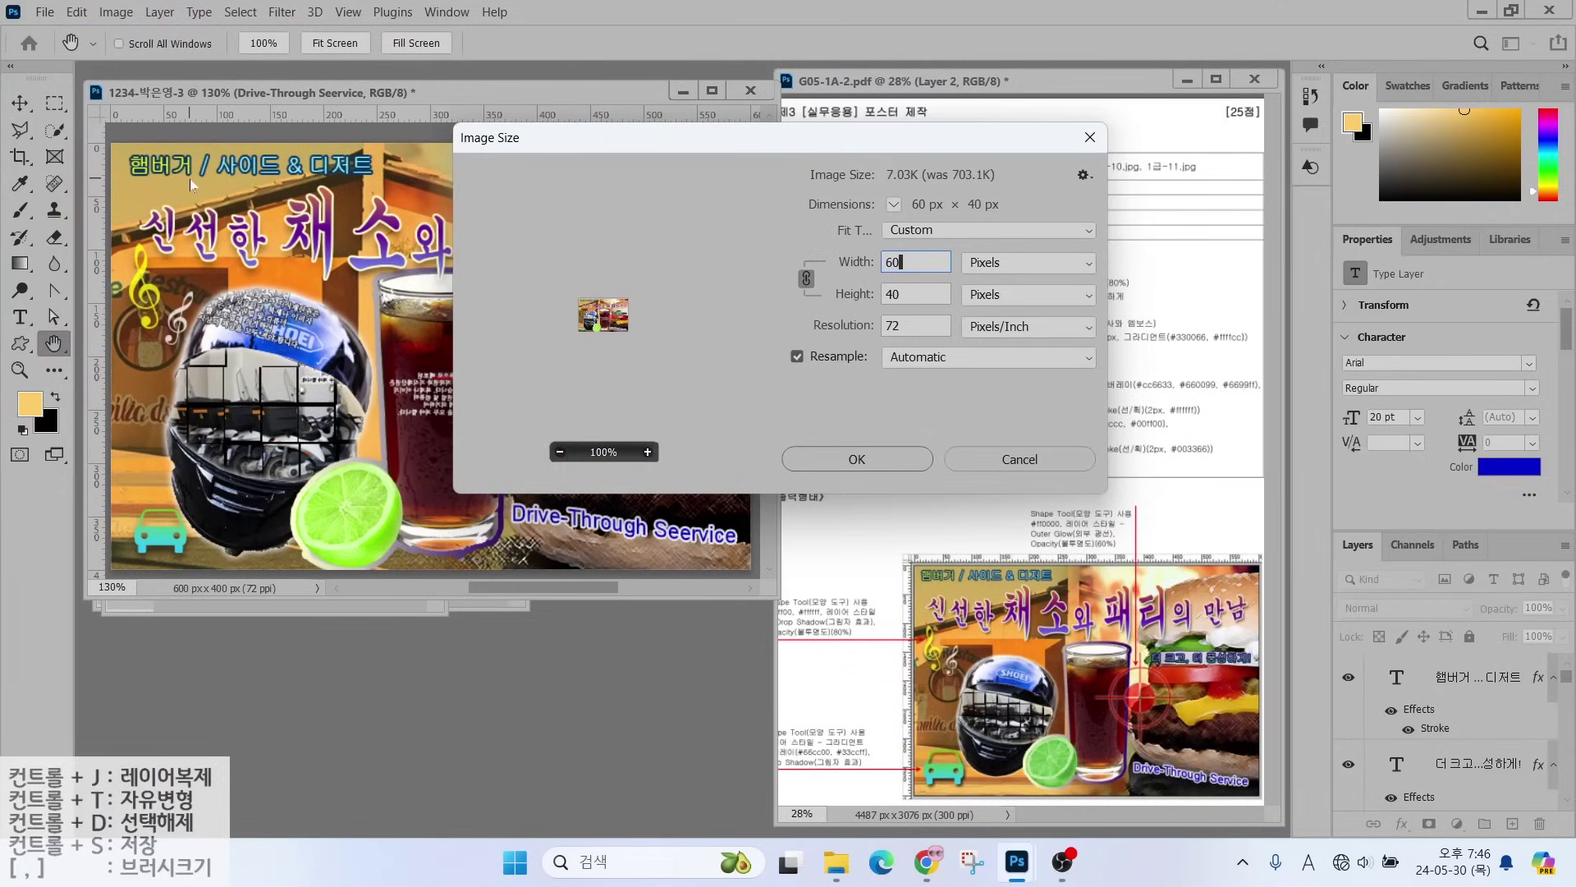
key(Return)
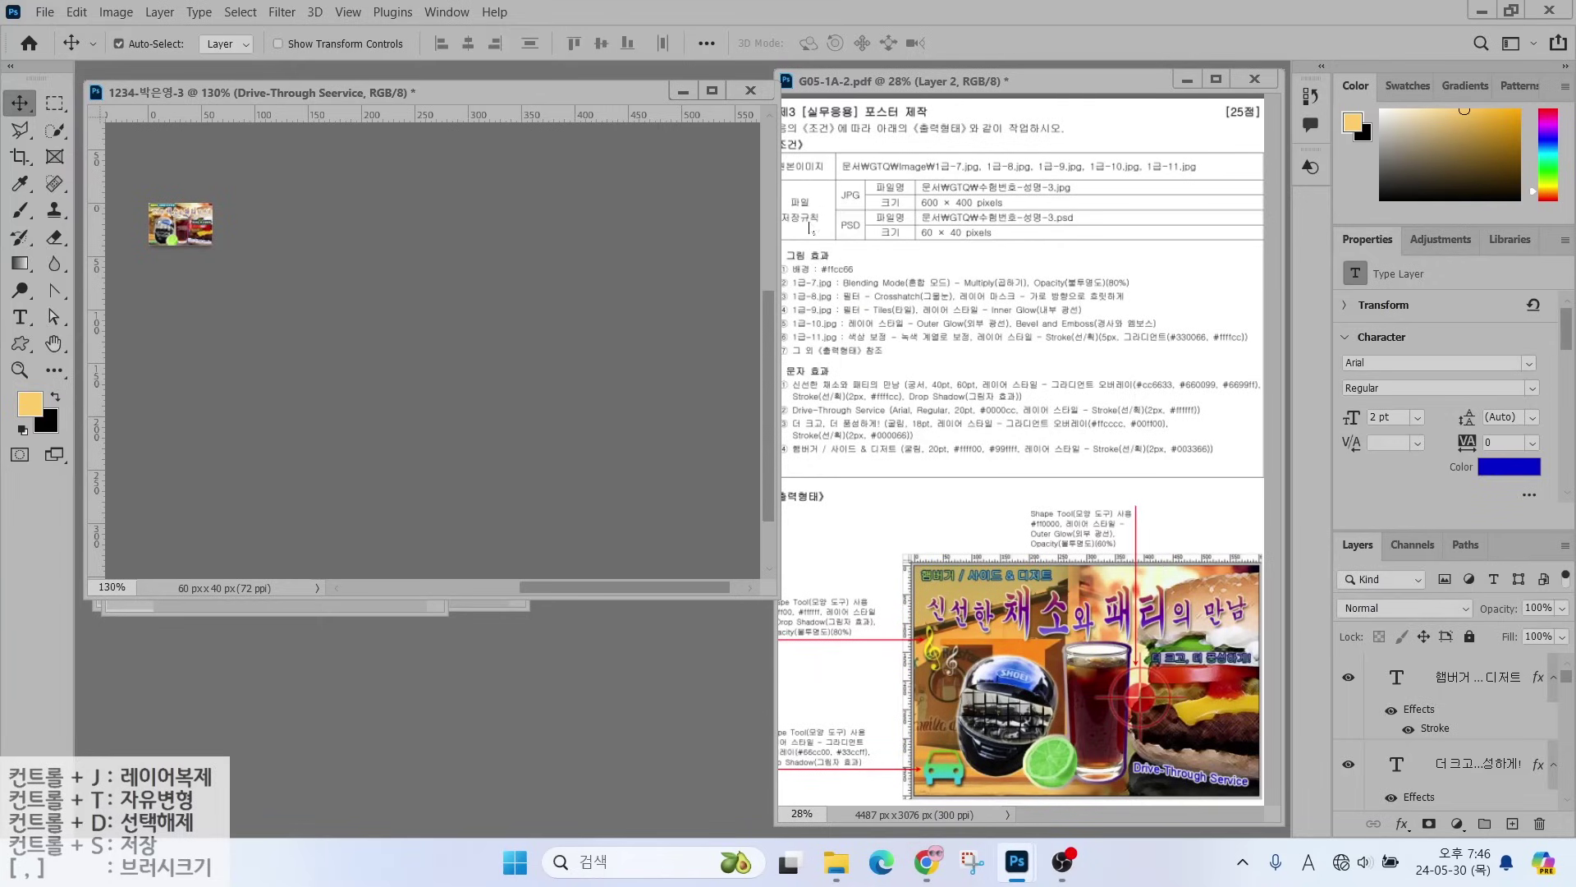
- Save the small poster as a PSD file in the GTQ folder
click(45, 12)
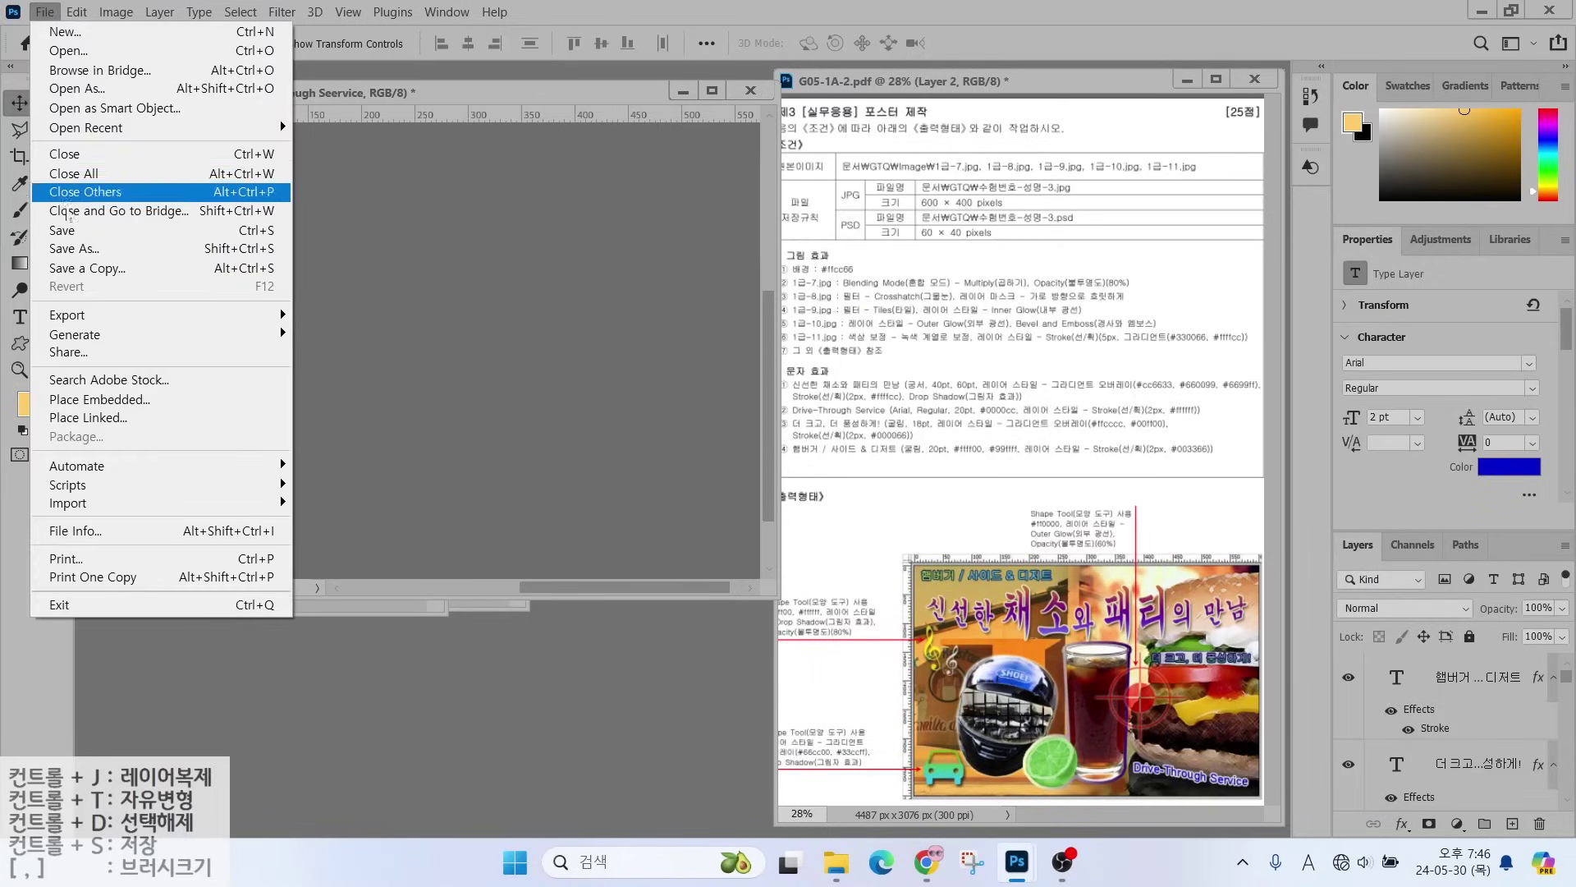
click(62, 231)
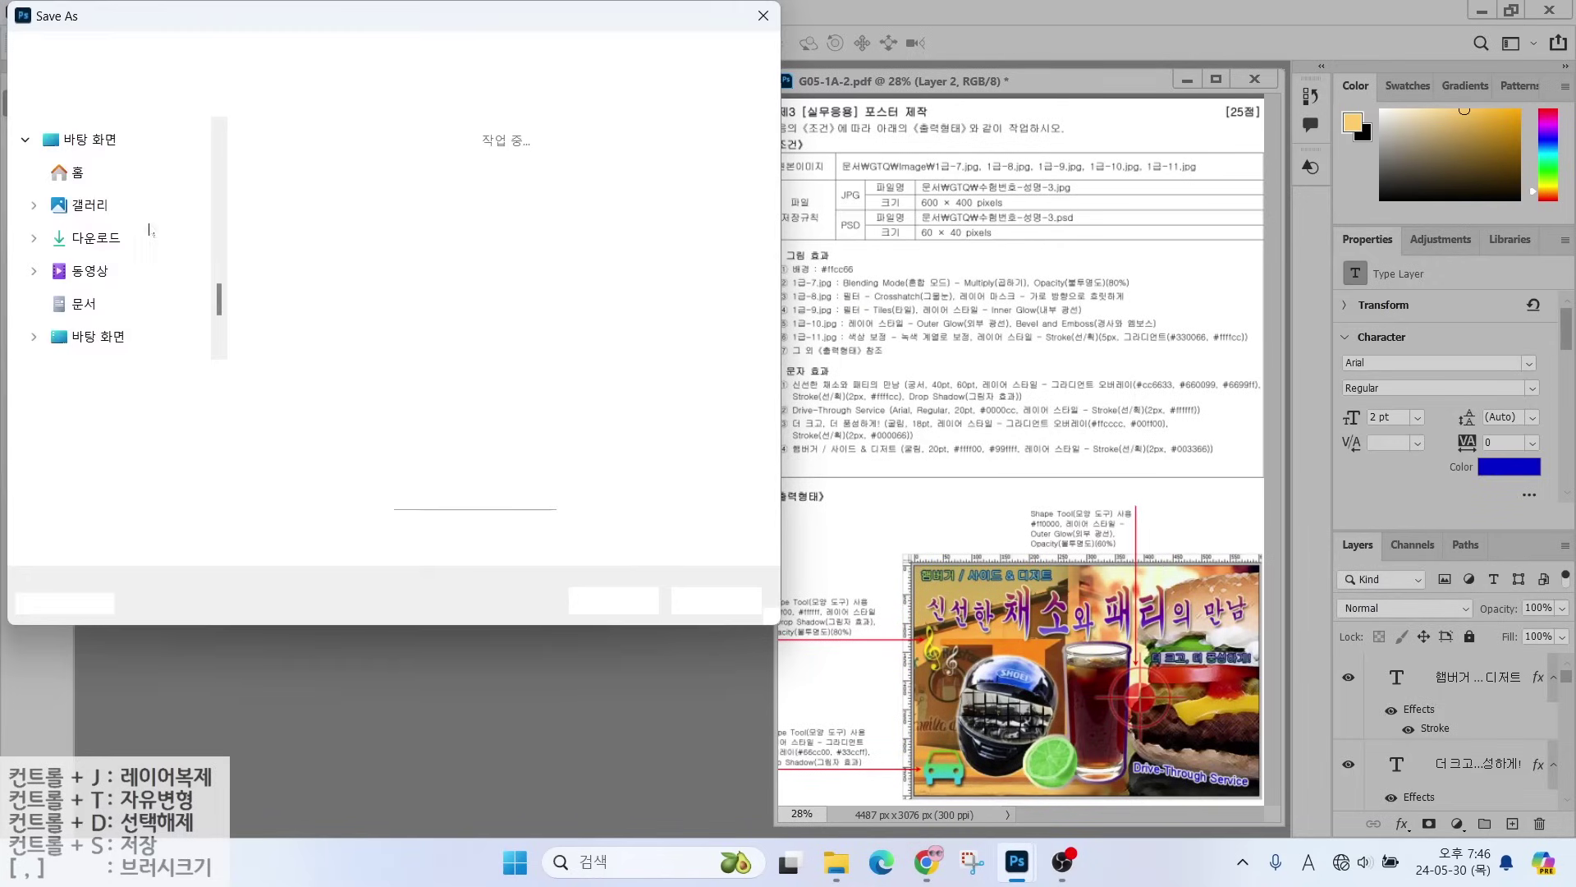
click(256, 57)
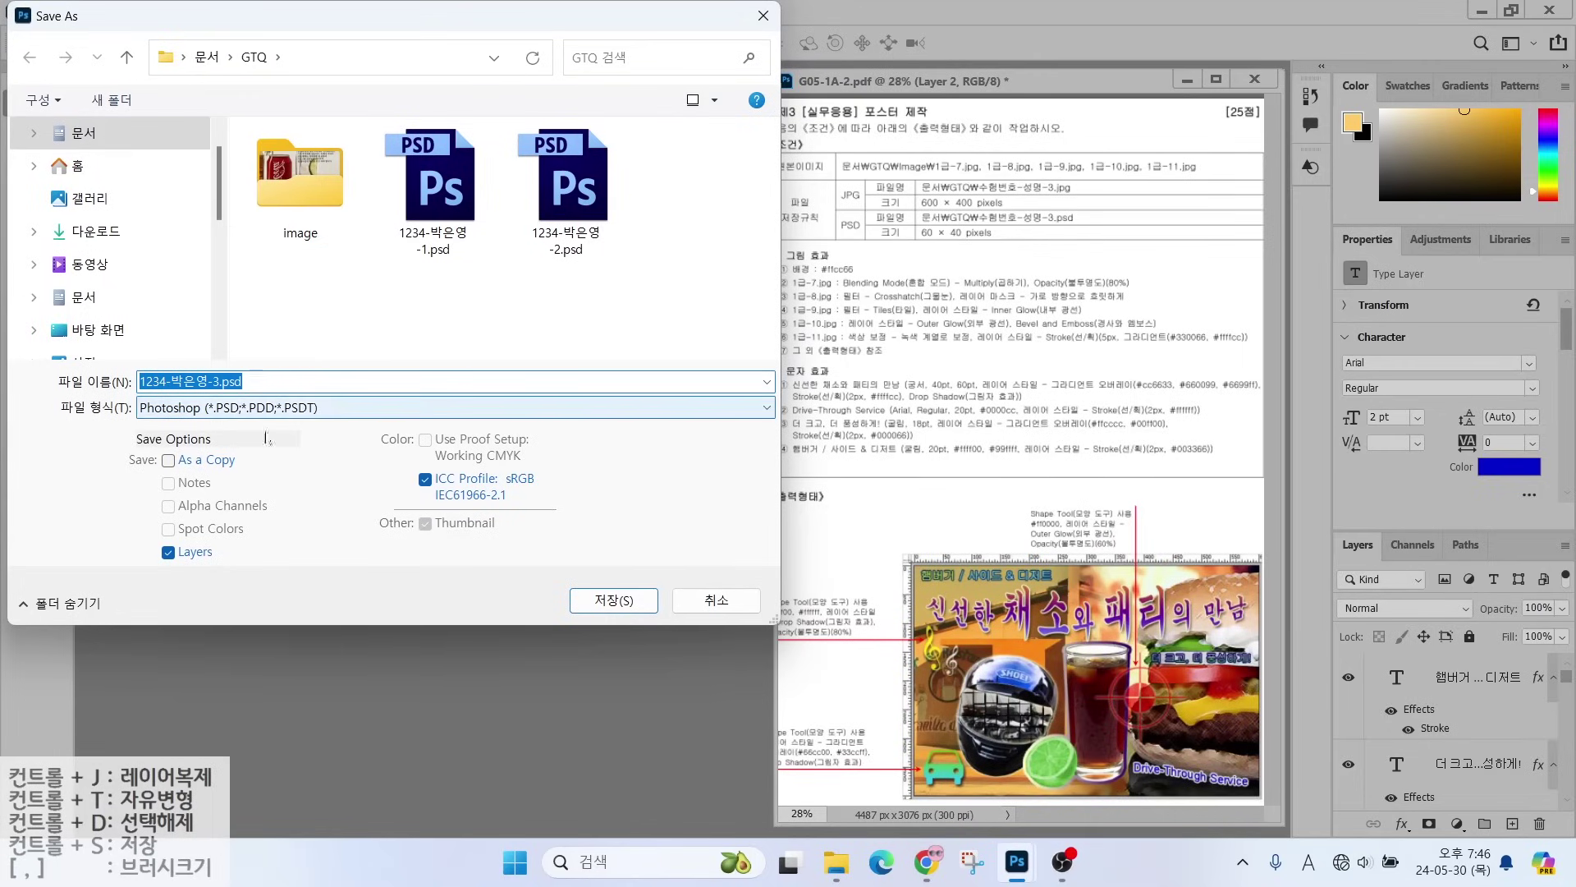
click(600, 607)
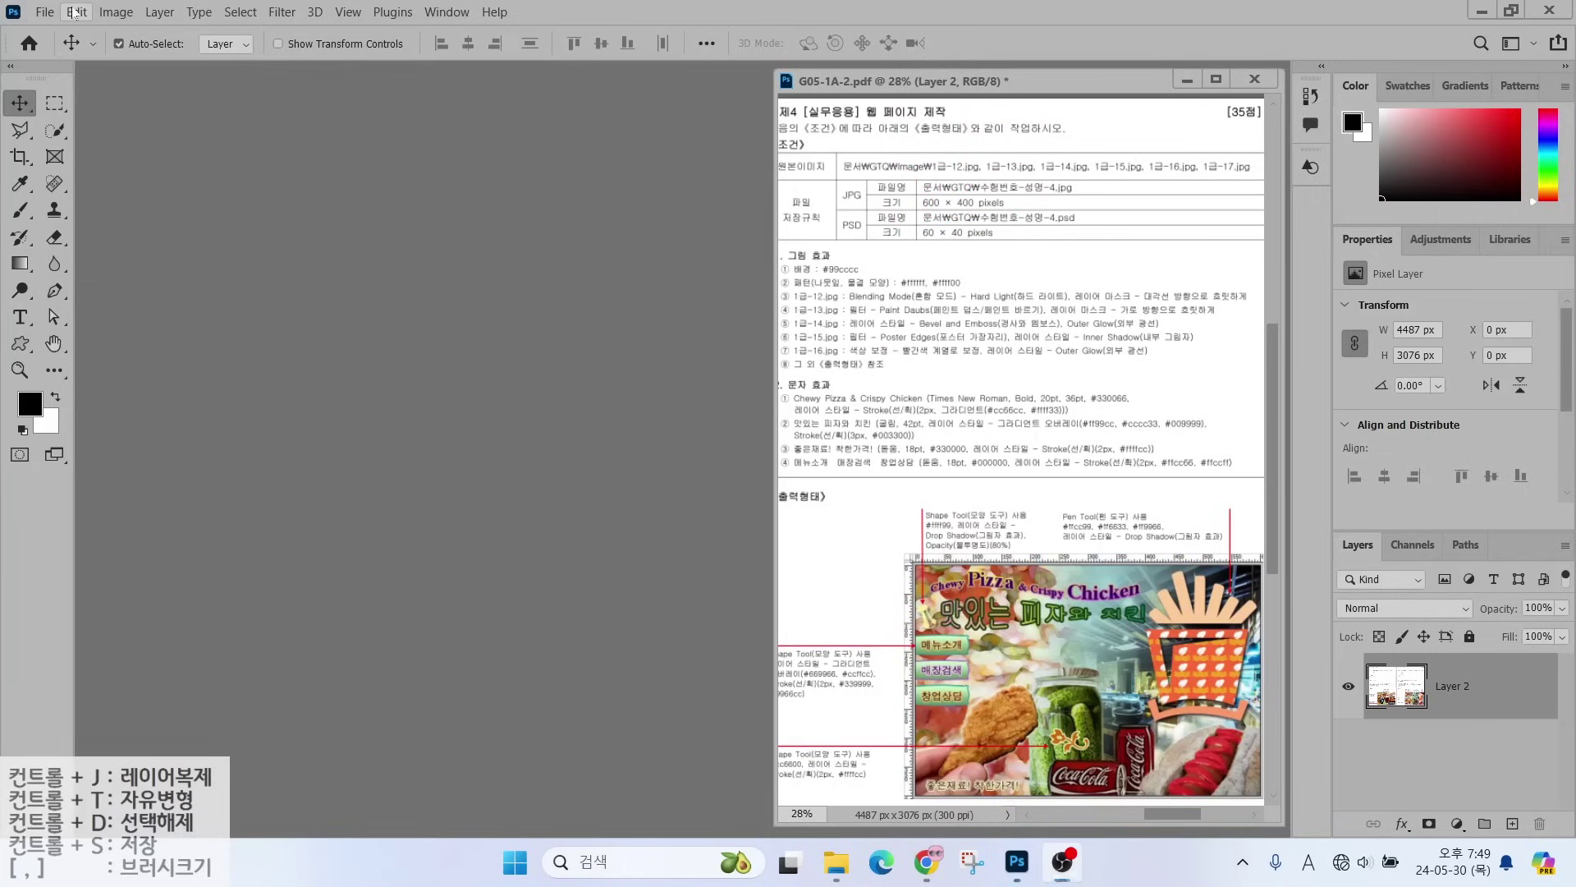
- Create a blank 600 × 400 px, 72 ppi RGB document with a white background
click(47, 12)
click(62, 31)
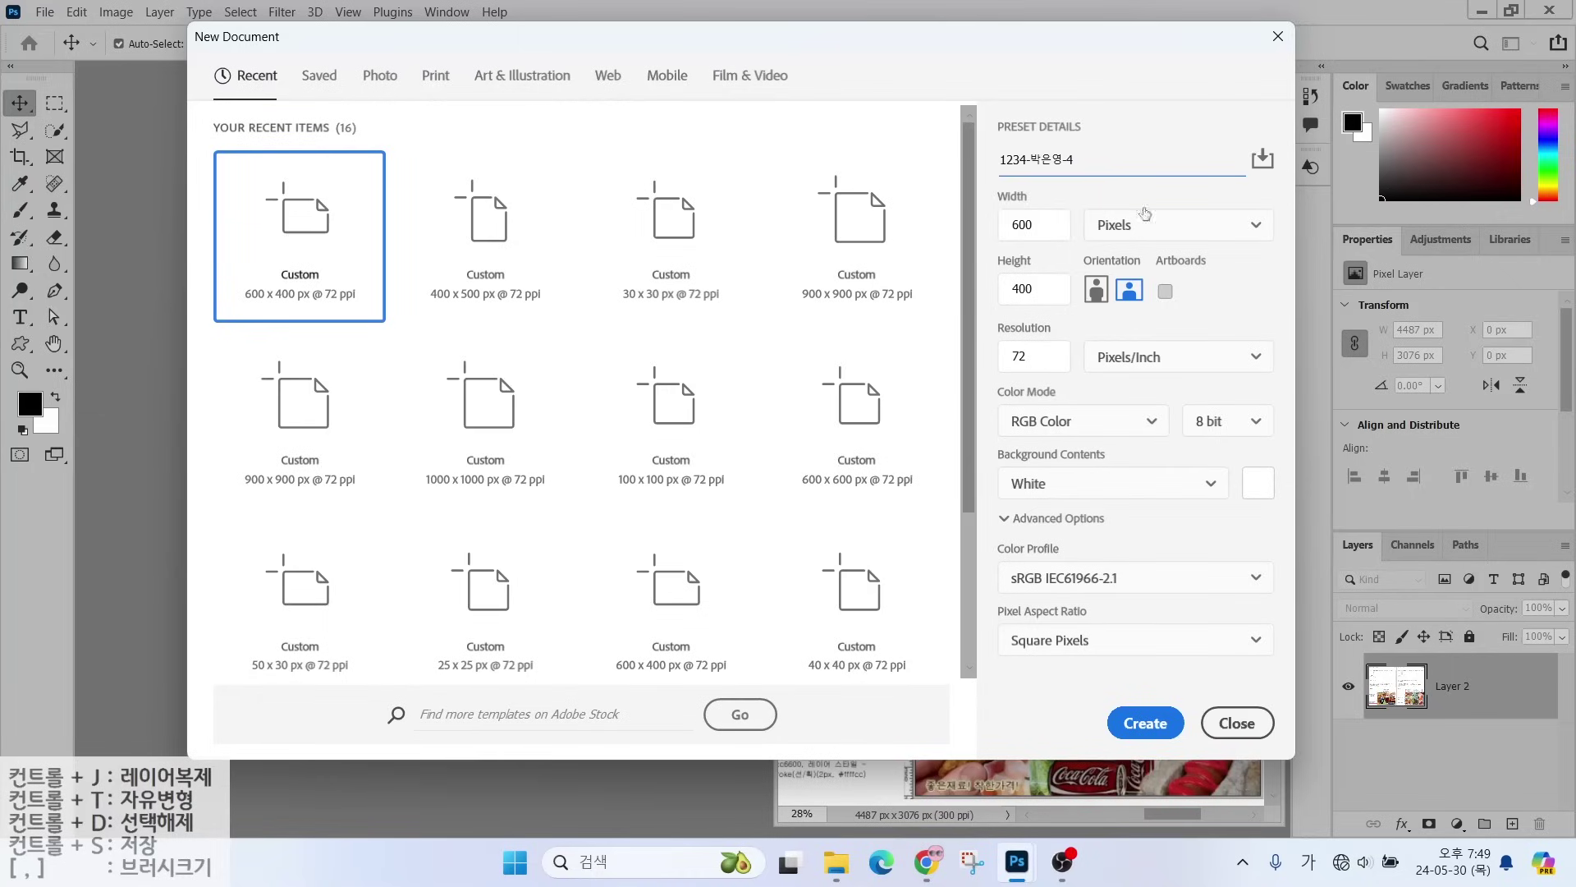
click(1106, 223)
click(1046, 230)
click(1145, 722)
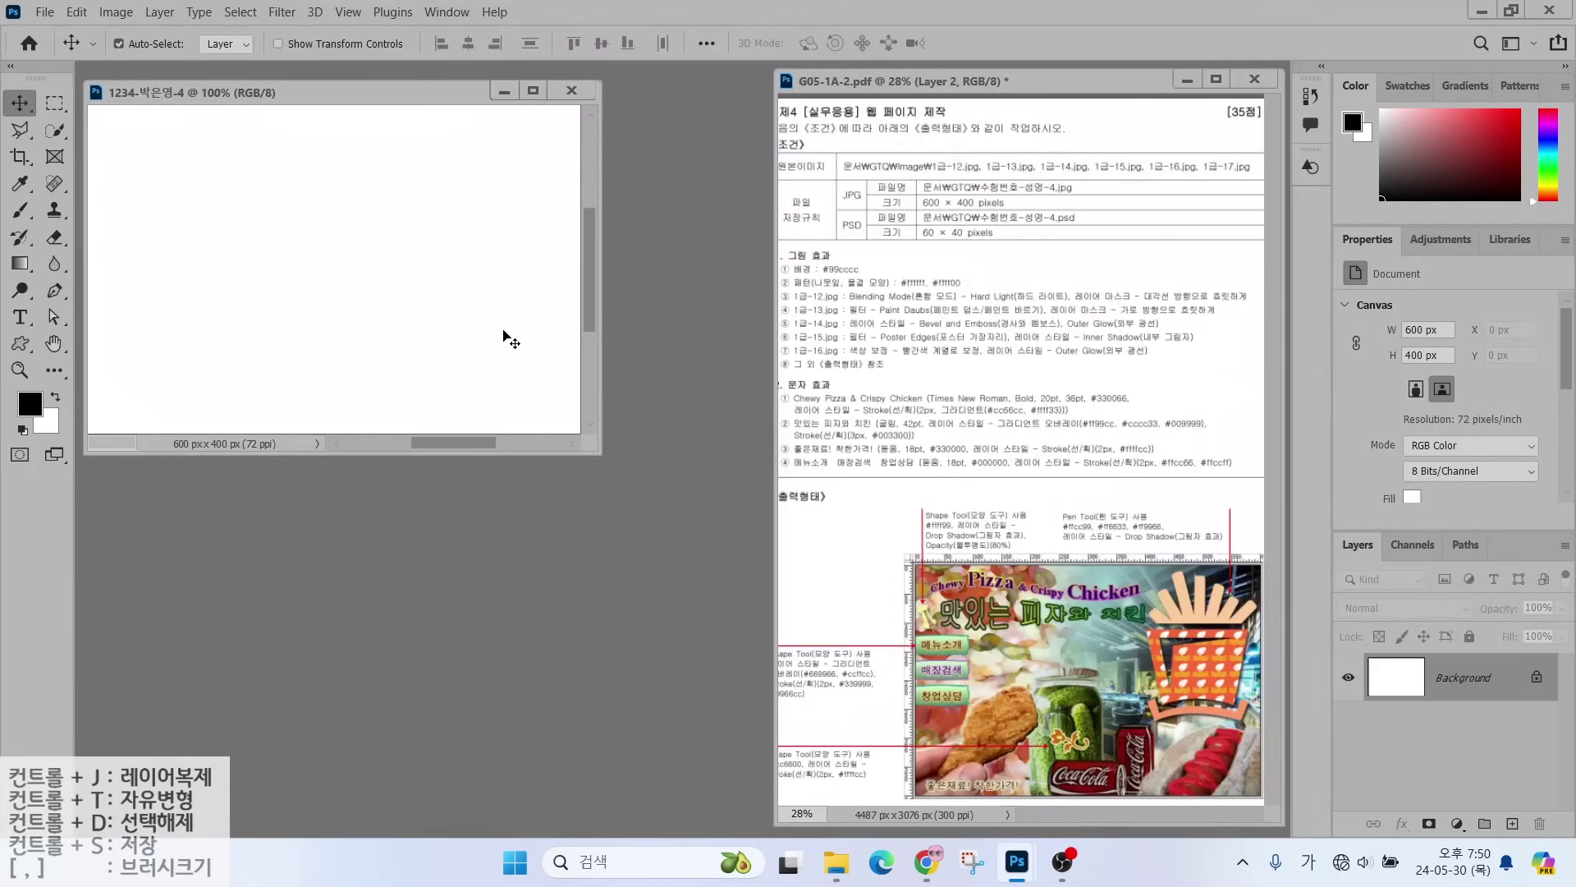
- Show rulers, enlarge the document window and zoom to 130%
key(ctrl+r)
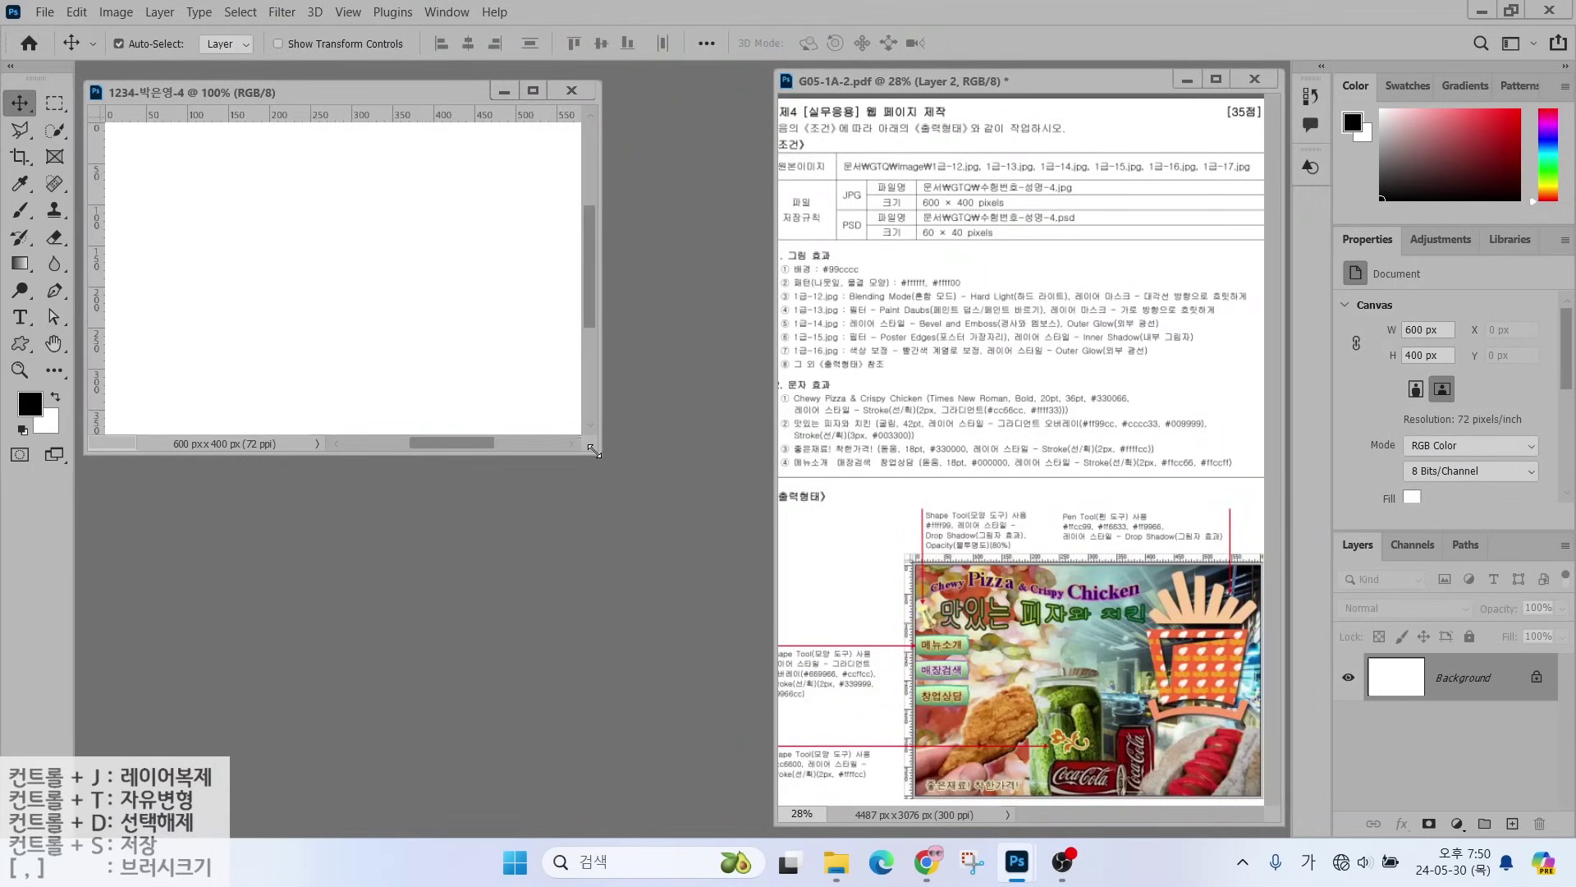
drag(600, 453, 772, 556)
click(112, 548)
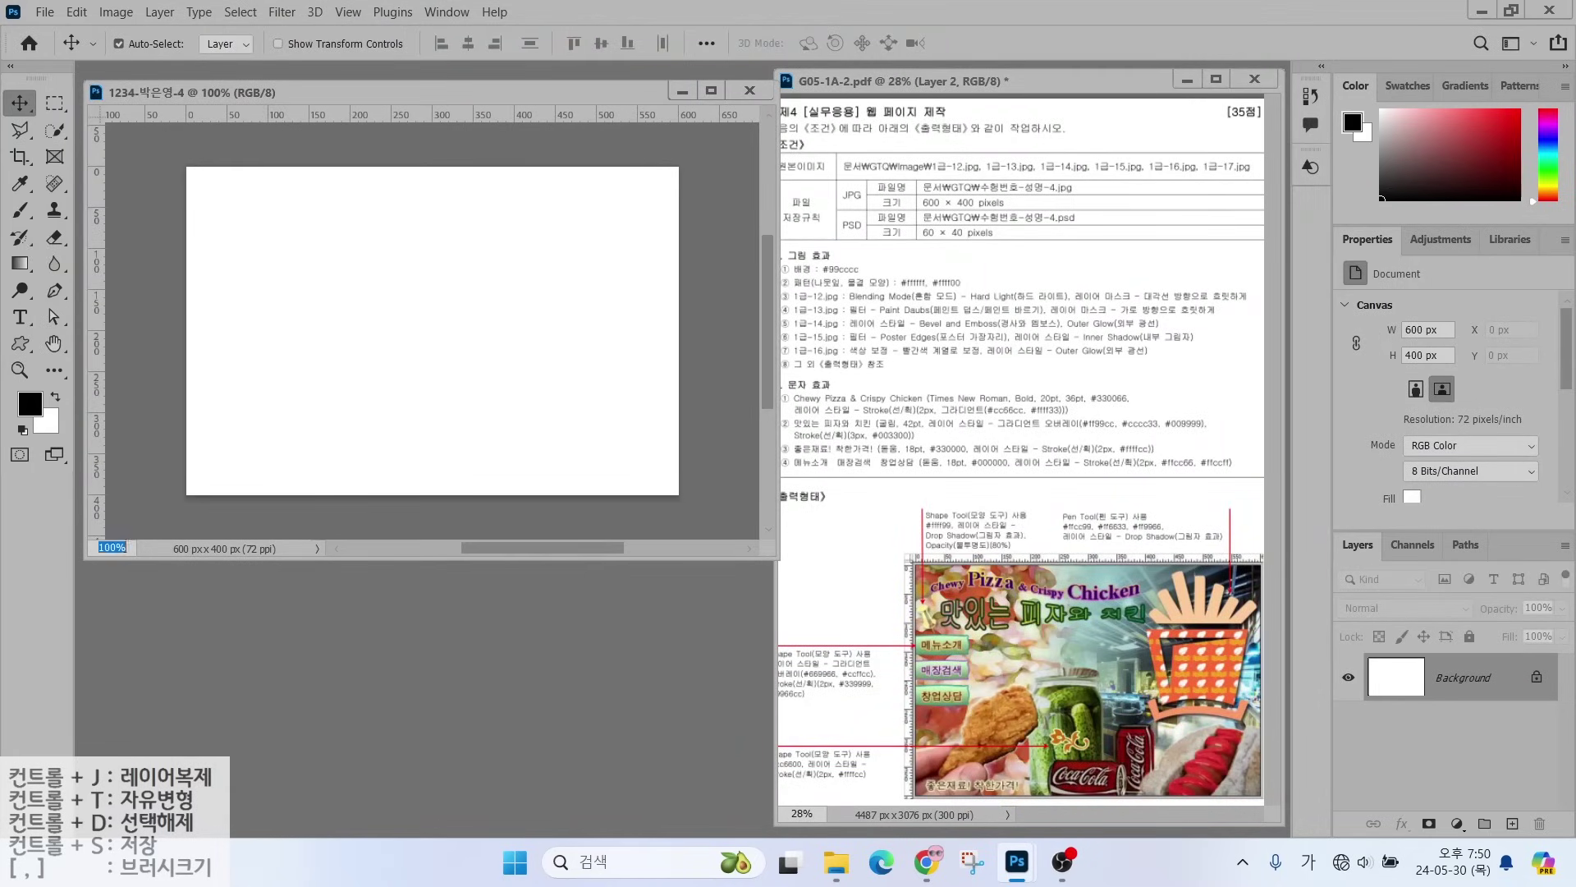
text(130)
key(Return)
drag(257, 563, 253, 587)
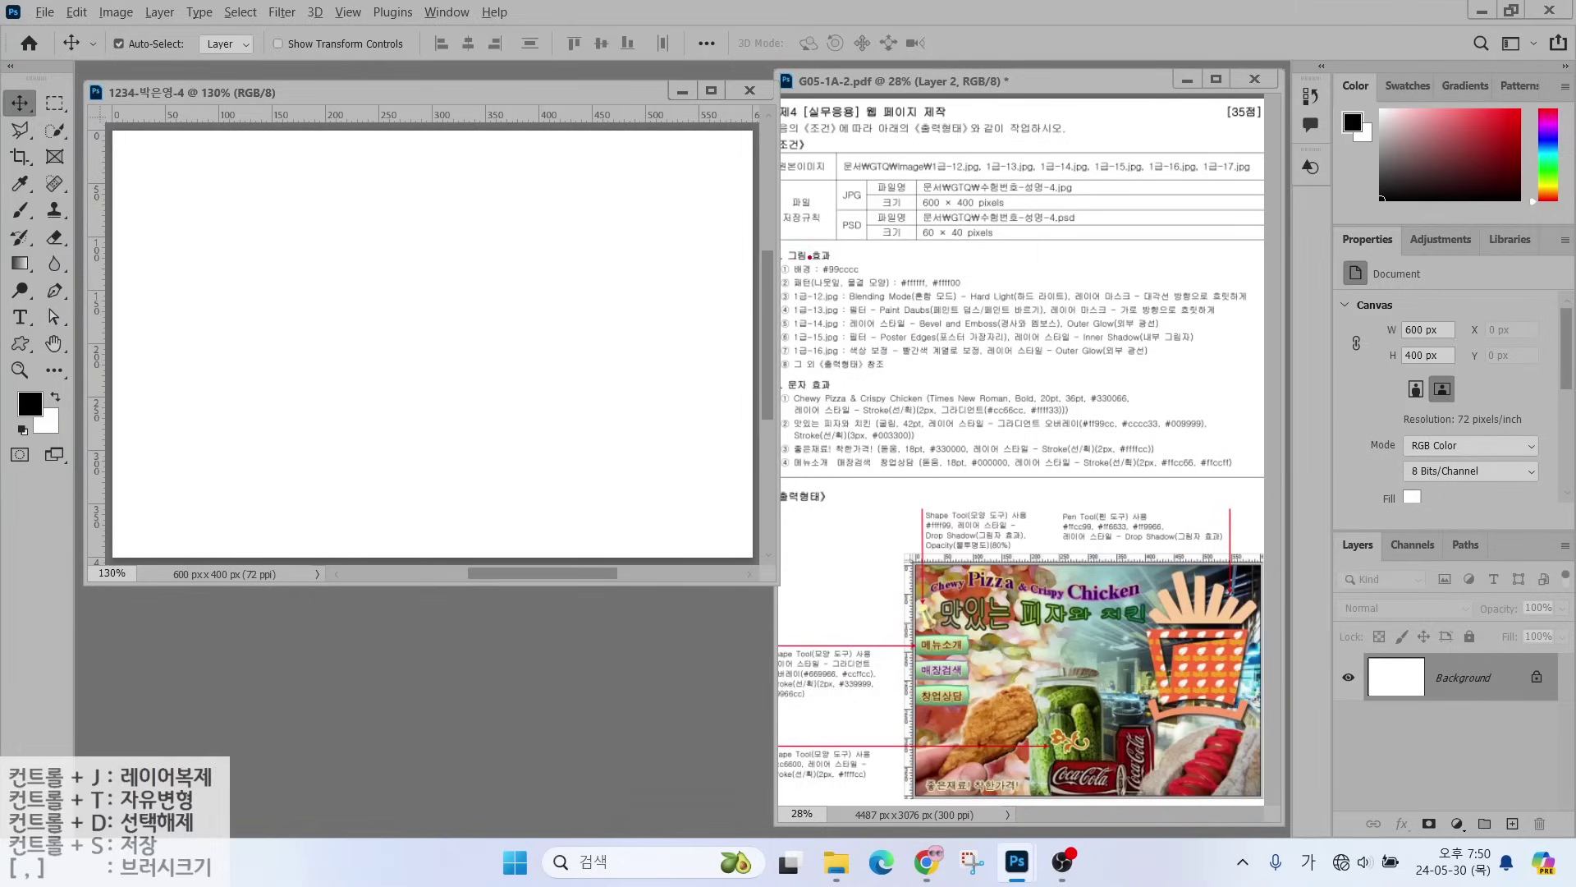
drag(815, 256, 886, 201)
- Set the foreground colour to #99cccc and fill the Background with it
click(29, 403)
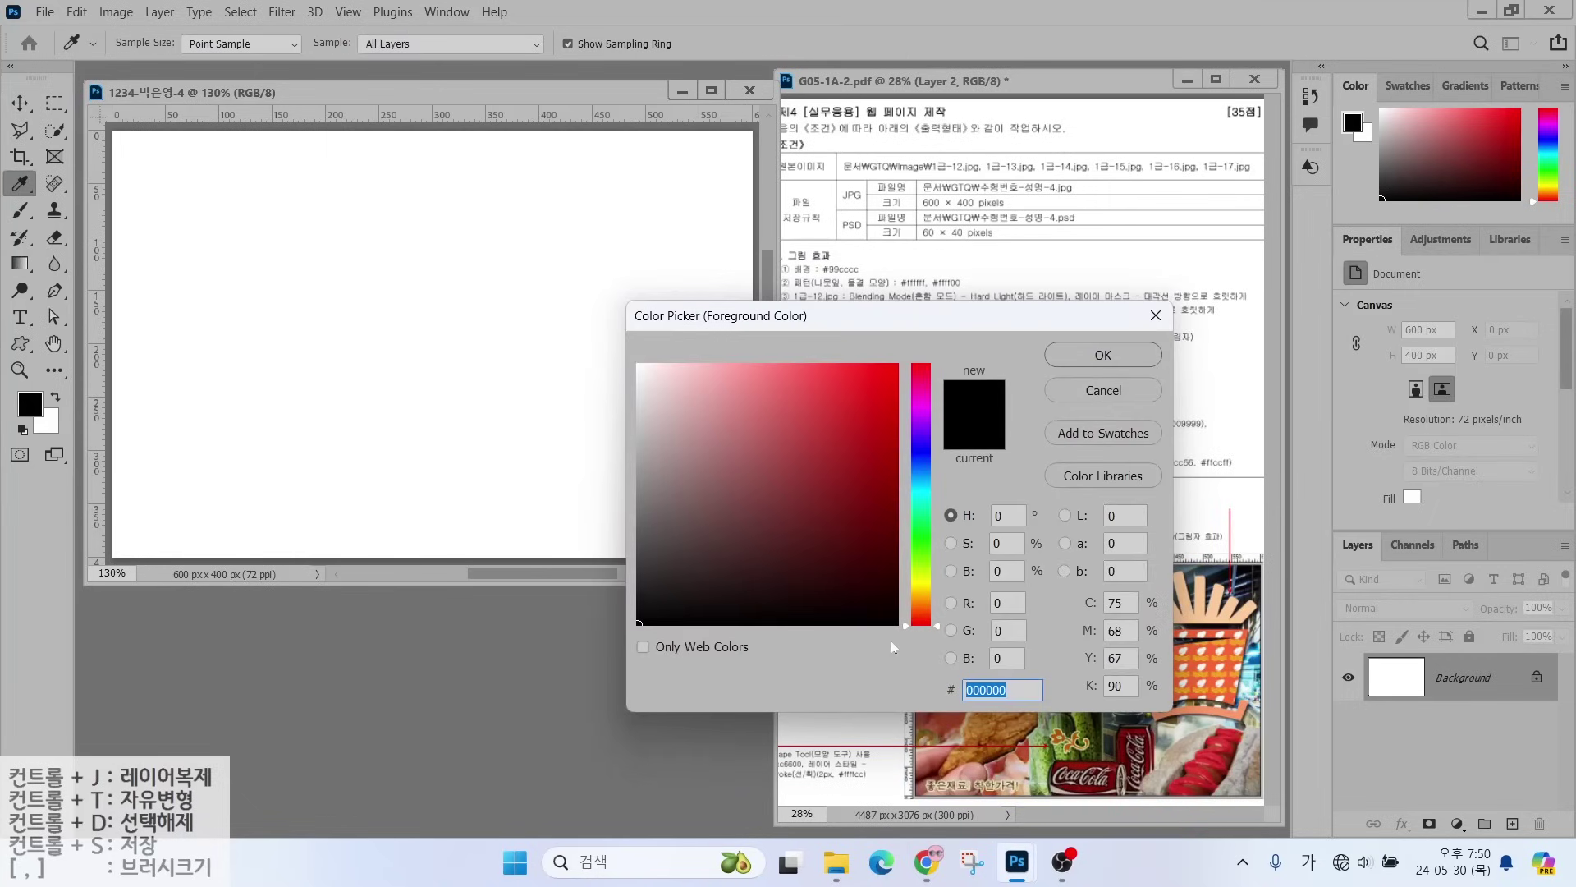
text(9)
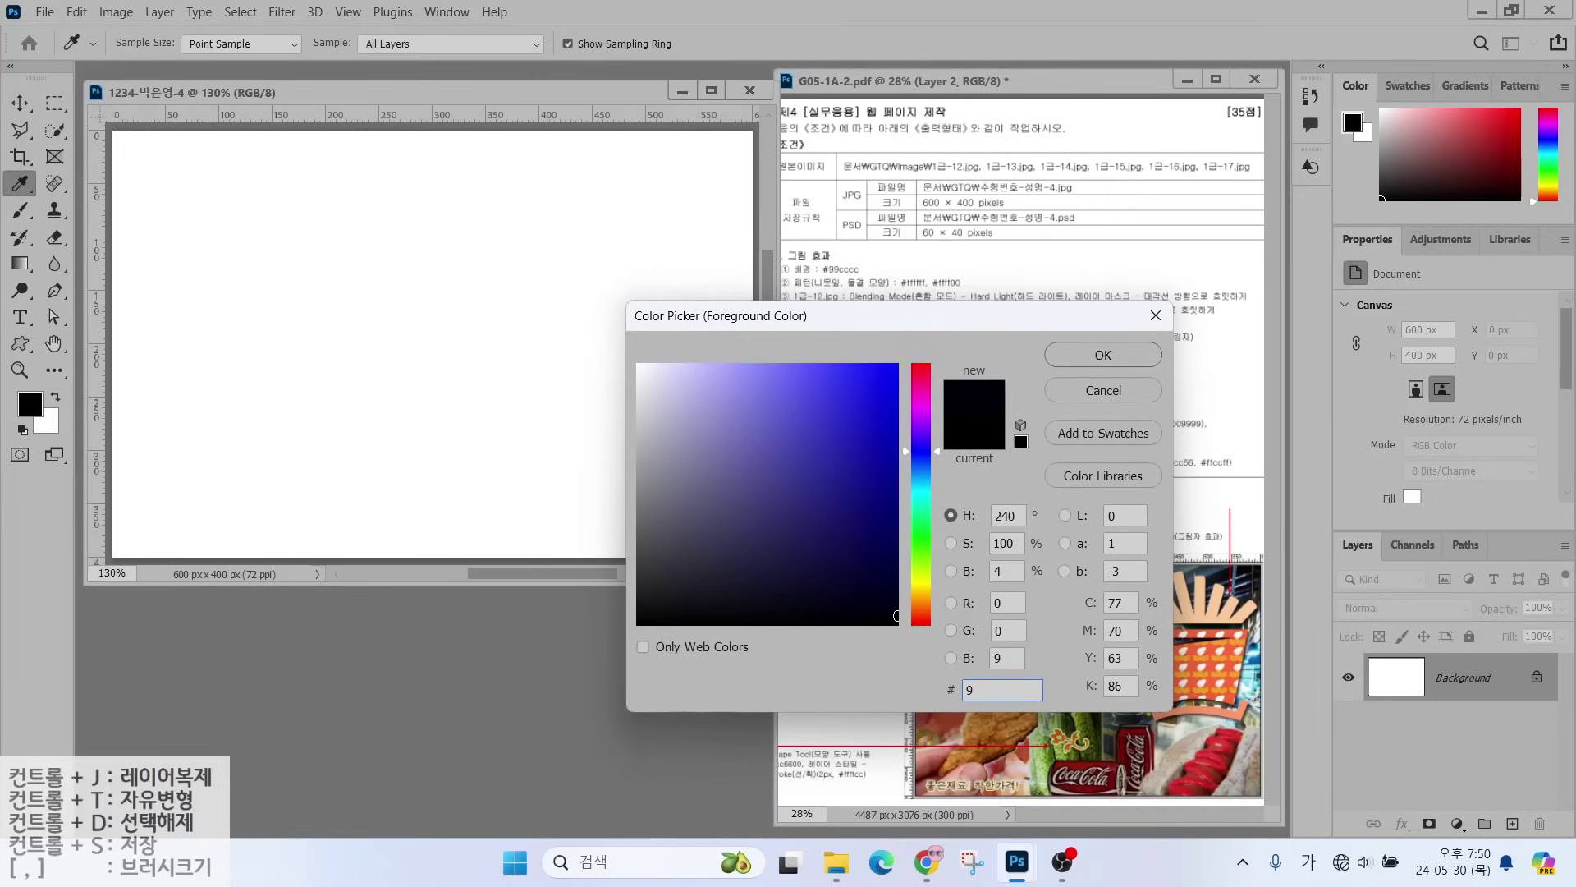
text(9cccc)
key(Return)
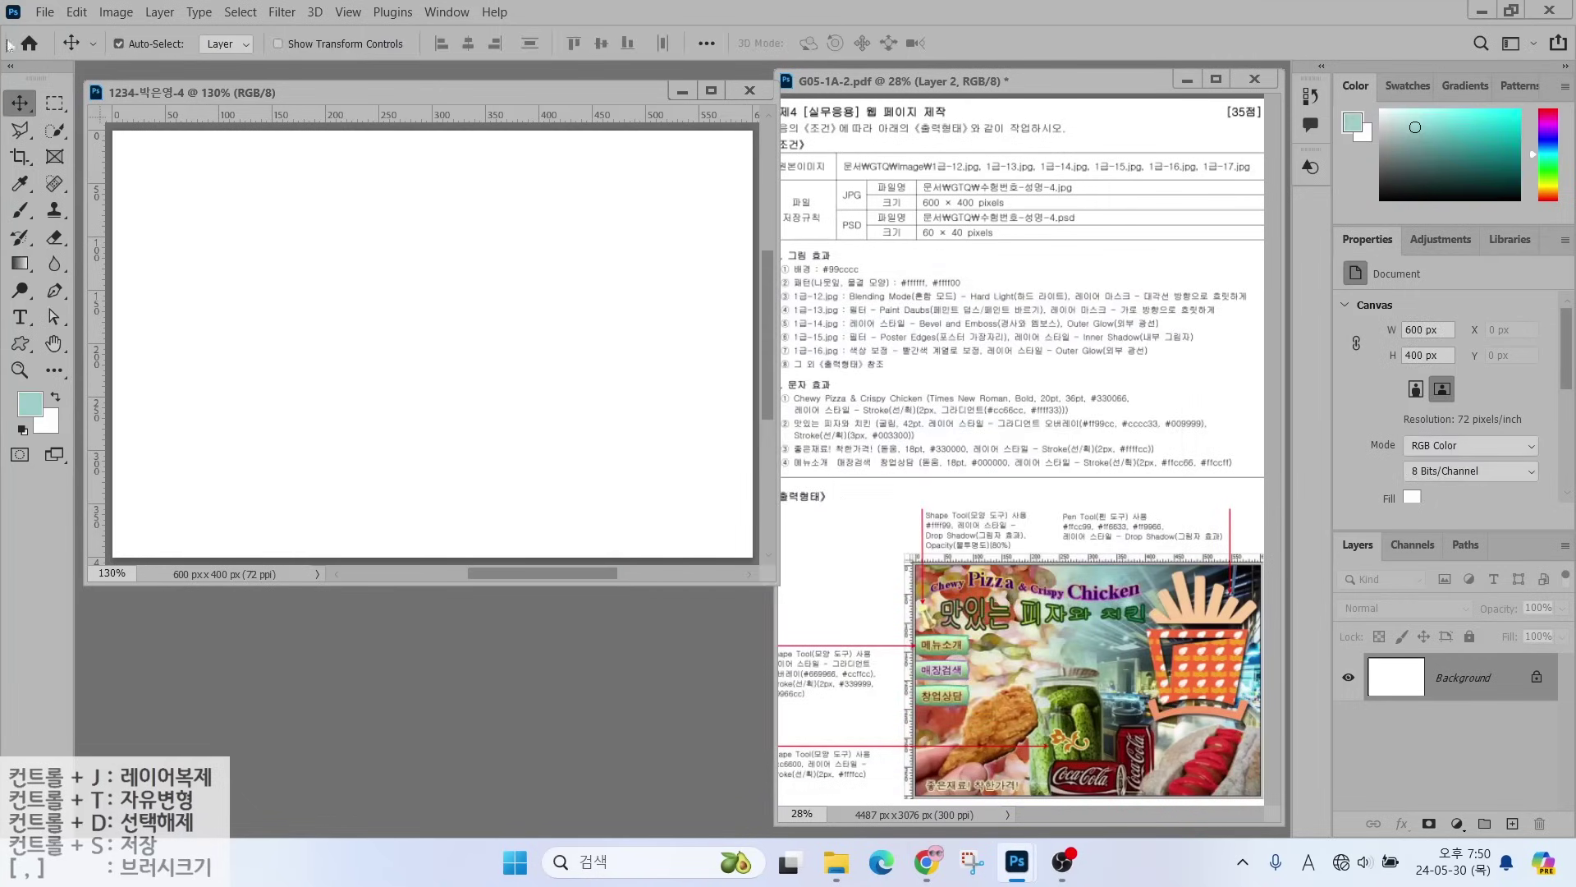
click(76, 12)
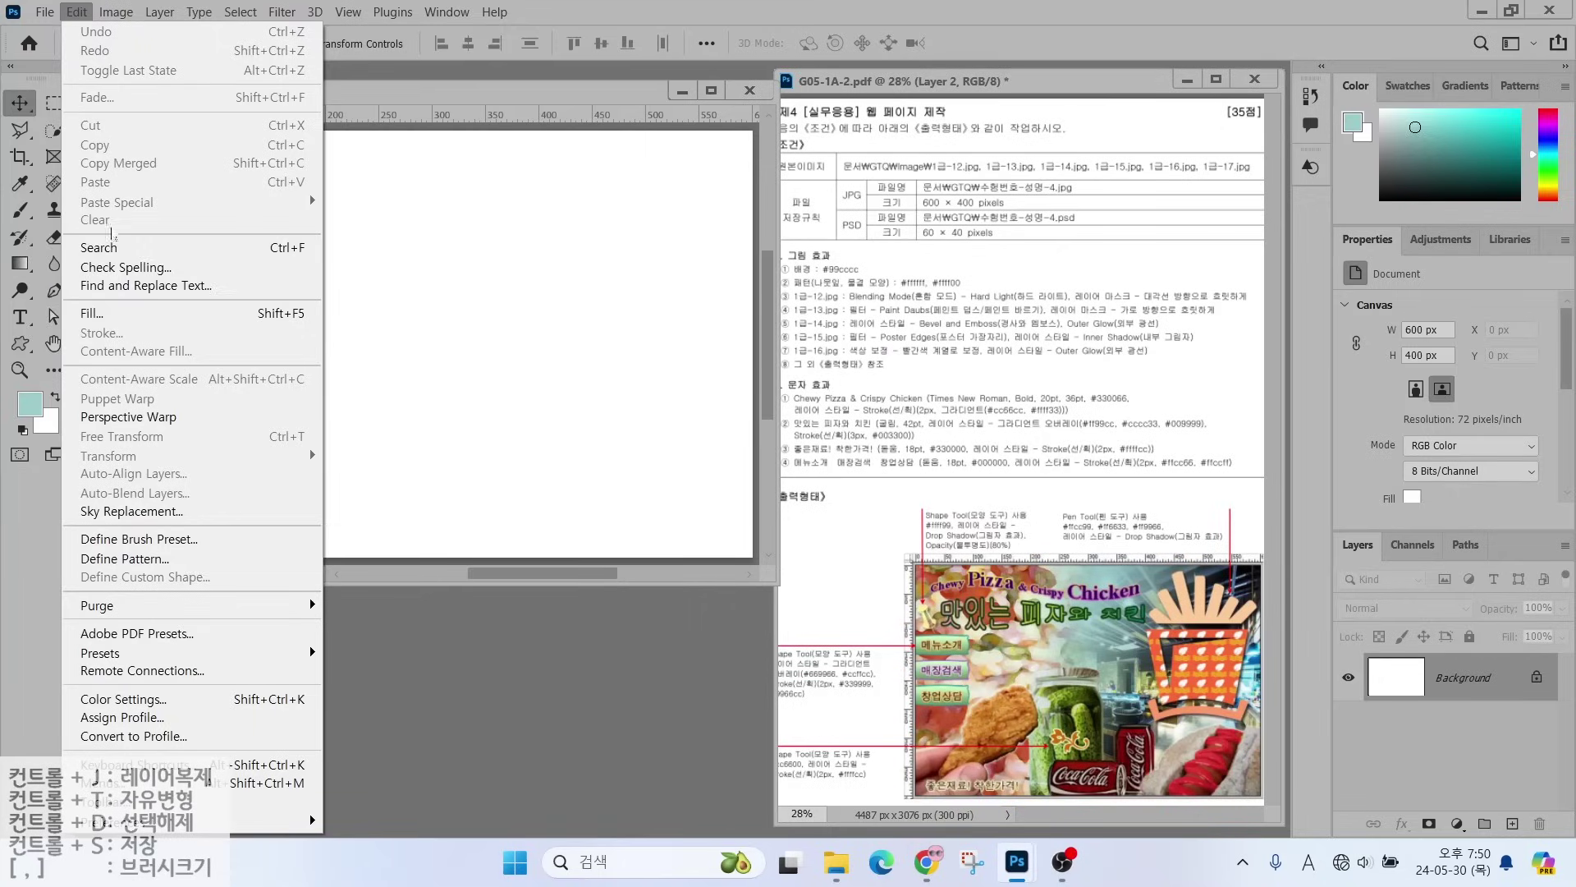
click(92, 313)
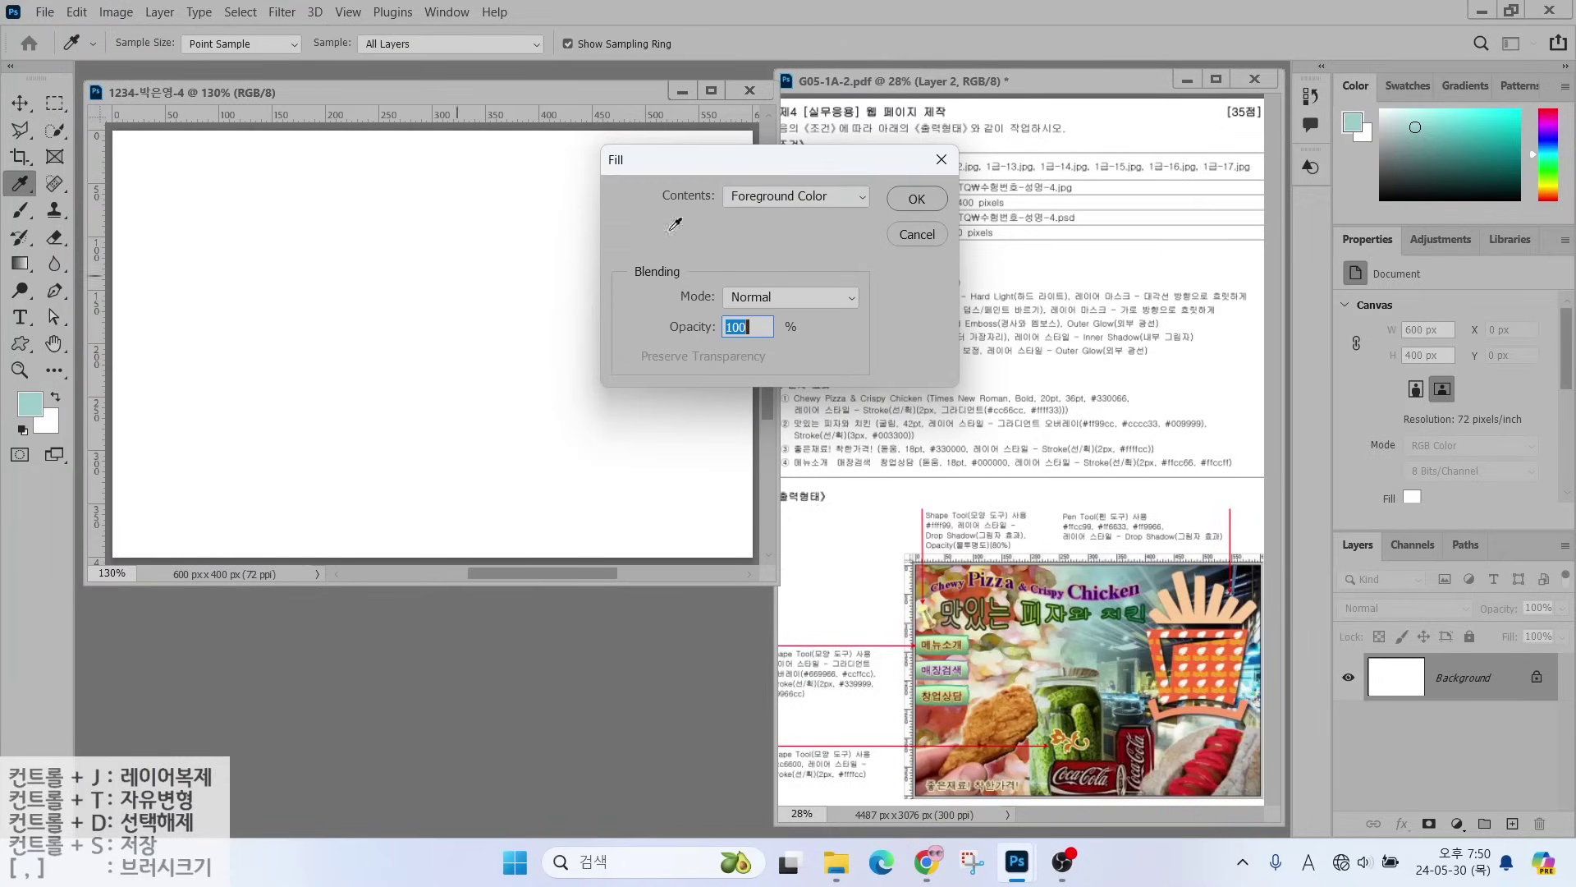
key(Escape)
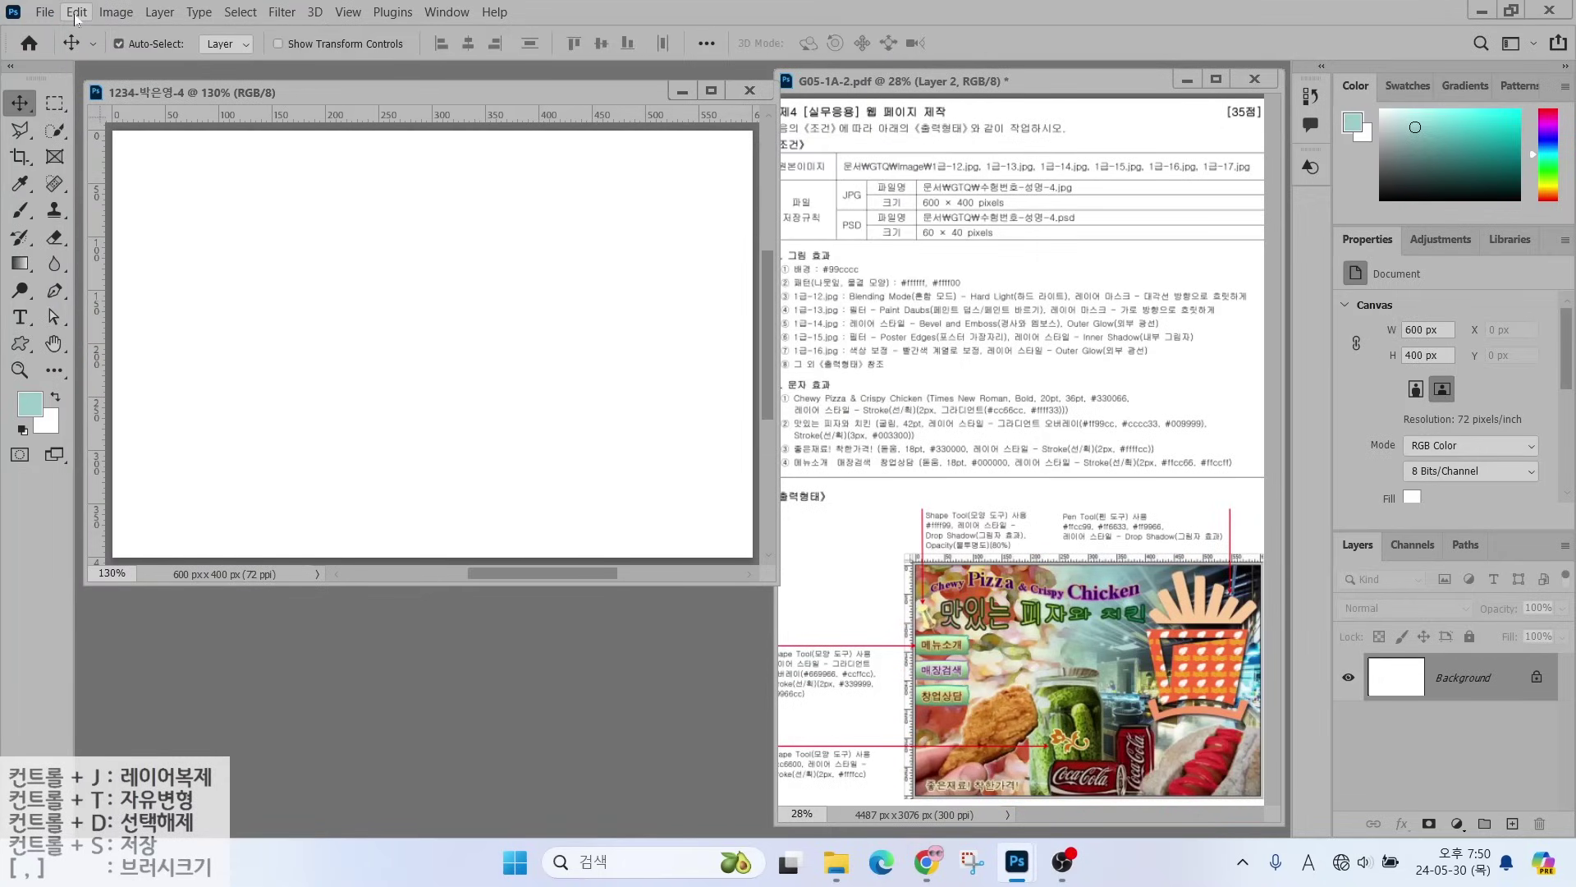
click(77, 13)
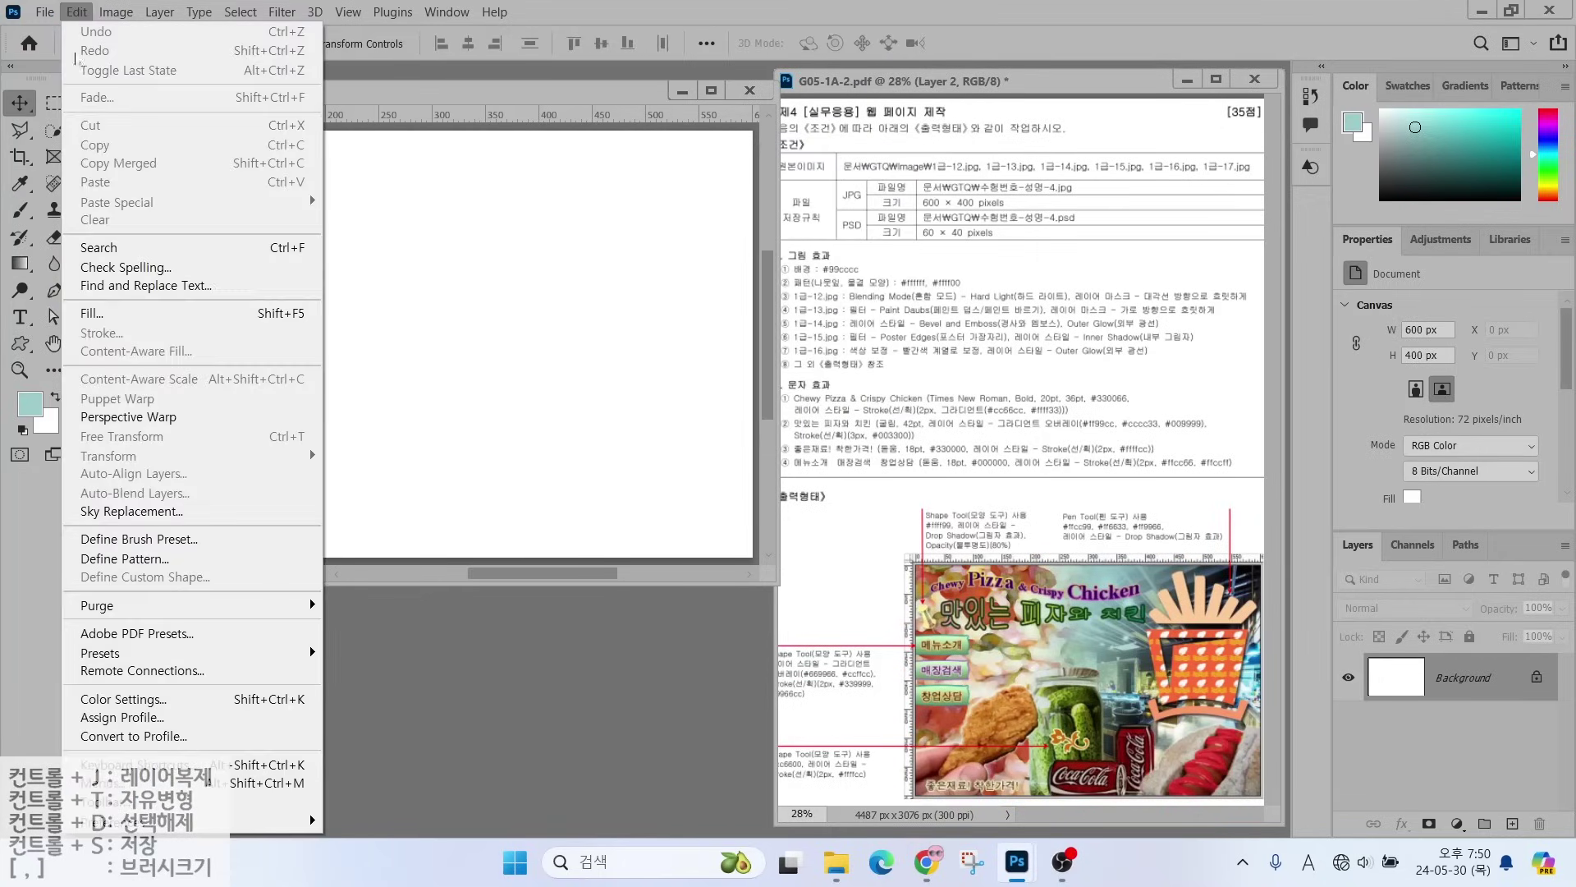
click(92, 314)
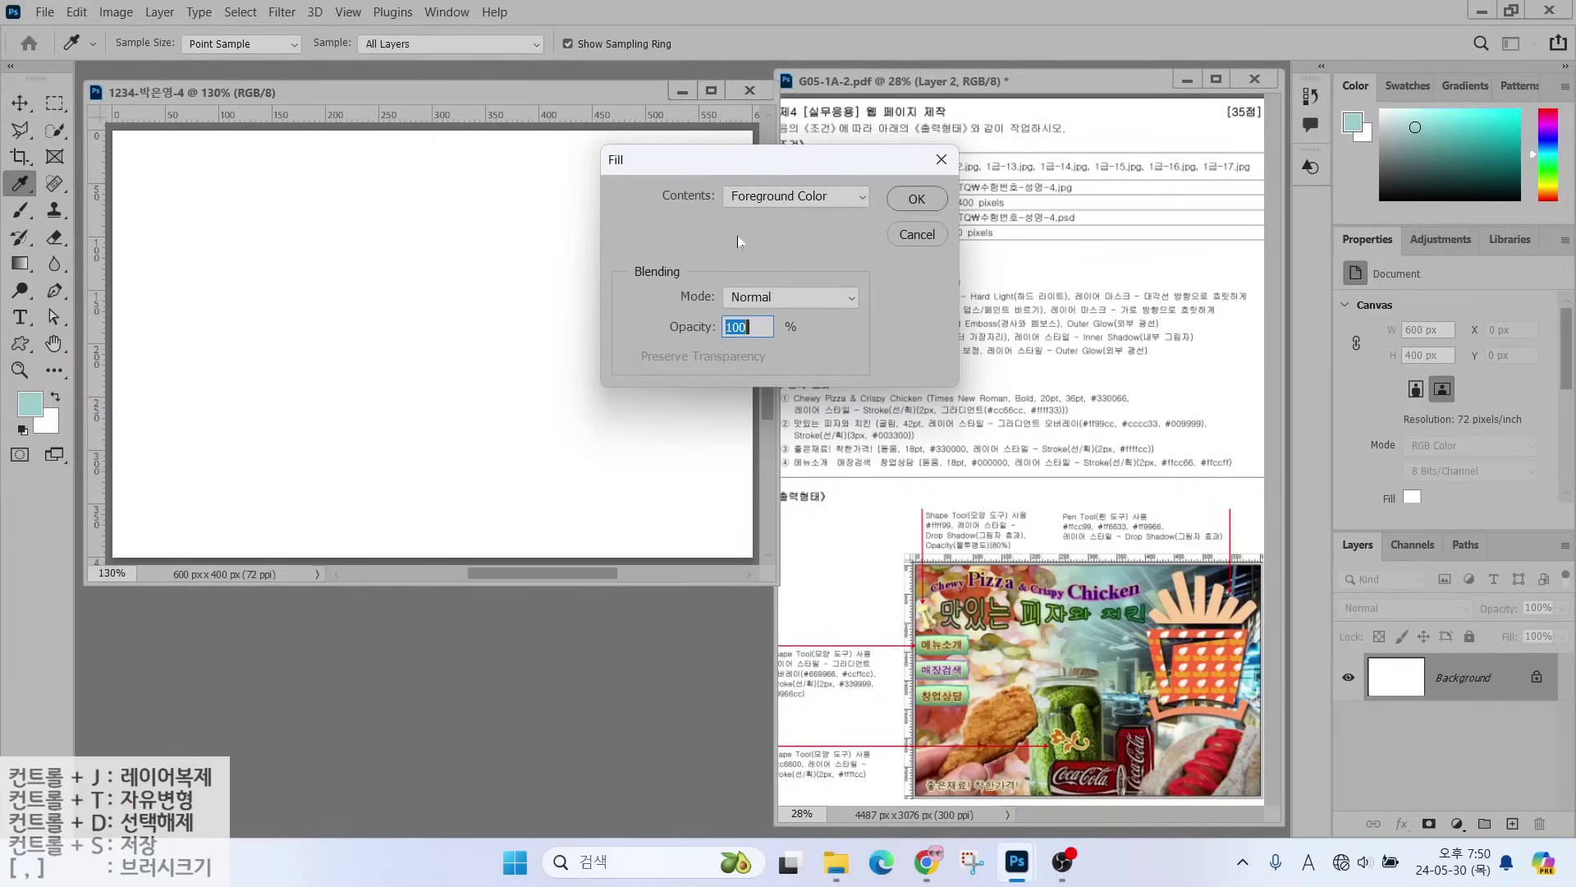
click(917, 199)
key(v)
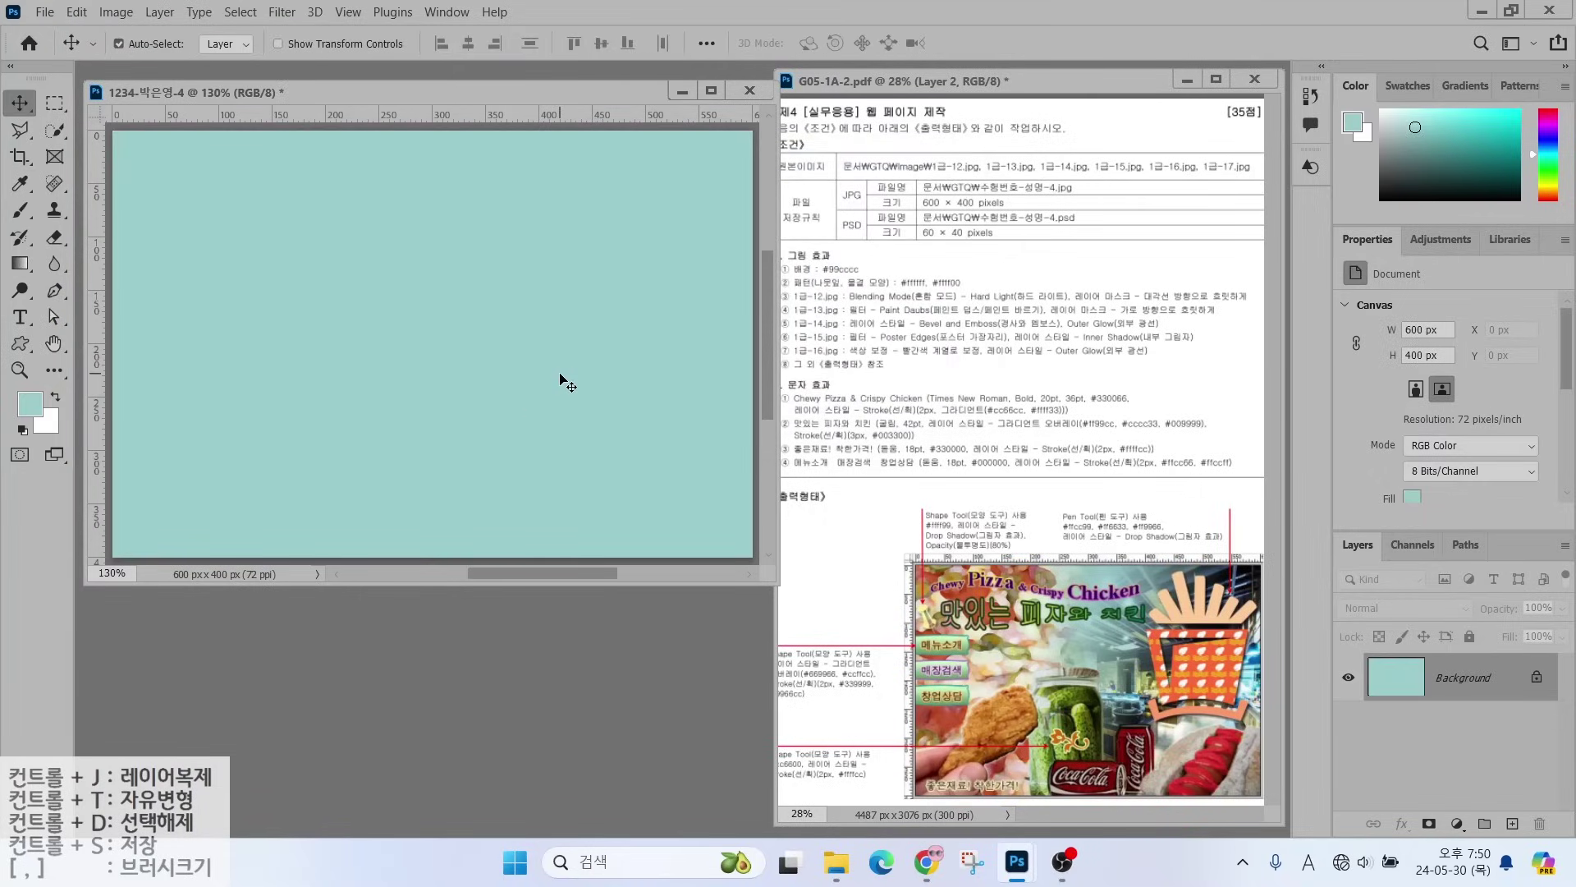
key(ctrl+o)
drag(811, 276, 858, 233)
drag(813, 294, 901, 291)
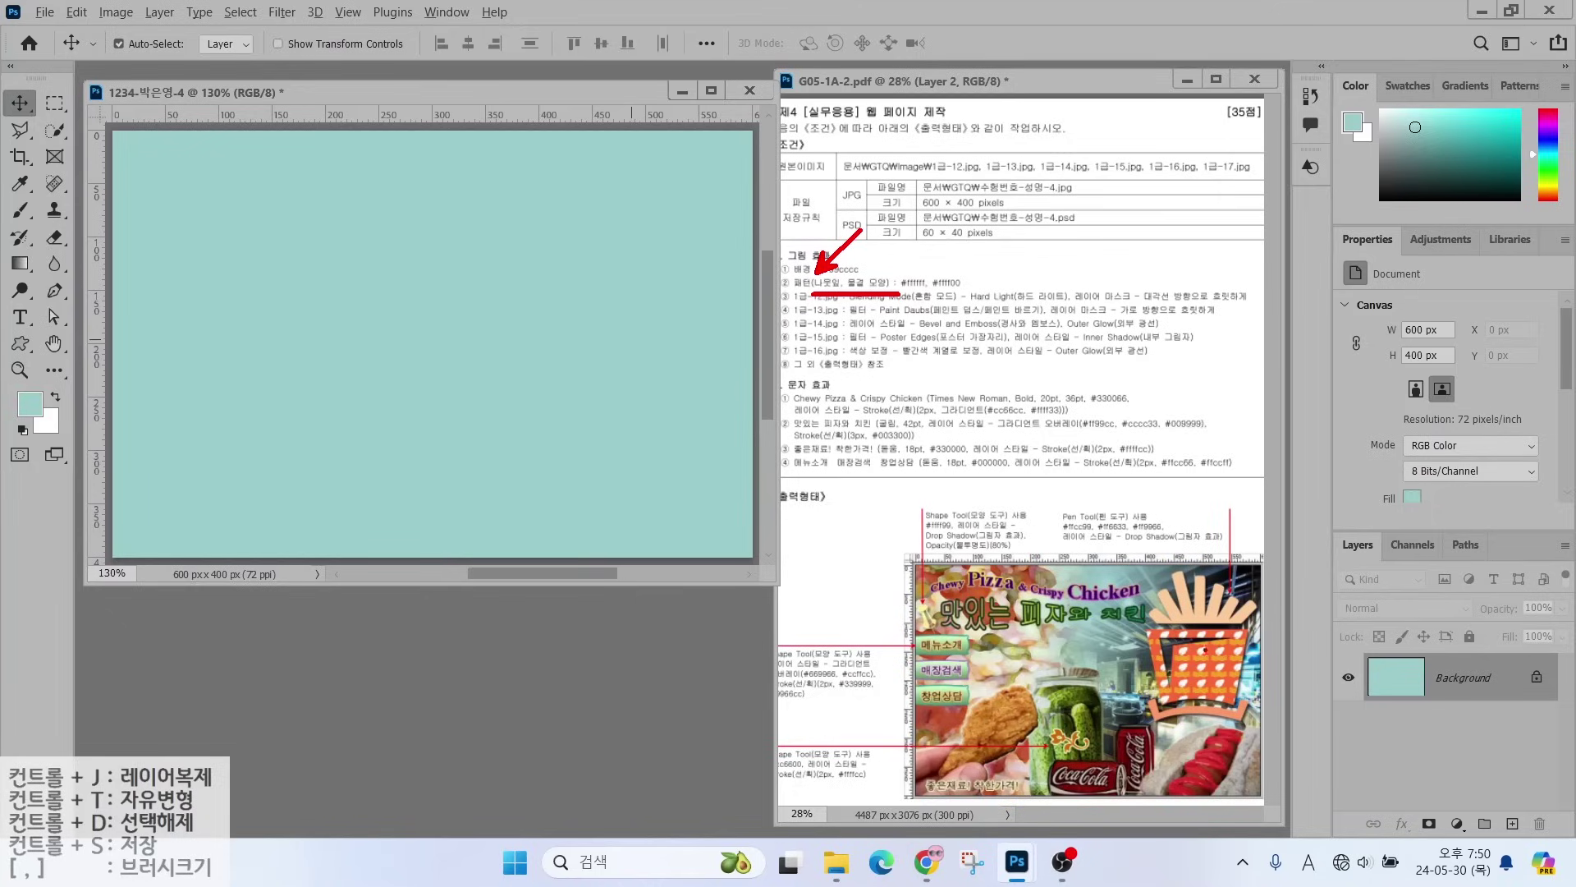
drag(1204, 635, 1203, 496)
drag(1225, 633, 1225, 500)
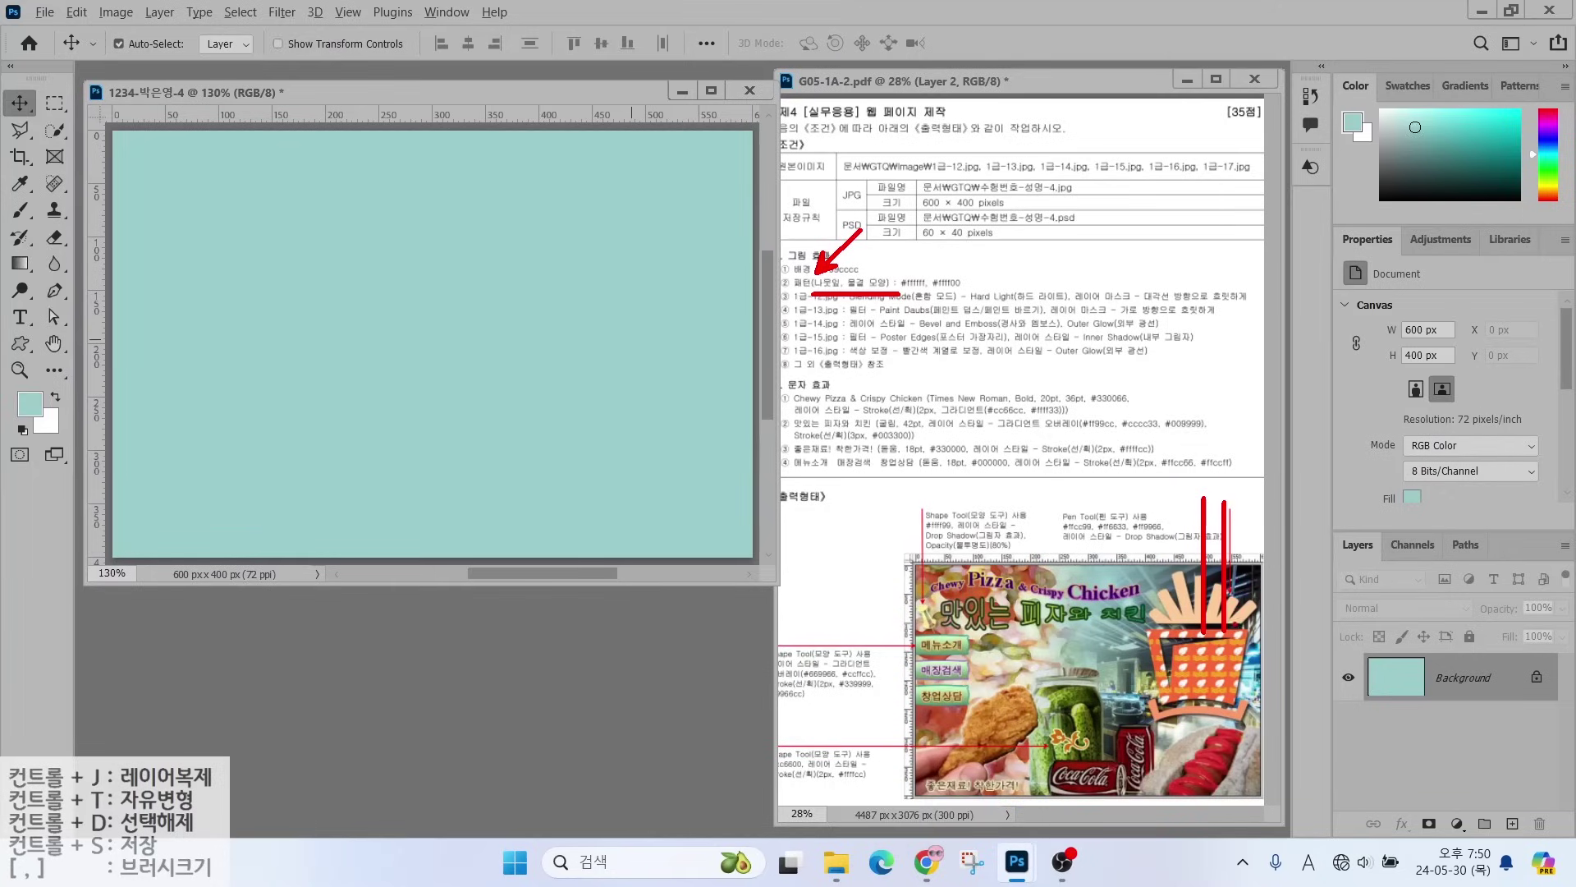
drag(1234, 632, 1235, 484)
key(Escape)
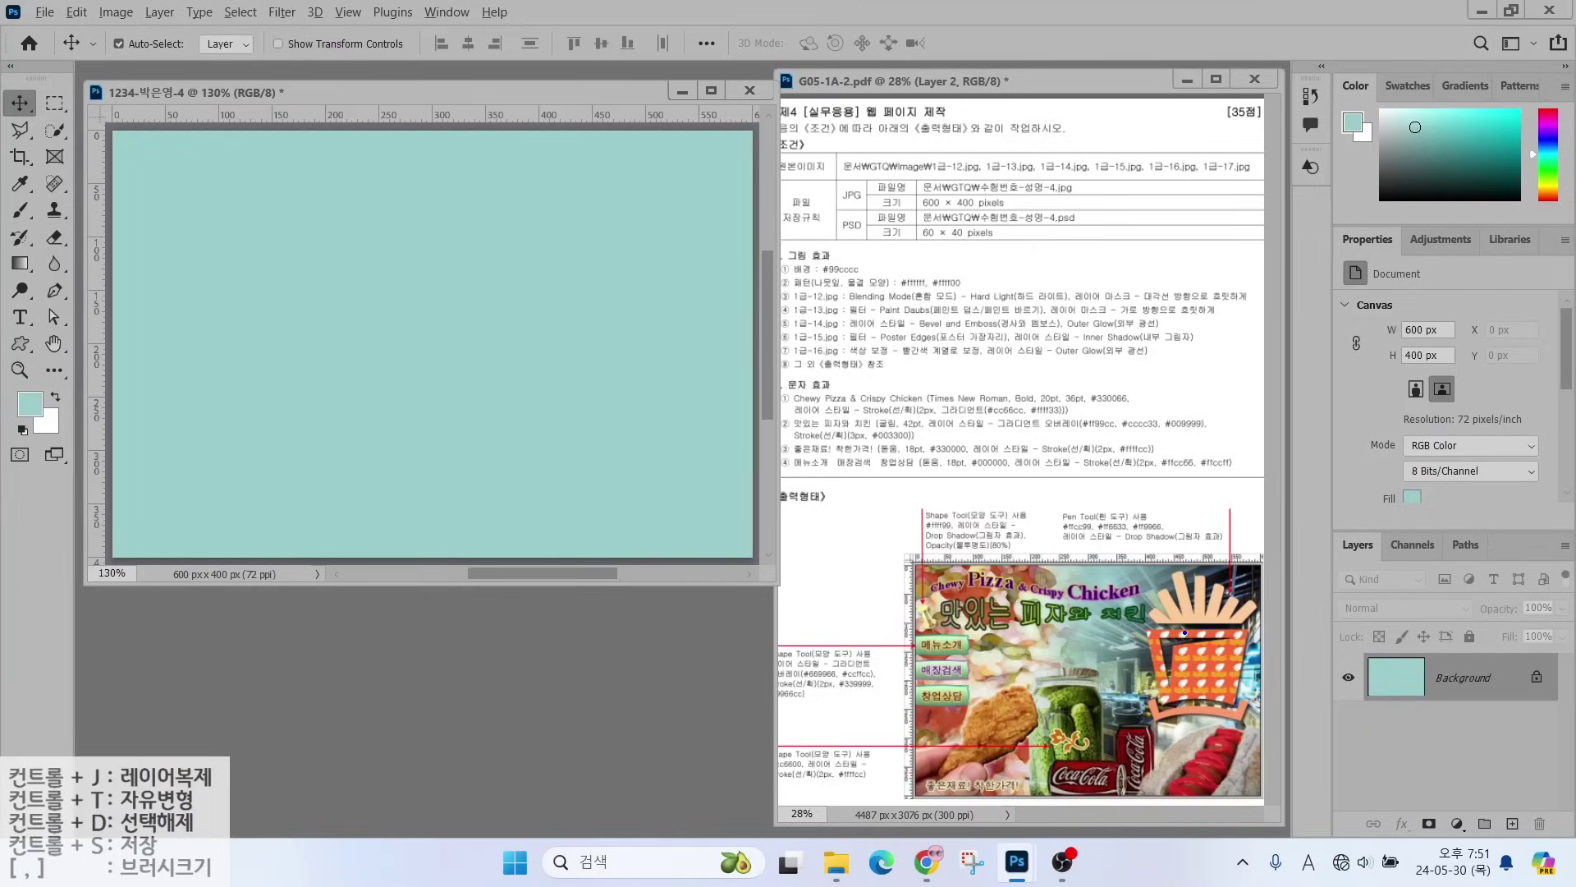
mouse_move(1188, 633)
mouse_down()
mouse_move(1187, 451)
mouse_move(1188, 635)
mouse_up()
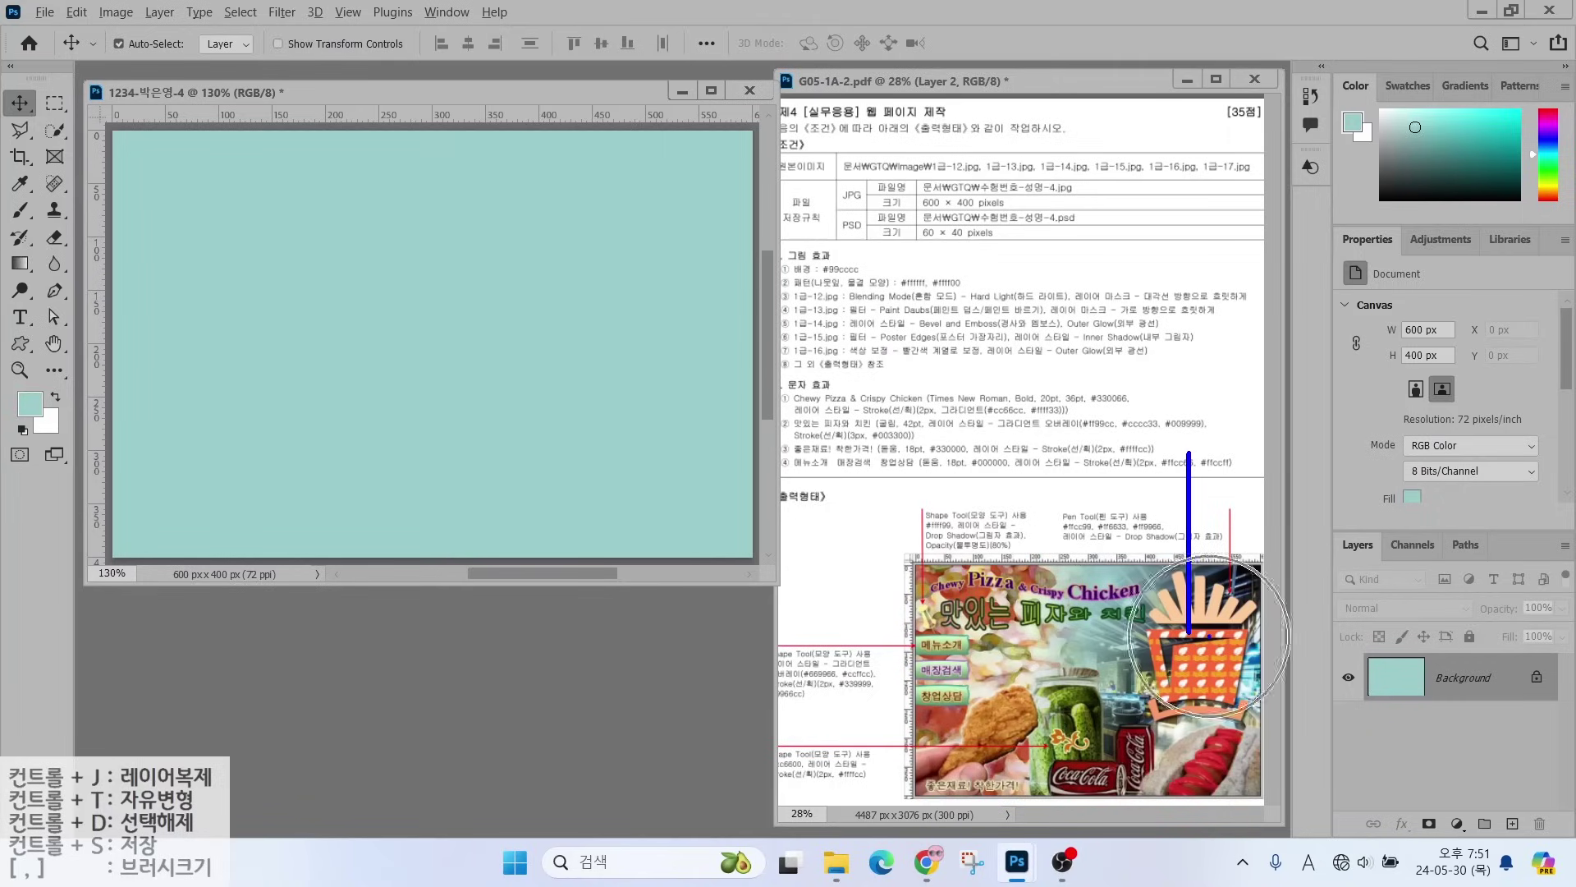
mouse_move(1207, 636)
mouse_down()
mouse_move(1209, 431)
mouse_move(1206, 637)
mouse_up()
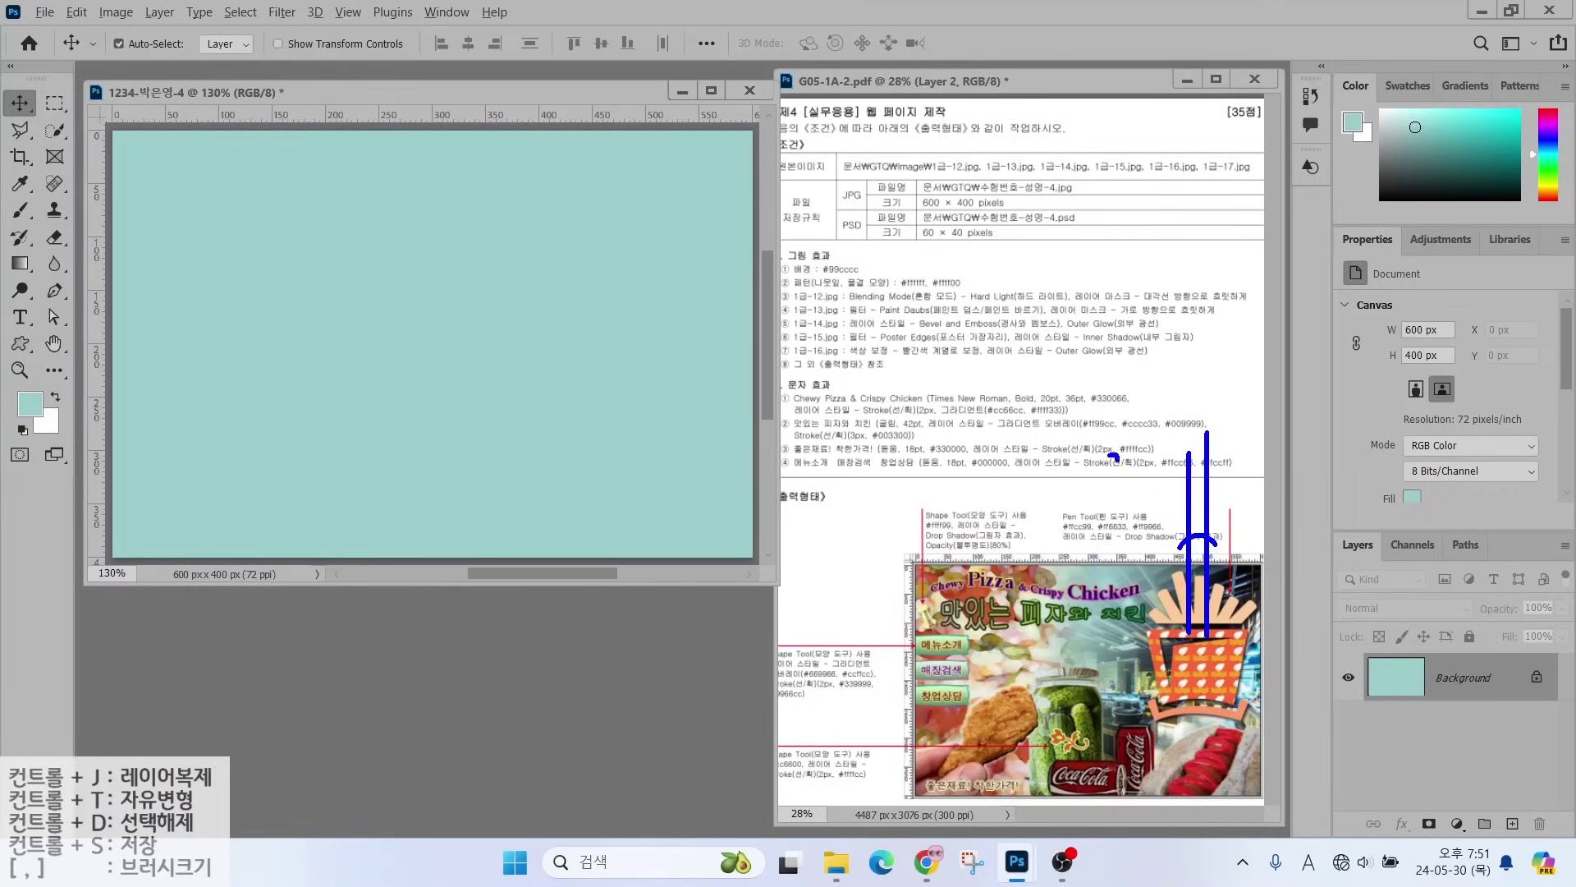
mouse_move(1134, 450)
mouse_down()
mouse_move(1130, 484)
mouse_move(1164, 464)
mouse_up()
drag(1184, 646, 864, 643)
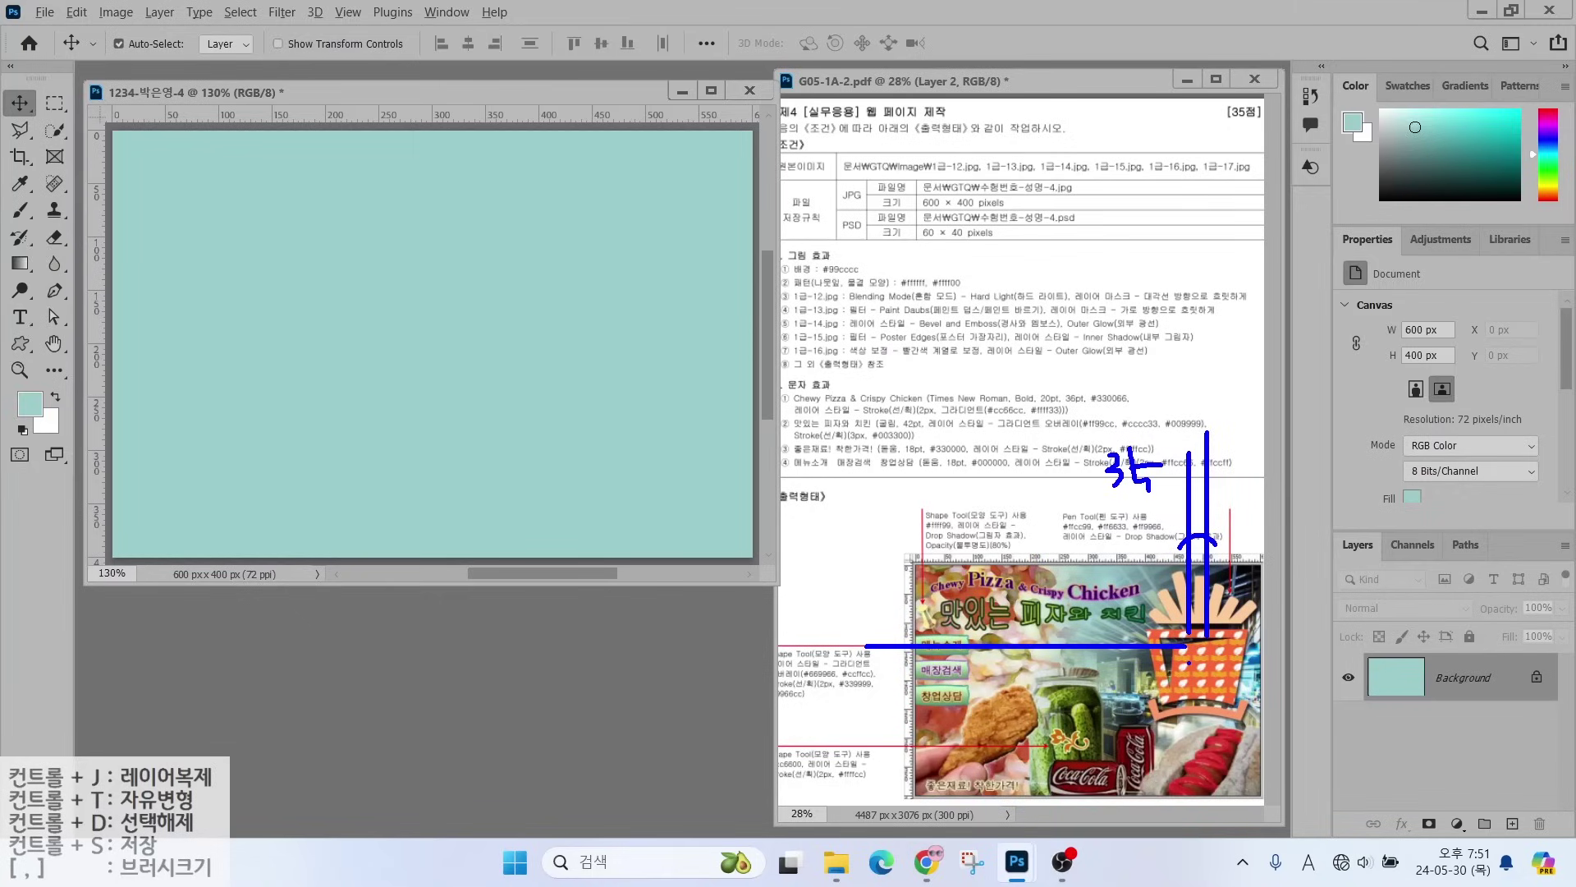
drag(1184, 663, 840, 665)
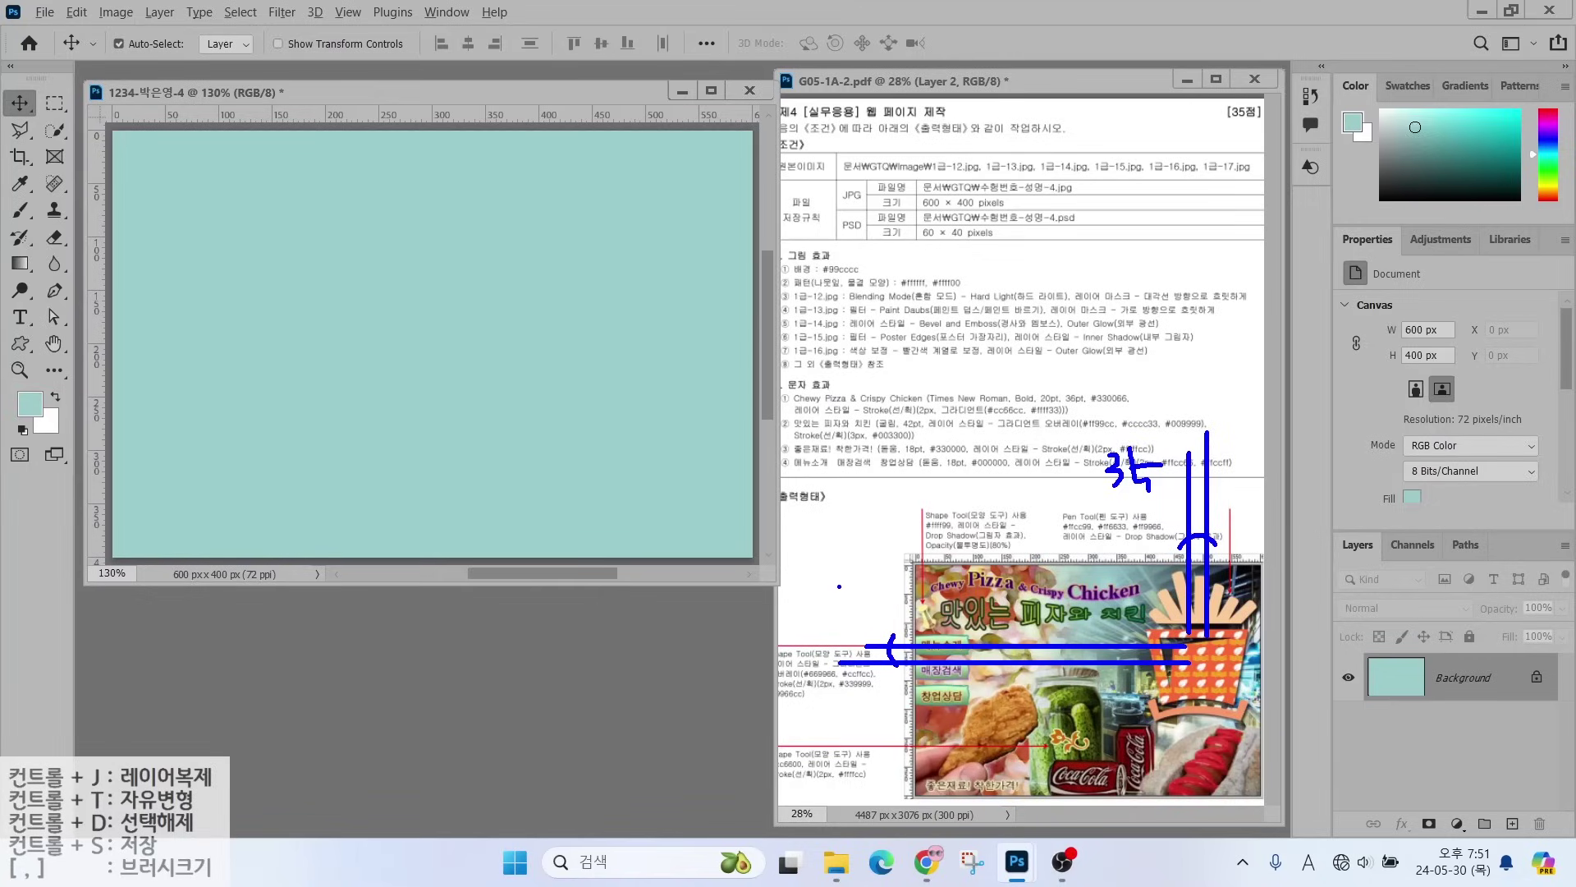
drag(846, 598, 833, 610)
key(Escape)
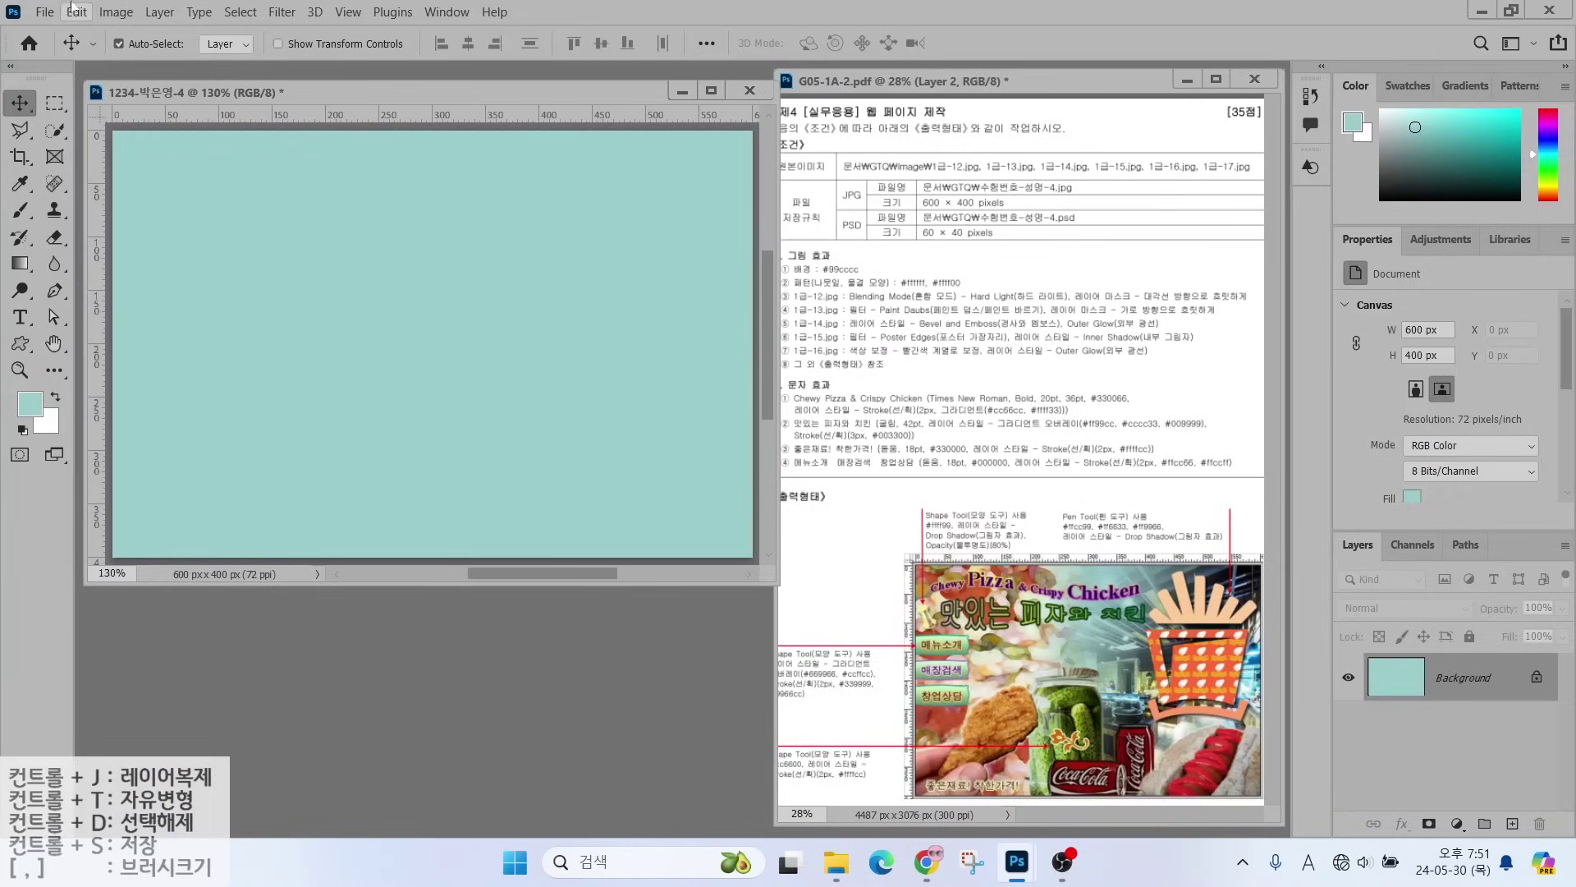
- Create a 35 × 30 px transparent-background document and fit it to the screen
click(43, 14)
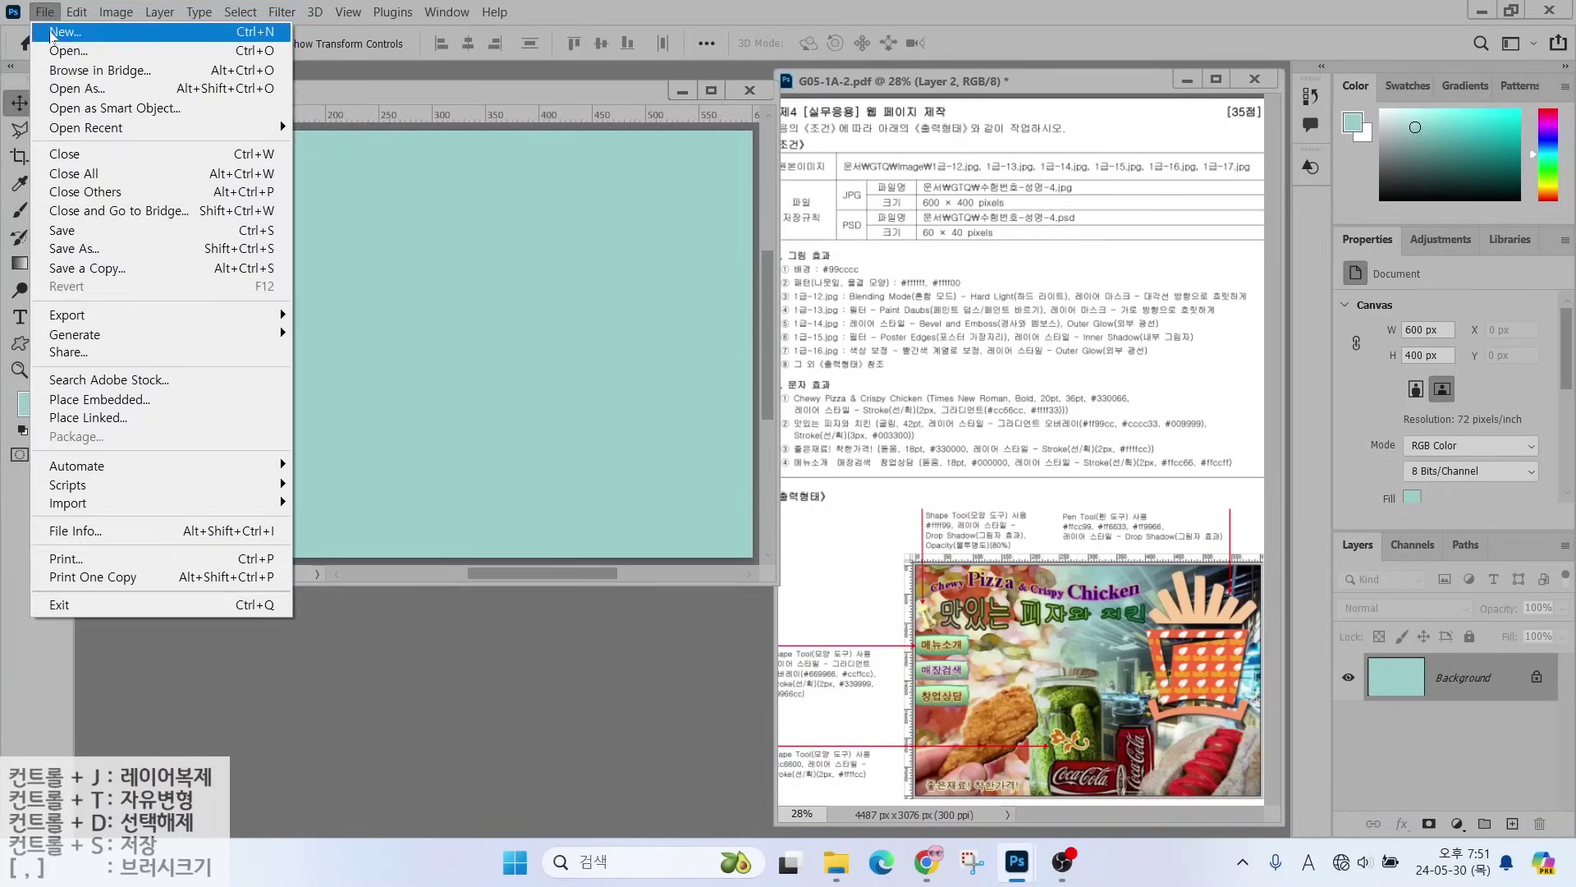
click(57, 31)
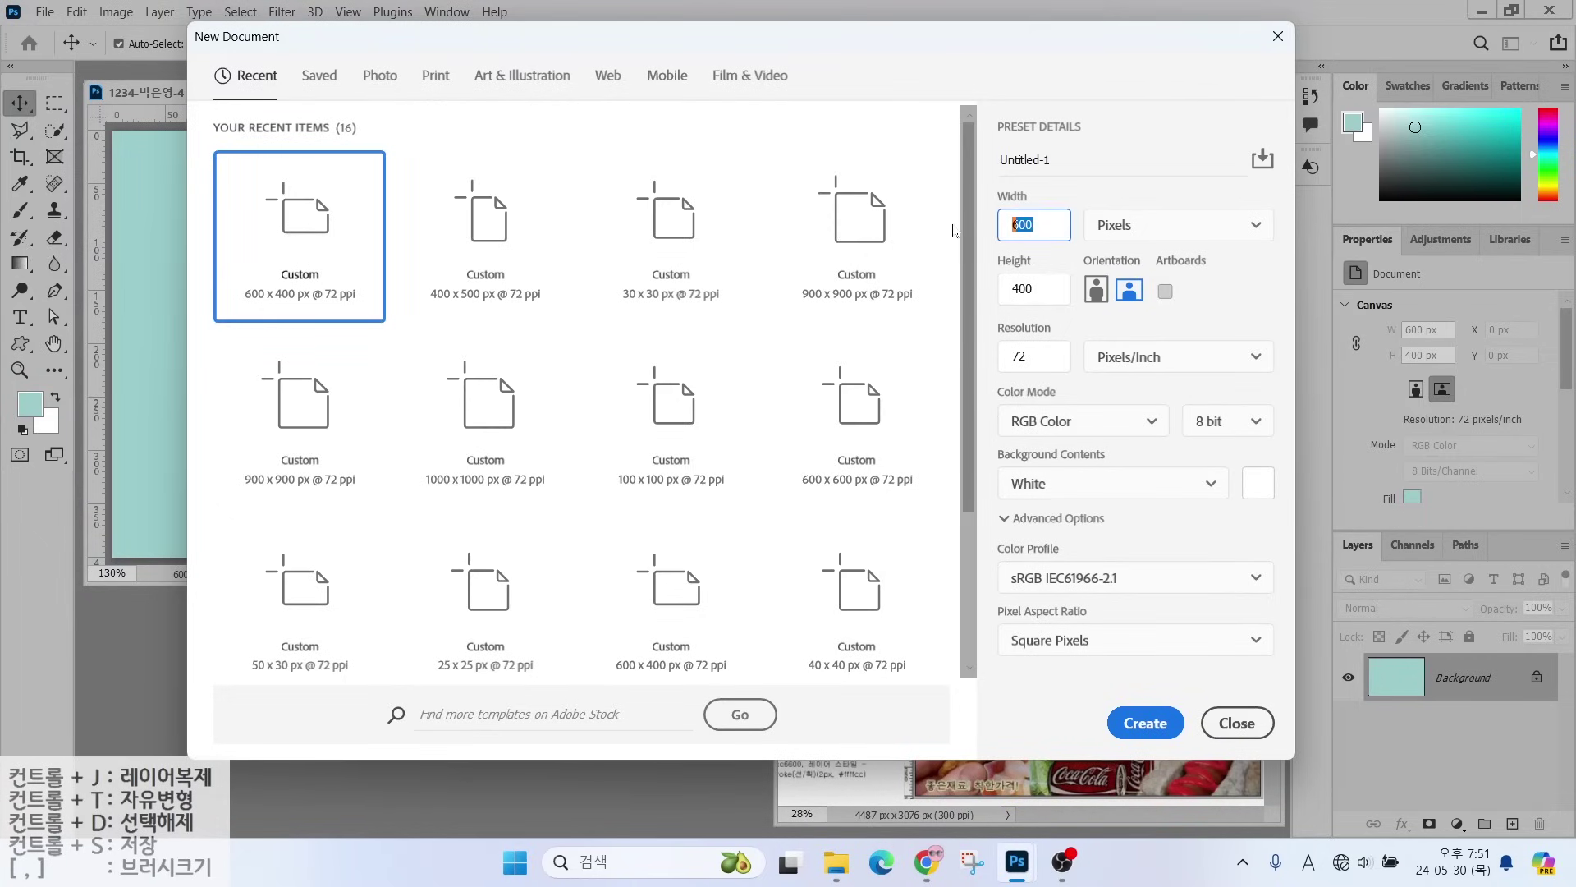
text(35)
key(Tab)
key(Tab)
text(3)
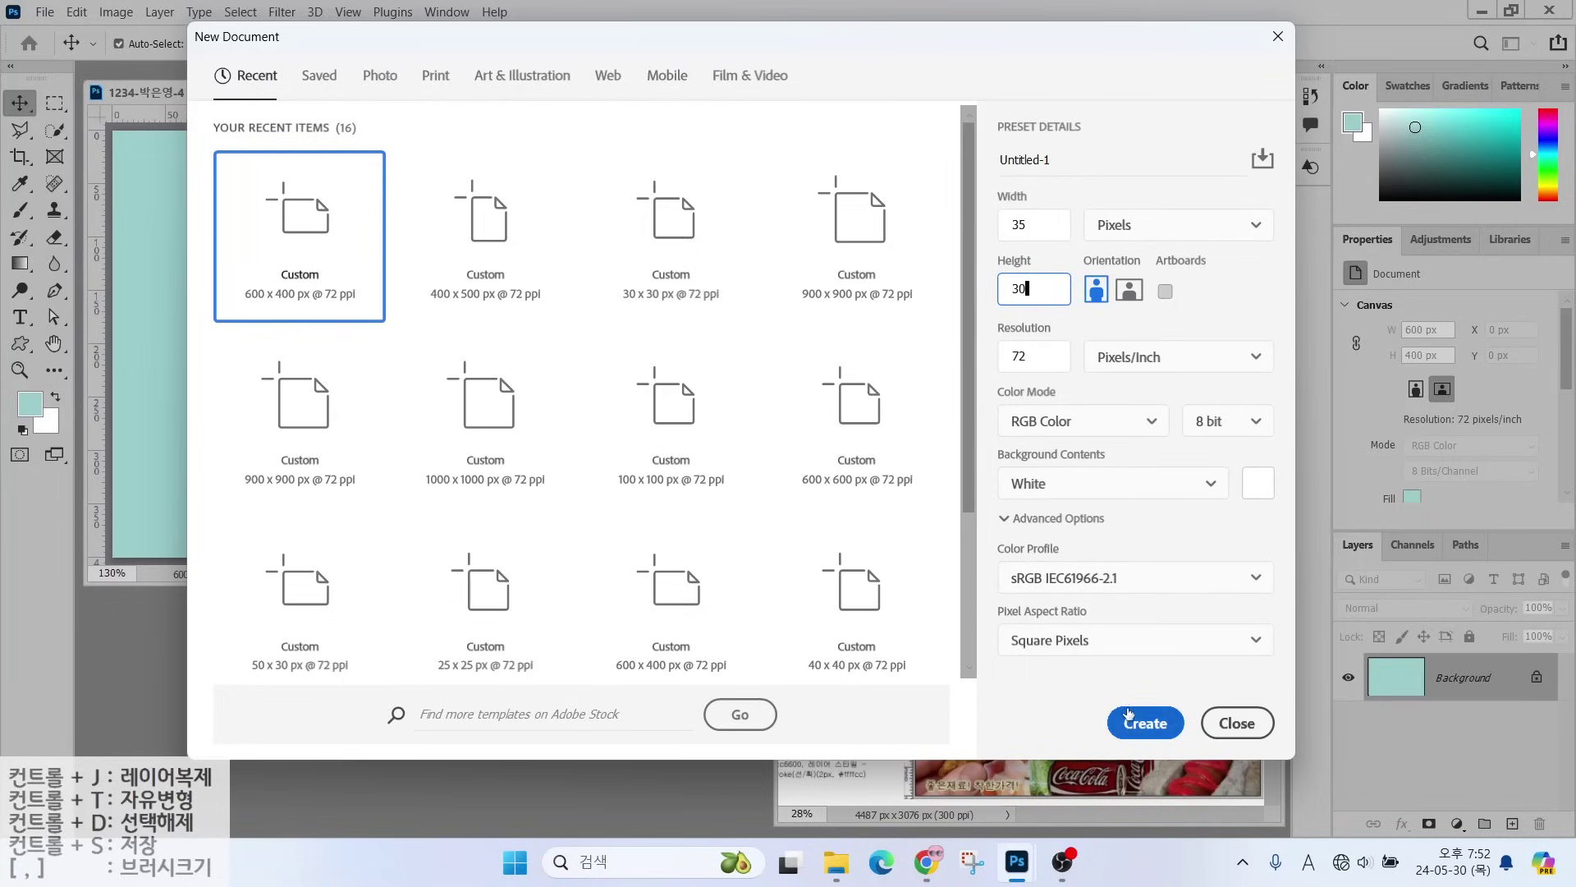
key(ctrl)
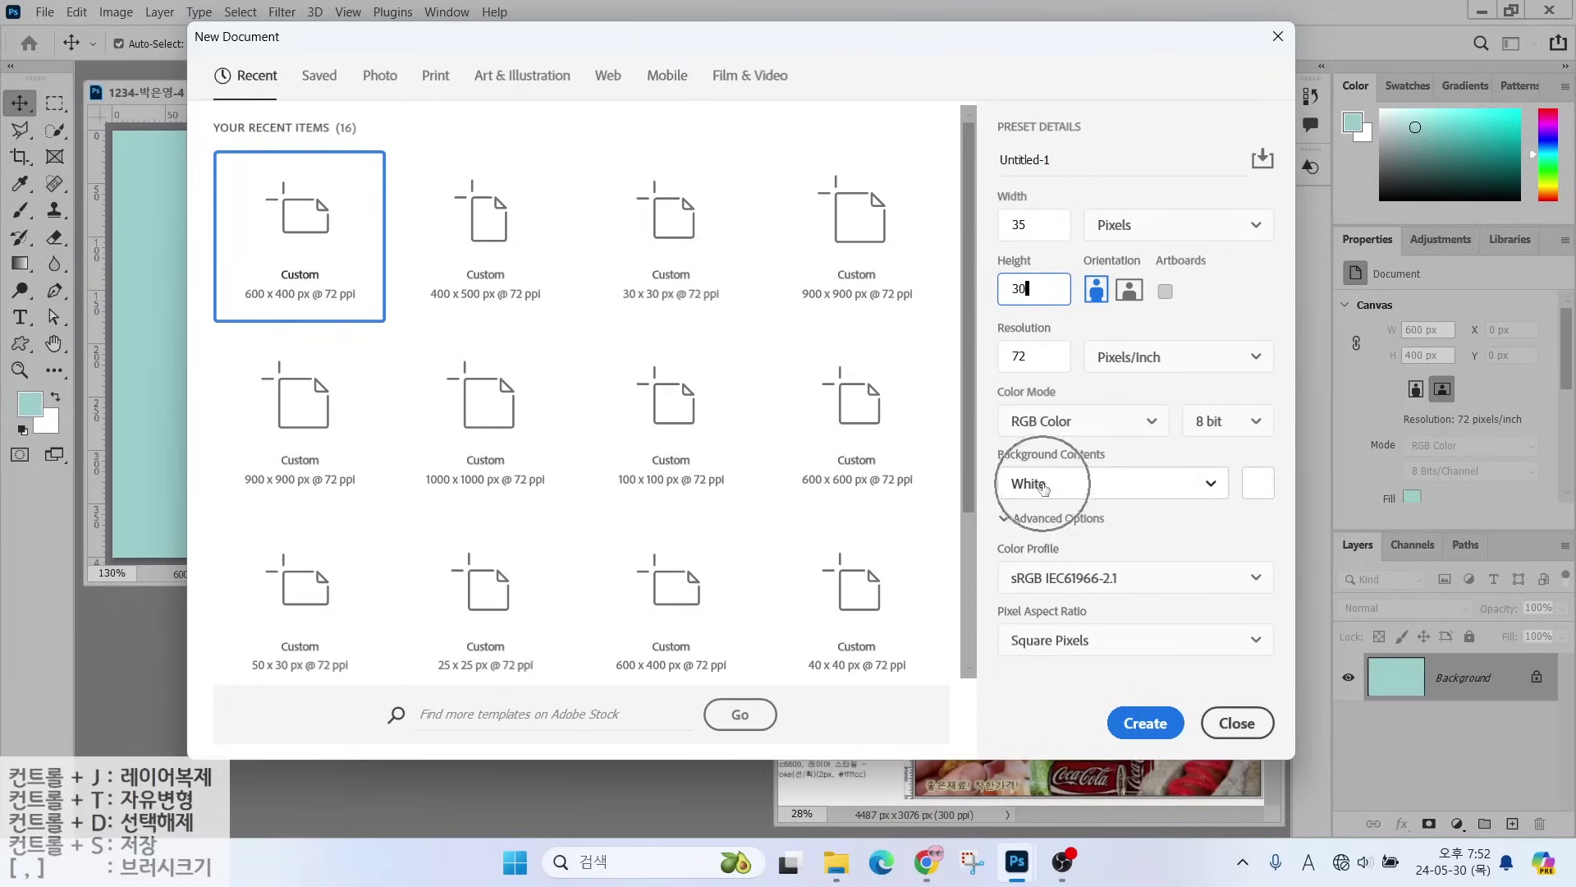
click(1042, 485)
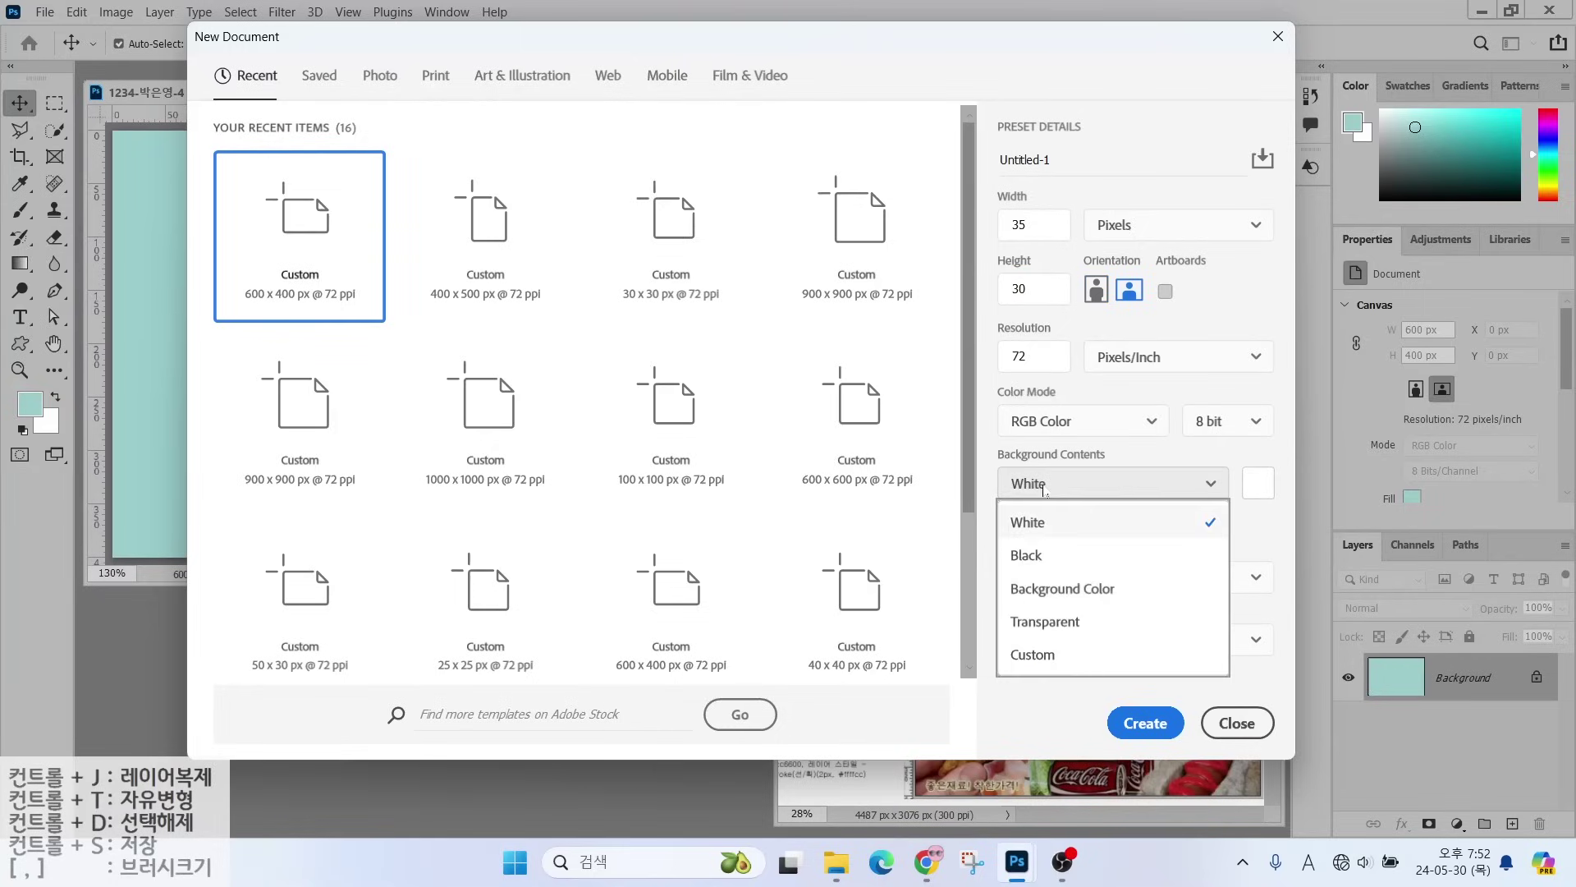
key(ctrl)
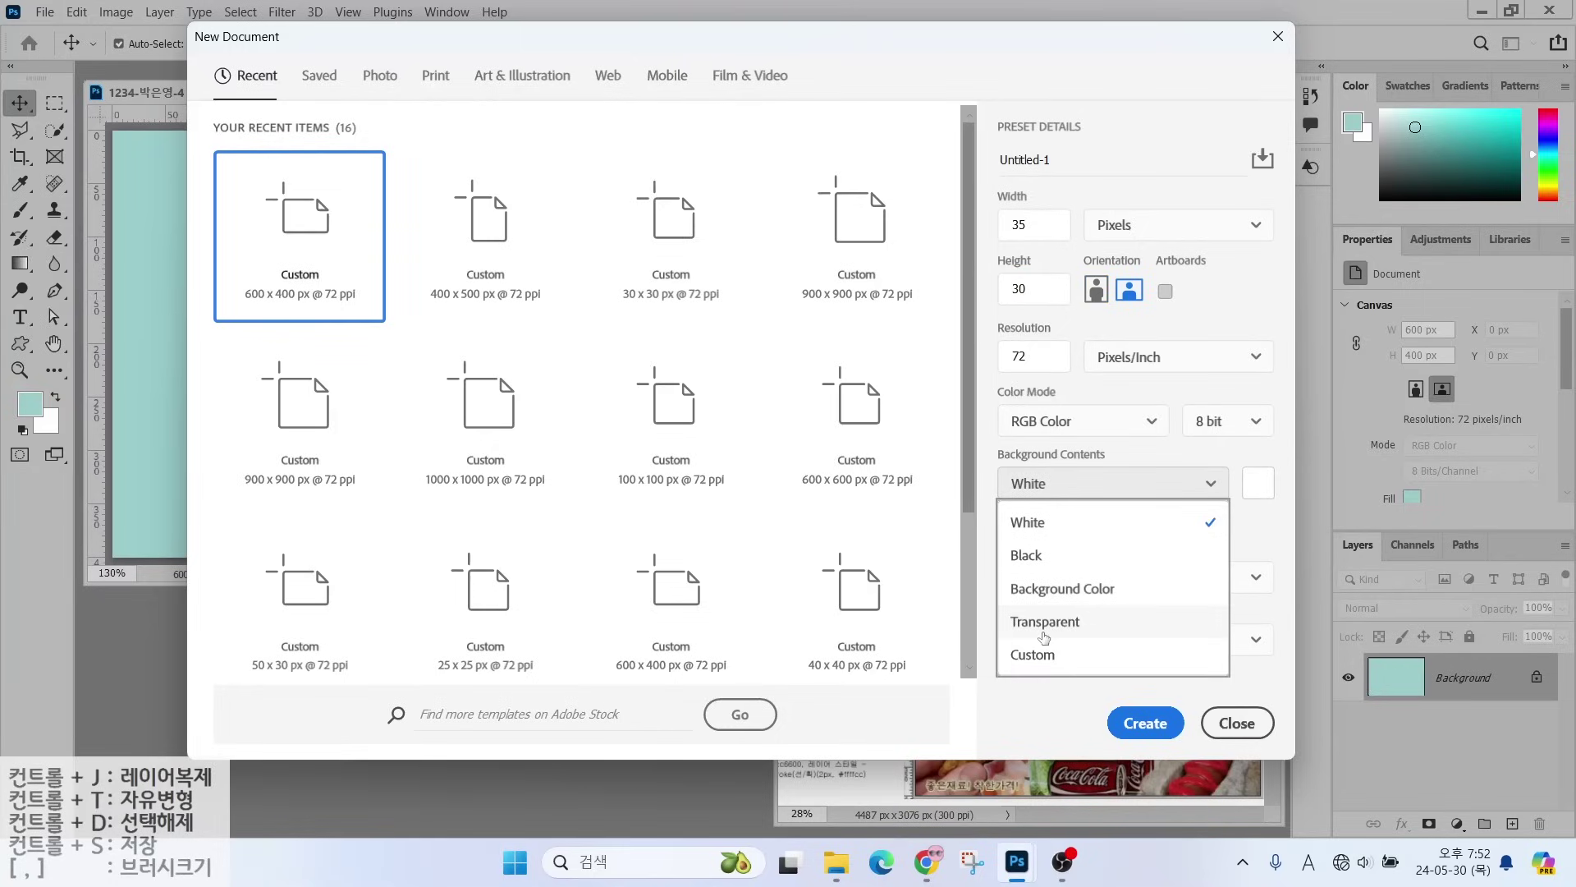
click(1045, 637)
click(1182, 730)
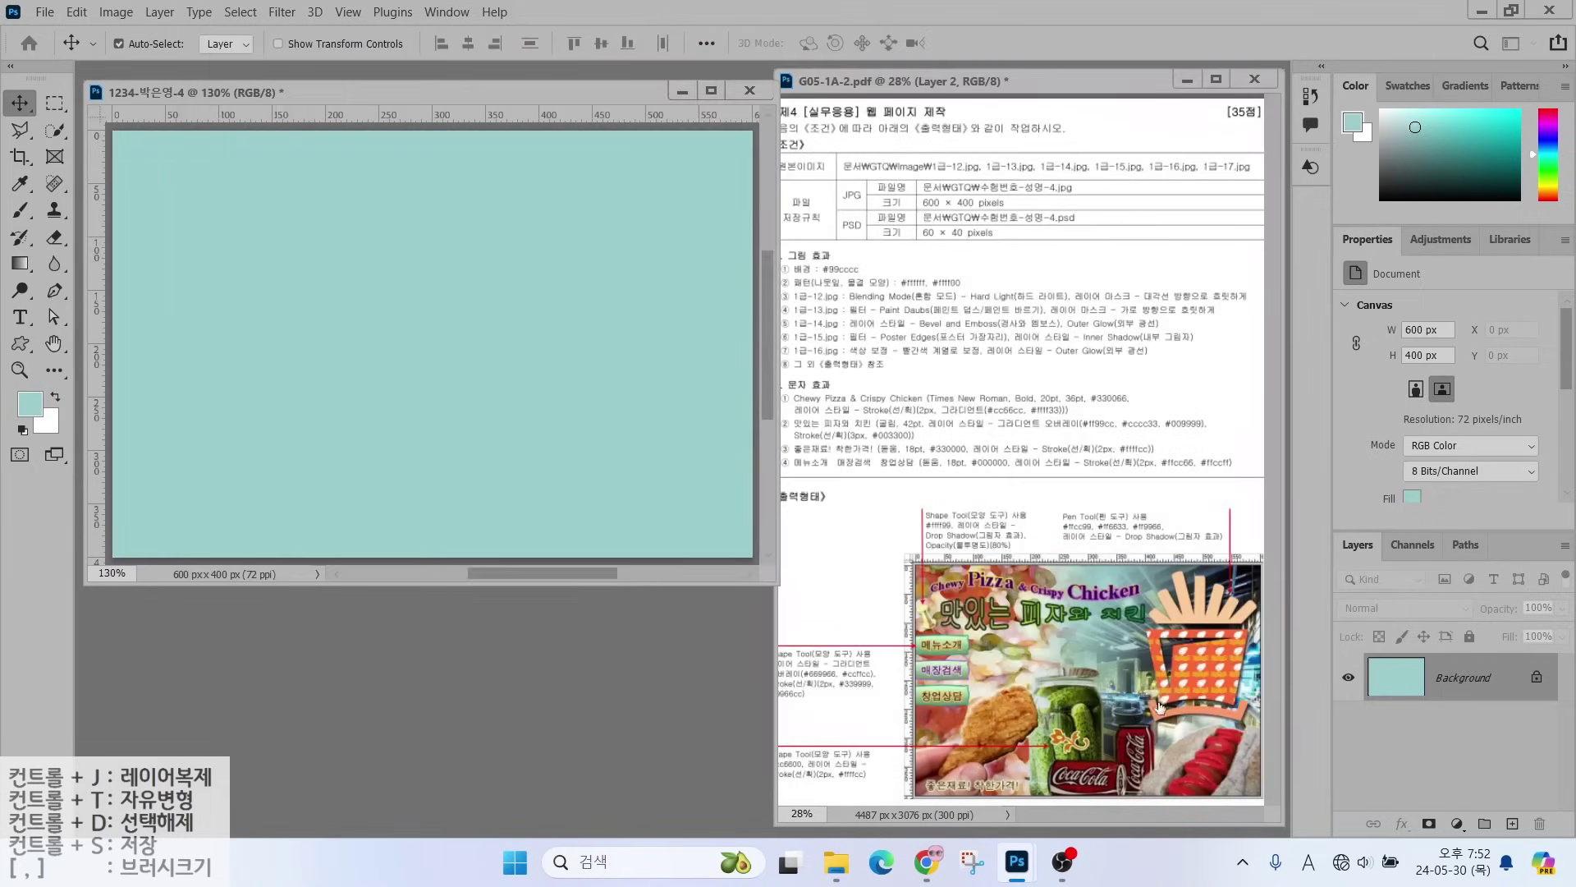
key(ctrl)
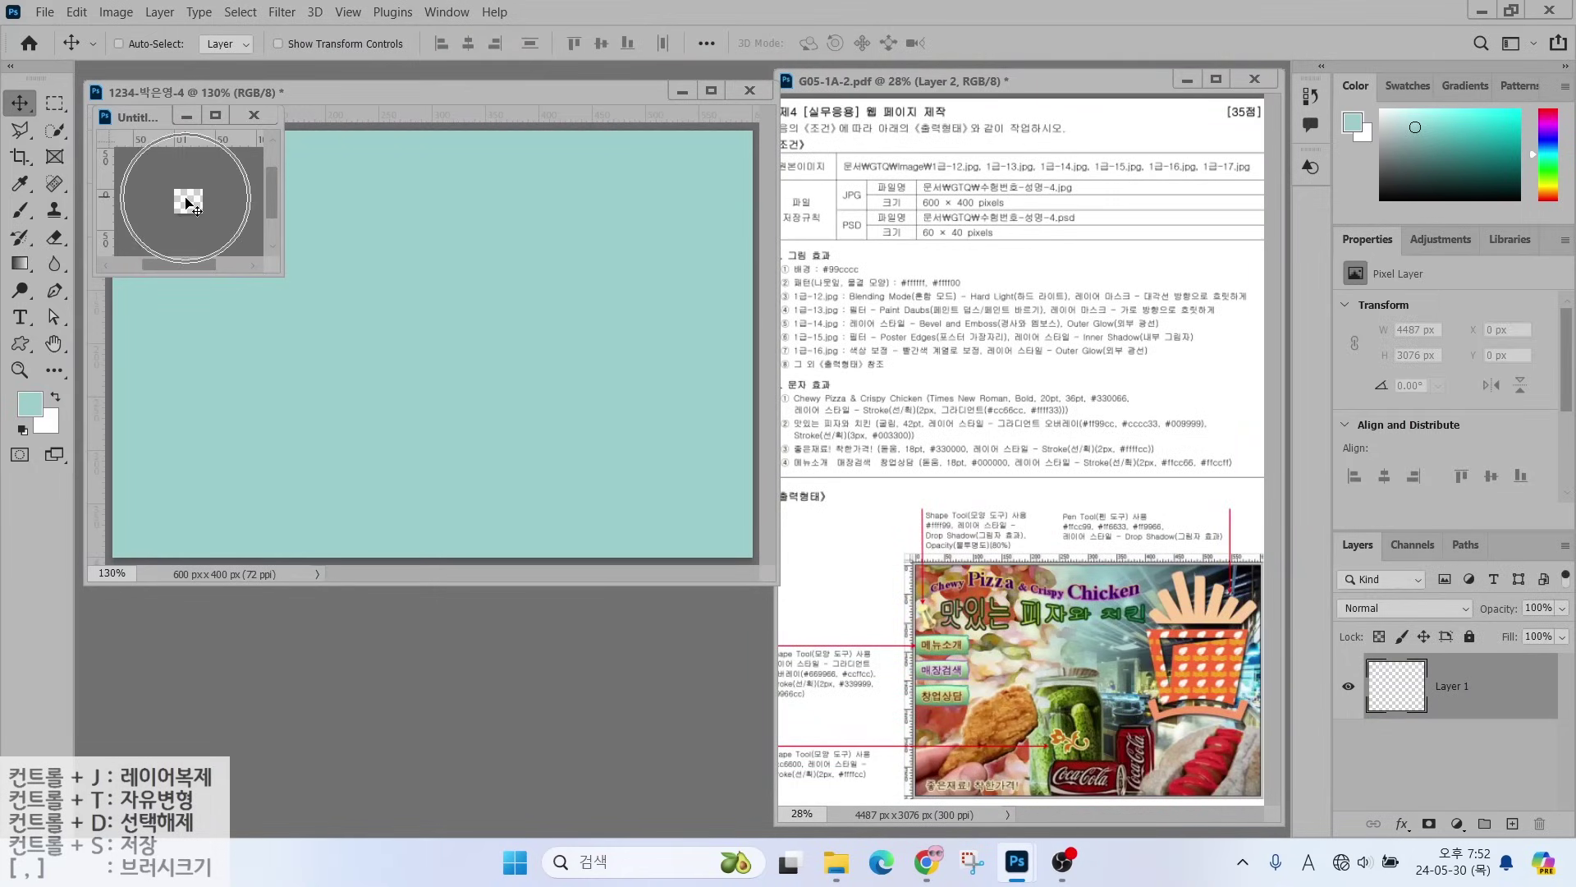
double_click(53, 345)
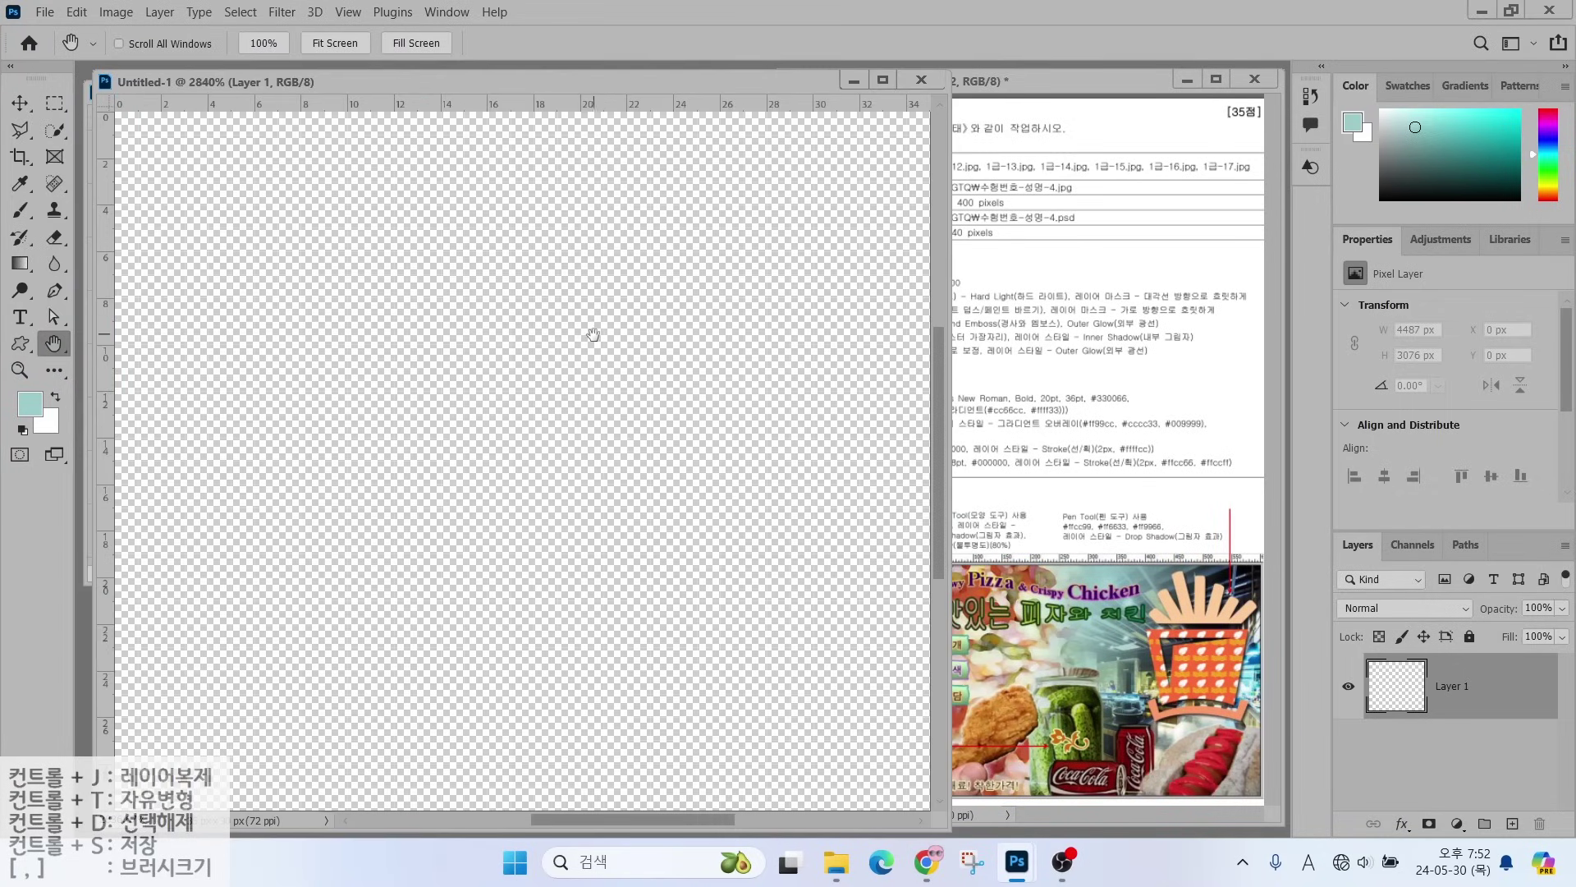
click(21, 344)
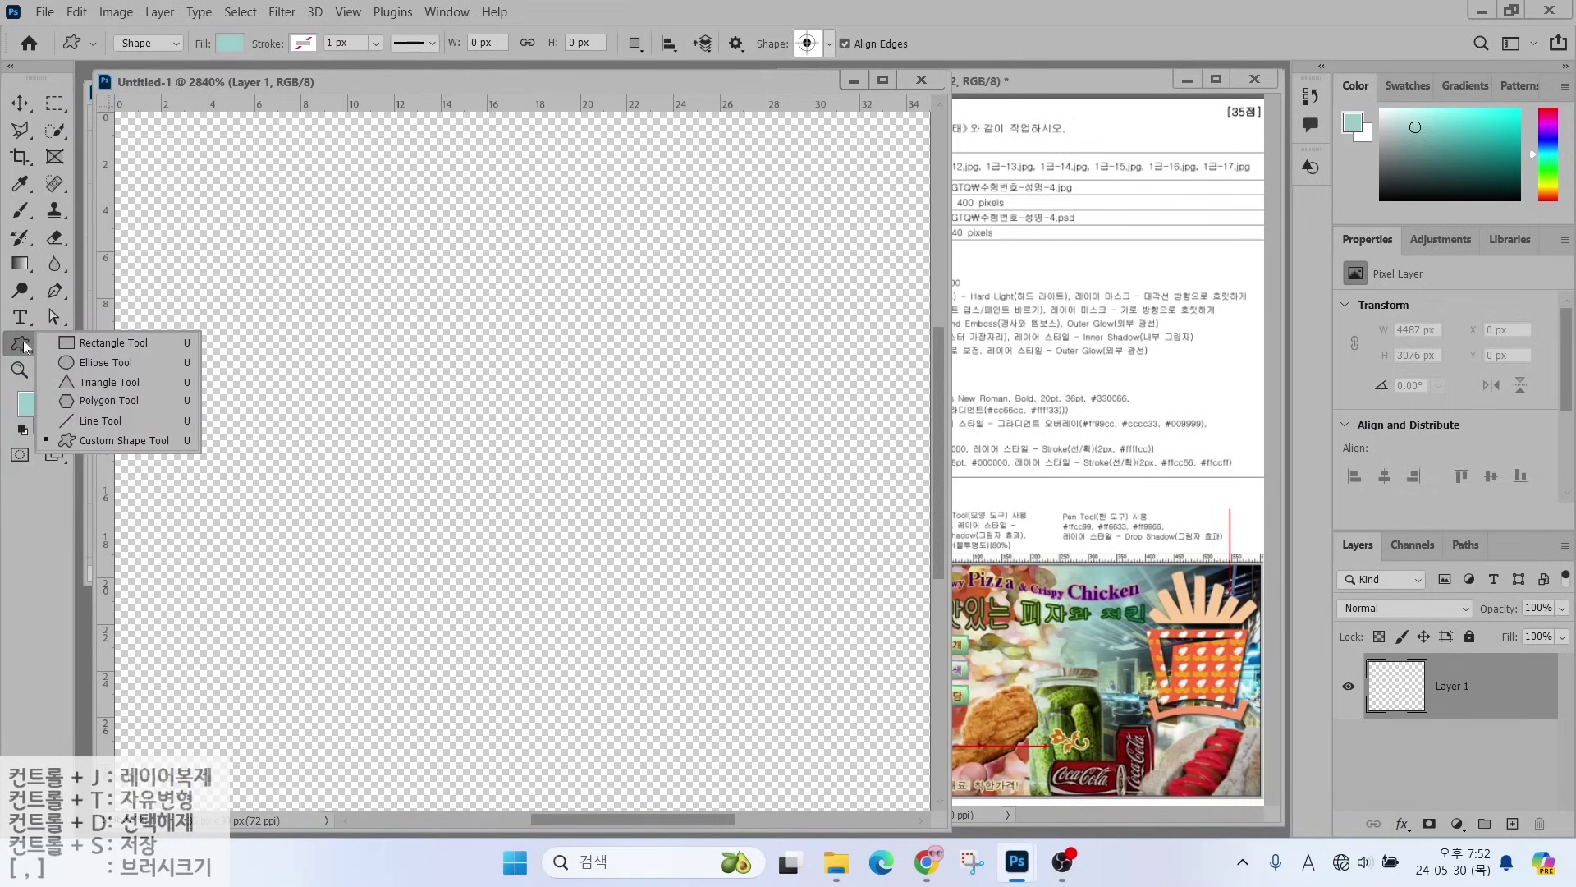
- Draw a white leaf custom shape filling the canvas
click(821, 46)
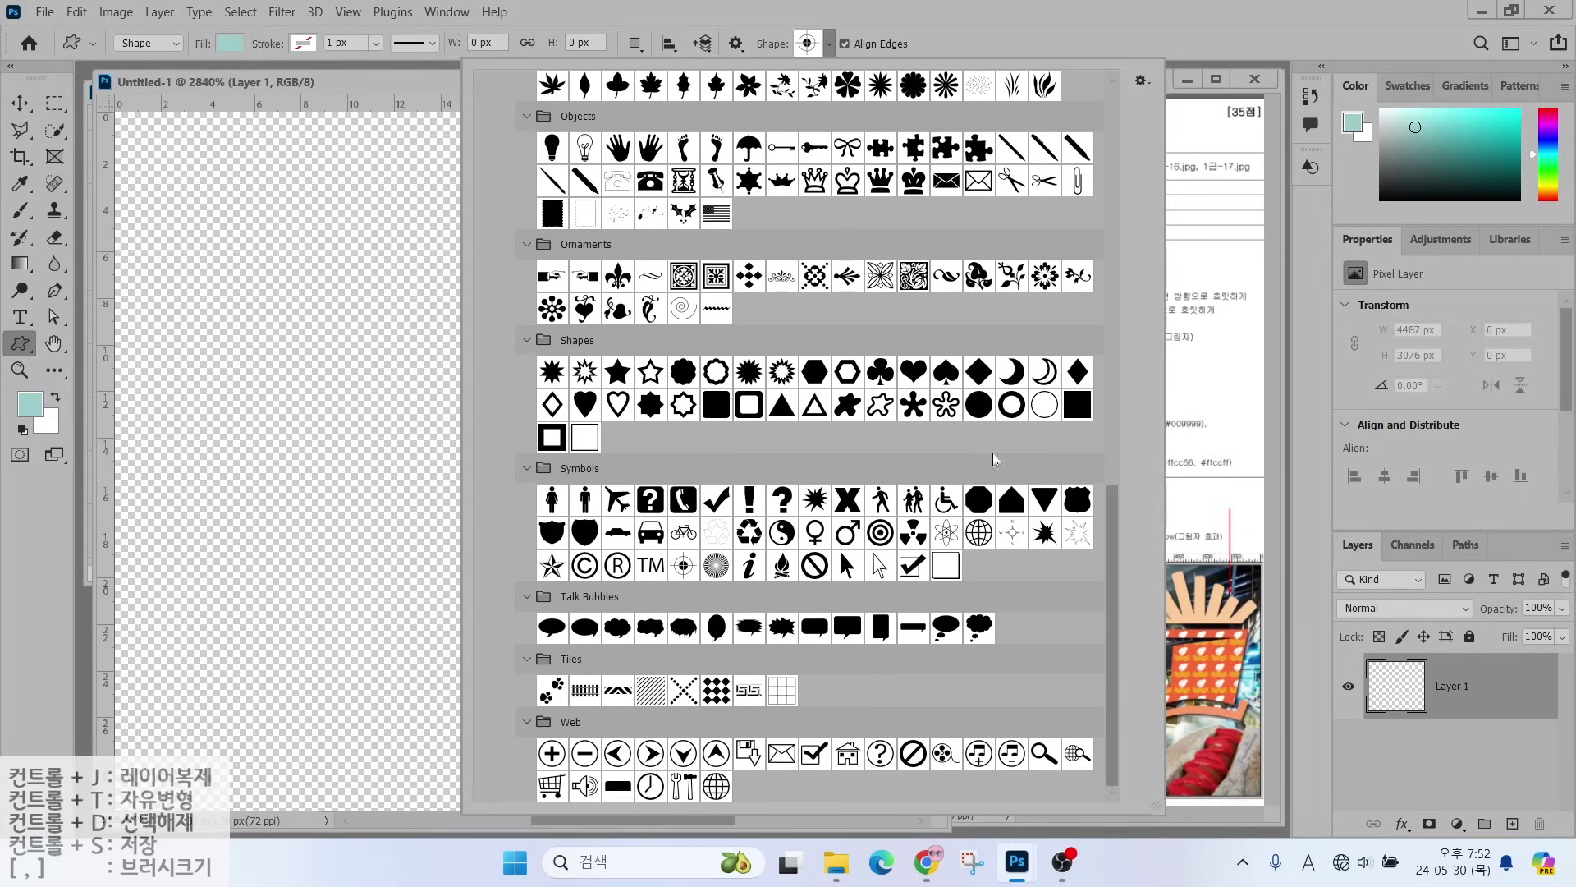
scroll(888, 324, up, 3)
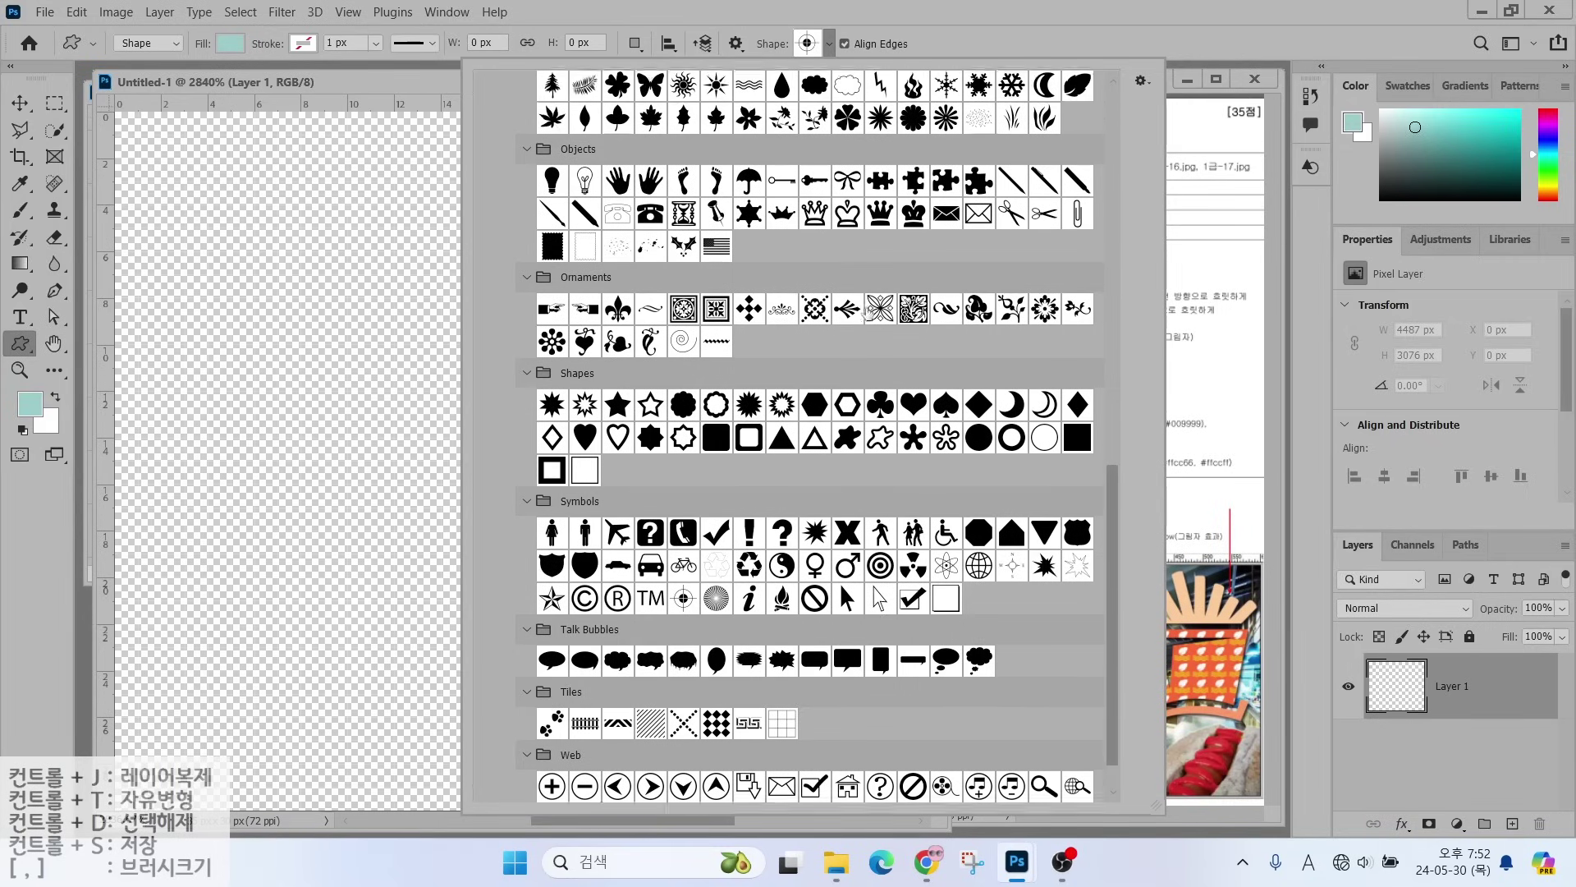
scroll(857, 311, up, 1)
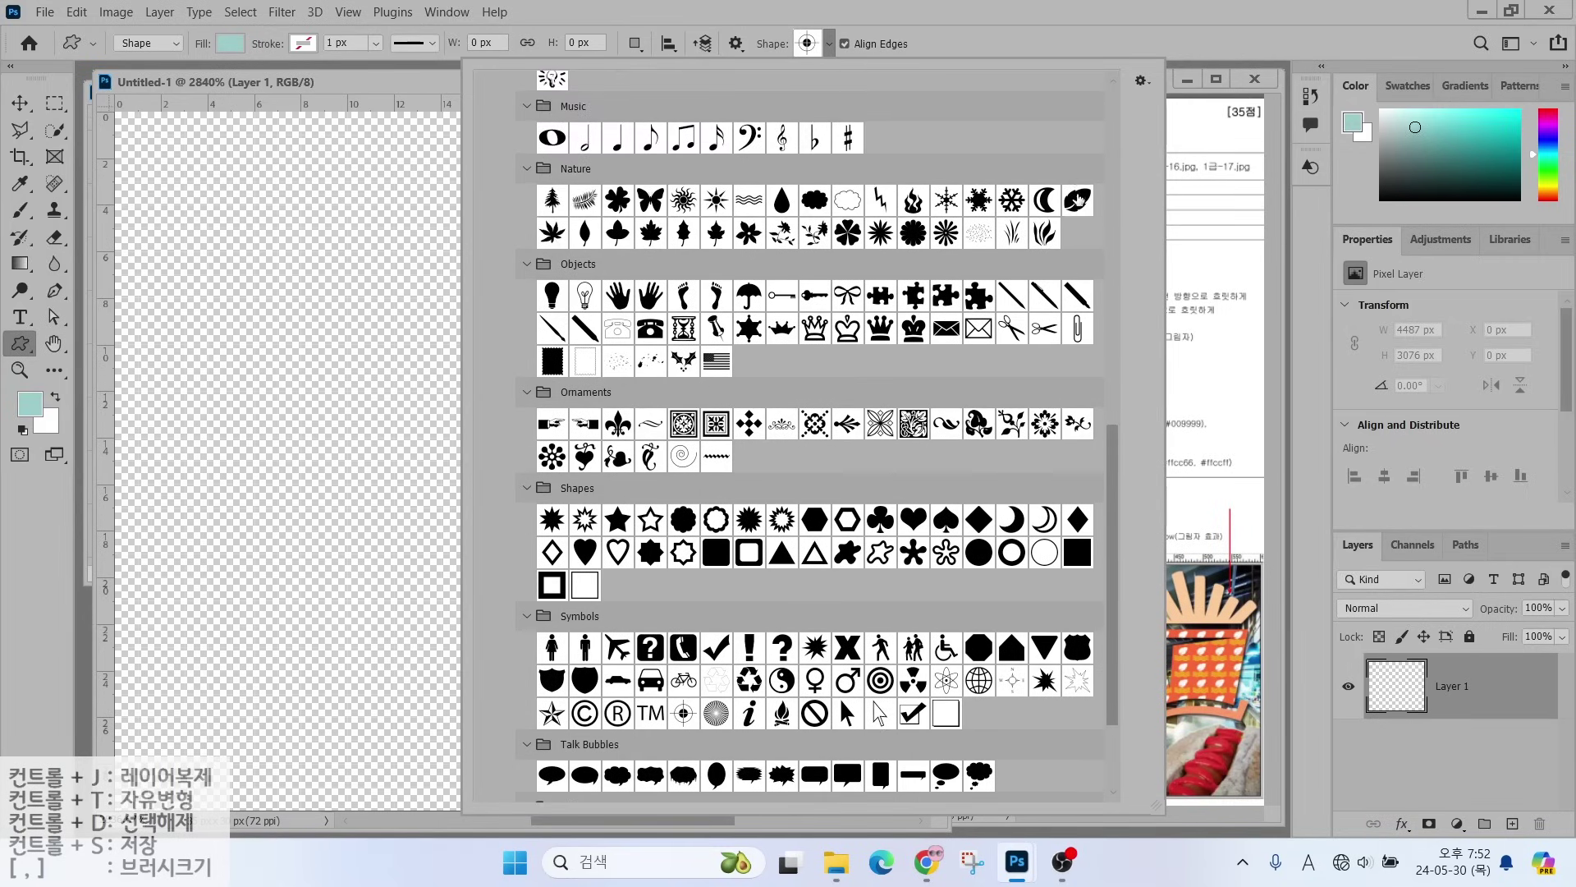
click(1077, 200)
drag(250, 151, 760, 644)
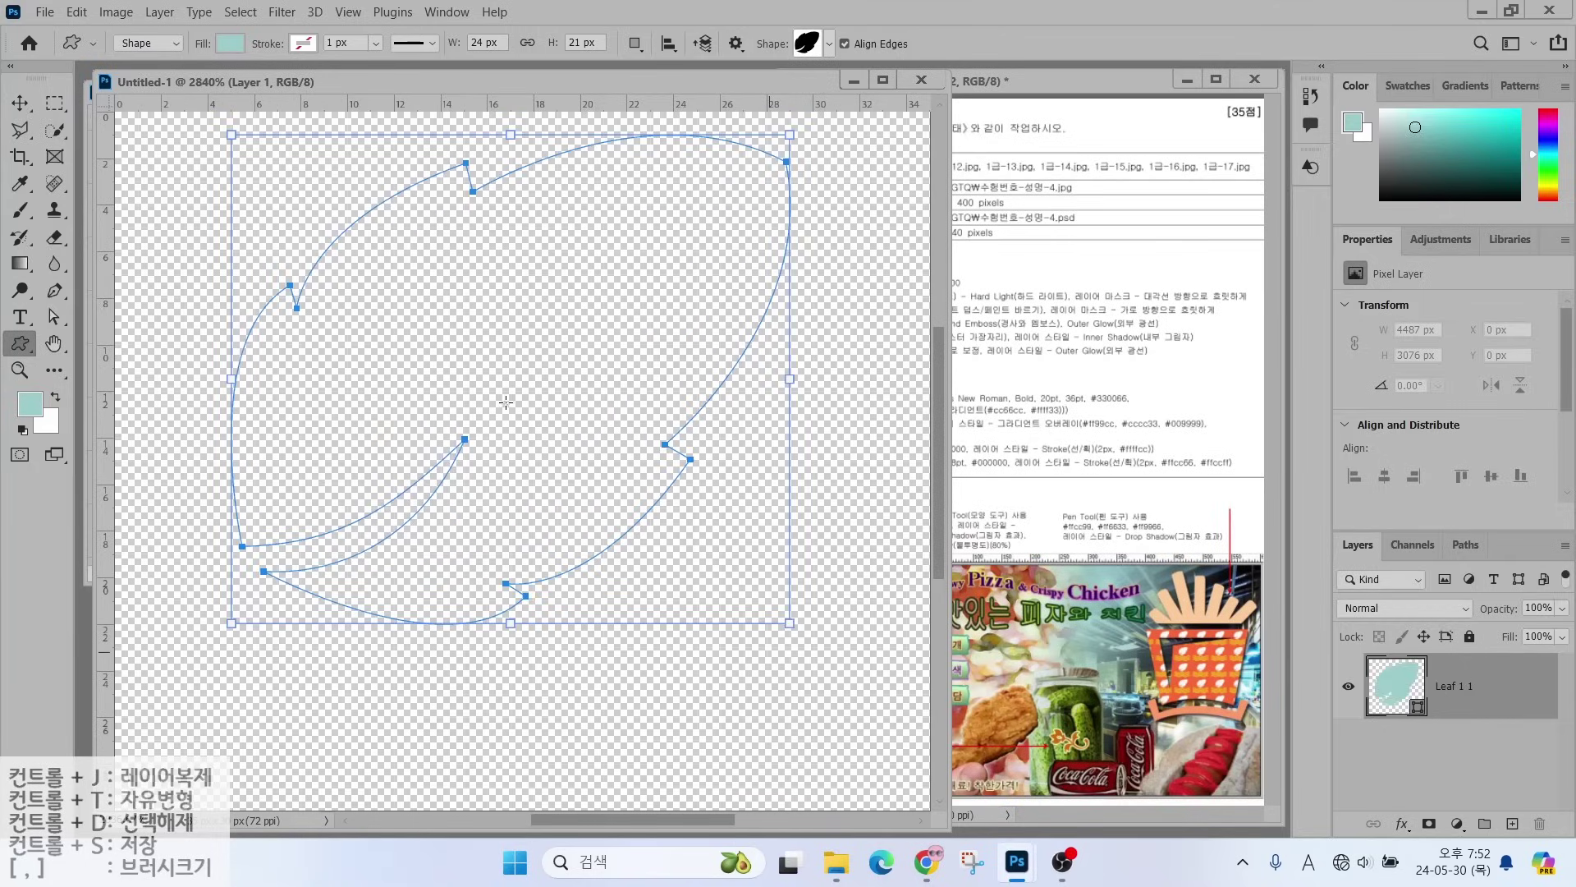
double_click(1390, 697)
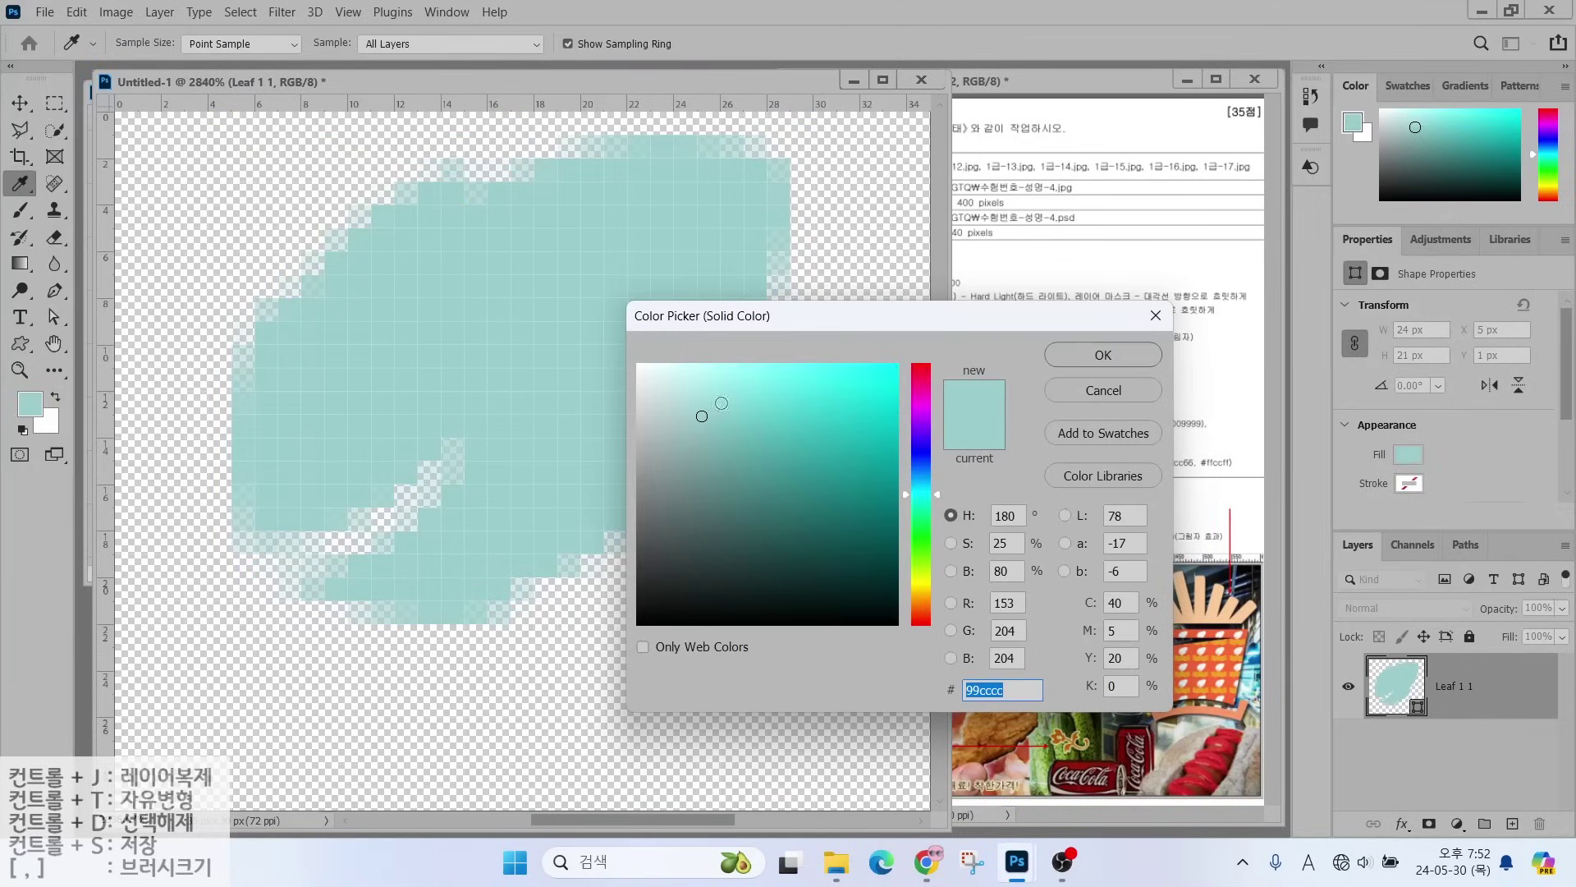
click(596, 335)
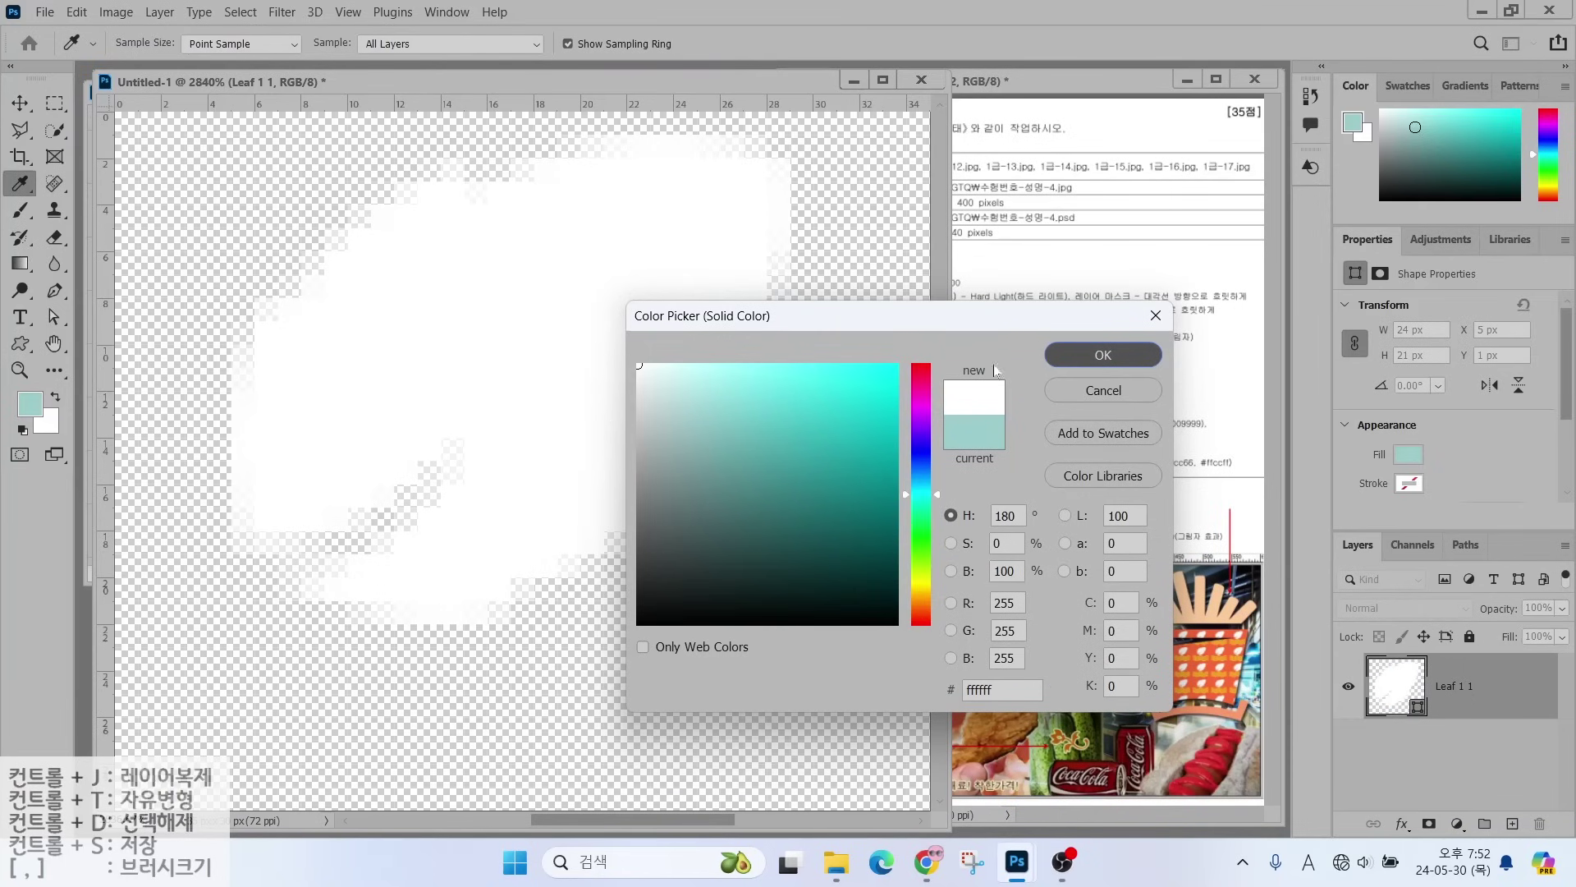
key(Return)
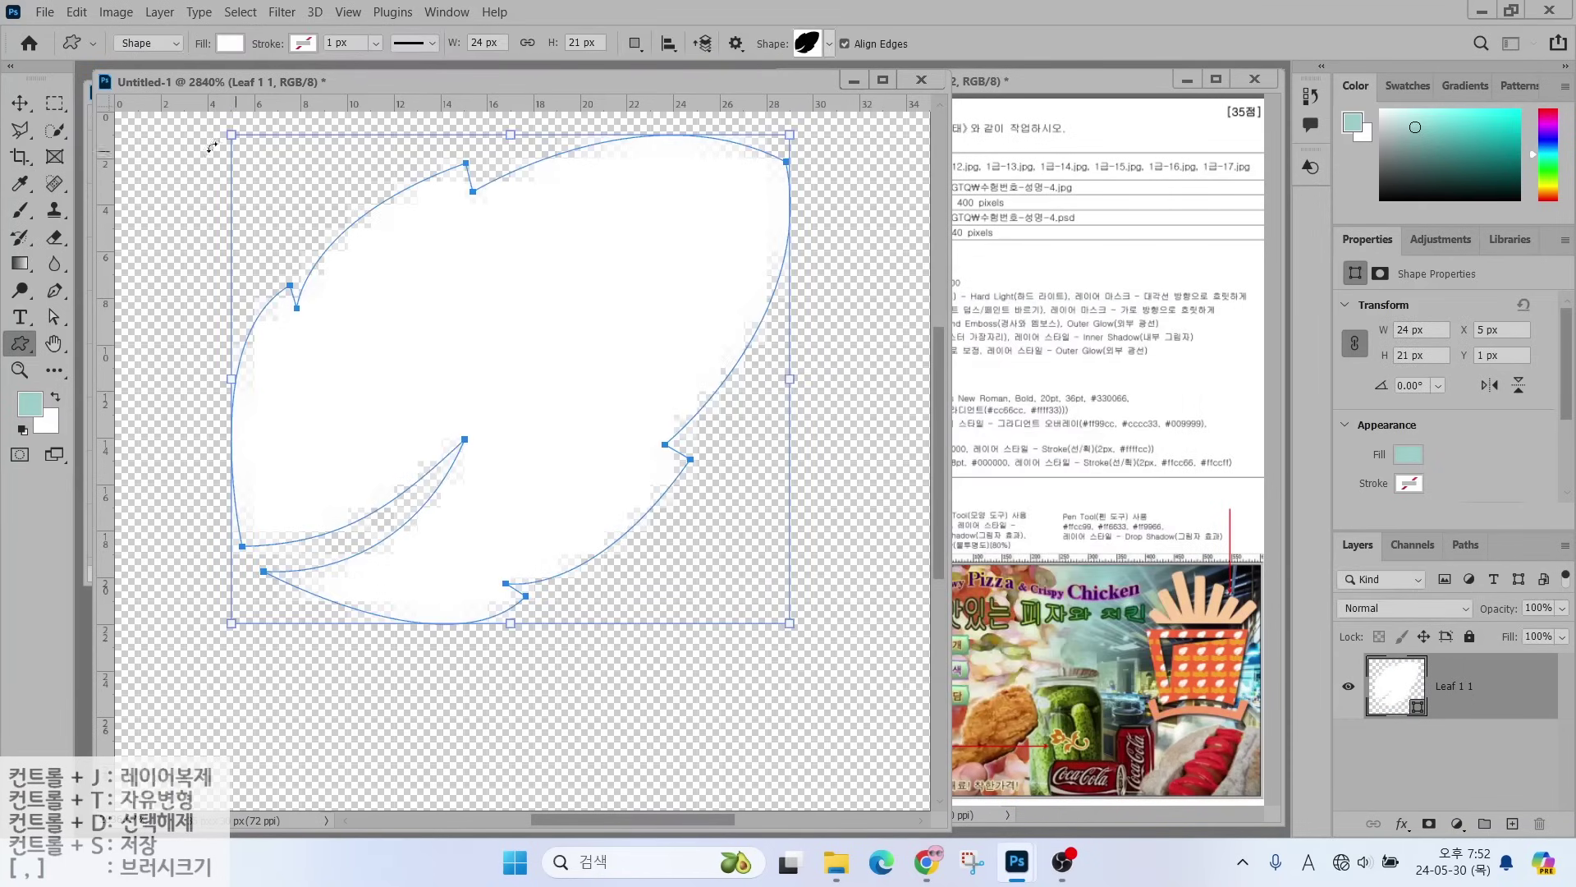
- Draw a yellow #ffff00 waves custom shape below the leaf
click(815, 45)
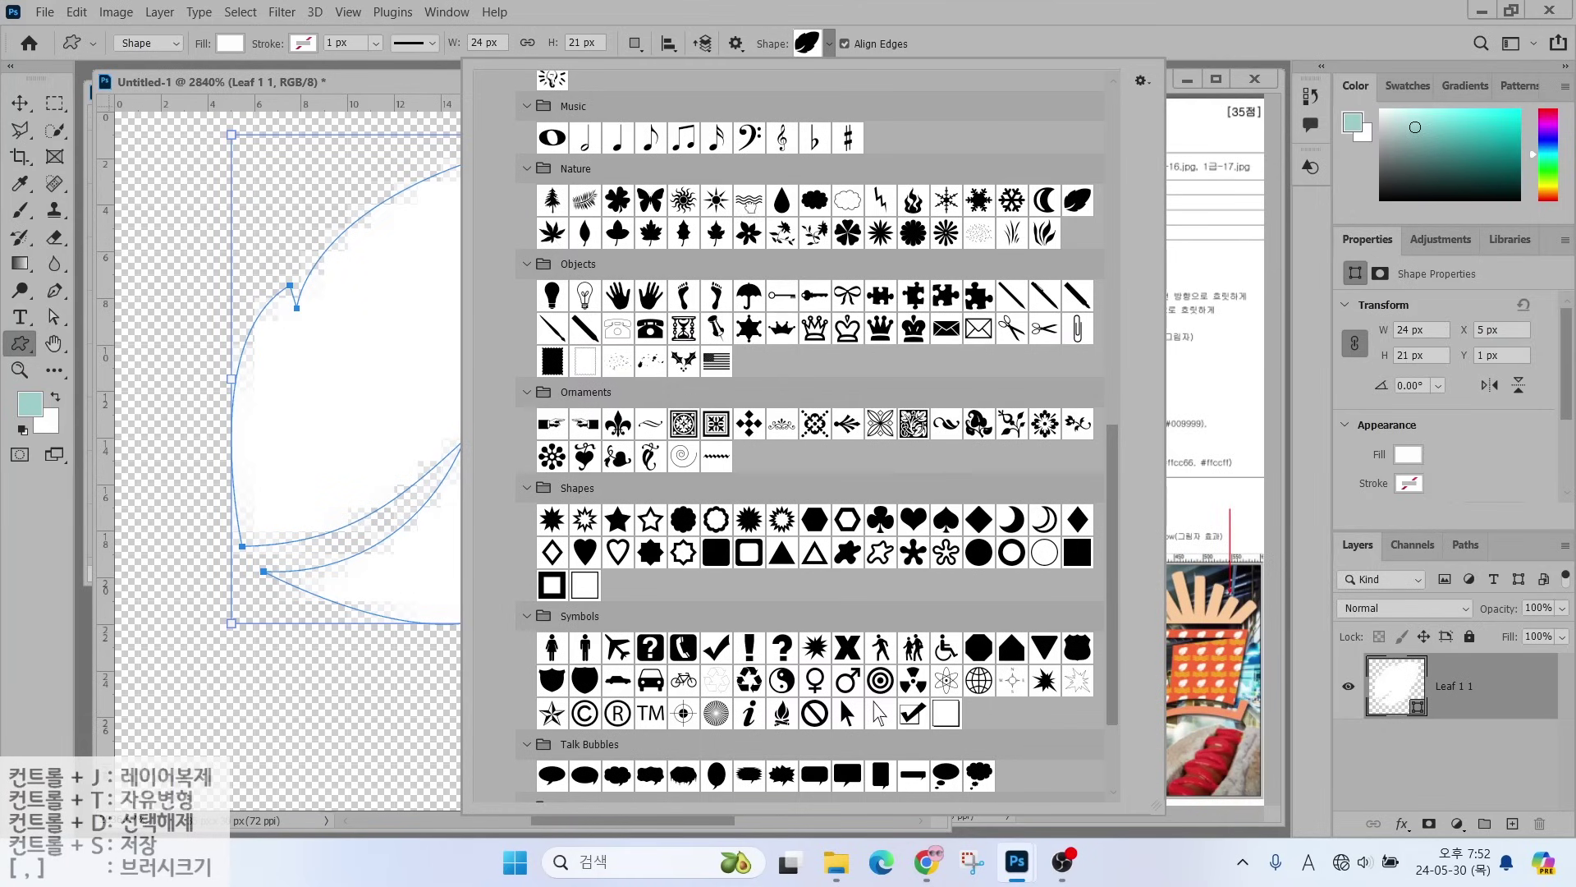
double_click(749, 201)
drag(201, 638, 799, 788)
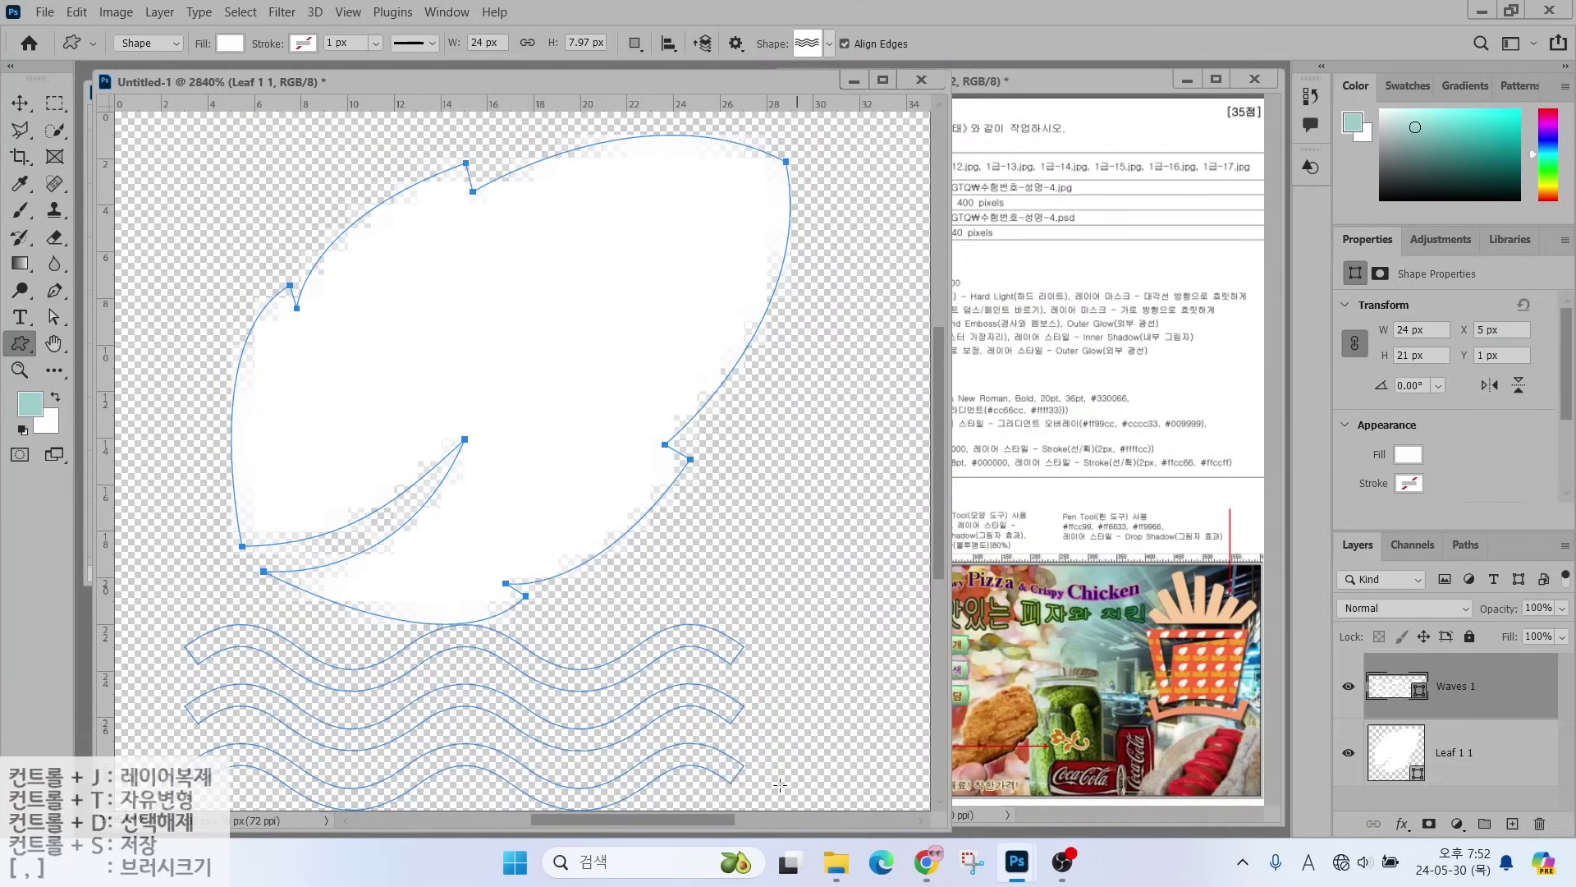
double_click(1381, 686)
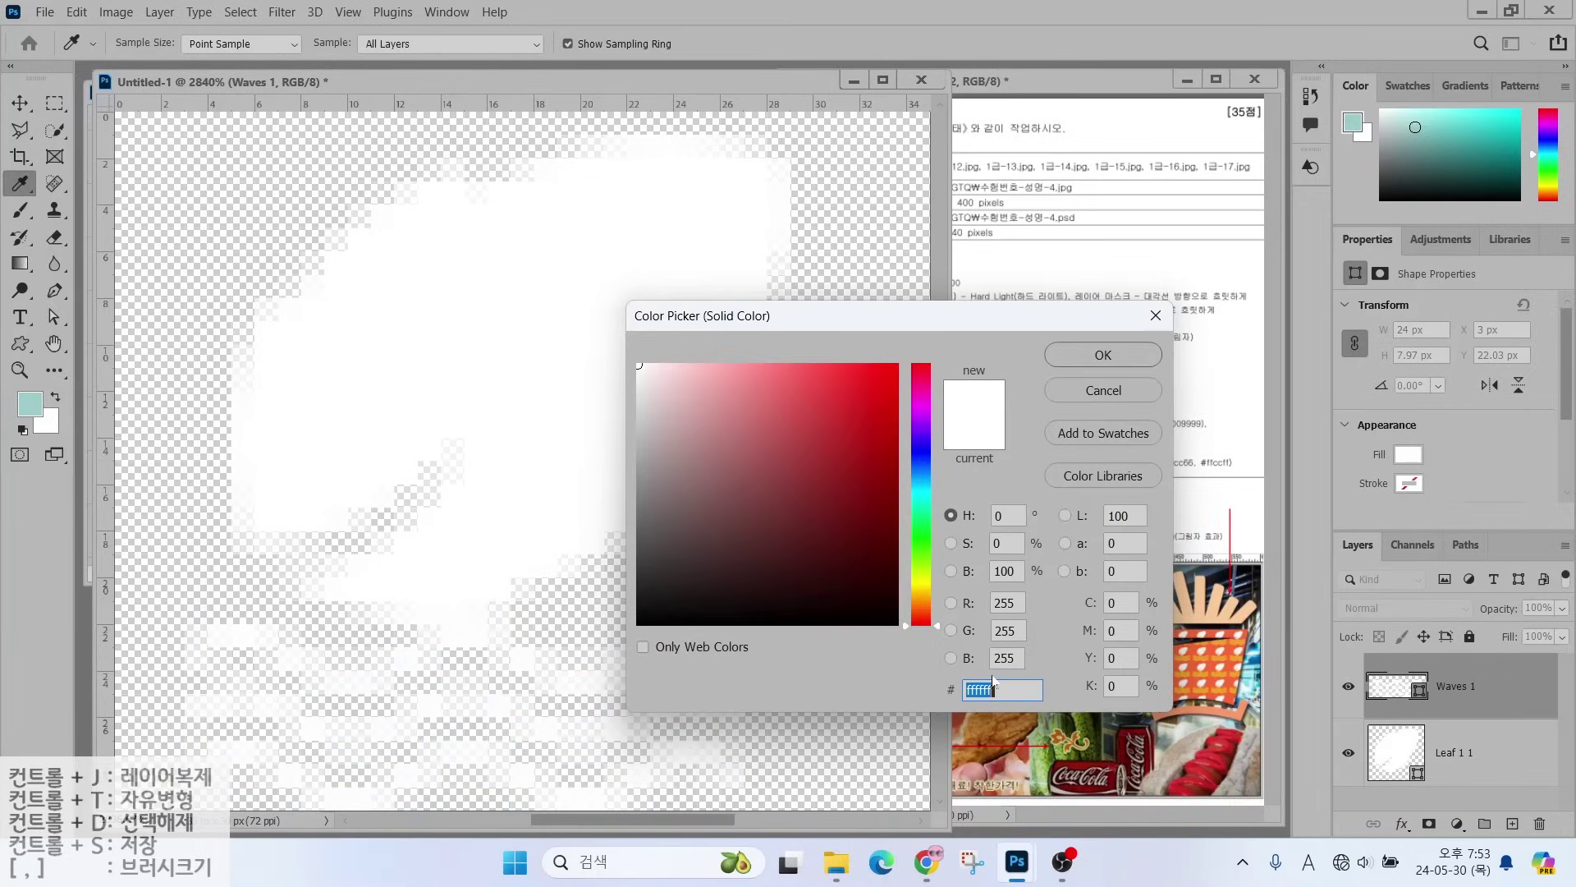
text(ffff00)
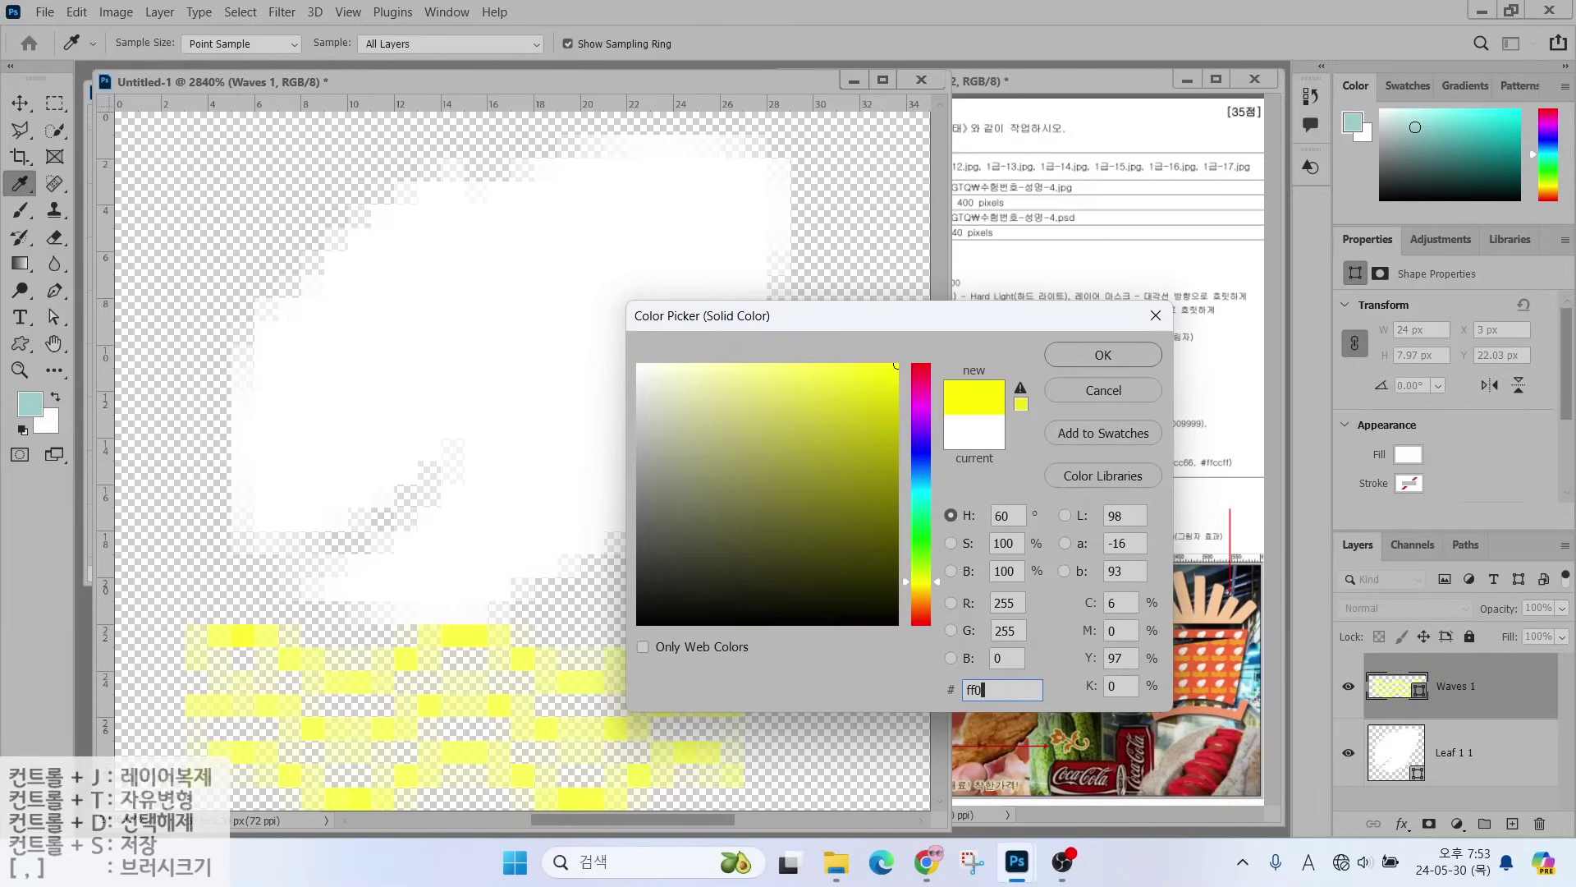
key(Return)
- Shrink the leaf slightly and shift the Waves 1 layer 2 px right
key(alt+bracketleft)
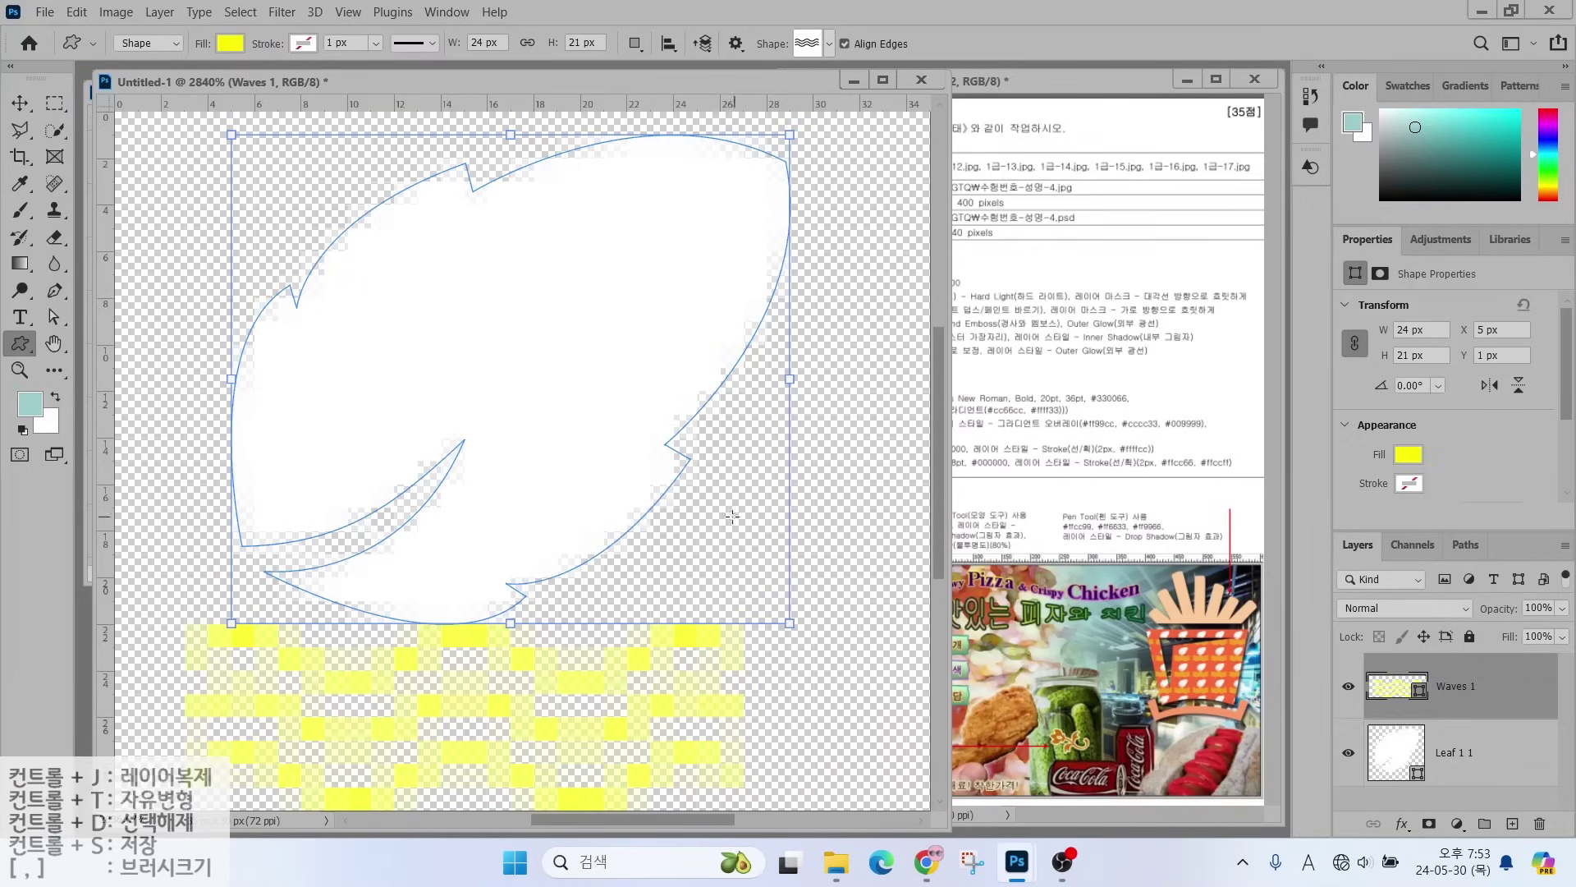
key(ctrl+t)
drag(791, 626, 742, 590)
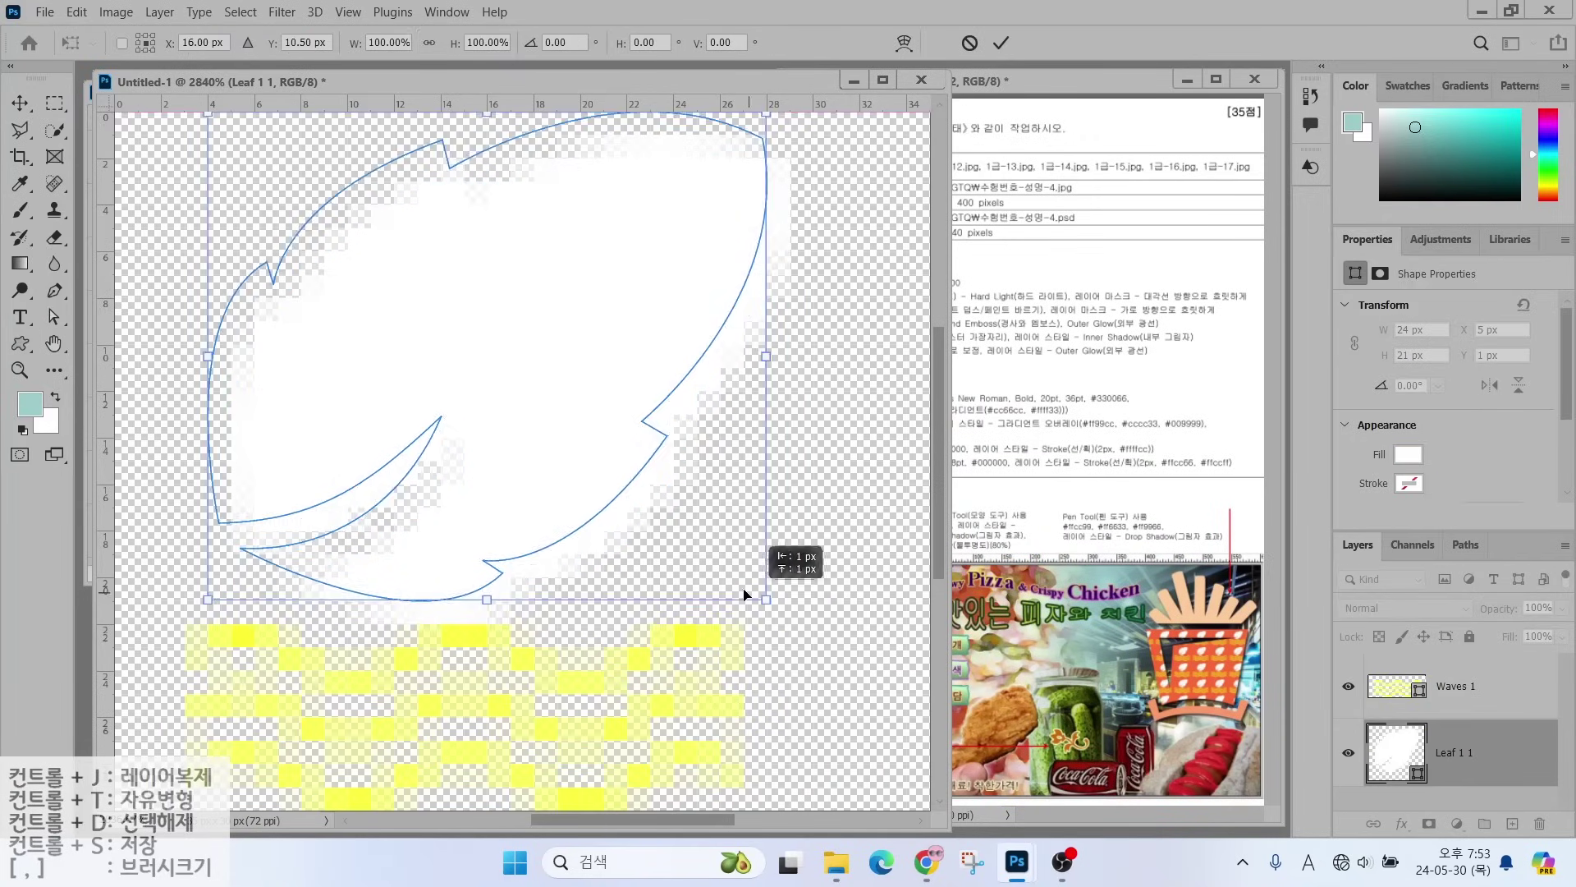
key(Return)
key(alt+bracketright)
key(v)
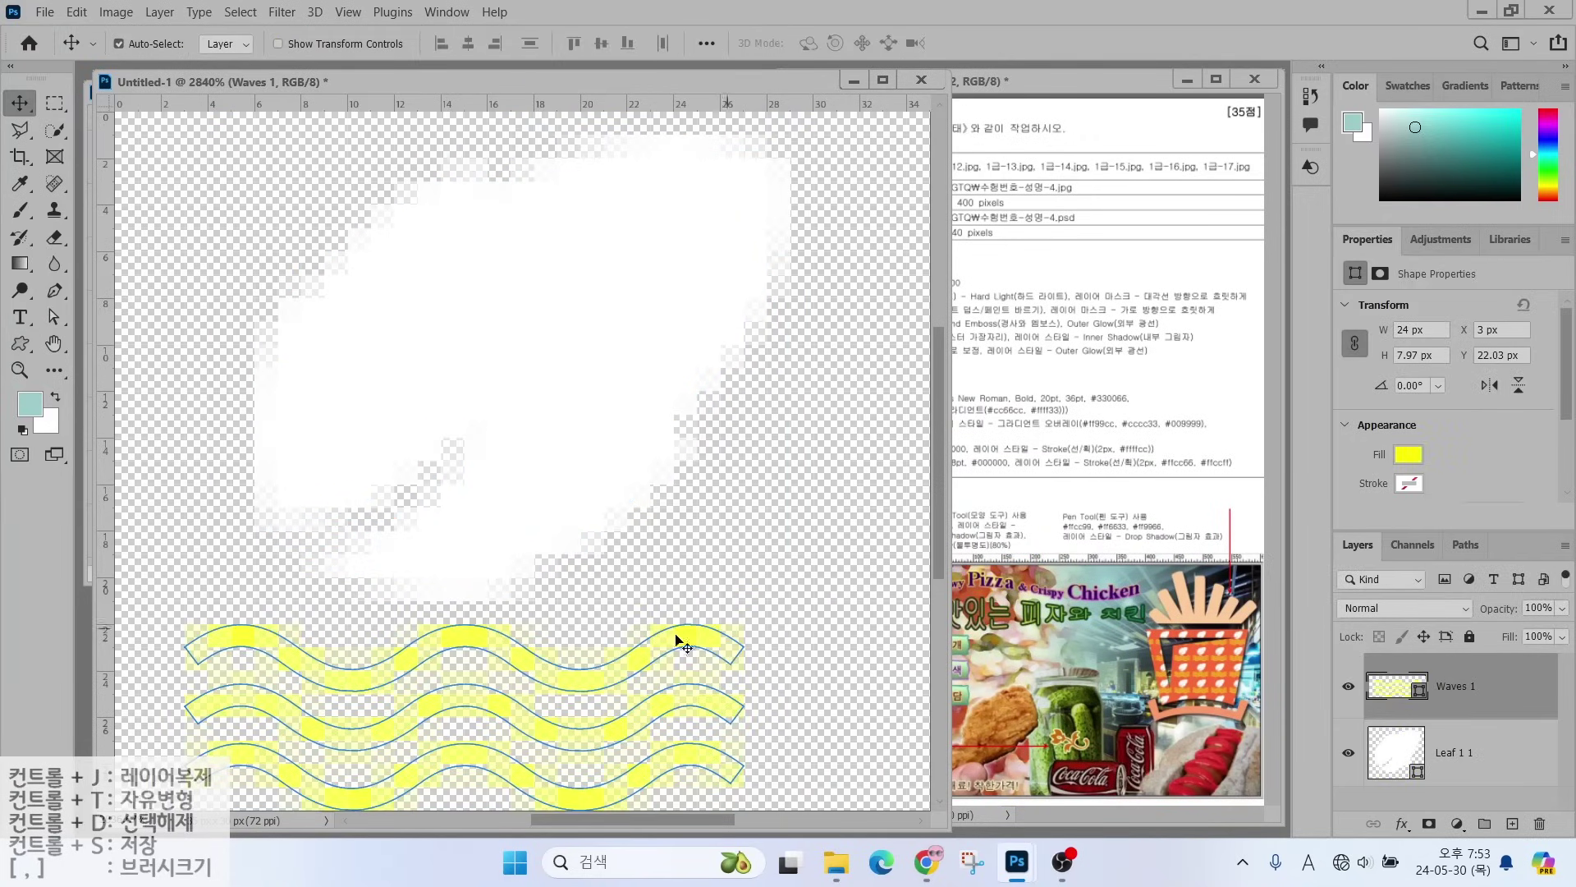
drag(566, 675, 612, 670)
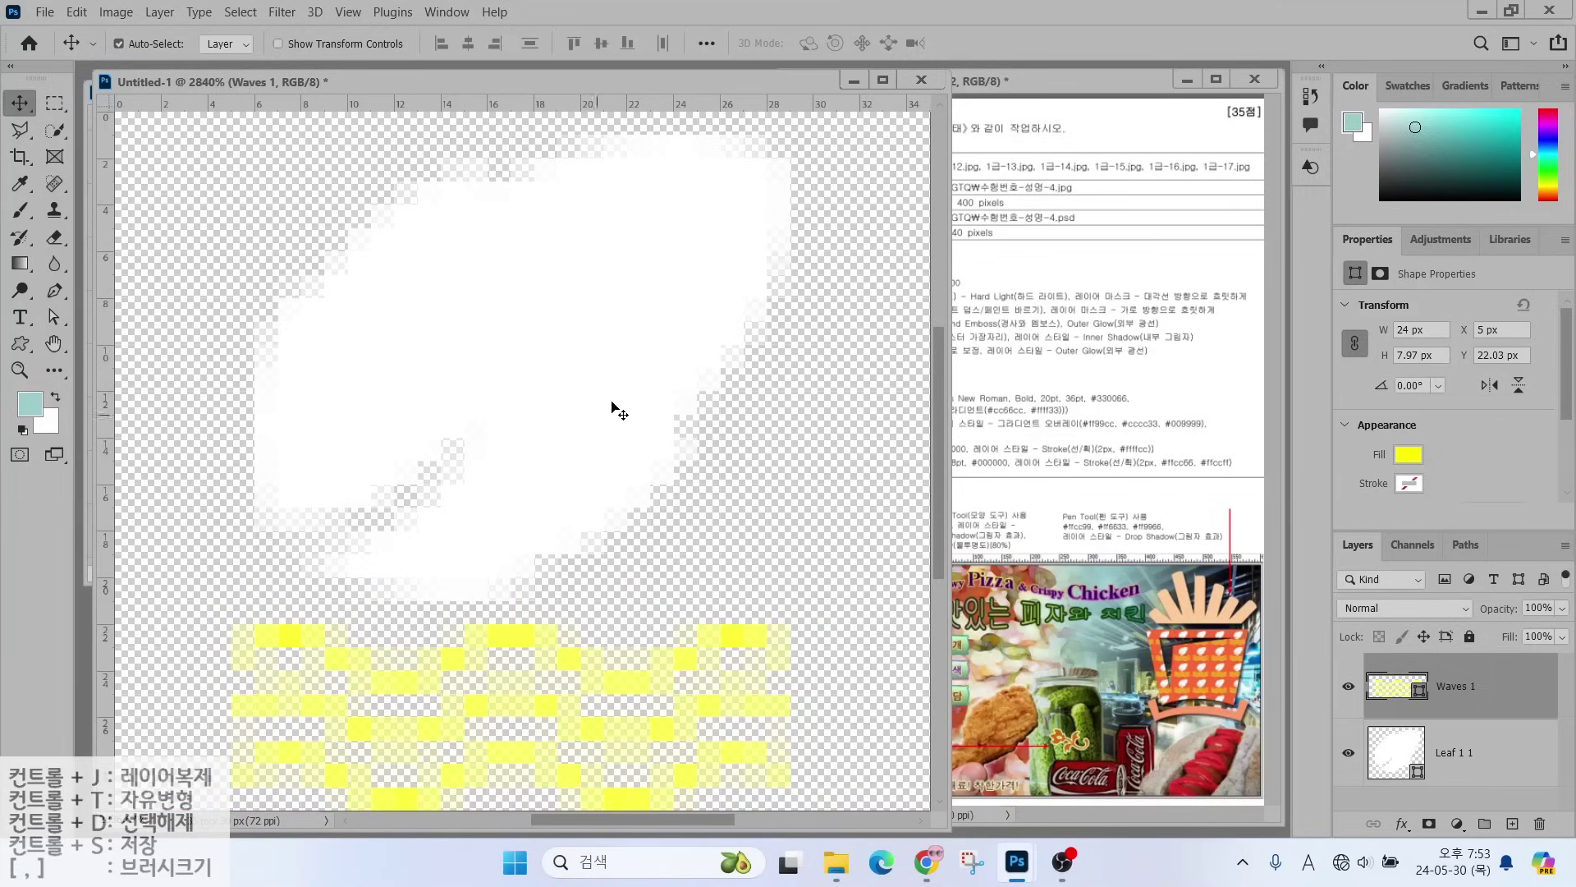
key(ctrl)
- View the tile at 100% and define it as a pattern named '물결 패턴'
double_click(19, 370)
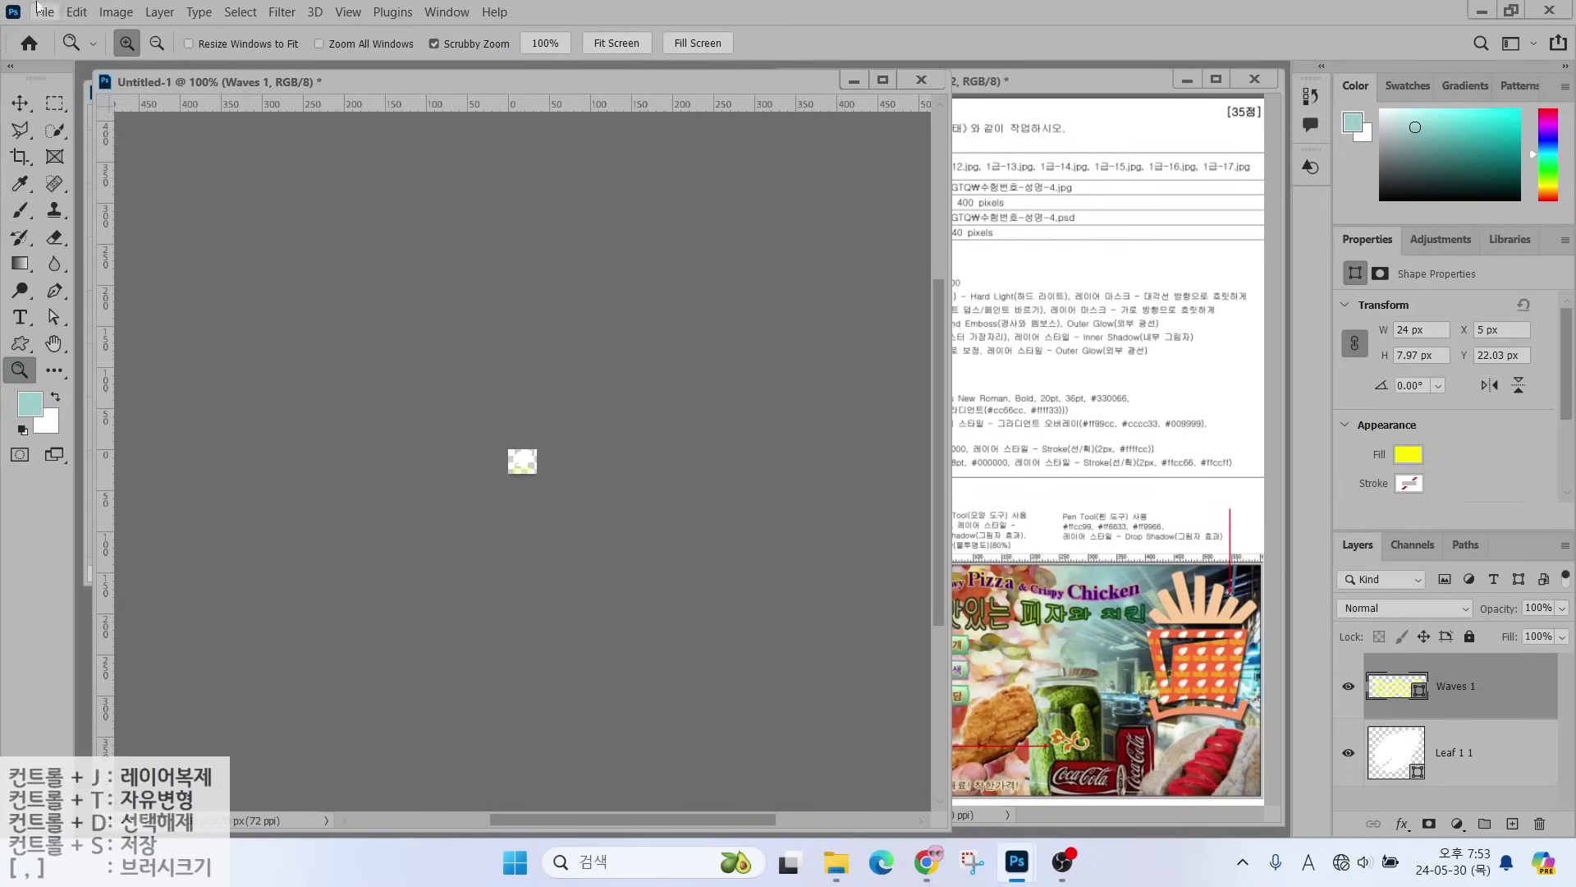
click(77, 12)
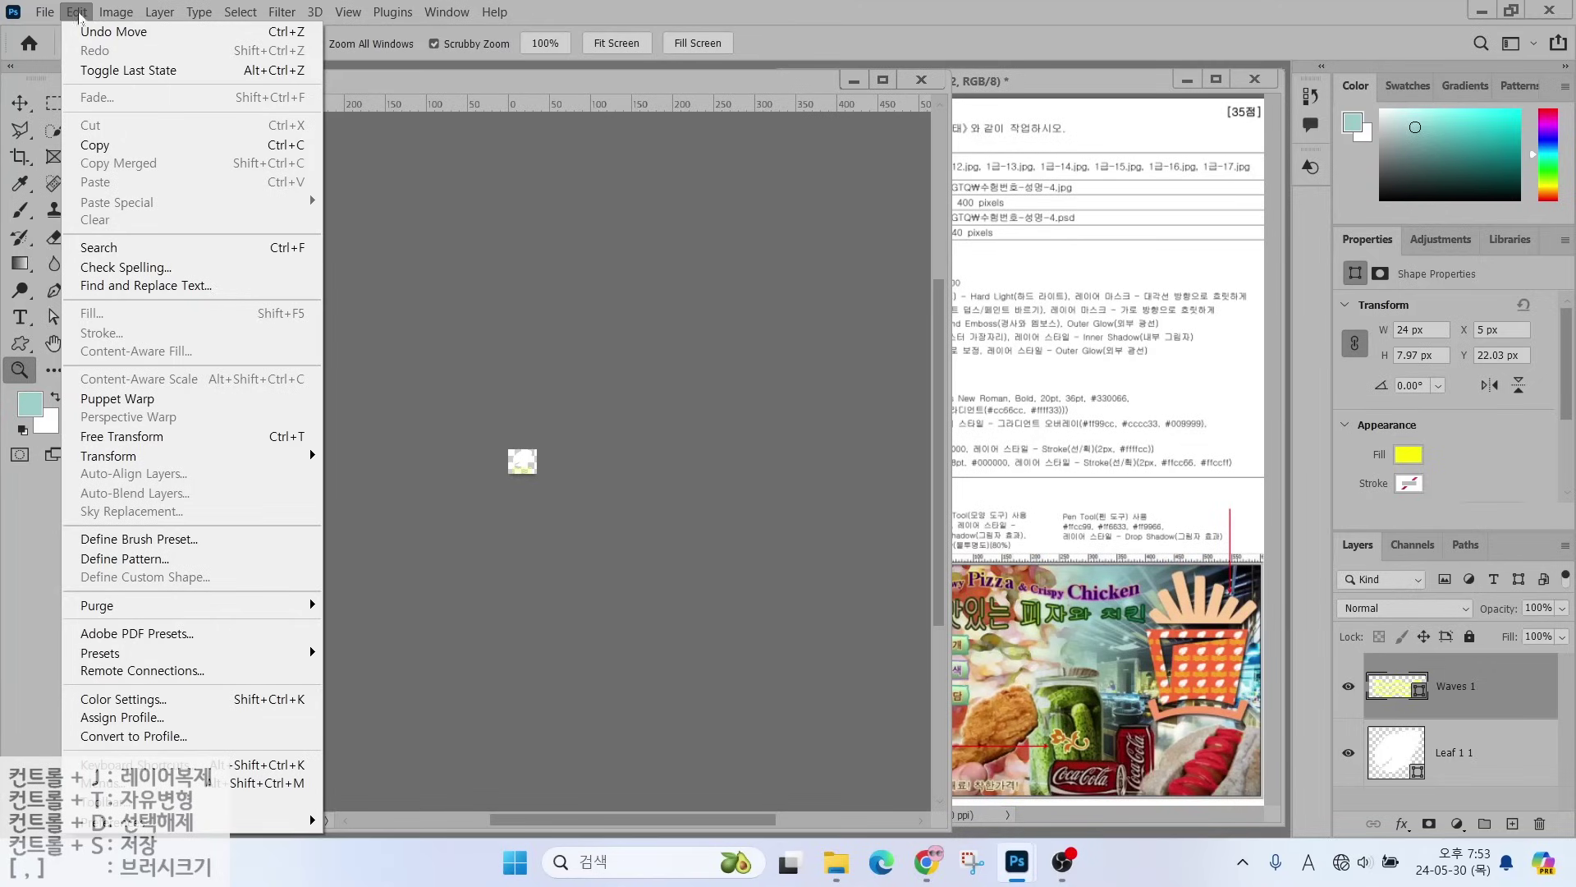
click(124, 559)
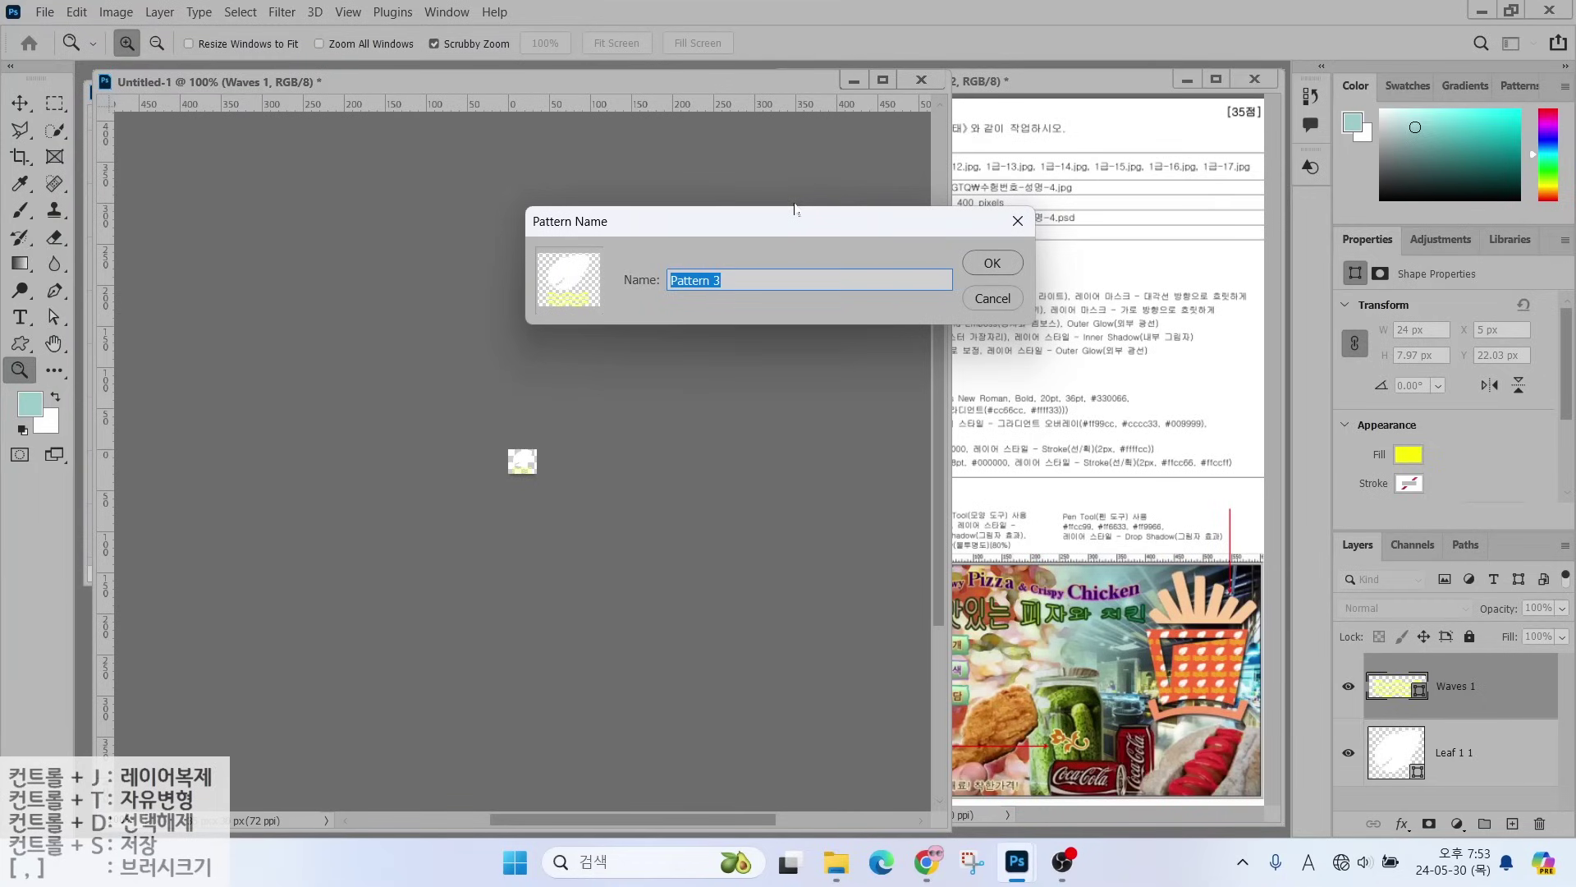
key(Hangul)
text(물결 패턴)
key(Return)
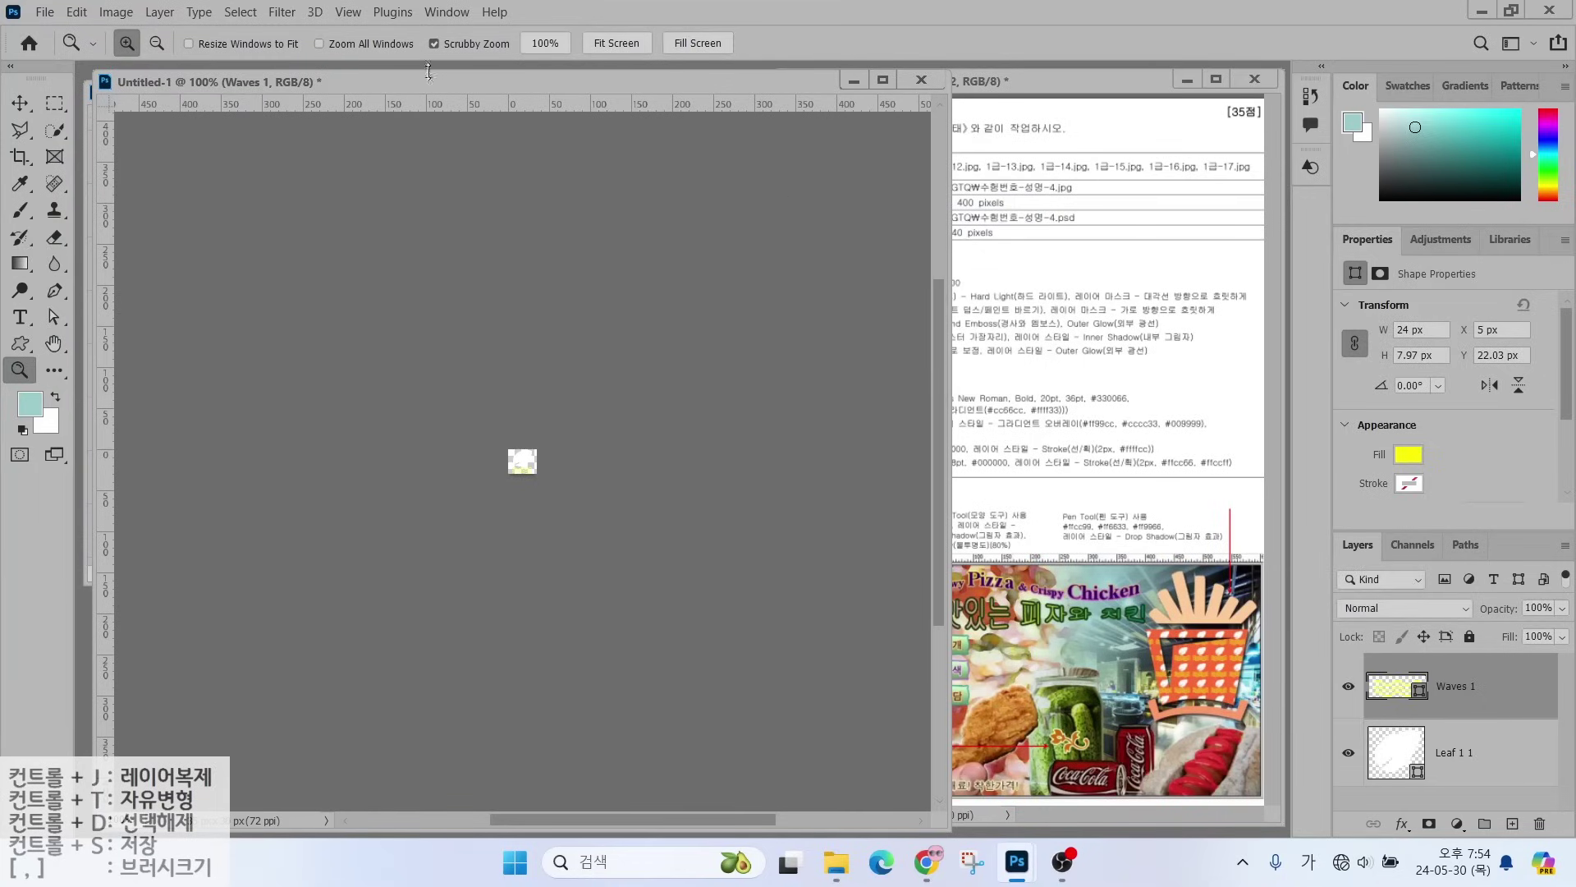
- Close the Untitled-1 tile document without saving changes
drag(428, 72, 495, 119)
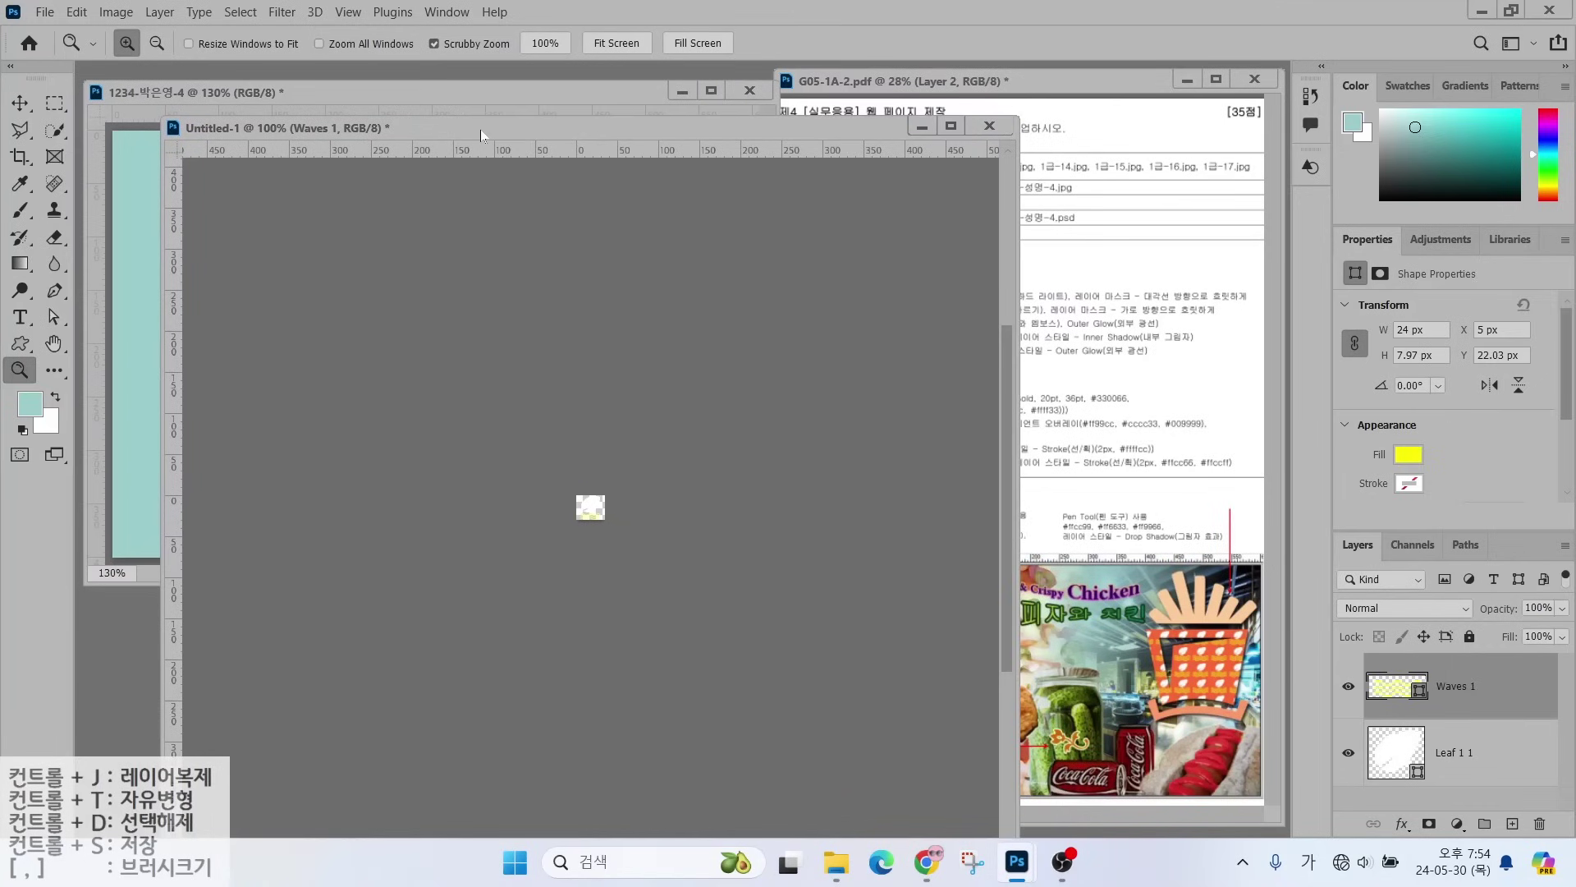
click(990, 128)
click(820, 337)
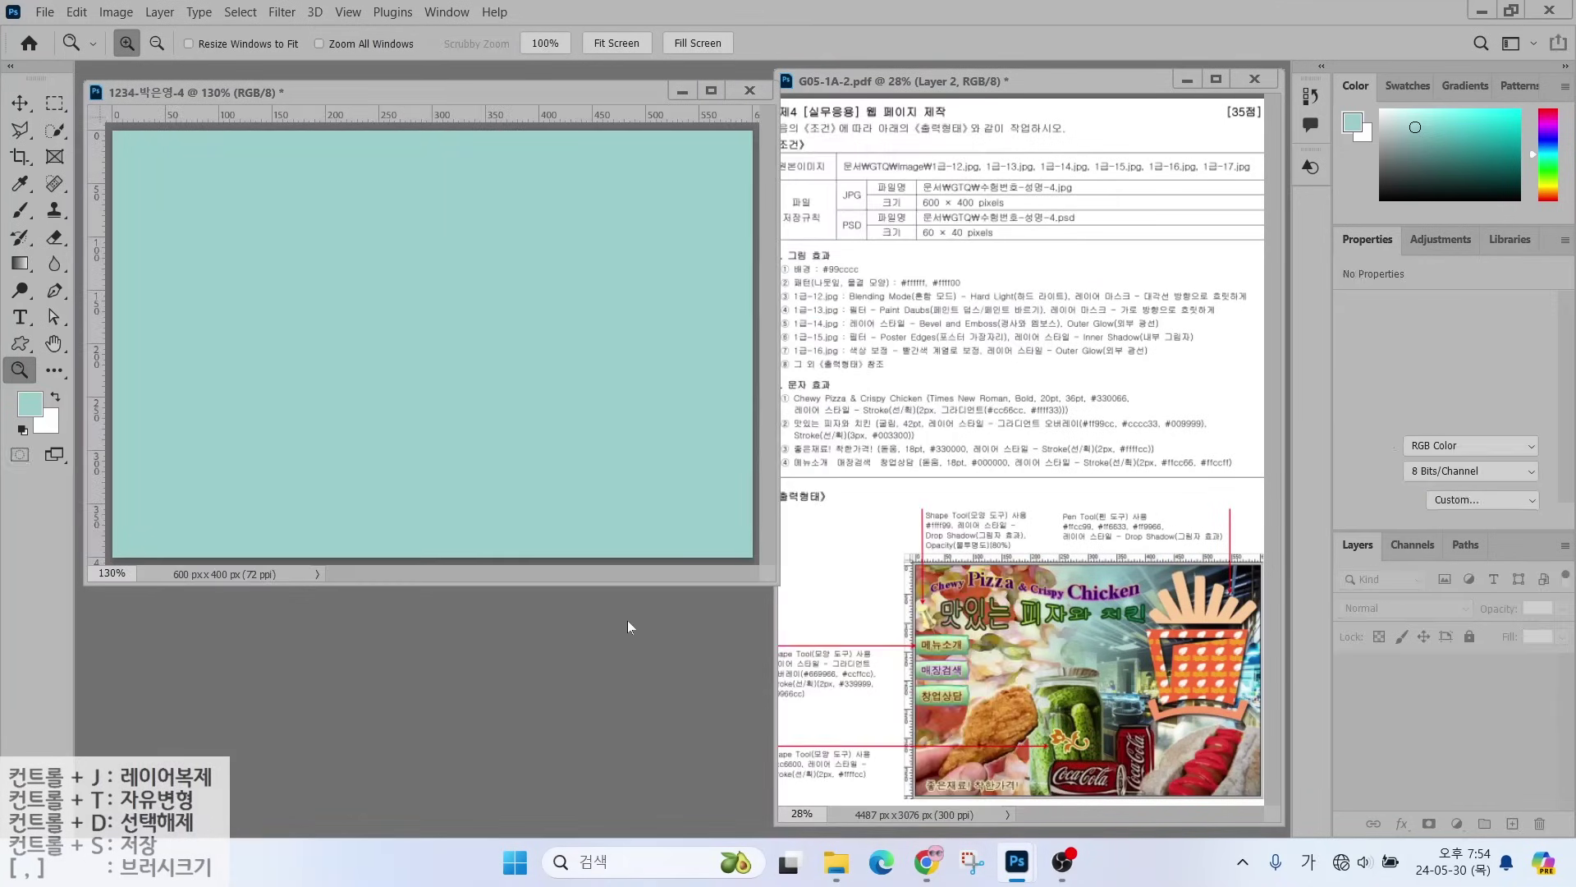
key(alt)
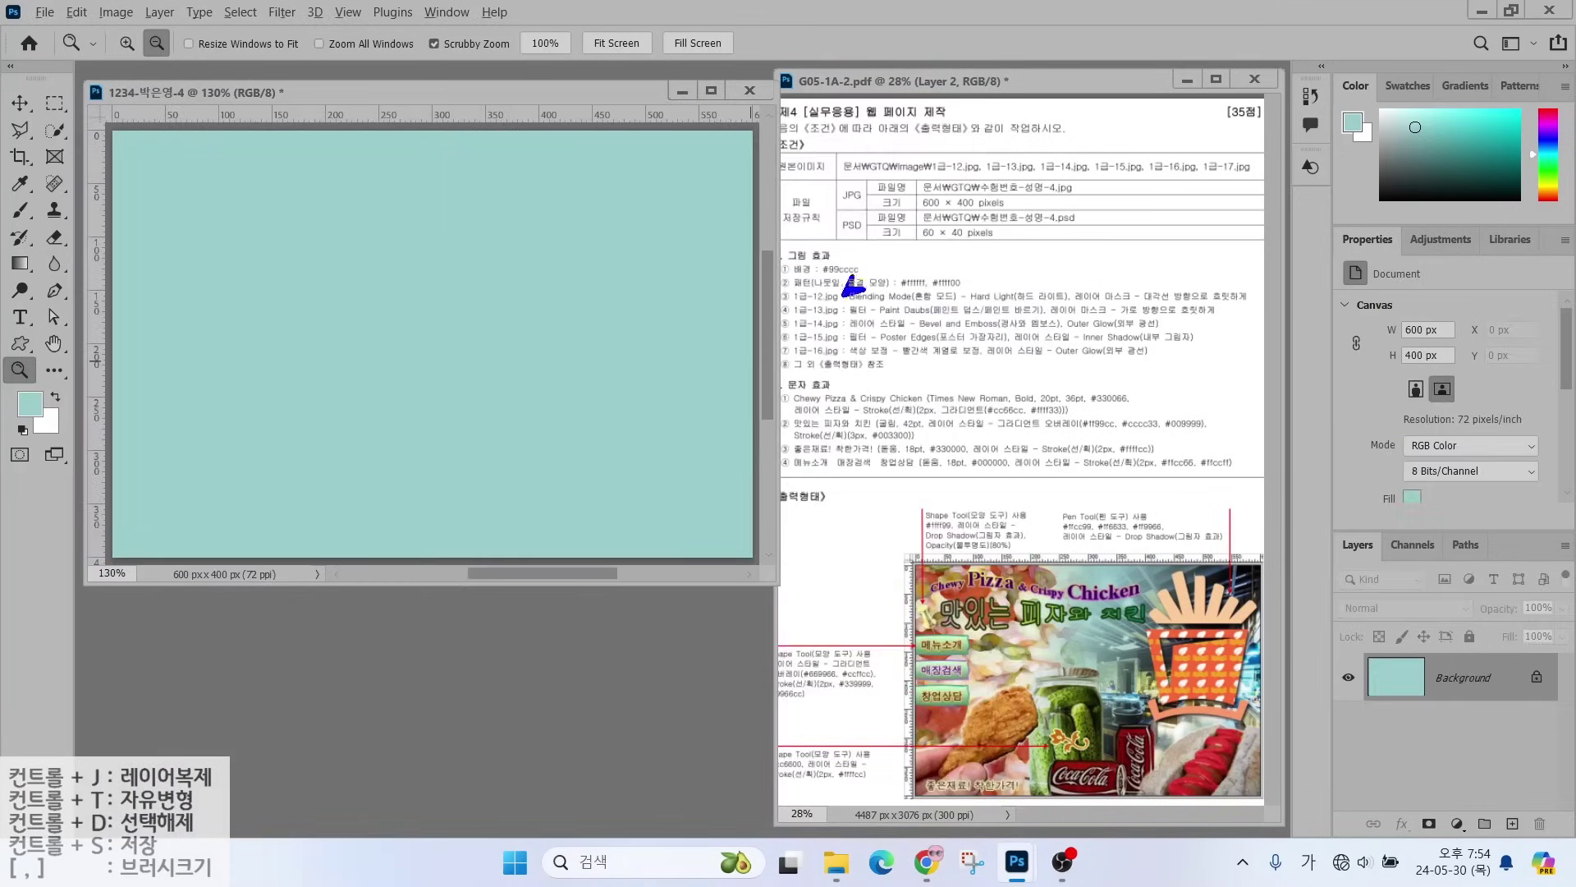
drag(858, 283, 930, 235)
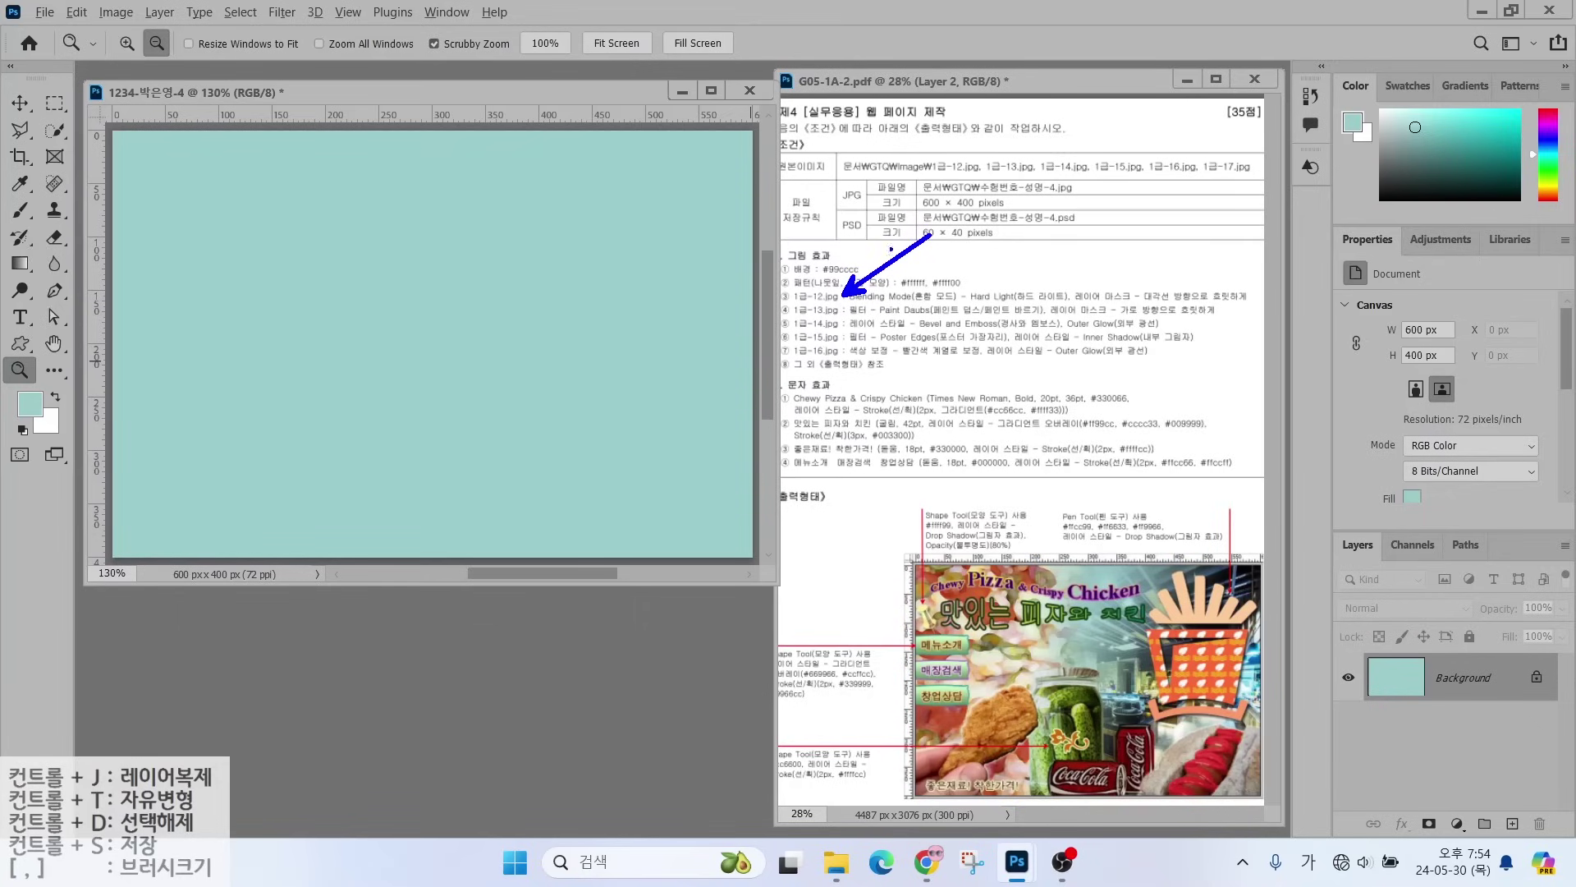
- Open the restaurant photo 1급-12.jpg and resize it to 600 px wide
double_click(553, 634)
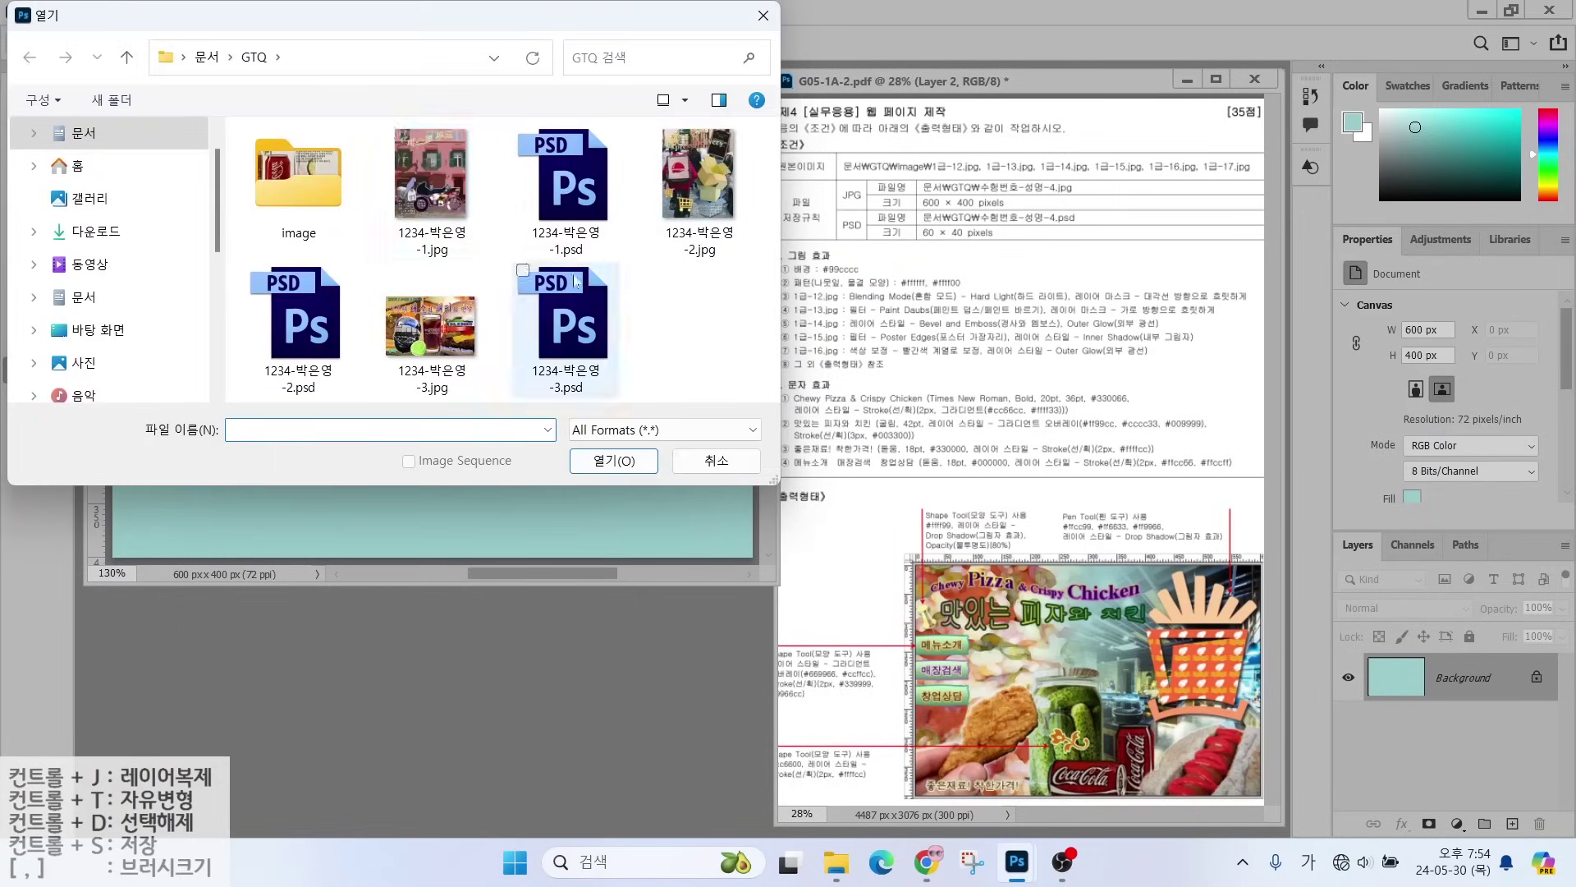
double_click(286, 179)
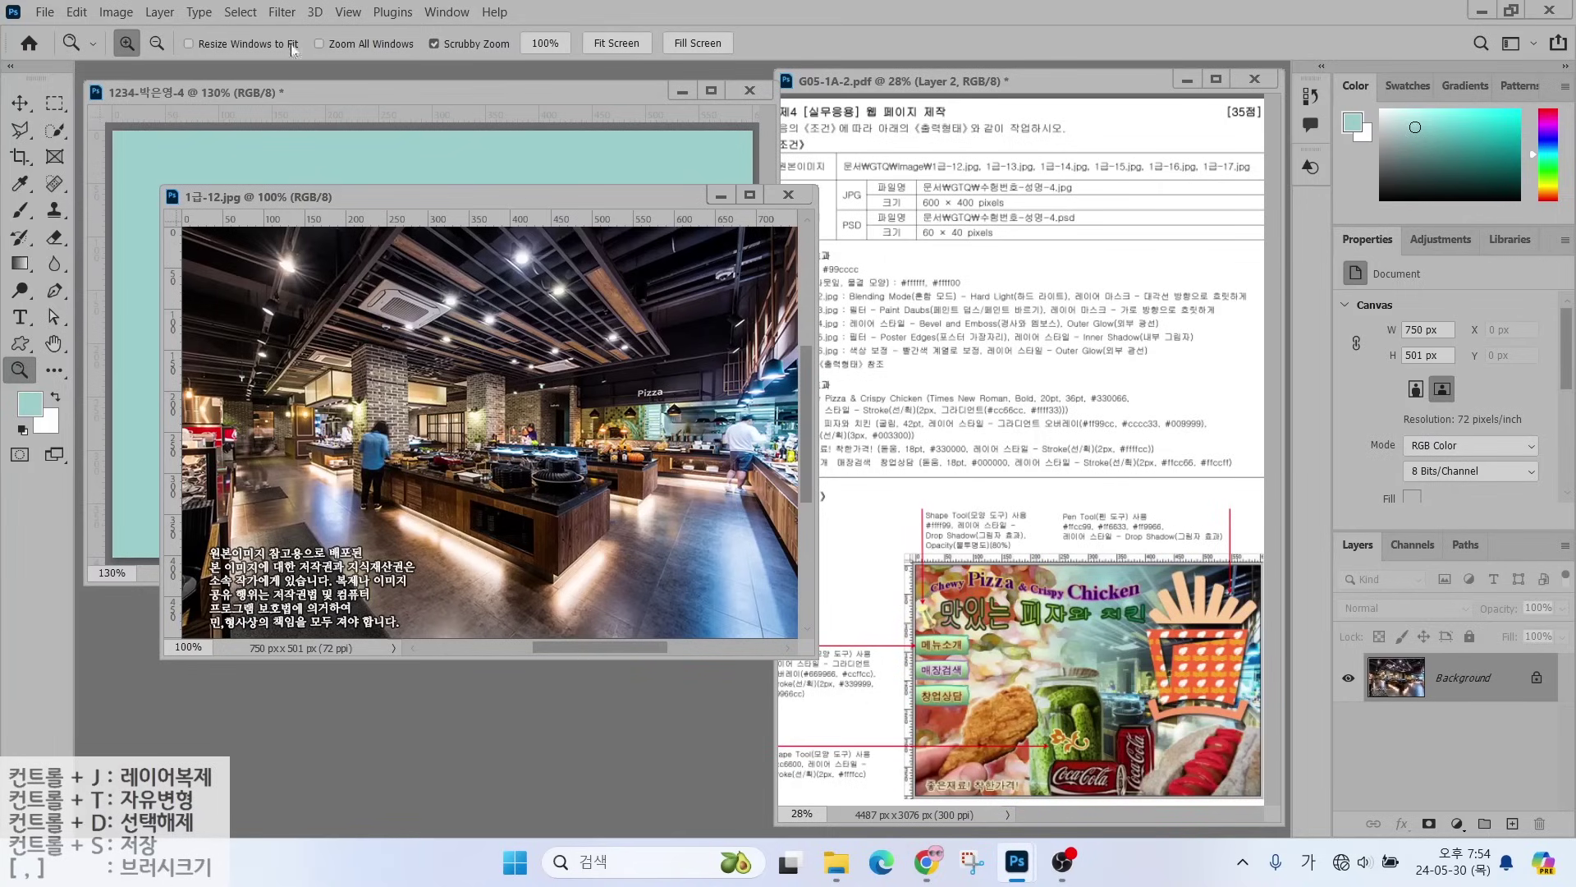
click(115, 12)
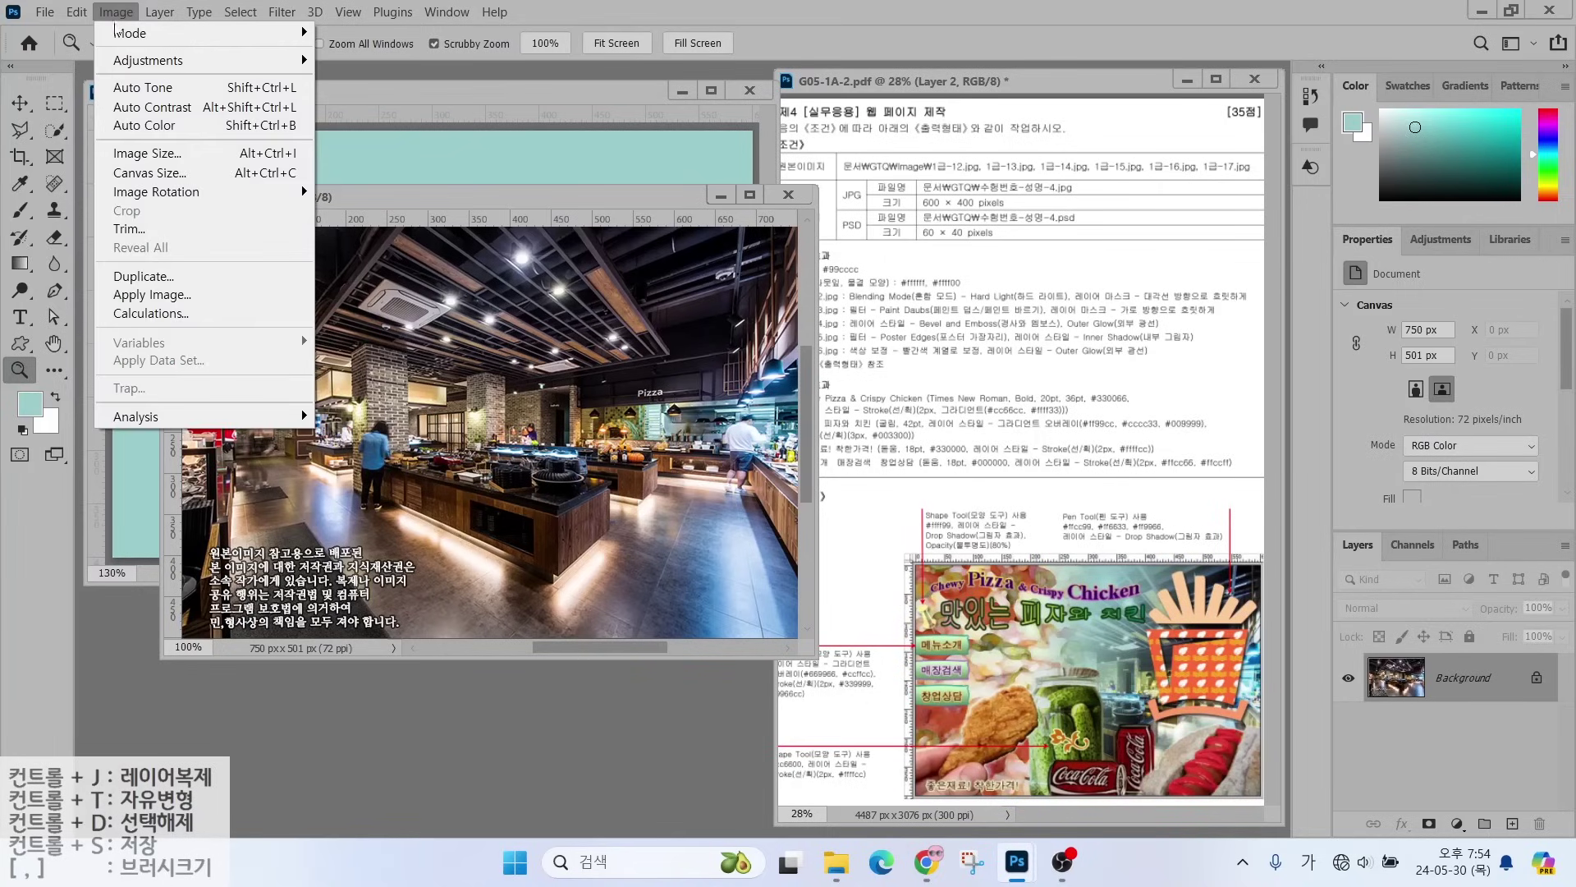
click(140, 251)
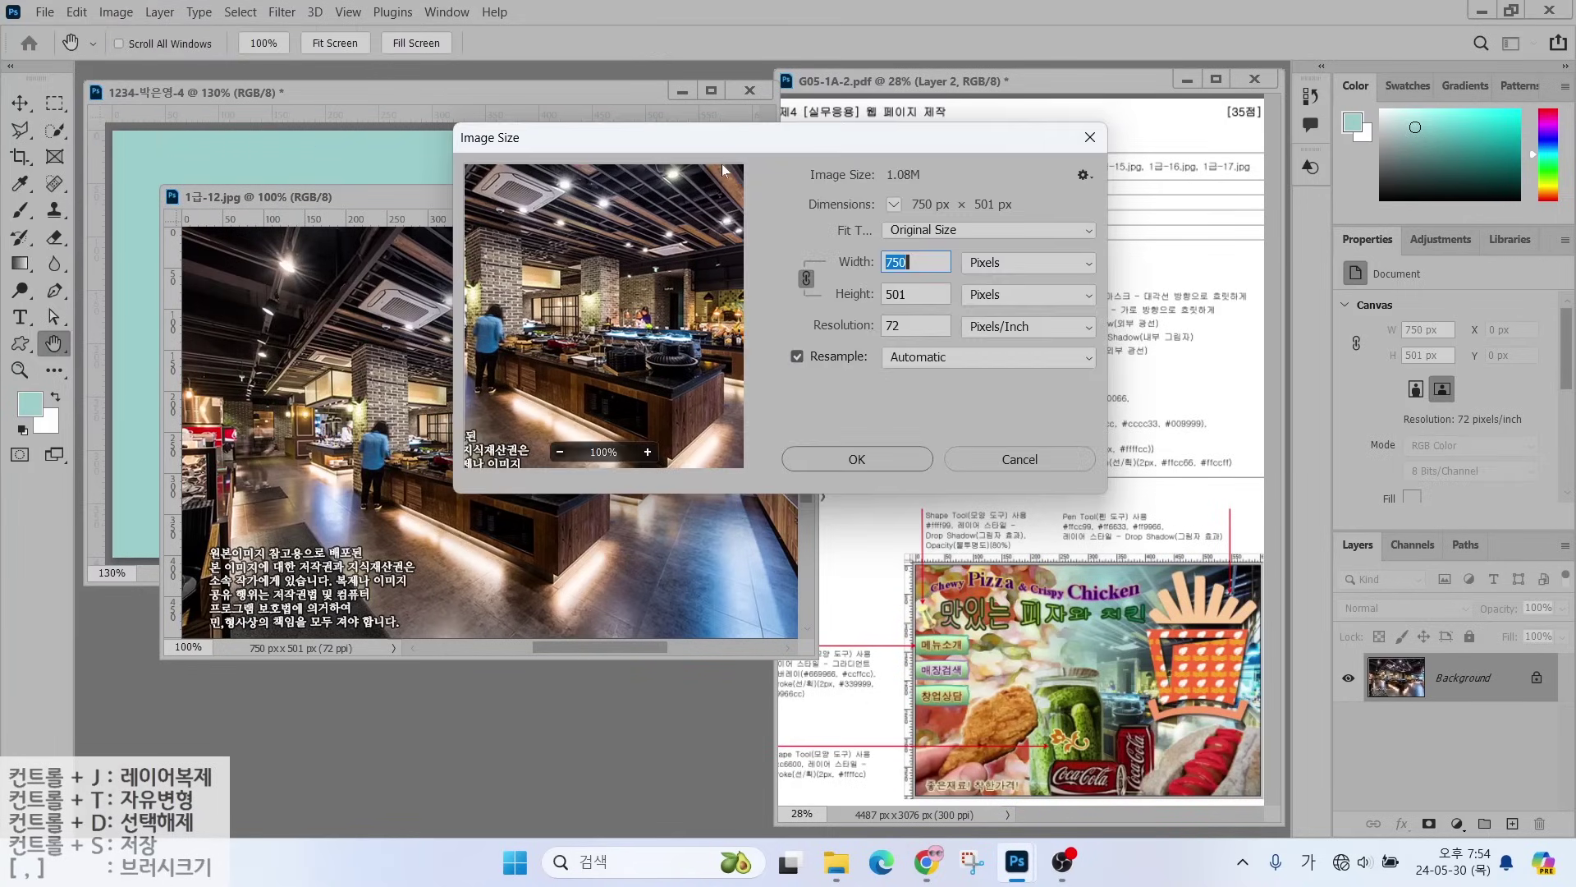
text(600)
key(Return)
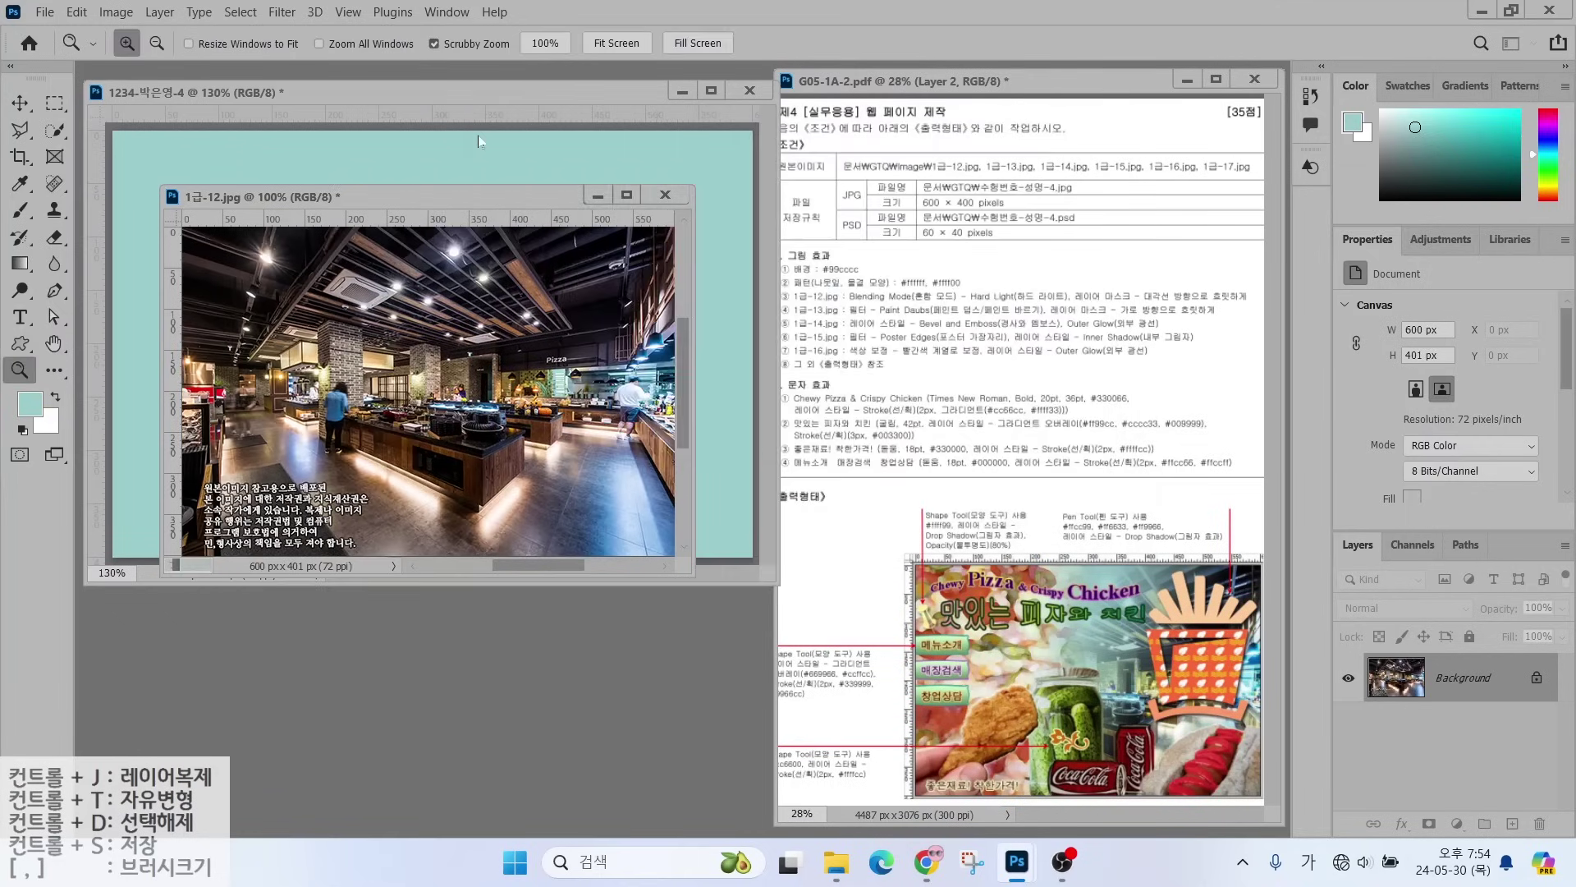
- Drag the photo into the web page document and close the jpg without saving
drag(339, 182, 476, 271)
key(v)
drag(295, 316, 475, 613)
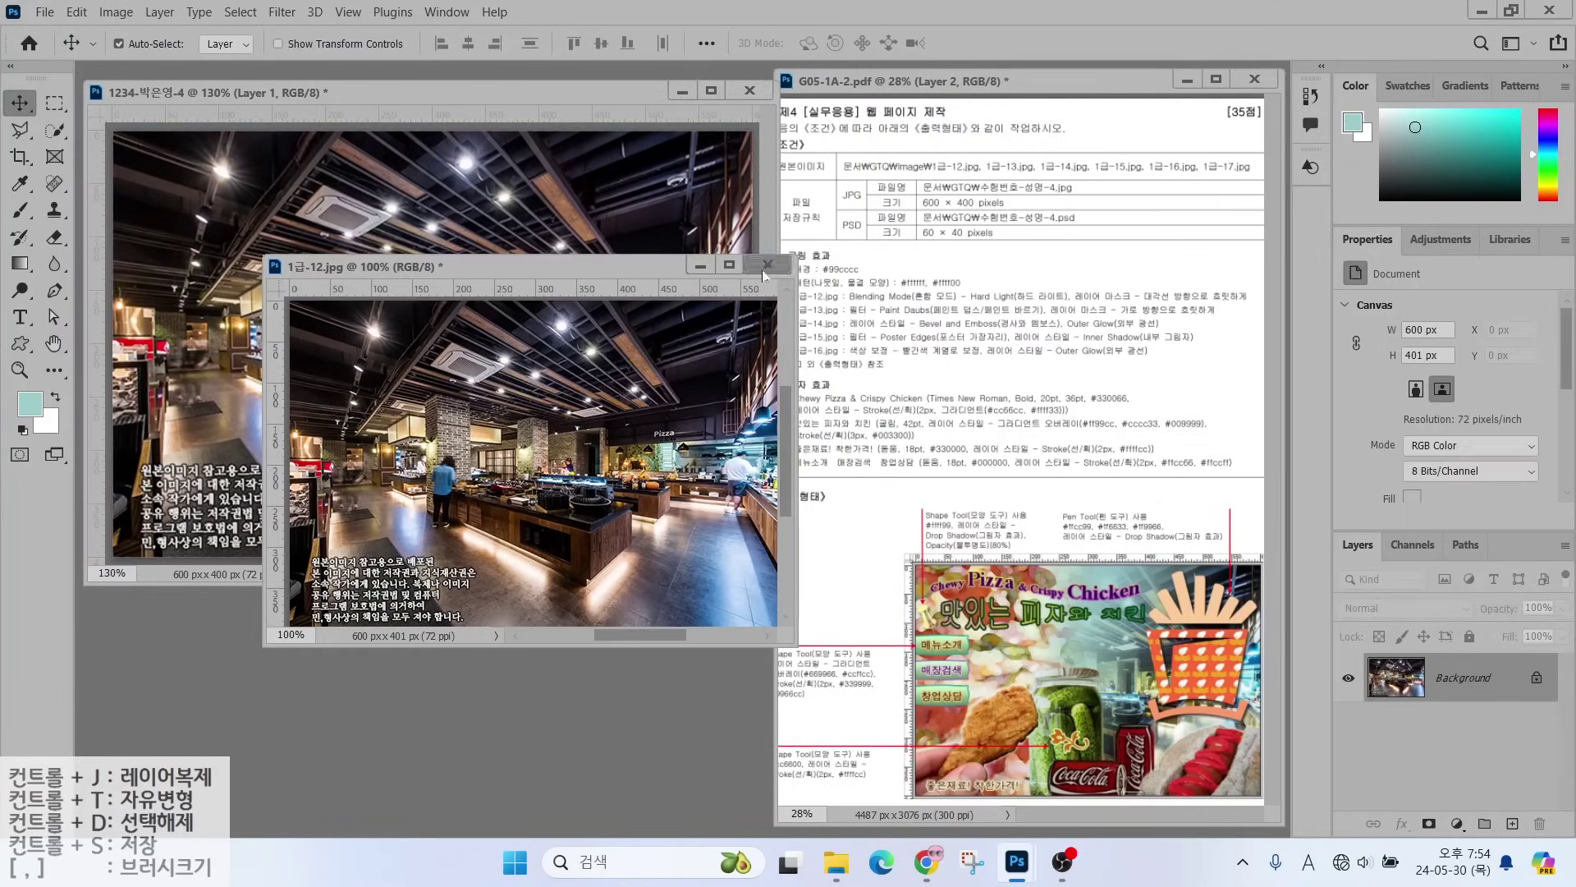
click(768, 265)
click(923, 336)
- Rename the new photo layer to '1-12'
double_click(1464, 686)
text(1-12)
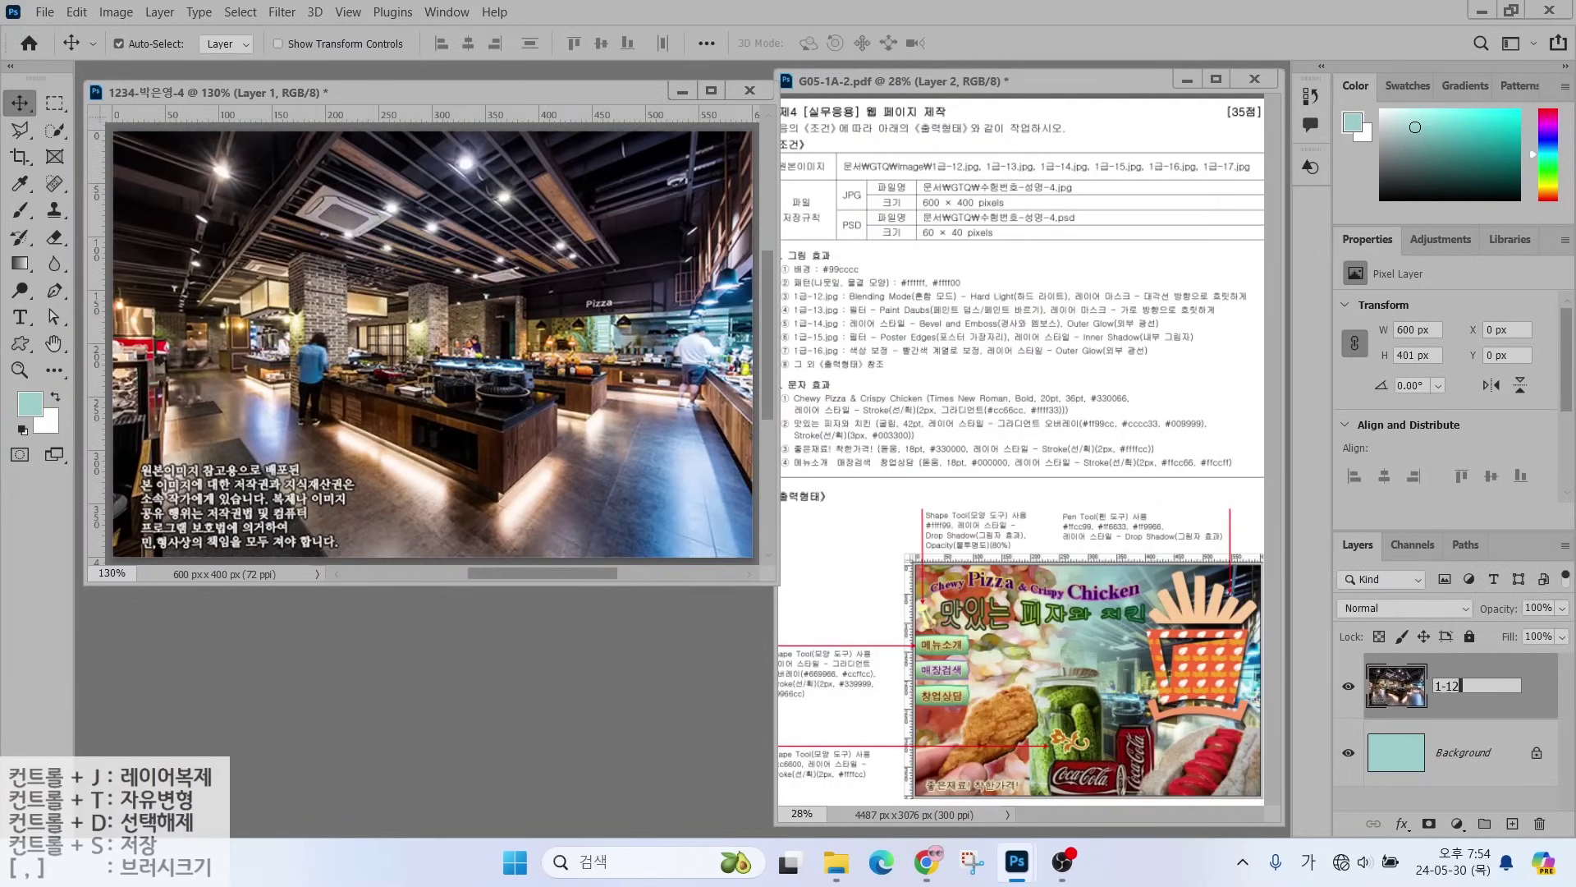
key(Return)
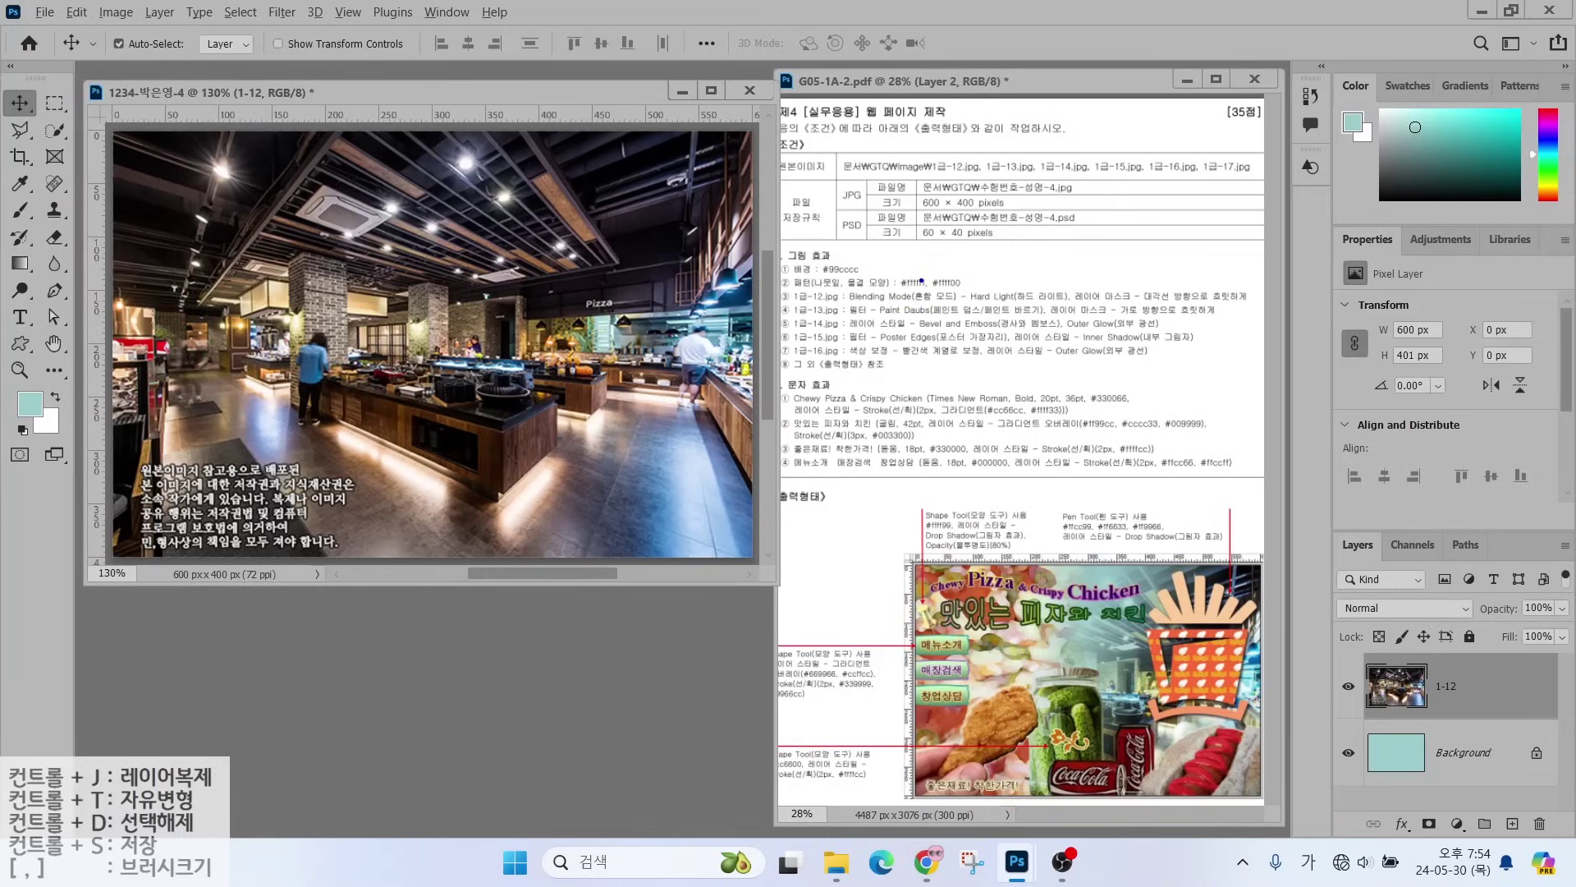
drag(921, 281, 977, 243)
mouse_move(1320, 509)
mouse_down()
mouse_move(1548, 862)
mouse_move(1573, 867)
mouse_up()
drag(1325, 597, 1465, 629)
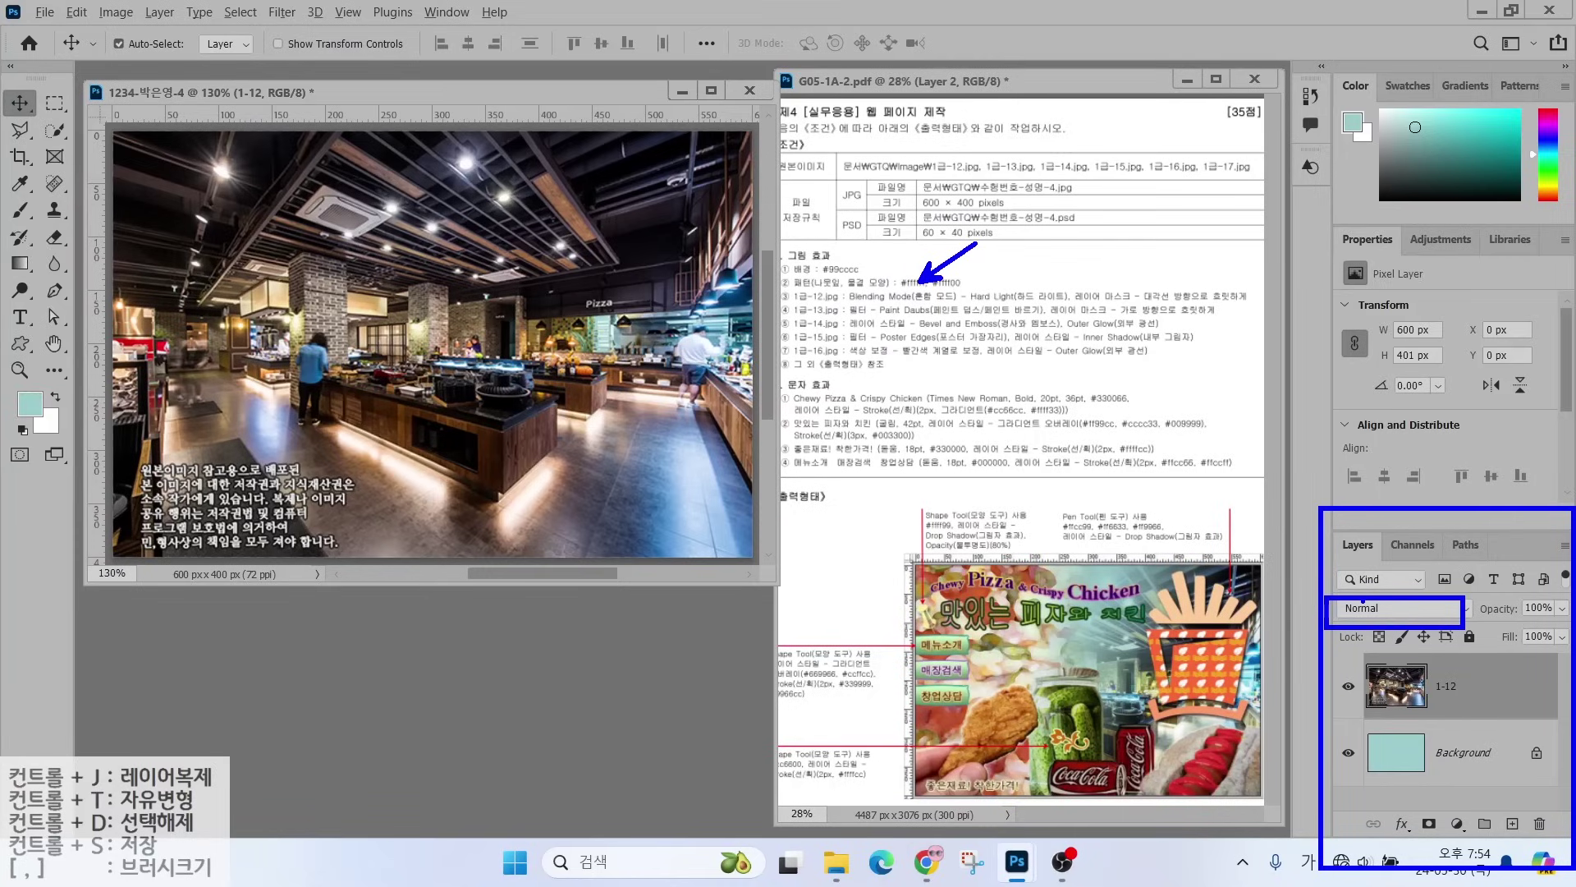
- Set the 1-12 layer's blend mode to Hard Light
key(Escape)
click(1414, 609)
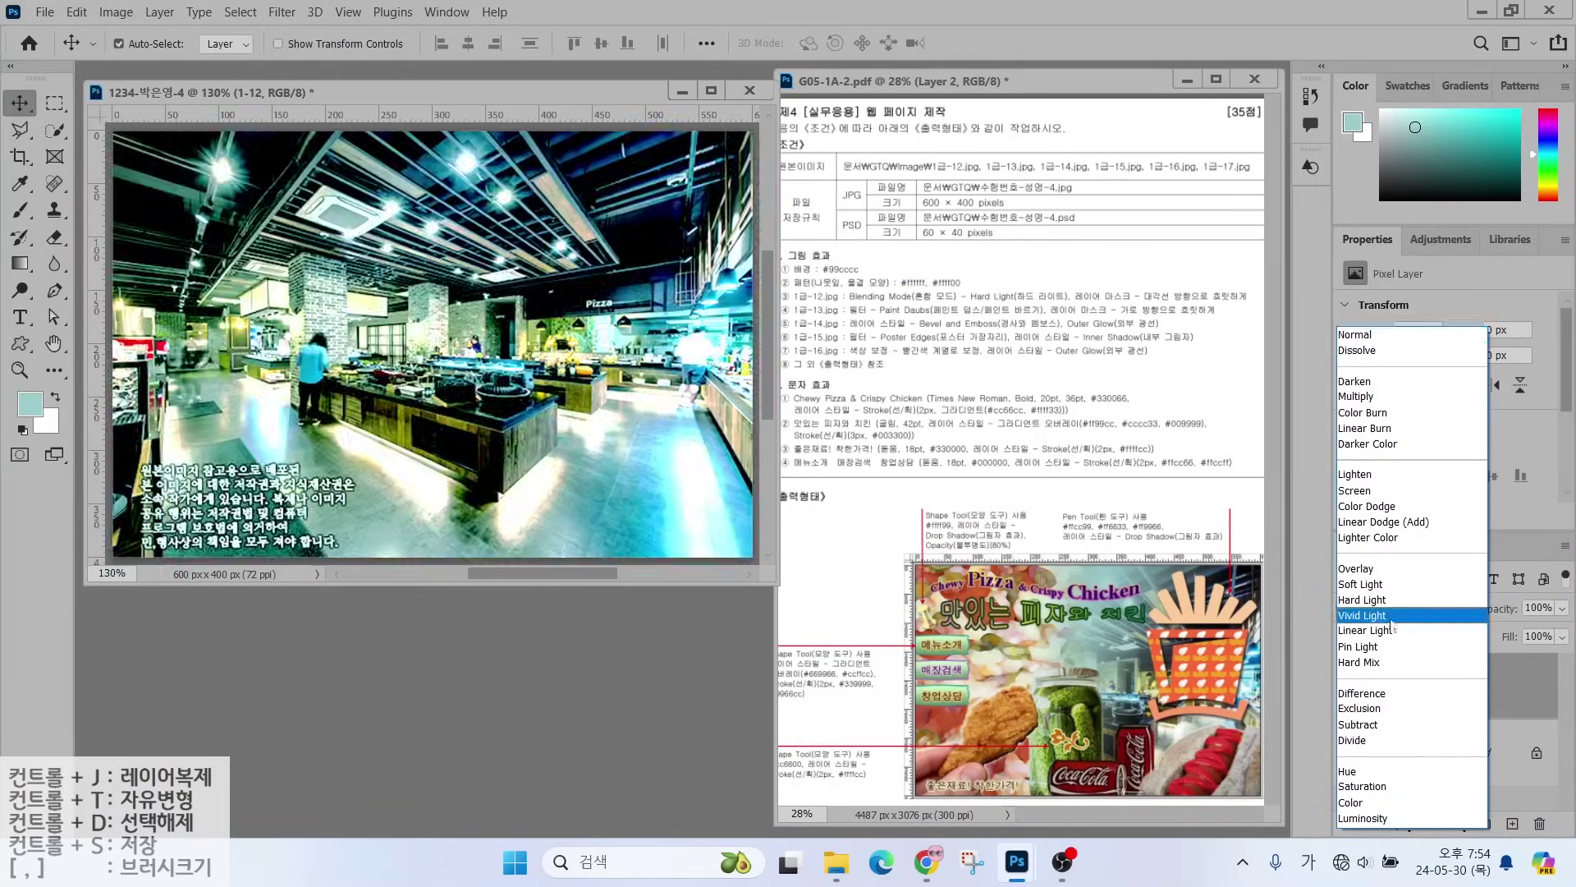
click(1376, 600)
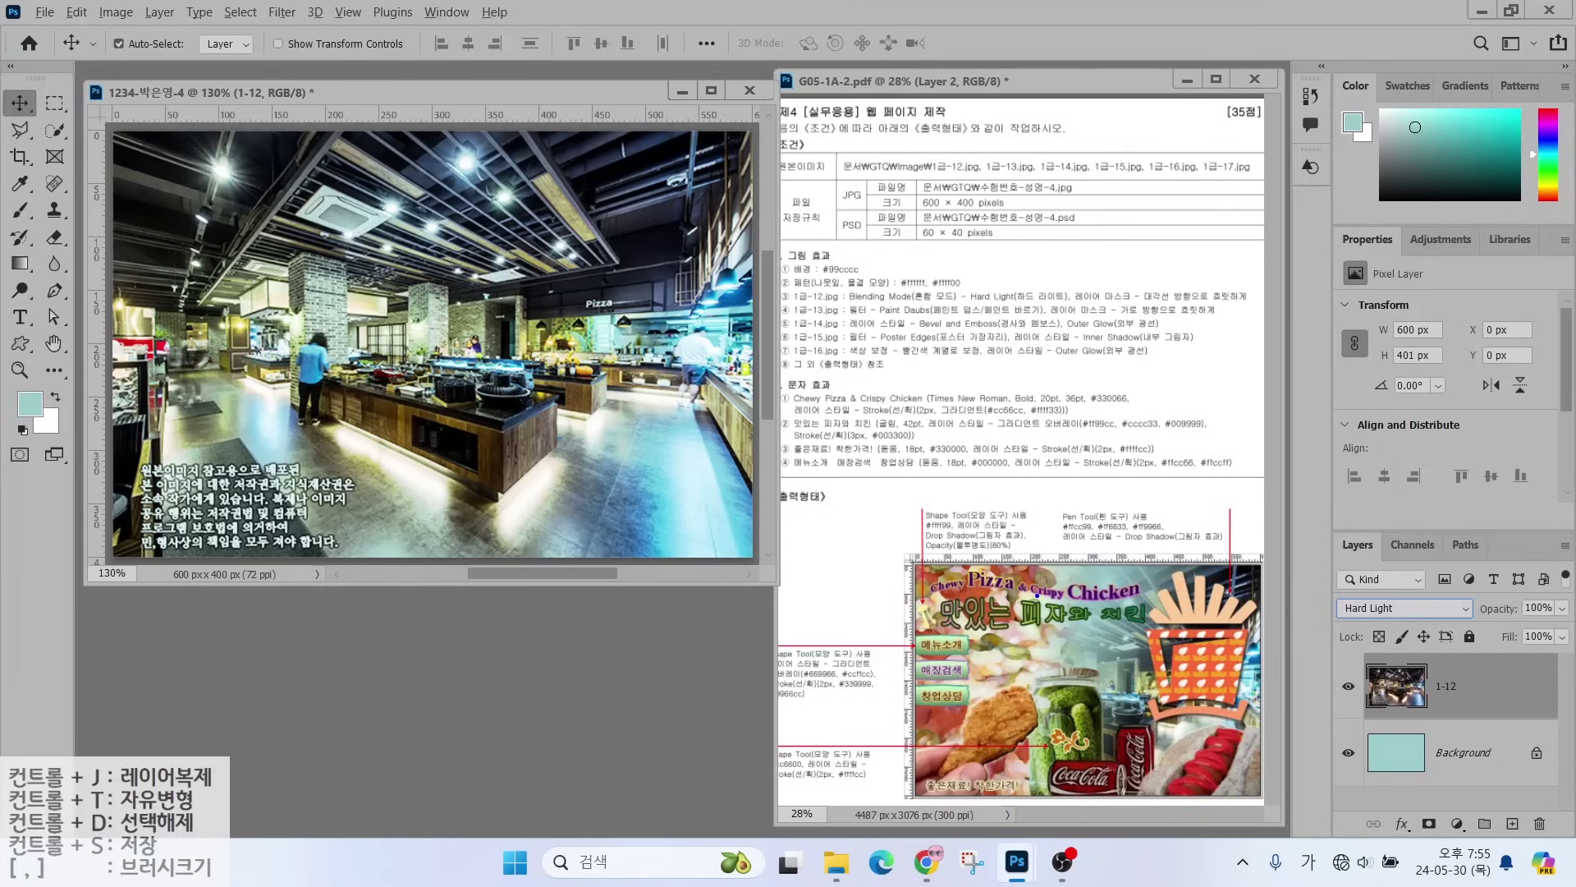
drag(1263, 688, 1329, 657)
mouse_move(755, 360)
mouse_down()
mouse_move(628, 358)
mouse_move(697, 240)
mouse_move(787, 320)
mouse_move(746, 398)
mouse_up()
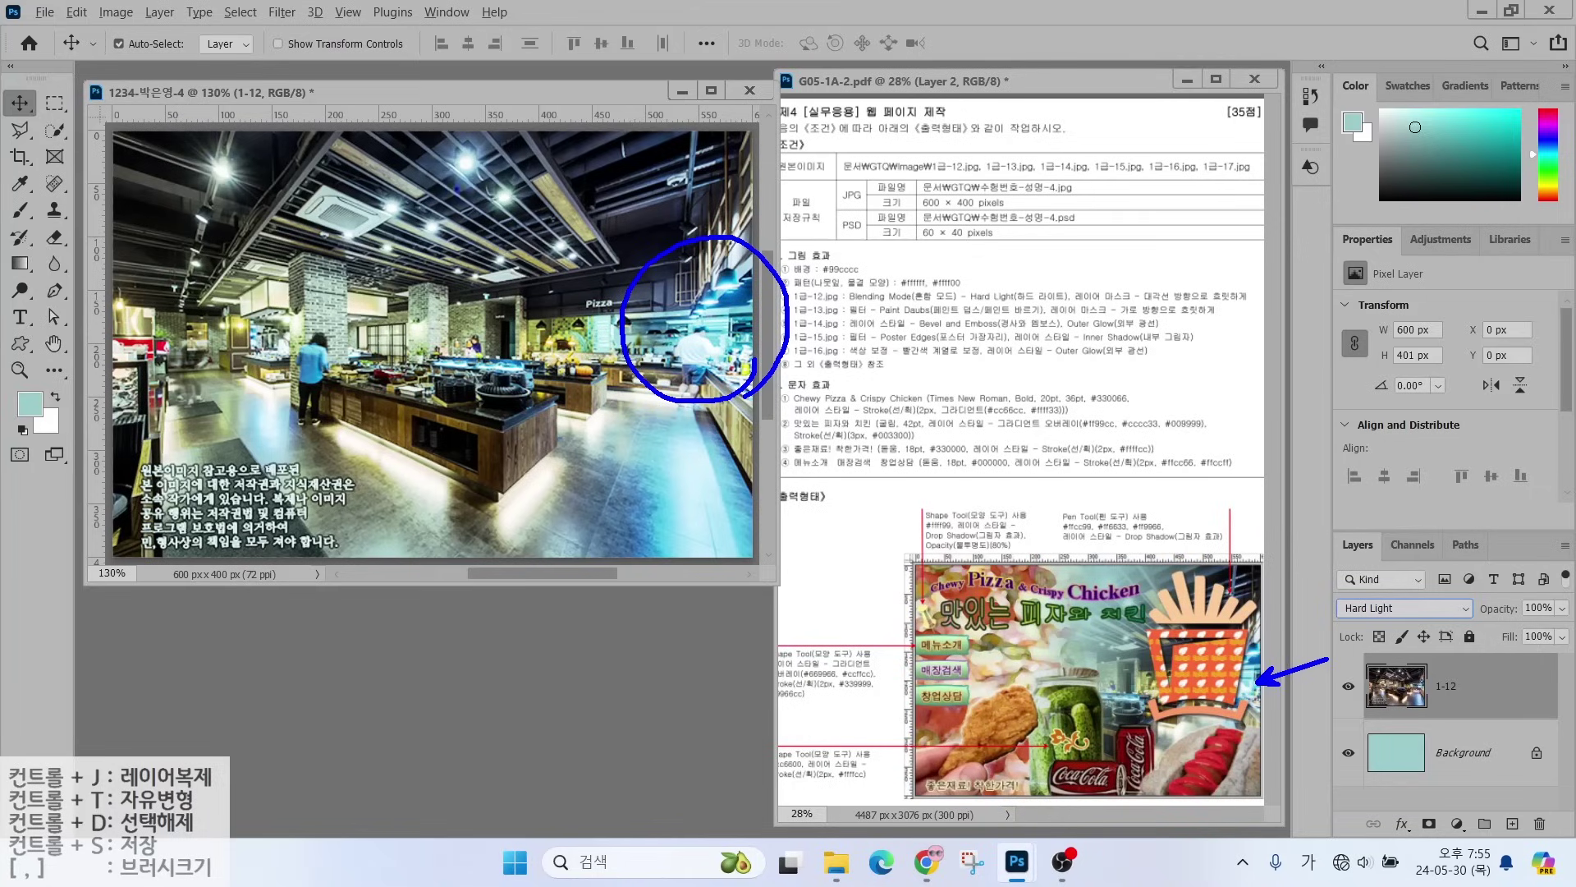
drag(187, 359, 346, 226)
drag(220, 242, 291, 350)
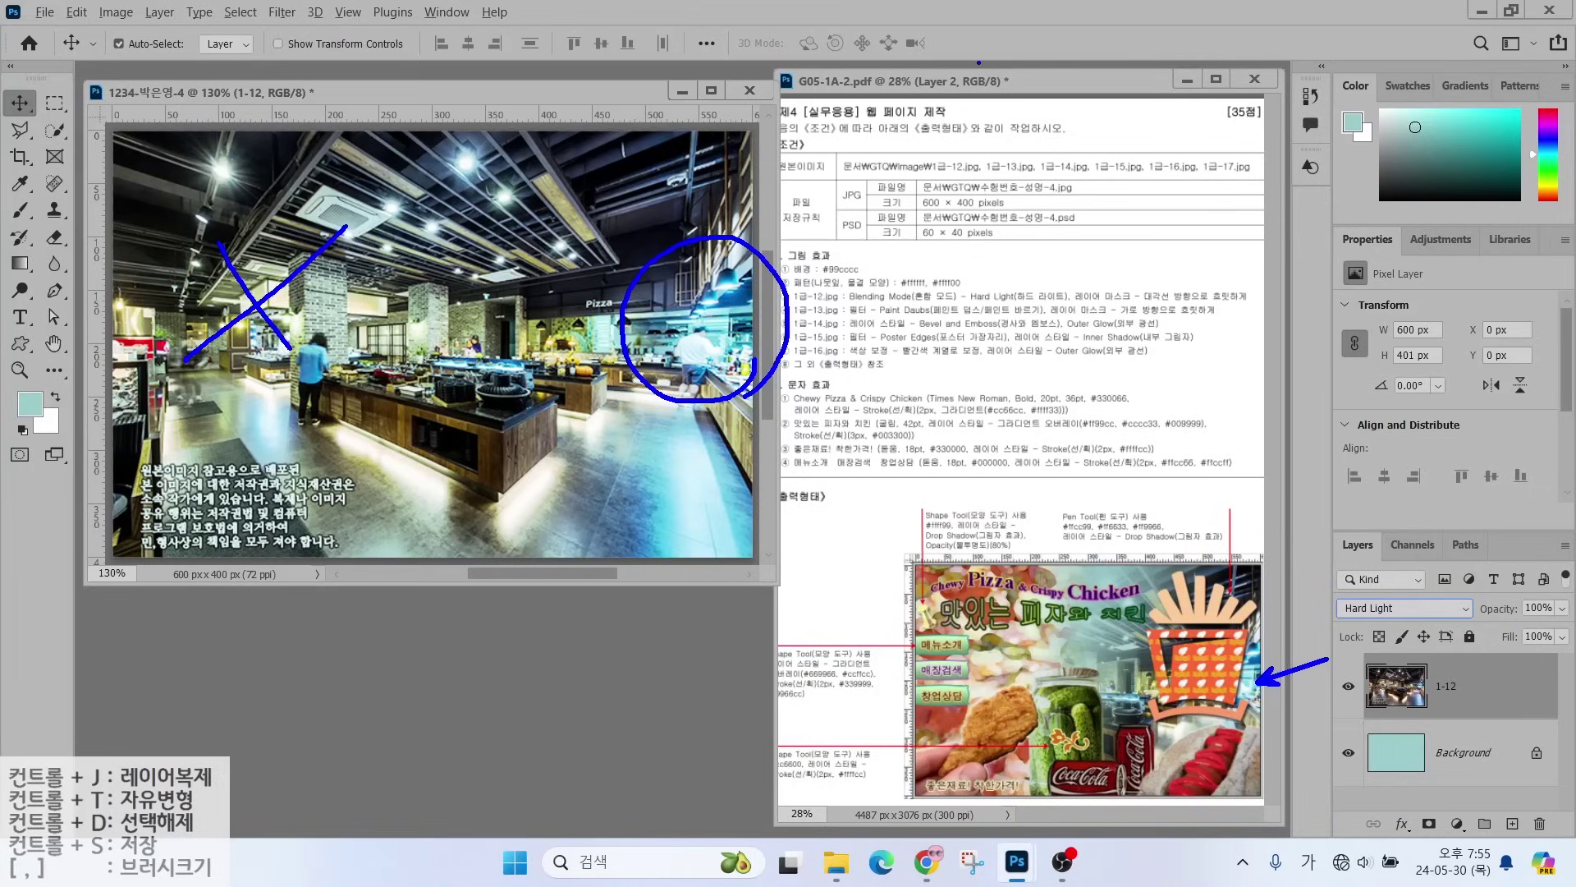
- Add a white layer mask to the 1-12 photo layer
key(Escape)
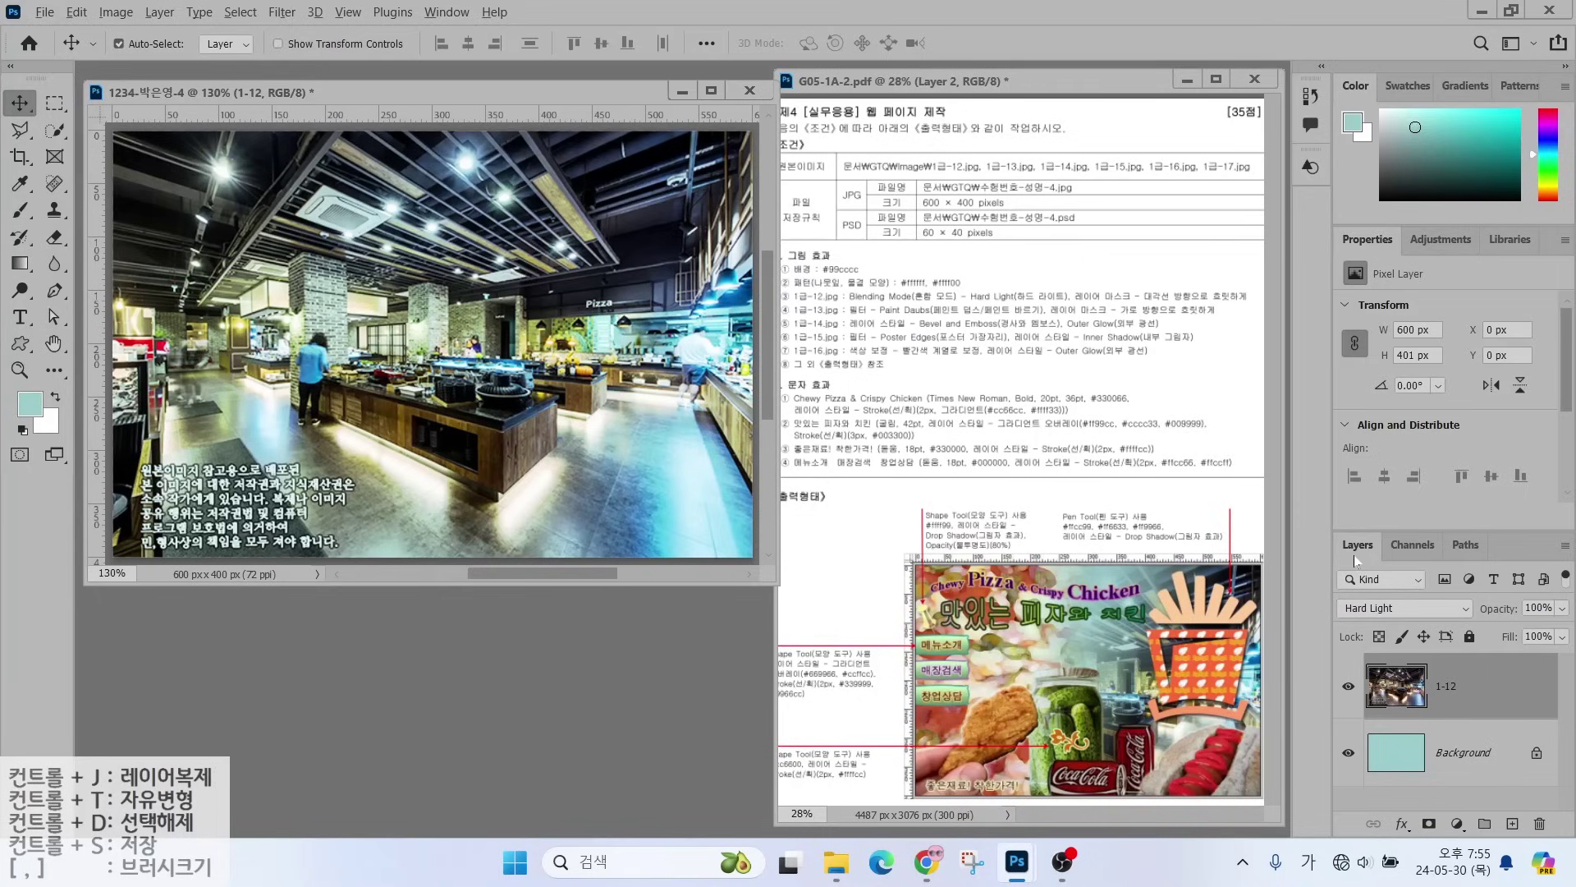
key(ctrl+2)
mouse_move(1325, 528)
mouse_down()
mouse_move(1525, 857)
mouse_move(1566, 864)
mouse_up()
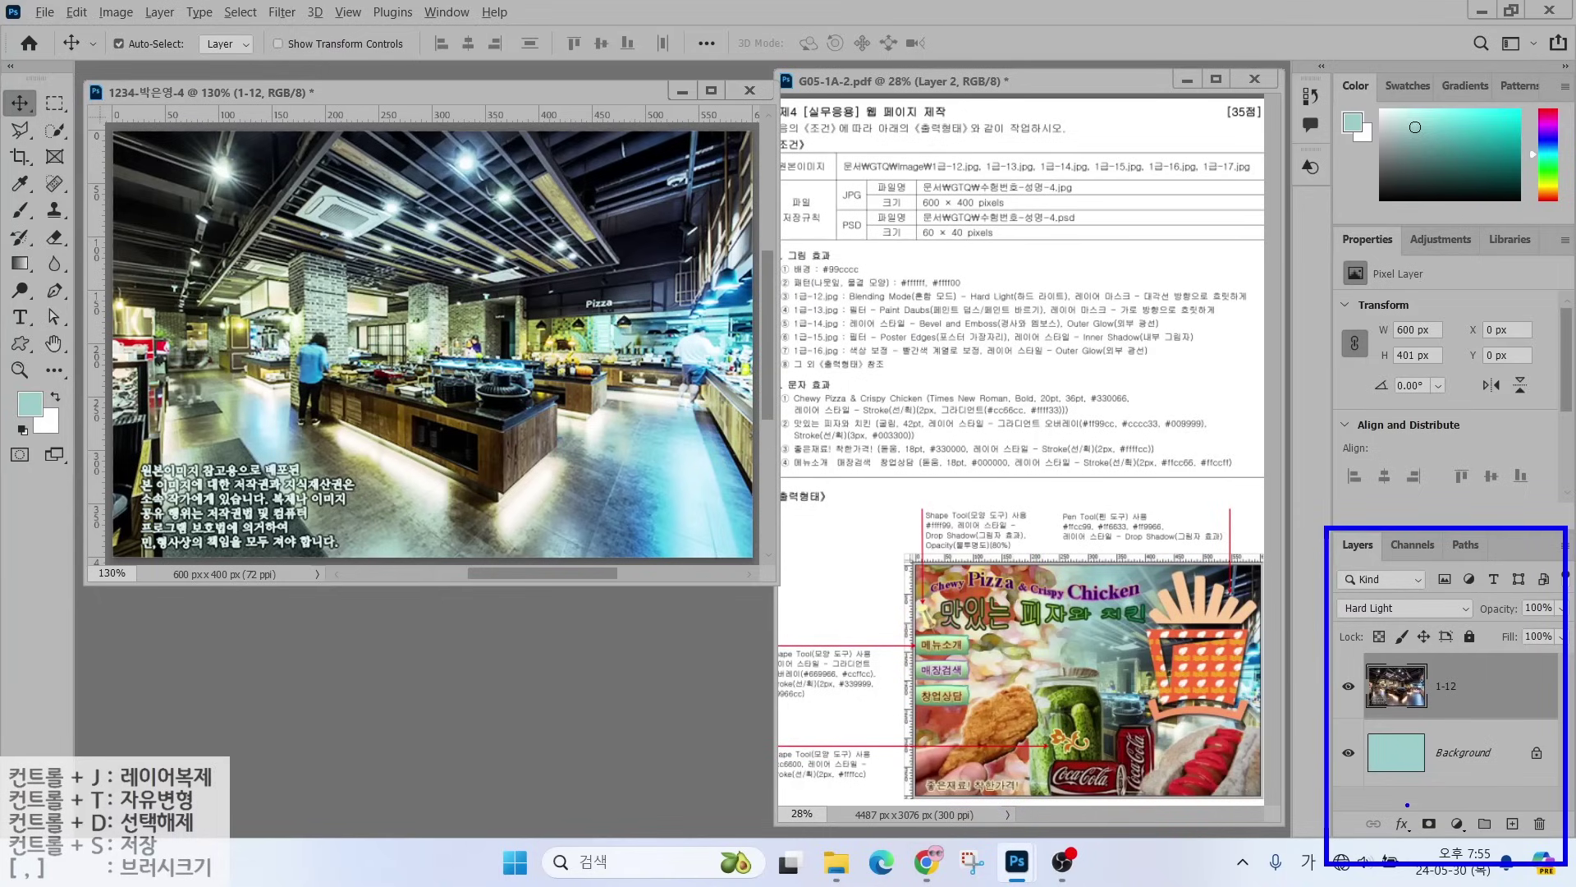
drag(1407, 806, 1451, 843)
drag(1498, 761, 1433, 815)
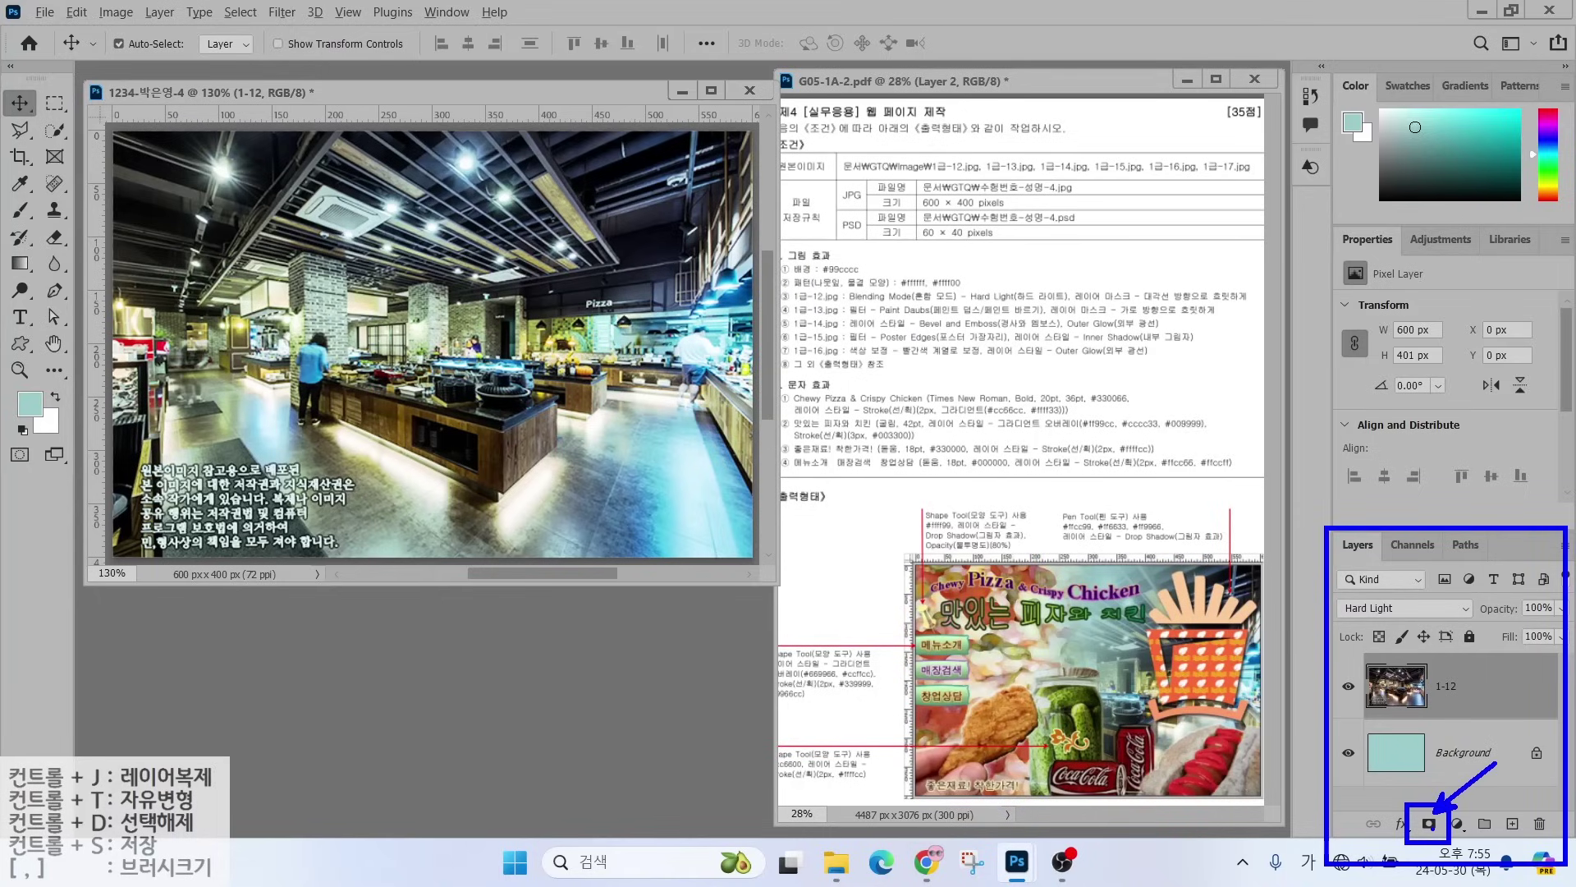
key(Escape)
click(1430, 823)
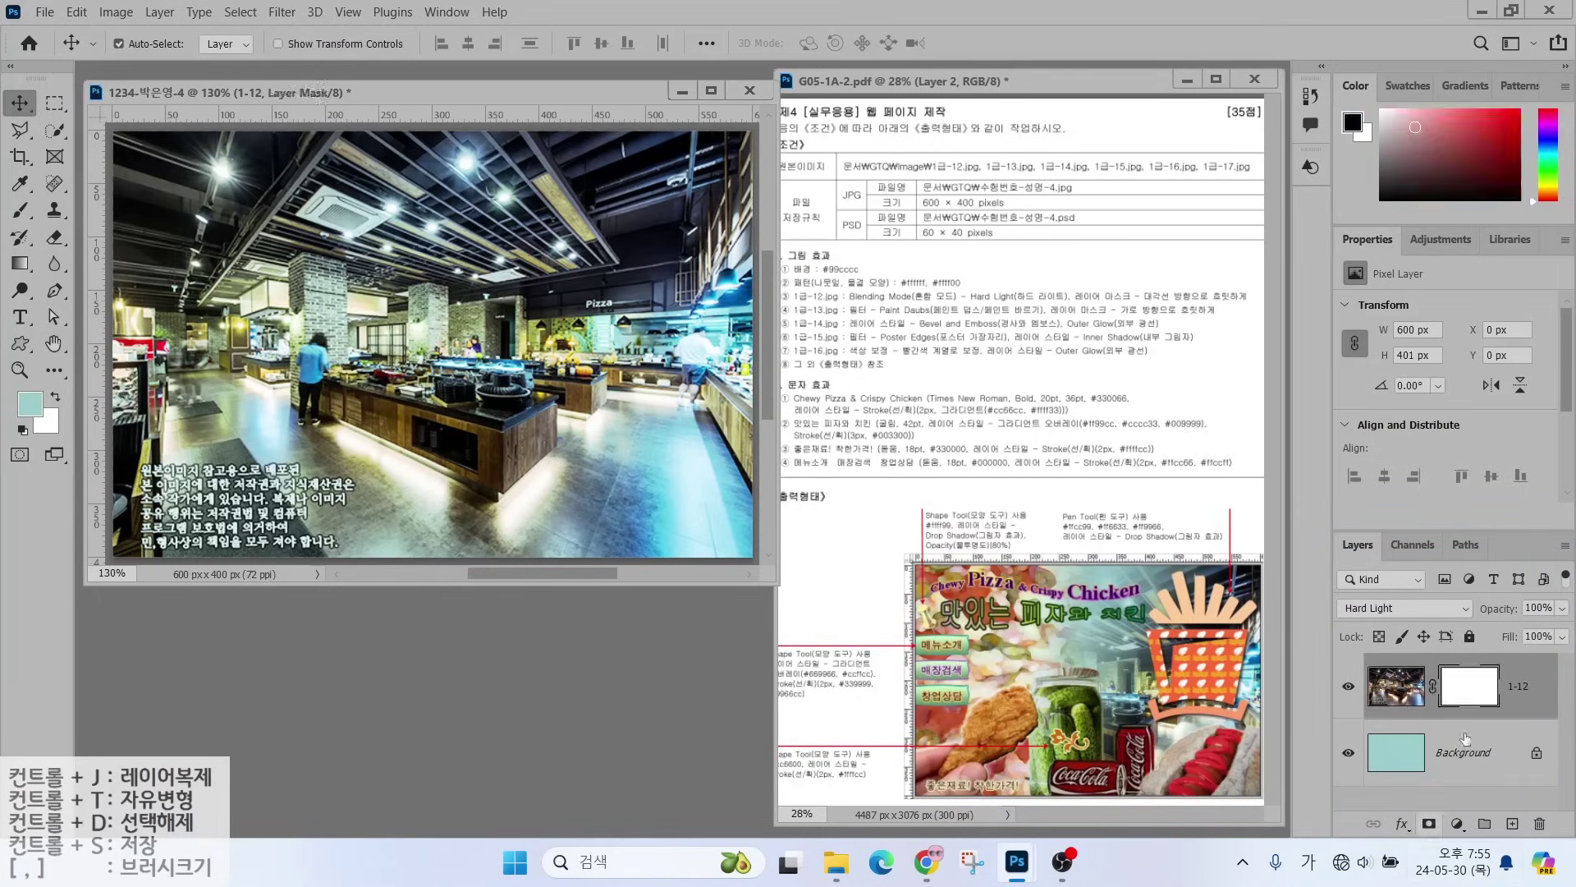
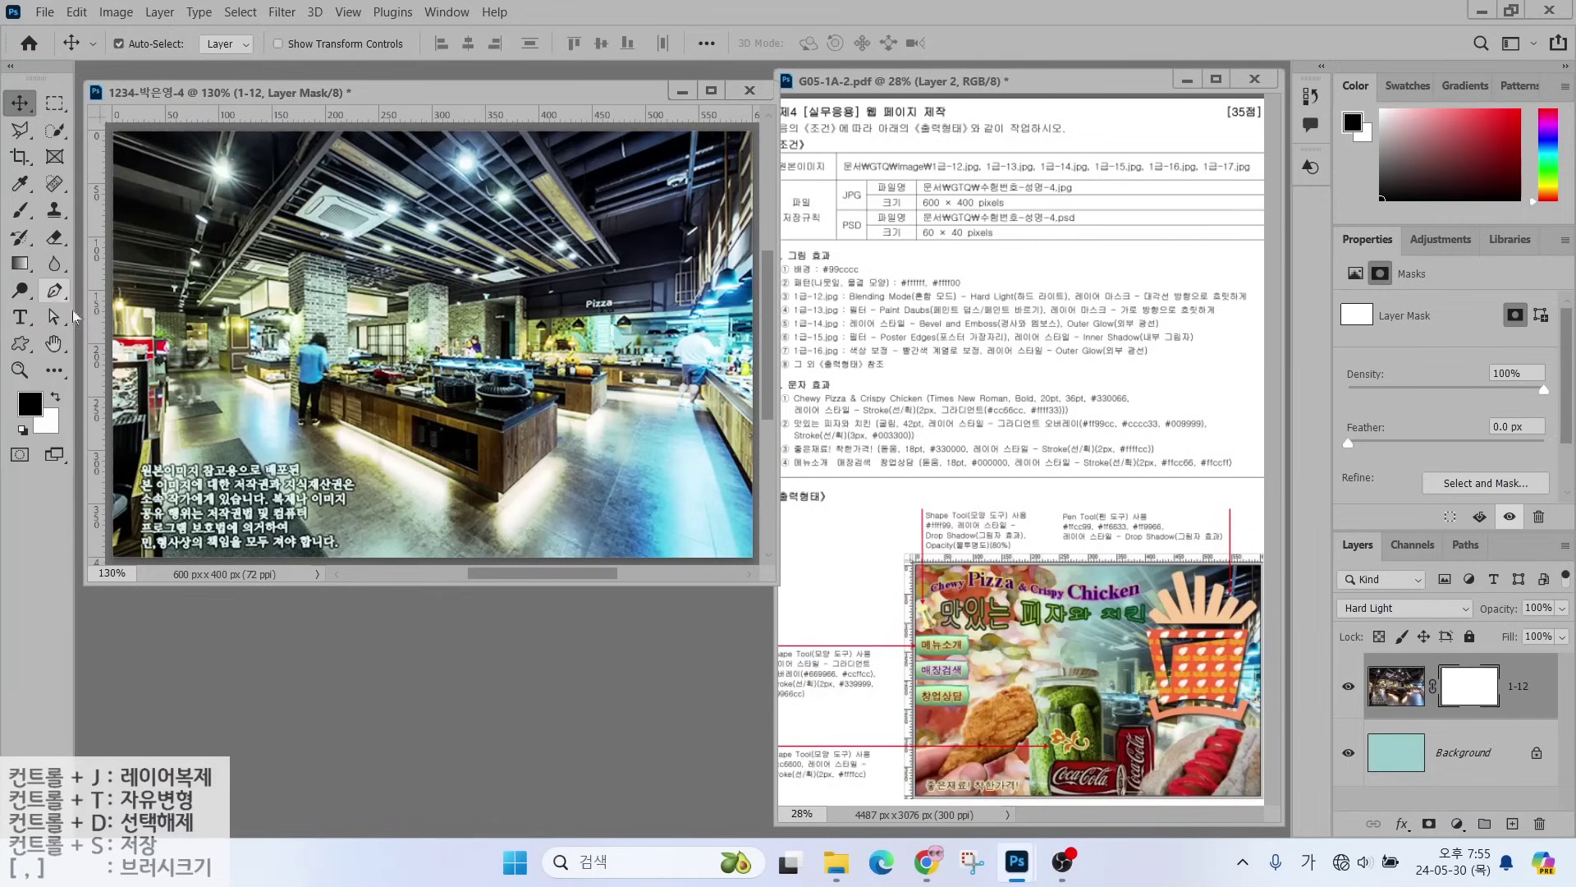
- Target the 1-12 layer mask and set up the black-to-white Gradient tool
mouse_move(1500, 716)
mouse_down()
mouse_move(1450, 722)
mouse_move(1435, 673)
mouse_move(1491, 647)
mouse_move(1512, 688)
mouse_move(1481, 729)
mouse_up()
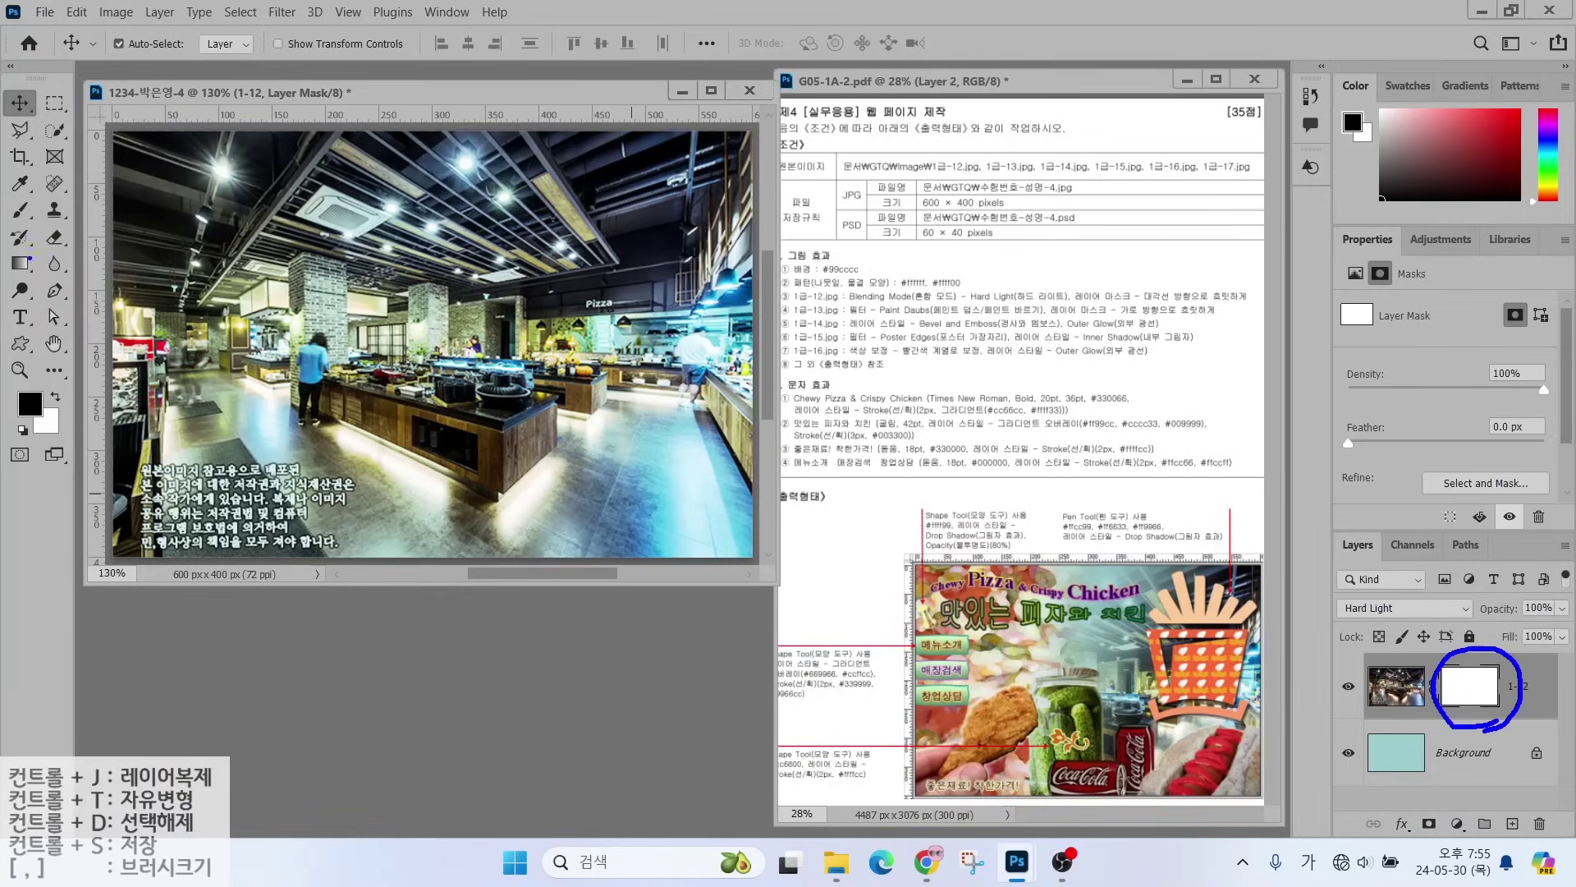
mouse_move(54, 276)
mouse_down()
mouse_move(2, 287)
mouse_move(27, 242)
mouse_move(56, 261)
mouse_up()
click(25, 263)
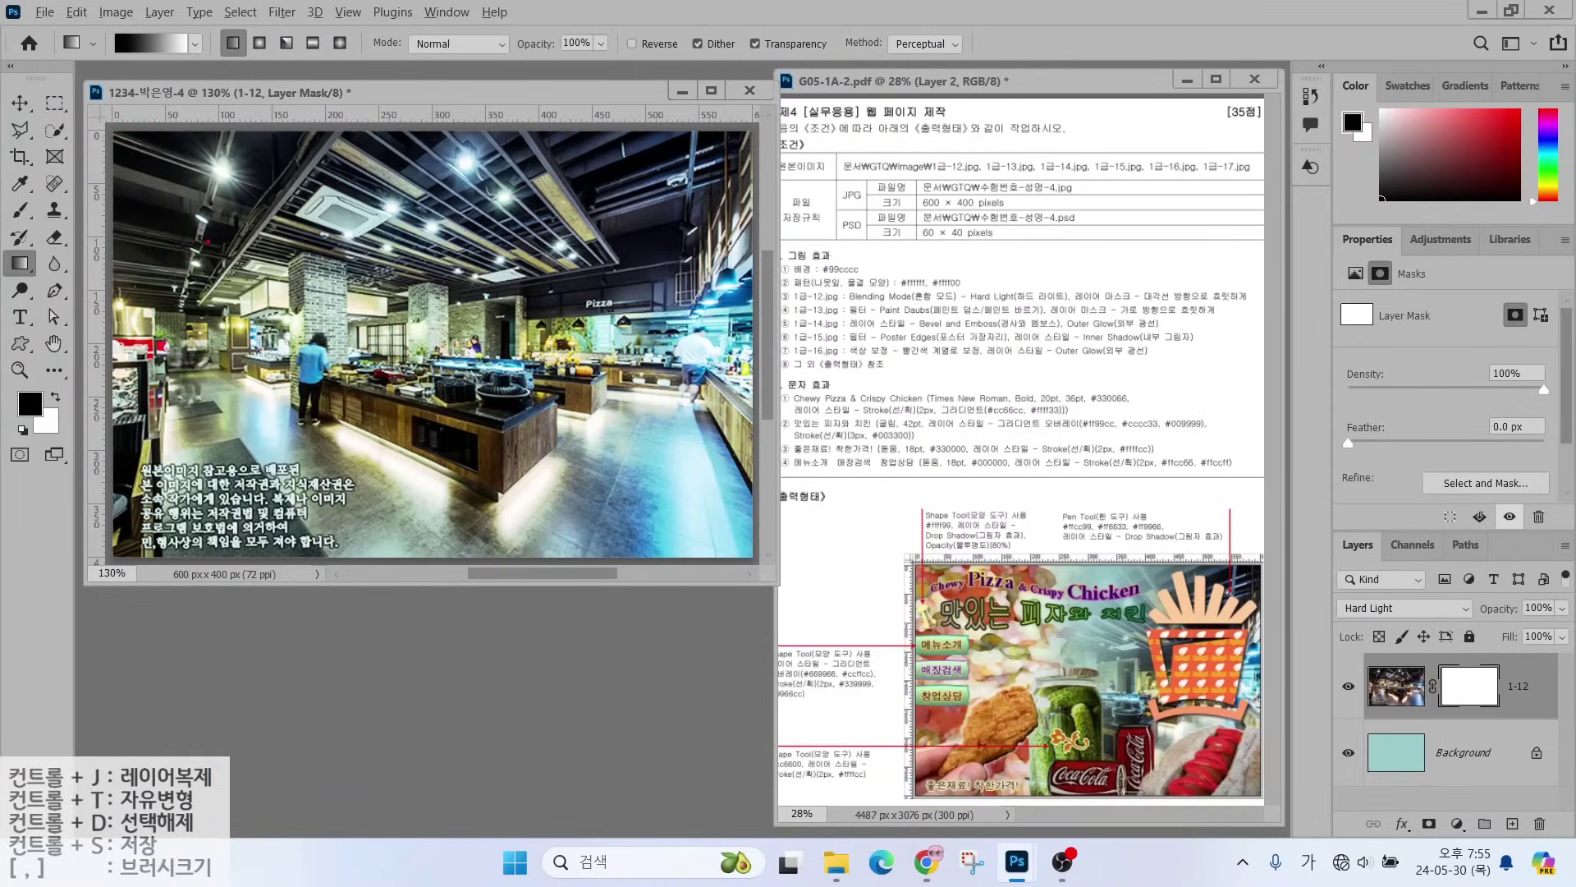
mouse_move(163, 267)
mouse_down()
mouse_move(210, 268)
mouse_move(187, 305)
mouse_move(253, 288)
mouse_move(255, 328)
mouse_up()
mouse_move(224, 345)
mouse_down()
mouse_move(223, 391)
mouse_move(249, 346)
mouse_up()
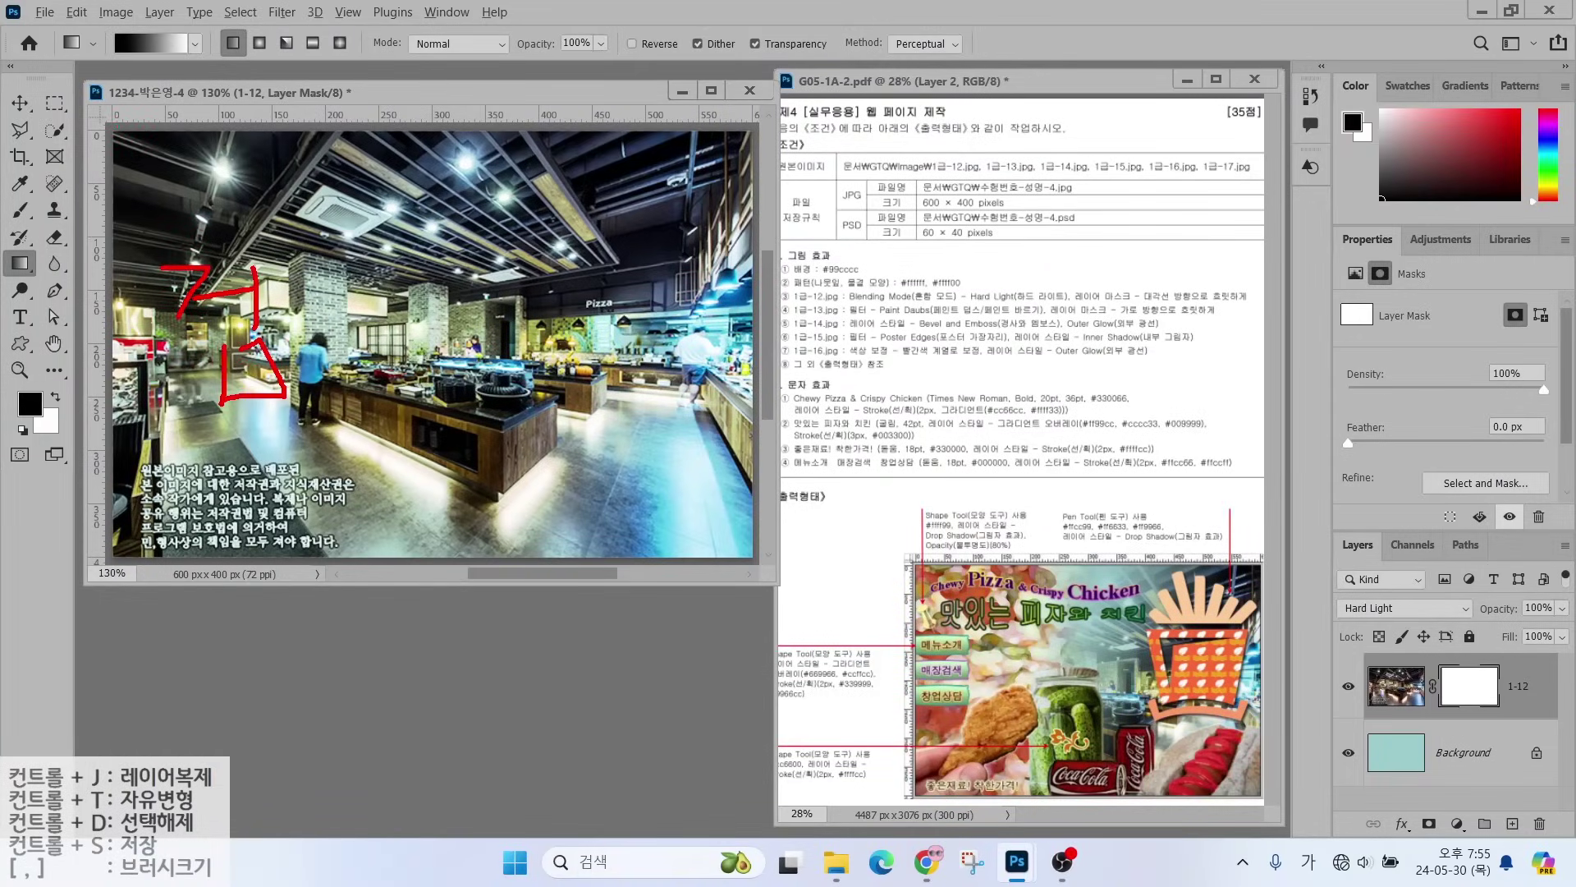
mouse_move(613, 300)
mouse_down()
mouse_move(716, 299)
mouse_move(661, 298)
mouse_up()
mouse_move(669, 327)
mouse_down()
mouse_move(648, 361)
mouse_move(670, 371)
mouse_up()
mouse_move(632, 369)
mouse_down()
mouse_move(727, 357)
mouse_move(714, 384)
mouse_up()
drag(689, 394, 756, 402)
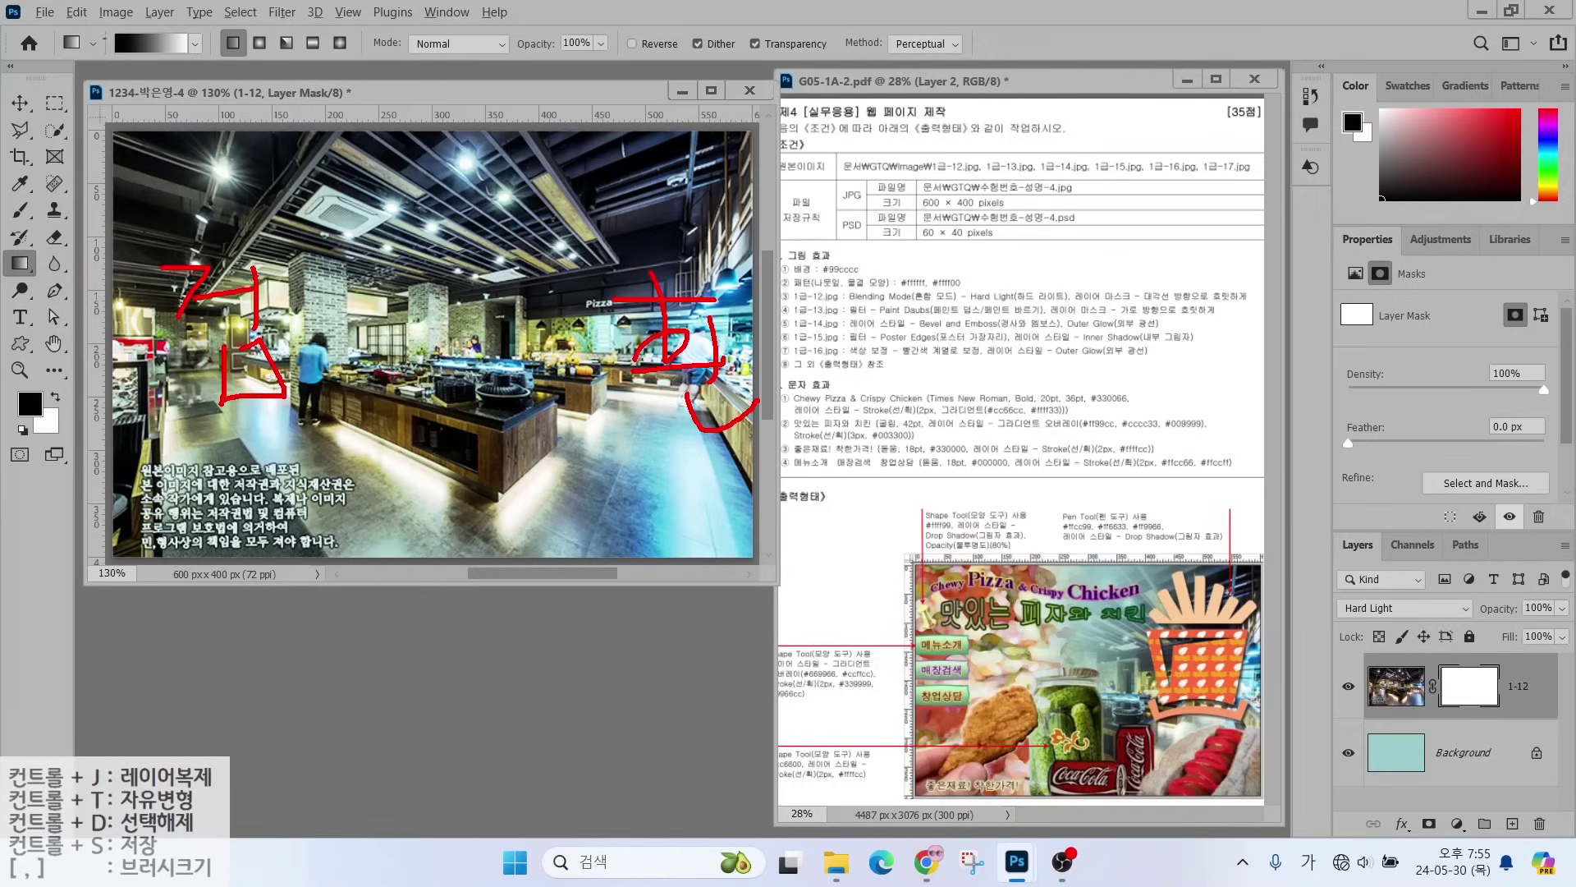
- Drag a left-to-right gradient on the mask, fading the photo's left side into the teal background
drag(96, 100, 110, 61)
mouse_move(100, 74)
mouse_down()
mouse_move(211, 71)
mouse_move(226, 111)
mouse_up()
drag(185, 190, 567, 199)
mouse_move(529, 183)
mouse_down()
mouse_move(566, 199)
mouse_move(535, 224)
mouse_up()
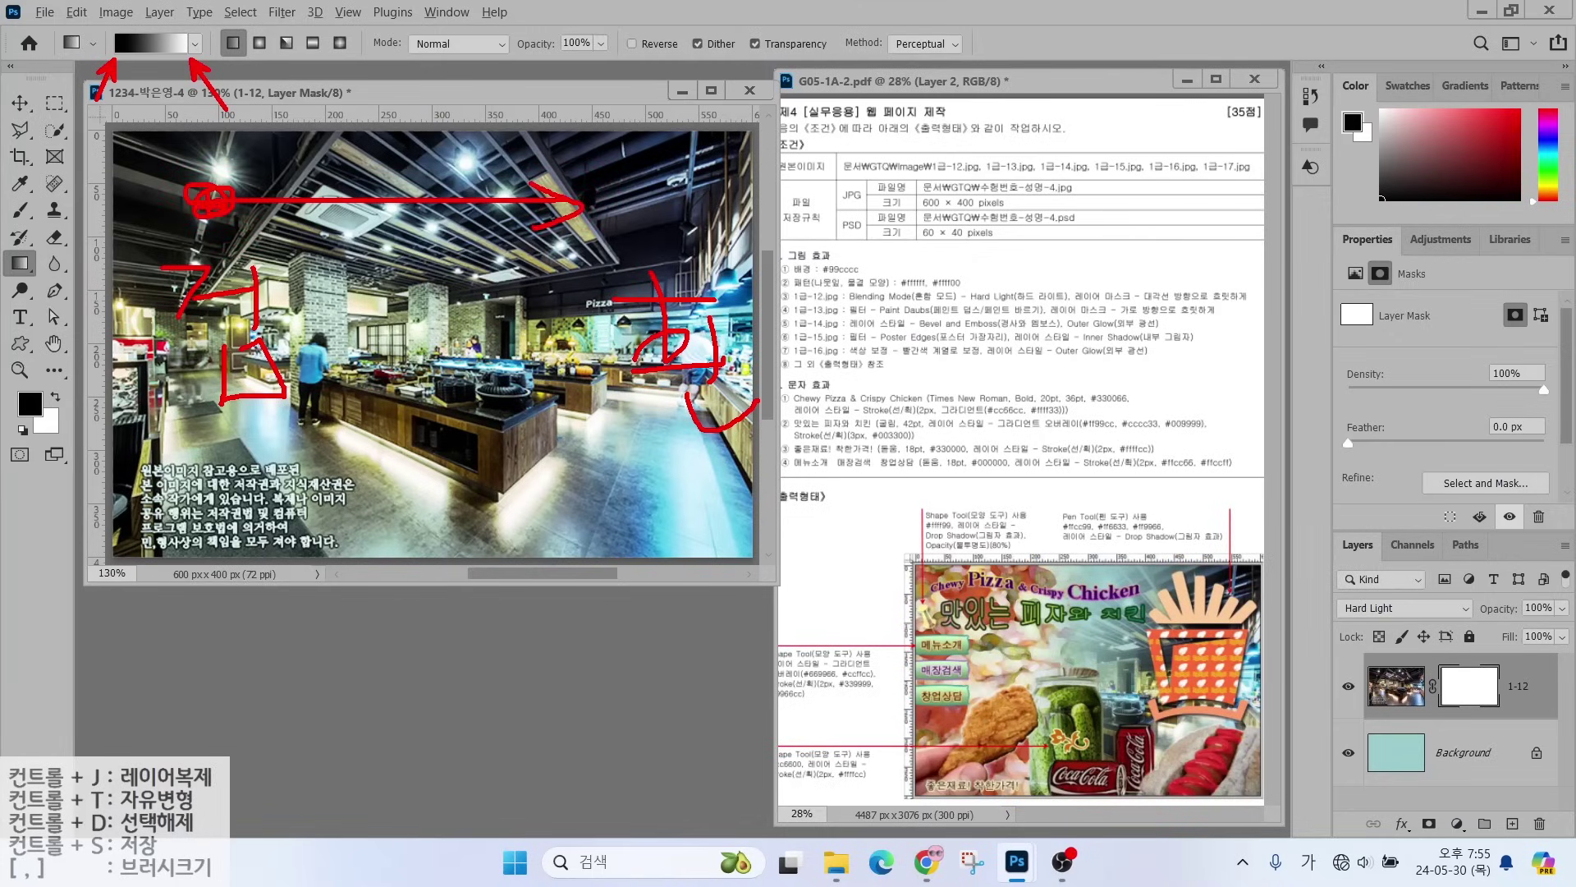
key(Escape)
mouse_move(203, 211)
mouse_down()
mouse_move(525, 209)
mouse_move(504, 210)
mouse_up()
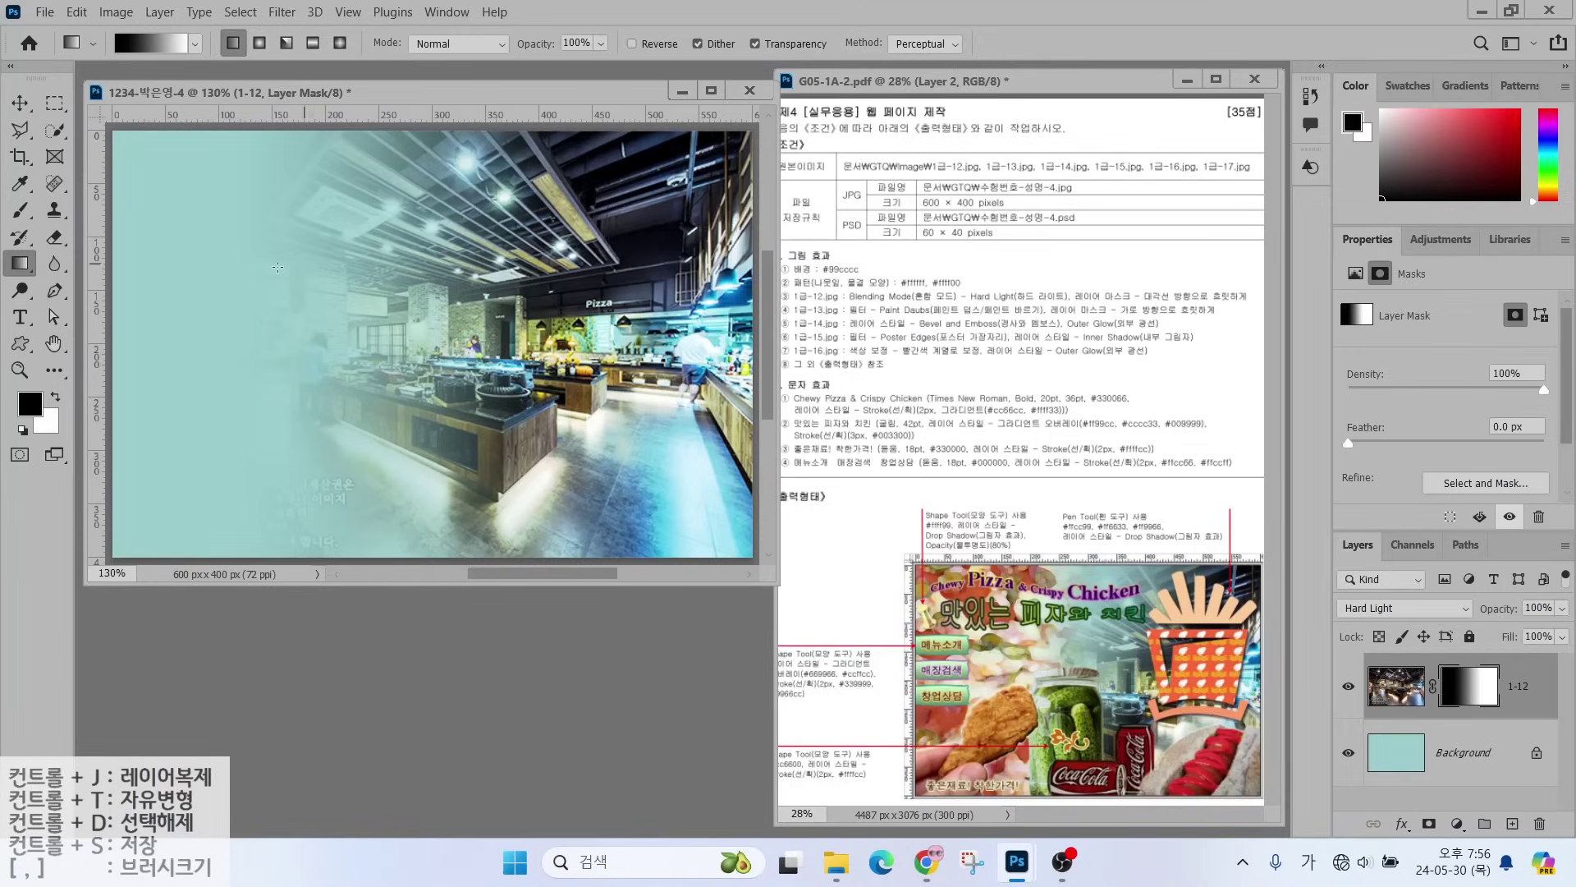
drag(219, 266, 692, 271)
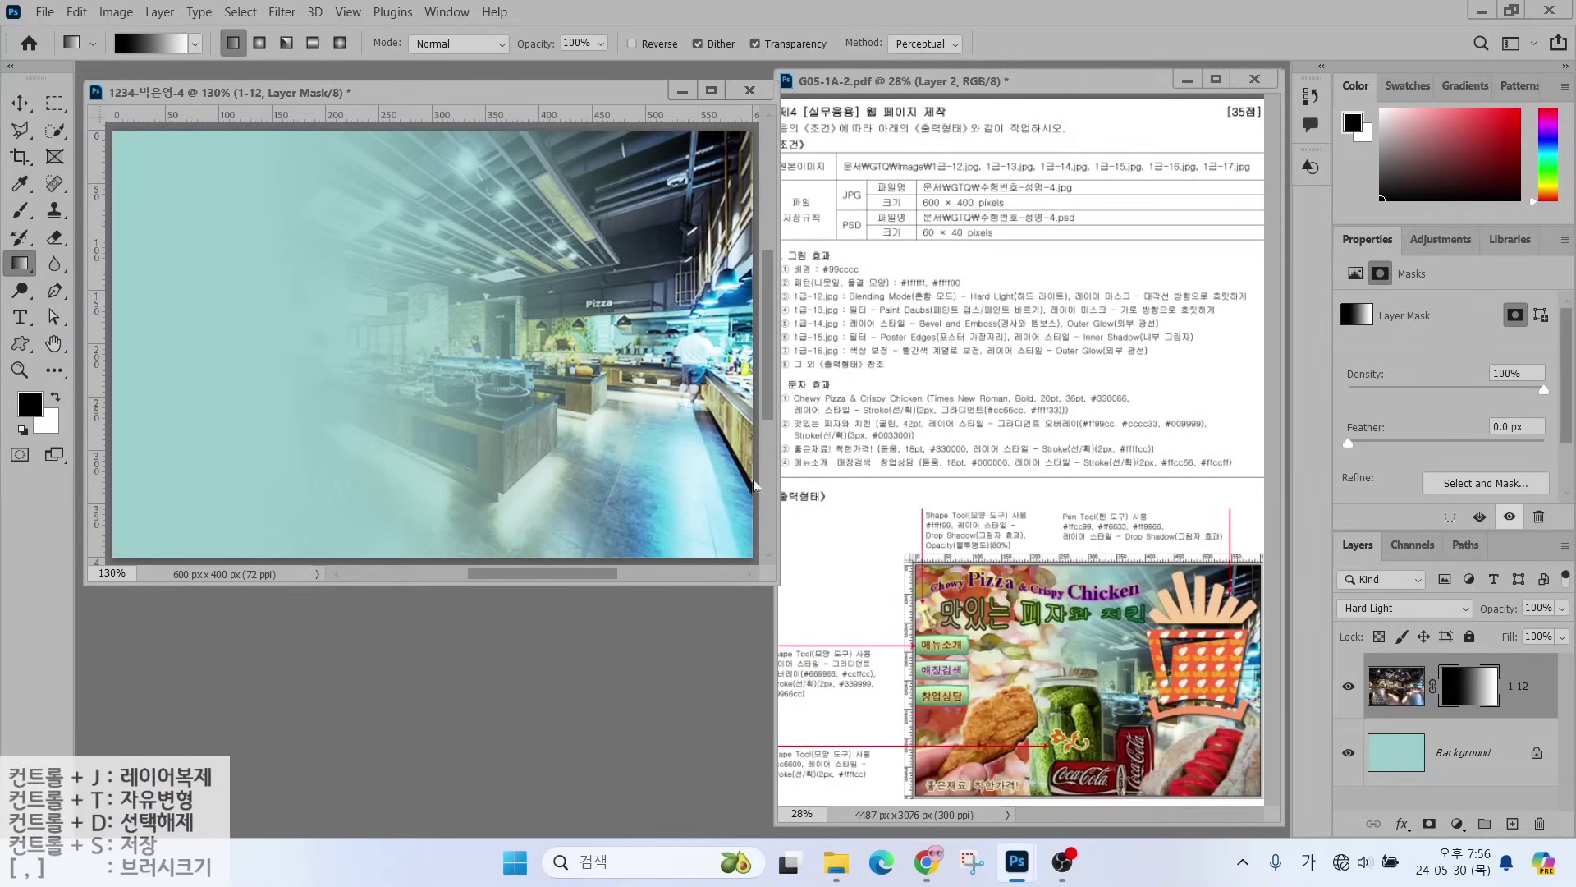
- Open 1급-13.jpg and resize the pizza photo to 600 x 400 pixels
double_click(564, 628)
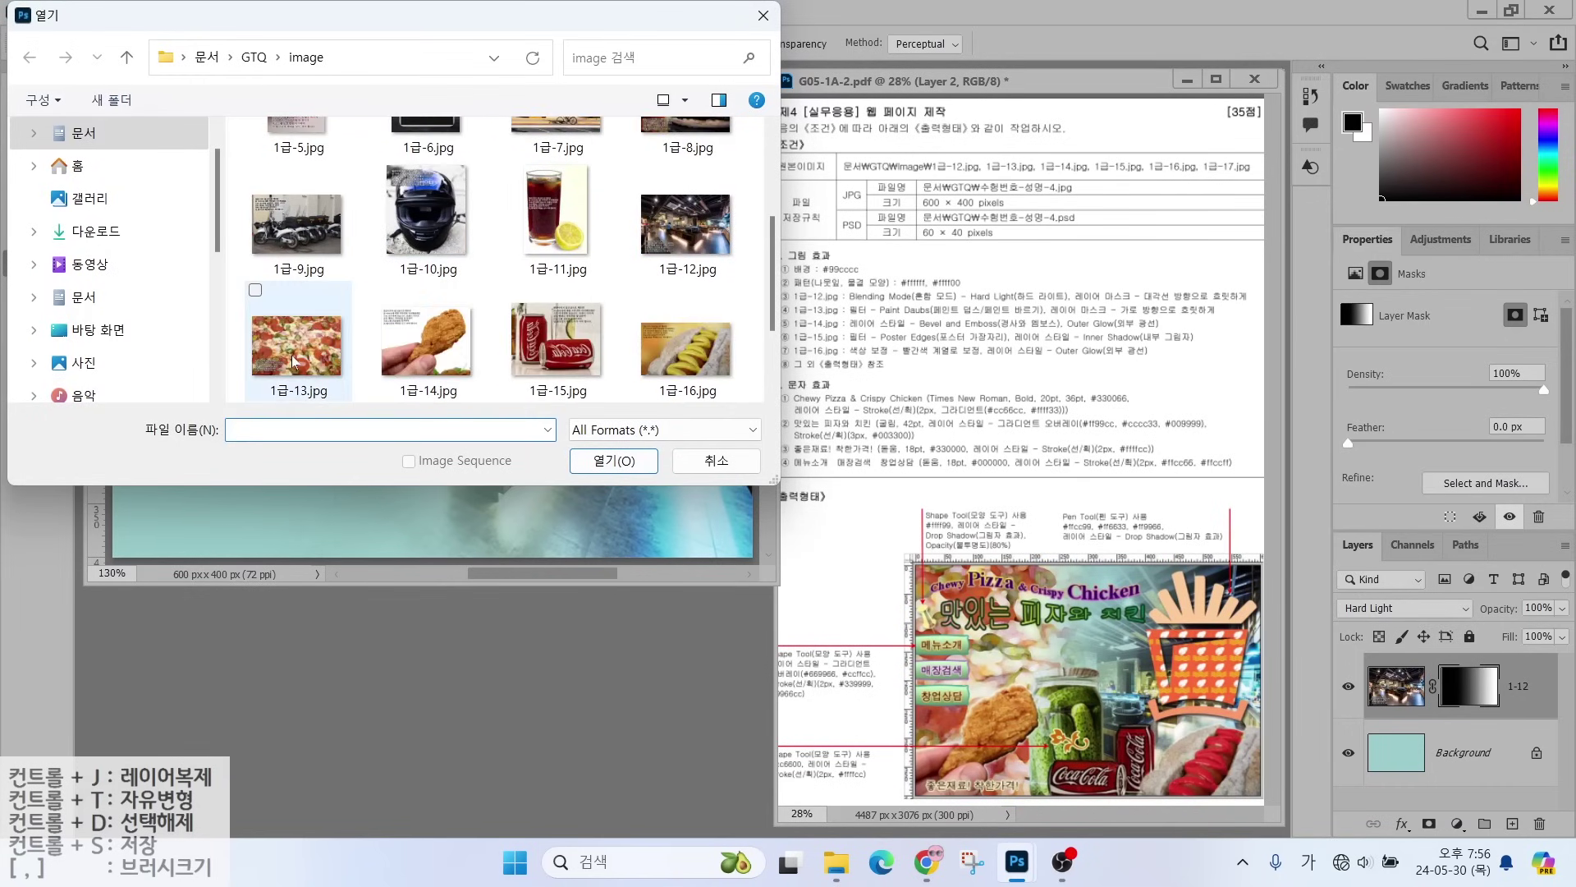
double_click(326, 338)
click(116, 11)
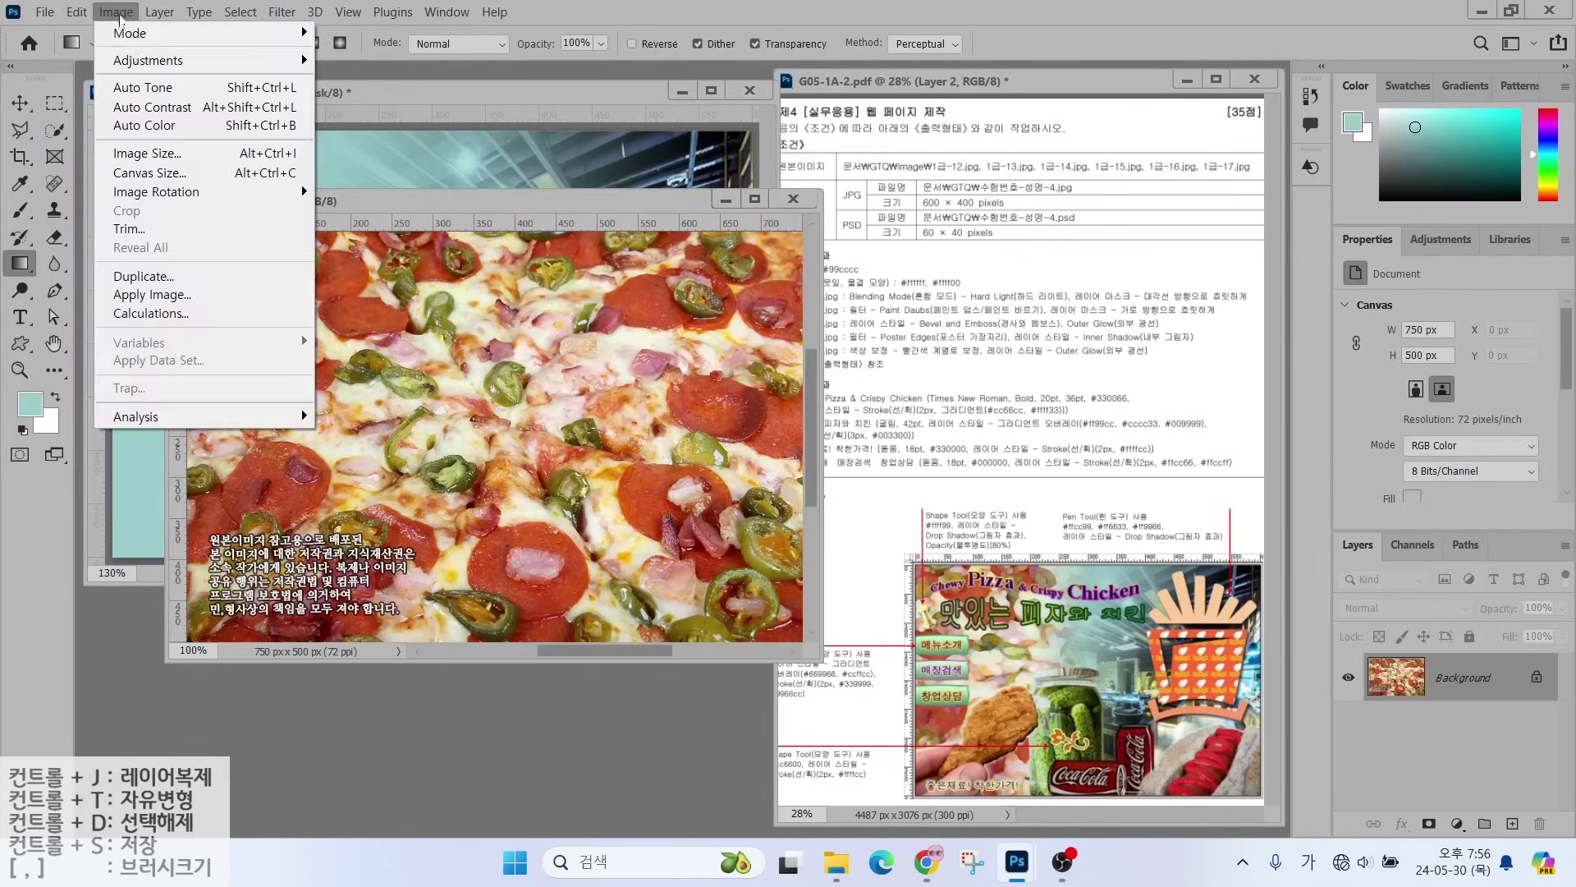
click(123, 153)
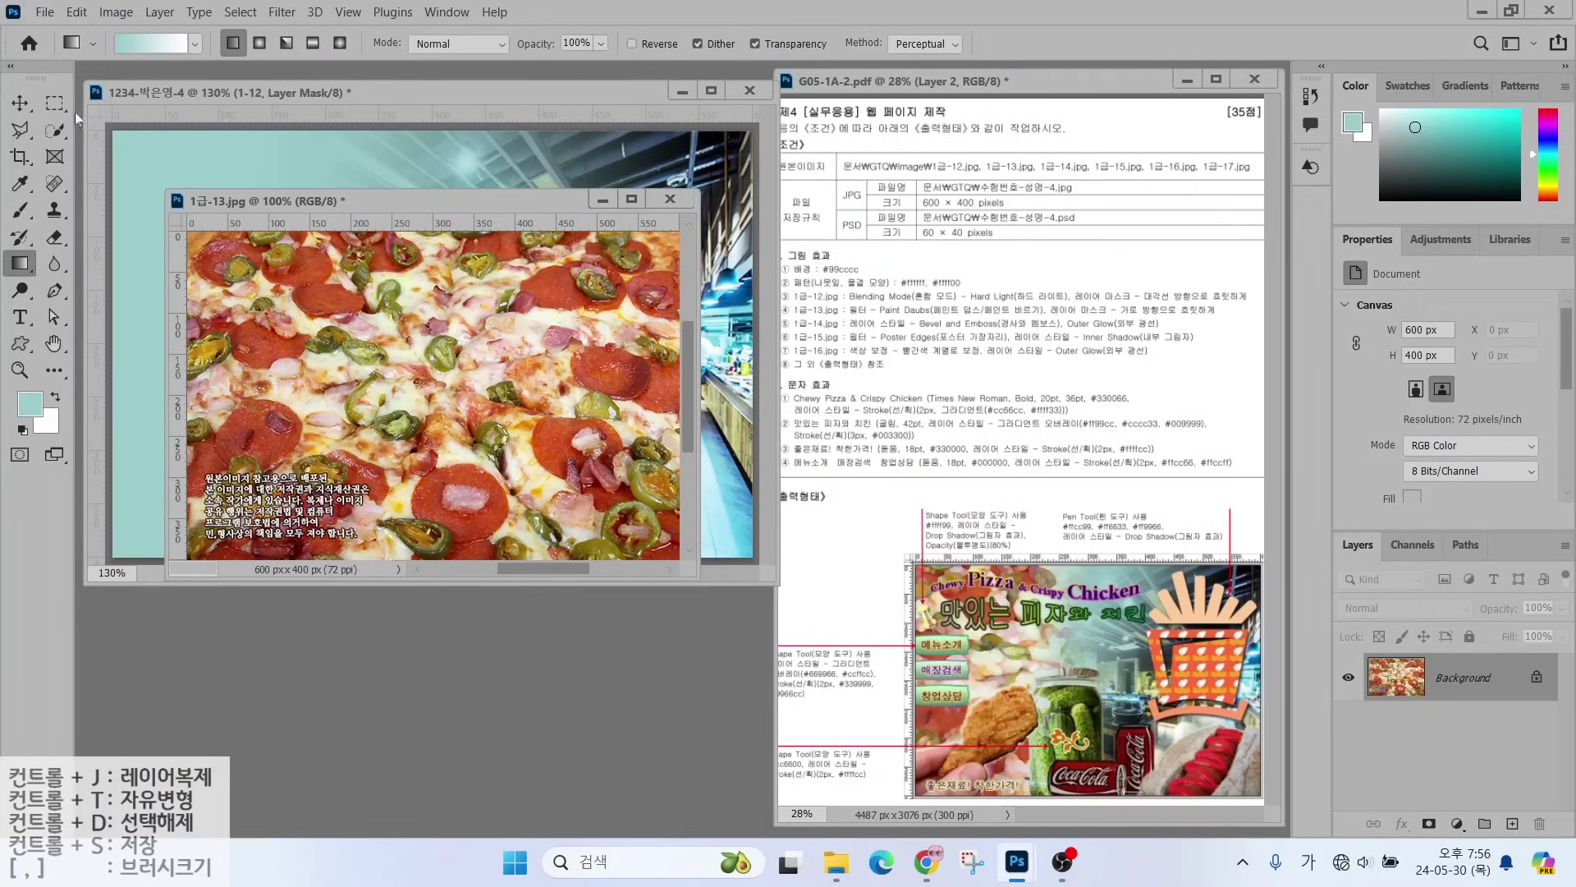
- Move the pizza into the composite, close the original unsaved, and name the layer 1-13
click(19, 103)
drag(541, 584, 369, 239)
click(481, 624)
key(ctrl+w)
click(819, 337)
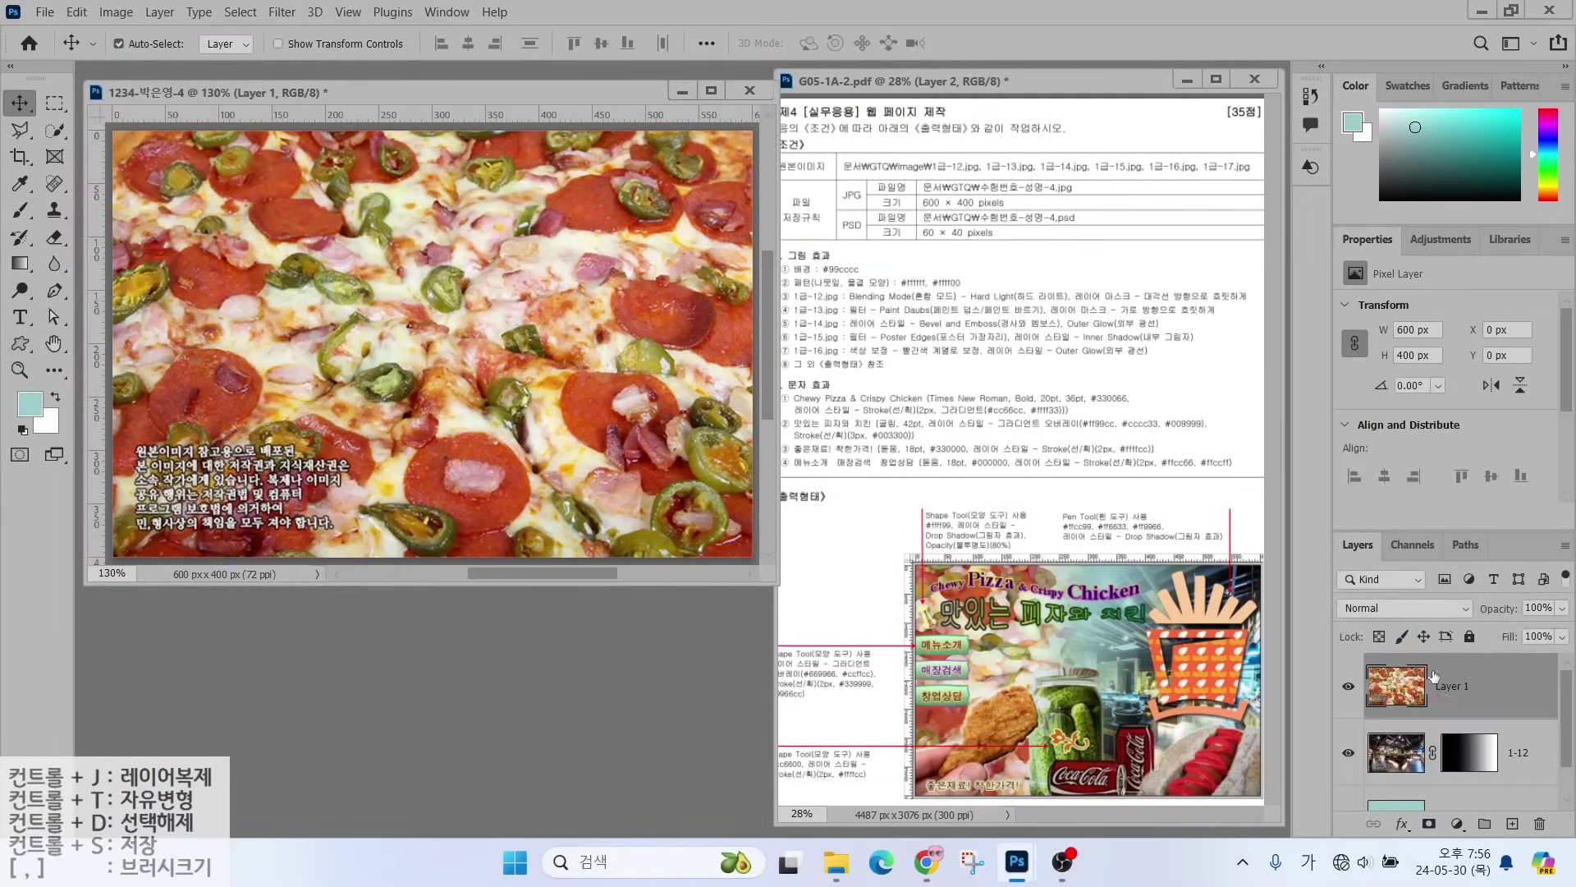
double_click(1447, 685)
text(1-13)
key(Return)
key(ctrl)
- Apply the Paint Daubs filter from the Filter Gallery to the 1-13 pizza layer
click(283, 13)
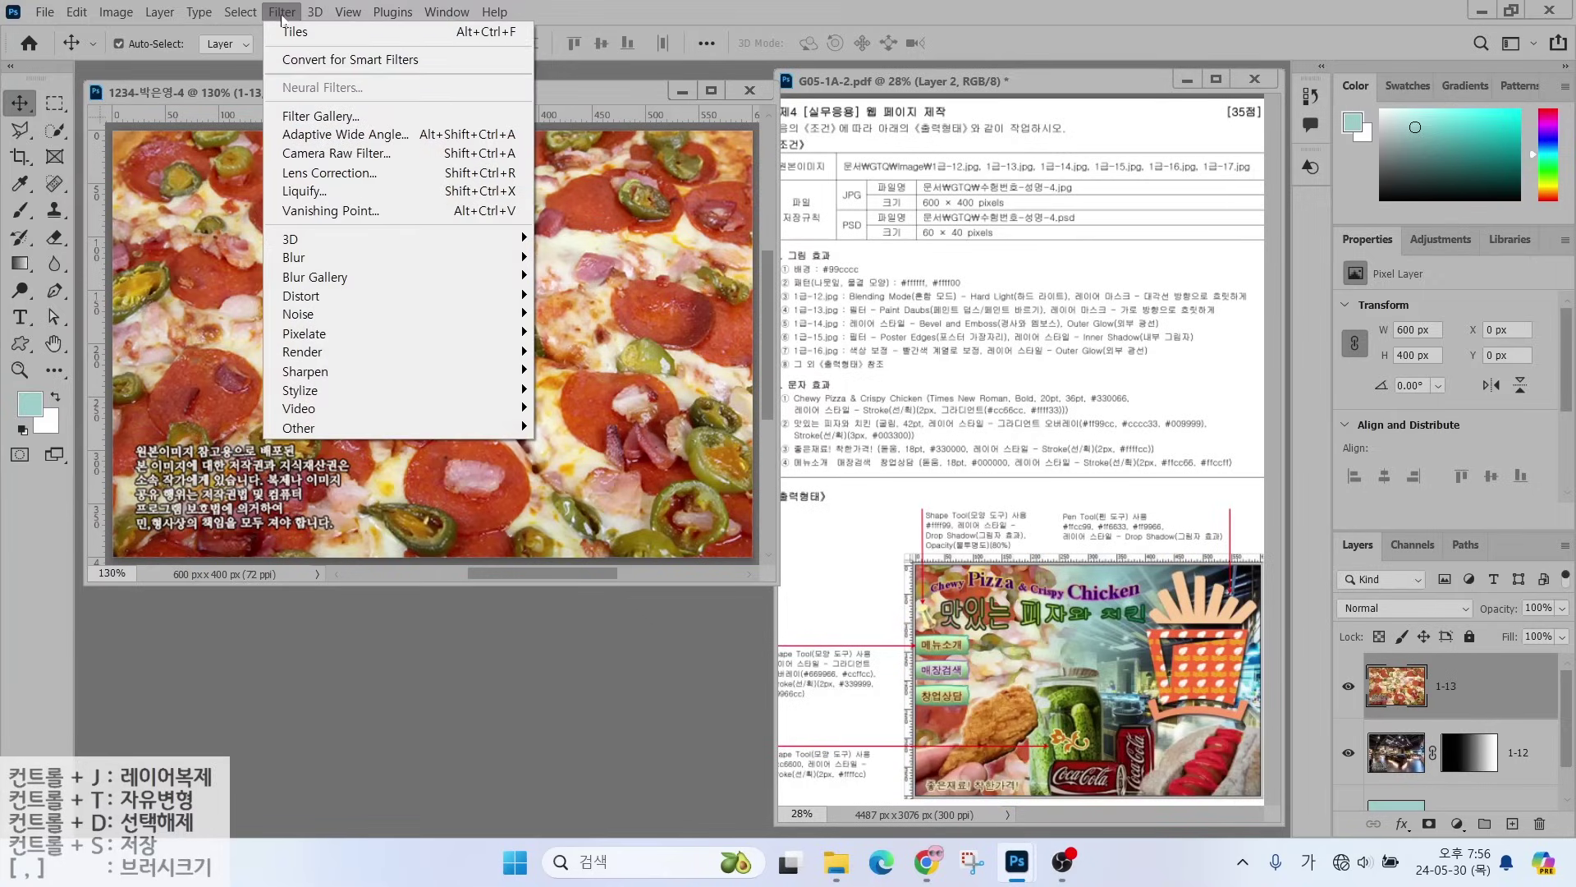
click(295, 121)
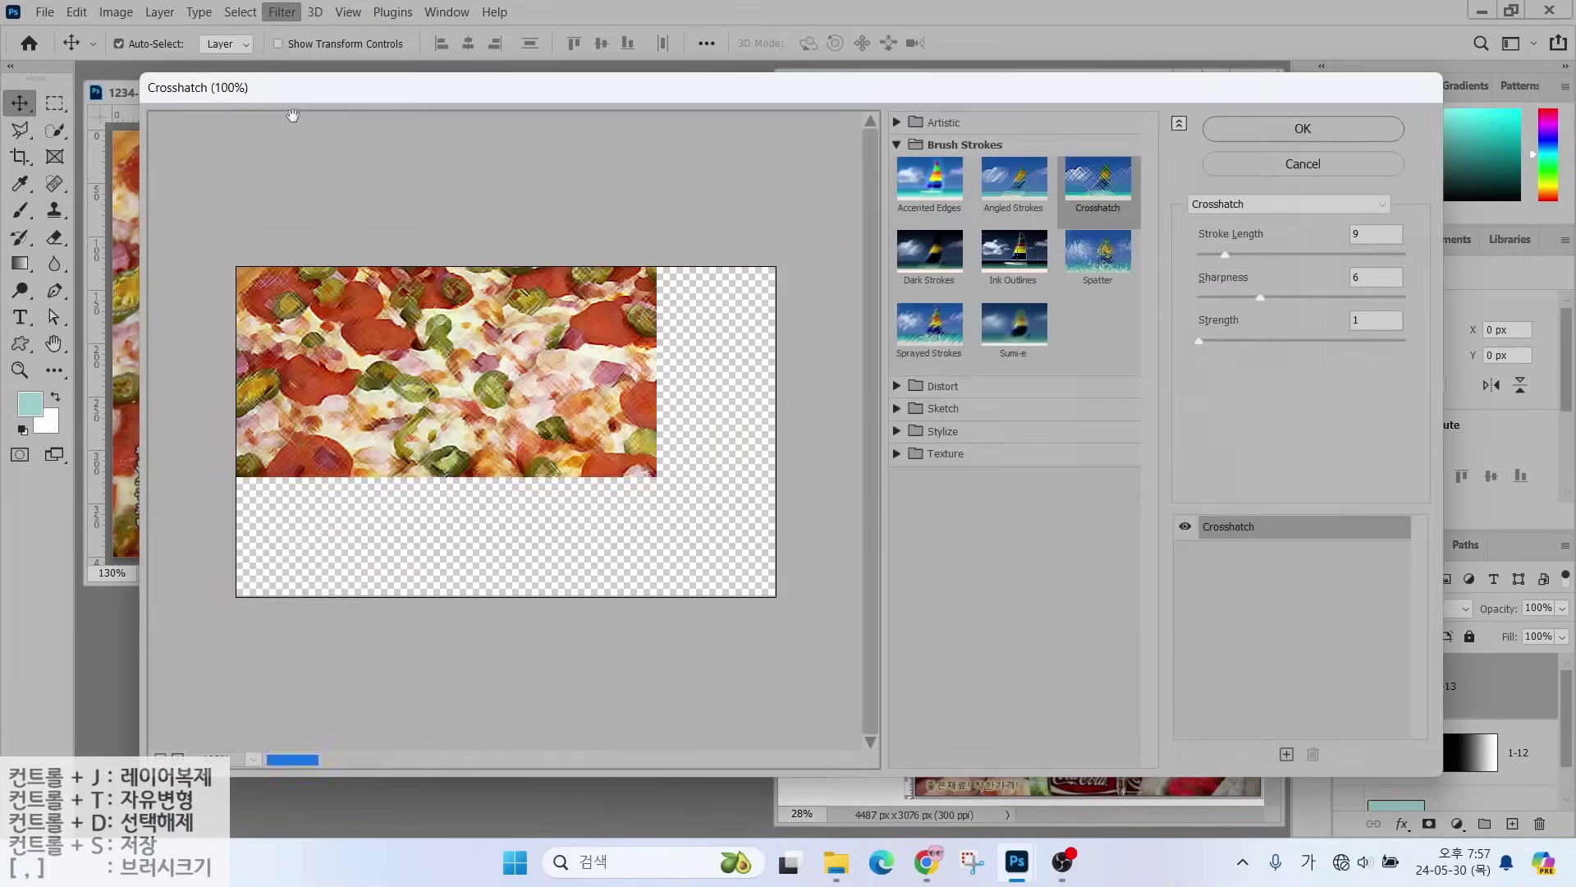
click(1241, 214)
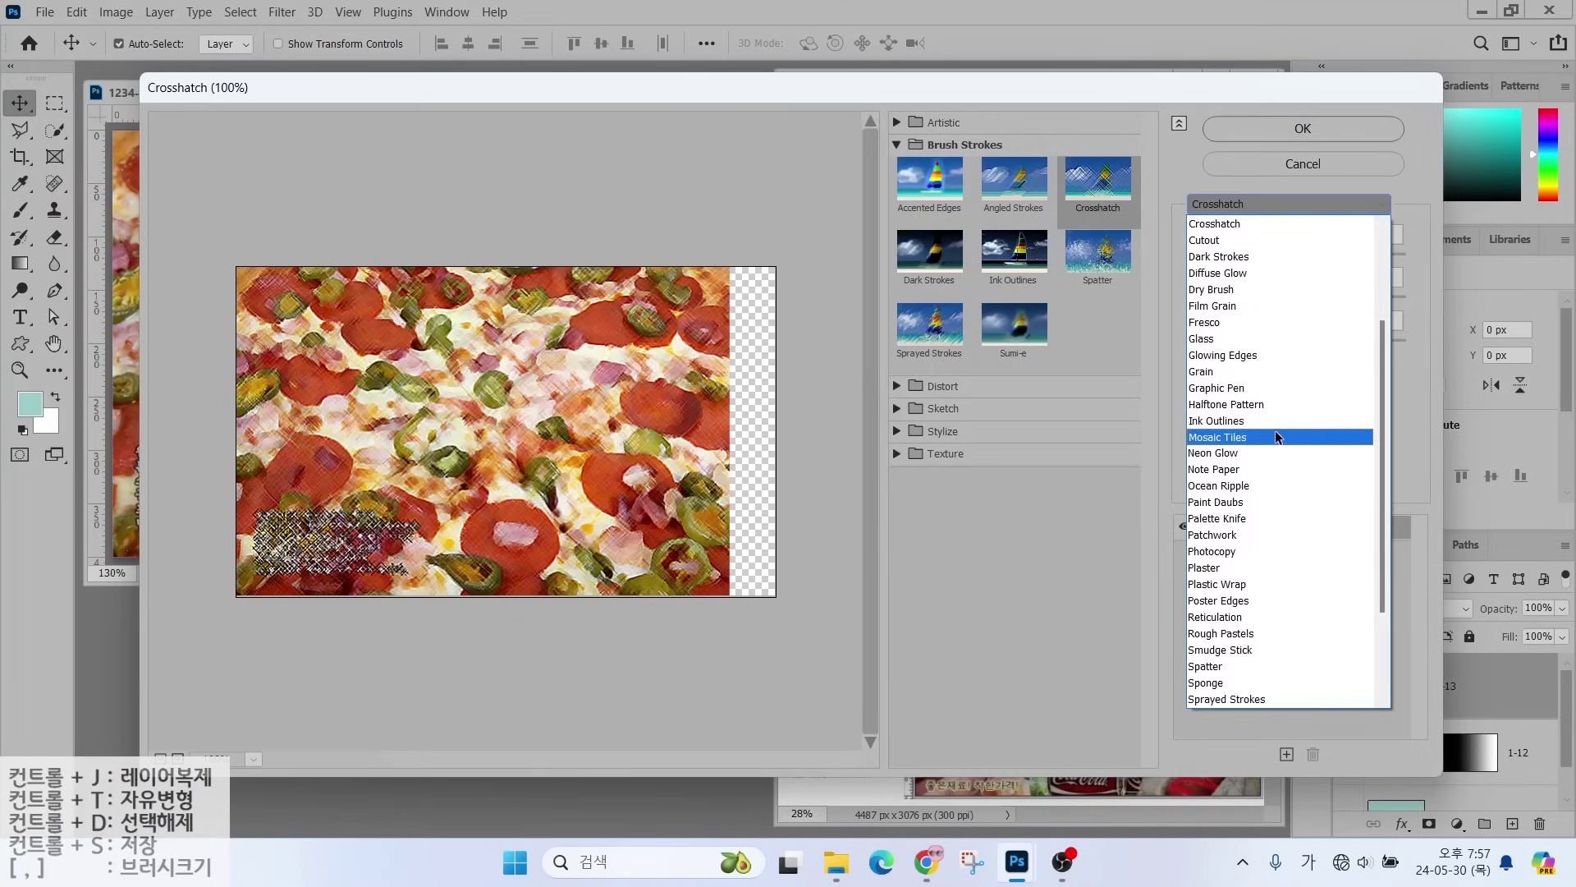
click(1269, 502)
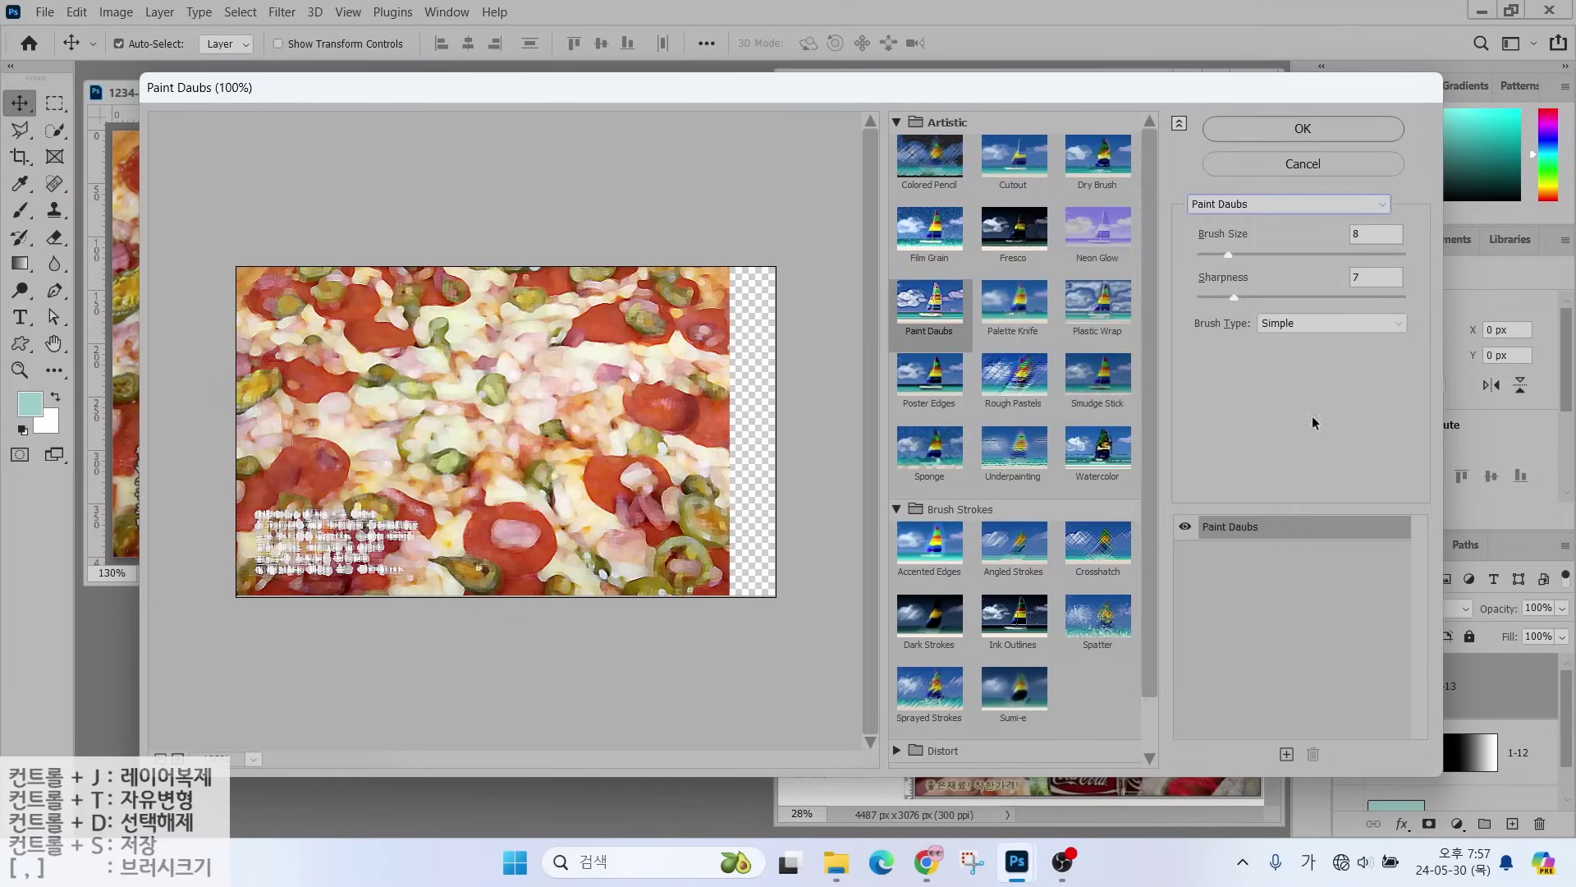
click(1264, 133)
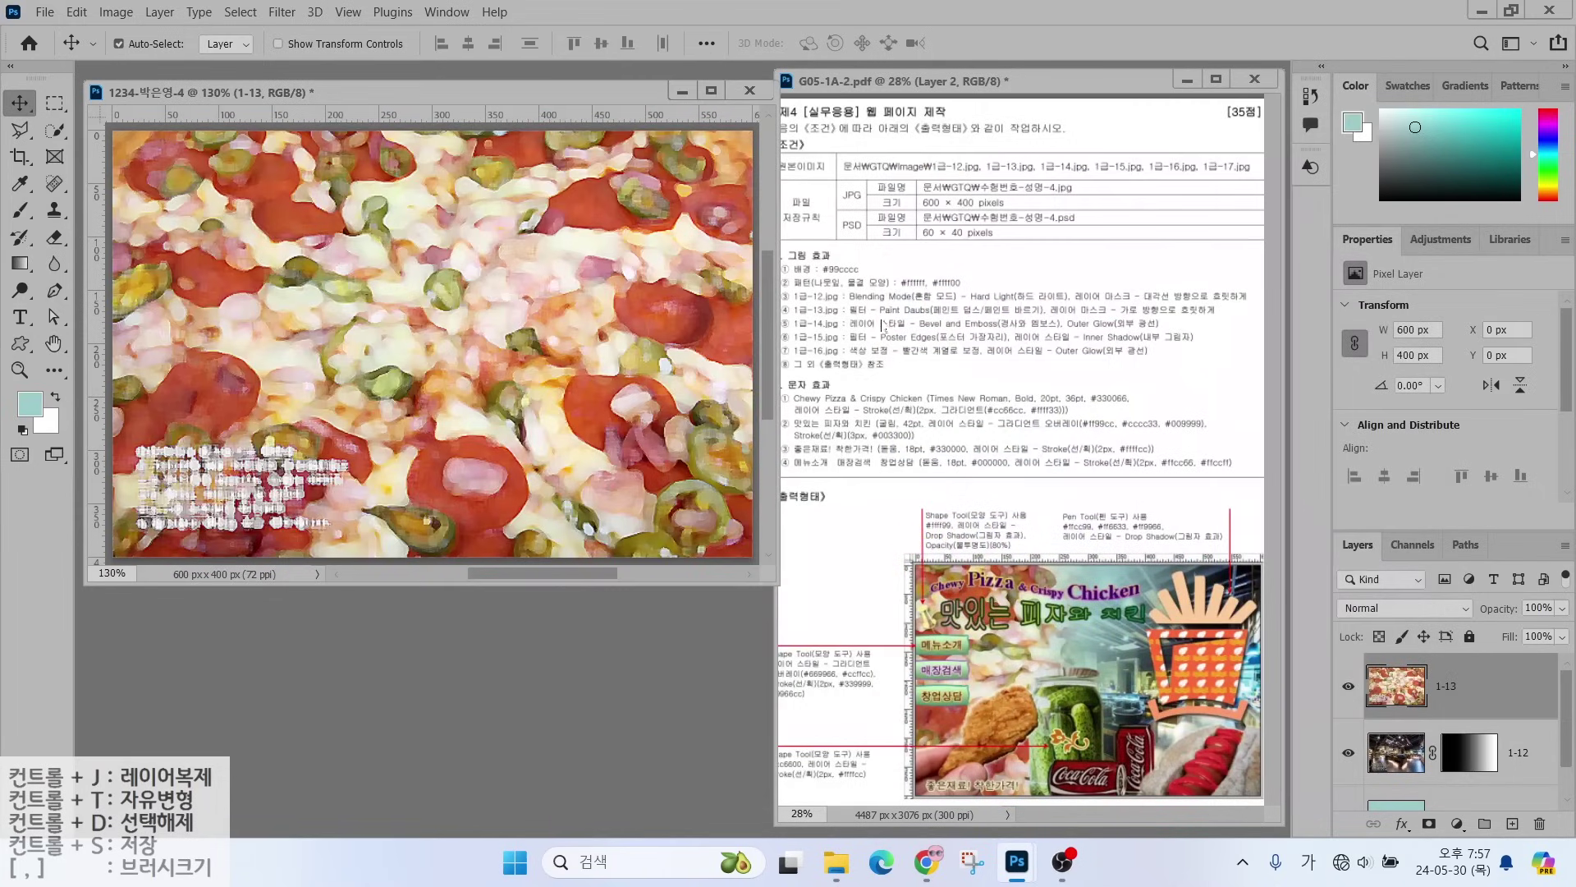
drag(1107, 302, 1159, 233)
drag(1088, 321, 1224, 319)
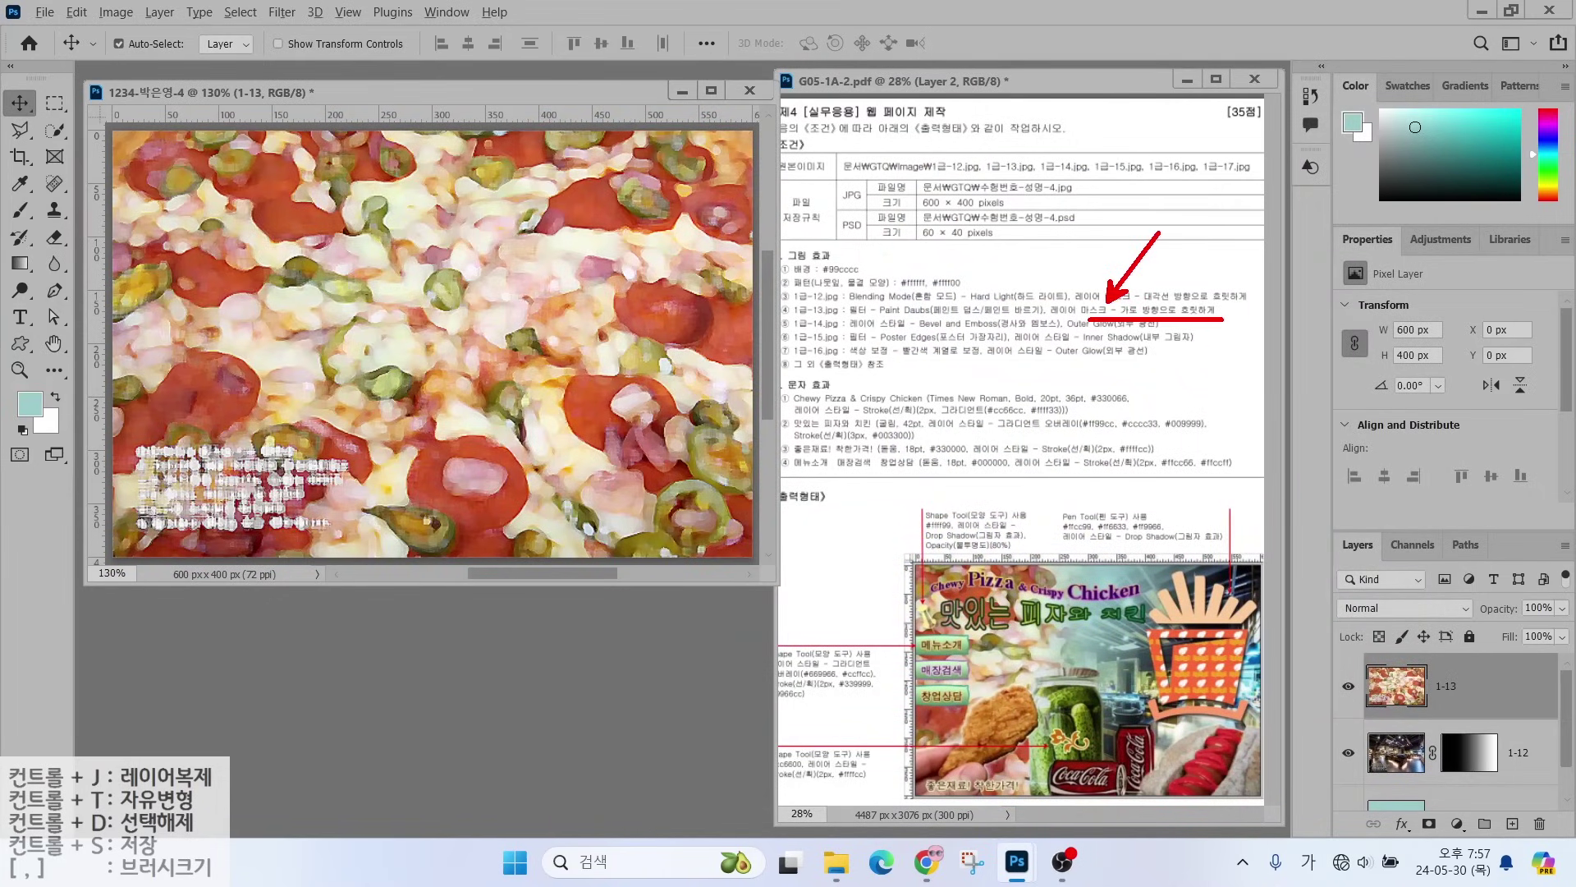
key(Escape)
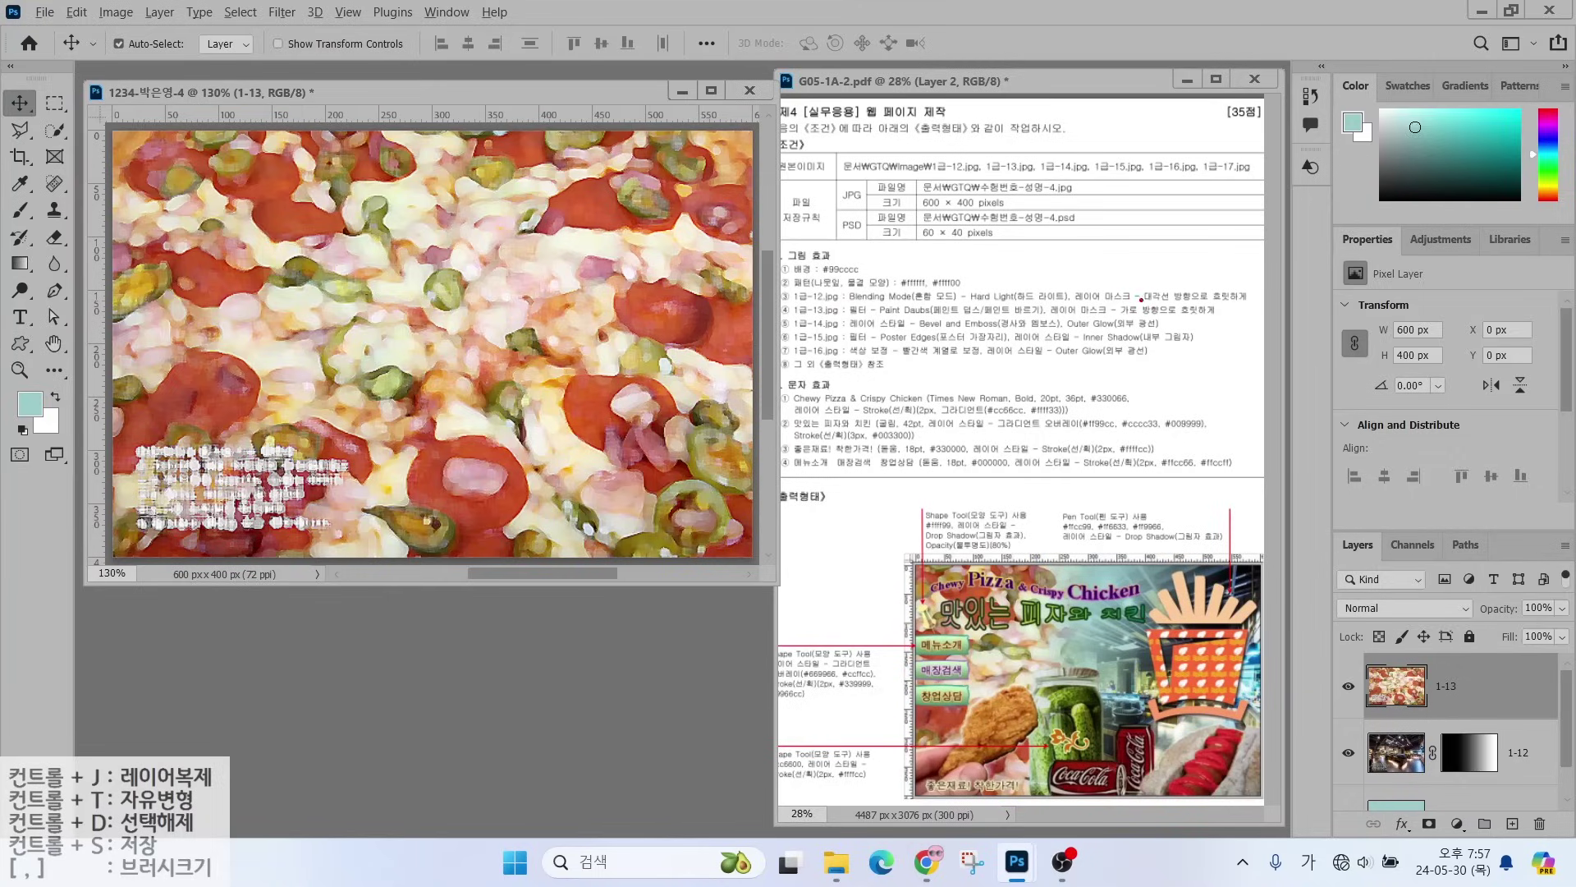
drag(1152, 308, 1265, 304)
key(Escape)
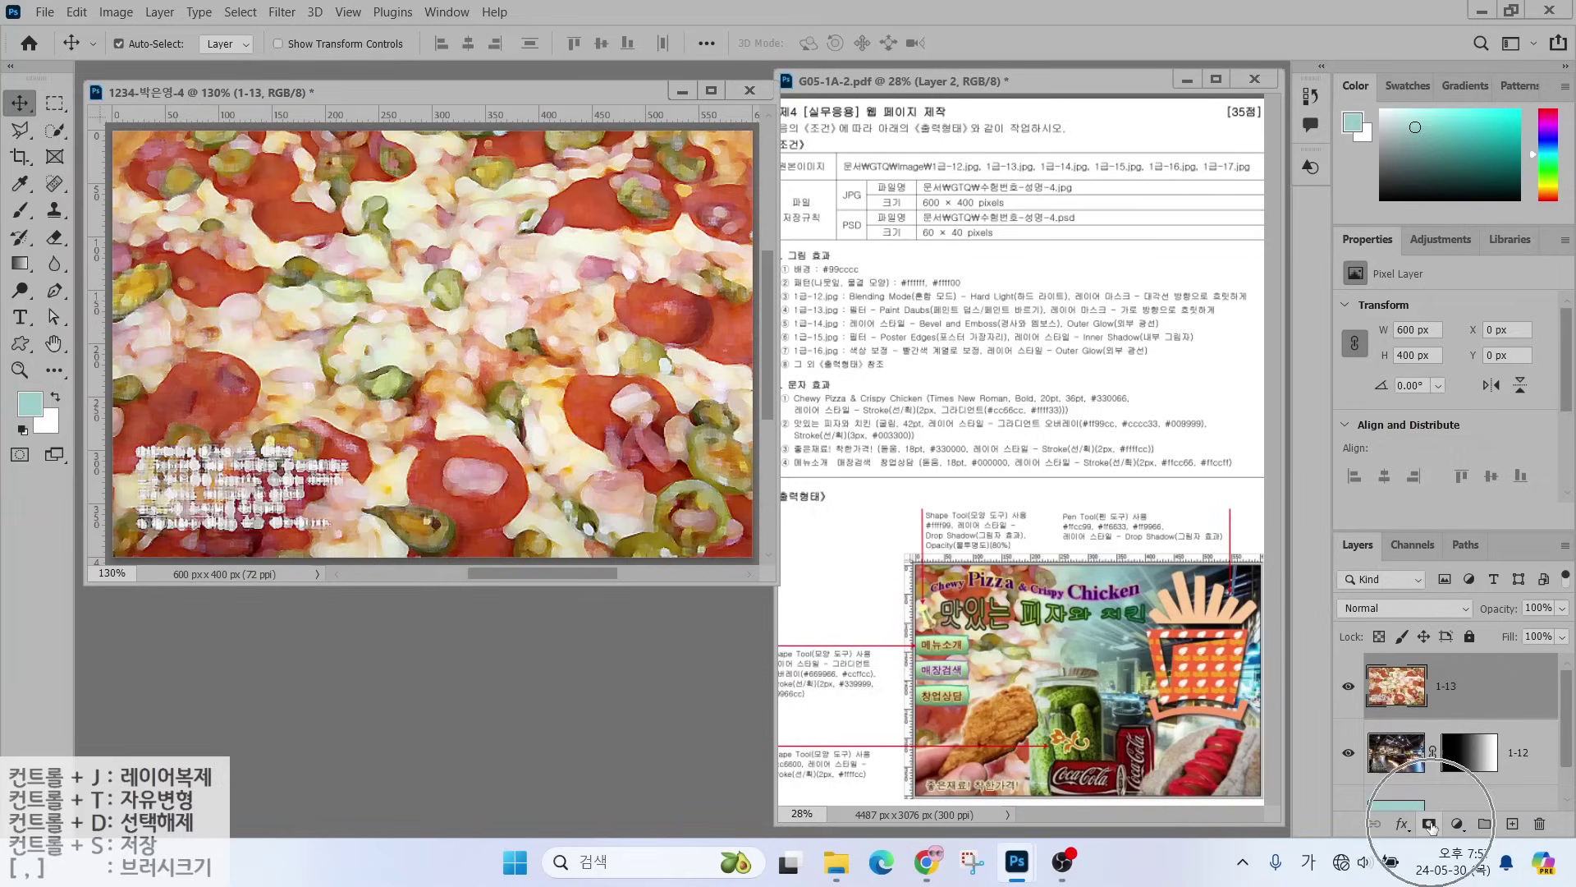
- Add a white mask to layer 1-13 and set the Gradient tool to black-to-white
click(1429, 824)
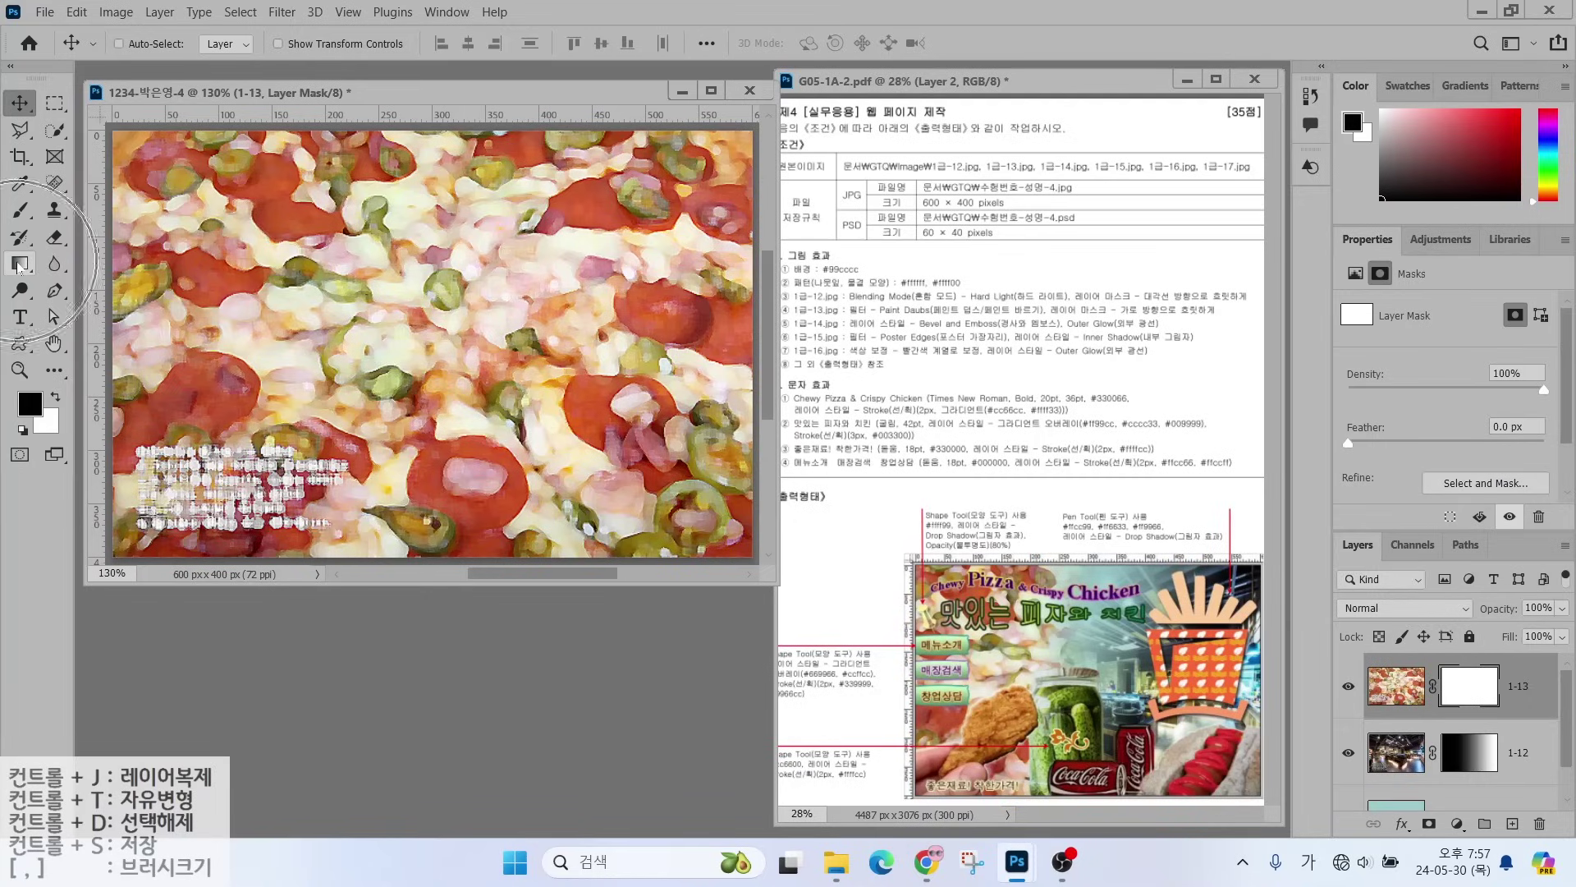
click(20, 264)
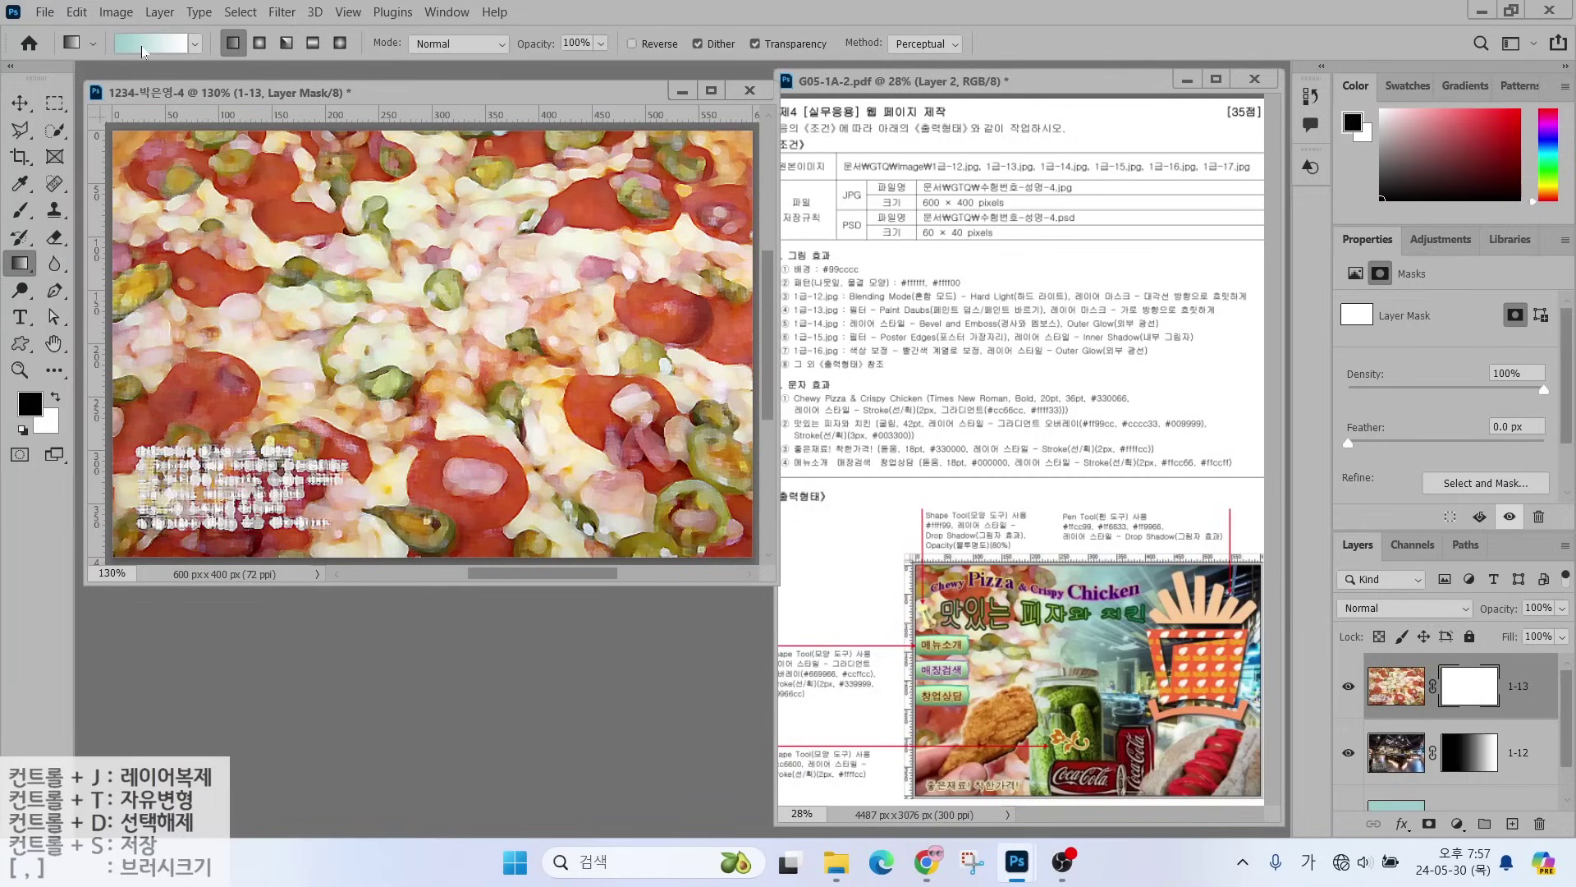
click(150, 49)
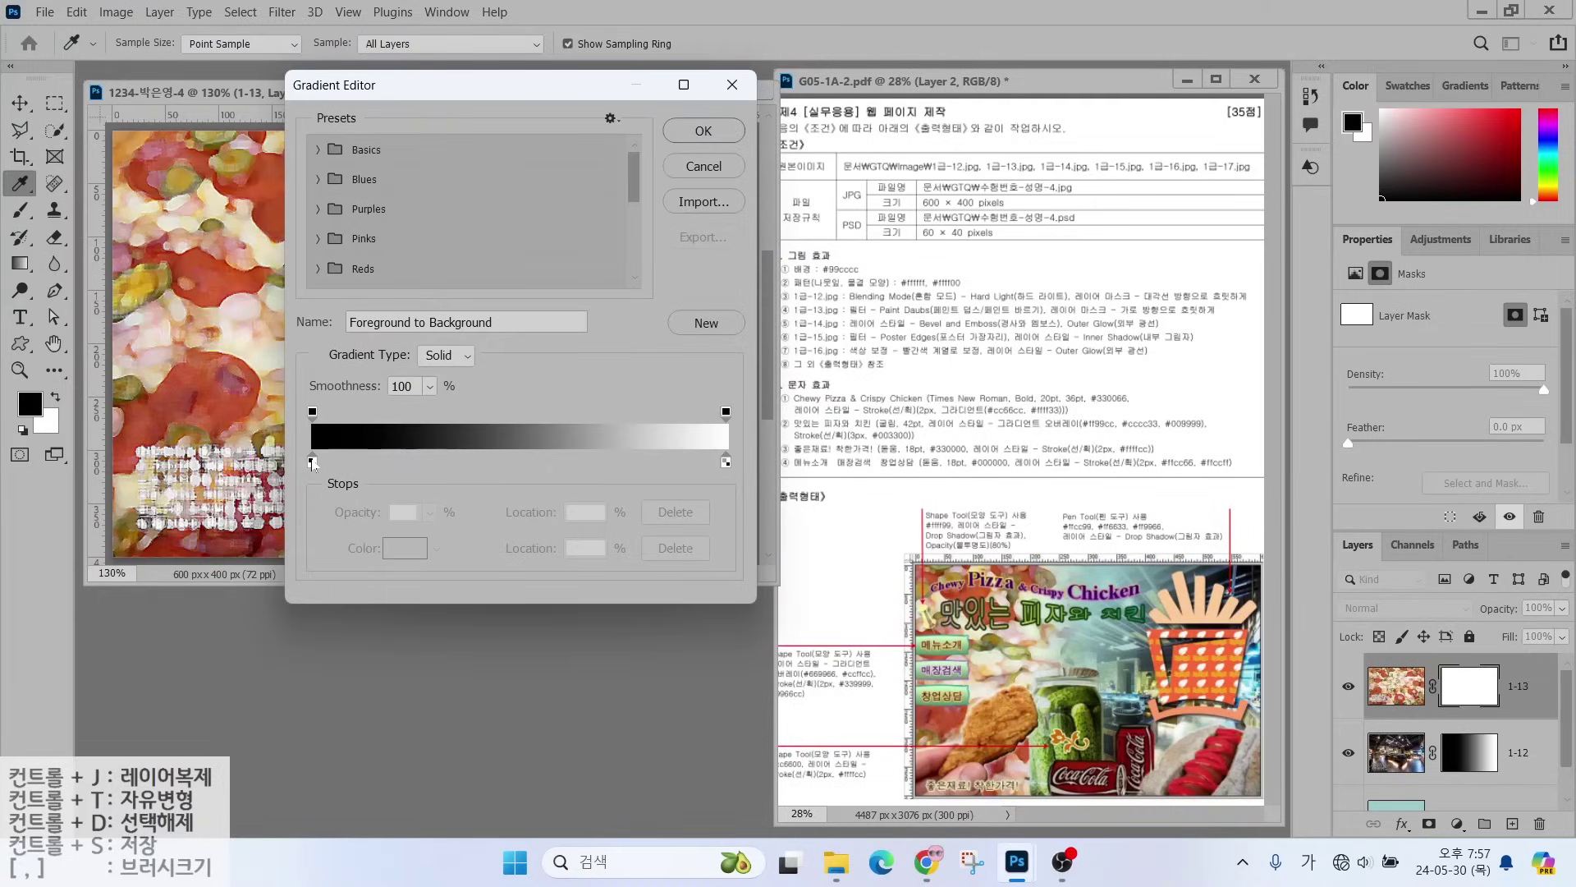
click(313, 462)
double_click(313, 464)
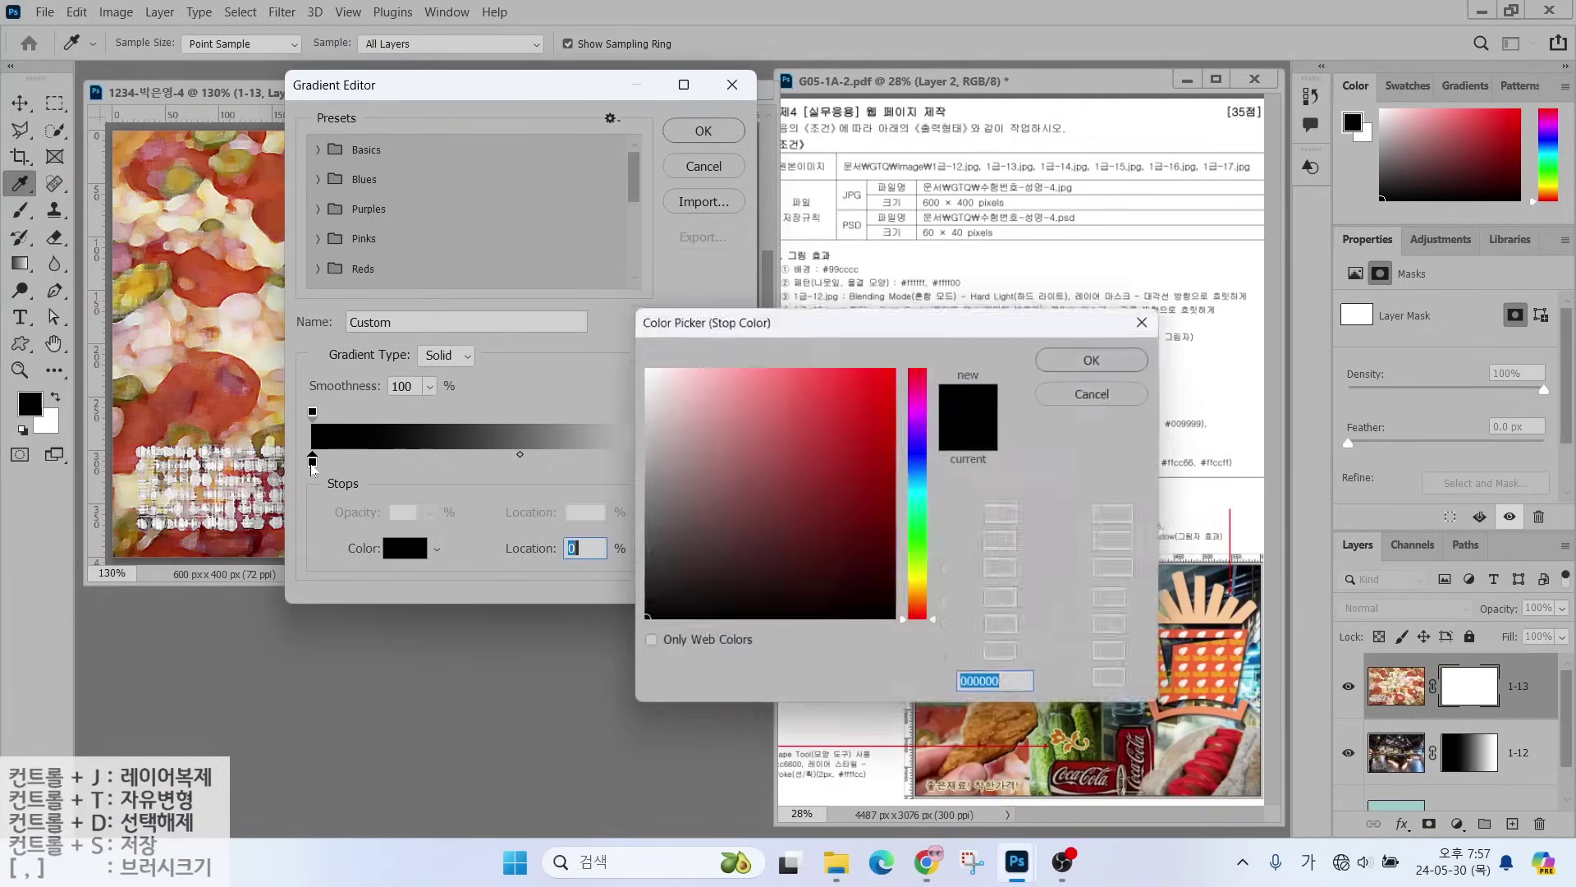
click(1084, 355)
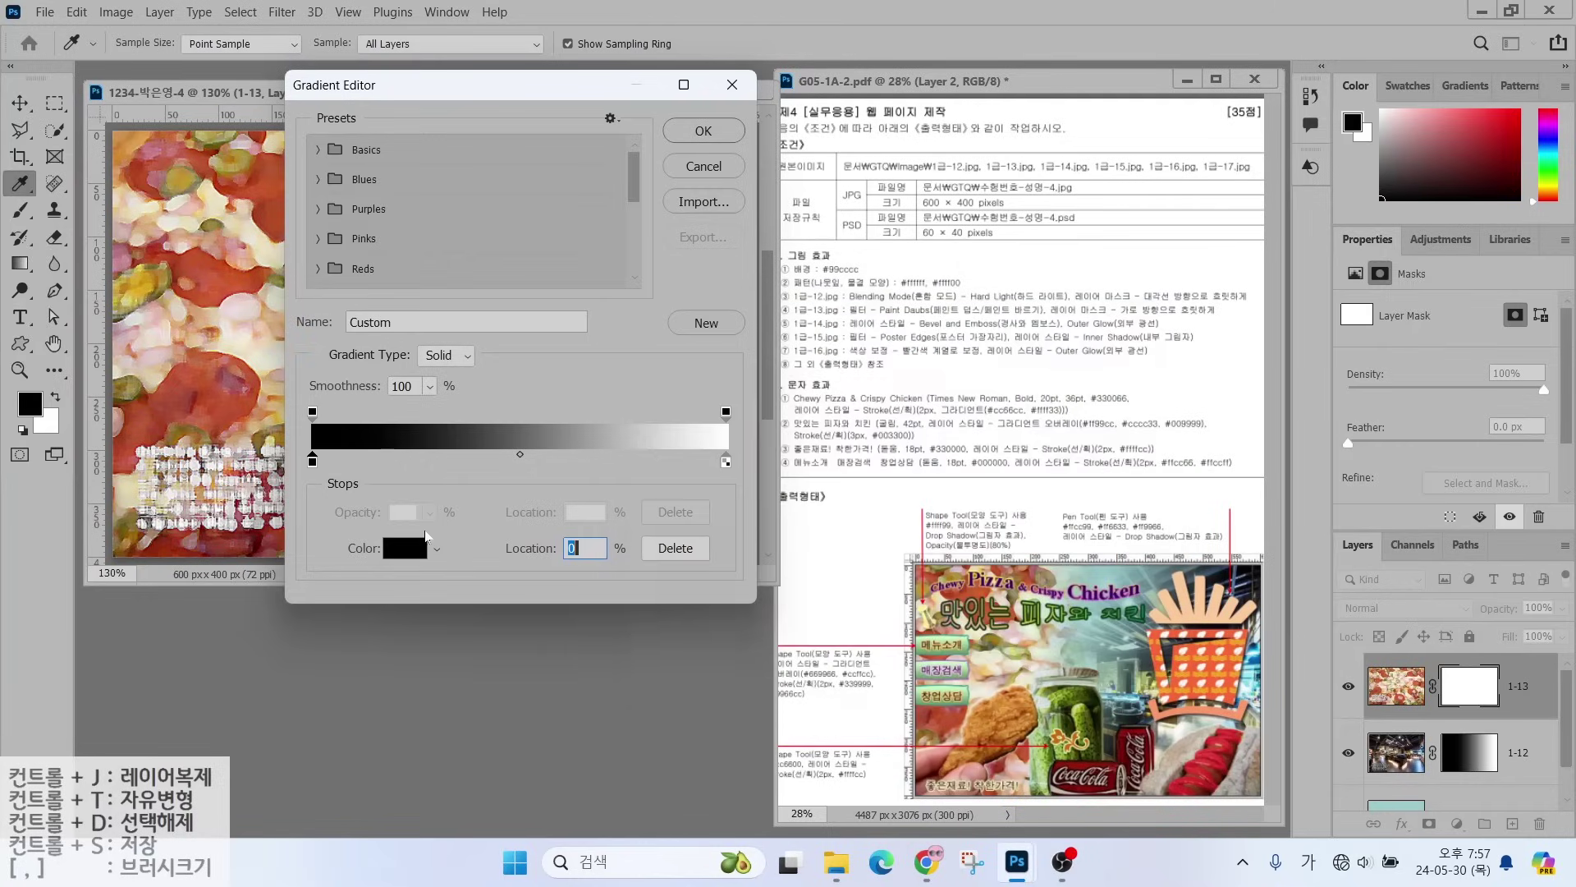
click(726, 465)
double_click(726, 466)
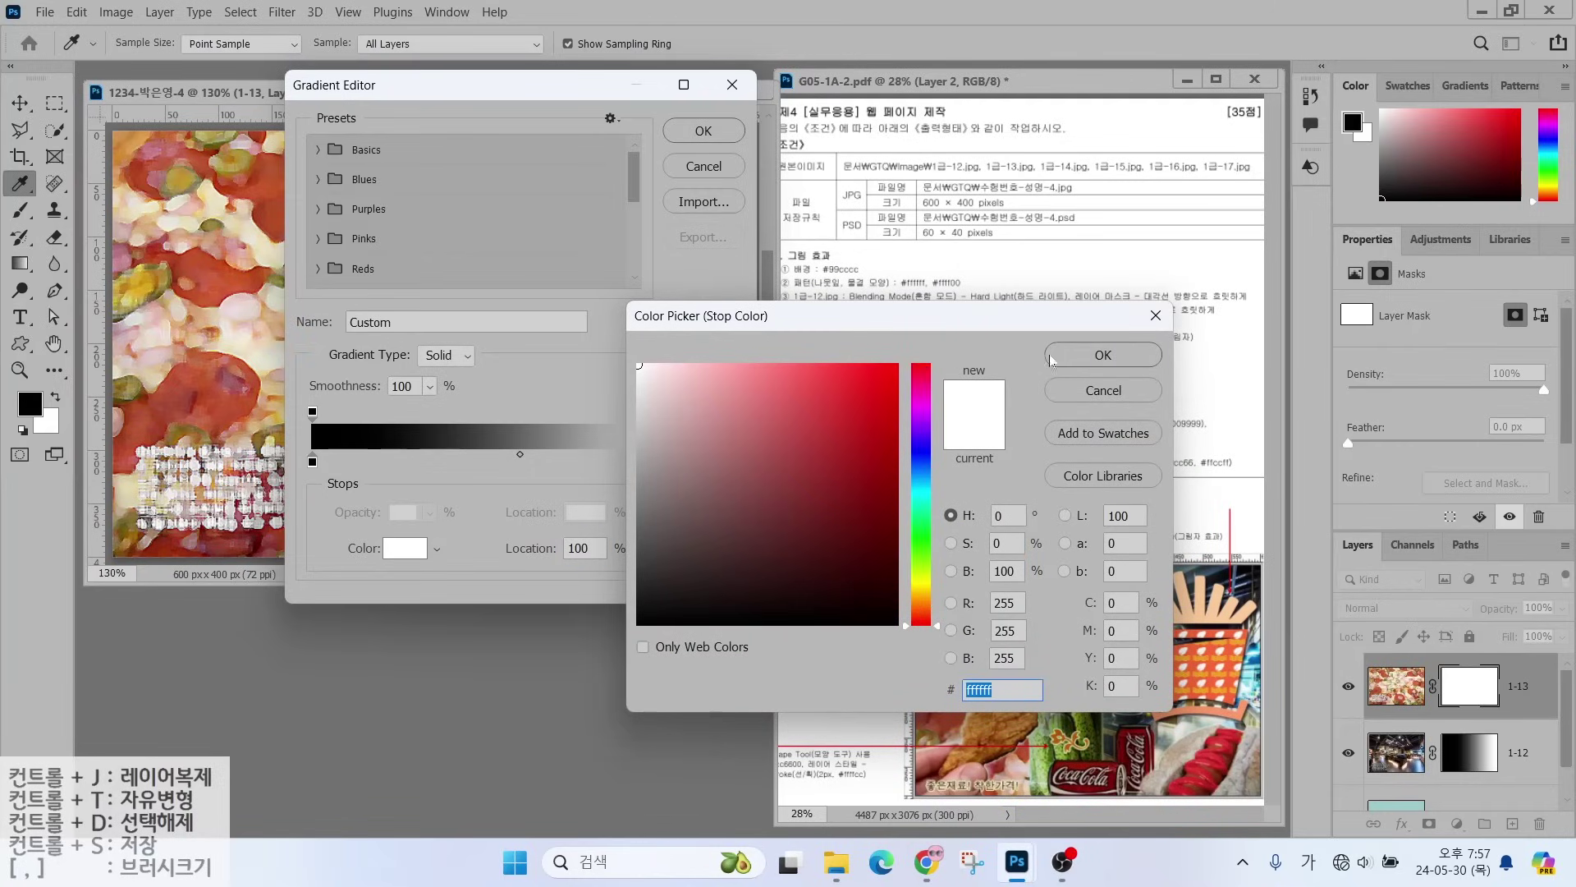
click(1103, 355)
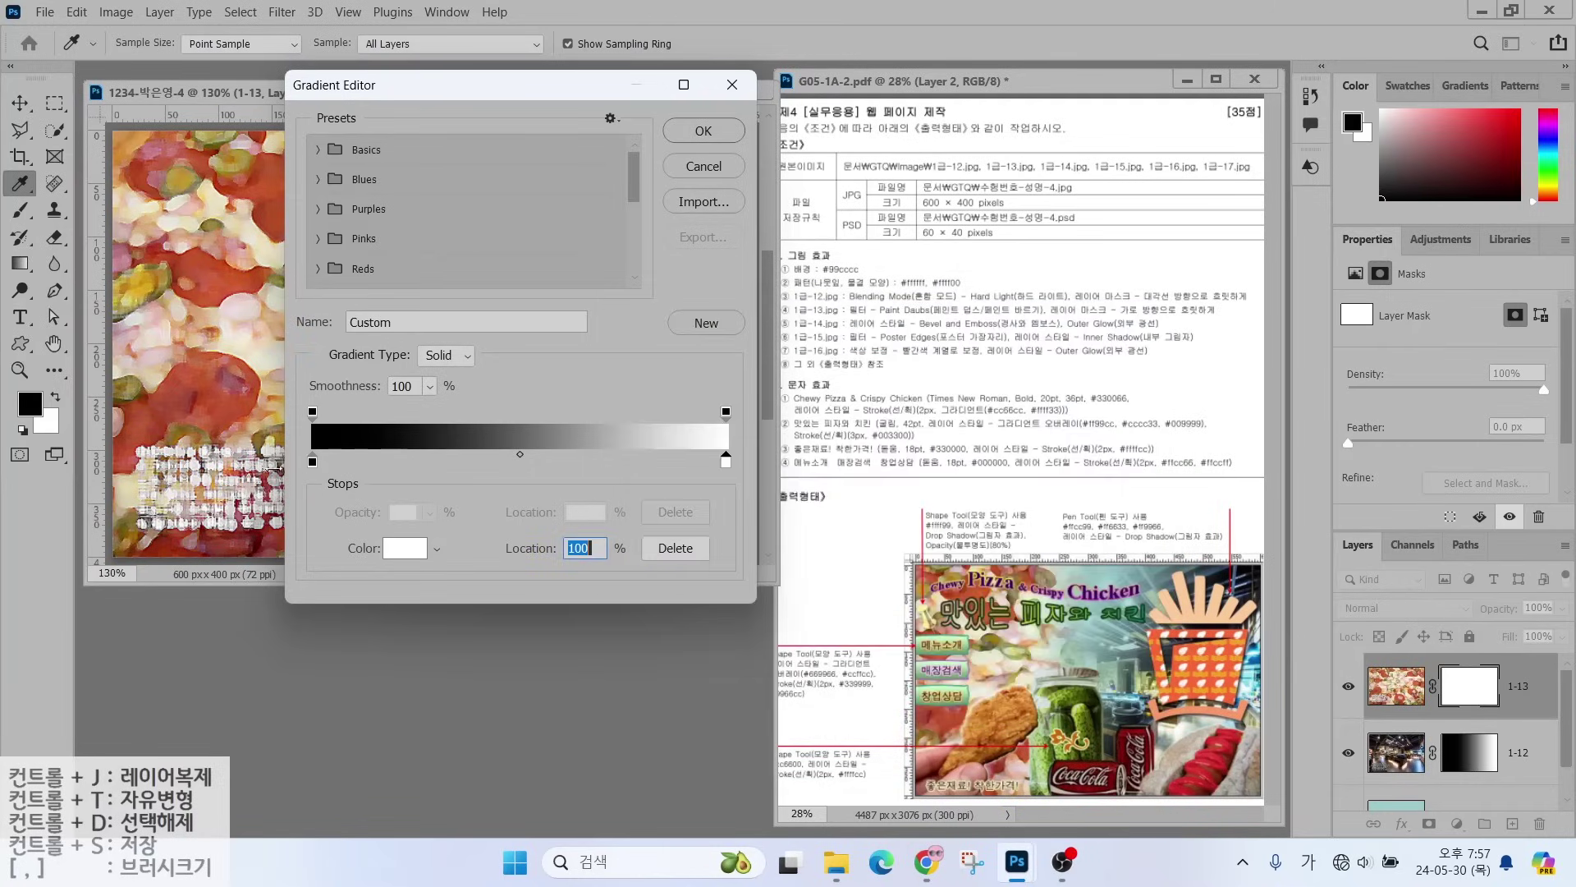
click(704, 131)
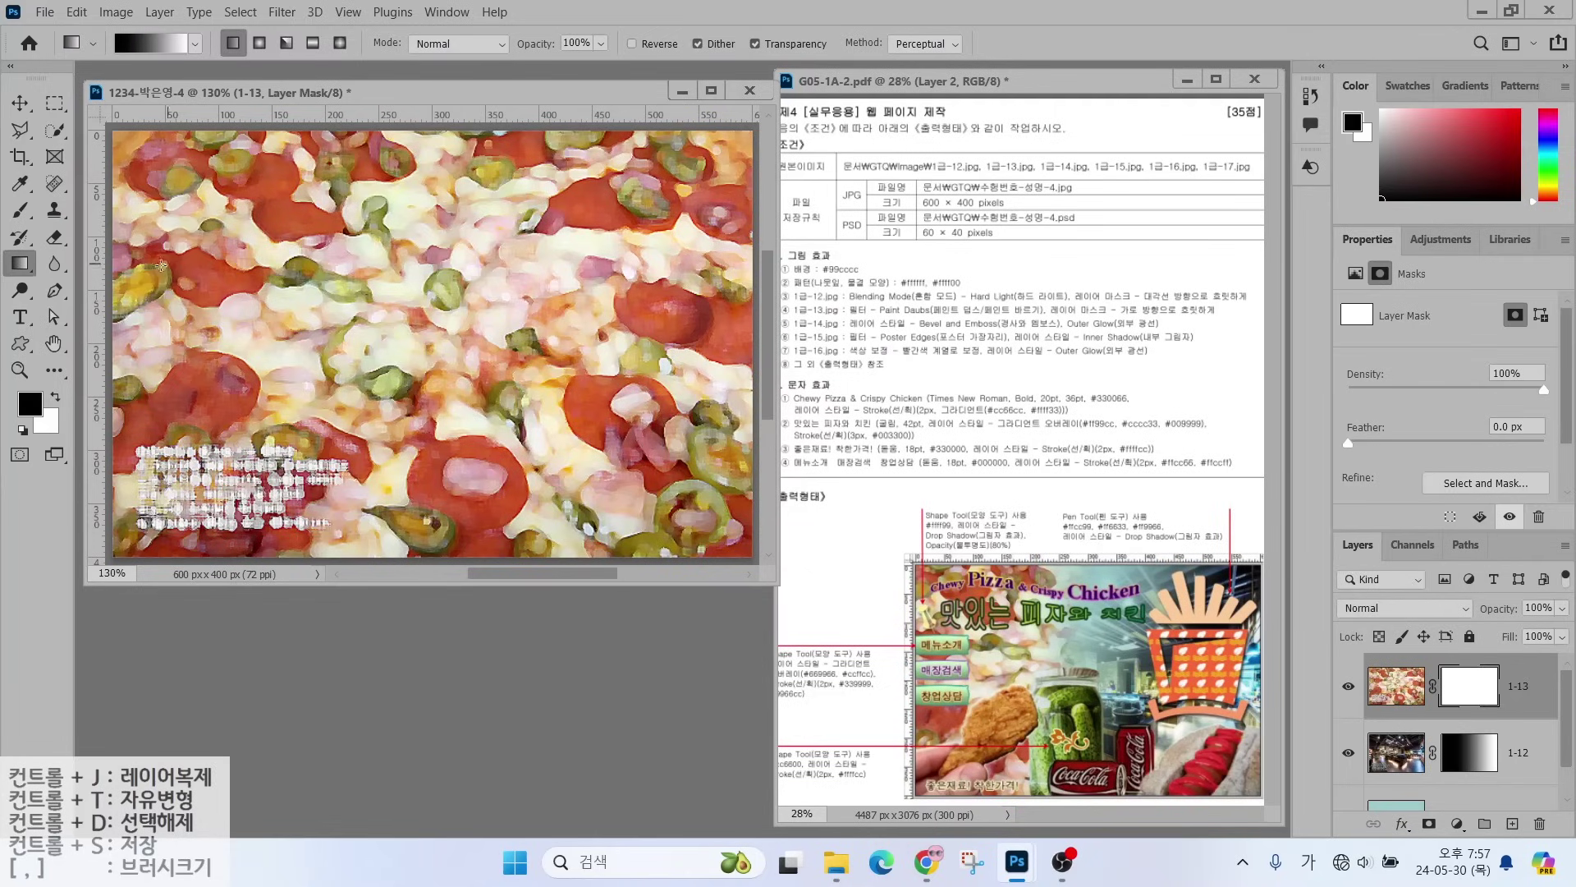
- Draw a horizontal gradient on the 1-13 mask so the restaurant shows through on the right
mouse_move(270, 308)
mouse_down()
mouse_move(90, 374)
mouse_move(238, 233)
mouse_move(263, 346)
mouse_up()
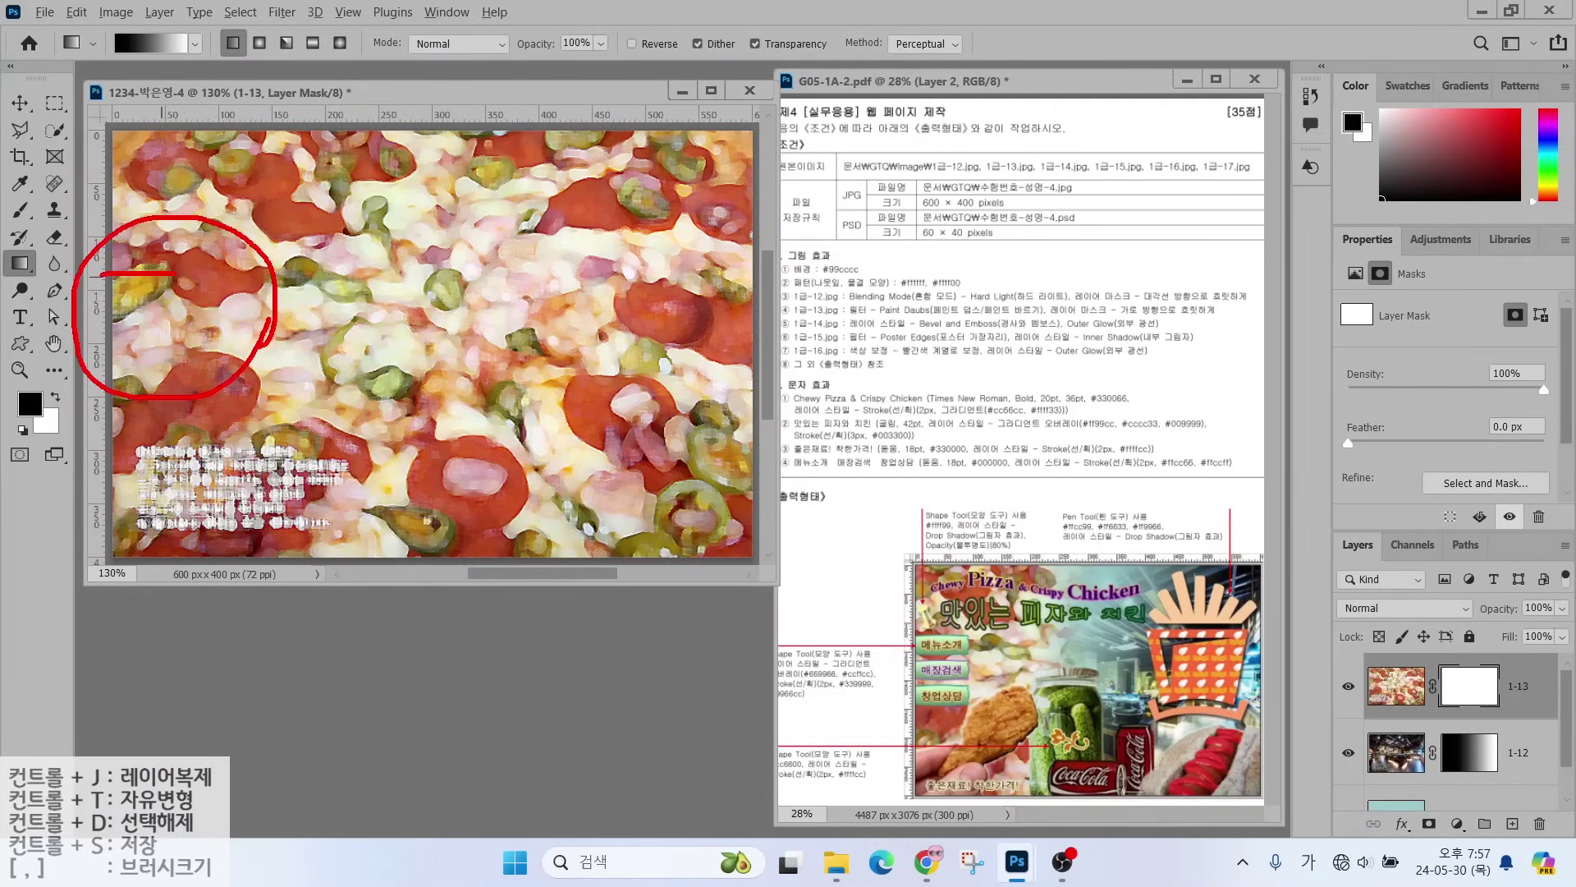
drag(130, 239, 135, 269)
mouse_move(140, 278)
mouse_down()
mouse_move(111, 305)
mouse_move(191, 328)
mouse_up()
drag(193, 292, 195, 338)
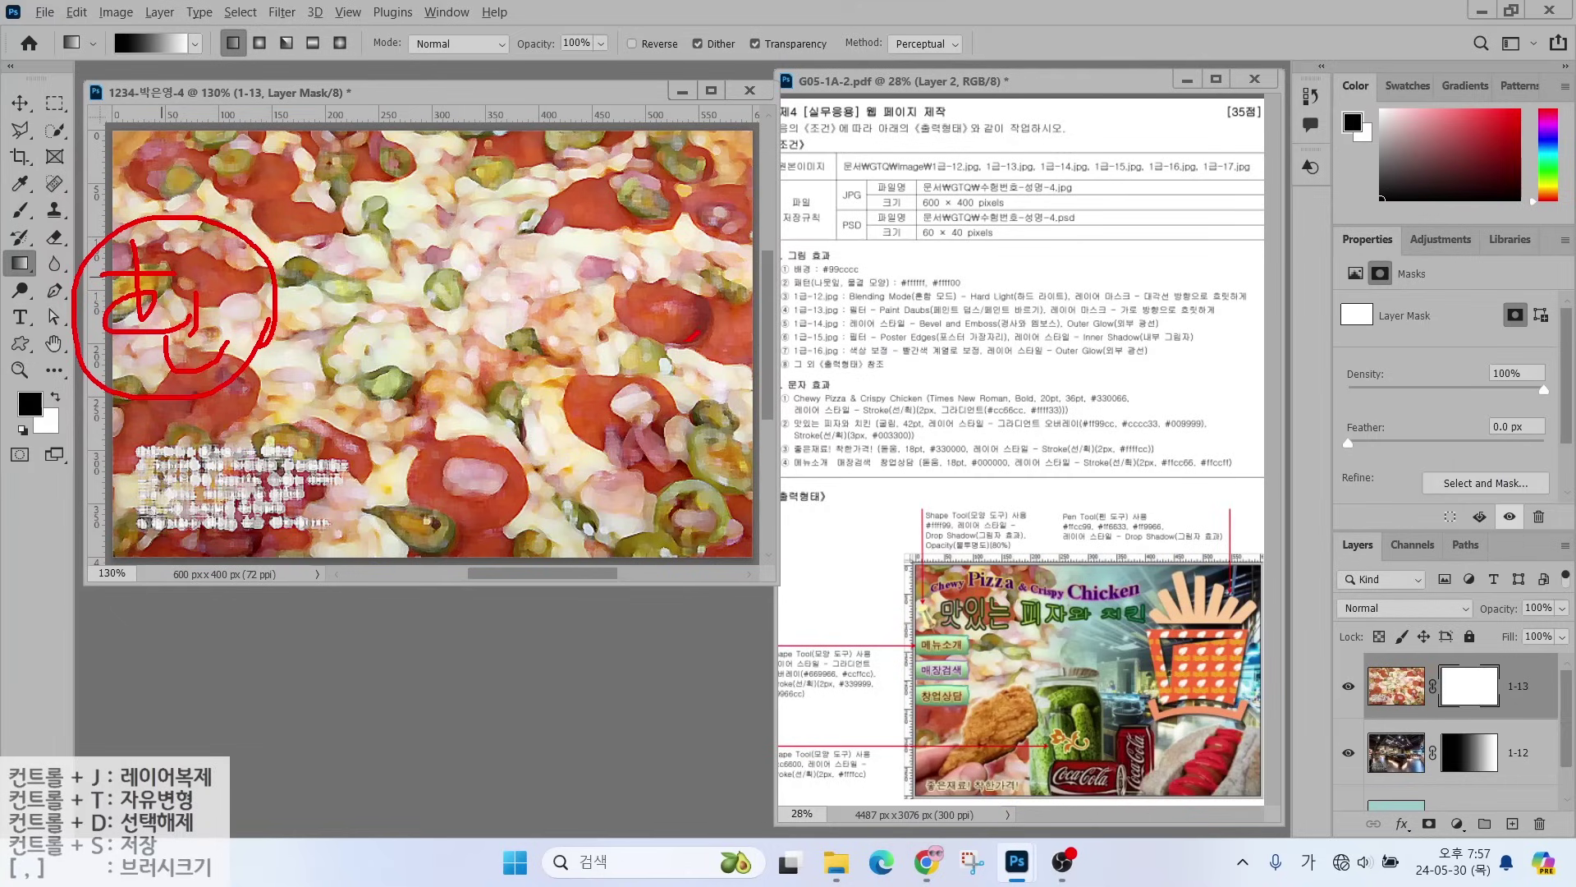
drag(696, 335, 551, 453)
drag(565, 327, 694, 446)
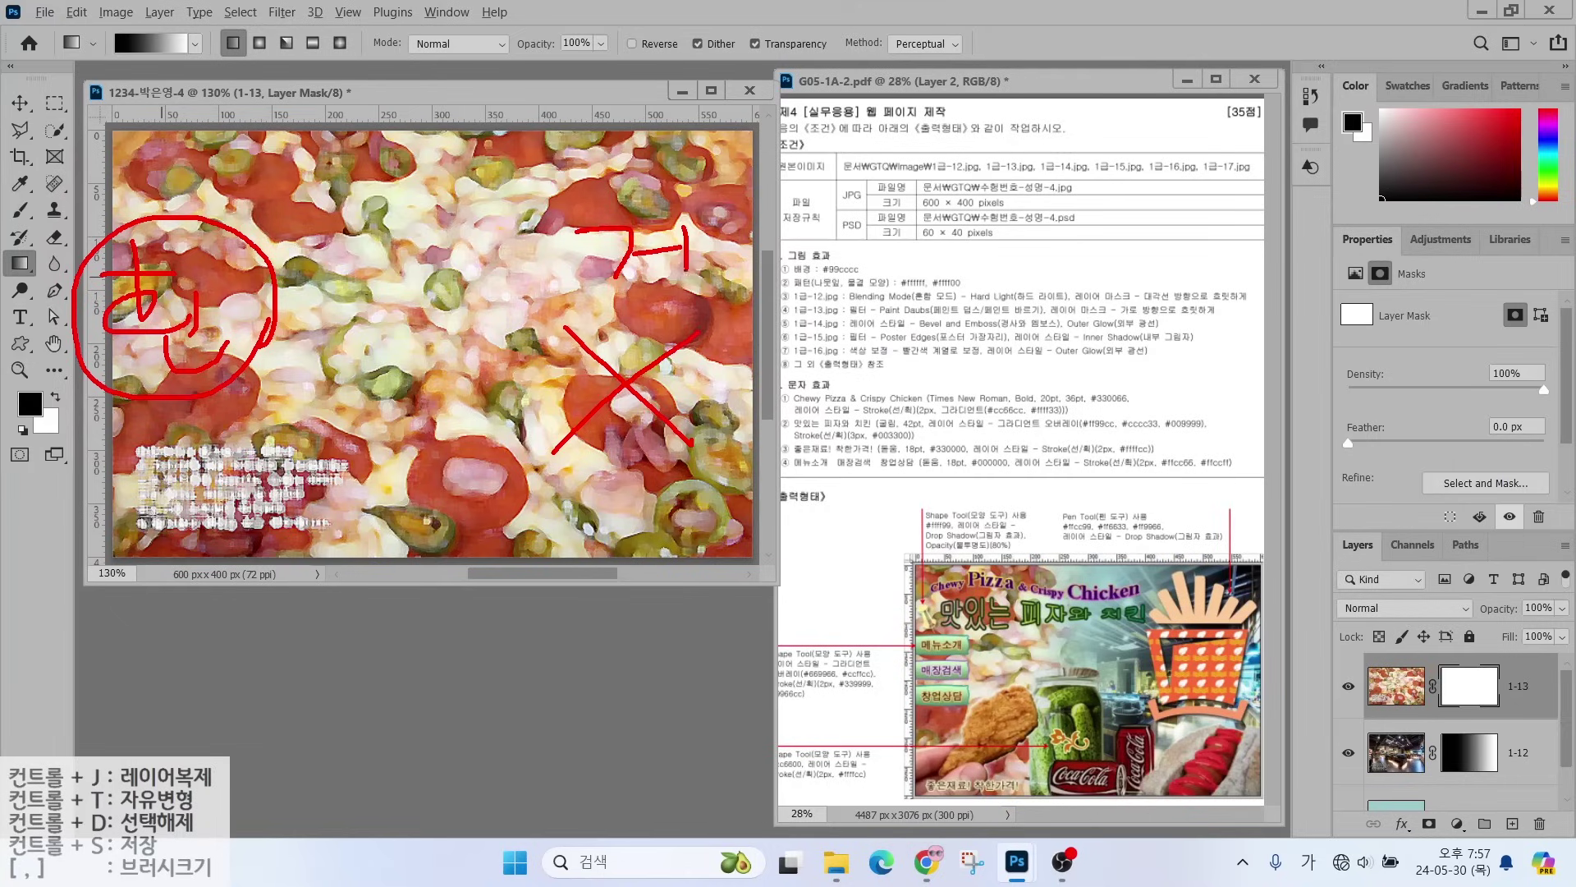
drag(706, 327, 620, 289)
drag(98, 16, 140, 80)
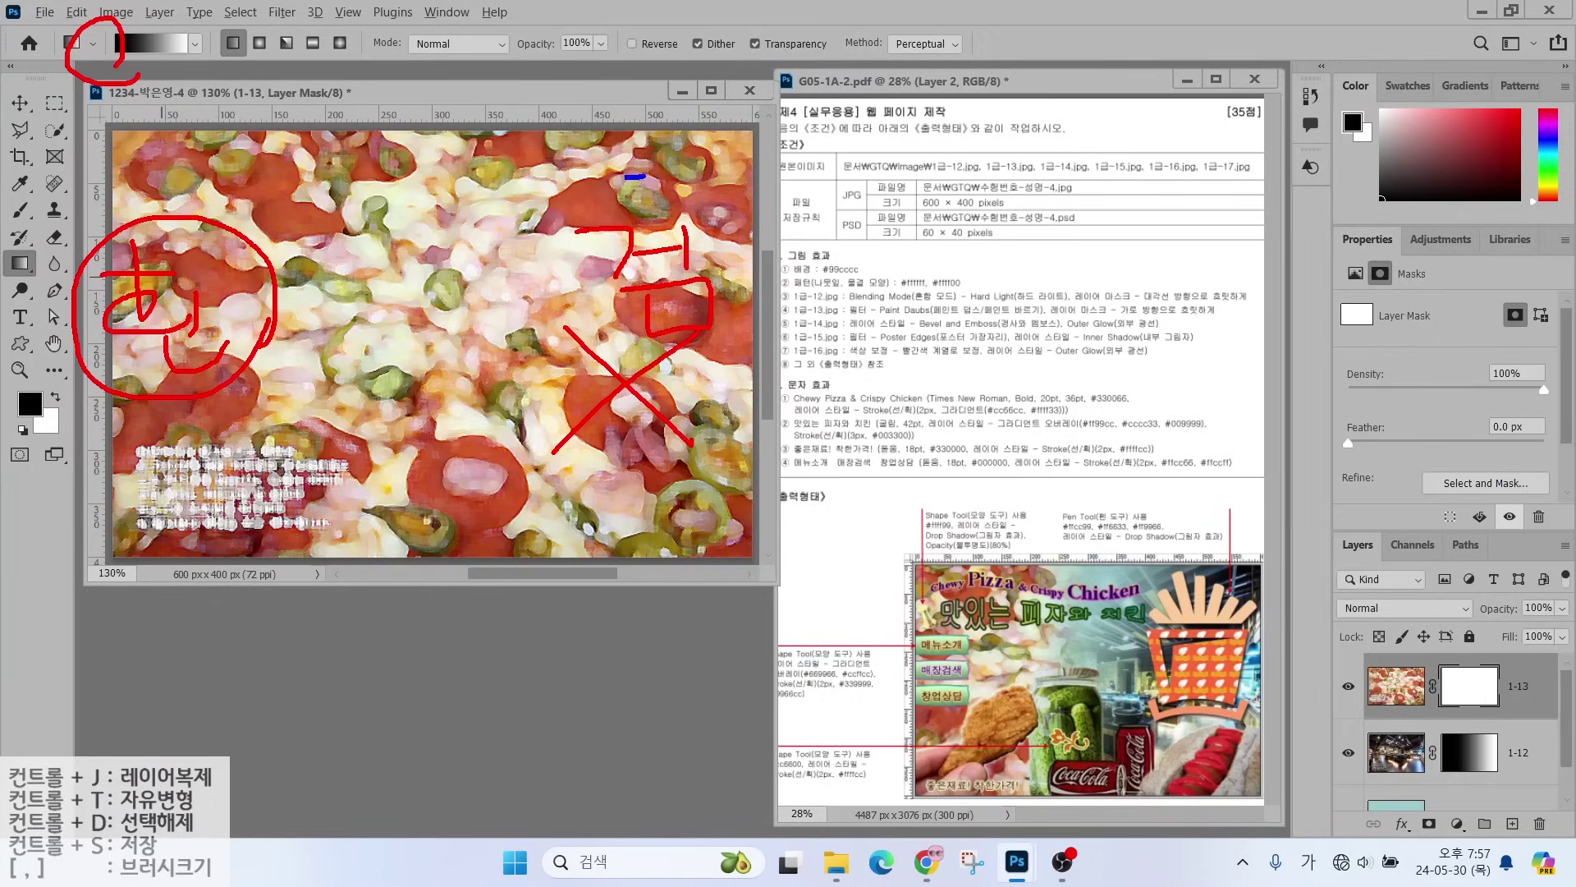
drag(626, 176, 288, 176)
drag(320, 159, 330, 154)
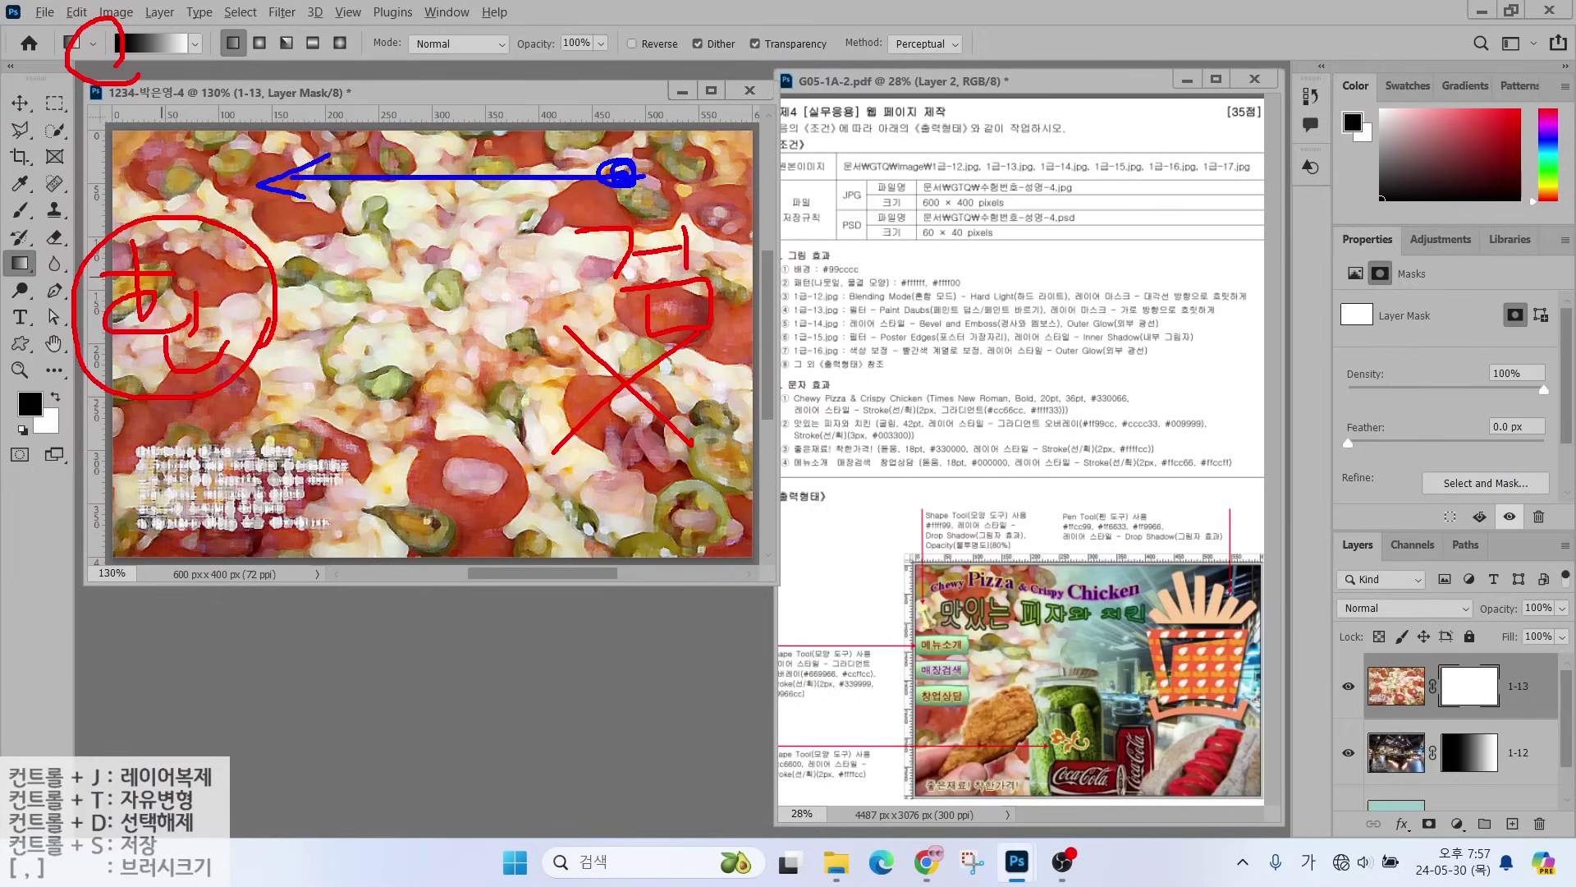
key(Escape)
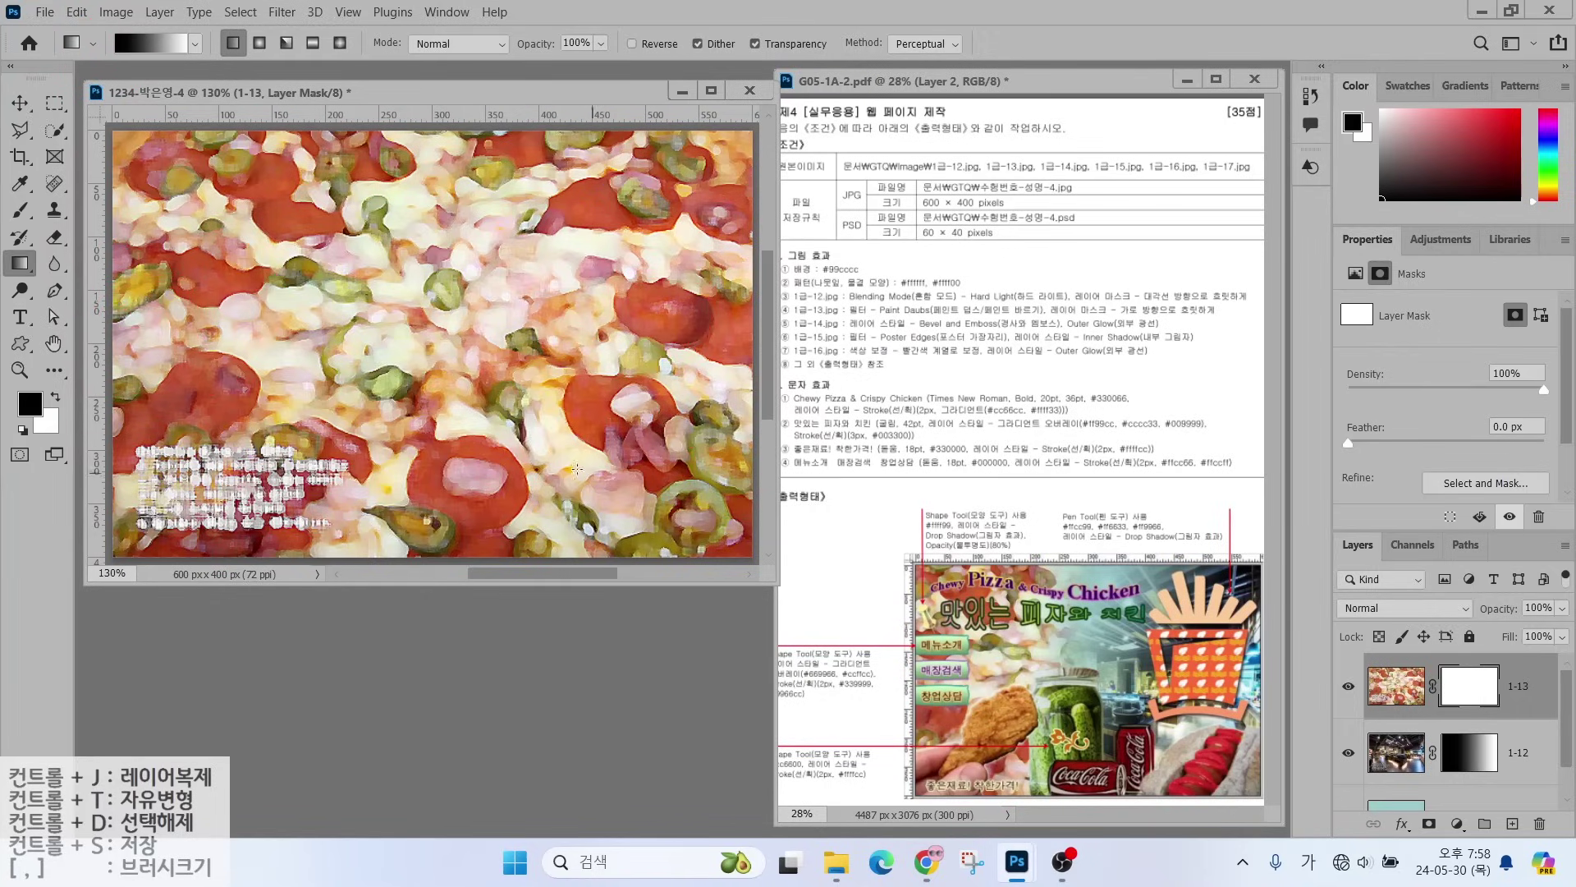
drag(609, 452, 281, 457)
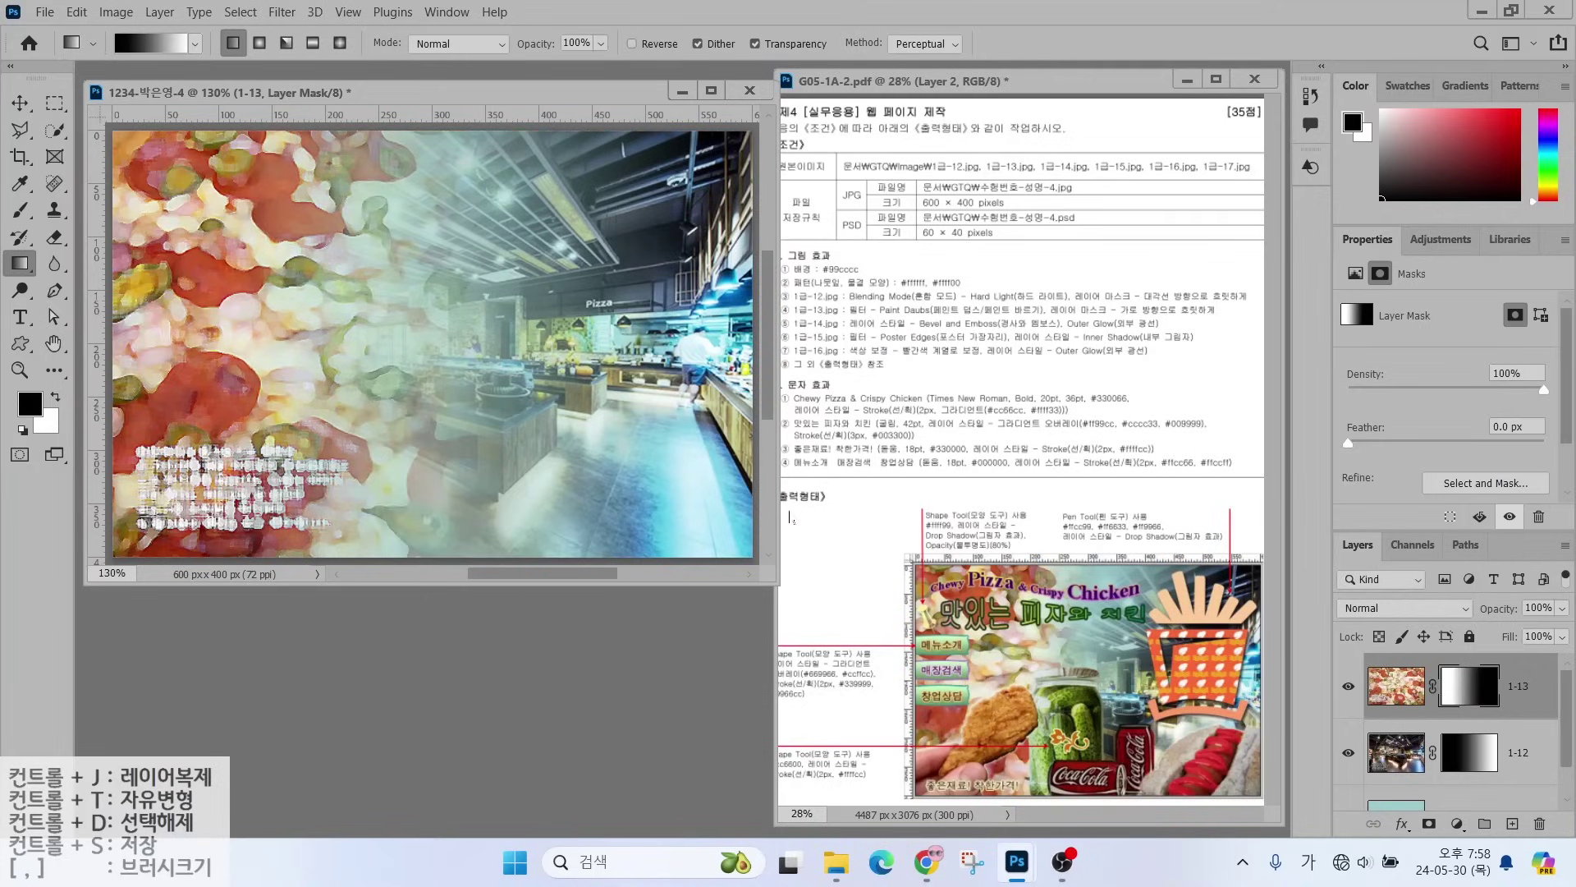
- Target layer 1-12's mask with the Gradient tool active
click(1532, 764)
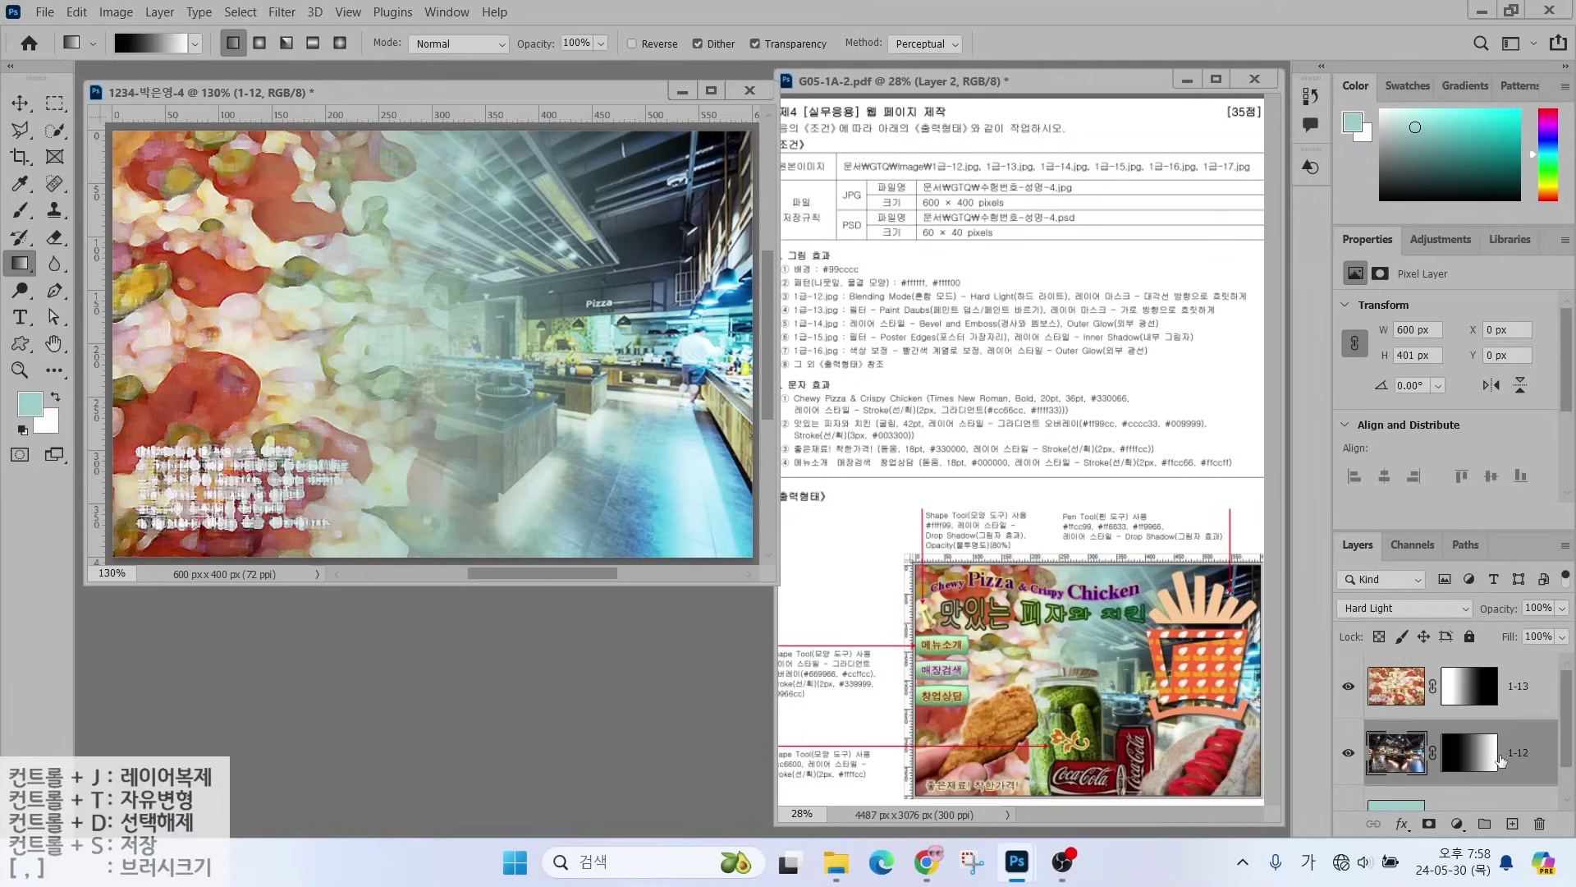
drag(1185, 261, 1156, 293)
click(1467, 762)
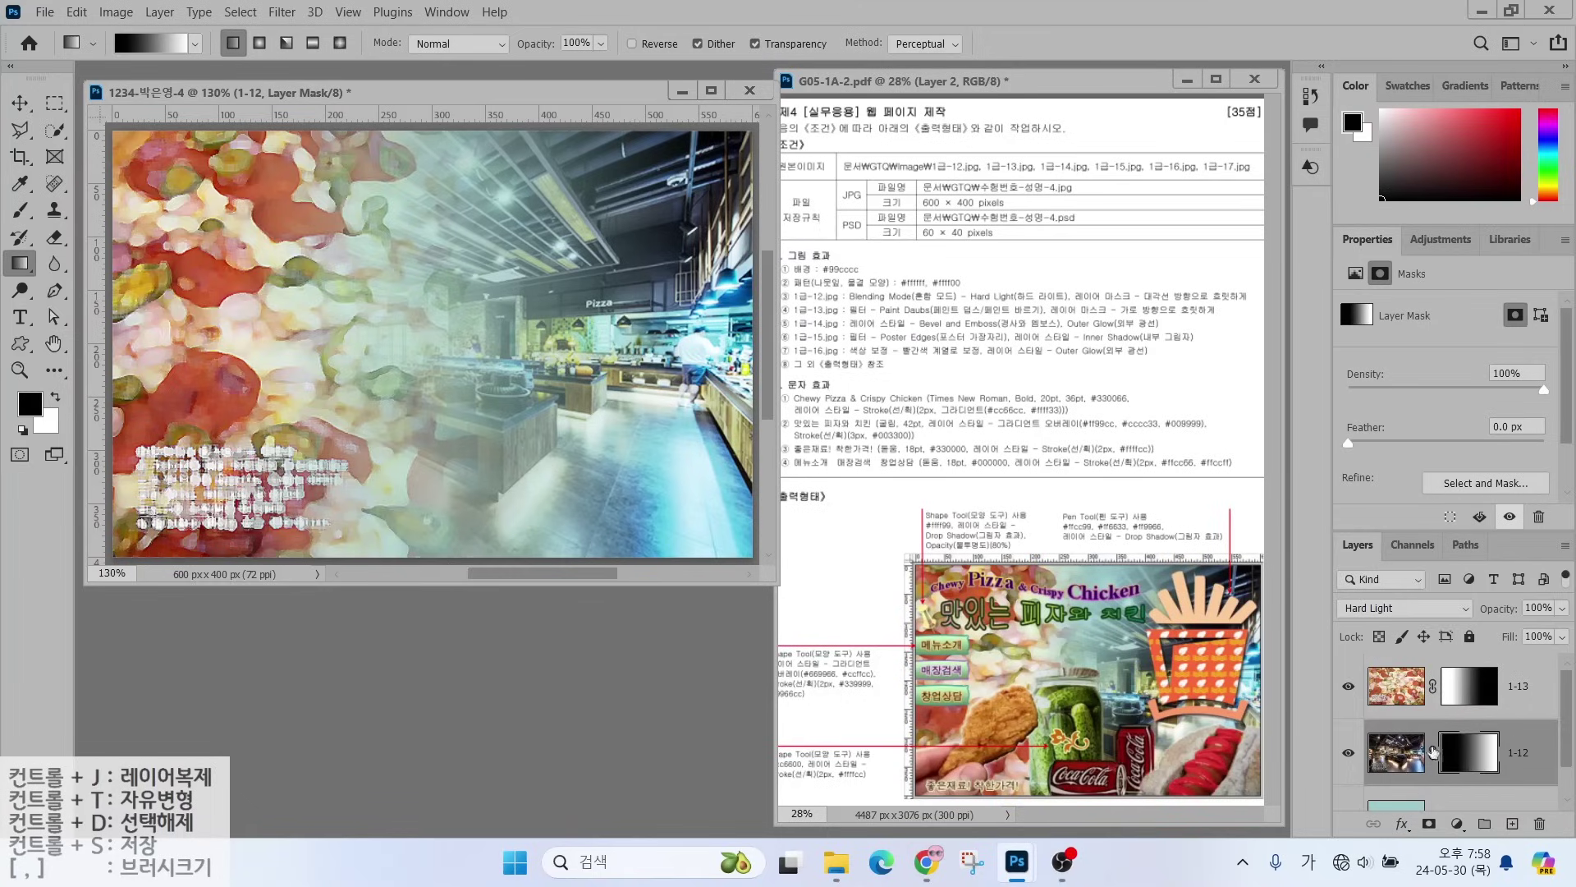
click(16, 263)
- Redraw the 1-12 mask gradient diagonally from upper-left to lower-right
mouse_move(297, 371)
mouse_down()
mouse_move(283, 485)
mouse_move(263, 436)
mouse_move(572, 249)
mouse_move(515, 236)
mouse_move(565, 284)
mouse_up()
drag(257, 182, 567, 418)
mouse_move(542, 363)
mouse_down()
mouse_move(597, 435)
mouse_move(463, 423)
mouse_up()
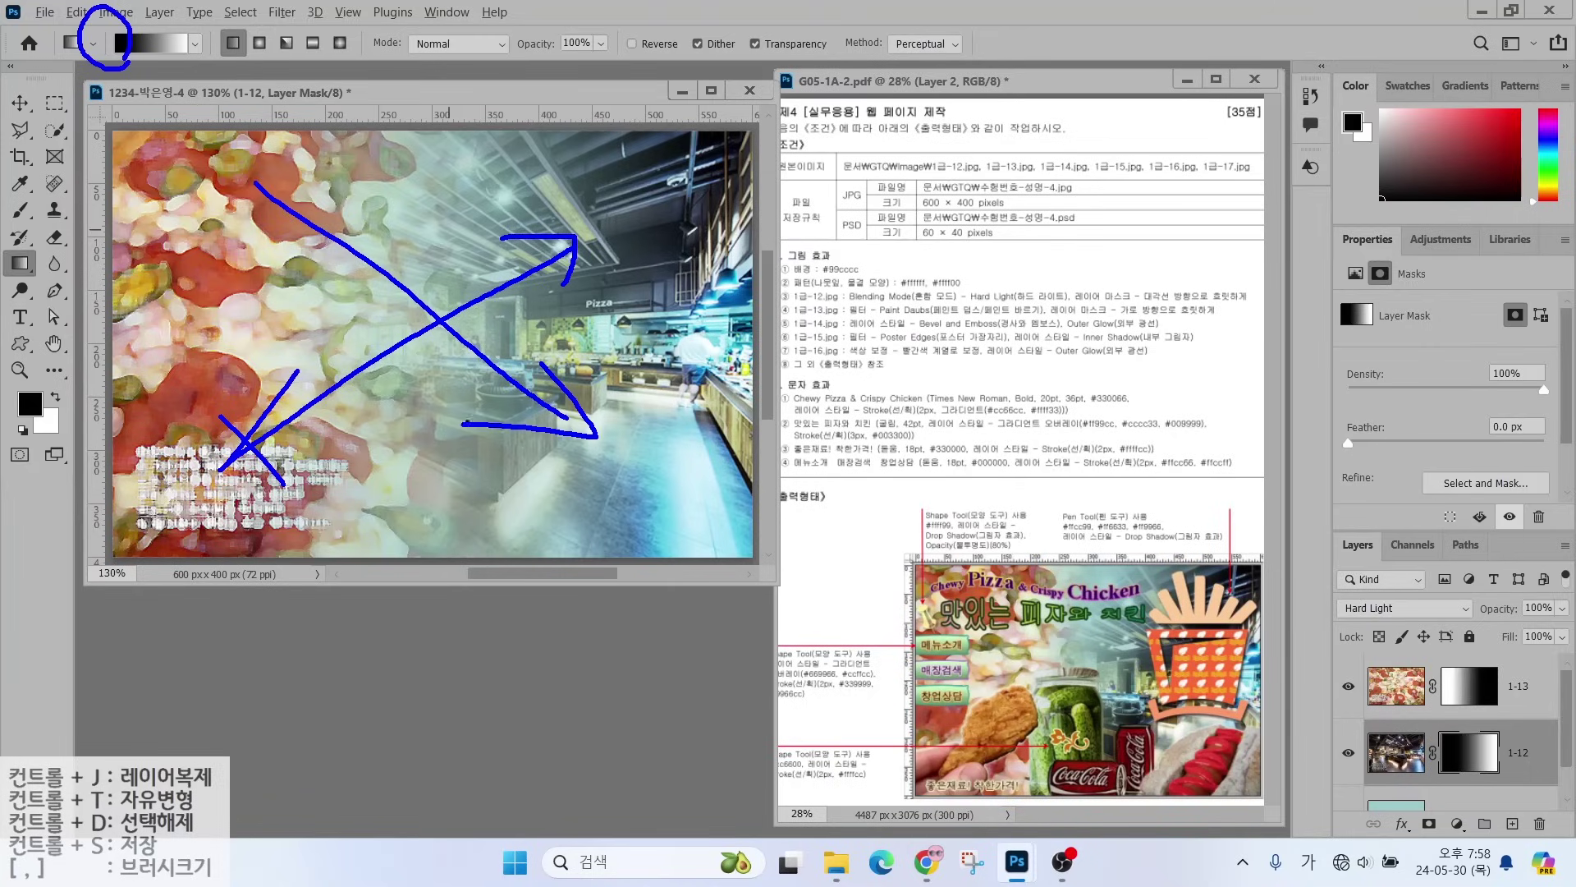
key(Escape)
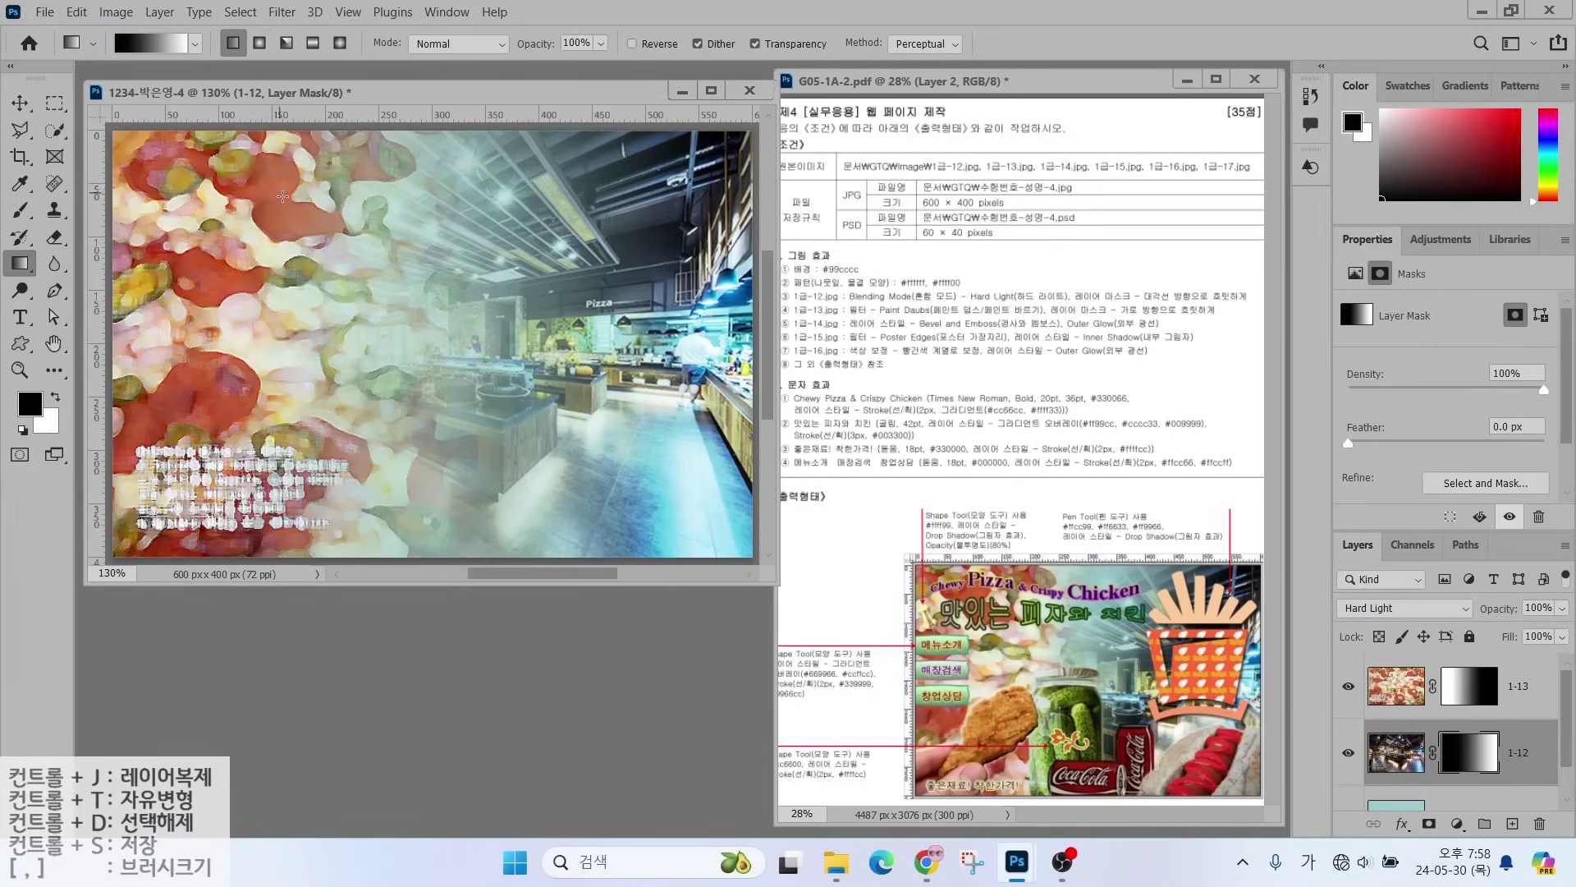
drag(443, 294, 628, 433)
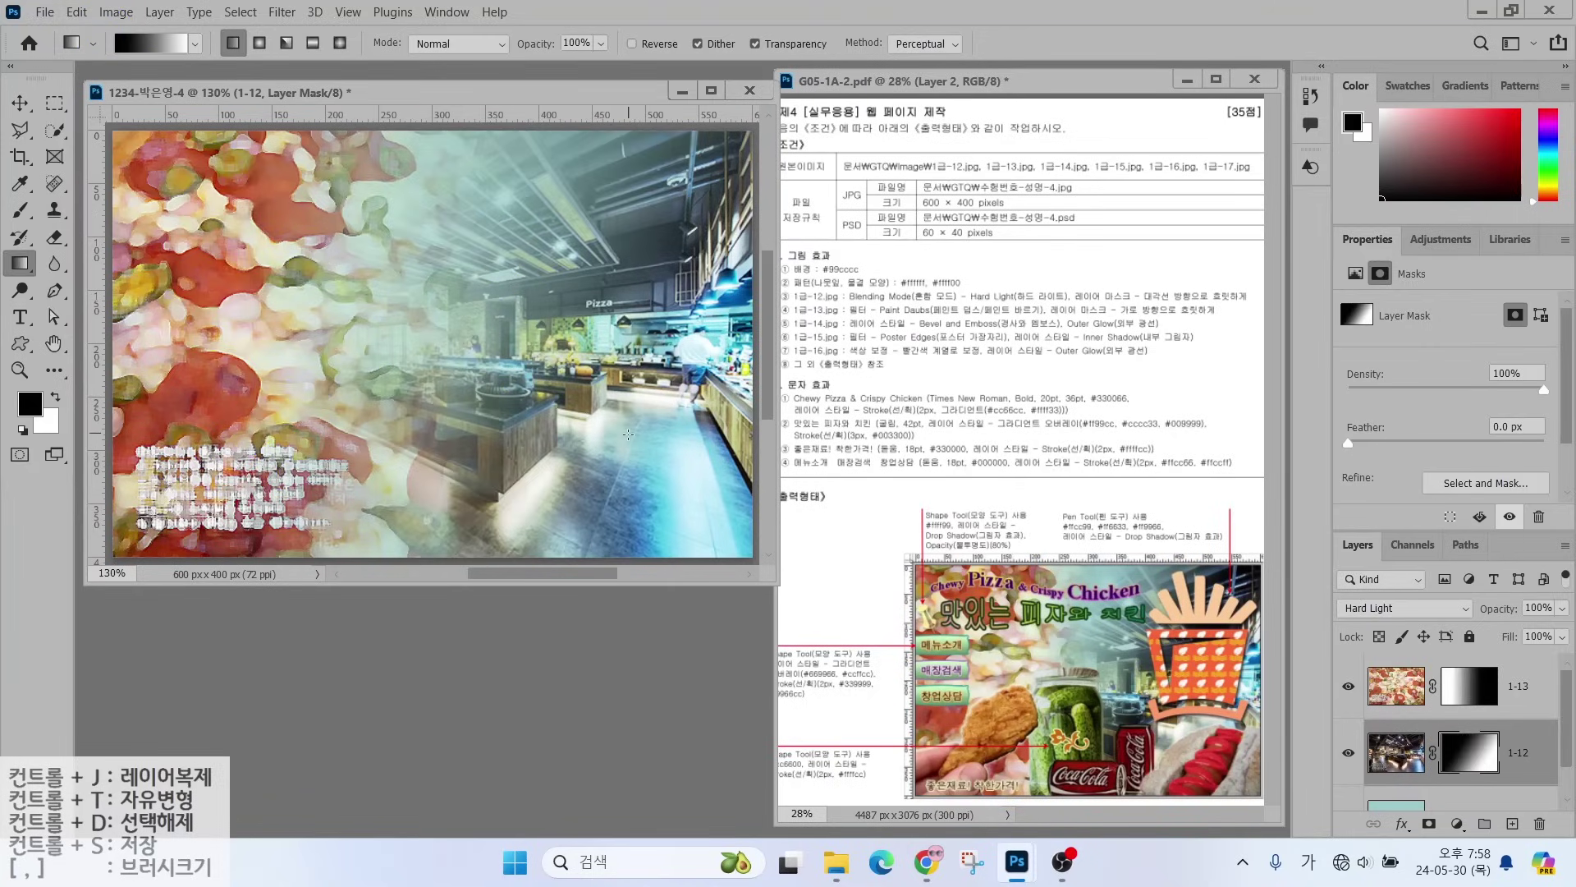
drag(321, 509, 526, 303)
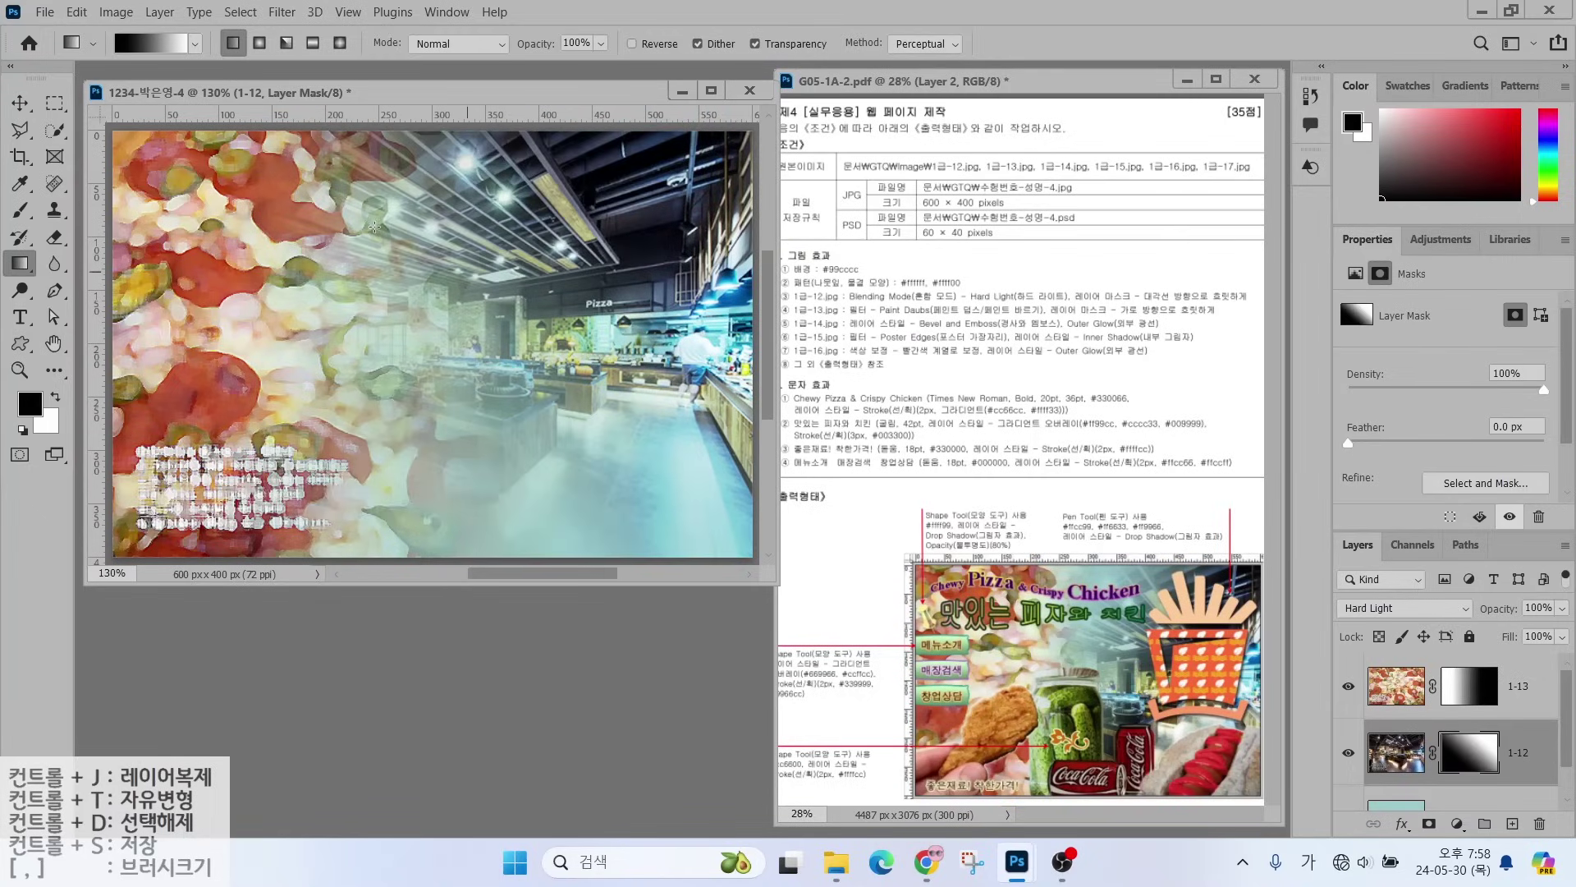
drag(275, 199, 648, 491)
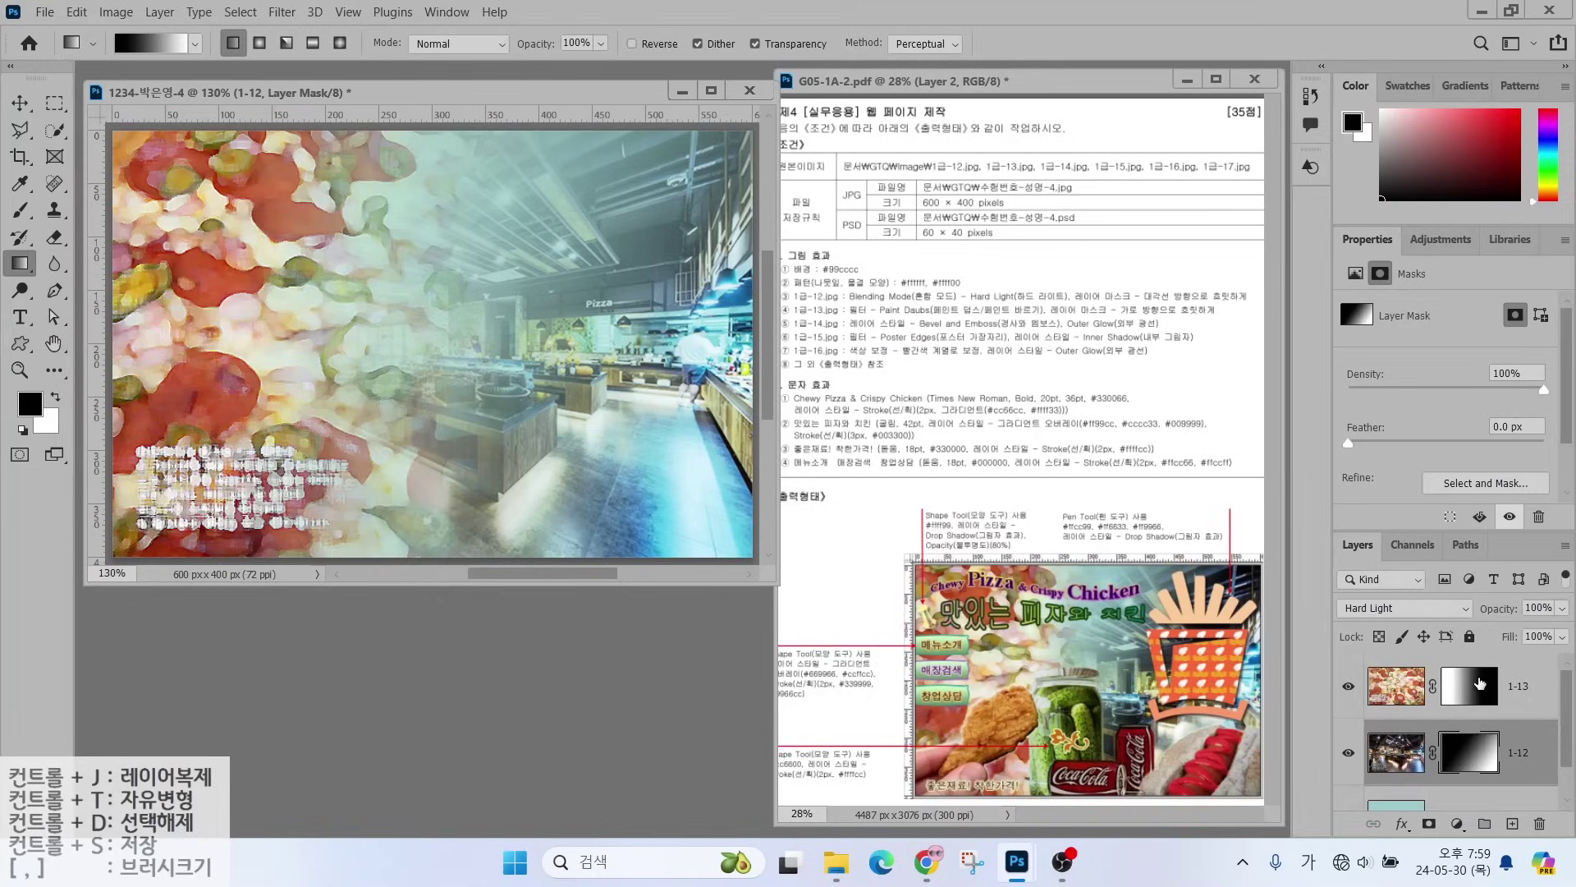
click(1479, 683)
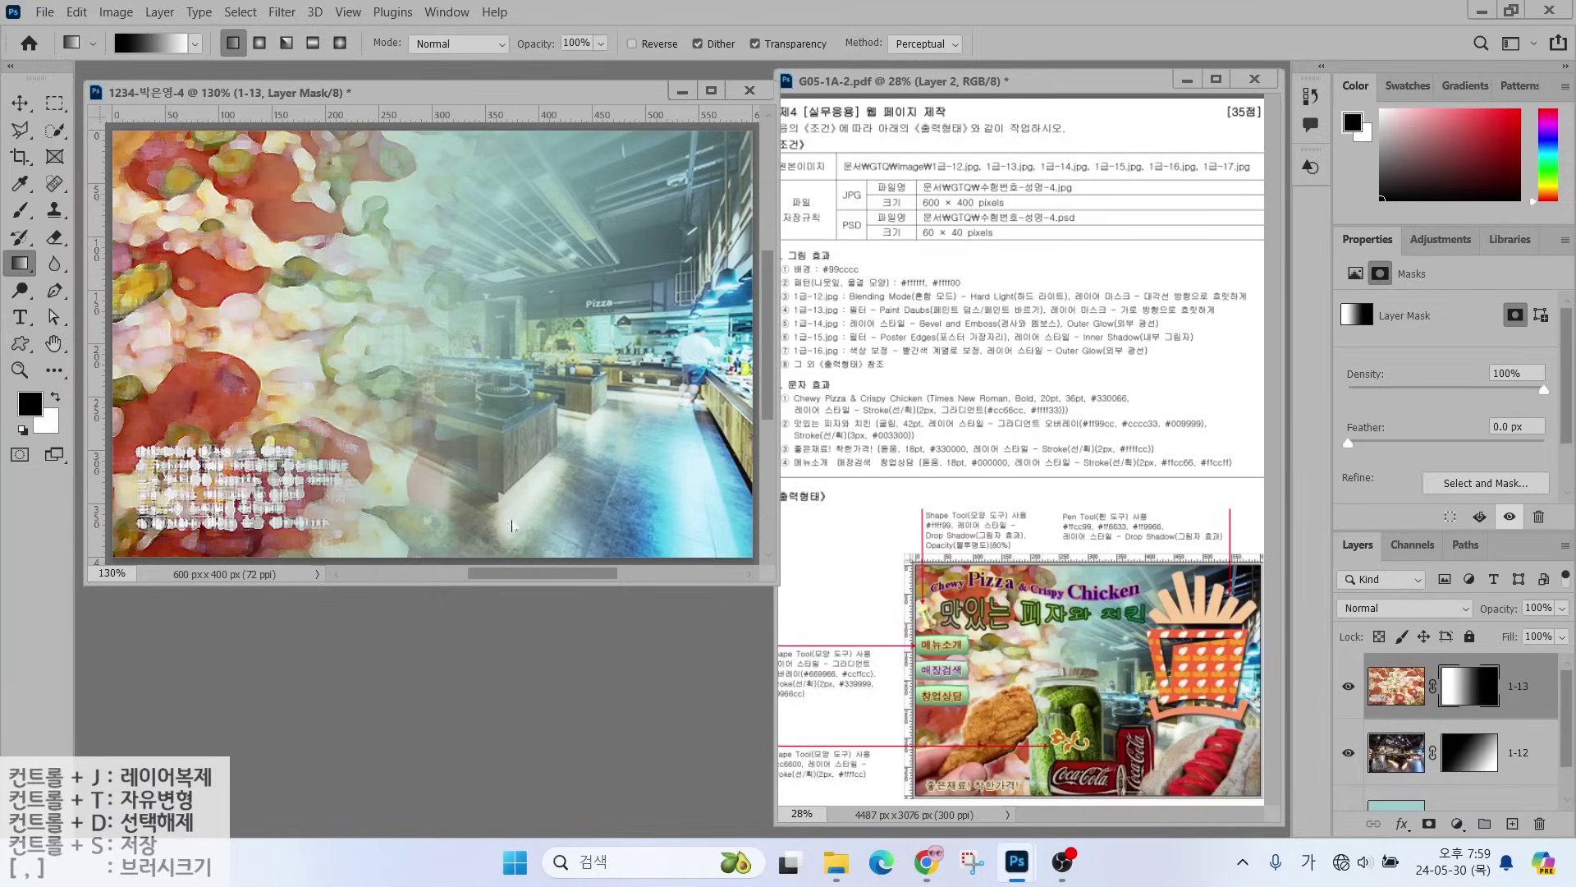
- Open 1급-14.jpg and select the fried chicken, excluding the background, watermark text and greens
key(ctrl+o)
scroll(411, 353, down, 3)
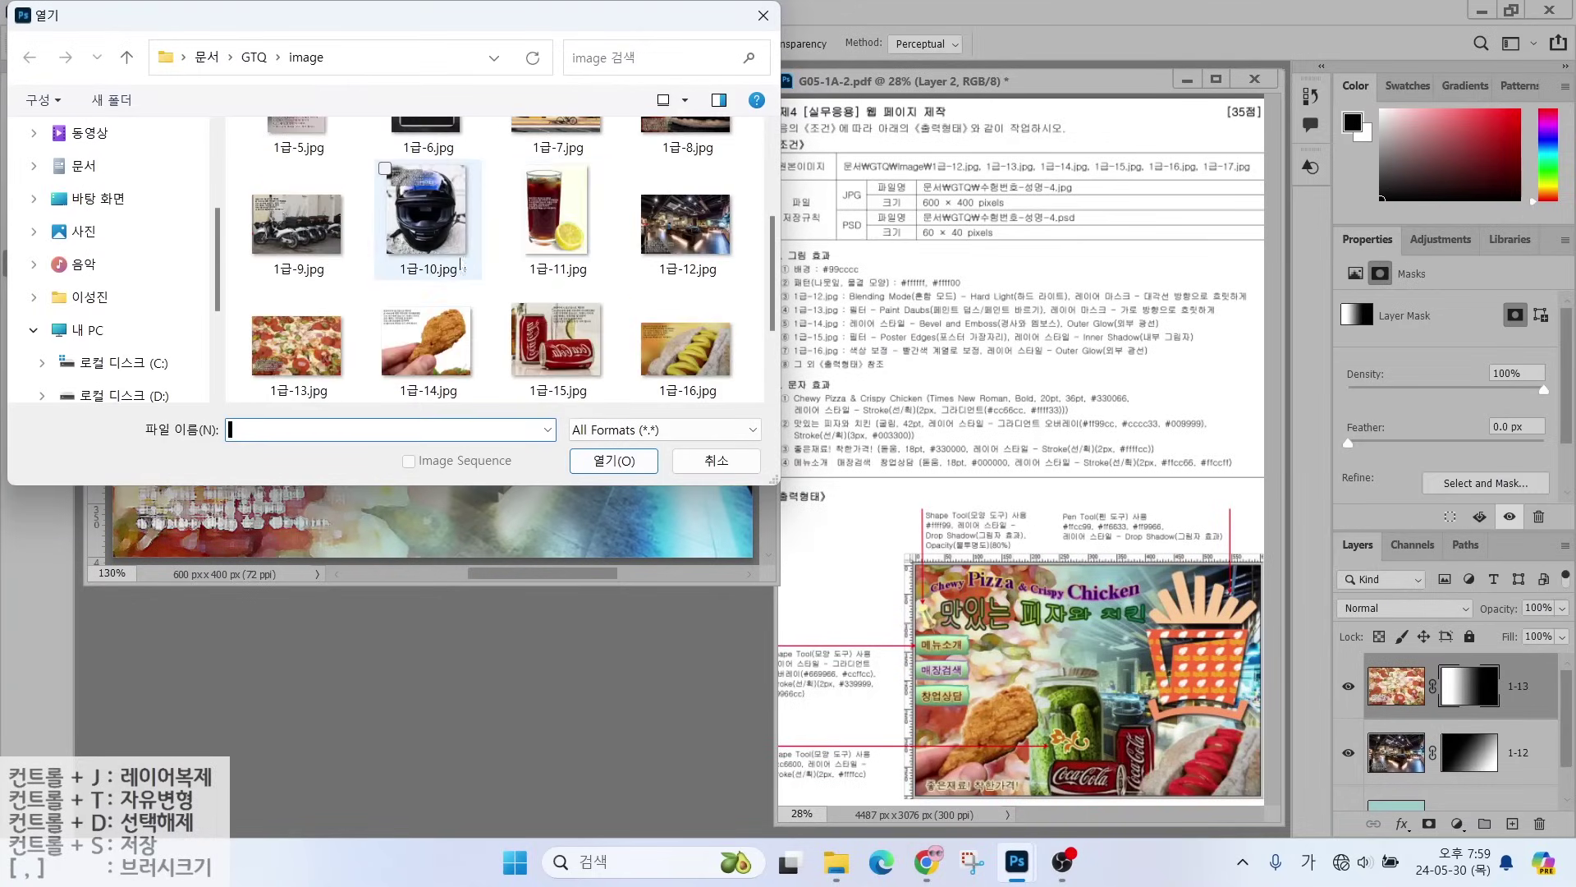
double_click(412, 353)
drag(54, 130, 109, 169)
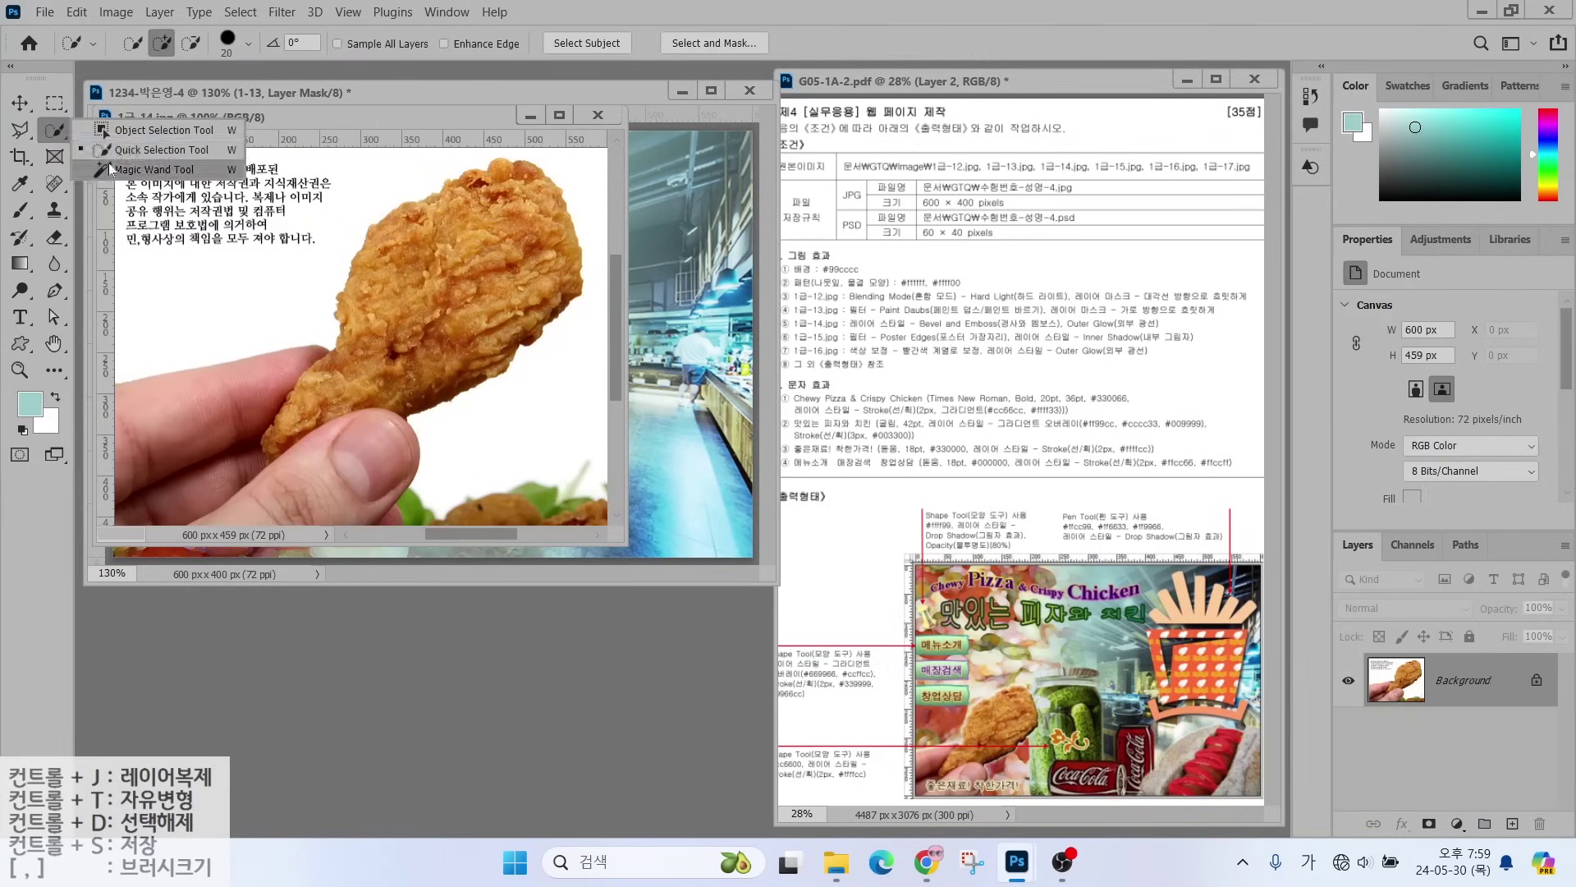
click(164, 271)
click(240, 11)
click(251, 89)
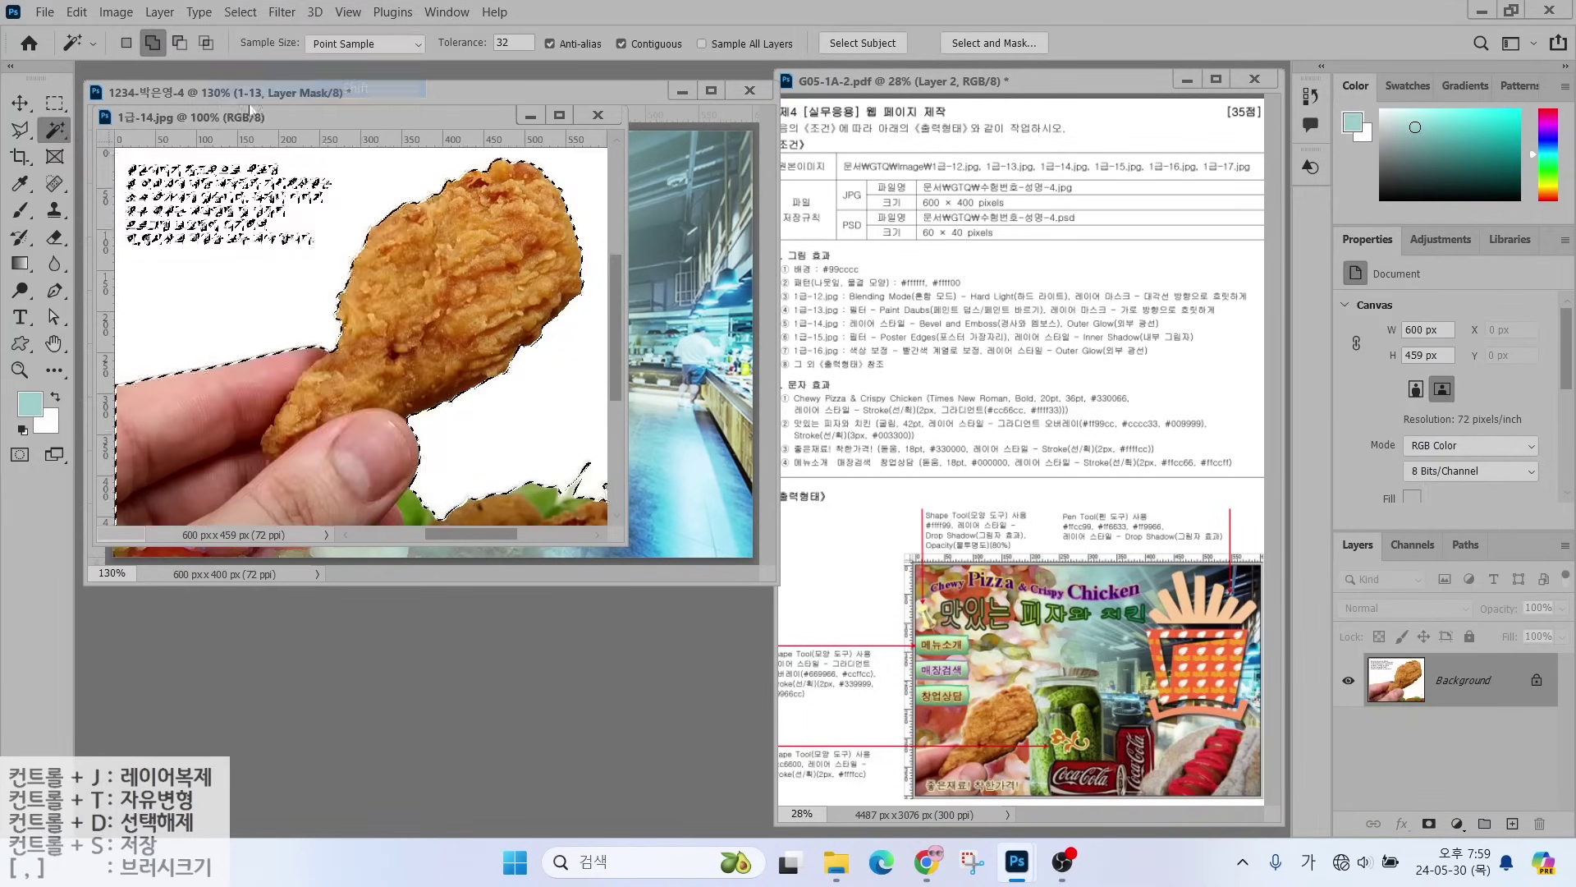
drag(19, 130, 91, 131)
mouse_move(123, 263)
mouse_down()
mouse_move(326, 255)
mouse_move(237, 159)
mouse_move(123, 263)
mouse_up()
mouse_move(447, 452)
mouse_down()
mouse_move(375, 533)
mouse_move(641, 453)
mouse_move(456, 443)
mouse_up()
drag(369, 117, 451, 225)
- Move the chicken cutout into the composite, close the source, and name the layer 1-14
key(v)
mouse_move(464, 435)
mouse_down()
mouse_move(267, 411)
mouse_move(115, 341)
mouse_up()
click(484, 623)
click(679, 222)
double_click(1442, 687)
text(1-14)
key(Return)
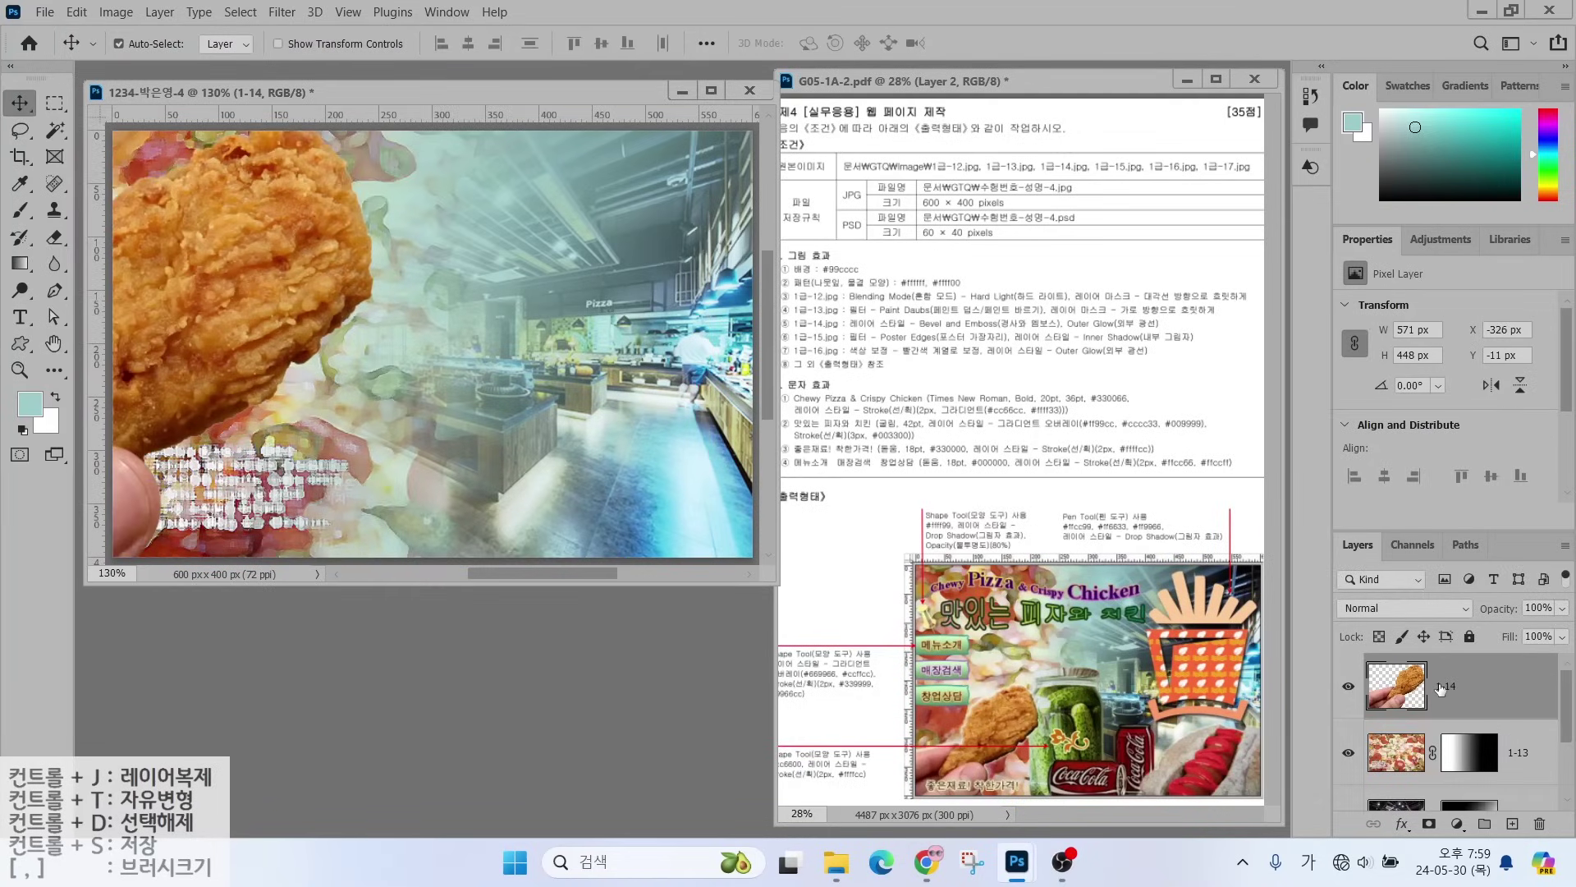
- Scale the chicken to about 69% and place it at the lower left
key(ctrl+t)
drag(357, 294, 485, 430)
drag(501, 255, 313, 402)
drag(278, 464, 382, 360)
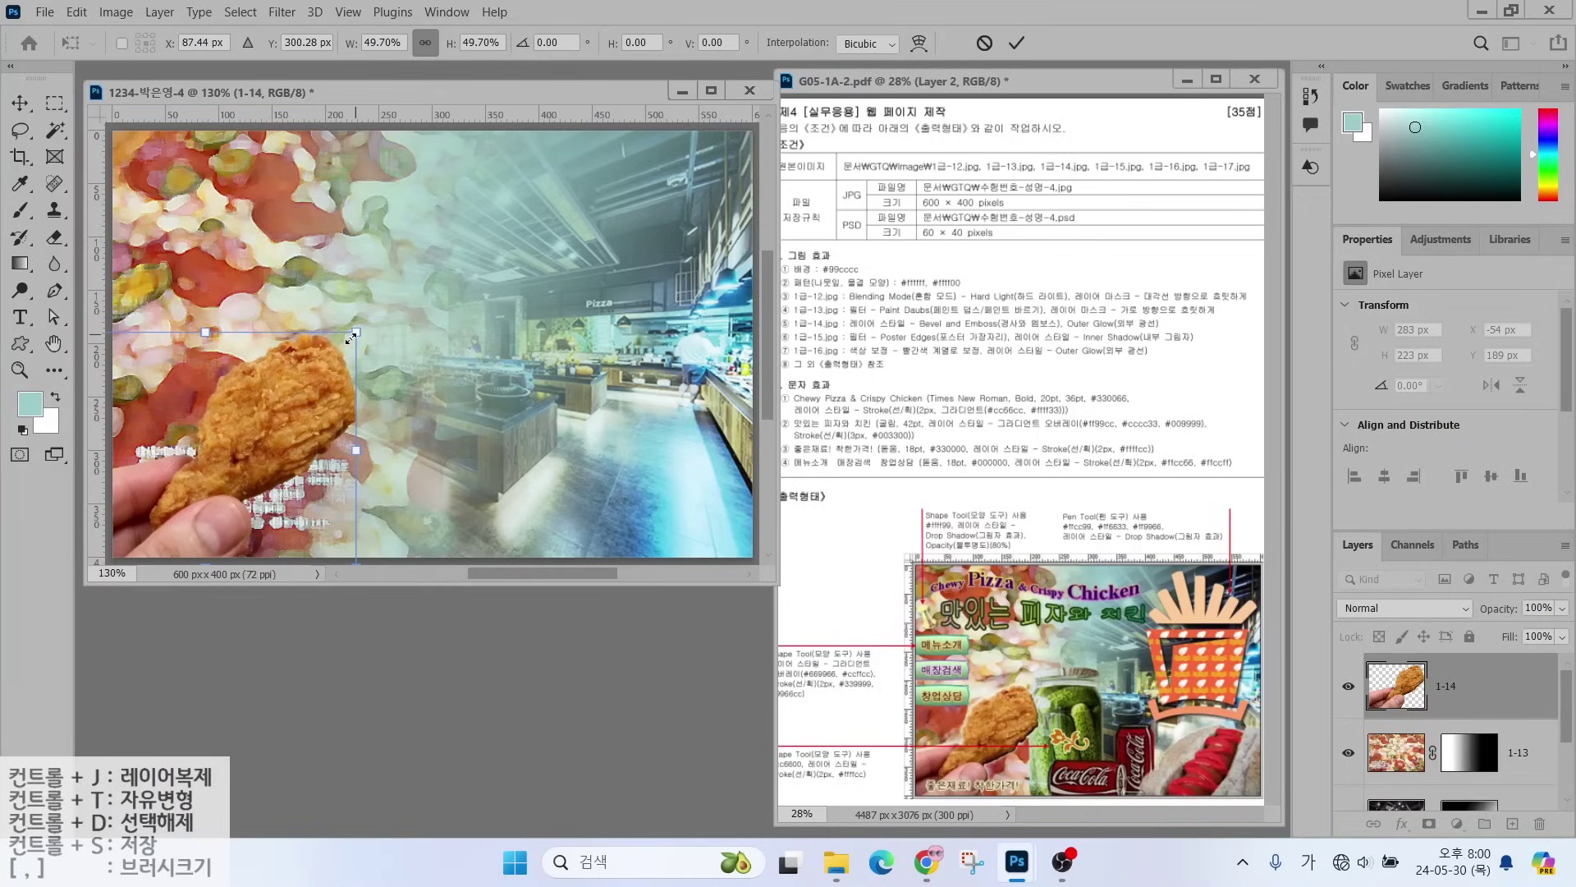
key(Return)
- Add Bevel & Emboss and Outer Glow effects to the chicken layer
click(1395, 833)
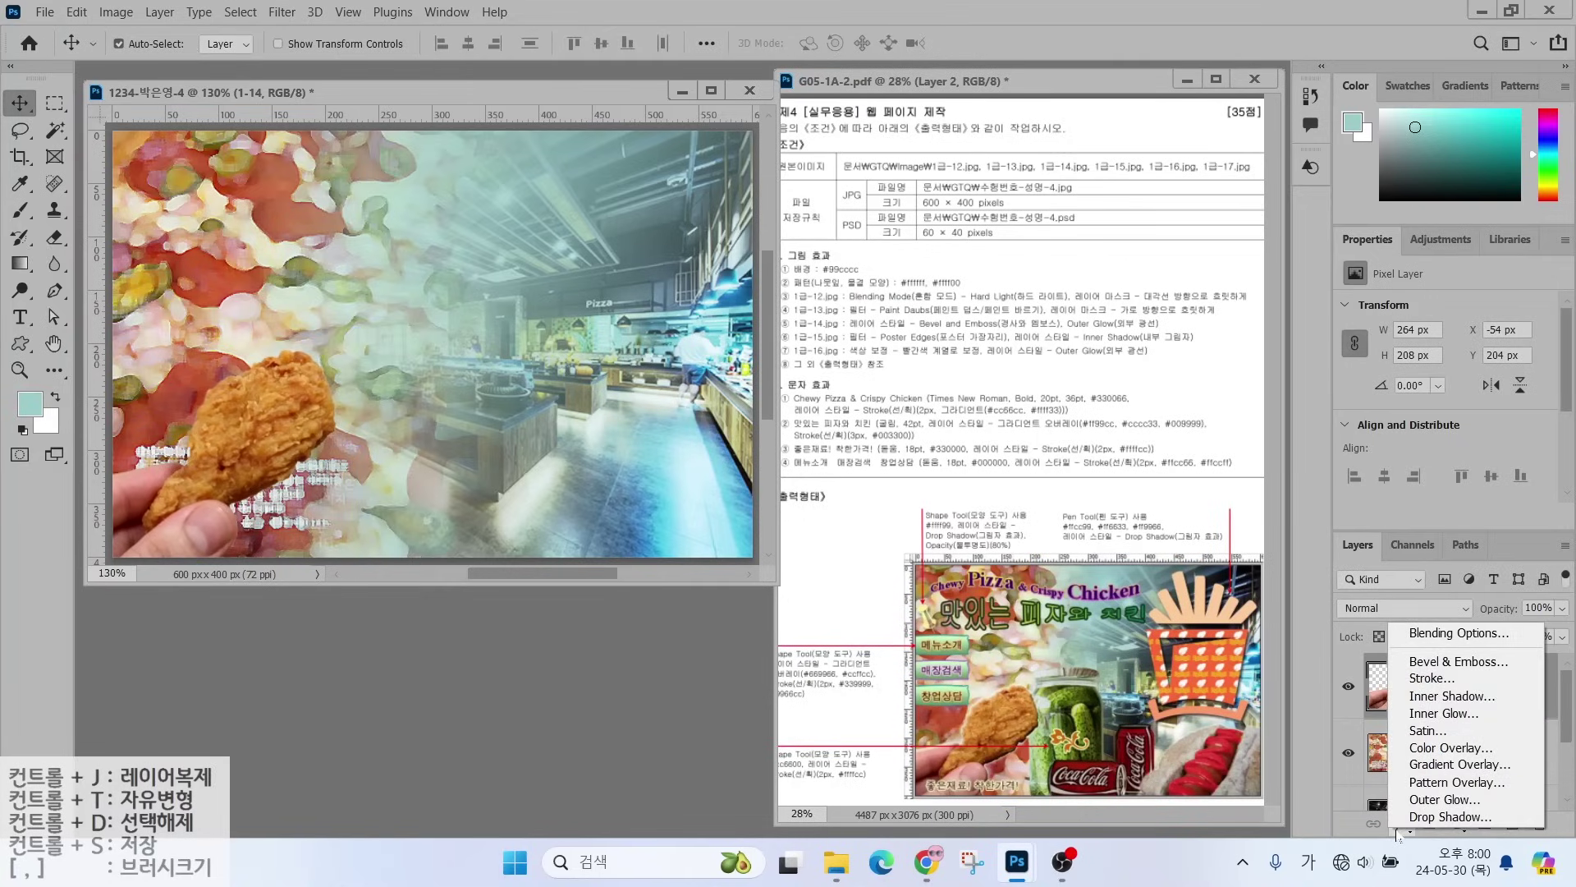
click(1419, 657)
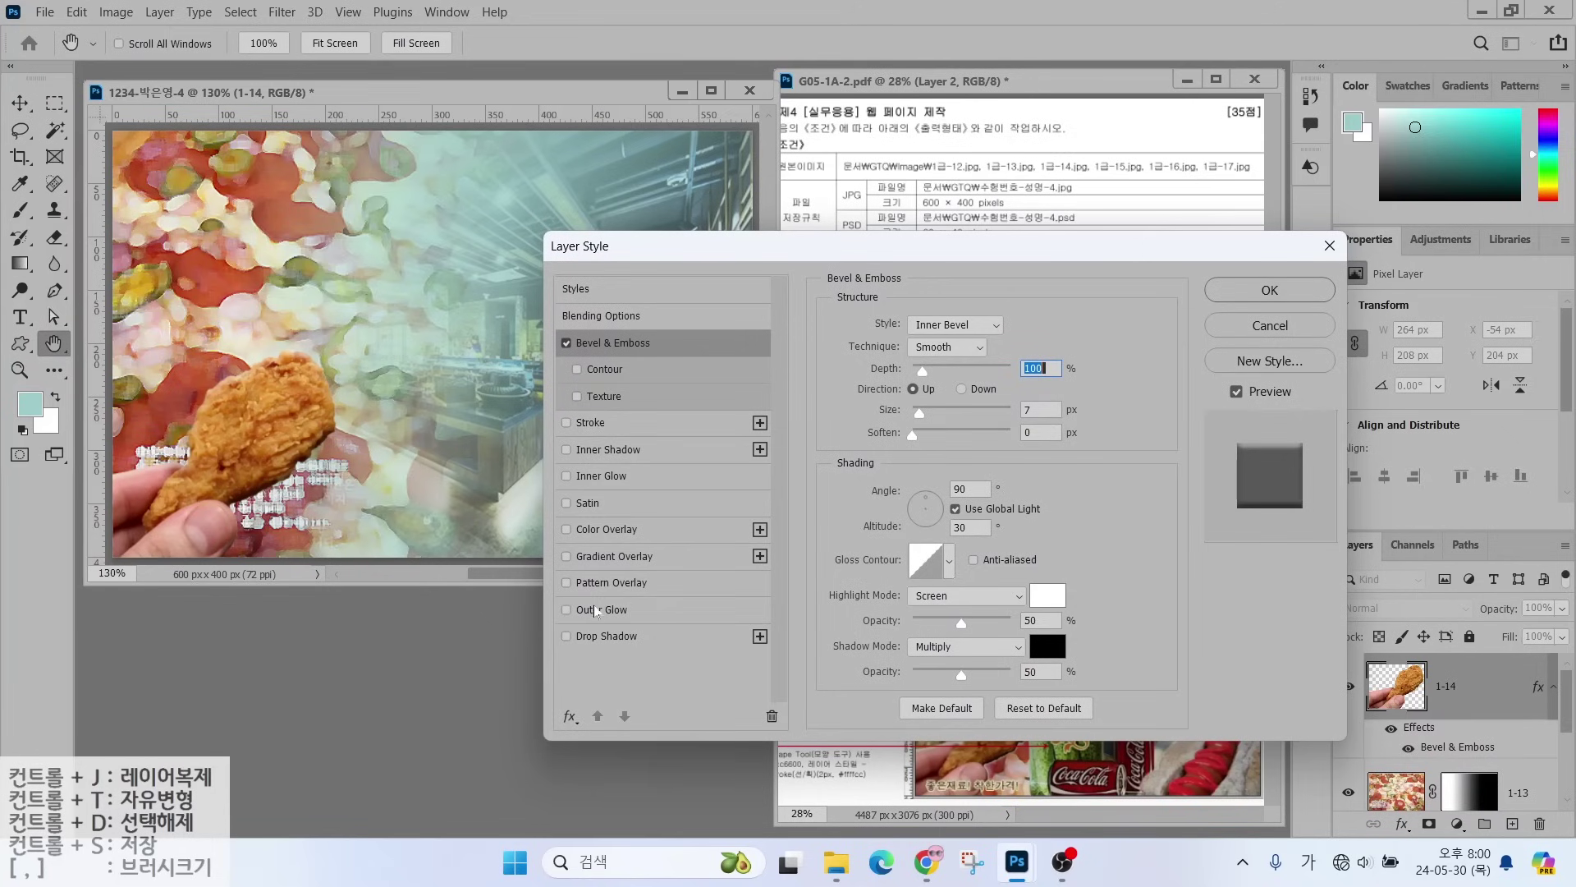
click(607, 612)
- Apply the chicken's effects, open 1급-15.jpg, and quick-select the Coca-Cola cans
click(1271, 289)
key(ctrl+o)
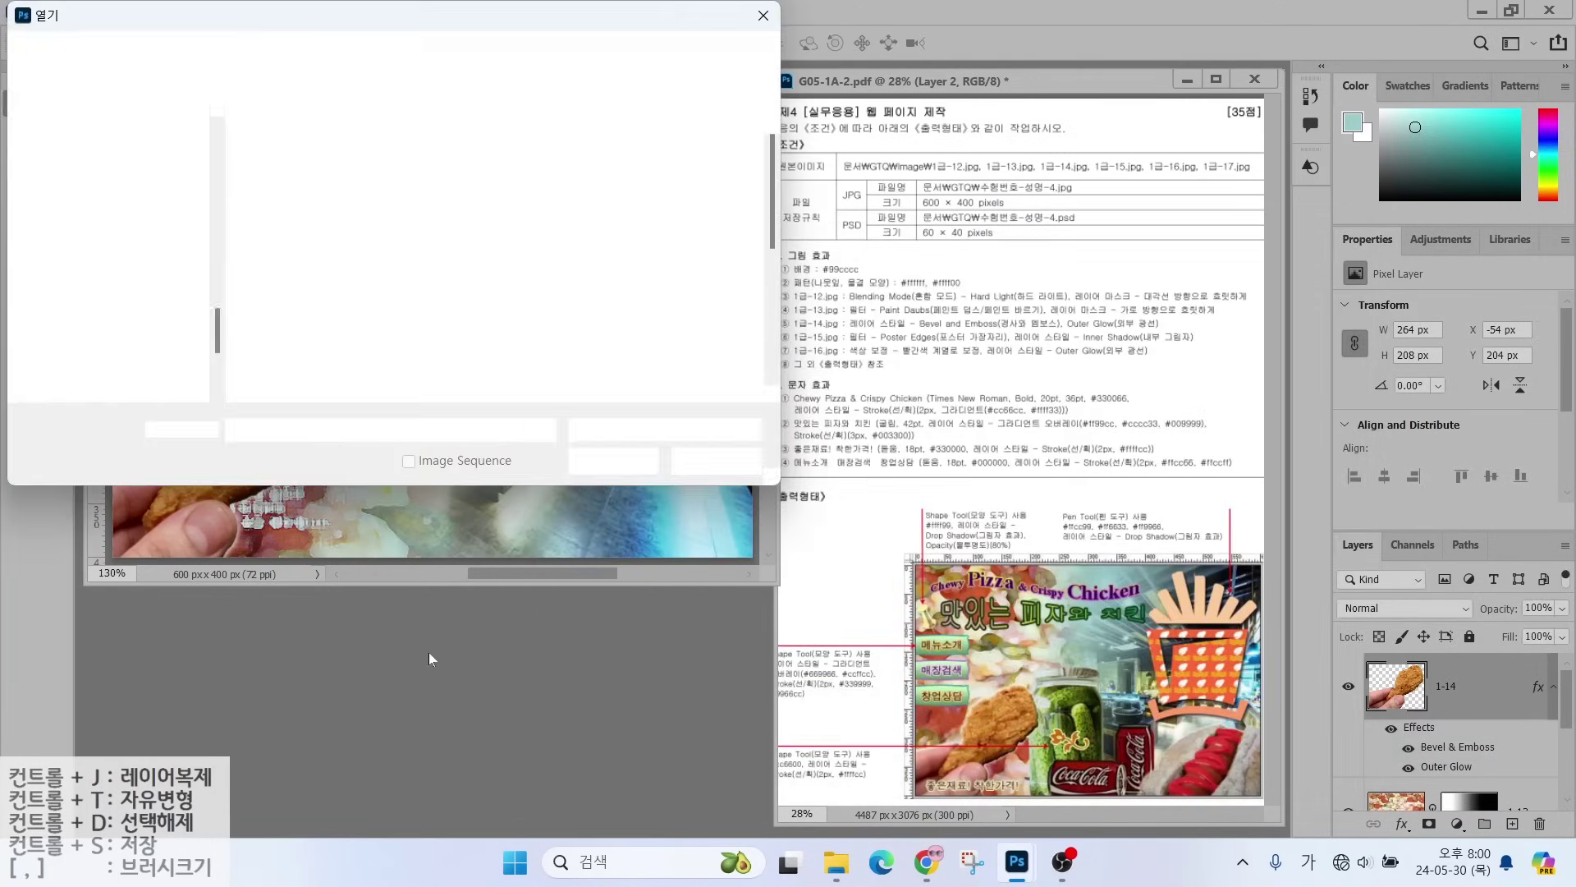
double_click(563, 218)
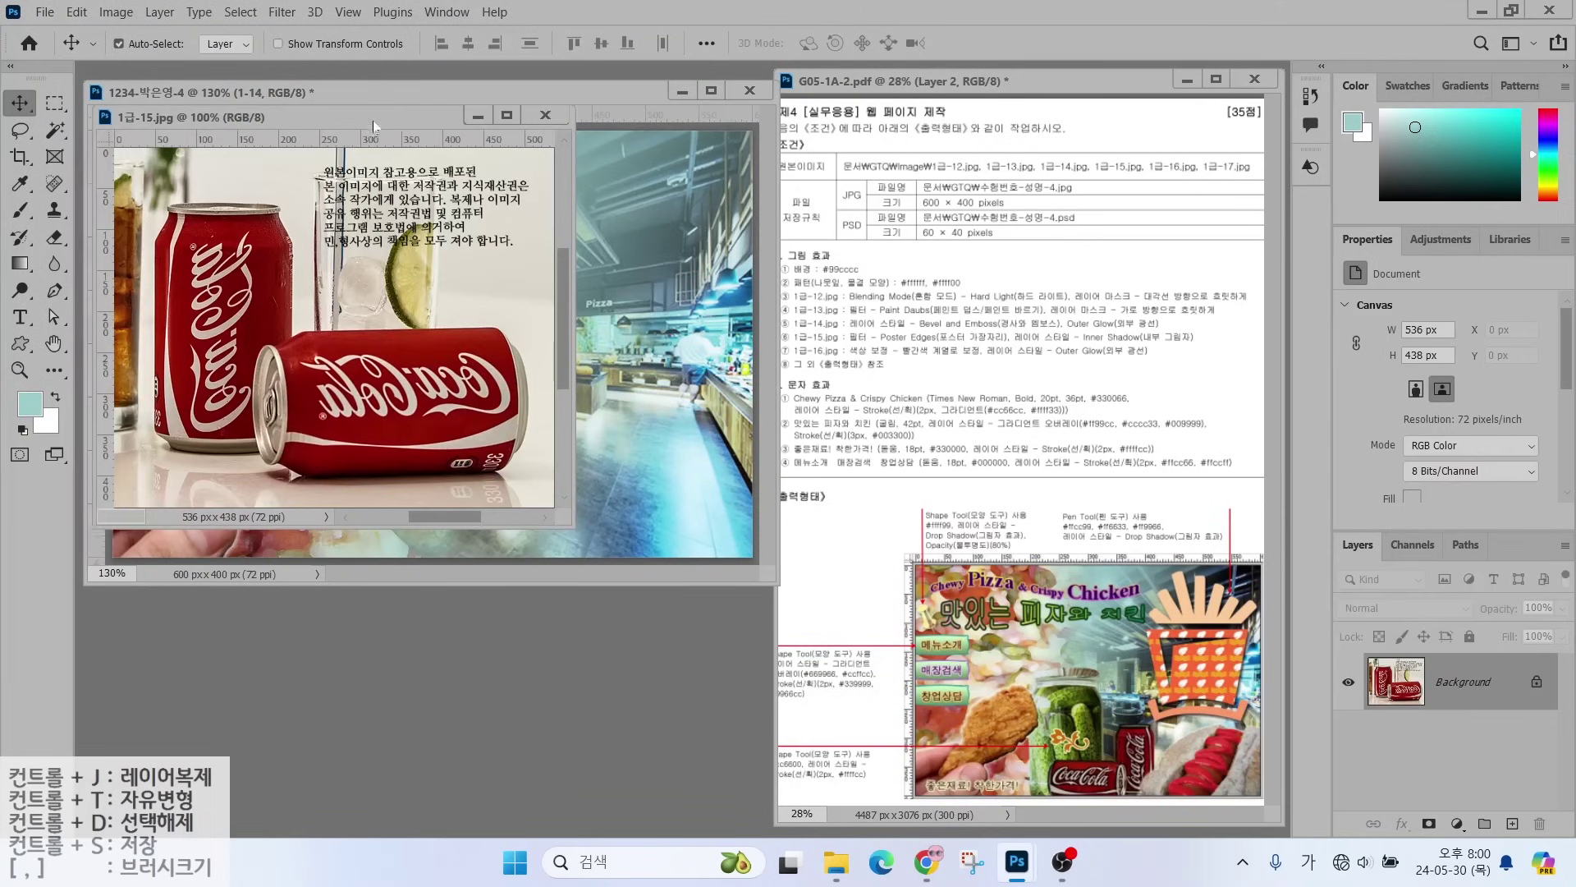
drag(369, 115, 548, 322)
click(55, 130)
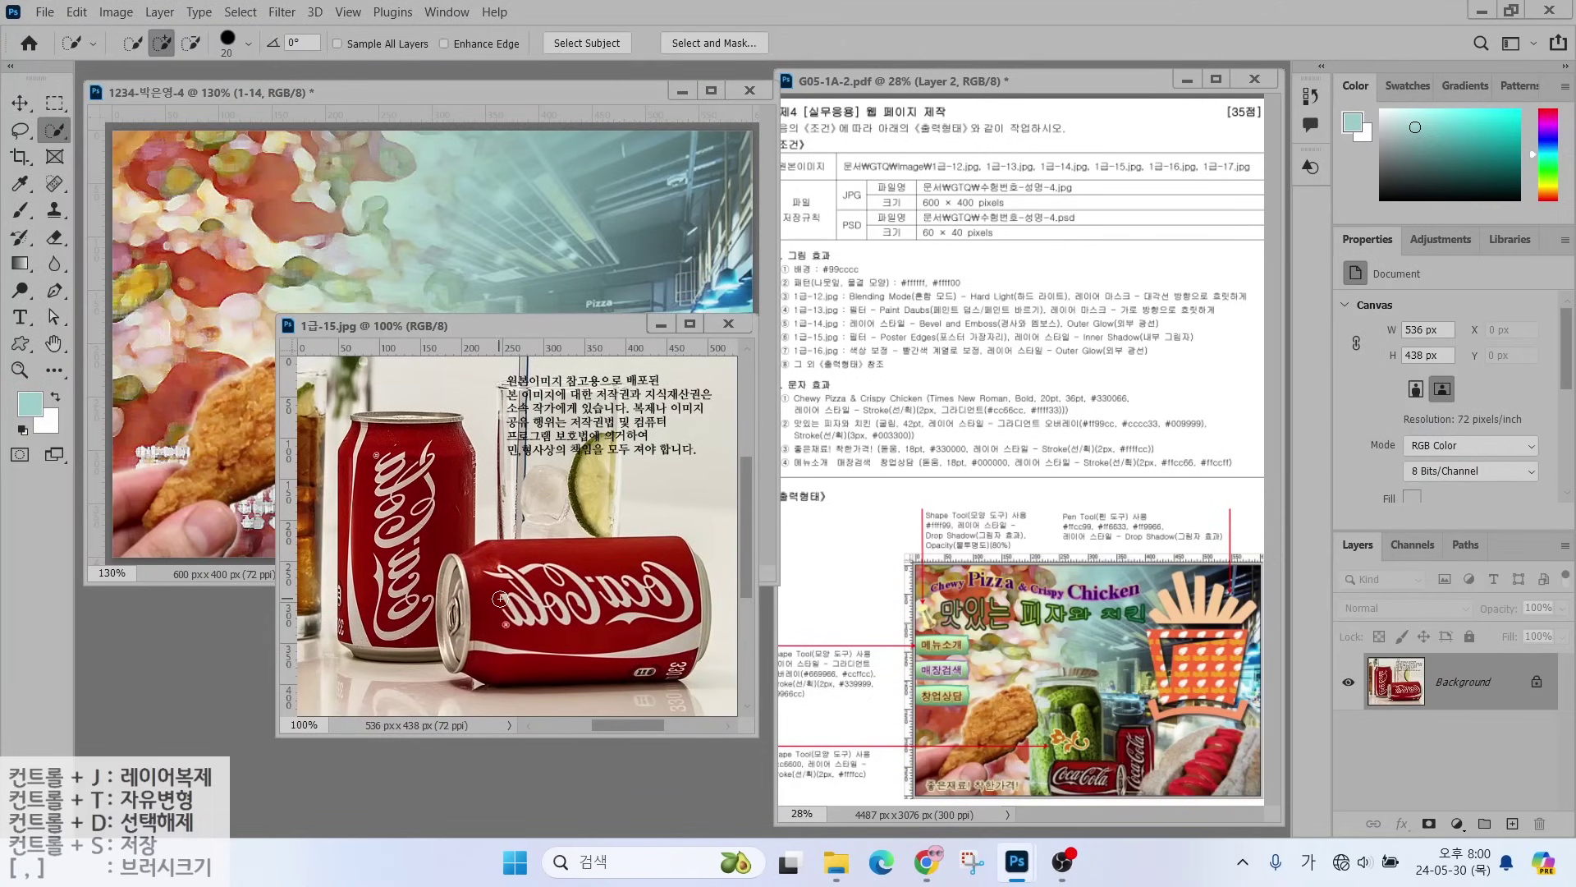
key(bracketright)
key(bracketright)
key(bracketright)
mouse_move(500, 598)
mouse_down()
mouse_move(577, 583)
mouse_move(662, 608)
mouse_move(626, 647)
mouse_move(502, 645)
mouse_move(469, 623)
mouse_move(382, 449)
mouse_move(387, 601)
mouse_move(411, 595)
mouse_move(429, 434)
mouse_move(374, 437)
mouse_move(362, 586)
mouse_up()
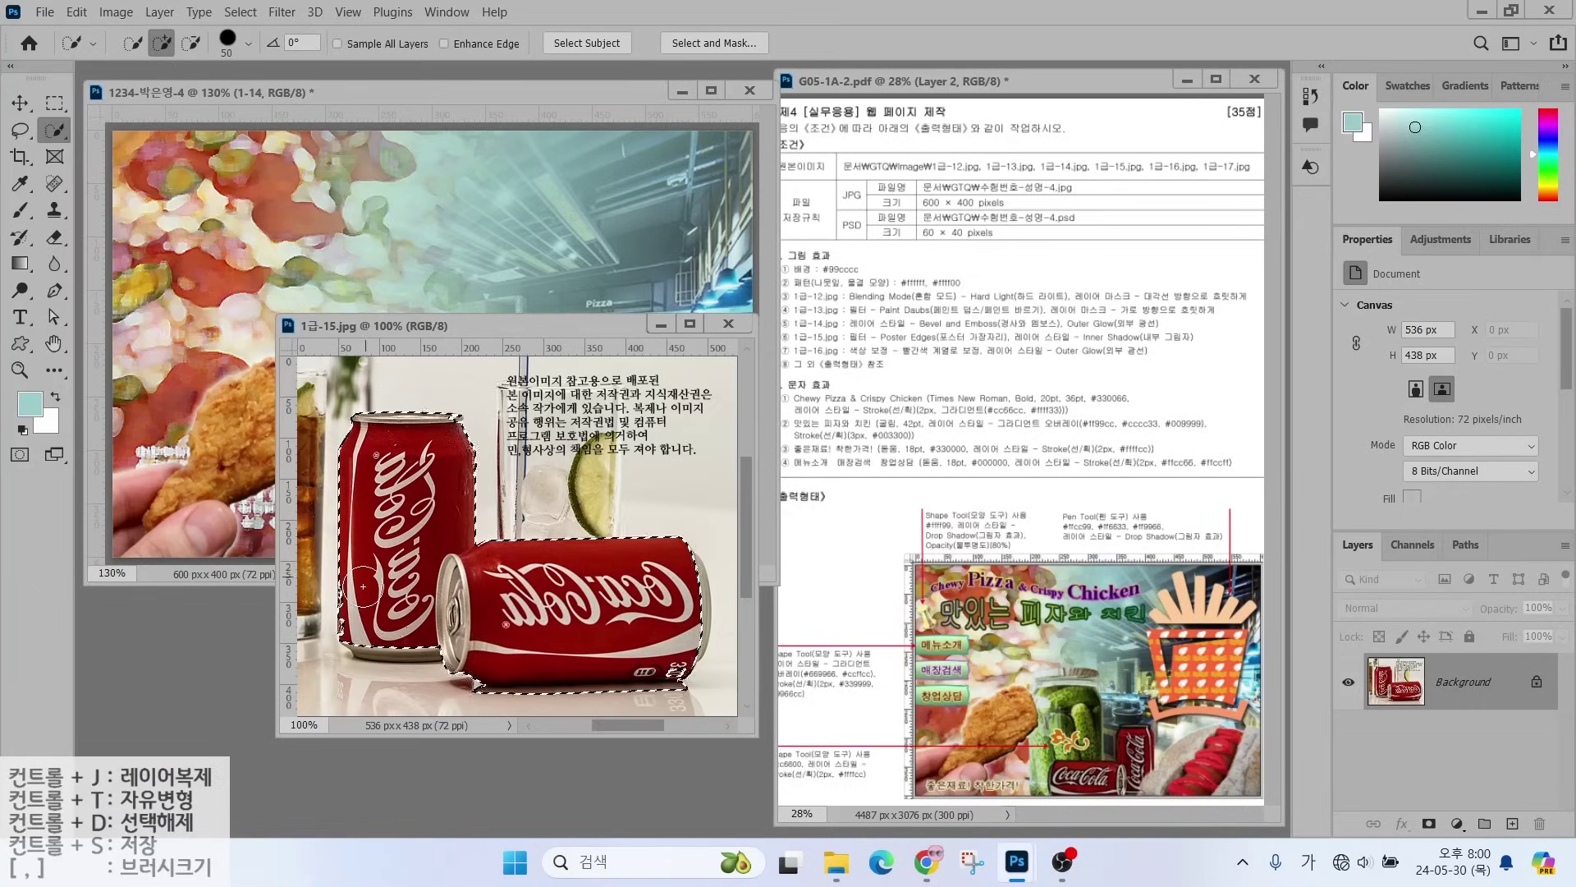
click(671, 579)
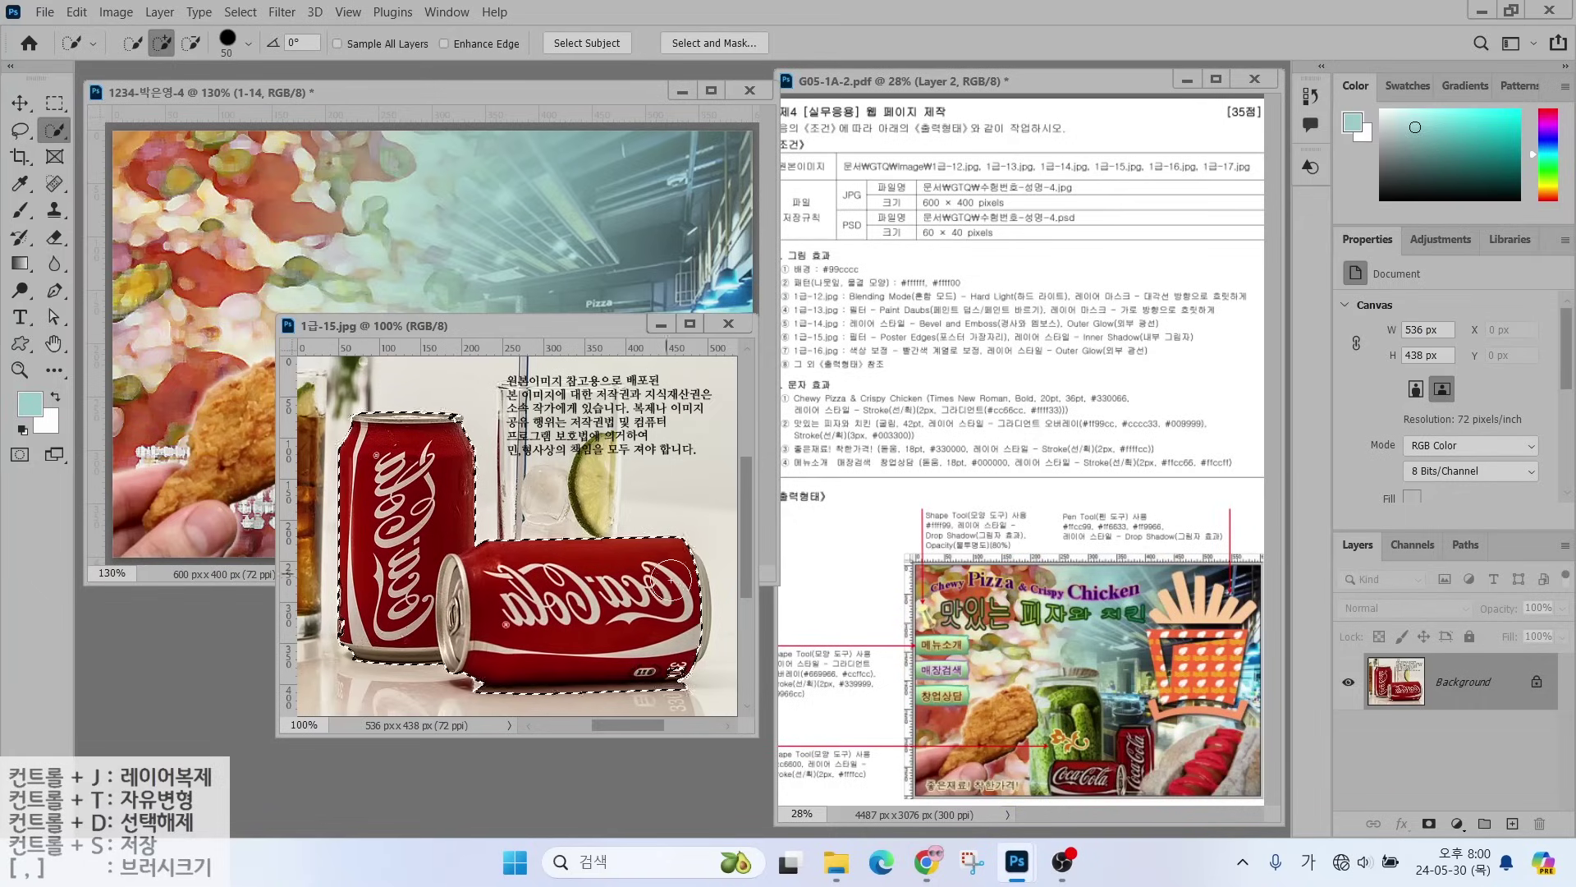
mouse_move(671, 580)
mouse_down()
mouse_move(698, 632)
mouse_move(677, 673)
mouse_up()
- Subtract the strip beneath the lying can from the selection
drag(19, 130, 99, 149)
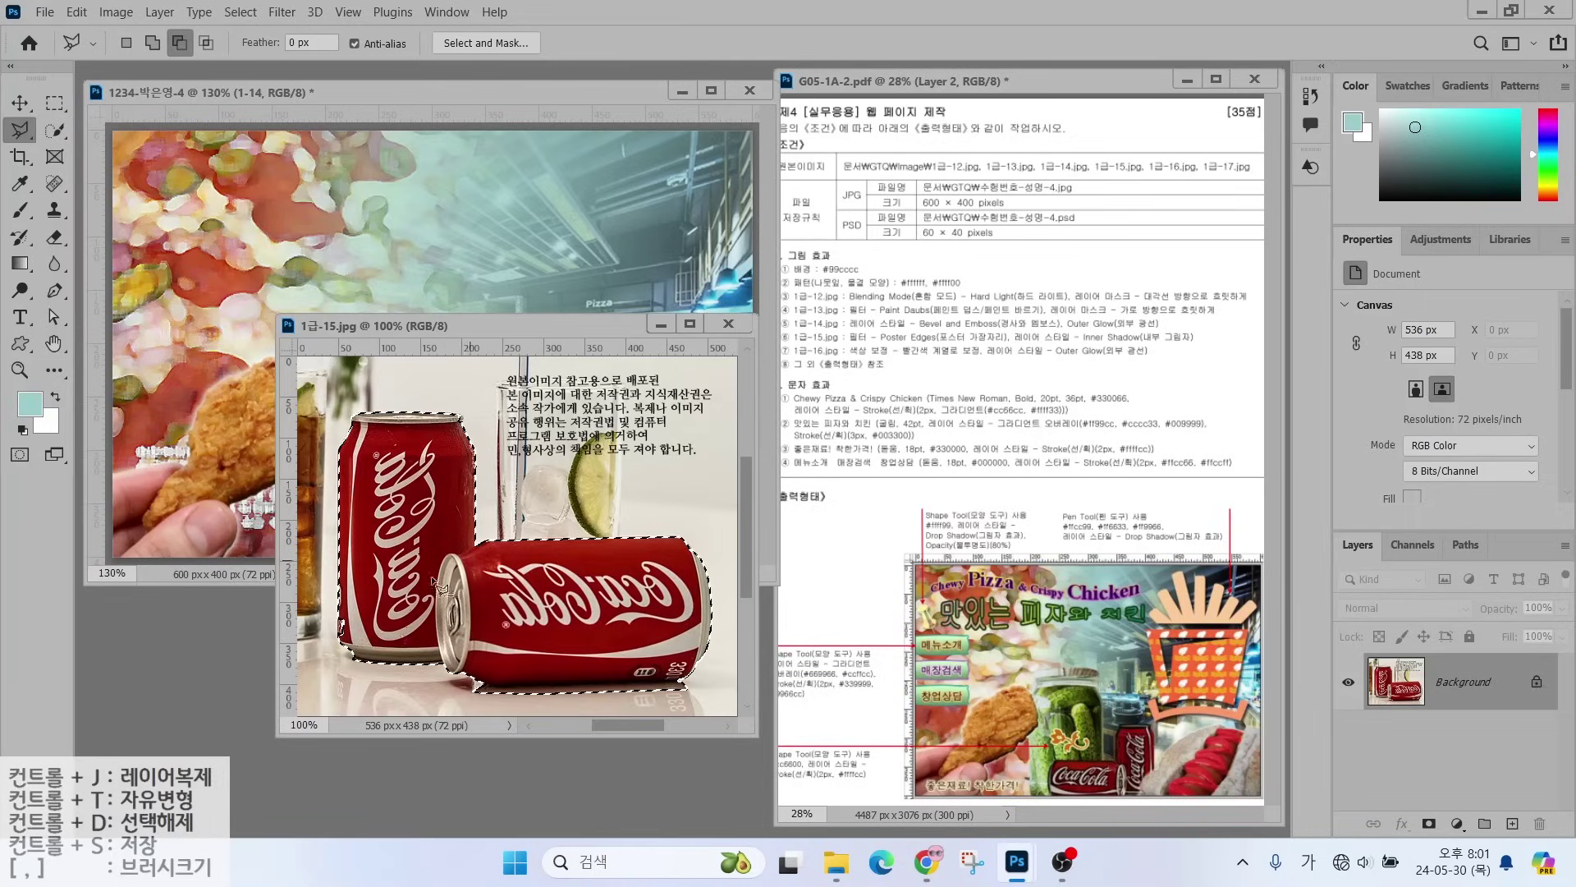
click(442, 691)
click(701, 676)
click(706, 698)
click(452, 706)
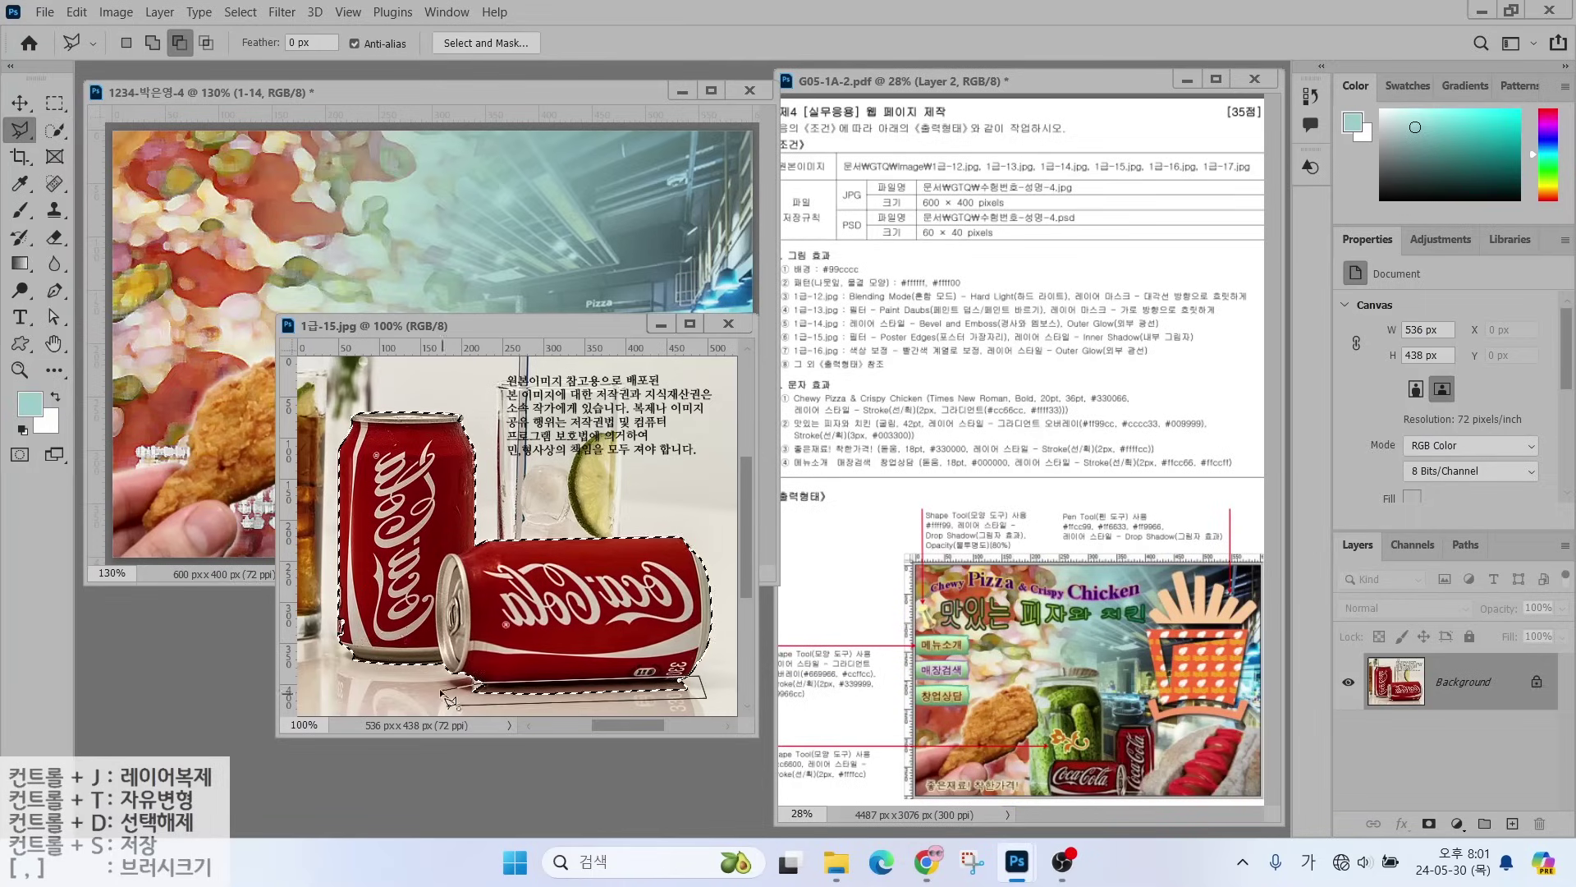
click(450, 701)
click(152, 42)
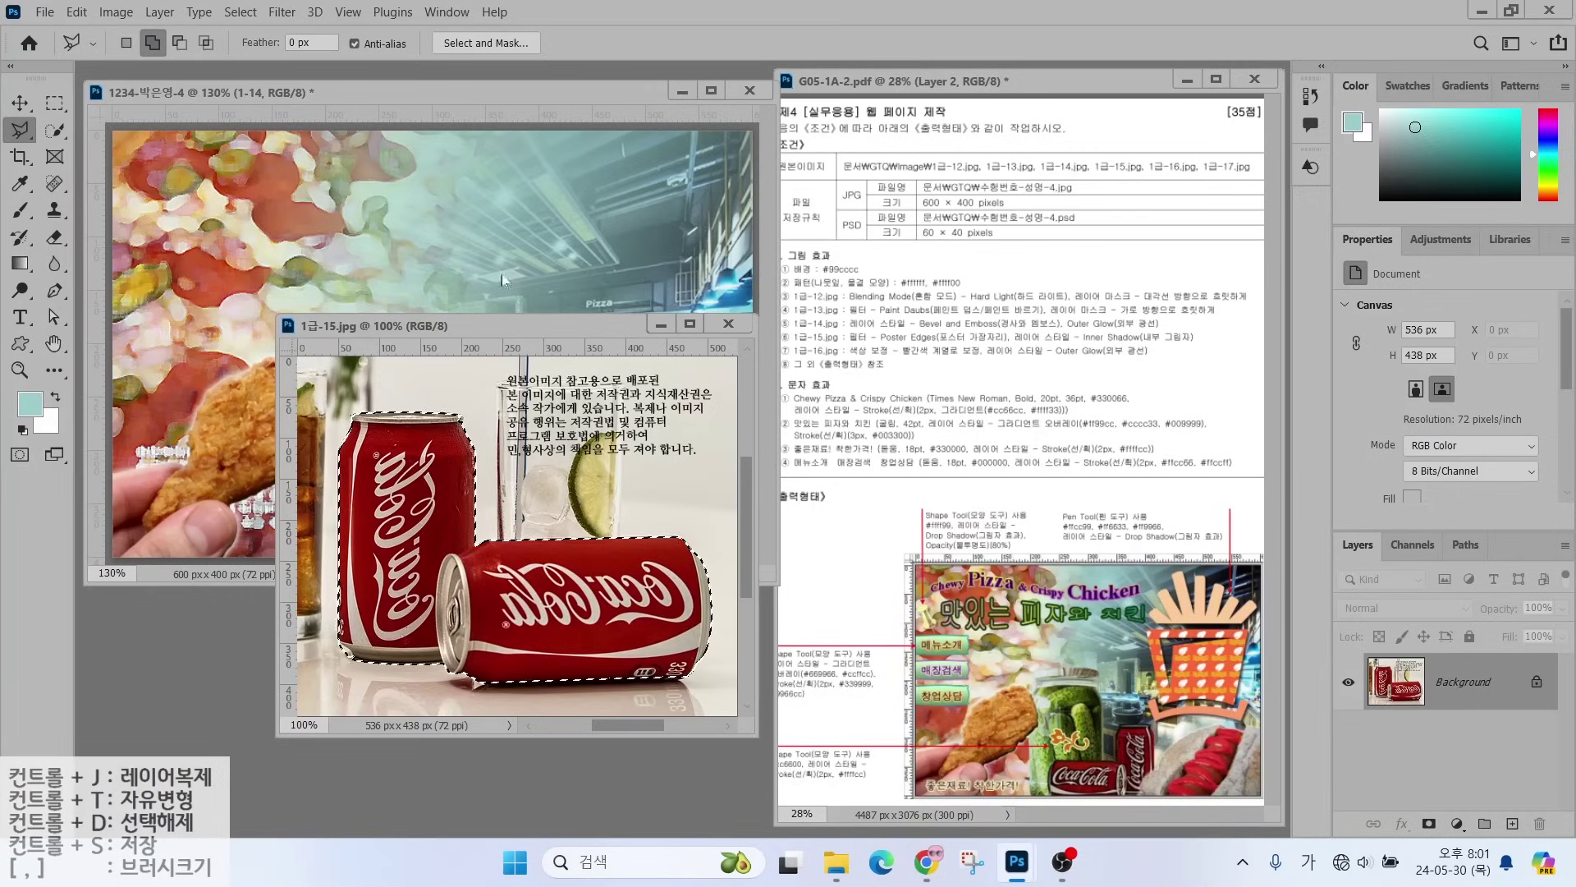
- Move the cans into the composite, close the source, and name the layer 1-15
key(v)
drag(410, 493, 206, 417)
click(728, 323)
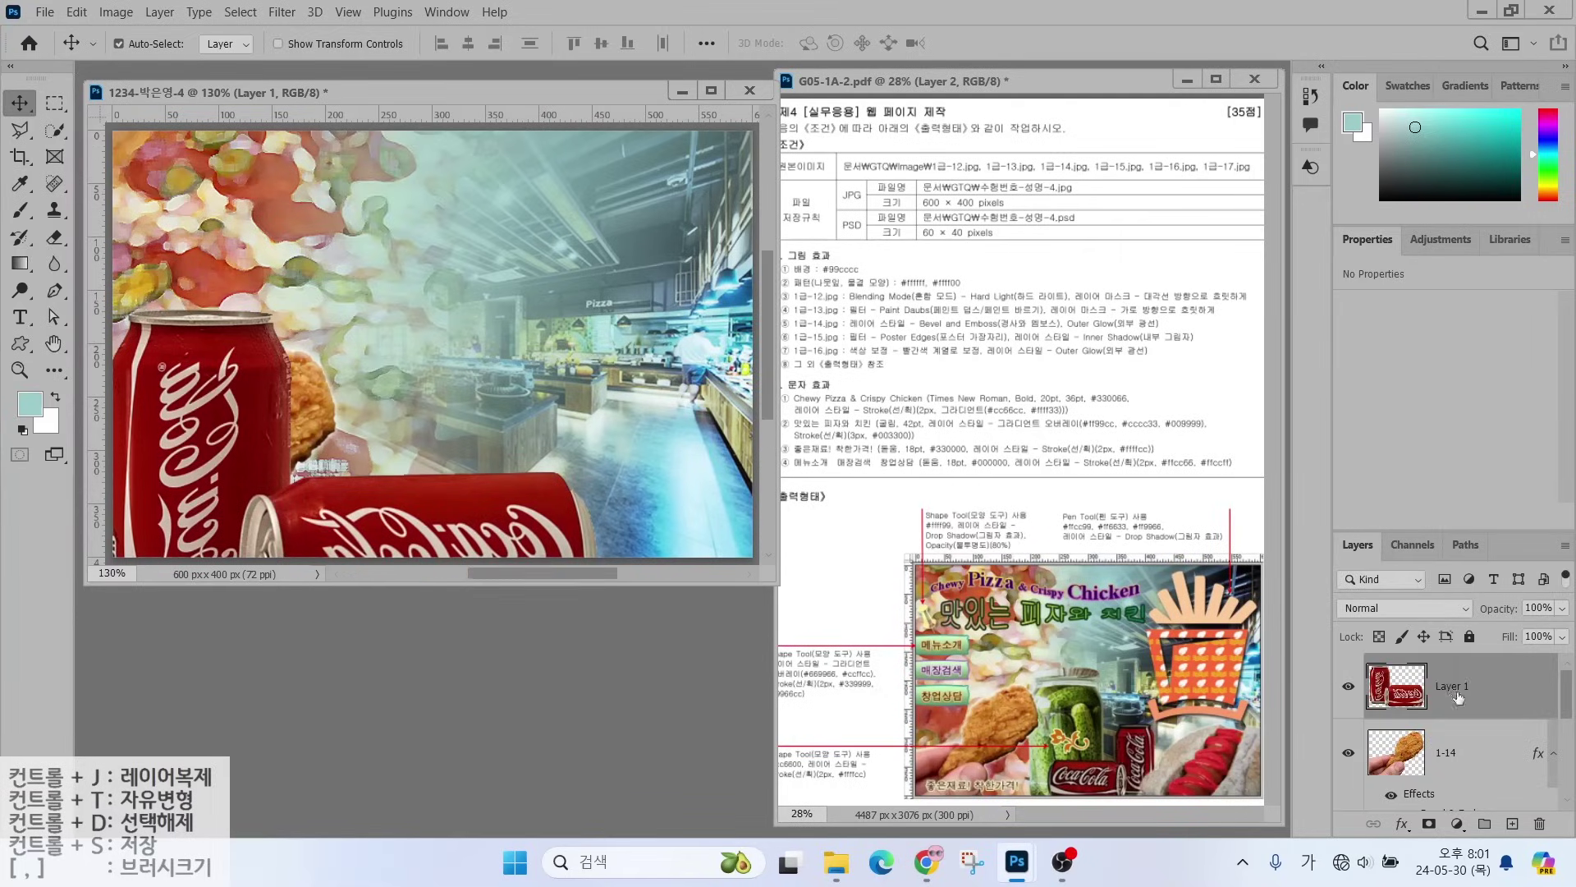
double_click(1461, 683)
text(1-15)
key(Return)
- Shrink the cans to about 62%, flip them horizontally, and set them at the bottom
key(ctrl+t)
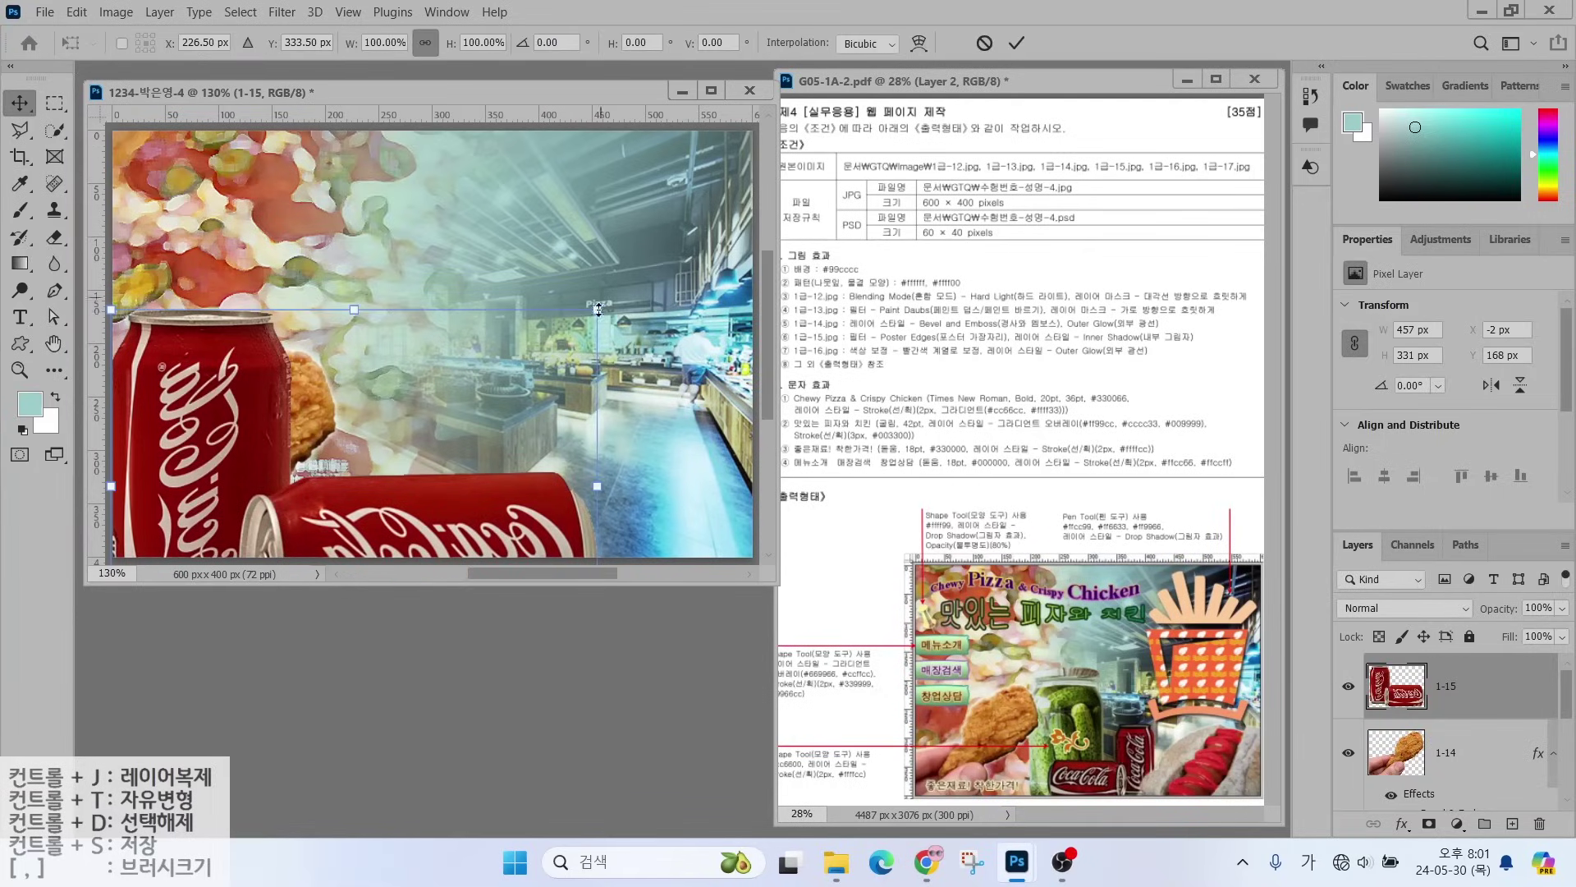
drag(598, 310, 413, 445)
drag(263, 501, 501, 384)
right_click(432, 460)
click(476, 808)
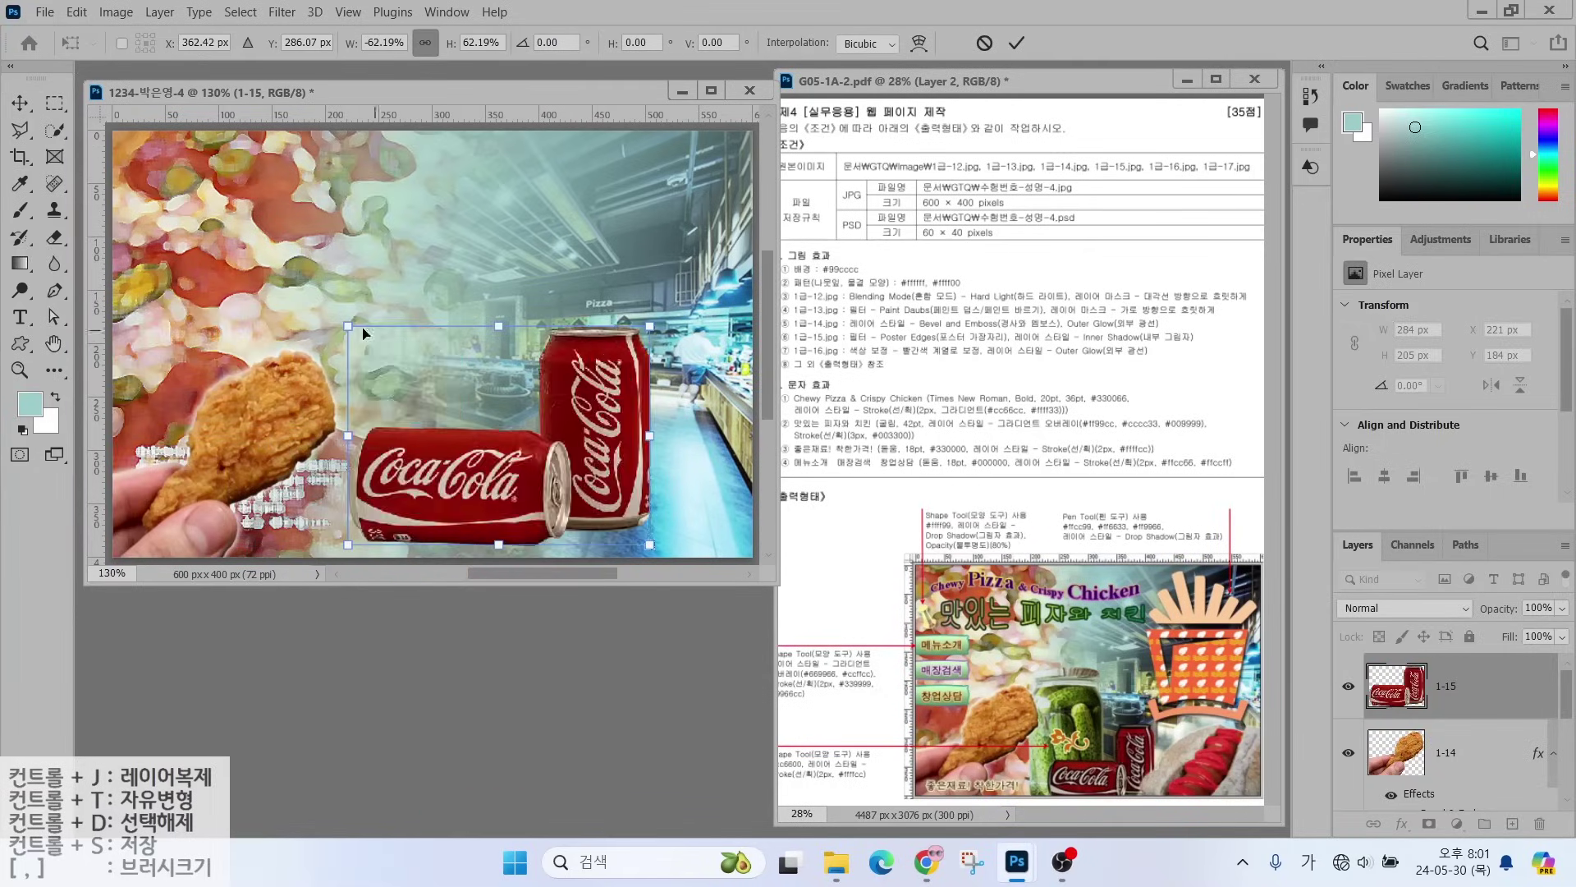
drag(348, 325, 433, 387)
drag(506, 509, 443, 534)
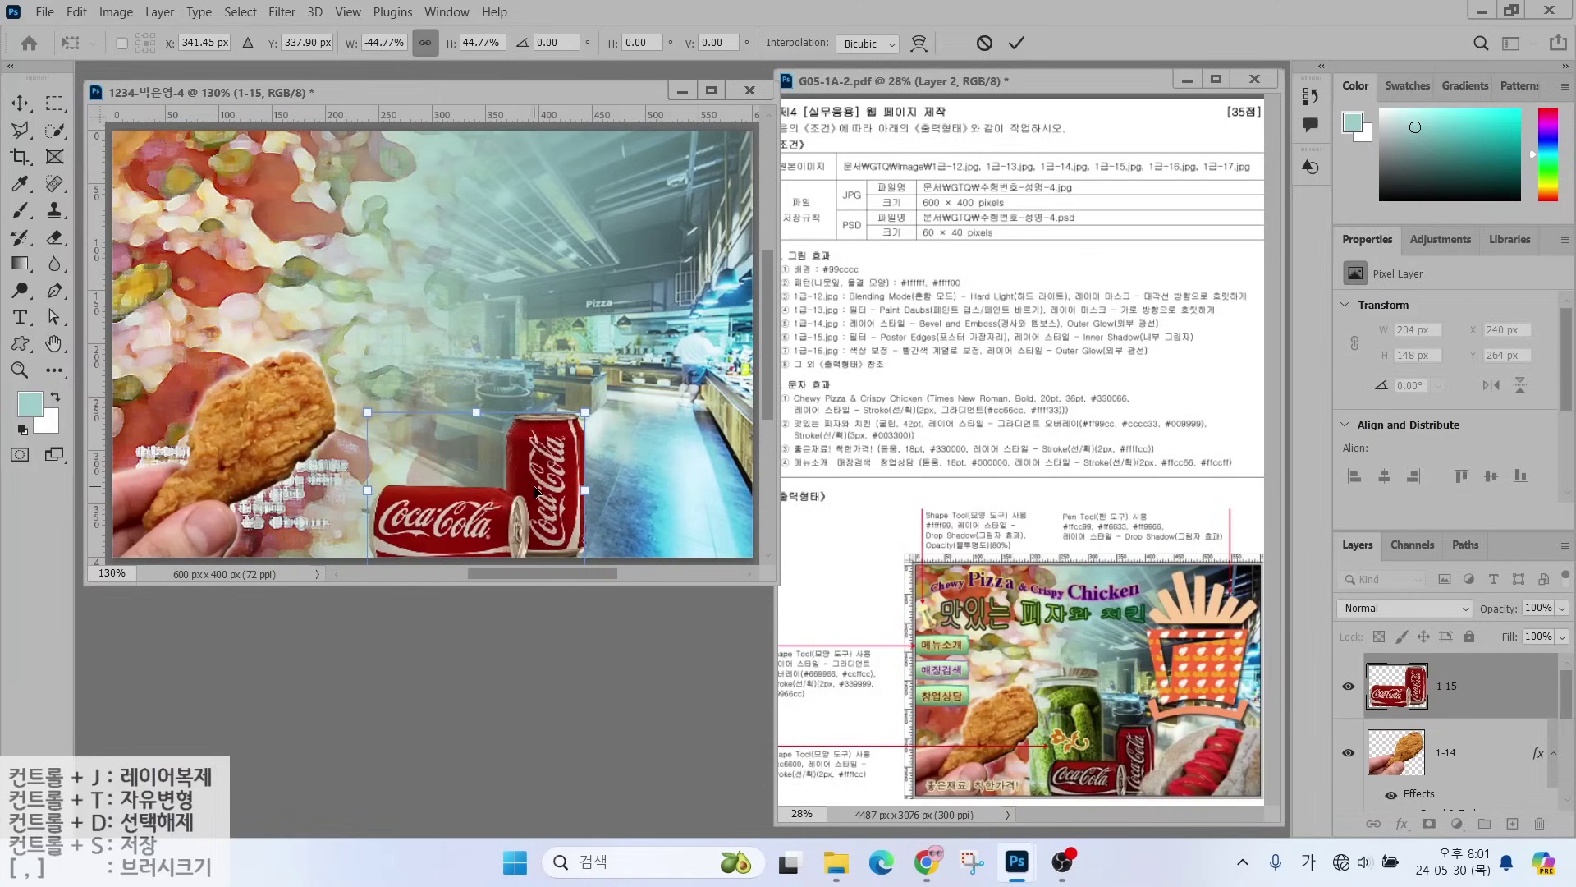
drag(534, 492, 526, 493)
key(Return)
- Apply the Poster Edges filter from the Filter Gallery to the cans
click(281, 11)
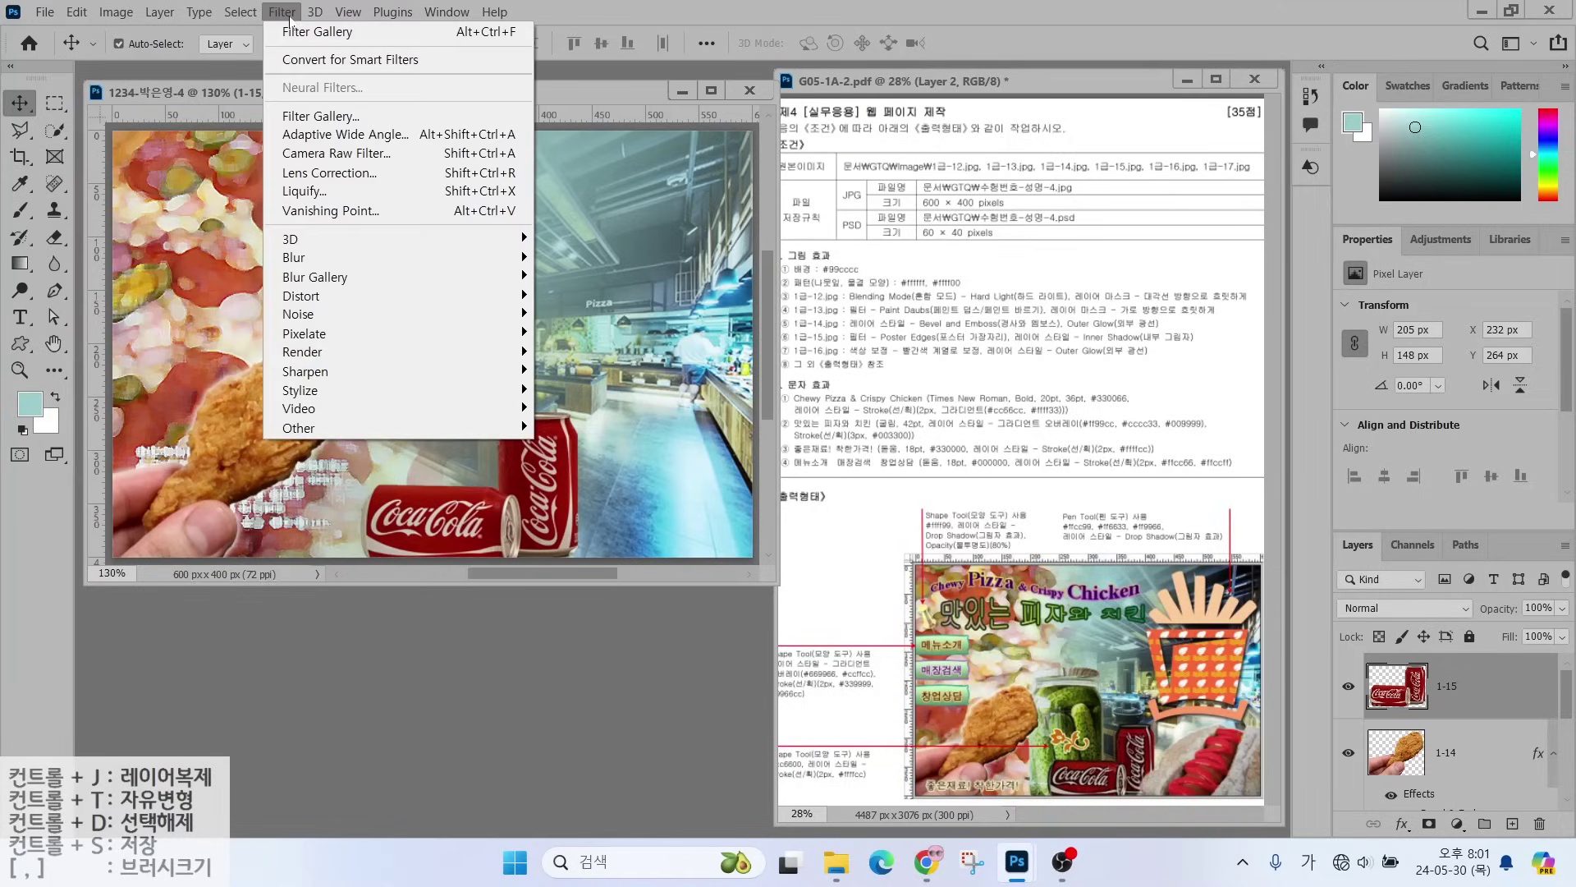
click(297, 116)
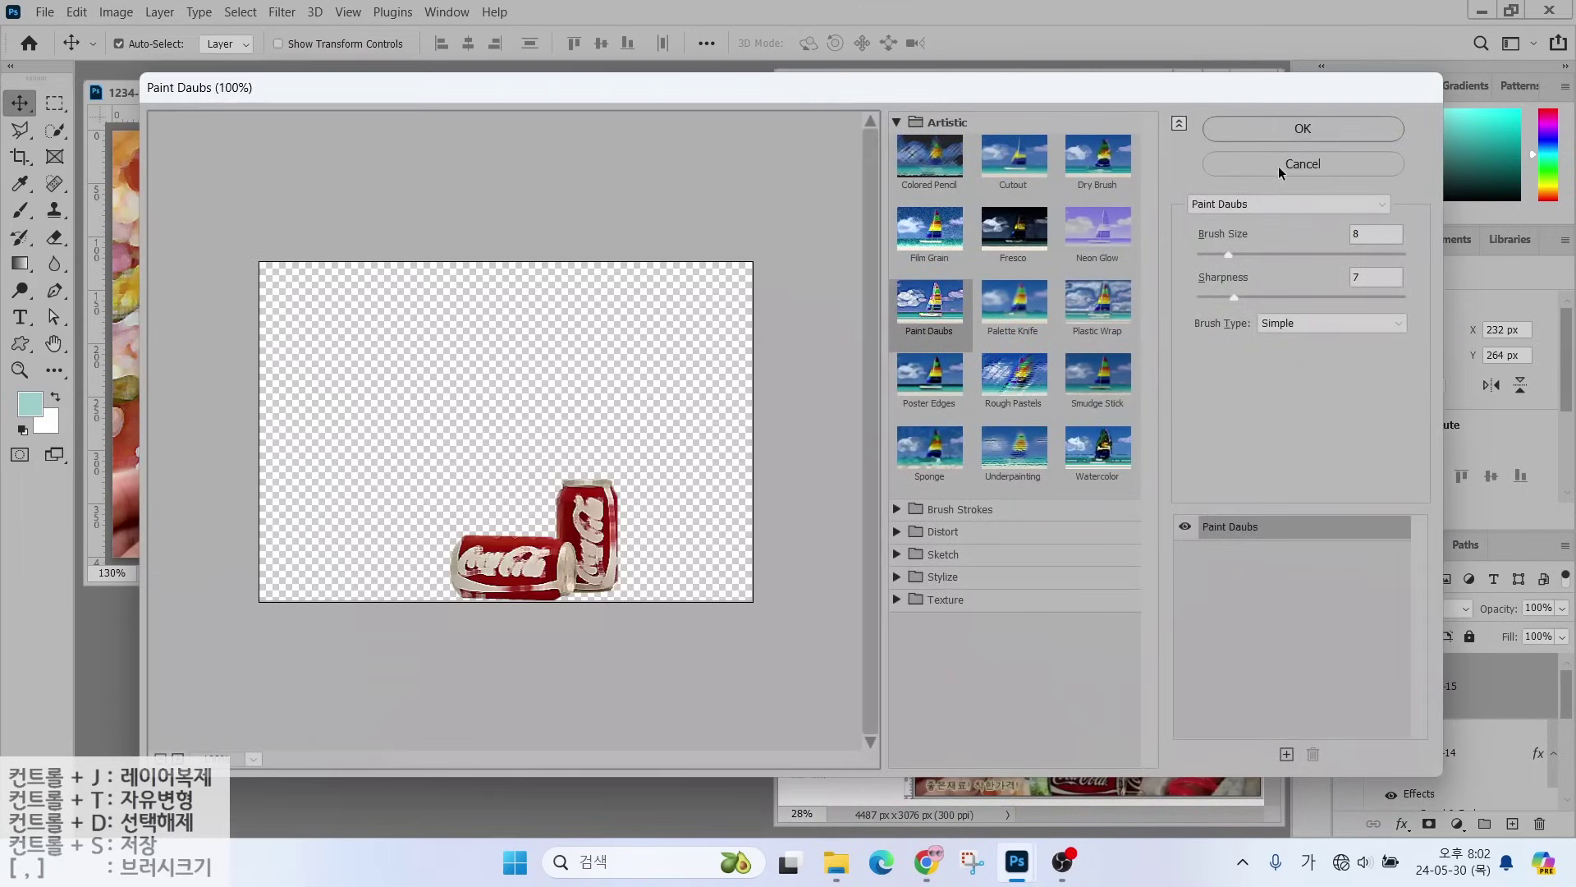
click(1285, 203)
click(1219, 469)
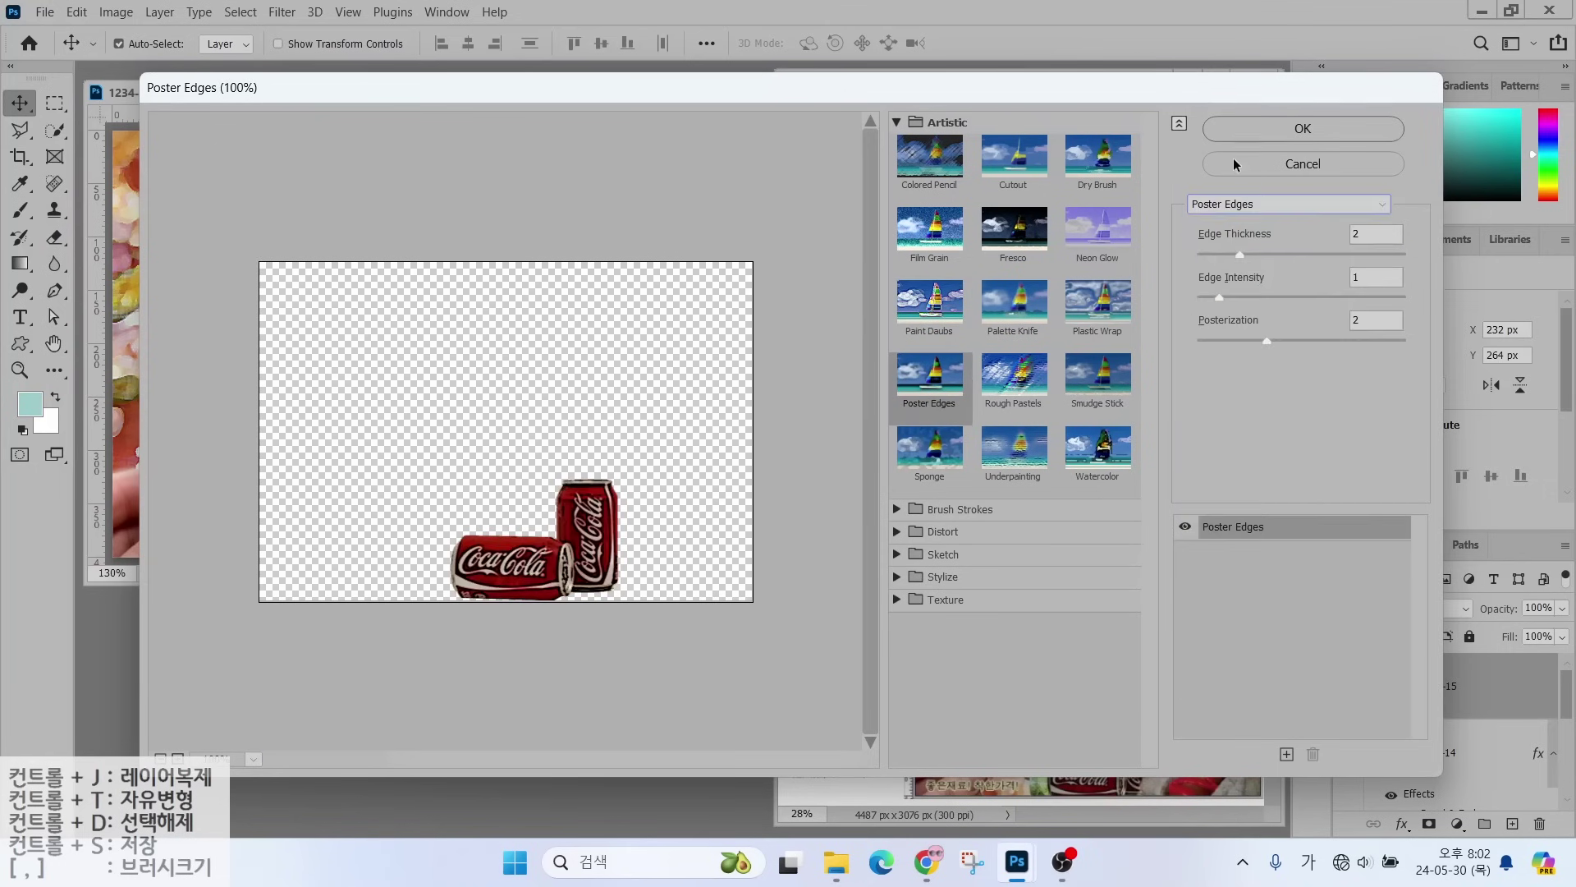
click(1248, 129)
- Add an Inner Shadow layer effect to the cans
click(1402, 823)
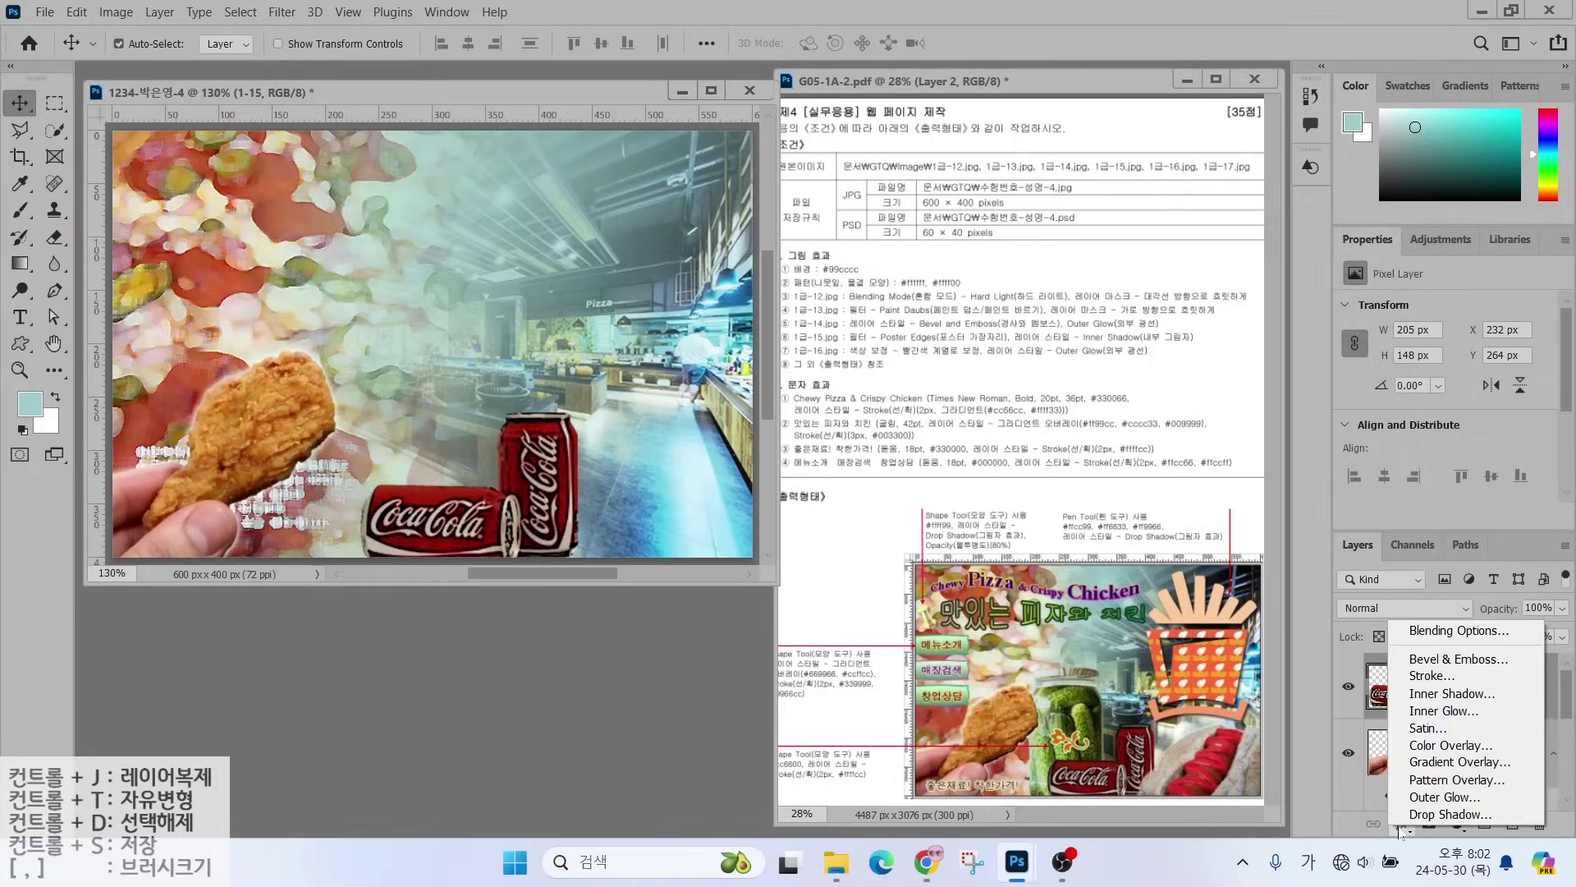
click(1416, 702)
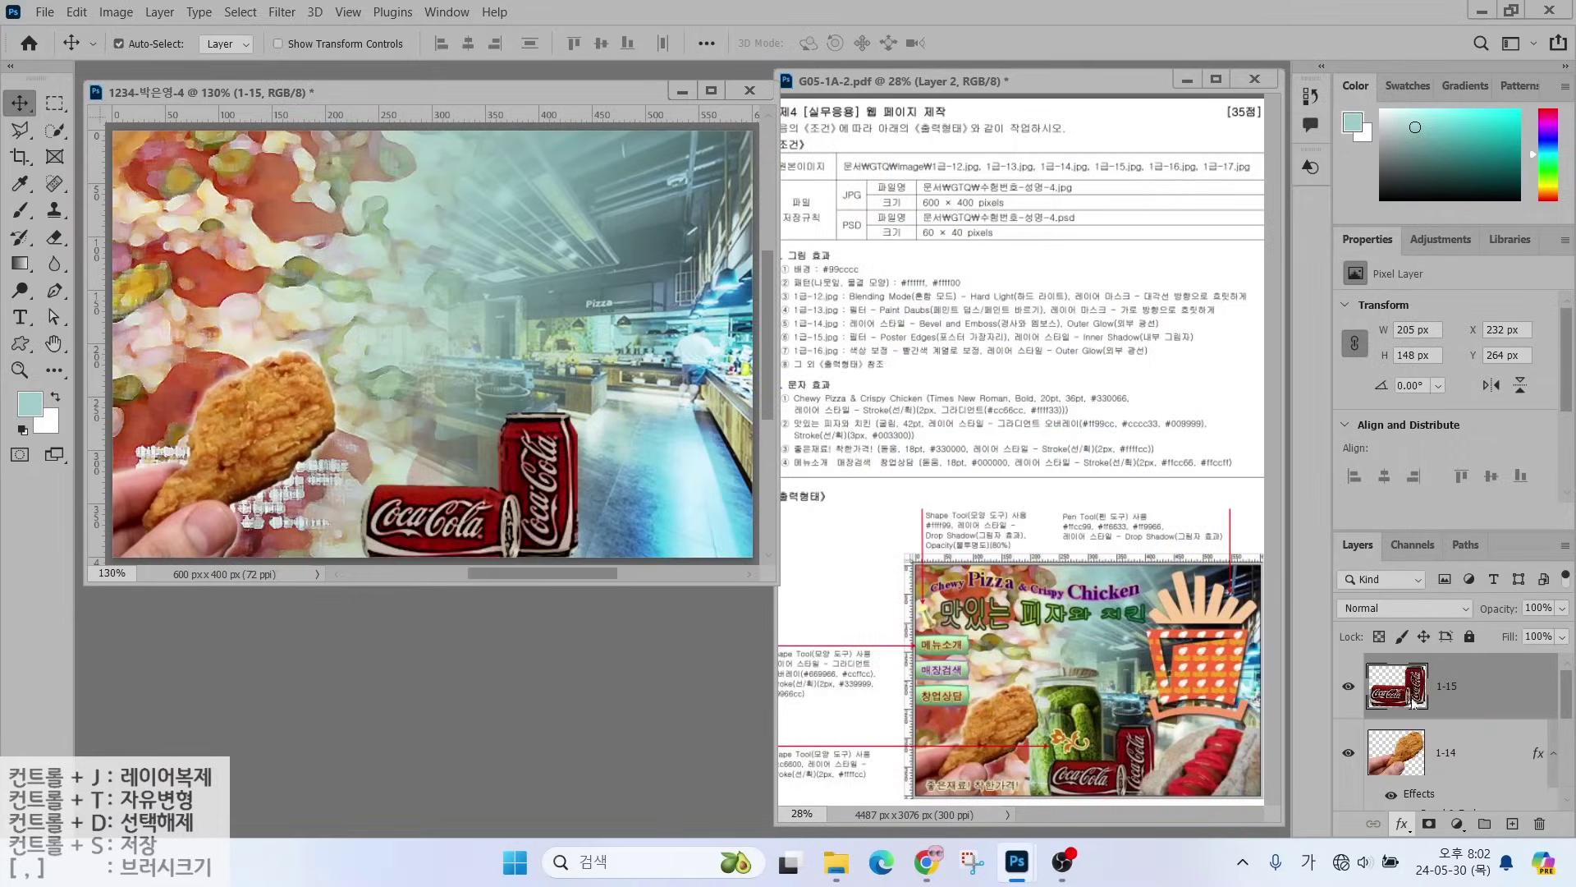
key(Return)
- Open 1급-16.jpg and select the hot dog, subtracting the orange background
key(ctrl+o)
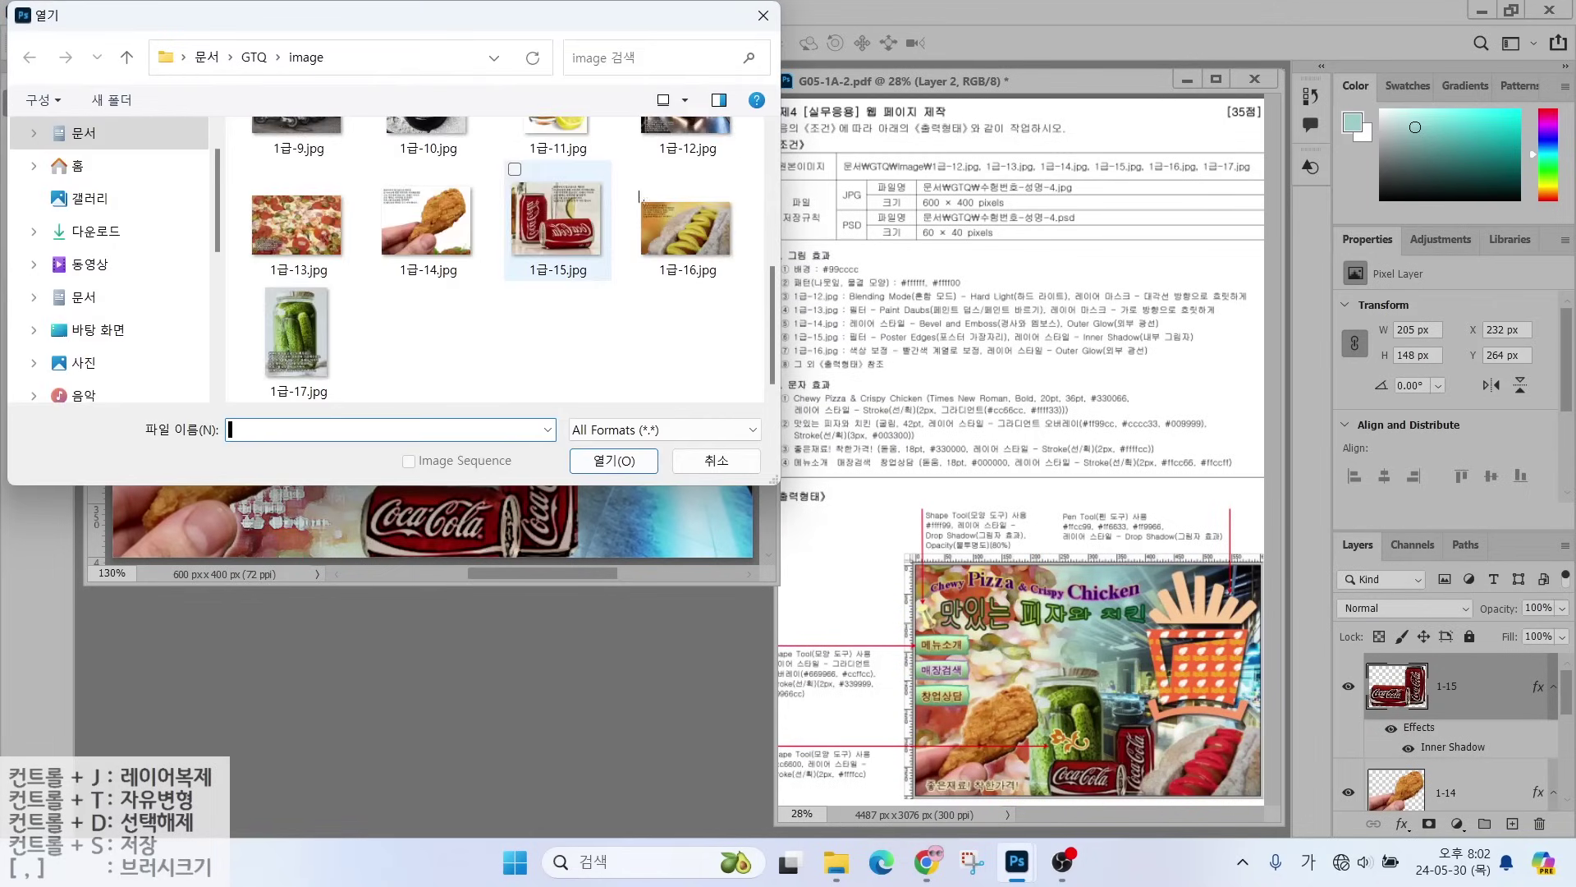
double_click(642, 201)
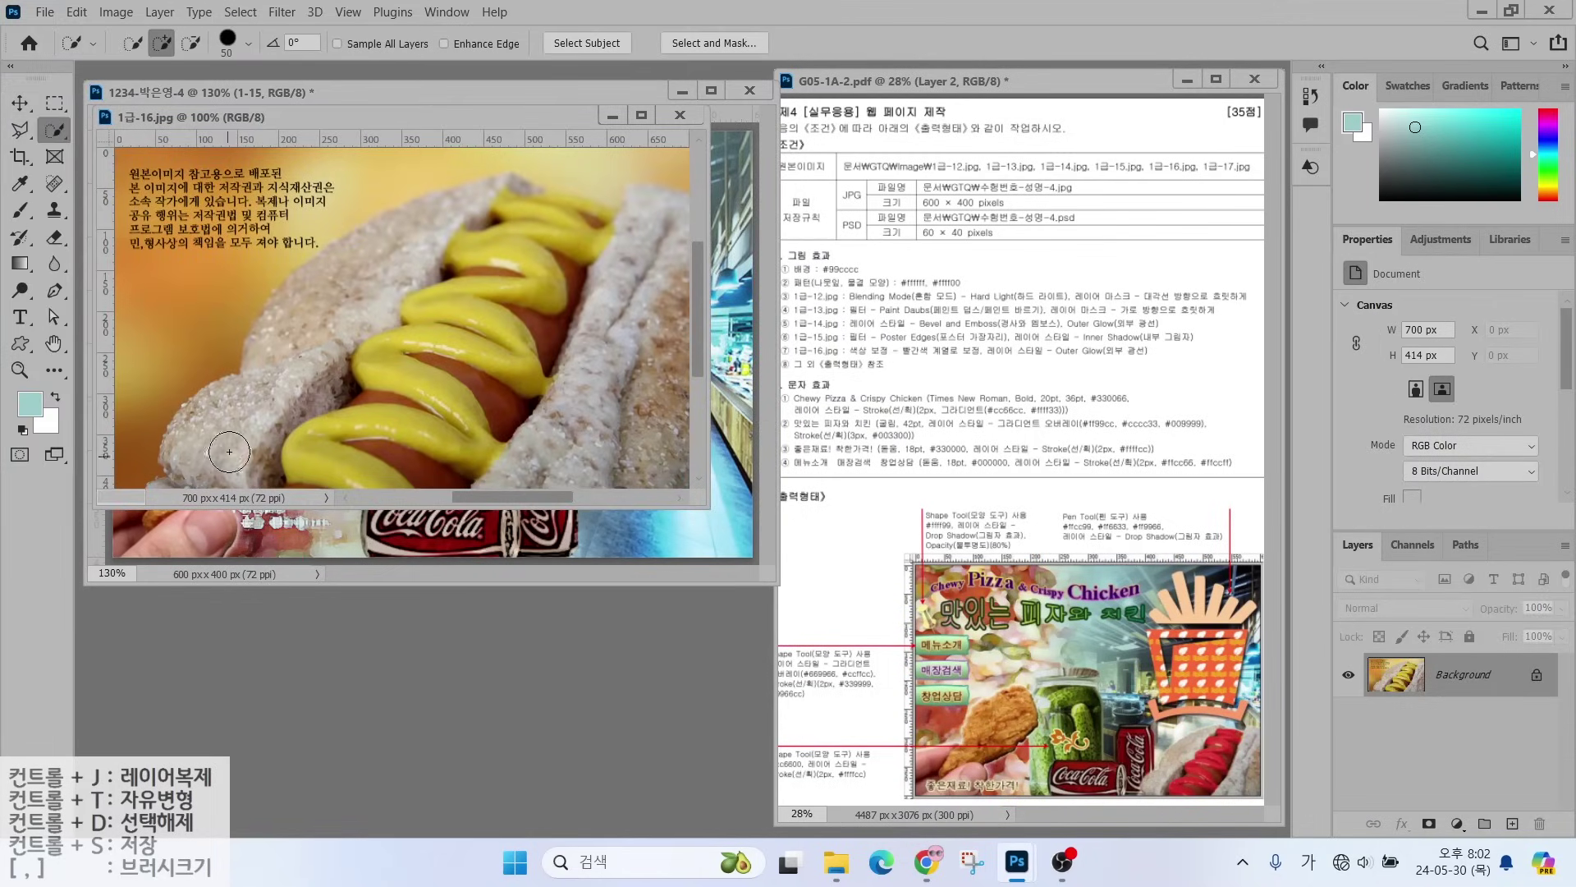
key(ctrl+a)
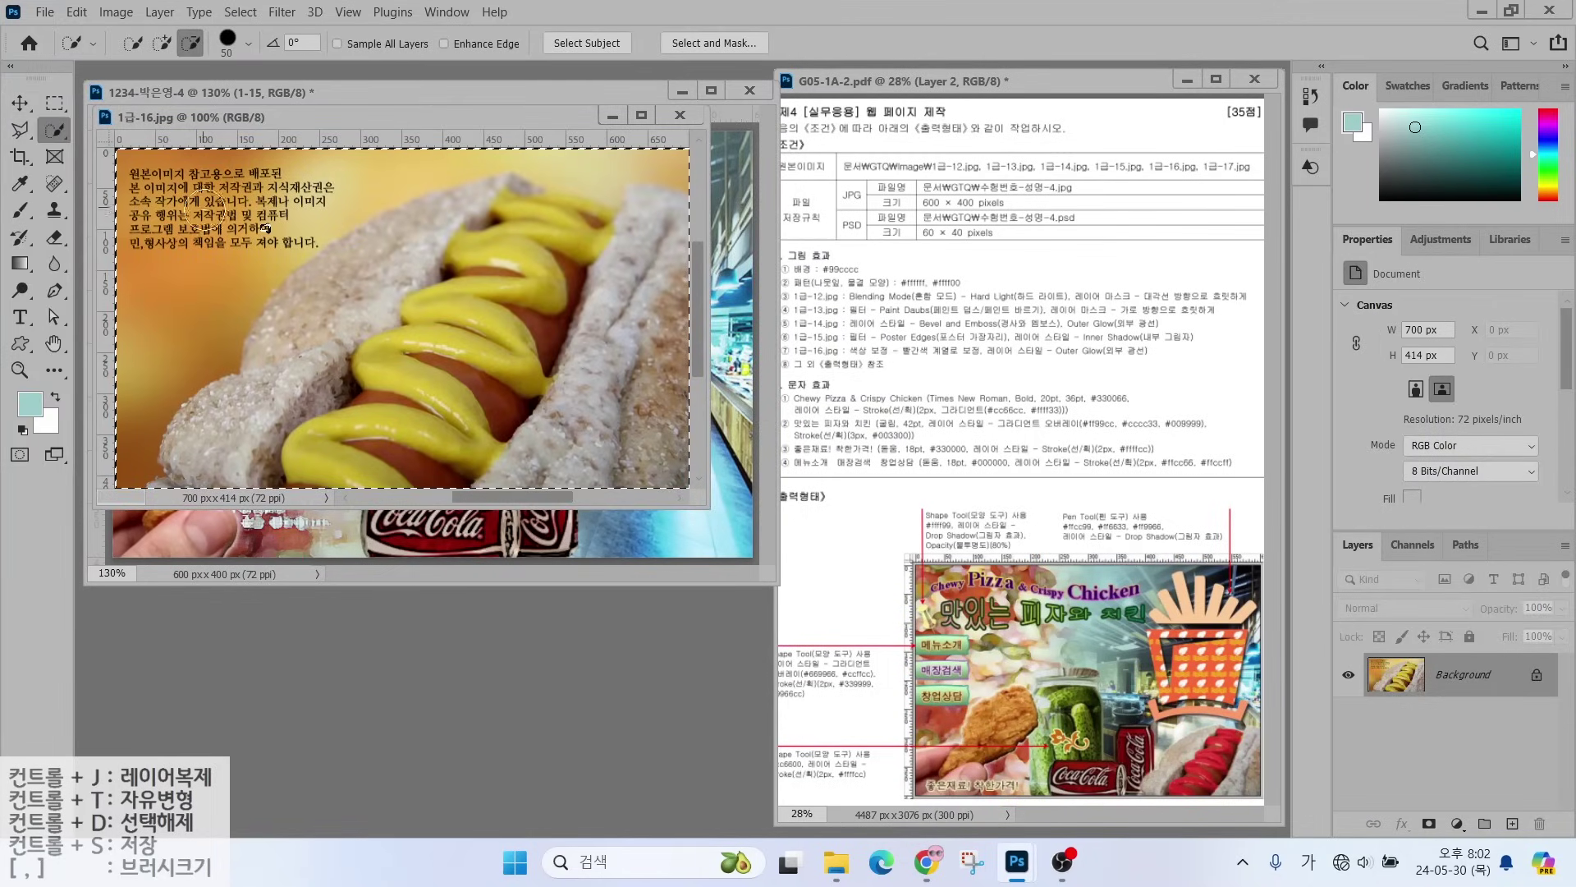
mouse_move(164, 451)
mouse_down()
mouse_move(213, 271)
mouse_move(271, 189)
mouse_move(394, 164)
mouse_up()
key(bracketleft)
key(bracketleft)
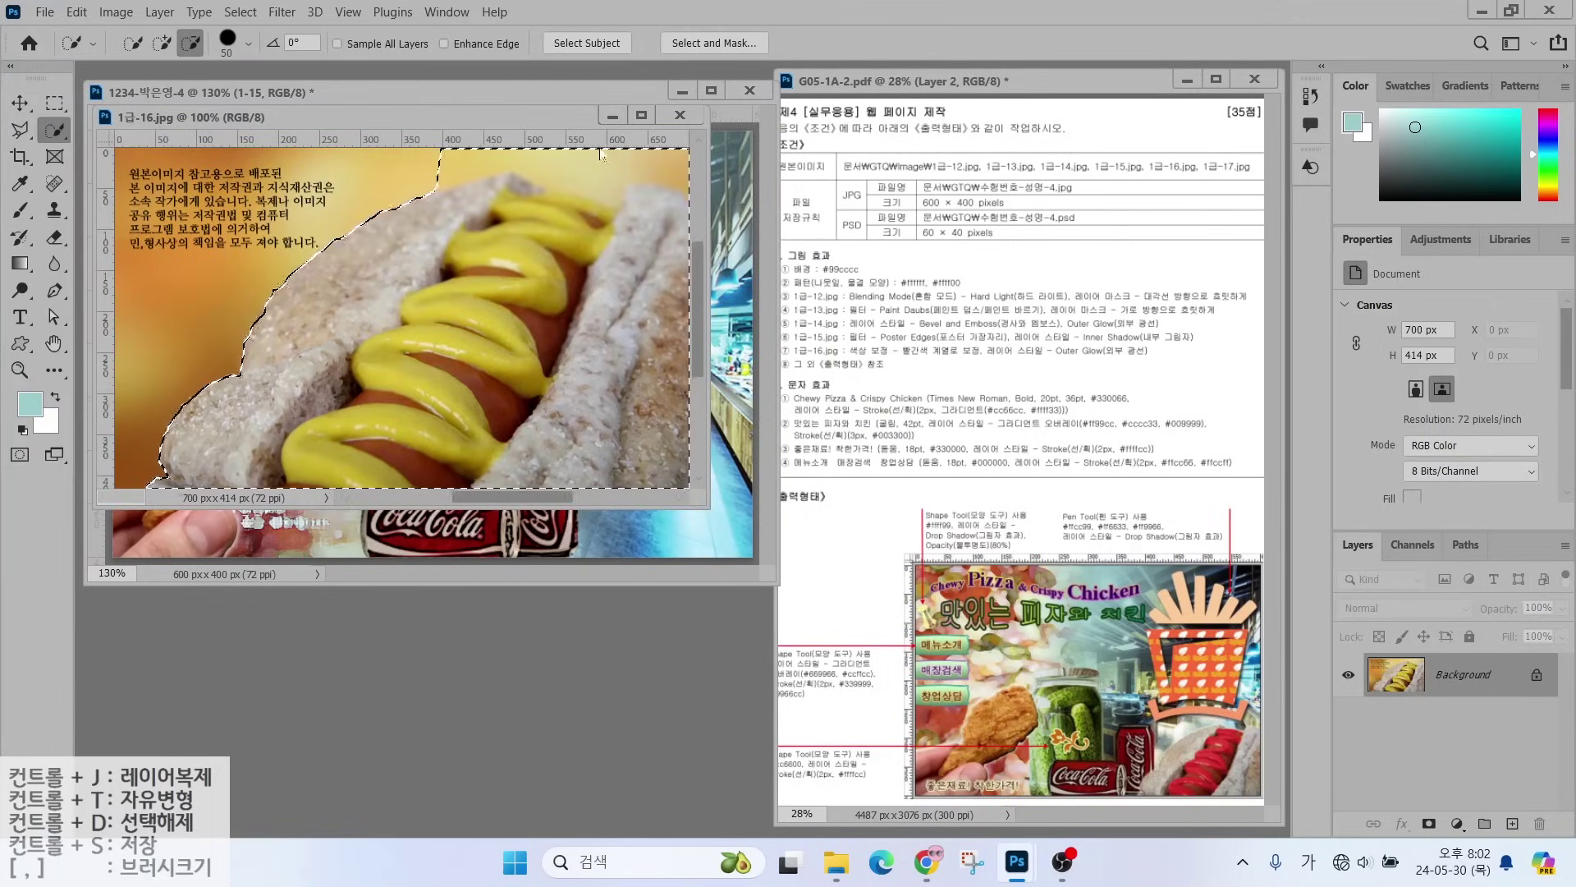
drag(665, 165, 443, 173)
- Drag the hot dog into the composite and name its layer 1-16
drag(406, 106, 596, 466)
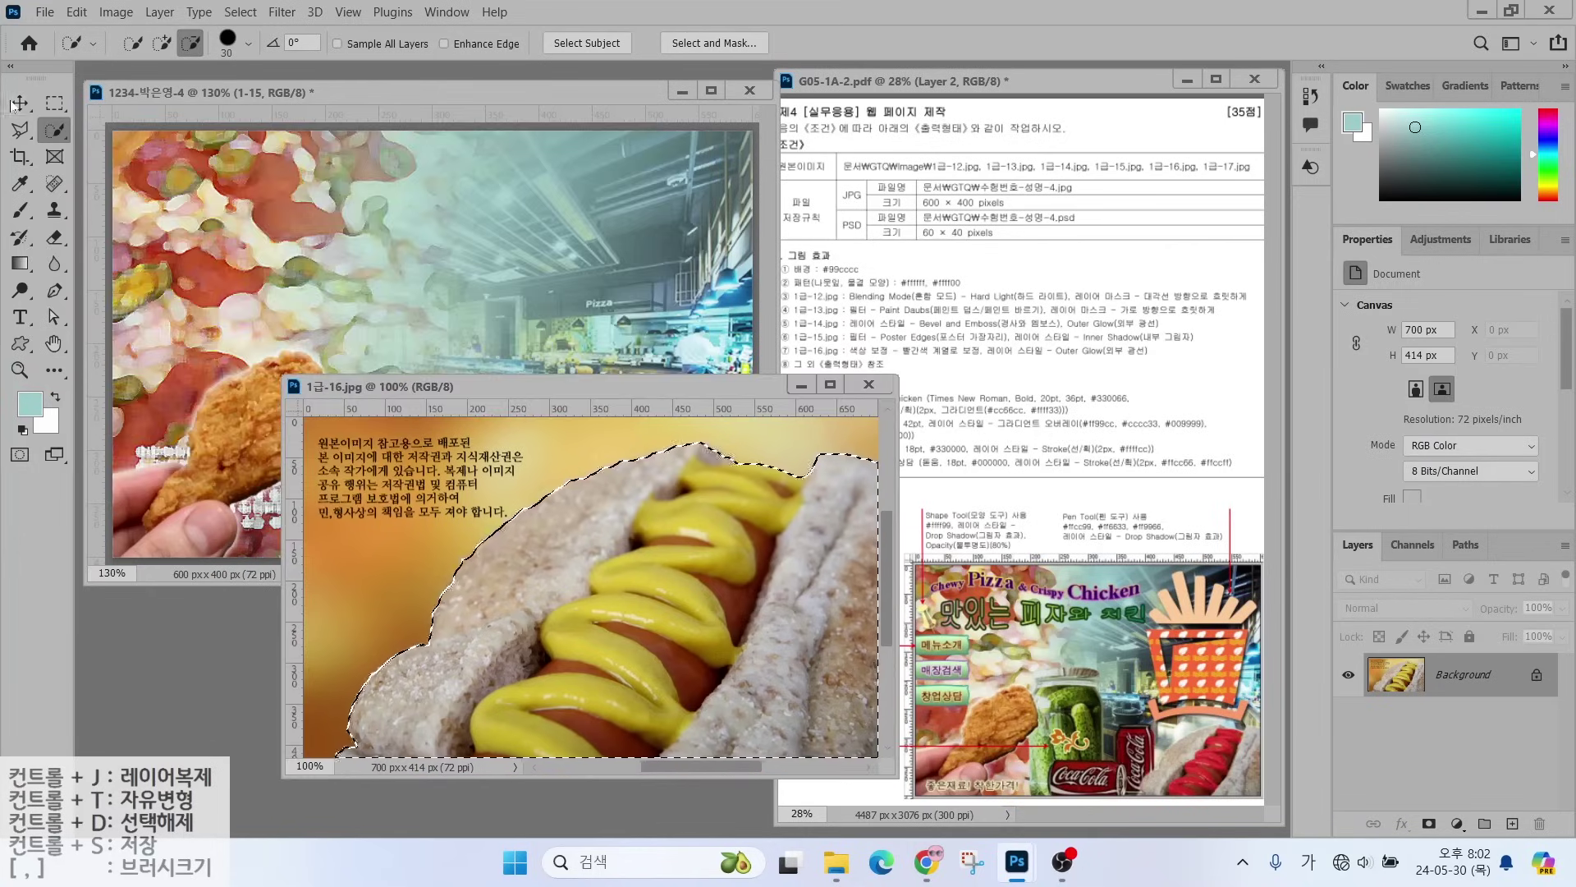
key(v)
drag(624, 591, 369, 369)
text(1-16)
key(Return)
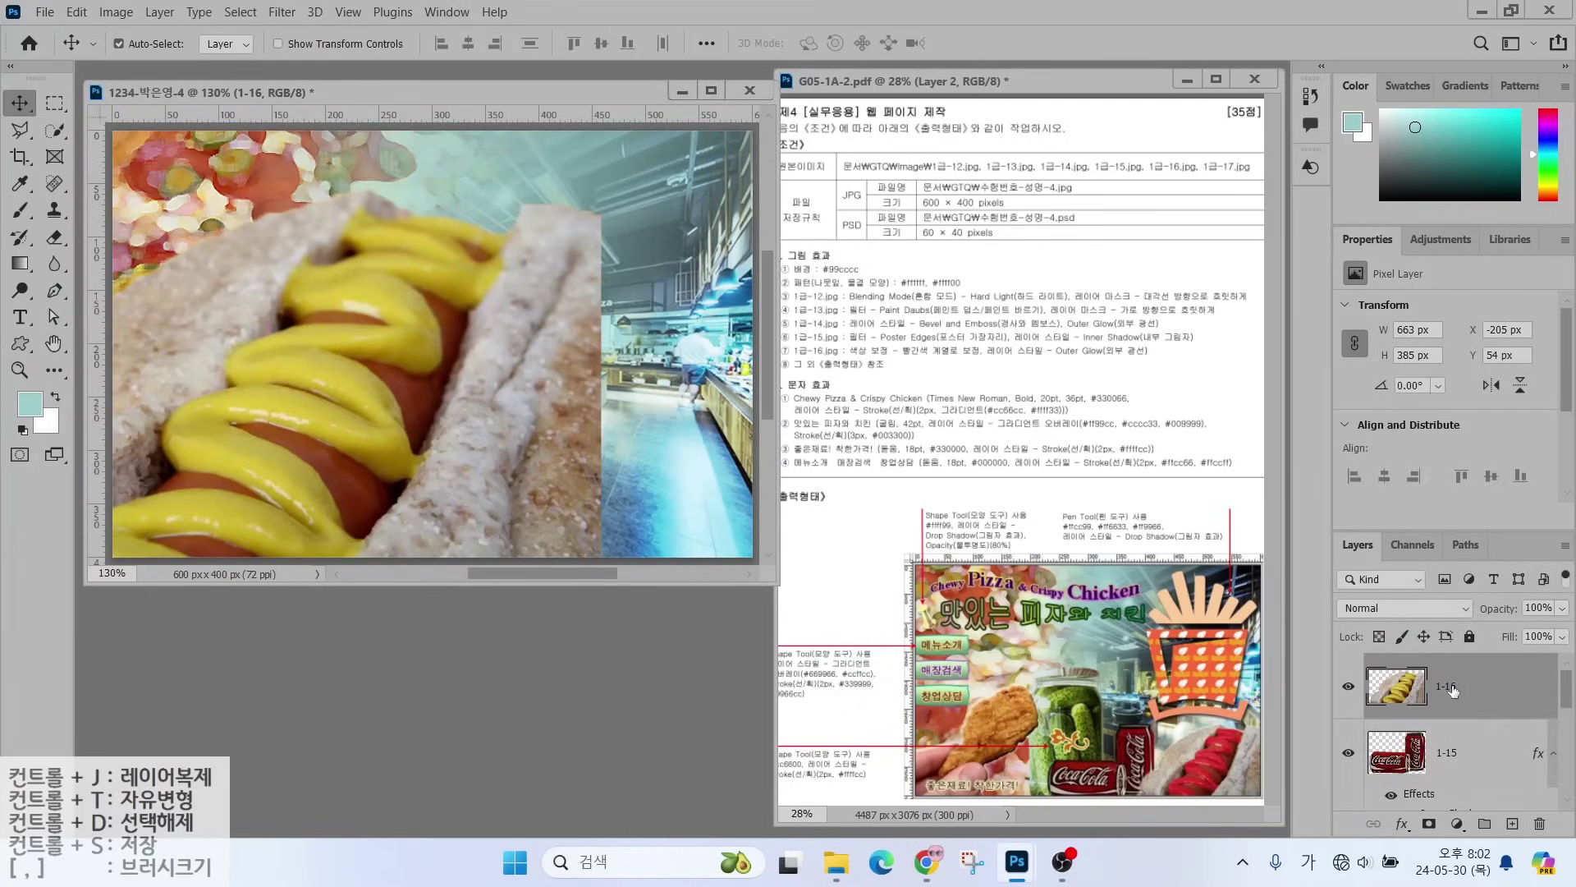
- Scale the hot dog to about 217 × 126 px at the bottom right beside the cans
key(ctrl+t)
drag(603, 191, 271, 381)
drag(123, 493, 553, 456)
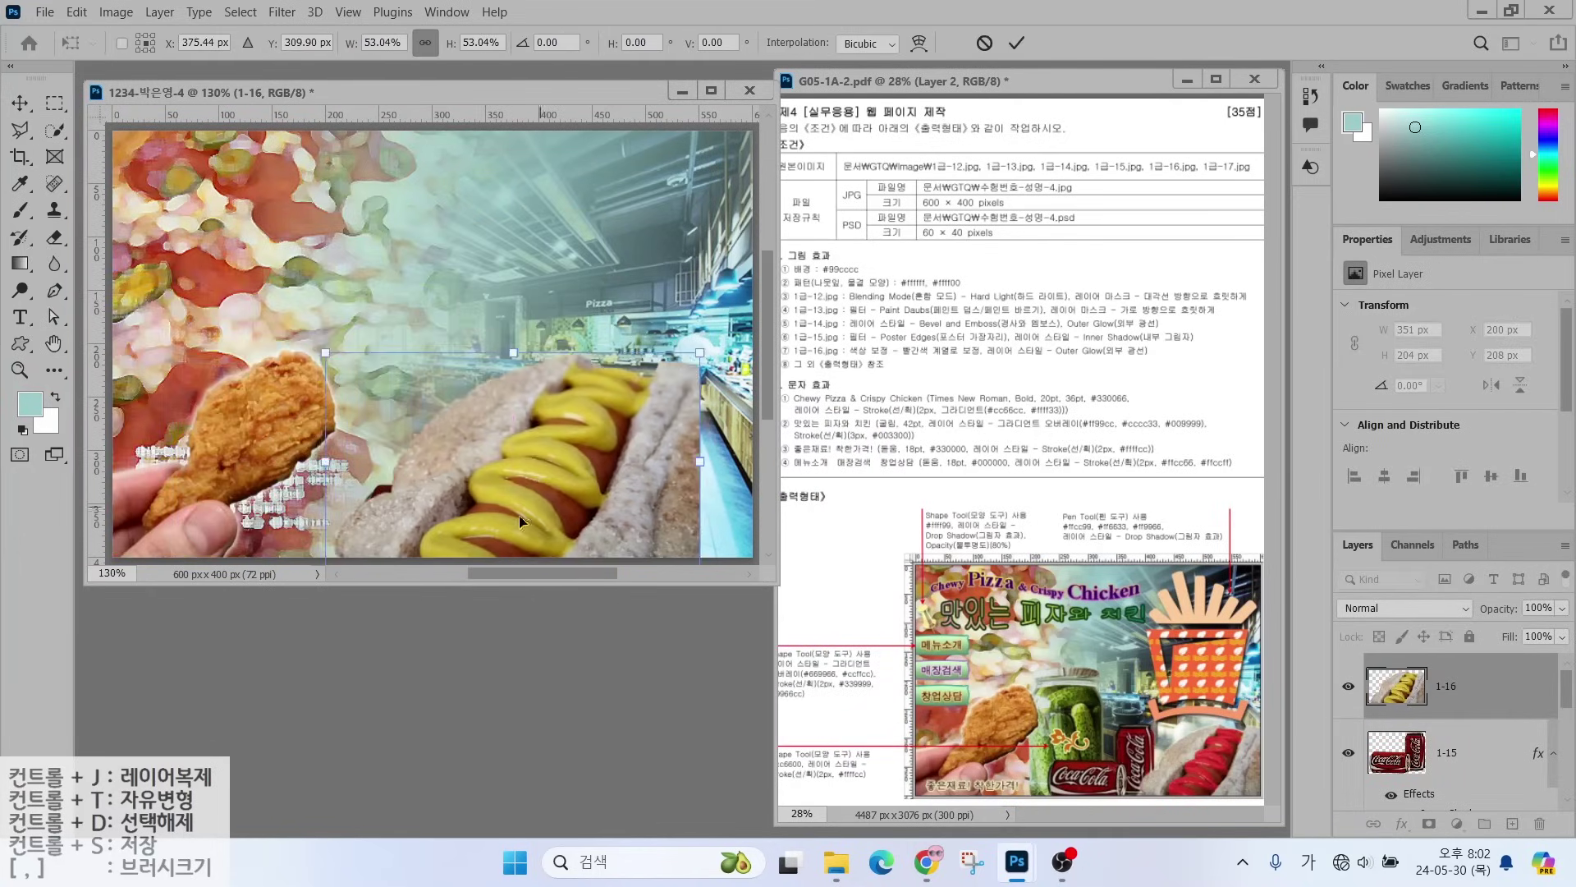
drag(513, 520, 579, 523)
drag(391, 349, 536, 424)
drag(624, 487, 614, 477)
drag(511, 419, 521, 424)
key(Return)
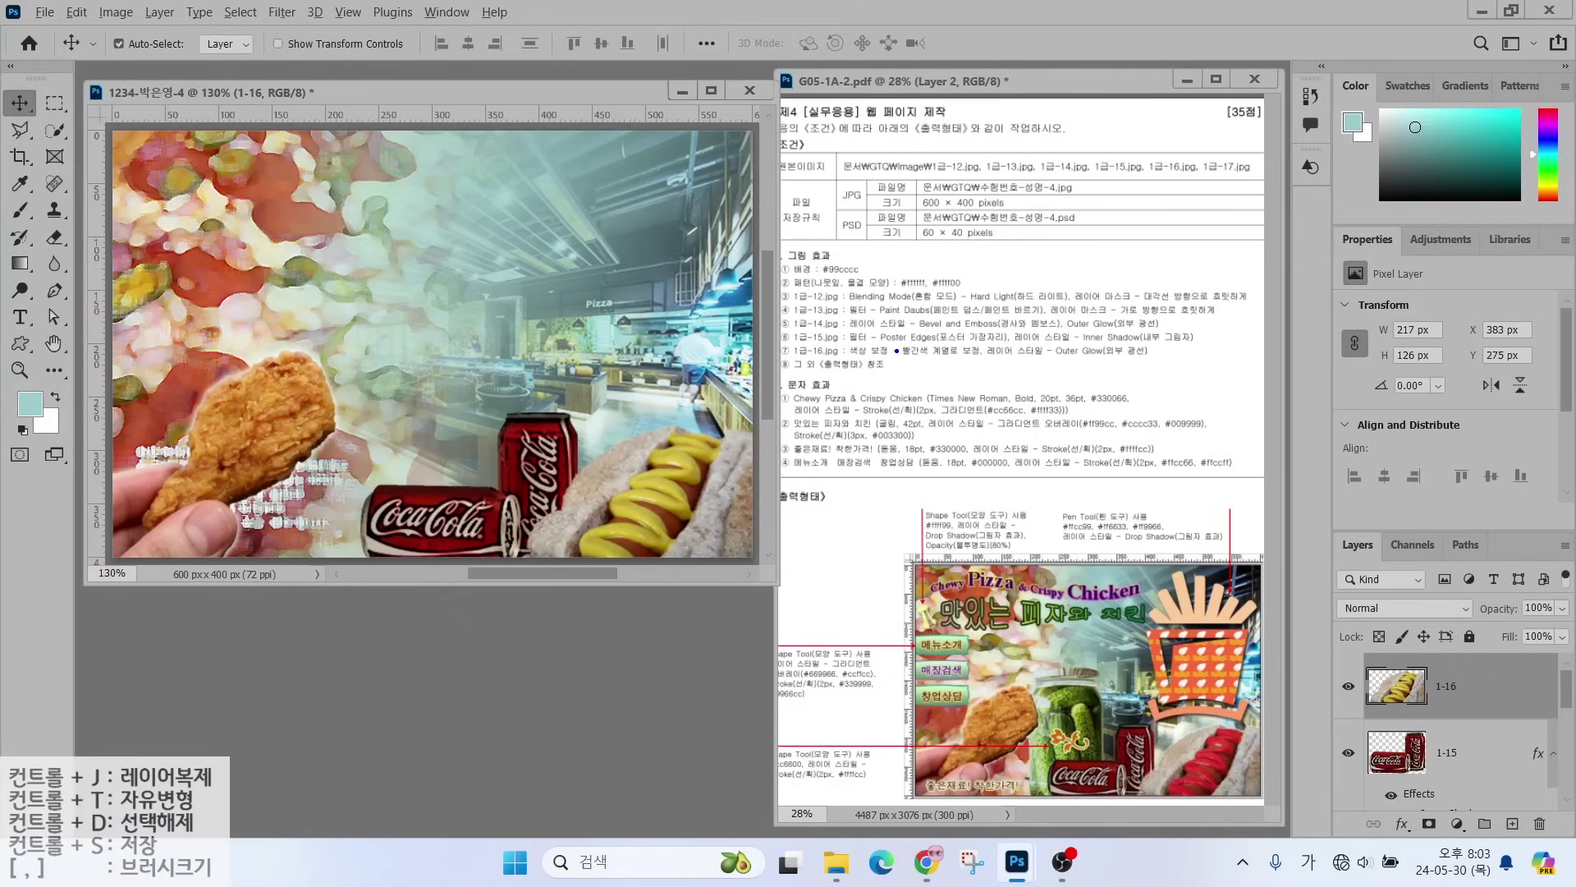
drag(923, 345, 978, 283)
- Quick-select the hot dog's mustard topping from top to bottom
click(55, 130)
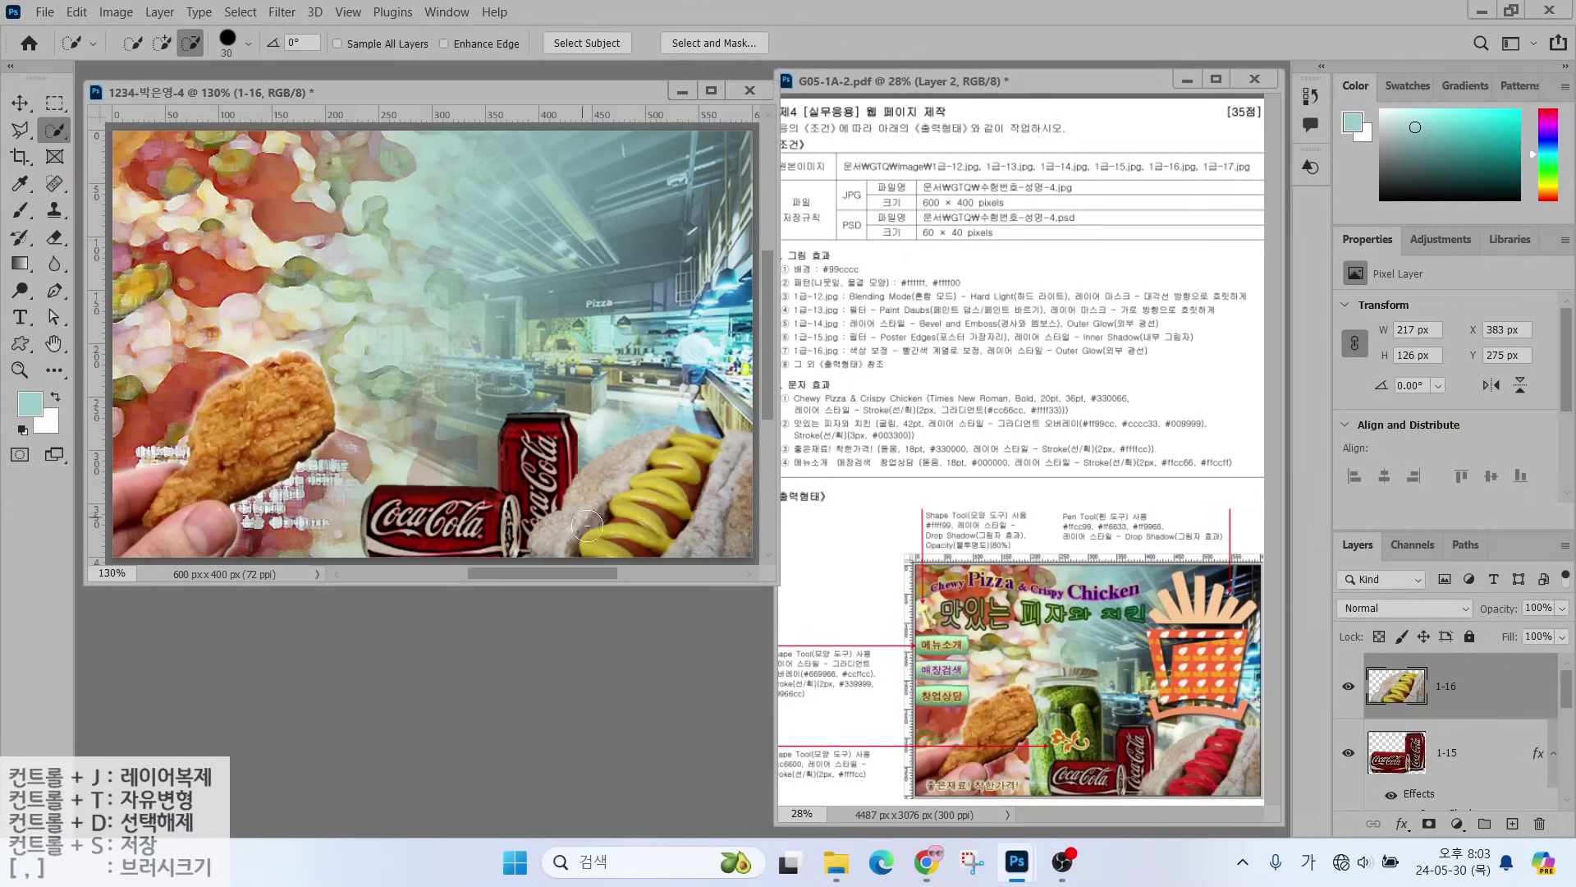
key(bracketleft)
click(162, 43)
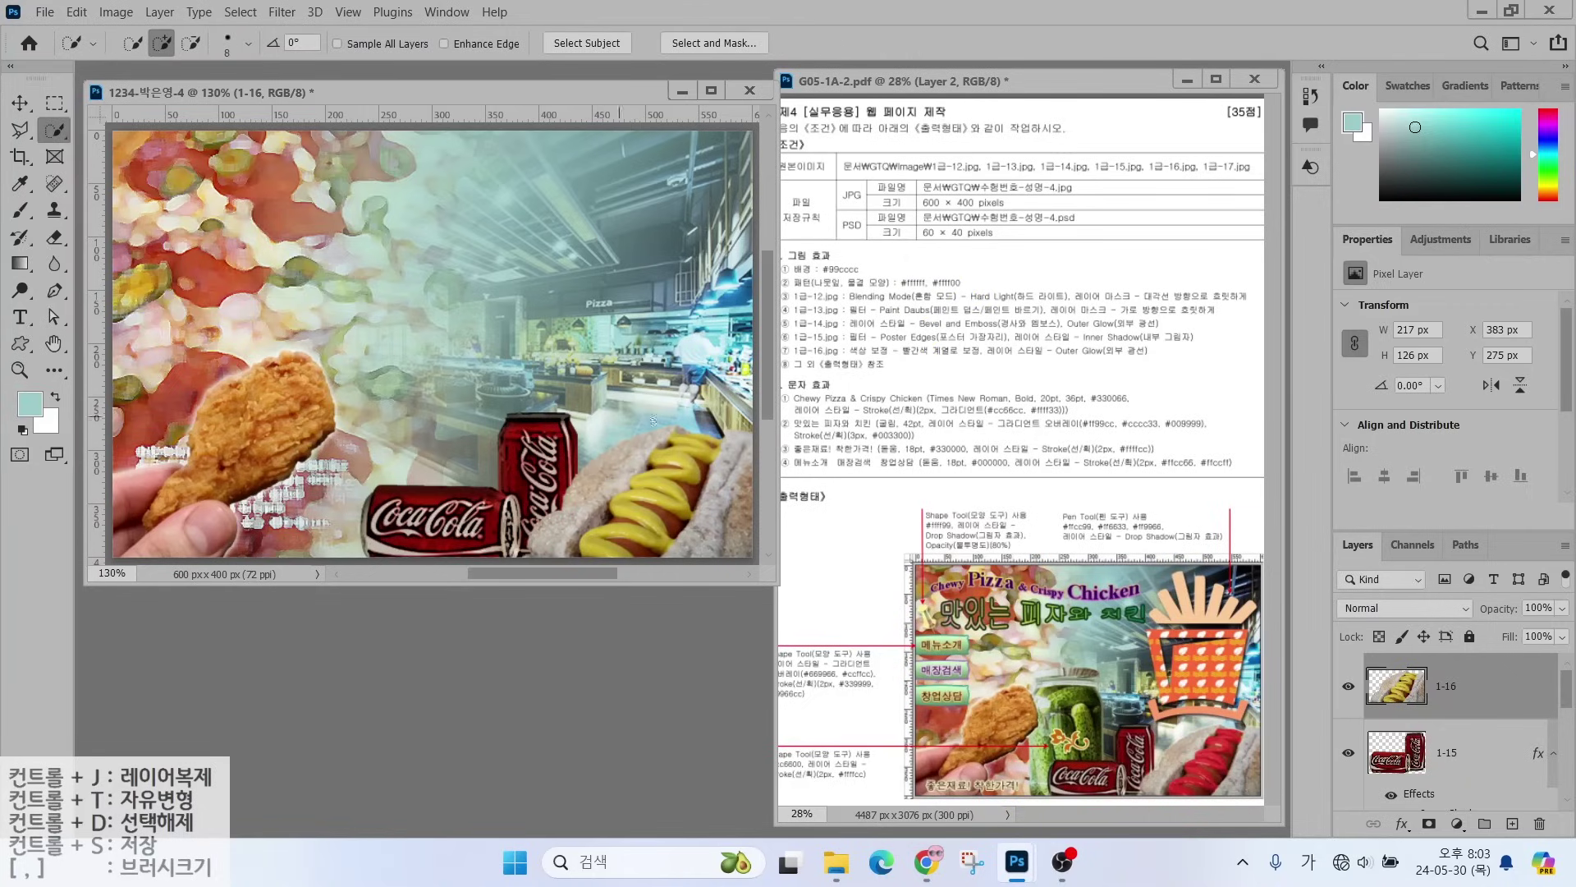
click(693, 446)
click(661, 481)
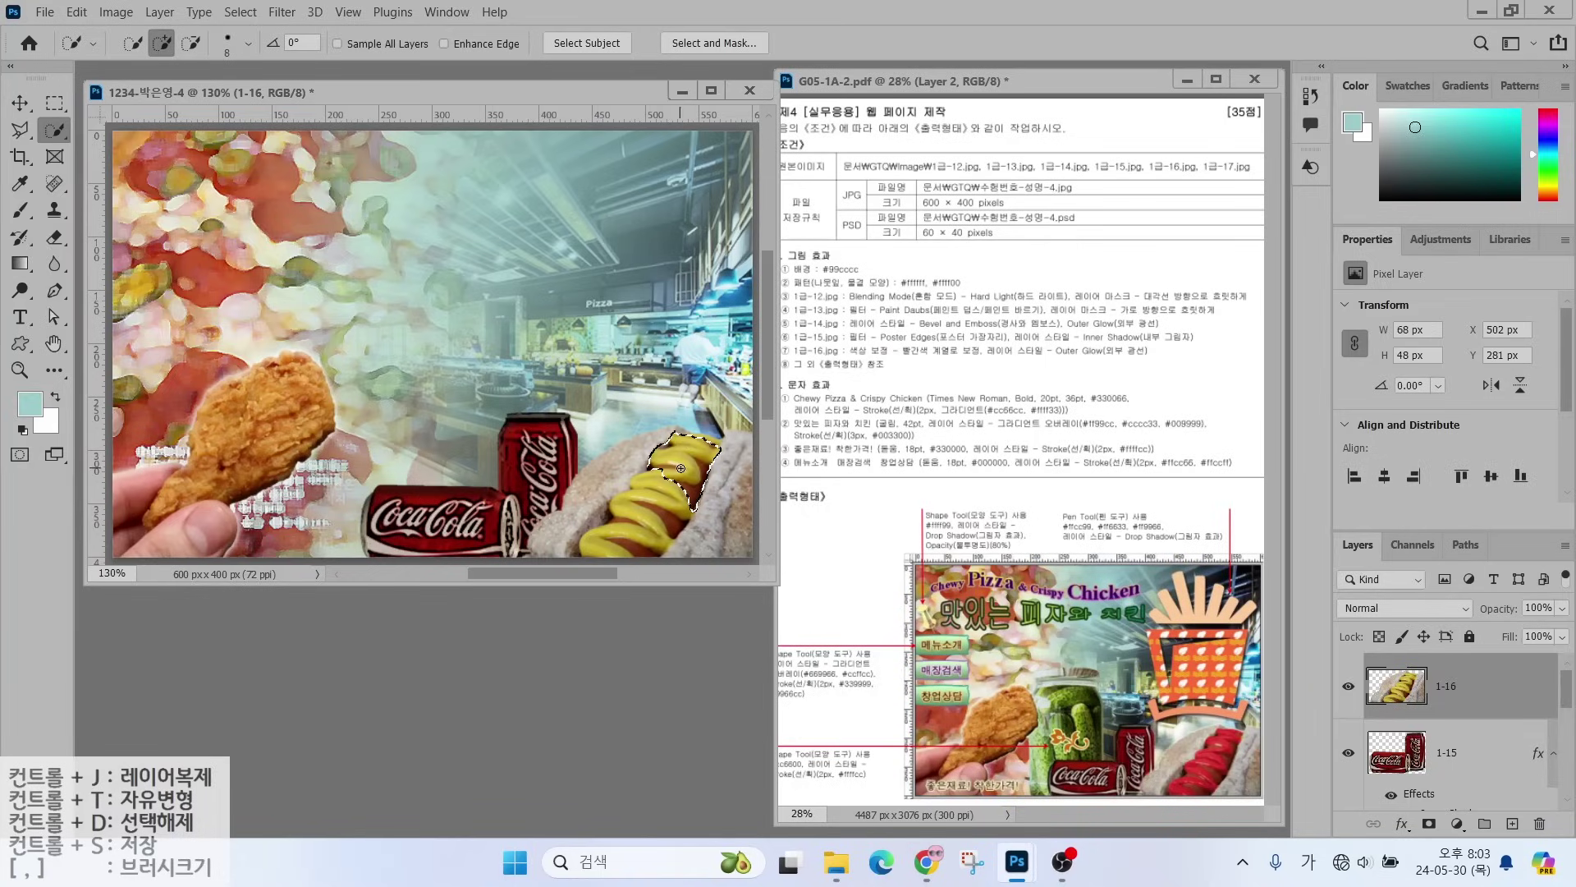
drag(661, 481, 624, 542)
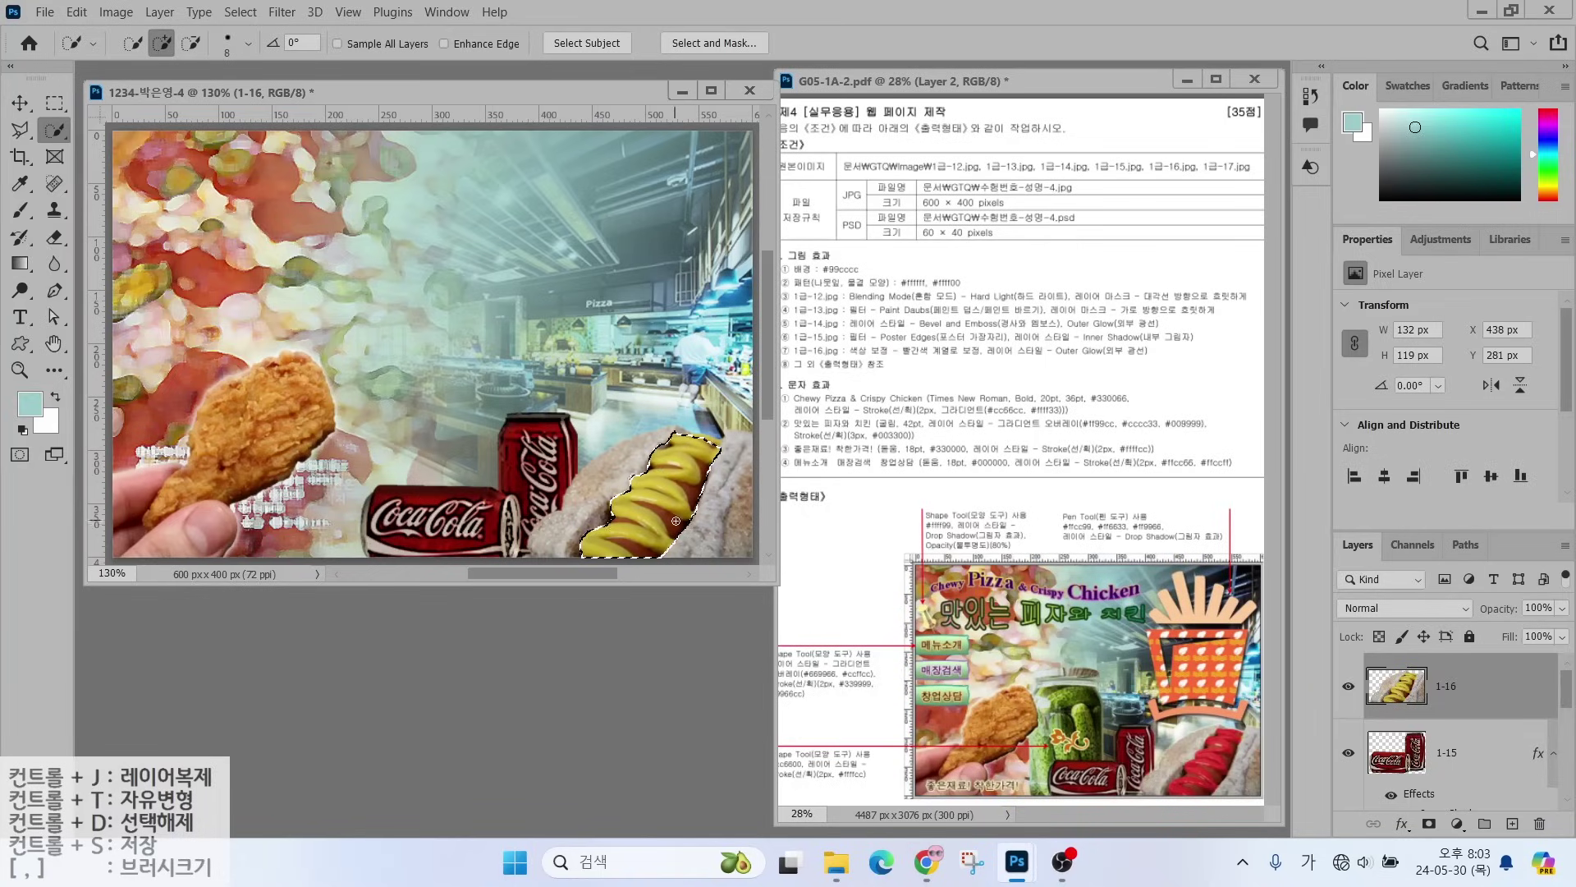
- Trim the sausage between the mustard curls out of the selection
key(alt)
key(bracketleft)
key(bracketleft)
alt+click(622, 544)
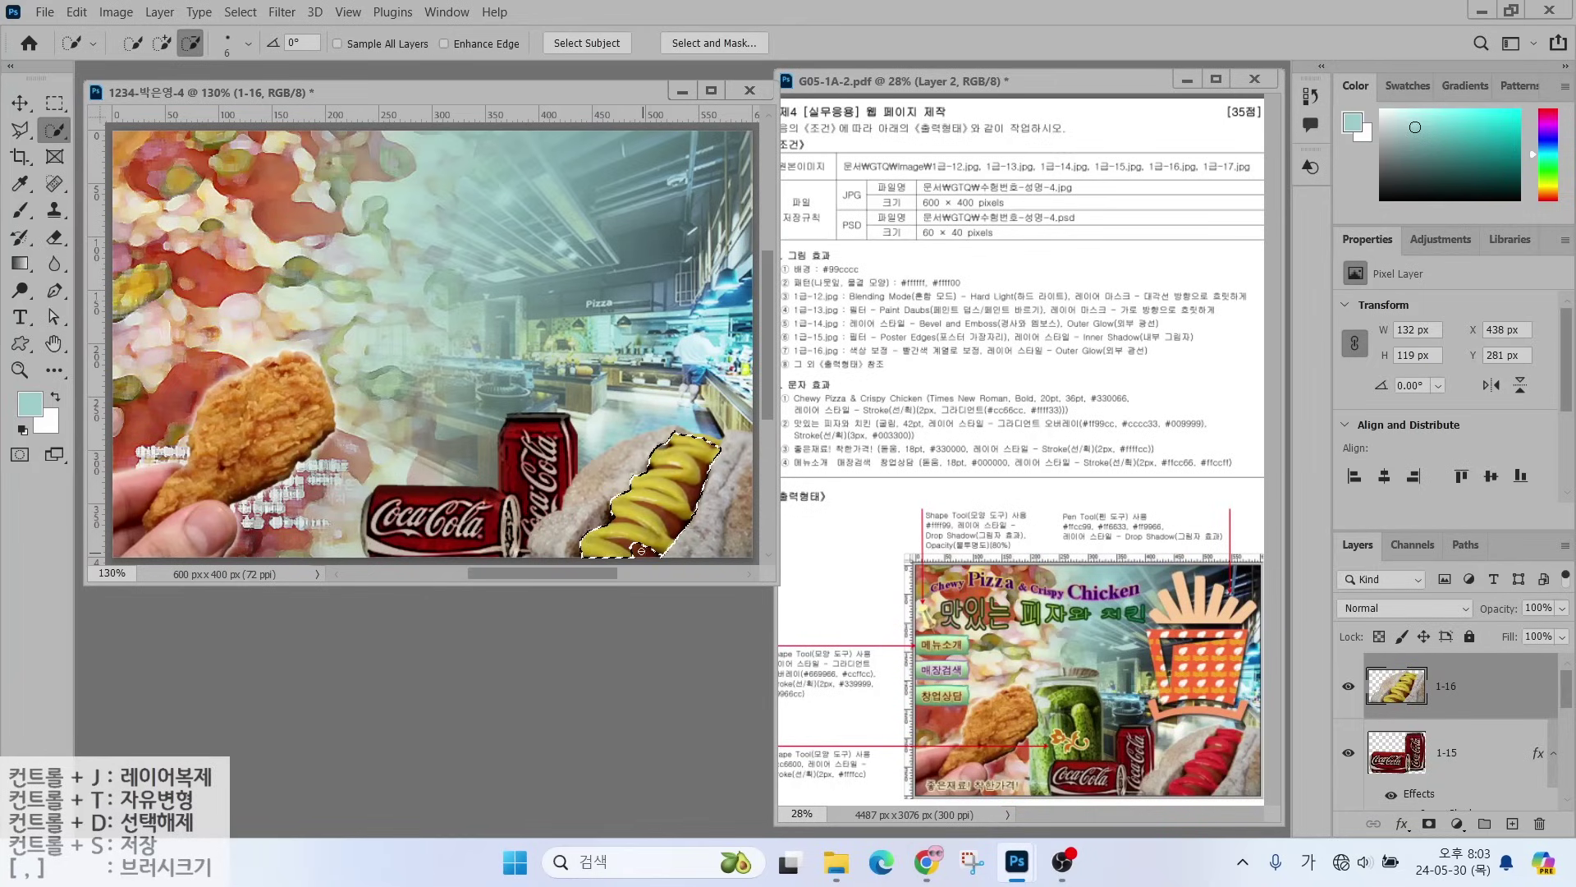
key(bracketleft)
key(bracketleft)
key(bracketleft)
key(bracketleft)
alt+click(653, 508)
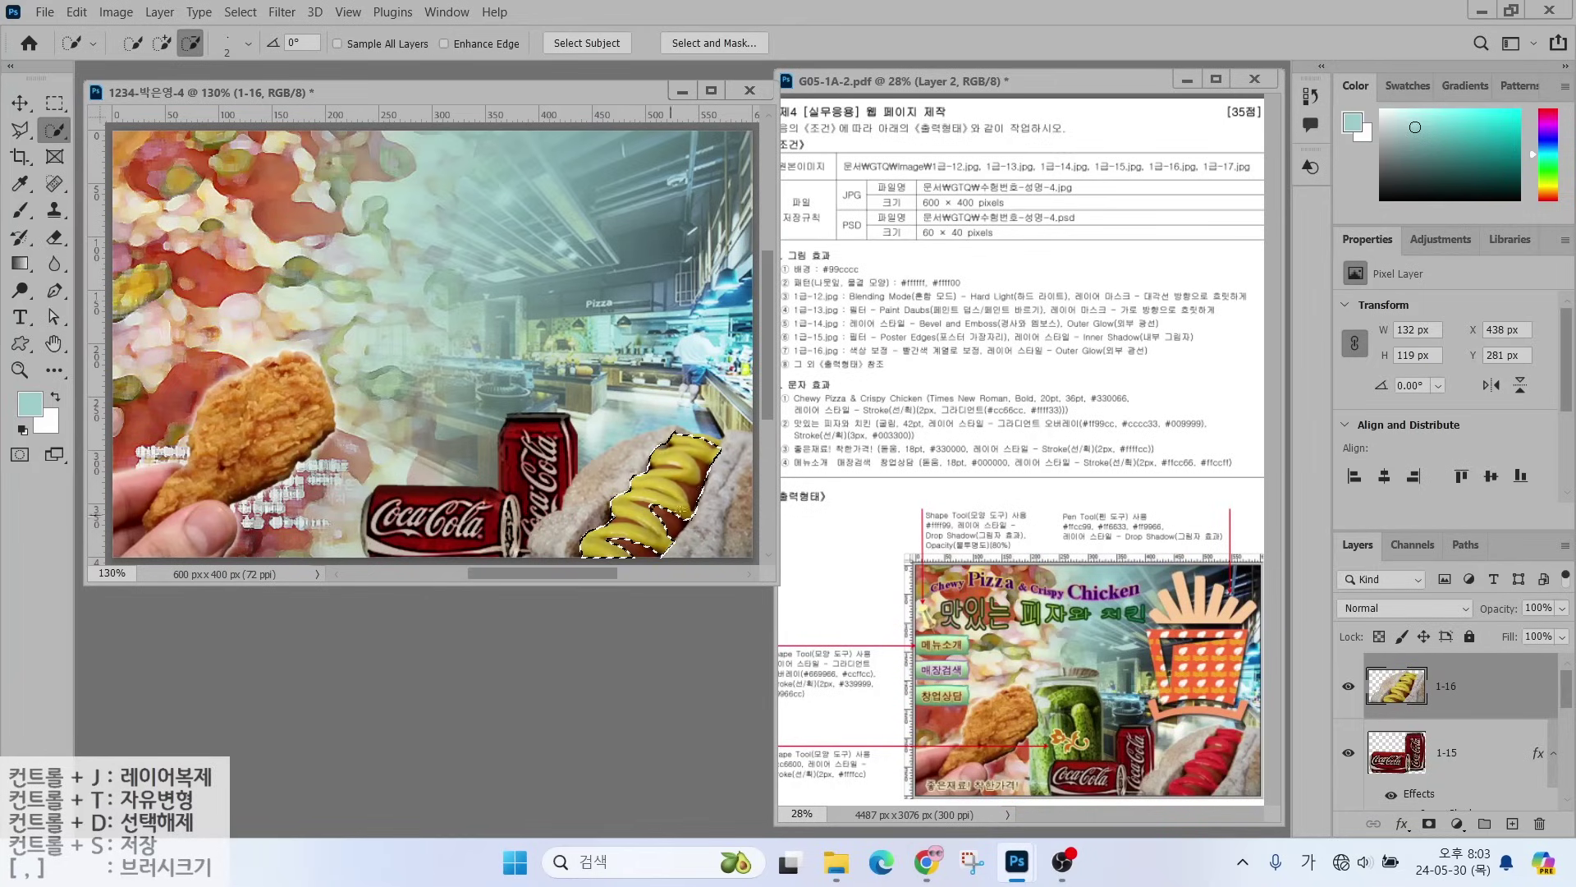
alt+click(691, 490)
alt+click(616, 517)
alt+click(651, 511)
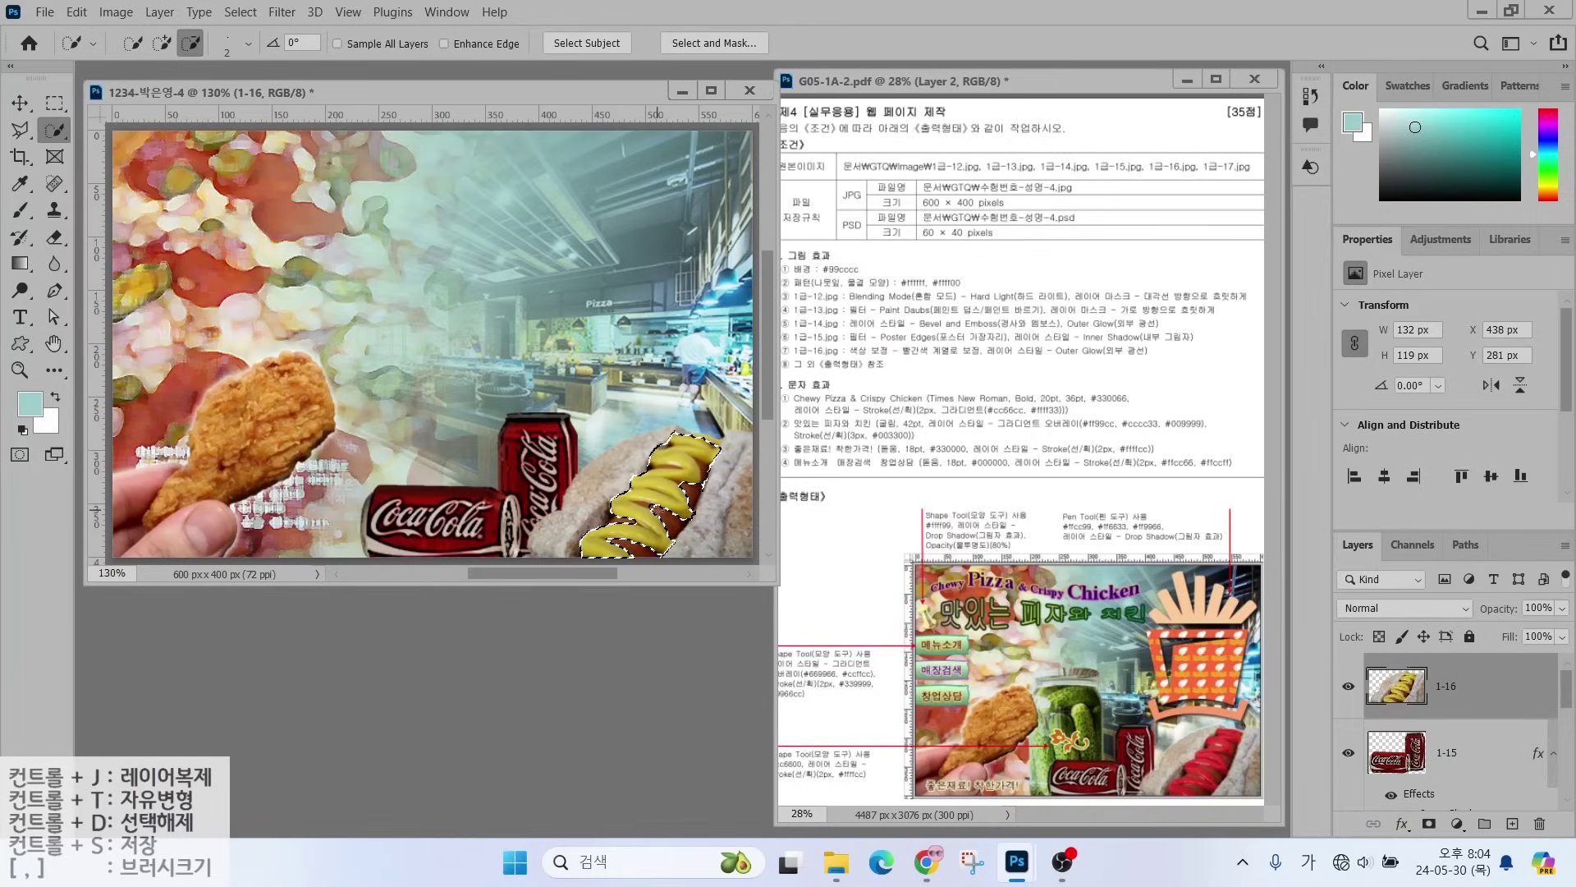
- Shift the mustard's hue to red with Hue/Saturation
click(116, 11)
mouse_move(140, 60)
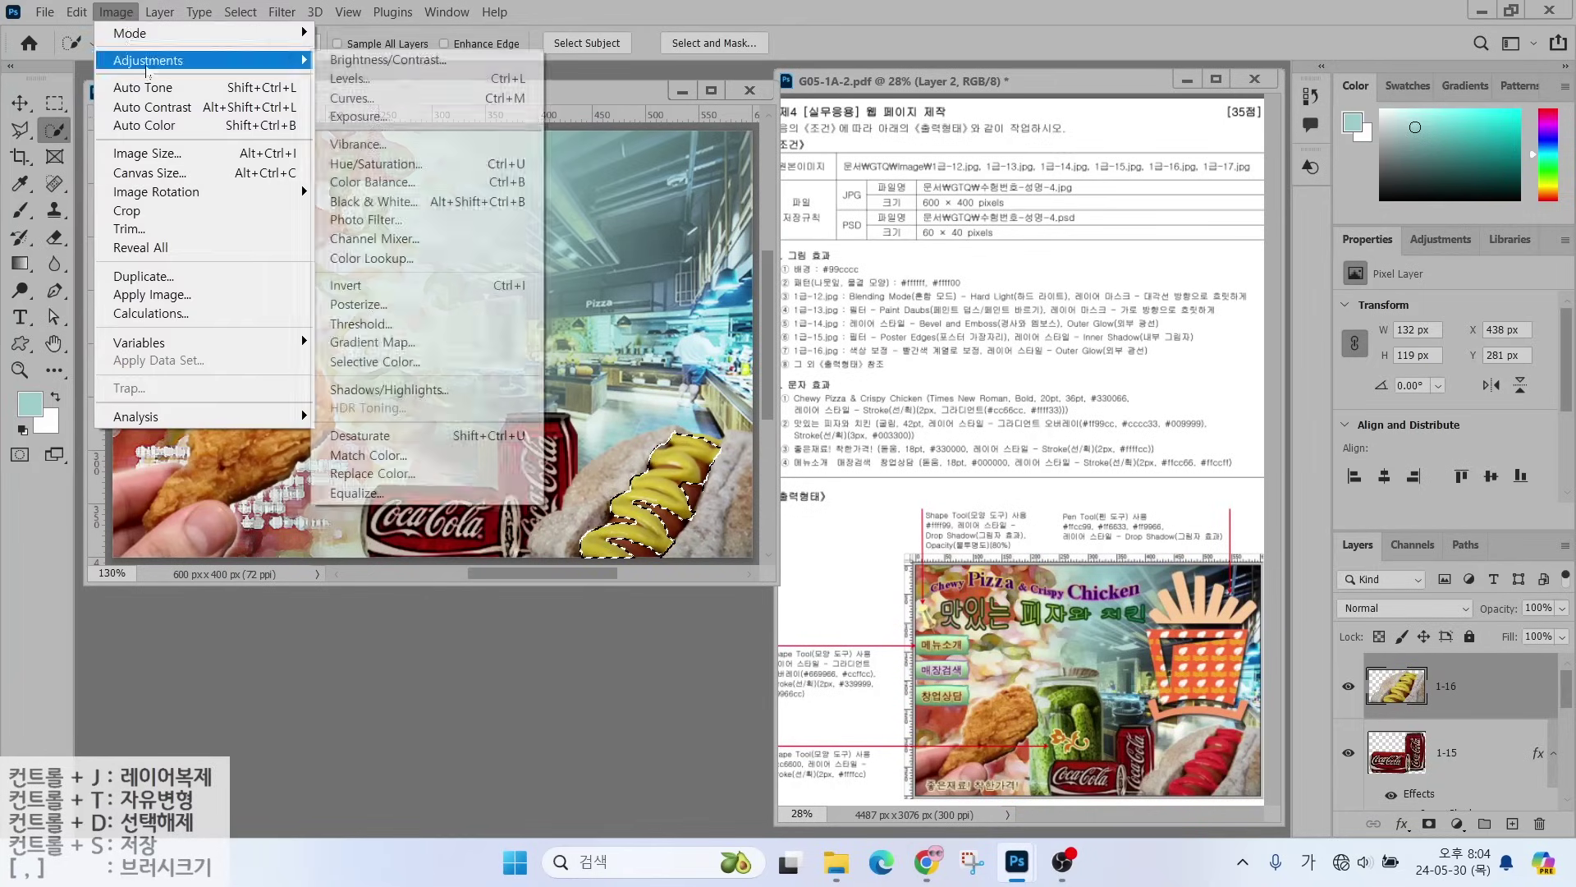
click(369, 158)
drag(978, 324, 929, 328)
key(Return)
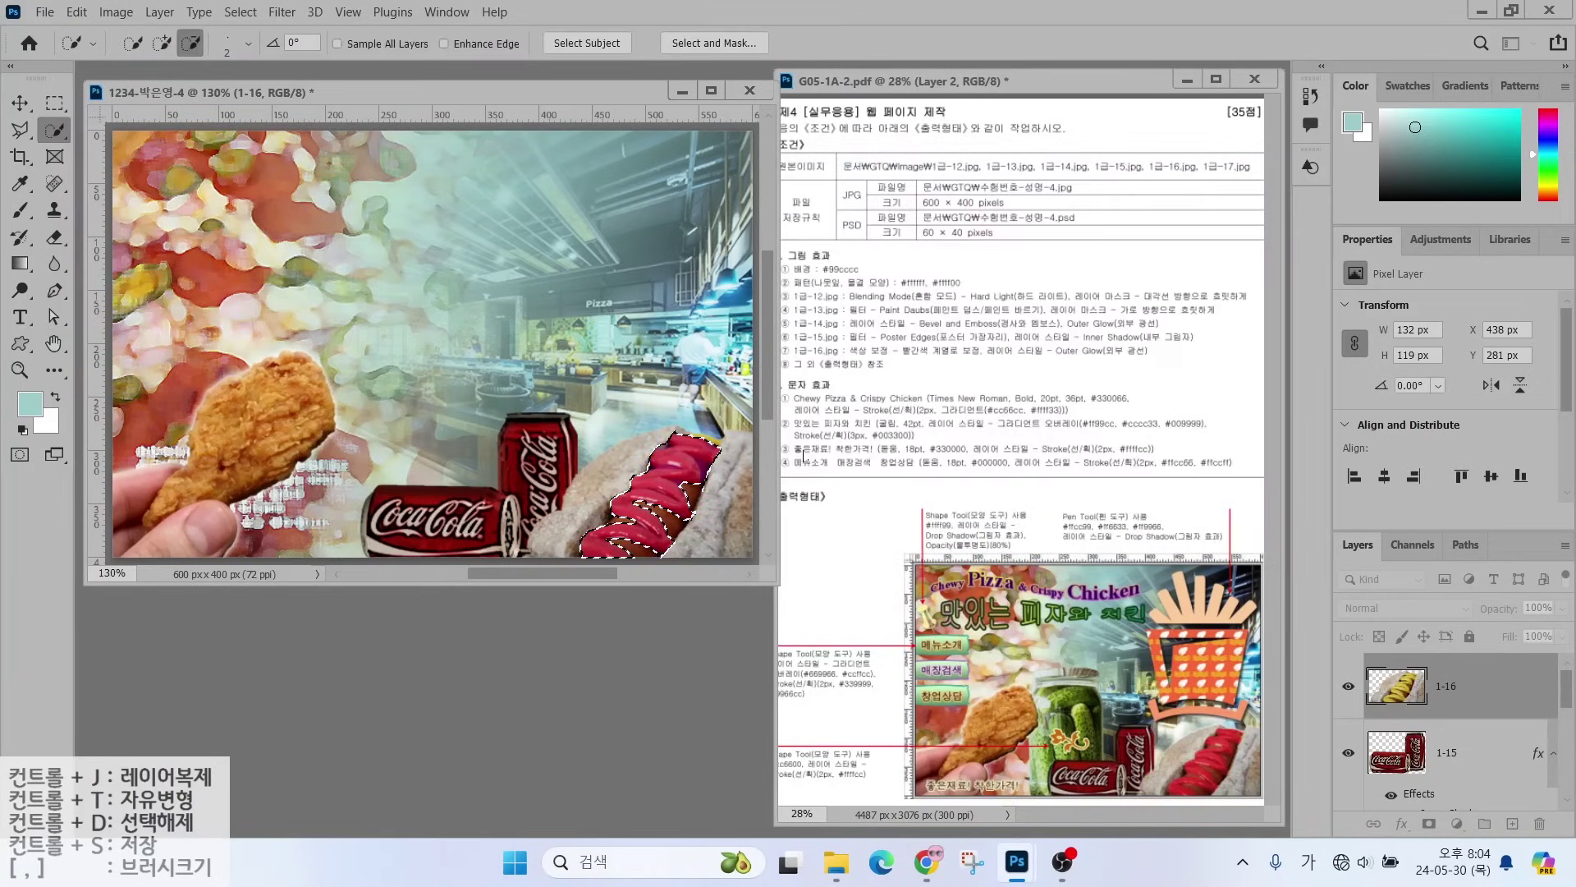
- Add an Outer Glow effect to the hot dog layer with default settings
click(1404, 823)
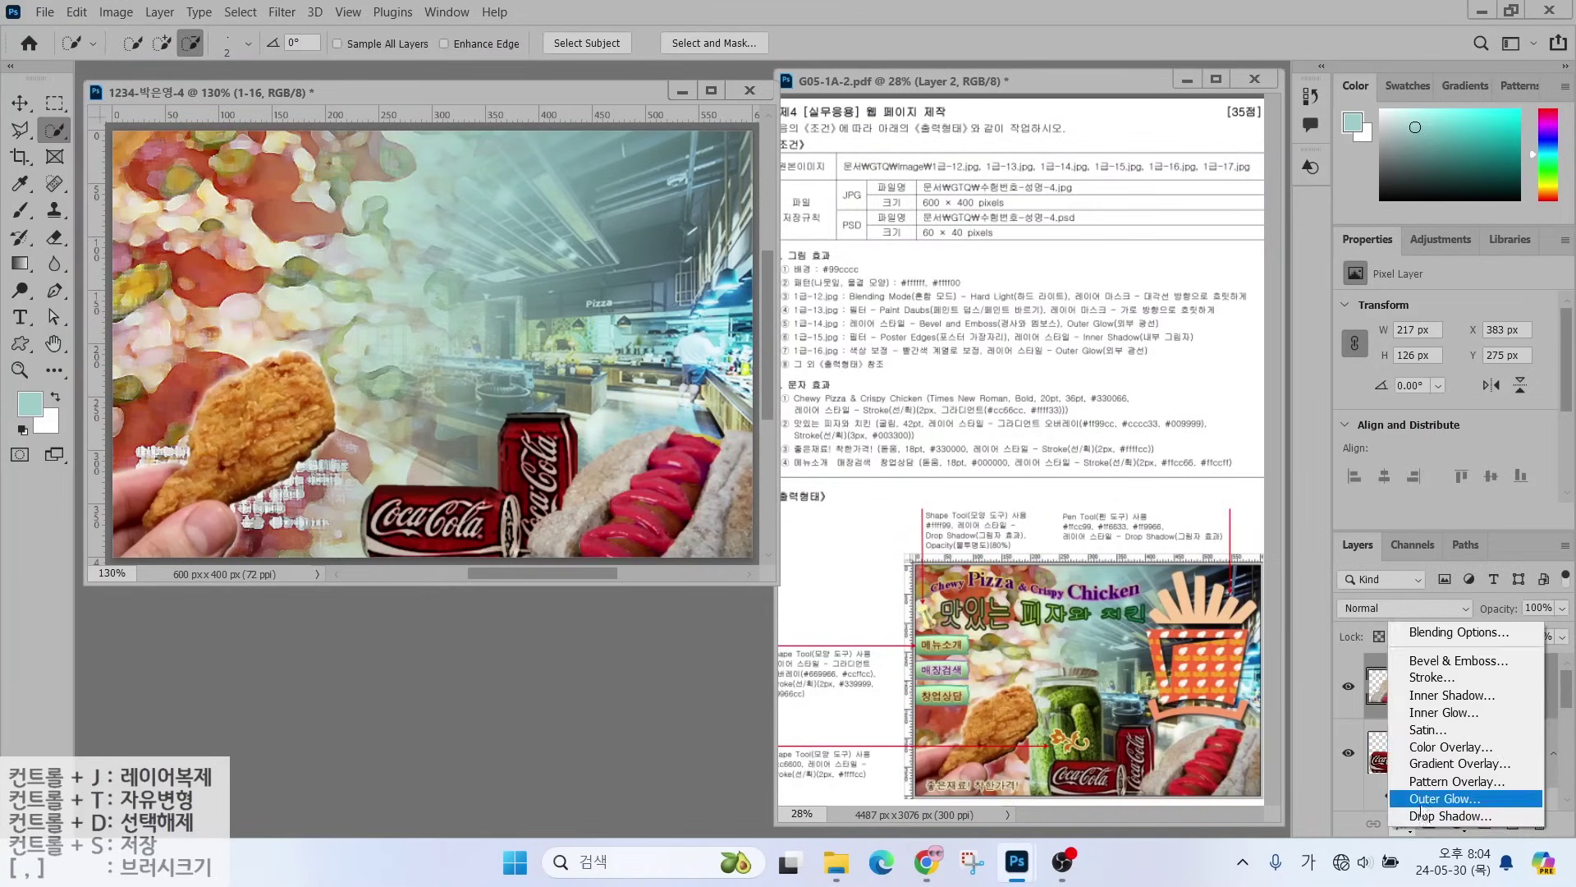
click(1461, 796)
key(Return)
key(w)
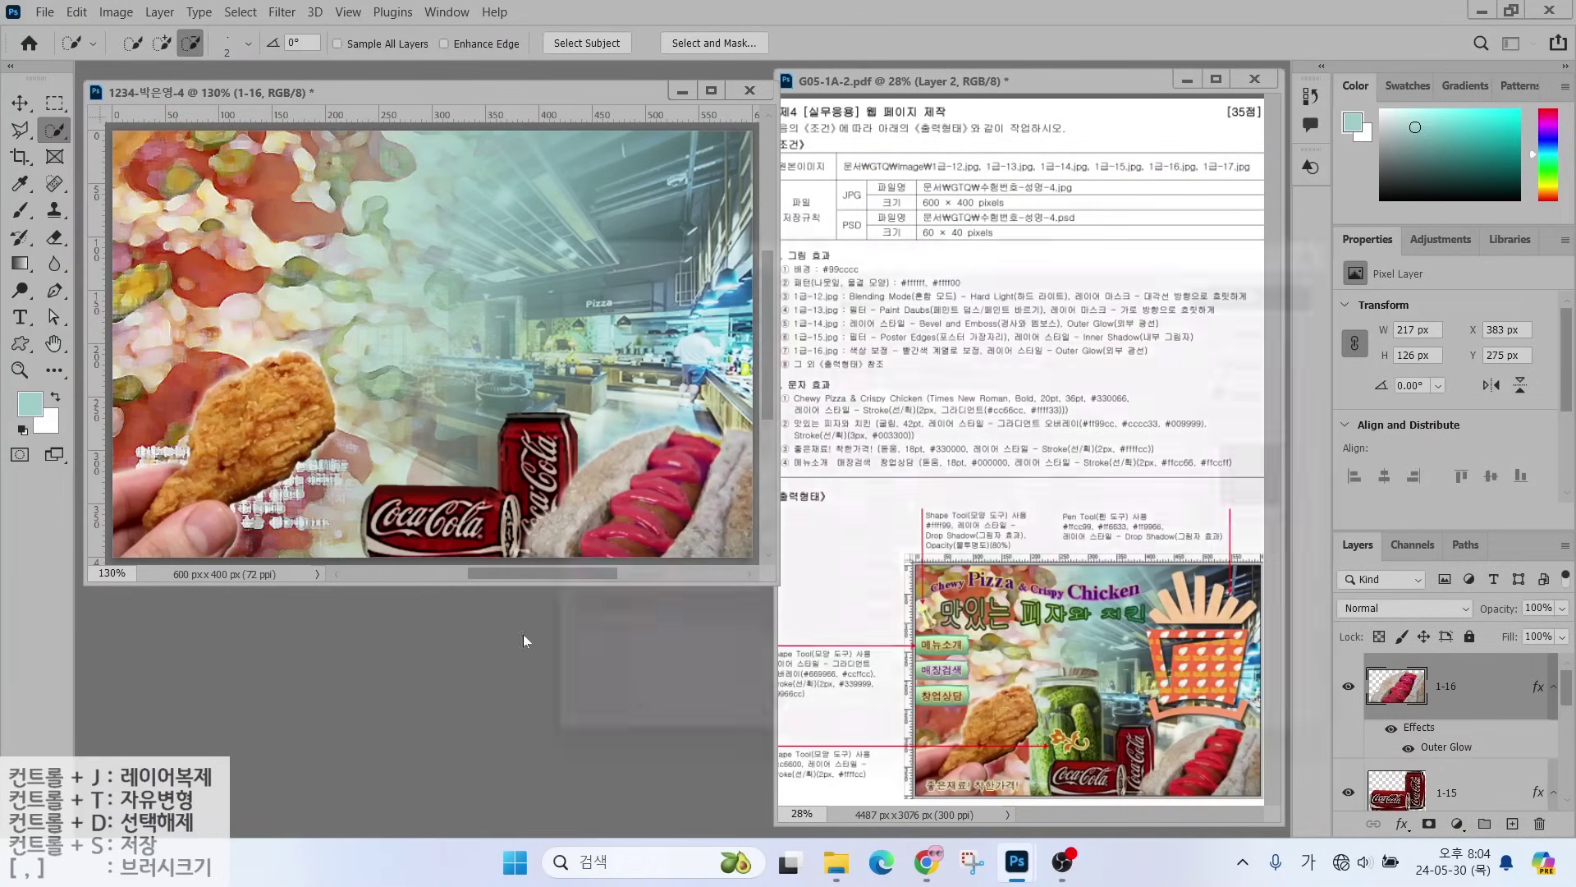
key(ctrl+o)
- Open 1급-17.jpg and mark the output-layout note on the task sheet
double_click(298, 342)
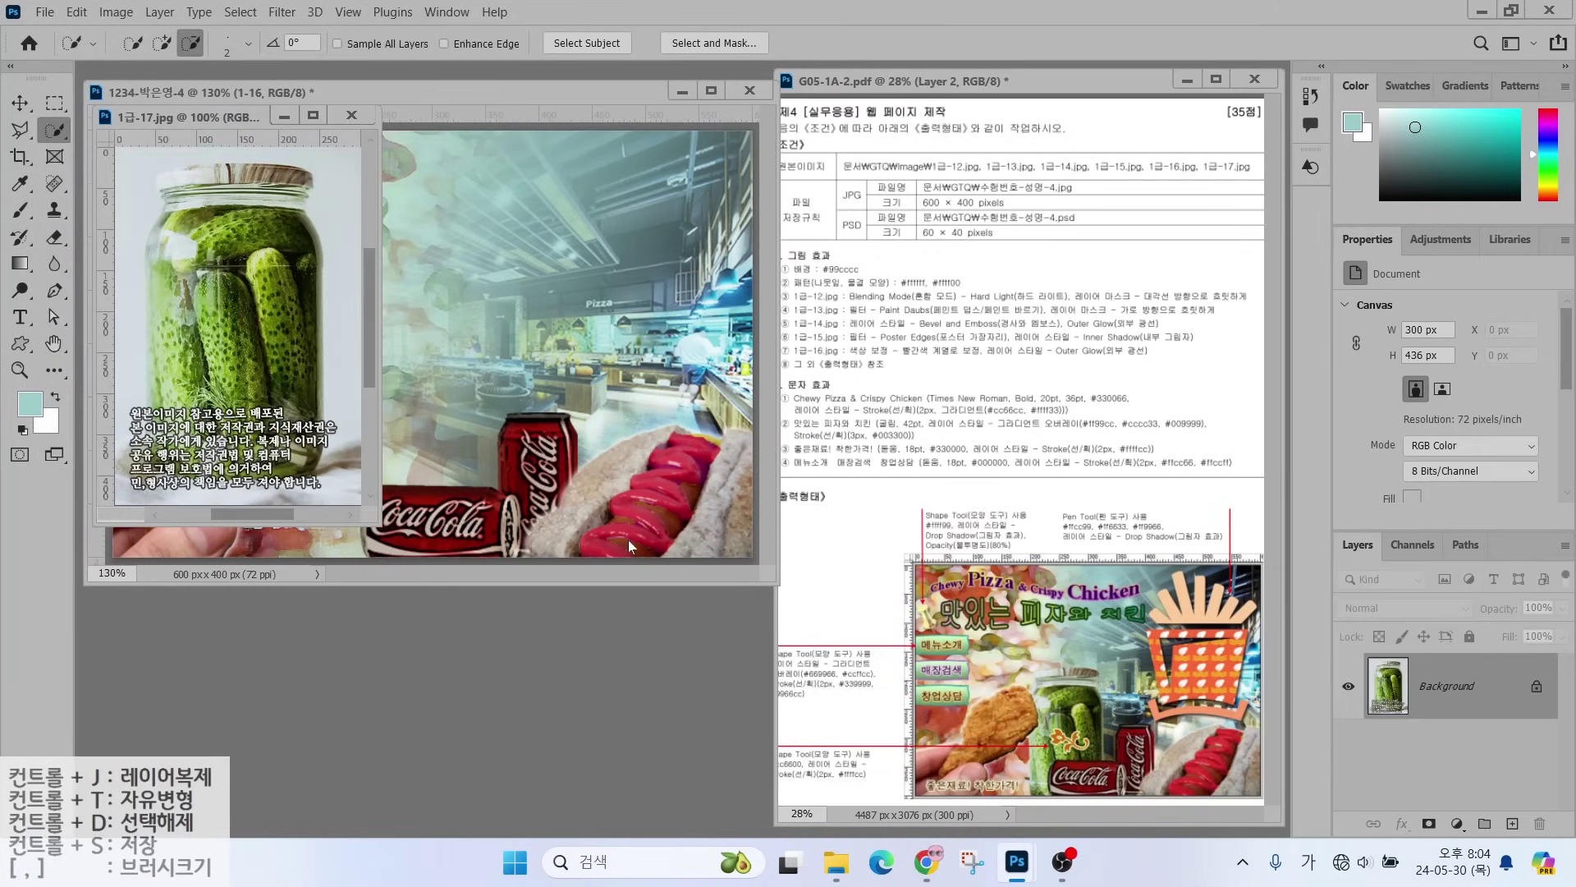
key(alt)
key(alt)
drag(828, 372, 885, 433)
drag(791, 376, 926, 375)
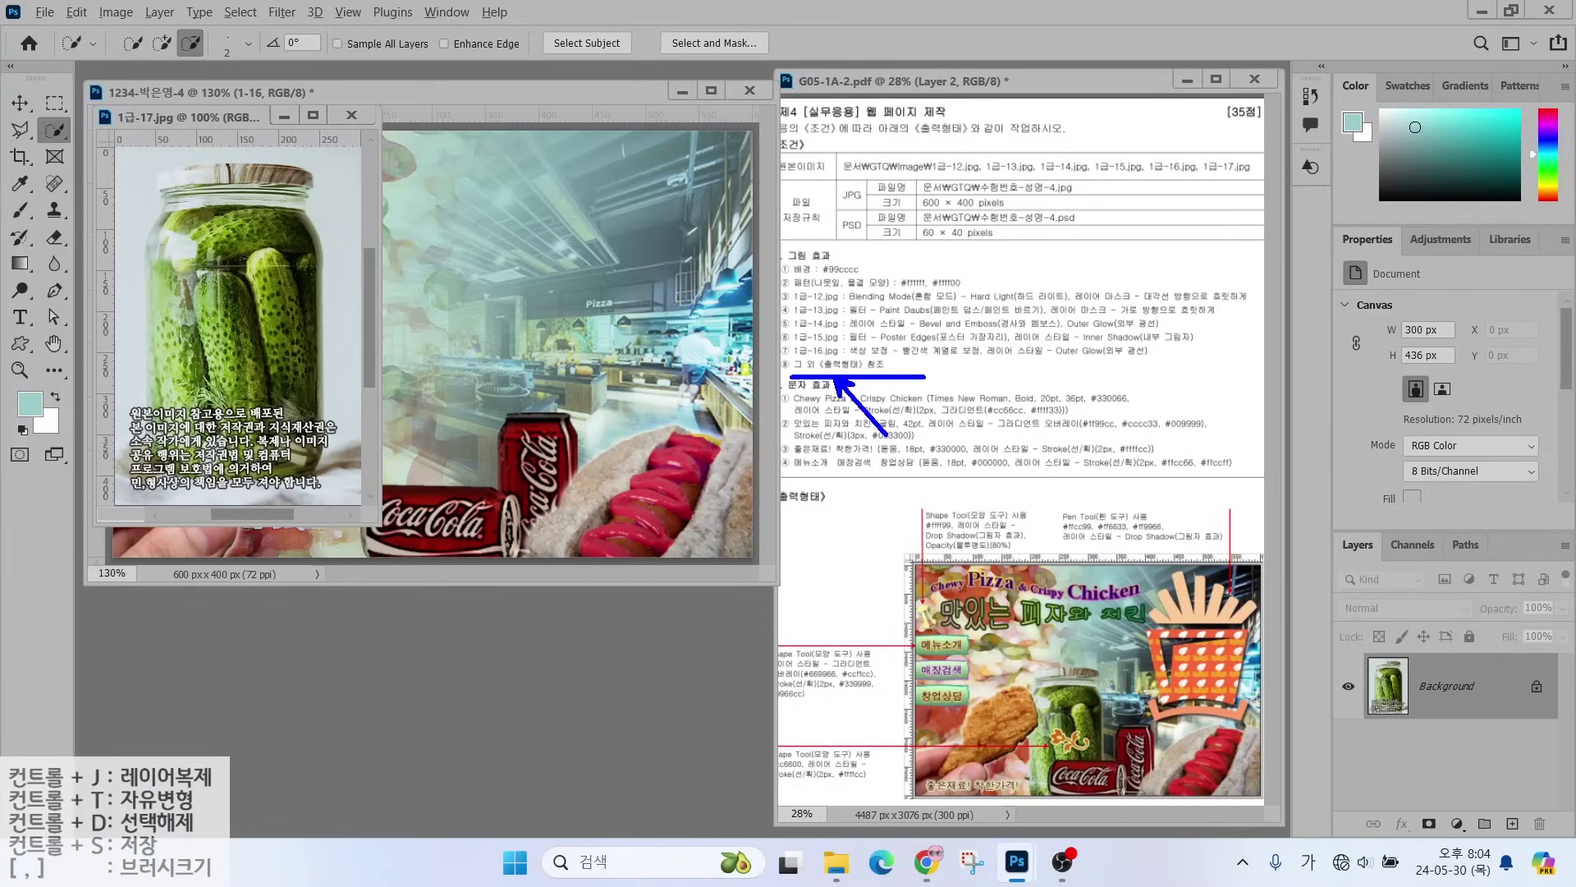
key(Escape)
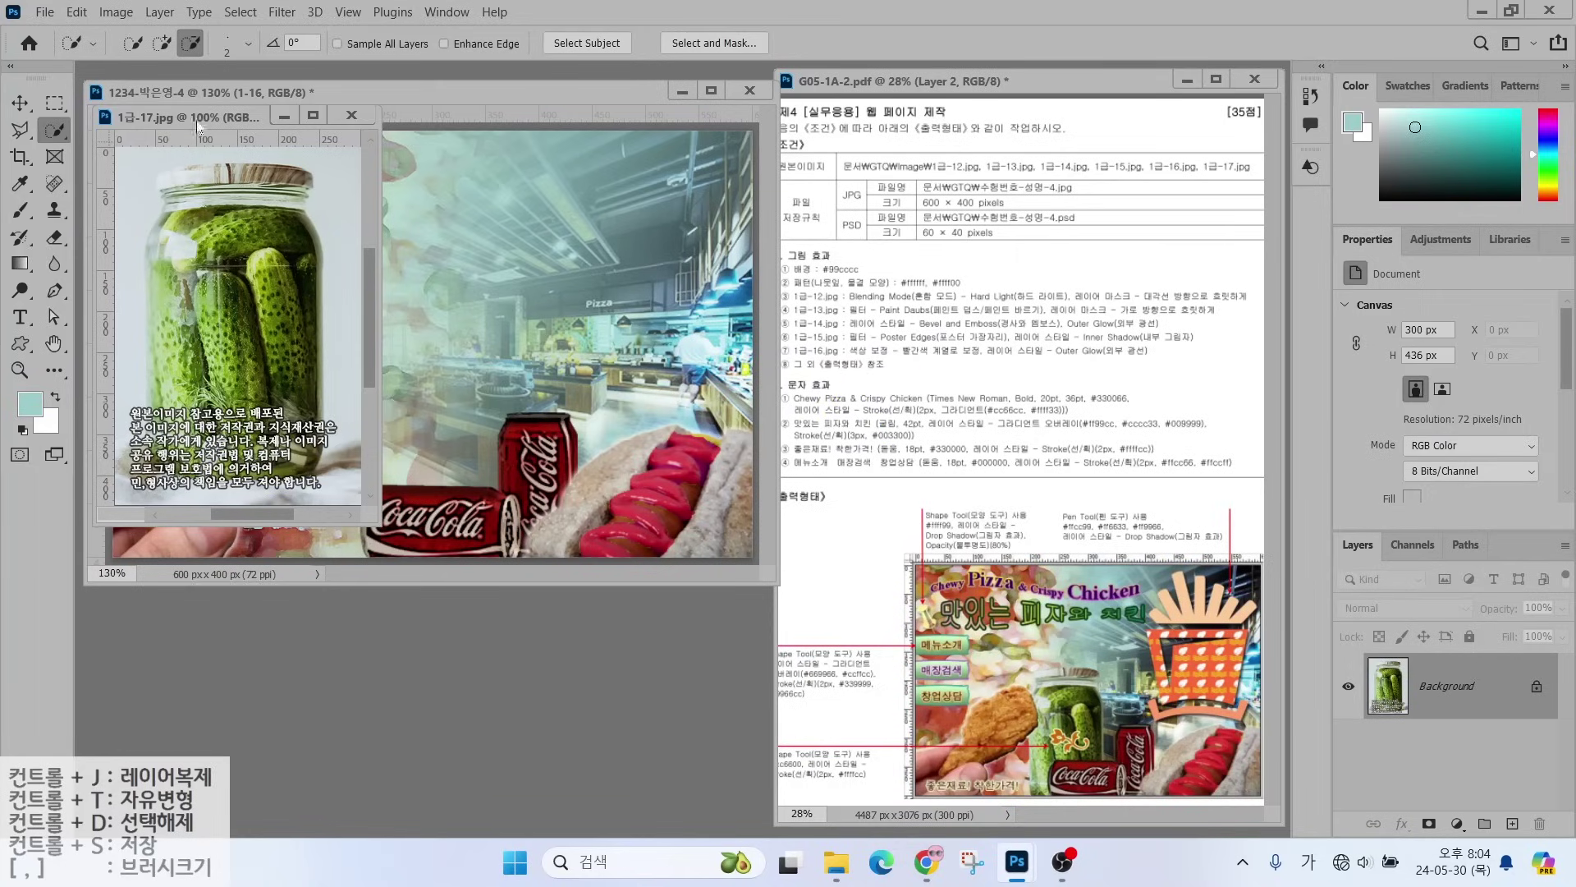
drag(195, 119, 420, 312)
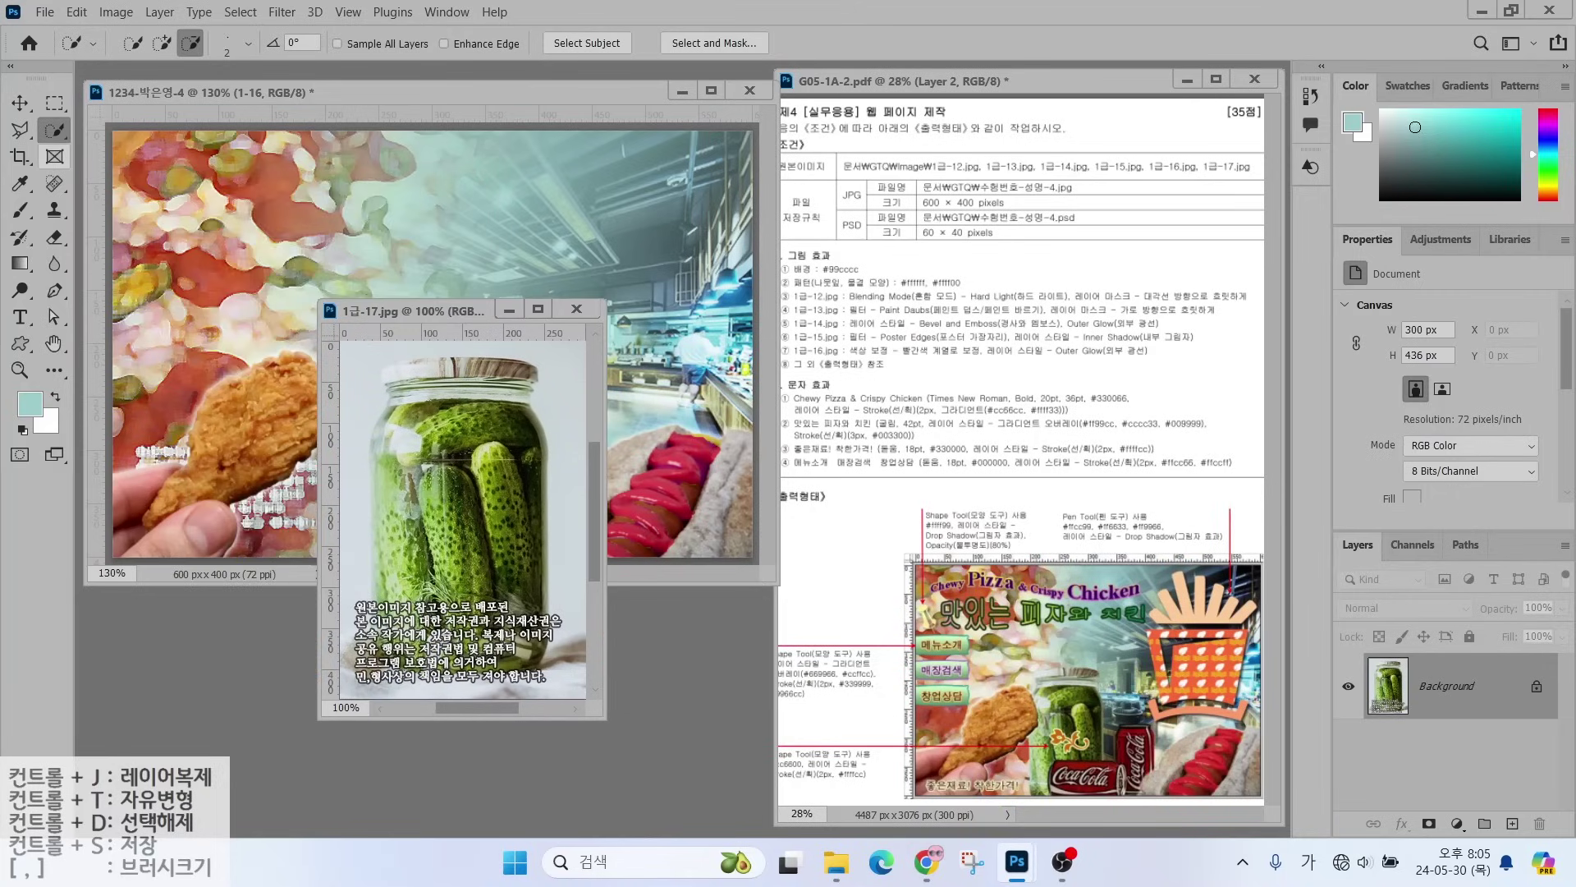
- Outline the pickle jar with the Polygonal Lasso
click(20, 129)
click(382, 370)
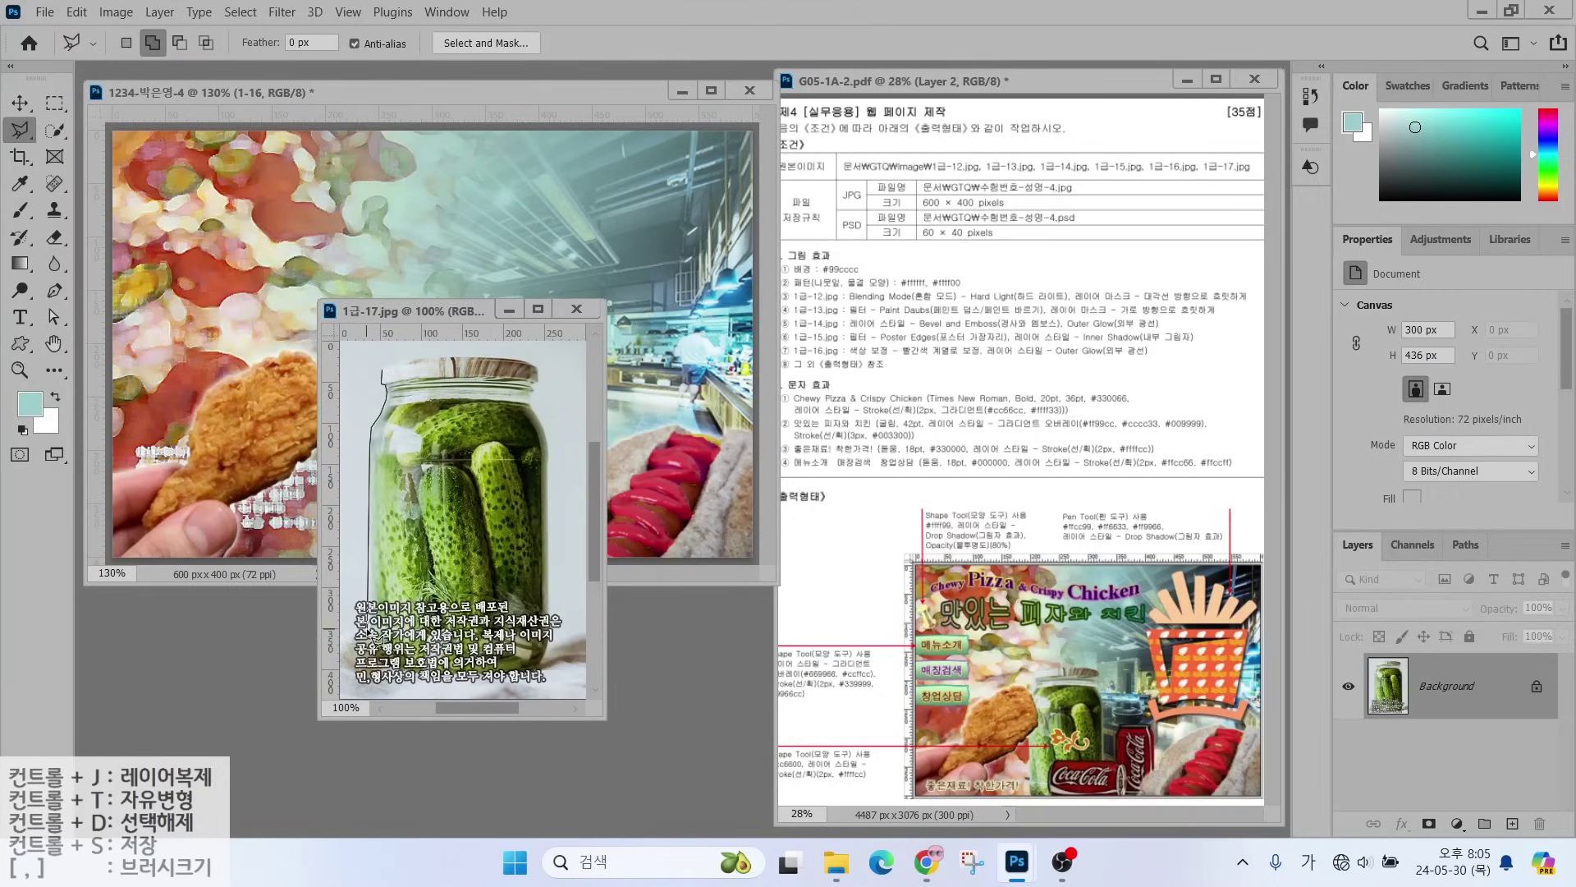
click(369, 682)
click(535, 680)
click(547, 644)
click(539, 383)
click(537, 362)
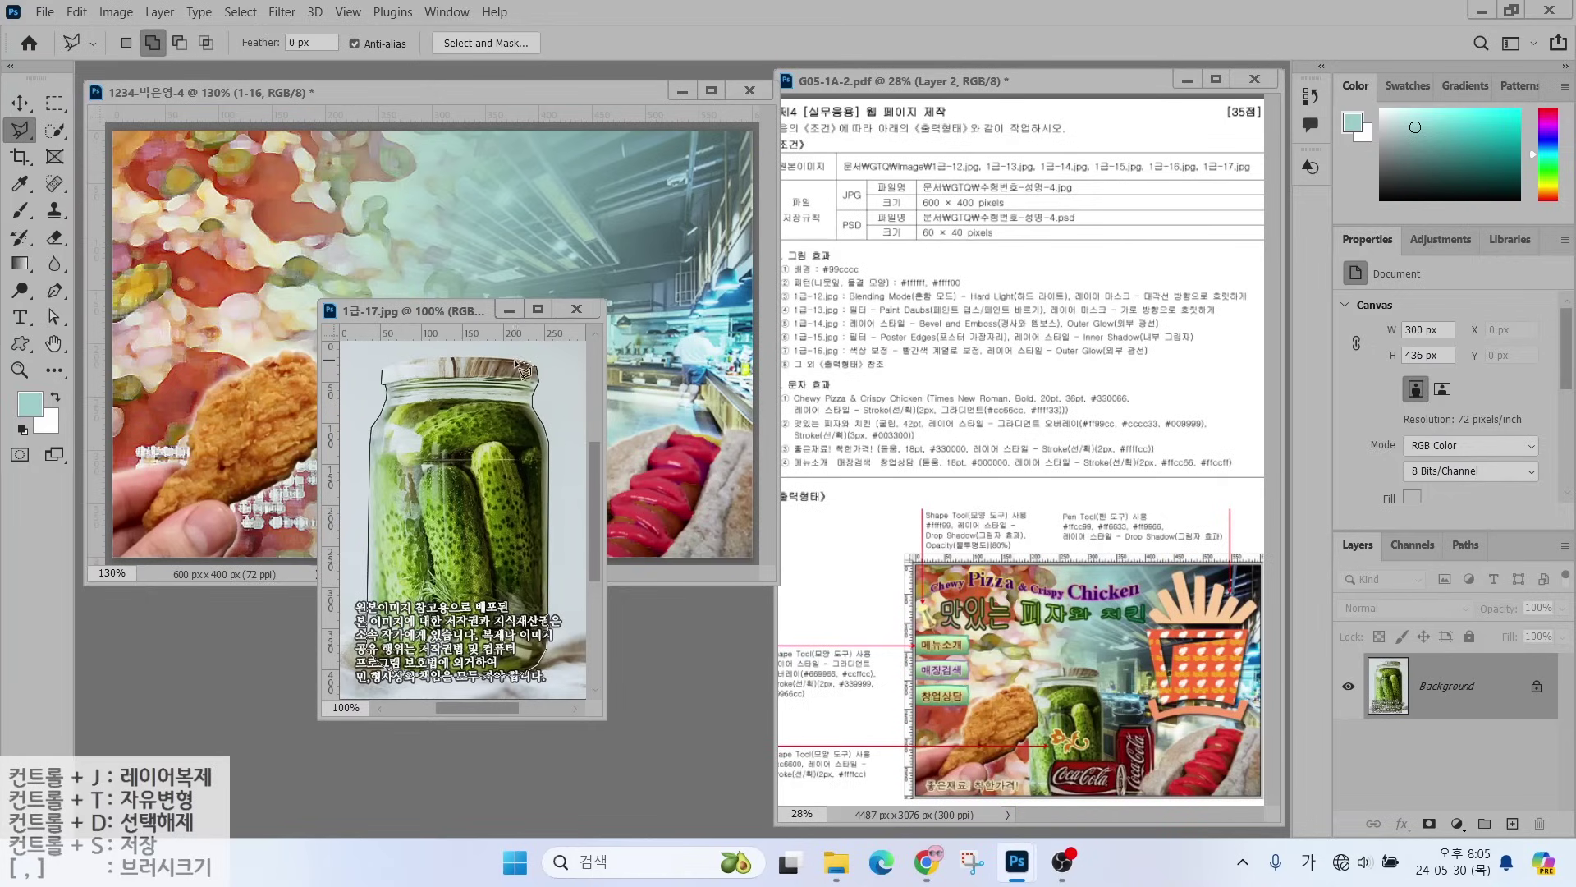
click(382, 370)
- Move the jar into the composite, close the source photo, and name the layer 1-17
key(v)
drag(358, 400, 262, 399)
click(552, 611)
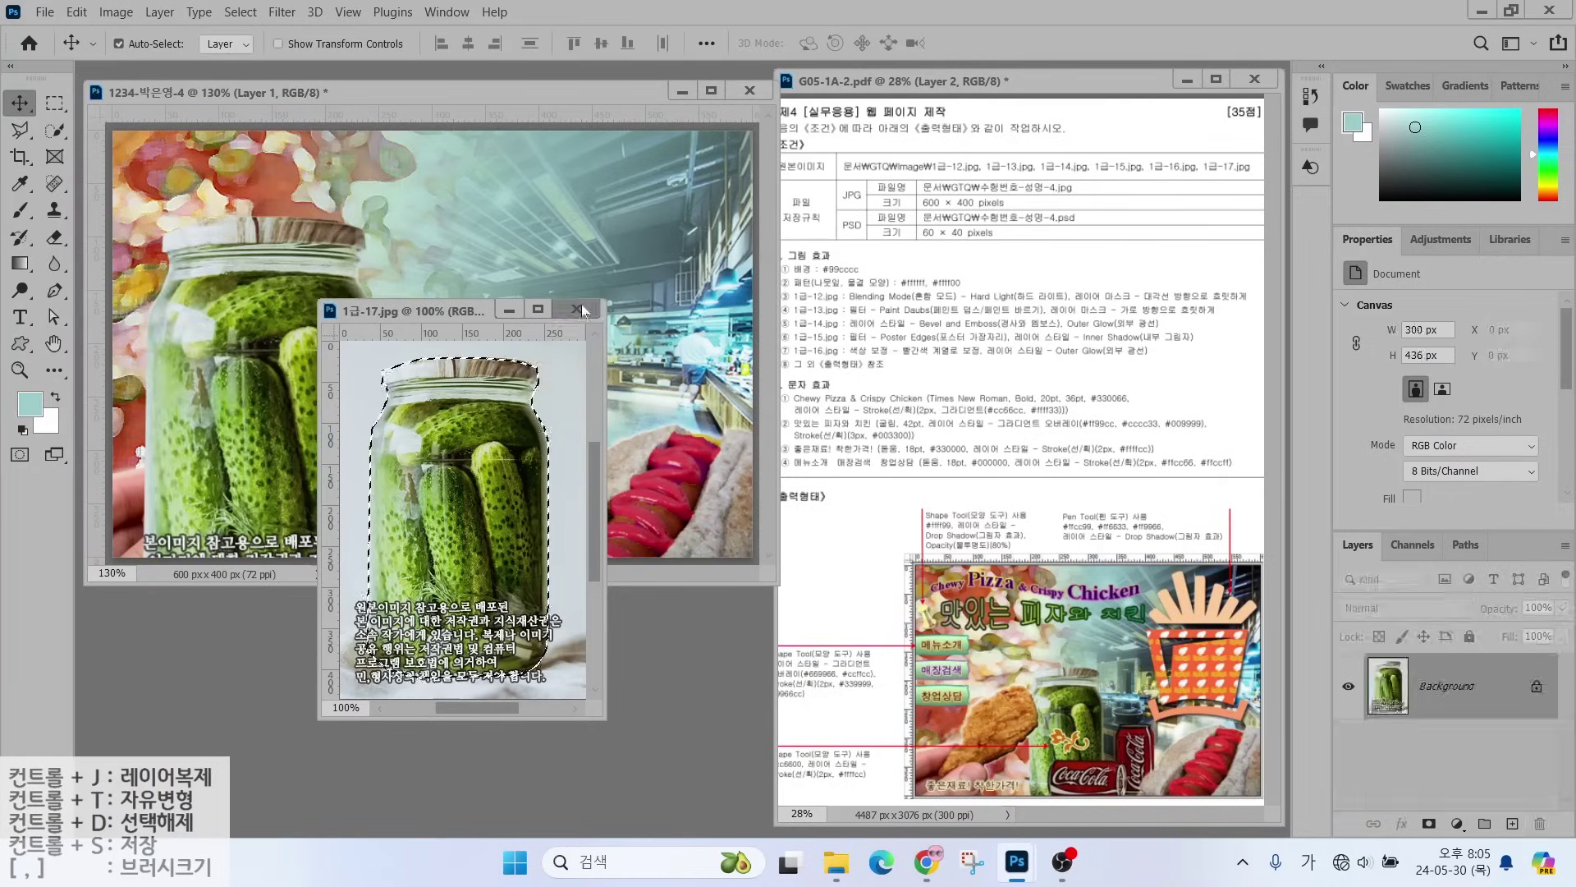
click(578, 308)
double_click(1433, 687)
text(1-17)
key(Return)
- Scale the jar to about 142 × 249 px and place it beside the chicken
key(ctrl+t)
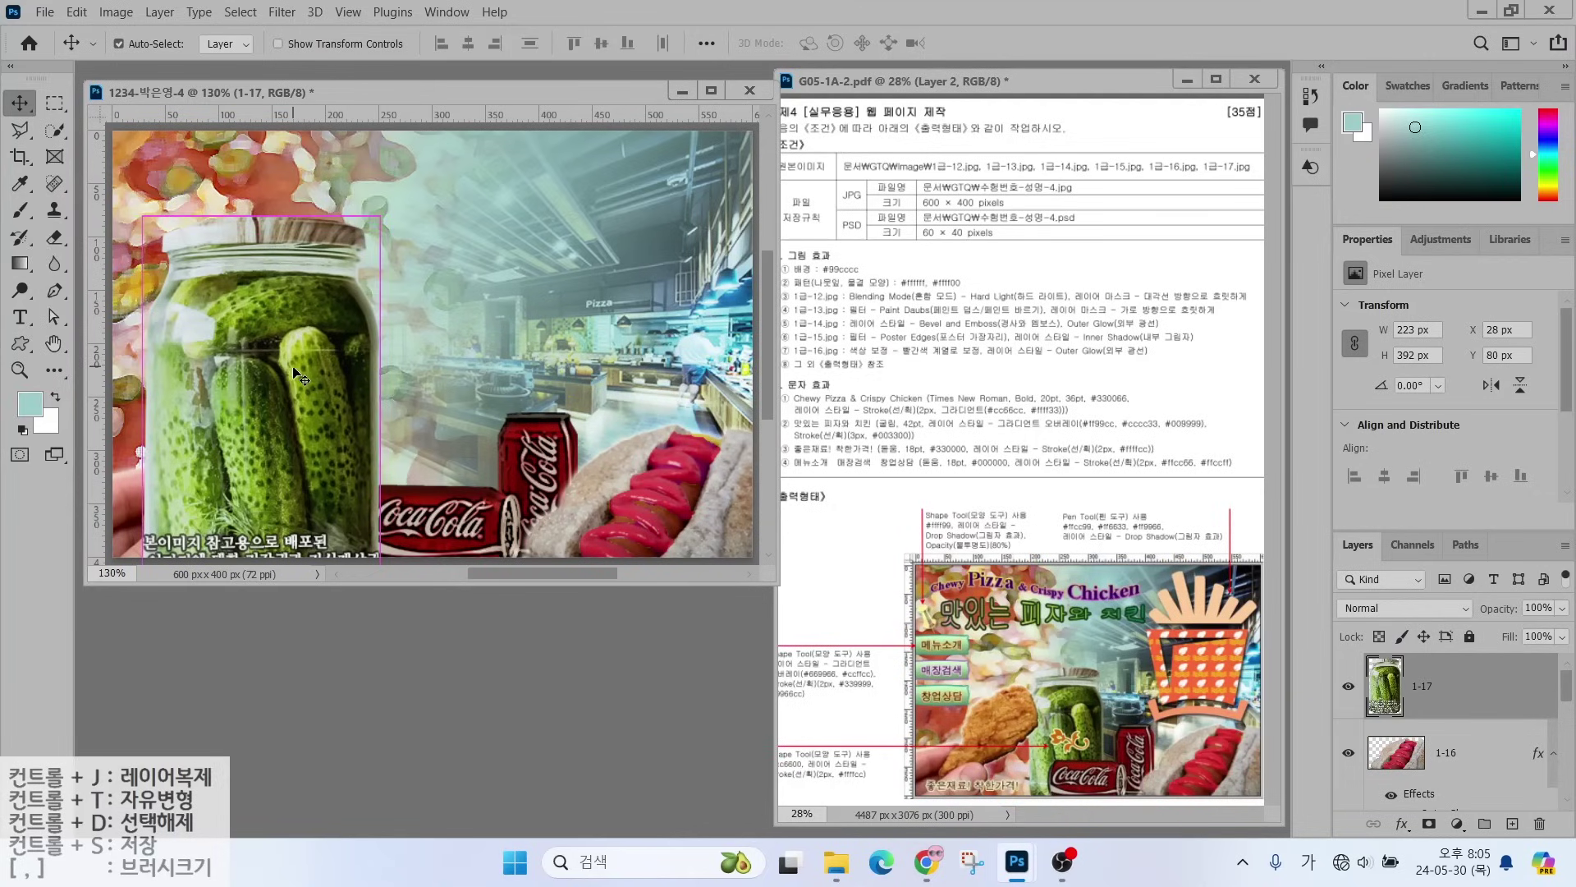
drag(381, 215, 294, 370)
drag(250, 480, 424, 426)
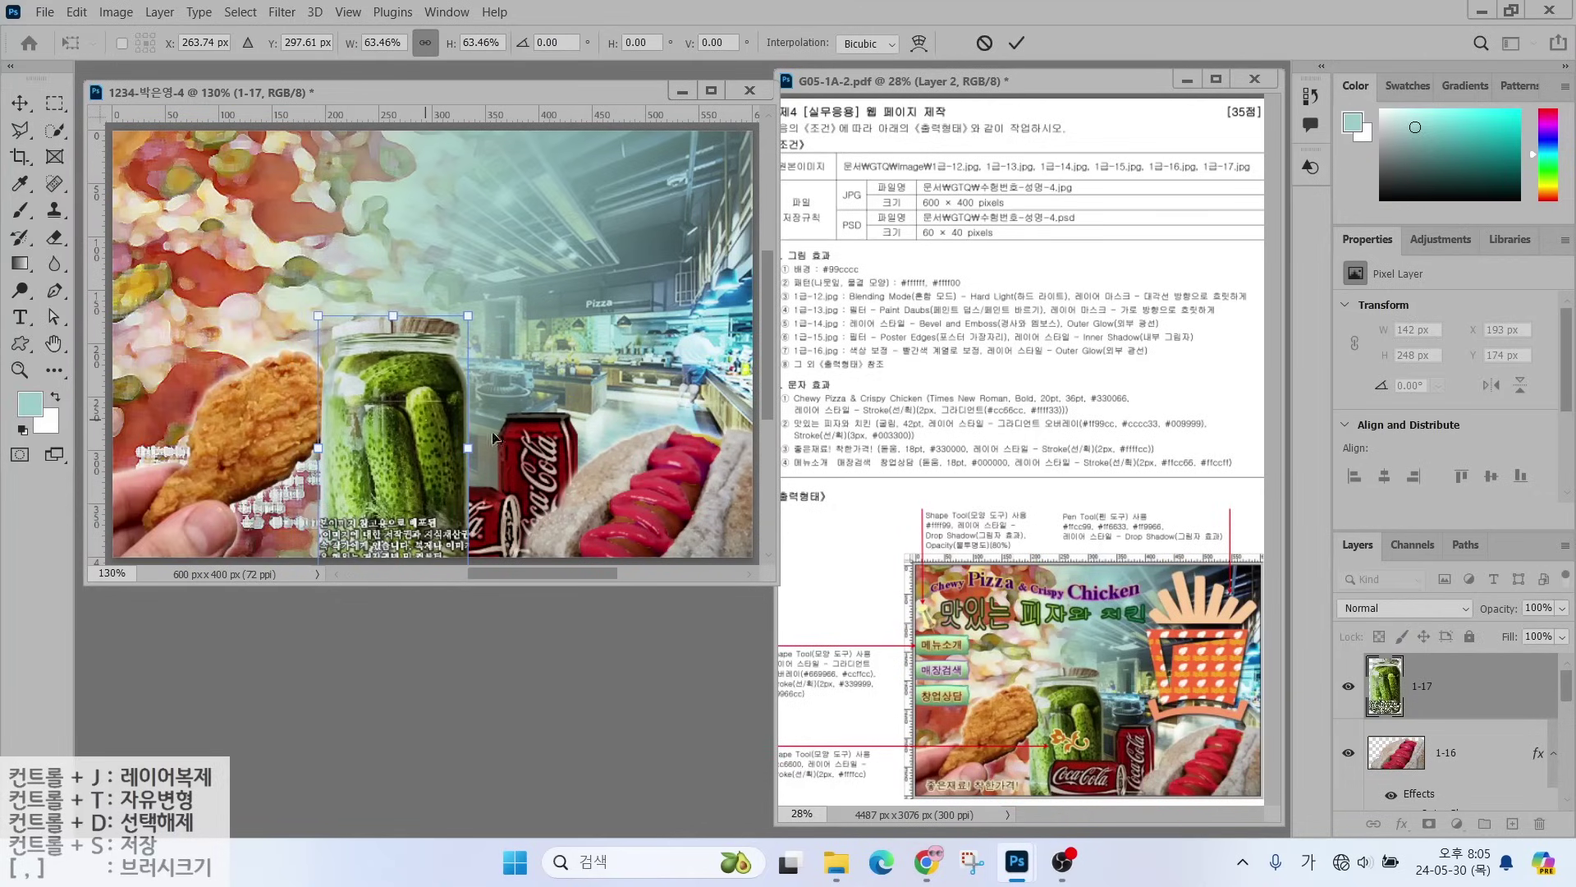
key(Return)
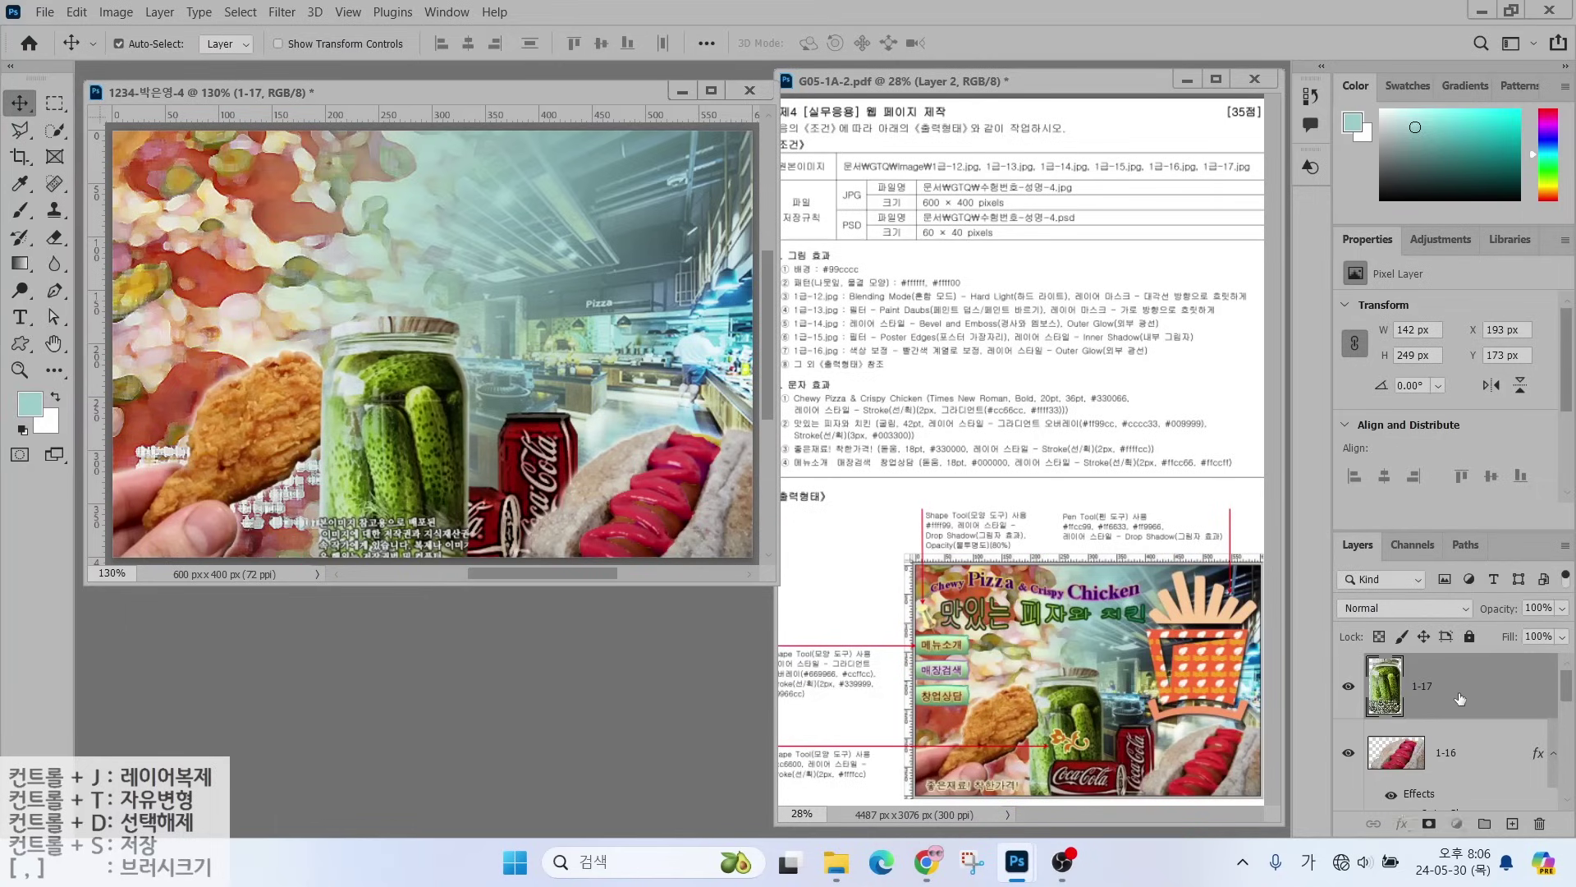
- Move layer 1-17 beneath chicken layer 1-14, then select layer 1-16
drag(1457, 698, 1455, 803)
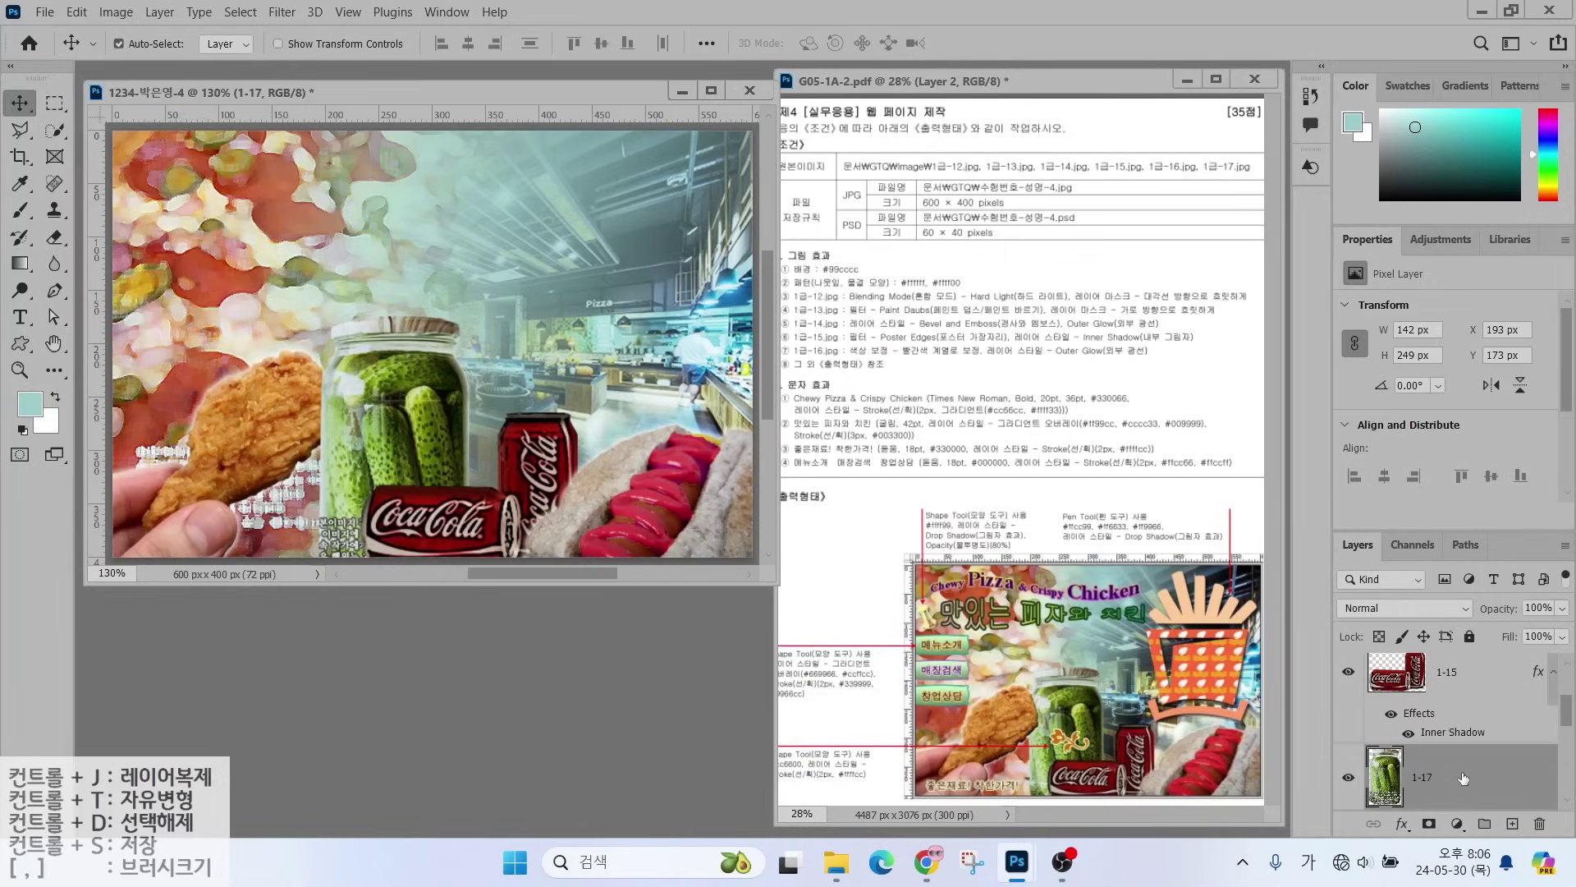
drag(1453, 685, 1446, 797)
scroll(1440, 764, up, 2)
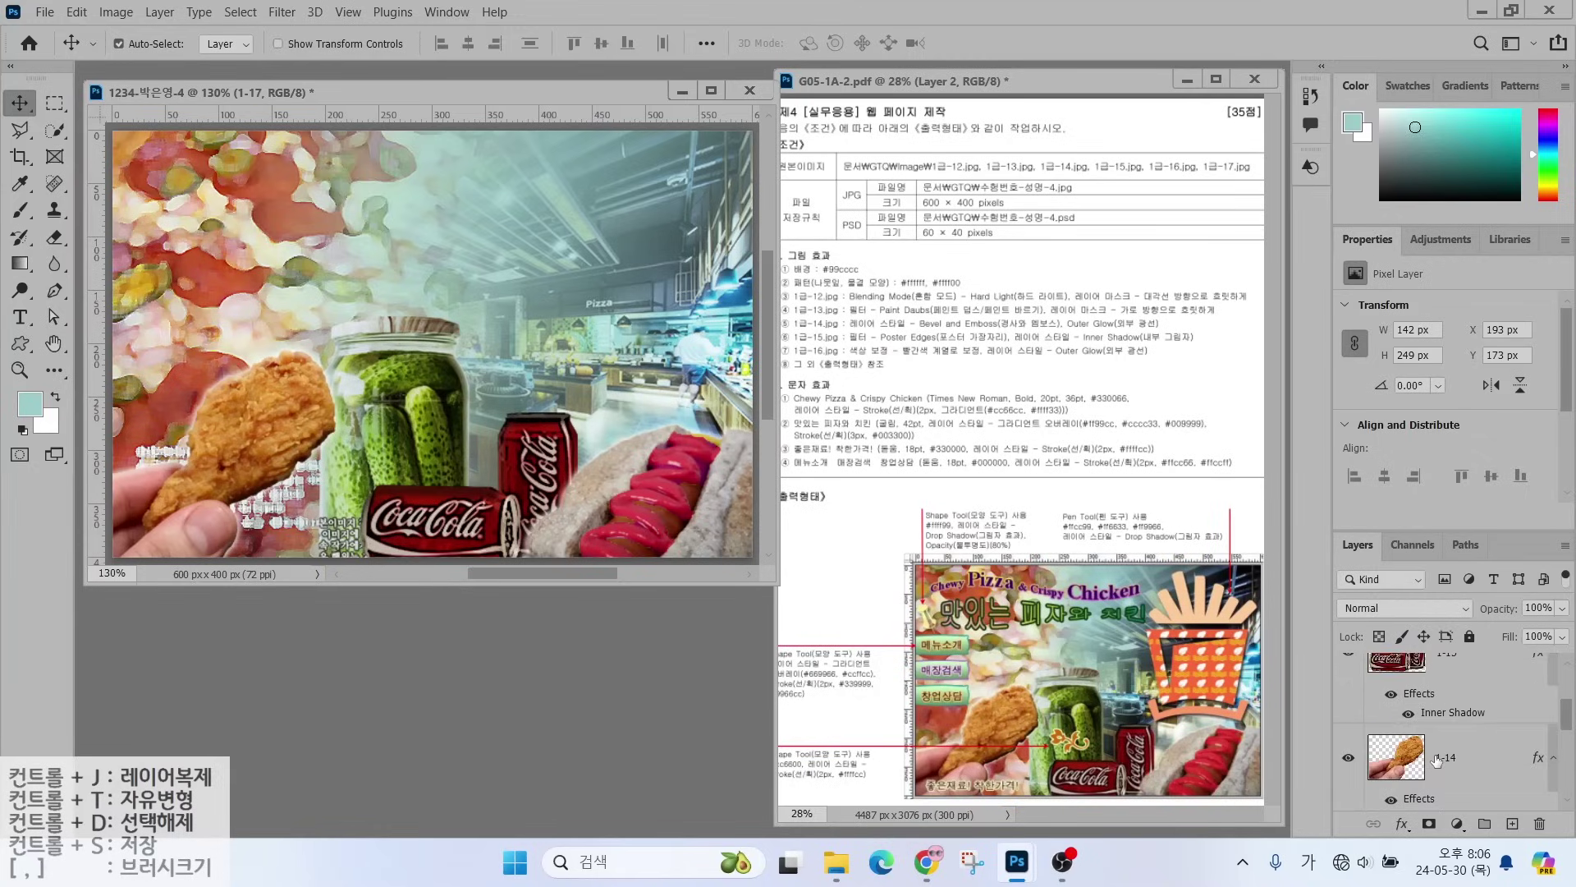
scroll(1436, 759, up, 2)
click(1482, 696)
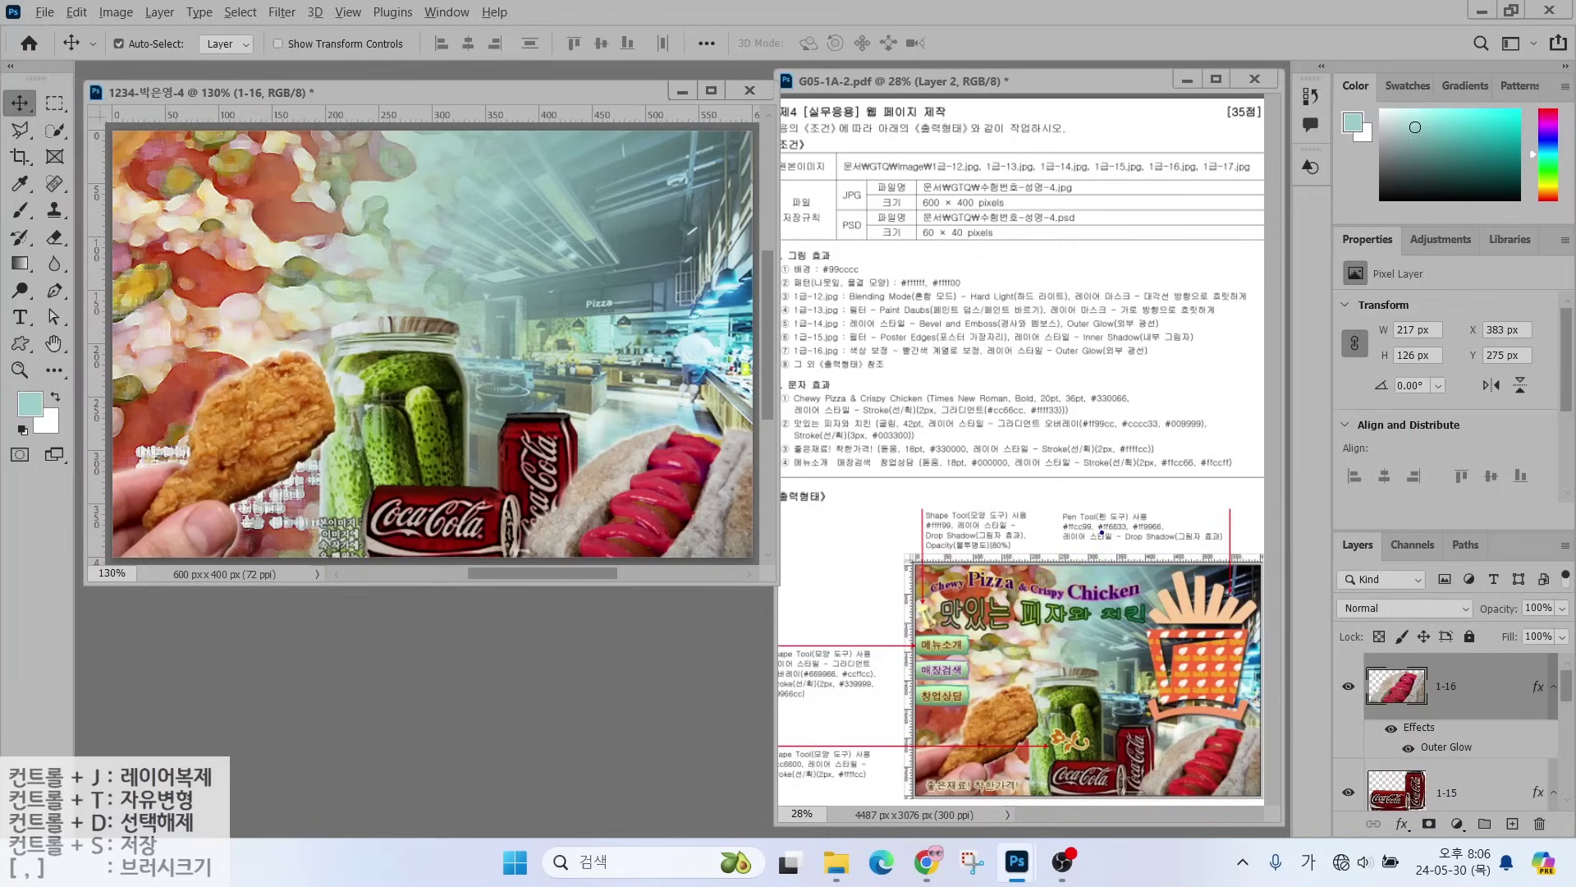
- Draw annotation marks on the task sheet, then clear them
mouse_move(1238, 724)
mouse_down()
mouse_move(1085, 669)
mouse_move(1027, 498)
mouse_move(1190, 429)
mouse_move(1270, 531)
mouse_move(1231, 727)
mouse_up()
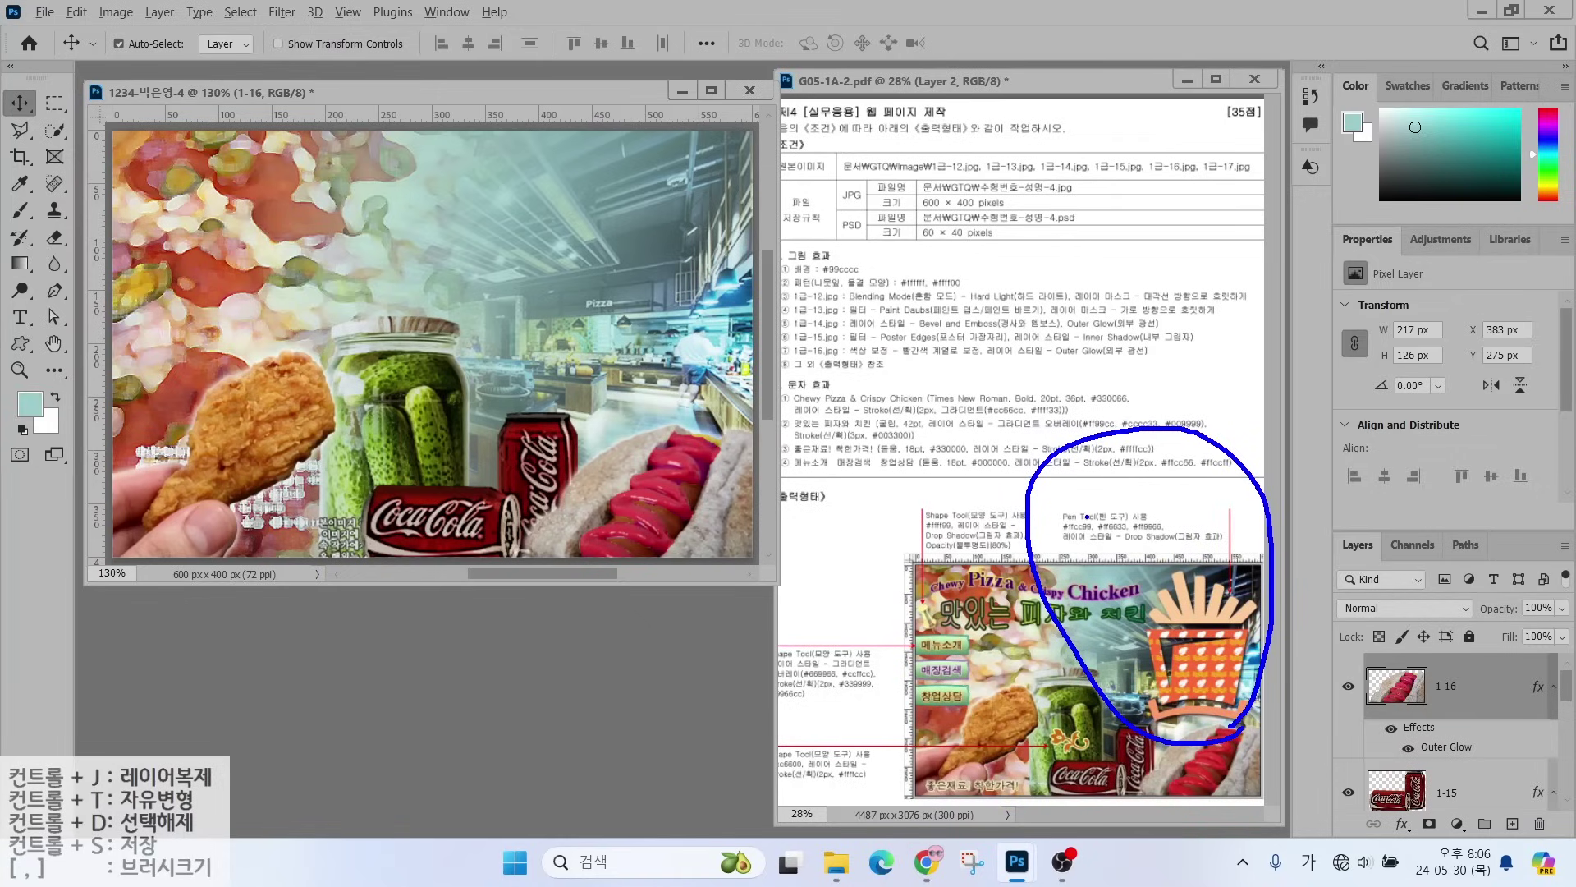
mouse_move(1088, 516)
mouse_down()
mouse_move(1055, 467)
mouse_move(1088, 513)
mouse_move(1113, 511)
mouse_up()
drag(1112, 447, 1112, 509)
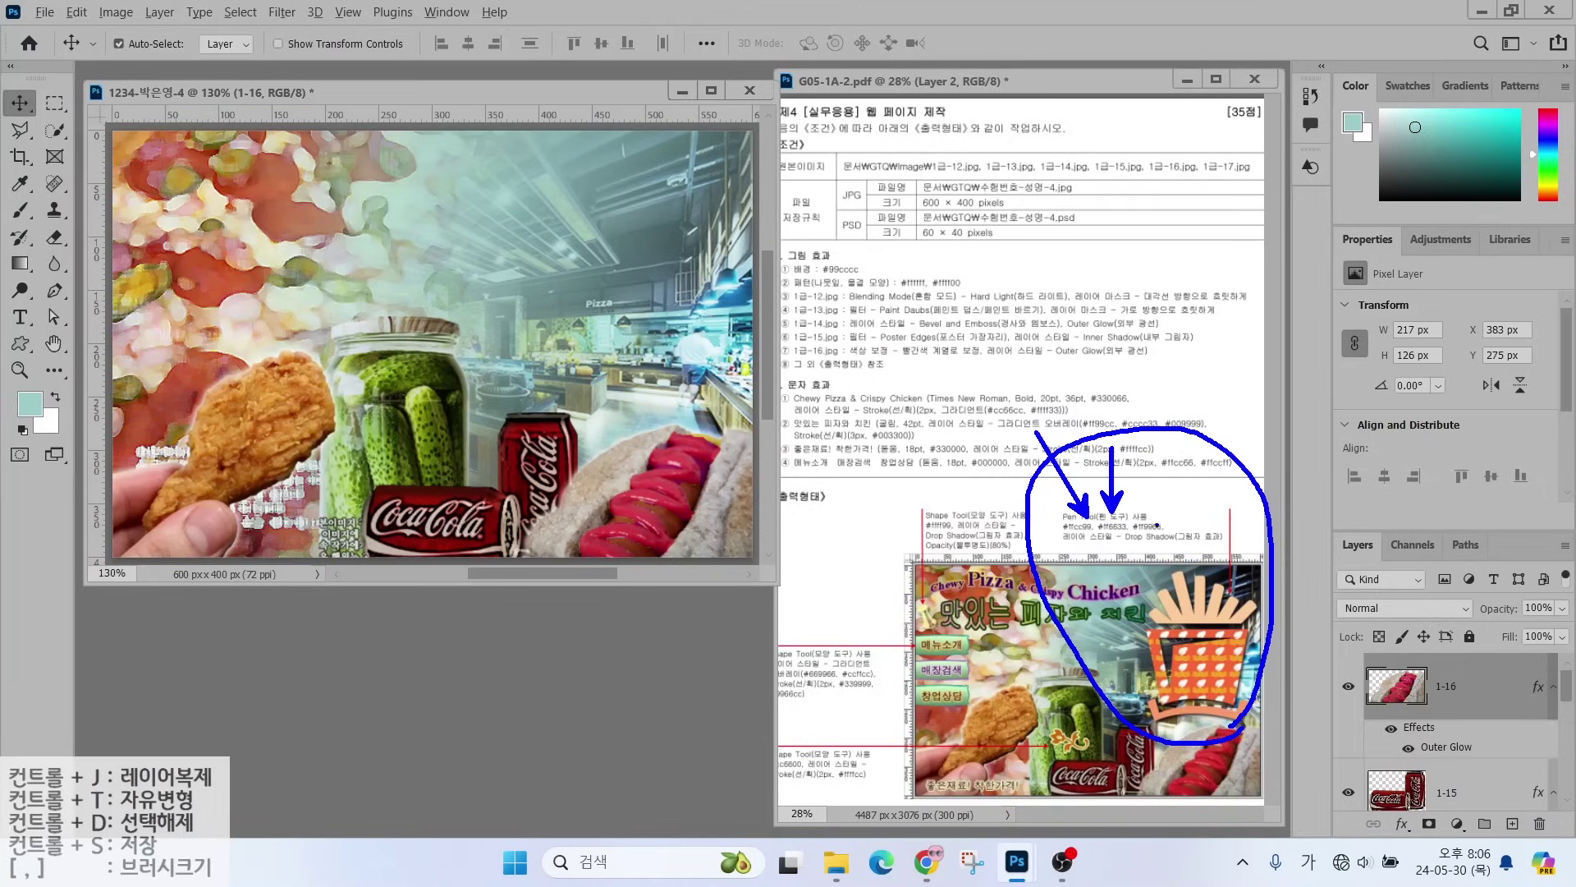
drag(1197, 466, 1164, 511)
drag(1165, 491, 1182, 507)
mouse_move(1223, 615)
mouse_down()
mouse_move(1170, 578)
mouse_move(1233, 616)
mouse_move(1236, 665)
mouse_move(1182, 653)
mouse_up()
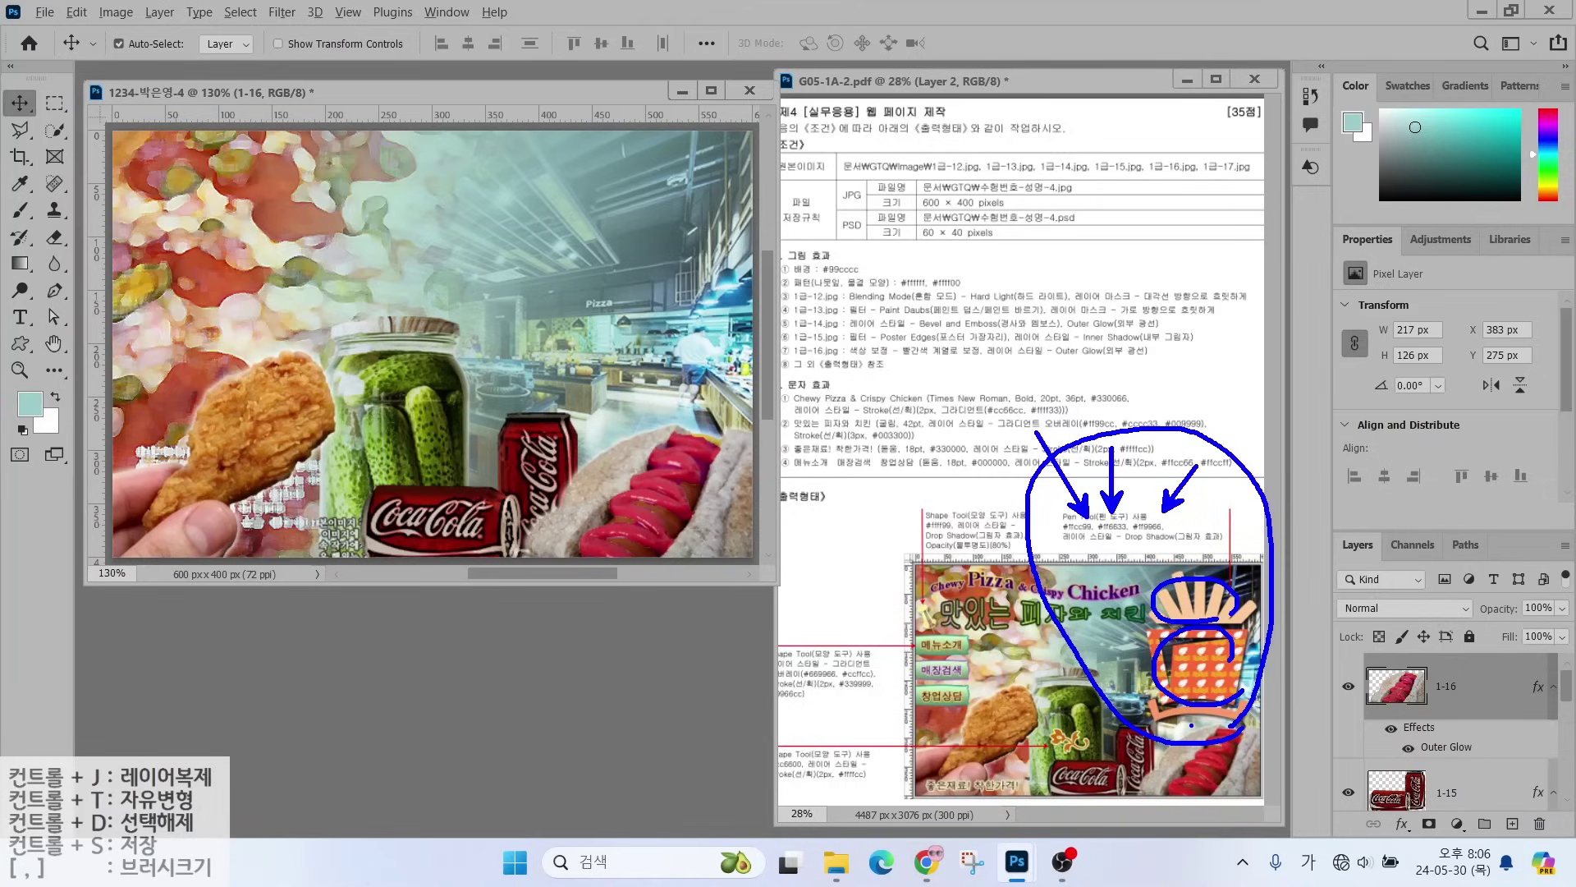
mouse_move(1191, 725)
mouse_down()
mouse_move(1248, 742)
mouse_move(1239, 723)
mouse_up()
key(Escape)
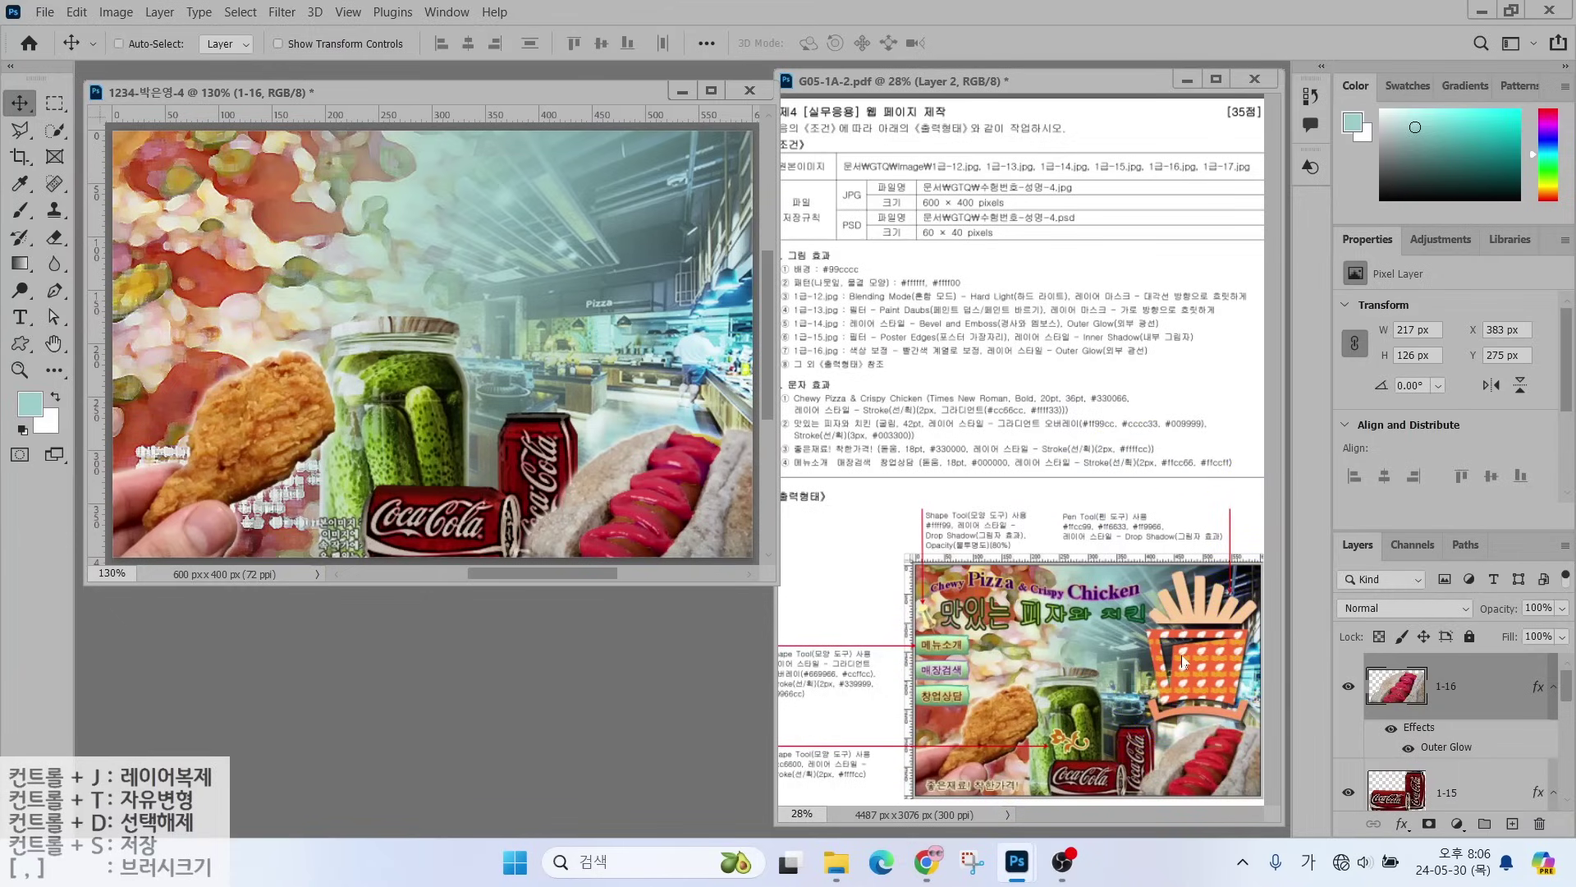
key(ctrl)
- Show only the teal Background and add guides at about X 382 px and Y 259 px
drag(1347, 688, 1346, 800)
click(1348, 777)
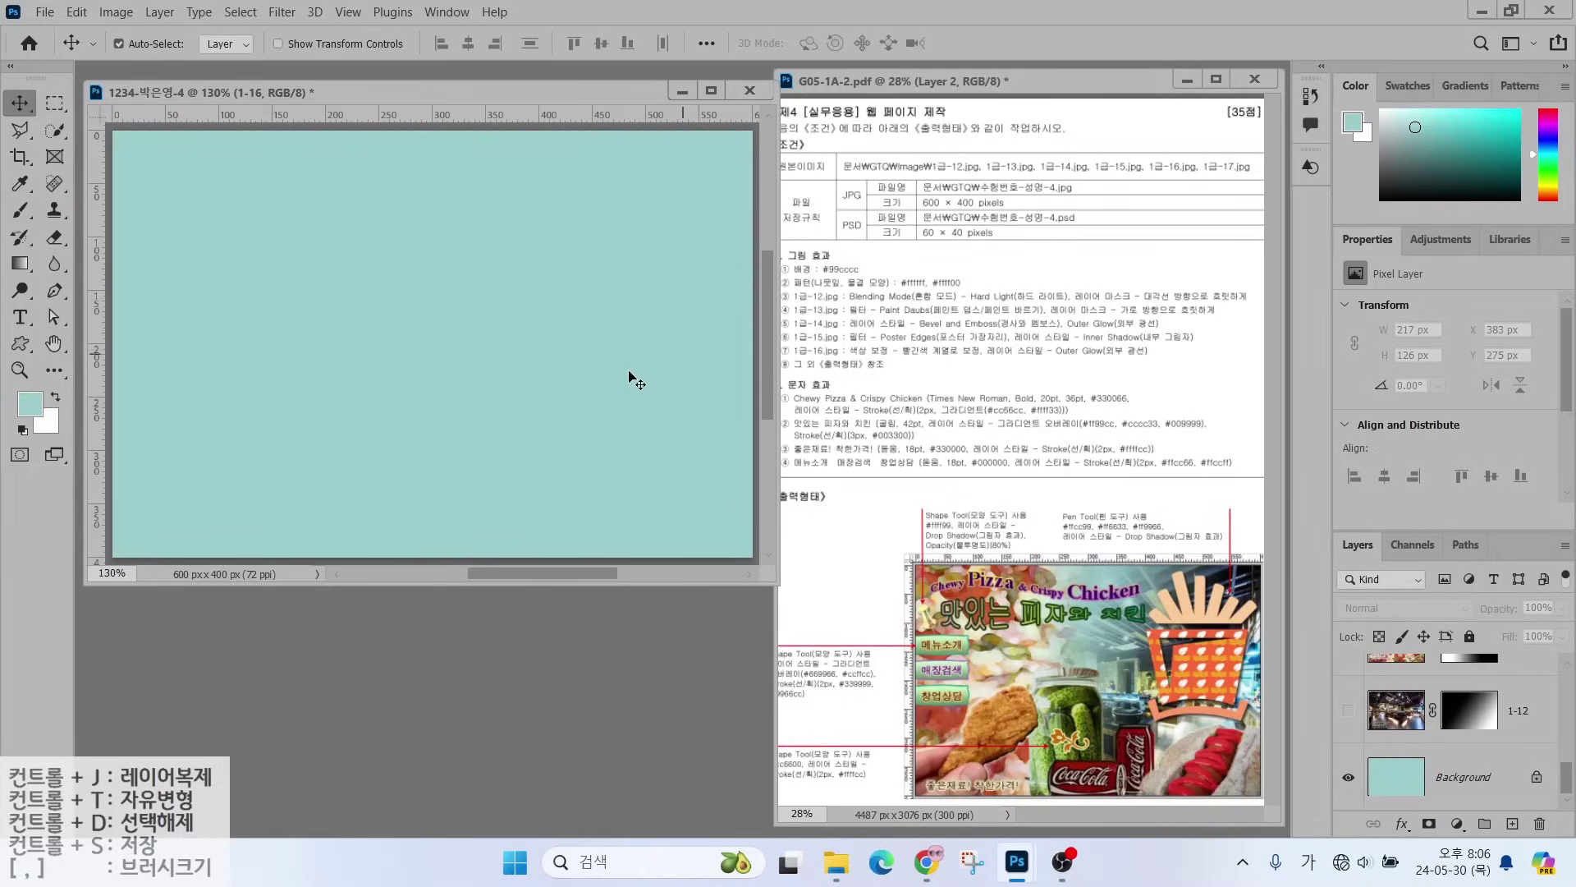
ctrl+click(99, 255)
drag(99, 255, 520, 263)
drag(452, 117, 431, 415)
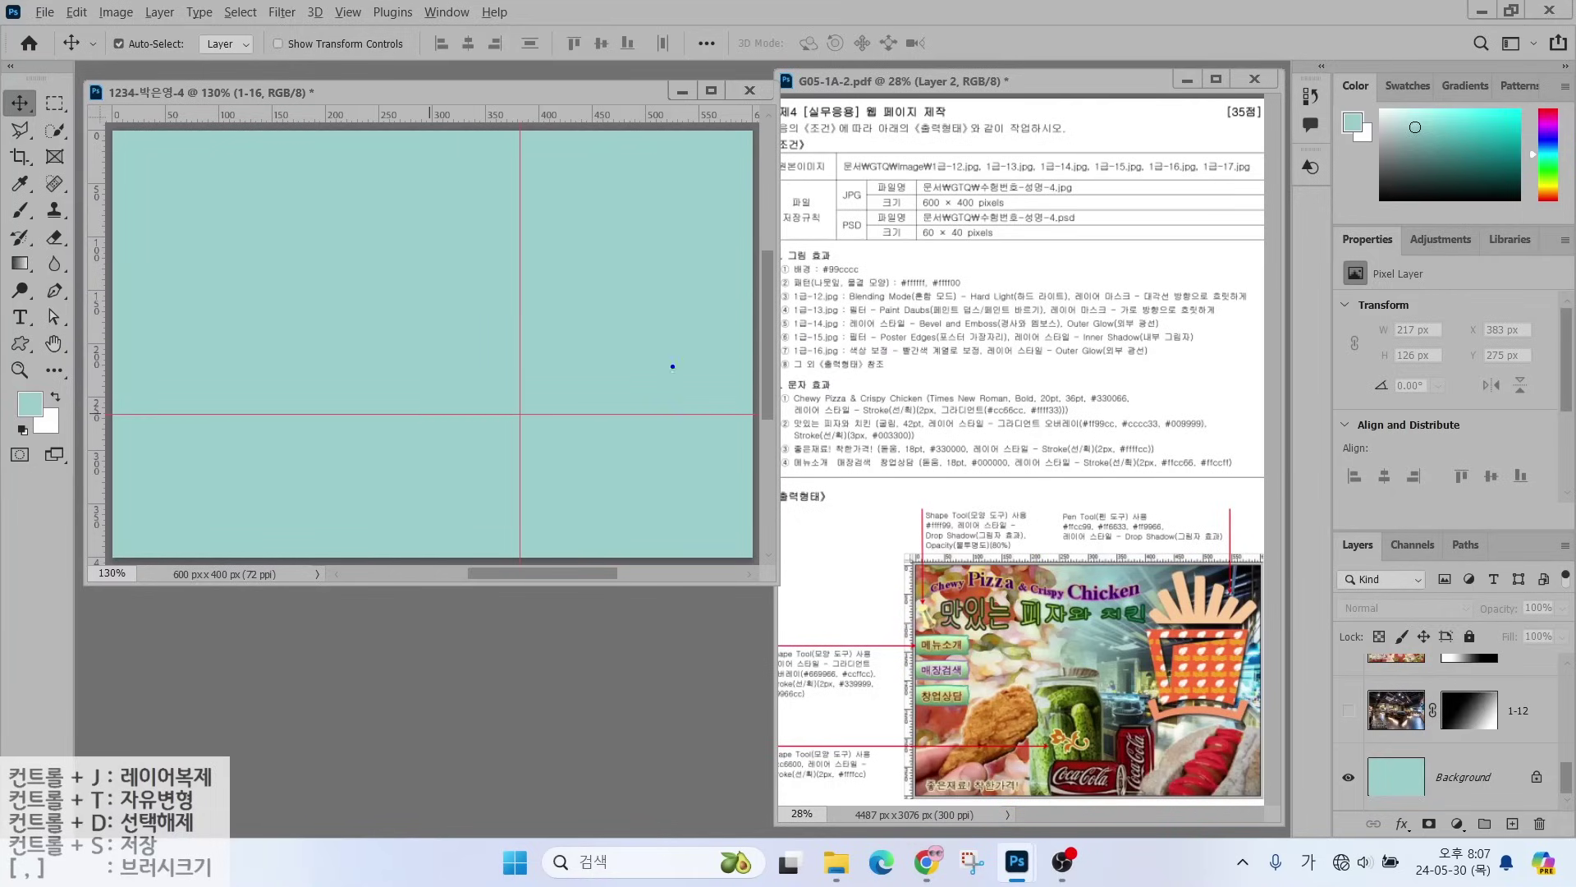
- Mark up the task sheet and clear the annotations
mouse_move(689, 382)
mouse_down()
mouse_move(496, 283)
mouse_move(593, 137)
mouse_move(715, 203)
mouse_move(674, 351)
mouse_up()
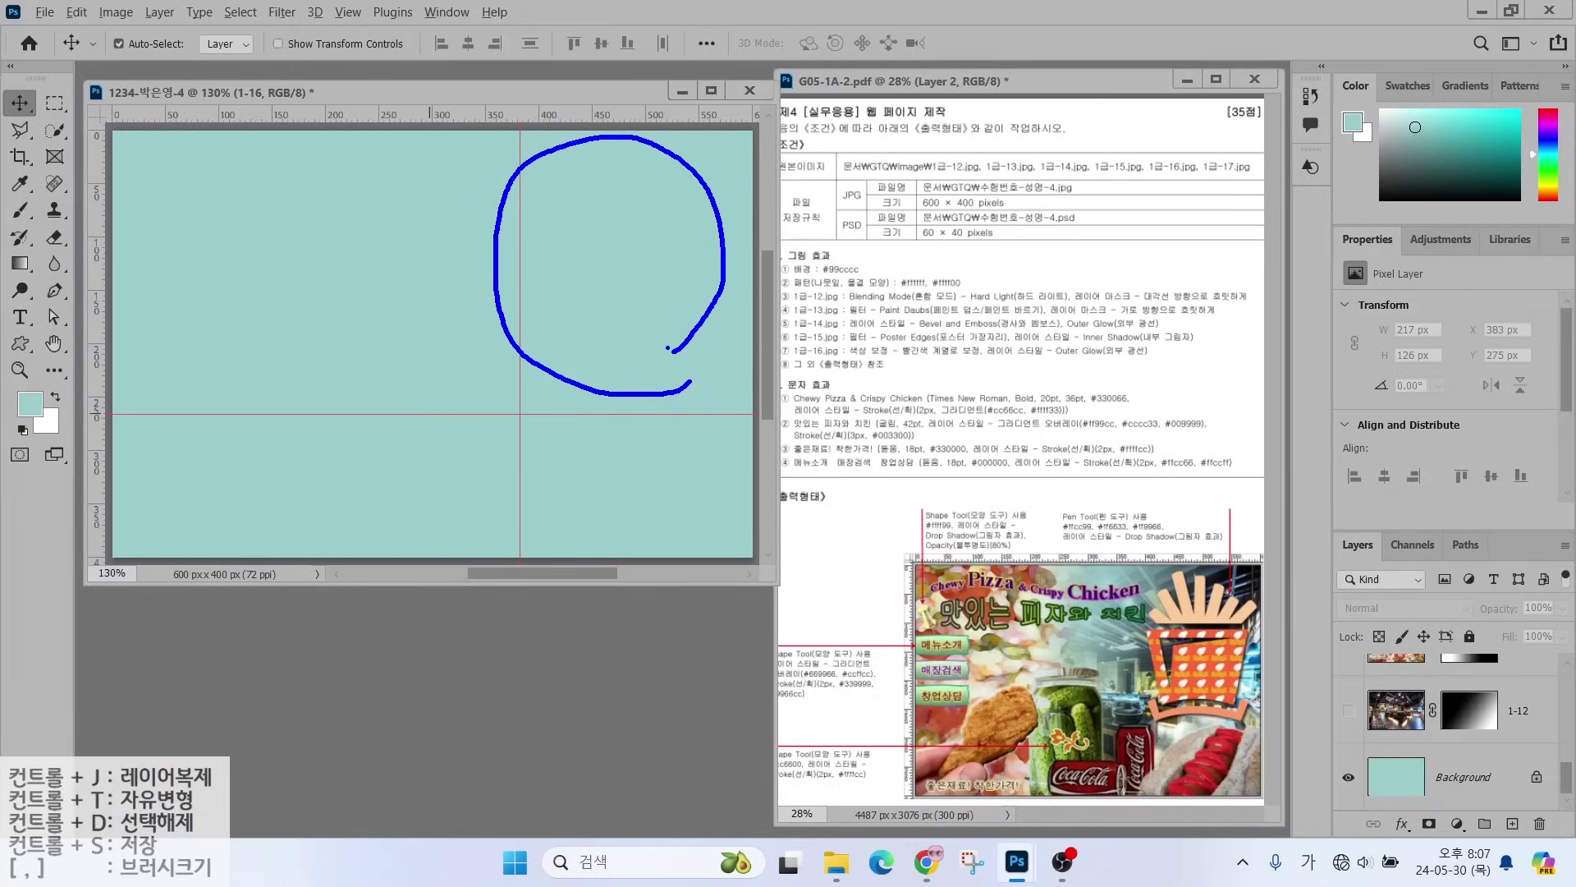
key(Escape)
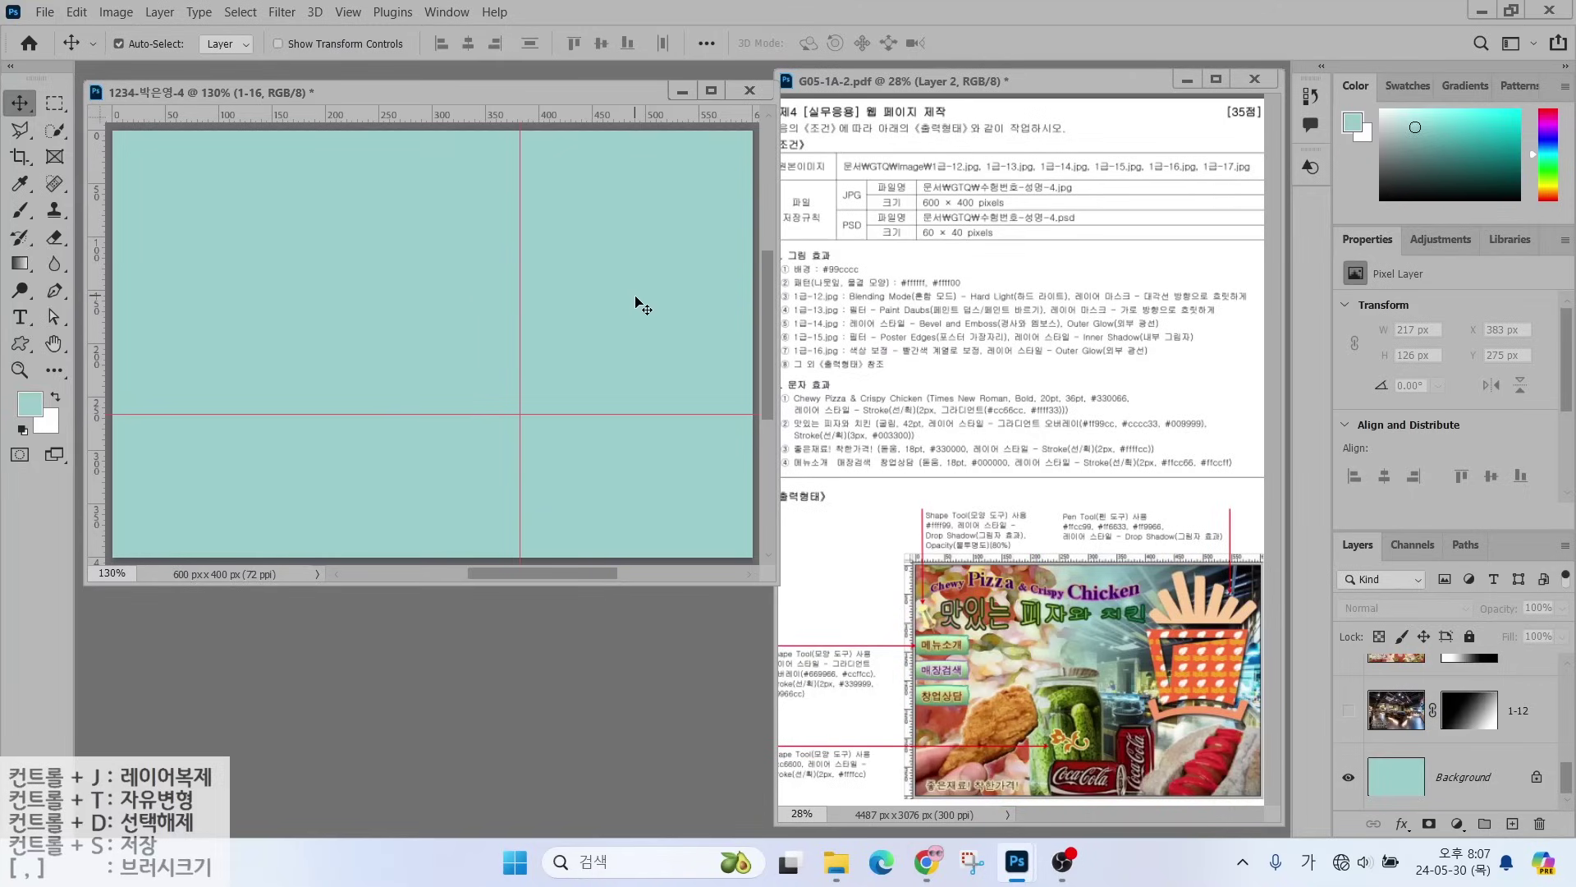
scroll(626, 274, up, 4)
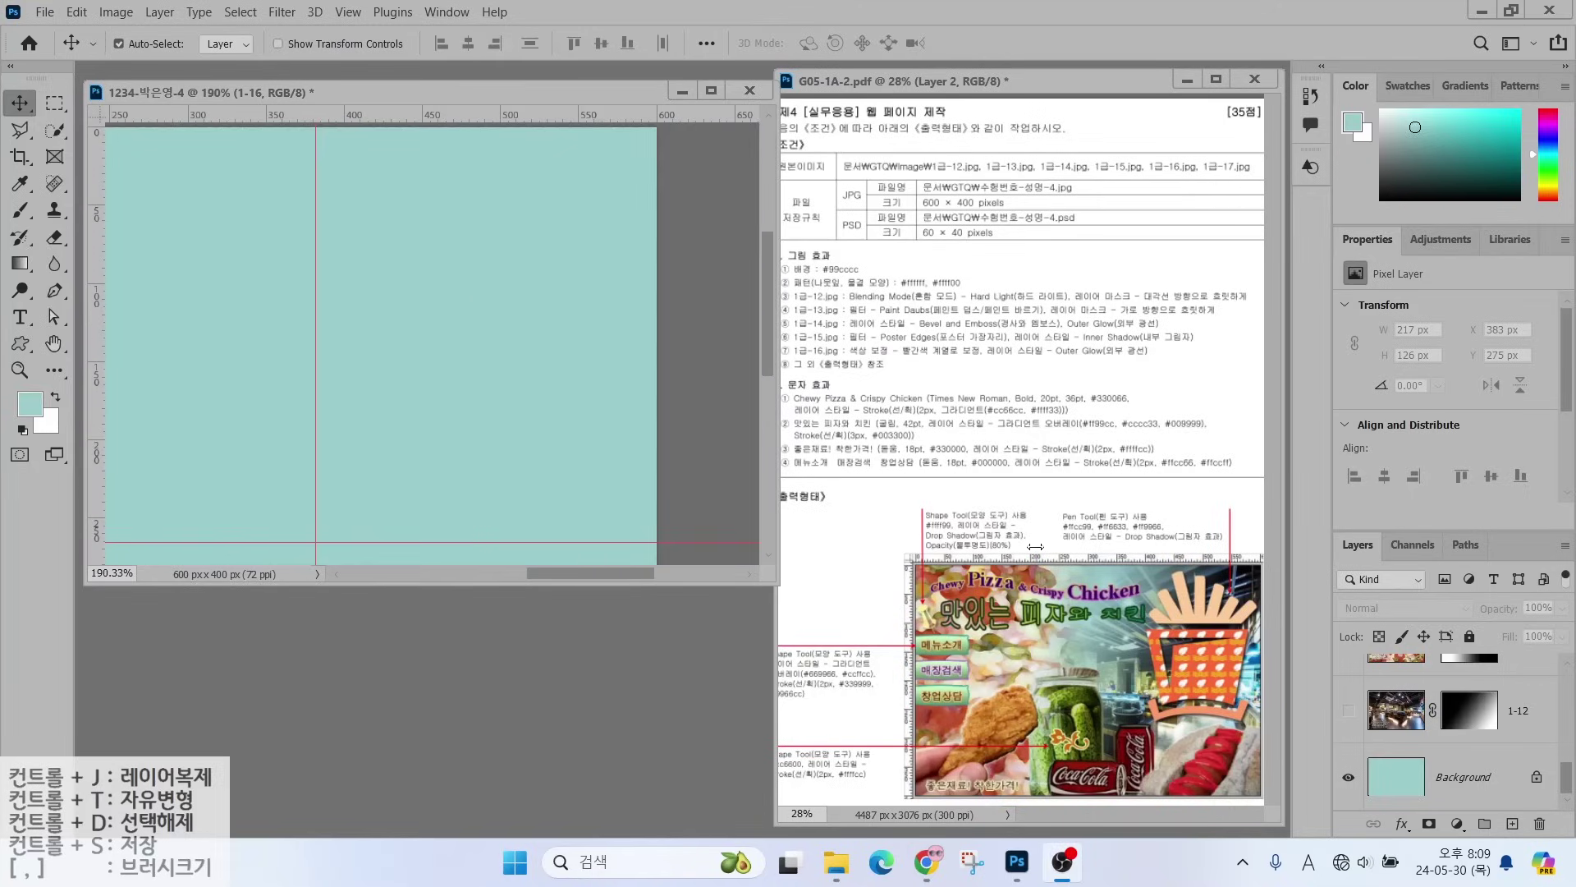
drag(1177, 574, 1226, 488)
key(Escape)
- Set the Rectangle Tool to a dark navy fill with no stroke
click(20, 347)
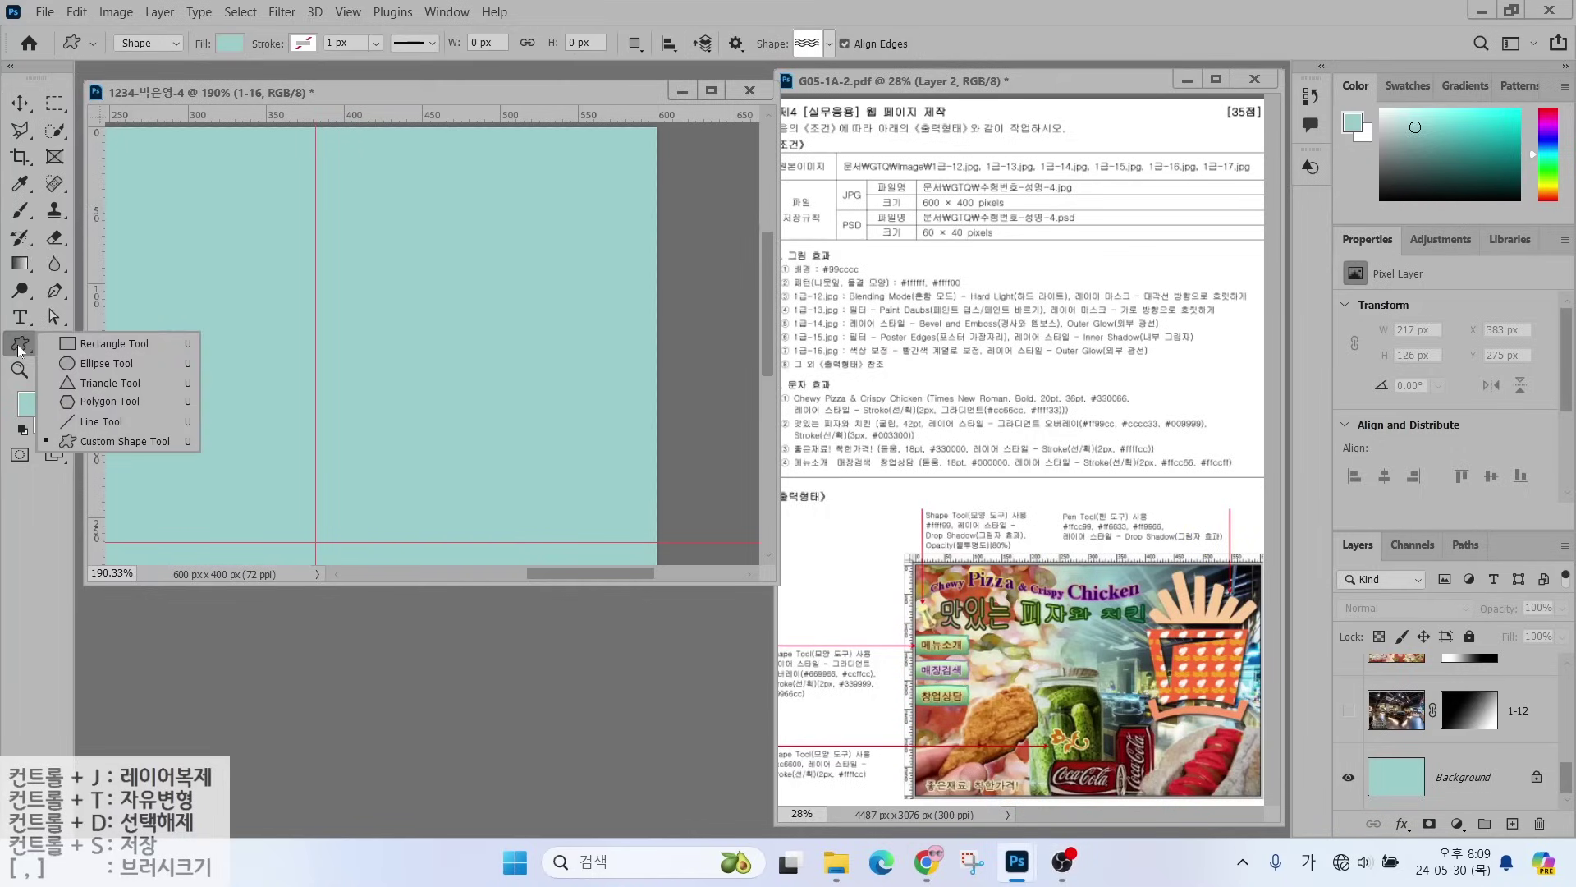
click(97, 345)
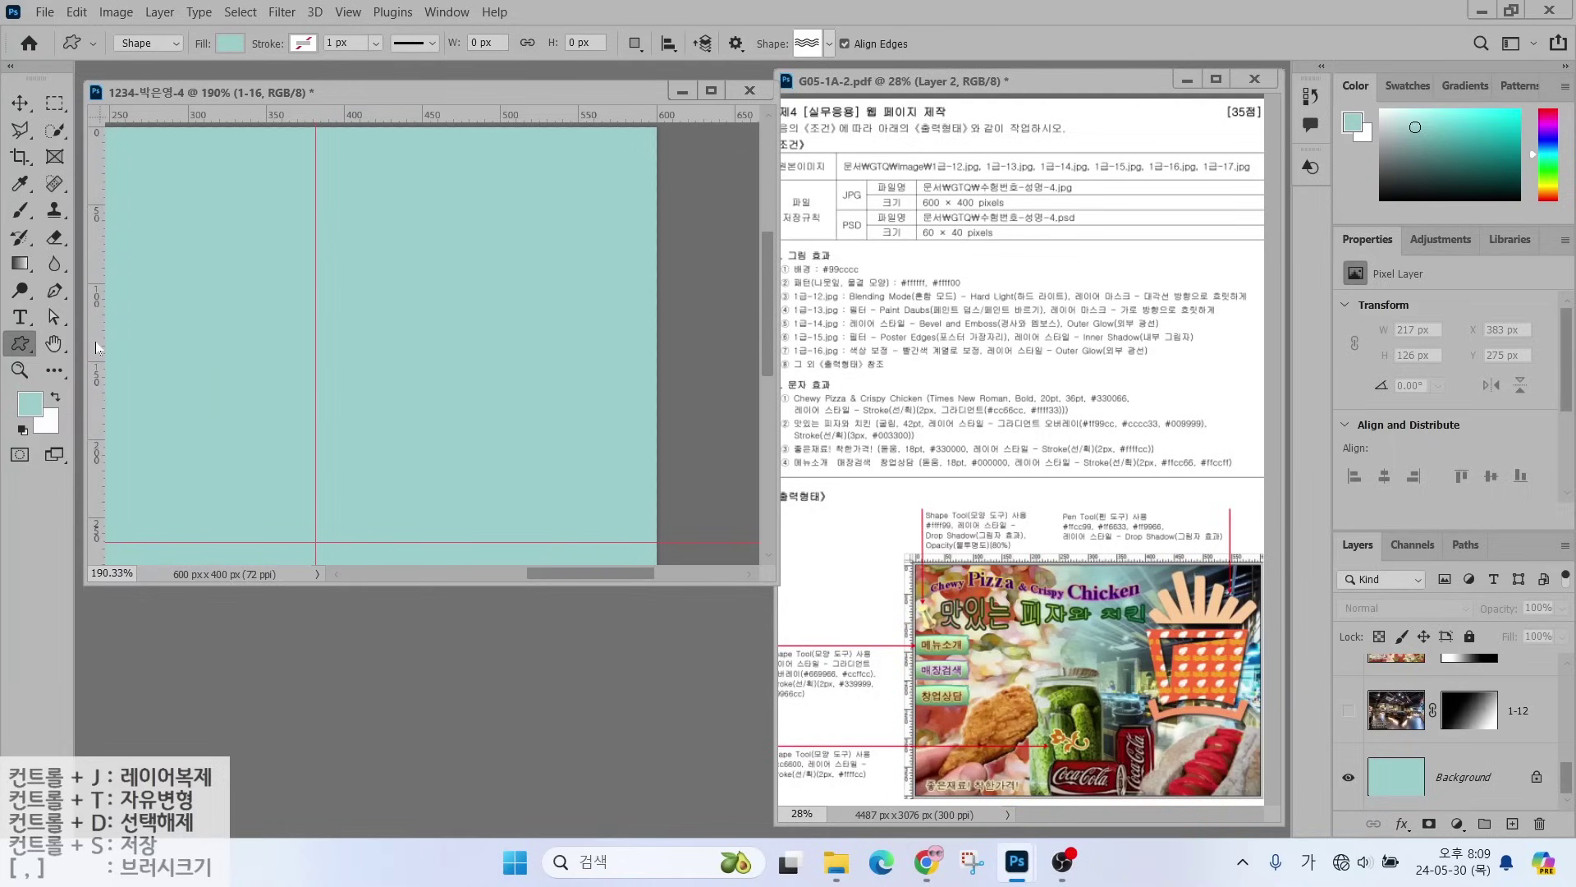
key(shift+u)
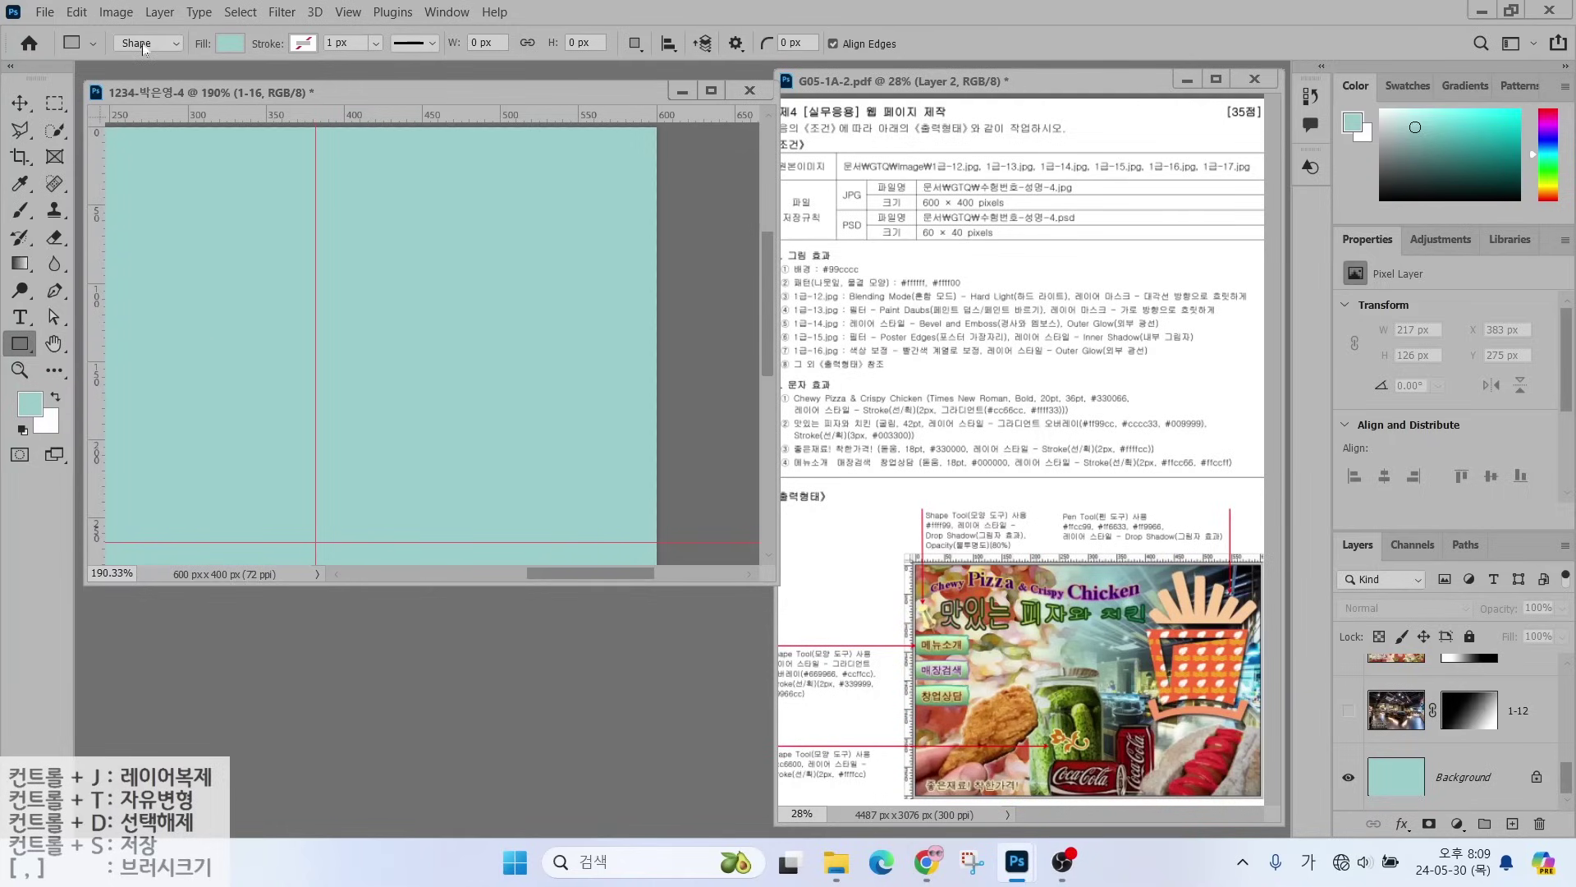
mouse_move(156, 51)
mouse_down()
mouse_move(165, 18)
mouse_move(168, 49)
mouse_move(215, 12)
mouse_move(255, 66)
mouse_move(265, 58)
mouse_up()
click(229, 44)
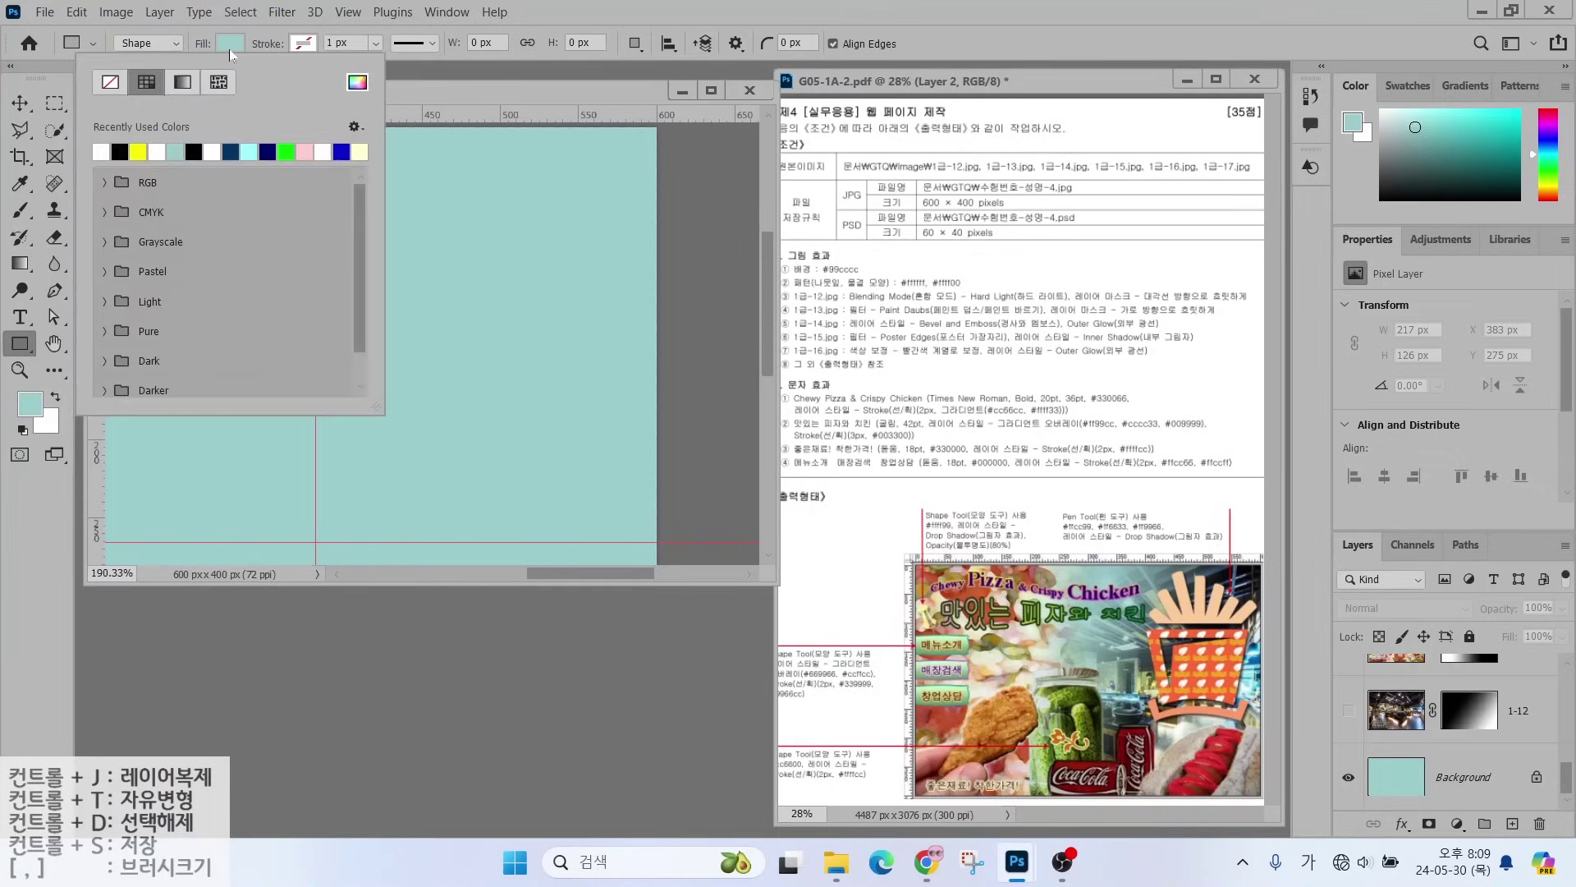
click(231, 152)
click(302, 44)
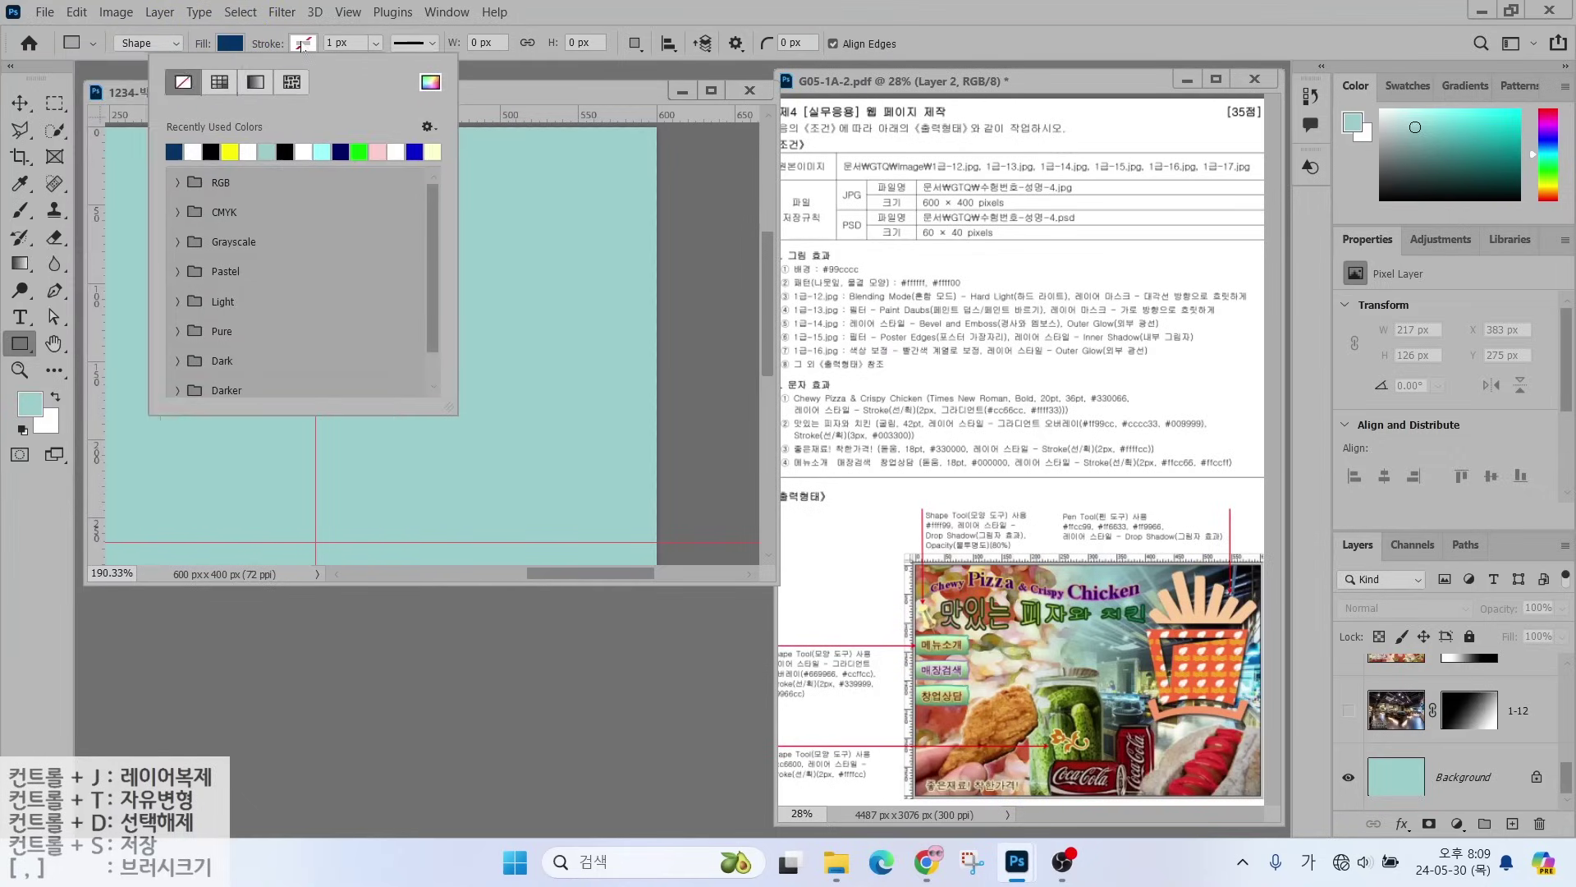
click(628, 16)
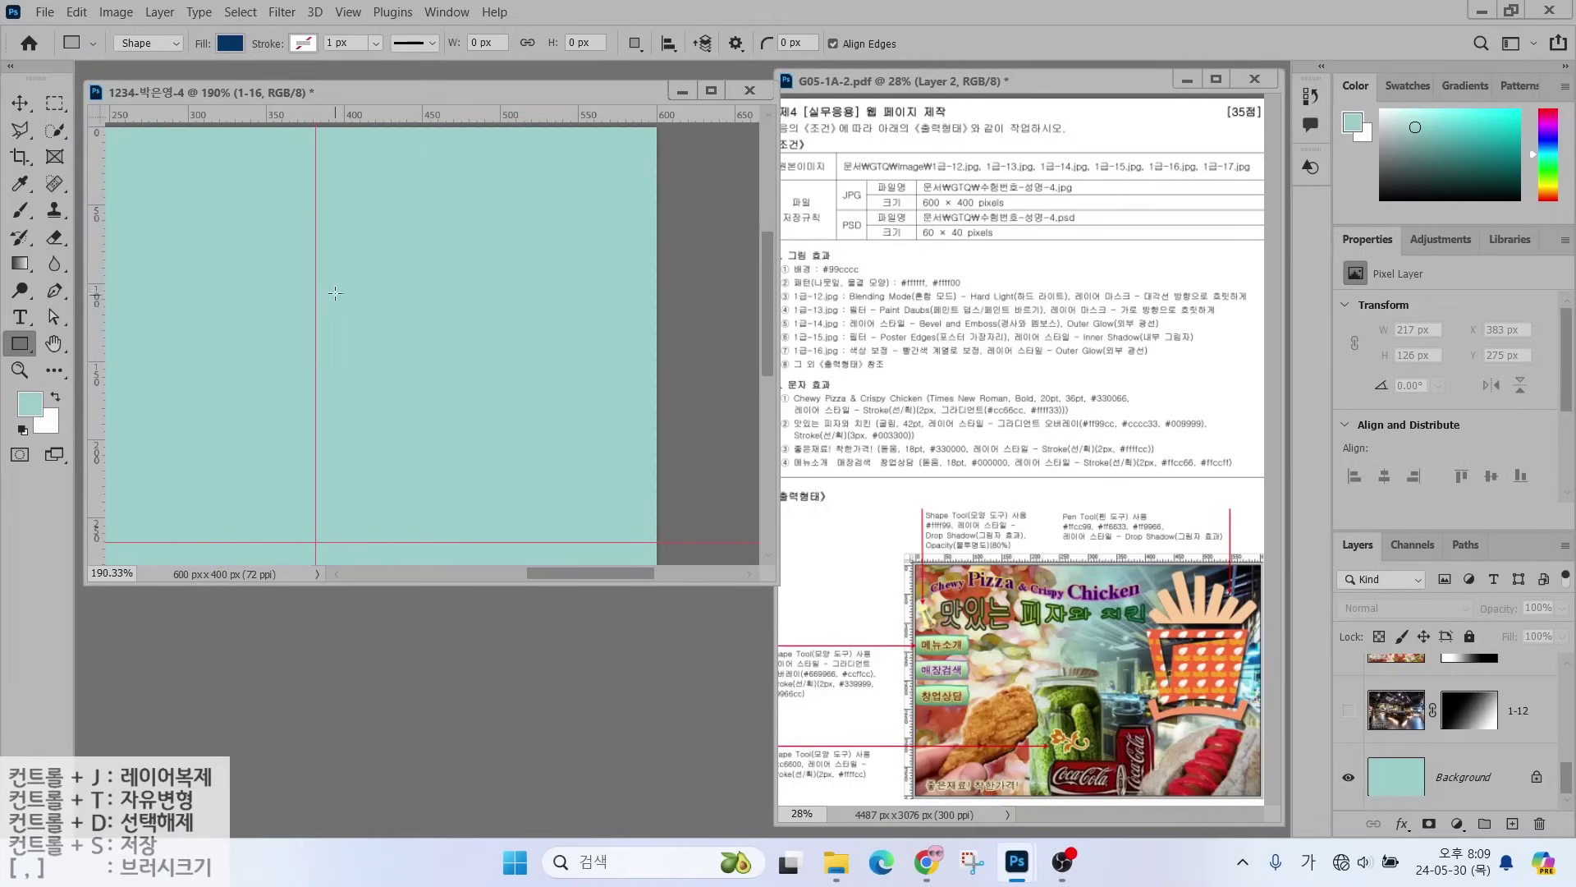
- Draw a 24 × 140 px rectangle centred on the vertical guide
drag(293, 211, 333, 428)
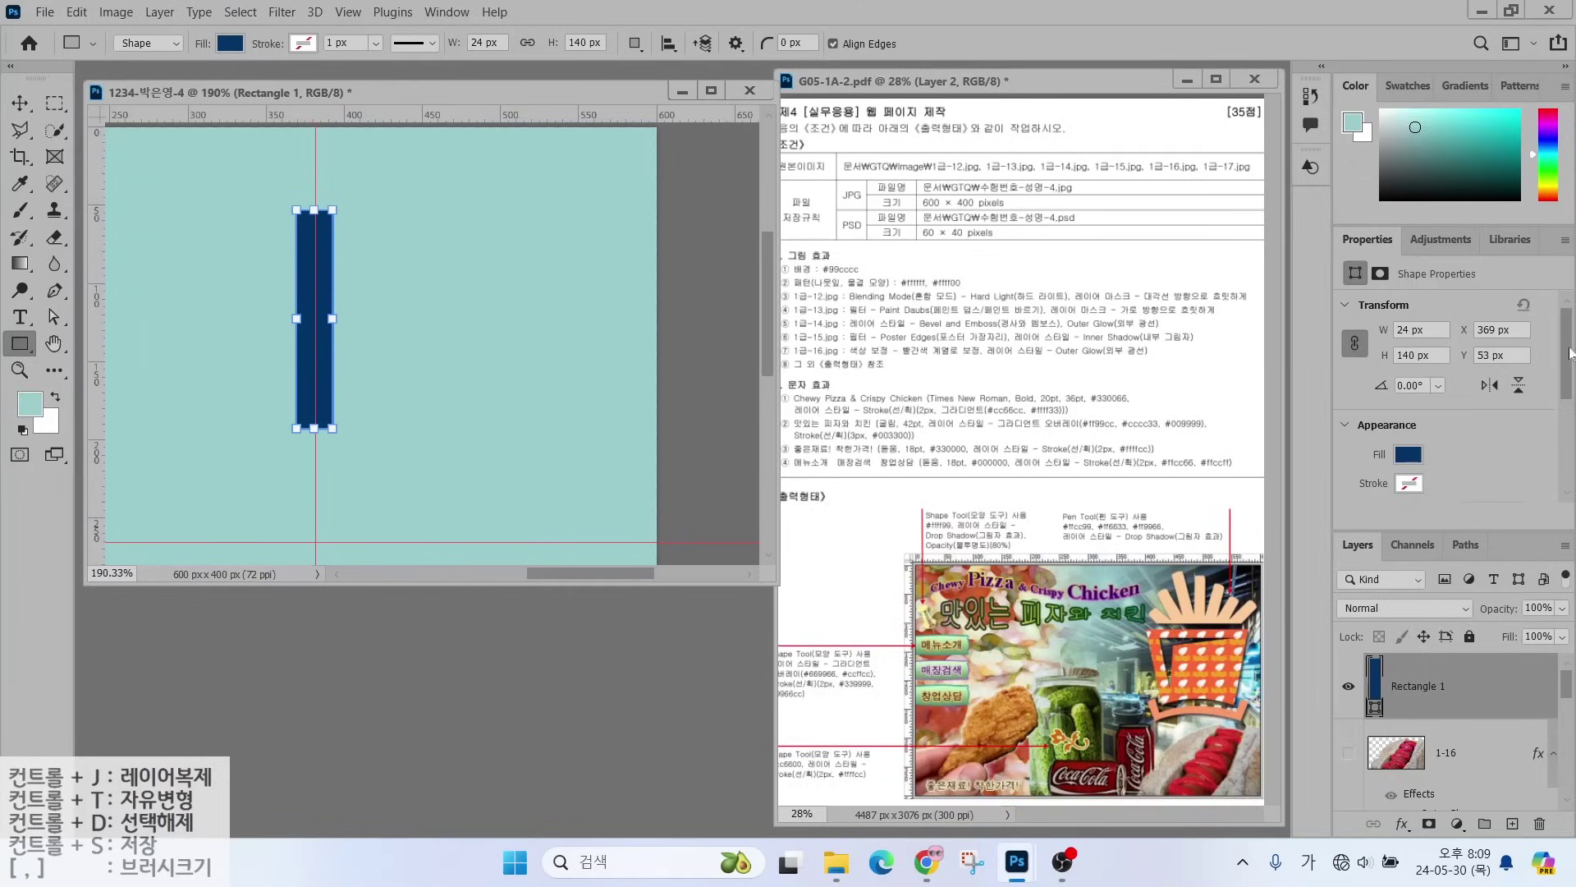
key(alt)
mouse_move(1547, 443)
mouse_down()
mouse_move(1287, 283)
mouse_move(1519, 423)
mouse_up()
drag(1570, 355, 1567, 434)
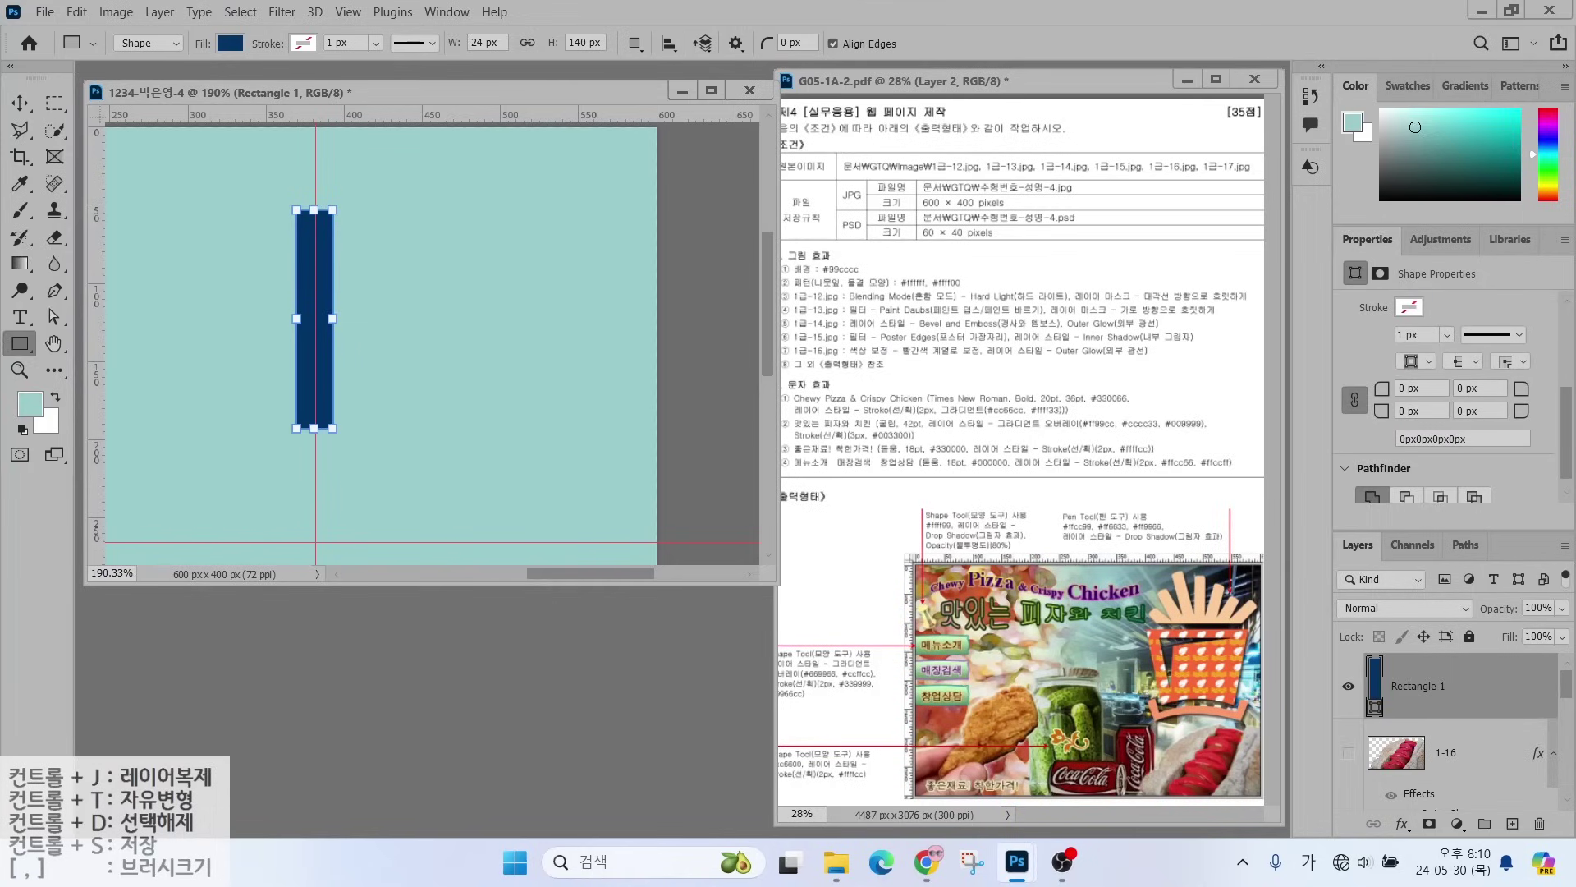
- Round the rectangle's corners, trying 10 px and settling on a 5 px radius
click(1421, 387)
text(10)
key(Return)
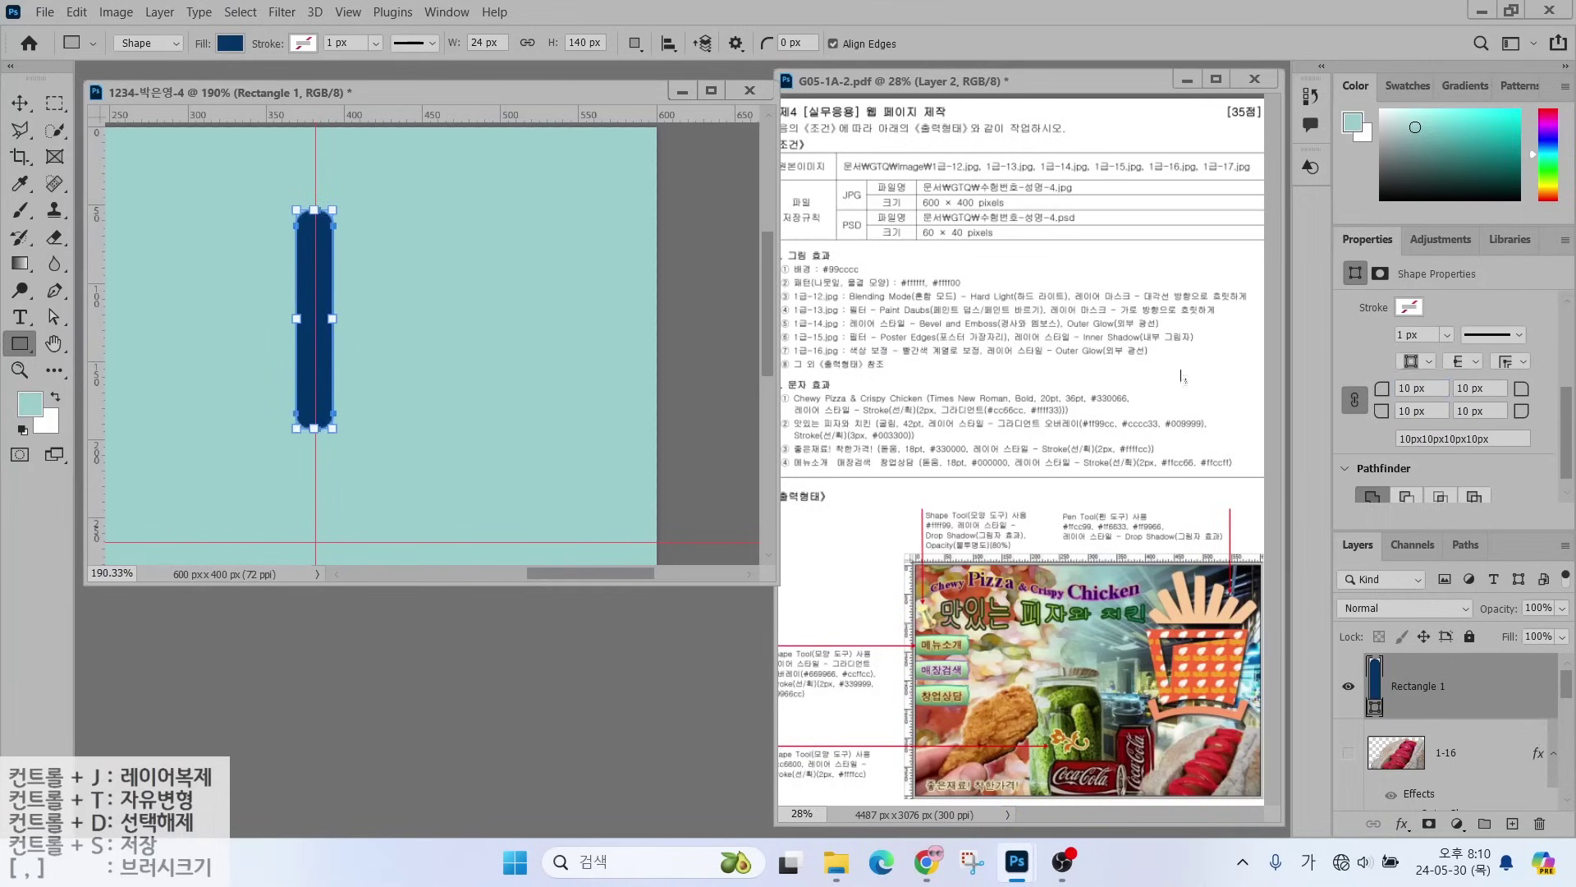
click(20, 103)
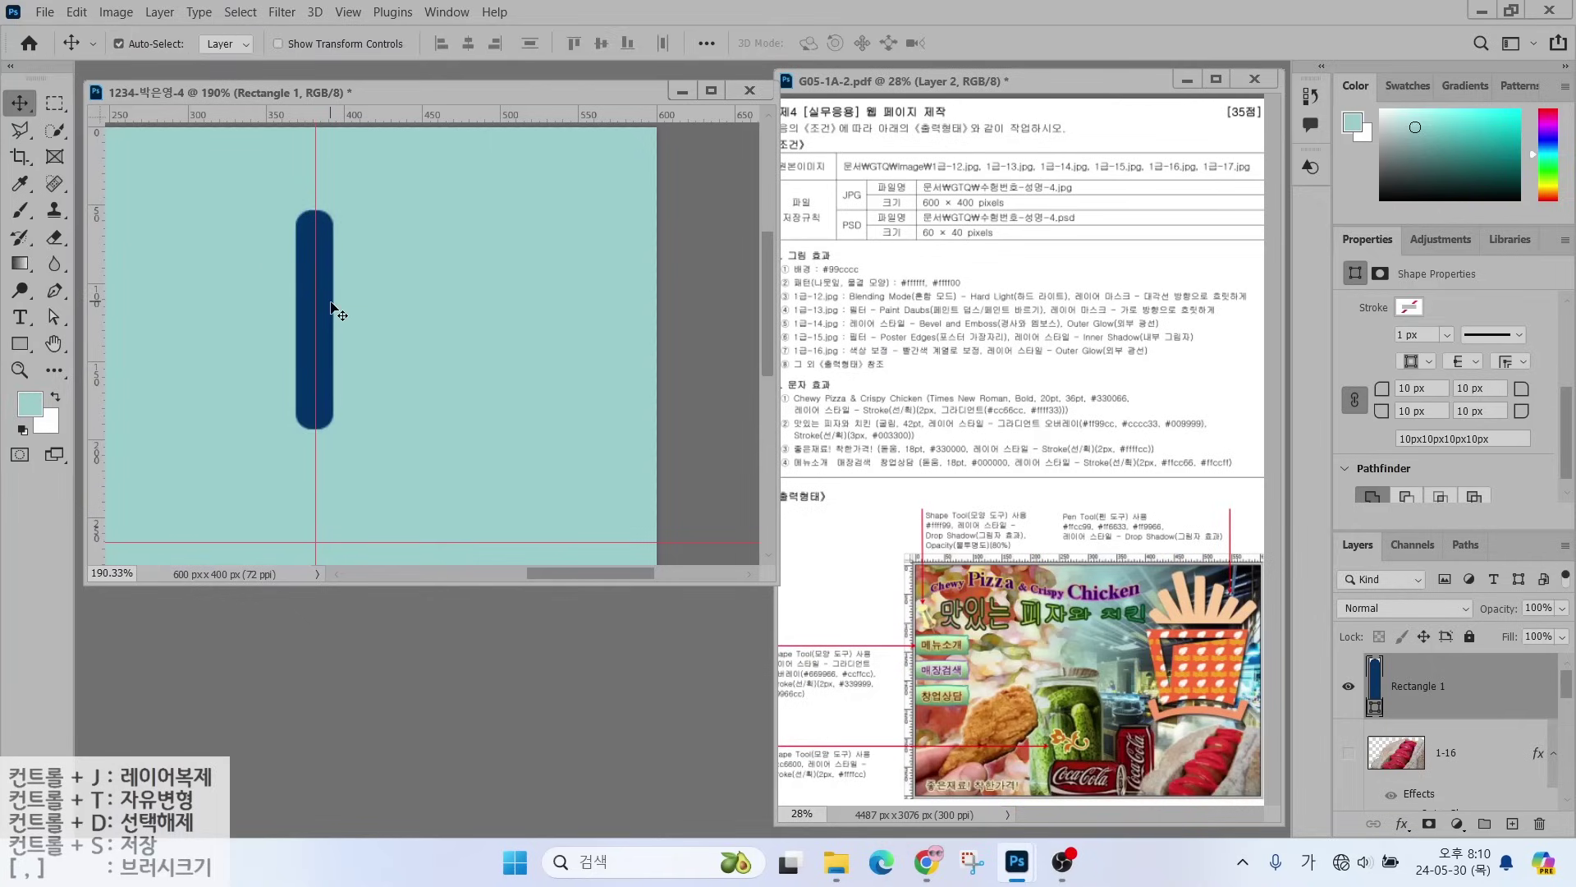
click(1404, 387)
text(5)
key(Return)
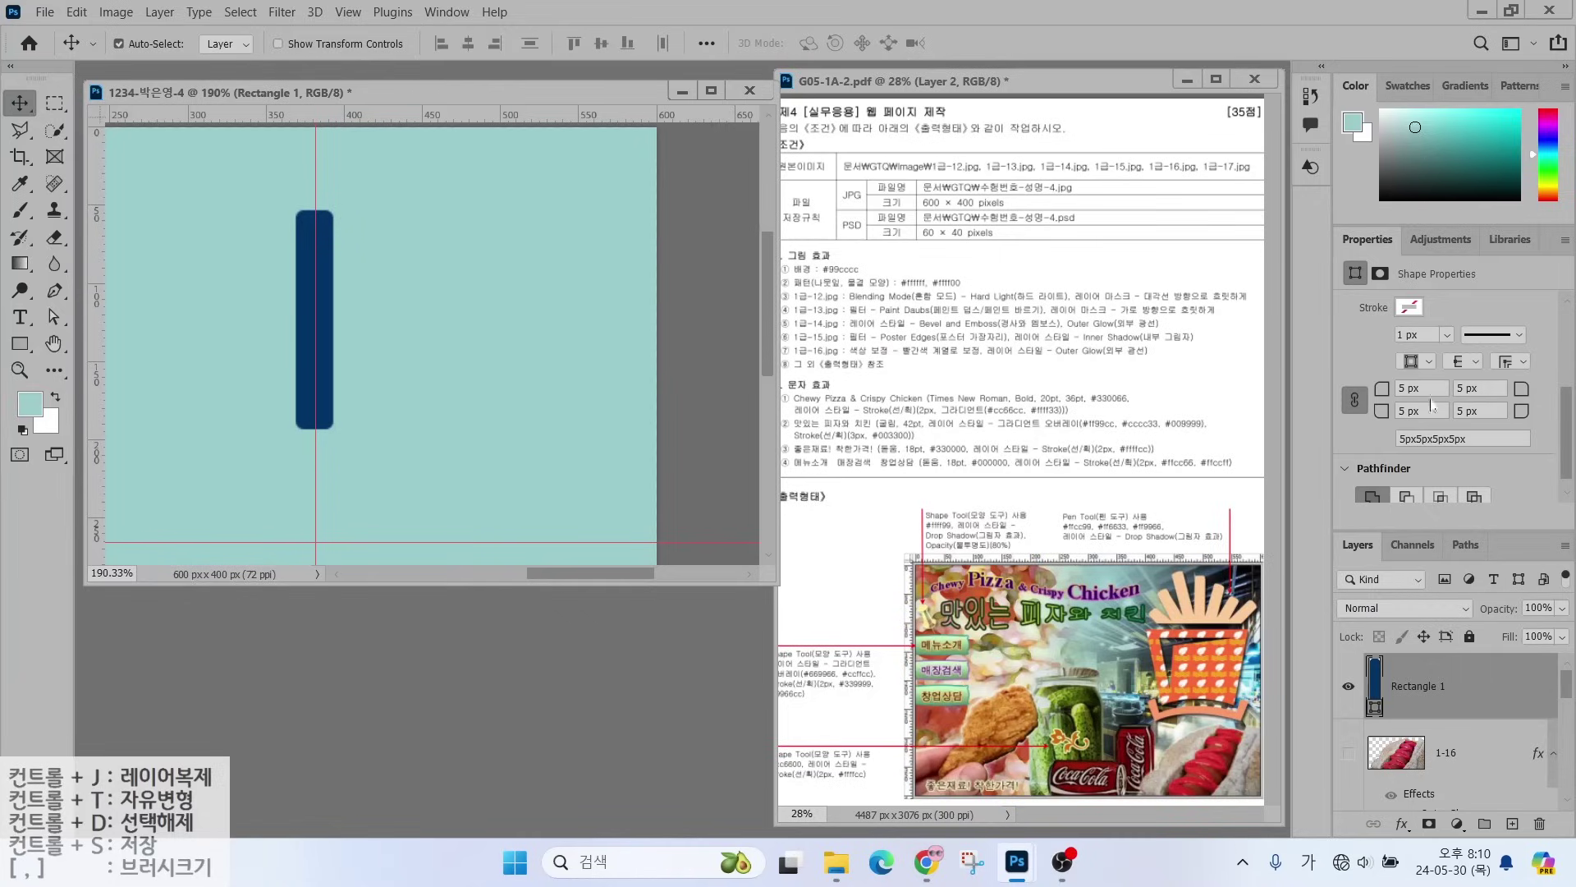
- Scale the navy bar to about 88% (21 × 123 px) and move it right
click(19, 344)
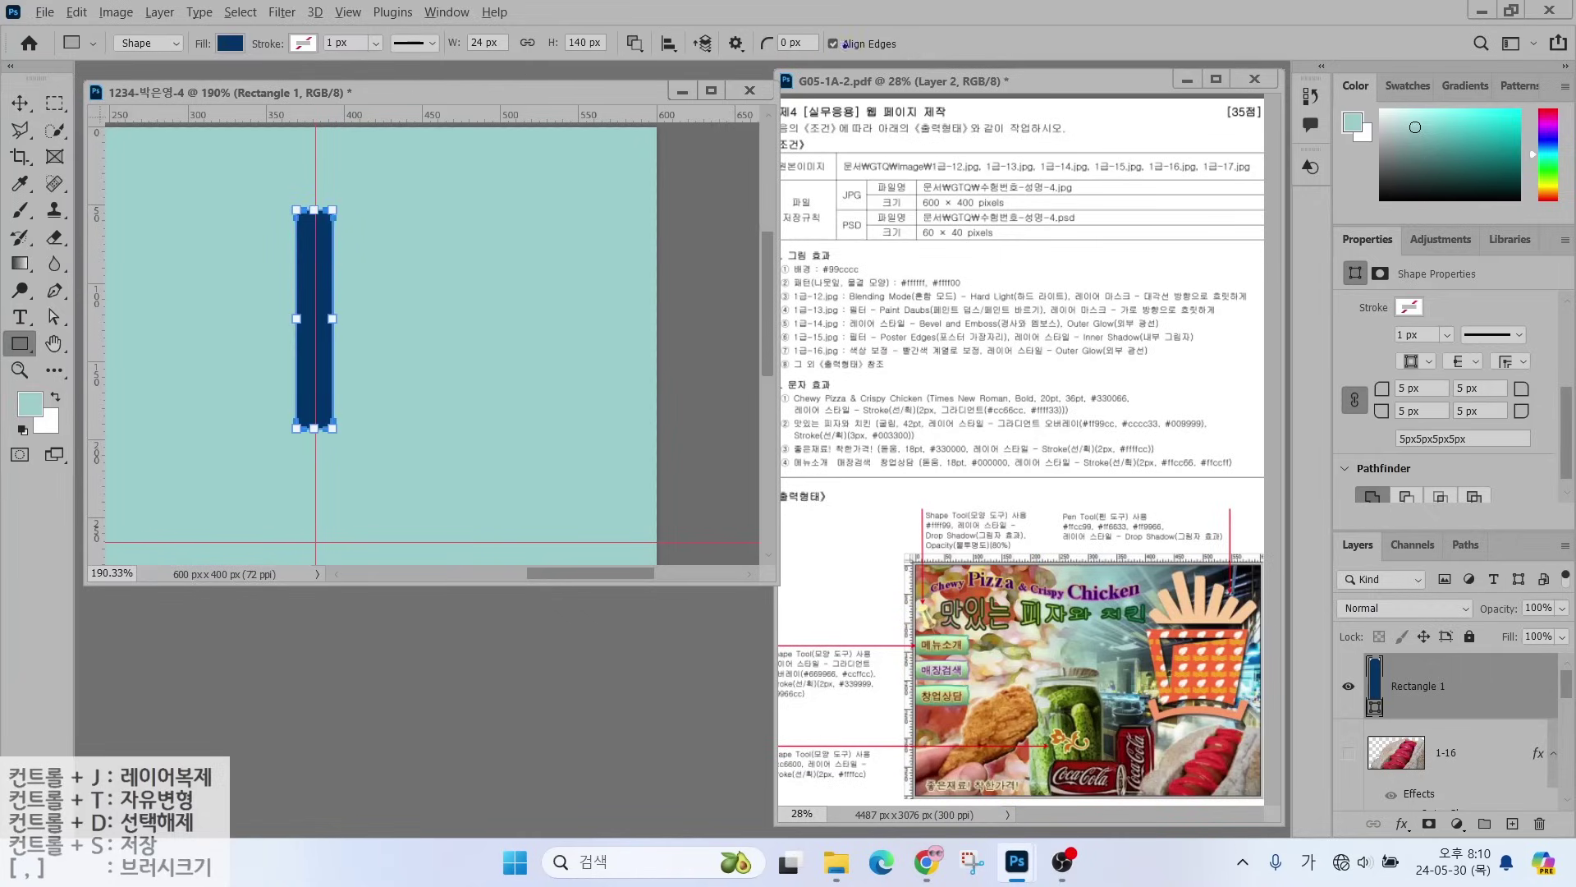
mouse_move(845, 45)
mouse_down()
mouse_move(727, 51)
mouse_move(821, 5)
mouse_move(834, 58)
mouse_move(808, 69)
mouse_move(796, 54)
mouse_up()
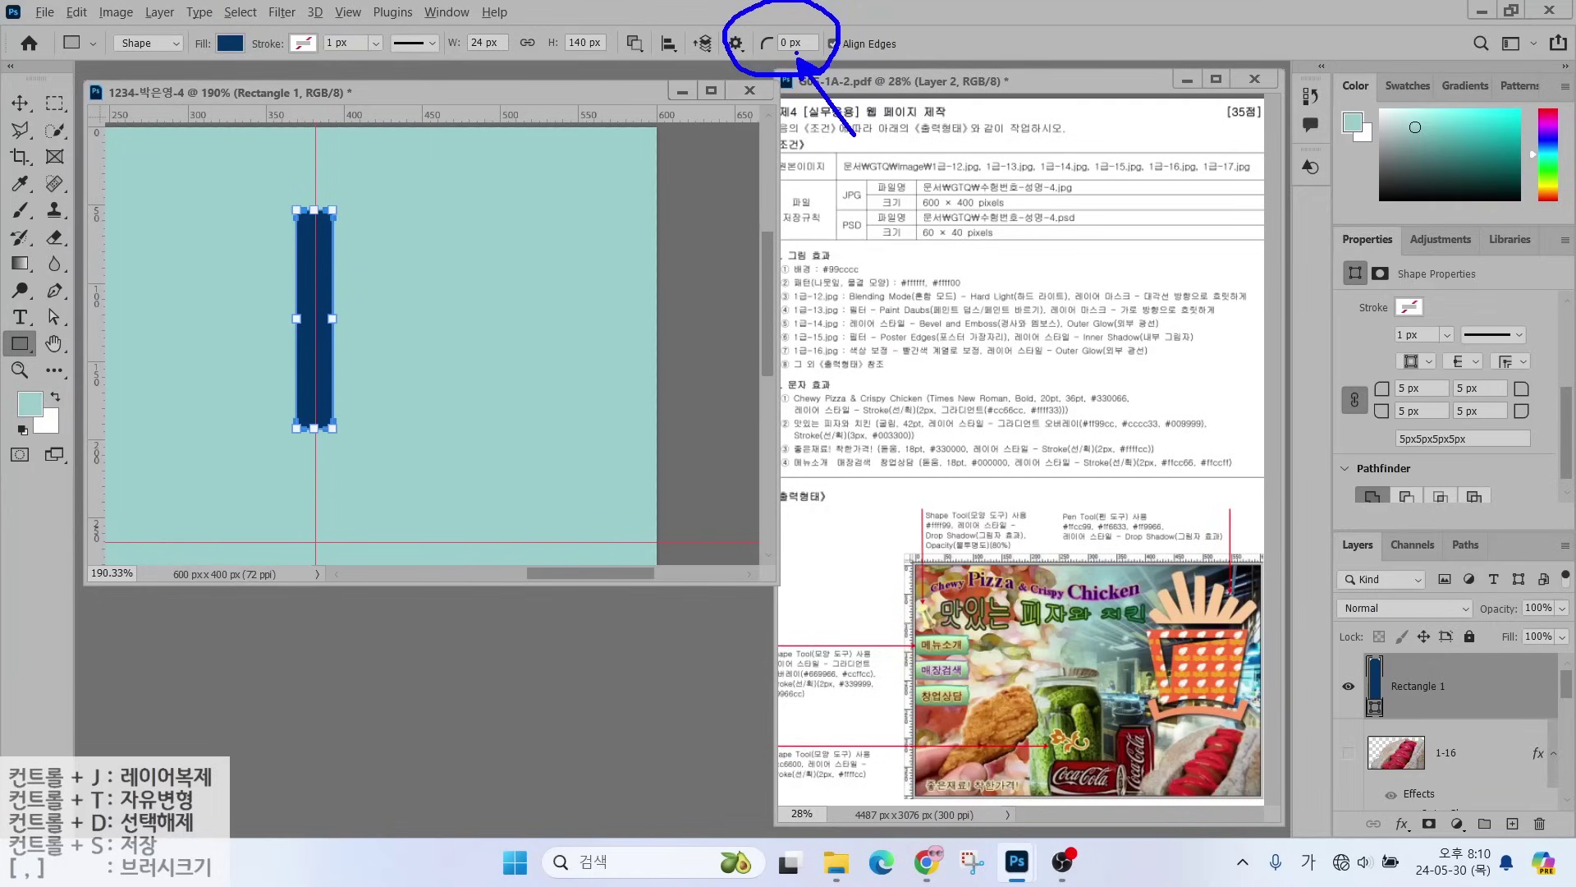
key(Escape)
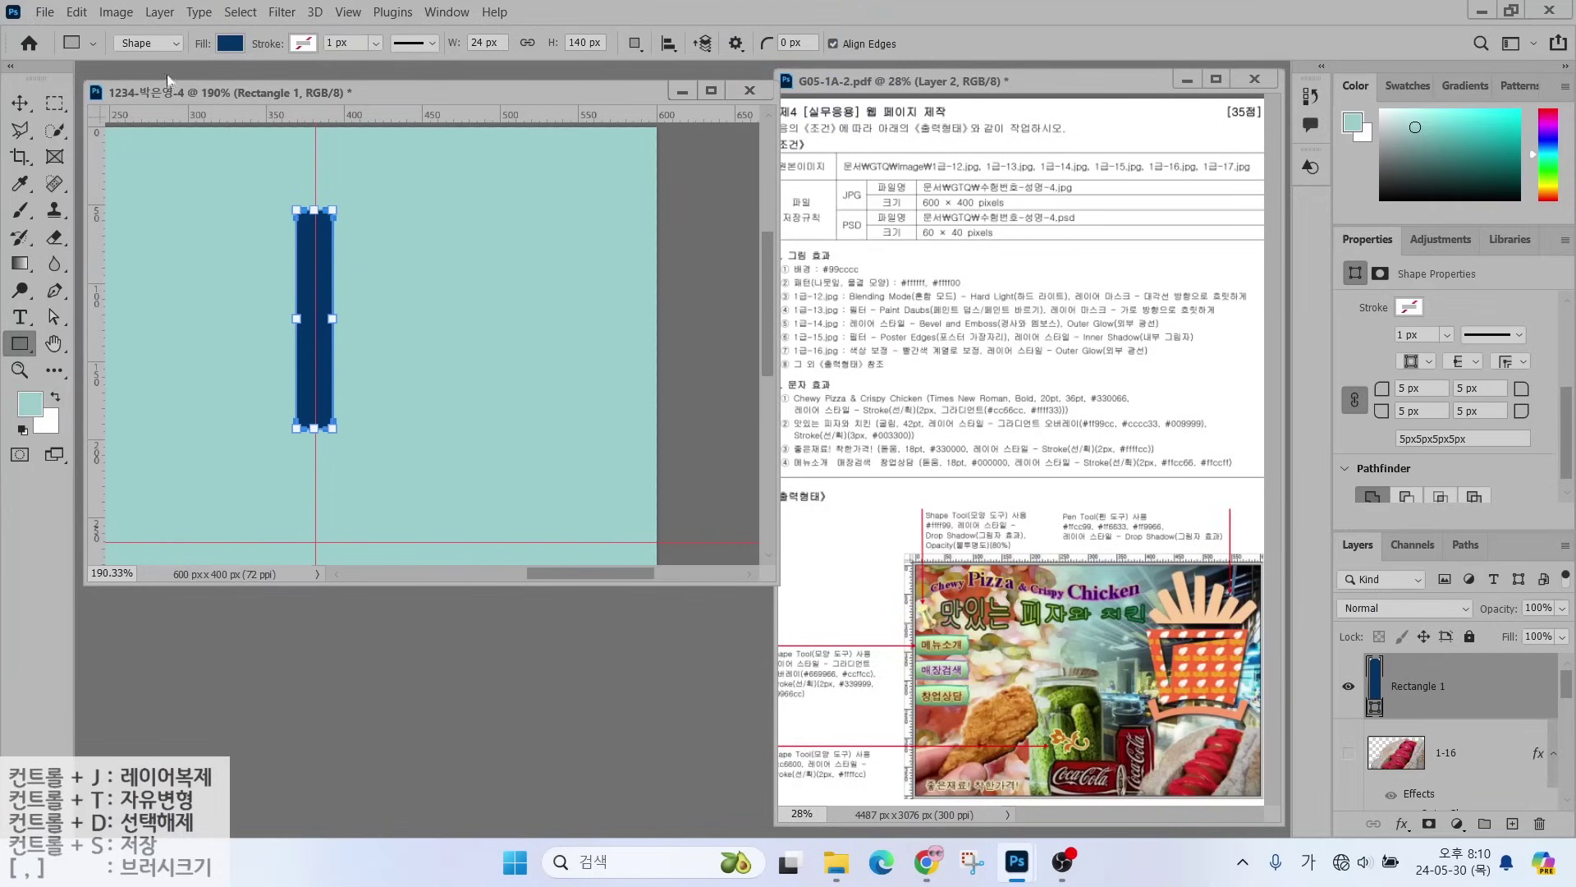
click(19, 102)
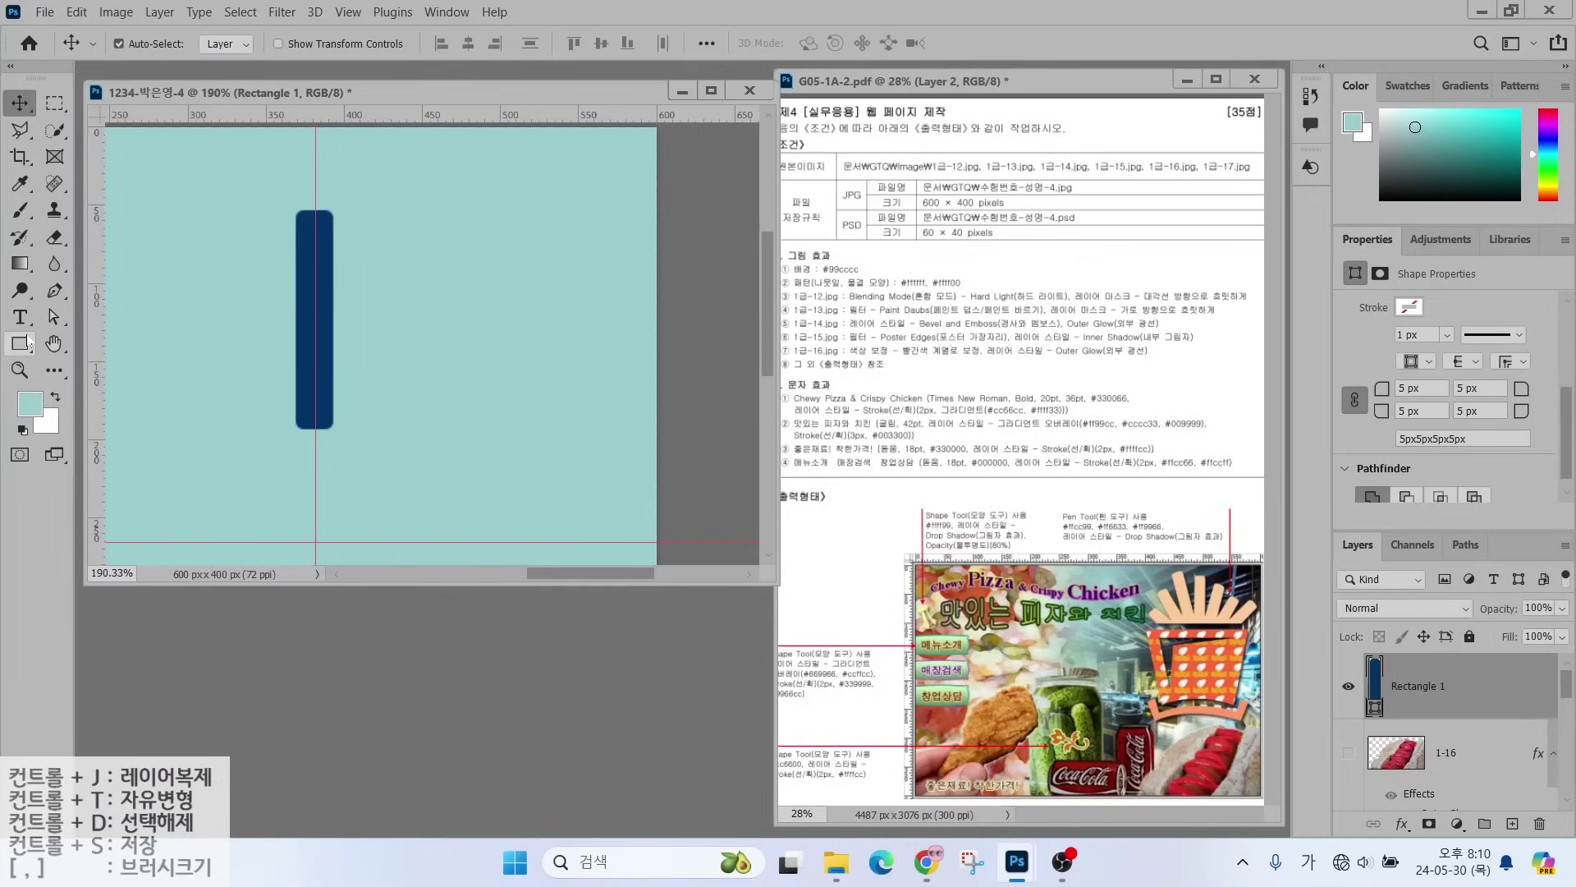
key(ctrl+t)
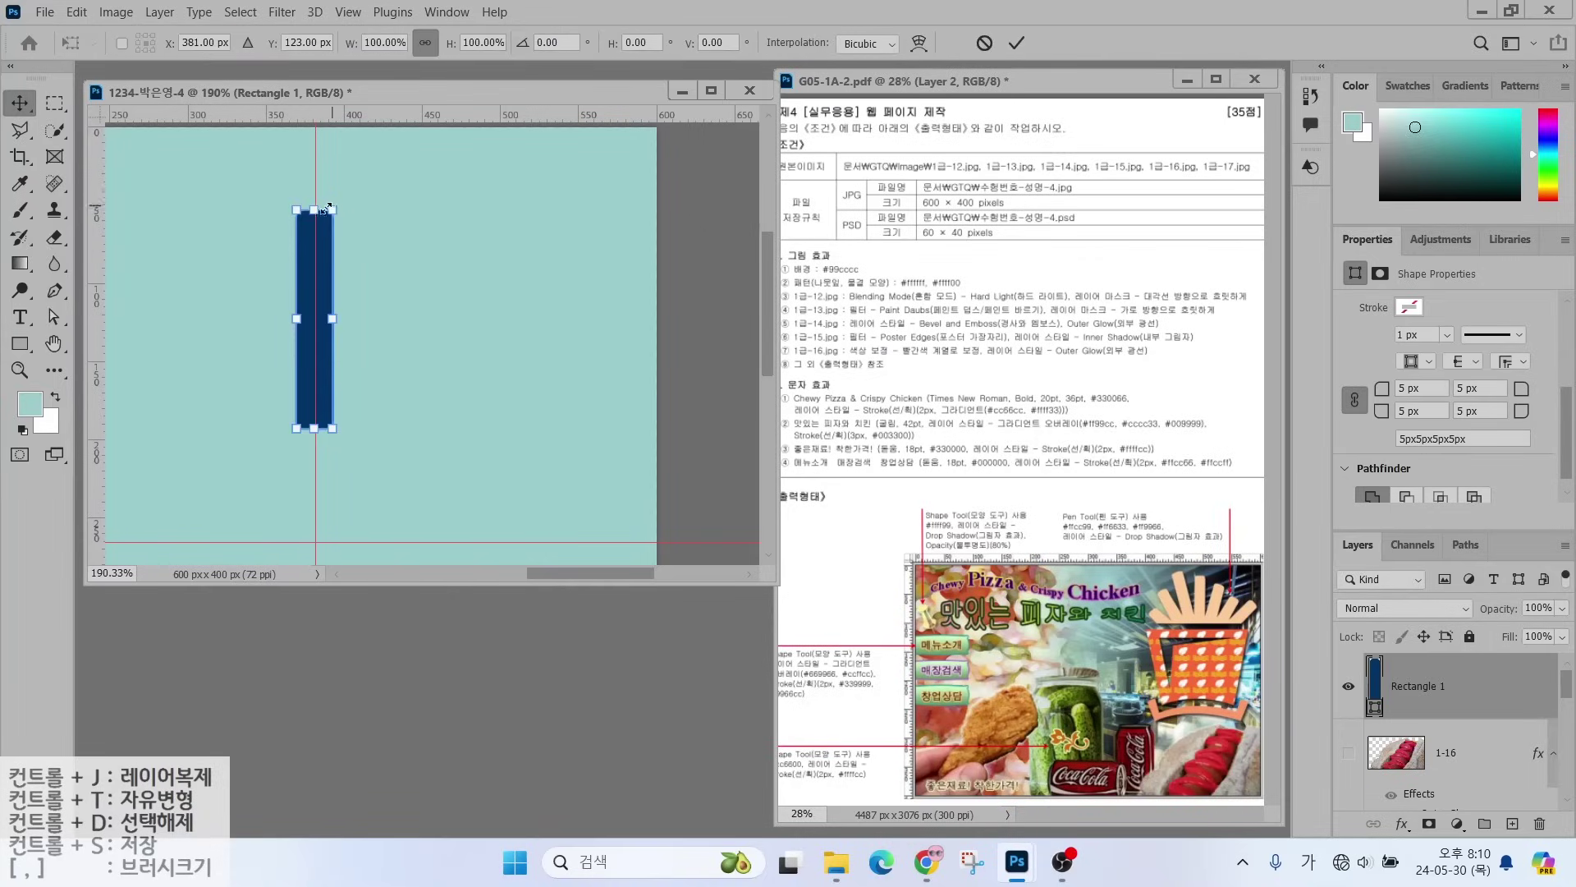
drag(332, 209, 320, 235)
key(Return)
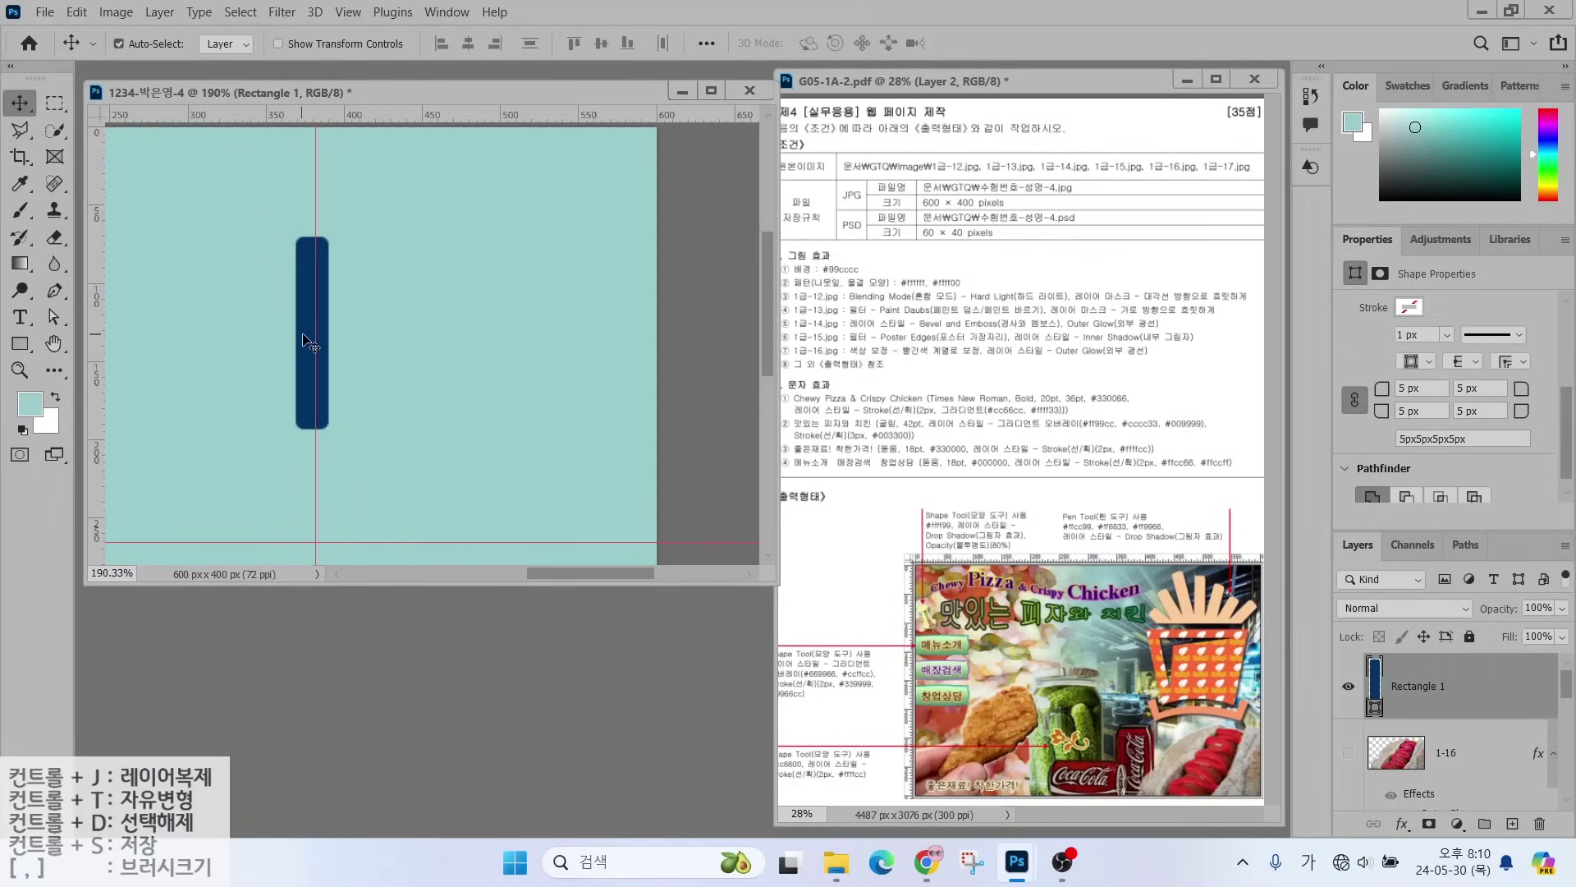
drag(308, 336, 394, 318)
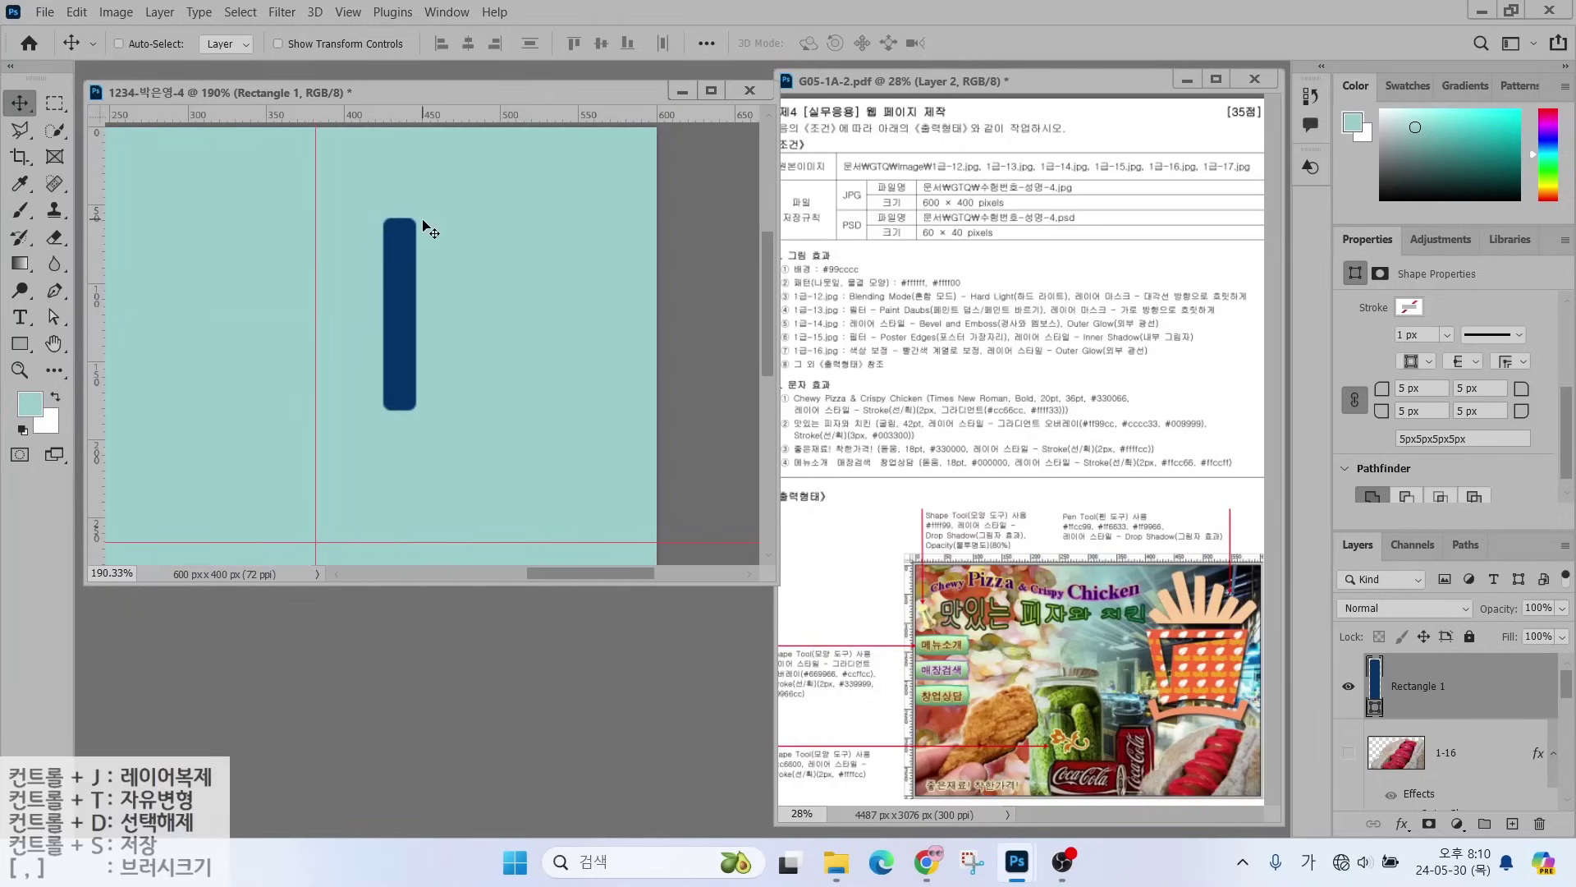
- Tilt the navy bar about -48° and nudge it into place
key(ctrl+t)
drag(430, 211, 338, 230)
mouse_move(386, 303)
mouse_down()
mouse_move(357, 304)
mouse_move(387, 306)
mouse_up()
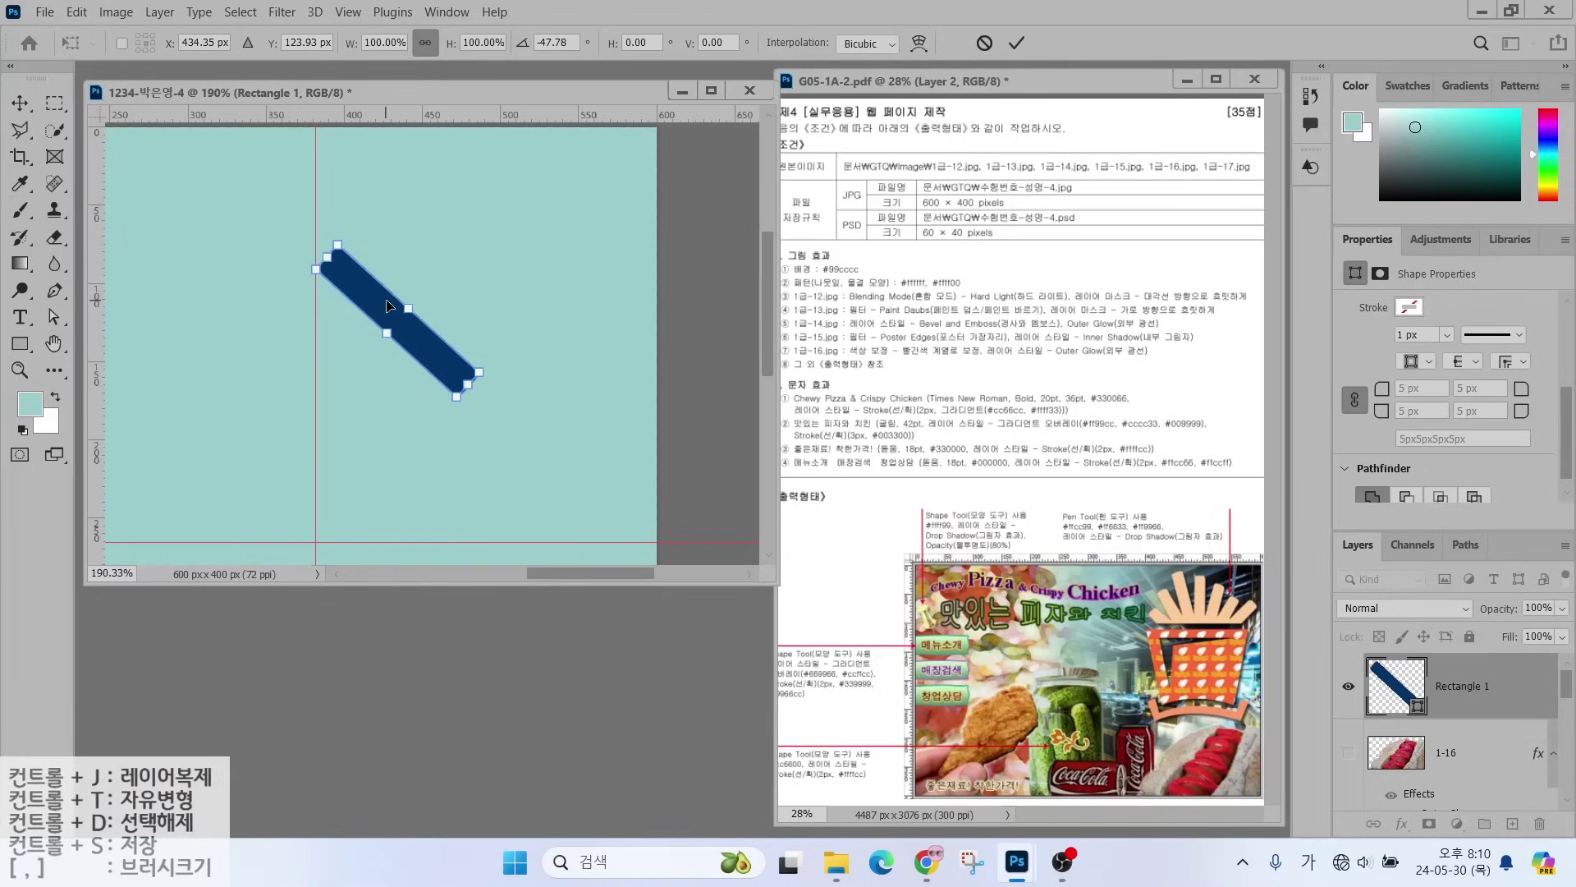
key(Return)
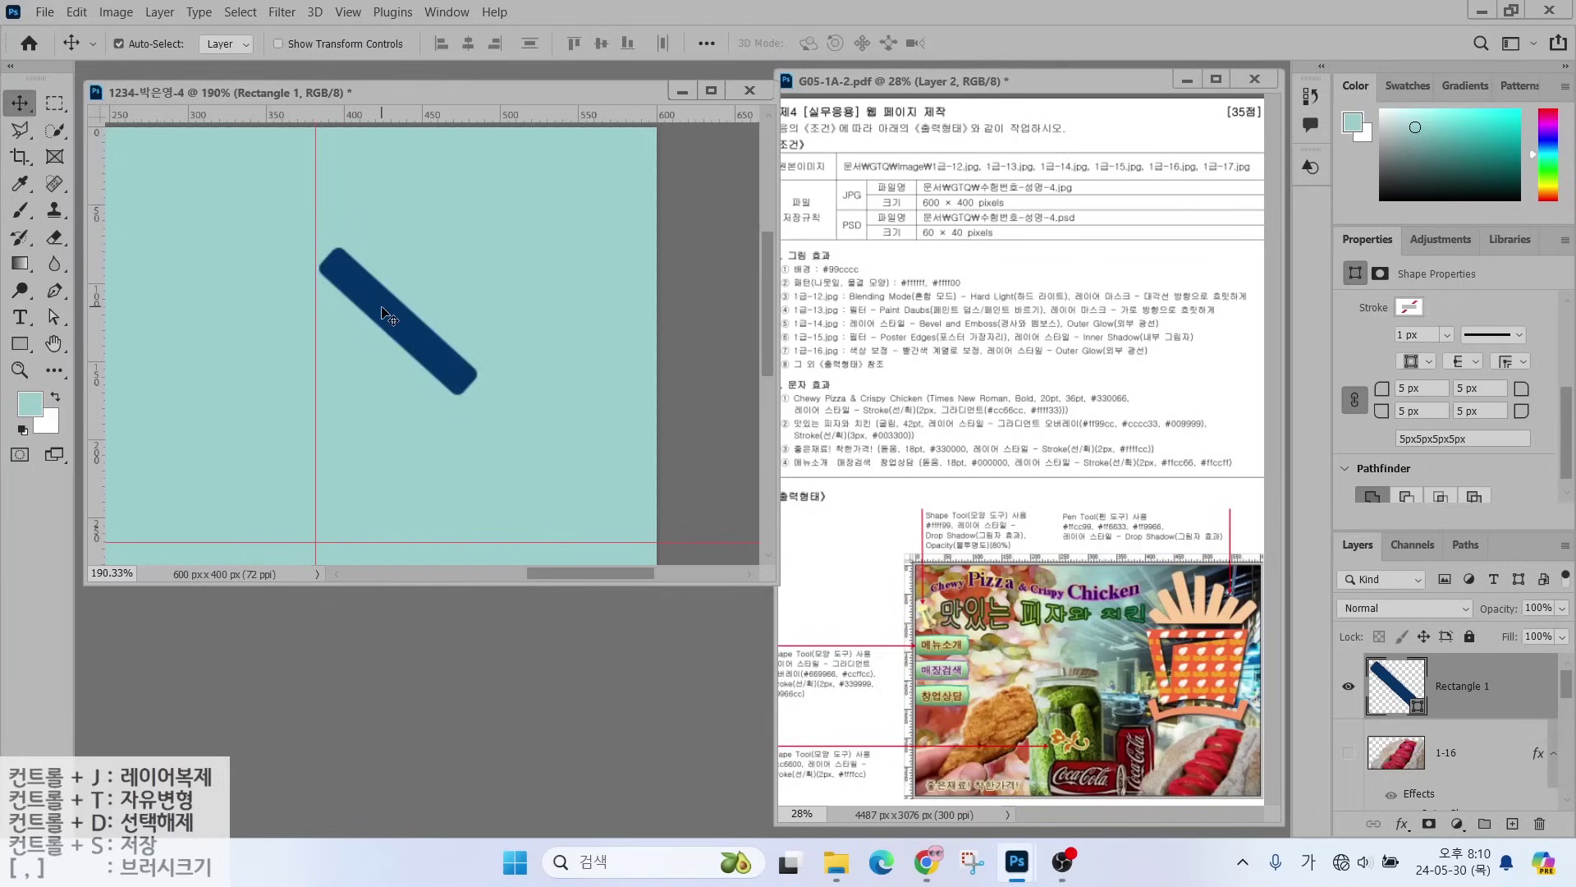
- Add two bar copies, rotating each about 16° clockwise
drag(390, 312, 435, 271)
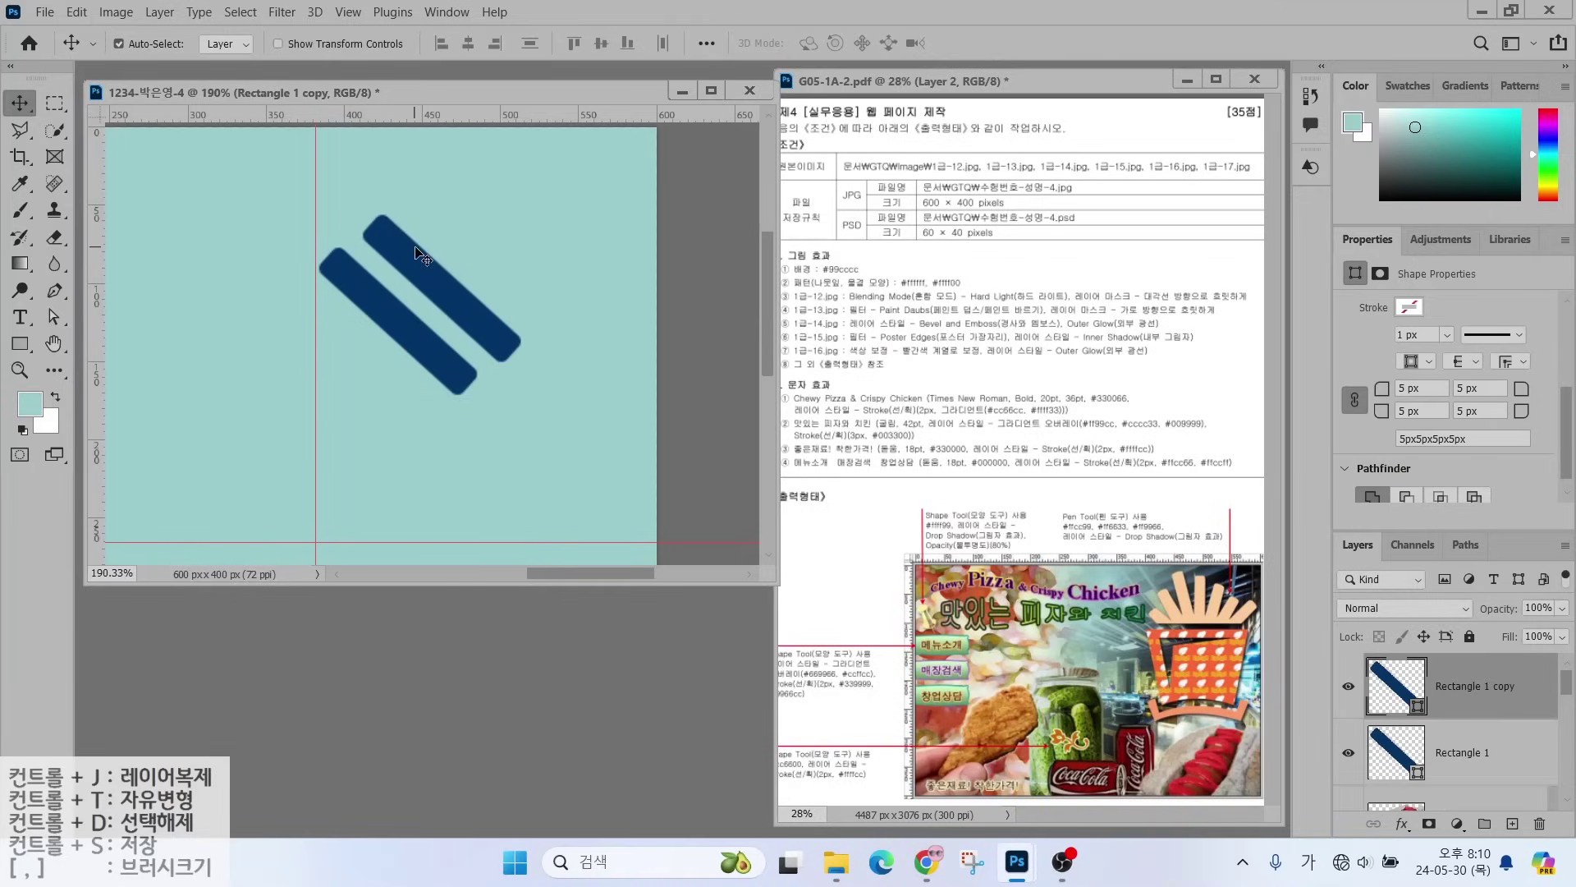
key(ctrl+t)
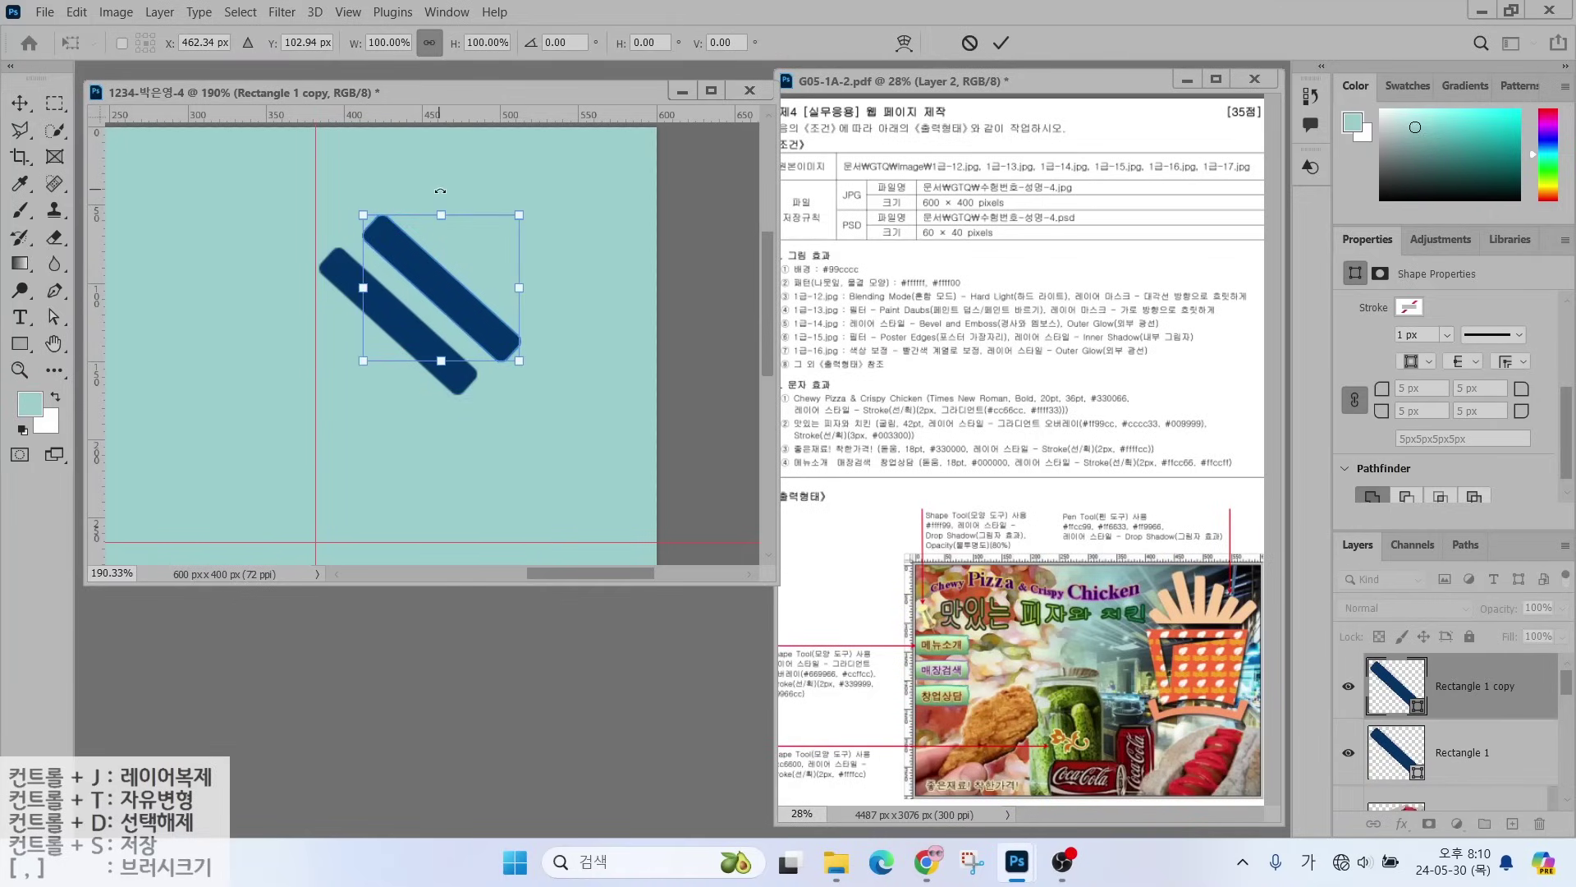
drag(437, 193, 451, 244)
key(Return)
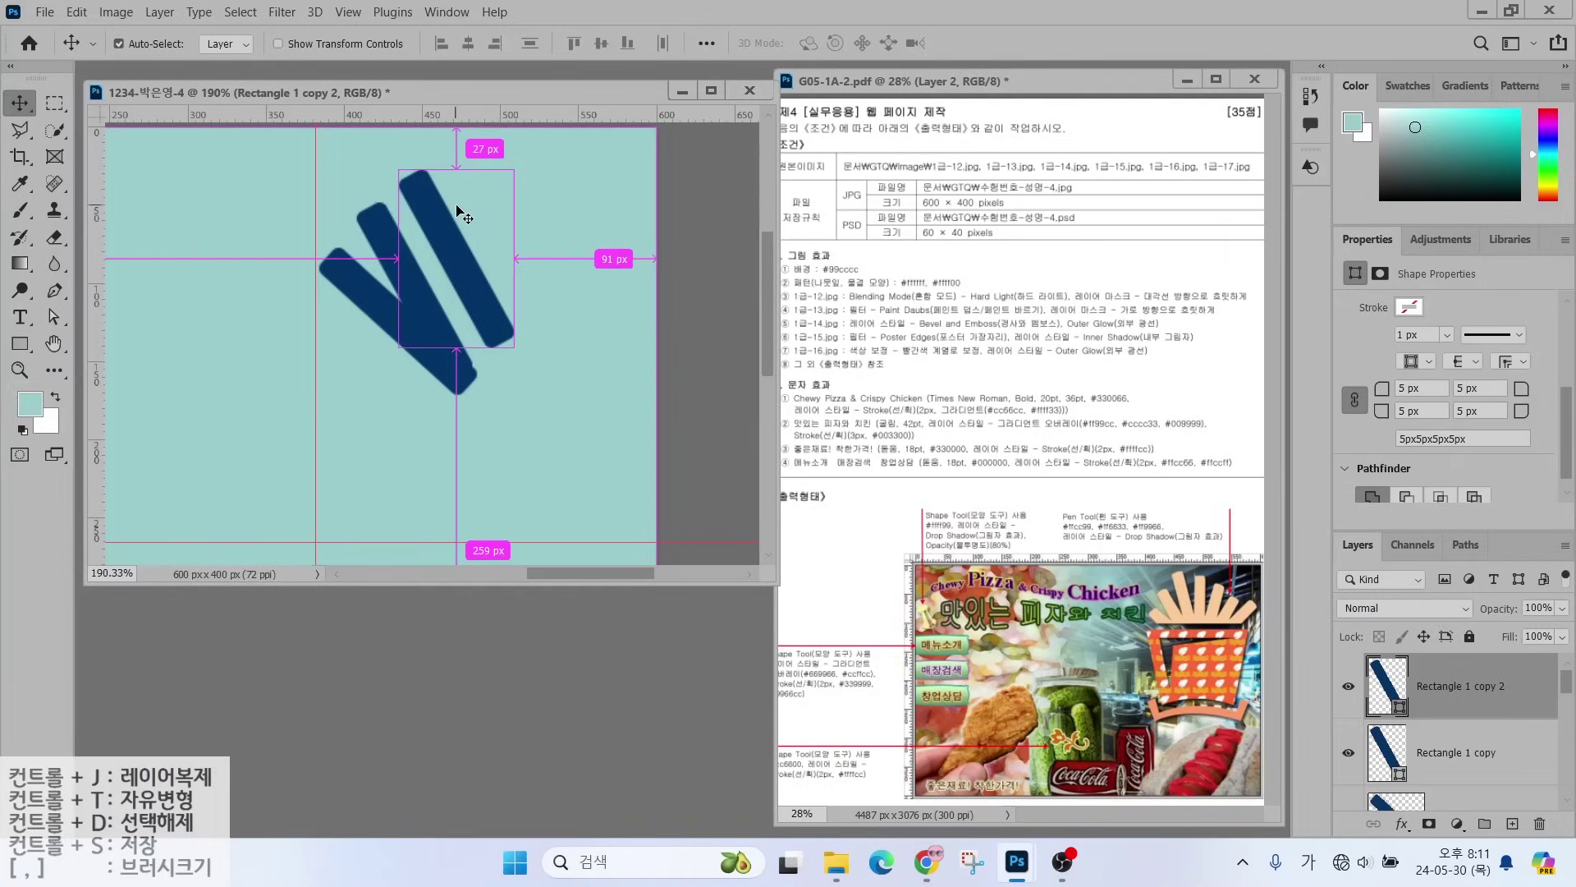
key(ctrl+t)
drag(525, 144, 565, 169)
mouse_move(466, 229)
mouse_down()
mouse_move(446, 221)
mouse_move(487, 243)
mouse_up()
key(Return)
- Rotate the fourth and fifth bars about 15° and 13° clockwise and fit them into the fan
key(ctrl+t)
drag(536, 156, 561, 171)
drag(487, 243, 533, 261)
key(Return)
key(ctrl+t)
drag(563, 158, 585, 172)
drag(541, 245, 584, 269)
key(Return)
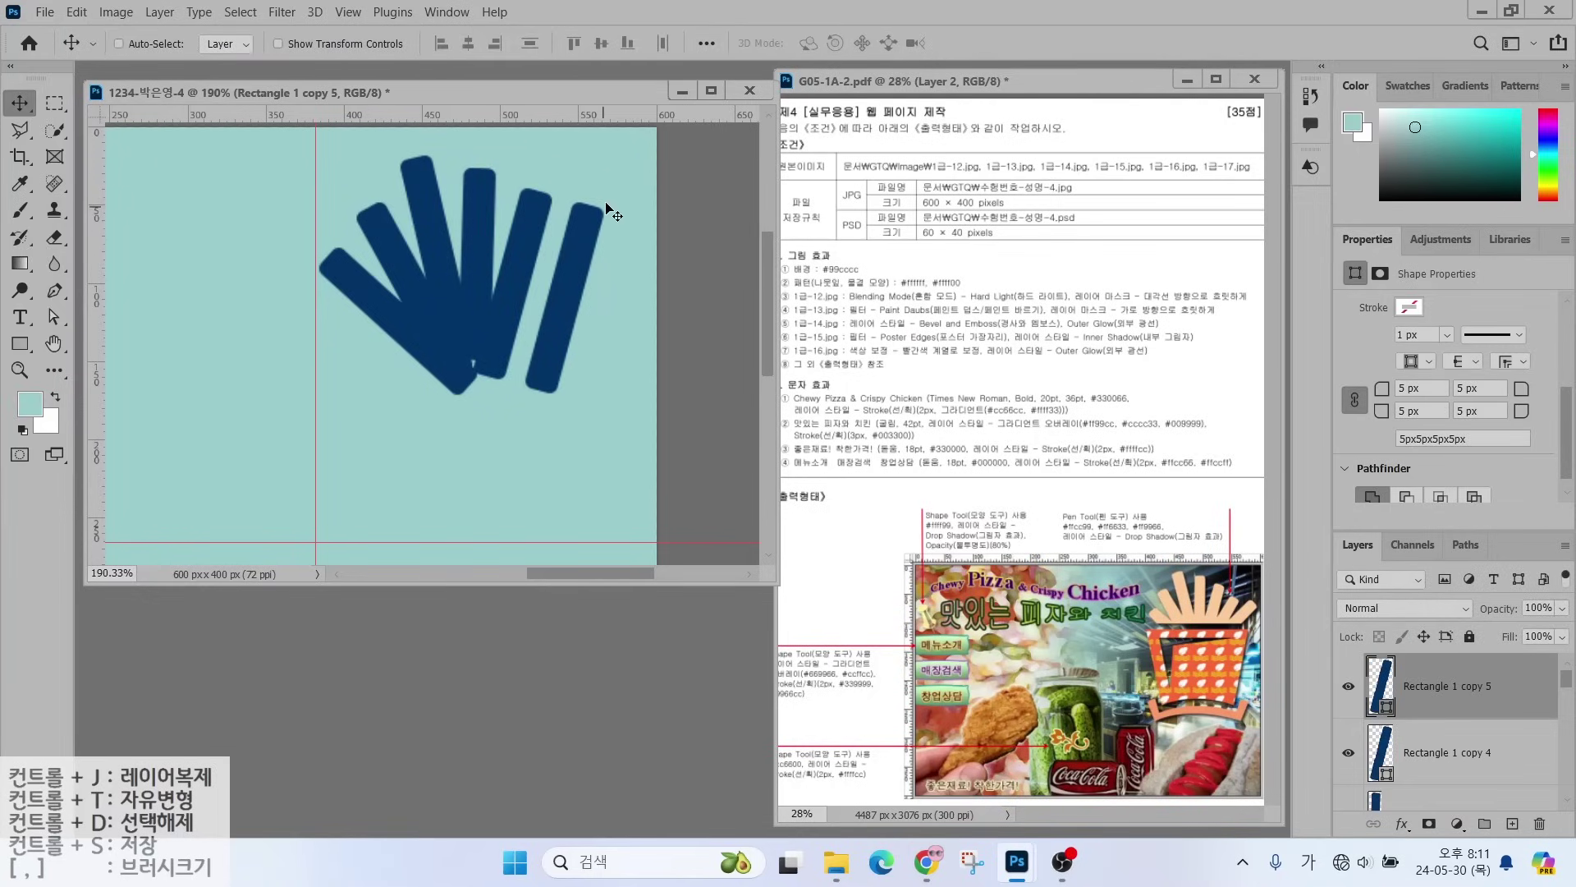
- Rotate the sixth bar about 11° and add a seventh bar rotated about 15° clockwise
key(ctrl+t)
drag(622, 194, 640, 205)
mouse_move(597, 243)
mouse_down()
mouse_move(564, 257)
mouse_move(621, 231)
mouse_up()
key(Return)
drag(555, 283, 599, 300)
key(ctrl+t)
mouse_move(645, 235)
mouse_down()
mouse_move(659, 250)
mouse_move(632, 248)
mouse_up()
key(Return)
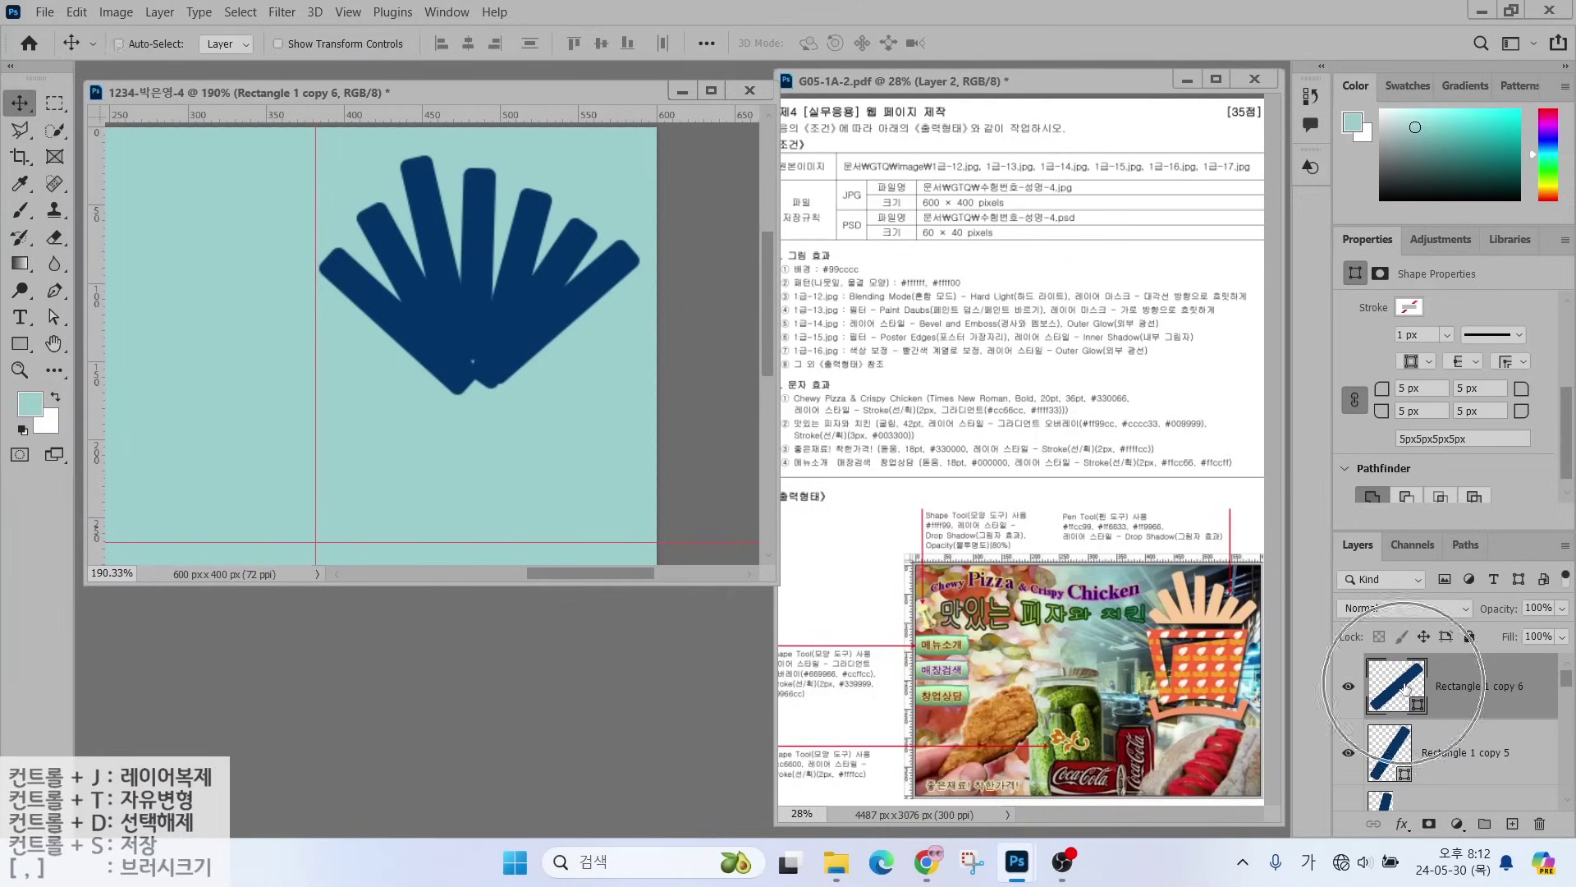
- Select Rectangle 1 through Rectangle 1 copy 6 and merge them with Merge Shapes
scroll(1446, 690, down, 6)
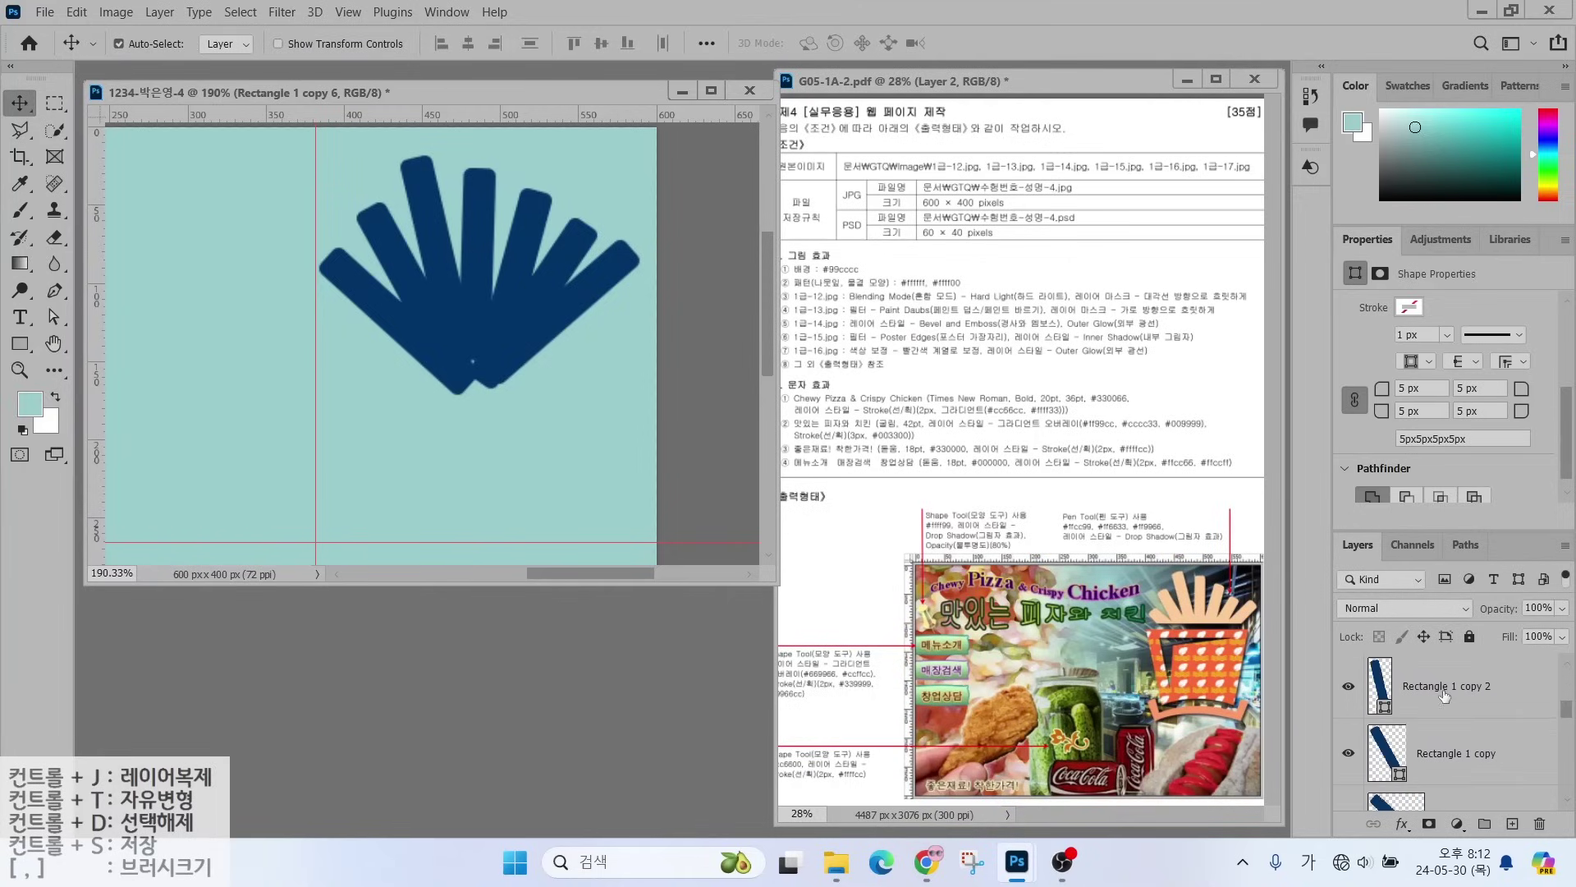
scroll(1442, 711, up, 4)
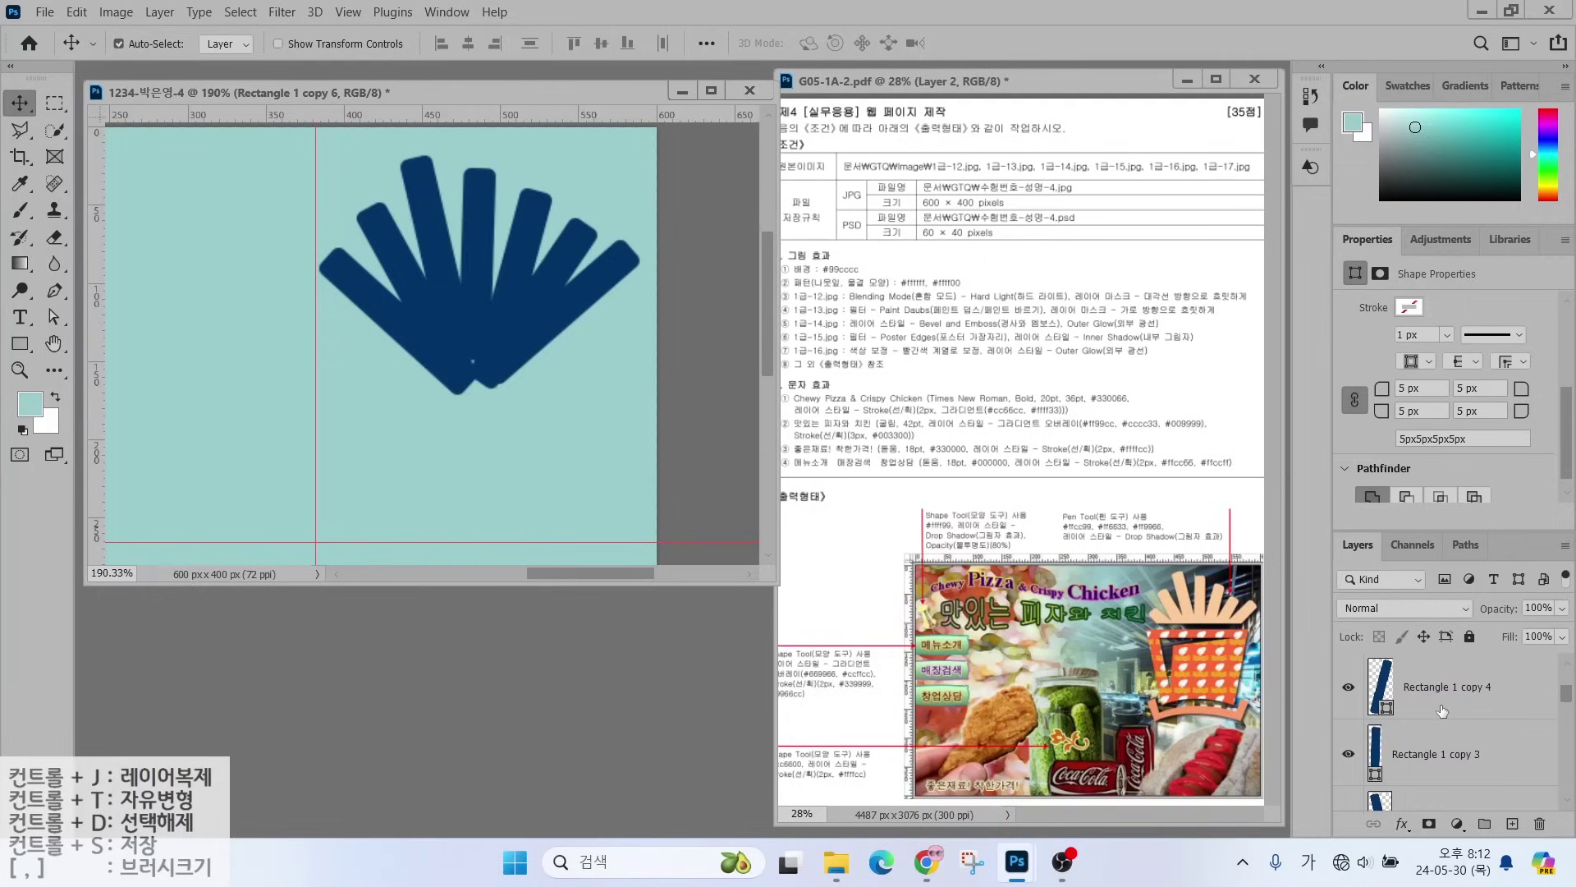
scroll(1442, 711, up, 2)
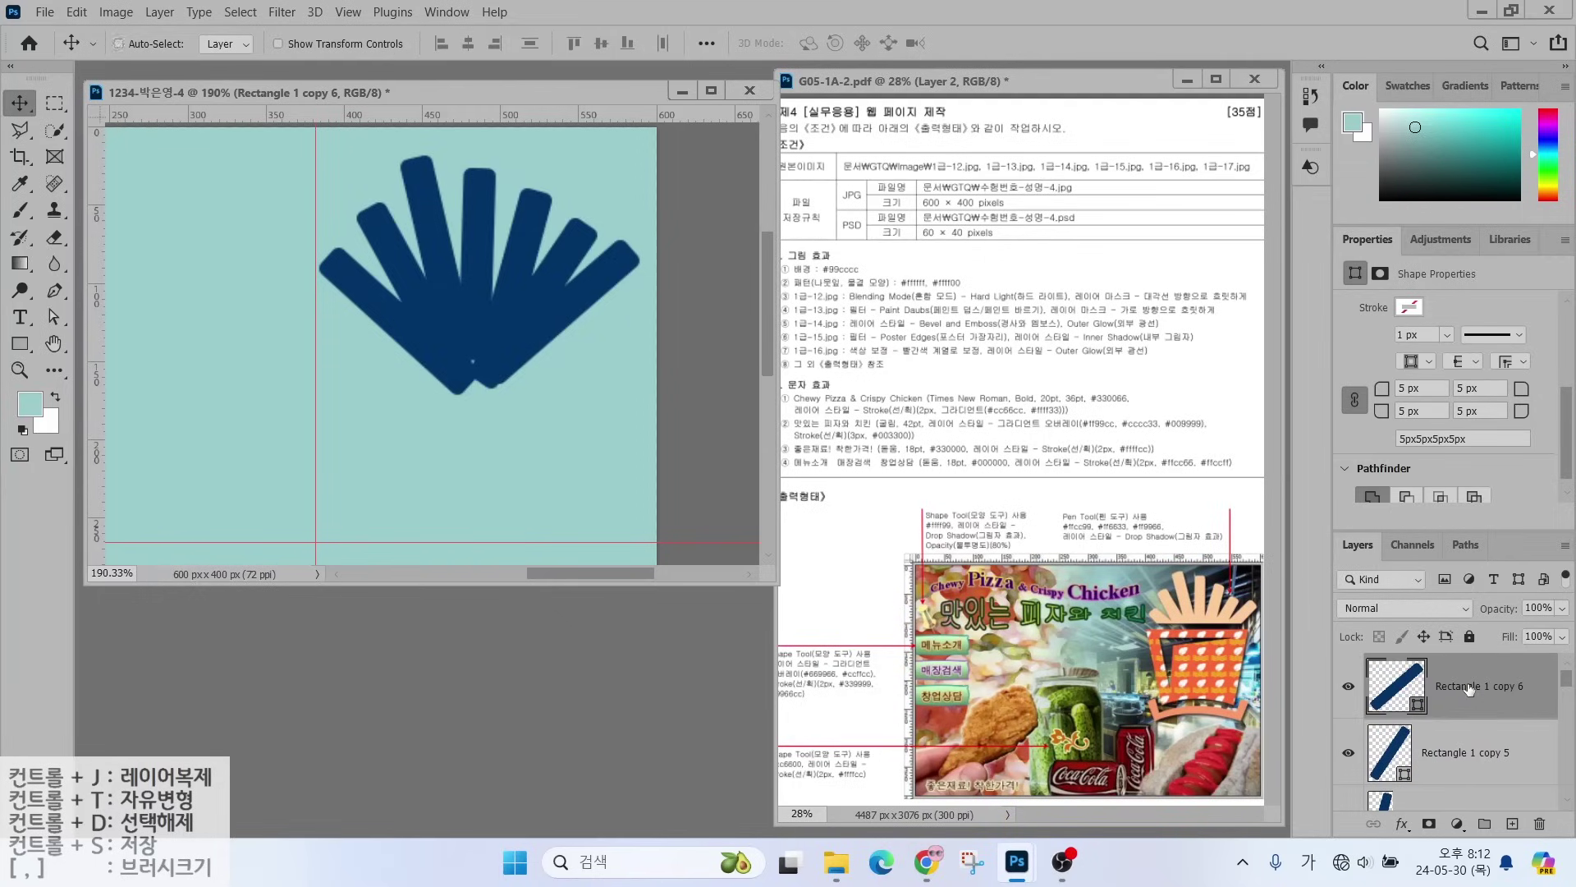
scroll(1467, 698, down, 4)
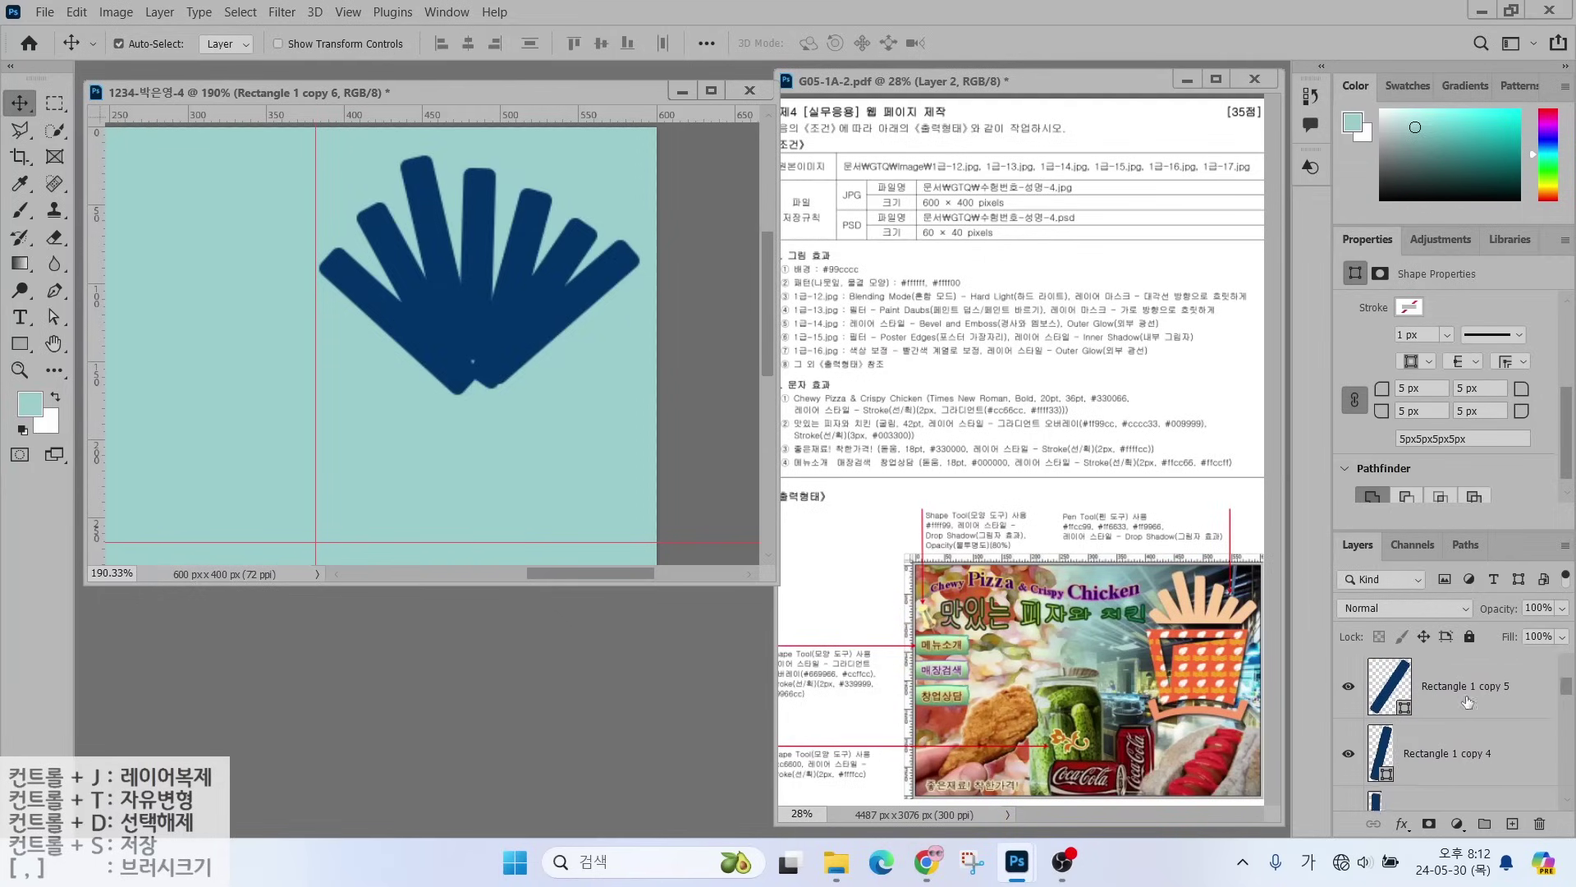
scroll(1468, 702, down, 2)
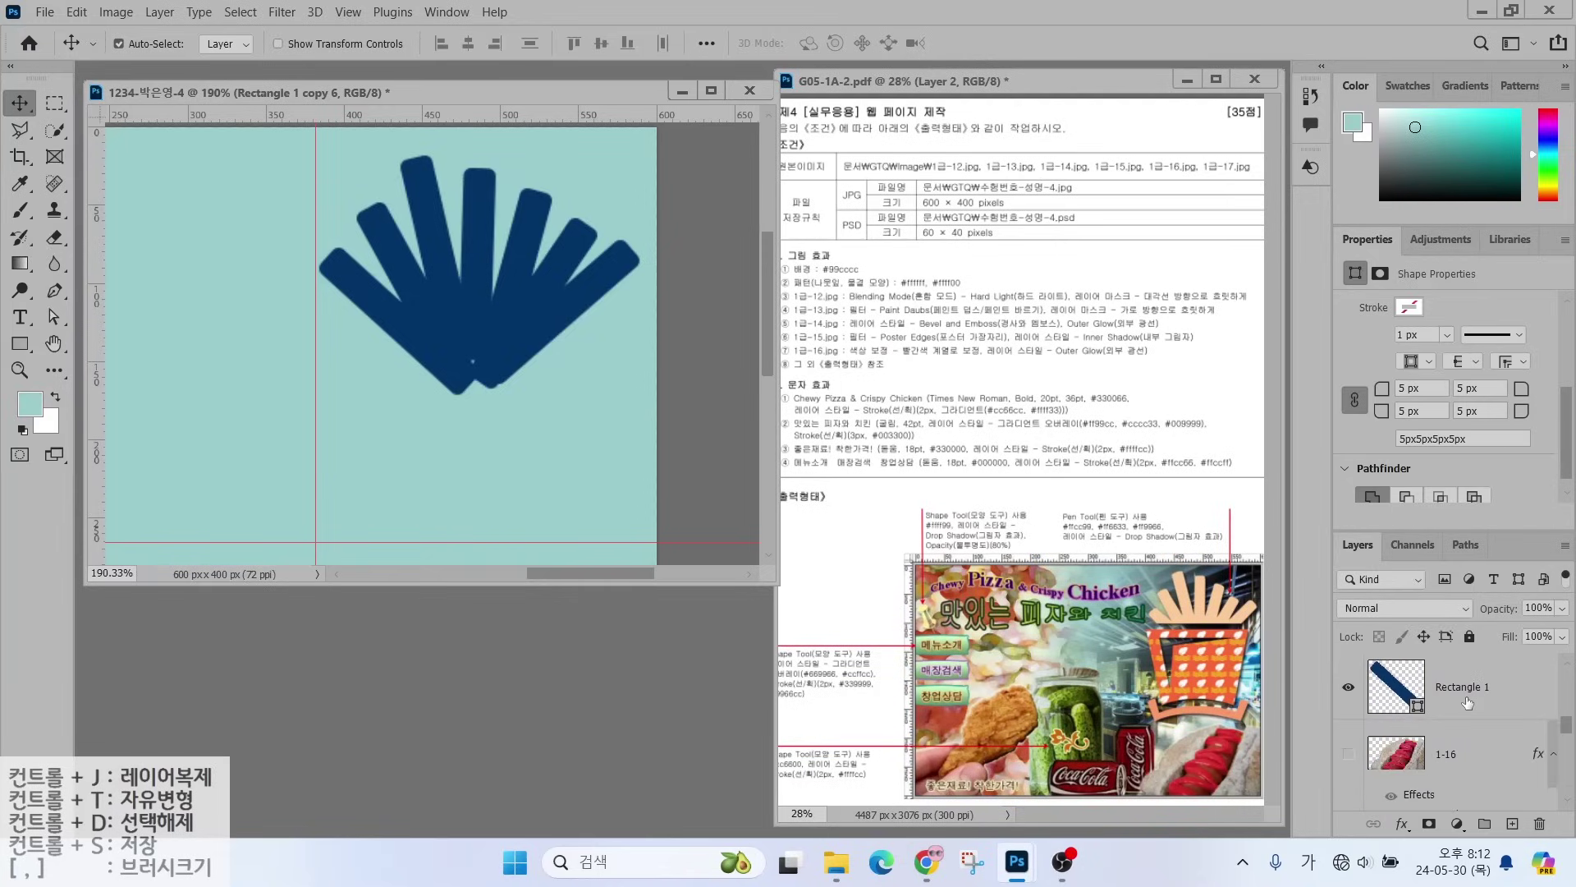
shift+click(1470, 692)
scroll(1470, 696, up, 3)
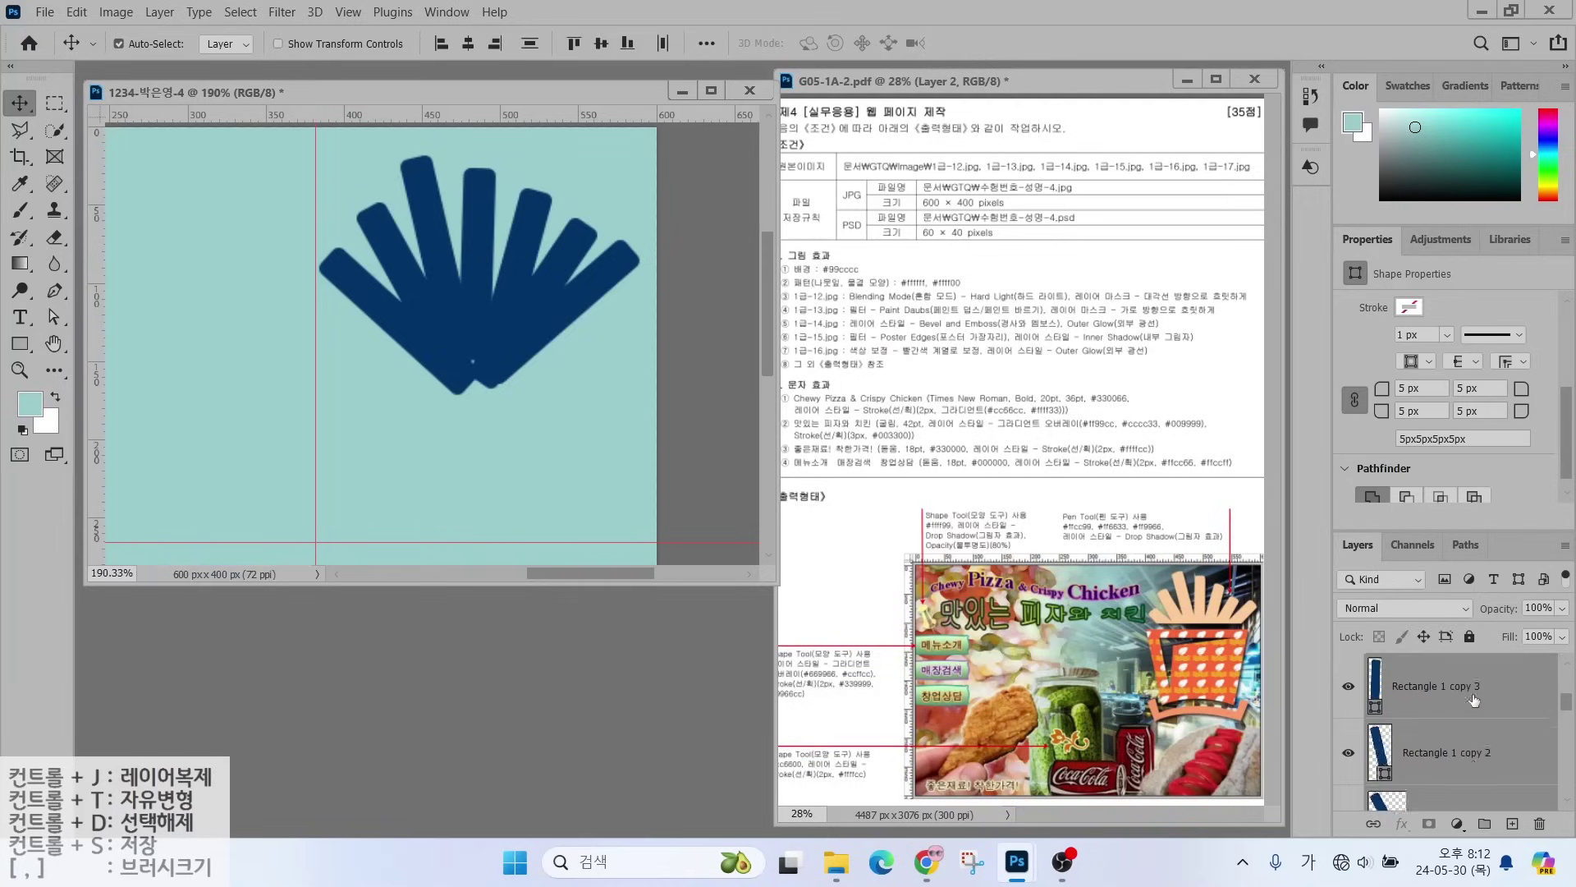
scroll(1470, 695, up, 1)
right_click(1513, 692)
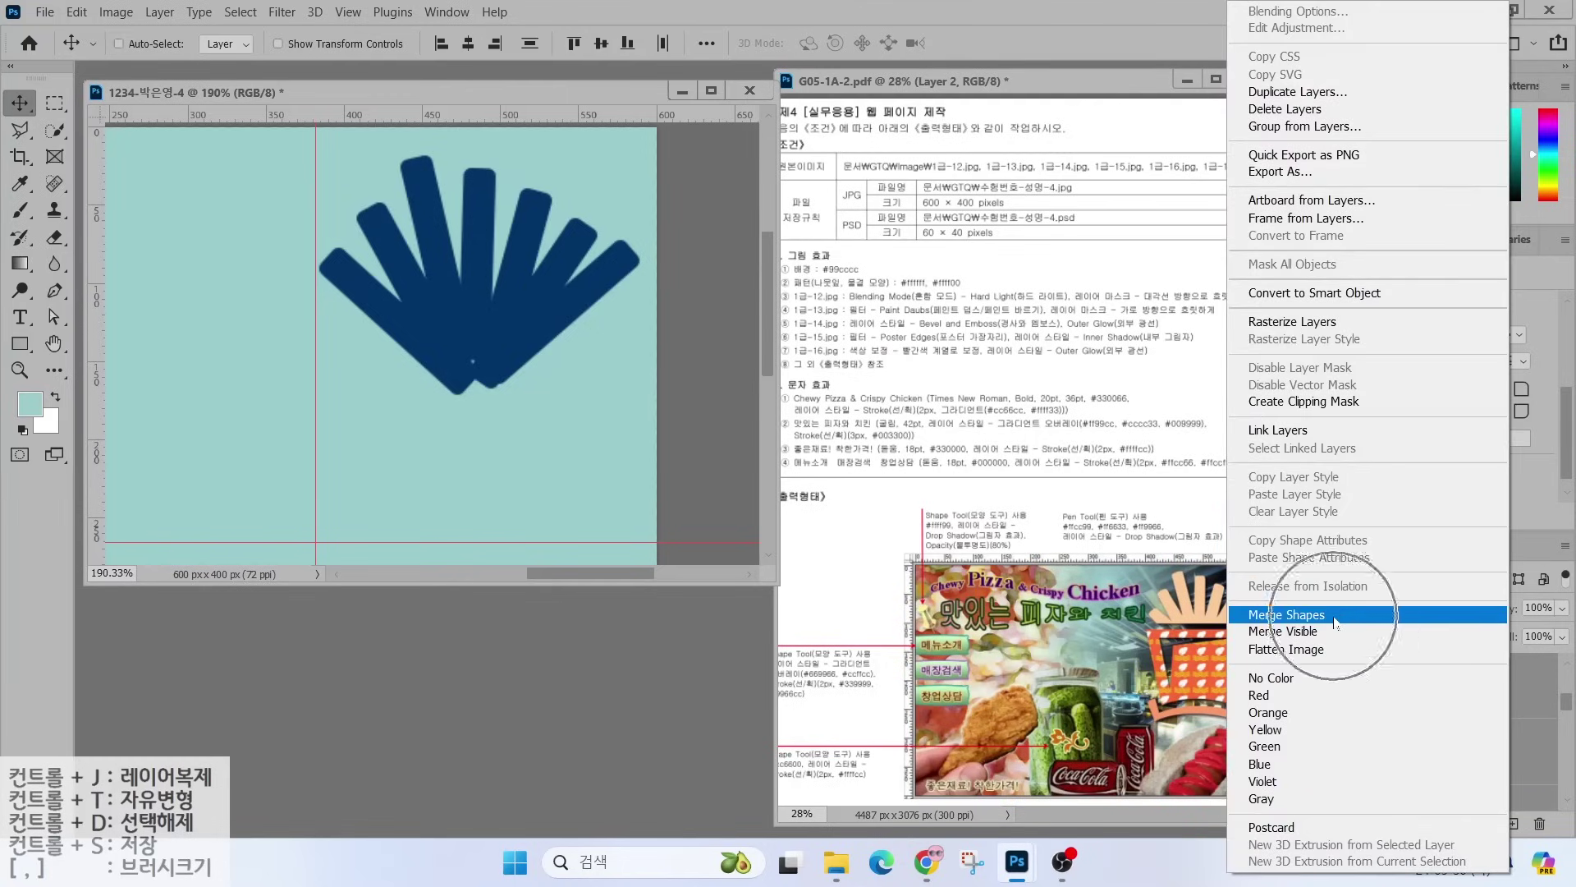
click(1287, 616)
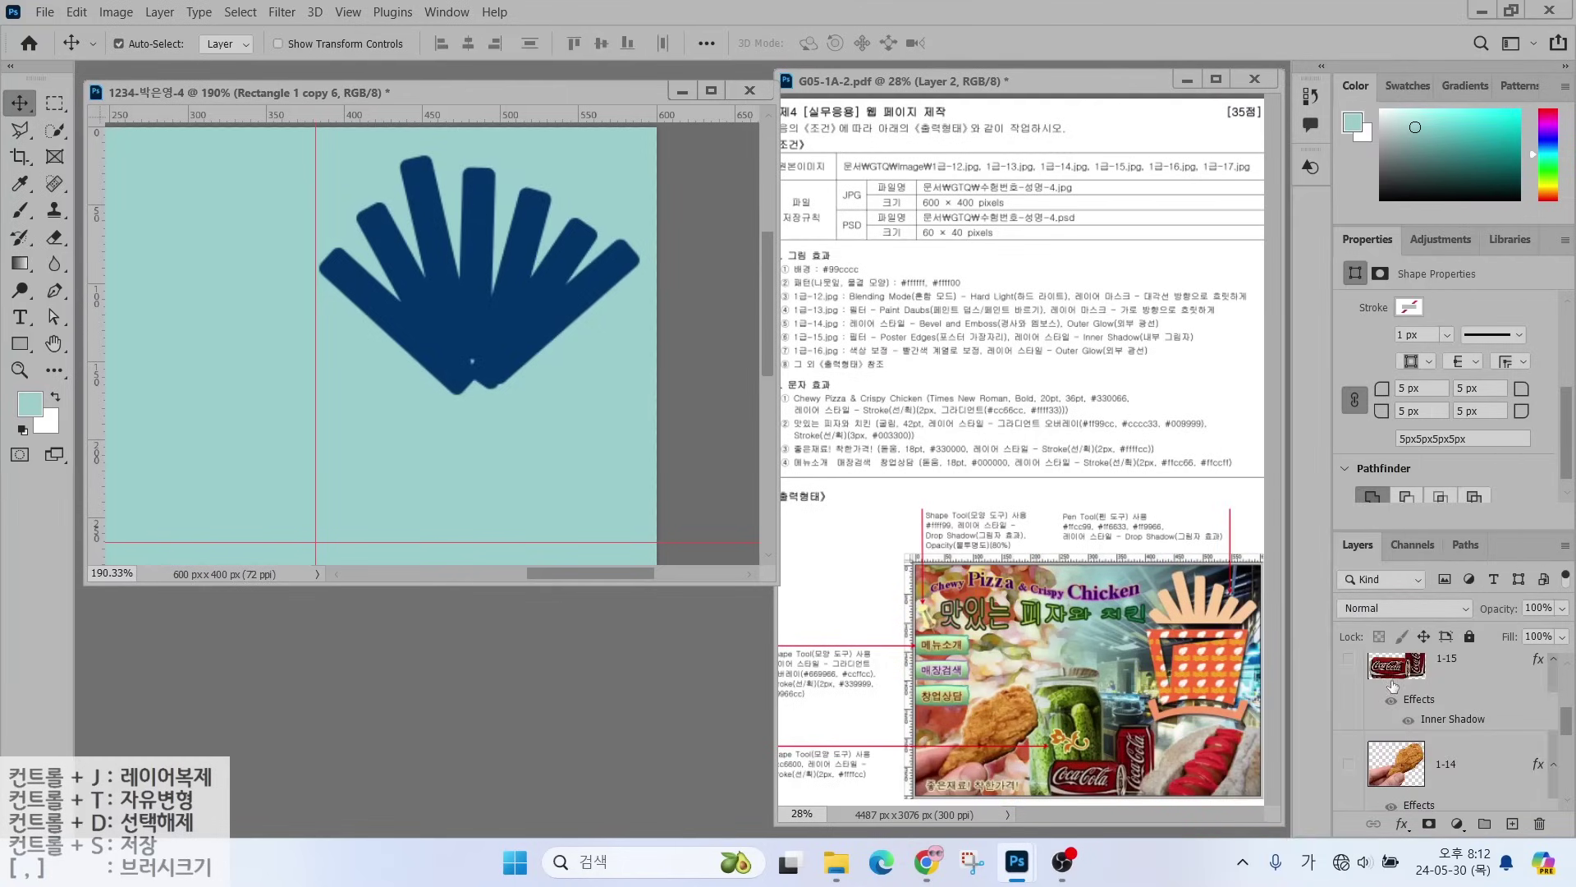
- Toggle the merged fan layer's visibility off and on to check the result
click(1350, 690)
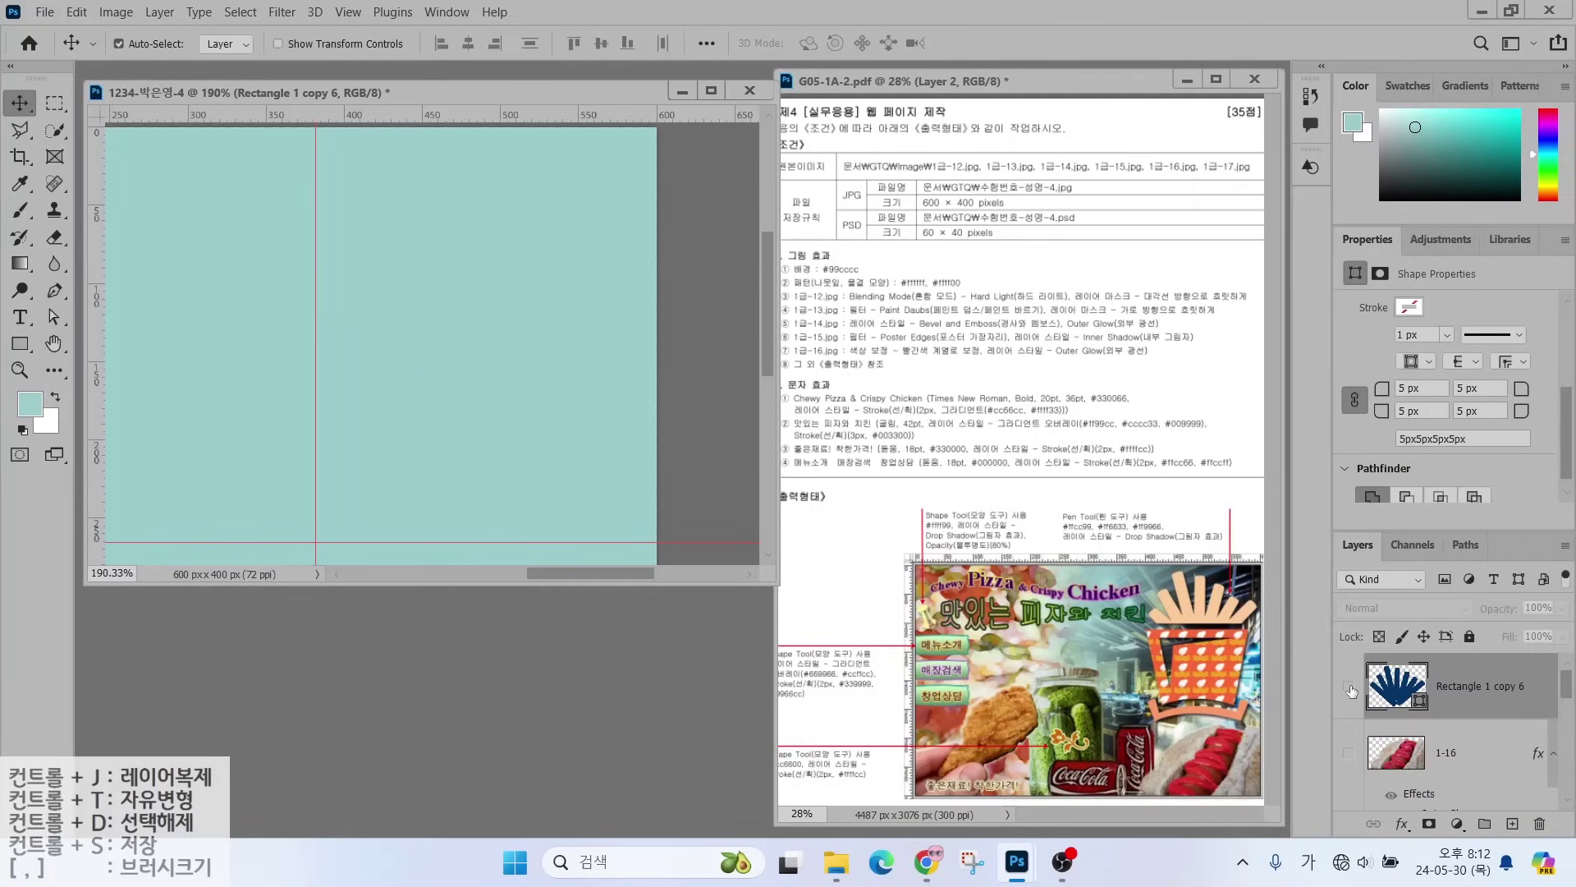
click(1350, 690)
click(1350, 689)
click(1349, 688)
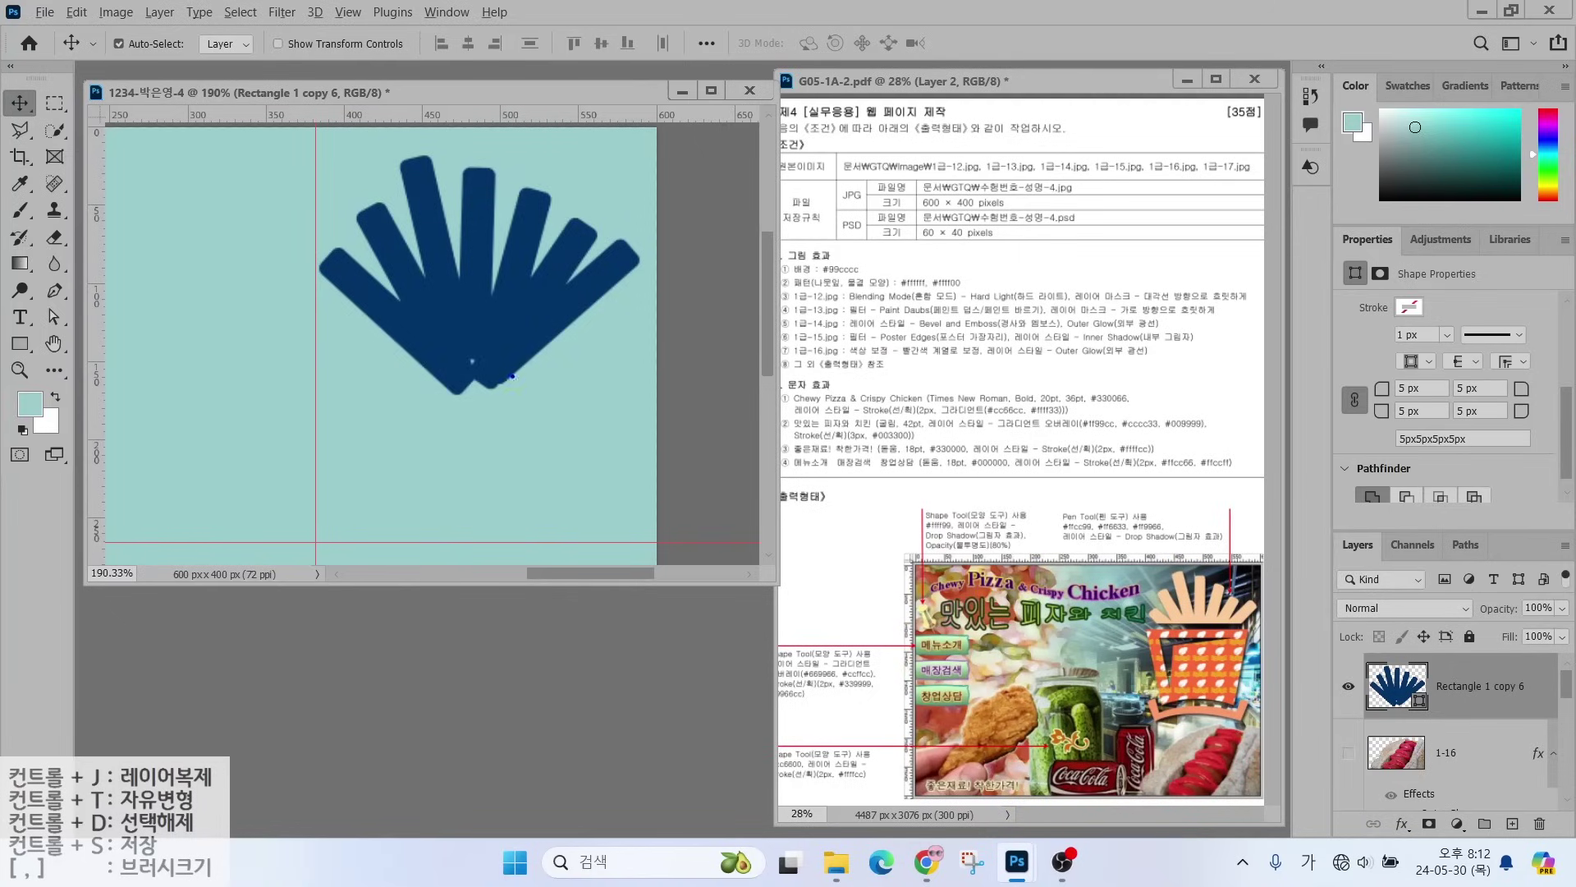
- Switch to the Rectangle tool and look over its options bar
drag(313, 295, 643, 446)
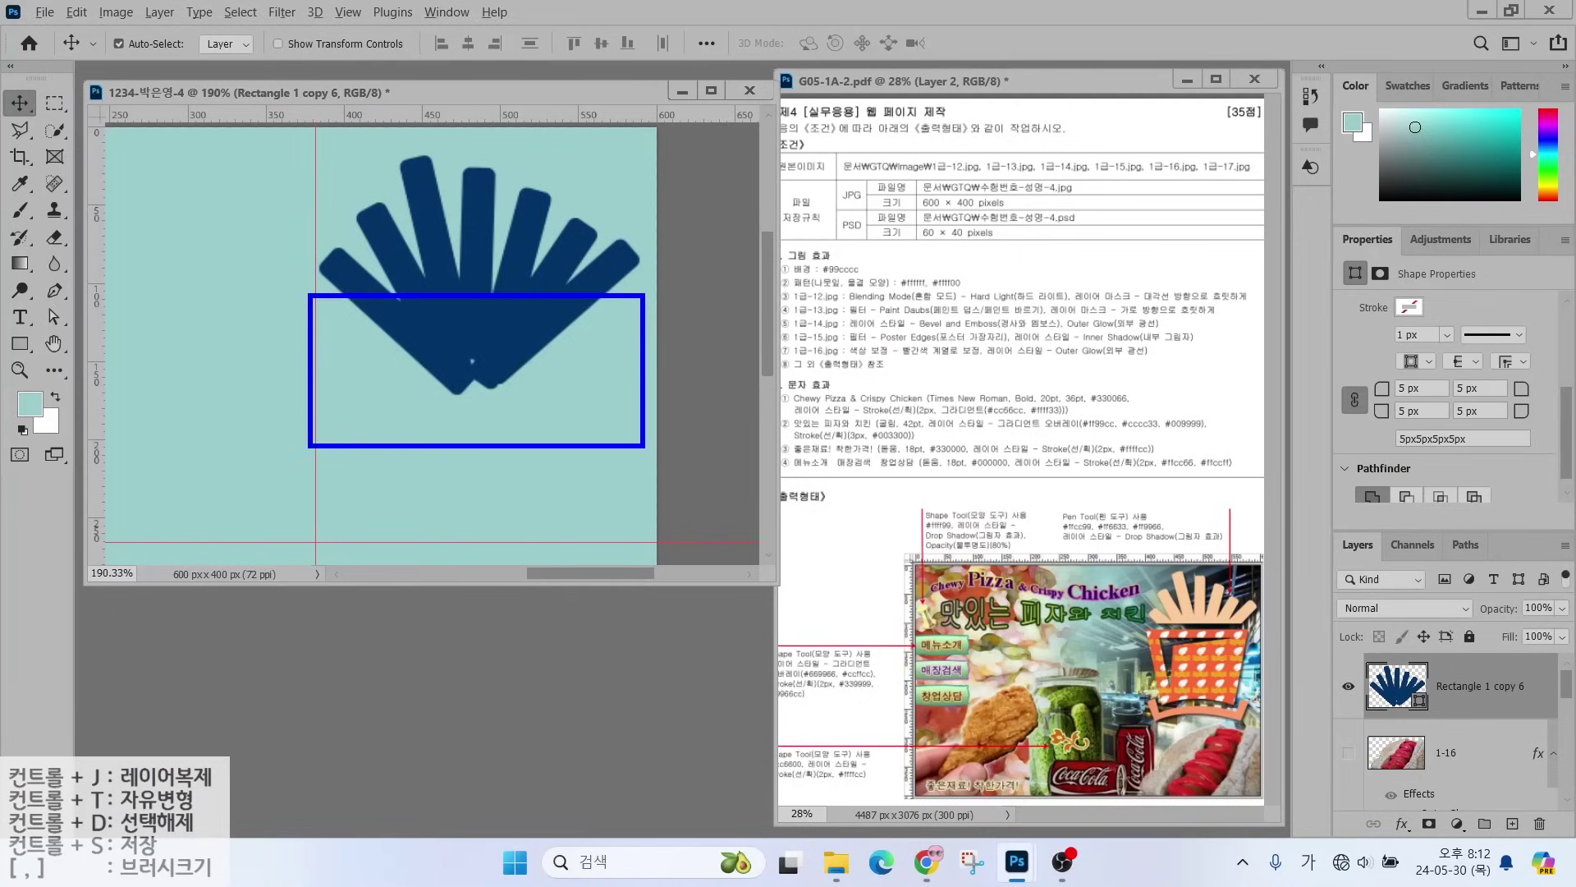
mouse_move(445, 319)
mouse_down()
mouse_move(364, 376)
mouse_move(377, 336)
mouse_move(454, 390)
mouse_up()
key(Escape)
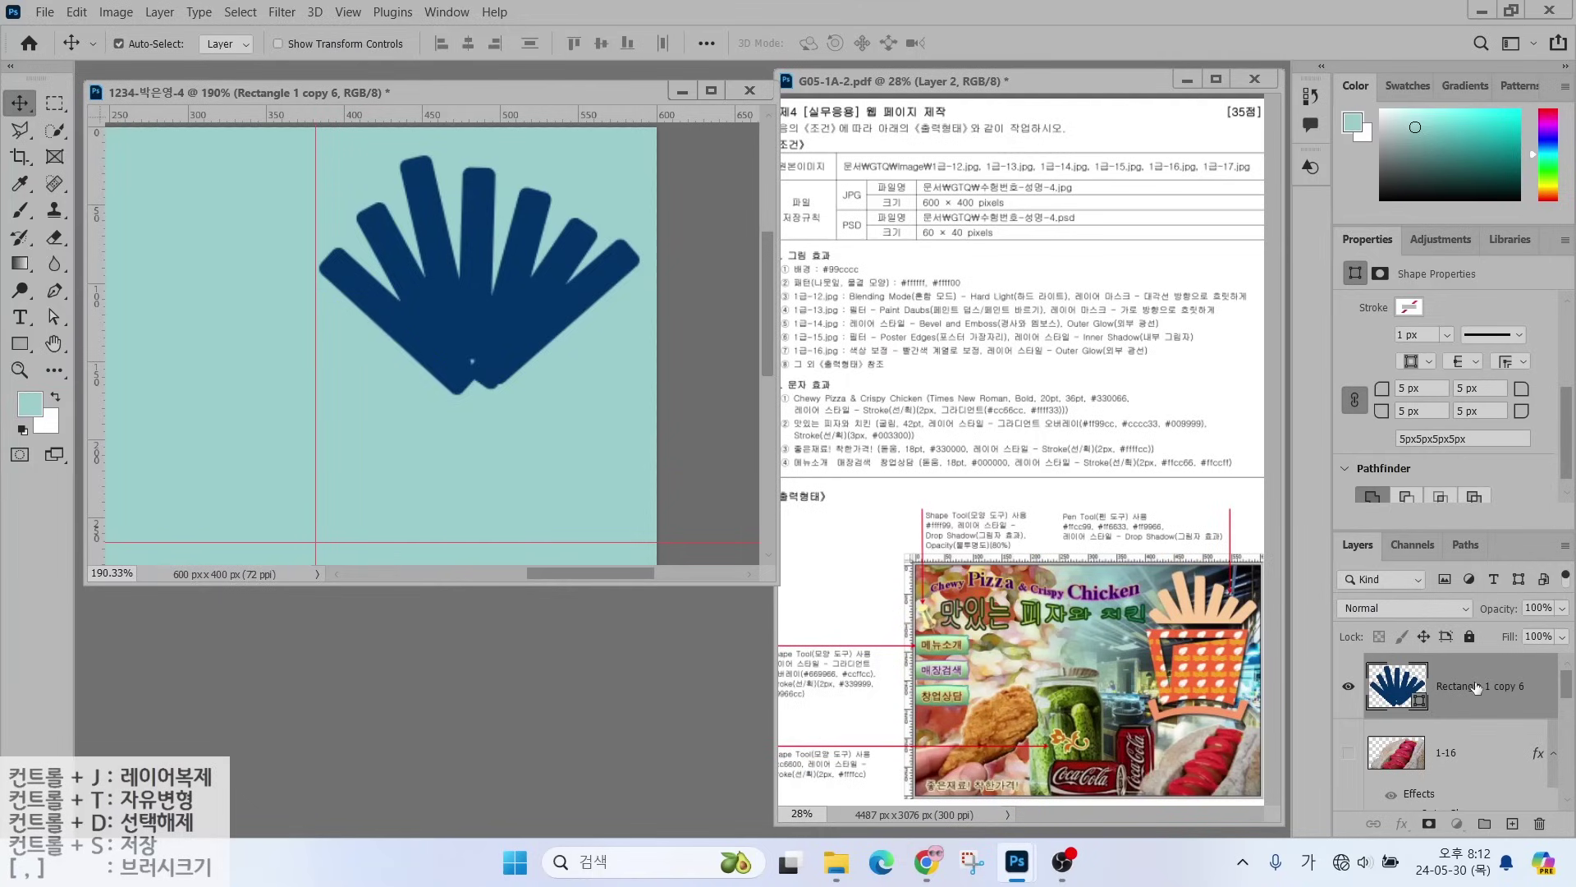
click(18, 344)
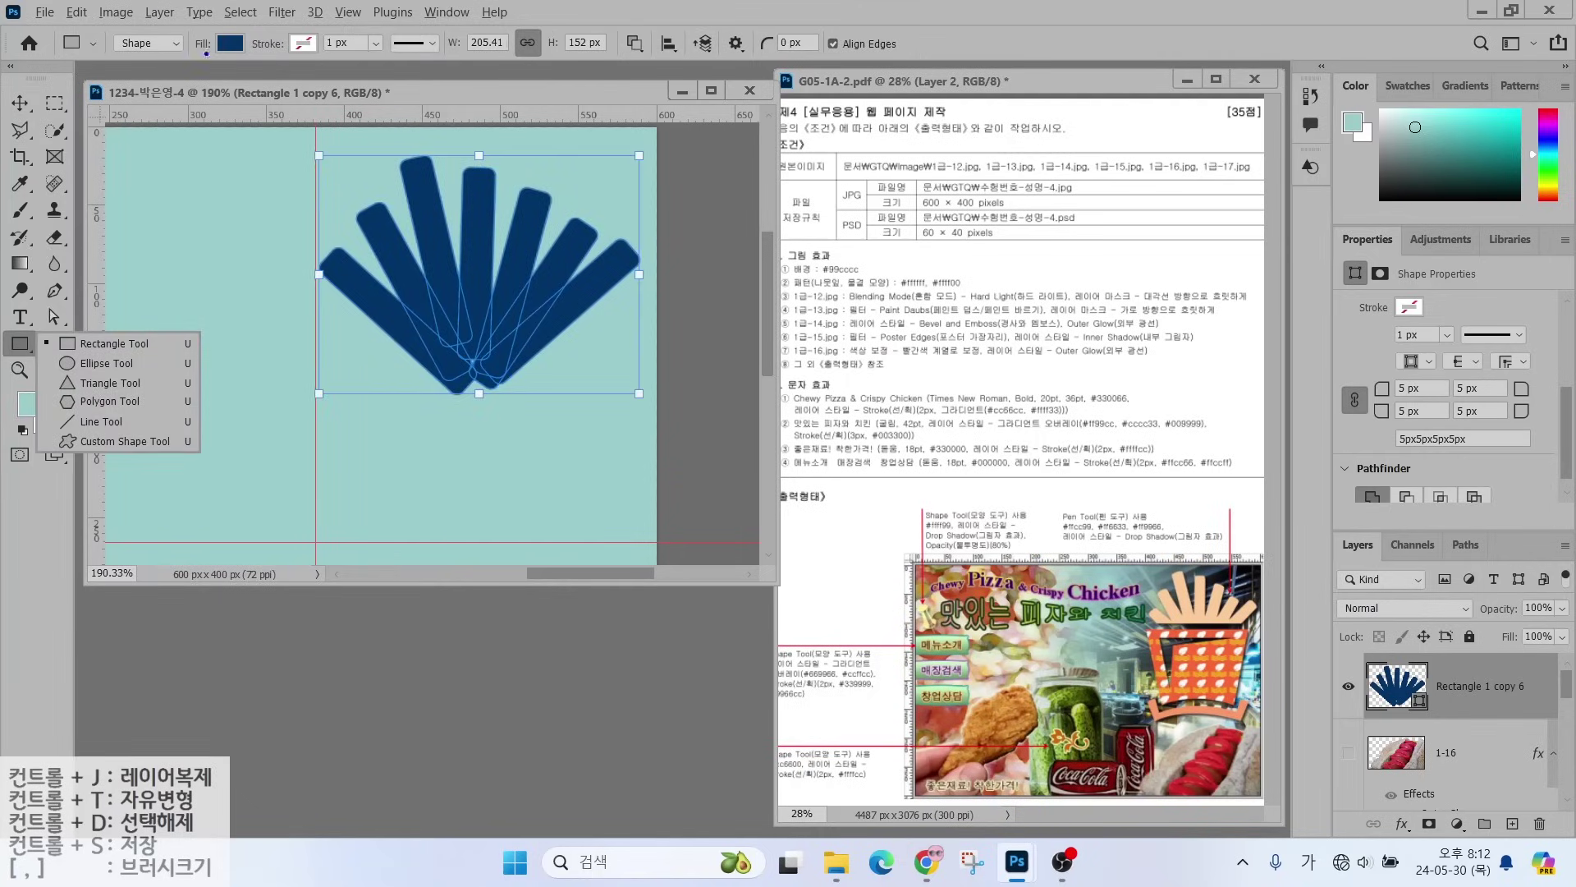
mouse_move(172, 69)
mouse_down()
mouse_move(143, 6)
mouse_move(151, 64)
mouse_up()
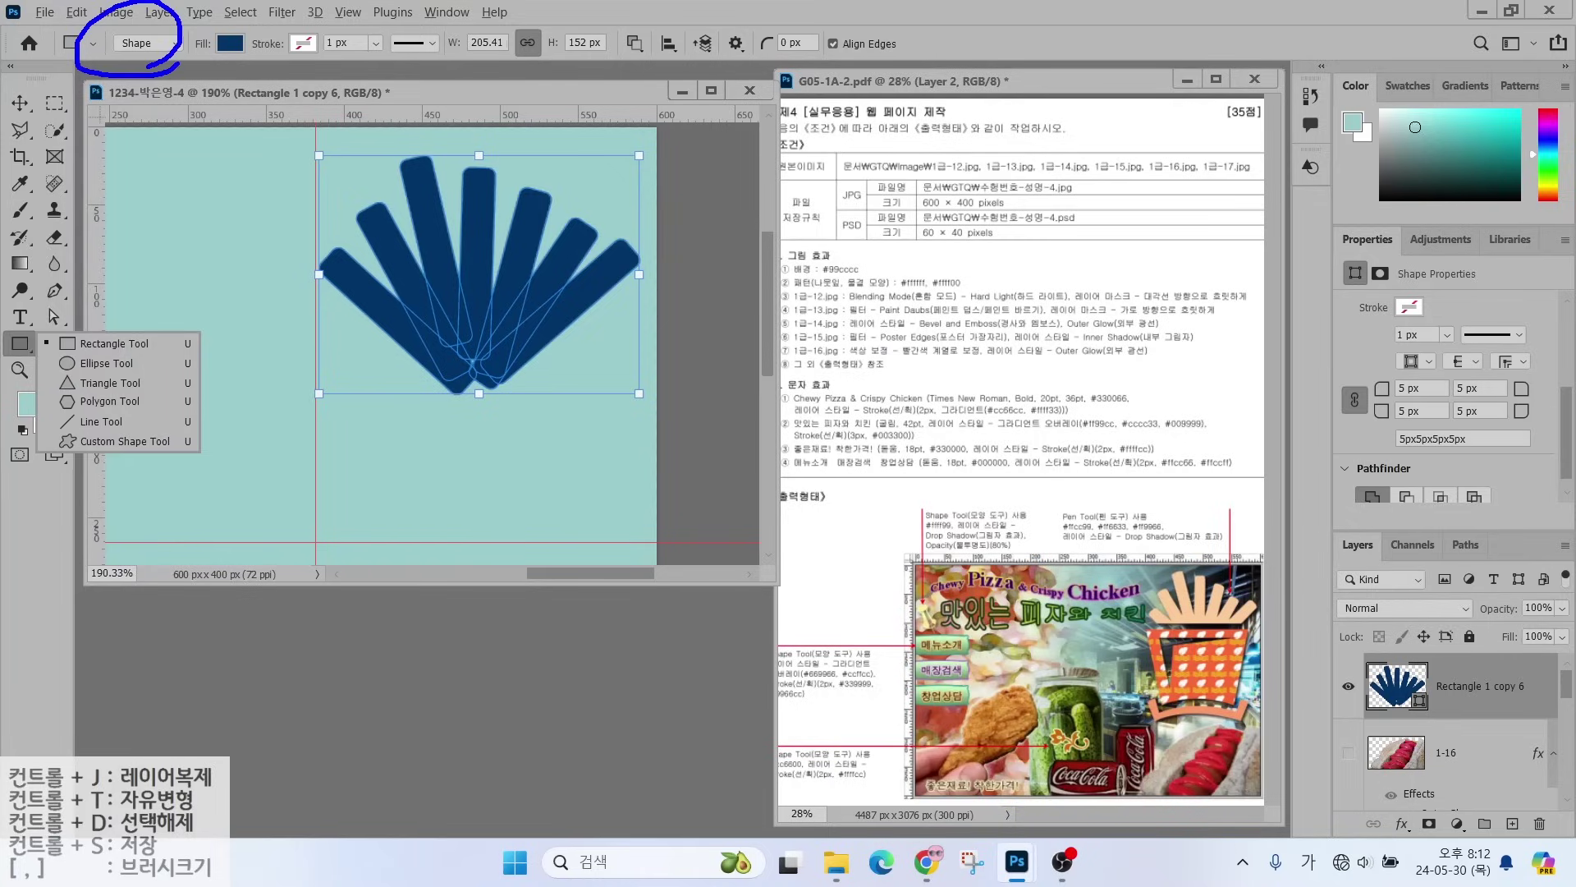
mouse_move(252, 52)
mouse_down()
mouse_move(182, 33)
mouse_move(246, 65)
mouse_up()
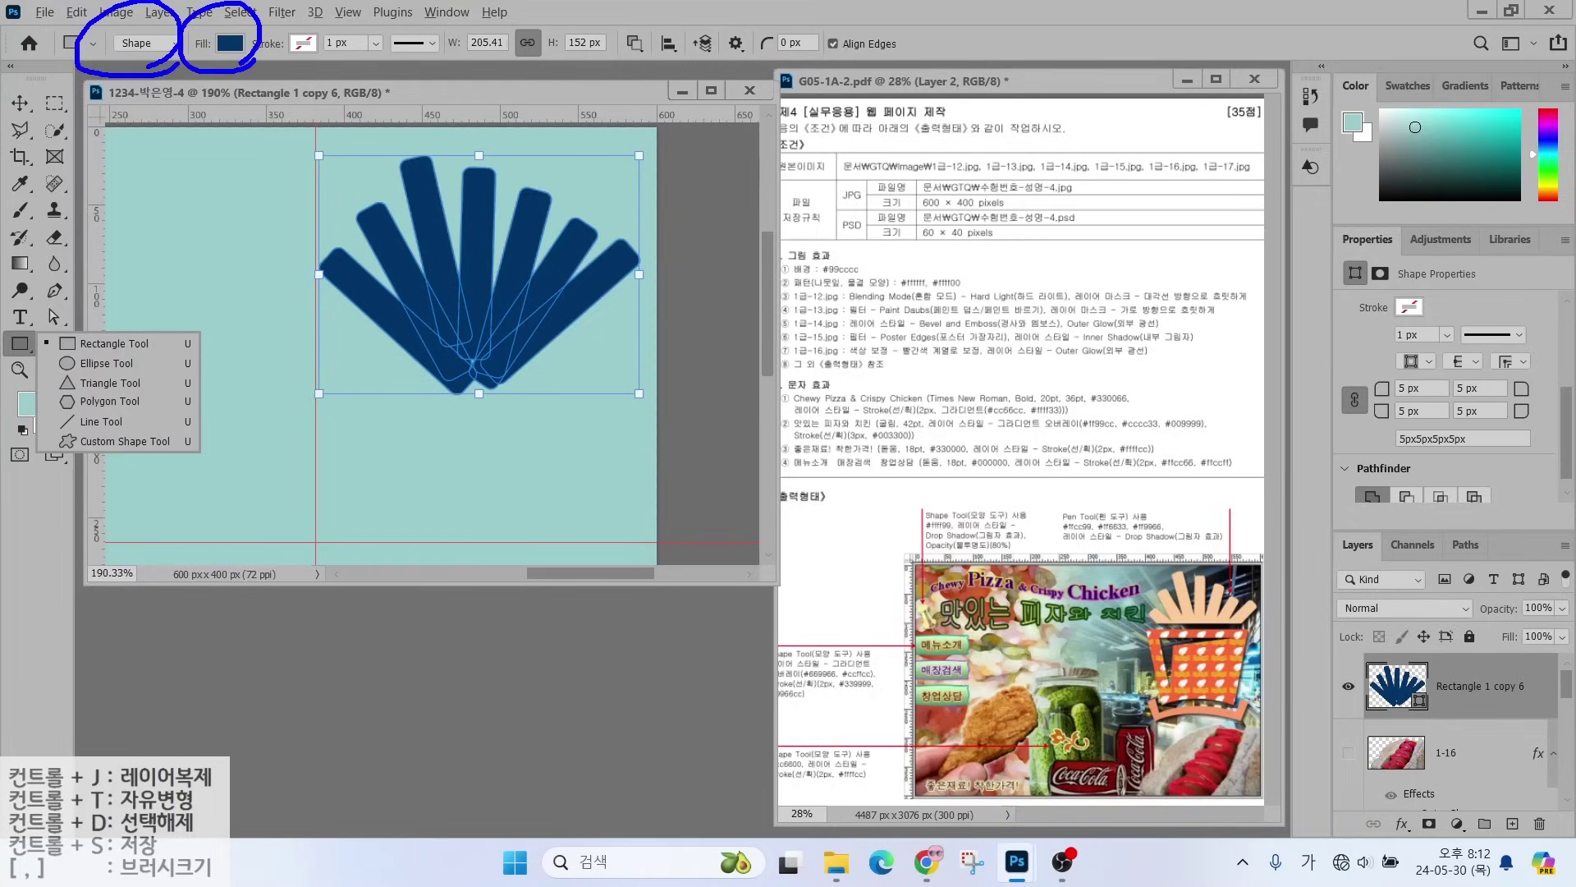
drag(346, 27, 317, 55)
key(Escape)
- Subtract a rectangle drawn over the fan's lower half to give it a straight bottom edge
click(634, 42)
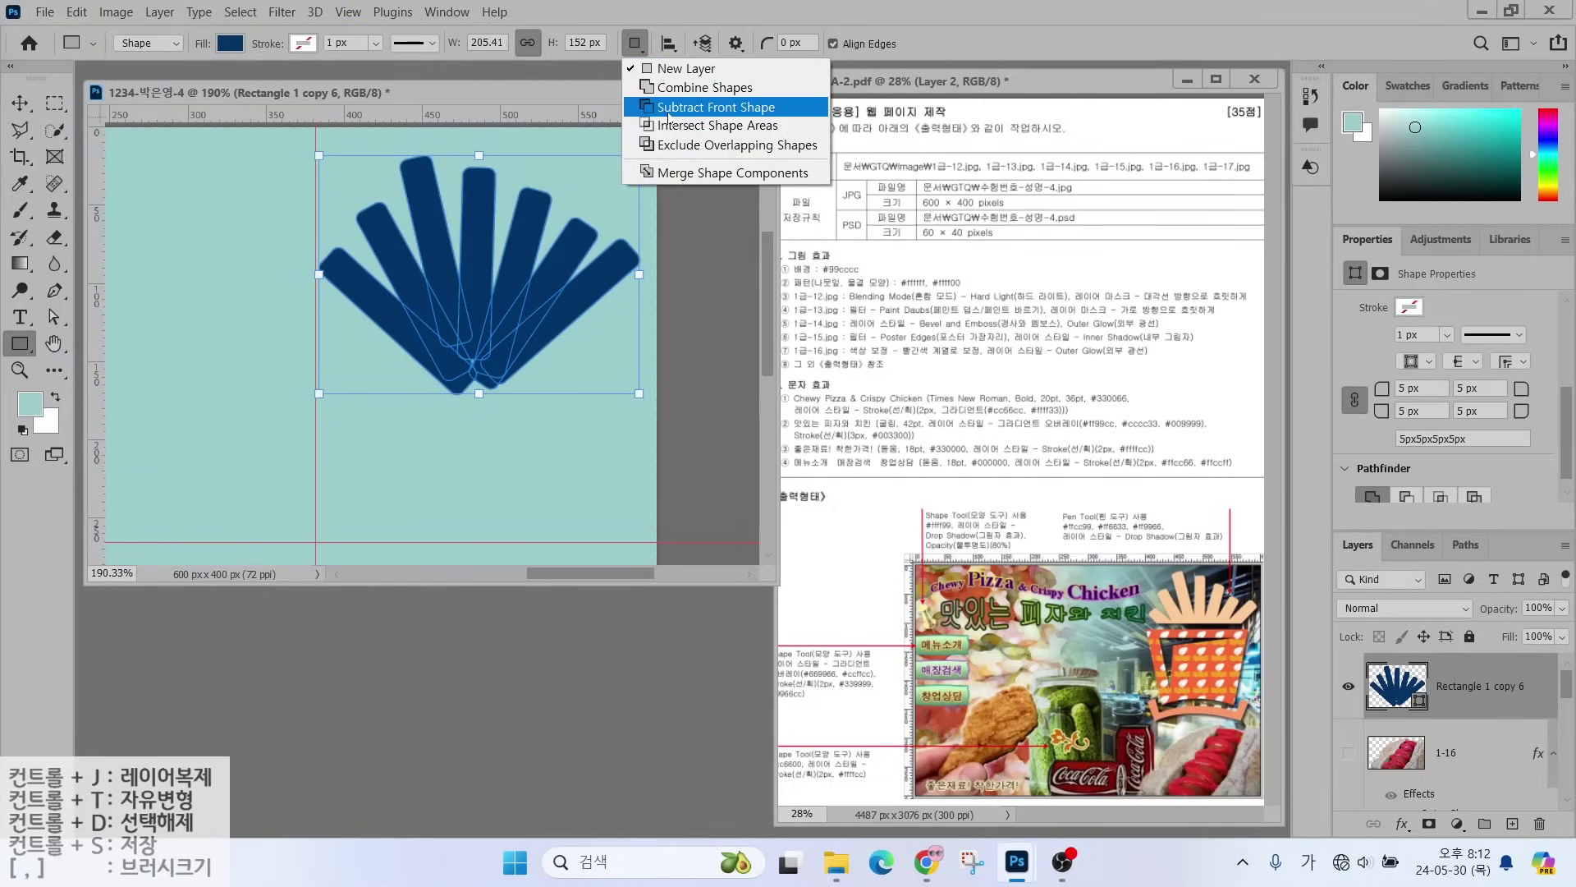
click(666, 109)
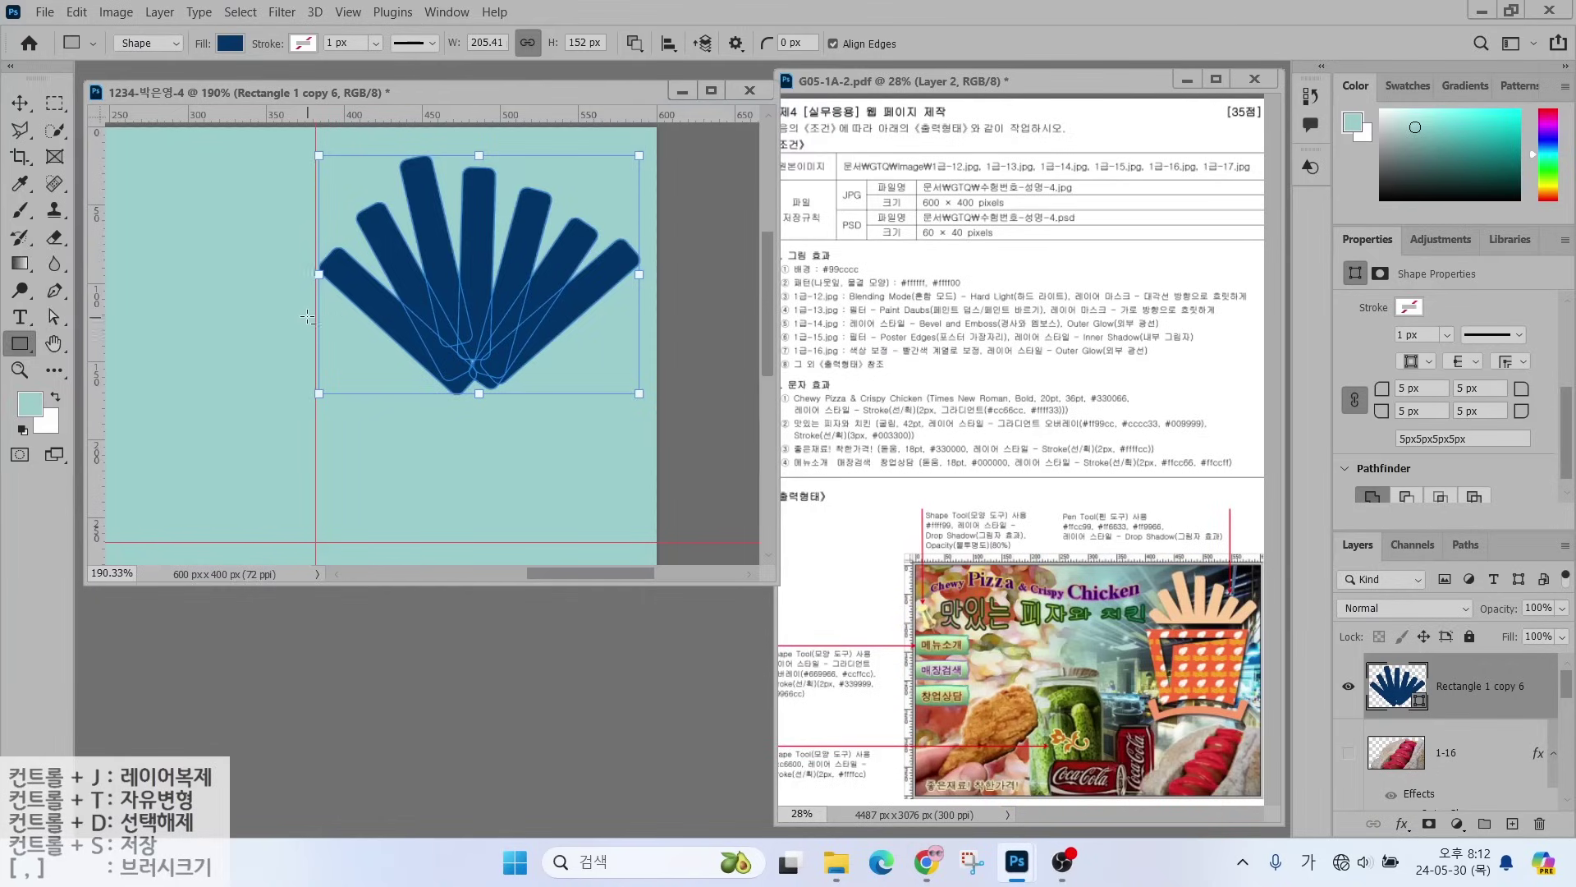
drag(290, 302, 656, 420)
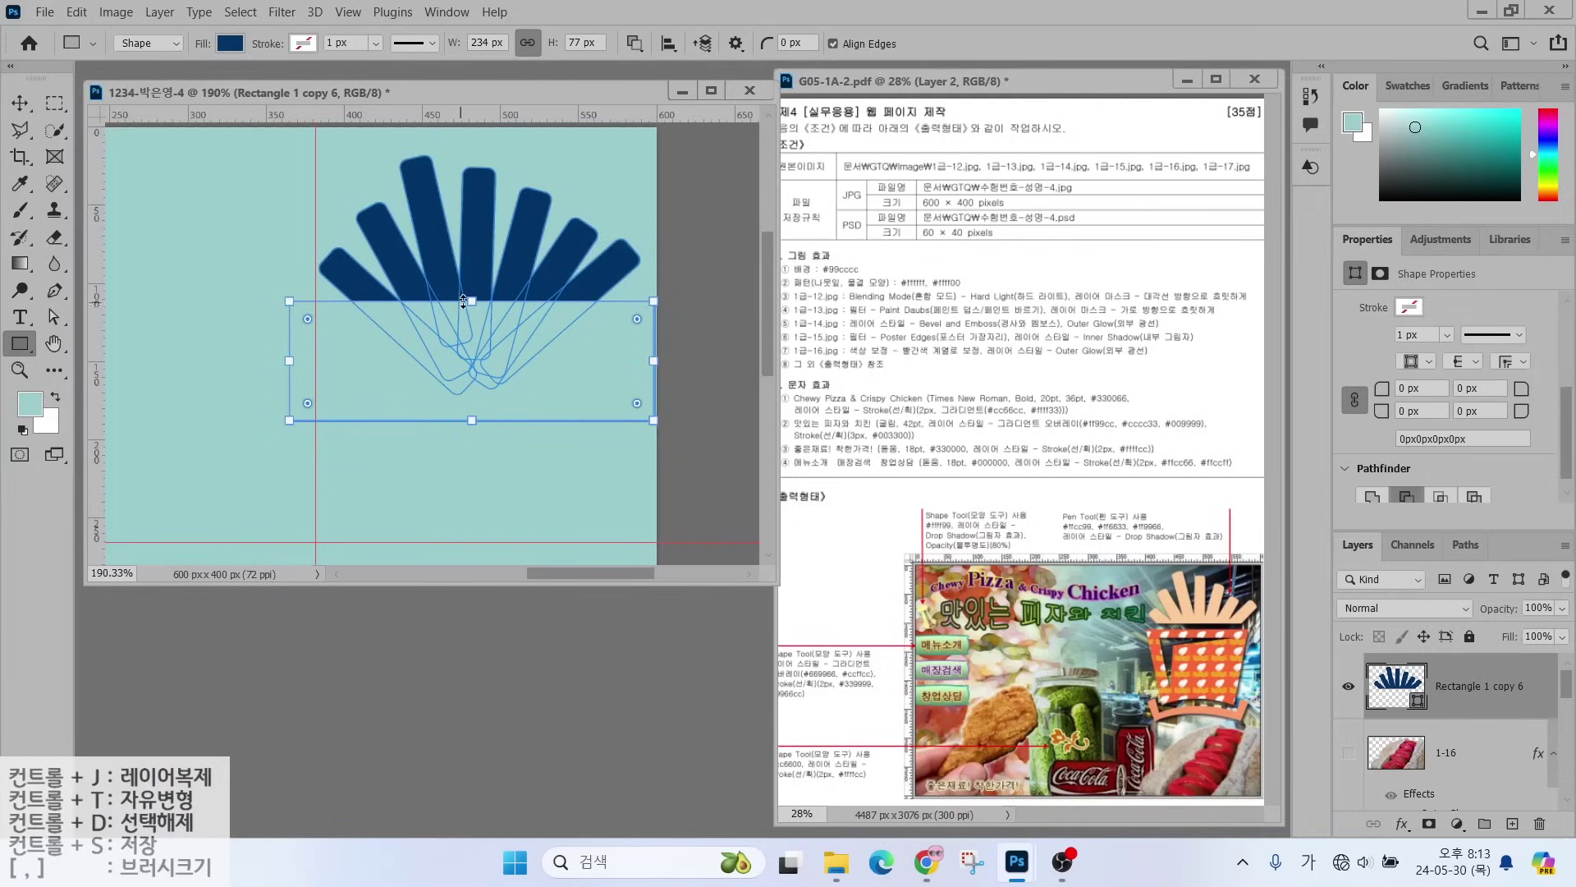
drag(464, 302, 465, 292)
key(Return)
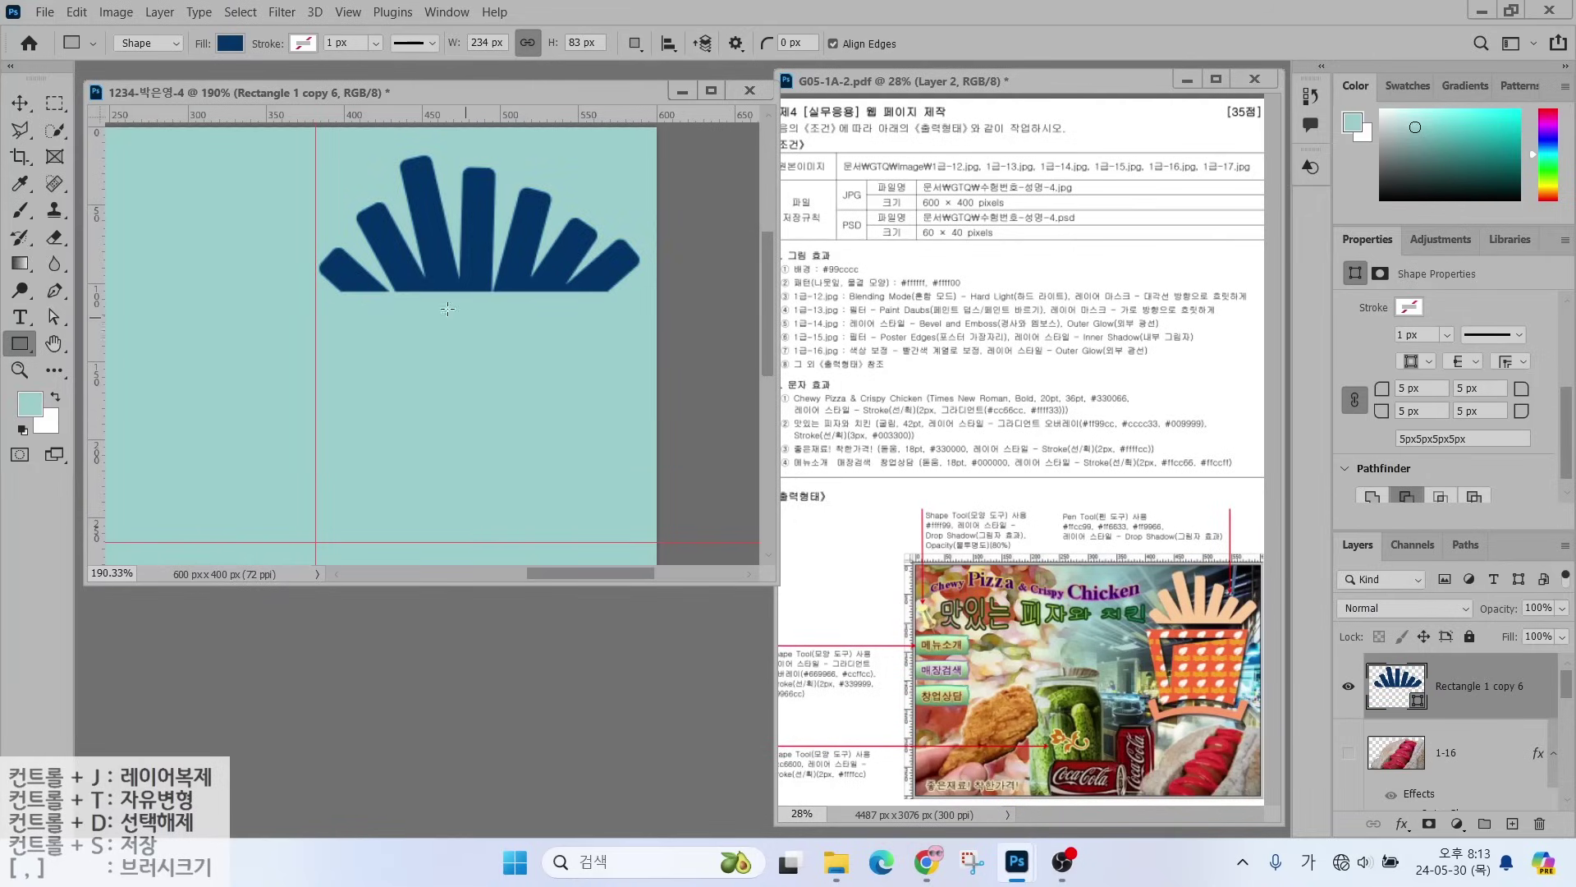
- Check the Path Operations menu and close it again
click(634, 43)
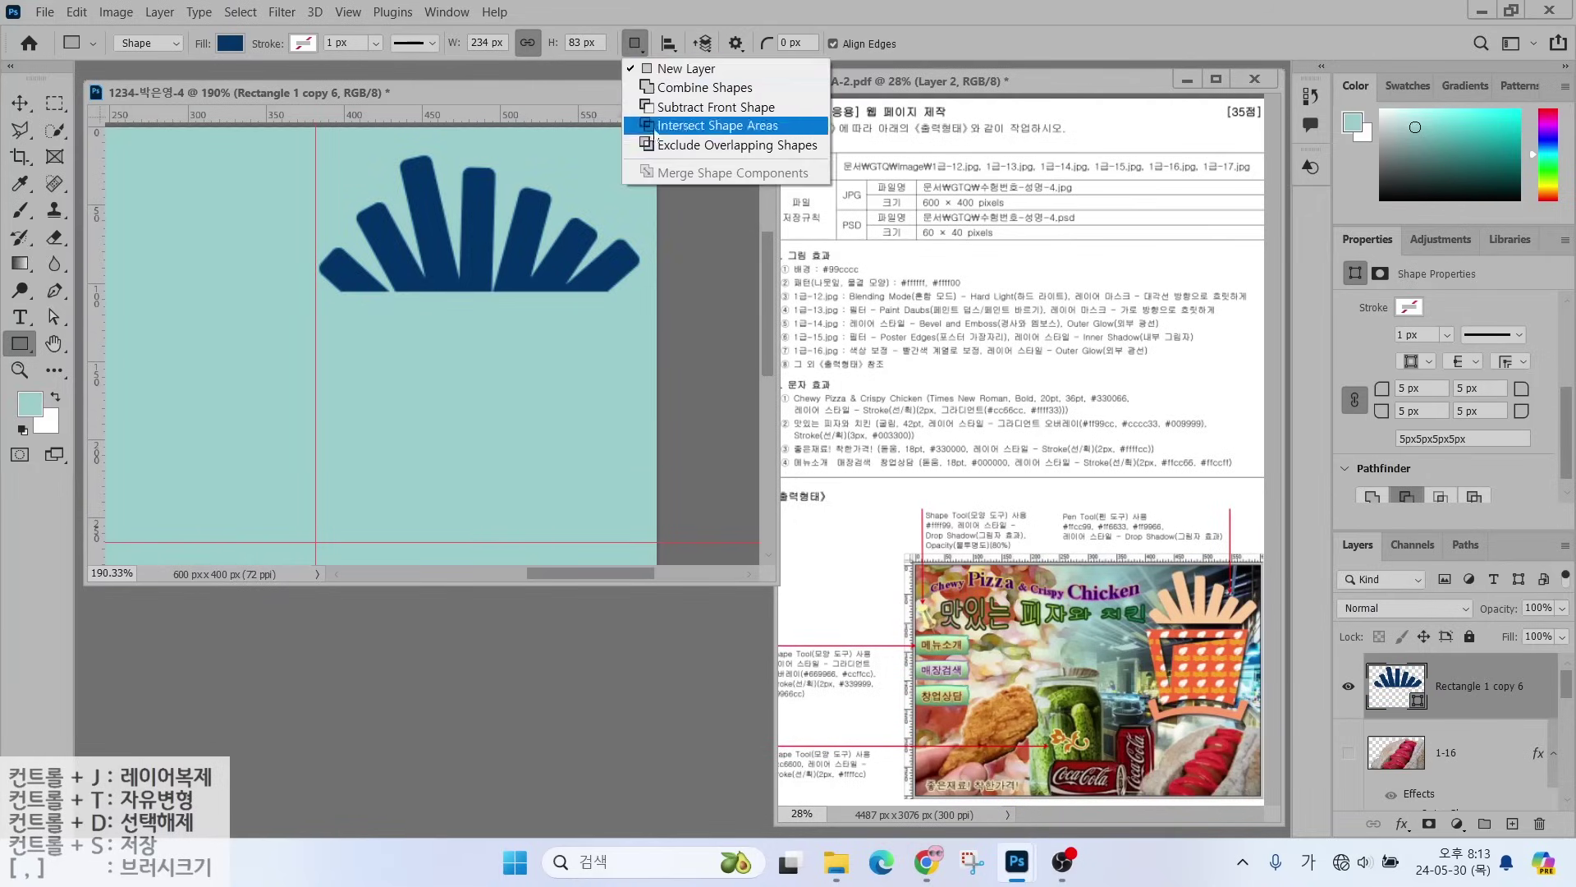
click(1483, 692)
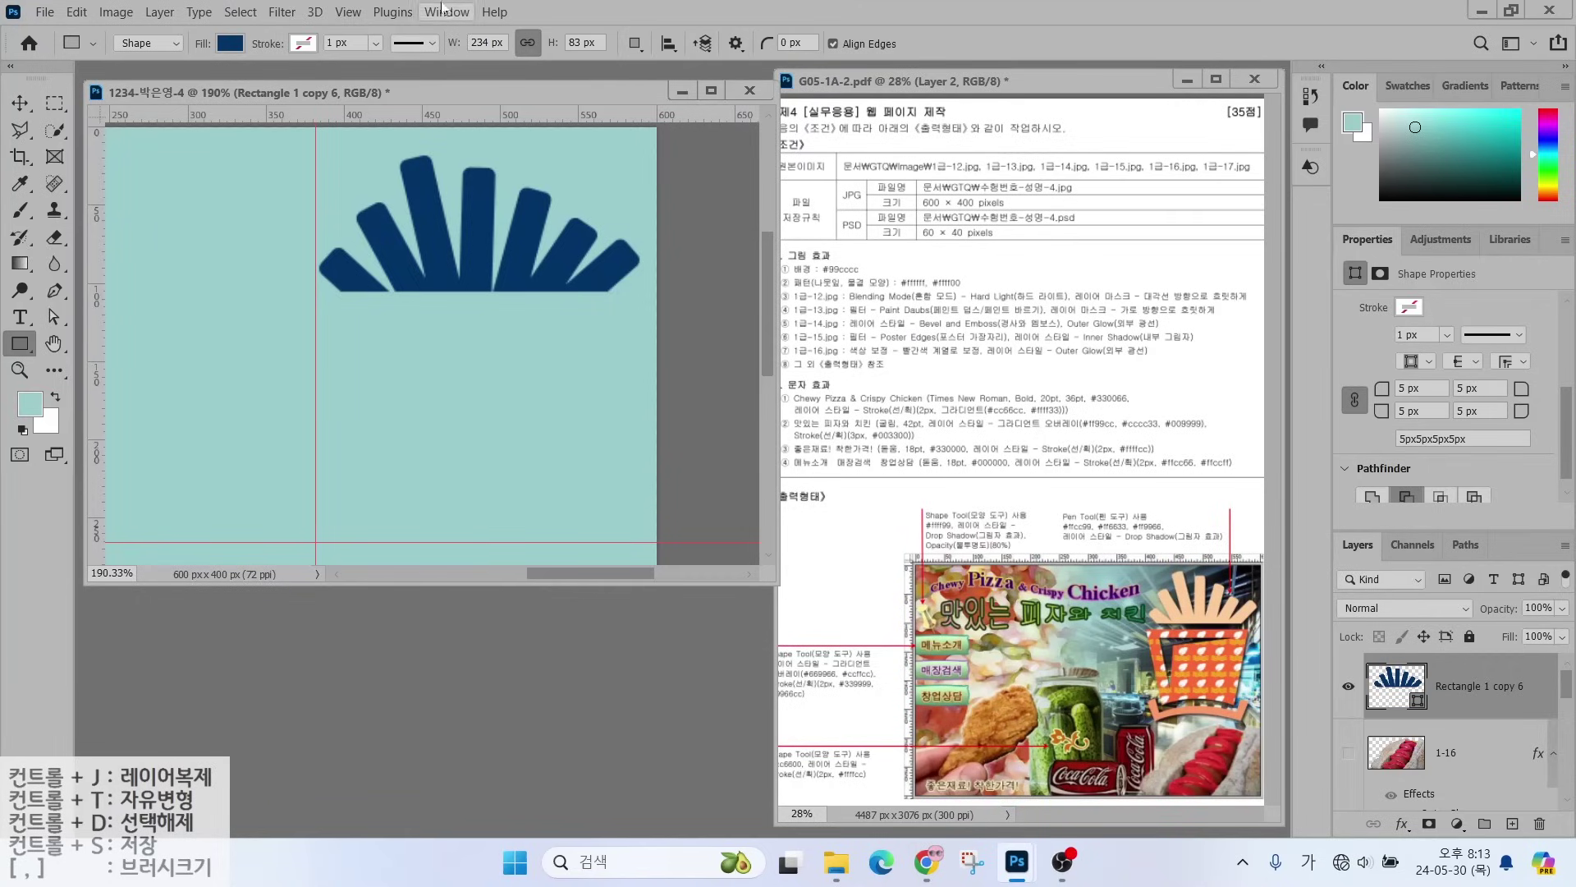
click(635, 43)
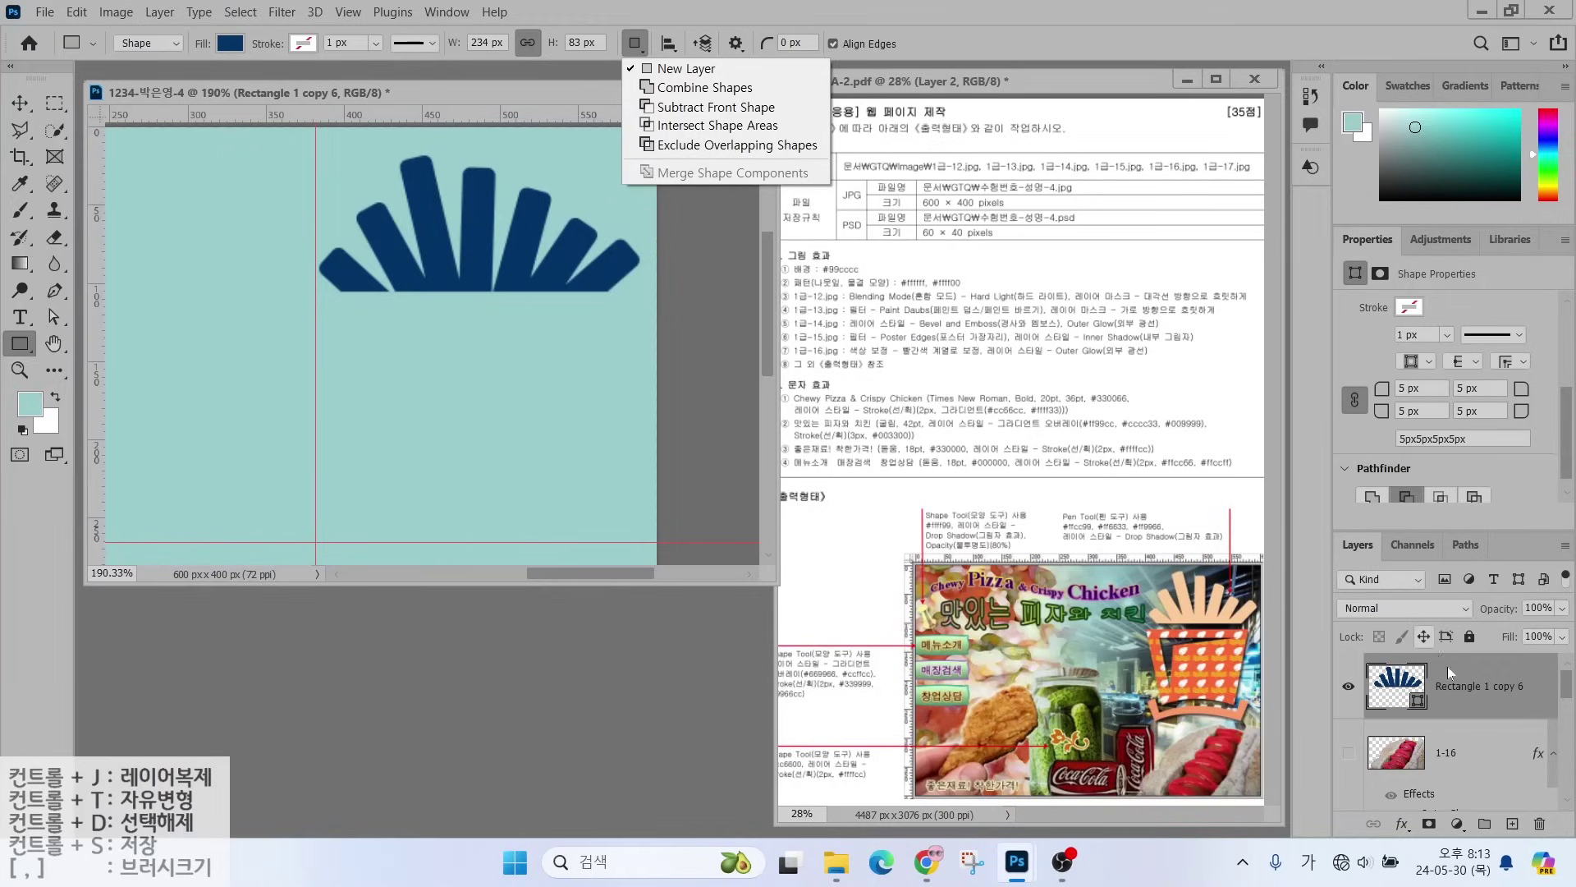
click(1461, 687)
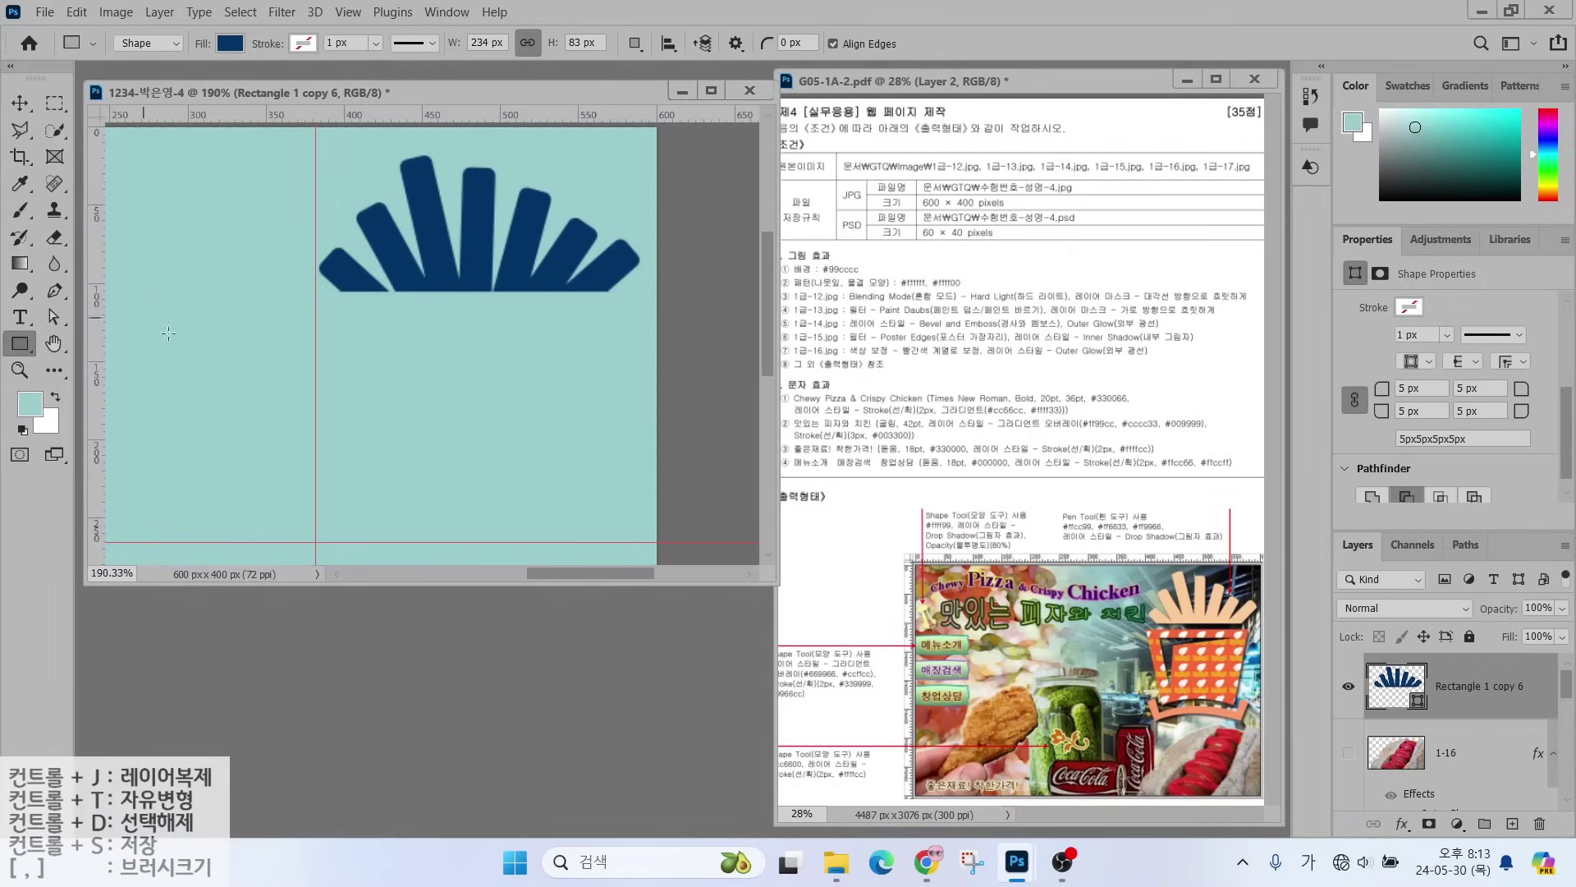
- Fill the fan shape with peach #ffcc99
double_click(1400, 688)
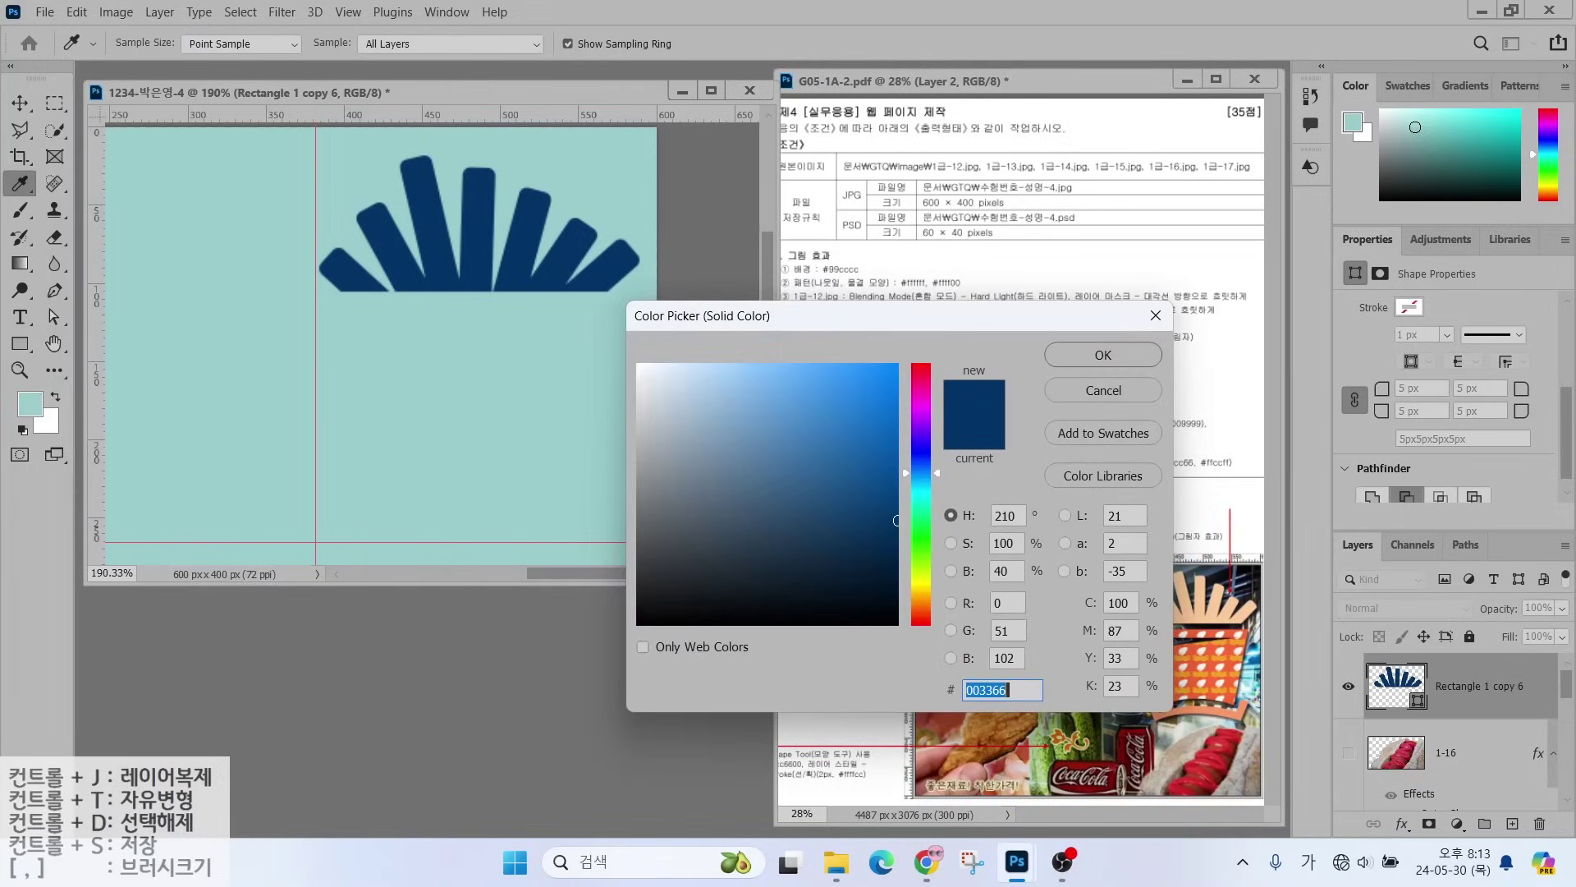
text(ffcc99)
key(Return)
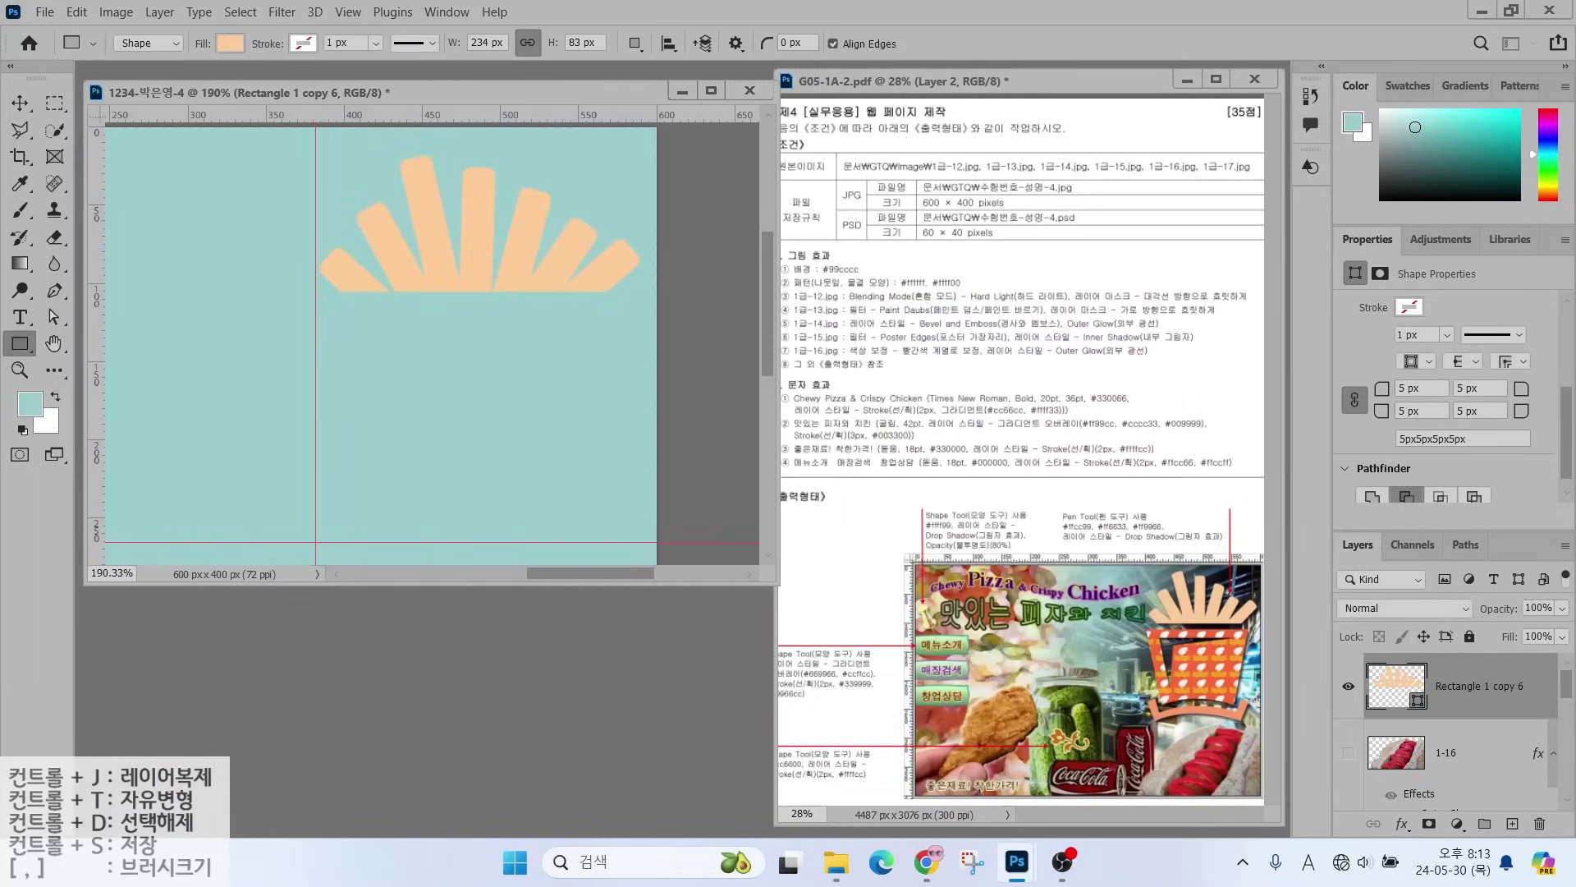
- Scale the fan to about 86% and shift it slightly down and right
key(ctrl+t)
drag(283, 141, 317, 168)
drag(418, 190, 440, 220)
key(Return)
key(p)
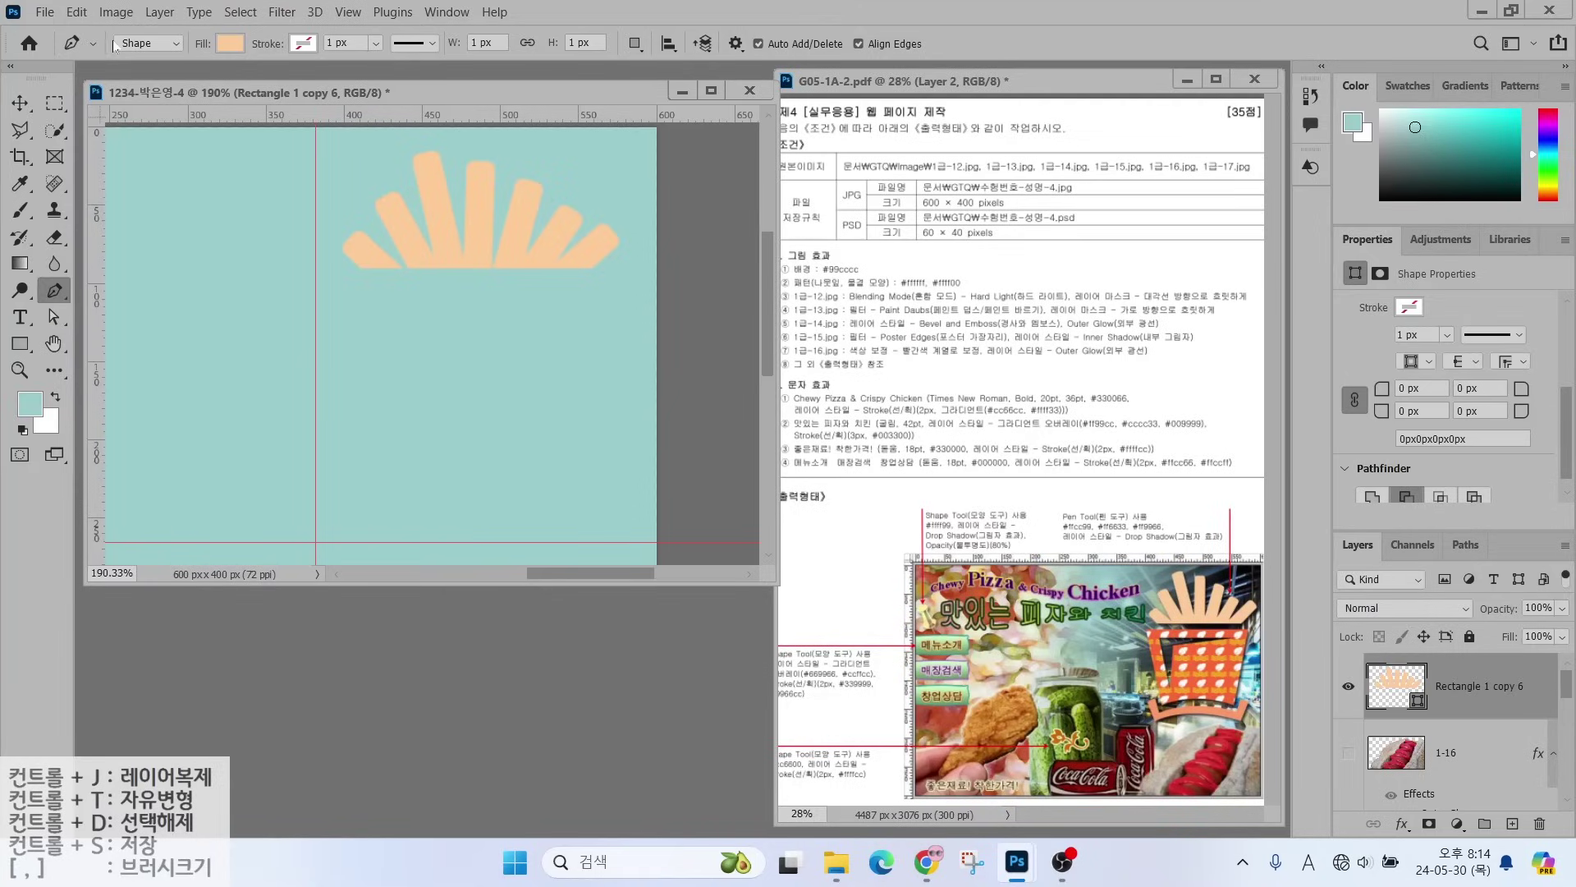
- Draw a four-corner carton outline below the fries with the Pen tool
mouse_move(150, 51)
mouse_down()
mouse_move(115, 1)
mouse_move(154, 83)
mouse_up()
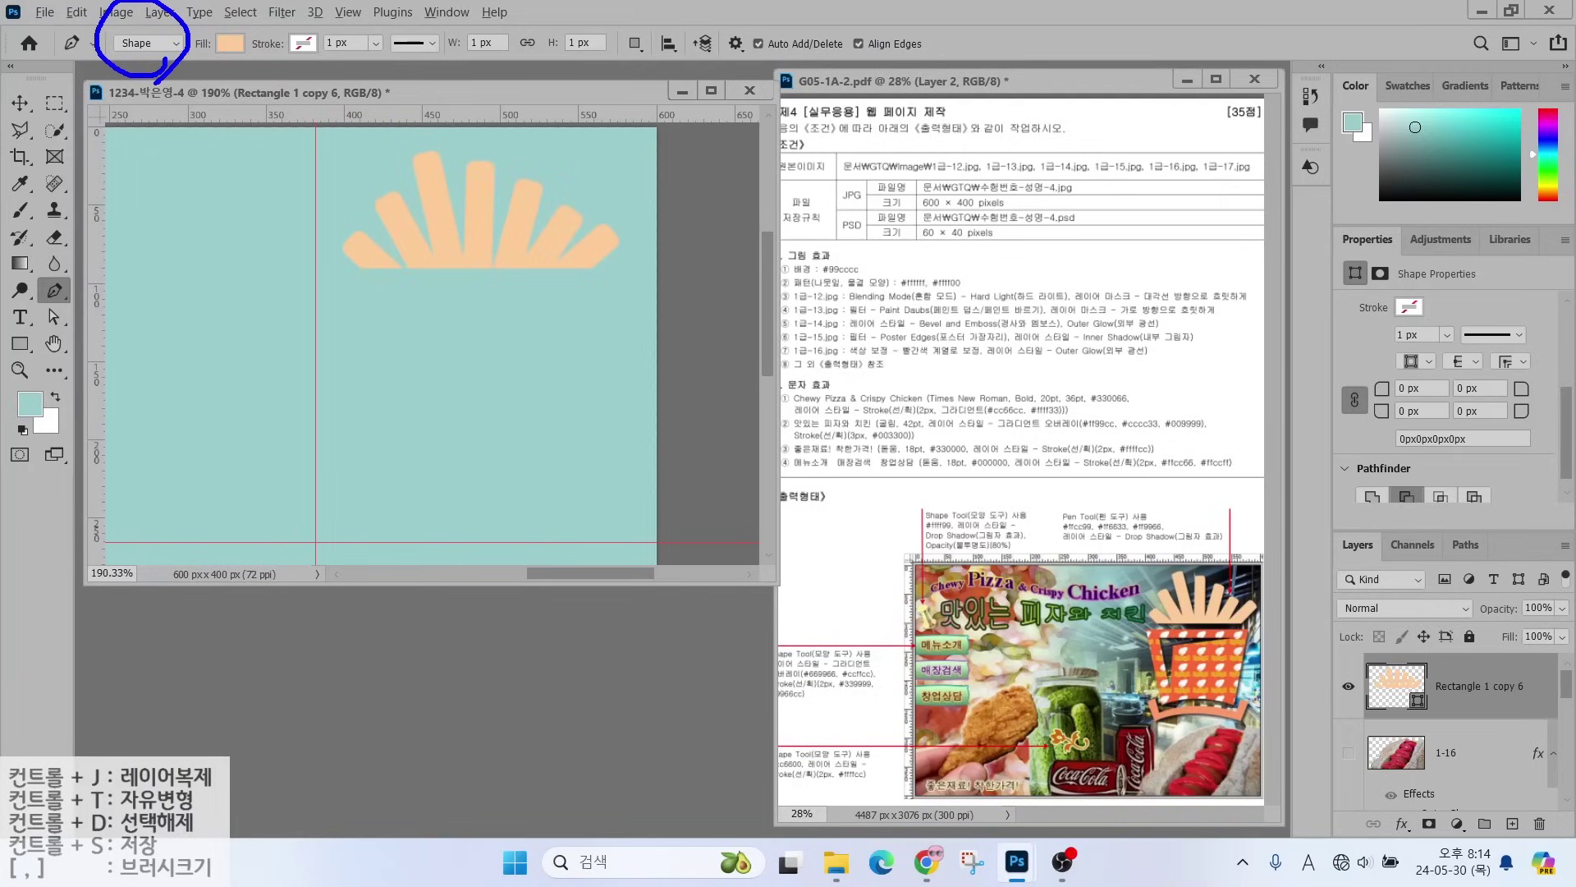
drag(212, 139, 158, 75)
mouse_move(261, 69)
mouse_down()
mouse_move(194, 48)
mouse_move(254, 69)
mouse_up()
mouse_move(285, 133)
mouse_down()
mouse_move(240, 70)
mouse_move(259, 80)
mouse_move(330, 19)
mouse_up()
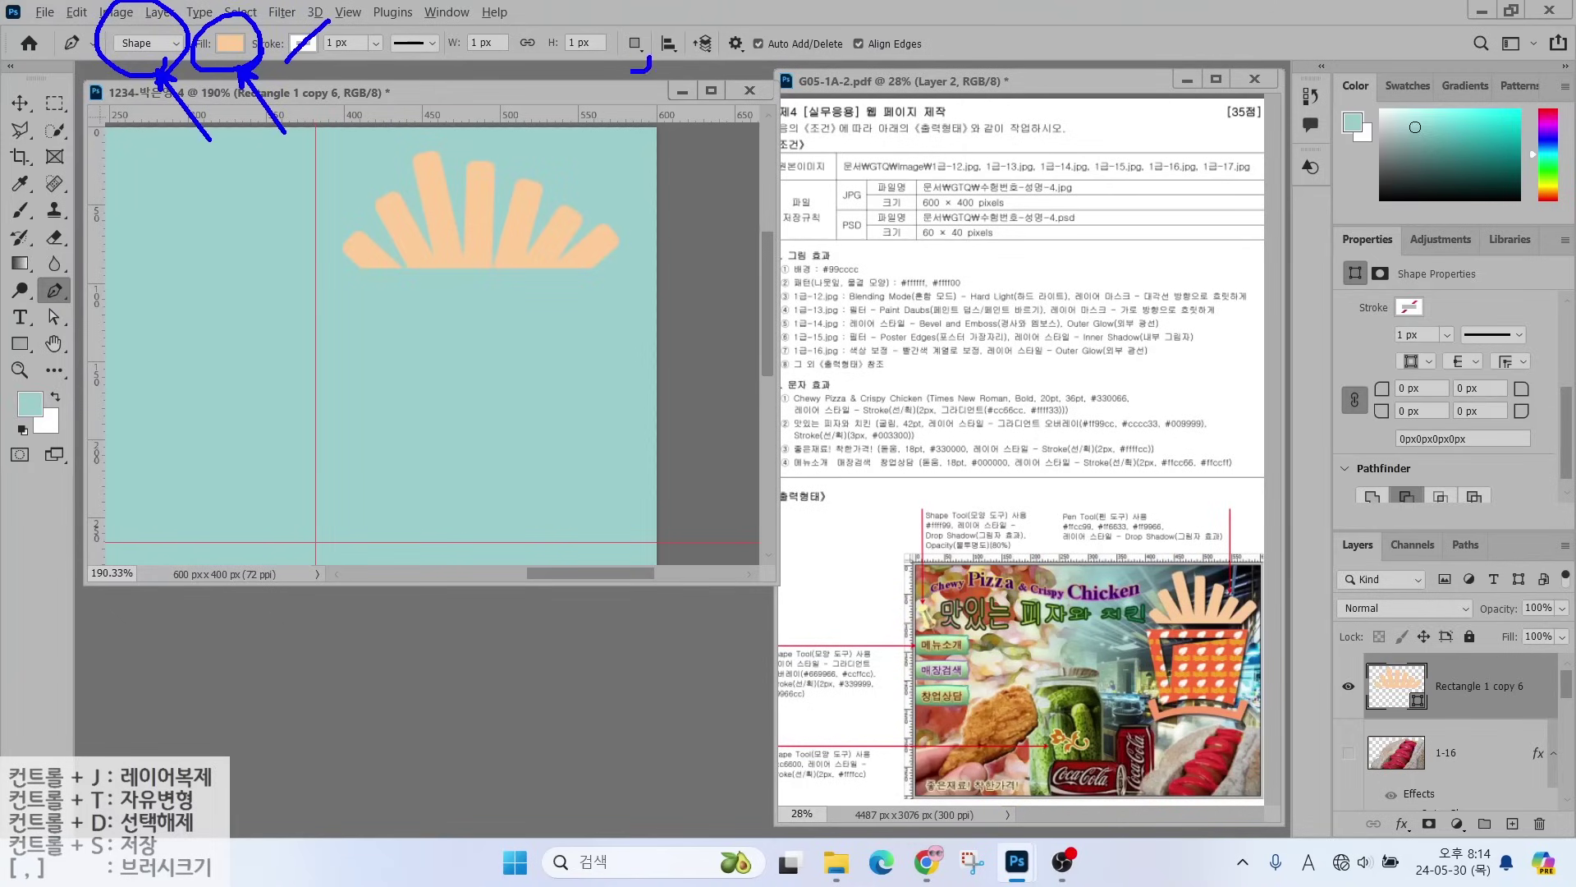
mouse_move(632, 71)
mouse_down()
mouse_move(609, 7)
mouse_move(640, 33)
mouse_move(646, 64)
mouse_up()
drag(694, 113, 641, 59)
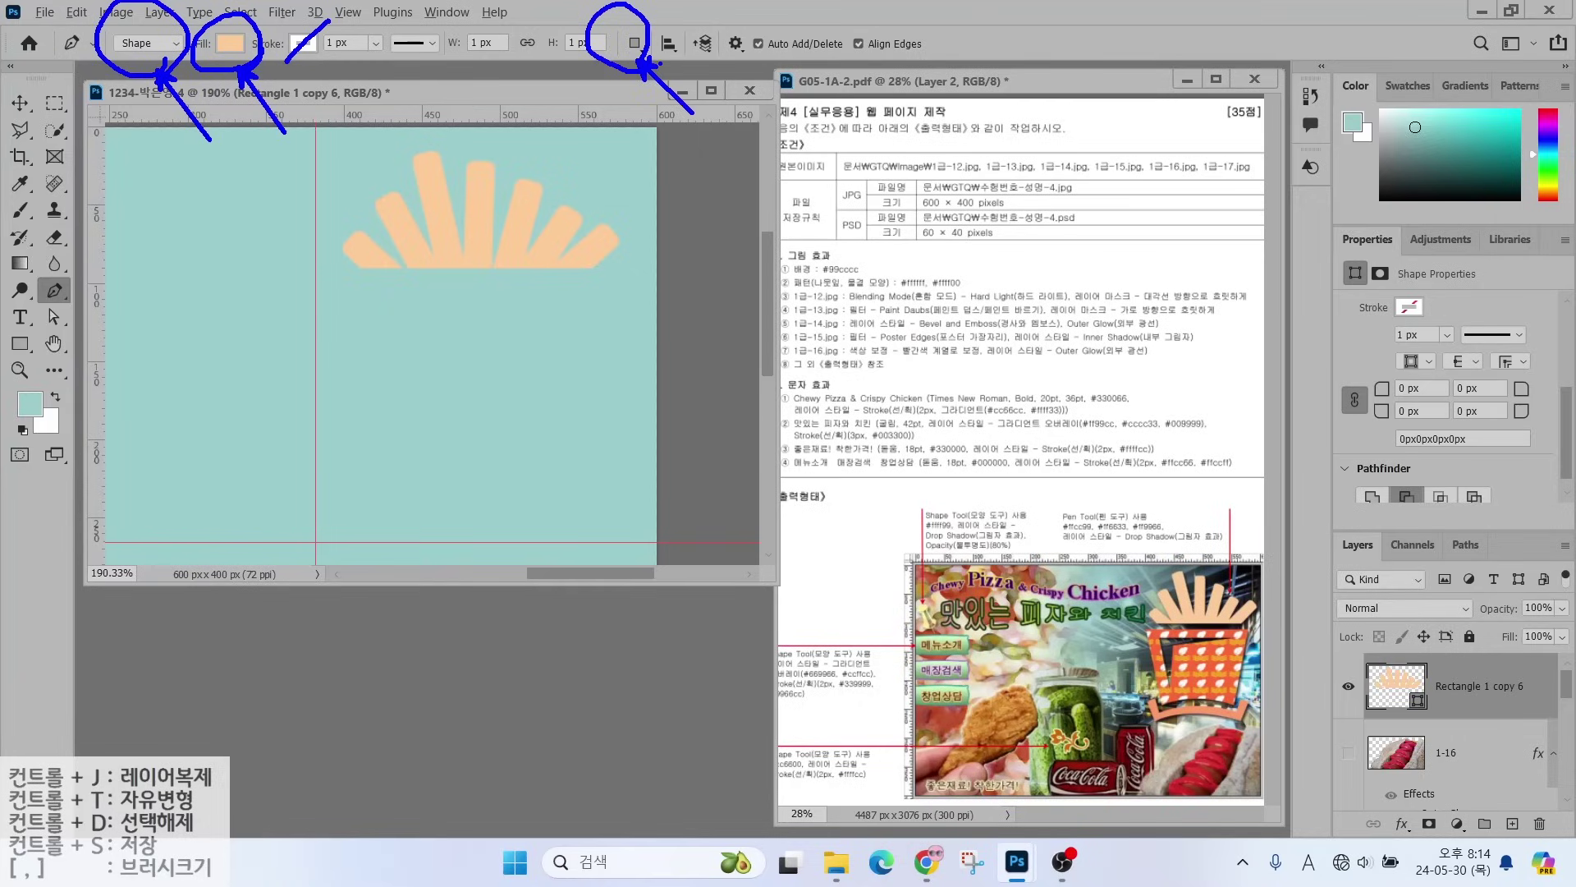
key(Escape)
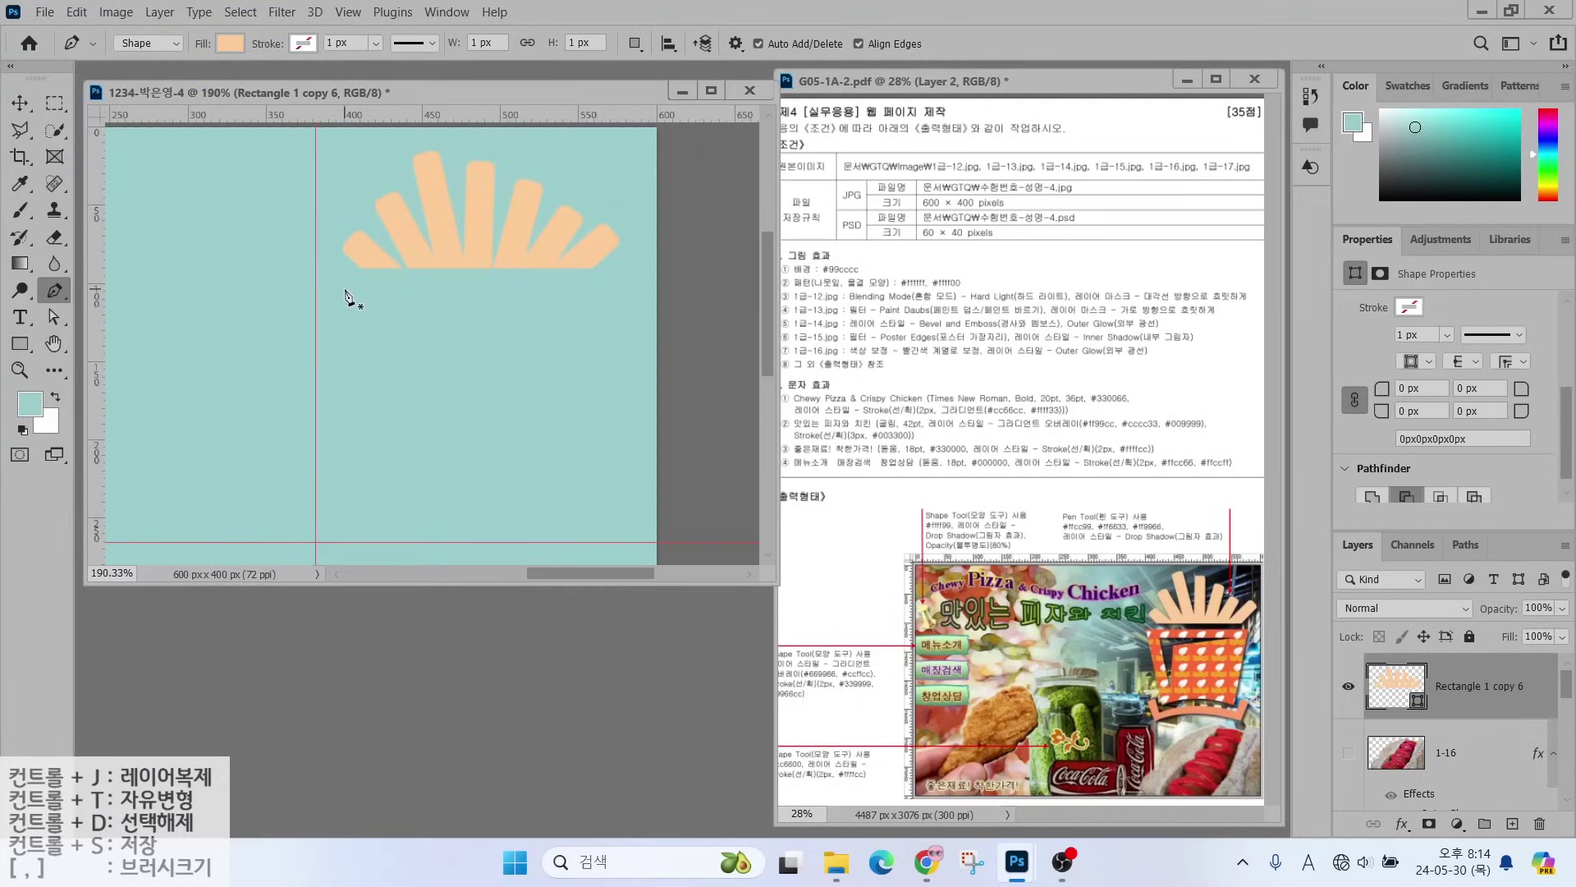
click(344, 290)
click(613, 285)
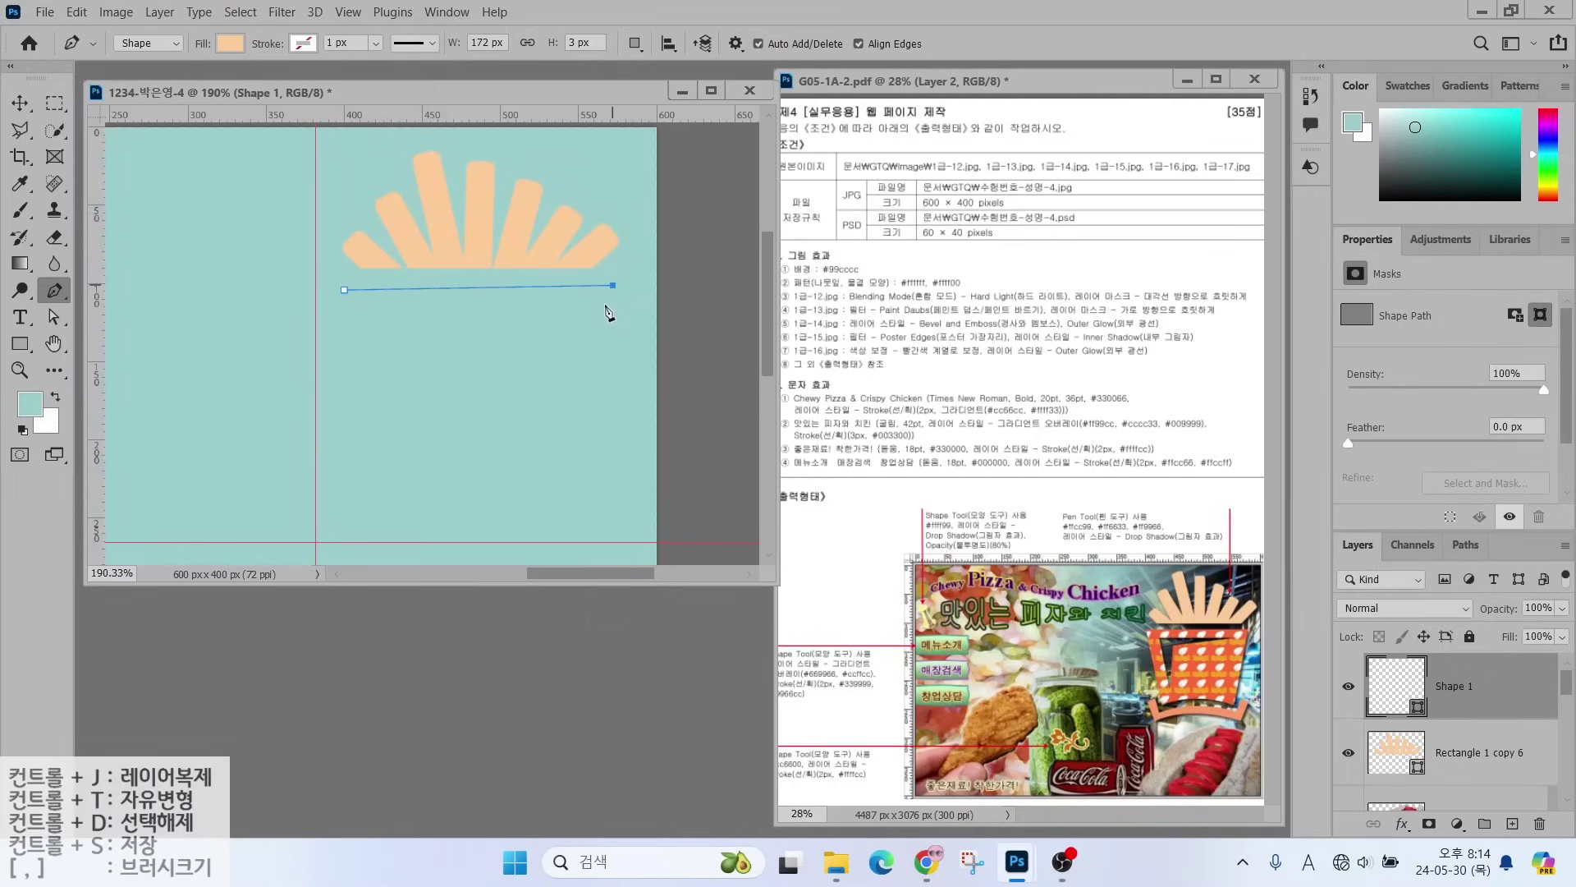
click(570, 446)
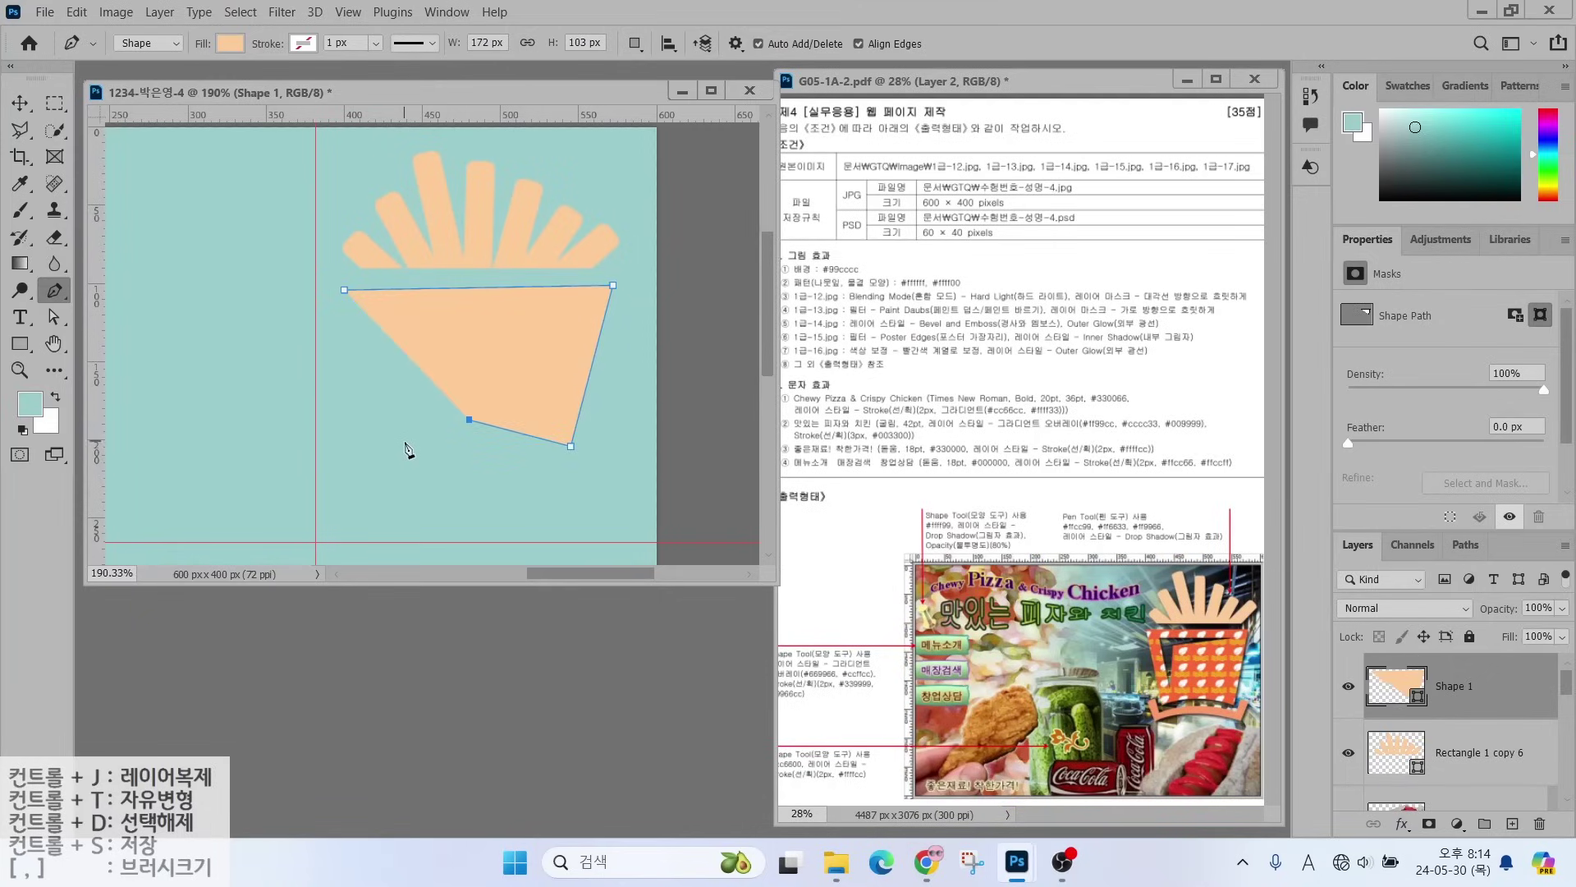
click(398, 447)
click(344, 291)
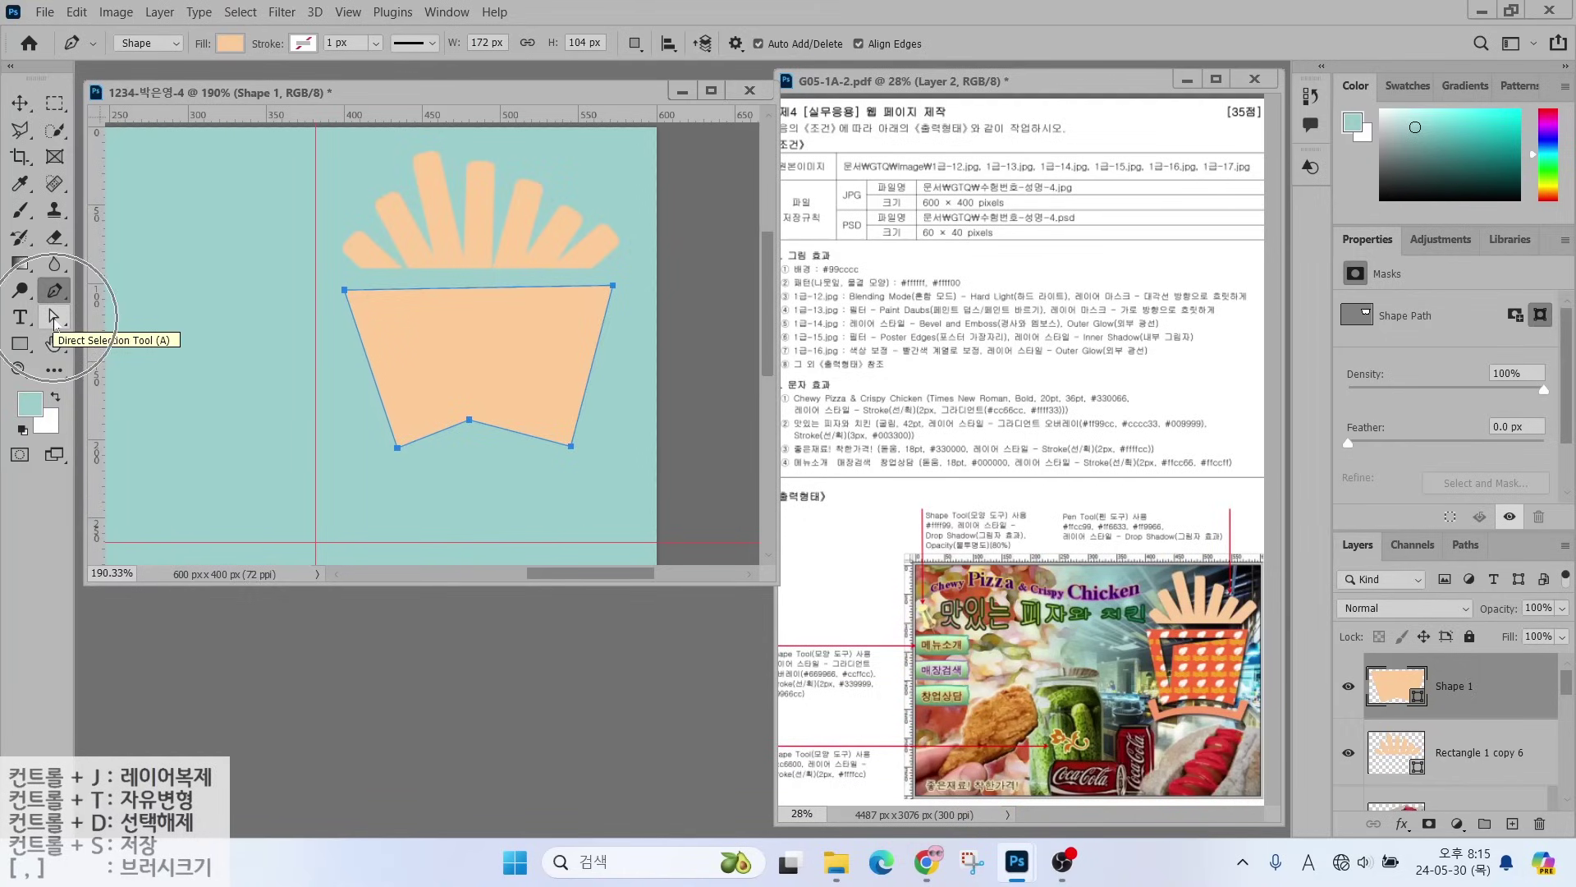
- Widen the carton's top corners and curve its bottom edge upward
click(55, 320)
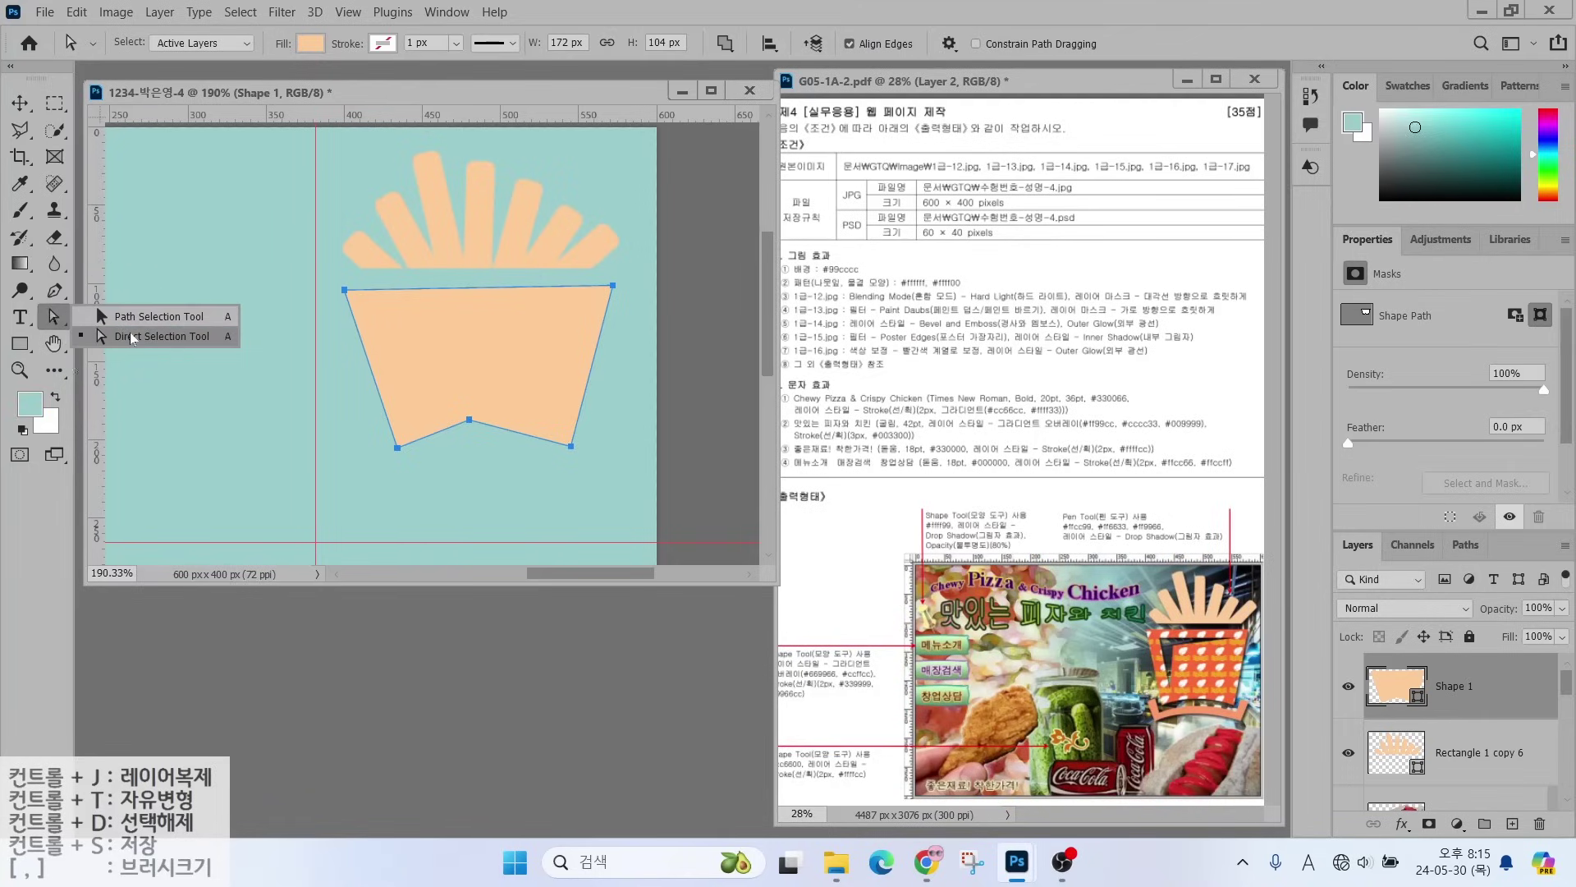
click(131, 337)
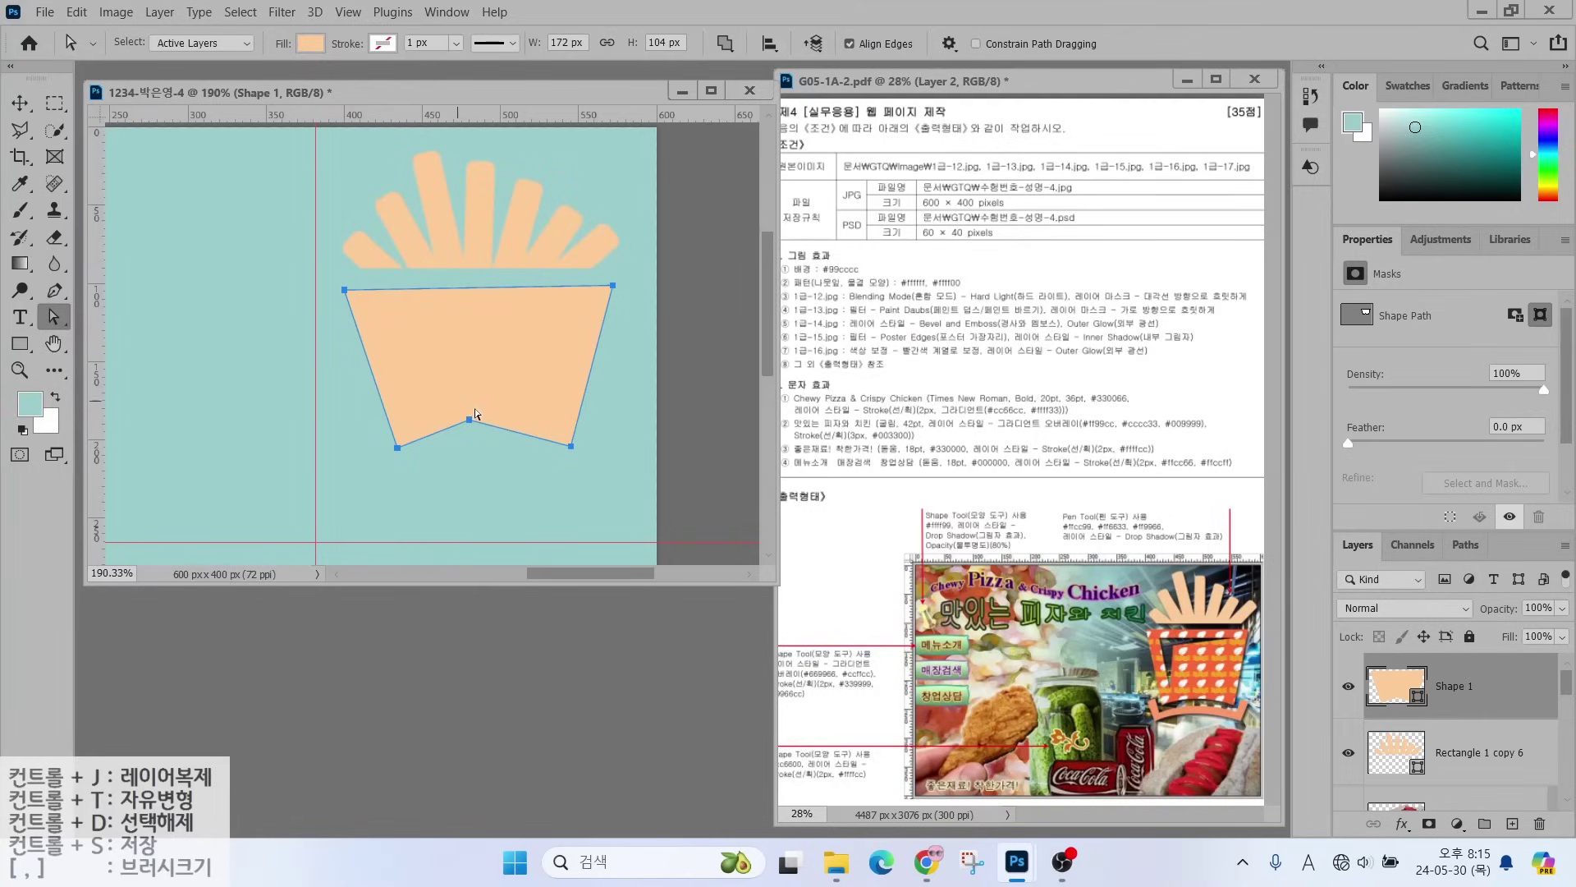
drag(470, 423, 482, 425)
drag(345, 291, 330, 283)
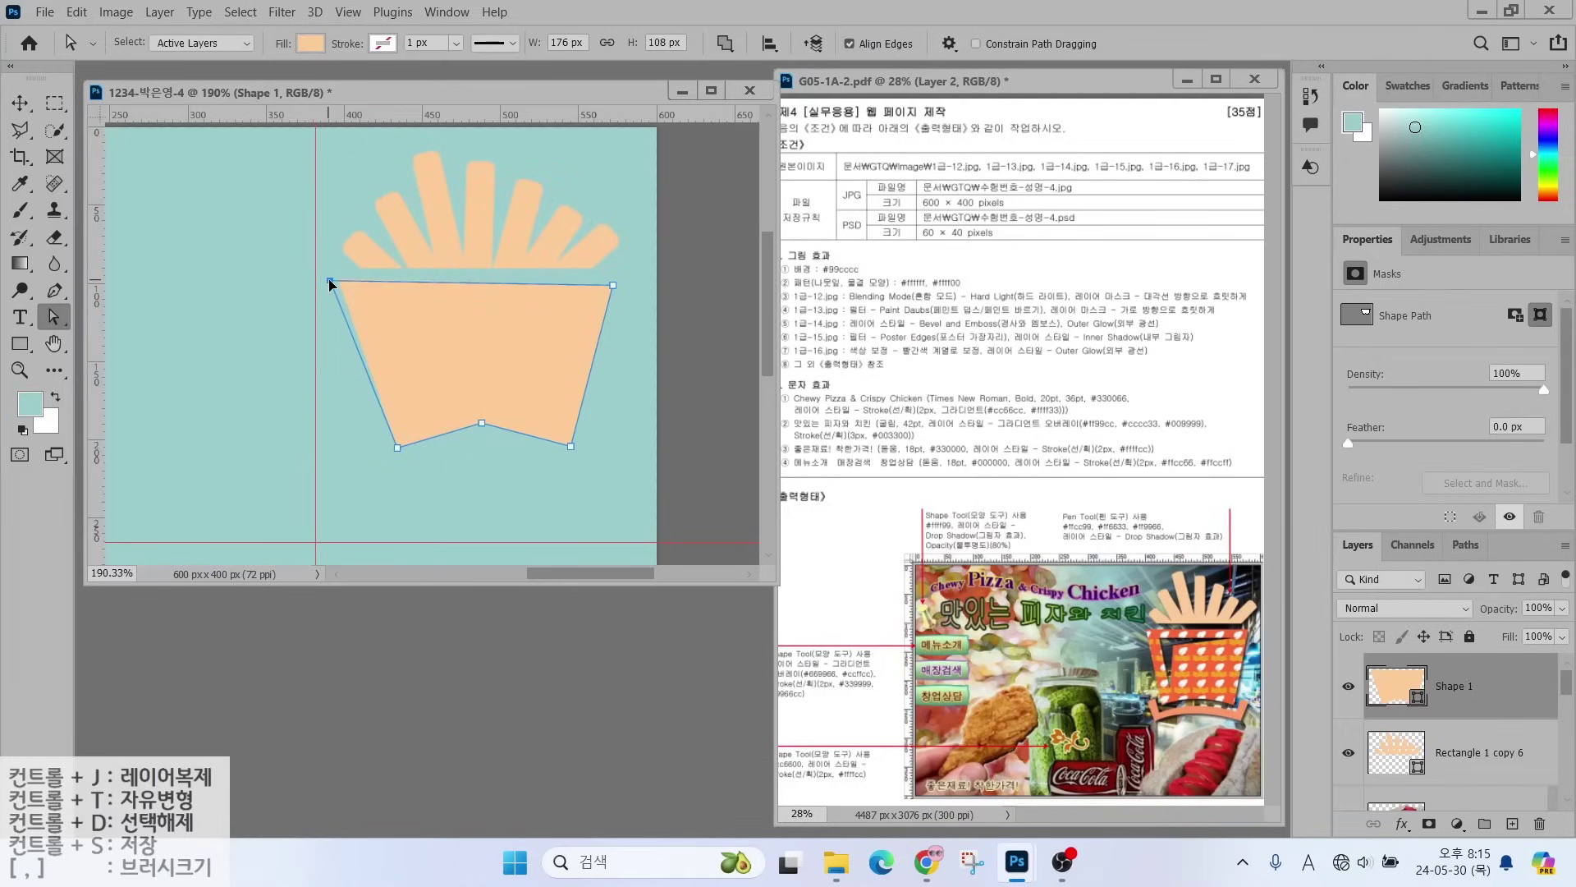
drag(613, 284, 615, 279)
drag(397, 448, 380, 441)
drag(572, 446, 574, 440)
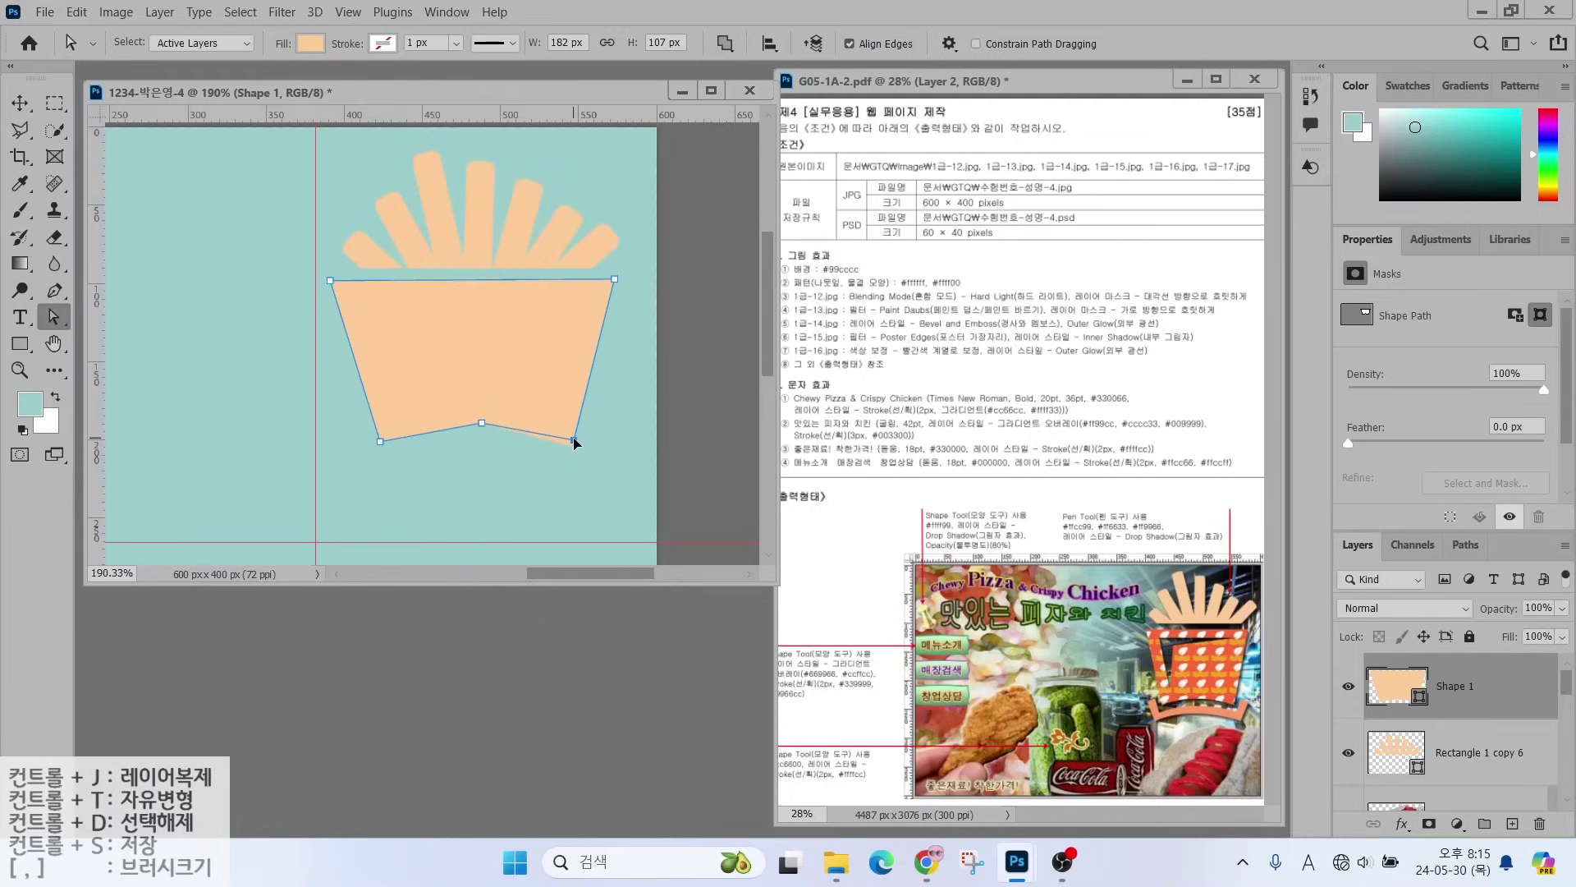
drag(481, 421, 477, 420)
drag(52, 297, 133, 387)
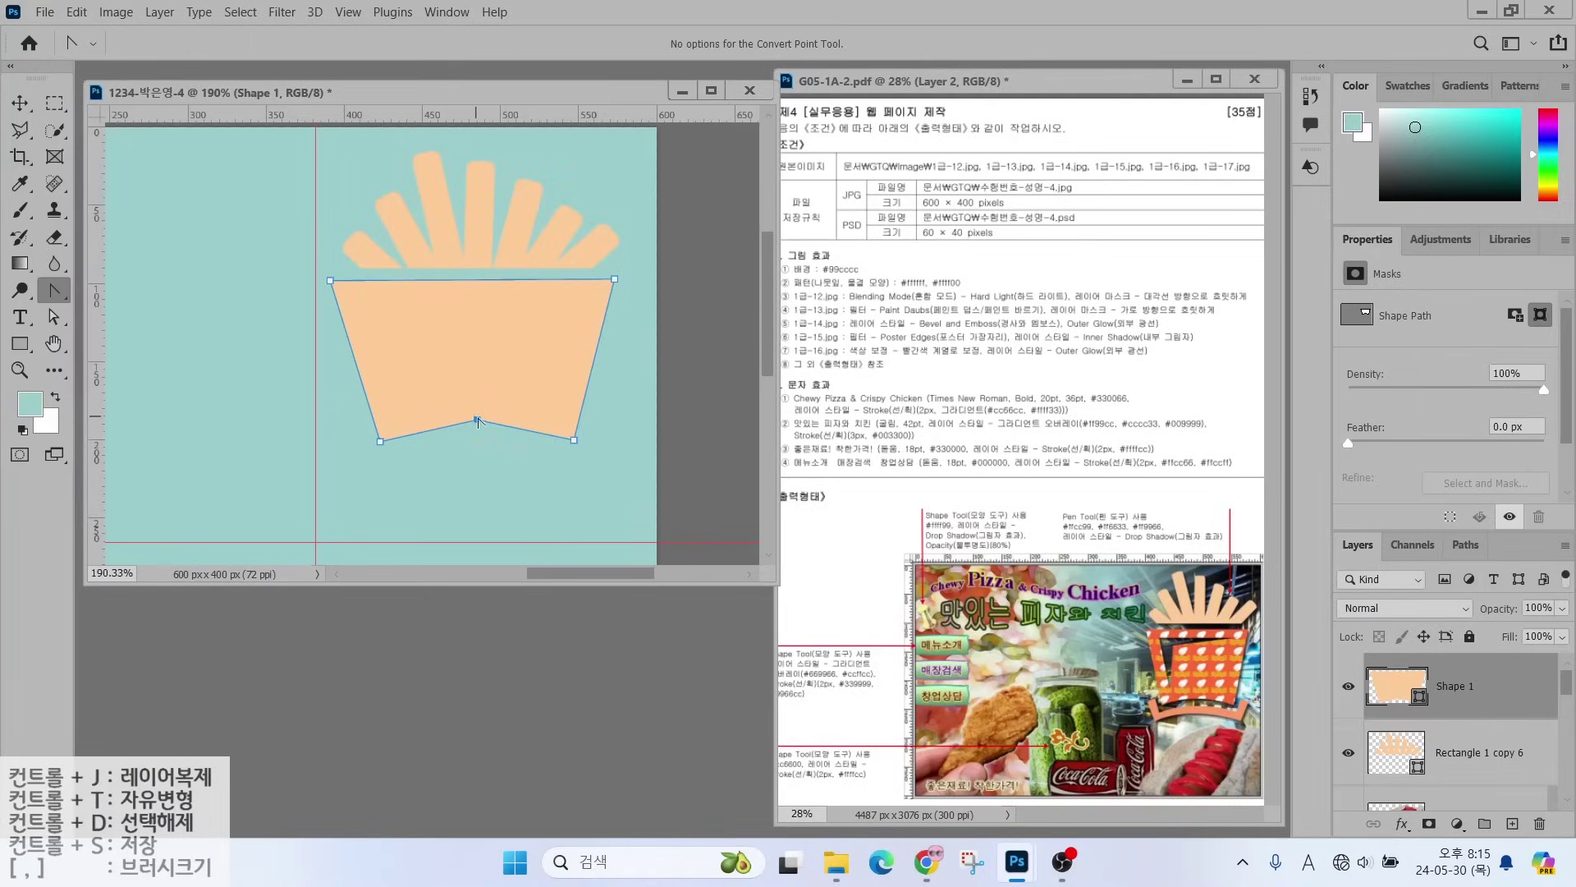
drag(477, 422, 423, 420)
- Recolour the carton red-orange #ff6633 and deselect its outline
double_click(1384, 688)
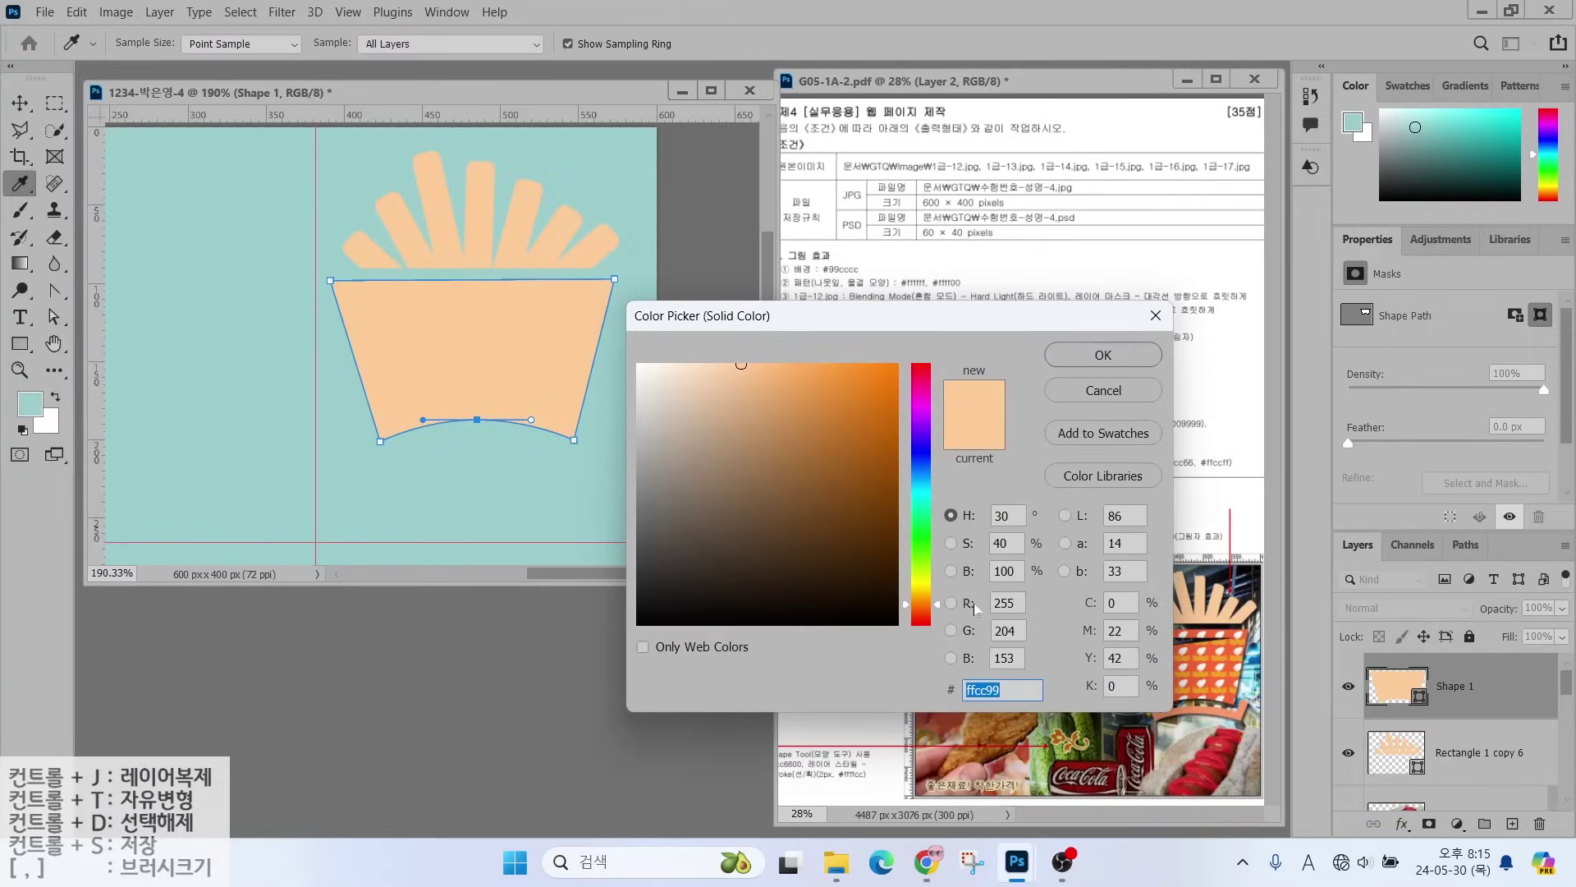
text(ff6633)
key(Return)
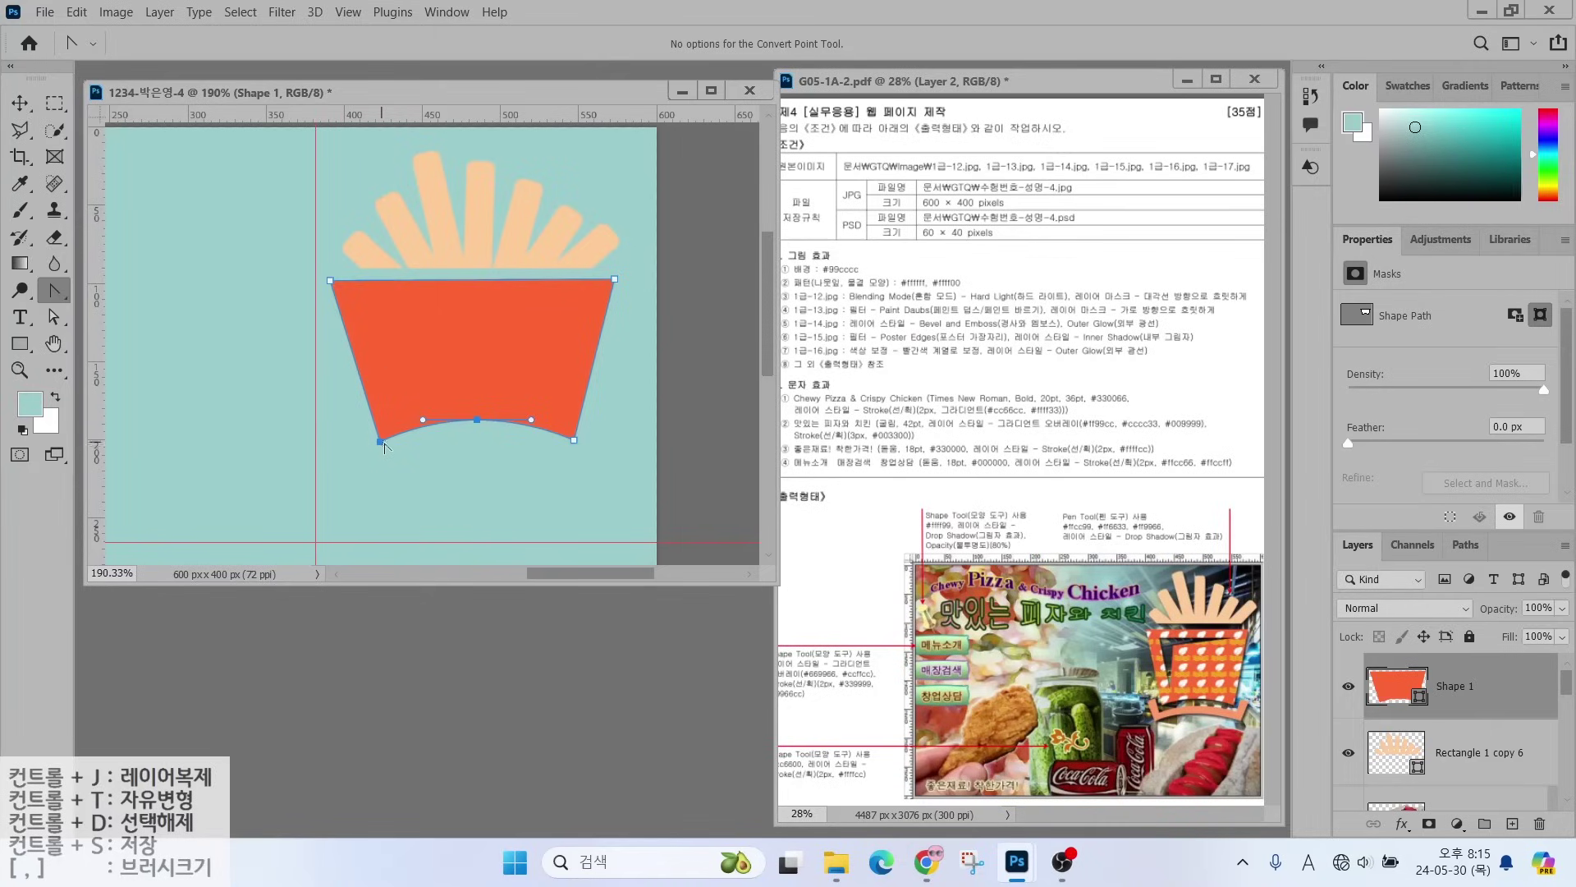
click(427, 450)
- Set the Pen tool to Subtract Front Shape with the carton layer selected
right_click(61, 292)
click(120, 288)
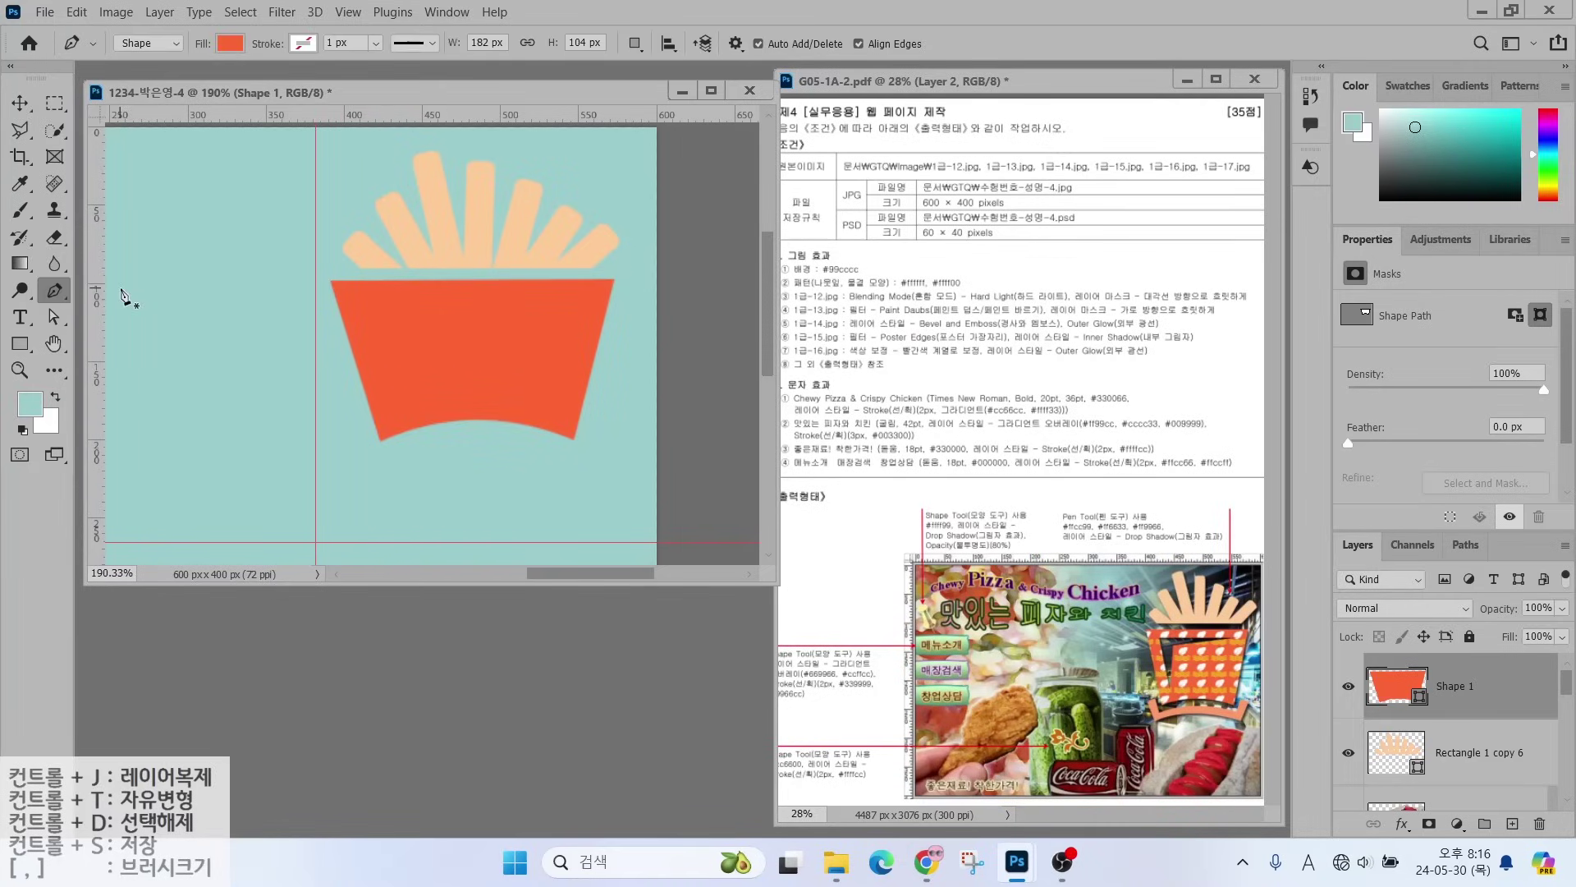
click(635, 44)
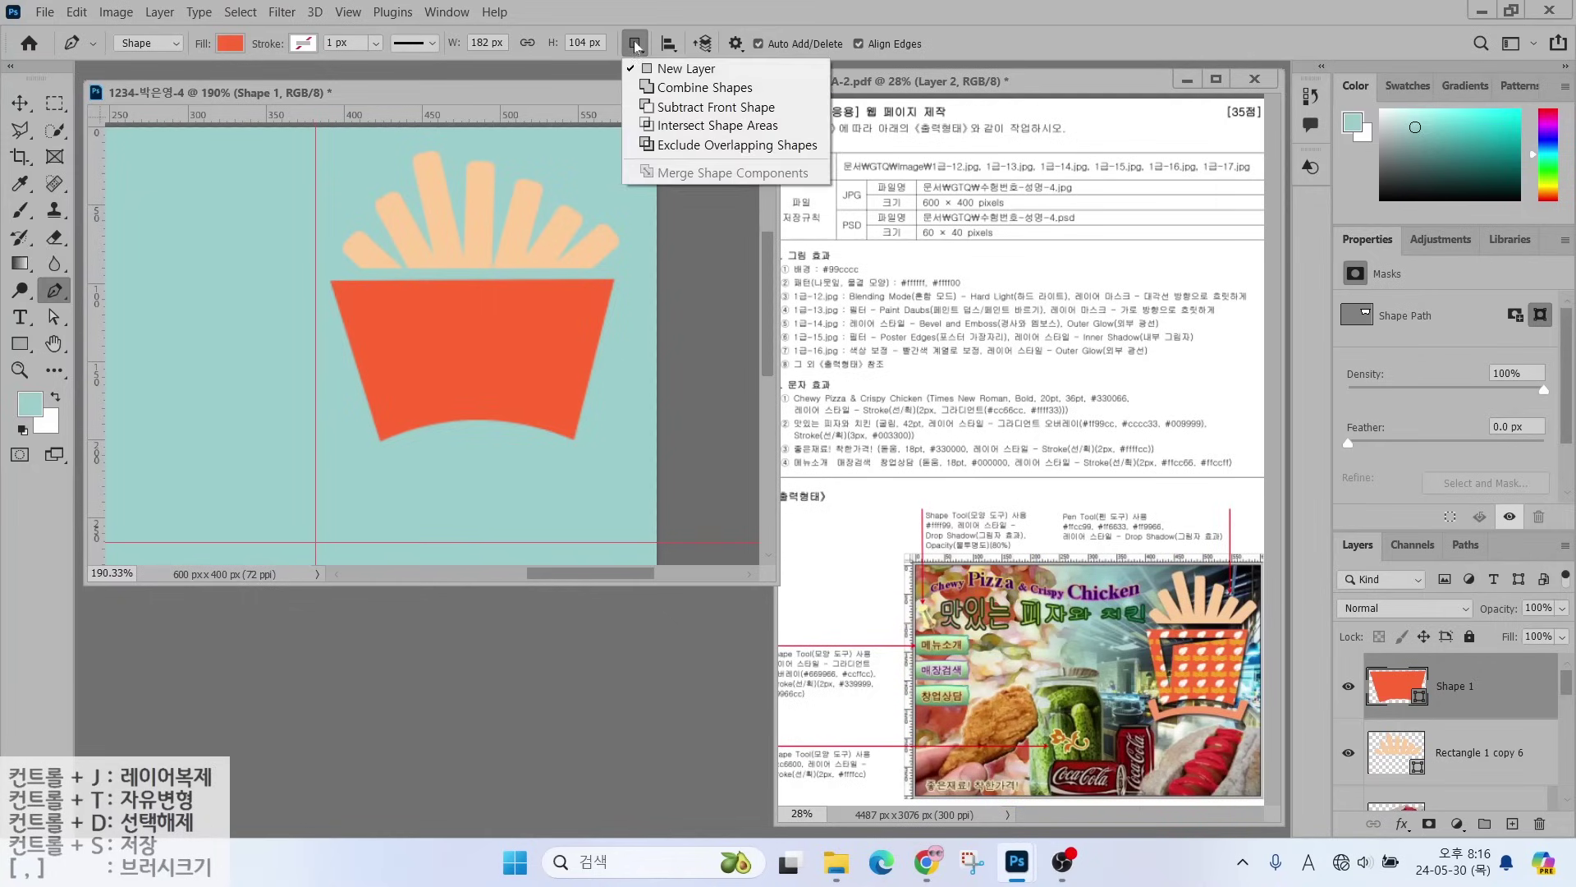
click(667, 112)
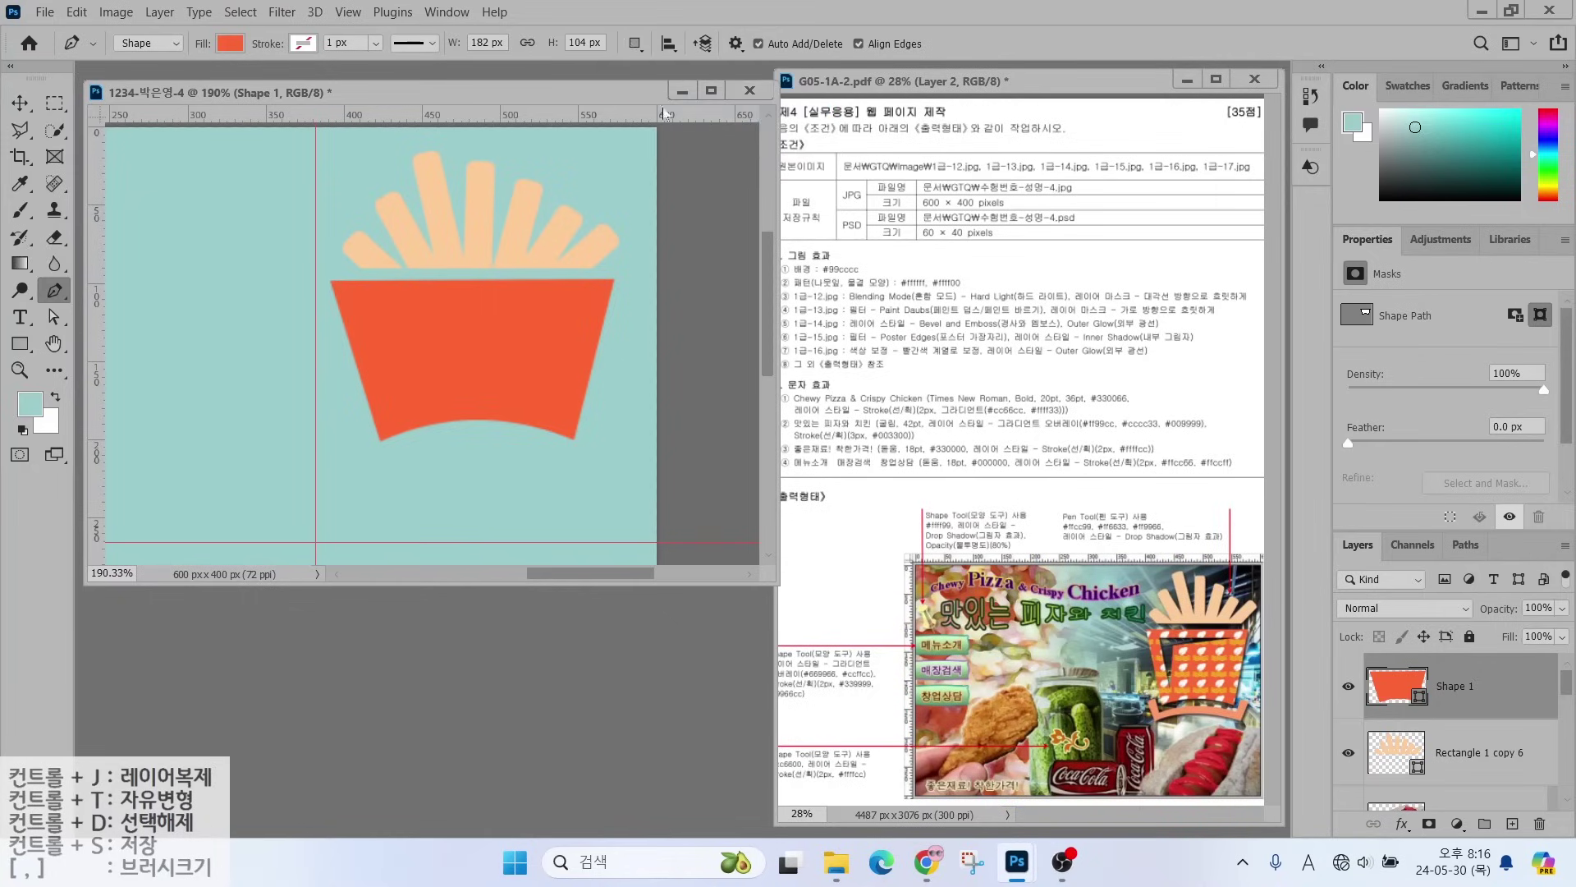
click(634, 44)
click(652, 112)
click(1443, 749)
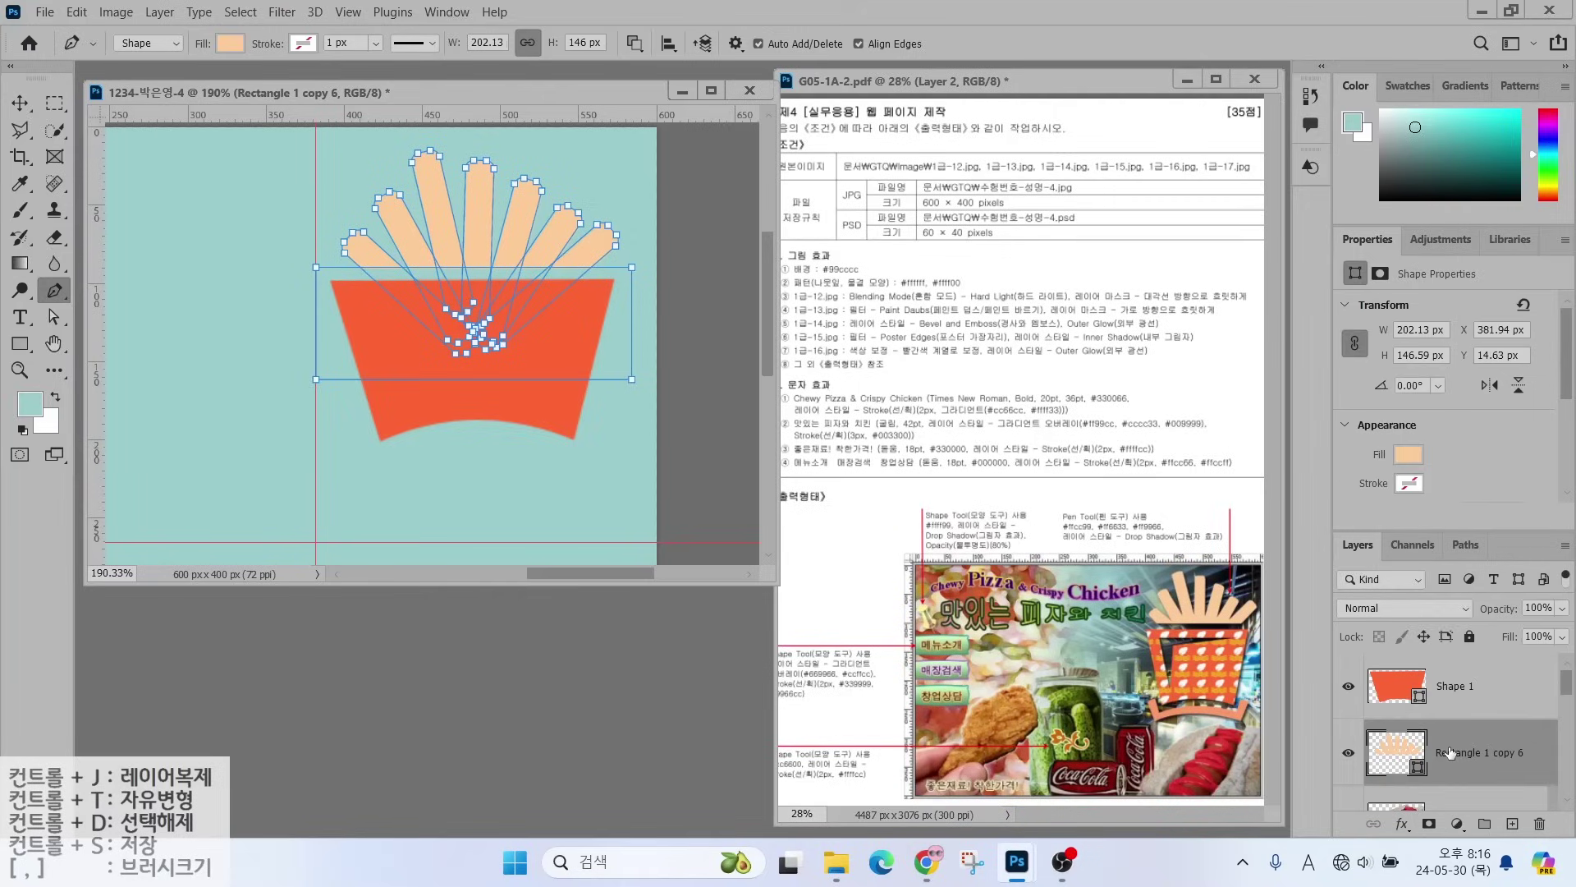
click(1464, 703)
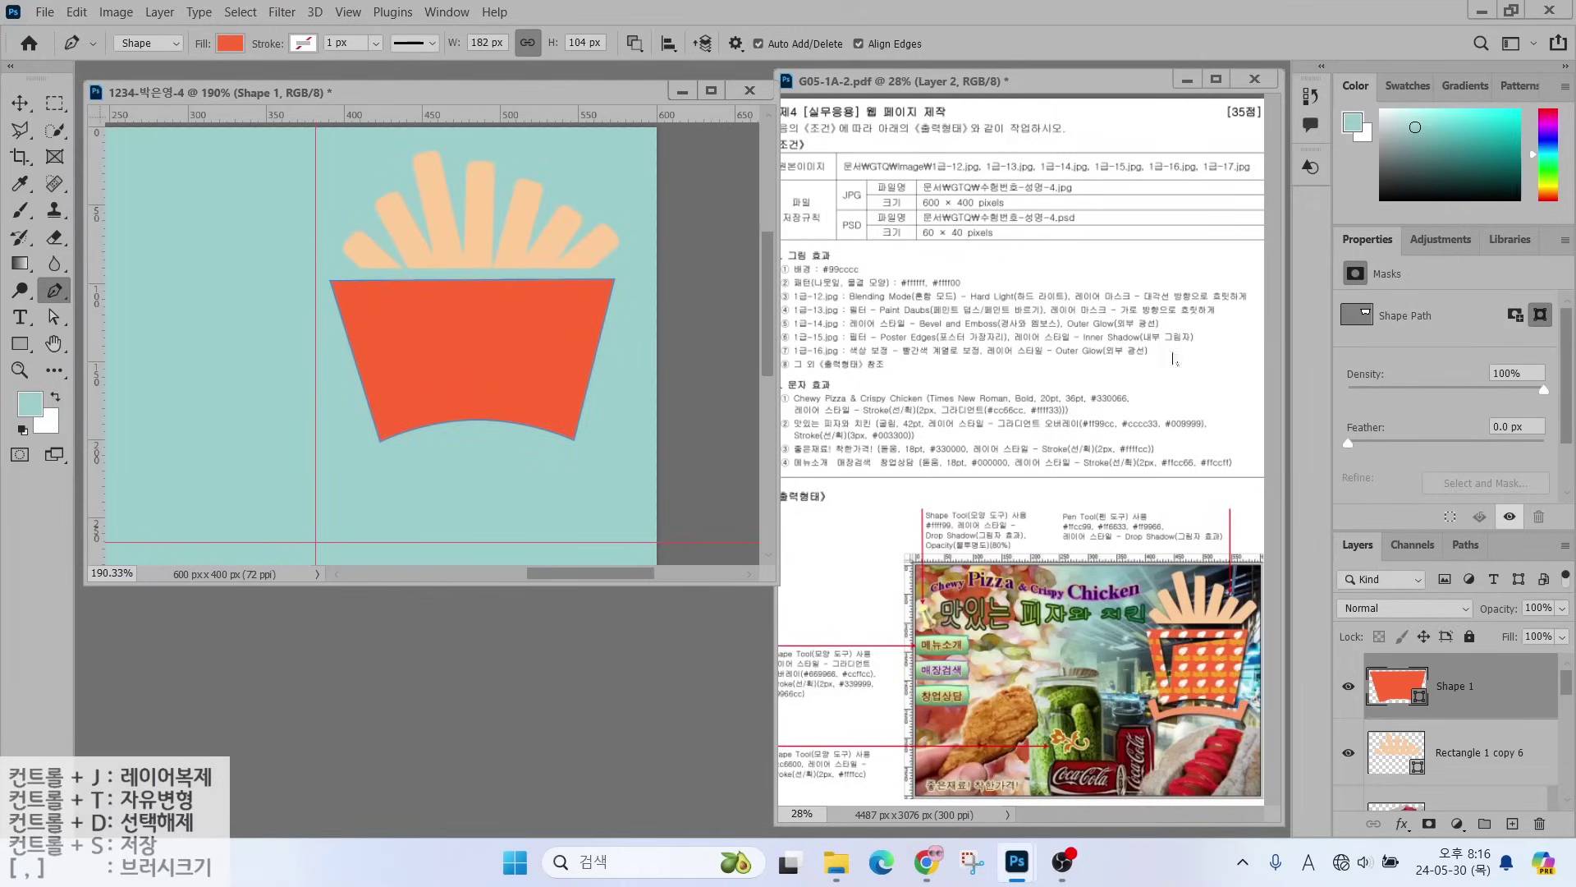
- Cut a four-point wedge opening into the carton's upper left area
click(360, 298)
click(556, 294)
click(407, 318)
click(393, 401)
click(362, 298)
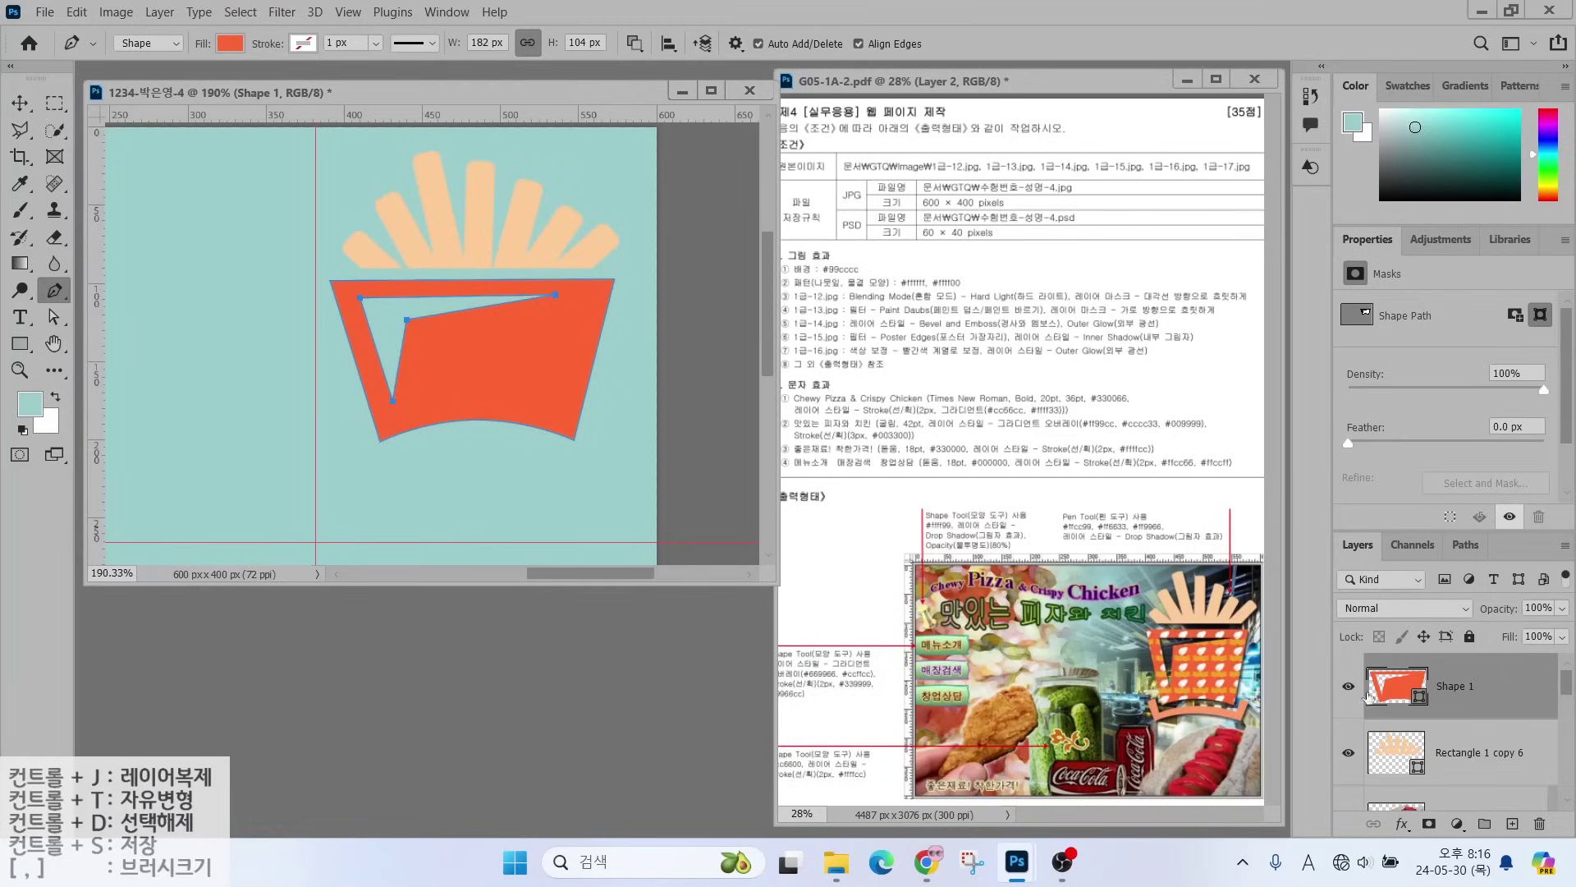
key(Return)
- Draw a closed zigzag band outline below the carton on a new shape layer
click(632, 45)
click(661, 70)
click(355, 424)
click(369, 473)
click(475, 450)
click(572, 477)
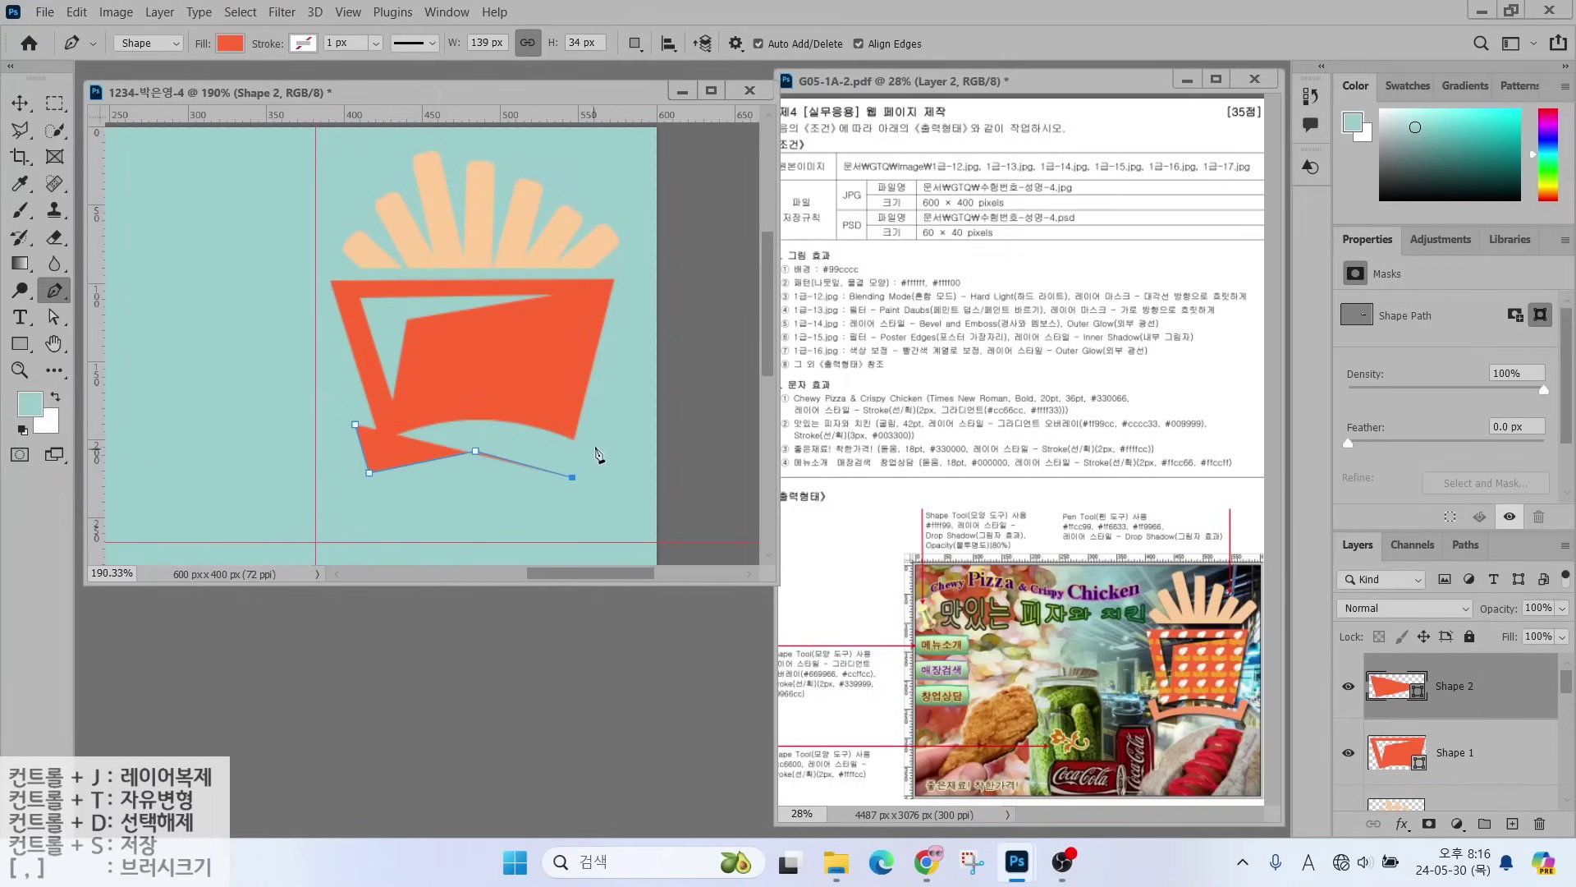
click(596, 432)
click(618, 440)
click(584, 507)
click(477, 477)
click(361, 504)
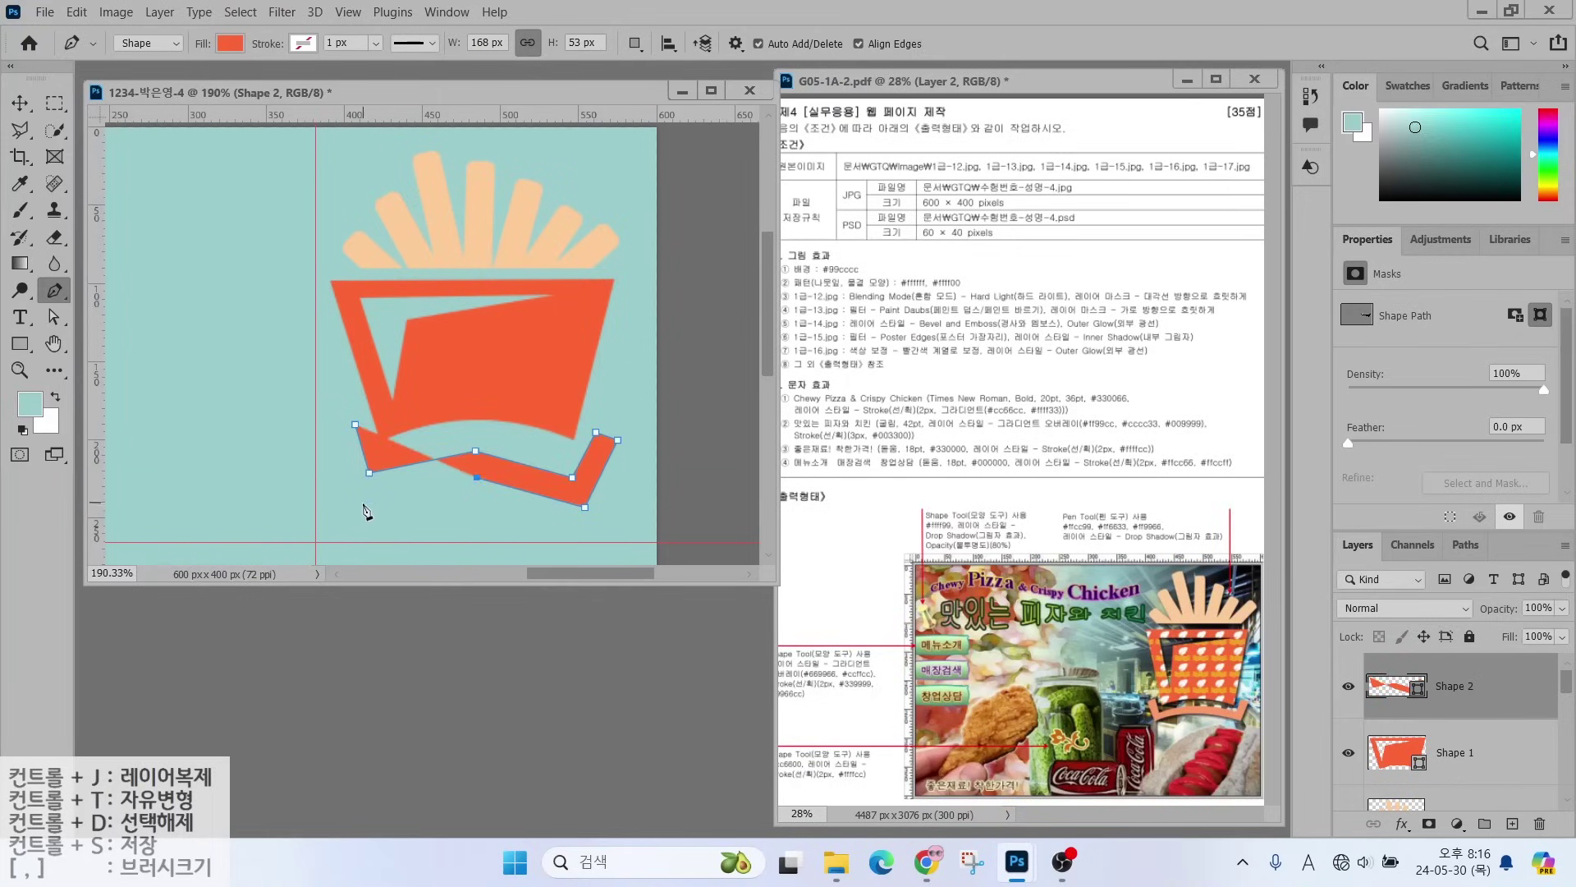
click(329, 433)
click(355, 424)
- Curve the band's bottom-middle anchor and fill the band with #ff9966
right_click(55, 293)
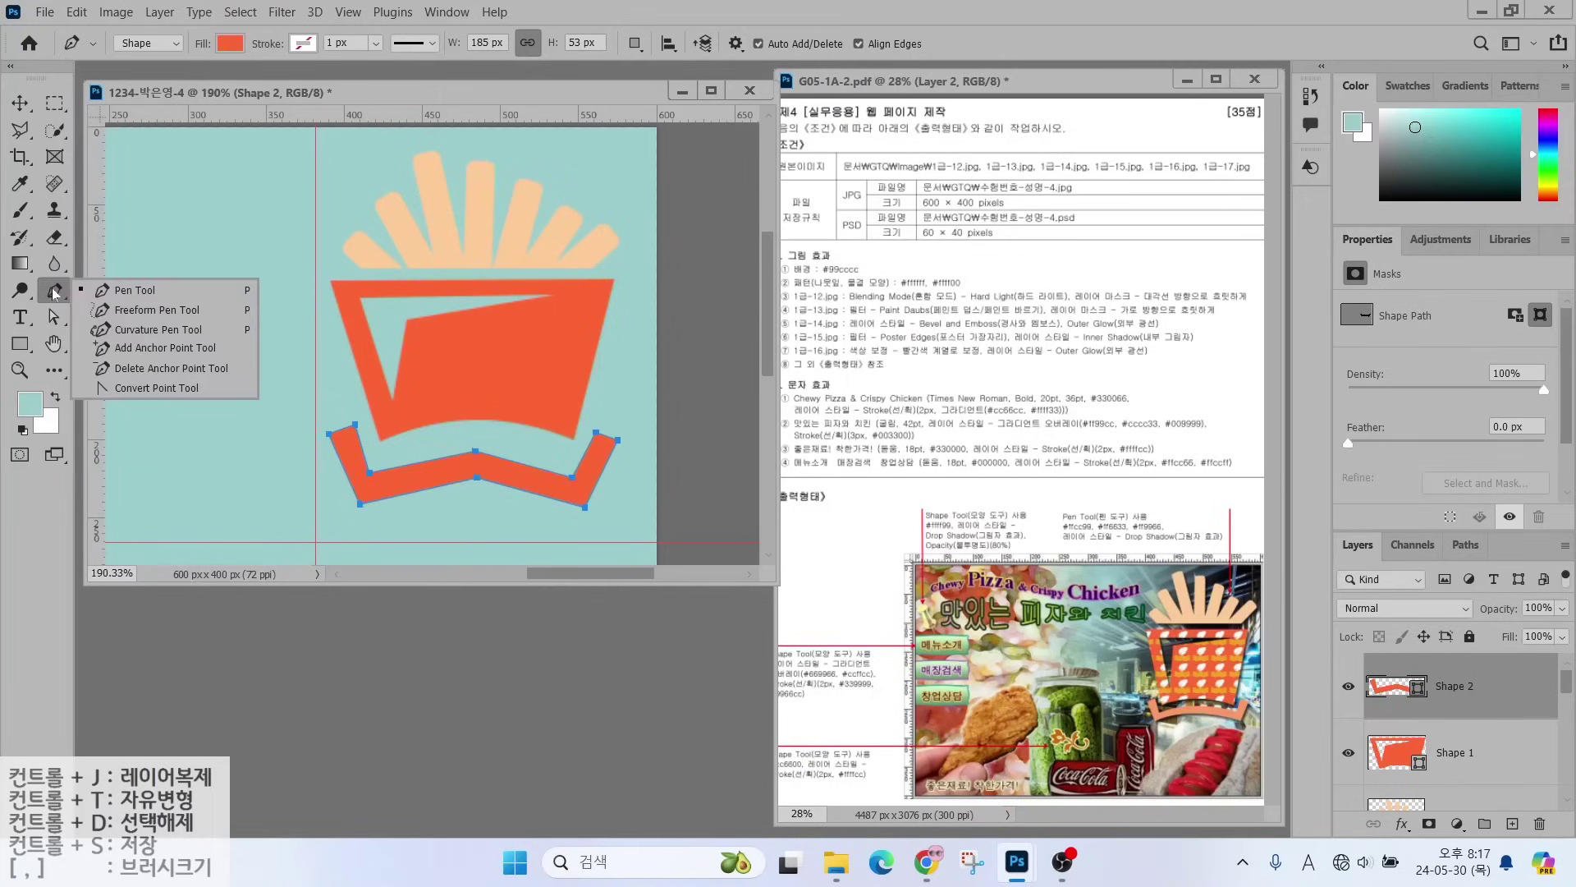
click(156, 387)
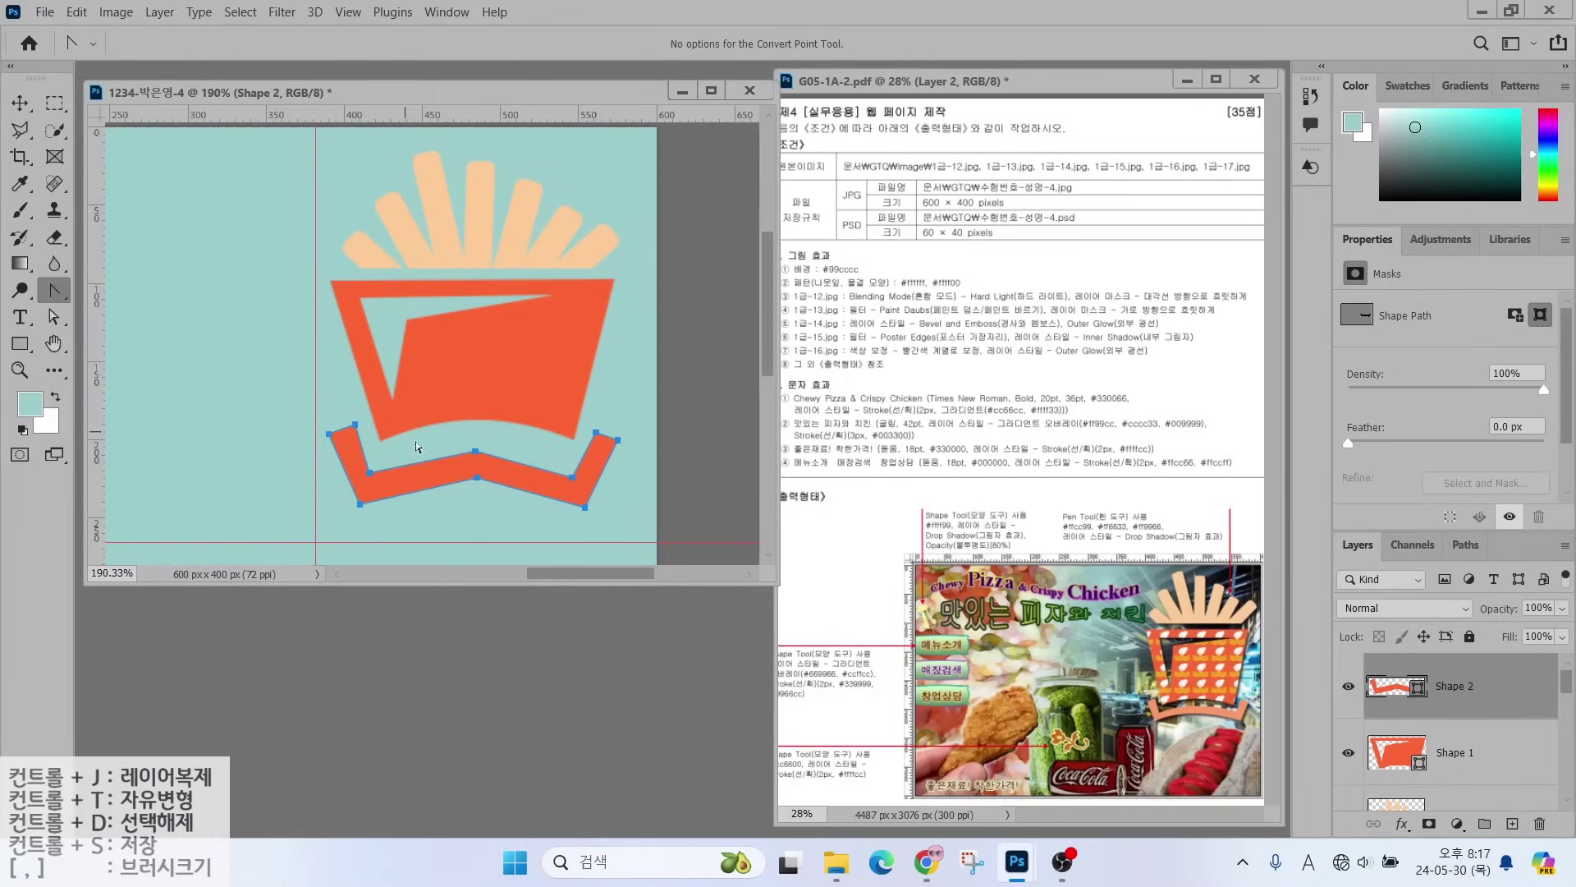
drag(499, 452, 437, 473)
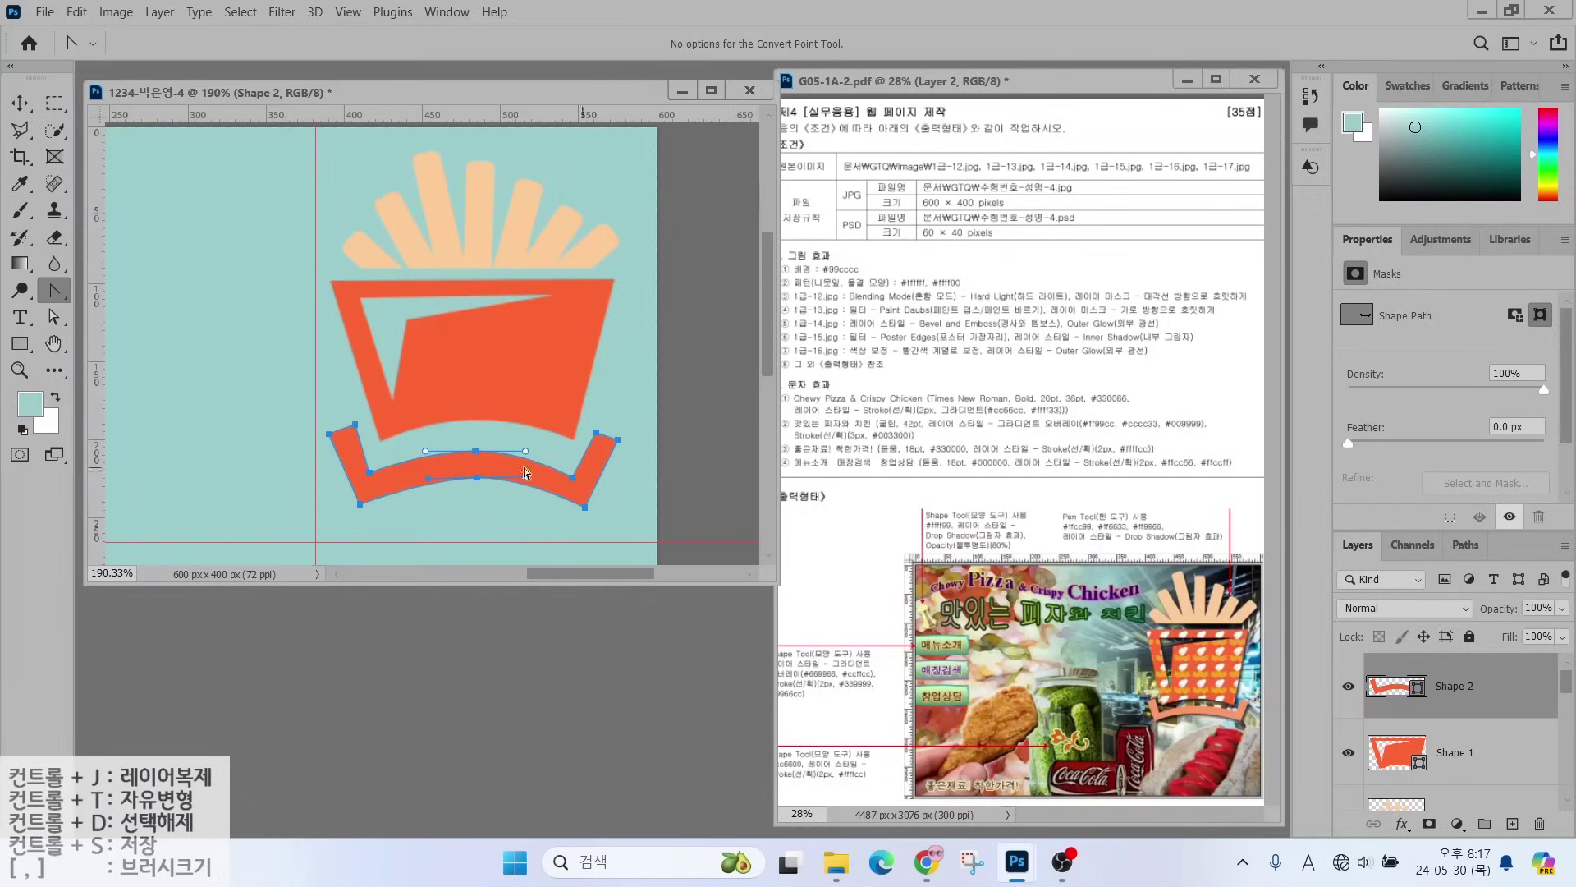
double_click(1385, 688)
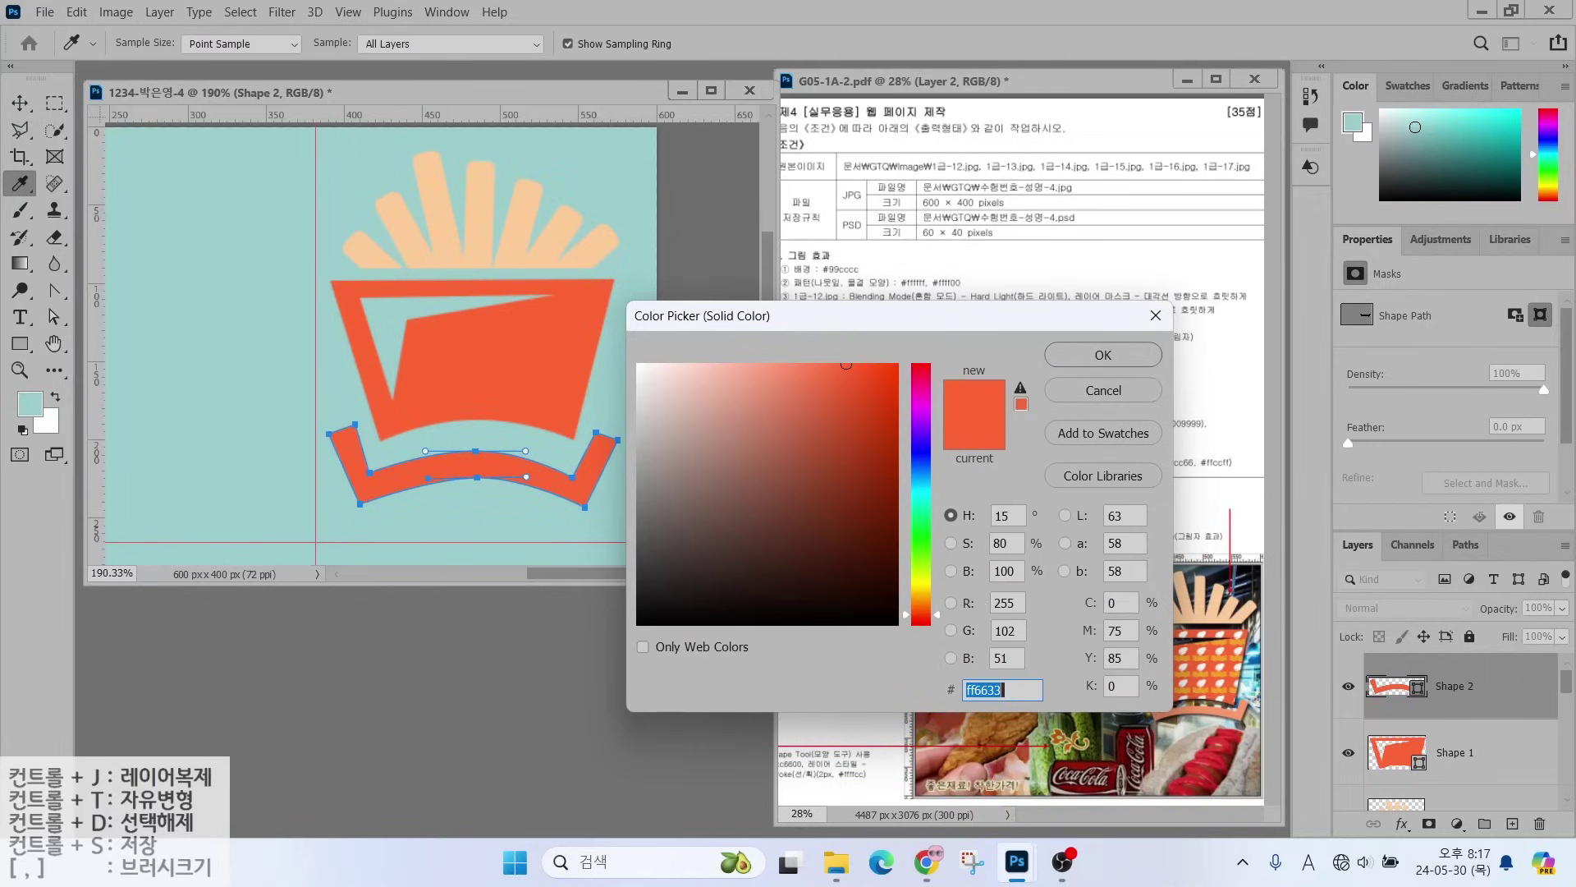
text(ff9966)
key(Return)
- Move the band down about 22 px
click(54, 316)
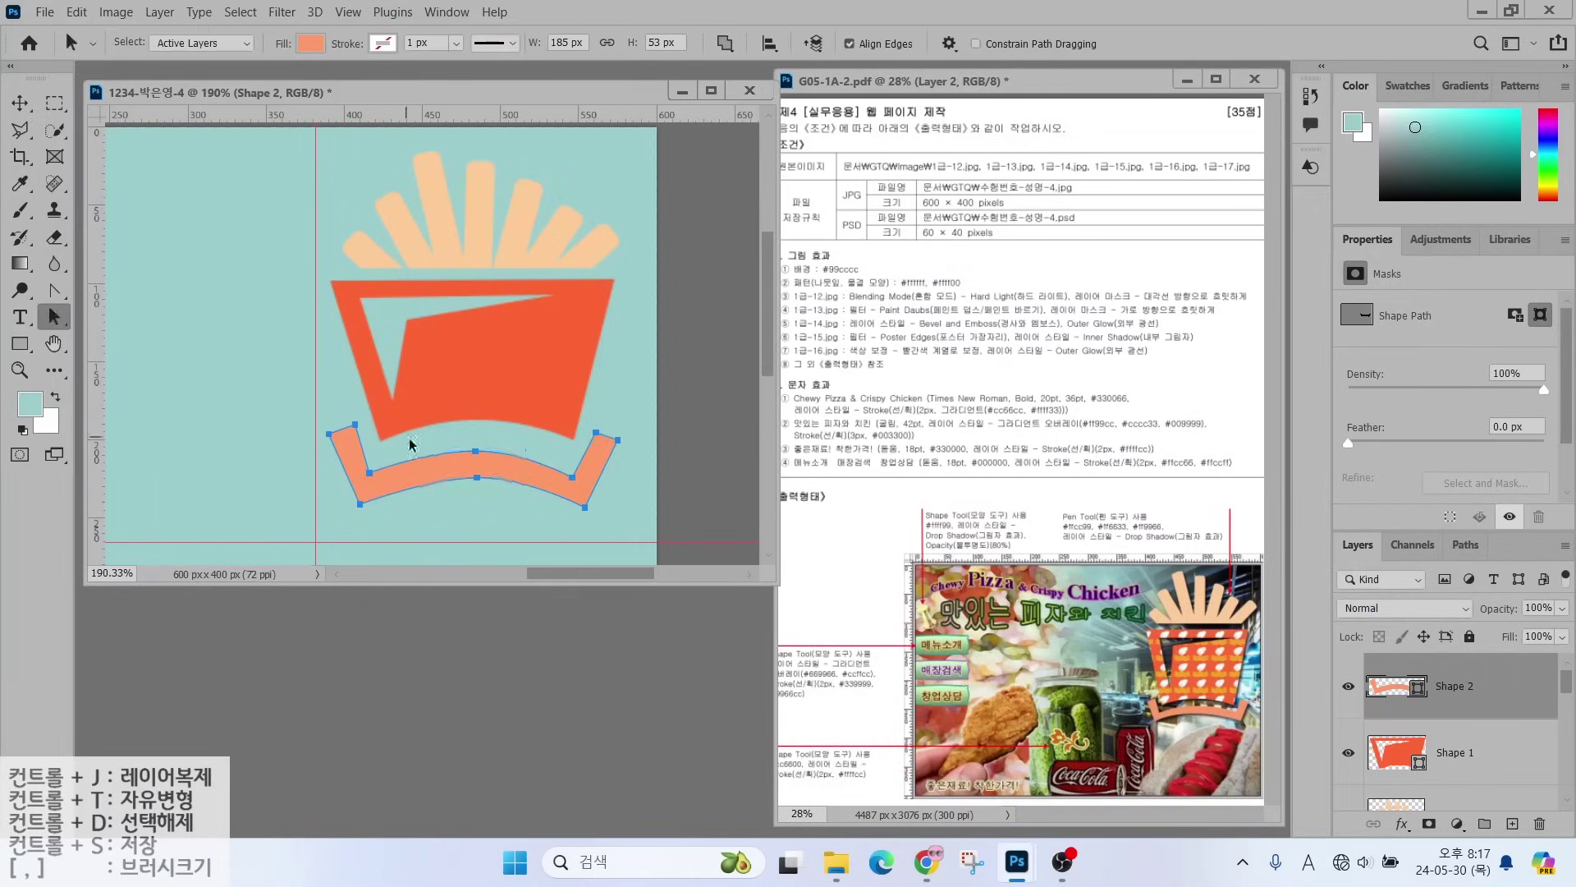
mouse_move(424, 469)
mouse_down()
mouse_move(425, 501)
mouse_move(425, 488)
mouse_up()
click(1390, 754)
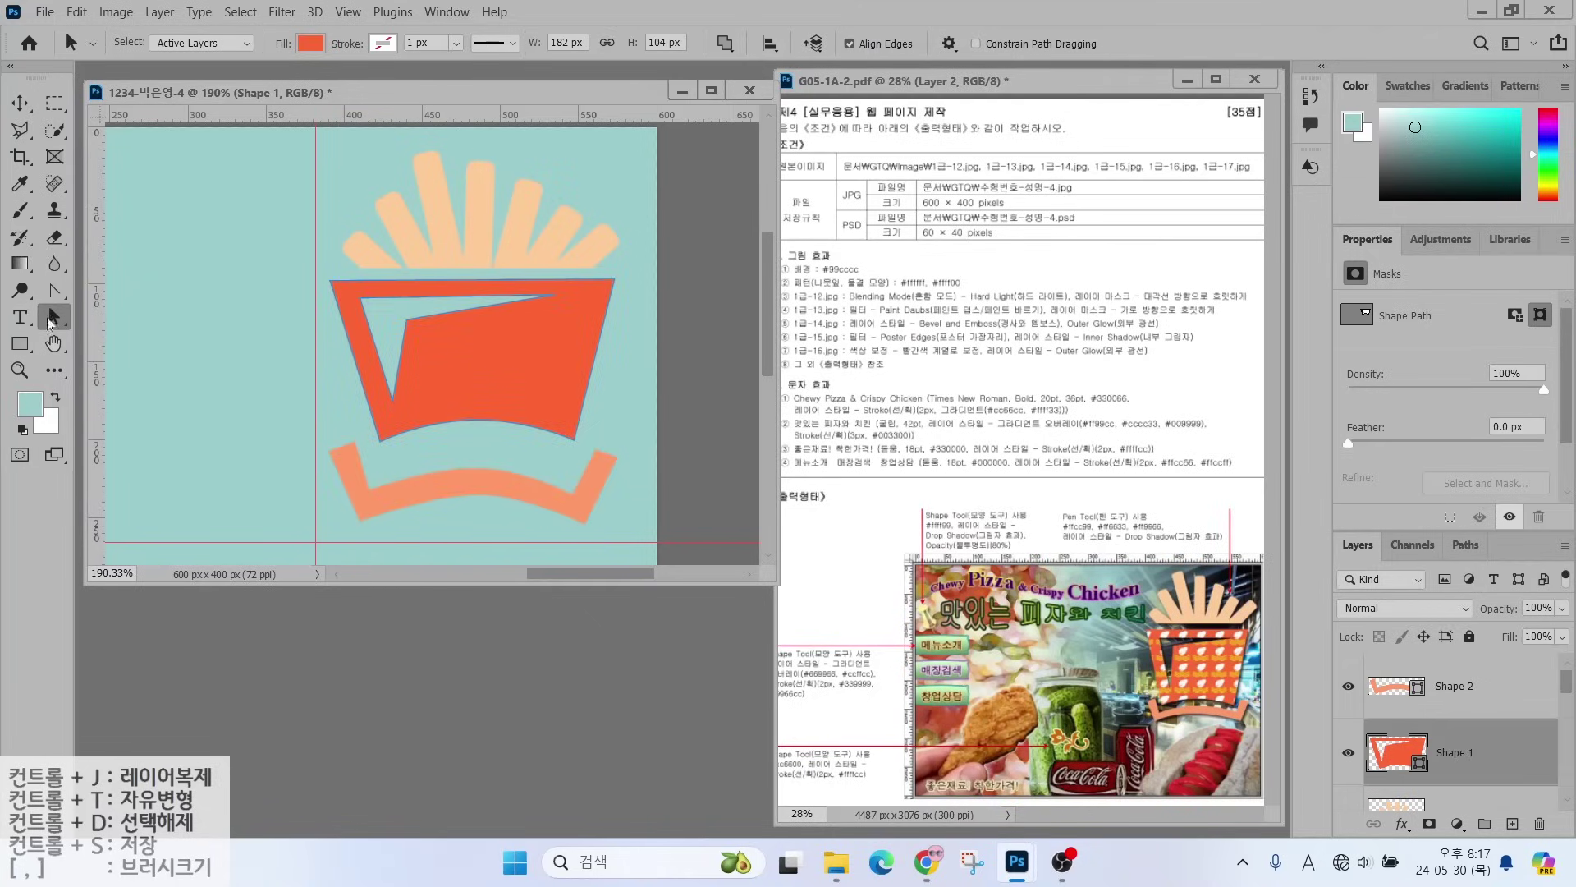
- Reshape the carton's bottom curve and drag its bottom anchor down to make it taller
right_click(49, 323)
click(131, 333)
drag(481, 419, 472, 418)
drag(571, 442, 588, 471)
click(694, 317)
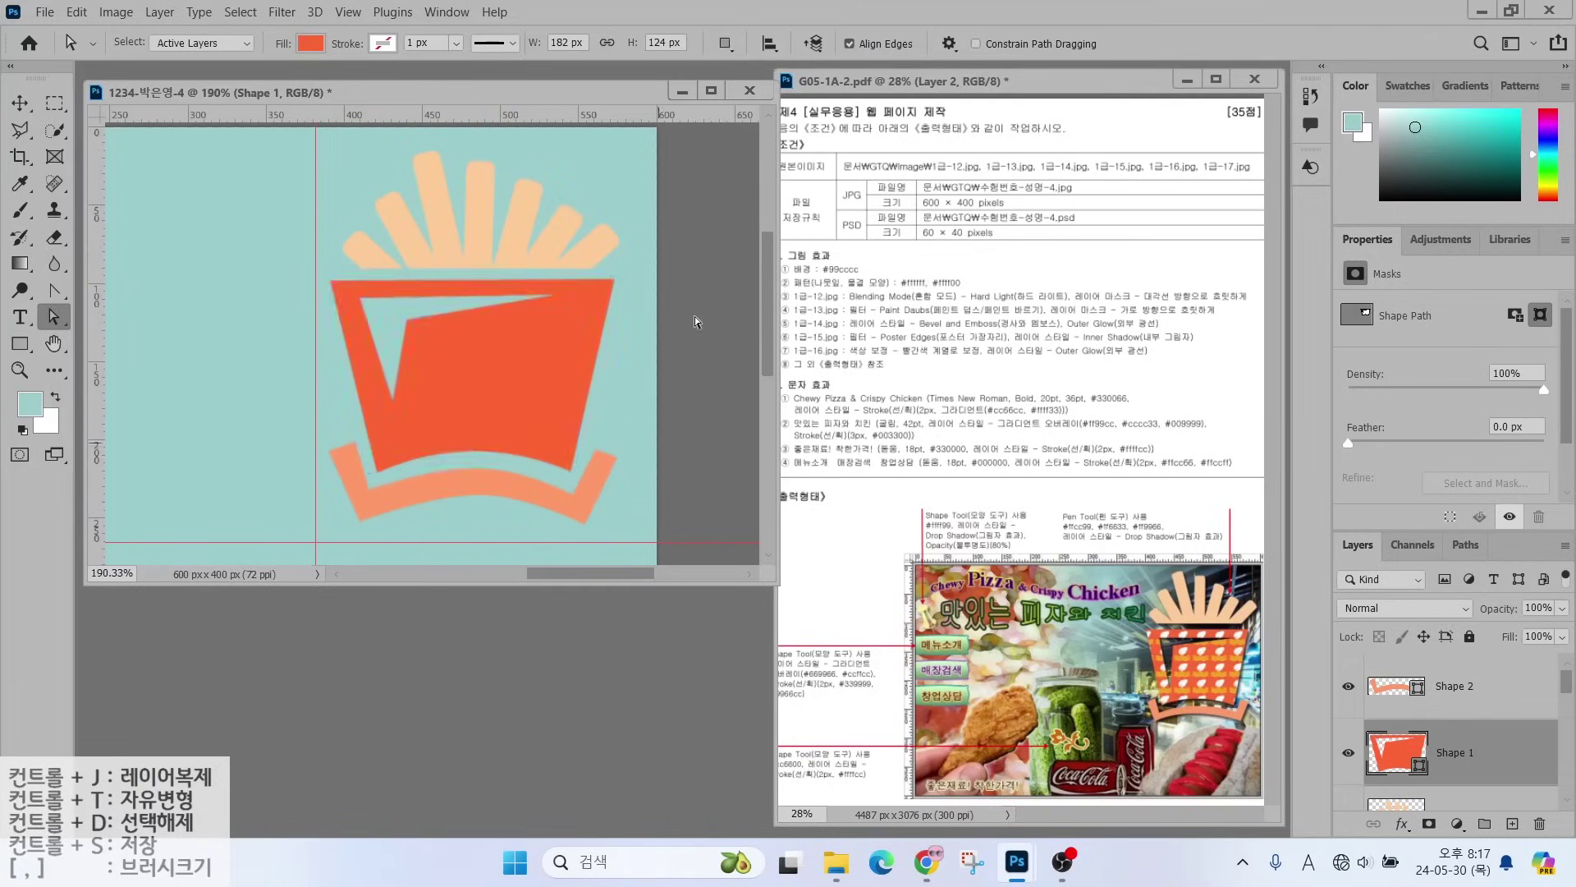
- Nudge the whole carton shape down by 3 px
right_click(56, 316)
click(159, 316)
click(449, 391)
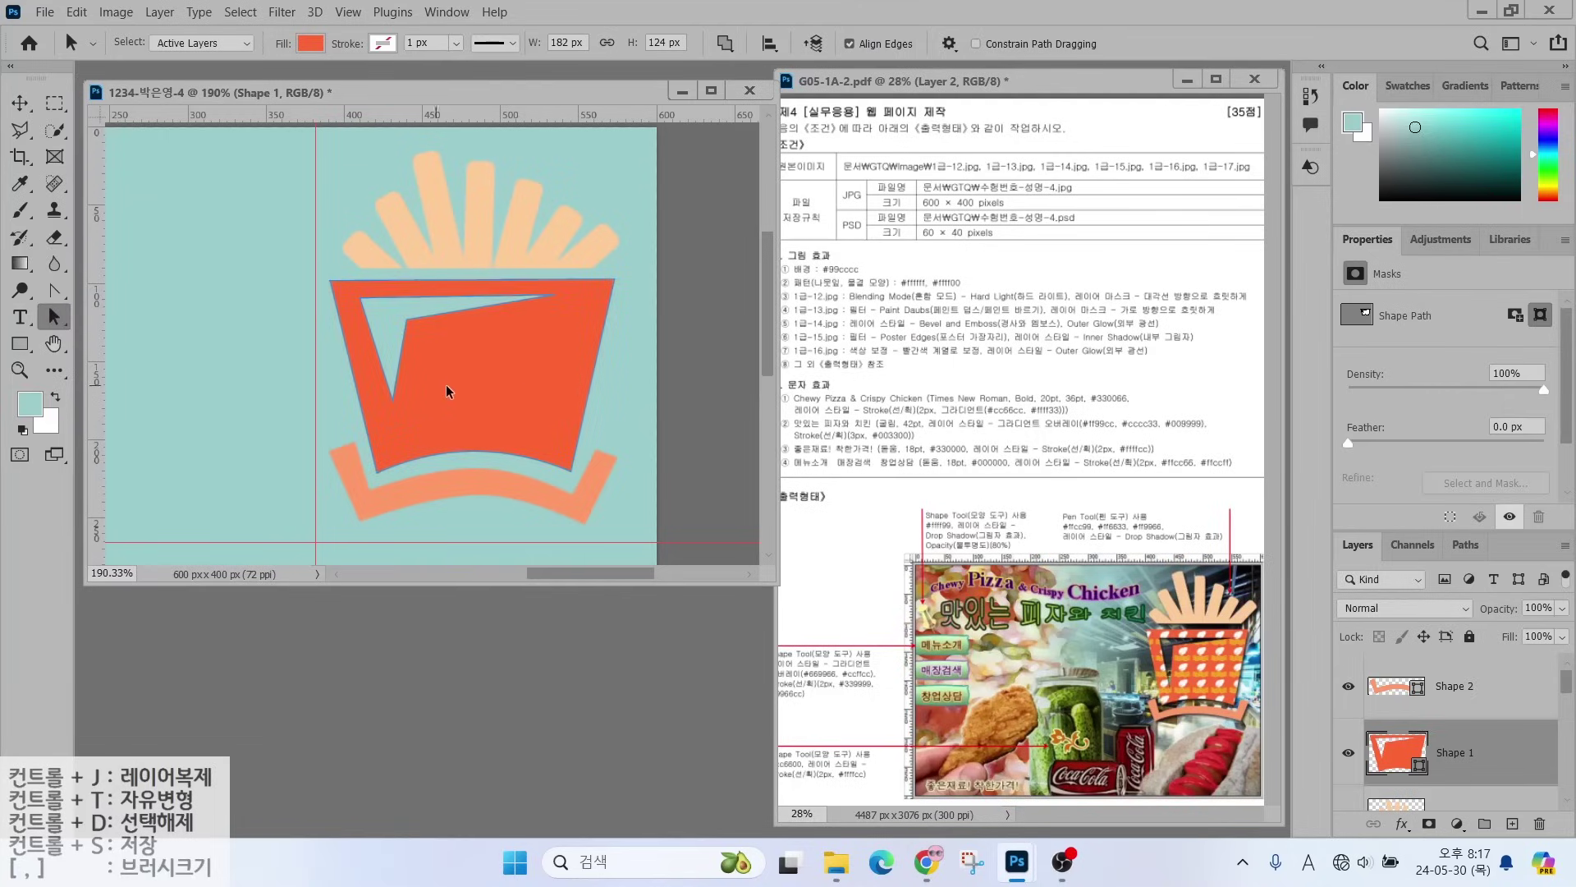
drag(457, 395, 390, 391)
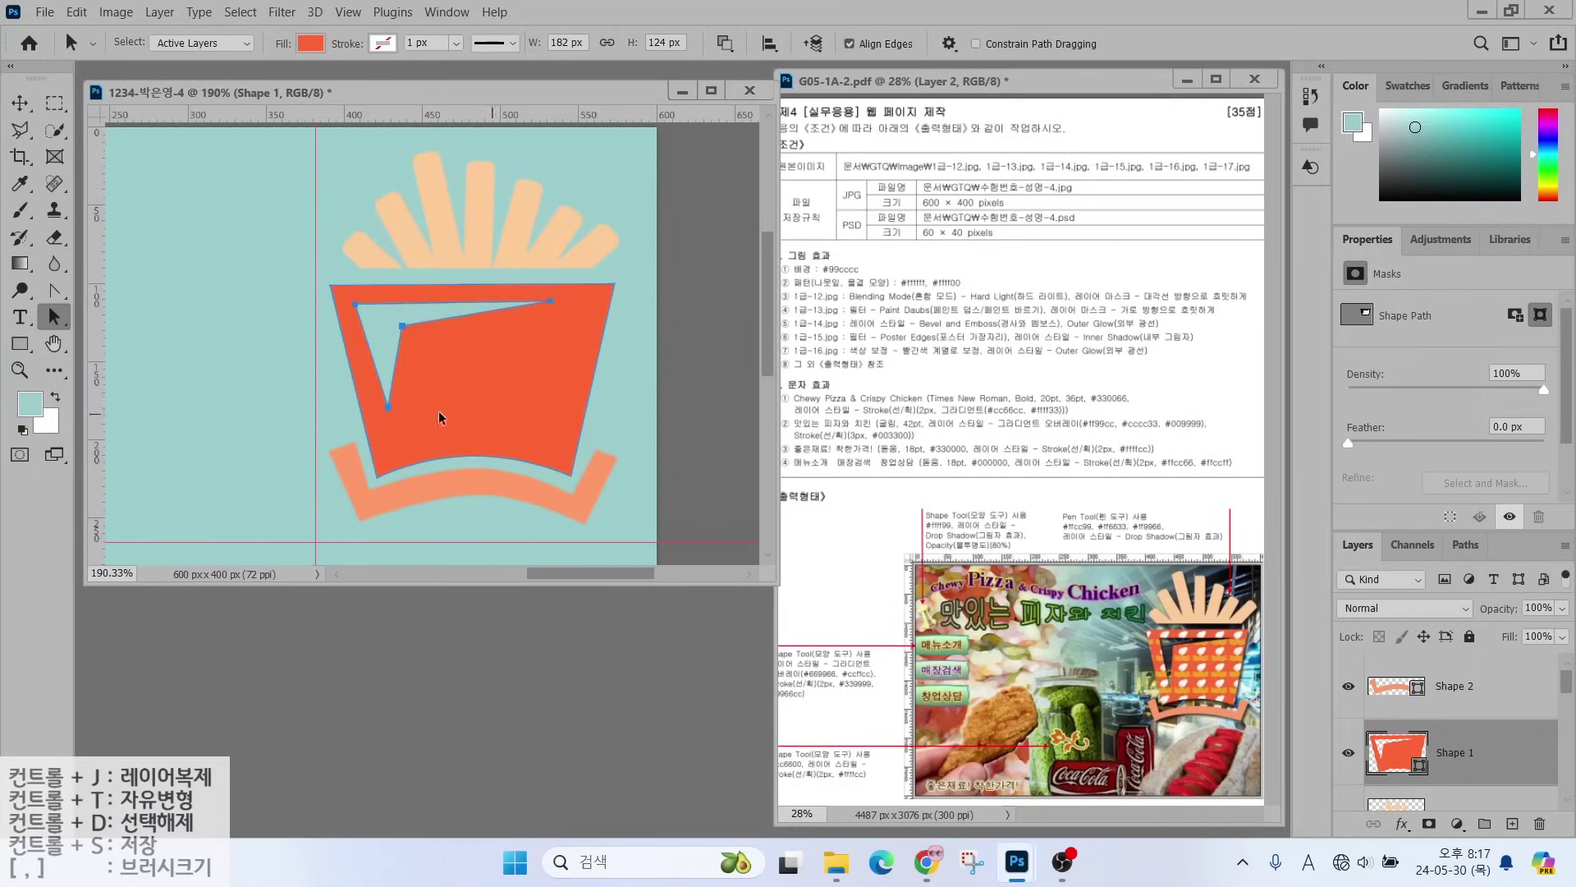
click(279, 424)
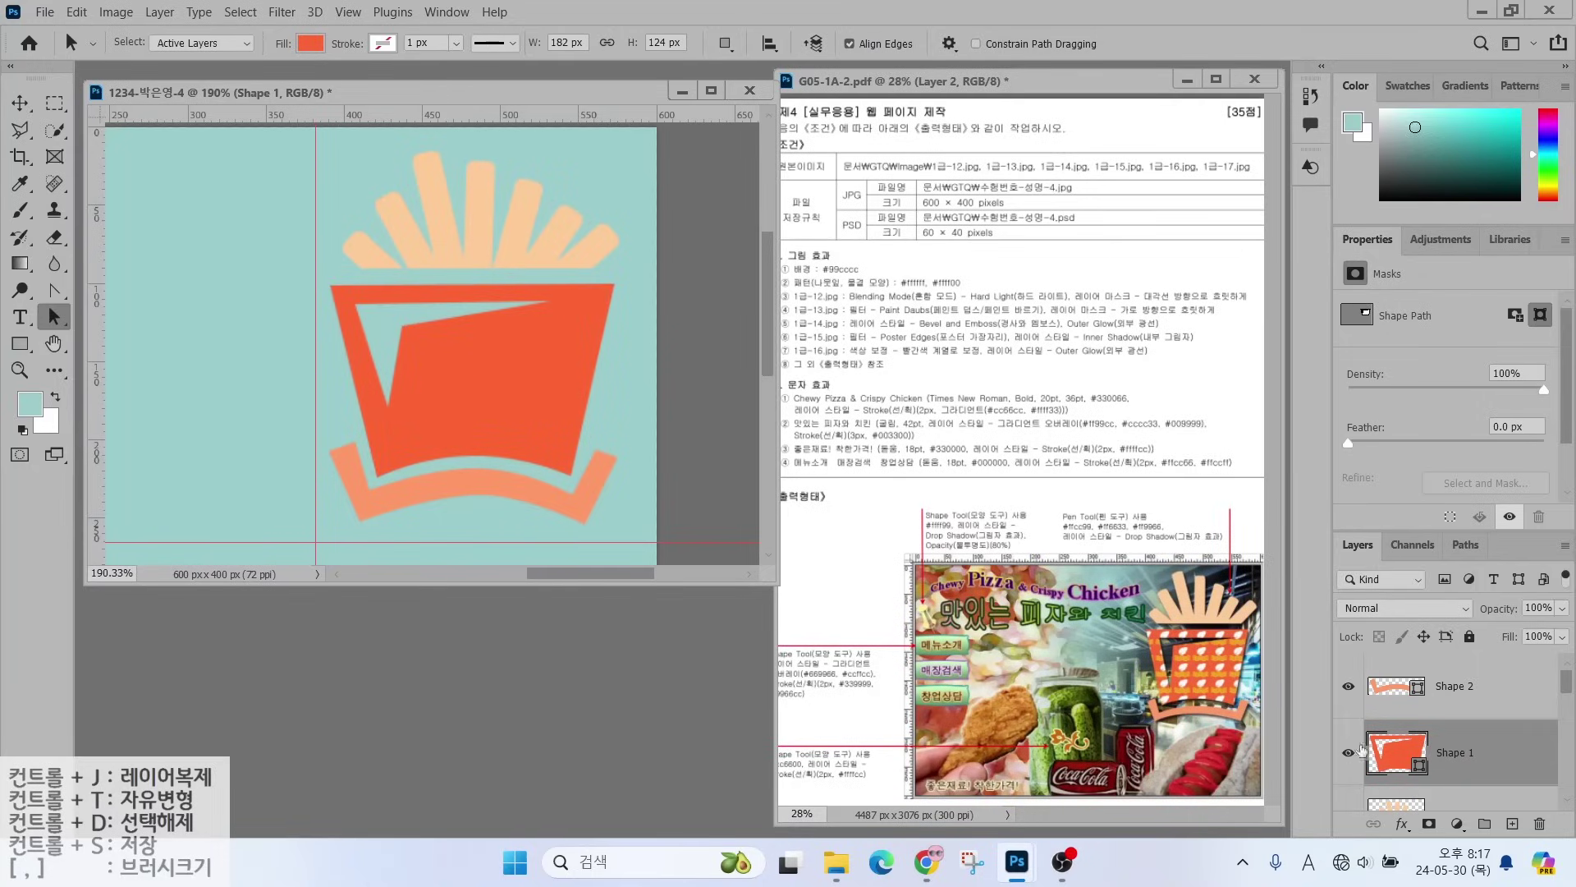
- Check the red carton by toggling its visibility, then duplicate it as Shape 1 copy
click(1348, 752)
click(1348, 752)
click(1348, 752)
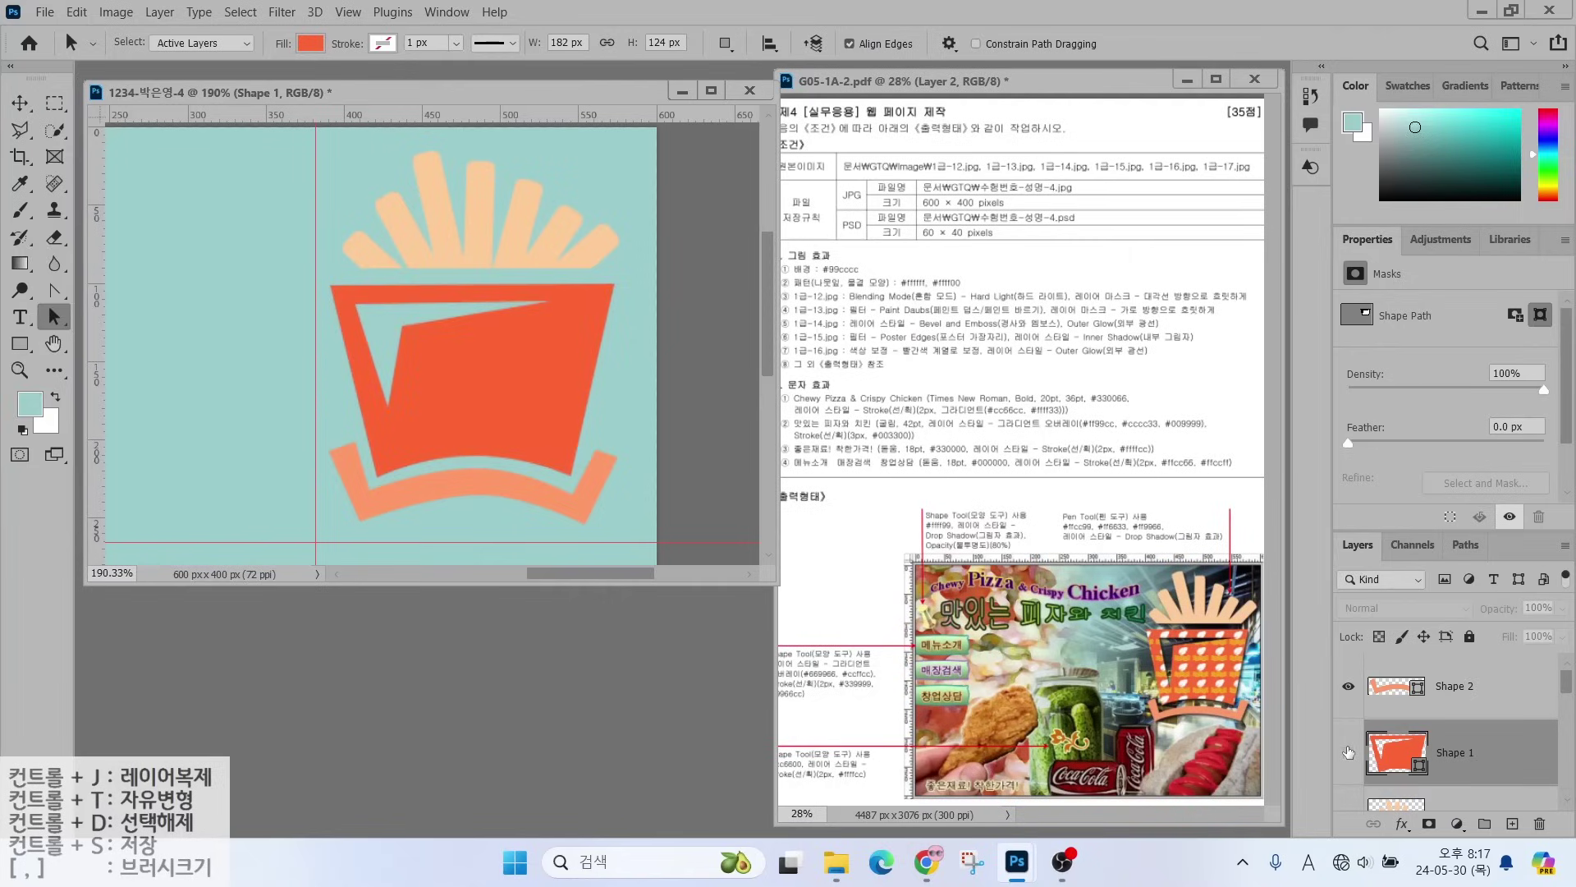
click(1348, 752)
click(1348, 752)
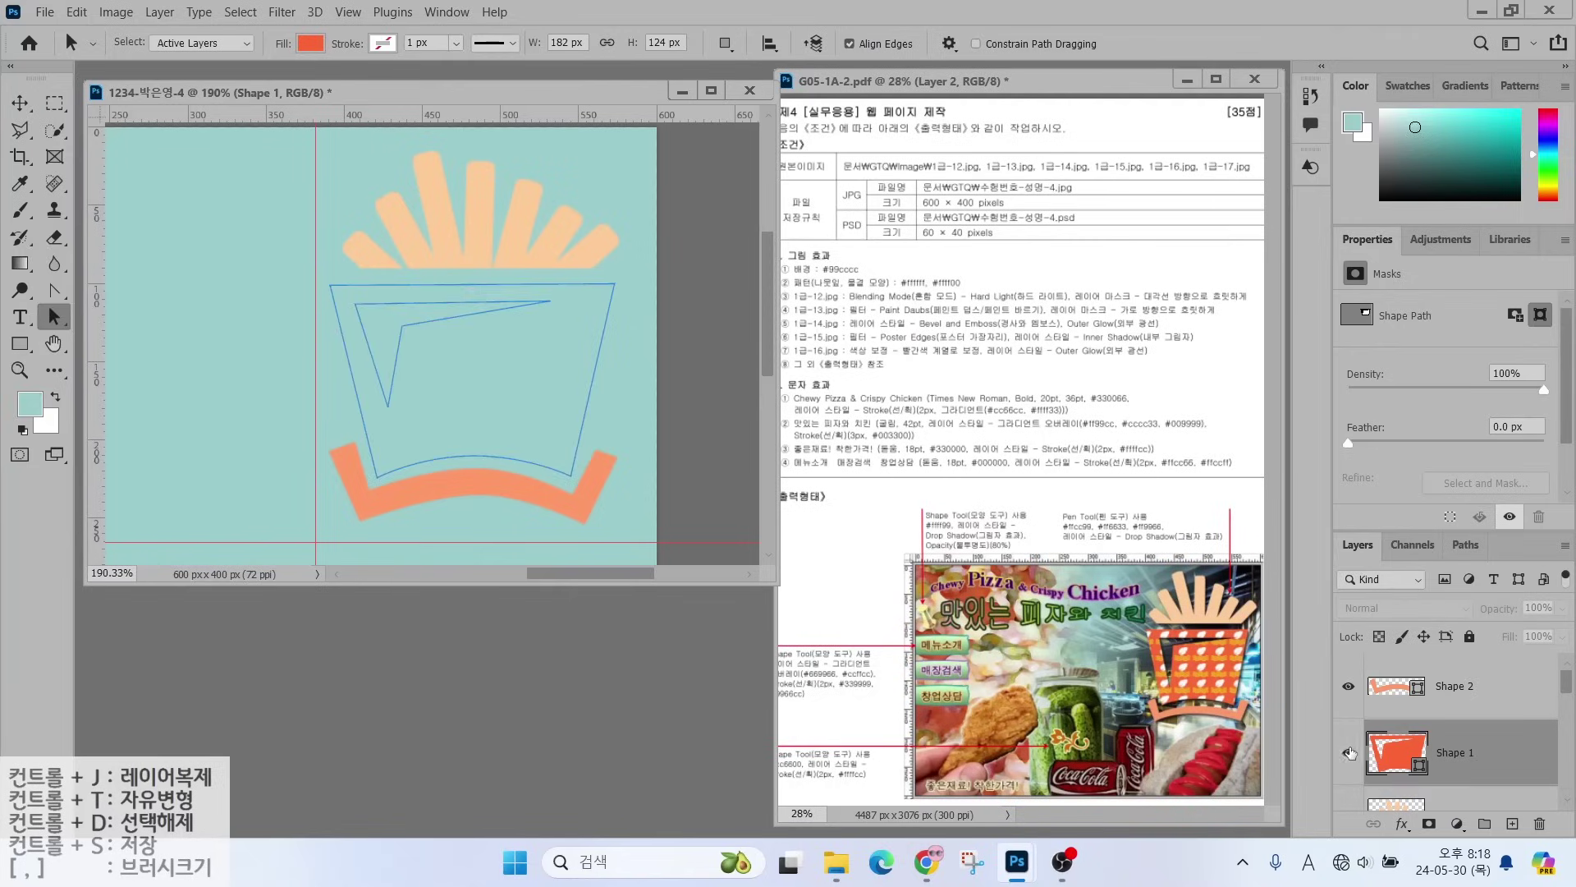
click(1348, 751)
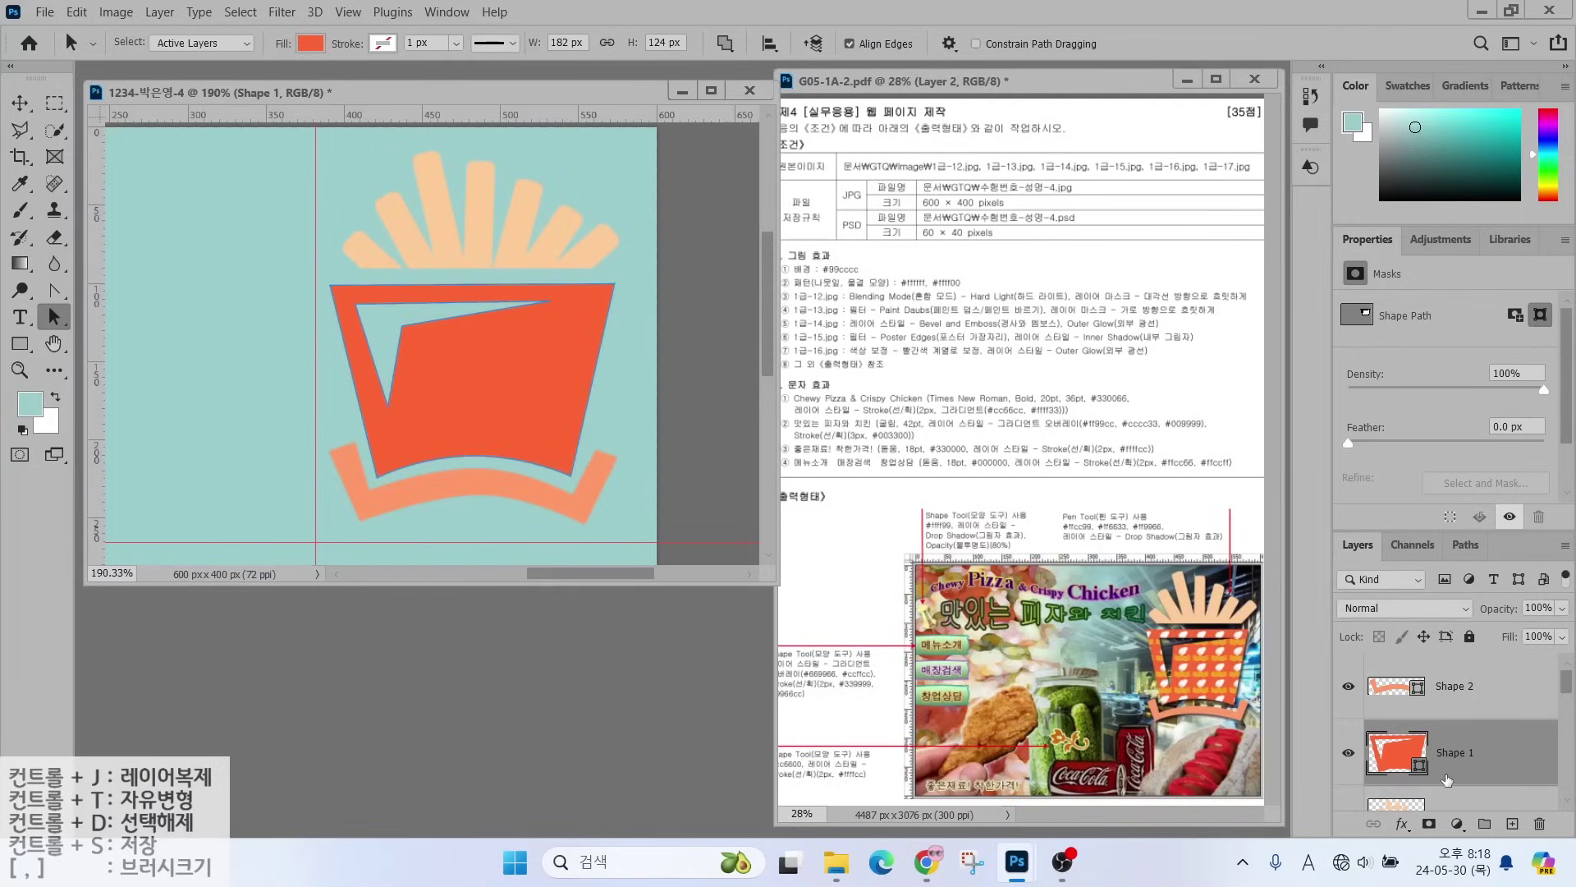
key(ctrl+j)
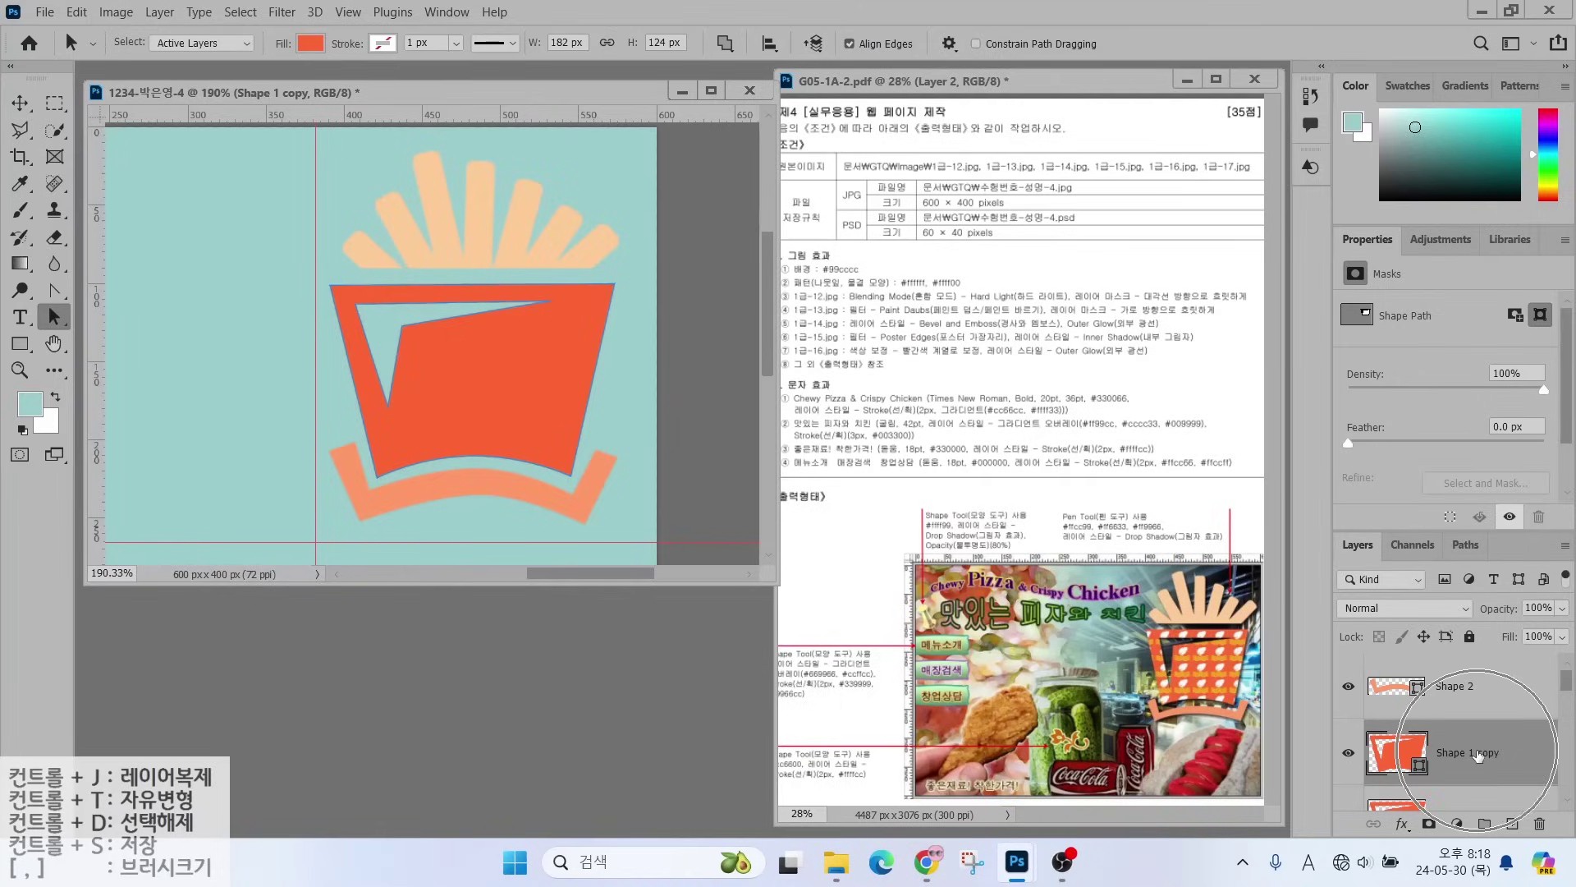
- Rename the Shape 1 copy layer to '패턴'
double_click(1478, 753)
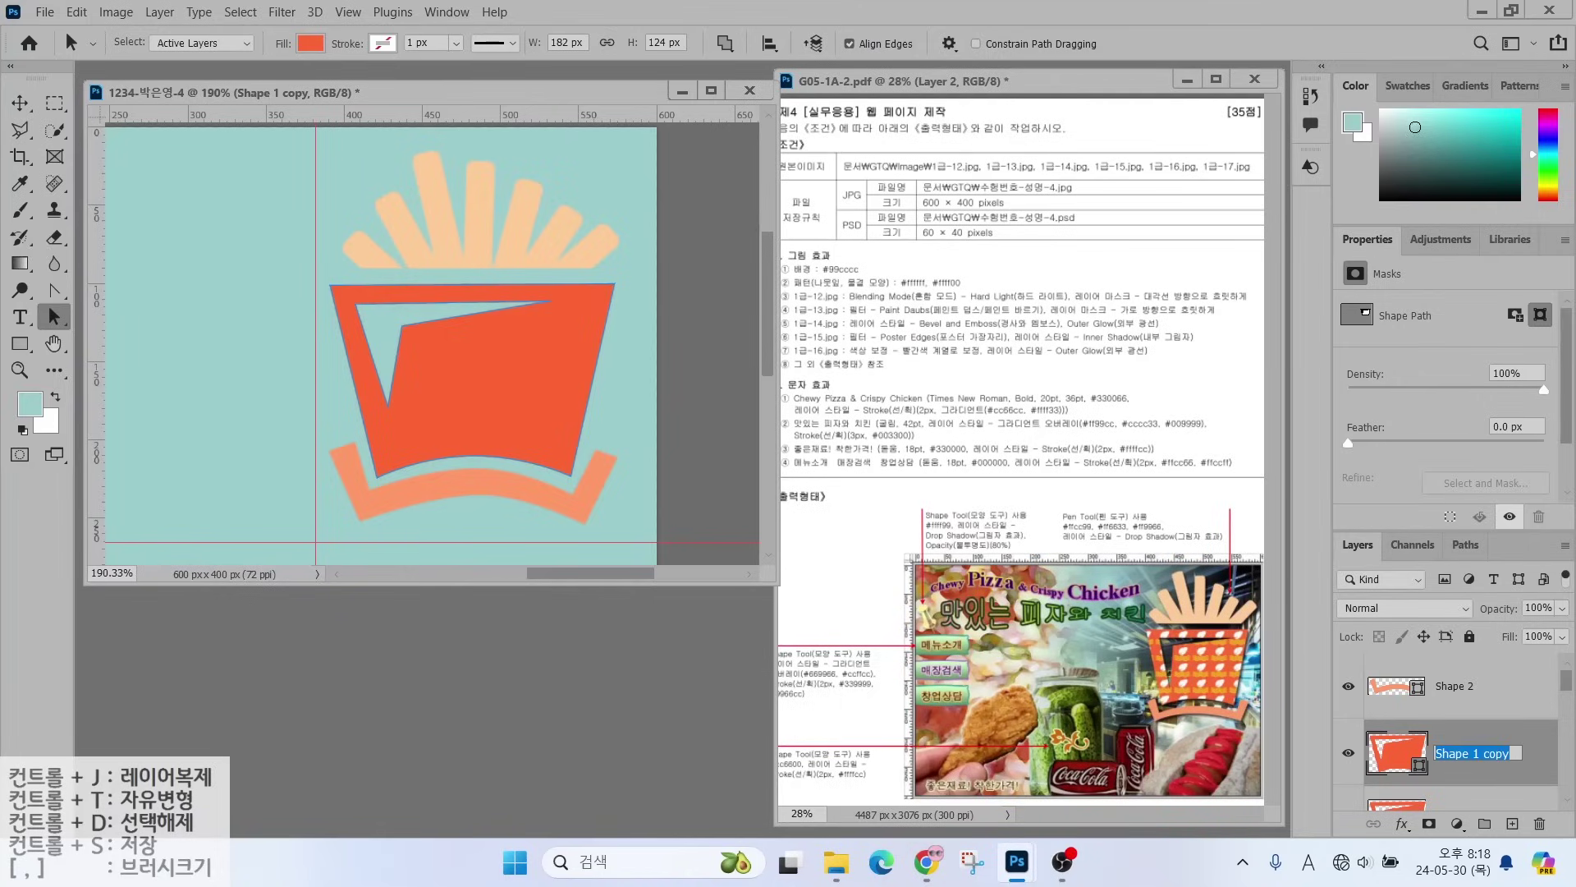
text(vox)
key(BackSpace)
key(BackSpace)
key(Hangul)
text(패턴)
key(Return)
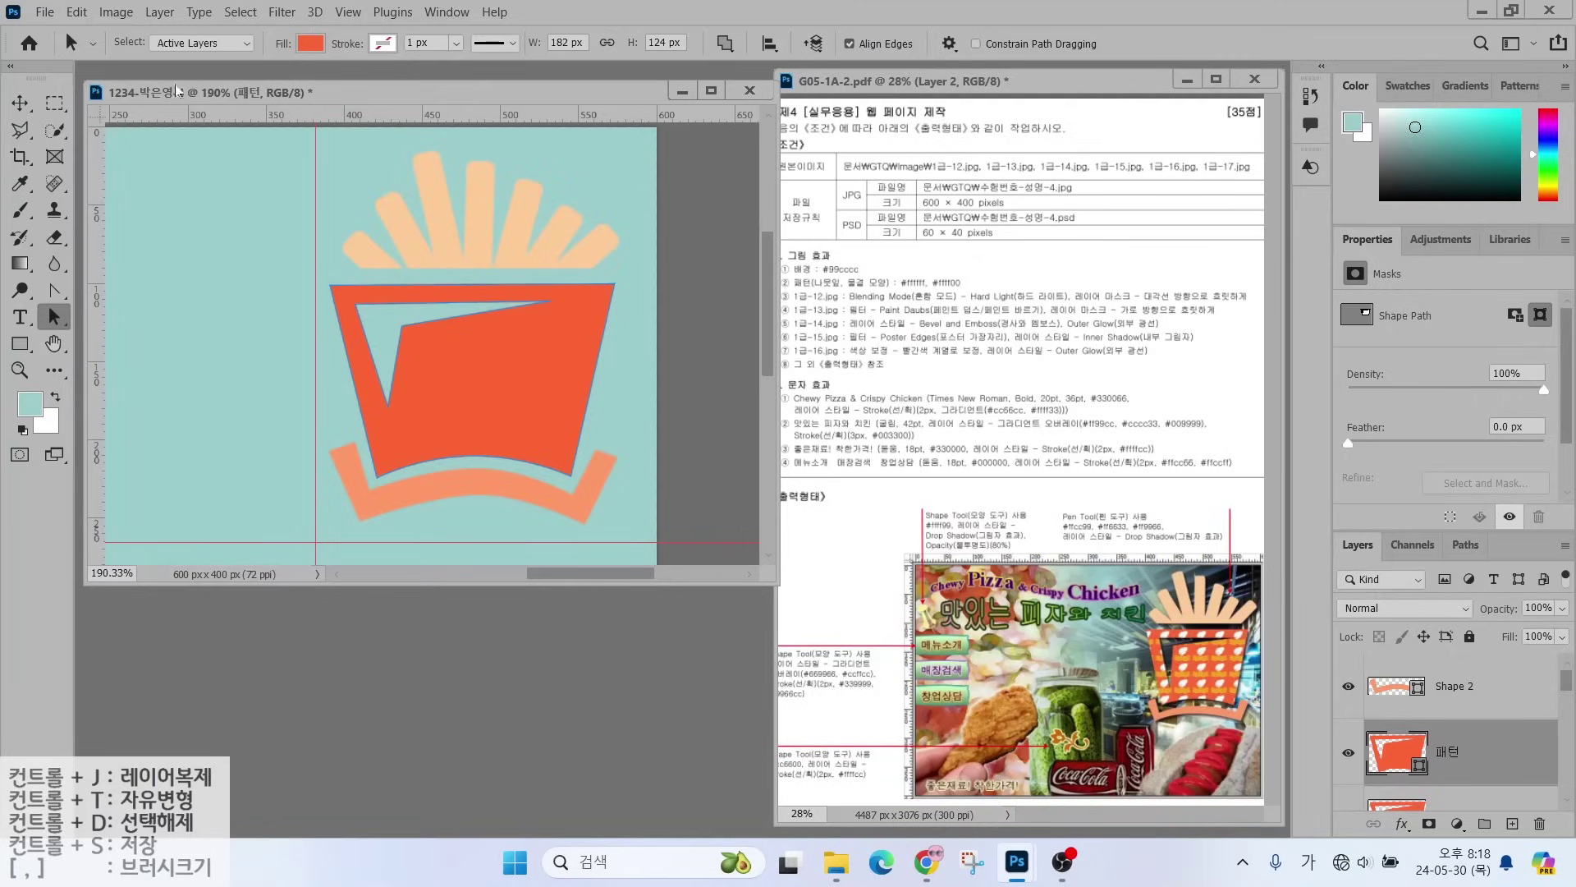
- Change the 패턴 layer's fill to the fourth pattern, orange with white leaves and yellow waves
click(20, 344)
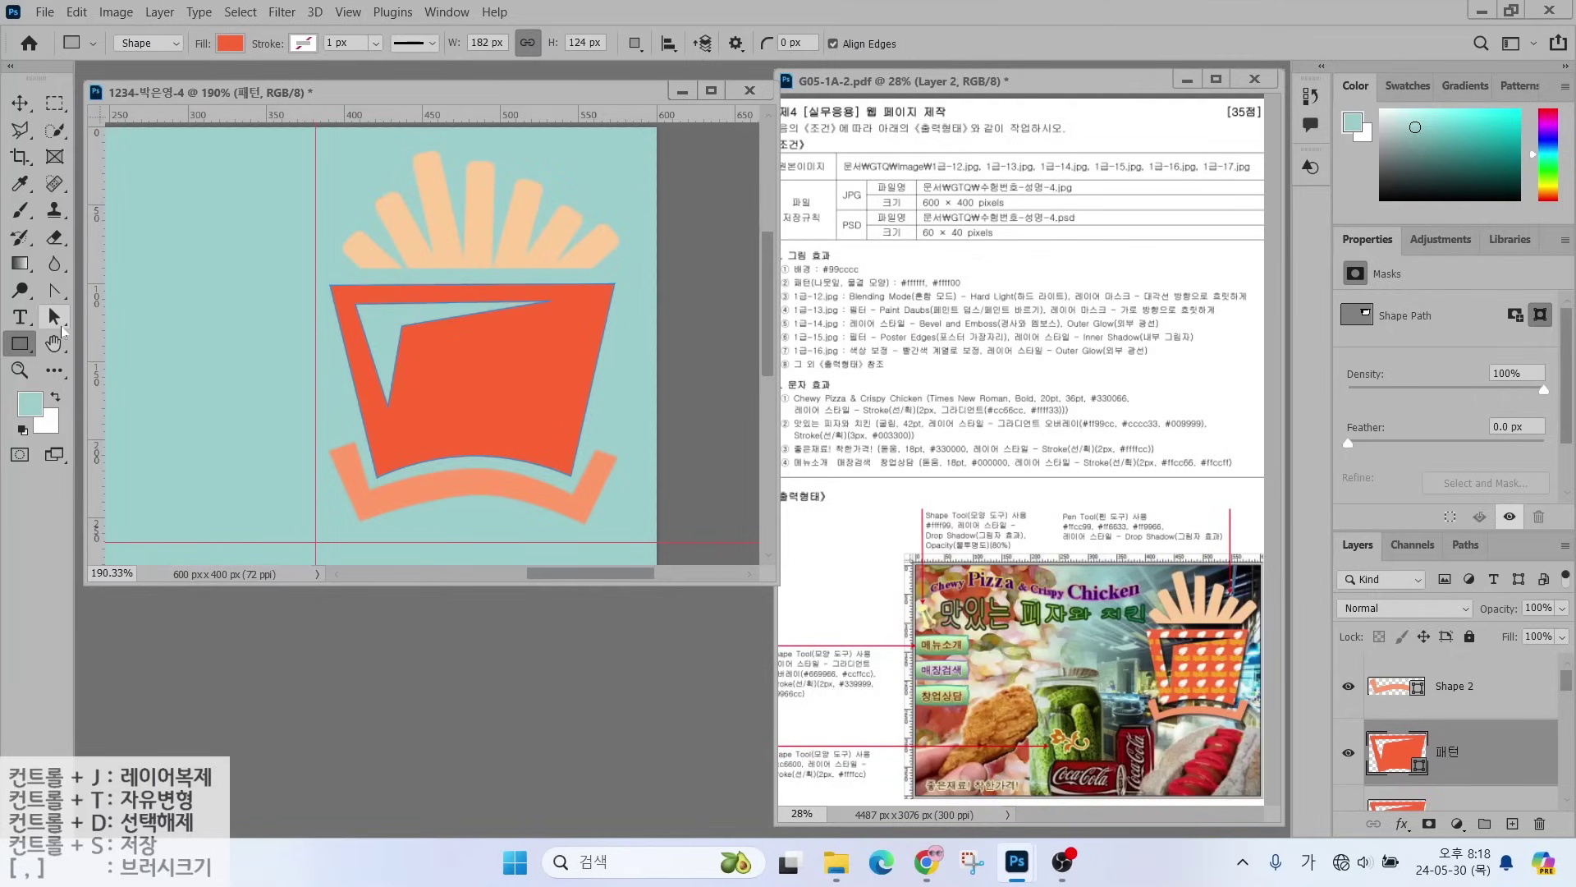
key(alt)
mouse_move(171, 59)
mouse_down()
mouse_move(117, 33)
mouse_move(169, 65)
mouse_move(212, 130)
mouse_up()
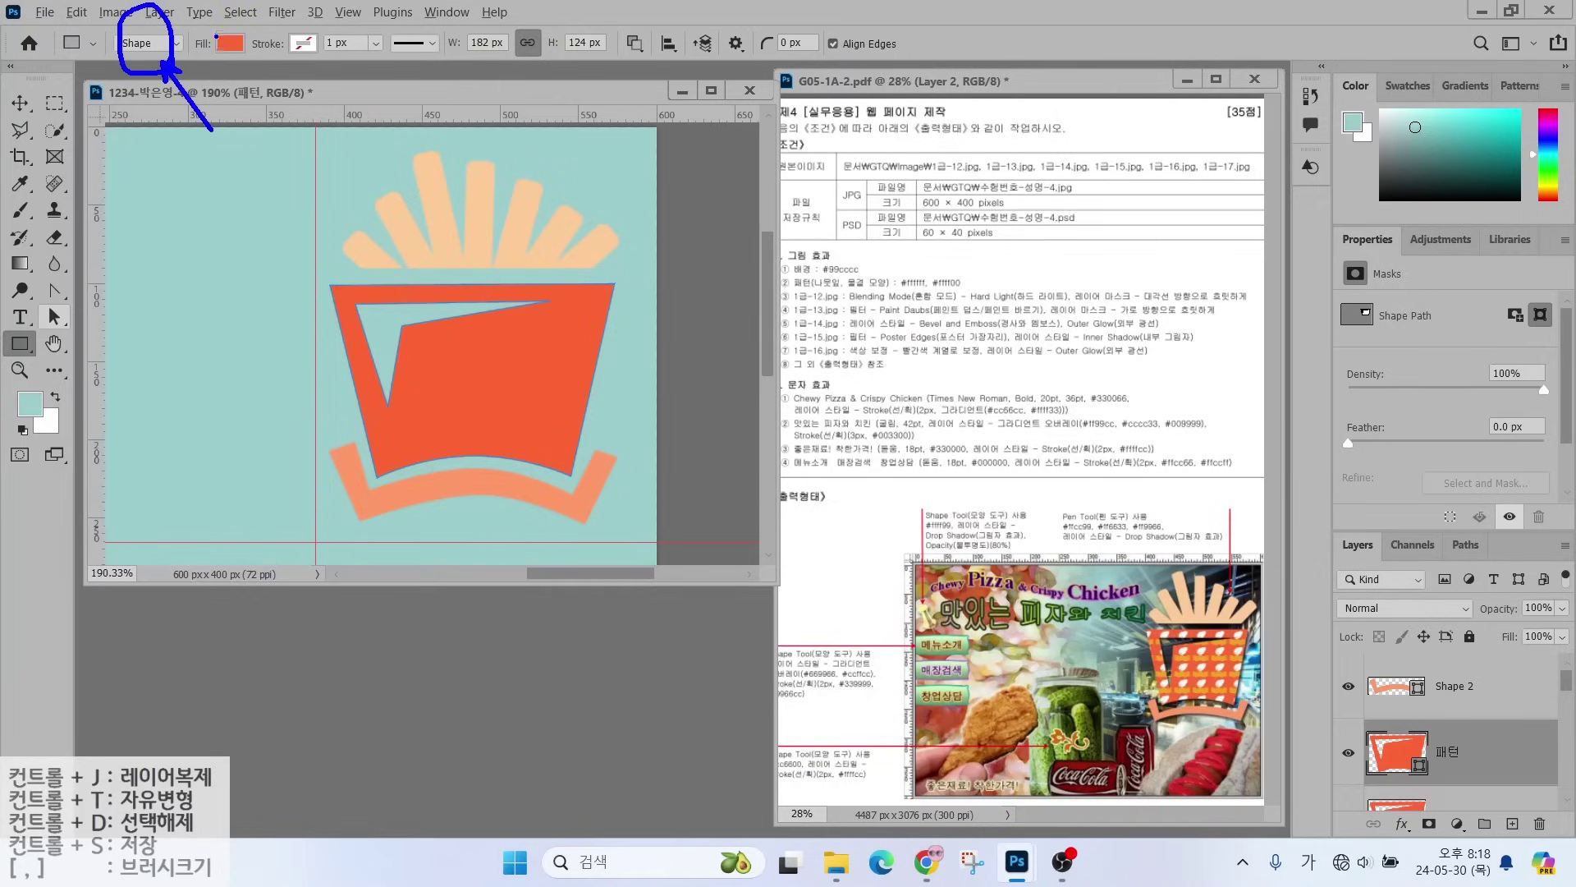
mouse_move(256, 74)
mouse_down()
mouse_move(202, 51)
mouse_move(234, 11)
mouse_move(254, 15)
mouse_move(260, 69)
mouse_up()
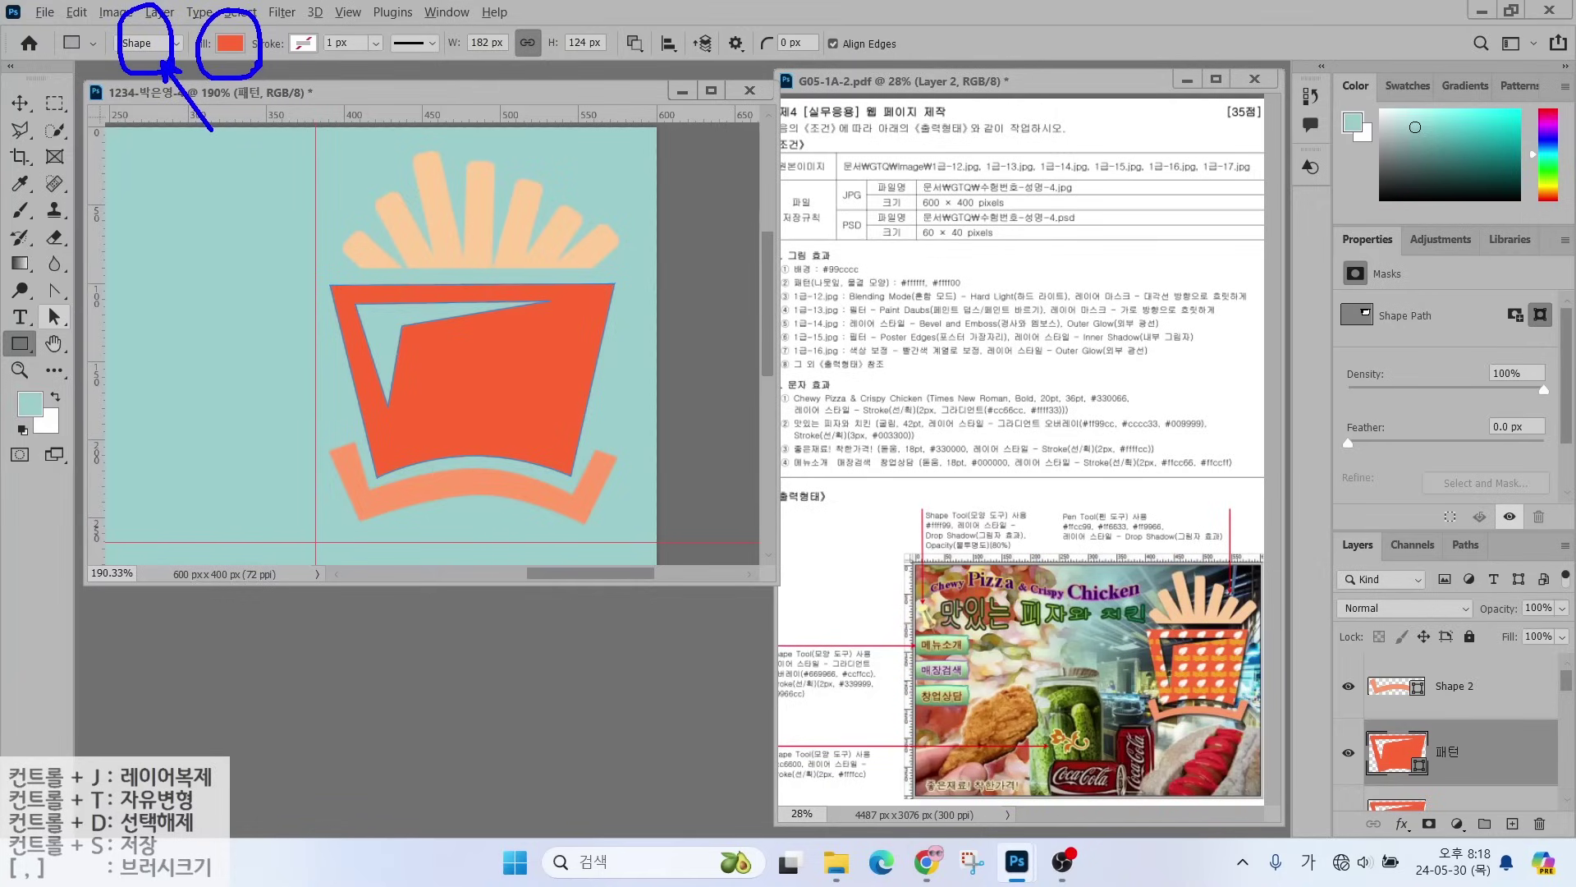
mouse_move(296, 122)
mouse_down()
mouse_move(256, 72)
mouse_move(265, 81)
mouse_up()
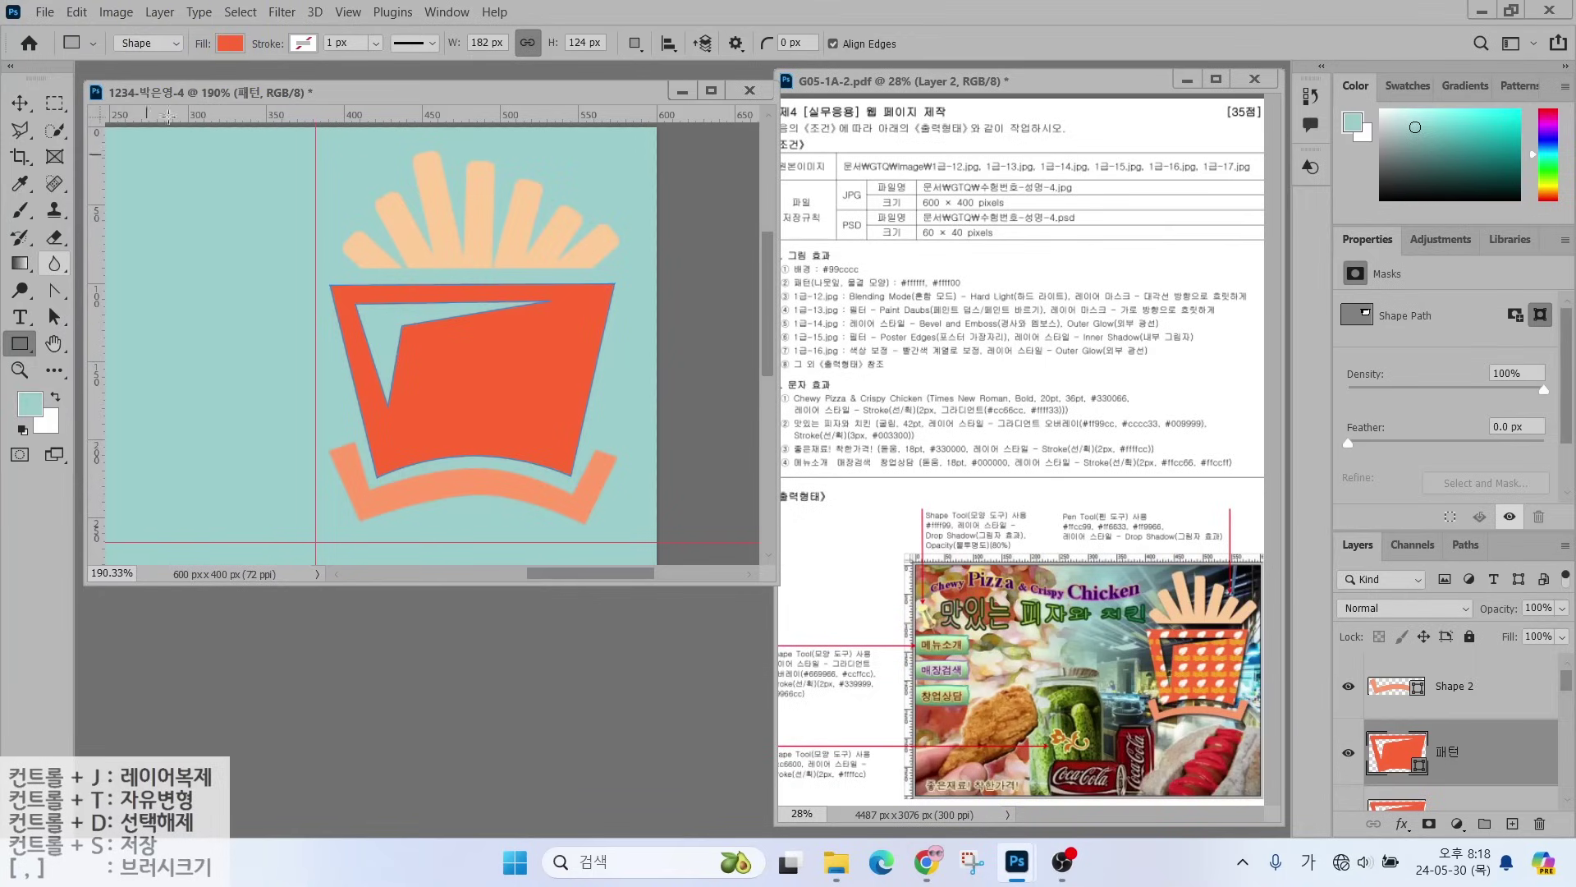
click(233, 44)
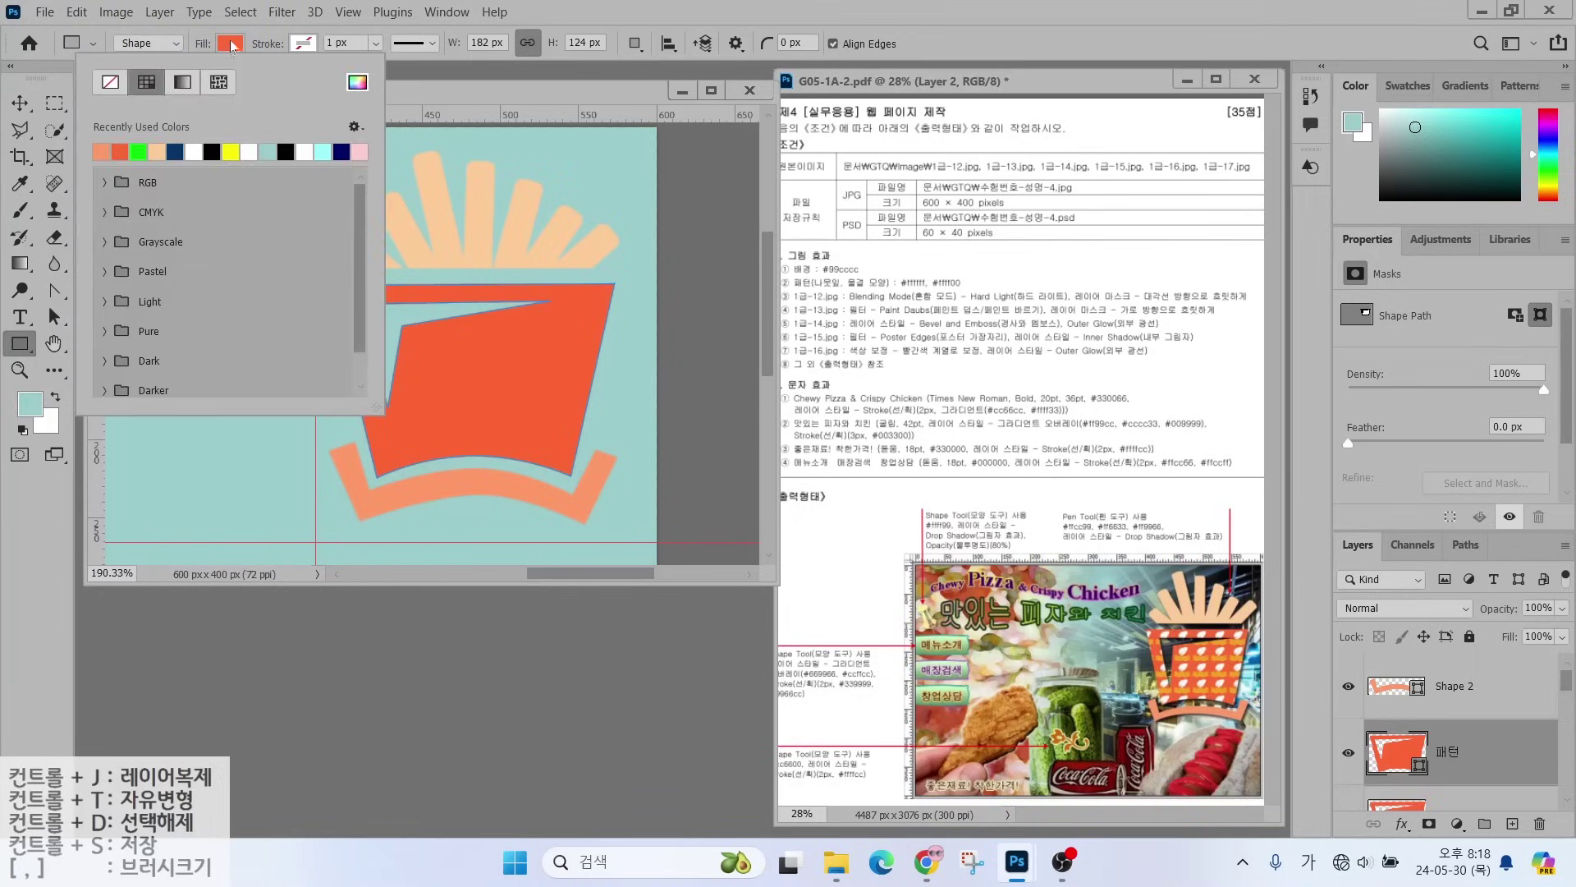
click(219, 83)
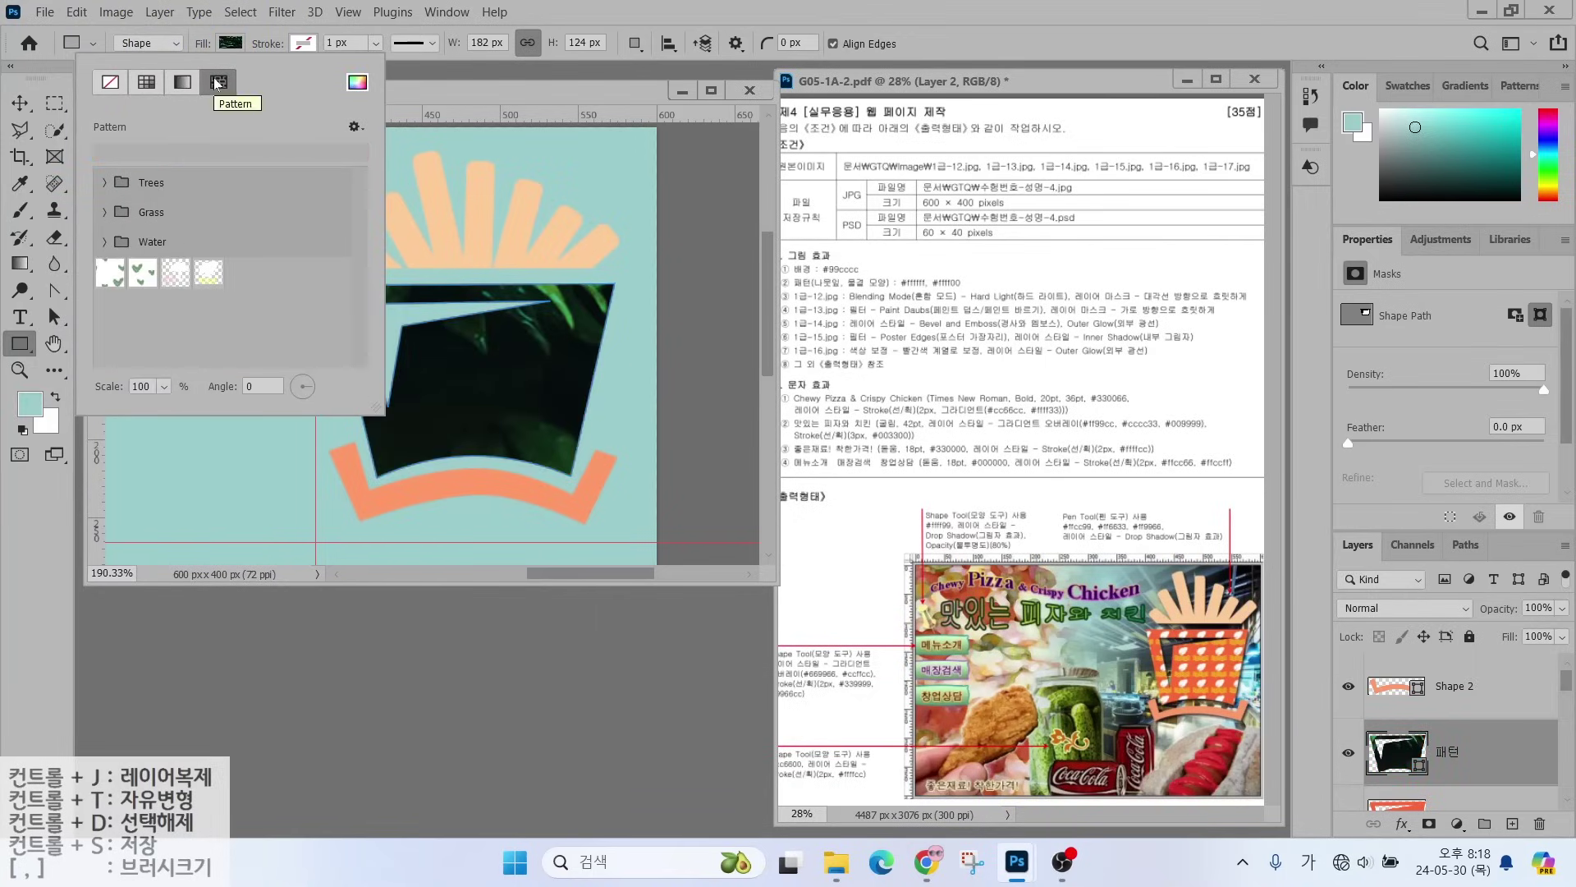
click(209, 274)
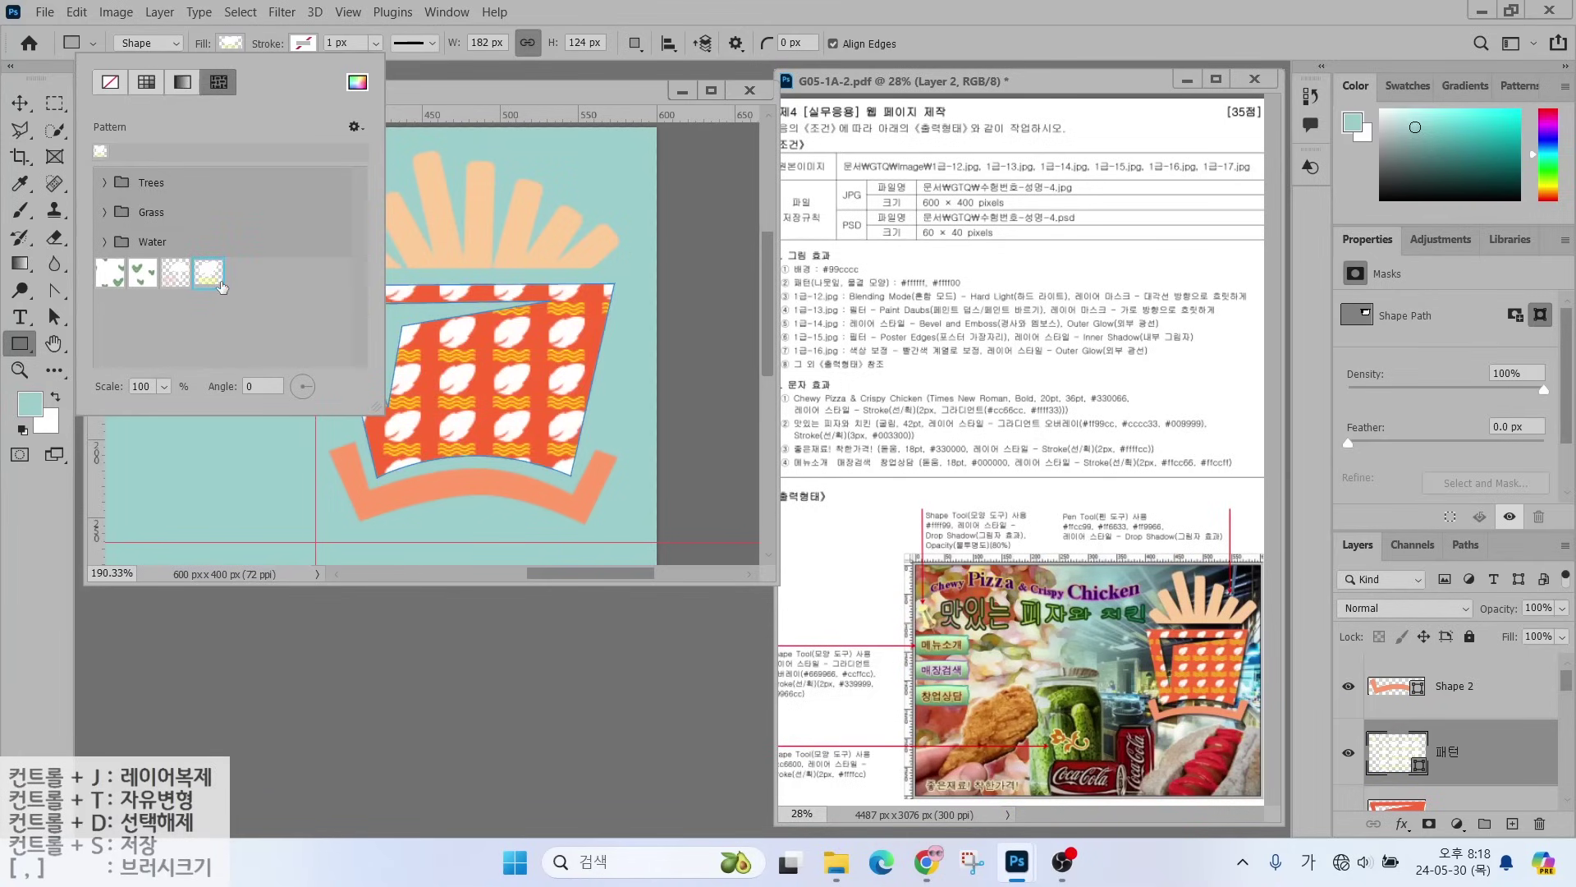
click(511, 89)
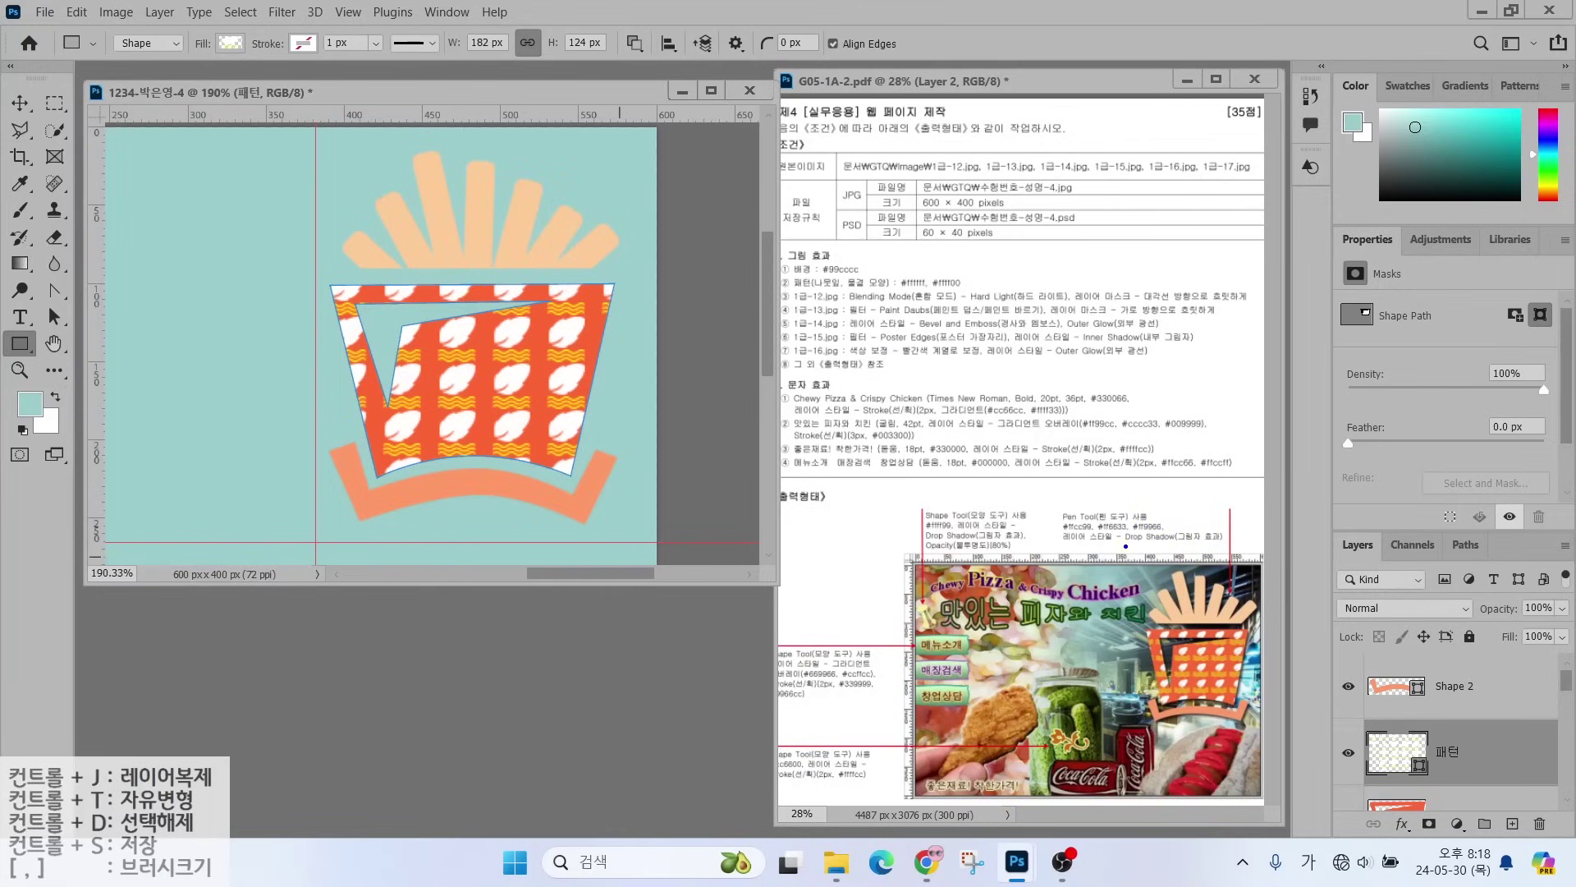
drag(1073, 550, 1220, 549)
- Add a default drop shadow (60% opacity, 6 px distance) to the Shape 2 band layer
click(1453, 702)
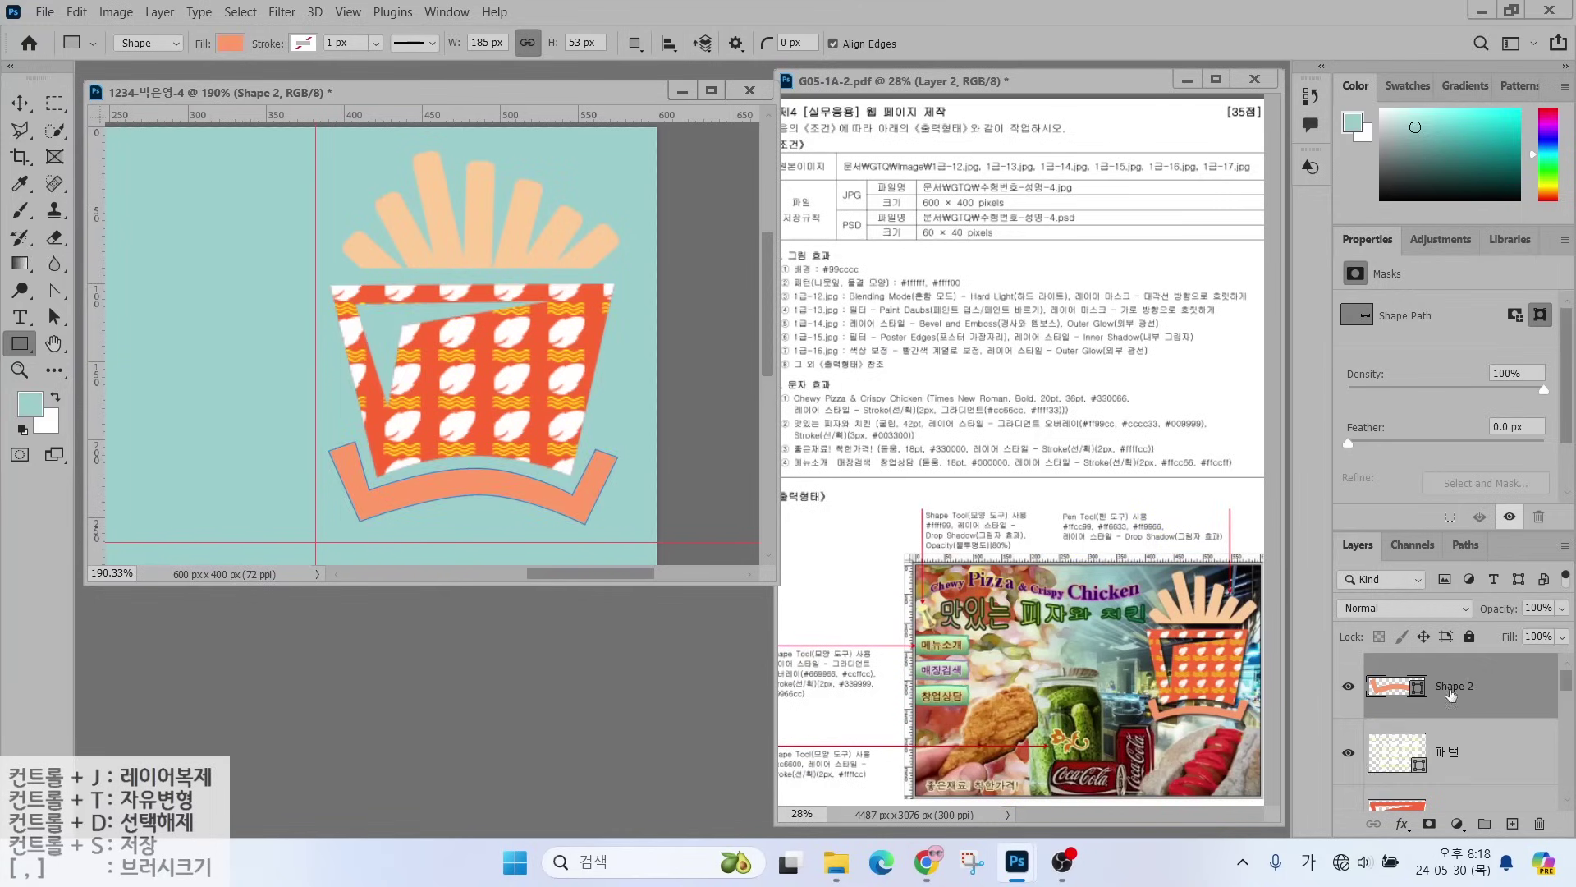
click(1398, 829)
click(1413, 820)
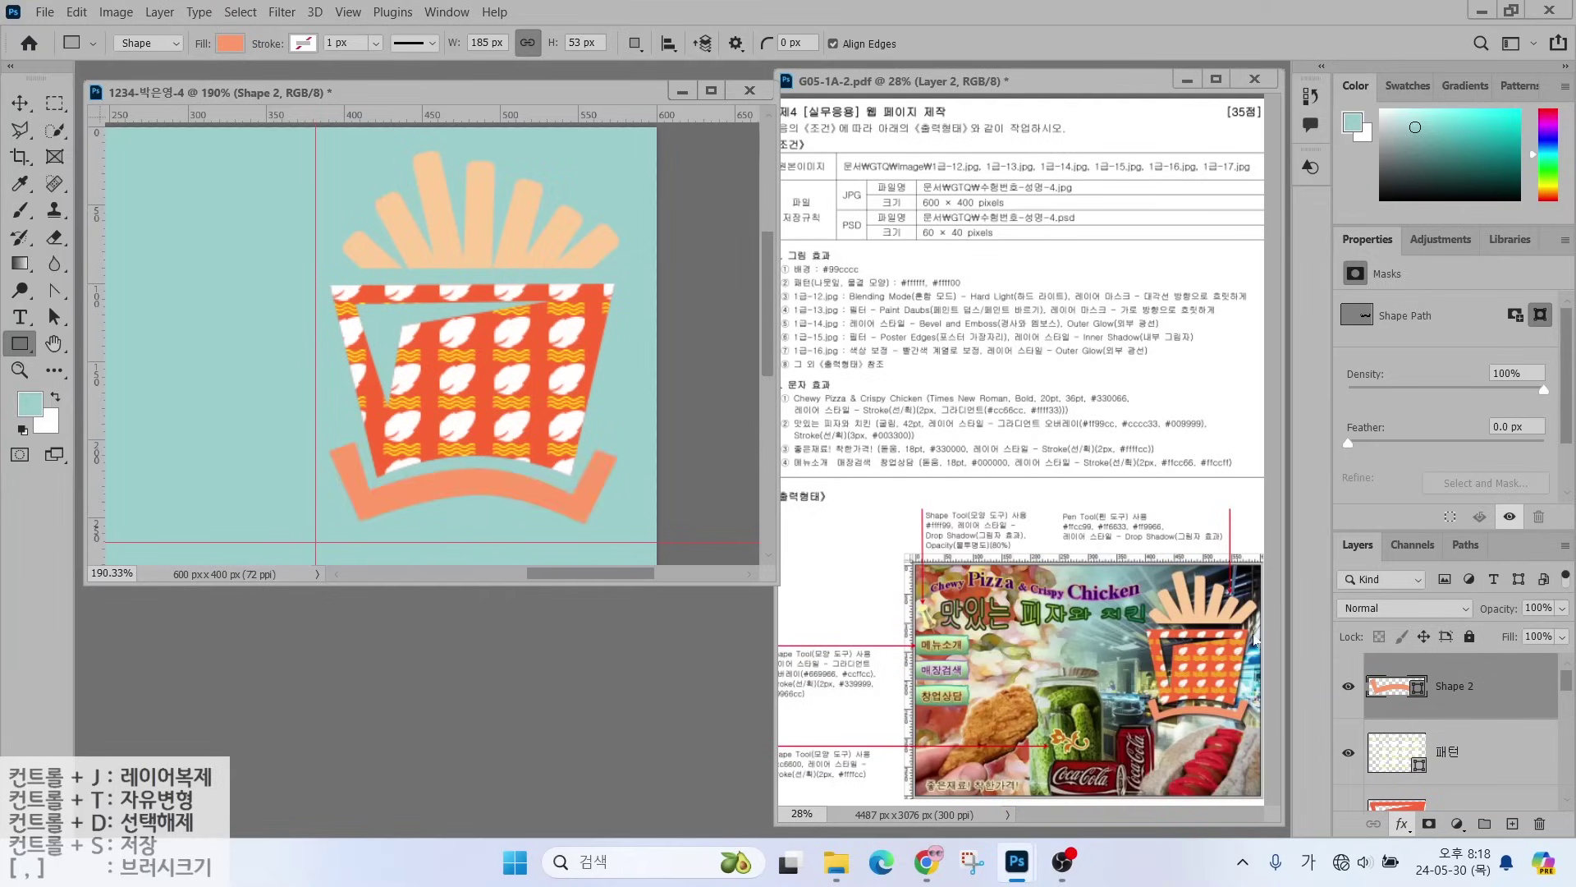
click(1242, 298)
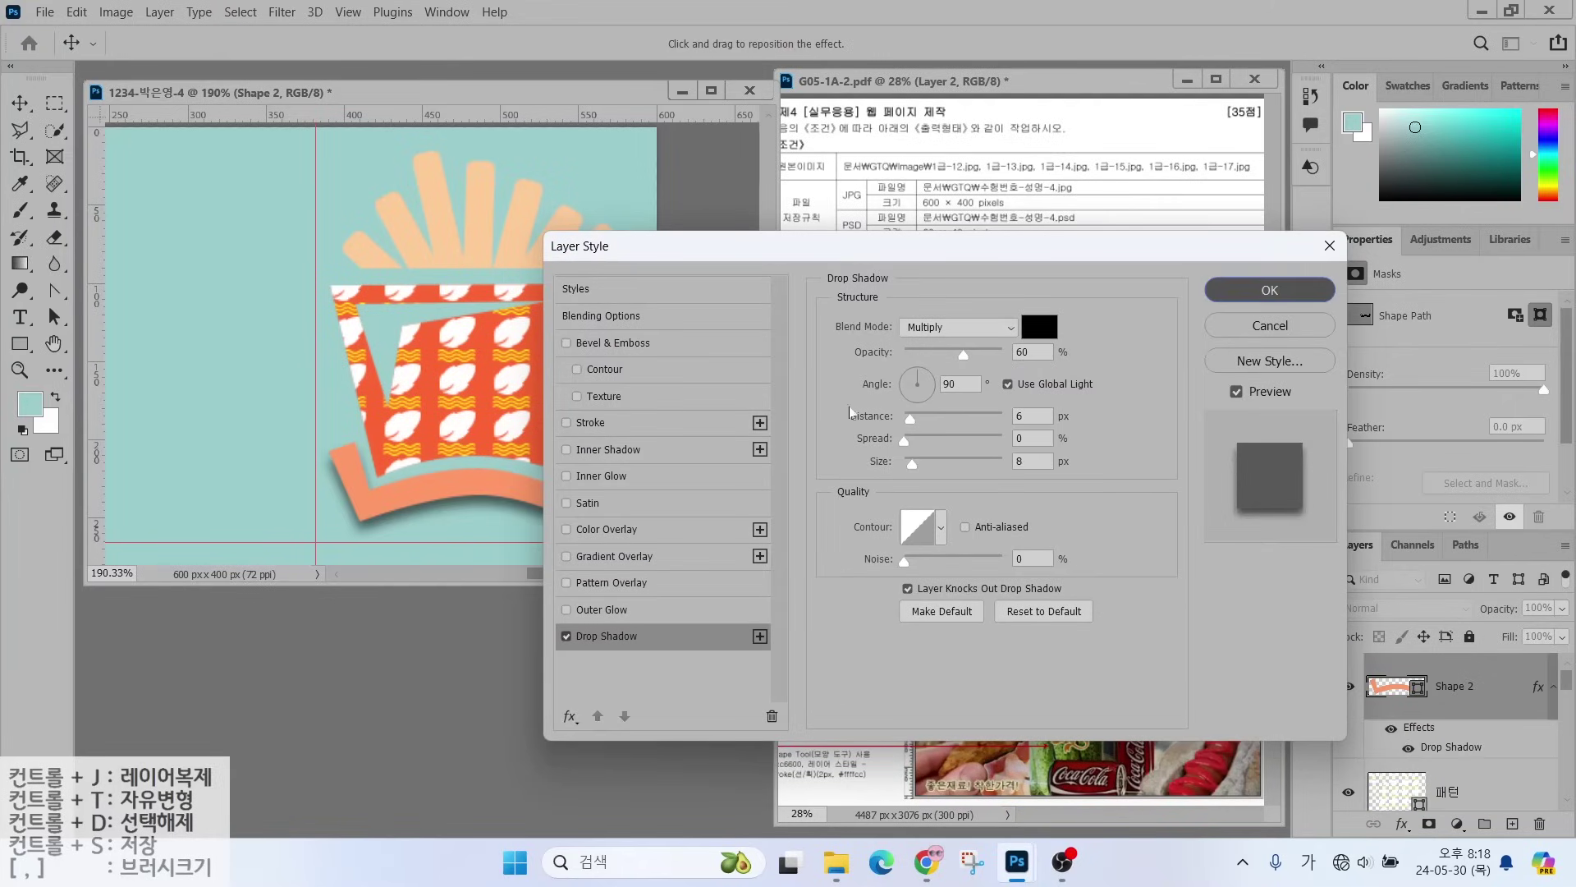
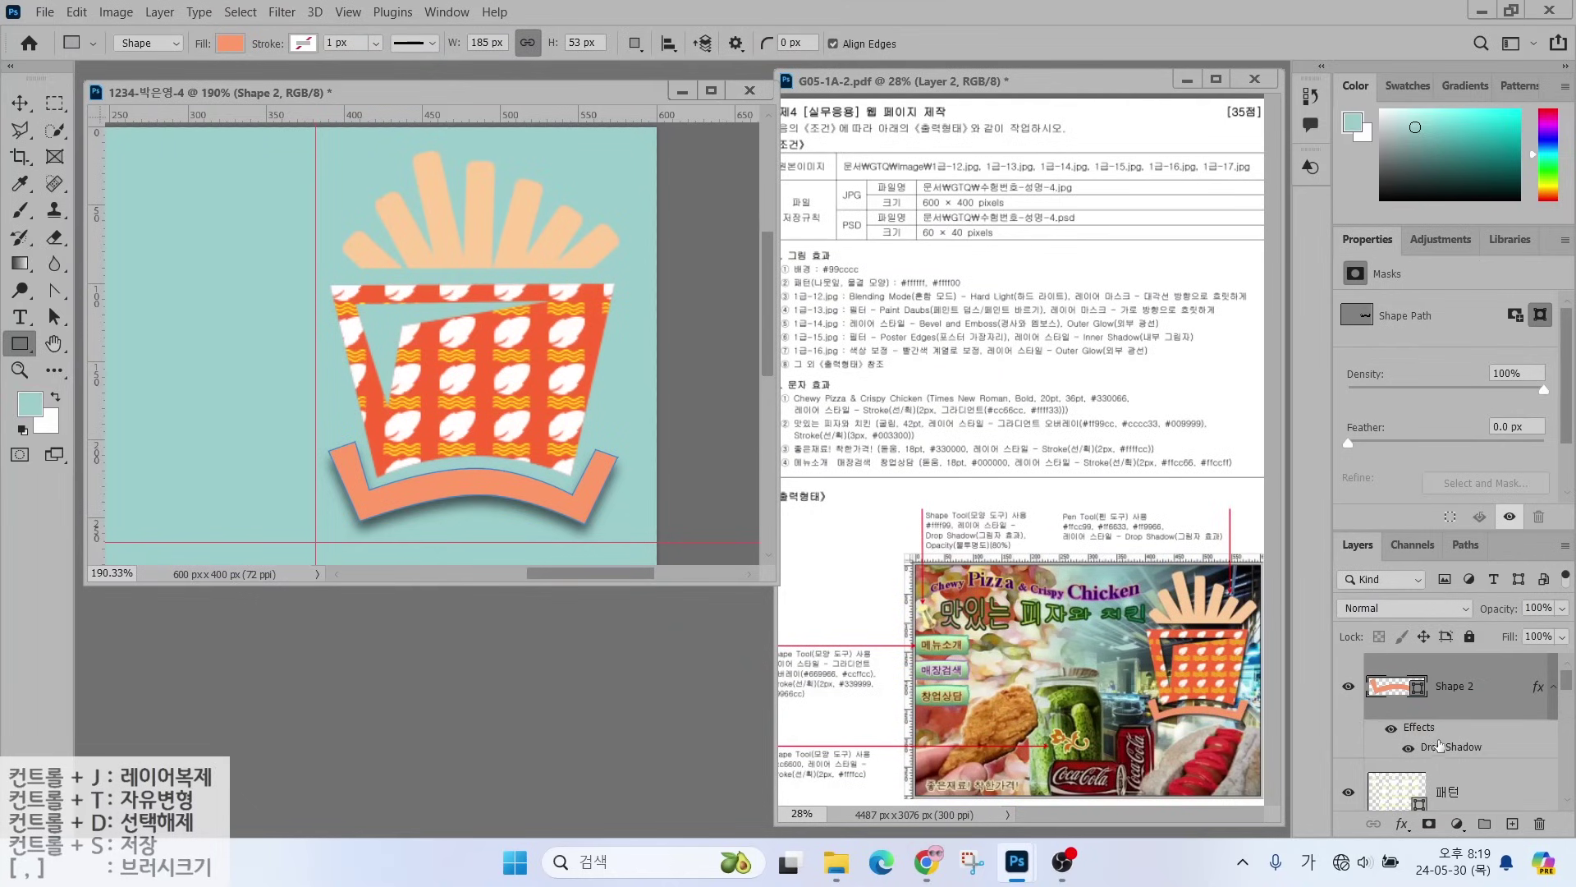
- Alt-drag to copy the Drop Shadow effect onto Shape 1 and one more layer
key(alt)
mouse_move(1432, 745)
mouse_down()
mouse_move(1437, 775)
mouse_move(1429, 721)
mouse_up()
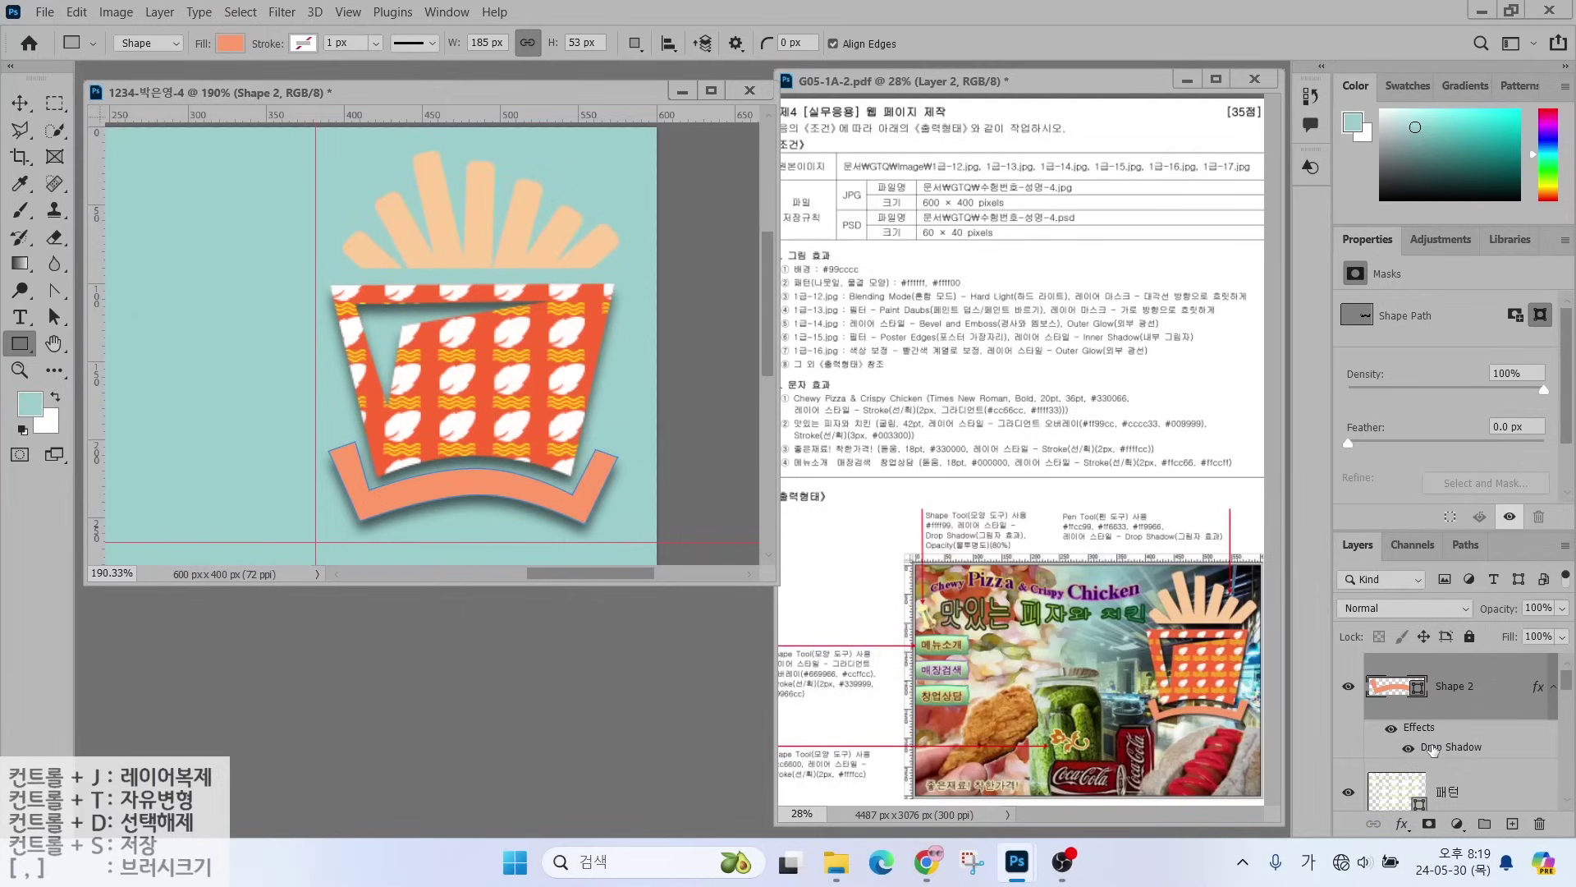
key(alt)
drag(1432, 745, 1393, 702)
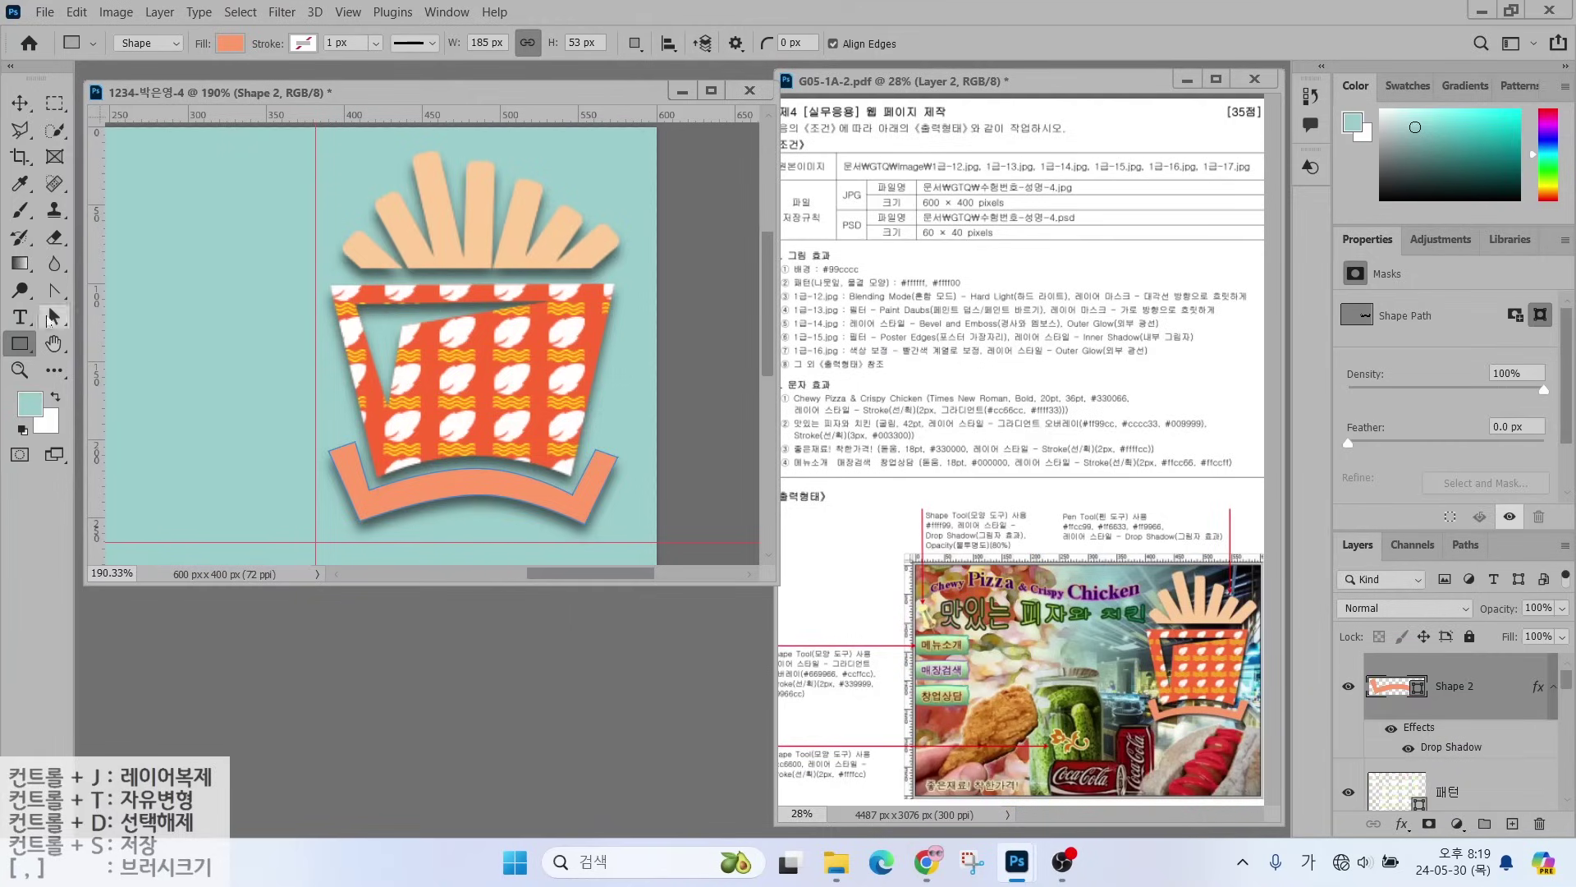
- Zoom to 130% and make photo layers 1-16 and below visible again
double_click(119, 572)
text(130)
key(Return)
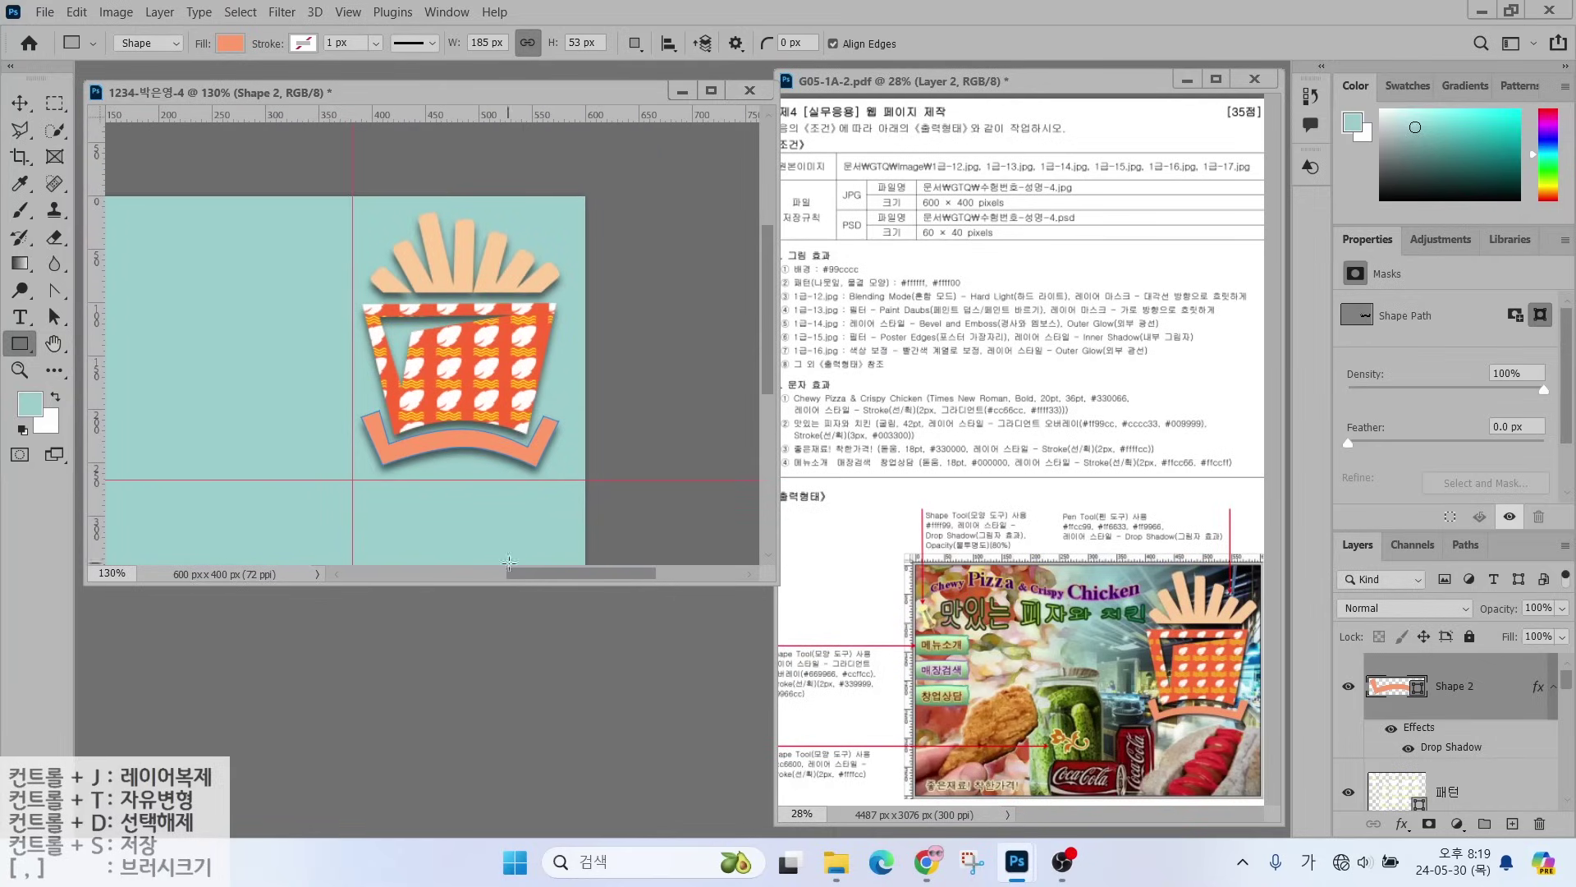
key(v)
key(ctrl+0)
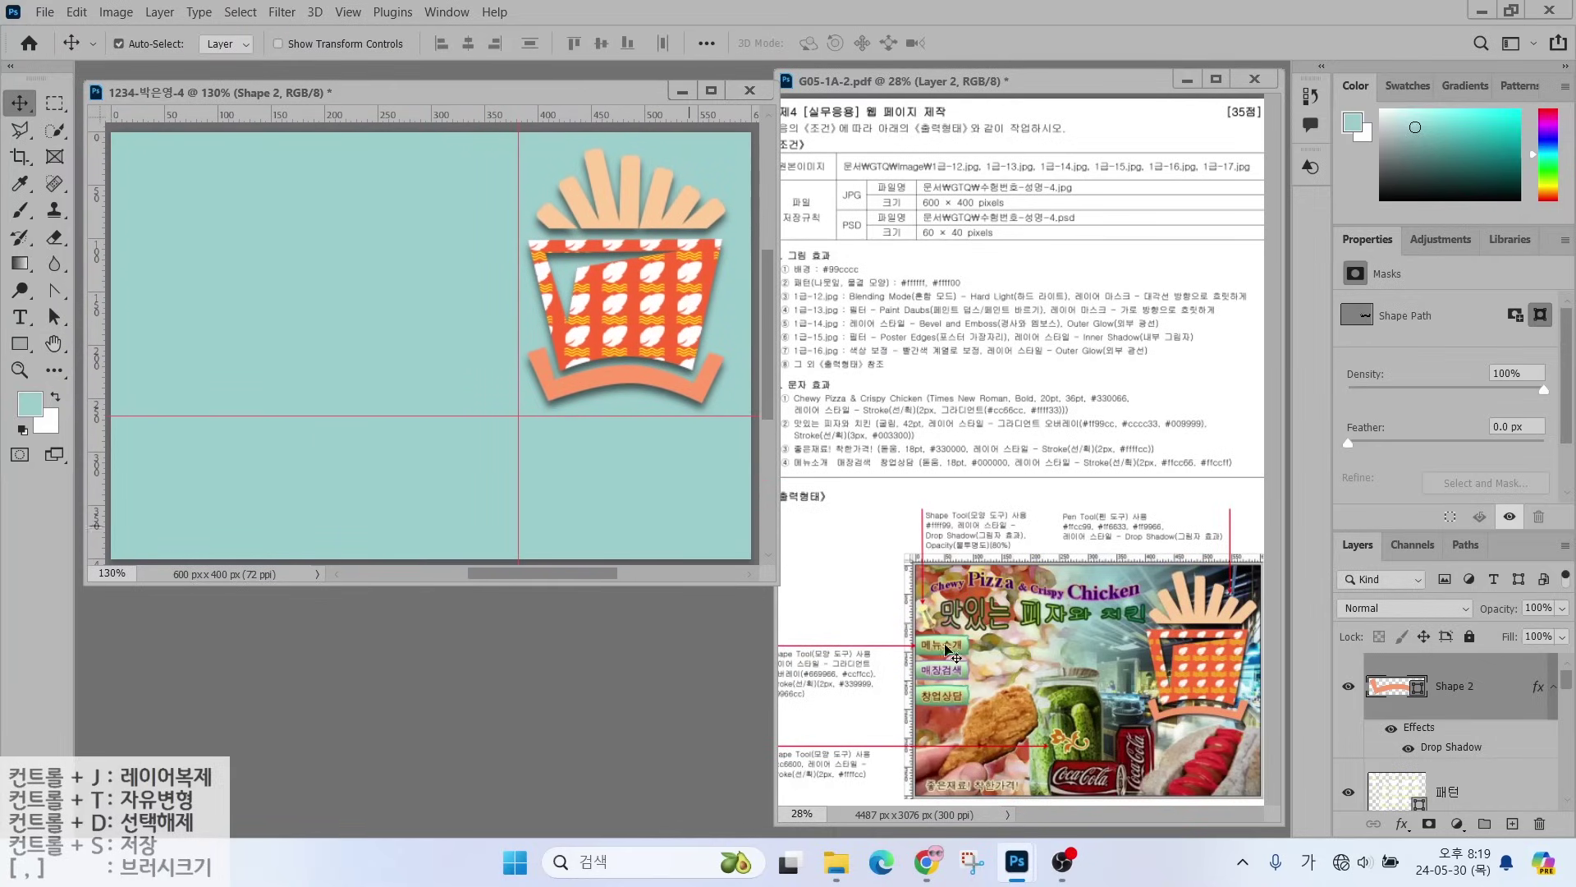
scroll(1382, 751, down, 3)
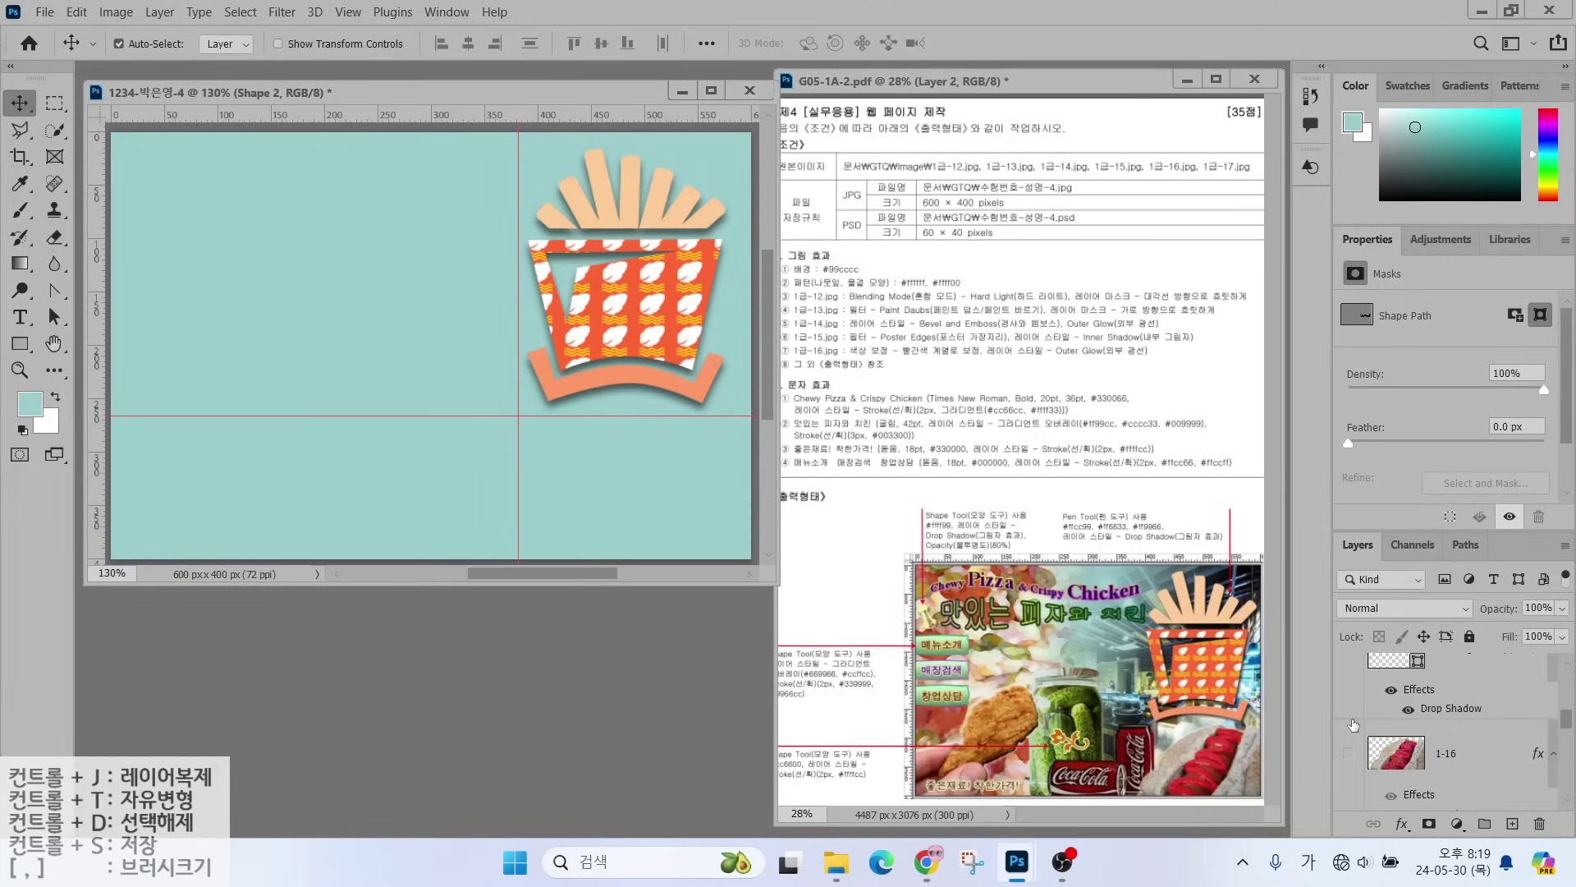
drag(1351, 745, 1350, 808)
- Draw a Floral Ornament custom shape over the pickle jar
scroll(1494, 681, up, 10)
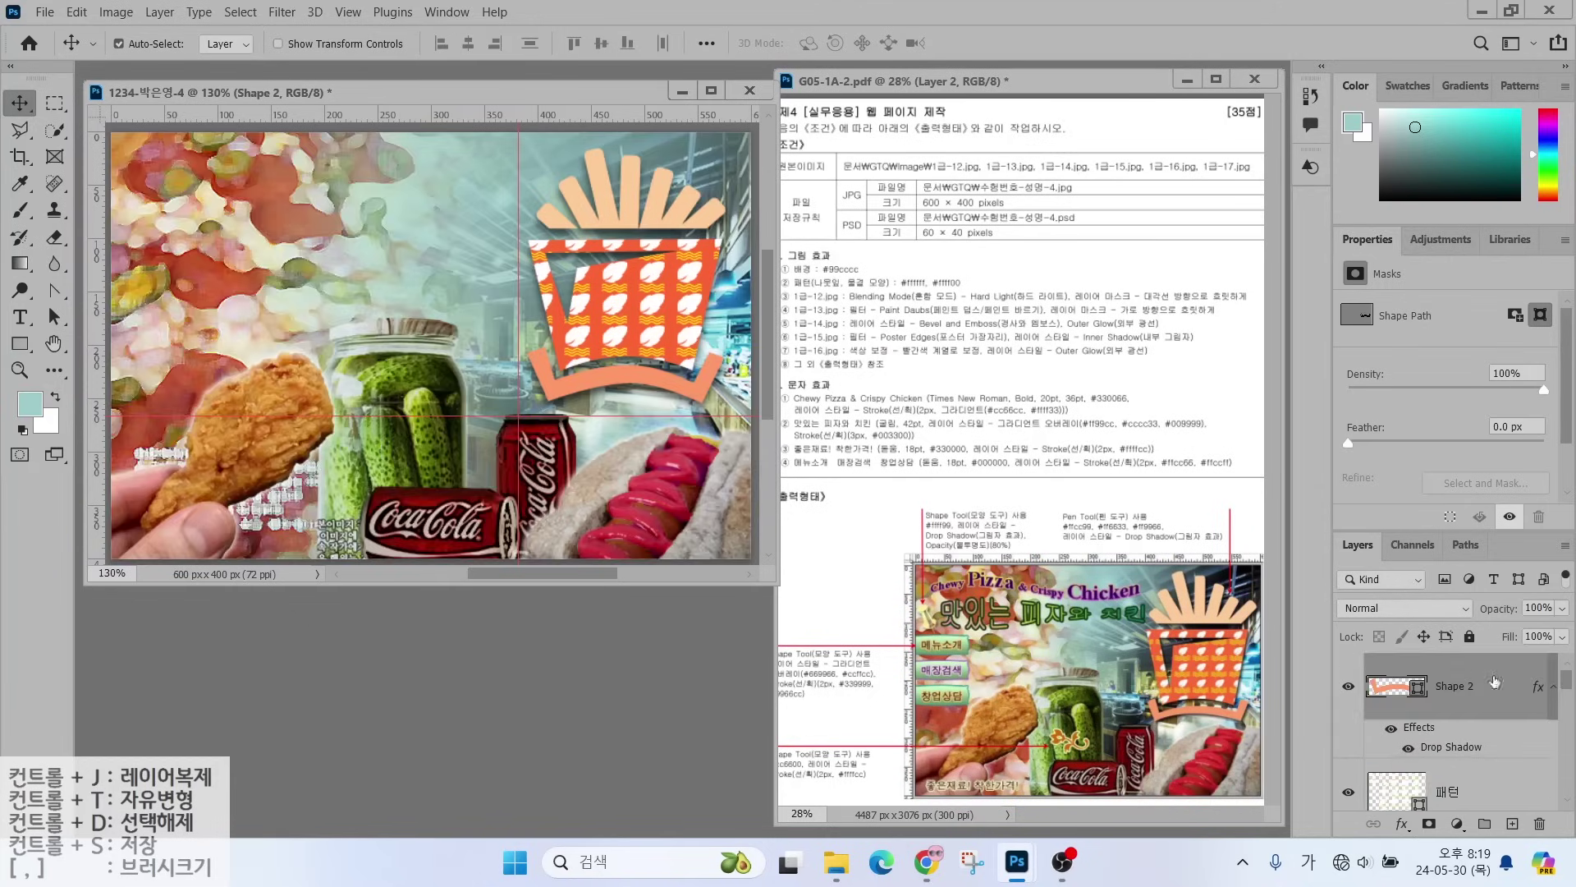
right_click(20, 344)
click(90, 441)
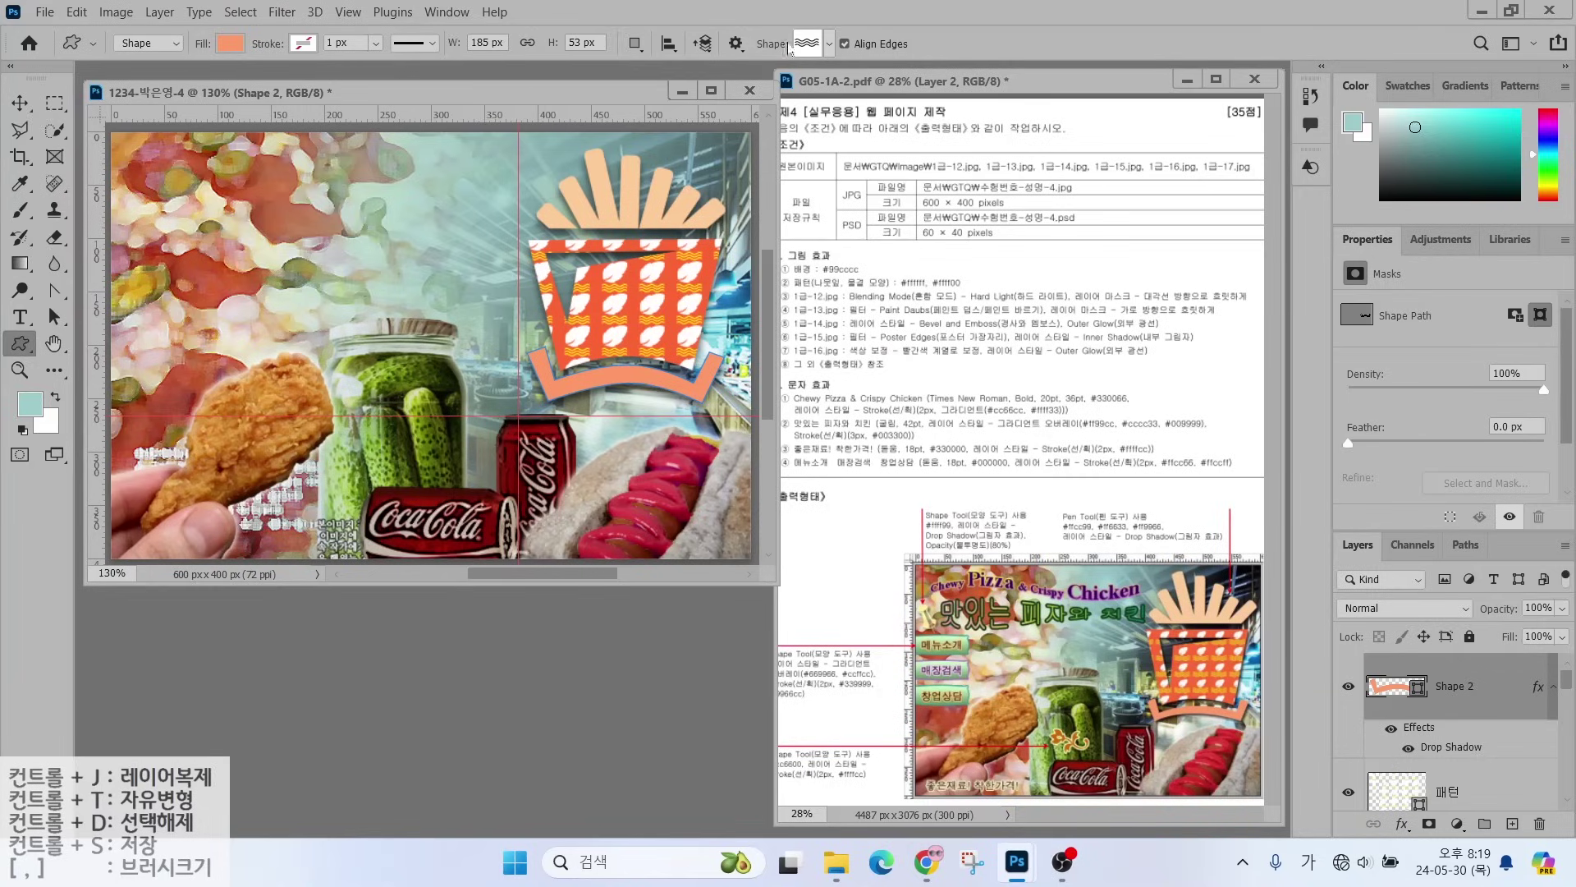
click(827, 45)
double_click(1027, 434)
drag(349, 422, 435, 469)
- Fill the ornament #cc6600 and add a #ffffcc stroke effect
double_click(1395, 688)
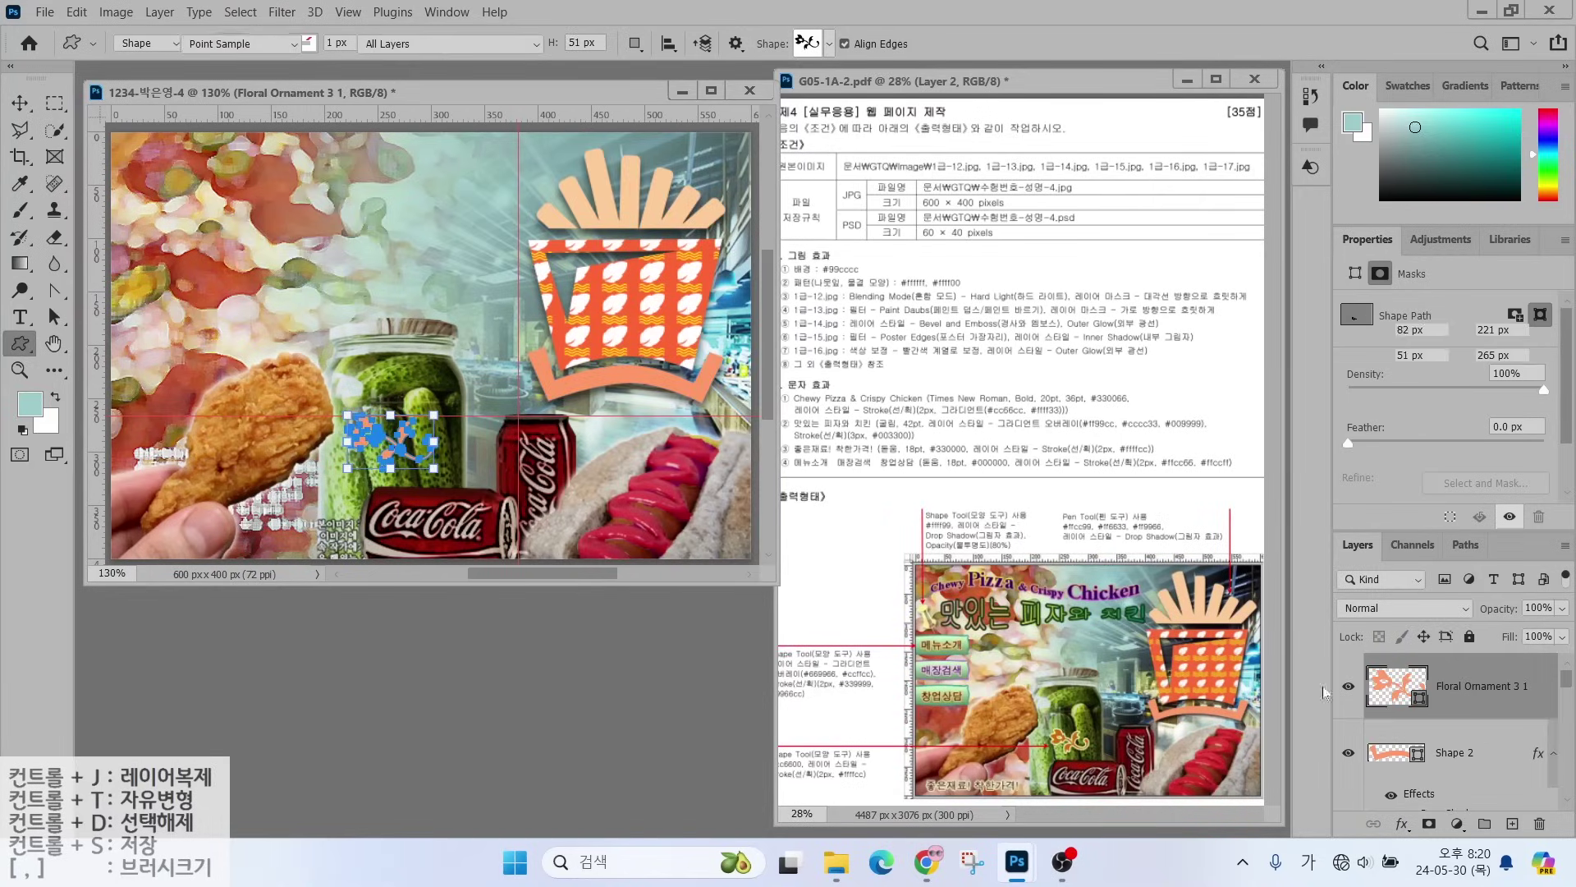
text(cc6600)
key(Return)
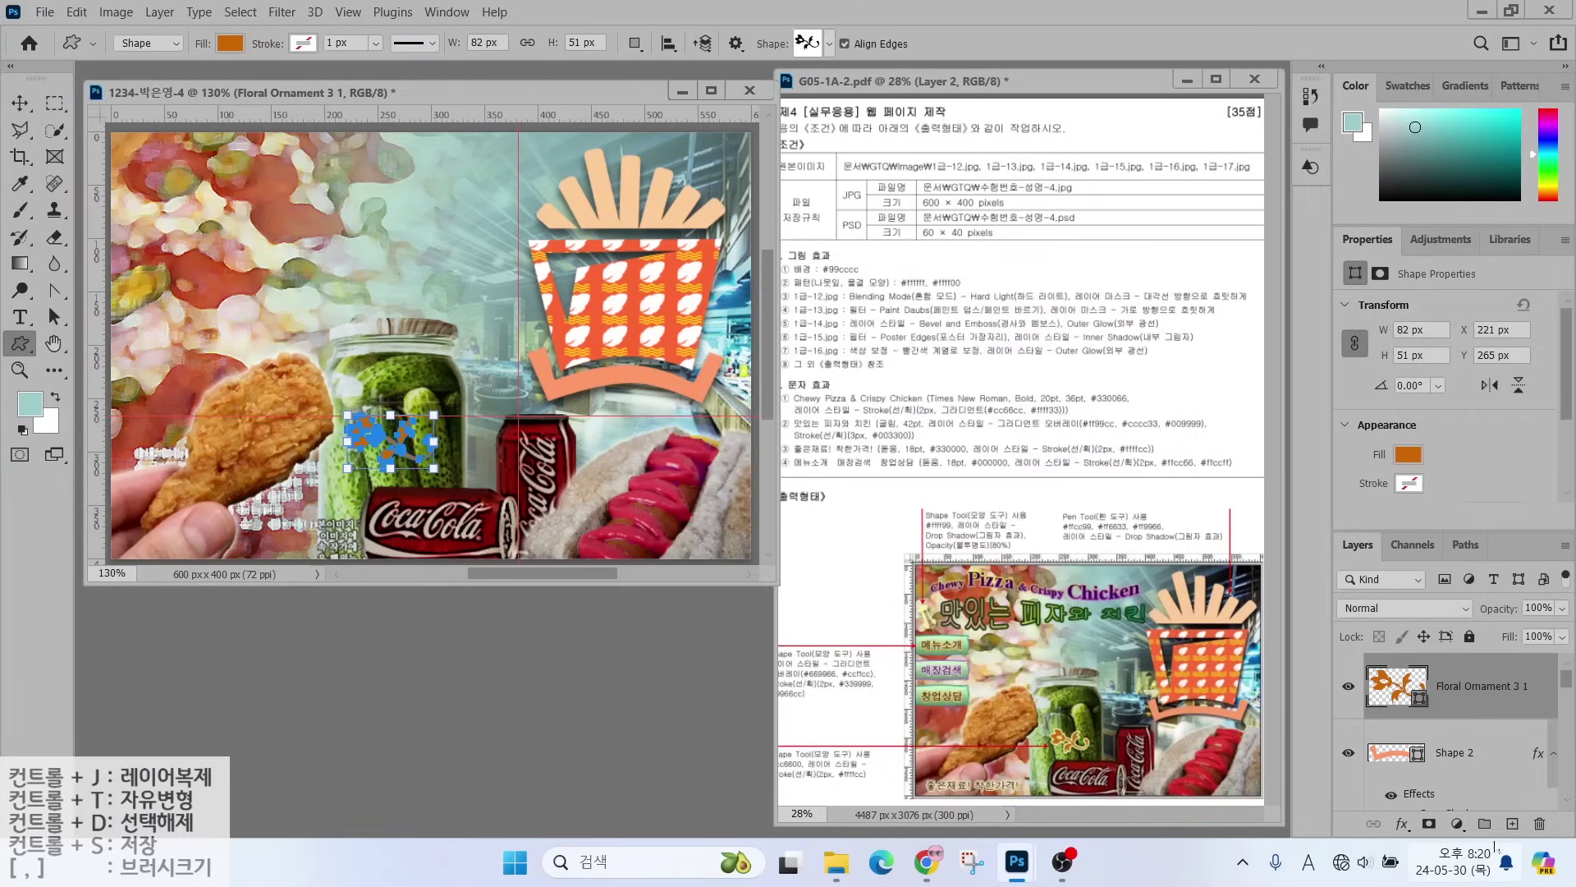
click(1402, 823)
click(1370, 642)
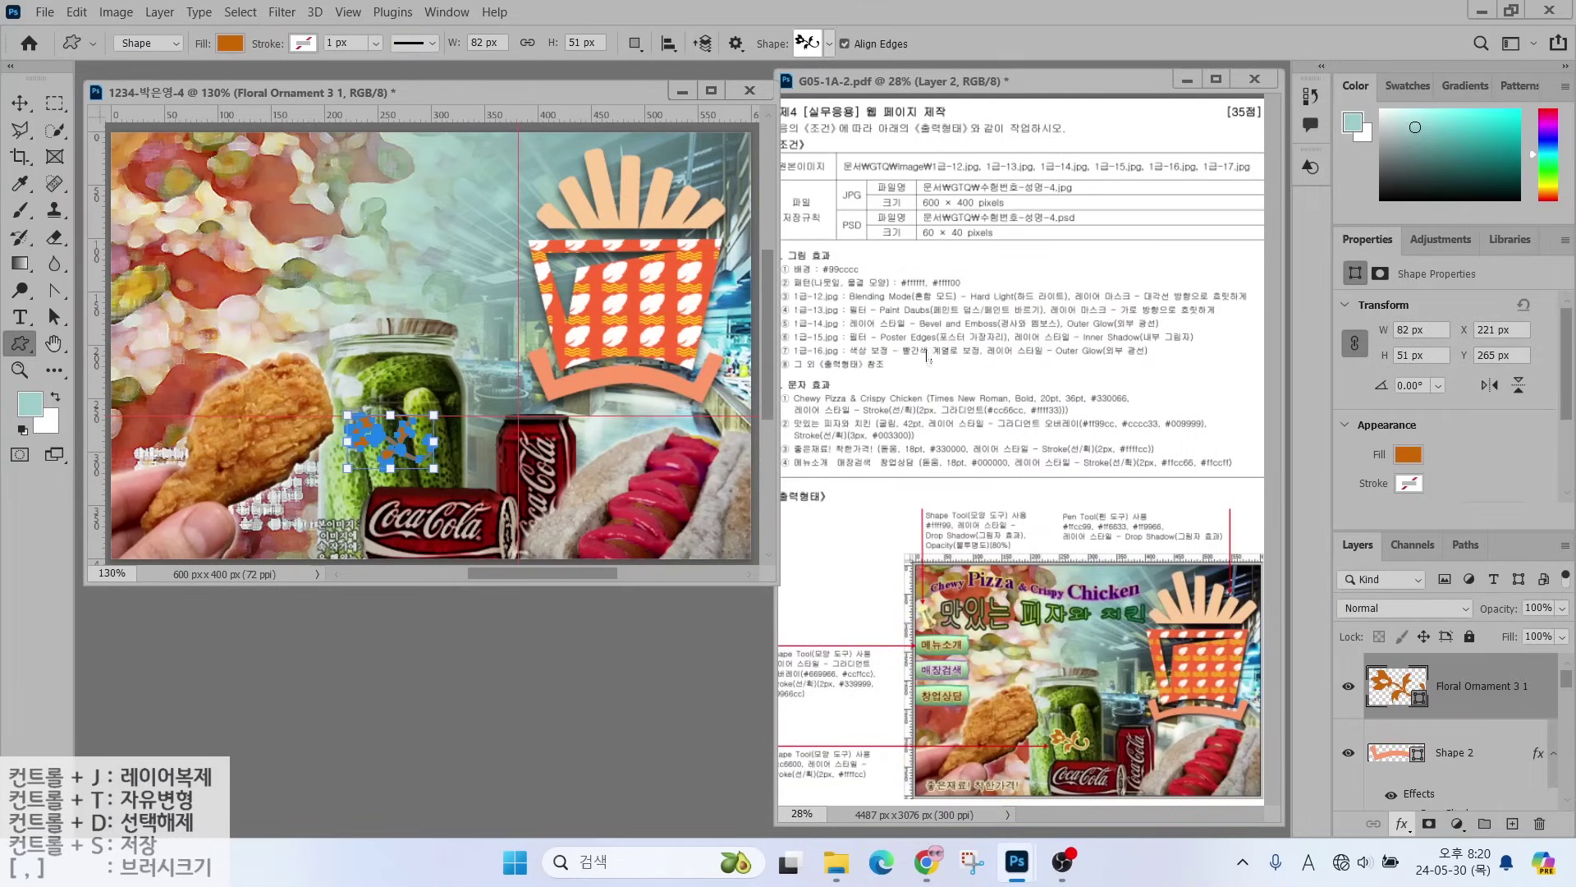
click(878, 482)
text(ffc)
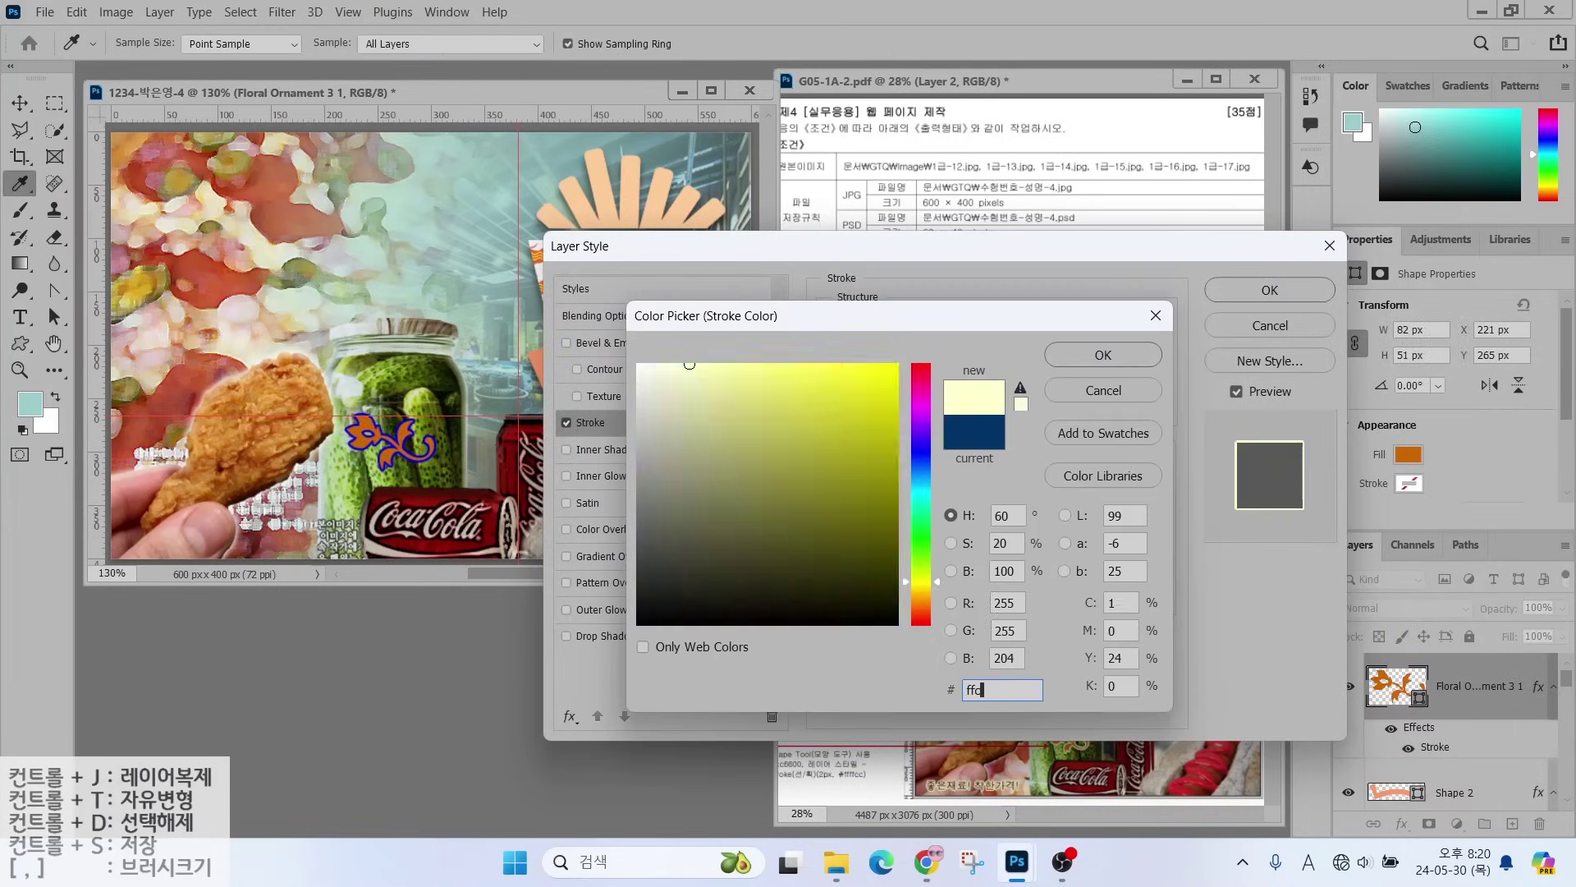
key(Return)
- Scale the floral ornament down to a smaller size
key(Return)
key(ctrl+t)
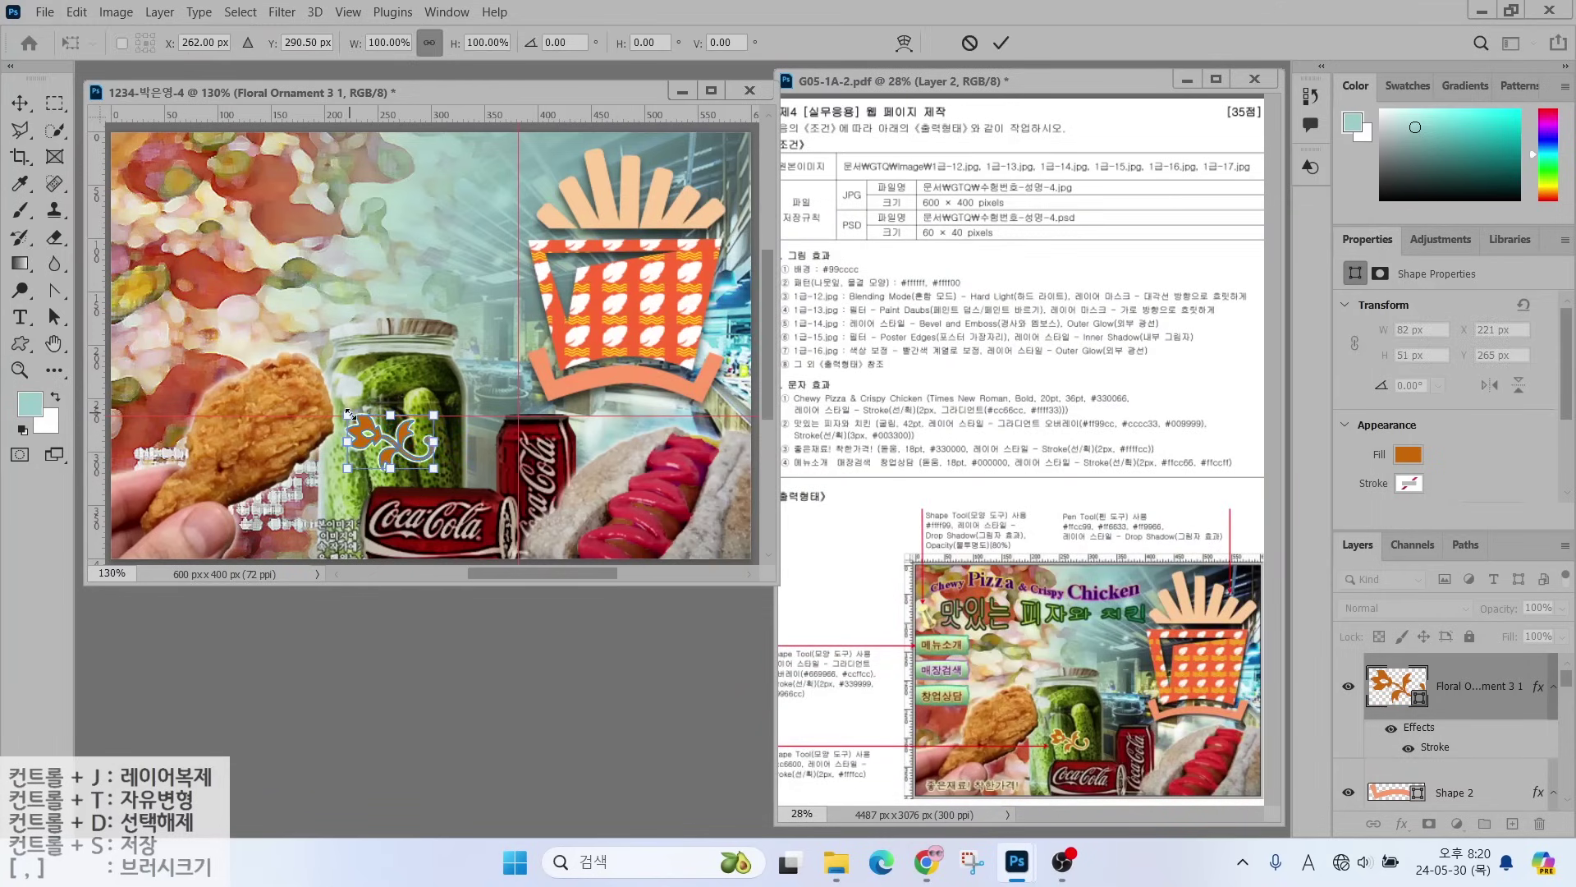
drag(349, 415, 362, 424)
key(Return)
key(u)
- Draw a Thumb Tack custom shape near the top-left corner
click(824, 46)
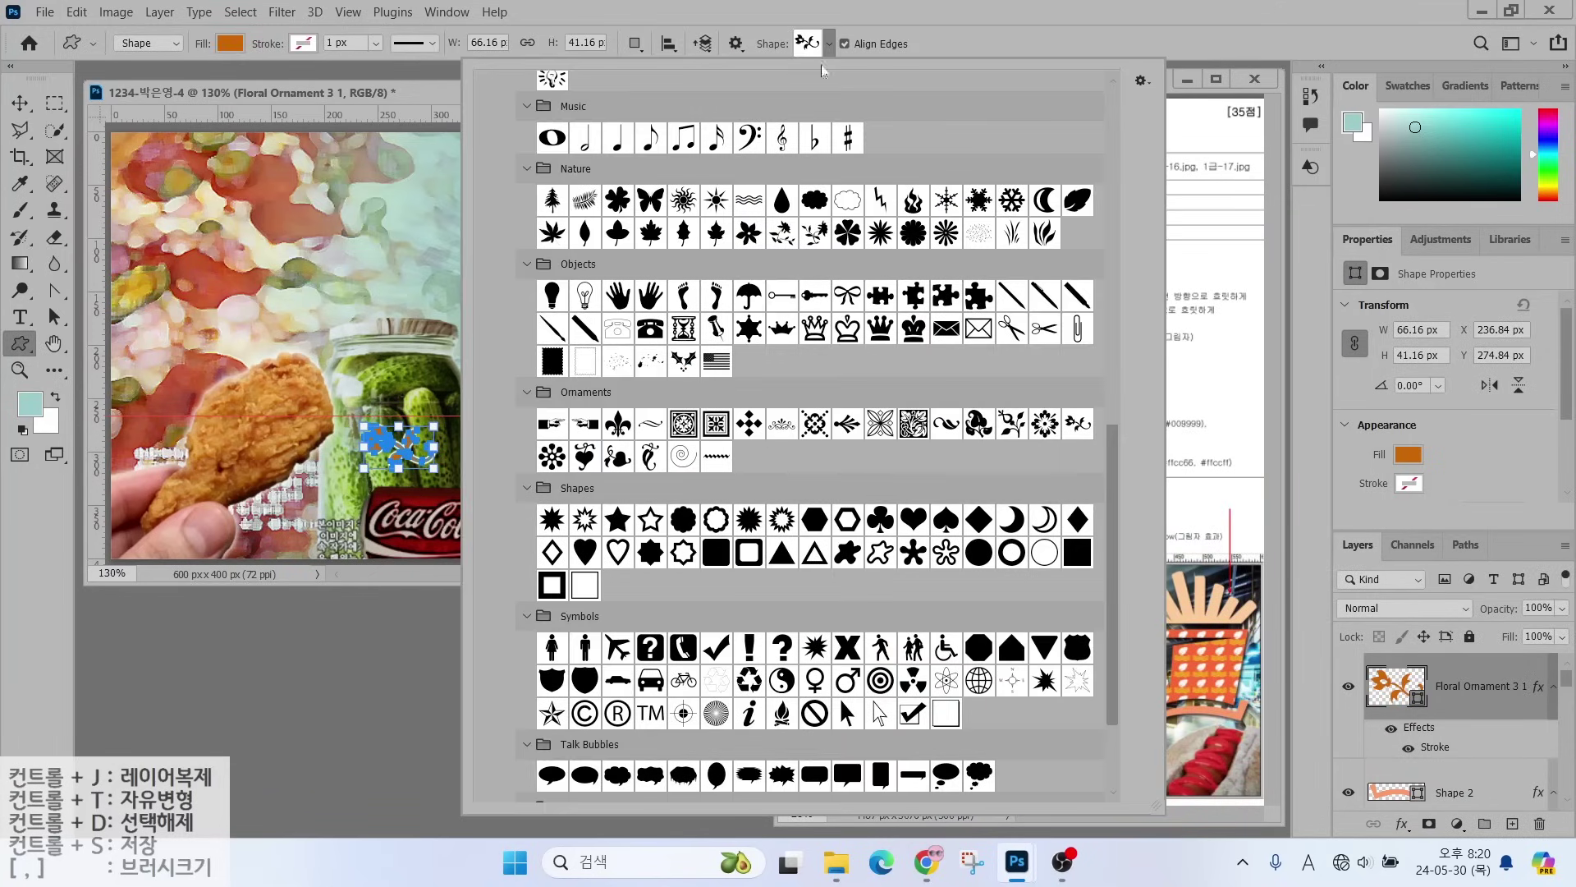
scroll(862, 669, down, 3)
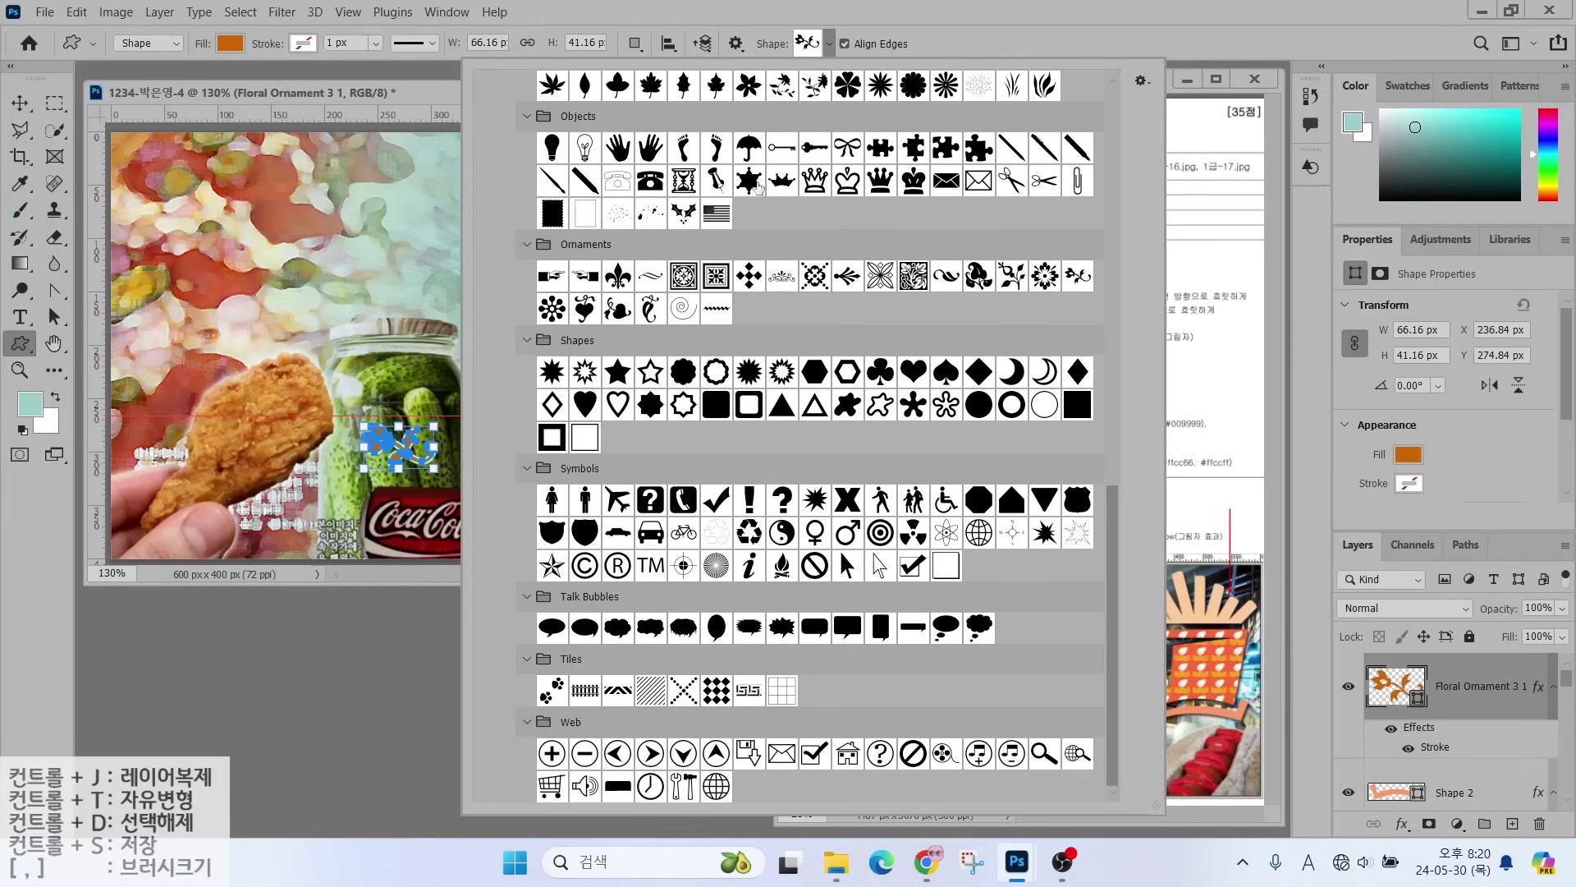
double_click(718, 183)
mouse_move(127, 191)
mouse_down()
mouse_move(189, 234)
mouse_move(151, 257)
mouse_up()
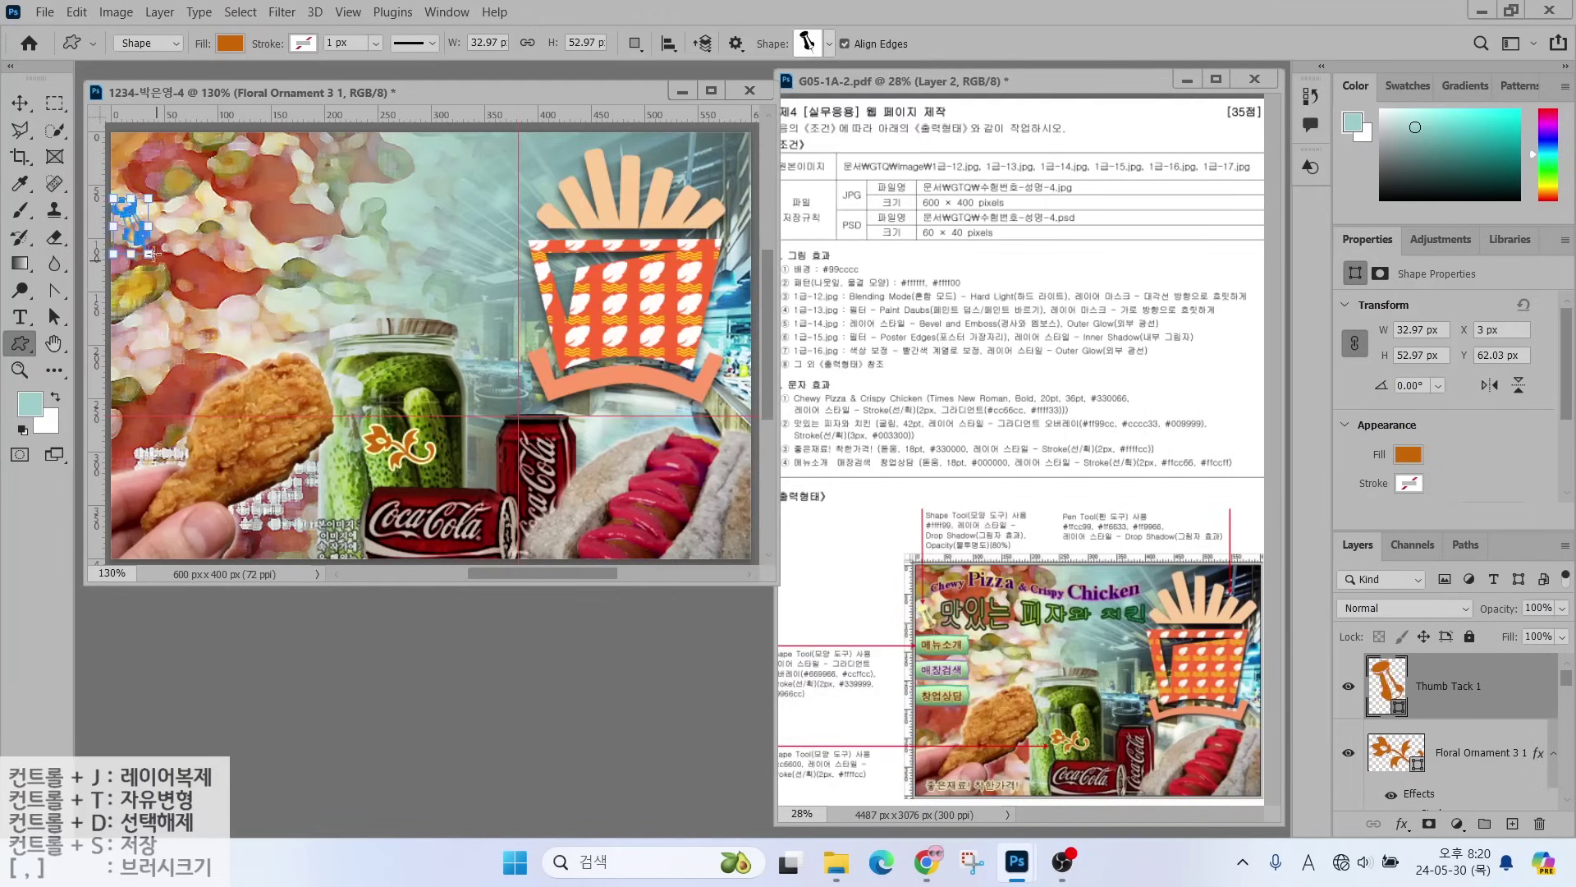
- Fill the thumb tack #ffff99 and give it a drop shadow
double_click(1388, 683)
text(ffff99)
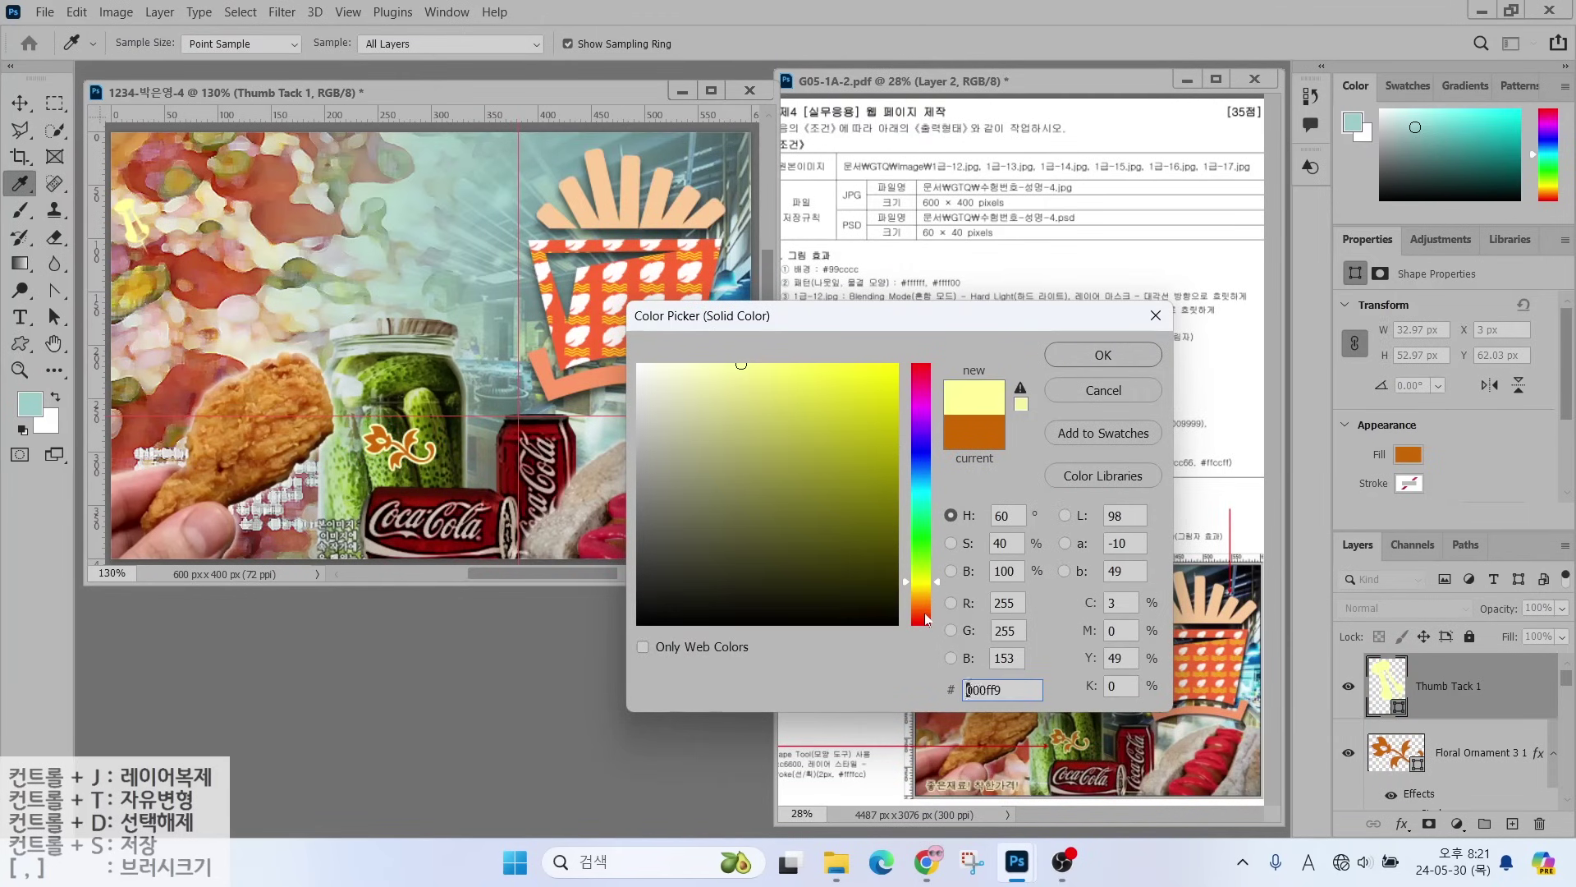
key(Return)
click(1403, 824)
click(1404, 814)
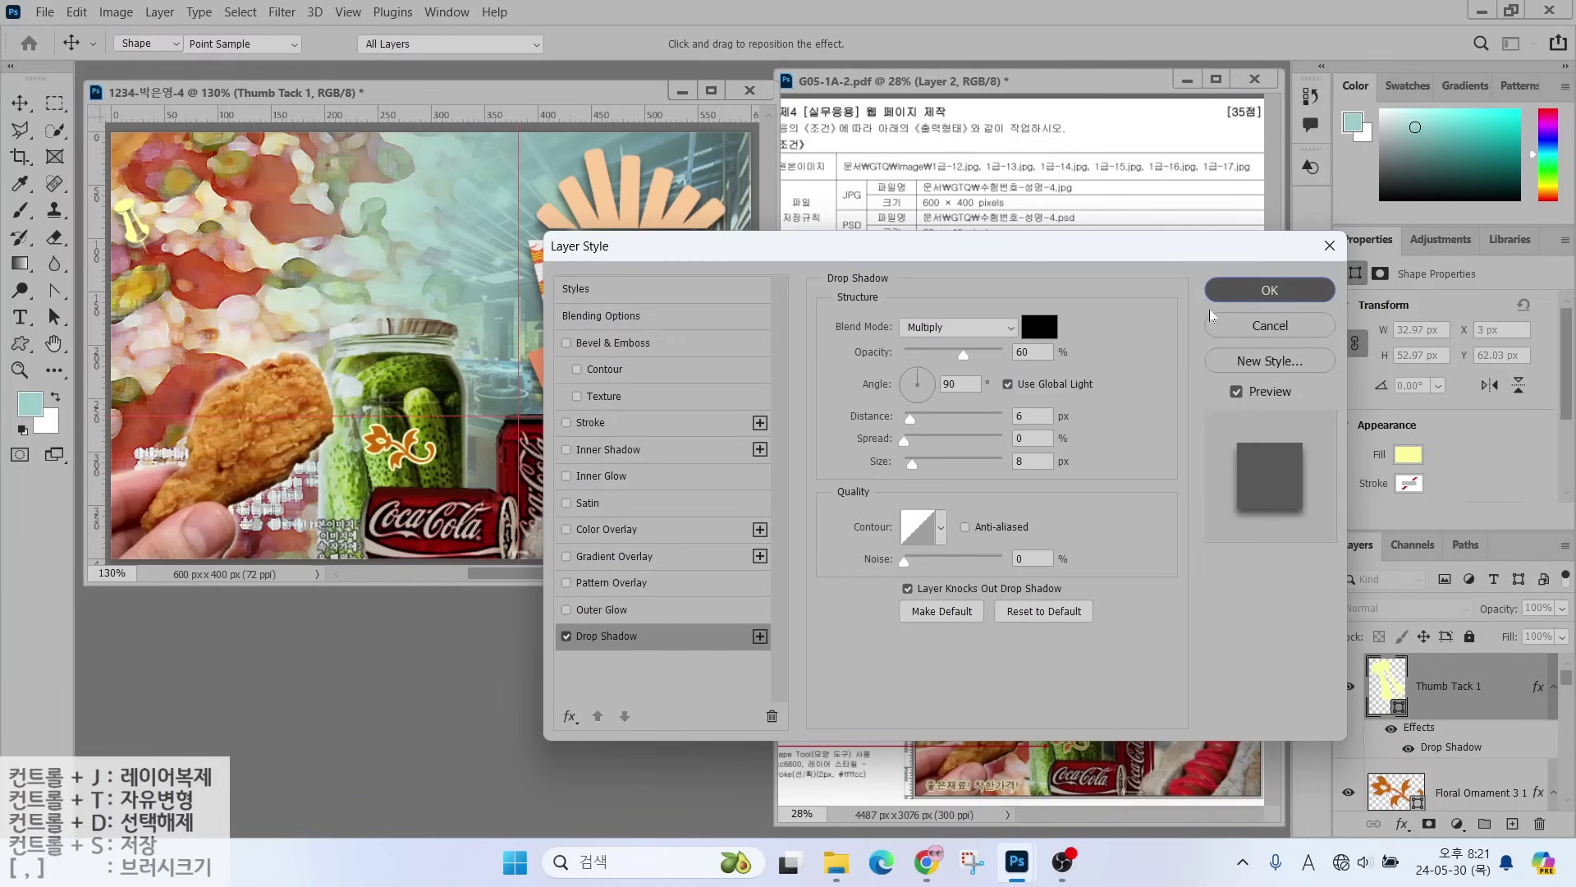
click(1268, 289)
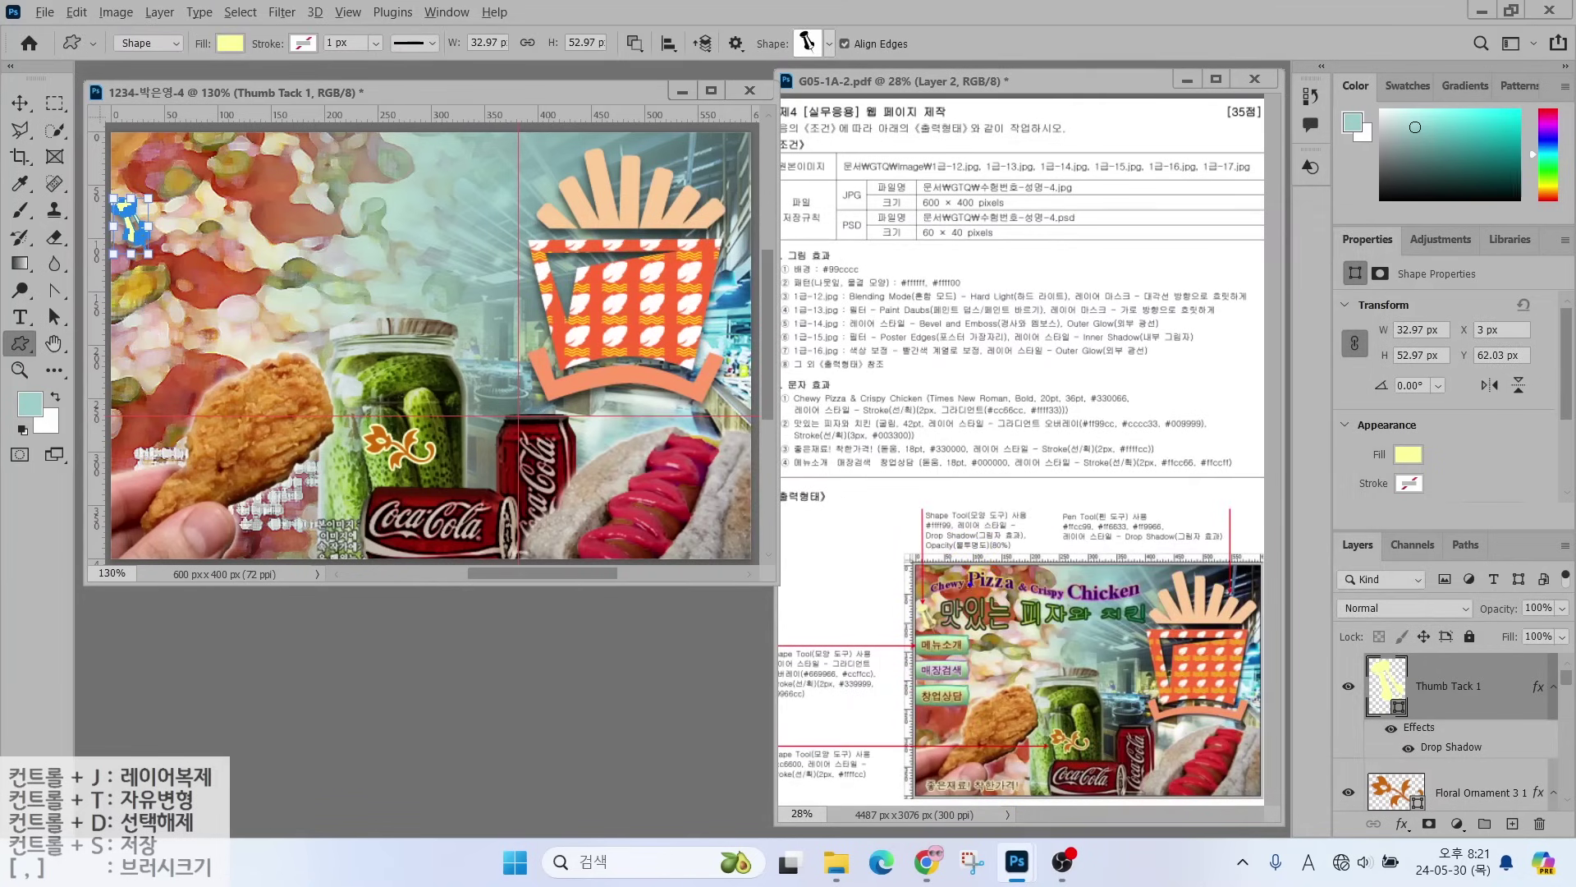
- Set the Thumb Tack 1 layer opacity to 80%
mouse_move(994, 564)
mouse_down()
mouse_move(933, 559)
mouse_move(979, 528)
mouse_up()
drag(1314, 525, 1572, 842)
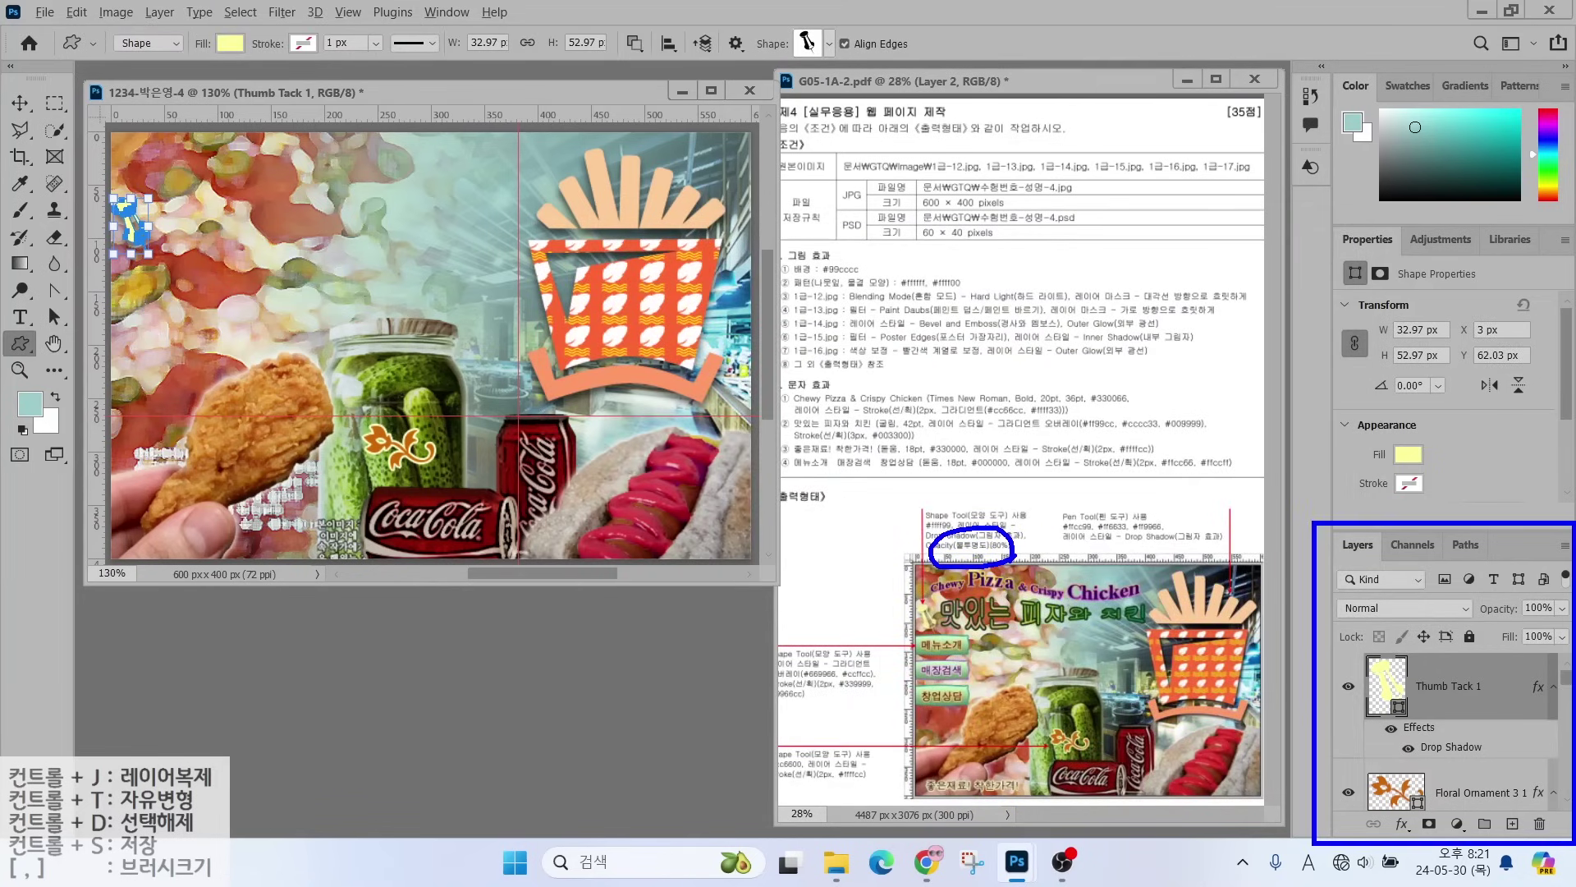
drag(1482, 580, 1573, 612)
drag(1492, 538, 1537, 602)
key(Escape)
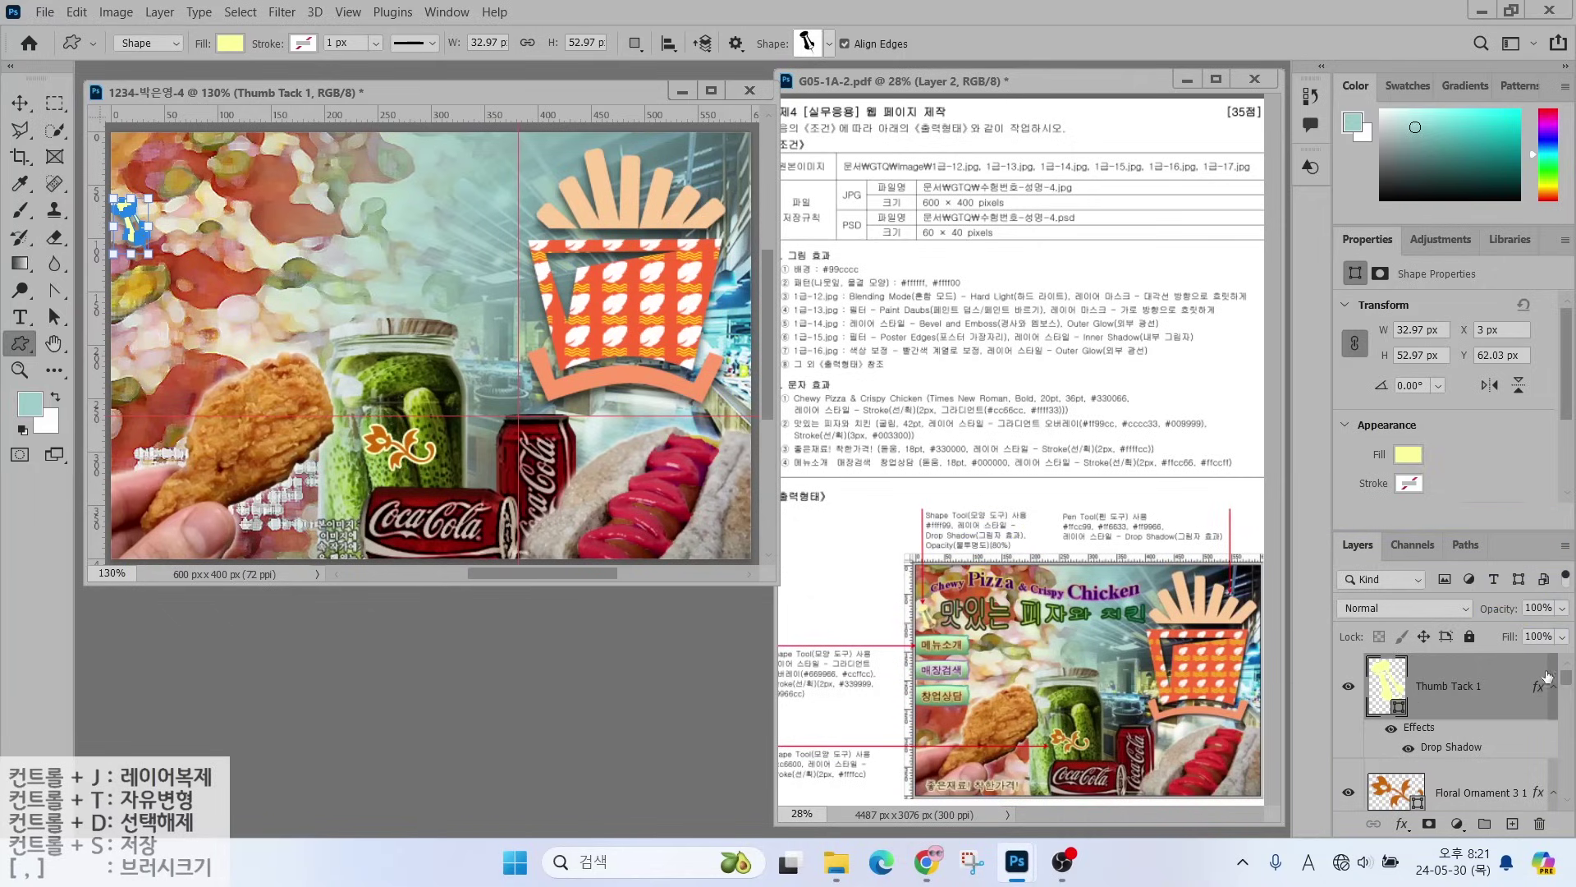
key(8)
click(816, 48)
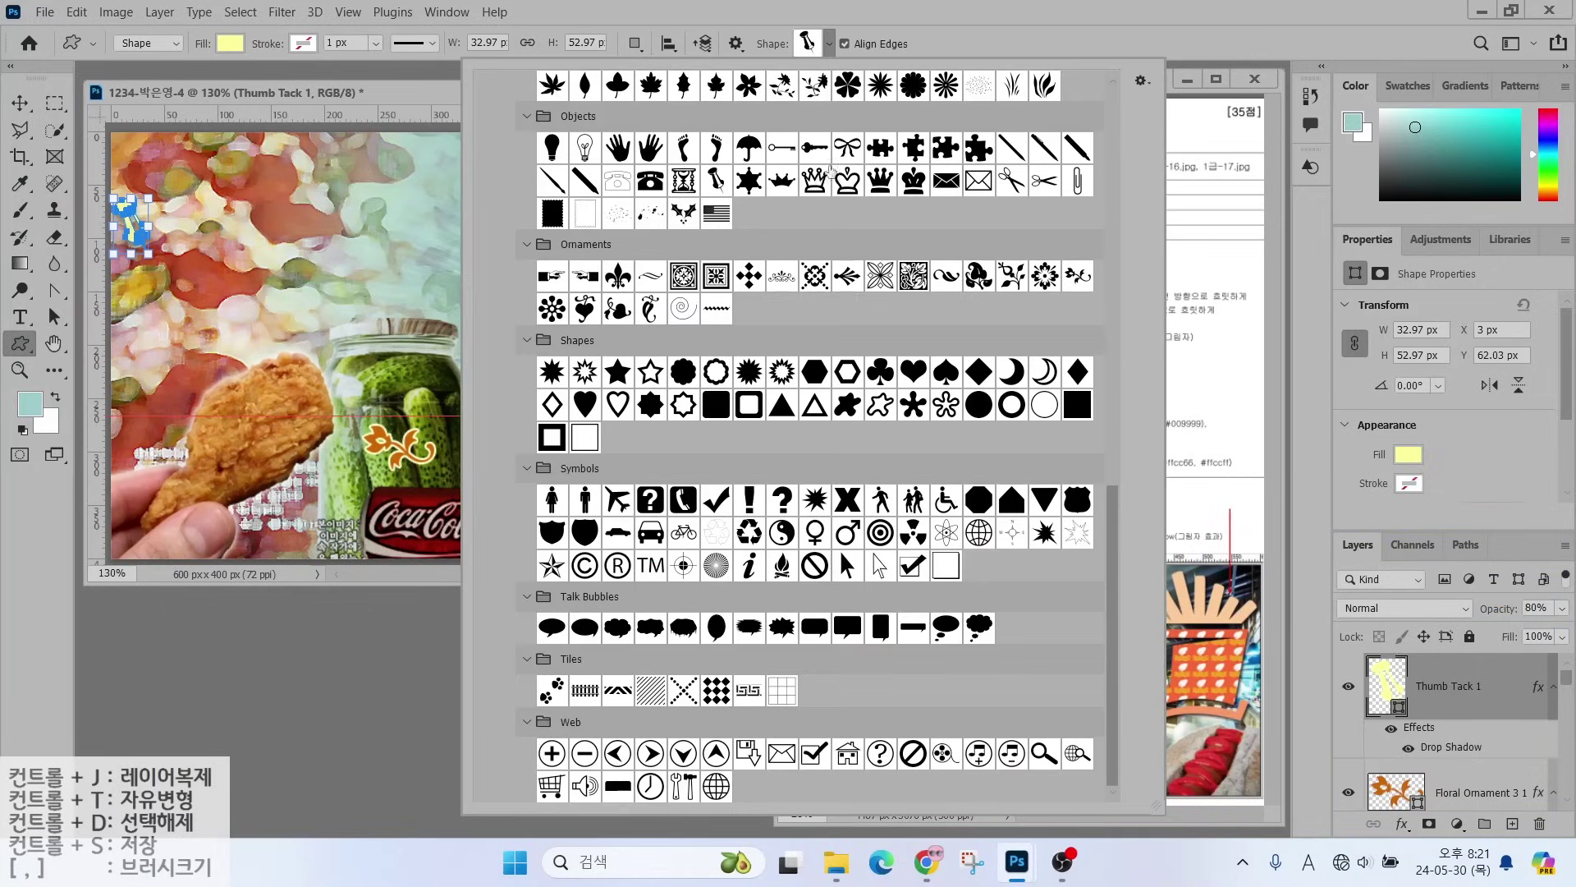
- Draw a banner custom shape on the left side of the image
drag(1113, 498, 1101, 263)
double_click(612, 239)
drag(126, 289, 253, 326)
- Give the banner a #00ff00 to #ccffcc gradient overlay at a 90° angle
click(1402, 823)
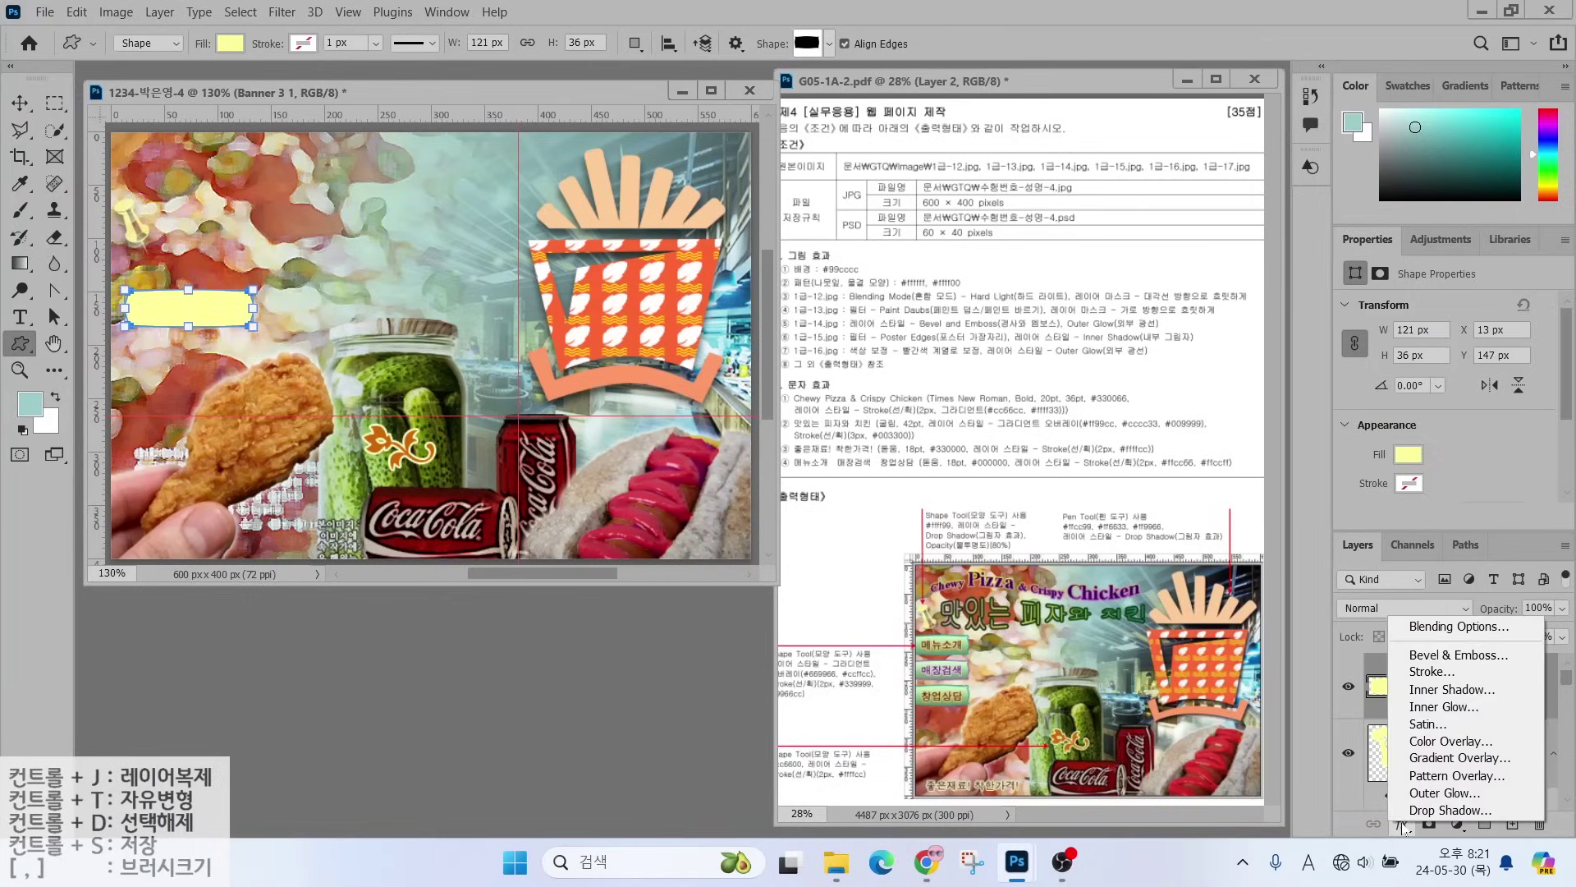
click(1426, 765)
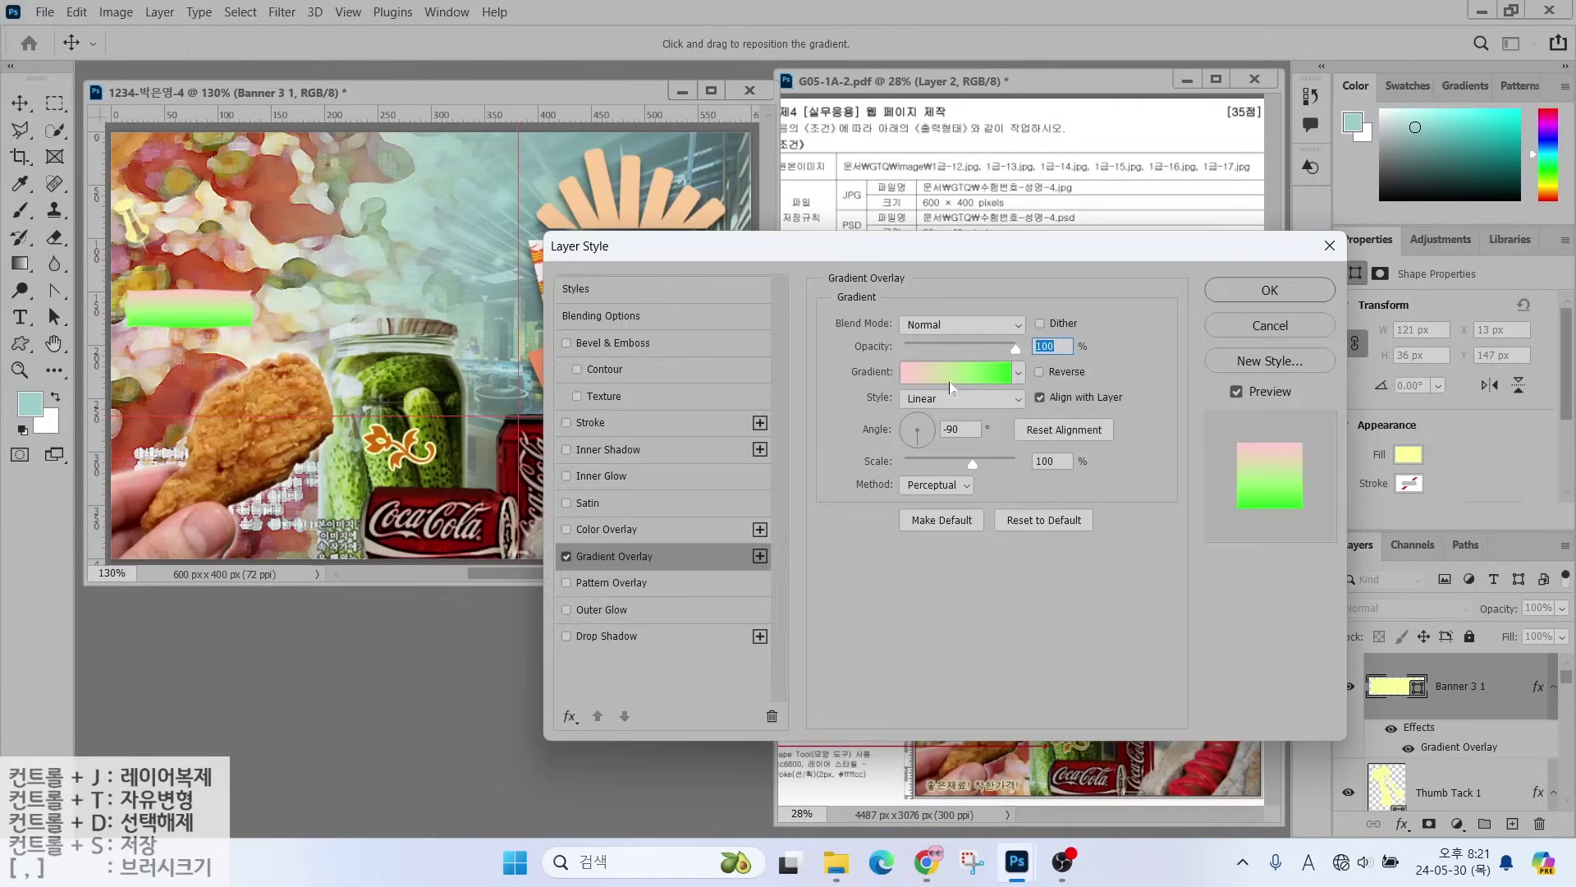
click(953, 390)
click(312, 460)
double_click(311, 460)
text(00ff00)
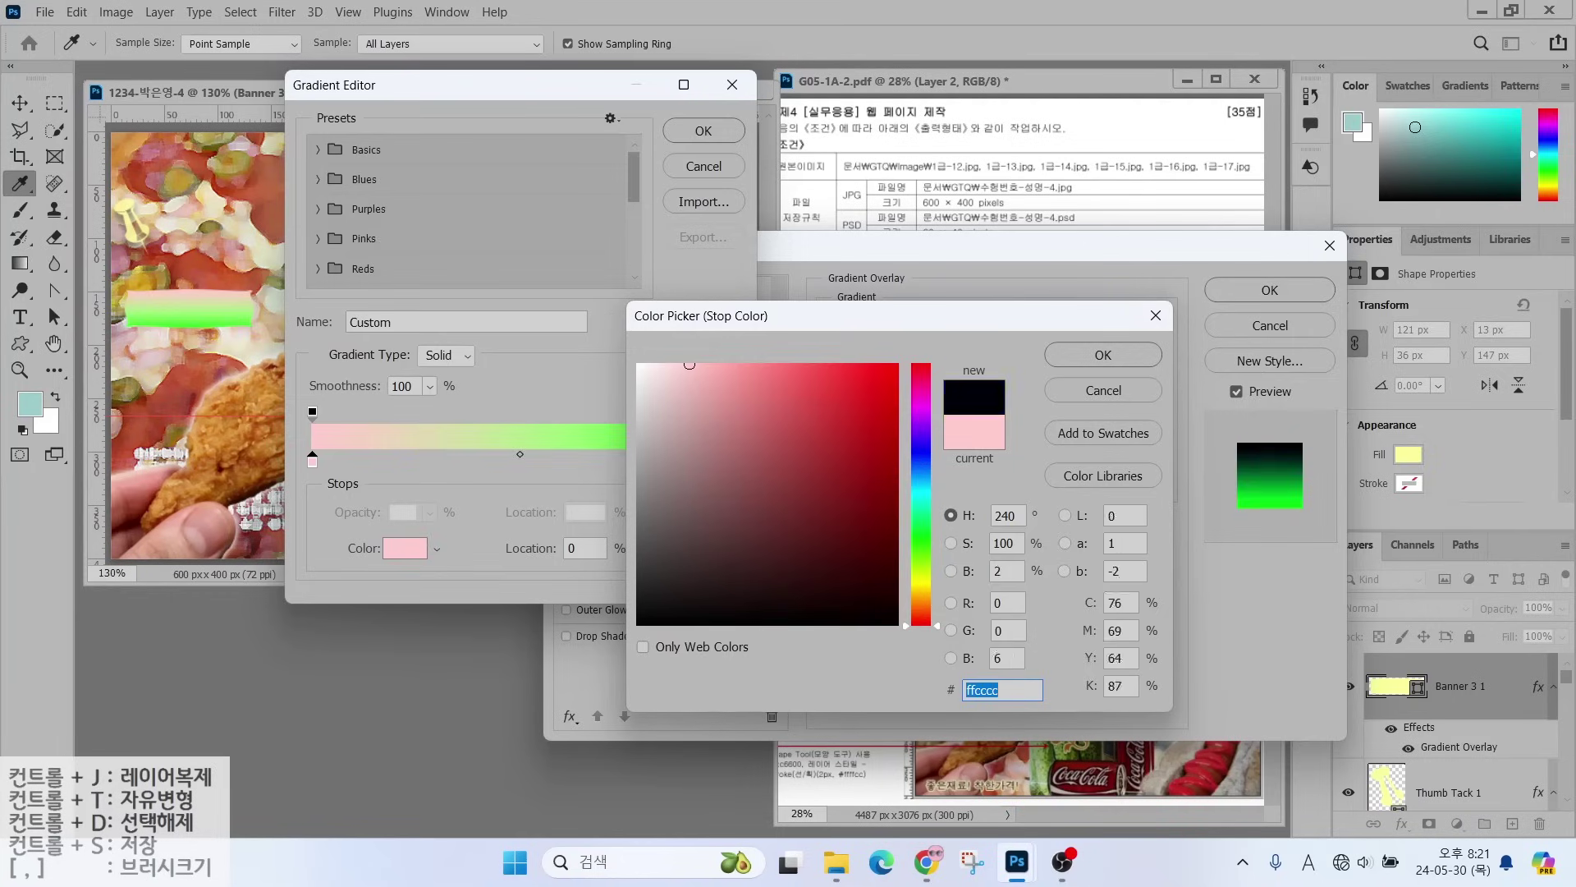
key(Return)
double_click(726, 462)
text(cfc)
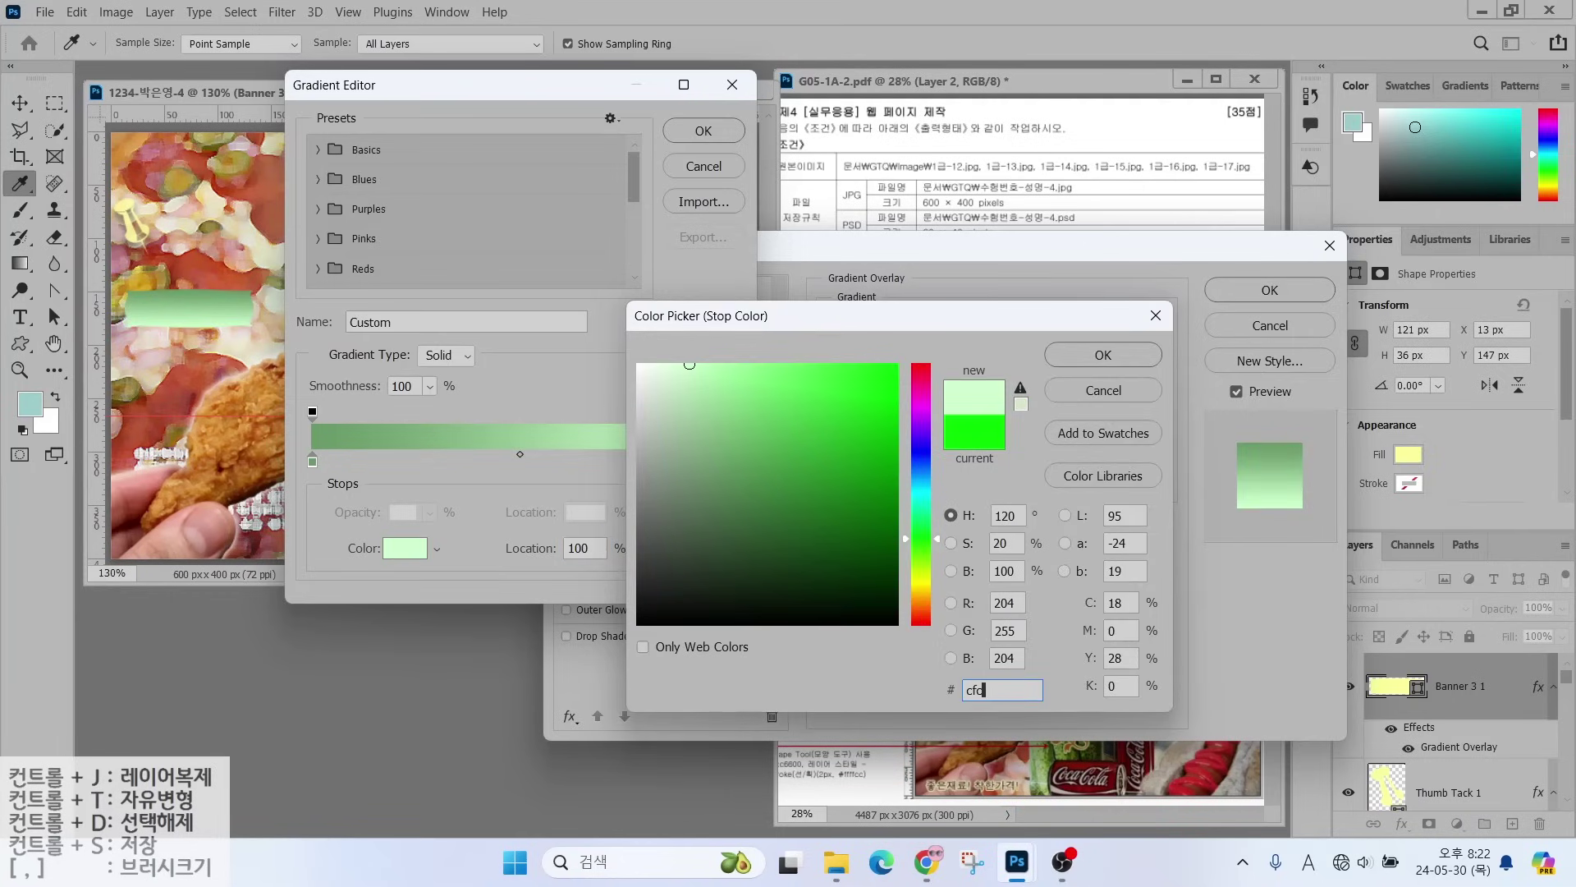
key(Return)
click(702, 133)
drag(923, 425, 916, 406)
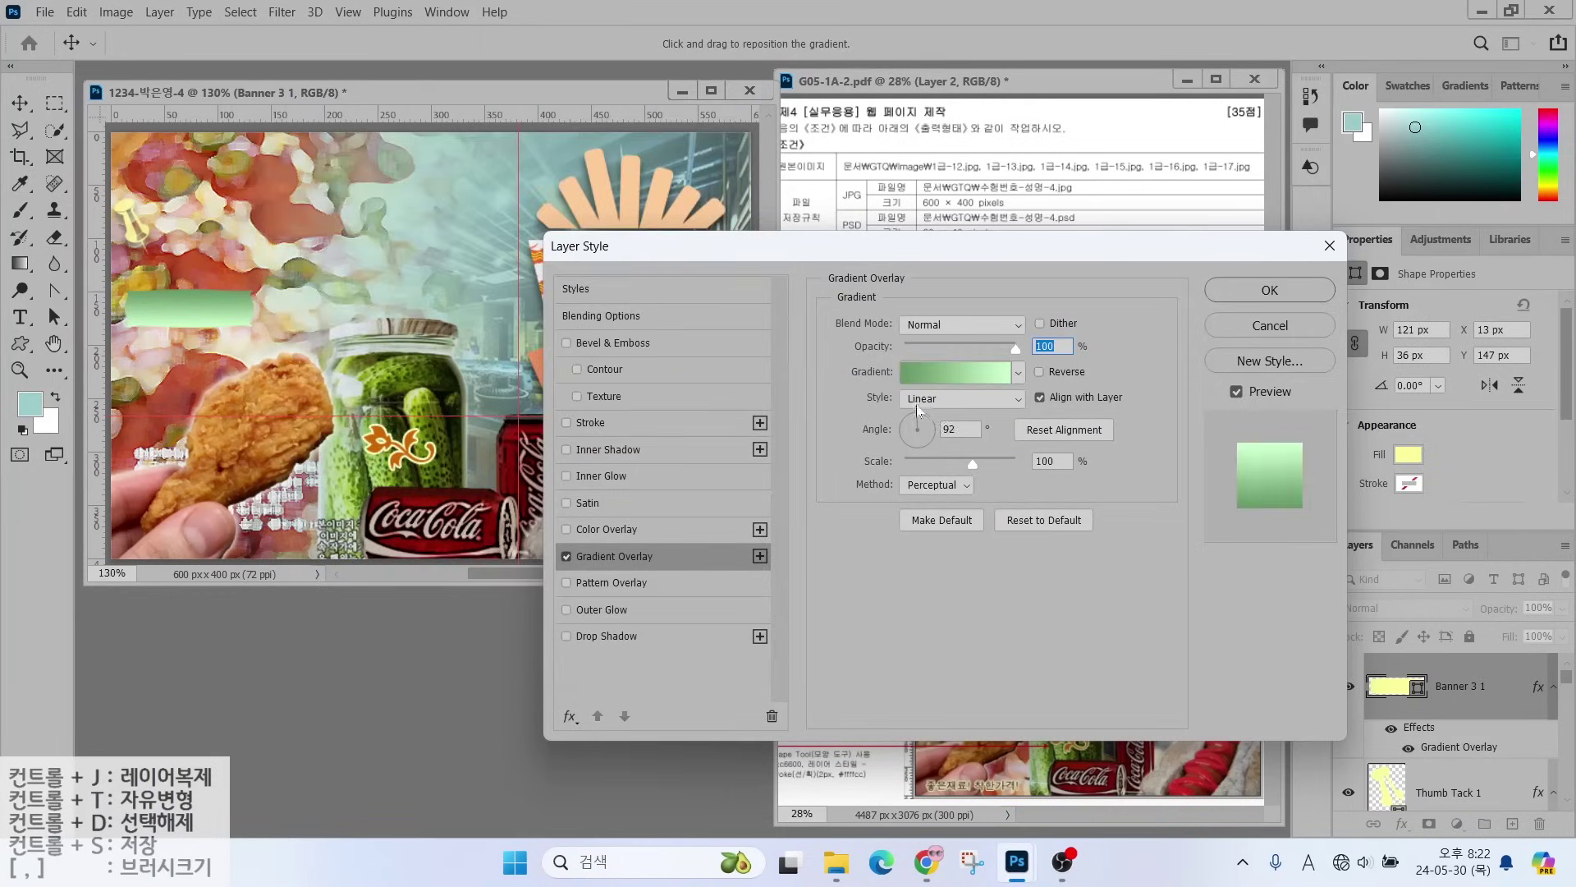
- Add a 2 px #339999 stroke and move the banner to the upper-left edge
click(622, 420)
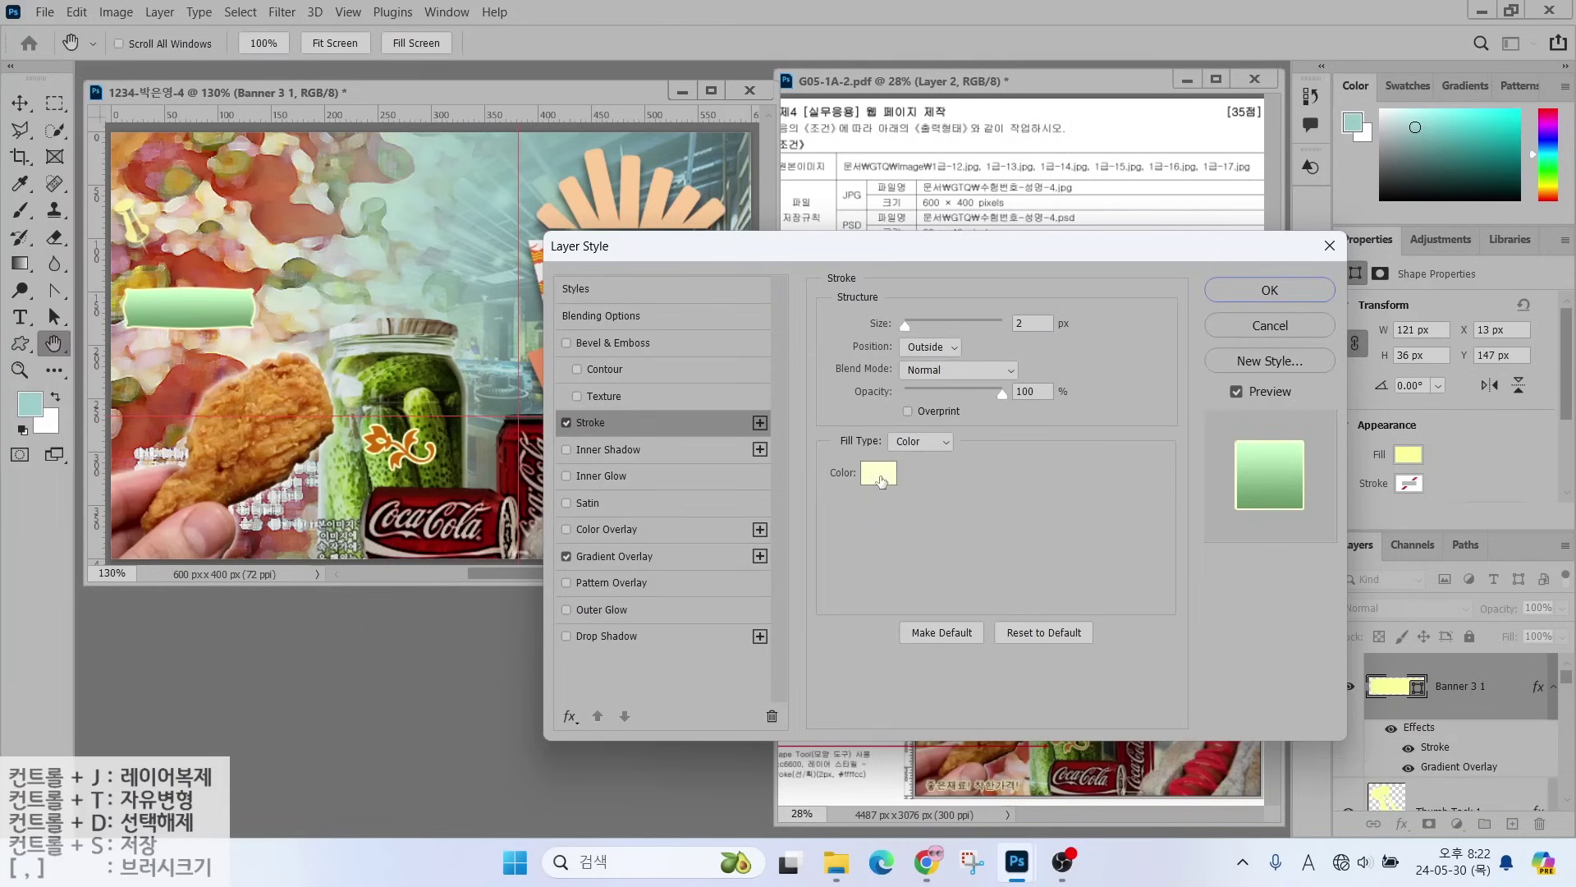
click(923, 473)
text(339999)
key(Return)
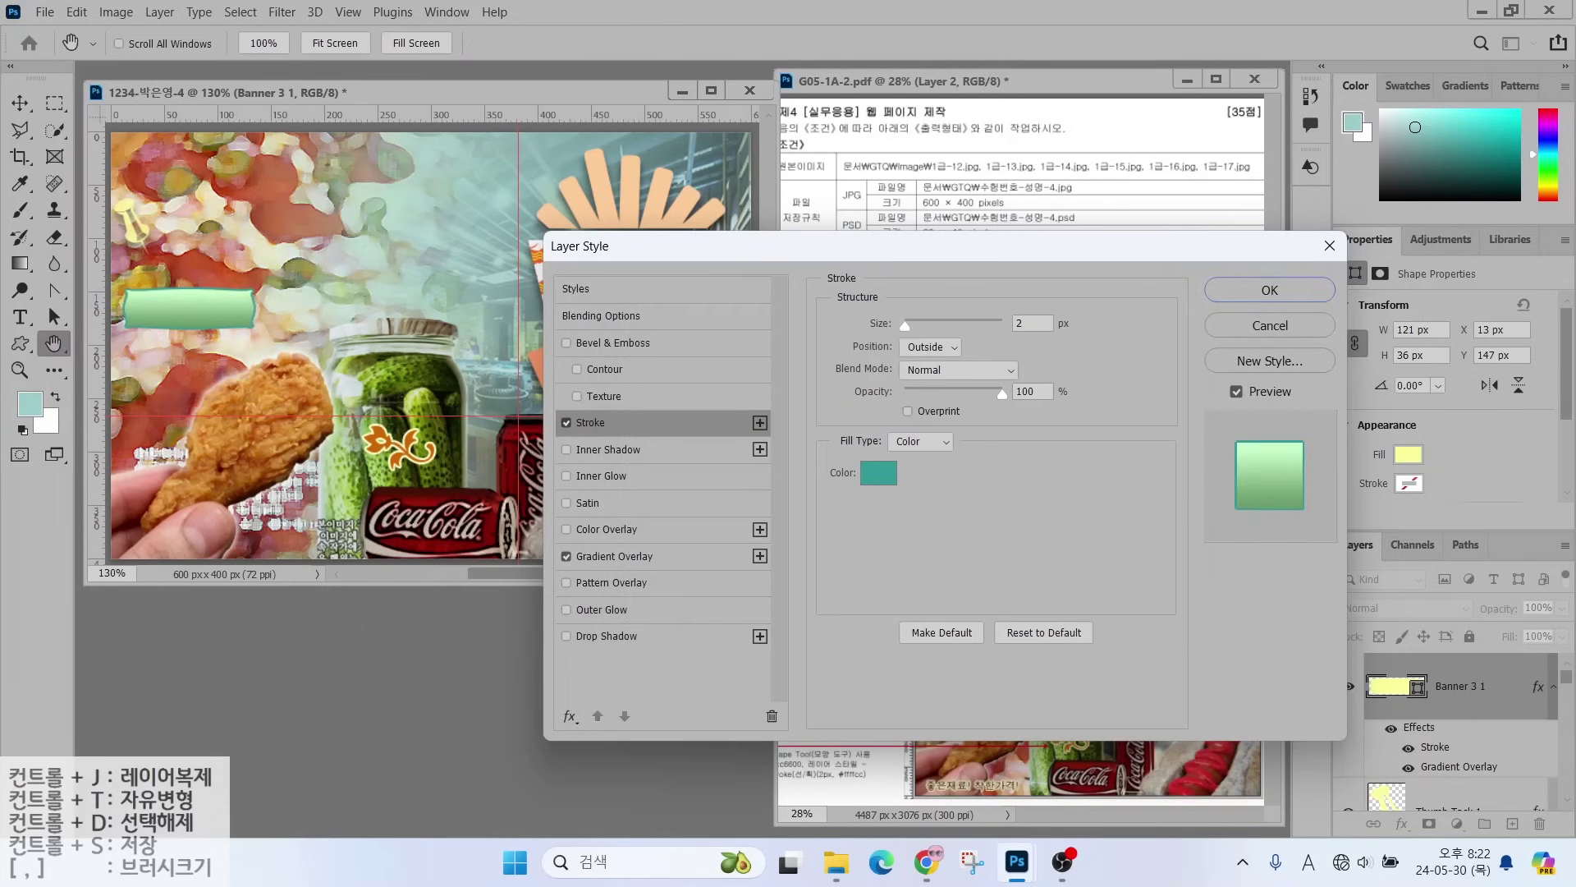
key(Return)
key(v)
drag(164, 317, 148, 286)
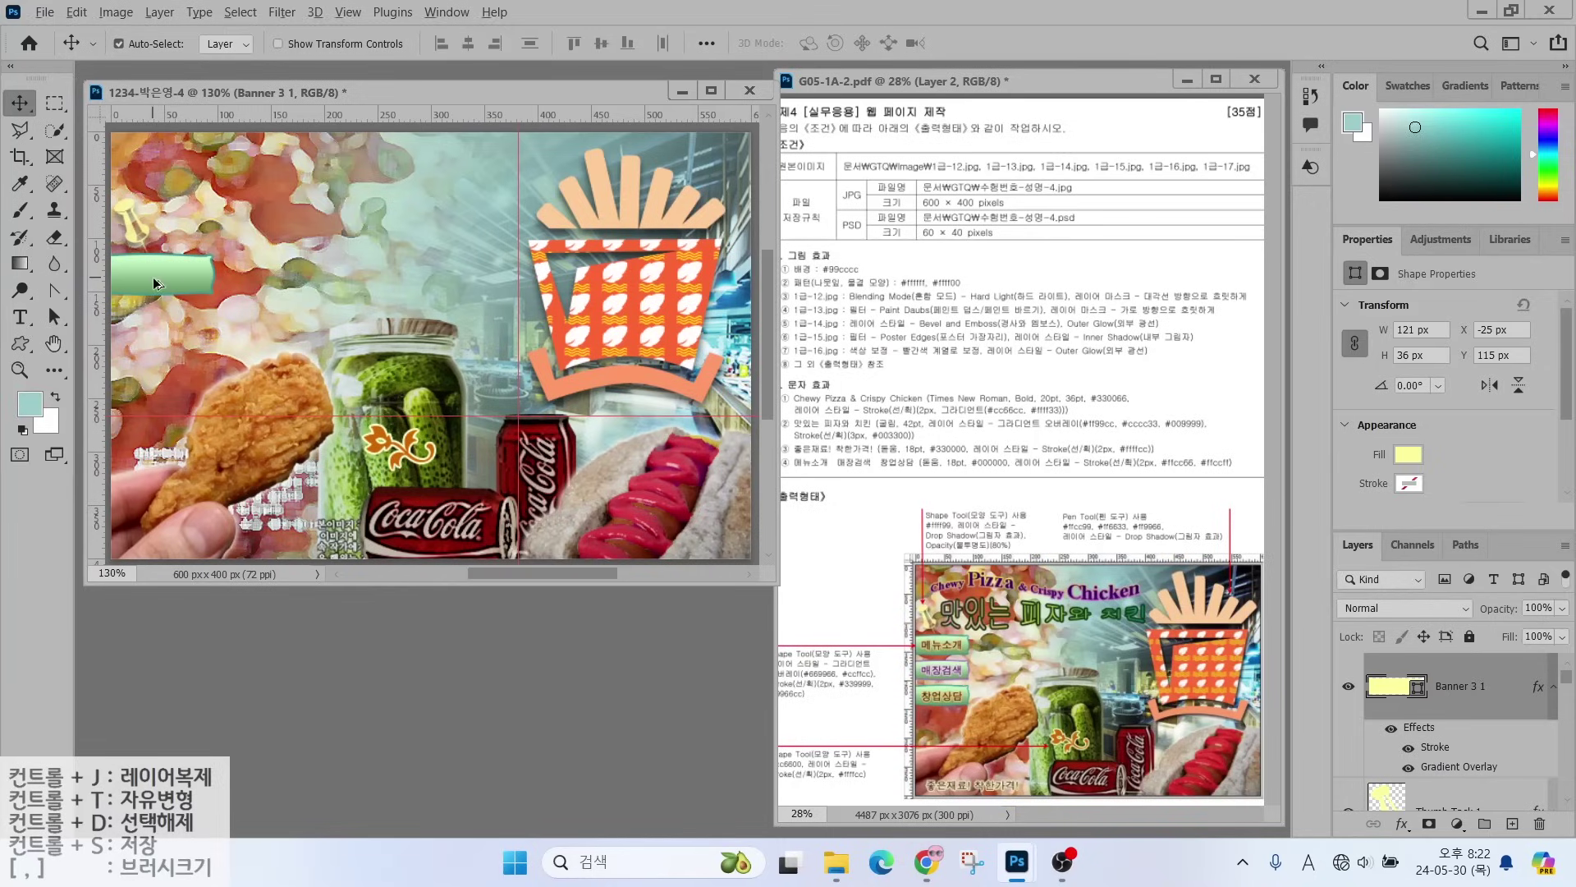
- Duplicate the banner lower, recolour the copy's stroke, and start a text box near the top
drag(156, 283, 158, 376)
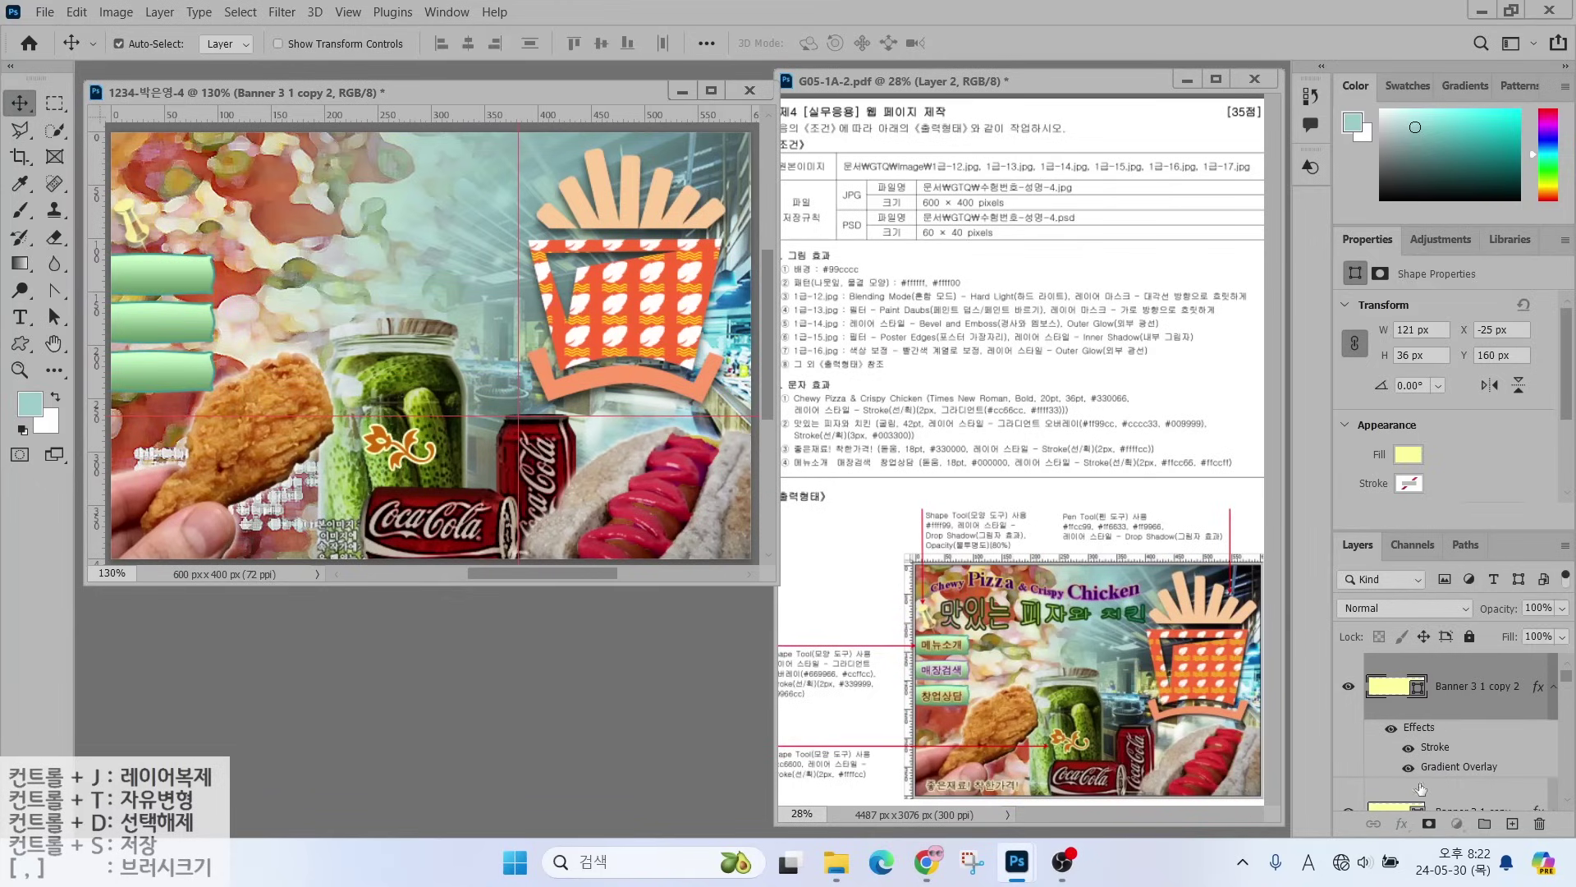
click(1421, 789)
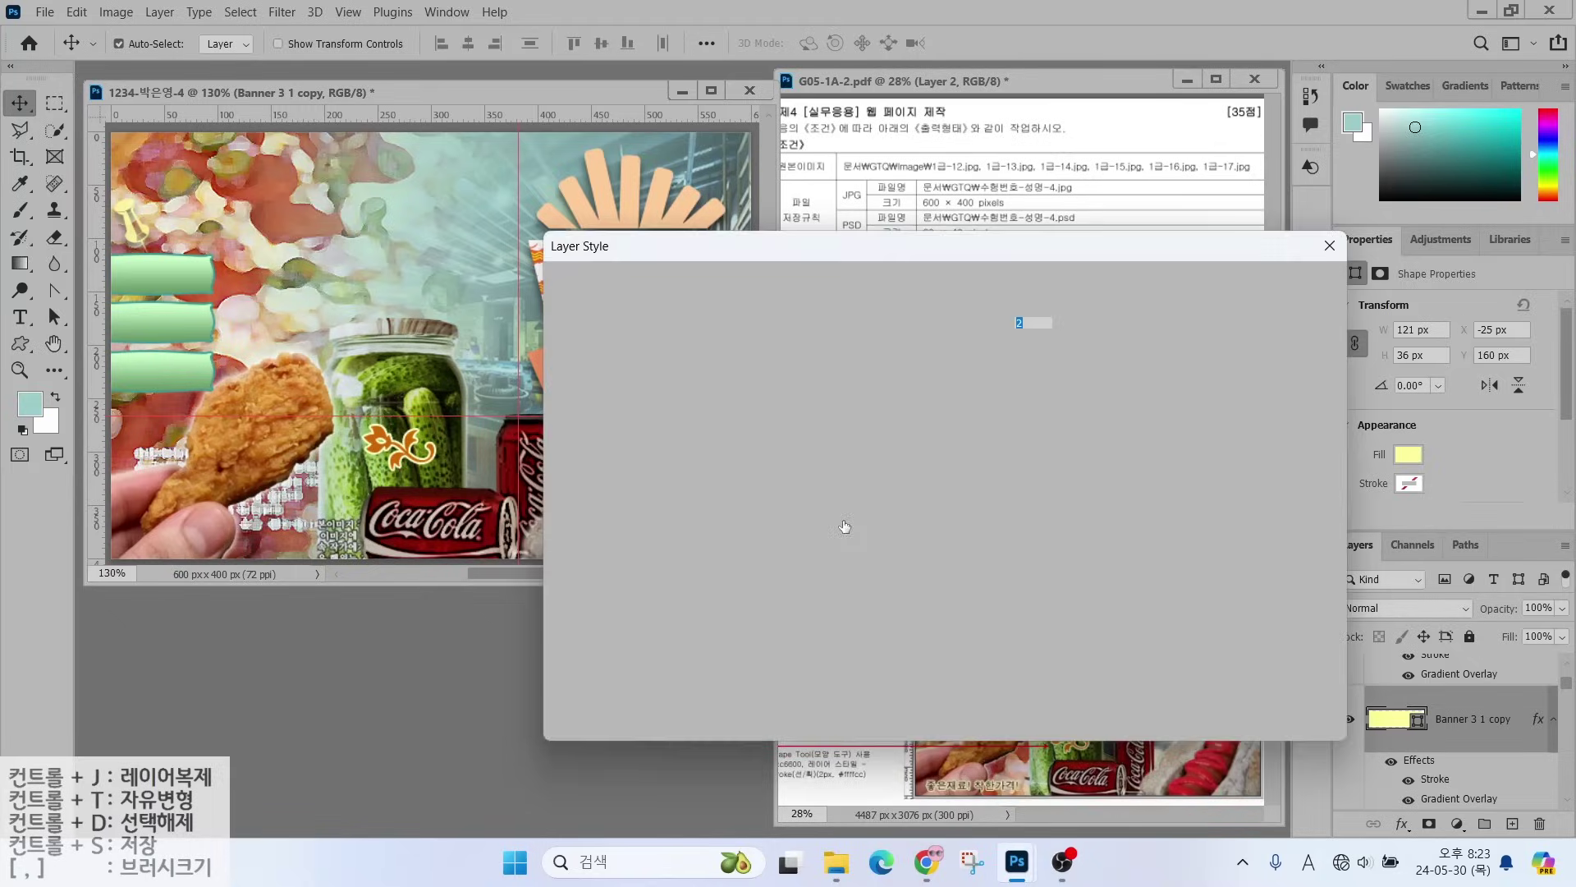
click(879, 474)
text(9999)
key(Return)
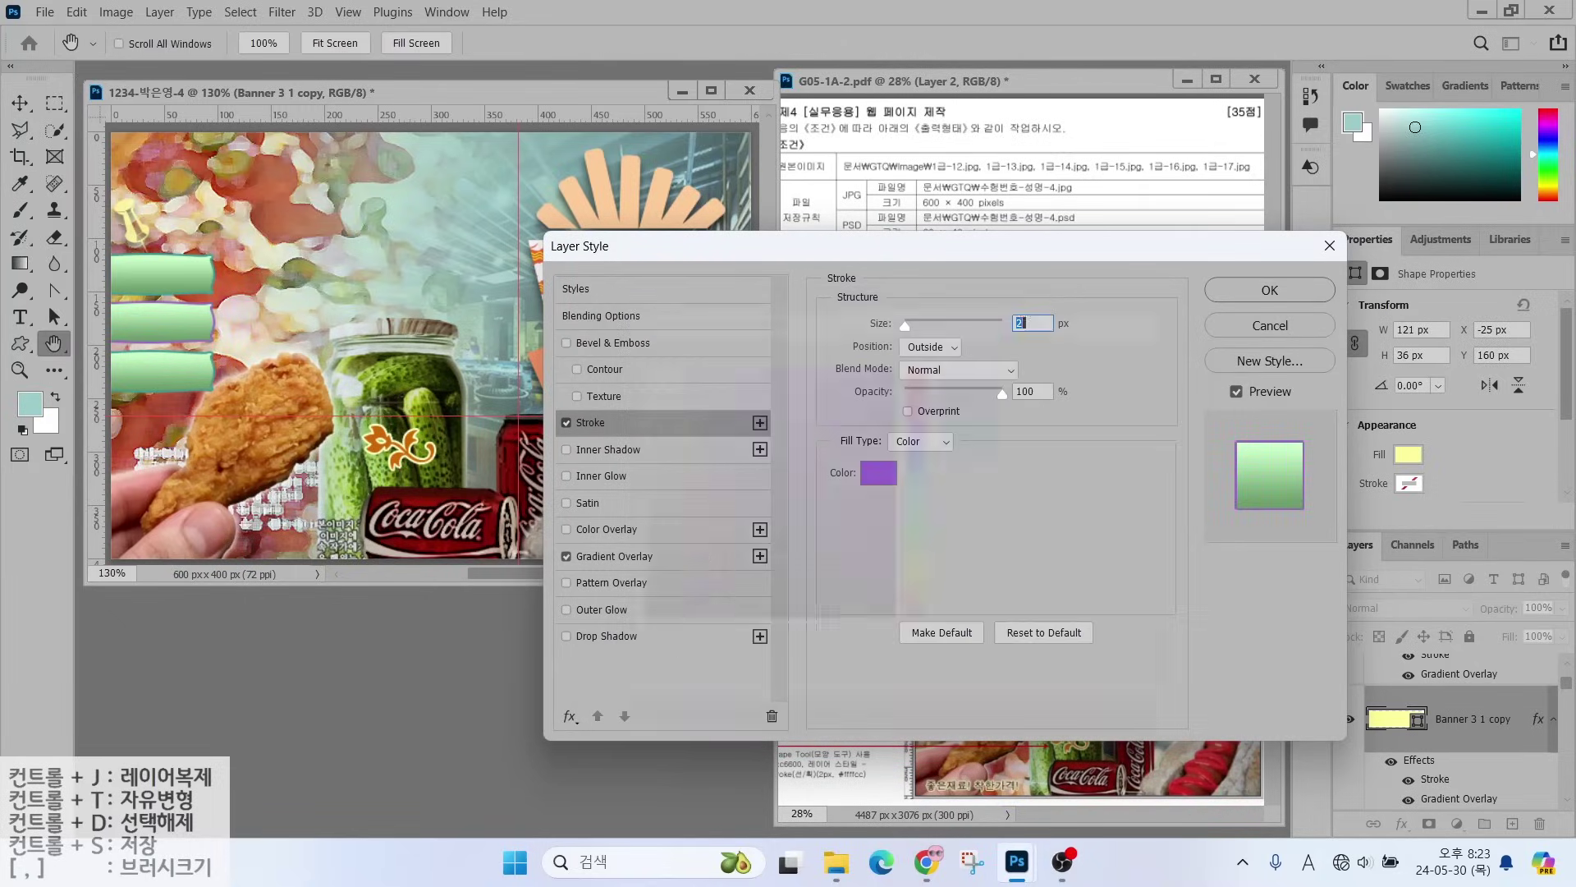
key(Return)
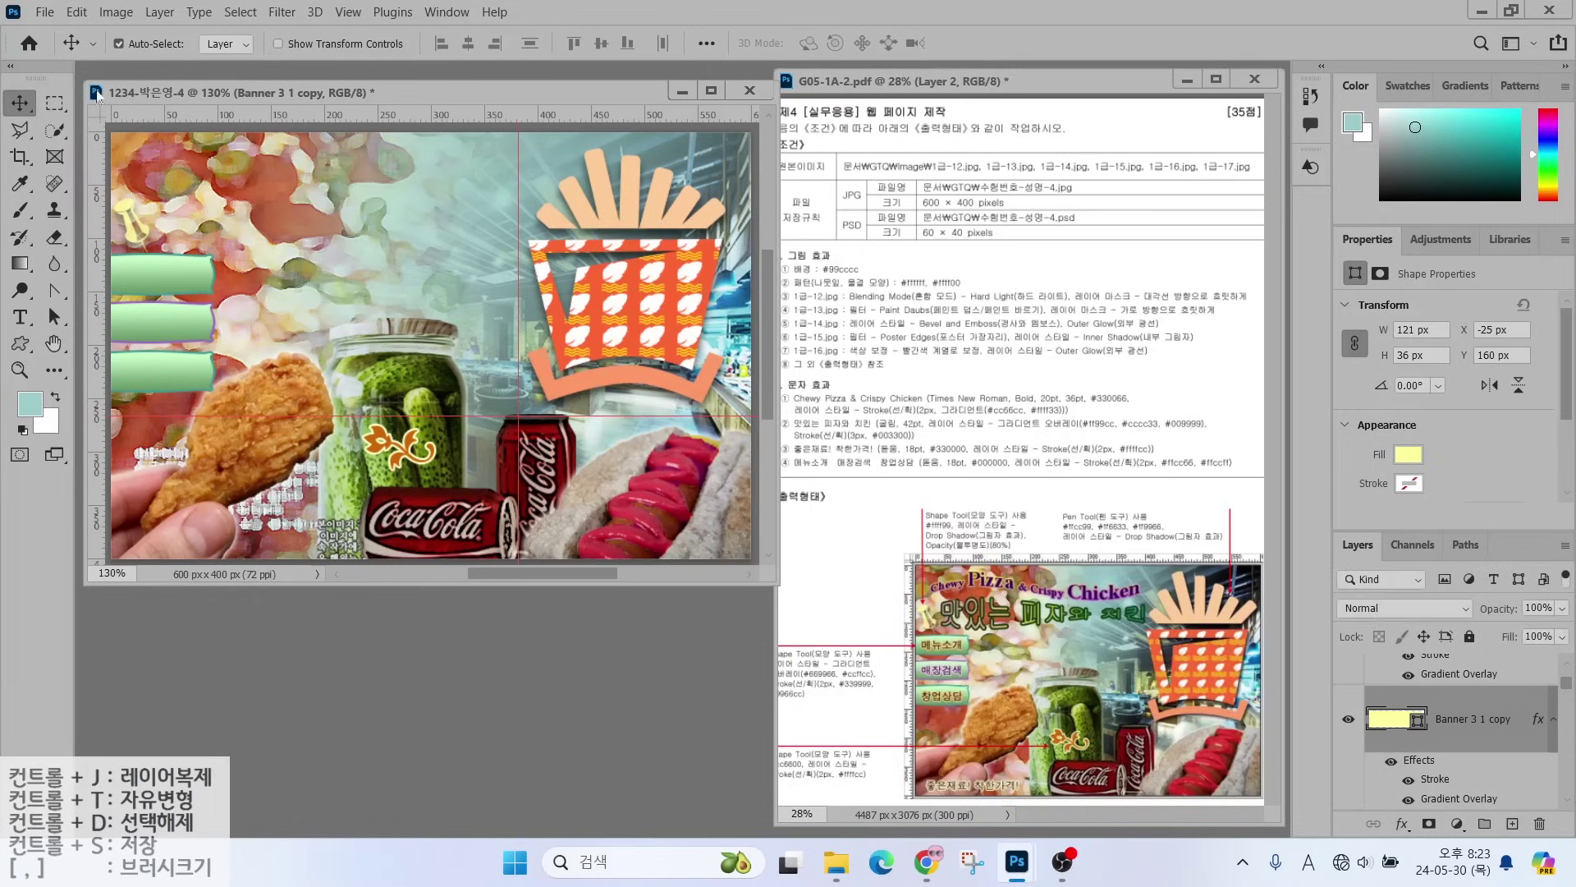
click(20, 316)
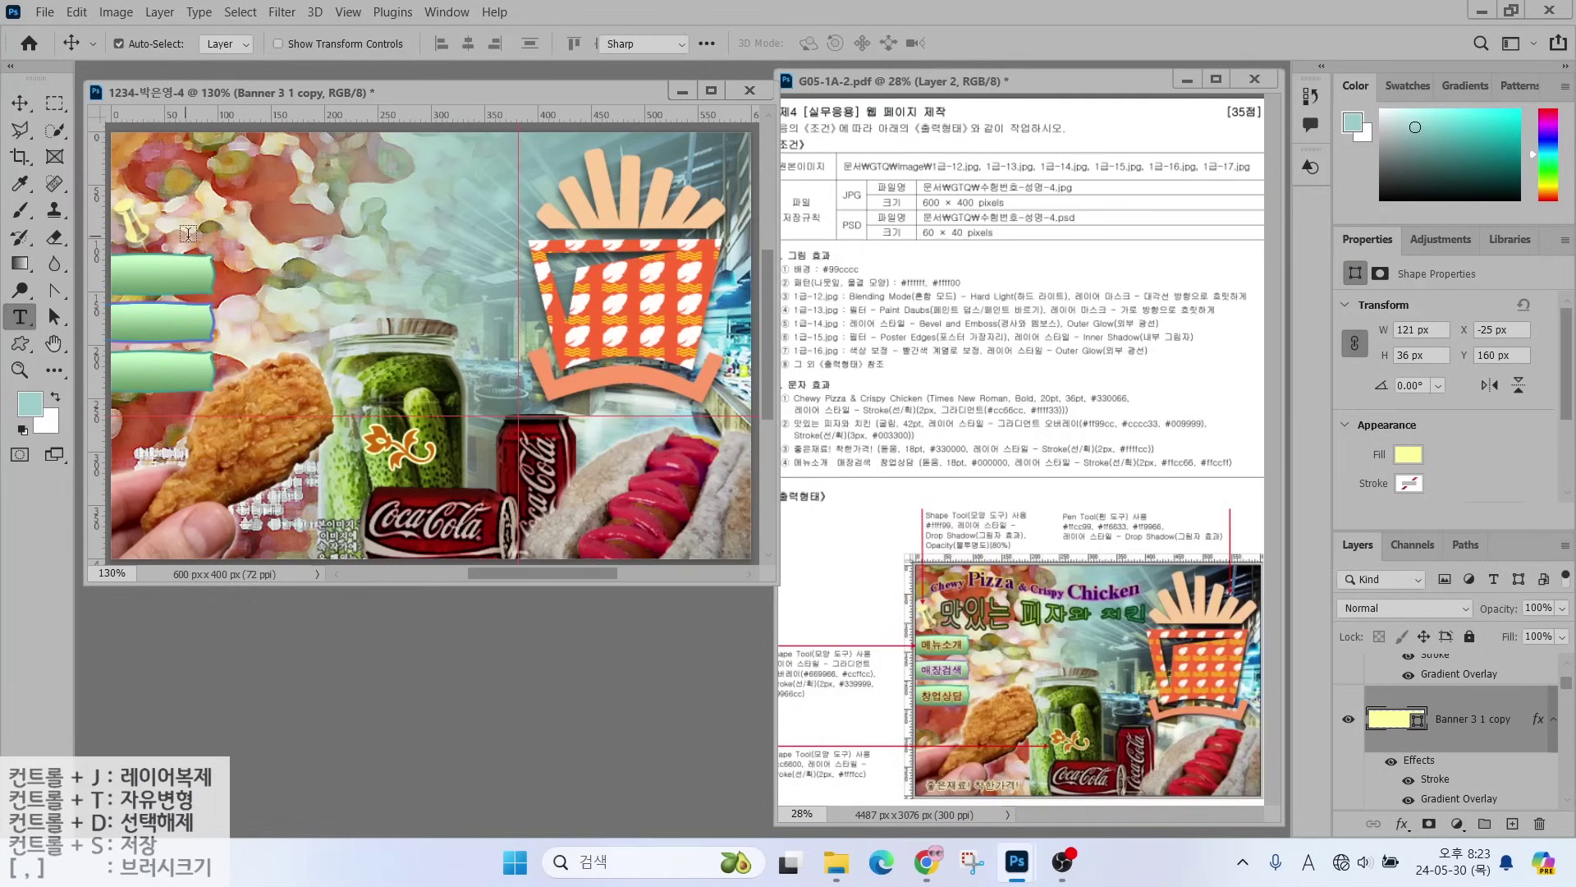
click(205, 210)
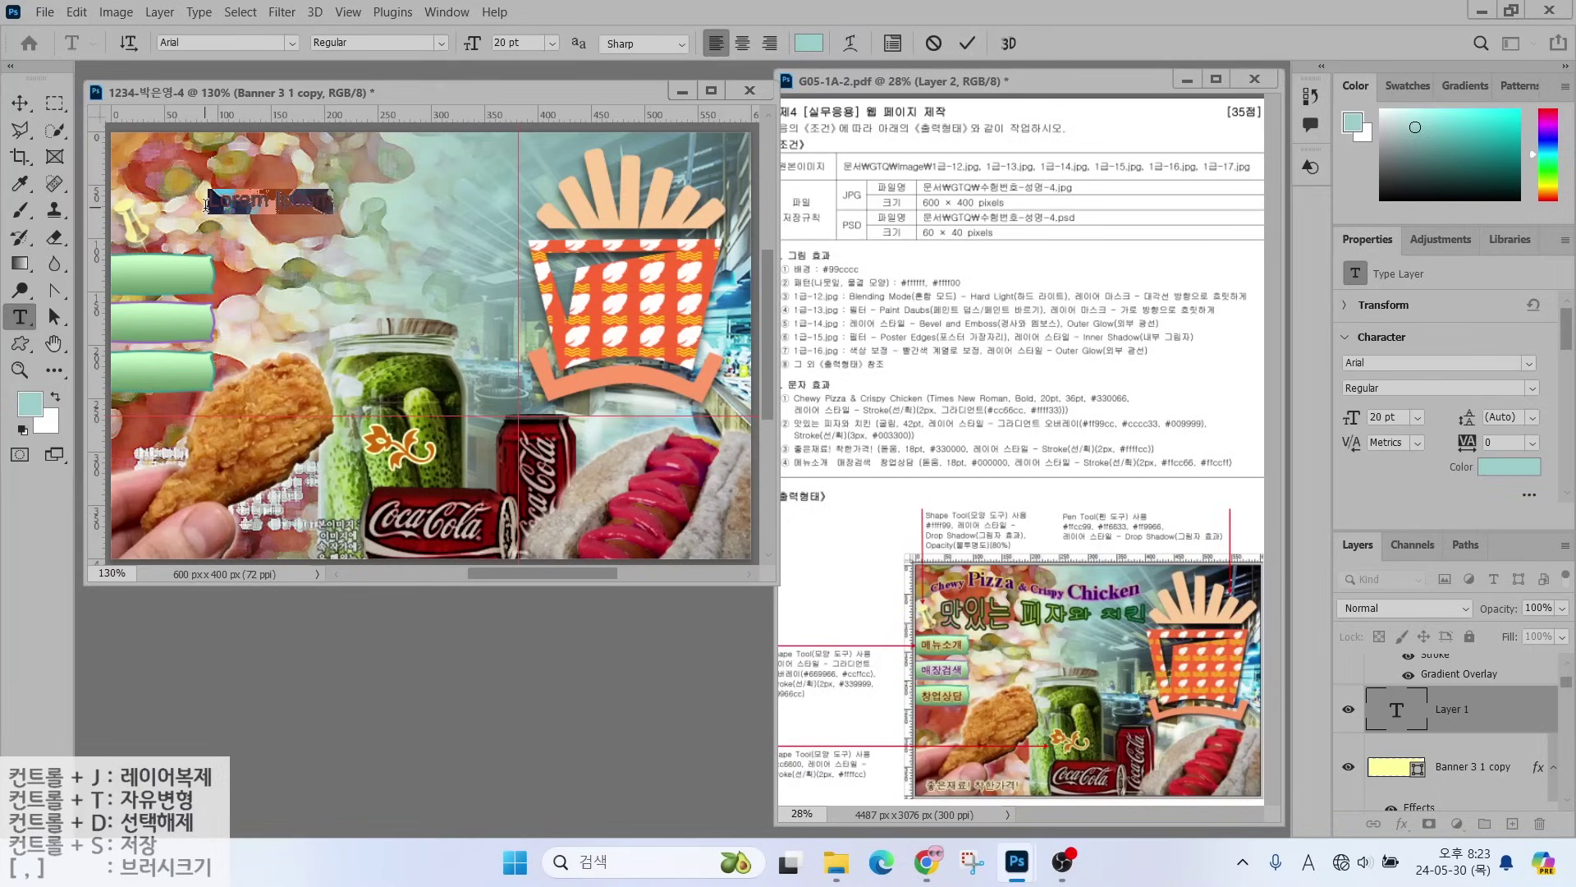
- Enter the title 'Chewy PIzza & Crispy Chicken' in Times New Roman Bold, colour #330066
key(BackSpace)
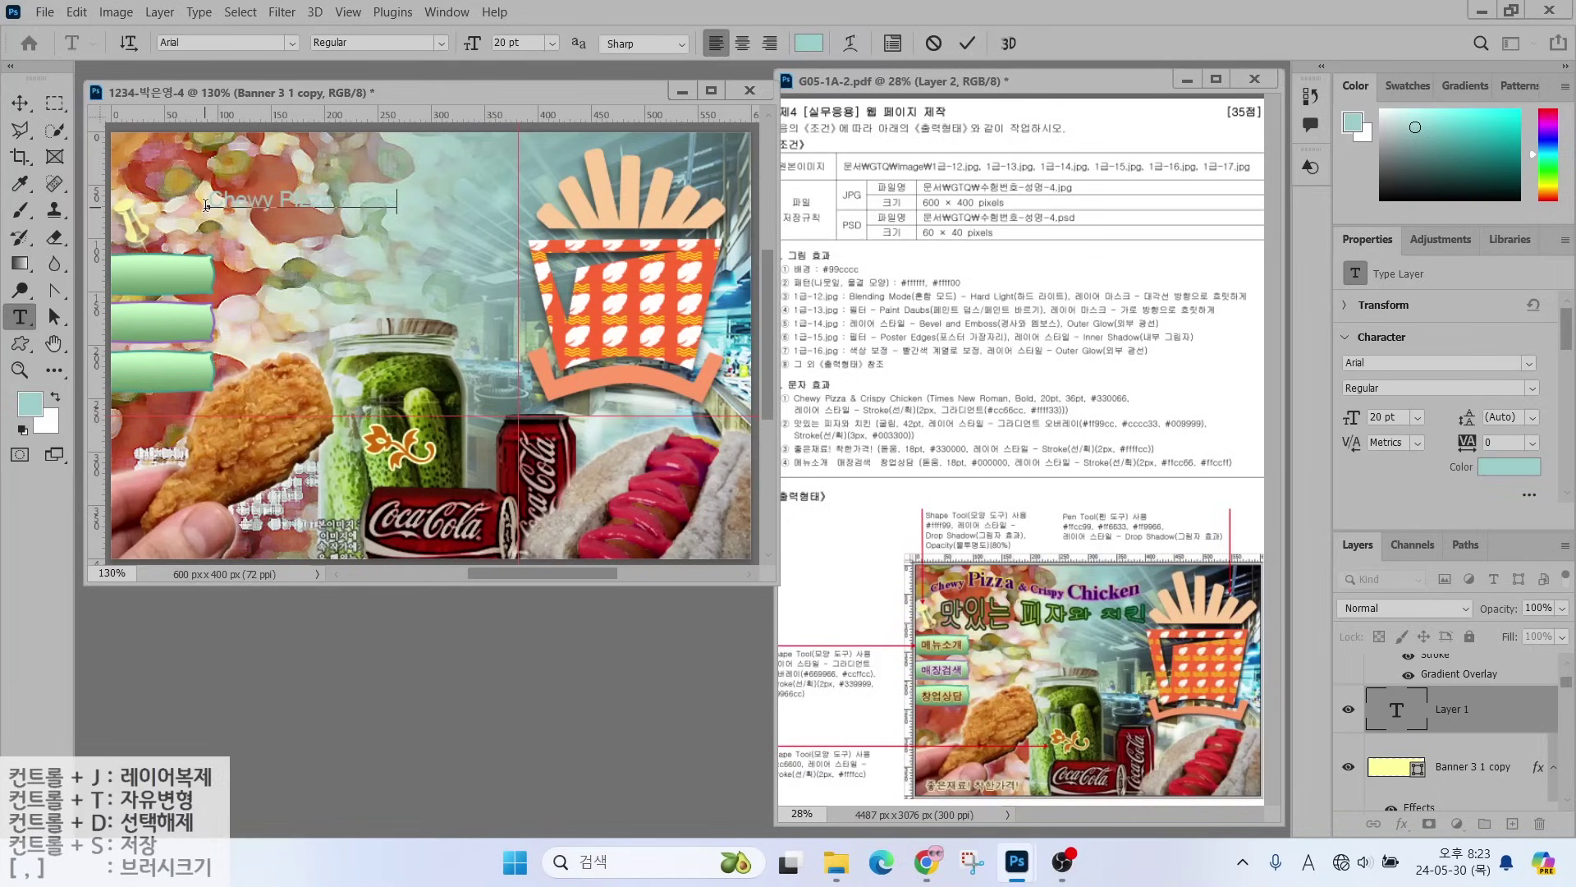
key(ctrl+Return)
click(292, 43)
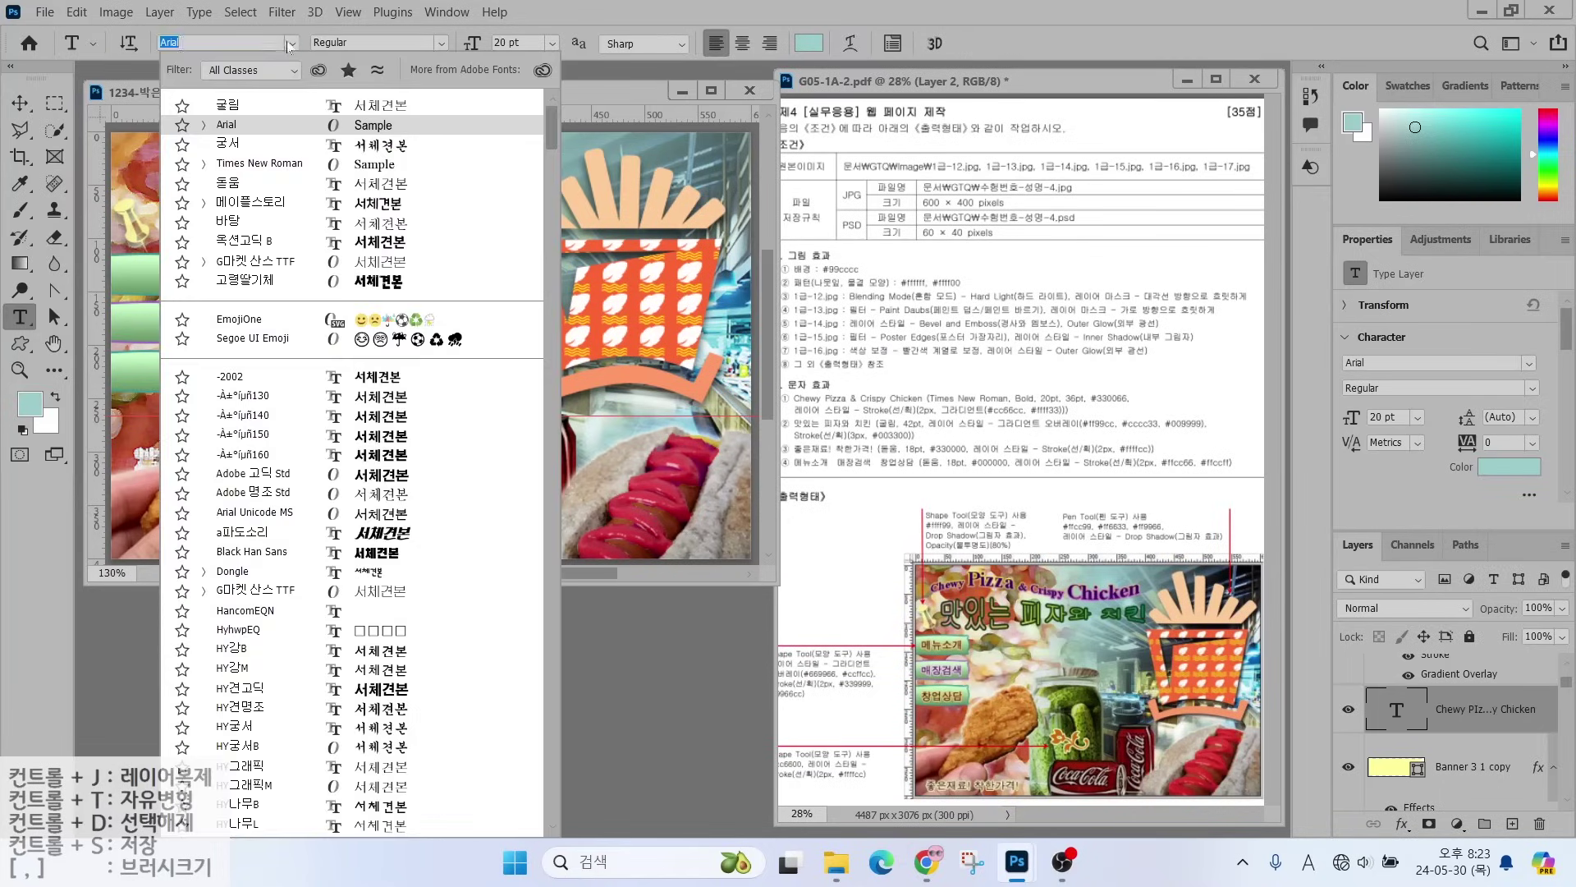
click(254, 115)
click(441, 42)
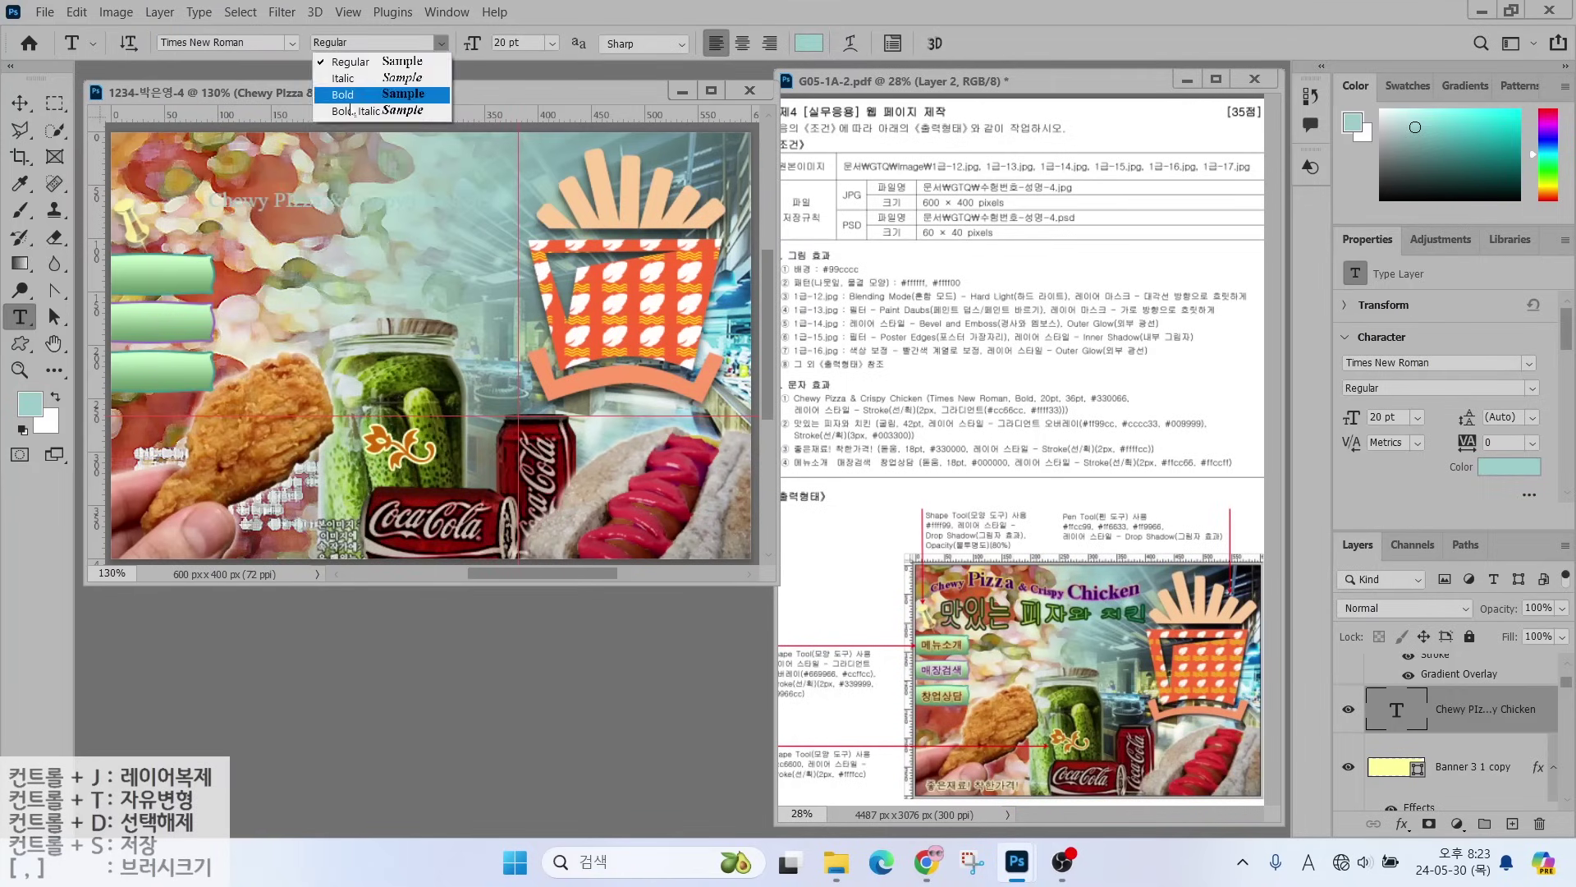
click(328, 95)
click(809, 43)
text(330066)
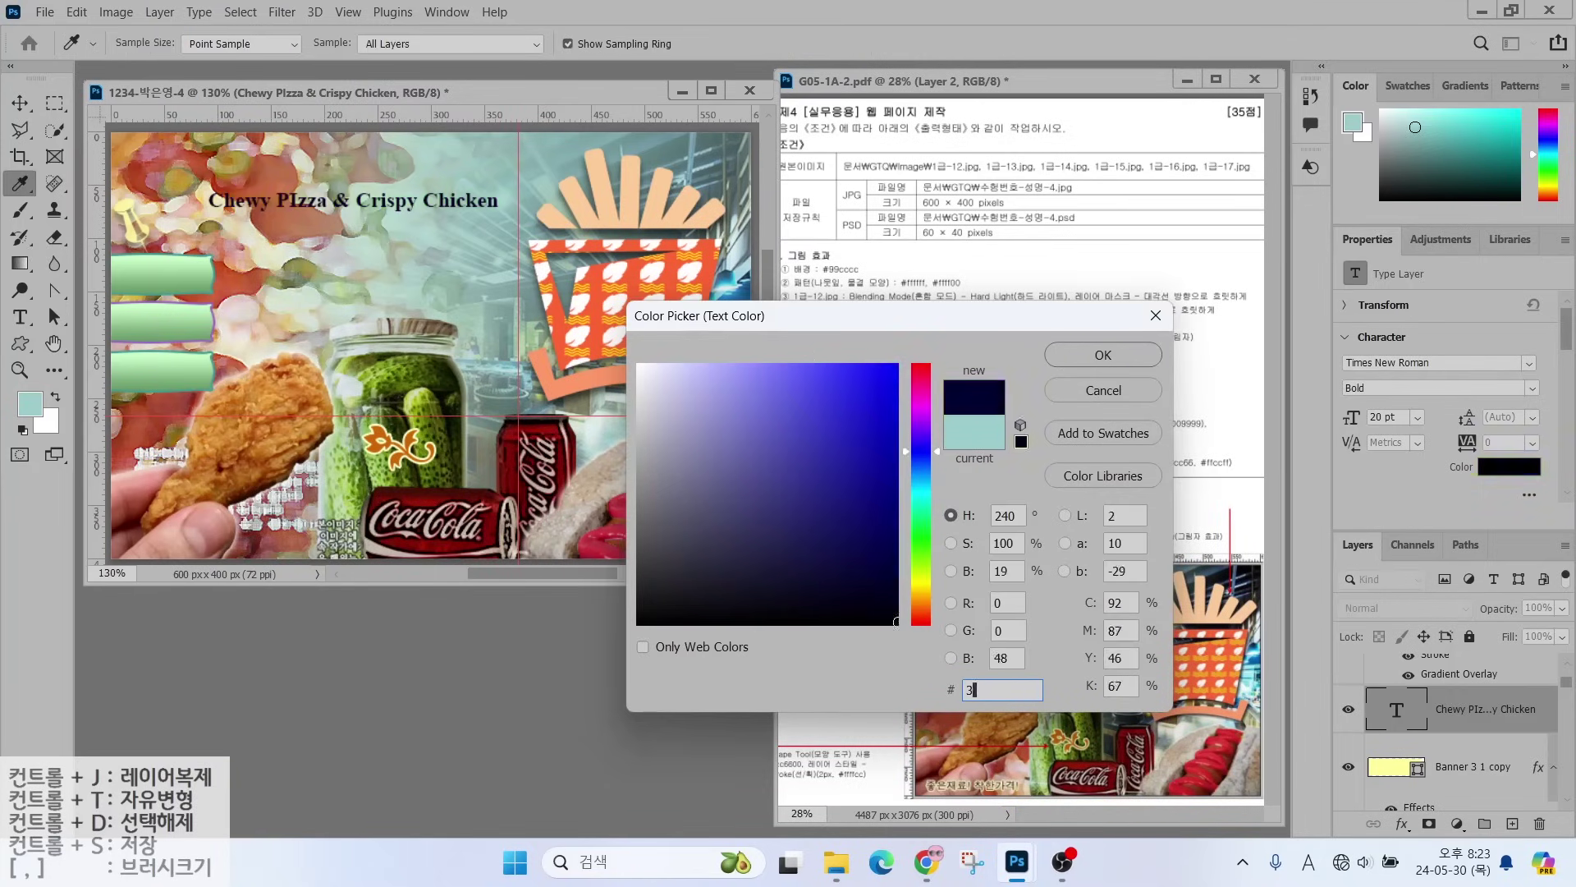
key(Return)
- Enlarge the words 'PIzza' and 'Chicken' in the title to 36 pt
drag(277, 197, 329, 201)
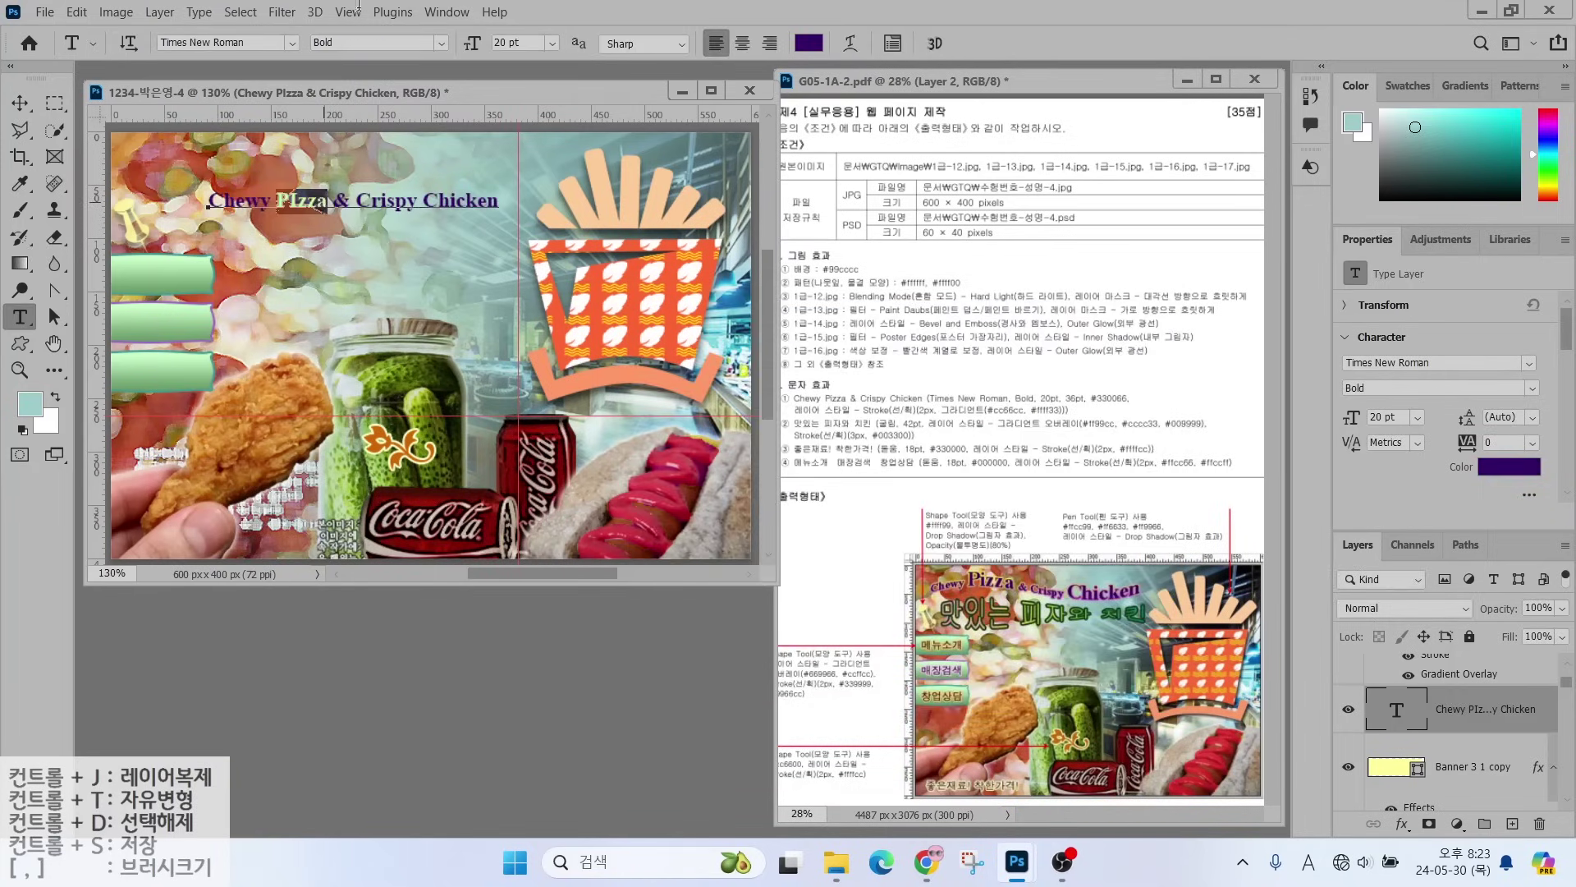
key(ctrl+shift+period)
key(ctrl+shift+period)
key(ctrl+shift+period)
key(ctrl+shift+period)
key(ctrl+shift+period)
key(ctrl+shift+period)
key(ctrl+shift+period)
key(ctrl+shift+period)
click(399, 199)
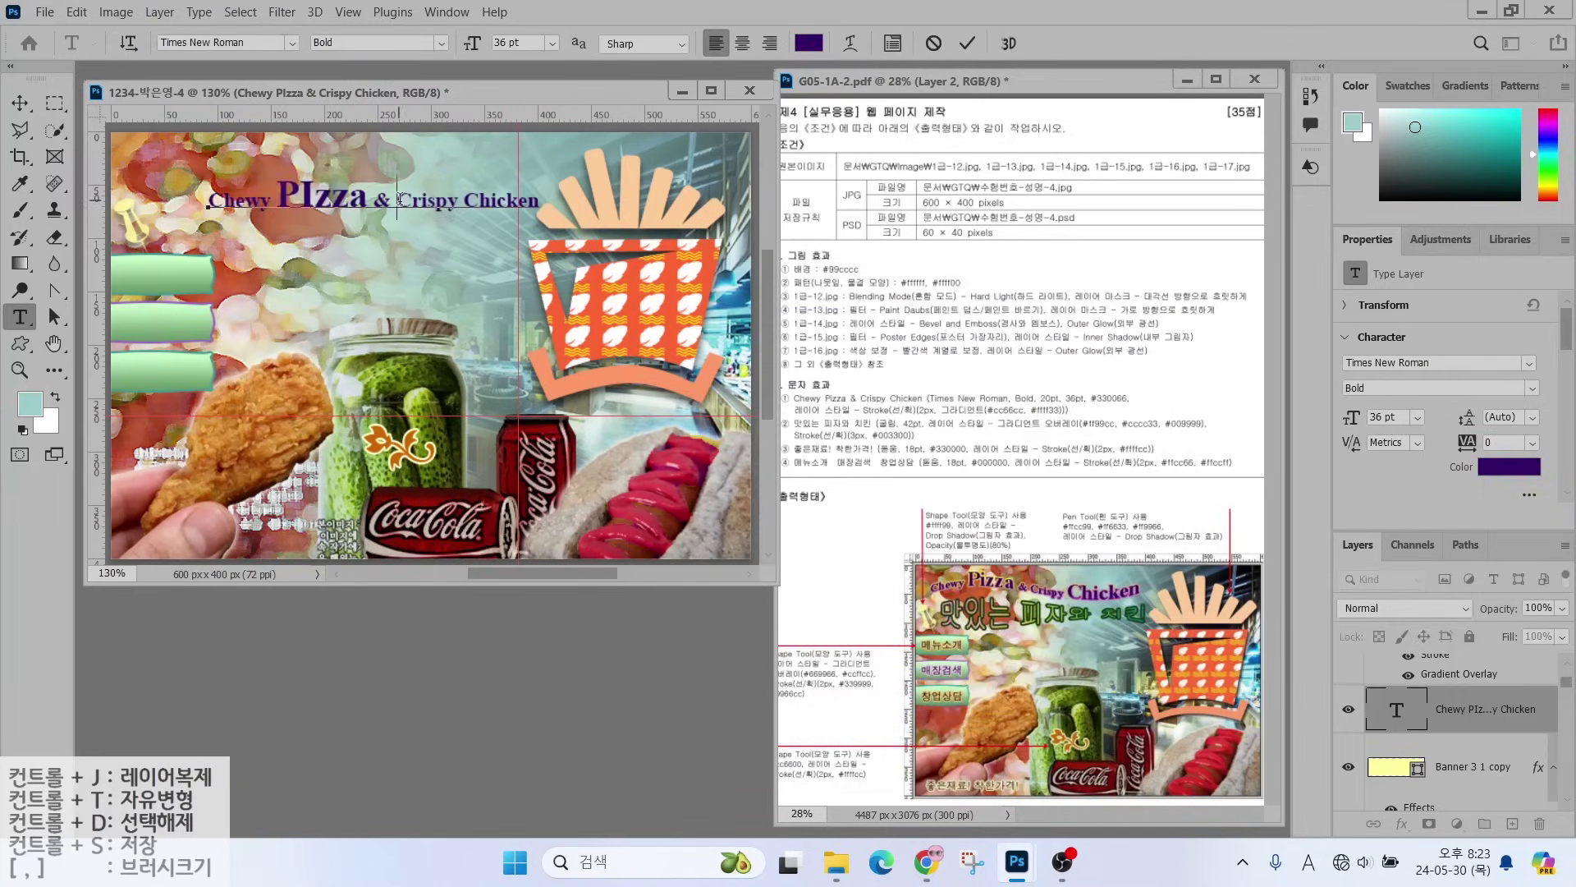
double_click(465, 200)
key(ctrl+shift+period)
key(ctrl+shift+period)
key(ctrl+shift+period)
key(ctrl+shift+period)
key(ctrl+shift+period)
key(ctrl+shift+period)
key(ctrl+shift+period)
key(ctrl+shift+period)
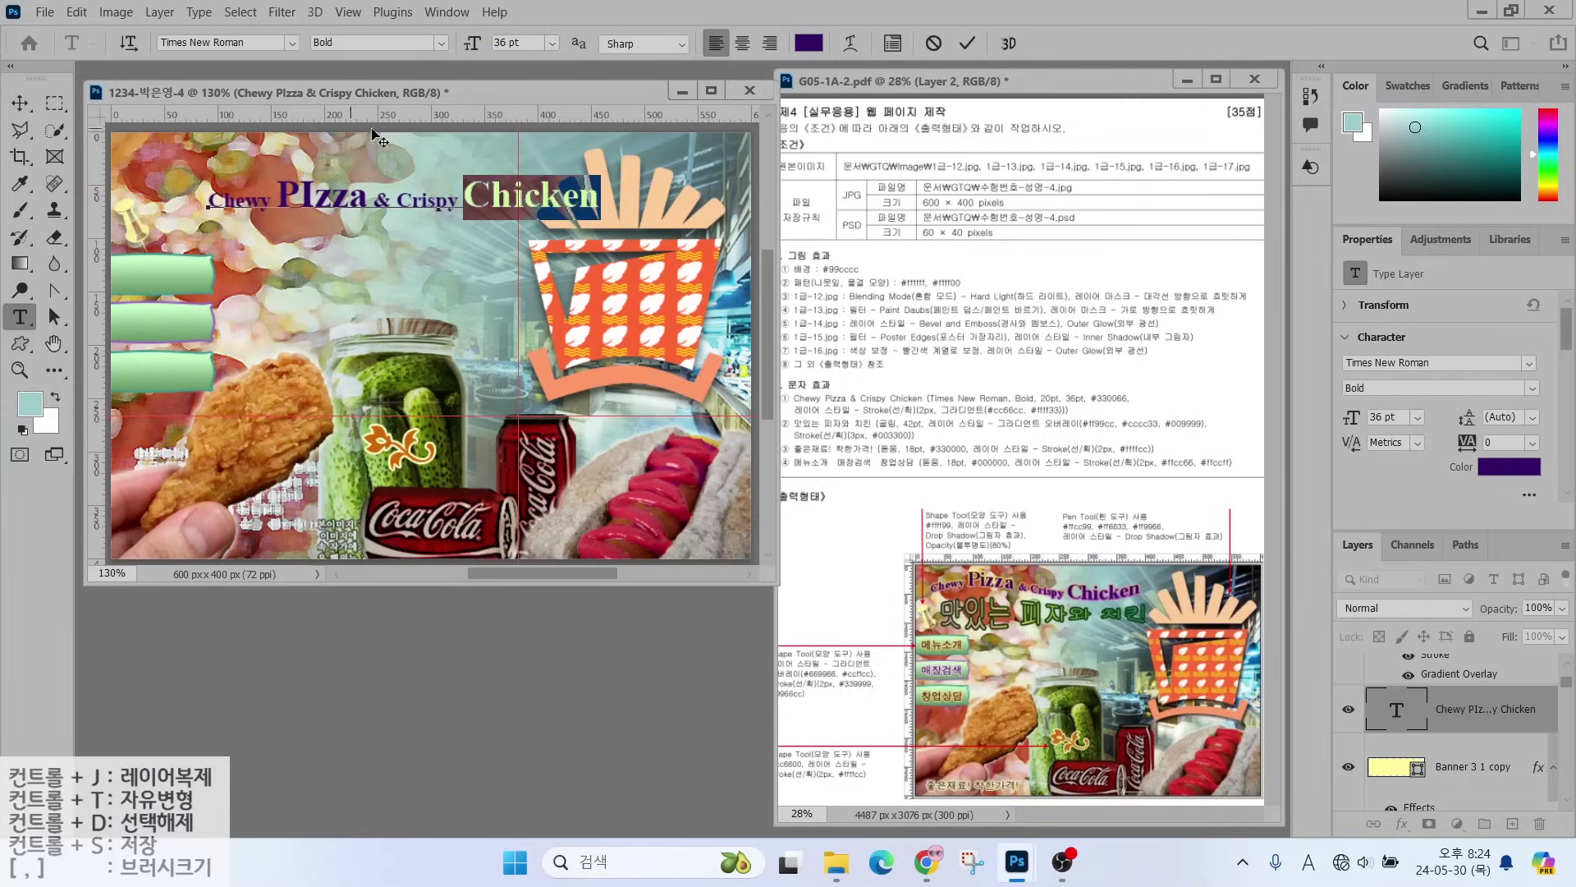
click(376, 138)
click(1401, 823)
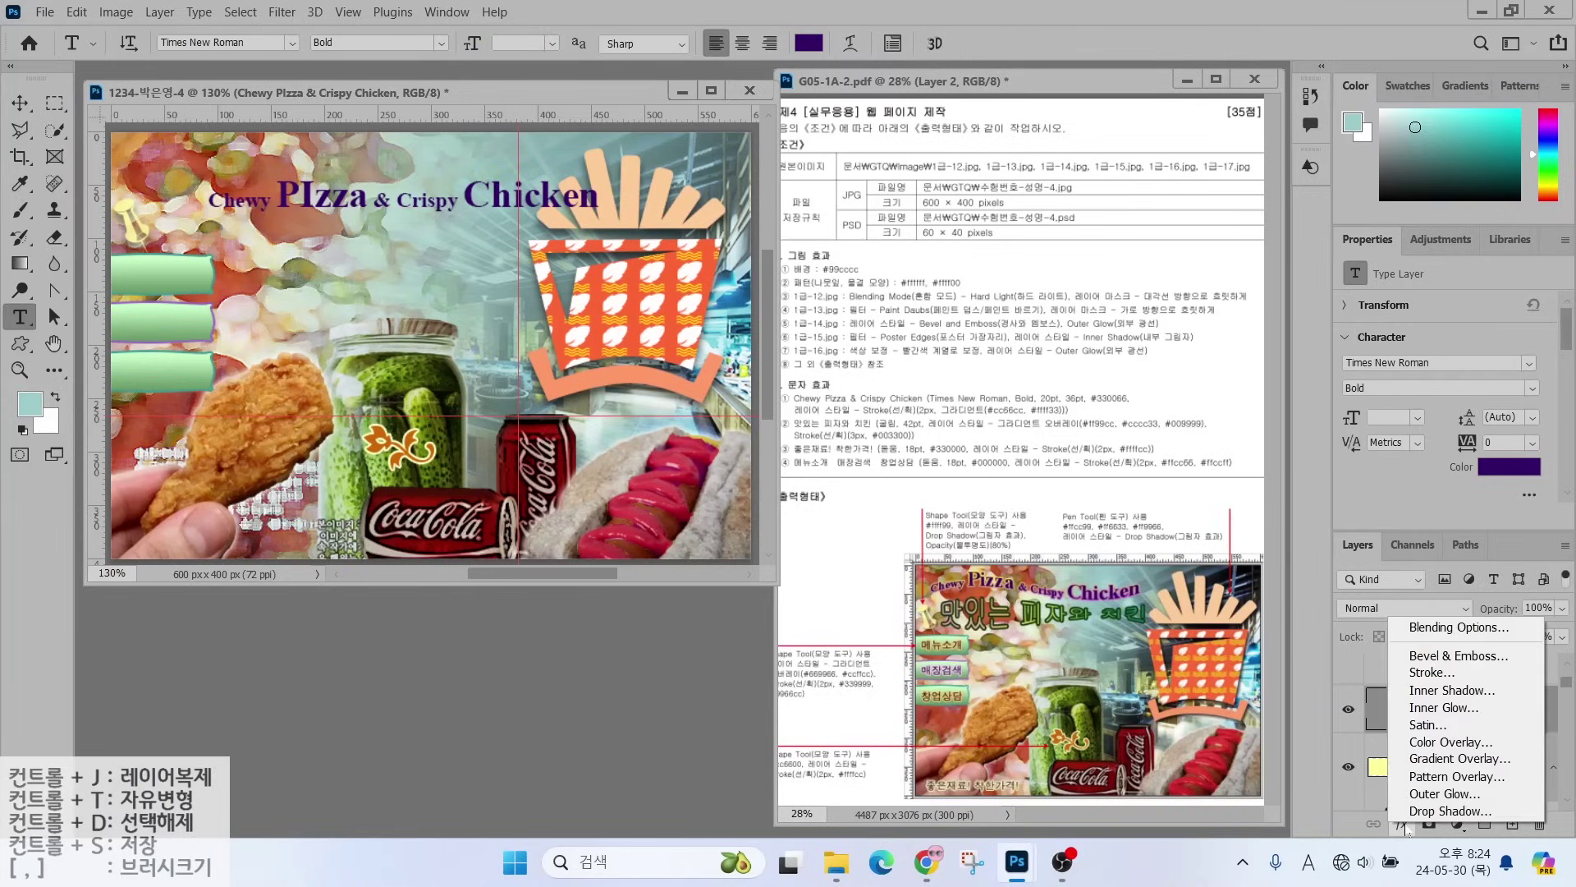
- Add a stroke to the title and switch its fill type to gradient
click(1414, 673)
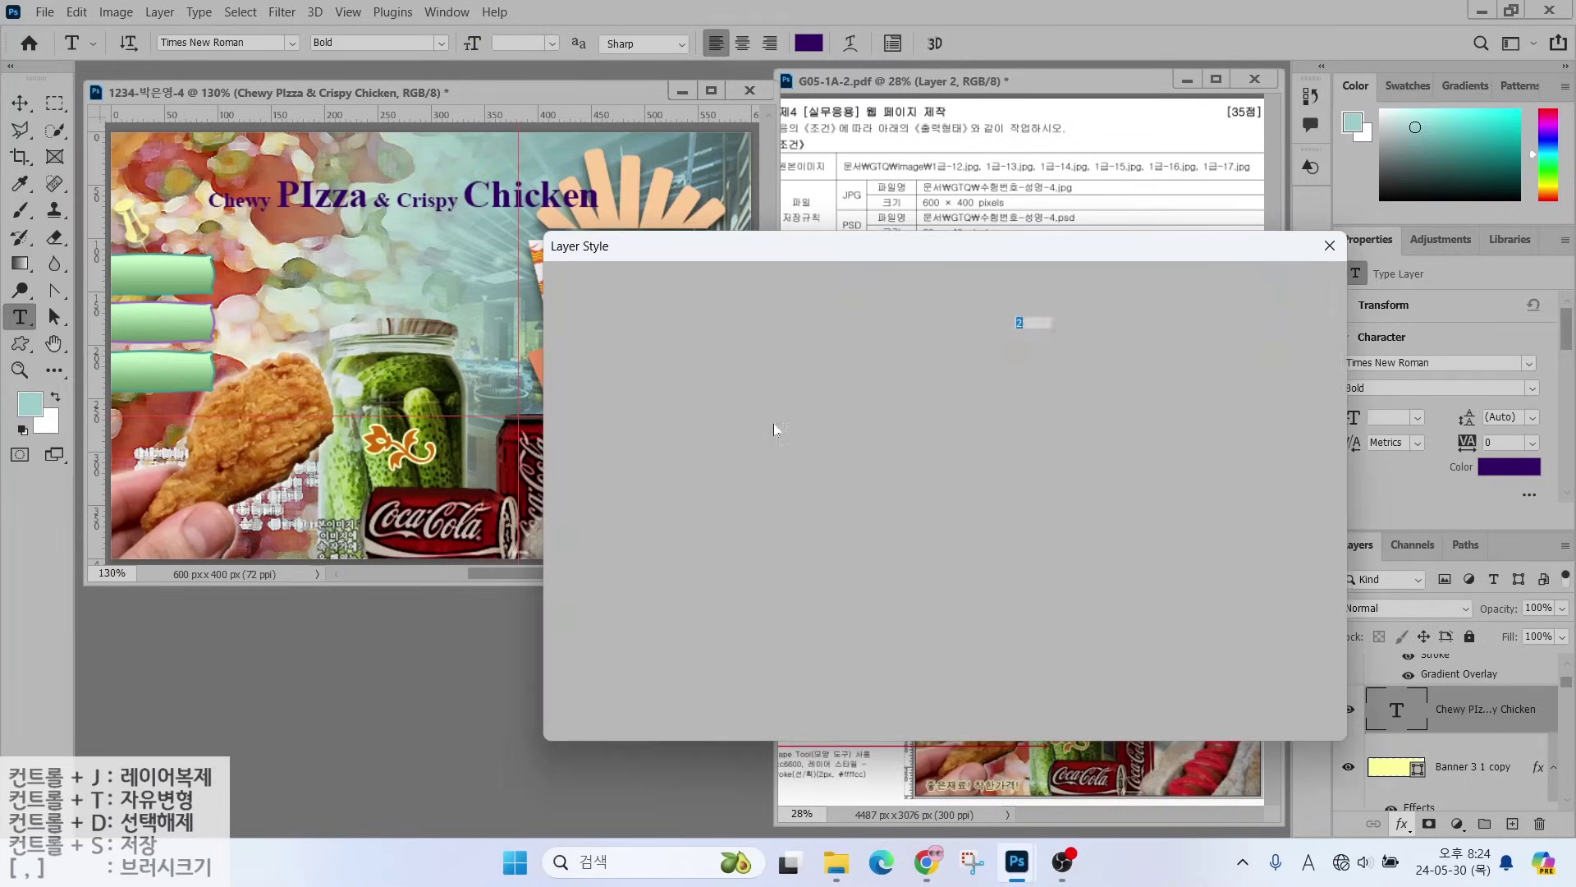
click(871, 472)
click(1096, 365)
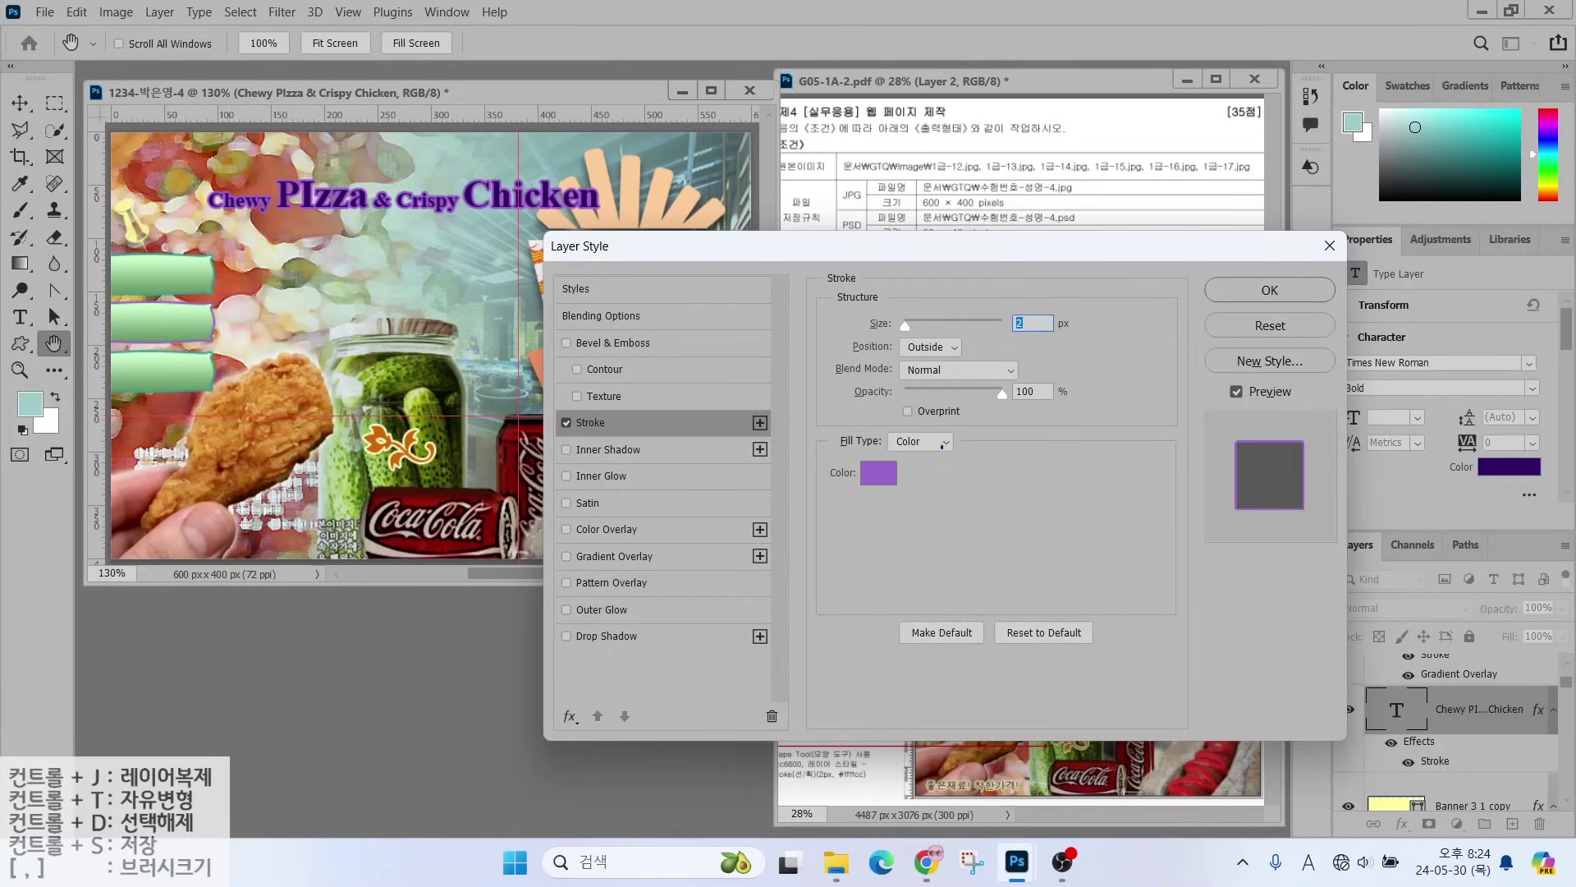
mouse_move(942, 444)
mouse_down()
mouse_move(842, 425)
mouse_move(961, 397)
mouse_move(981, 444)
mouse_up()
click(919, 440)
click(917, 480)
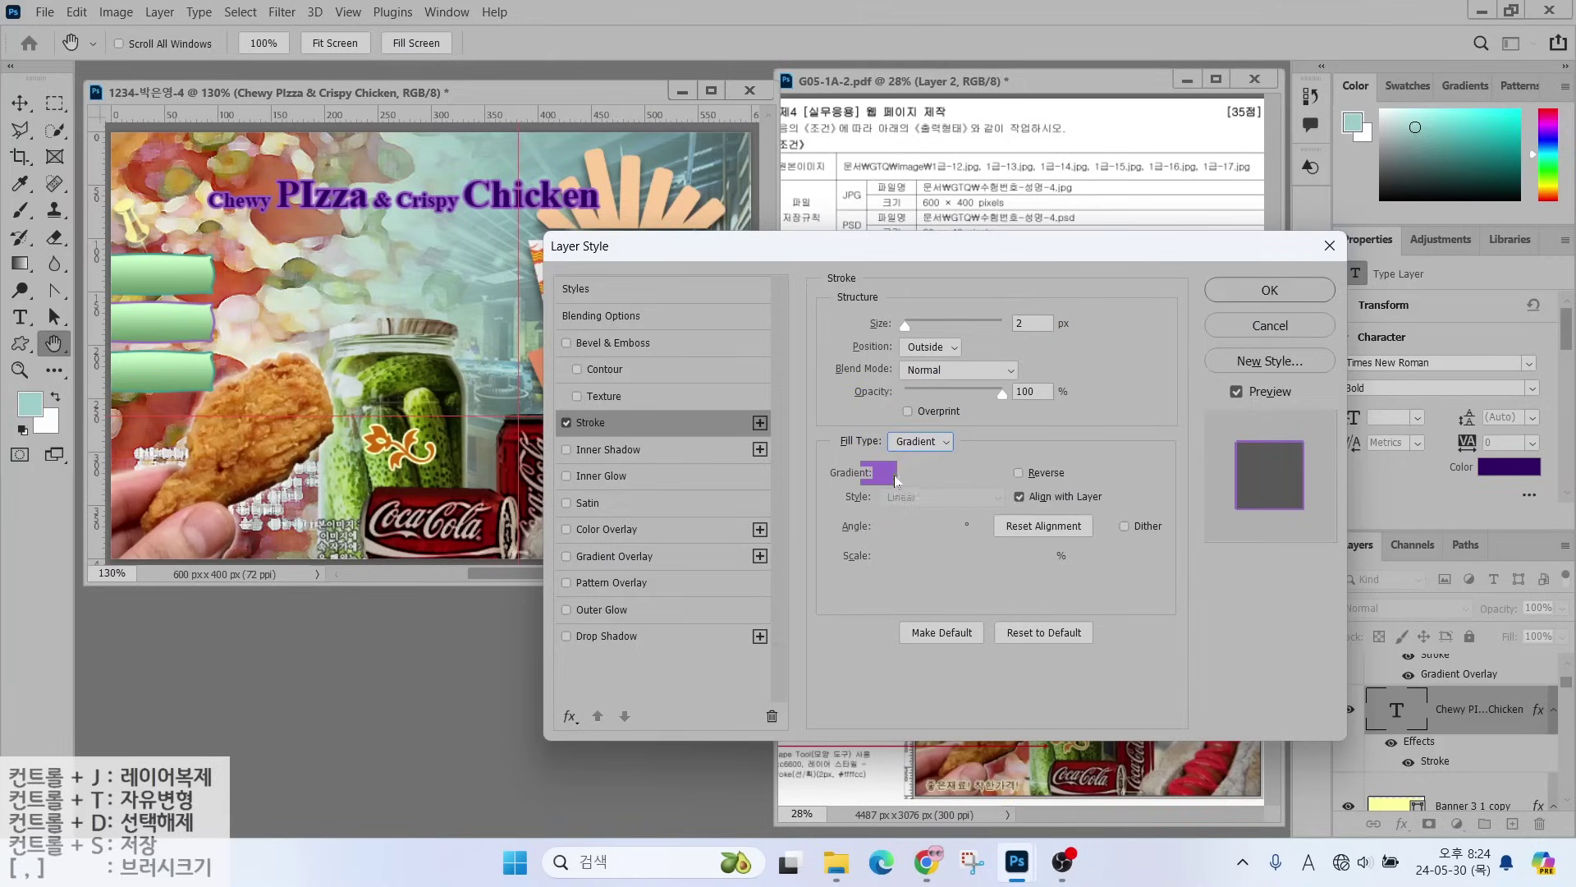
- Set the title's stroke gradient from #cc66cc to #ffffcc and apply it
click(924, 471)
click(313, 460)
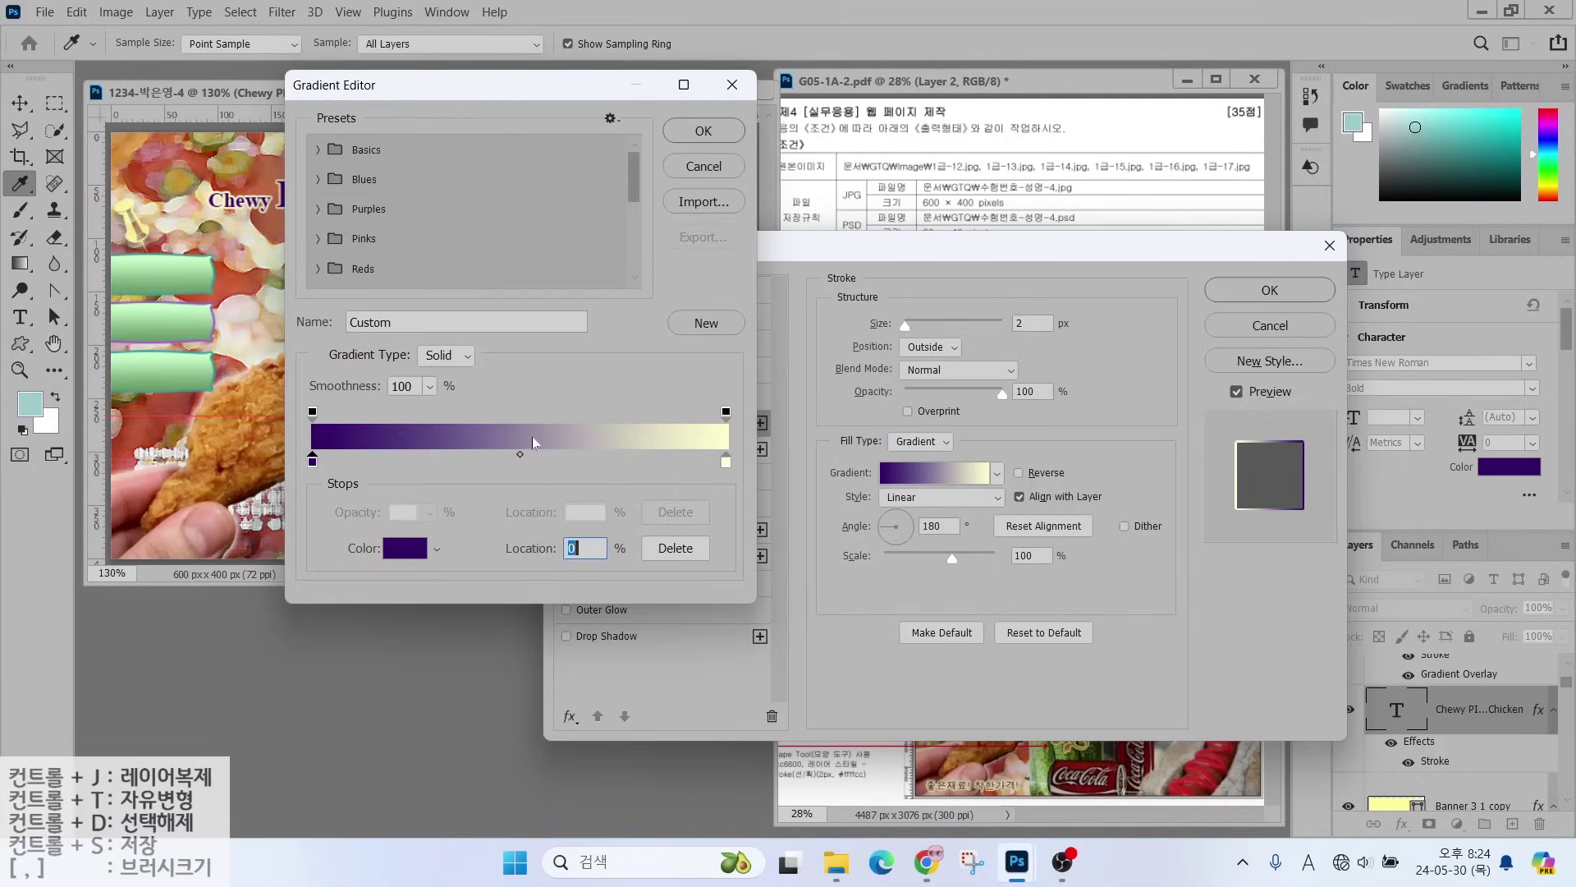
double_click(312, 460)
text(cc66cc)
key(Return)
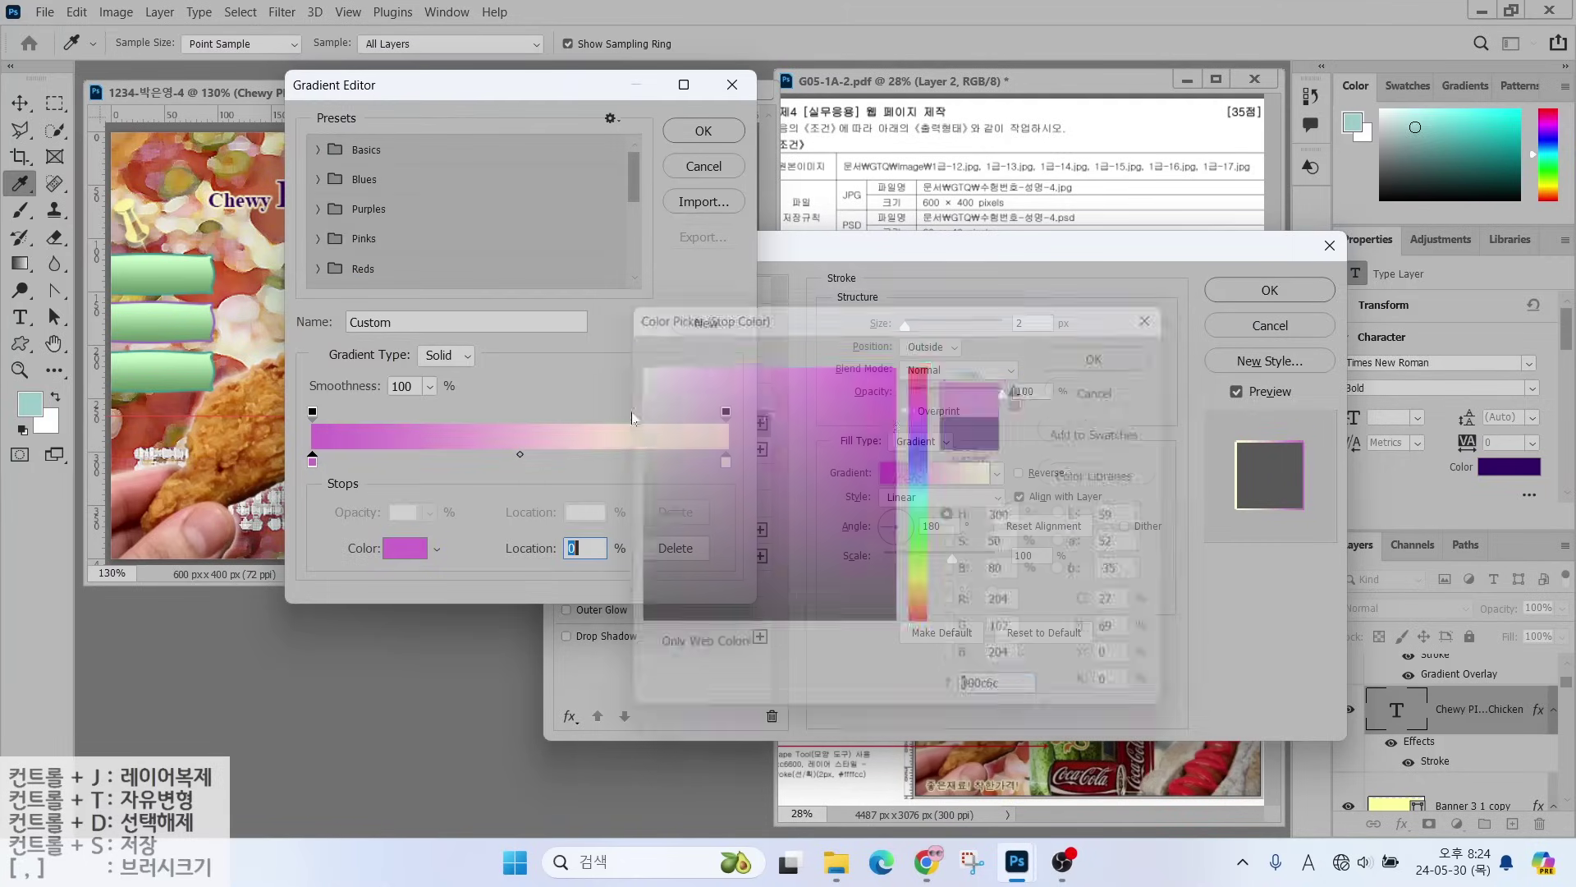
click(728, 460)
double_click(729, 461)
text(ffffcc)
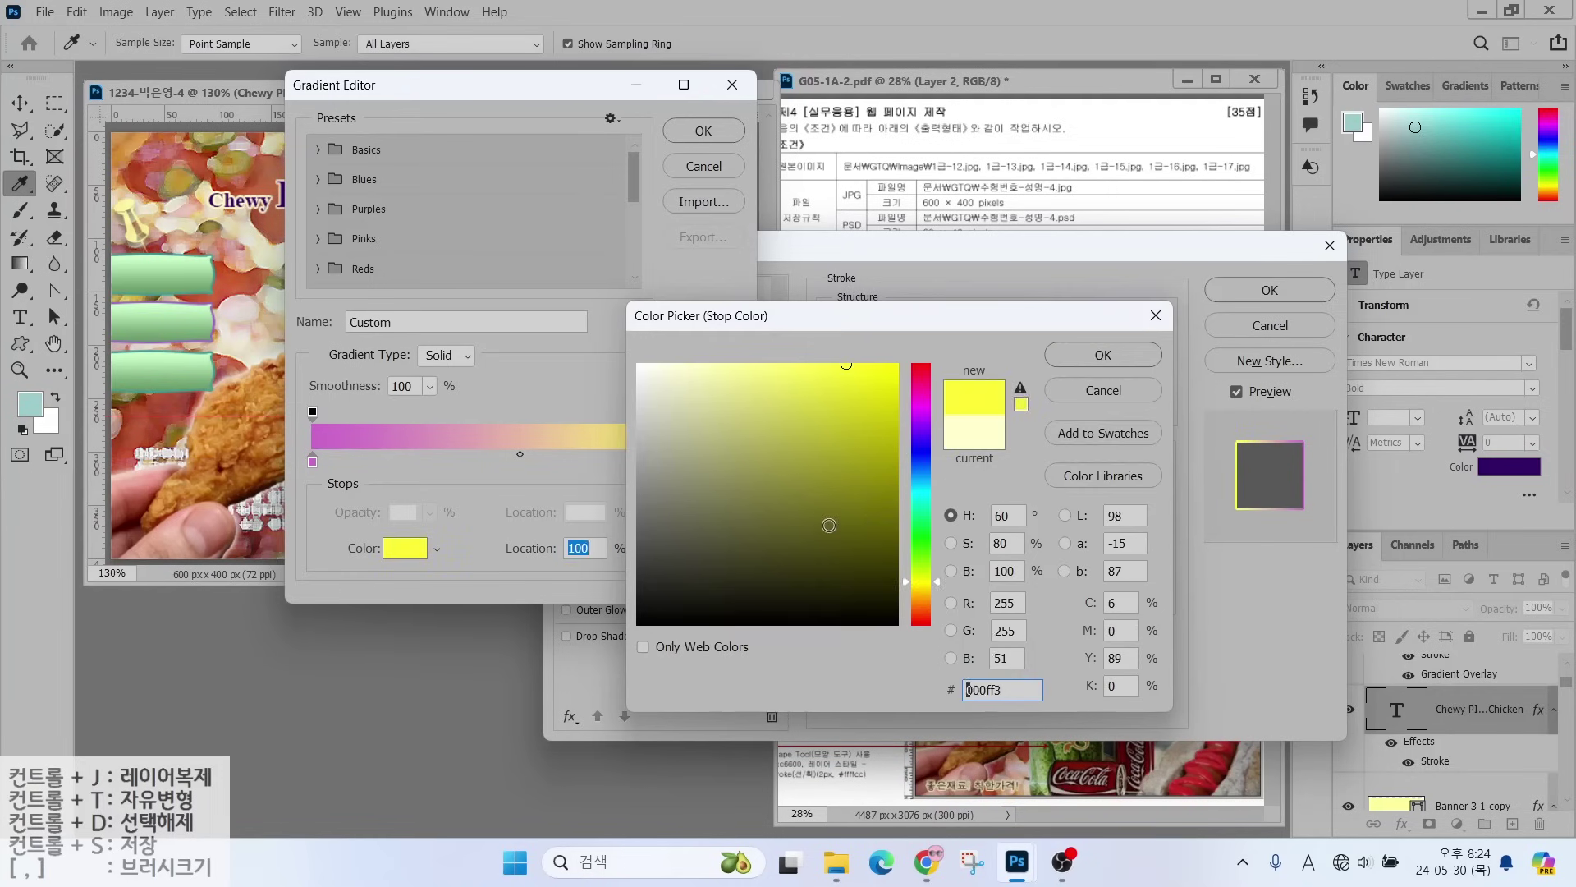
key(Return)
click(703, 131)
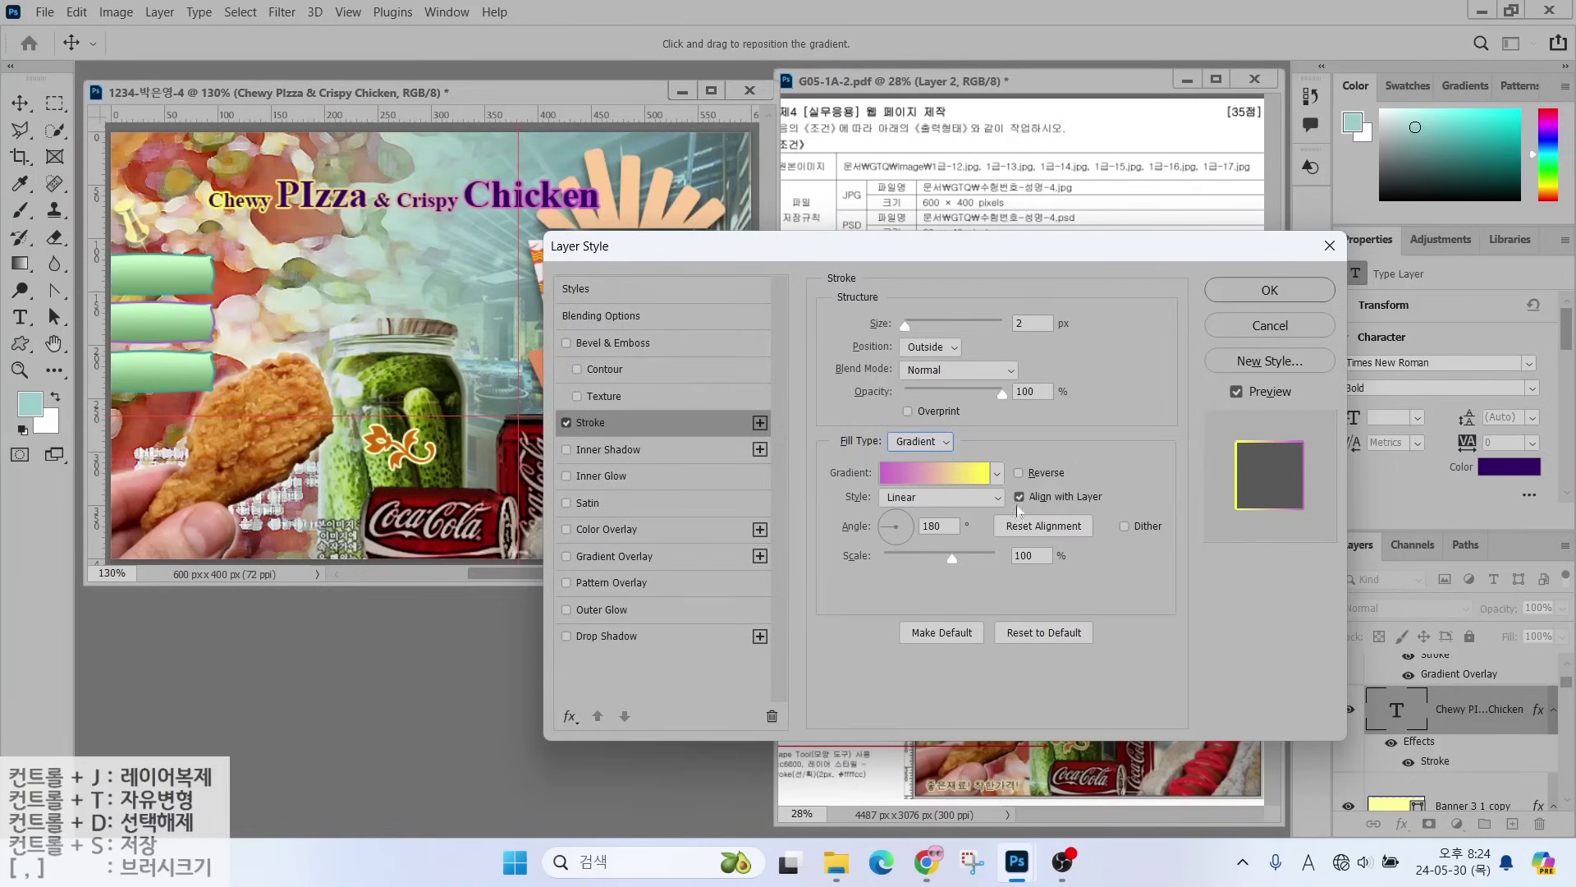
click(1270, 290)
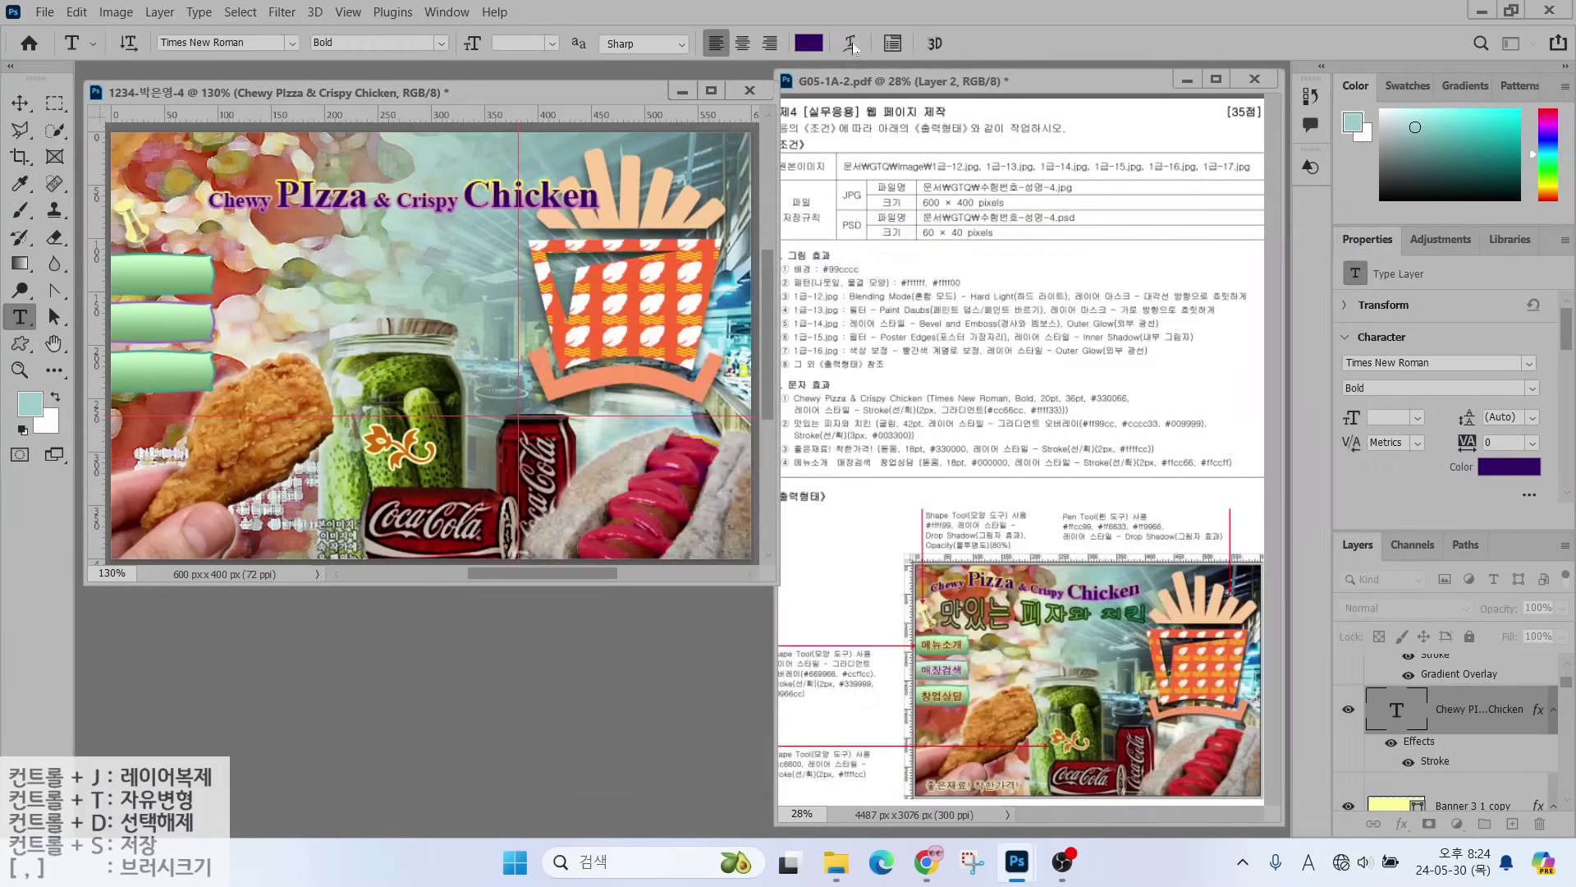
- Apply a Flag warp to the title, move it up-left, and start a new text layer
click(850, 44)
click(1037, 171)
click(987, 396)
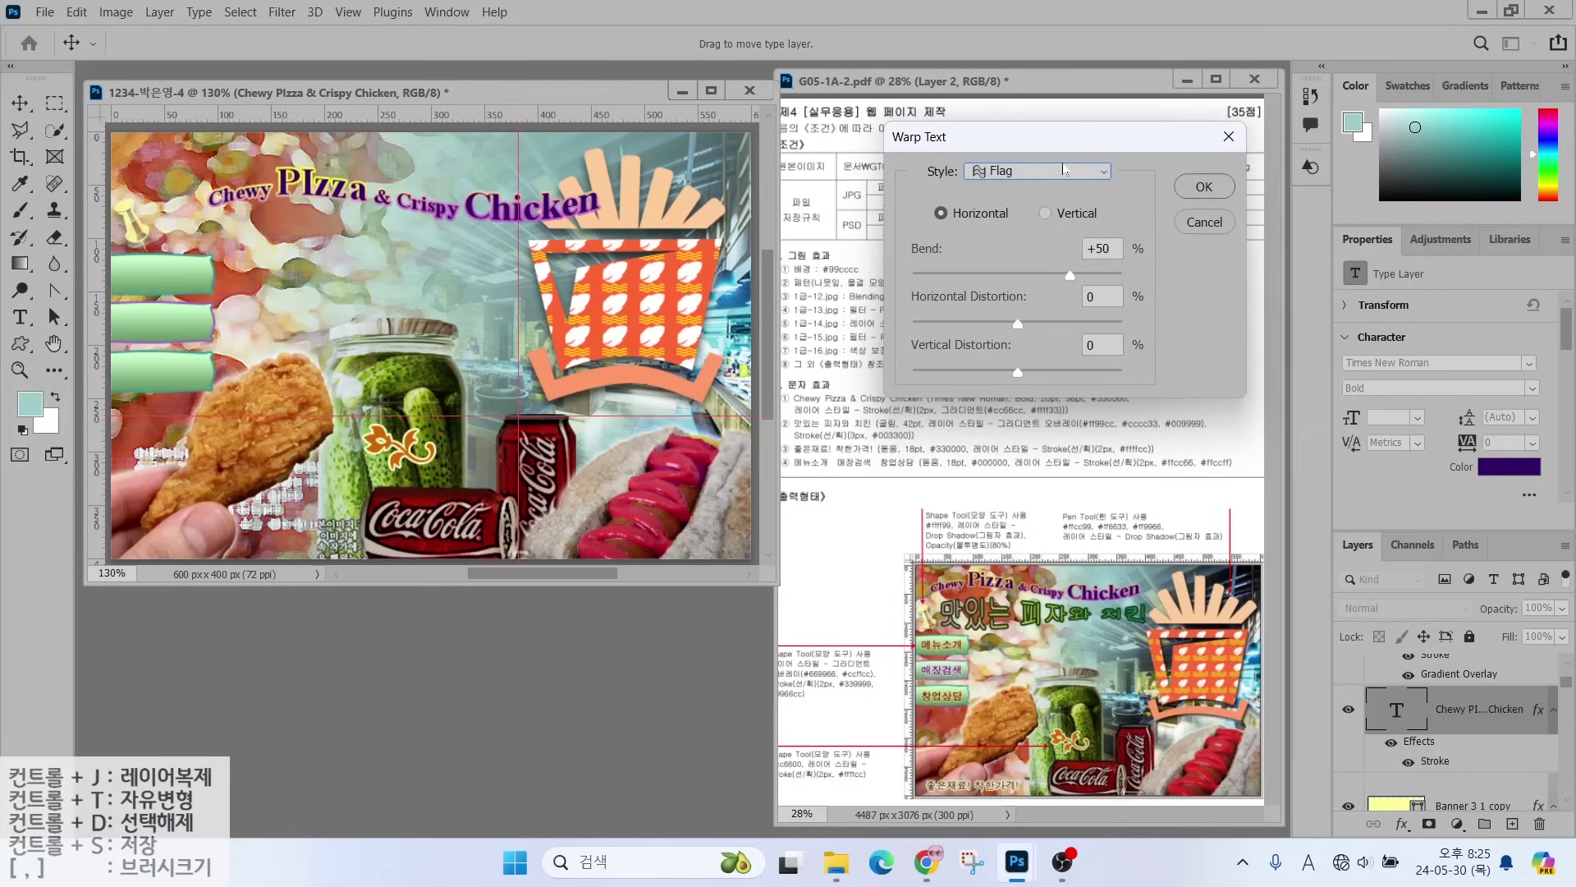
key(Return)
key(v)
drag(322, 193, 242, 172)
key(t)
click(255, 279)
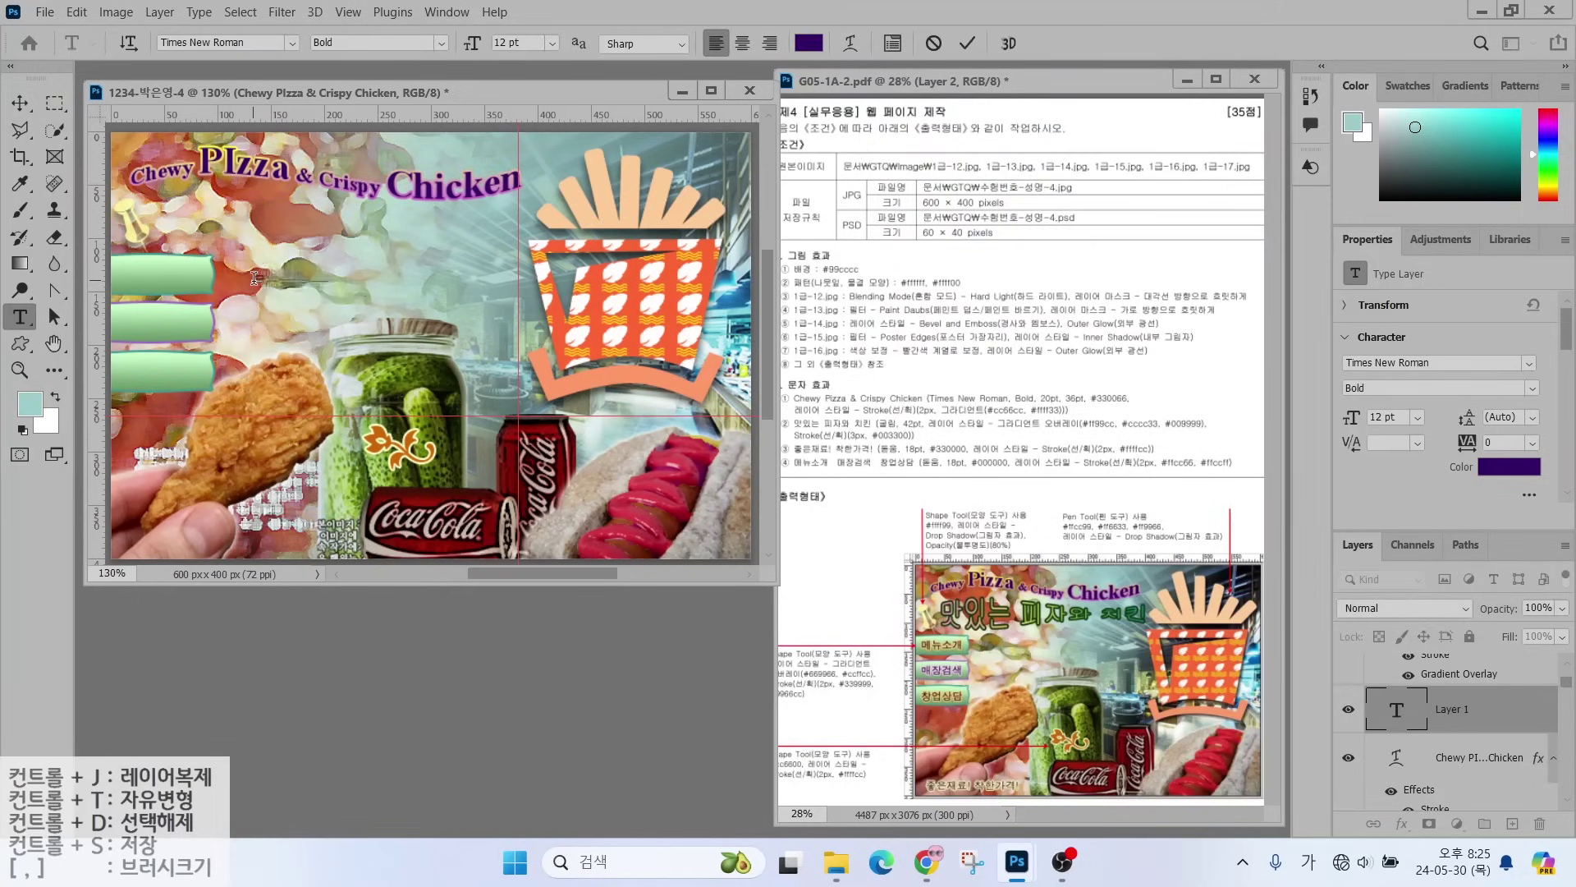
- Commit the Korean title 맛있는 피자와 치킨 and set its size to 42 pt
key(ctrl+Return)
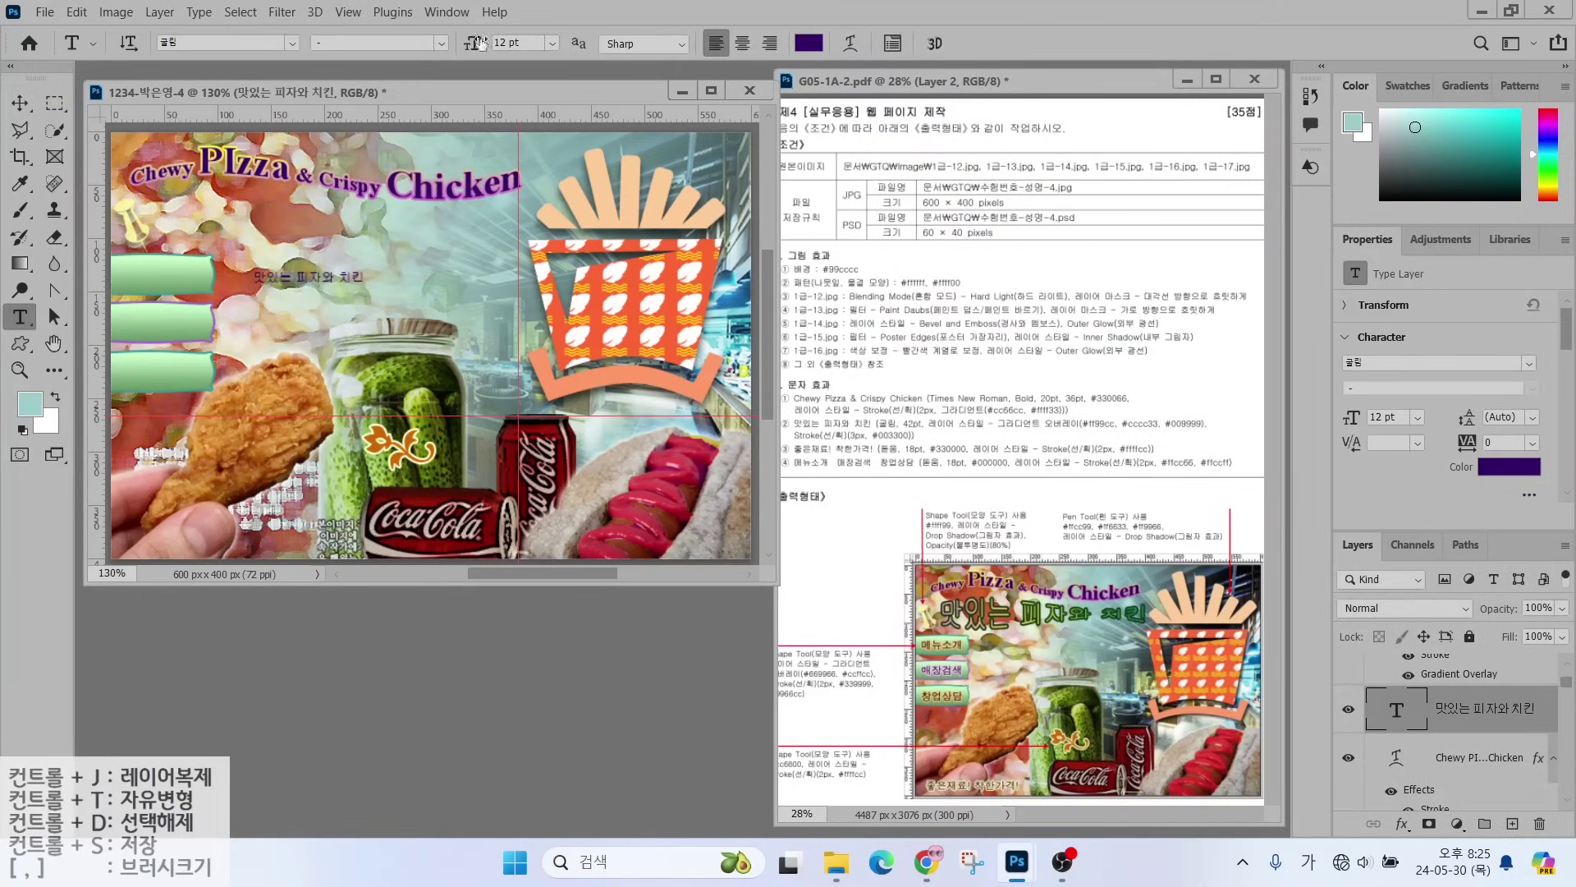
click(513, 43)
key(Return)
- Add a Gradient Overlay with stops f99, cc3 and 099, and adjust its angle
click(1402, 823)
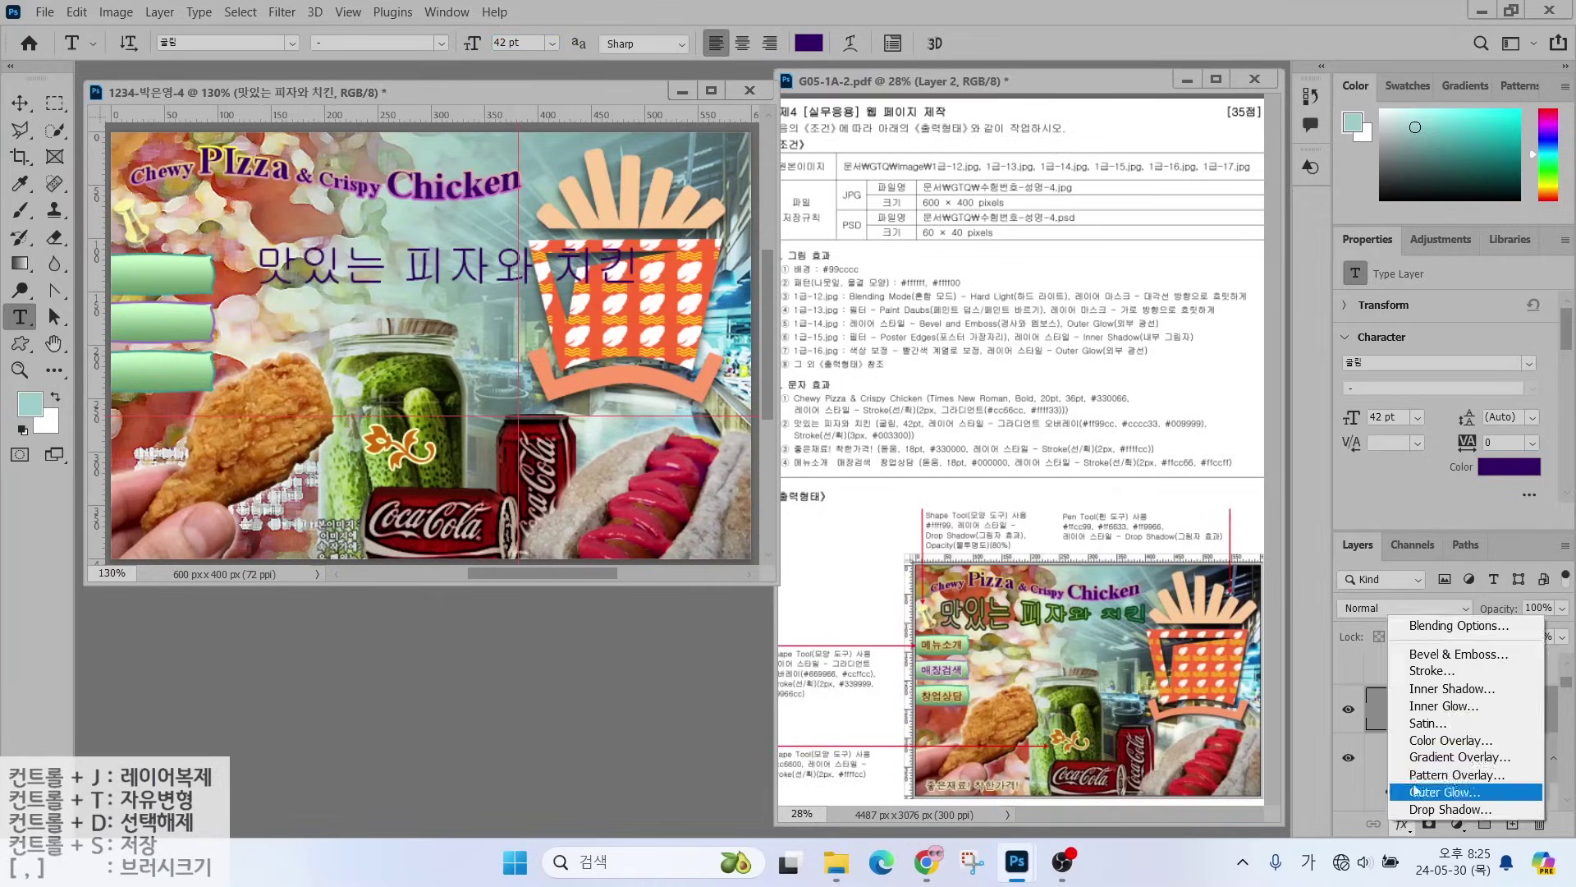
click(1415, 761)
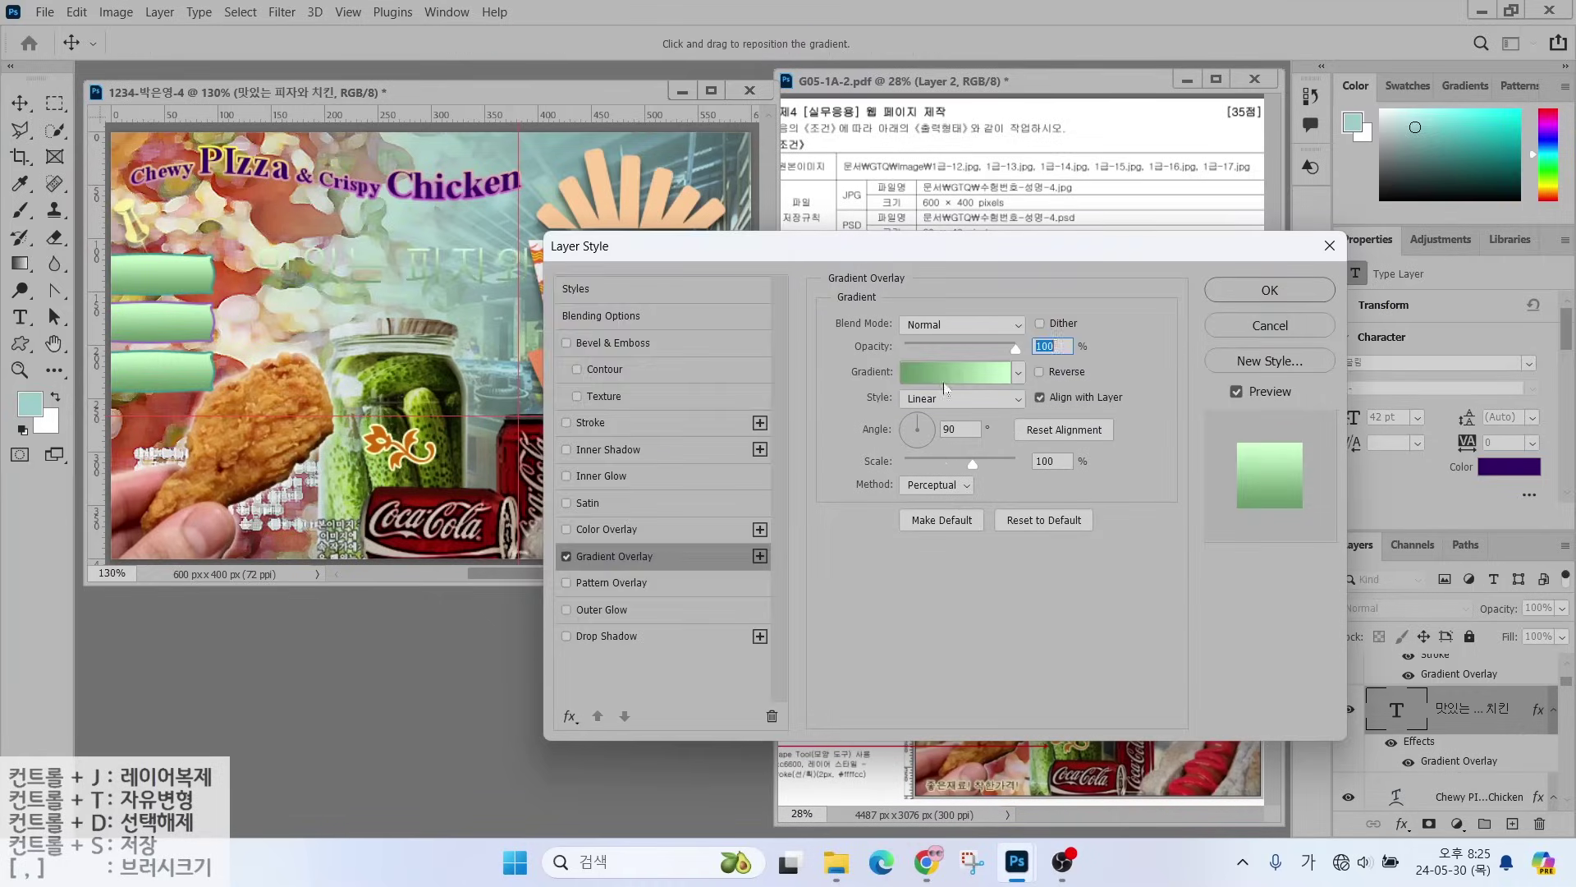
click(955, 371)
click(524, 461)
click(312, 462)
double_click(312, 462)
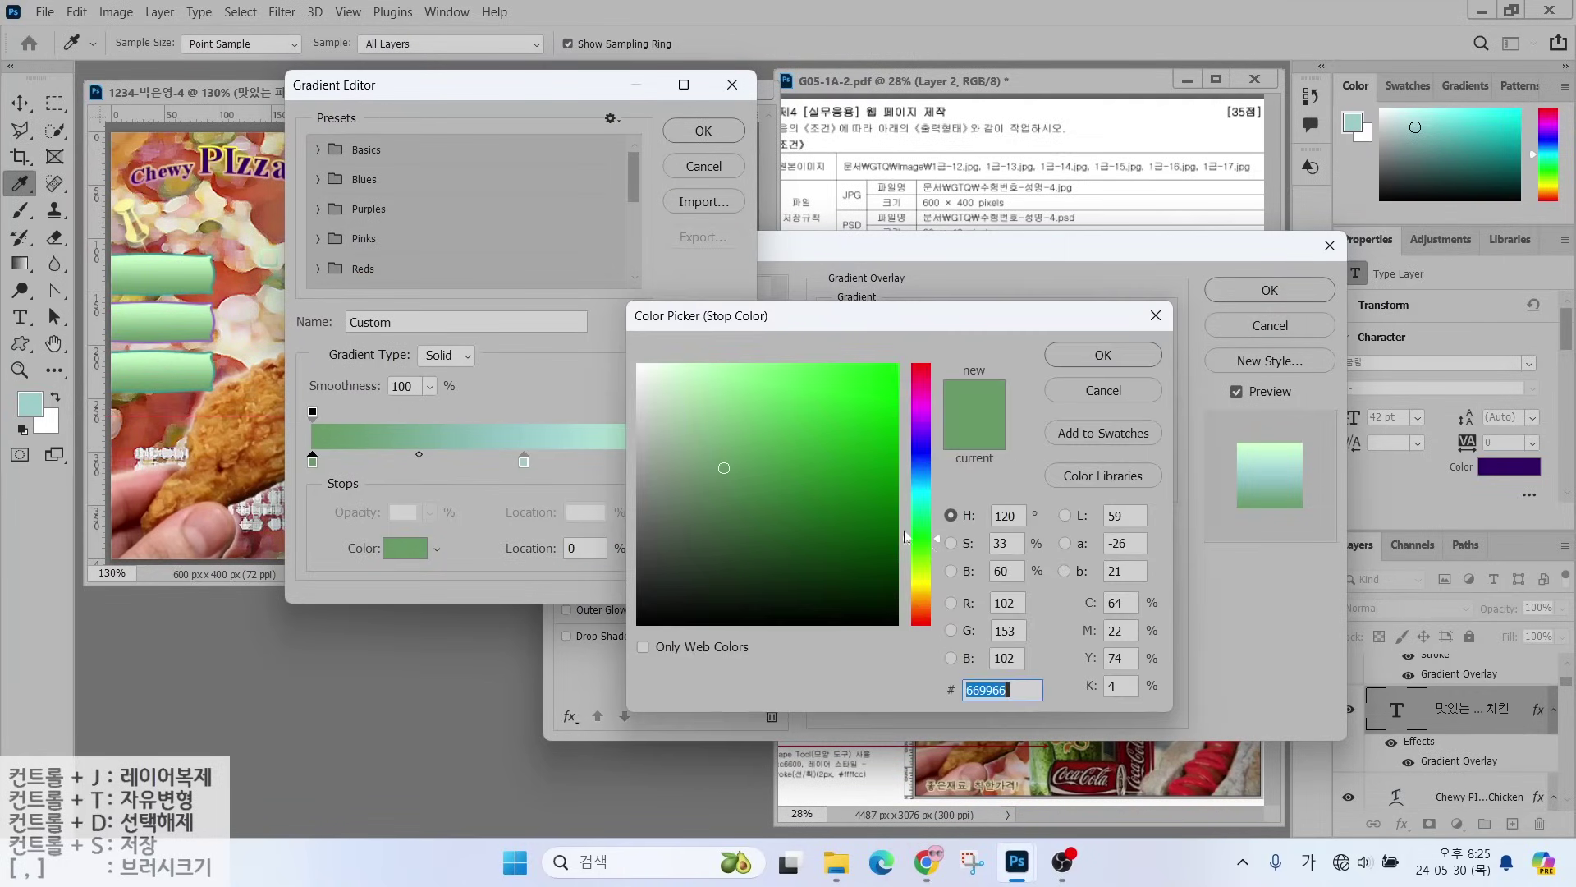
text(f99)
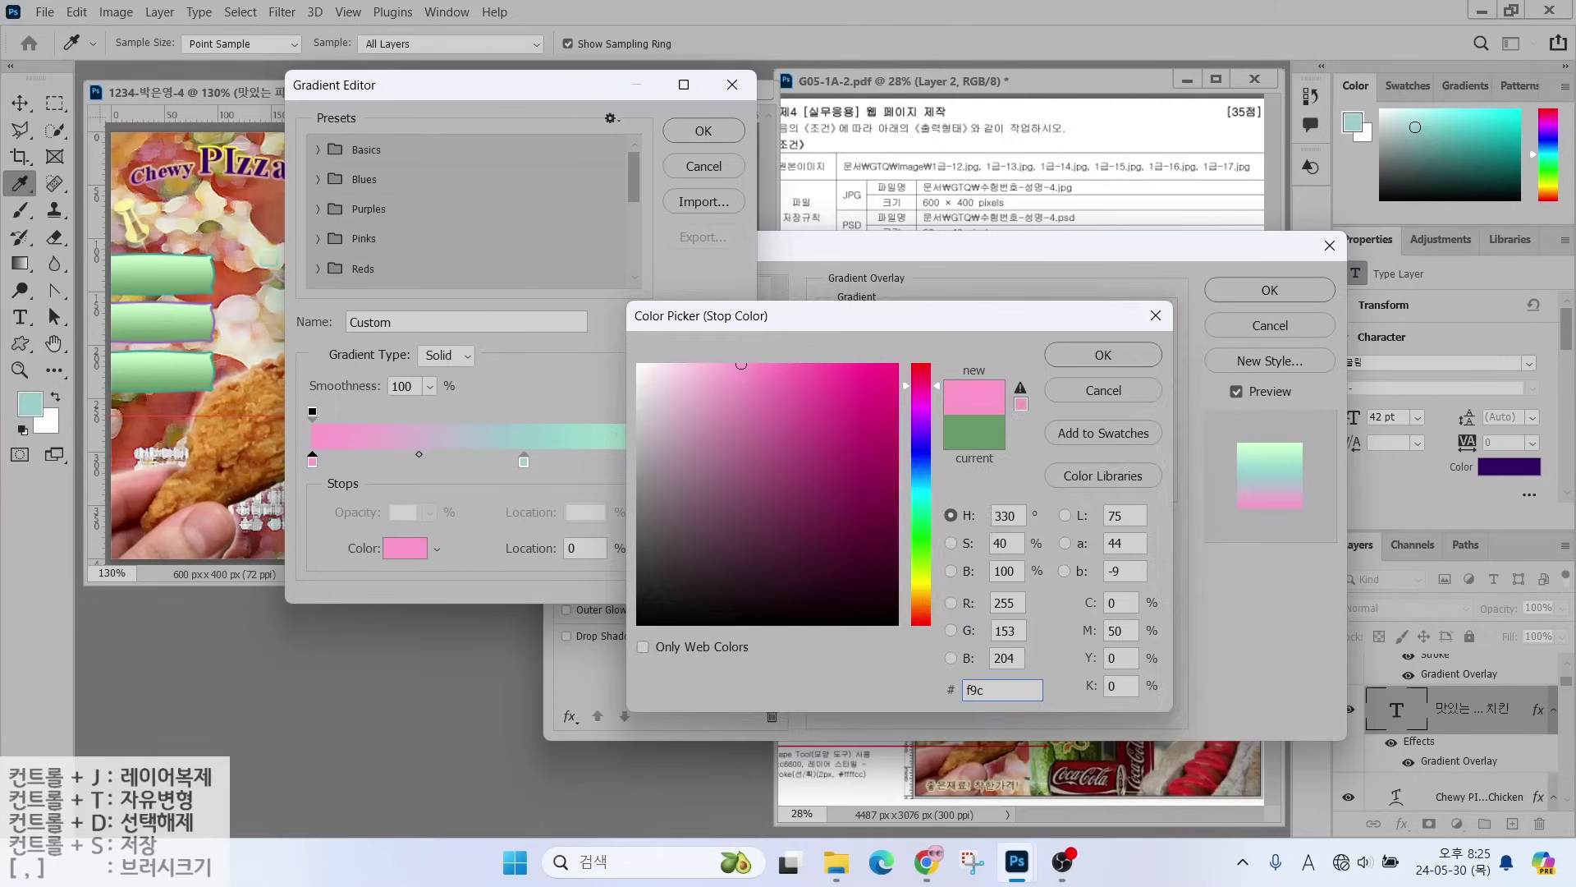
key(Return)
double_click(524, 462)
text(cc3)
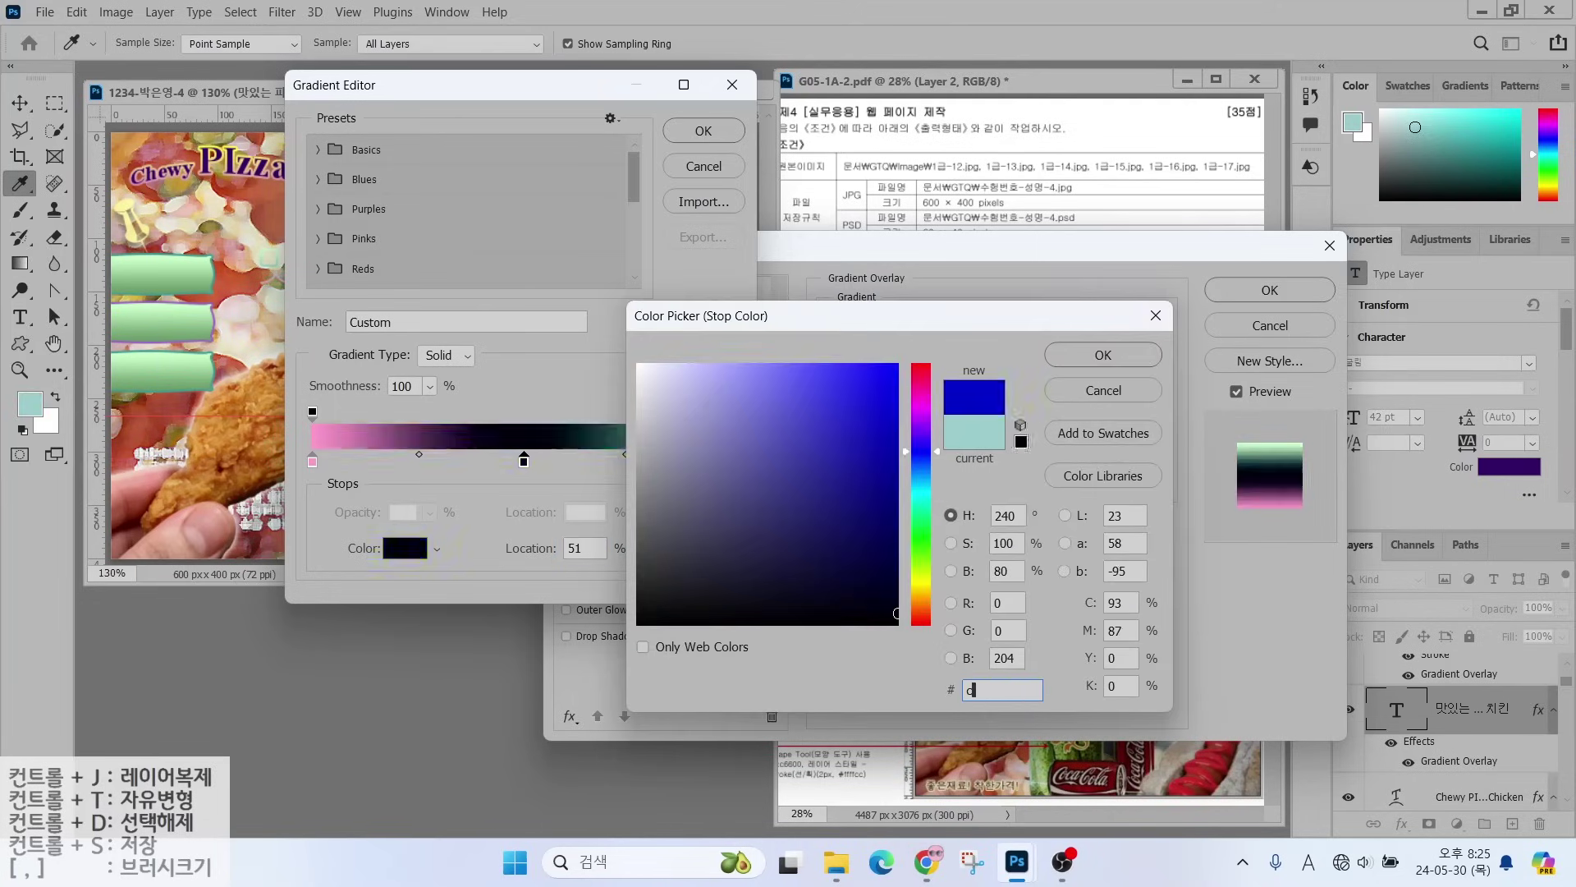
key(Return)
double_click(729, 461)
text(099)
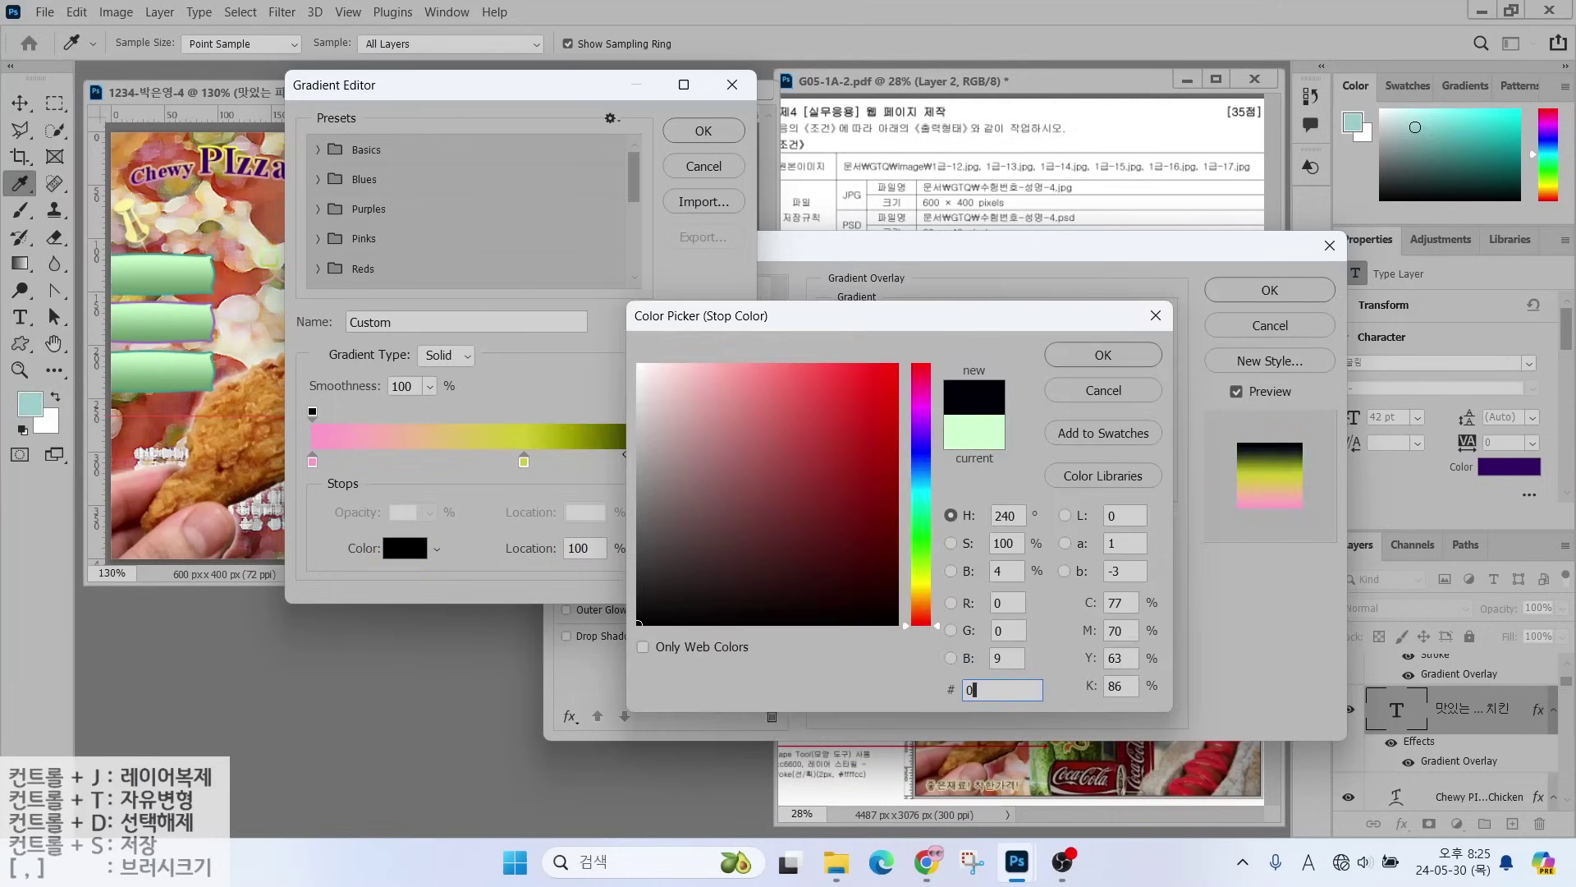
key(Return)
click(686, 131)
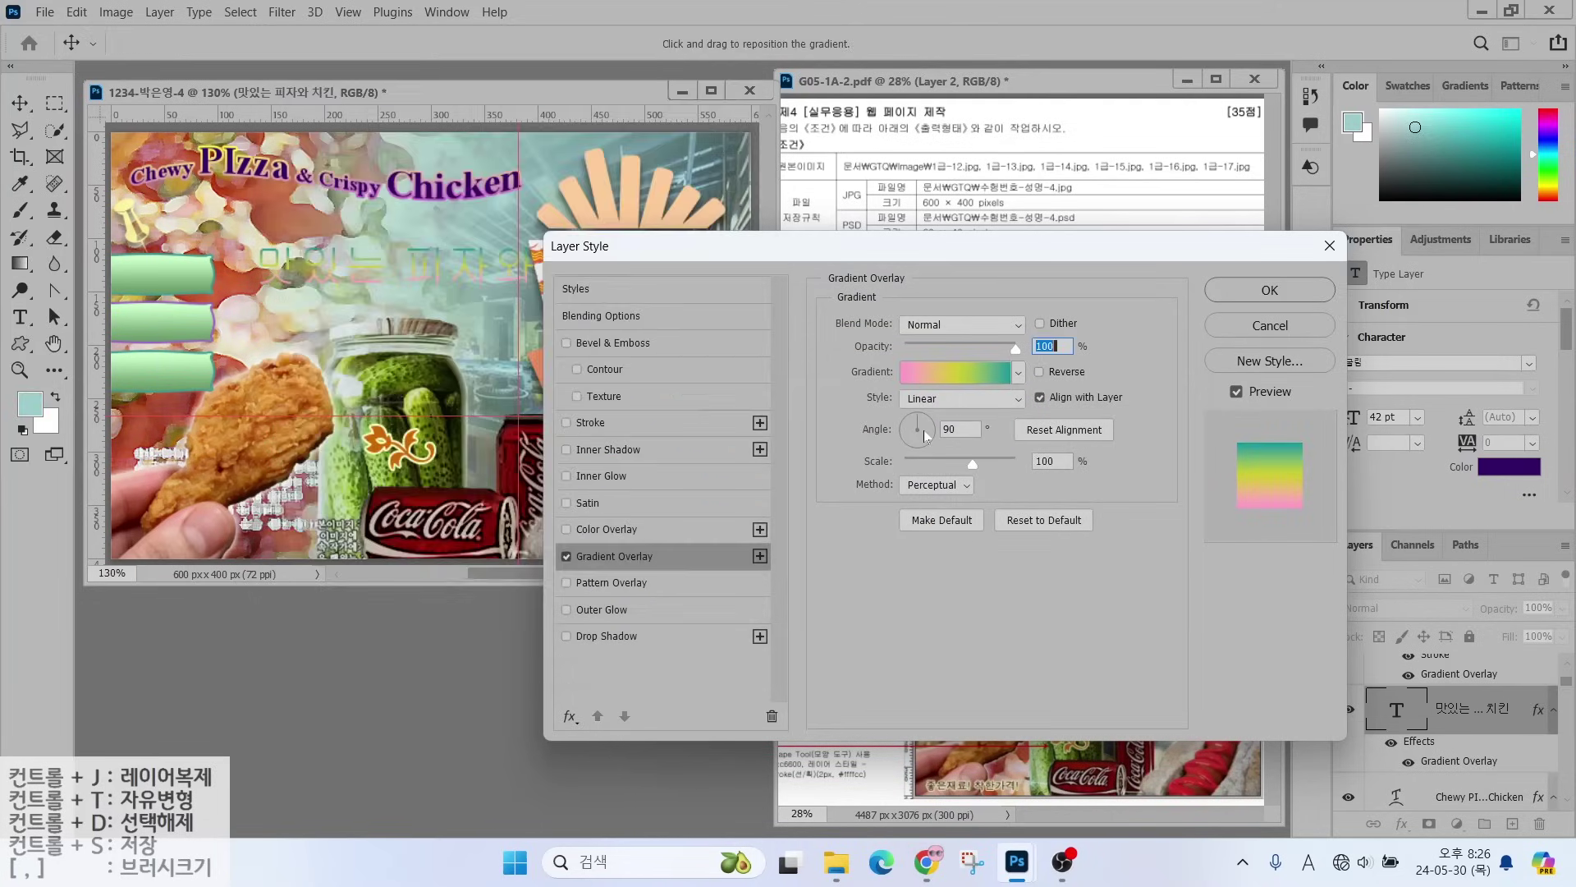
click(933, 429)
- Add a solid-colour 003300 dark green stroke and apply the layer styles
click(592, 425)
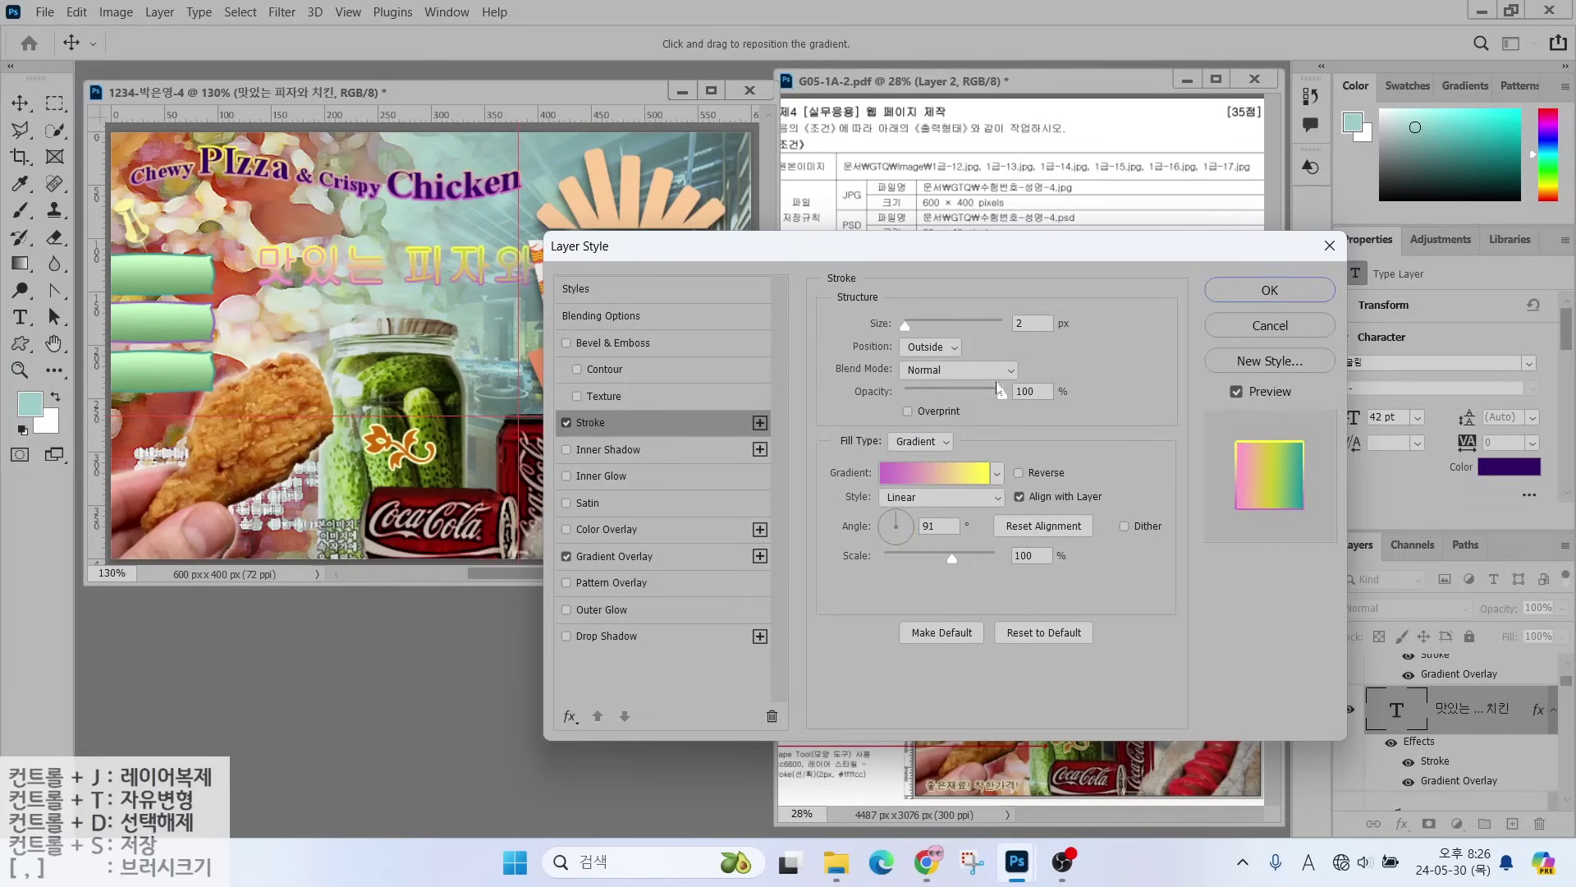
click(920, 441)
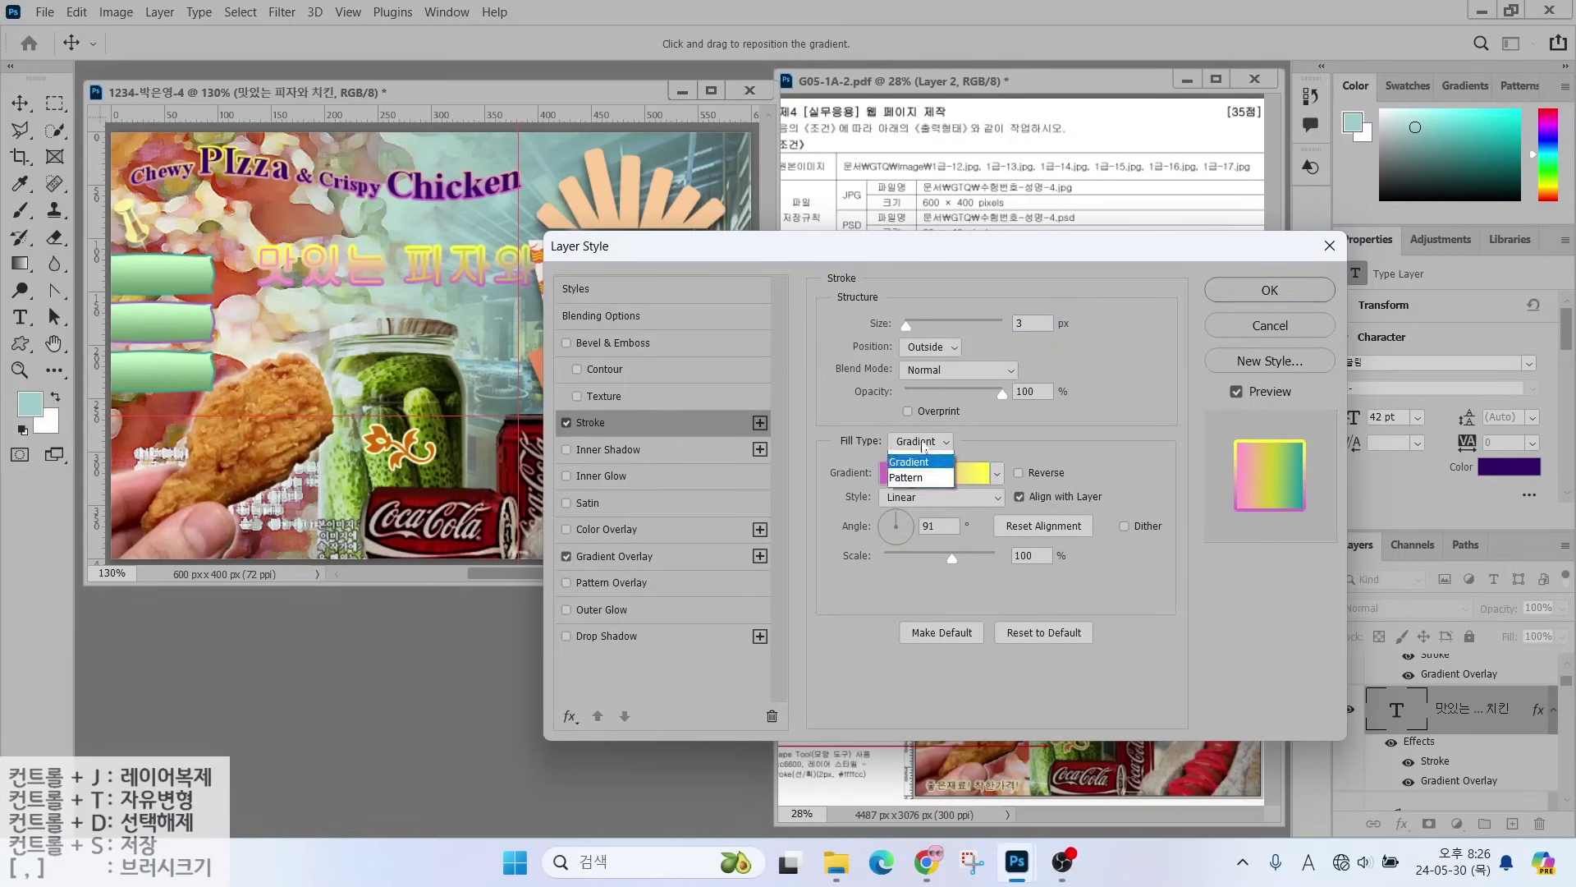
click(912, 453)
click(903, 474)
text(003300)
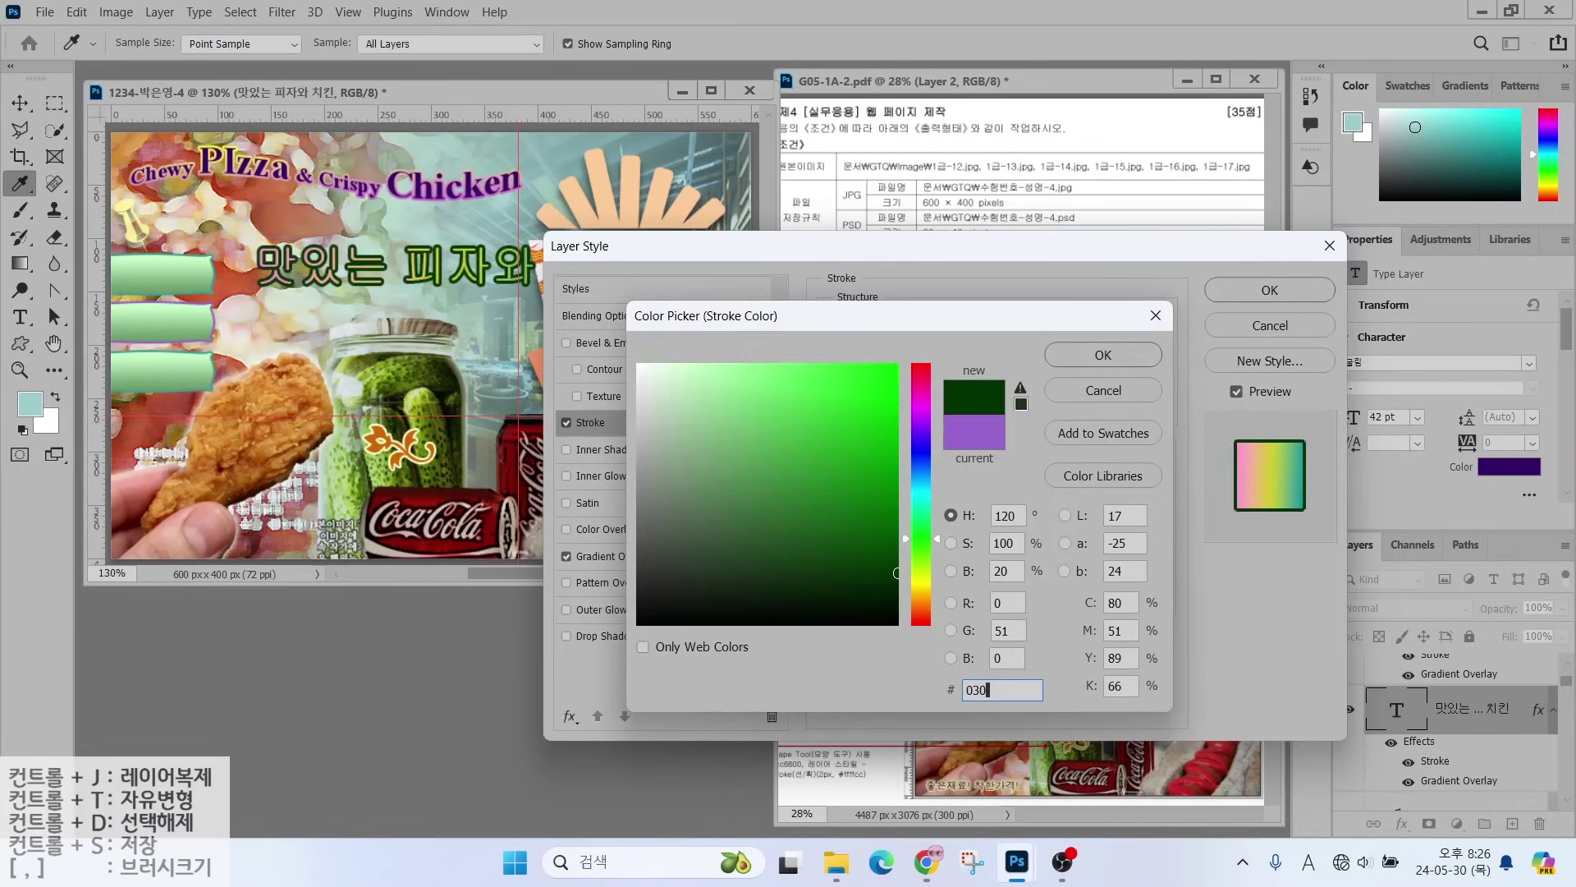
key(Return)
click(1270, 289)
- Warp the Korean title with the Fish style
key(t)
click(851, 43)
click(1039, 171)
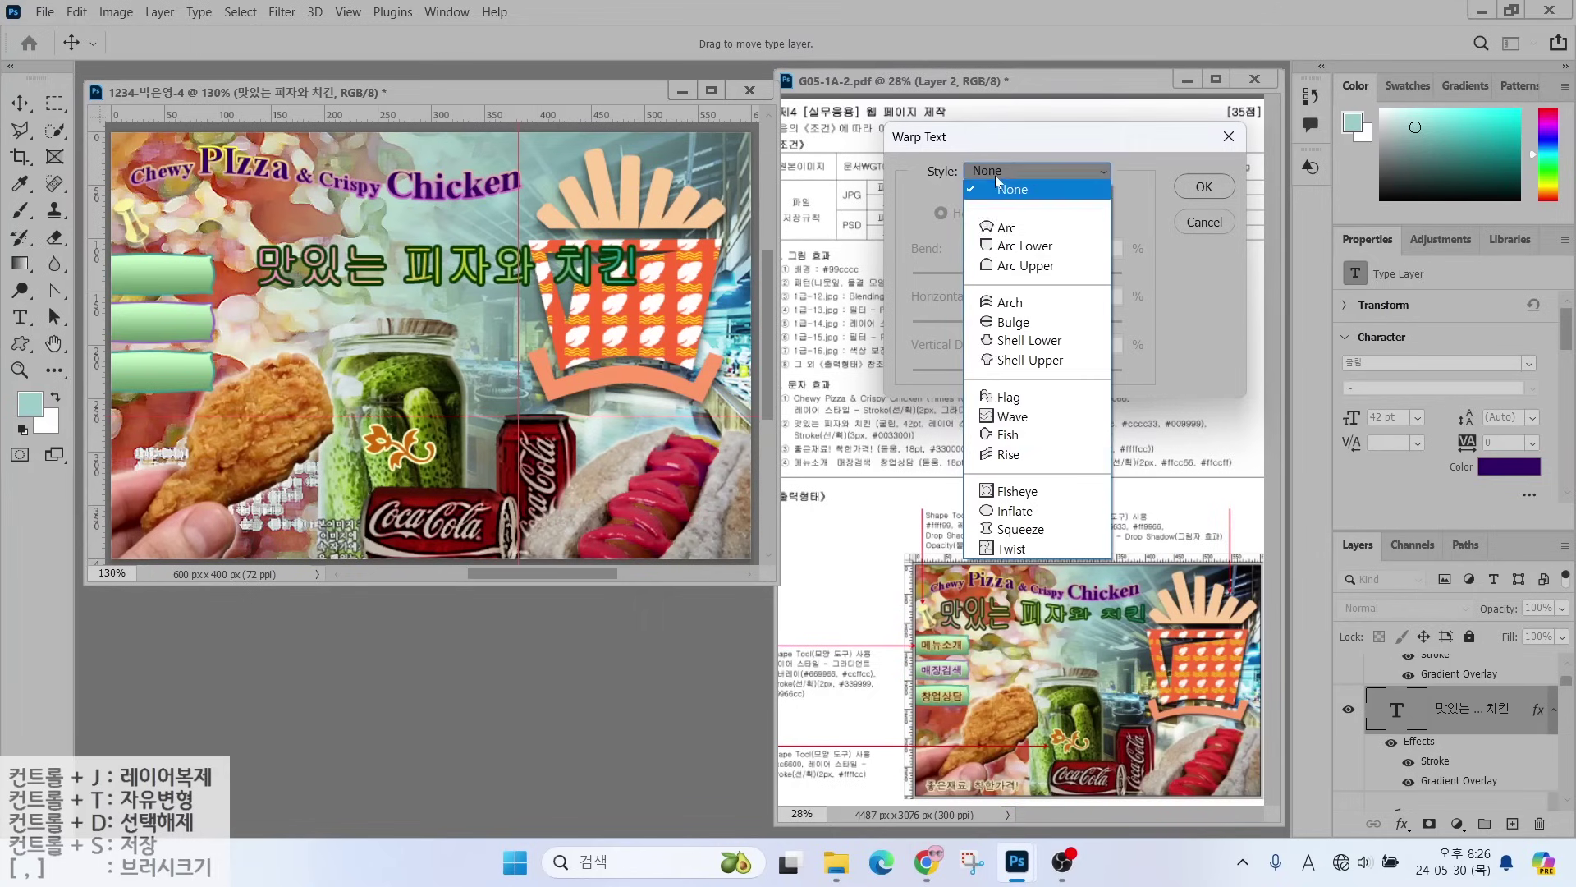
click(1001, 442)
click(1190, 196)
- Move the Korean title up and left, and nudge the English title slightly up
key(v)
drag(319, 271, 215, 221)
drag(371, 199, 370, 195)
- Type the slogan 좋은 재료! 착한가격! as a new text layer
key(t)
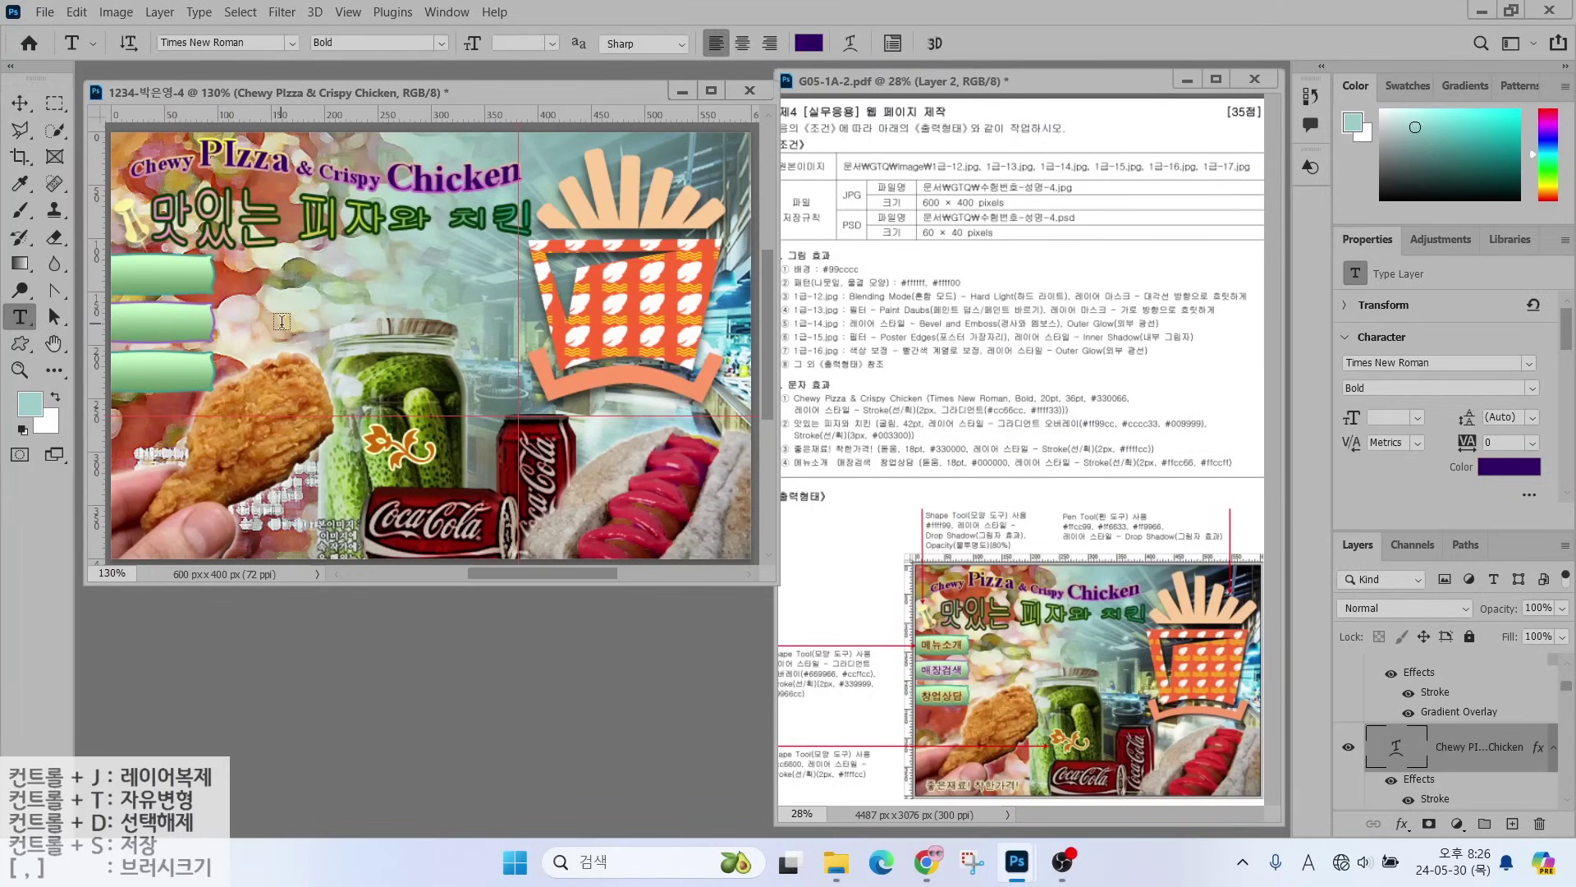
click(282, 321)
text(좋은 재료)
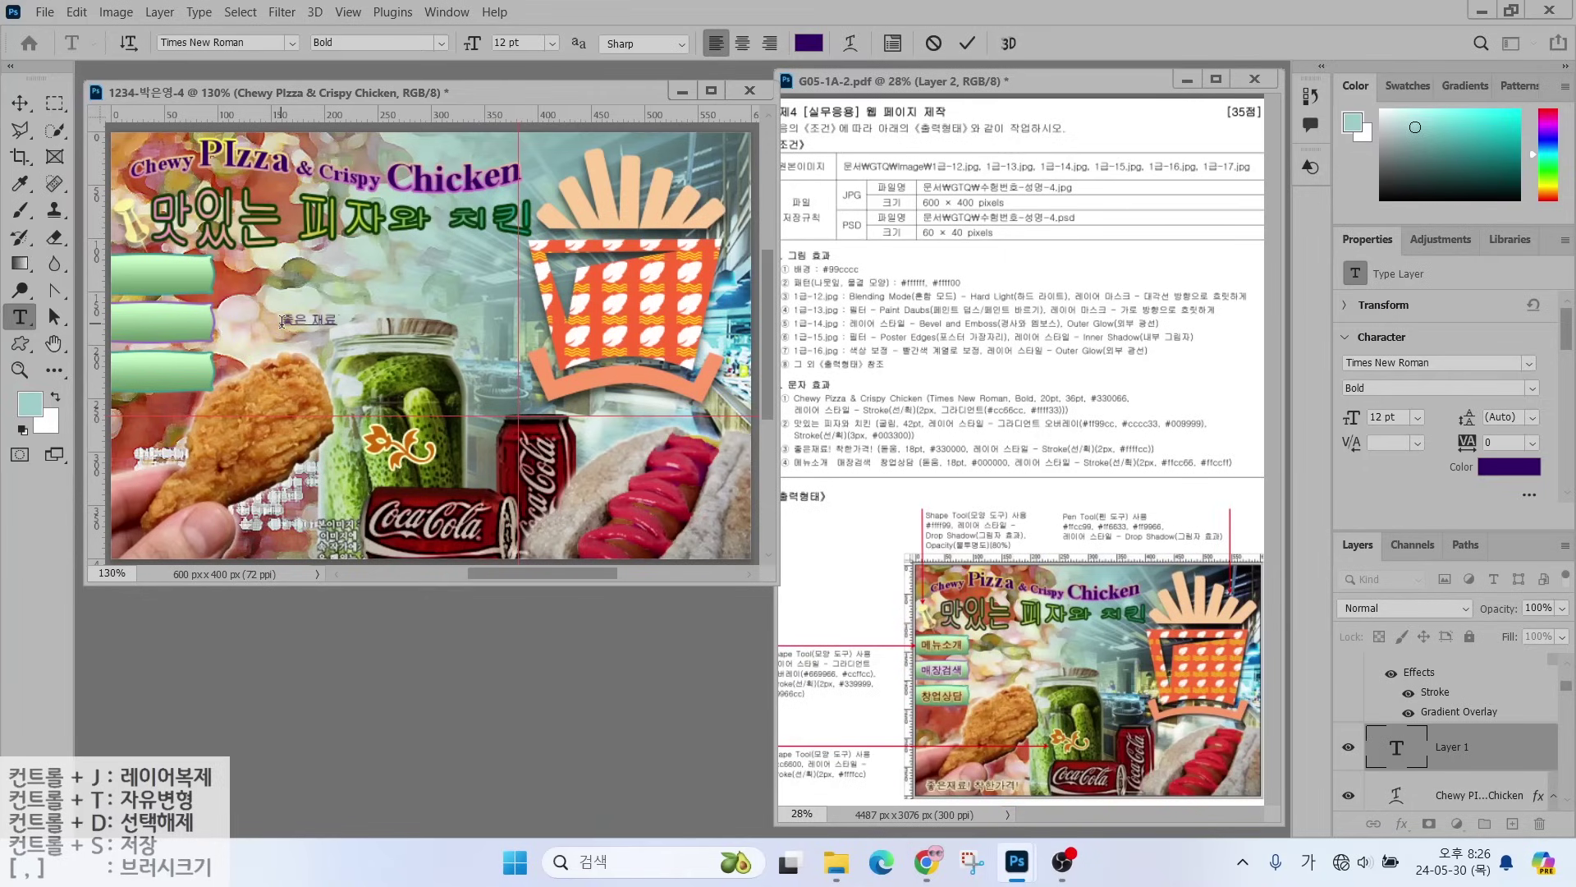
text(! 착한가격!)
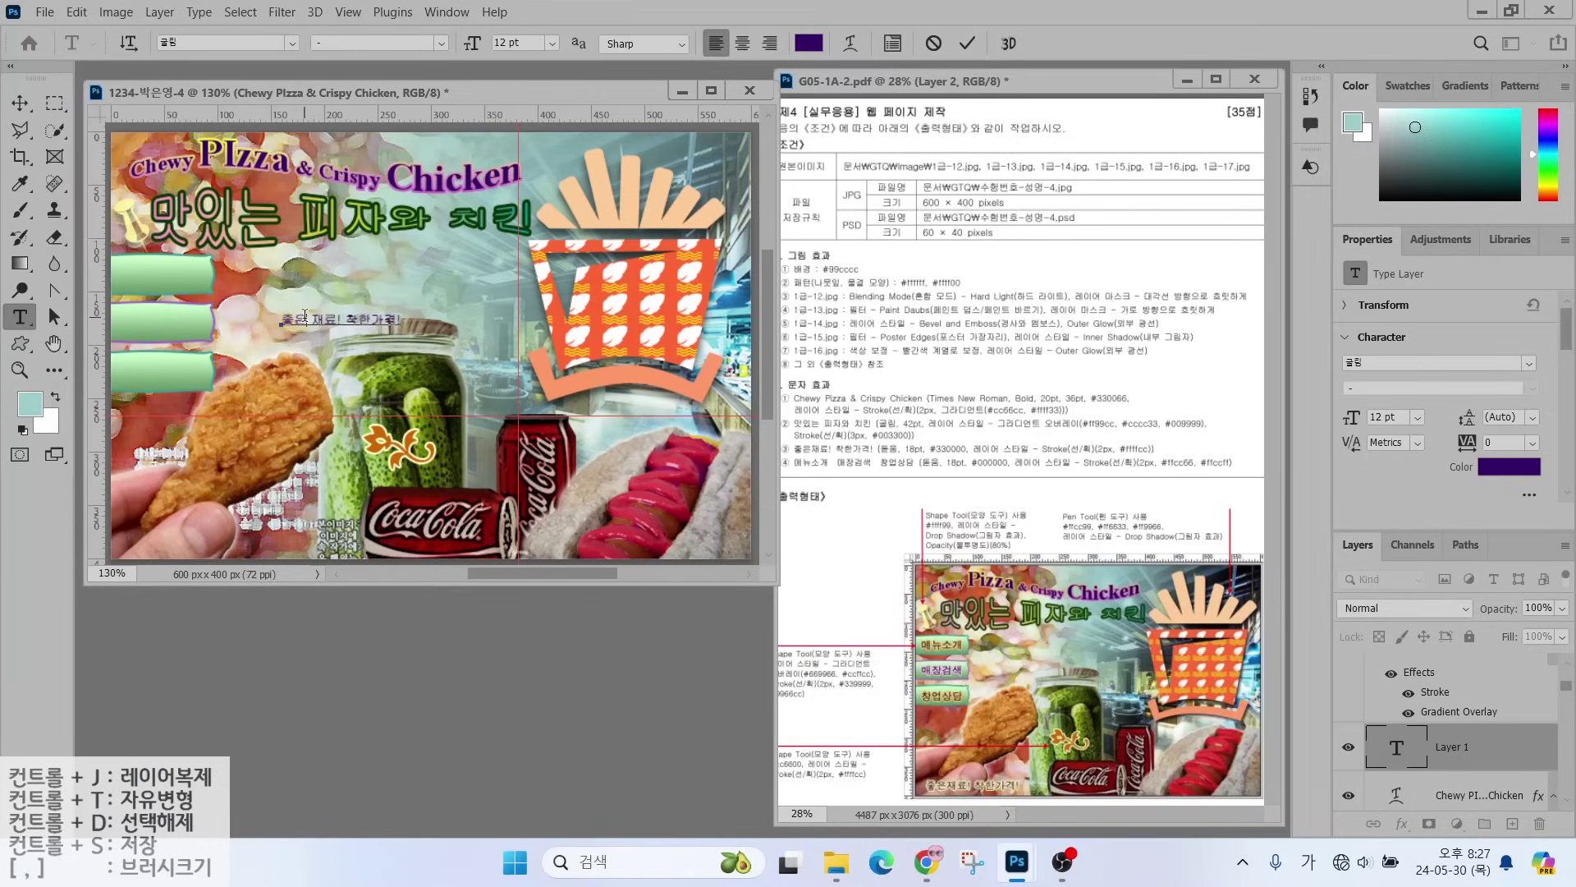
key(ctrl+Return)
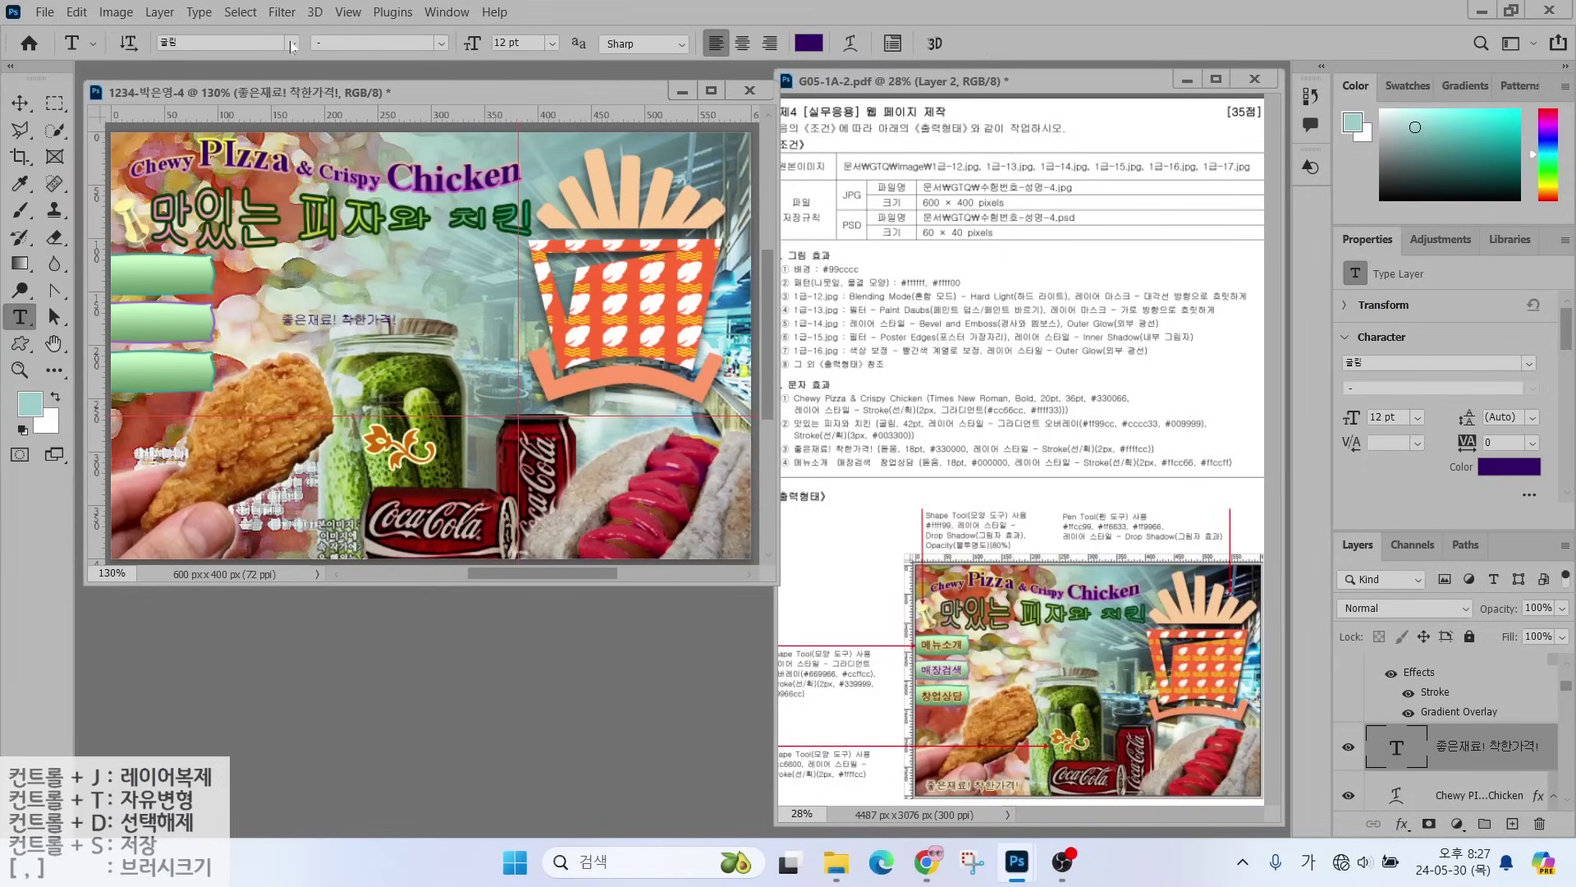
- Set the slogan to 돋움 font, 18 pt, colour 000000
click(292, 43)
click(234, 183)
click(505, 43)
text(18)
key(Return)
click(801, 46)
text(000000)
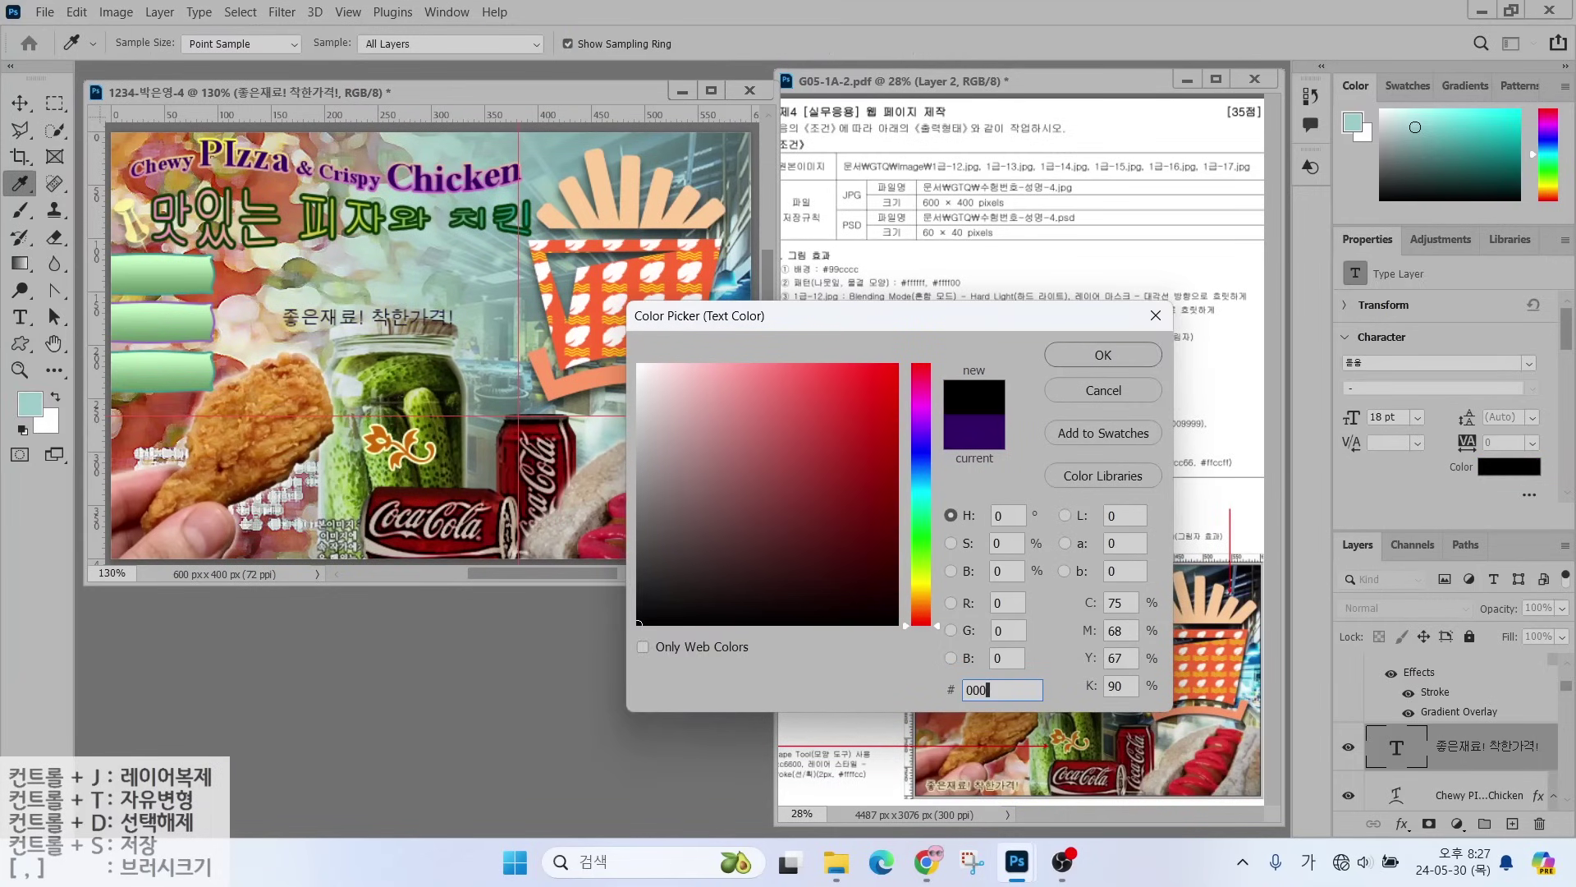
key(Return)
- Give the slogan a pale yellow ffffcc stroke and move it to the canvas bottom-left
click(1402, 823)
click(1429, 684)
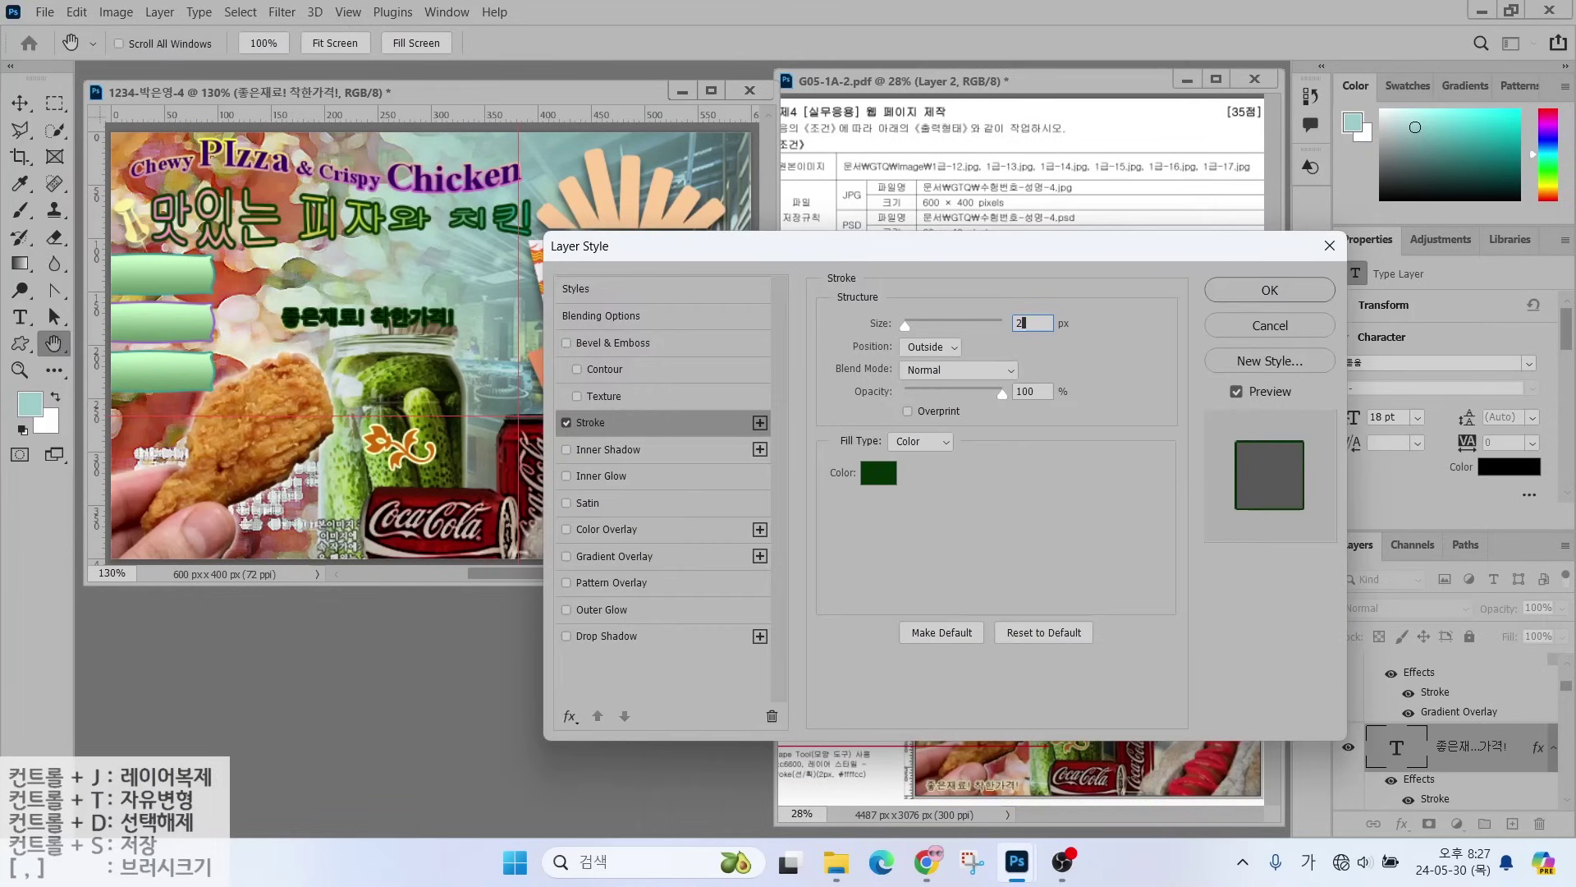
click(920, 443)
key(BackSpace)
text(ffffcc)
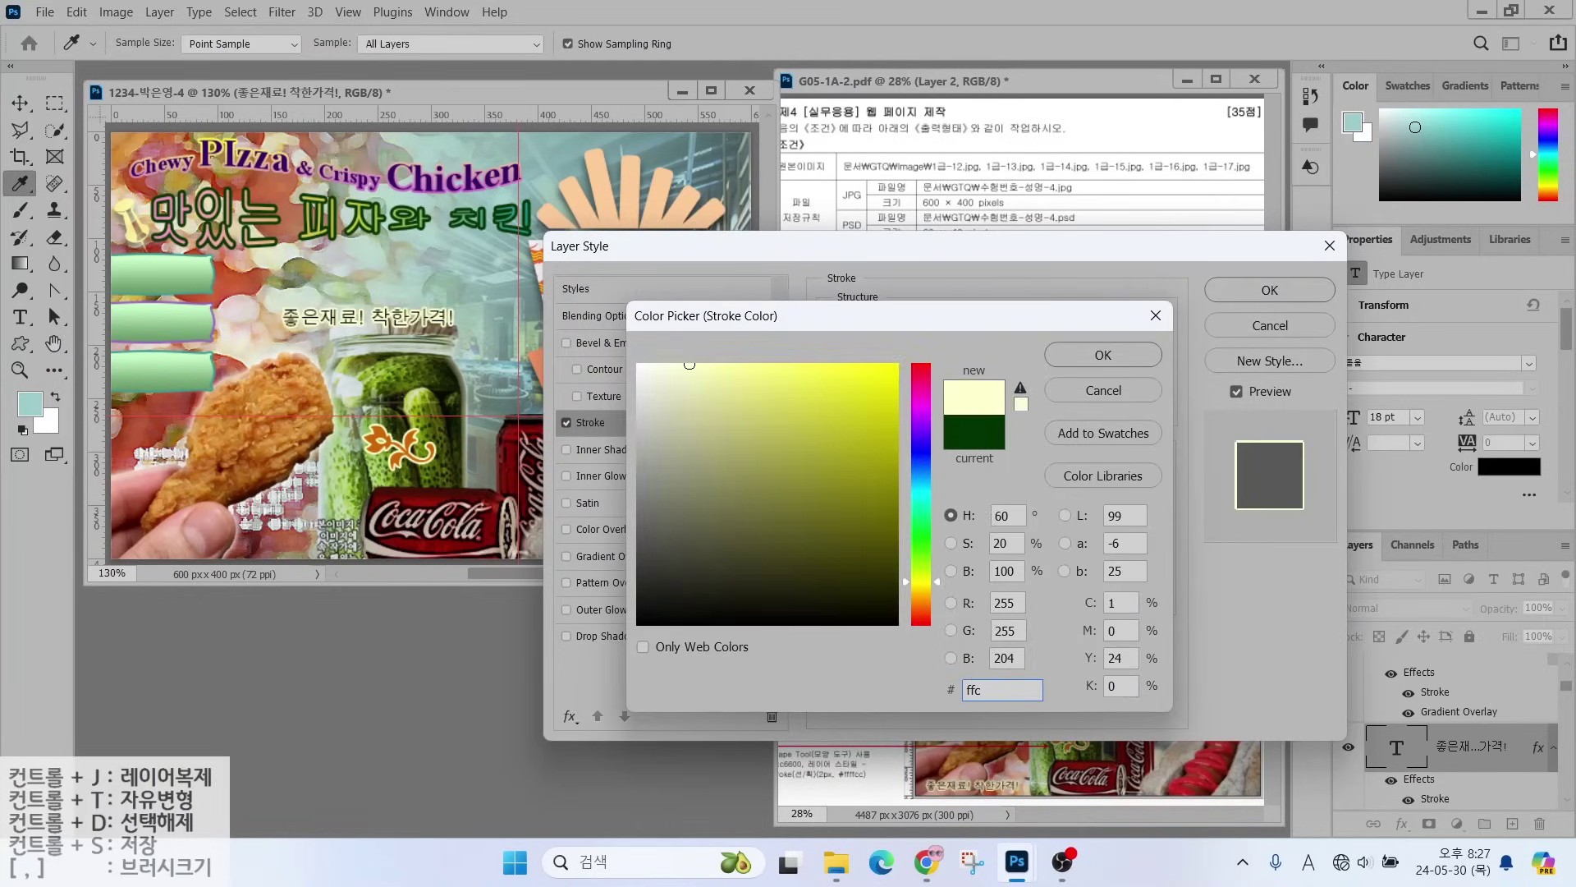
key(Return)
key(Return)
key(v)
drag(317, 322, 165, 542)
- Create the label 메뉴소개 in 돋움 font with black text colour
key(t)
click(274, 310)
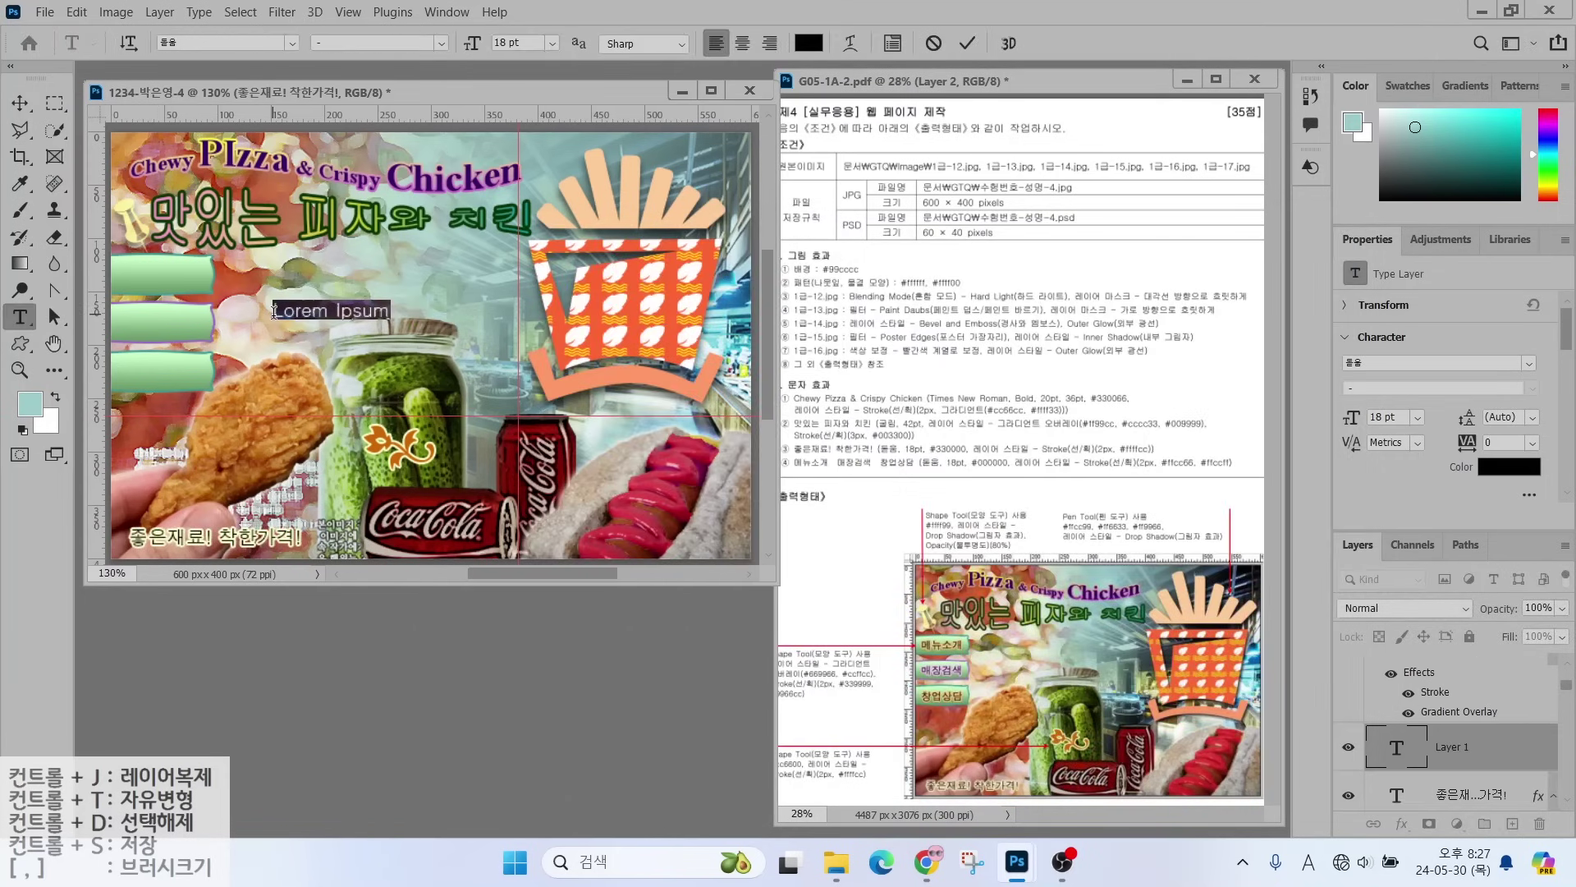
key(Hangul)
text(메뉴소개)
key(ctrl+Return)
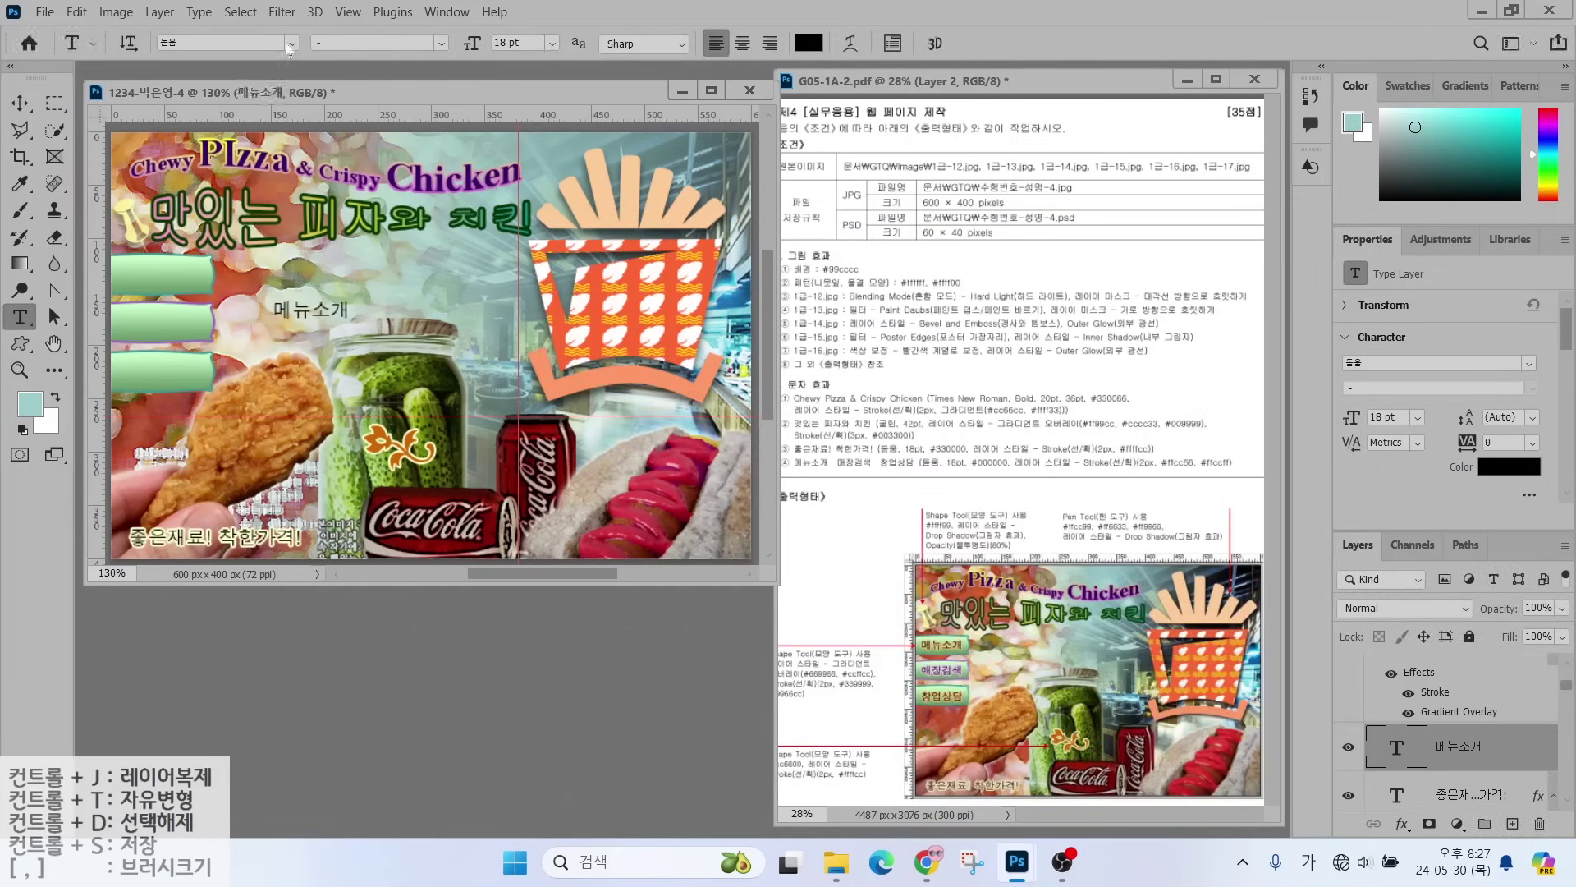
click(291, 43)
key(Return)
click(808, 43)
click(1106, 352)
- Give 메뉴소개 an ffcc66 stroke and place it on the first green banner
right_click(1435, 675)
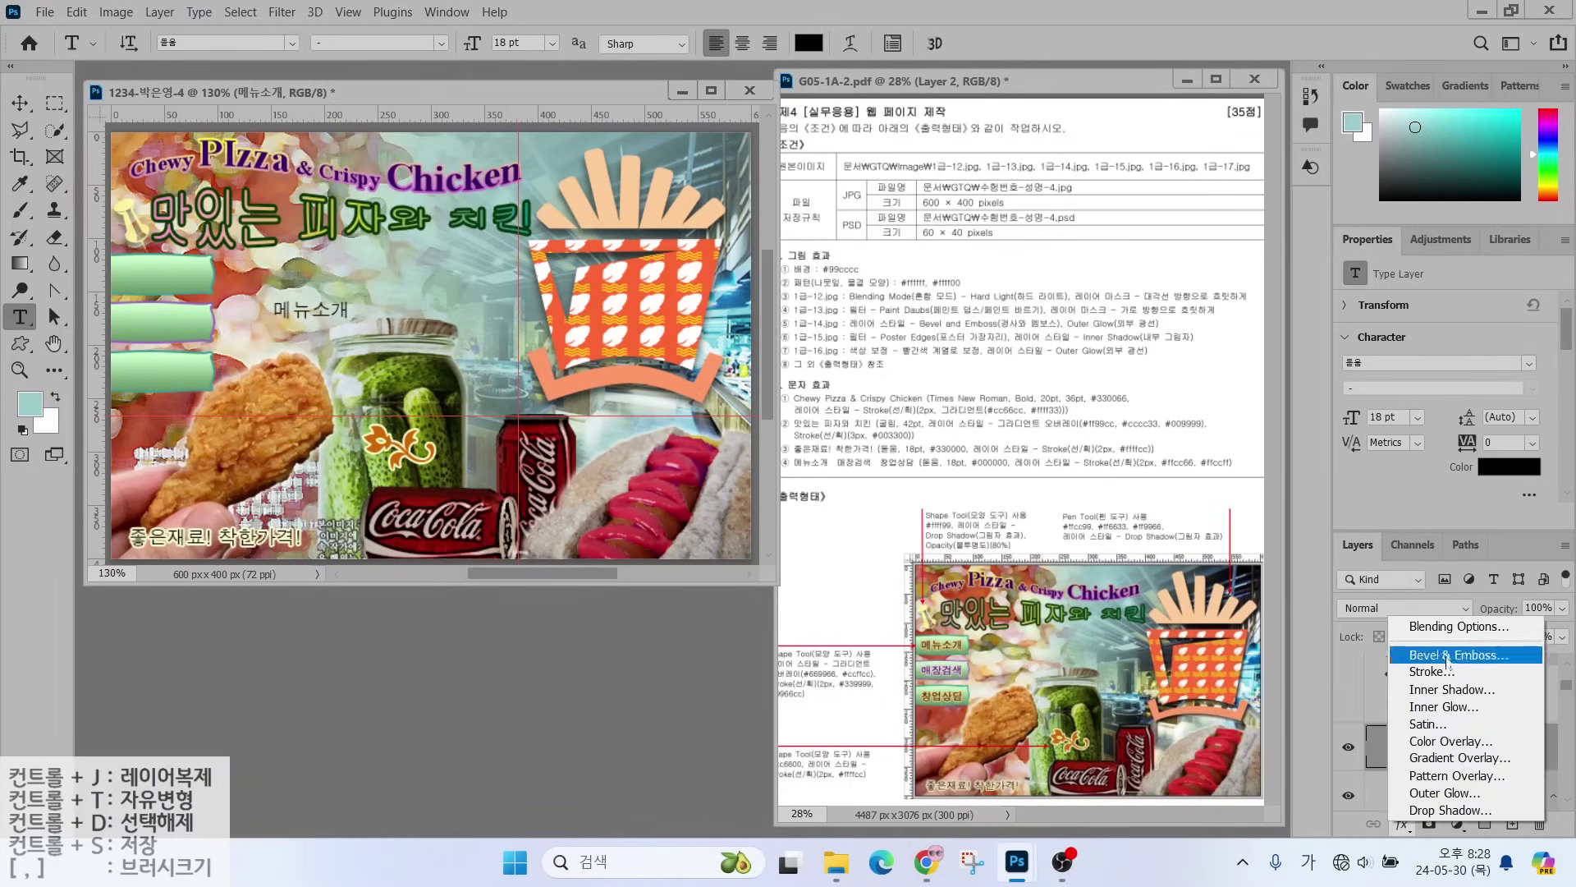
key(Escape)
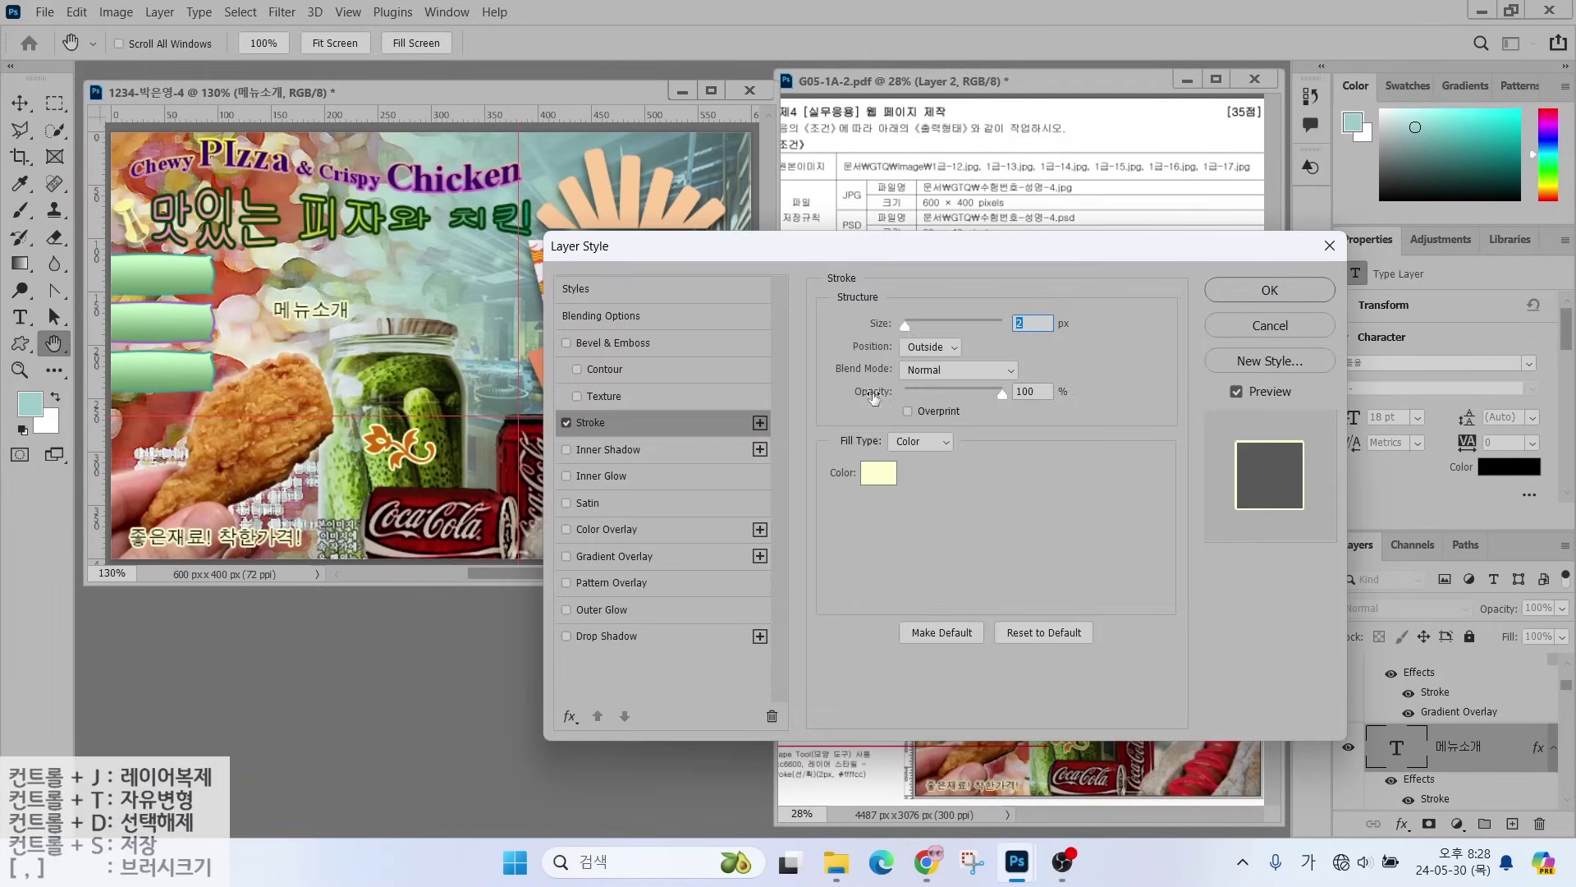
click(872, 466)
text(ffcc66)
key(Return)
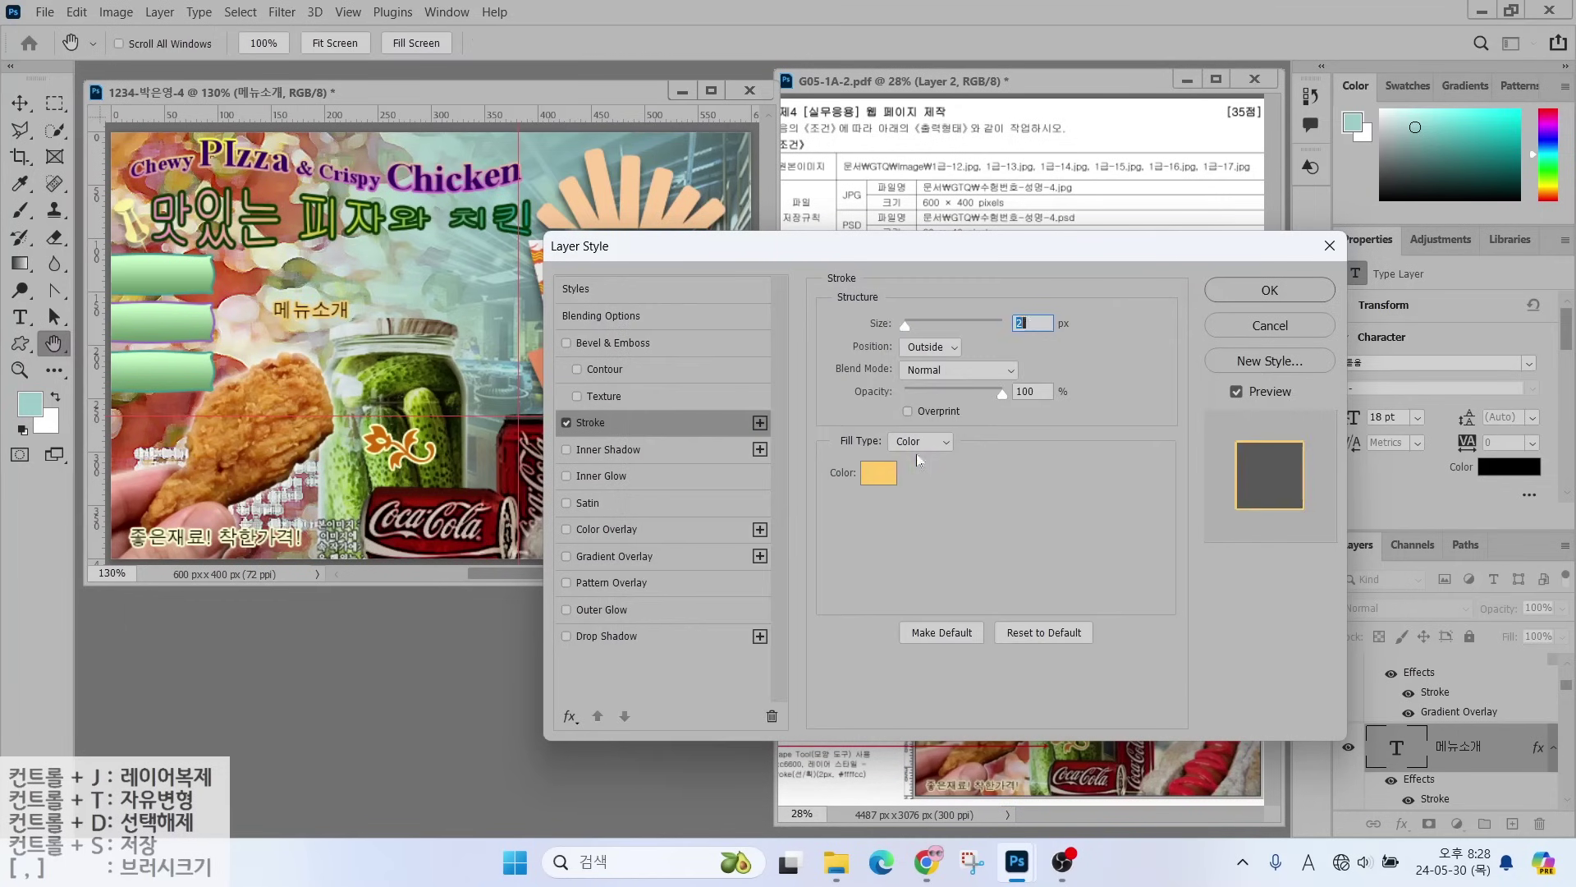
key(Return)
drag(297, 307, 165, 322)
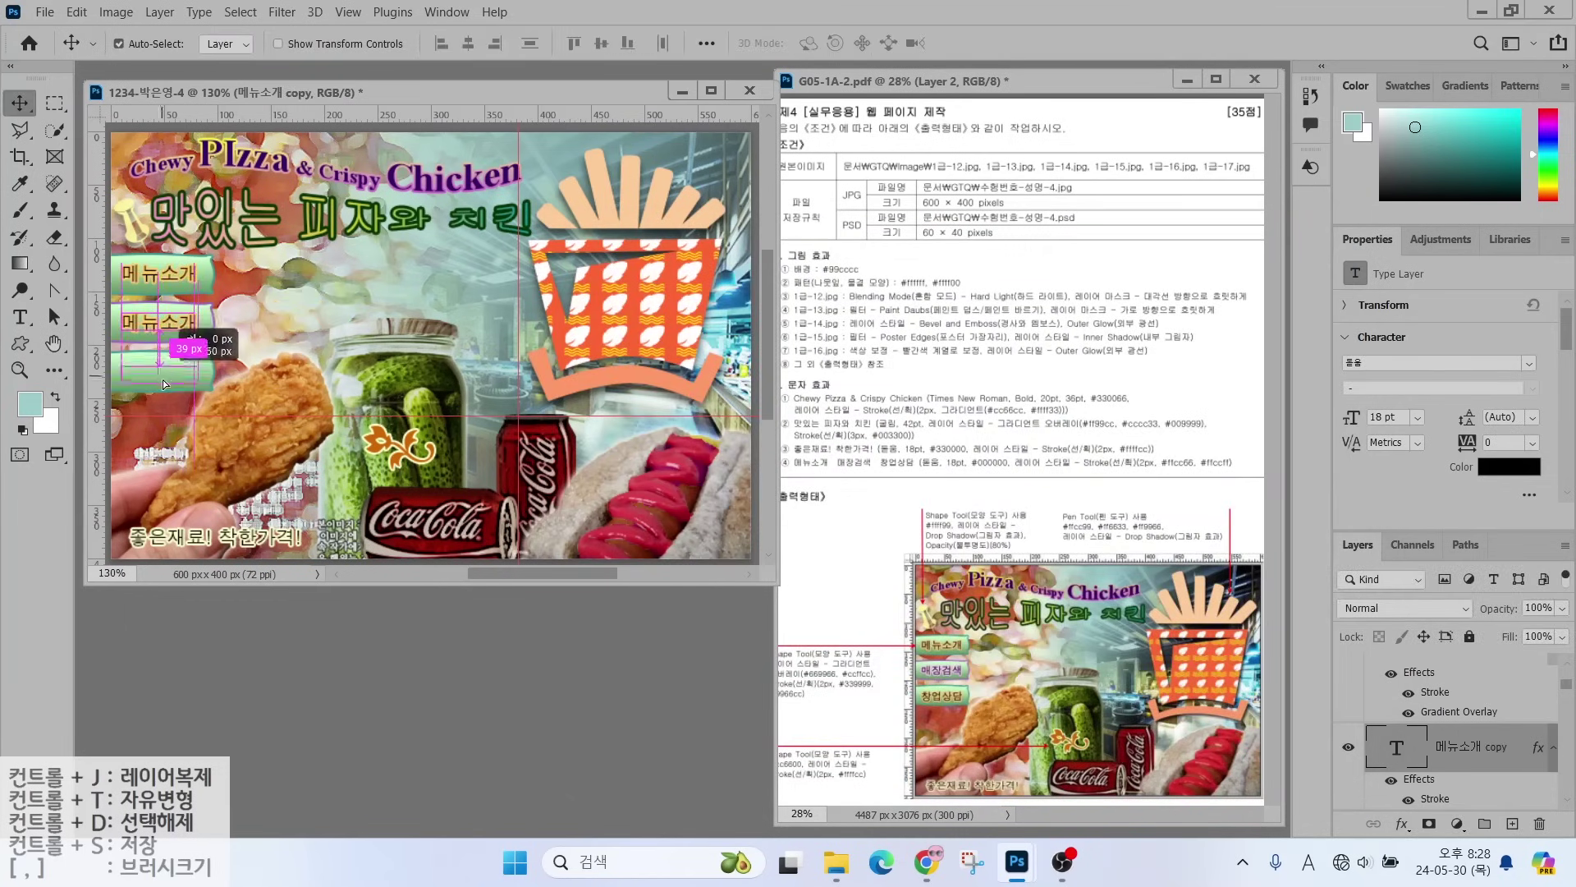
- Duplicate the label layer for the third banner
scroll(1465, 688, down, 2)
scroll(1465, 688, down, 3)
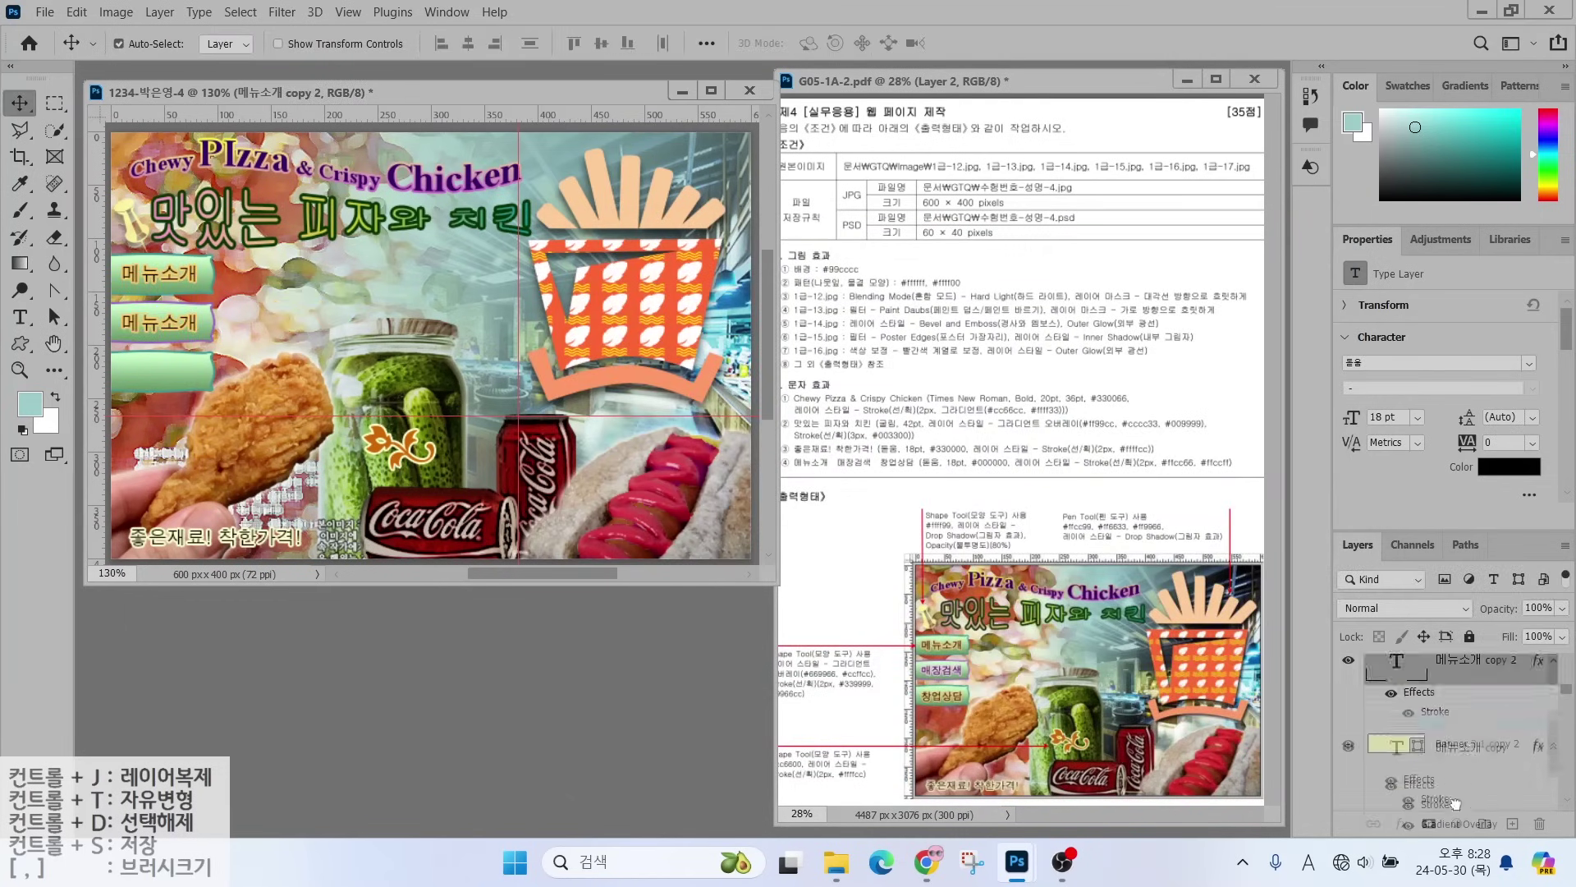
drag(1450, 692, 1427, 719)
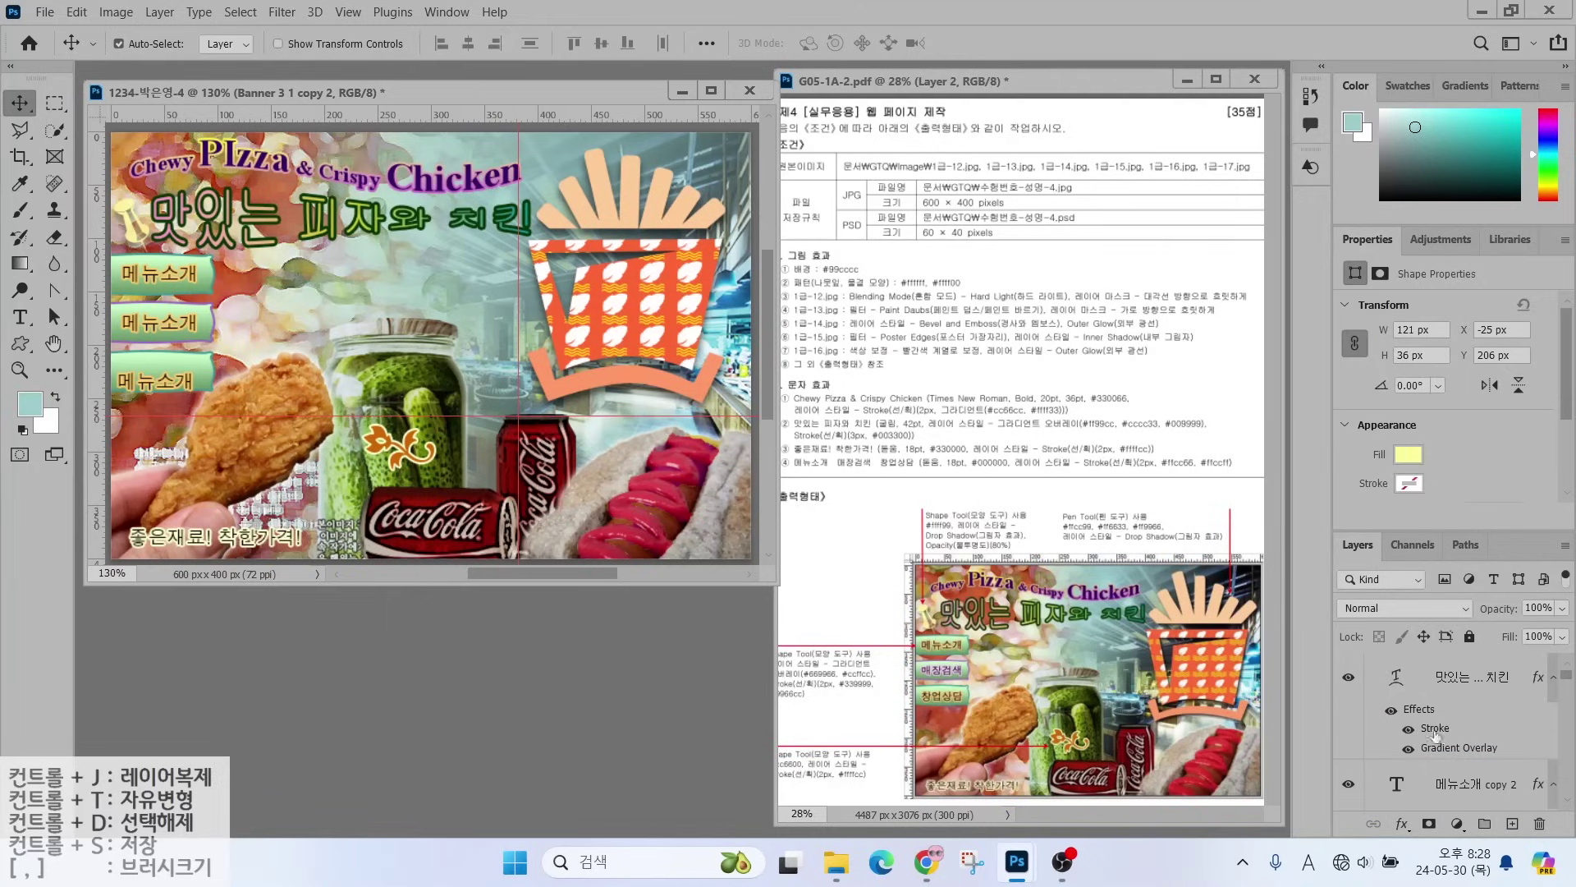
- Change the second banner's label to 매장검색 and check its stroke colour
double_click(215, 327)
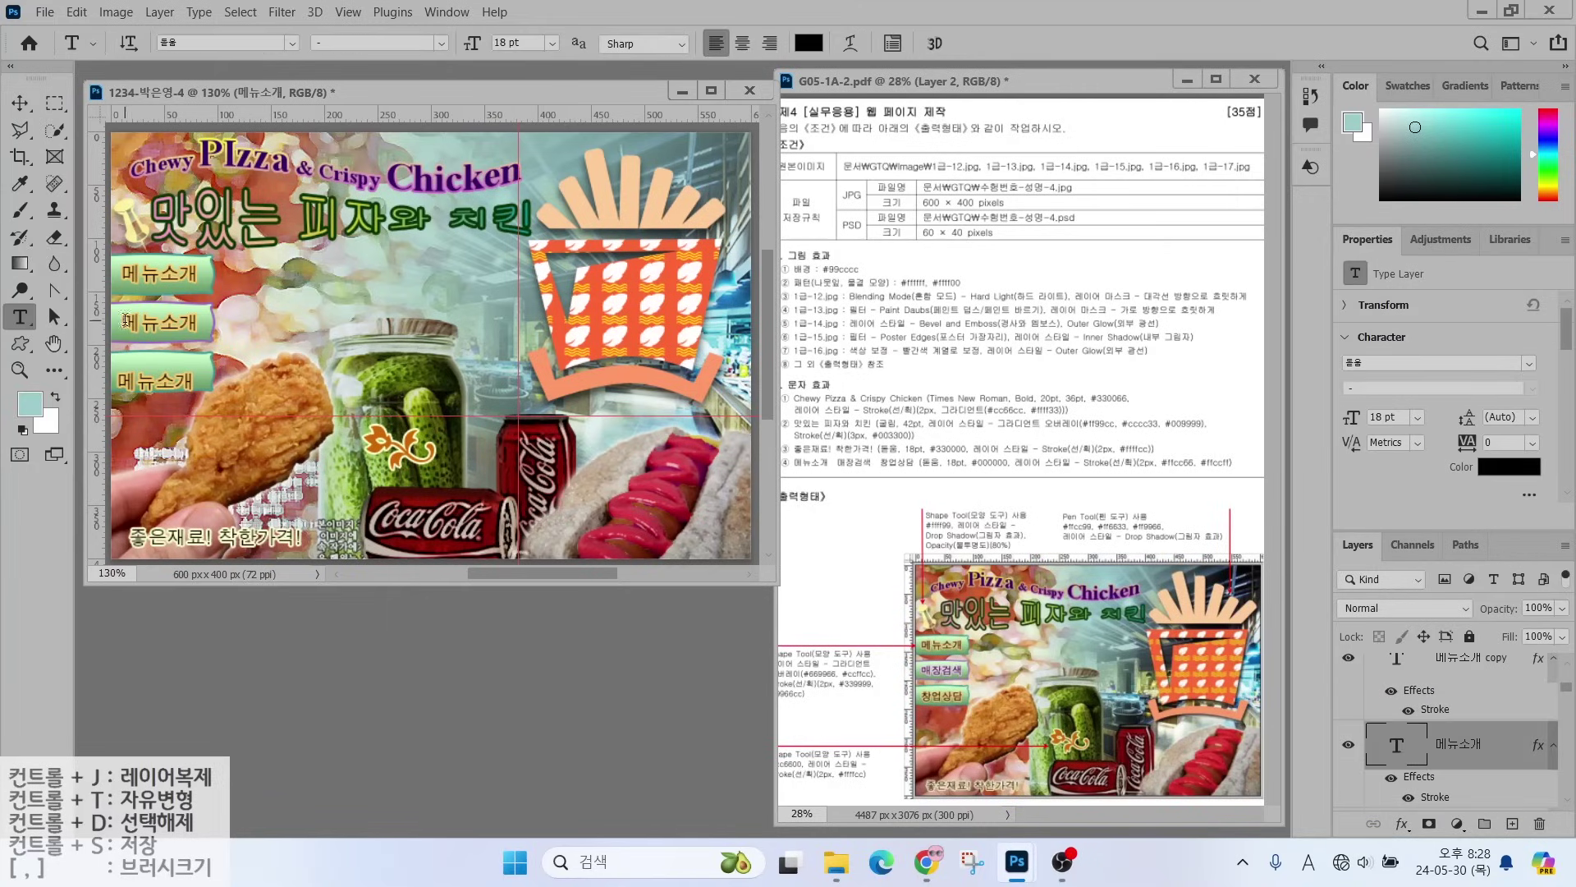
key(Hangul)
text(매장검색)
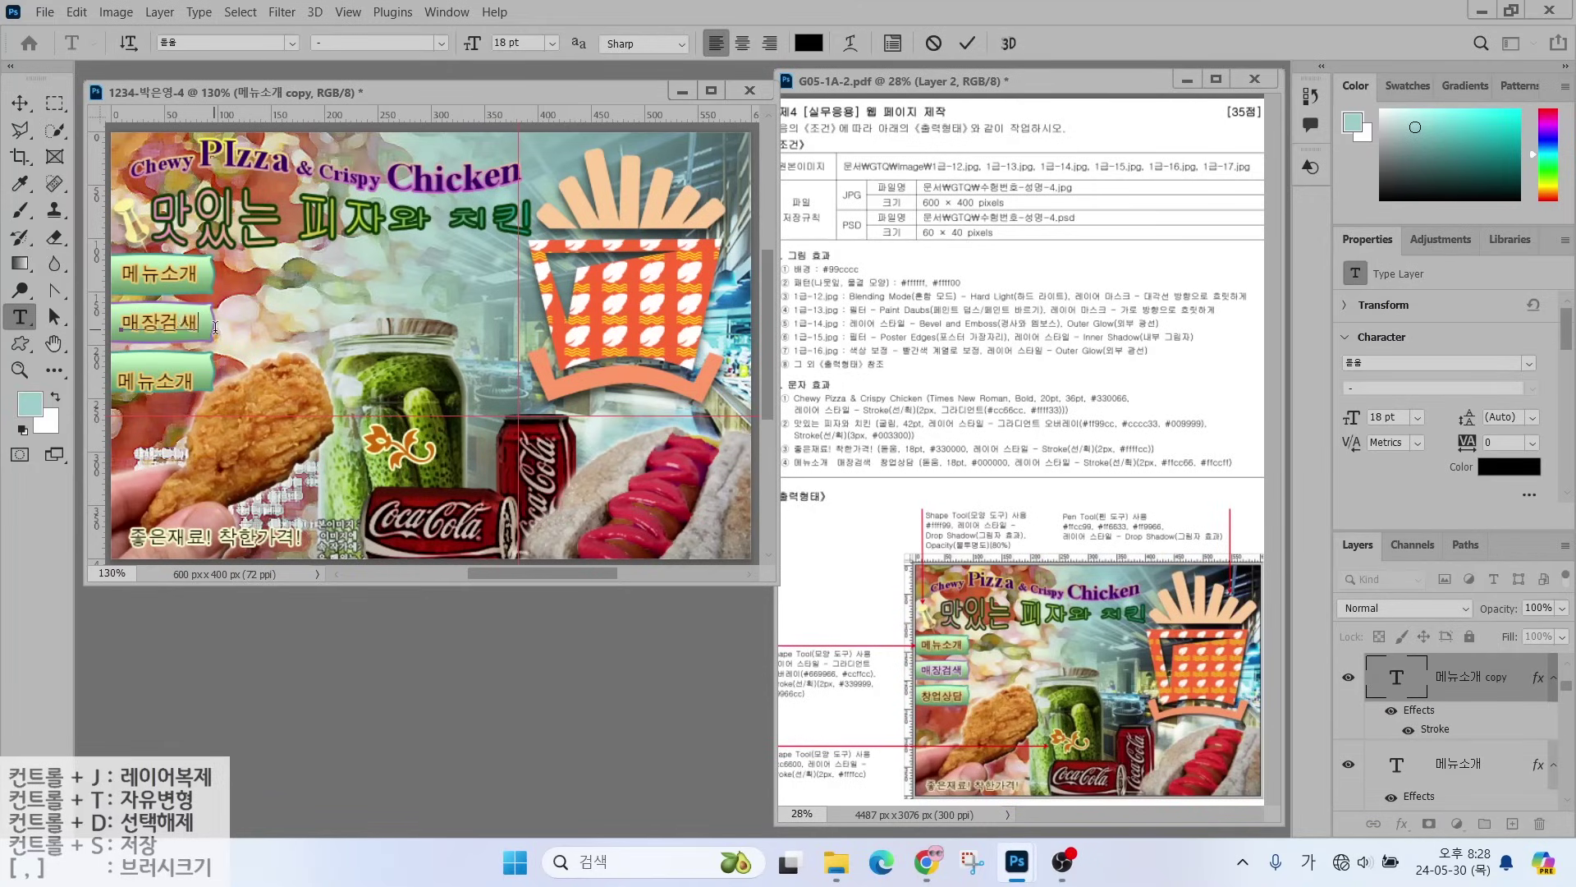
key(ctrl+Return)
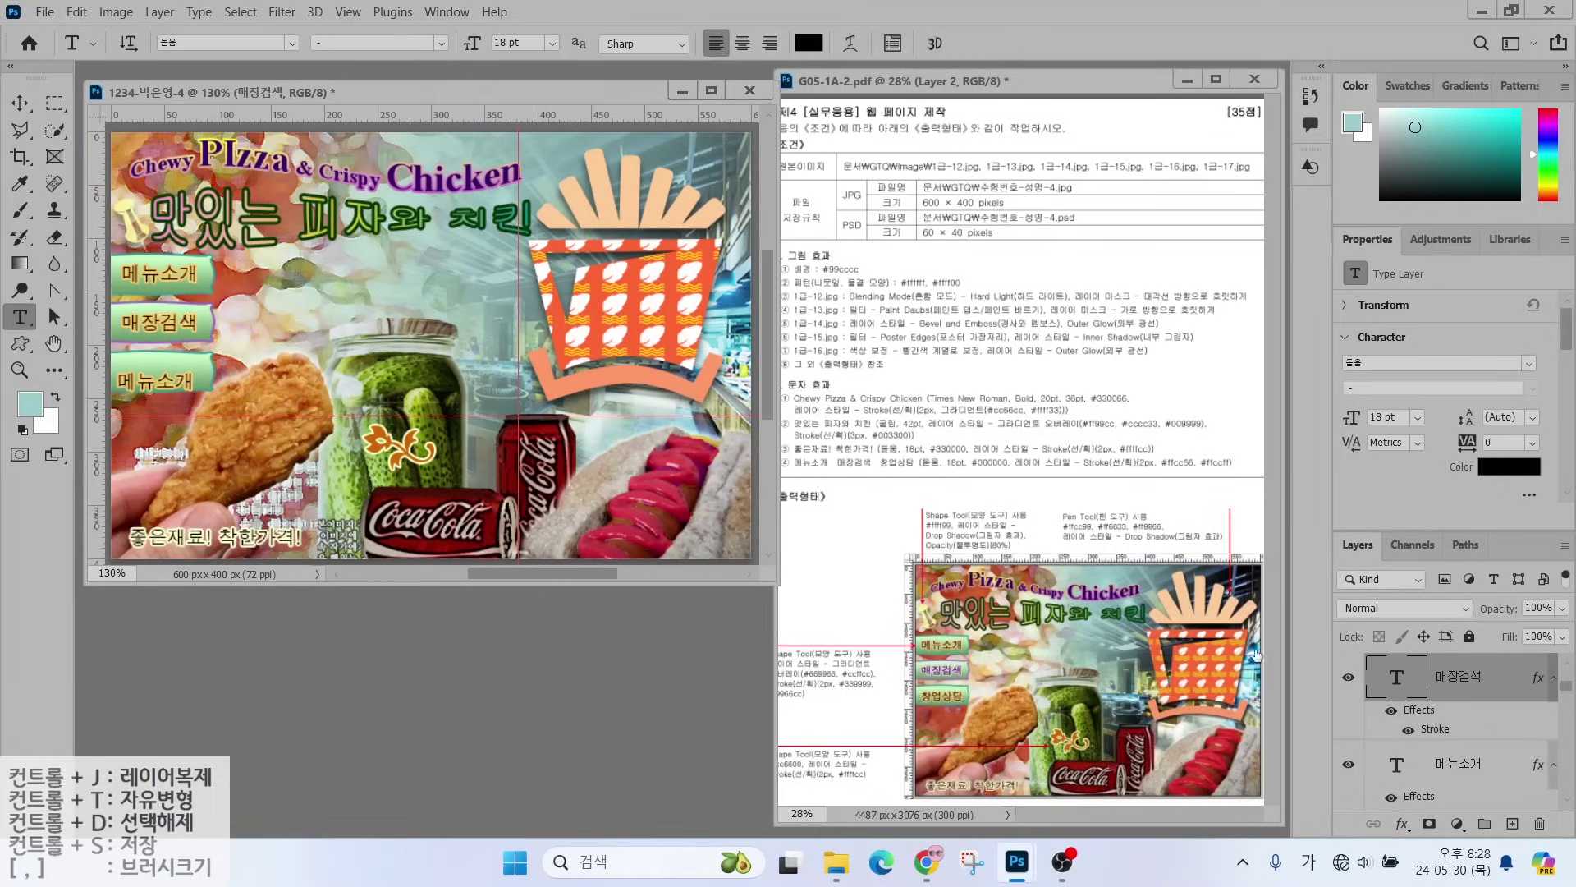
double_click(1435, 728)
click(970, 538)
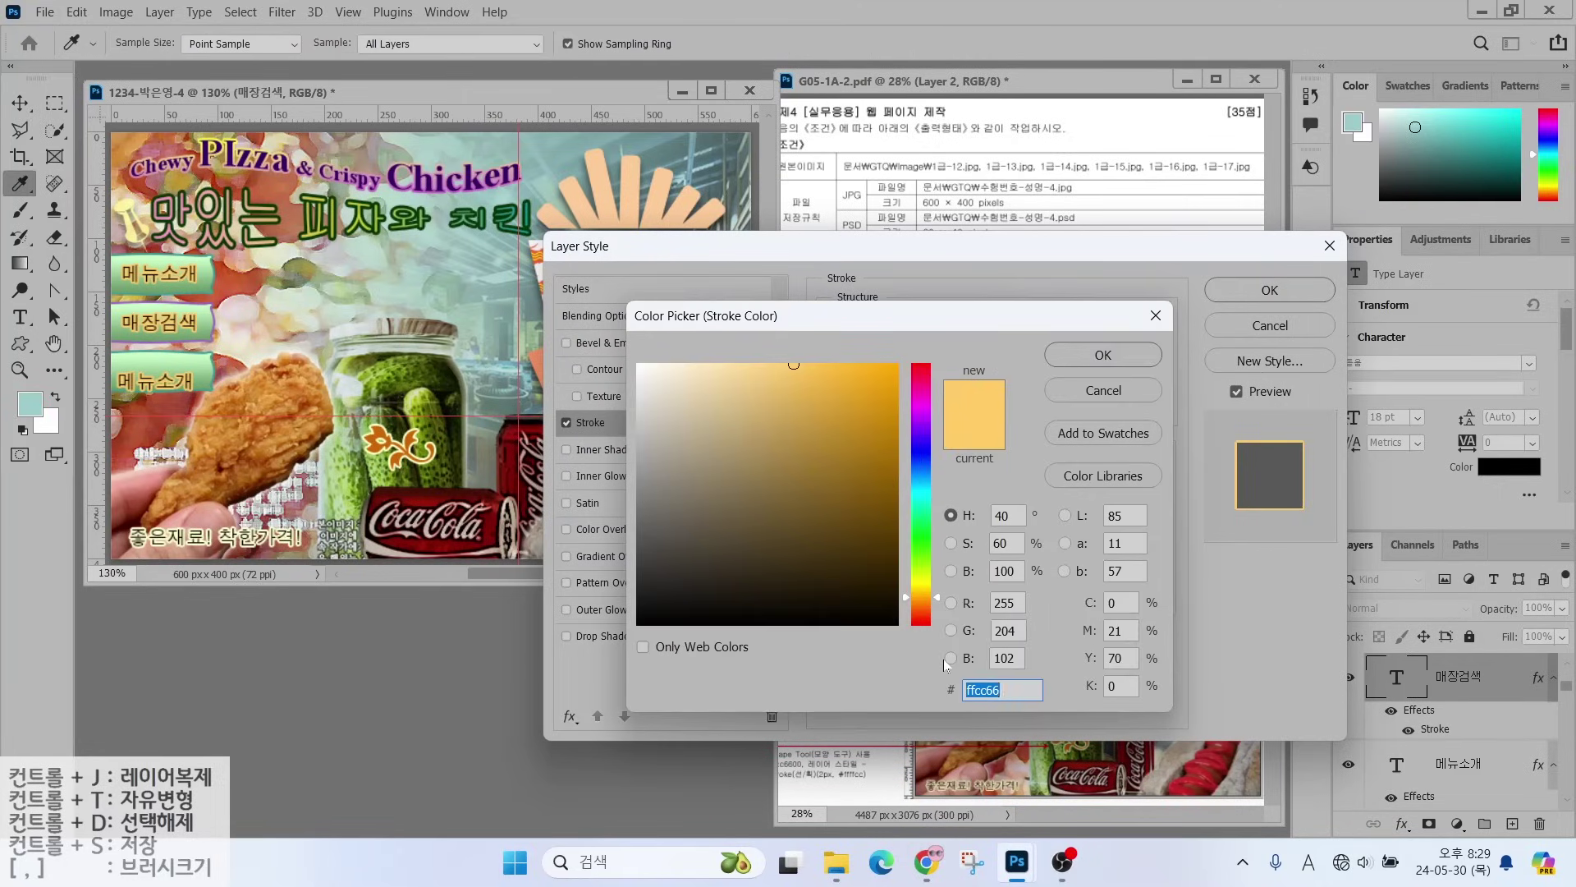
key(Return)
key(Return)
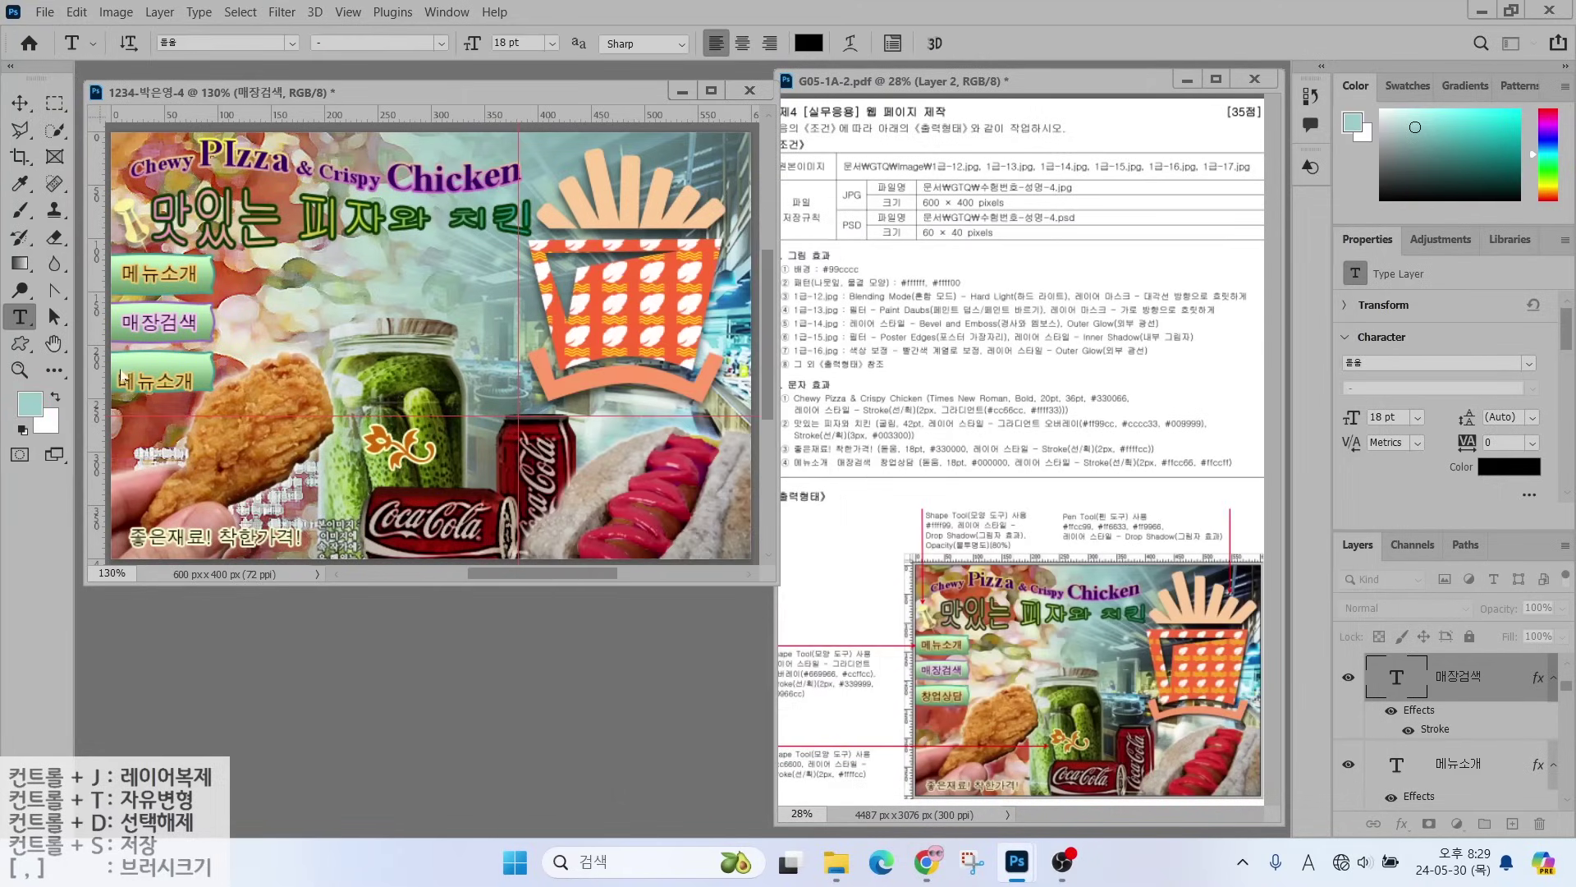
- Replace the third banner's label with 창업상담 and nudge it up slightly
drag(121, 378, 251, 394)
text(창업상담)
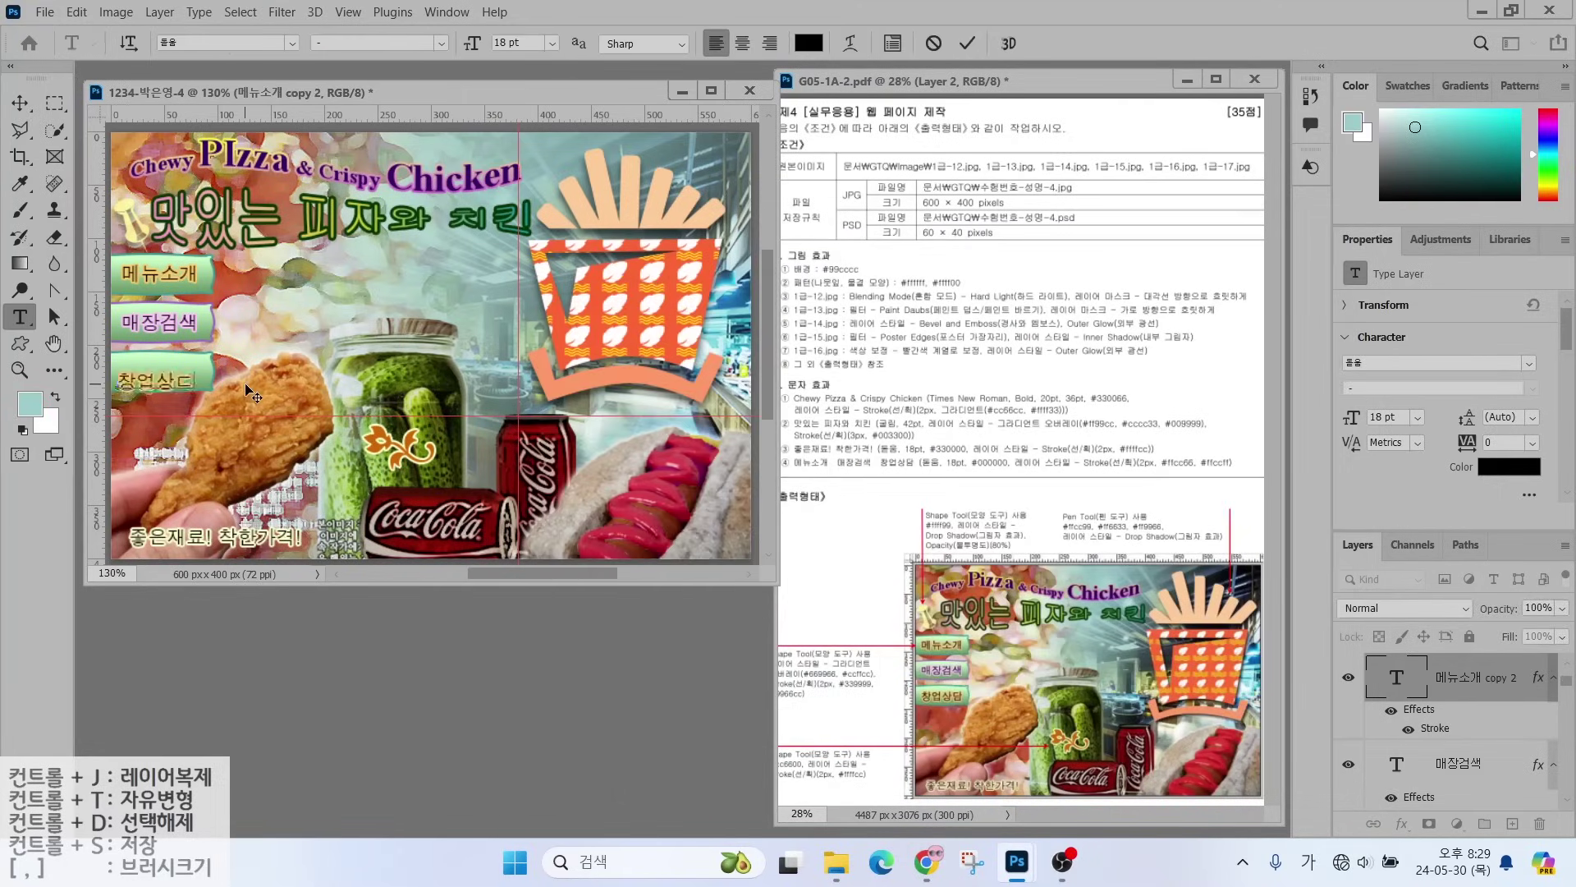
click(20, 102)
key(Up)
key(Up)
key(Up)
key(Up)
key(Up)
key(Up)
key(Up)
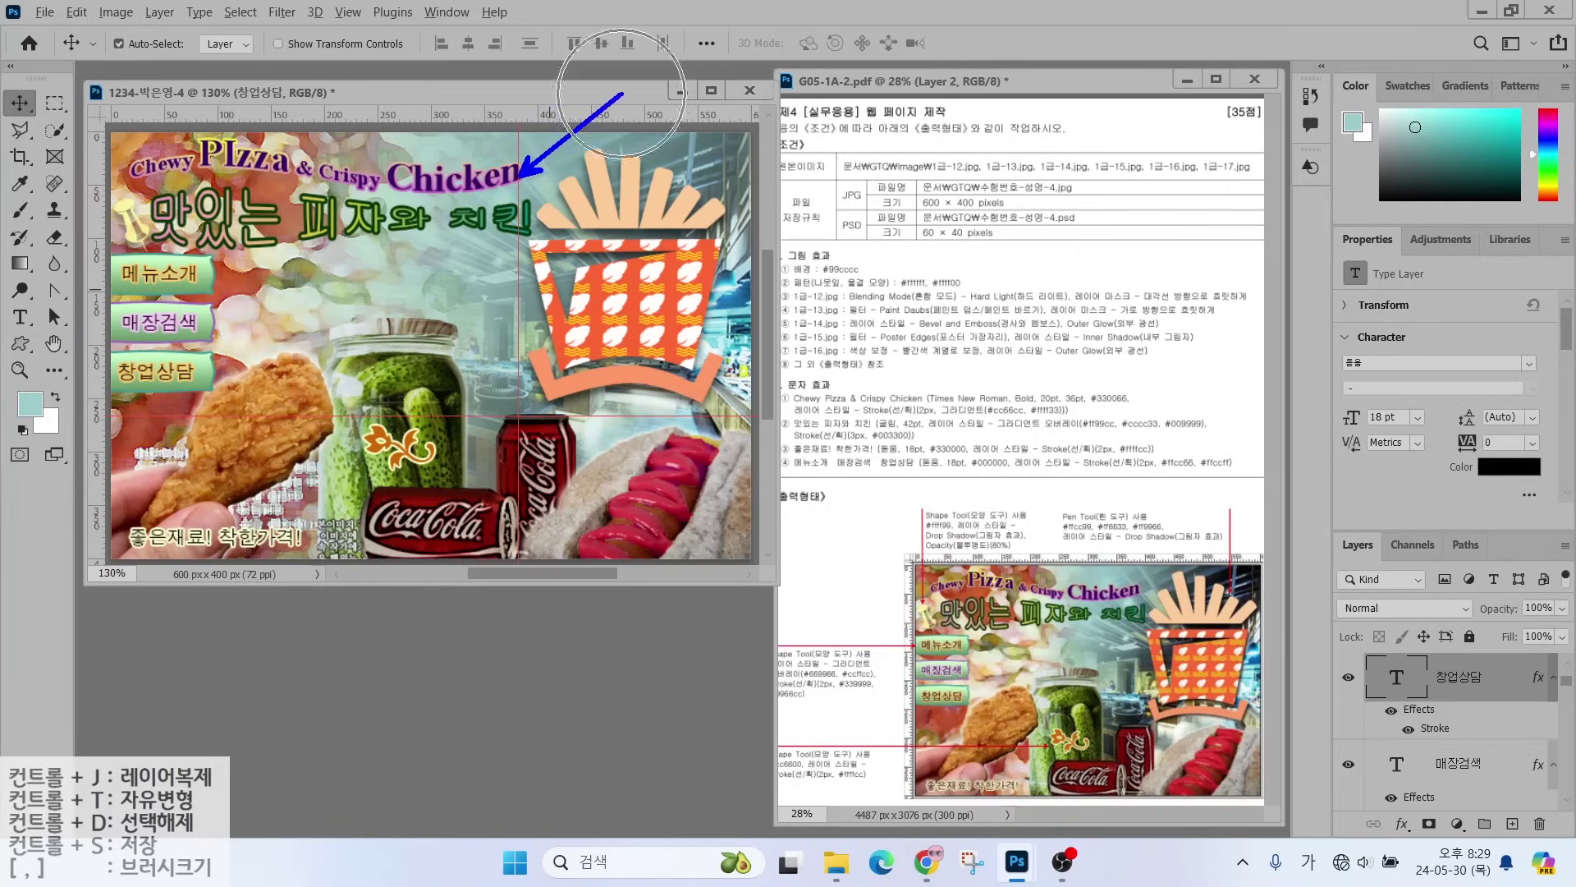
- Clear all guides and save the composite as a JPEG in the GTQ folder
click(347, 13)
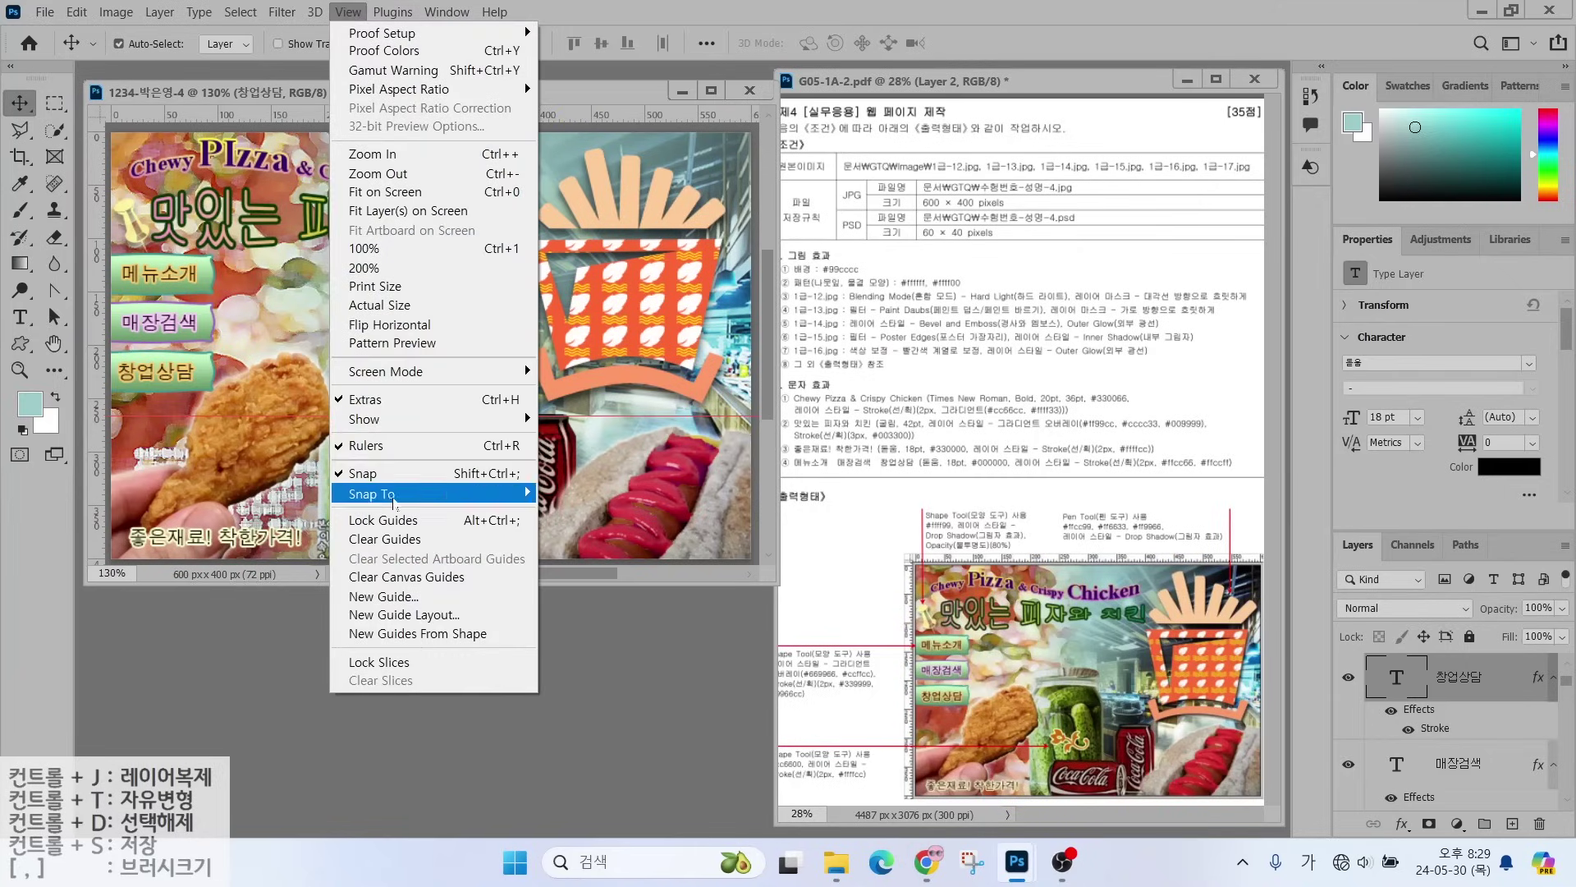
click(391, 541)
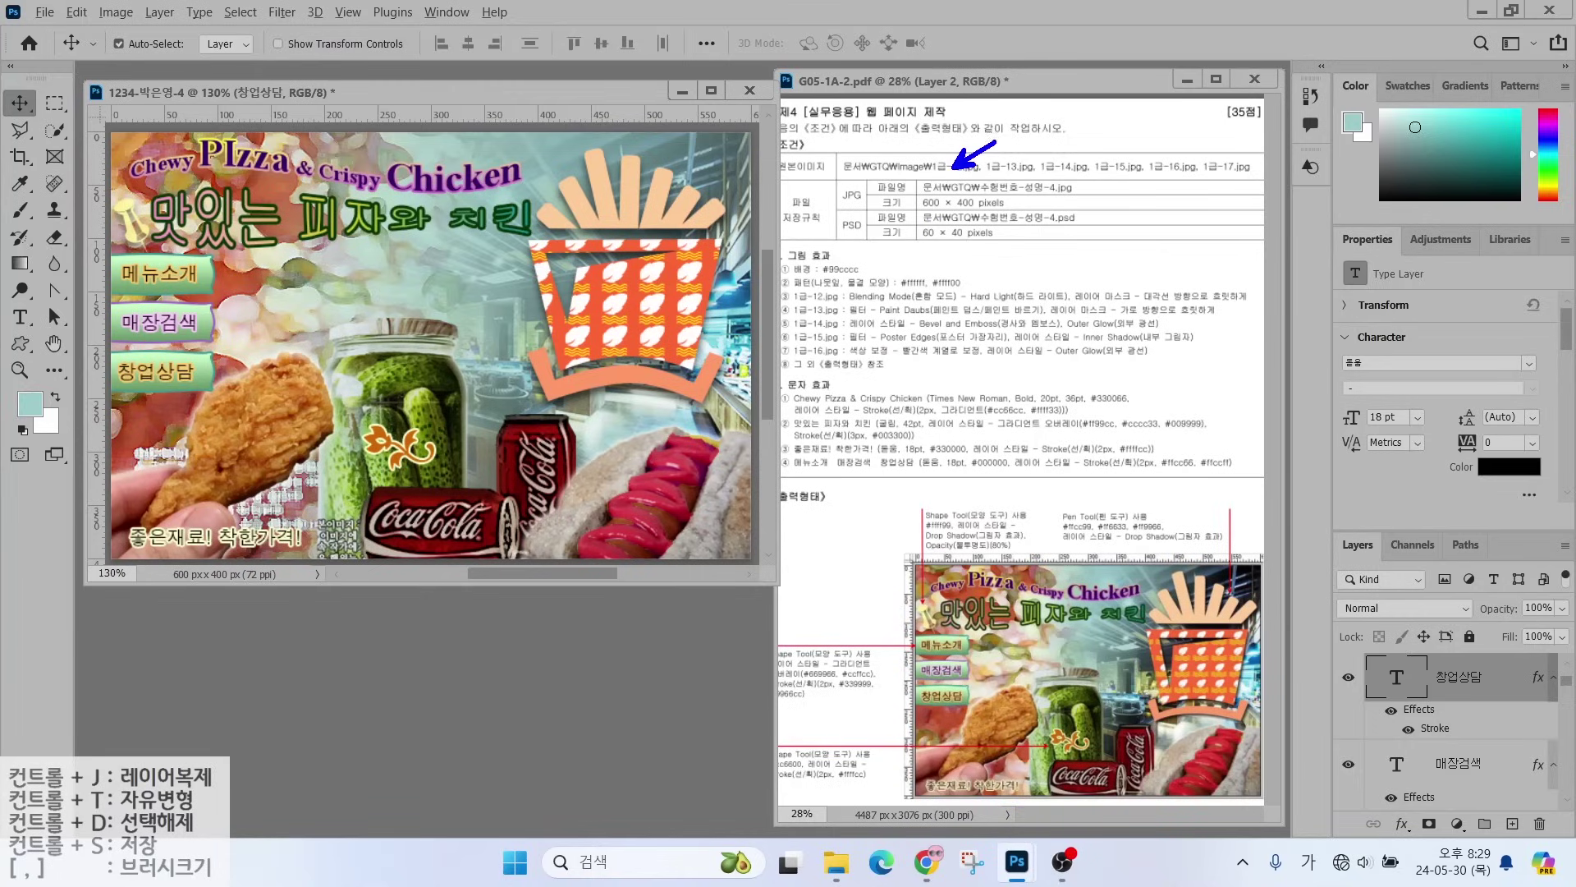
click(44, 11)
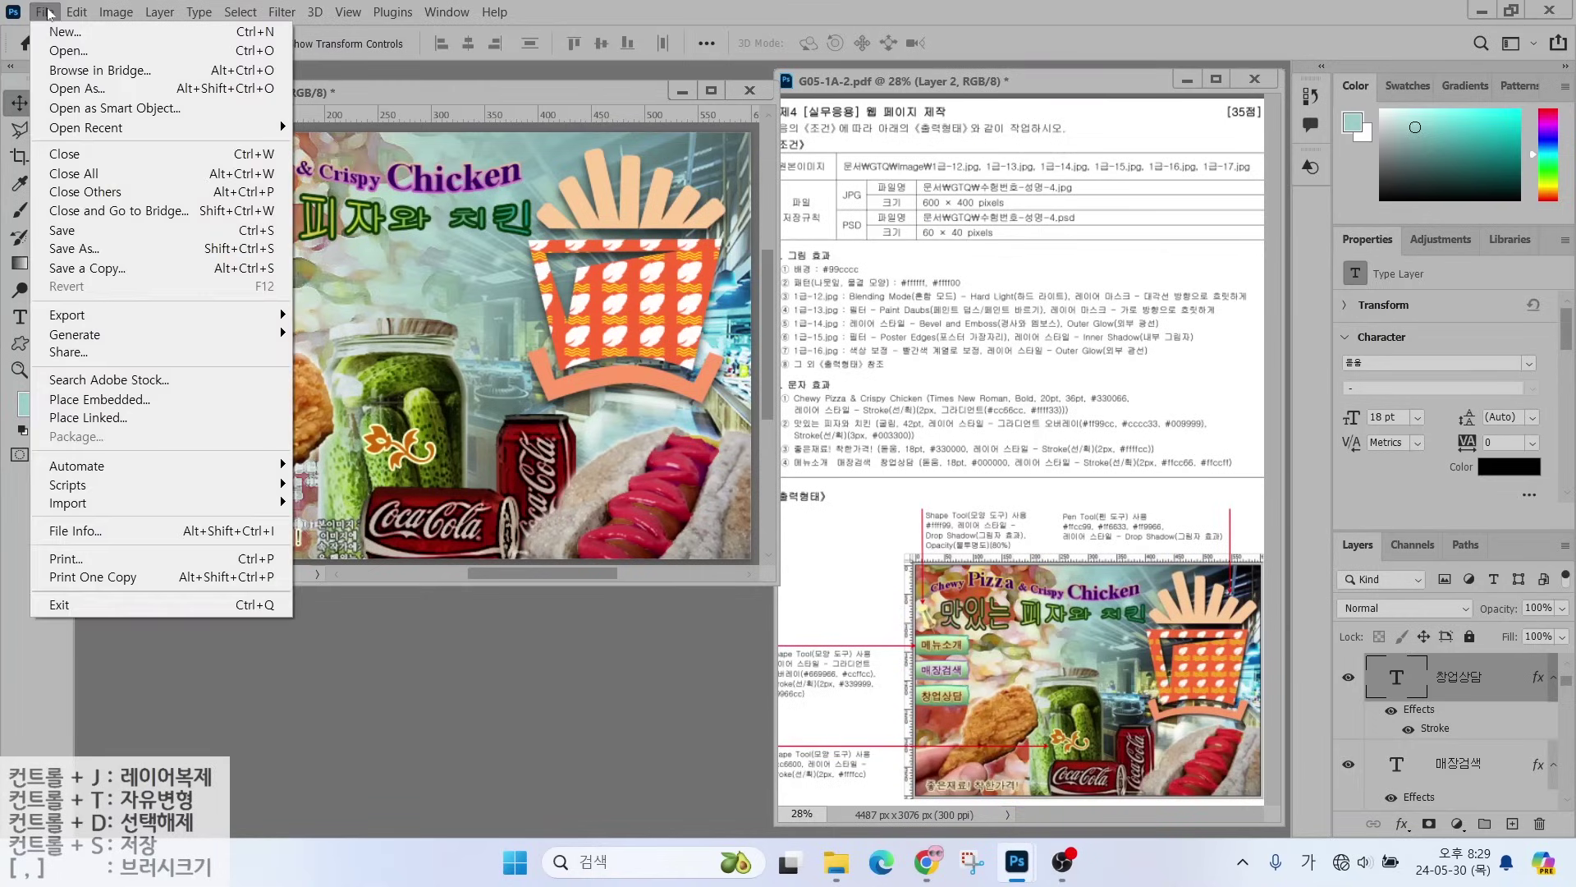
click(79, 238)
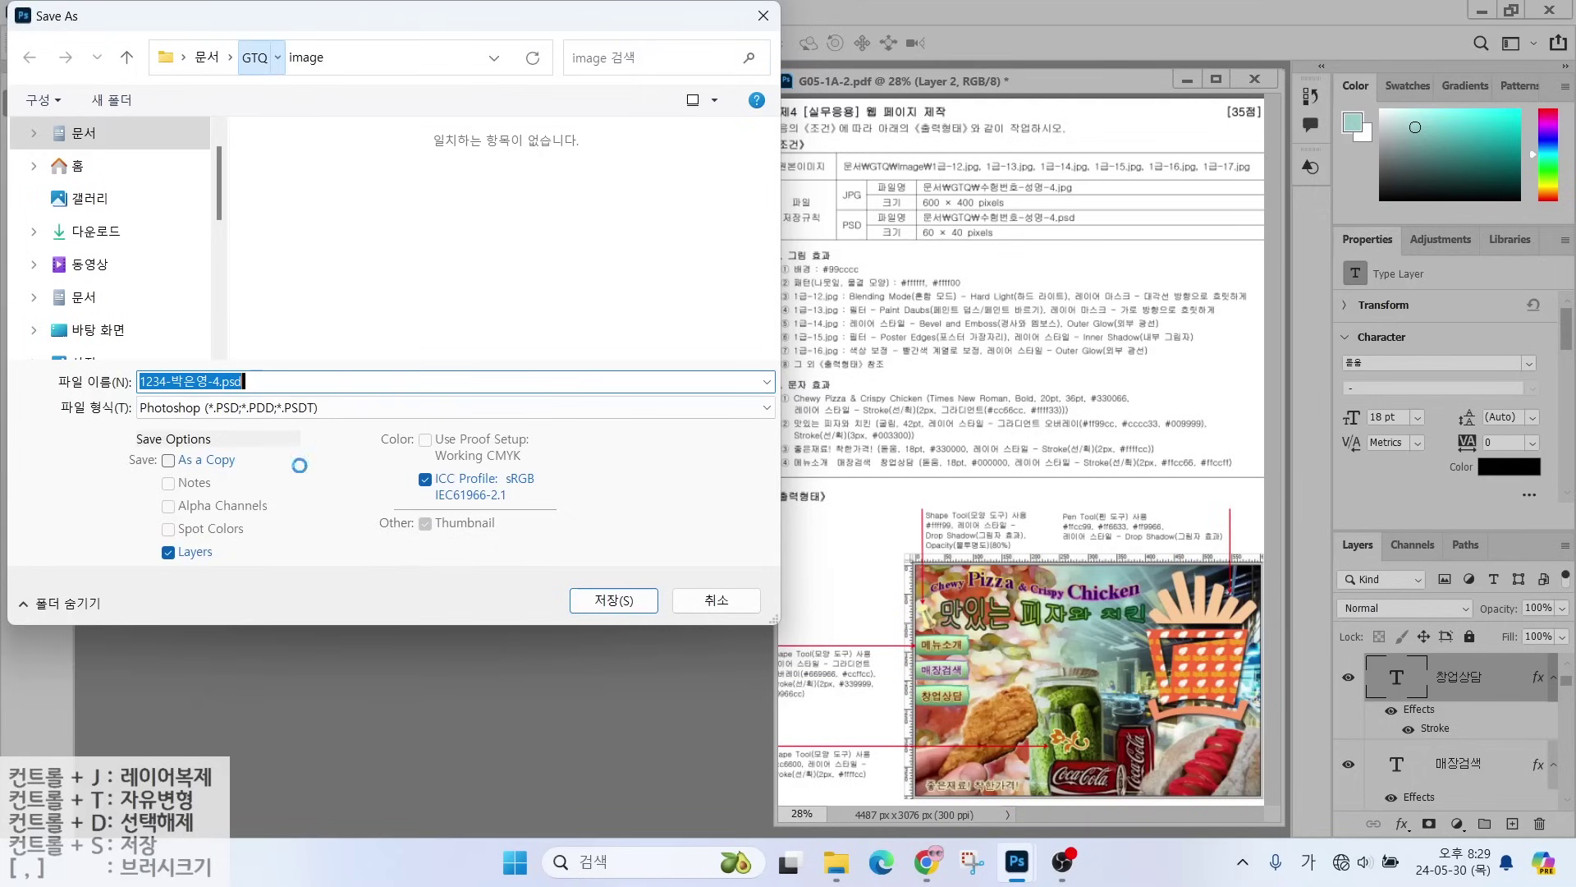
click(240, 408)
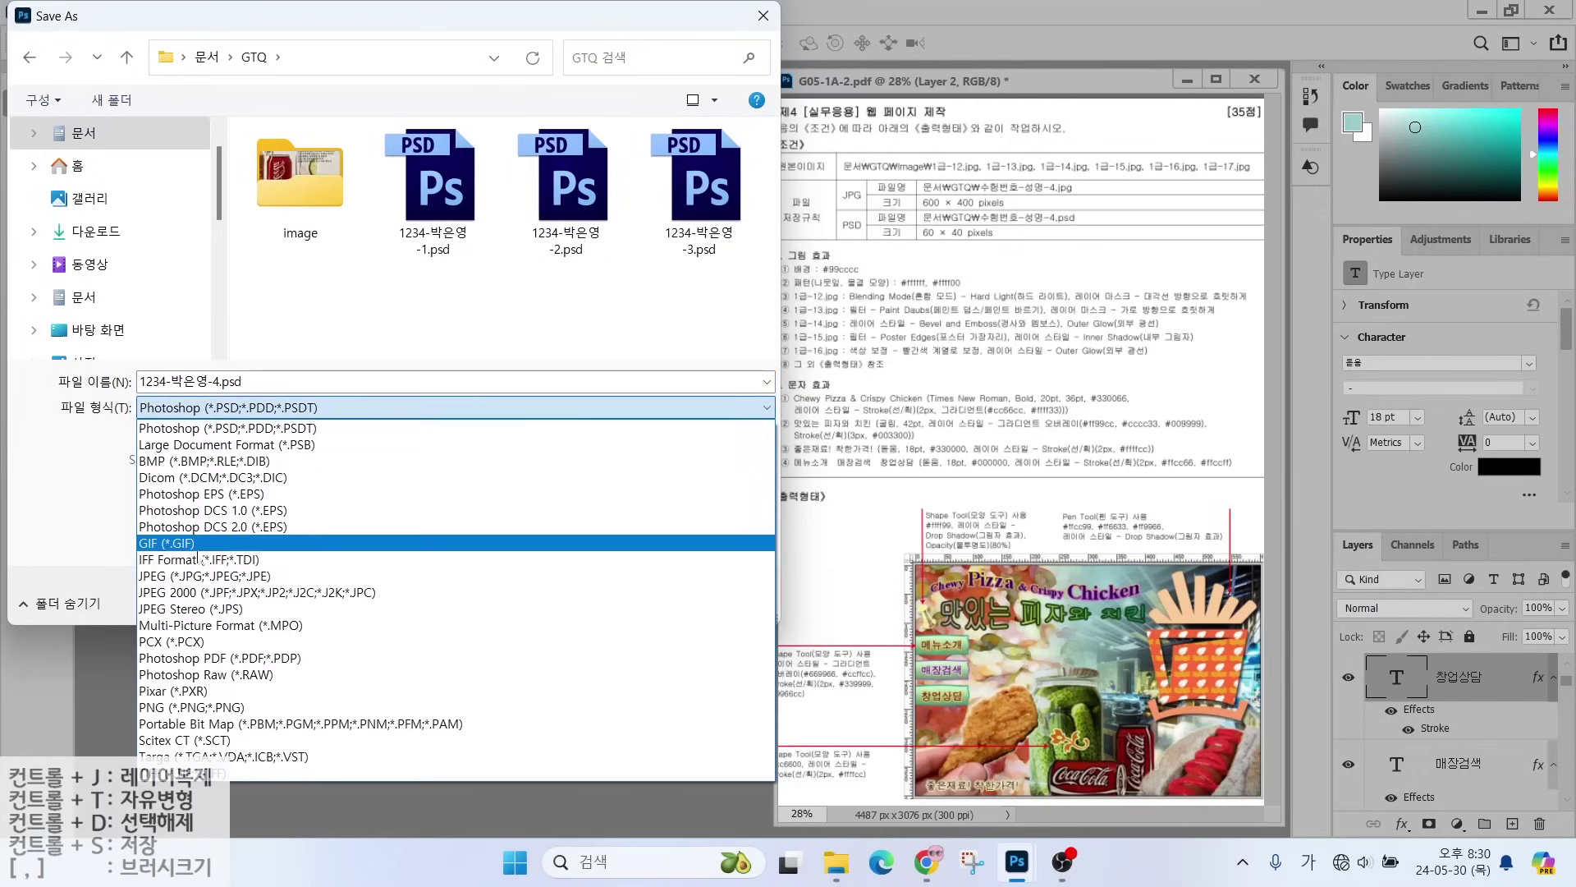
click(170, 577)
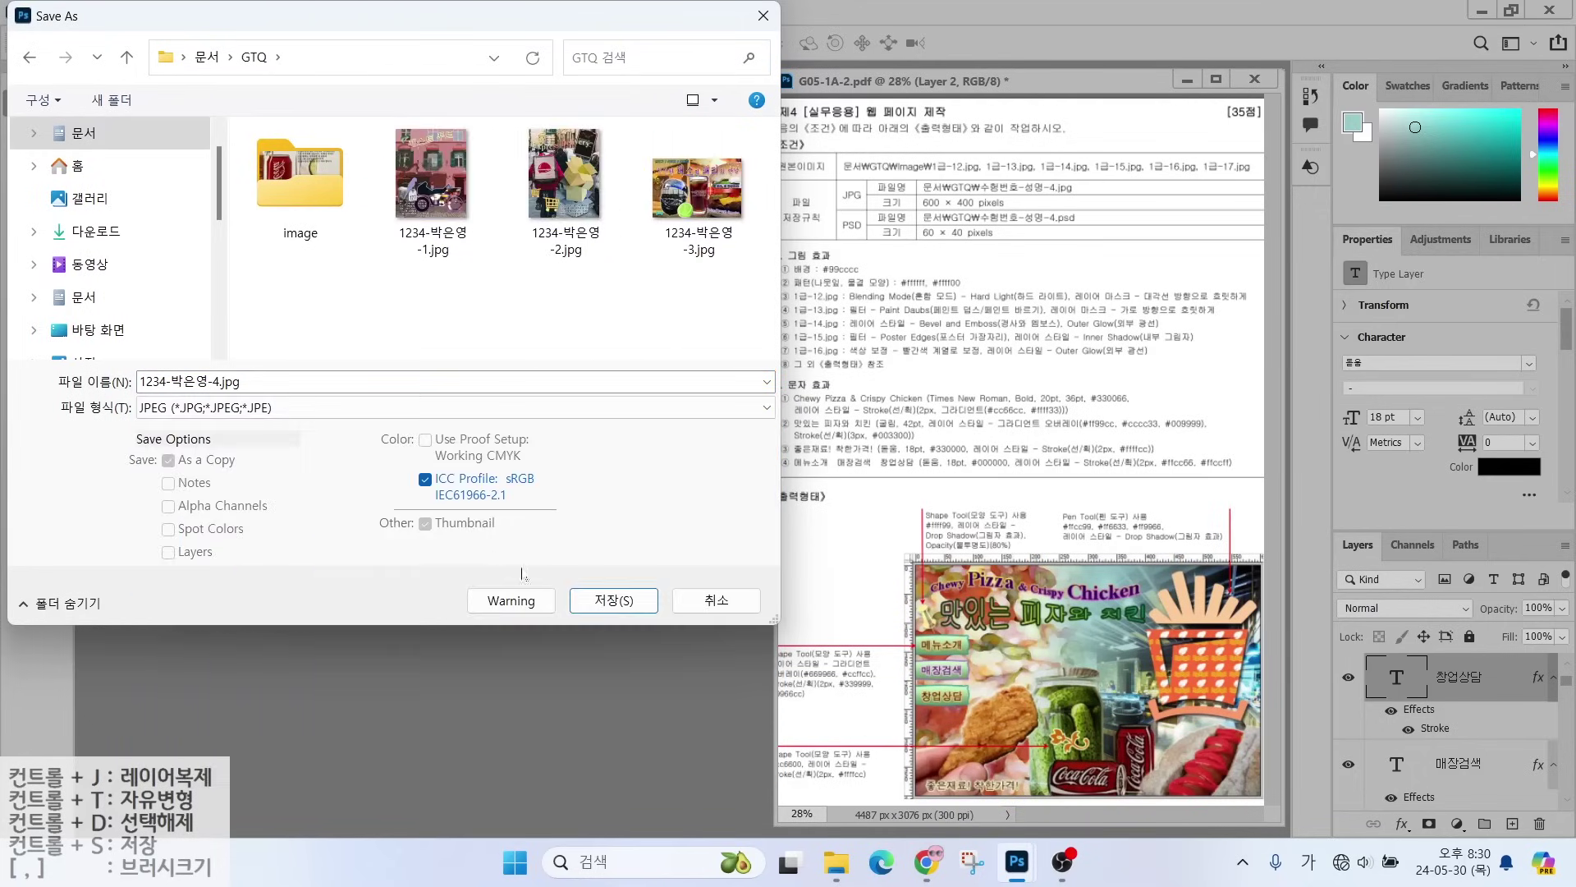
key(Return)
click(900, 195)
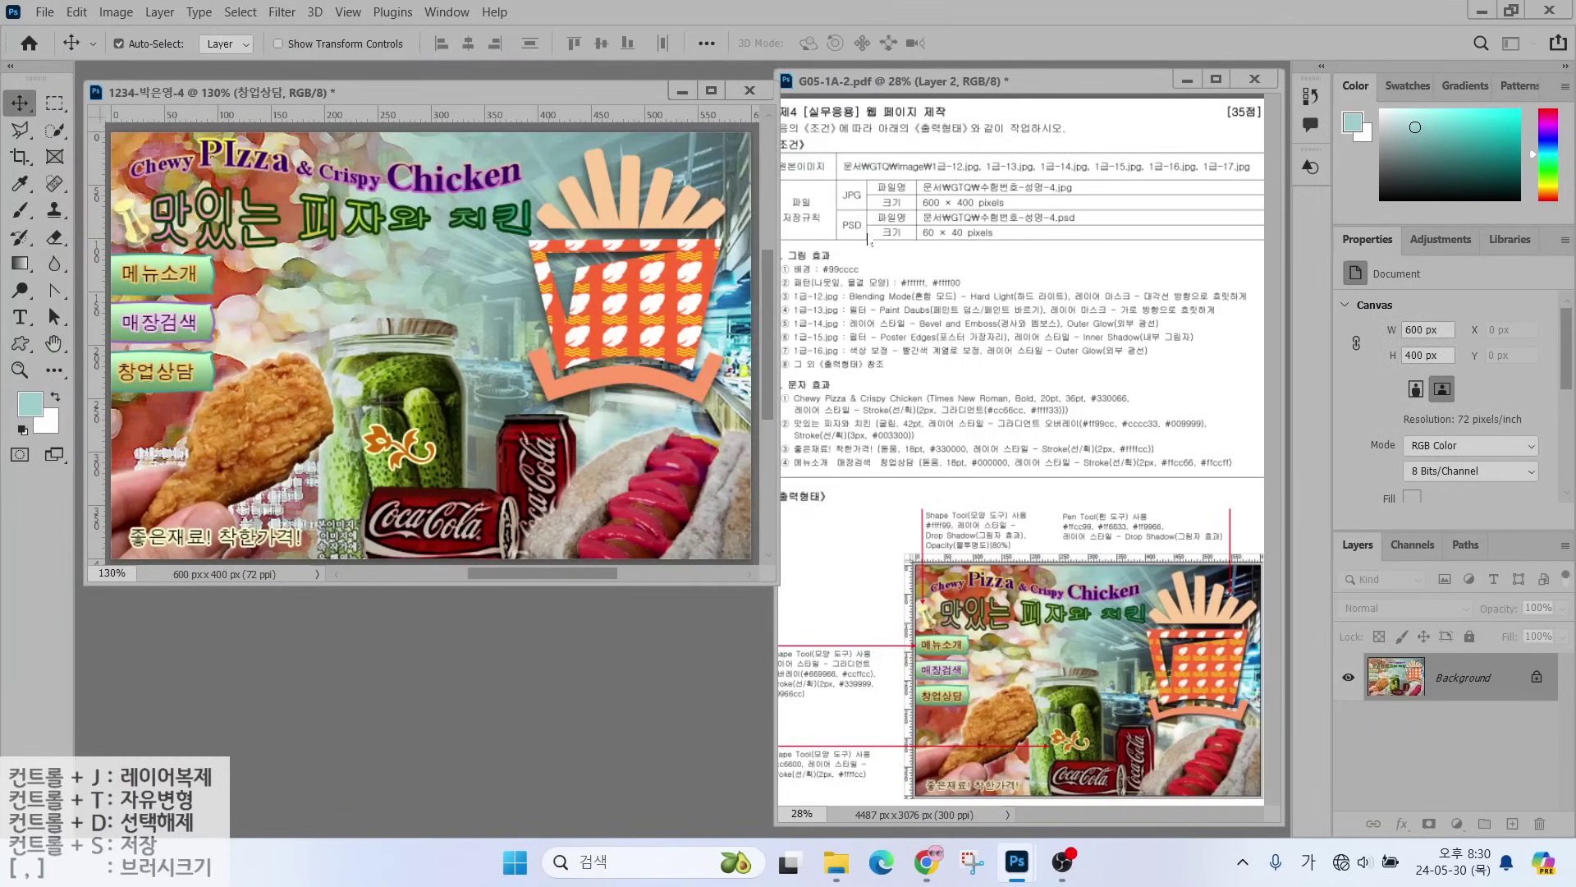
- Resize the image to 60 × 40 pixels
click(115, 12)
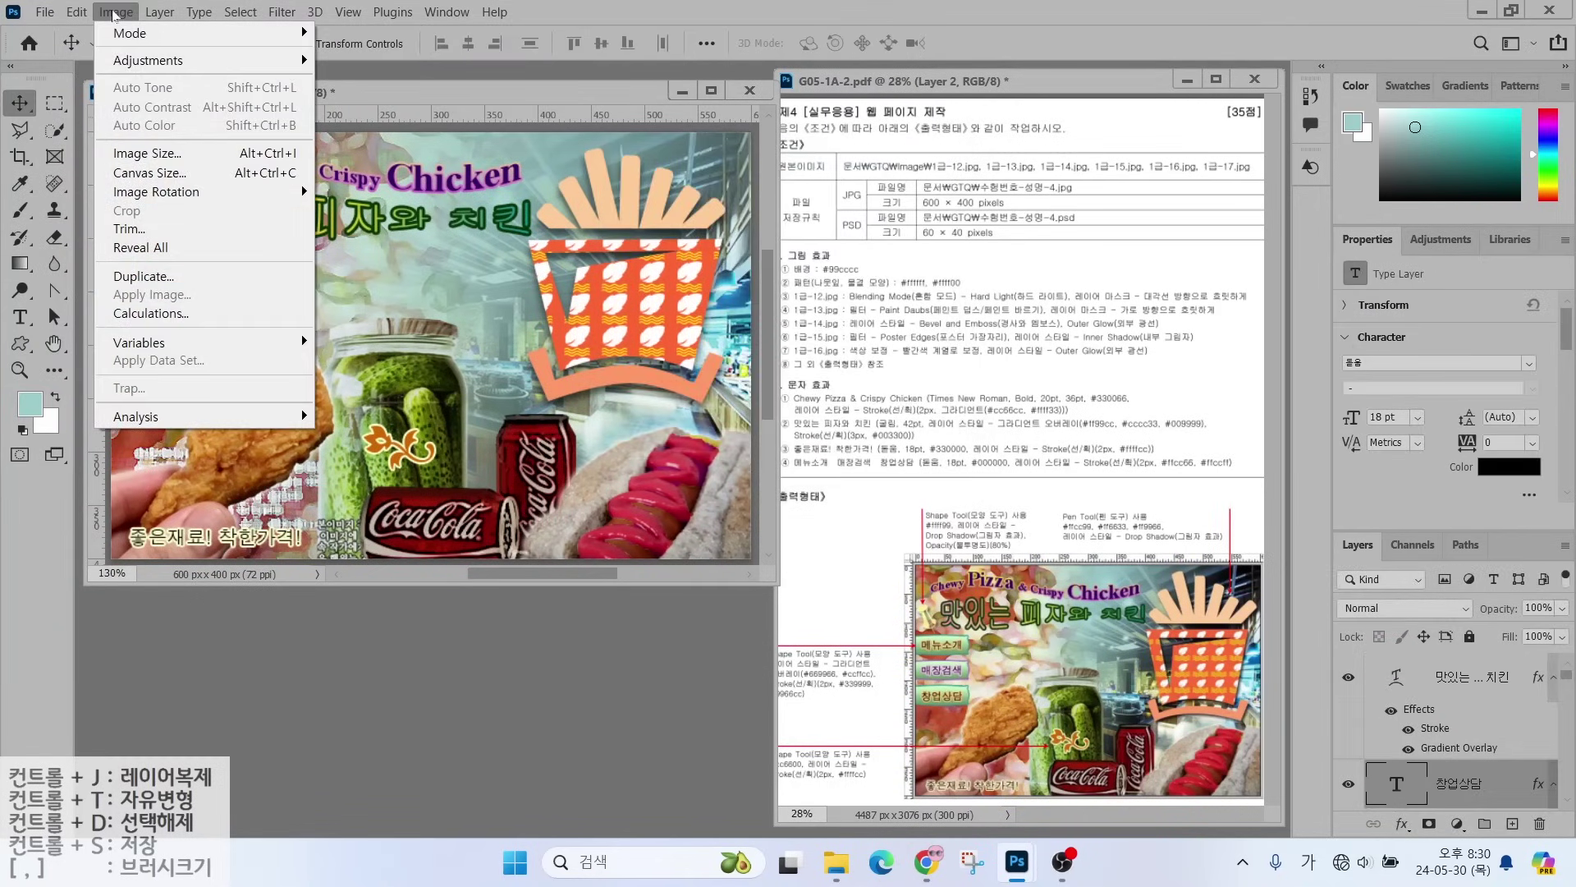
click(135, 158)
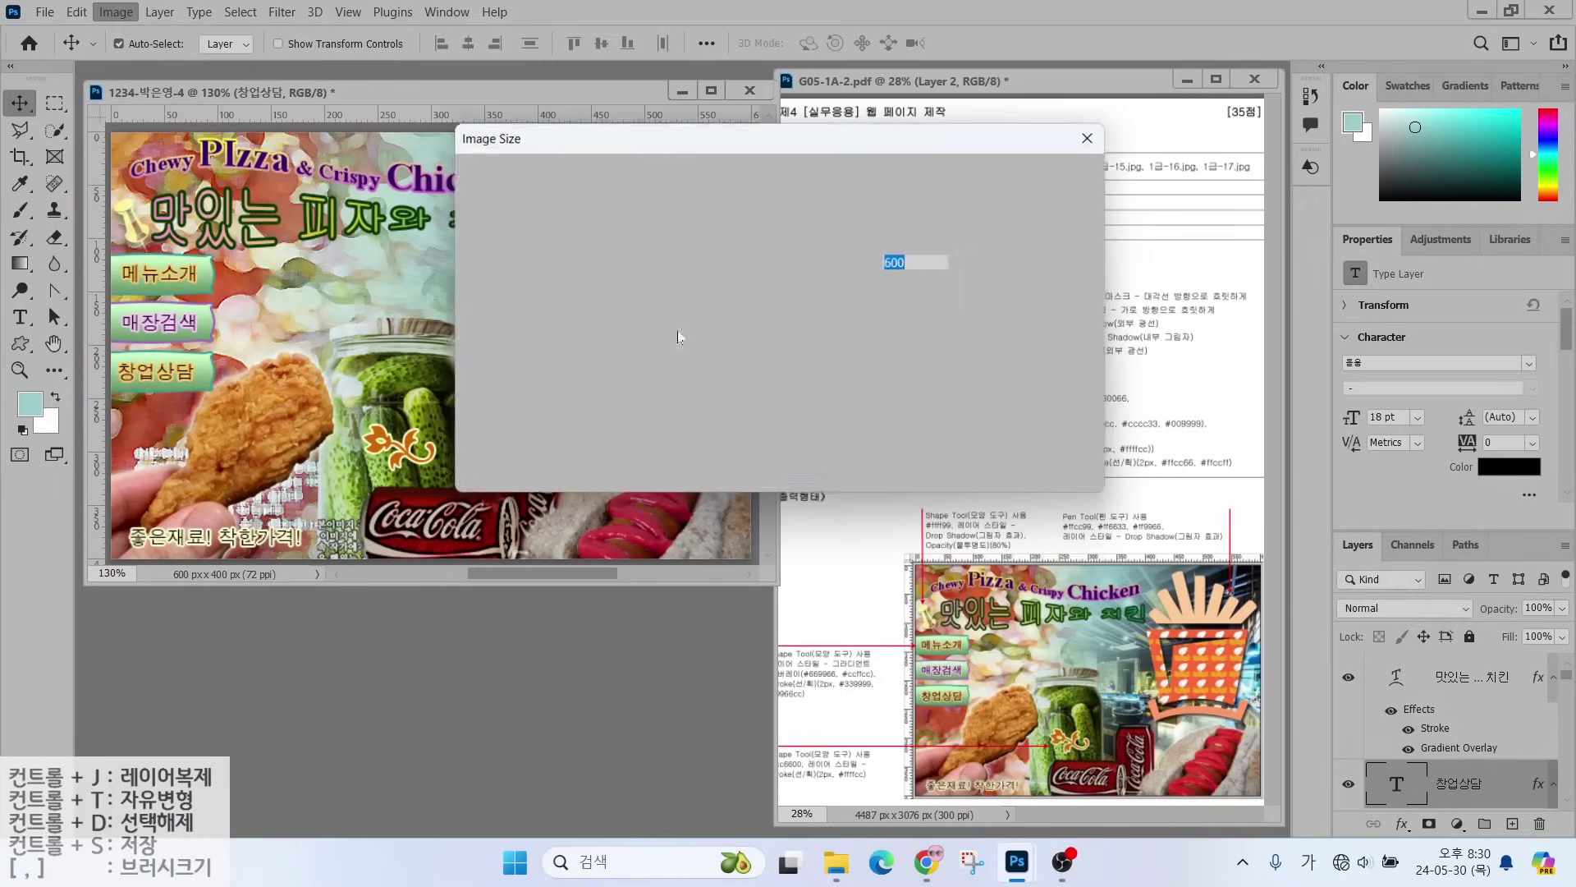
text(60)
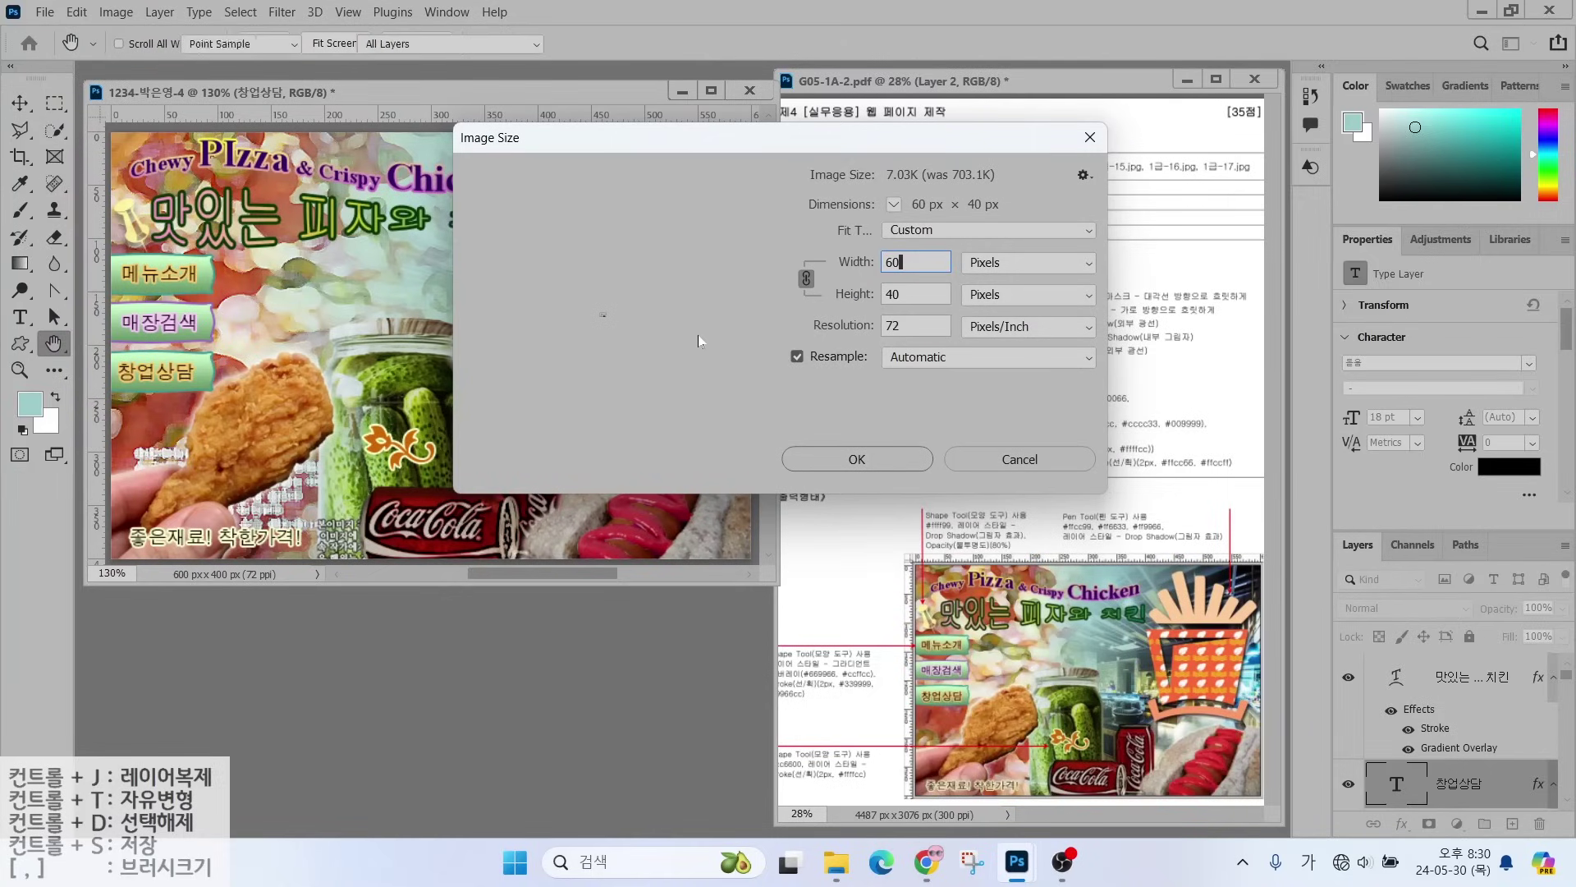
key(Return)
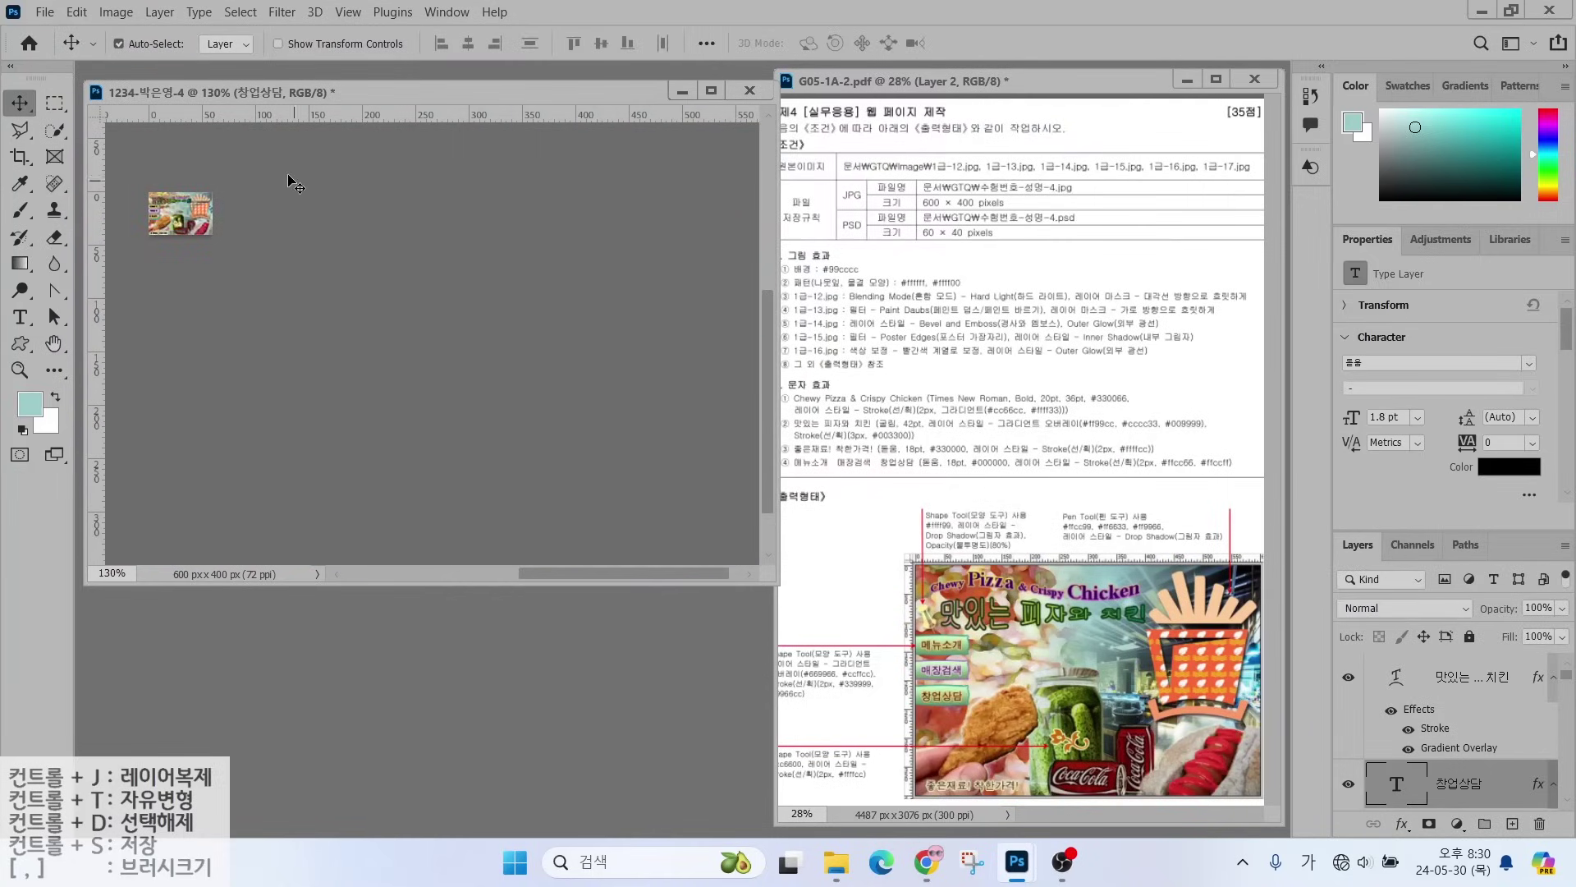
- Save the resized image as a Photoshop PSD in the GTQ folder
click(44, 13)
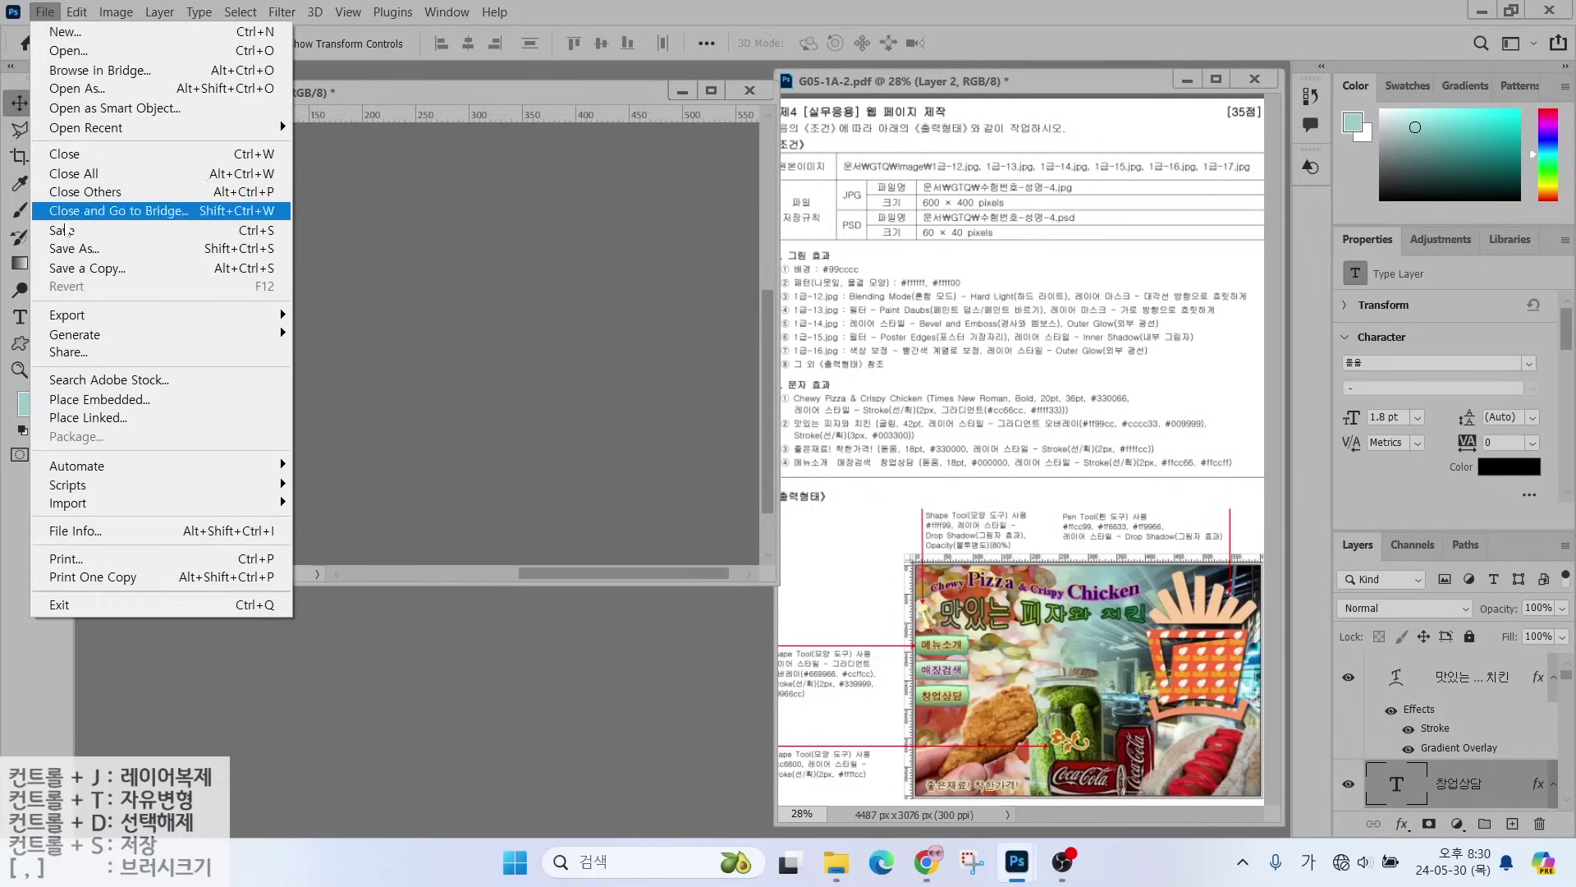
click(239, 231)
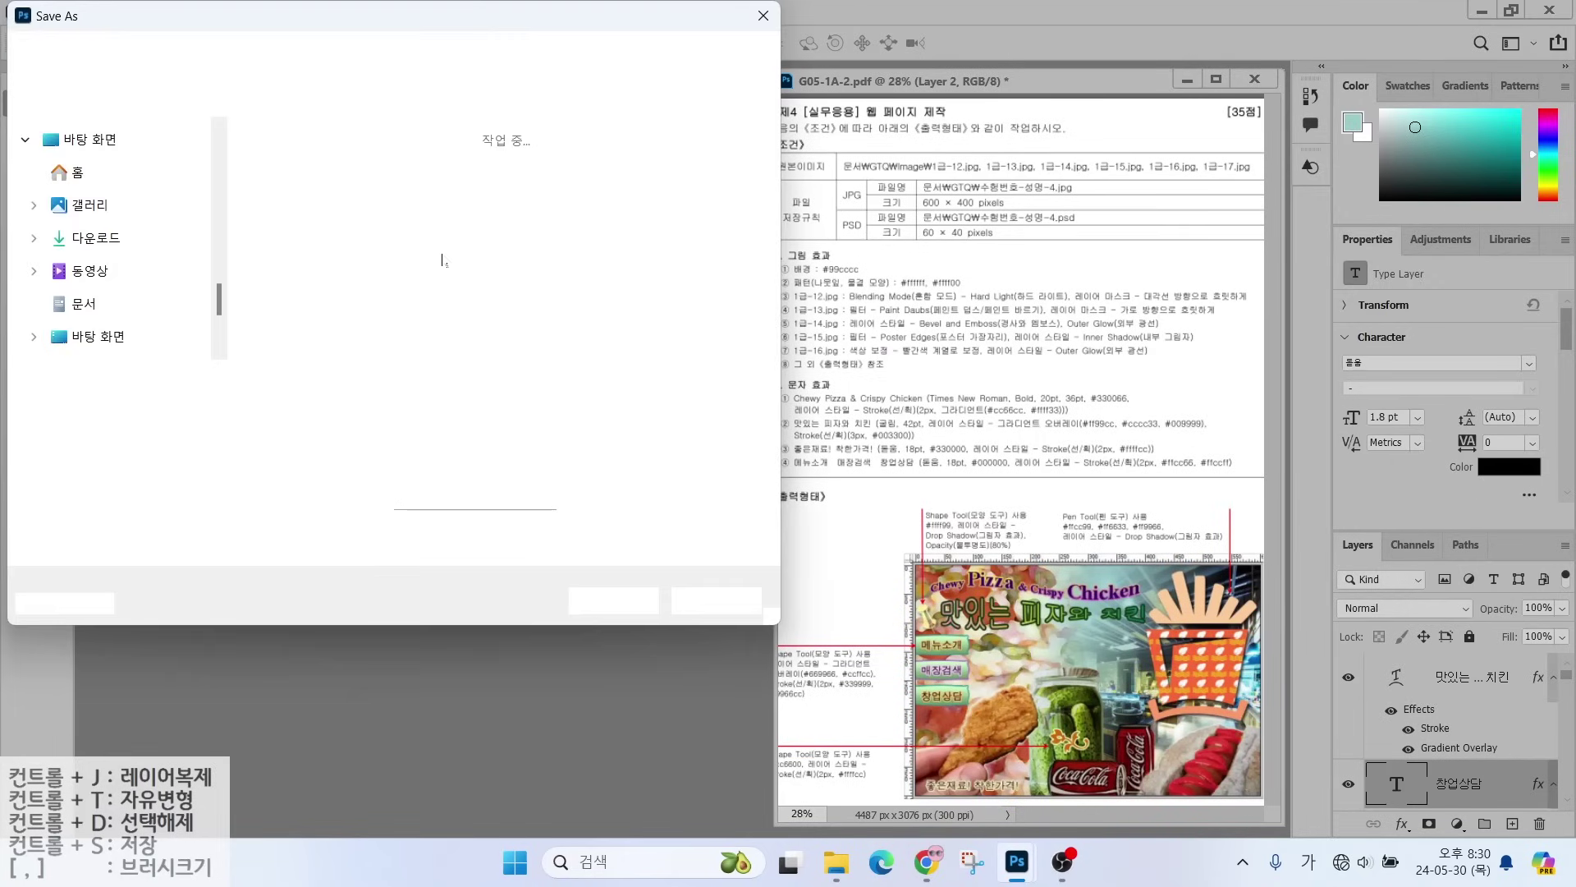
click(252, 64)
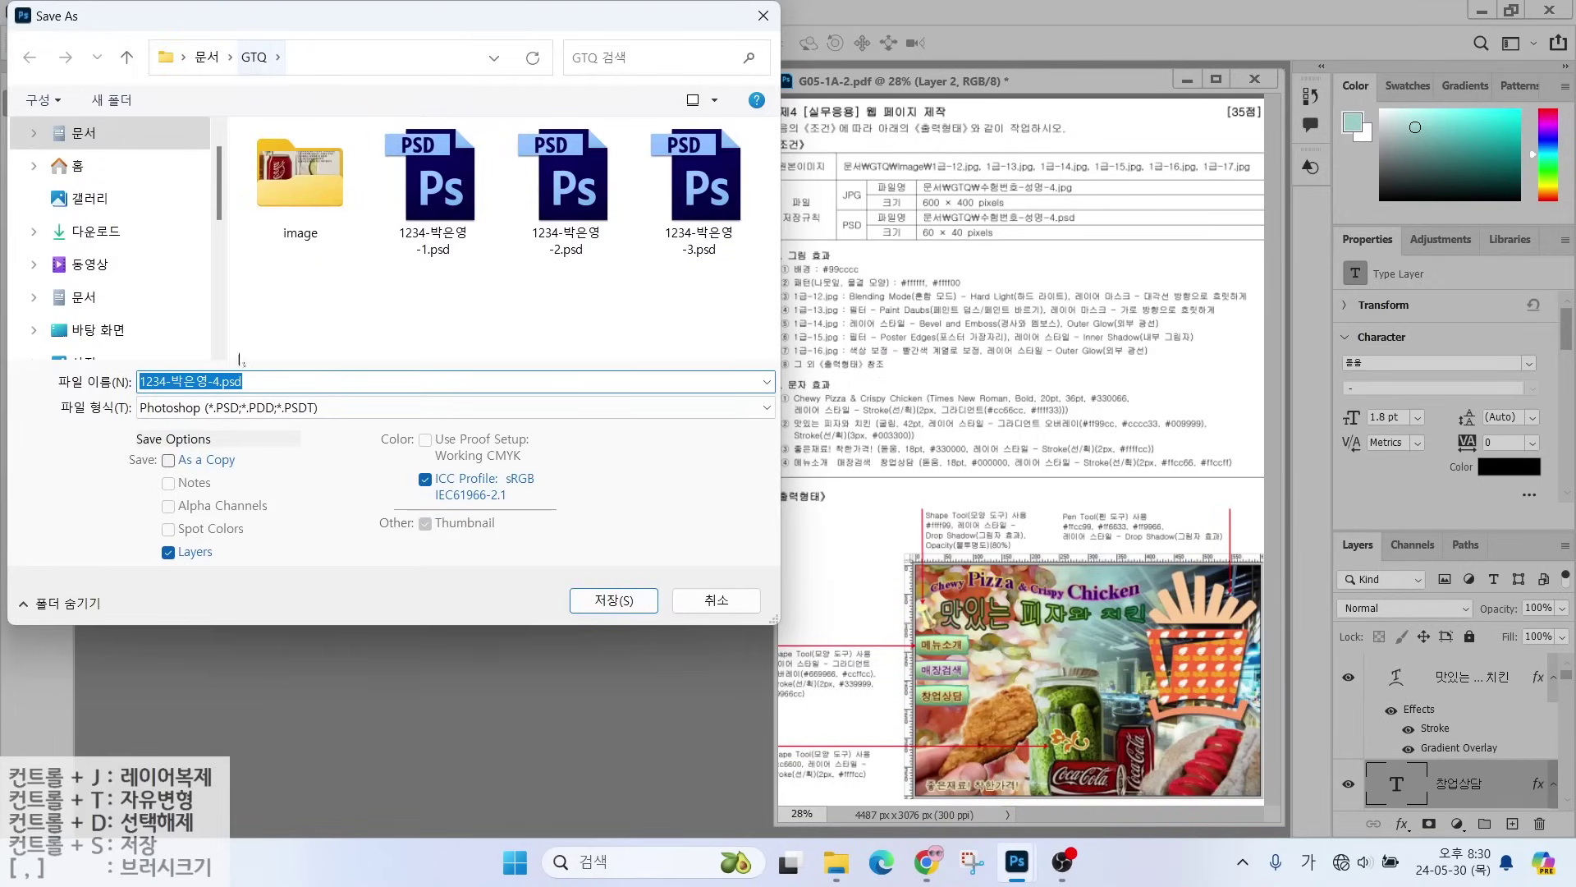
click(219, 380)
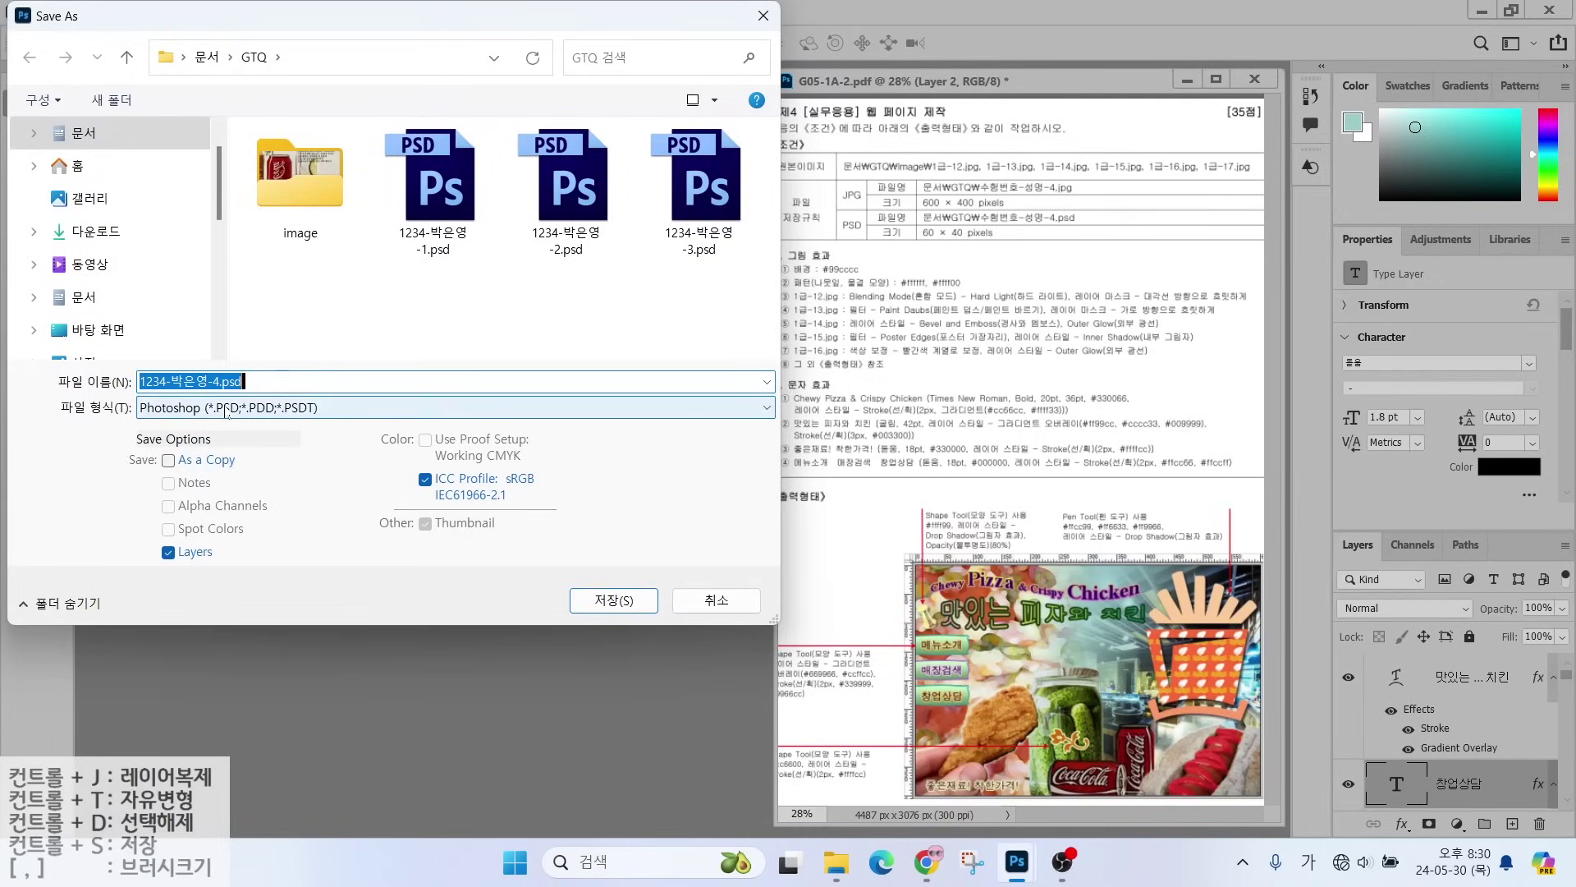
click(606, 600)
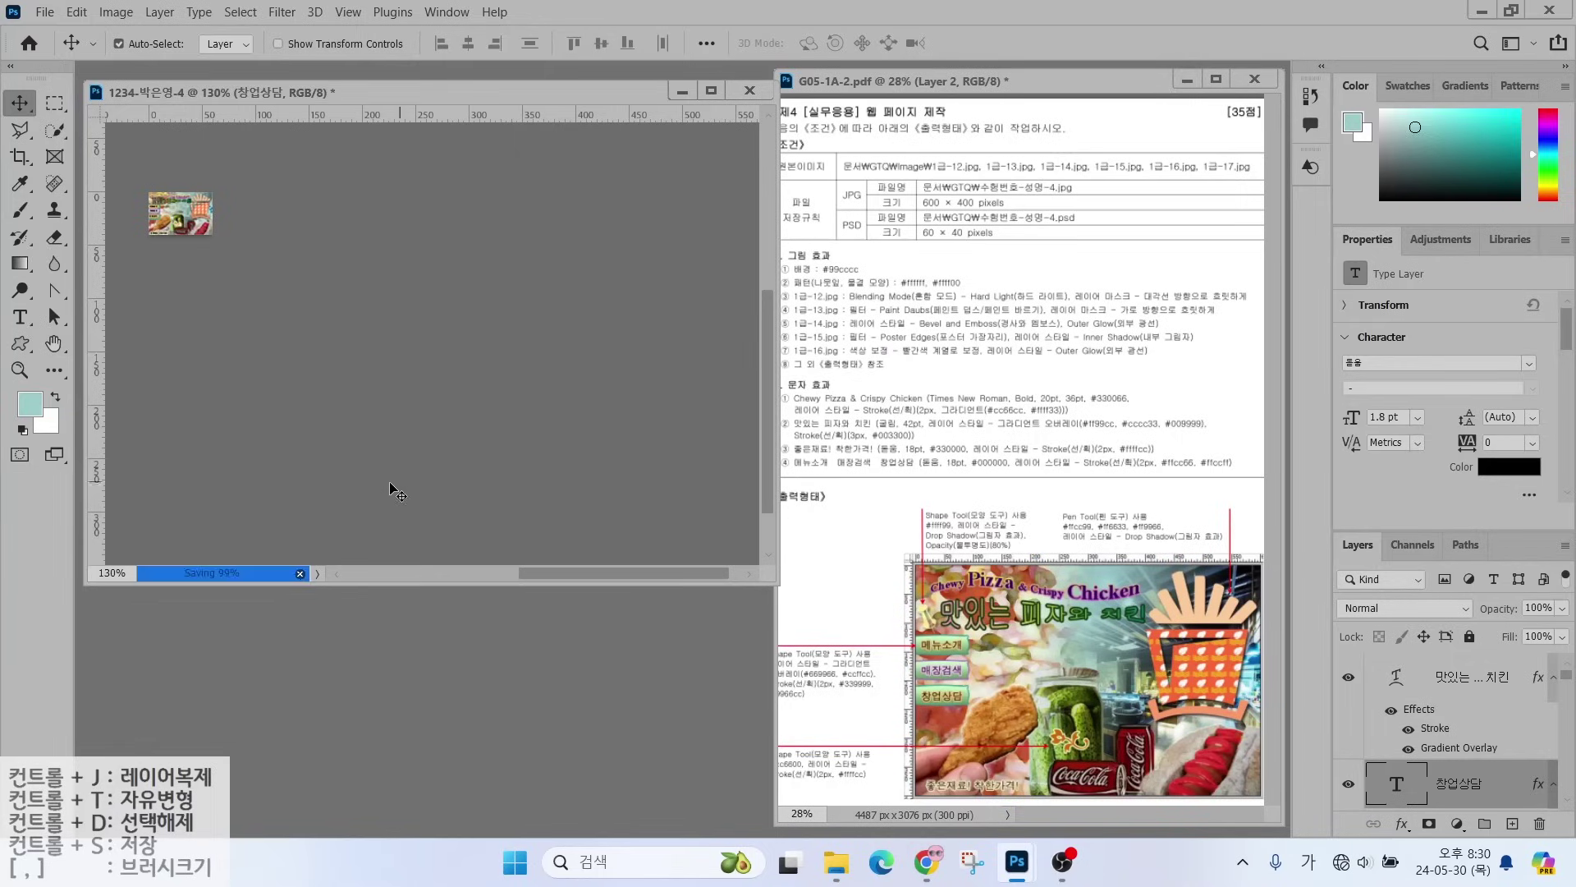